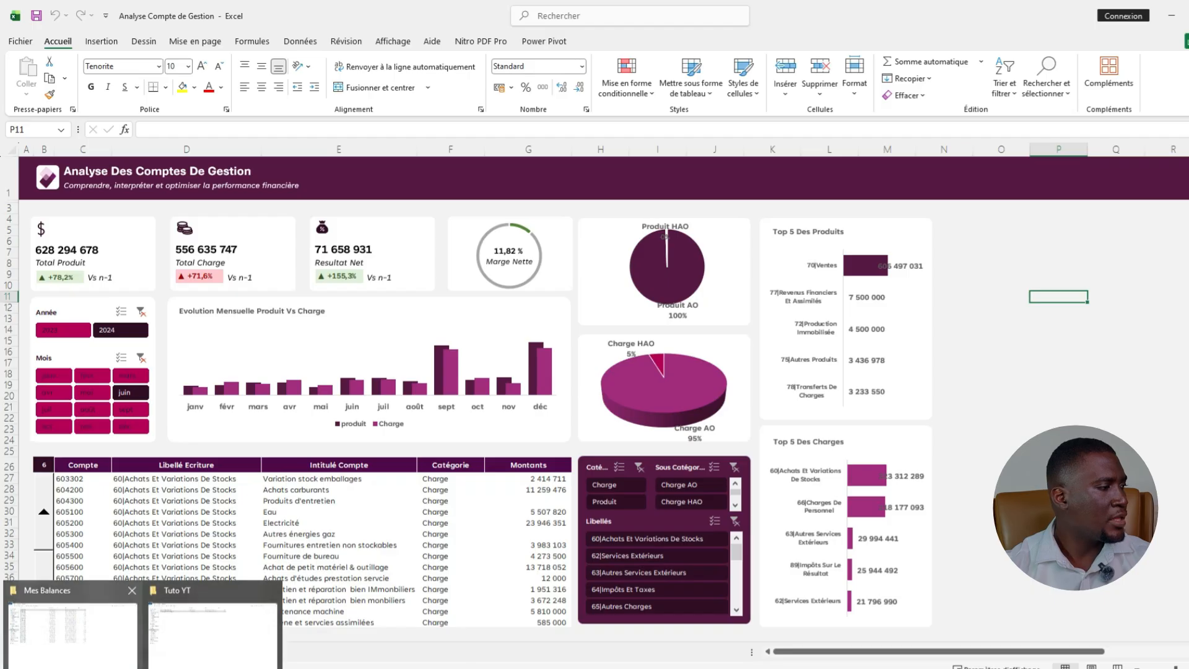
View the monthly files in the Mes Balances folder, and switch to the Analyse Compte de Gestion_Tuto workbook in Excel.
{"action": "left_click", "coordinate": [103, 626]}
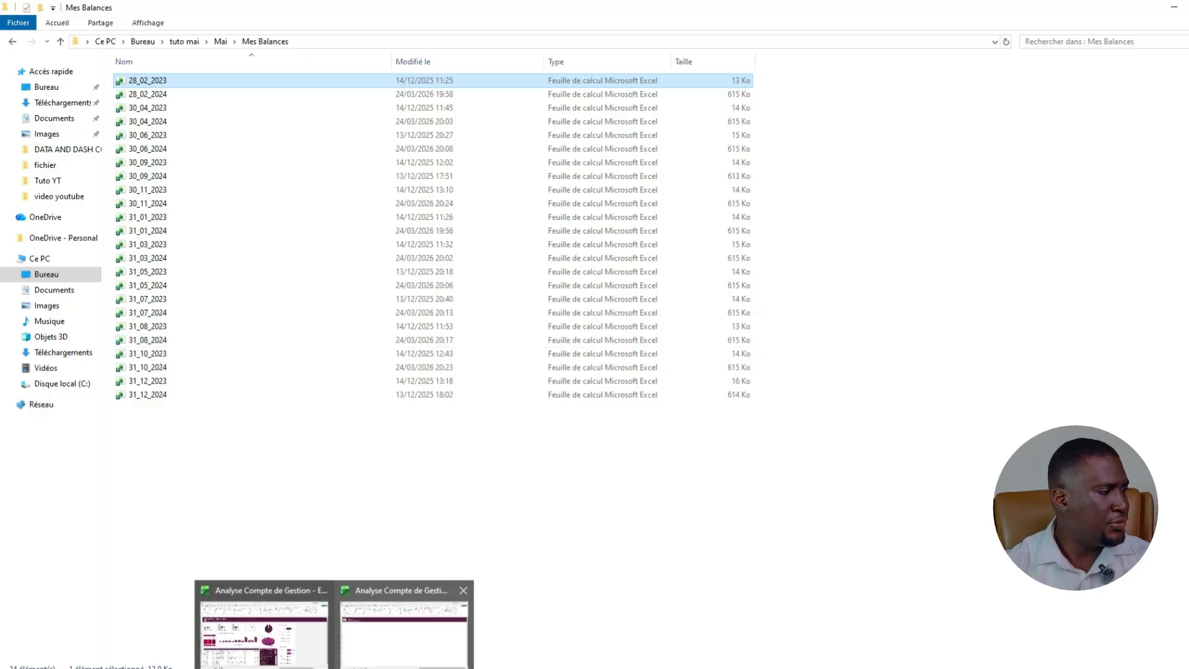
{"action": "left_click", "coordinate": [402, 619]}
{"action": "key", "text": "alt+Tab"}
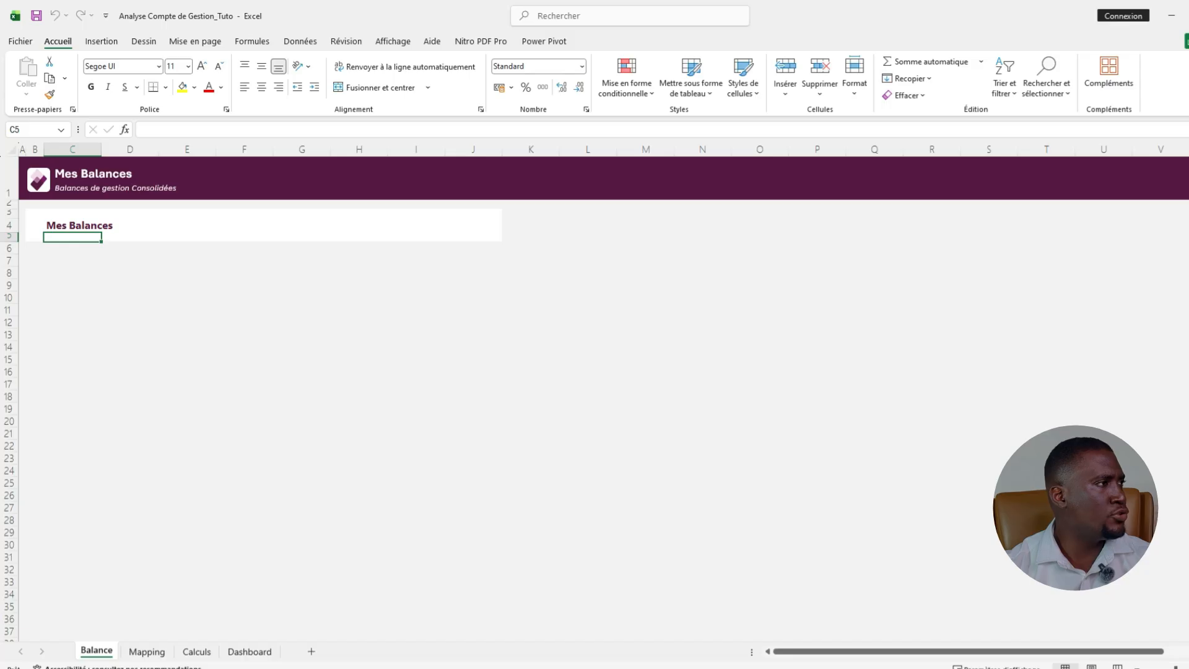
Start a data import from a folder and choose the Mes Balances folder inside Mai as the source.
{"action": "left_click", "coordinate": [301, 42]}
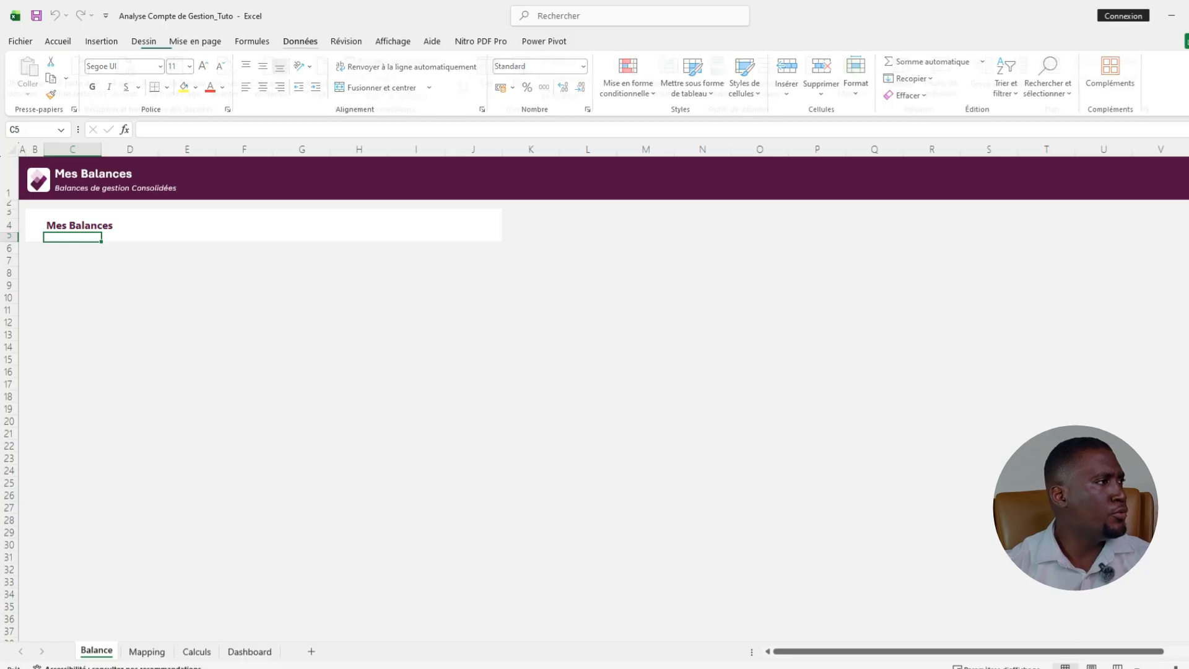
{"action": "left_click", "coordinate": [34, 77]}
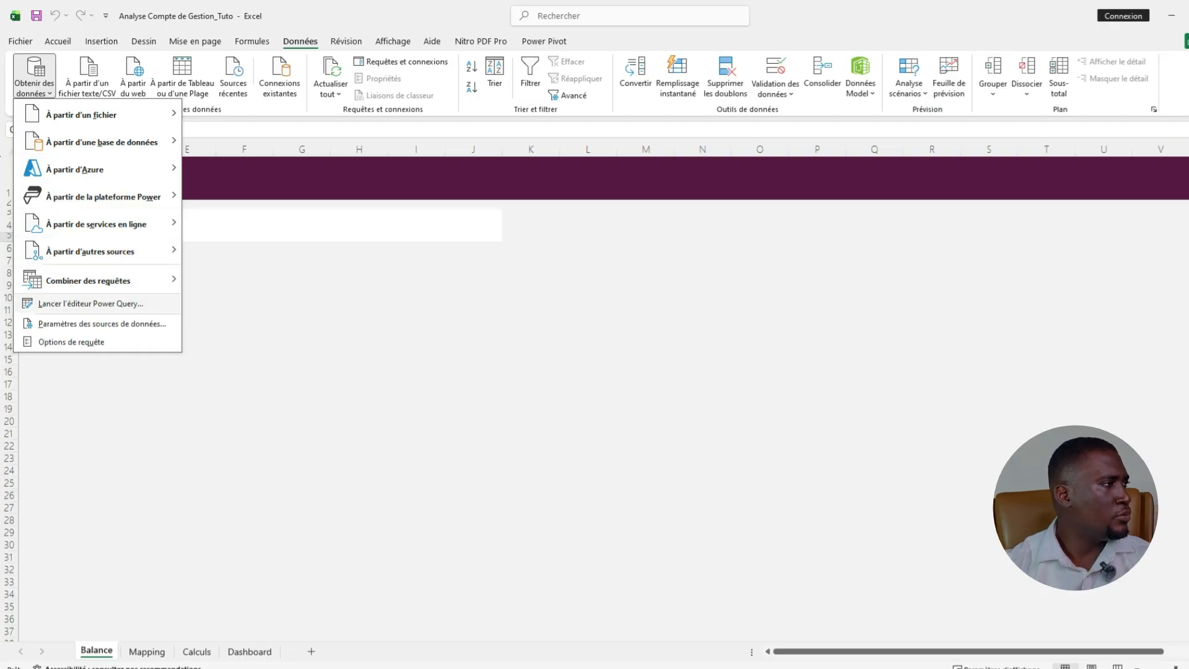
{"action": "mouse_move", "coordinate": [93, 115]}
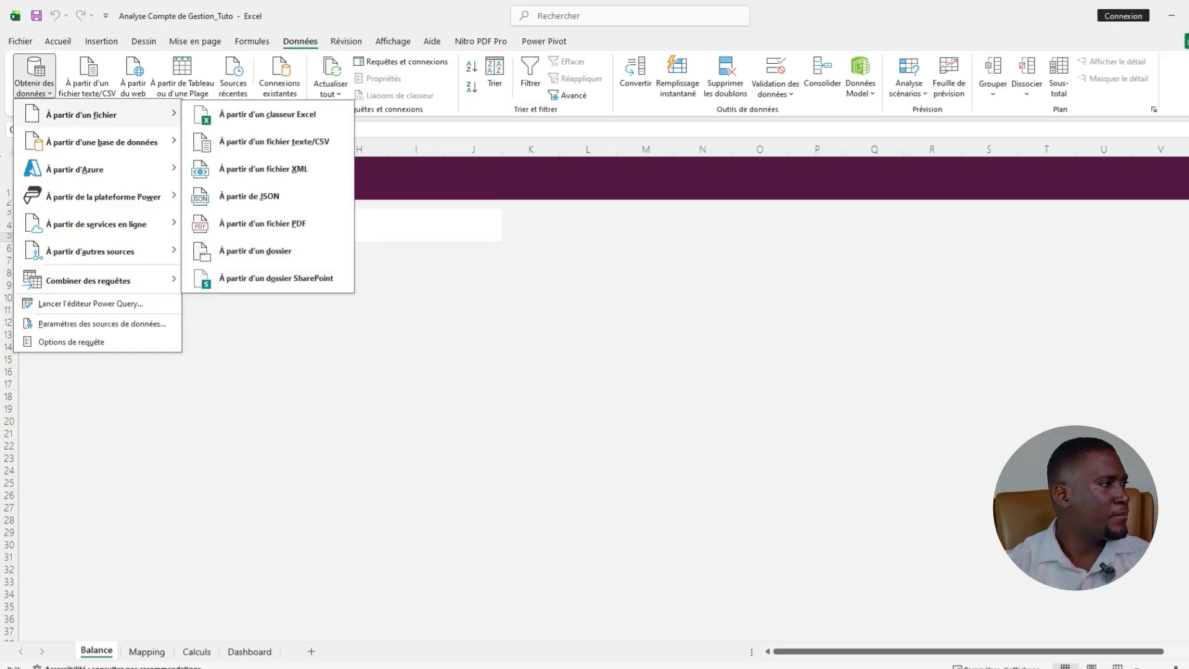
{"action": "left_click", "coordinate": [255, 250]}
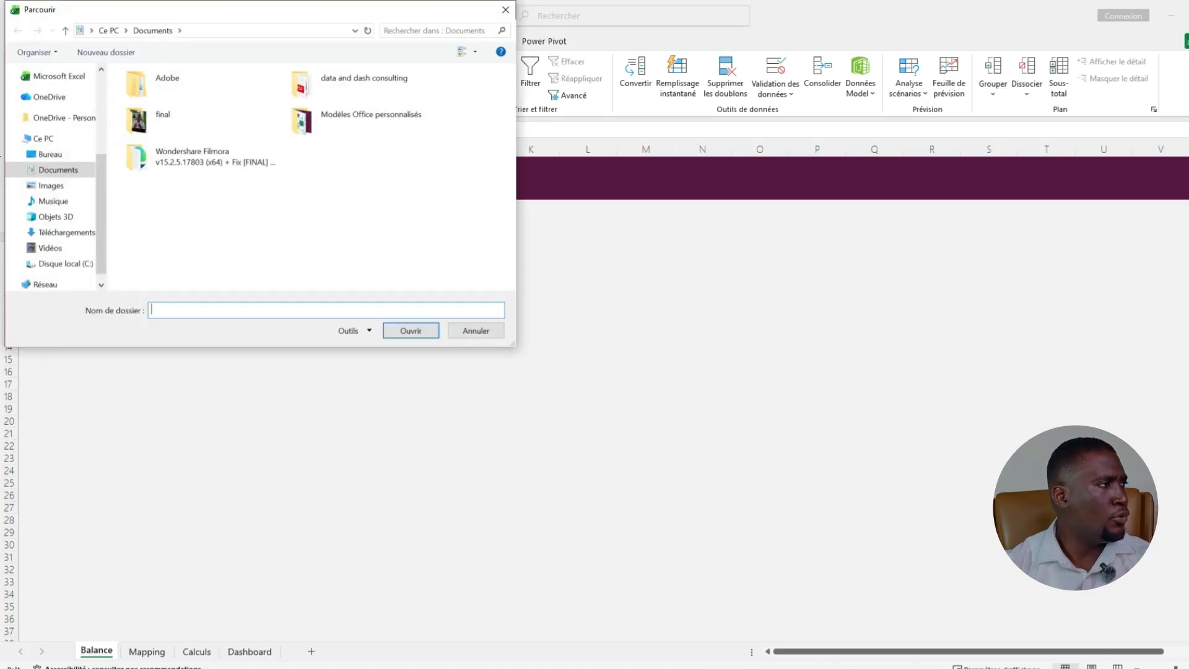
{"action": "scroll", "coordinate": [52, 133], "scroll_direction": "up", "scroll_amount": 3}
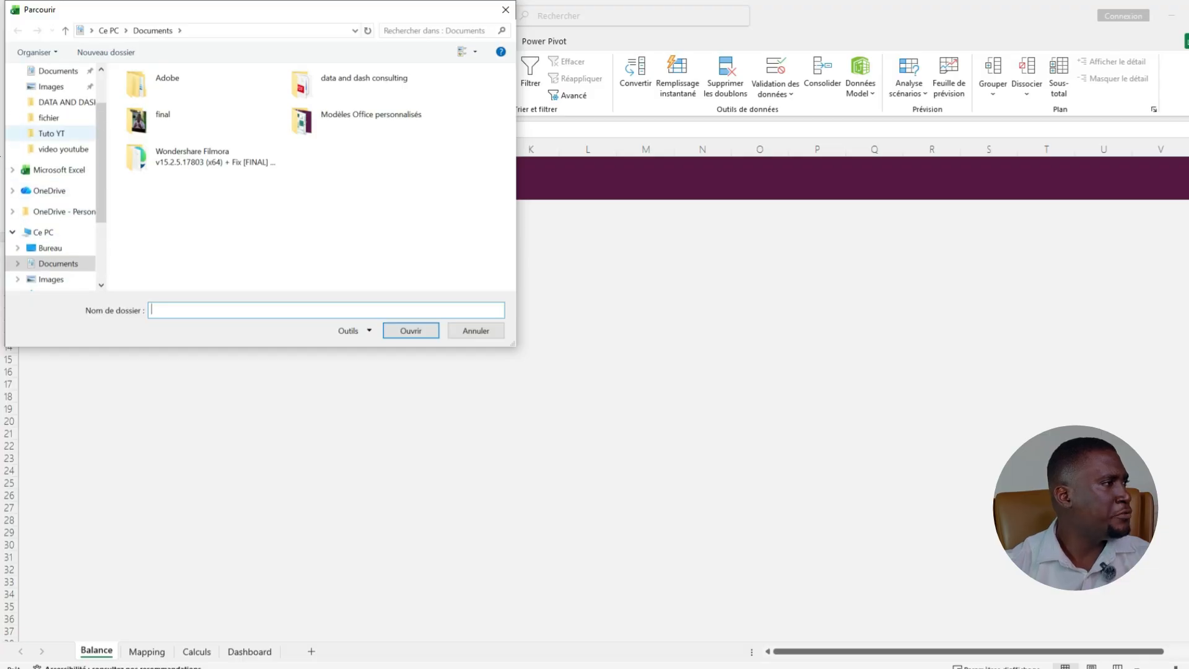
{"action": "left_click", "coordinate": [51, 133]}
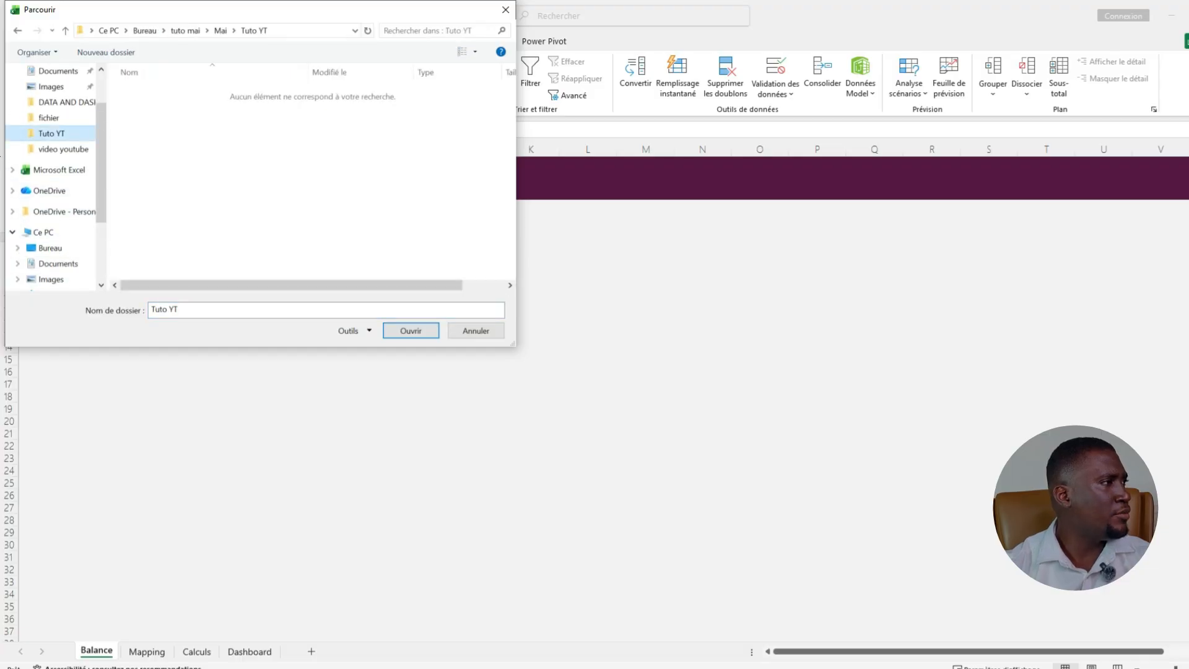
{"action": "left_click", "coordinate": [221, 30]}
{"action": "left_click", "coordinate": [152, 107]}
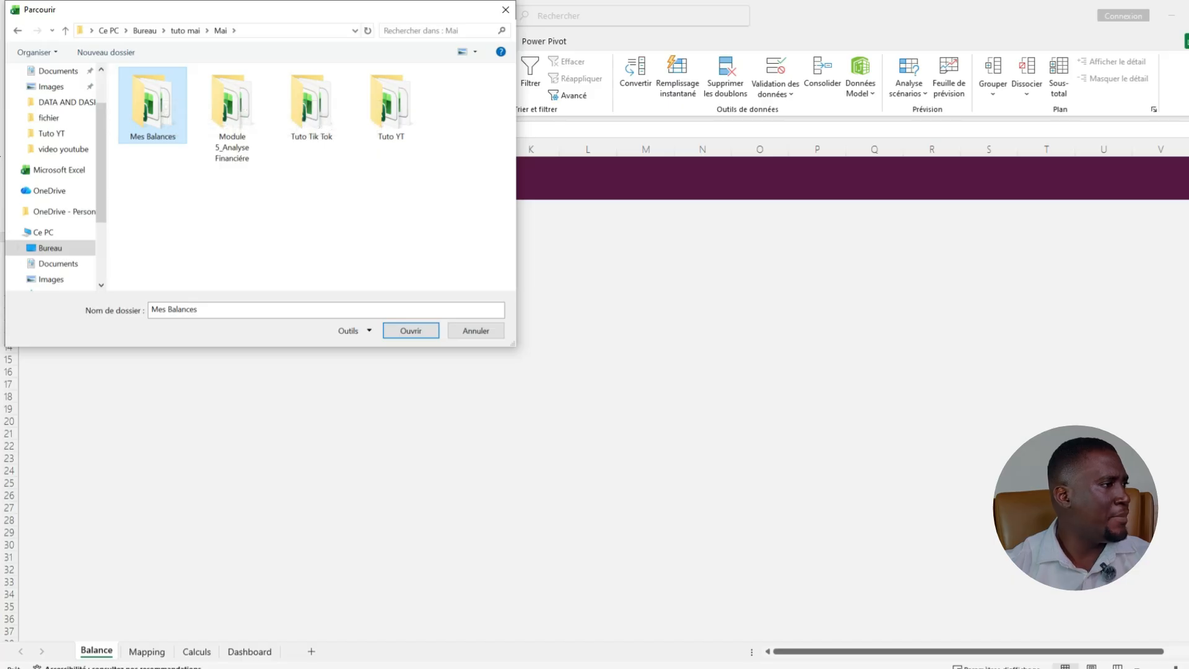
{"action": "left_click", "coordinate": [410, 330]}
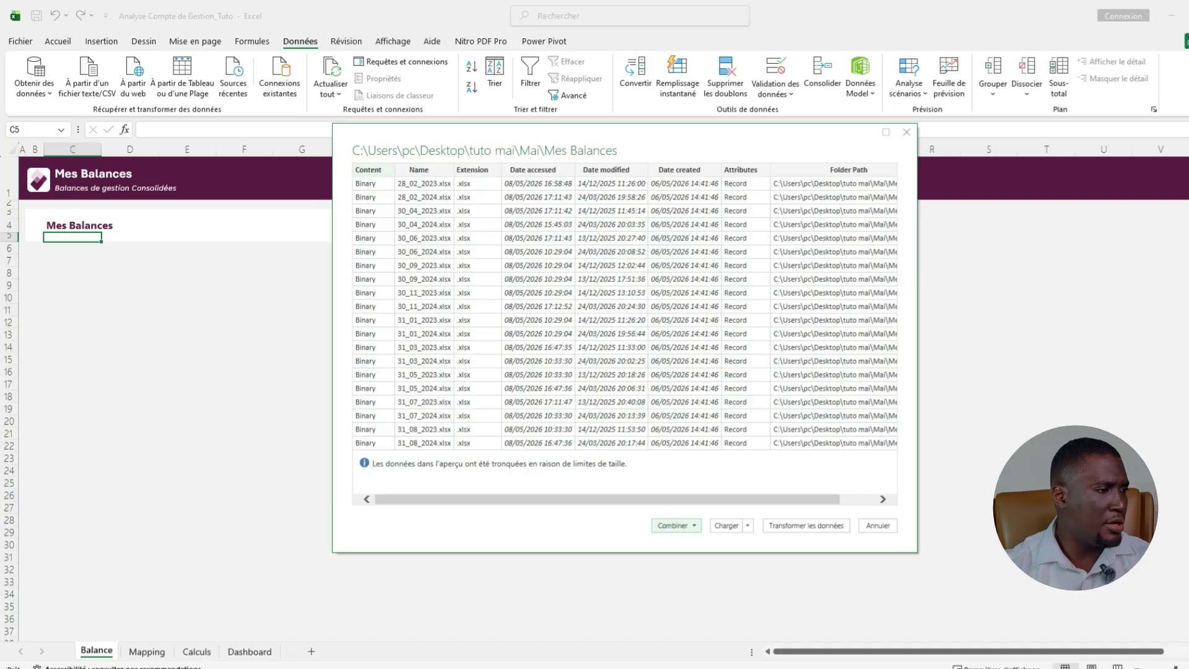
Combine and transform the folder's files, extracting the Grand Livre sheet with the first file as the example.
{"action": "left_click", "coordinate": [694, 525]}
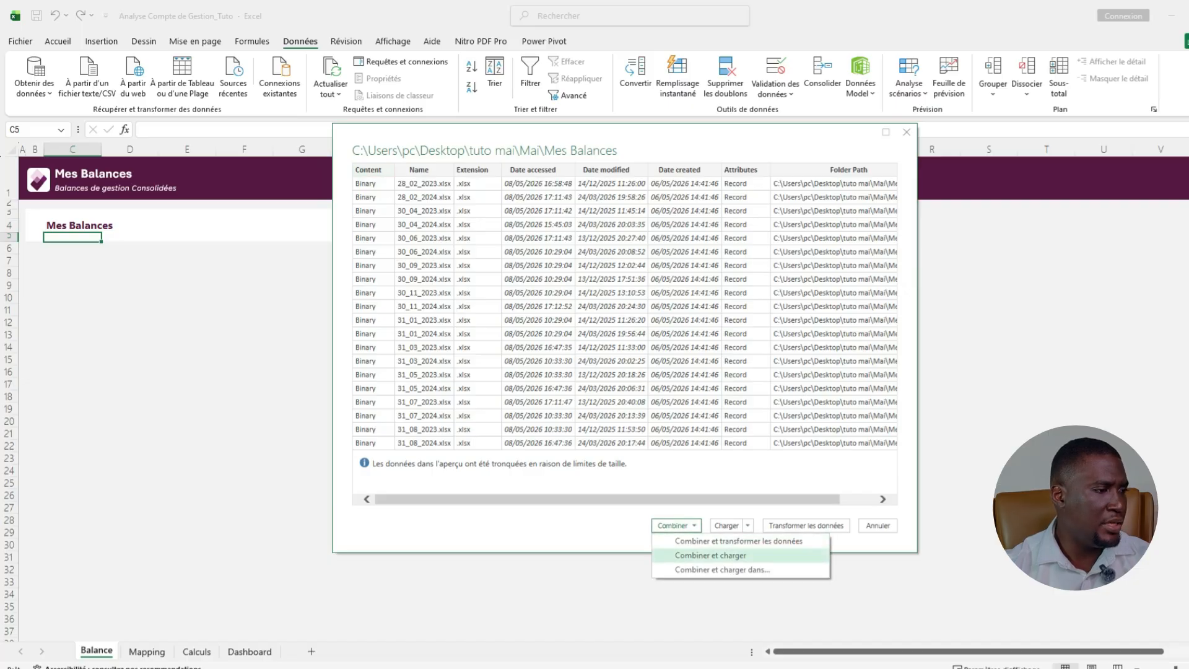
{"action": "left_click", "coordinate": [731, 541]}
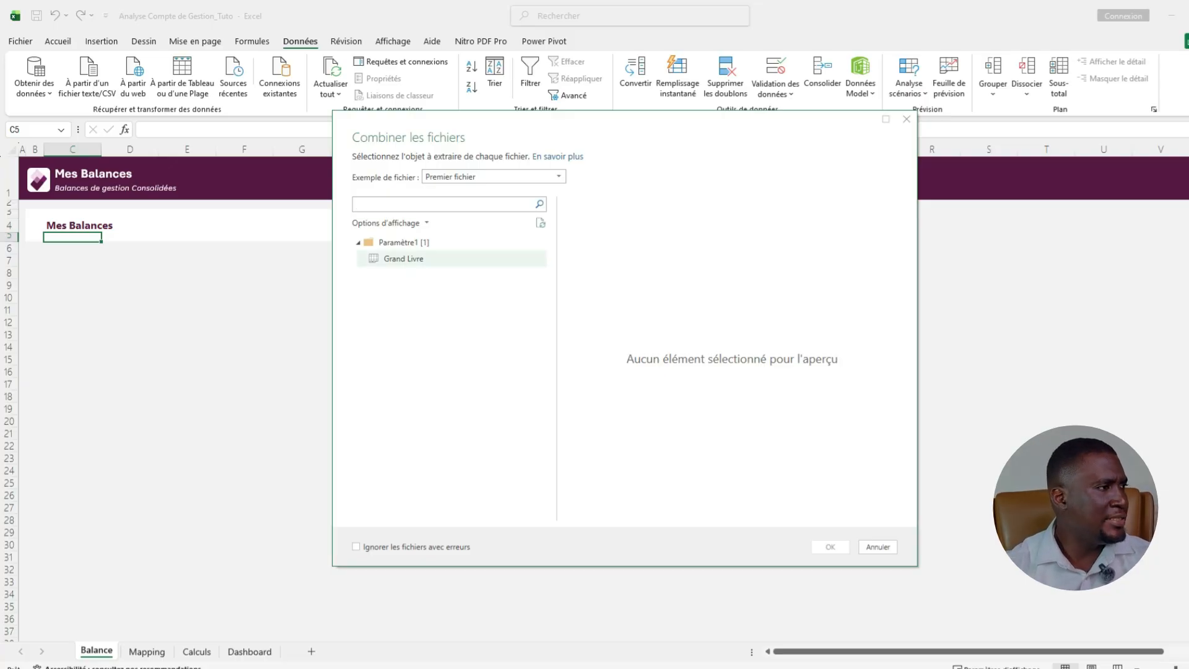
{"action": "left_click", "coordinate": [404, 259]}
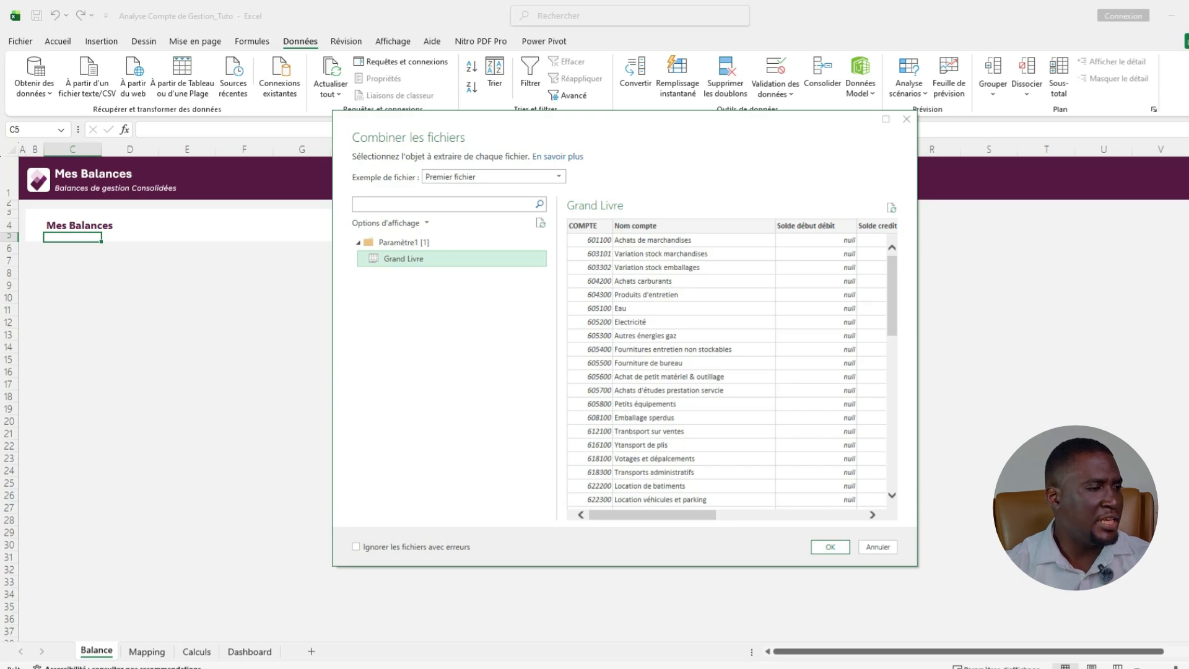
{"action": "mouse_move", "coordinate": [652, 514]}
{"action": "left_mouse_down"}
{"action": "mouse_move", "coordinate": [802, 515]}
{"action": "mouse_move", "coordinate": [653, 514]}
{"action": "left_mouse_up"}
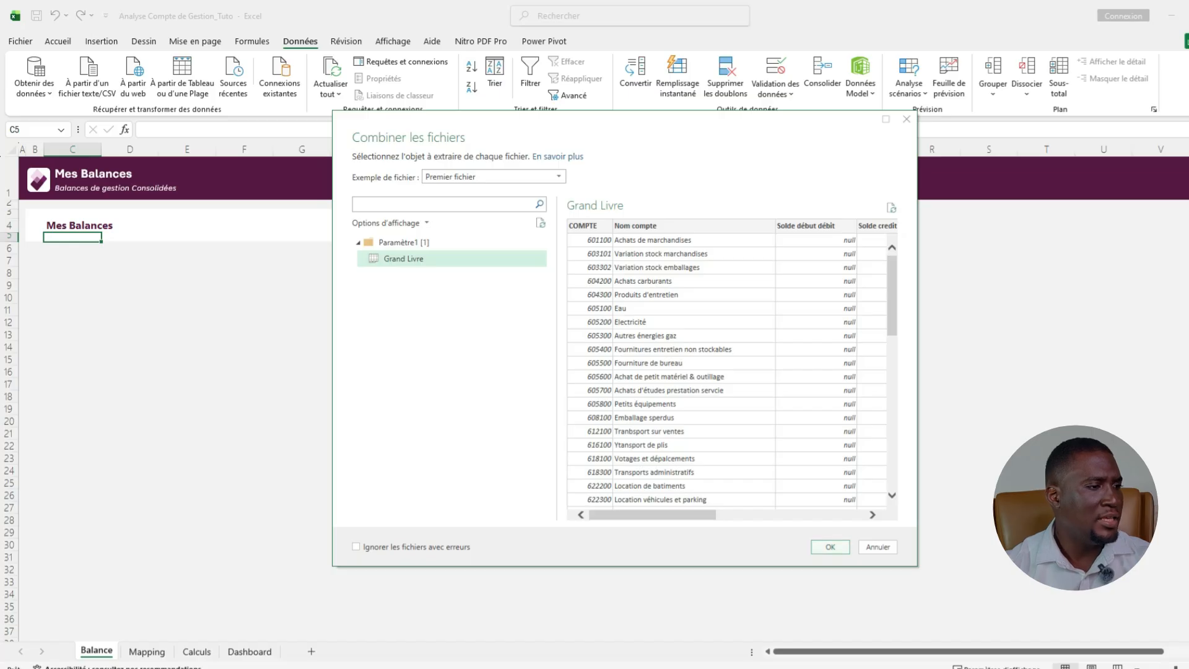
{"action": "left_click", "coordinate": [830, 547]}
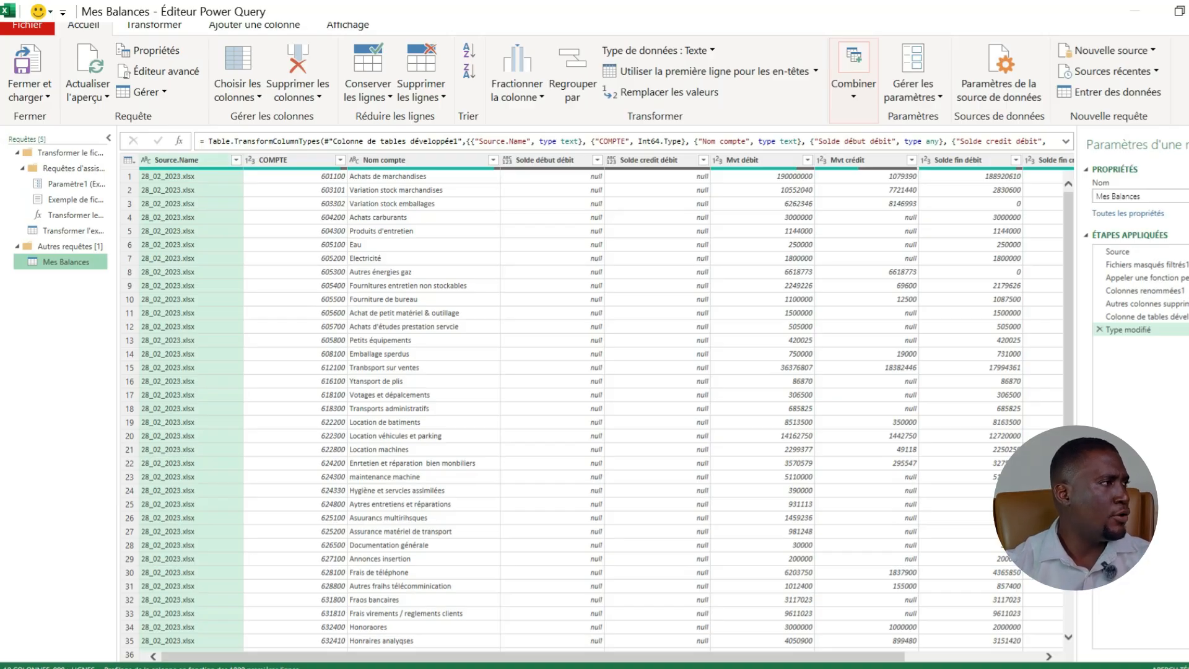
Extract the text before the delimiter ".xlsx" in the Source.Name column.
{"action": "left_click", "coordinate": [154, 24]}
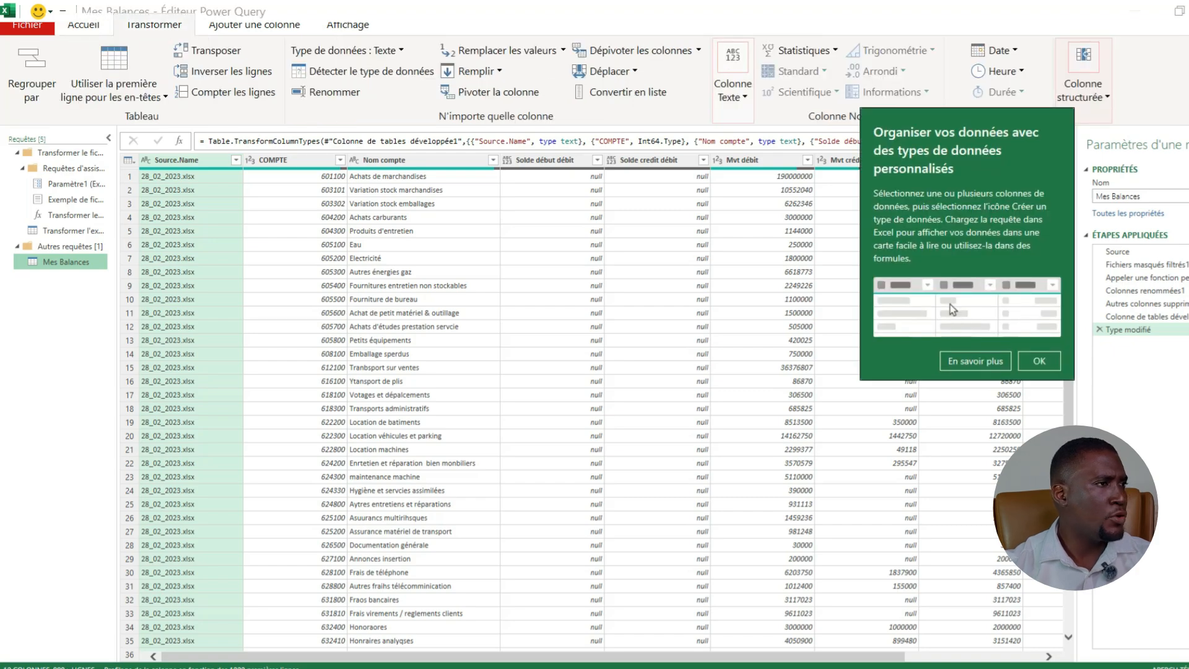
{"action": "left_click", "coordinate": [733, 99]}
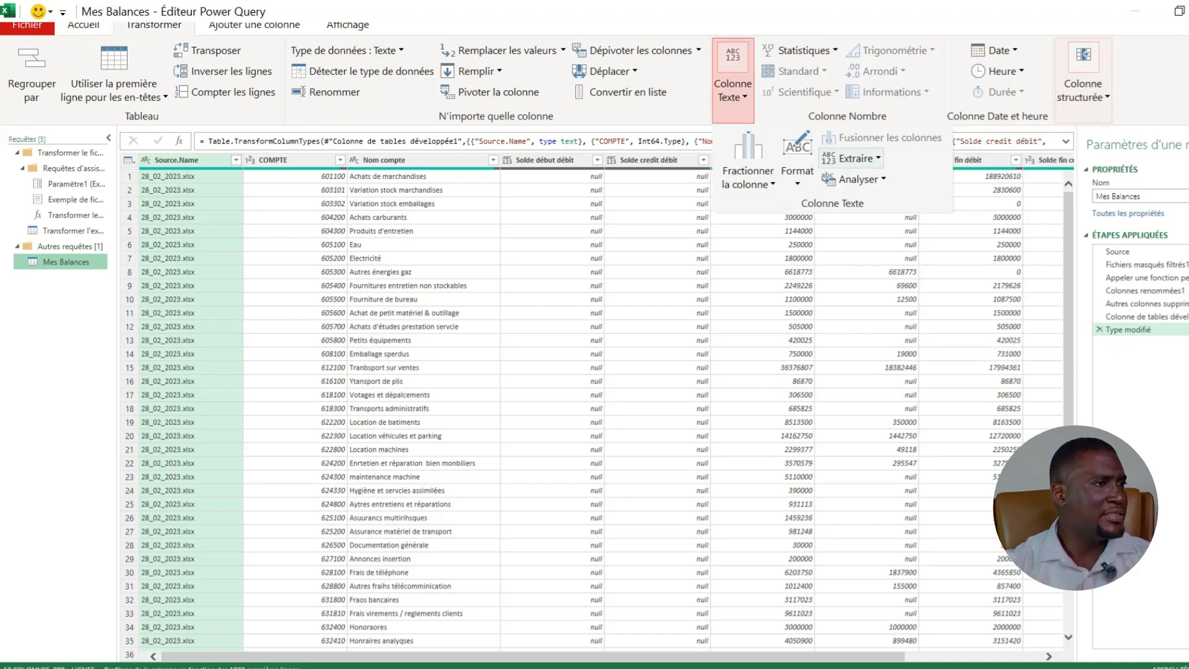
{"action": "left_click", "coordinate": [851, 159]}
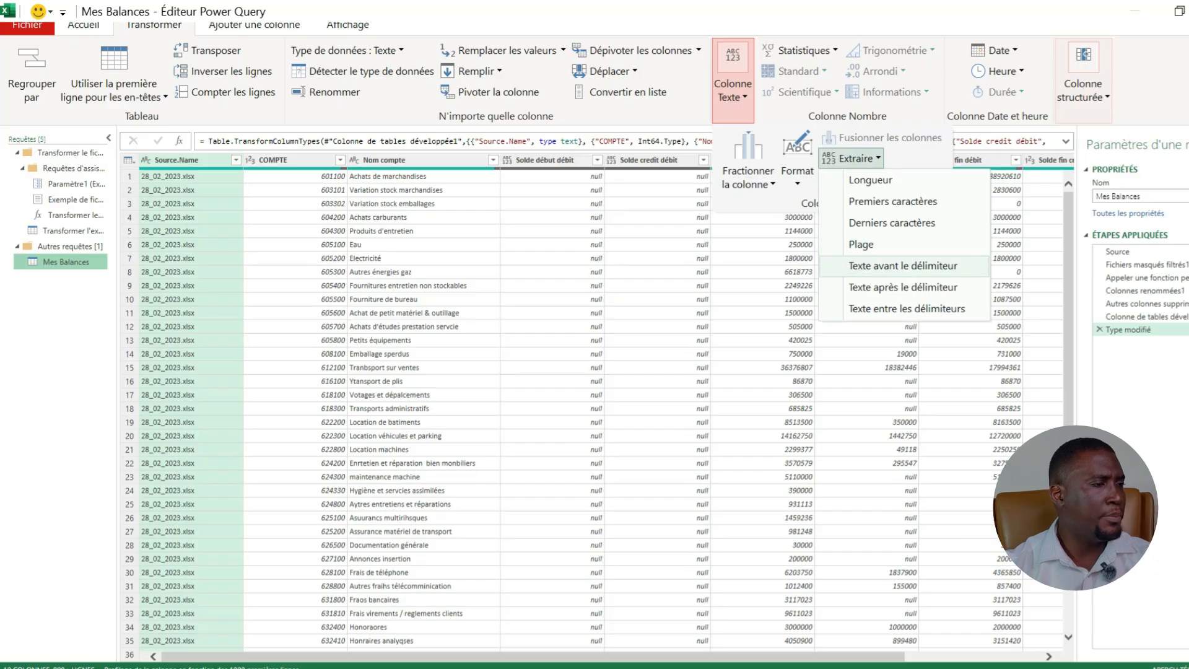
{"action": "left_click", "coordinate": [903, 267]}
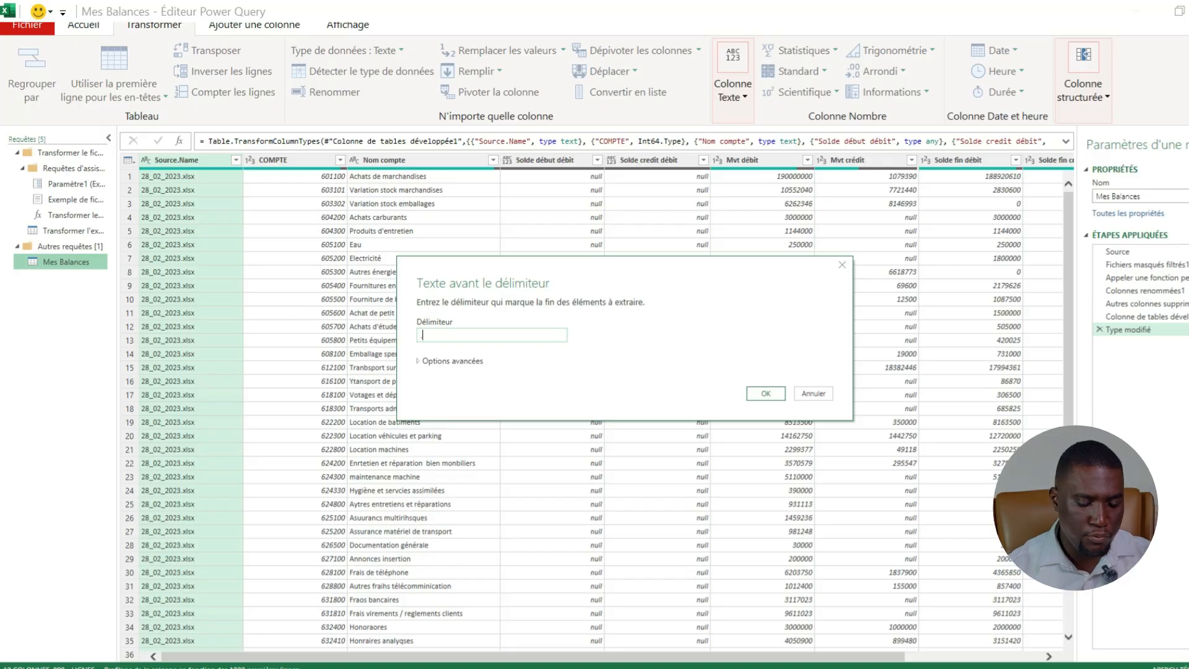
{"action": "type", "text": ".xlsx"}
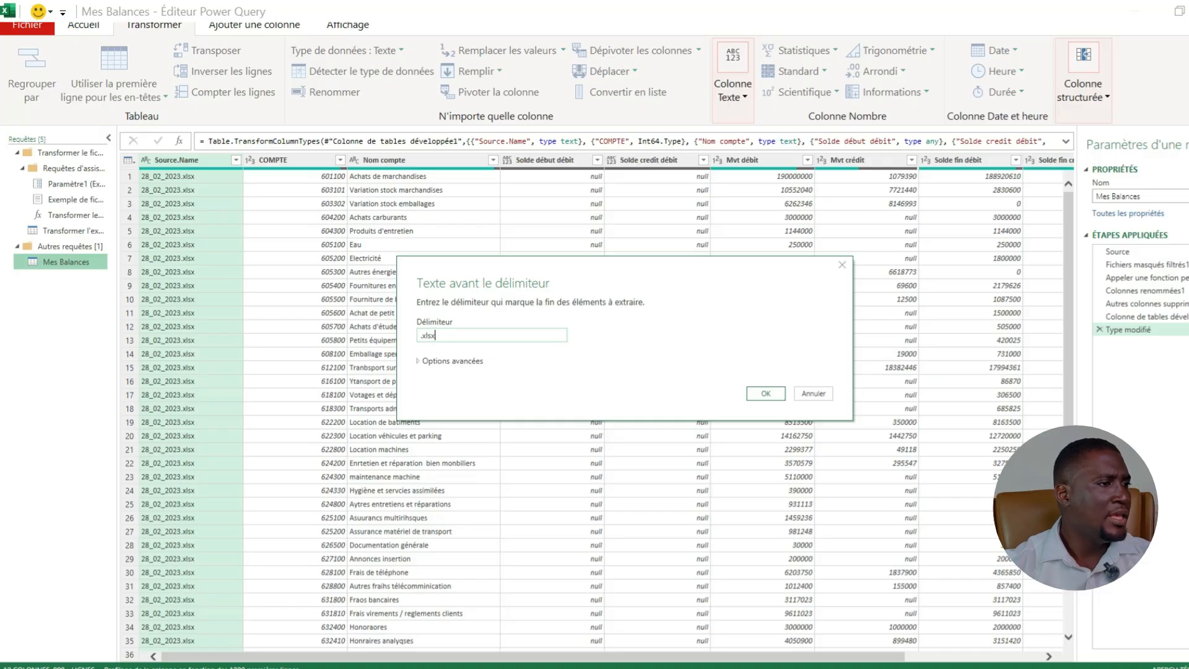
{"action": "left_click", "coordinate": [766, 393]}
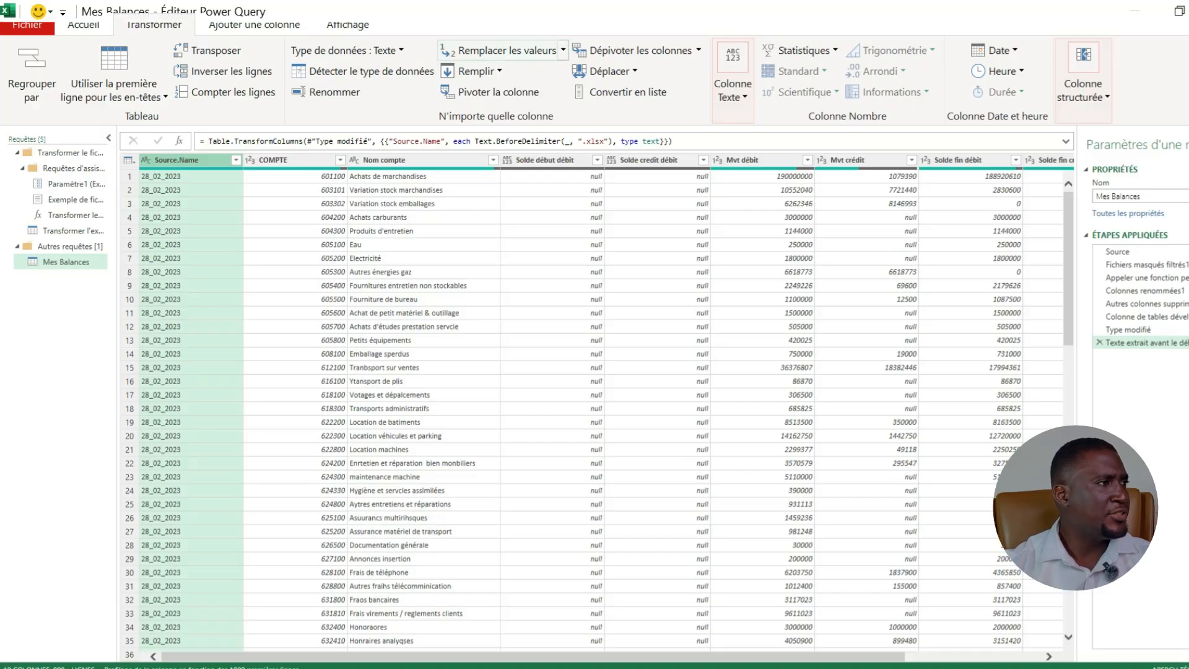
Replace every "_" with "/" in the Source.Name column.
{"action": "left_click", "coordinate": [563, 50]}
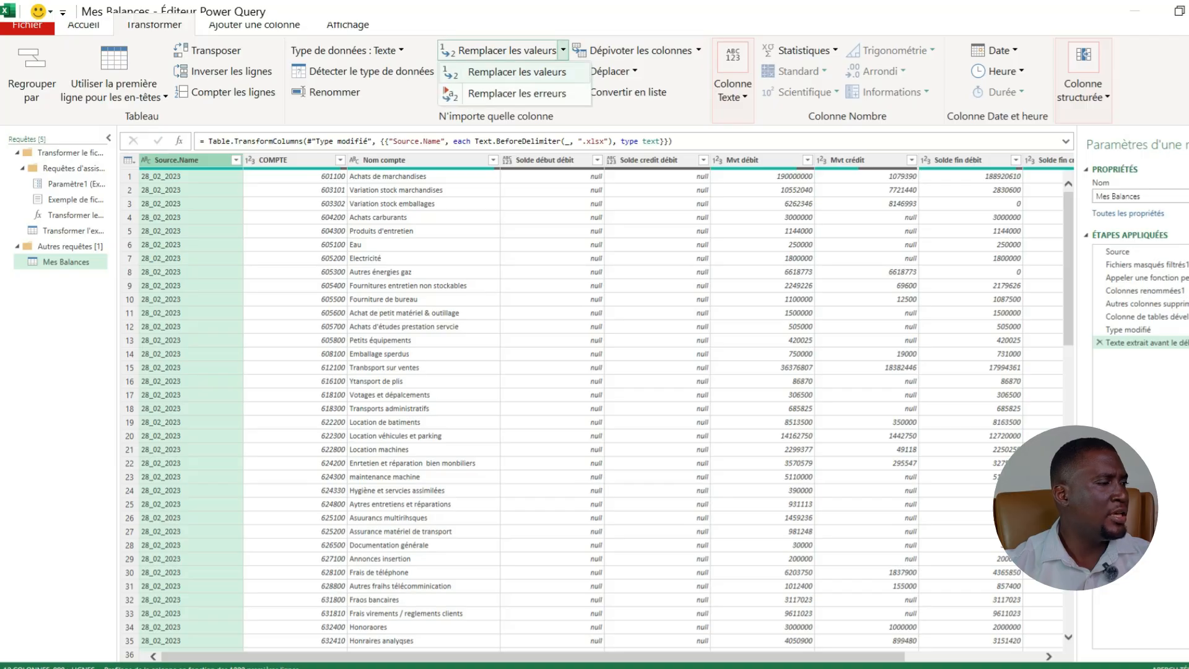
{"action": "left_click", "coordinate": [517, 71]}
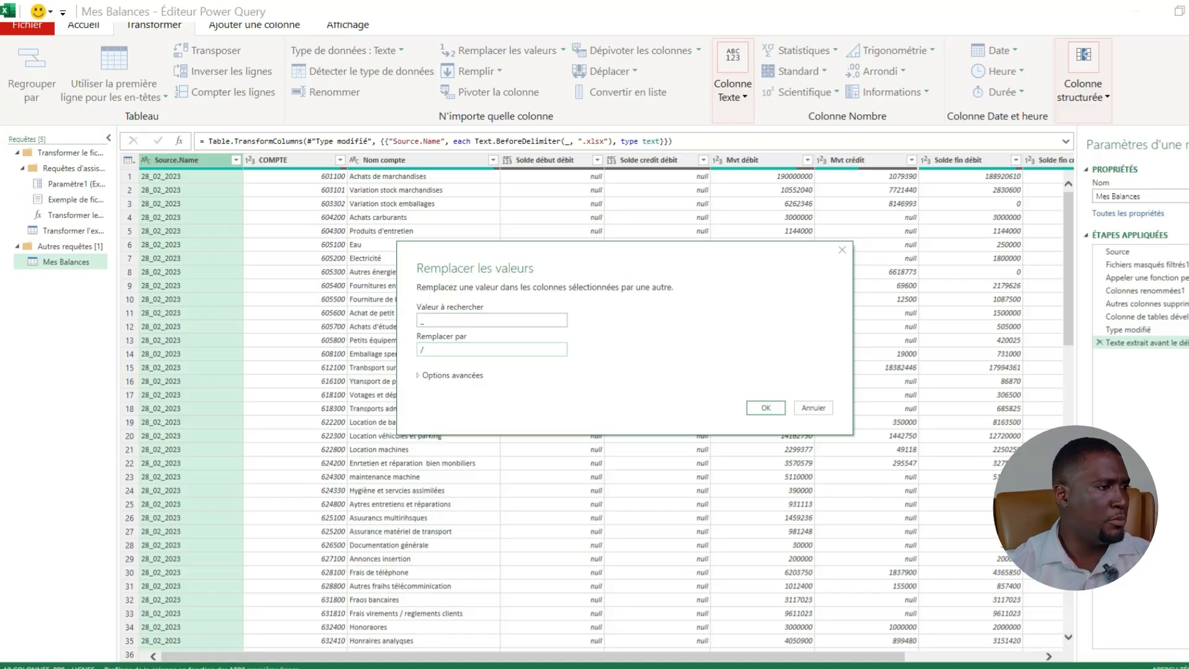
{"action": "left_click", "coordinate": [766, 408]}
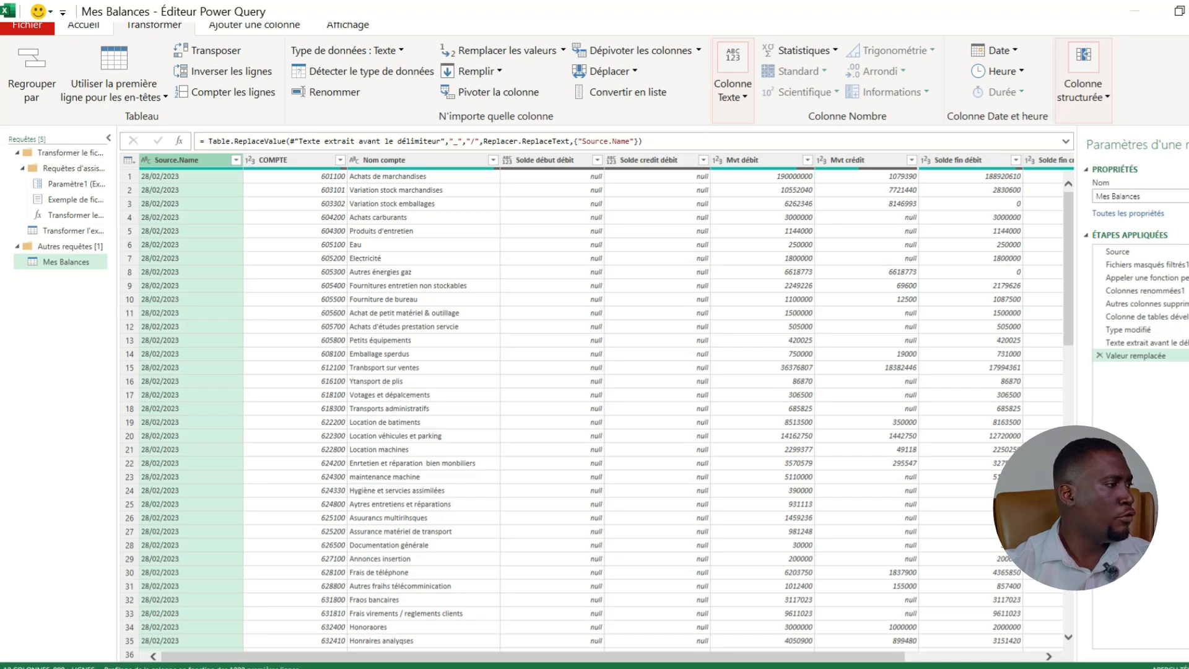
Rename the Source.Name column as Date.
{"action": "double_click", "coordinate": [176, 160]}
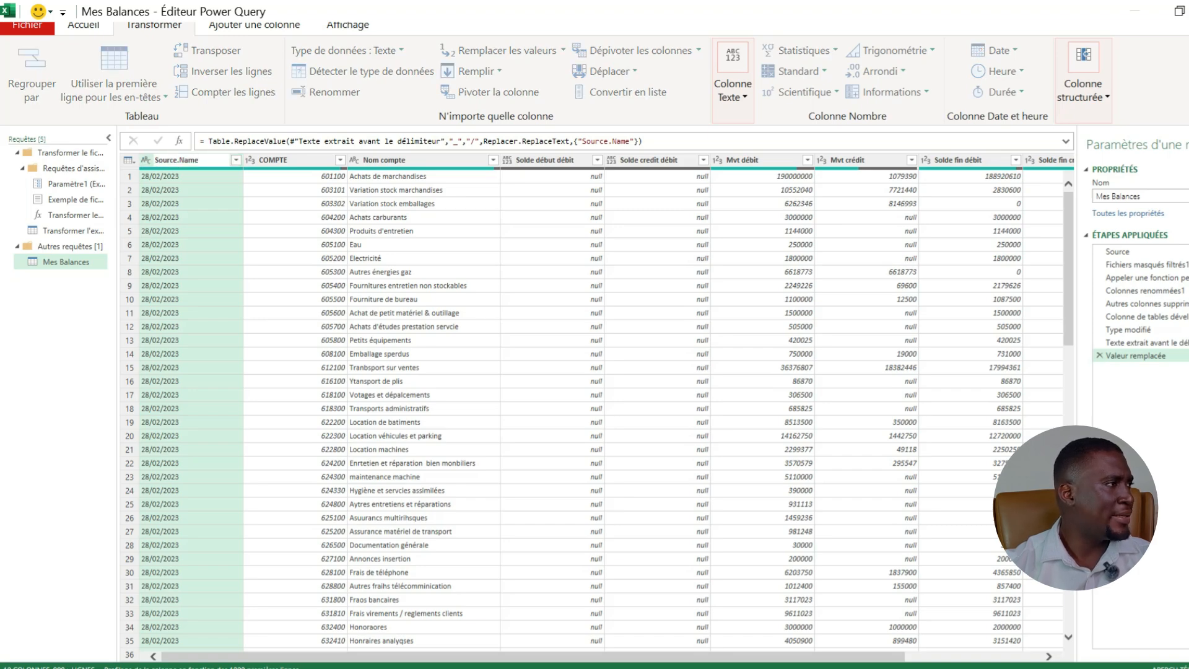
{"action": "left_click_drag", "start_coordinate": [155, 160], "coordinate": [199, 160]}
{"action": "type", "text": "Date"}
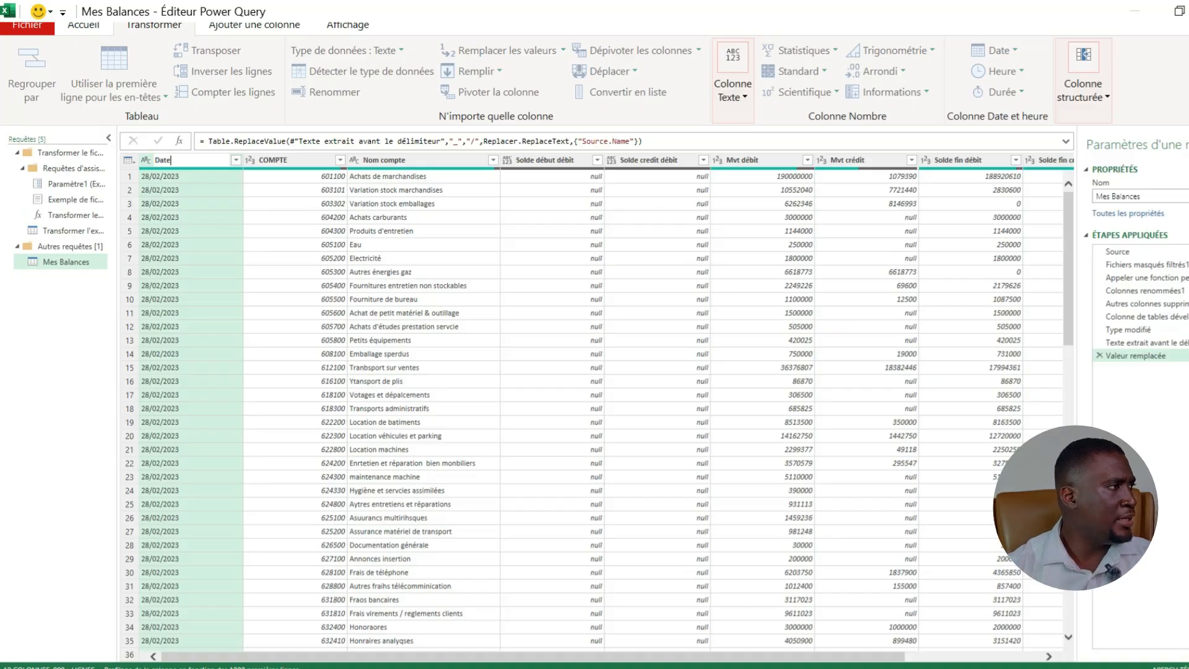
{"action": "key", "text": "Return"}
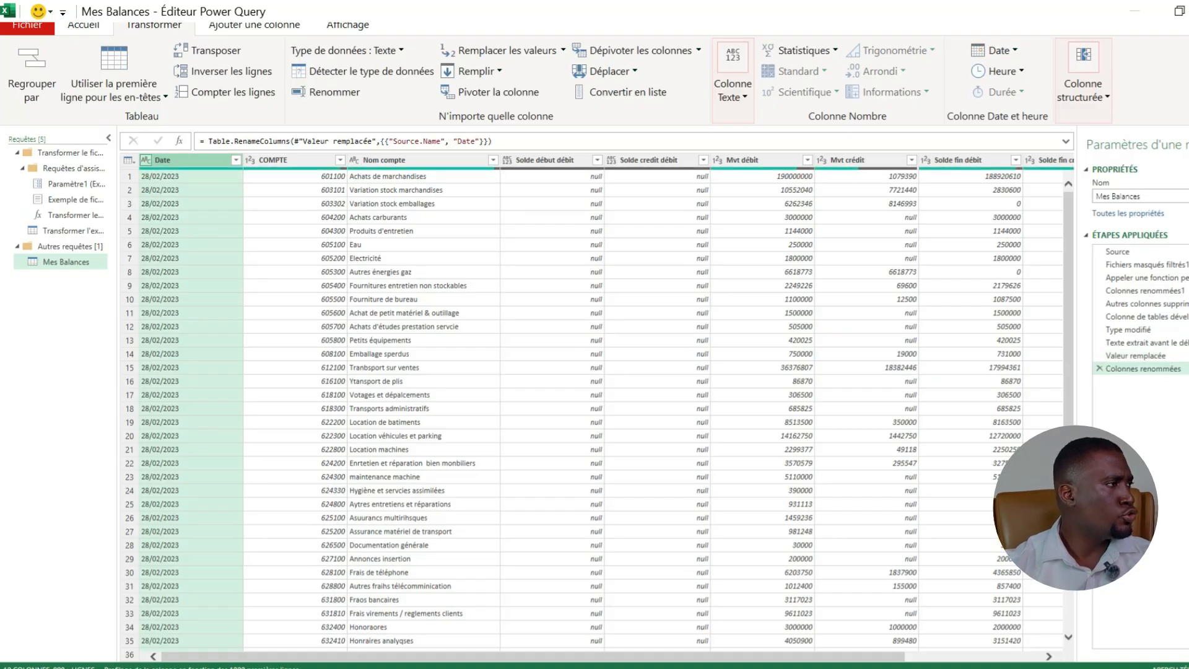
Set the data type of the Date column to Date and of the COMPTE column to Texte.
{"action": "left_click", "coordinate": [146, 160]}
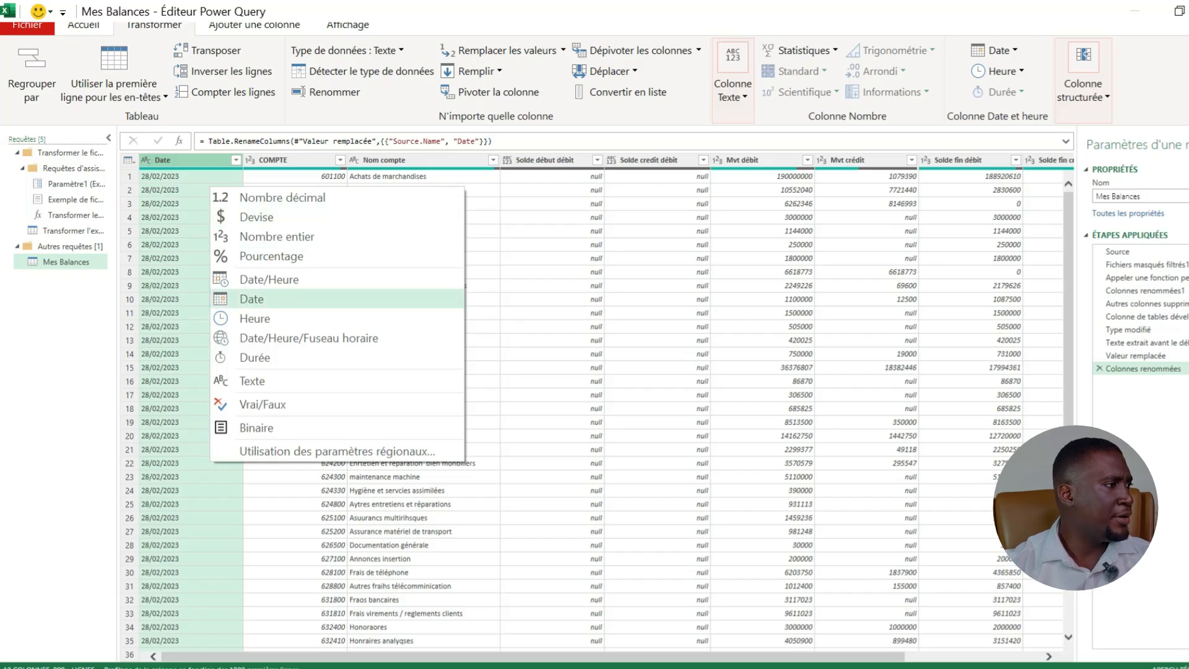
{"action": "left_click", "coordinate": [252, 299]}
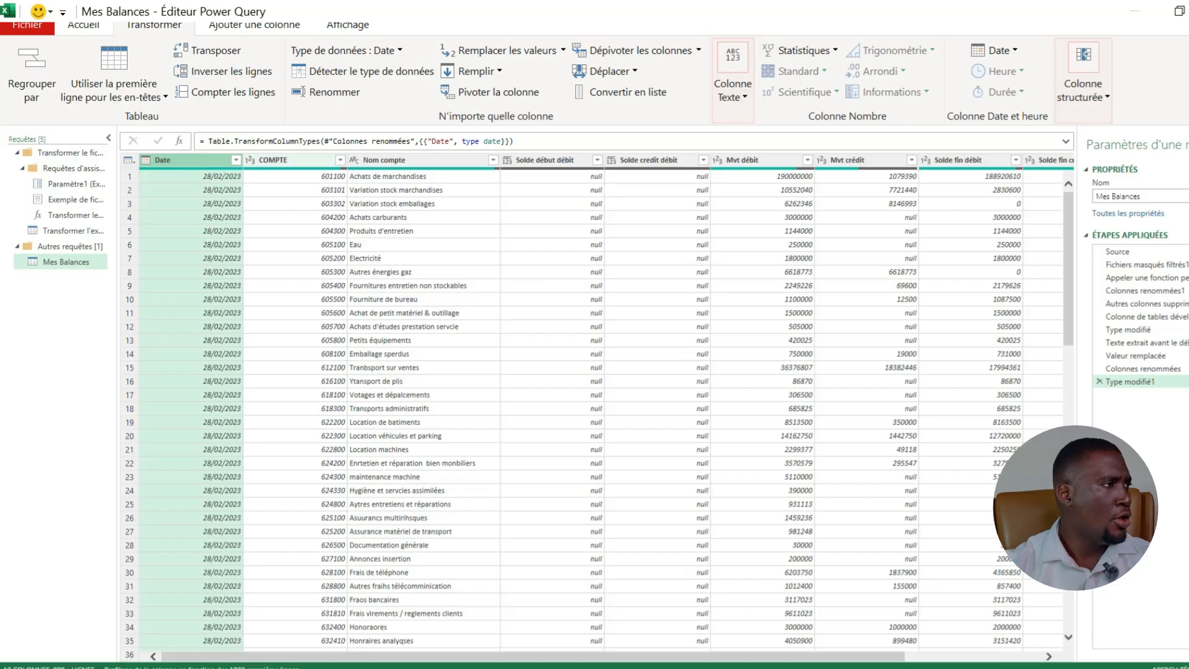
{"action": "left_click", "coordinate": [251, 160]}
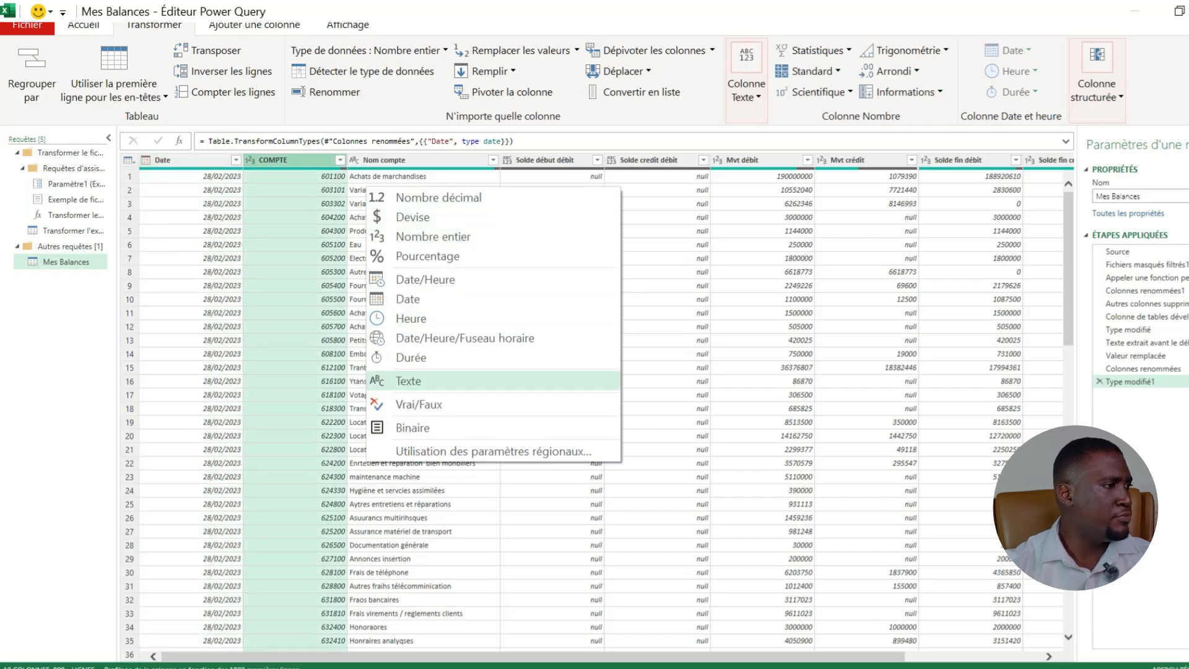
{"action": "left_click", "coordinate": [408, 381]}
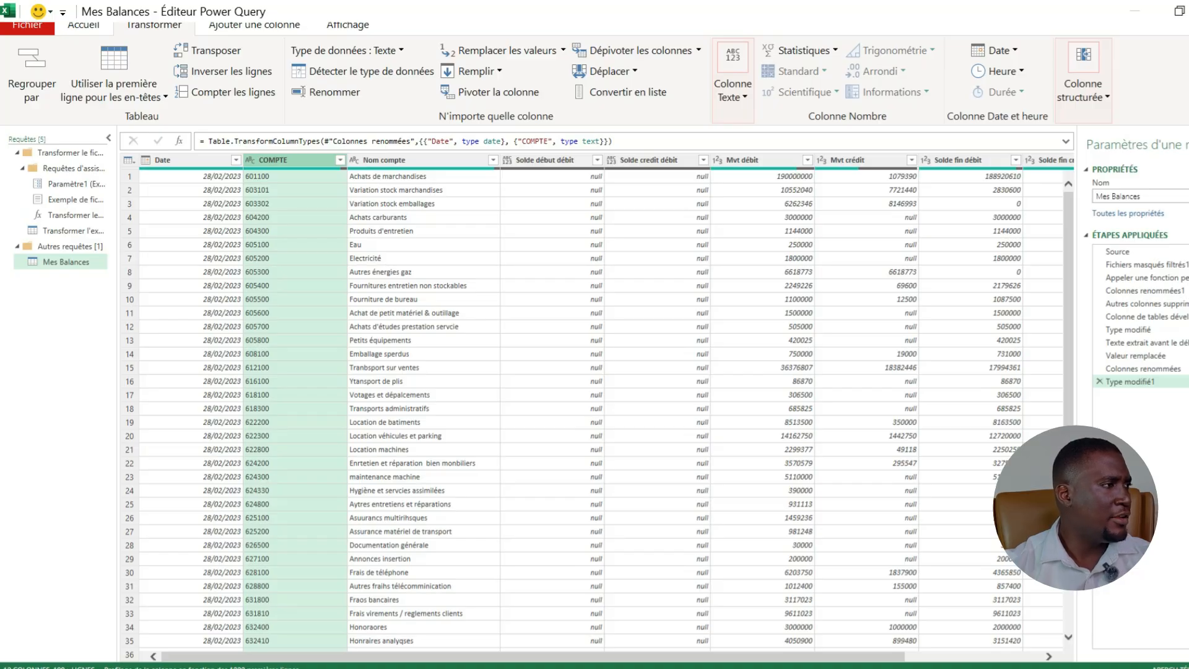
Filter the COMPTE column to exclude the null rows.
{"action": "left_click", "coordinate": [339, 160]}
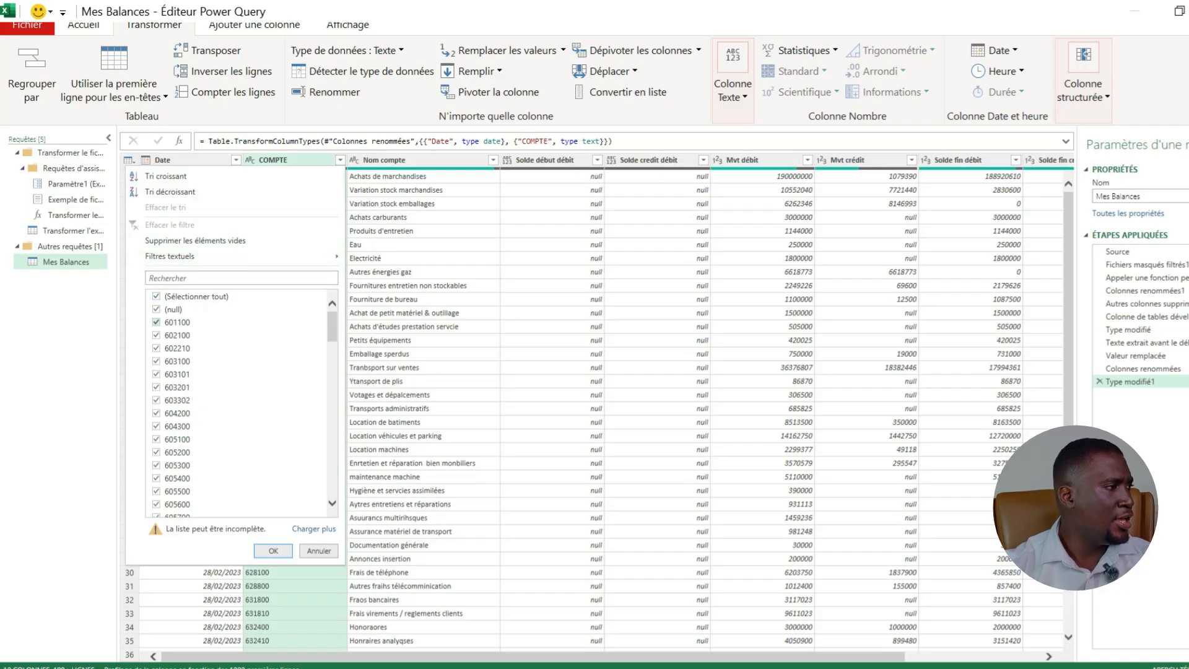
{"action": "left_click", "coordinate": [157, 310]}
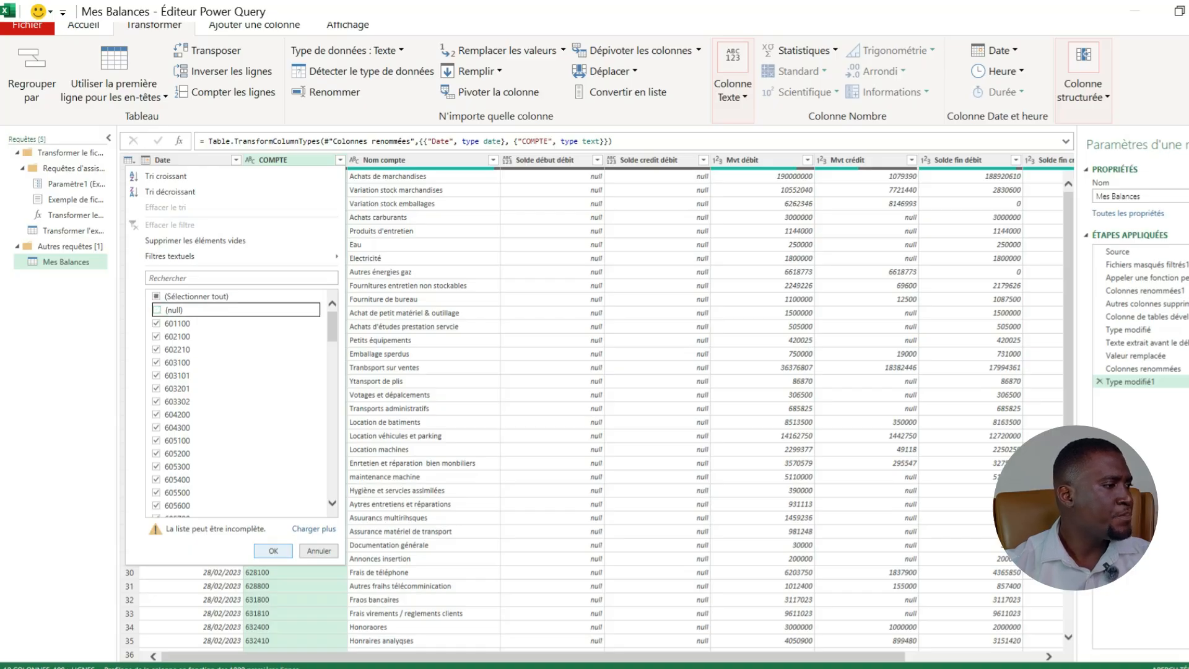
{"action": "left_click", "coordinate": [274, 550]}
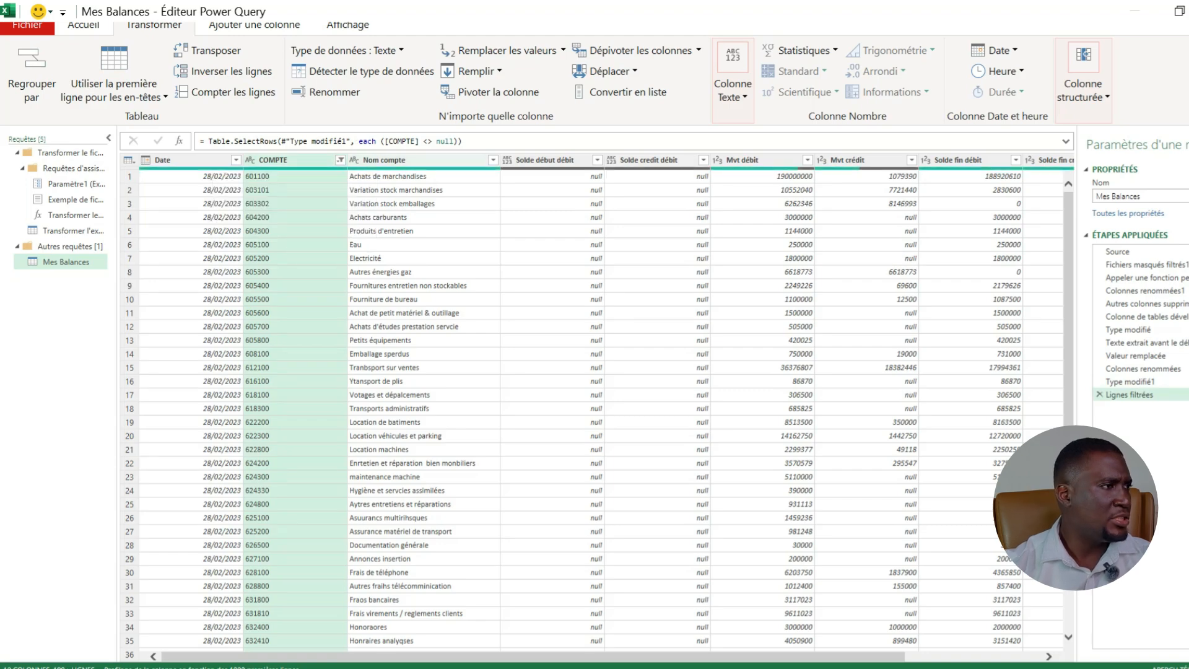
Remove the Solde début débit, Solde credit débit, Mvt débit, Mvt crédit and Column9 columns from the Mes Balances query.
{"action": "left_click", "coordinate": [545, 160]}
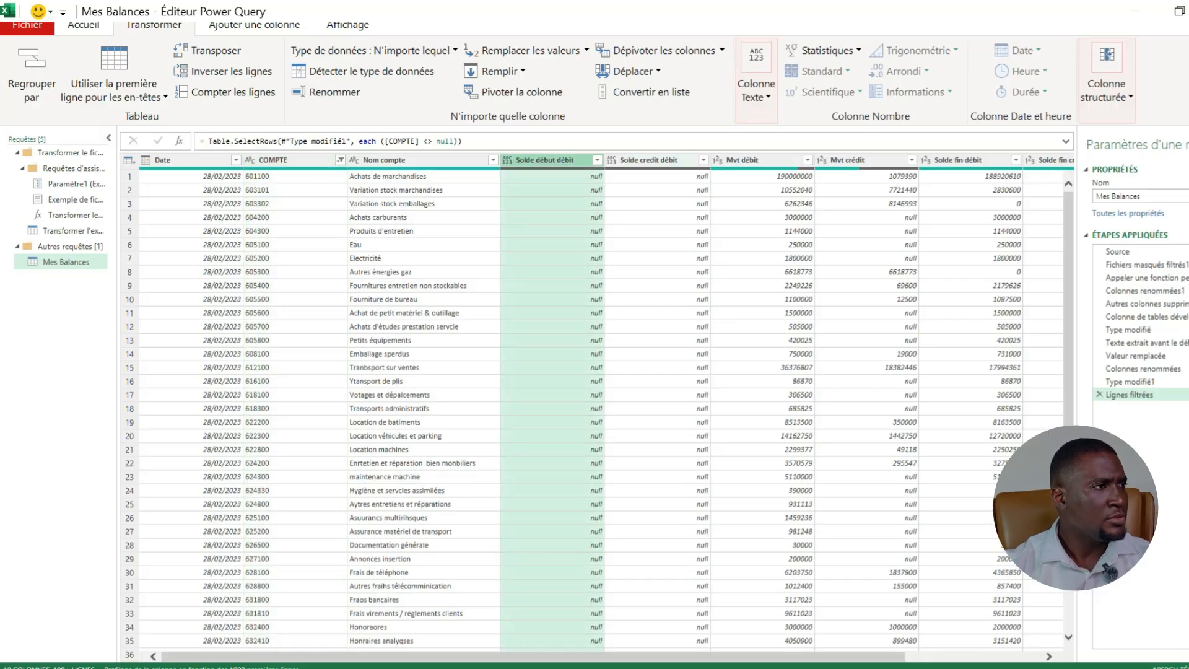
{"action": "left_click", "coordinate": [649, 160], "text": "ctrl"}
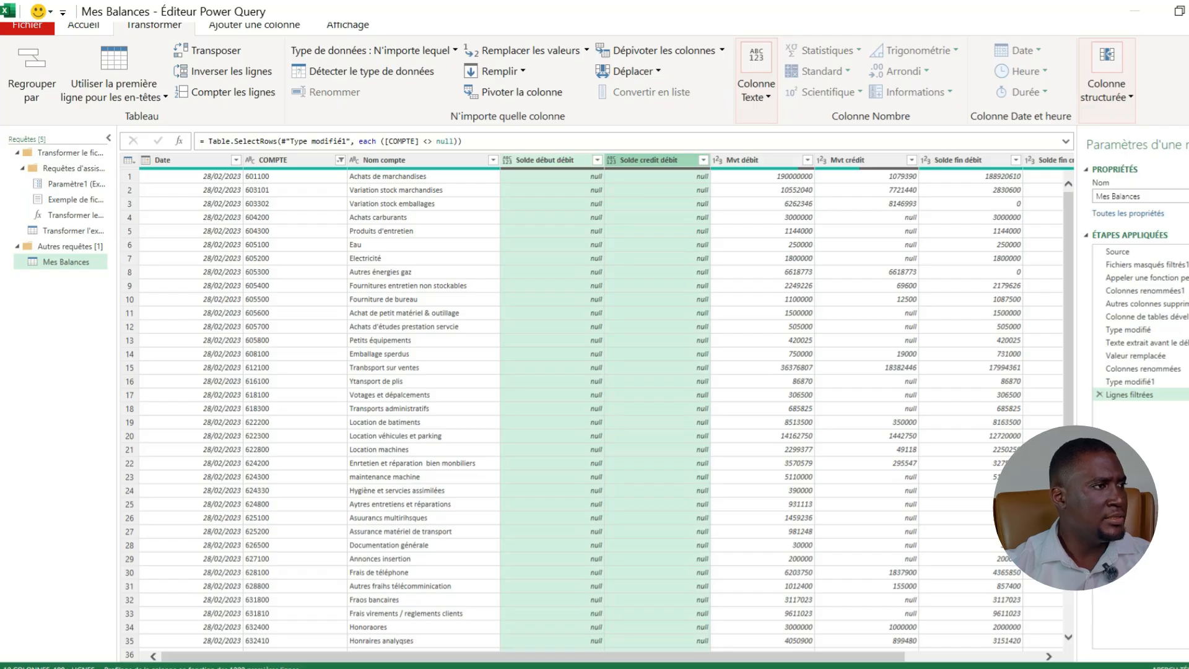
{"action": "left_click", "coordinate": [743, 161], "text": "ctrl"}
{"action": "left_click", "coordinate": [848, 161], "text": "ctrl"}
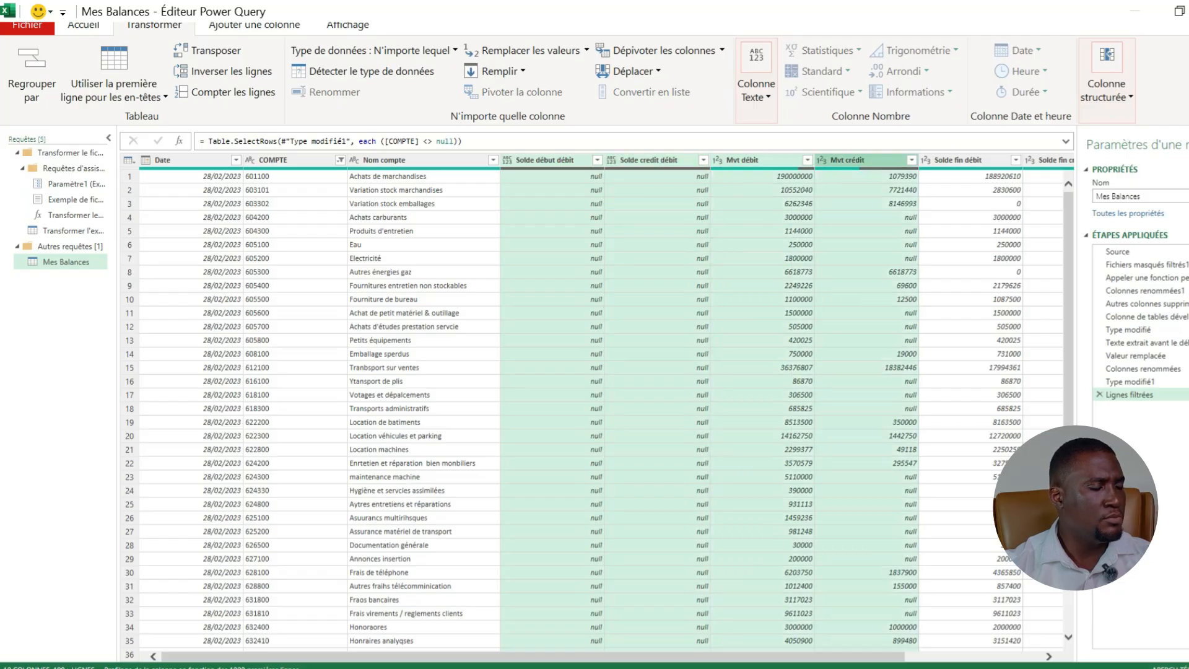
{"action": "scroll", "coordinate": [607, 409], "scroll_direction": "right", "scroll_amount": 3}
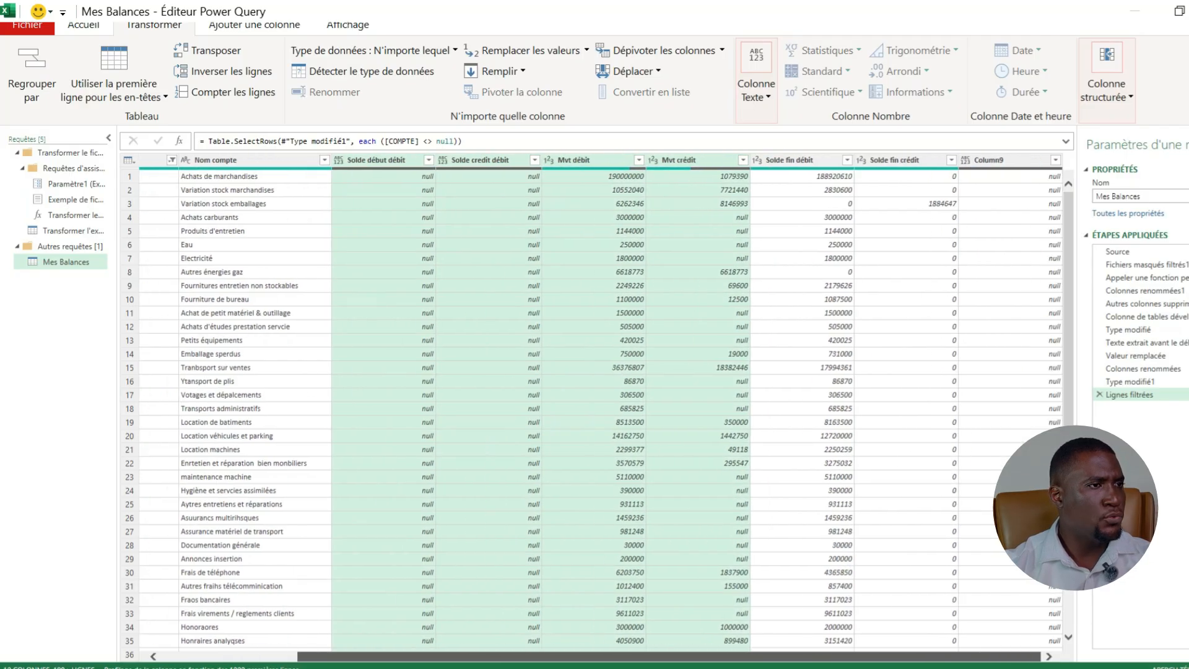
{"action": "left_click", "coordinate": [997, 160], "text": "ctrl"}
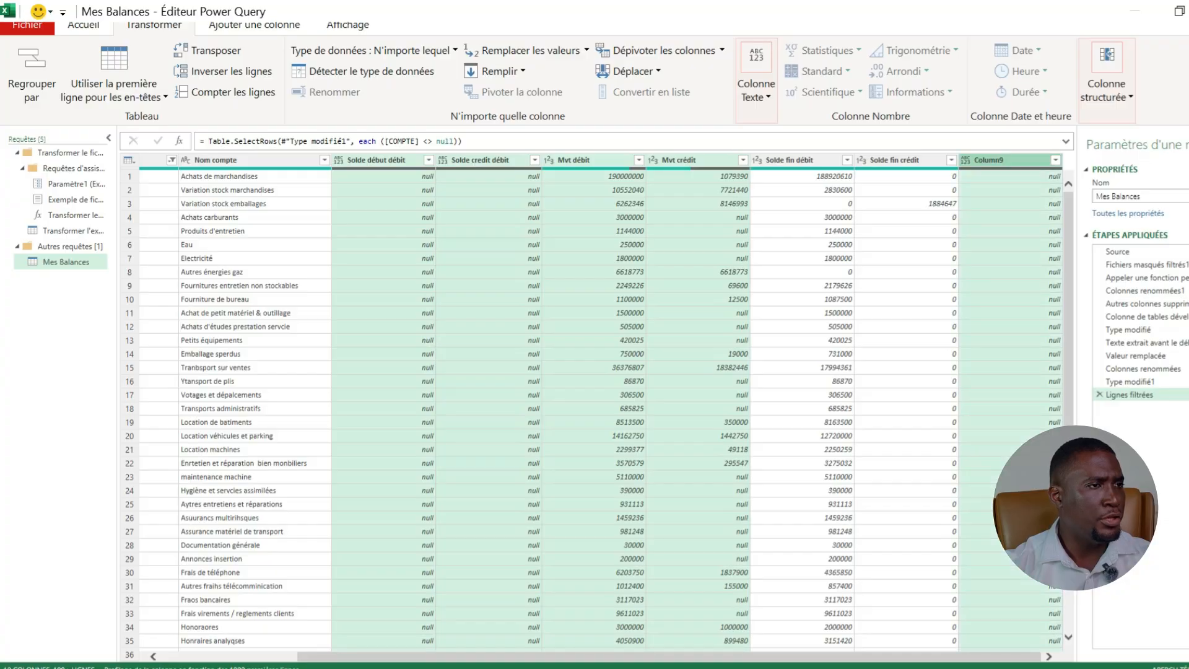
{"action": "right_click", "coordinate": [998, 160]}
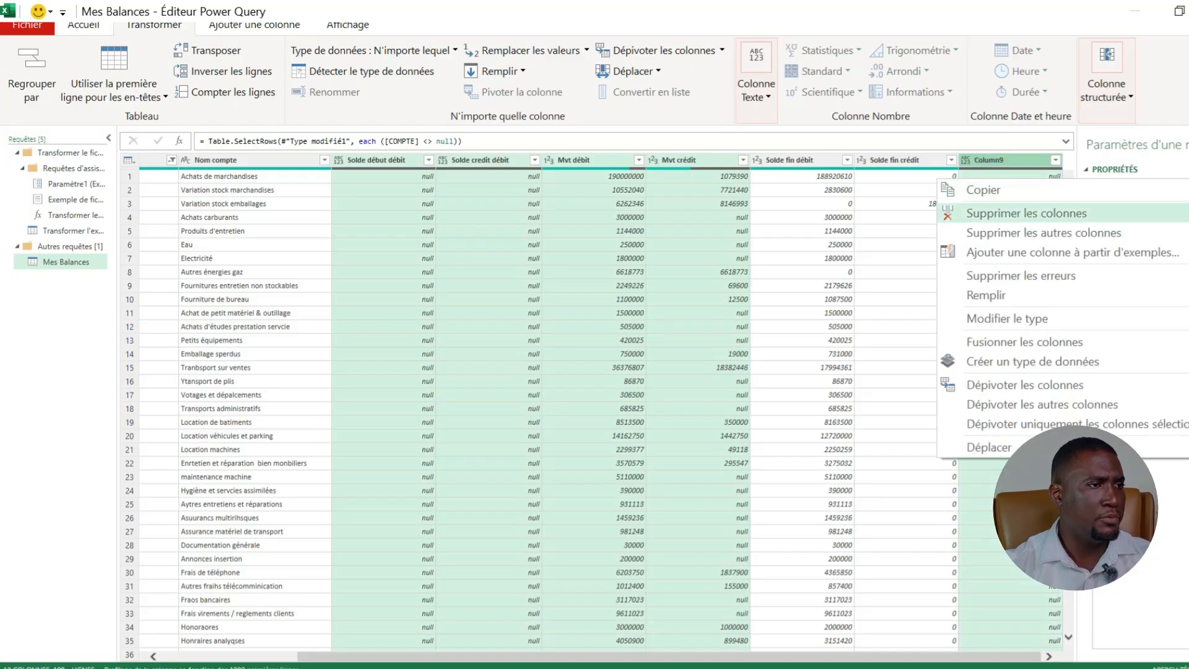
{"action": "left_click", "coordinate": [1029, 213]}
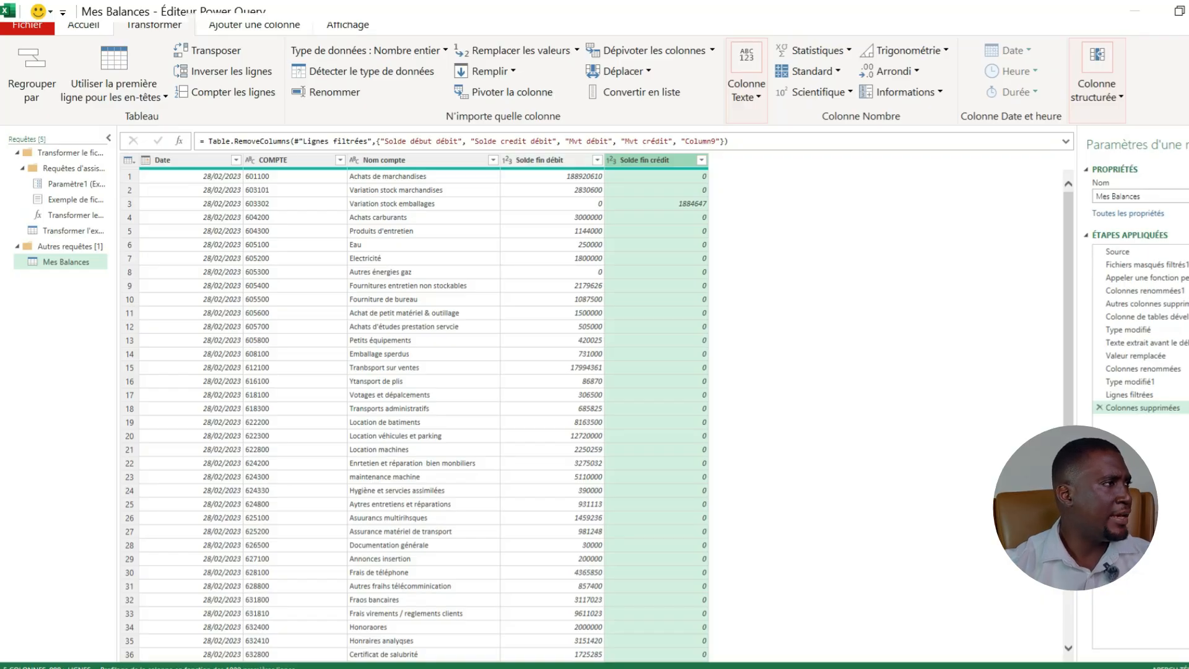
Add a custom column named Solde computed as [Solde fin crédit]-[Solde fin débit] and set its data type to Nombre entier.
{"action": "left_click", "coordinate": [254, 25]}
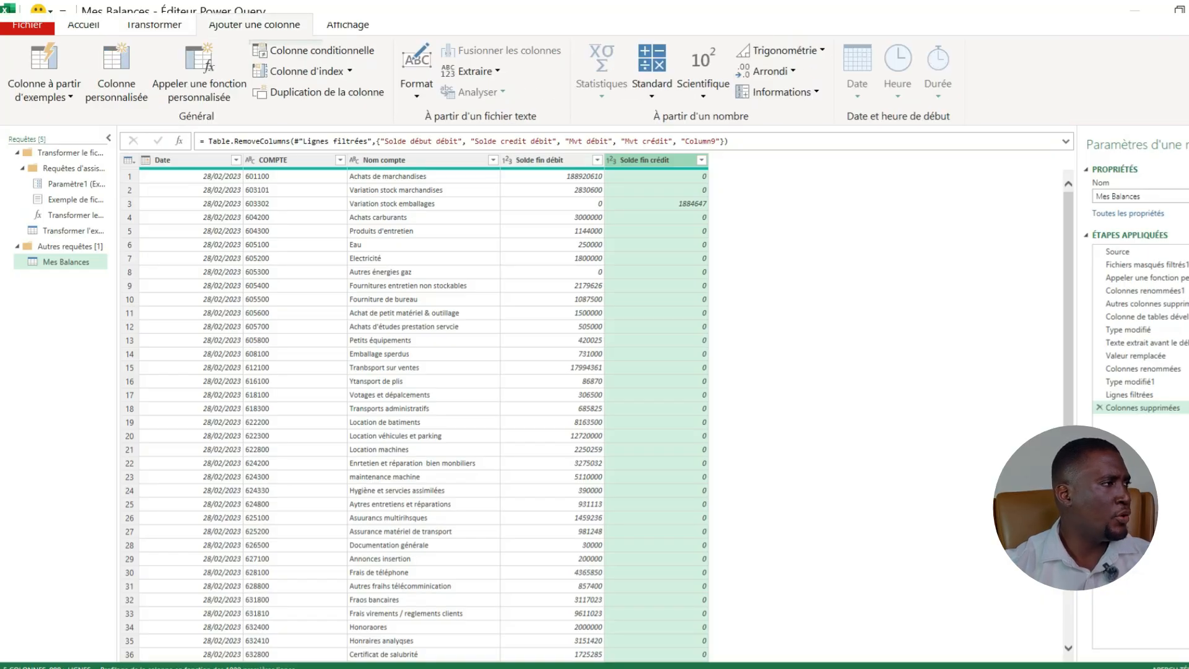
{"action": "left_click", "coordinate": [116, 74]}
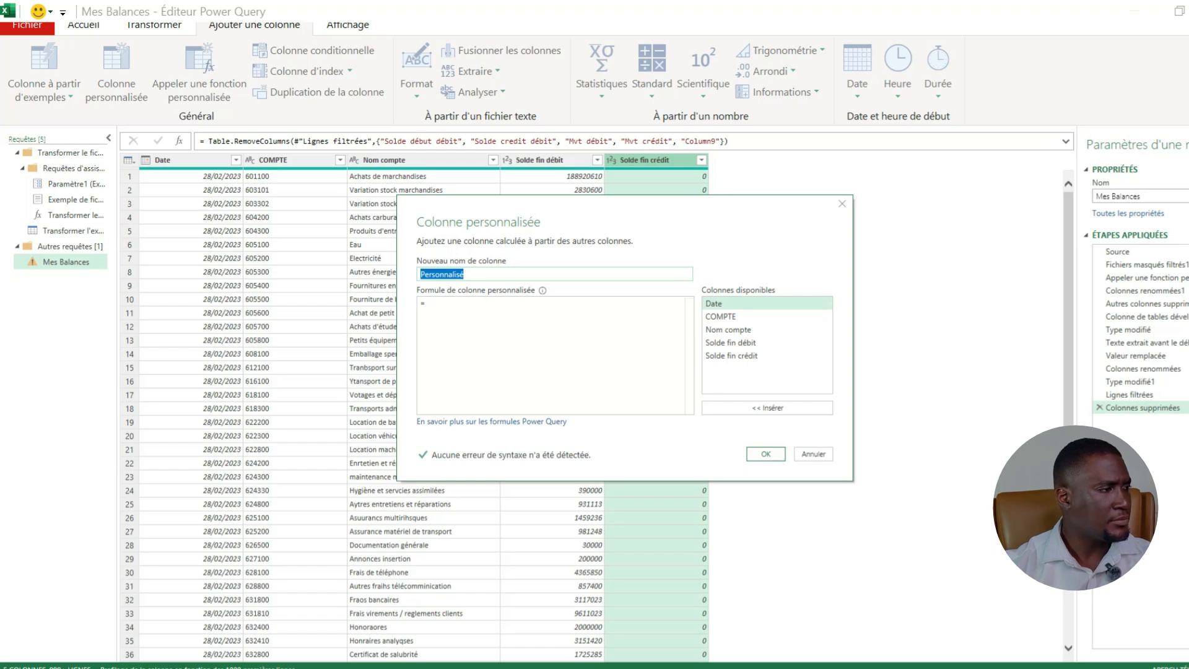
{"action": "type", "text": "Solde"}
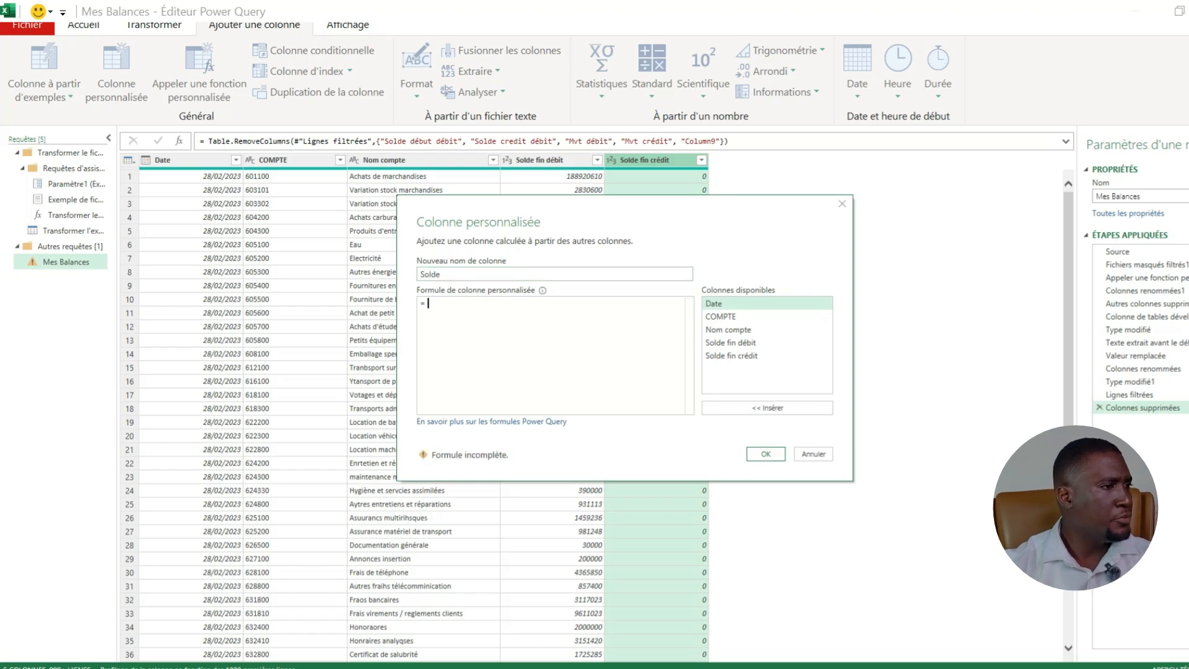
{"action": "double_click", "coordinate": [731, 356]}
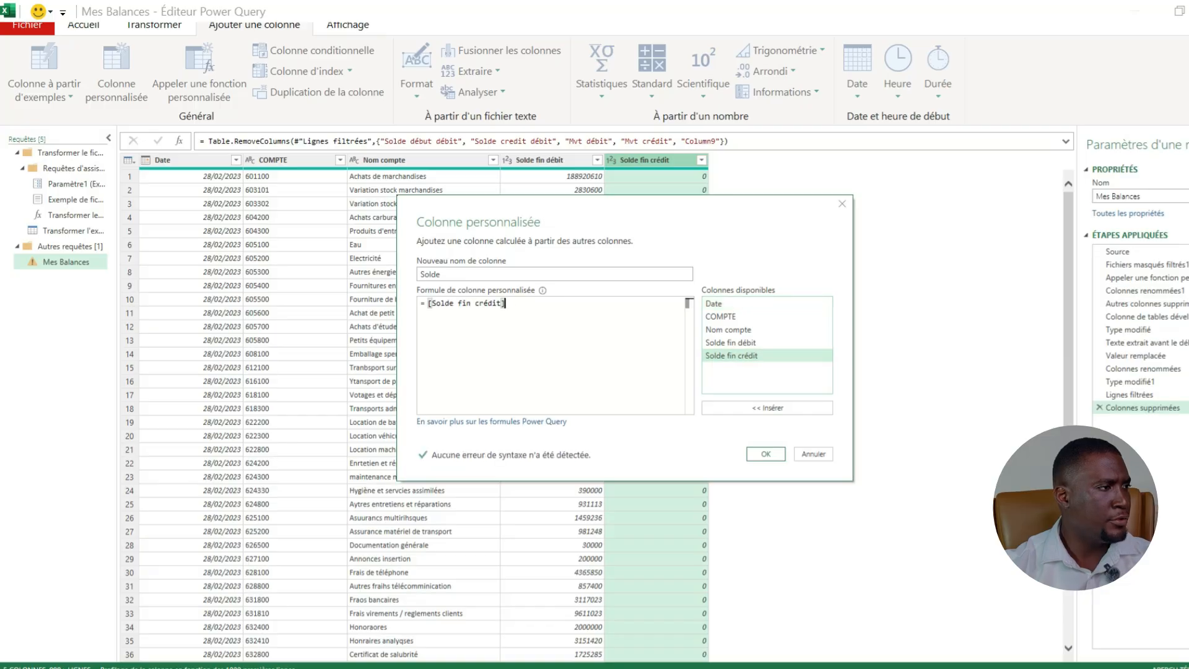
{"action": "type", "text": "-"}
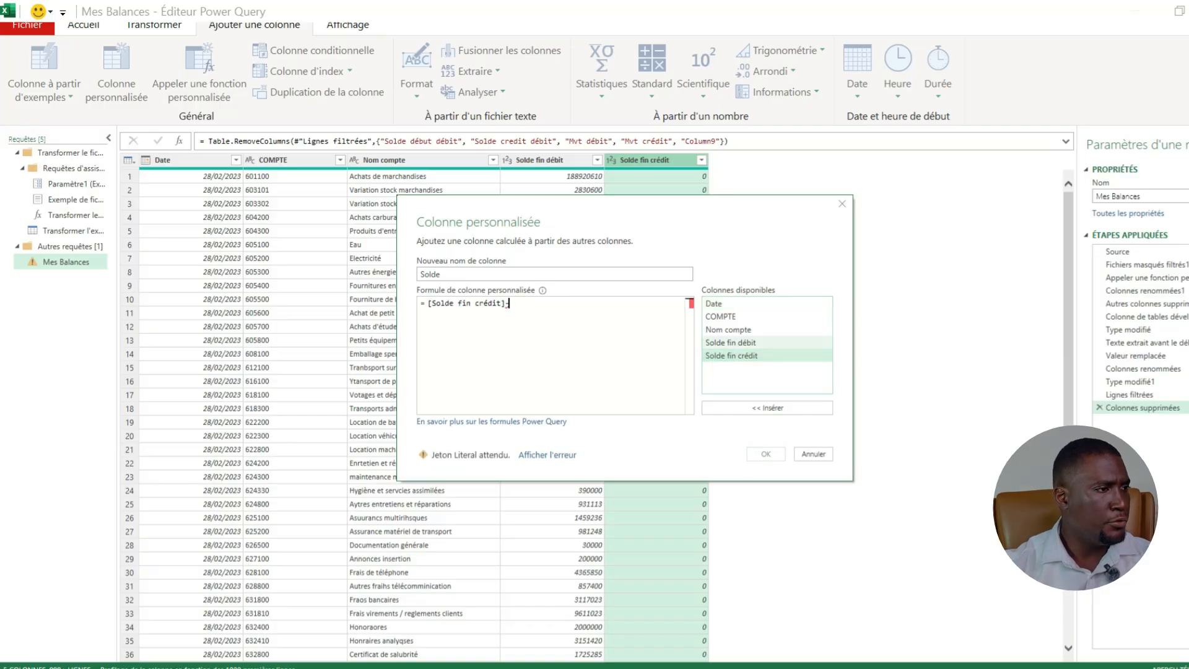
{"action": "double_click", "coordinate": [731, 342]}
{"action": "left_click", "coordinate": [765, 454]}
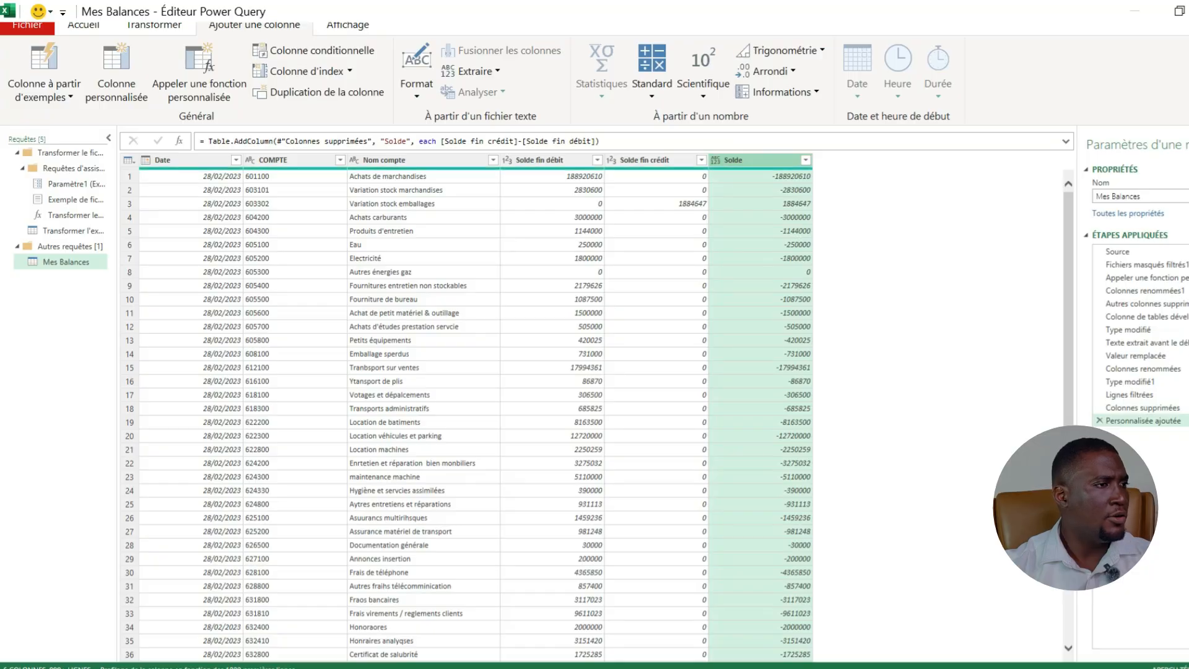
{"action": "left_click", "coordinate": [716, 159]}
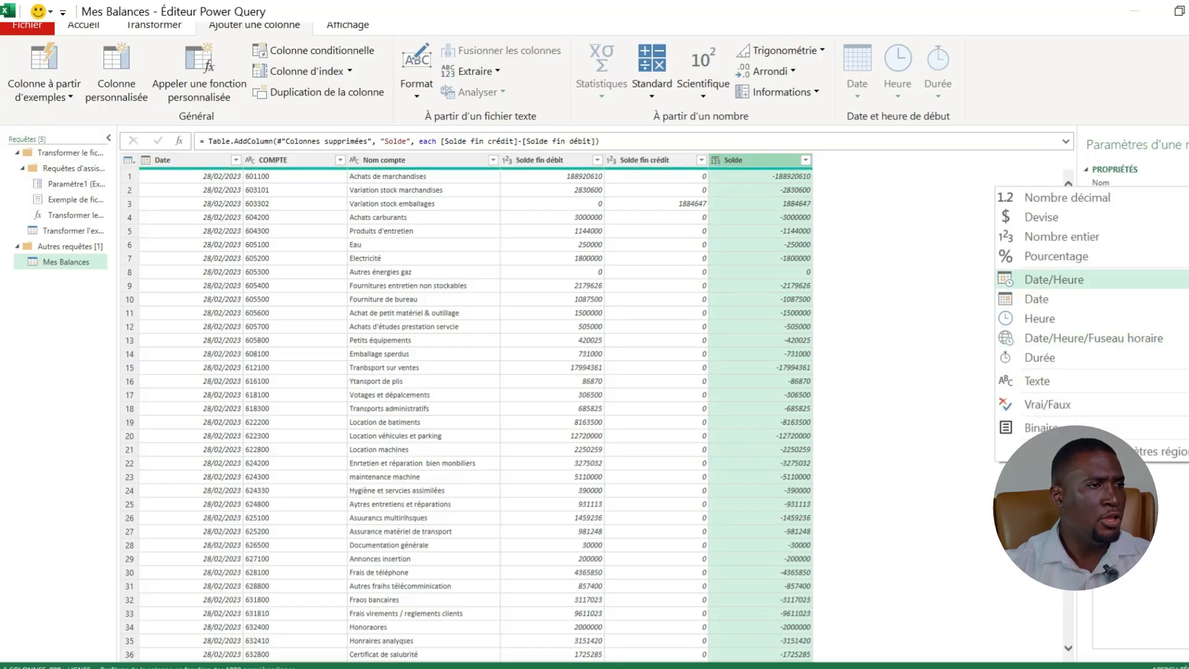
{"action": "left_click", "coordinate": [1062, 236]}
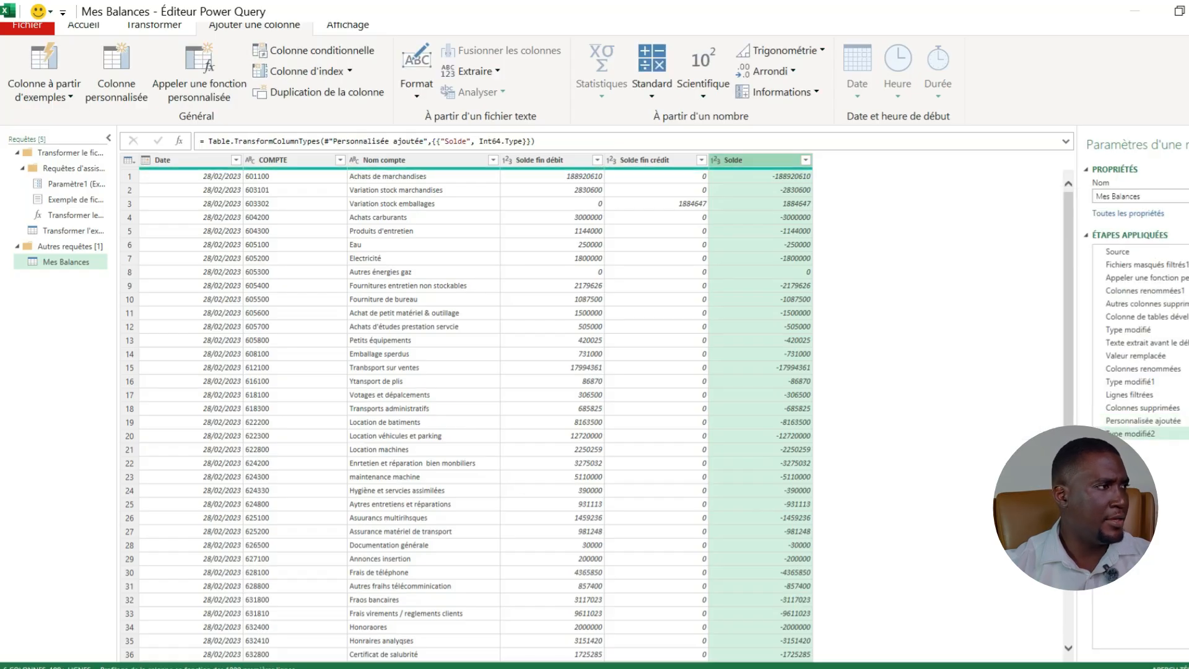
Extract the first 2 characters of the COMPTE column into a new column.
{"action": "left_click", "coordinate": [273, 160]}
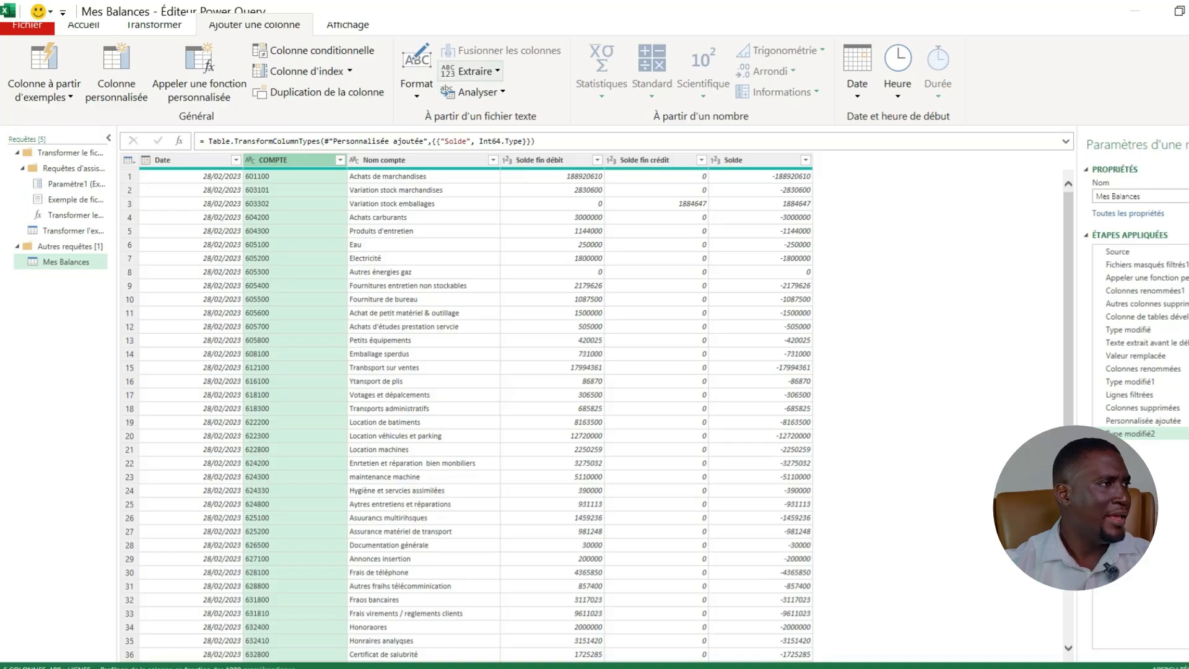
{"action": "left_click", "coordinate": [470, 71]}
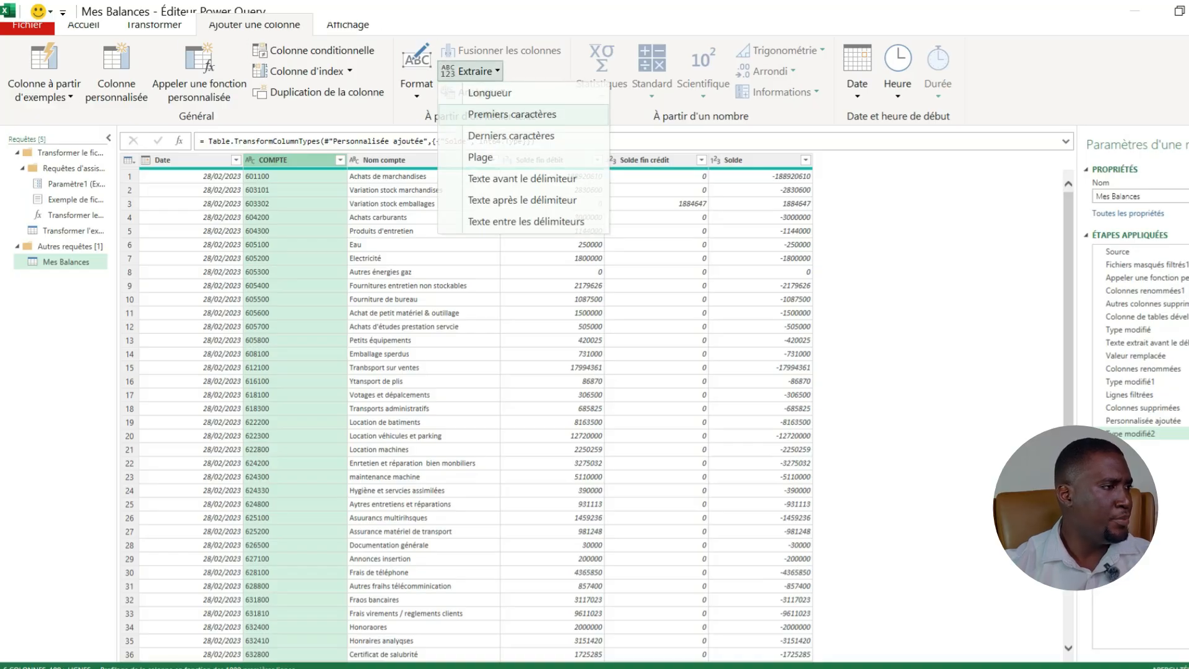
{"action": "left_click", "coordinate": [512, 113]}
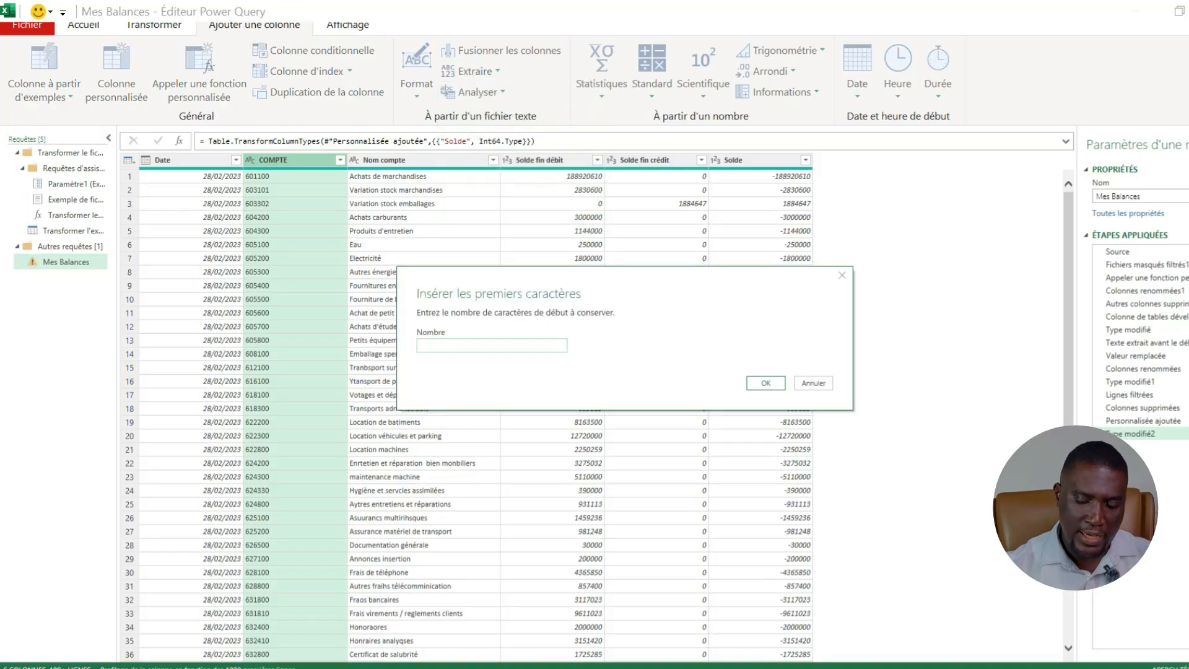
{"action": "type", "text": "2"}
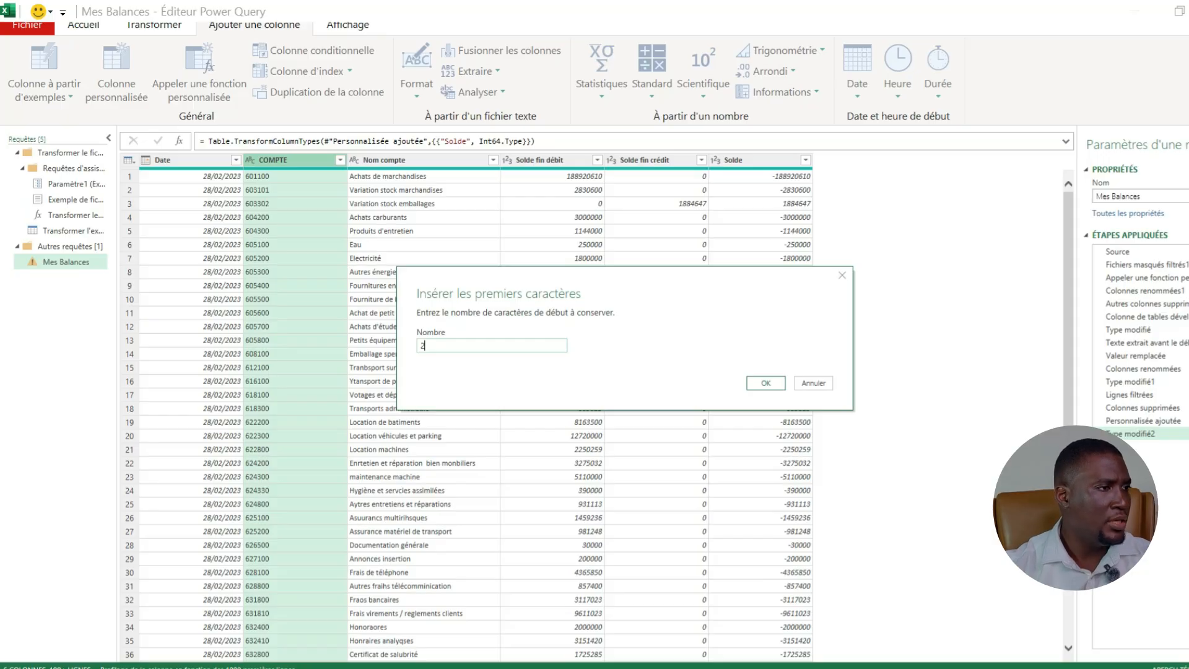
{"action": "left_click", "coordinate": [765, 383]}
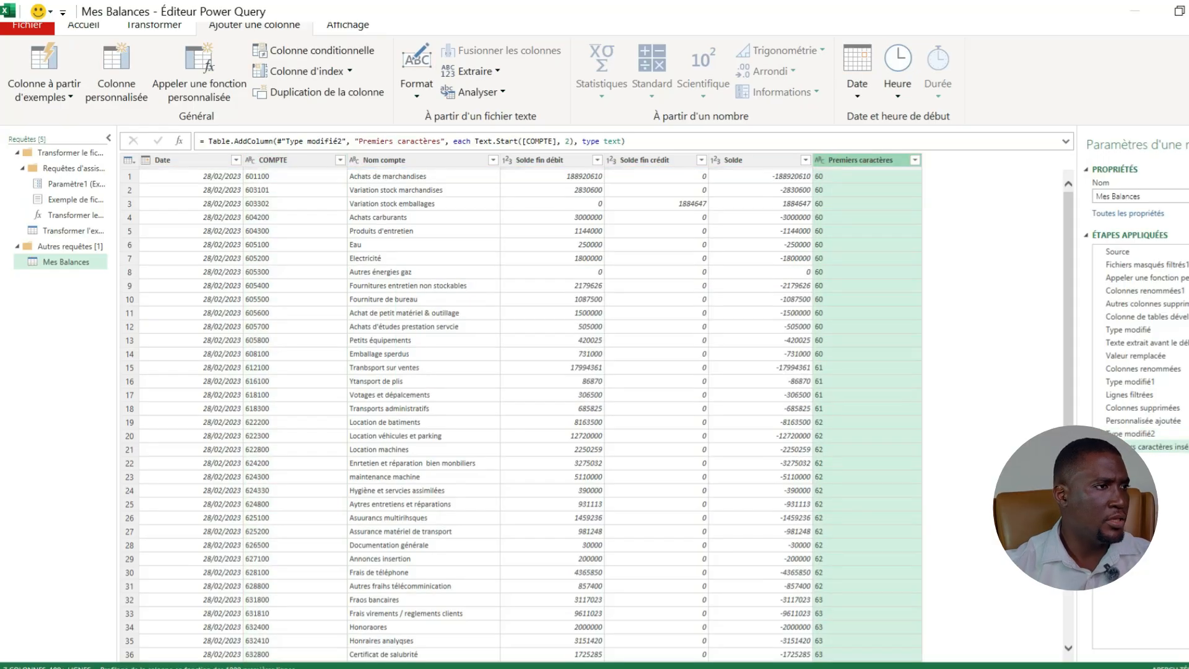
Rename the Premiers caractères column as Compte à 2.
{"action": "double_click", "coordinate": [860, 160]}
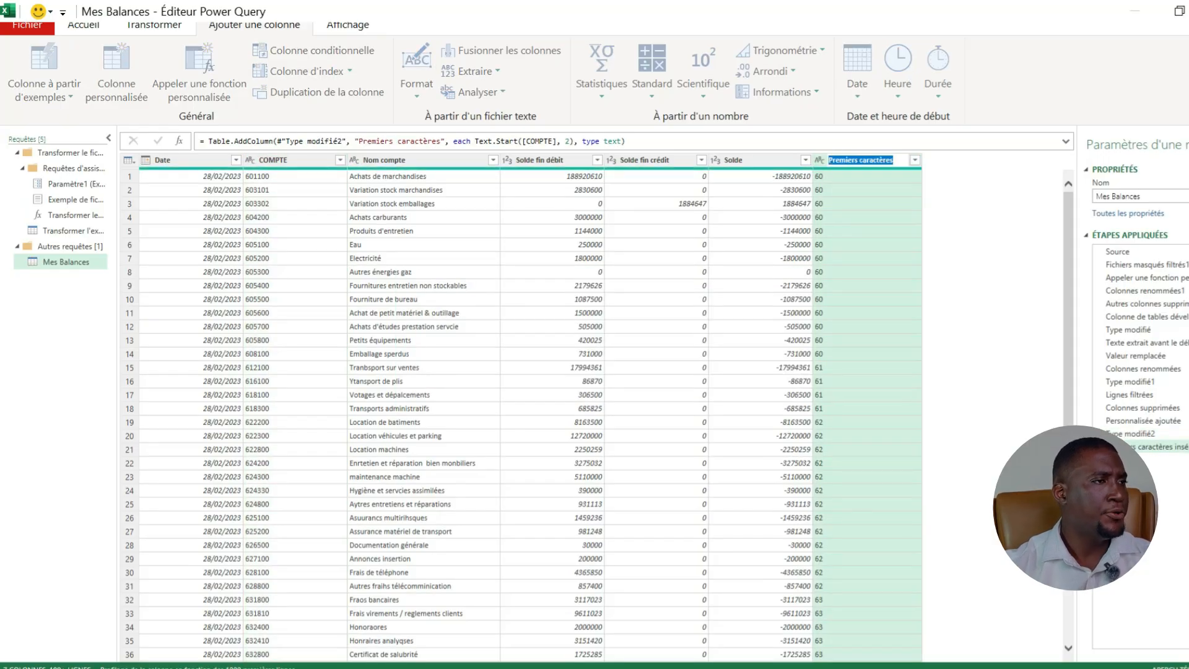
{"action": "type", "text": "Compte"}
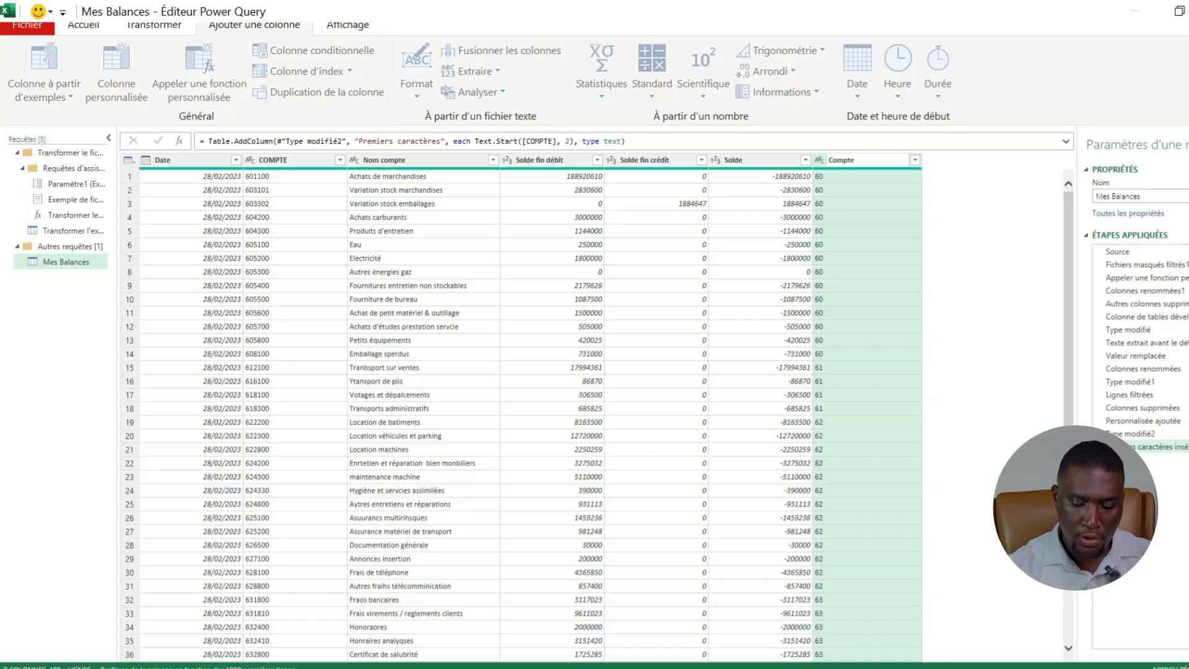
{"action": "type", "text": " à 2"}
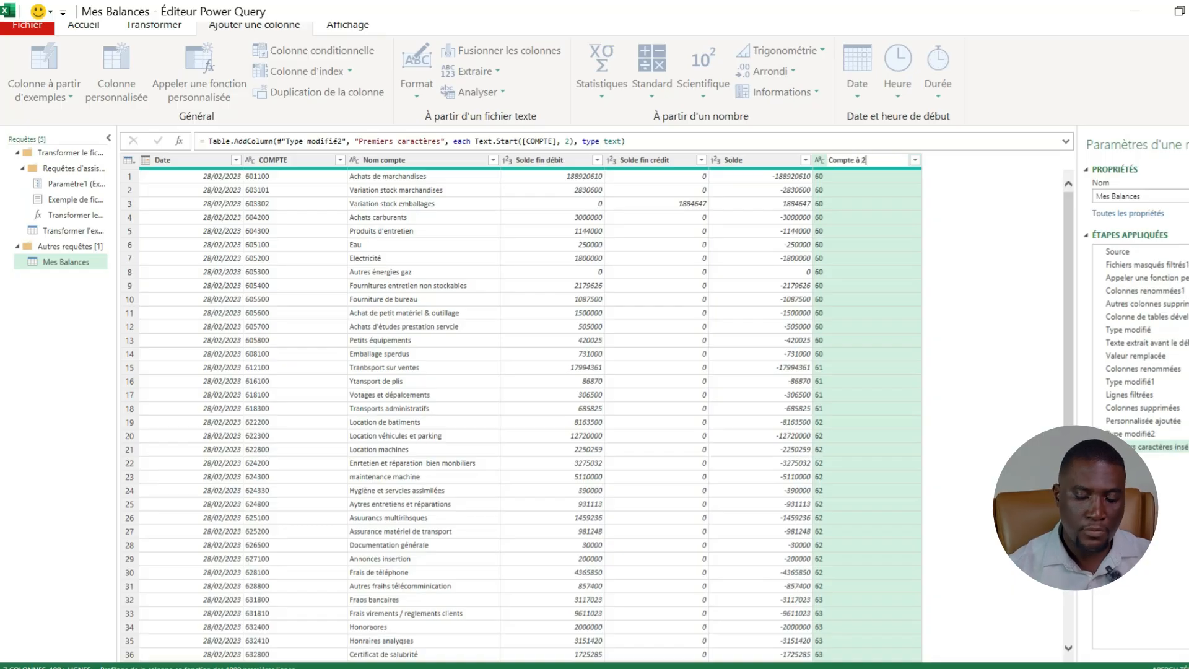
{"action": "key", "text": "Return"}
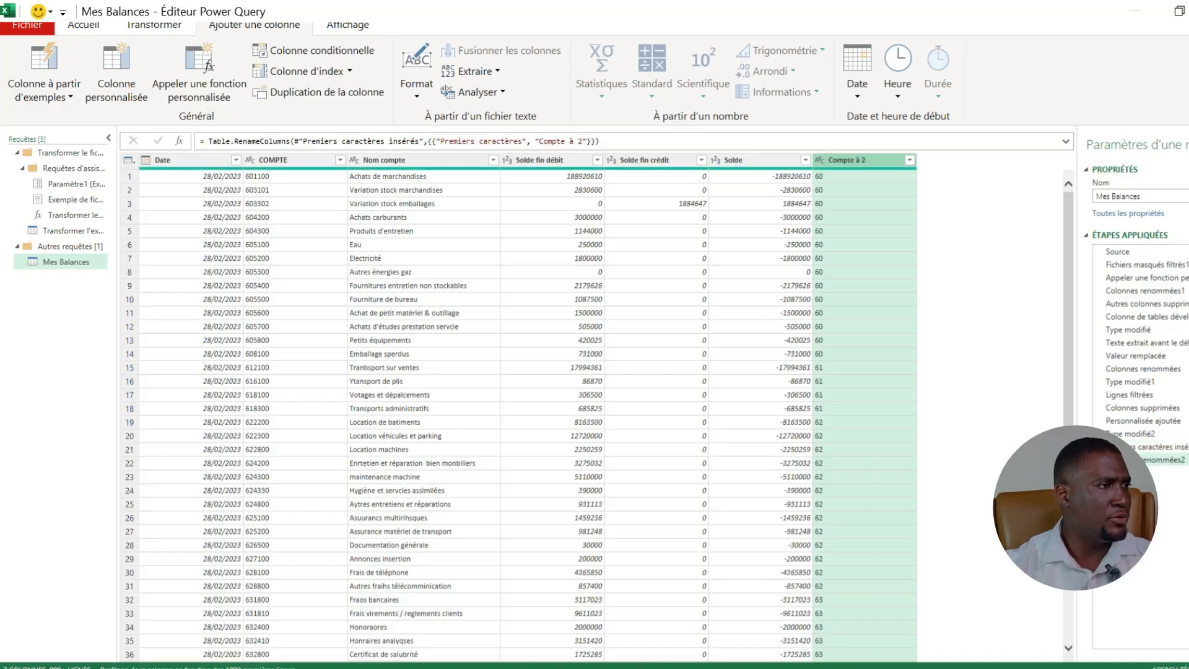
Close the query editor and load the query as a table at cell C6 of the existing Balance sheet, adding it to the data model.
{"action": "scroll", "coordinate": [526, 415], "scroll_direction": "down", "scroll_amount": 7}
{"action": "scroll", "coordinate": [527, 415], "scroll_direction": "up", "scroll_amount": 7}
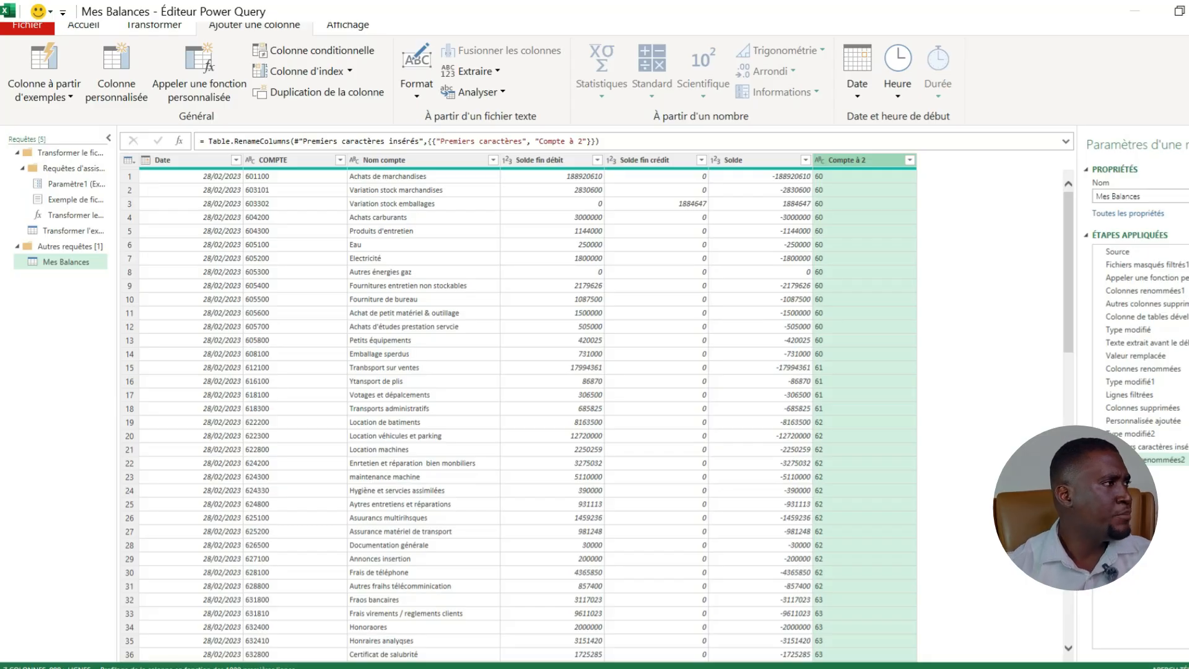
{"action": "left_click", "coordinate": [28, 25]}
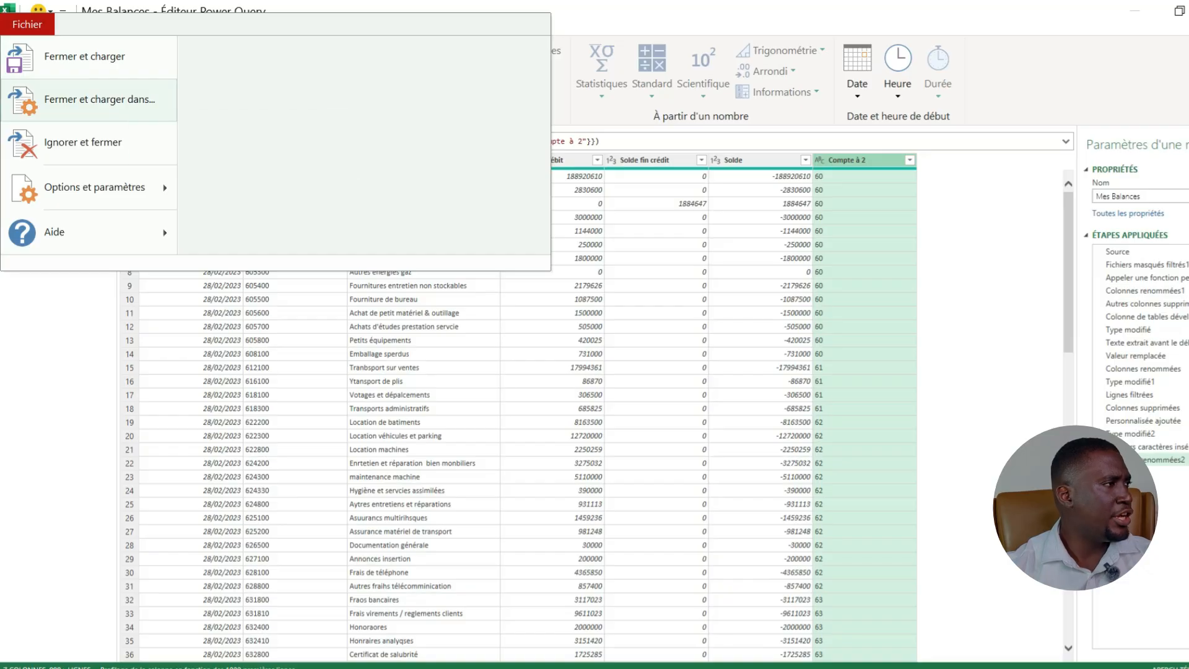
{"action": "left_click", "coordinate": [99, 100]}
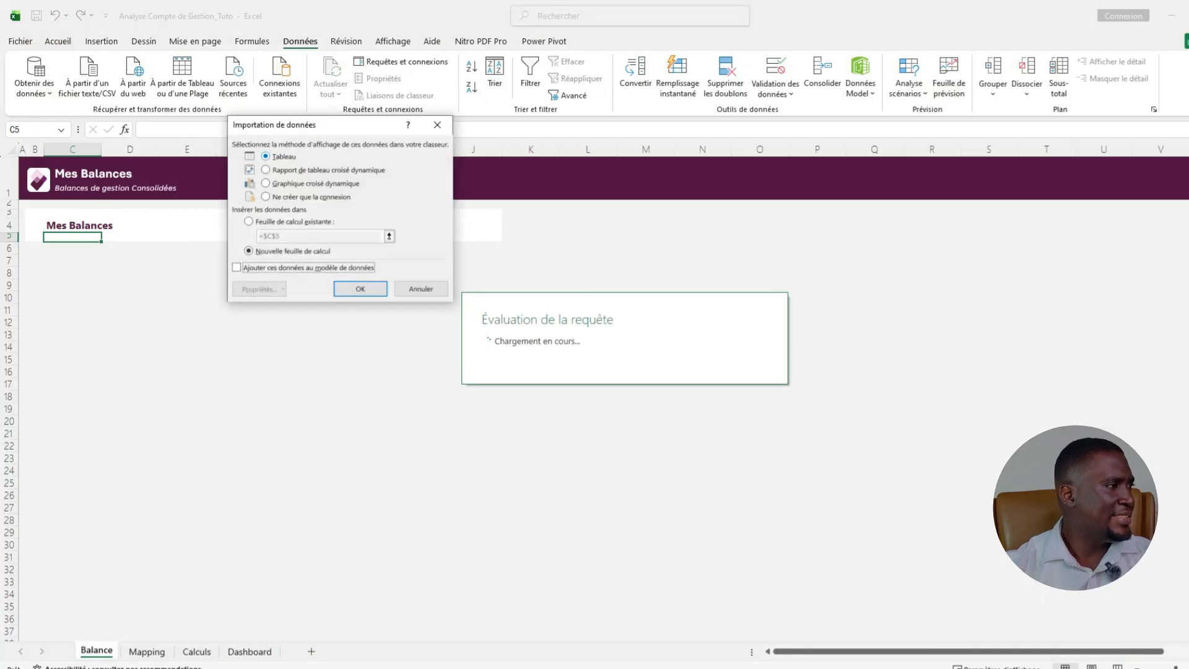
{"action": "key", "text": "alt+e"}
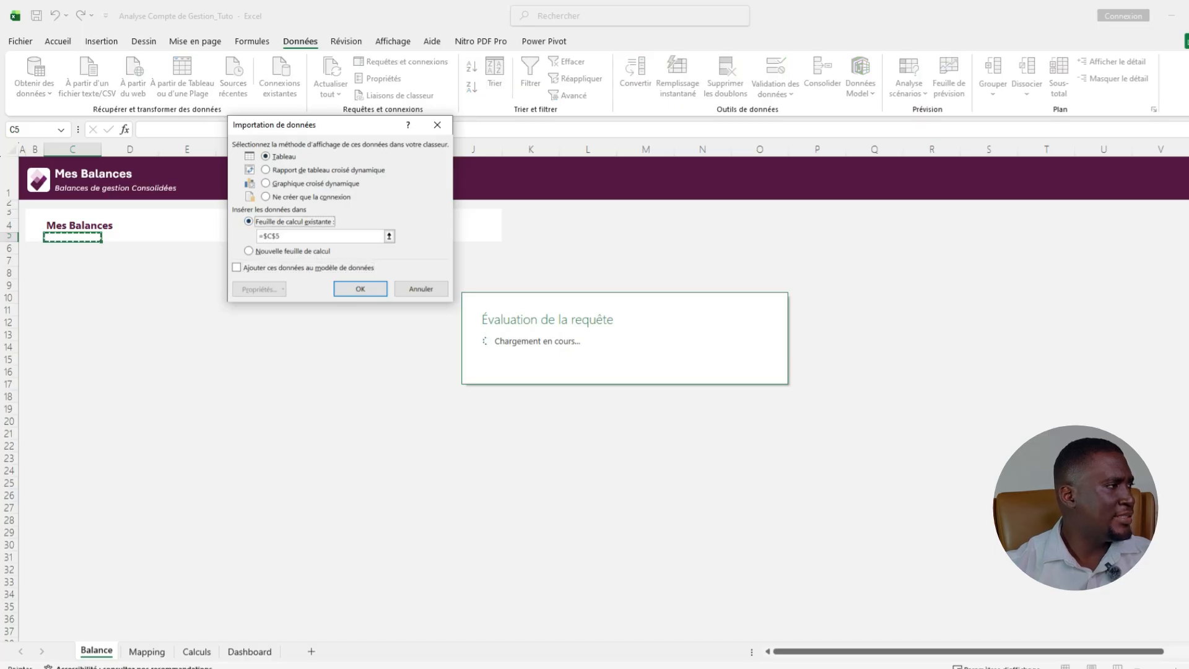
{"action": "left_click", "coordinate": [73, 248]}
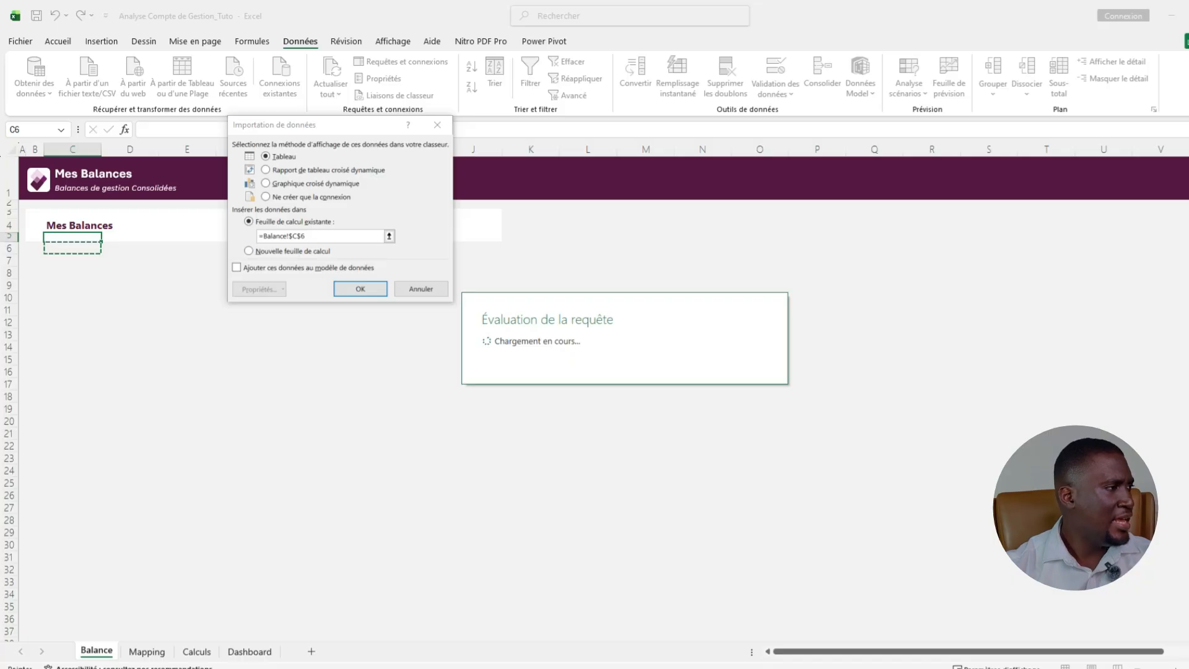
{"action": "key", "text": "alt+m"}
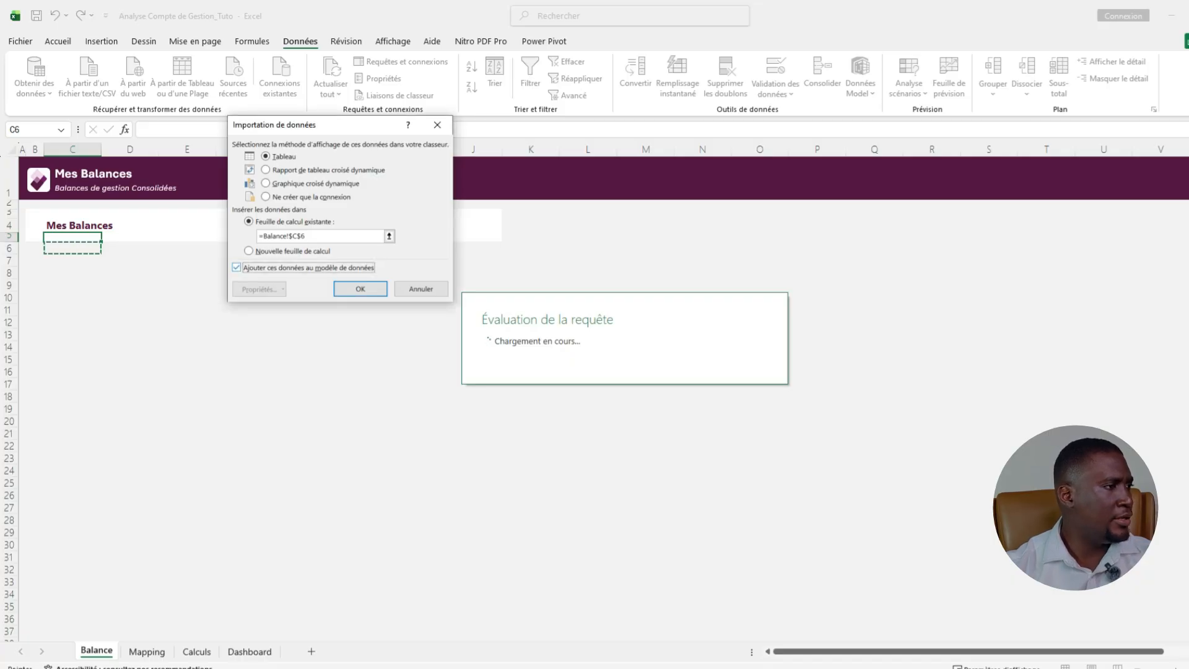
{"action": "key", "text": "Return"}
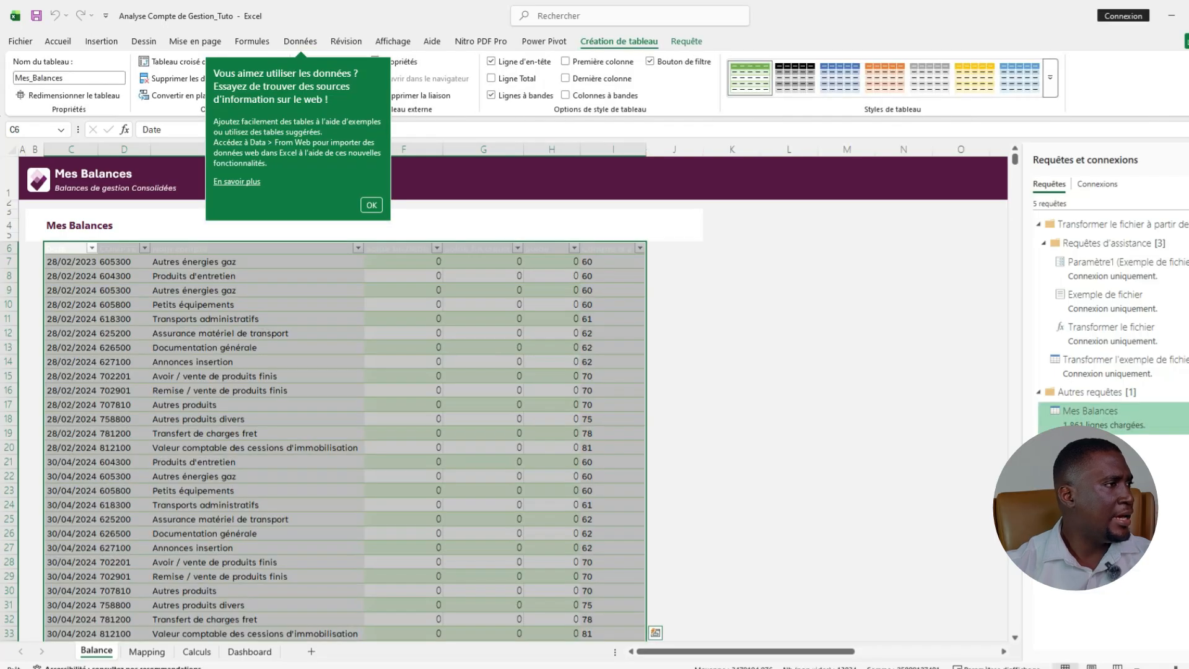
Examine the headers and rows of the loaded Mes Balances table on the Balance sheet.
{"action": "left_click", "coordinate": [403, 225]}
{"action": "left_click", "coordinate": [117, 290]}
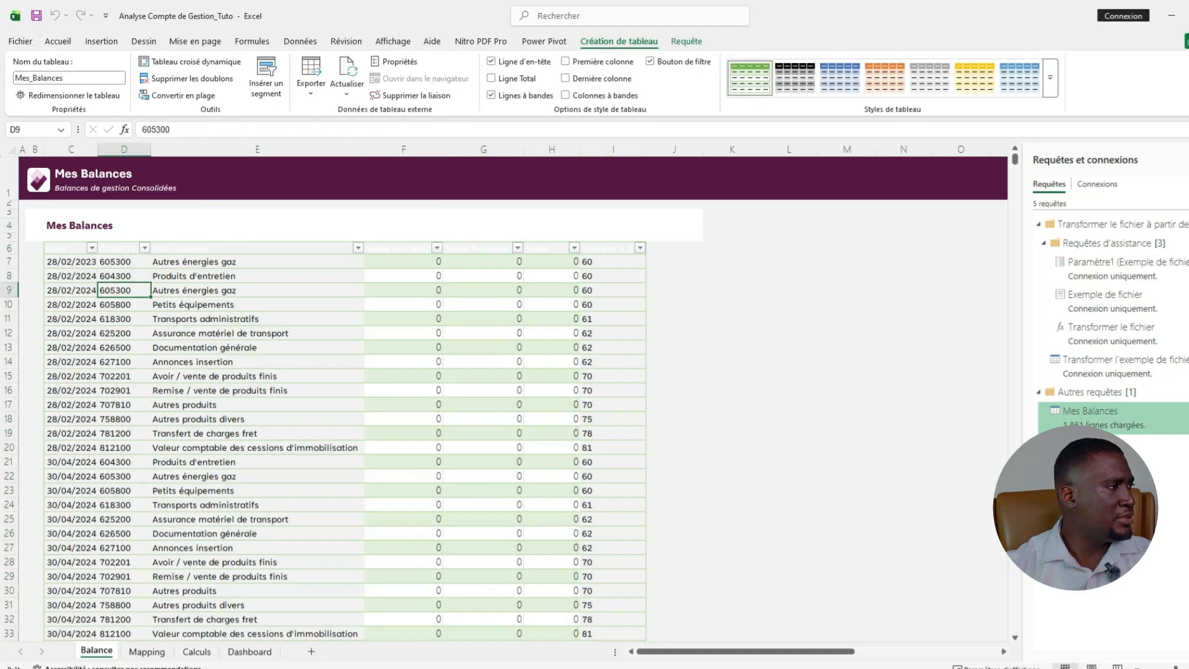
{"action": "scroll", "coordinate": [515, 399], "scroll_direction": "down", "scroll_amount": 4}
{"action": "scroll", "coordinate": [345, 399], "scroll_direction": "down", "scroll_amount": 7}
{"action": "scroll", "coordinate": [346, 399], "scroll_direction": "up", "scroll_amount": 11}
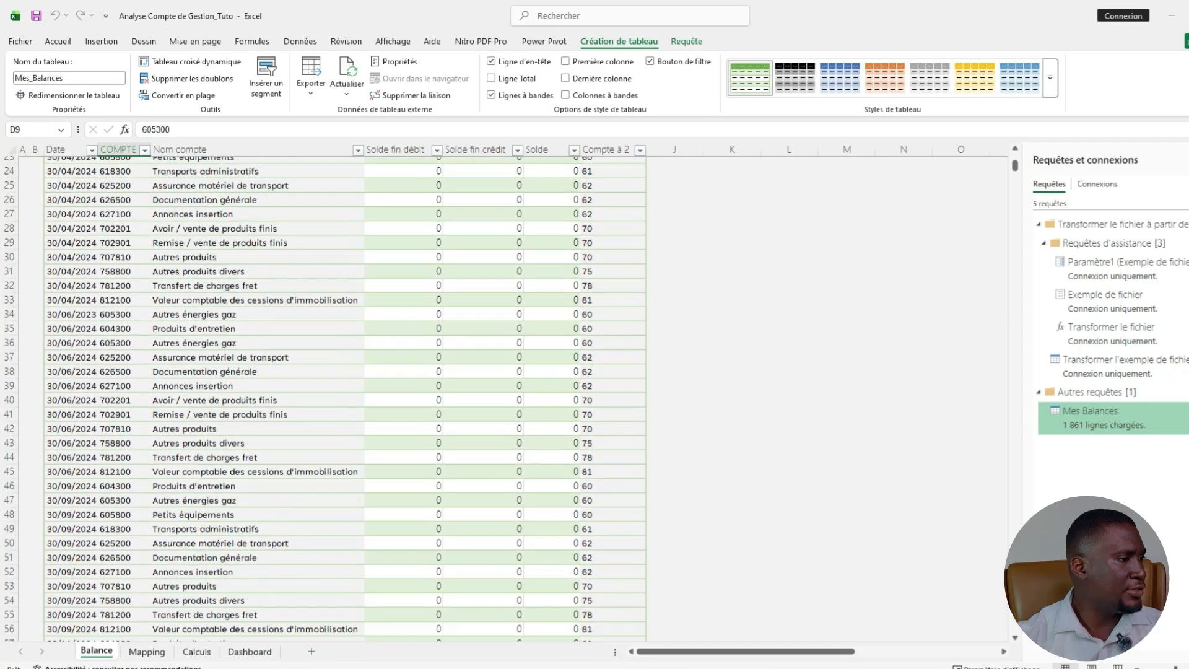
{"action": "left_click", "coordinate": [71, 275]}
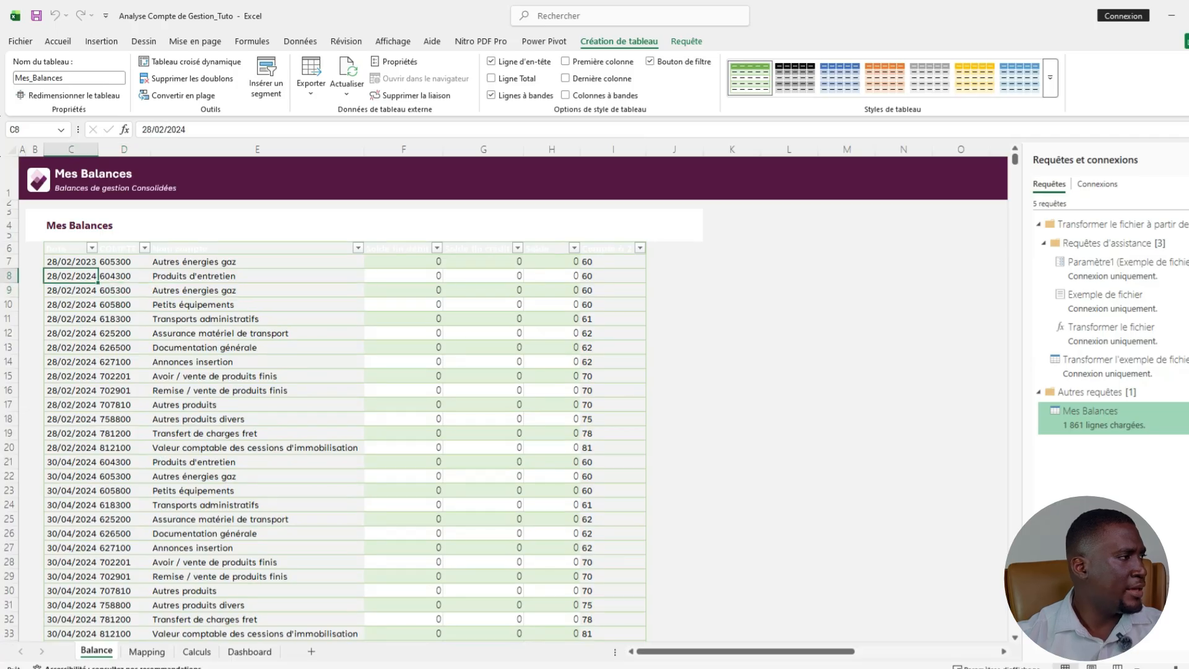
{"action": "left_click", "coordinate": [71, 248]}
{"action": "left_click", "coordinate": [71, 304]}
{"action": "left_click", "coordinate": [257, 305]}
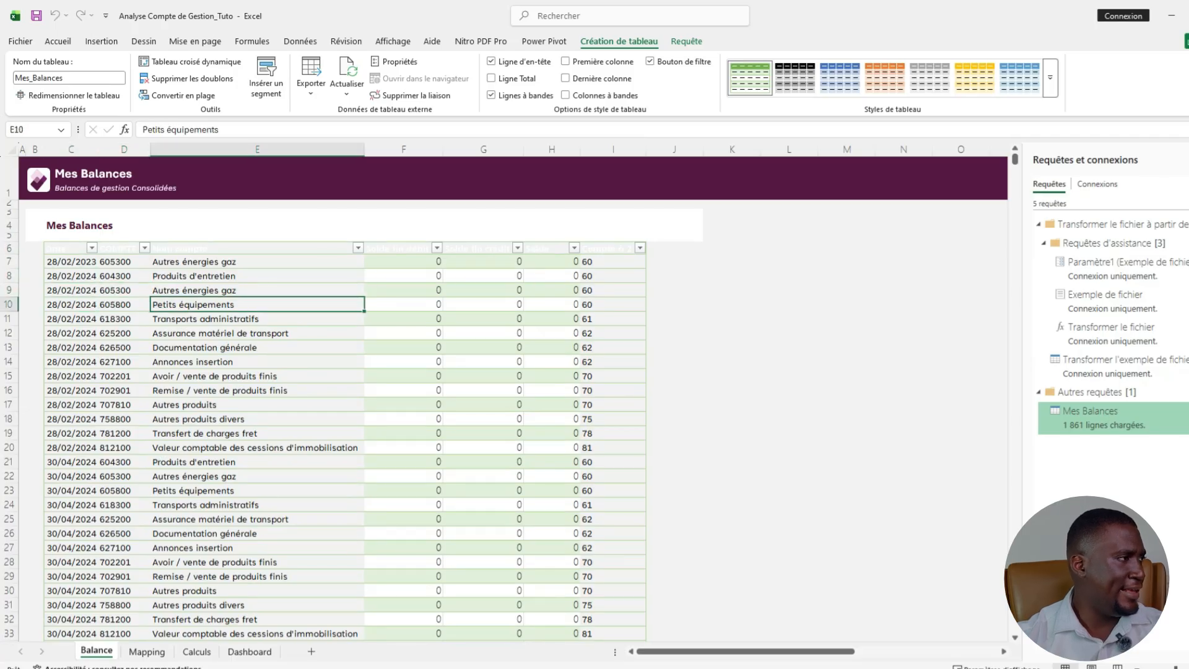
Select the entire Mes Balances table including its headers and clear its green table style.
{"action": "left_click", "coordinate": [71, 333]}
{"action": "left_click", "coordinate": [71, 304]}
{"action": "left_click", "coordinate": [124, 304]}
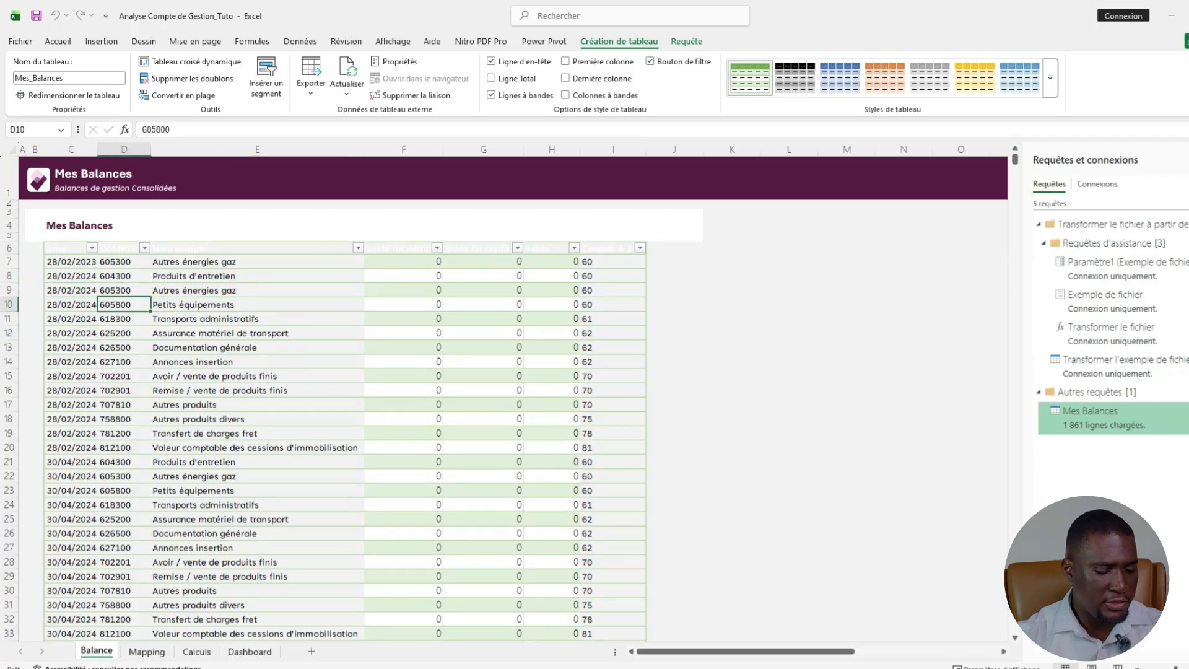
{"action": "key", "text": "ctrl+a"}
{"action": "key", "text": "ctrl+a"}
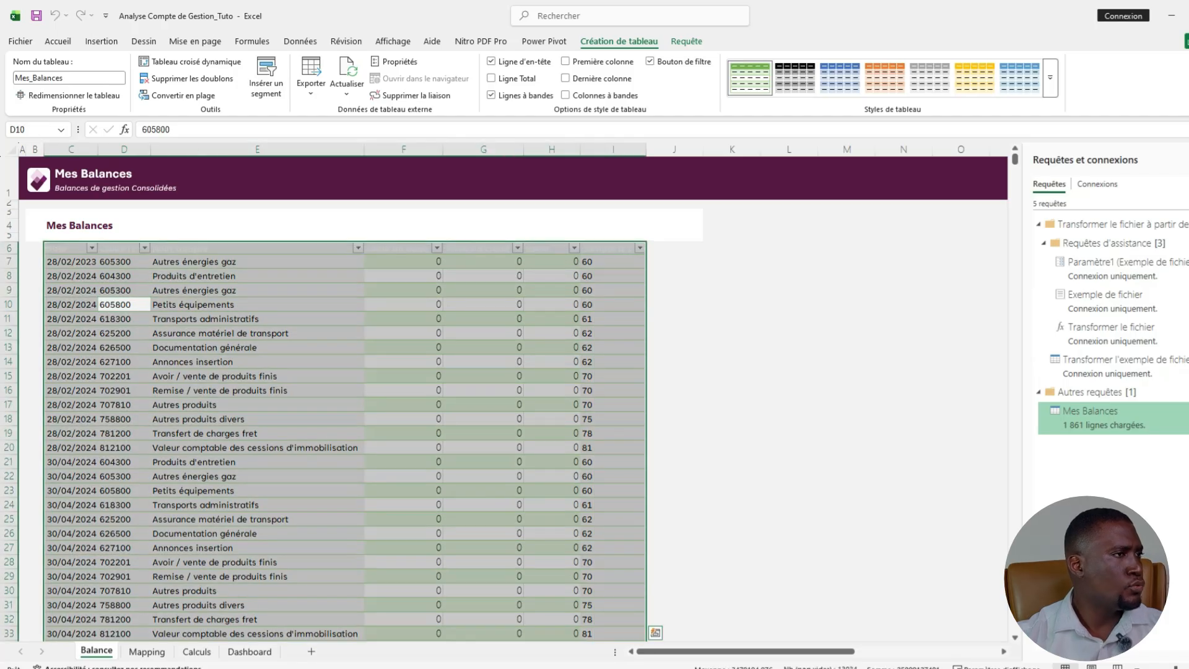
{"action": "left_click", "coordinate": [1050, 78]}
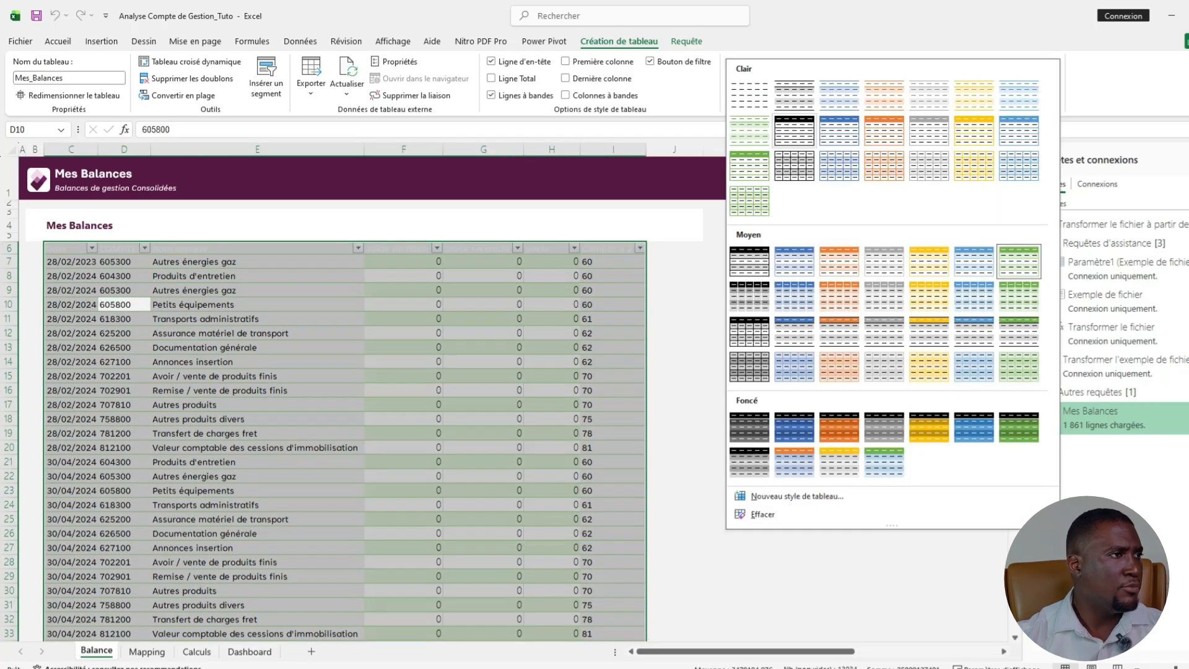
{"action": "key", "text": "Escape"}
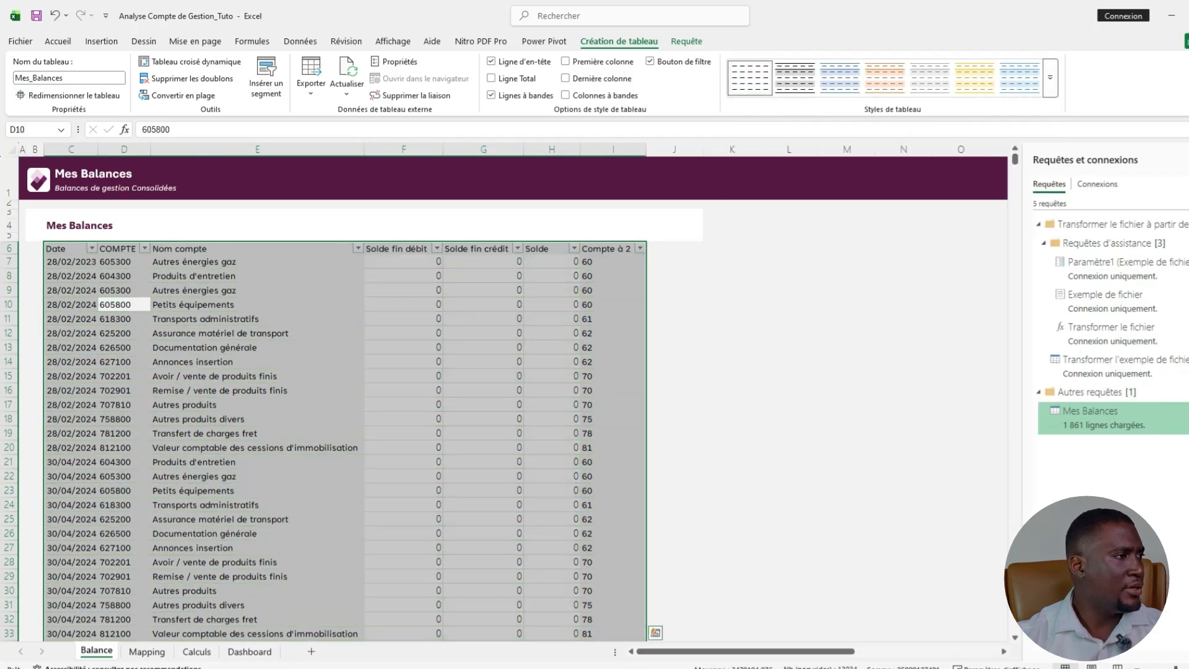
Set the font of the whole Mes Balances table to Tenorite at size 10.
{"action": "key", "text": "alt+h"}
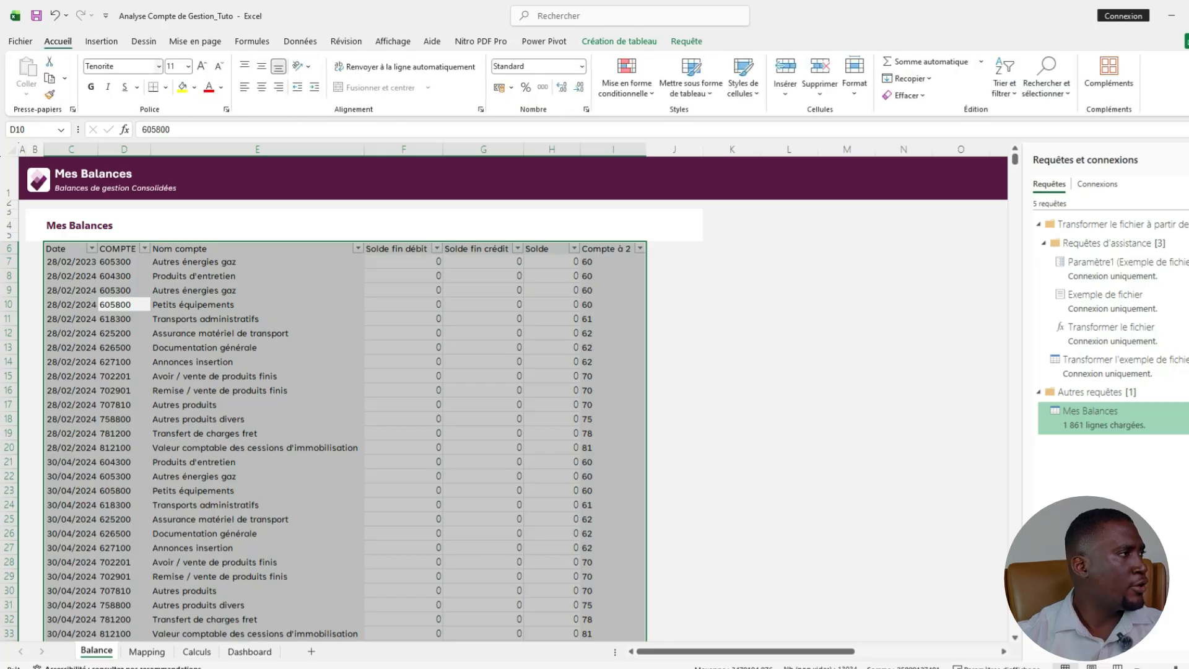
{"action": "key", "text": "f"}
{"action": "key", "text": "f"}
{"action": "type", "text": "Te"}
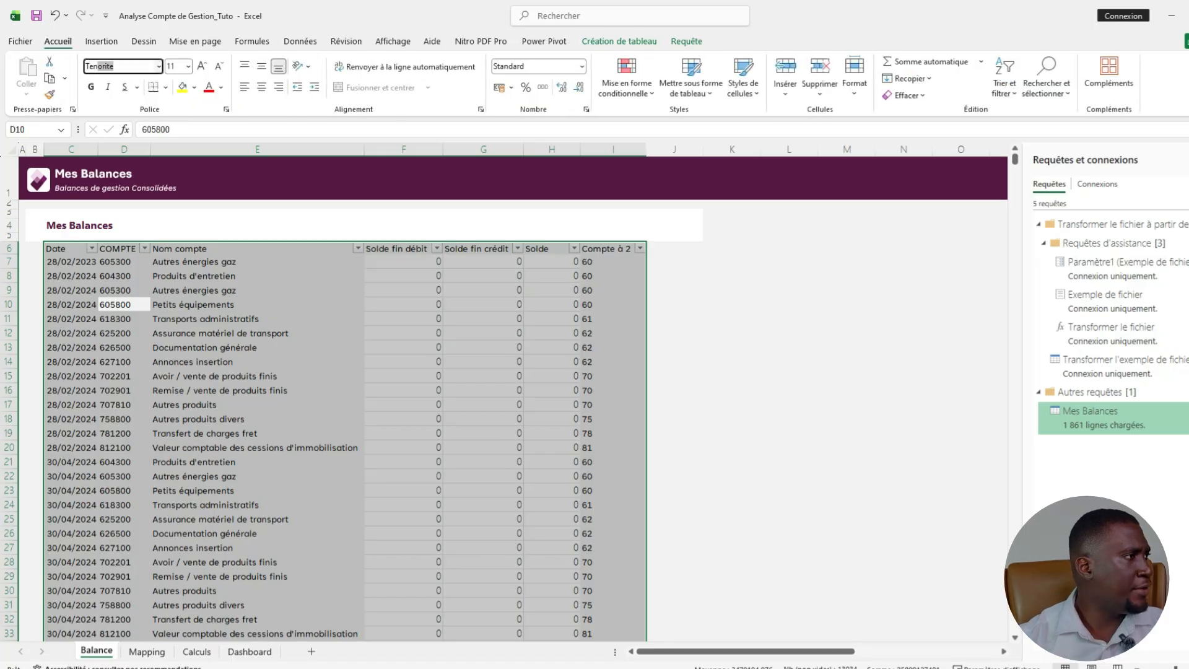
{"action": "key", "text": "Return"}
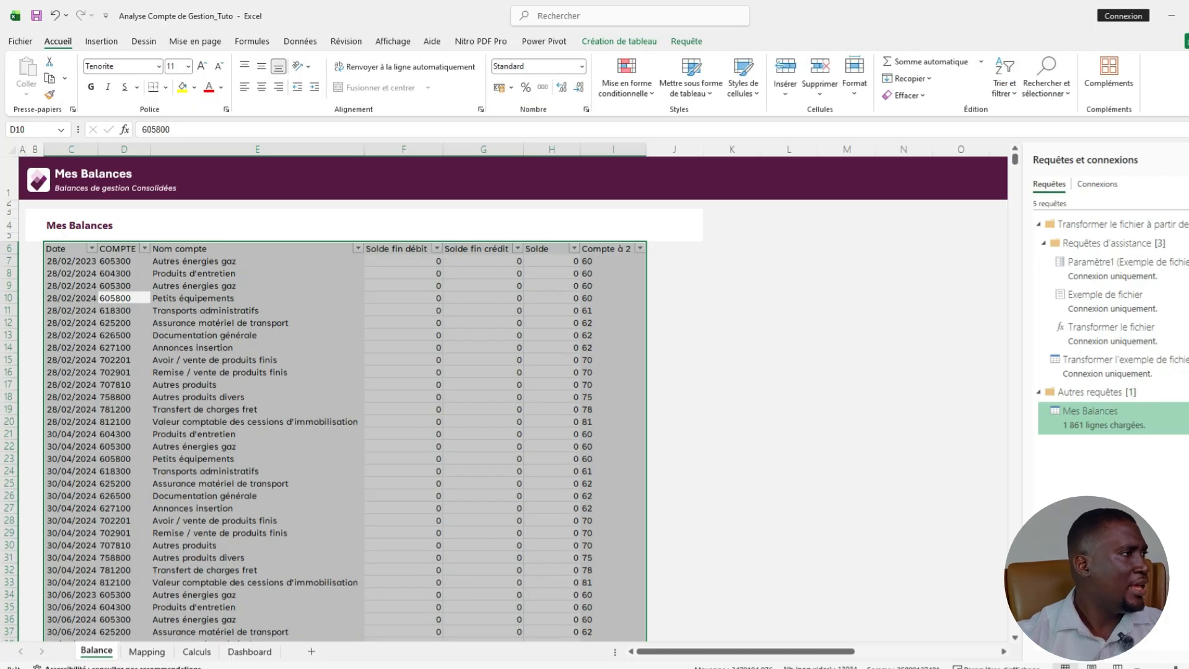
{"action": "key", "text": "alt+h"}
{"action": "key", "text": "f"}
{"action": "key", "text": "k"}
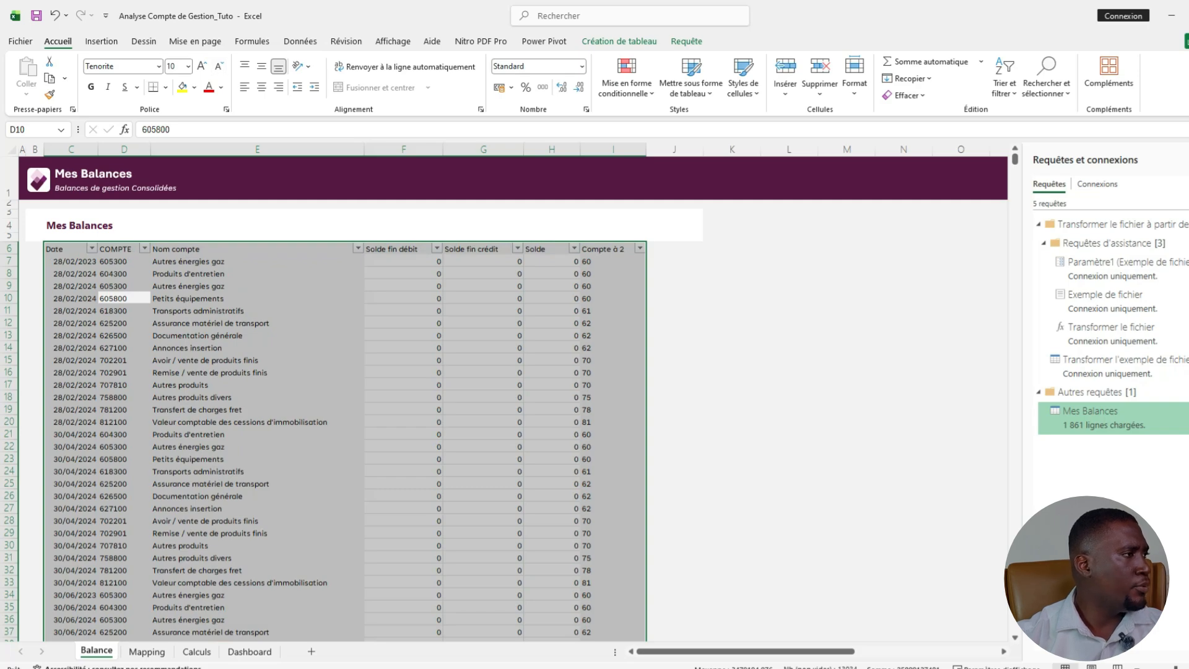
Set the text colour of the whole Mes Balances table to a dark grey theme colour.
{"action": "key", "text": "alt+h"}
{"action": "key", "text": "f"}
{"action": "key", "text": "c"}
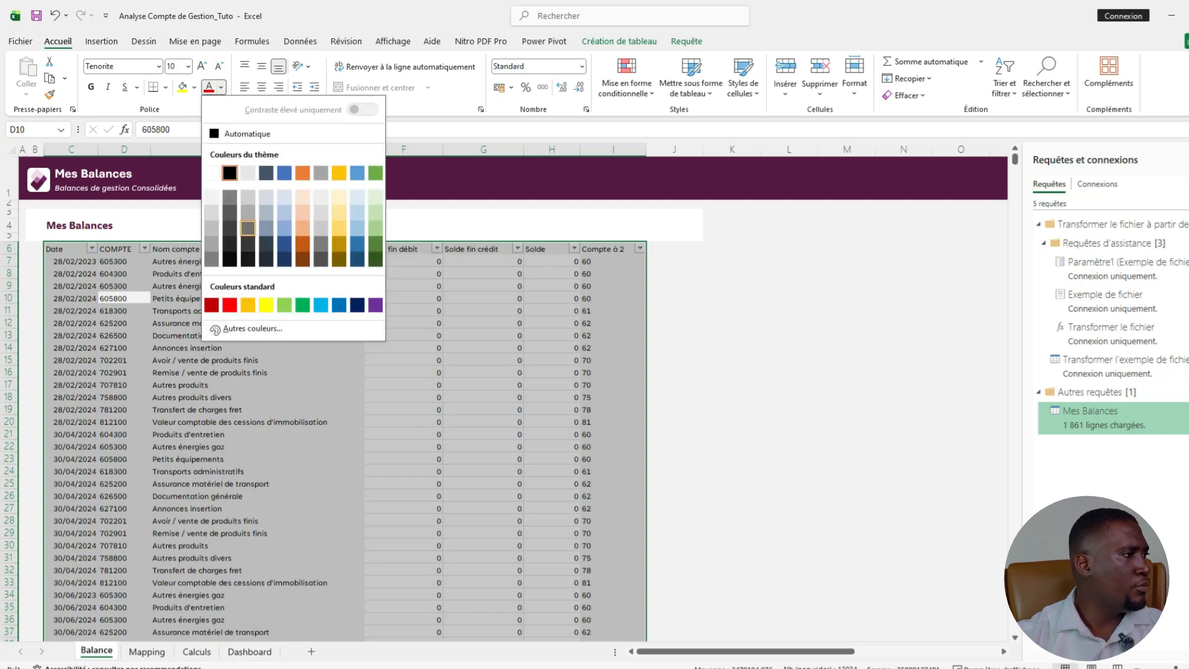
{"action": "key", "text": "Return"}
{"action": "left_click", "coordinate": [257, 311]}
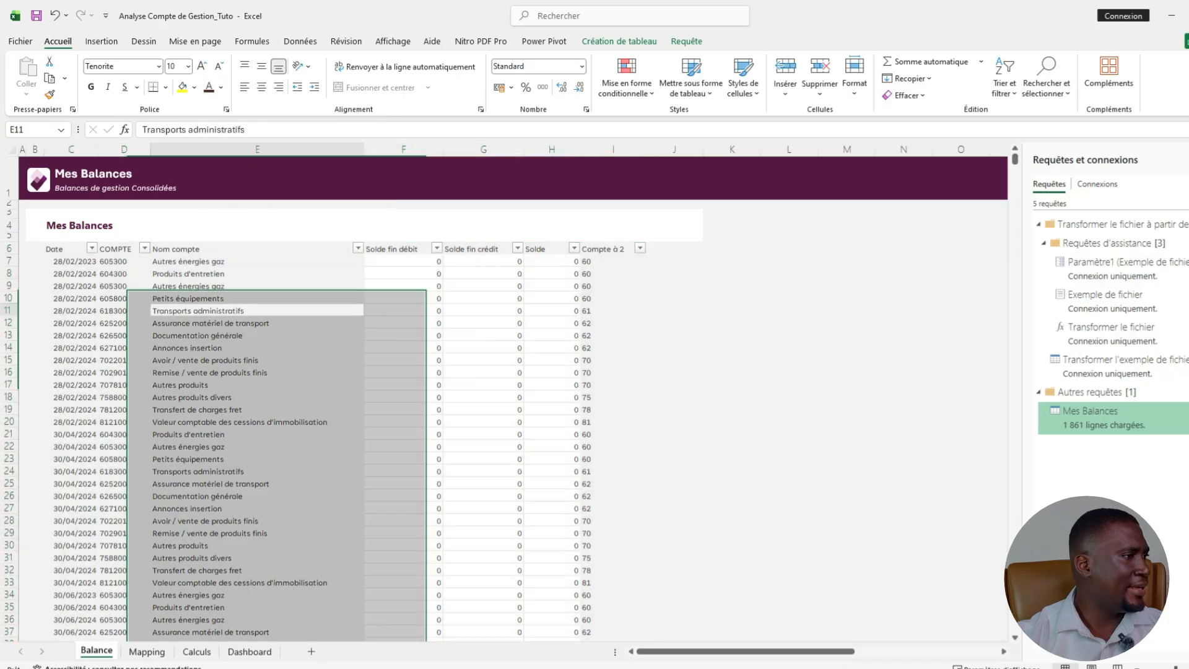
{"action": "left_click", "coordinate": [257, 285]}
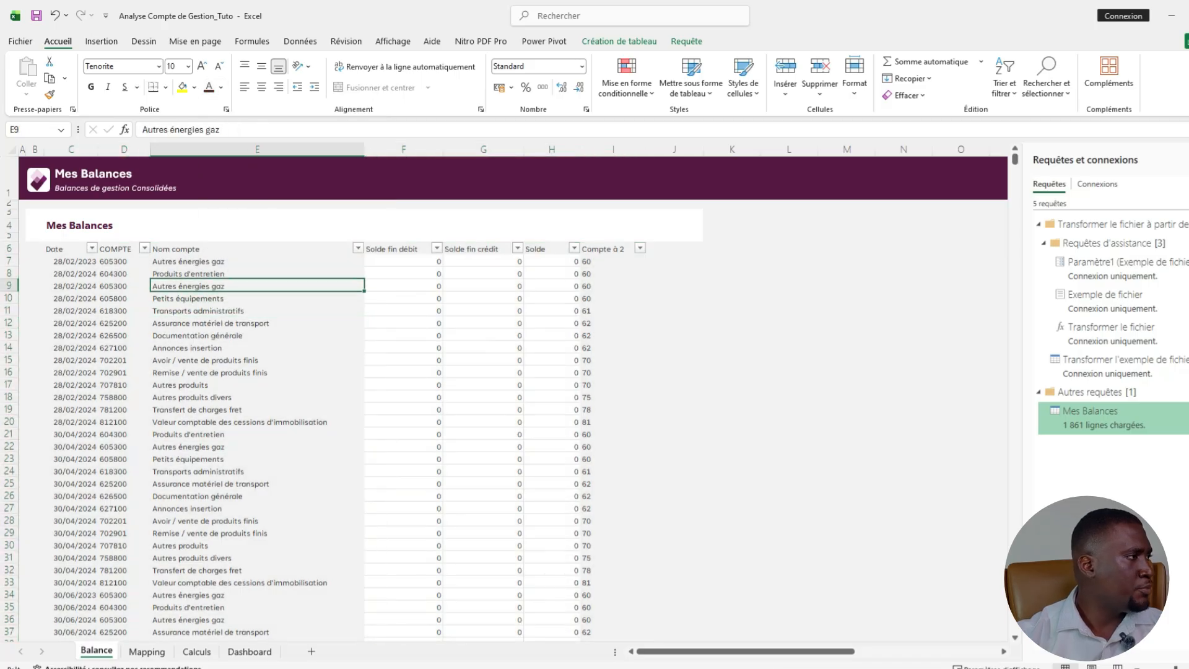
Copy the hex code #571845 from the banner fill at cell E1 and reapply that custom fill colour.
{"action": "left_click_drag", "start_coordinate": [65, 249], "coordinate": [613, 250]}
{"action": "left_click", "coordinate": [257, 178]}
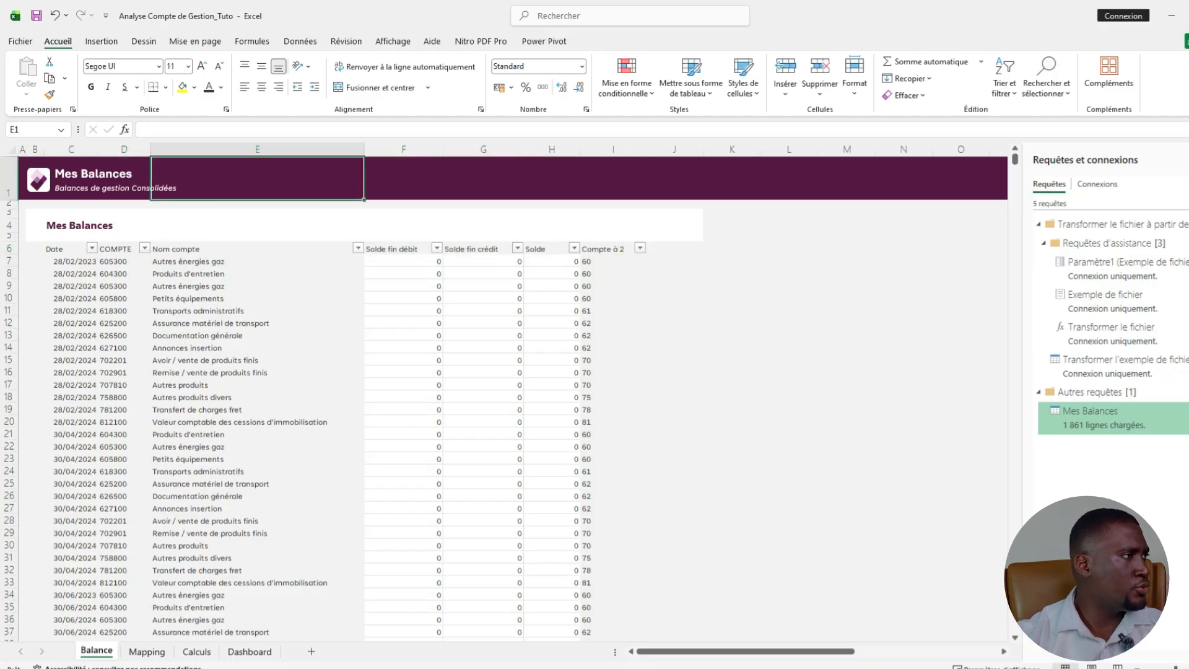
{"action": "left_click", "coordinate": [194, 88]}
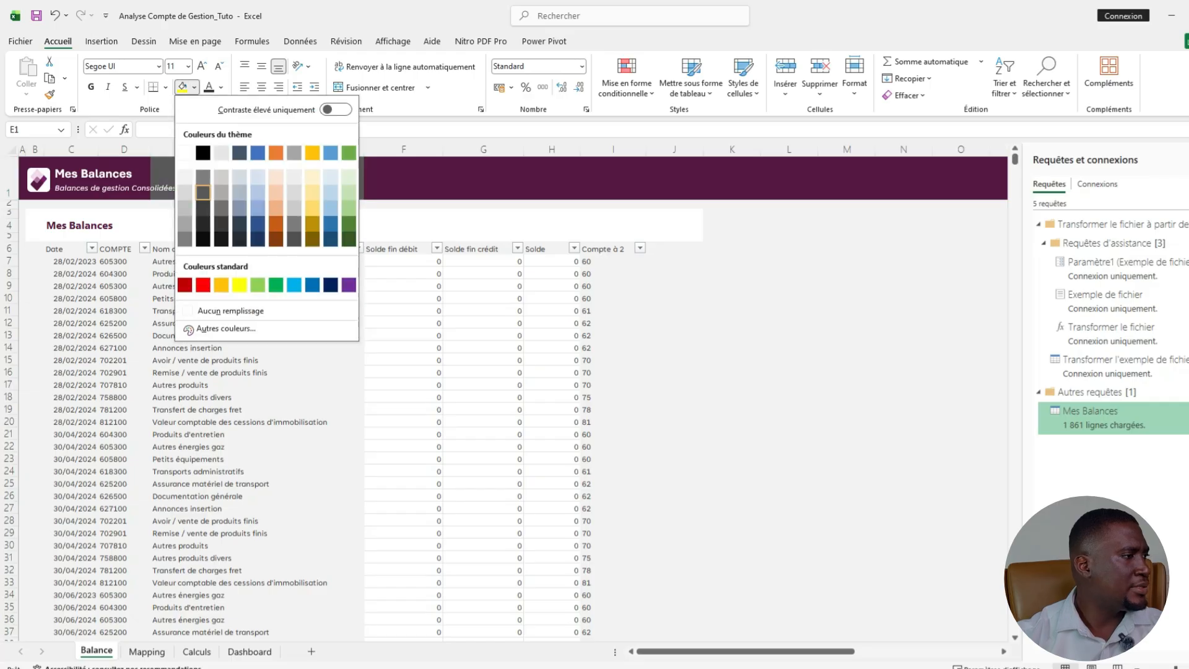
{"action": "left_click", "coordinate": [226, 329]}
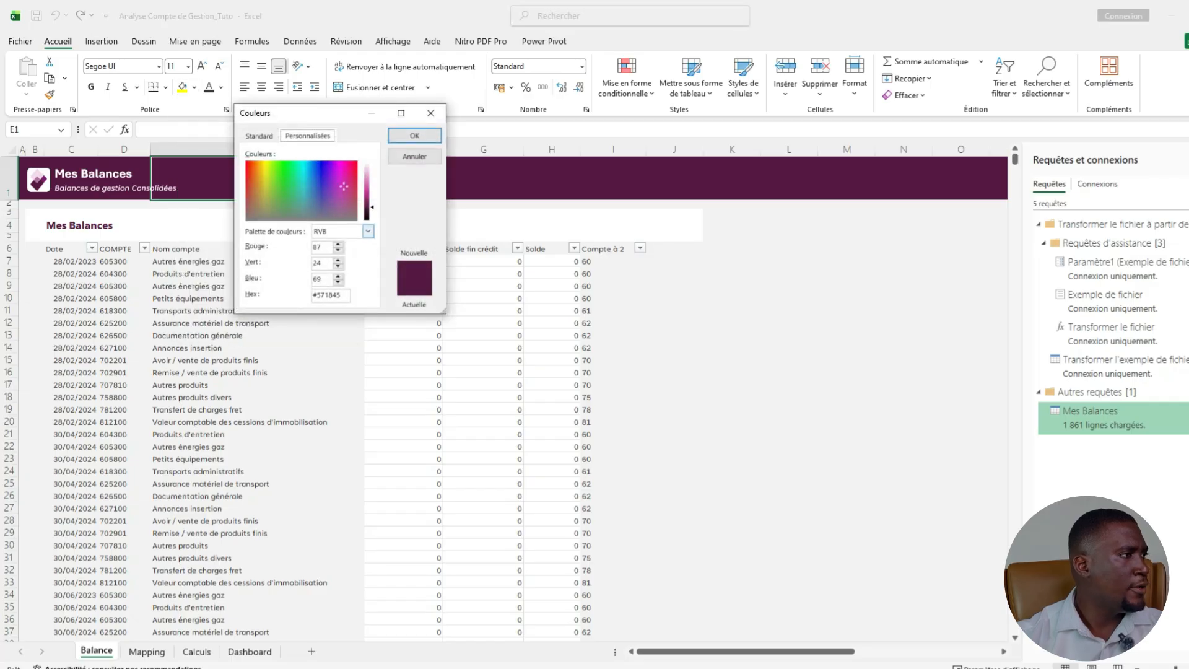
{"action": "left_click_drag", "start_coordinate": [342, 295], "coordinate": [312, 295]}
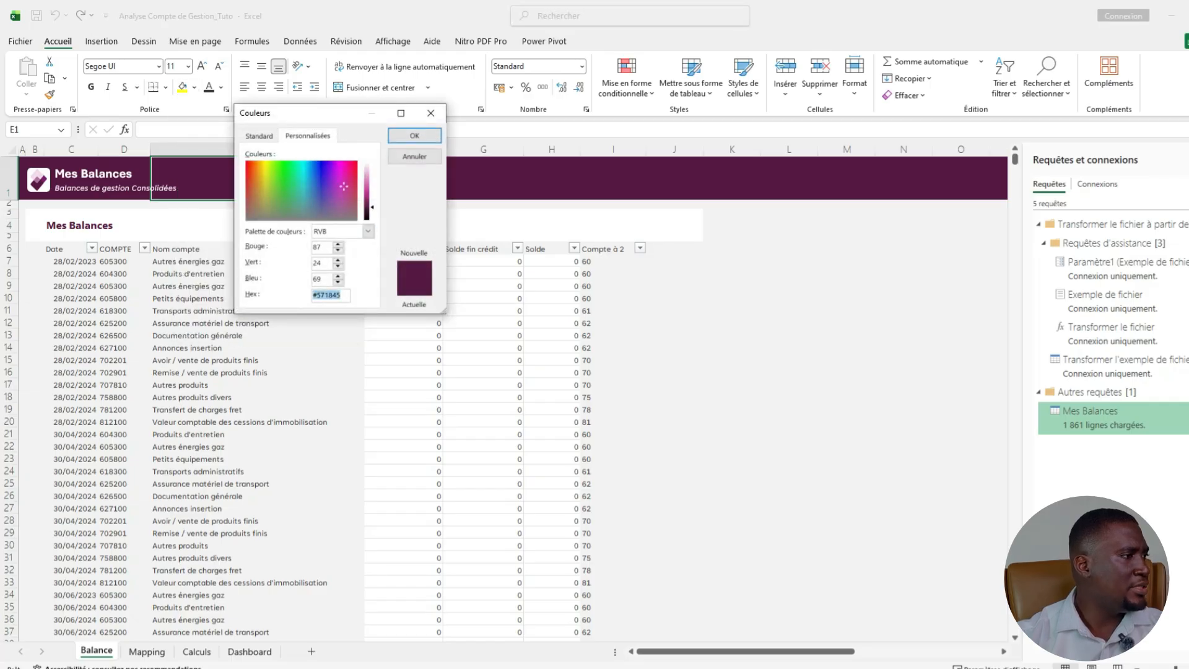
{"action": "right_click", "coordinate": [335, 298]}
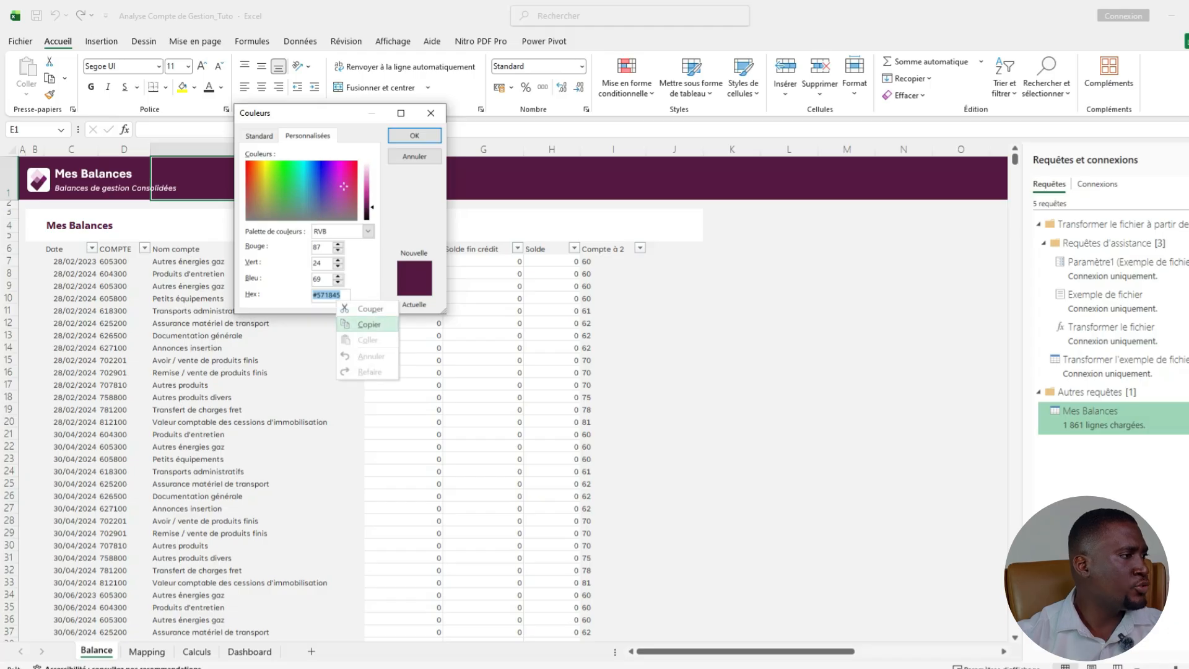
{"action": "left_click", "coordinate": [369, 324]}
{"action": "left_click", "coordinate": [414, 136]}
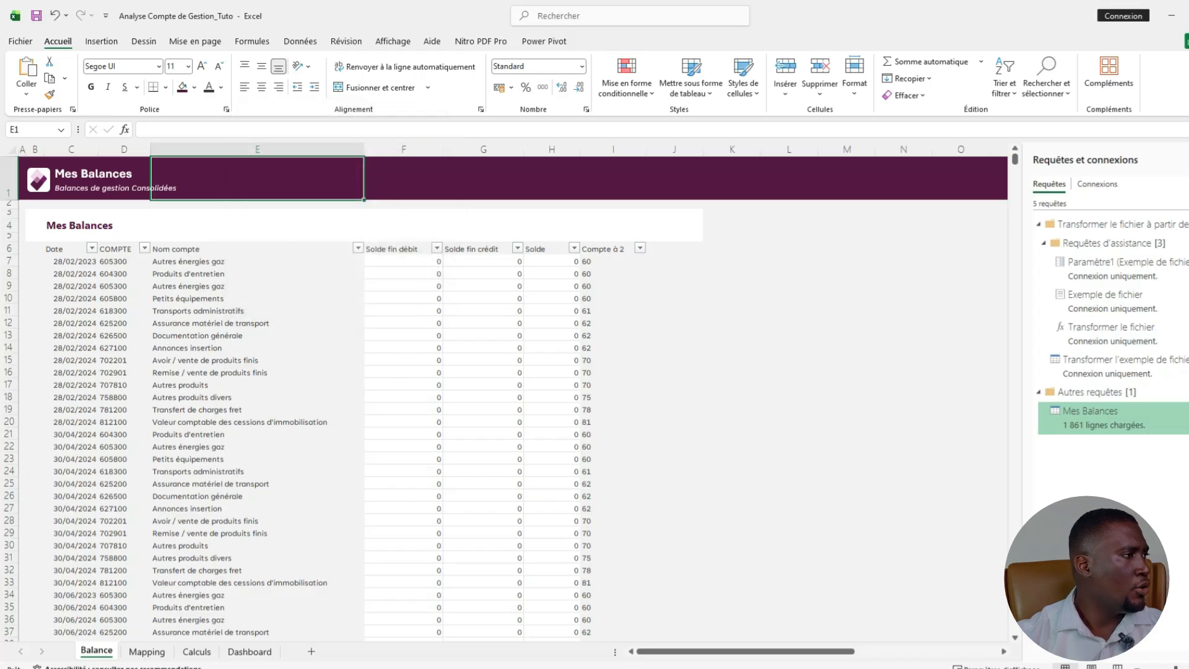
Fill the table header row C6:I6 with the banner's dark purple and make its text white.
{"action": "left_click", "coordinate": [258, 298]}
{"action": "left_click_drag", "start_coordinate": [65, 249], "coordinate": [610, 250]}
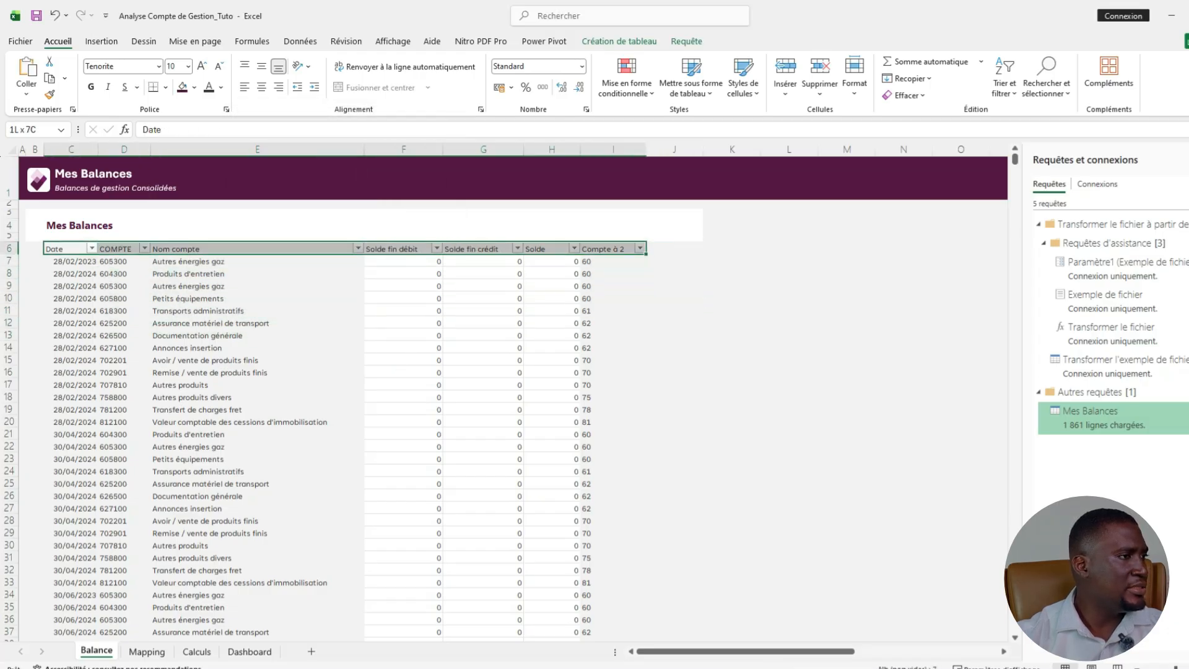
{"action": "left_click", "coordinate": [183, 87]}
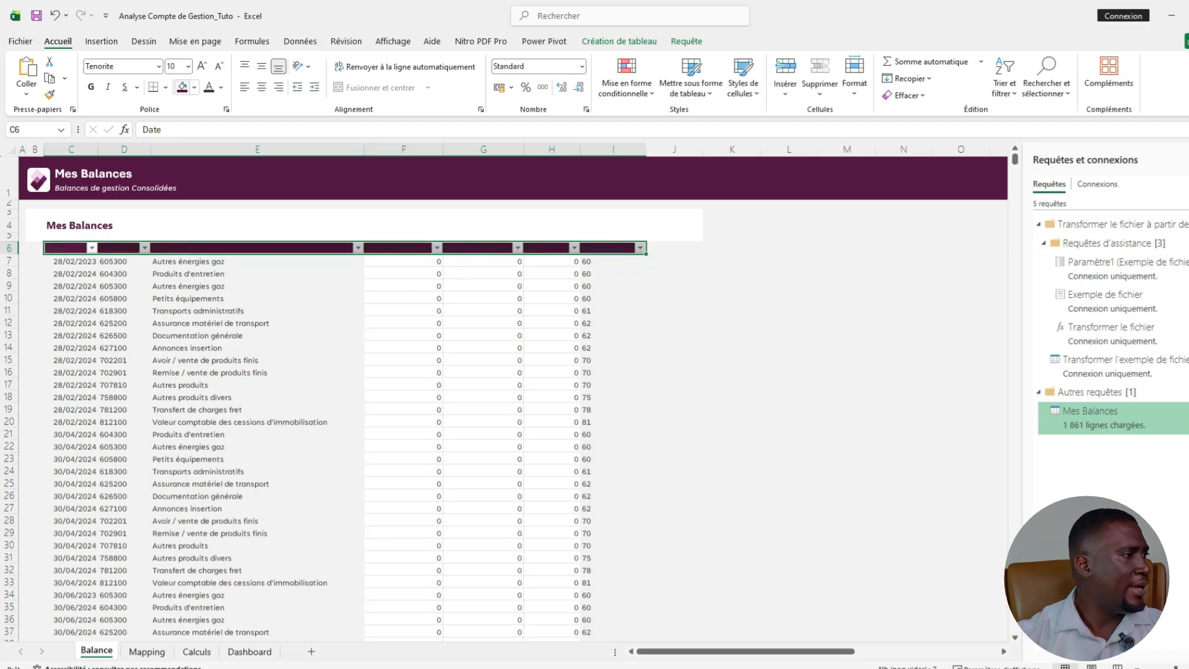
{"action": "left_click", "coordinate": [222, 87]}
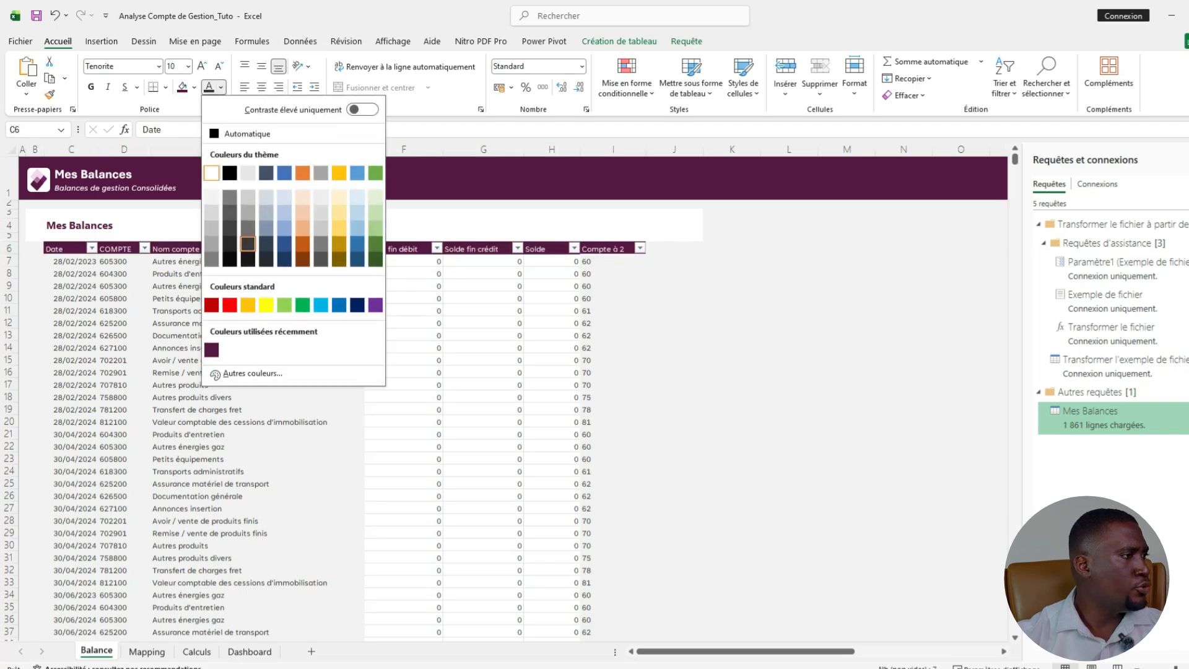
{"action": "left_click", "coordinate": [211, 173]}
{"action": "left_click", "coordinate": [257, 322]}
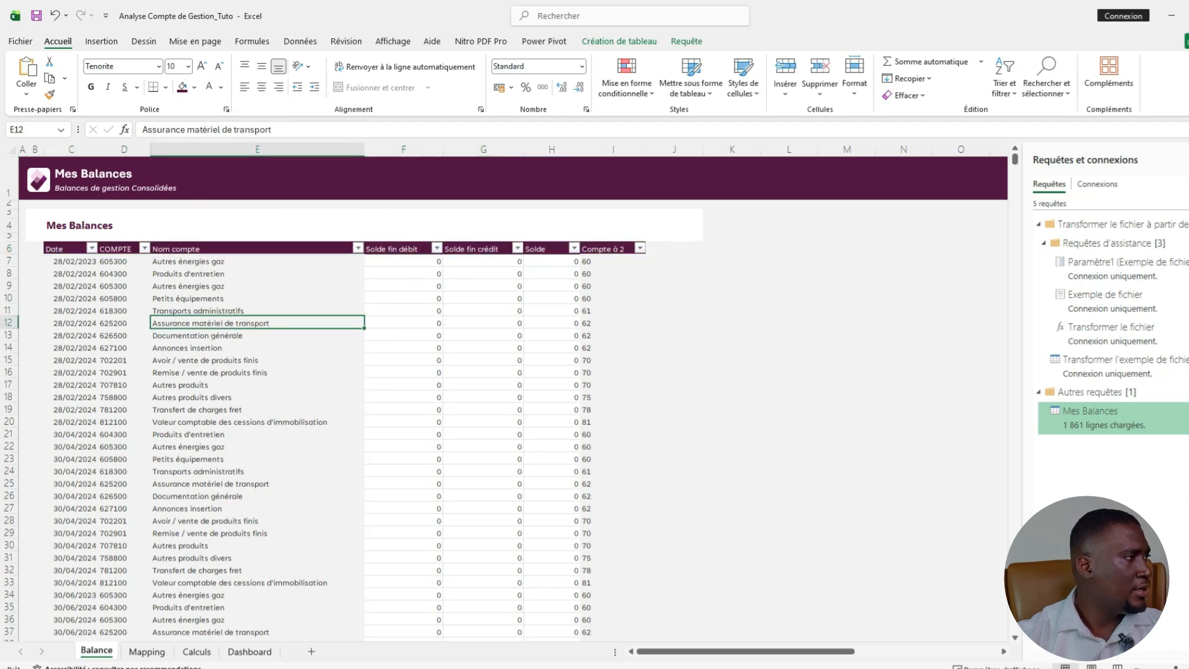
Fill columns B to J white from row 7 down to the last row of the sheet.
{"action": "left_click_drag", "start_coordinate": [35, 261], "coordinate": [675, 261]}
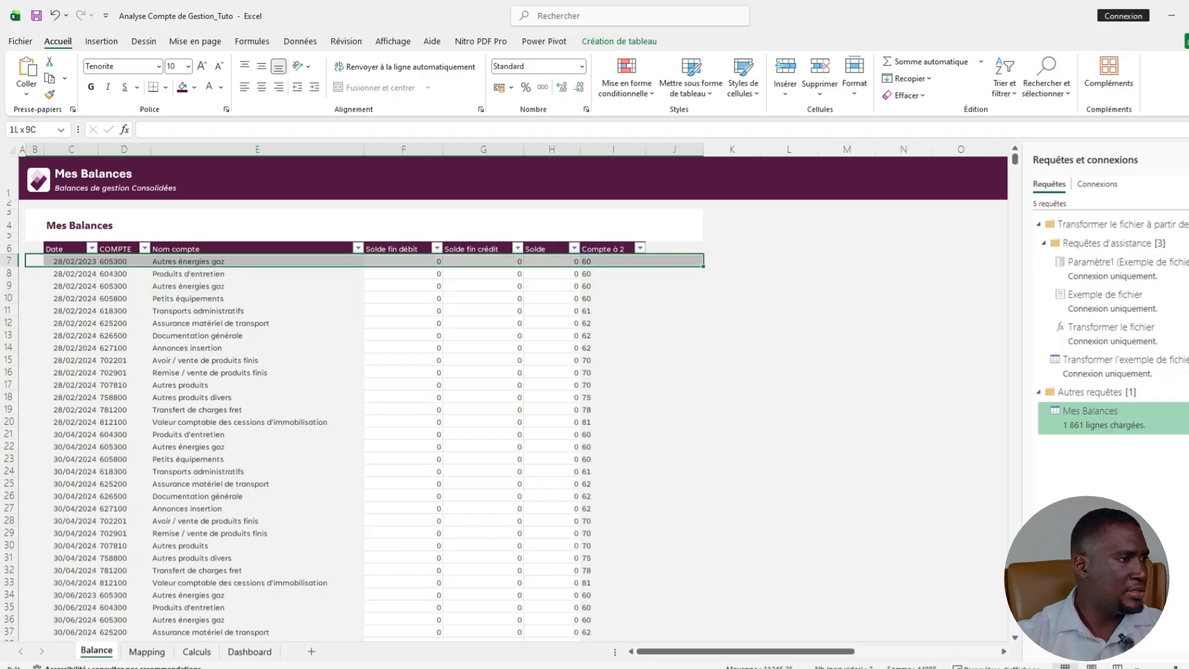
{"action": "key", "text": "ctrl+shift+Down"}
{"action": "key", "text": "ctrl+shift+Down"}
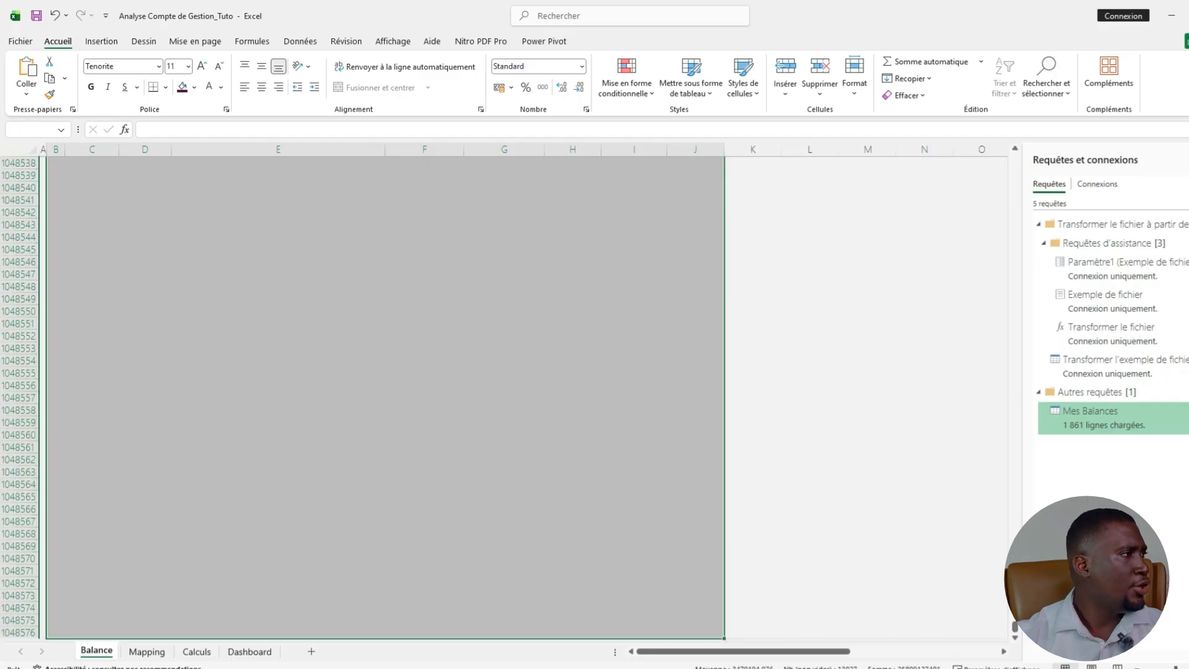
{"action": "left_click", "coordinate": [194, 87]}
{"action": "left_click", "coordinate": [185, 153]}
{"action": "key", "text": "ctrl+BackSpace"}
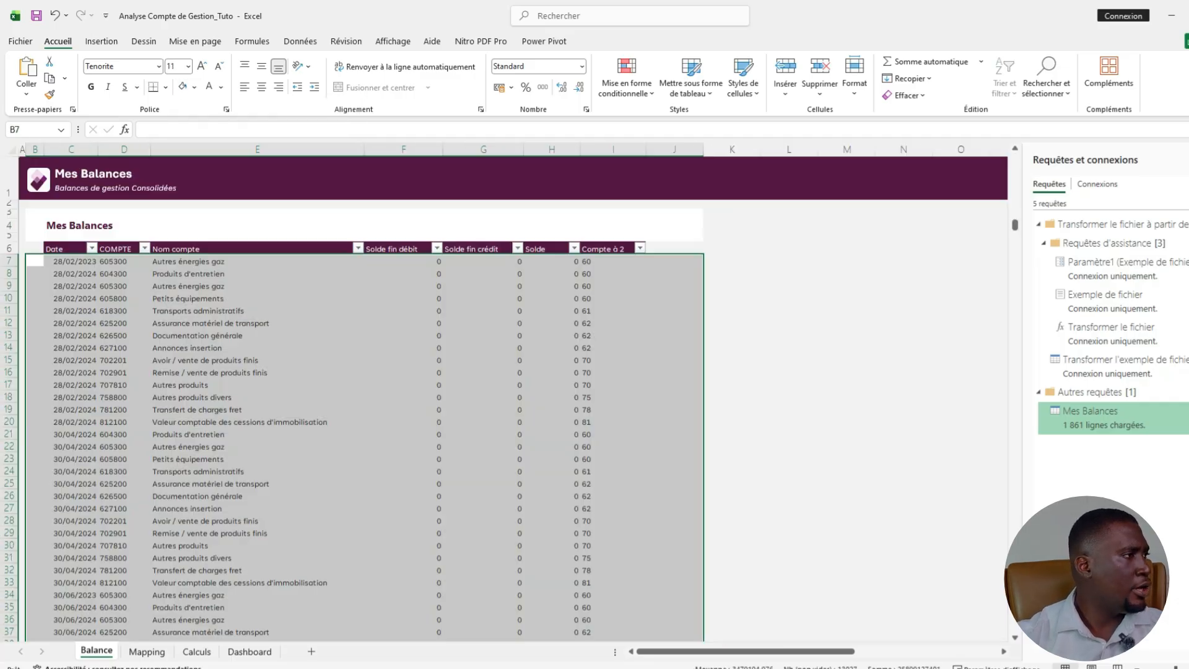
{"action": "left_click", "coordinate": [258, 386]}
{"action": "left_click", "coordinate": [483, 397]}
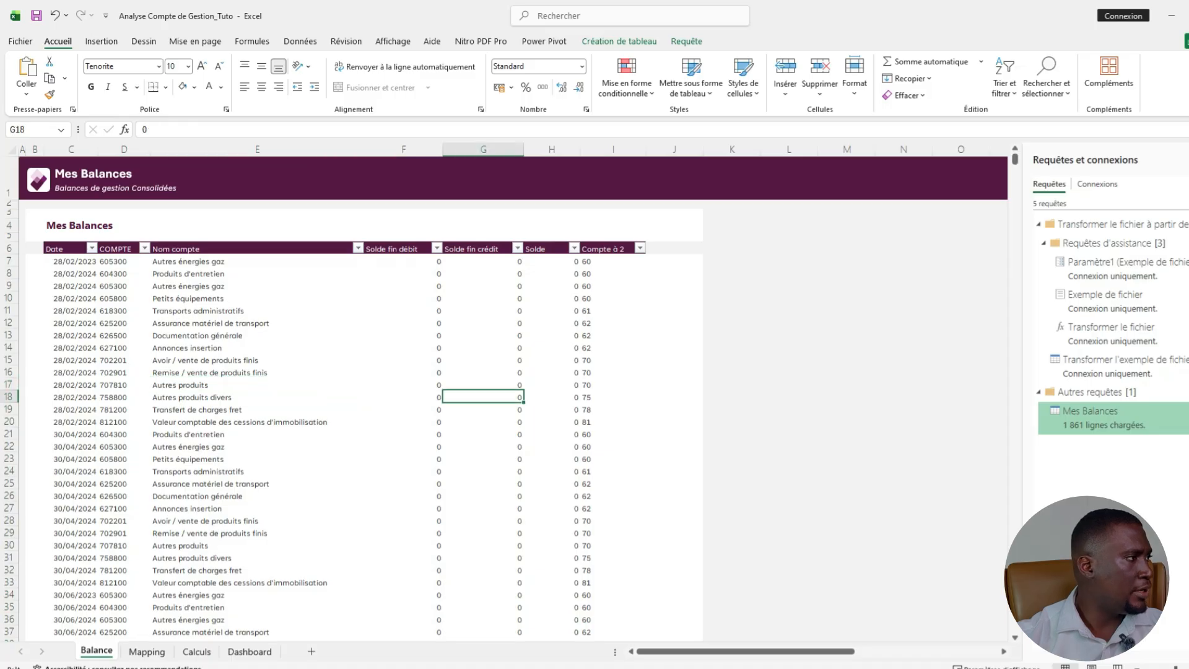
Fill cells B6 and J6 on either side of the table header white.
{"action": "left_click", "coordinate": [34, 248]}
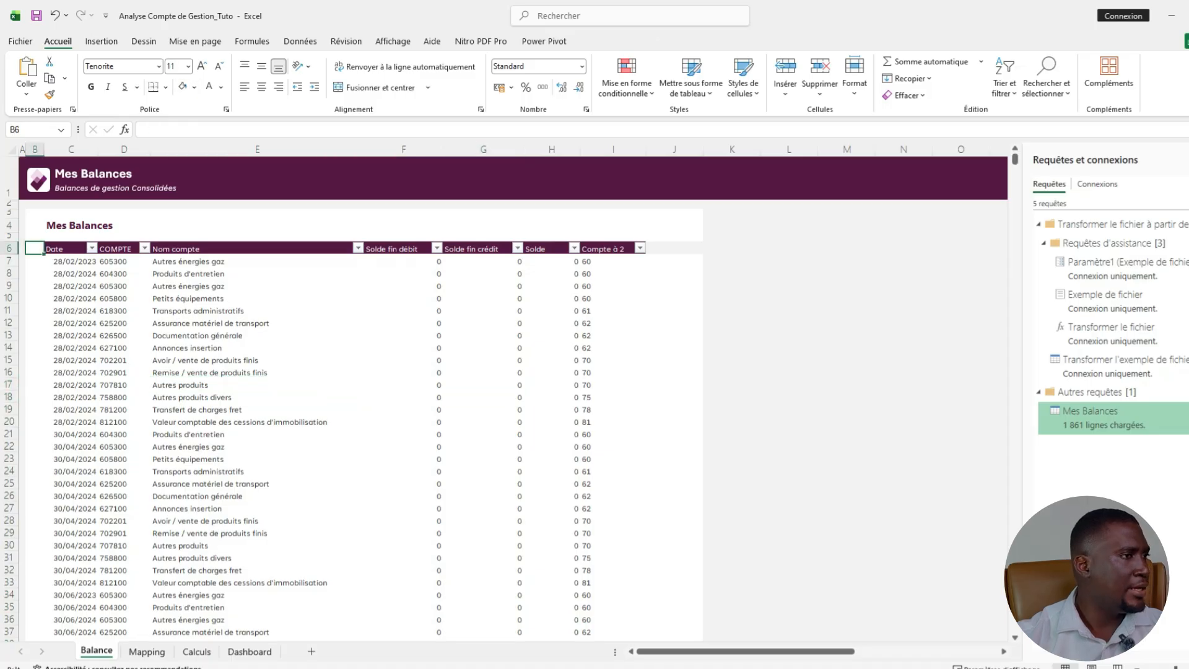
{"action": "left_click", "coordinate": [674, 248]}
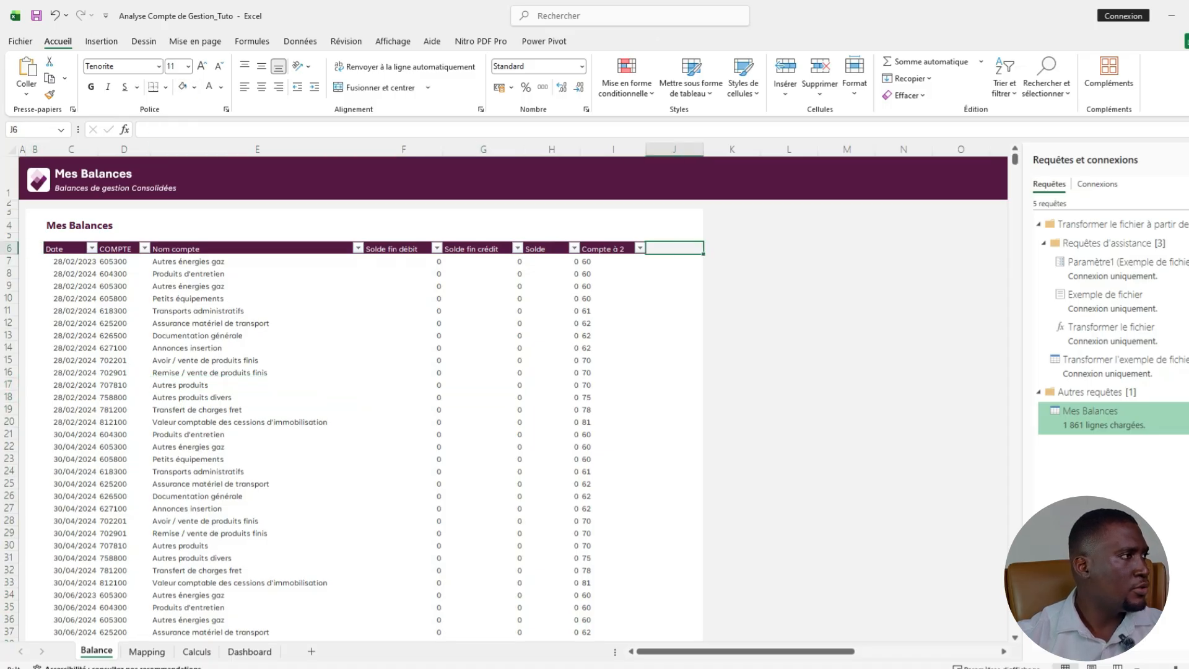
{"action": "left_click", "coordinate": [258, 360]}
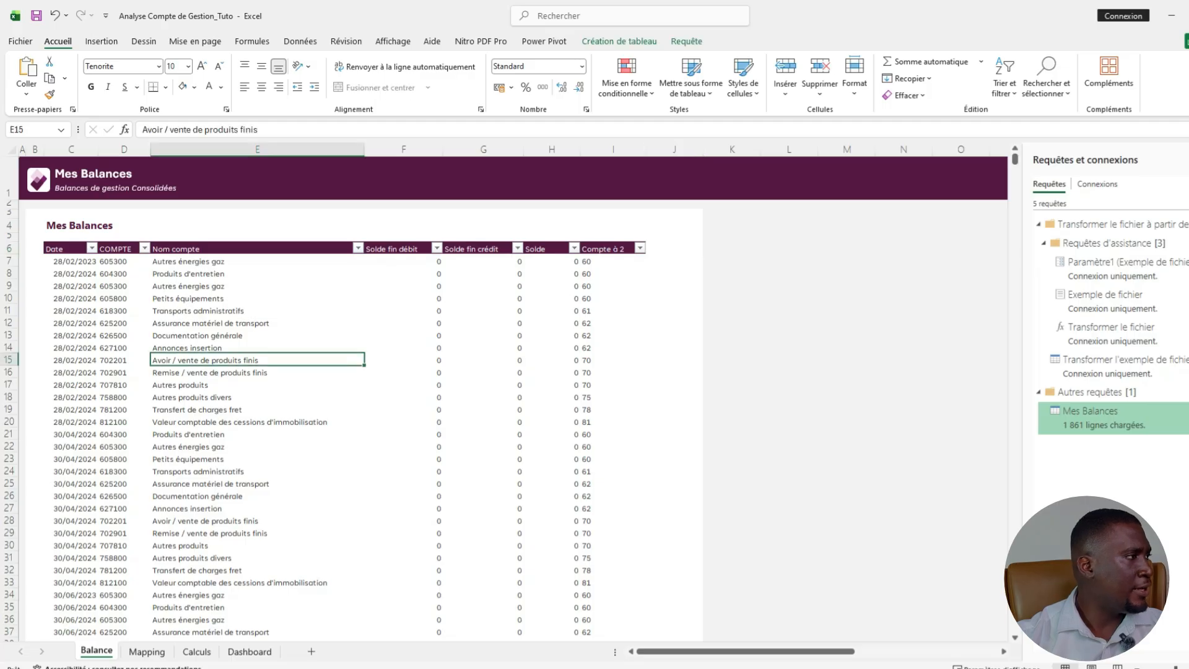
Copy the formatting and width of column B to column J with Format Painter.
{"action": "left_click", "coordinate": [35, 149]}
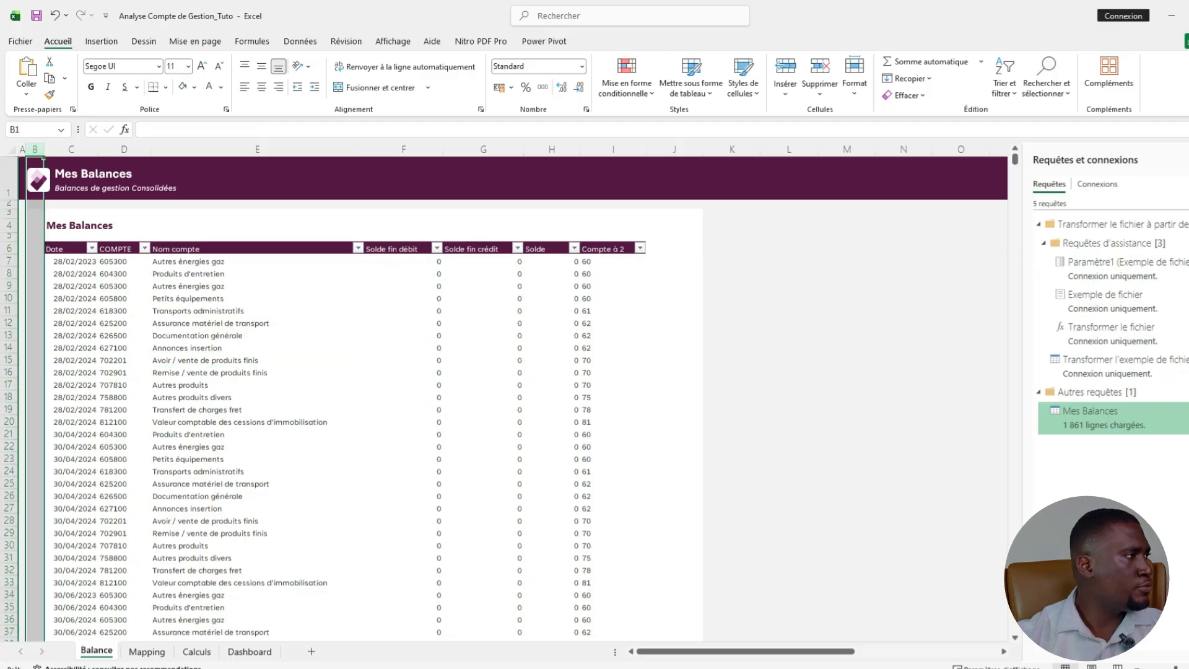
{"action": "left_click", "coordinate": [49, 94]}
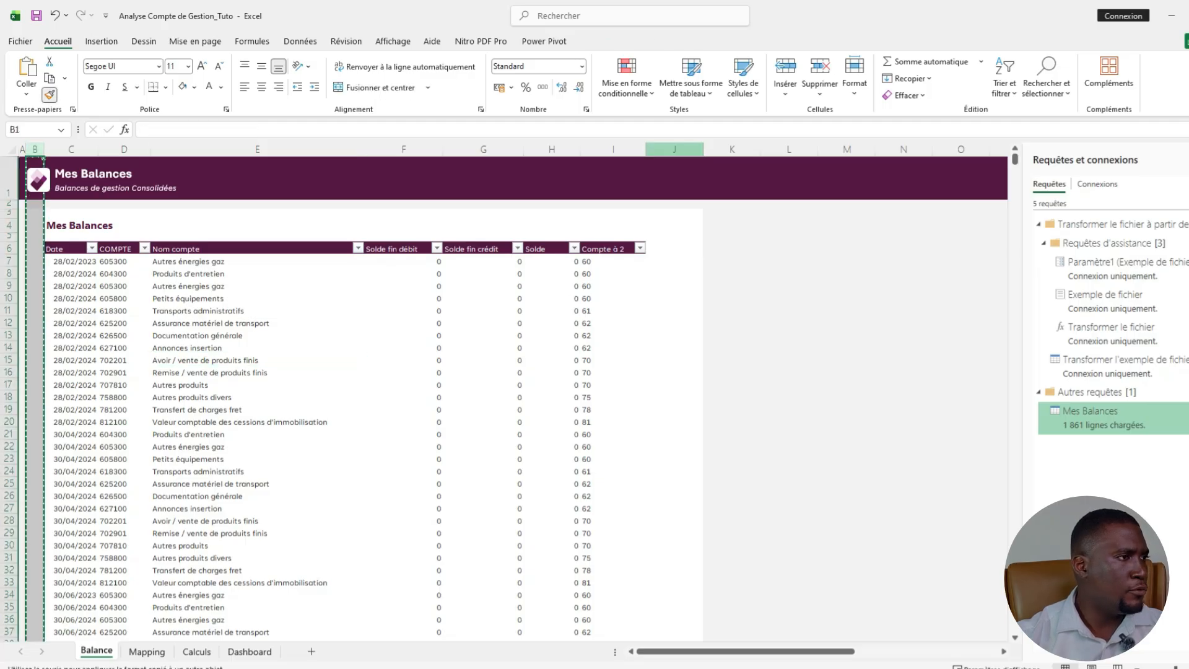
{"action": "left_click", "coordinate": [674, 150]}
{"action": "left_click", "coordinate": [655, 310]}
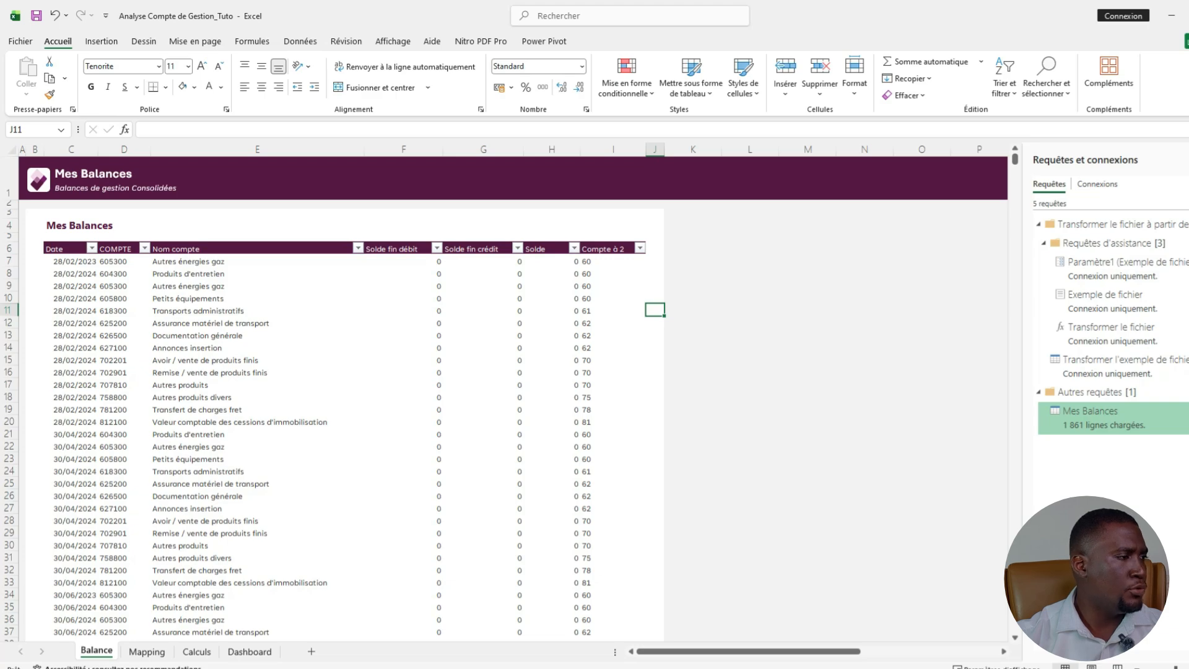
{"action": "scroll", "coordinate": [514, 396], "scroll_direction": "down", "scroll_amount": 12}
{"action": "scroll", "coordinate": [515, 396], "scroll_direction": "up", "scroll_amount": 12}
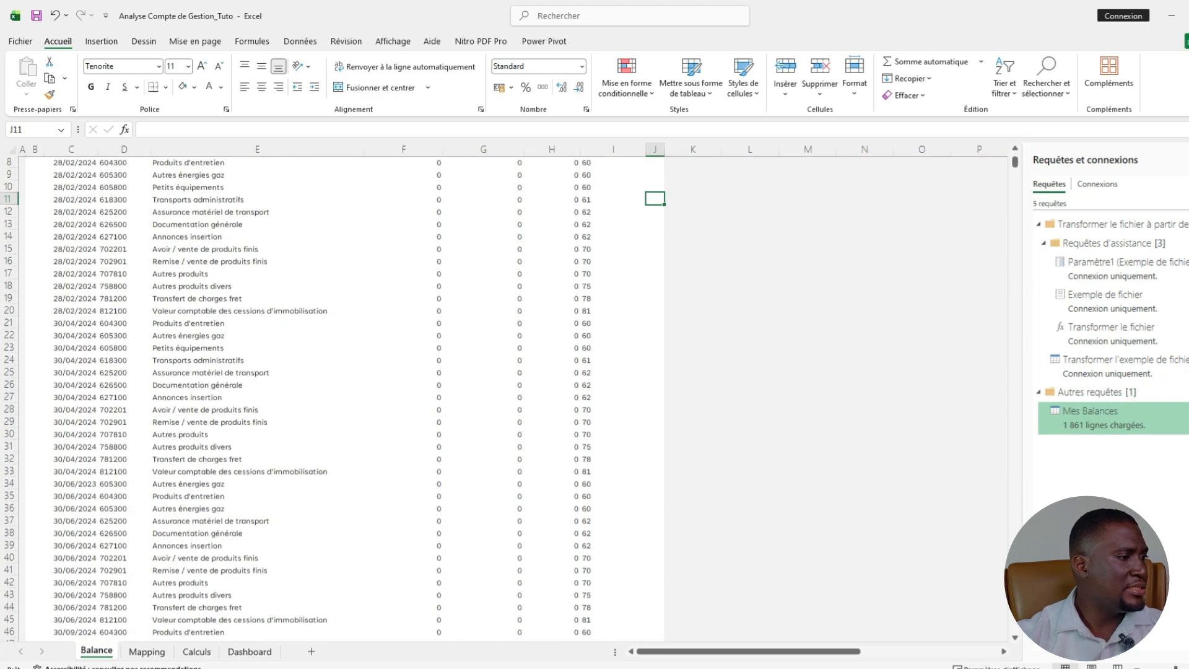
{"action": "scroll", "coordinate": [514, 396], "scroll_direction": "down", "scroll_amount": 20}
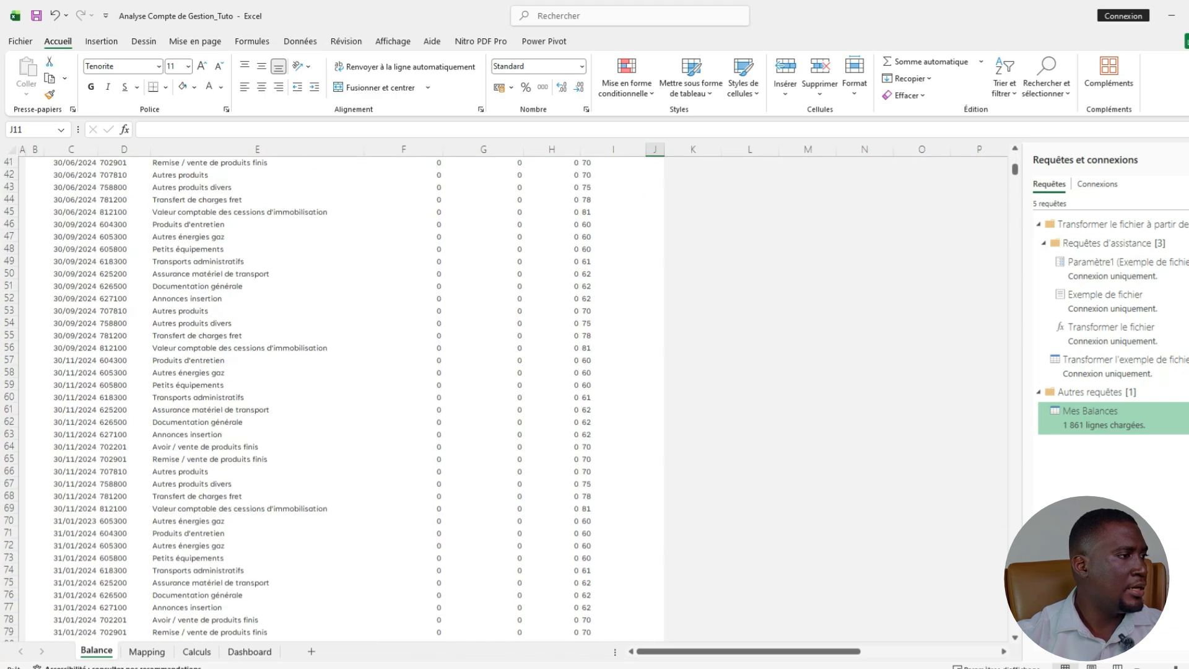
{"action": "scroll", "coordinate": [514, 396], "scroll_direction": "up", "scroll_amount": 16}
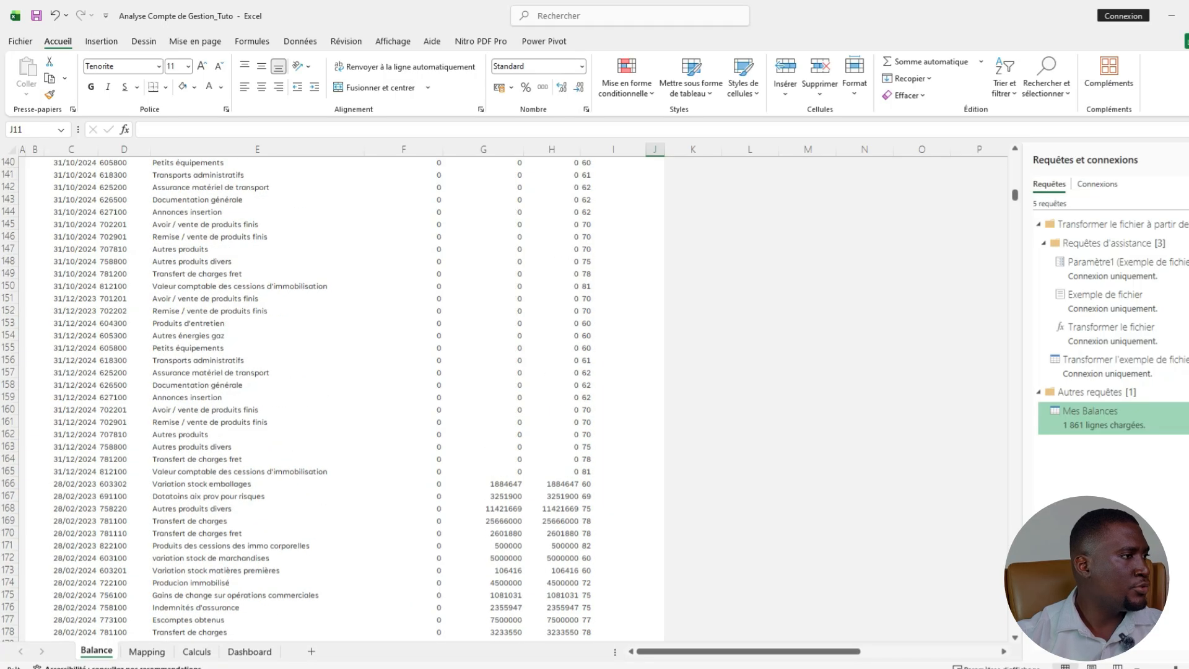
{"action": "scroll", "coordinate": [515, 397], "scroll_direction": "up", "scroll_amount": 20}
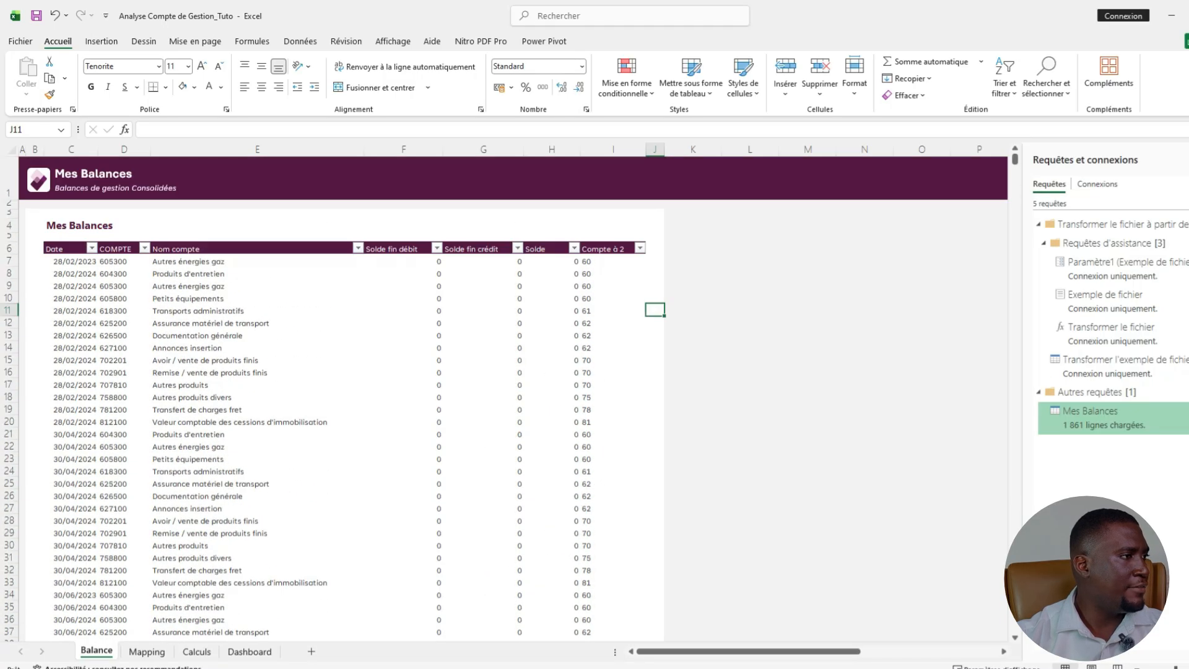
Format the Solde fin débit, Solde fin crédit and Solde columns with thousands separators and no decimals.
{"action": "scroll", "coordinate": [514, 396], "scroll_direction": "down", "scroll_amount": 20}
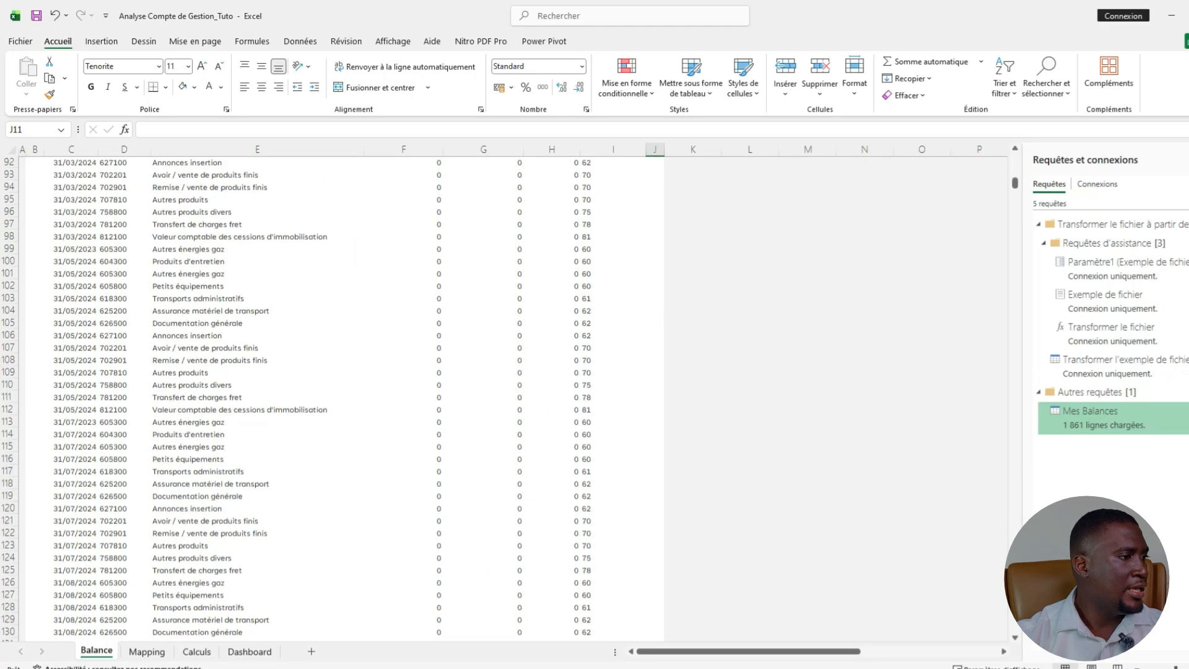
{"action": "scroll", "coordinate": [515, 397], "scroll_direction": "down", "scroll_amount": 9}
{"action": "scroll", "coordinate": [514, 396], "scroll_direction": "up", "scroll_amount": 20}
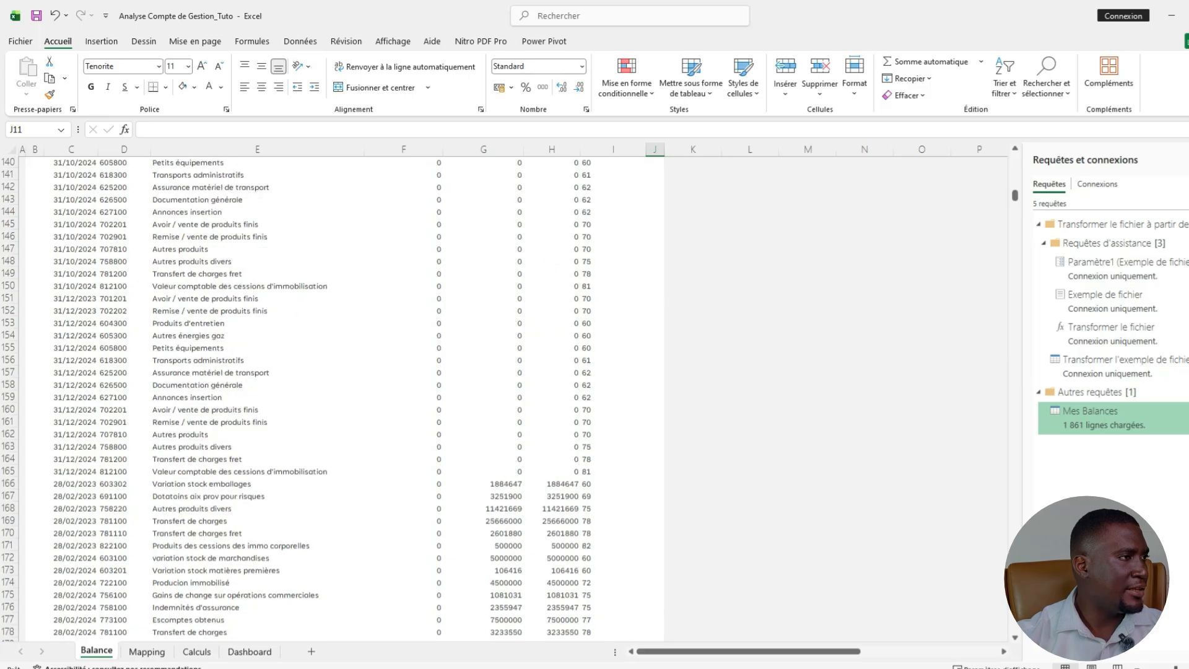
{"action": "scroll", "coordinate": [514, 397], "scroll_direction": "up", "scroll_amount": 9}
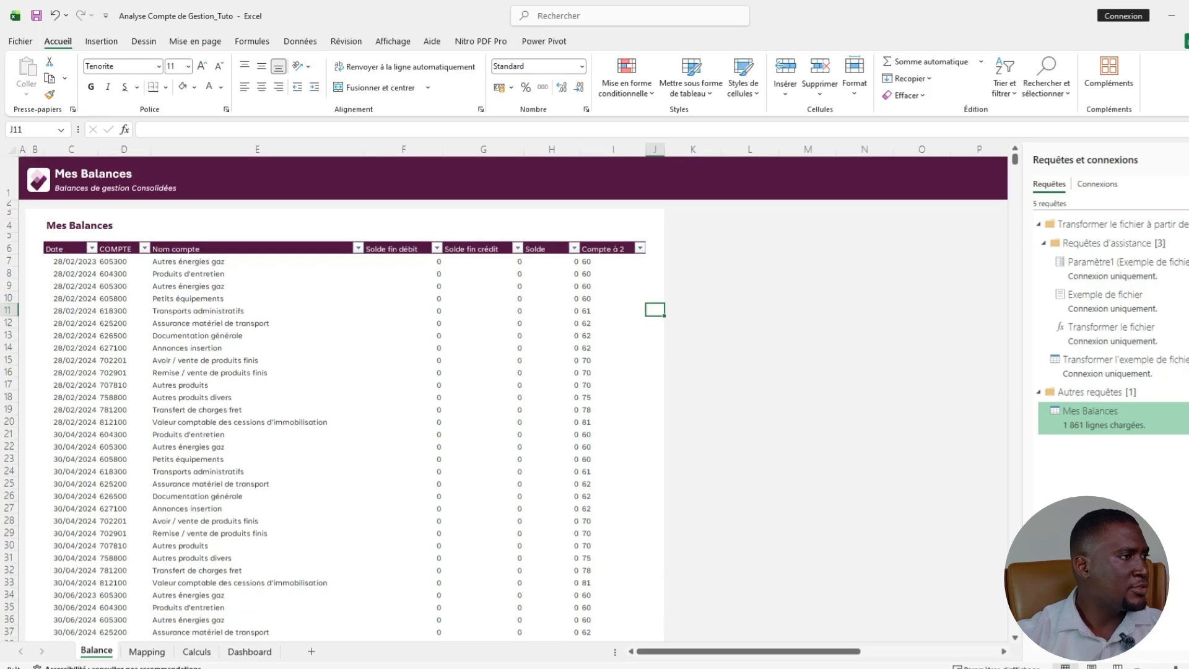
{"action": "left_click_drag", "start_coordinate": [404, 243], "coordinate": [550, 243]}
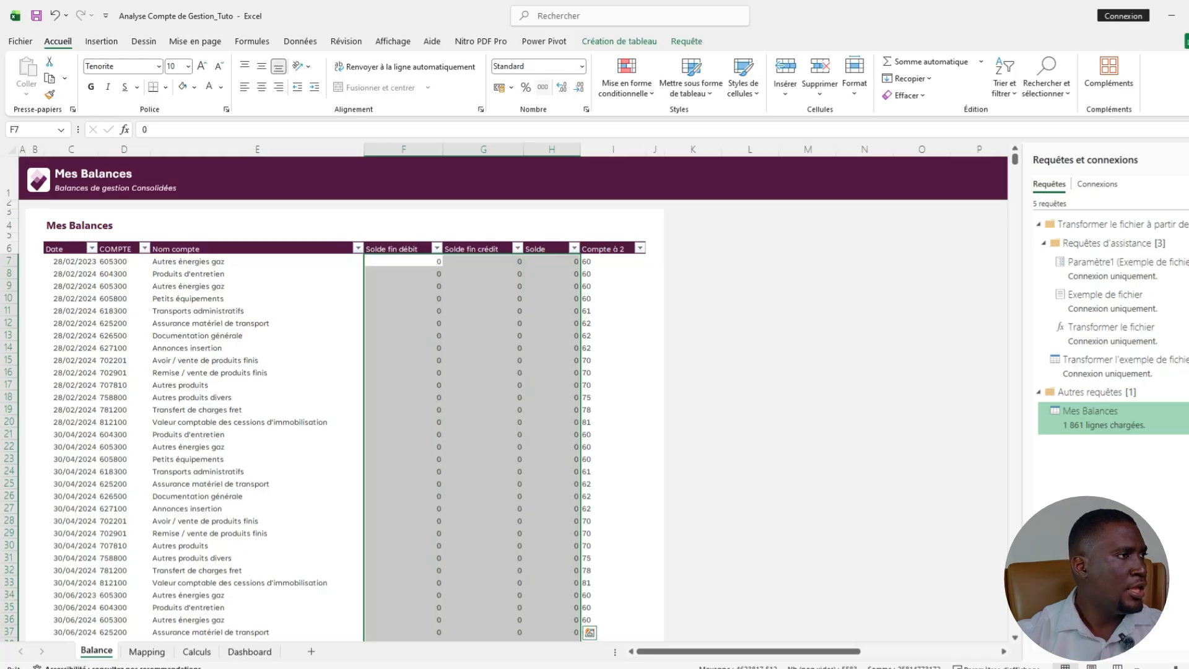
{"action": "left_click", "coordinate": [542, 87]}
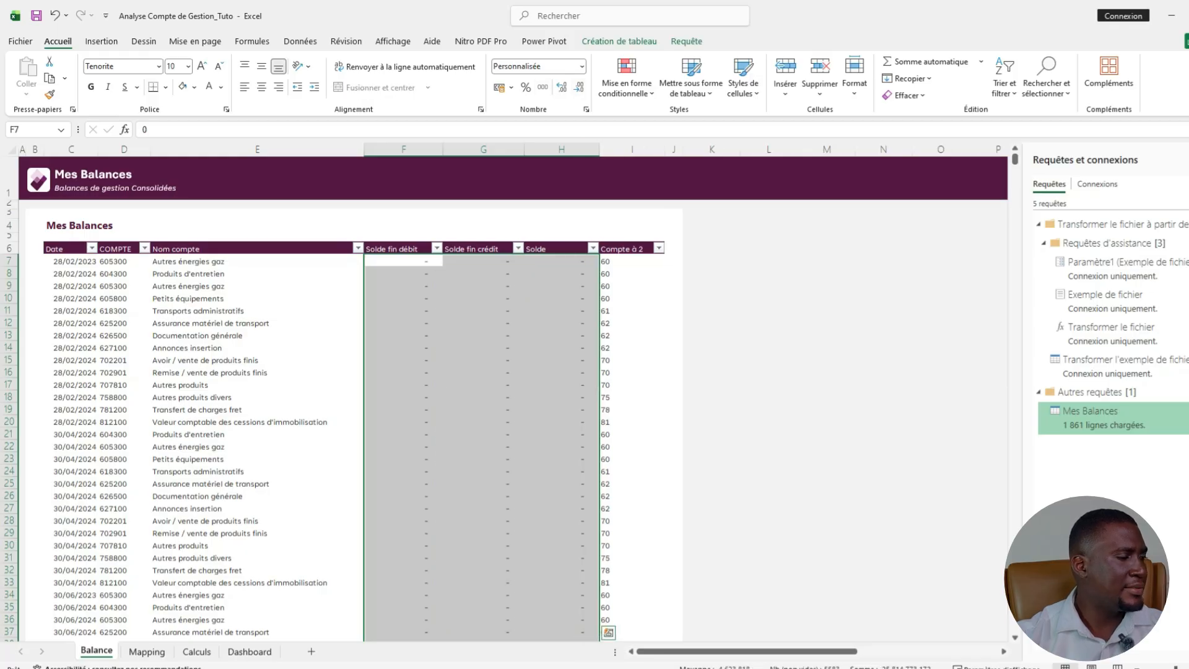
{"action": "scroll", "coordinate": [496, 397], "scroll_direction": "down", "scroll_amount": 20}
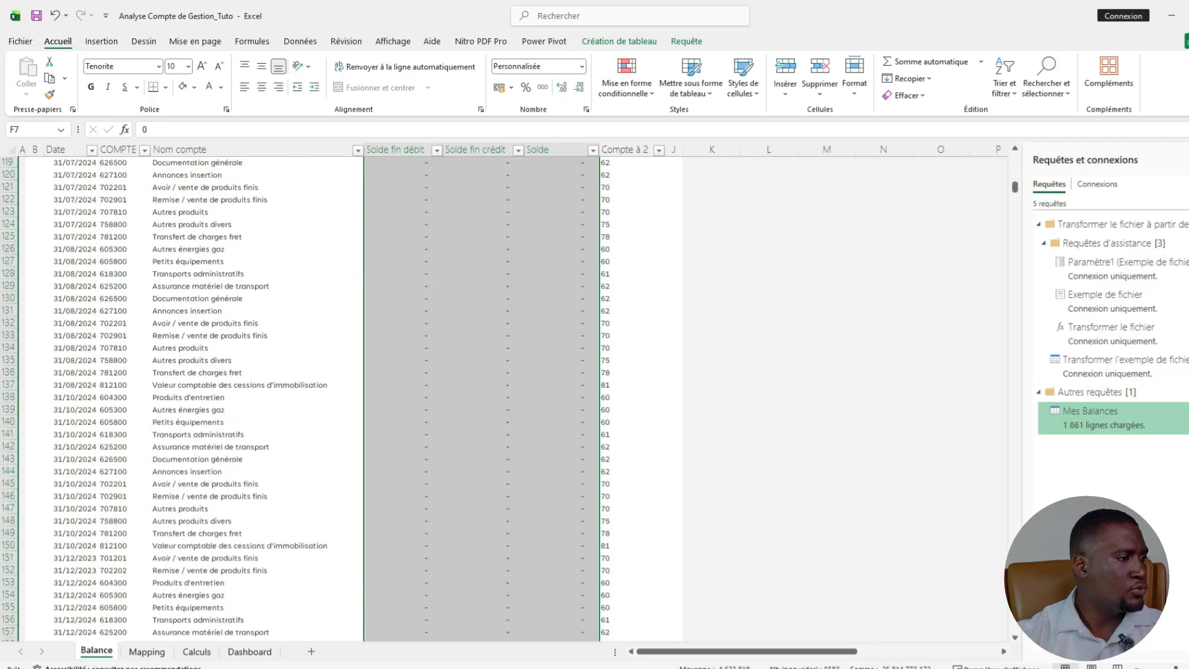
{"action": "scroll", "coordinate": [496, 397], "scroll_direction": "down", "scroll_amount": 8}
{"action": "scroll", "coordinate": [496, 396], "scroll_direction": "up", "scroll_amount": 20}
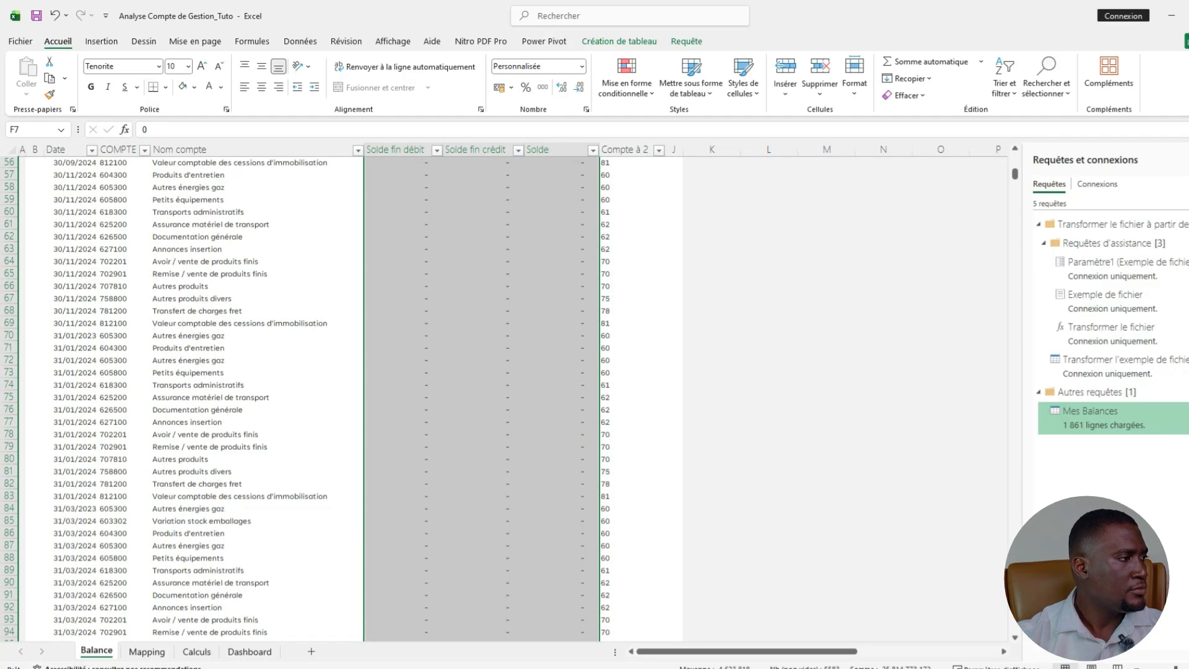
{"action": "scroll", "coordinate": [561, 336], "scroll_direction": "up", "scroll_amount": 7}
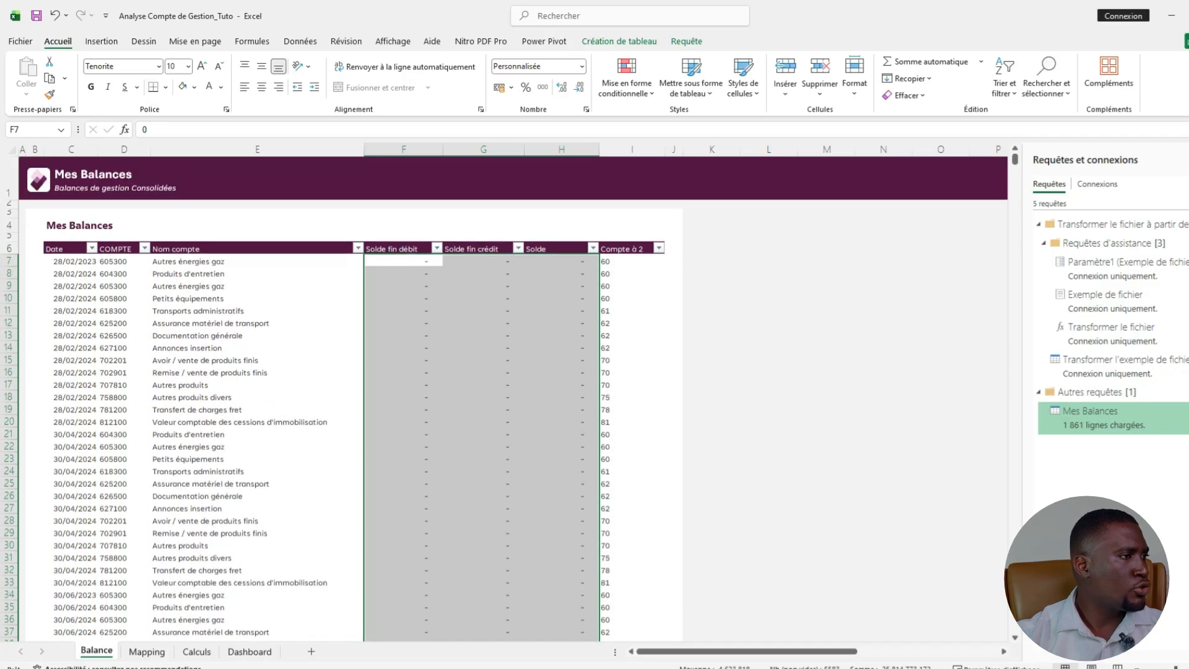
{"action": "left_click", "coordinate": [561, 335]}
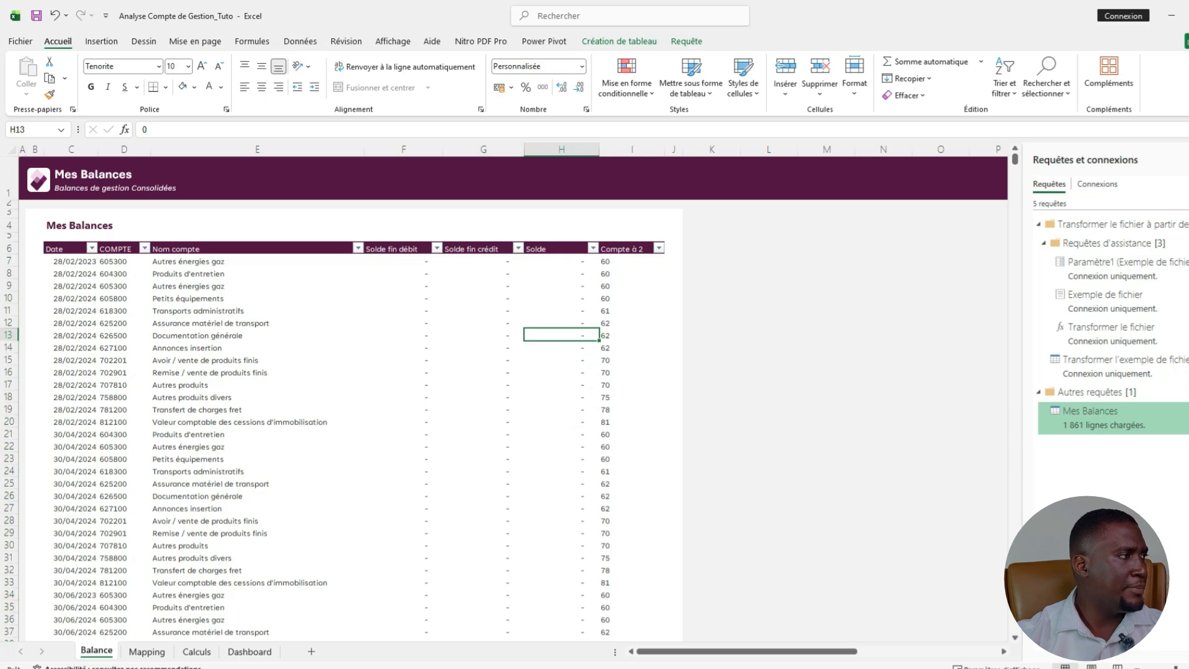
Freeze the panes above row 7 of the Balance sheet so the banner and table header stay in view.
{"action": "key", "text": "ctrl+Home"}
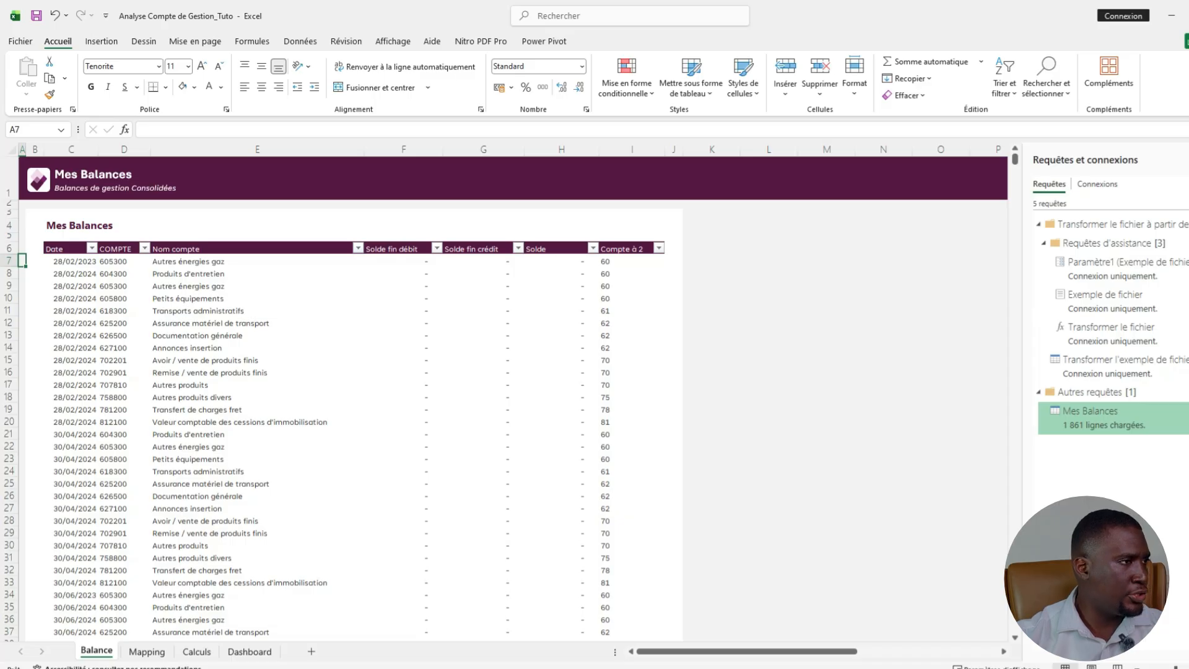
{"action": "left_click", "coordinate": [393, 42]}
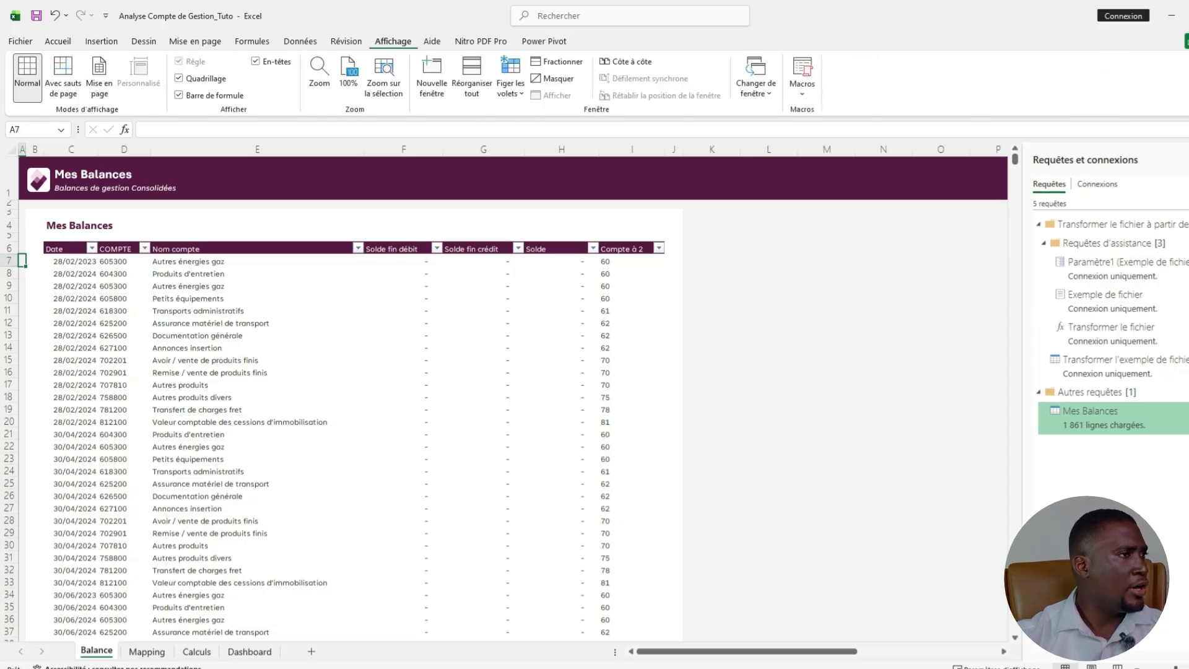
{"action": "left_click", "coordinate": [511, 77]}
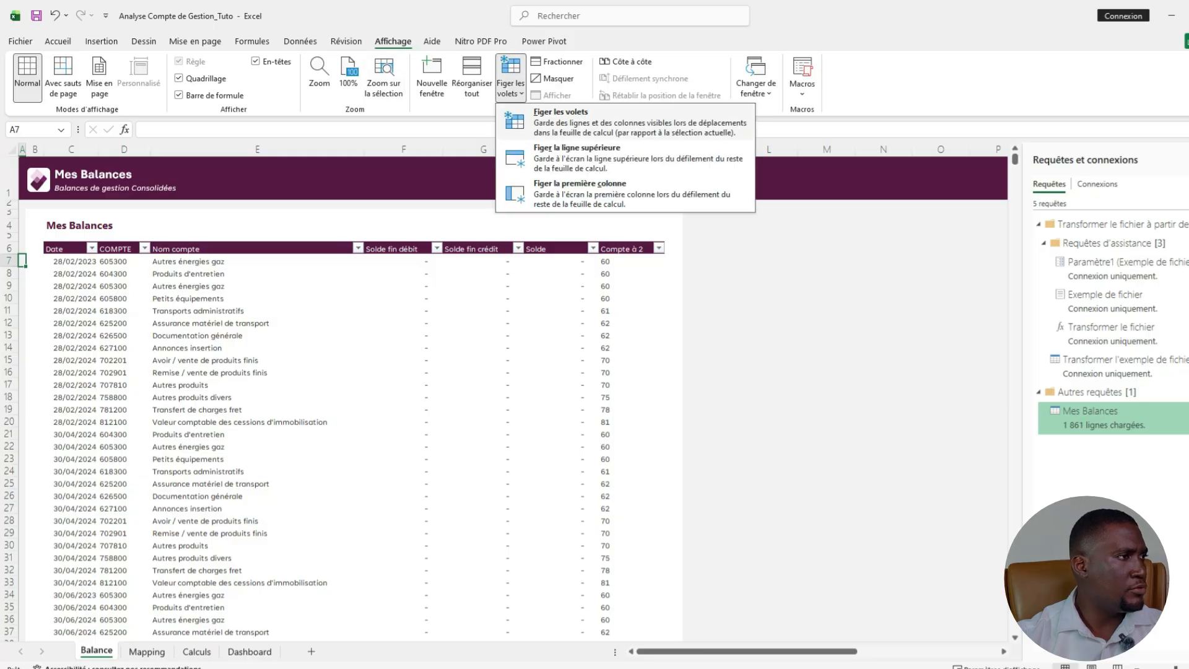
{"action": "left_click", "coordinate": [561, 122]}
{"action": "scroll", "coordinate": [347, 446], "scroll_direction": "down", "scroll_amount": 13}
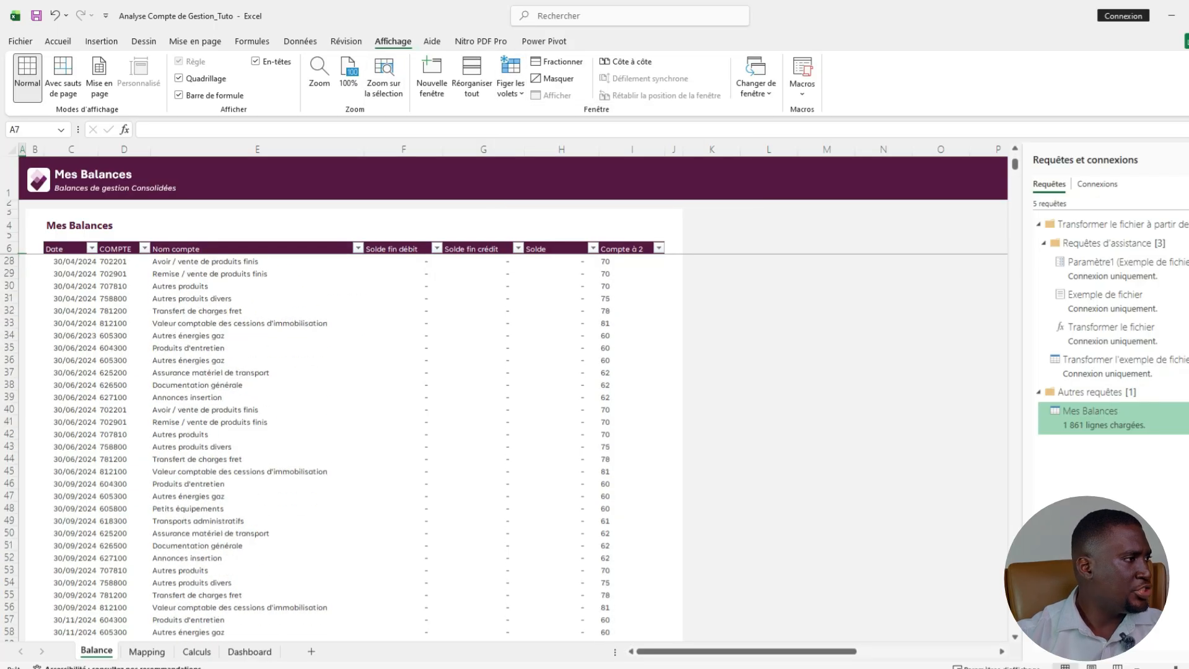
{"action": "scroll", "coordinate": [347, 446], "scroll_direction": "down", "scroll_amount": 20}
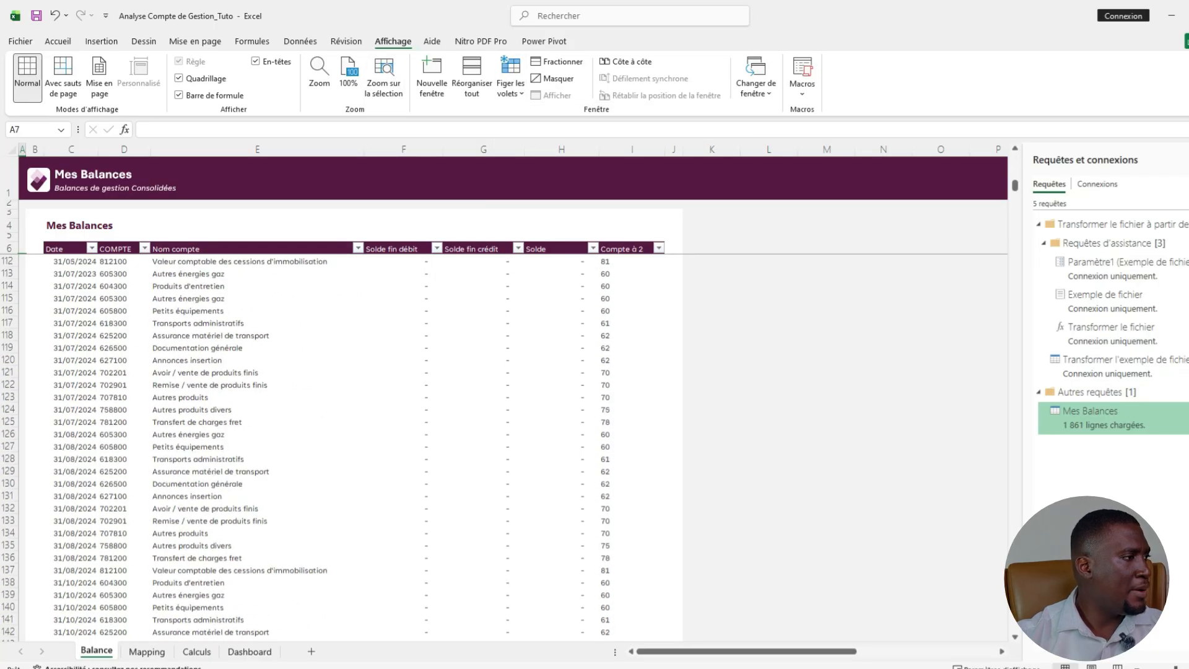
{"action": "scroll", "coordinate": [347, 446], "scroll_direction": "down", "scroll_amount": 20}
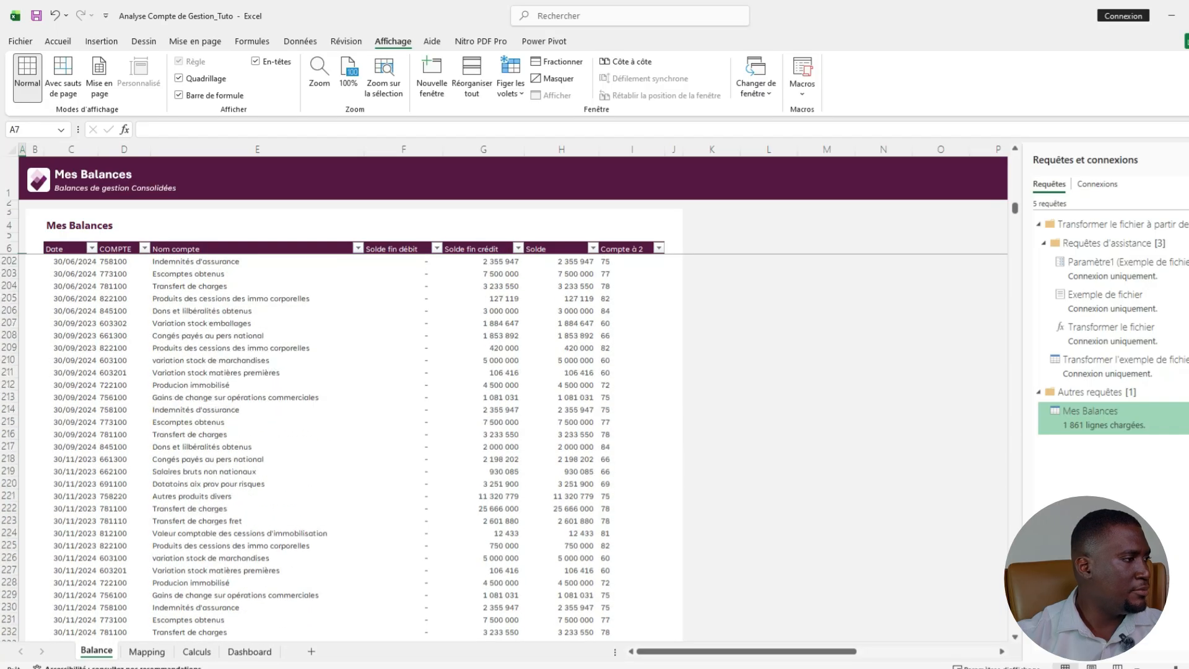
{"action": "scroll", "coordinate": [347, 446], "scroll_direction": "down", "scroll_amount": 20}
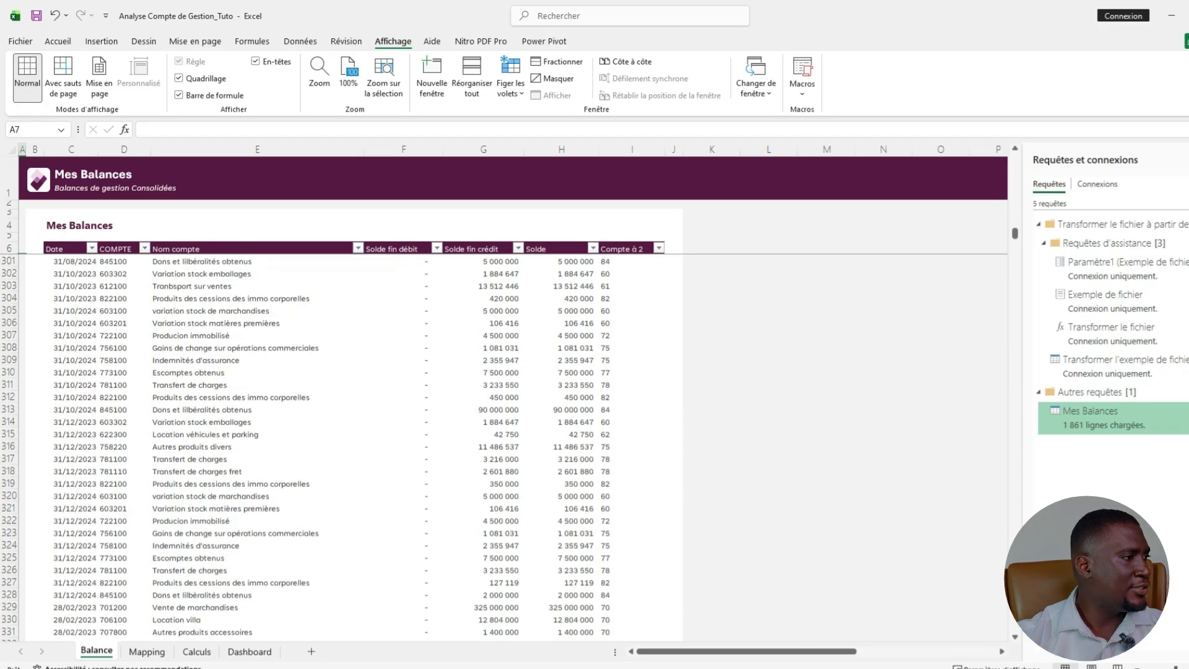
{"action": "scroll", "coordinate": [347, 446], "scroll_direction": "down", "scroll_amount": 20}
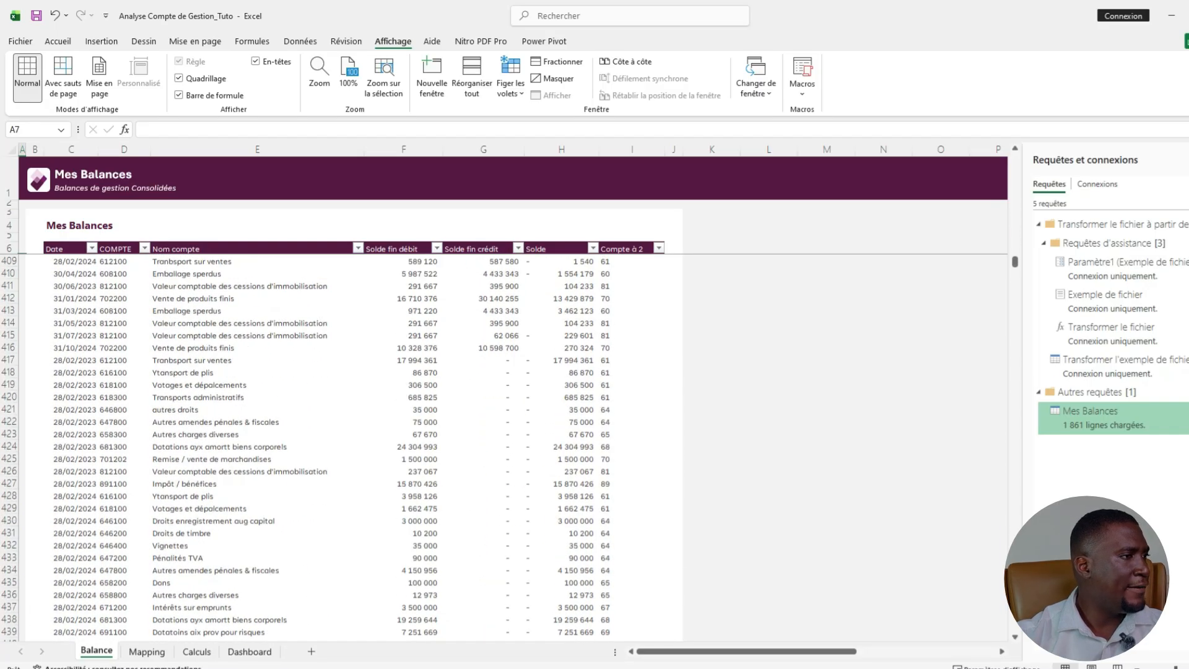
{"action": "scroll", "coordinate": [347, 446], "scroll_direction": "down", "scroll_amount": 15}
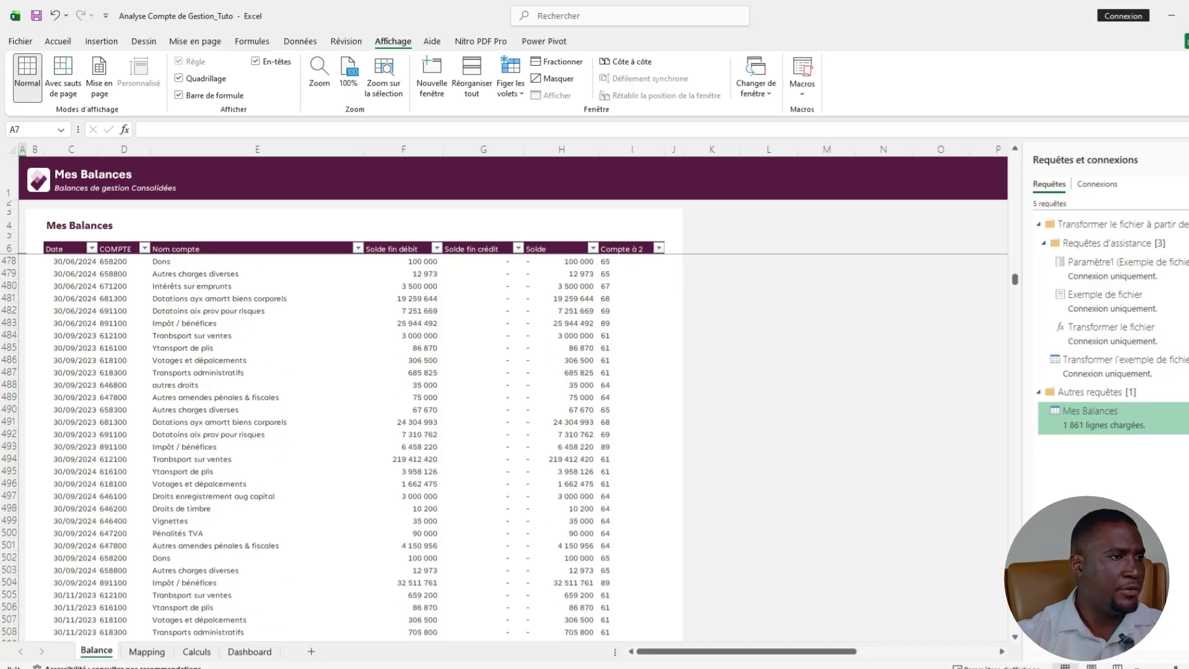
{"action": "left_click_drag", "start_coordinate": [1015, 280], "coordinate": [1015, 158]}
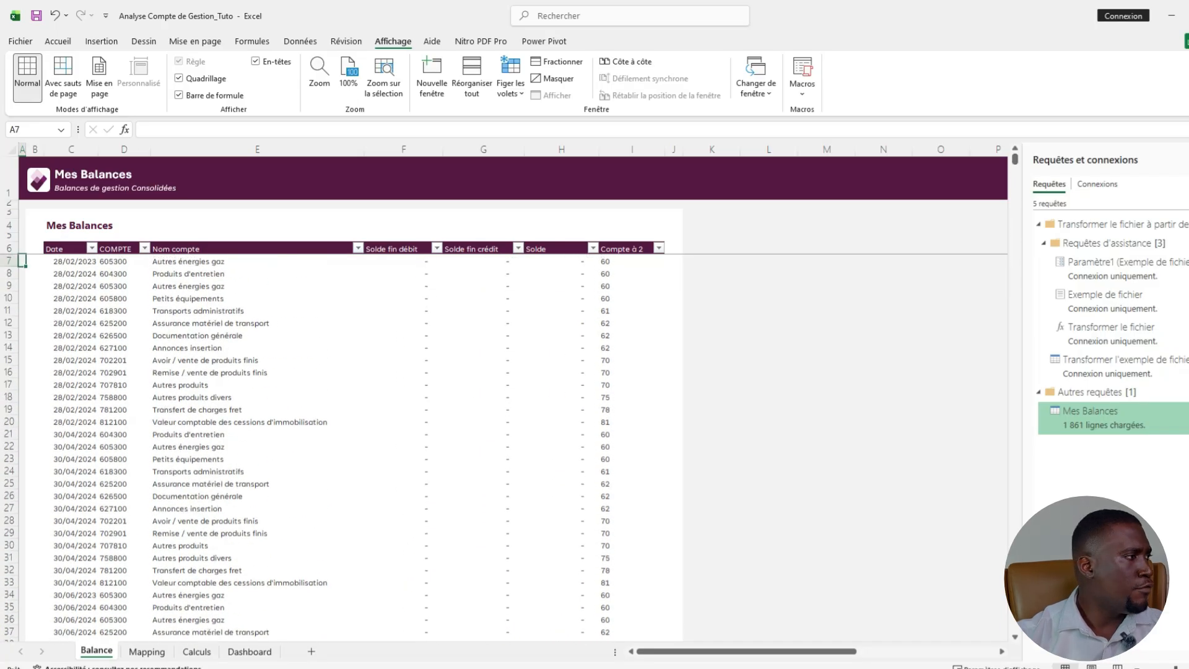
Check which months of 2023 and 2024 the Date column's filter list contains, leaving the table unfiltered.
{"action": "left_click", "coordinate": [92, 248]}
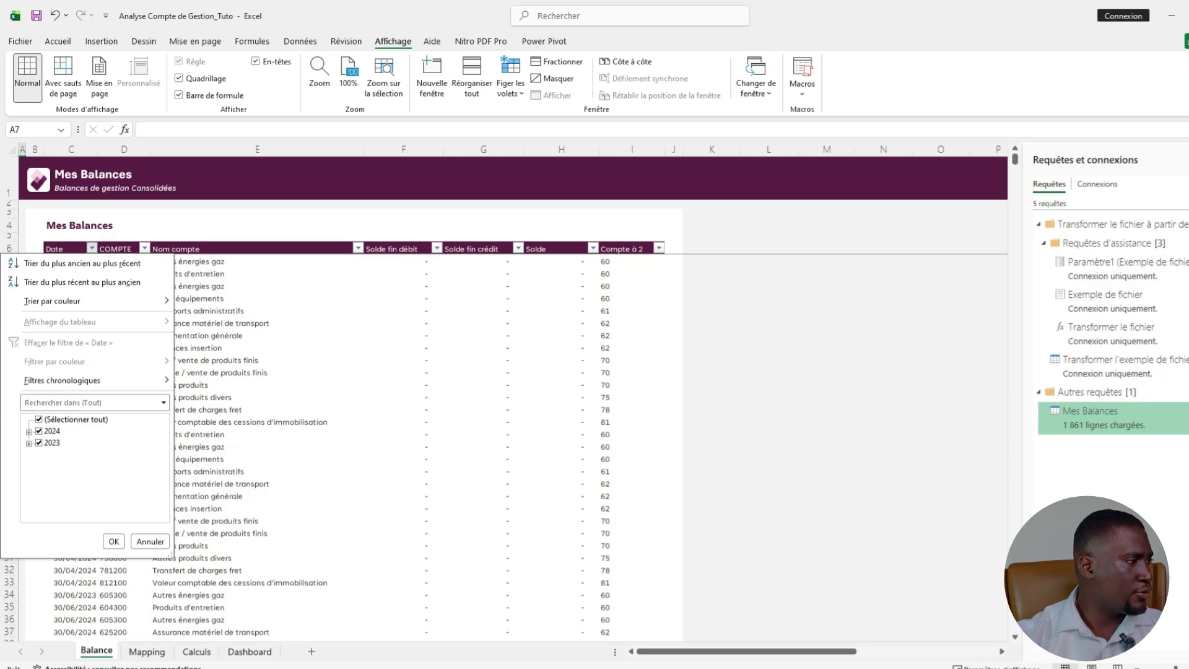
{"action": "left_click", "coordinate": [29, 432]}
{"action": "scroll", "coordinate": [93, 467], "scroll_direction": "down", "scroll_amount": 2}
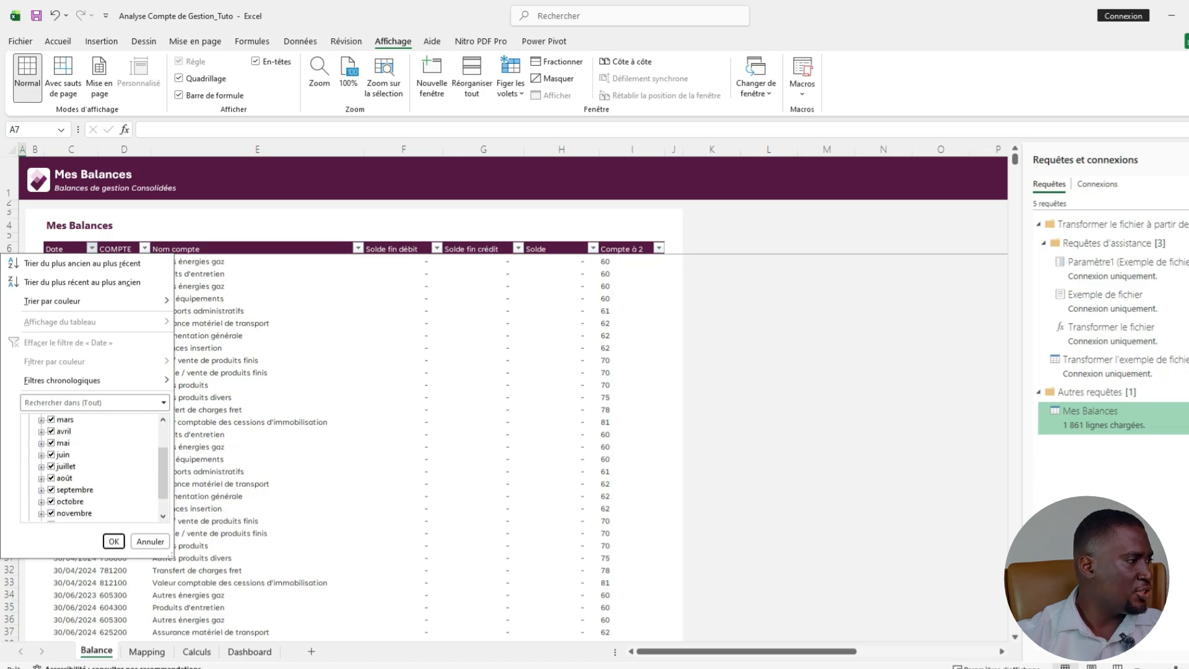
{"action": "scroll", "coordinate": [93, 467], "scroll_direction": "up", "scroll_amount": 1}
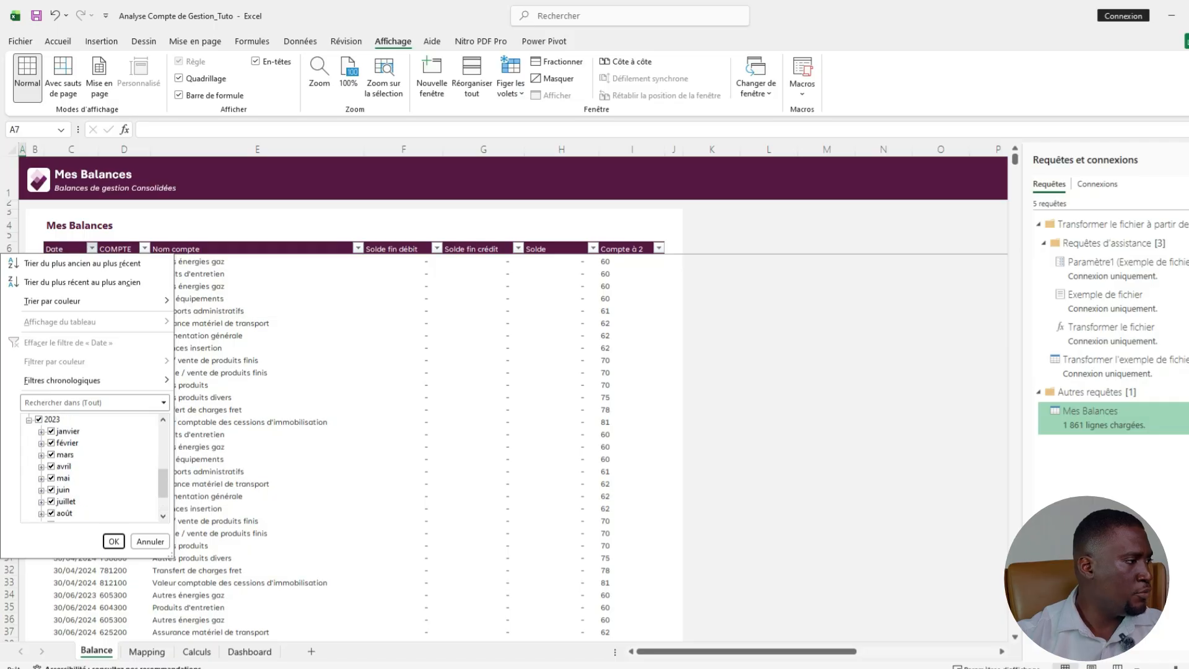
{"action": "scroll", "coordinate": [93, 467], "scroll_direction": "down", "scroll_amount": 2}
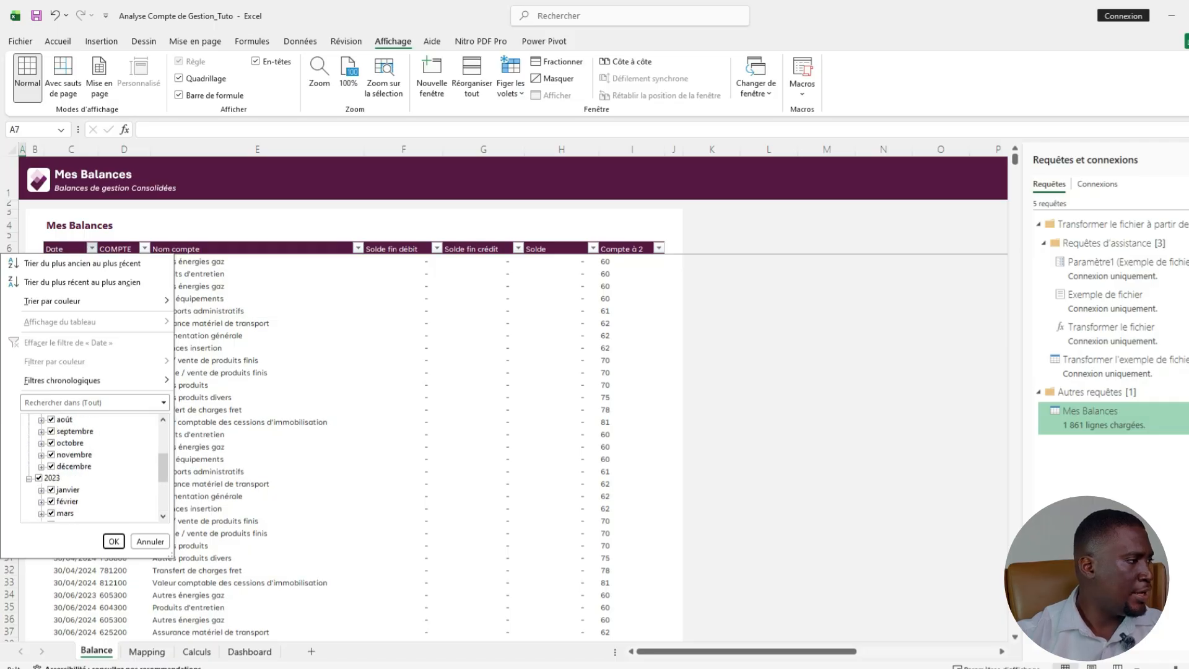
{"action": "left_click", "coordinate": [267, 348]}
{"action": "left_click", "coordinate": [267, 349]}
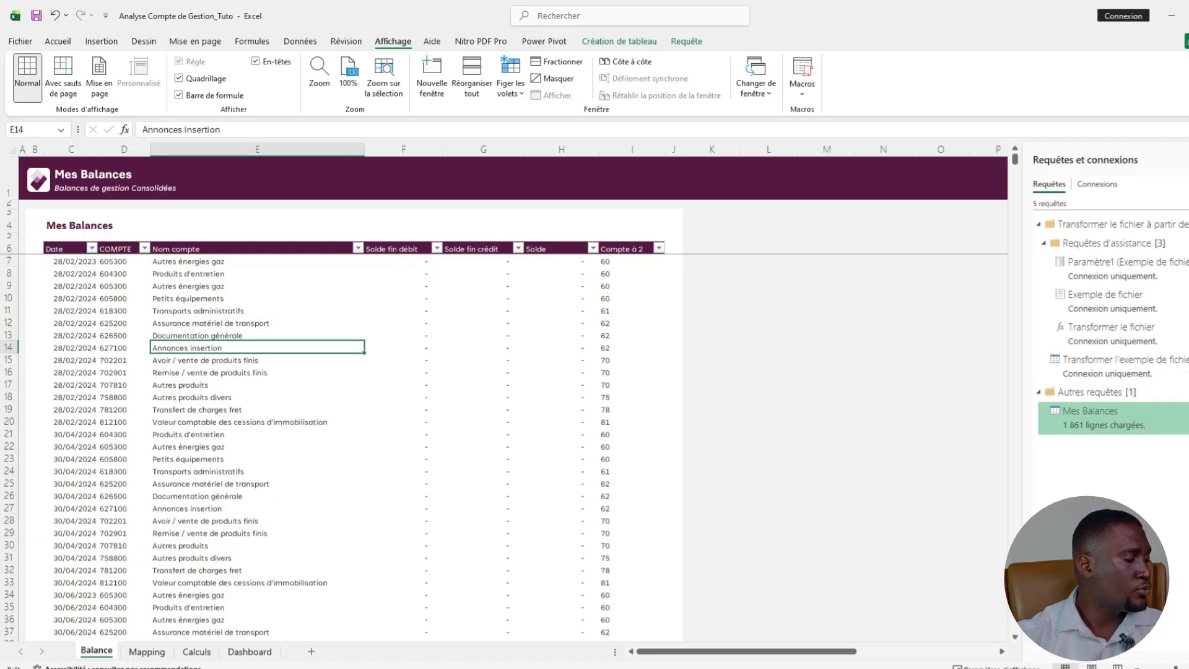
{"action": "left_click", "coordinate": [264, 385]}
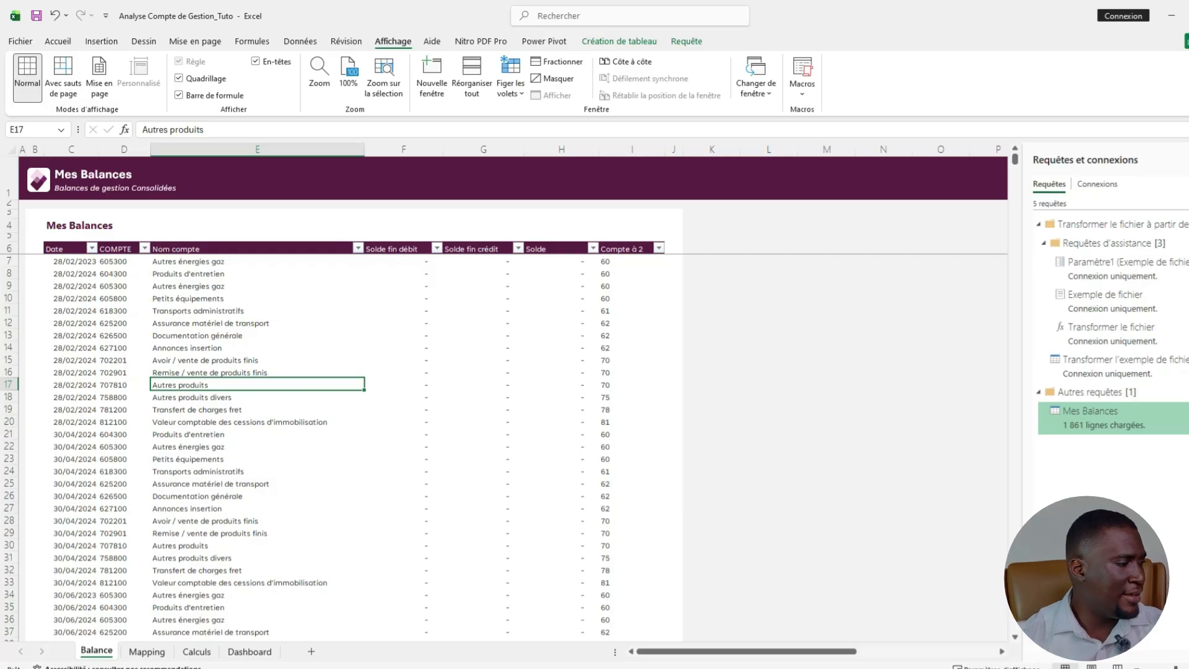
Open the Mapping sheet and review the Compte à 2 codes with their Libellés.
{"action": "left_click", "coordinate": [148, 651]}
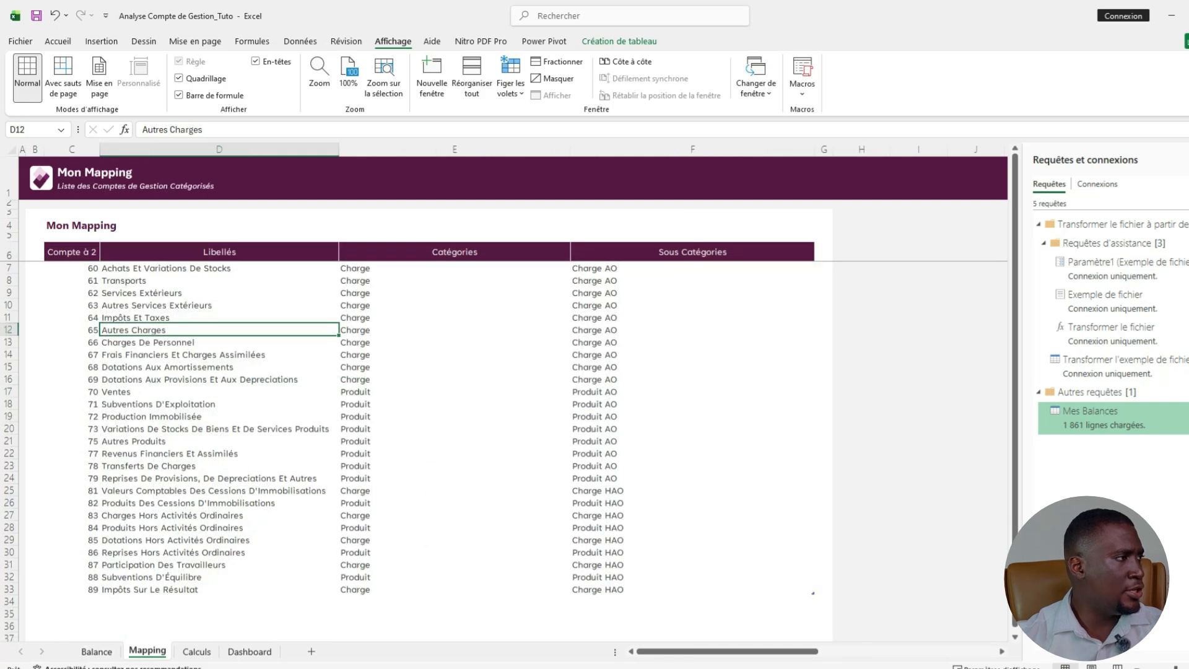
{"action": "left_click", "coordinate": [217, 280]}
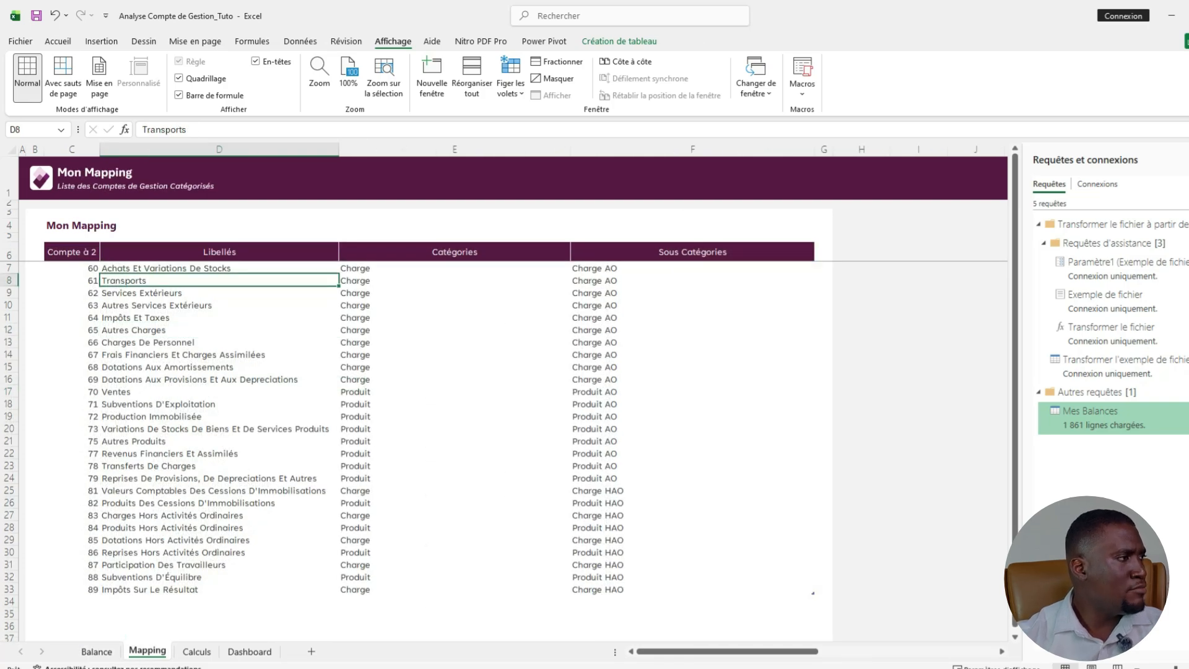
{"action": "left_click", "coordinate": [217, 330]}
{"action": "left_click_drag", "start_coordinate": [72, 268], "coordinate": [72, 589]}
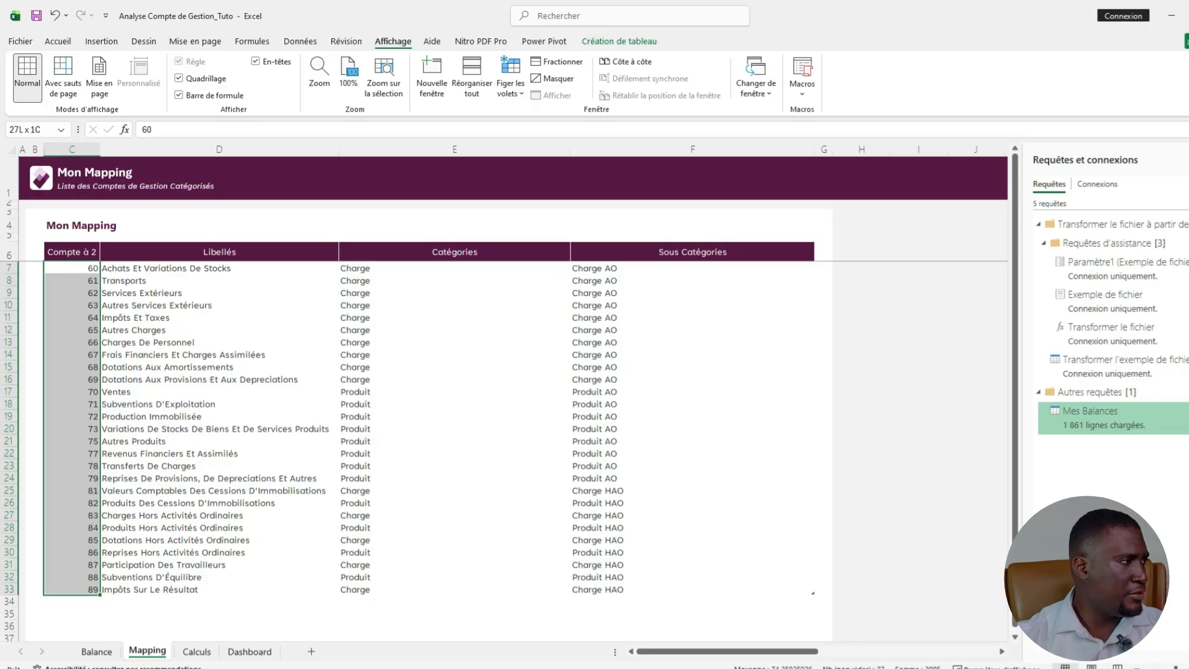
{"action": "left_click", "coordinate": [217, 280]}
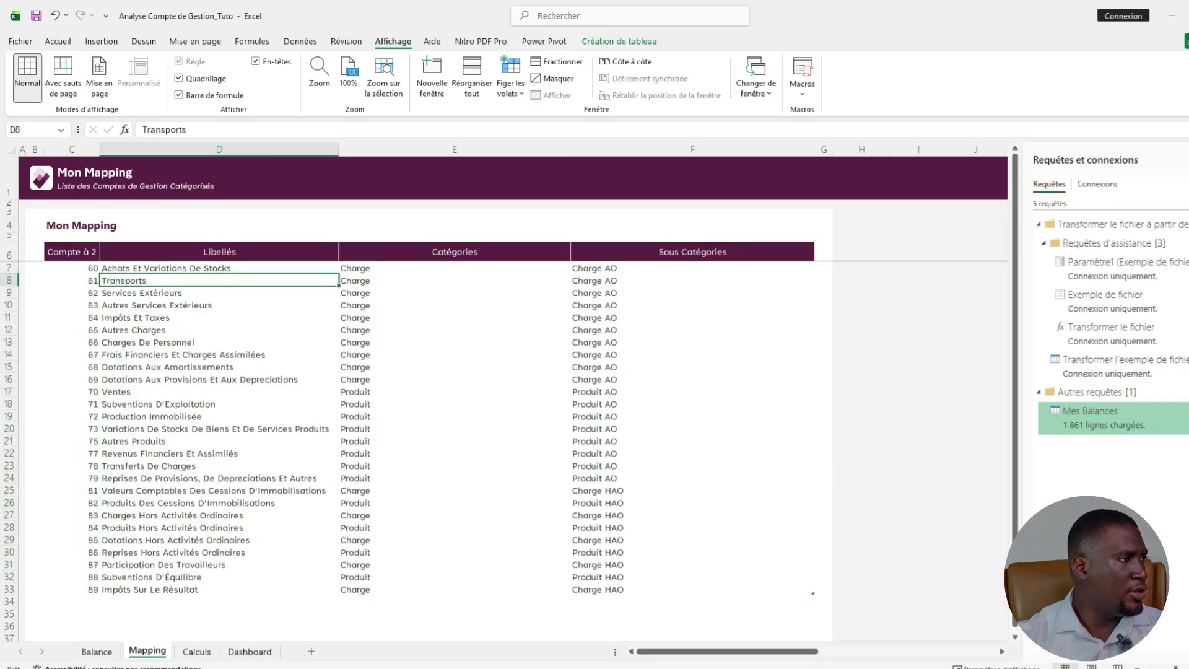
{"action": "left_click", "coordinate": [216, 268]}
Examine the Catégories and Sous Catégories assigned to the two-digit account codes in the mapping table.
{"action": "left_click", "coordinate": [454, 268]}
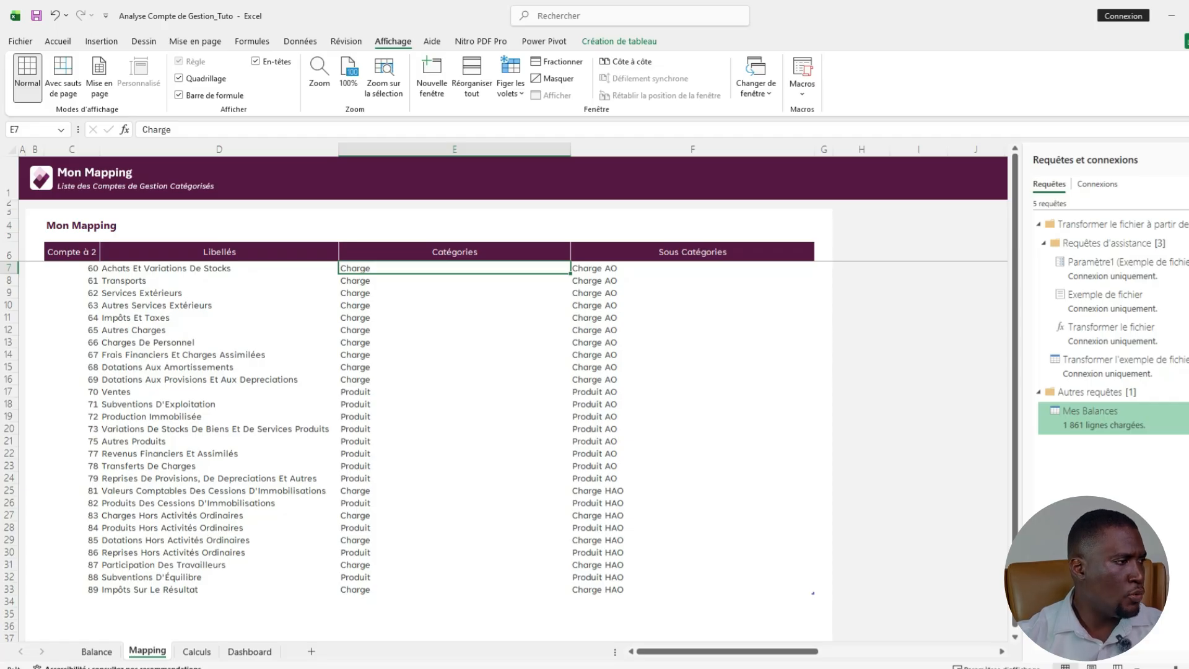
{"action": "left_click", "coordinate": [454, 416]}
{"action": "left_click", "coordinate": [692, 268]}
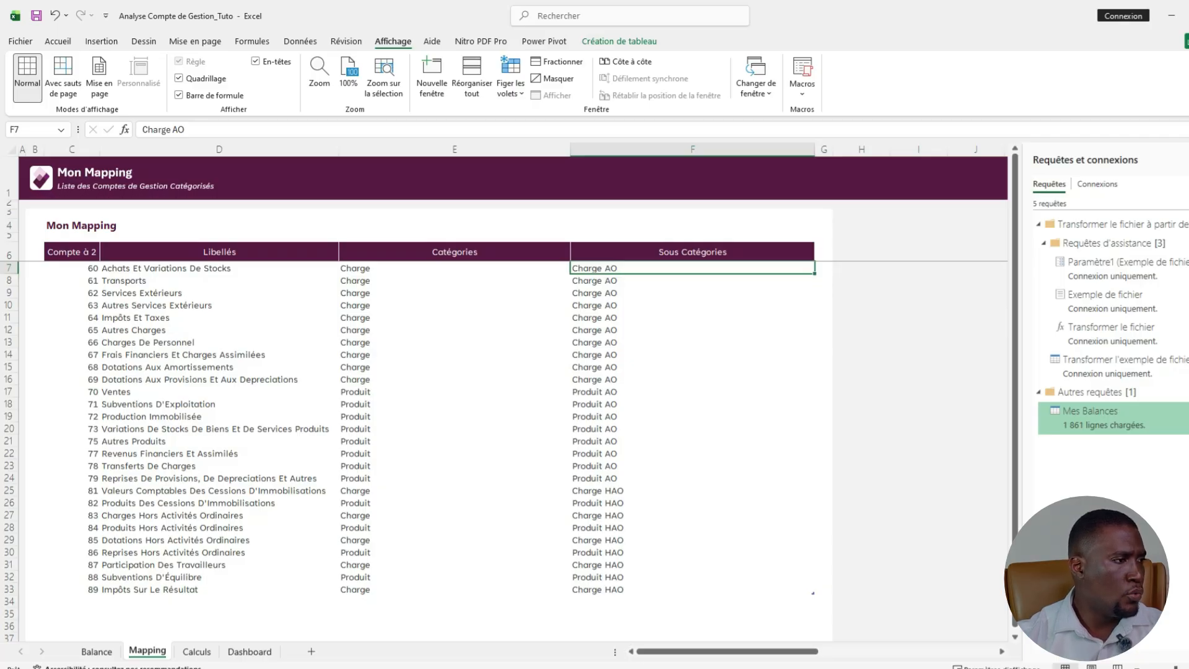
{"action": "left_click", "coordinate": [693, 404]}
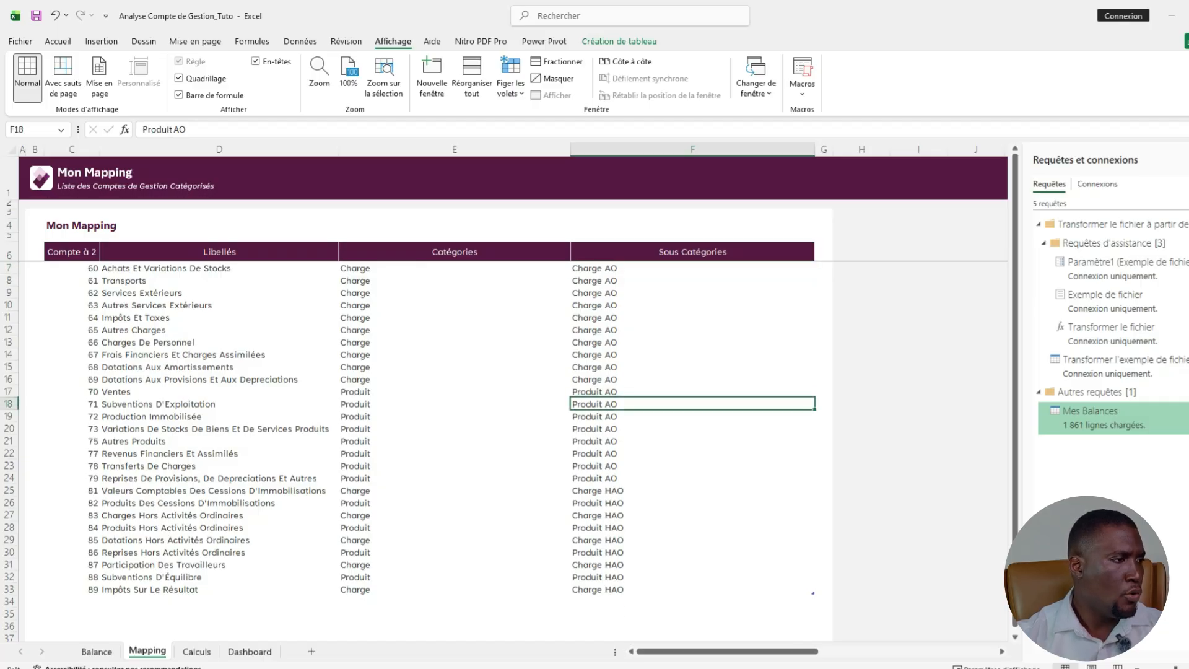
{"action": "left_click", "coordinate": [693, 503]}
{"action": "scroll", "coordinate": [514, 428], "scroll_direction": "down", "scroll_amount": 3}
{"action": "scroll", "coordinate": [514, 427], "scroll_direction": "up", "scroll_amount": 3}
{"action": "left_click", "coordinate": [220, 355]}
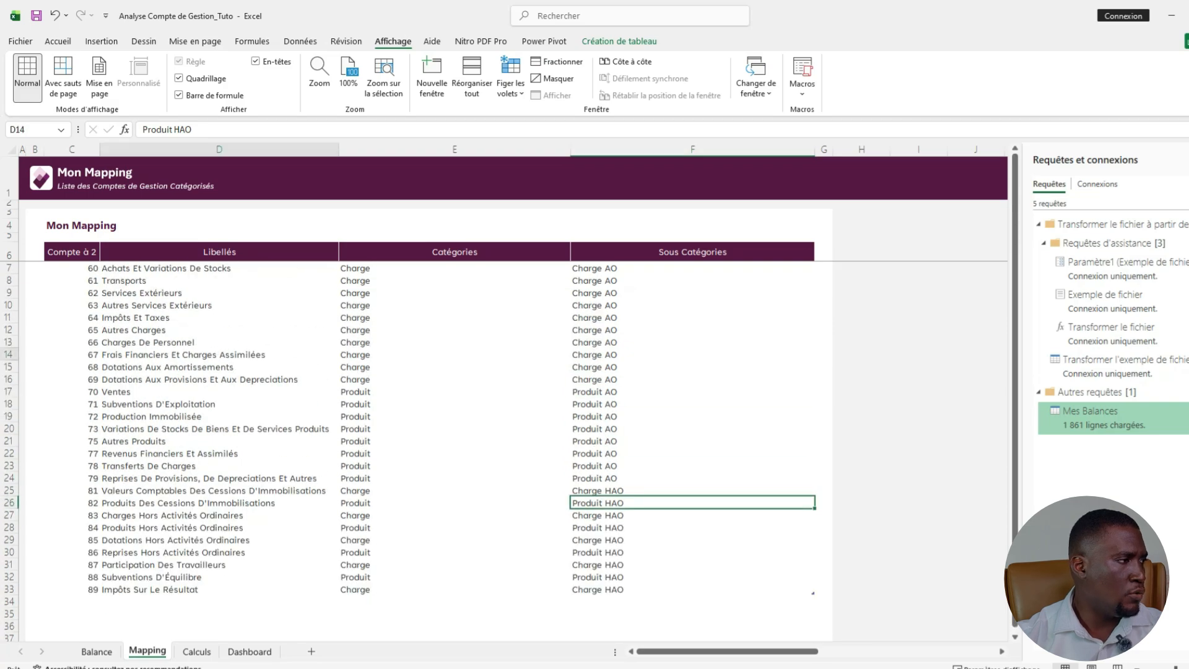
{"action": "left_click_drag", "start_coordinate": [72, 268], "coordinate": [72, 589]}
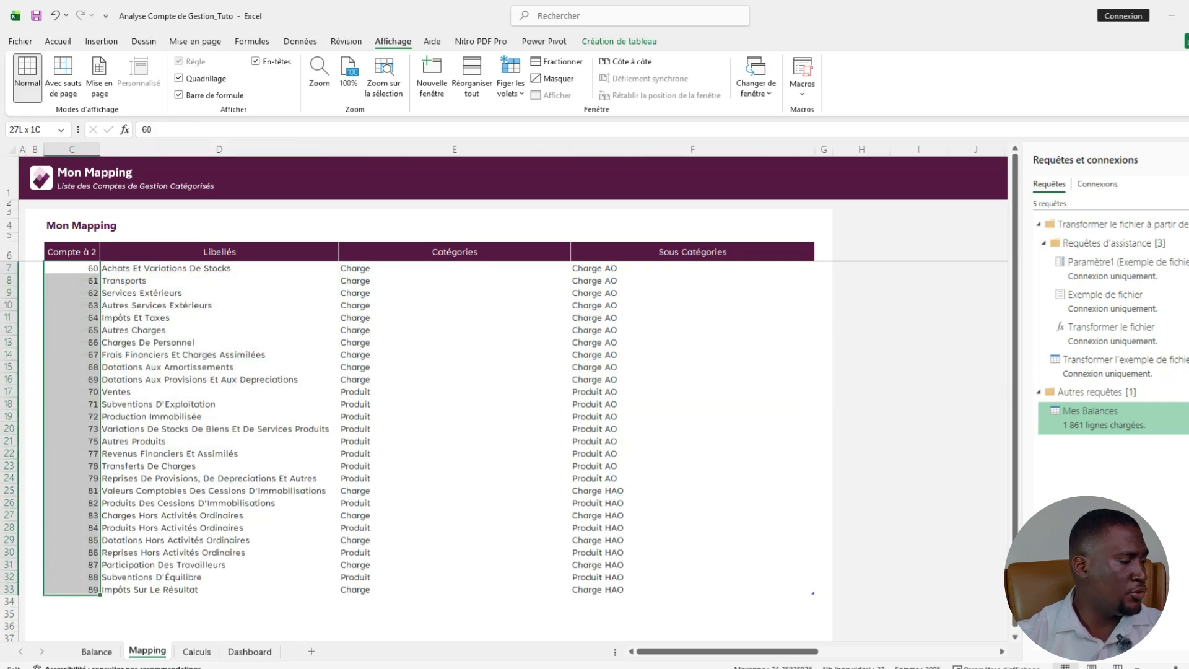
{"action": "left_click", "coordinate": [219, 466]}
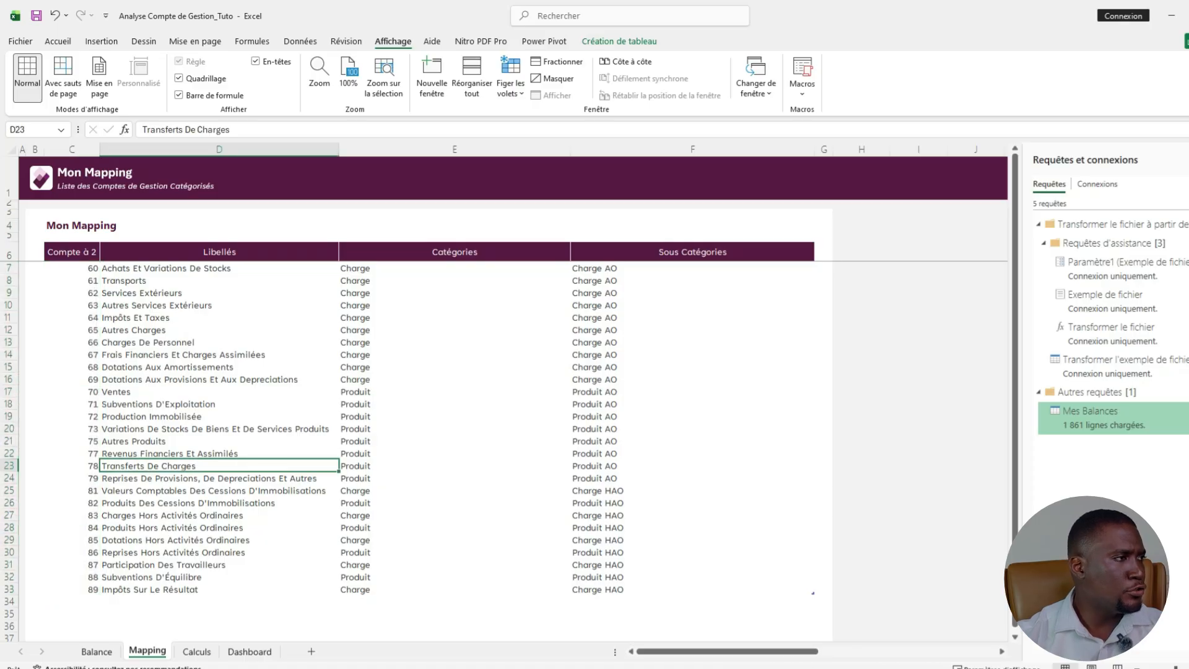
Go back up through the Libellés of the mapping table, from Transferts De Charges to Impôts Et Taxes.
{"action": "key", "text": "Up"}
{"action": "key", "text": "Up"}
{"action": "key", "text": "Up"}
{"action": "key", "text": "Up"}
{"action": "key", "text": "Up"}
{"action": "key", "text": "Up"}
{"action": "key", "text": "Up"}
{"action": "key", "text": "Up"}
{"action": "key", "text": "Up"}
{"action": "key", "text": "Up"}
{"action": "key", "text": "Up"}
{"action": "key", "text": "Up"}
{"action": "key", "text": "Down"}
{"action": "key", "text": "Down"}
{"action": "key", "text": "Down"}
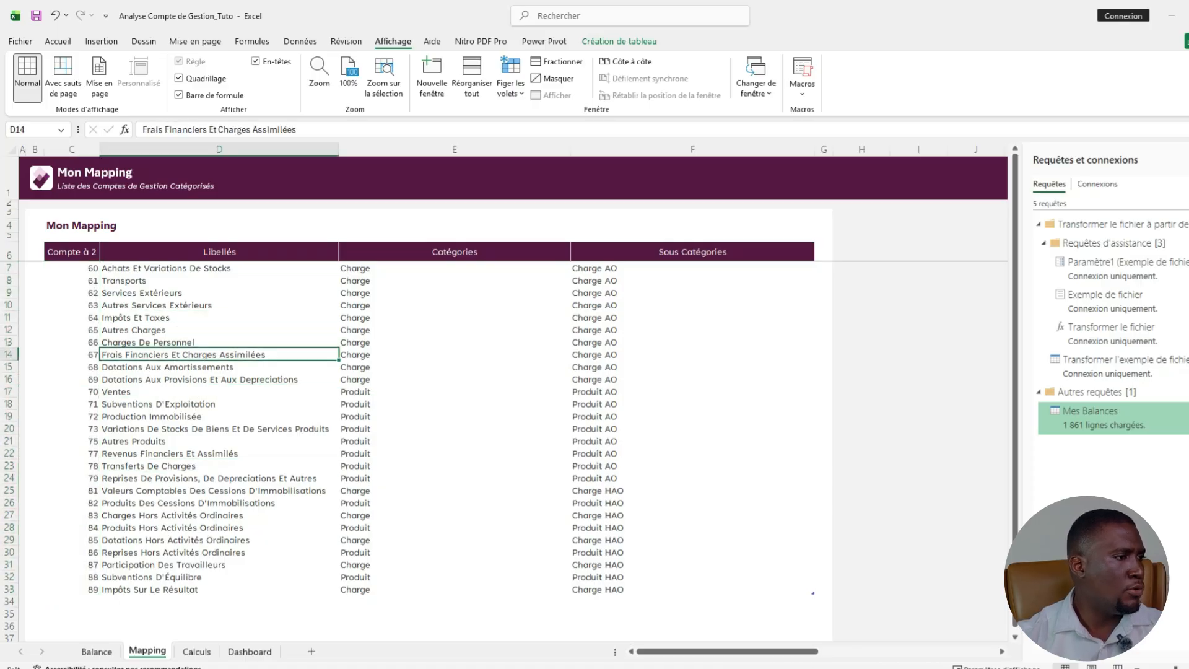
{"action": "key", "text": "Up"}
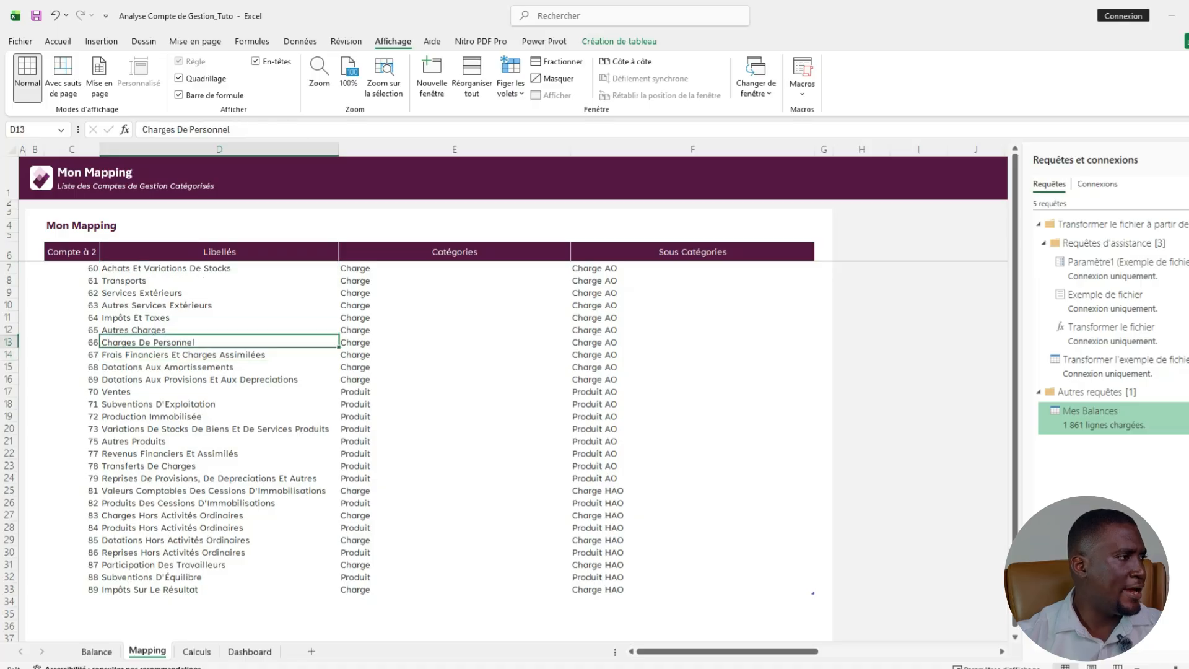
{"action": "key", "text": "Up"}
{"action": "key", "text": "Up"}
{"action": "key", "text": "Up"}
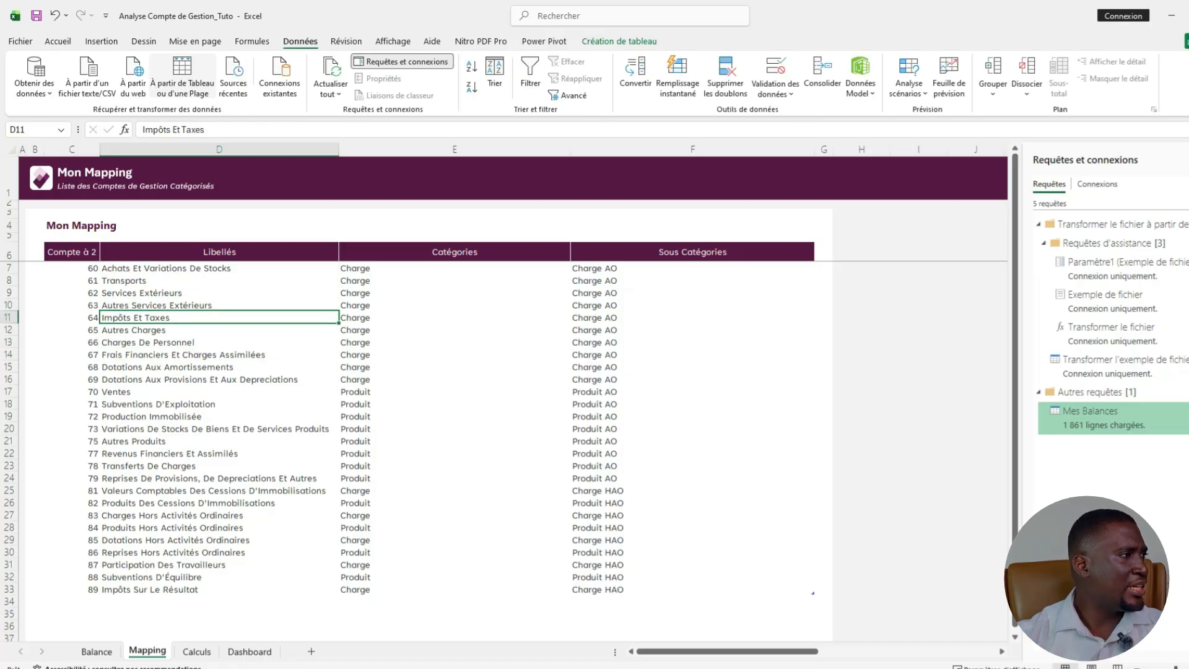
Bring the mapping table into Power Query and set the Compte à 2 column to Texte, replacing its current type conversion.
{"action": "left_click", "coordinate": [182, 76]}
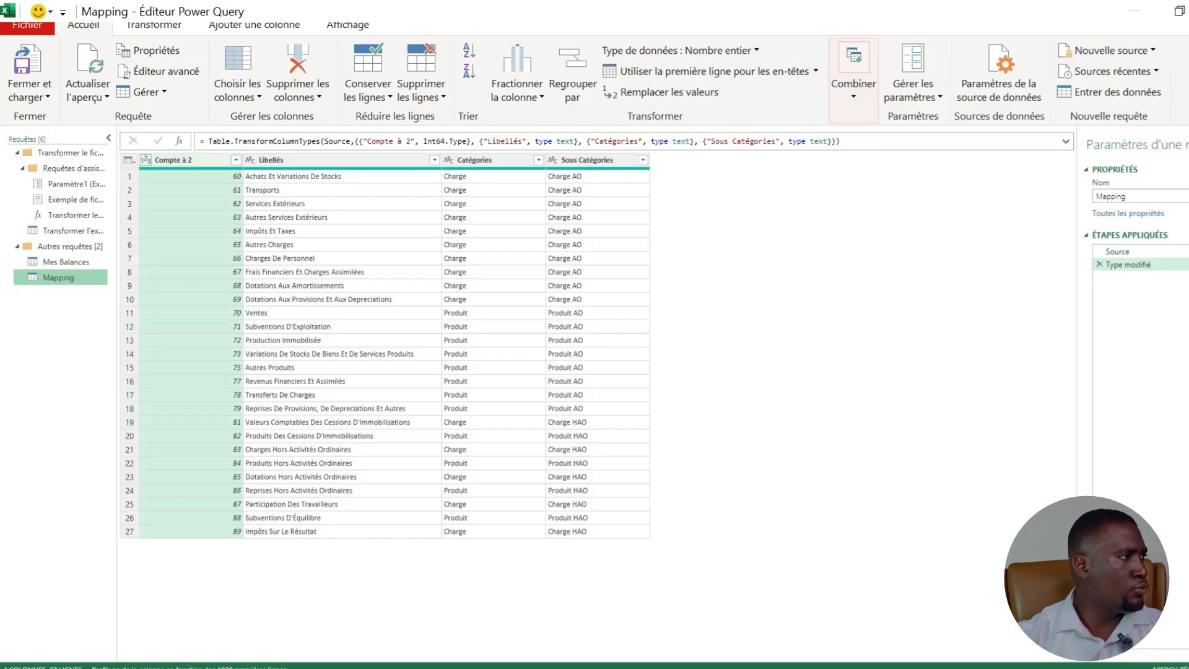
{"action": "left_click", "coordinate": [146, 160]}
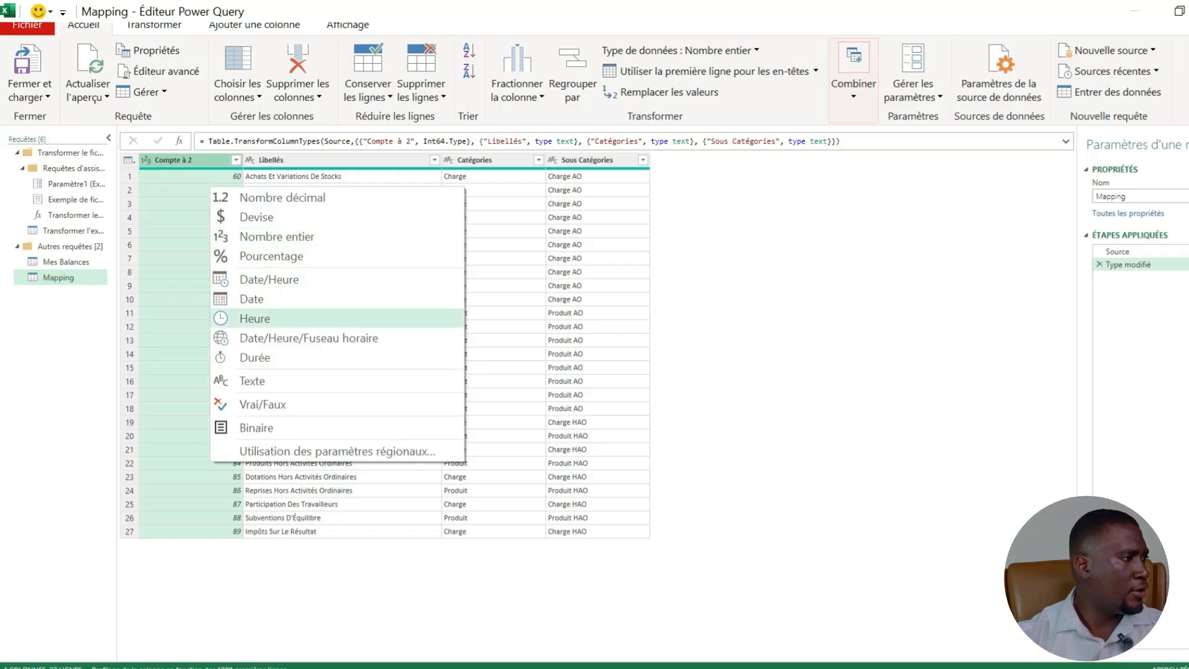
{"action": "left_click", "coordinate": [252, 381]}
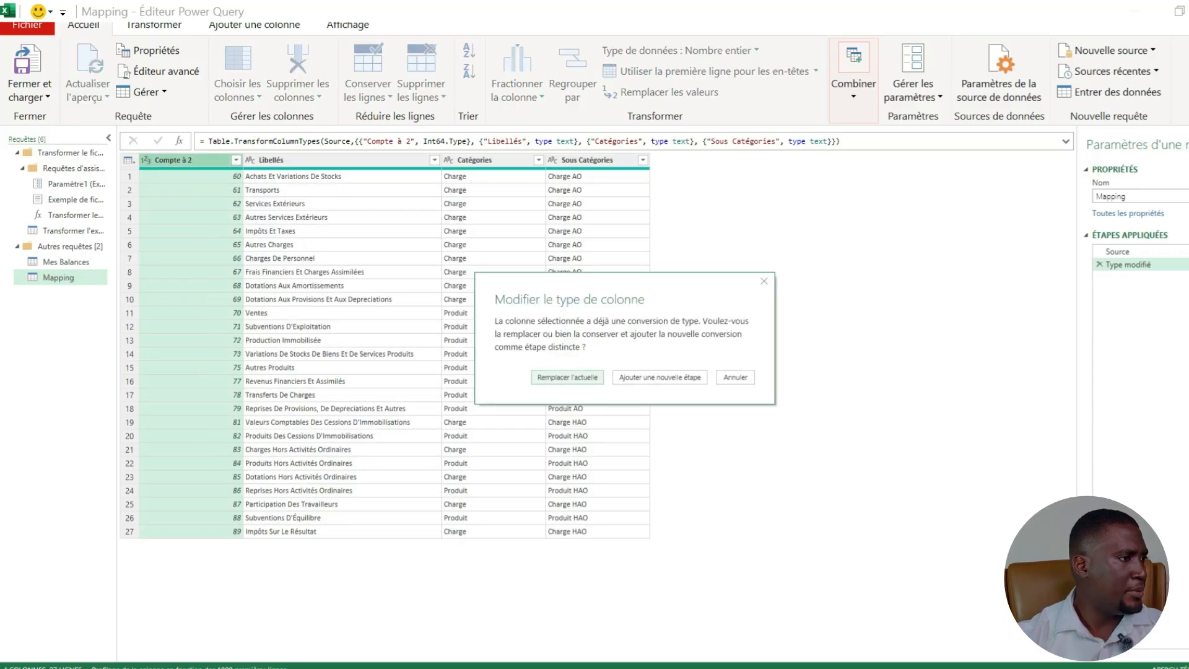
{"action": "key", "text": "Return"}
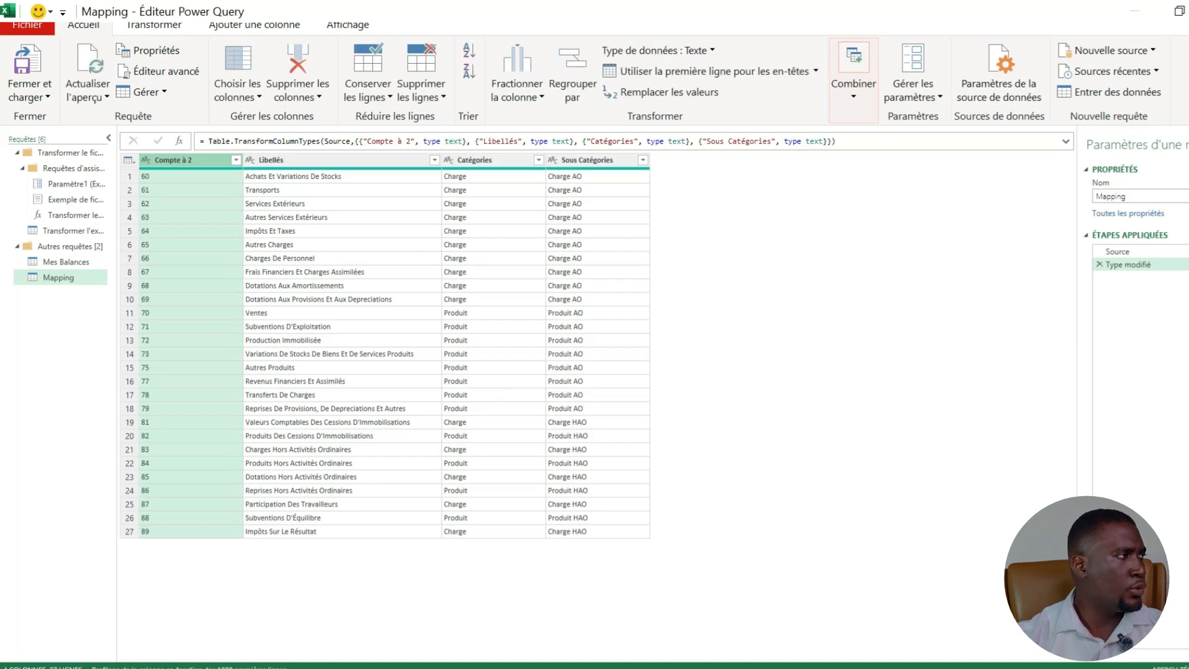
Close and load the Mapping query as a connection only, adding its data to the data model.
{"action": "left_click", "coordinate": [30, 97]}
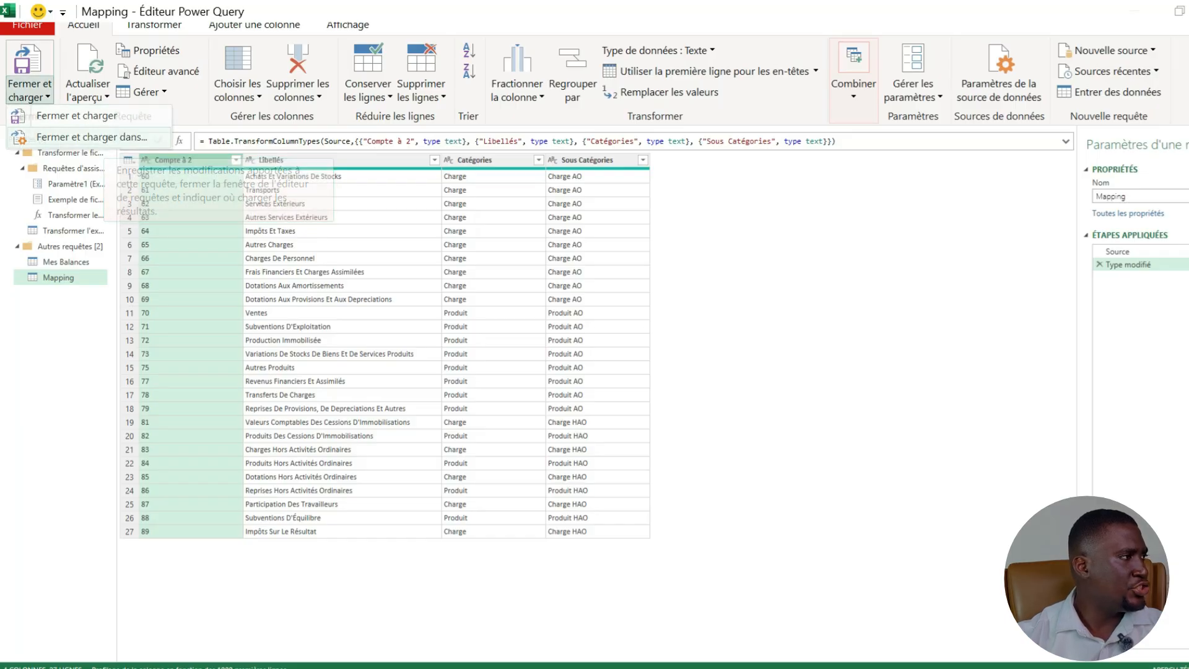
{"action": "left_click", "coordinate": [92, 137]}
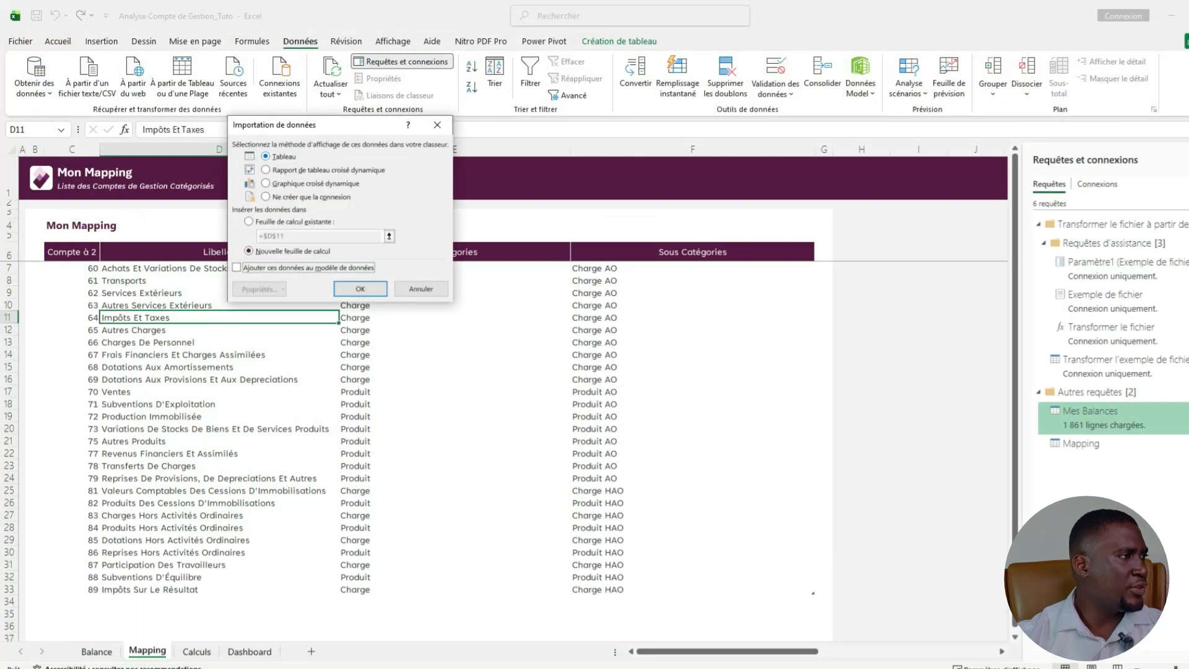
{"action": "left_click", "coordinate": [265, 197]}
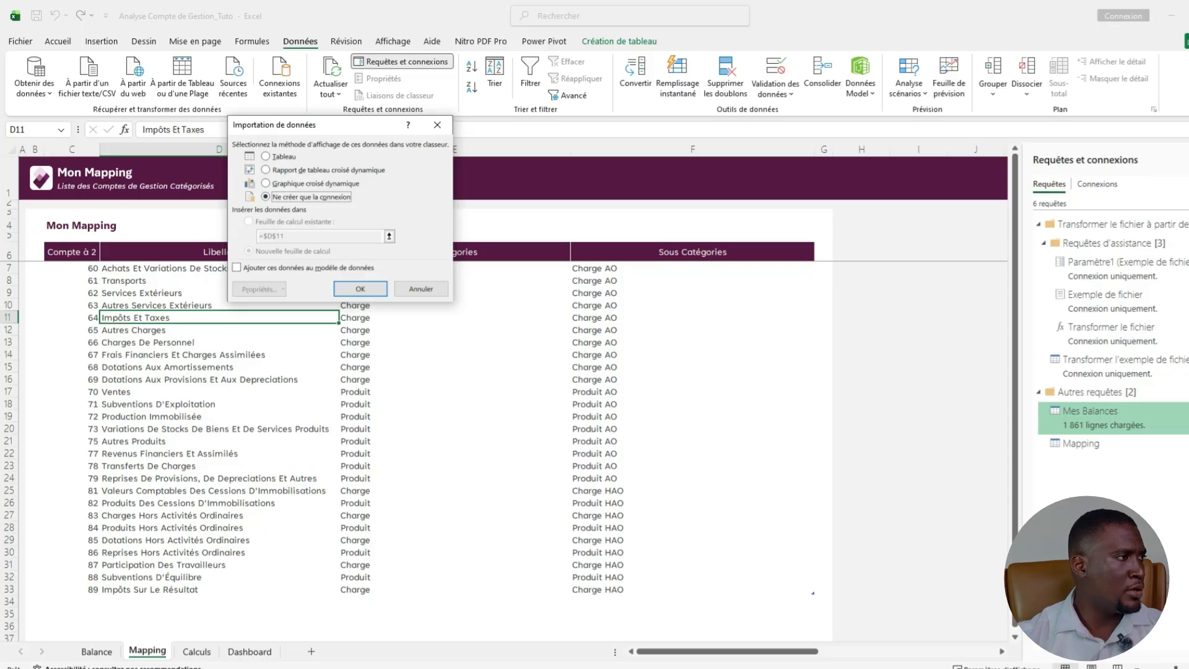
{"action": "left_click", "coordinate": [237, 268]}
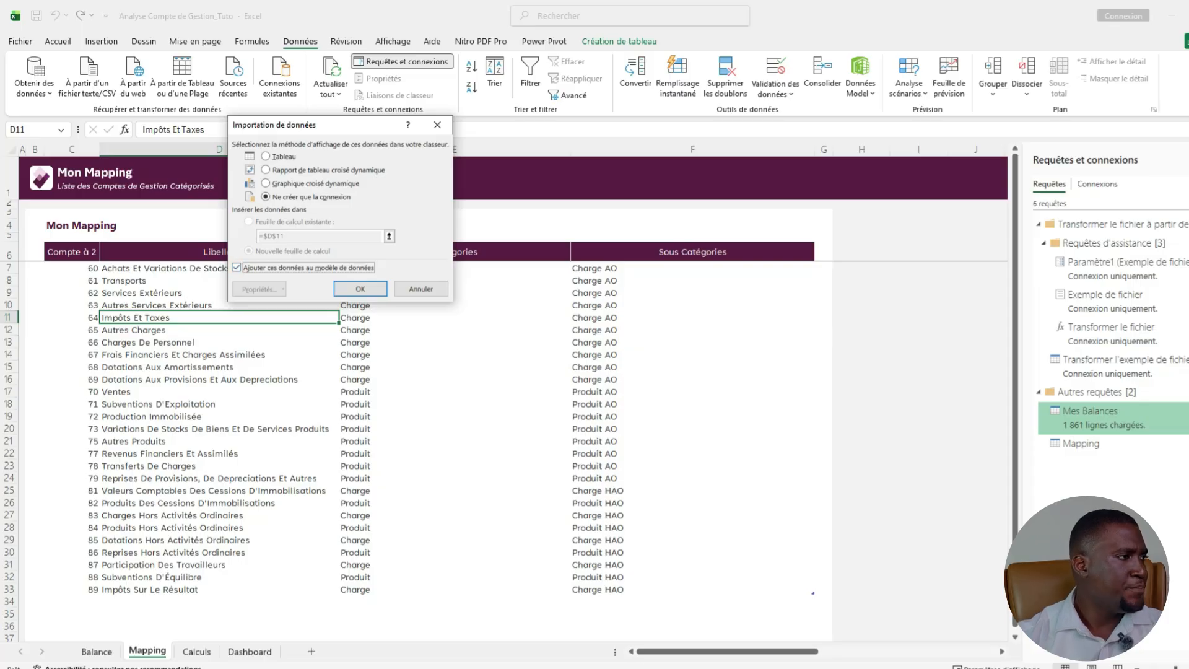
{"action": "left_click", "coordinate": [361, 290]}
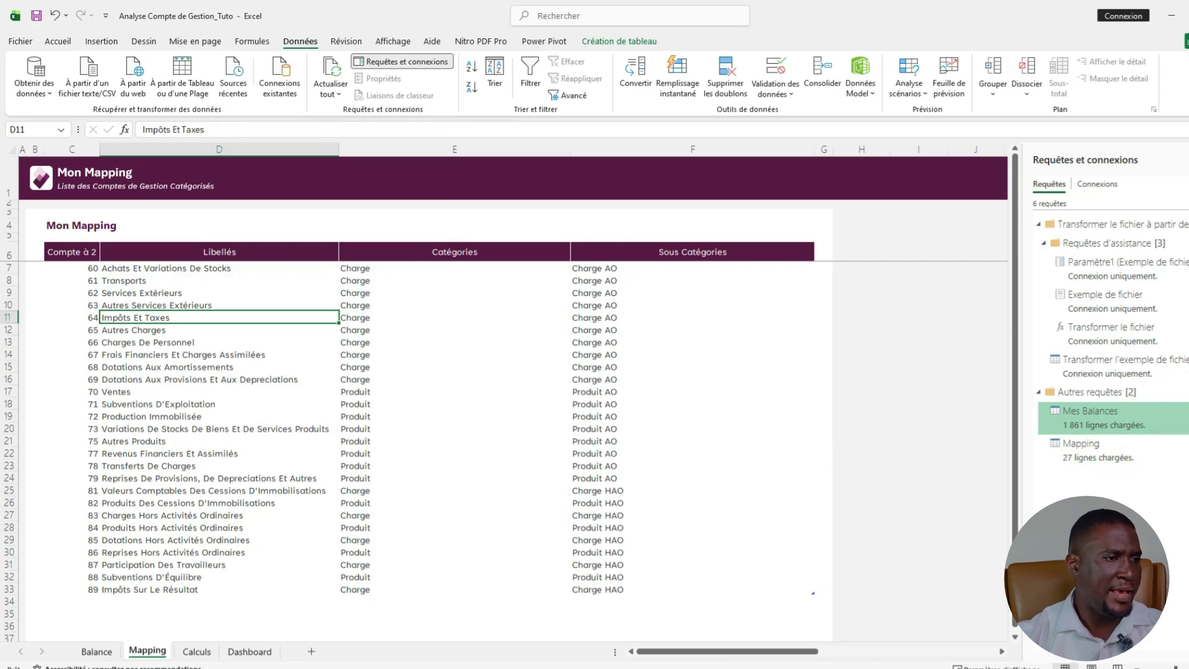
Open the Power Pivot data model and review the Mes Balances and Mapping tables.
{"action": "mouse_move", "coordinate": [1090, 417]}
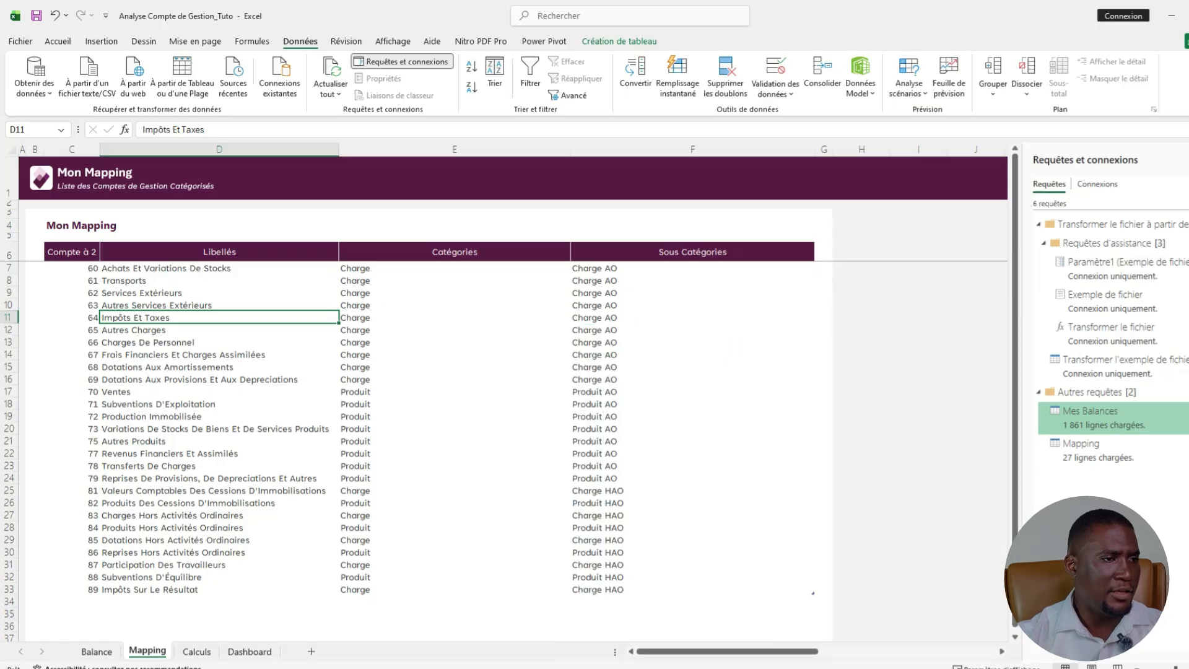
{"action": "mouse_move", "coordinate": [1090, 450]}
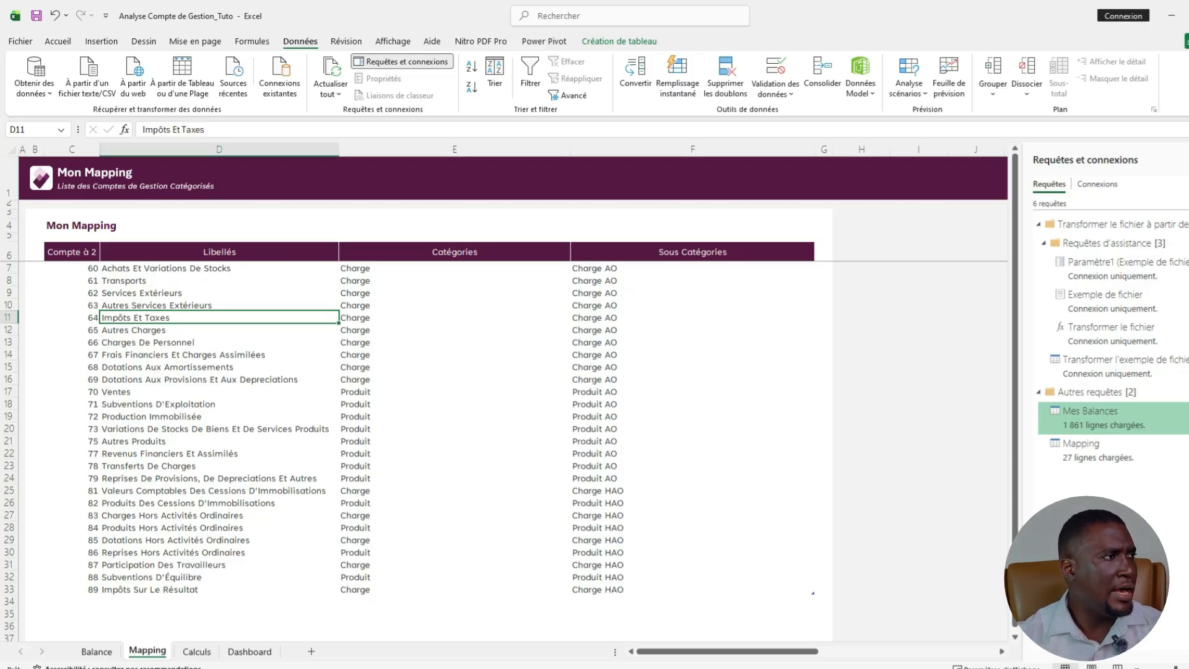
{"action": "left_click", "coordinate": [545, 41]}
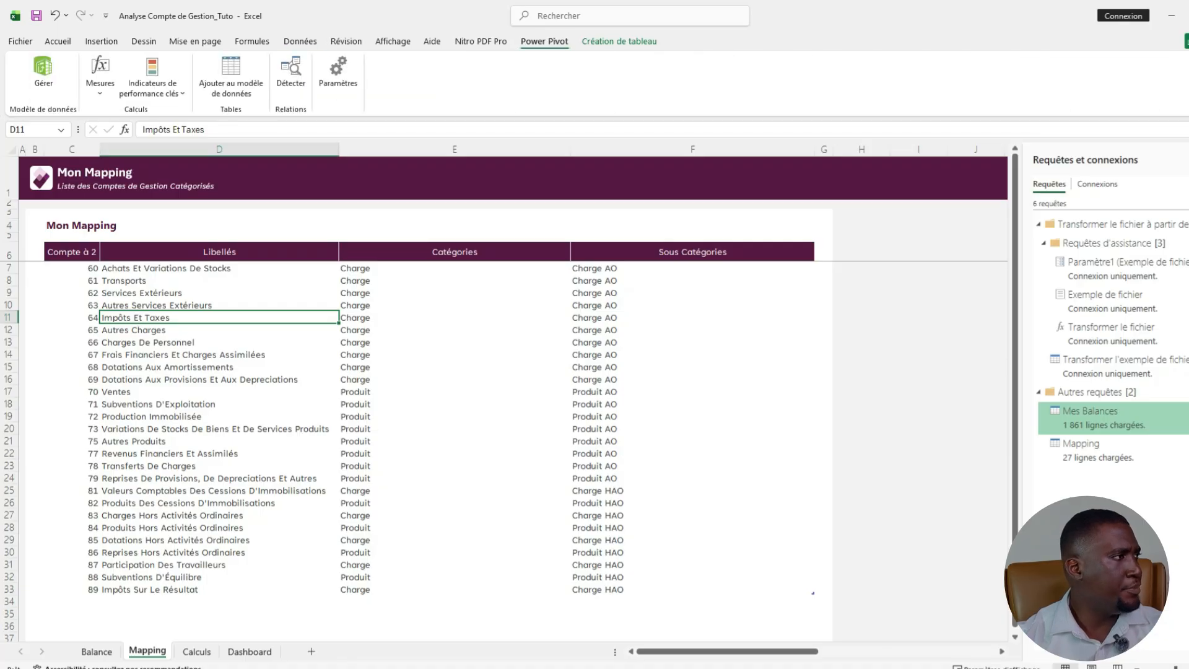
{"action": "left_click", "coordinate": [44, 71]}
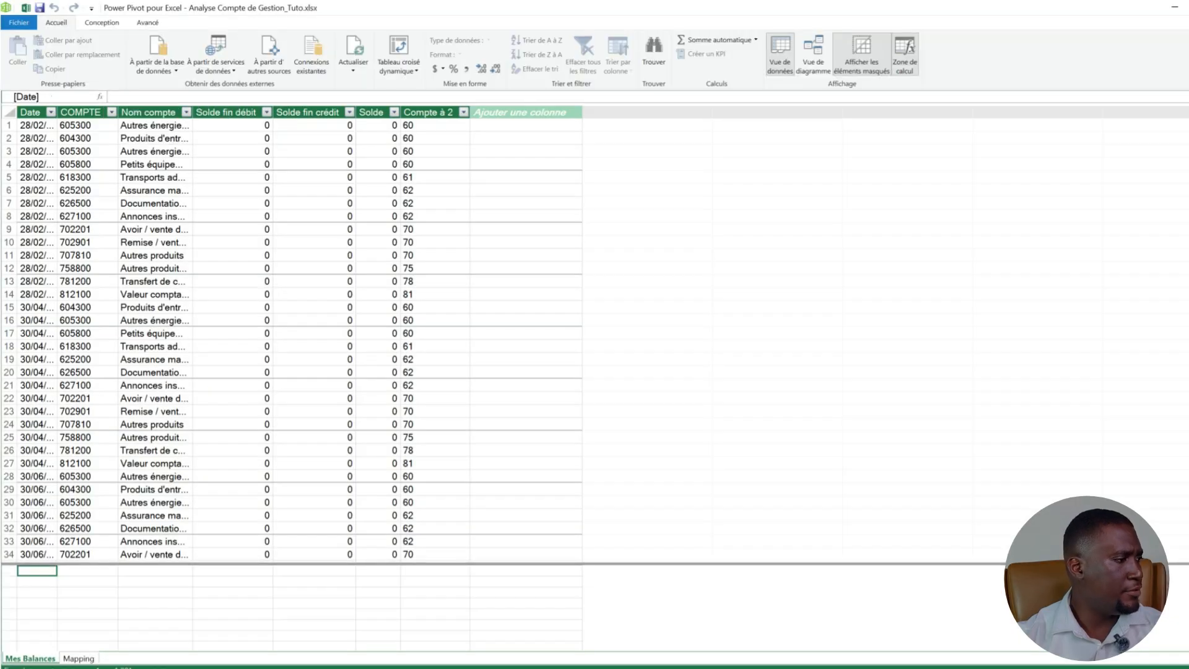
{"action": "left_click", "coordinate": [78, 658]}
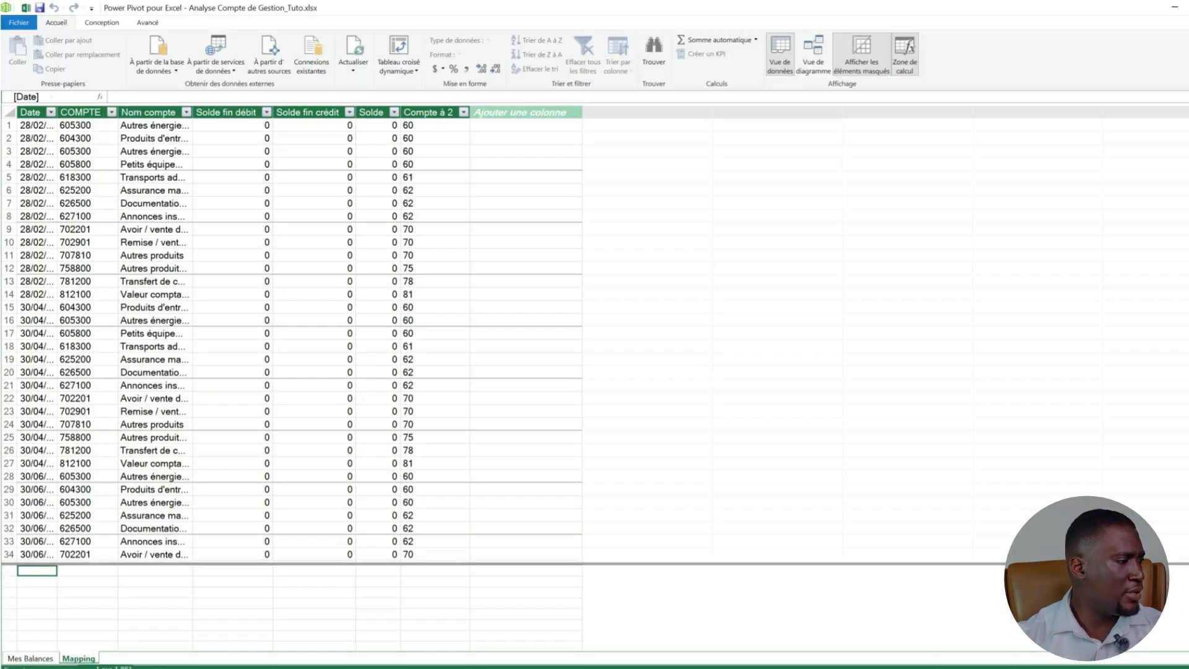
{"action": "left_click", "coordinate": [30, 658]}
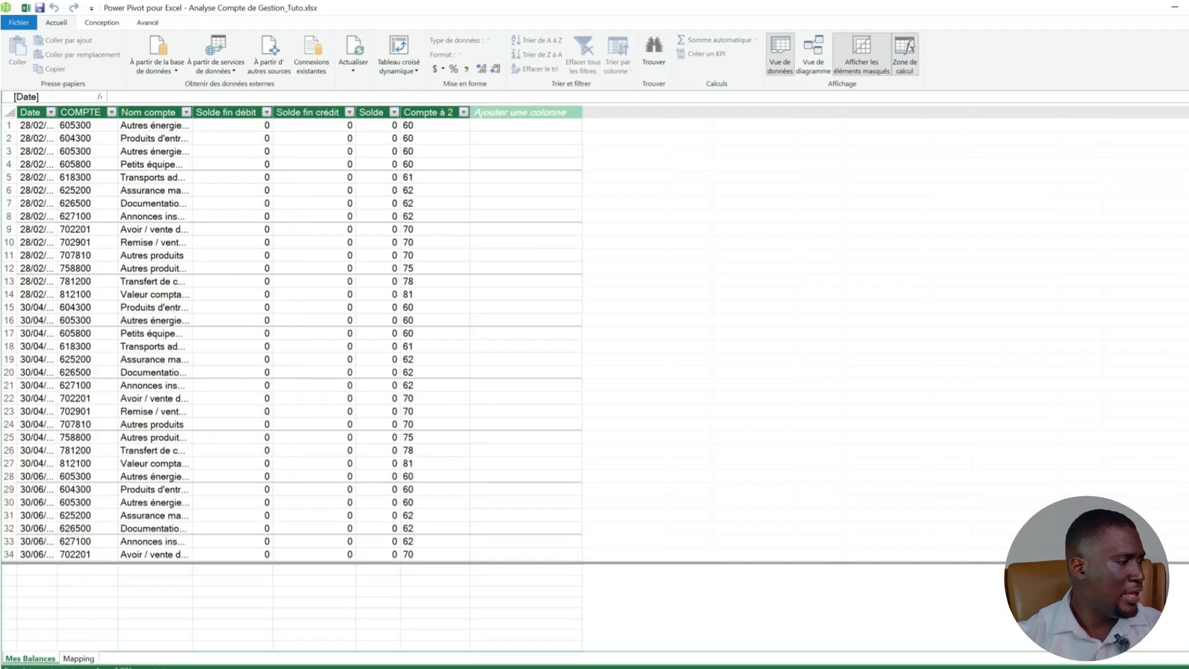
{"action": "left_click", "coordinate": [78, 659]}
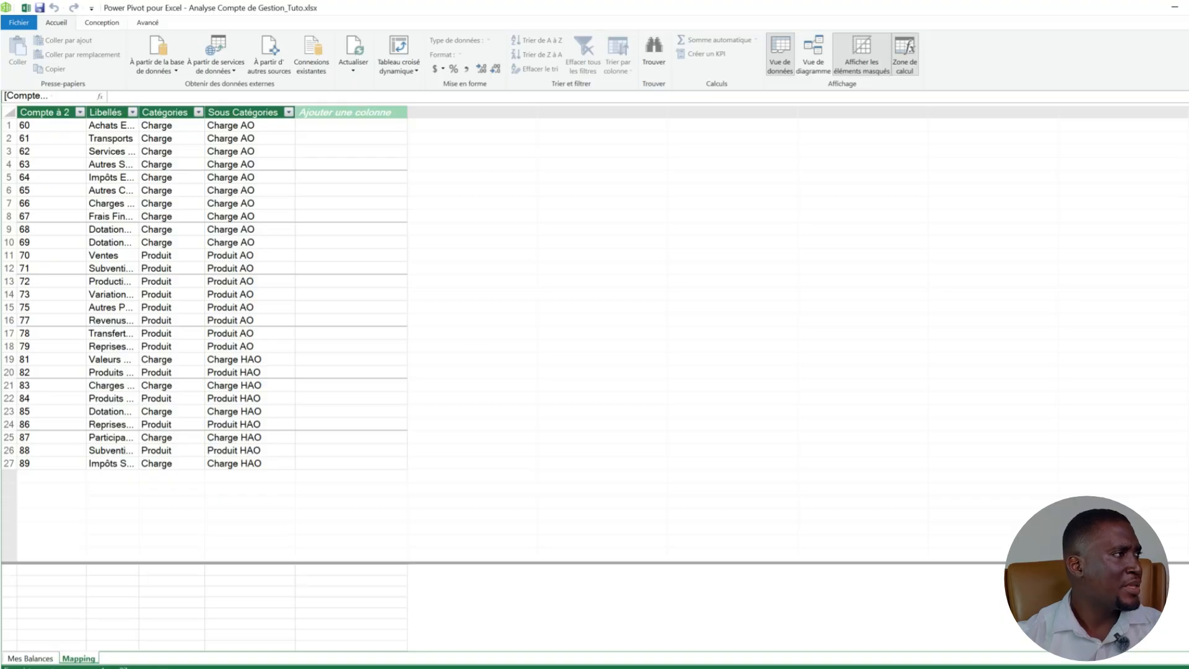
Create a new date table in the data model.
{"action": "left_click", "coordinate": [101, 23]}
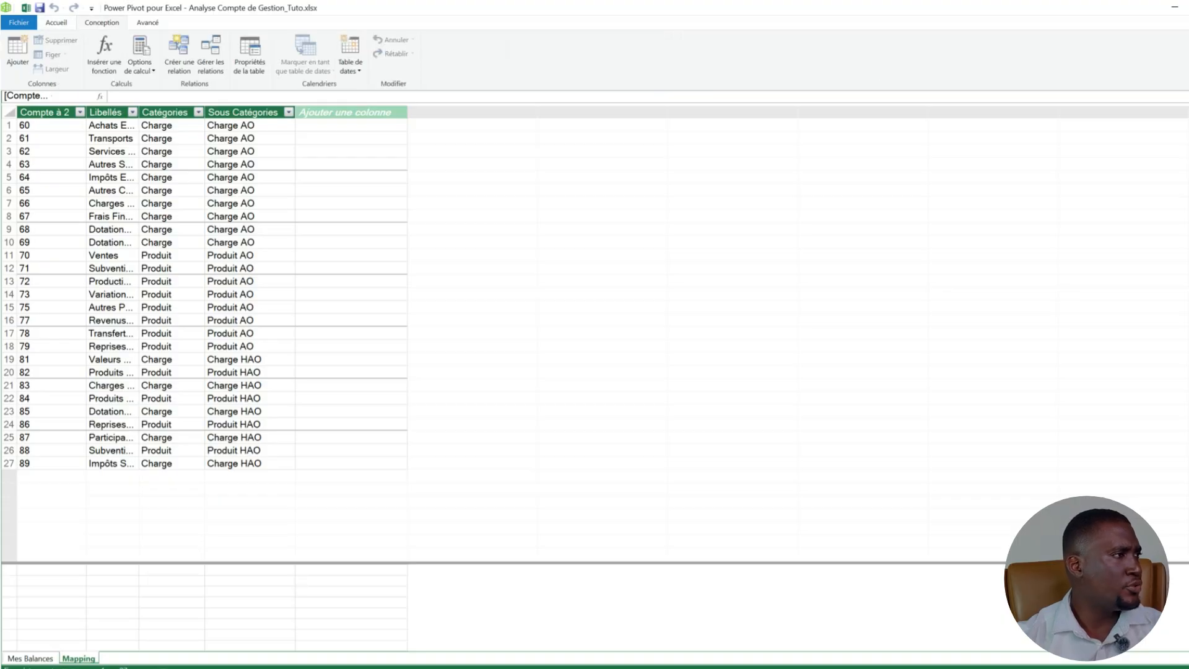
{"action": "left_click", "coordinate": [349, 66]}
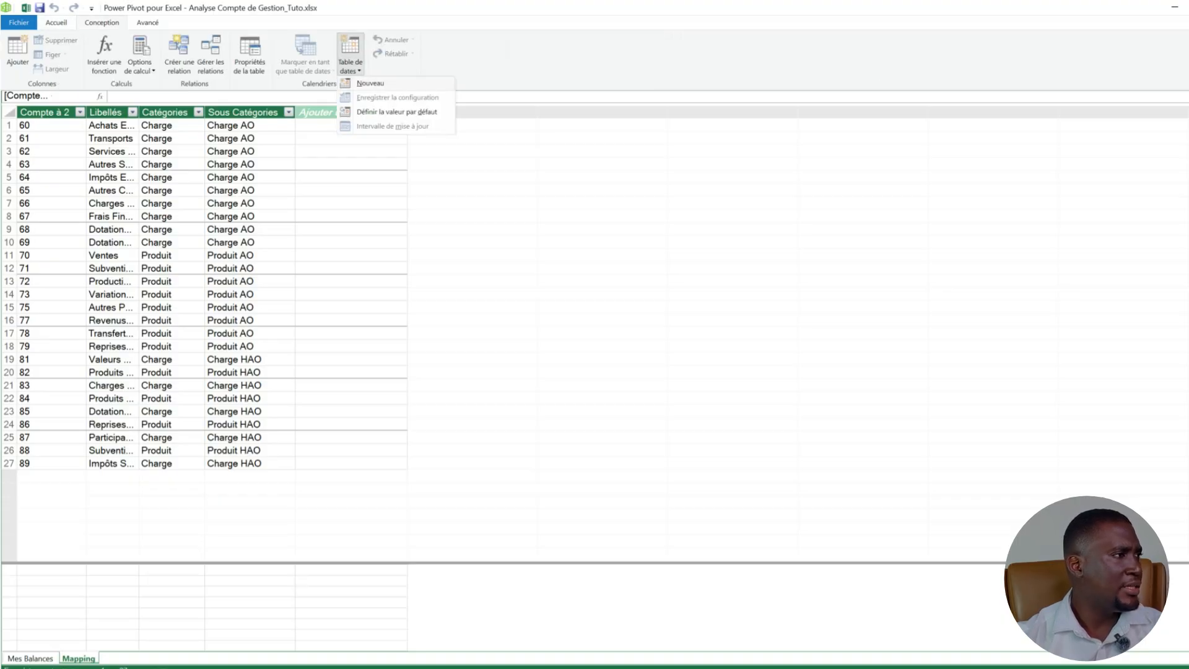
{"action": "left_click", "coordinate": [370, 83]}
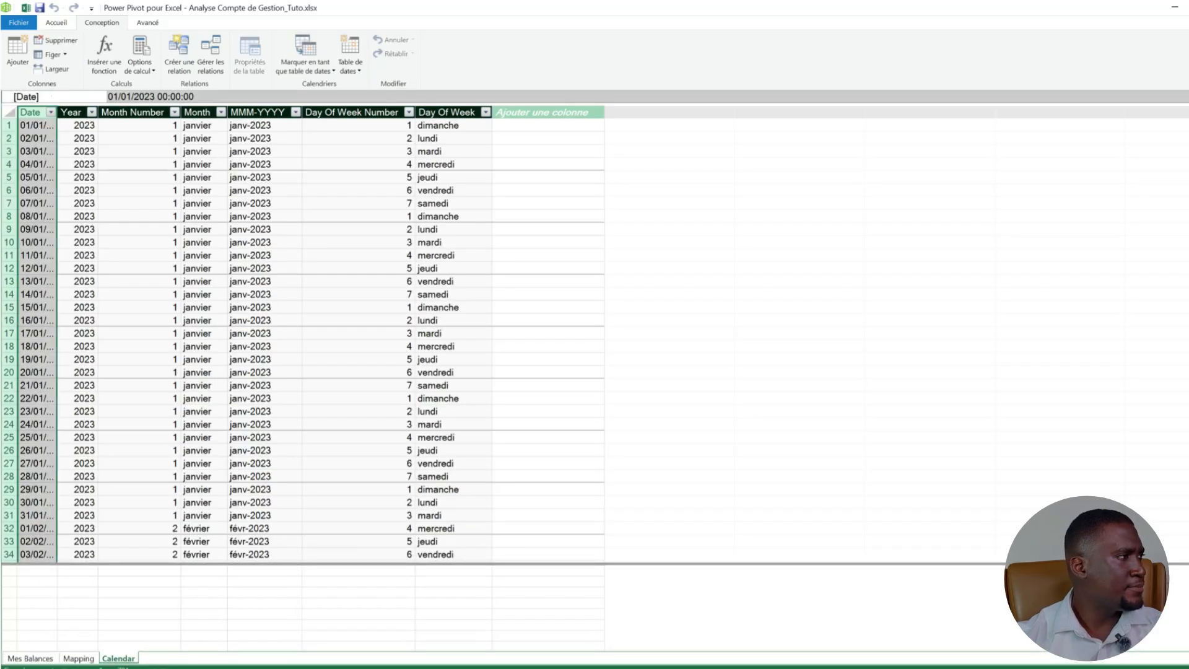
Review the Year and Month Number formulas in the Calendar table, and change the Month column's format code to "MMM".
{"action": "left_click", "coordinate": [71, 113]}
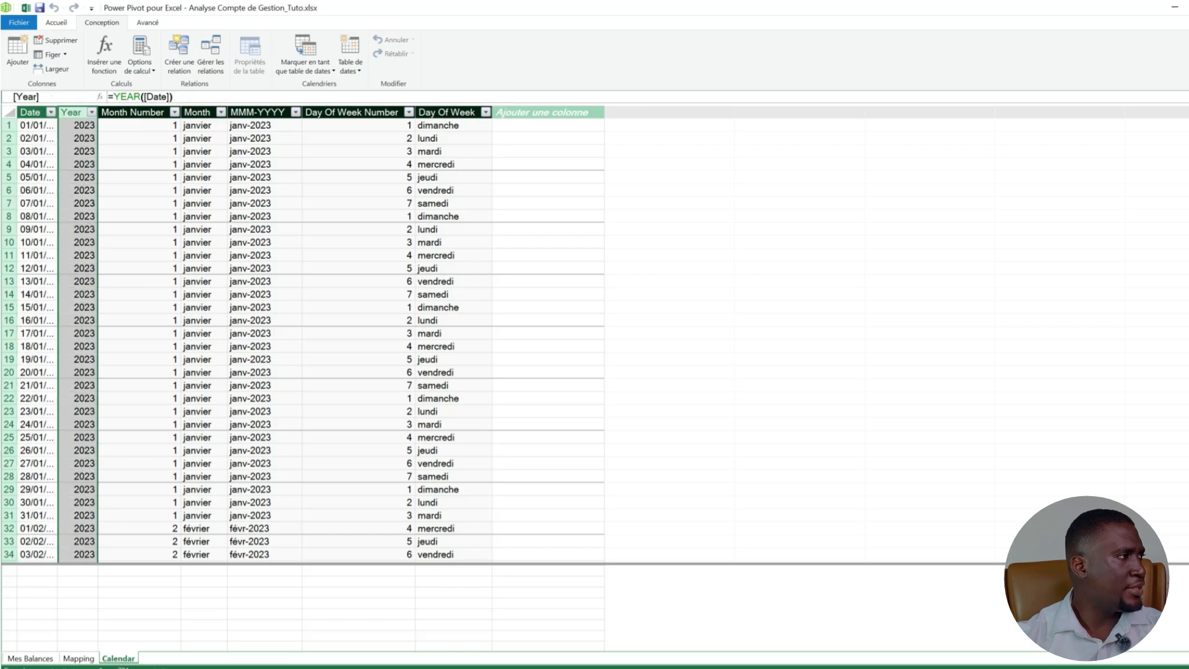
{"action": "left_click", "coordinate": [133, 113]}
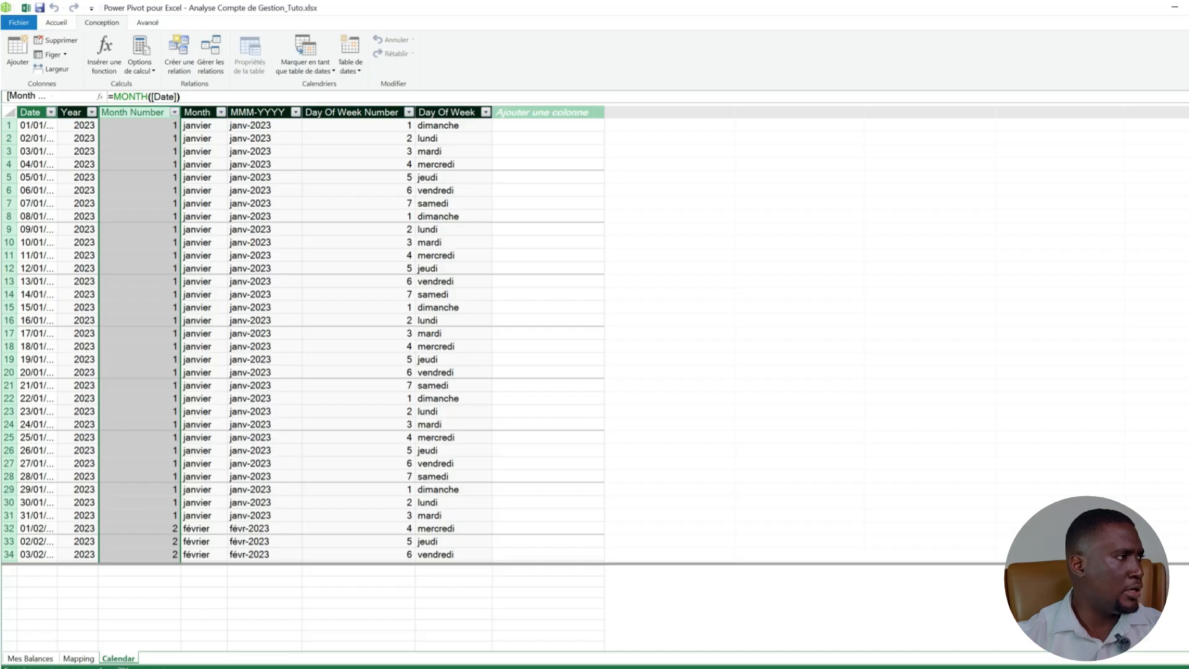
{"action": "left_click", "coordinate": [197, 113]}
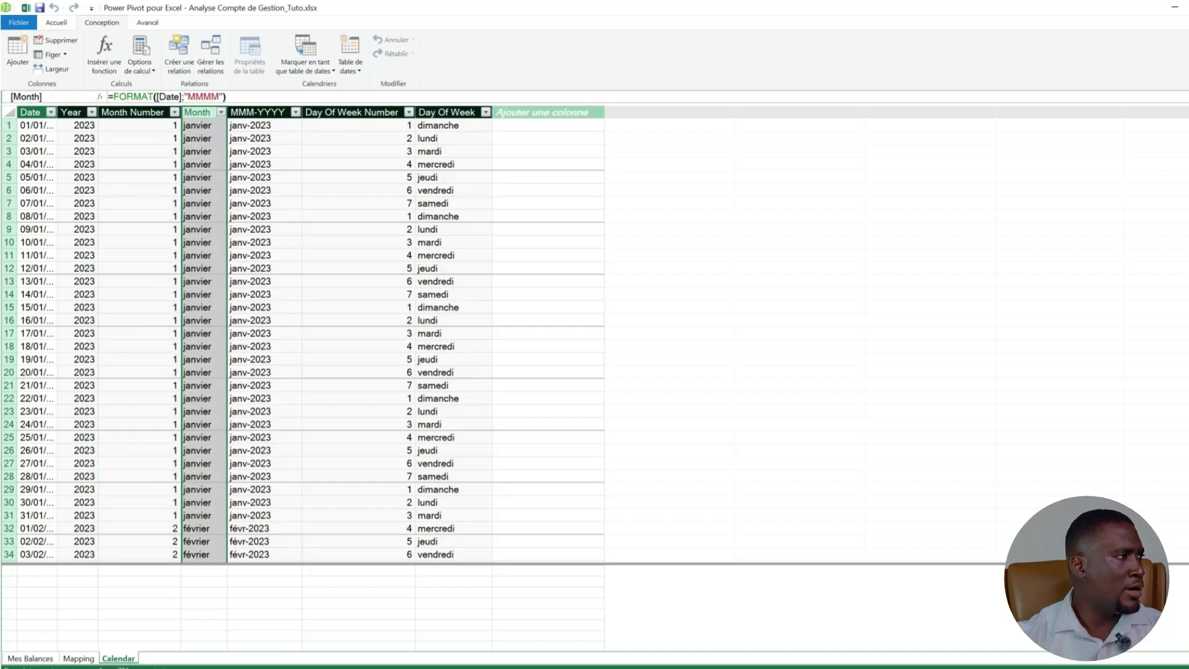
{"action": "left_click", "coordinate": [219, 98]}
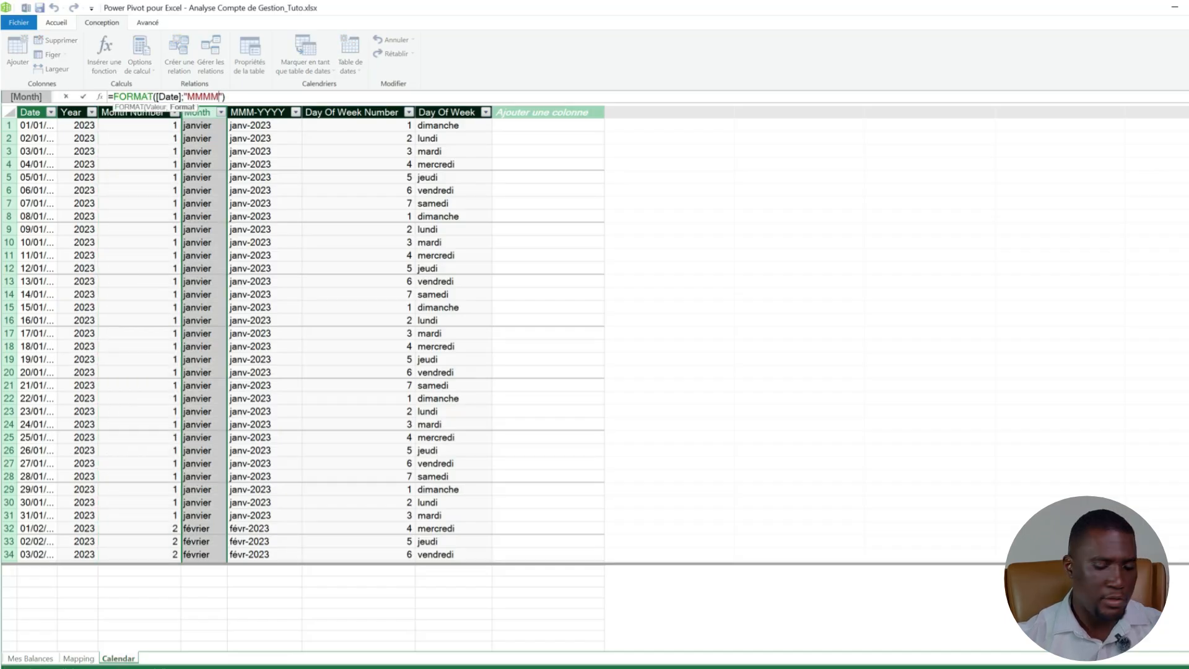
{"action": "key", "text": "BackSpace"}
{"action": "key", "text": "Return"}
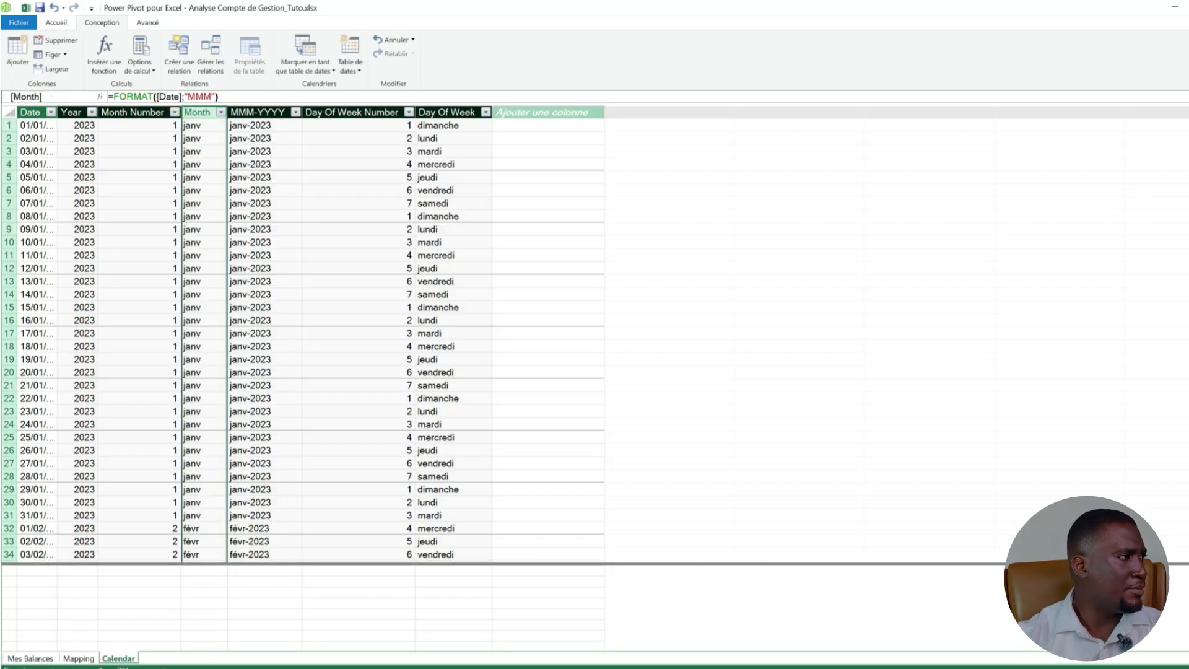
Delete the MMM-YYYY, Day Of Week Number and Day Of Week columns from the Calendar table.
{"action": "left_click", "coordinate": [257, 112]}
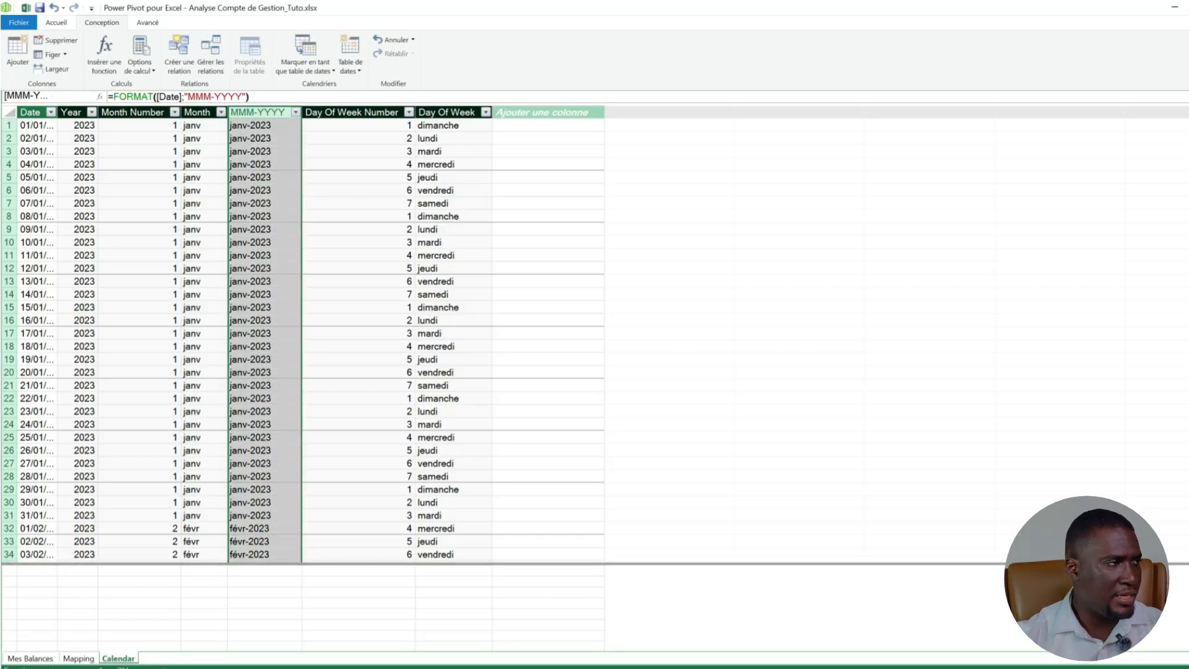
{"action": "left_click", "coordinate": [446, 112], "text": "shift"}
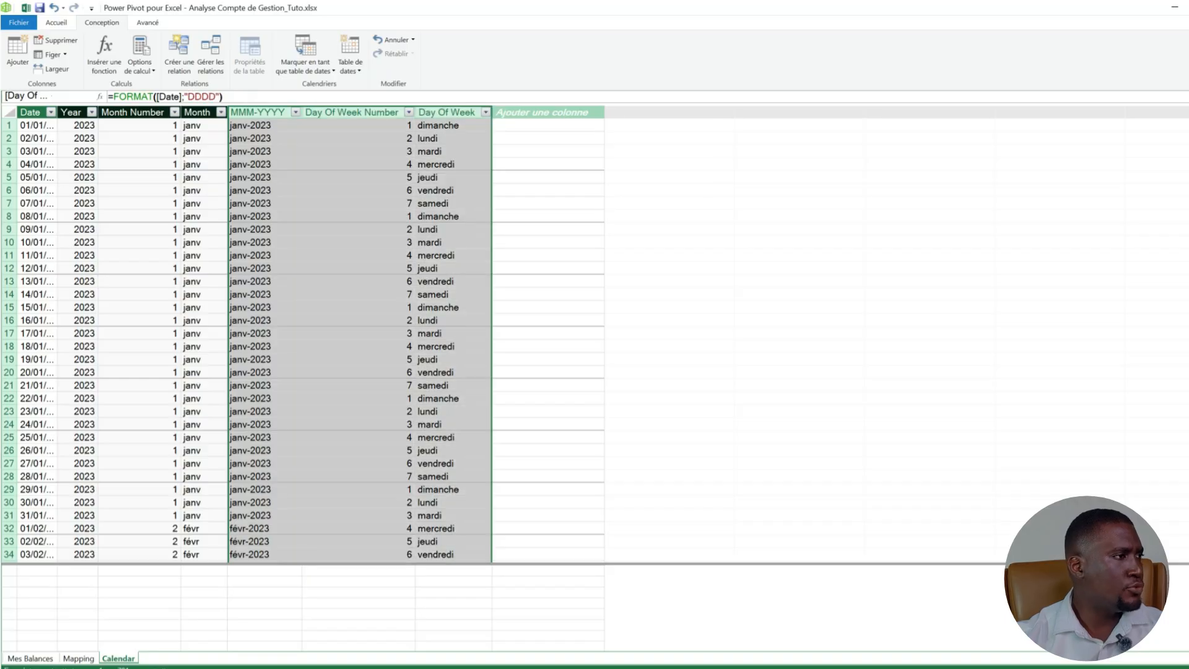
{"action": "right_click", "coordinate": [448, 111]}
{"action": "left_click", "coordinate": [495, 137]}
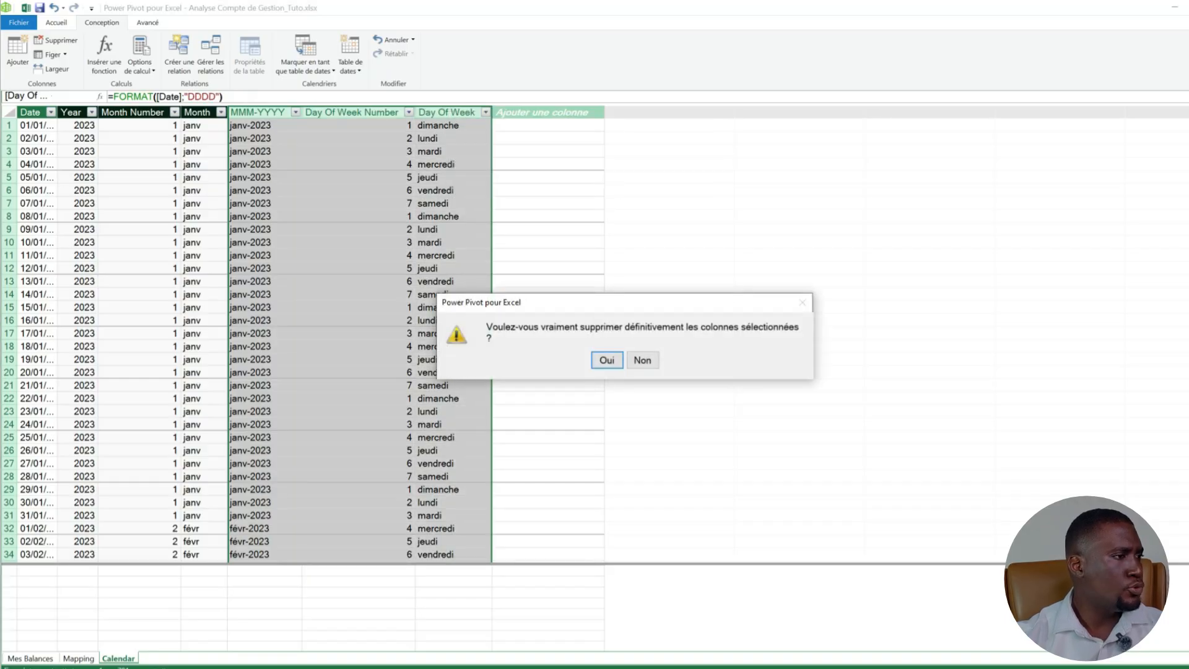
{"action": "key", "text": "Return"}
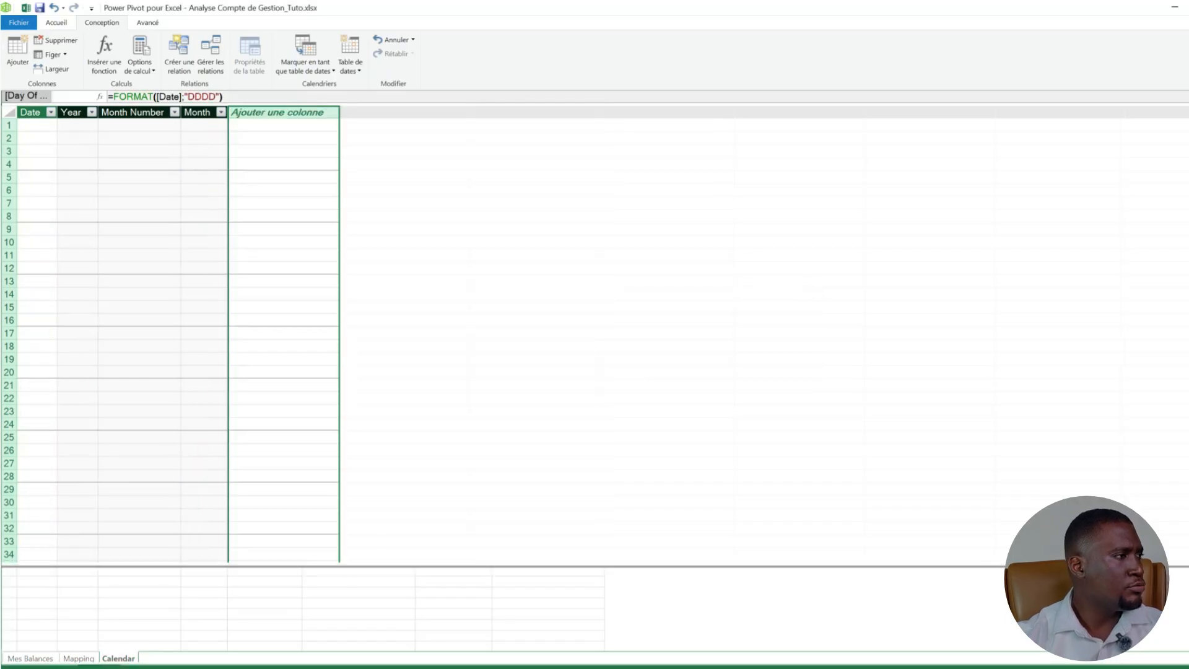
Check the Month, Month Number, Year and Date columns of the Calendar table.
{"action": "left_click", "coordinate": [204, 178]}
{"action": "left_click", "coordinate": [140, 177]}
{"action": "left_click", "coordinate": [78, 151]}
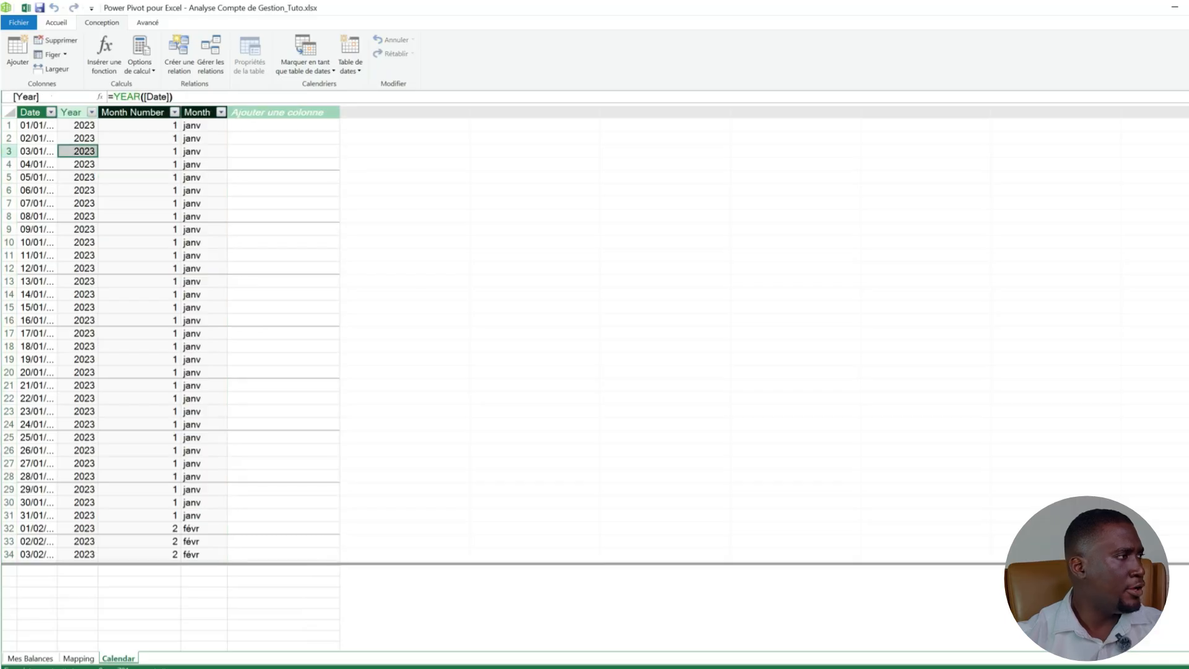
{"action": "left_click", "coordinate": [37, 125]}
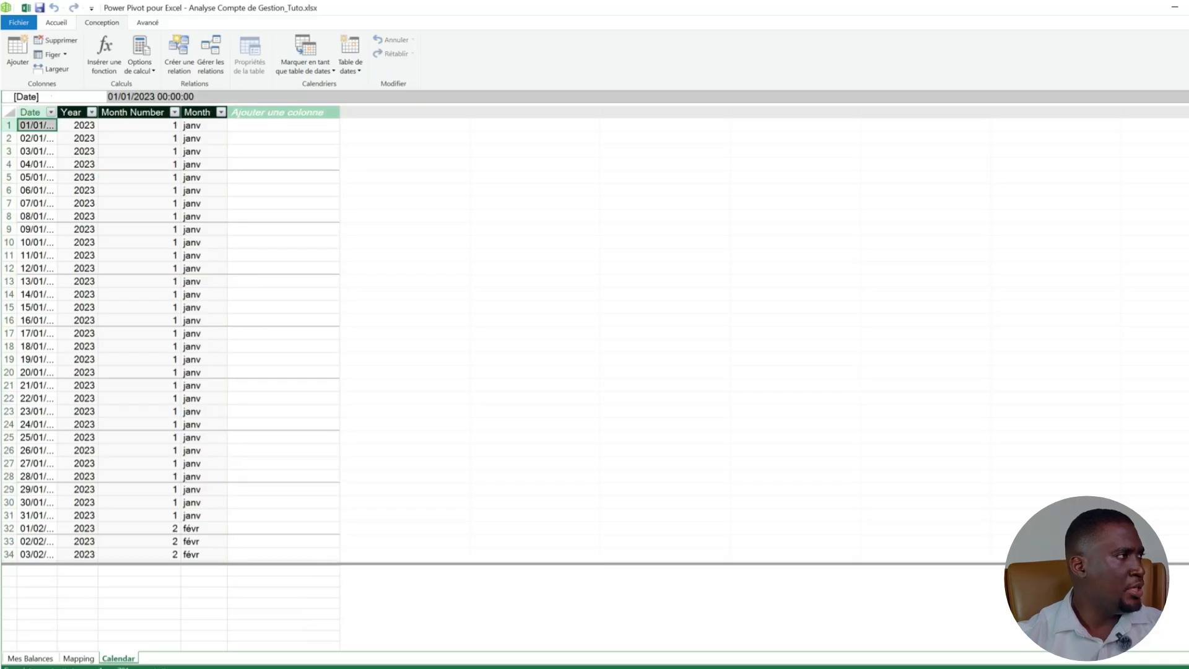
Review the Mes Balances, Mapping and Calendar tables of the data model one after another.
{"action": "left_click", "coordinate": [56, 22]}
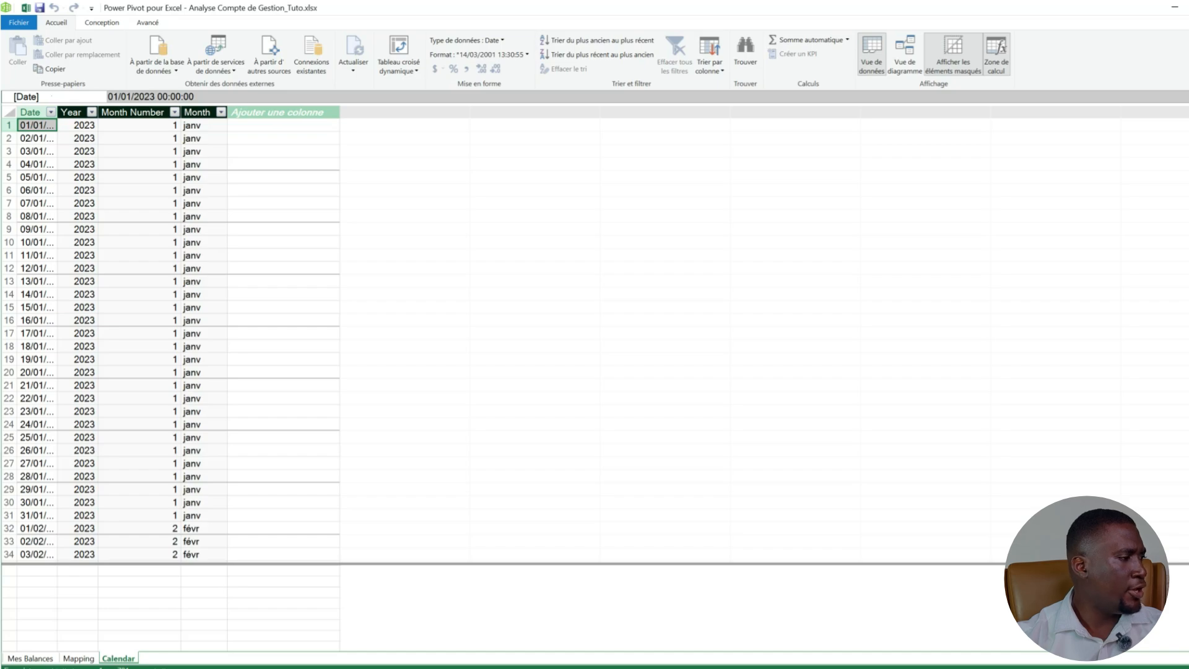
{"action": "left_click", "coordinate": [31, 658]}
{"action": "key", "text": "ctrl+Page_Down"}
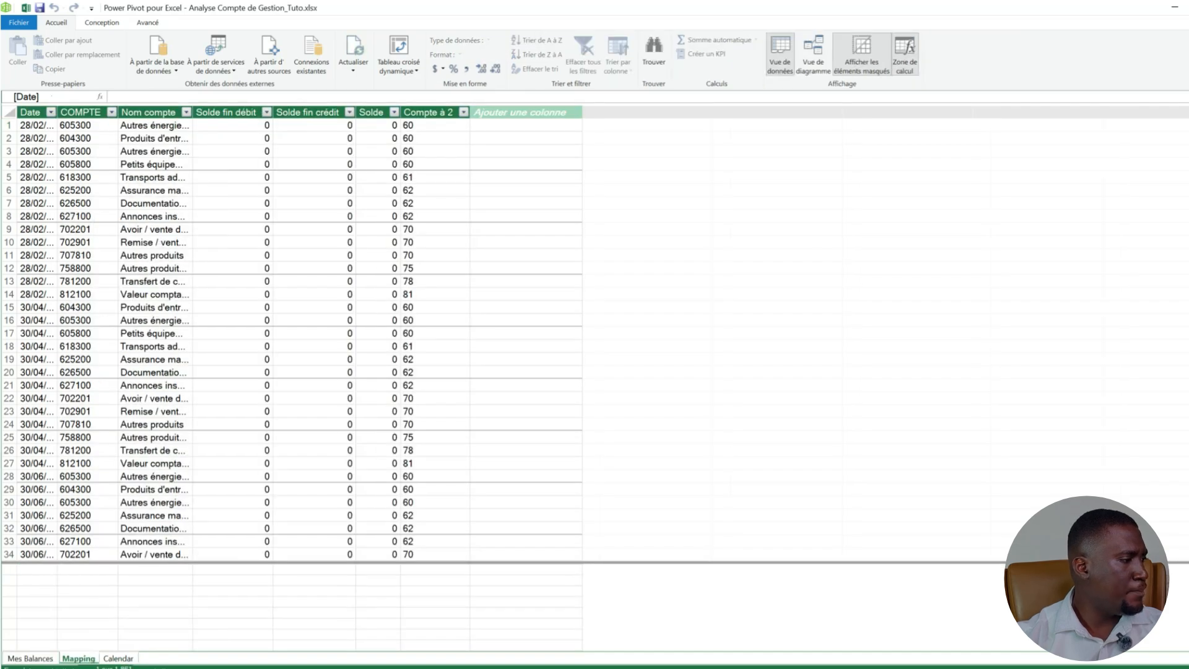
{"action": "key", "text": "ctrl+Page_Down"}
{"action": "key", "text": "ctrl+Page_Up"}
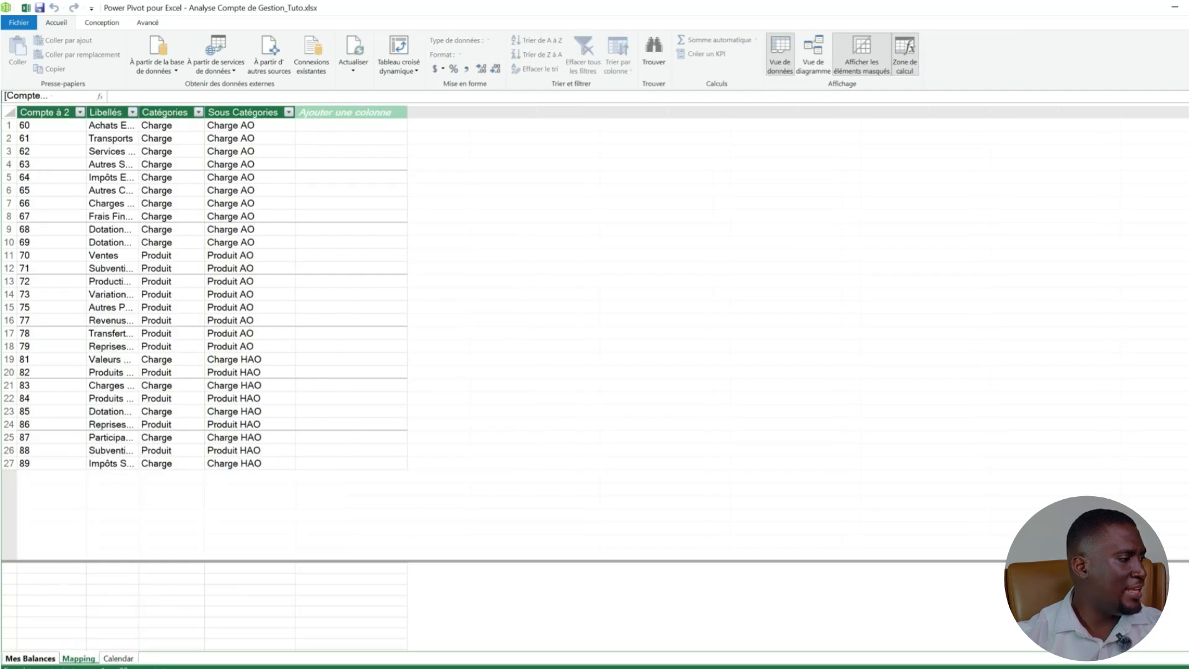
{"action": "key", "text": "ctrl+Page_Up"}
{"action": "key", "text": "ctrl+Page_Down"}
{"action": "key", "text": "ctrl+Page_Down"}
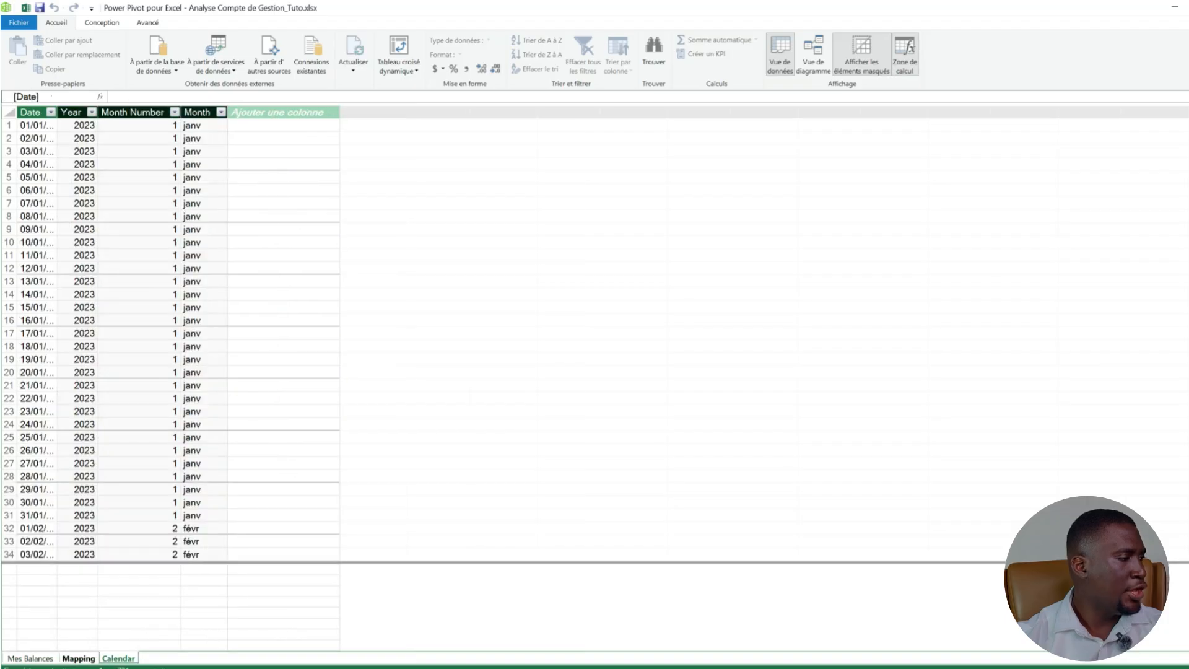
{"action": "key", "text": "ctrl+Page_Up"}
{"action": "key", "text": "ctrl+Page_Up"}
{"action": "key", "text": "ctrl+Page_Down"}
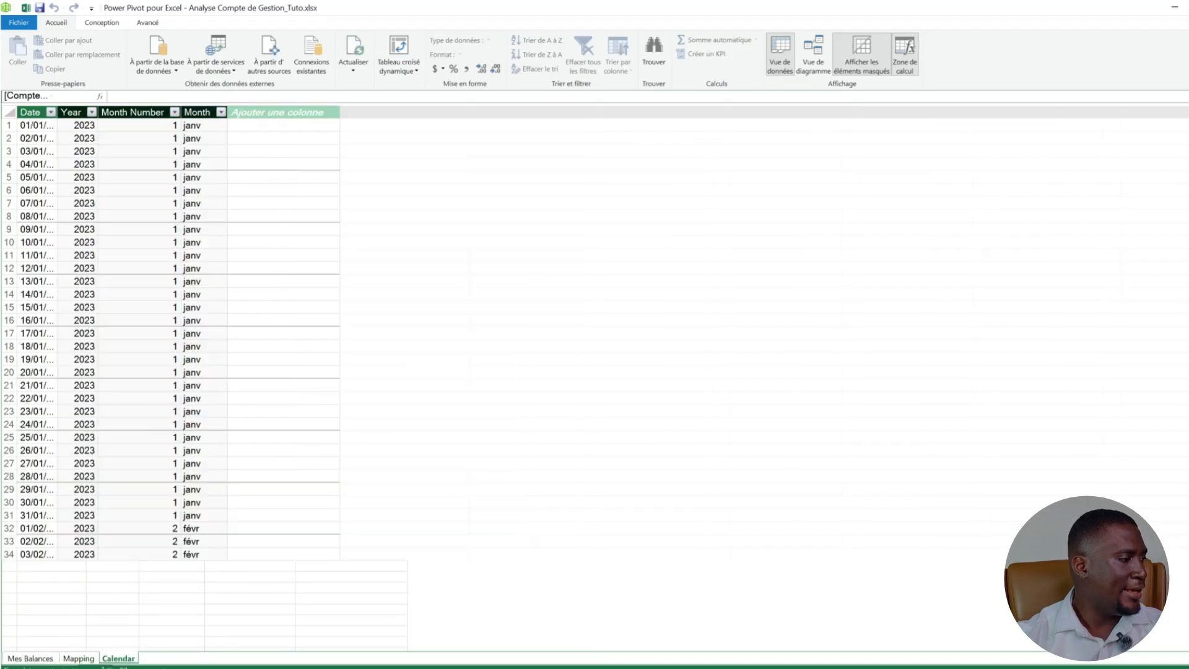
{"action": "key", "text": "ctrl+Page_Up"}
{"action": "key", "text": "ctrl+Page_Up"}
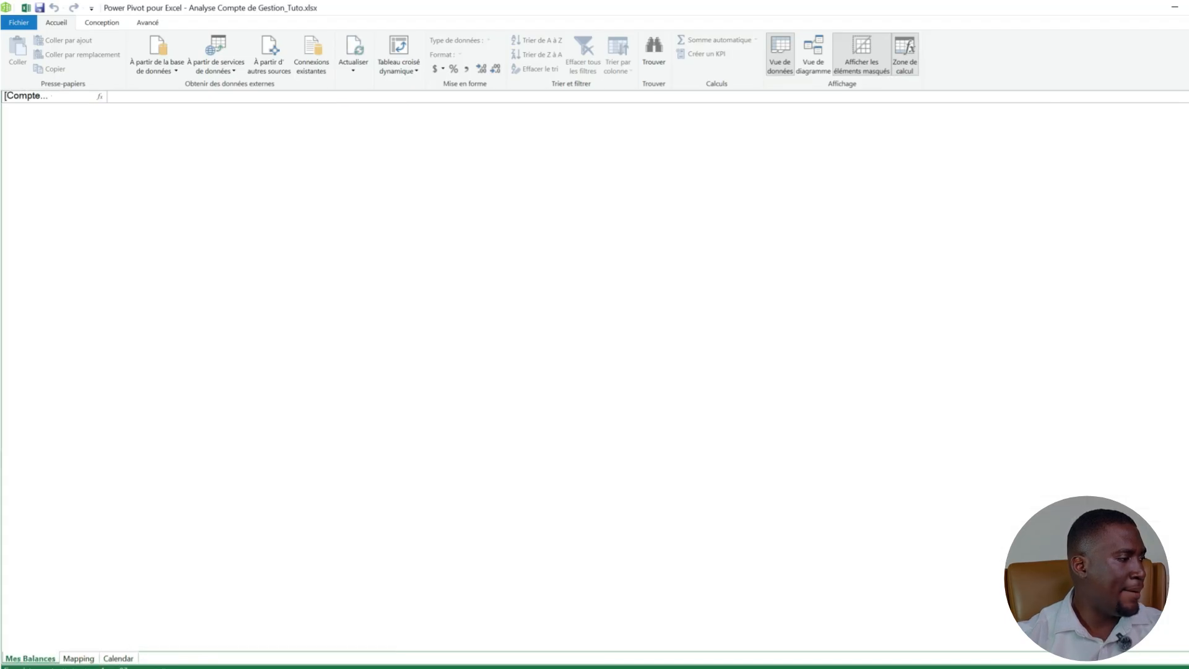
{"action": "key", "text": "ctrl+Page_Down"}
{"action": "key", "text": "ctrl+Page_Down"}
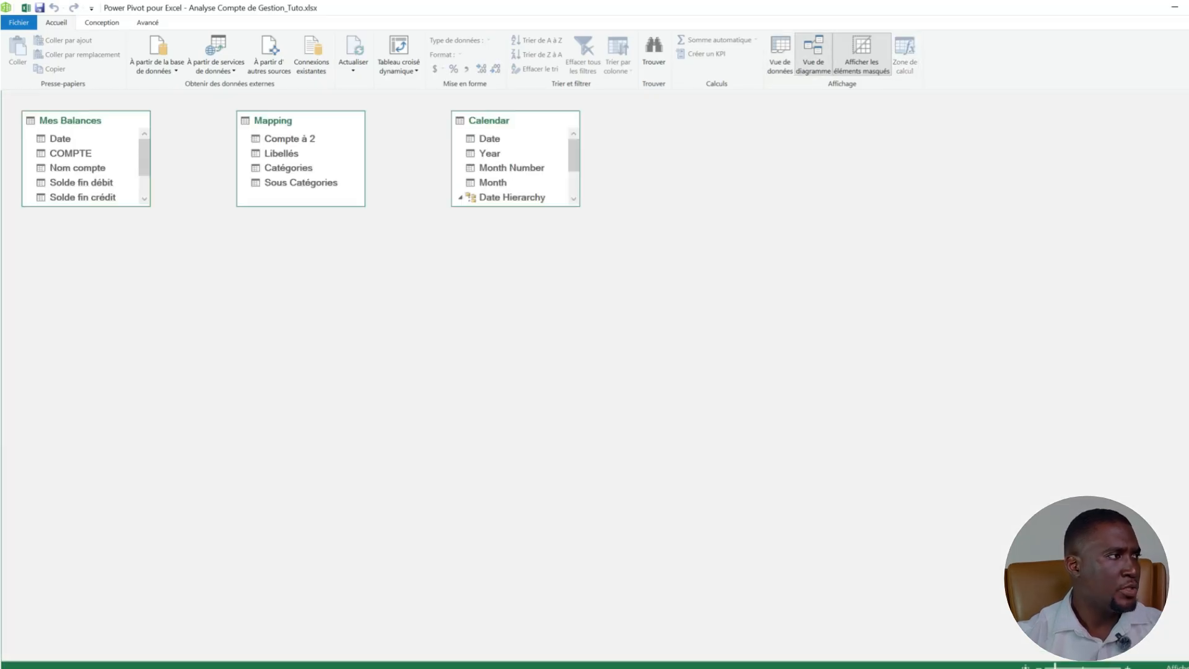
Arrange the model diagram with Mes Balances beneath Mapping and Calendar, and enlarge the Calendar box to fit all its fields.
{"action": "left_click_drag", "start_coordinate": [68, 121], "coordinate": [404, 280]}
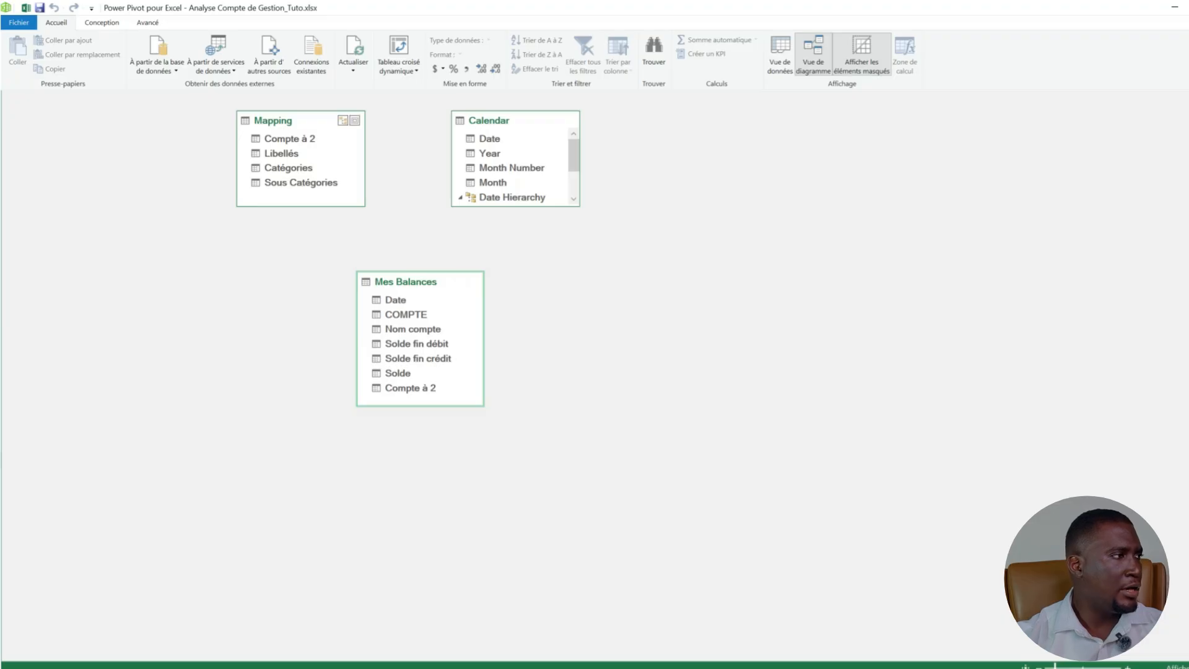
{"action": "left_click_drag", "start_coordinate": [273, 120], "coordinate": [221, 122]}
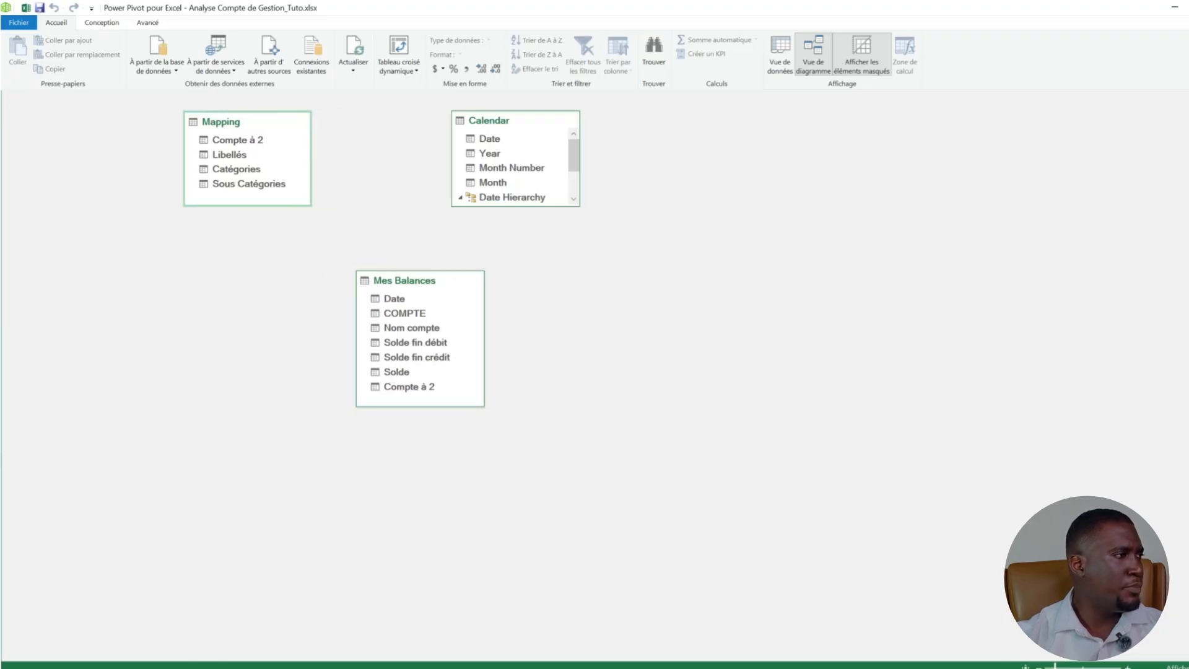
{"action": "left_click_drag", "start_coordinate": [248, 206], "coordinate": [248, 204]}
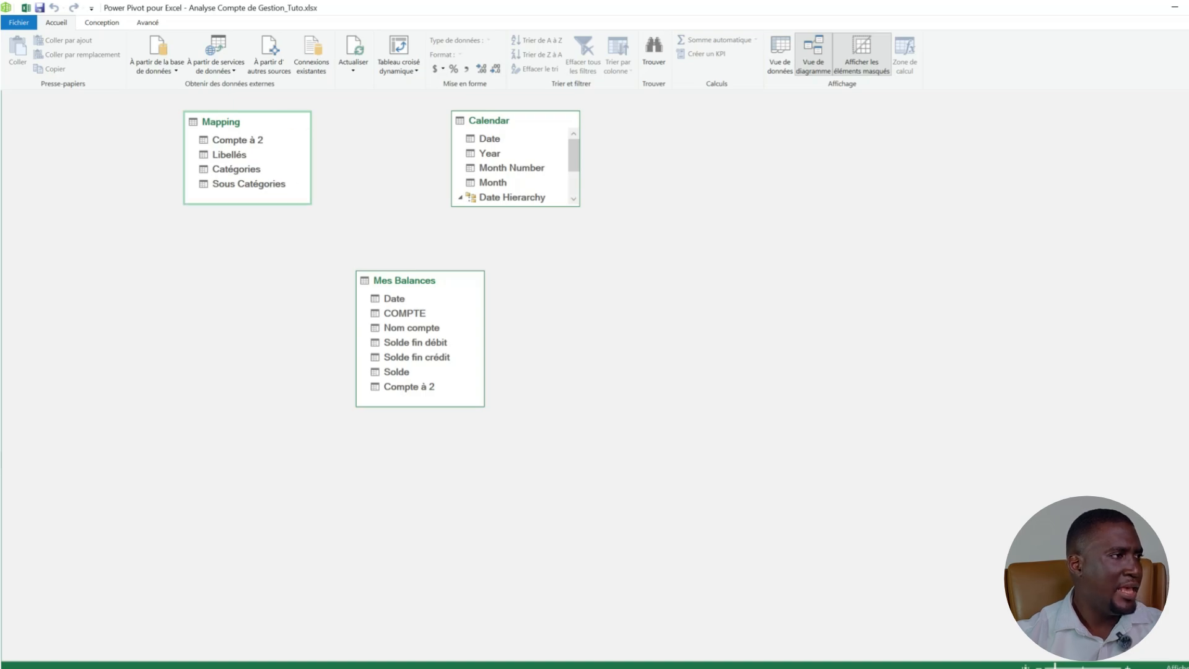
{"action": "left_click_drag", "start_coordinate": [516, 207], "coordinate": [515, 261]}
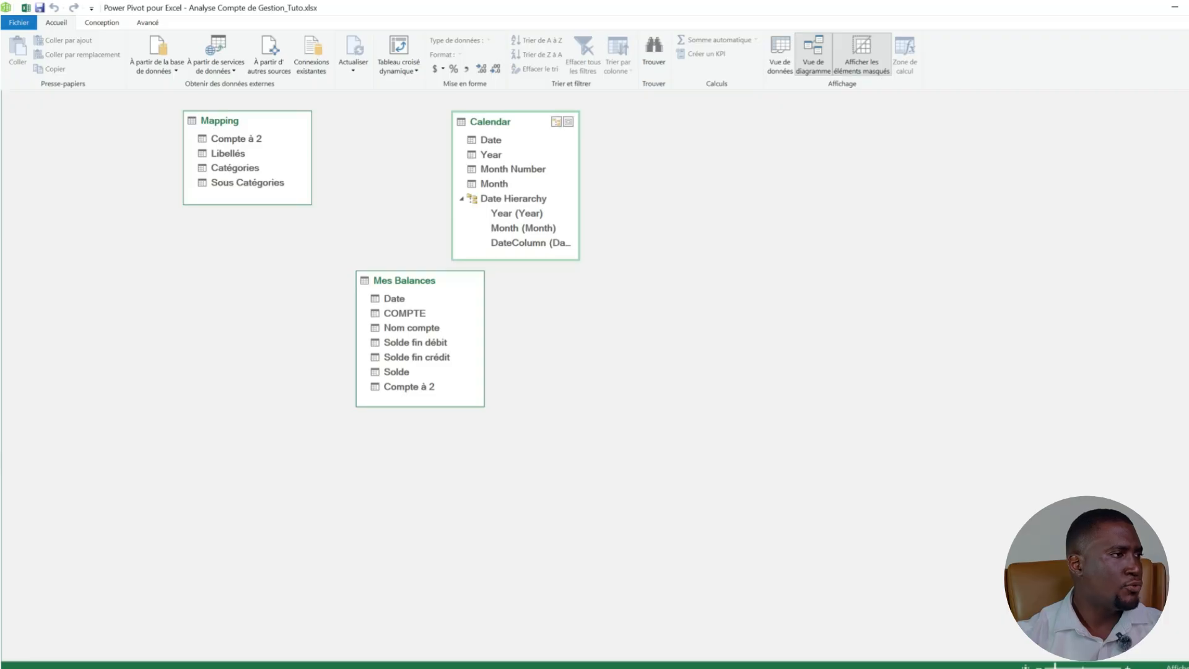
{"action": "left_click_drag", "start_coordinate": [579, 186], "coordinate": [599, 186]}
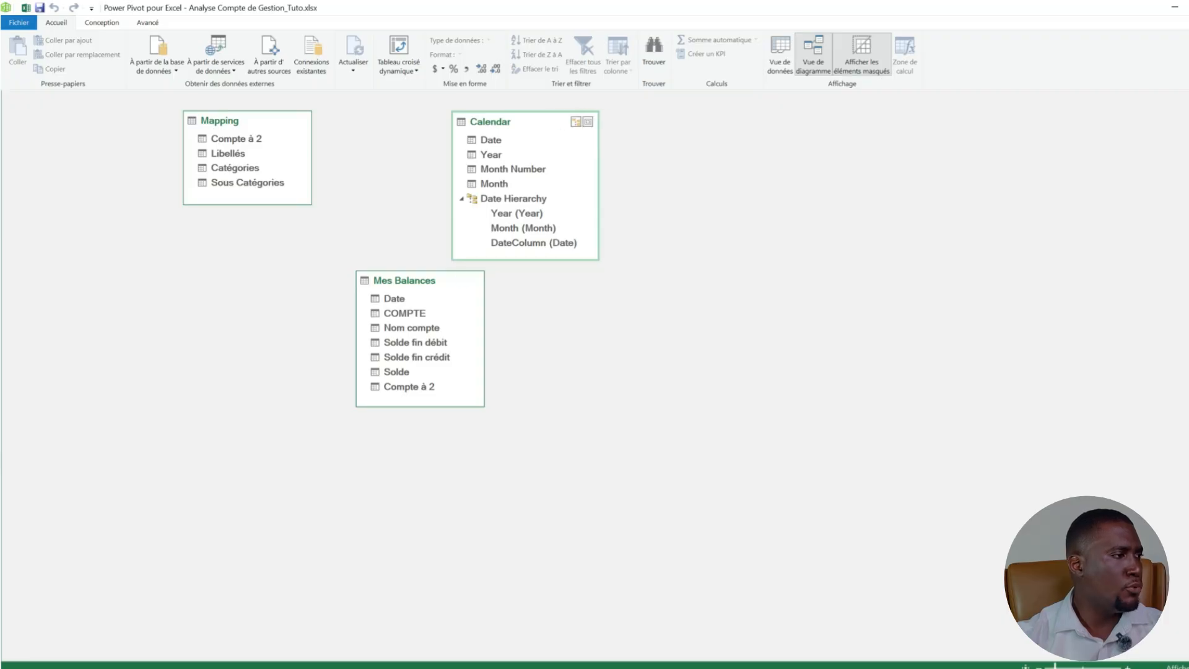
{"action": "left_click_drag", "start_coordinate": [409, 280], "coordinate": [371, 287]}
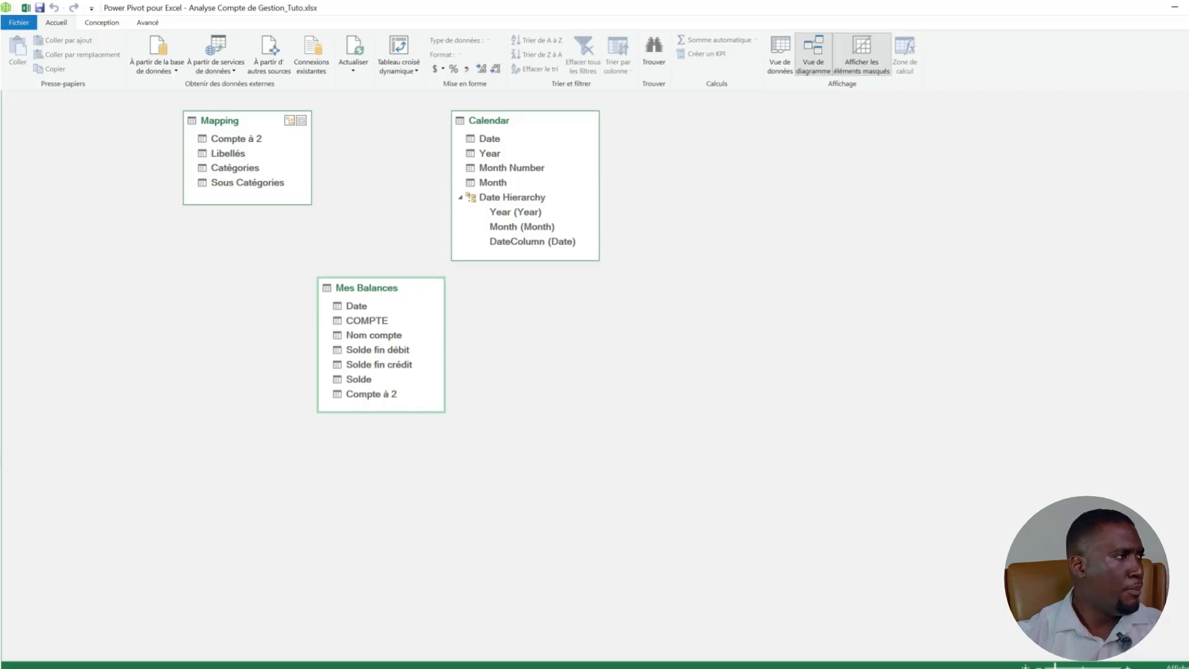
Relate Mapping's Compte à 2 and Calendar's Date to the matching Mes Balances fields, and return to the data view.
{"action": "left_click_drag", "start_coordinate": [249, 139], "coordinate": [390, 392]}
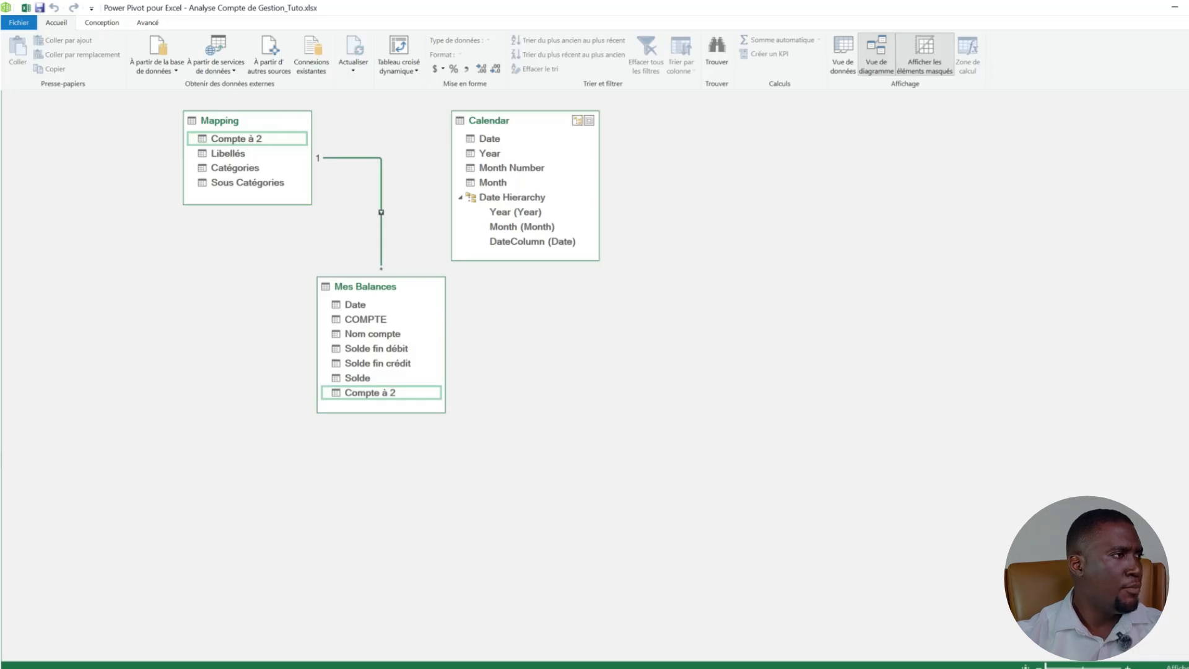
{"action": "left_click_drag", "start_coordinate": [524, 139], "coordinate": [359, 303]}
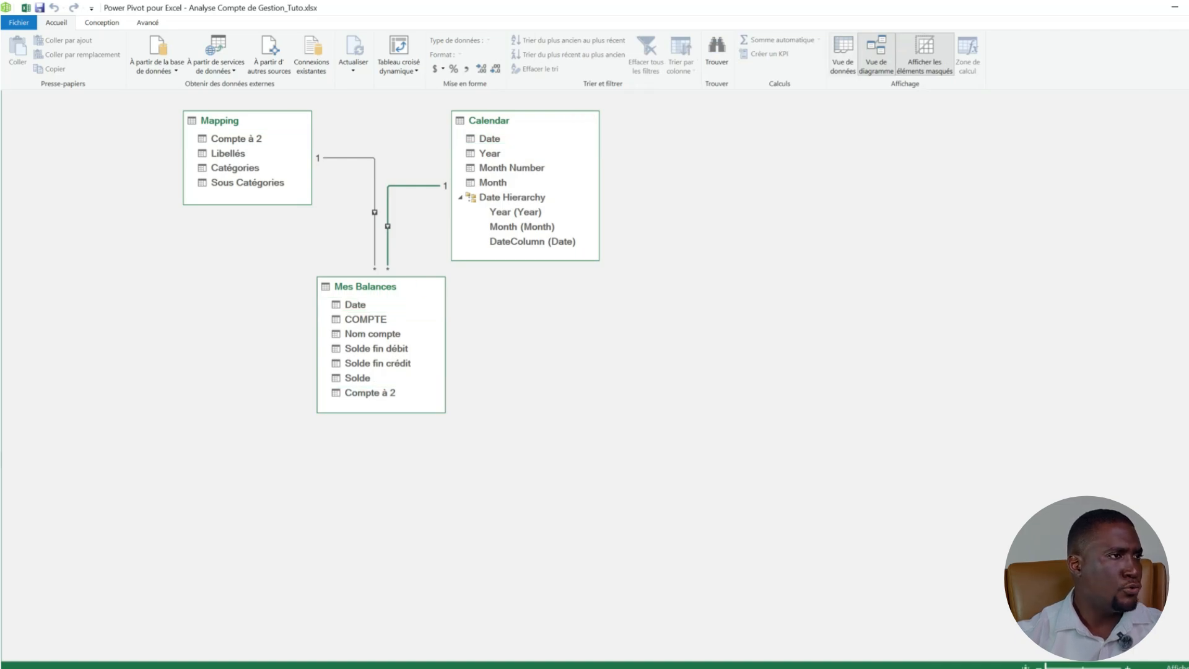
{"action": "left_click", "coordinate": [843, 53]}
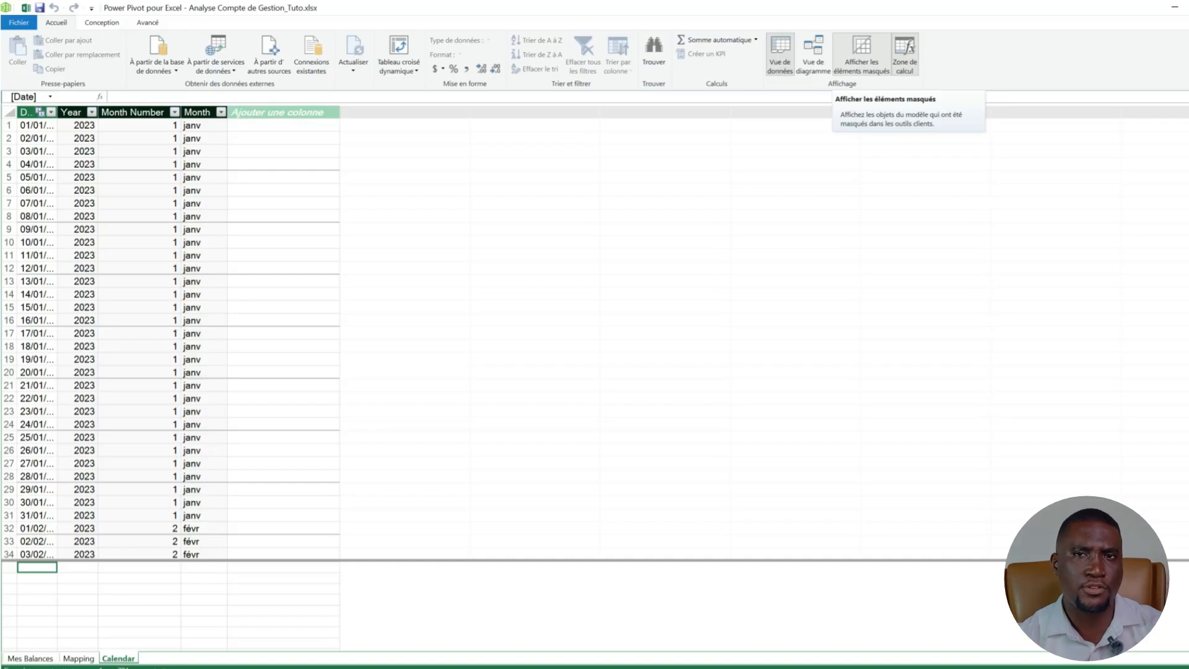
Enlarge the calculation area of the Mes Balances table so that only about 15 data rows remain above it.
{"action": "left_click", "coordinate": [29, 659]}
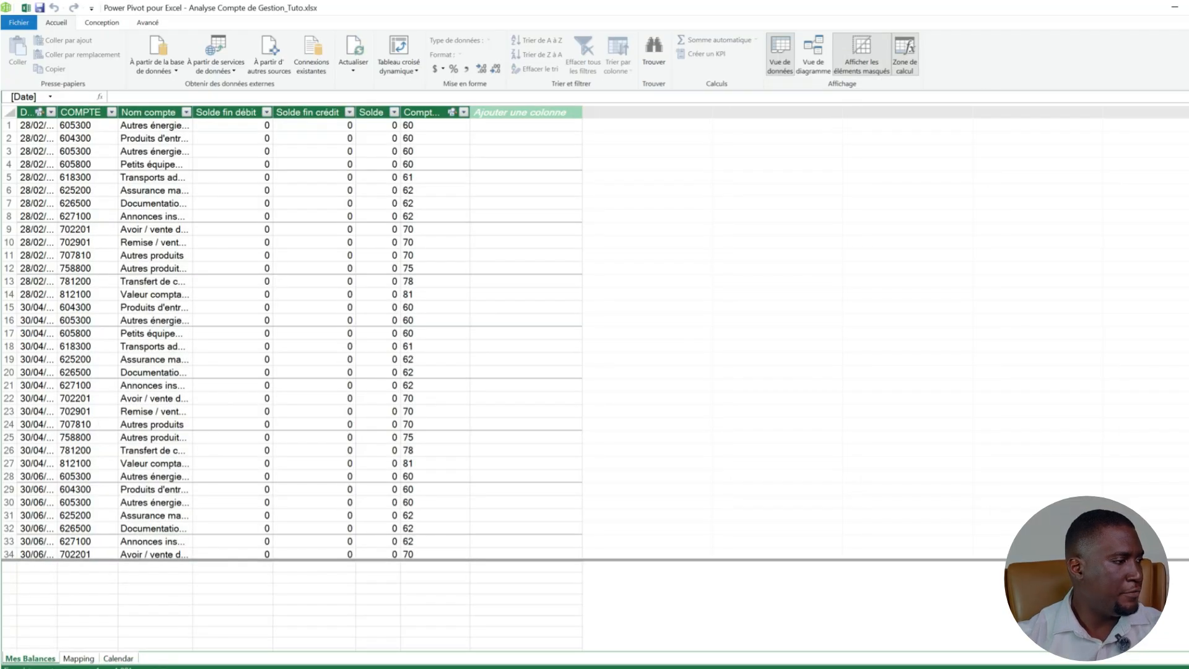
{"action": "left_click_drag", "start_coordinate": [93, 560], "coordinate": [93, 314]}
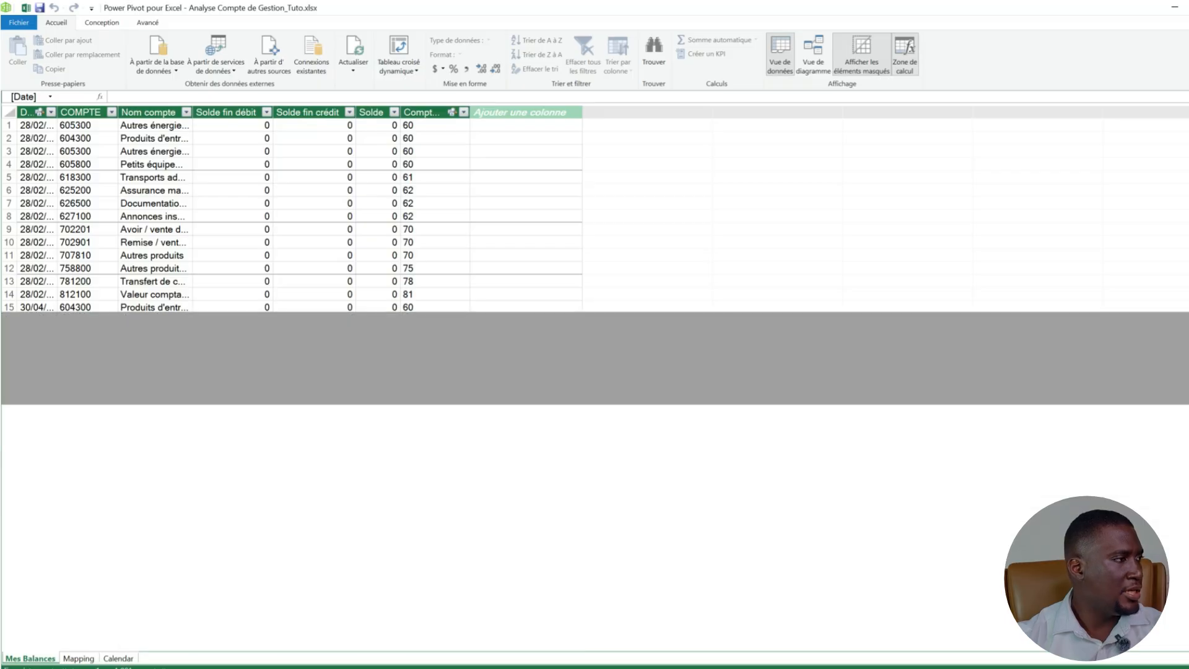
{"action": "left_click", "coordinate": [88, 332]}
{"action": "left_click", "coordinate": [87, 352]}
{"action": "left_click", "coordinate": [88, 385]}
{"action": "left_click", "coordinate": [87, 429]}
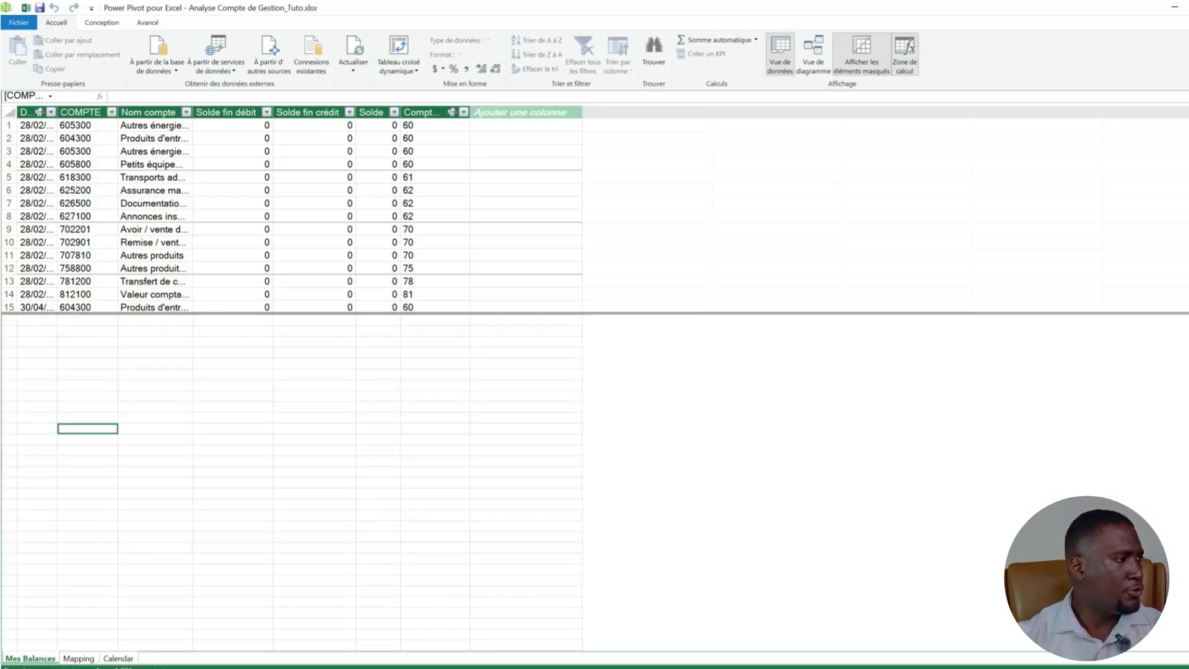
Create the measure Somme Ecriture:=SUM('Mes Balances'[Solde]) in the calculation area under the COMPTE column.
{"action": "left_click", "coordinate": [87, 363]}
{"action": "left_click", "coordinate": [88, 342]}
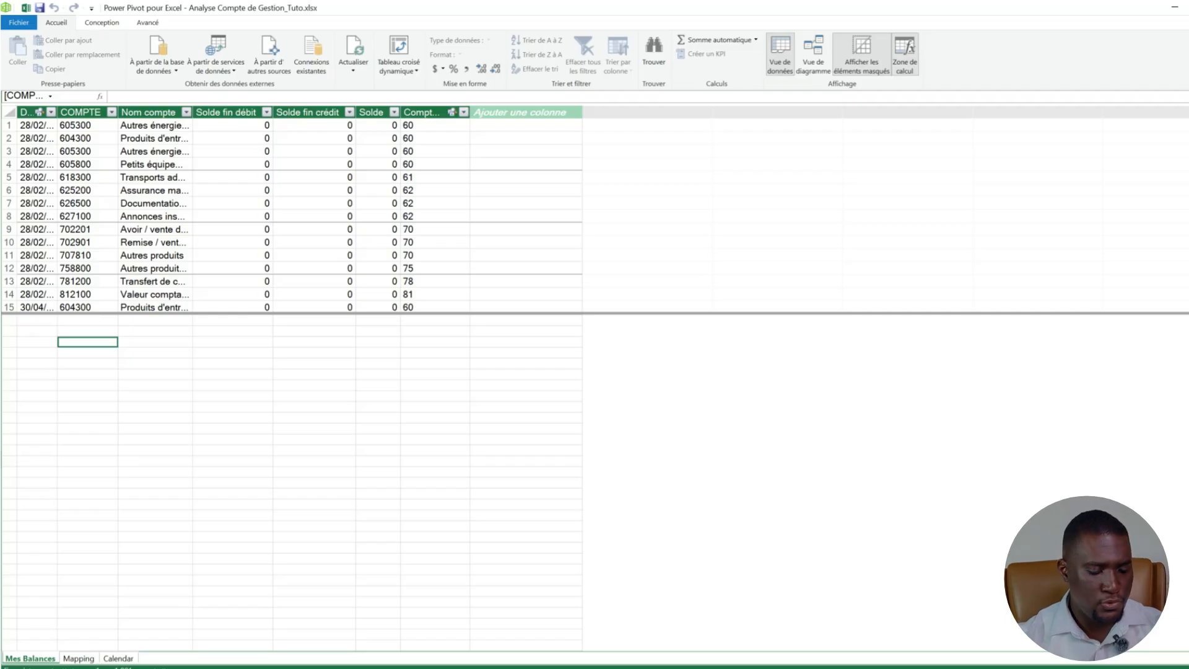
{"action": "type", "text": "Somme"}
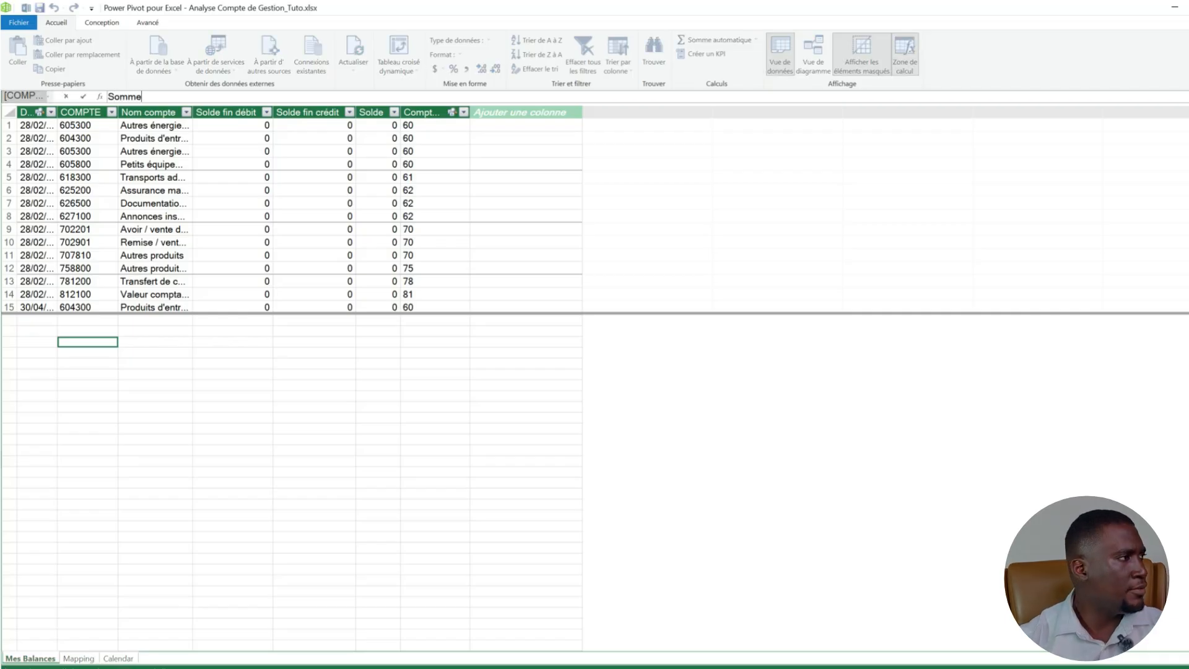
{"action": "type", "text": " Ecri"}
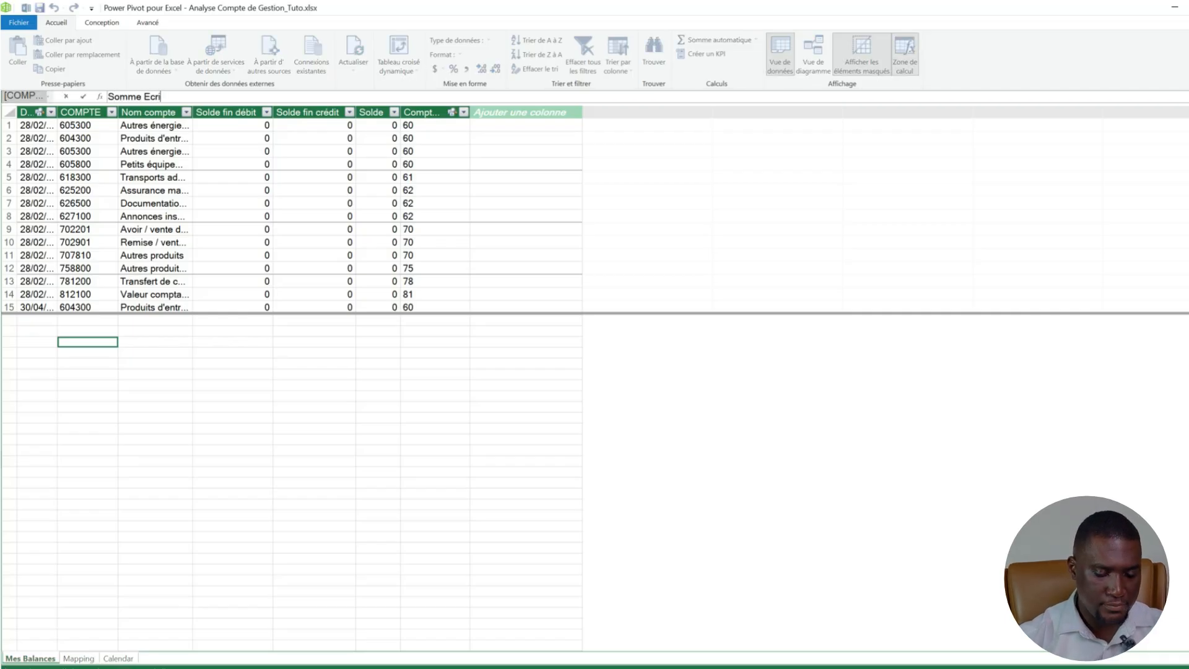
{"action": "type", "text": "ture"}
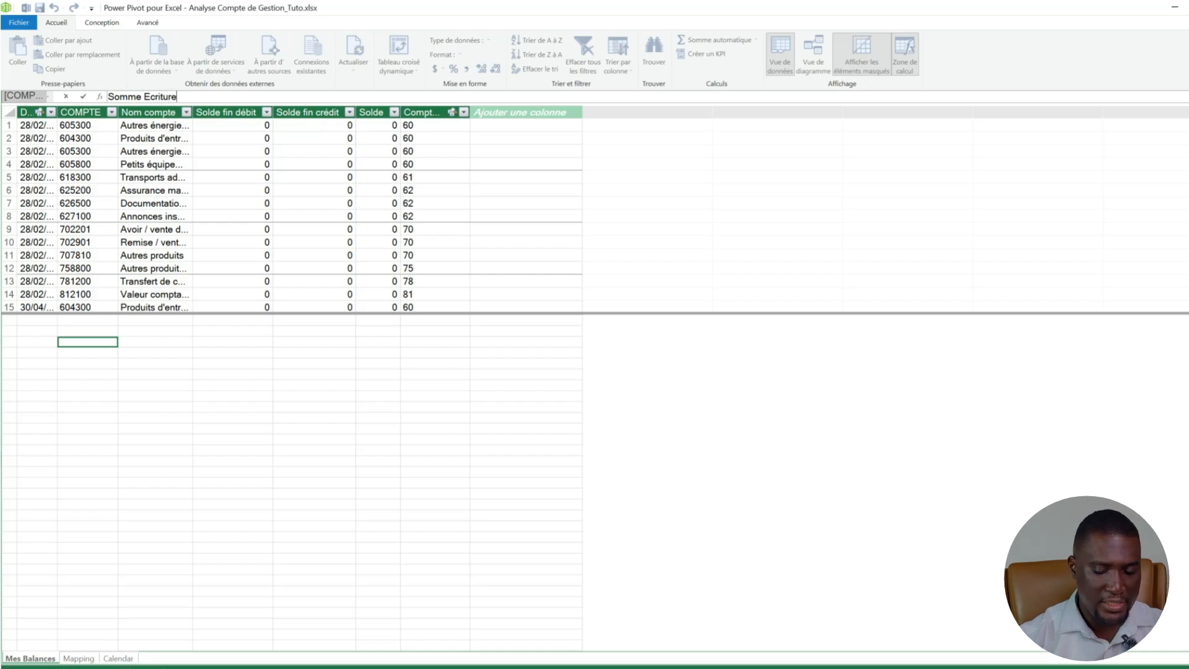
{"action": "type", "text": ":="}
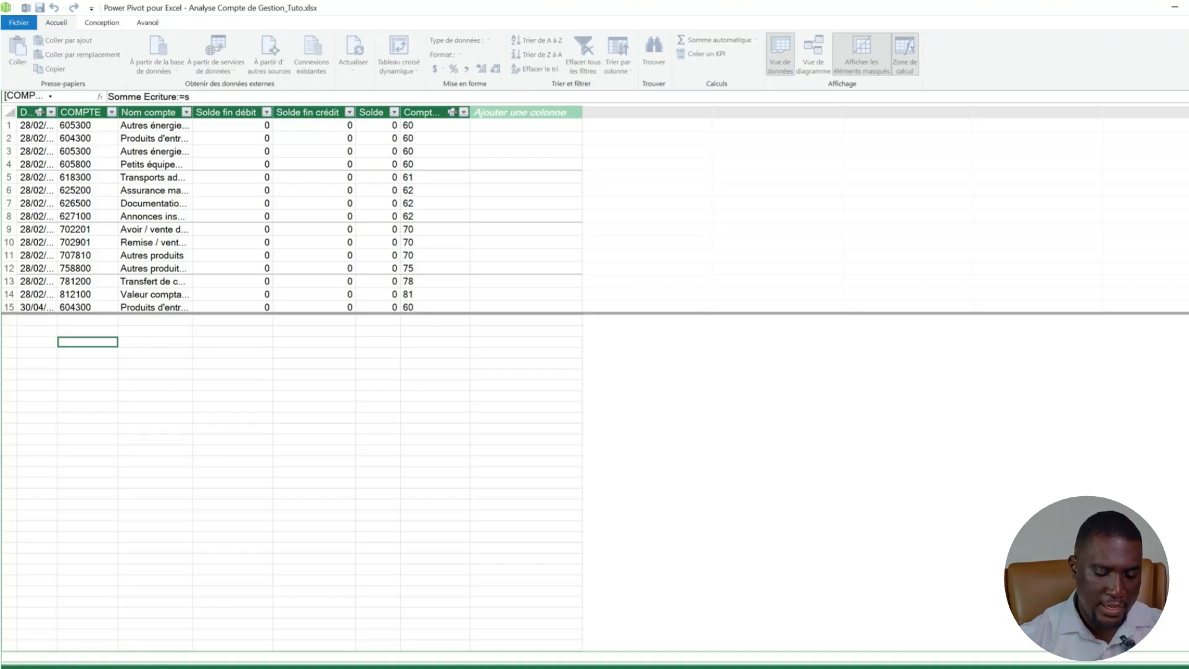
{"action": "type", "text": "SUM("}
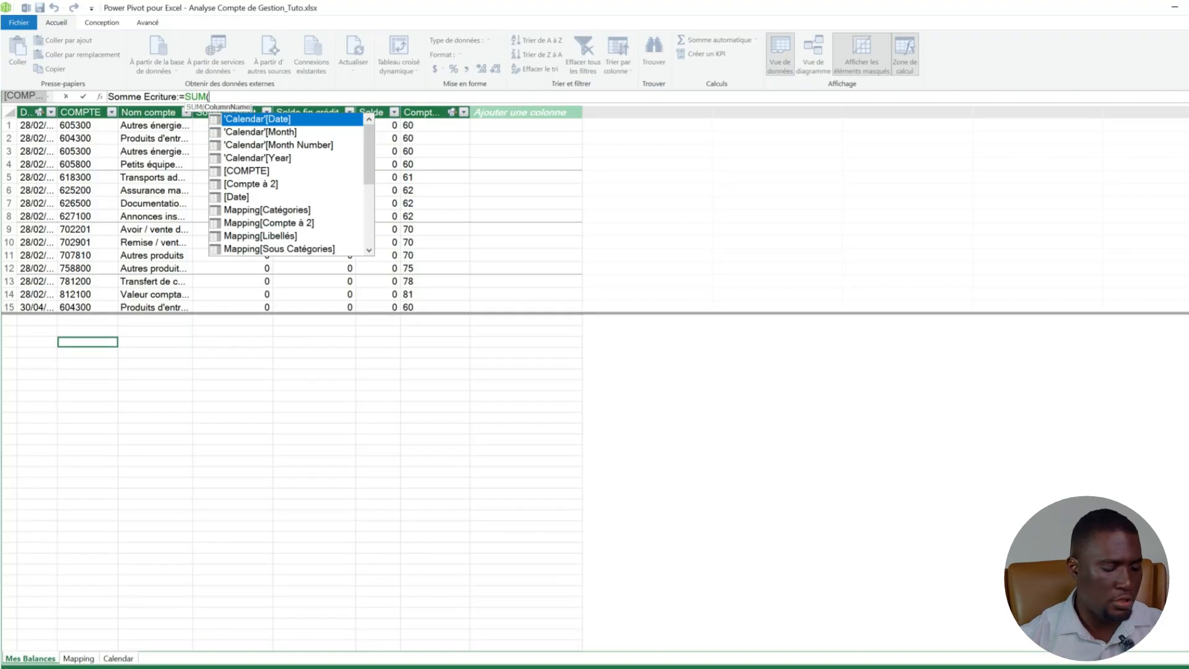
{"action": "type", "text": "solde"}
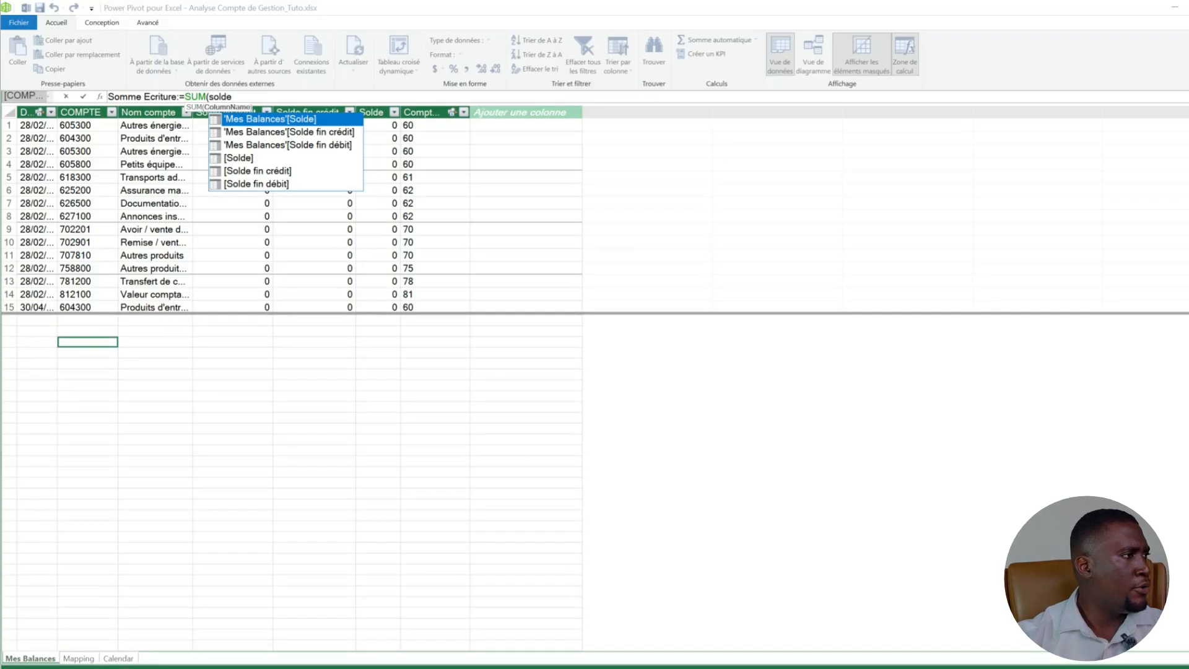
{"action": "key", "text": "Tab"}
{"action": "type", "text": ")"}
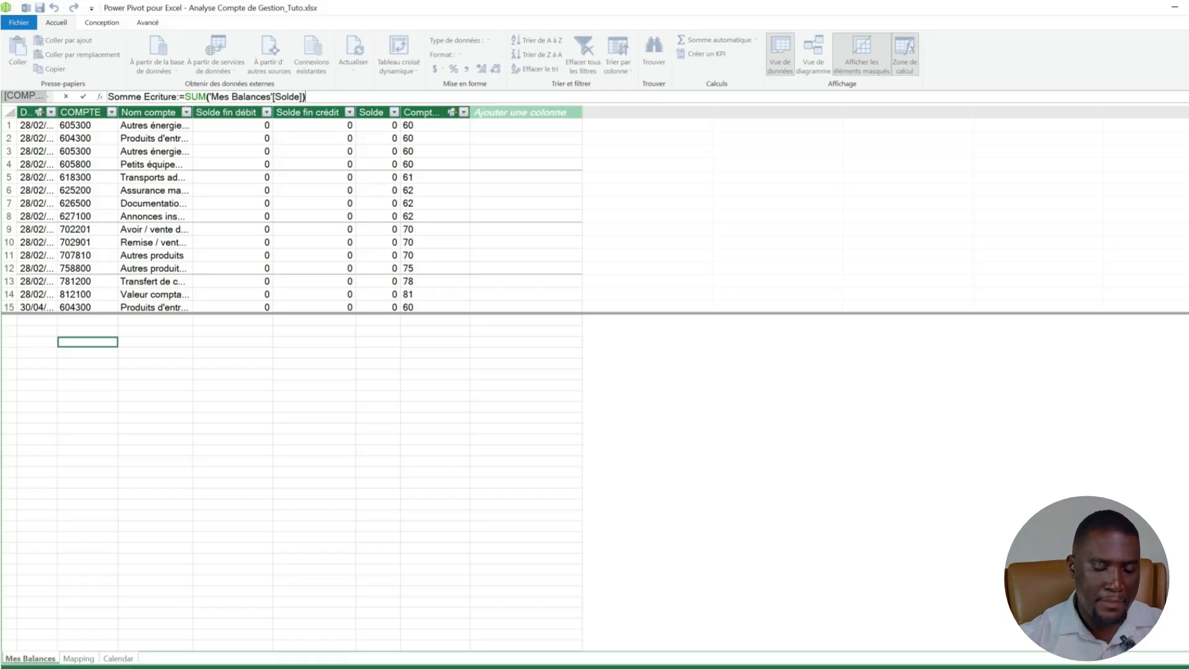
{"action": "key", "text": "Return"}
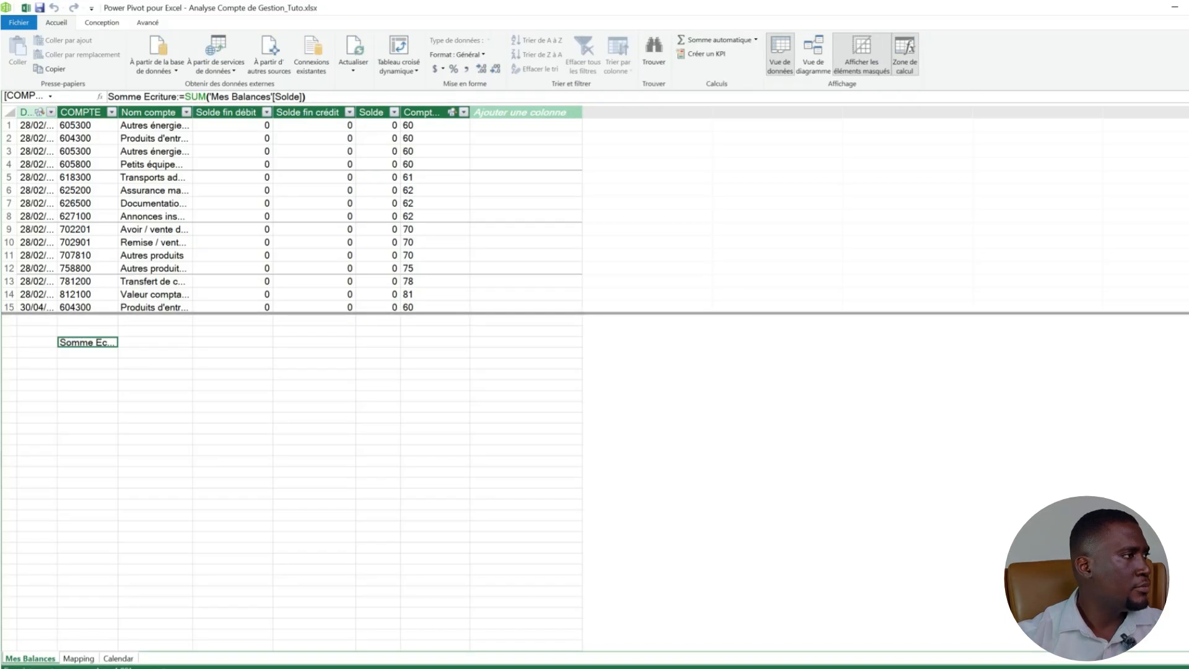
Widen the COMPTE column and format the Somme Ecriture measure with a thousands separator and no decimals.
{"action": "left_click_drag", "start_coordinate": [118, 113], "coordinate": [250, 112]}
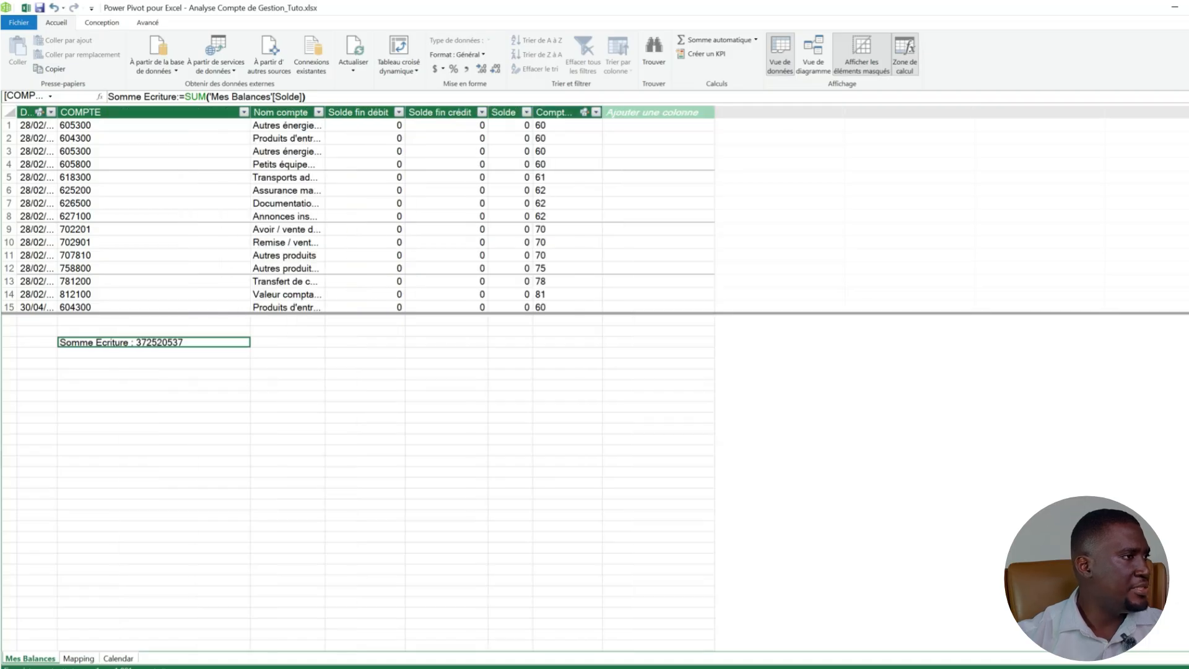
{"action": "left_click", "coordinate": [467, 70]}
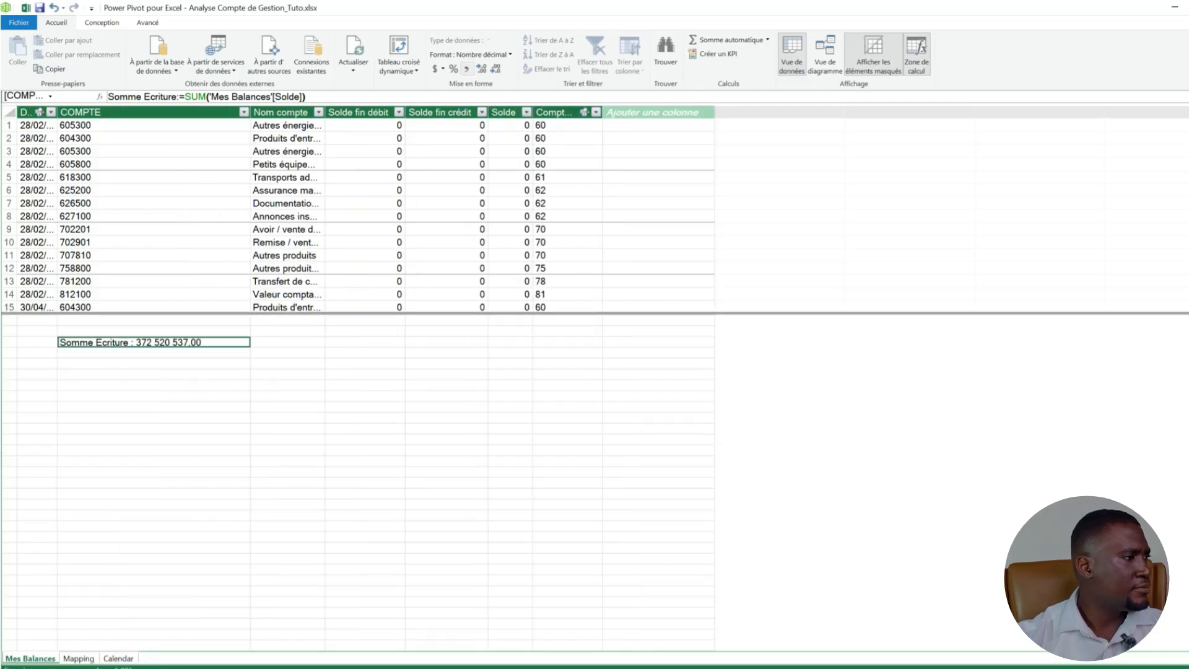
{"action": "left_click", "coordinate": [495, 69]}
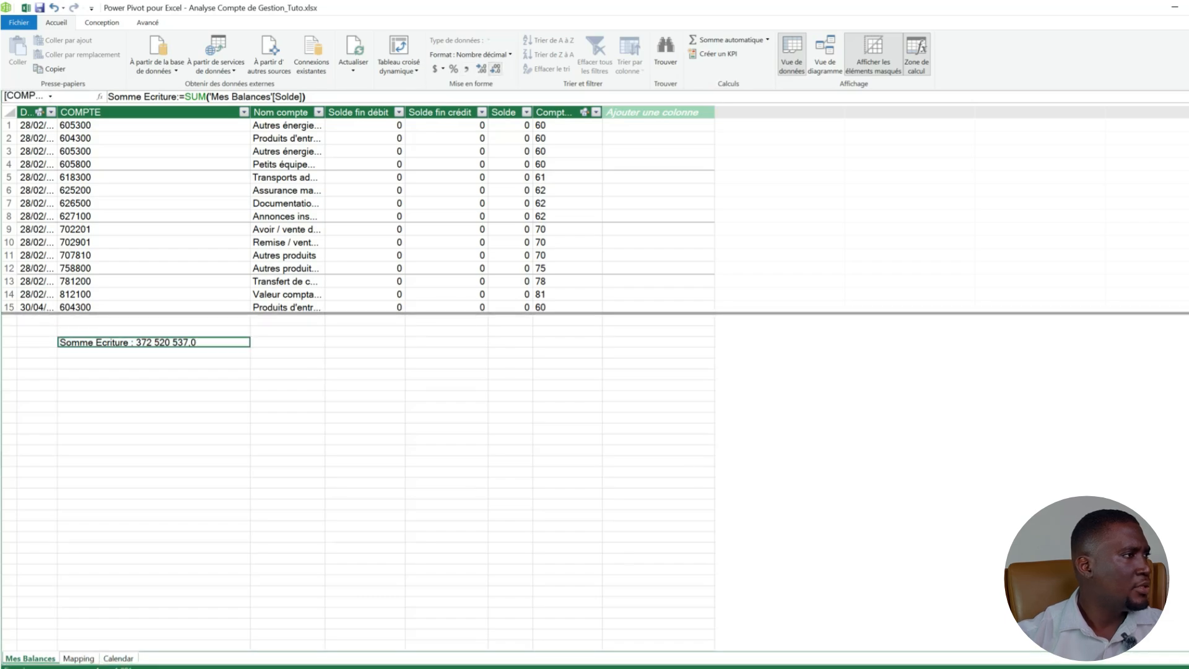
{"action": "left_click", "coordinate": [495, 68]}
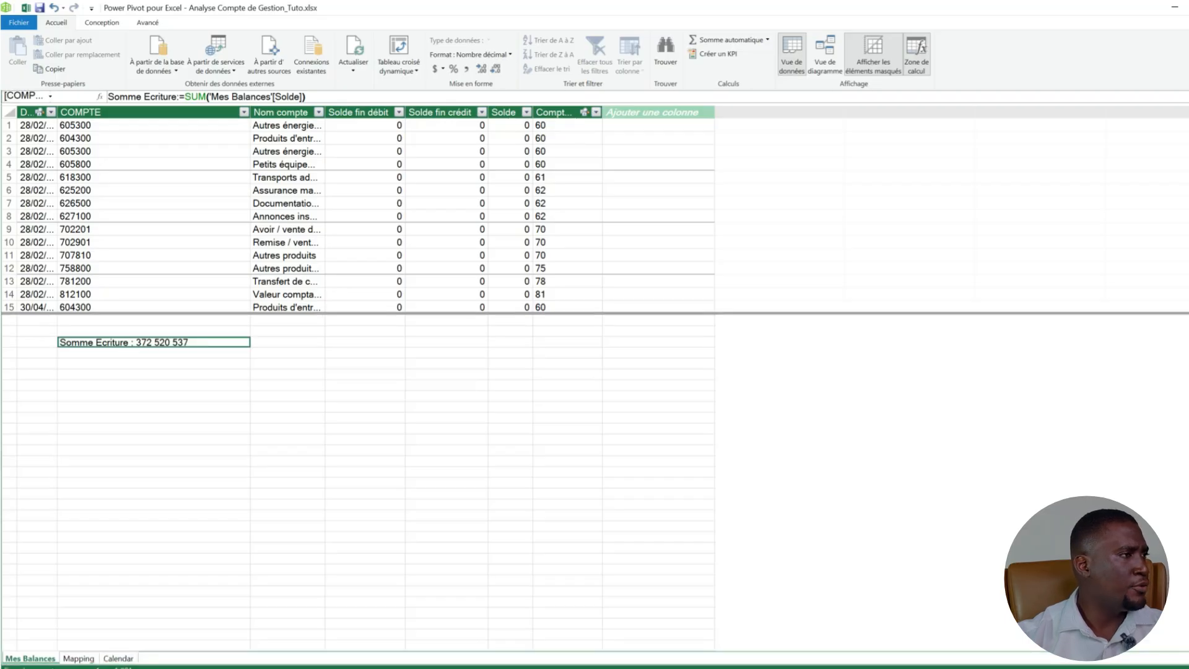
Review the account categories in the Mapping table and return to the Mes Balances table.
{"action": "left_click", "coordinate": [153, 353]}
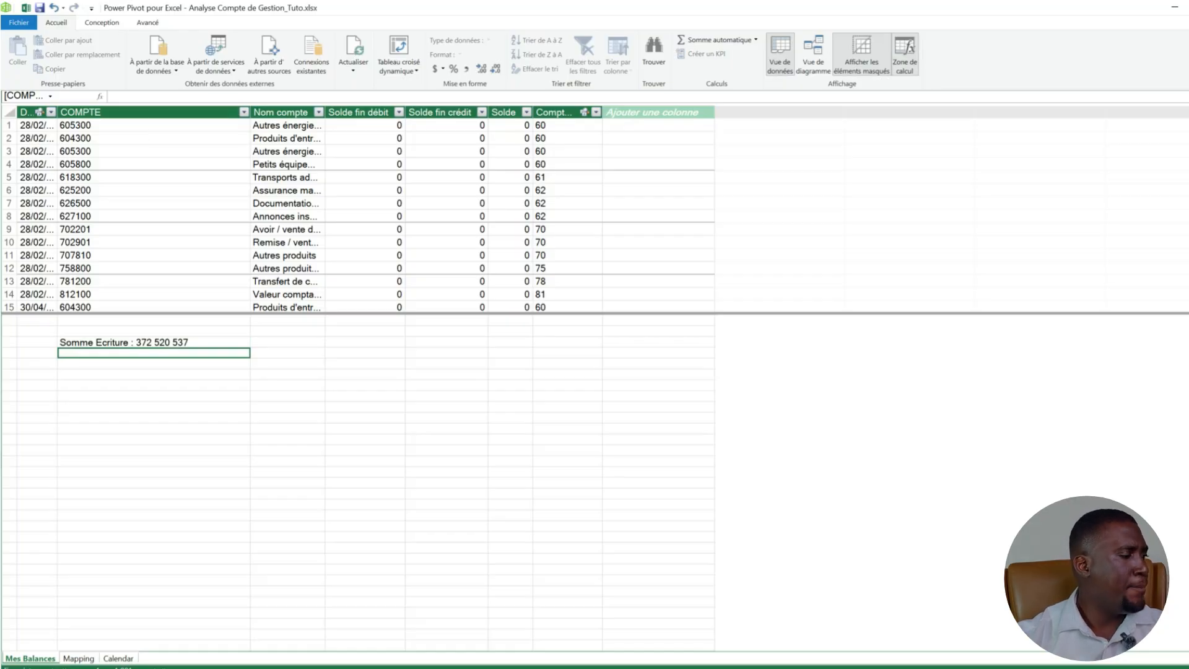
{"action": "left_click", "coordinate": [79, 658]}
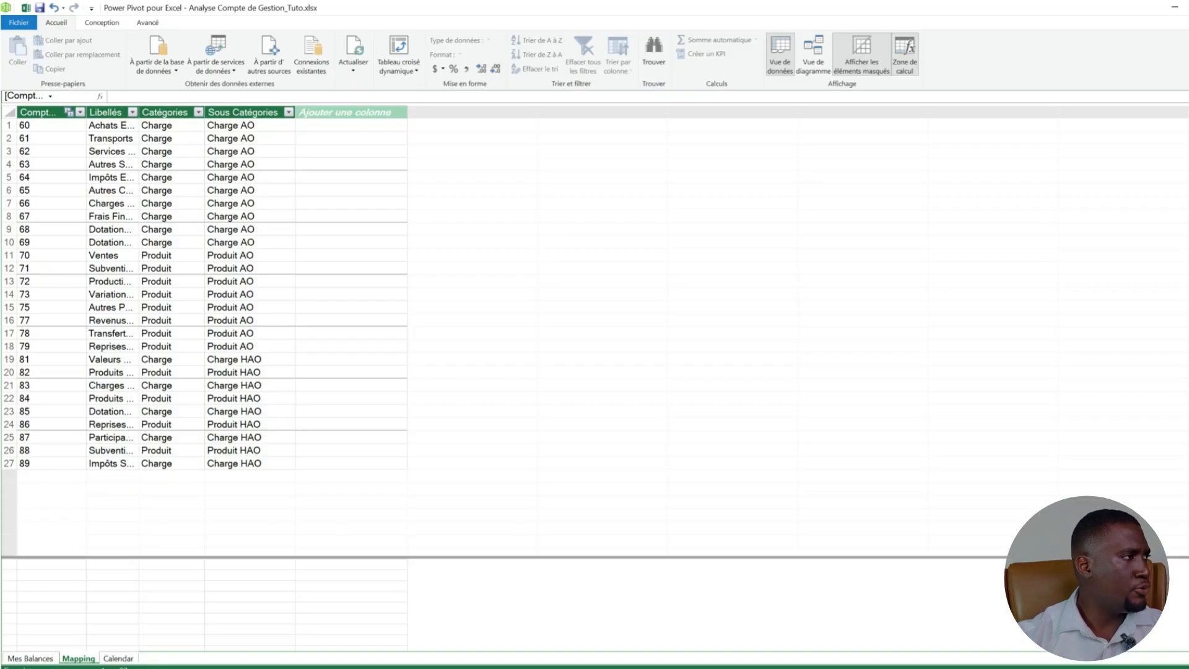
{"action": "left_click", "coordinate": [29, 658]}
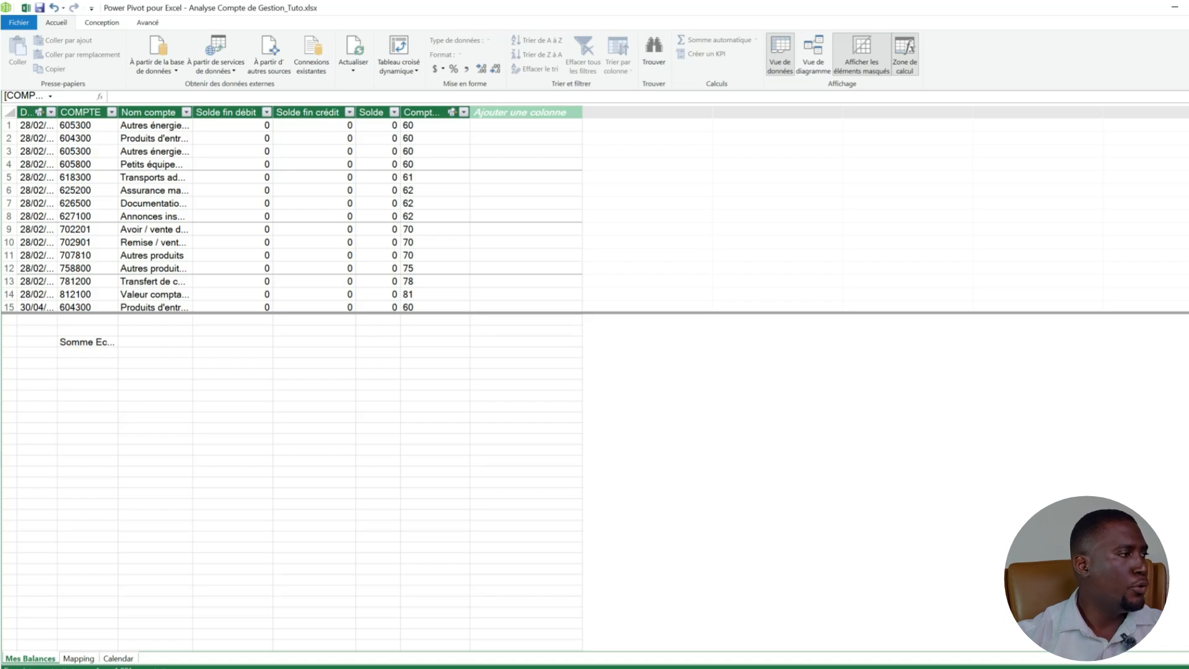
Create the measure Produit Total:=CALCULATE([Somme Ecriture];Mapping[Catégories]="Produit") directly below the Somme Ecriture measure.
{"action": "left_click", "coordinate": [88, 352]}
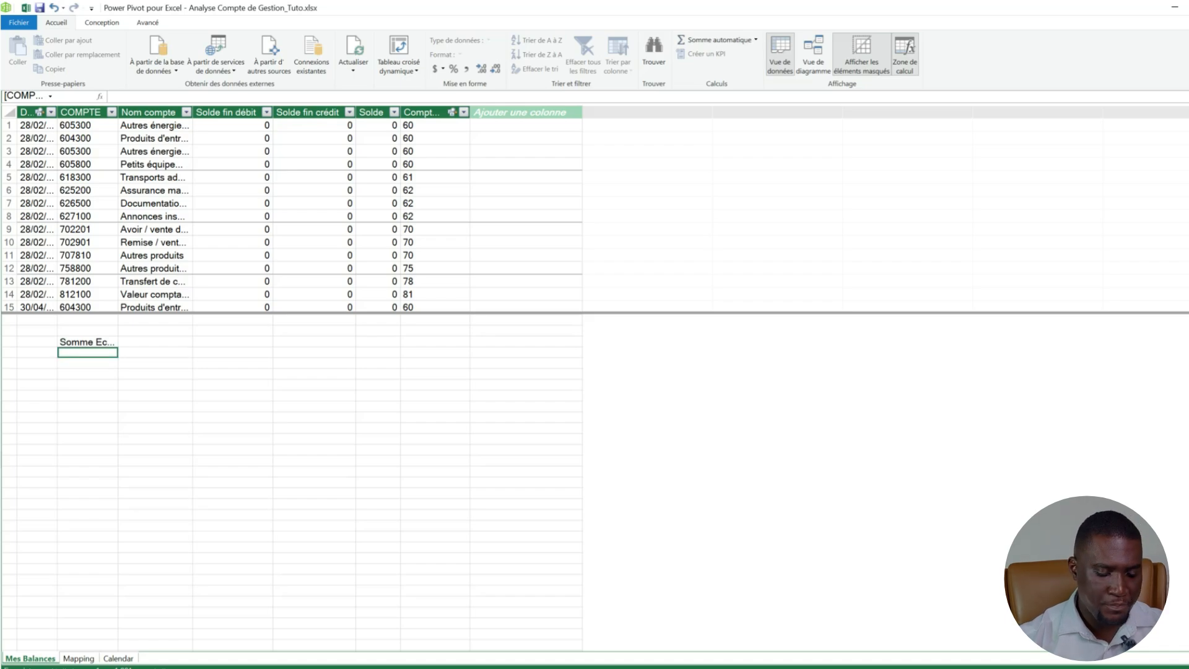
{"action": "type", "text": "Produit"}
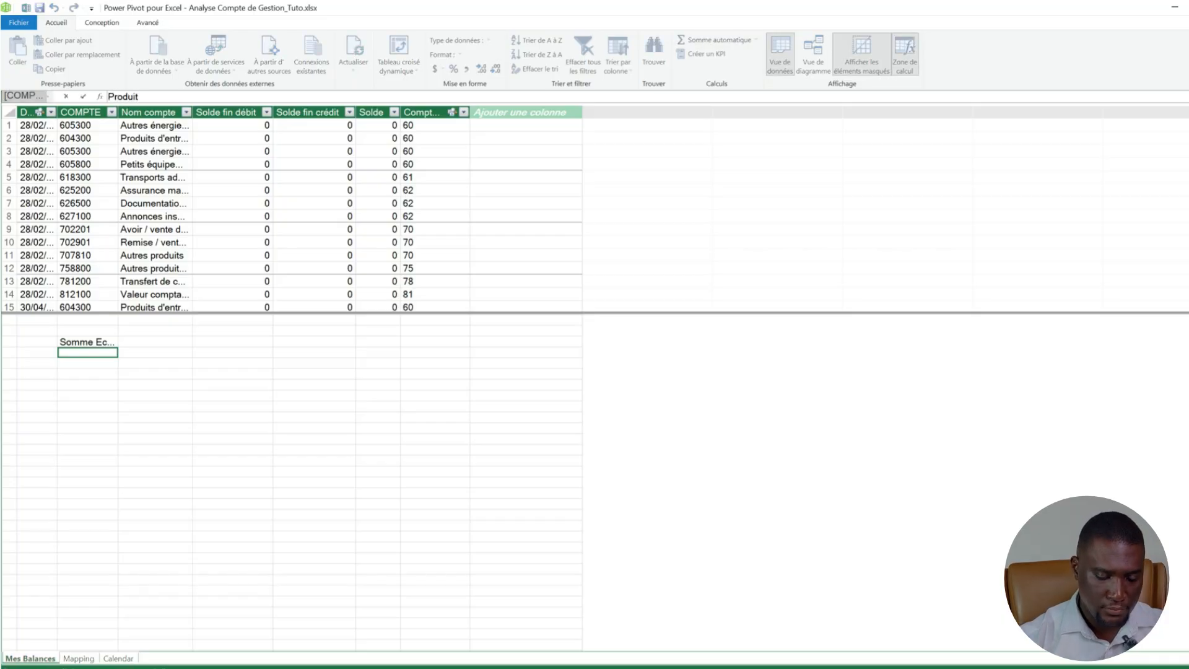
{"action": "type", "text": " Total"}
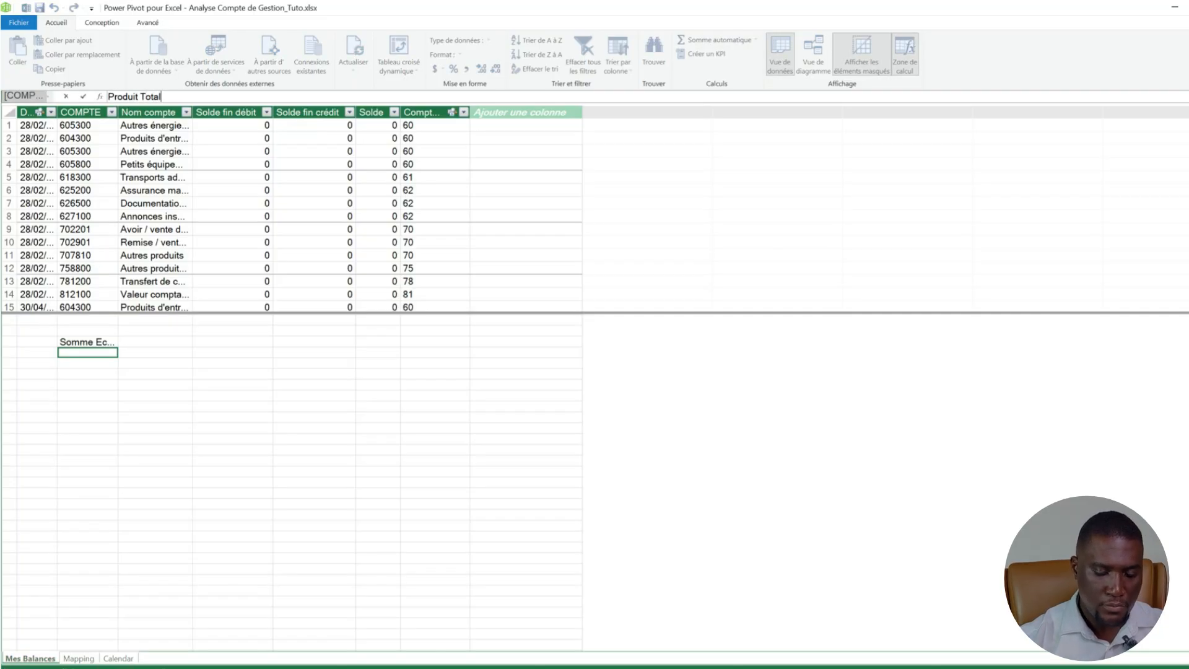
{"action": "type", "text": ":="}
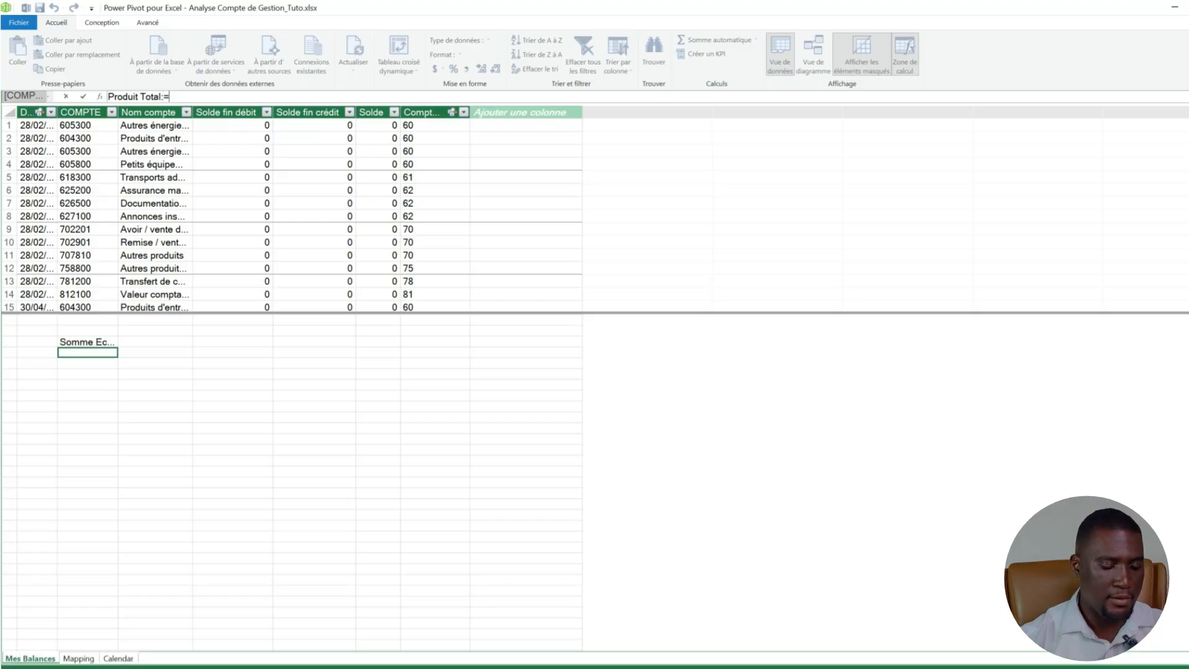
{"action": "type", "text": "cal"}
{"action": "key", "text": "Tab"}
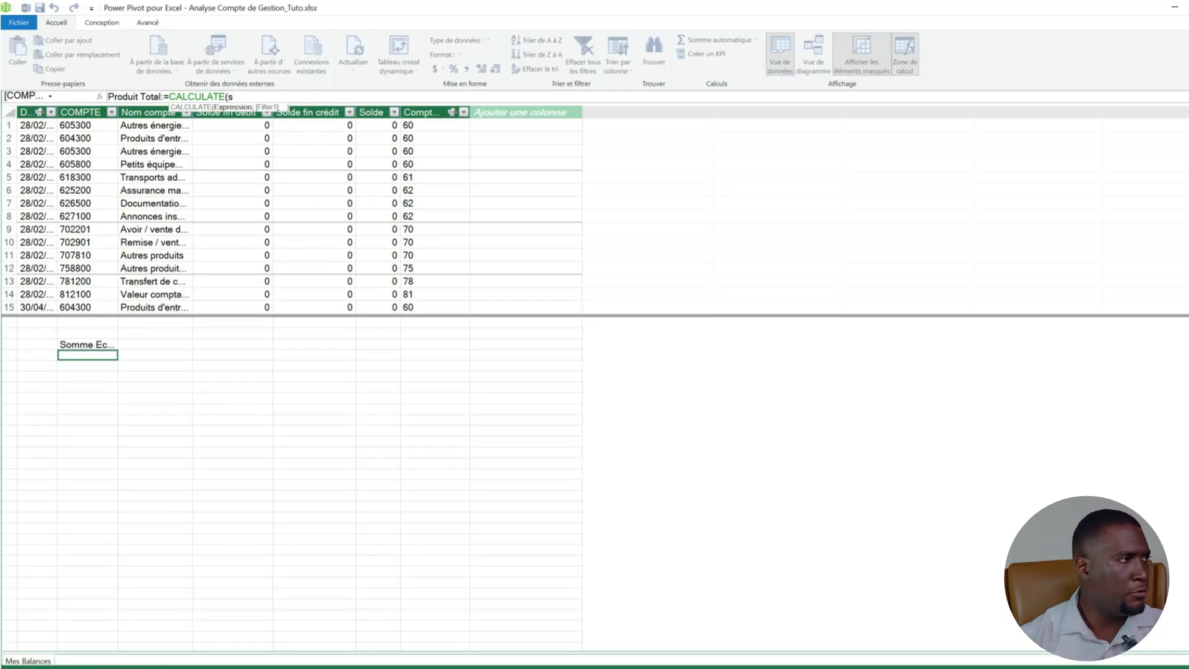
{"action": "type", "text": "somme"}
{"action": "key", "text": "Tab"}
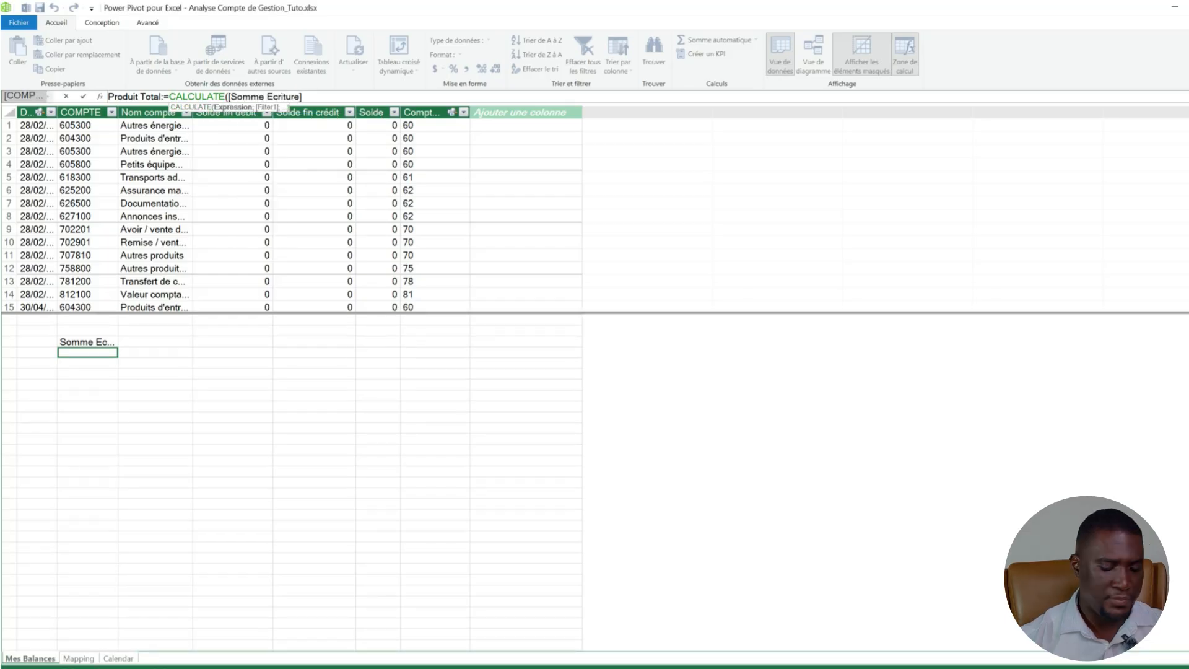
{"action": "type", "text": ";"}
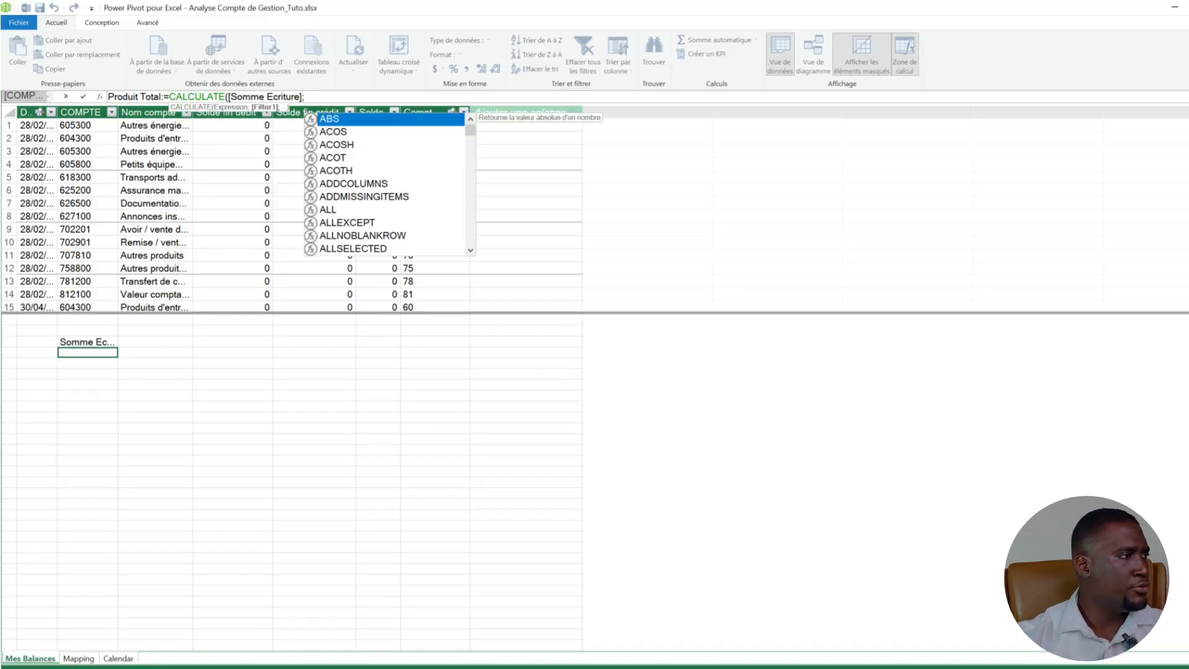
{"action": "type", "text": "catég"}
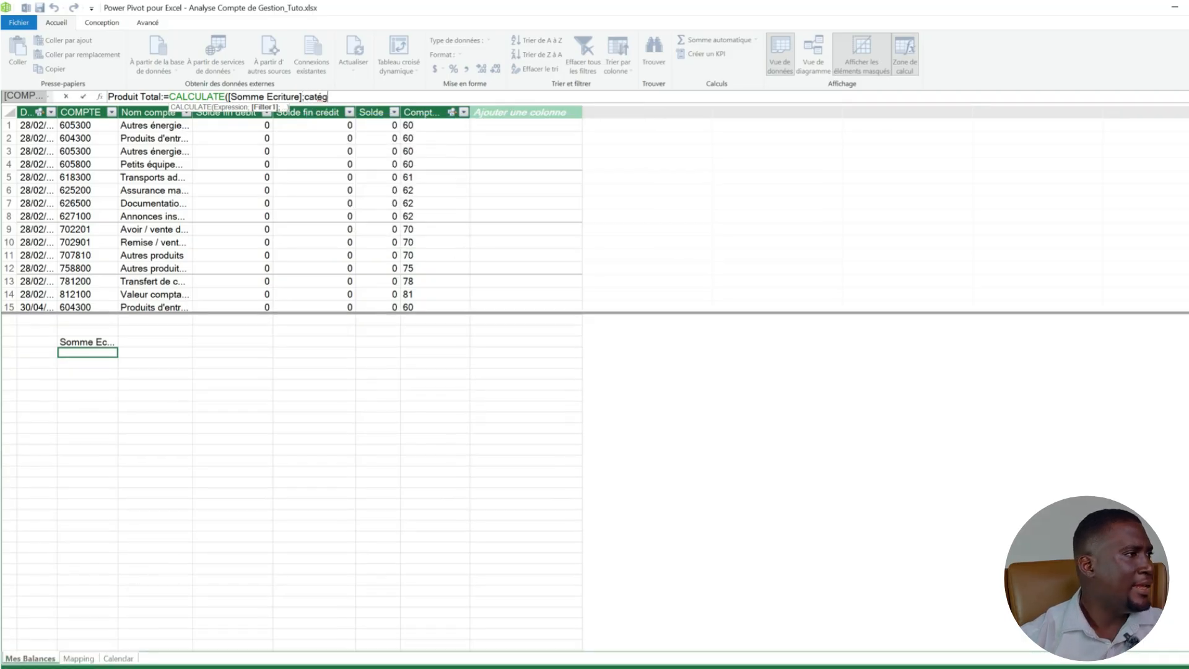
{"action": "key", "text": "BackSpace"}
{"action": "key", "text": "BackSpace"}
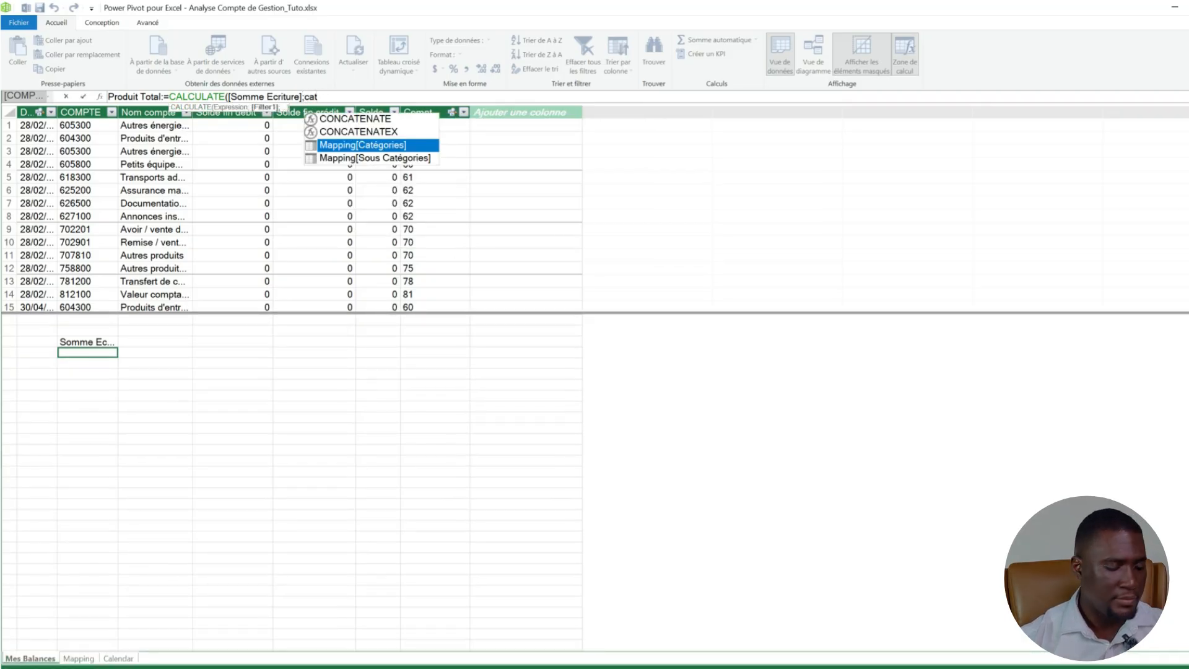
{"action": "key", "text": "Tab"}
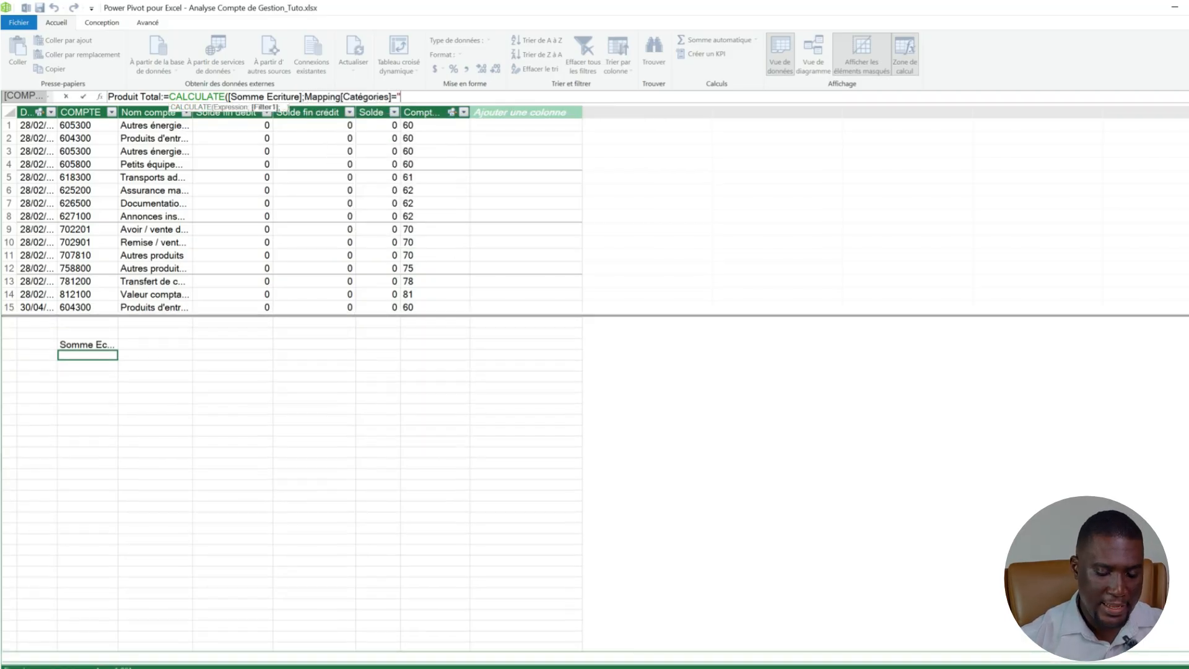
{"action": "type", "text": "=\"Prdouit"}
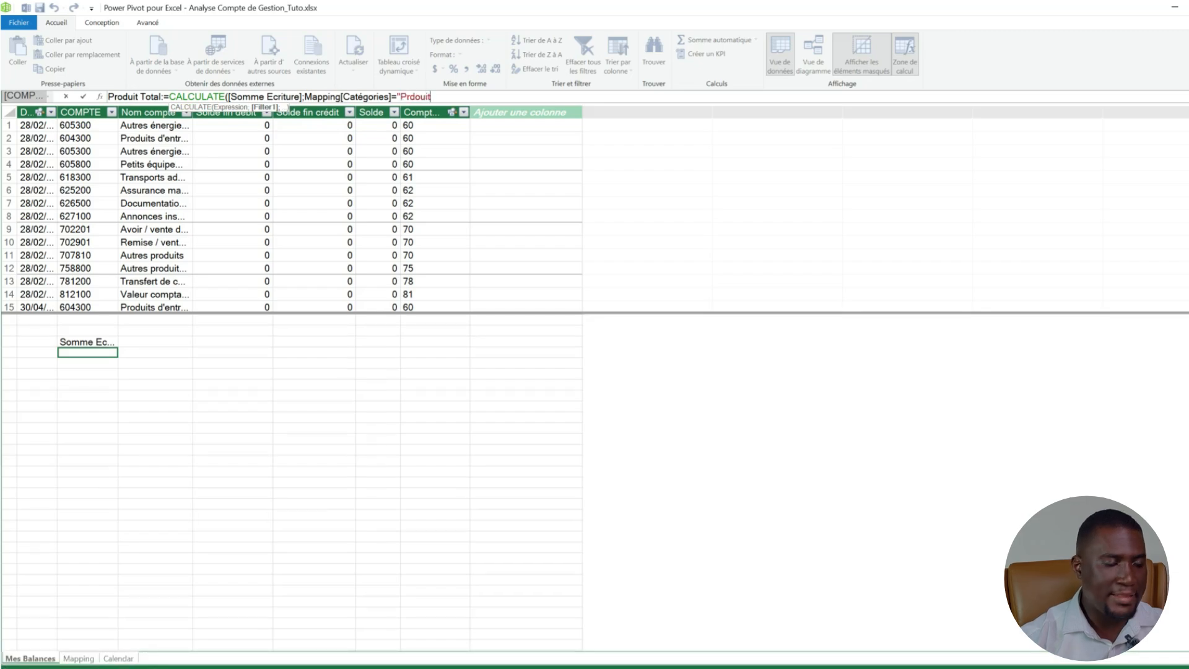
{"action": "type", "text": "\""}
{"action": "key", "text": "BackSpace"}
{"action": "key", "text": "BackSpace"}
{"action": "key", "text": "BackSpace"}
{"action": "key", "text": "BackSpace"}
{"action": "key", "text": "BackSpace"}
{"action": "key", "text": "BackSpace"}
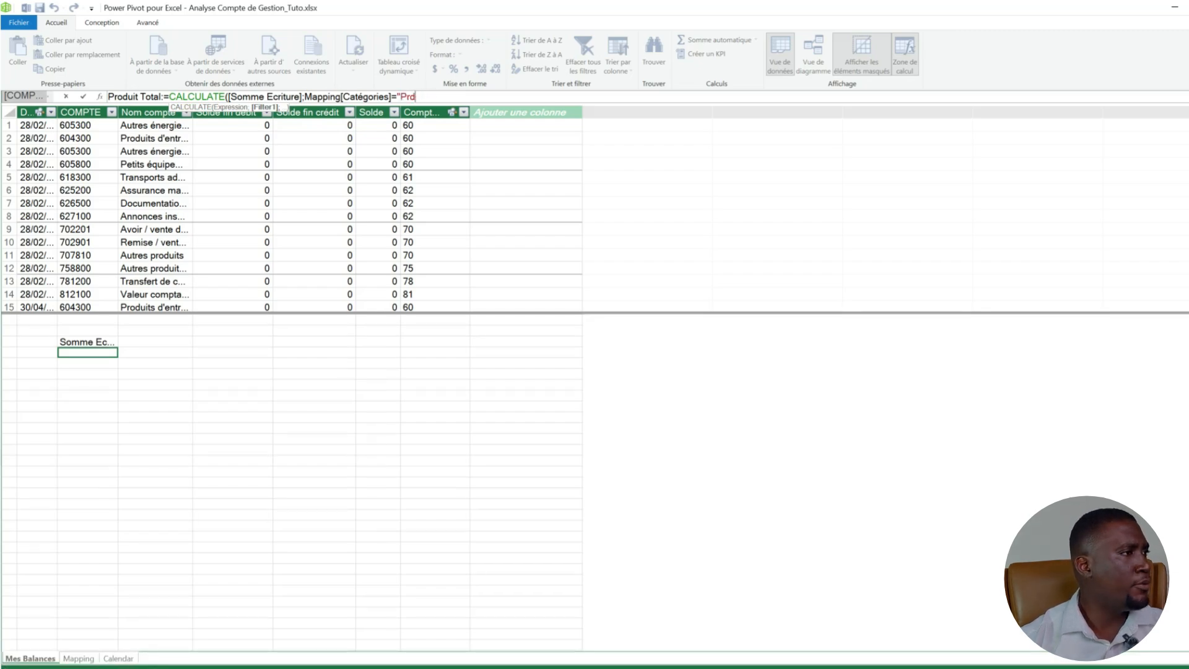
{"action": "type", "text": "oduit"}
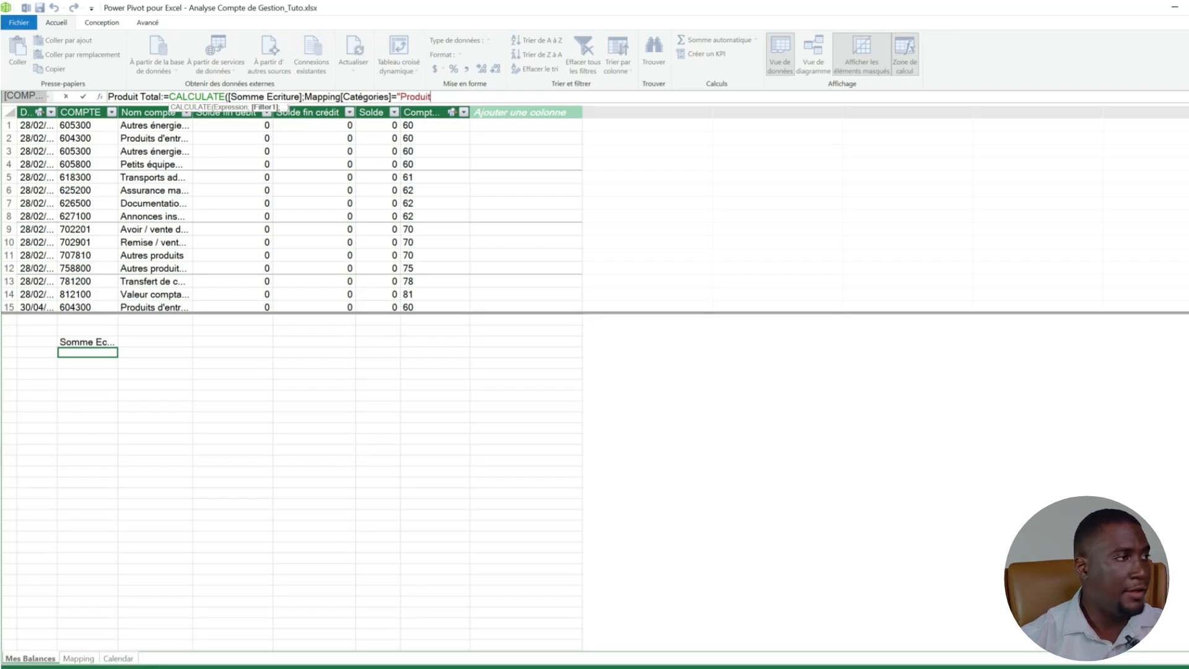
{"action": "type", "text": "\")"}
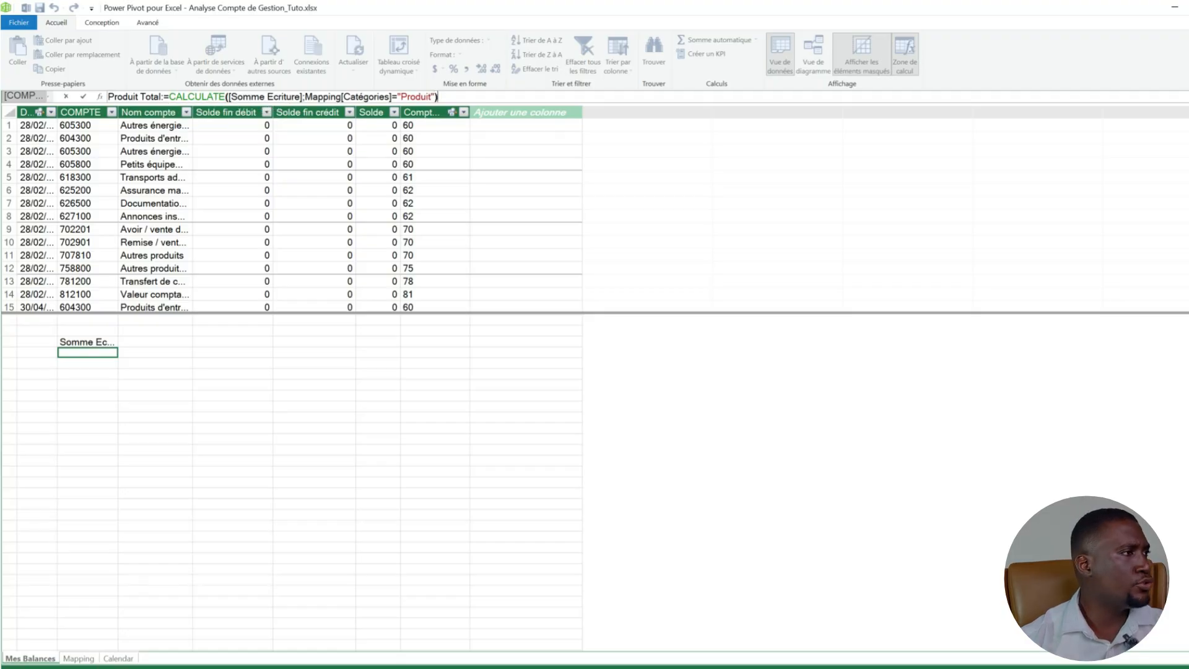
{"action": "key", "text": "Return"}
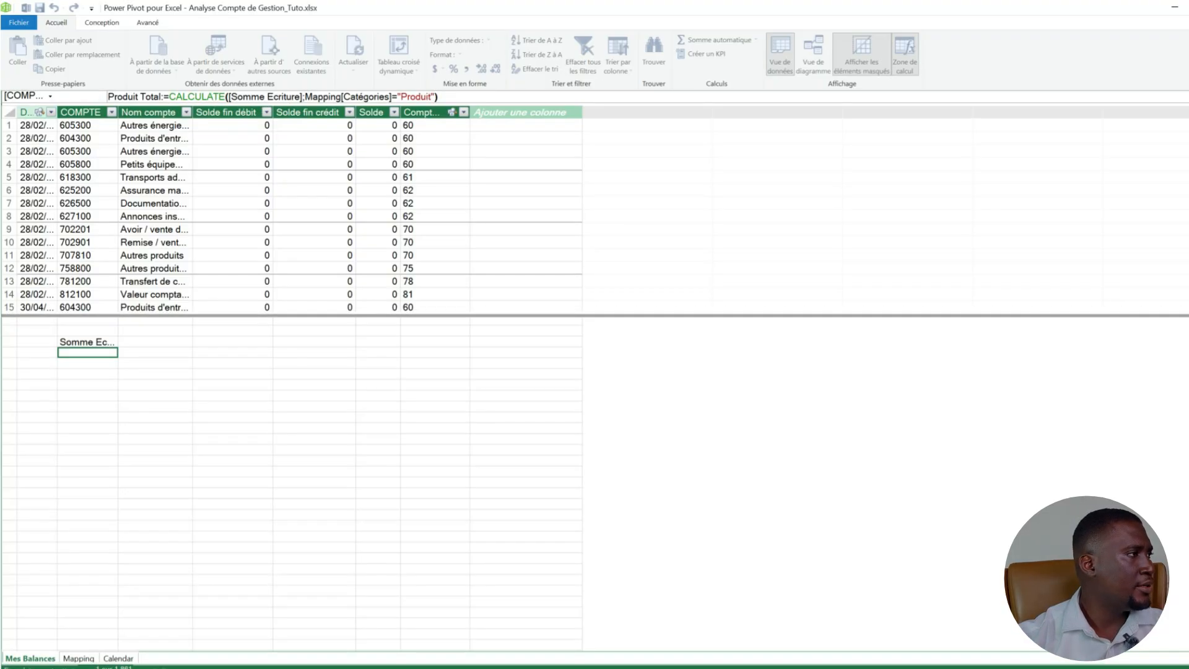
Widen the COMPTE column and format the Produit Total measure with a thousands separator and no decimals.
{"action": "left_click_drag", "start_coordinate": [118, 112], "coordinate": [200, 112]}
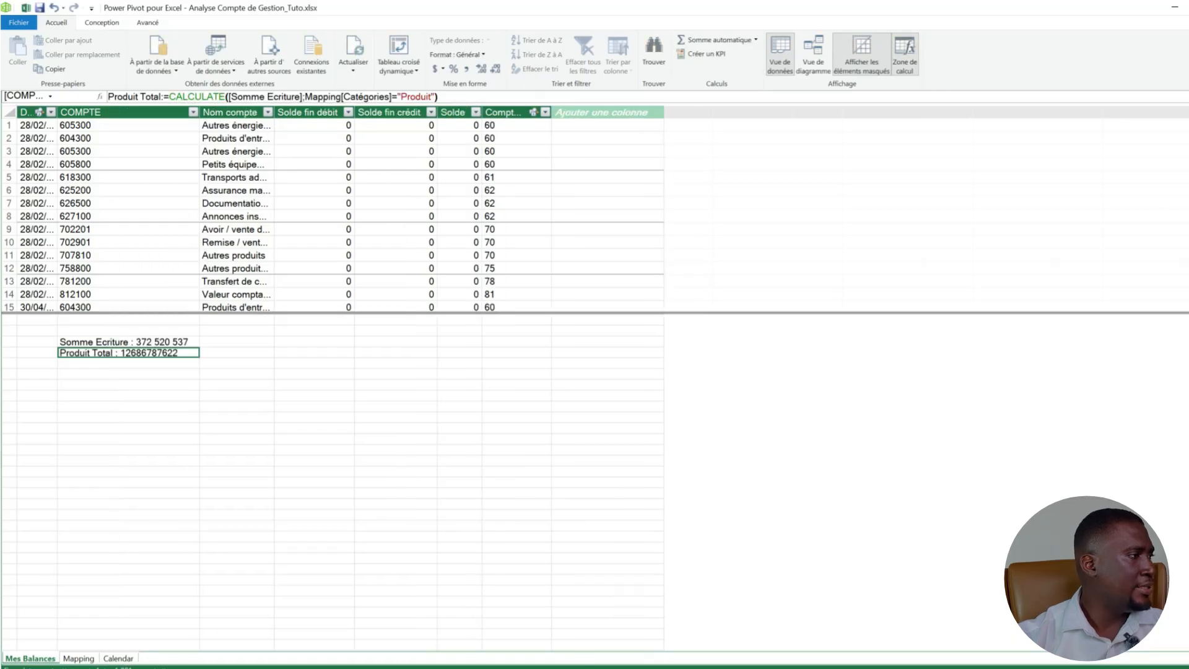
{"action": "left_click", "coordinate": [467, 70]}
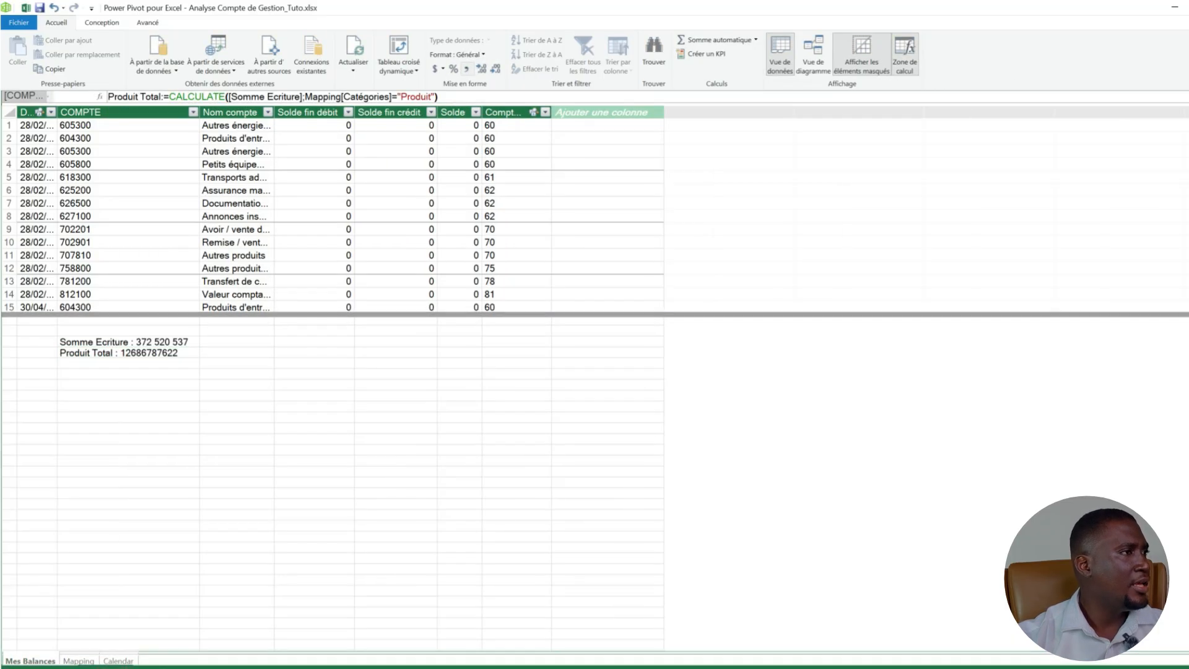
{"action": "left_click", "coordinate": [495, 68]}
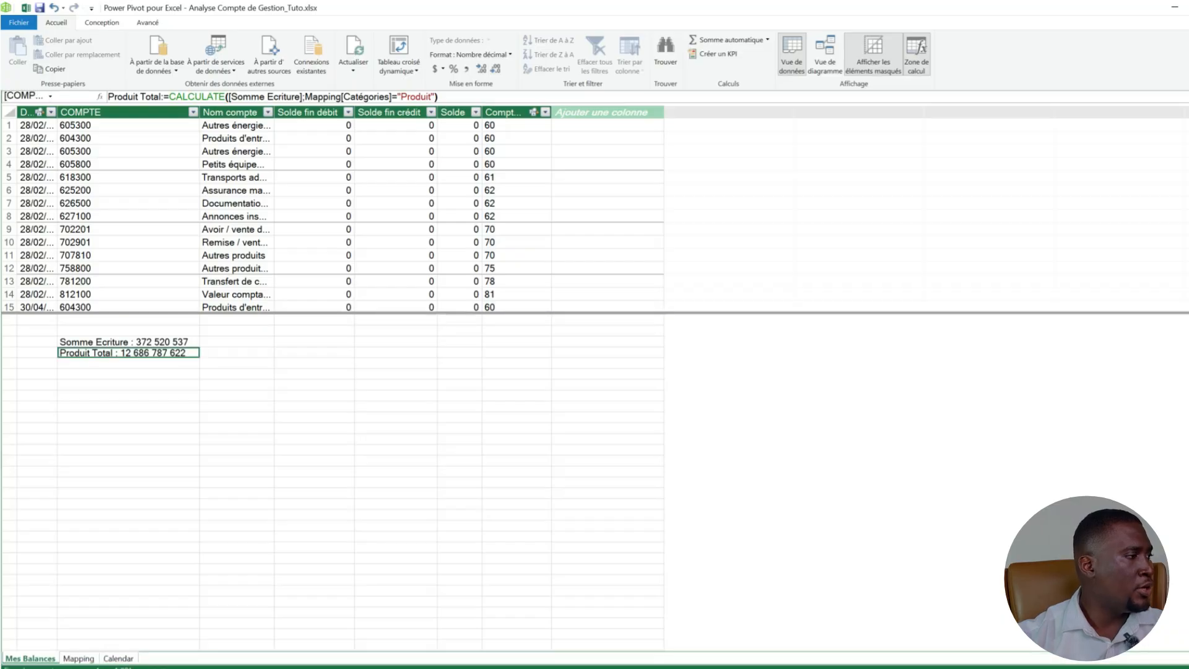
Create the measure Charge Totale:=CALCULATE([Somme Ecriture];Mapping[Catégories]="Charge") directly below the Produit Total measure.
{"action": "left_click", "coordinate": [128, 363]}
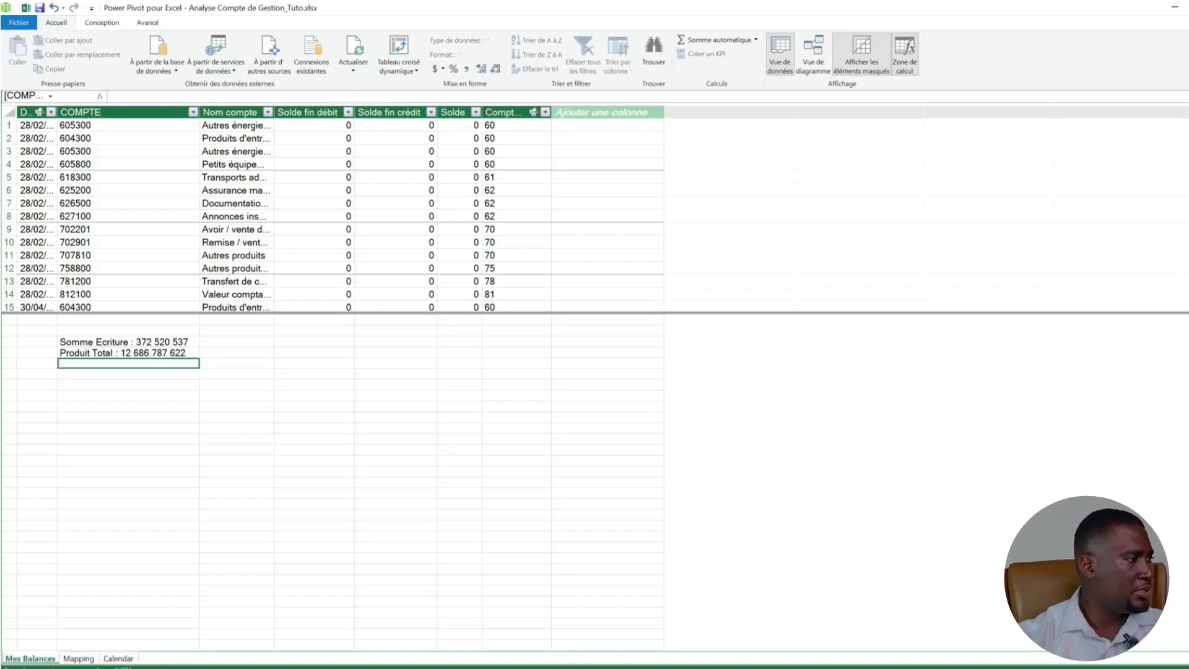
{"action": "type", "text": "Charge"}
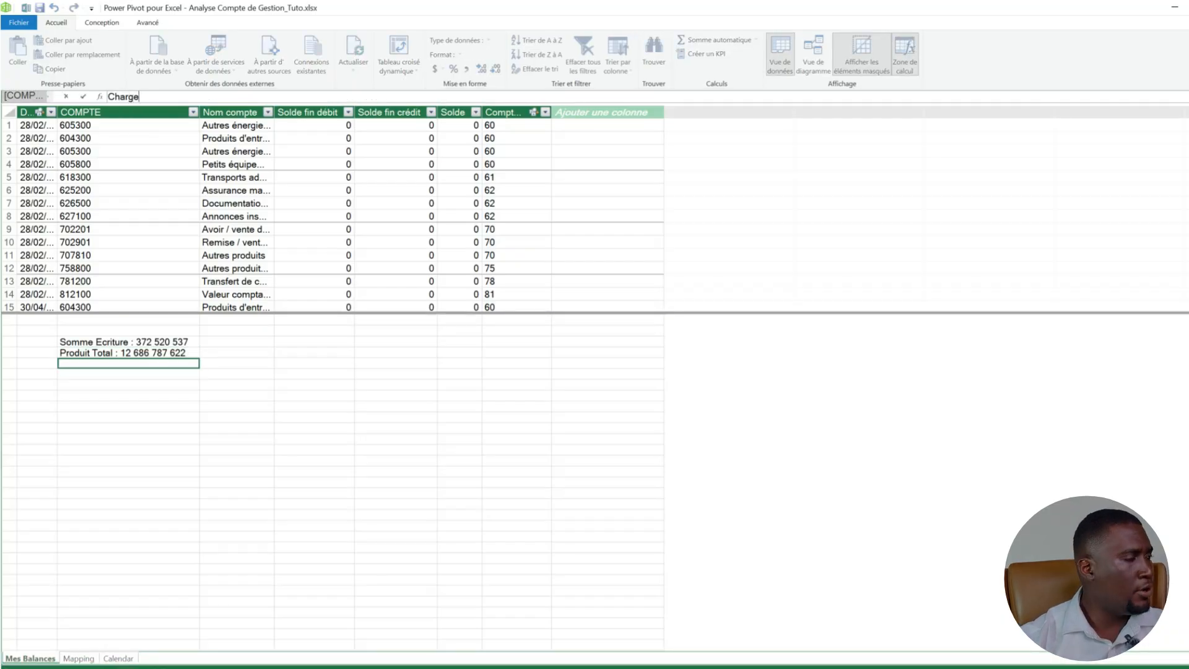
{"action": "type", "text": " To"}
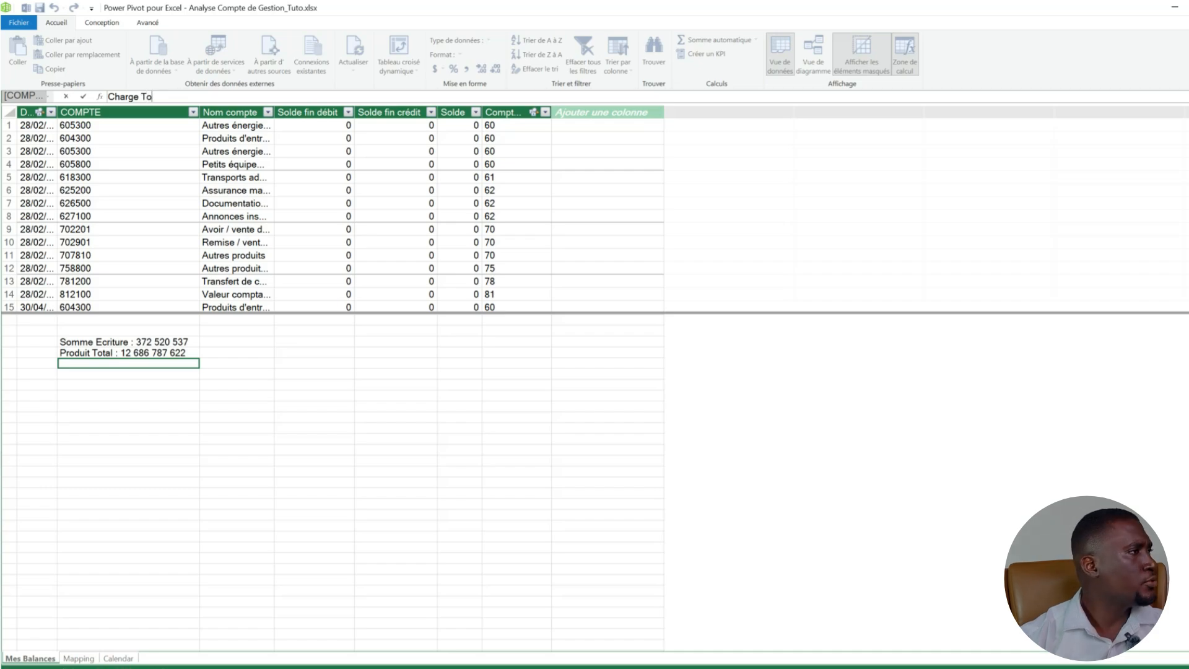
{"action": "type", "text": "tale"}
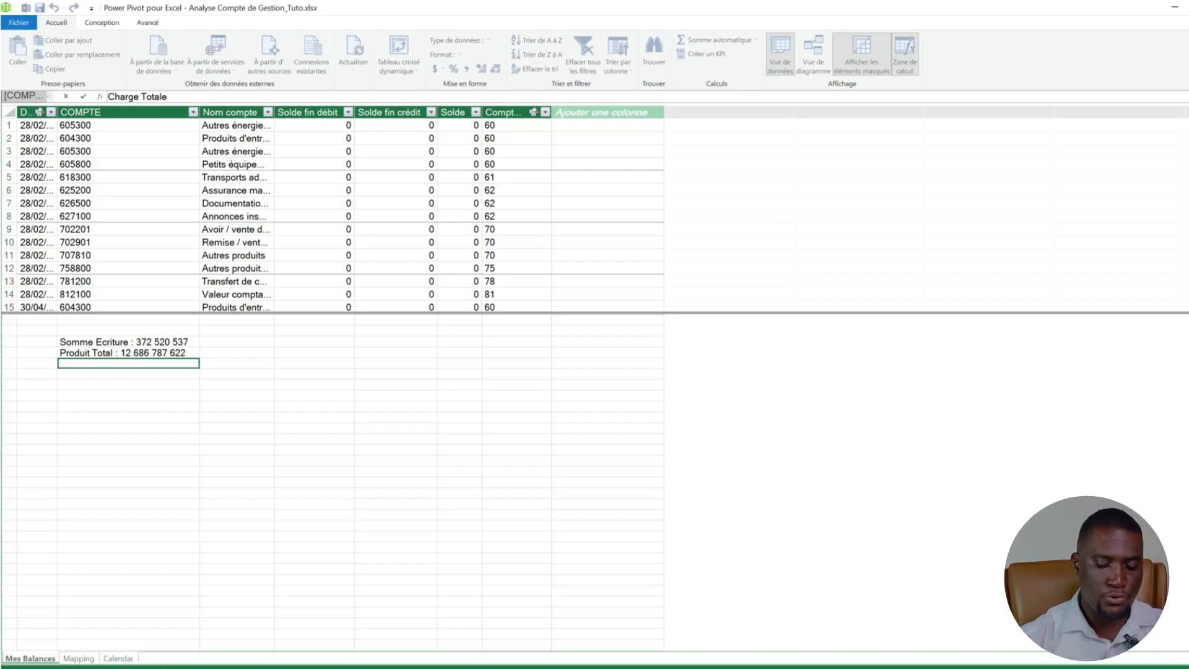
{"action": "type", "text": ":="}
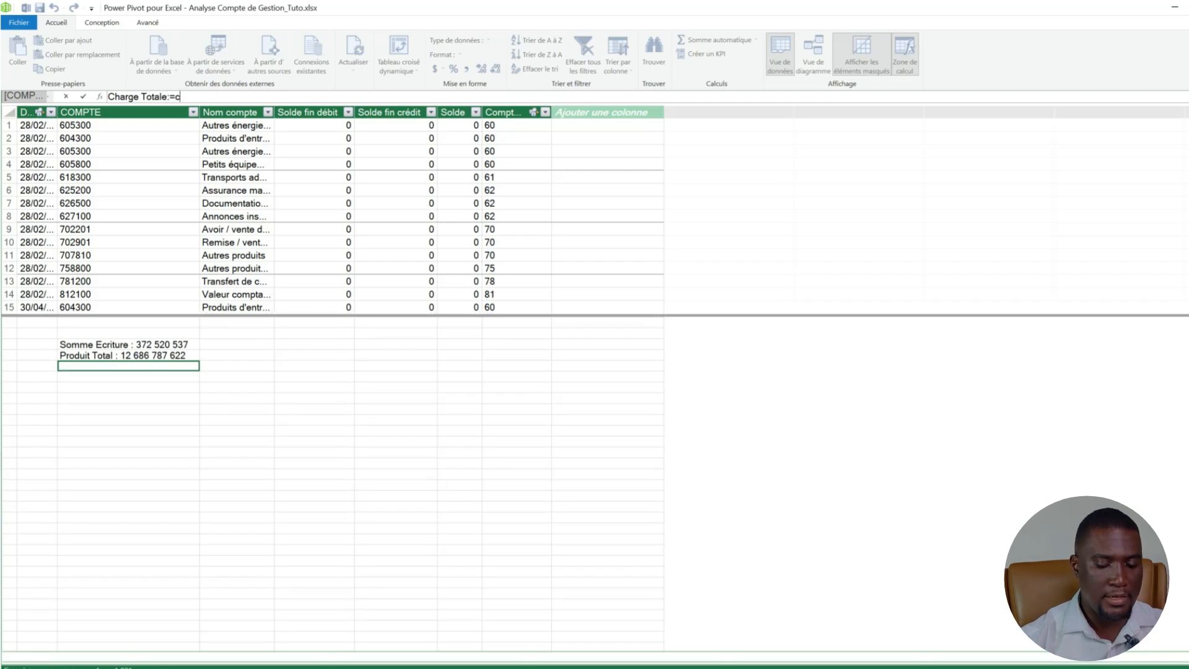
{"action": "type", "text": "CALCULATE("}
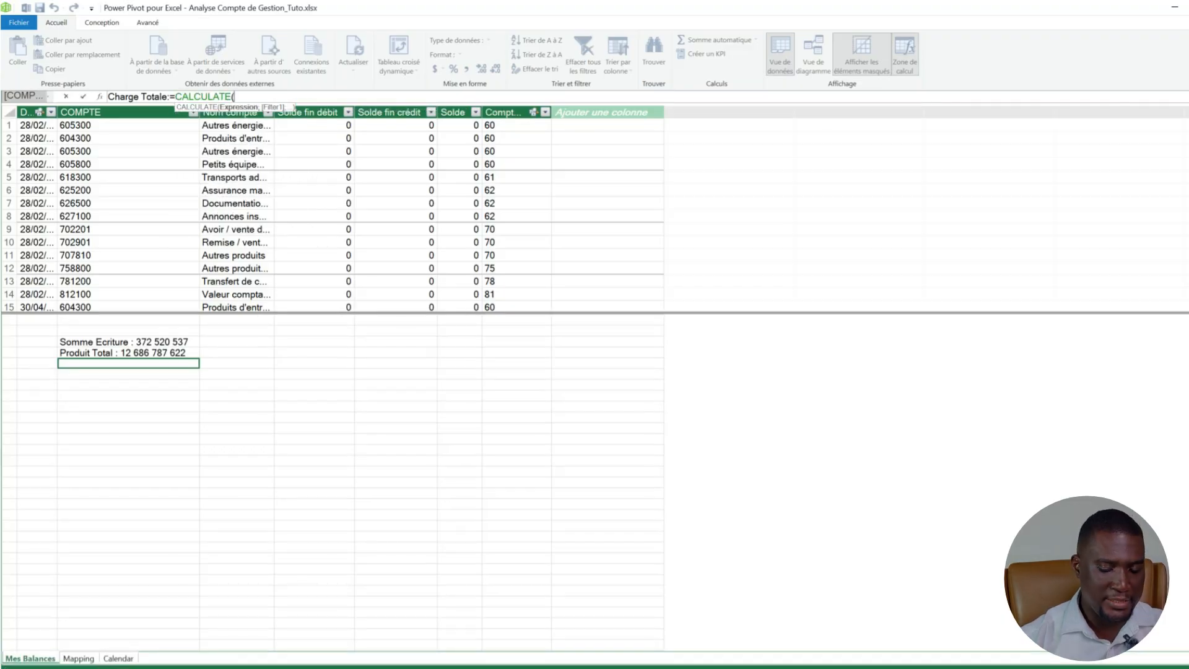
{"action": "type", "text": "[Somme Ecriture]"}
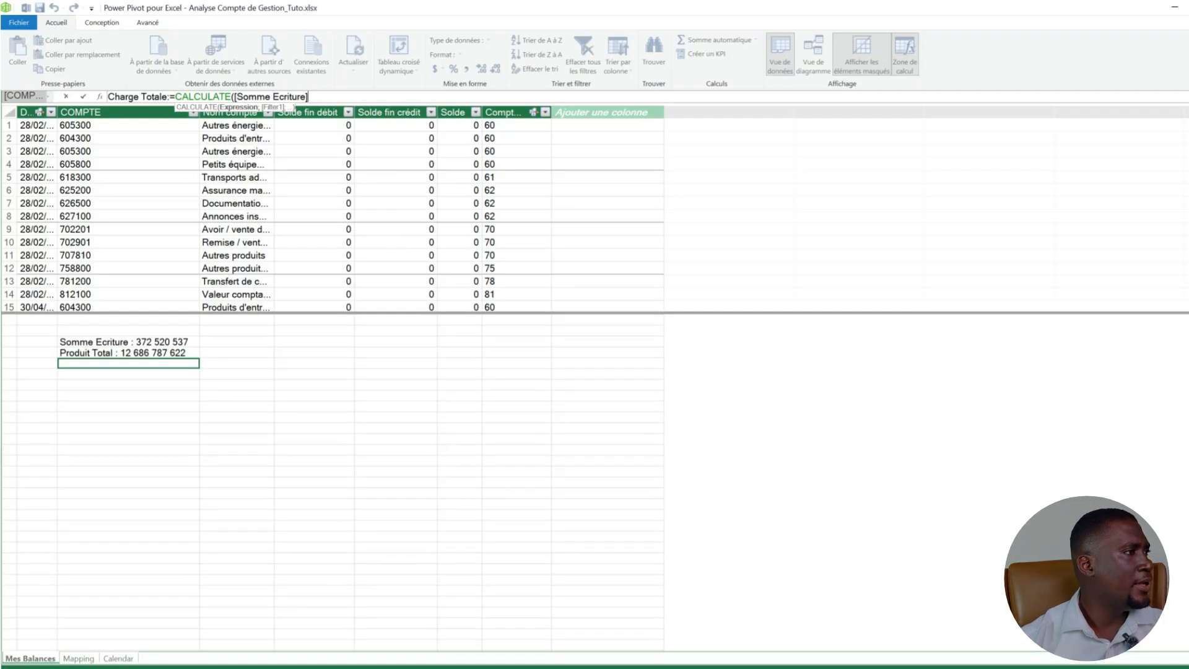
{"action": "type", "text": ";"}
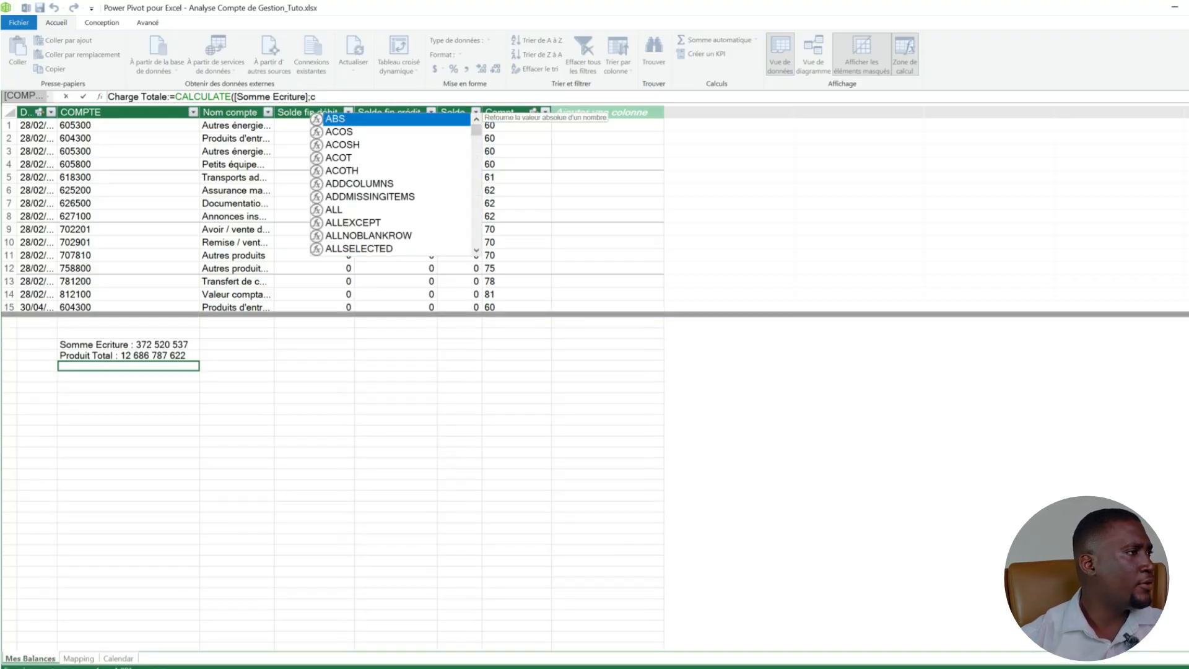
{"action": "type", "text": "cat"}
{"action": "key", "text": "Tab"}
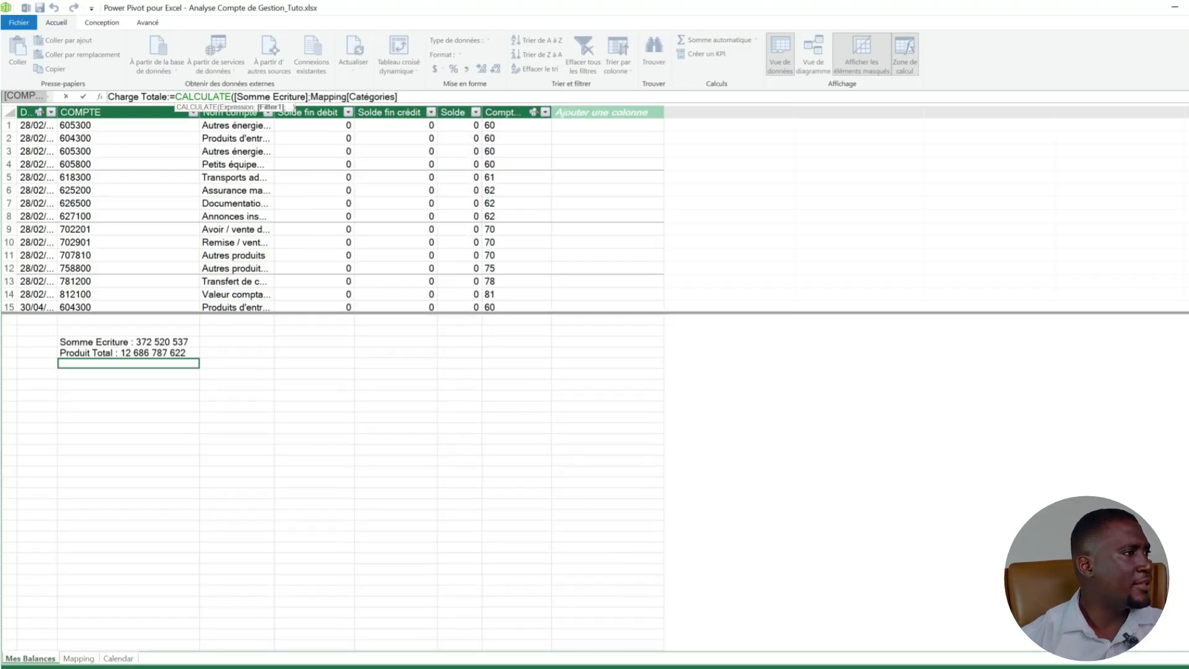
{"action": "type", "text": "=\"Ch"}
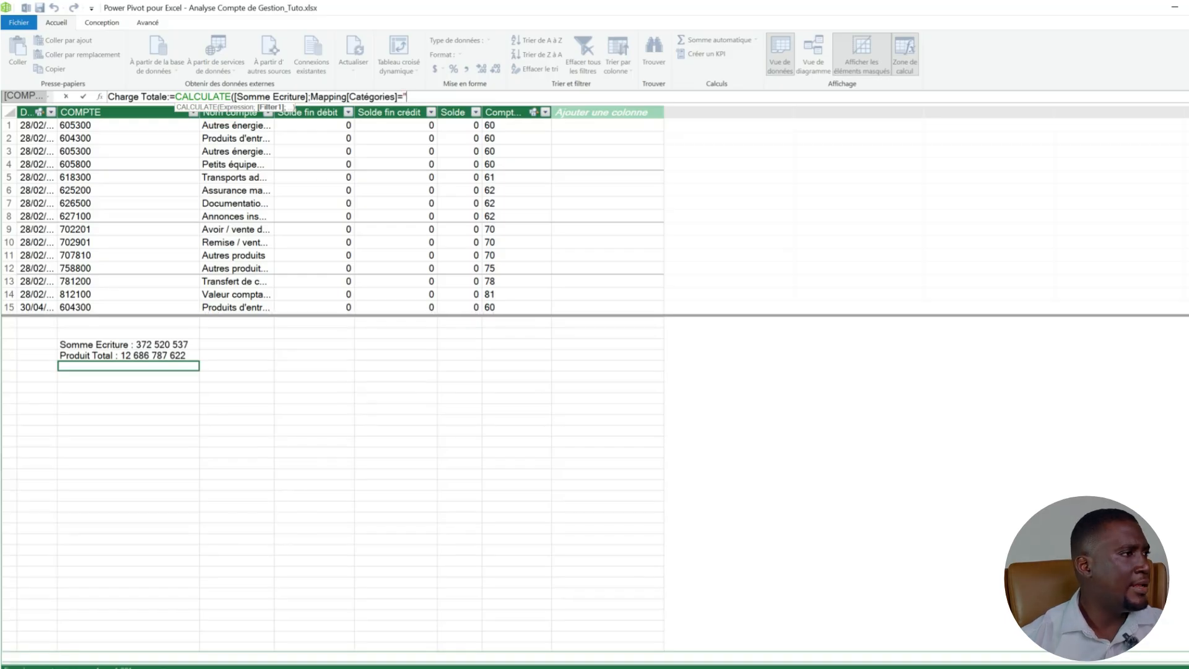
{"action": "type", "text": "arge"}
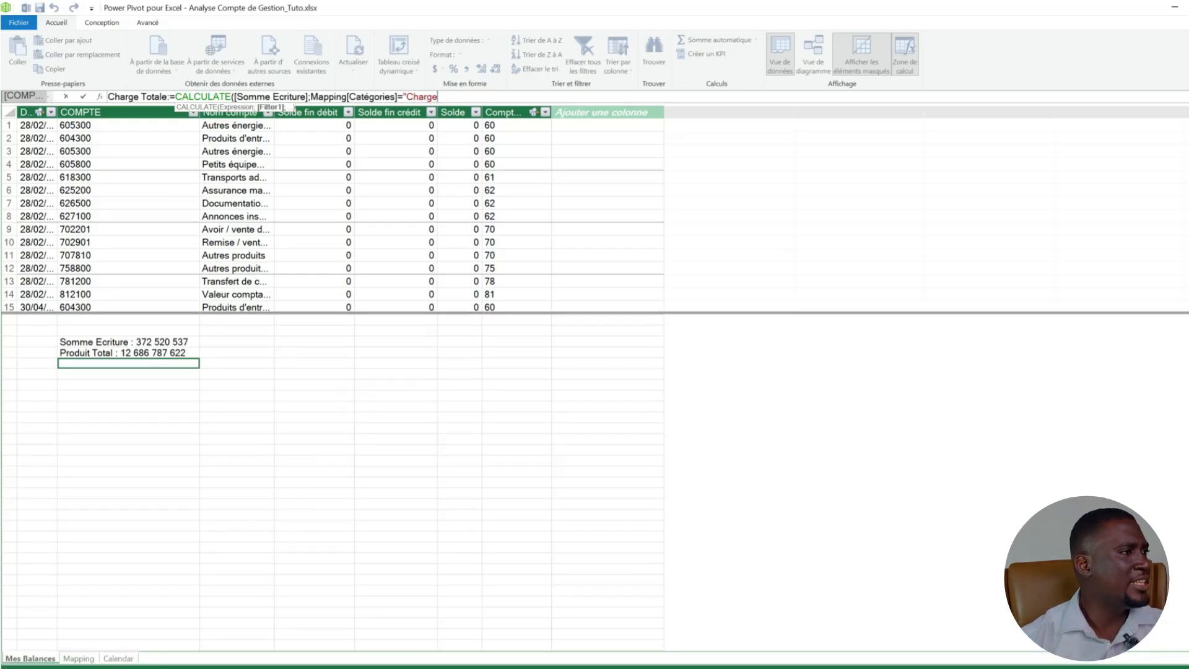
{"action": "type", "text": "\")"}
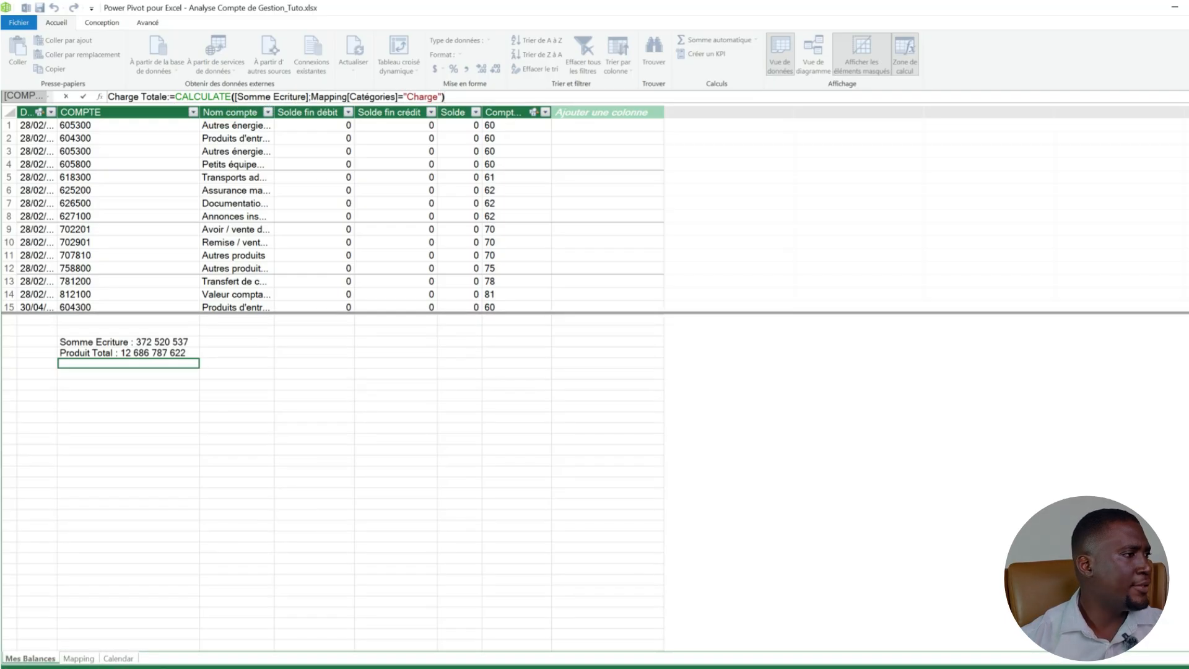
{"action": "key", "text": "Return"}
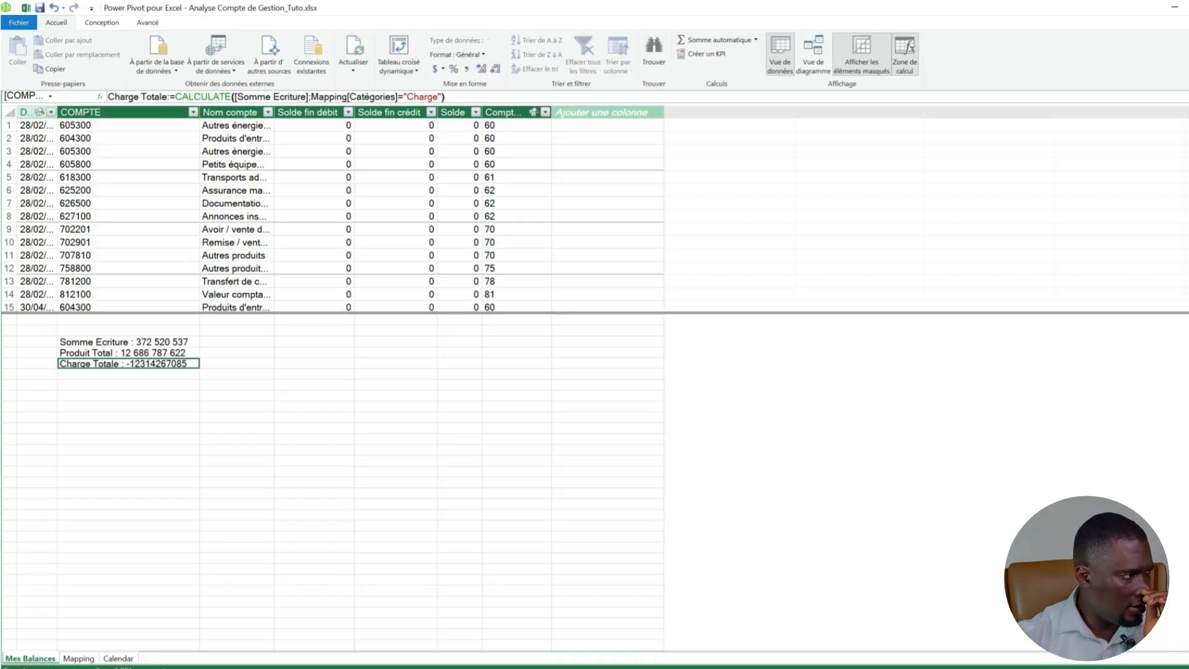
Multiply the Charge Totale formula by -1 and widen the COMPTE column slightly further.
{"action": "left_click", "coordinate": [444, 96]}
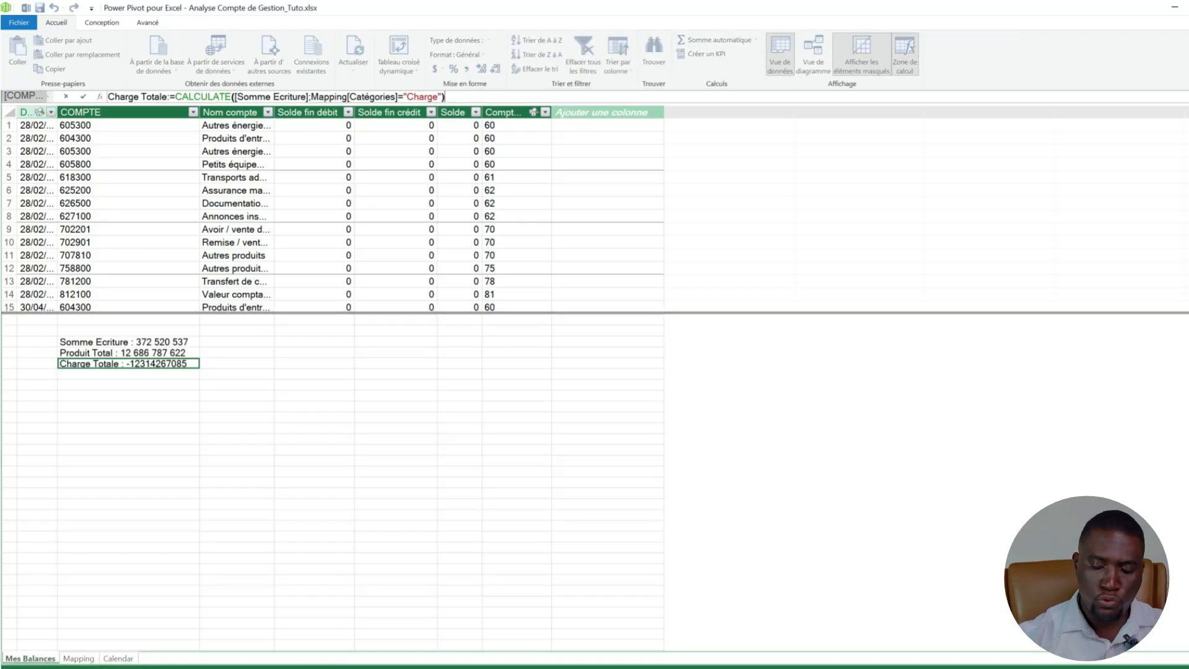
{"action": "type", "text": "*-1"}
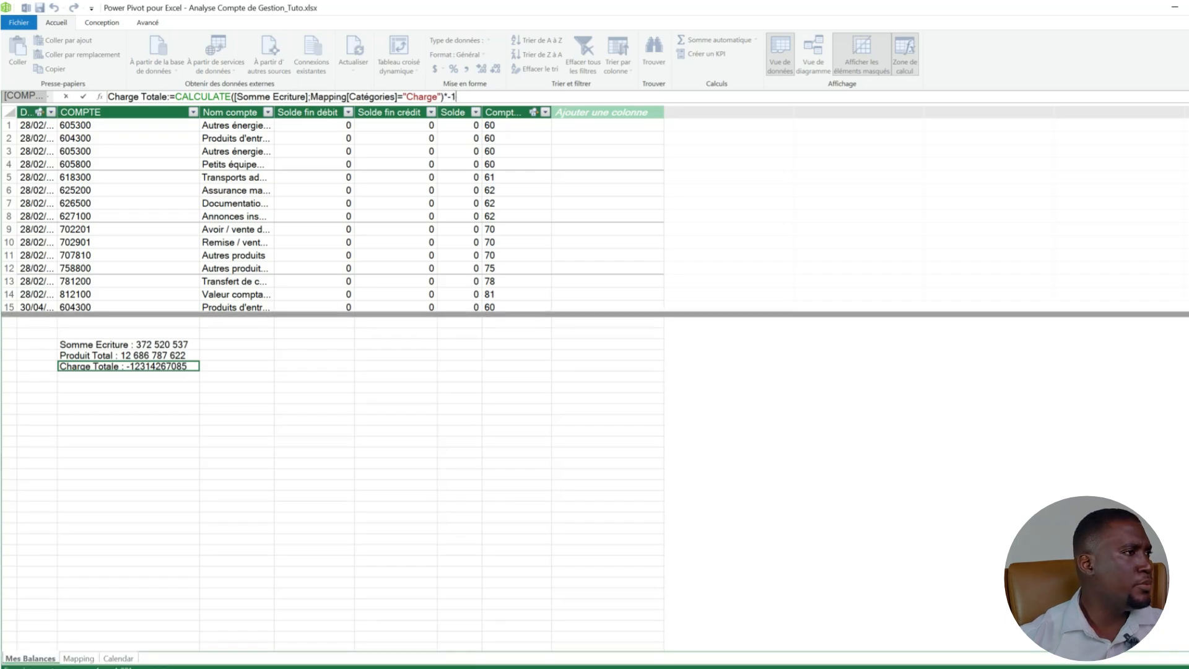
{"action": "key", "text": "Return"}
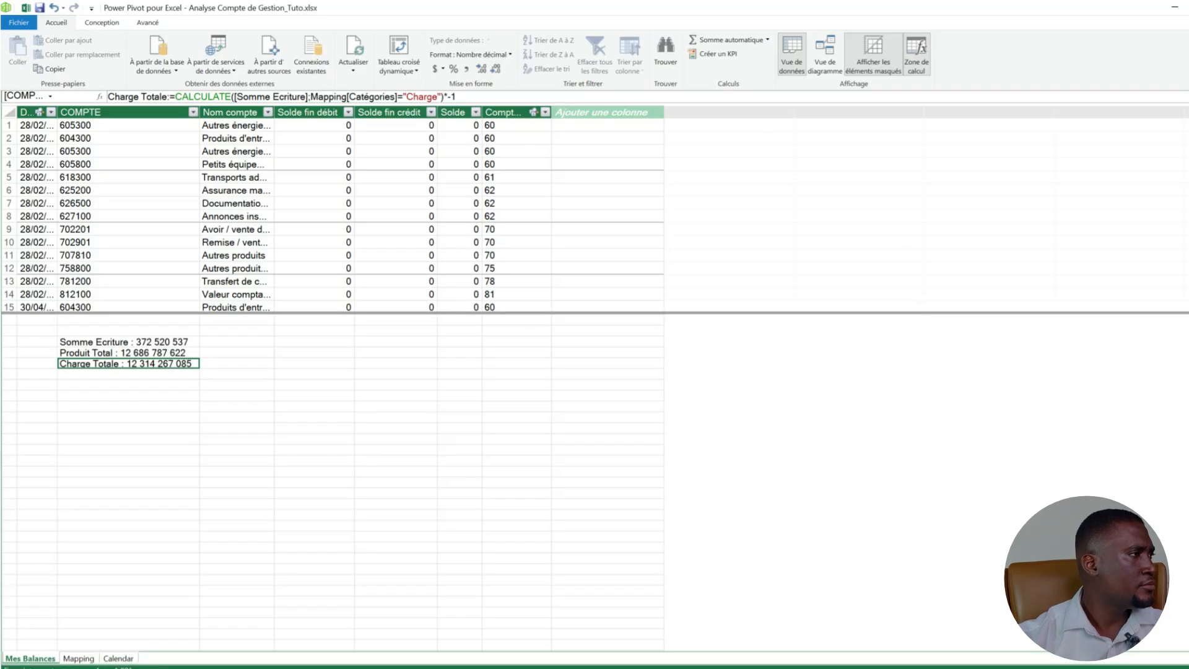
{"action": "left_click_drag", "start_coordinate": [199, 112], "coordinate": [223, 112]}
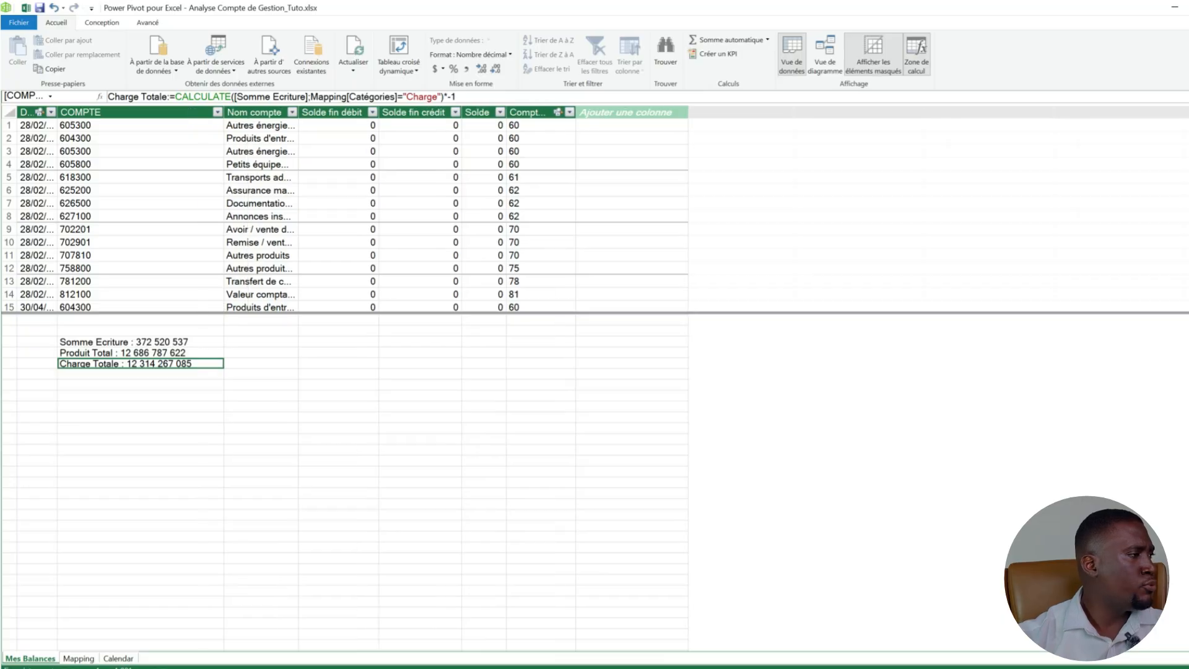
Create the measure Resultat:=[Produit Total]-[Charge Totale] directly below the Charge Totale measure.
{"action": "left_click", "coordinate": [140, 373]}
{"action": "type", "text": "Res"}
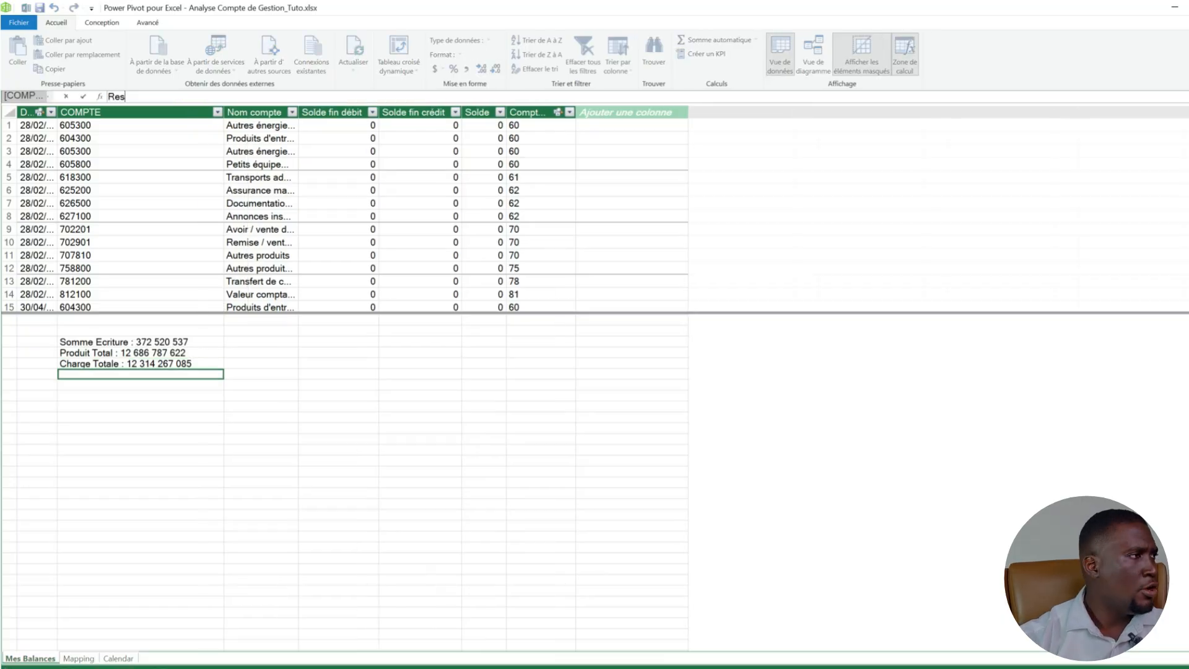
{"action": "type", "text": "ultat"}
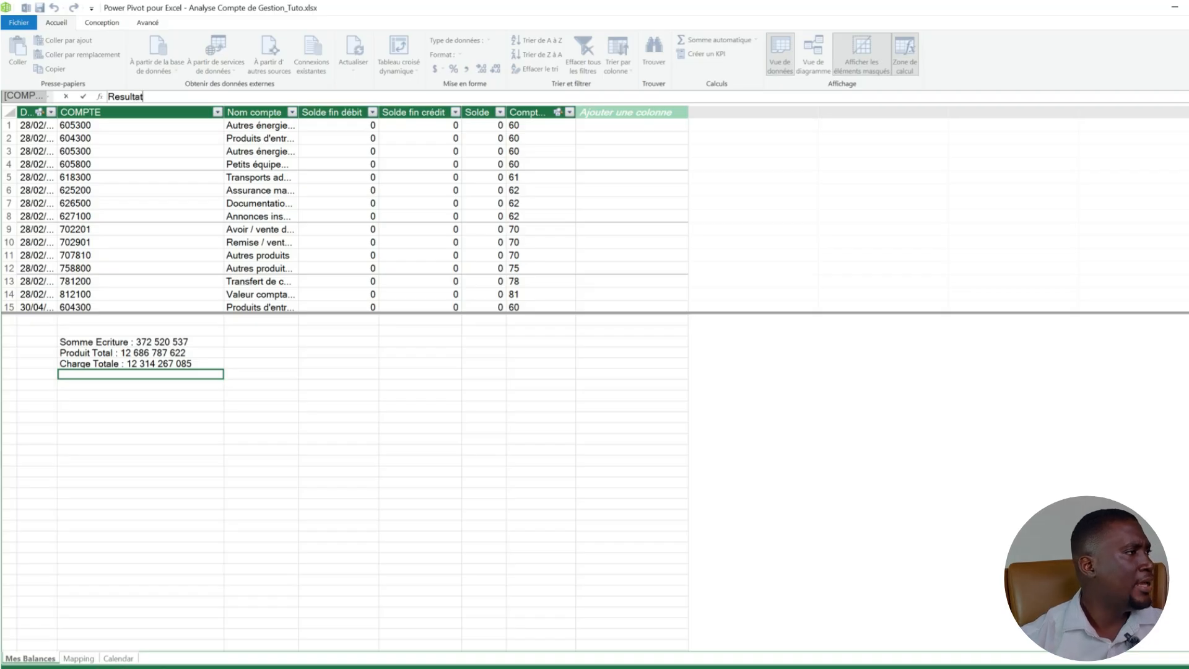
{"action": "type", "text": ":="}
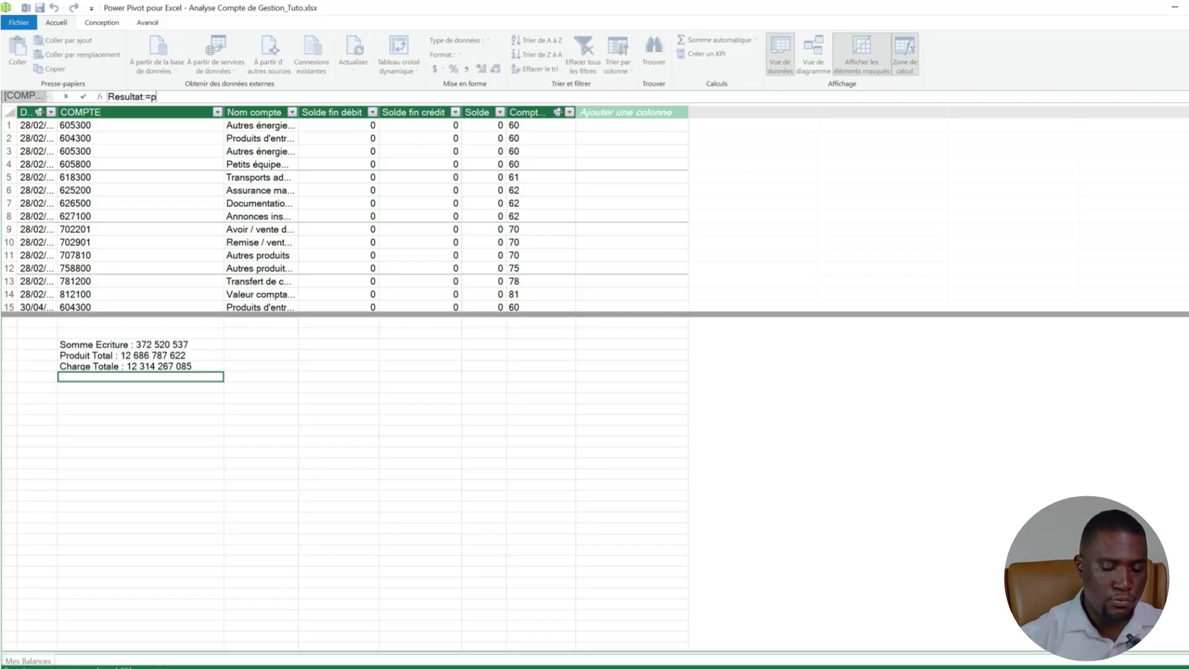
{"action": "type", "text": "produi"}
{"action": "key", "text": "Tab"}
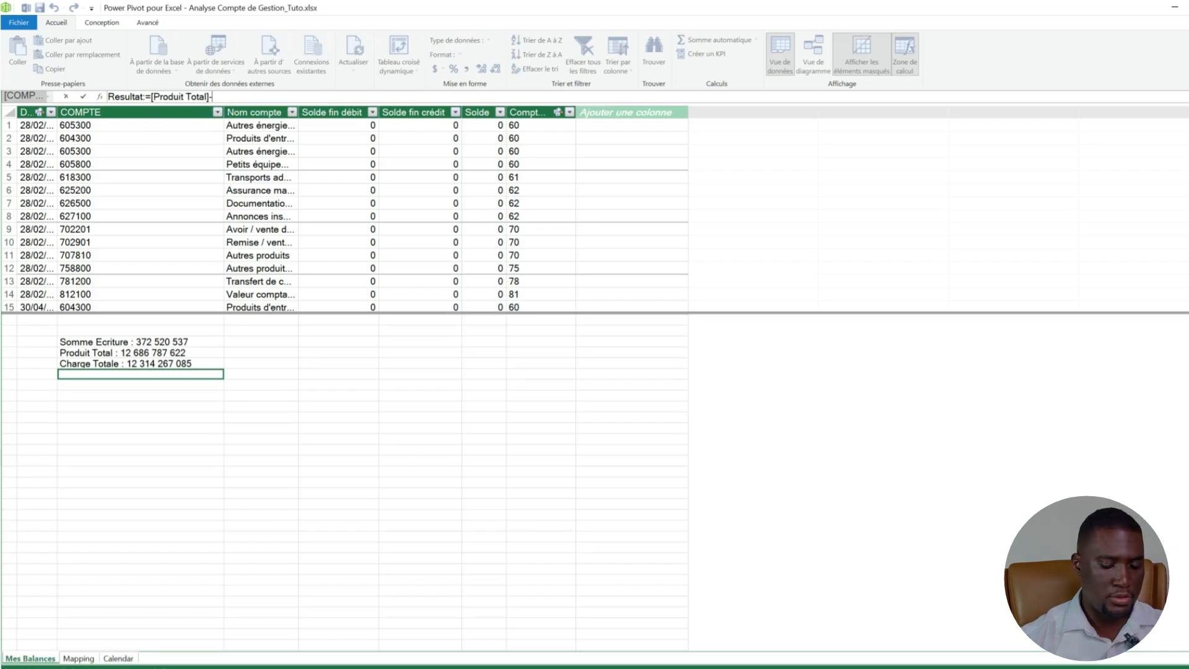
{"action": "type", "text": "-c"}
{"action": "key", "text": "Tab"}
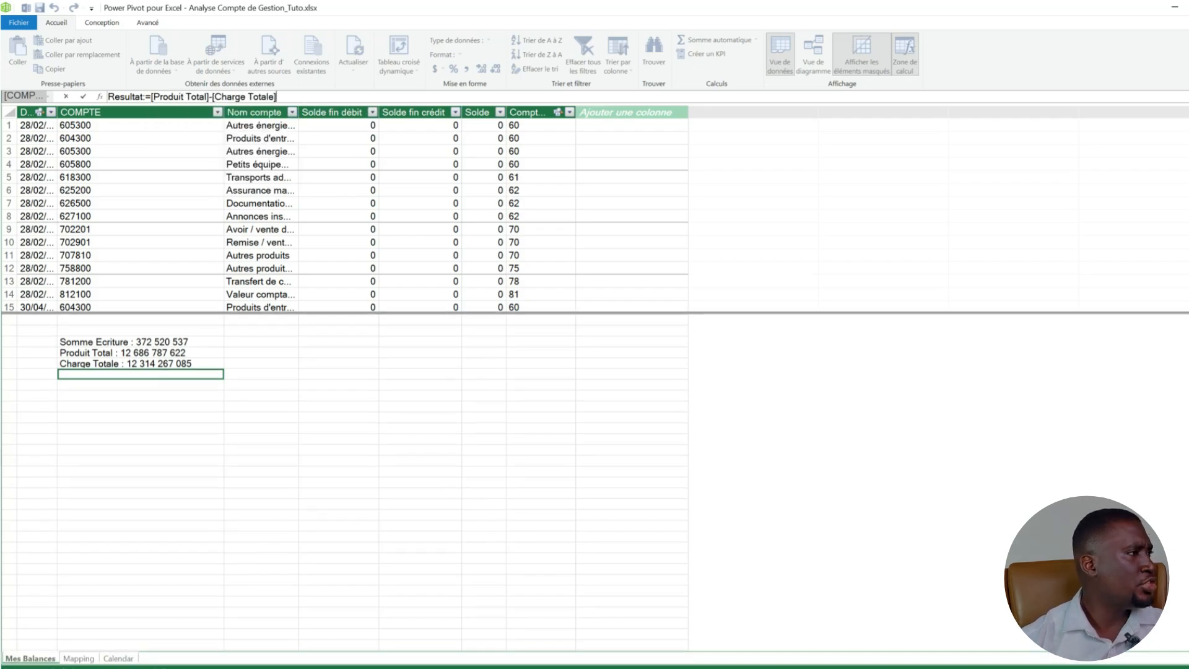
{"action": "key", "text": "Return"}
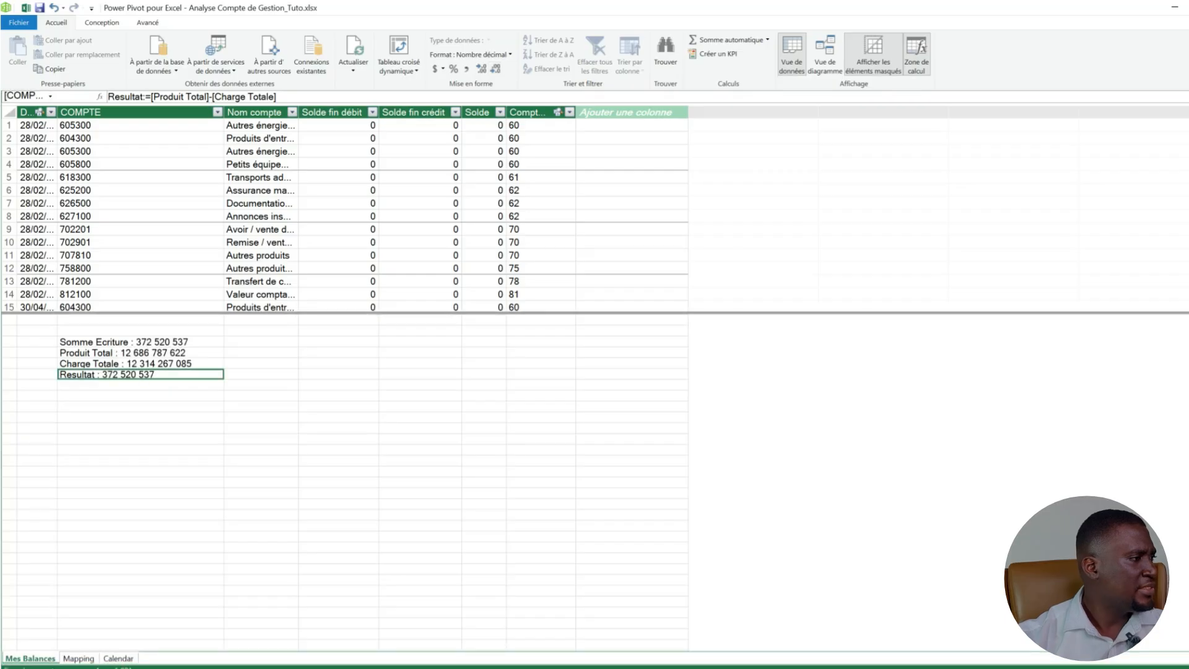
{"action": "left_click", "coordinate": [140, 386]}
{"action": "left_click", "coordinate": [140, 353]}
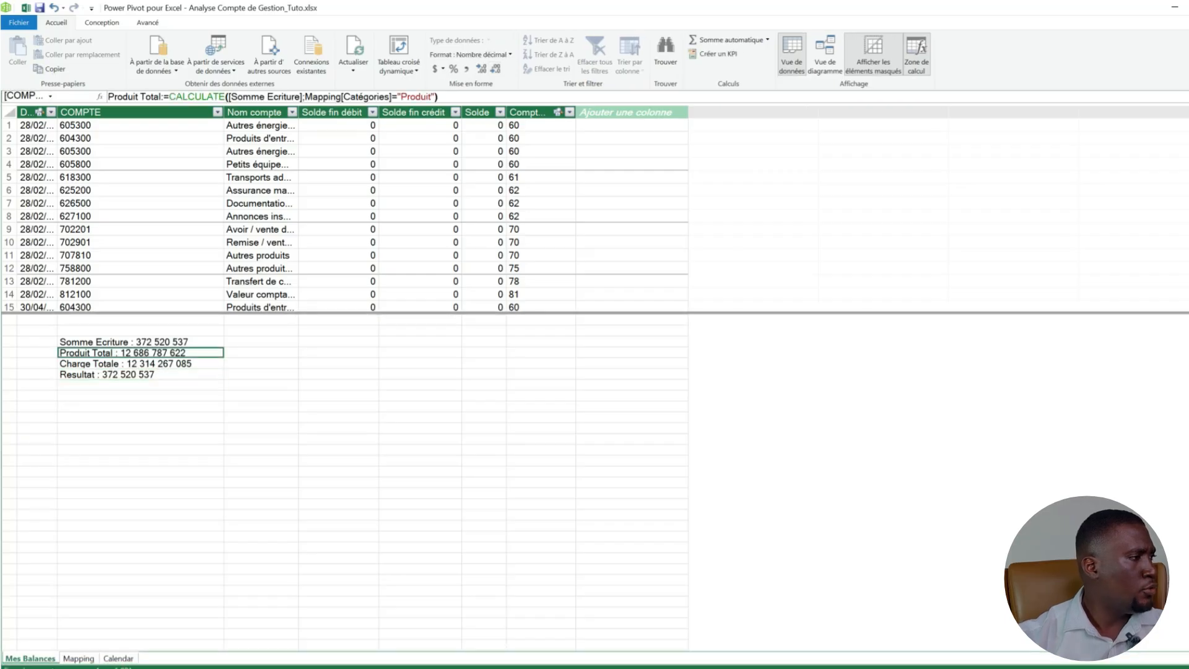
{"action": "left_click", "coordinate": [117, 363]}
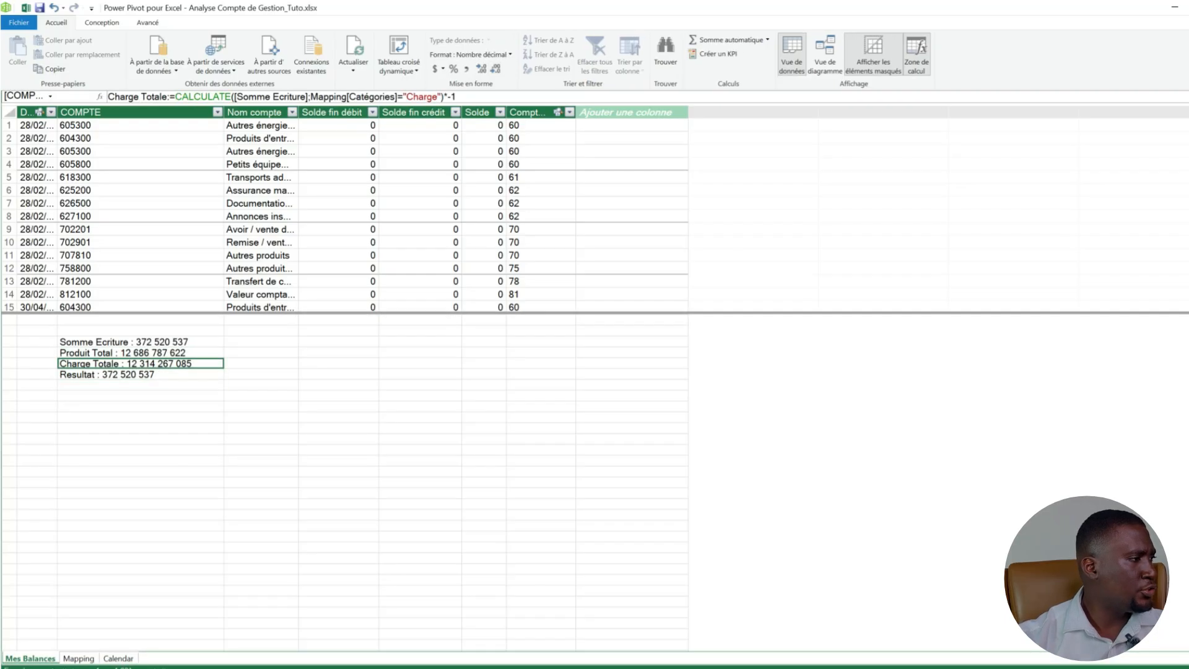
{"action": "left_click", "coordinate": [109, 375]}
{"action": "left_click", "coordinate": [118, 385]}
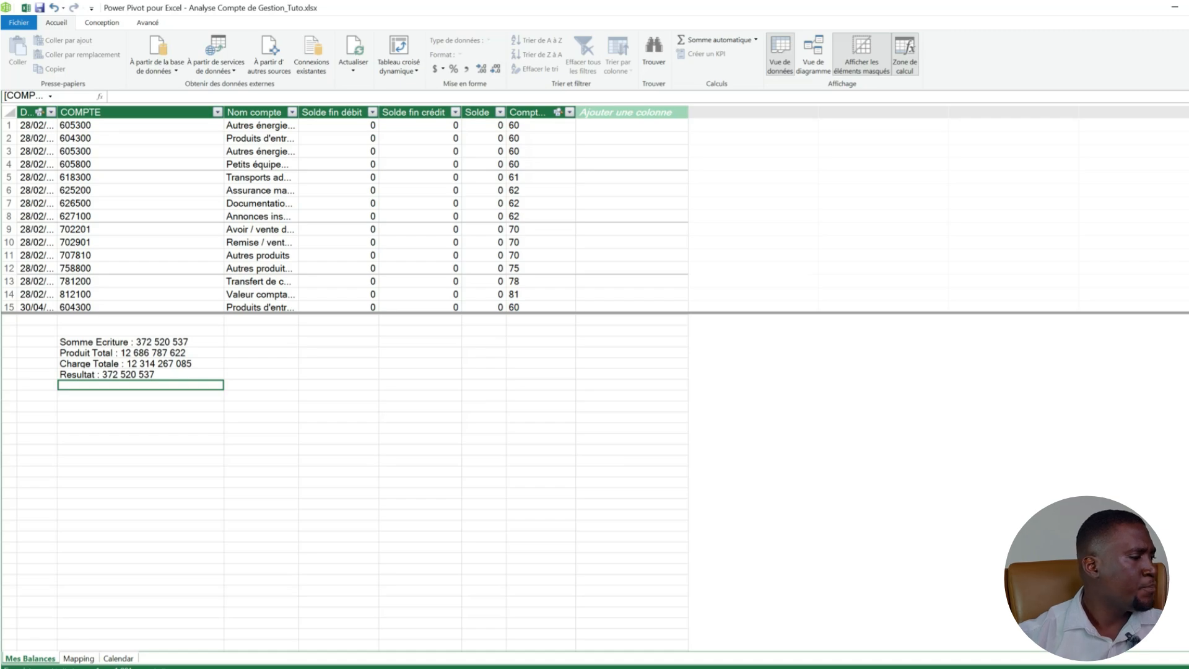
{"action": "left_click", "coordinate": [118, 375]}
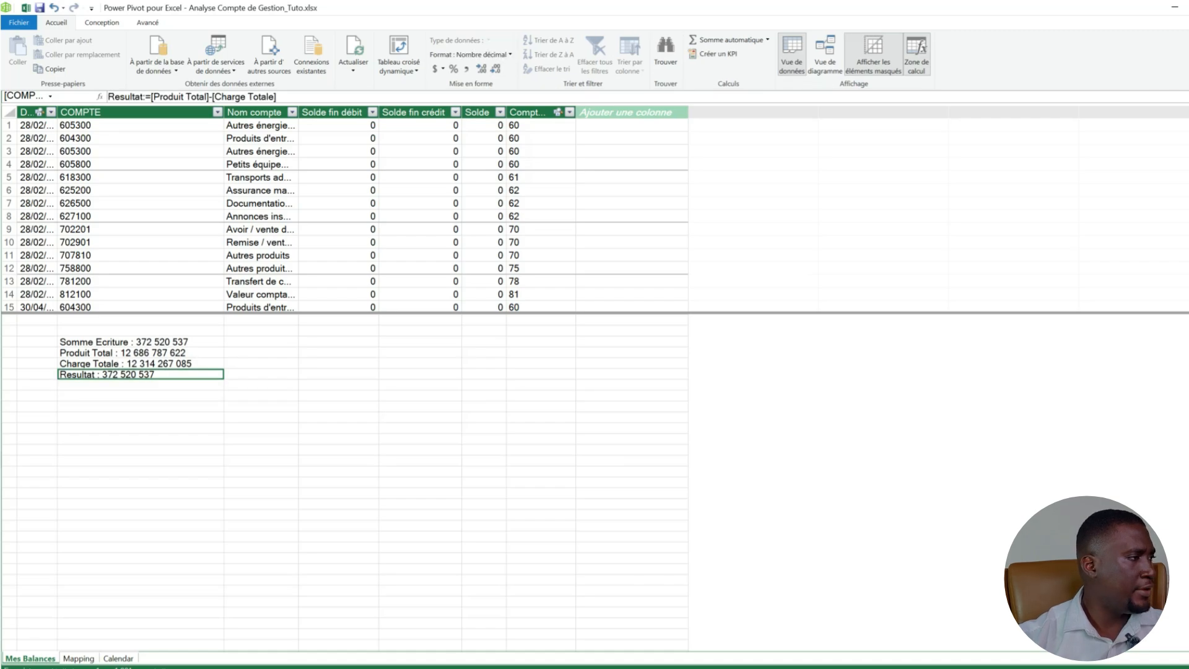
Create the measure Chiffre affaires:=CALCULATE([Somme Ecriture];Mapping[Compte à 2]="70") directly below the Resultat measure.
{"action": "left_click", "coordinate": [140, 385]}
{"action": "type", "text": "Chif"}
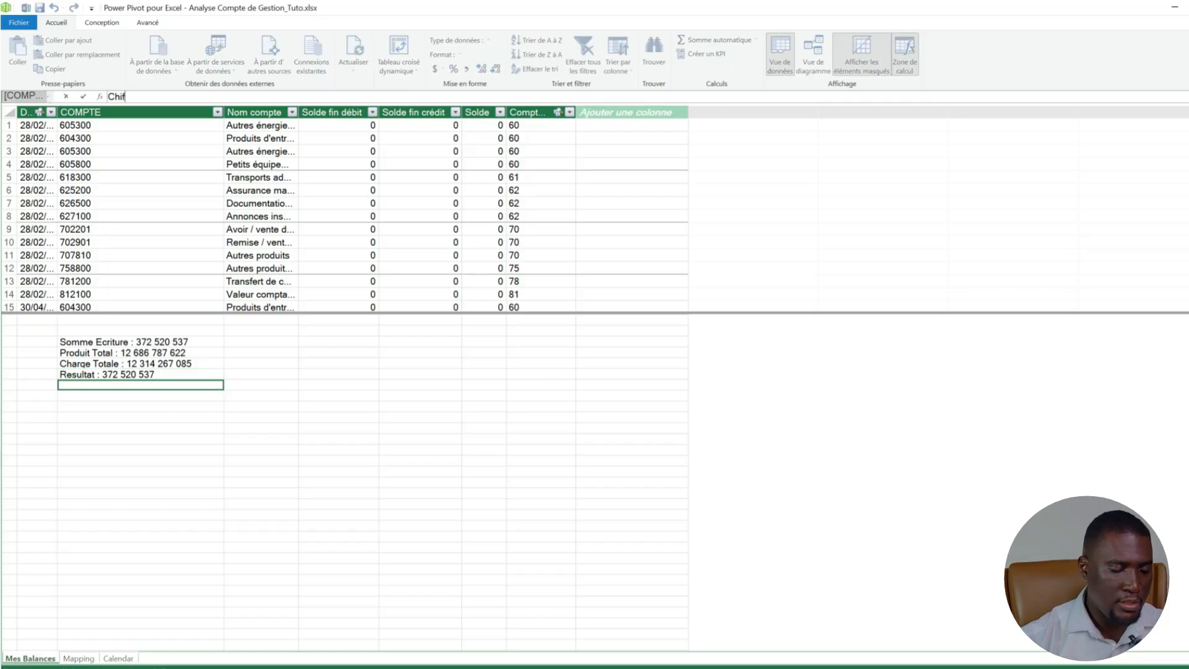
{"action": "type", "text": "fre af"}
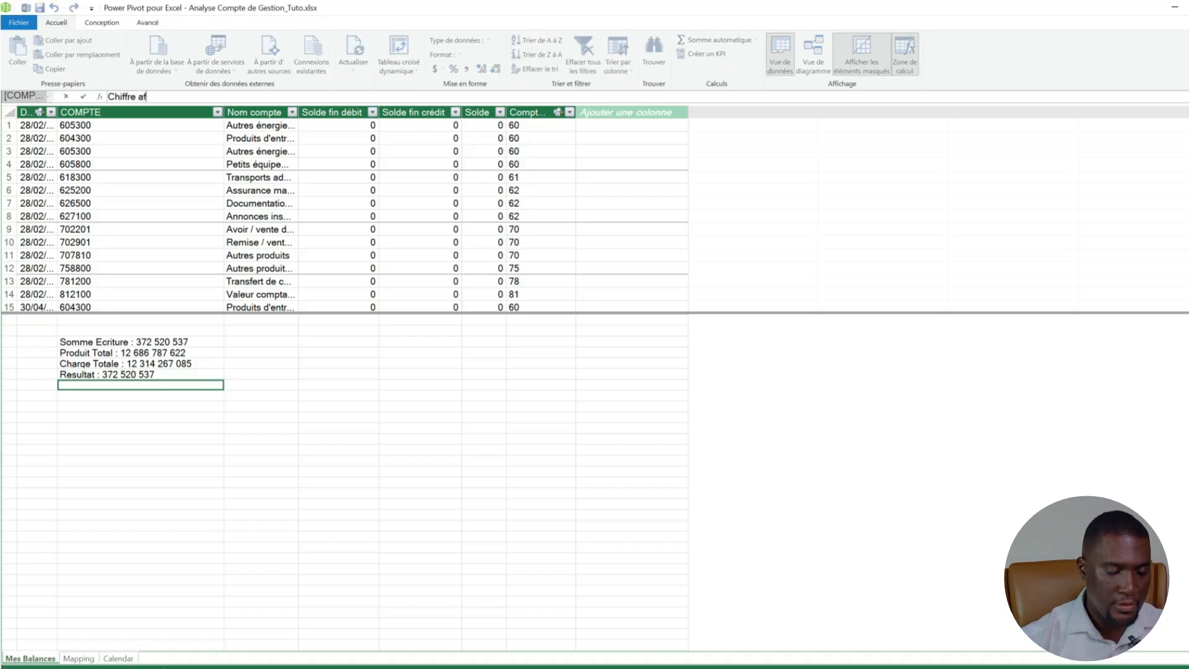
{"action": "type", "text": "fai"}
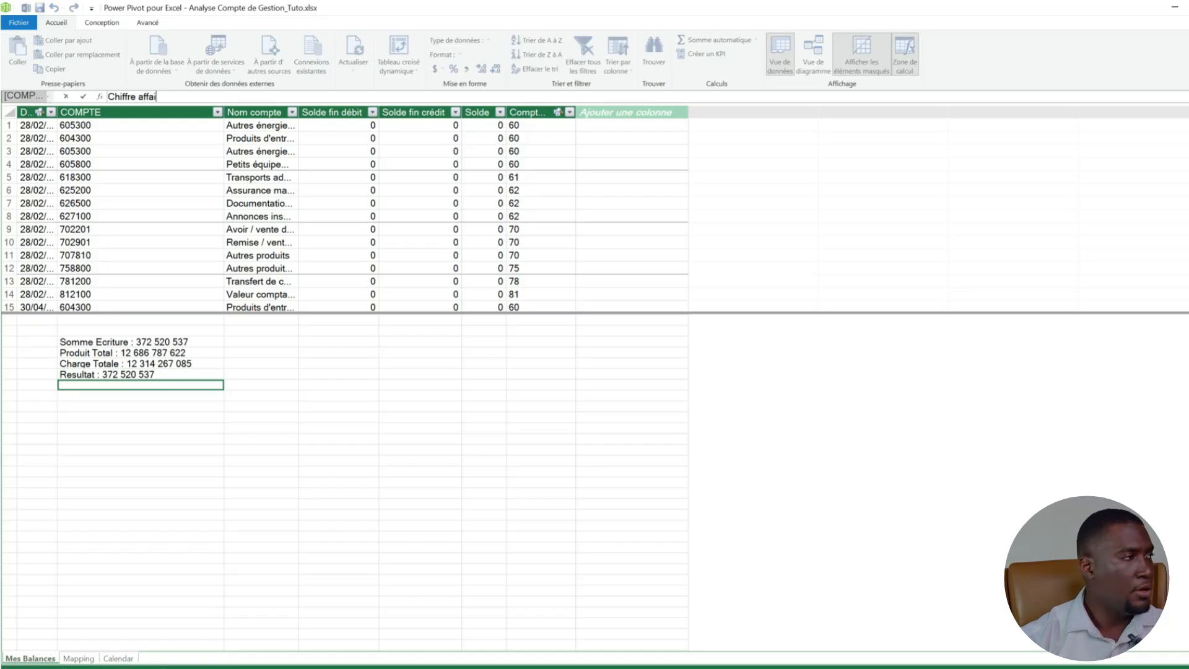
{"action": "type", "text": "res:"}
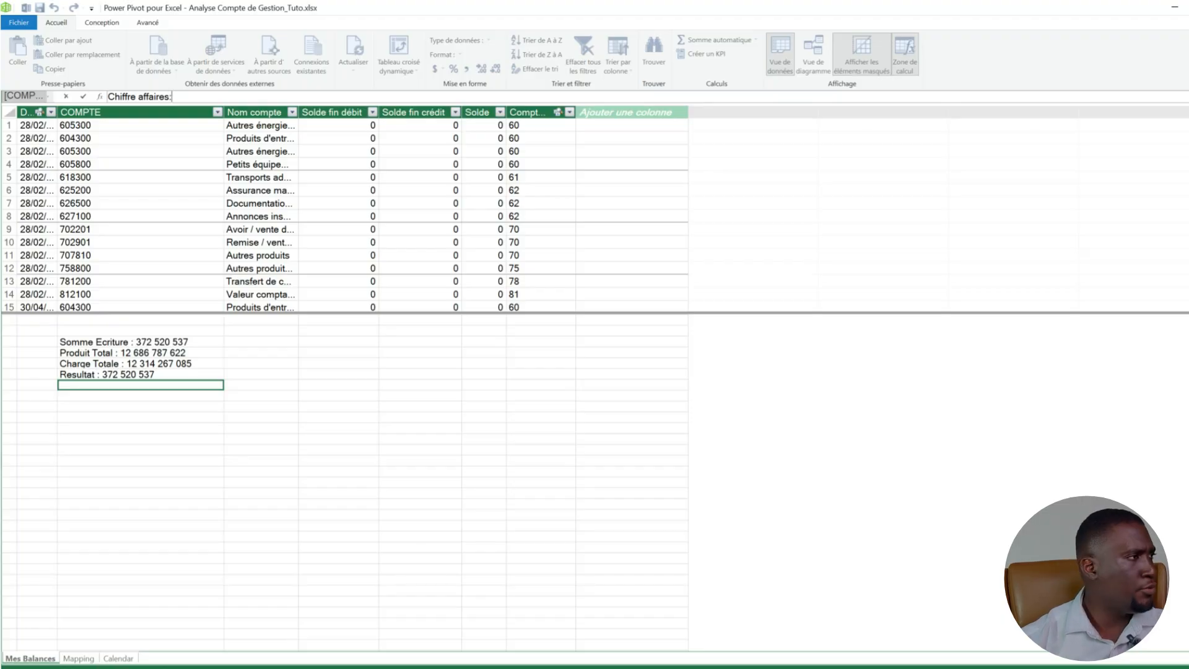
{"action": "type", "text": "=CALCULATE("}
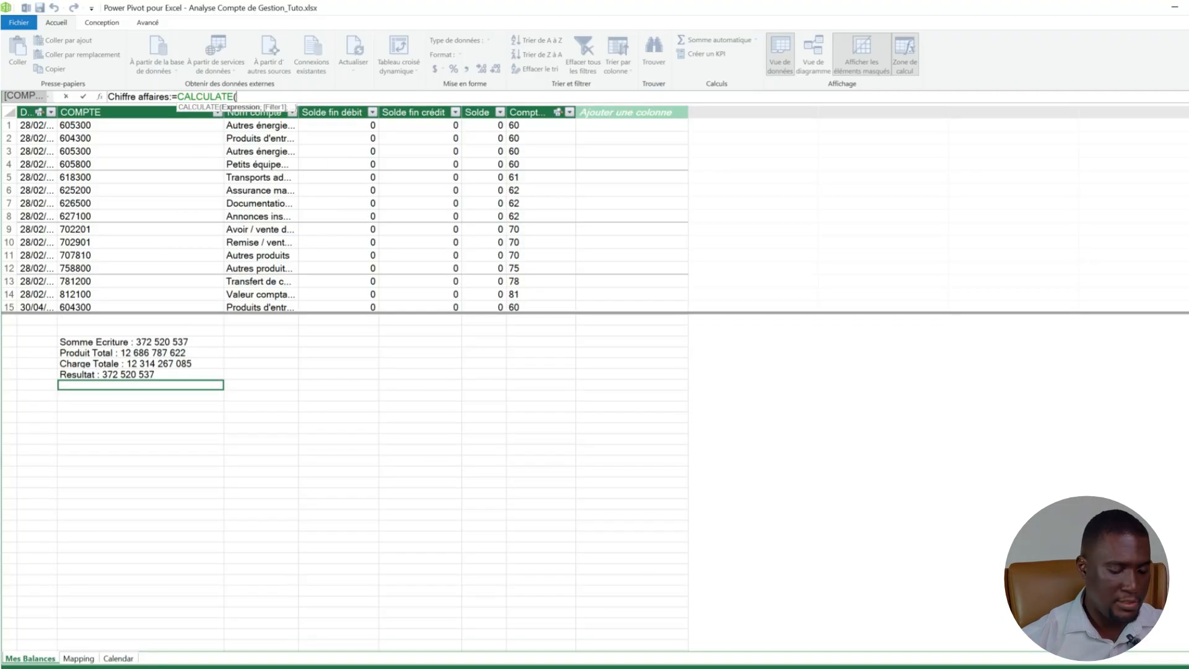
{"action": "type", "text": "som"}
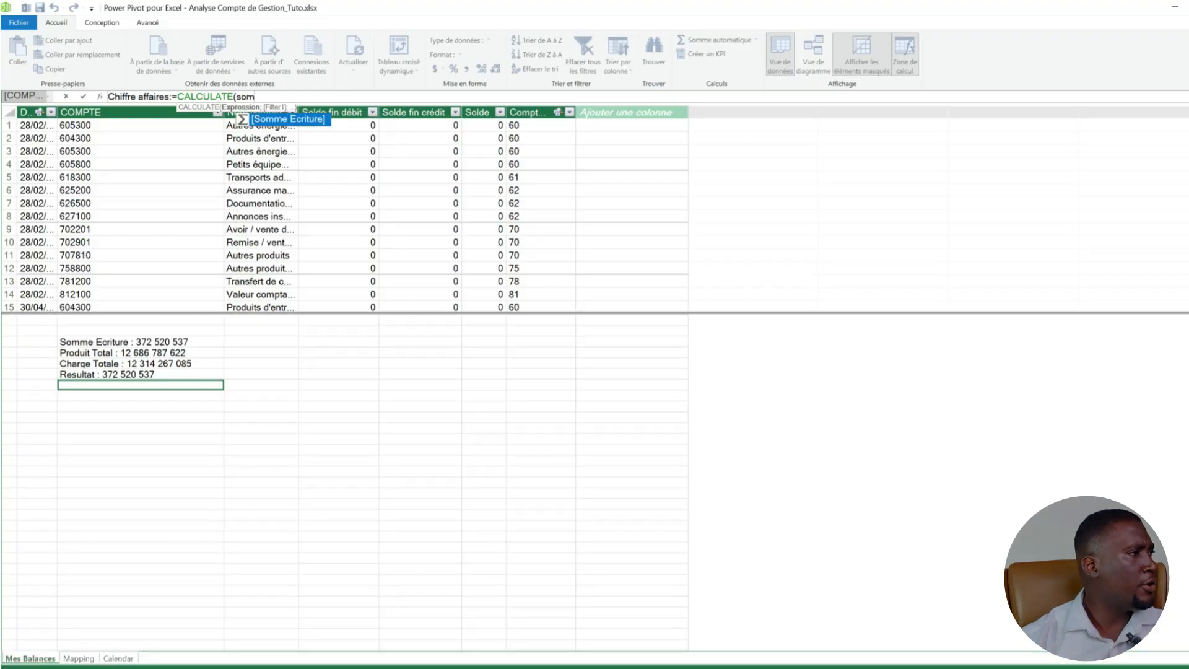
{"action": "key", "text": "Tab"}
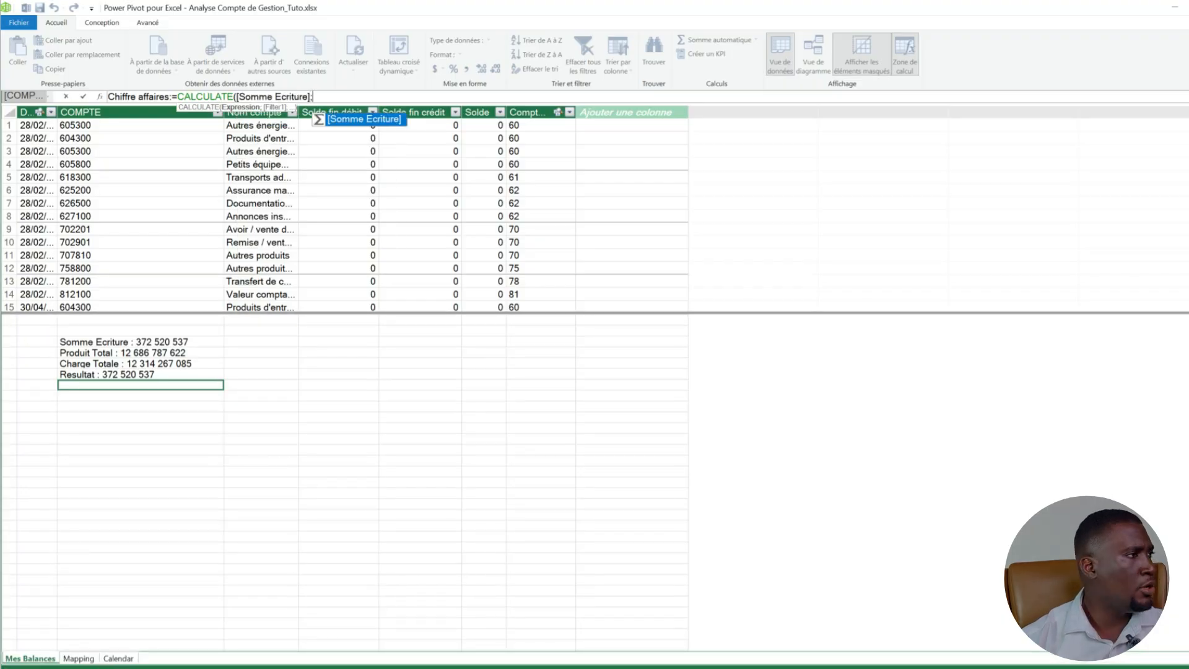
{"action": "type", "text": ";"}
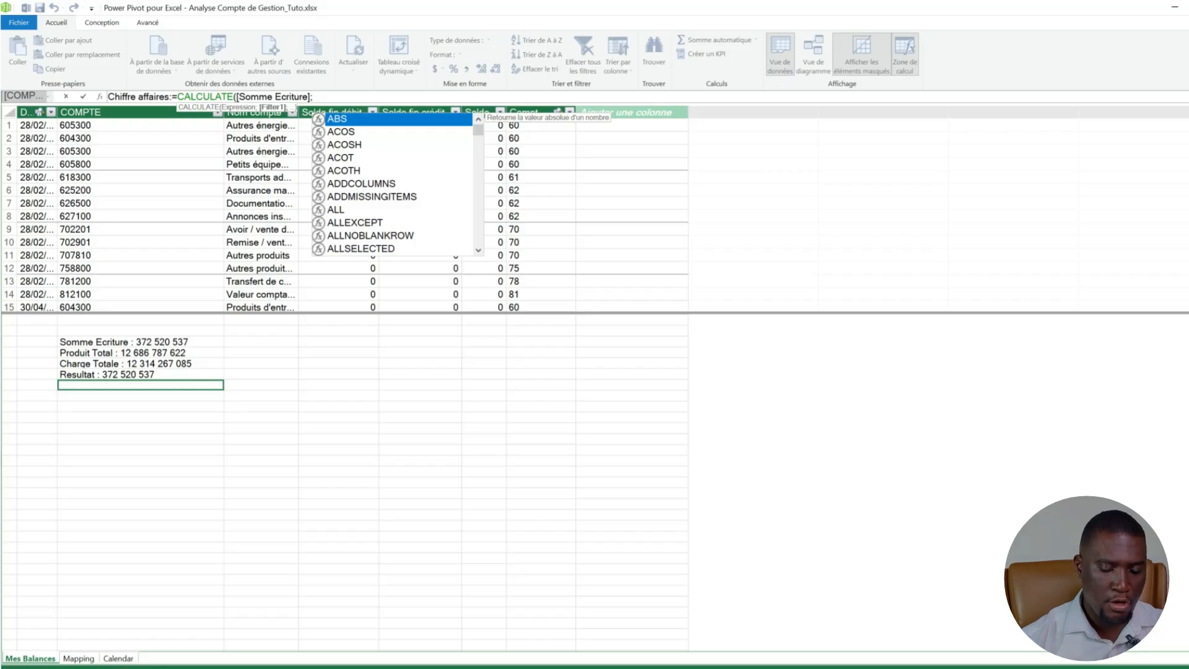
{"action": "type", "text": "comp"}
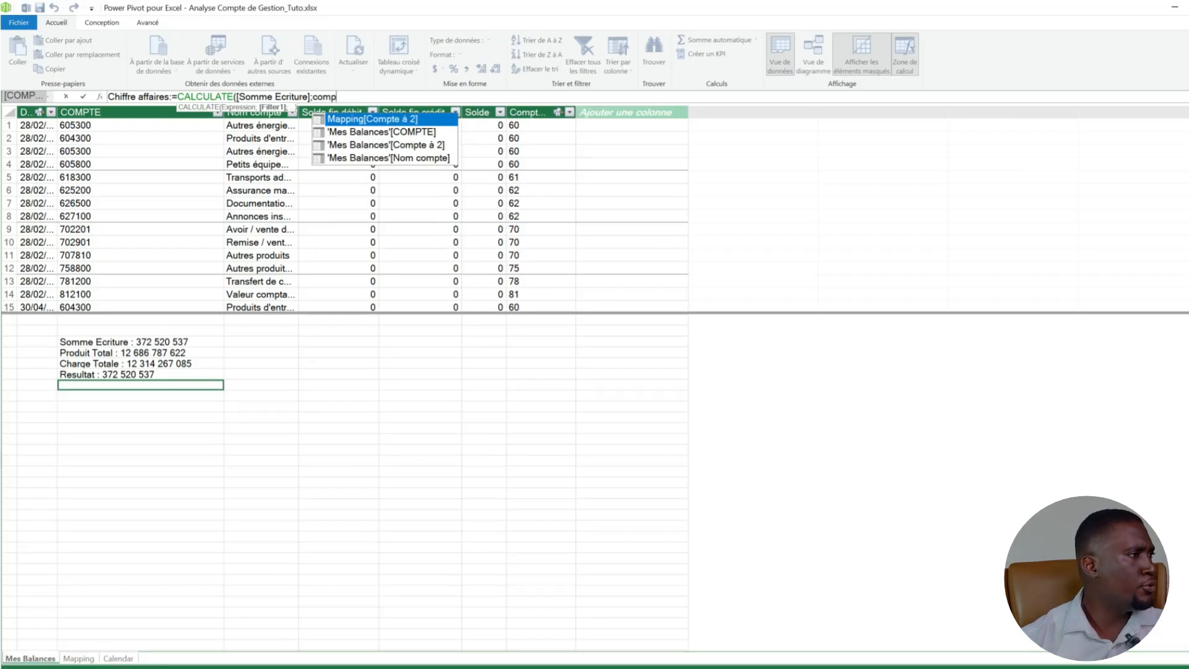
{"action": "key", "text": "Tab"}
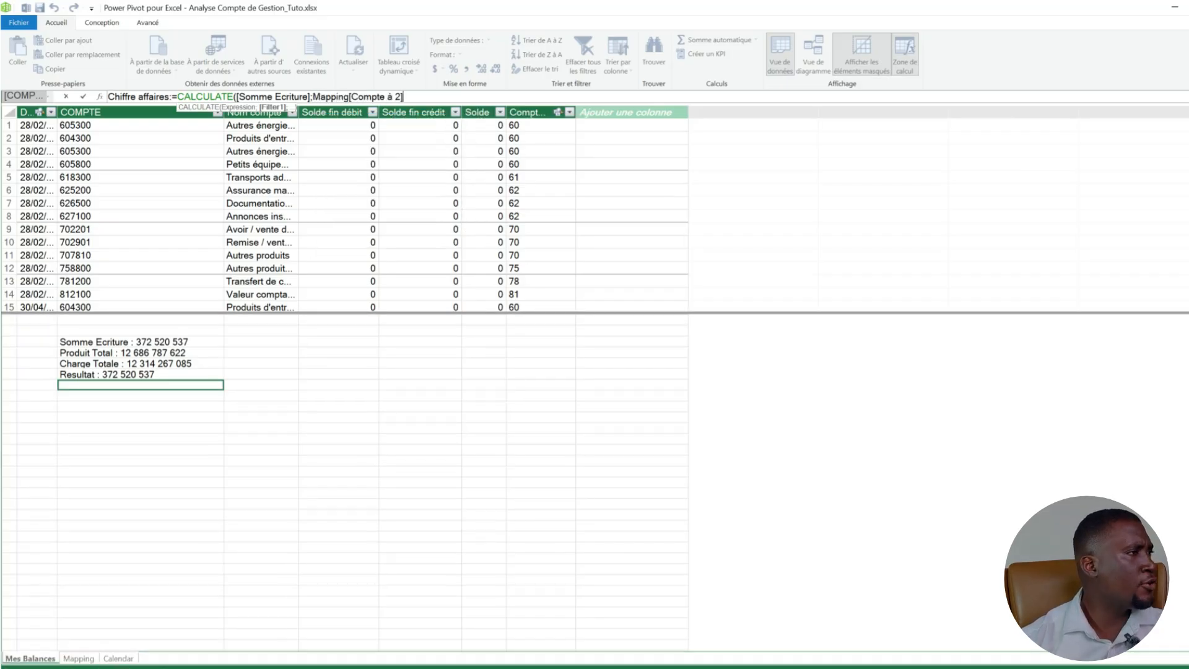
{"action": "type", "text": "=\"70"}
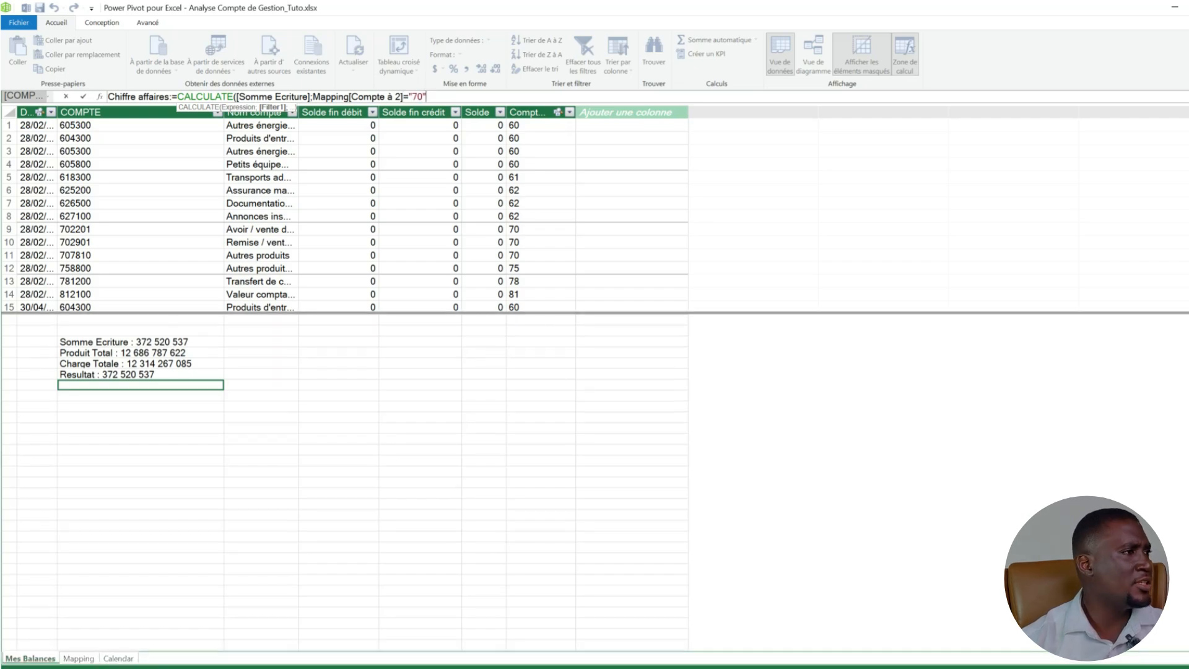
{"action": "type", "text": "\")"}
{"action": "key", "text": "Return"}
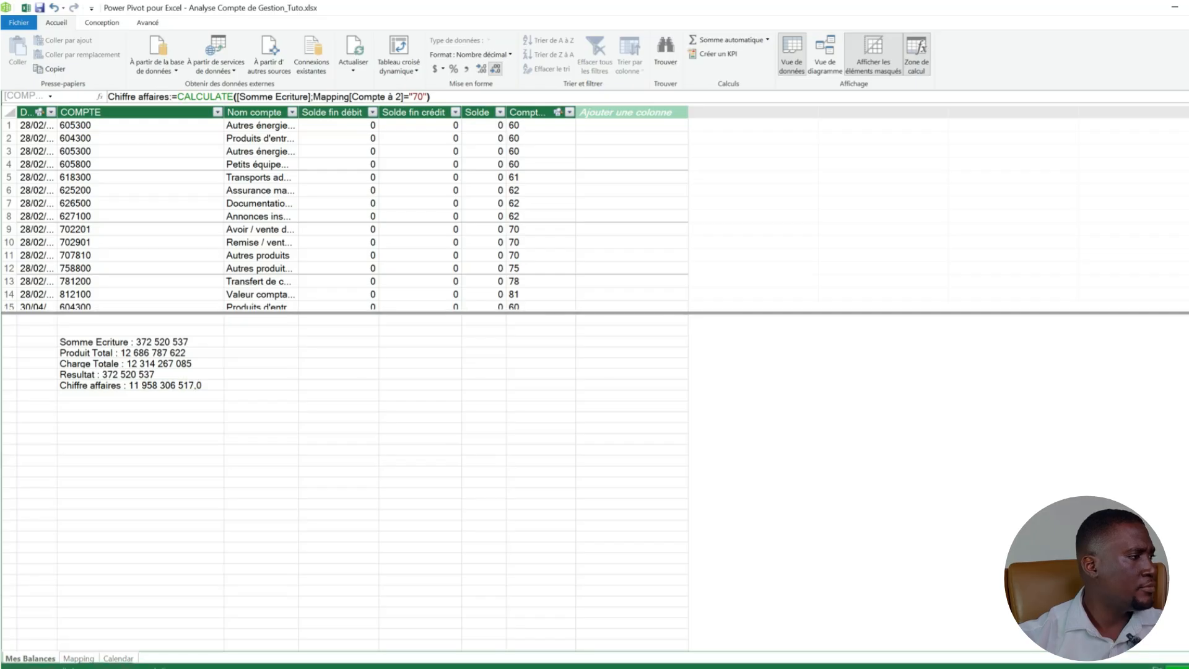
Create the measure Marge Nette:=DIVIDE([Resultat];[Chiffre affaires];0) directly below the Chiffre affaires measure and format it as a percentage.
{"action": "left_click", "coordinate": [141, 396]}
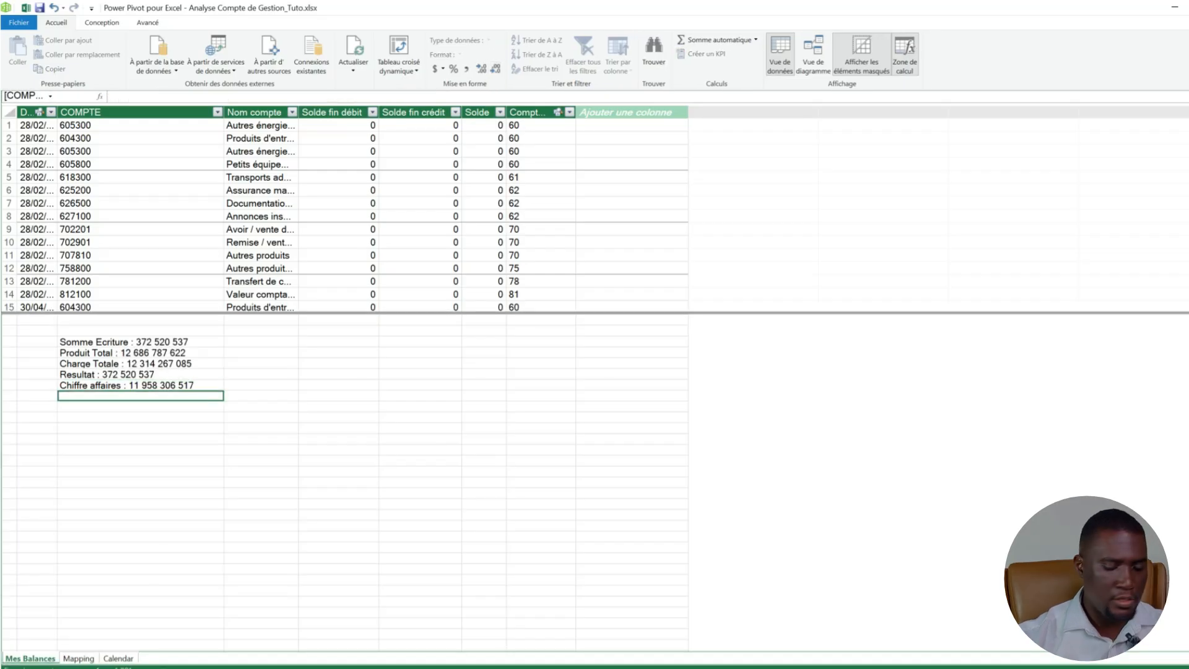
{"action": "type", "text": "Marge"}
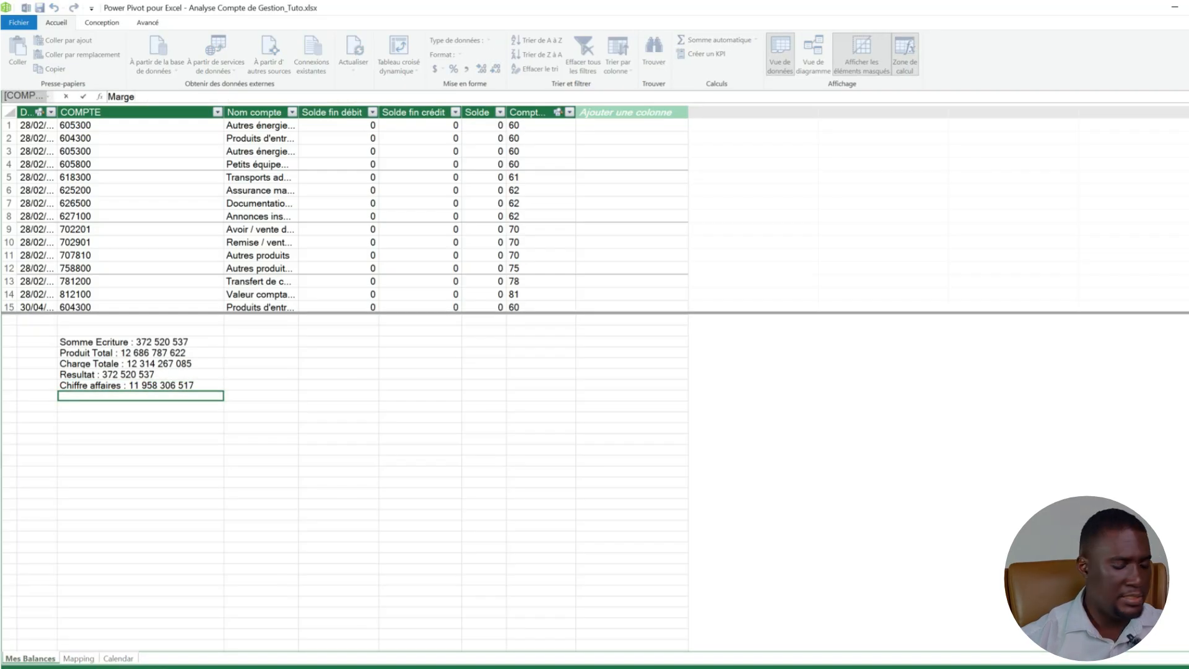
{"action": "type", "text": " Nette:"}
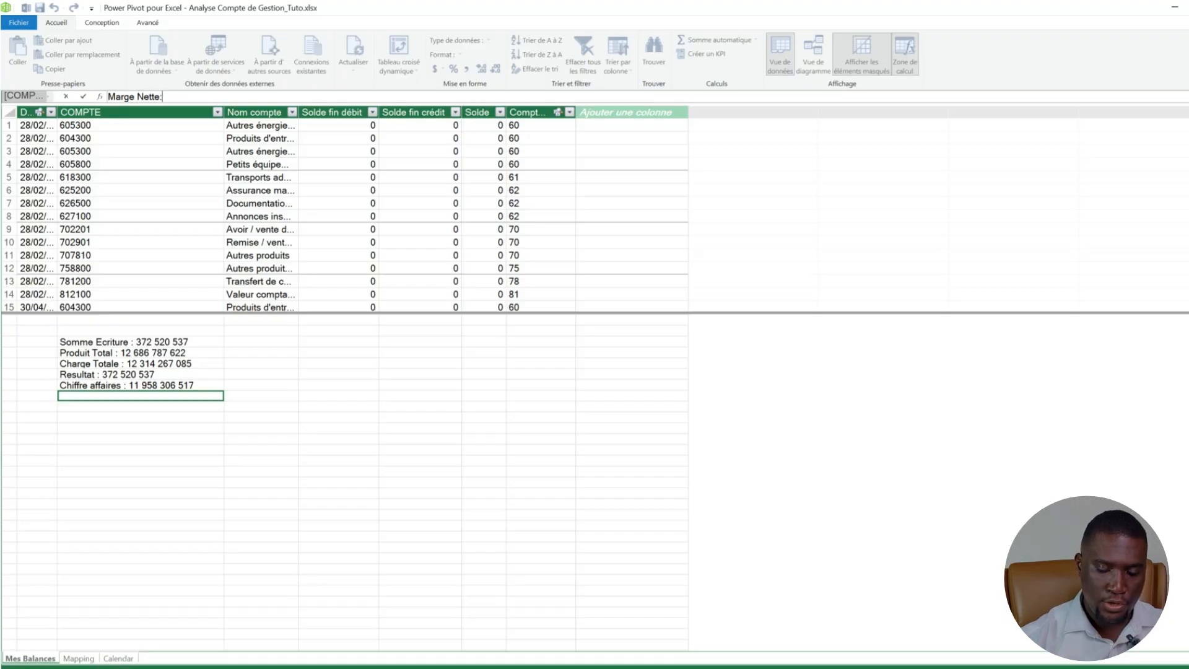
{"action": "type", "text": "="}
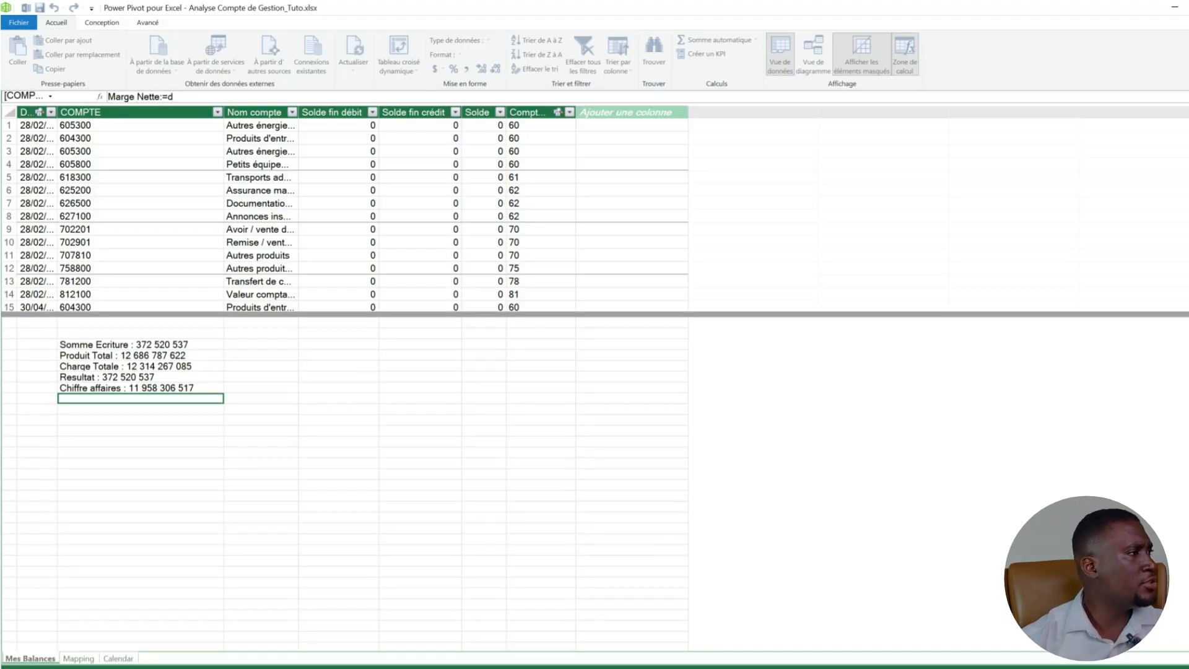
{"action": "type", "text": "DIVIDE("}
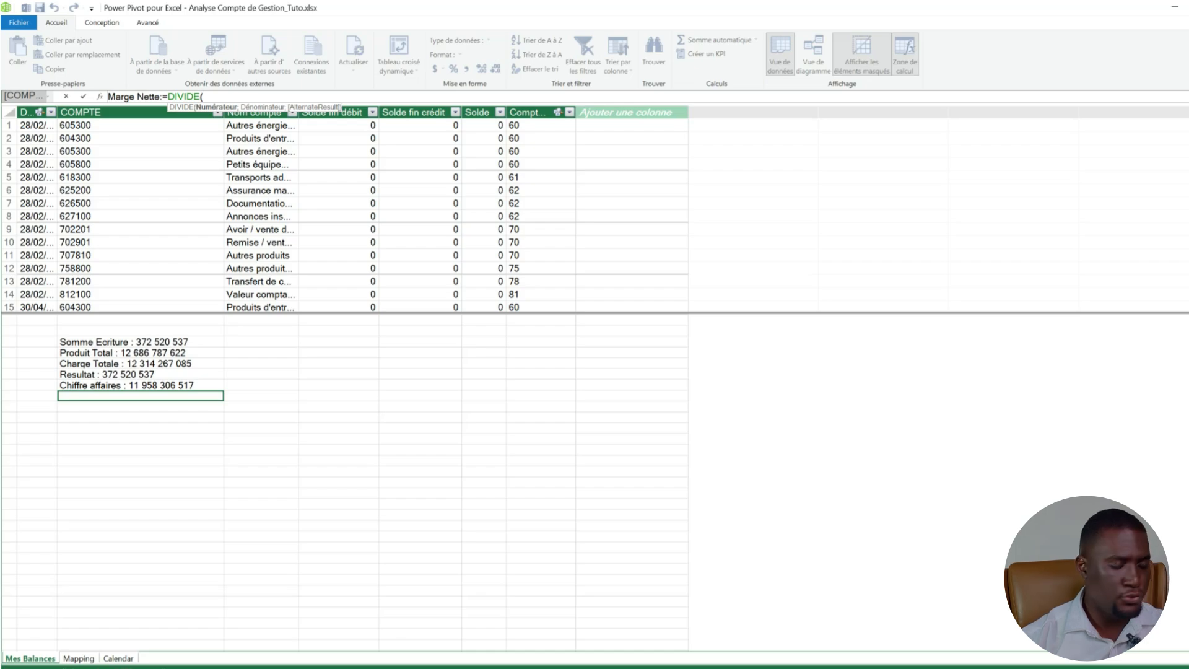
{"action": "type", "text": "resul"}
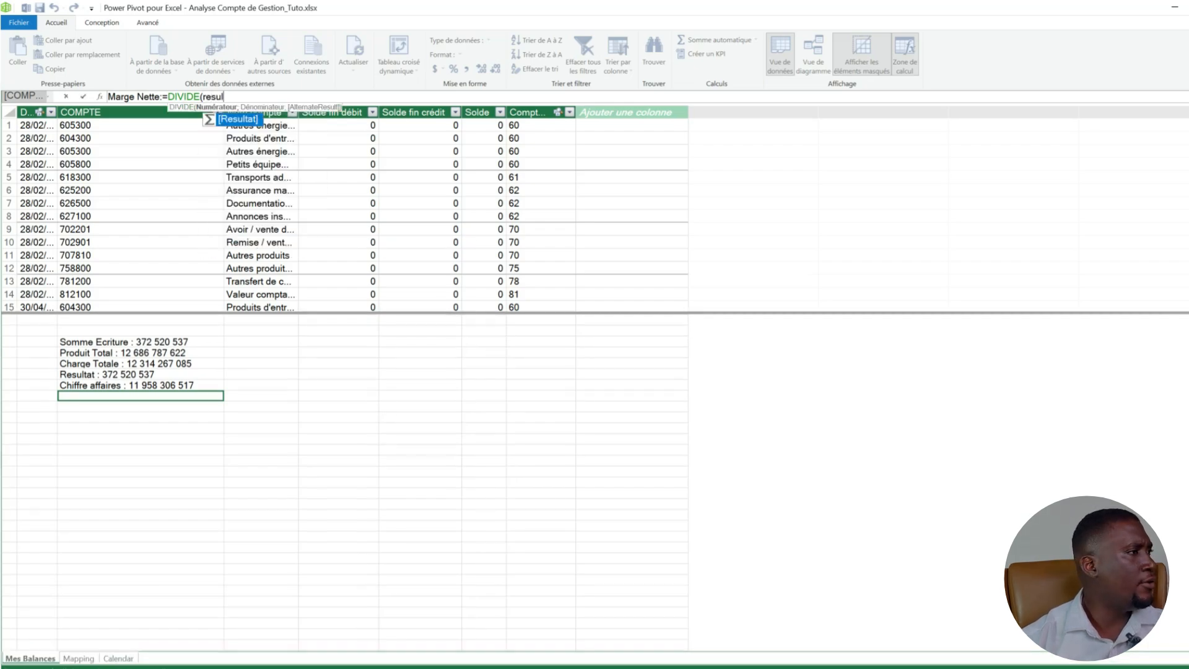
{"action": "key", "text": "Tab"}
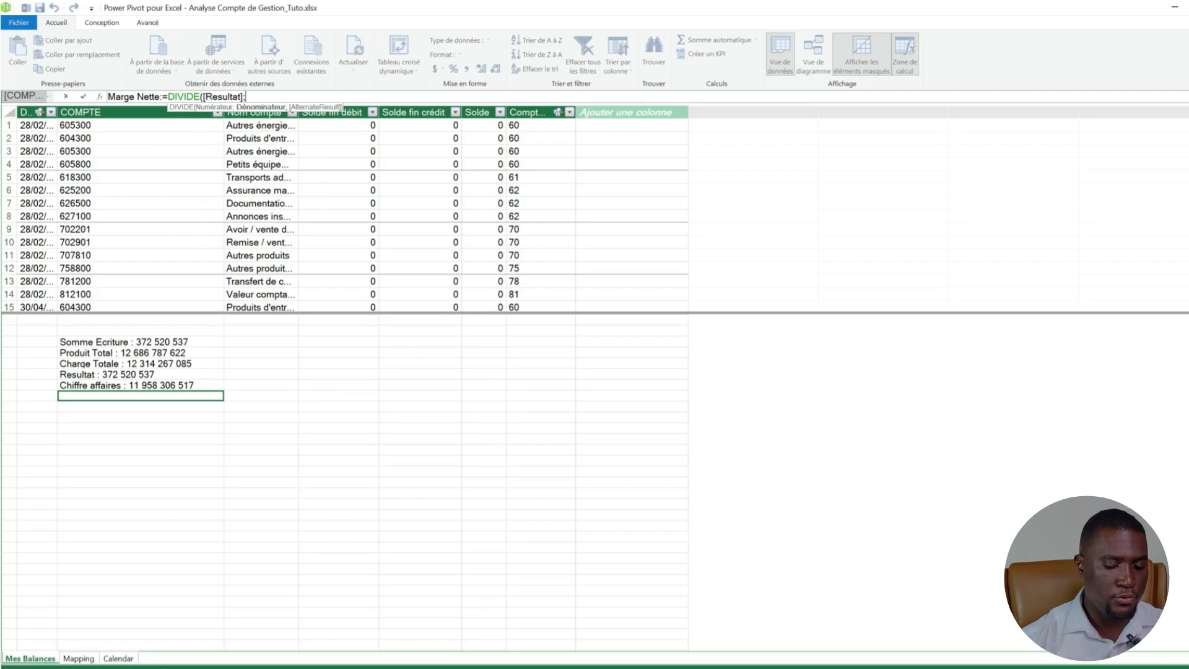
{"action": "type", "text": ";chi"}
{"action": "key", "text": "Tab"}
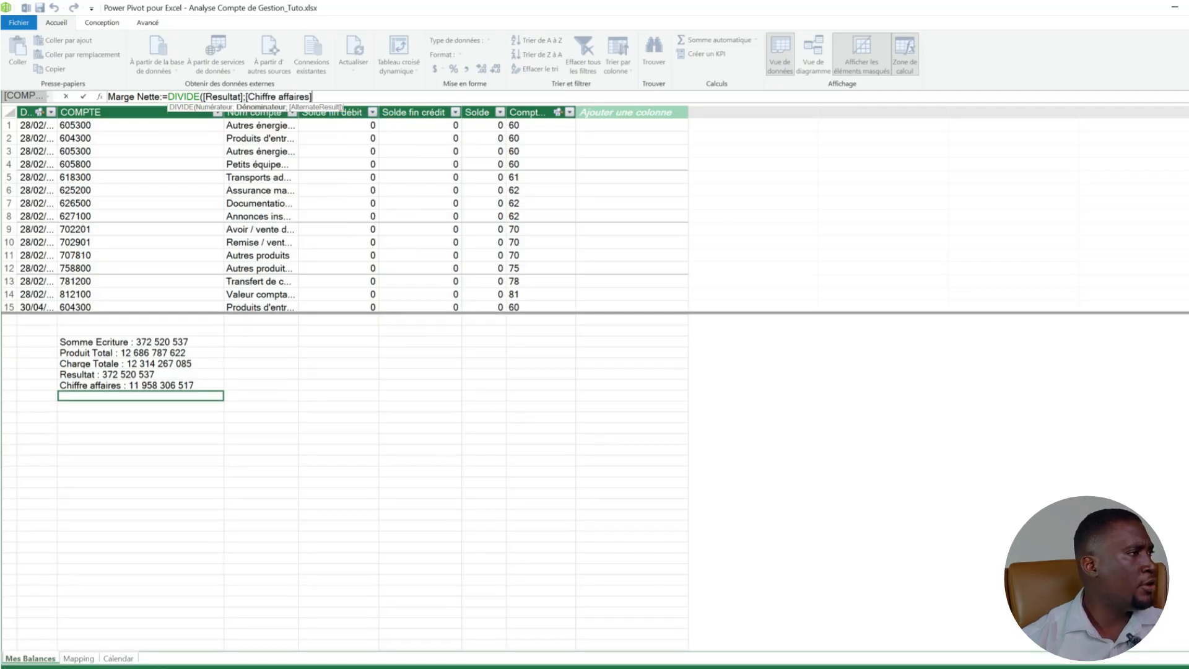
{"action": "type", "text": ";0)"}
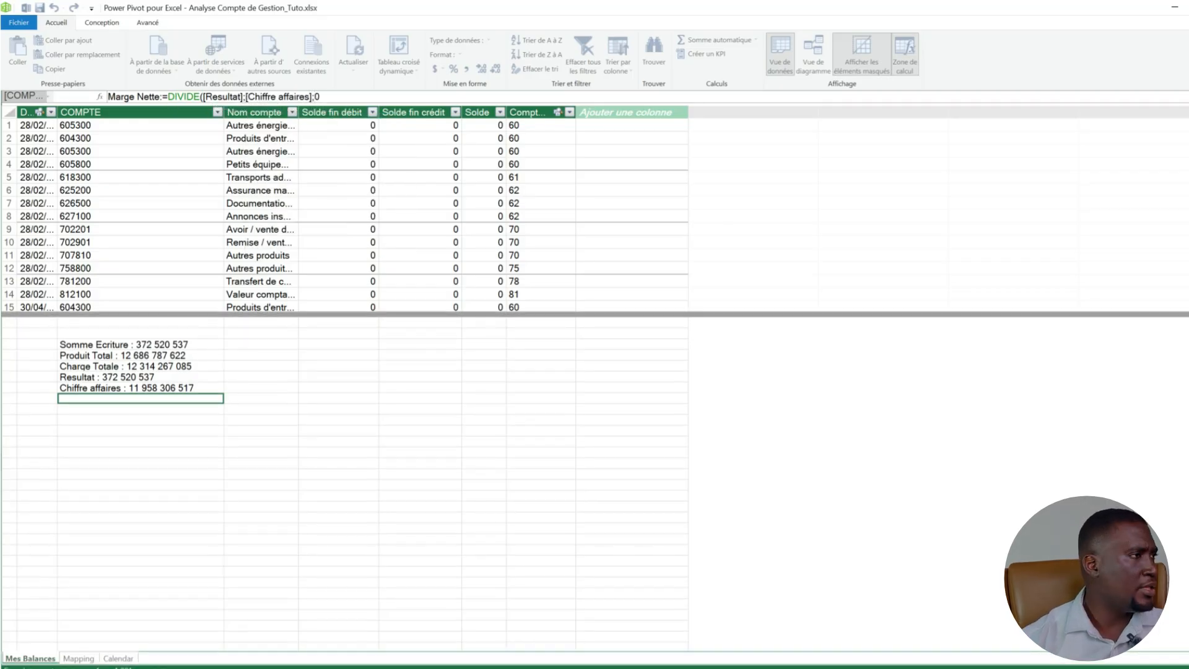
{"action": "key", "text": "Return"}
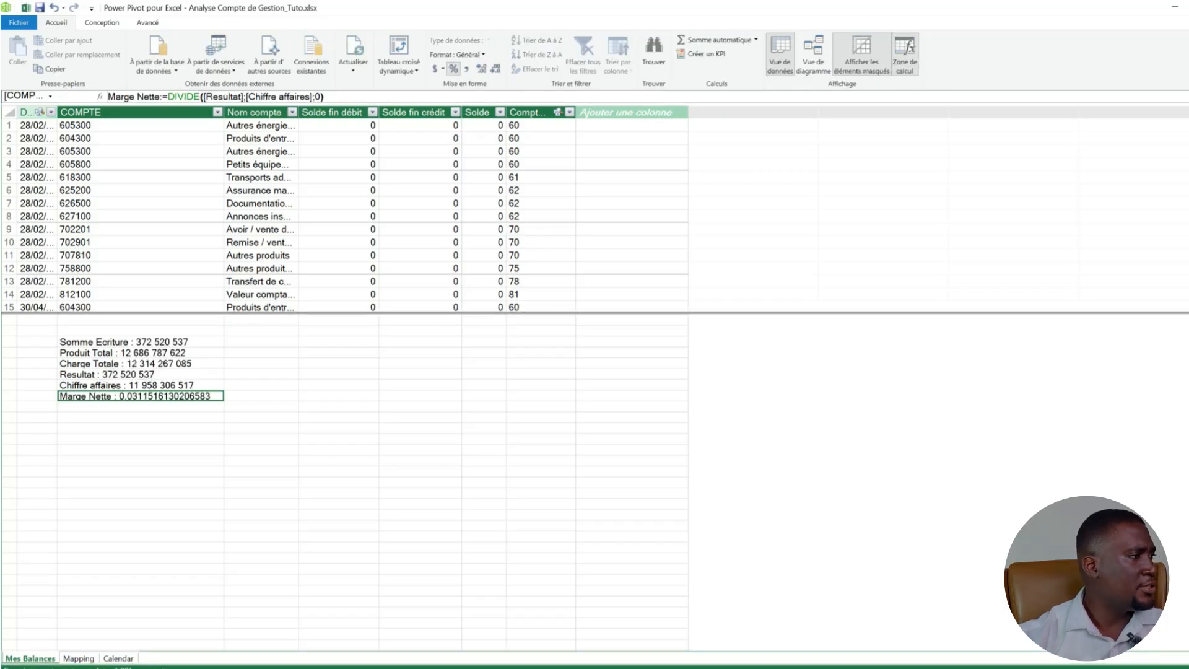
{"action": "left_click", "coordinate": [454, 69]}
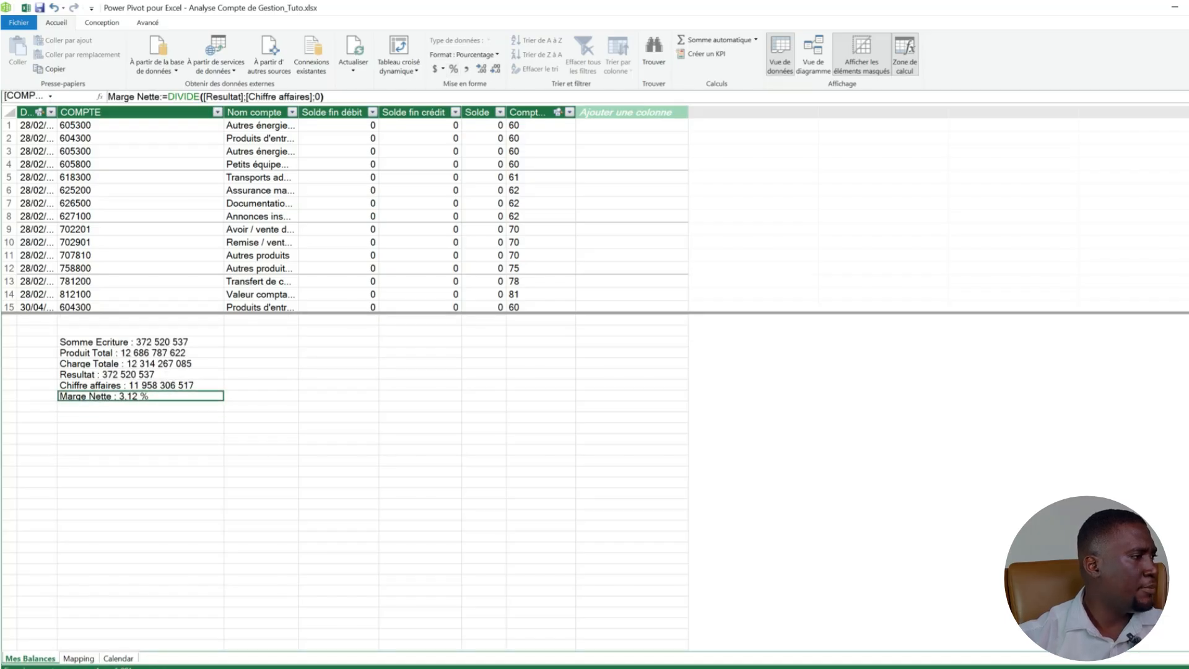
{"action": "left_click", "coordinate": [128, 352]}
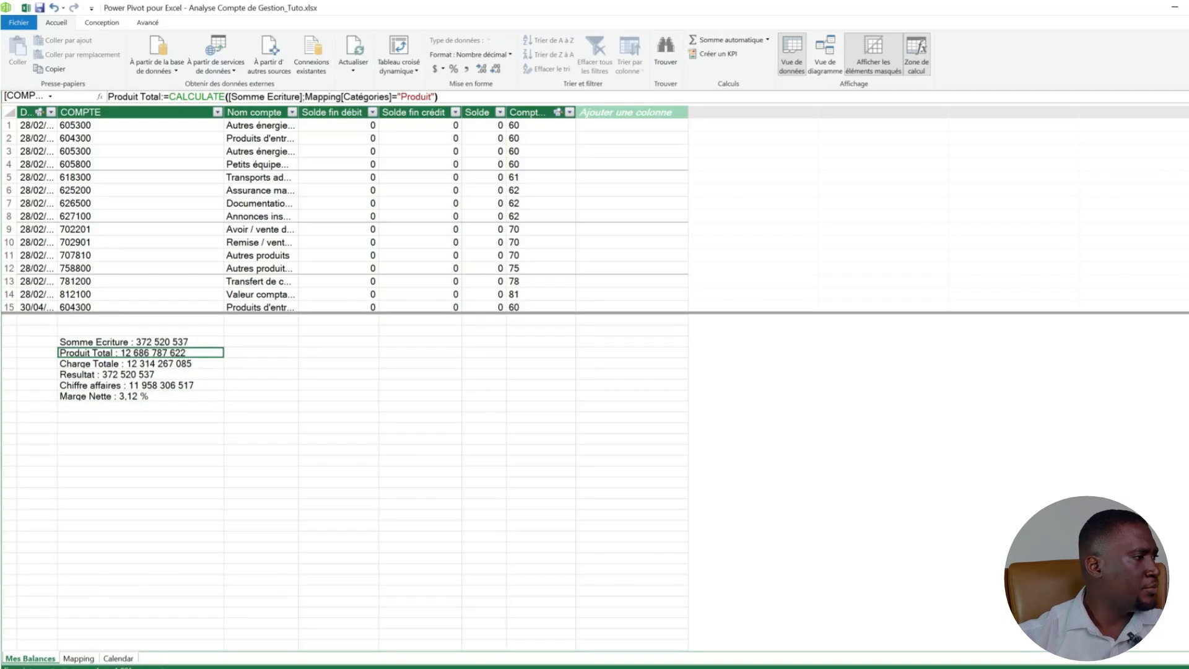
{"action": "left_click", "coordinate": [127, 364]}
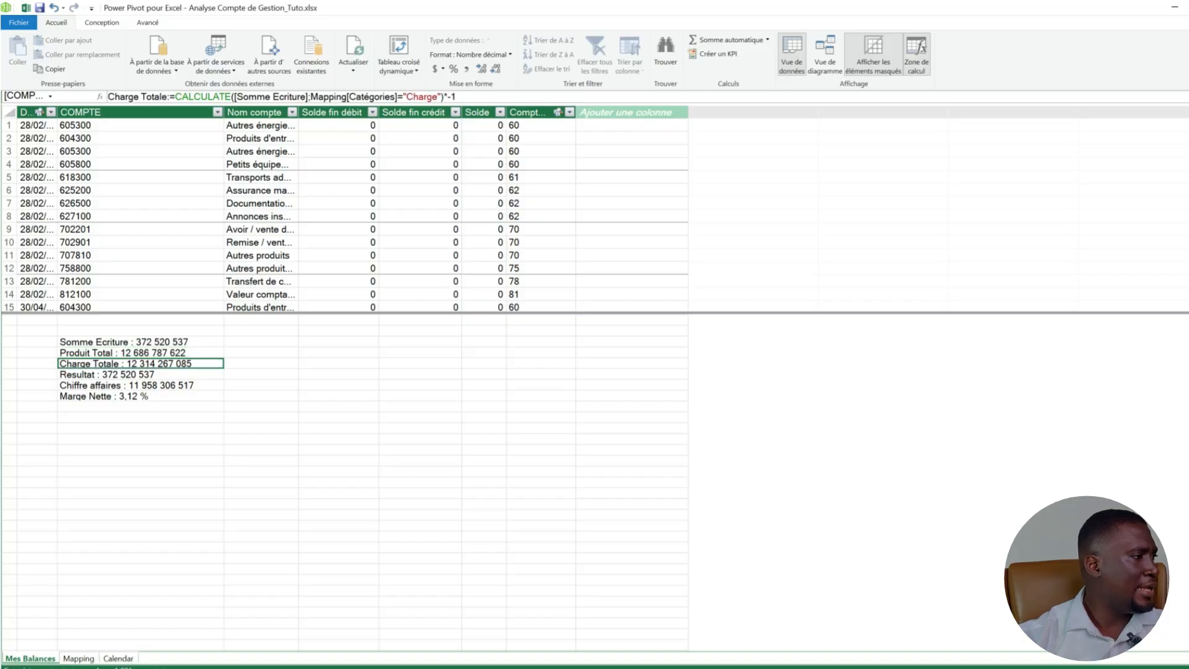
Begin a measure named Charge yoy directly below the Marge Nette measure and enlarge the formula bar for several lines.
{"action": "left_click", "coordinate": [128, 374]}
{"action": "left_click", "coordinate": [128, 385]}
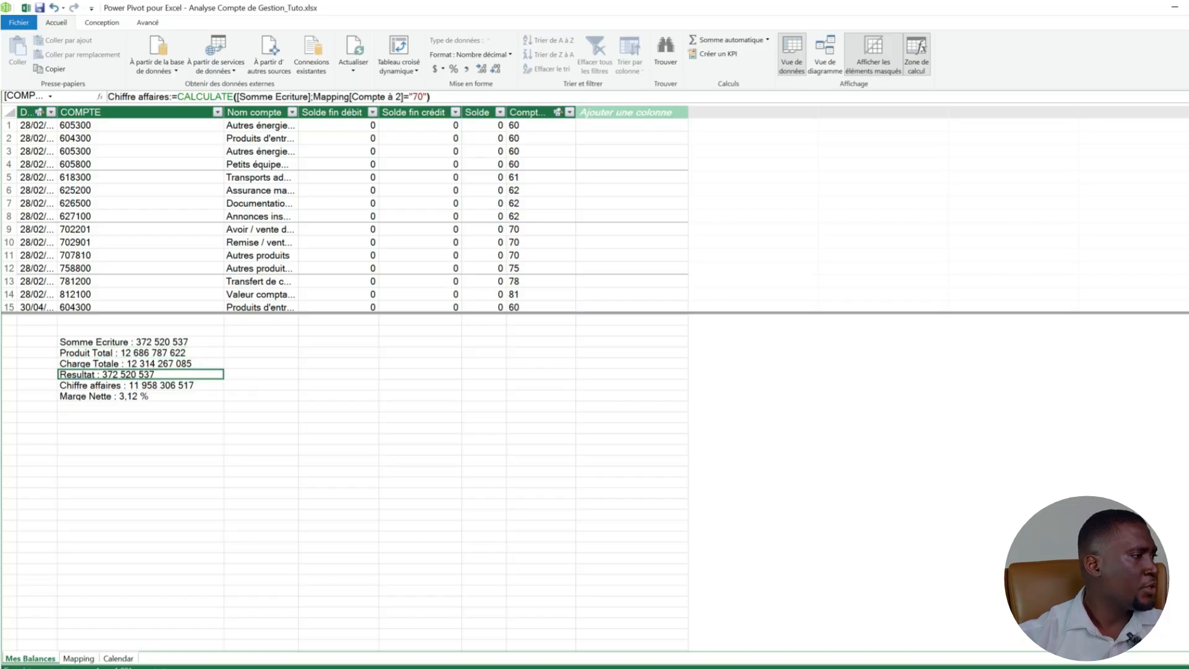
{"action": "left_click", "coordinate": [127, 397]}
{"action": "left_click", "coordinate": [127, 406]}
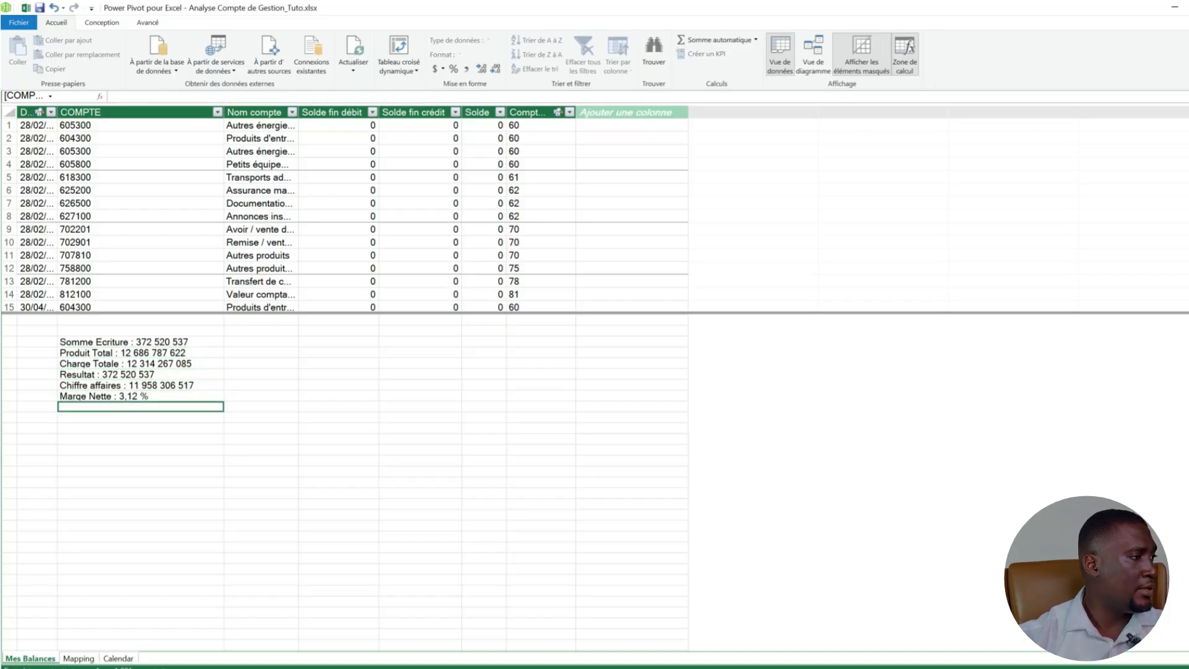
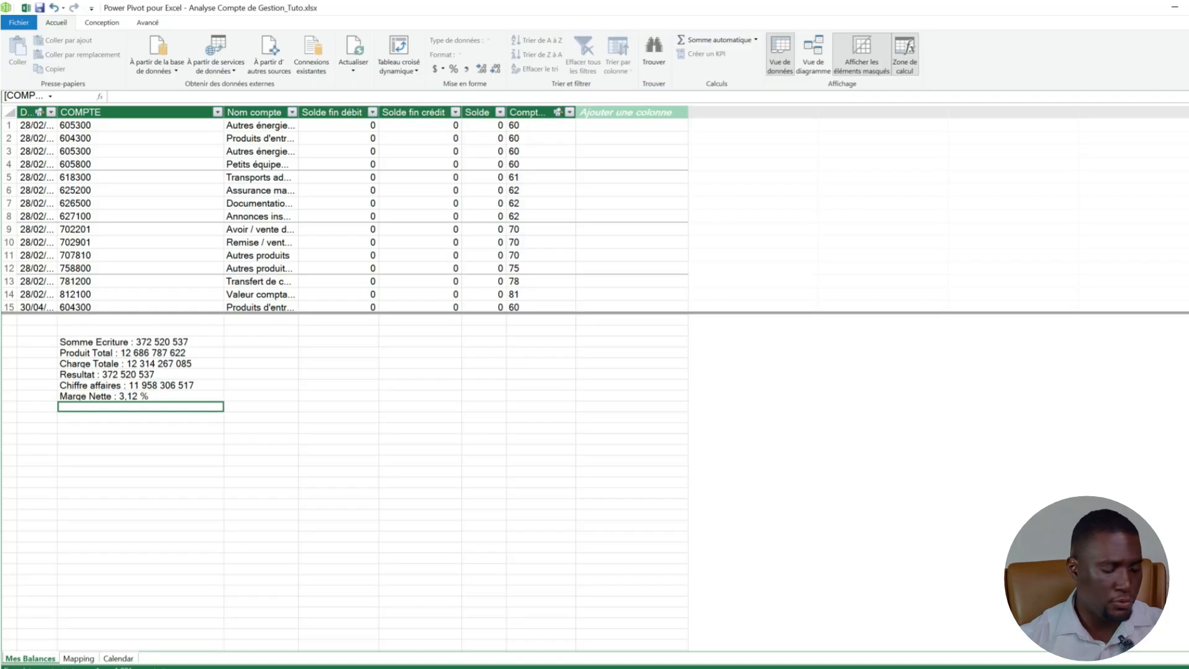
{"action": "type", "text": "Charge"}
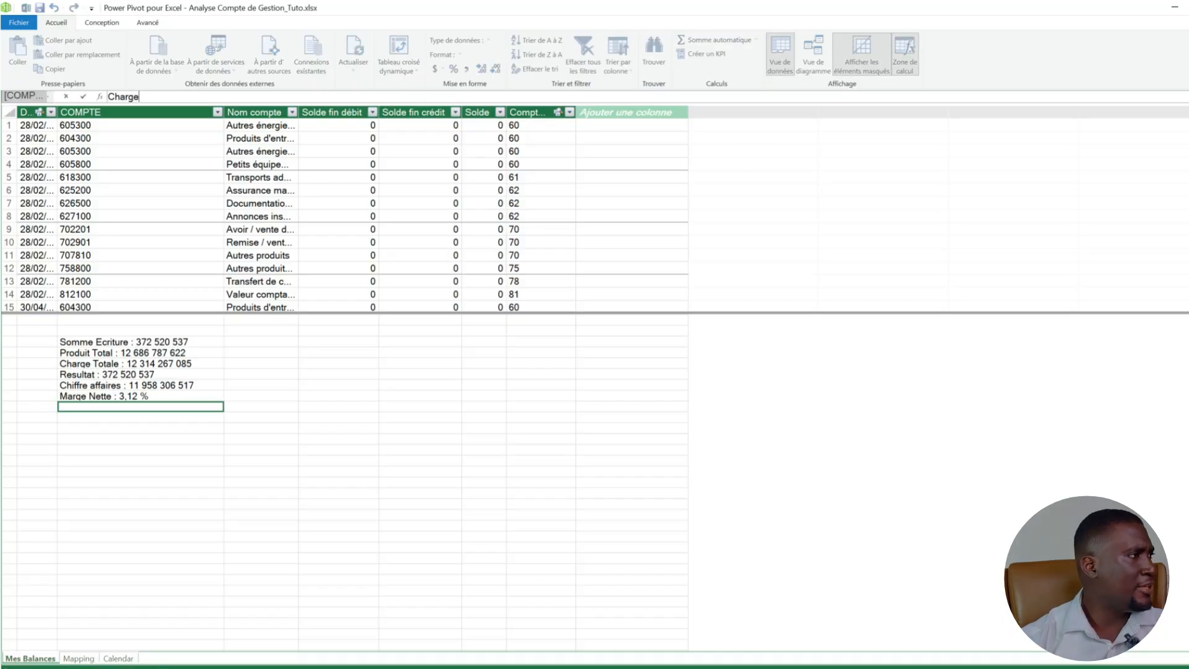
{"action": "type", "text": " PY"}
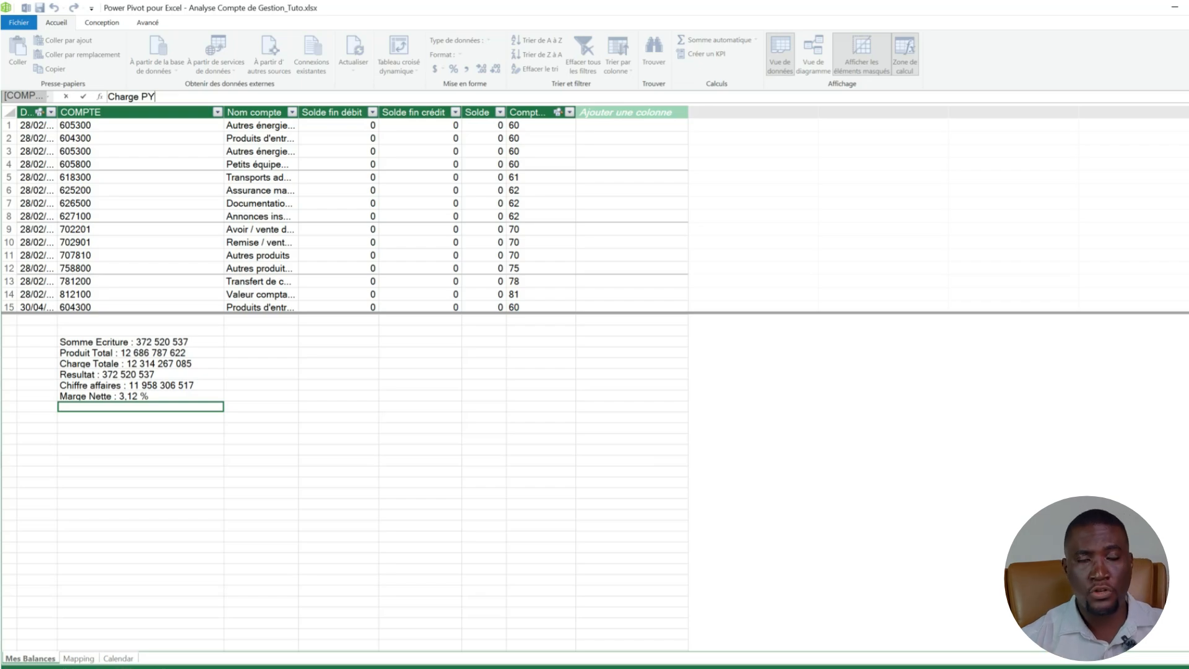
{"action": "key", "text": "BackSpace"}
{"action": "key", "text": "BackSpace"}
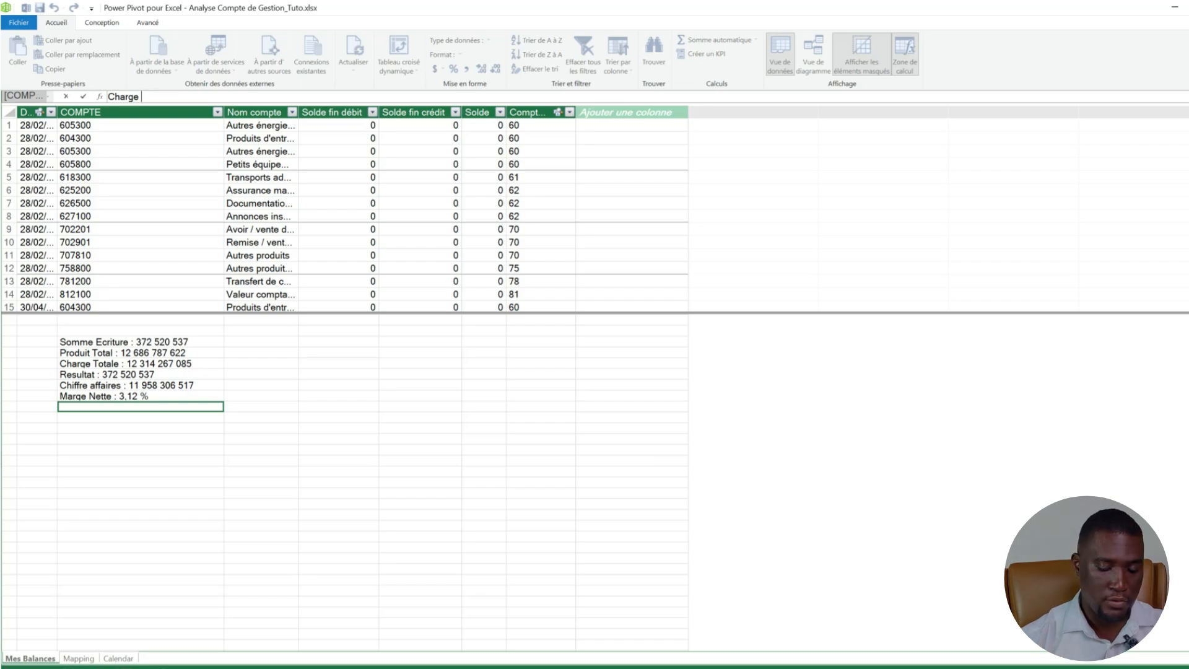
{"action": "type", "text": "yoy"}
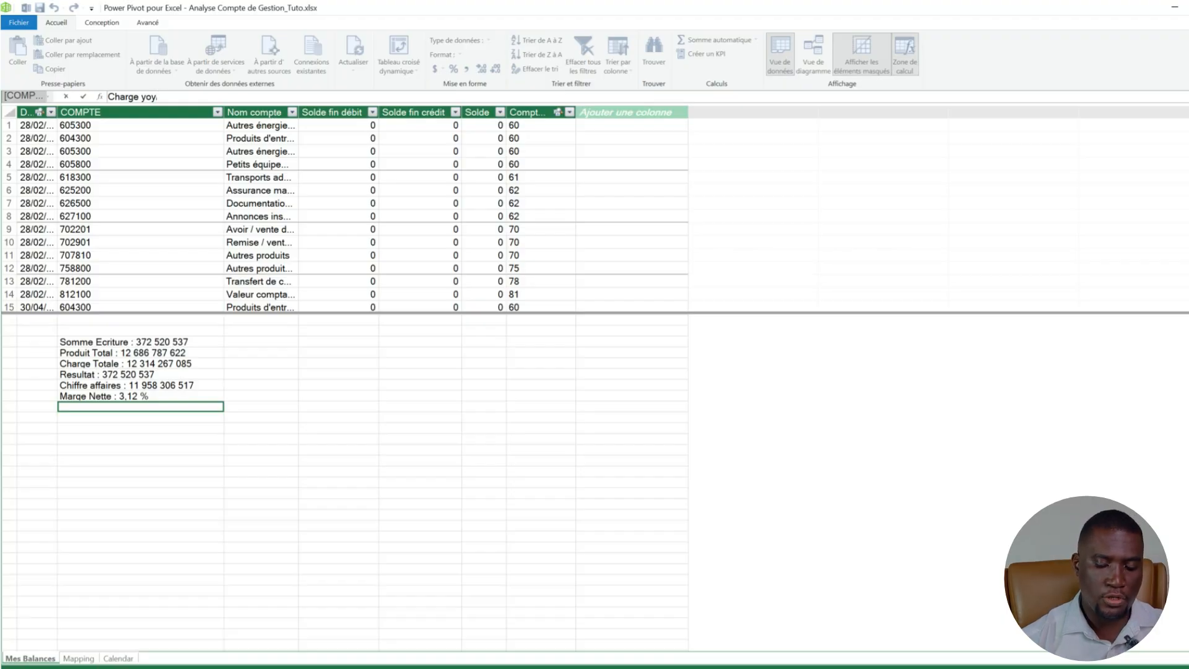
{"action": "type", "text": "%"}
{"action": "key", "text": "BackSpace"}
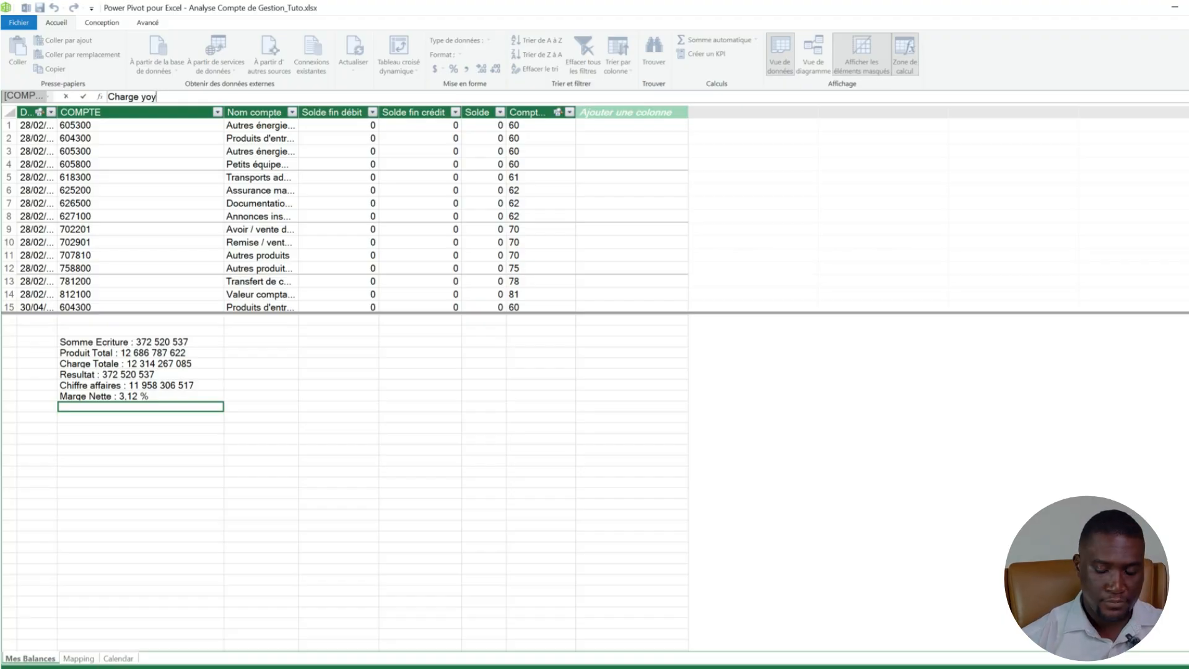
{"action": "type", "text": ":="}
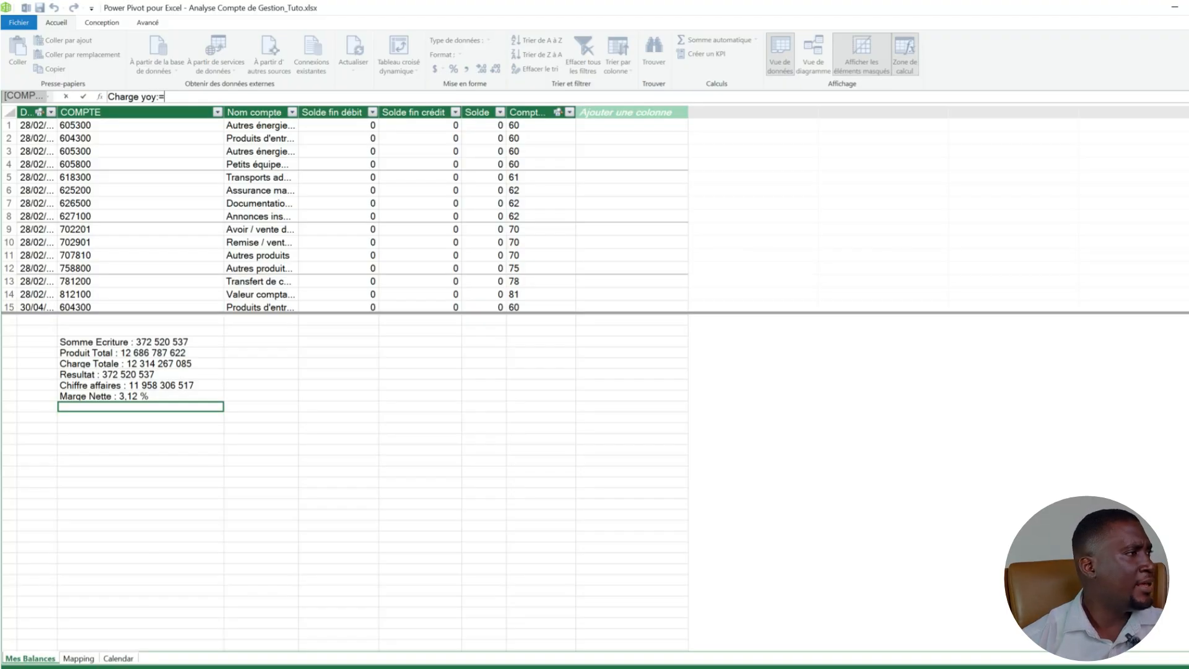
{"action": "key", "text": "Escape"}
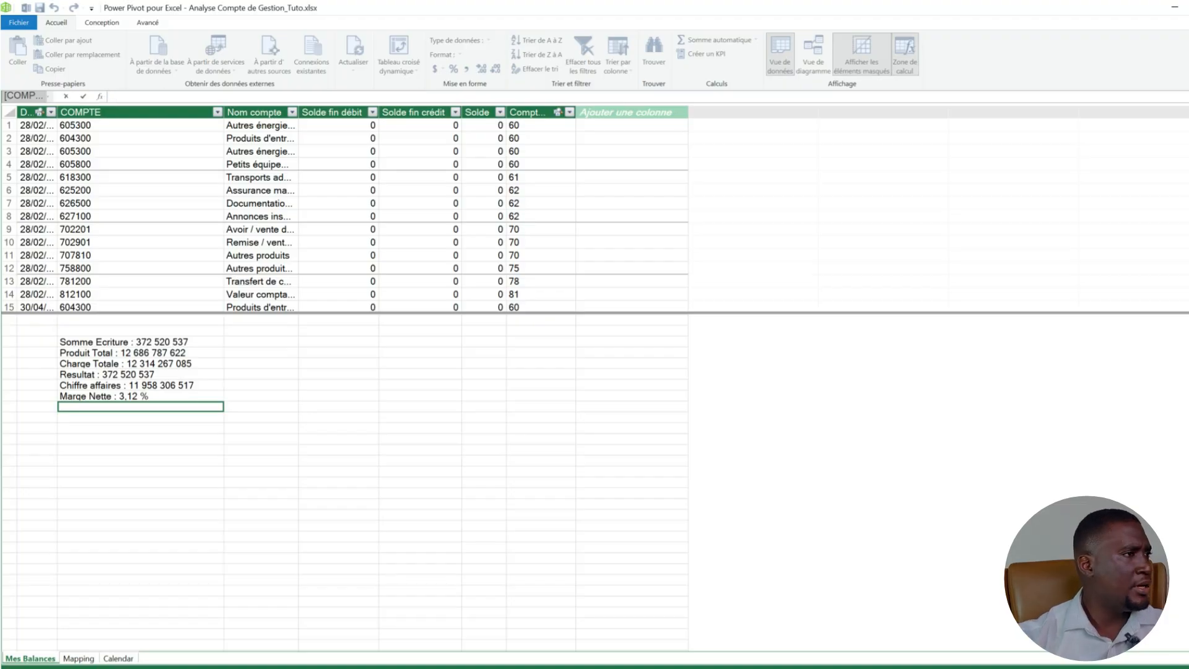
{"action": "left_click_drag", "start_coordinate": [495, 104], "coordinate": [496, 155]}
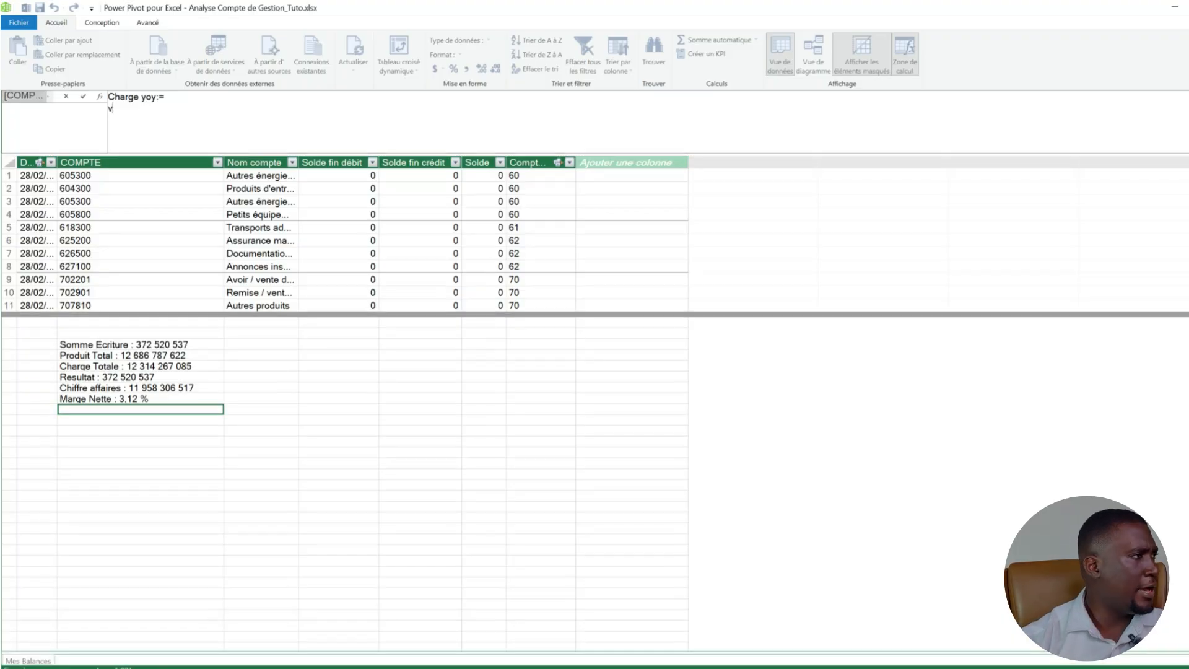
Declare the variable YOY=CALCULATE([Charge Totale];SAMEPERIODLASTYEAR('Calendar'[Date])) on a new line of the Charge yoy formula.
{"action": "type", "text": "var"}
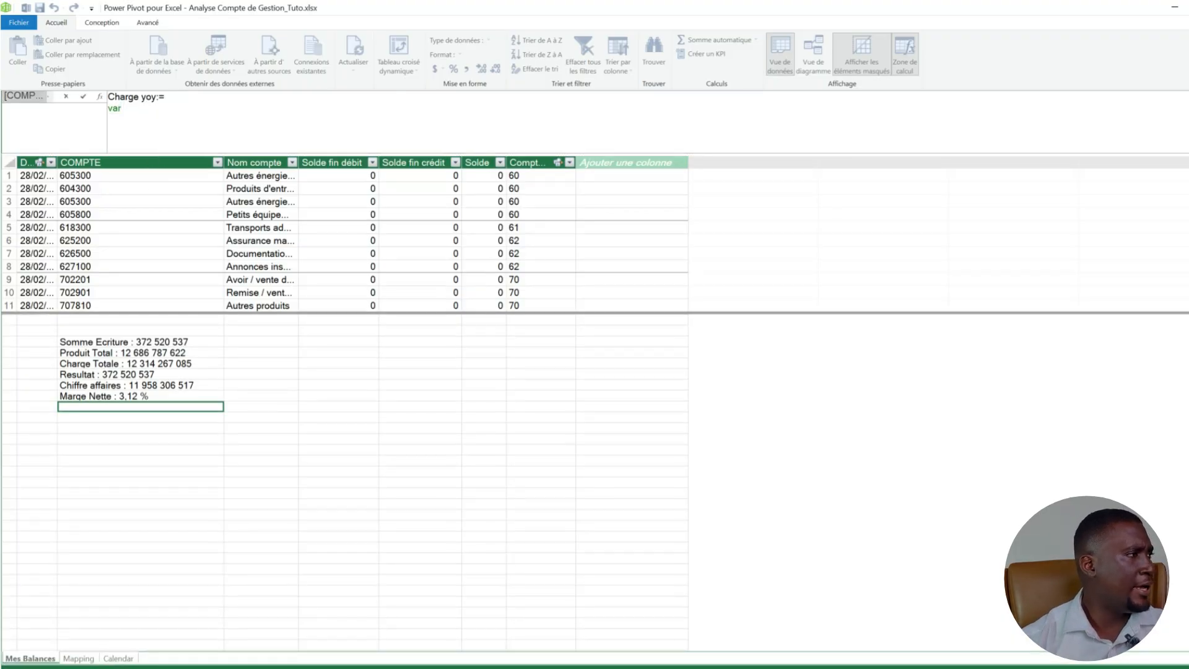
{"action": "type", "text": " YOY"}
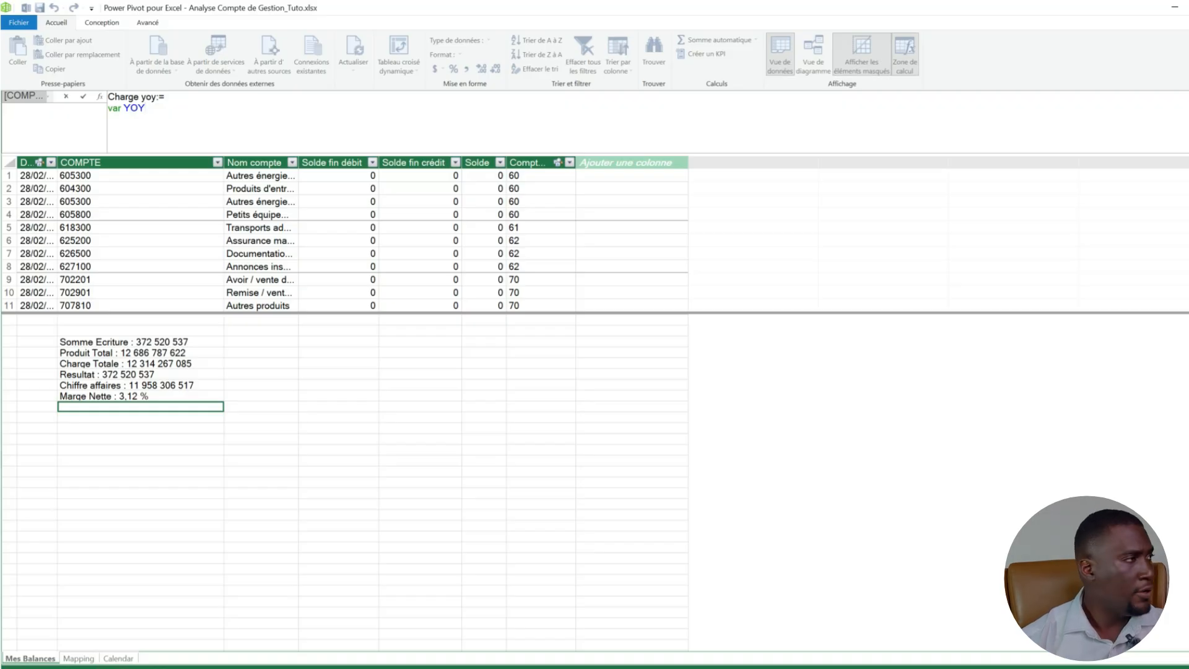
{"action": "type", "text": "="}
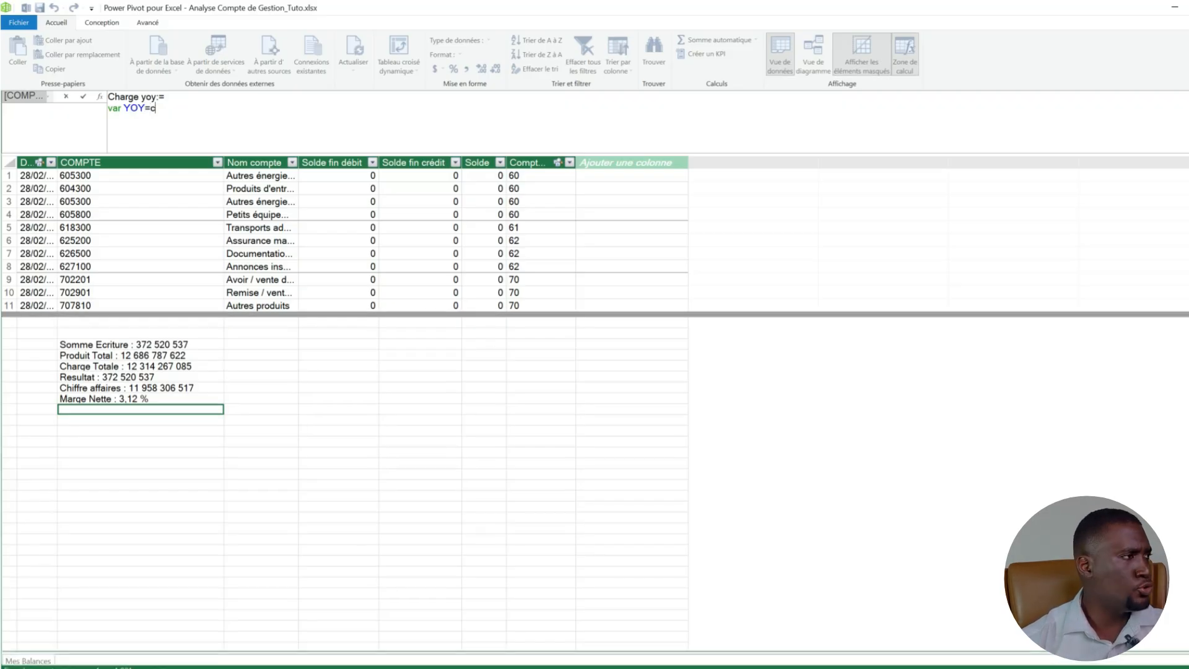
{"action": "type", "text": "CALCULATE("}
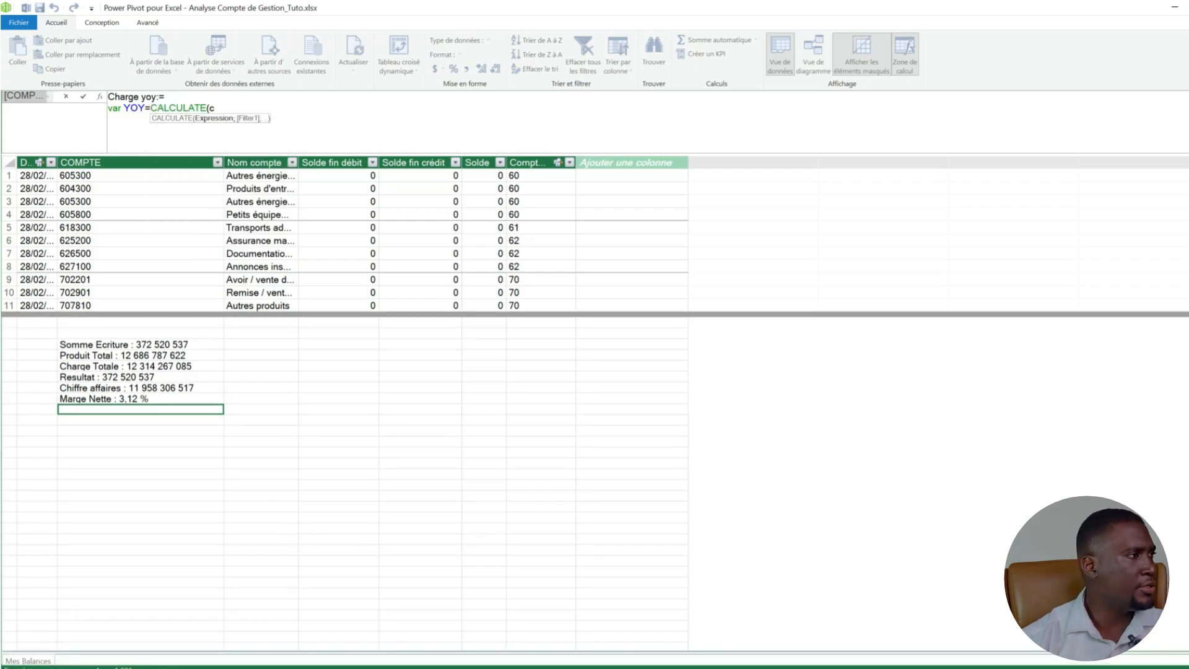
{"action": "type", "text": "chargee"}
{"action": "key", "text": "Tab"}
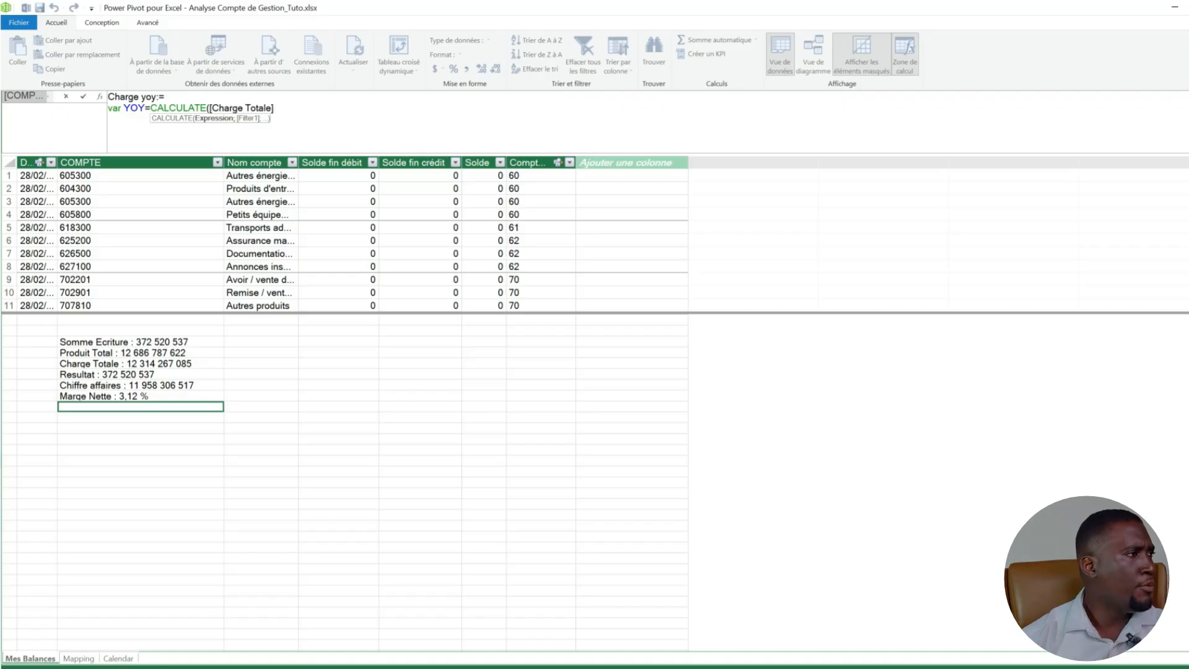
{"action": "type", "text": ";"}
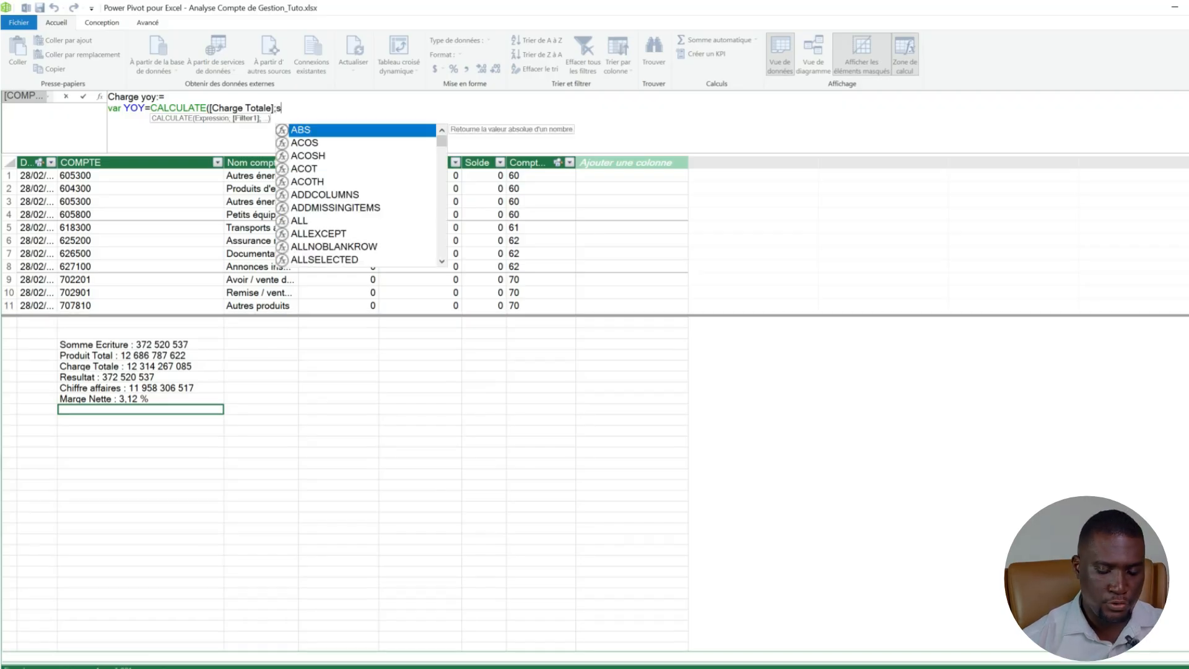
{"action": "type", "text": "same"}
{"action": "key", "text": "Tab"}
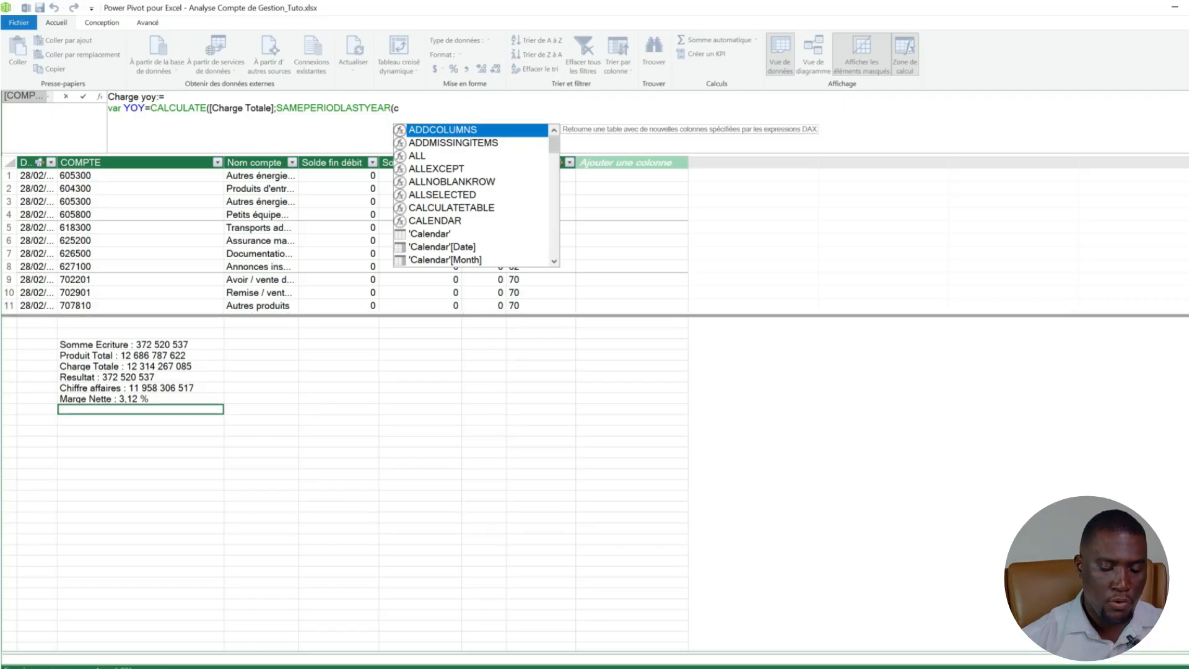
{"action": "type", "text": "calend"}
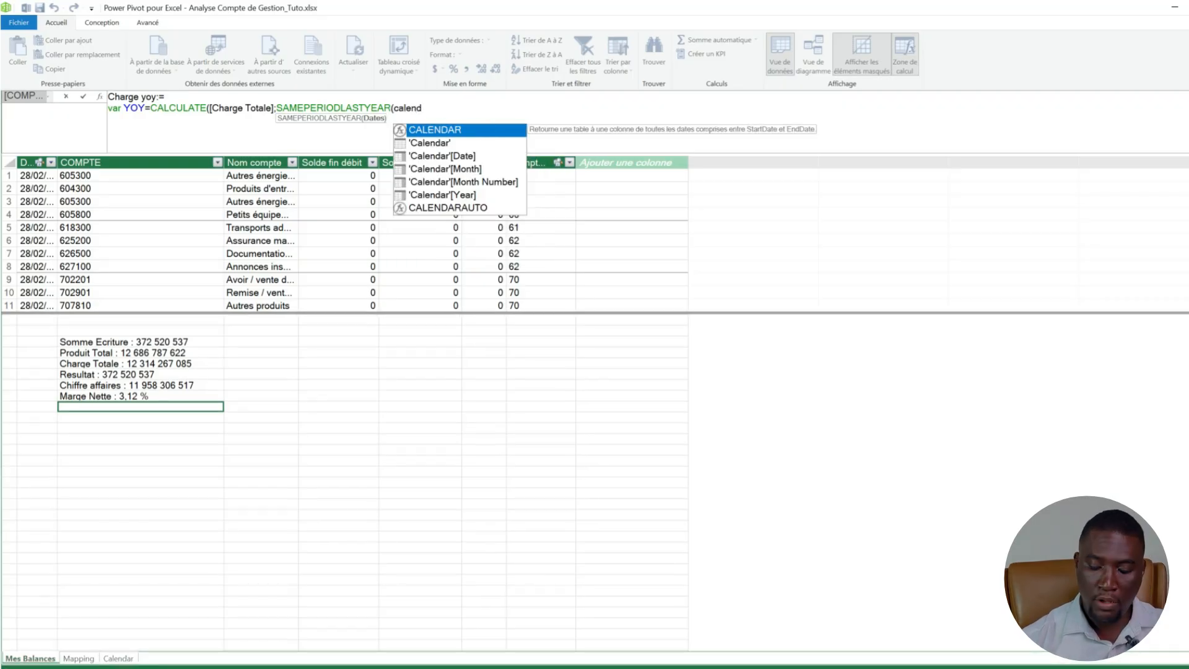
{"action": "key", "text": "Down"}
{"action": "key", "text": "Down"}
{"action": "key", "text": "Tab"}
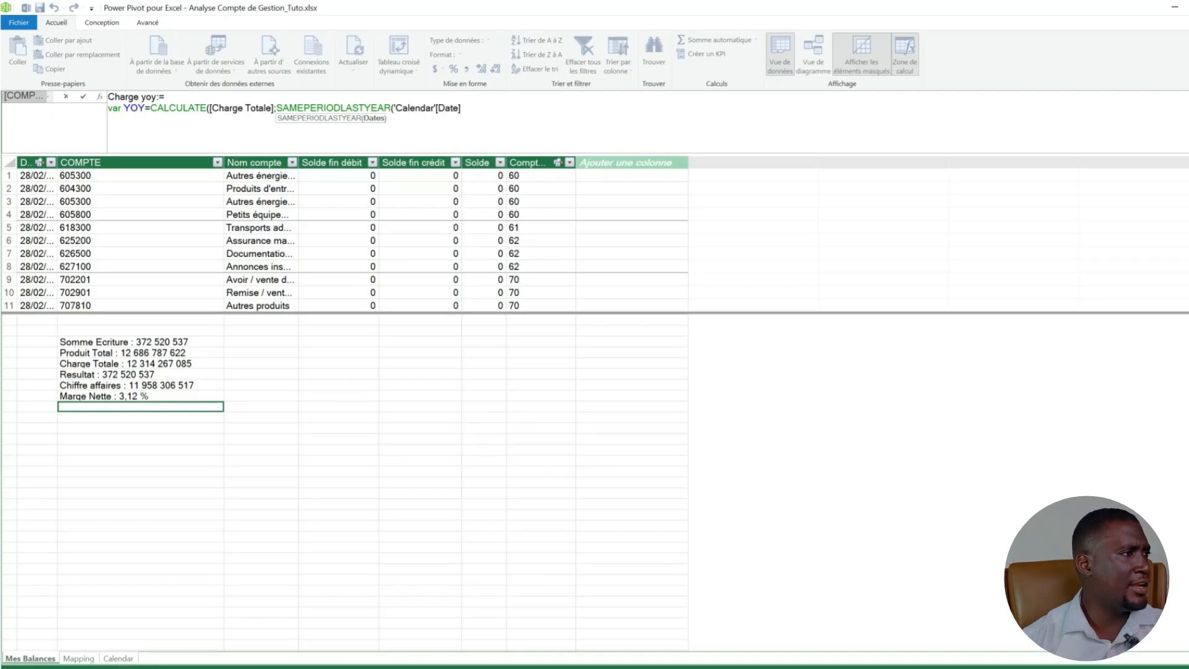
{"action": "type", "text": ")"}
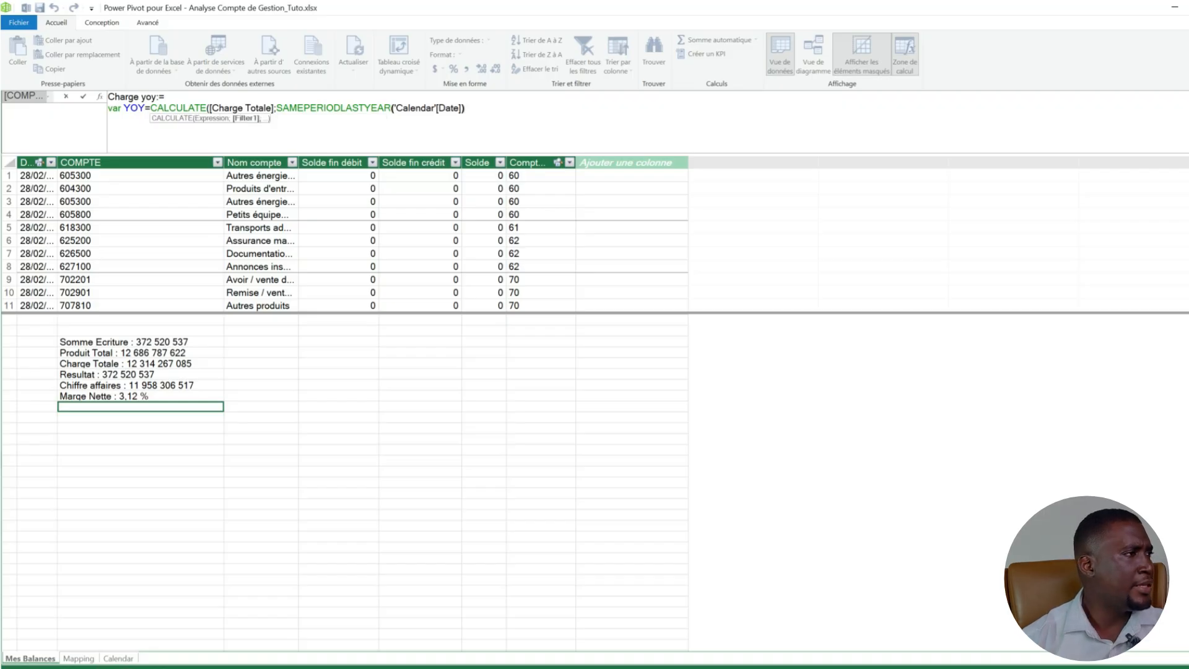
{"action": "type", "text": ")"}
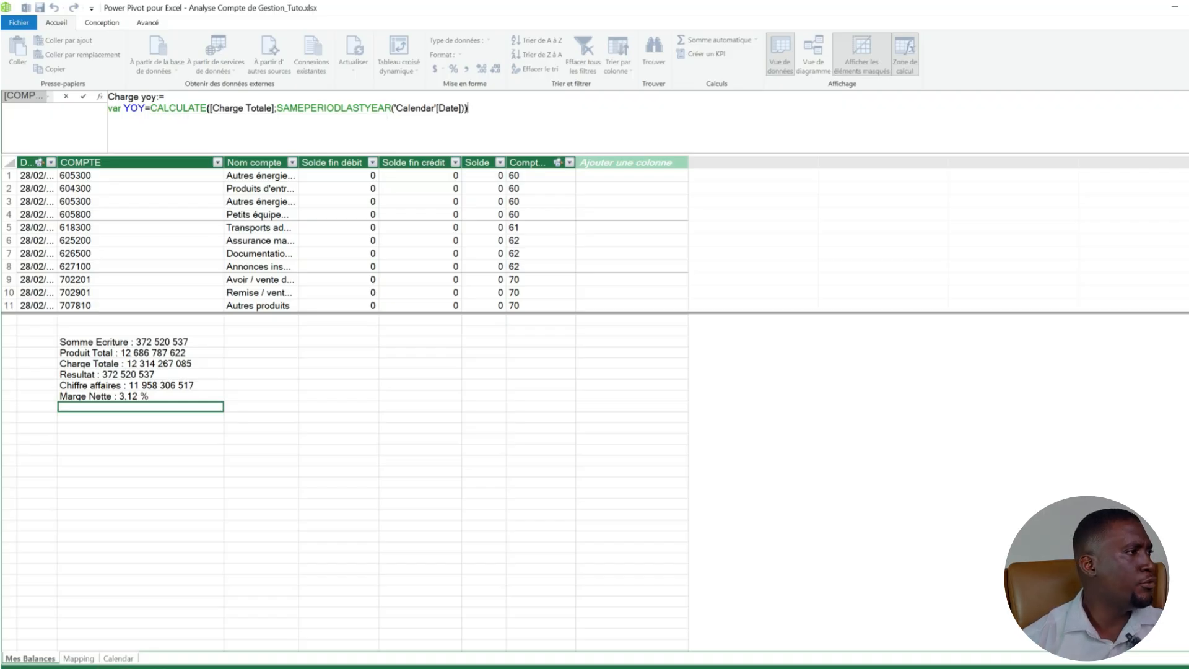
Declare the variable Diff=[Charge Totale]-YOY on a new line below the YOY variable.
{"action": "key", "text": "shift+Return"}
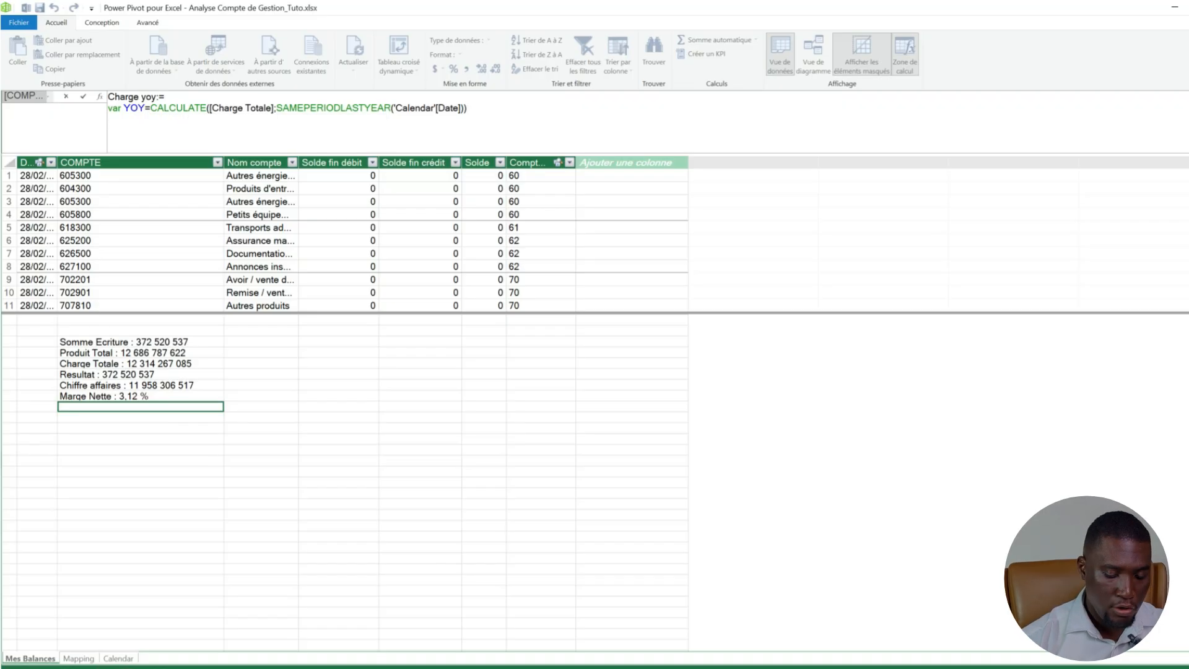
{"action": "type", "text": "var"}
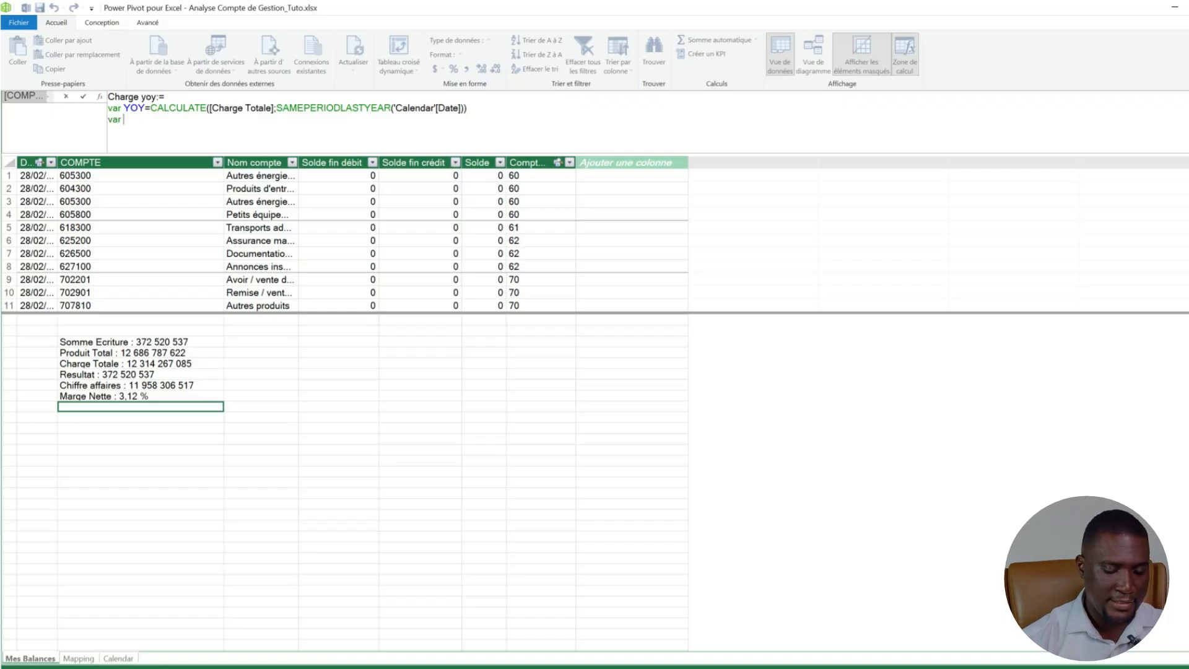
{"action": "type", "text": " Diff"}
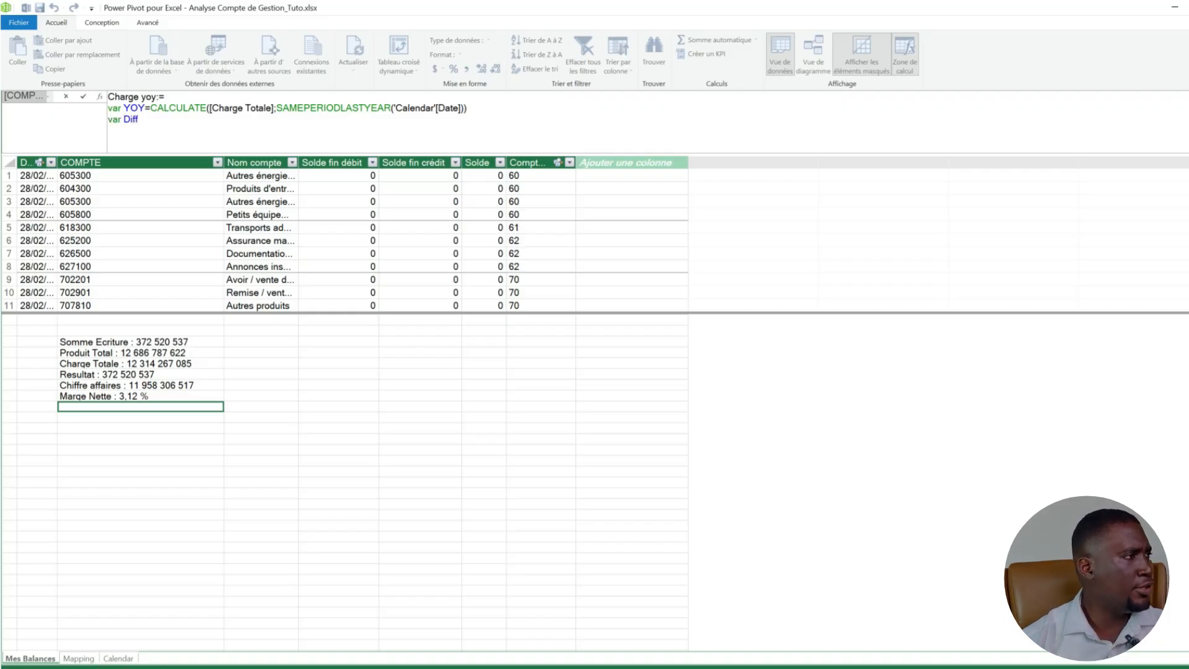
{"action": "type", "text": "="}
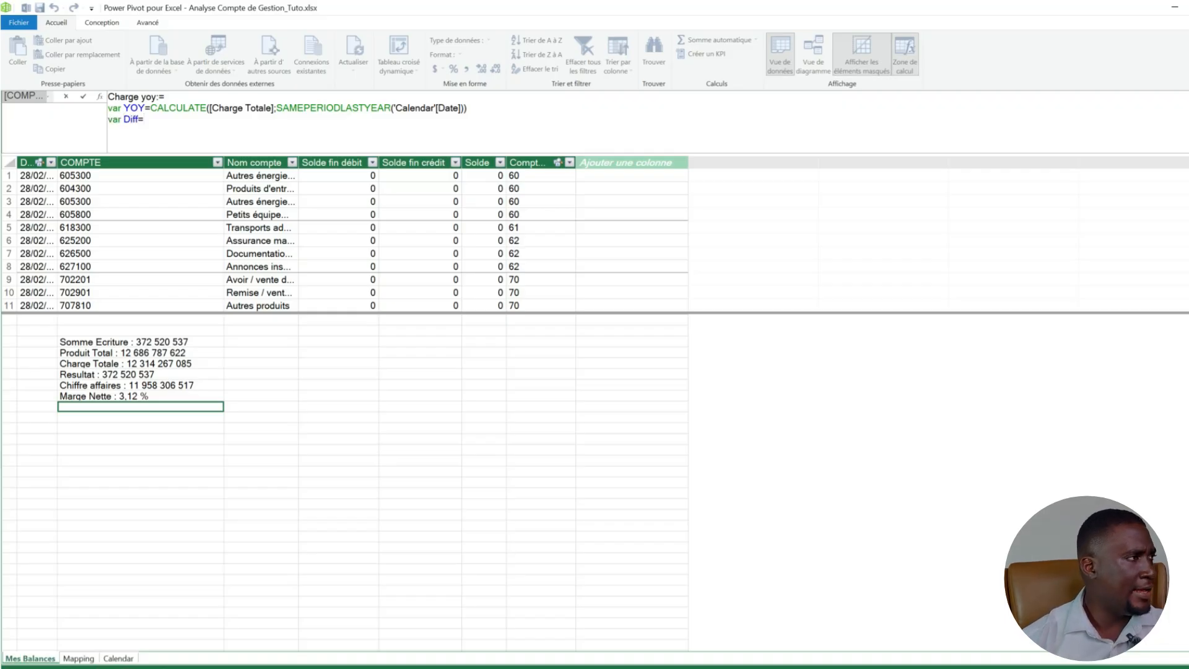
{"action": "type", "text": "[Charge Totale]"}
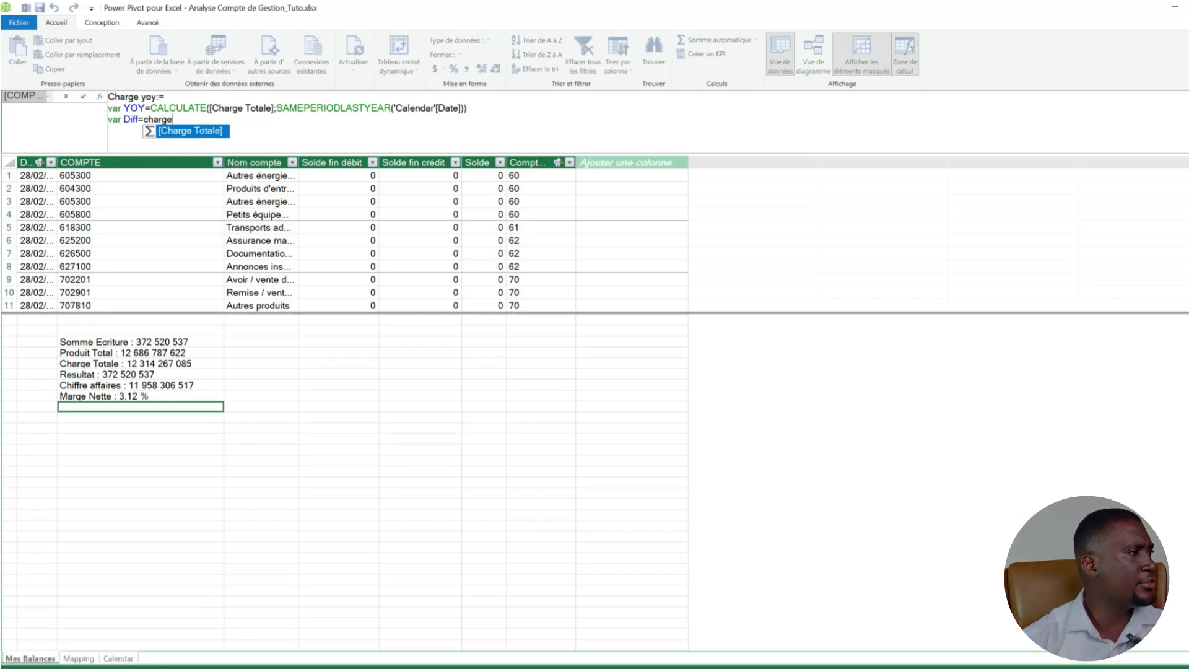
{"action": "type", "text": "-"}
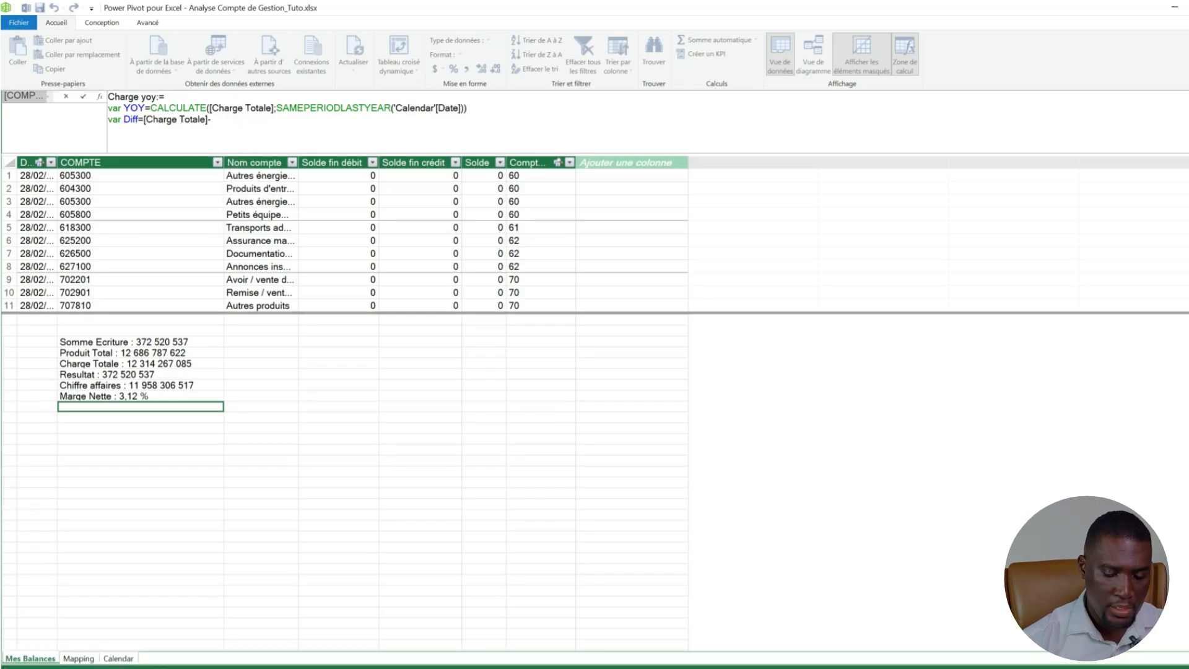
{"action": "type", "text": "yoy"}
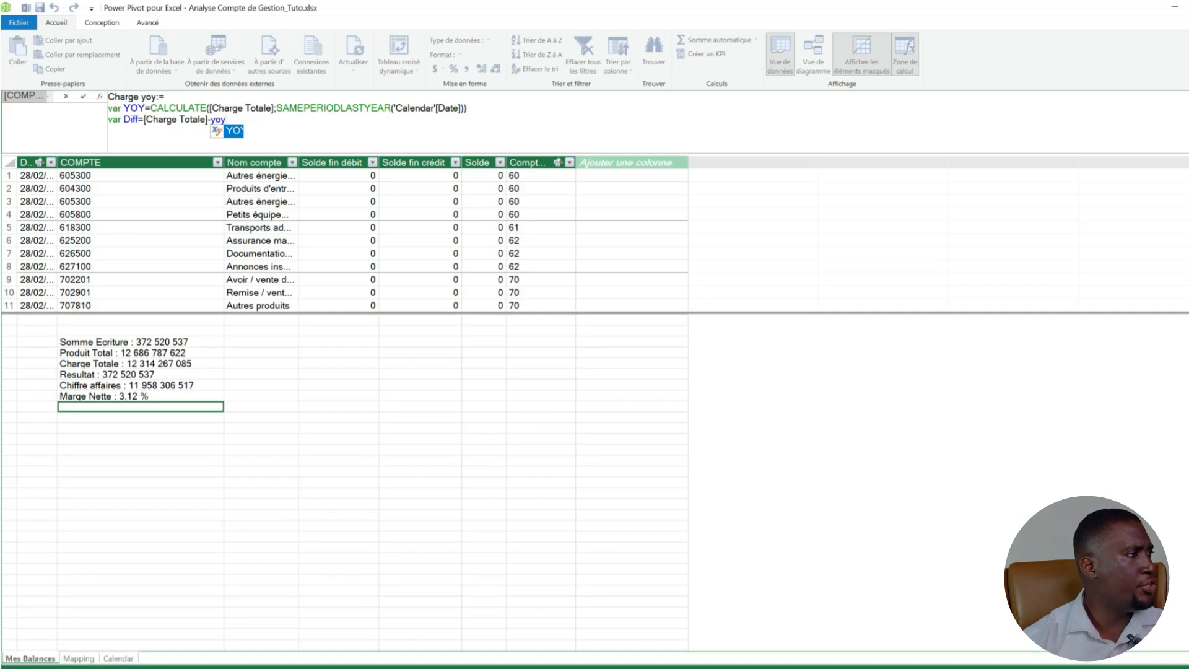
{"action": "key", "text": "Tab"}
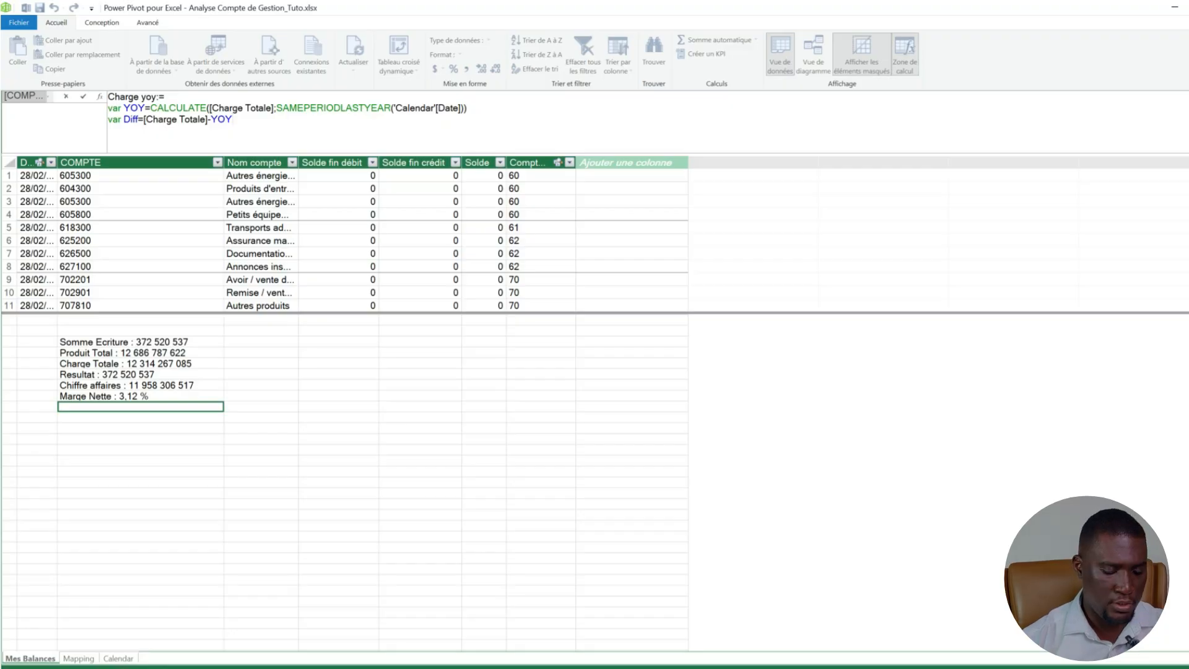
Declare the variable Taux=DIVIDE(Diff;YOY) on a new line below the Diff variable of the Charge yoy formula.
{"action": "key", "text": "shift+Return"}
{"action": "type", "text": "var"}
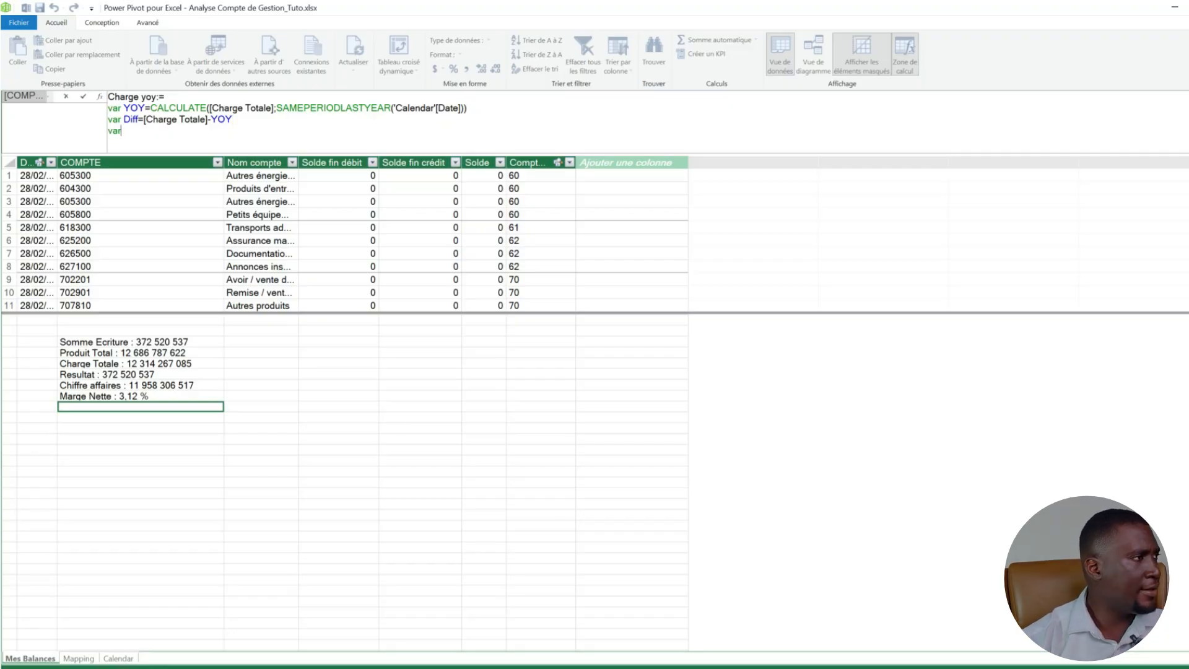
{"action": "type", "text": " Tau"}
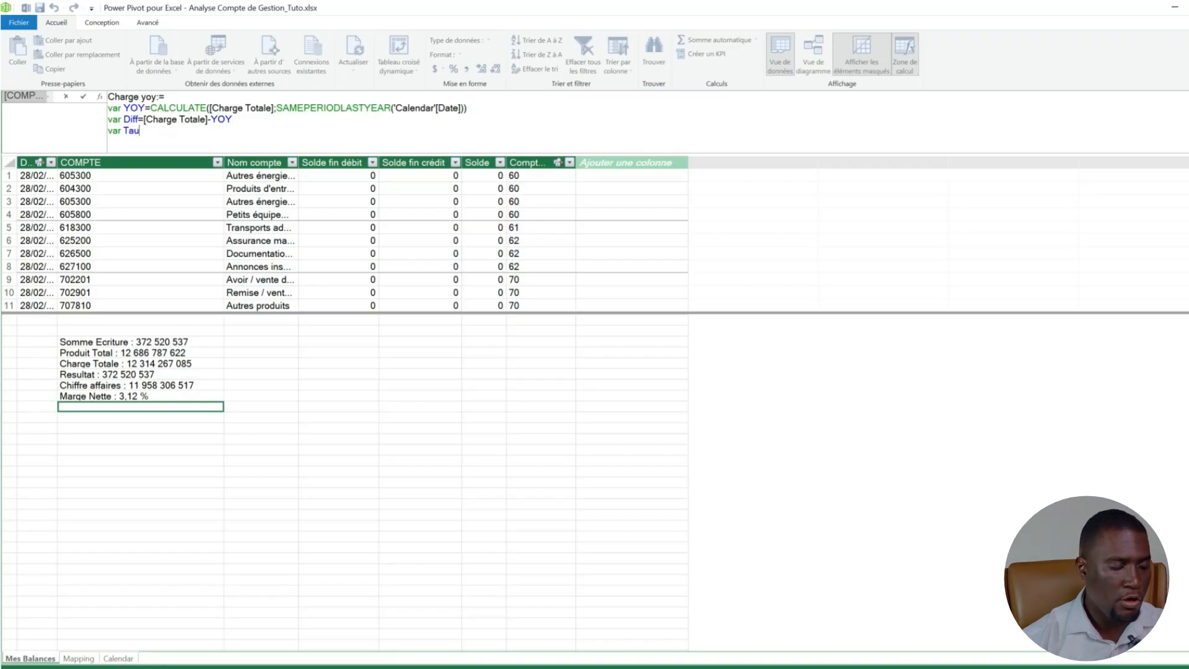
{"action": "type", "text": "x"}
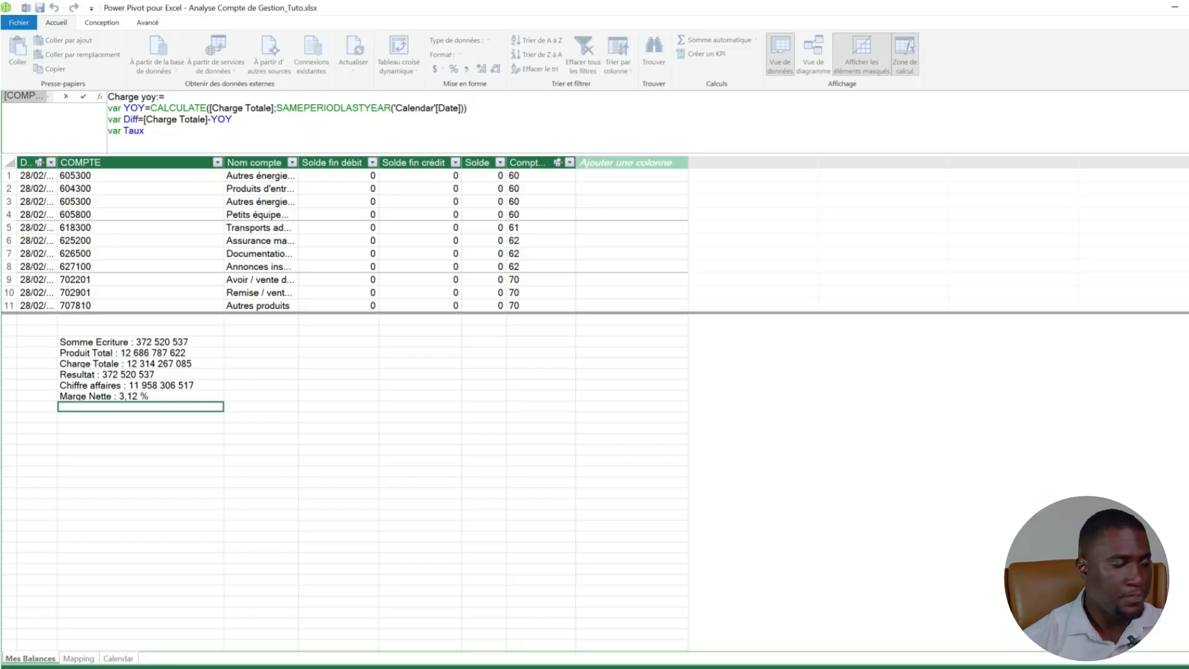
{"action": "type", "text": "="}
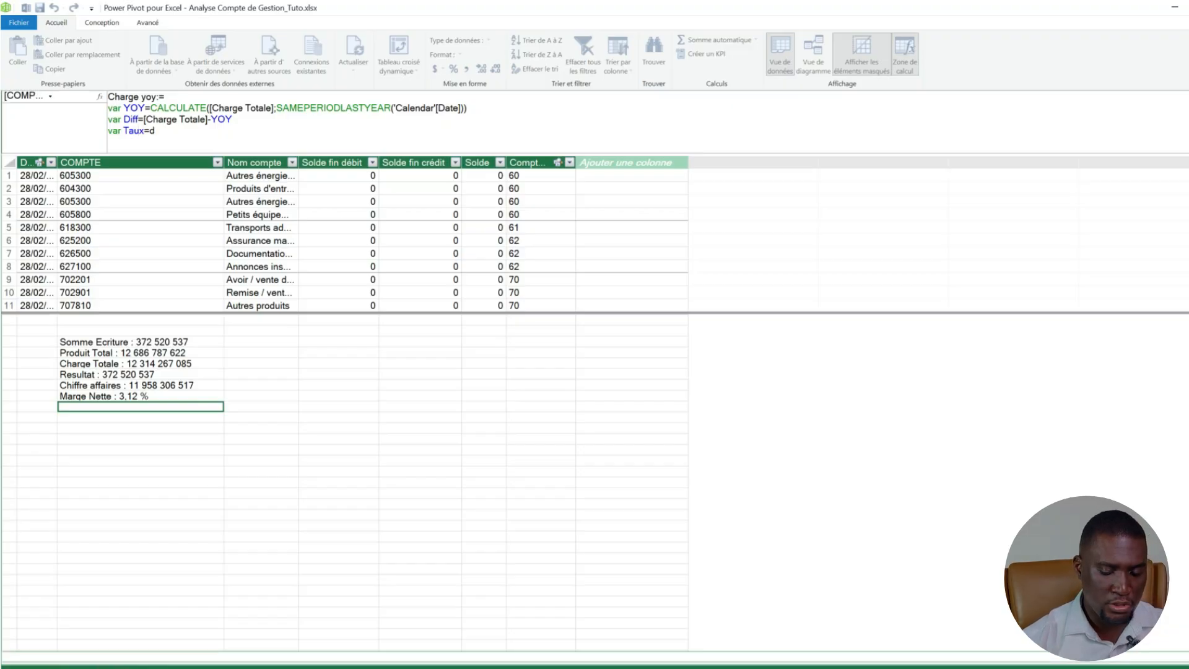
{"action": "type", "text": "divi"}
{"action": "key", "text": "Tab"}
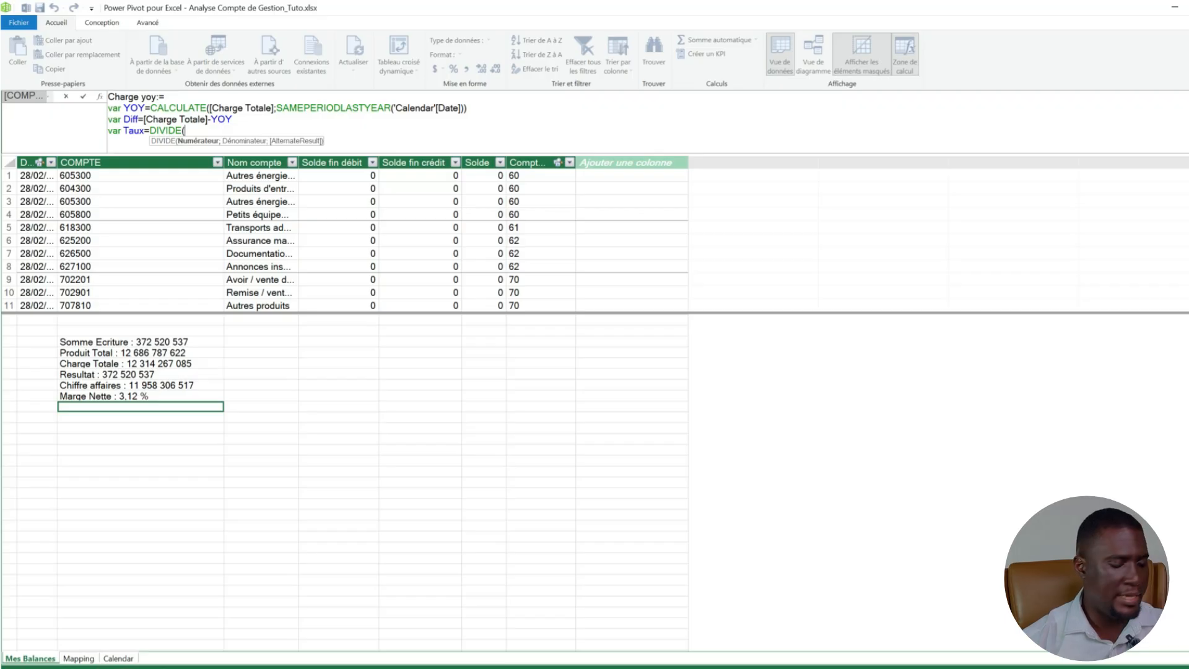
{"action": "type", "text": "dif"}
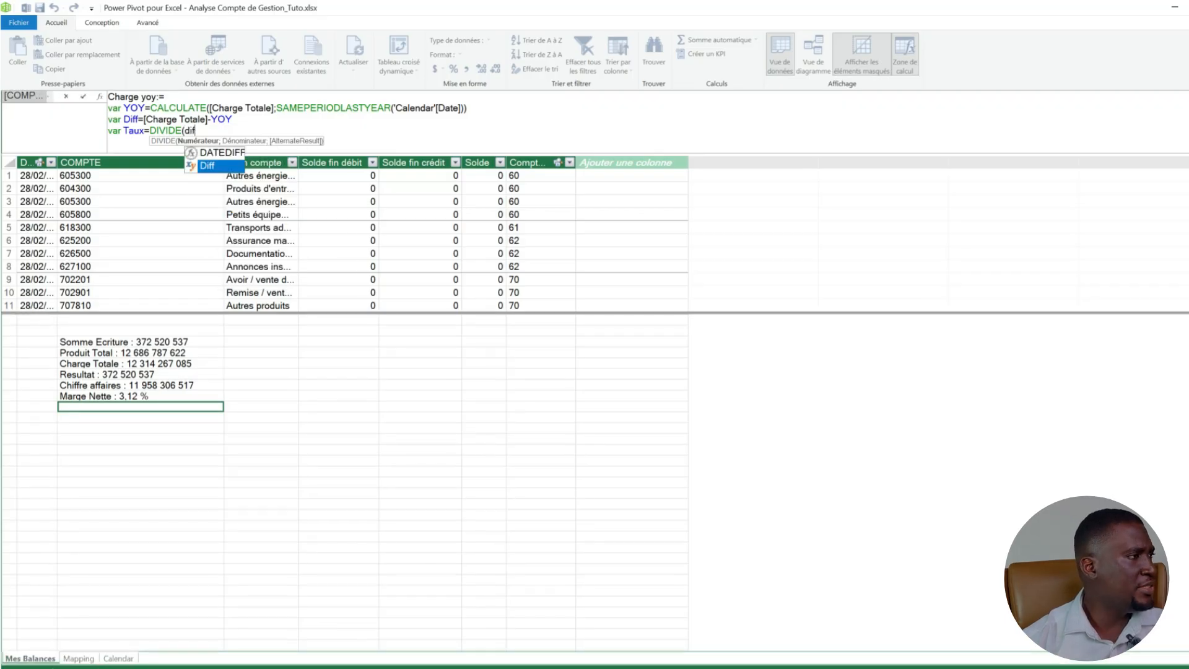
{"action": "key", "text": "Tab"}
{"action": "type", "text": ";"}
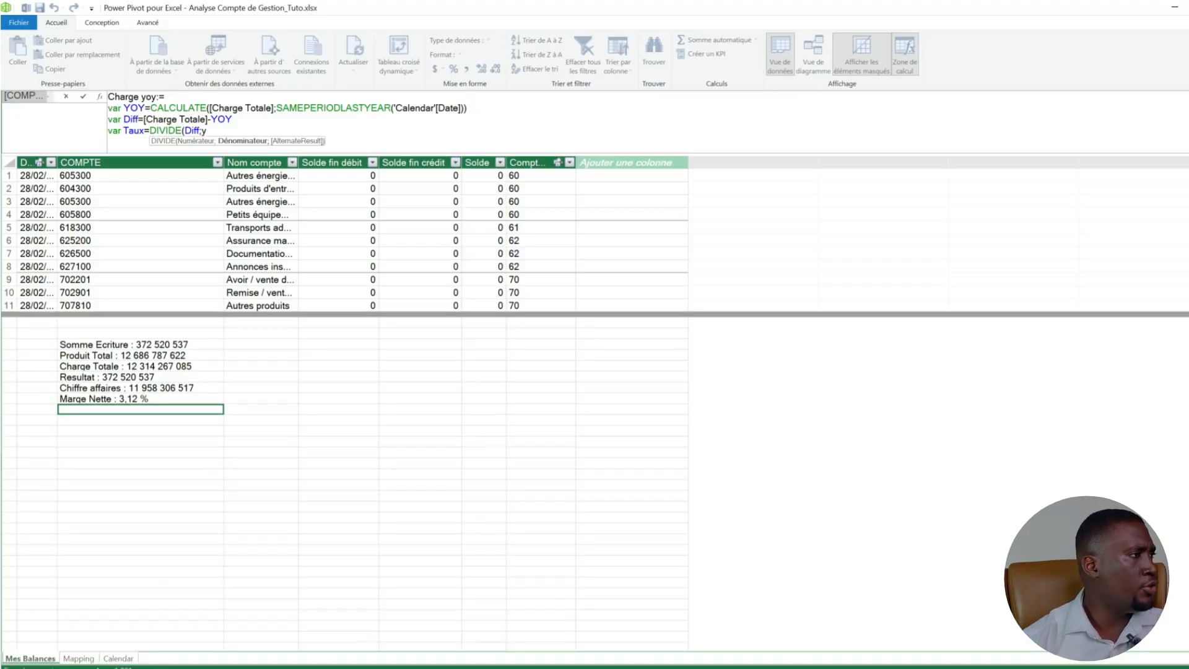
{"action": "type", "text": "YOY) "}
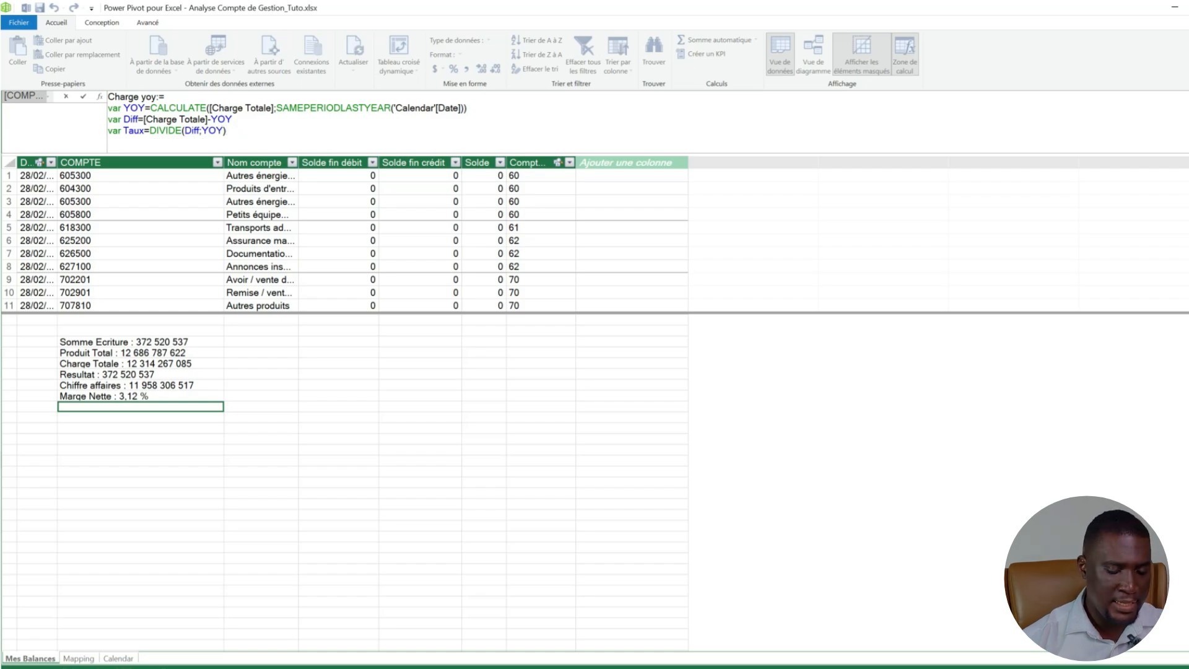
Finish the Charge yoy measure by returning Taux, and format the measure as a percentage.
{"action": "type", "text": "return"}
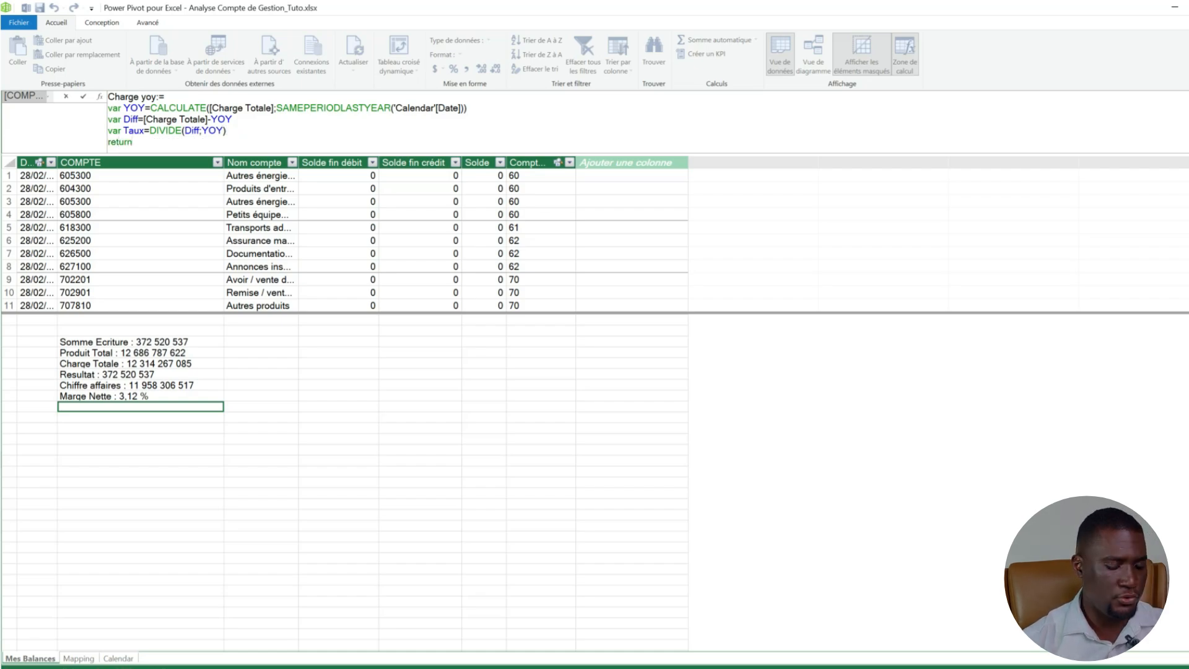
{"action": "key", "text": "shift+Return"}
{"action": "type", "text": "t"}
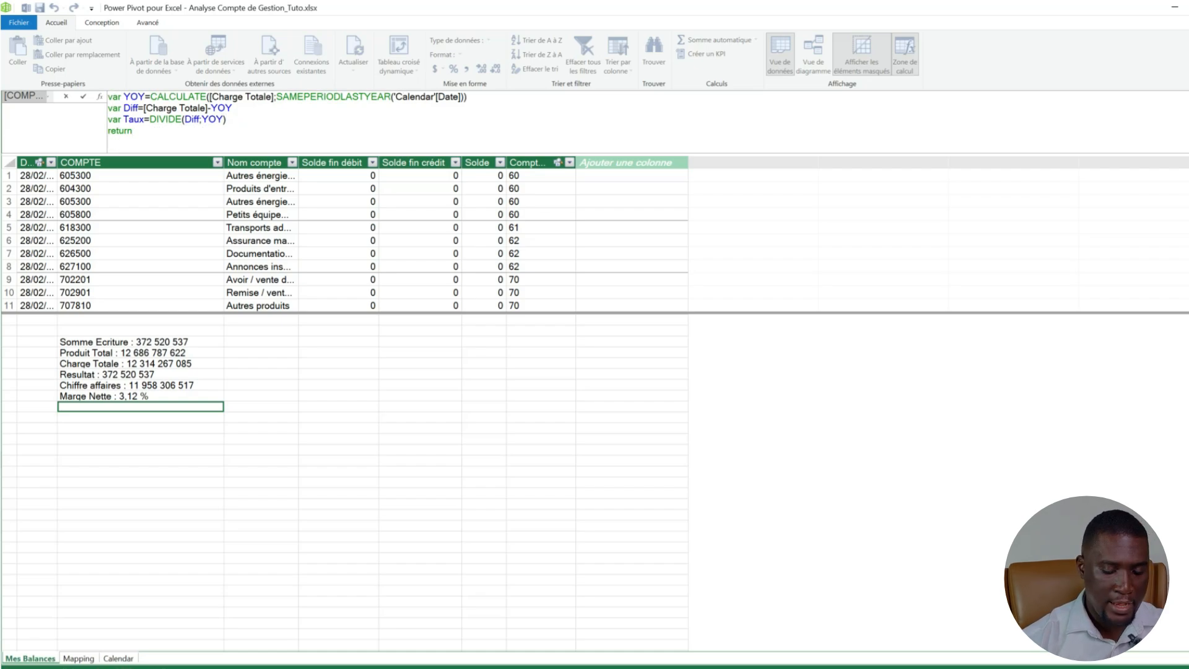
{"action": "type", "text": "aux"}
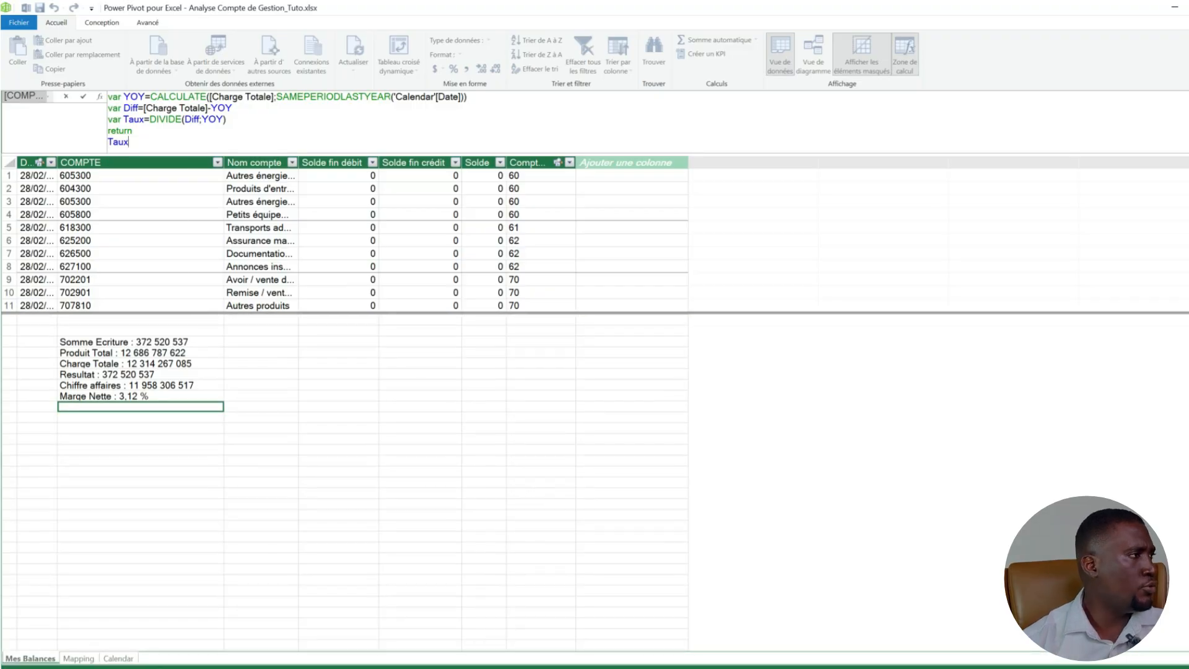
{"action": "key", "text": "Return"}
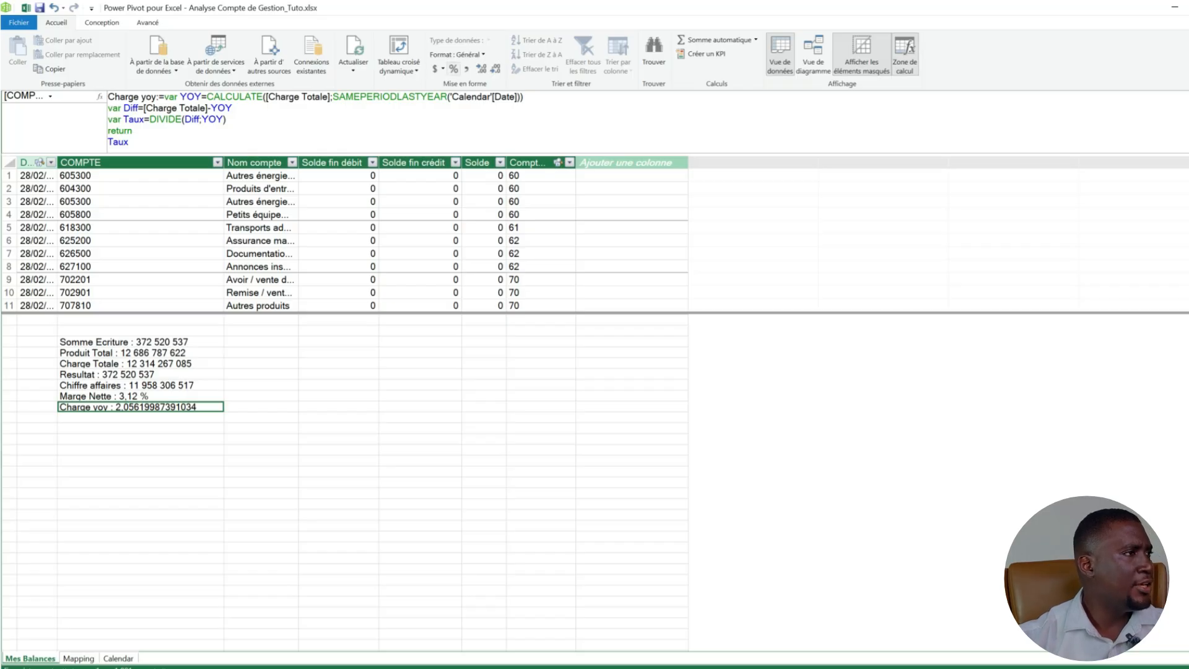
{"action": "left_click", "coordinate": [454, 69]}
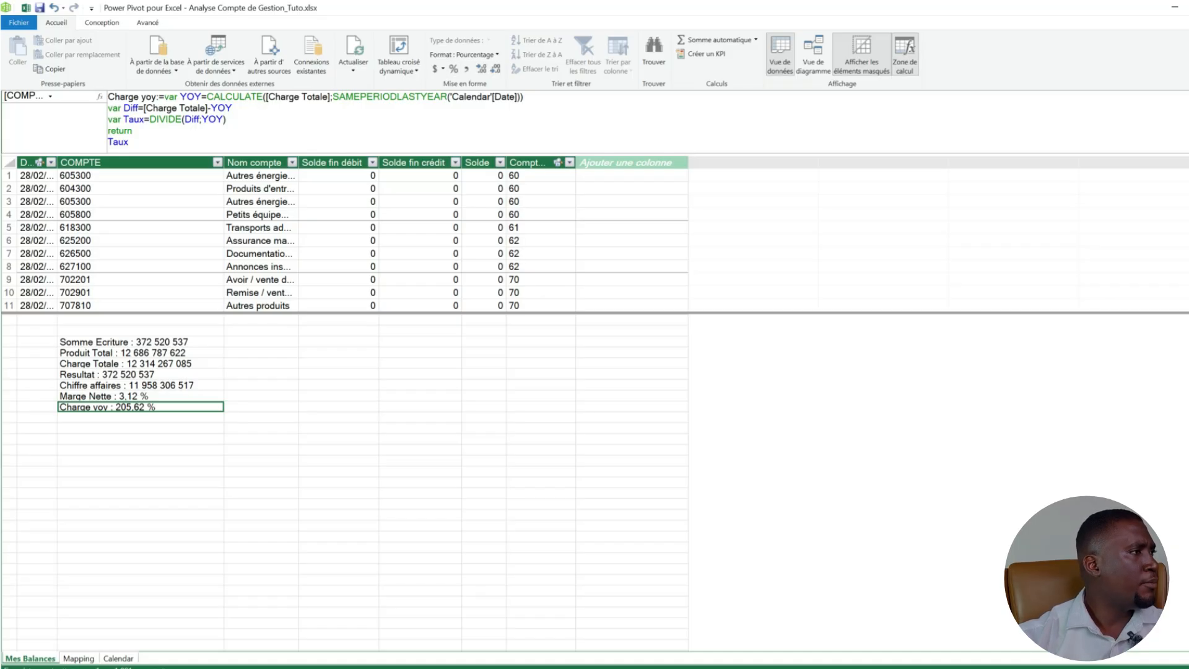
Put a line break after "Charge yoy:=" and copy the complete Charge yoy formula.
{"action": "left_click", "coordinate": [159, 97]}
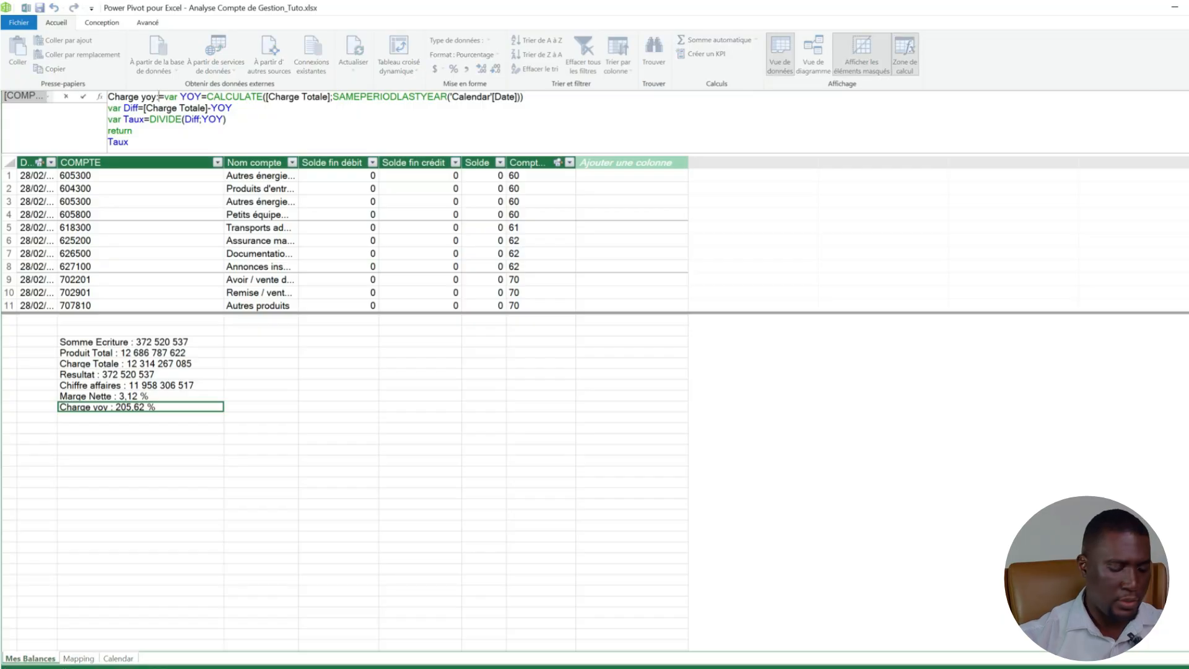
{"action": "key", "text": "alt+Return"}
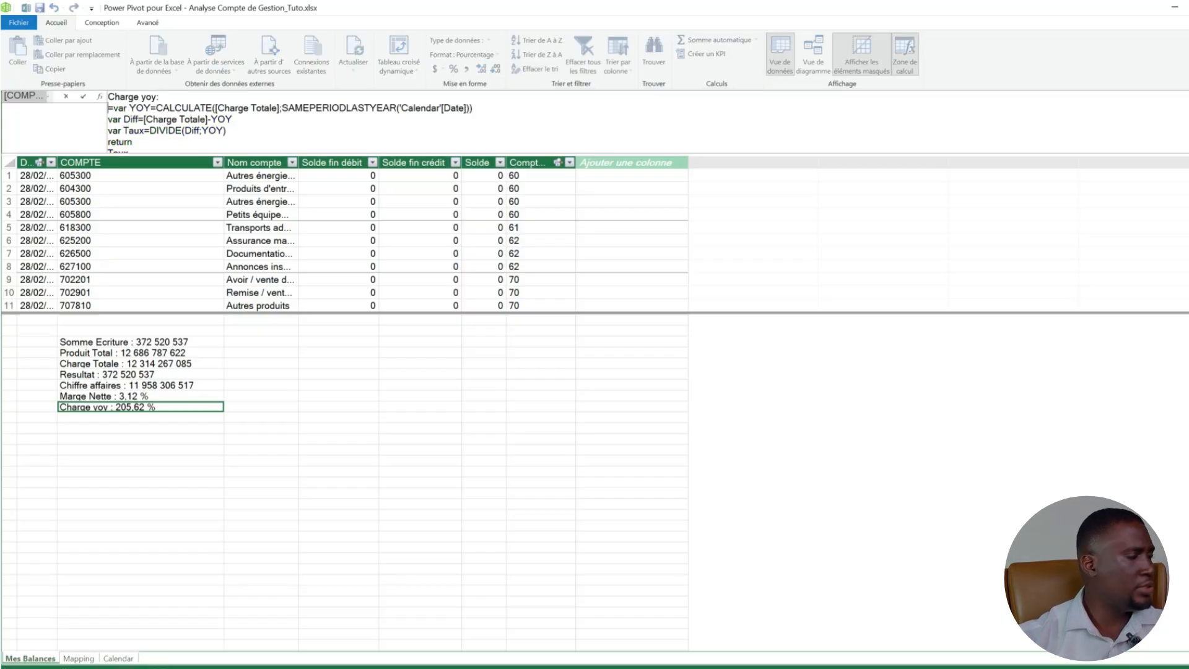
{"action": "key", "text": "BackSpace"}
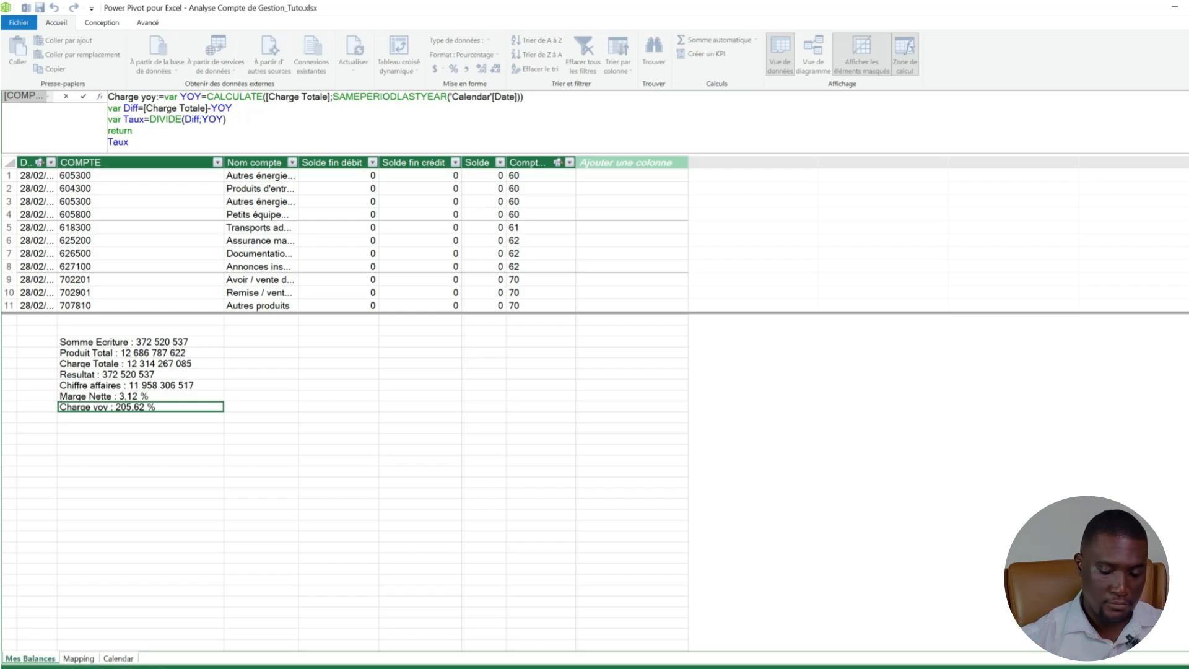
{"action": "key", "text": "alt+Return"}
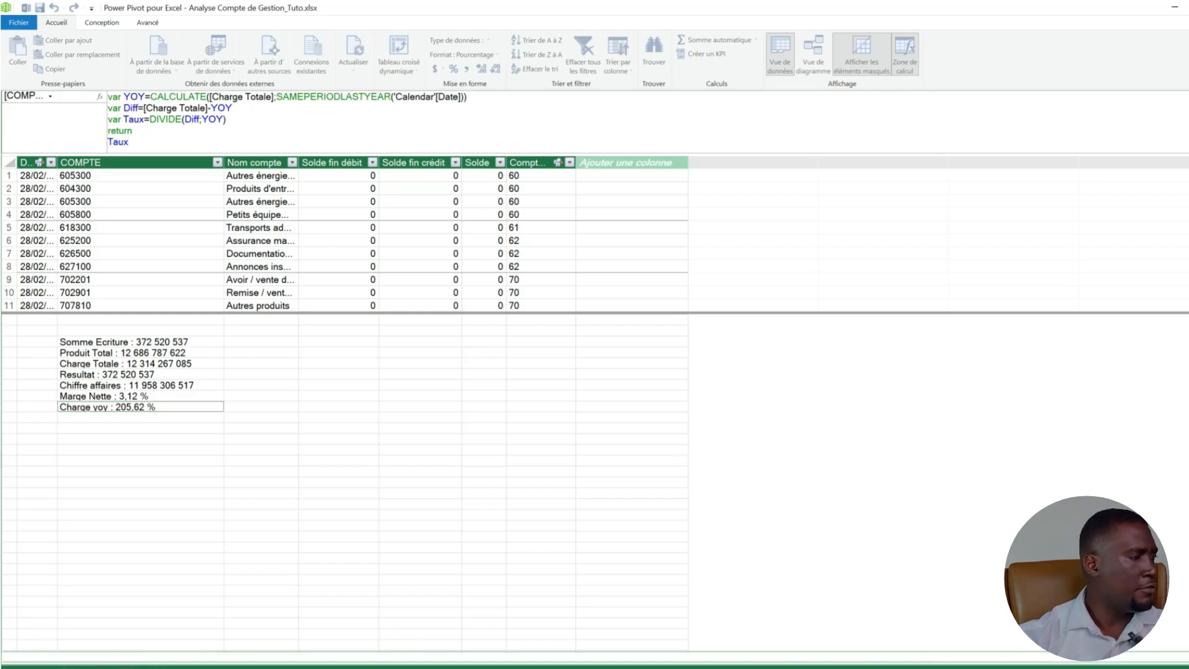
{"action": "key", "text": "ctrl+a"}
{"action": "key", "text": "ctrl+c"}
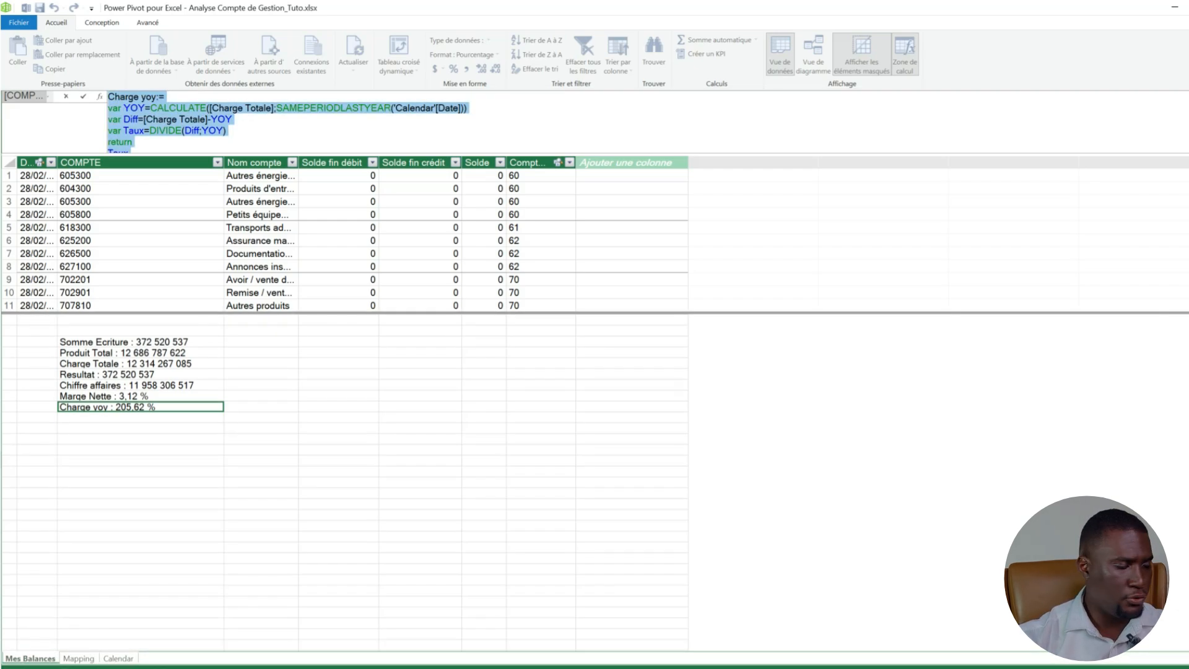
{"action": "key", "text": "Return"}
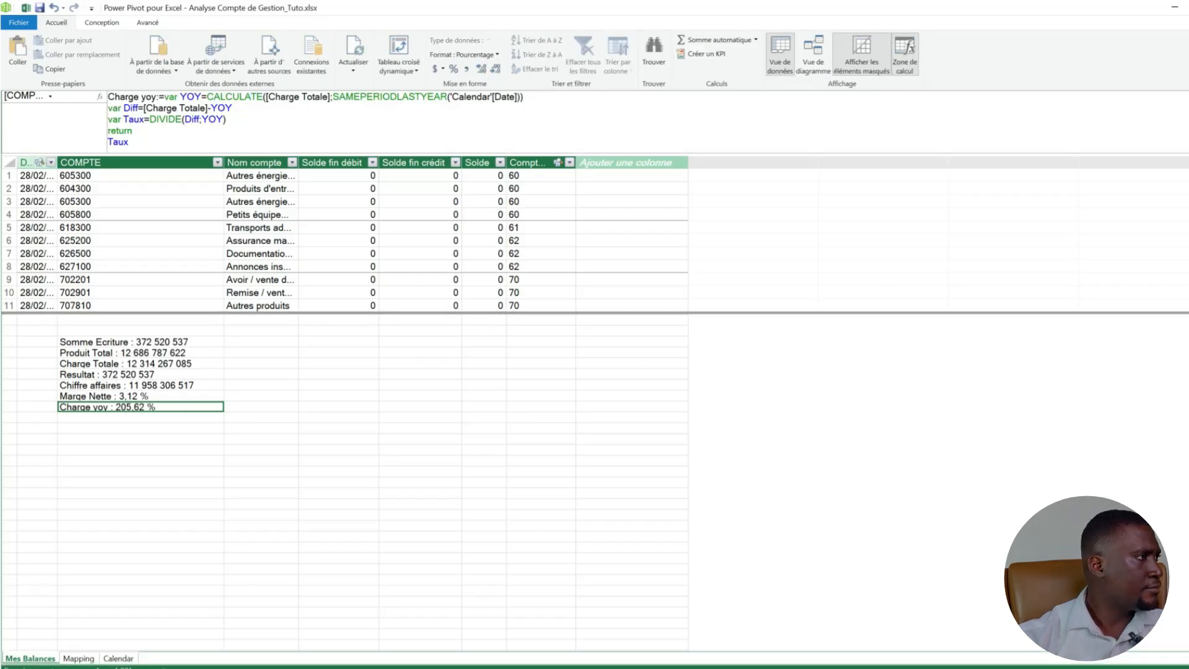
Paste the copied formula into the empty cell directly below Charge yoy and rename the copy Produit yoy.
{"action": "left_click", "coordinate": [140, 417]}
{"action": "left_click", "coordinate": [110, 97]}
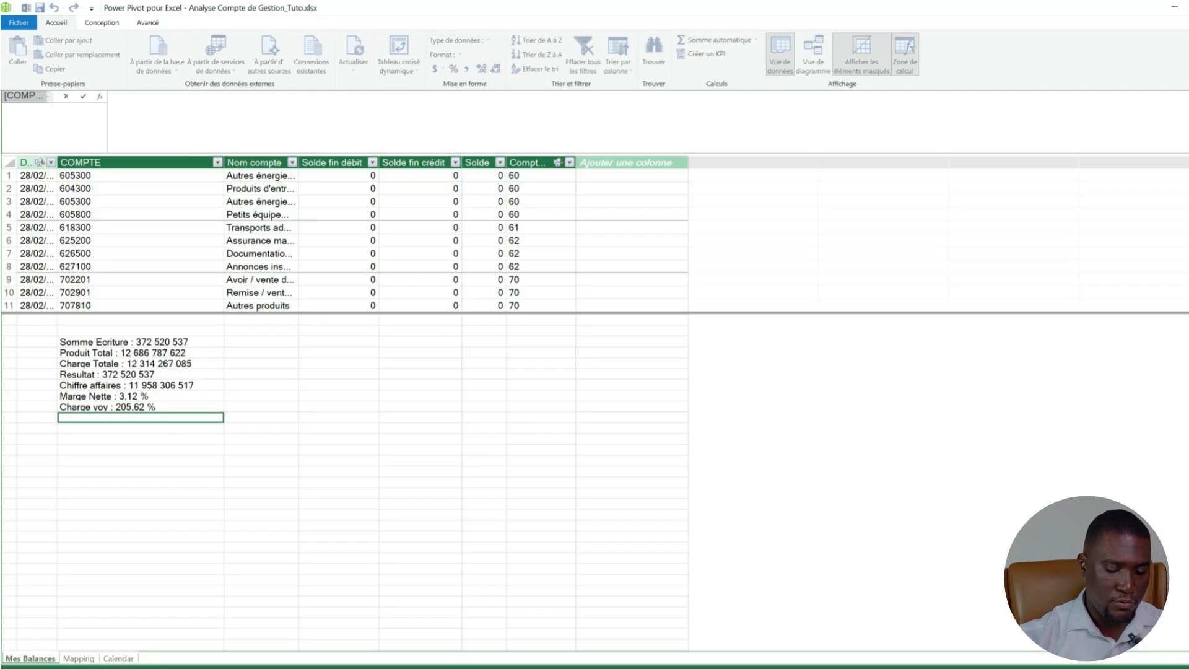
{"action": "key", "text": "ctrl+v"}
{"action": "scroll", "coordinate": [285, 120], "scroll_direction": "up", "scroll_amount": 1}
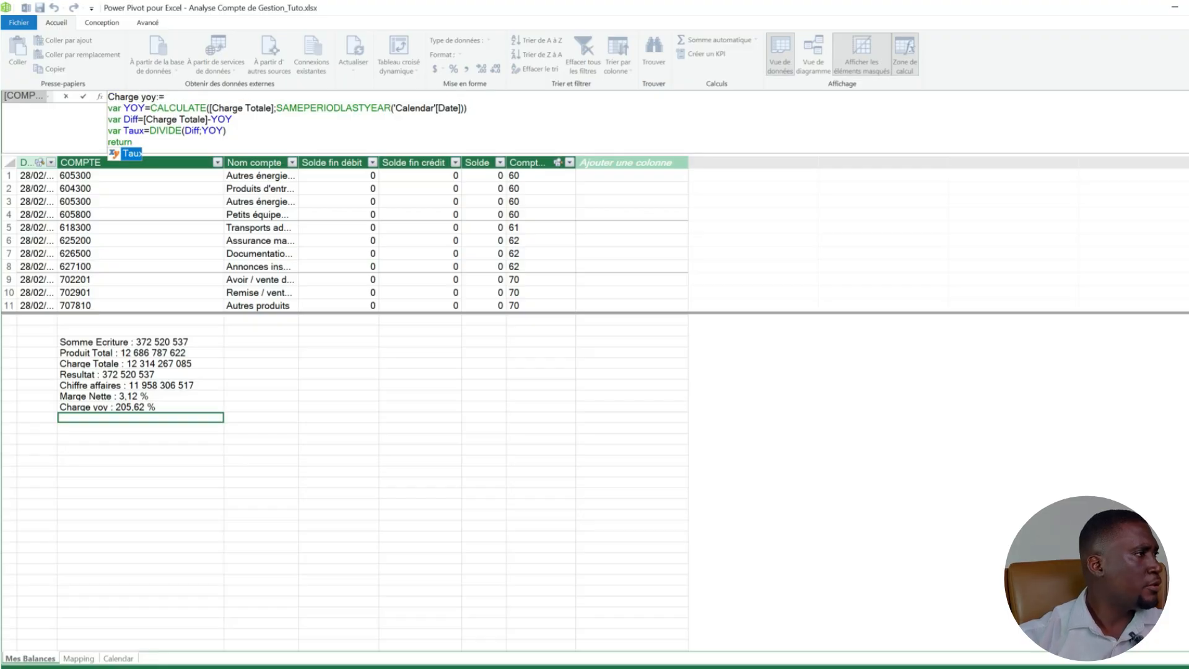
{"action": "double_click", "coordinate": [115, 97]}
{"action": "type", "text": "Pro"}
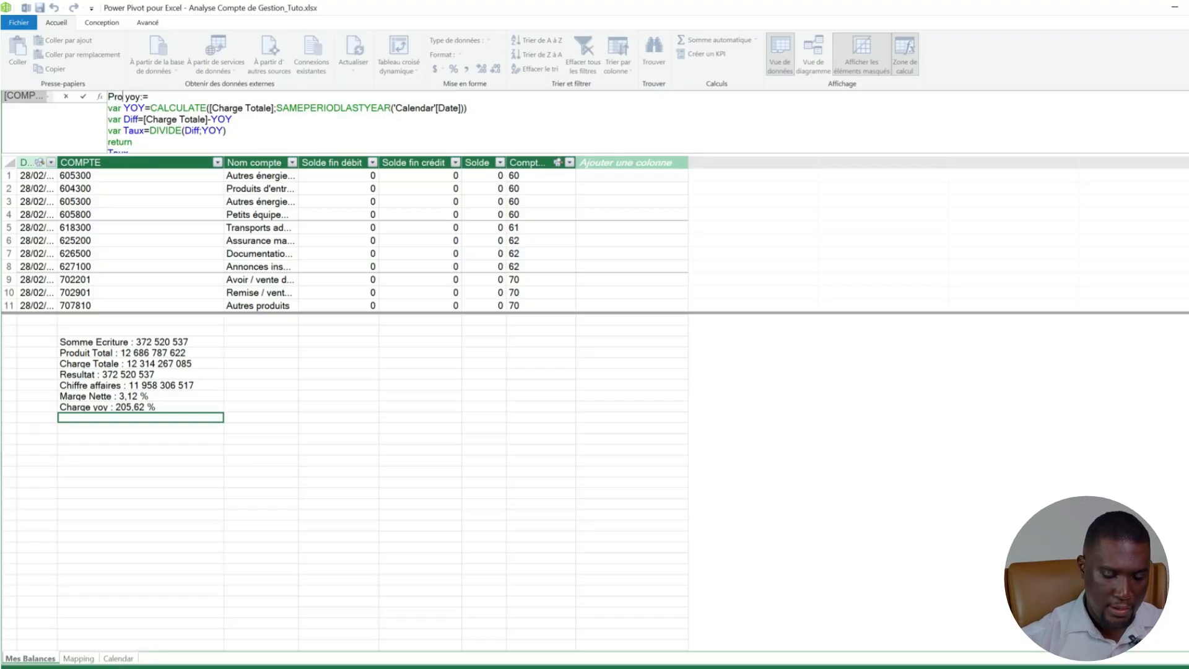
{"action": "type", "text": "duit"}
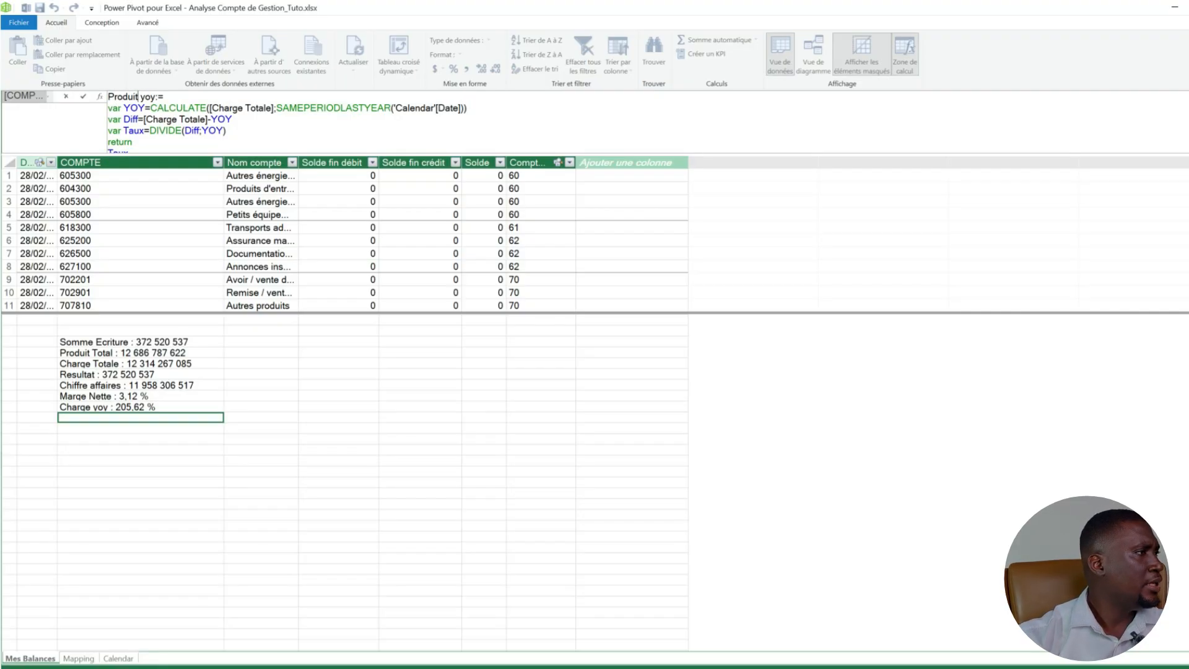
Replace [Charge Totale] with [Produit Total] in the YOY variable of the Produit yoy formula.
{"action": "left_click", "coordinate": [243, 109]}
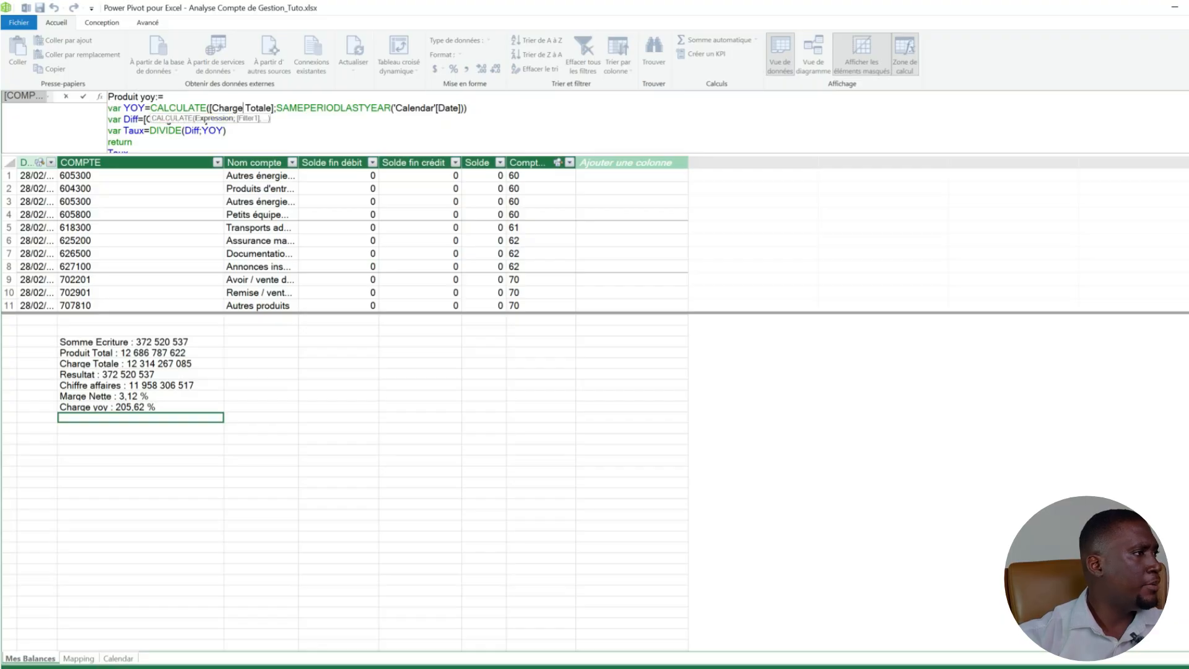
{"action": "key", "text": "BackSpace"}
{"action": "key", "text": "BackSpace"}
{"action": "key", "text": "BackSpace"}
{"action": "key", "text": "BackSpace"}
{"action": "key", "text": "BackSpace"}
{"action": "key", "text": "BackSpace"}
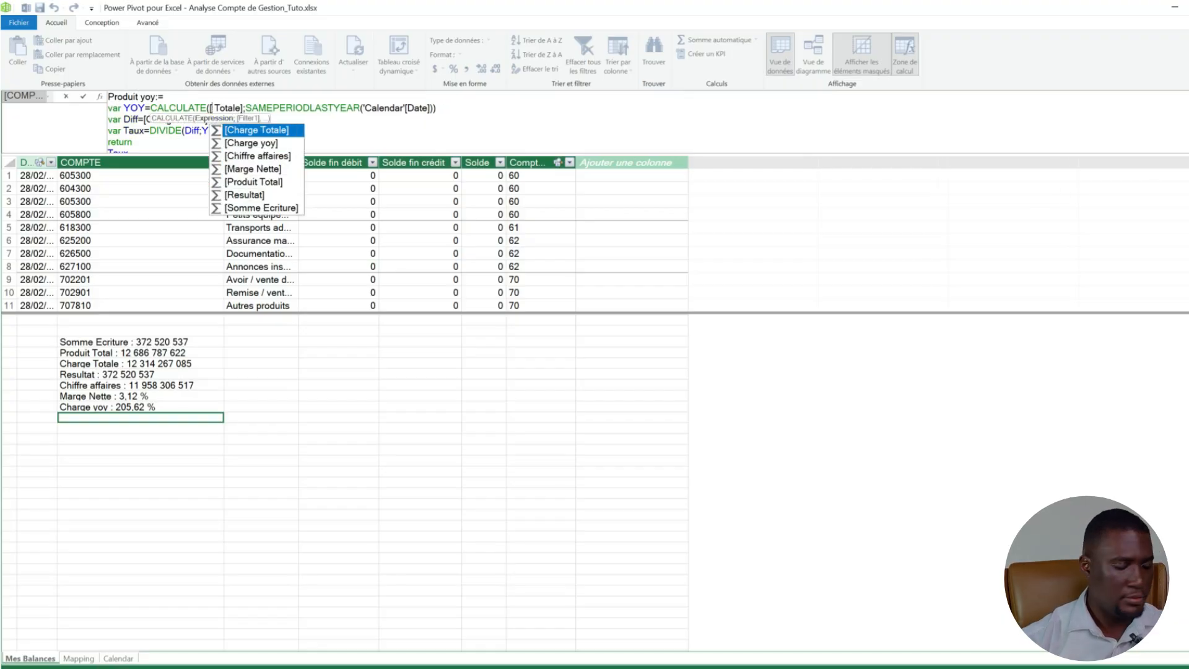
{"action": "type", "text": "Produi"}
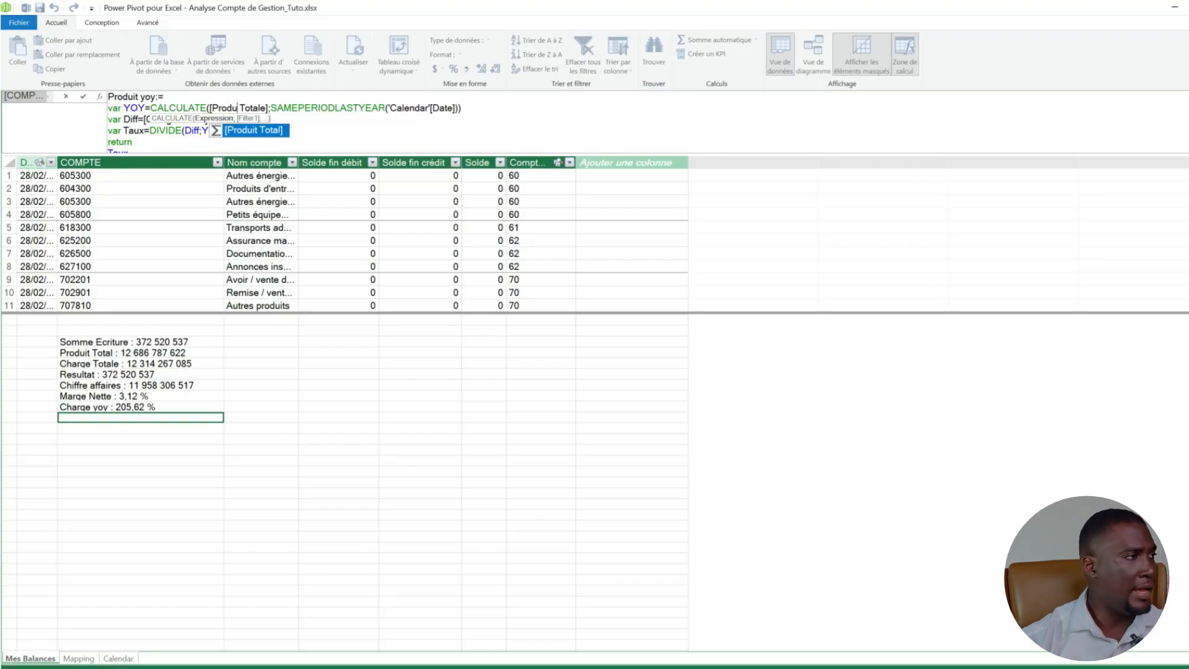
{"action": "key", "text": "Tab"}
Replace [Charge Totale] with [Produit Total] in the Diff variable, and commit the Produit yoy measure with a percentage format.
{"action": "left_click", "coordinate": [132, 142]}
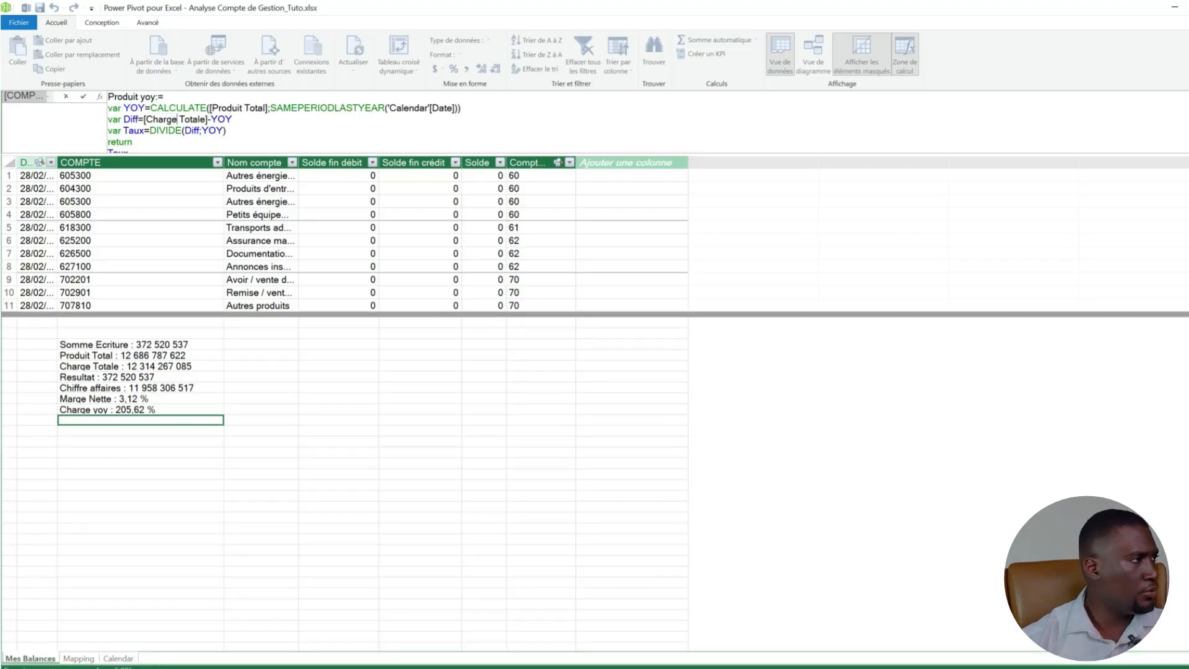
{"action": "key", "text": "BackSpace"}
{"action": "key", "text": "BackSpace"}
{"action": "key", "text": "BackSpace"}
{"action": "key", "text": "BackSpace"}
{"action": "key", "text": "BackSpace"}
{"action": "key", "text": "BackSpace"}
{"action": "type", "text": "Produit"}
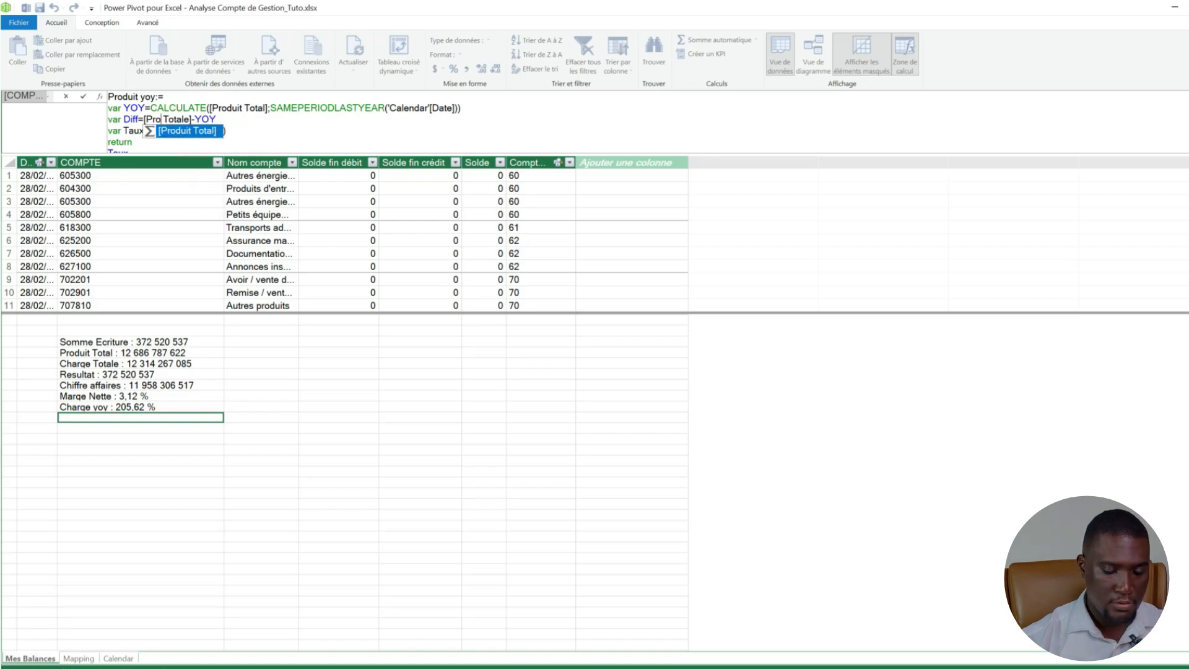
{"action": "key", "text": "Tab"}
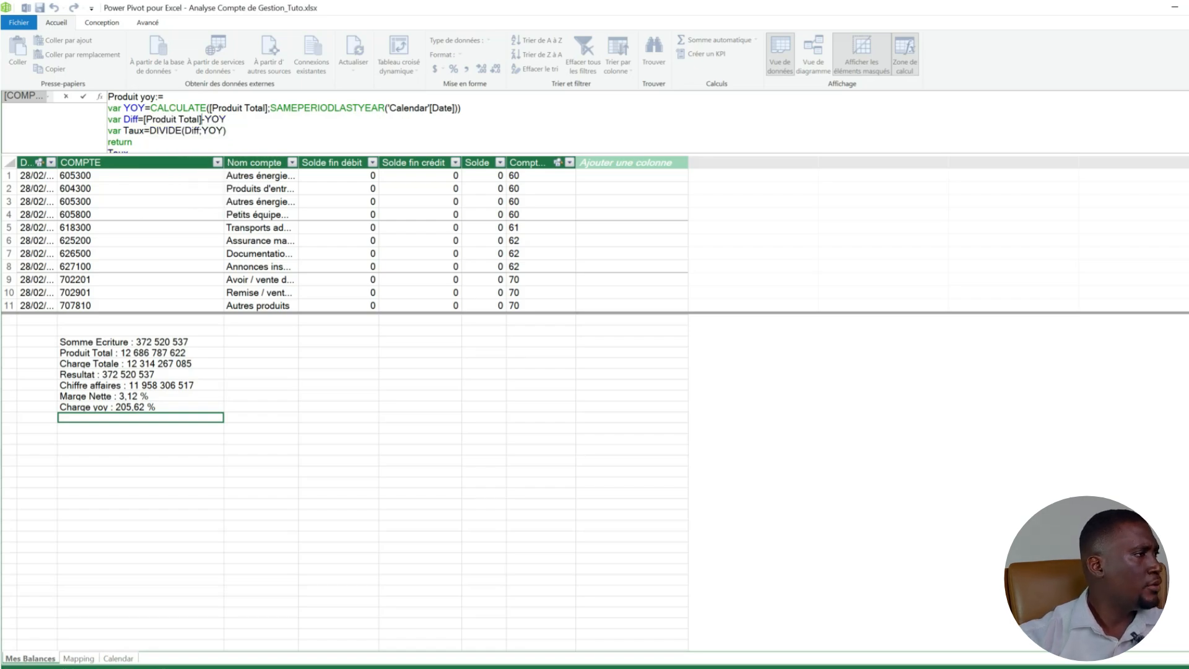
{"action": "key", "text": "Return"}
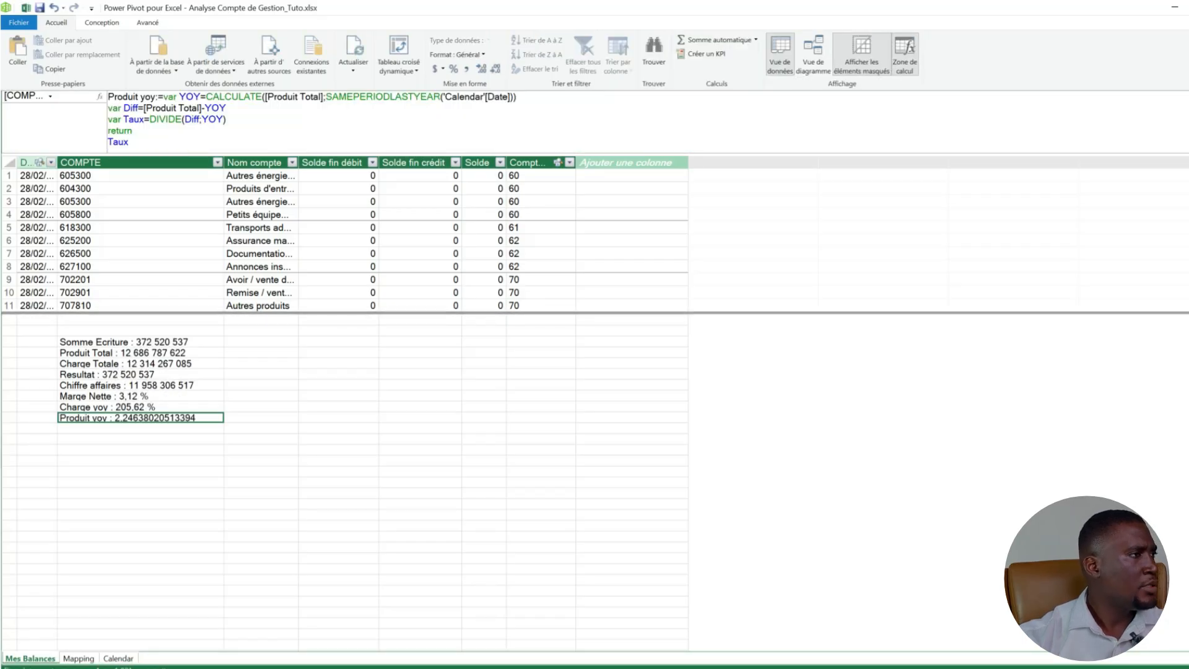
{"action": "left_click", "coordinate": [453, 68]}
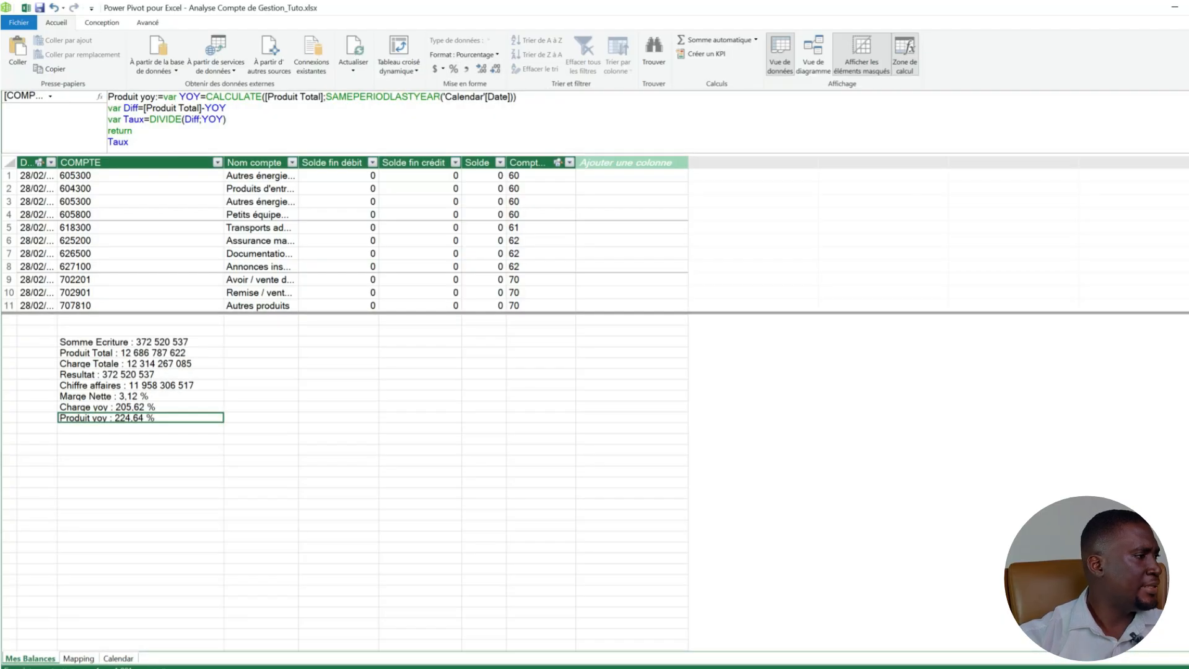
Paste the Charge yoy formula into the empty cell below Produit yoy and rename the copy Resultat yoy.
{"action": "left_click", "coordinate": [126, 407]}
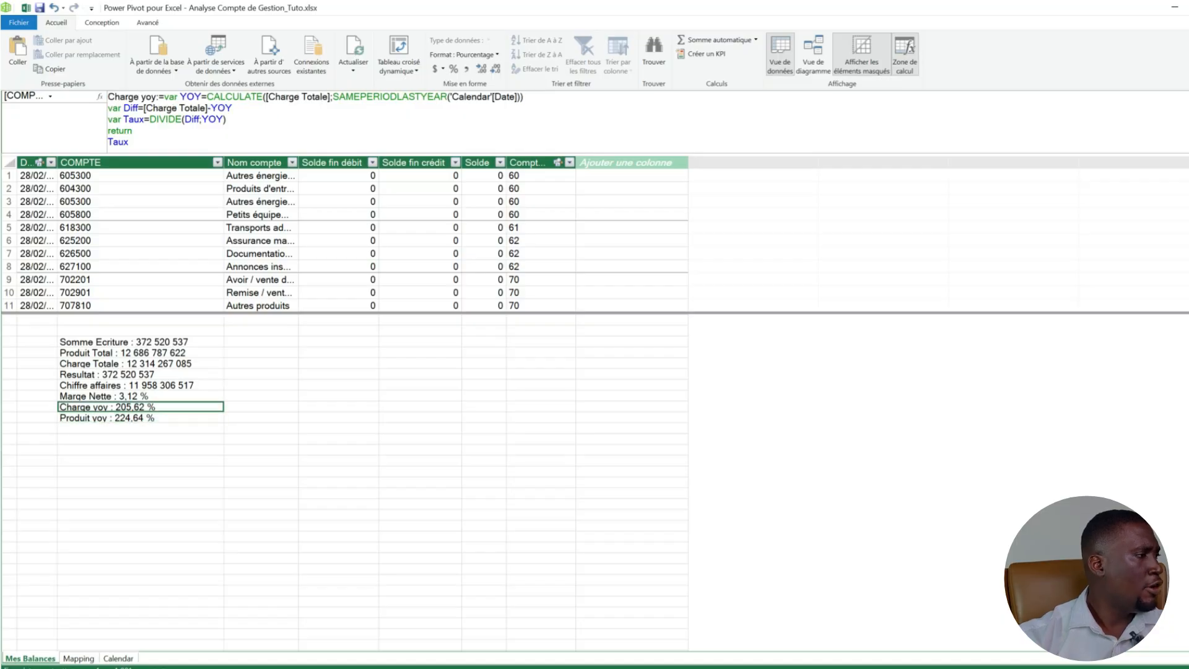
{"action": "left_click", "coordinate": [126, 429]}
{"action": "type", "text": "var YOY=CALCULATE([Charge Totale];SAMEPERIODLASTYEAR('Calendar'[Date])) var Diff=[Charge Totale]-YOY var Taux=DIVIDE(Diff;YOY) return Taux"}
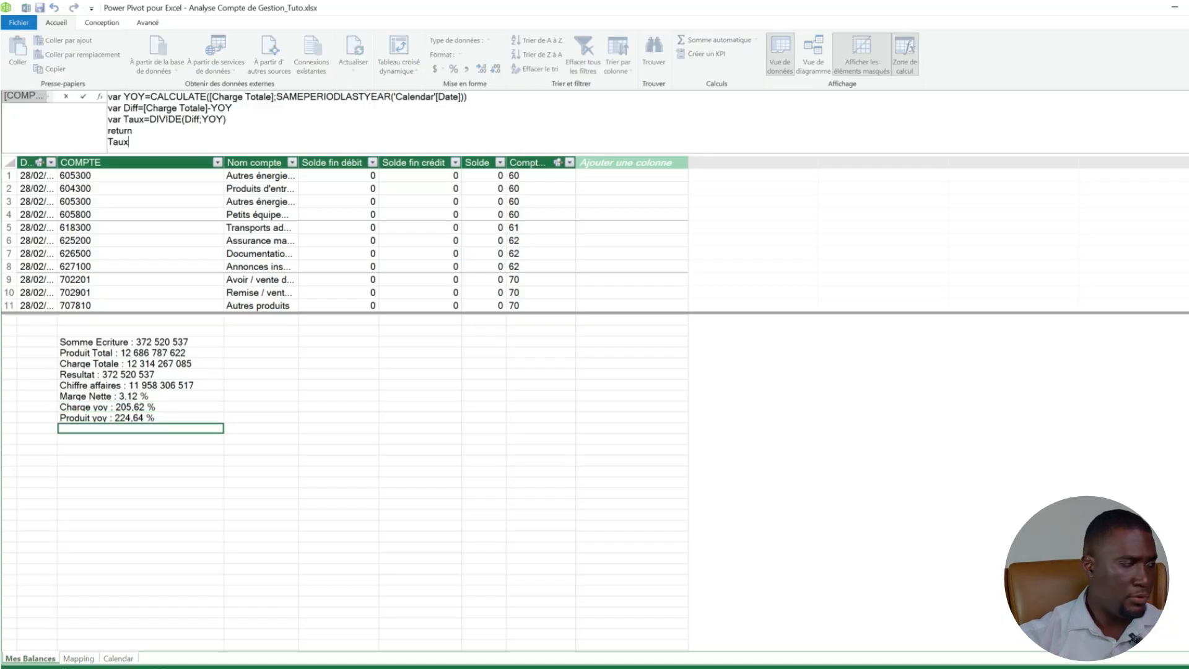
{"action": "scroll", "coordinate": [285, 121], "scroll_direction": "up", "scroll_amount": 1}
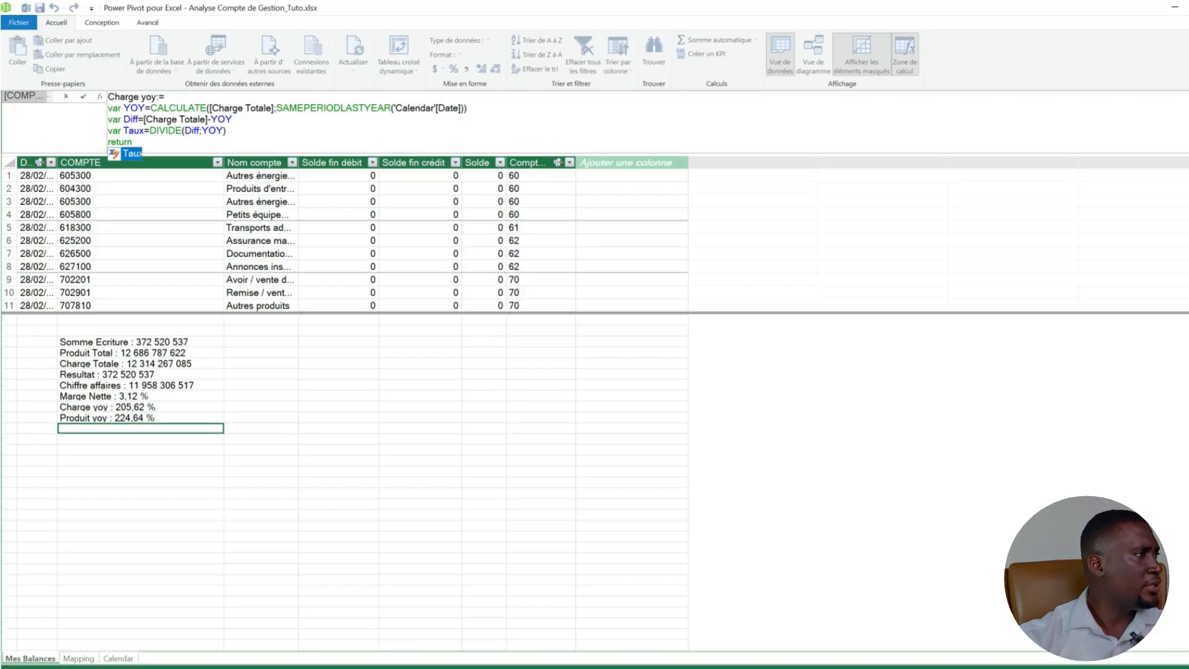
{"action": "left_click_drag", "start_coordinate": [138, 98], "coordinate": [107, 97]}
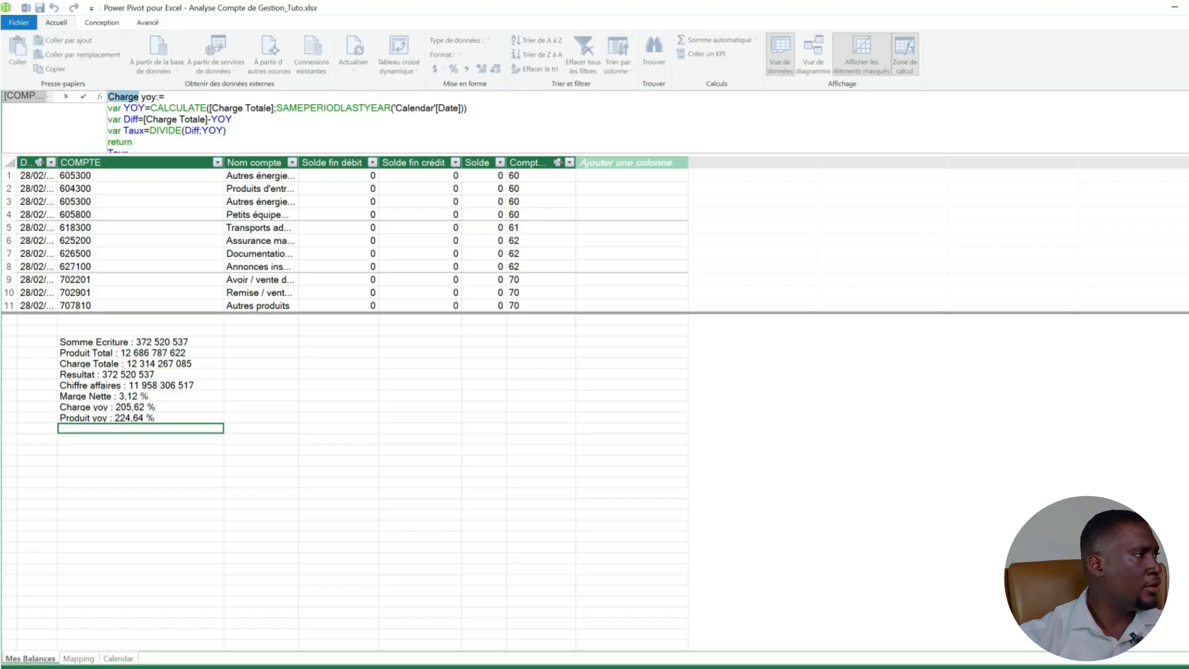
{"action": "type", "text": "Res"}
{"action": "type", "text": "ultat"}
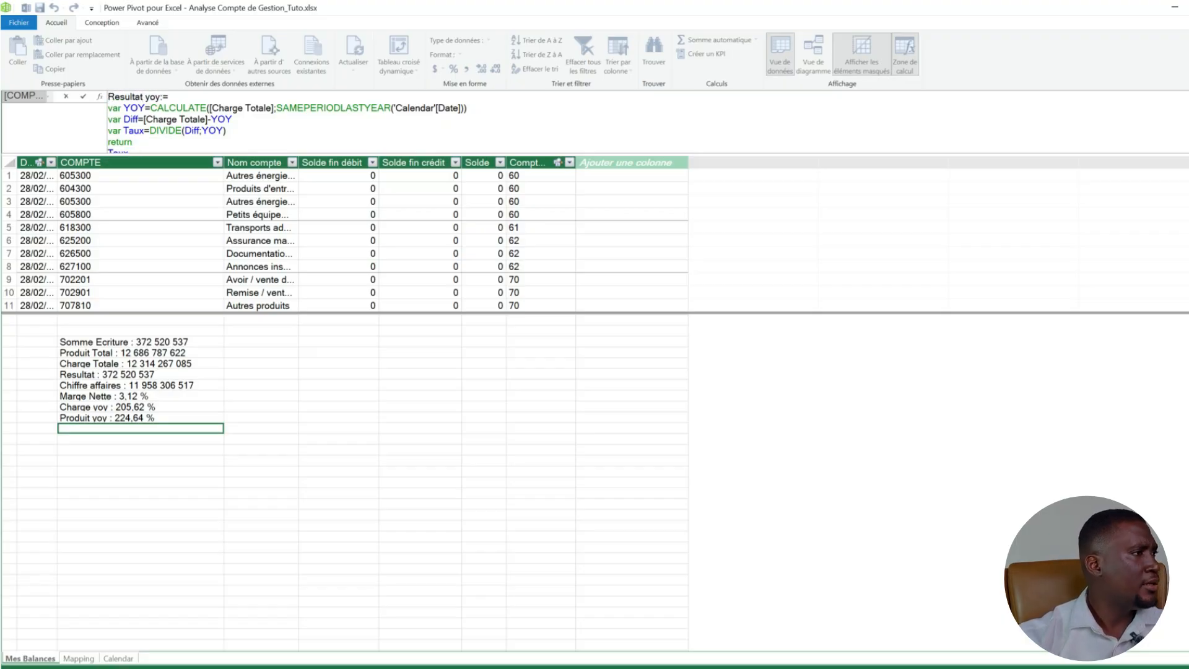
Replace [Charge Totale] with [Resultat] in the YOY variable of the Resultat yoy formula.
{"action": "left_click_drag", "start_coordinate": [271, 108], "coordinate": [211, 108]}
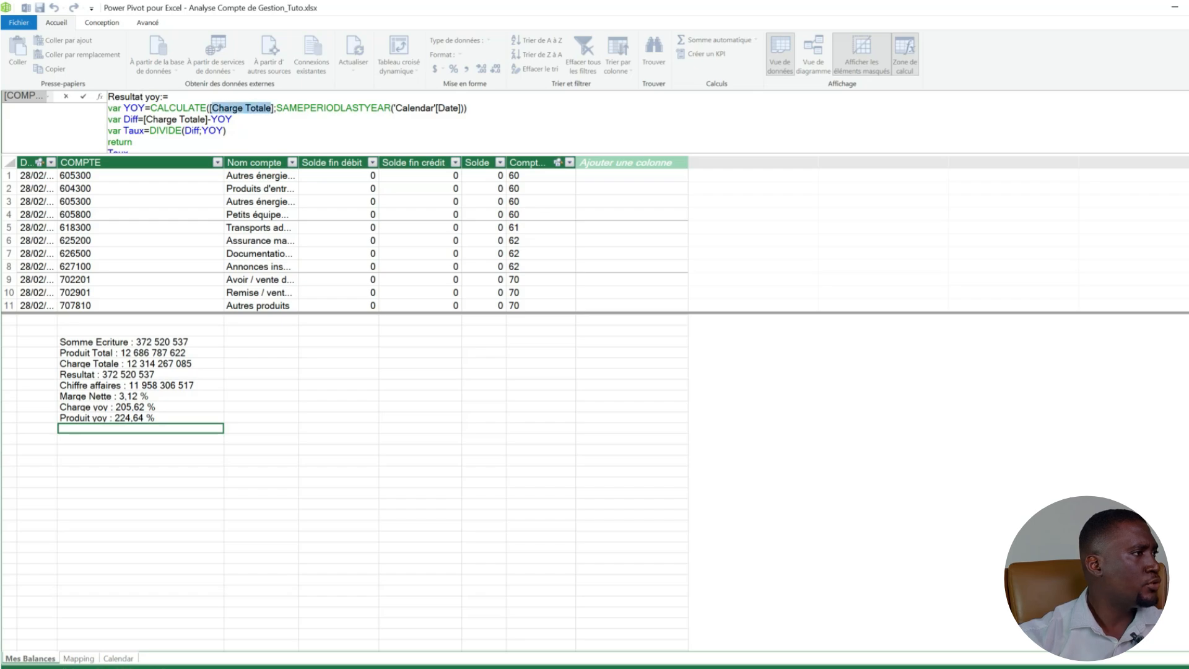
{"action": "type", "text": "res"}
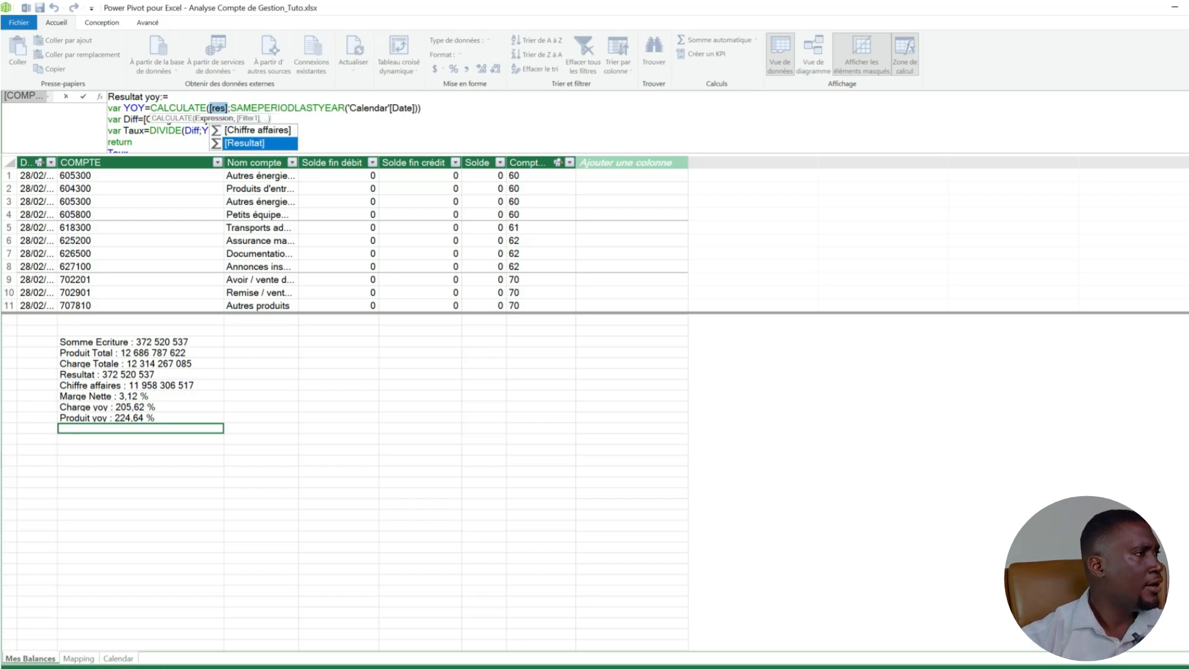
{"action": "key", "text": "Tab"}
{"action": "left_click", "coordinate": [132, 142]}
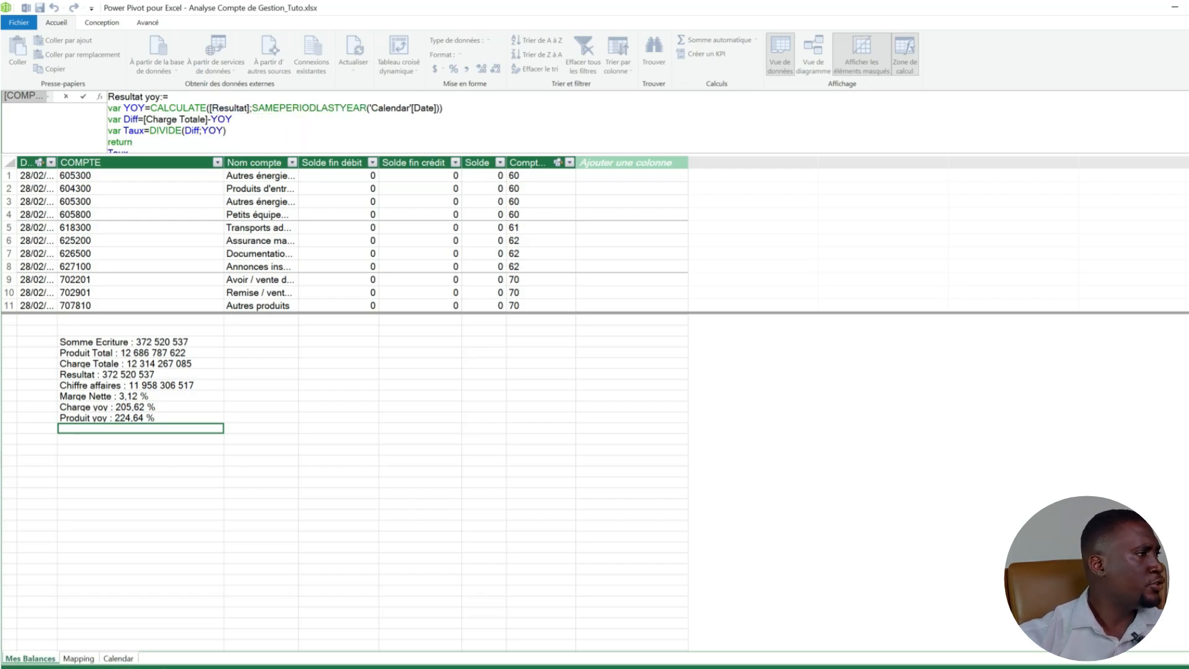
Replace [Charge Totale] with [Resultat] in the Diff variable, and commit the Resultat yoy measure with a percentage format.
{"action": "left_click_drag", "start_coordinate": [205, 119], "coordinate": [146, 119]}
{"action": "key", "text": "Return"}
{"action": "type", "text": "Res"}
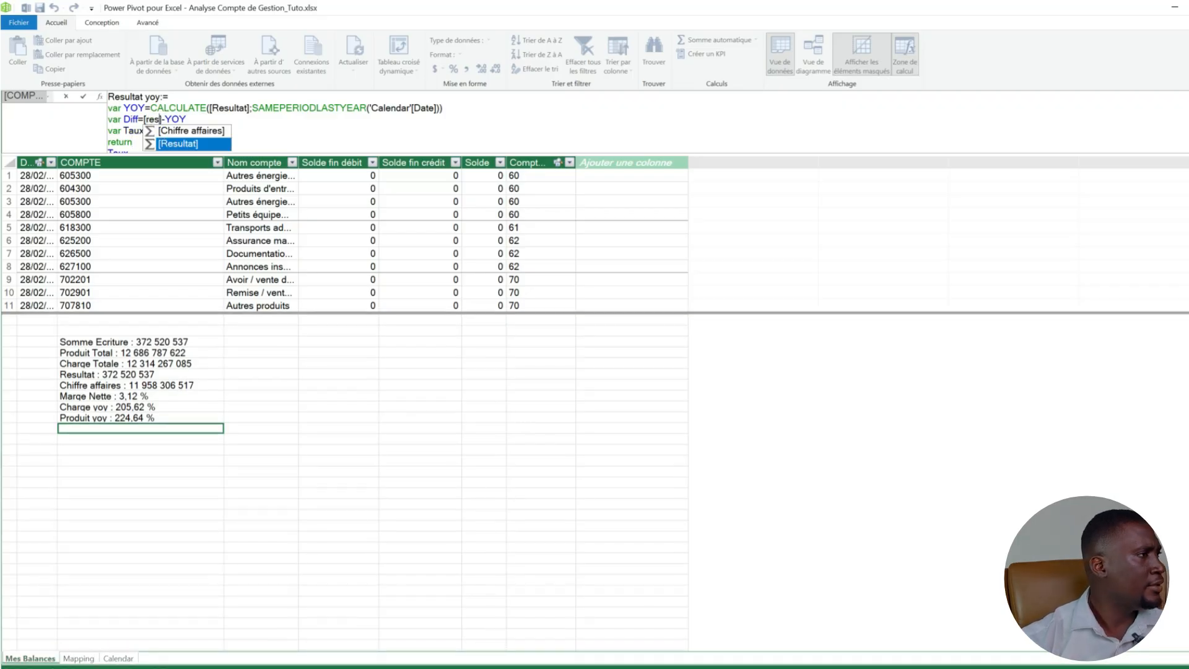
{"action": "key", "text": "Tab"}
{"action": "key", "text": "Return"}
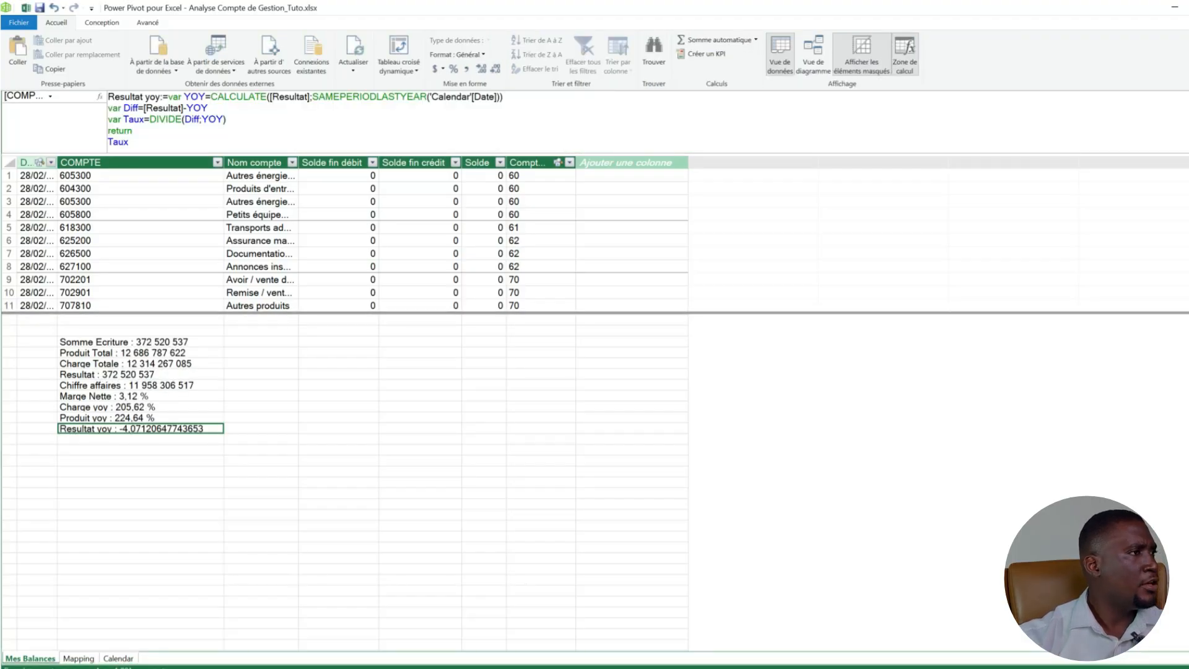
{"action": "left_click", "coordinate": [453, 69]}
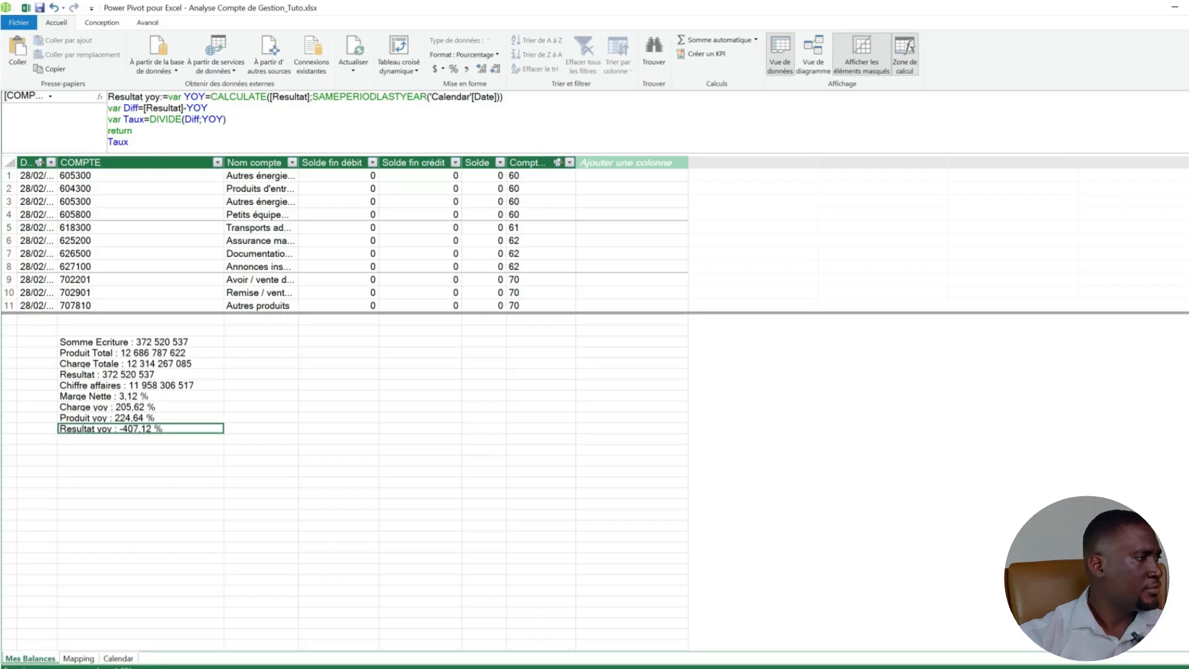
{"action": "left_click", "coordinate": [124, 396]}
{"action": "left_click", "coordinate": [124, 342]}
{"action": "left_click", "coordinate": [124, 363]}
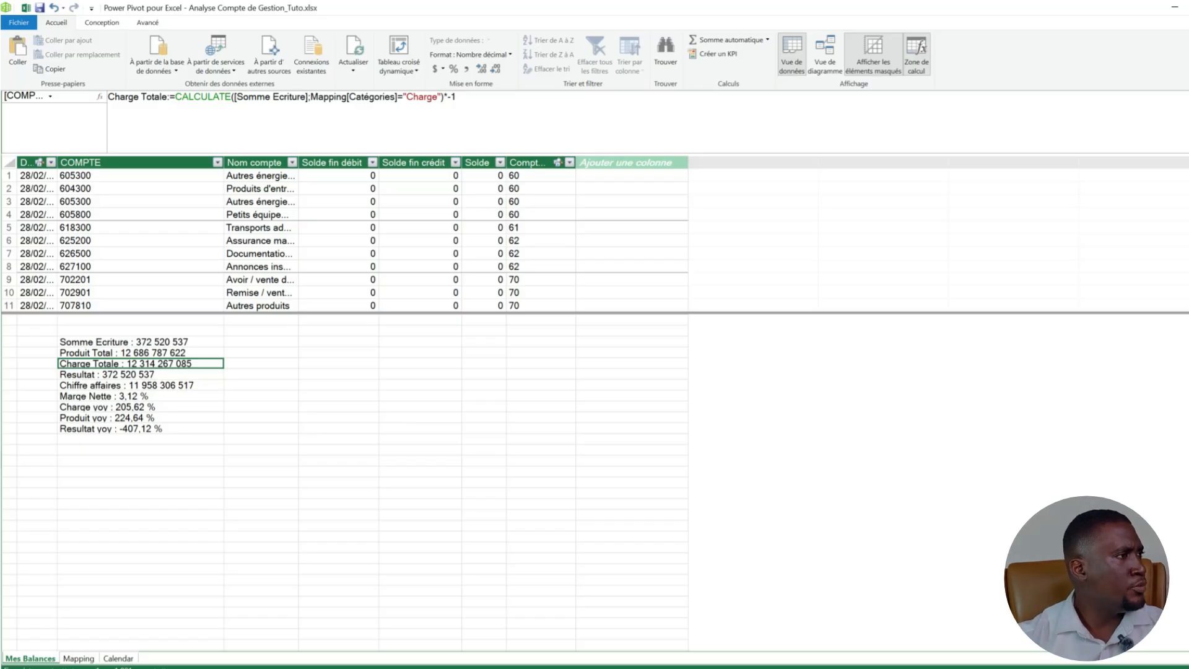
Create a pivot table from the data model at cell C4 of the existing Calculs sheet, enabling the workbook's external data connections.
{"action": "left_click", "coordinate": [399, 65]}
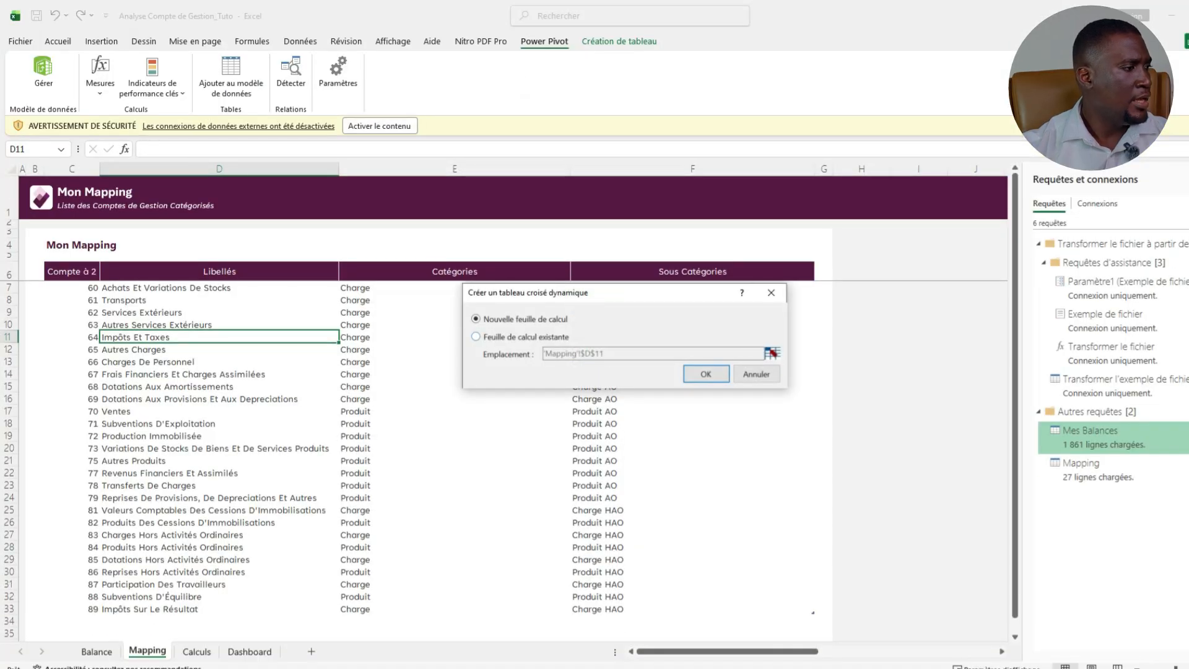
{"action": "left_click", "coordinate": [476, 336]}
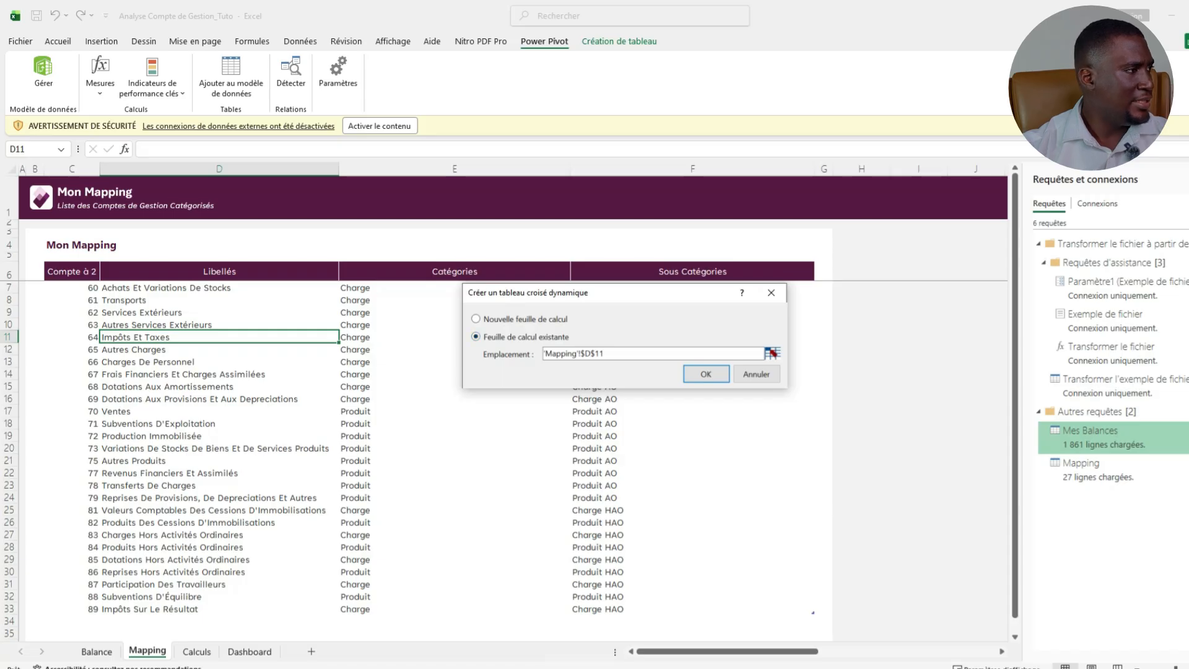
{"action": "left_click", "coordinate": [771, 353]}
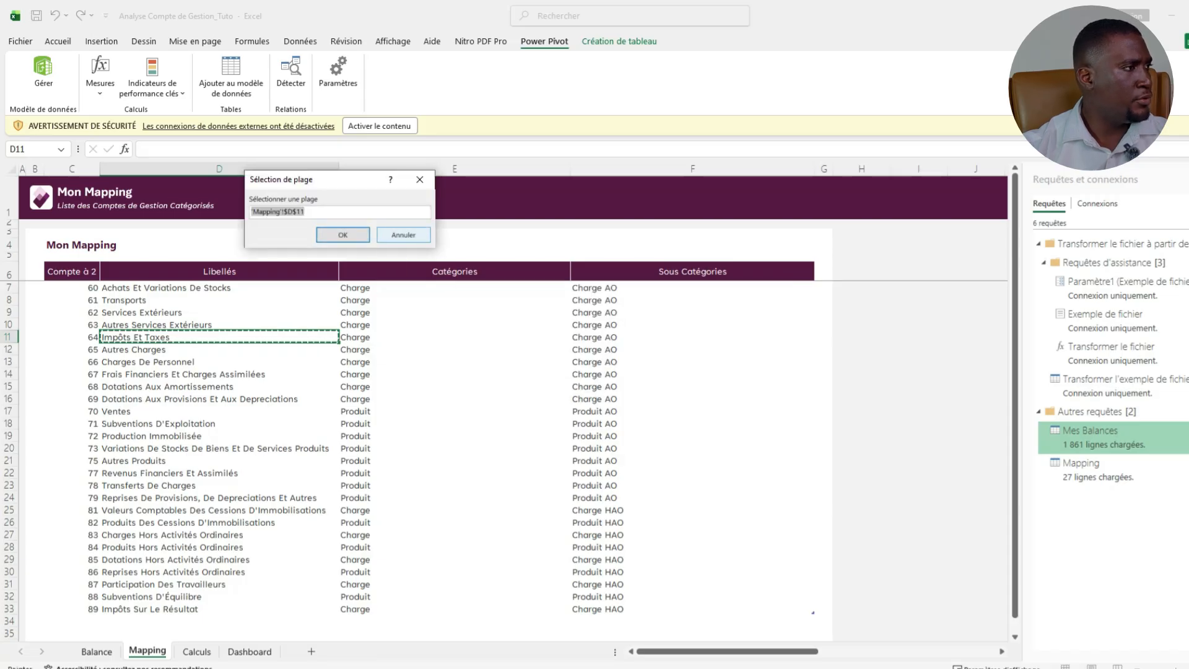
{"action": "key", "text": "ctrl+Page_Down"}
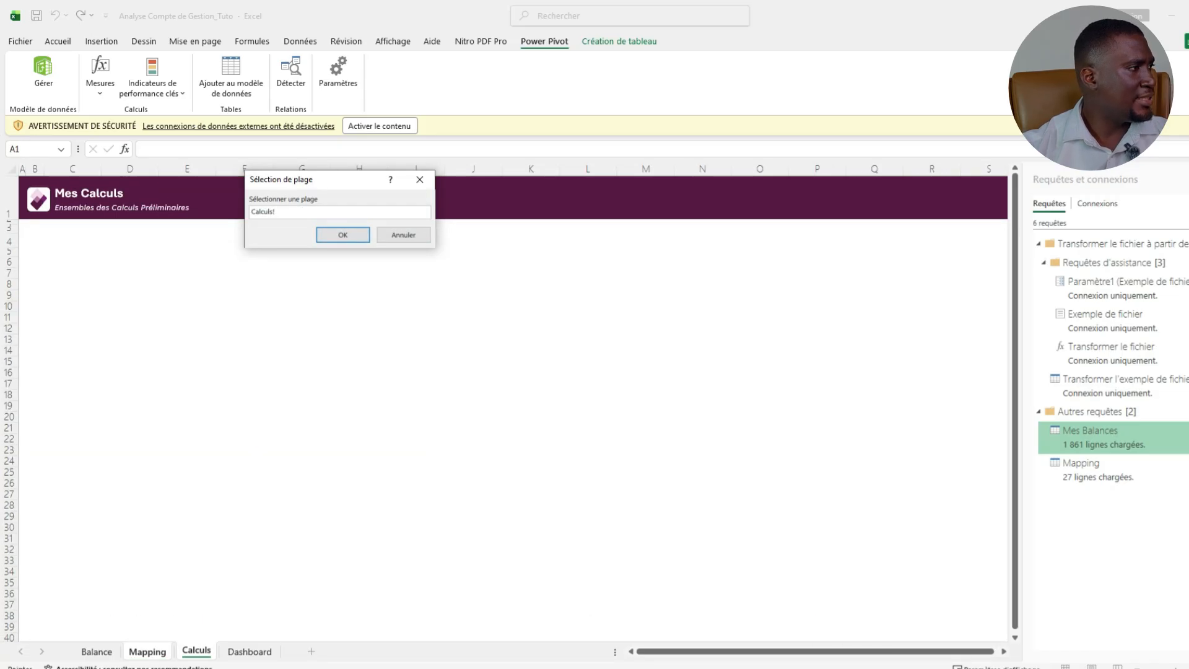
{"action": "left_click", "coordinate": [73, 251]}
{"action": "left_click", "coordinate": [72, 240]}
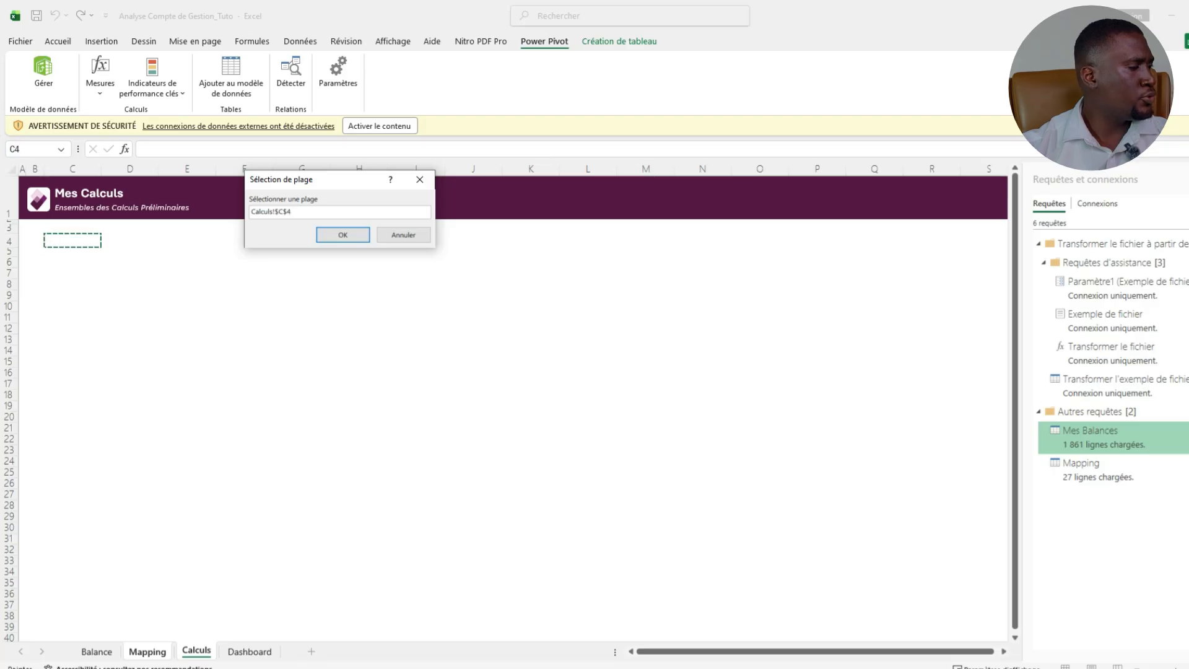
{"action": "left_click", "coordinate": [342, 234]}
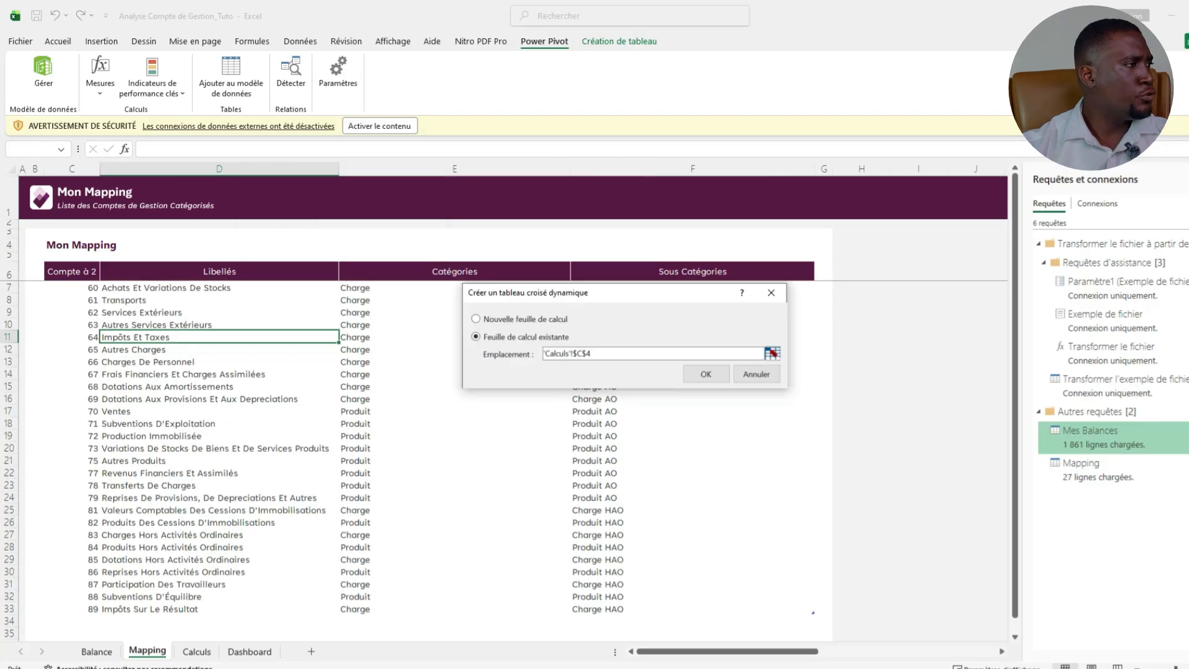
{"action": "left_click", "coordinate": [706, 374]}
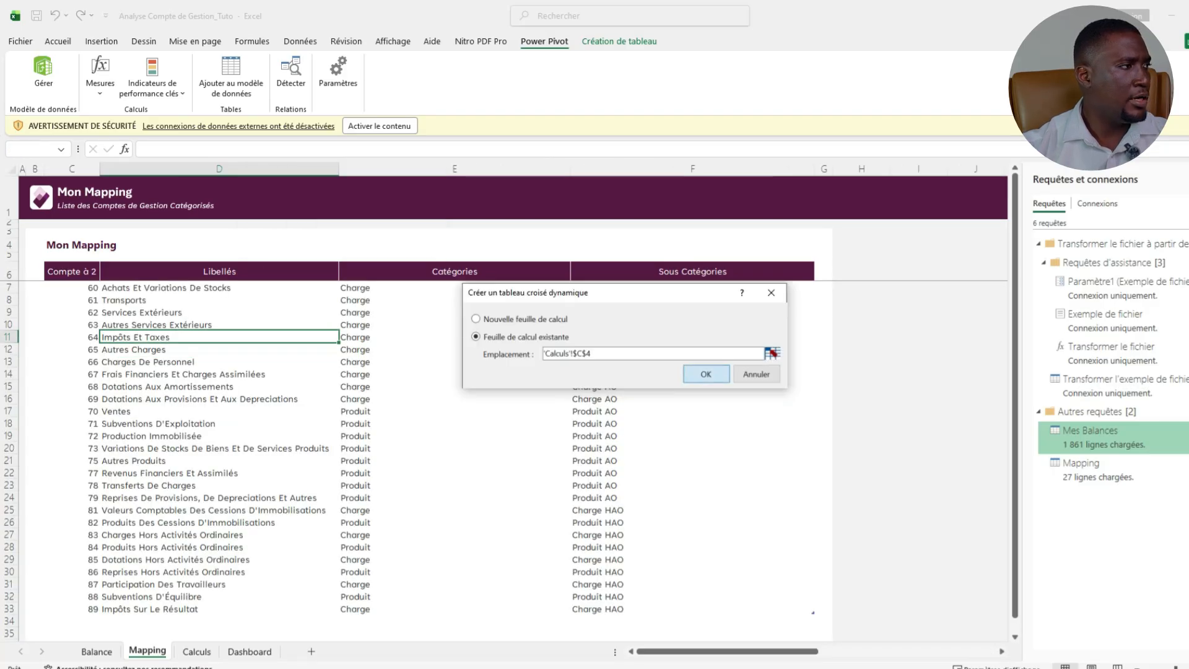
{"action": "left_click", "coordinate": [379, 125]}
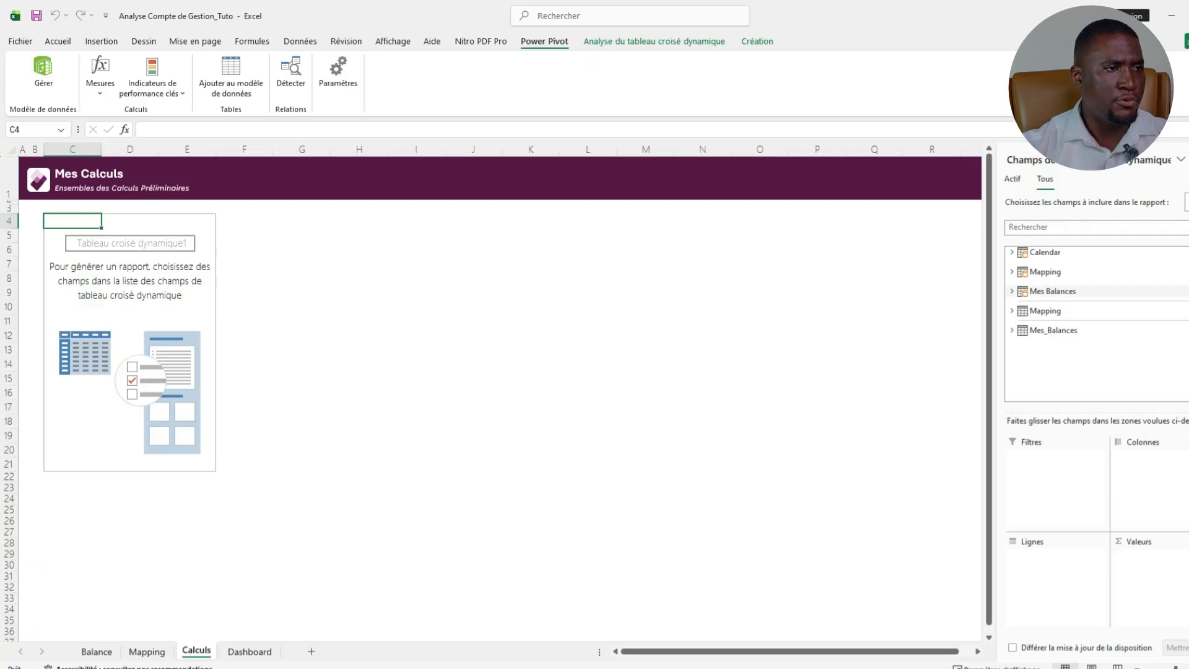
Add the Produit Total measure from Mes Balances to the pivot table's values and select cells C4:C5.
{"action": "left_click", "coordinate": [1012, 291]}
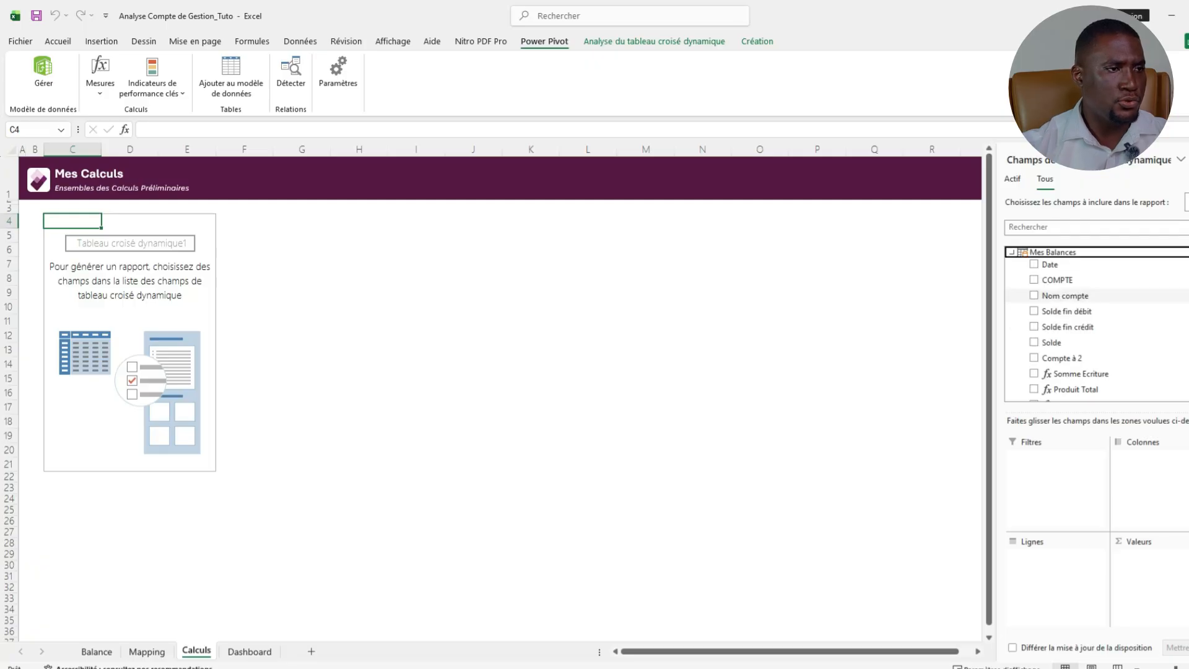
{"action": "scroll", "coordinate": [1053, 311], "scroll_direction": "down", "scroll_amount": 1}
{"action": "scroll", "coordinate": [1065, 316], "scroll_direction": "down", "scroll_amount": 1}
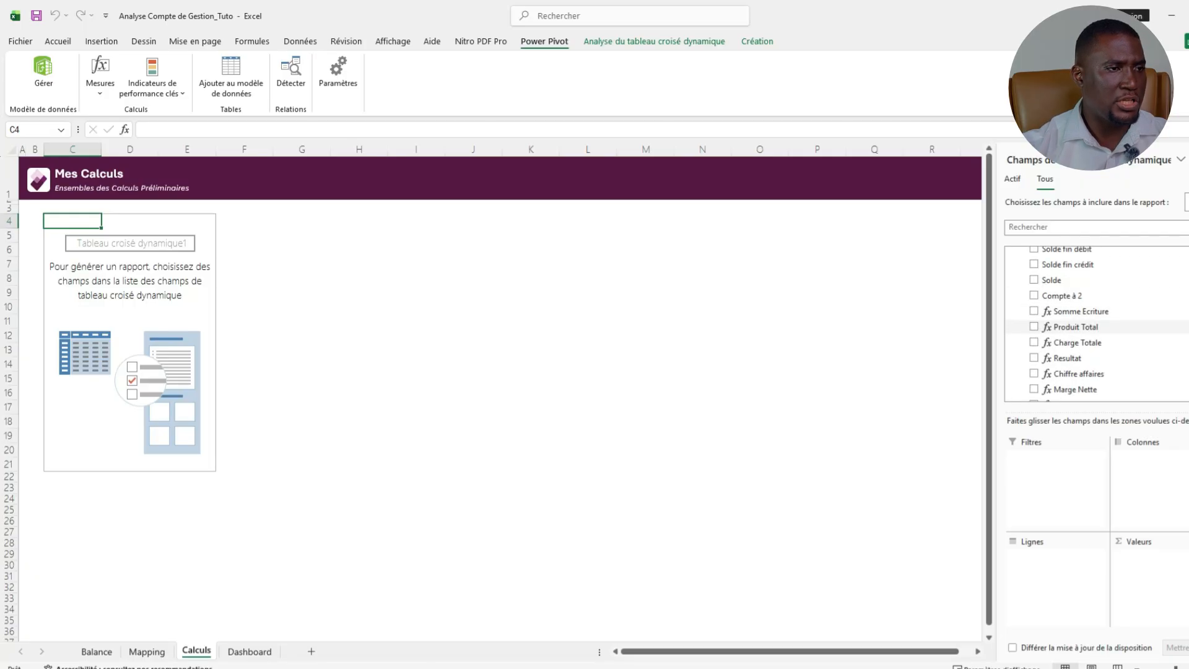
{"action": "left_click_drag", "start_coordinate": [1075, 326], "coordinate": [1040, 562]}
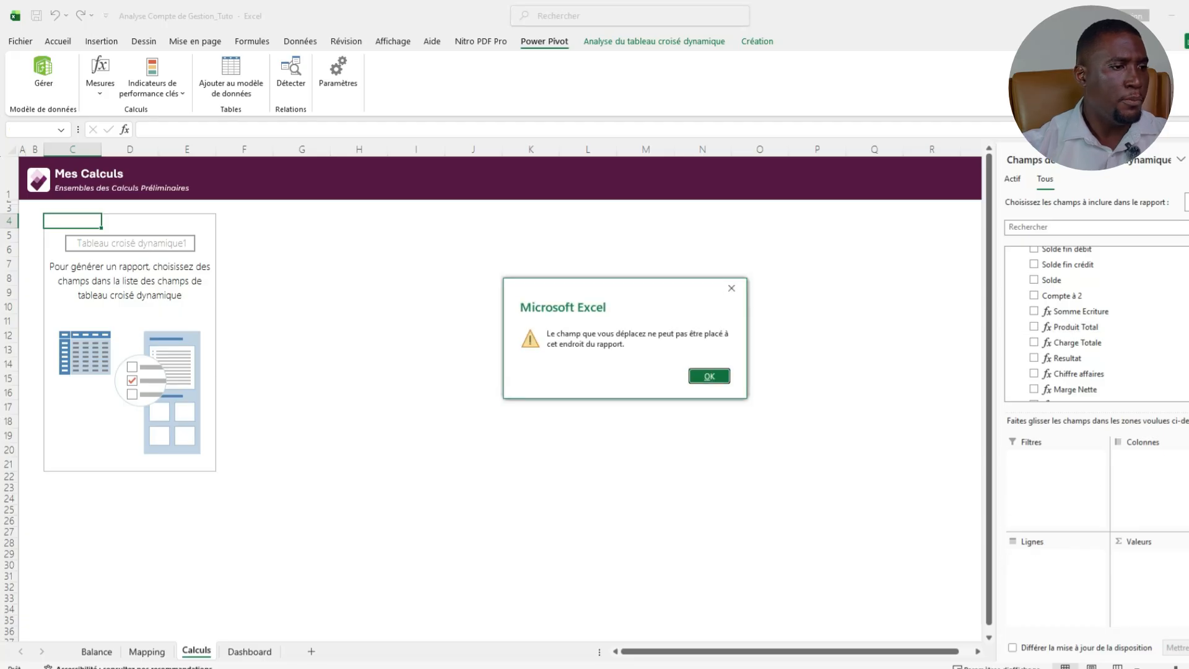
{"action": "left_click", "coordinate": [732, 288]}
{"action": "left_click_drag", "start_coordinate": [1075, 326], "coordinate": [1139, 553]}
{"action": "left_click", "coordinate": [76, 235]}
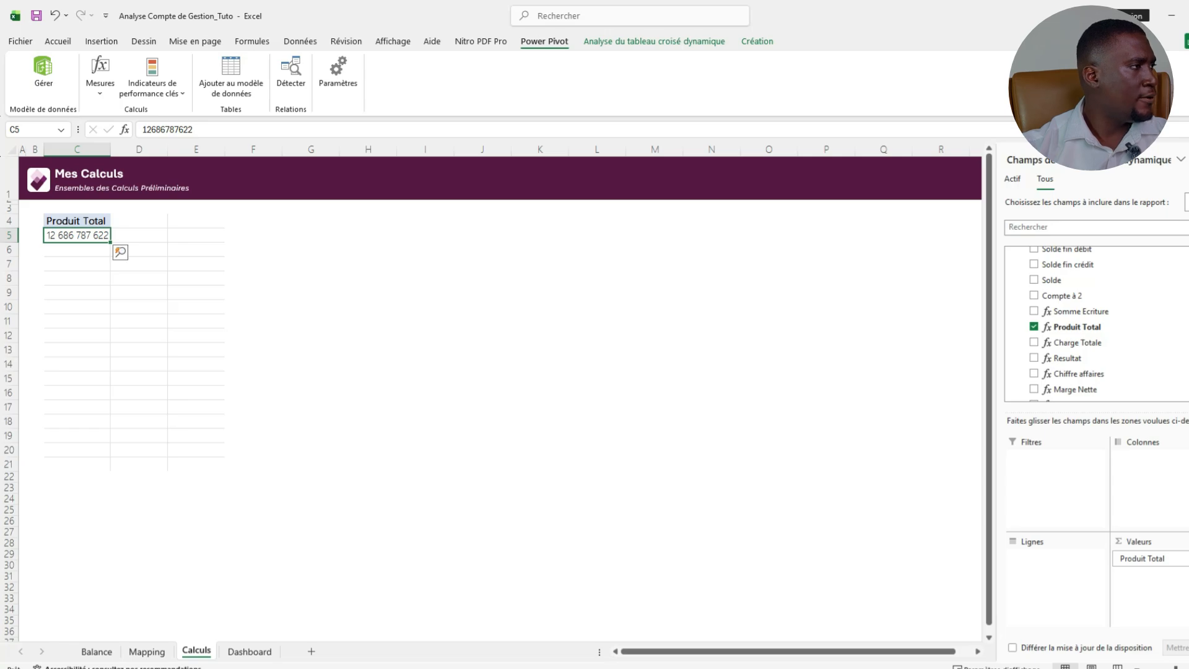
{"action": "left_click_drag", "start_coordinate": [77, 221], "coordinate": [78, 235]}
{"action": "left_click", "coordinate": [57, 42]}
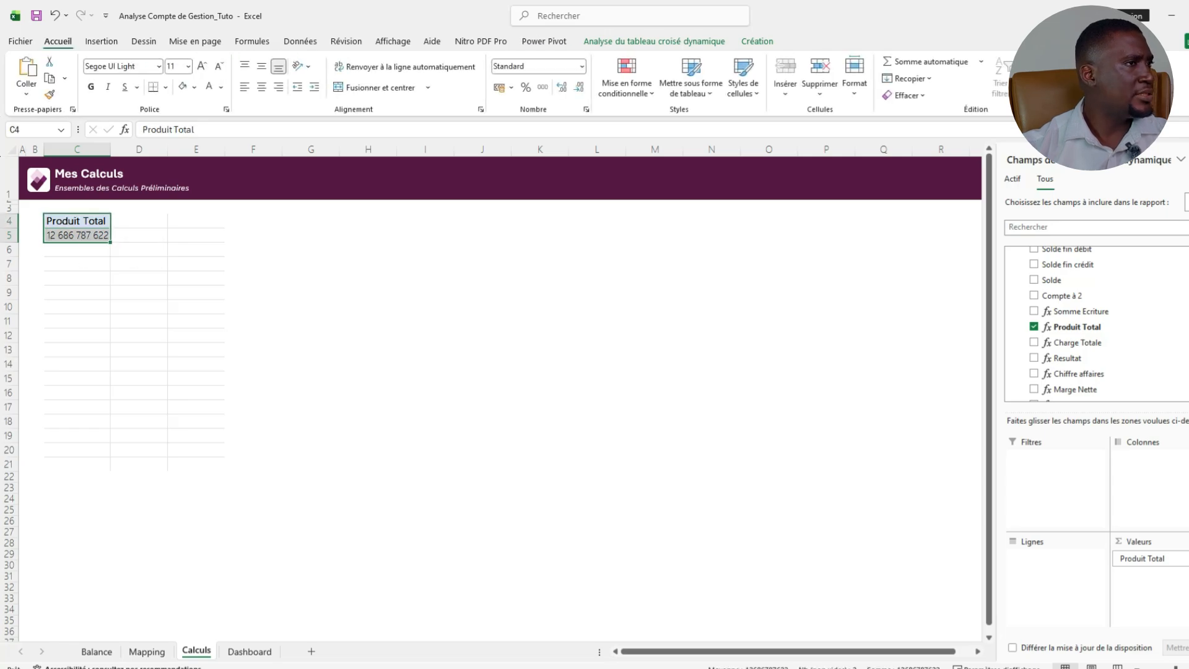
{"action": "left_click", "coordinate": [757, 42]}
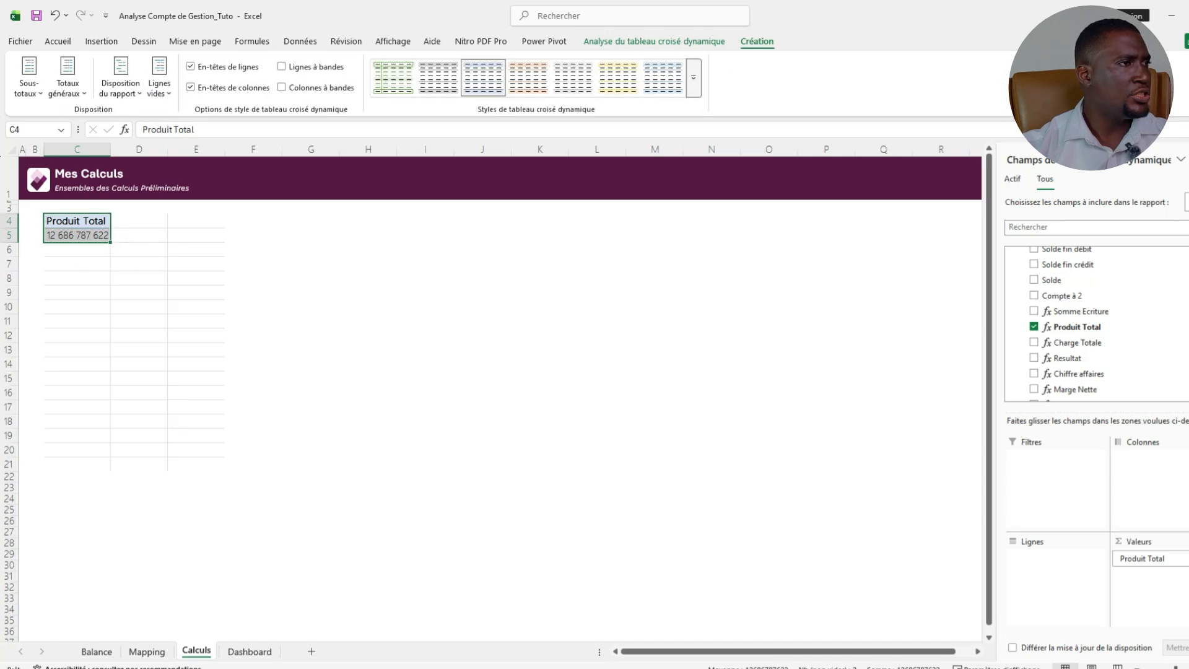
{"action": "left_click", "coordinate": [693, 77]}
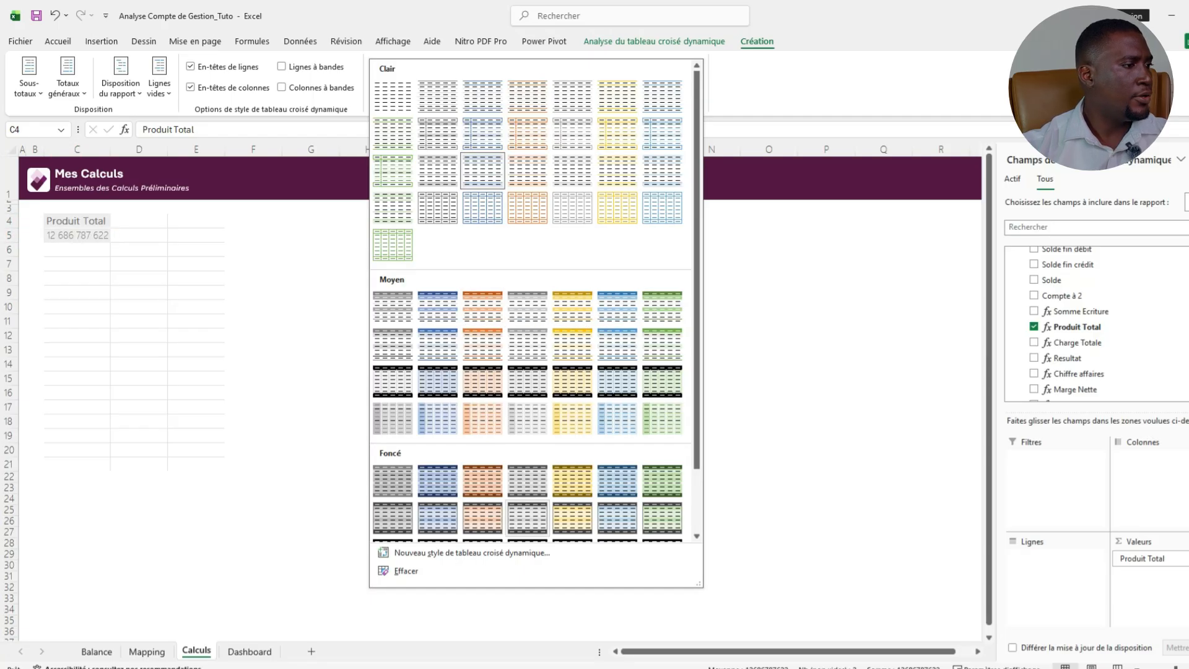
{"action": "scroll", "coordinate": [528, 518], "scroll_direction": "down", "scroll_amount": 3}
{"action": "key", "text": "Escape"}
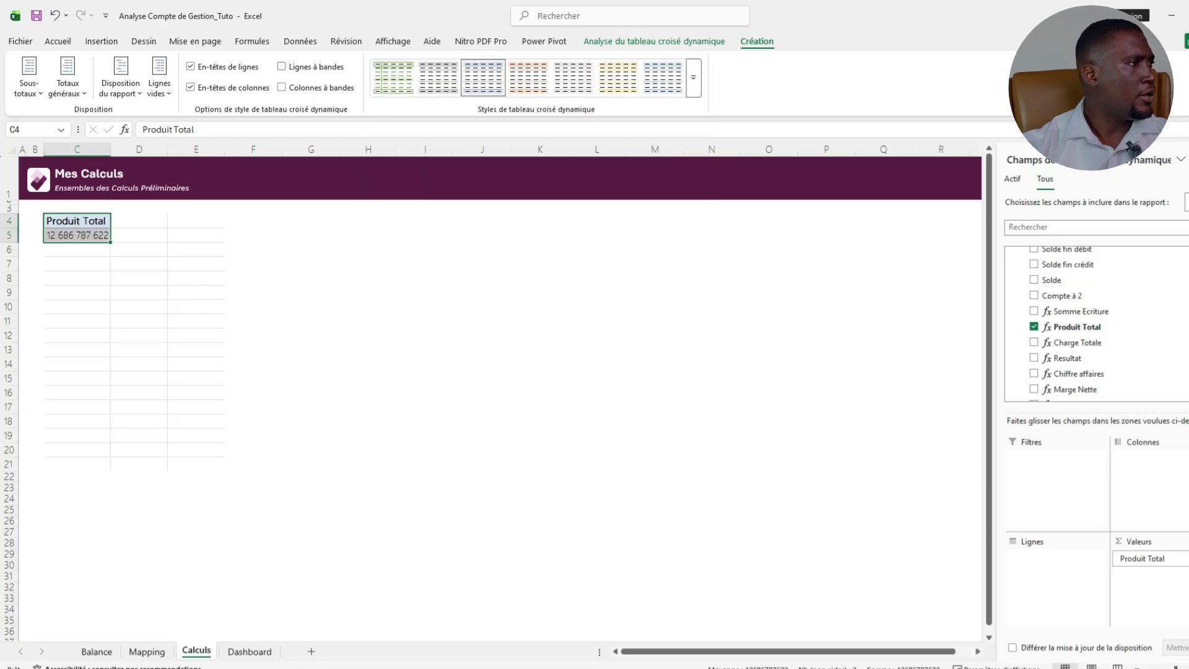
Change the workbook's theme colours to Rouge violet.
{"action": "left_click", "coordinate": [392, 41]}
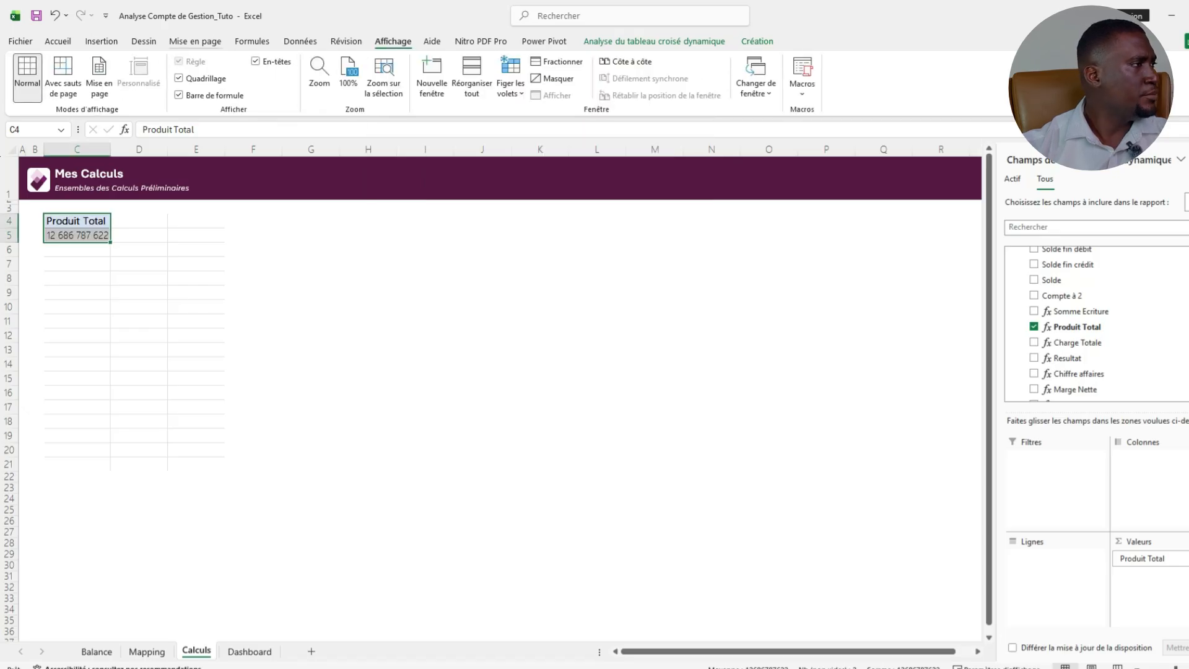
{"action": "left_click", "coordinate": [195, 41]}
{"action": "left_click", "coordinate": [74, 62]}
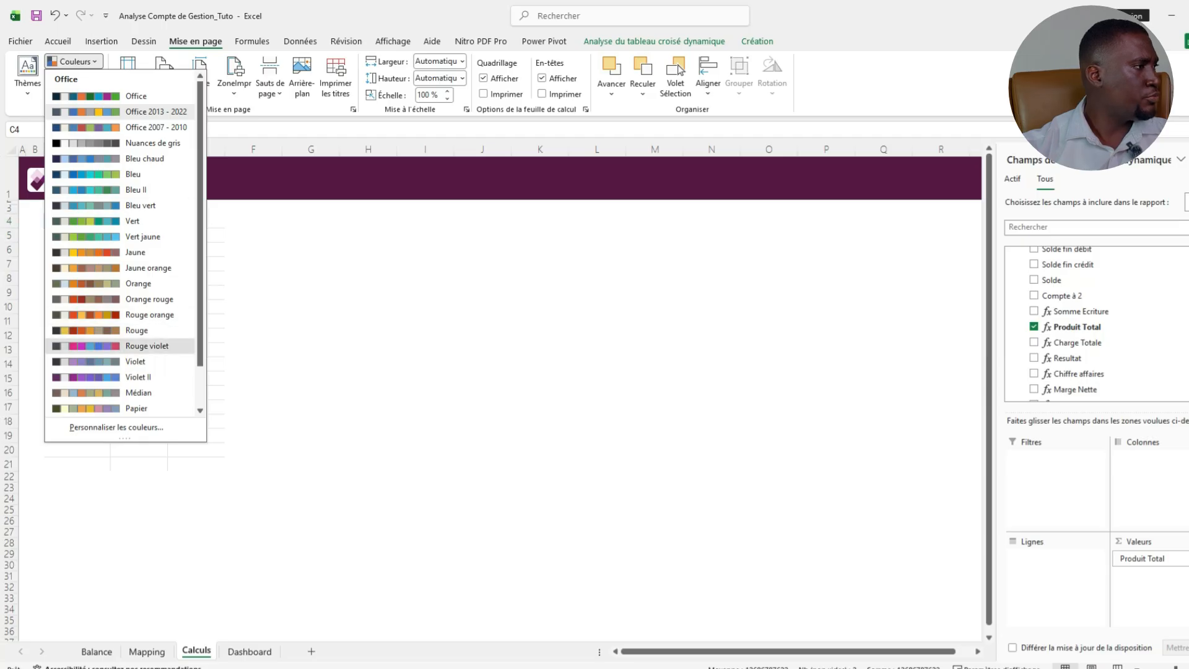
{"action": "left_click", "coordinate": [146, 345]}
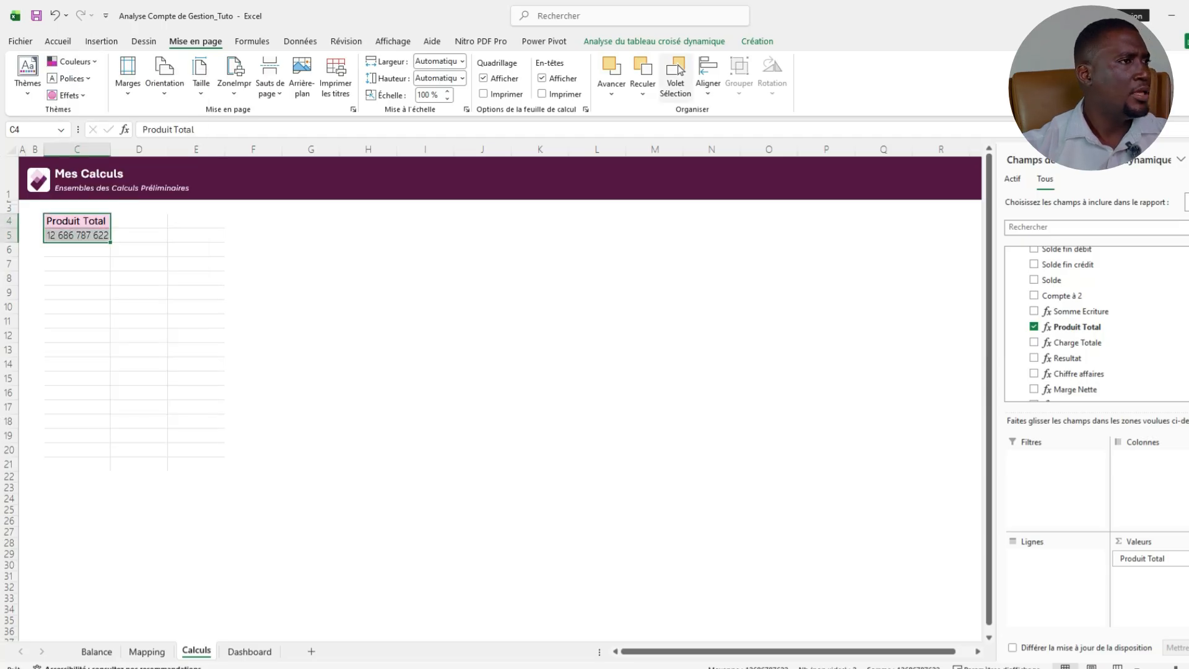
Apply the red style from the first row of the Moyen pivot table styles to the Produit Total pivot table.
{"action": "left_click", "coordinate": [757, 41]}
{"action": "left_click", "coordinate": [693, 77]}
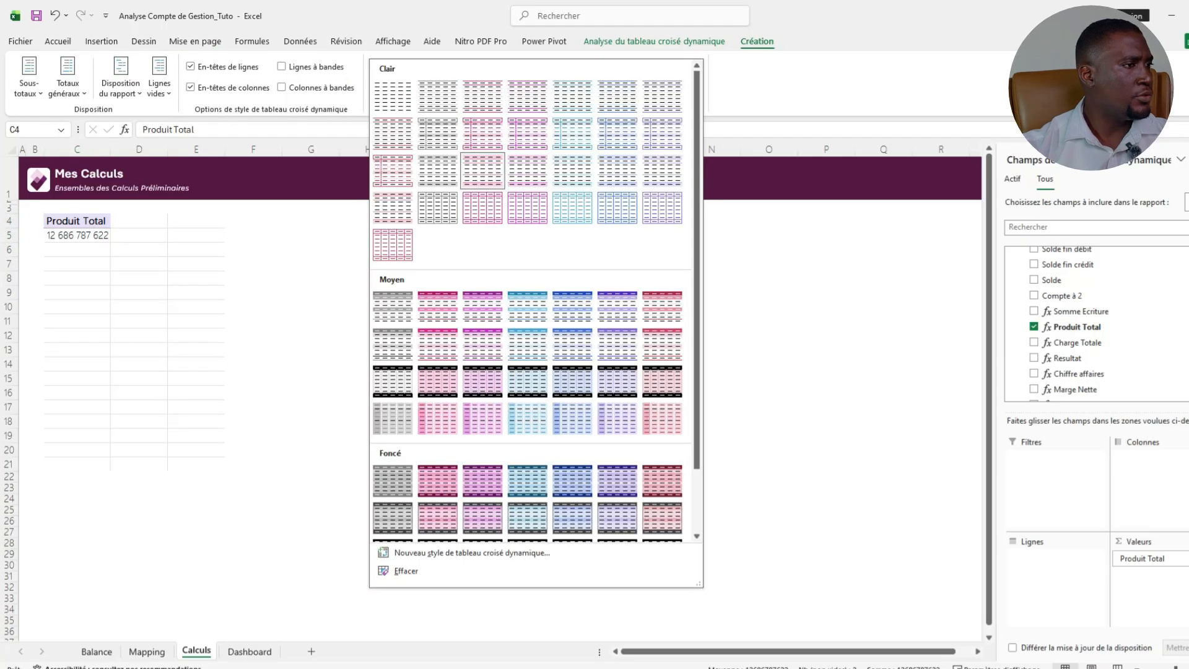
{"action": "left_click", "coordinate": [663, 306]}
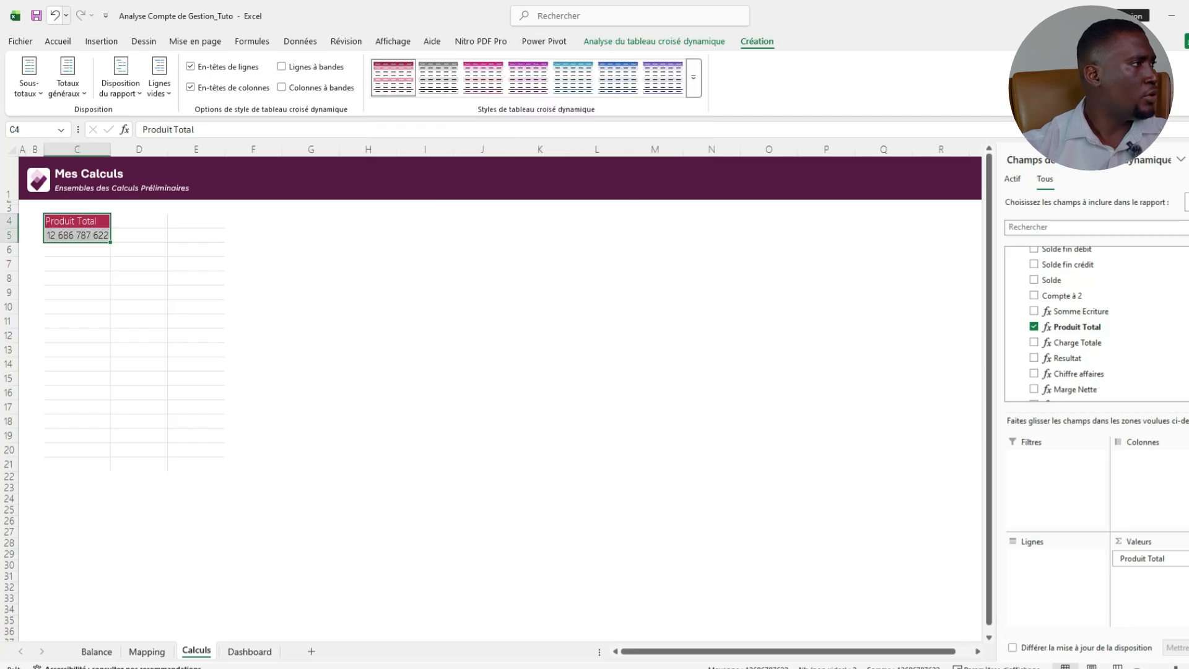
Set the font of the Produit Total pivot table cells to Tenorite.
{"action": "left_click", "coordinate": [58, 41]}
{"action": "left_click", "coordinate": [119, 66]}
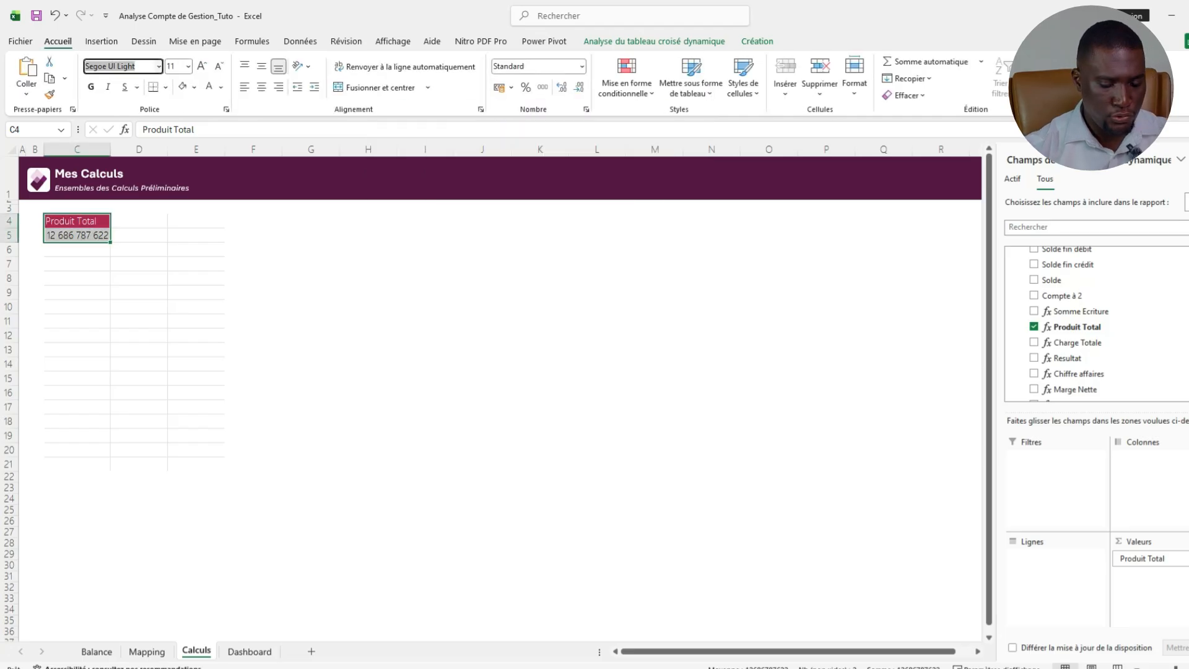
{"action": "type", "text": "Tenorite"}
{"action": "key", "text": "Return"}
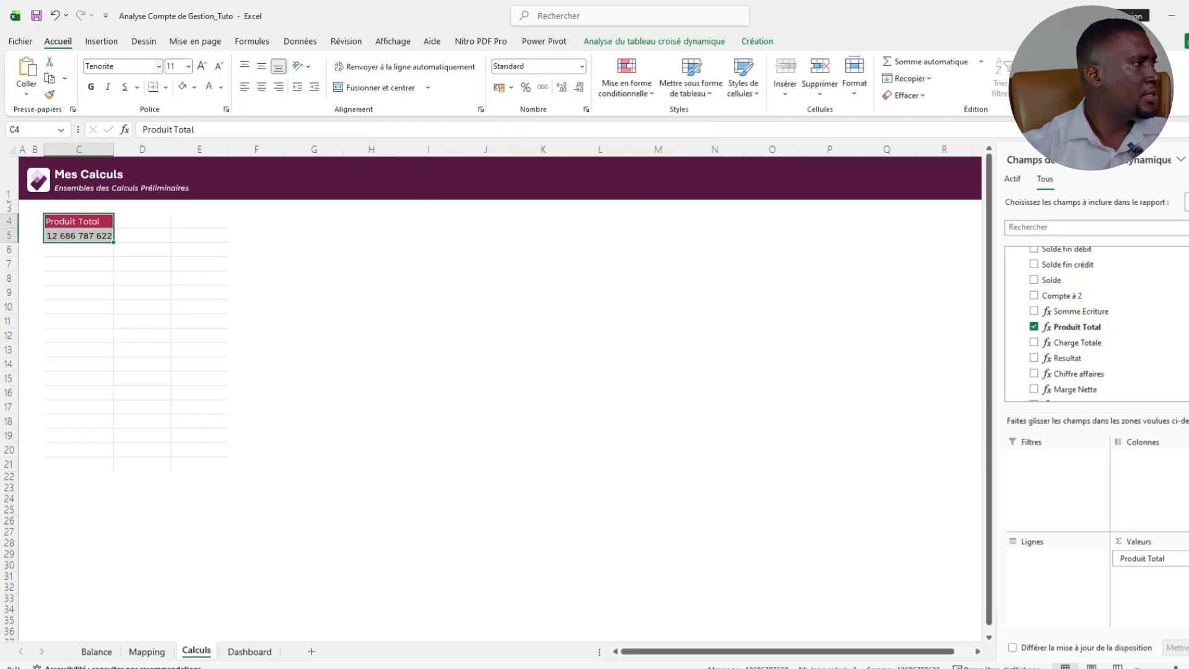
Reduce the font size of the Produit Total pivot table cells to 10.
{"action": "left_click", "coordinate": [219, 66]}
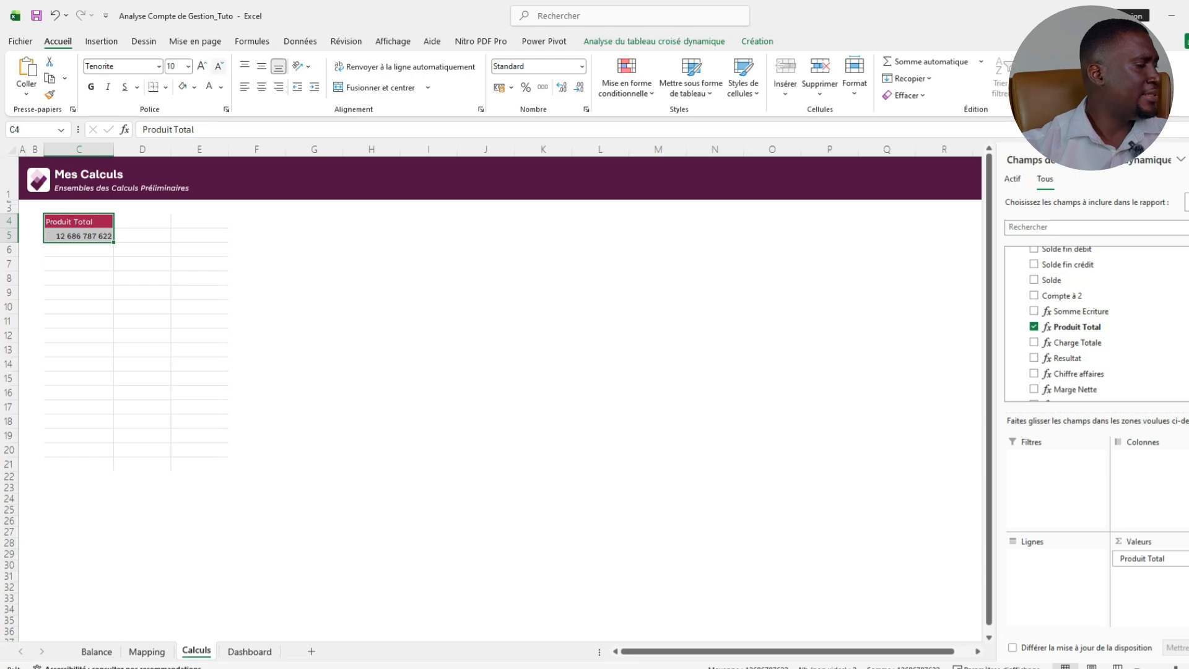
{"action": "left_click", "coordinate": [142, 292]}
{"action": "left_click", "coordinate": [143, 350]}
{"action": "left_click", "coordinate": [79, 278]}
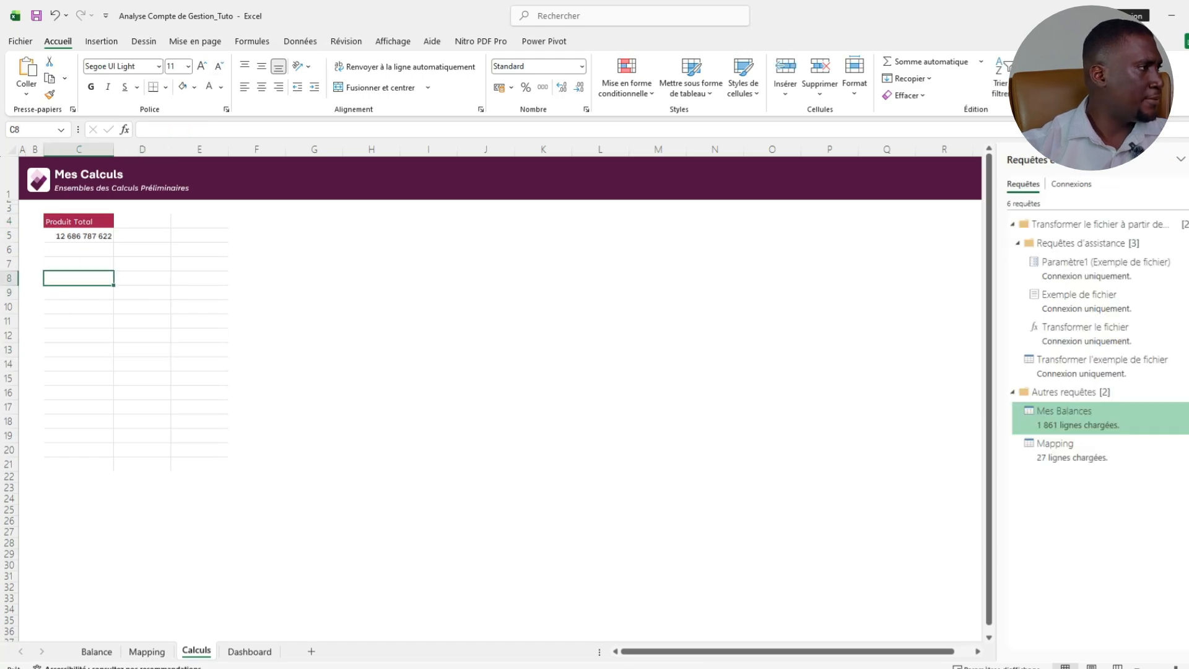
Turn off automatic column width adjustment on update for the Produit Total pivot table and slightly widen column C.
{"action": "left_click", "coordinate": [78, 236]}
{"action": "right_click", "coordinate": [93, 233]}
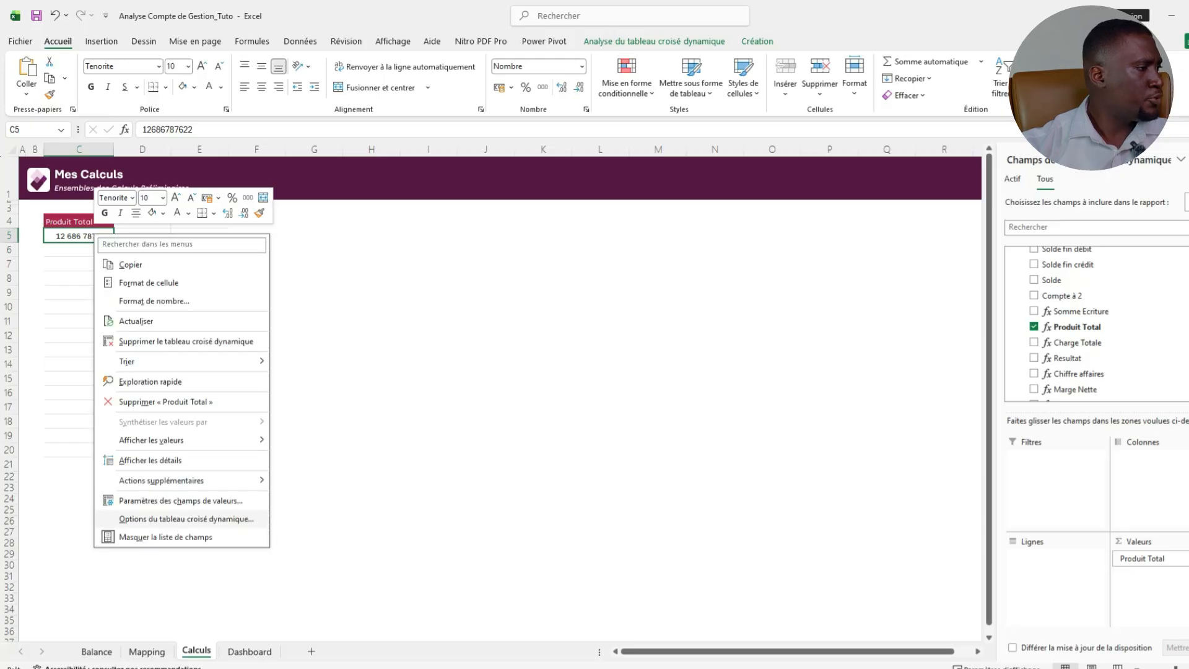
{"action": "left_click", "coordinate": [186, 519]}
{"action": "left_click", "coordinate": [26, 391]}
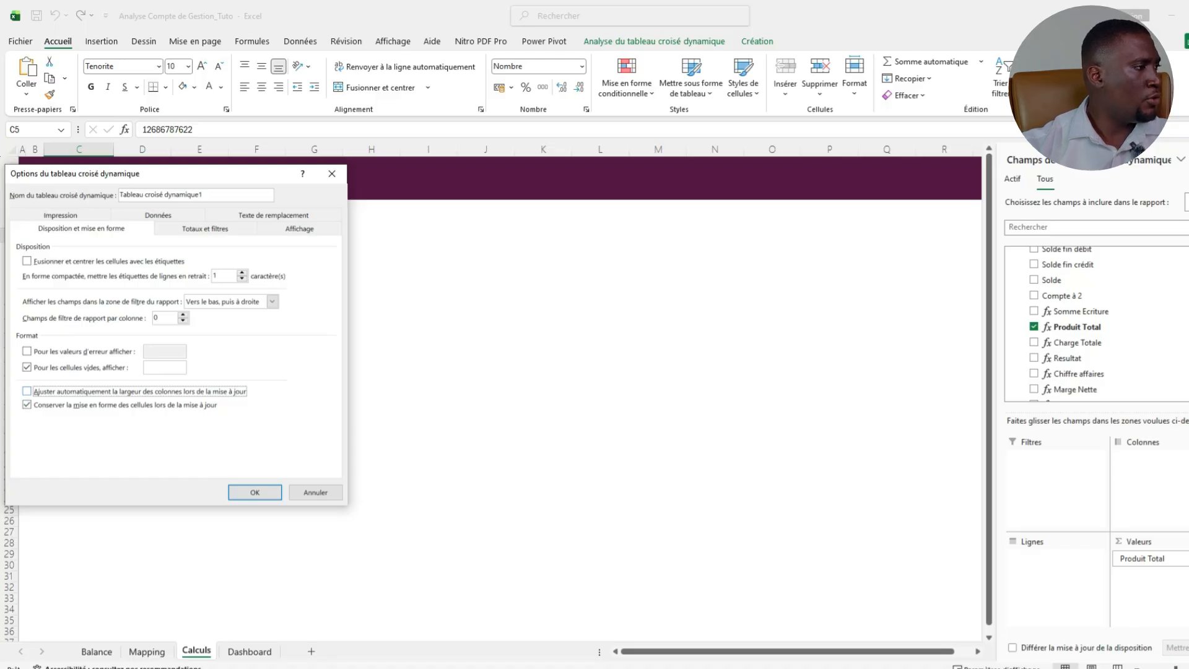
{"action": "left_click", "coordinate": [255, 493]}
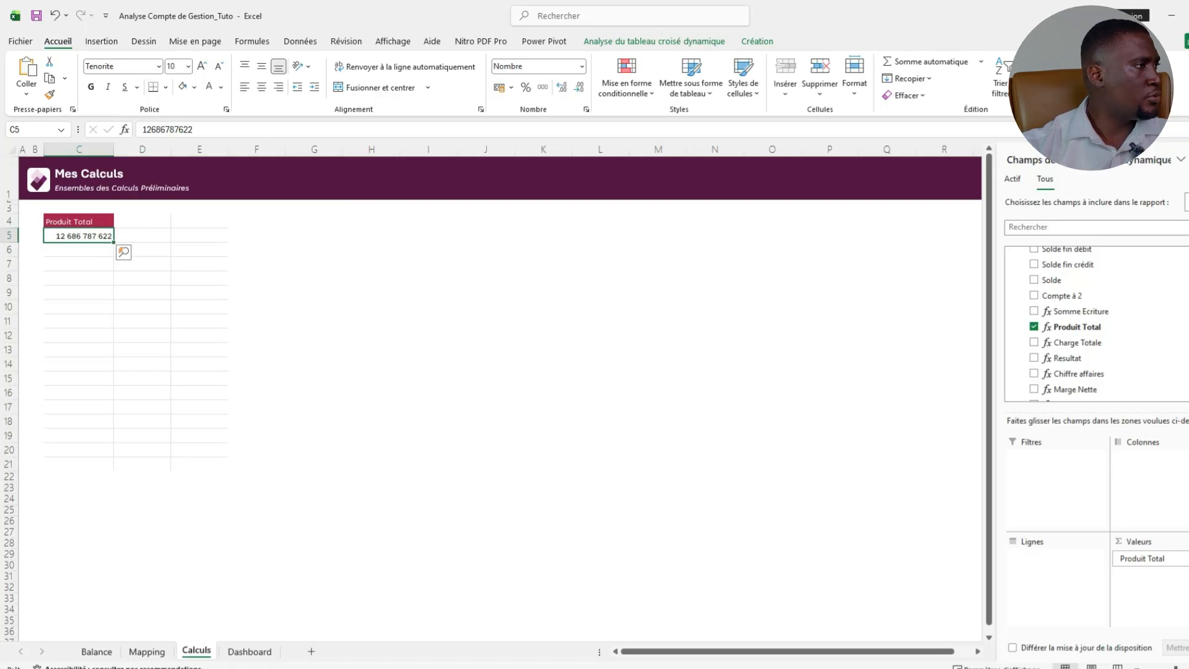
{"action": "left_click_drag", "start_coordinate": [114, 149], "coordinate": [122, 149]}
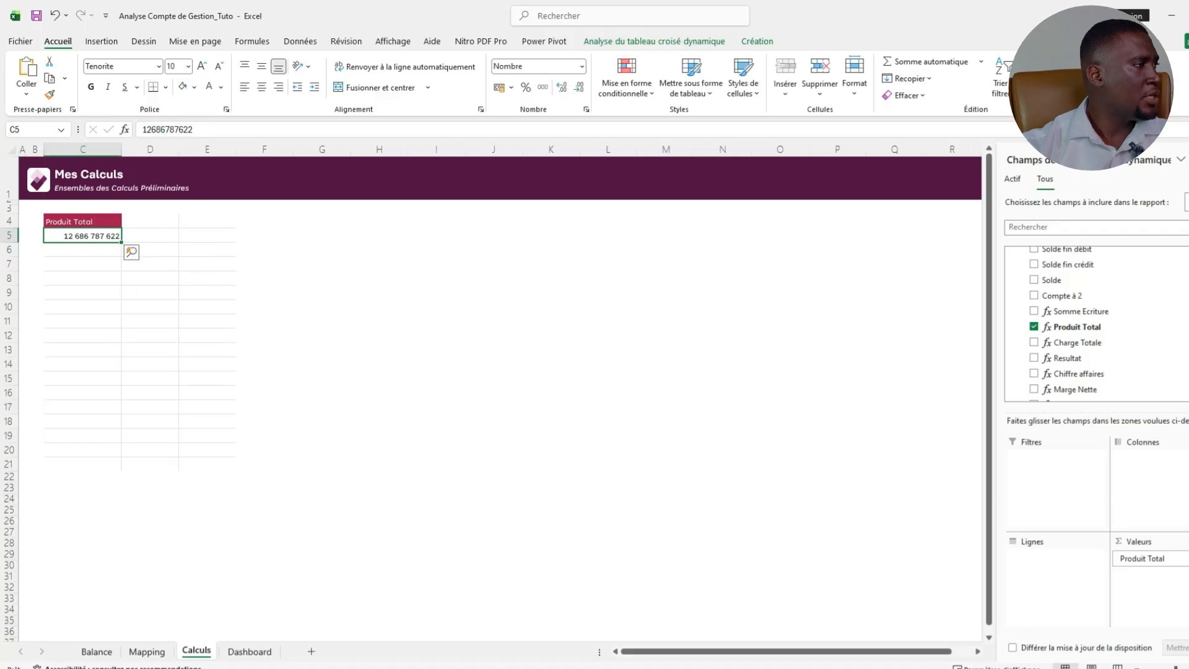
Rename the pivot table as Produit Total.
{"action": "left_click", "coordinate": [654, 41]}
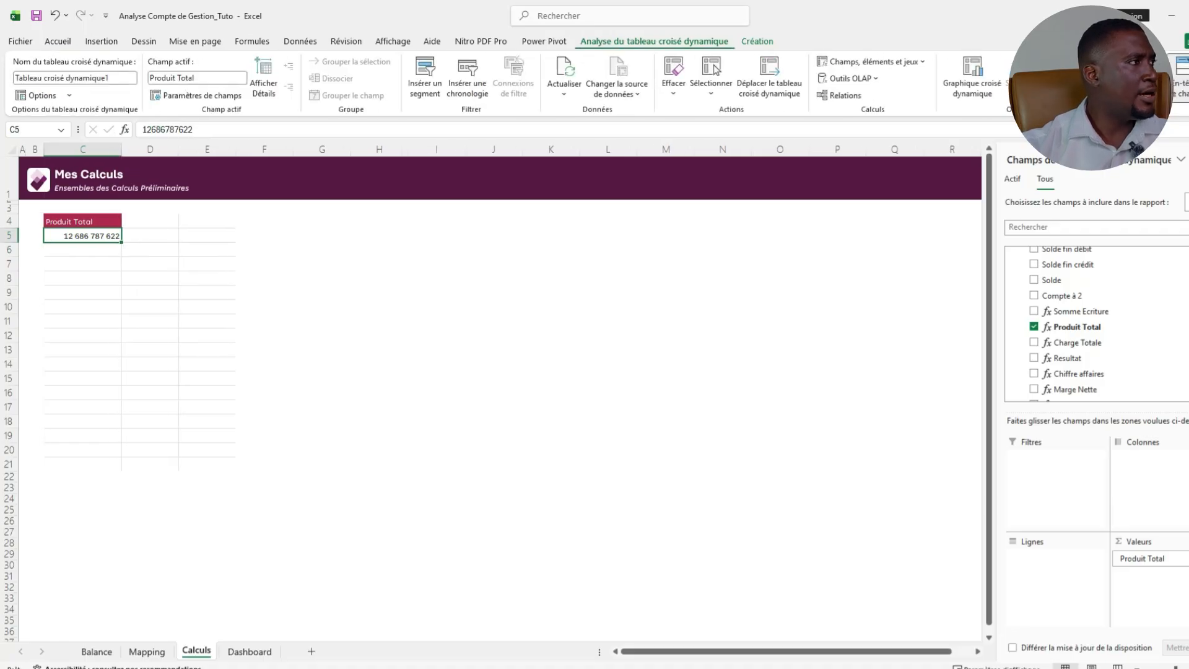
{"action": "left_click", "coordinate": [74, 78]}
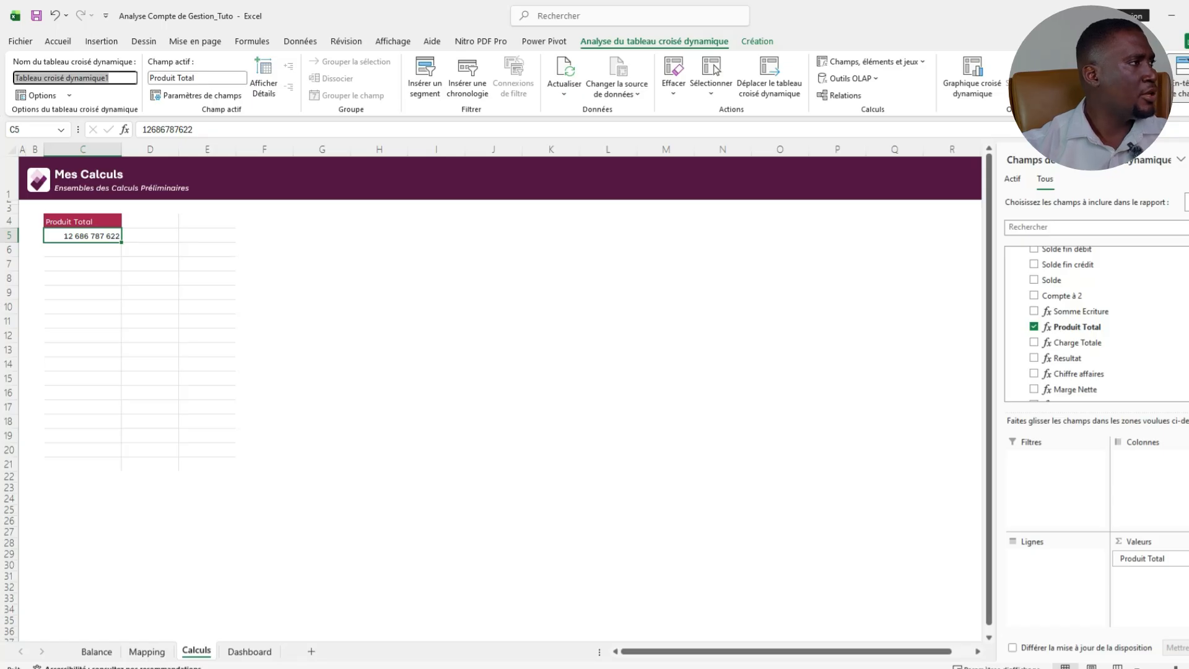
{"action": "type", "text": "Produit"}
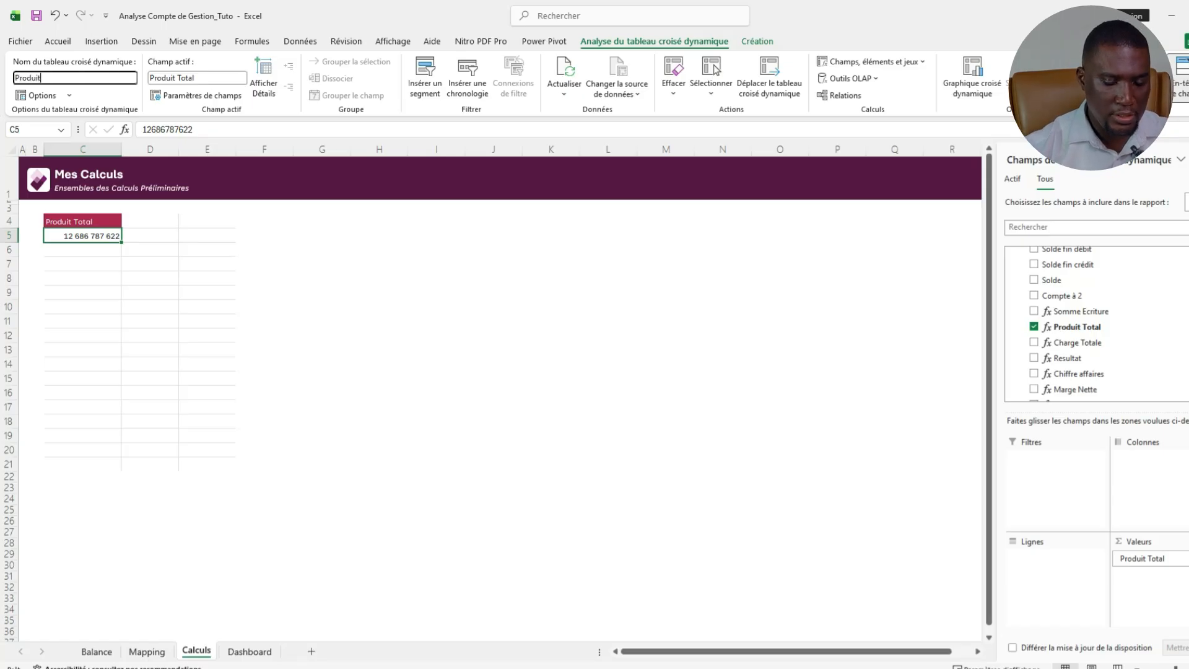
{"action": "type", "text": " Total"}
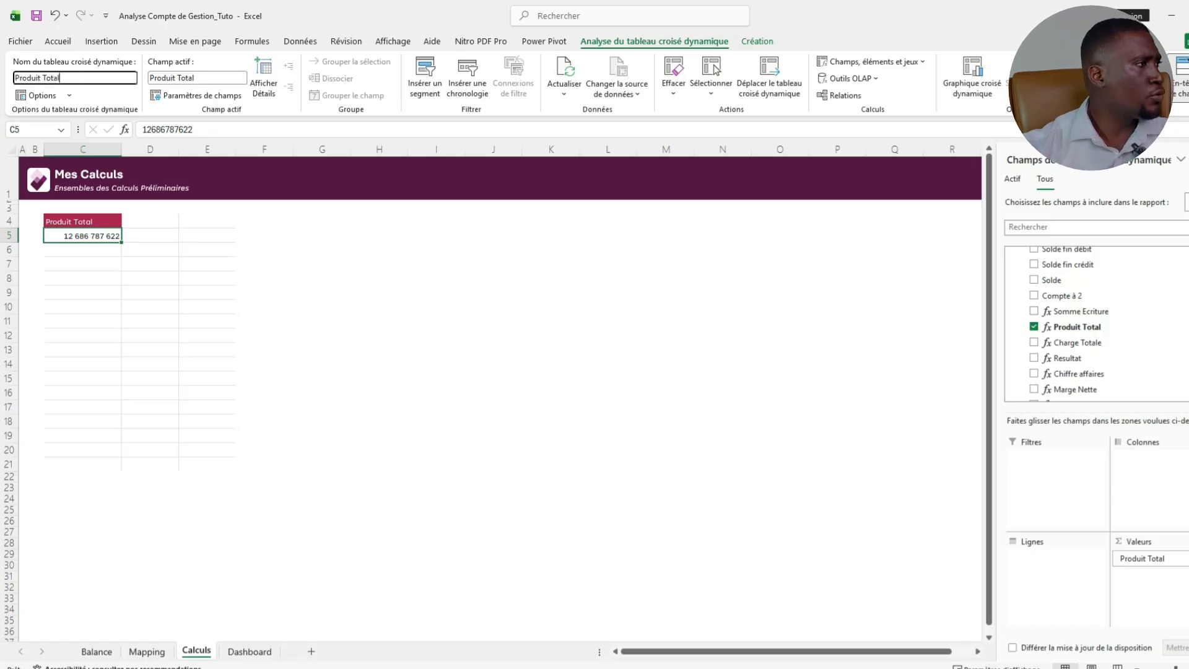
{"action": "key", "text": "Return"}
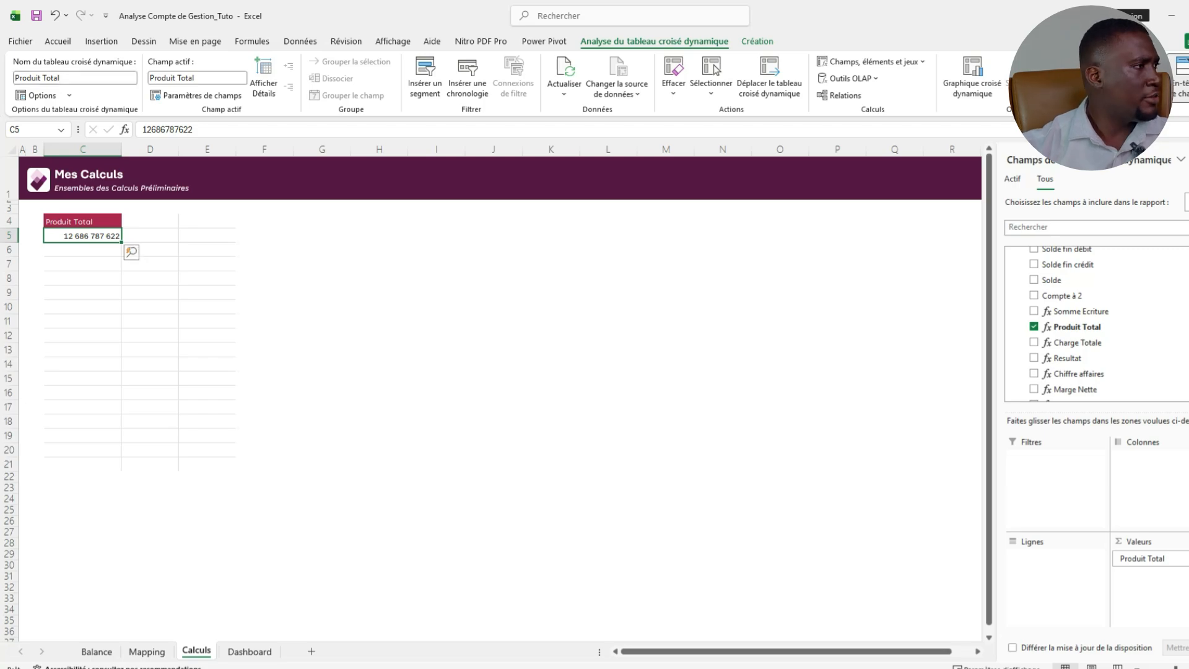
{"action": "left_click", "coordinate": [207, 306]}
{"action": "left_click", "coordinate": [83, 278]}
{"action": "left_click", "coordinate": [83, 236]}
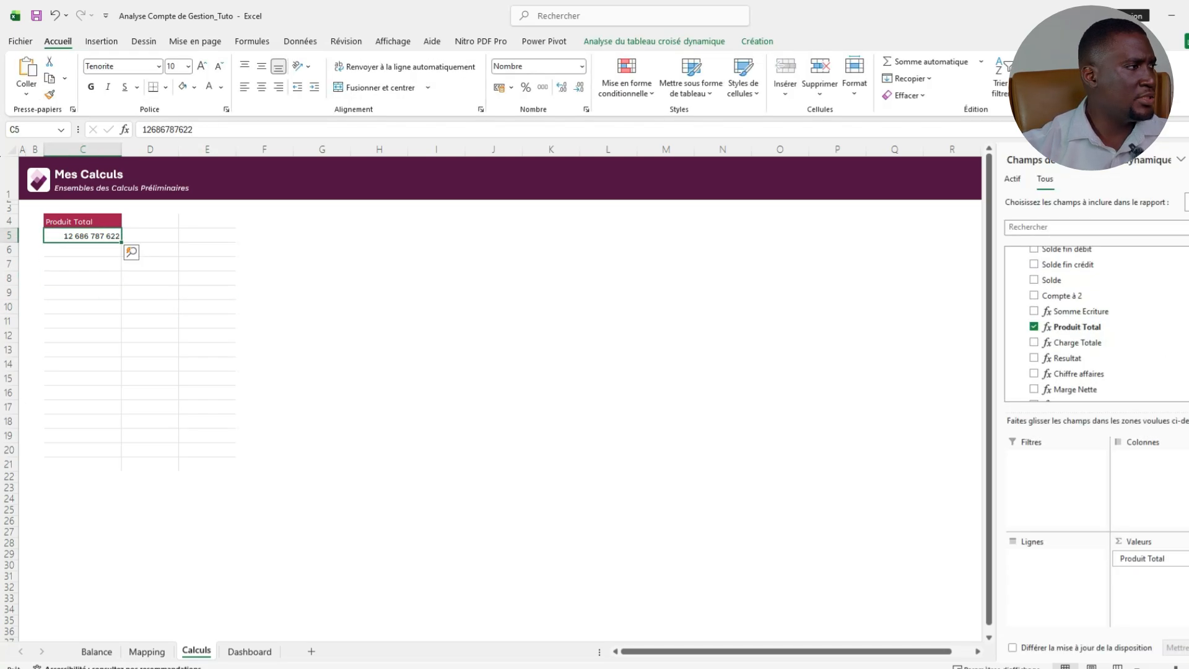
{"action": "left_click", "coordinate": [82, 335]}
{"action": "left_click", "coordinate": [82, 221]}
{"action": "left_click", "coordinate": [83, 236]}
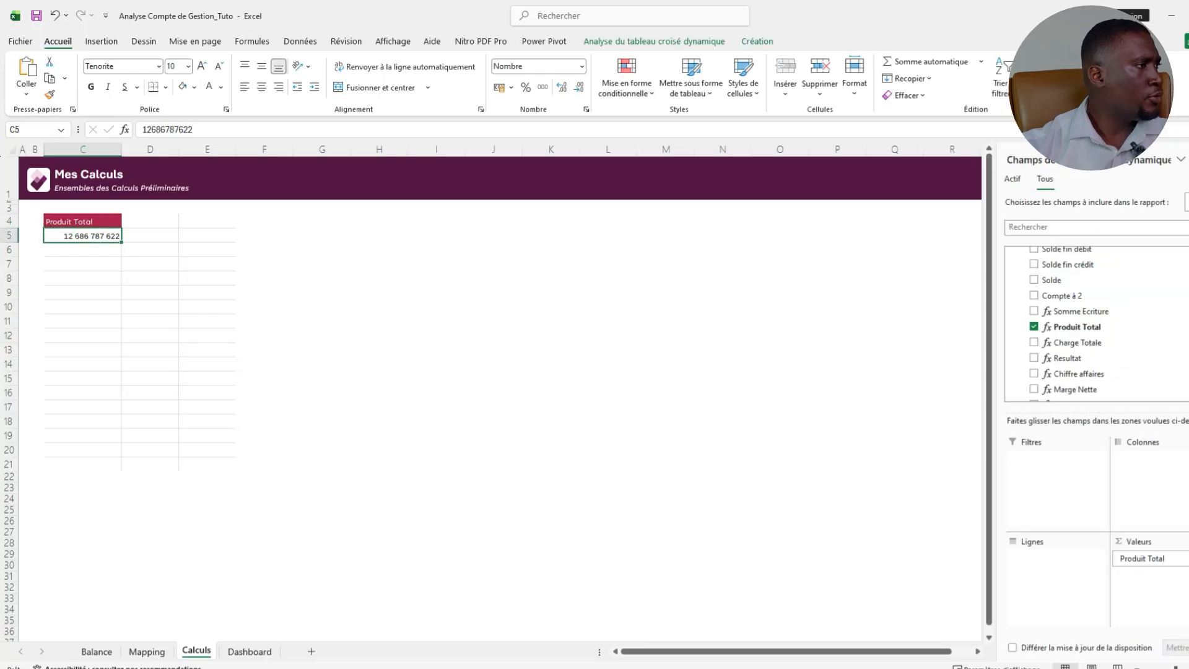
{"action": "left_click", "coordinate": [82, 278]}
Copy the Produit Total pivot table in C4:C5 to E4, narrowing column D and widening column E.
{"action": "left_click", "coordinate": [82, 221]}
{"action": "key", "text": "shift+Down"}
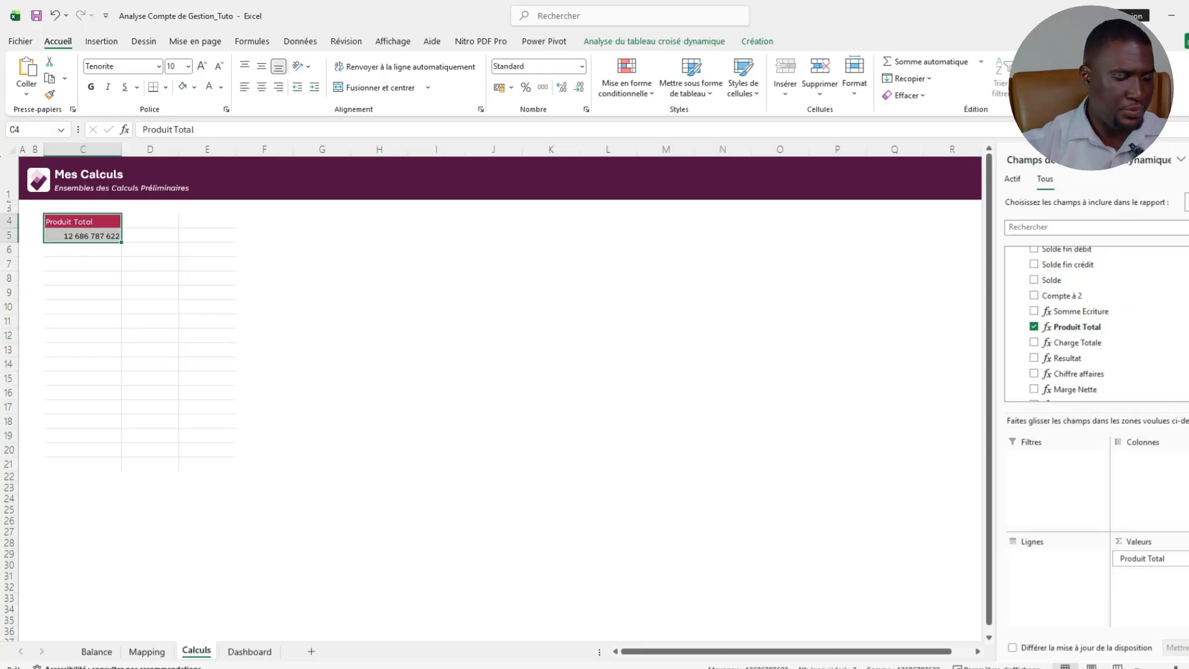
{"action": "key", "text": "ctrl+c"}
{"action": "left_click", "coordinate": [207, 221]}
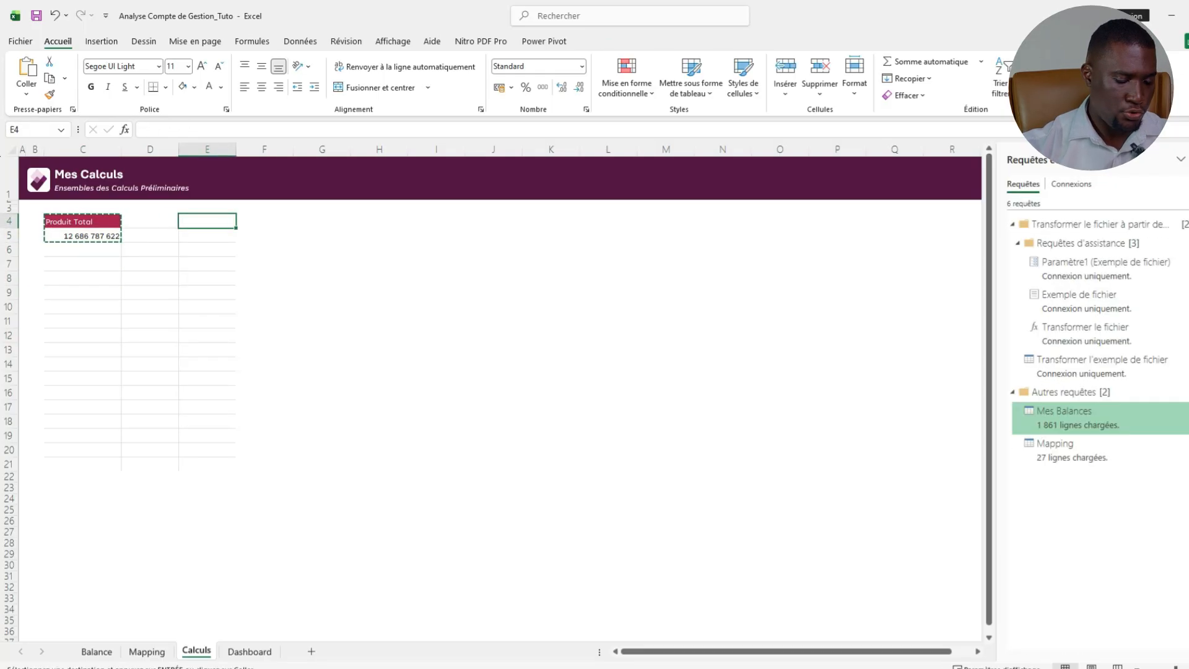
{"action": "key", "text": "ctrl+v"}
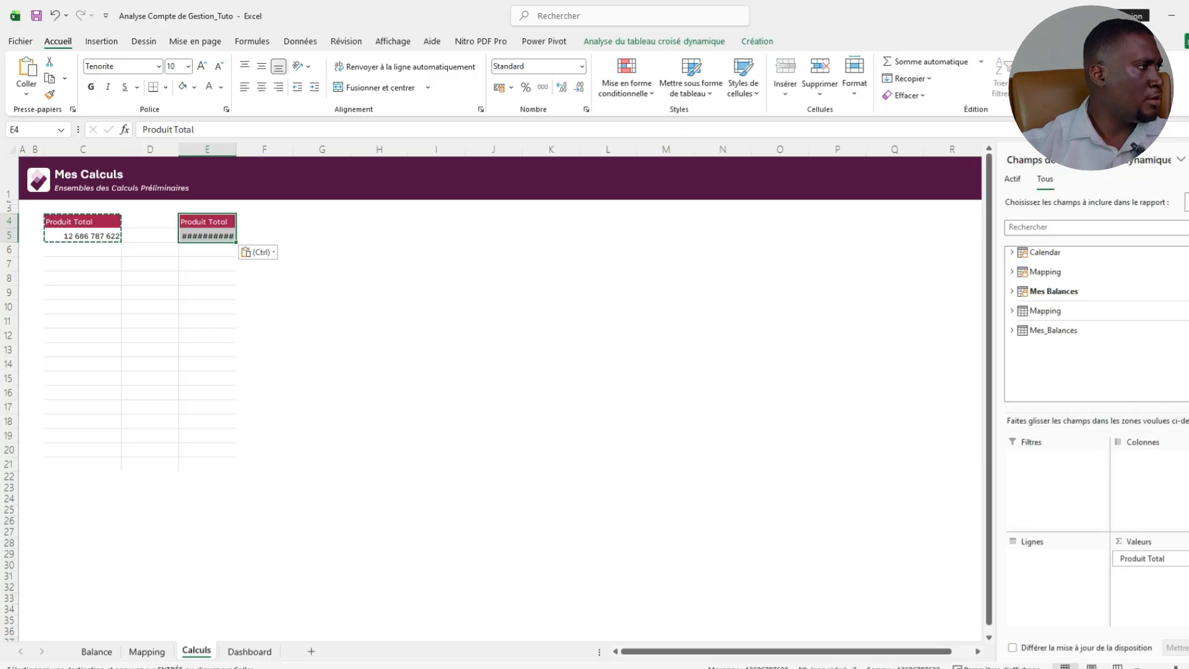
{"action": "left_click_drag", "start_coordinate": [179, 150], "coordinate": [235, 149]}
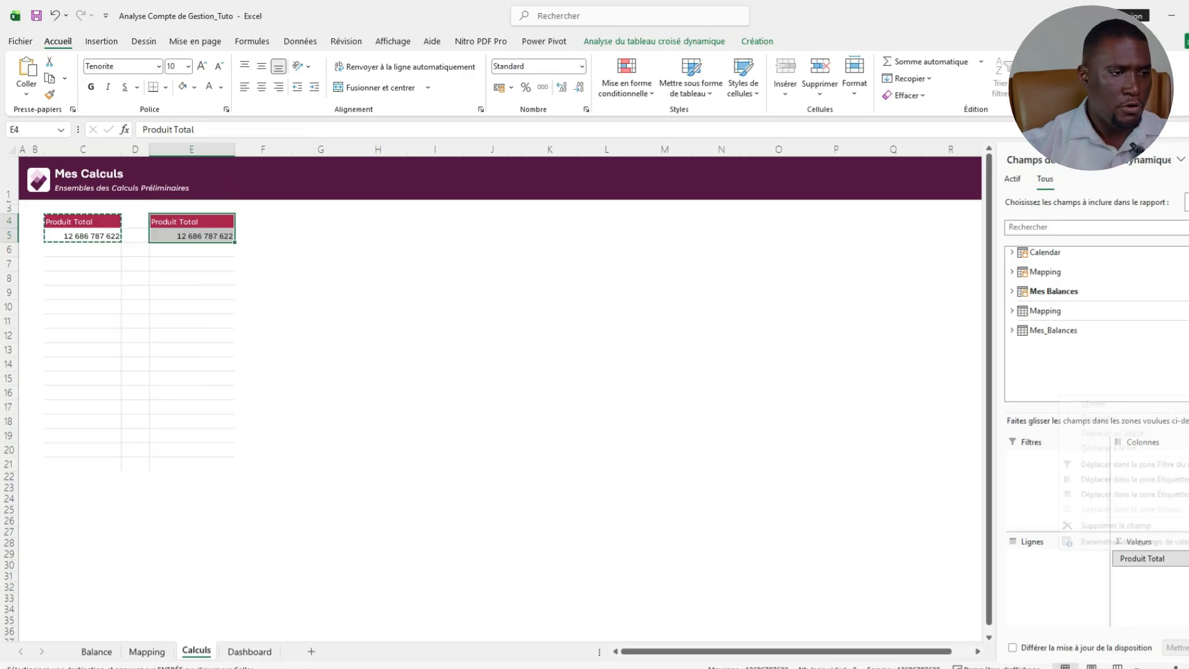
Replace the Produit Total measure in the copied pivot table's values with Produit yoy from Mes Balances.
{"action": "left_click", "coordinate": [1143, 558]}
{"action": "left_click", "coordinate": [1049, 526]}
{"action": "left_click", "coordinate": [1012, 292]}
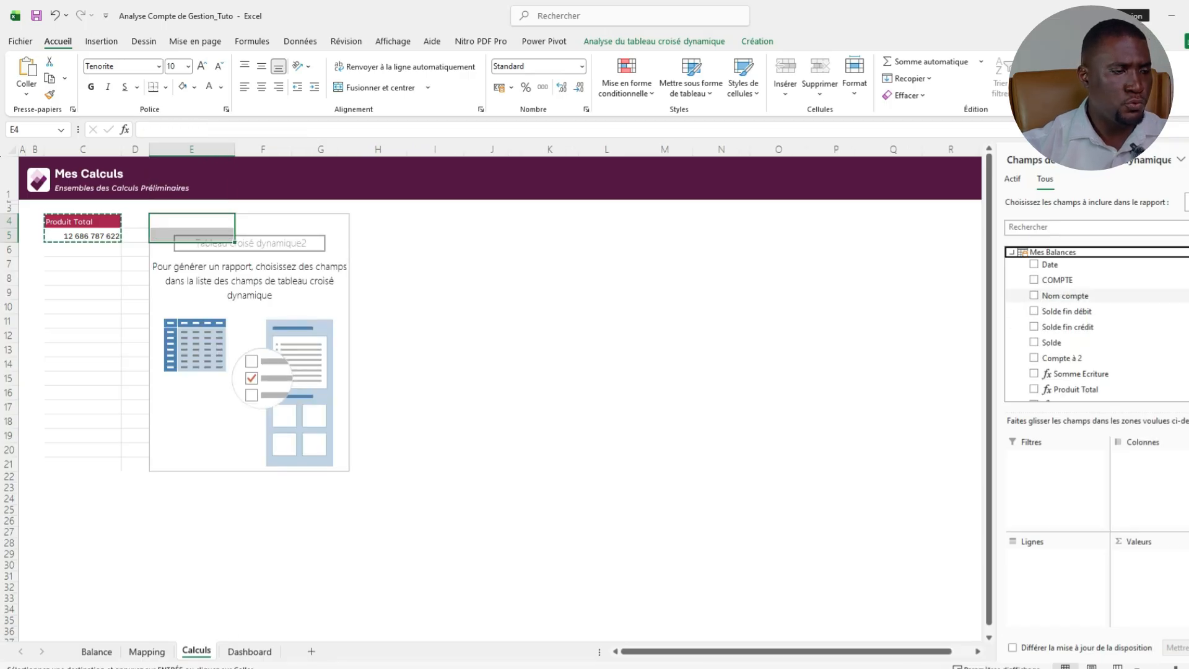
{"action": "scroll", "coordinate": [1047, 357], "scroll_direction": "down", "scroll_amount": 4}
{"action": "left_click", "coordinate": [1065, 332]}
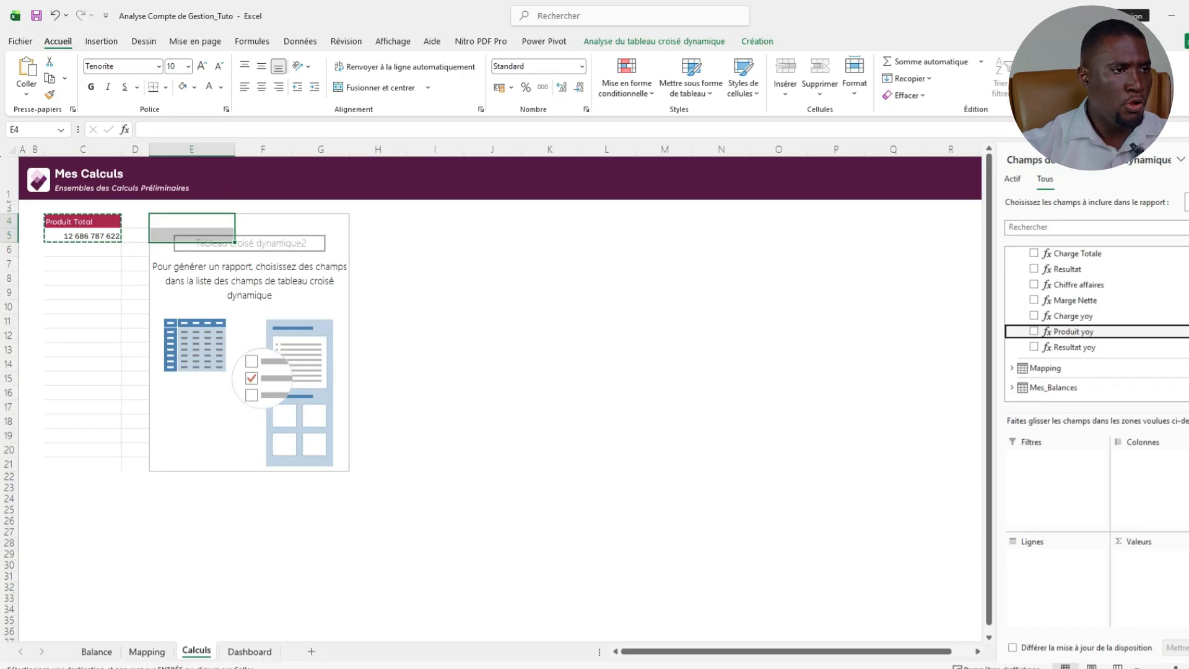
{"action": "left_click", "coordinate": [191, 264]}
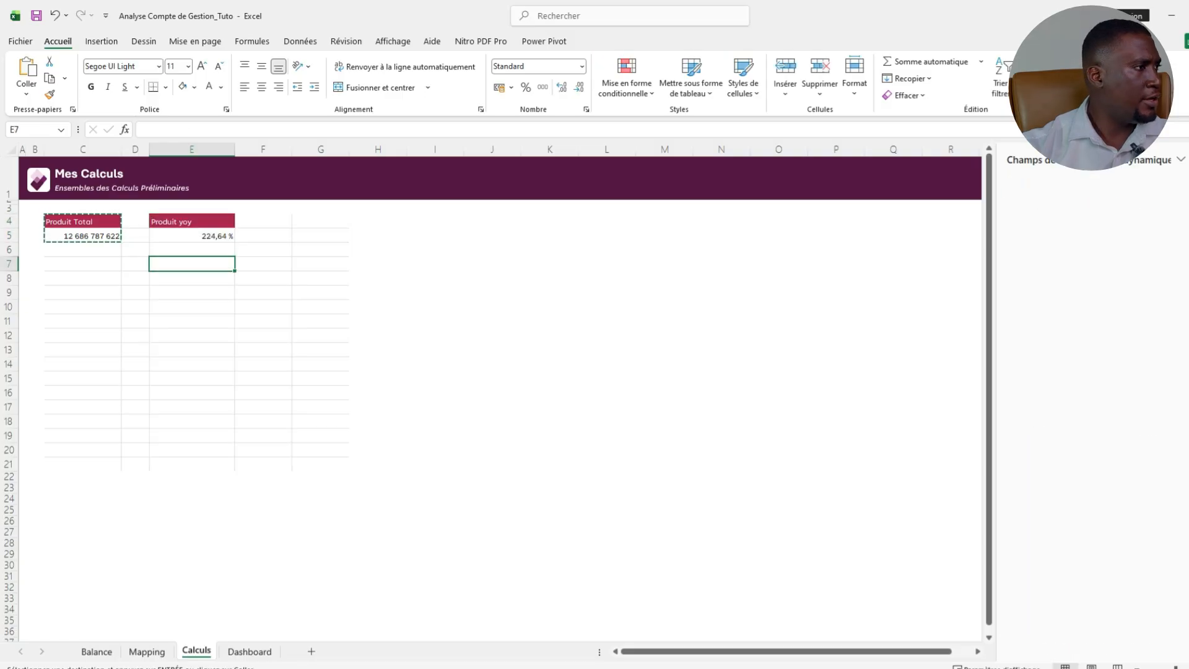
{"action": "left_click", "coordinate": [192, 236]}
{"action": "left_click", "coordinate": [191, 278]}
{"action": "key", "text": "Escape"}
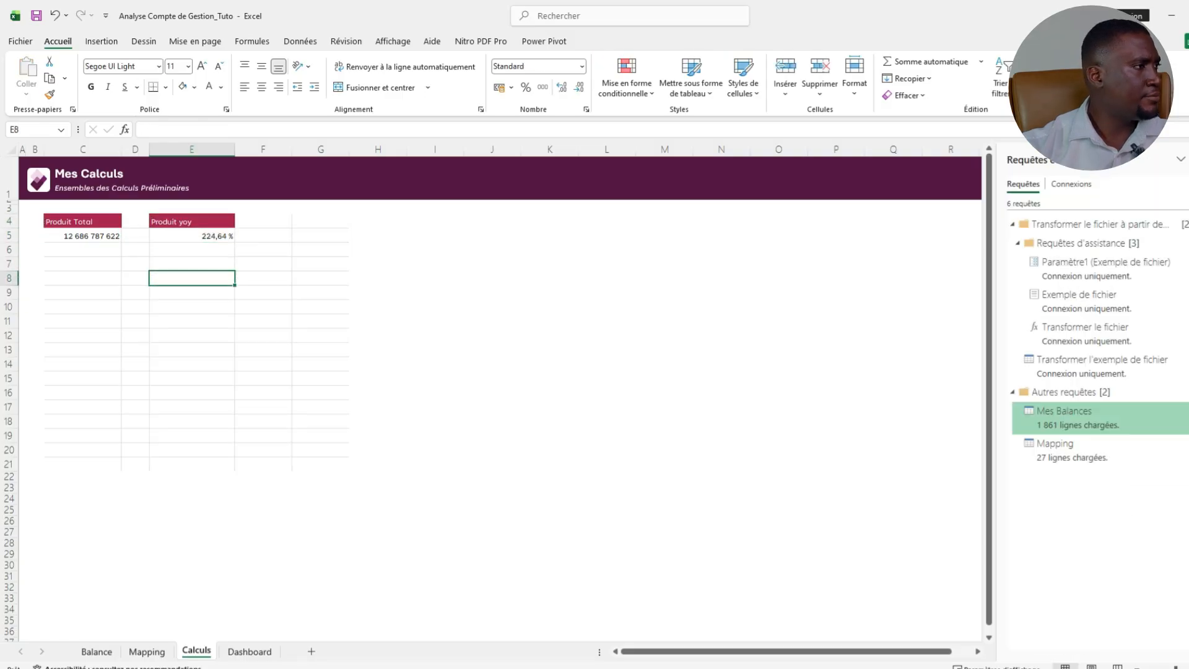
{"action": "left_click", "coordinate": [191, 236]}
{"action": "left_click", "coordinate": [191, 222]}
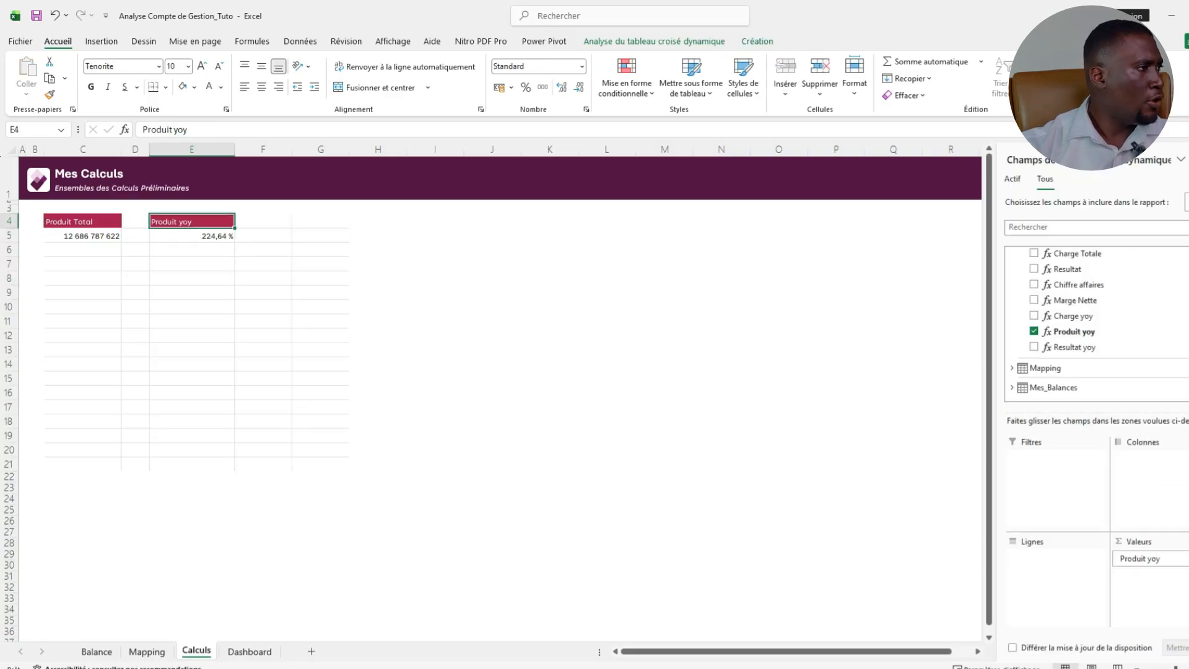
{"action": "left_click", "coordinate": [191, 236]}
{"action": "left_click", "coordinate": [191, 293]}
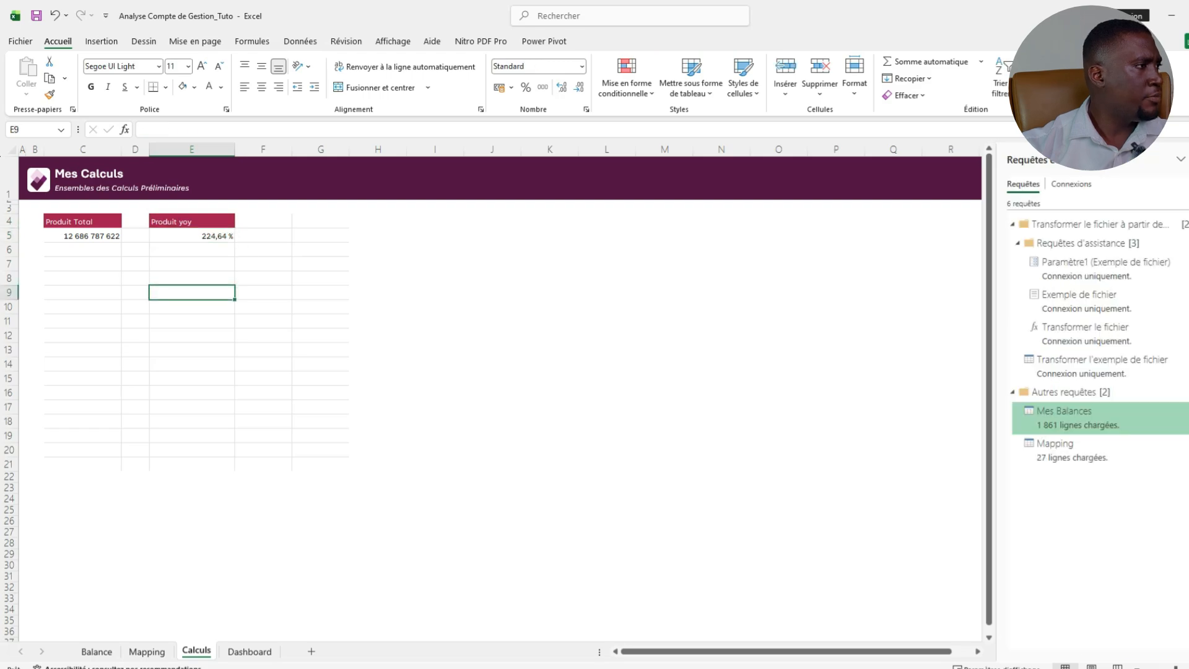
{"action": "left_click", "coordinate": [191, 236]}
{"action": "left_click", "coordinate": [82, 251]}
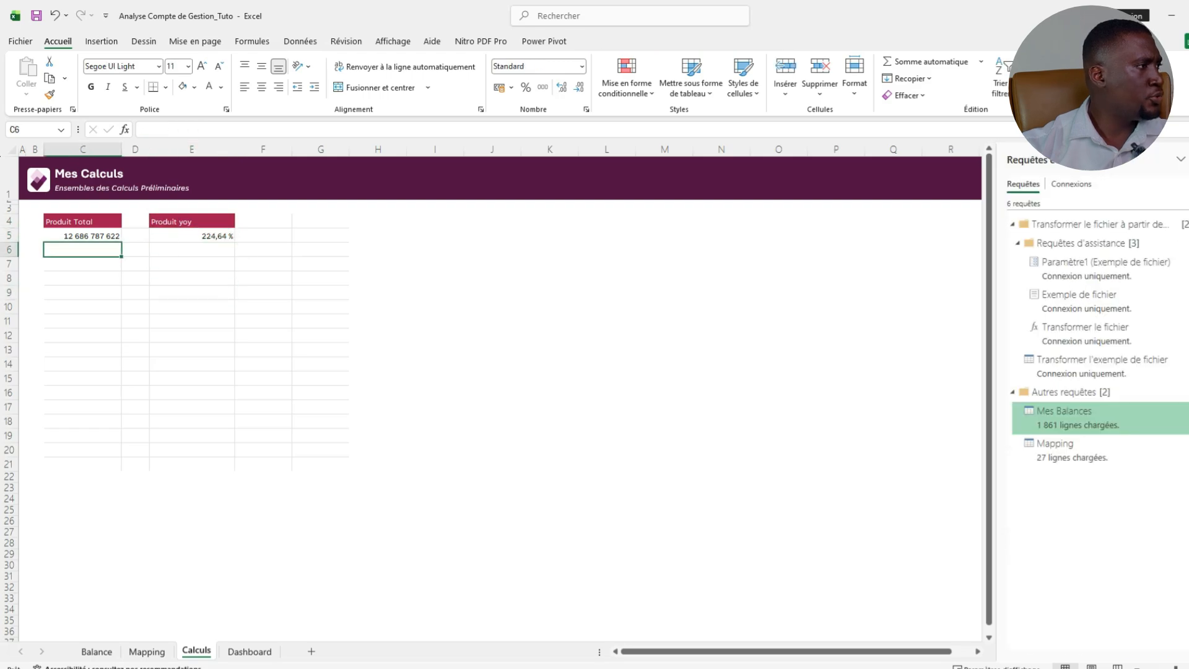
Insert slicers for the Calendar table's Month and Year fields on the Produit Total pivot table.
{"action": "left_click", "coordinate": [83, 236]}
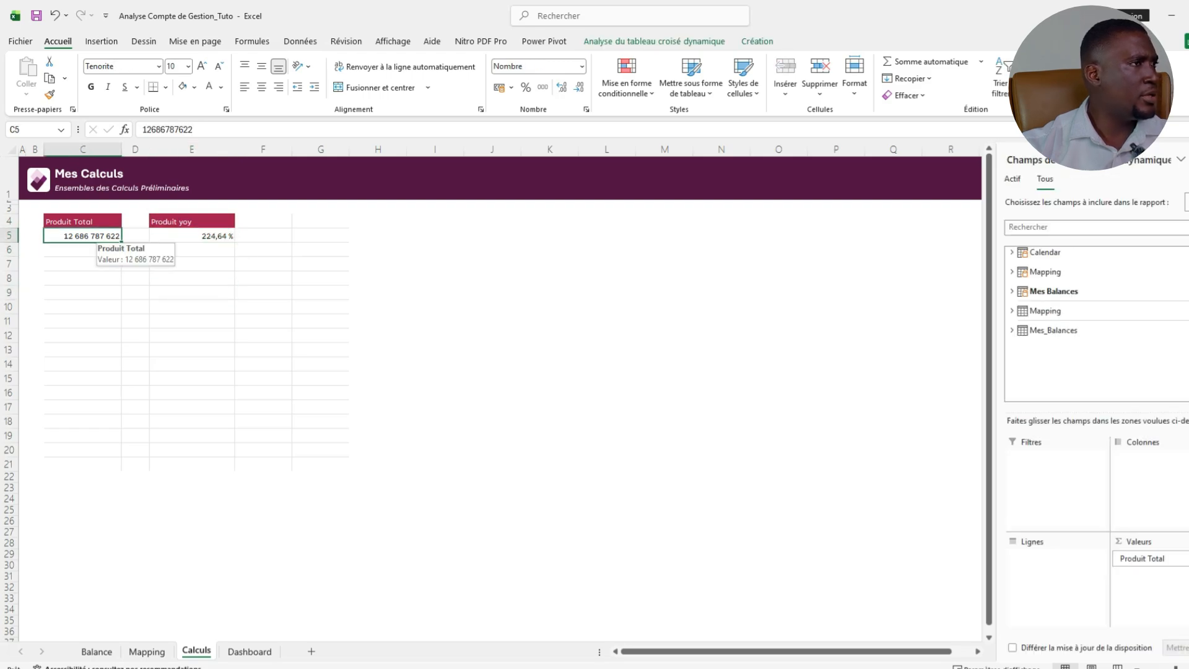
{"action": "left_click", "coordinate": [654, 41]}
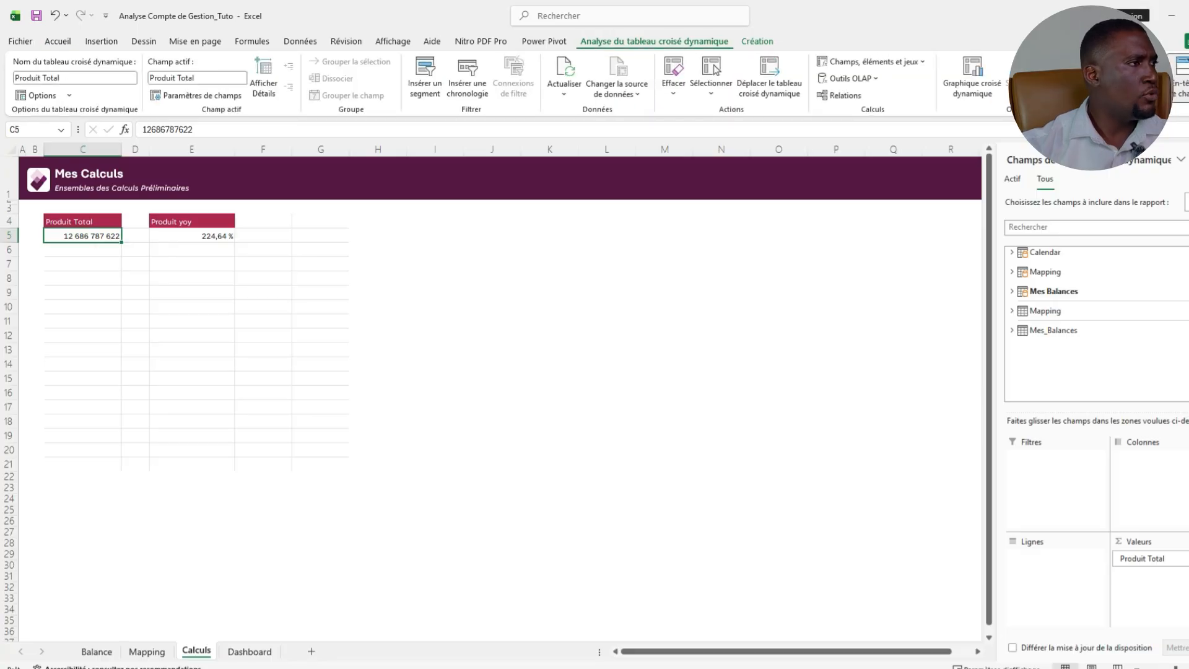
{"action": "left_click", "coordinate": [424, 77]}
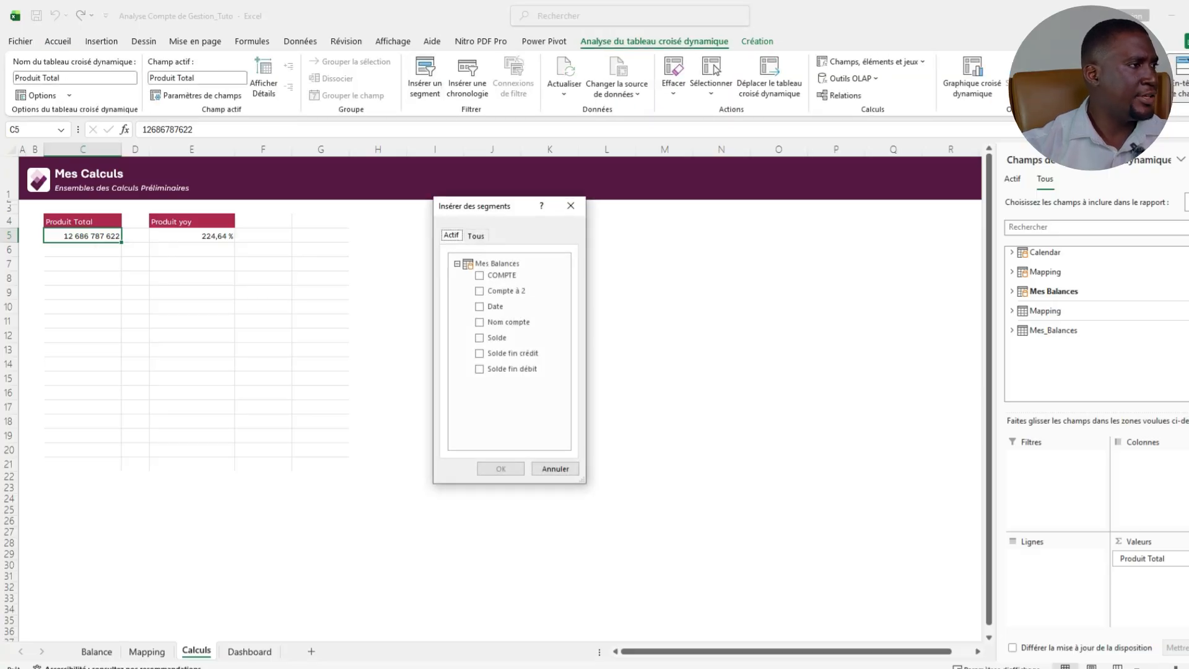
{"action": "left_click", "coordinate": [476, 236]}
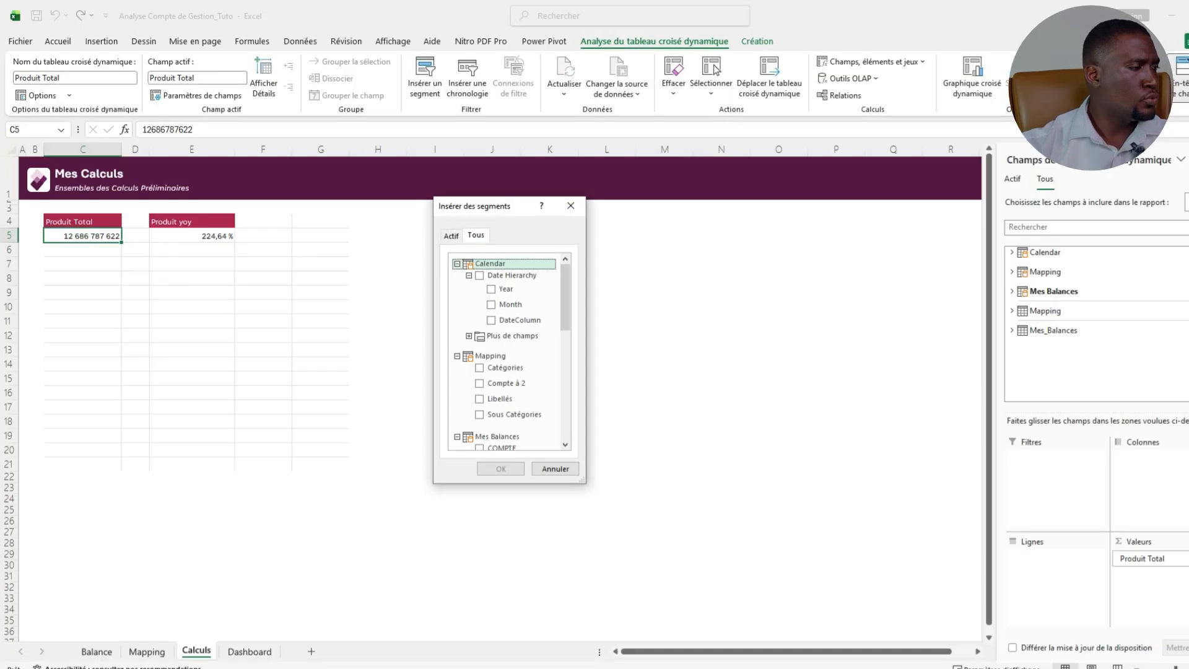
{"action": "left_click", "coordinate": [469, 335]}
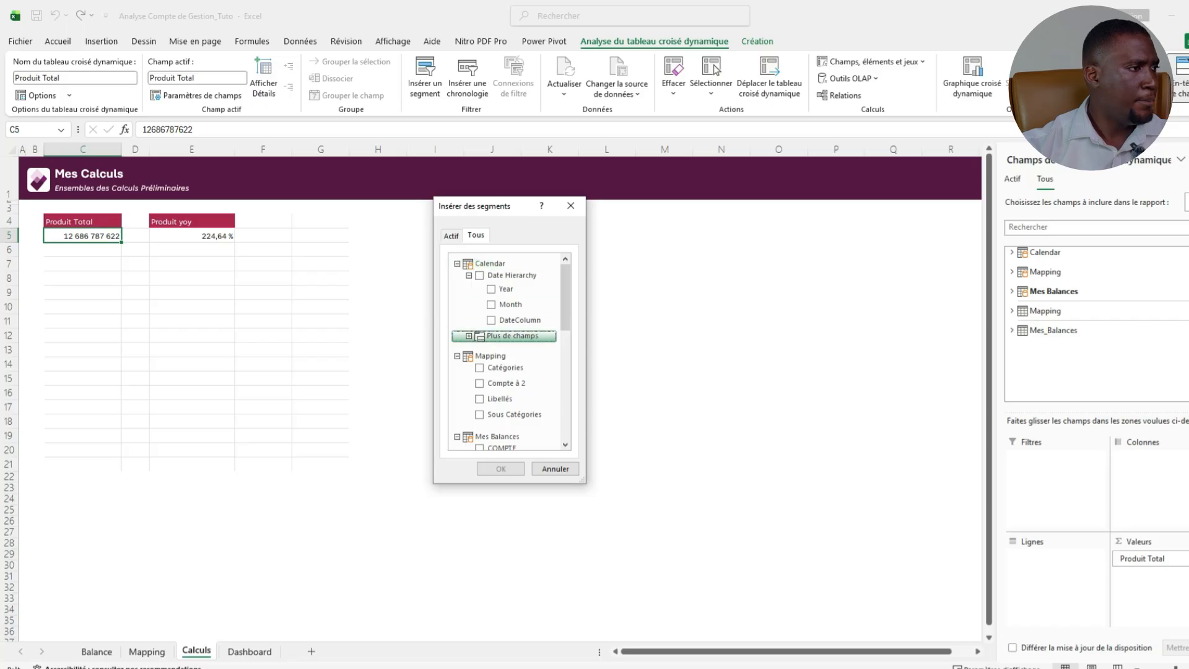
{"action": "left_click", "coordinate": [491, 363]}
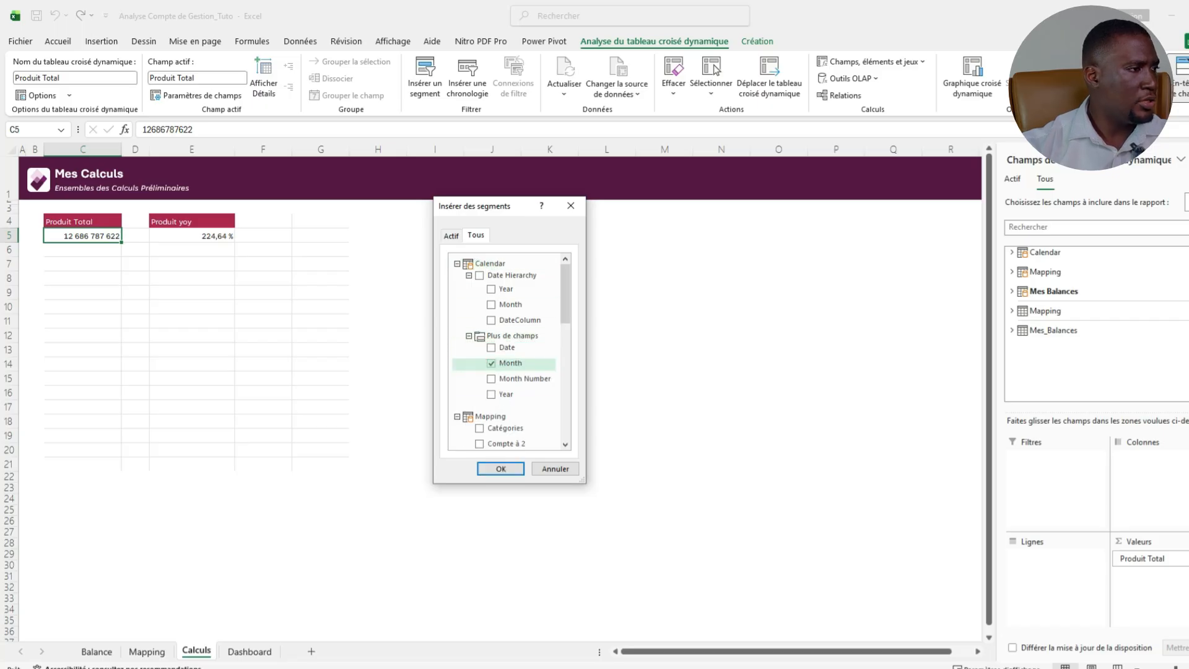
{"action": "left_click", "coordinate": [491, 395]}
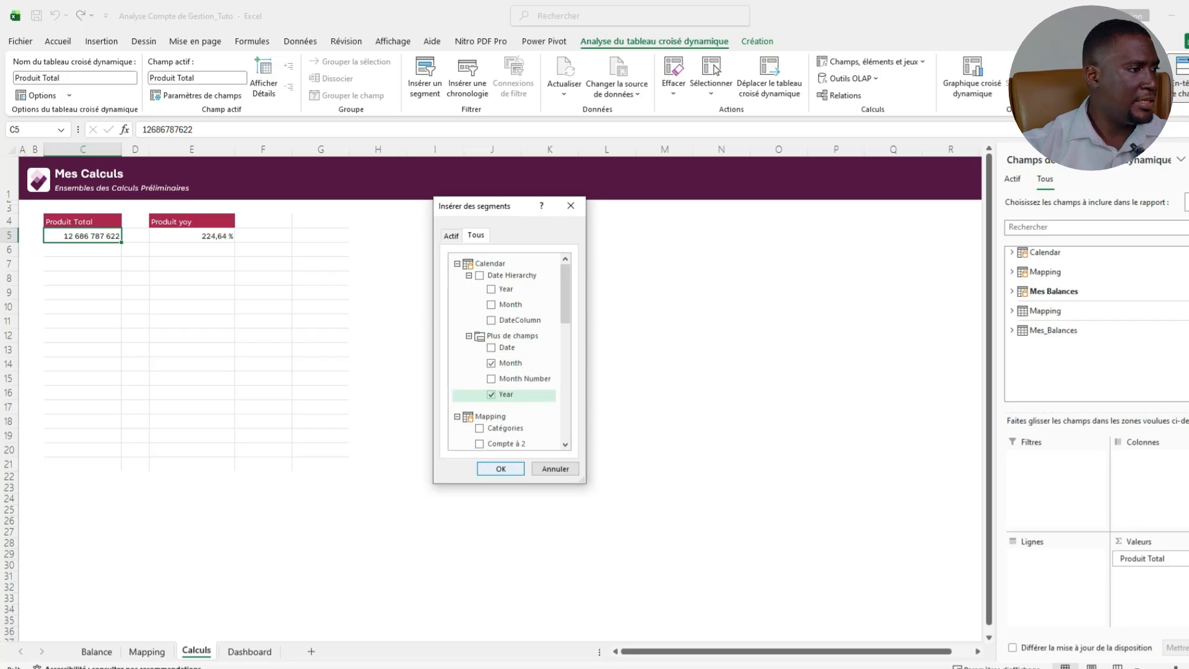
{"action": "left_click", "coordinate": [501, 469]}
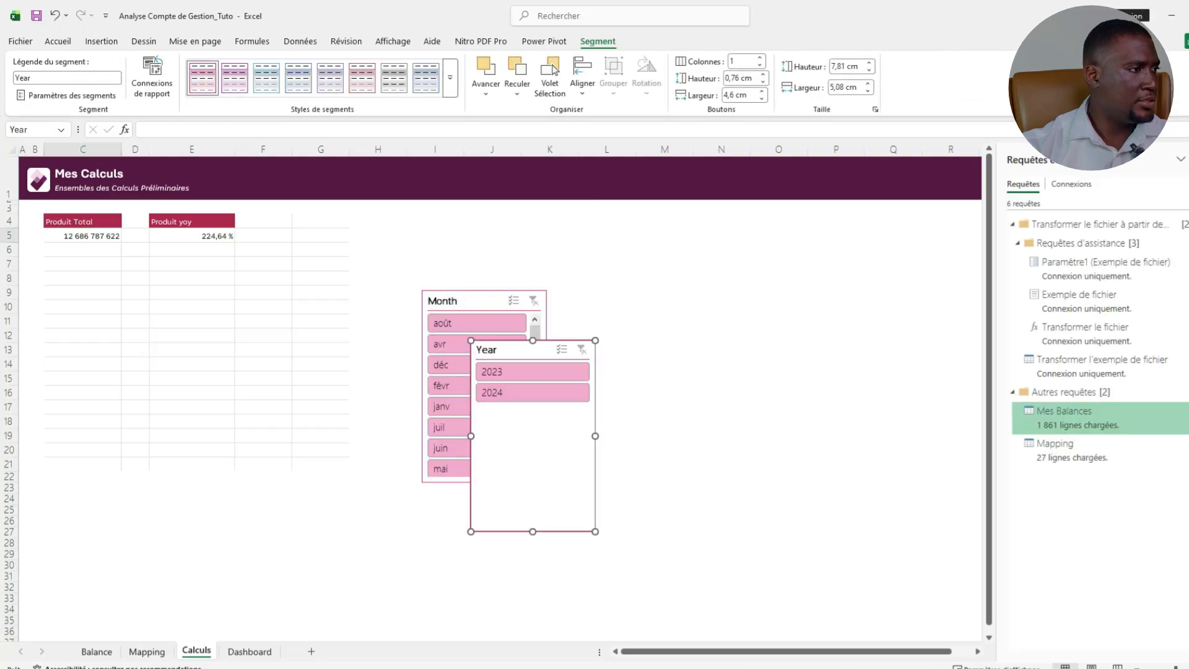
Place the Month and Year slicers side by side and check the order of the months in the Month slicer.
{"action": "left_click_drag", "start_coordinate": [521, 349], "coordinate": [617, 268]}
{"action": "left_click_drag", "start_coordinate": [459, 301], "coordinate": [452, 257]}
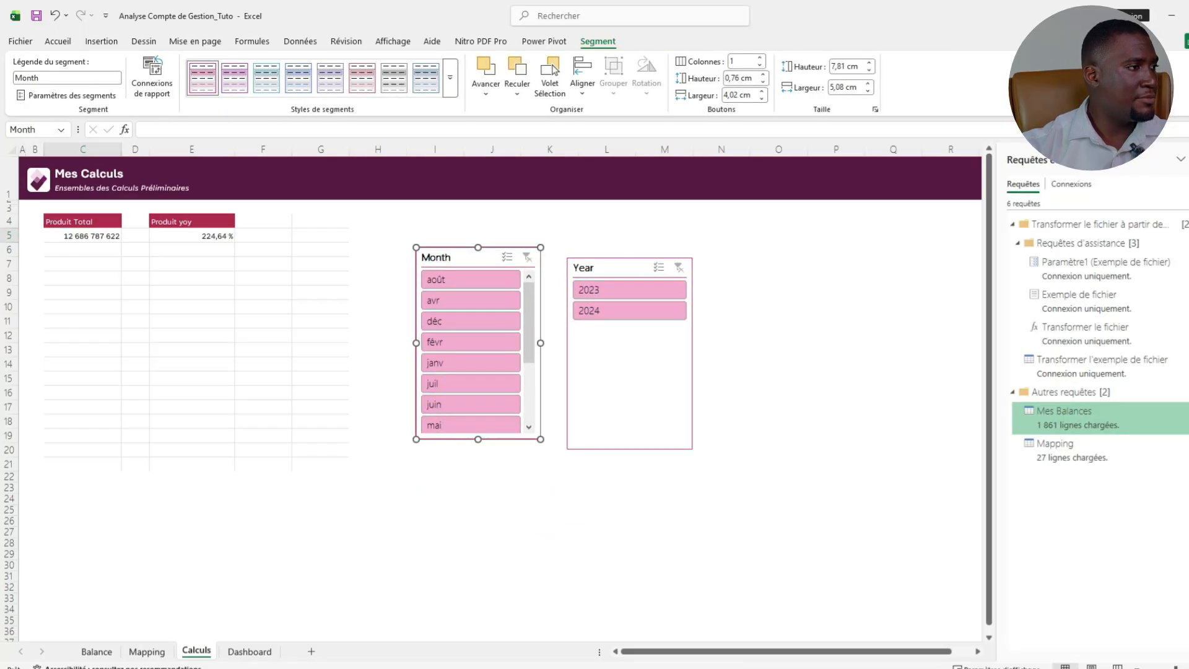
{"action": "left_click_drag", "start_coordinate": [613, 268], "coordinate": [618, 296]}
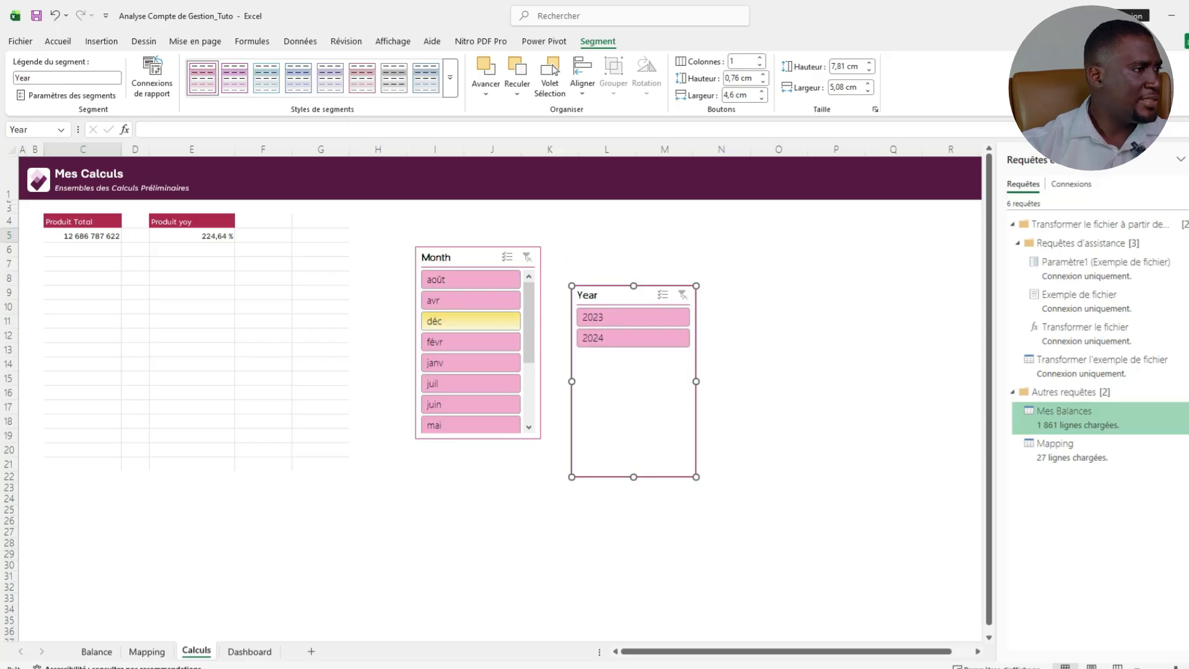
{"action": "scroll", "coordinate": [470, 350], "scroll_direction": "down", "scroll_amount": 2}
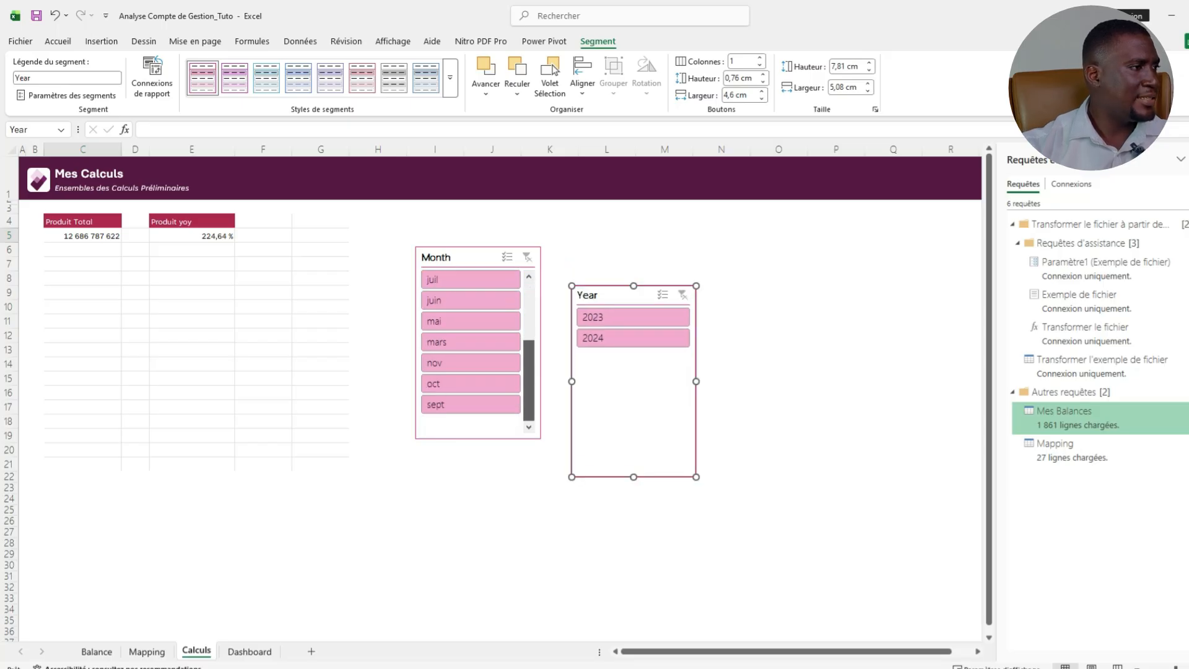
{"action": "scroll", "coordinate": [471, 350], "scroll_direction": "up", "scroll_amount": 2}
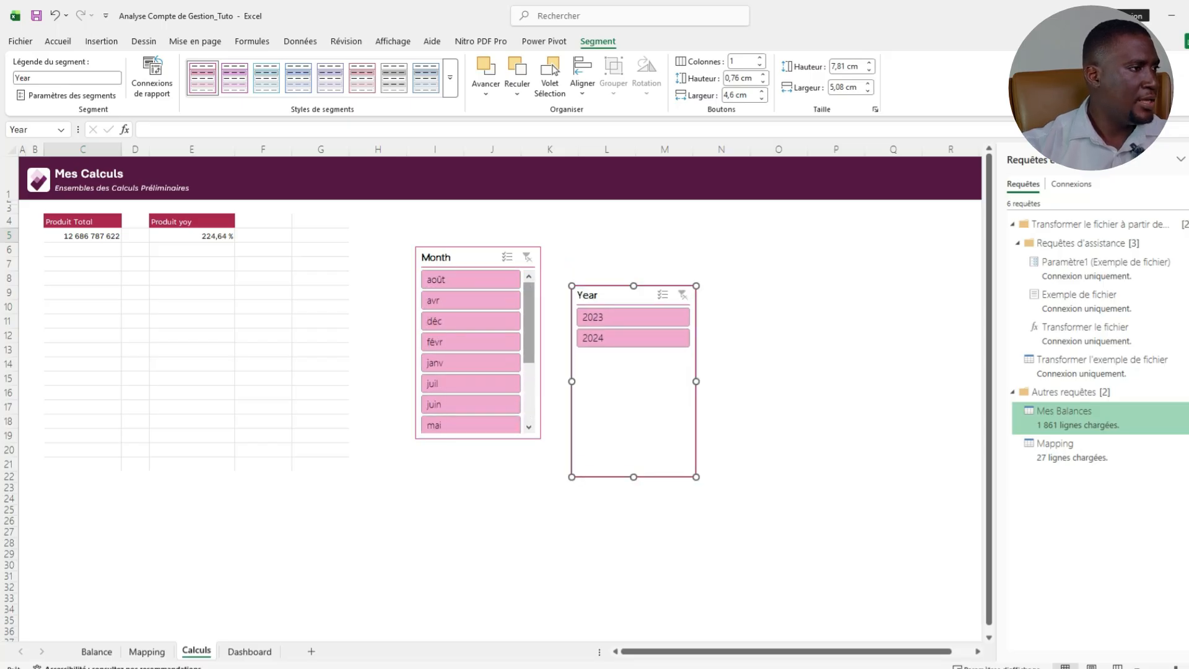
{"action": "mouse_move", "coordinate": [529, 323]}
{"action": "left_mouse_down"}
{"action": "mouse_move", "coordinate": [529, 382]}
{"action": "mouse_move", "coordinate": [529, 322]}
{"action": "left_mouse_up"}
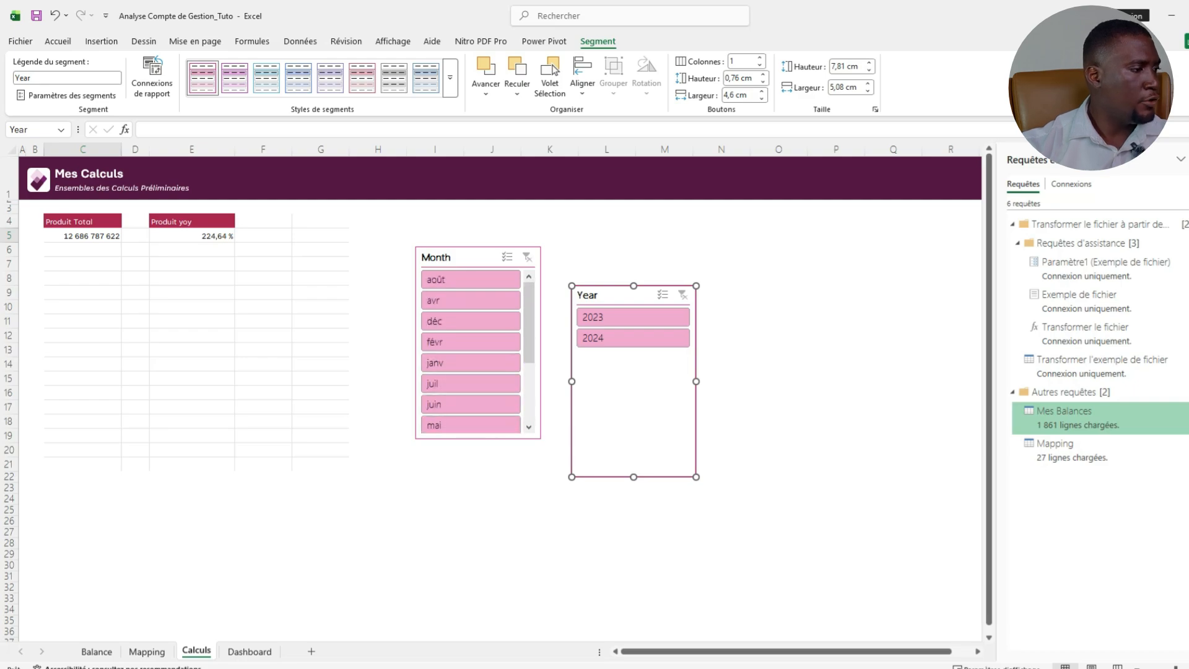
Switch to Power Pivot, sort the Calendar table's Month column by Month Number, and return to the Excel workbook.
{"action": "left_click", "coordinate": [475, 619]}
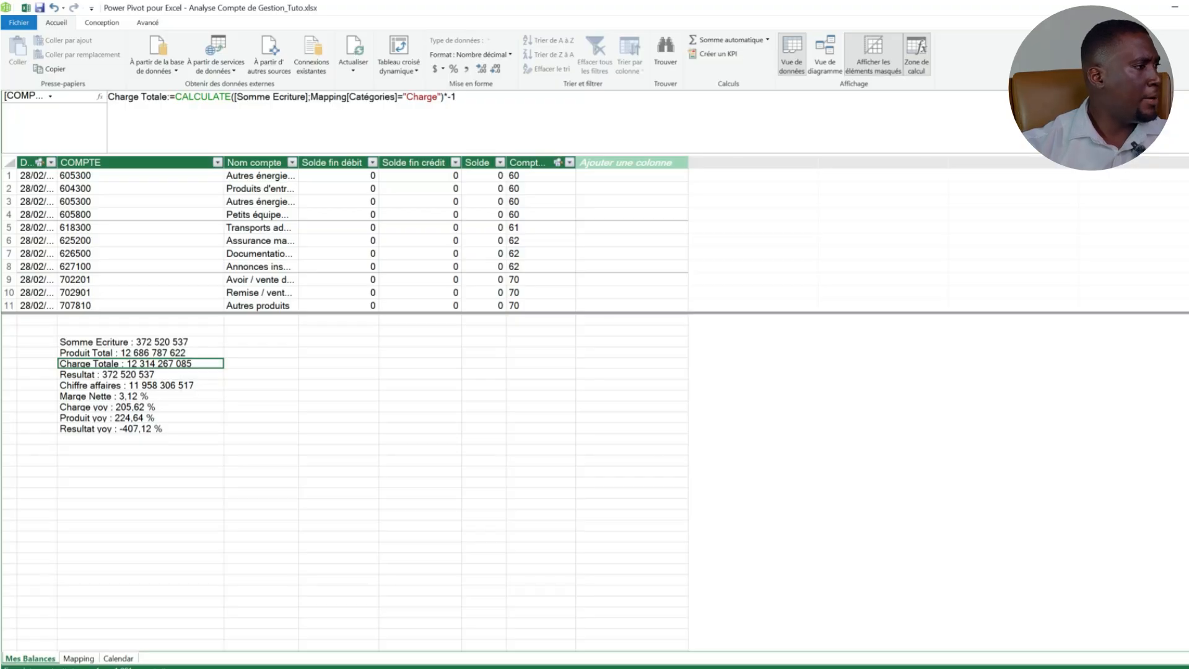
{"action": "left_click", "coordinate": [103, 396]}
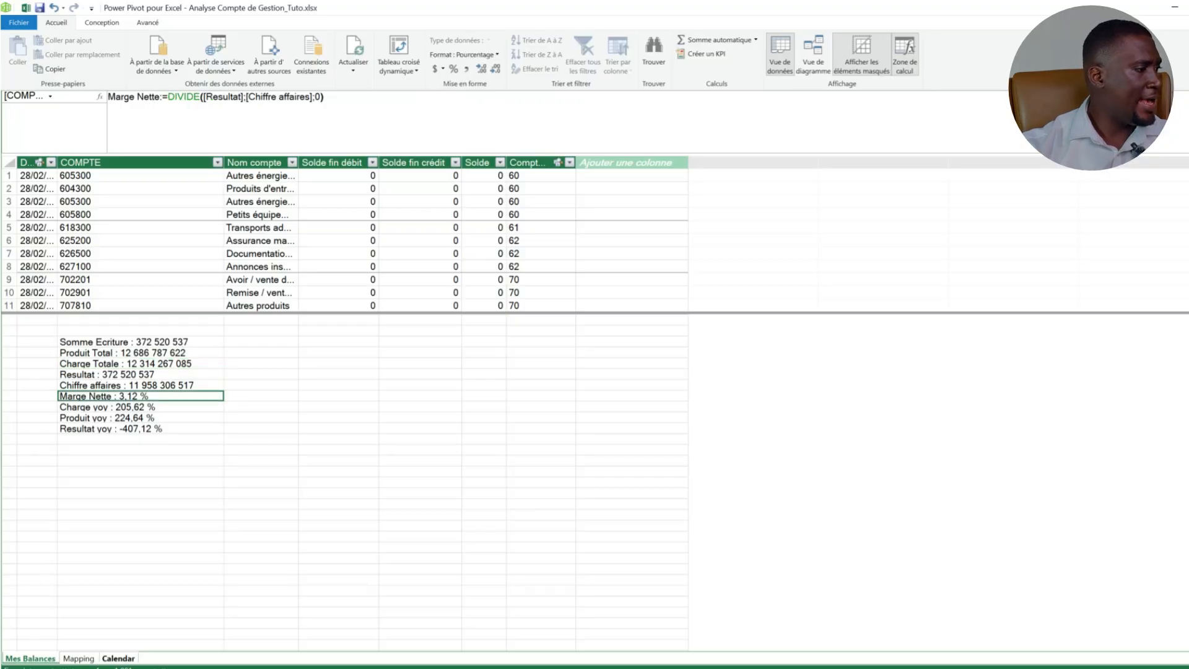
{"action": "left_click", "coordinate": [118, 658]}
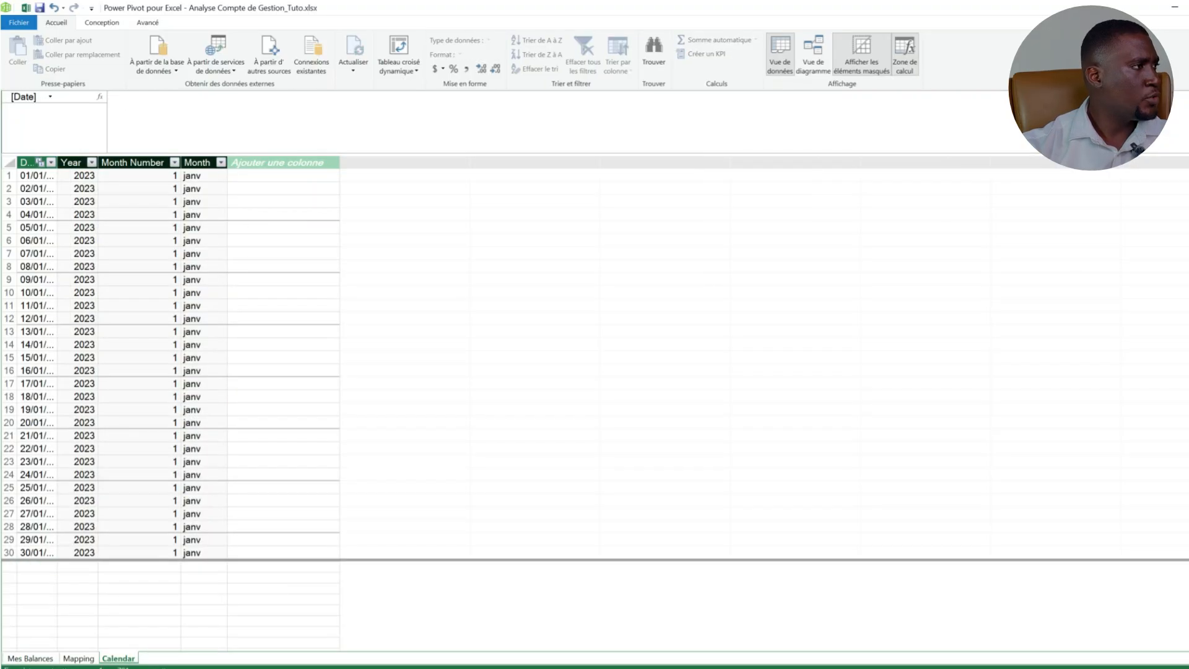
{"action": "left_click", "coordinate": [197, 162]}
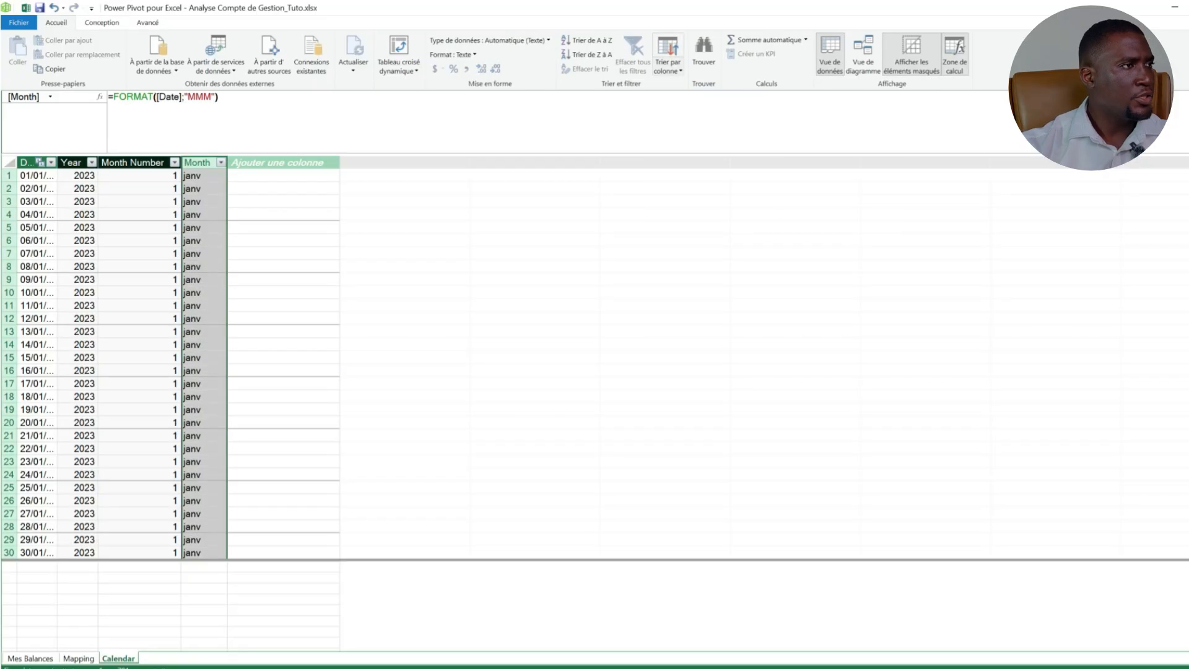
{"action": "left_click", "coordinate": [668, 65]}
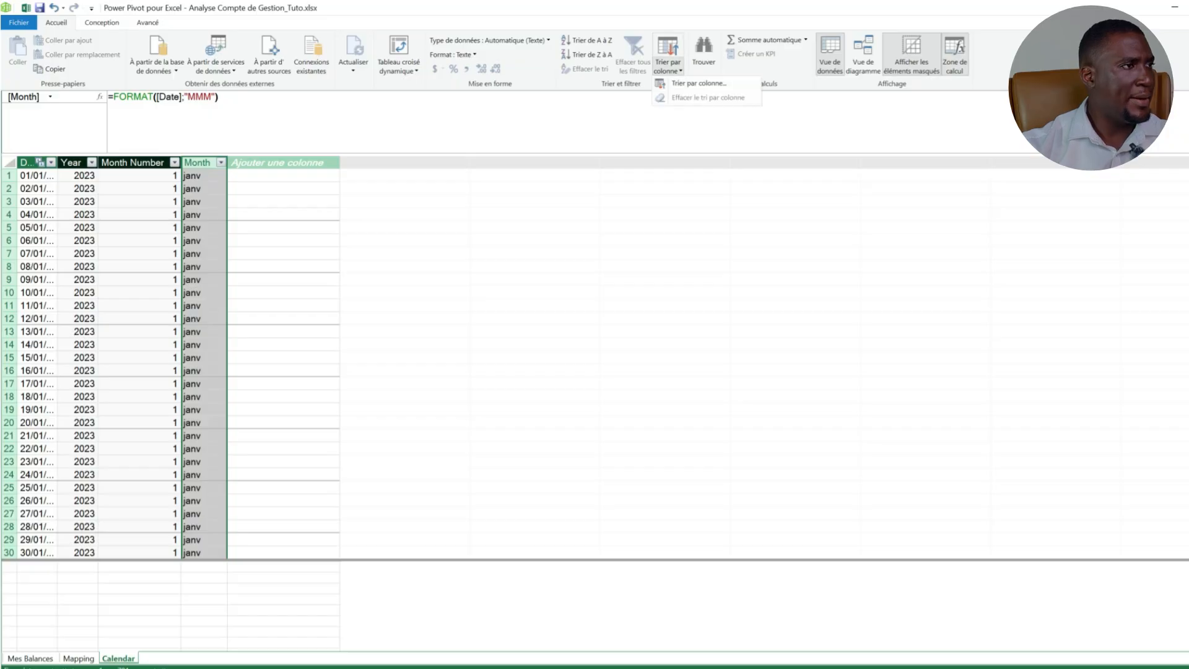
{"action": "left_click", "coordinate": [699, 83]}
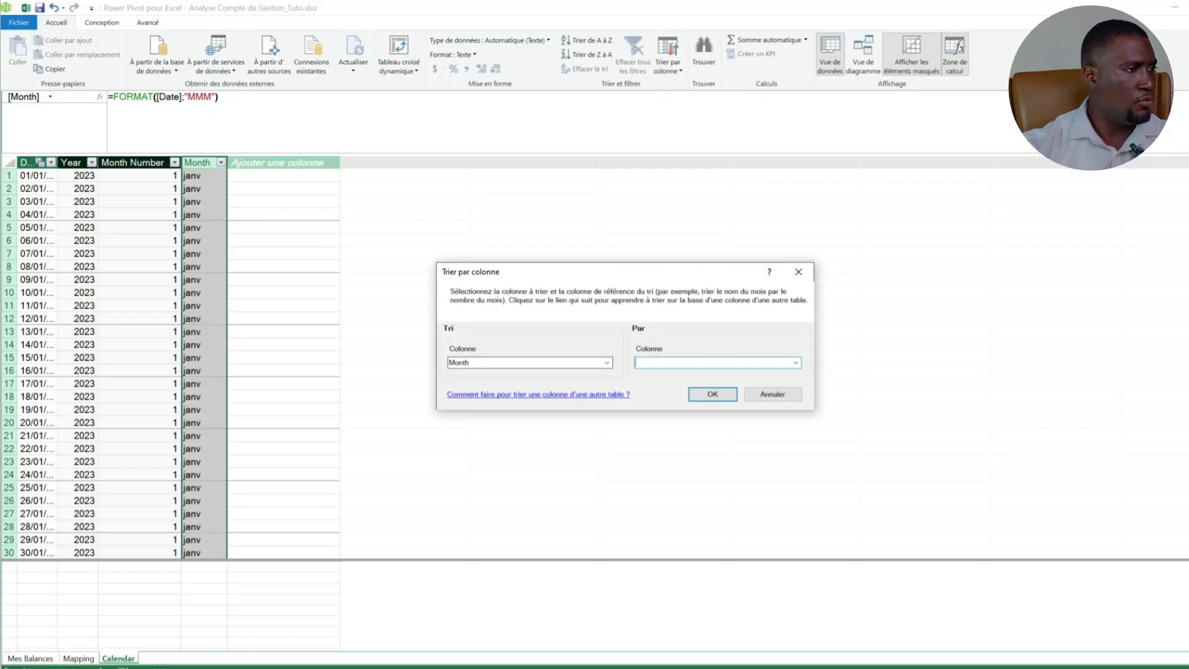
{"action": "left_click", "coordinate": [795, 362]}
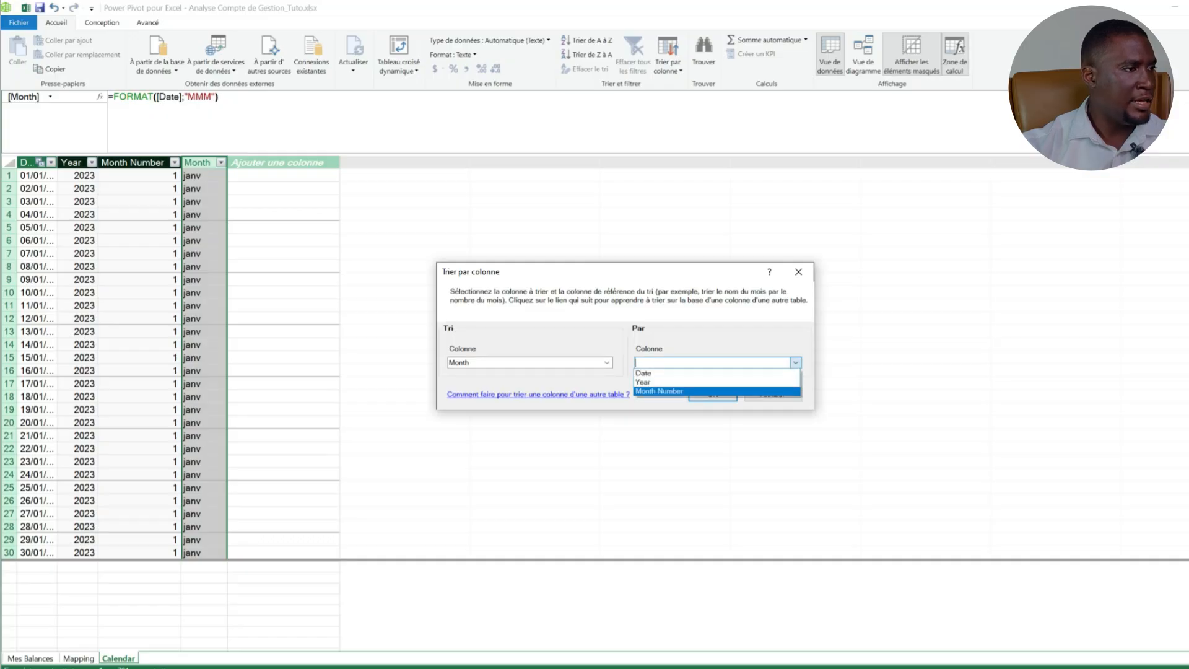
{"action": "left_click", "coordinate": [663, 392]}
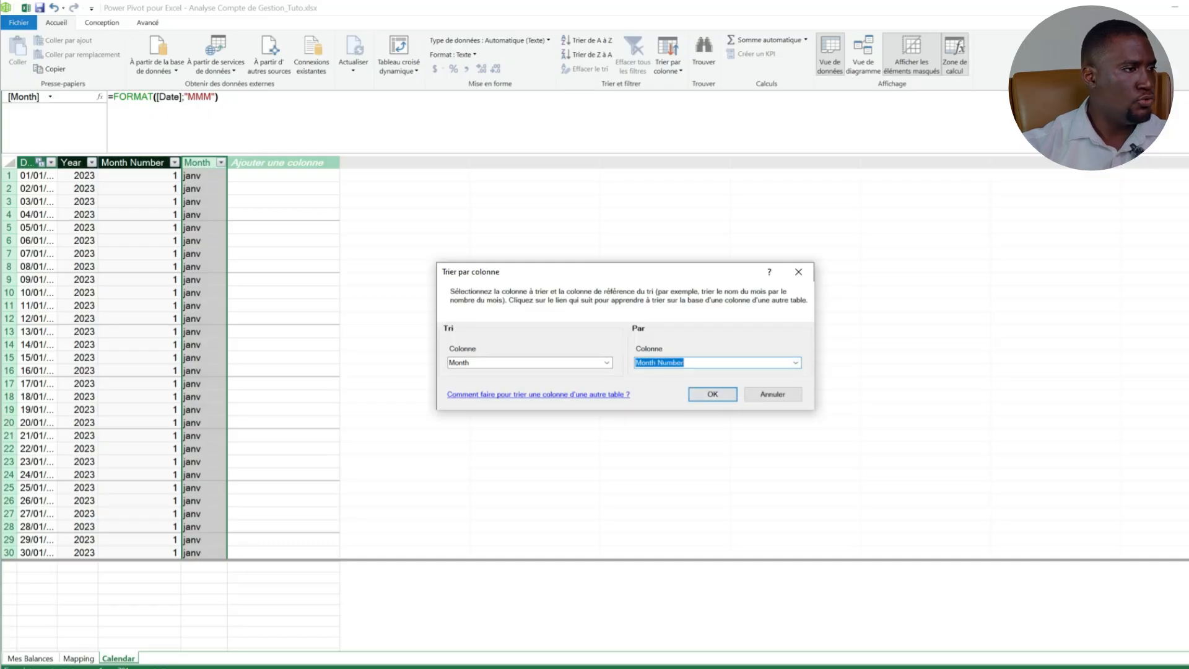
{"action": "key", "text": "Return"}
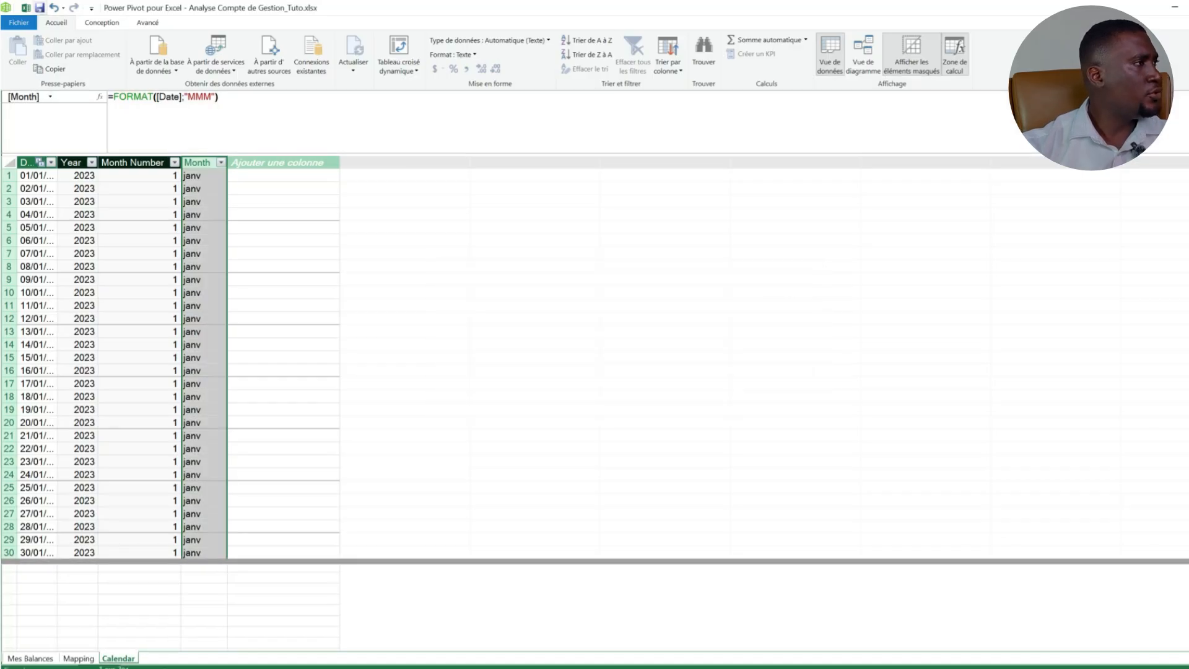
{"action": "left_click", "coordinate": [36, 566]}
{"action": "left_click", "coordinate": [26, 8]}
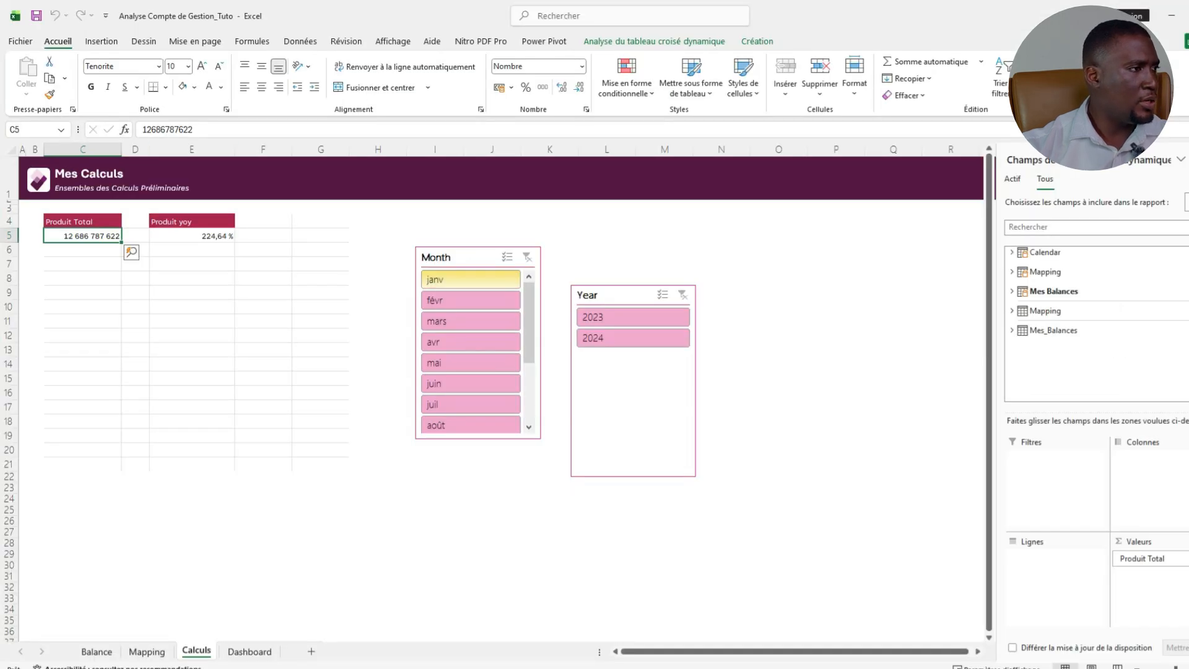
Filter the Produit Total pivot table to year 2024 and month avr with the slicers, and check the Produit yoy value.
{"action": "left_click", "coordinate": [633, 338]}
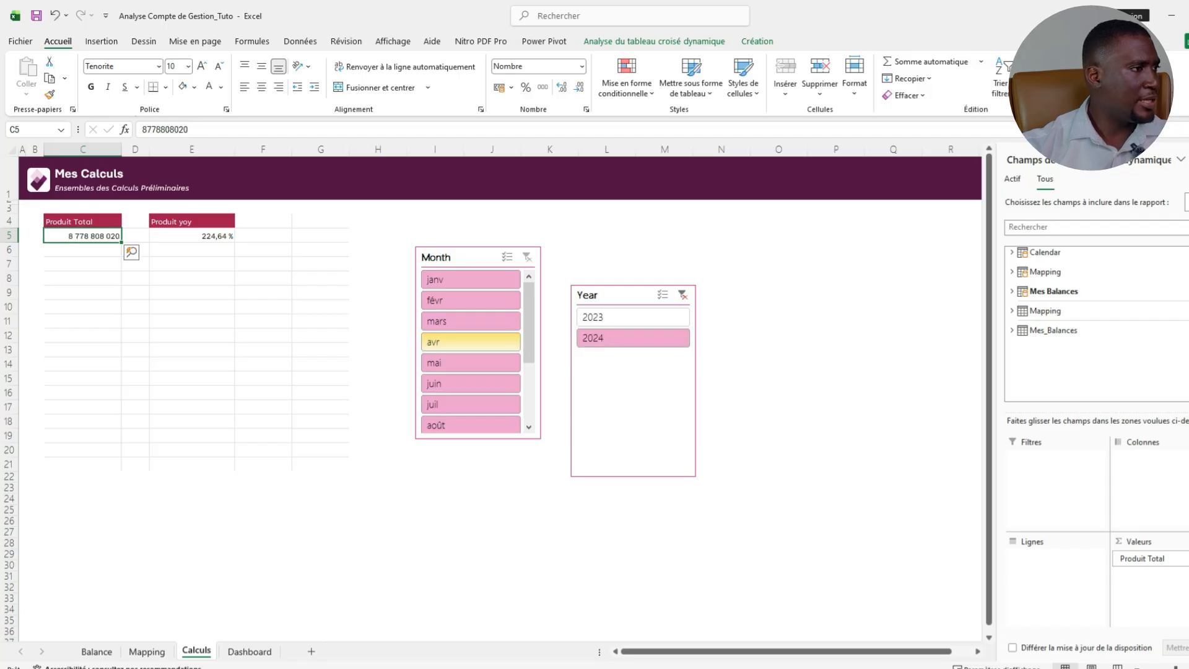
{"action": "left_click", "coordinate": [471, 342]}
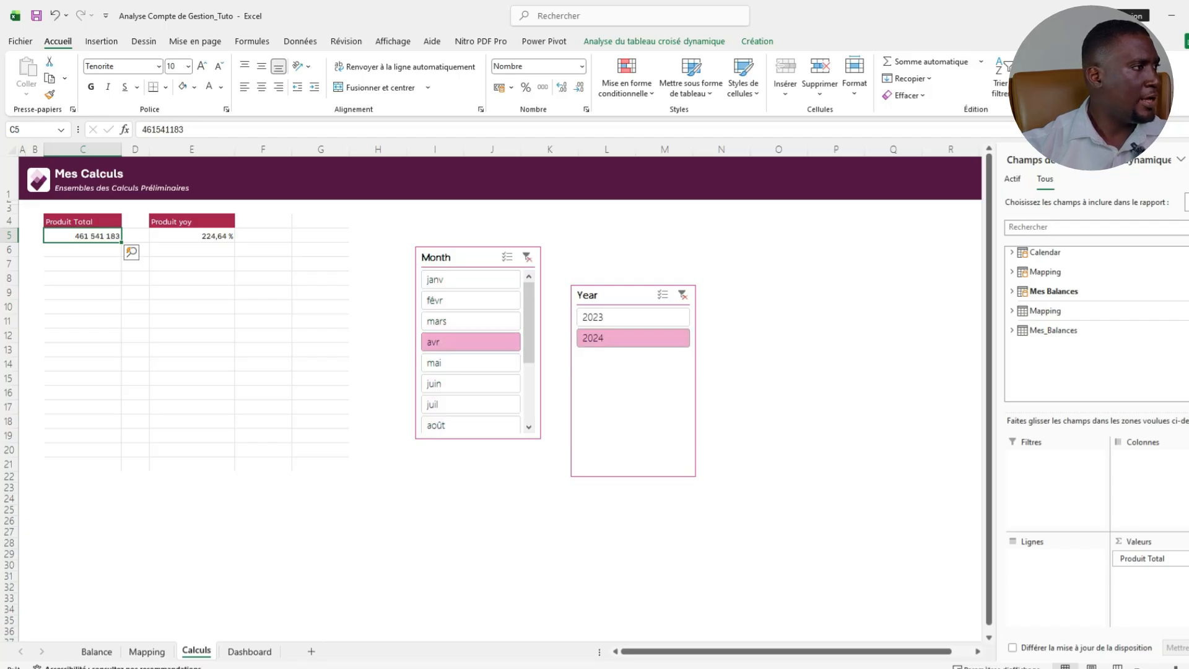
{"action": "left_click", "coordinate": [192, 236]}
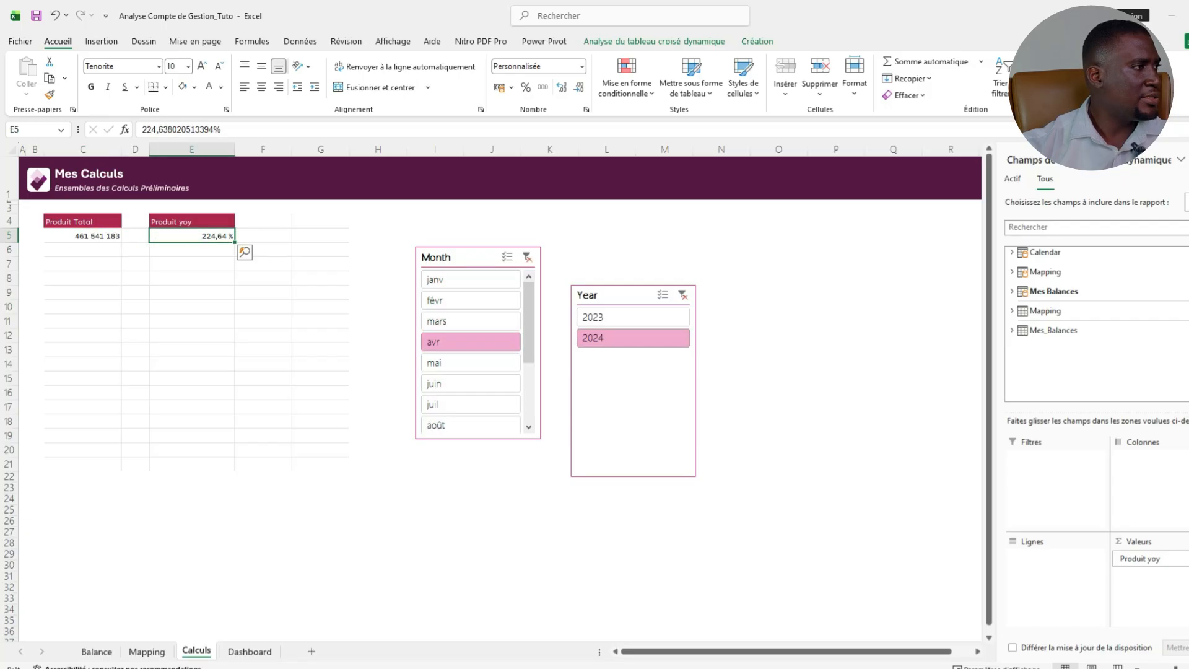
{"action": "left_click", "coordinate": [461, 258]}
{"action": "left_click", "coordinate": [620, 296], "text": "ctrl"}
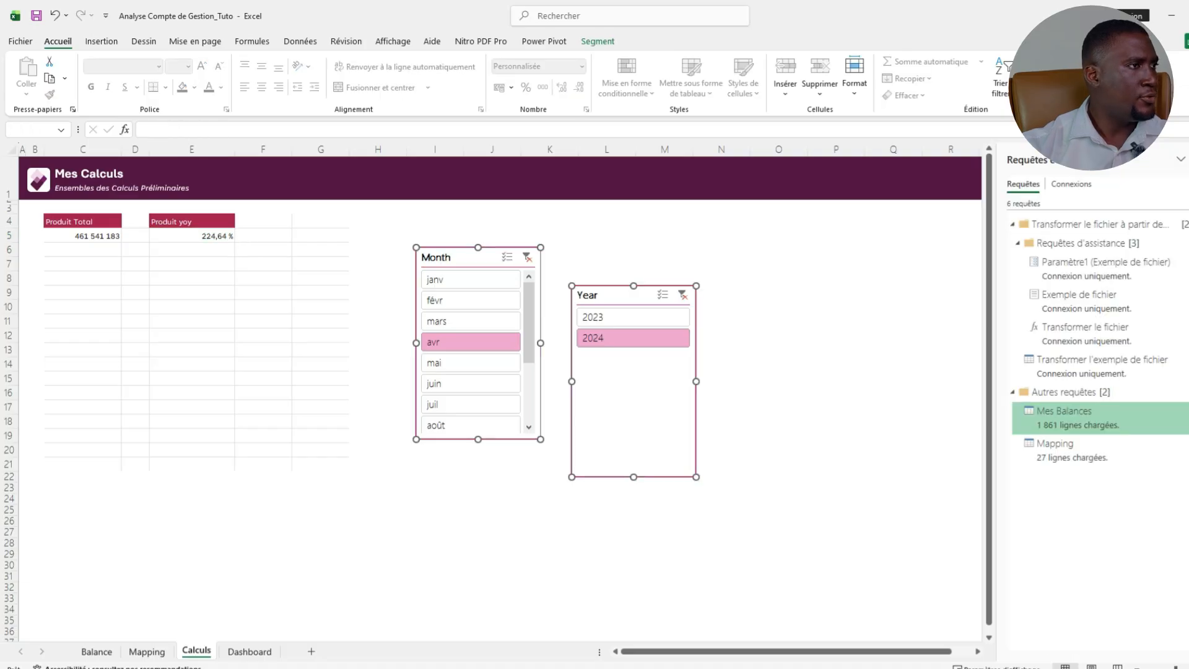
{"action": "left_click", "coordinate": [597, 41]}
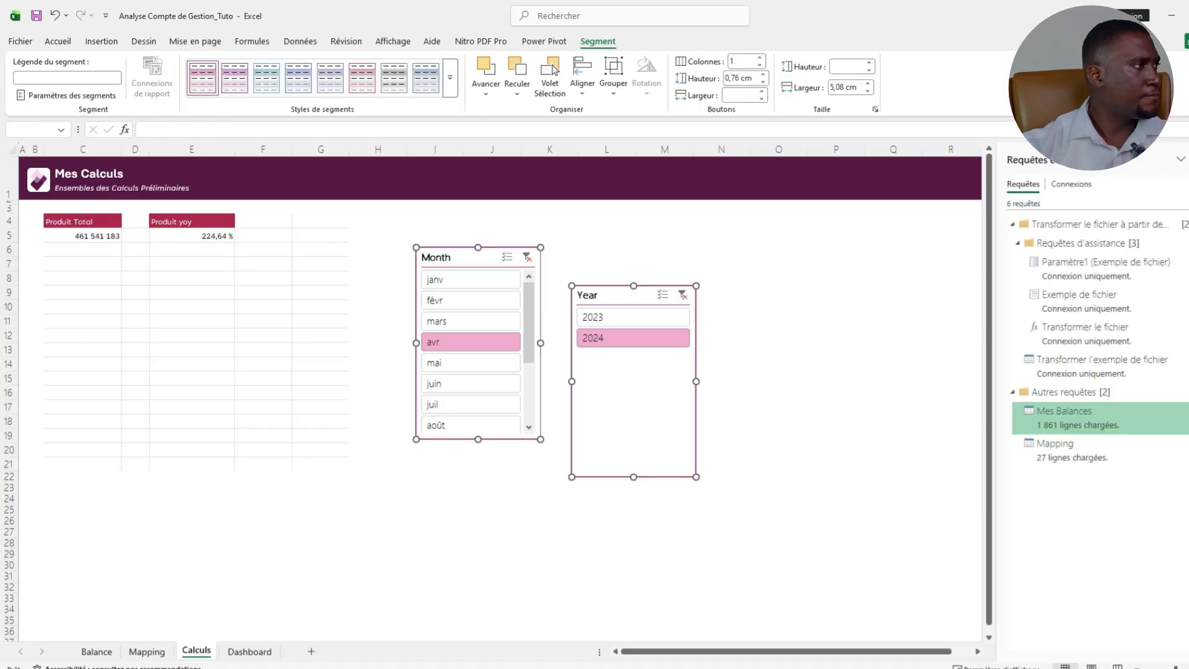
{"action": "left_click", "coordinate": [263, 222]}
Try to connect the Month slicer to Tableau croisé dynamique2, the Produit yoy pivot table on the Calculs sheet.
{"action": "left_click", "coordinate": [461, 258]}
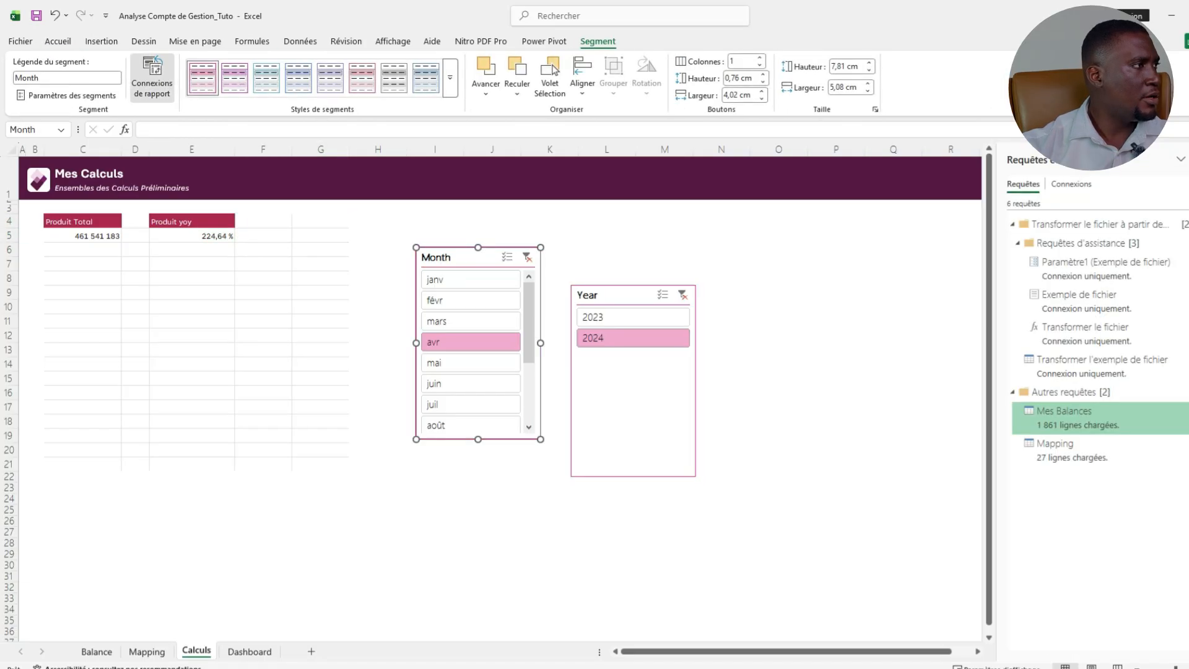
{"action": "left_click", "coordinate": [151, 78]}
{"action": "left_click", "coordinate": [312, 357]}
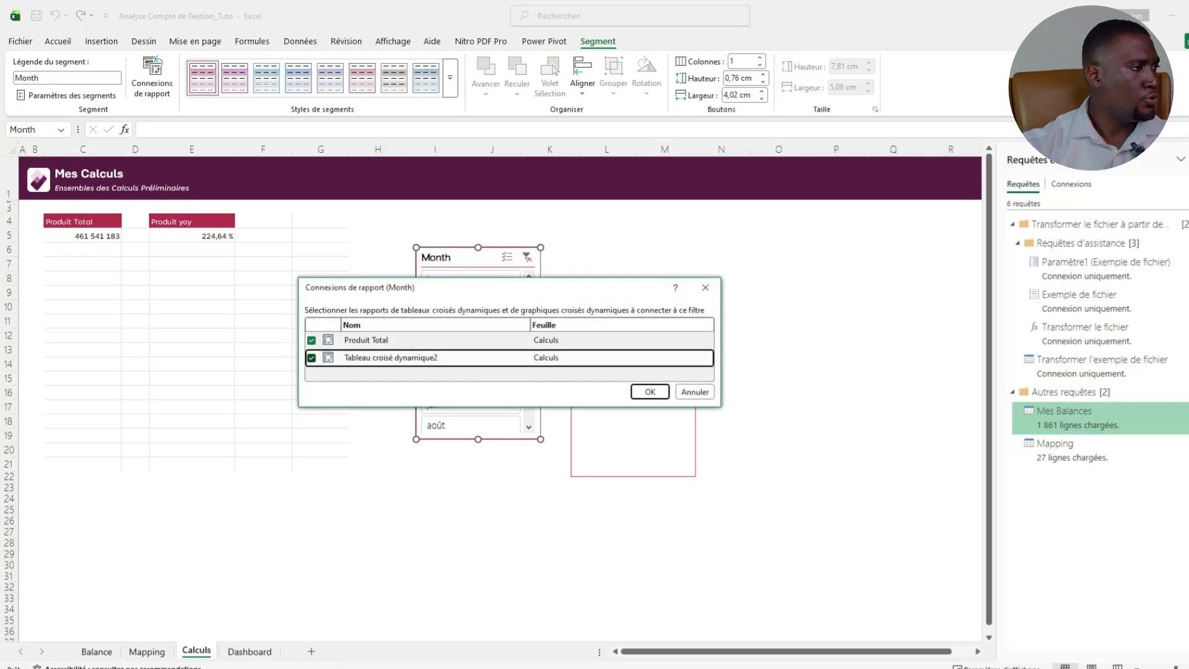
{"action": "left_click", "coordinate": [650, 392]}
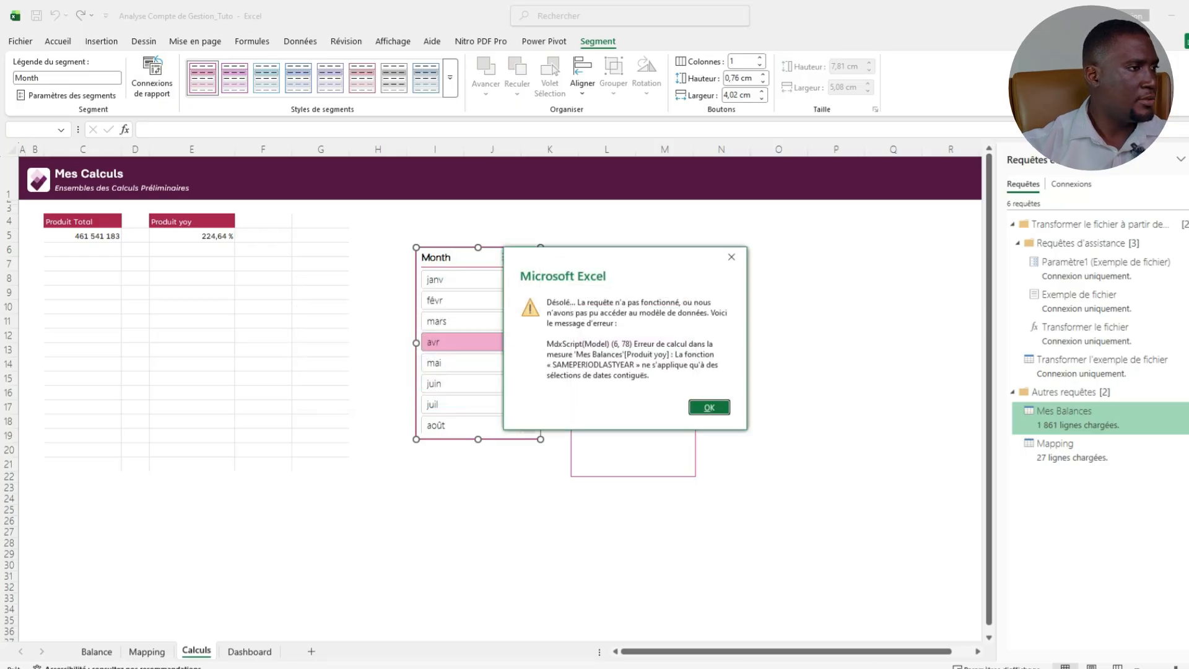
{"action": "key", "text": "Return"}
{"action": "left_click", "coordinate": [192, 222]}
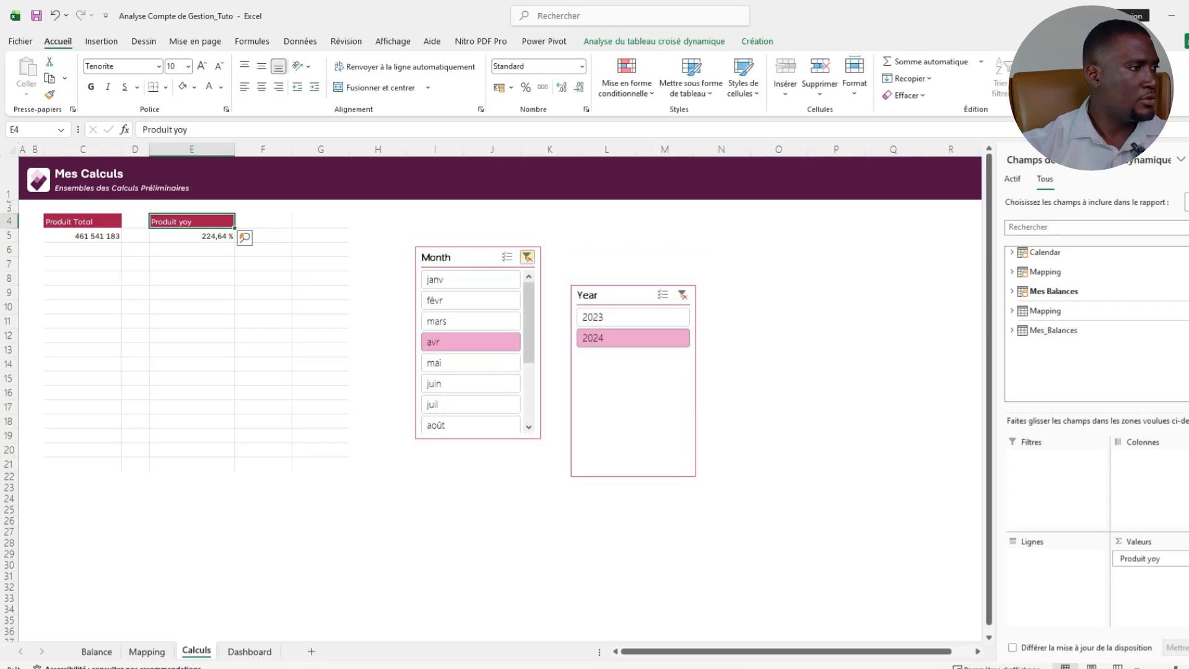
Clear the Month slicer's filter and connect the Year slicer to Tableau croisé dynamique2 on the Calculs sheet.
{"action": "left_click", "coordinate": [527, 257]}
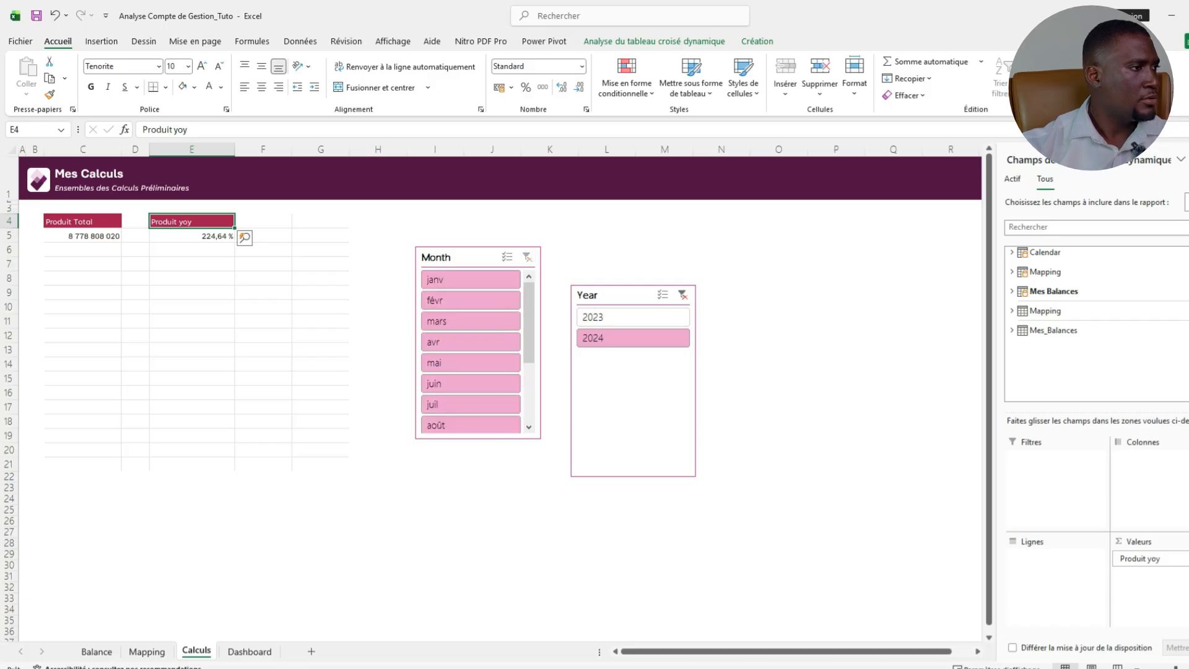
{"action": "left_click", "coordinate": [631, 396]}
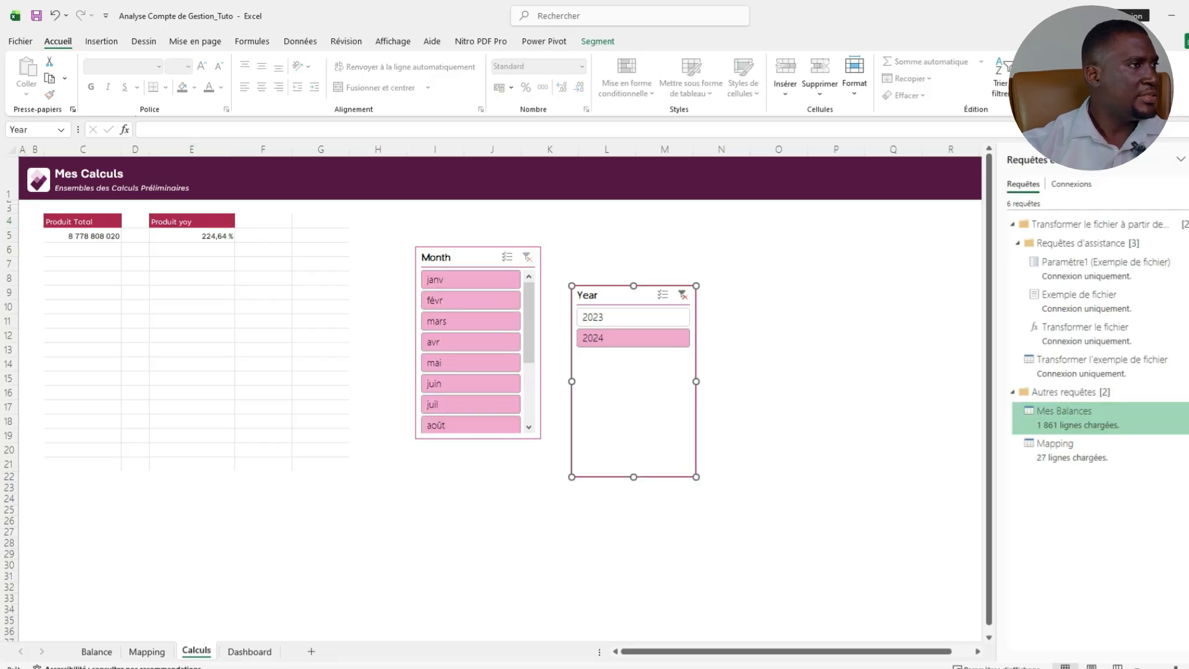
{"action": "left_click", "coordinate": [598, 41]}
{"action": "left_click", "coordinate": [152, 77]}
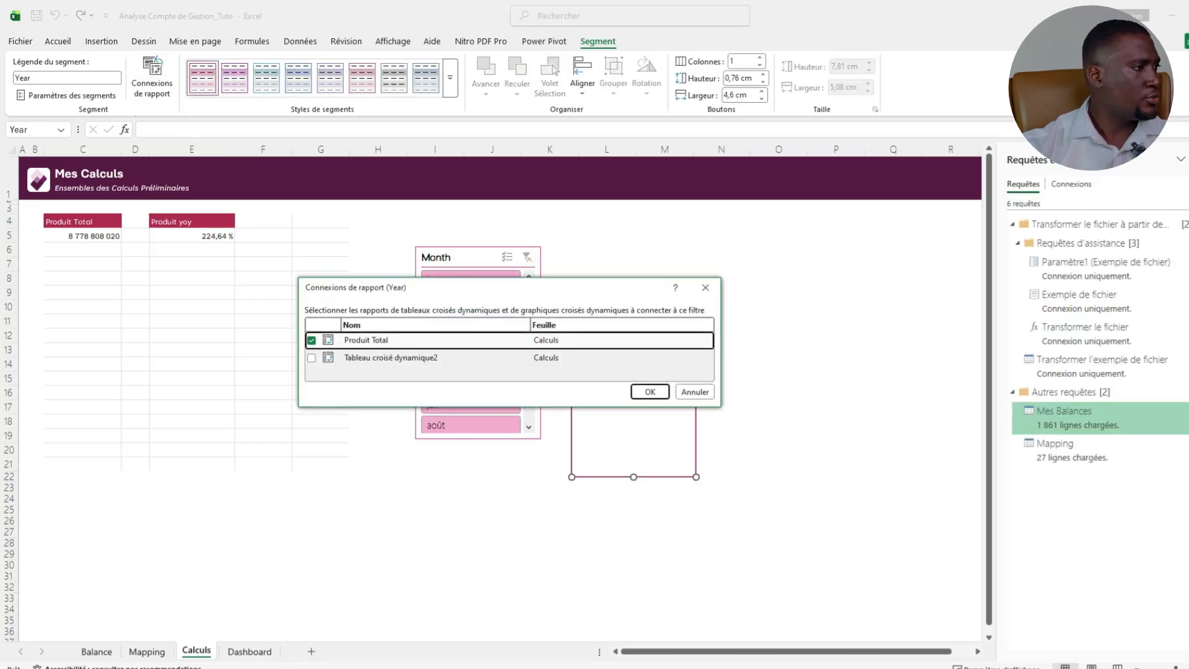
{"action": "left_click", "coordinate": [312, 357]}
{"action": "left_click", "coordinate": [650, 391]}
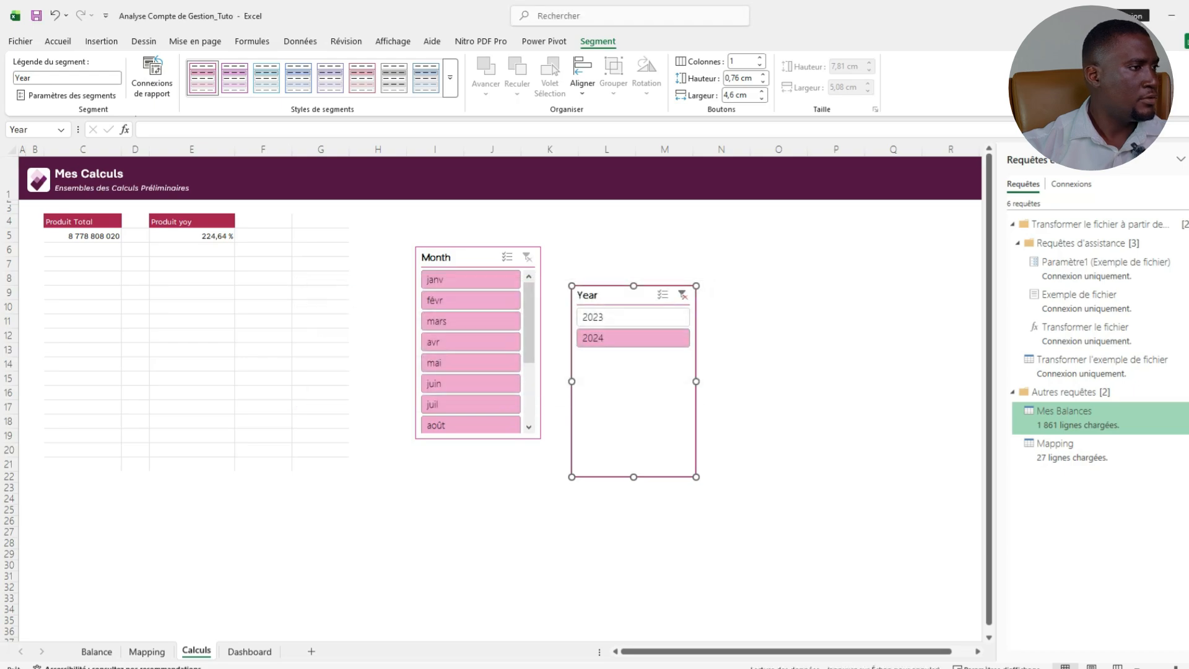
Connect the Month slicer to Tableau croisé dynamique2 on the Calculs sheet.
{"action": "left_click", "coordinate": [459, 257]}
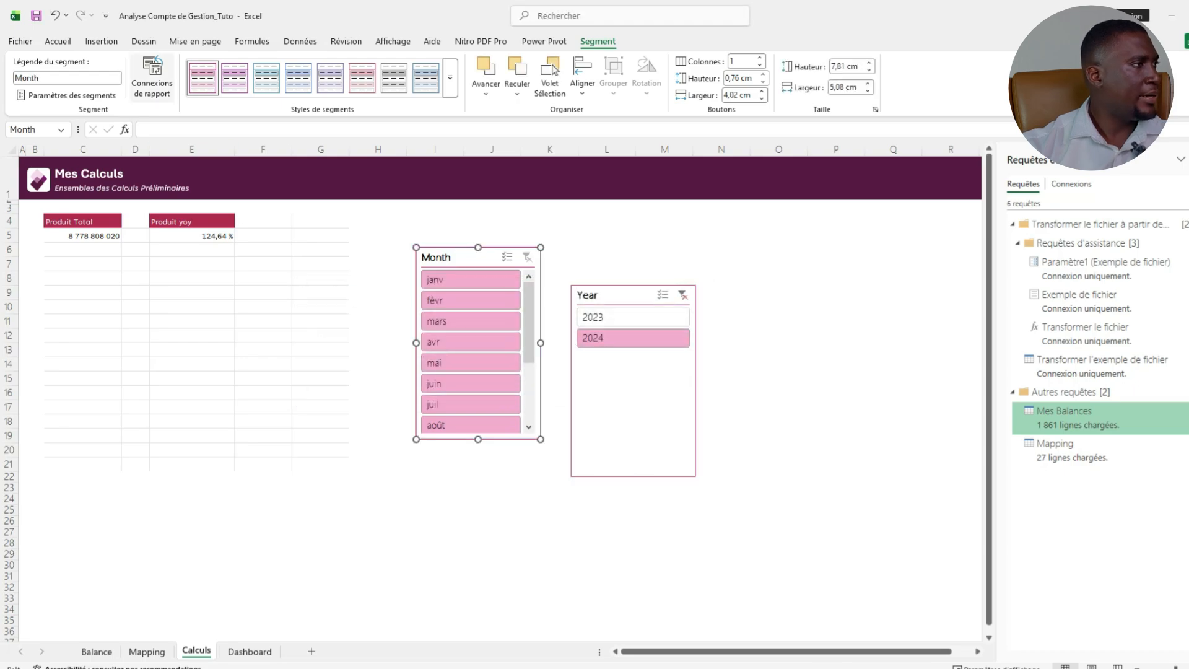
{"action": "left_click", "coordinate": [151, 78]}
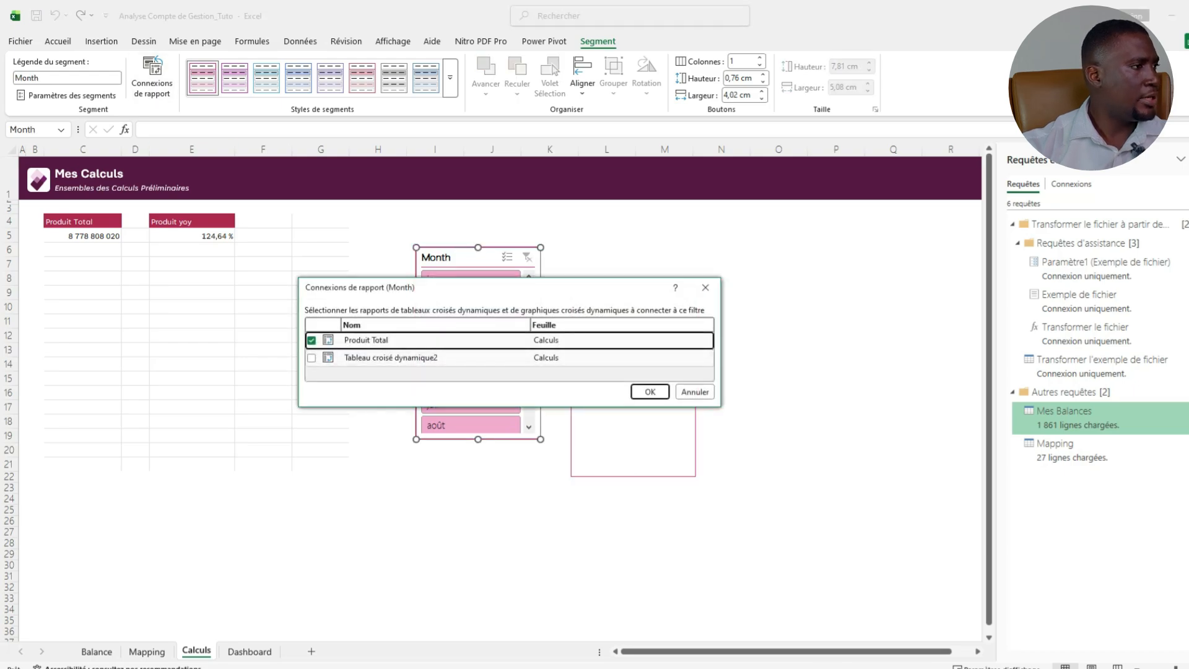
{"action": "left_click", "coordinate": [312, 358]}
{"action": "key", "text": "Return"}
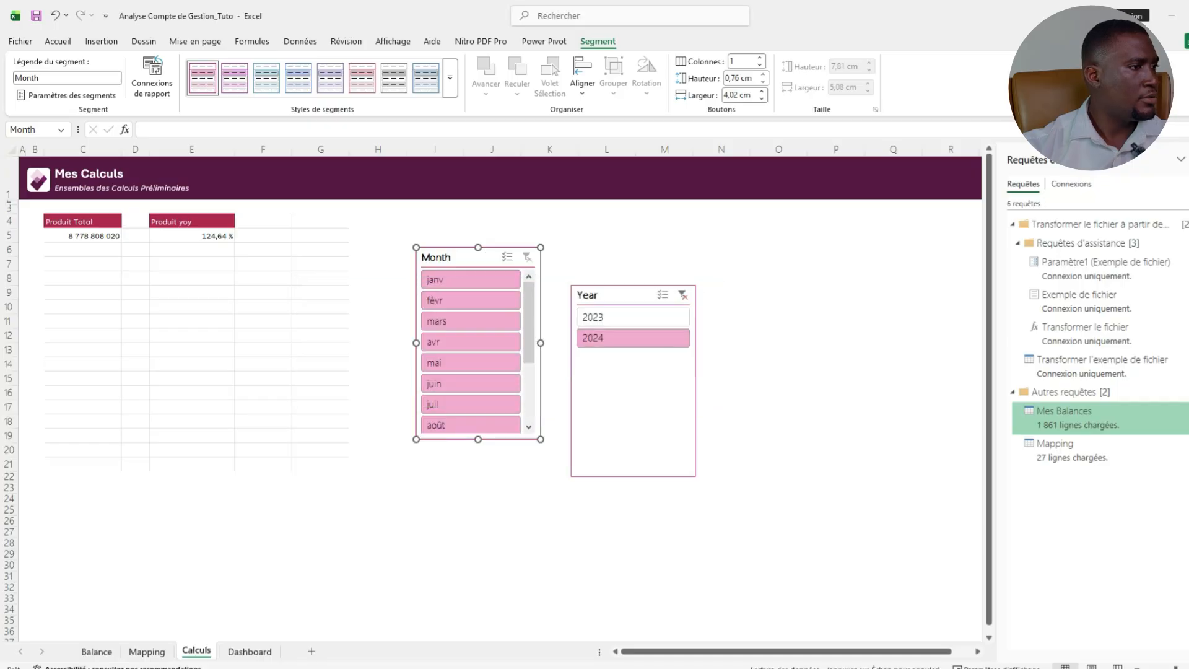
Test the Month slicer on both pivot tables with several months between janv and juil, leaving juil selected.
{"action": "left_click", "coordinate": [470, 322]}
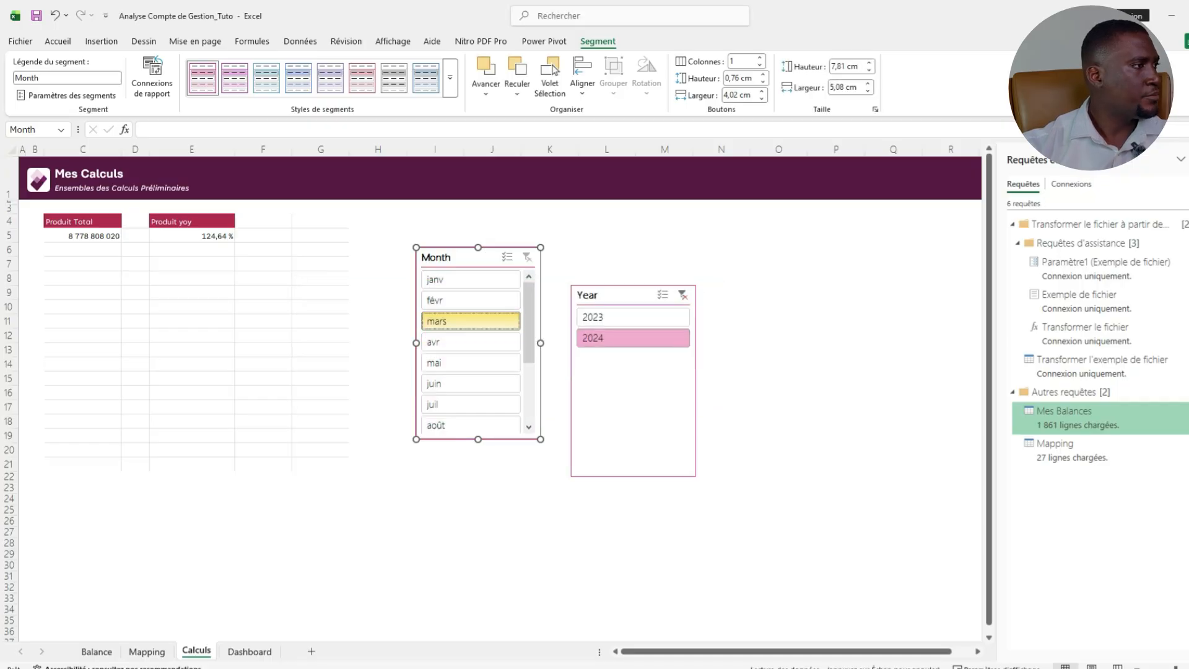
{"action": "left_click", "coordinate": [470, 363]}
{"action": "left_click", "coordinate": [470, 384]}
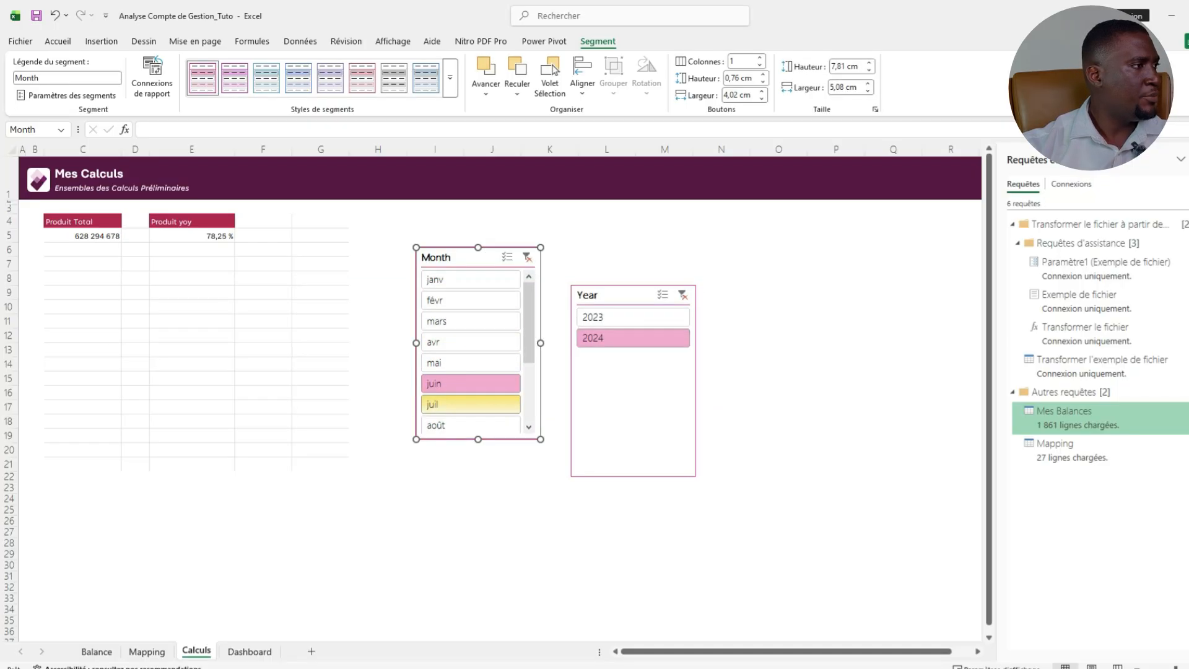
{"action": "left_click", "coordinate": [471, 404]}
{"action": "left_click", "coordinate": [471, 322]}
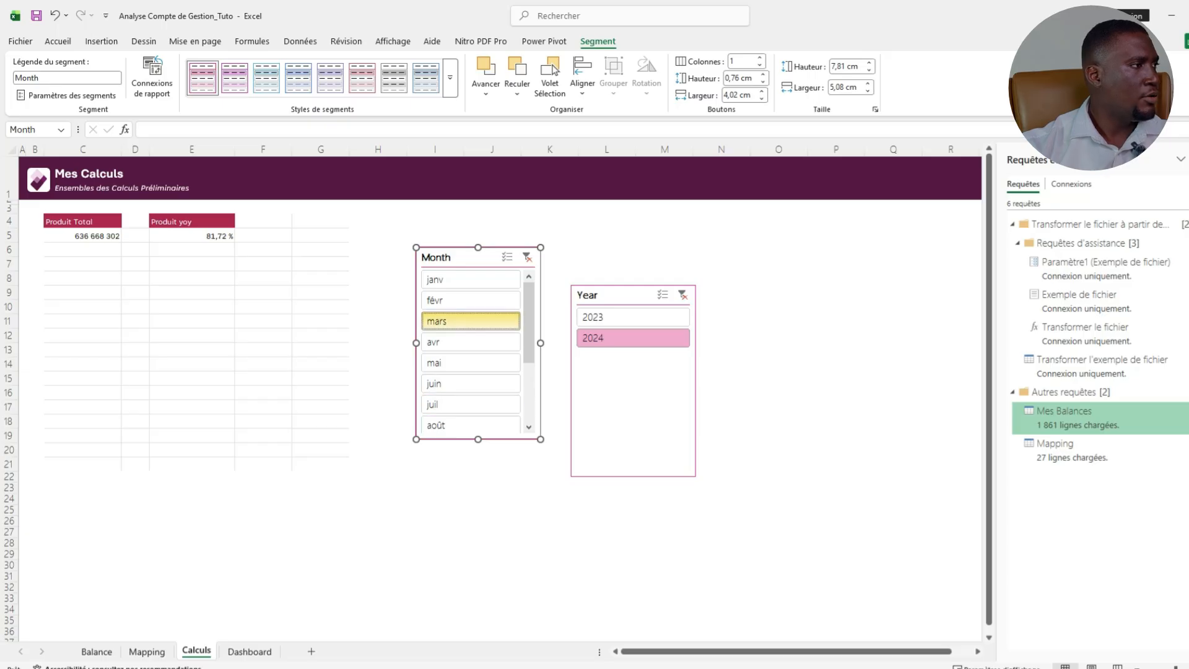
{"action": "left_click", "coordinate": [471, 300]}
{"action": "left_click", "coordinate": [470, 280]}
{"action": "left_click", "coordinate": [470, 322]}
{"action": "left_click", "coordinate": [471, 342]}
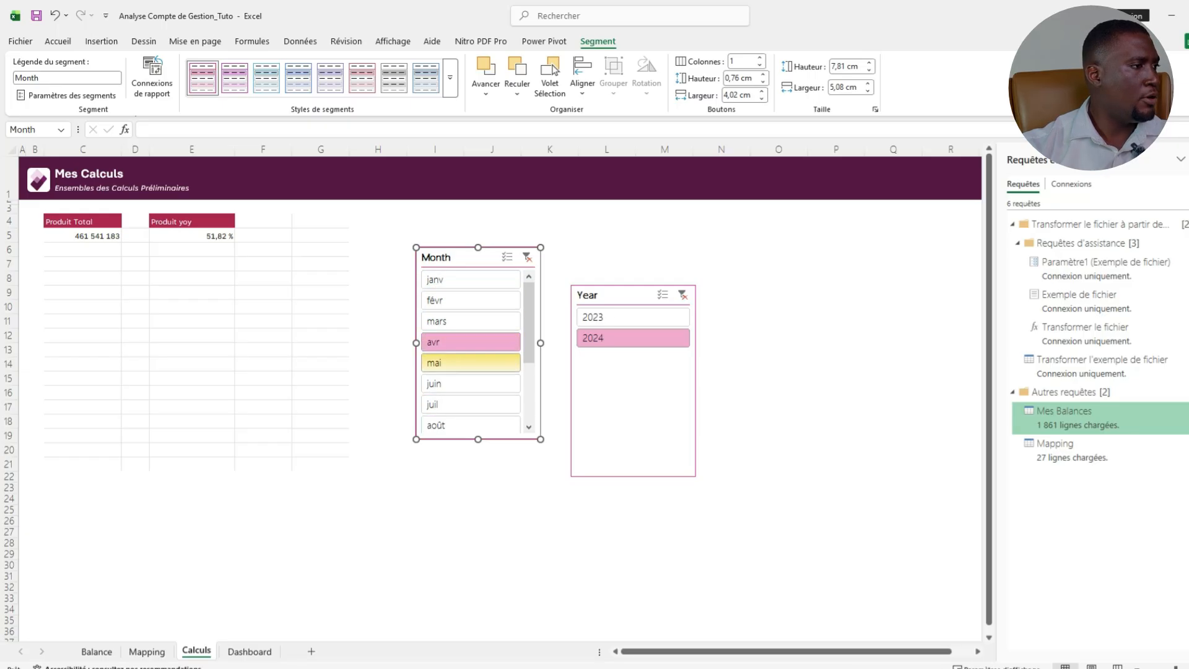
{"action": "left_click", "coordinate": [471, 363]}
{"action": "left_click", "coordinate": [470, 405]}
{"action": "left_click", "coordinate": [192, 278]}
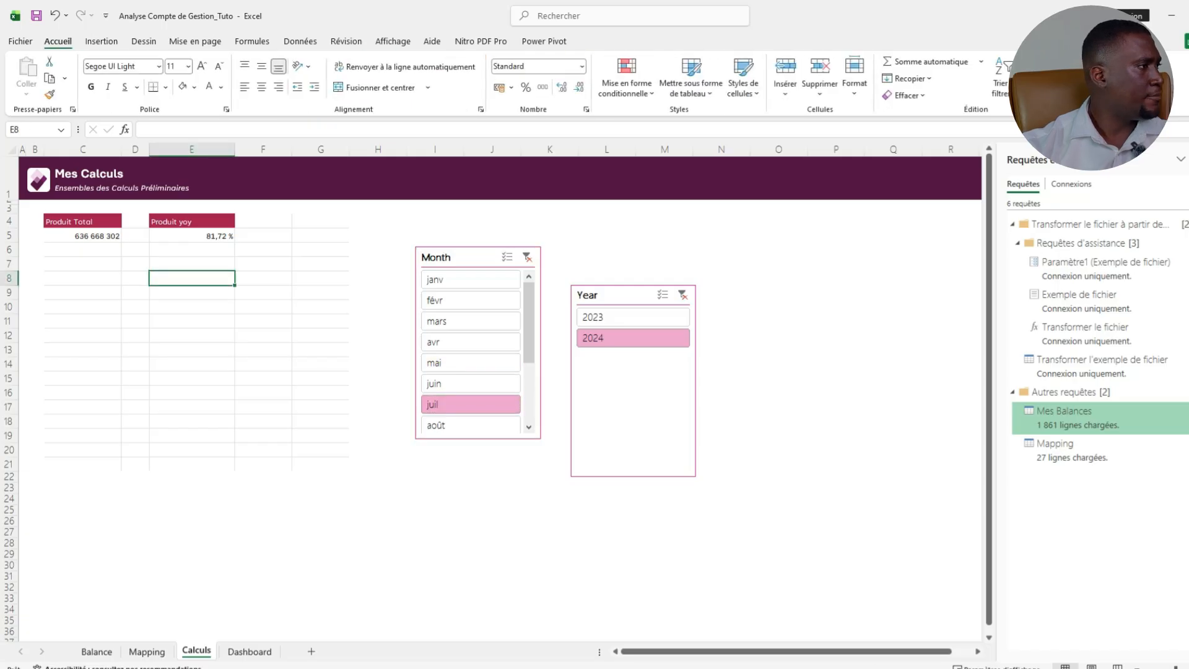
Copy the Produit Total pivot table to C7 and replace its value field with the Charge Totale measure from Mes Balances.
{"action": "mouse_move", "coordinate": [82, 221]}
{"action": "left_mouse_down"}
{"action": "mouse_move", "coordinate": [83, 236]}
{"action": "mouse_move", "coordinate": [192, 236]}
{"action": "mouse_move", "coordinate": [83, 236]}
{"action": "left_mouse_up"}
{"action": "key", "text": "ctrl+c"}
{"action": "left_click", "coordinate": [82, 264]}
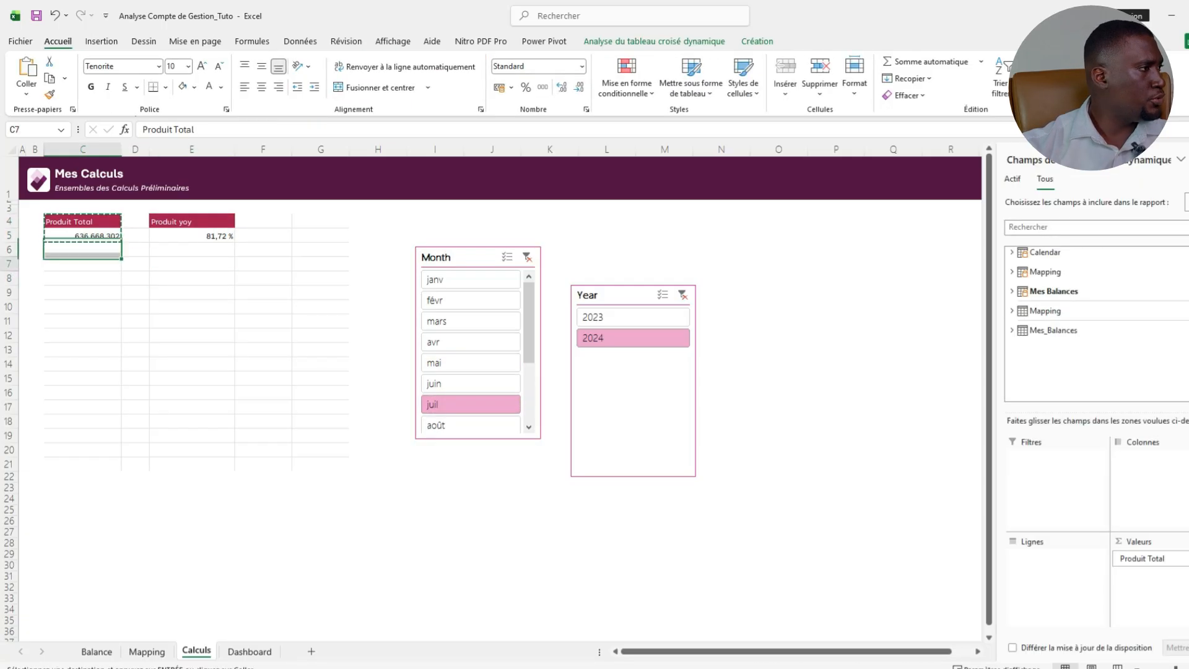
{"action": "key", "text": "ctrl+v"}
{"action": "key", "text": "ctrl"}
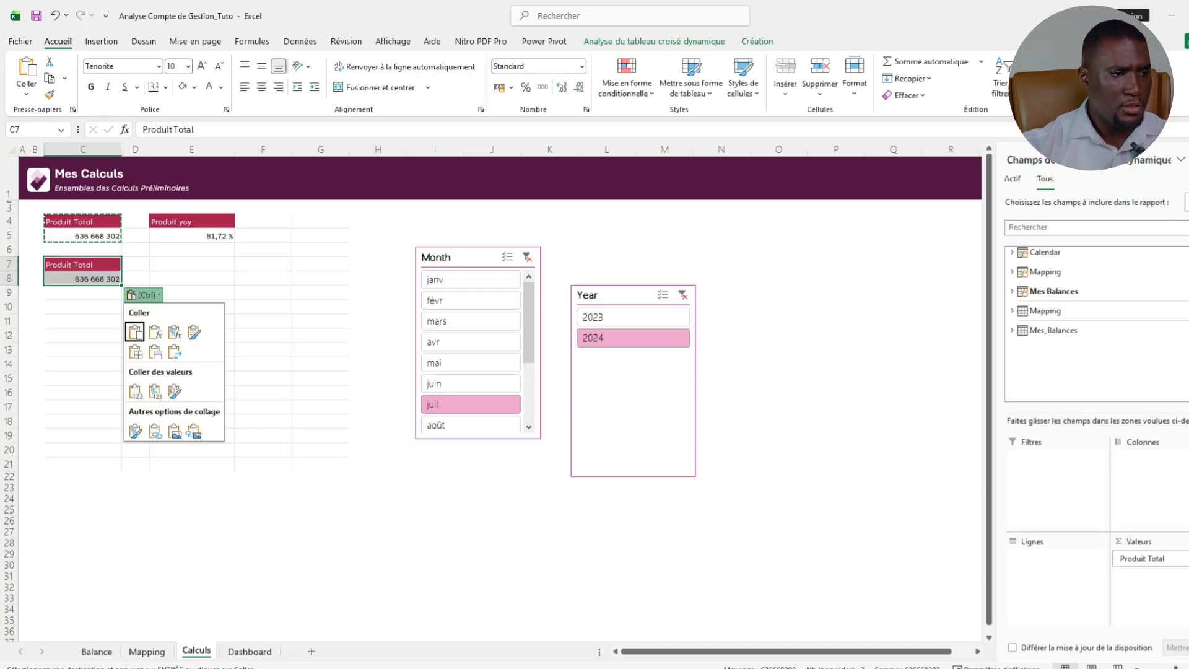
{"action": "left_click", "coordinate": [1143, 558]}
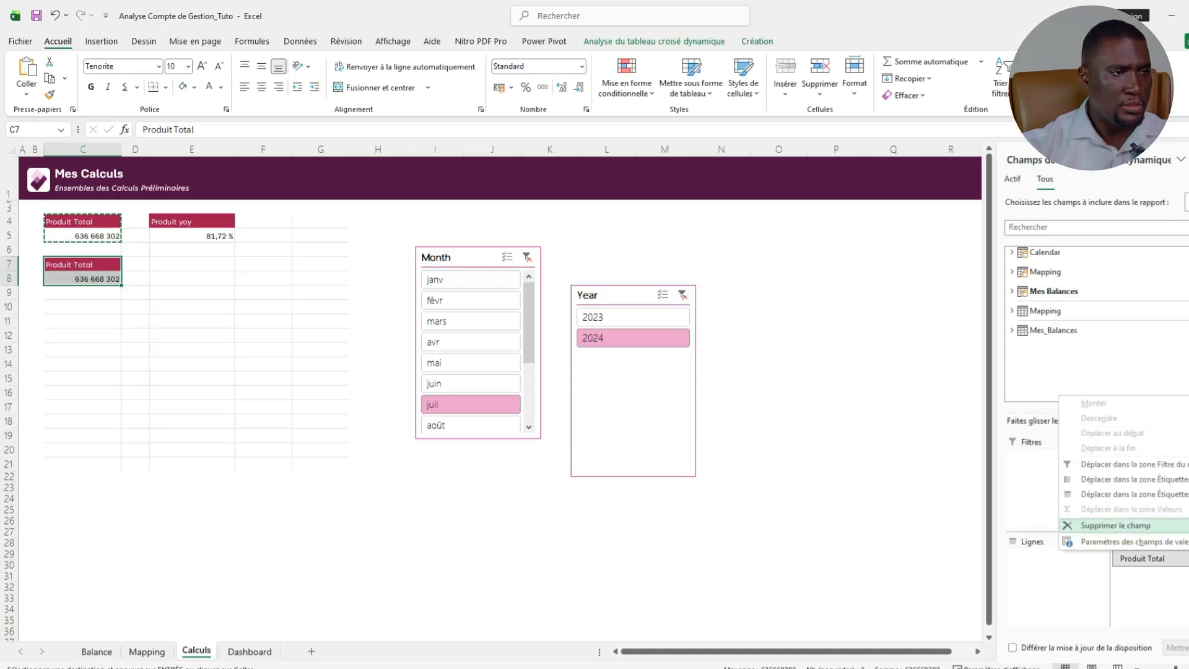
{"action": "left_click", "coordinate": [1115, 523]}
{"action": "left_click", "coordinate": [1012, 291]}
{"action": "scroll", "coordinate": [1074, 358], "scroll_direction": "down", "scroll_amount": 2}
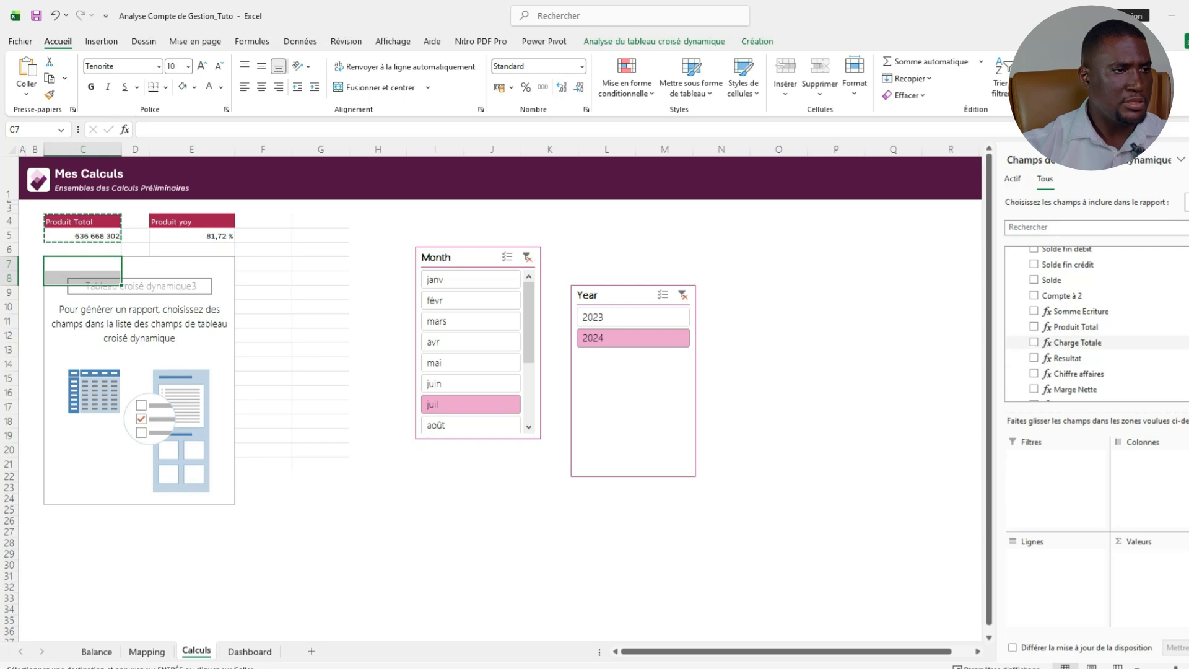
{"action": "left_click_drag", "start_coordinate": [1078, 342], "coordinate": [1145, 559]}
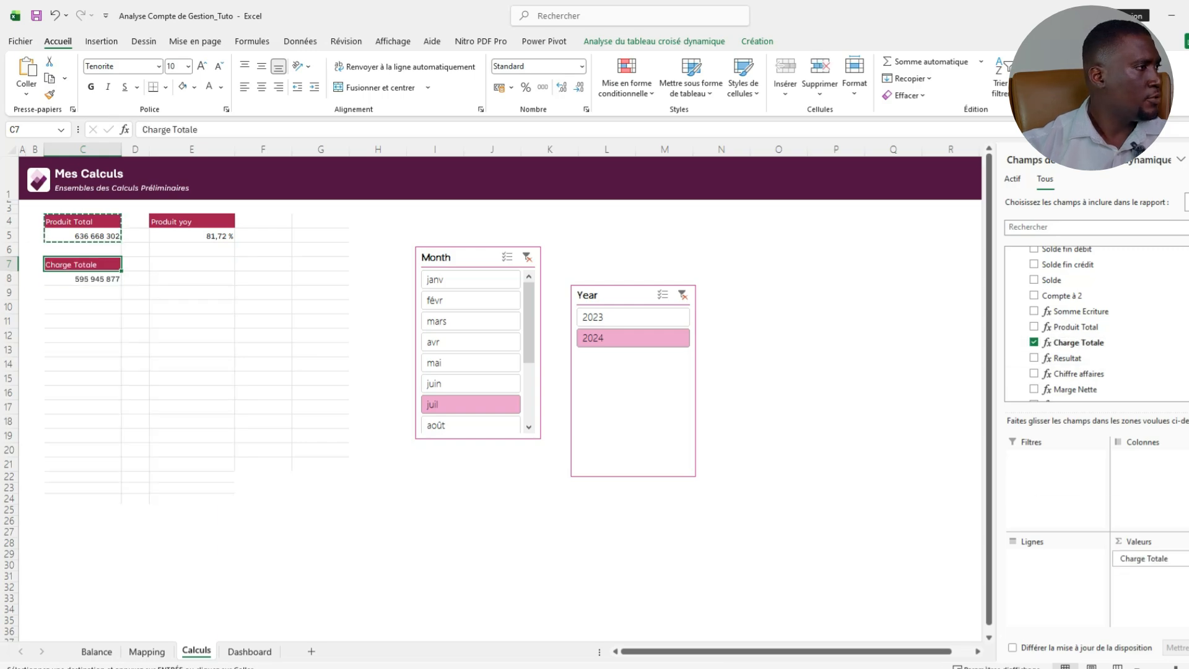
Copy the Charge Totale pivot table to C10 and replace its value field with the Resultat measure.
{"action": "left_click", "coordinate": [82, 307]}
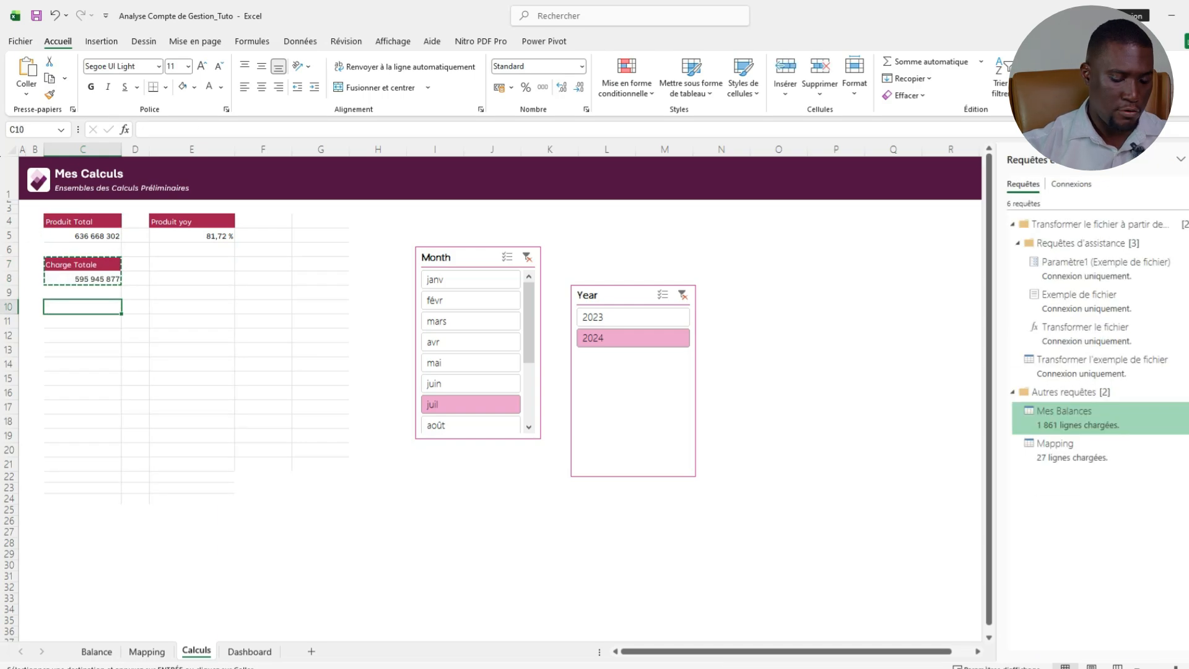
{"action": "type", "text": "Charge Totale 595 945 877"}
{"action": "left_click", "coordinate": [1144, 558]}
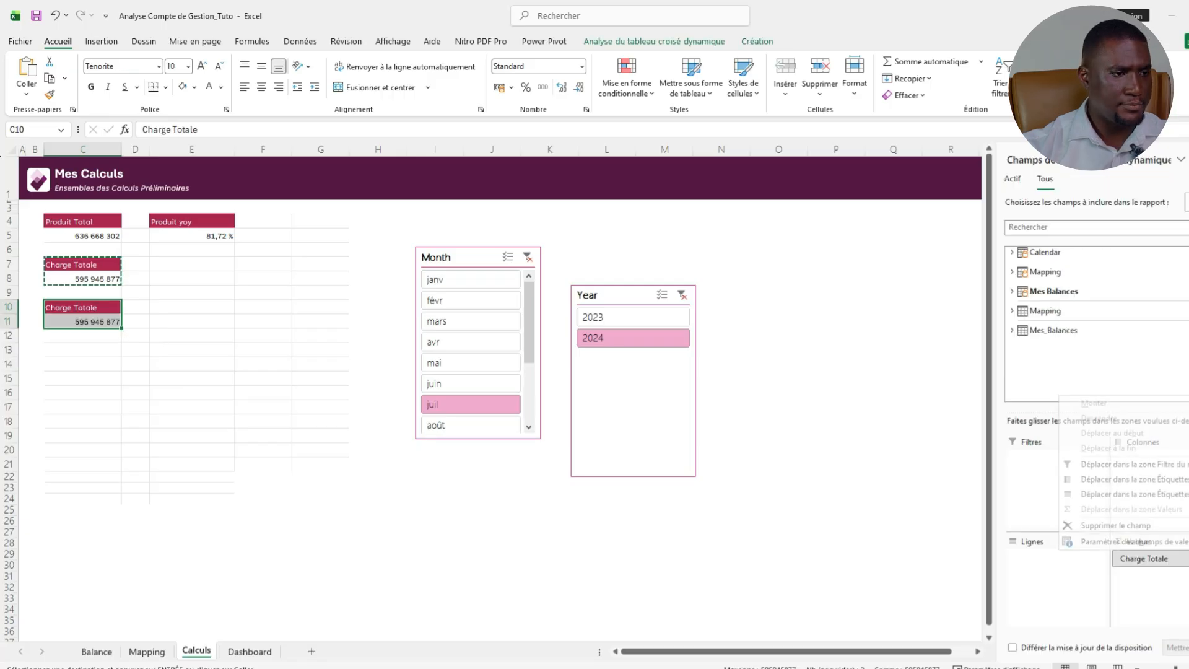
{"action": "left_click", "coordinate": [1090, 525]}
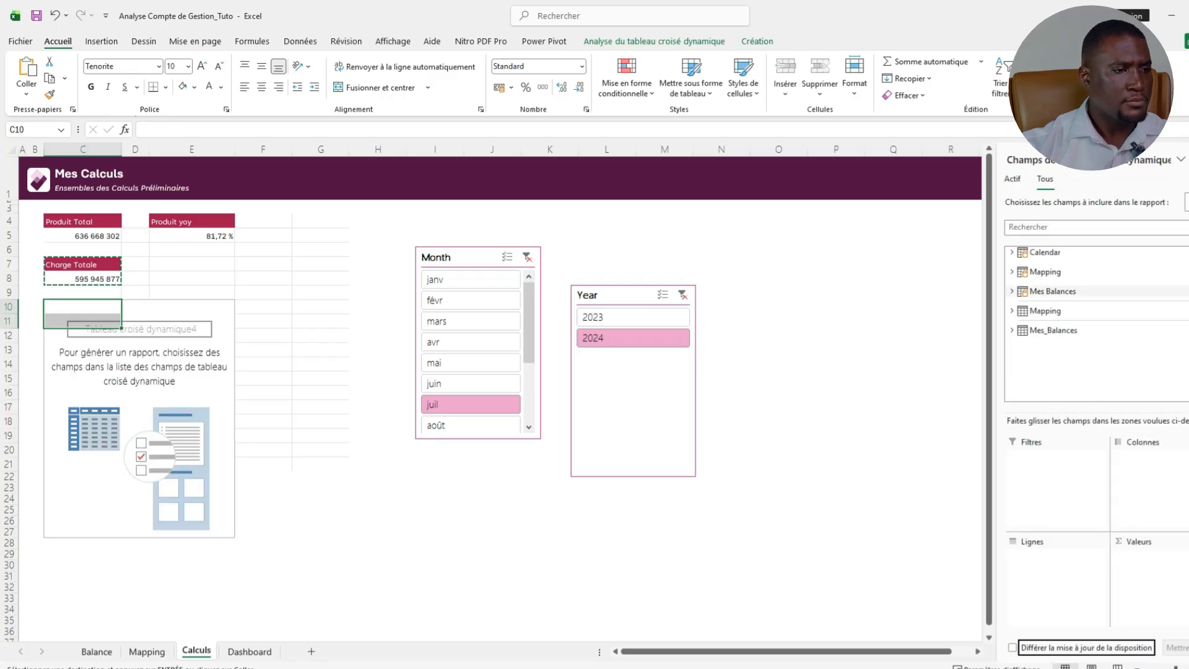
{"action": "left_click", "coordinate": [1067, 292]}
{"action": "scroll", "coordinate": [1074, 358], "scroll_direction": "down", "scroll_amount": 2}
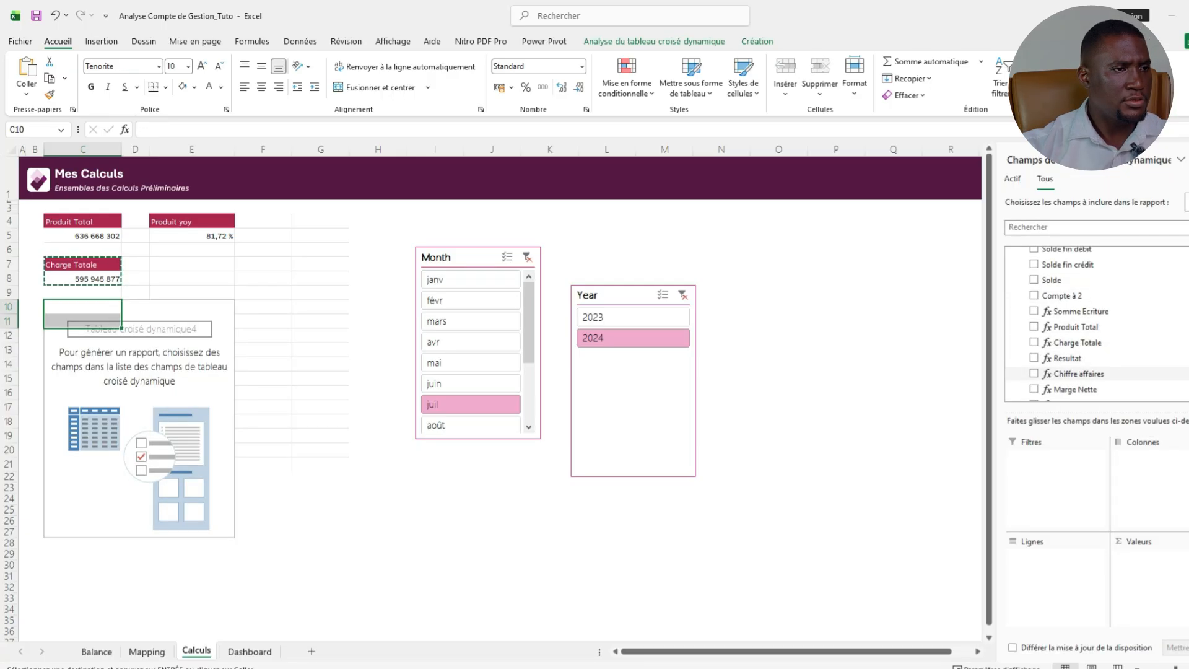
{"action": "left_click_drag", "start_coordinate": [1066, 358], "coordinate": [1140, 559]}
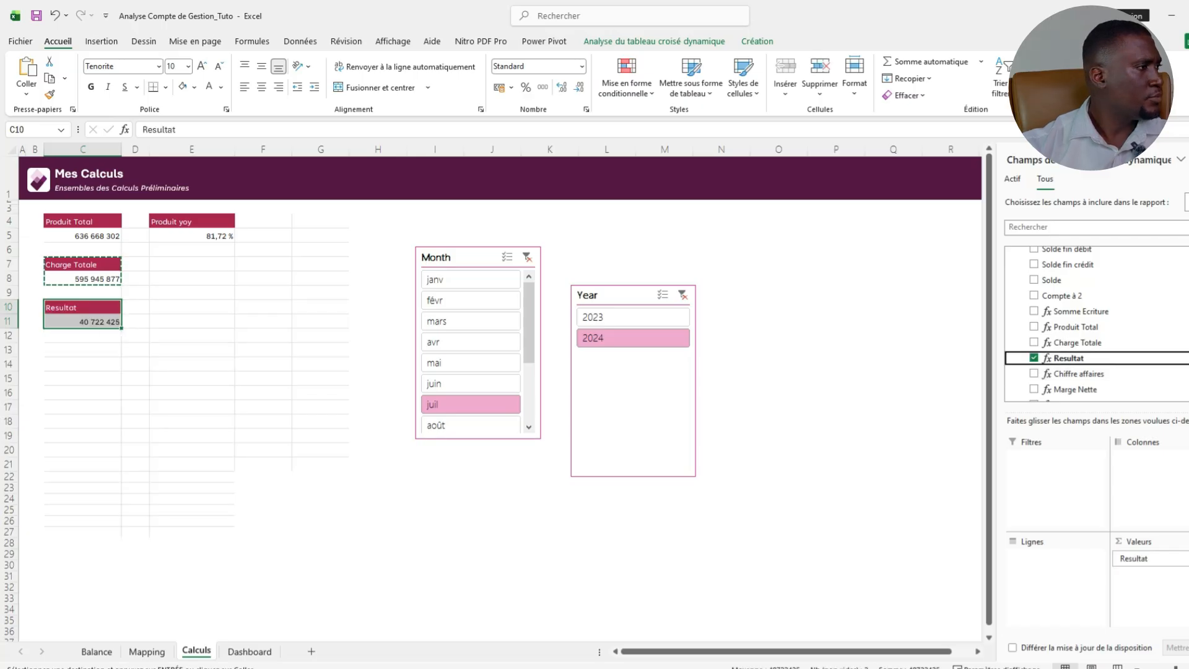
Paste another copy of the Charge Totale pivot table at C13 and replace its value field with the Charge yoy measure.
{"action": "left_click", "coordinate": [82, 350]}
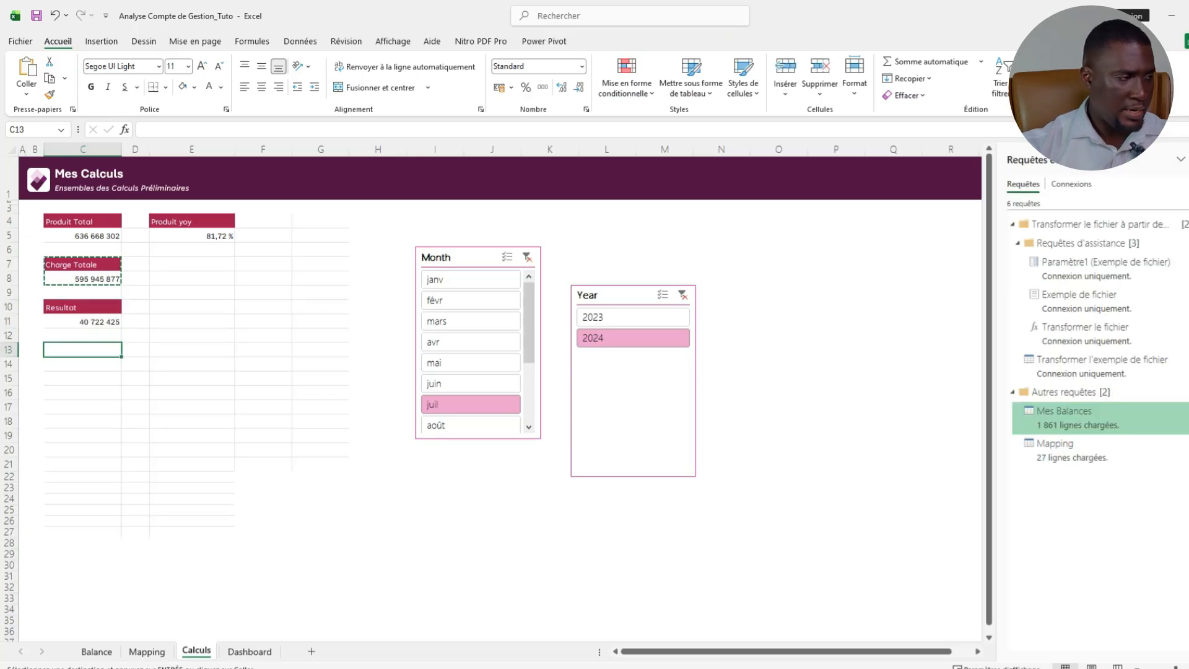
{"action": "type", "text": "Charge Totale 595 945 877"}
{"action": "left_click", "coordinate": [1144, 558]}
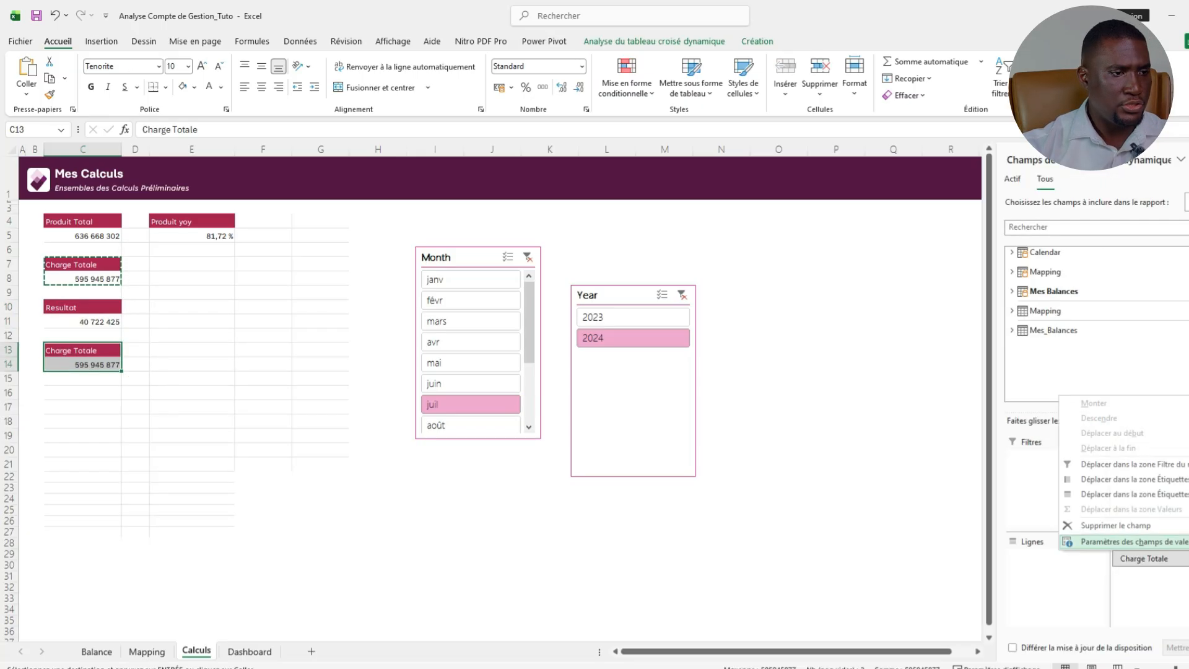
{"action": "left_click", "coordinate": [1108, 528]}
{"action": "scroll", "coordinate": [1090, 322], "scroll_direction": "down", "scroll_amount": 3}
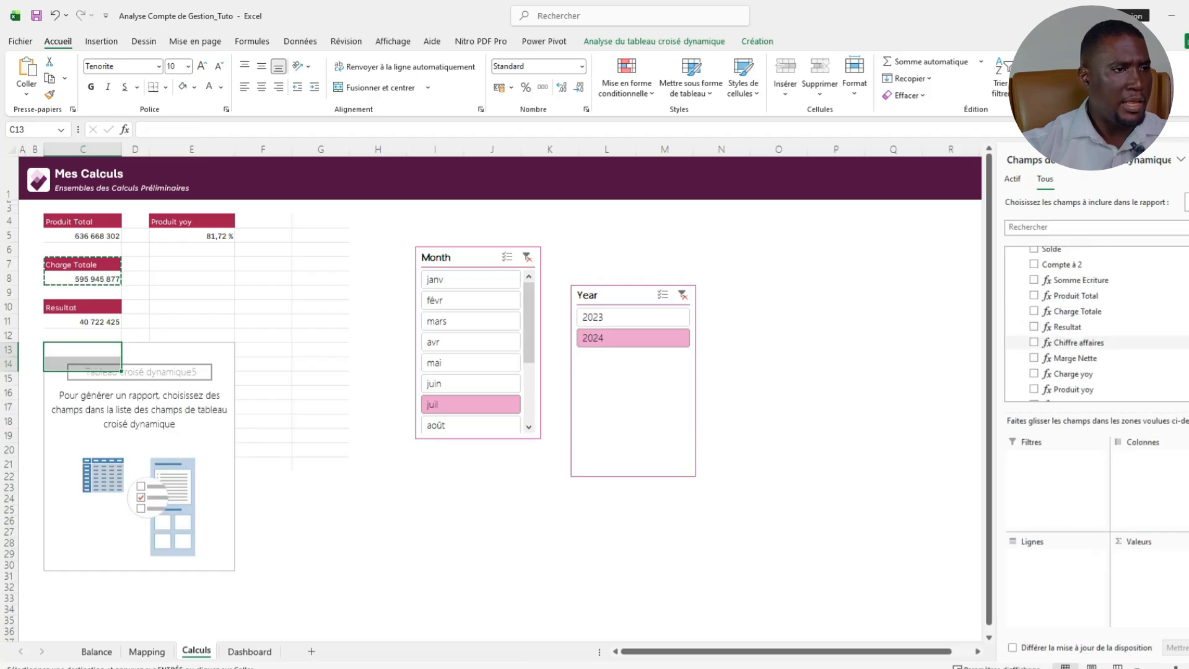
{"action": "left_click_drag", "start_coordinate": [1073, 343], "coordinate": [1146, 561]}
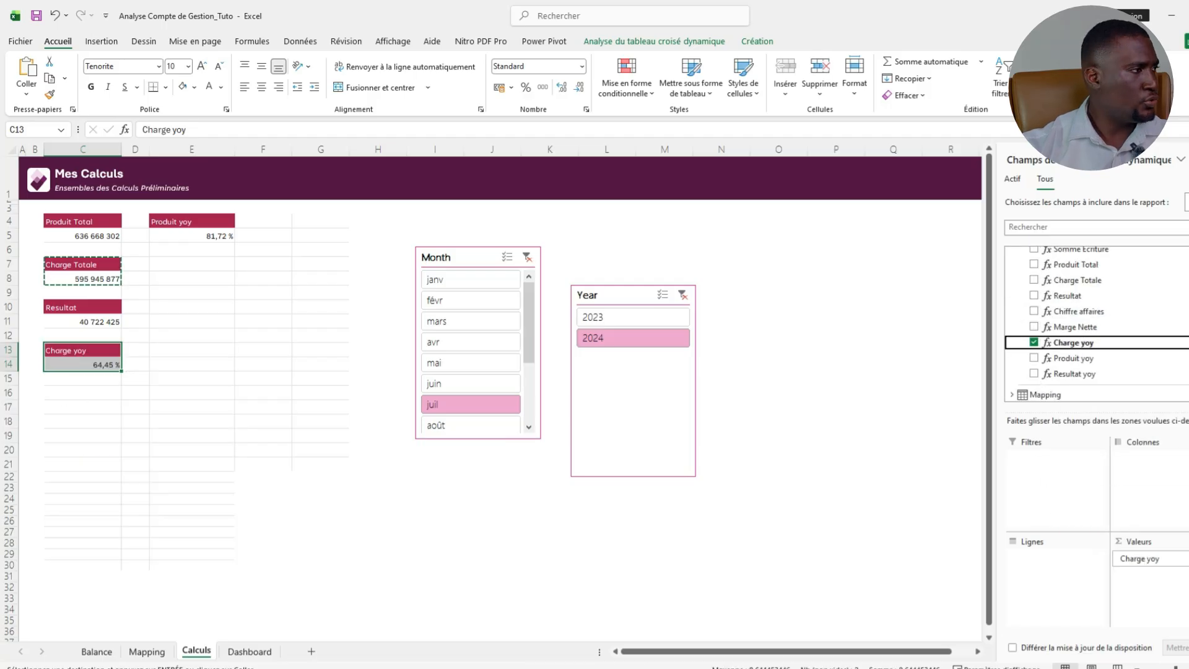
{"action": "left_click", "coordinate": [135, 392]}
Copy the Produit yoy pivot table to E7 and replace its value field with the Charge yoy measure.
{"action": "left_click_drag", "start_coordinate": [178, 223], "coordinate": [178, 235]}
{"action": "left_click", "coordinate": [185, 264]}
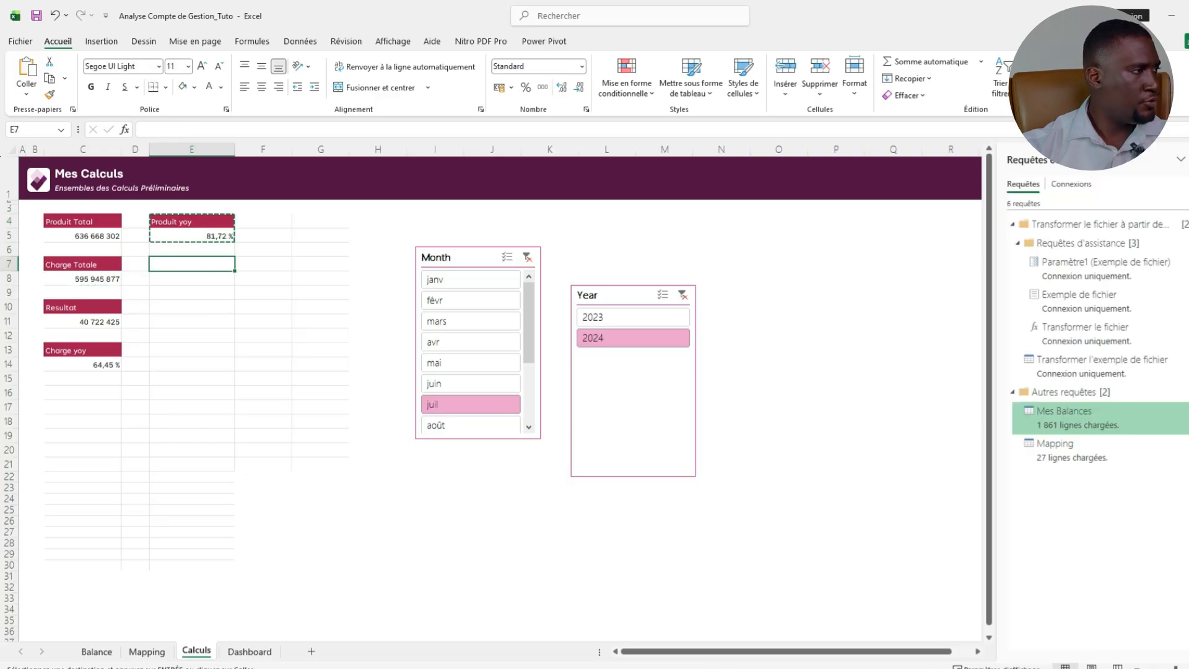
{"action": "key", "text": "ctrl+v"}
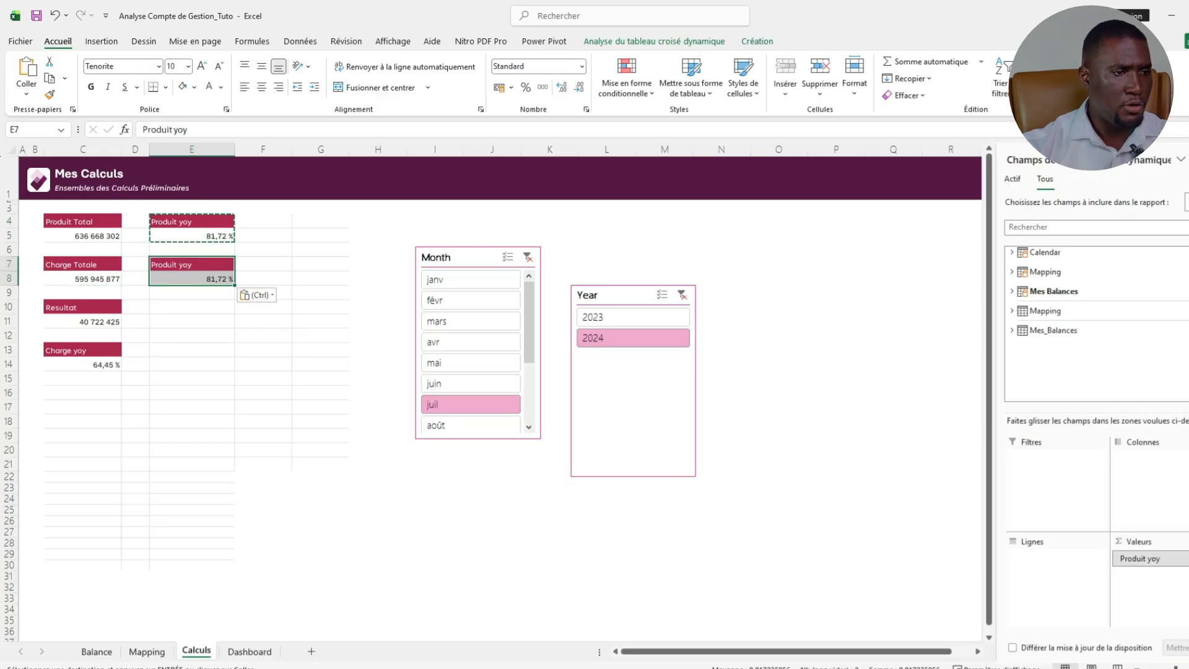
{"action": "left_click", "coordinate": [1140, 558]}
{"action": "left_click", "coordinate": [1115, 525]}
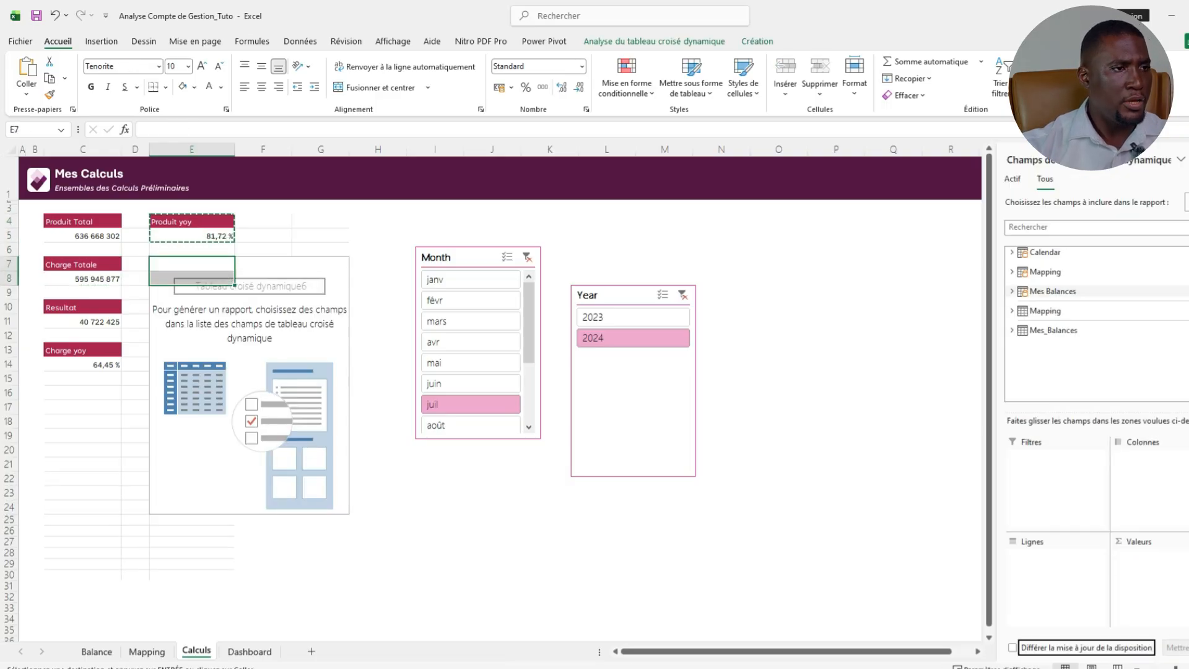
{"action": "scroll", "coordinate": [1097, 322], "scroll_direction": "down", "scroll_amount": 2}
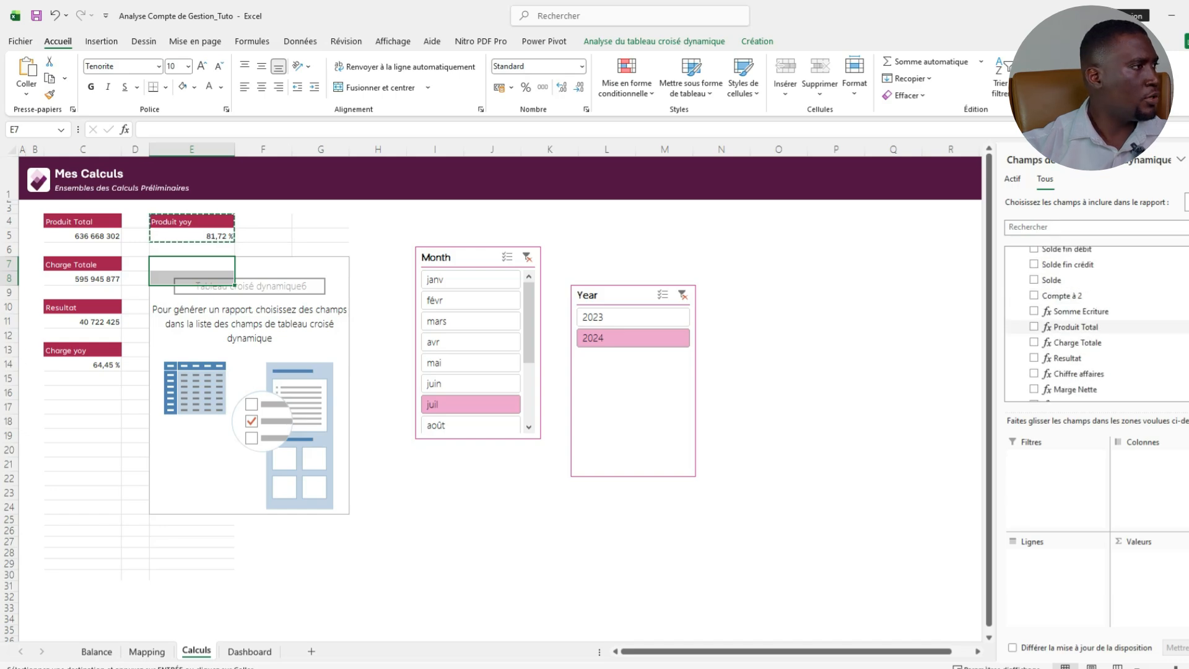
{"action": "scroll", "coordinate": [1096, 323], "scroll_direction": "down", "scroll_amount": 2}
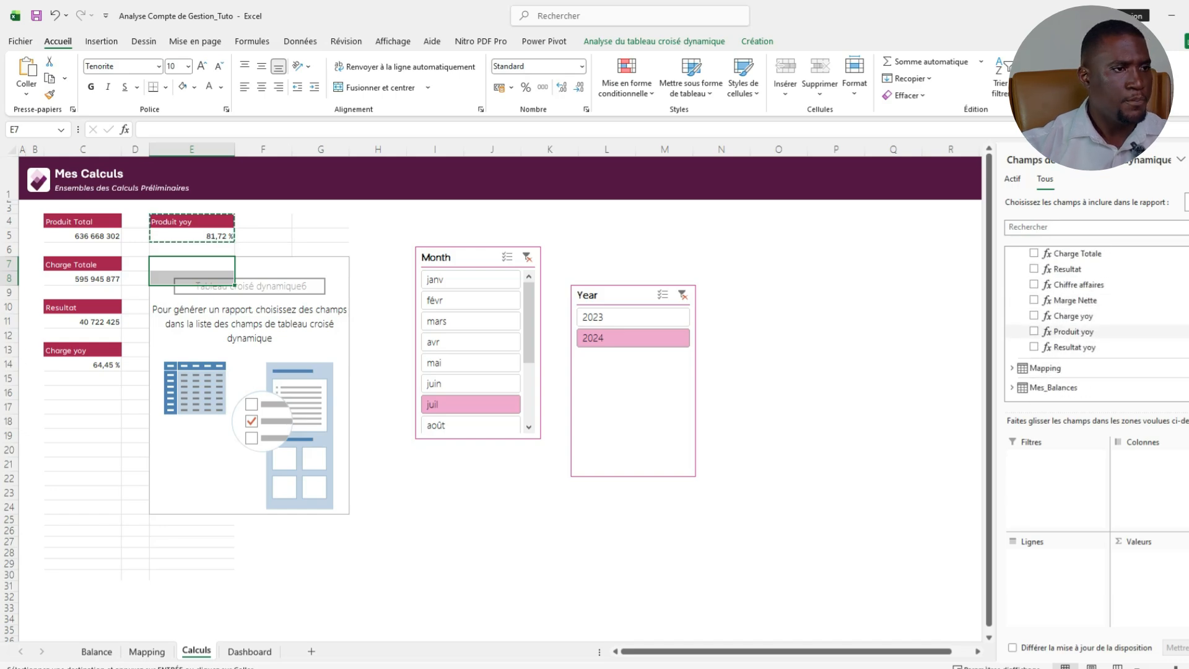
{"action": "left_click", "coordinate": [1075, 316]}
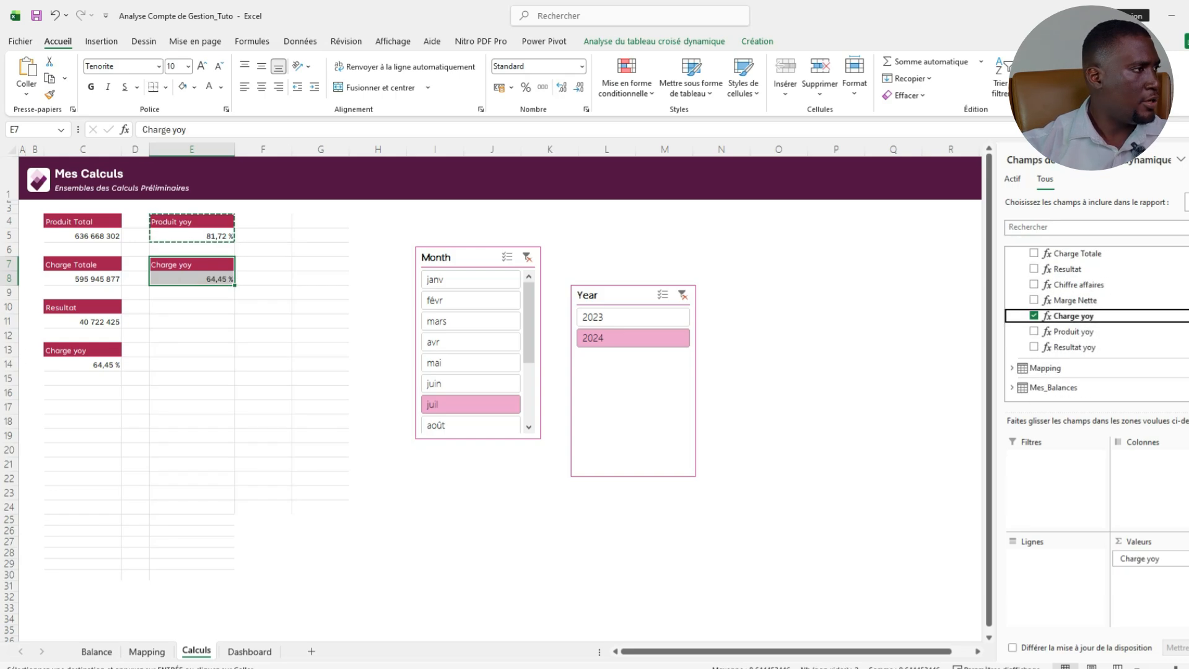
Paste a copy of the Produit yoy pivot table at E10, remove its value field and expand the Mes Balances fields.
{"action": "left_click", "coordinate": [192, 322]}
{"action": "left_click", "coordinate": [192, 307]}
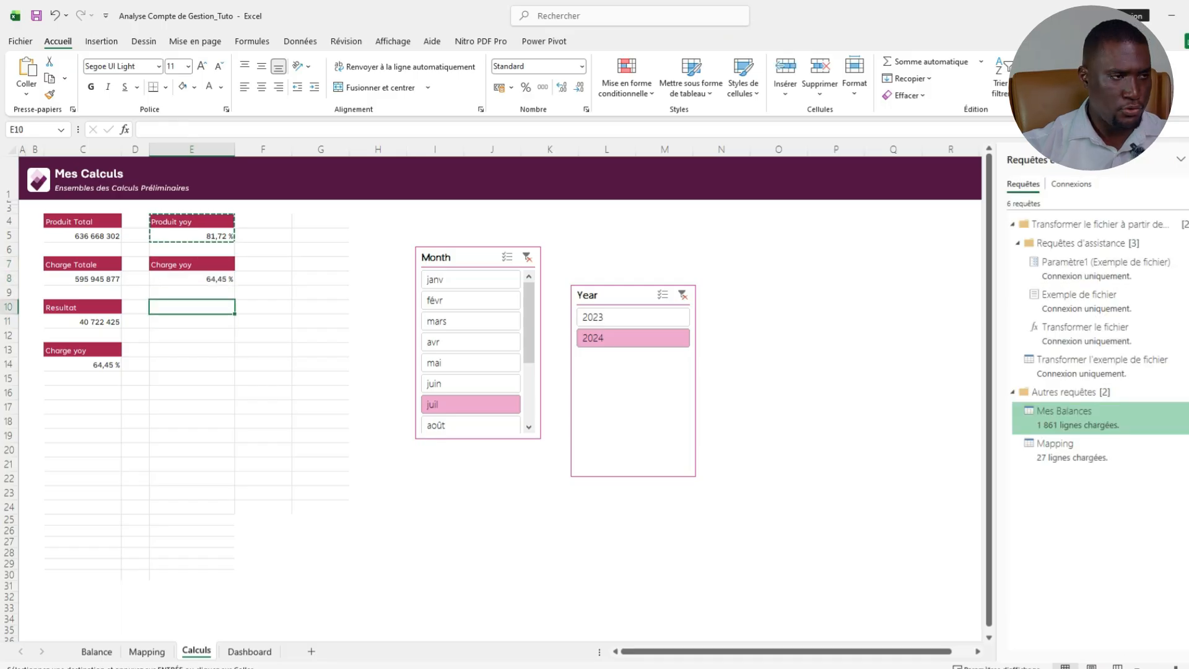
{"action": "key", "text": "ctrl+v"}
{"action": "left_click", "coordinate": [1152, 558]}
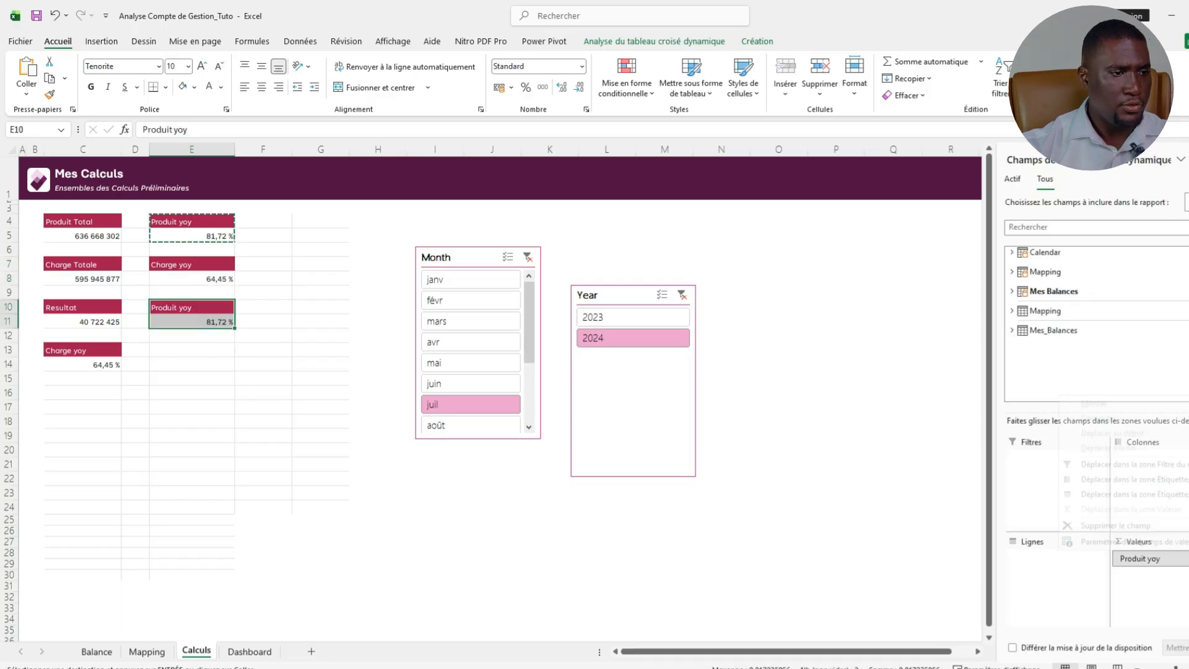
{"action": "left_click", "coordinate": [1108, 526]}
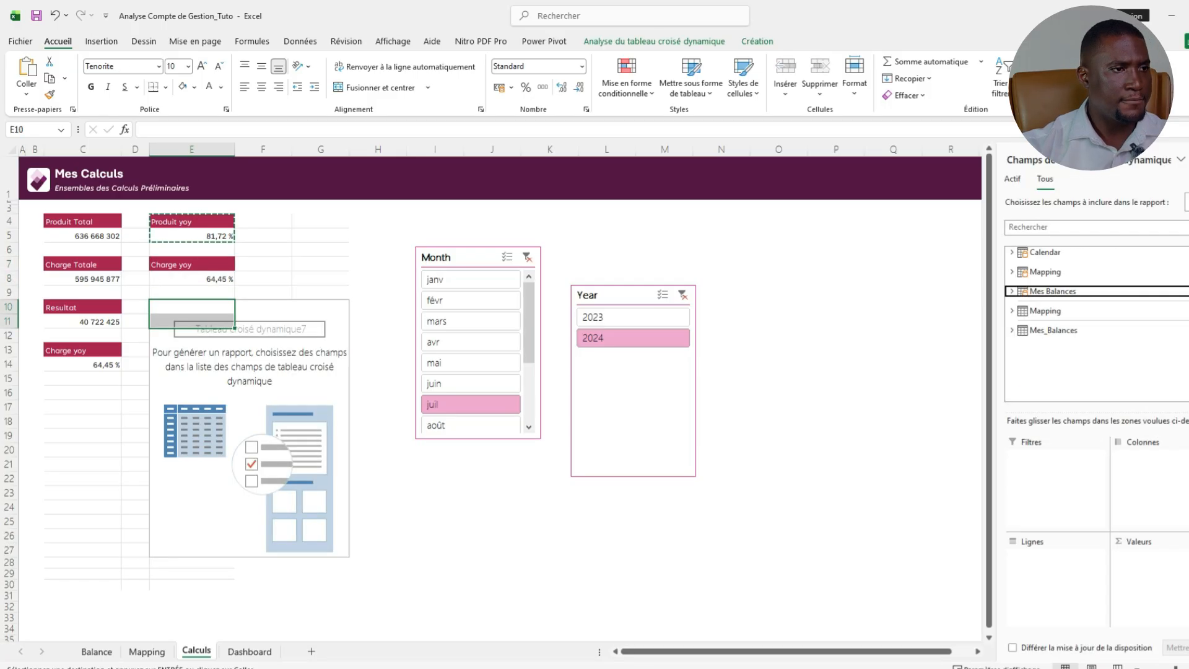
{"action": "left_click", "coordinate": [1012, 291]}
{"action": "scroll", "coordinate": [1078, 324], "scroll_direction": "down", "scroll_amount": 1}
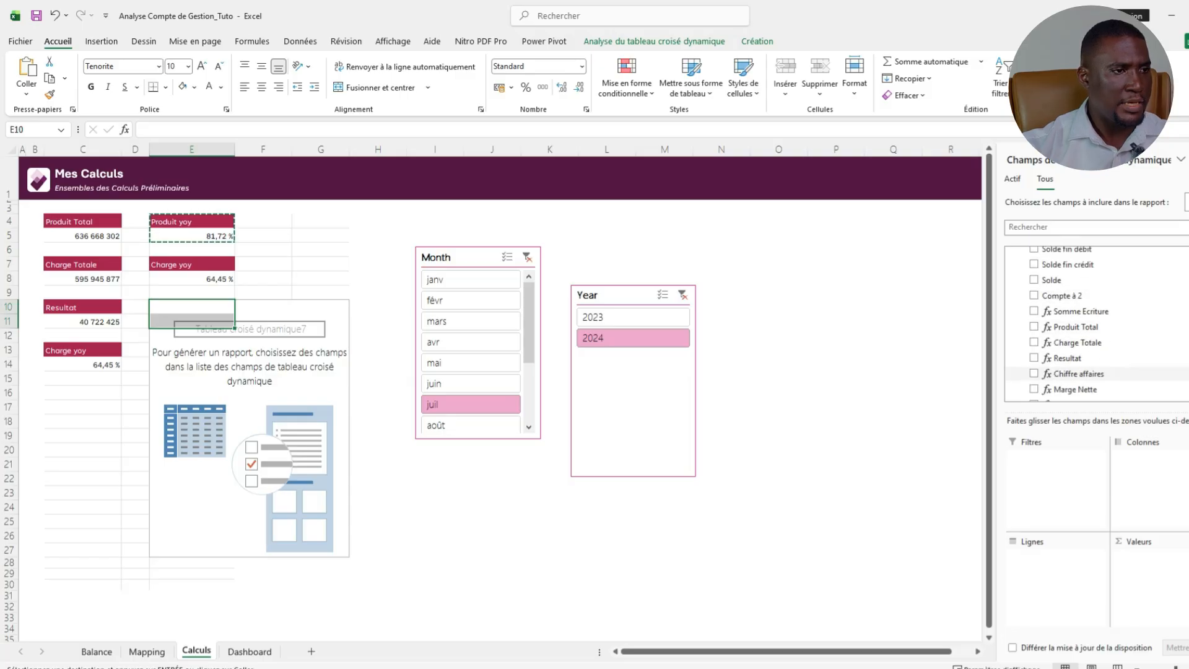
{"action": "scroll", "coordinate": [1065, 357], "scroll_direction": "down", "scroll_amount": 2}
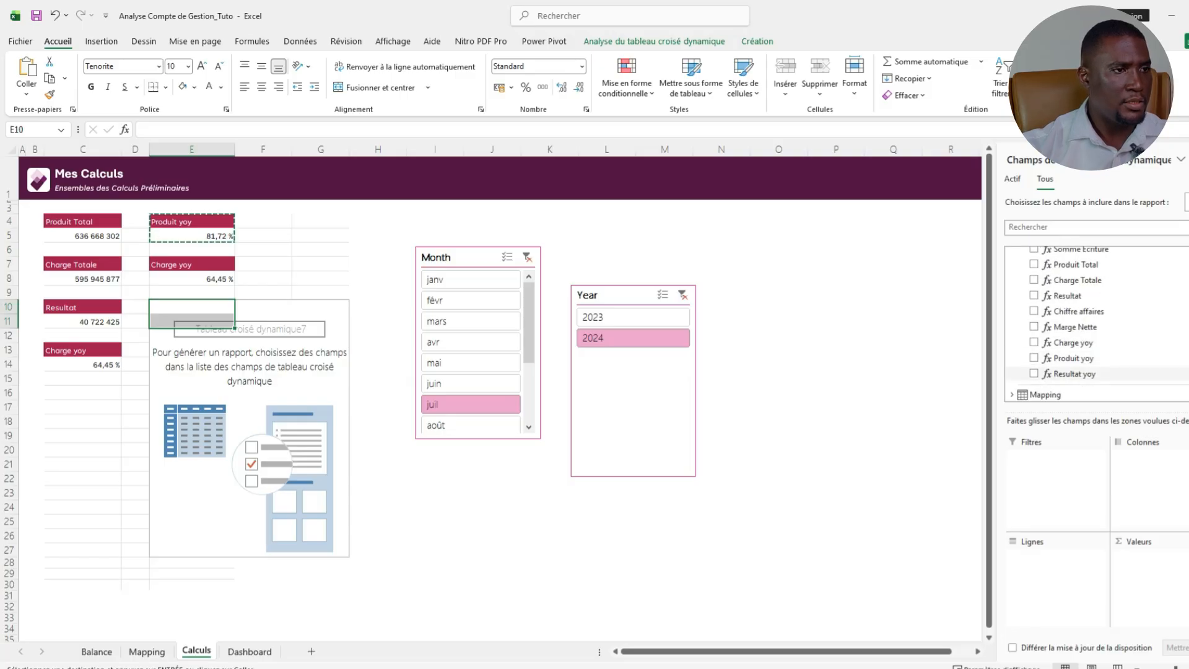
{"action": "scroll", "coordinate": [1078, 312], "scroll_direction": "up", "scroll_amount": 1}
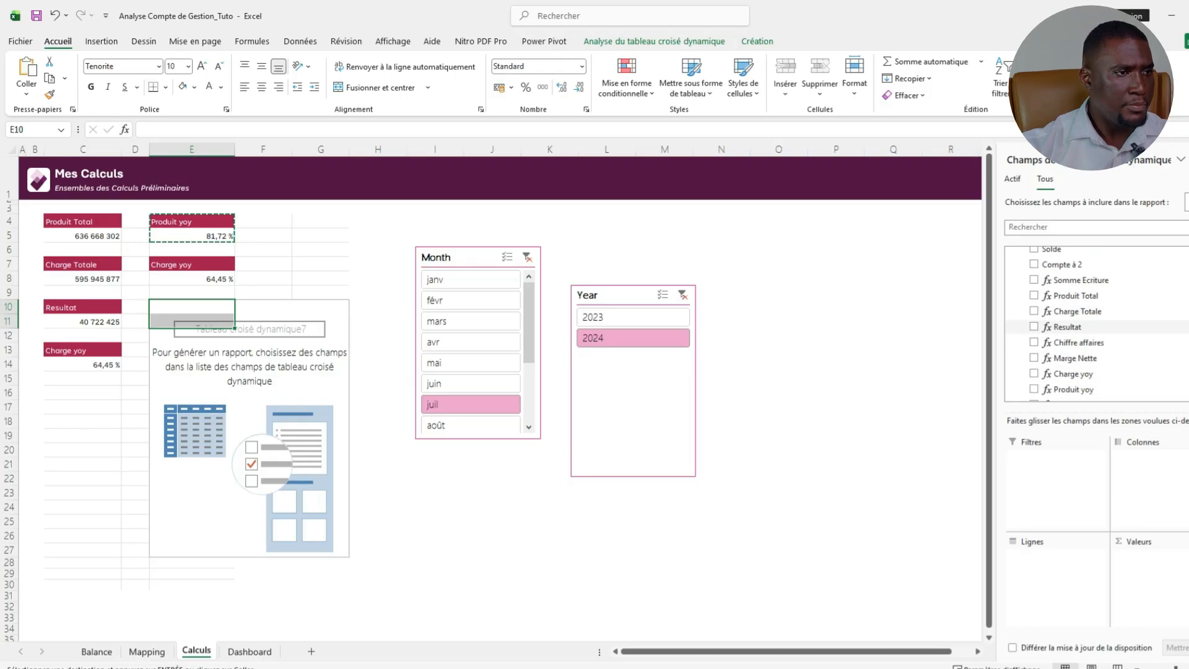
Check the formula of the Resultat yoy measure in the Power Pivot Mes Balances table, and return to the Calculs sheet.
{"action": "left_click", "coordinate": [335, 668]}
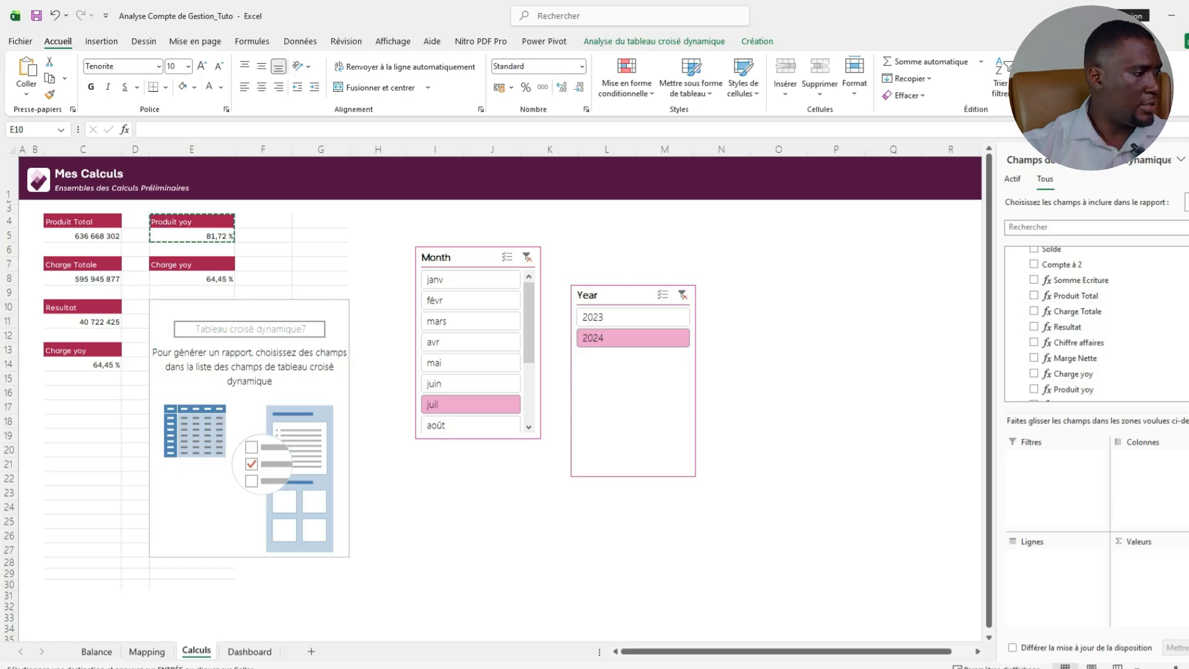
{"action": "left_click", "coordinate": [474, 625]}
{"action": "left_click", "coordinate": [31, 659]}
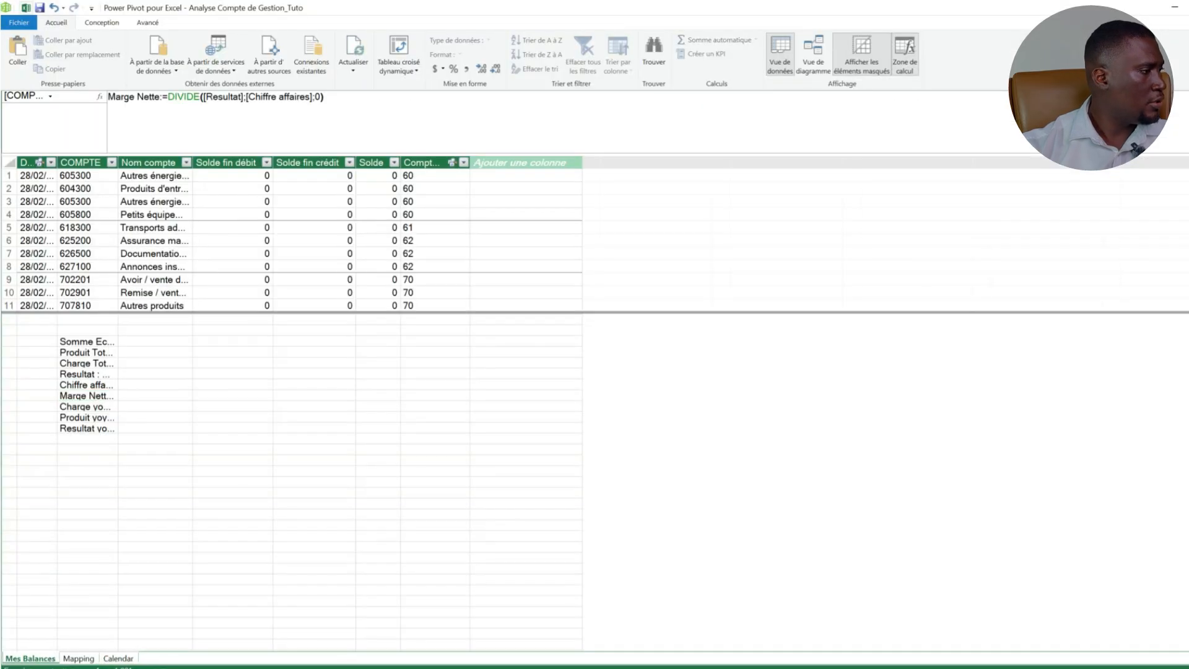
{"action": "left_click", "coordinate": [88, 428]}
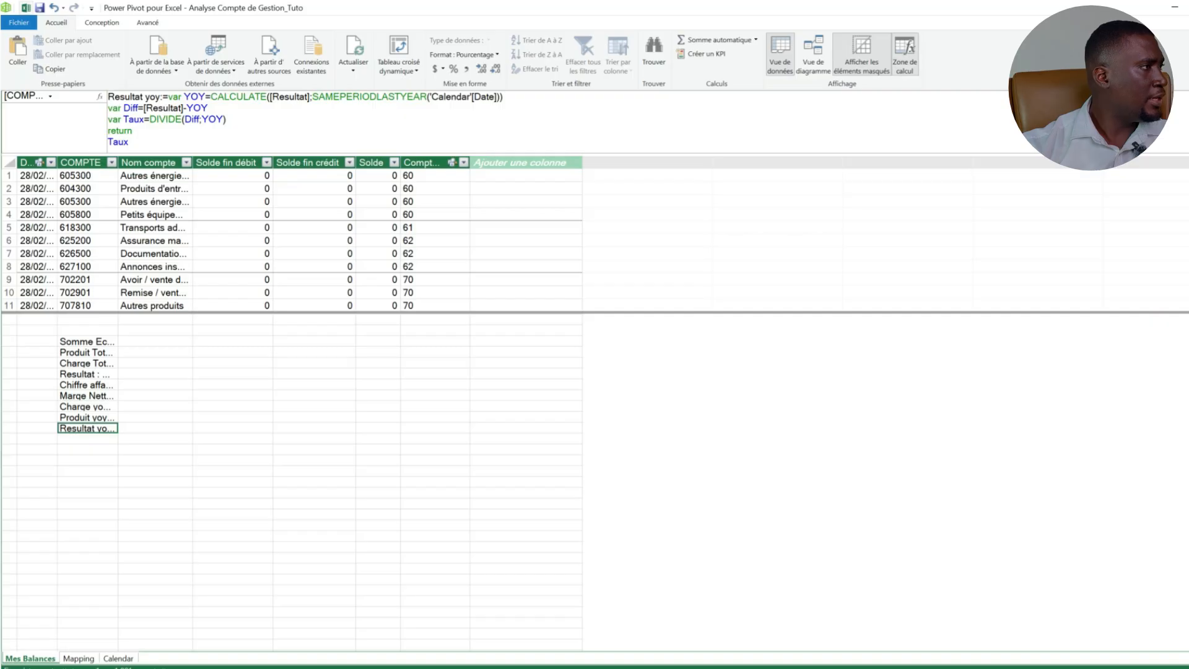
{"action": "left_click", "coordinate": [1174, 7]}
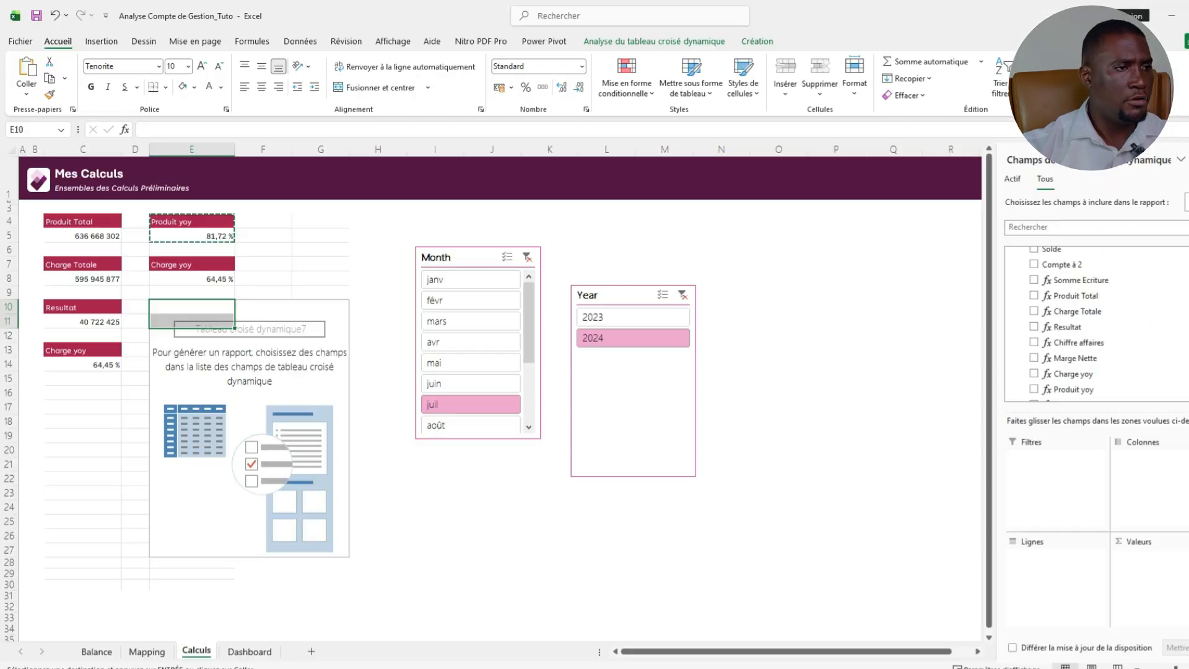
Add the Resultat yoy measure as the value field of the pivot table at E10 and clear the copy selection.
{"action": "scroll", "coordinate": [1115, 348], "scroll_direction": "down", "scroll_amount": 2}
{"action": "left_click_drag", "start_coordinate": [1075, 347], "coordinate": [1149, 567]}
{"action": "left_click", "coordinate": [192, 364]}
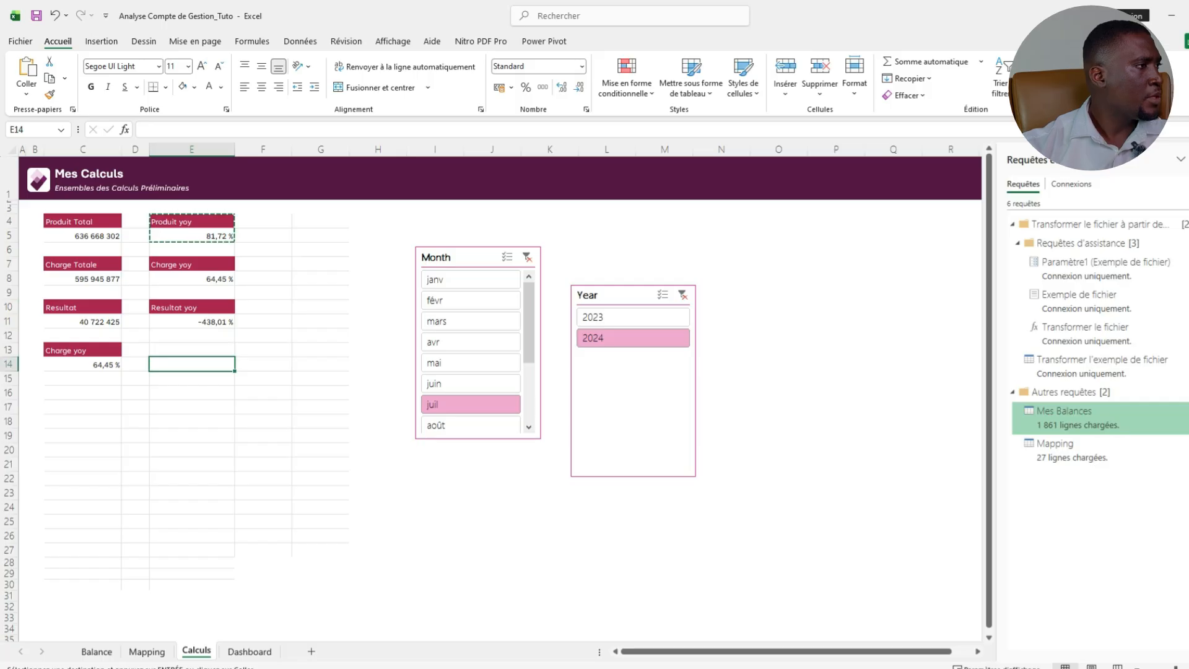
{"action": "left_click", "coordinate": [320, 250]}
{"action": "key", "text": "Escape"}
Name the Charge Totale pivot table at C7 "Charge Totale".
{"action": "left_click", "coordinate": [83, 279]}
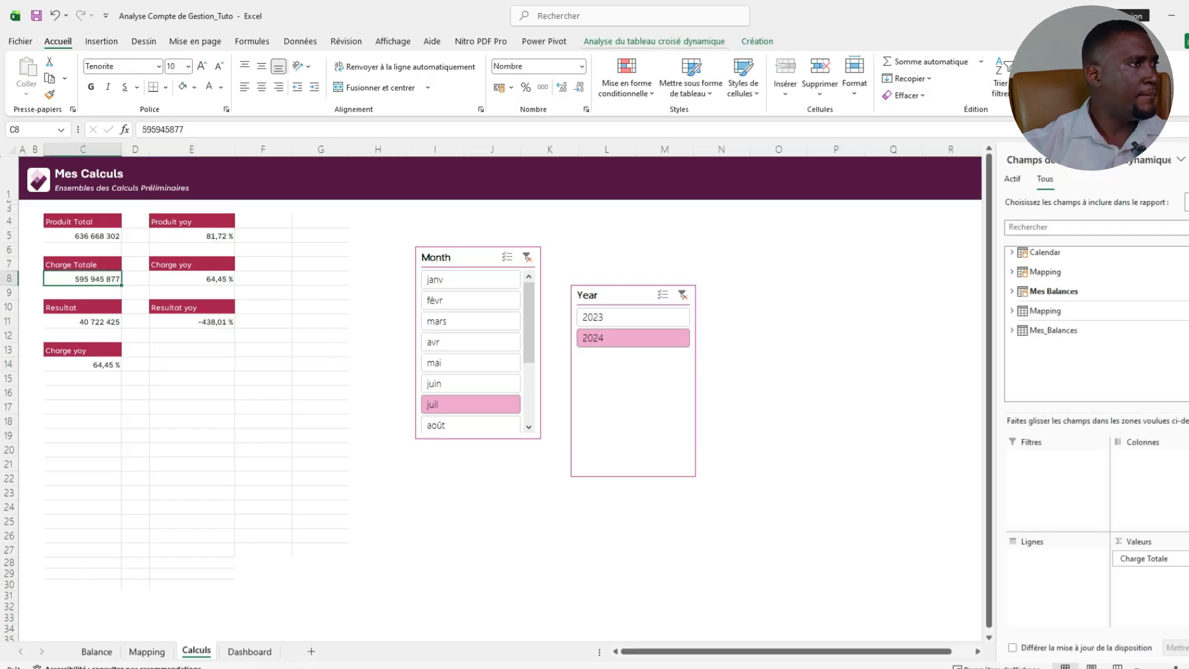
{"action": "left_click", "coordinate": [654, 41]}
{"action": "left_click", "coordinate": [74, 78]}
{"action": "type", "text": "Charge Totale"}
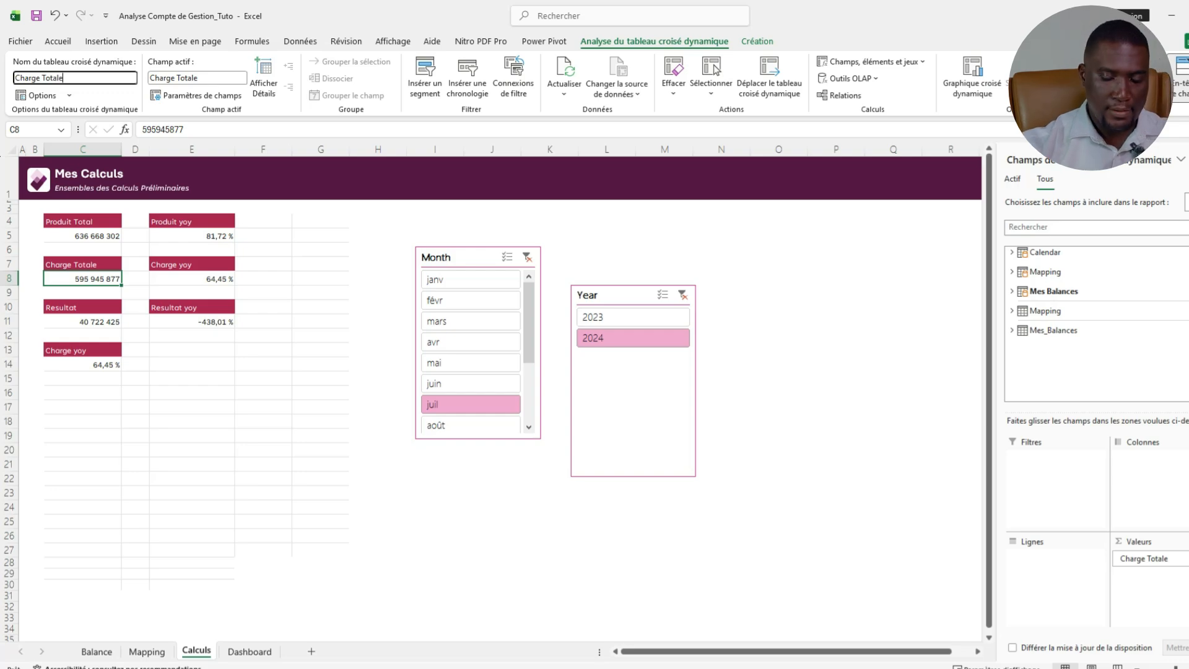
{"action": "key", "text": "Return"}
Name the Resultat pivot table at C10 "Resultat Net".
{"action": "left_click", "coordinate": [83, 322]}
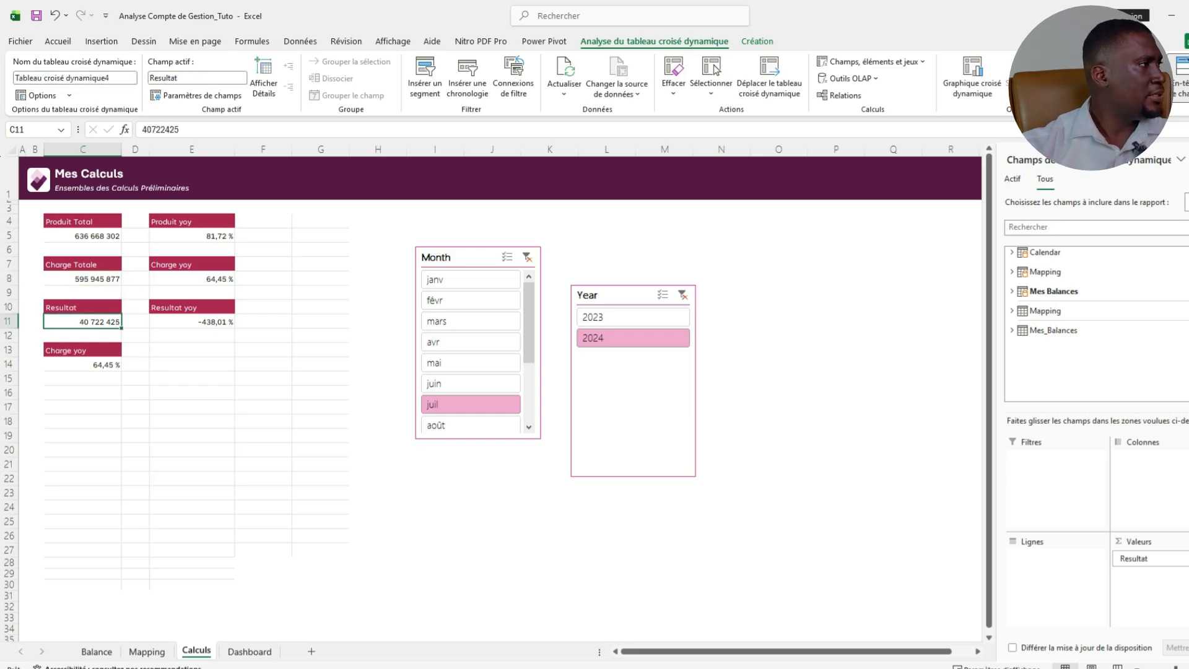
{"action": "left_click", "coordinate": [74, 78]}
{"action": "type", "text": "Resultat Net"}
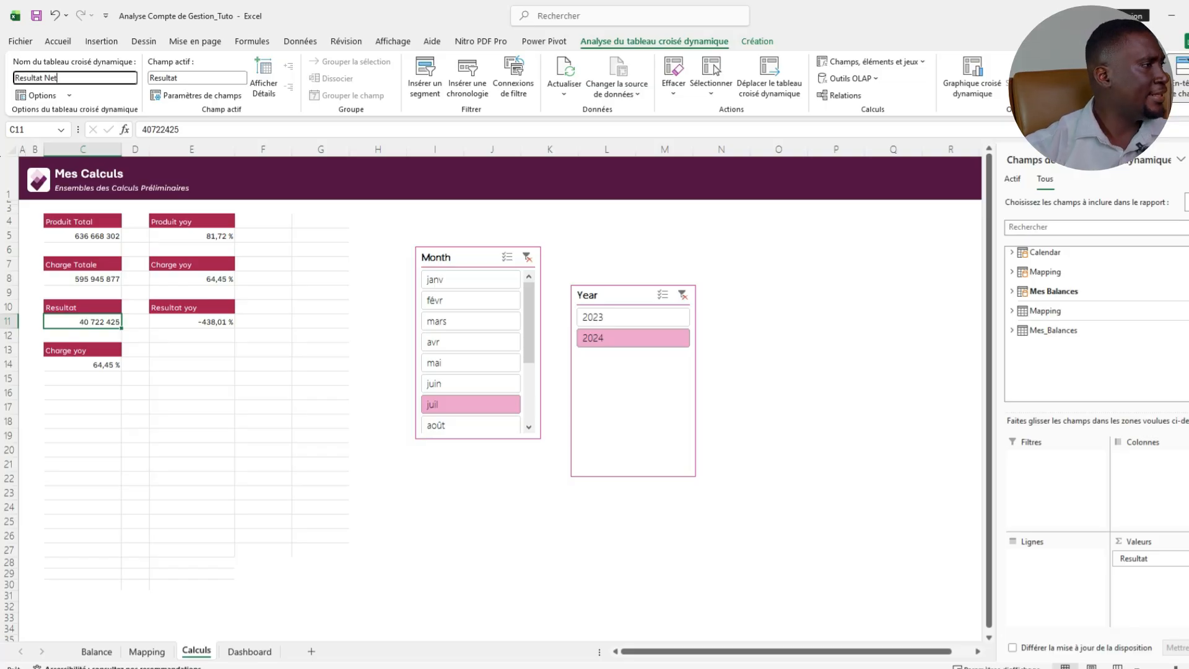
{"action": "key", "text": "Return"}
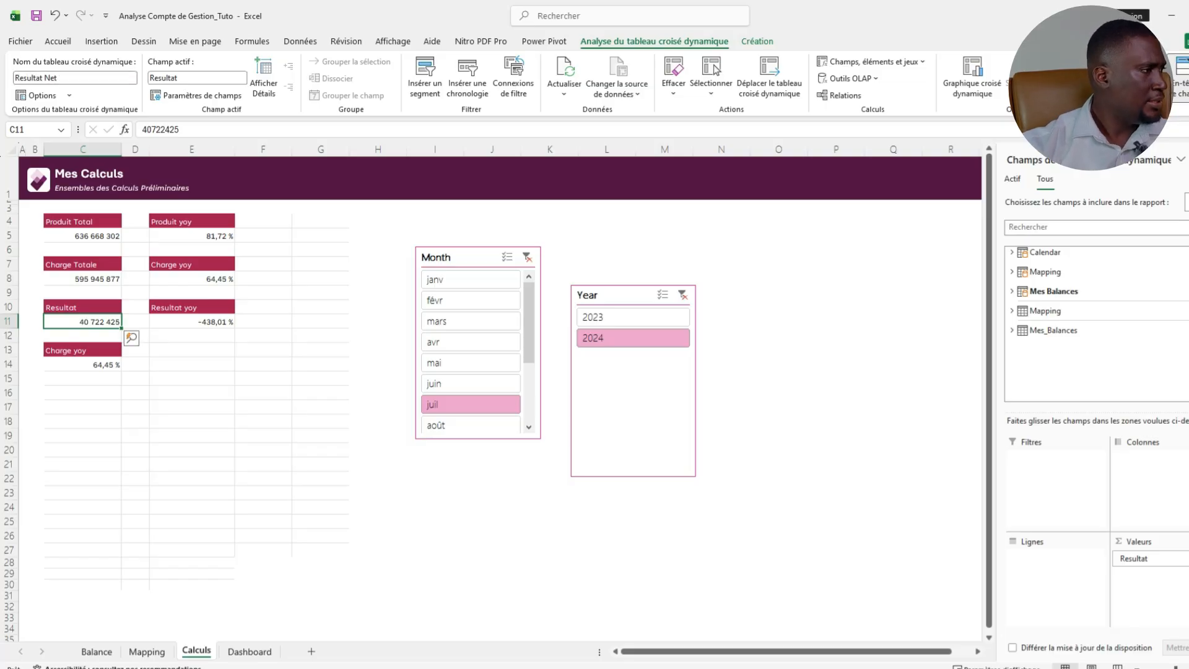
Name the pivot table at C13 "Marge Nette".
{"action": "left_click", "coordinate": [83, 365]}
{"action": "left_click", "coordinate": [74, 78]}
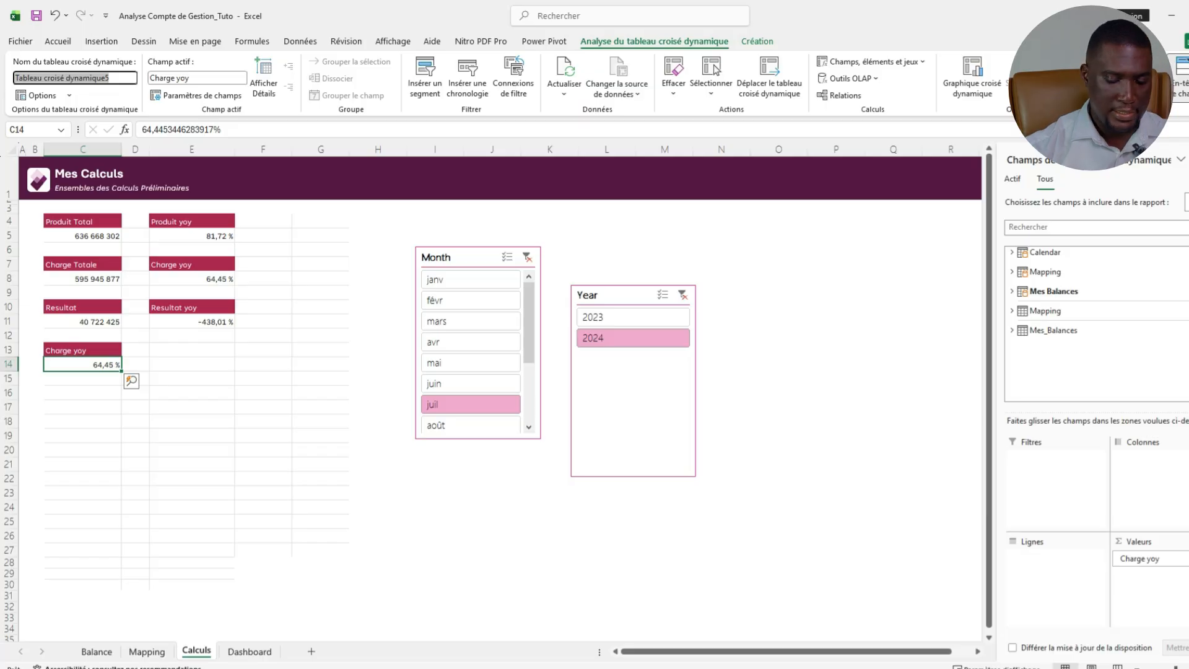
{"action": "type", "text": "Marge Nette"}
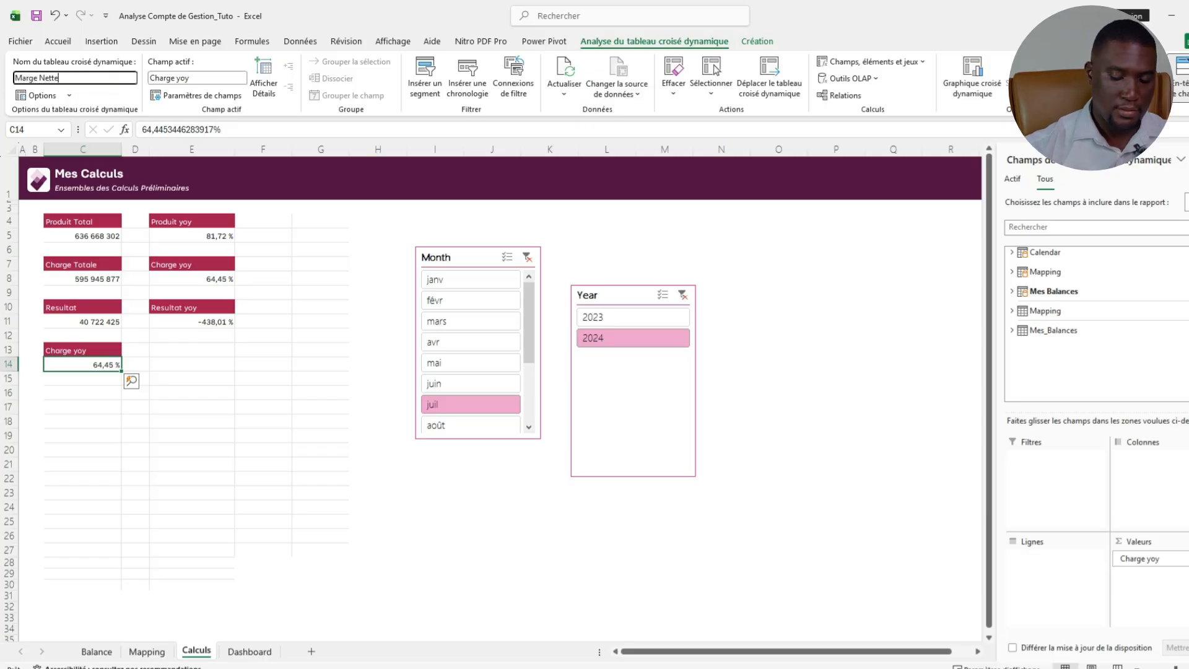
{"action": "key", "text": "Return"}
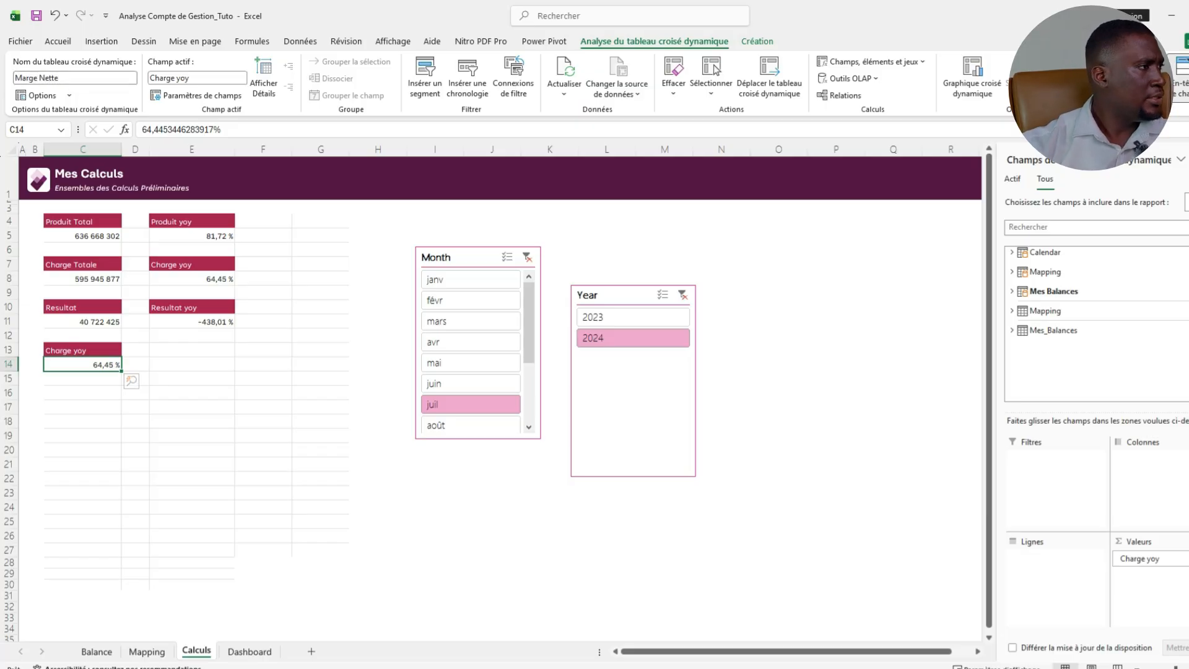
Name the Produit yoy pivot table at E4 "Produit YOY".
{"action": "left_click", "coordinate": [192, 236]}
{"action": "left_click", "coordinate": [75, 78]}
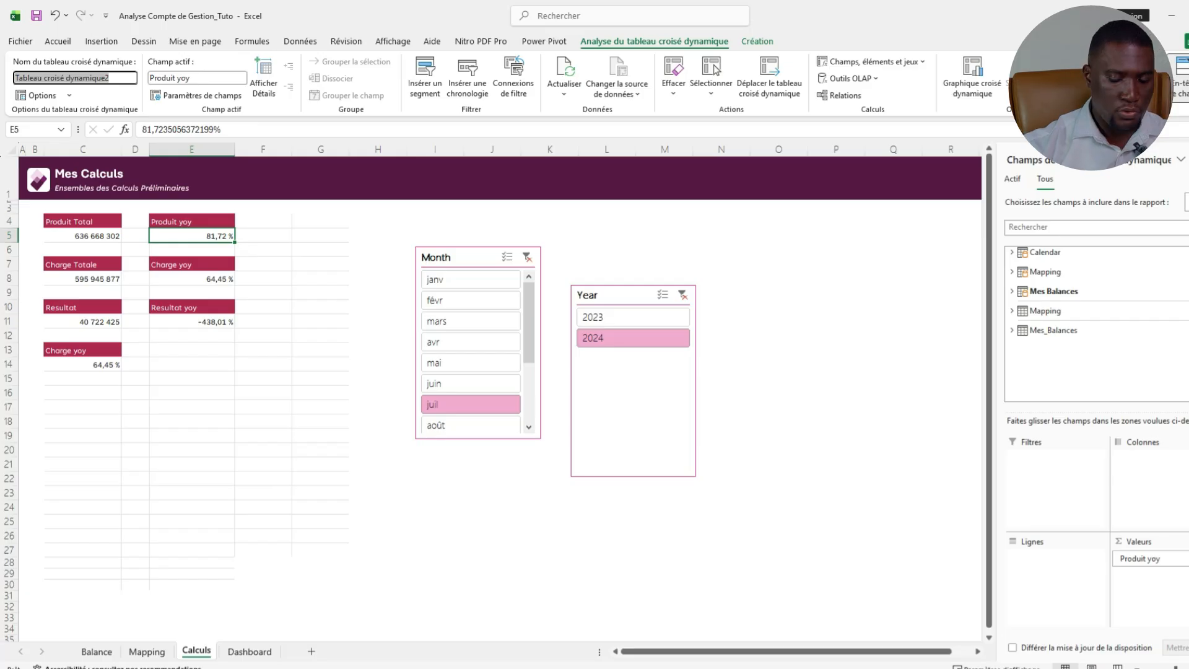
{"action": "type", "text": "Por"}
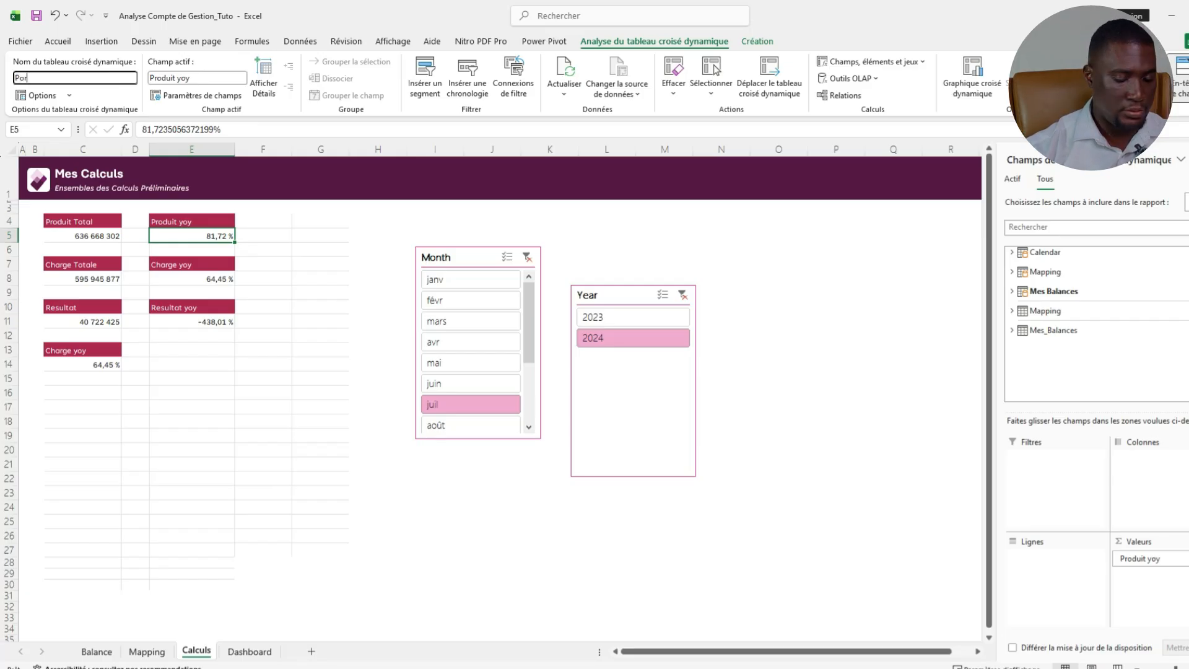
{"action": "key", "text": "BackSpace"}
{"action": "key", "text": "BackSpace"}
{"action": "type", "text": "roduit "}
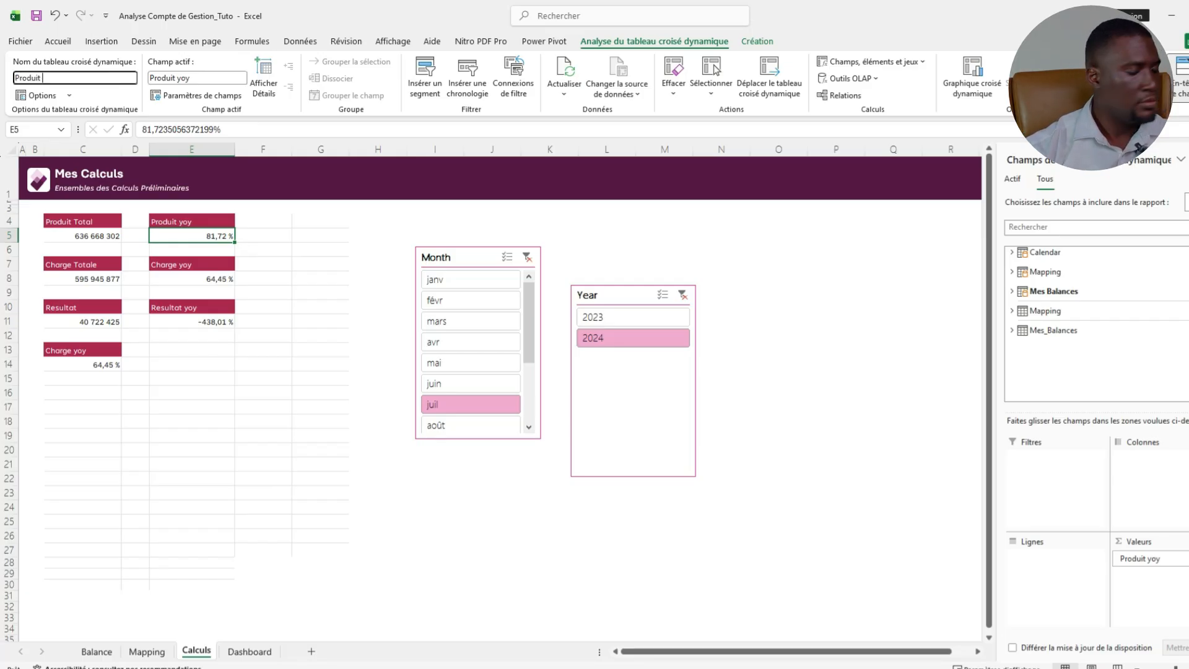
{"action": "type", "text": "YOY"}
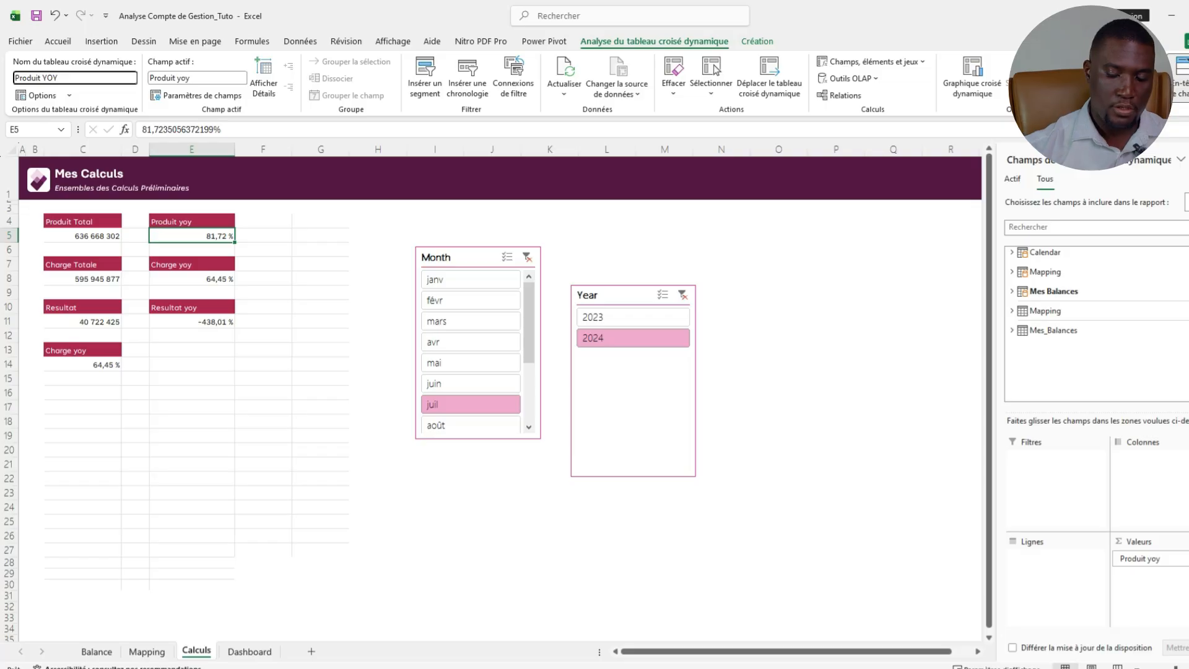
{"action": "key", "text": "Return"}
Name the Charge yoy pivot table at E7 "Charge YOY".
{"action": "left_click", "coordinate": [192, 279]}
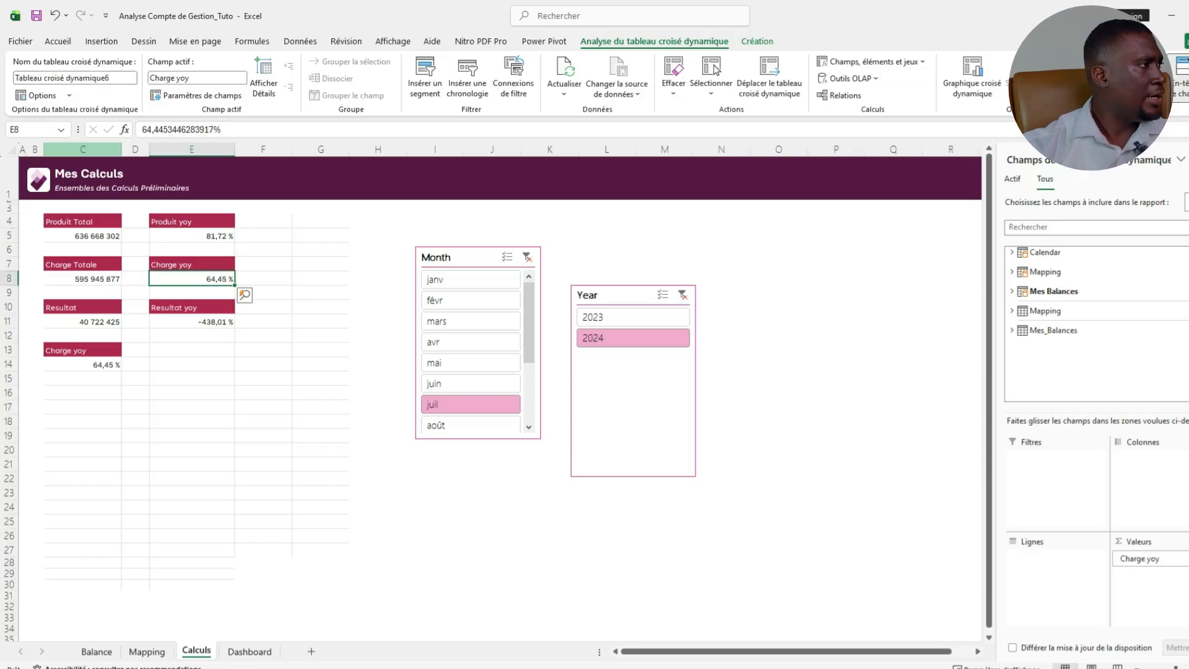
{"action": "left_click", "coordinate": [74, 78]}
{"action": "type", "text": "Charg"}
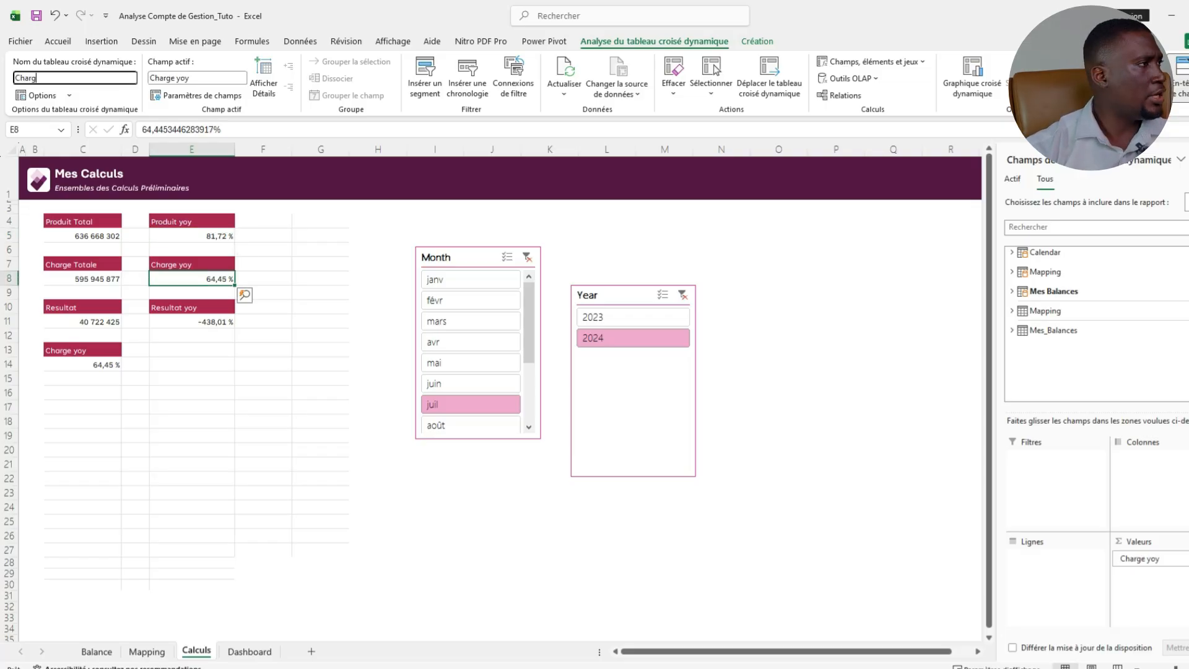
{"action": "type", "text": "e YOY"}
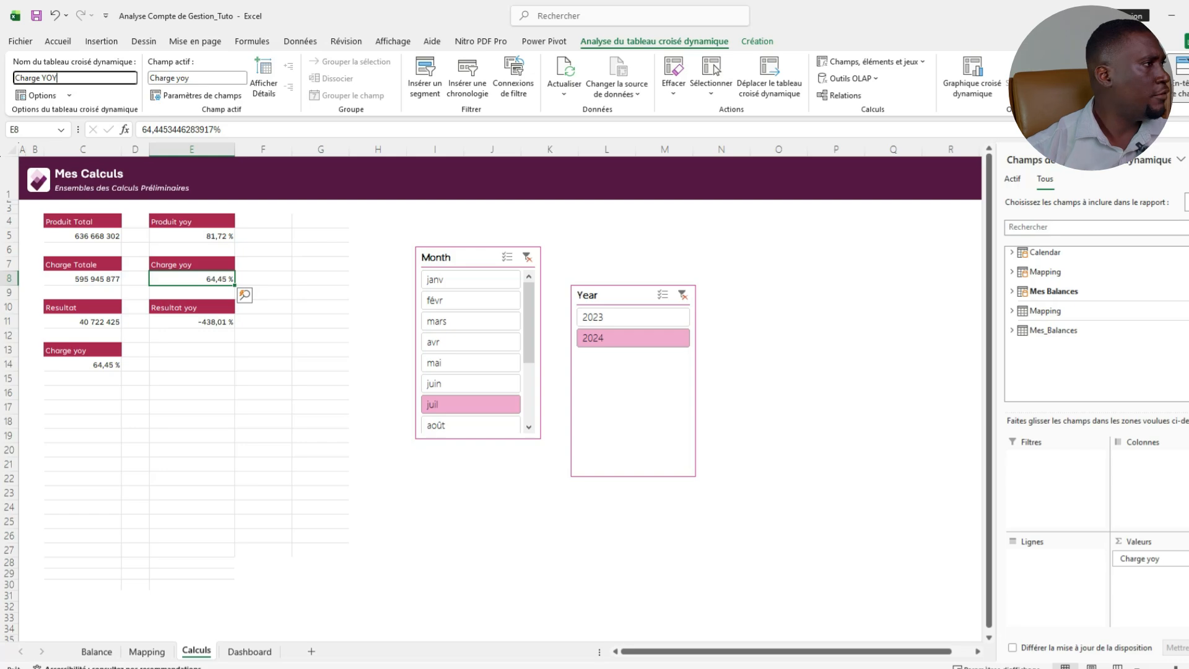
{"action": "key", "text": "Return"}
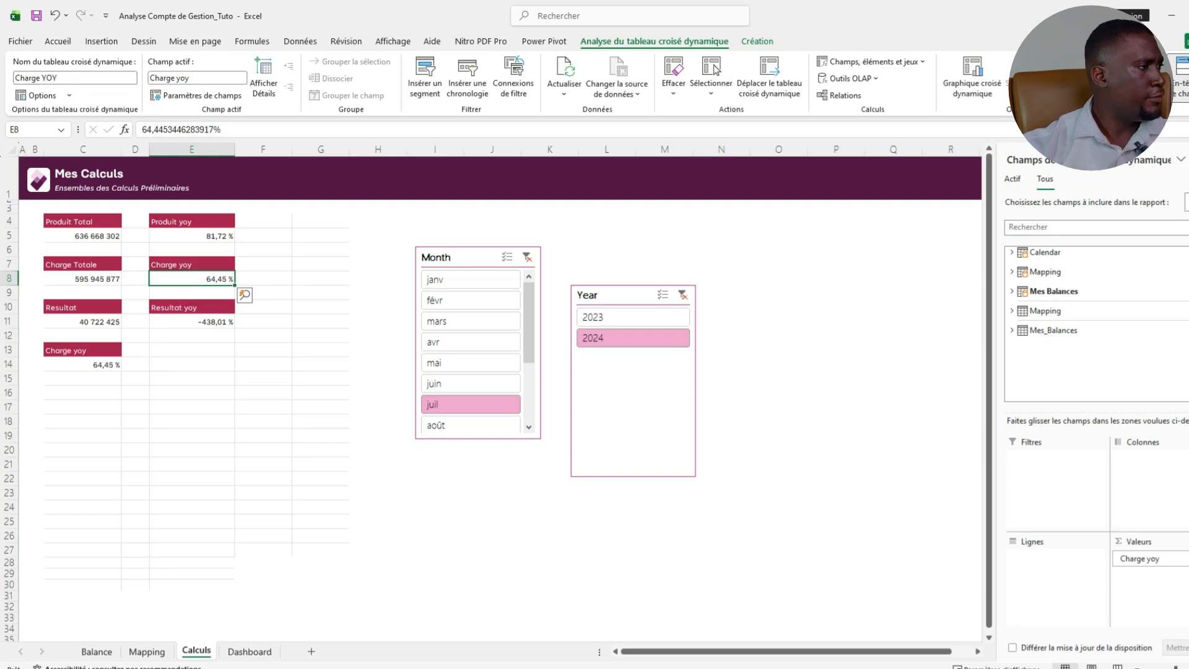
Name the Resultat yoy pivot table at E10 "Resultat YOY".
{"action": "left_click", "coordinate": [192, 321]}
{"action": "left_click", "coordinate": [74, 77]}
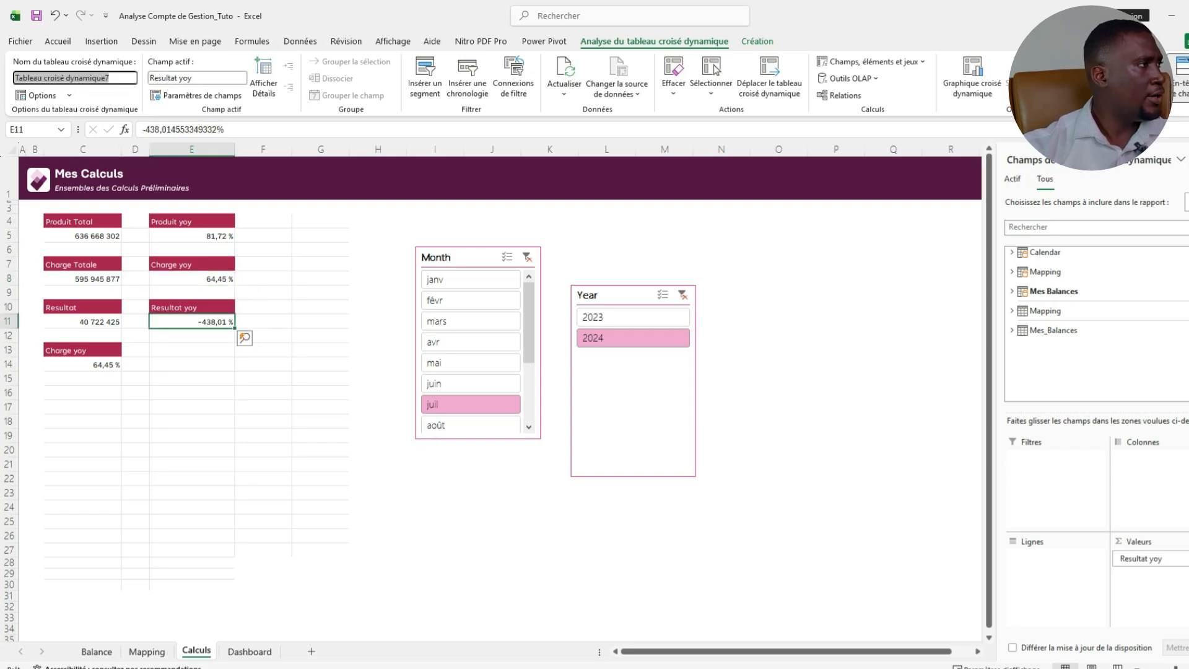
{"action": "type", "text": "Resul"}
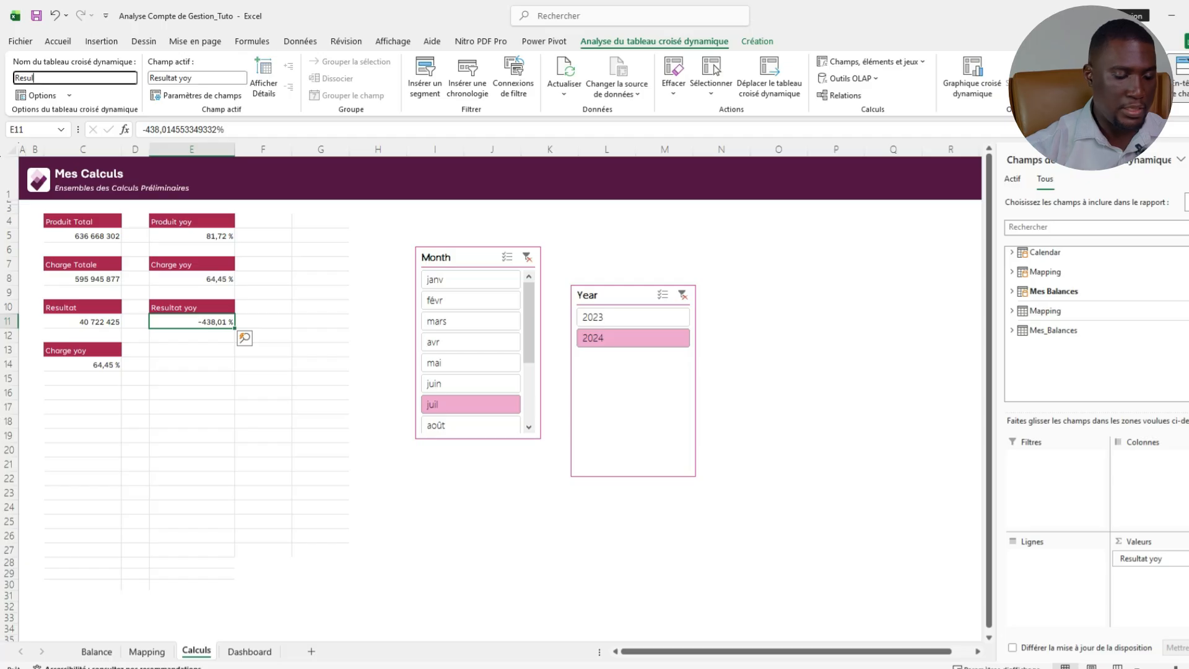
{"action": "type", "text": "tat YOY"}
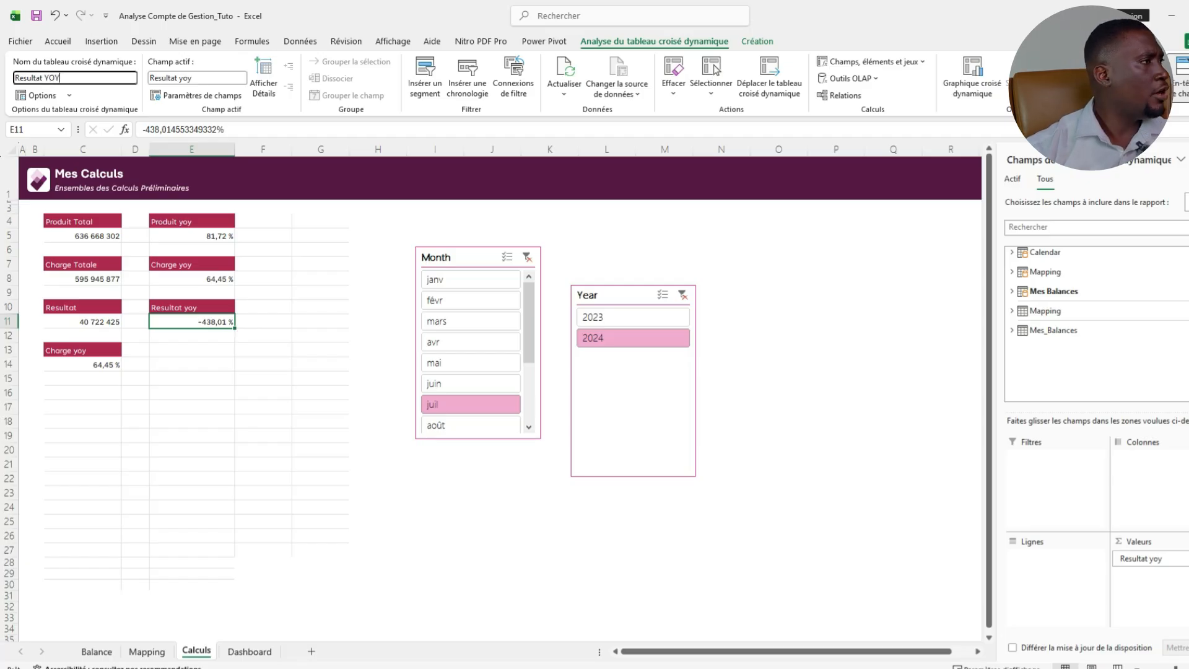
{"action": "key", "text": "Return"}
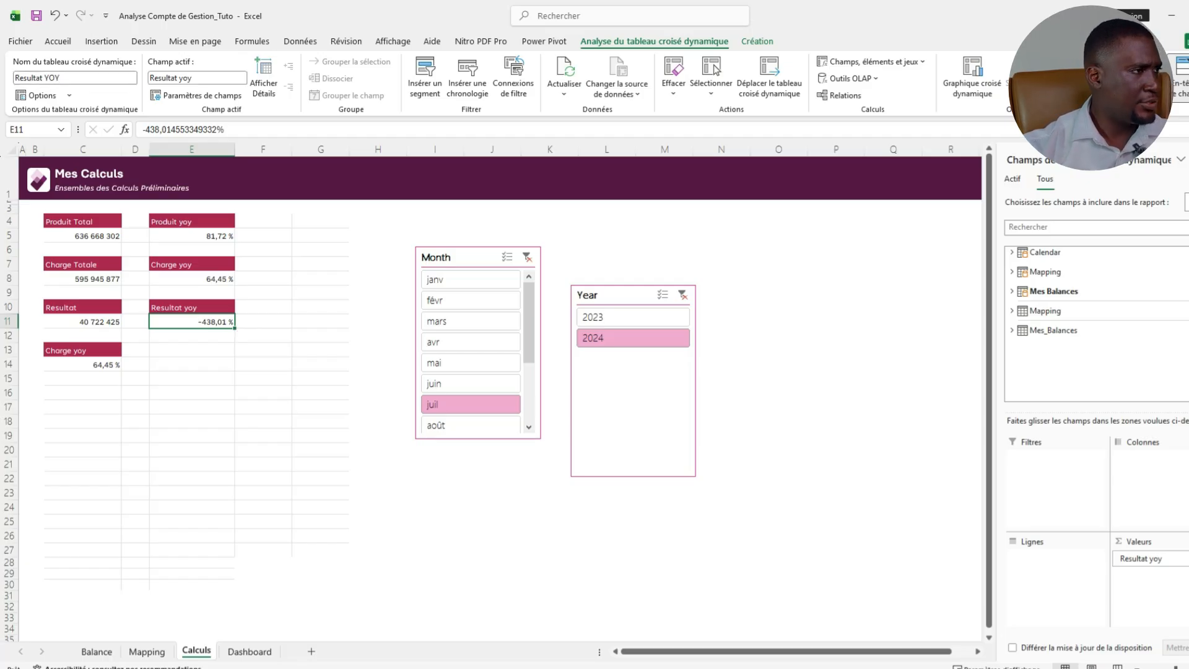
Move the Month slicer to the far side of the Year slicer, and lower the Year slicer to about row 14.
{"action": "left_click_drag", "start_coordinate": [459, 257], "coordinate": [775, 264]}
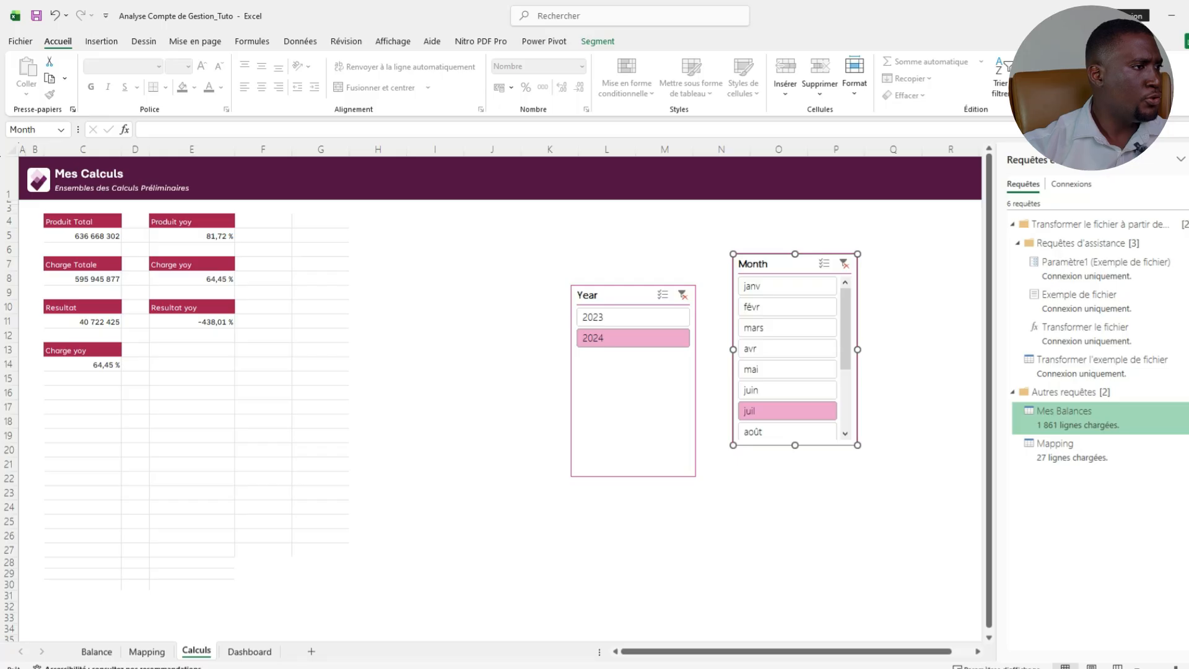
{"action": "left_click_drag", "start_coordinate": [619, 295], "coordinate": [627, 373]}
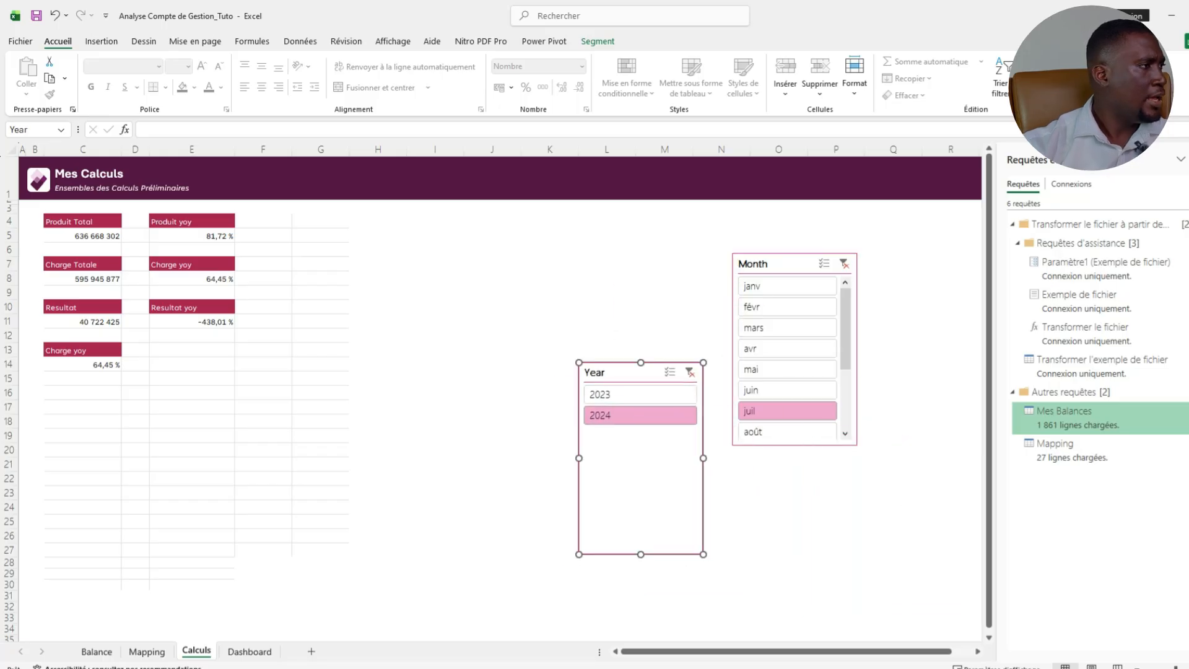
{"action": "left_click", "coordinate": [320, 278]}
Copy the Produit Total pivot table from C4 to G4 and break the copy down by Sous Catégories from the Mapping table.
{"action": "left_click", "coordinate": [263, 221]}
{"action": "left_click", "coordinate": [263, 278]}
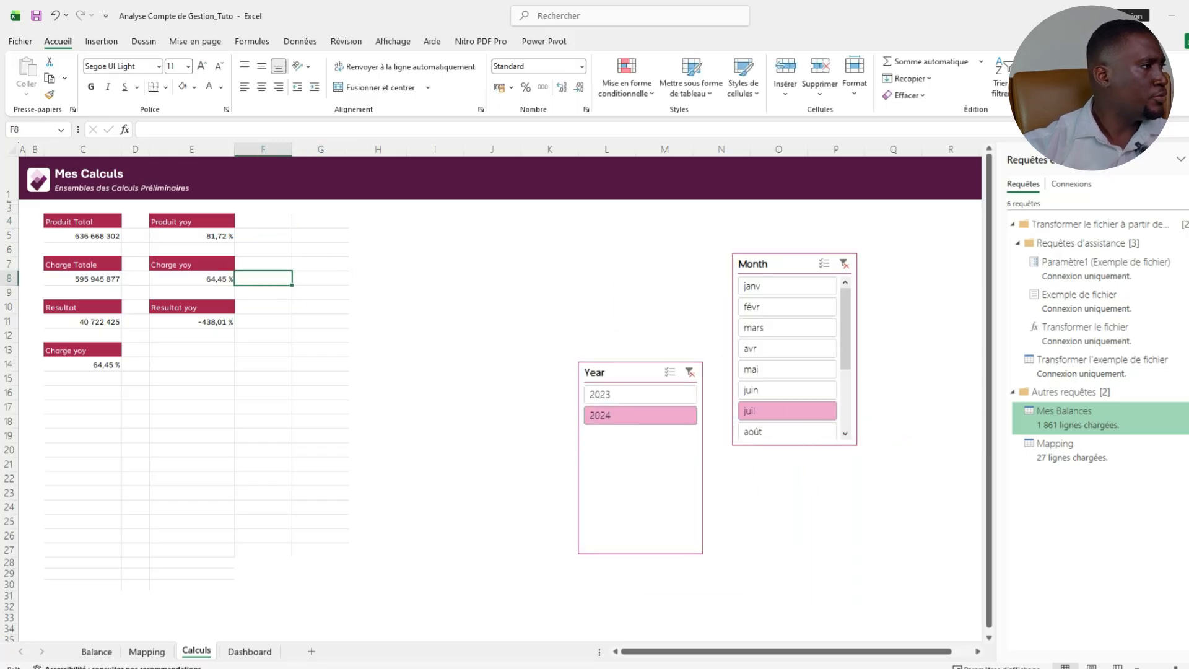
{"action": "left_click_drag", "start_coordinate": [82, 221], "coordinate": [82, 236]}
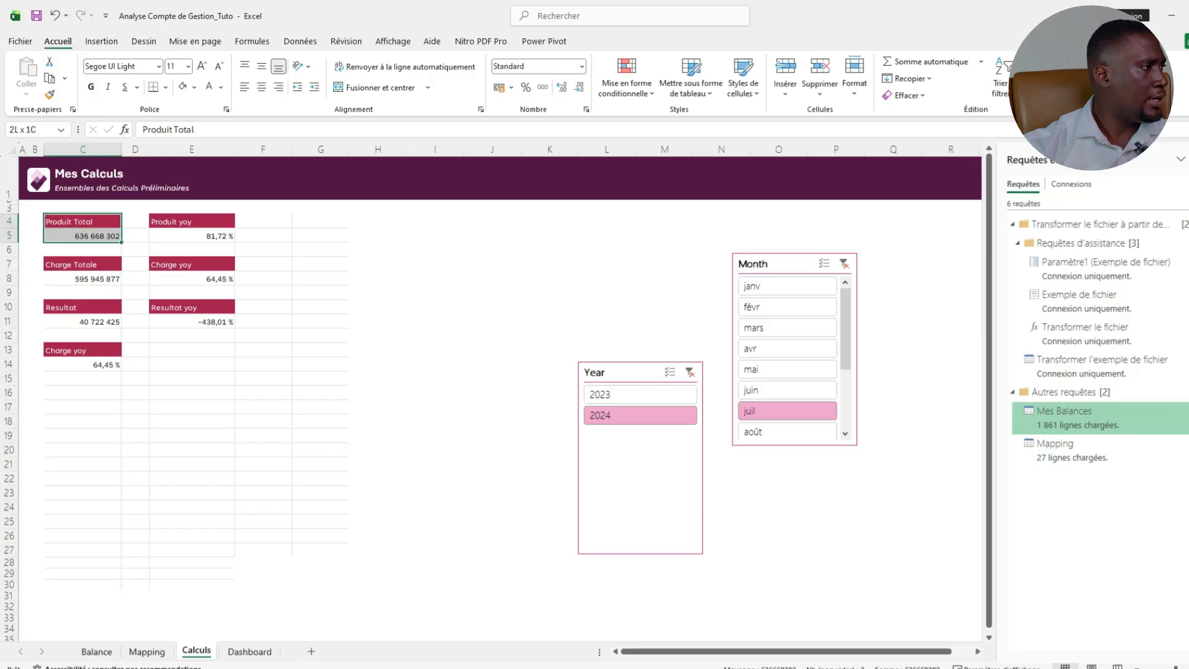
{"action": "key", "text": "ctrl+c"}
{"action": "left_click", "coordinate": [320, 221]}
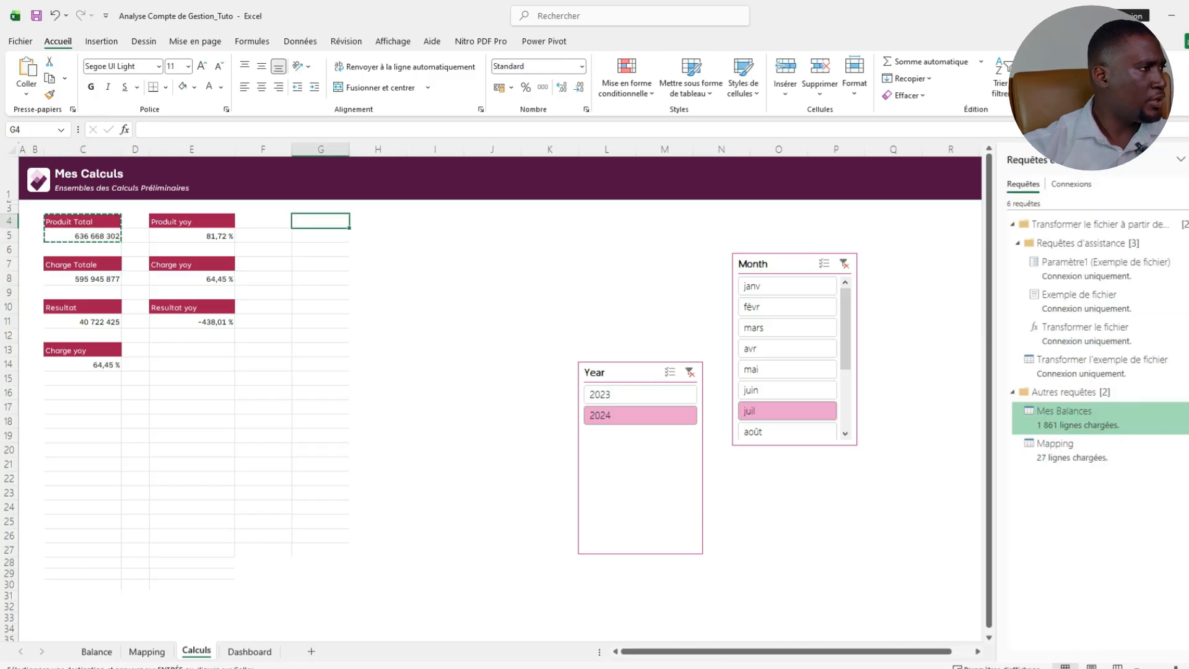
{"action": "key", "text": "ctrl+v"}
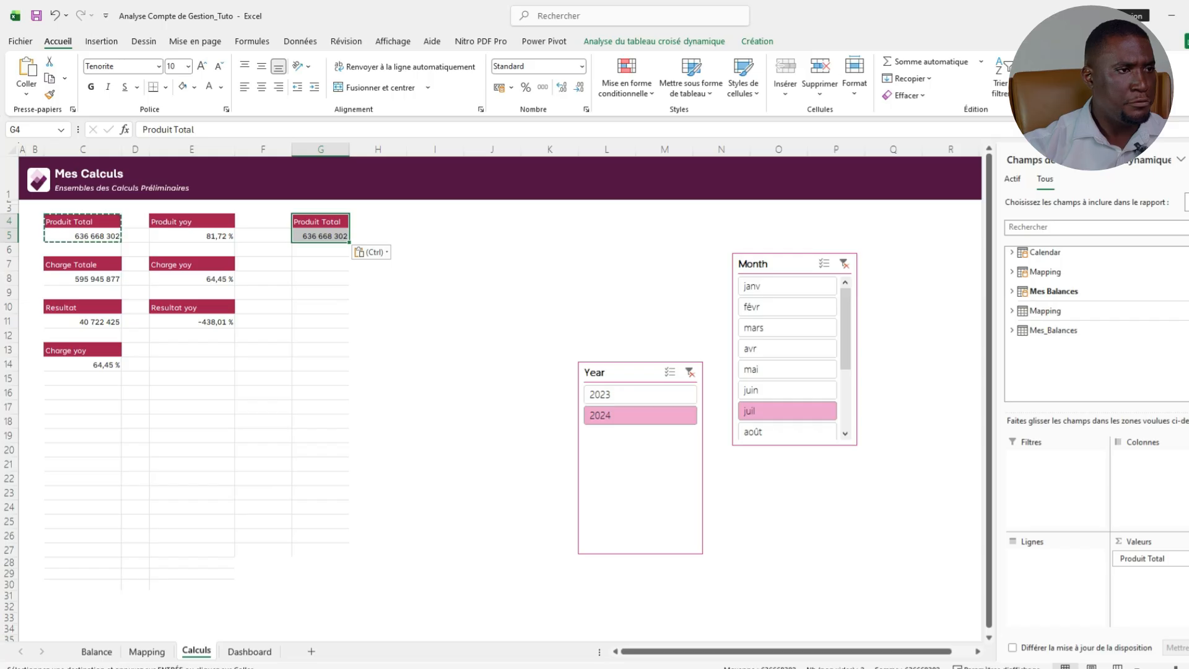
{"action": "left_click", "coordinate": [1012, 272]}
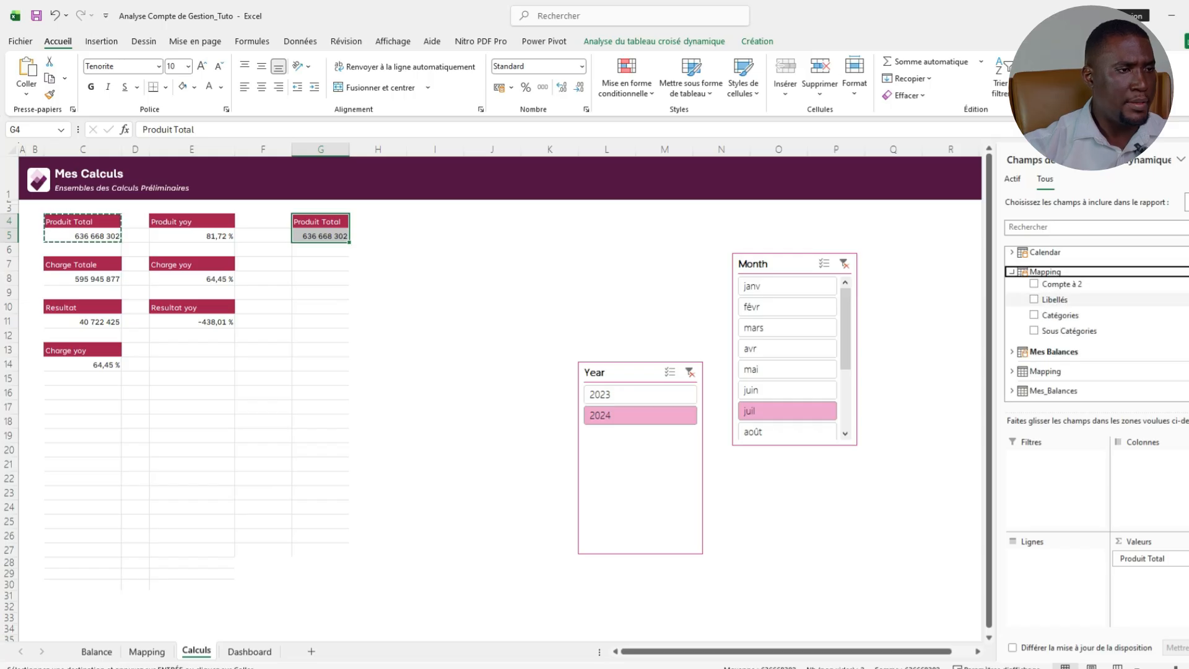
{"action": "left_click", "coordinate": [1034, 331]}
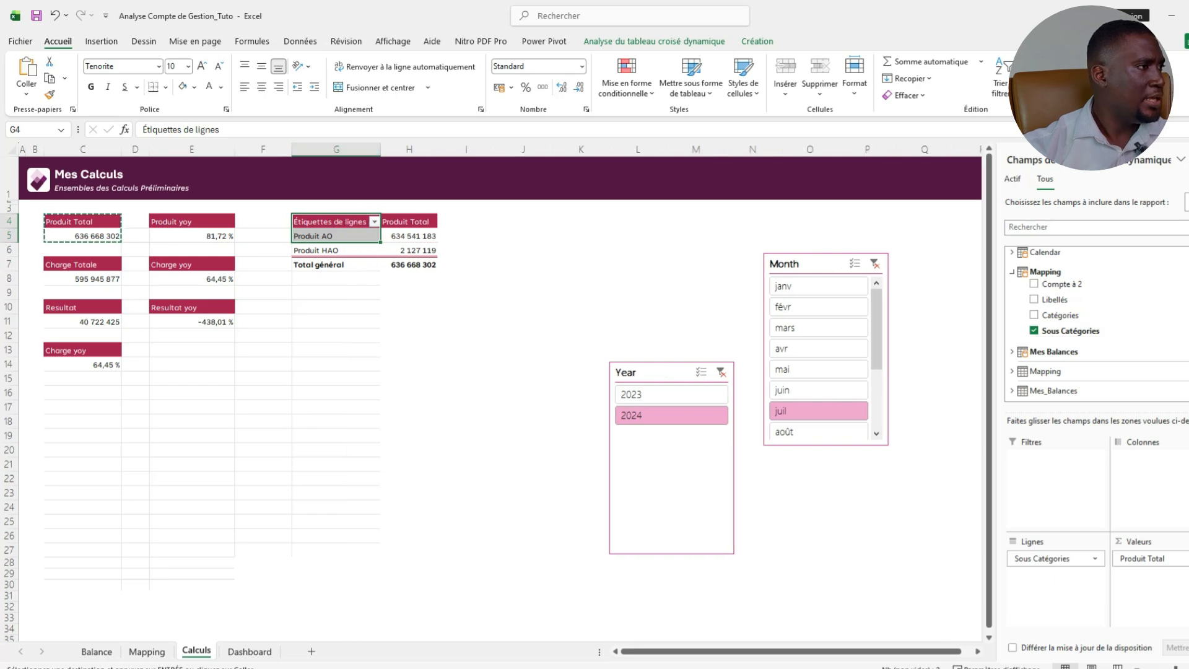
Show the Produit Total values in the pivot table at G4 as "% du total de la colonne".
{"action": "left_click", "coordinate": [365, 237]}
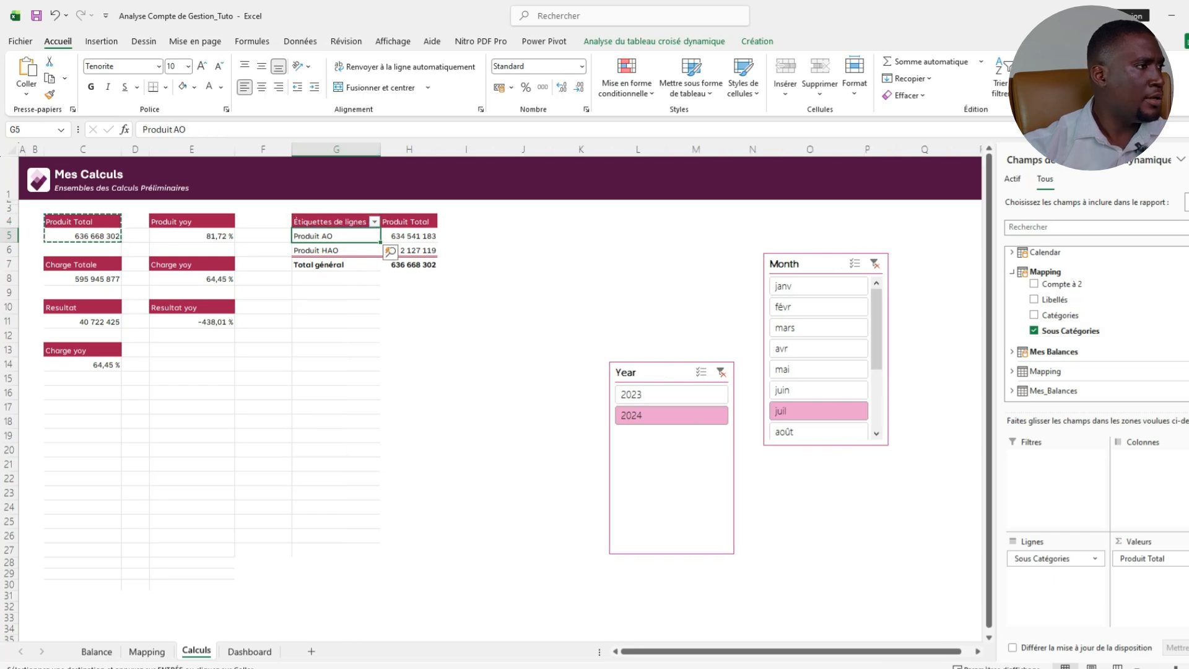
{"action": "left_click", "coordinate": [414, 236]}
{"action": "left_click", "coordinate": [414, 250]}
{"action": "left_click_drag", "start_coordinate": [335, 264], "coordinate": [421, 264]}
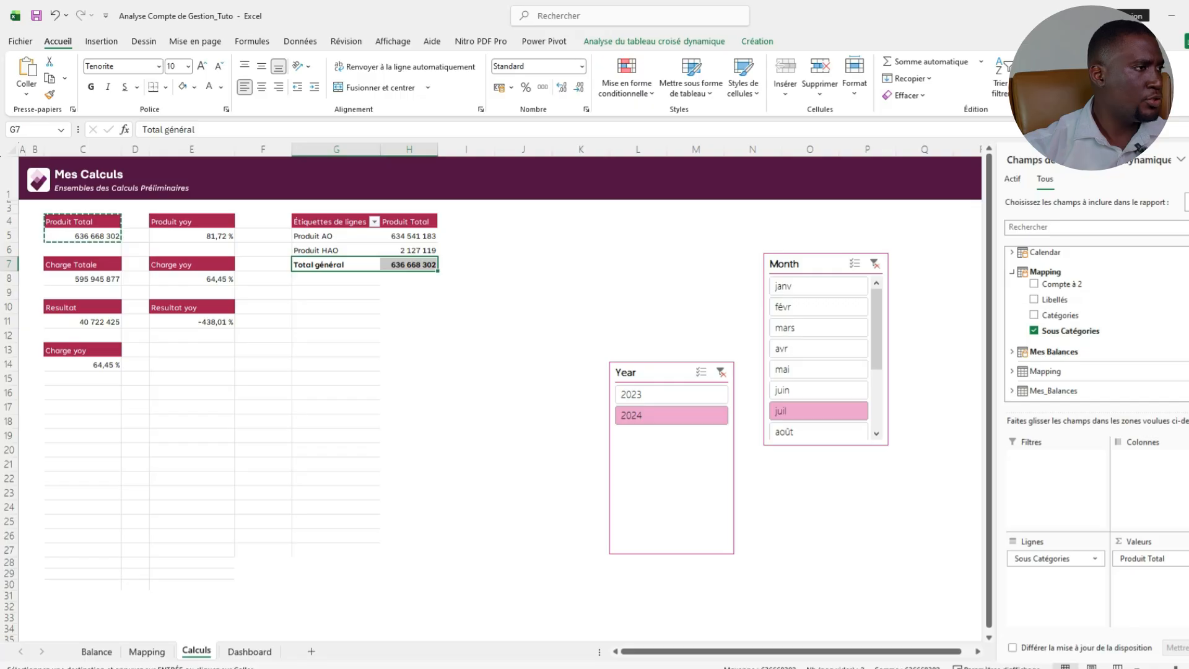
{"action": "left_click", "coordinate": [409, 236]}
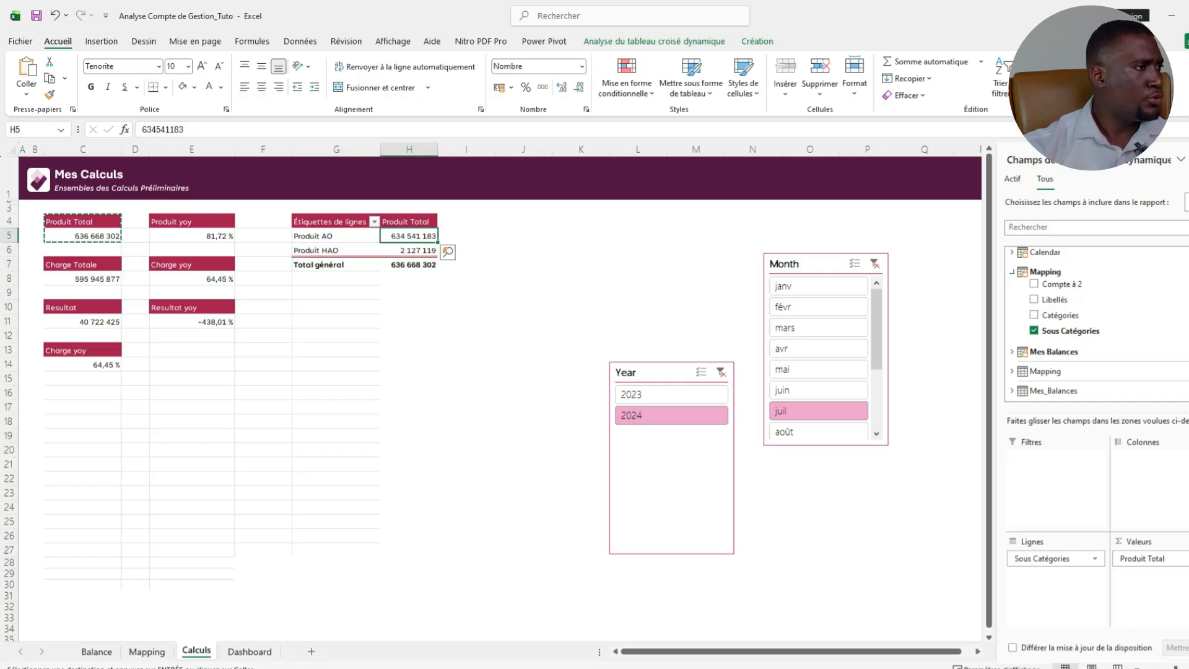
{"action": "right_click", "coordinate": [410, 236]}
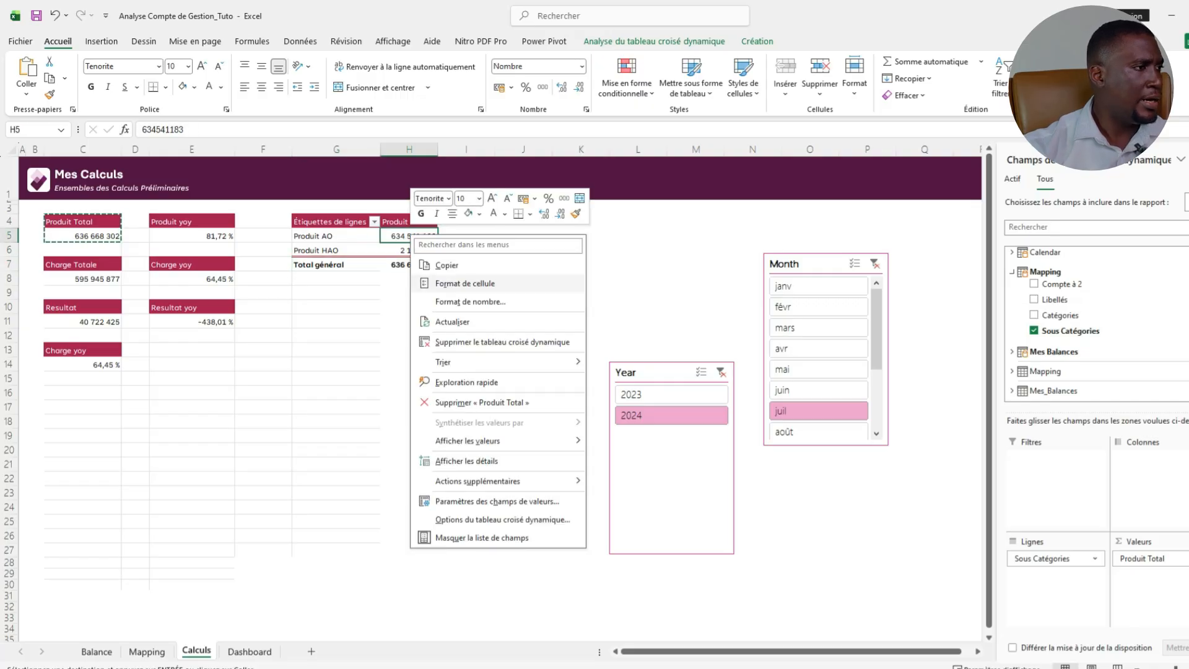
{"action": "mouse_move", "coordinate": [496, 440]}
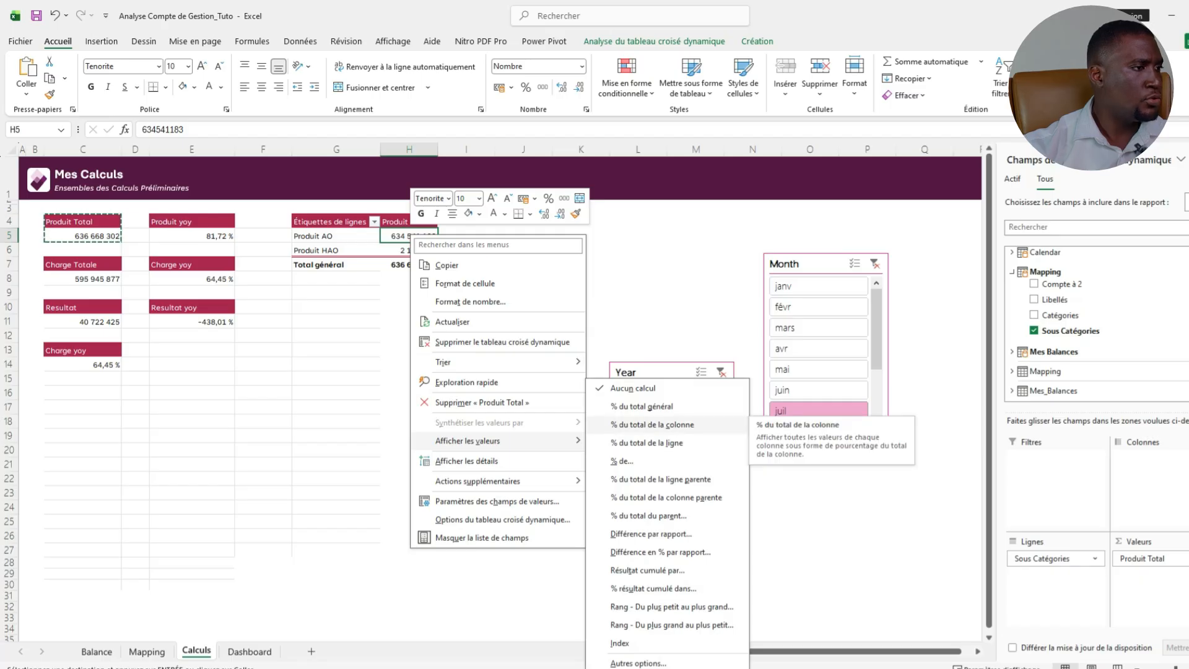
{"action": "left_click", "coordinate": [657, 424]}
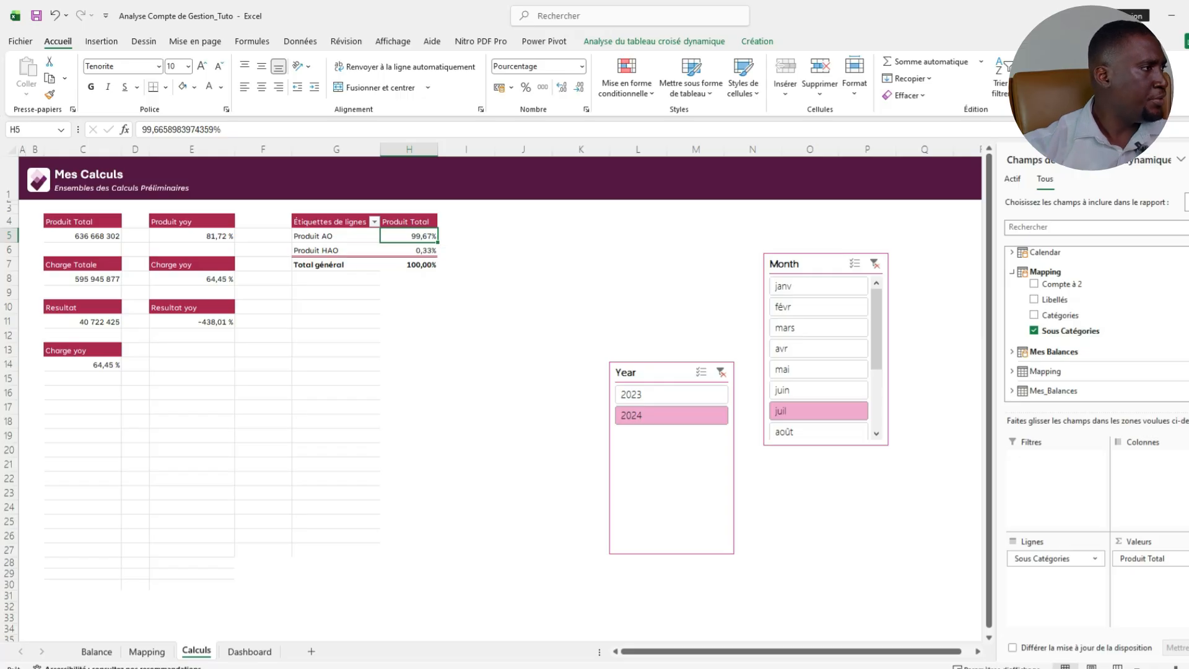
Copy the Charge Totale pivot table from C7 to J4.
{"action": "left_click_drag", "start_coordinate": [82, 264], "coordinate": [83, 278]}
{"action": "key", "text": "ctrl+c"}
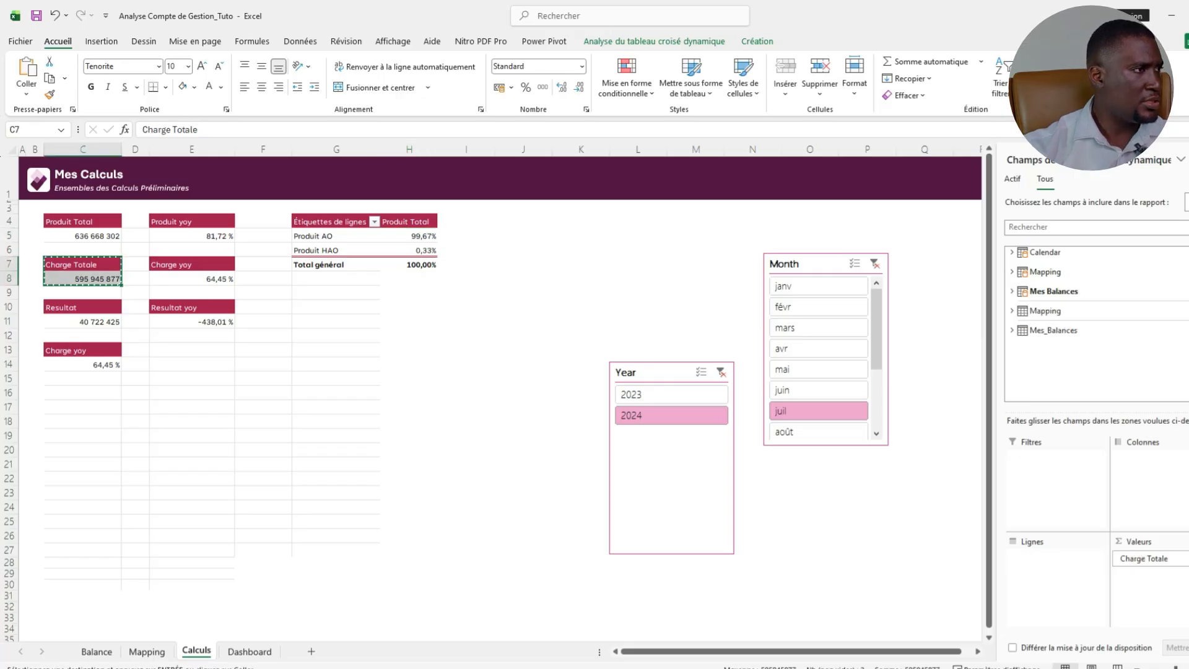
{"action": "left_click", "coordinate": [523, 221]}
{"action": "key", "text": "ctrl+v"}
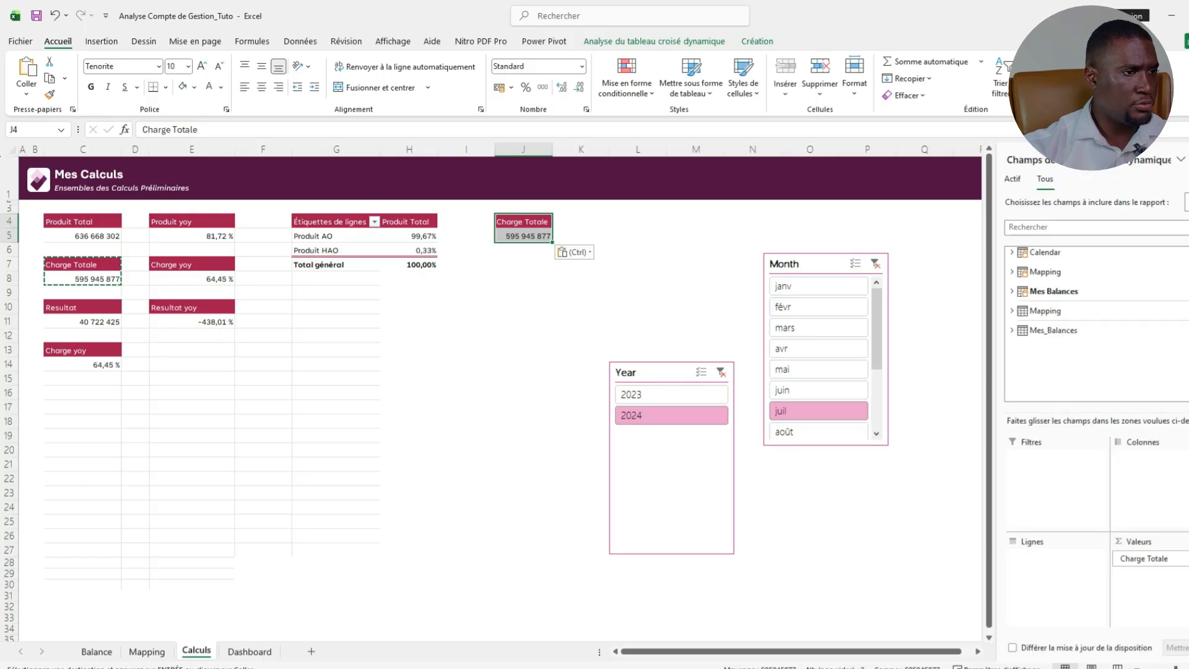
Break the Charge Totale pivot table at J4 down by Sous Catégories from the data-model Mapping table.
{"action": "left_click", "coordinate": [1012, 311]}
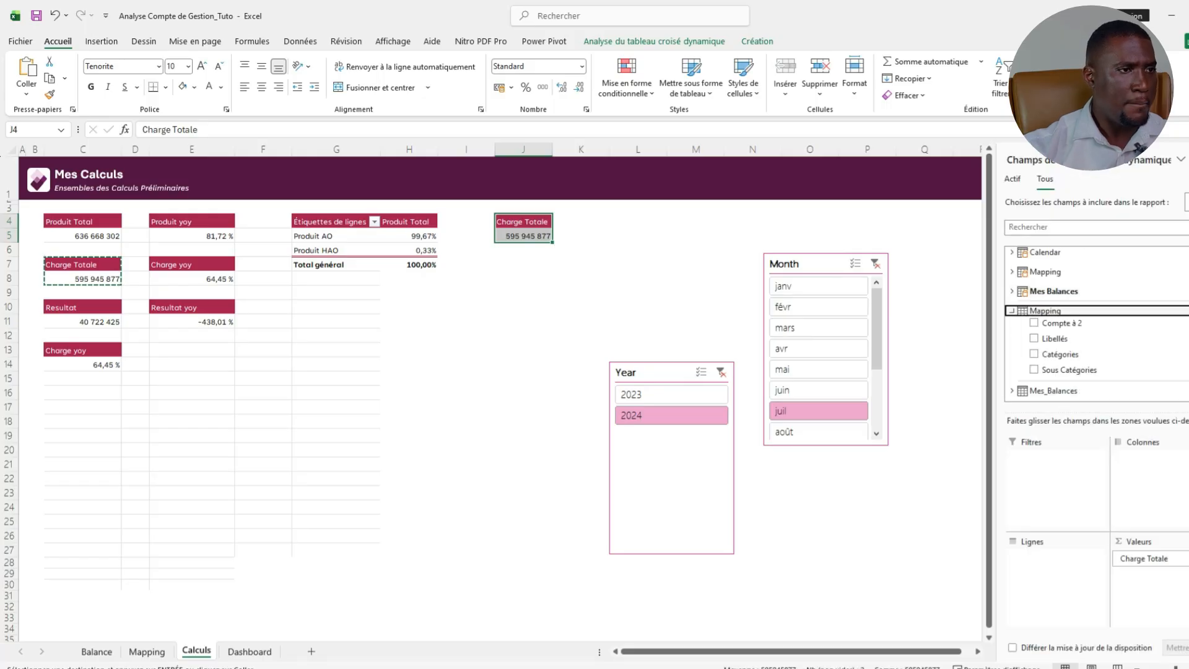
{"action": "key", "text": "Up"}
{"action": "key", "text": "Right"}
{"action": "key", "text": "Left"}
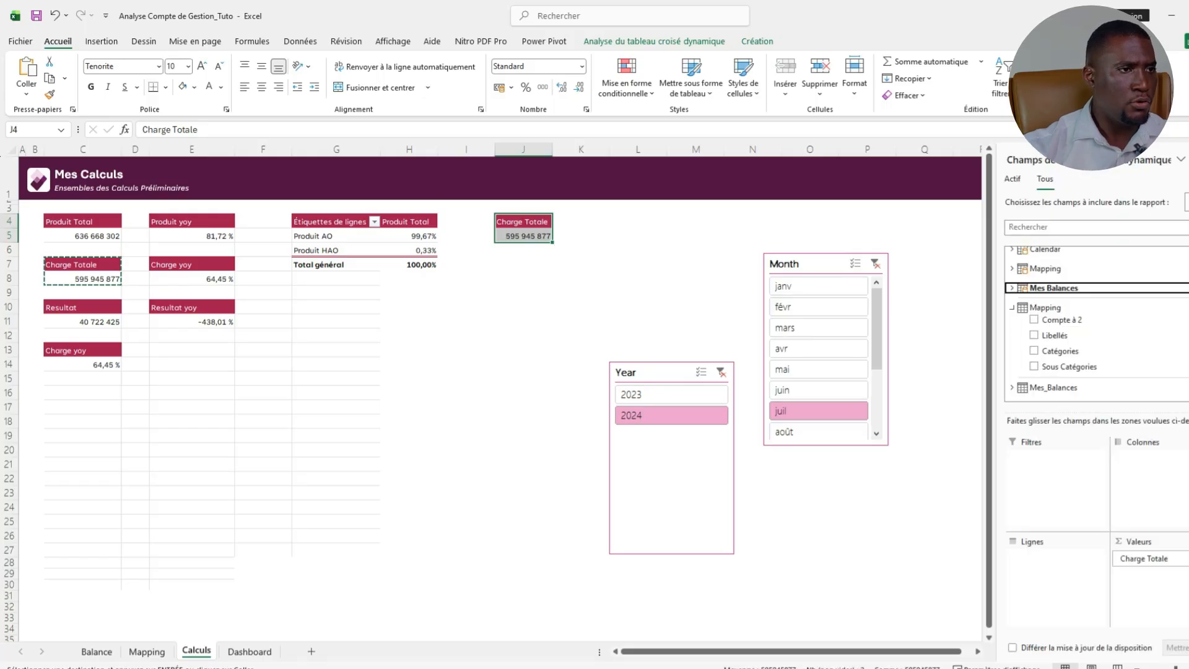
{"action": "key", "text": "Up"}
{"action": "key", "text": "Right"}
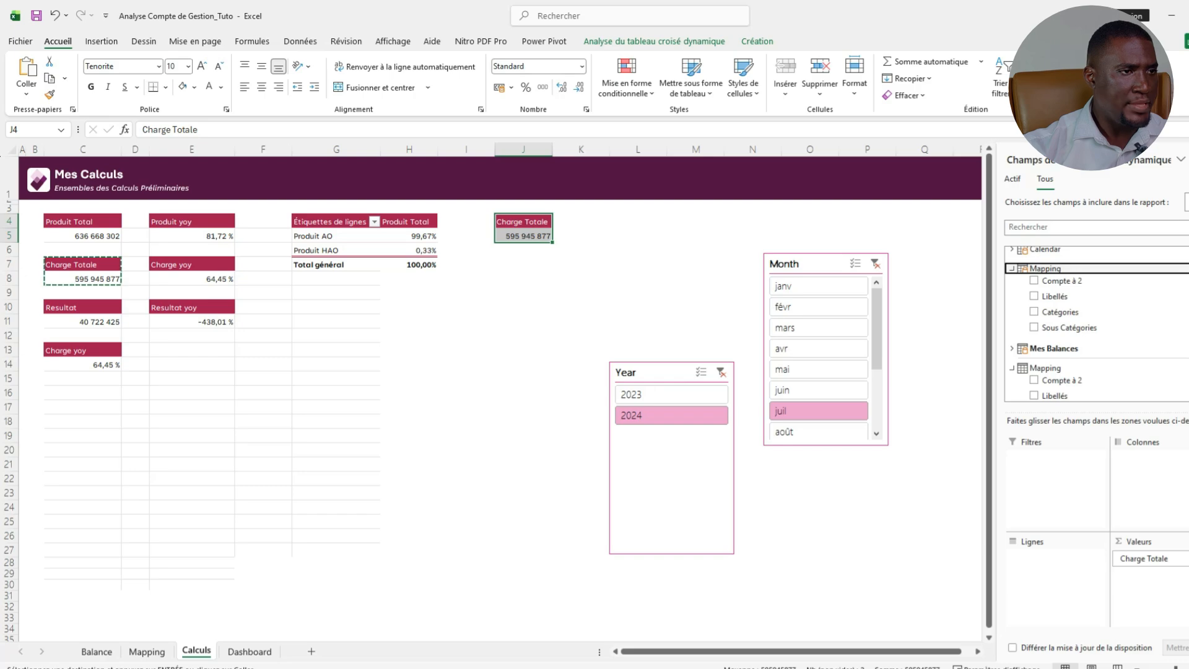
{"action": "key", "text": "Down"}
{"action": "key", "text": "Down"}
{"action": "key", "text": "Down"}
{"action": "key", "text": "Down"}
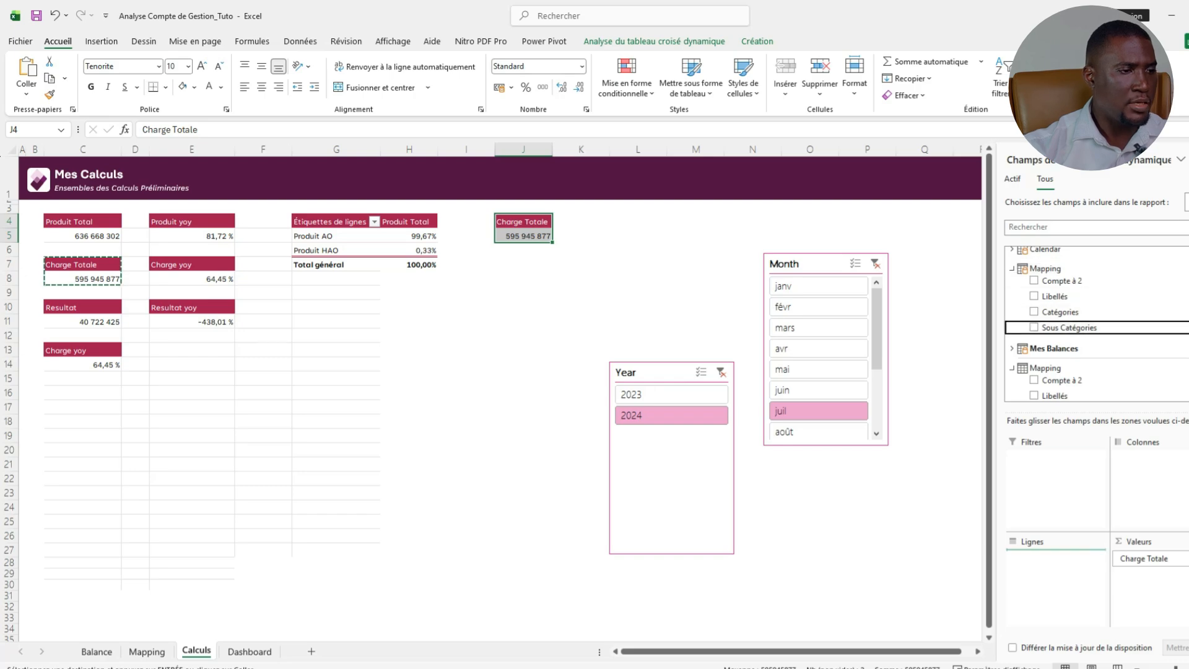
{"action": "key", "text": "space"}
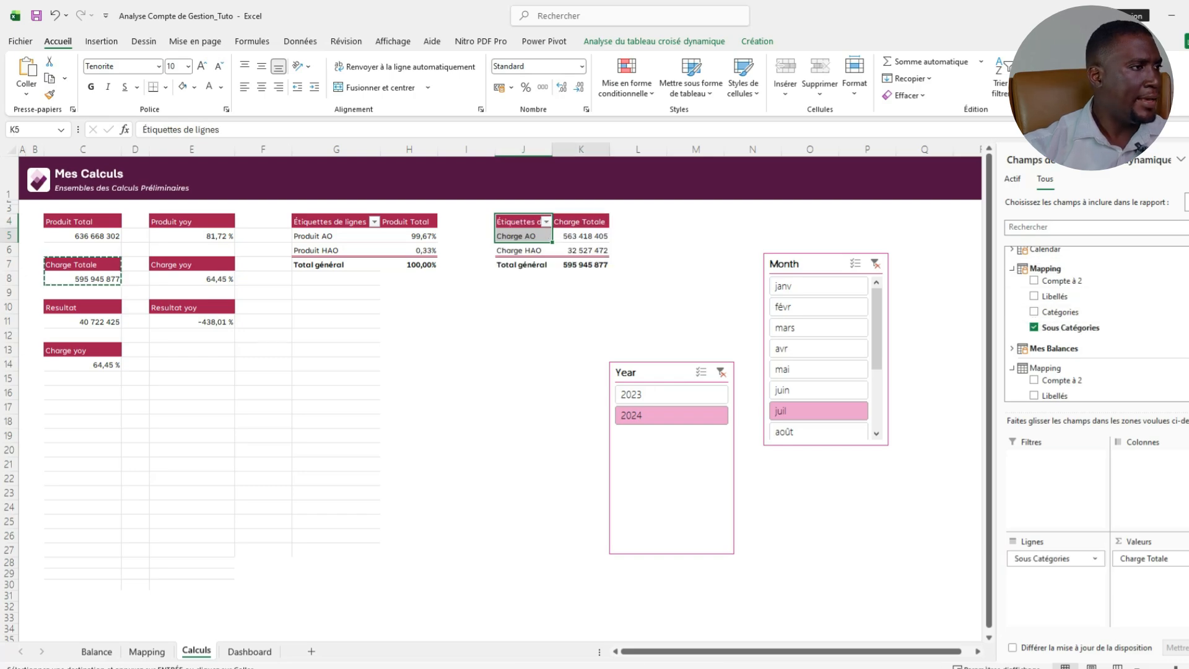
Show the Charge Totale values in the pivot table at J4 as "% du total de la colonne".
{"action": "key", "text": "shift+F10"}
{"action": "key", "text": "Down"}
{"action": "key", "text": "Down"}
{"action": "key", "text": "Down"}
{"action": "key", "text": "Down"}
{"action": "key", "text": "Down"}
{"action": "key", "text": "Down"}
{"action": "key", "text": "Right"}
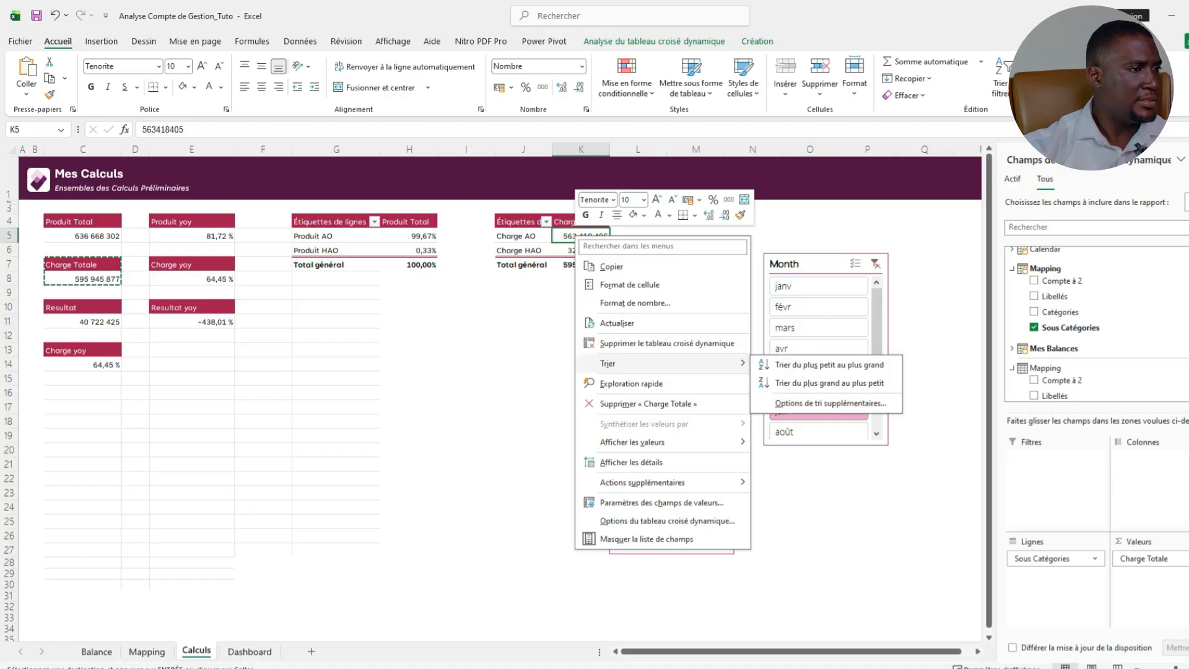
{"action": "key", "text": "Down"}
{"action": "key", "text": "Down"}
{"action": "key", "text": "Down"}
{"action": "key", "text": "Right"}
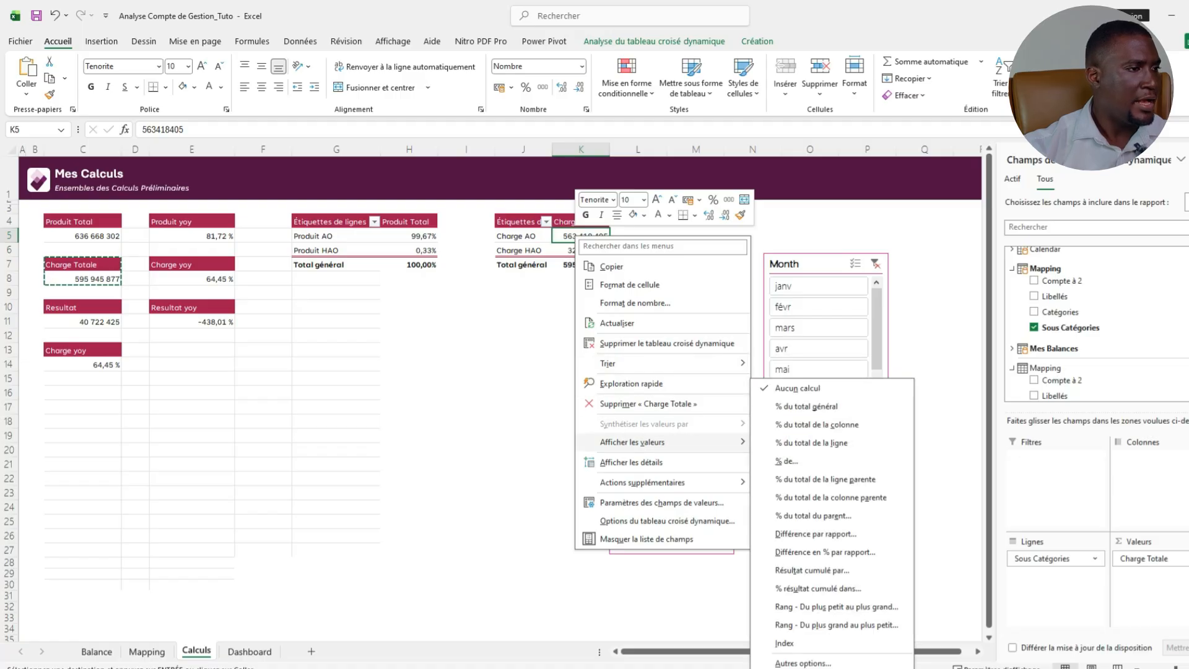
{"action": "key", "text": "Down"}
{"action": "key", "text": "Down"}
{"action": "key", "text": "Down"}
{"action": "key", "text": "Up"}
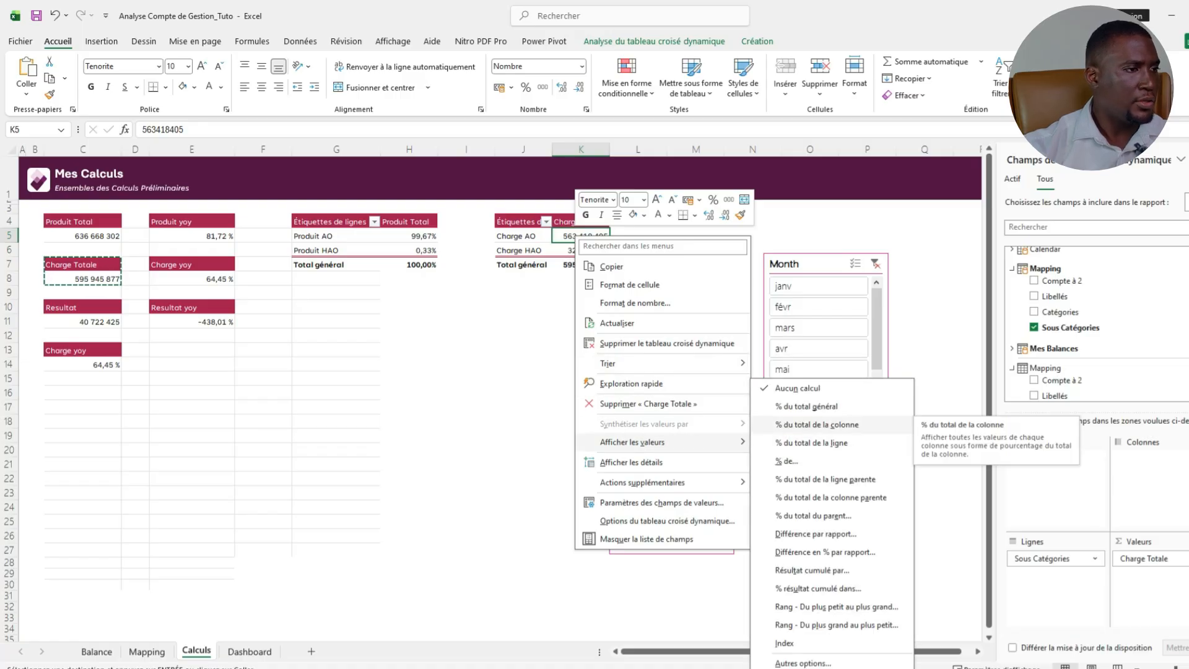
{"action": "key", "text": "Up"}
{"action": "key", "text": "Return"}
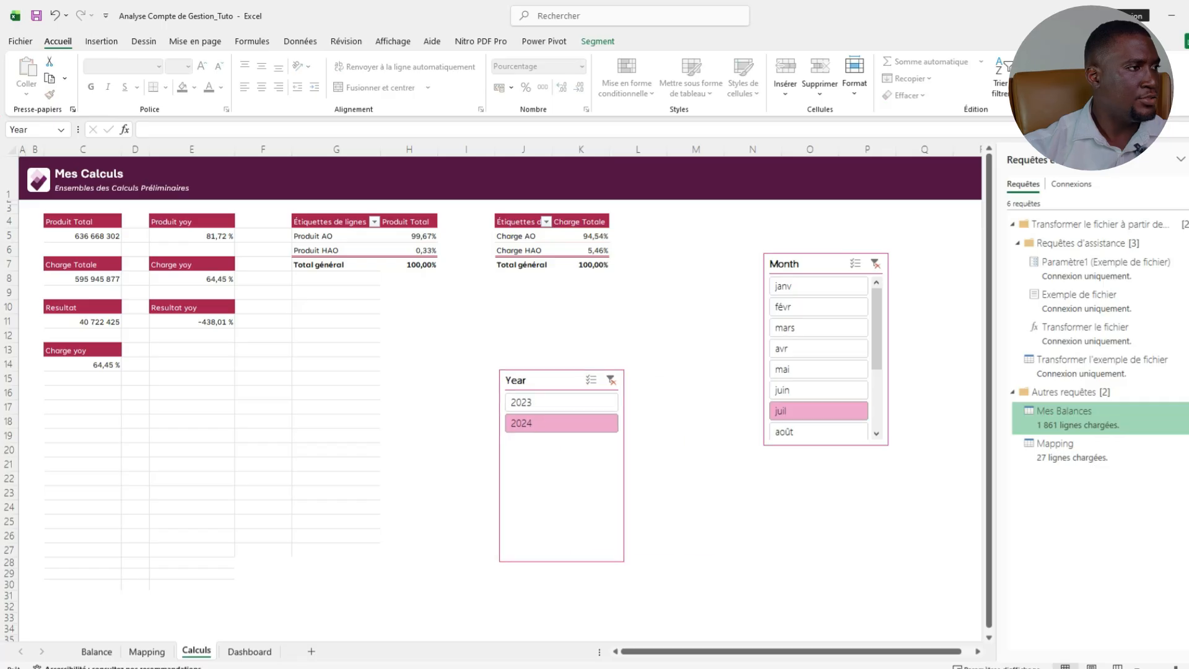
Lower the Month slicer to about row 15 beside the Year slicer, and copy the Produit Total pivot table to M4.
{"action": "left_click_drag", "start_coordinate": [805, 263], "coordinate": [737, 387]}
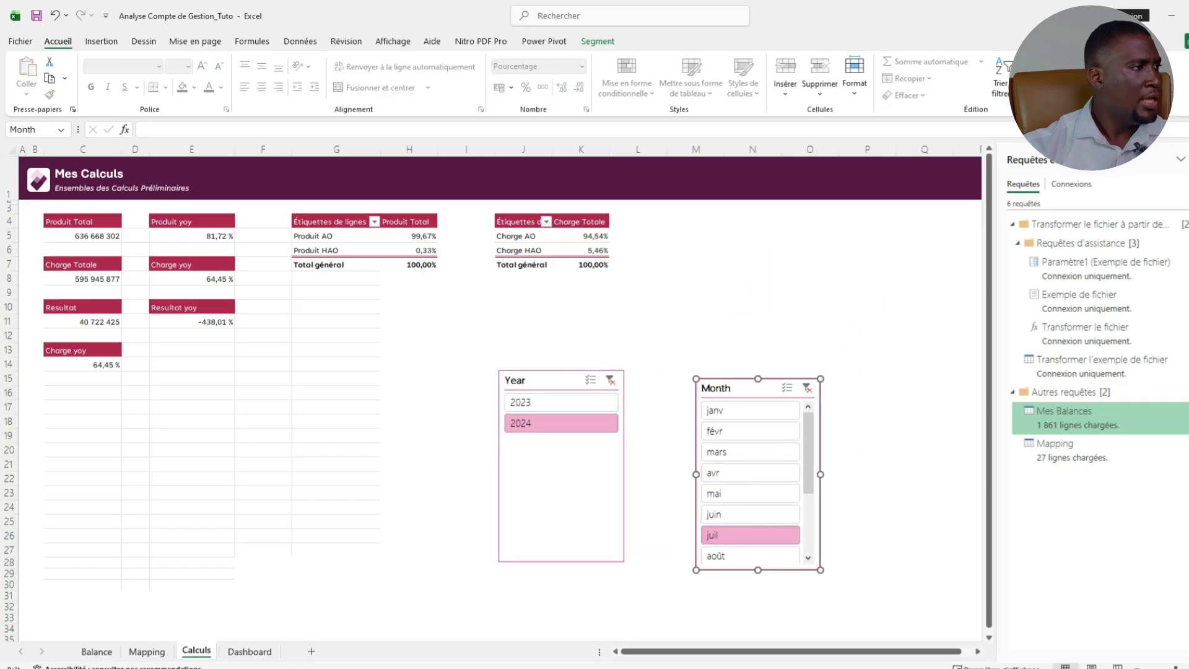
{"action": "left_click_drag", "start_coordinate": [114, 222], "coordinate": [115, 236]}
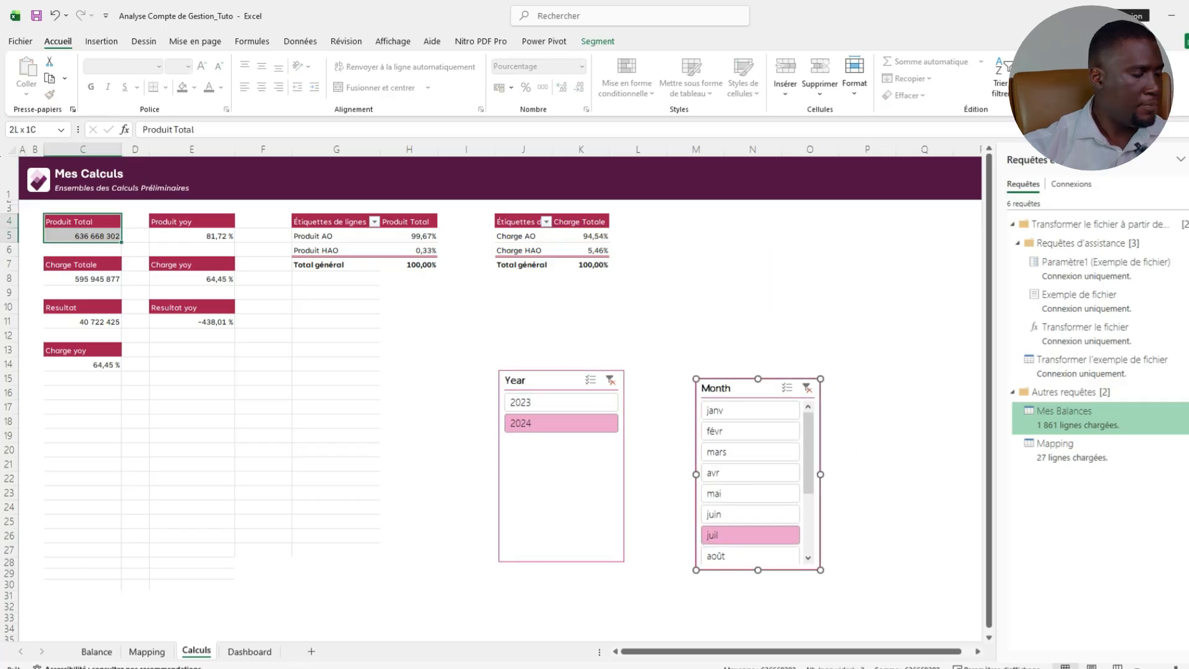
{"action": "key", "text": "ctrl+c"}
{"action": "left_click", "coordinate": [696, 222]}
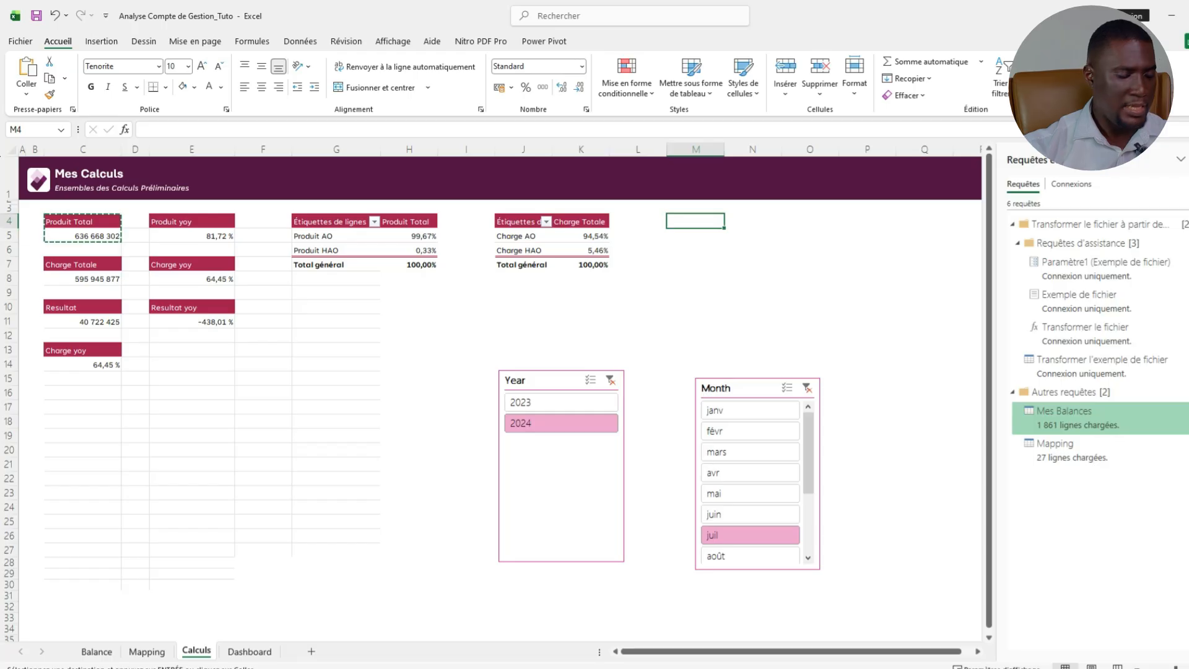
{"action": "key", "text": "ctrl+v"}
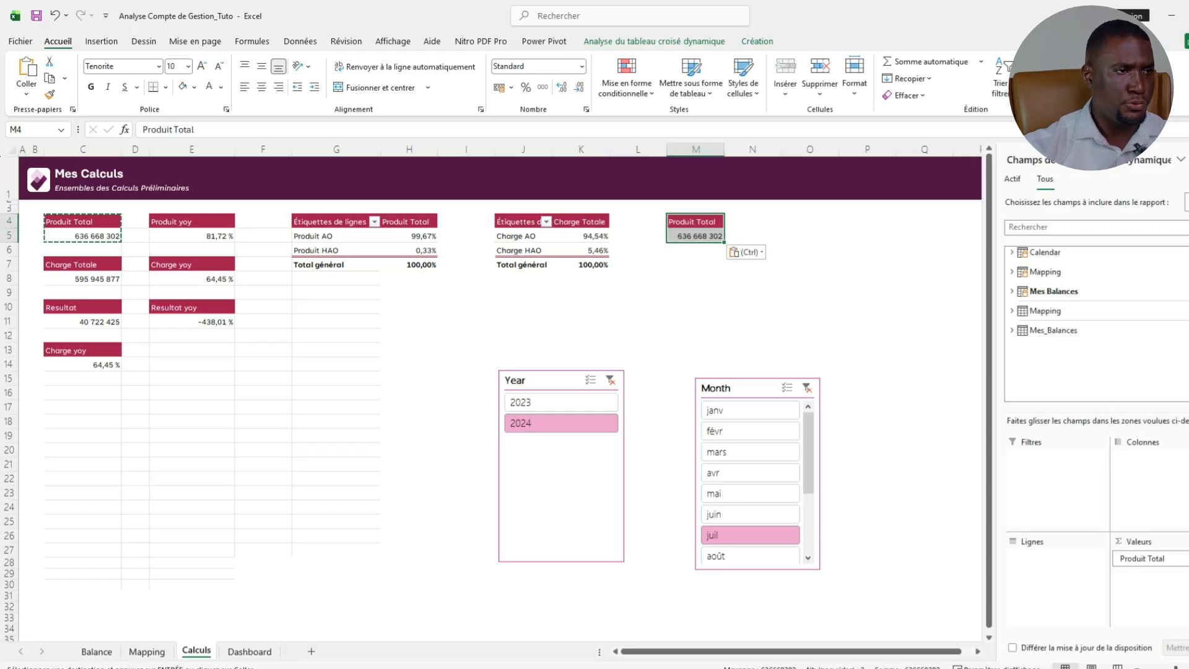
Examine the Mes Balances fields available for the pivot table at M4, and the account numbers and labels on the Mapping sheet.
{"action": "left_click", "coordinate": [1012, 292]}
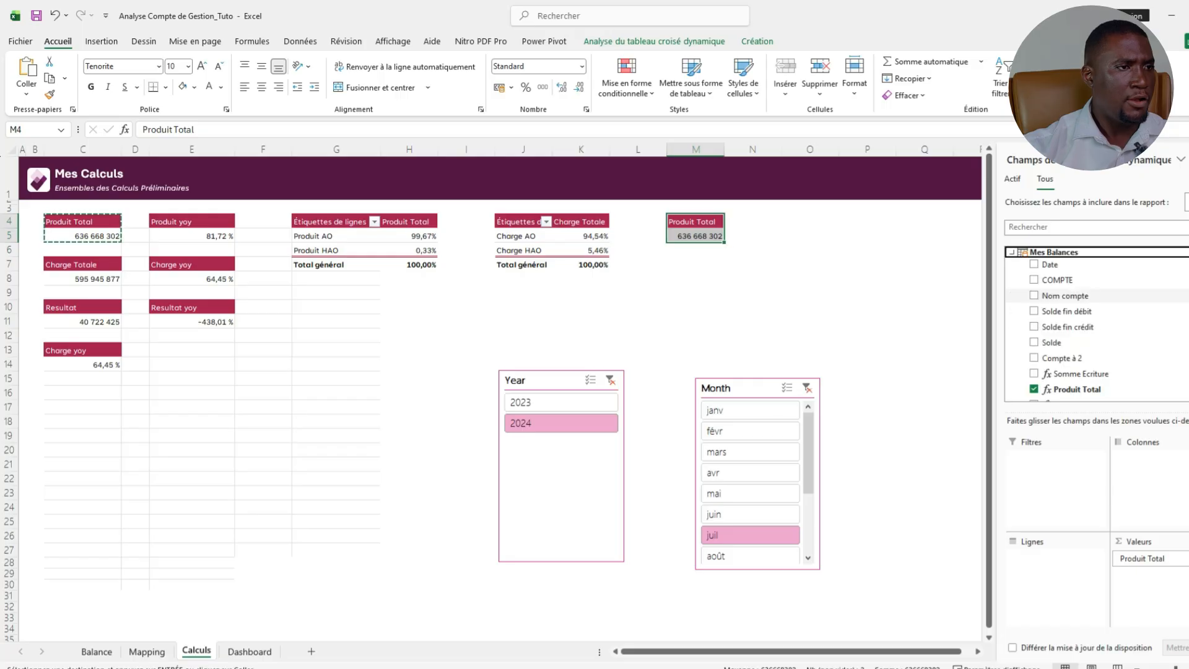
{"action": "scroll", "coordinate": [1062, 326], "scroll_direction": "down", "scroll_amount": 1}
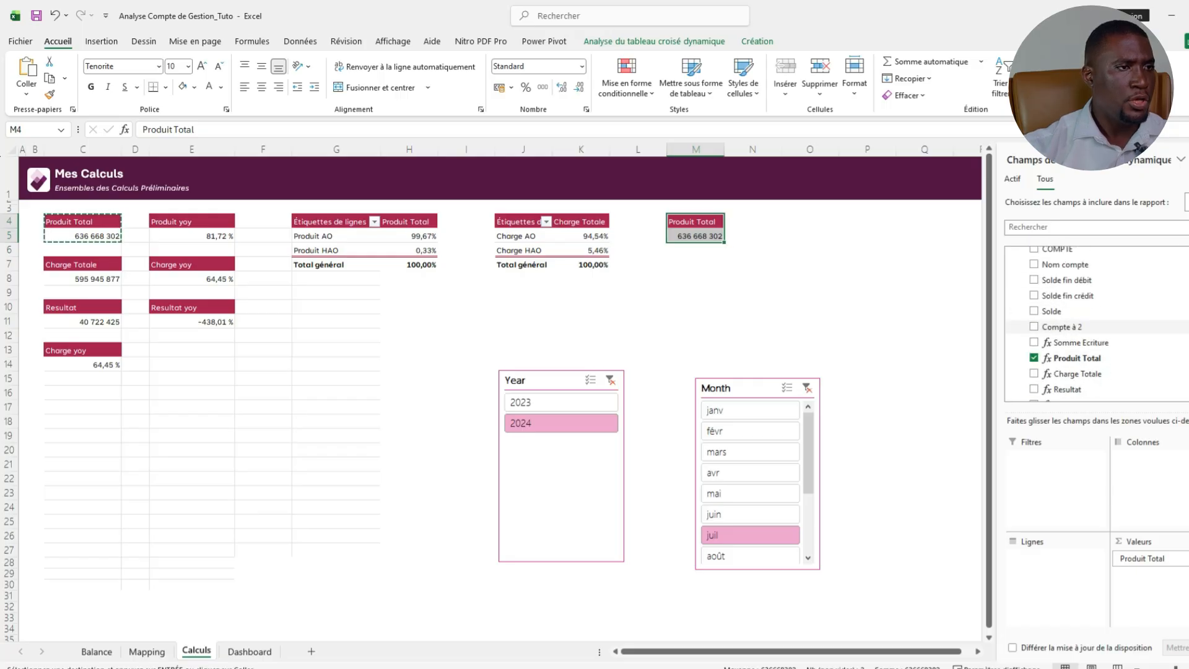
{"action": "scroll", "coordinate": [1065, 310], "scroll_direction": "up", "scroll_amount": 1}
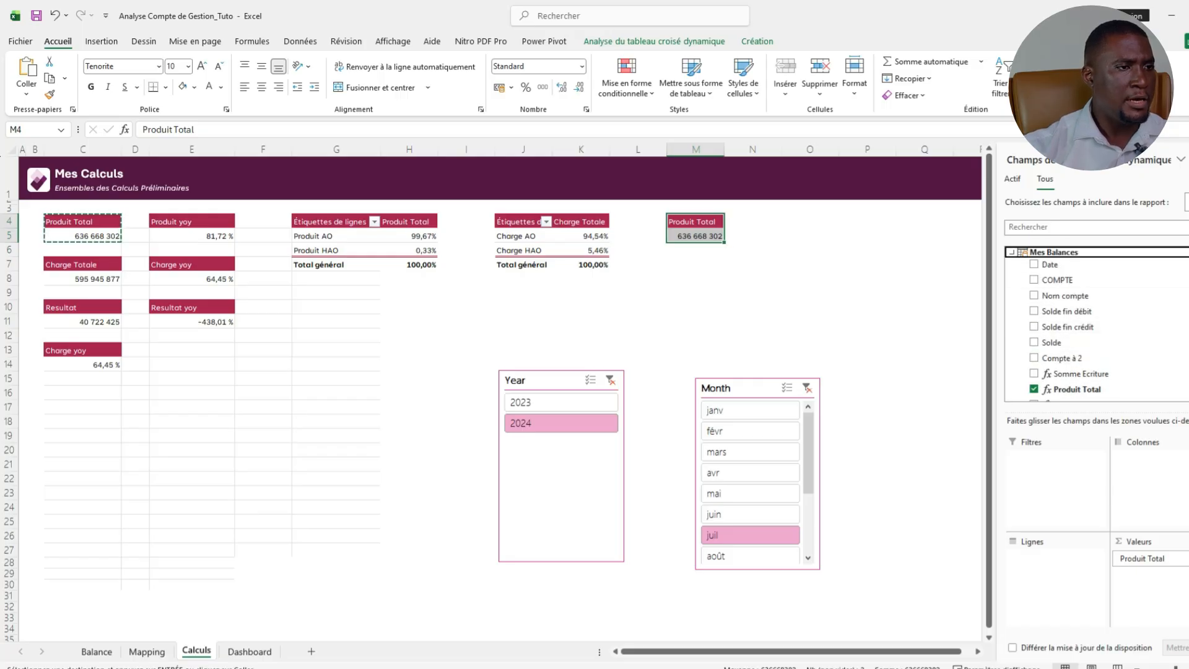
{"action": "scroll", "coordinate": [1066, 326], "scroll_direction": "down", "scroll_amount": 1}
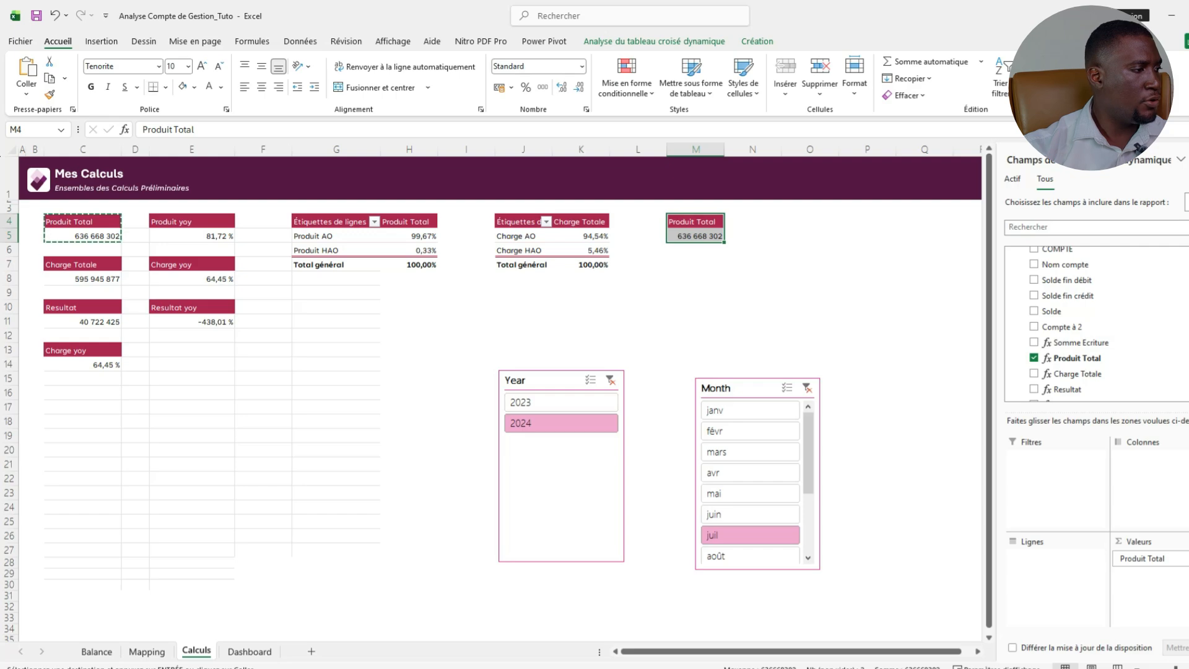
{"action": "left_click", "coordinate": [147, 652]}
{"action": "left_click", "coordinate": [72, 281]}
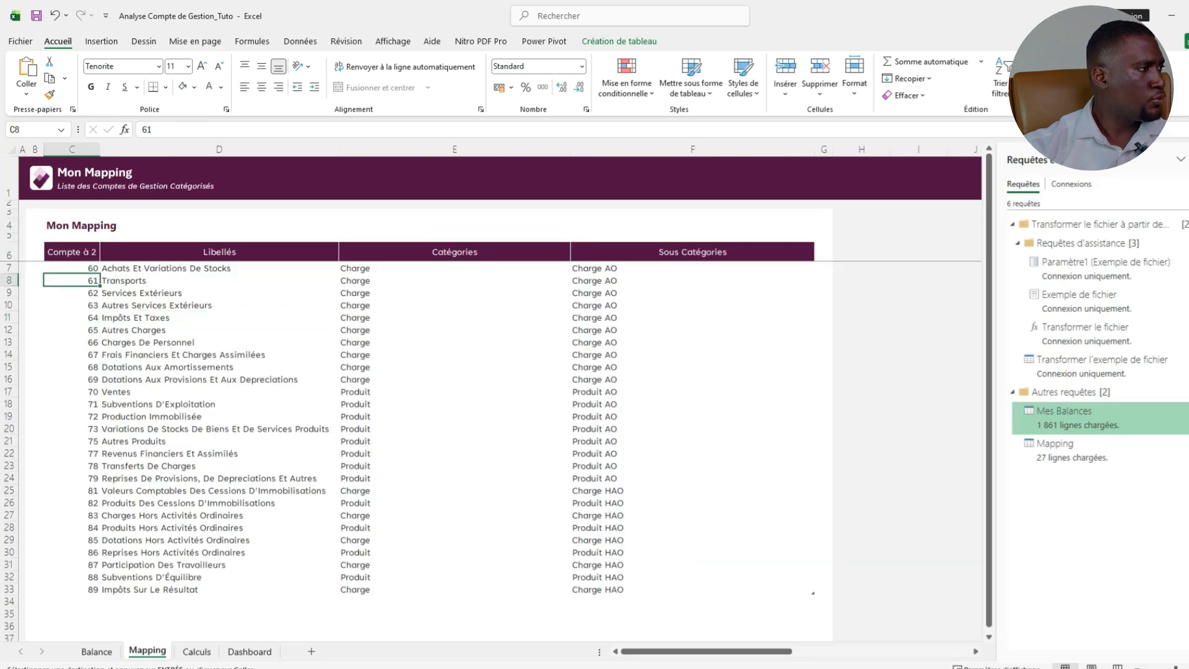
{"action": "left_click", "coordinate": [219, 281]}
{"action": "left_click", "coordinate": [72, 268]}
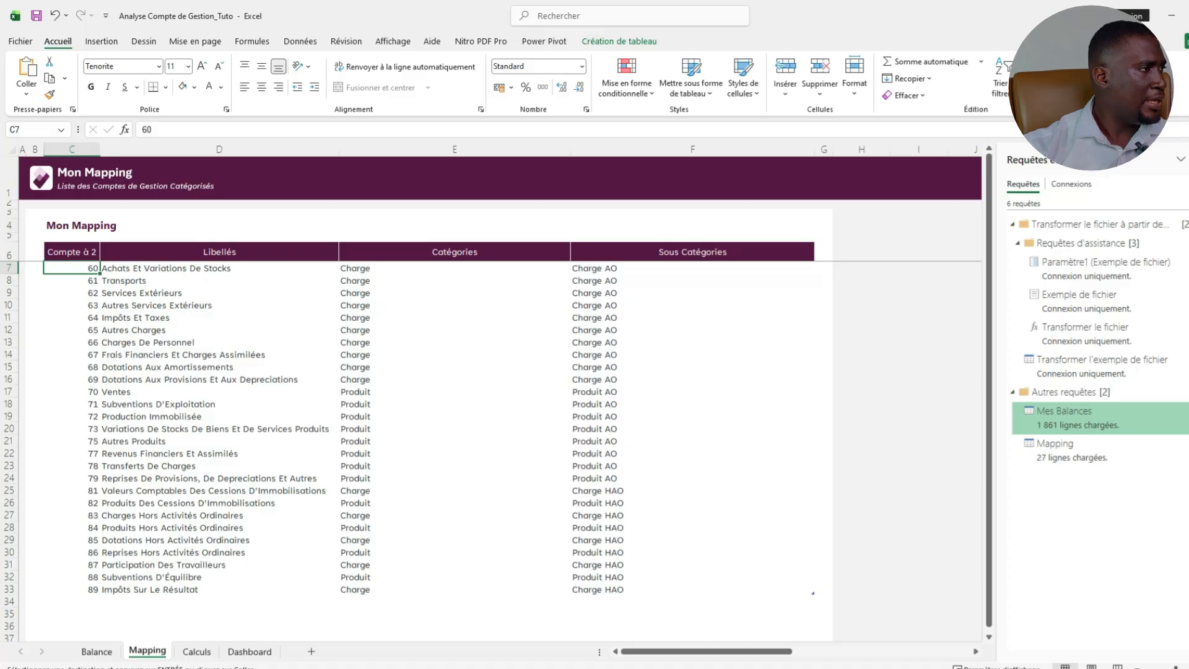
{"action": "left_click", "coordinate": [218, 268]}
{"action": "left_click", "coordinate": [219, 342]}
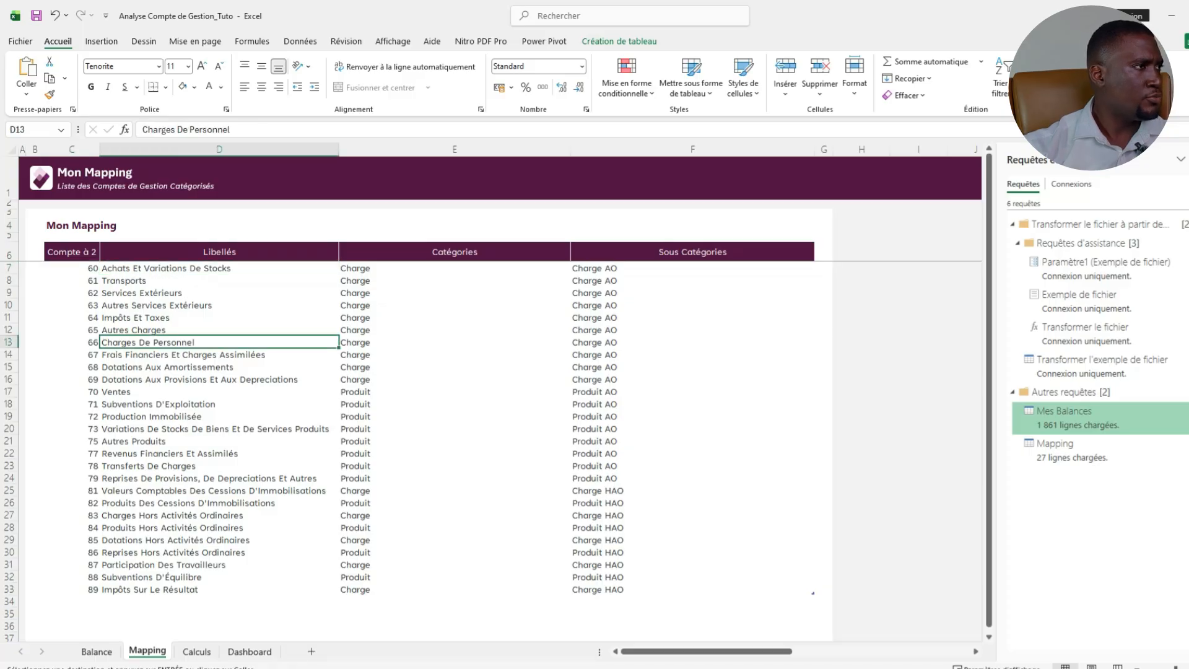
{"action": "left_click", "coordinate": [218, 305]}
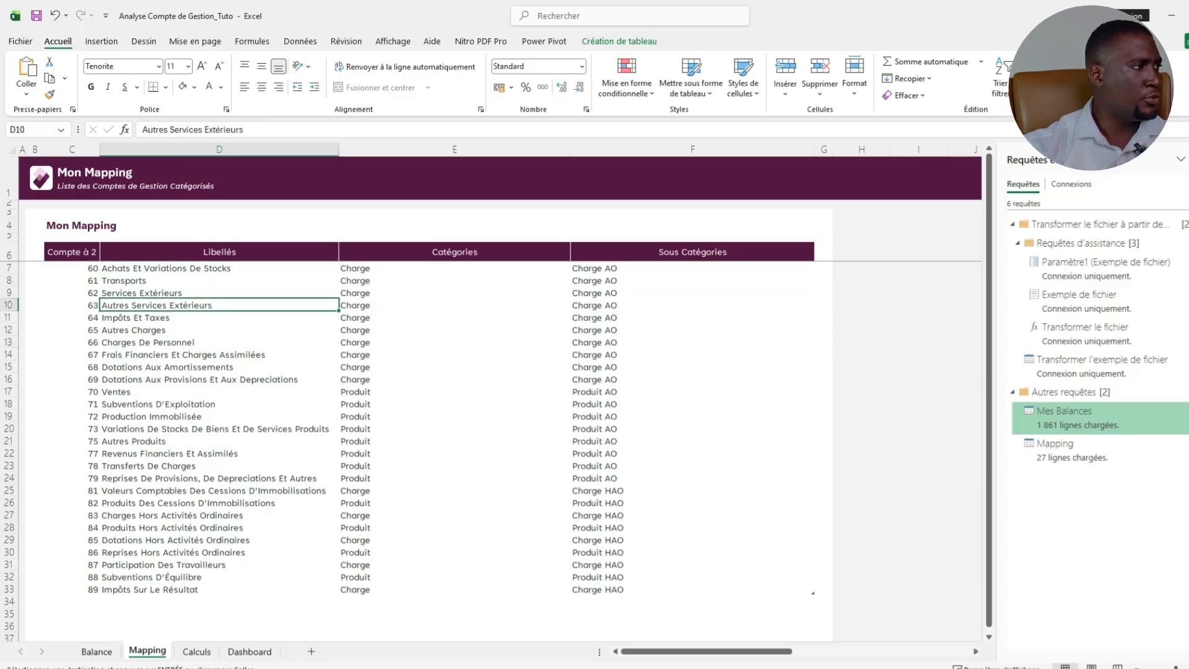
Open the Mapping query in the Power Query Editor and select its Compte à 2 and Libellés columns.
{"action": "left_click", "coordinate": [219, 281]}
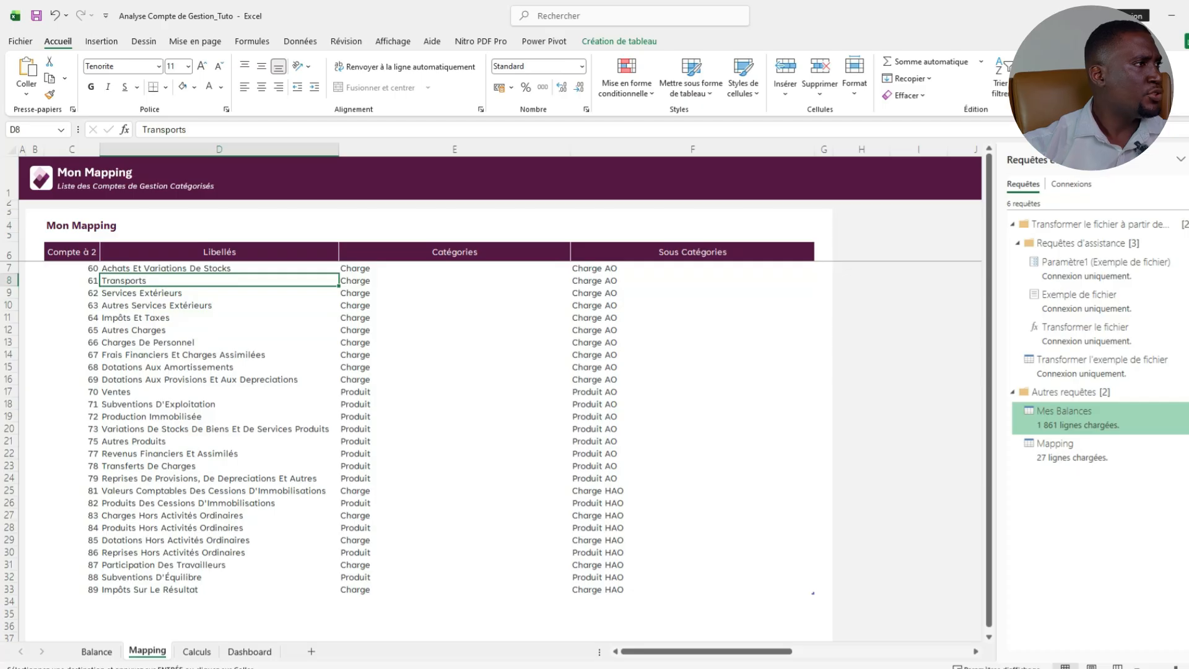
{"action": "left_click", "coordinate": [301, 42]}
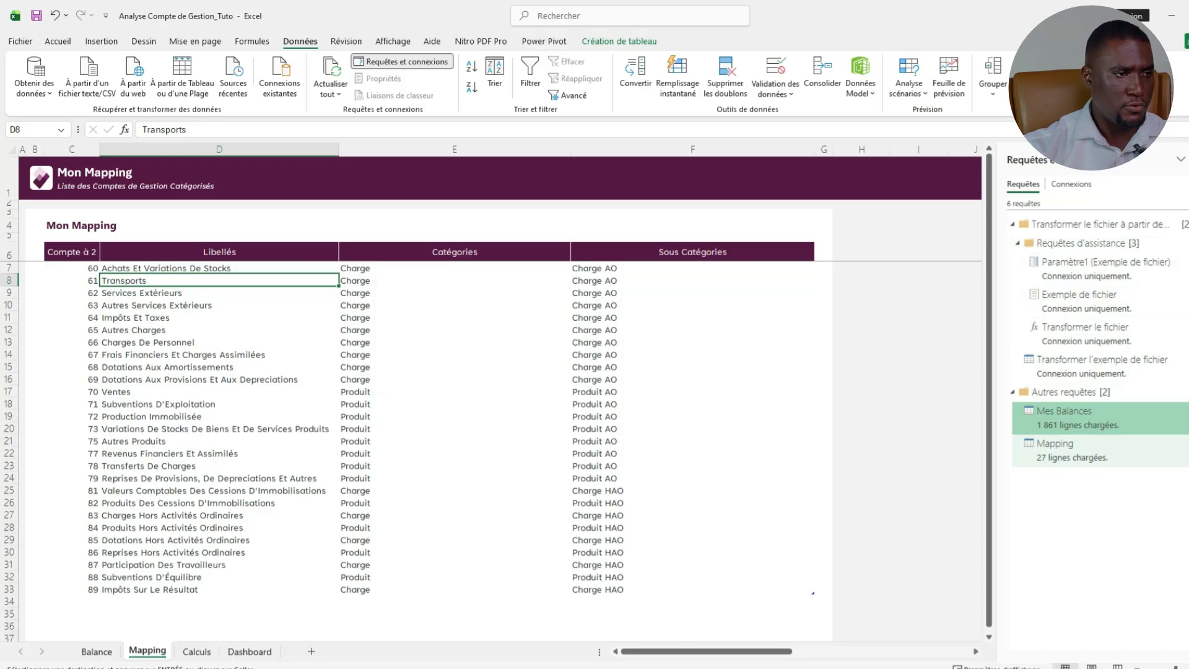
{"action": "key", "text": "ctrl+Page_Down"}
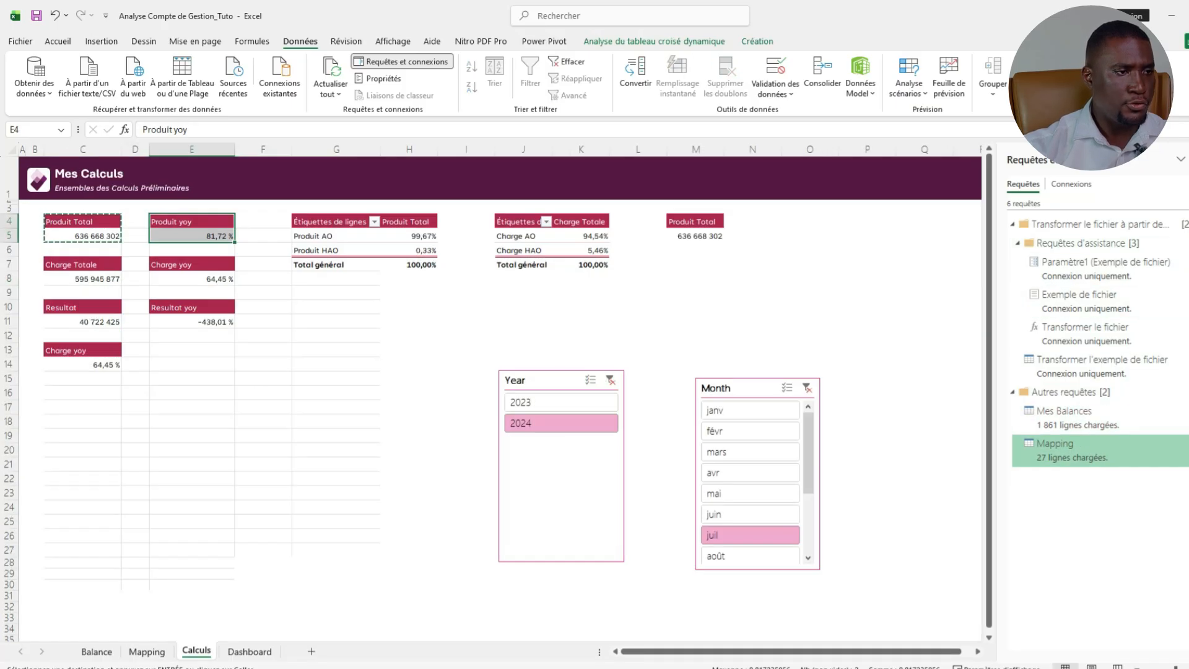
{"action": "double_click", "coordinate": [1055, 444]}
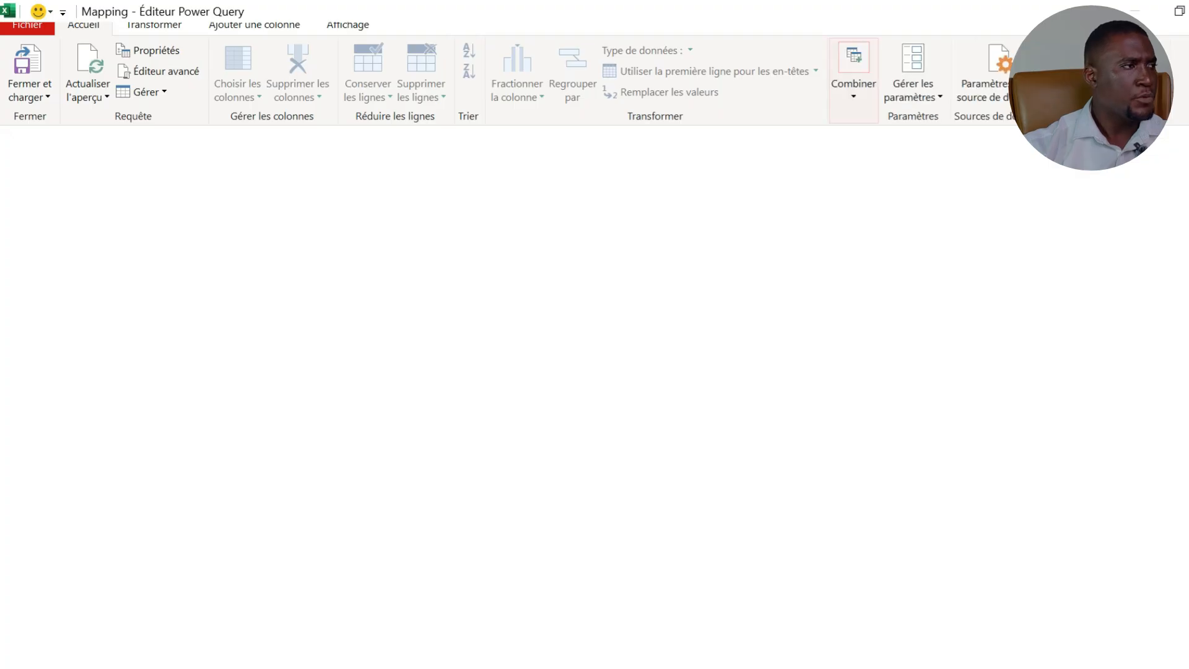
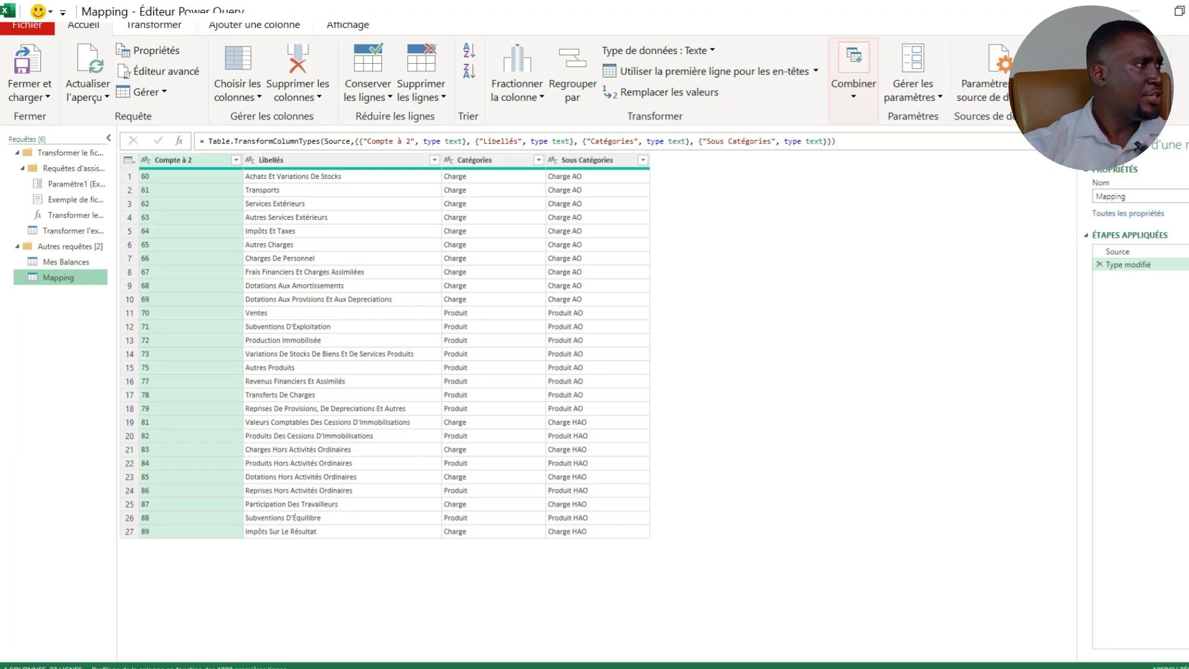
{"action": "left_click", "coordinate": [230, 24]}
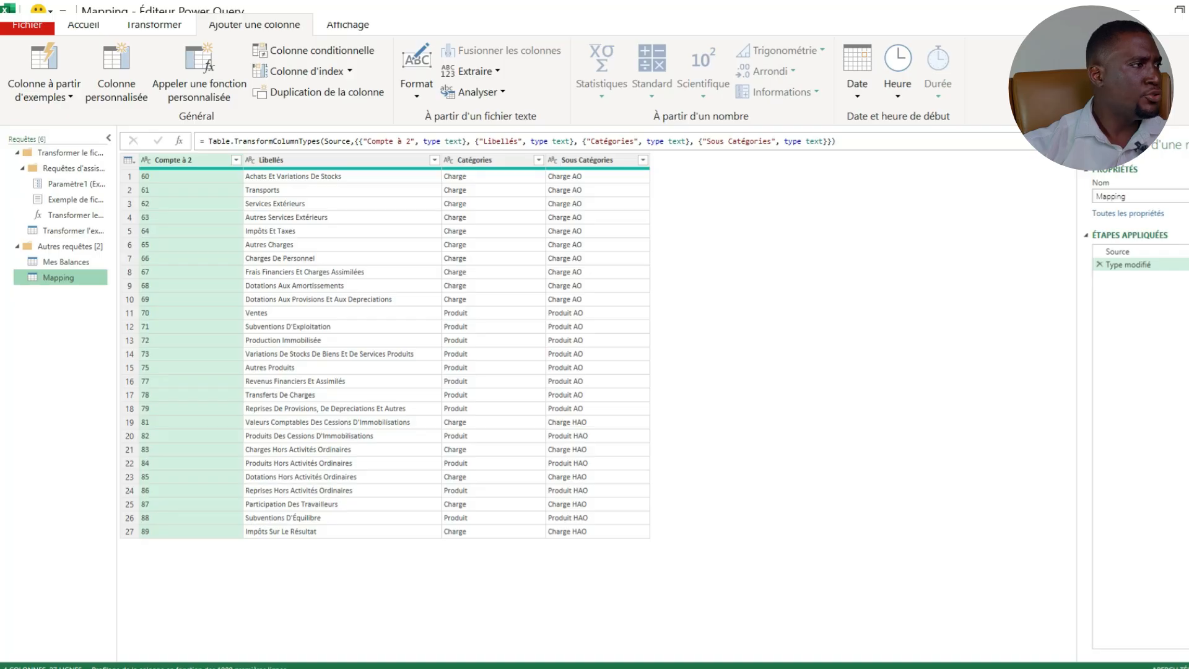
{"action": "left_click", "coordinate": [199, 160]}
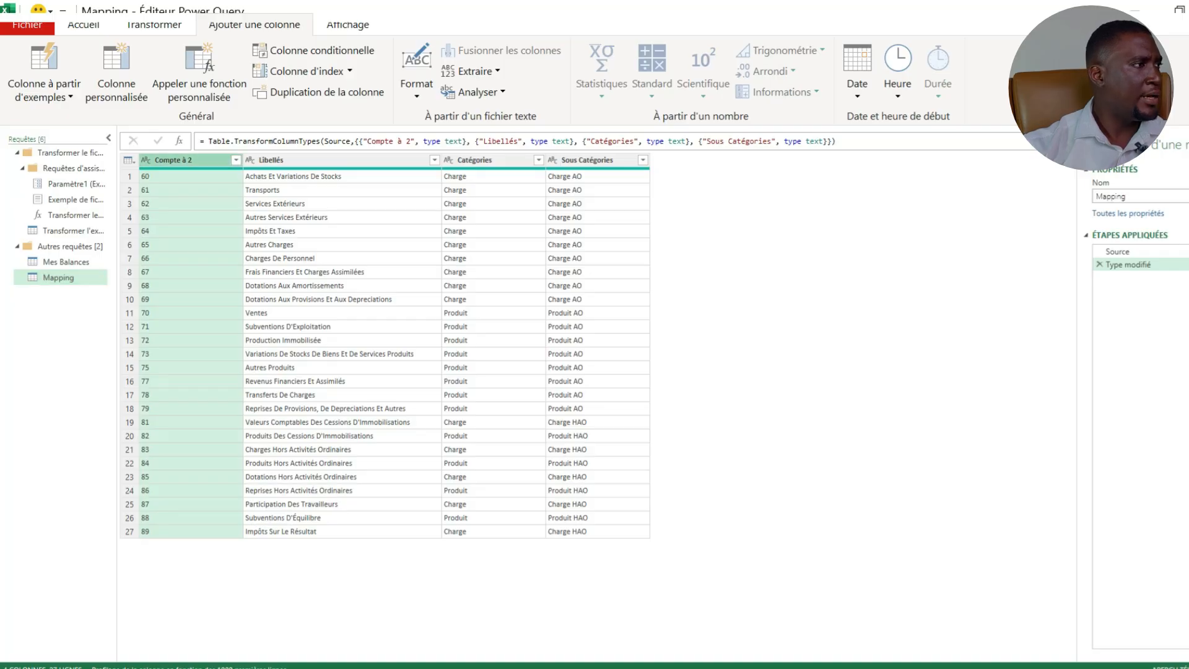
{"action": "left_click", "coordinate": [155, 24]}
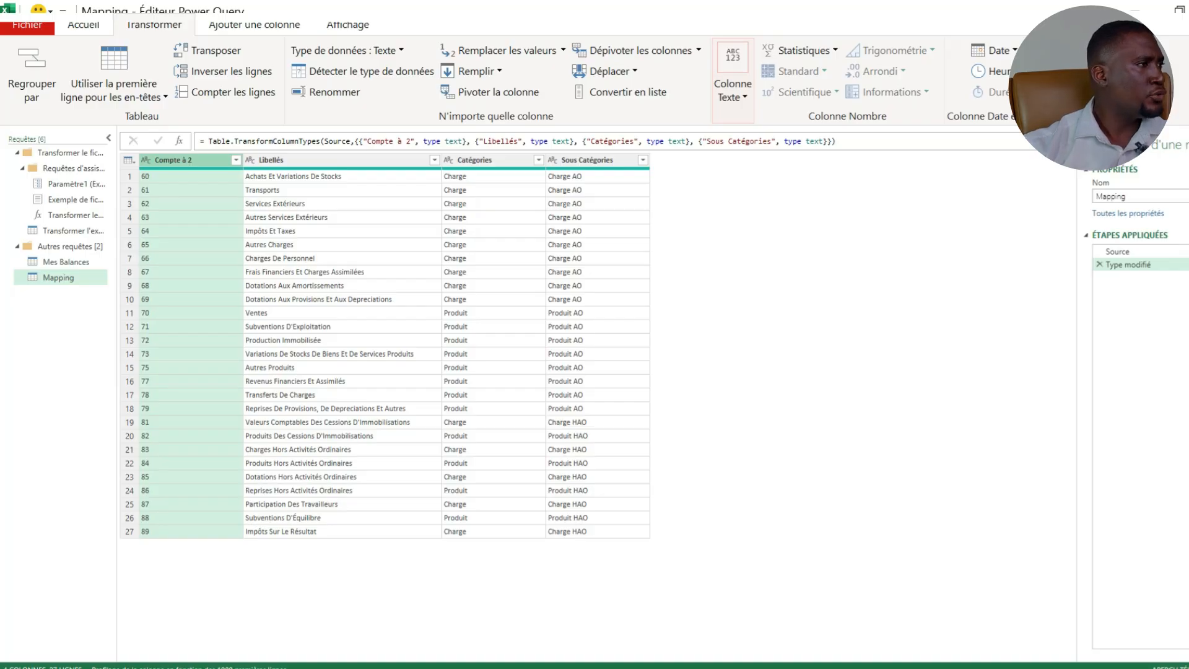
{"action": "left_click", "coordinate": [339, 160], "text": "ctrl"}
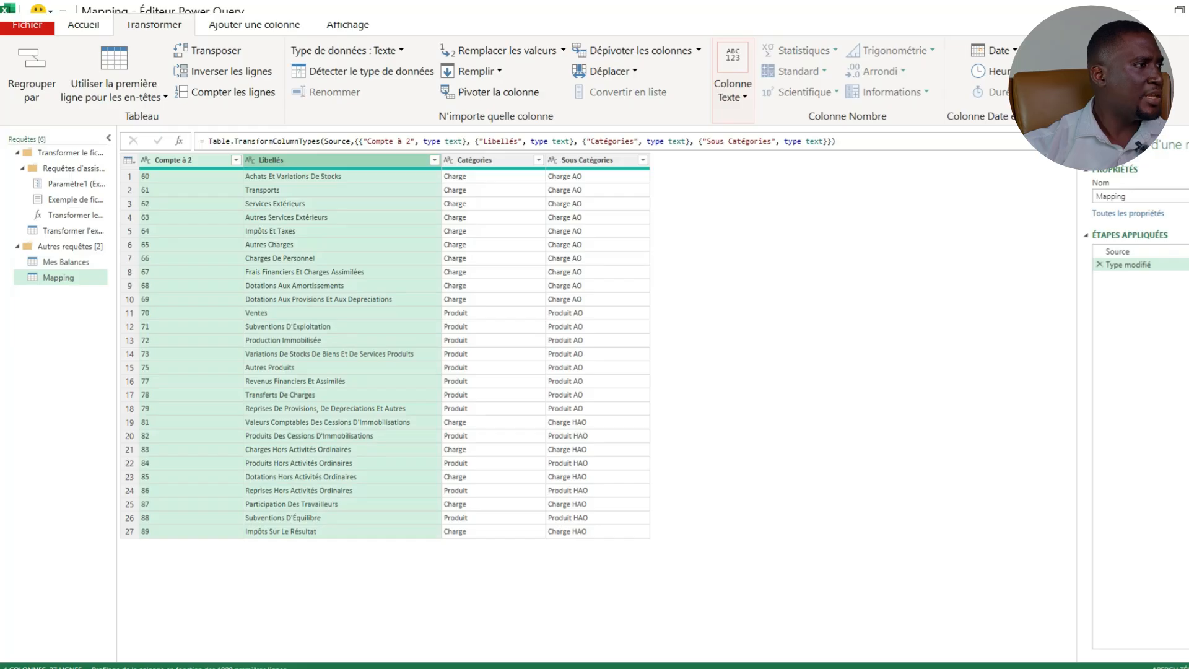
{"action": "right_click", "coordinate": [339, 160]}
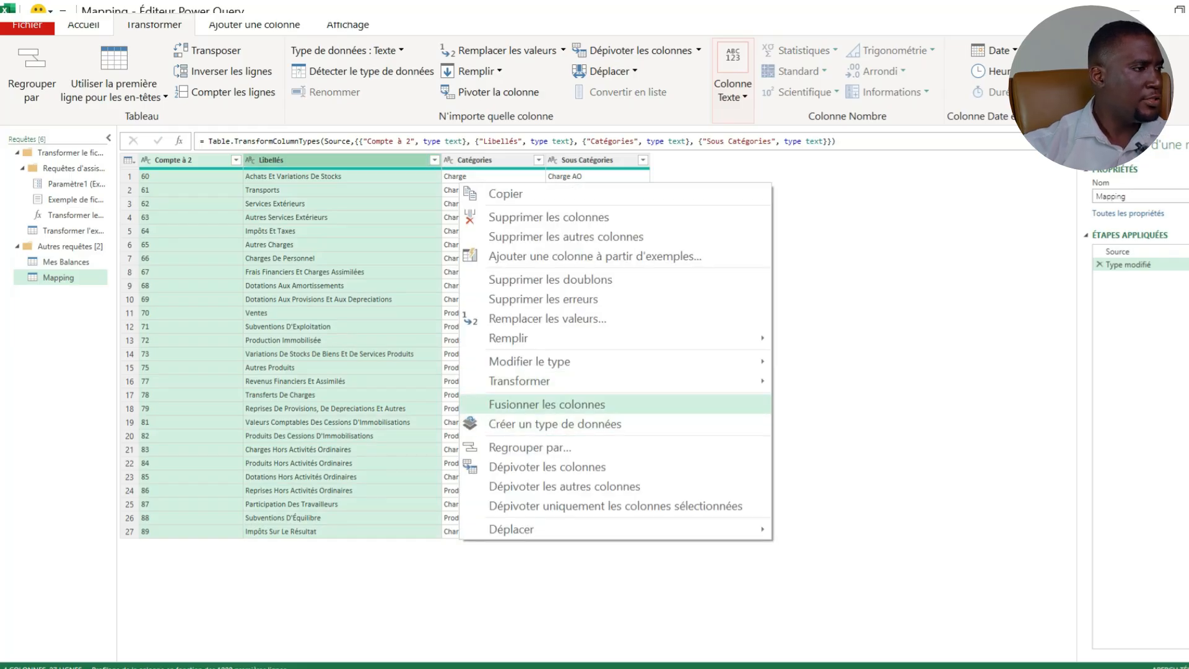
{"action": "left_click", "coordinate": [547, 404]}
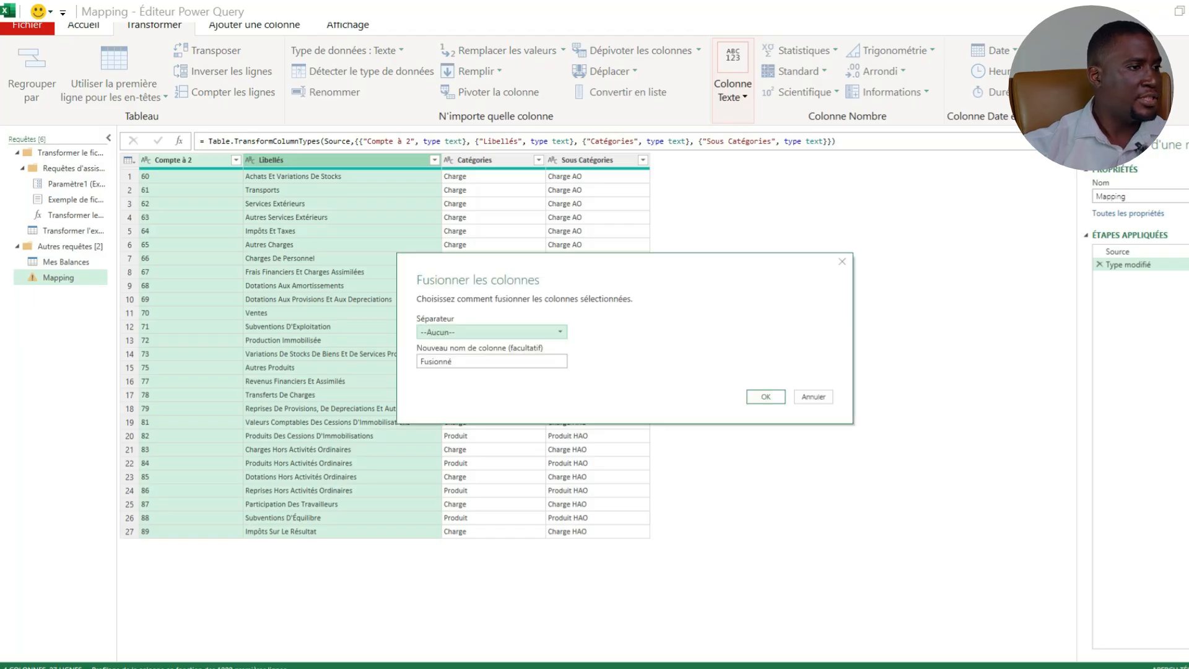
{"action": "left_click", "coordinate": [813, 397]}
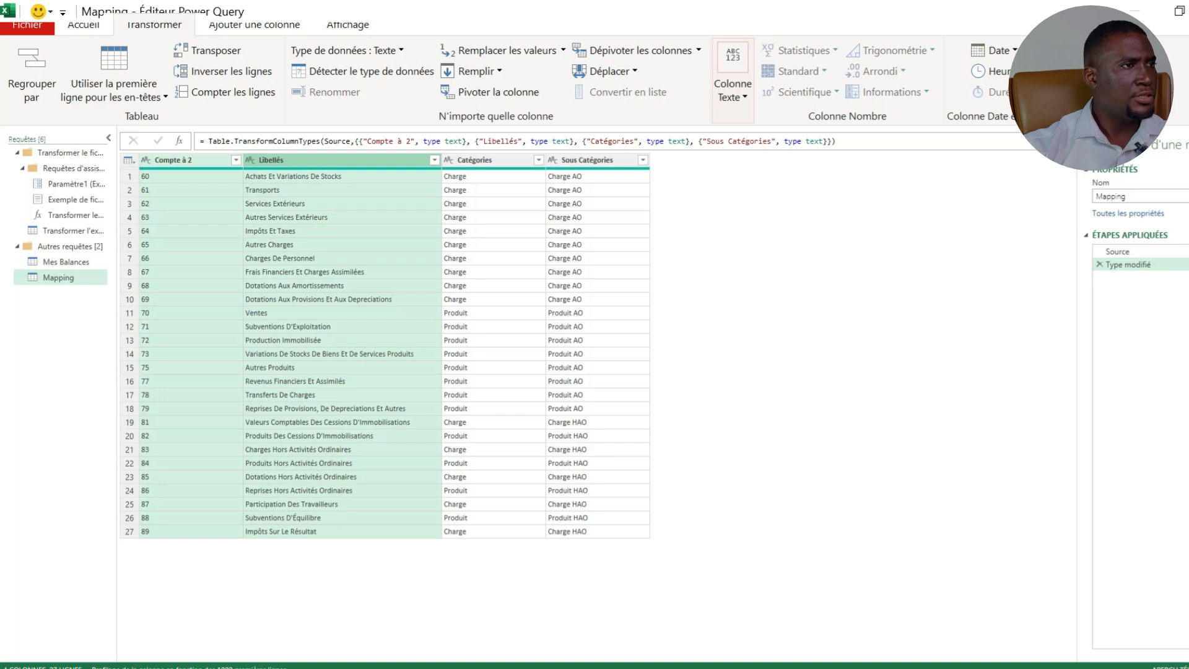
{"action": "left_click", "coordinate": [254, 25]}
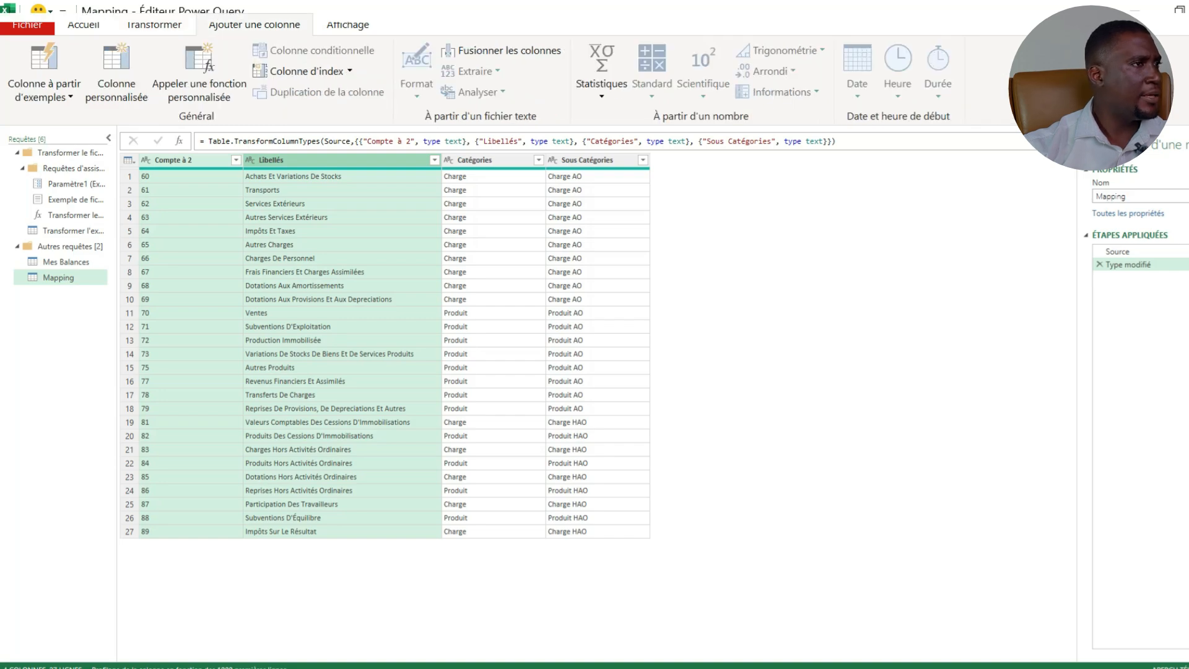
{"action": "left_click", "coordinate": [154, 25]}
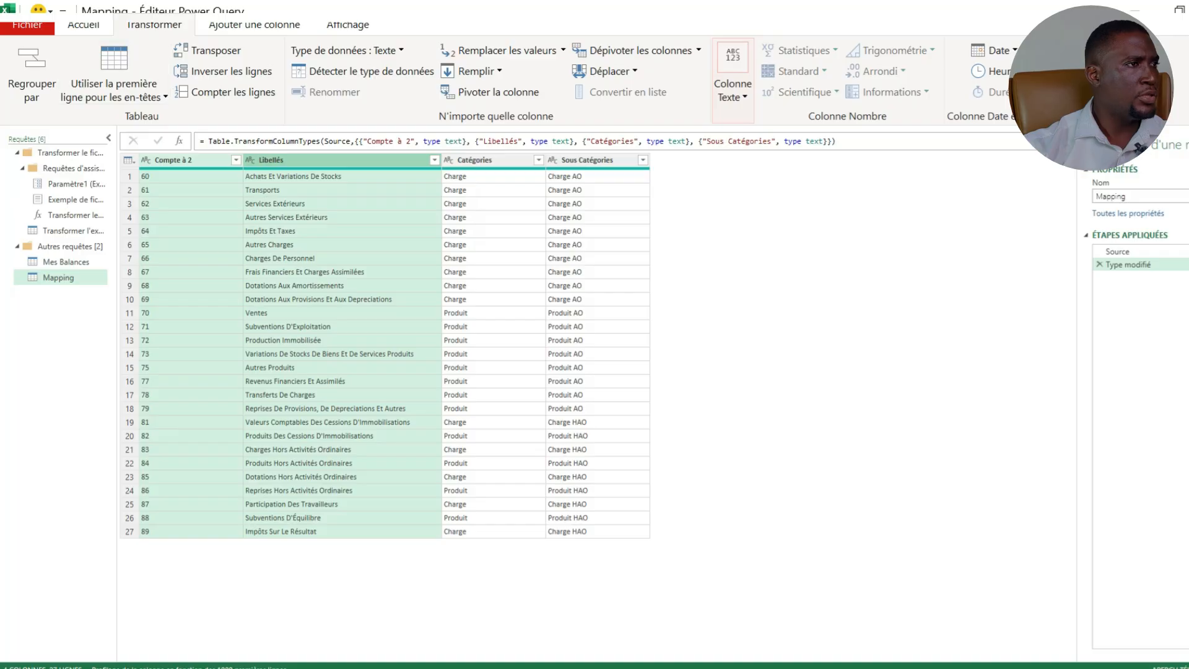
Try to merge Compte à 2 and Libellés in place as "Détail Compte" with the custom separator "|", and remove that merge from the applied steps.
{"action": "left_click", "coordinate": [732, 87]}
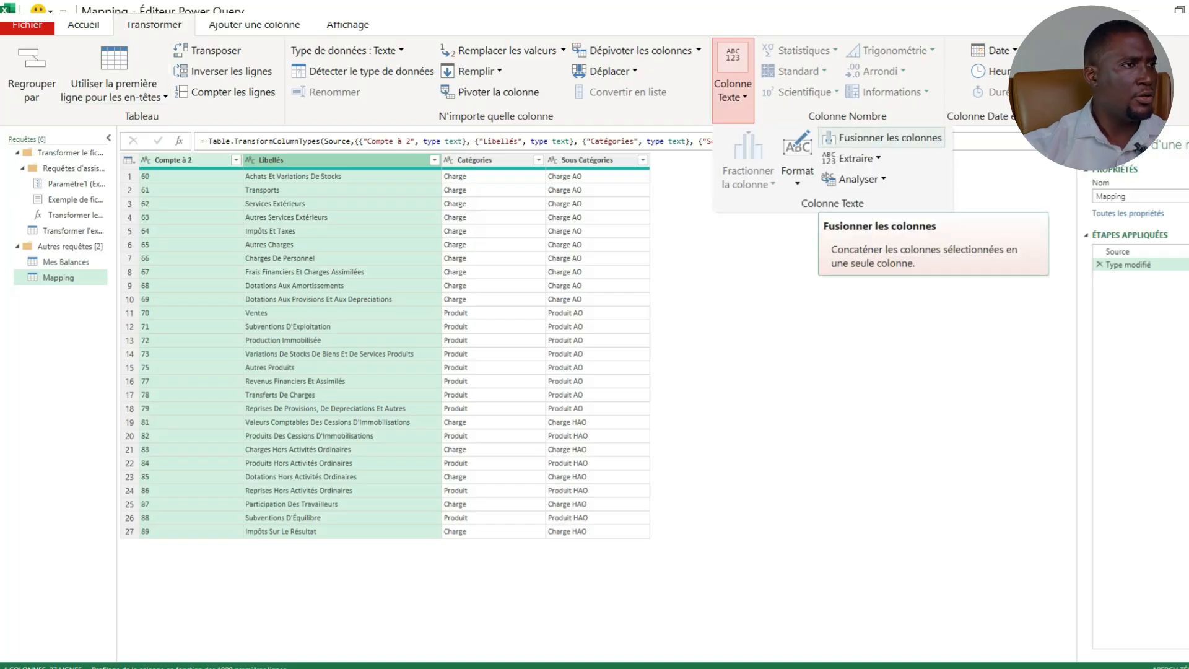
{"action": "left_click", "coordinate": [886, 138]}
{"action": "left_click", "coordinate": [492, 332]}
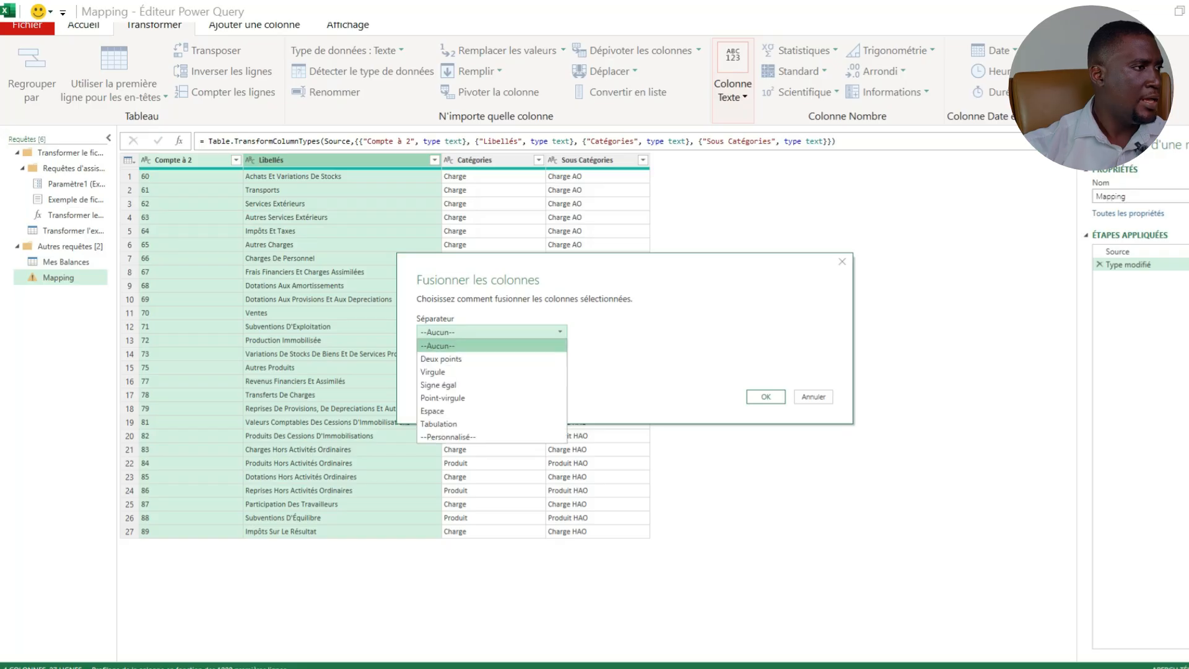
{"action": "left_click", "coordinate": [448, 437]}
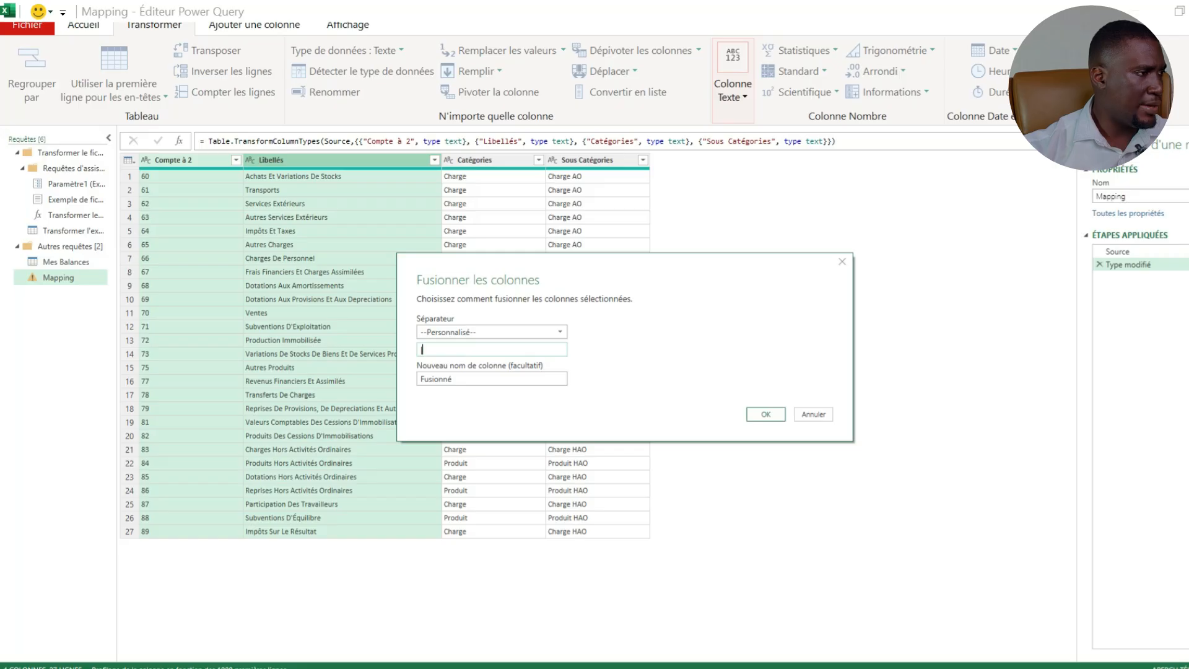
{"action": "key", "text": "Tab"}
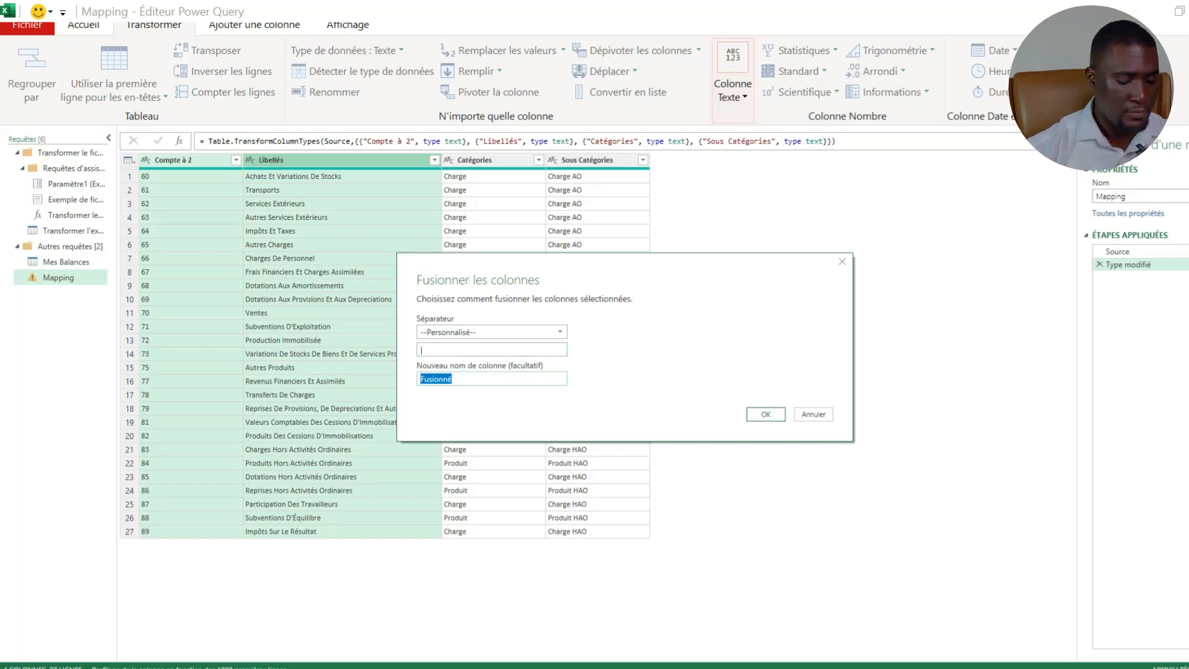
{"action": "type", "text": "Détail"}
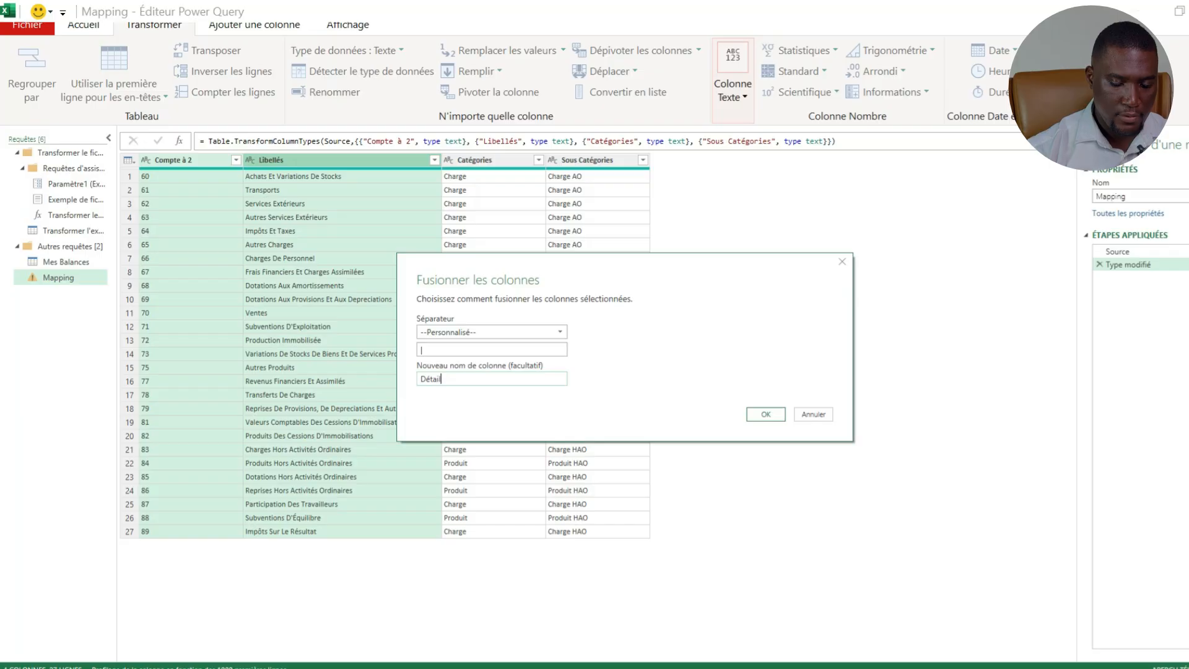
{"action": "type", "text": " Cmpte"}
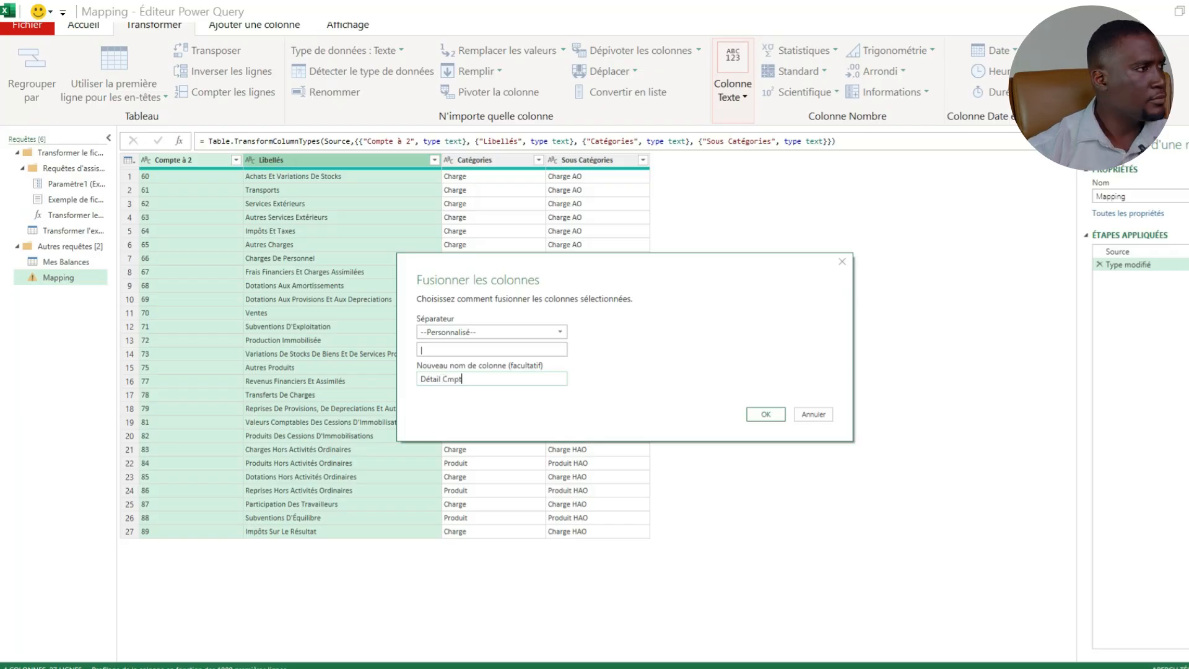
{"action": "key", "text": "BackSpace"}
{"action": "key", "text": "BackSpace"}
{"action": "key", "text": "BackSpace"}
{"action": "key", "text": "BackSpace"}
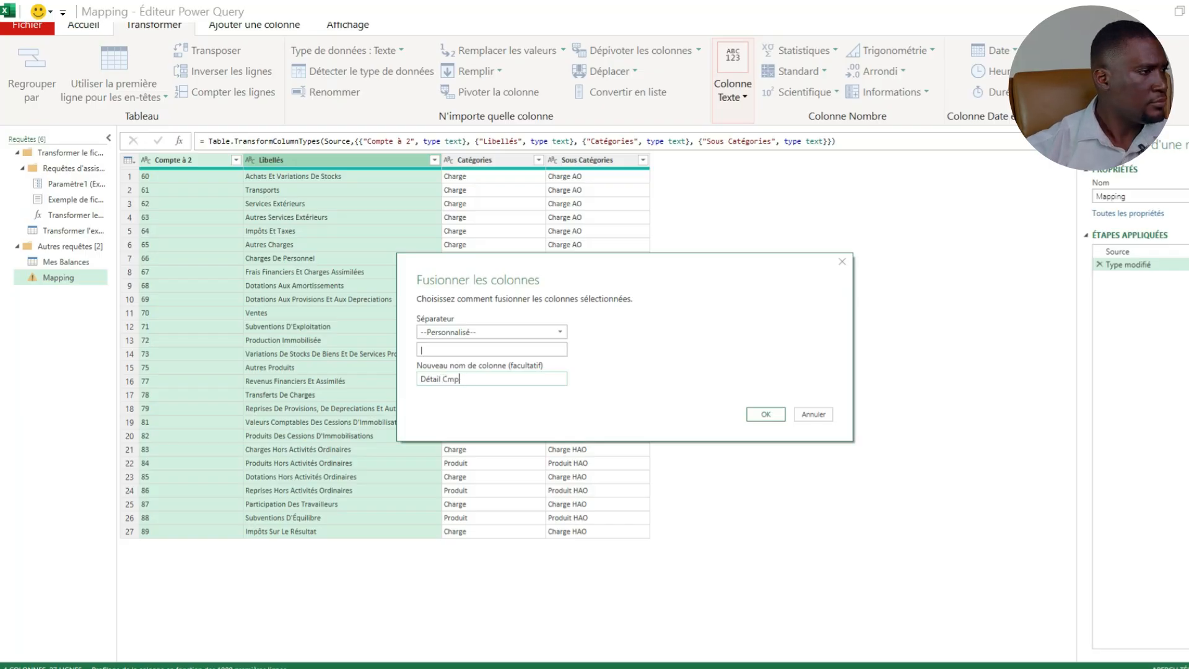
{"action": "type", "text": "ompte"}
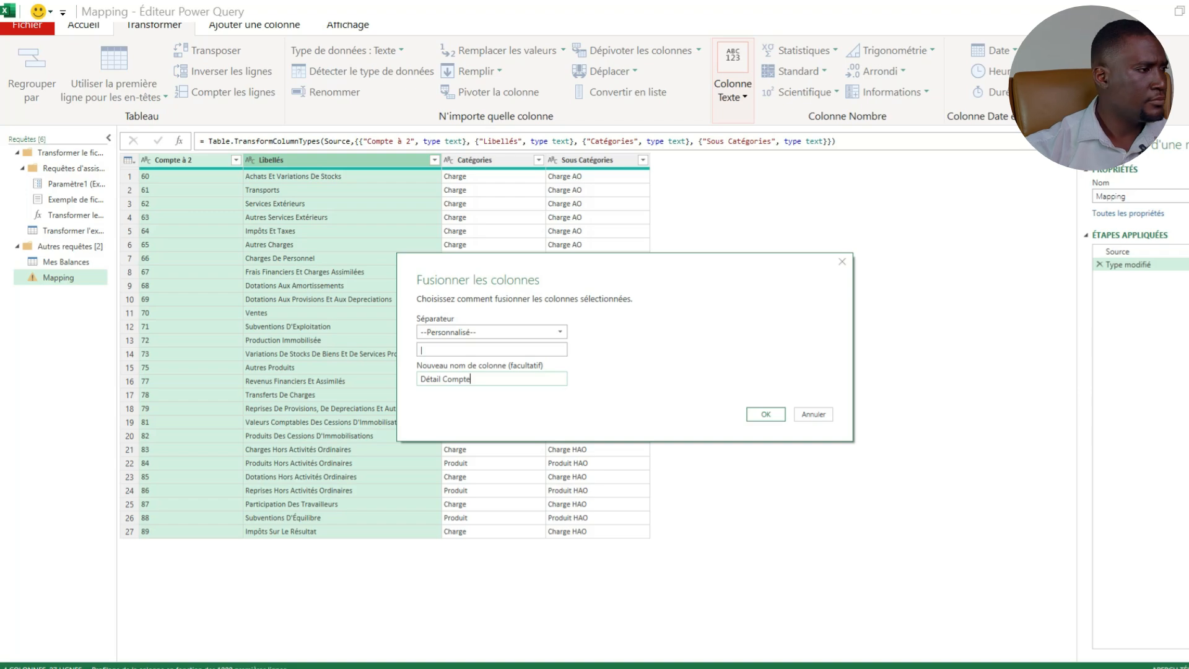
{"action": "key", "text": "Return"}
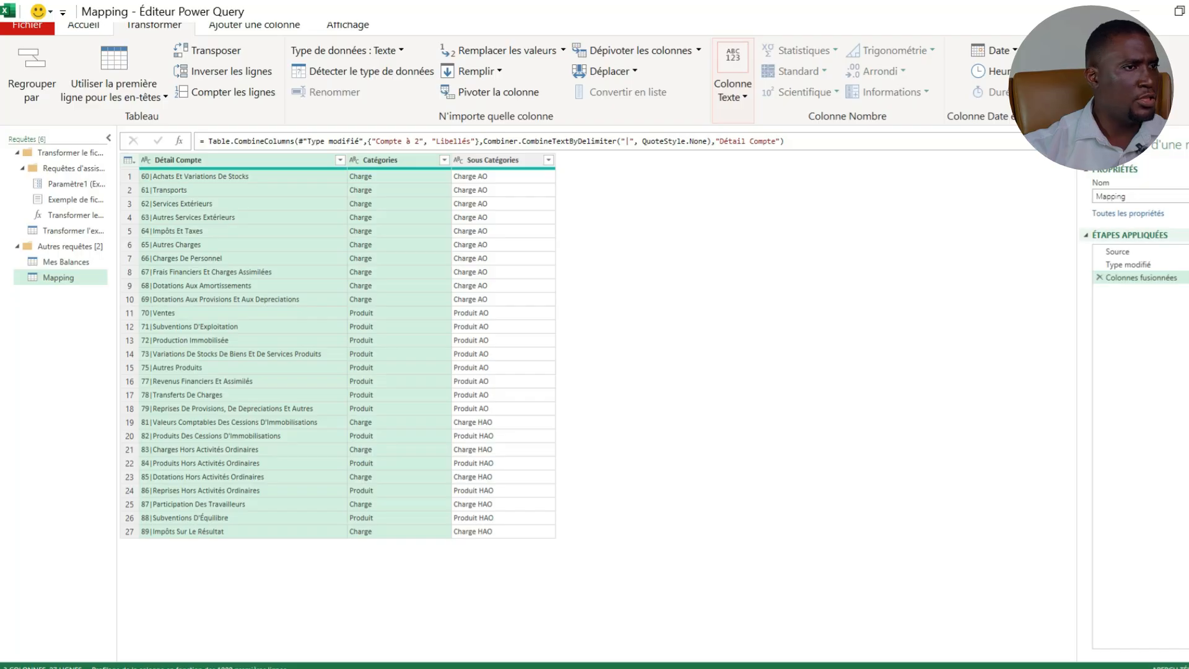
{"action": "left_click", "coordinate": [1099, 277]}
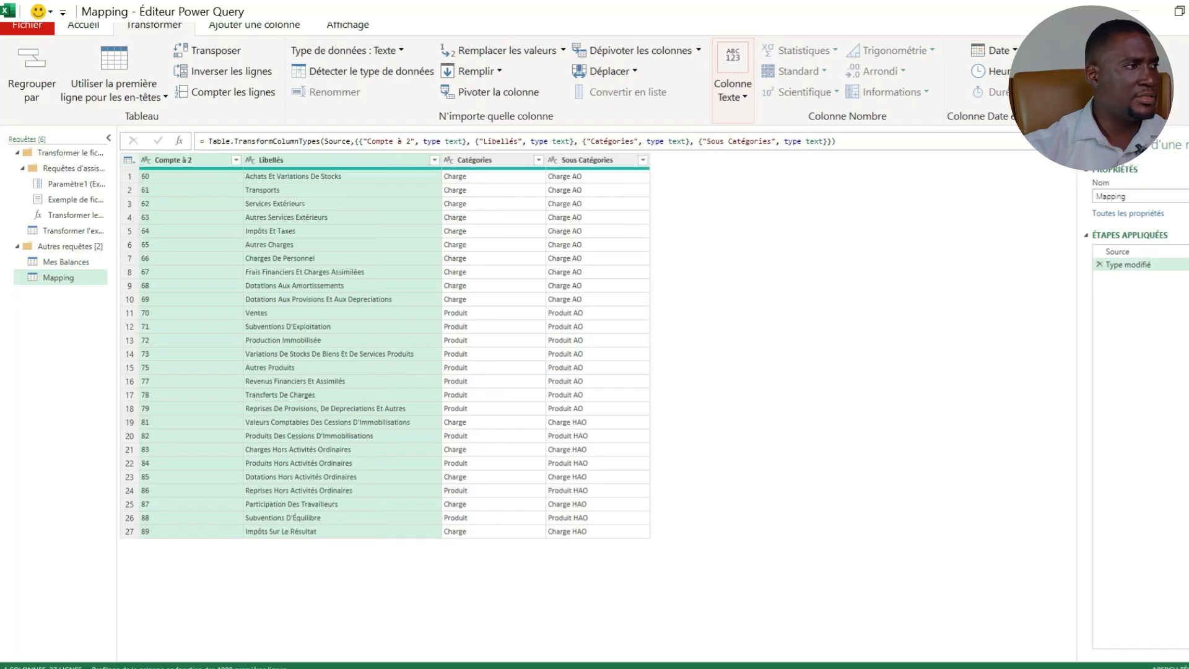
Add a new column "Détail Compte" merging Compte à 2 and Libellés with the custom separator "|", and load the Mapping query back into the workbook.
{"action": "left_click", "coordinate": [254, 25]}
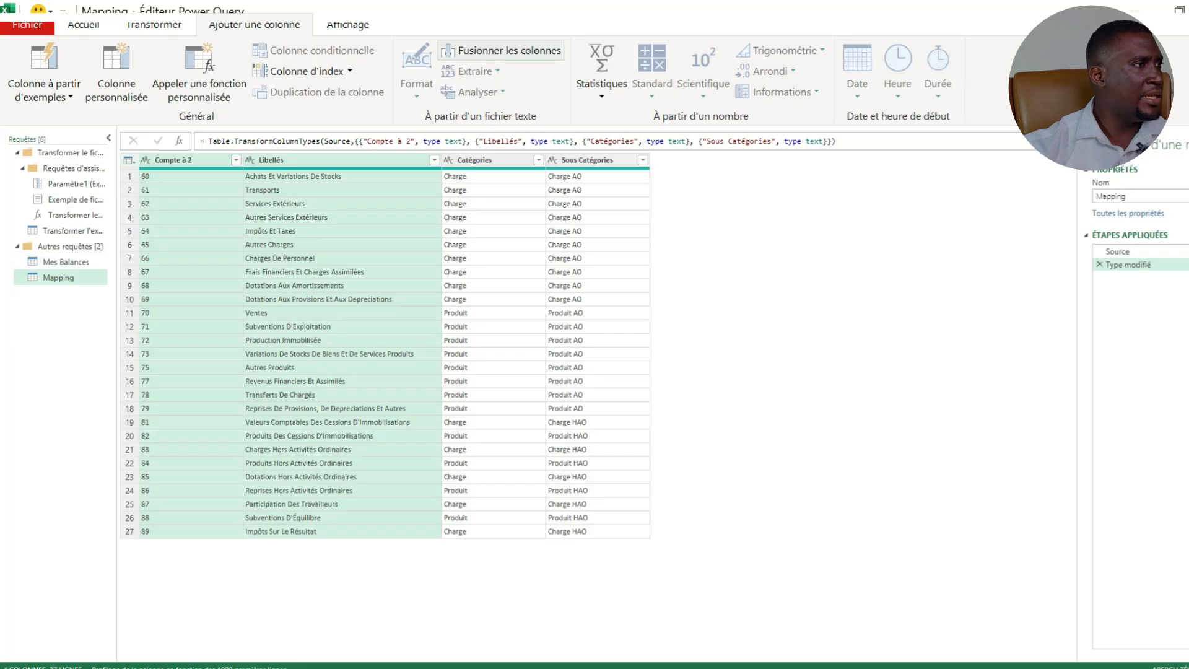
{"action": "left_click", "coordinate": [500, 50]}
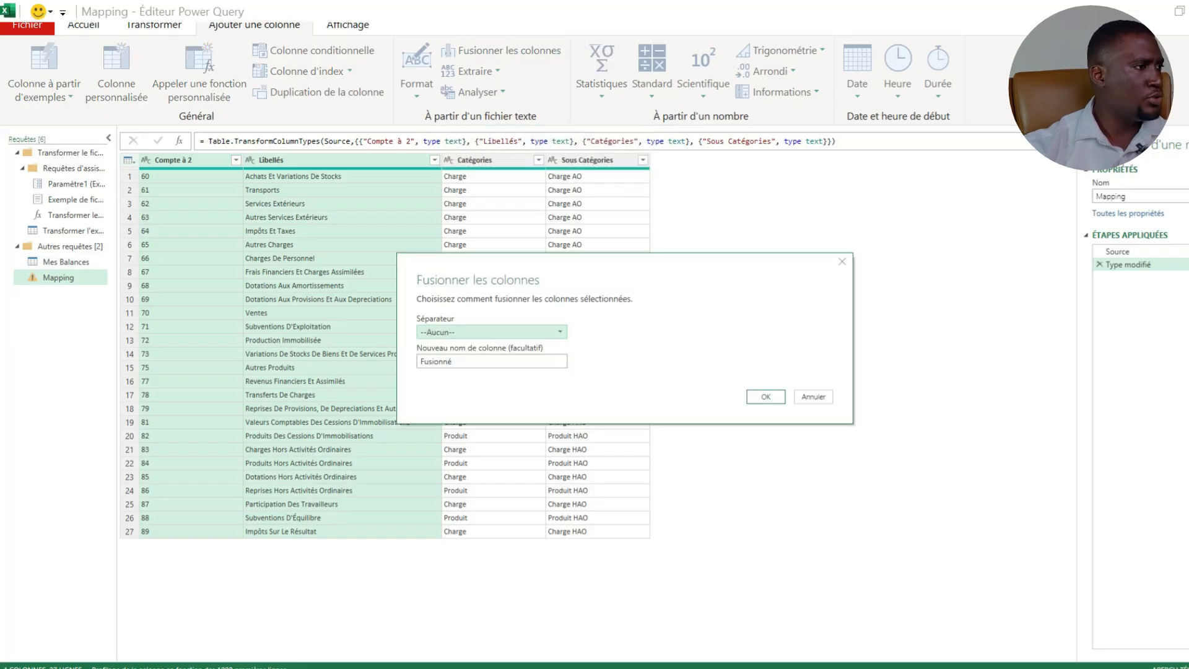
{"action": "left_click", "coordinate": [491, 332]}
{"action": "left_click", "coordinate": [492, 437]}
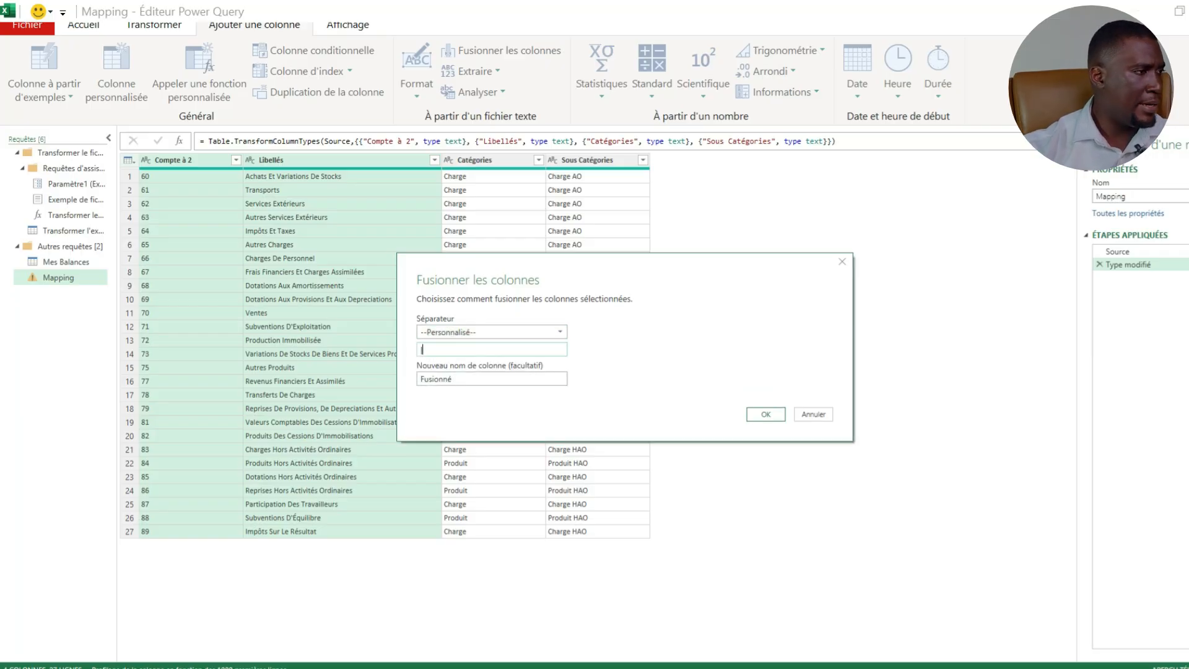
{"action": "key", "text": "Tab"}
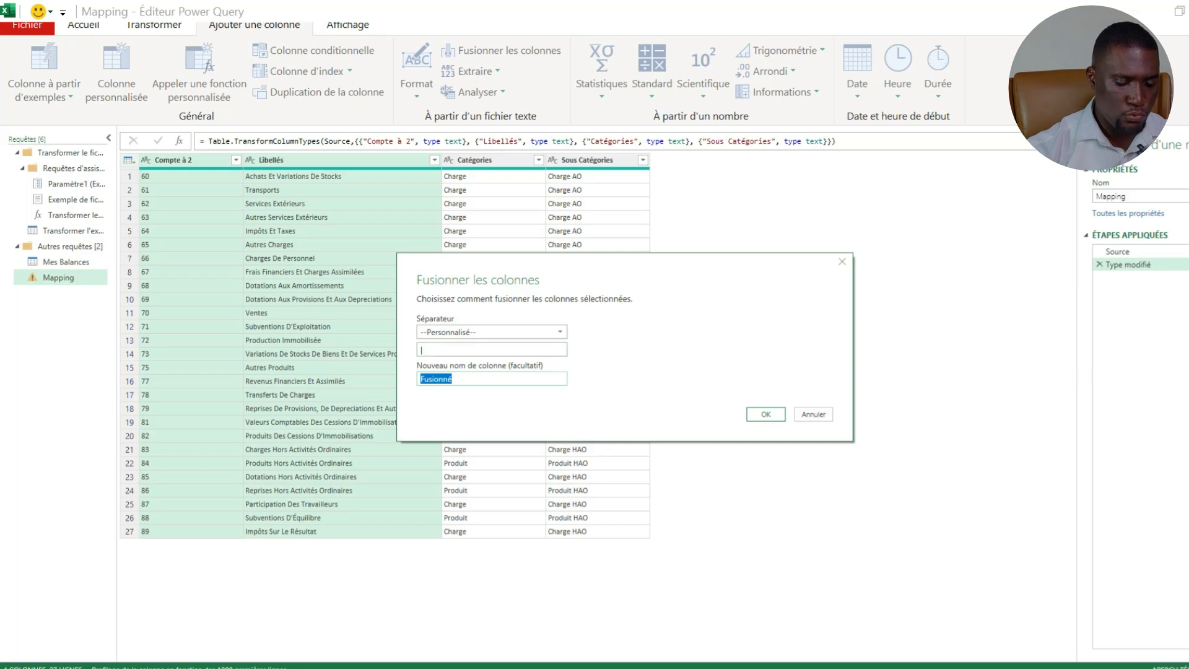
{"action": "type", "text": "De"}
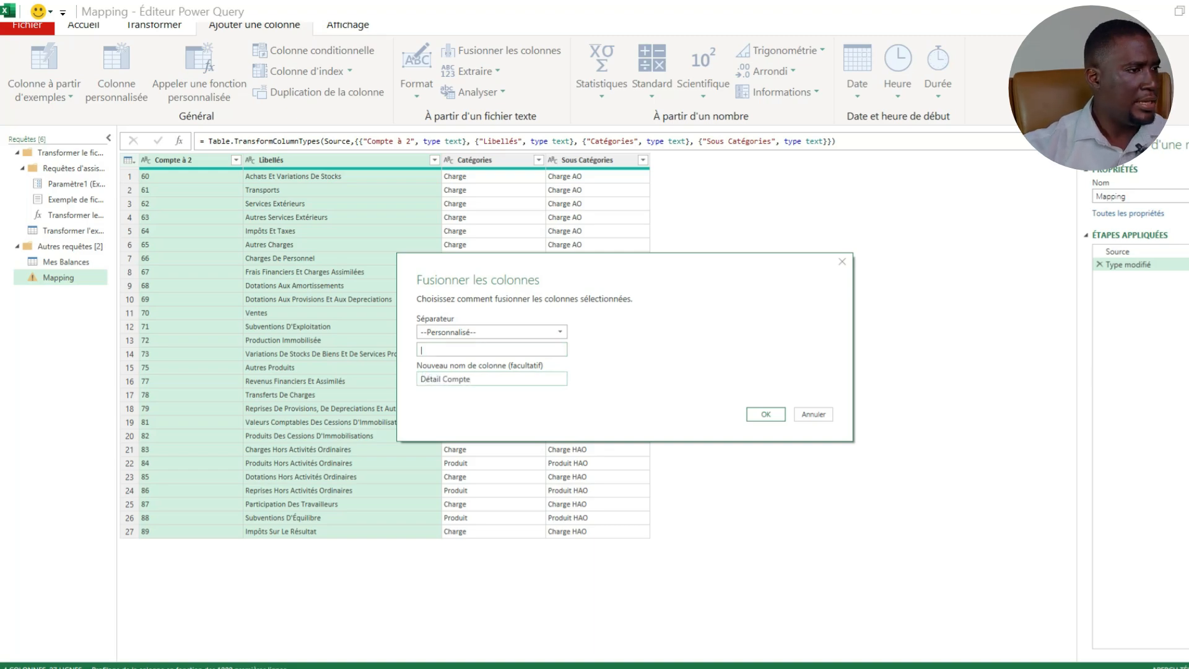
{"action": "key", "text": "Return"}
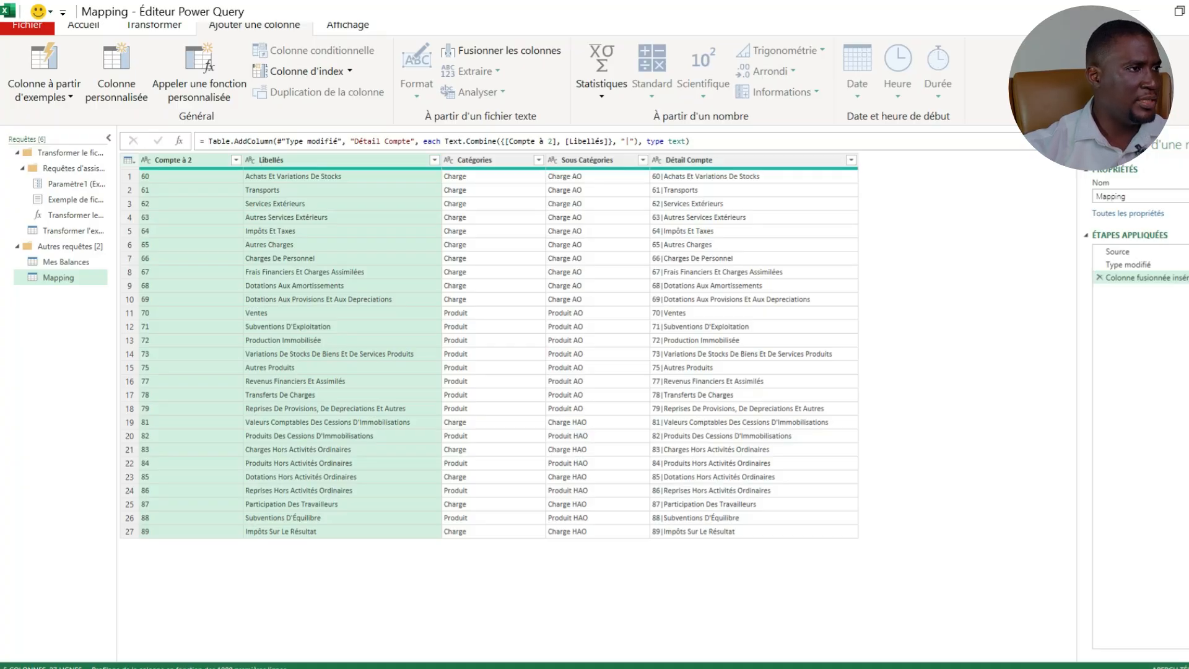
{"action": "left_click", "coordinate": [27, 24]}
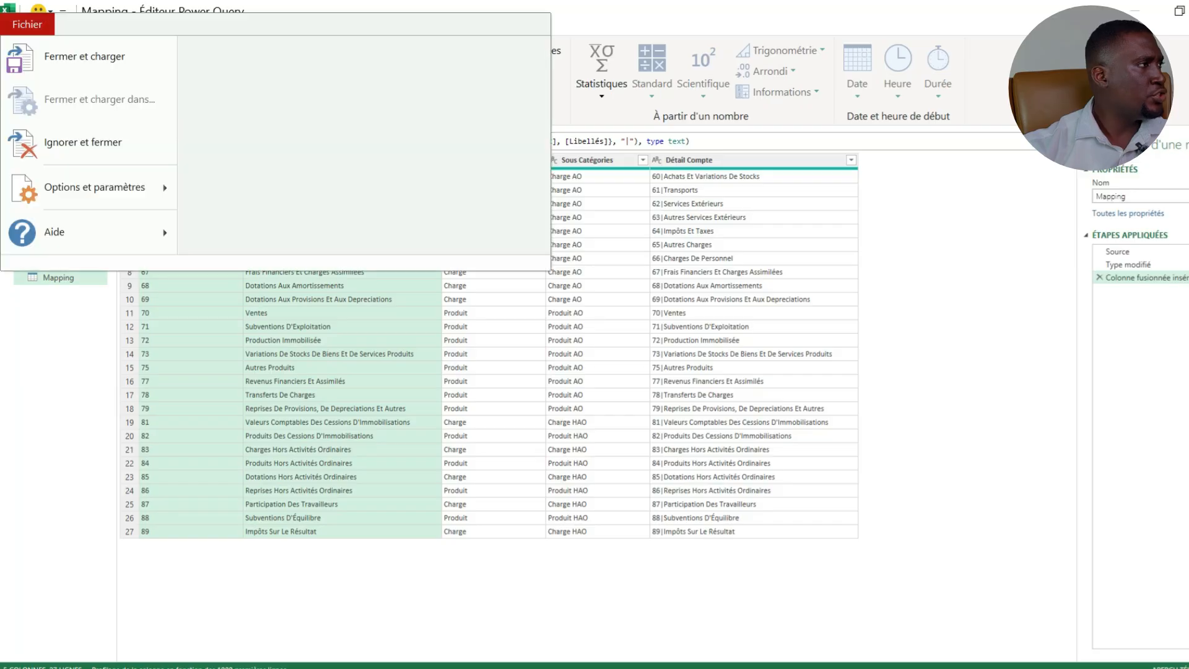
{"action": "left_click", "coordinate": [84, 56]}
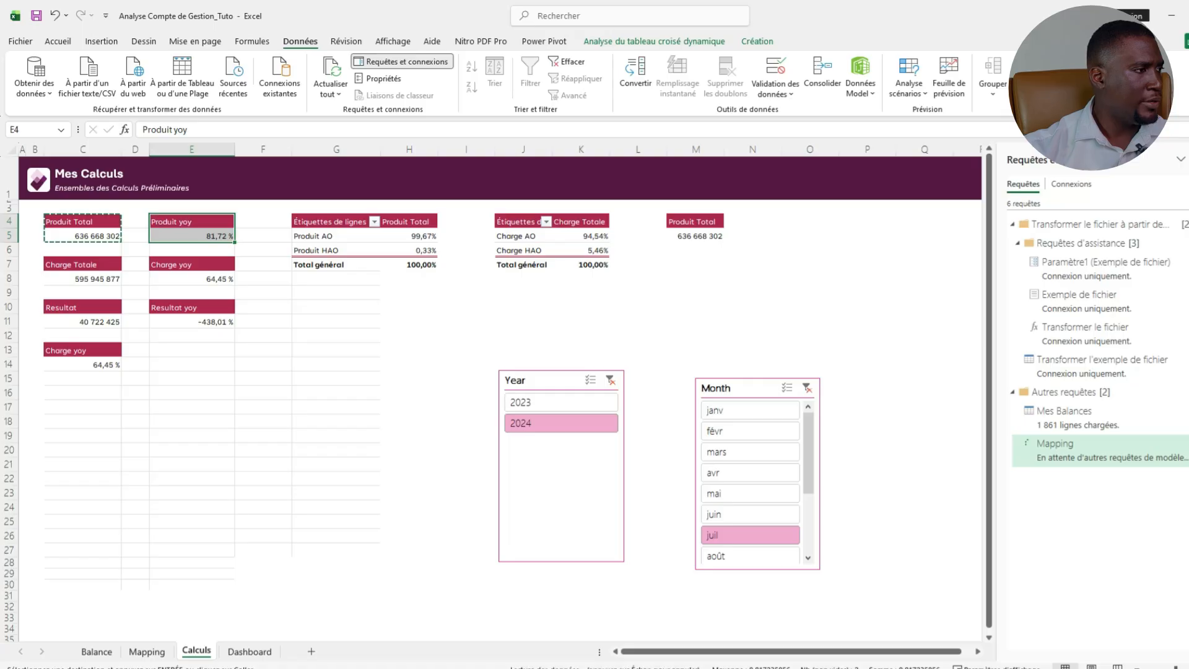
Examine the account numbers, labels and sub-categories in the source table on the Mapping sheet.
{"action": "key", "text": "ctrl+Page_Up"}
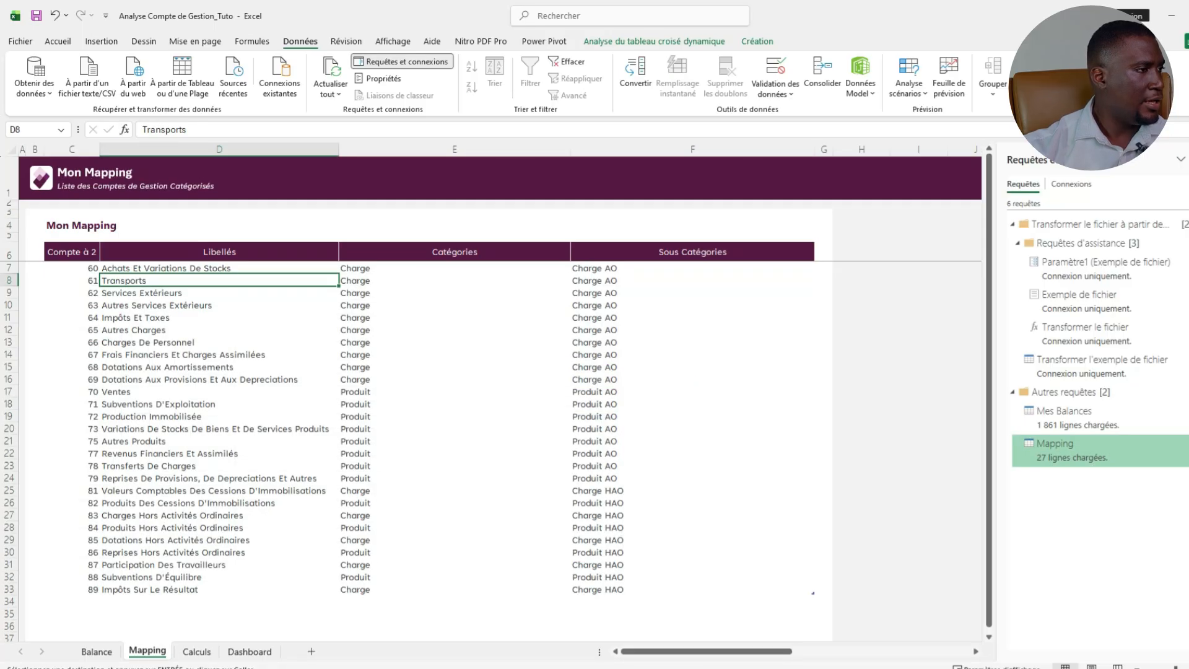
{"action": "left_click", "coordinate": [594, 342]}
{"action": "left_click", "coordinate": [72, 329]}
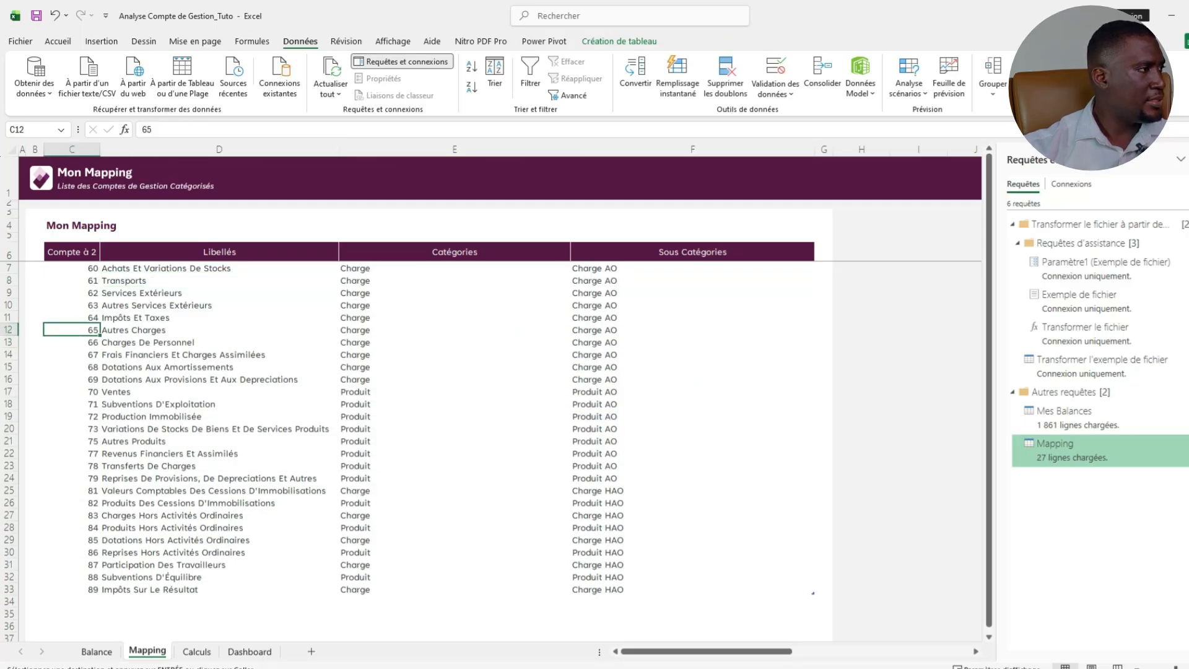
{"action": "left_click", "coordinate": [155, 317]}
{"action": "scroll", "coordinate": [496, 397], "scroll_direction": "down", "scroll_amount": 3}
{"action": "scroll", "coordinate": [495, 396], "scroll_direction": "up", "scroll_amount": 3}
{"action": "left_click", "coordinate": [692, 342]}
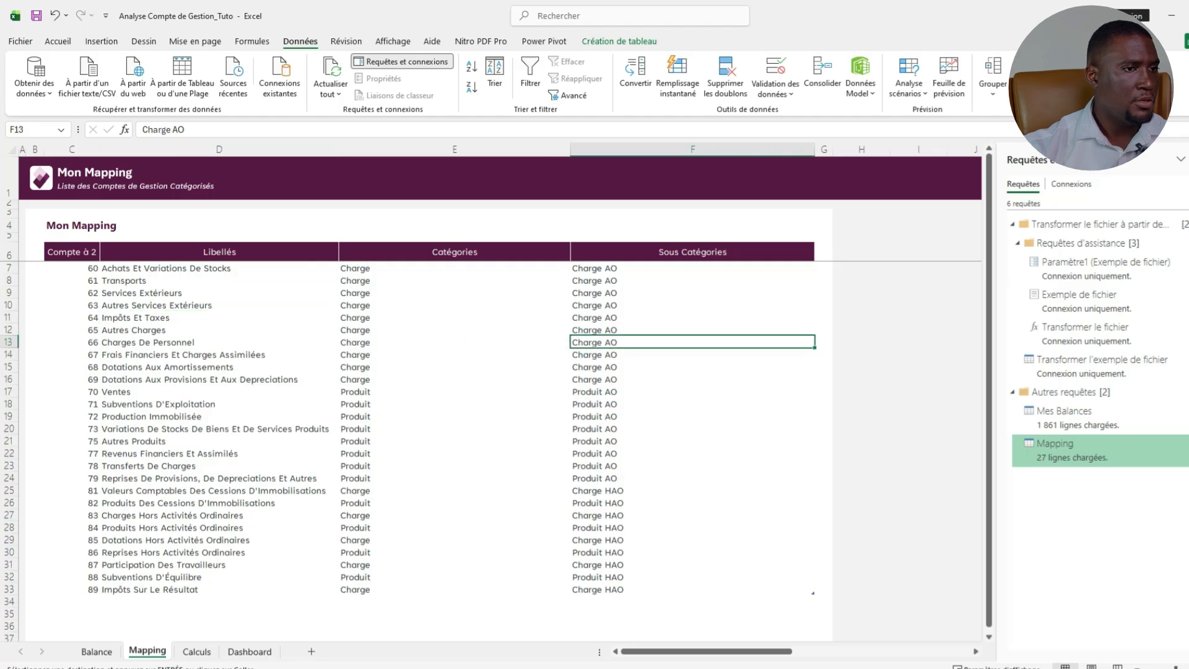
Compare the account labels in the Mapping sheet's Libellés column with the pivot tables on the Calculs sheet.
{"action": "key", "text": "ctrl+Page_Down"}
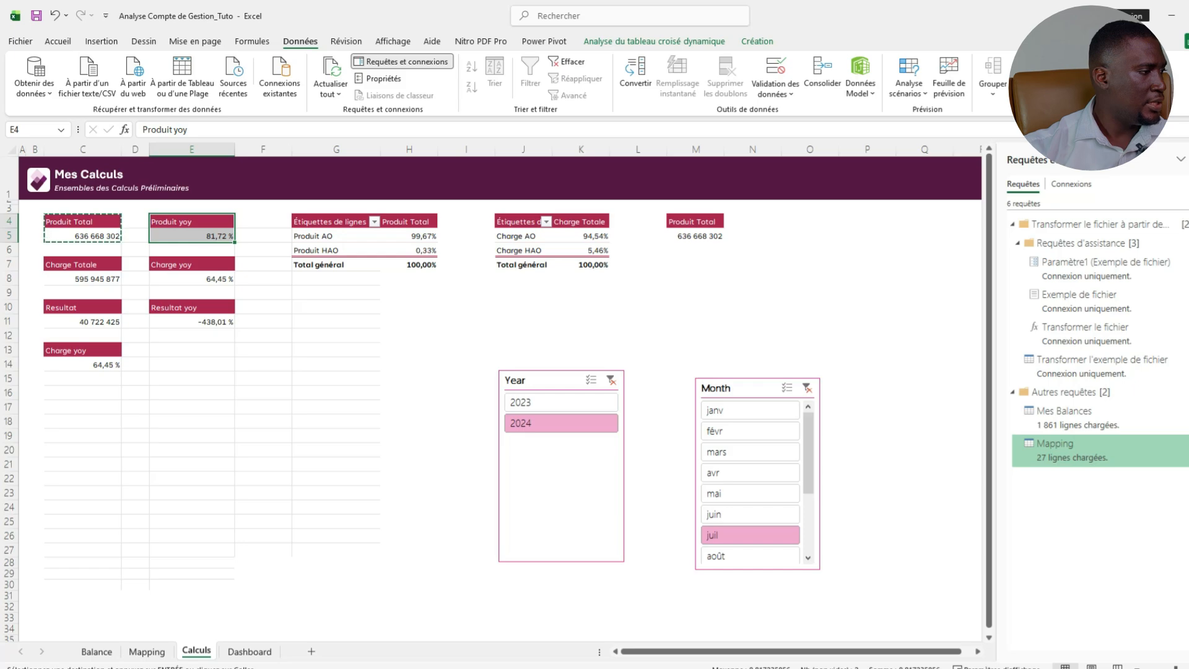
{"action": "key", "text": "ctrl+Page_Up"}
{"action": "key", "text": "ctrl+Up"}
{"action": "key", "text": "Left"}
{"action": "key", "text": "Left"}
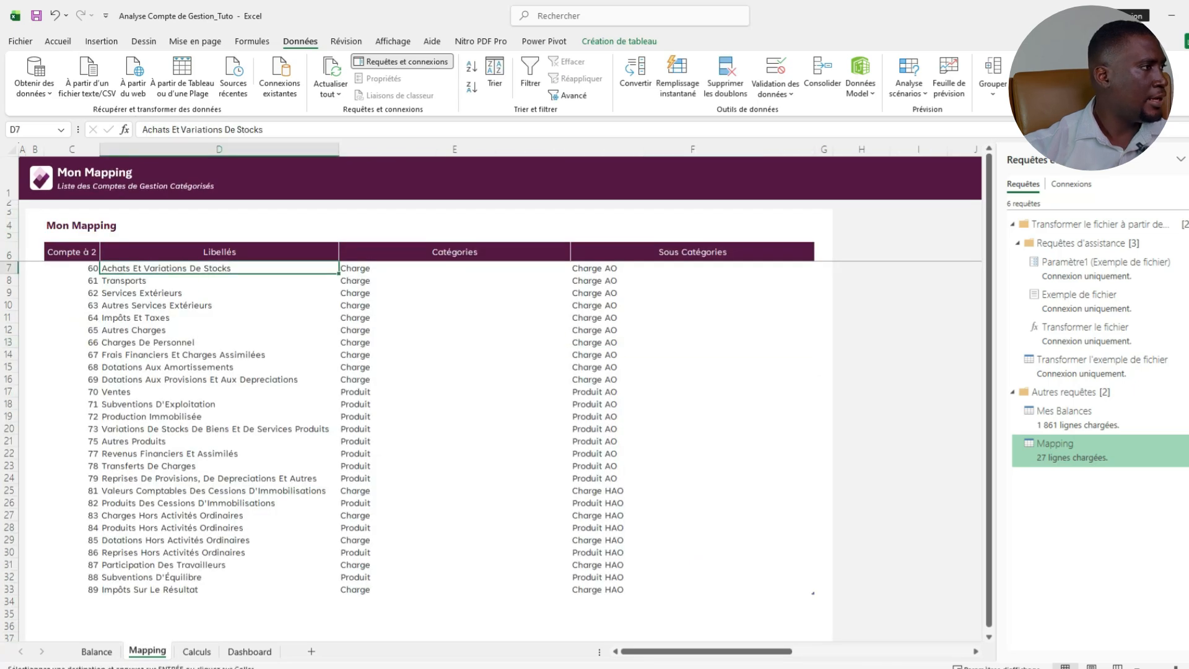
{"action": "key", "text": "Down"}
{"action": "key", "text": "Down"}
{"action": "key", "text": "Down"}
{"action": "key", "text": "Down"}
{"action": "key", "text": "Down"}
{"action": "key", "text": "Down"}
{"action": "key", "text": "Down"}
{"action": "key", "text": "Down"}
{"action": "scroll", "coordinate": [433, 402], "scroll_direction": "down", "scroll_amount": 1}
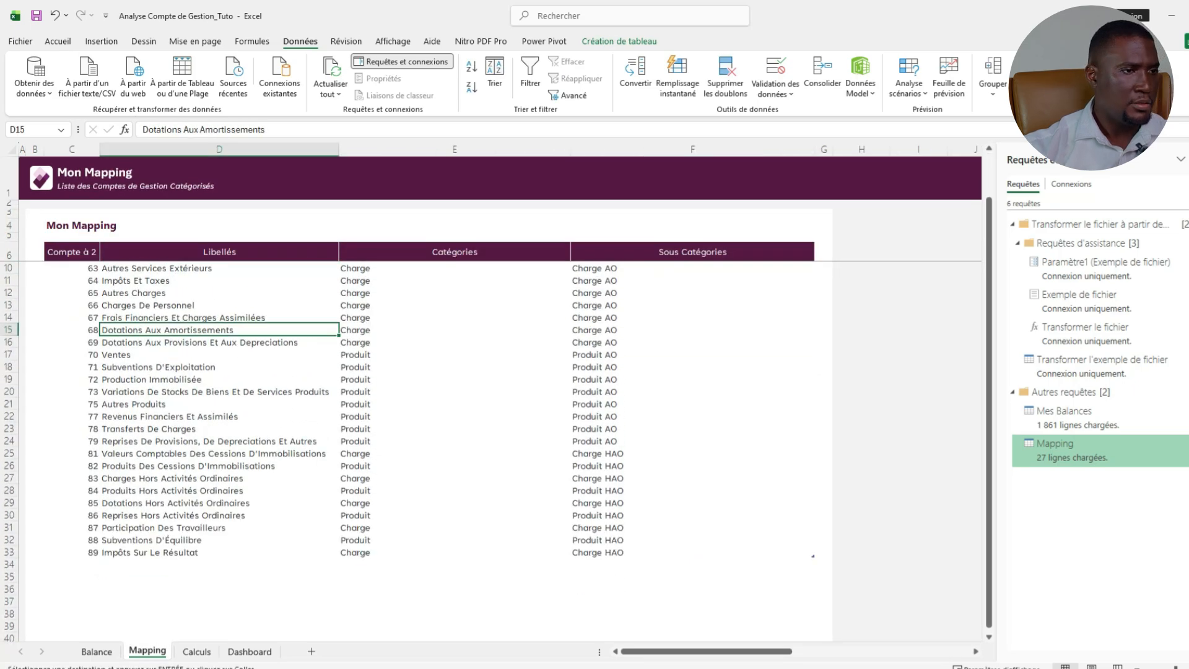
{"action": "key", "text": "ctrl+Page_Down"}
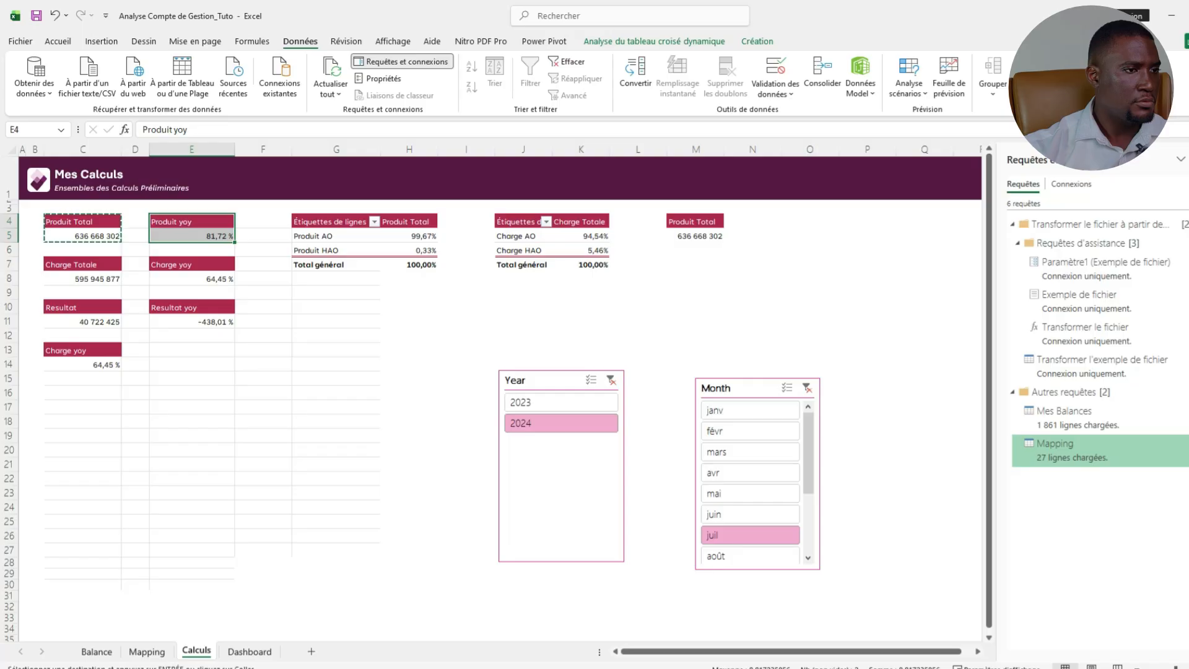
Check the Détail Compte column of the Mapping table in the Power Query Editor and in the Power Pivot data model.
{"action": "key", "text": "alt+F12"}
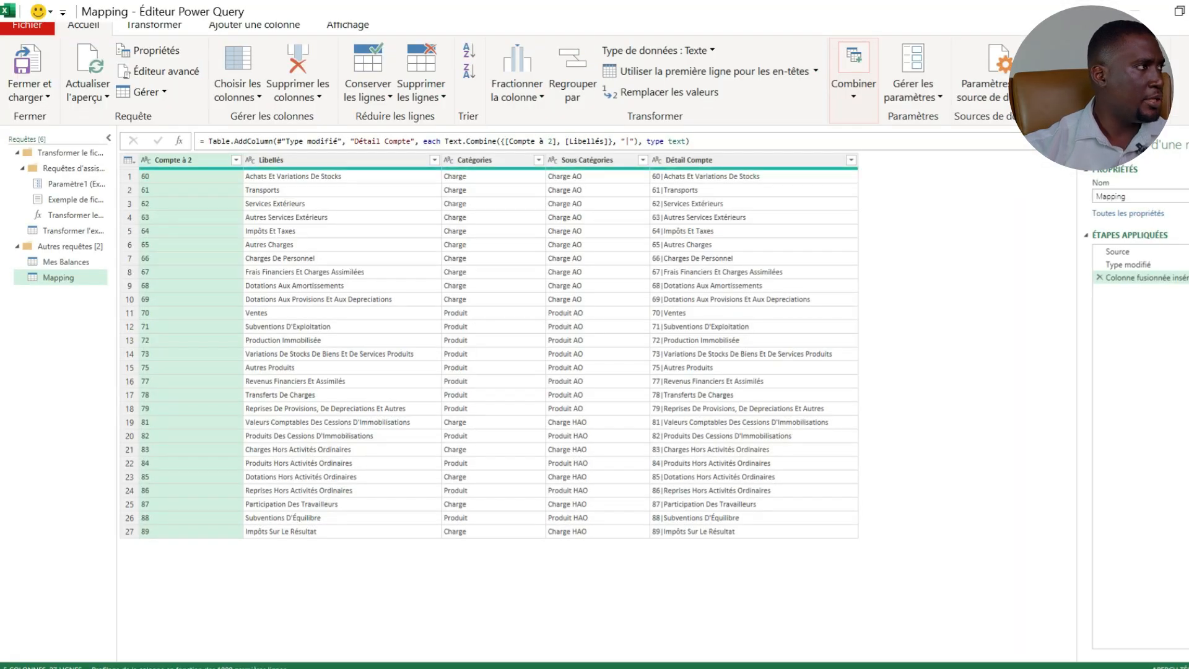
{"action": "left_click", "coordinate": [29, 98]}
{"action": "left_click", "coordinate": [56, 114]}
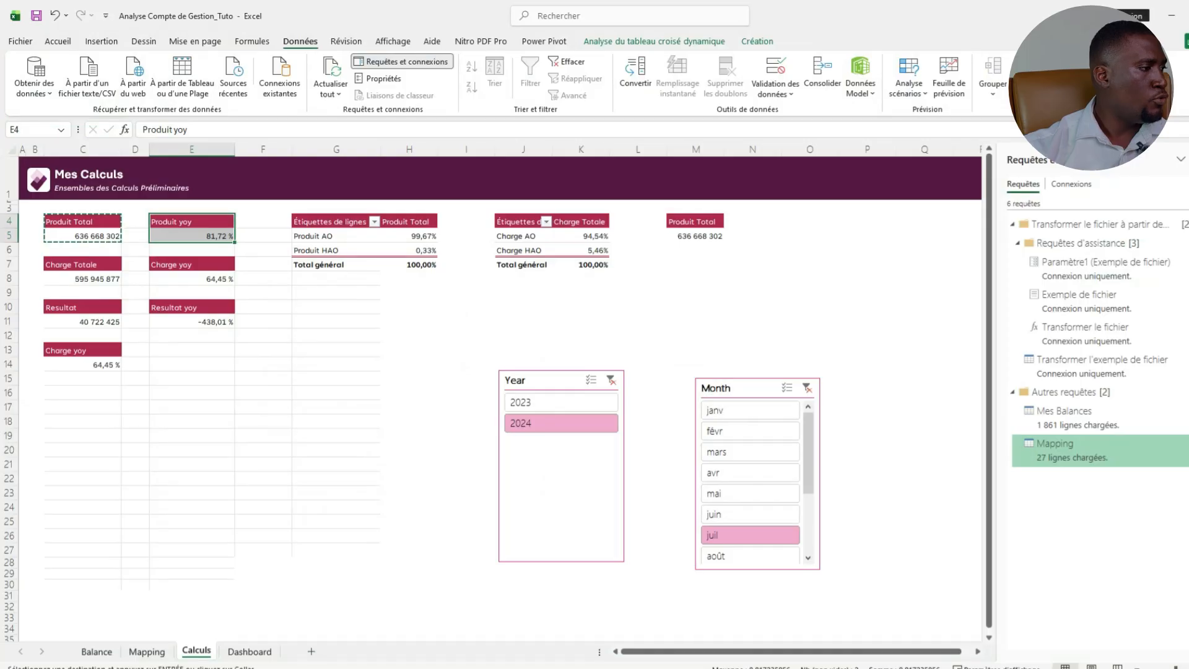
{"action": "key", "text": "ctrl+Page_Up"}
{"action": "left_click", "coordinate": [219, 293]}
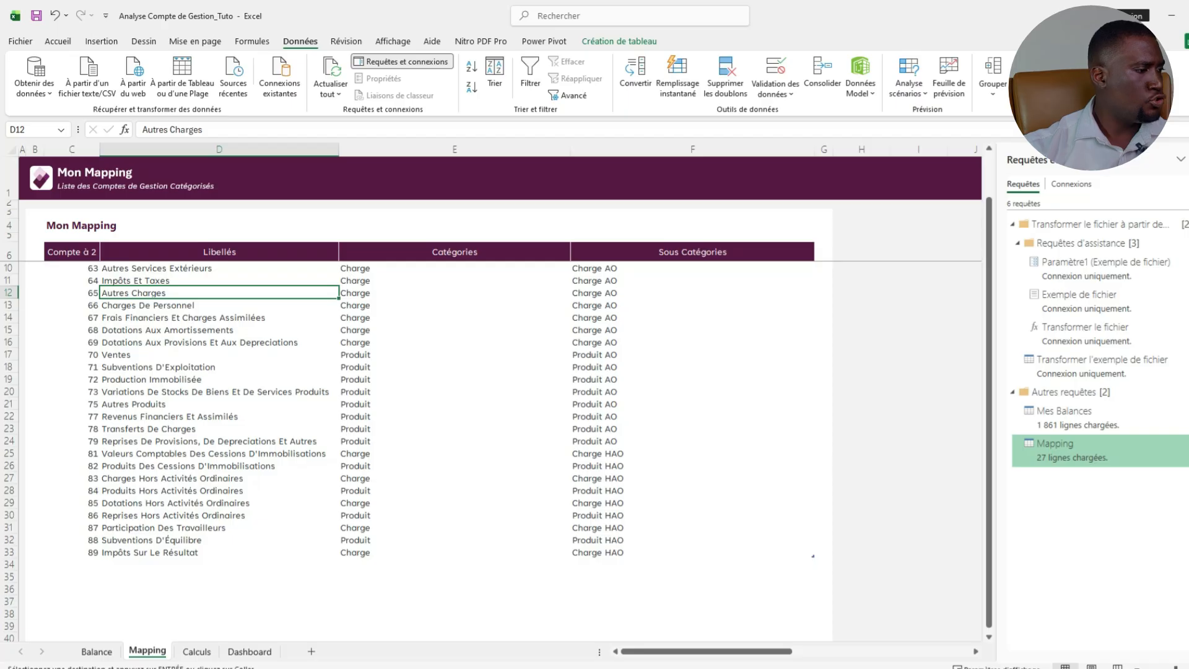
{"action": "left_click", "coordinate": [474, 625]}
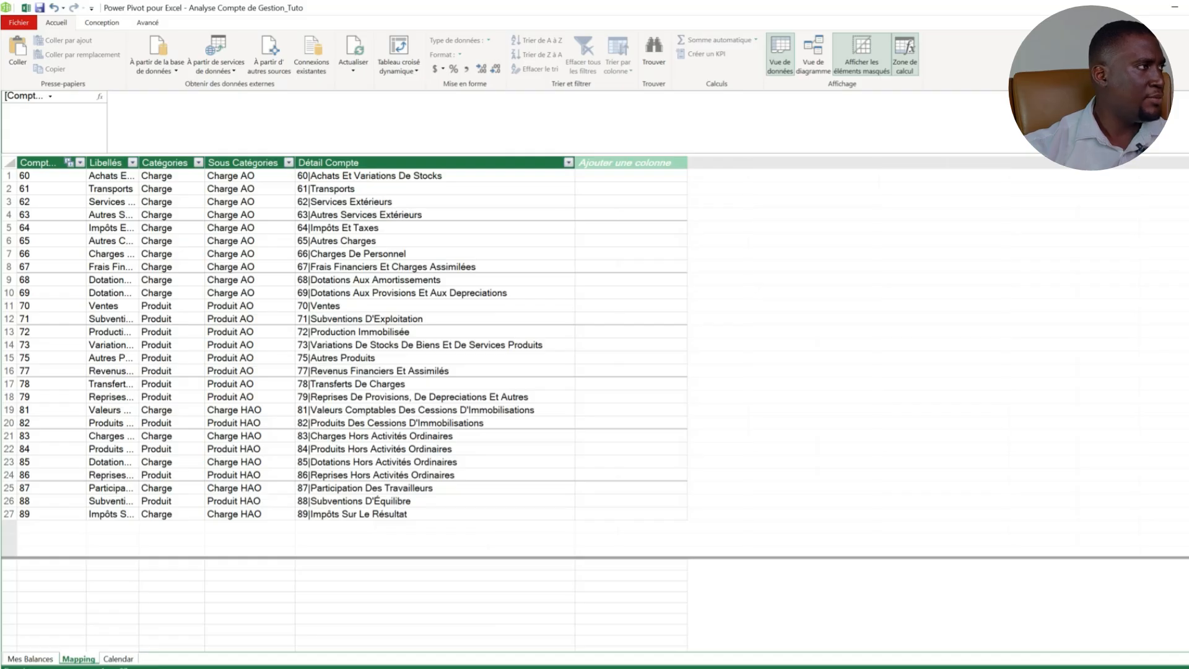
{"action": "left_click", "coordinate": [1174, 8]}
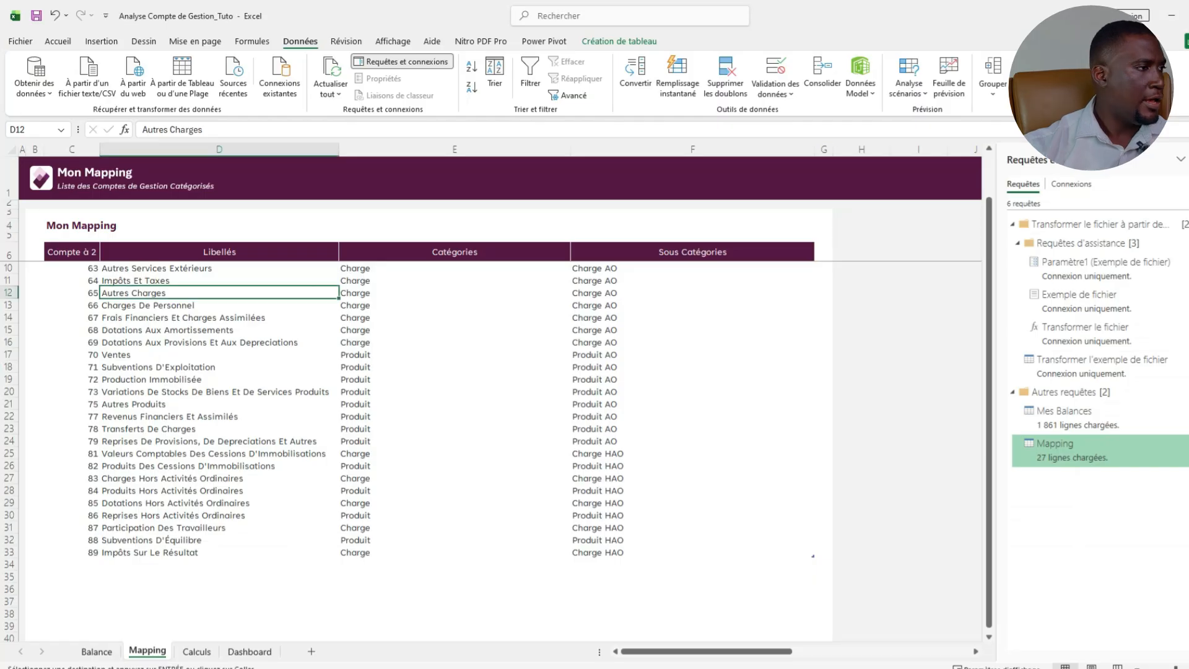
Add the Détail Compte field from the Mapping table to the rows of the Produit Total pivot table at M4 on the Calculs sheet.
{"action": "left_click", "coordinate": [196, 652]}
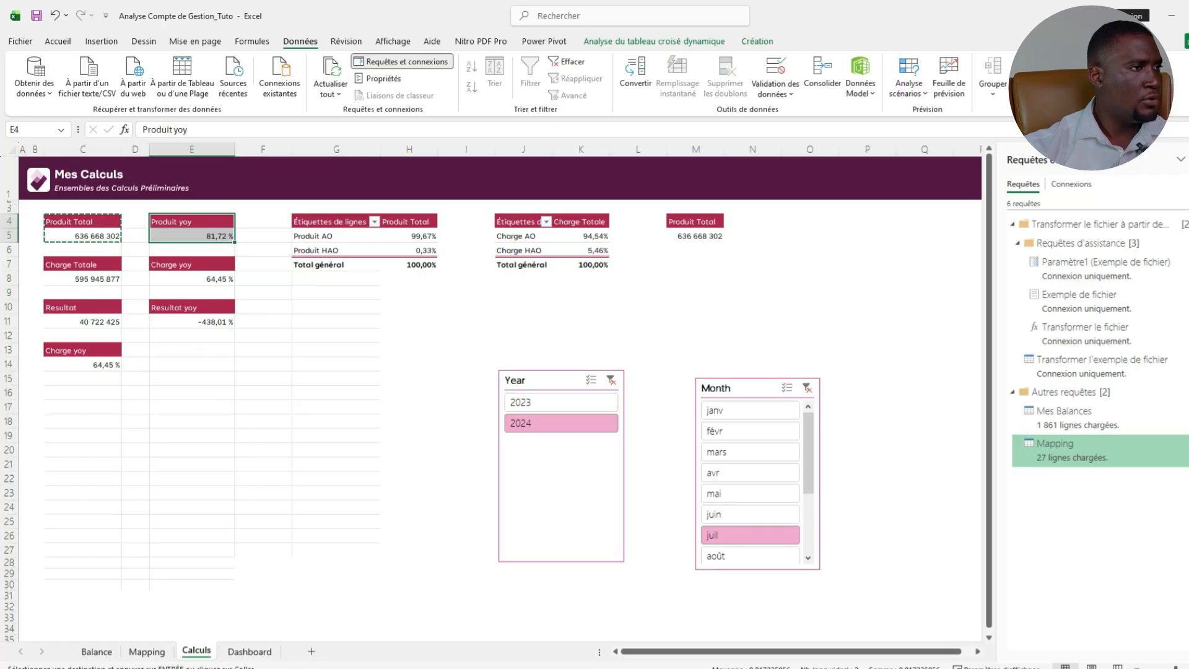
{"action": "left_click", "coordinate": [696, 236]}
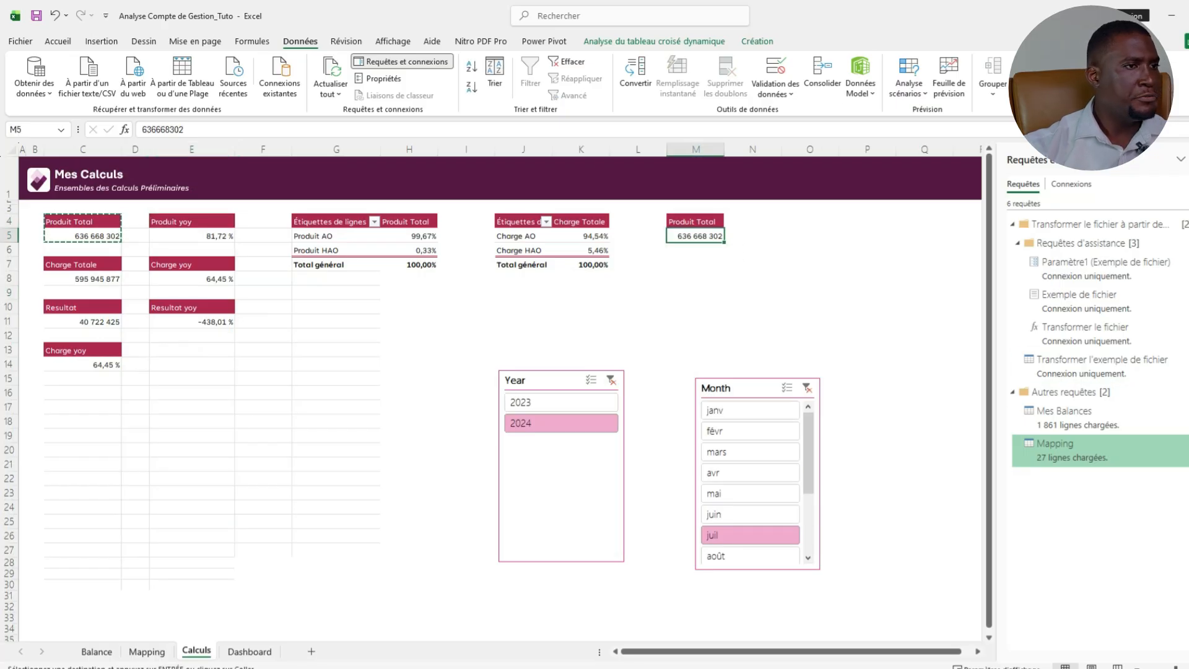
{"action": "left_click", "coordinate": [757, 41]}
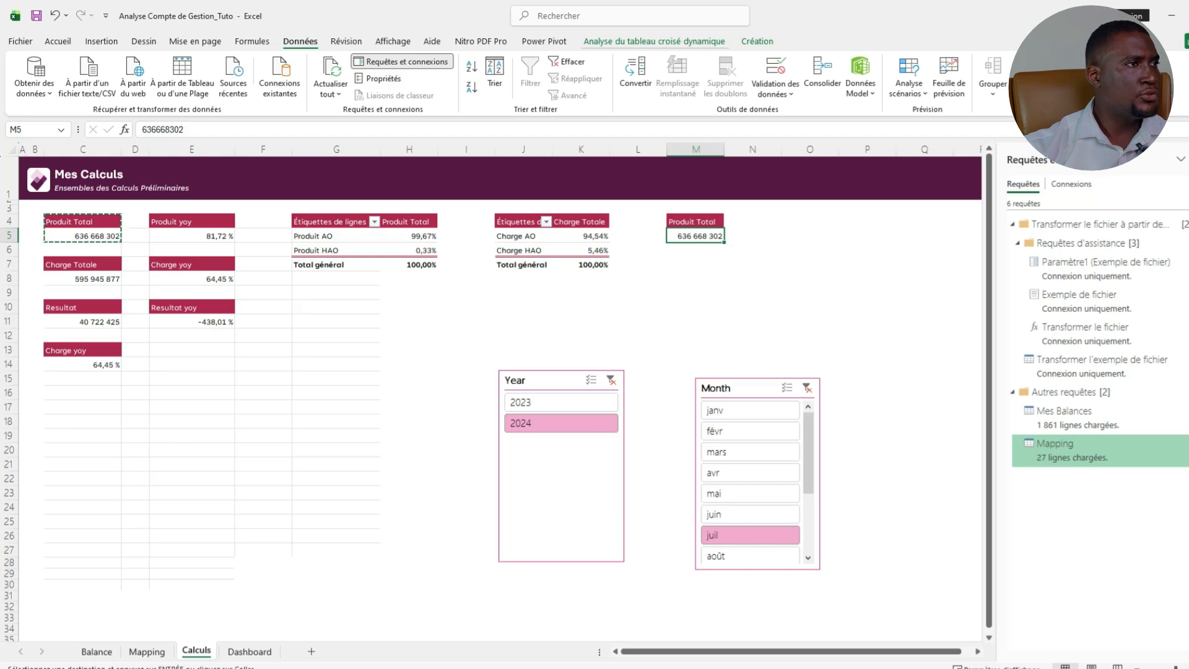
{"action": "left_click", "coordinate": [656, 41]}
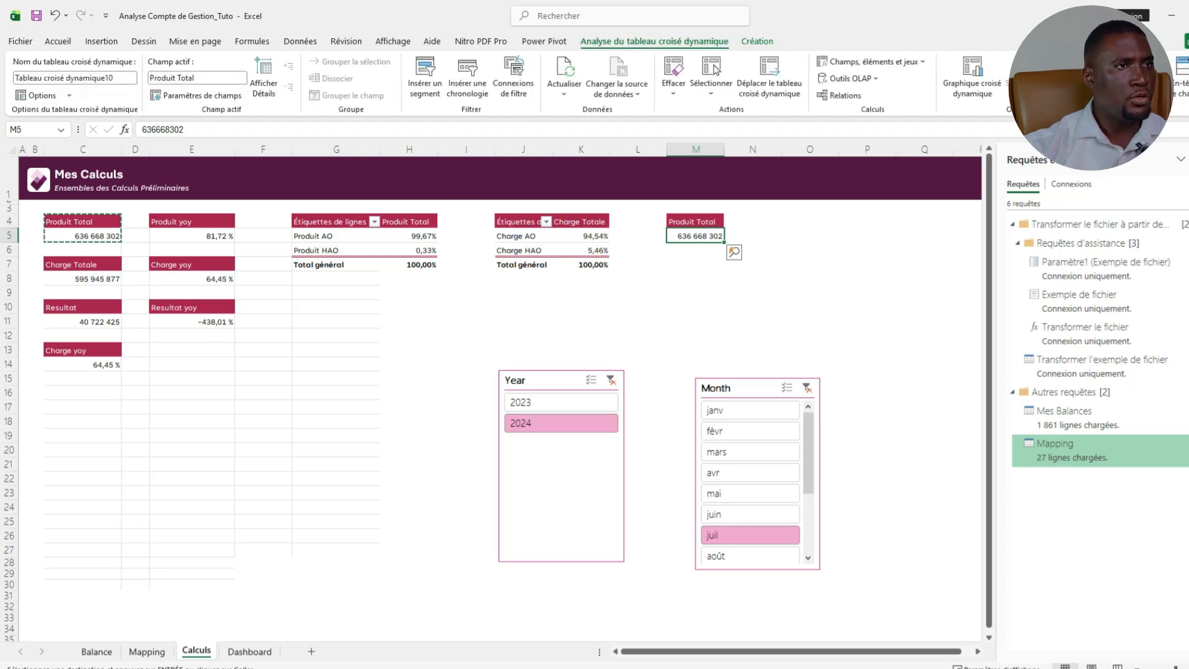
{"action": "key", "text": "Escape"}
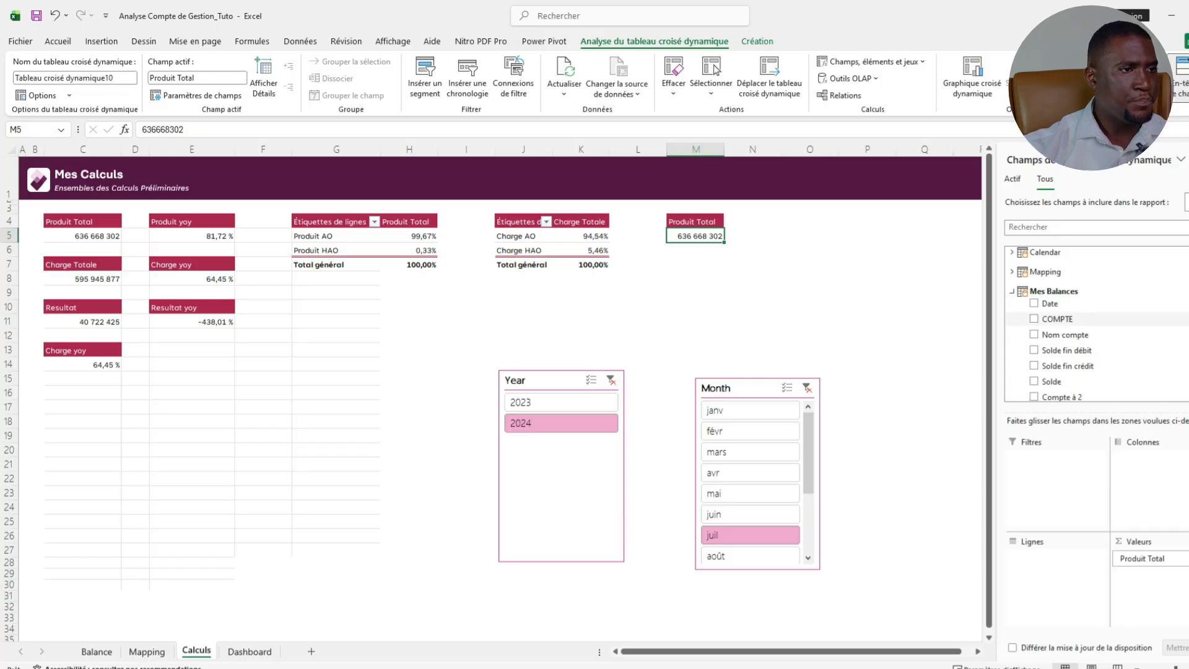
{"action": "left_click", "coordinate": [1012, 272]}
{"action": "key", "text": "Down"}
{"action": "key", "text": "Down"}
{"action": "key", "text": "Down"}
{"action": "key", "text": "Down"}
{"action": "key", "text": "Down"}
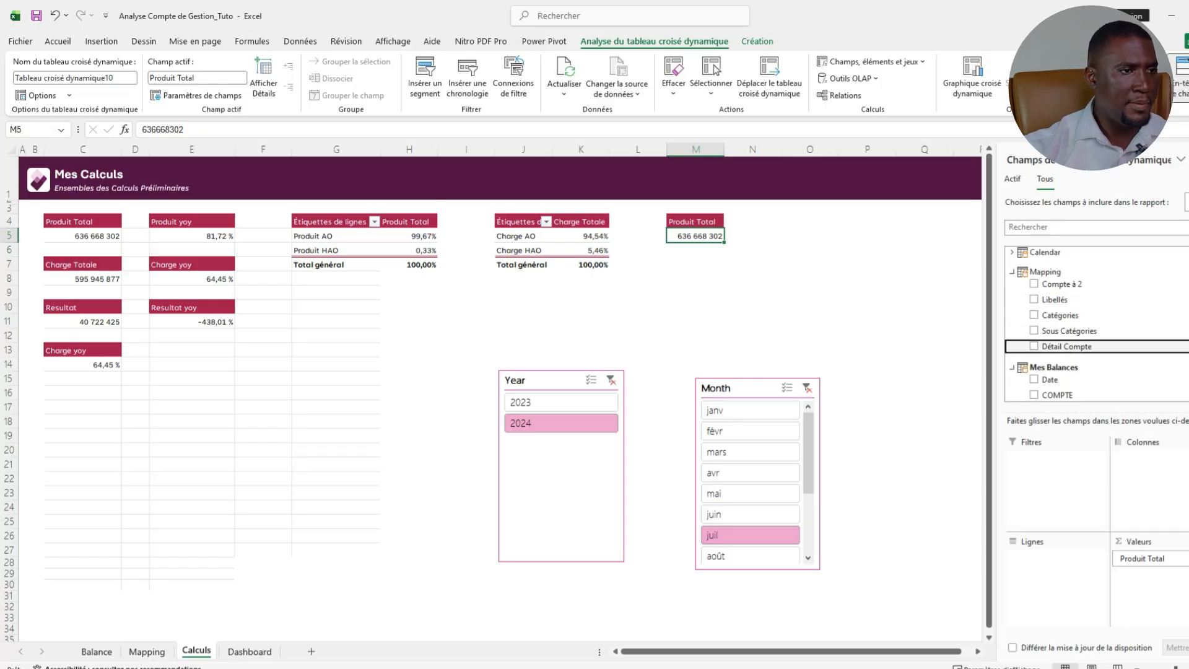
{"action": "left_click_drag", "start_coordinate": [1066, 337], "coordinate": [1056, 559]}
Move the Month slicer beside the Year slicer, away from the account-level pivot table, and widen column M for the account labels.
{"action": "left_click_drag", "start_coordinate": [751, 387], "coordinate": [449, 382]}
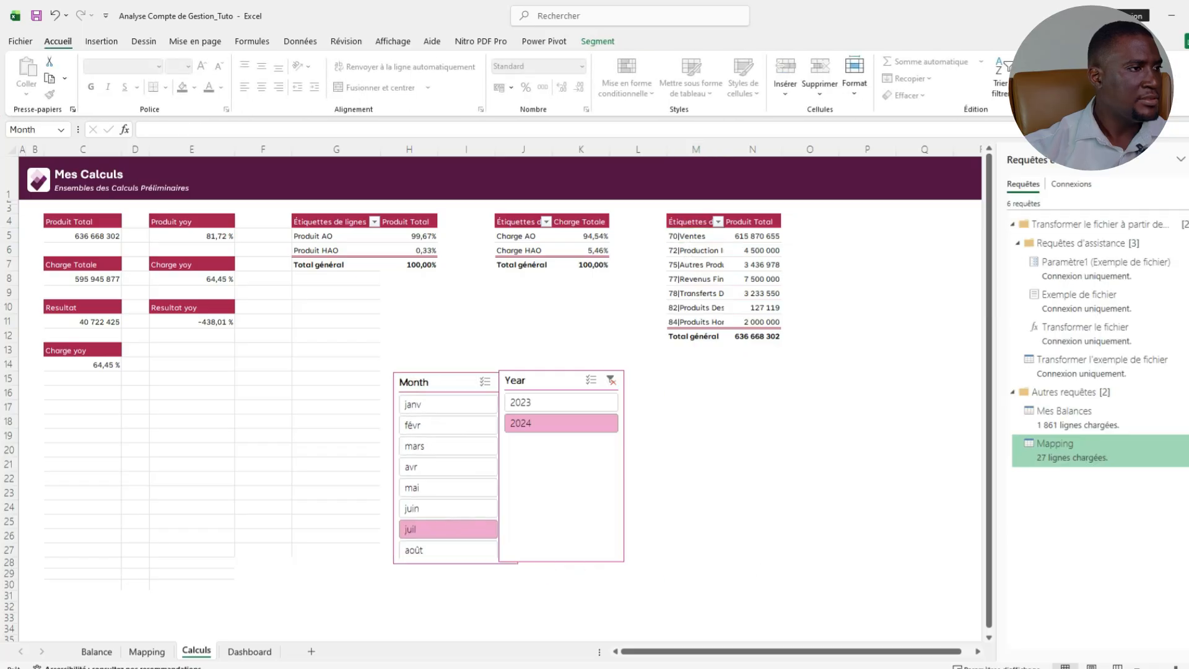
{"action": "left_click_drag", "start_coordinate": [724, 149], "coordinate": [777, 149]}
{"action": "left_click_drag", "start_coordinate": [722, 236], "coordinate": [722, 321]}
Sort the account-level Produit Total pivot table by value from smallest to largest.
{"action": "left_click", "coordinate": [818, 236]}
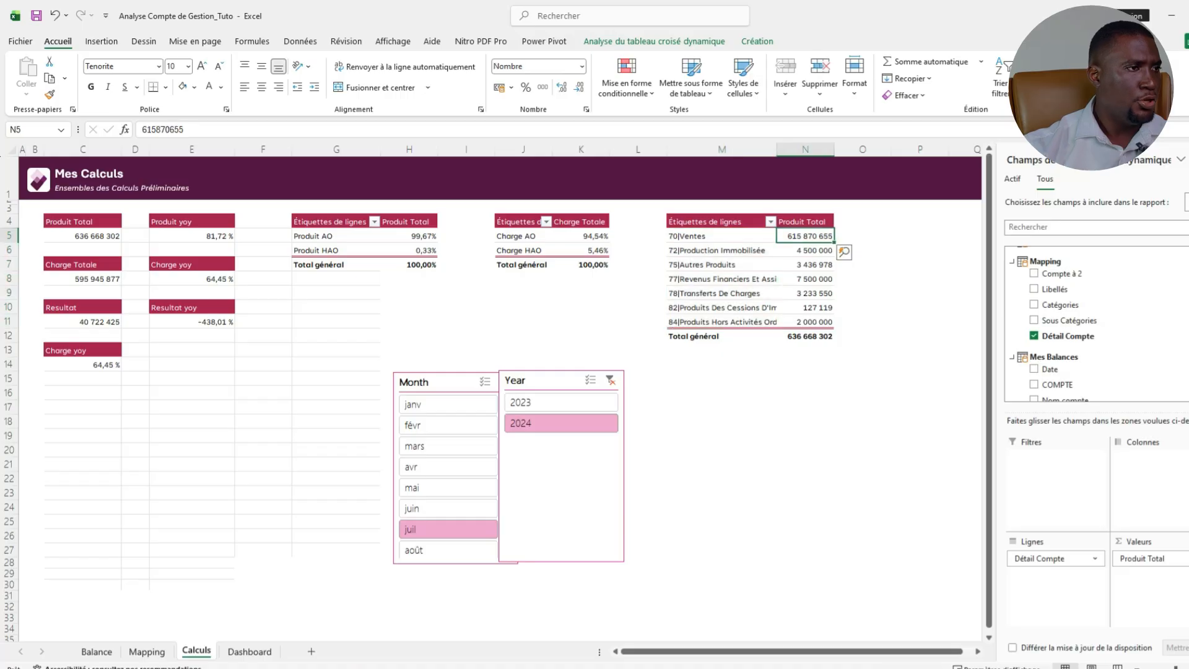
{"action": "right_click", "coordinate": [822, 237]}
{"action": "mouse_move", "coordinate": [879, 364]}
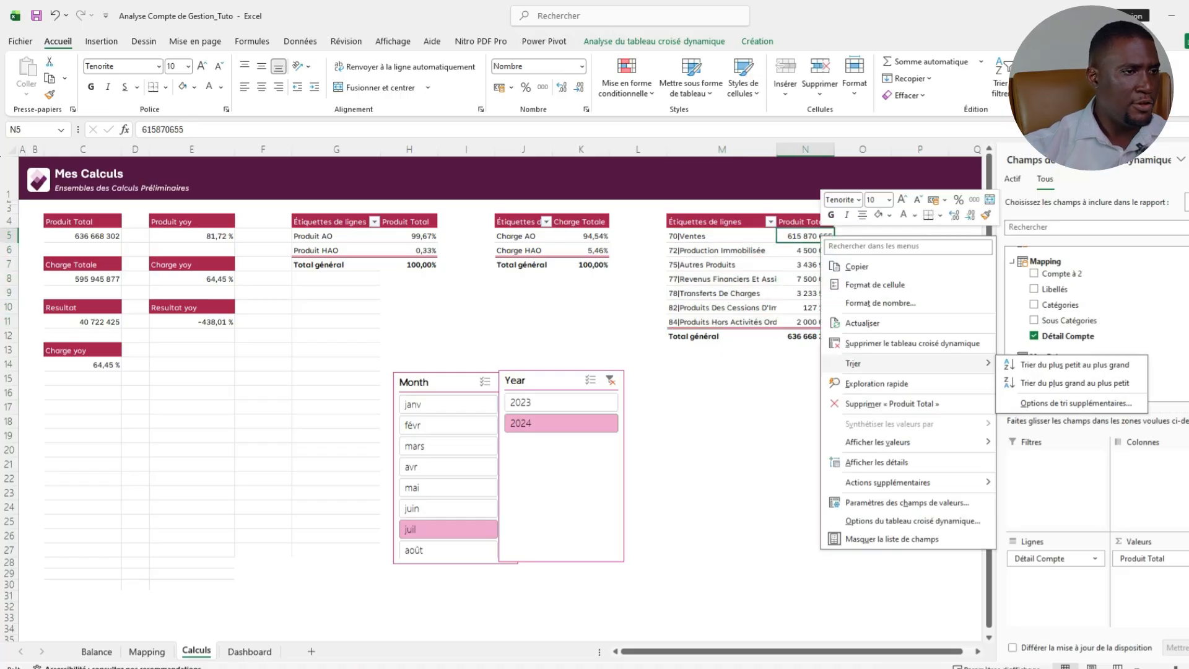
{"action": "left_click", "coordinate": [1074, 365]}
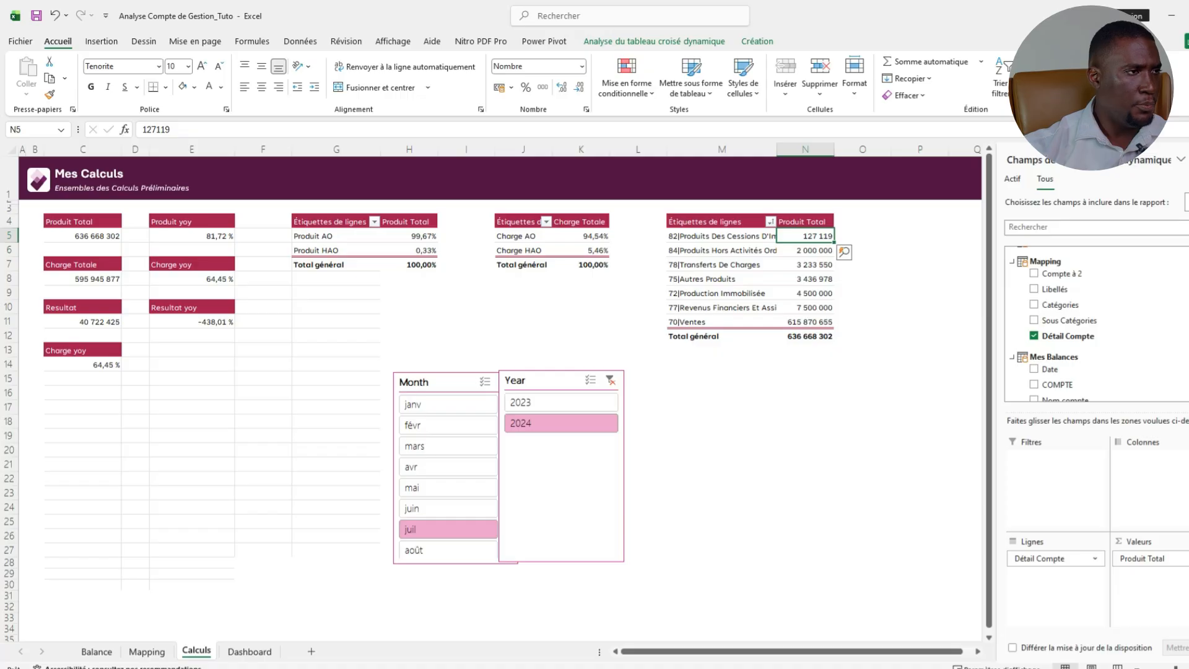
Filter the Détail Compte labels of the Produit Total pivot table to the top 5 items by Produit Total.
{"action": "left_click", "coordinate": [722, 236]}
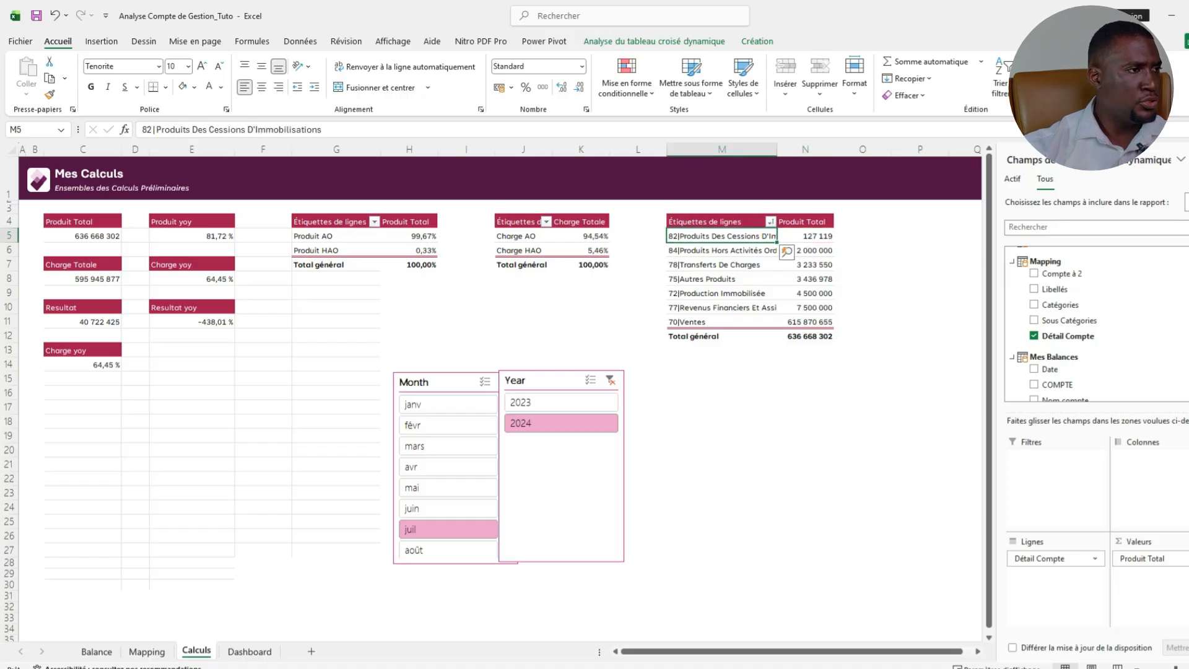
{"action": "right_click", "coordinate": [724, 237]}
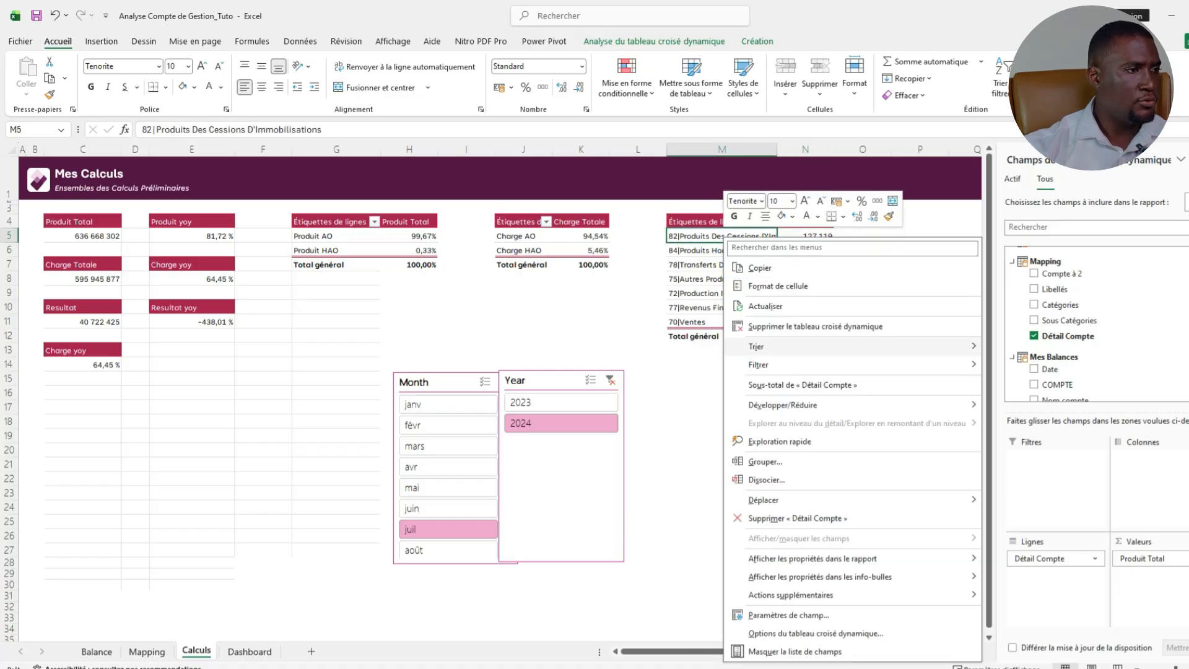
{"action": "mouse_move", "coordinate": [759, 365]}
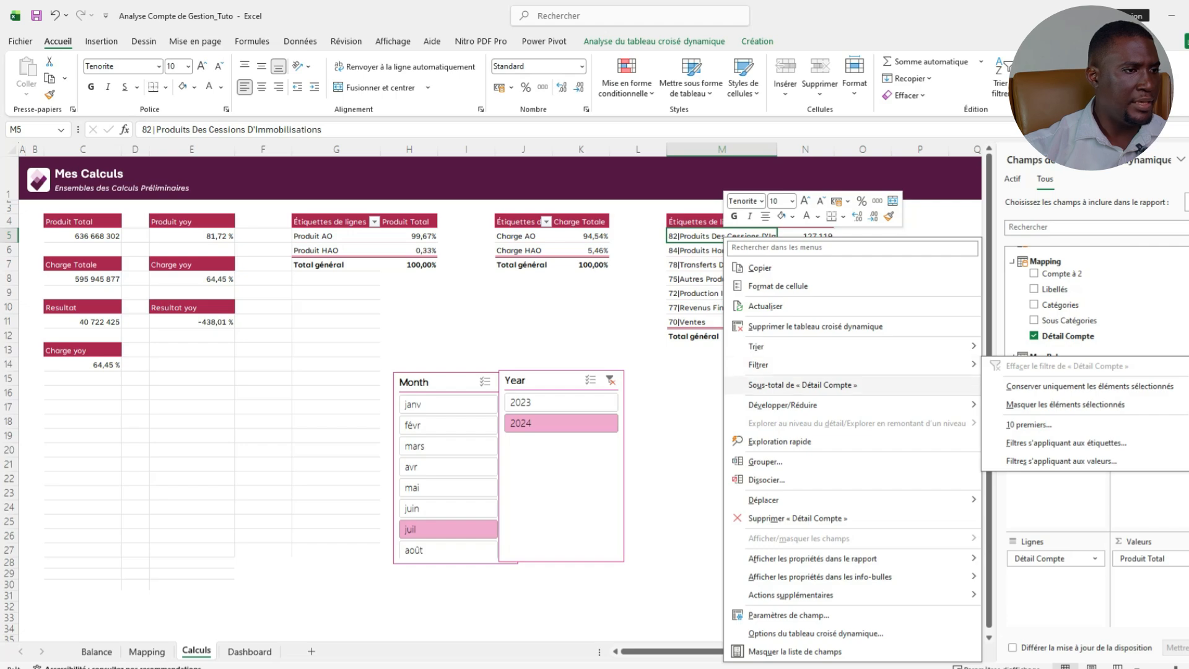
{"action": "left_click", "coordinate": [1028, 424]}
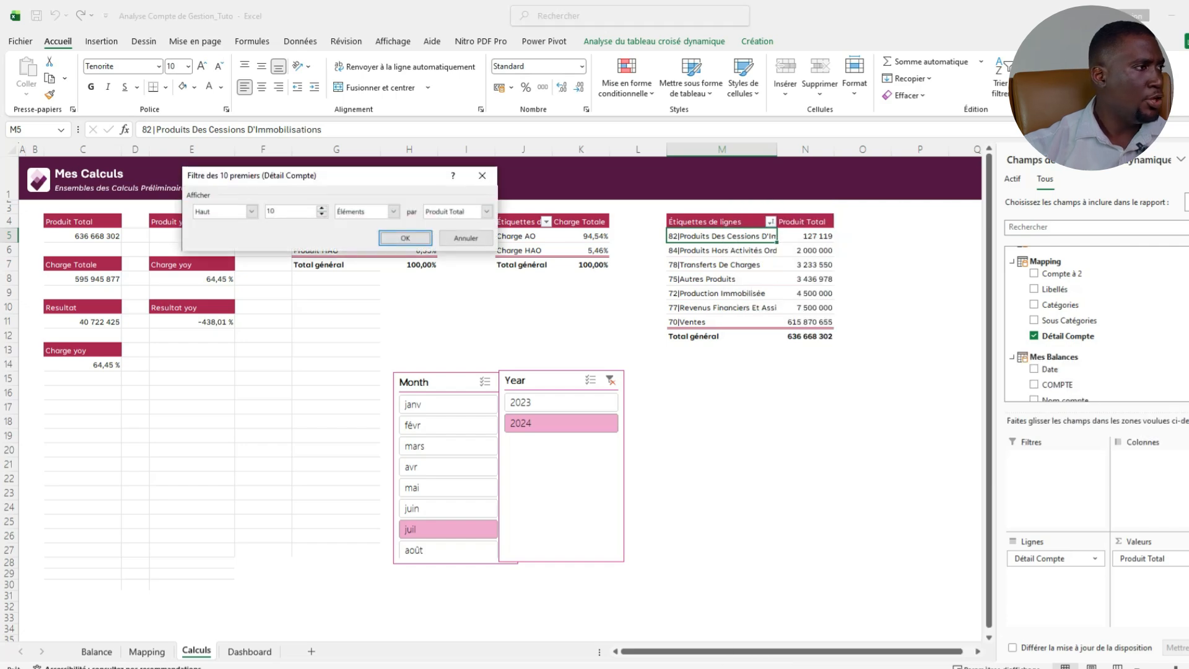
{"action": "type", "text": "7"}
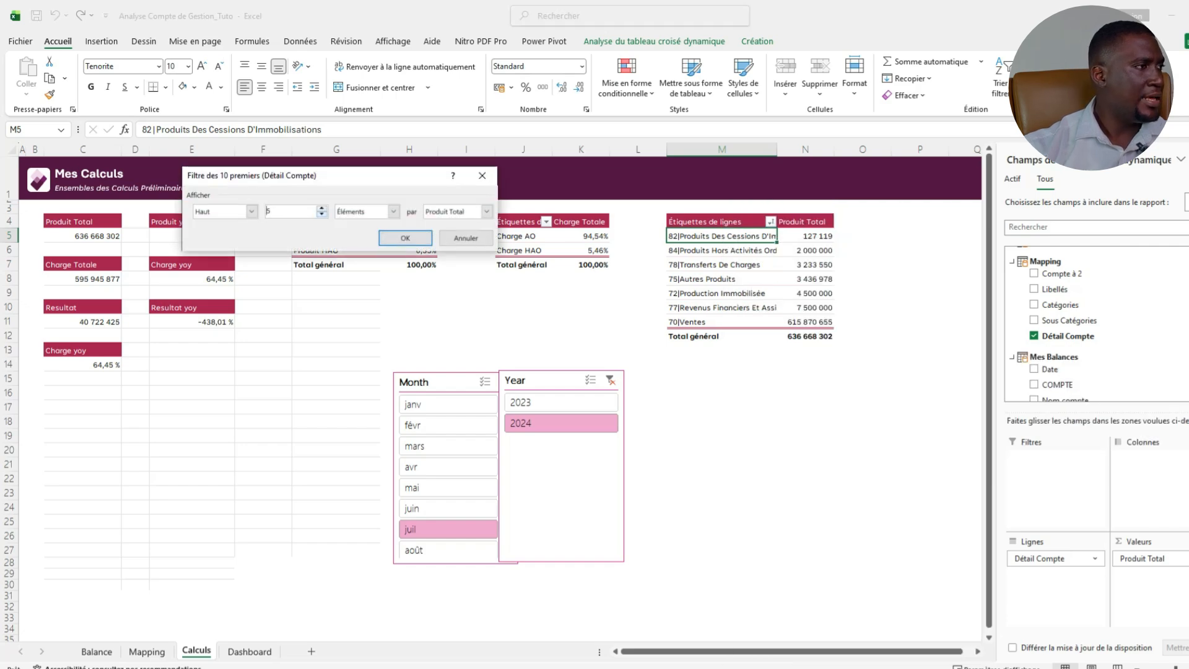
{"action": "left_click", "coordinate": [405, 238]}
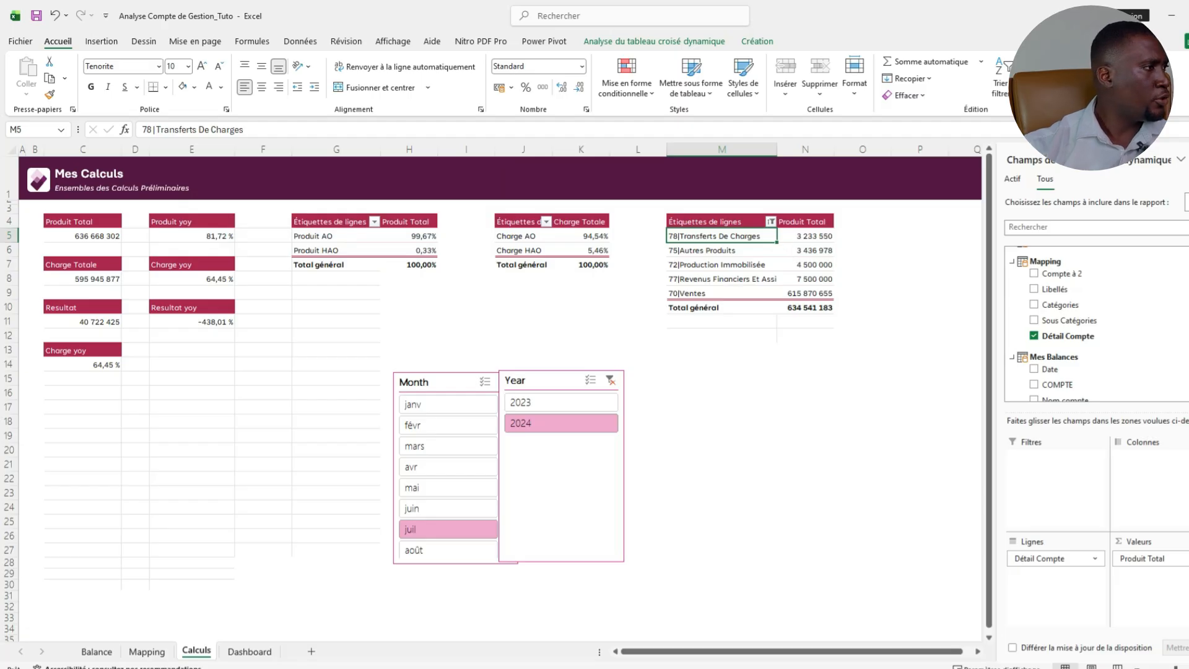
Copy the Charge Totale pivot table to P4 and add the Mapping table's Détail Compte field to the copy's rows.
{"action": "left_click_drag", "start_coordinate": [82, 265], "coordinate": [82, 279]}
{"action": "key", "text": "ctrl+c"}
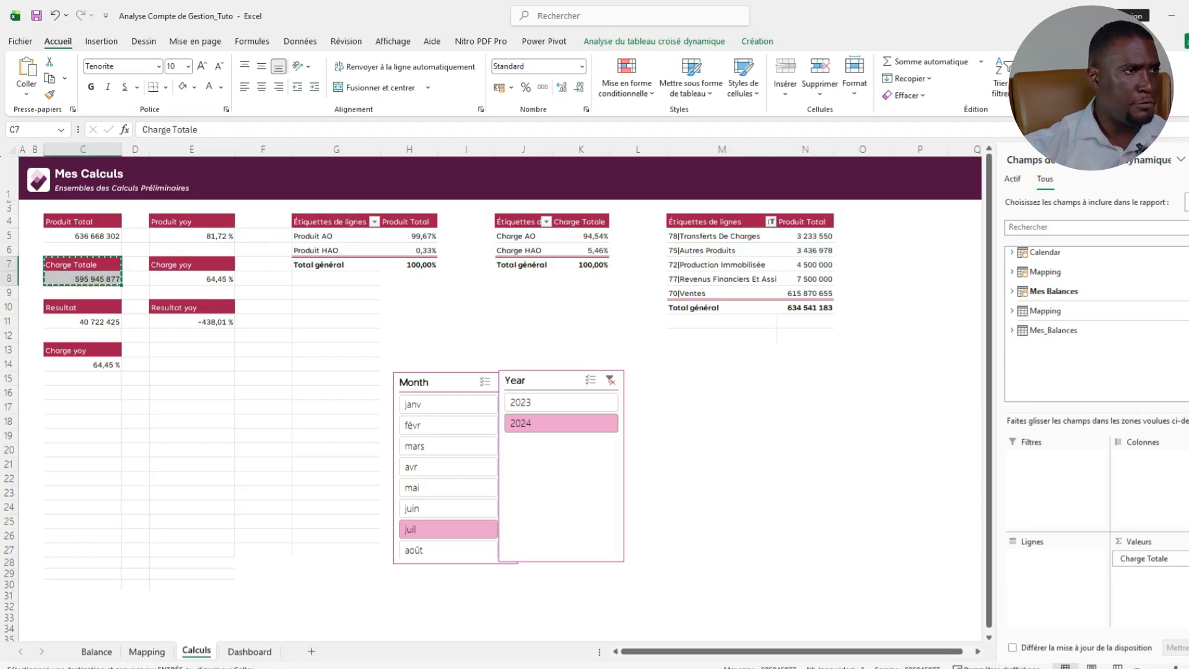
{"action": "left_click", "coordinate": [920, 222]}
{"action": "key", "text": "ctrl+v"}
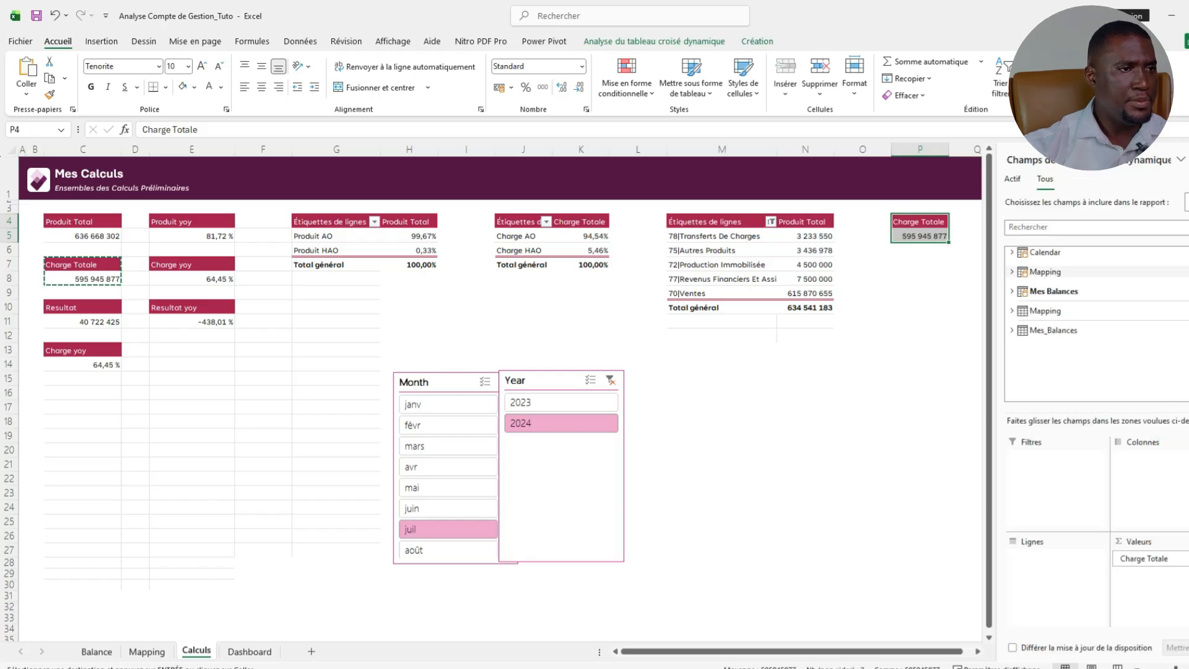
{"action": "left_click", "coordinate": [1012, 271]}
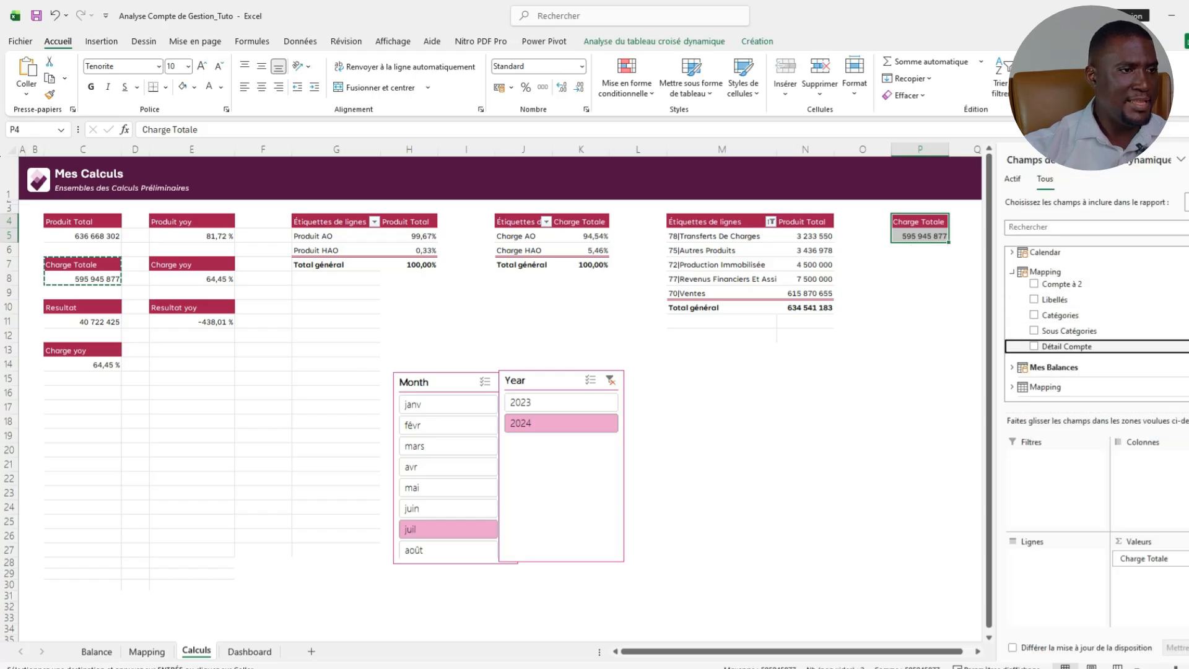
{"action": "left_click", "coordinate": [1034, 346]}
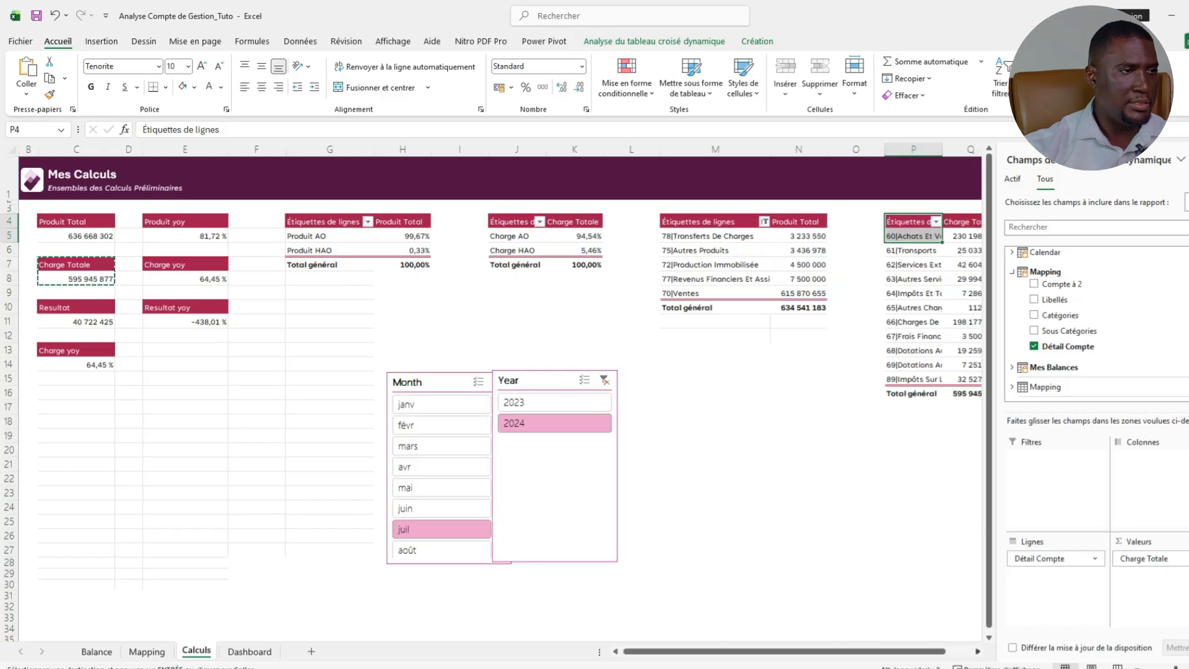
Fit column P to its account labels and sort the account-level Charge Totale pivot table by value from smallest to largest.
{"action": "scroll", "coordinate": [501, 396], "scroll_direction": "right", "scroll_amount": 4}
{"action": "double_click", "coordinate": [733, 149]}
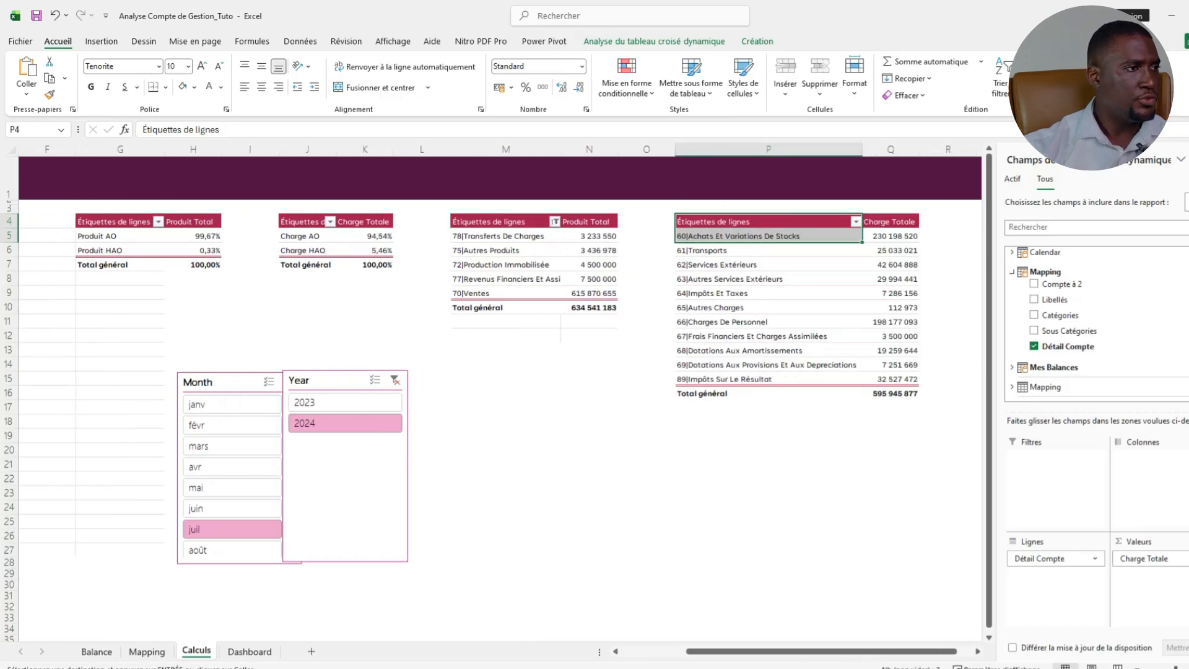
{"action": "left_click", "coordinate": [768, 260]}
{"action": "right_click", "coordinate": [896, 235]}
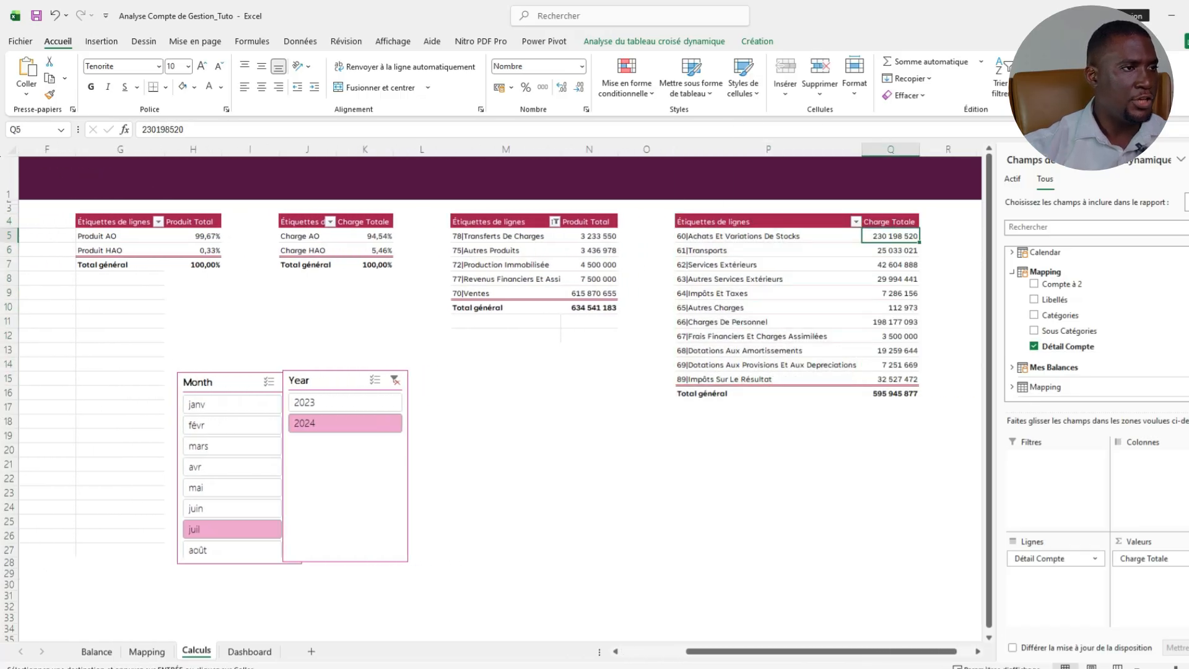
{"action": "mouse_move", "coordinate": [954, 362]}
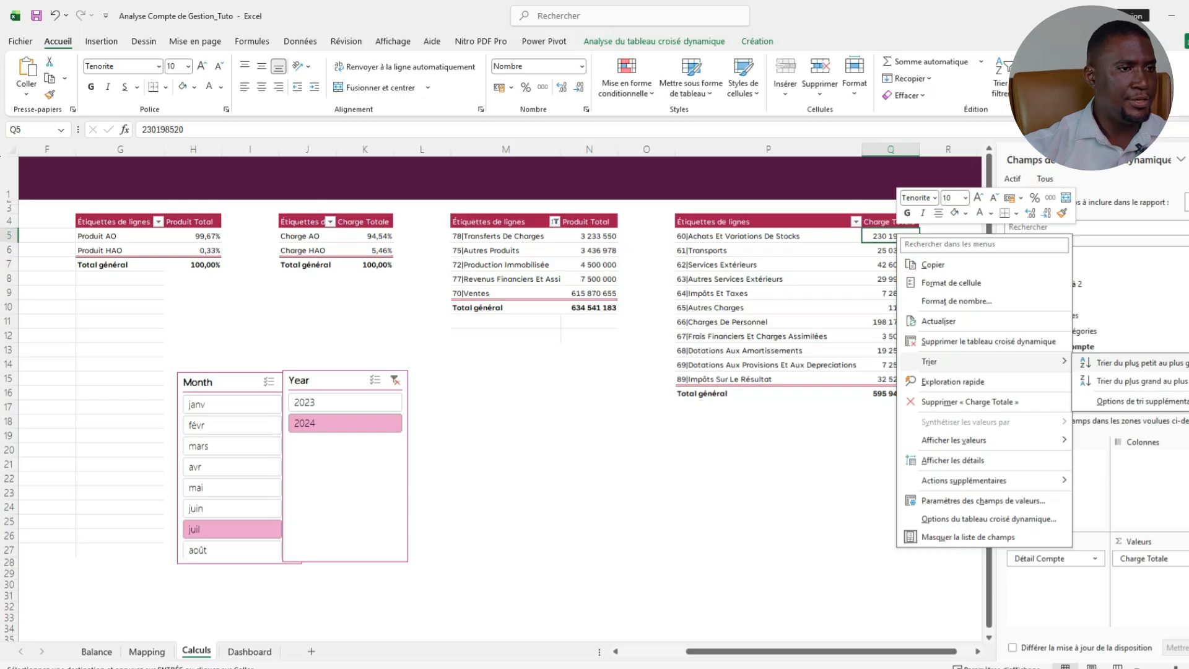
{"action": "left_click", "coordinate": [1115, 363]}
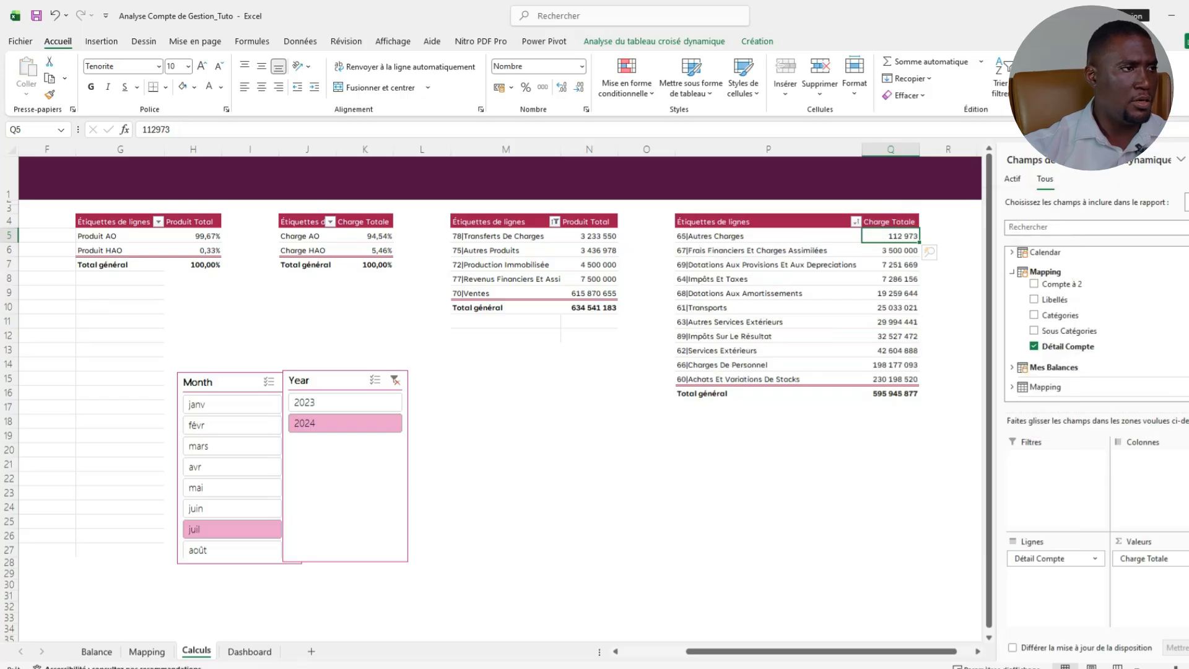
Filter the Détail Compte labels of the account-level Charge Totale pivot table to the top 5 items by Charge Totale.
{"action": "left_click", "coordinate": [769, 236]}
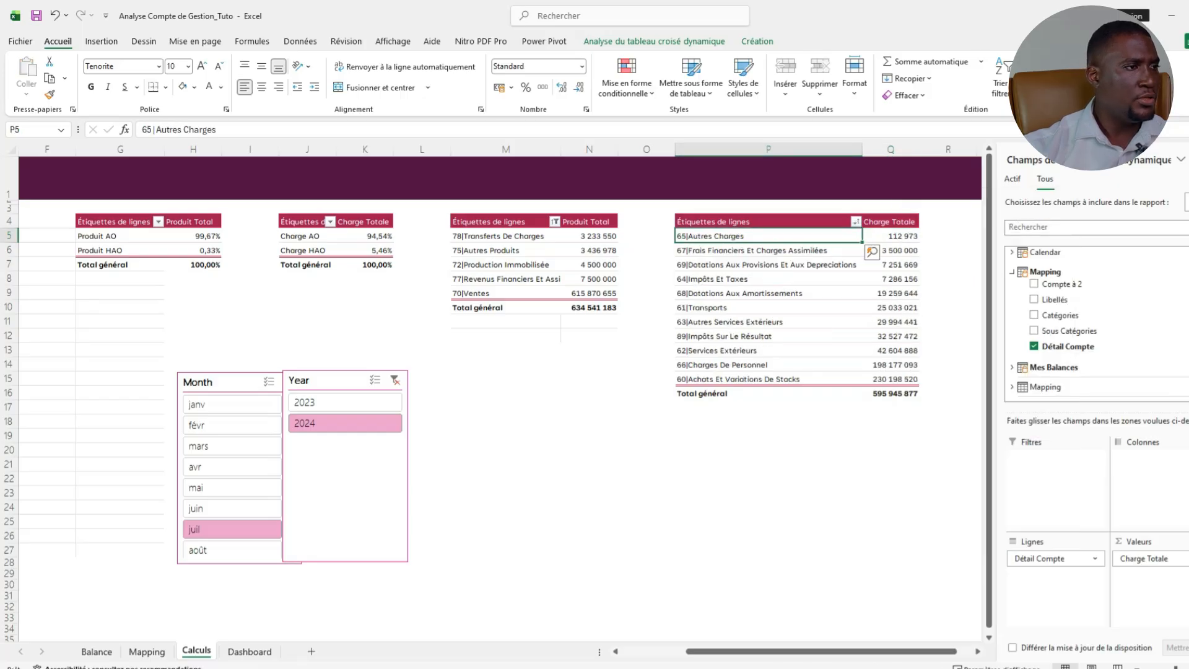
{"action": "right_click", "coordinate": [762, 238]}
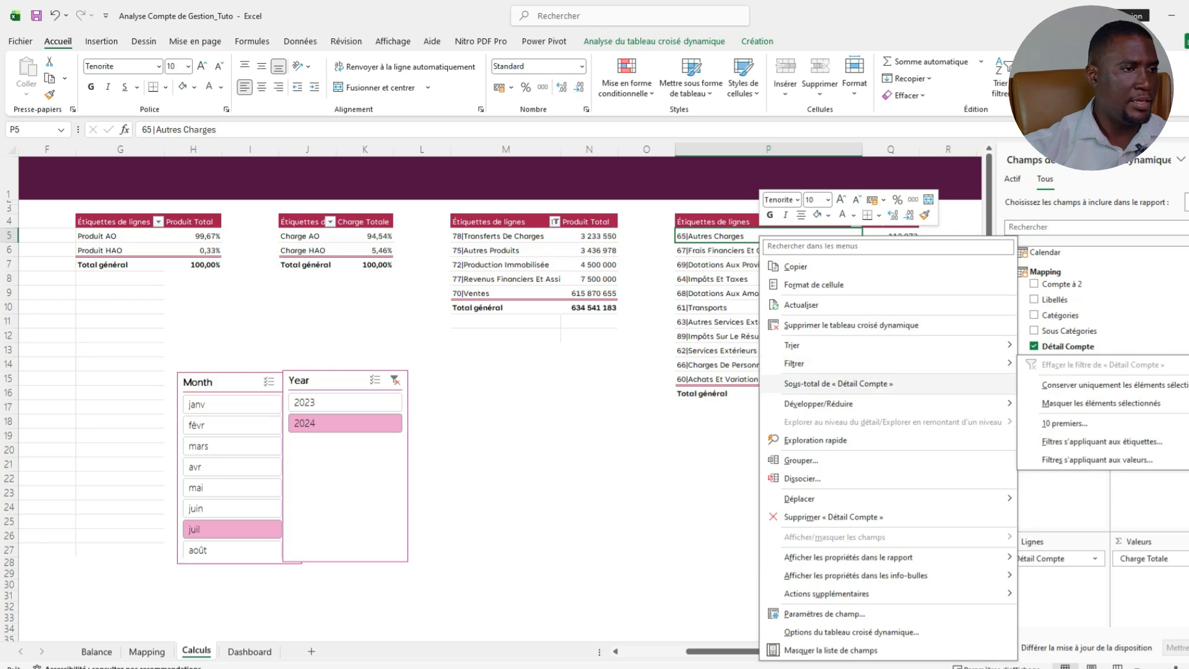
{"action": "left_click", "coordinate": [1065, 423]}
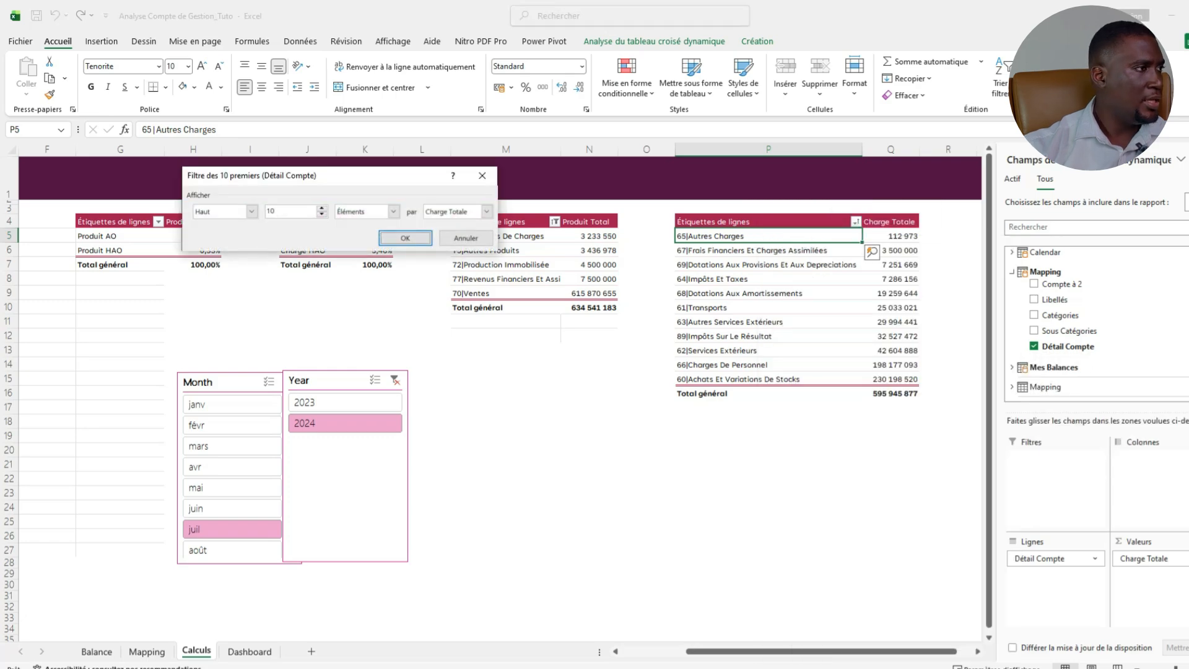
{"action": "left_click", "coordinate": [322, 215]}
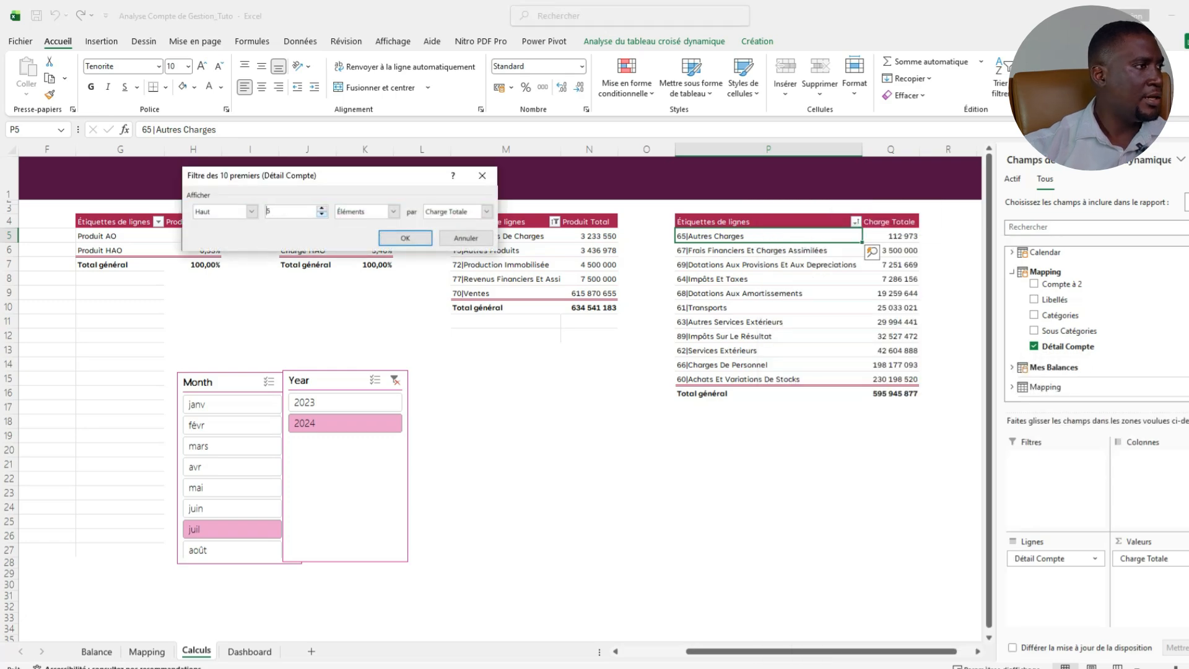
{"action": "key", "text": "Return"}
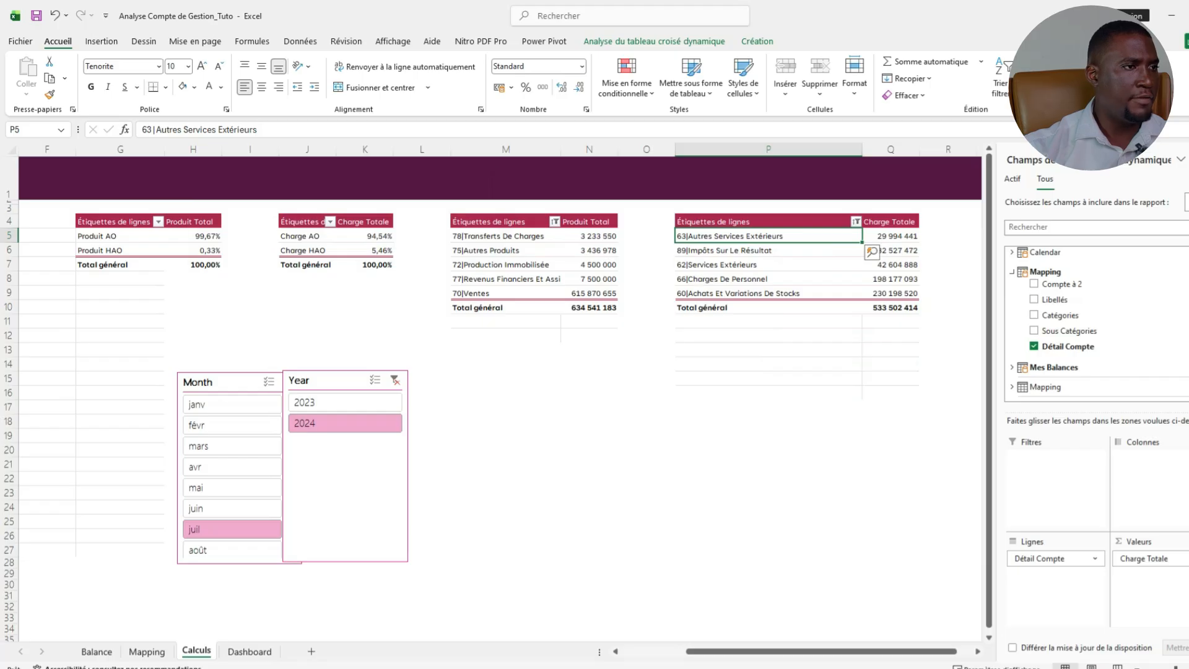
{"action": "left_click", "coordinate": [768, 407]}
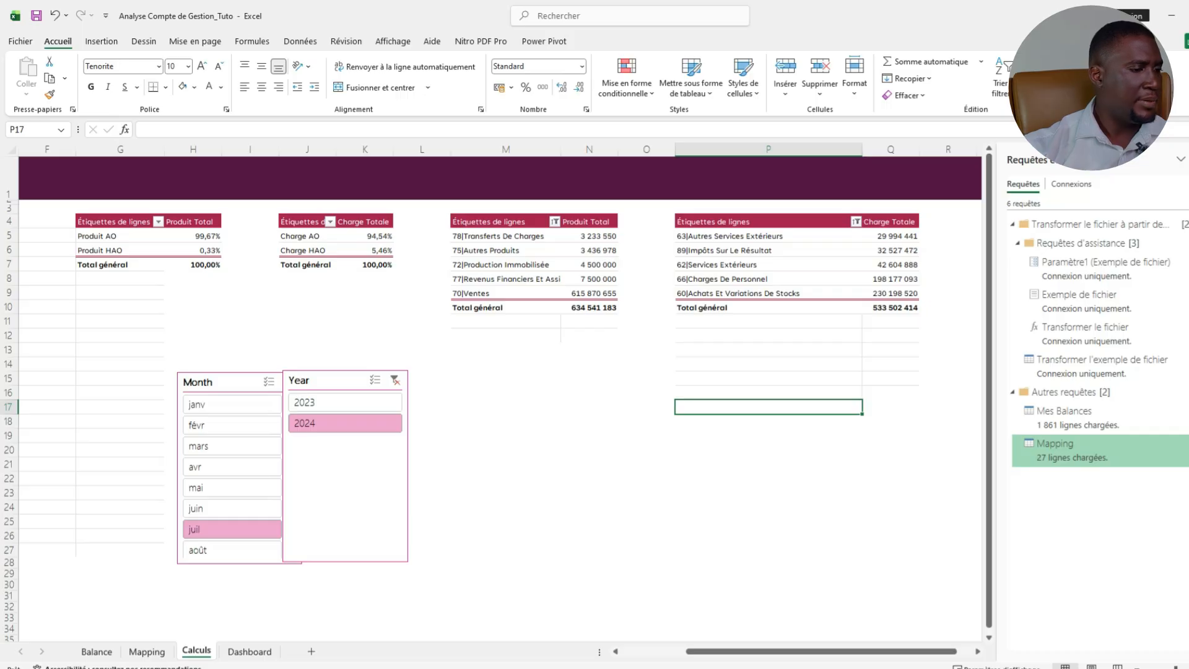
Copy the Produit Total pivot table in C4:C5 and paste it at S4.
{"action": "left_click_drag", "start_coordinate": [935, 651], "coordinate": [868, 651]}
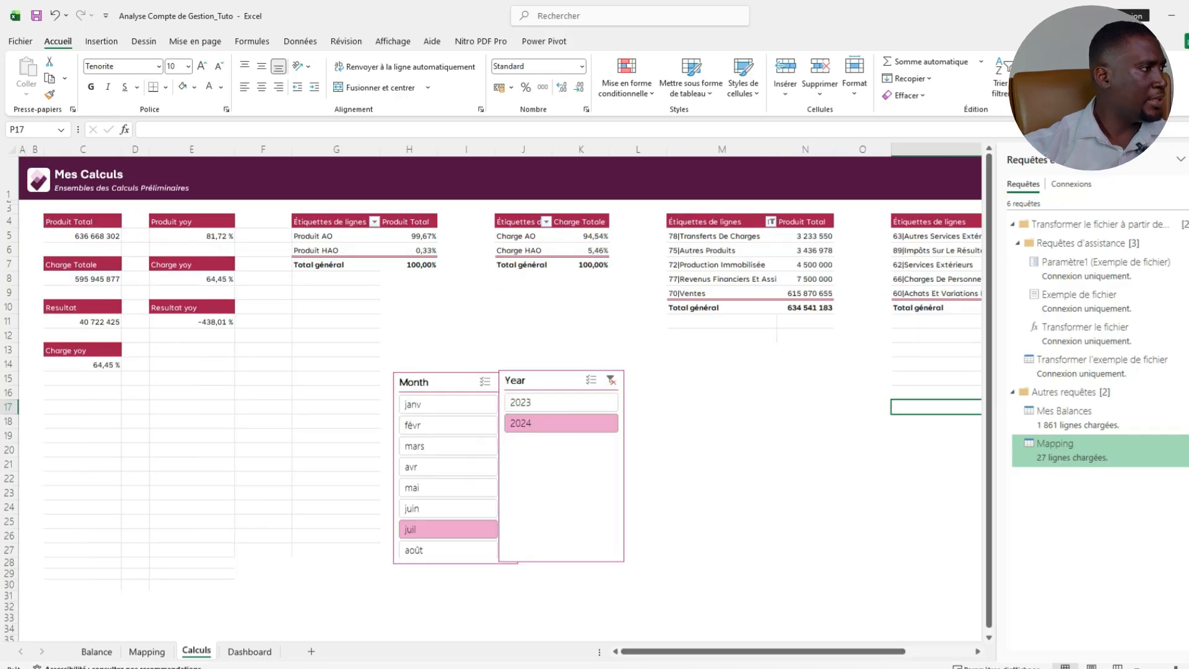
{"action": "left_click_drag", "start_coordinate": [83, 222], "coordinate": [83, 236]}
{"action": "key", "text": "ctrl+c"}
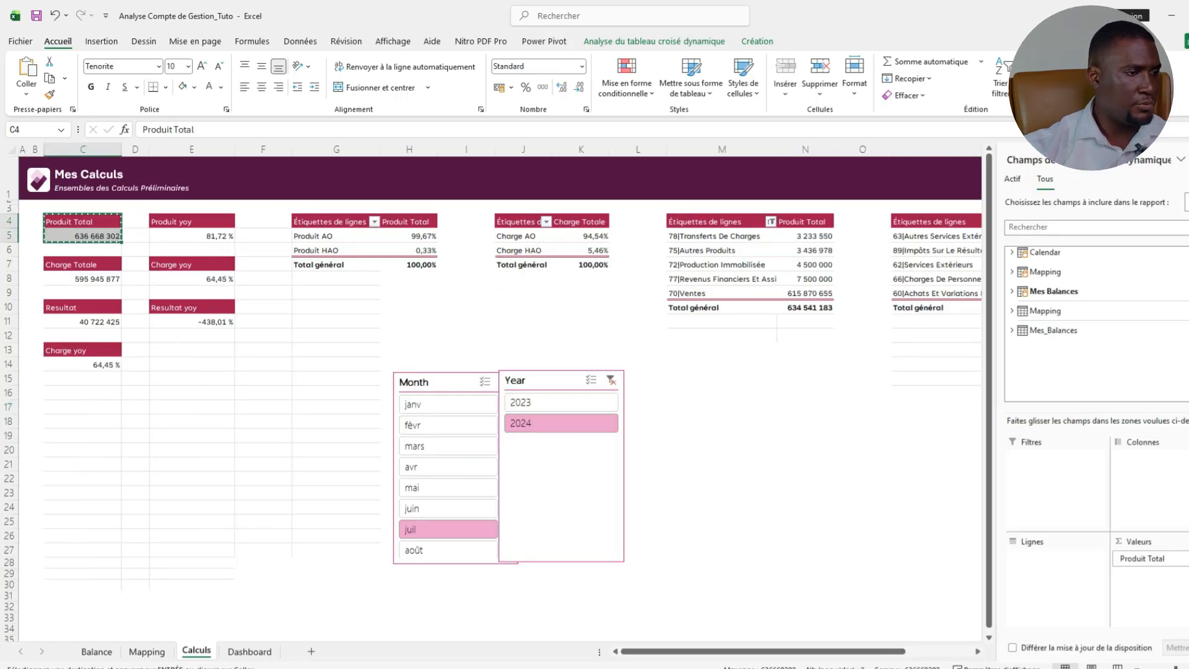
{"action": "scroll", "coordinate": [500, 396], "scroll_direction": "right", "scroll_amount": 10}
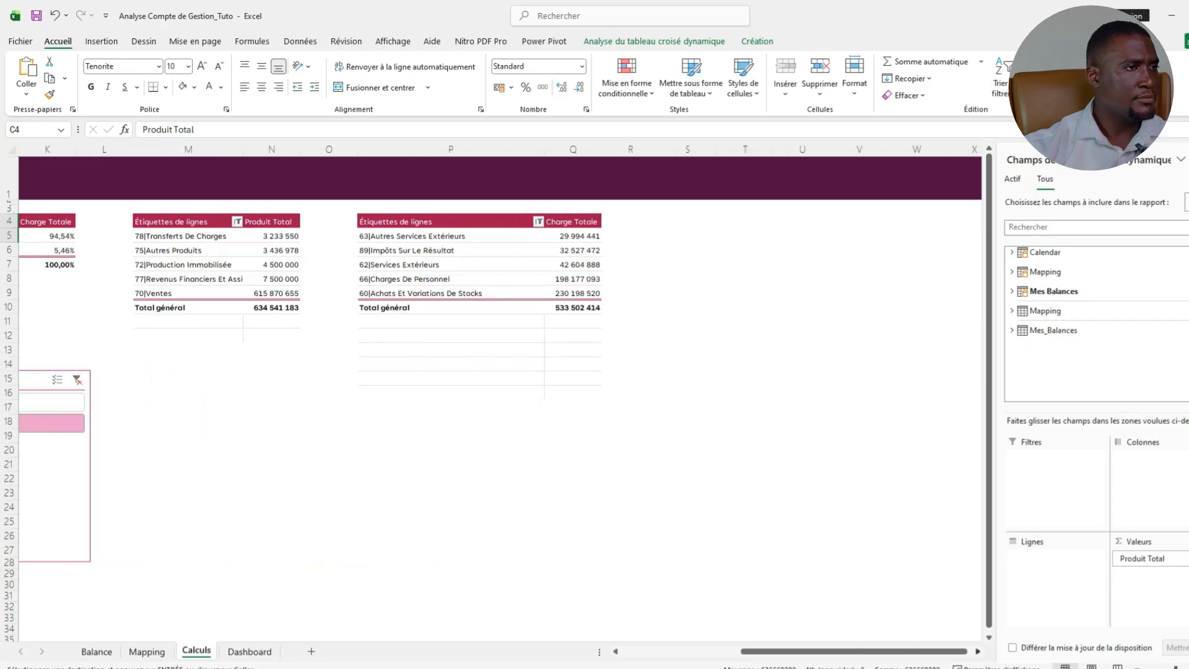
{"action": "left_click", "coordinate": [678, 221]}
{"action": "right_click", "coordinate": [679, 220]}
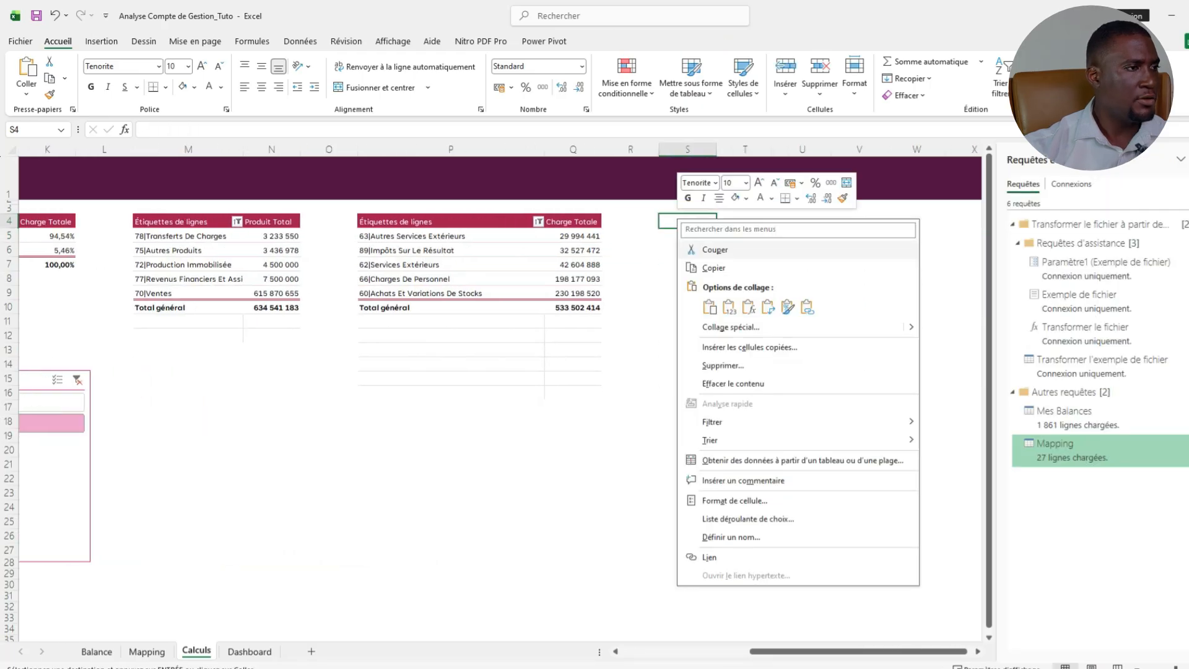
{"action": "left_click", "coordinate": [710, 306]}
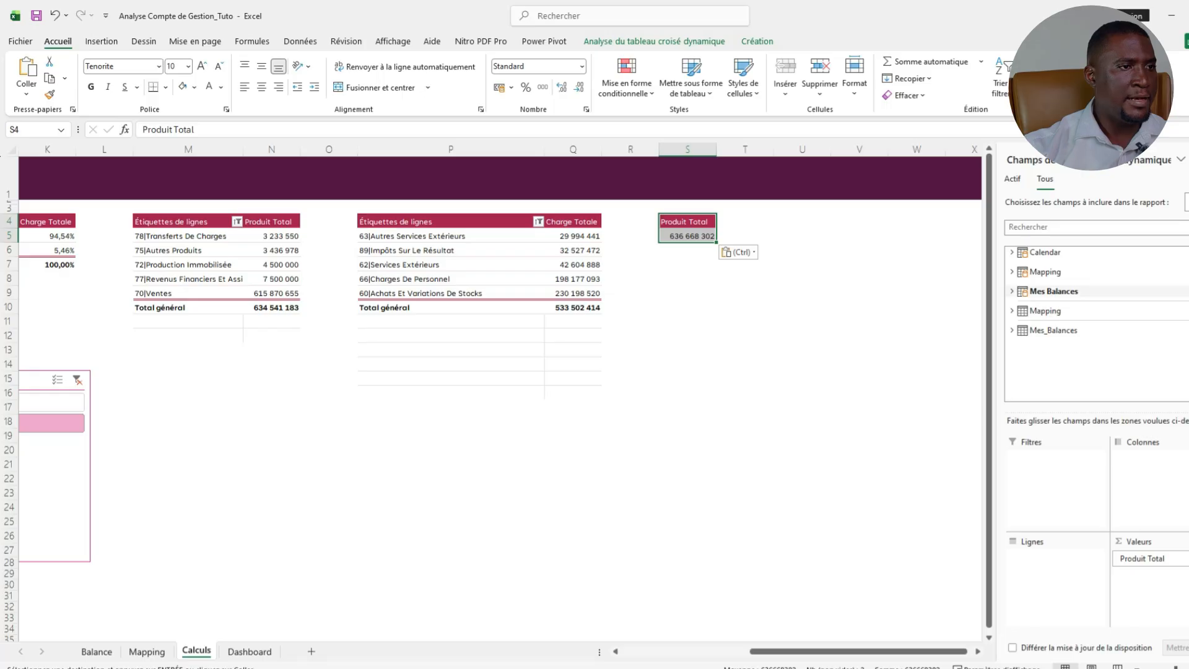
Add the Charge Totale measure from Mes Balances to the values of the pivot table at S4.
{"action": "left_click", "coordinate": [1012, 291]}
{"action": "scroll", "coordinate": [1053, 327], "scroll_direction": "down", "scroll_amount": 5}
{"action": "left_click", "coordinate": [1035, 342]}
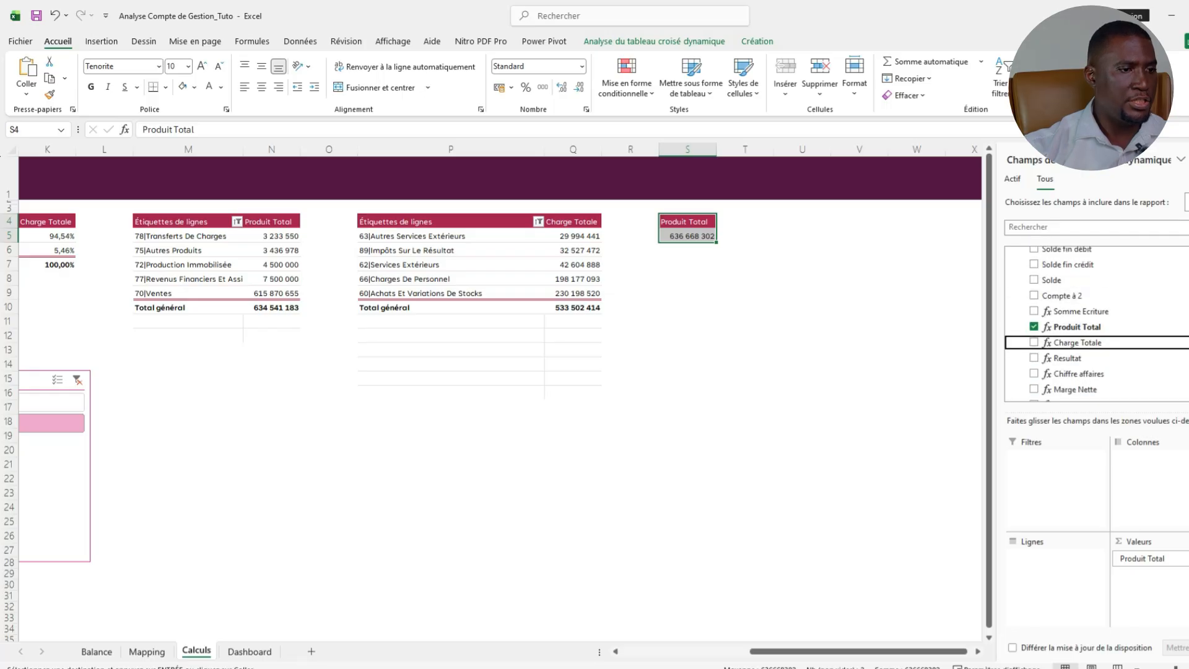
{"action": "left_click_drag", "start_coordinate": [1078, 342], "coordinate": [1146, 573]}
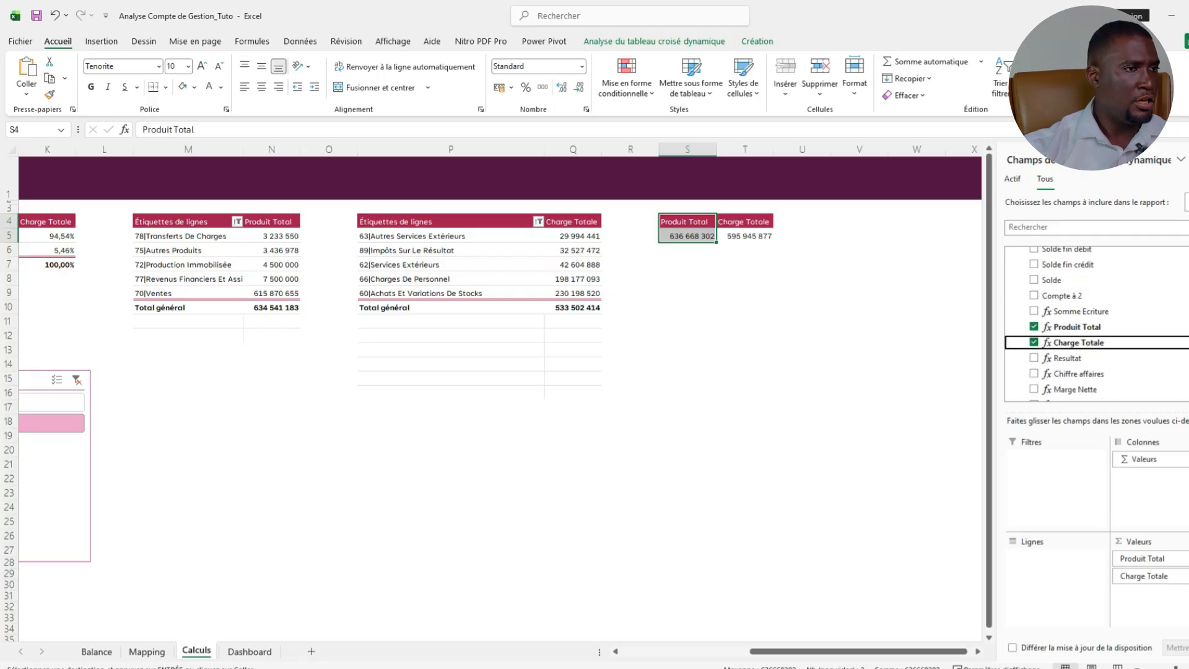
Add the Calendar table's Month field to the rows of the pivot table at S4.
{"action": "scroll", "coordinate": [1077, 310], "scroll_direction": "up", "scroll_amount": 3}
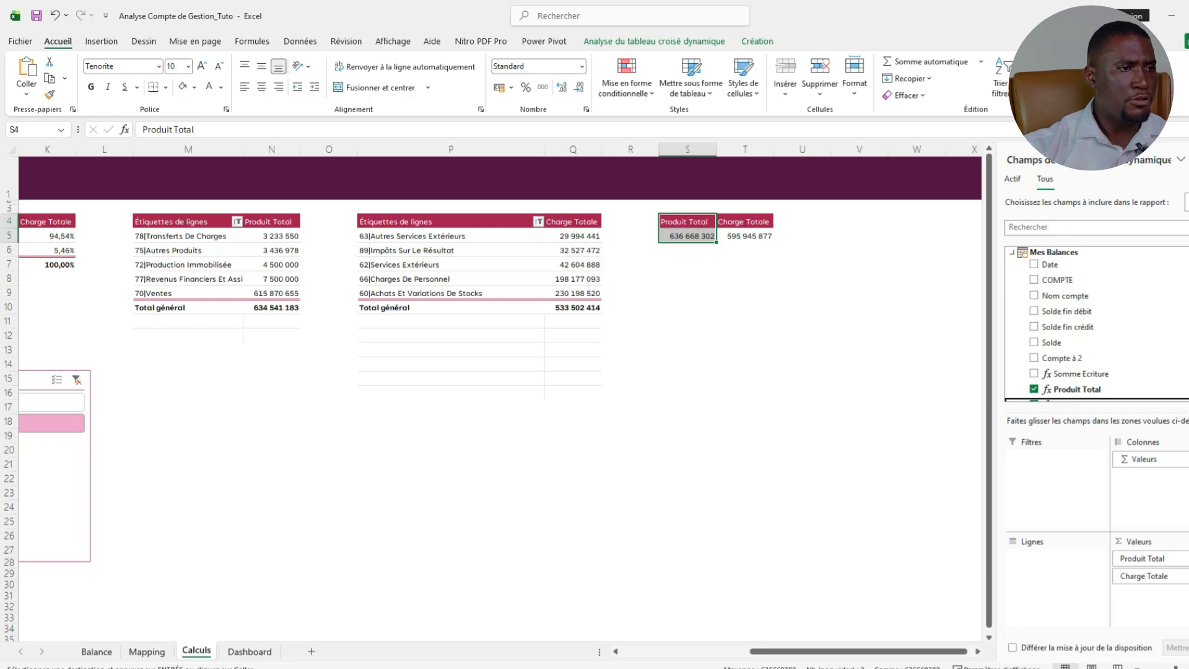
{"action": "scroll", "coordinate": [1065, 269], "scroll_direction": "up", "scroll_amount": 1}
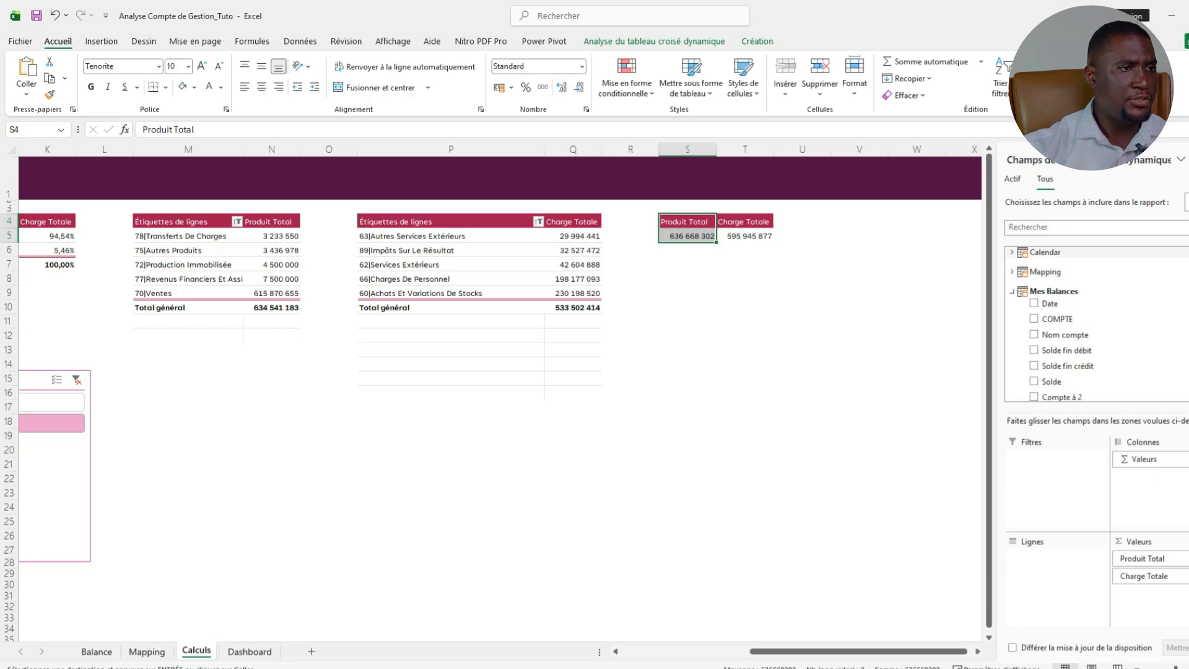
{"action": "left_click", "coordinate": [1012, 252]}
{"action": "left_click", "coordinate": [1024, 279]}
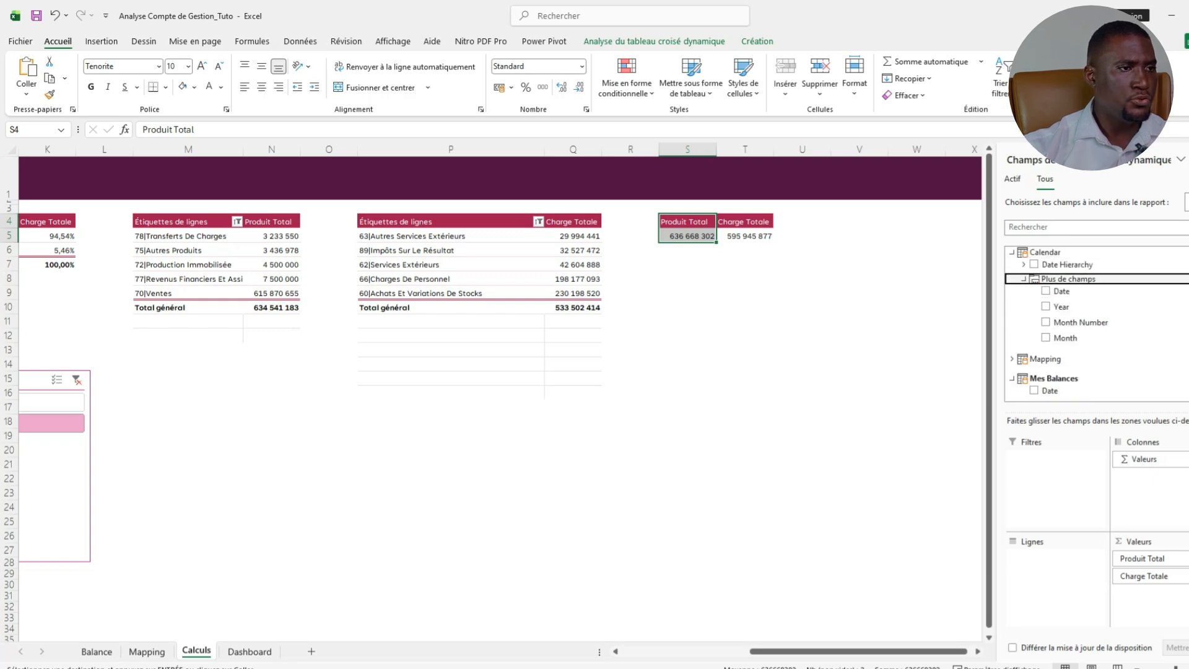
{"action": "left_click_drag", "start_coordinate": [1066, 339], "coordinate": [1056, 559]}
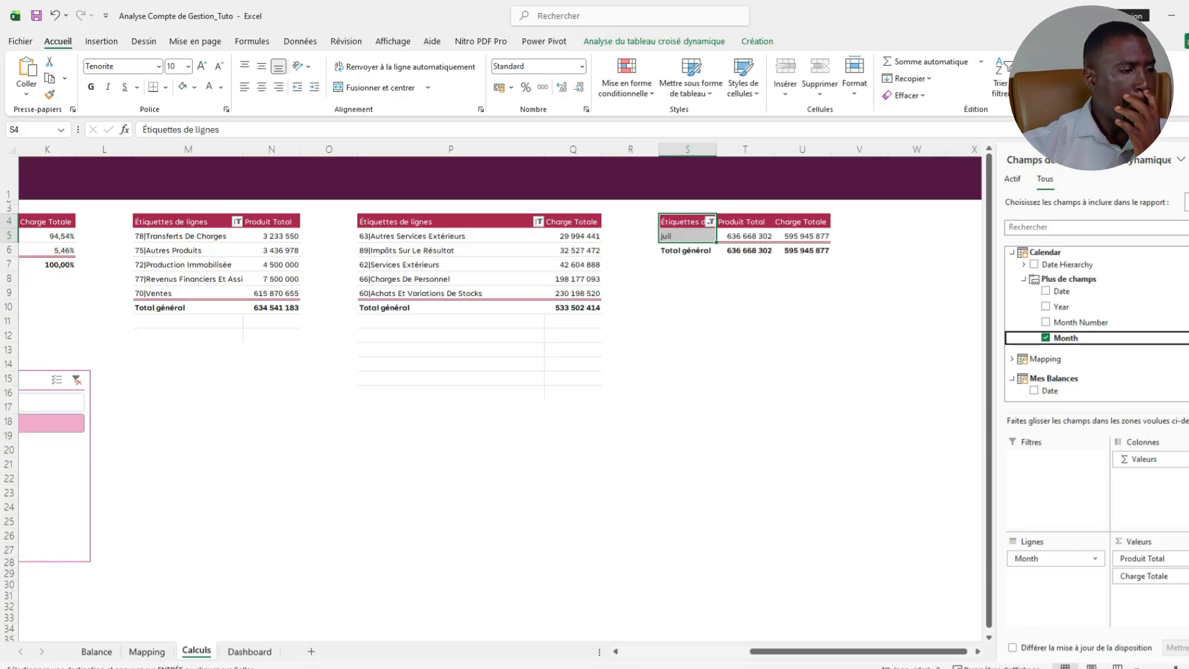
Move the Month slicer clear of the Year slicer, just beneath the Produit Total sub-category pivot table.
{"action": "left_click_drag", "start_coordinate": [899, 652], "coordinate": [765, 652]}
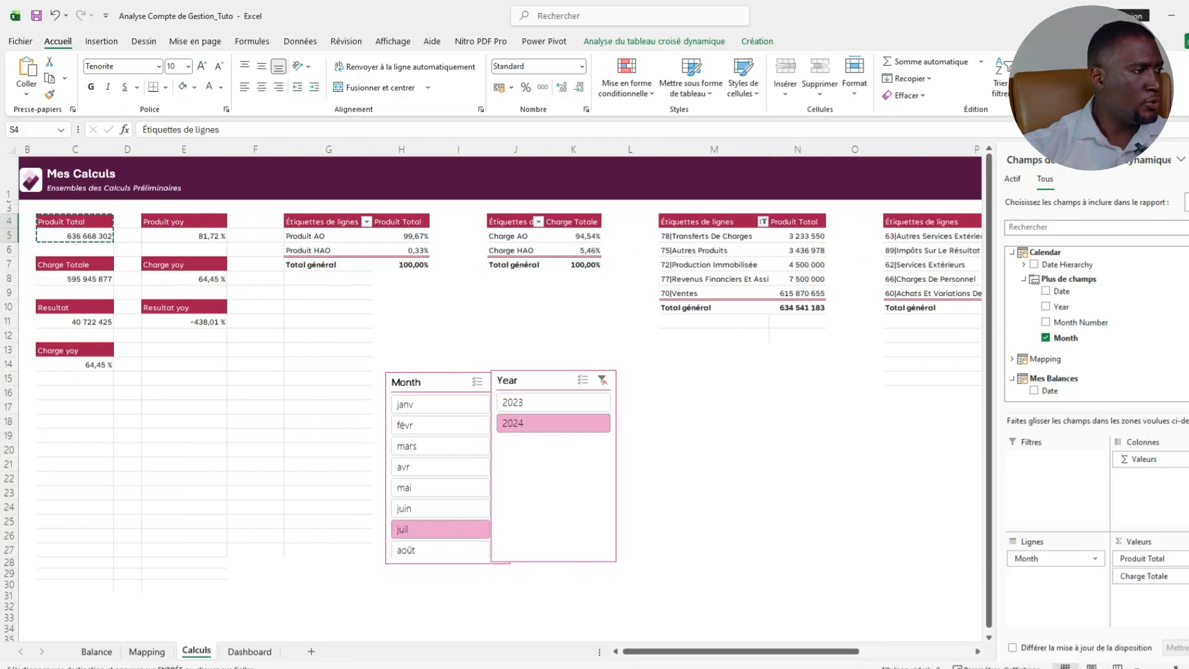
{"action": "left_click_drag", "start_coordinate": [422, 381], "coordinate": [363, 334]}
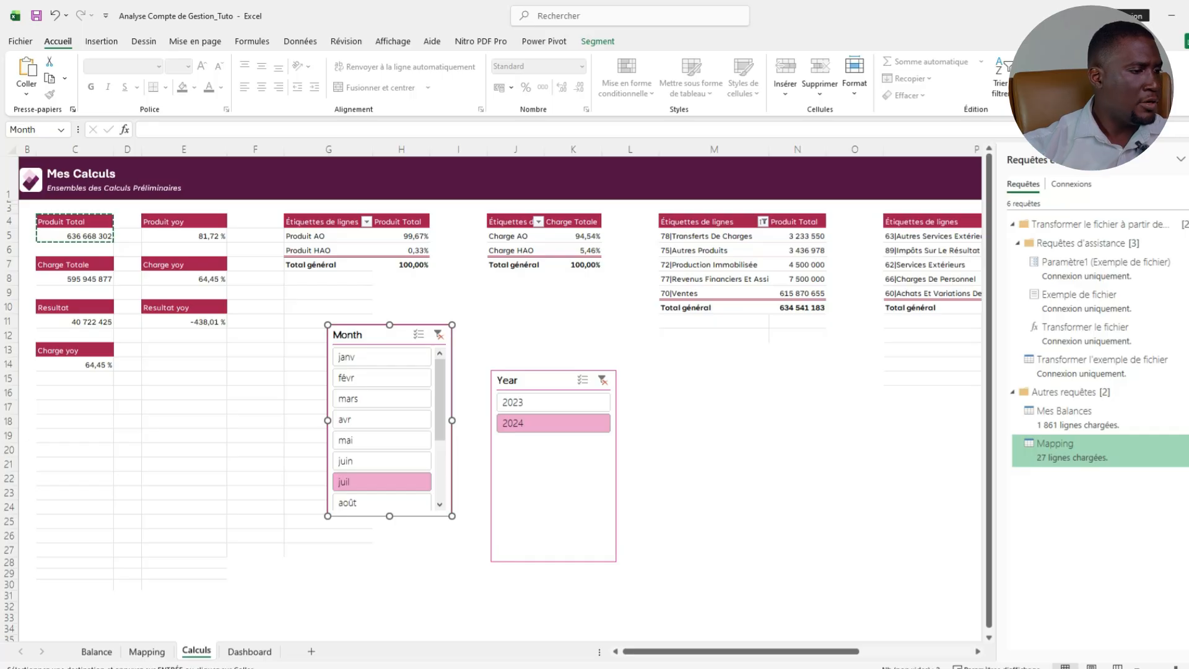
{"action": "left_click_drag", "start_coordinate": [765, 652], "coordinate": [875, 652]}
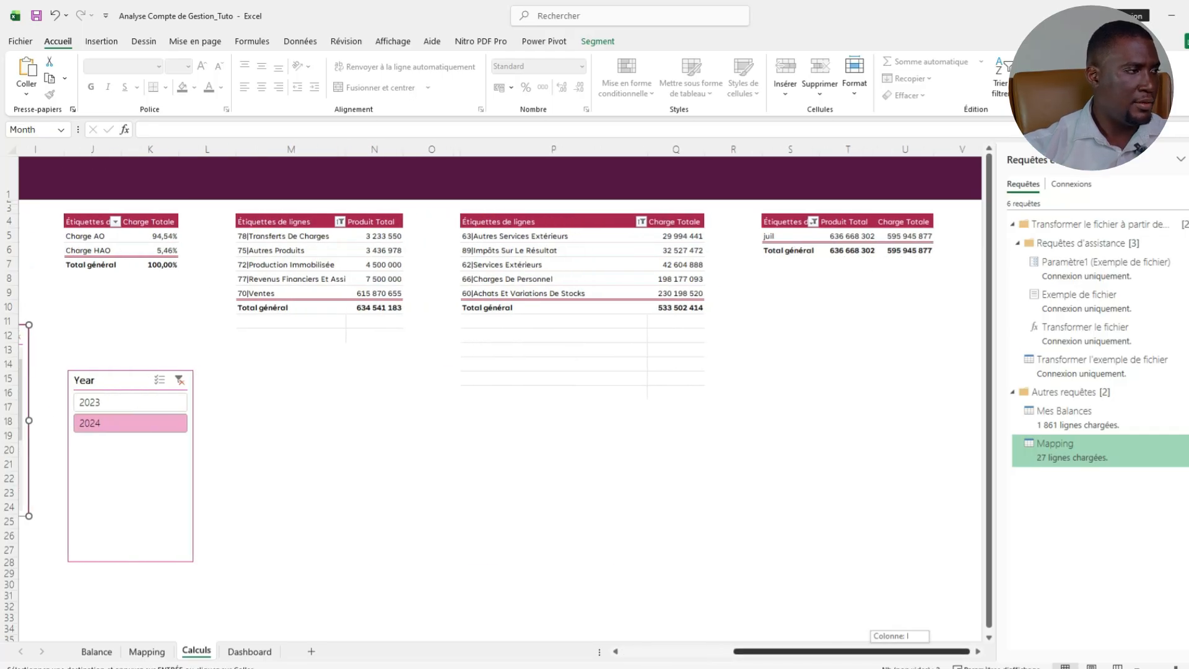
{"action": "left_click_drag", "start_coordinate": [875, 651], "coordinate": [762, 652]}
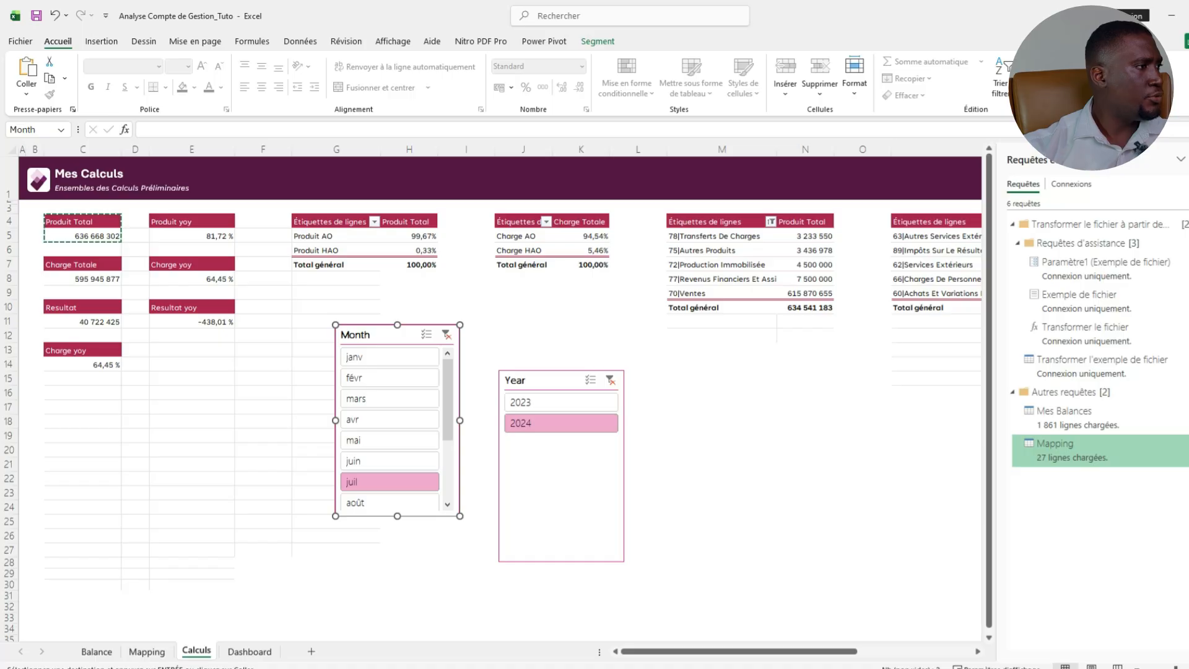
Name the sub-category Produit Total pivot table "Produit Cat".
{"action": "left_click_drag", "start_coordinate": [336, 250], "coordinate": [337, 237]}
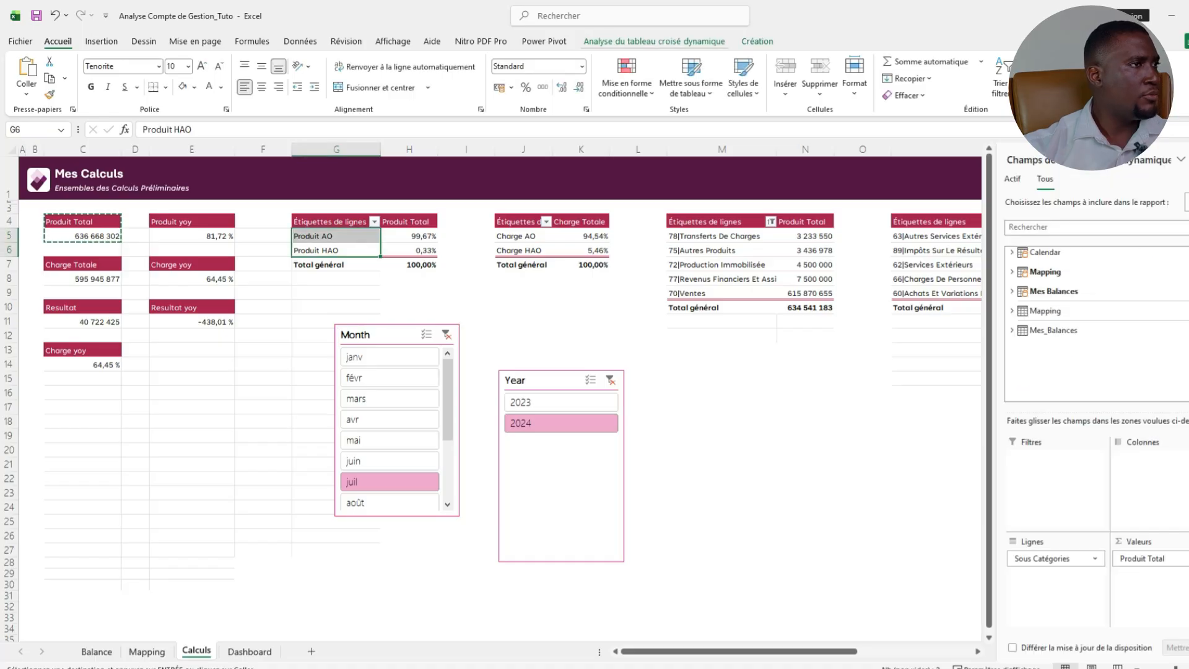
{"action": "left_click", "coordinate": [655, 41]}
{"action": "left_click", "coordinate": [74, 78]}
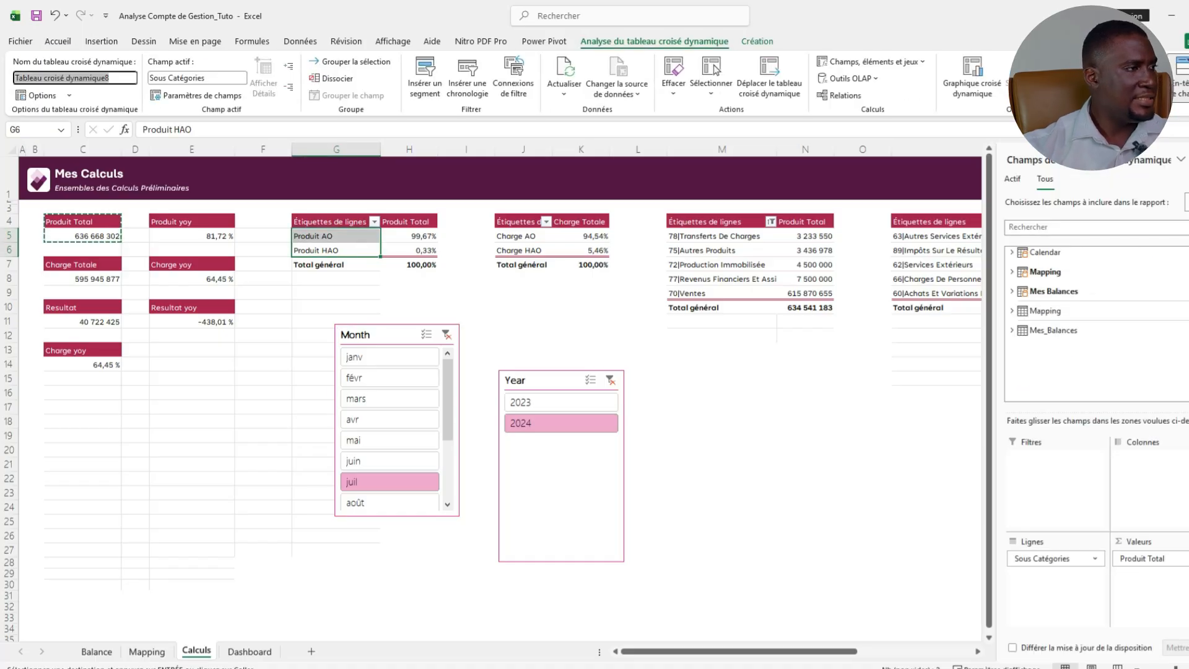
{"action": "type", "text": "Produi"}
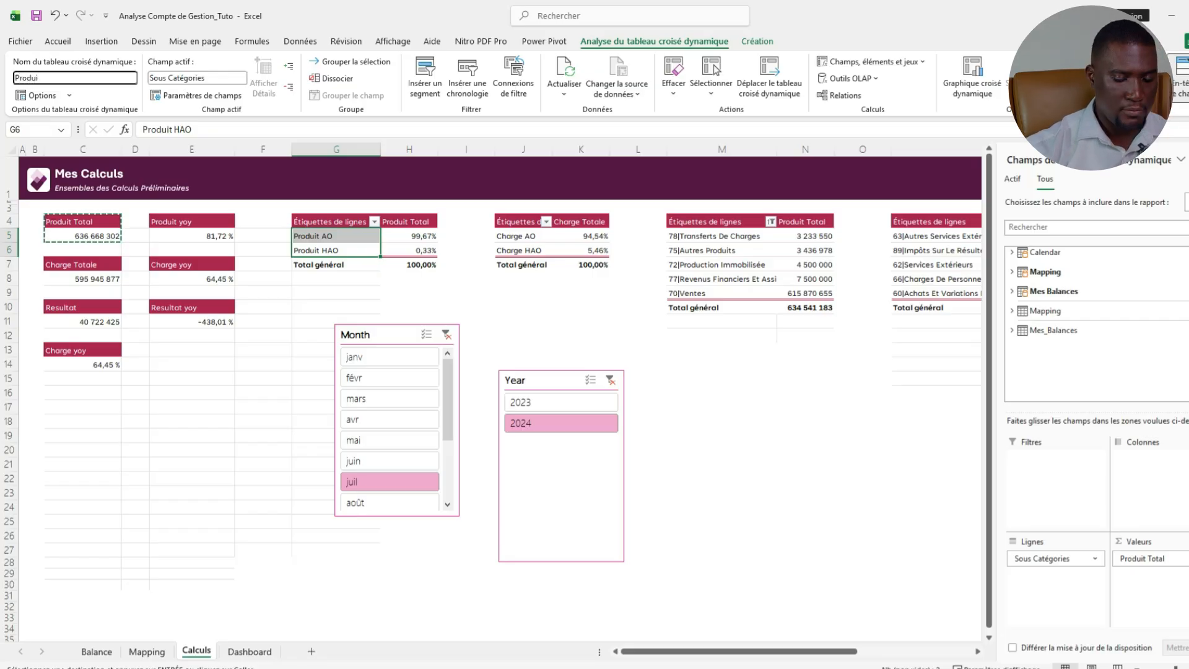
{"action": "type", "text": "t Cat"}
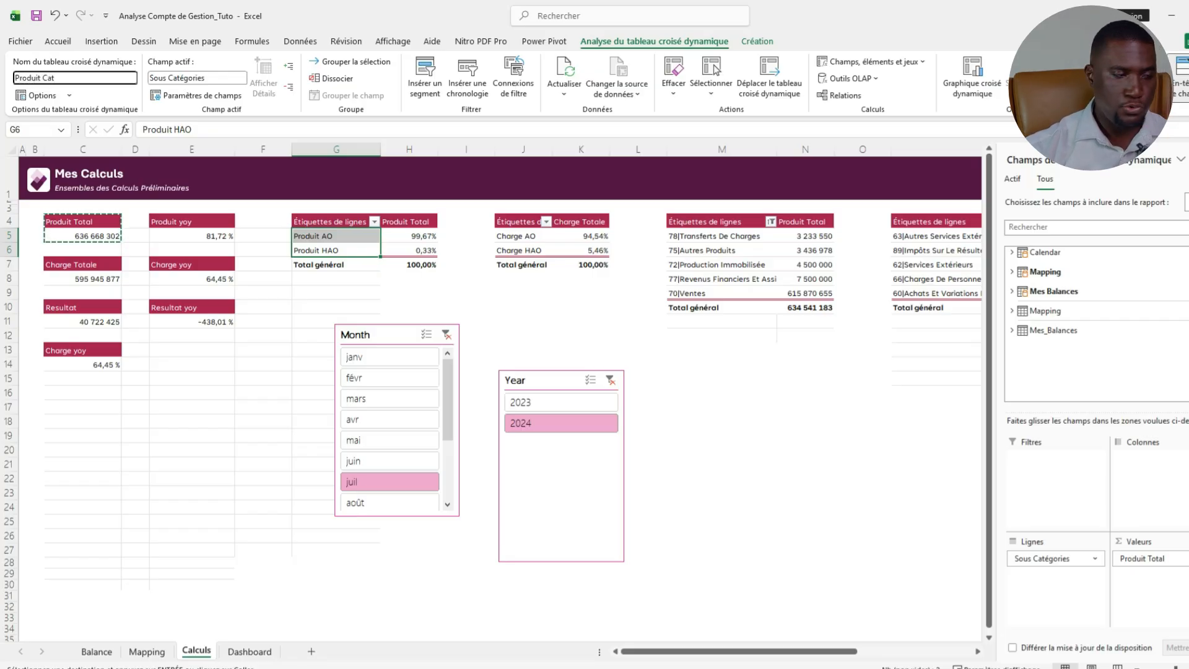
{"action": "key", "text": "Return"}
Name the sub-category Charge Totale pivot table "Charge Cat".
{"action": "left_click", "coordinate": [524, 236]}
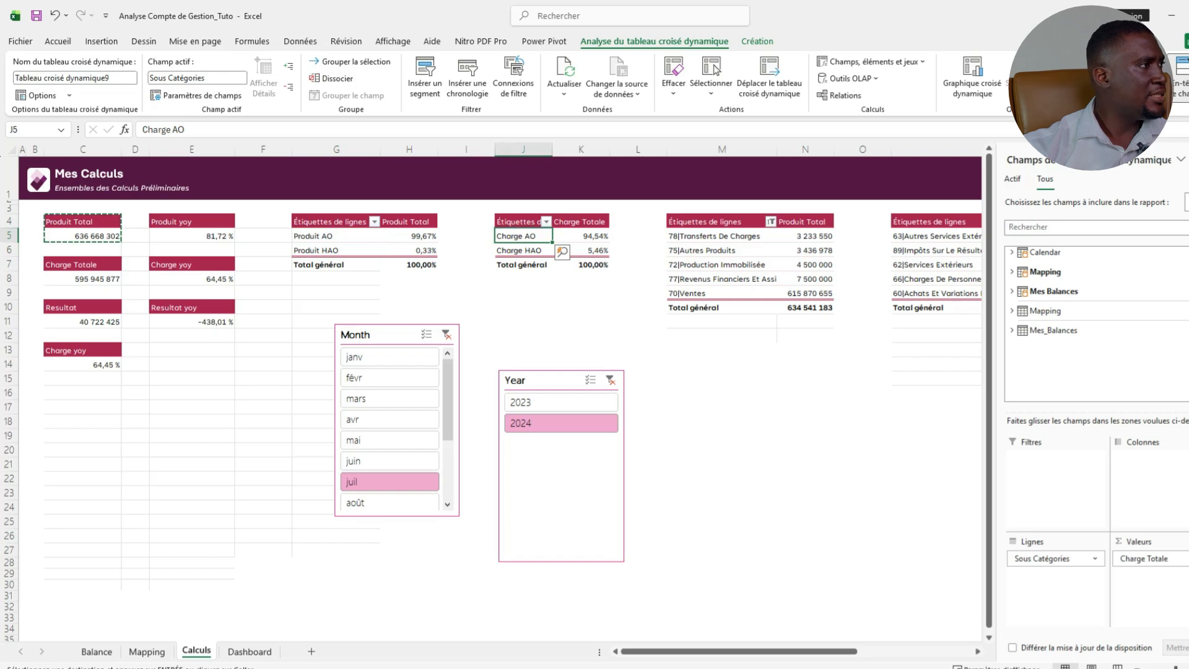
{"action": "left_click", "coordinate": [74, 78]}
{"action": "type", "text": "Ch"}
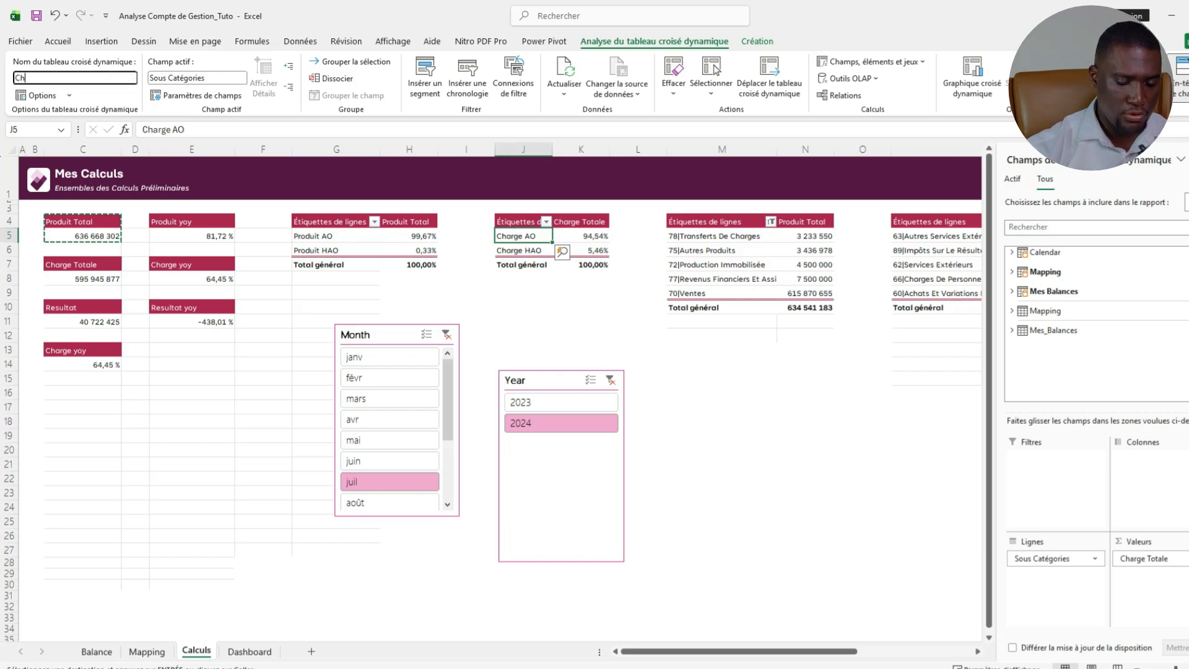
{"action": "type", "text": "arge Cat"}
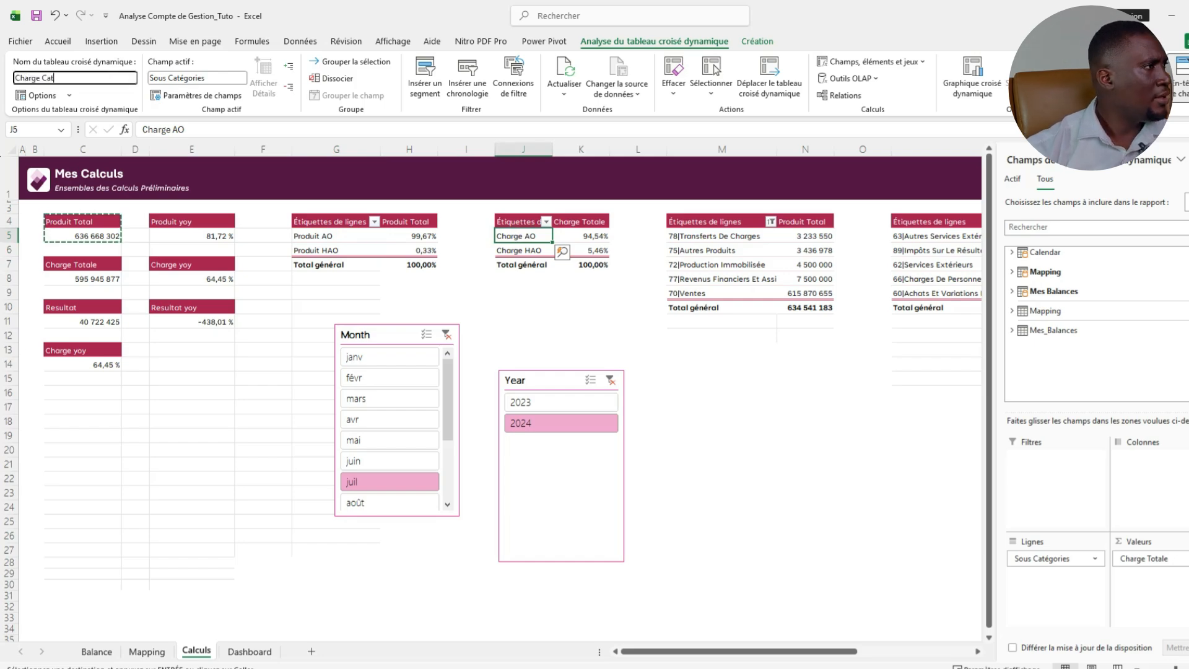
{"action": "key", "text": "Return"}
Name the account-level Produit Total pivot table "Produit top 5".
{"action": "left_click", "coordinate": [721, 250]}
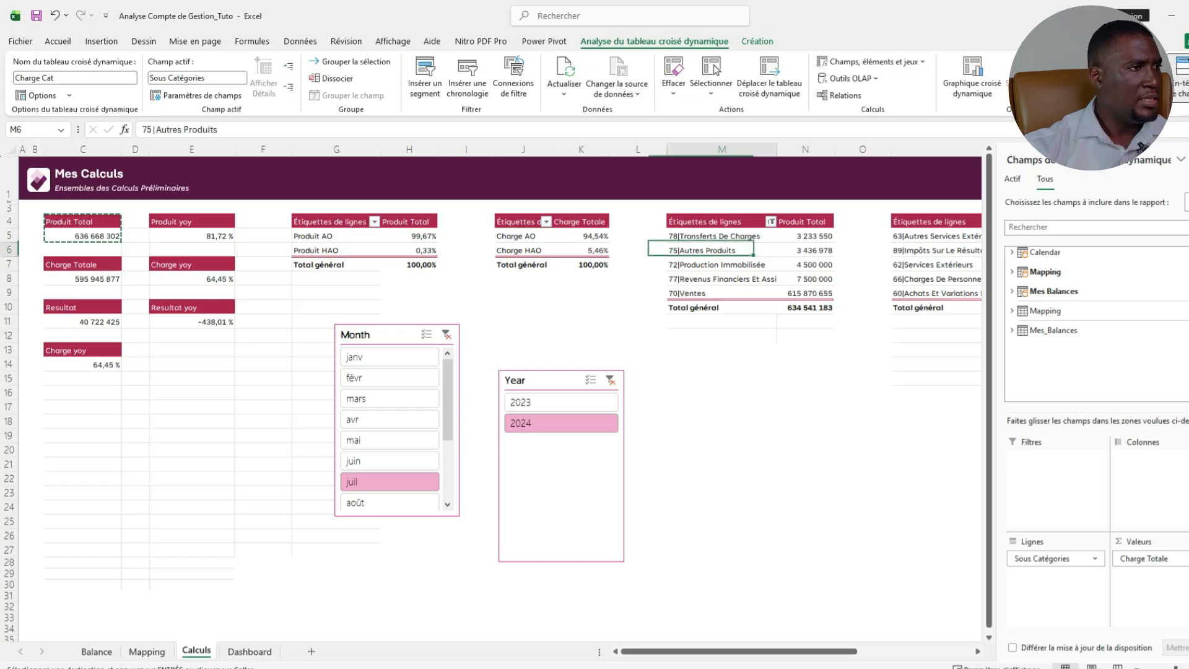
{"action": "left_click", "coordinate": [75, 78]}
{"action": "type", "text": "Produio"}
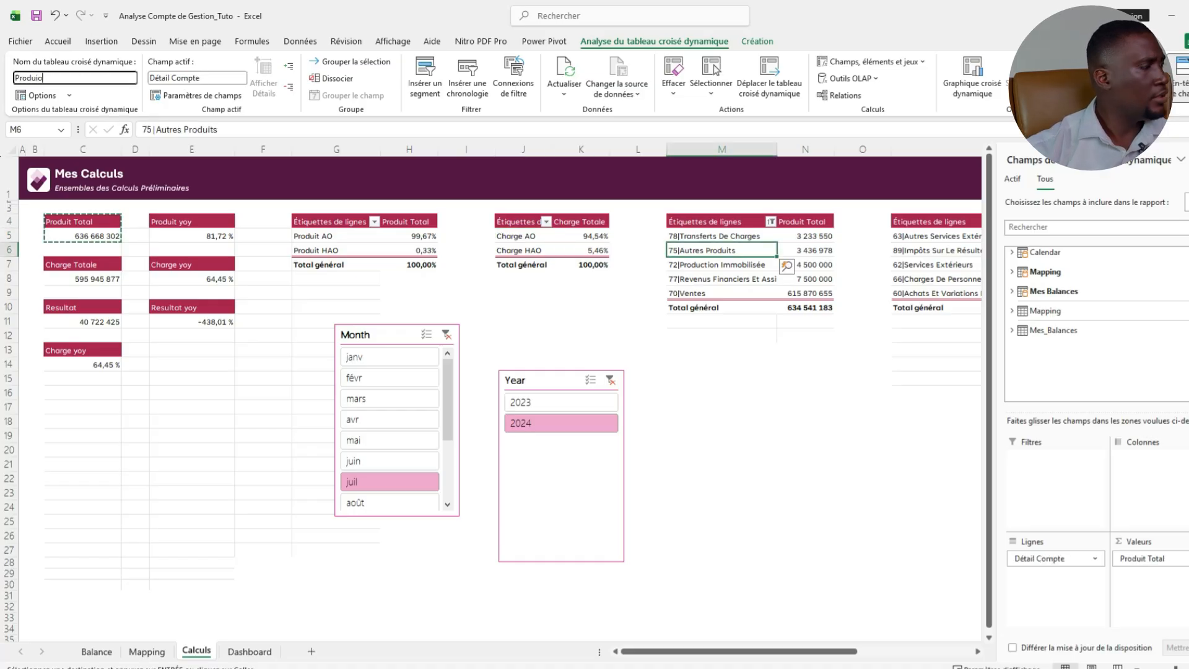
{"action": "key", "text": "BackSpace"}
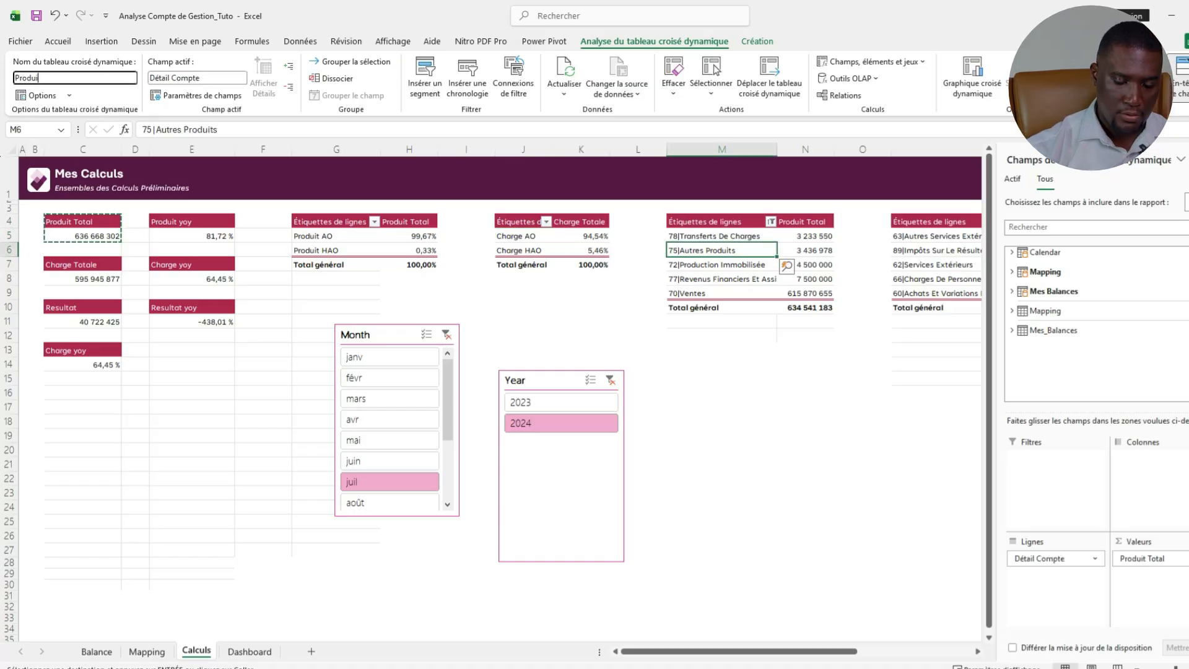
{"action": "type", "text": "t top"}
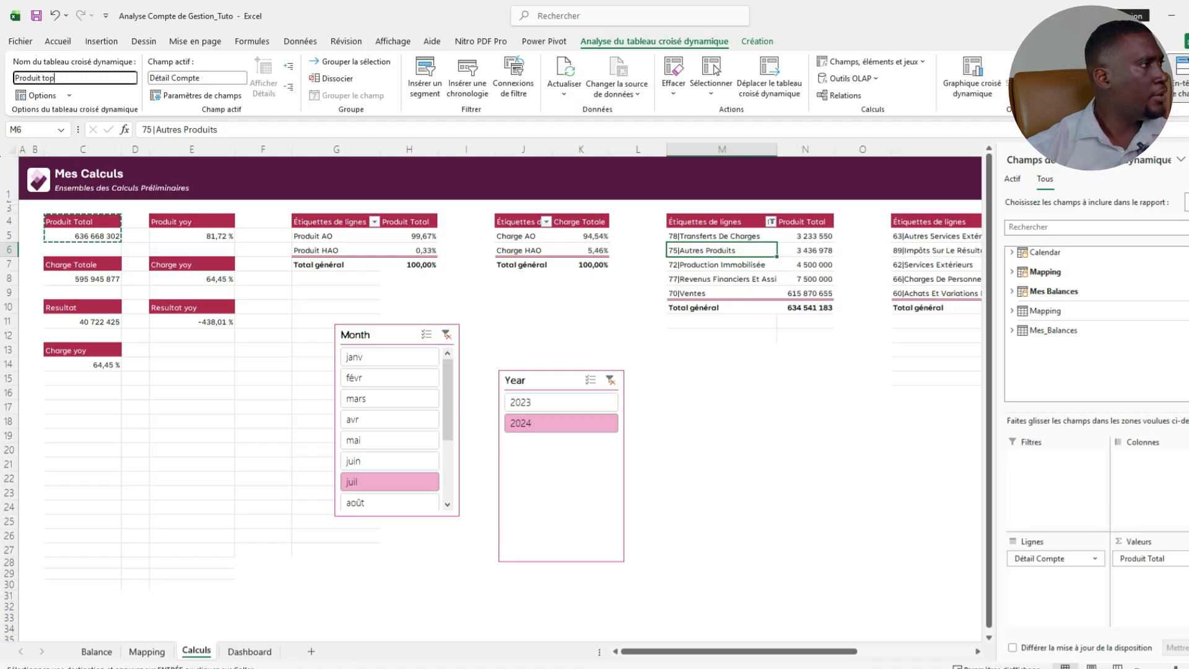
{"action": "type", "text": " 5"}
{"action": "key", "text": "Return"}
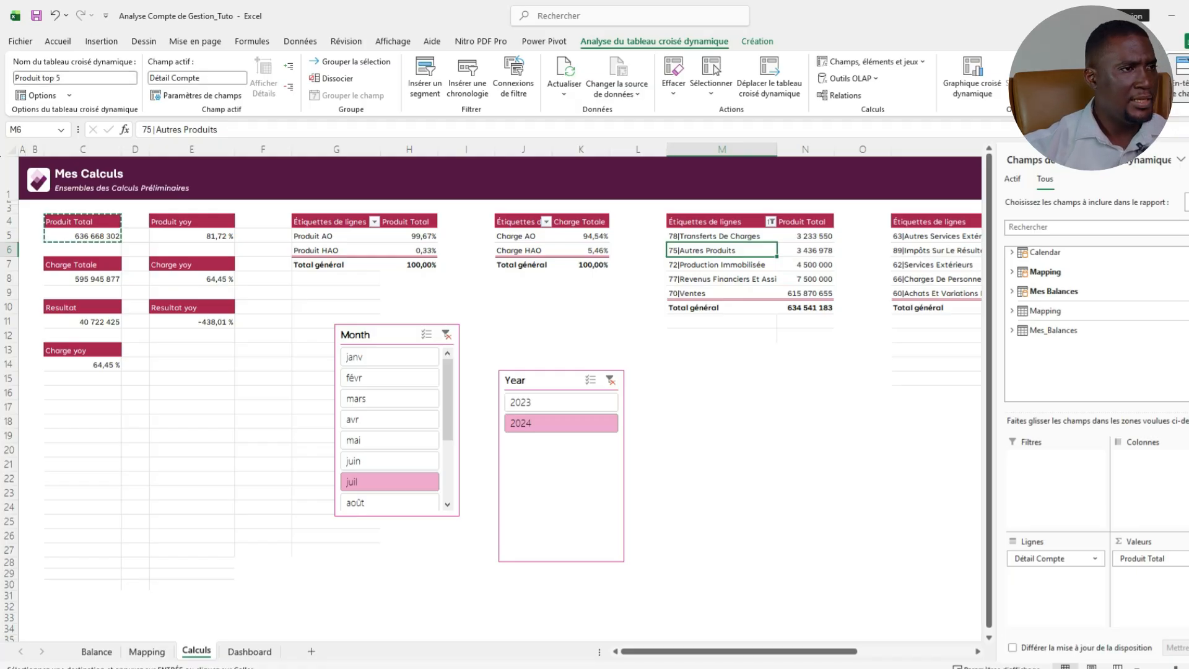
Name the account-level Charge Totale pivot table "Charge Top 5".
{"action": "left_click", "coordinate": [937, 251]}
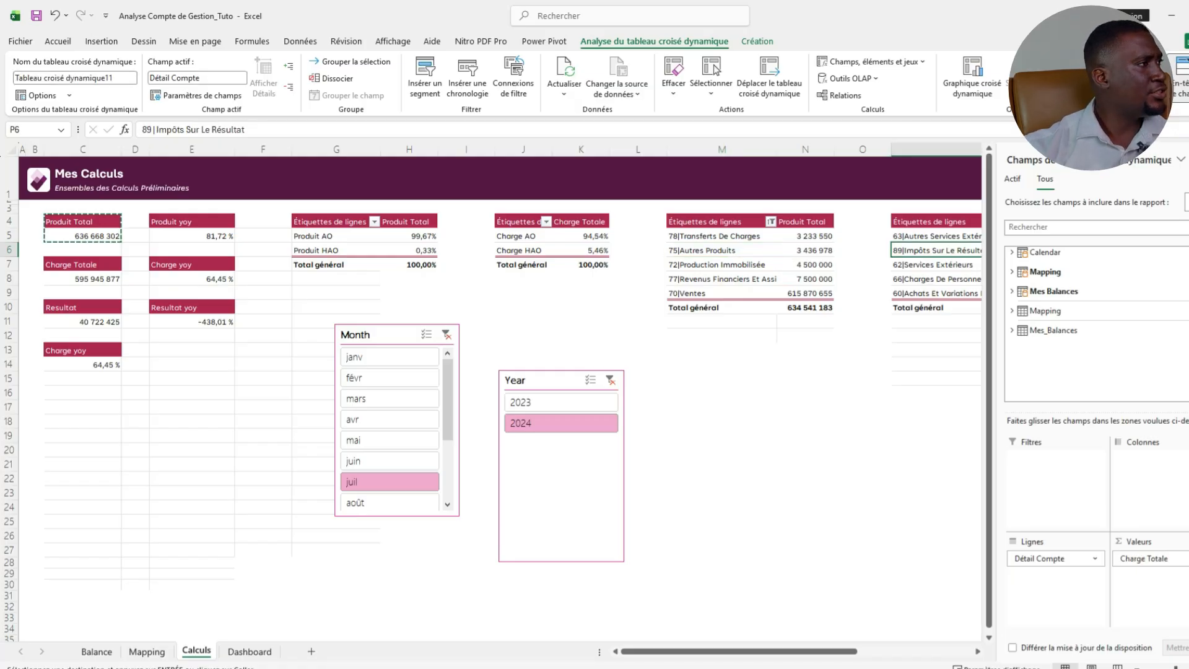
{"action": "left_click", "coordinate": [74, 77]}
{"action": "type", "text": "Charge Top 5"}
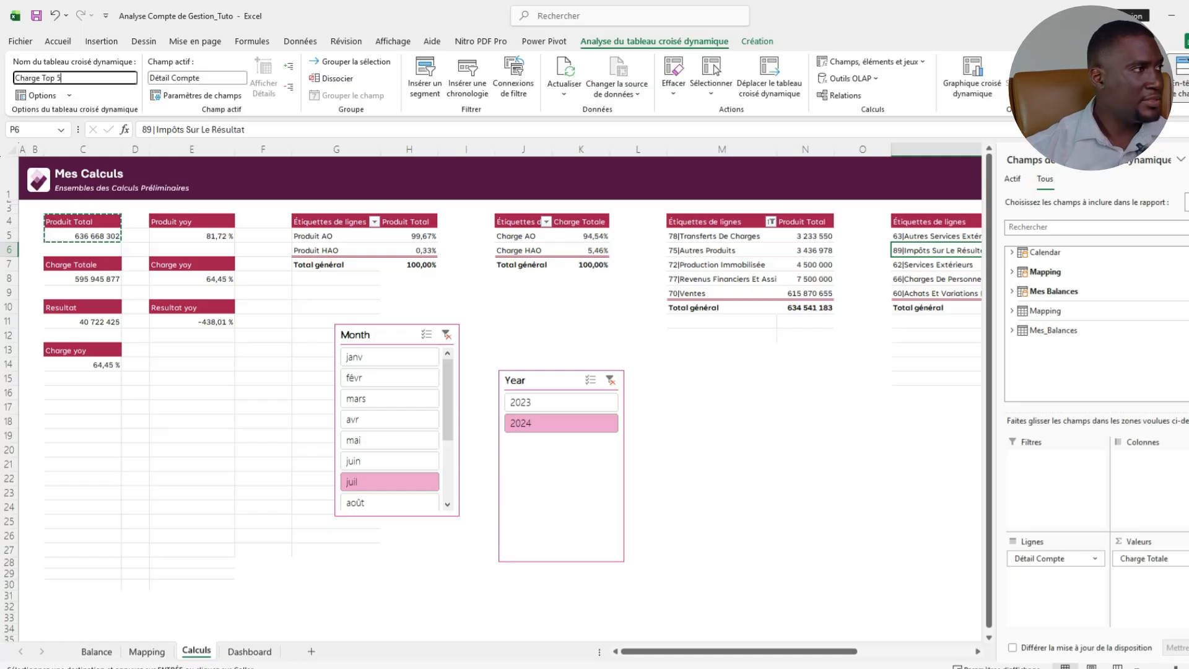
{"action": "key", "text": "Return"}
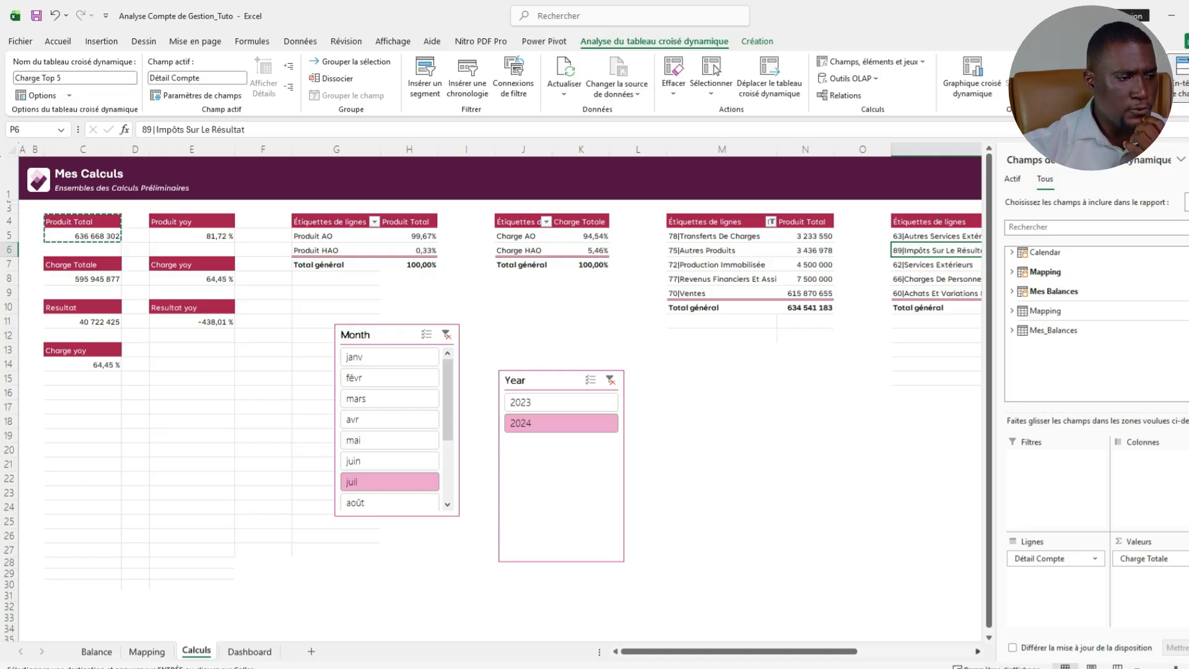
Name the monthly Produit Total and Charge Totale pivot table "Evolution Comparative mensuelle".
{"action": "scroll", "coordinate": [501, 399], "scroll_direction": "right", "scroll_amount": 5}
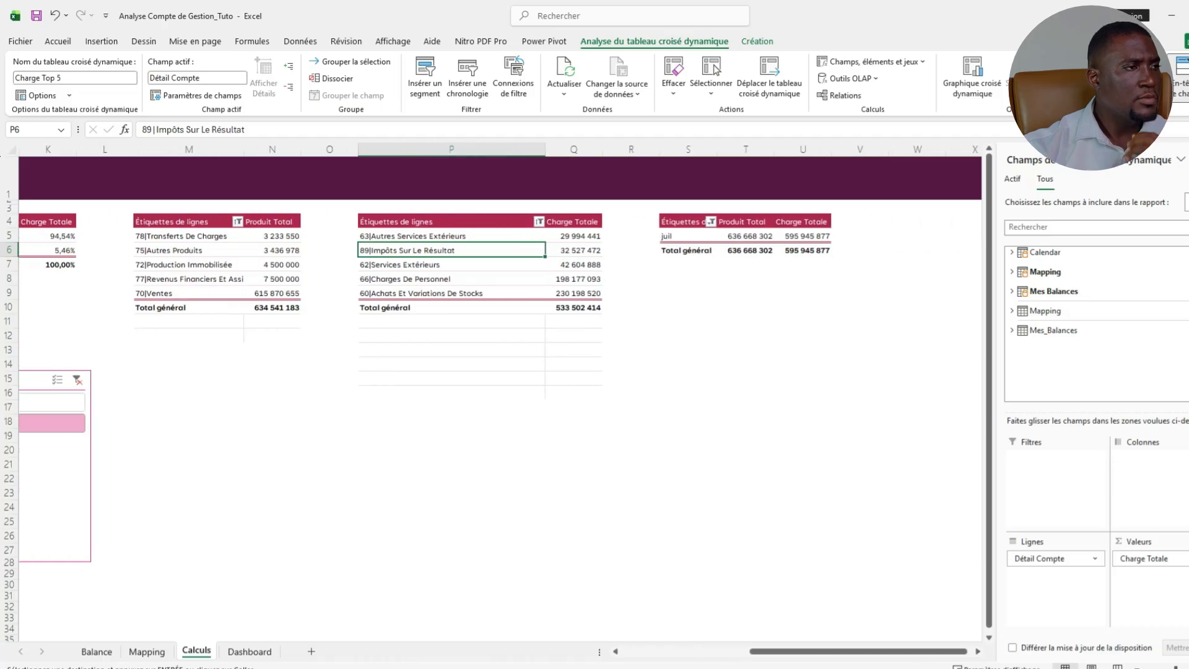
{"action": "left_click", "coordinate": [749, 236]}
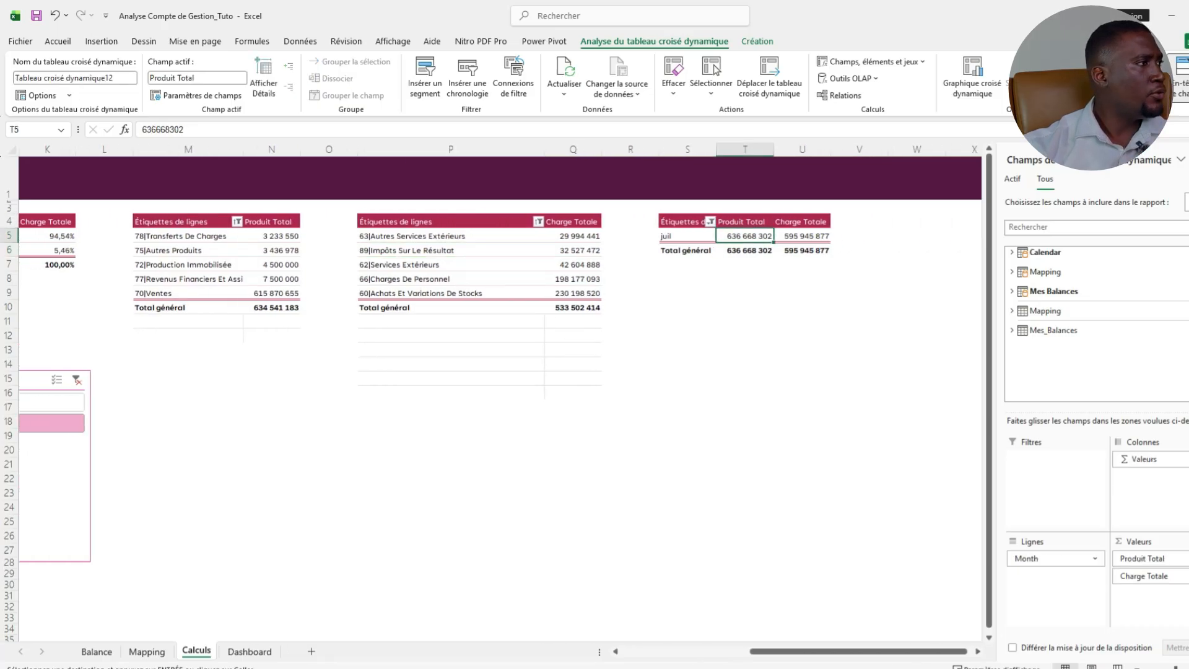
{"action": "left_click", "coordinate": [75, 77]}
{"action": "type", "text": "P"}
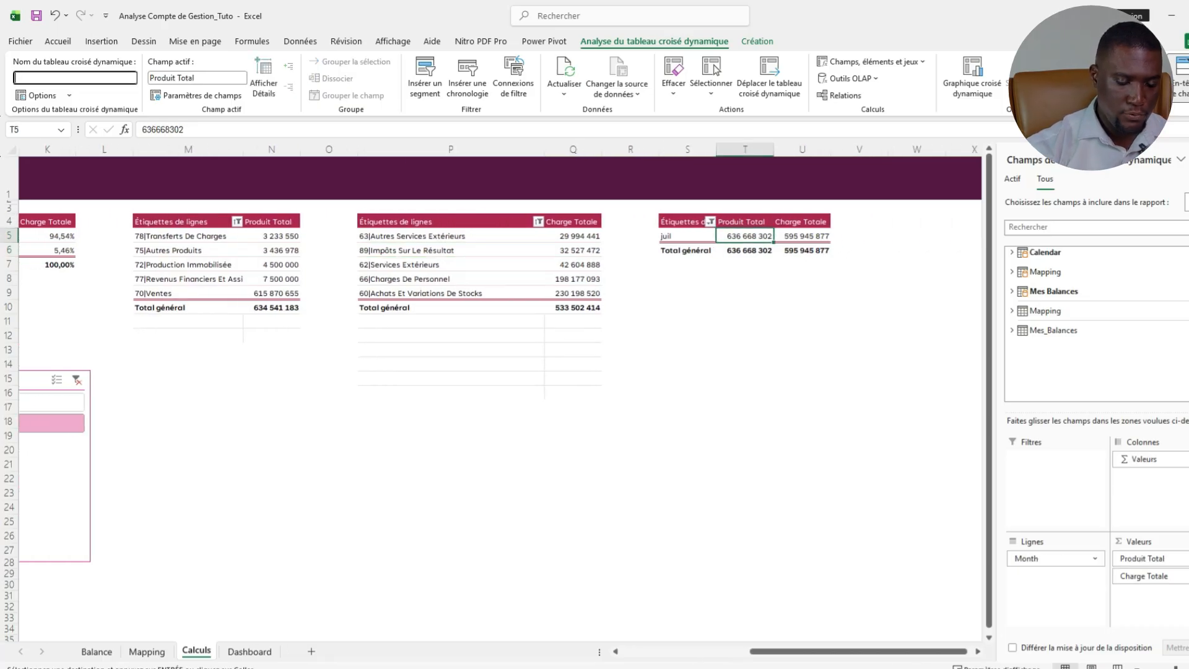
{"action": "type", "text": "vol"}
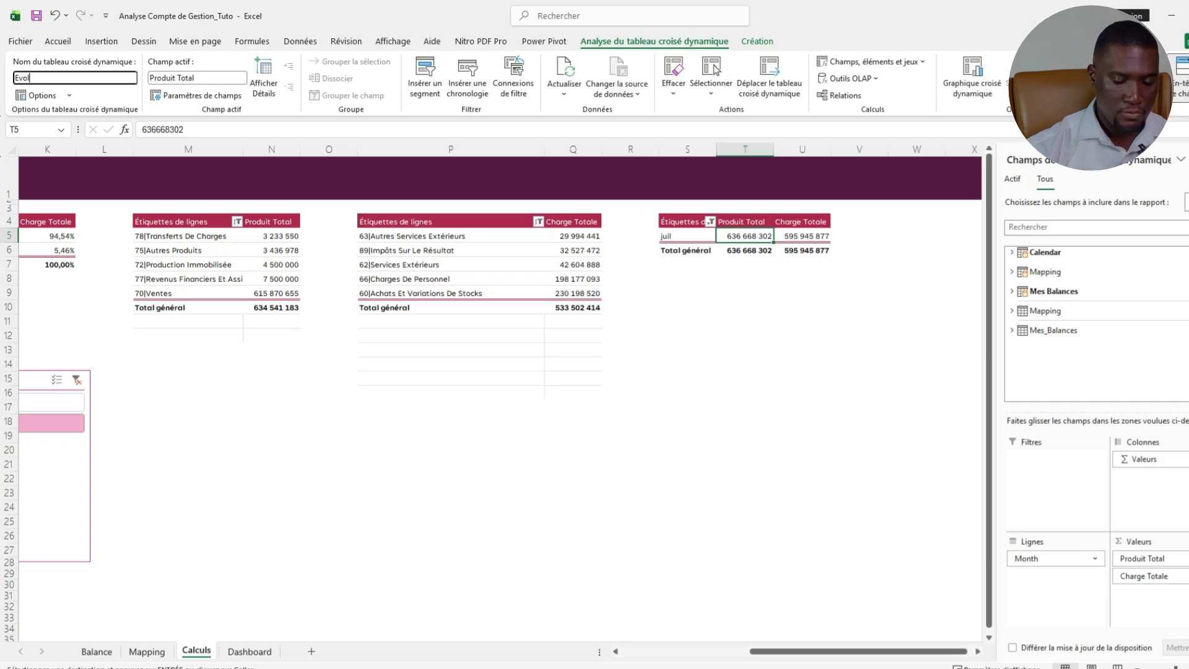
{"action": "type", "text": "ution Com"}
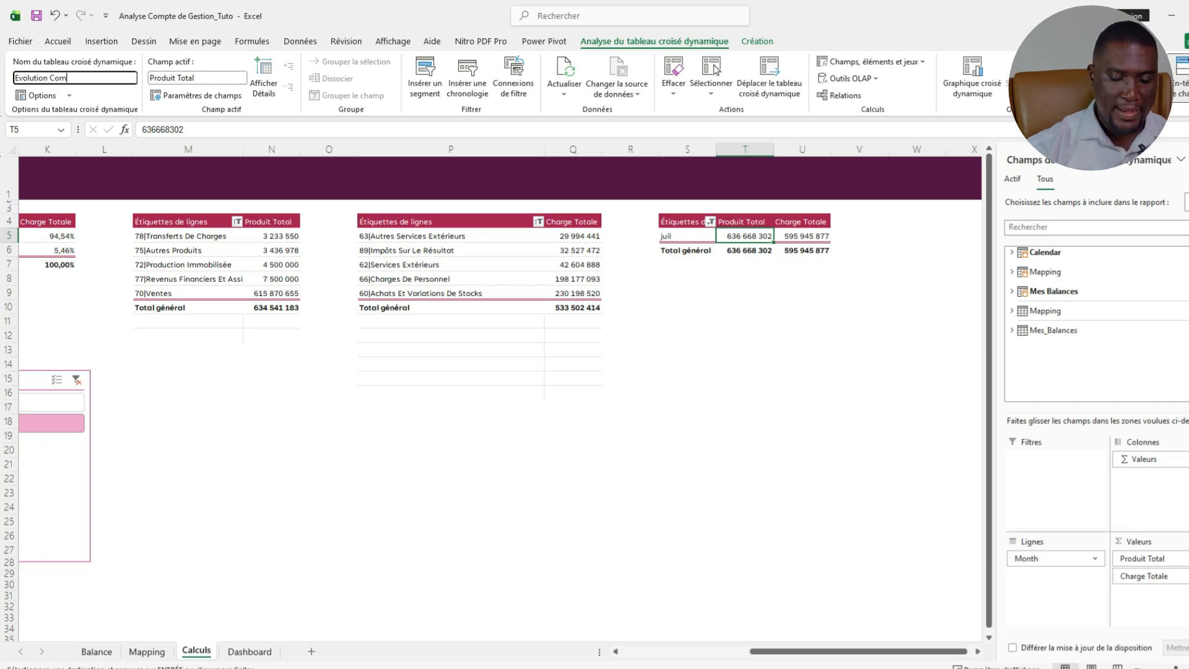
{"action": "type", "text": "parati"}
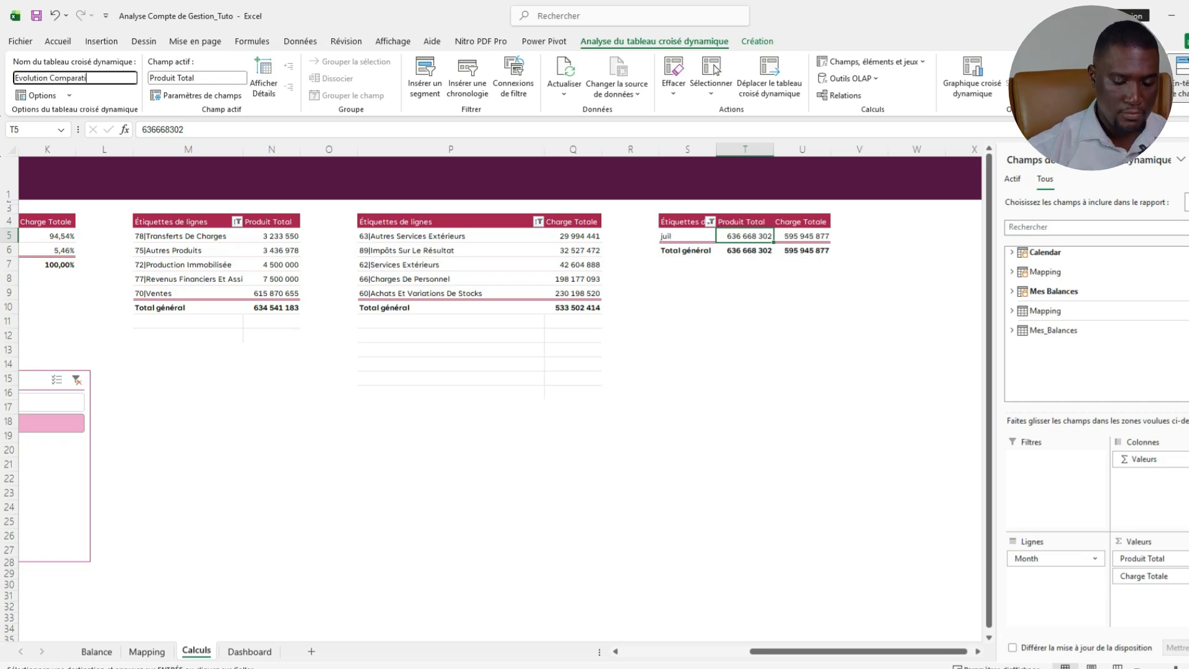
{"action": "type", "text": "ve mens"}
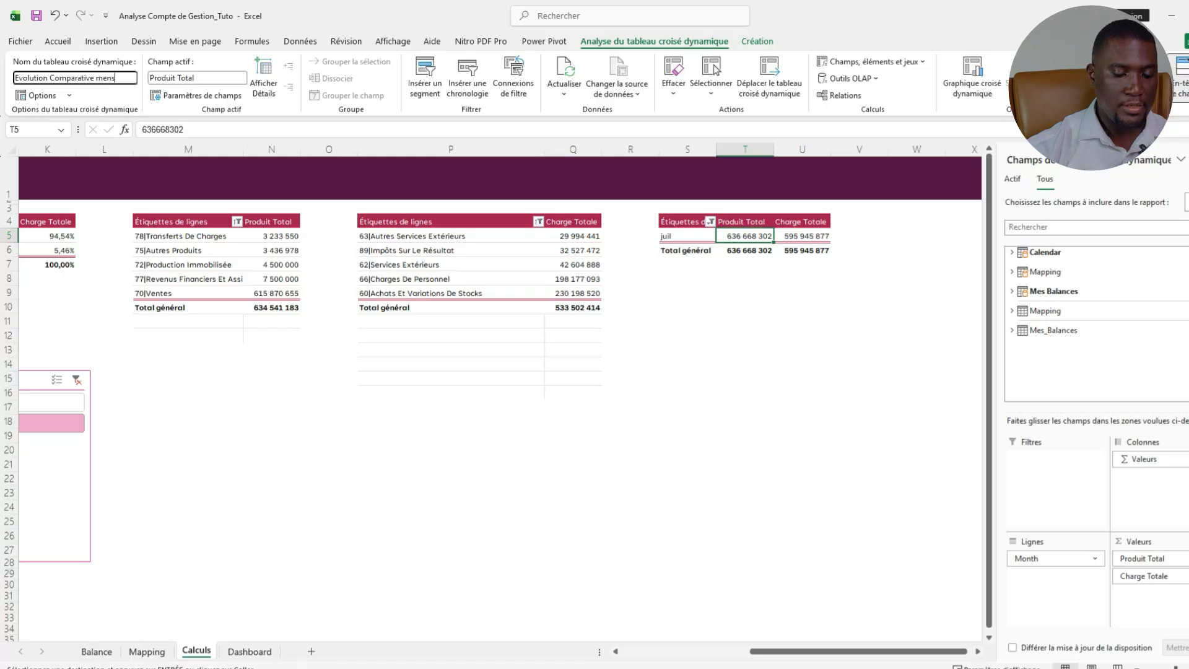
{"action": "type", "text": "uelle"}
{"action": "key", "text": "Return"}
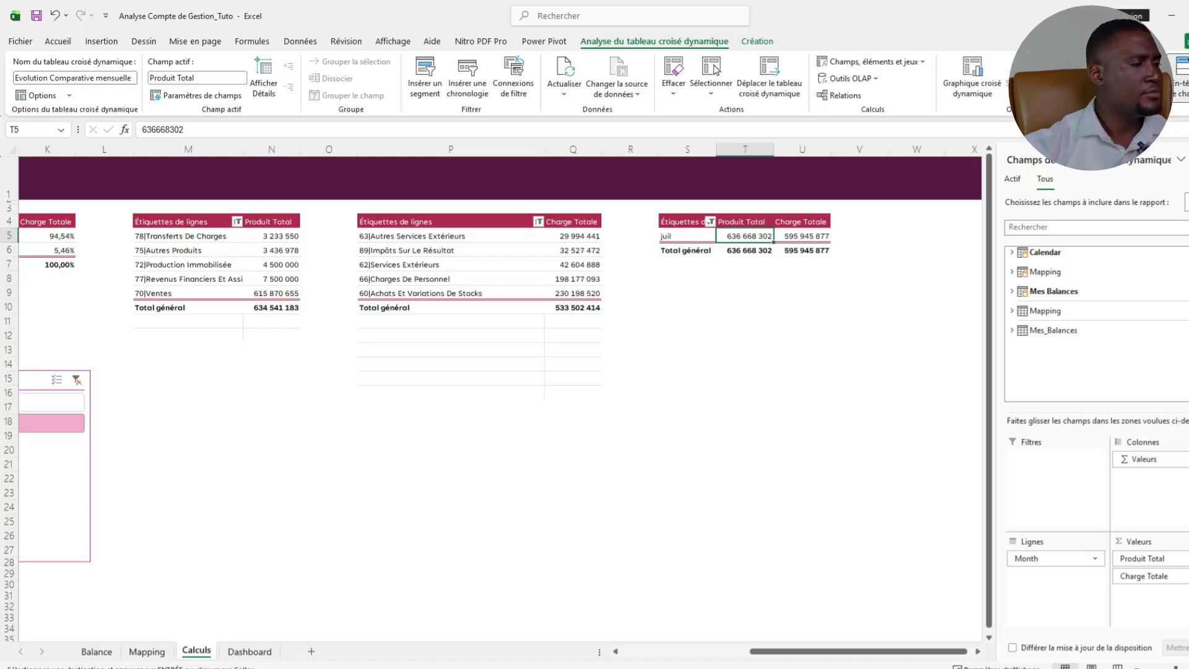
{"action": "left_click", "coordinate": [745, 478]}
Disconnect the Month slicer from the "Evolution Comparative mensuelle" pivot table through its report connections.
{"action": "left_click_drag", "start_coordinate": [858, 651], "coordinate": [739, 651]}
{"action": "left_click", "coordinate": [375, 335]}
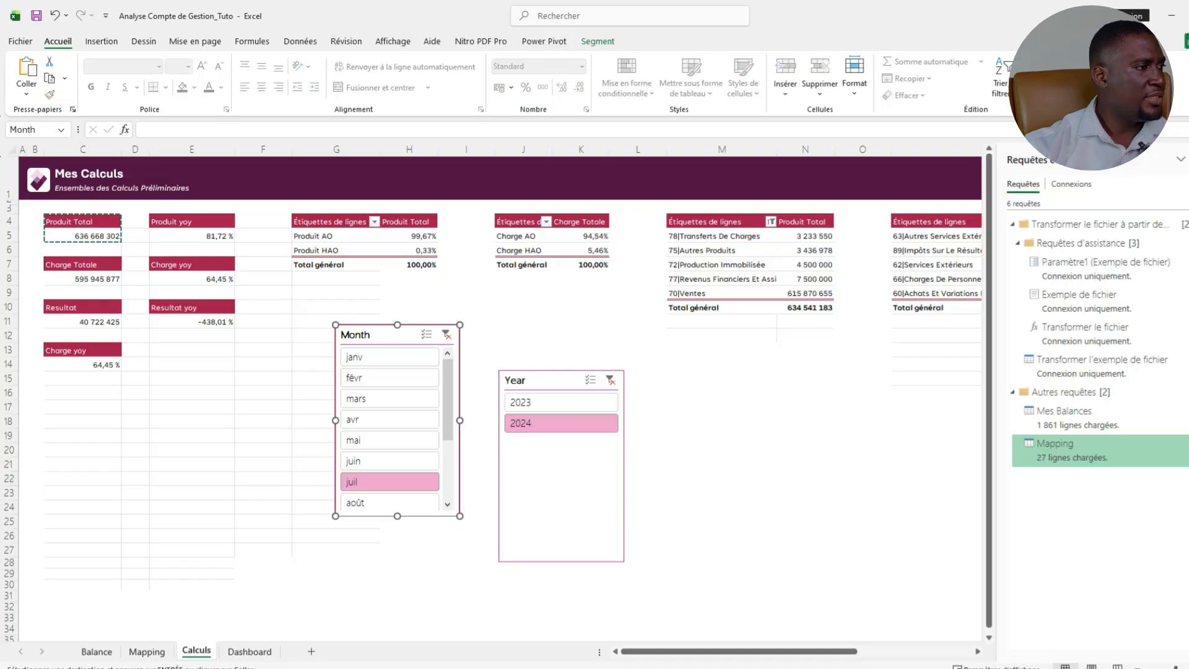
{"action": "left_click", "coordinate": [597, 41]}
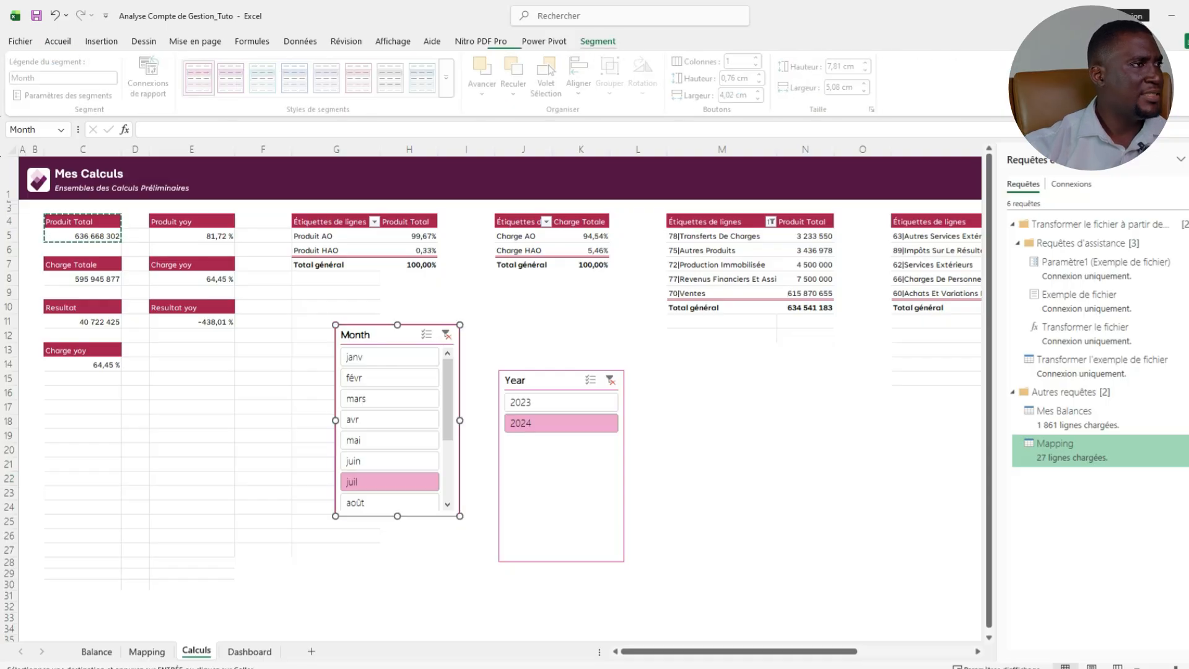
{"action": "left_click", "coordinate": [151, 88]}
{"action": "scroll", "coordinate": [505, 351], "scroll_direction": "down", "scroll_amount": 3}
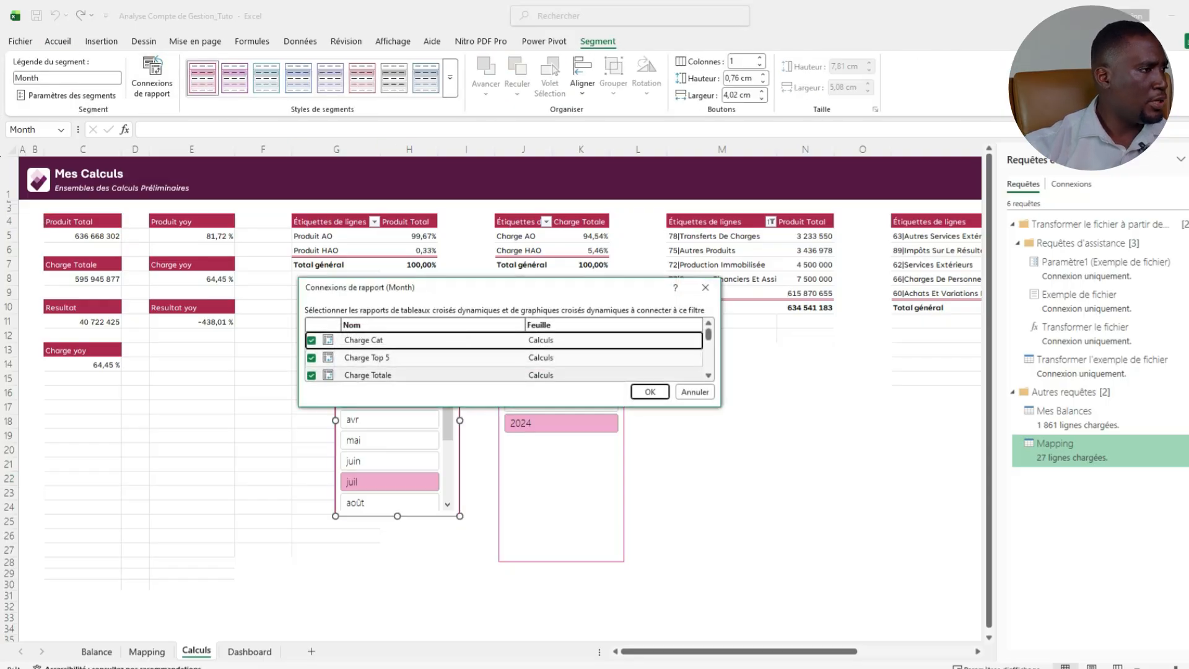
{"action": "scroll", "coordinate": [505, 353], "scroll_direction": "up", "scroll_amount": 1}
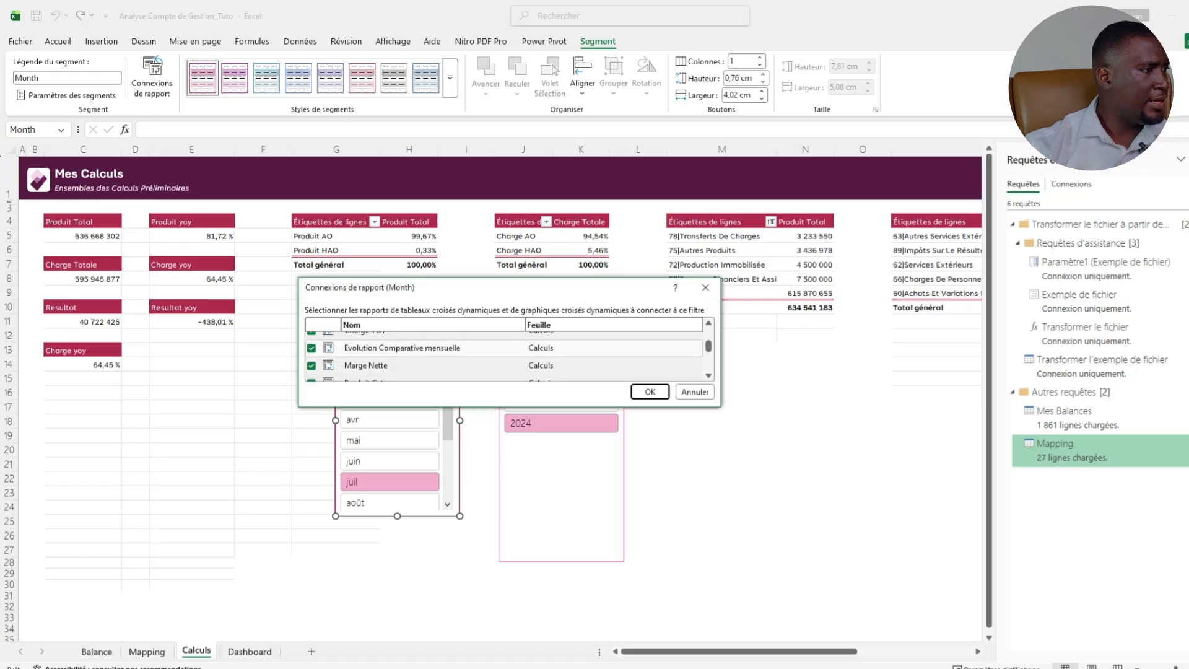
{"action": "left_click", "coordinate": [311, 348]}
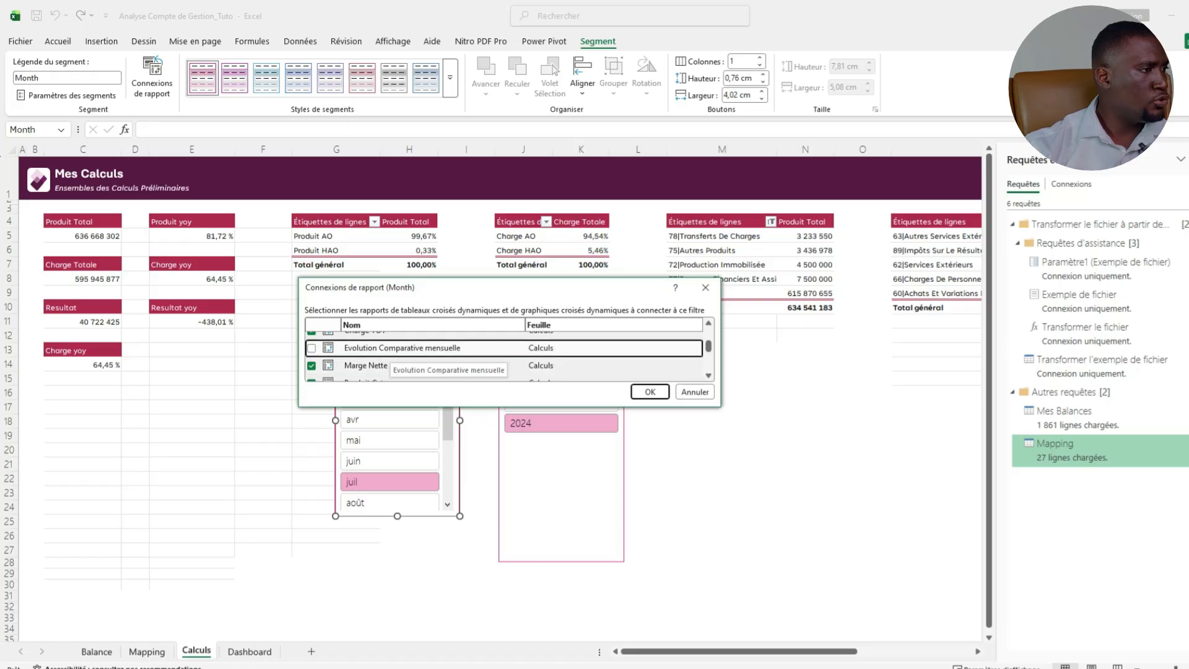
{"action": "scroll", "coordinate": [505, 356], "scroll_direction": "down", "scroll_amount": 3}
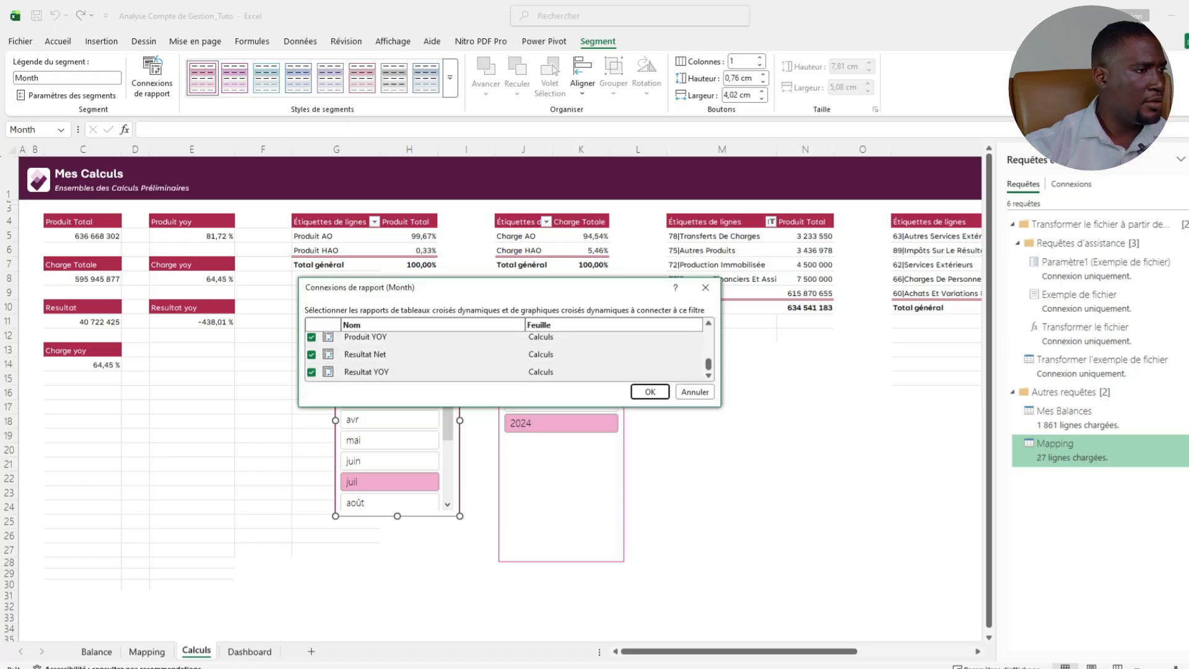
{"action": "left_click", "coordinate": [650, 392]}
Clear the Month filter from the monthly pivot table and slightly widen its row label column S.
{"action": "scroll", "coordinate": [496, 371], "scroll_direction": "right", "scroll_amount": 10}
{"action": "left_click", "coordinate": [463, 221]}
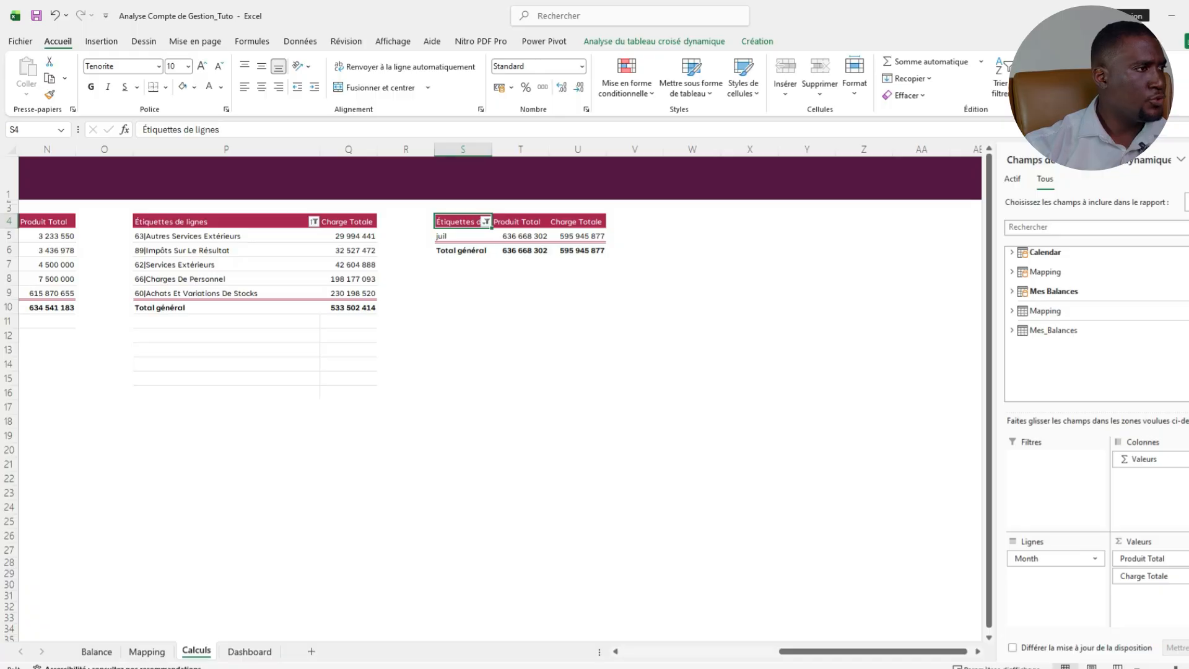
{"action": "key", "text": "alt+Down"}
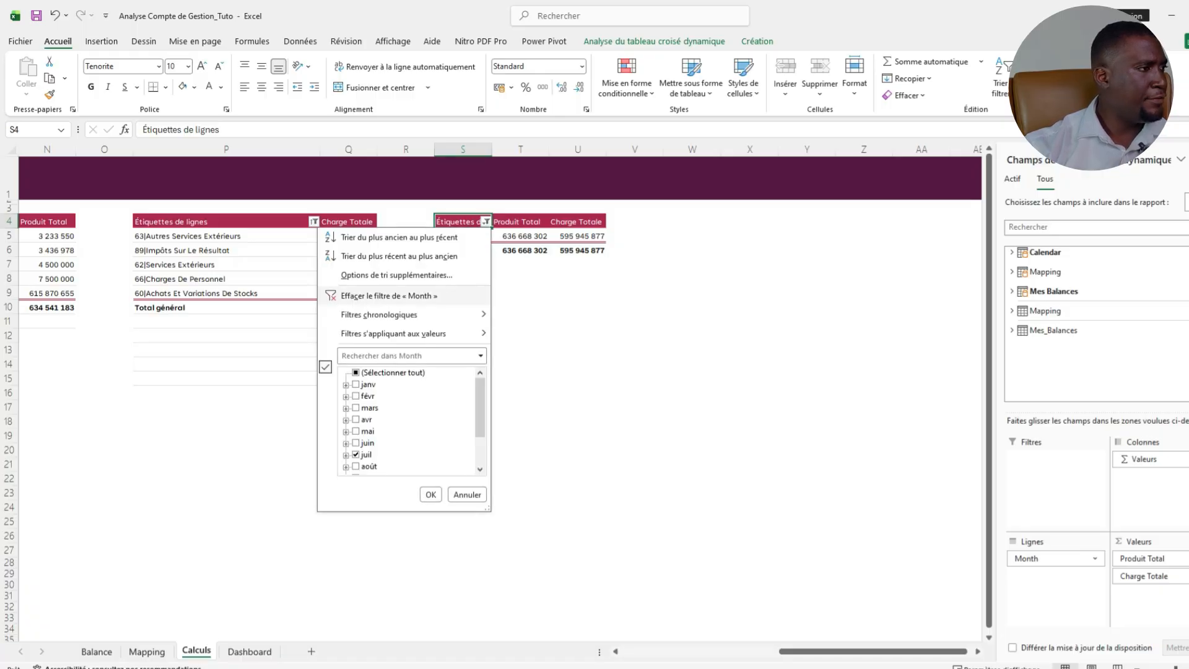
{"action": "key", "text": "Return"}
{"action": "left_click", "coordinate": [578, 265]}
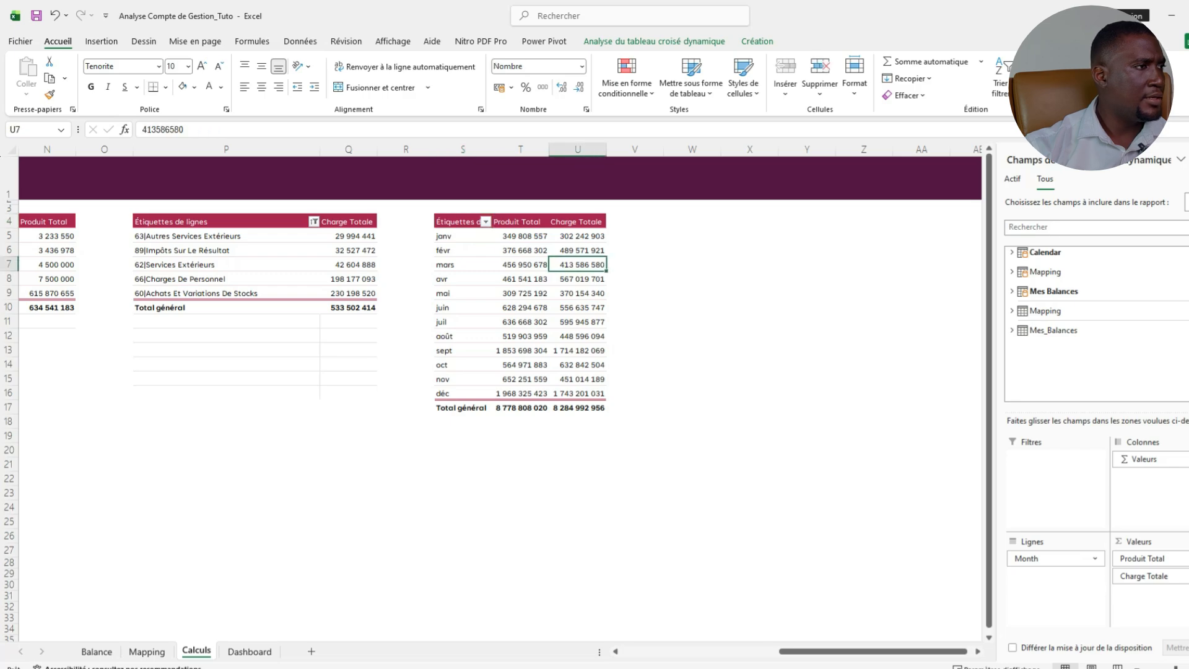
{"action": "left_click_drag", "start_coordinate": [492, 150], "coordinate": [506, 149]}
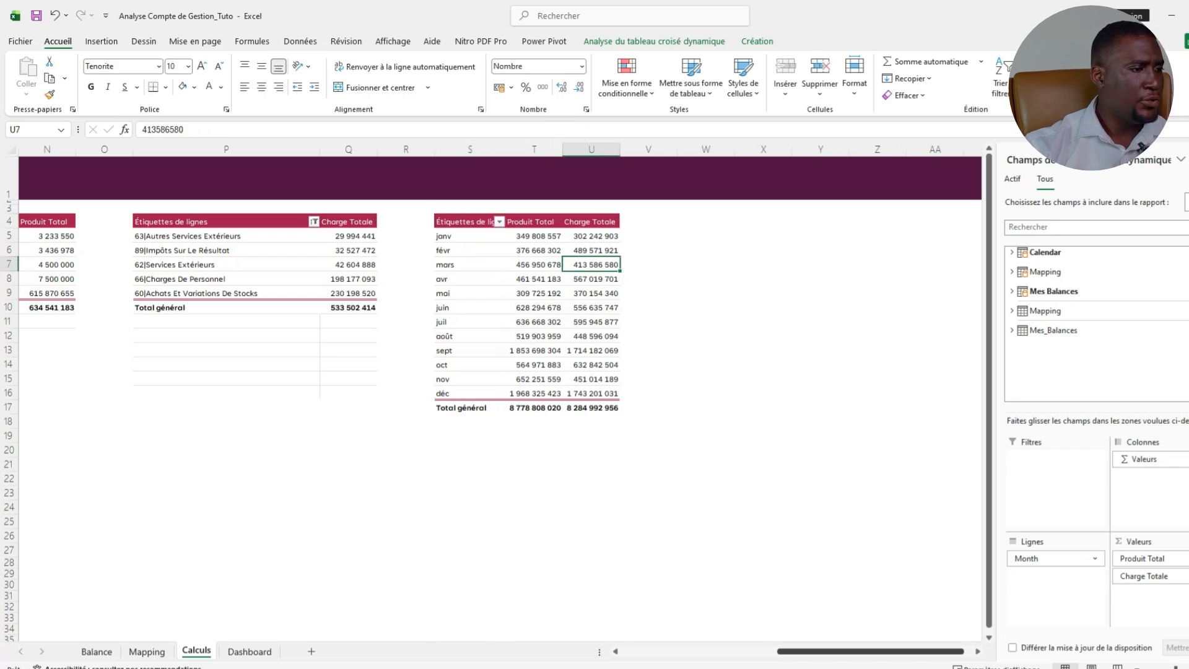
Copy the single-value Produit Total pivot table from C4:C5 to cell W4, beside the monthly pivot table.
{"action": "scroll", "coordinate": [496, 372], "scroll_direction": "left", "scroll_amount": 5}
{"action": "scroll", "coordinate": [495, 397], "scroll_direction": "right", "scroll_amount": 5}
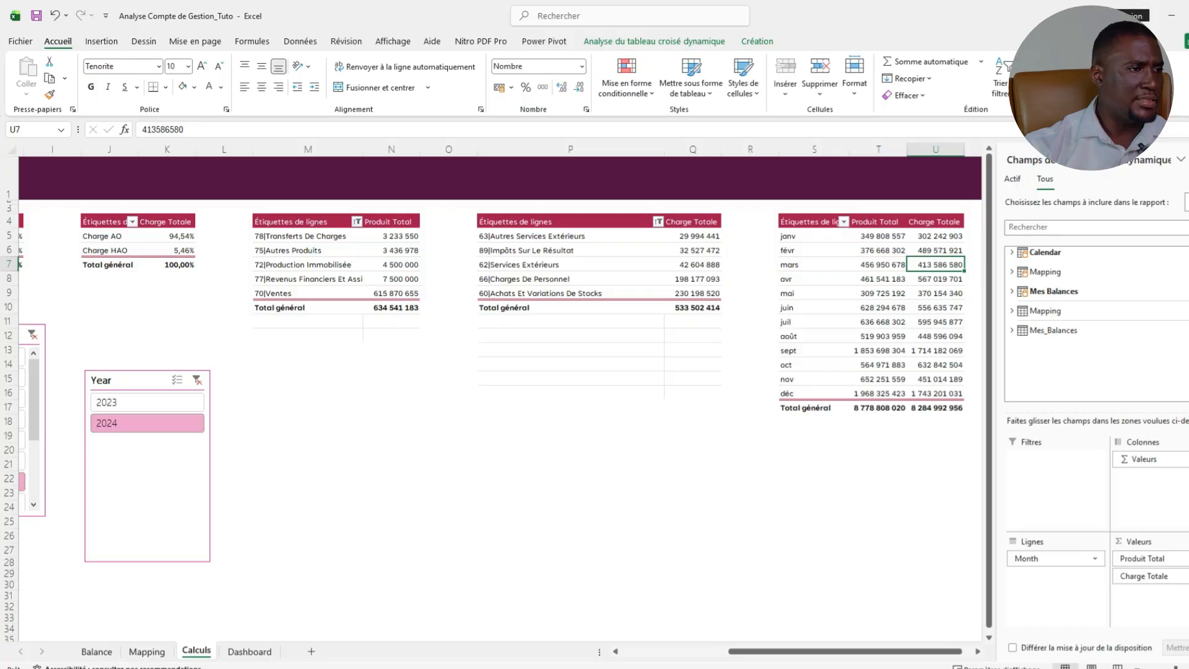
{"action": "left_click_drag", "start_coordinate": [851, 651], "coordinate": [737, 651]}
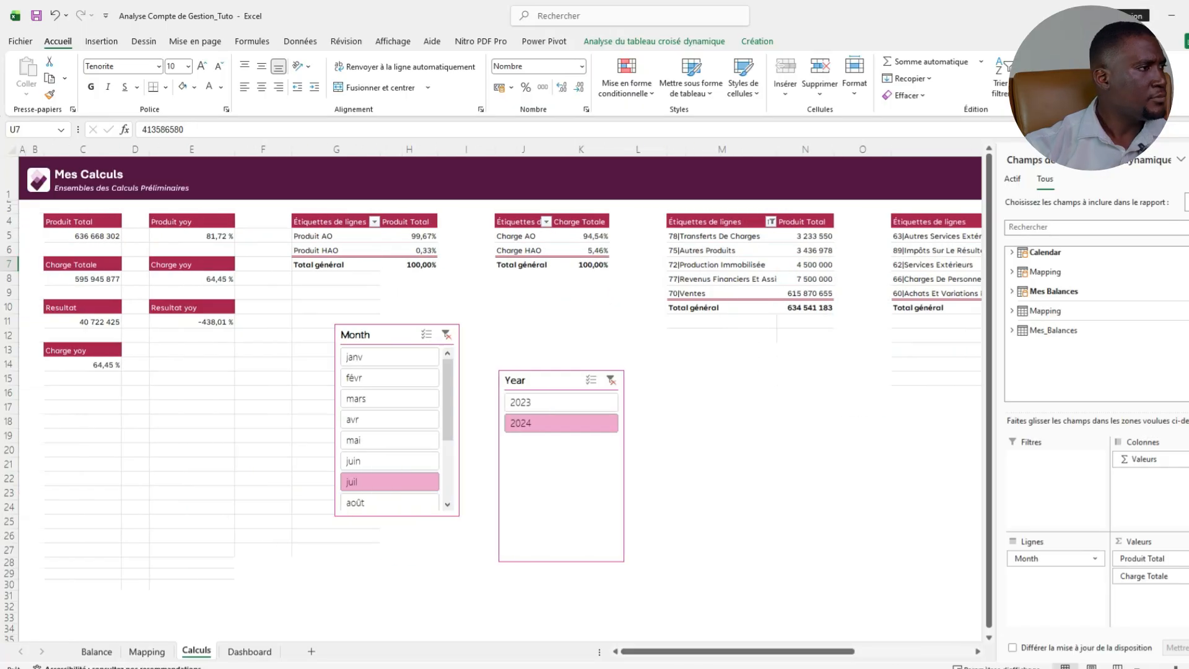
{"action": "left_click", "coordinate": [722, 450]}
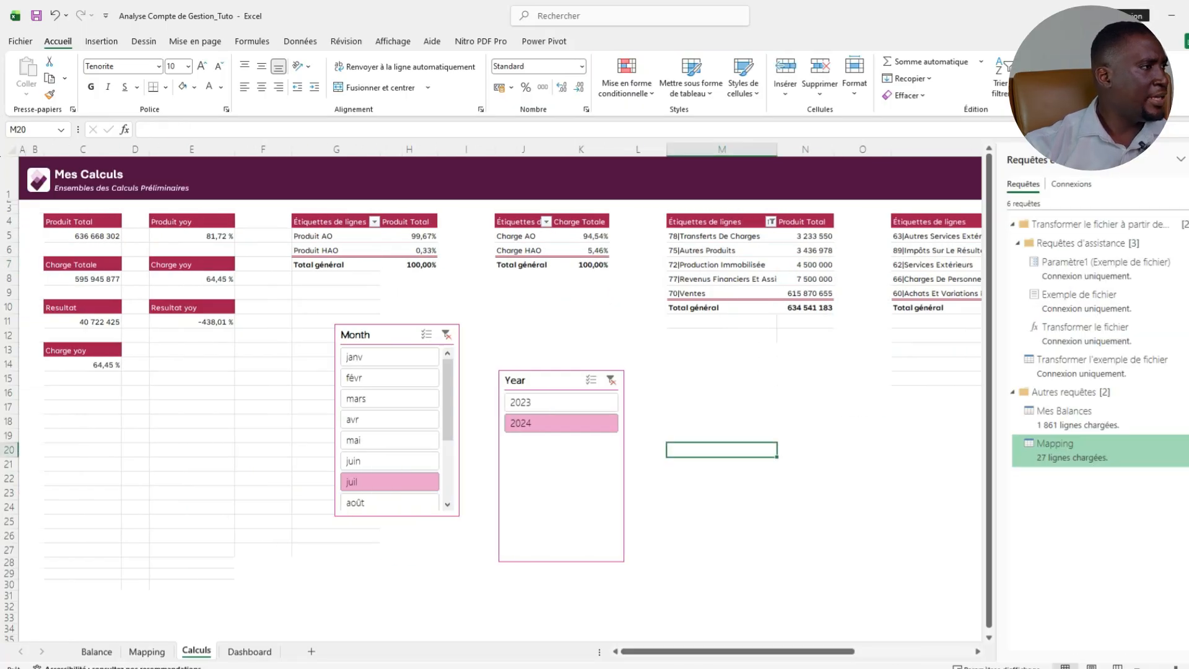
{"action": "left_click_drag", "start_coordinate": [82, 221], "coordinate": [83, 236]}
{"action": "key", "text": "ctrl+c"}
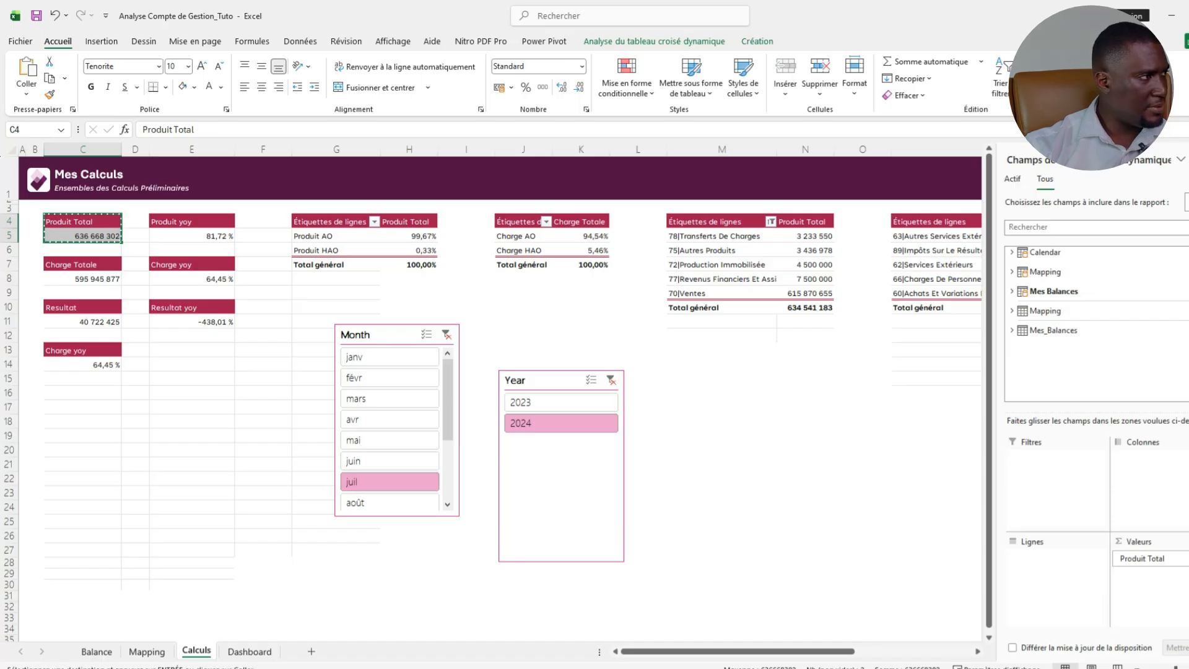
{"action": "left_click_drag", "start_coordinate": [845, 651], "coordinate": [964, 652]}
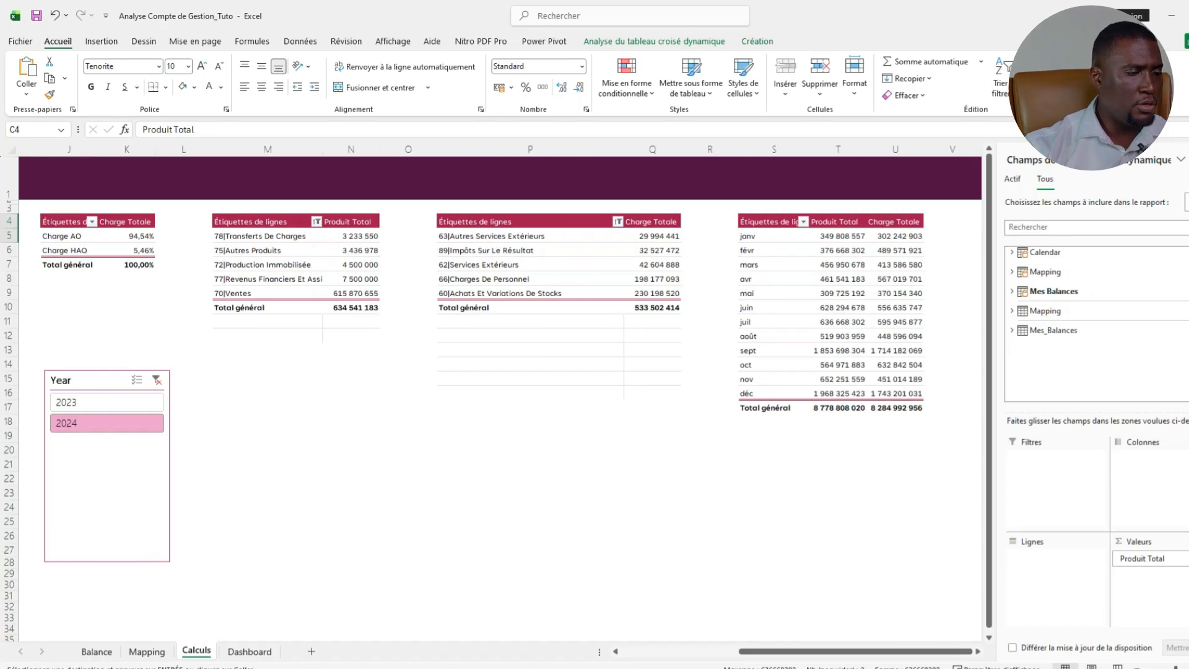
{"action": "left_click", "coordinate": [978, 651]}
{"action": "left_click", "coordinate": [978, 652]}
{"action": "left_click", "coordinate": [978, 652]}
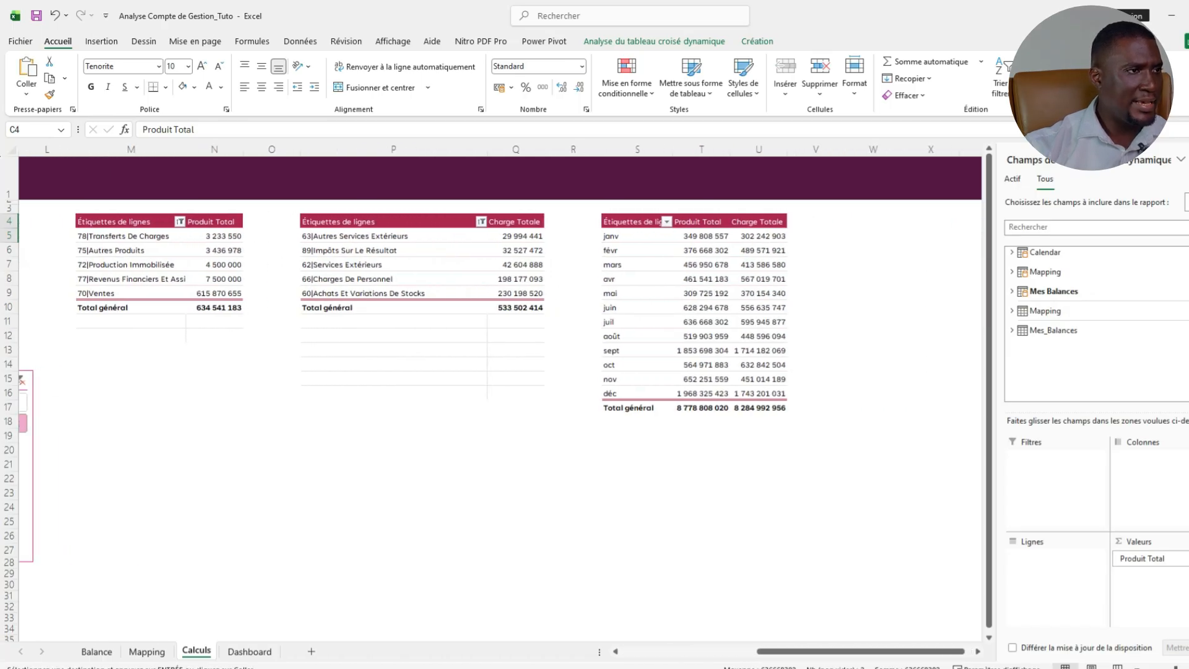
{"action": "left_click", "coordinate": [873, 221]}
{"action": "key", "text": "ctrl+v"}
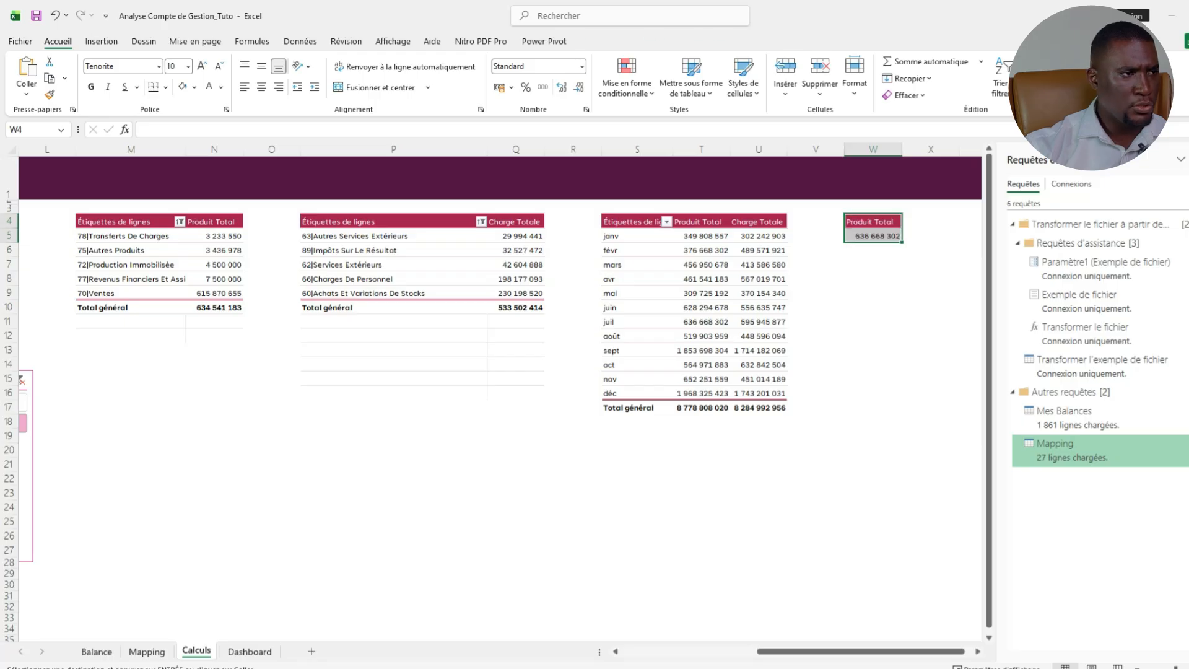
{"action": "left_click", "coordinate": [872, 321]}
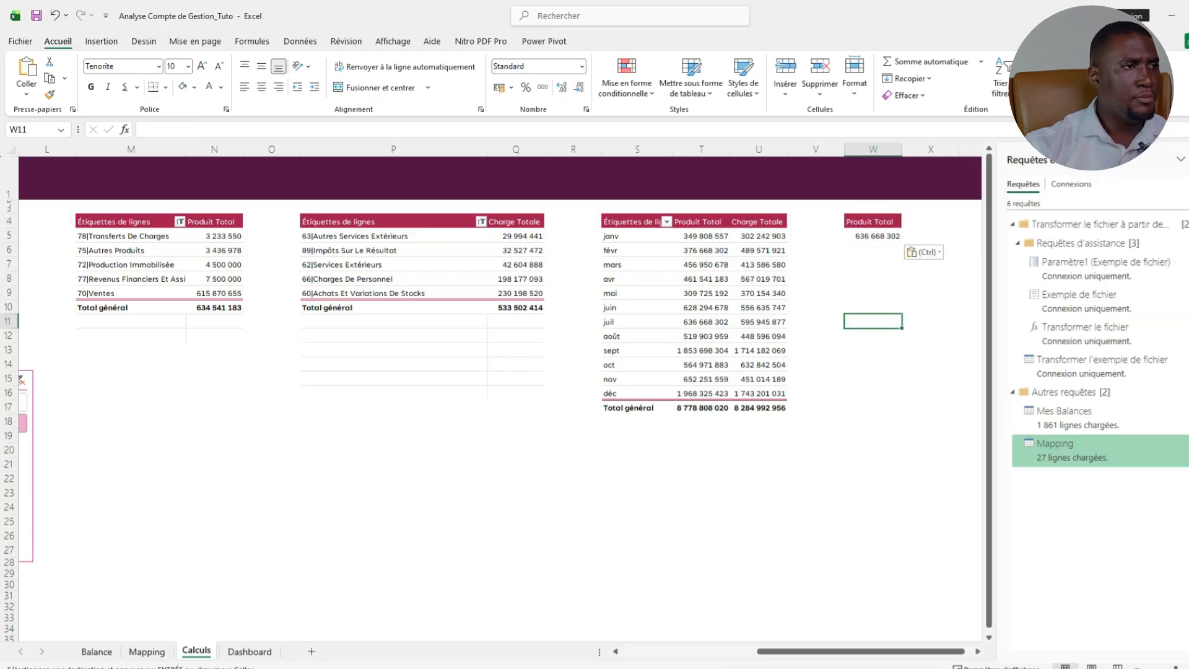
Remove the Produit Total field from the values of the pivot table copied to W4.
{"action": "left_click", "coordinate": [873, 236]}
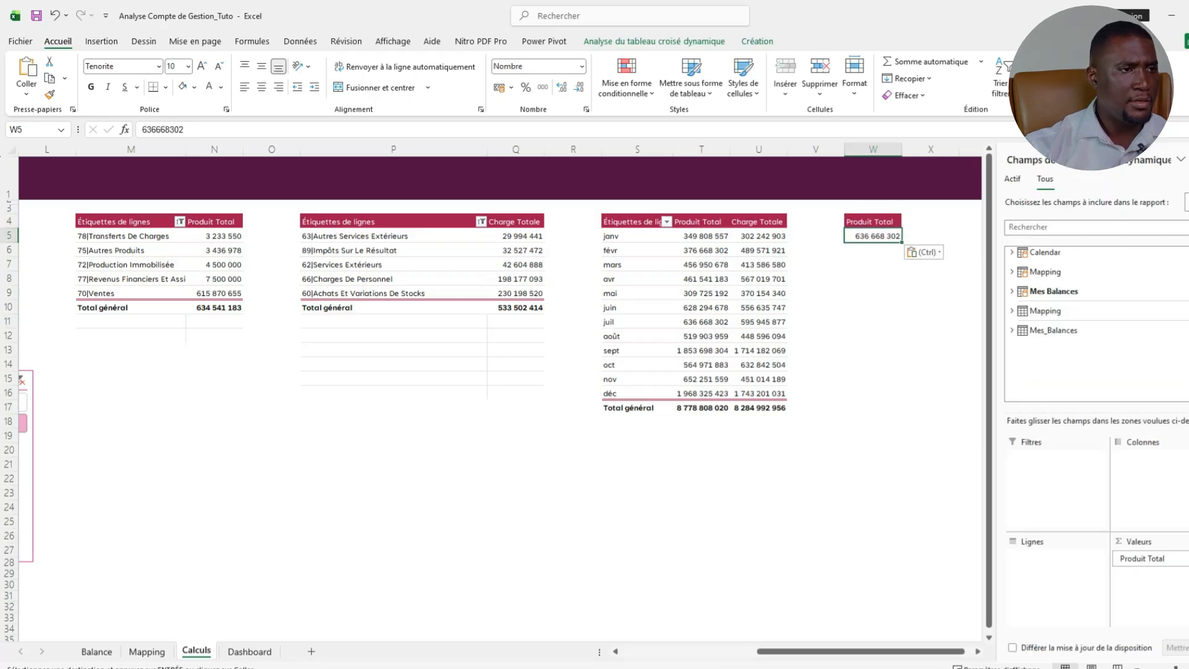
{"action": "left_click", "coordinate": [1142, 558]}
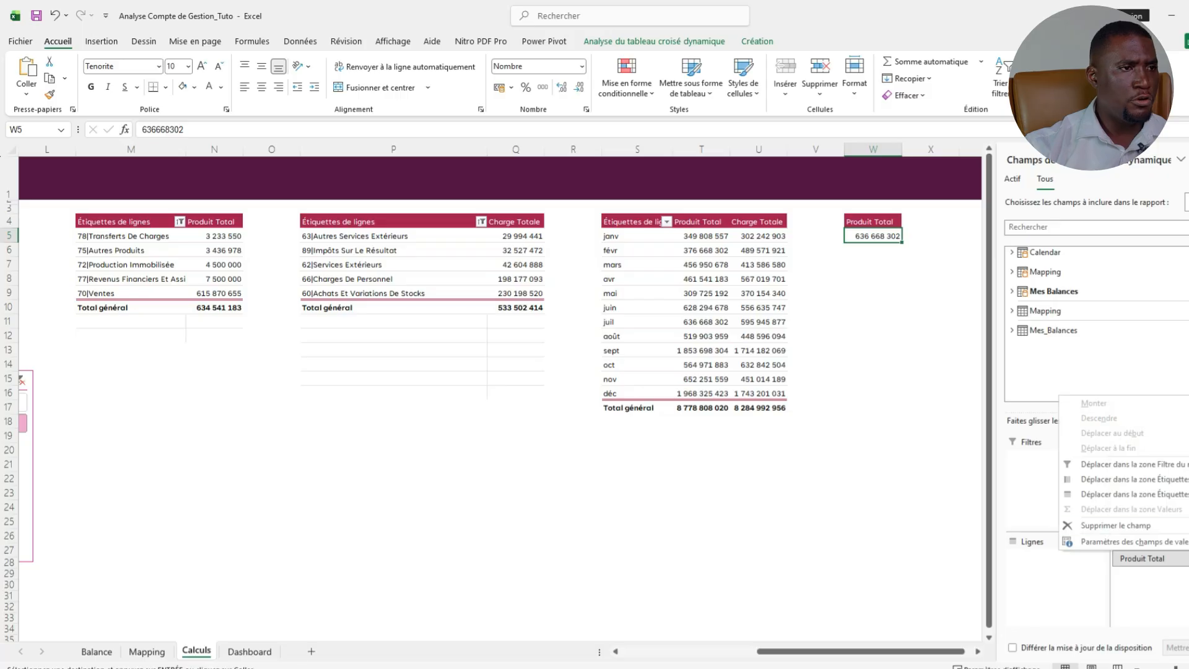
{"action": "left_click", "coordinate": [1116, 526]}
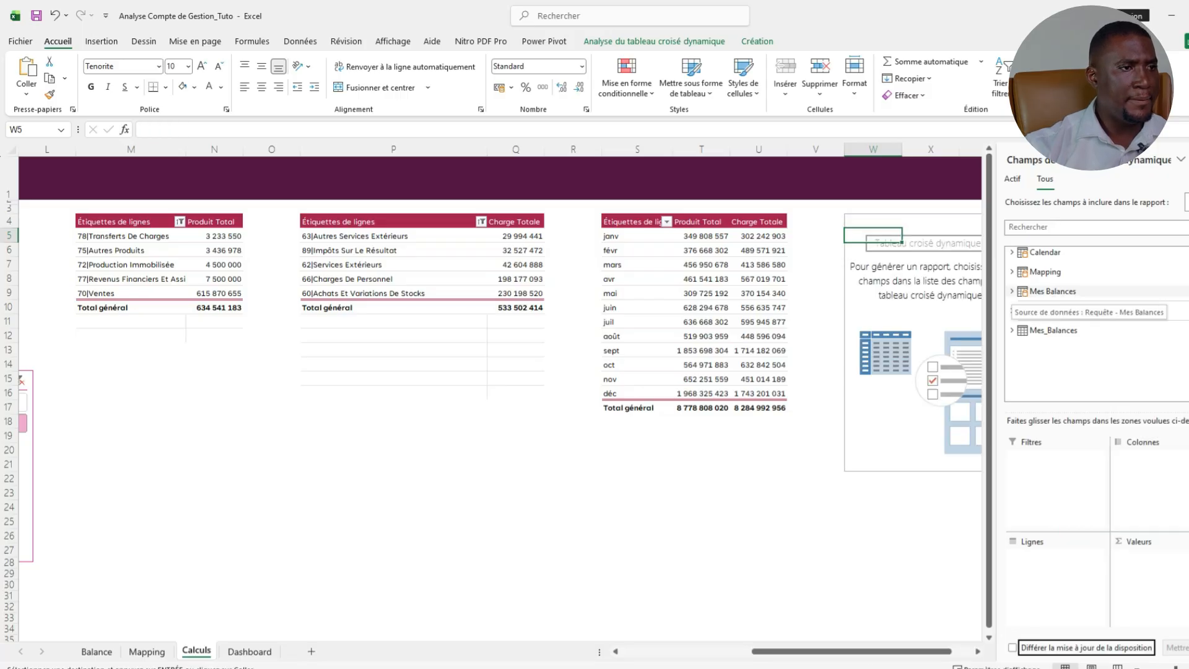
Add Détail Compte from the Mapping table to the rows of the empty pivot table at W4.
{"action": "left_click", "coordinate": [1013, 291]}
{"action": "left_click", "coordinate": [1012, 252]}
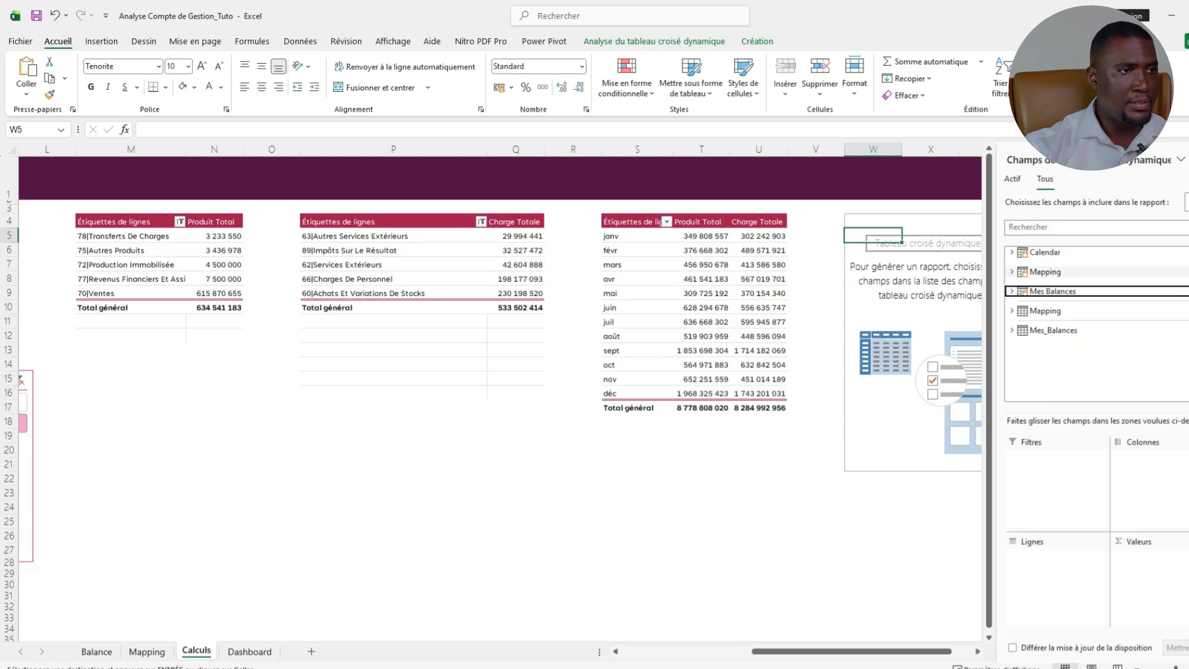
{"action": "left_click", "coordinate": [1012, 271]}
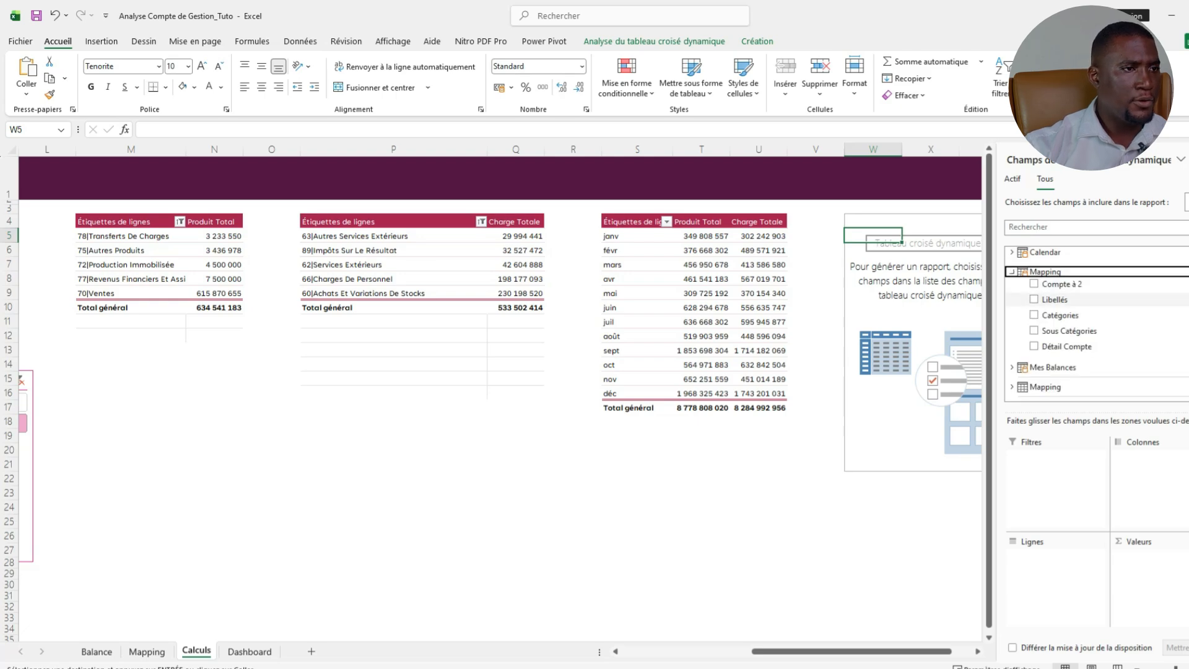
{"action": "left_click_drag", "start_coordinate": [1067, 347], "coordinate": [1057, 568]}
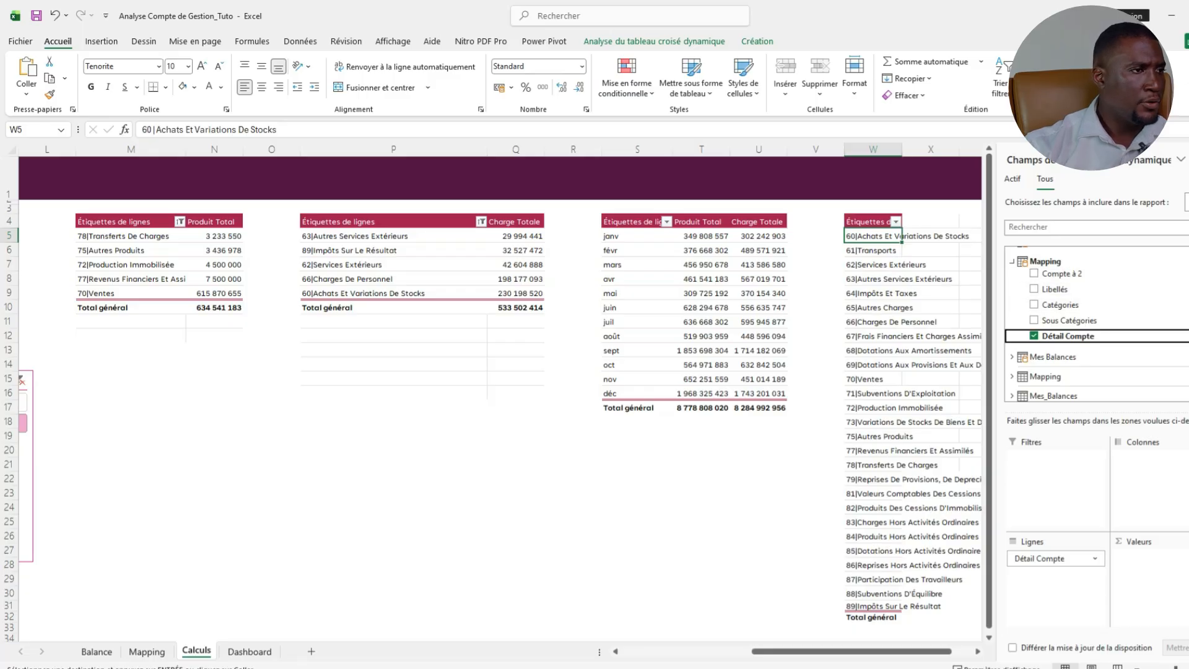
Add COMPTE from the Mes Balances table to the rows of the pivot table at W4, below Détail Compte.
{"action": "scroll", "coordinate": [1077, 365], "scroll_direction": "down", "scroll_amount": 1}
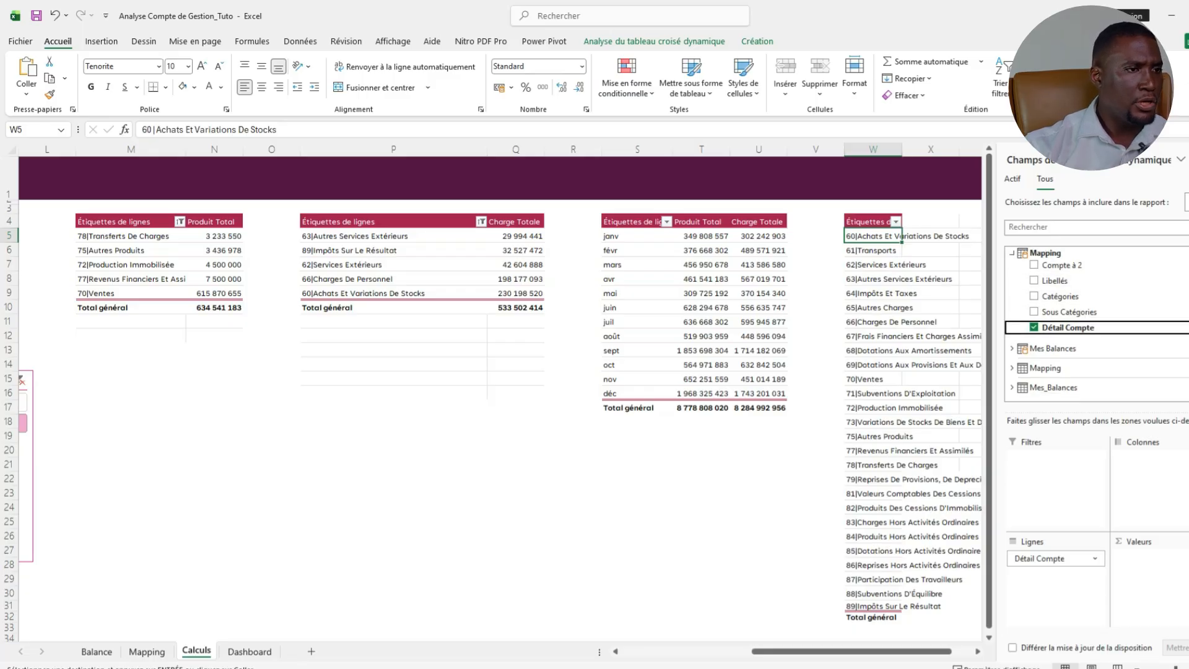
{"action": "left_click", "coordinate": [1053, 348]}
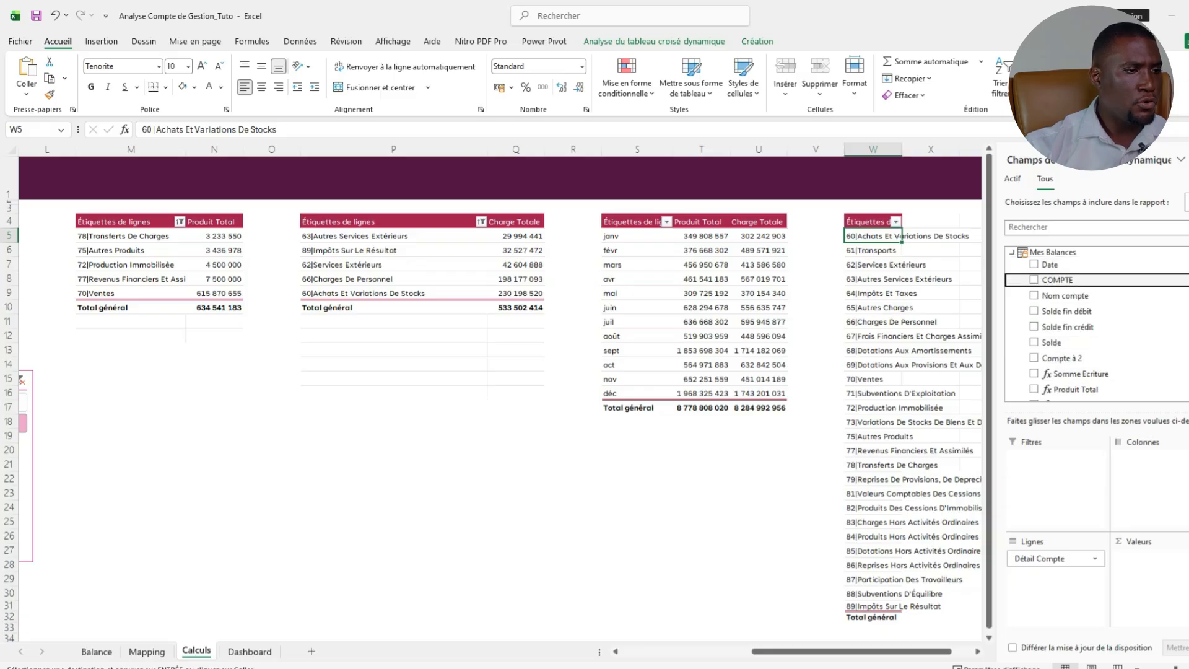
{"action": "left_click", "coordinate": [1034, 280]}
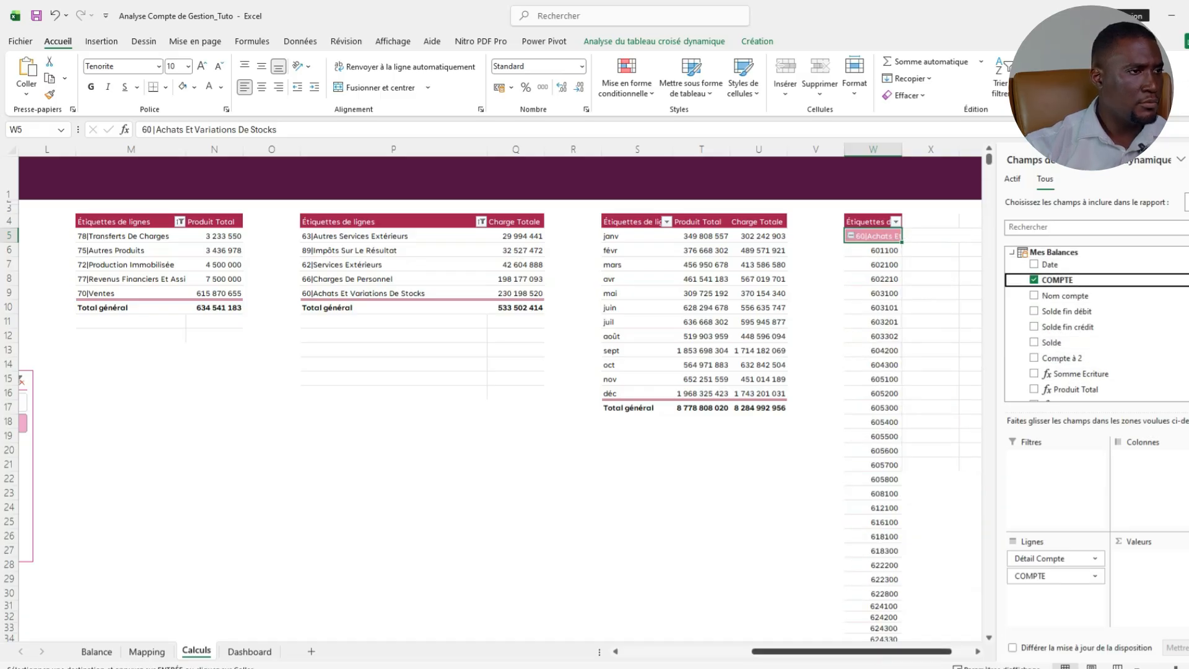
{"action": "scroll", "coordinate": [496, 372], "scroll_direction": "right", "scroll_amount": 2}
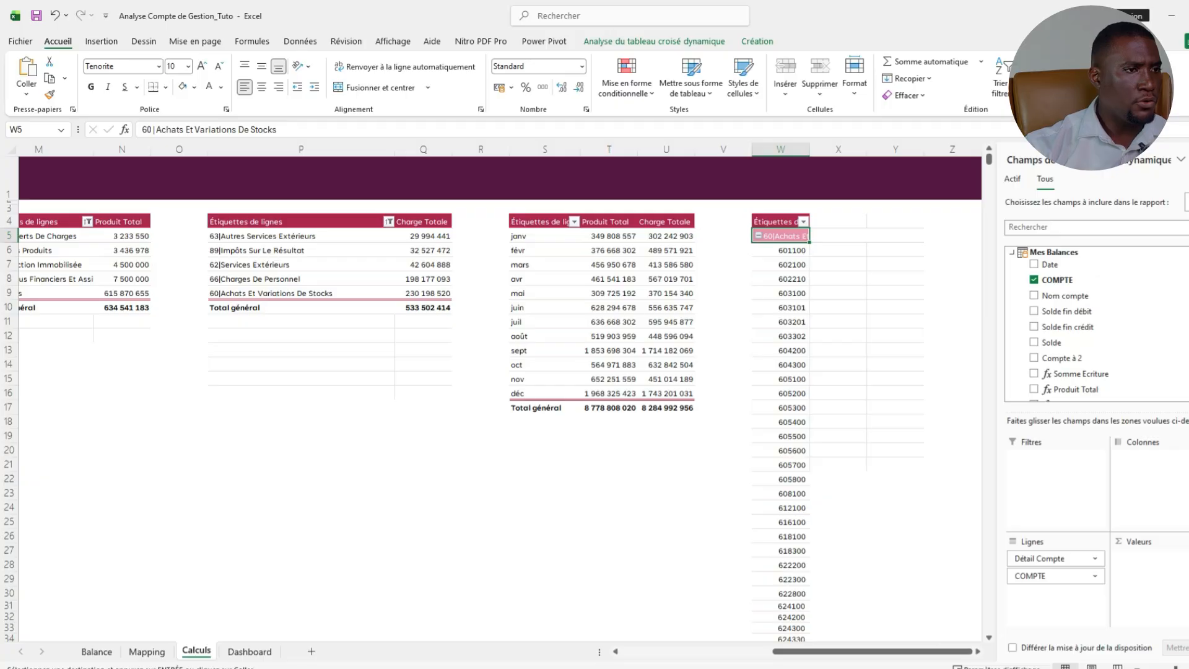
Add Catégories and Sous Catégories from the Mapping table to the rows of the account detail pivot table.
{"action": "scroll", "coordinate": [1084, 293], "scroll_direction": "up", "scroll_amount": 3}
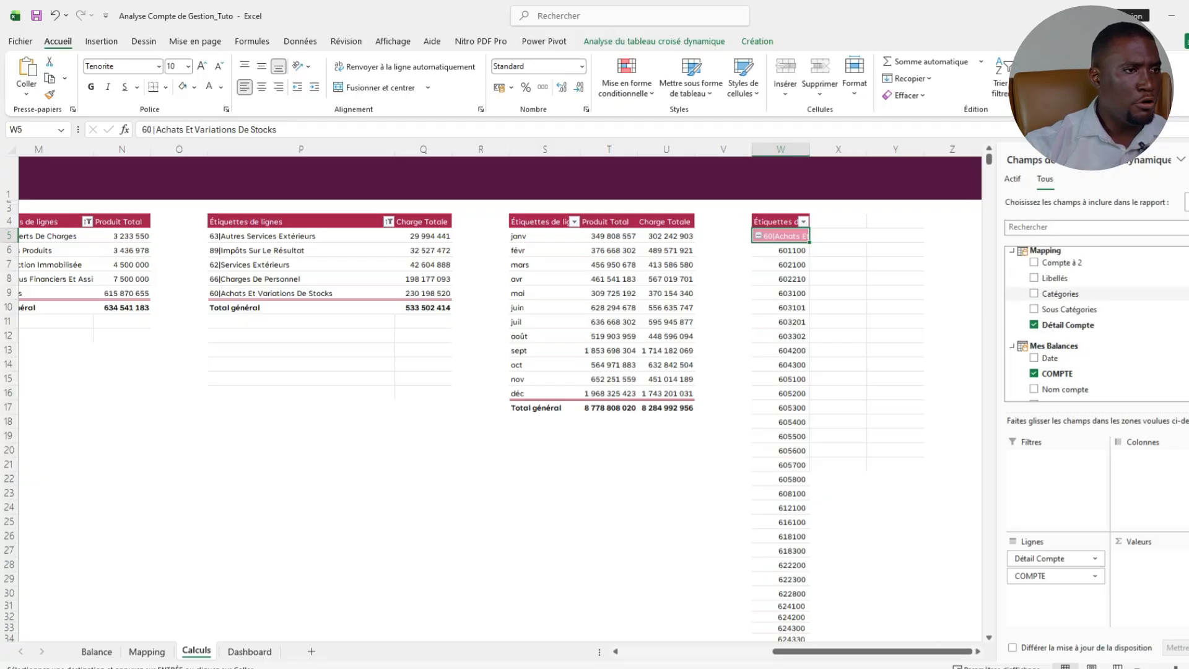
{"action": "scroll", "coordinate": [1084, 293], "scroll_direction": "down", "scroll_amount": 1}
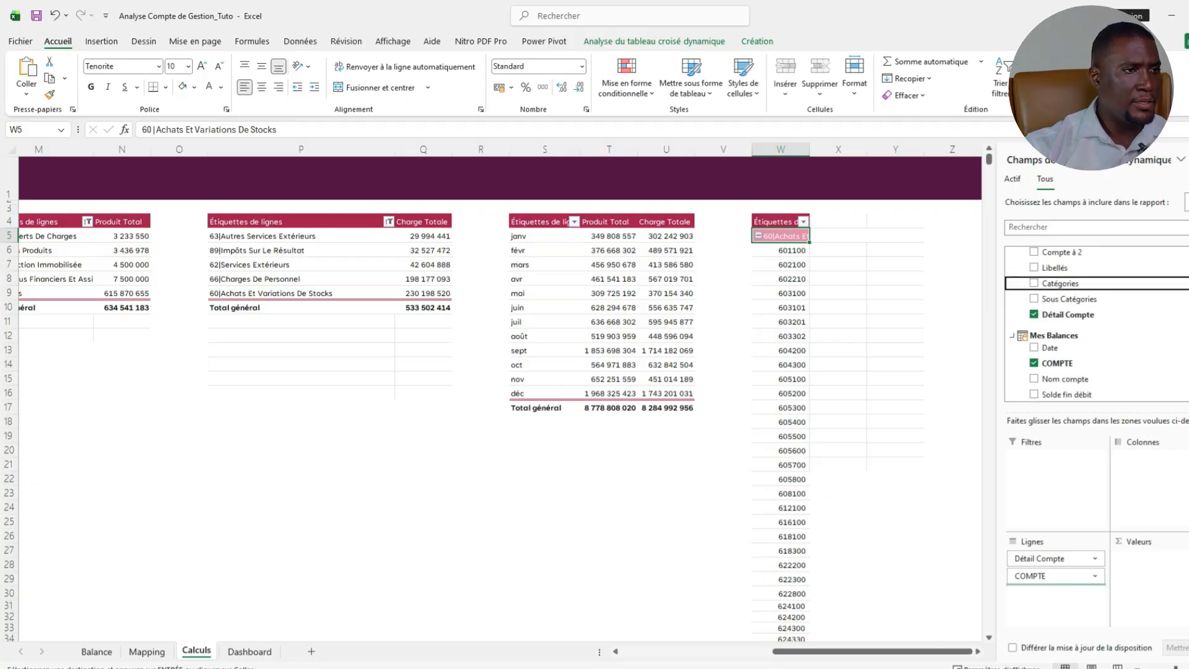
{"action": "key", "text": "space"}
{"action": "key", "text": "Down"}
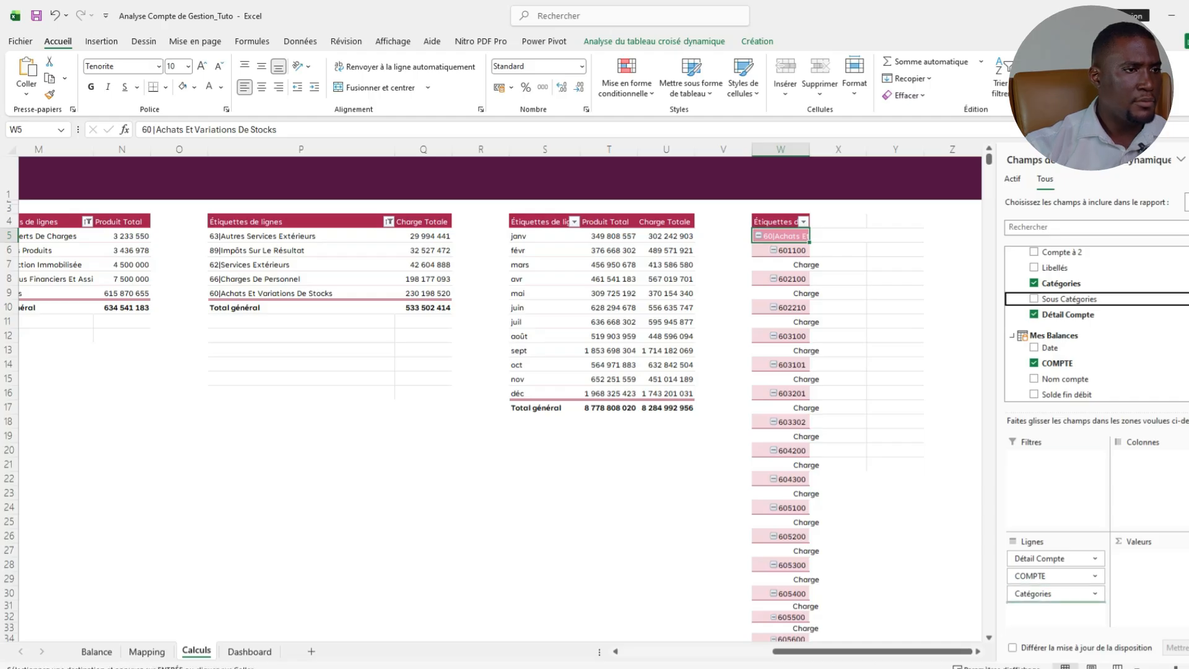
{"action": "key", "text": "space"}
Add the Somme Ecriture measure to the values of the account detail pivot table and auto-fit column X.
{"action": "scroll", "coordinate": [1084, 347], "scroll_direction": "down", "scroll_amount": 5}
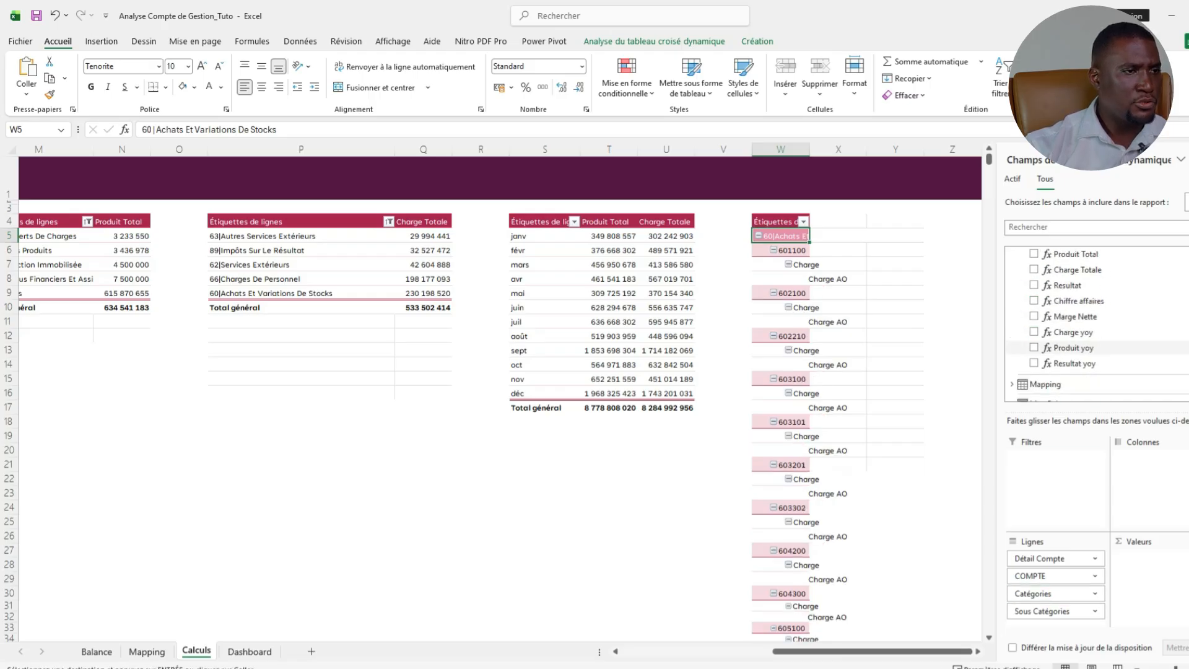
{"action": "scroll", "coordinate": [1090, 322], "scroll_direction": "up", "scroll_amount": 1}
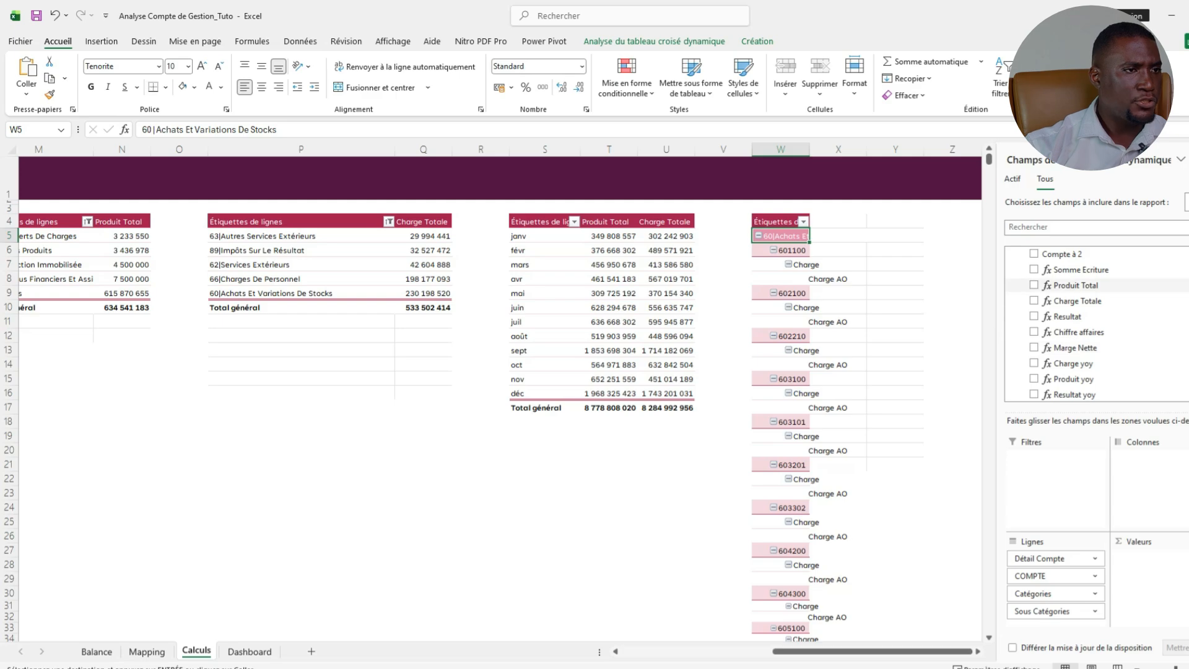
{"action": "key", "text": "space"}
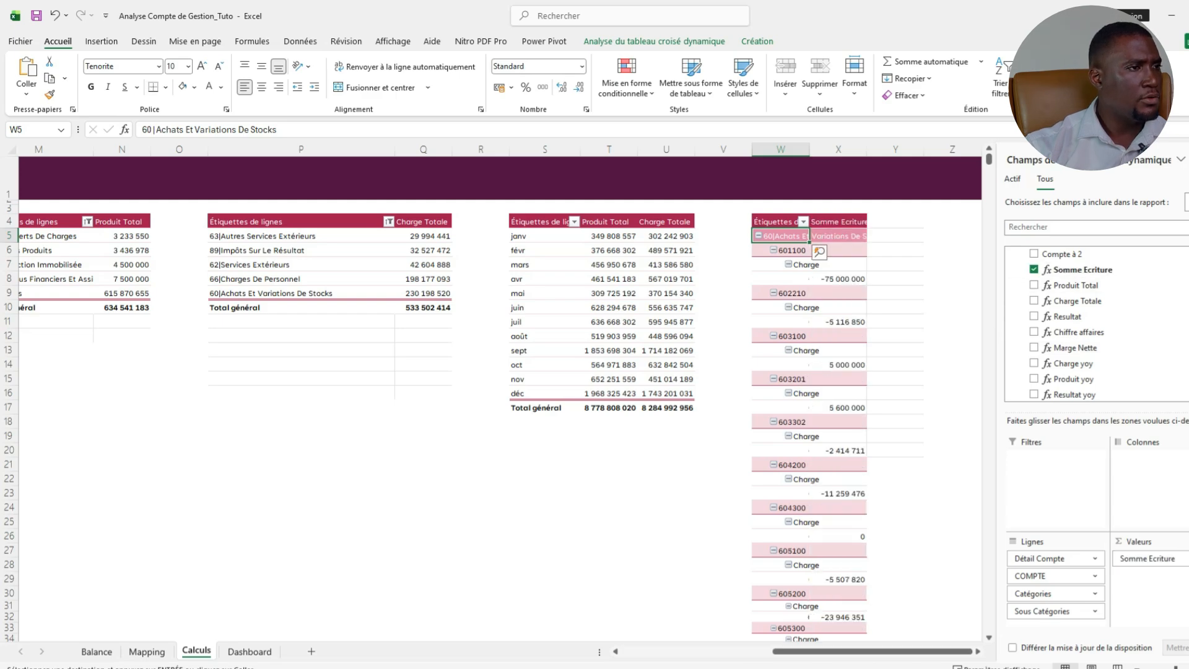
{"action": "left_click", "coordinate": [839, 278]}
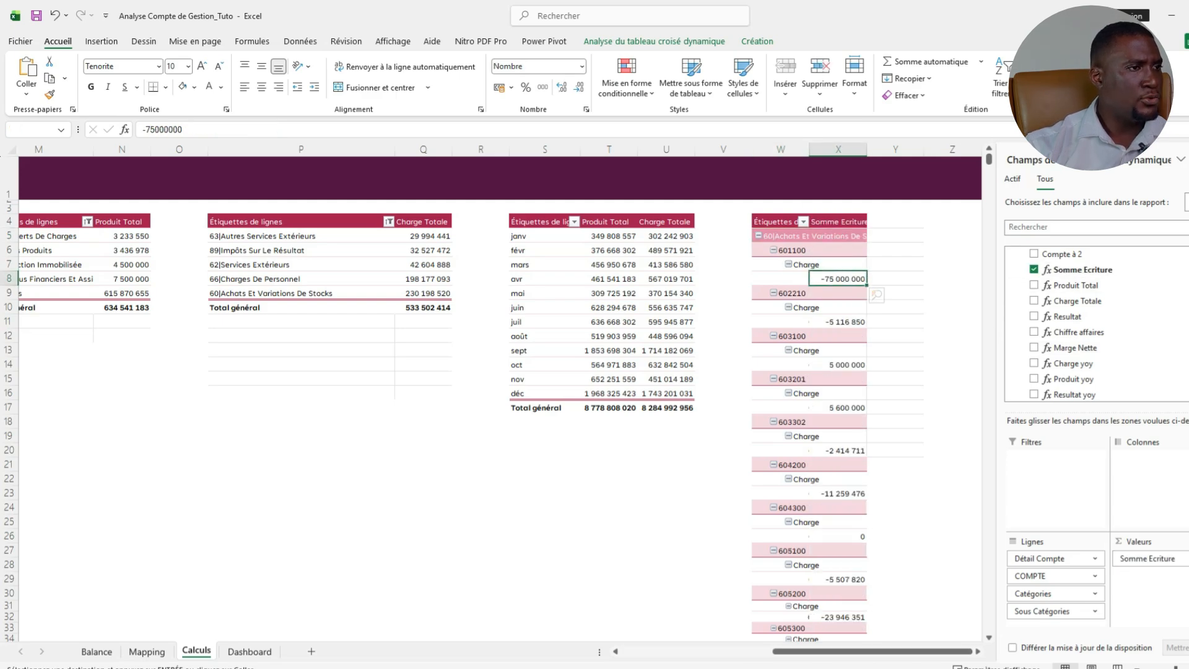
{"action": "double_click", "coordinate": [867, 149]}
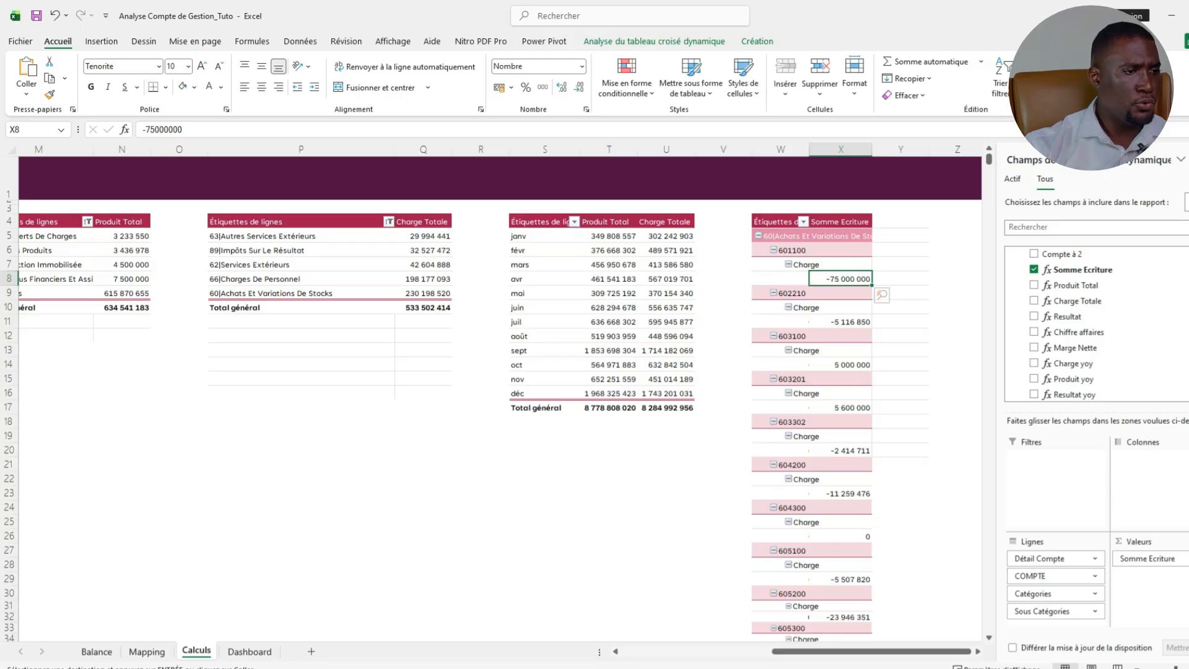
Change the report layout of the account detail pivot table to tabular form.
{"action": "left_click", "coordinate": [781, 279]}
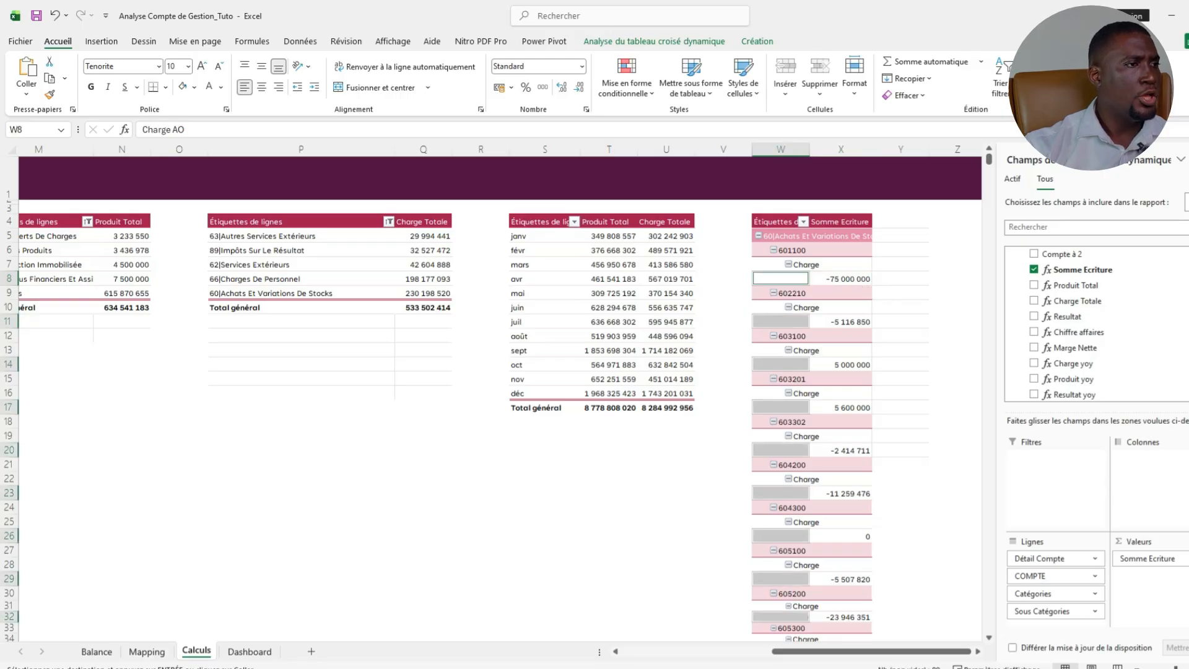
{"action": "left_click", "coordinate": [840, 265]}
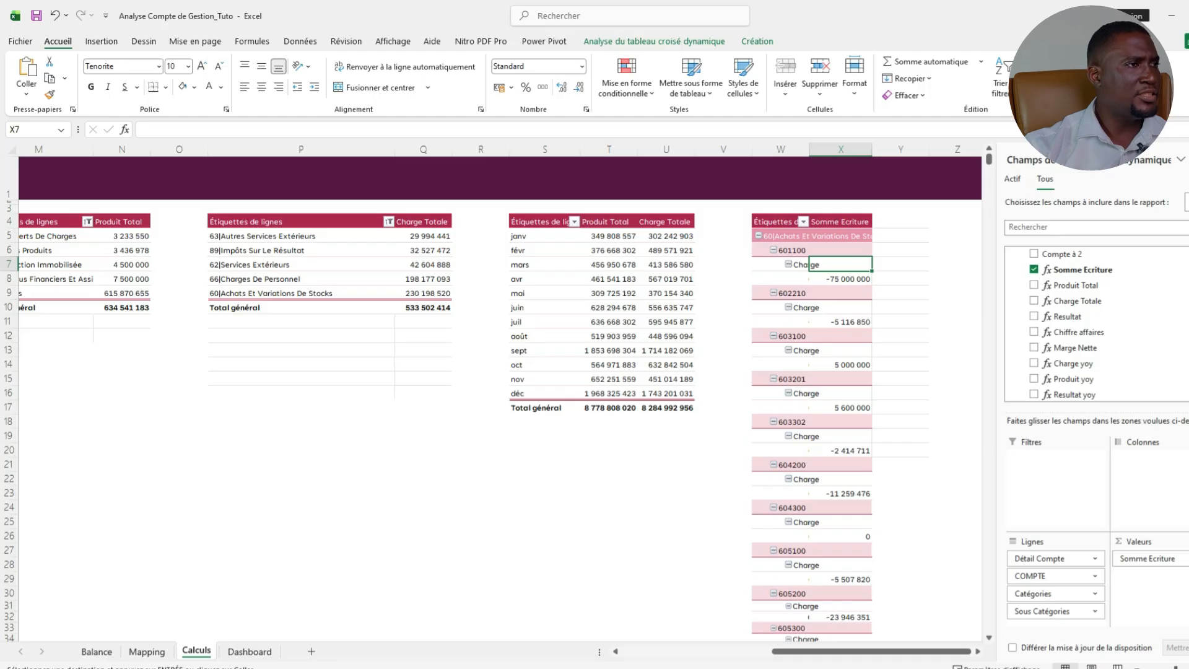
{"action": "left_click", "coordinate": [654, 41]}
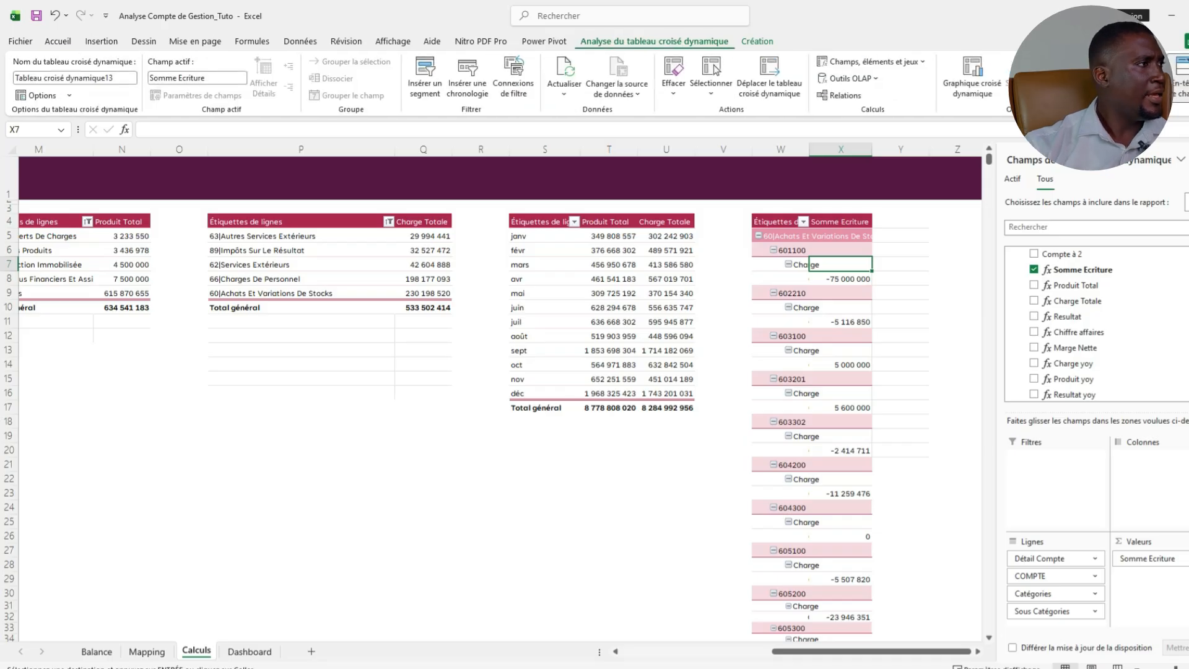
{"action": "left_click", "coordinate": [757, 41]}
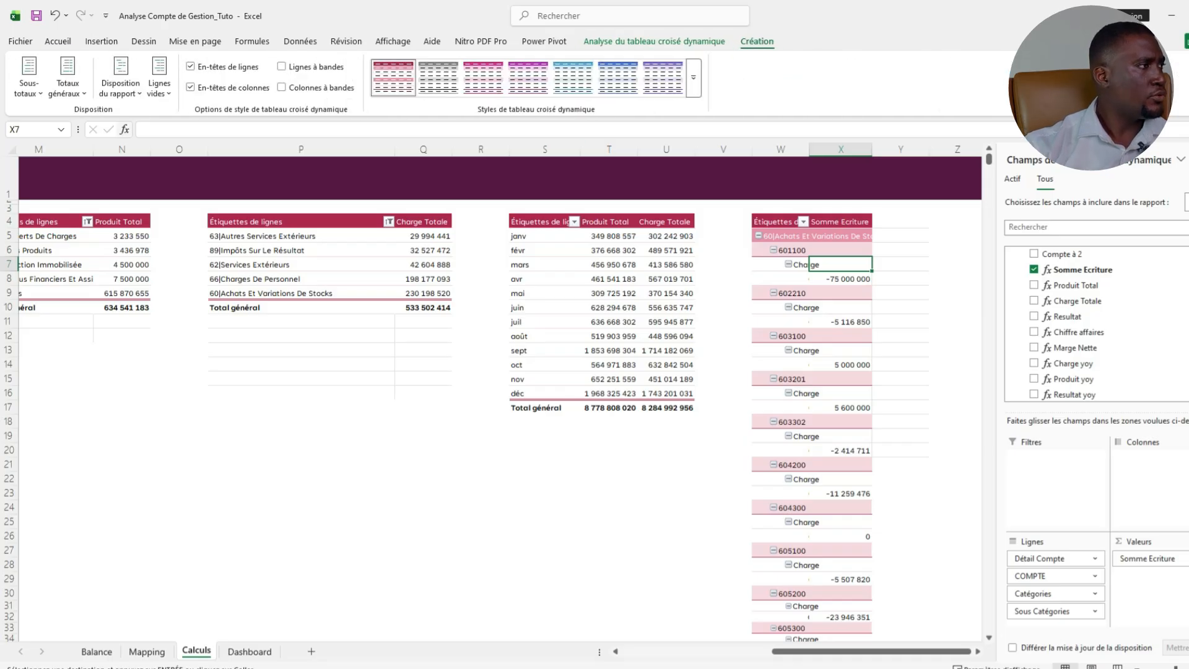
{"action": "left_click", "coordinate": [121, 77]}
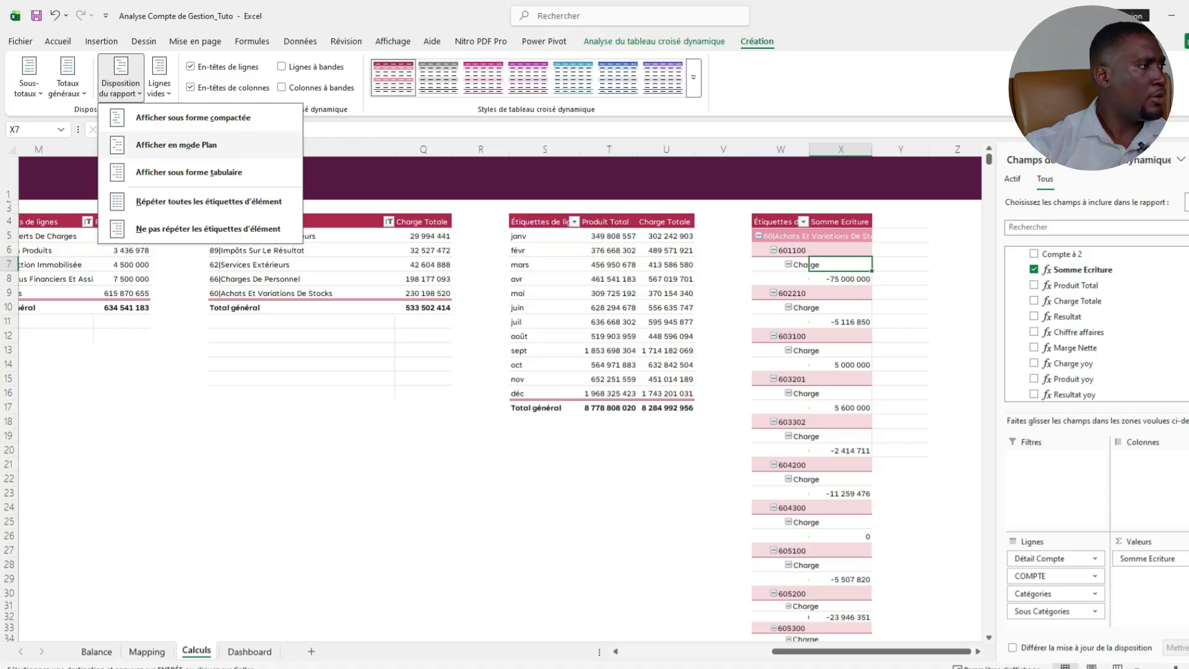
{"action": "left_click", "coordinate": [189, 172]}
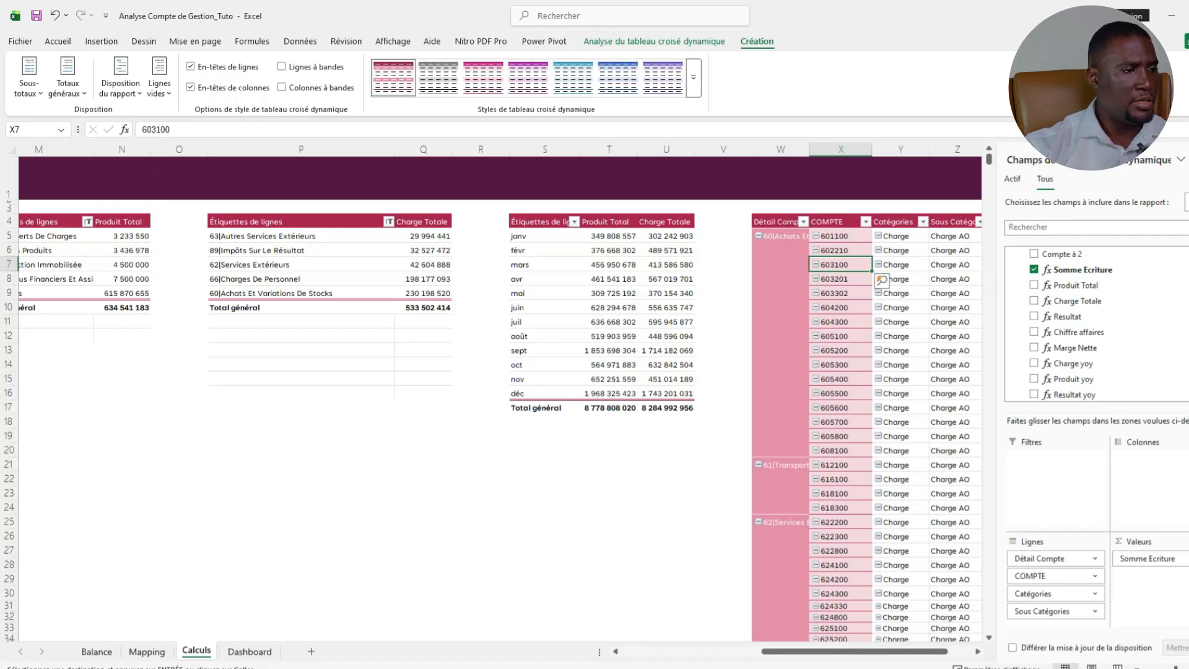
{"action": "scroll", "coordinate": [880, 280], "scroll_direction": "right", "scroll_amount": 3}
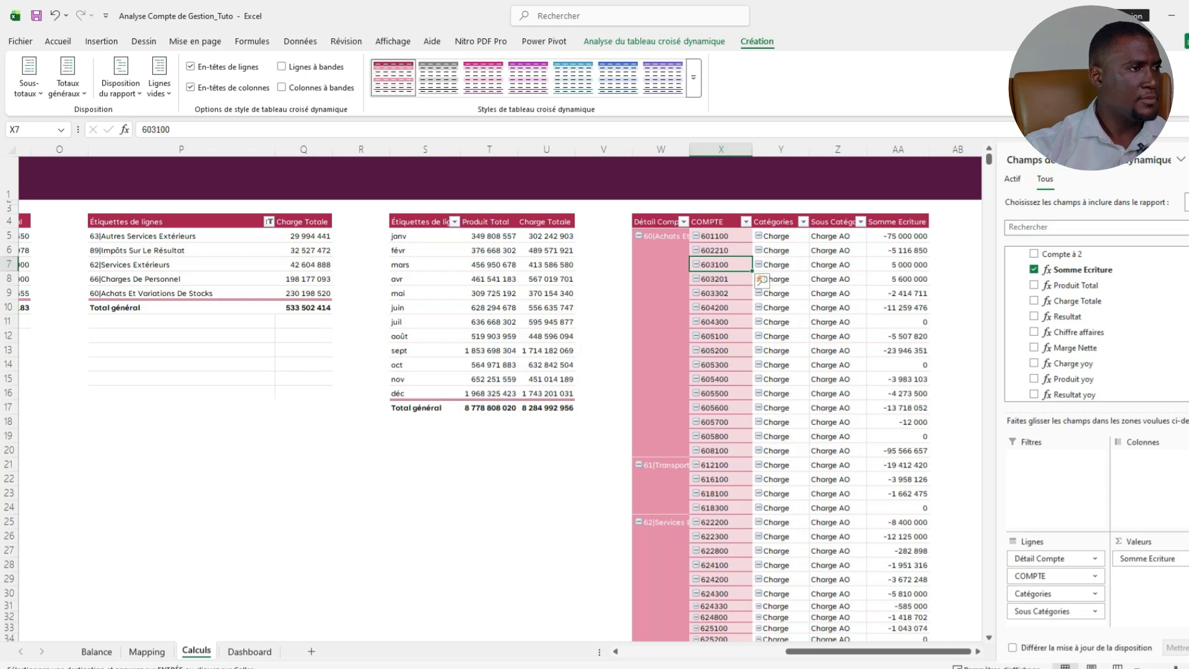
Repeat all item labels in the account detail pivot table.
{"action": "left_click", "coordinate": [121, 78]}
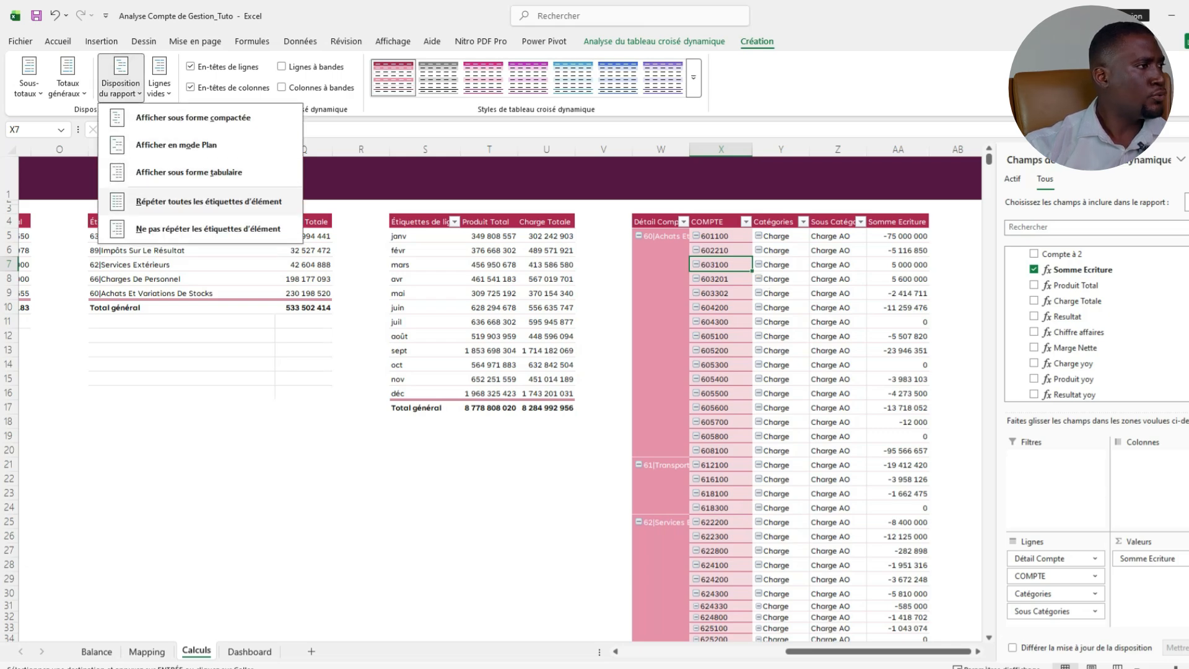
{"action": "left_click", "coordinate": [209, 201]}
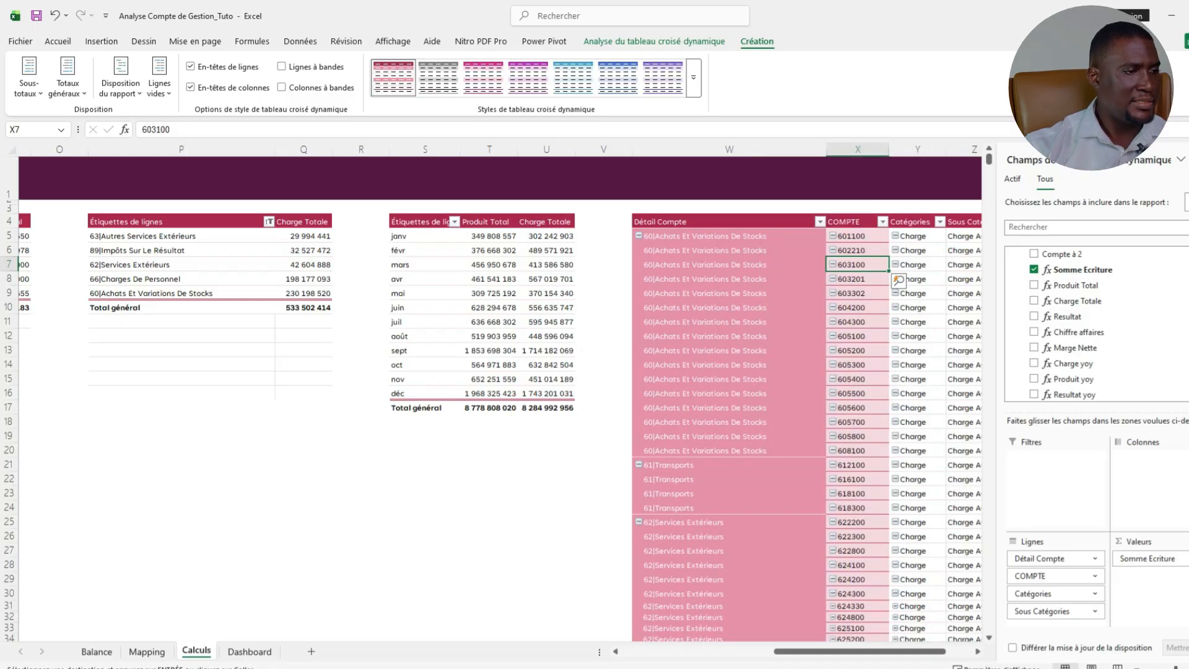
{"action": "scroll", "coordinate": [897, 280], "scroll_direction": "right", "scroll_amount": 3}
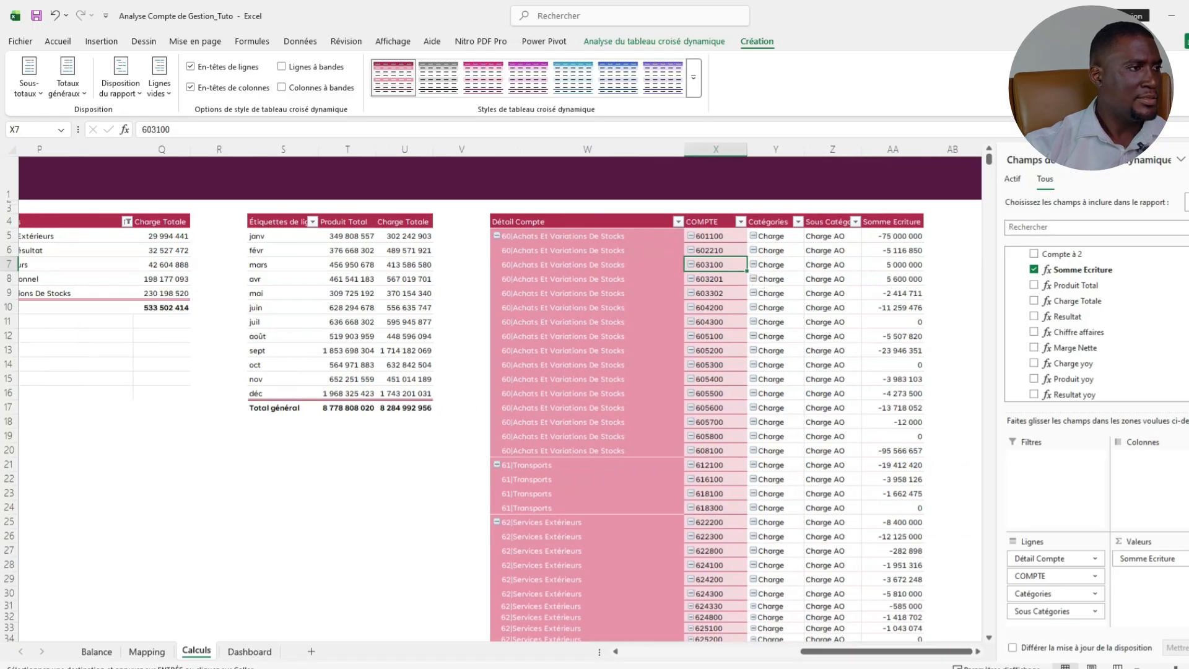
Turn off grand totals for rows and columns and hide the subtotals in the account detail pivot table.
{"action": "left_click", "coordinate": [67, 77]}
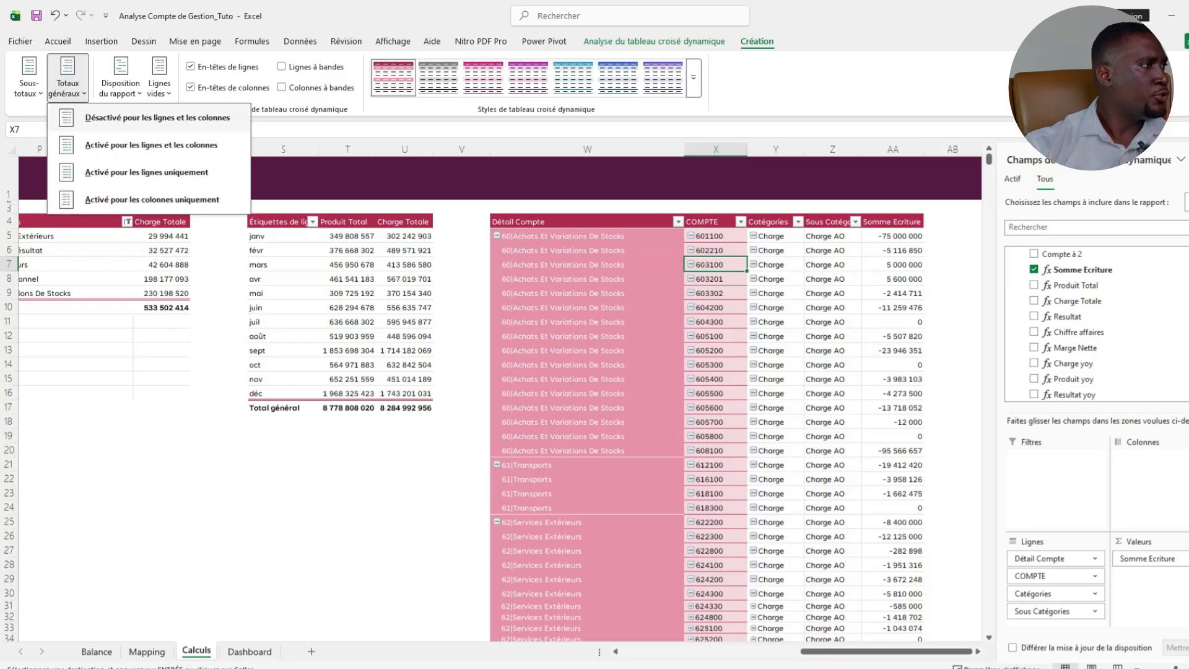
{"action": "left_click", "coordinate": [157, 118]}
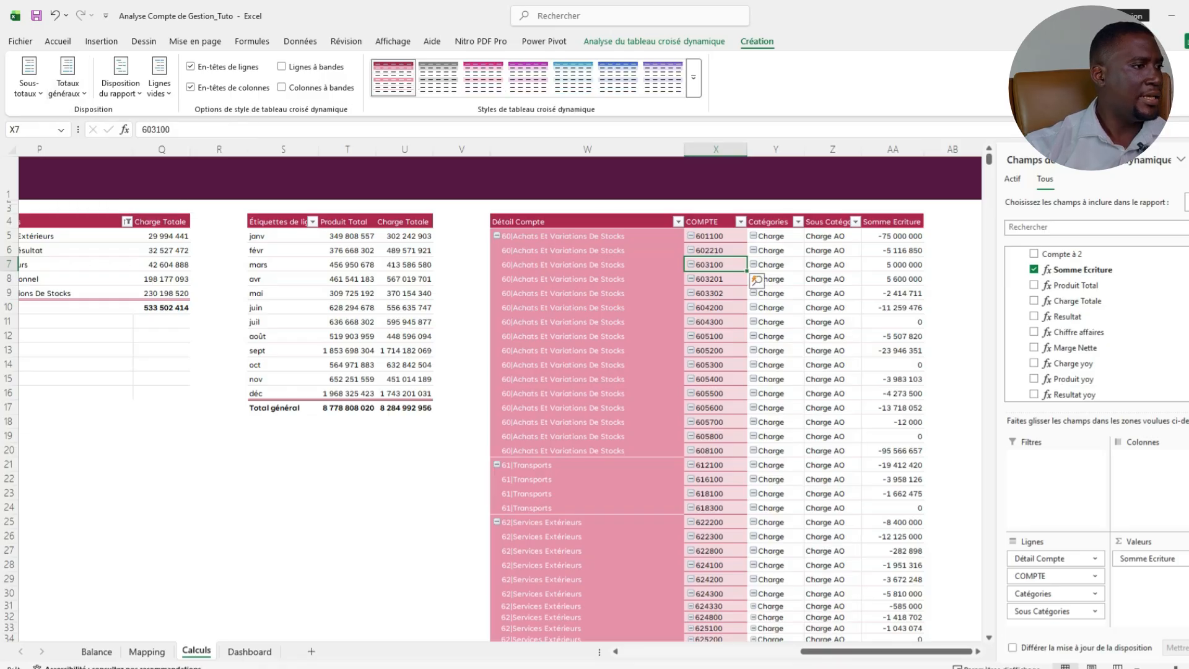
{"action": "left_click", "coordinate": [29, 77]}
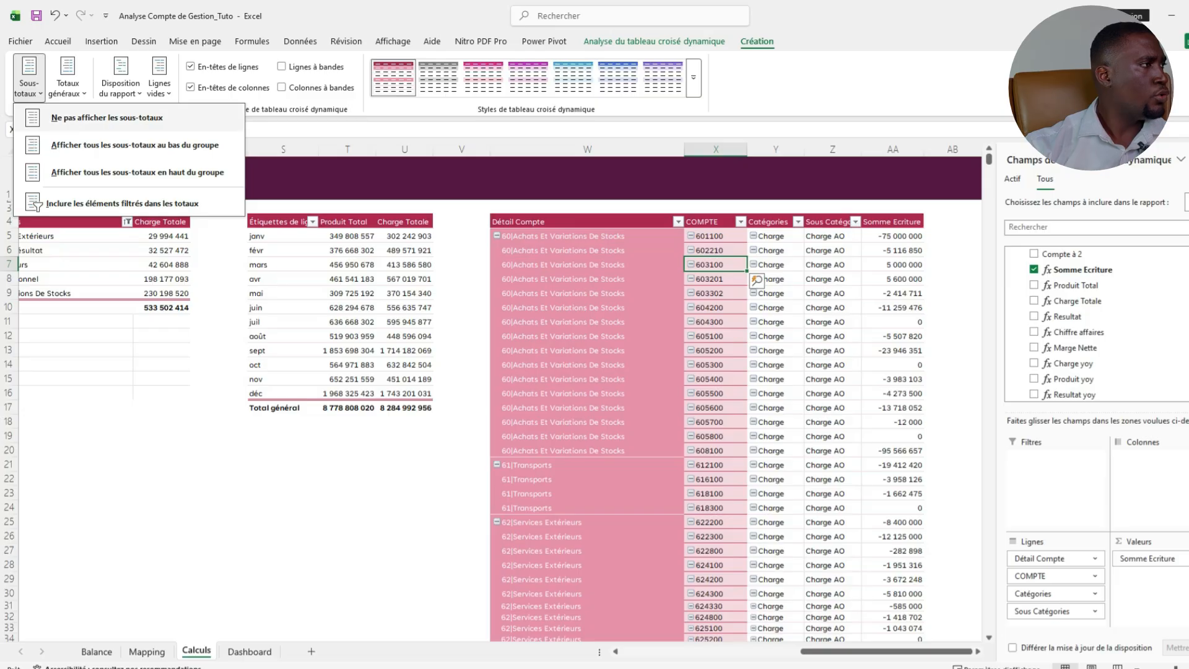
{"action": "left_click", "coordinate": [107, 117]}
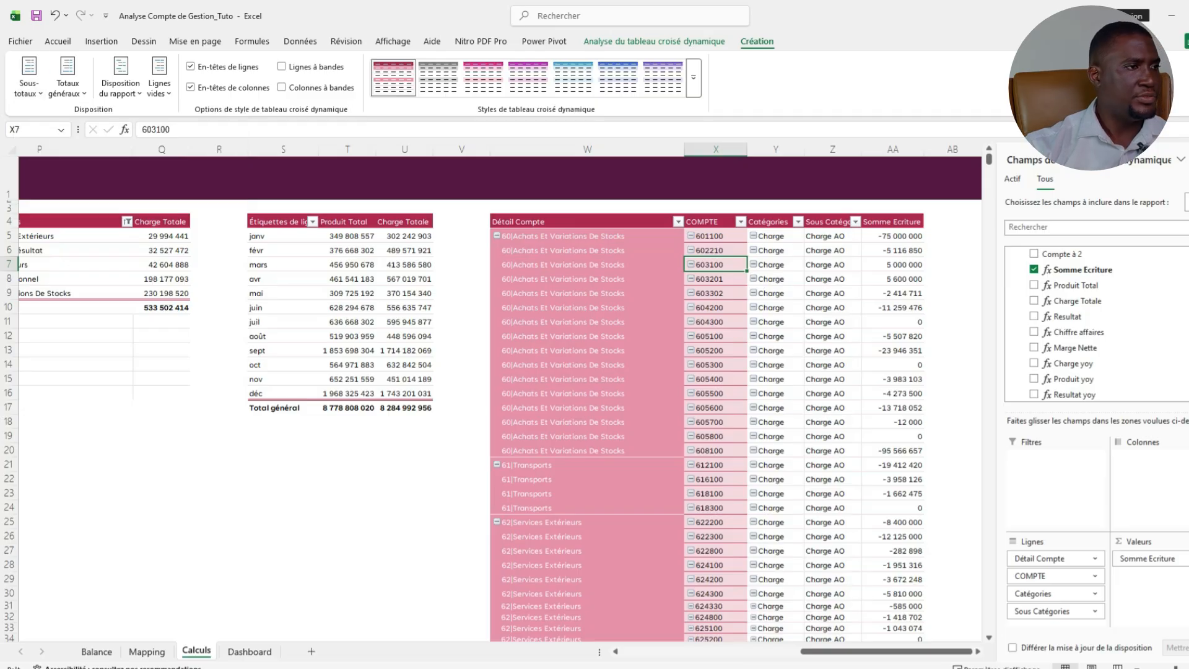
{"action": "scroll", "coordinate": [712, 396], "scroll_direction": "down", "scroll_amount": 5}
{"action": "scroll", "coordinate": [620, 371], "scroll_direction": "up", "scroll_amount": 4}
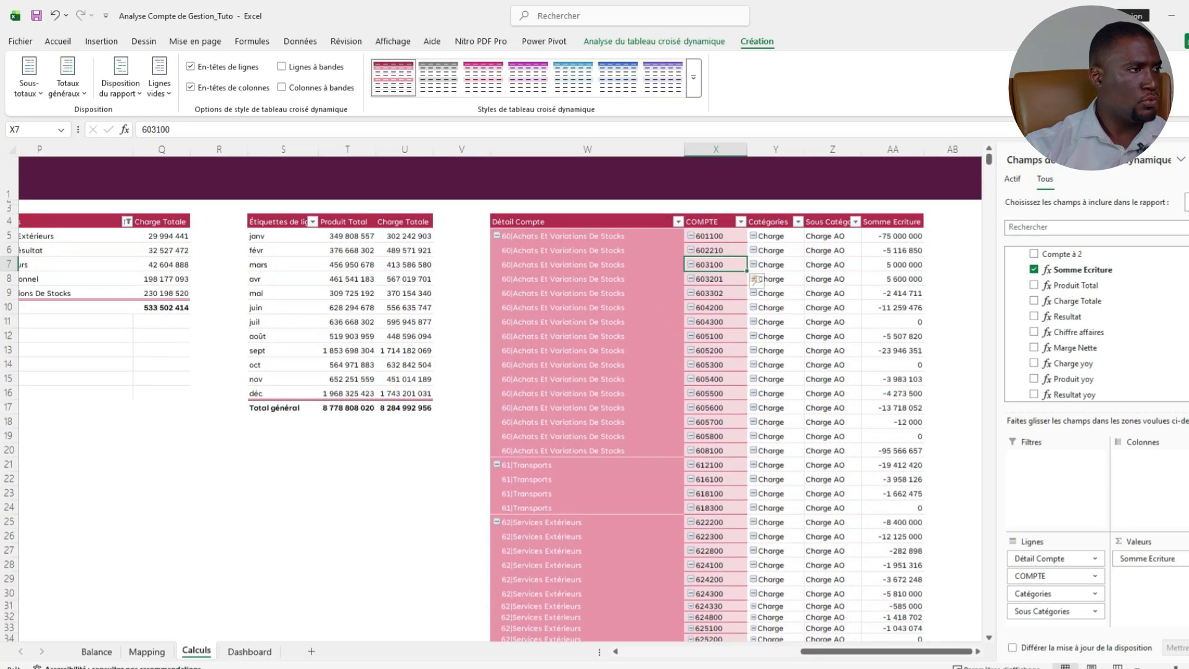
Review the account numbers, Détail Compte labels, categories and sub-categories listed for the 60|Achats Et Variations De Stocks group.
{"action": "left_click", "coordinate": [587, 236]}
{"action": "left_click", "coordinate": [737, 235]}
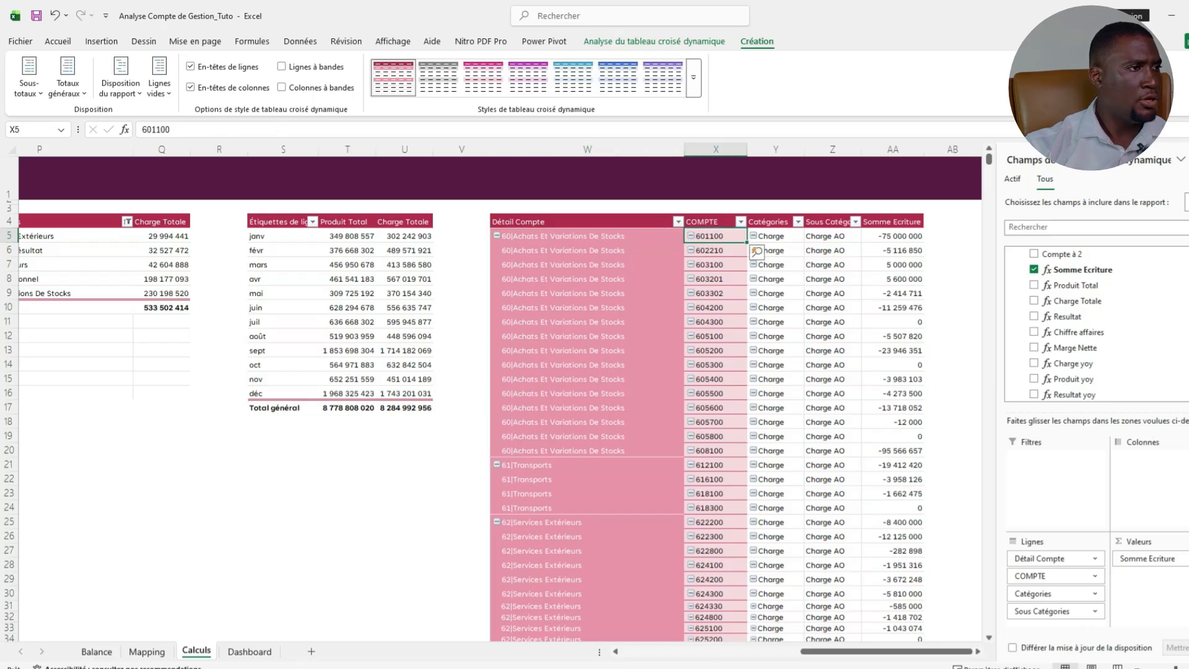
{"action": "key", "text": "shift+Down"}
{"action": "key", "text": "shift+Down"}
{"action": "key", "text": "shift+Down"}
{"action": "key", "text": "shift+Down"}
{"action": "key", "text": "shift+Down"}
{"action": "key", "text": "shift+Down"}
{"action": "key", "text": "shift+Down"}
{"action": "key", "text": "shift+Down"}
{"action": "key", "text": "shift+Down"}
{"action": "key", "text": "shift+Down"}
{"action": "key", "text": "shift+Down"}
{"action": "key", "text": "shift+Down"}
{"action": "key", "text": "shift+Down"}
{"action": "key", "text": "shift+Down"}
{"action": "key", "text": "shift+Down"}
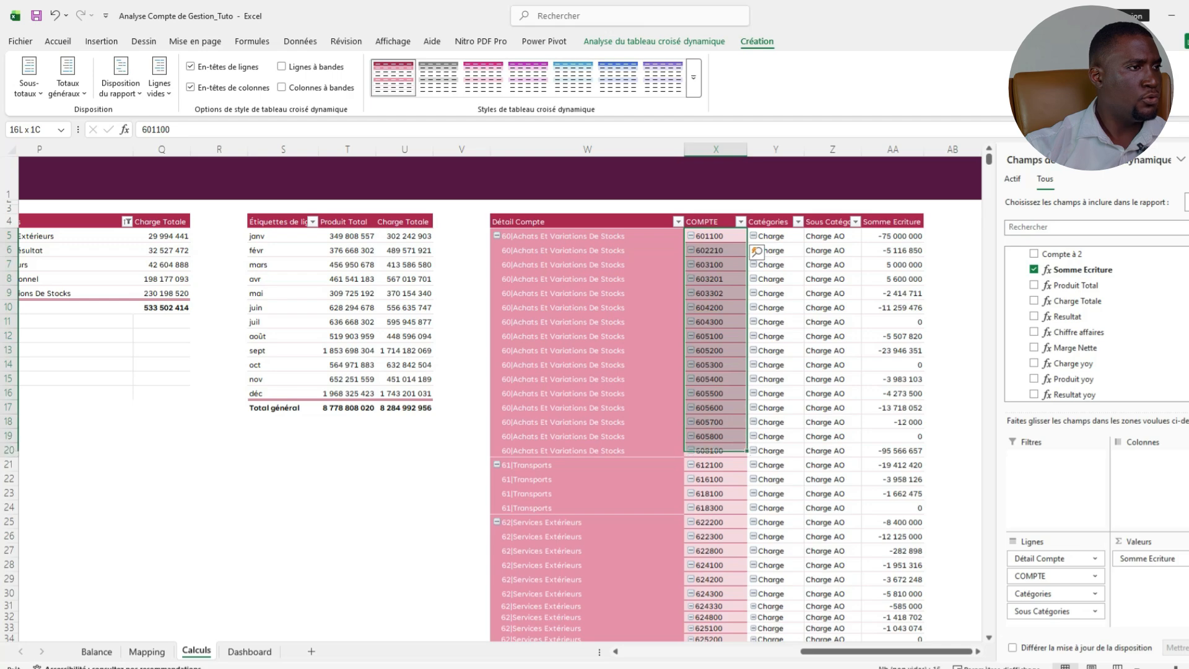
{"action": "key", "text": "Left"}
{"action": "key", "text": "shift+Down"}
{"action": "key", "text": "shift+Down"}
{"action": "key", "text": "shift+Down"}
{"action": "key", "text": "shift+Down"}
{"action": "key", "text": "shift+Down"}
{"action": "key", "text": "shift+Down"}
{"action": "key", "text": "shift+Down"}
{"action": "key", "text": "shift+Down"}
{"action": "key", "text": "shift+Down"}
{"action": "key", "text": "shift+Down"}
{"action": "key", "text": "shift+Down"}
{"action": "key", "text": "shift+Down"}
{"action": "key", "text": "shift+Down"}
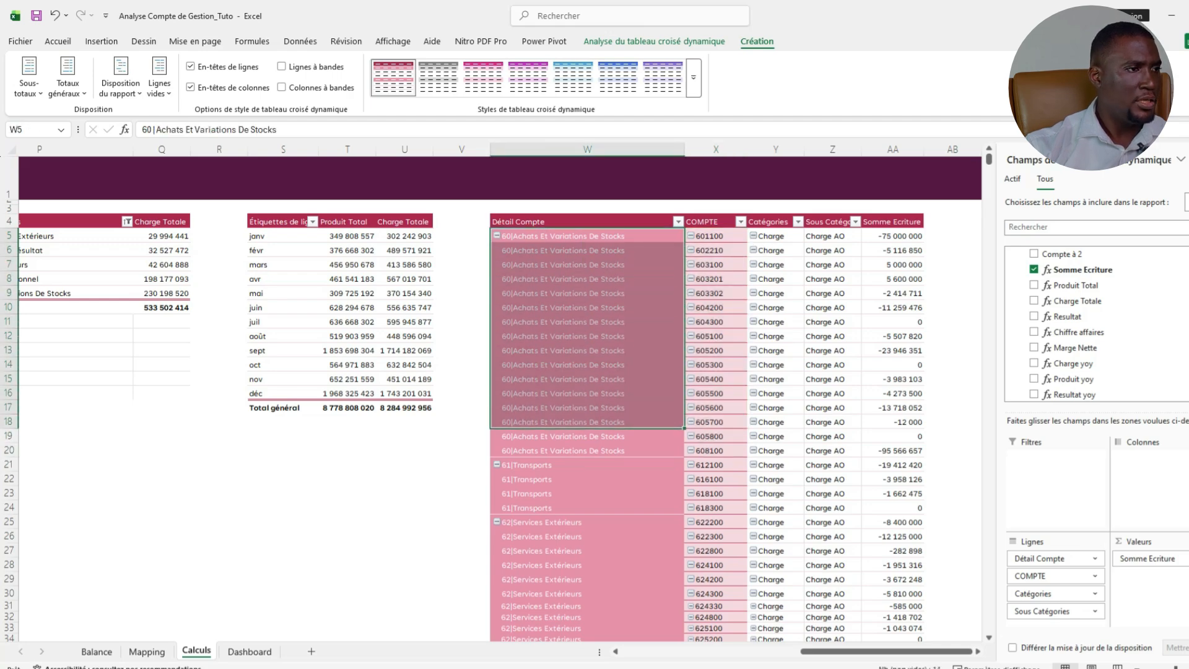
{"action": "key", "text": "Right"}
{"action": "key", "text": "Right"}
{"action": "key", "text": "shift+Down"}
{"action": "key", "text": "shift+Down"}
{"action": "key", "text": "shift+Down"}
{"action": "key", "text": "shift+Down"}
{"action": "key", "text": "shift+Down"}
{"action": "key", "text": "shift+Down"}
{"action": "key", "text": "shift+Down"}
{"action": "key", "text": "shift+Down"}
{"action": "key", "text": "shift+Down"}
{"action": "key", "text": "shift+Down"}
{"action": "key", "text": "shift+Down"}
{"action": "key", "text": "shift+Down"}
{"action": "key", "text": "shift+Down"}
{"action": "key", "text": "shift+Down"}
{"action": "key", "text": "shift+Down"}
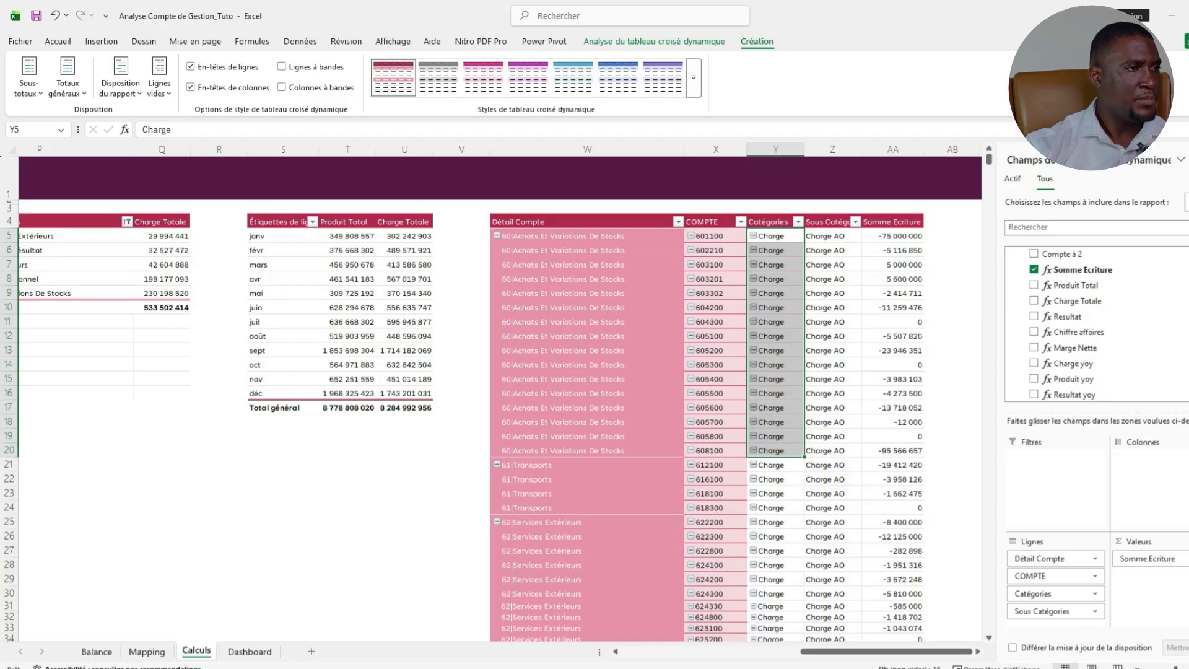
{"action": "key", "text": "Right"}
{"action": "key", "text": "shift+Right"}
{"action": "key", "text": "ctrl+shift+Down"}
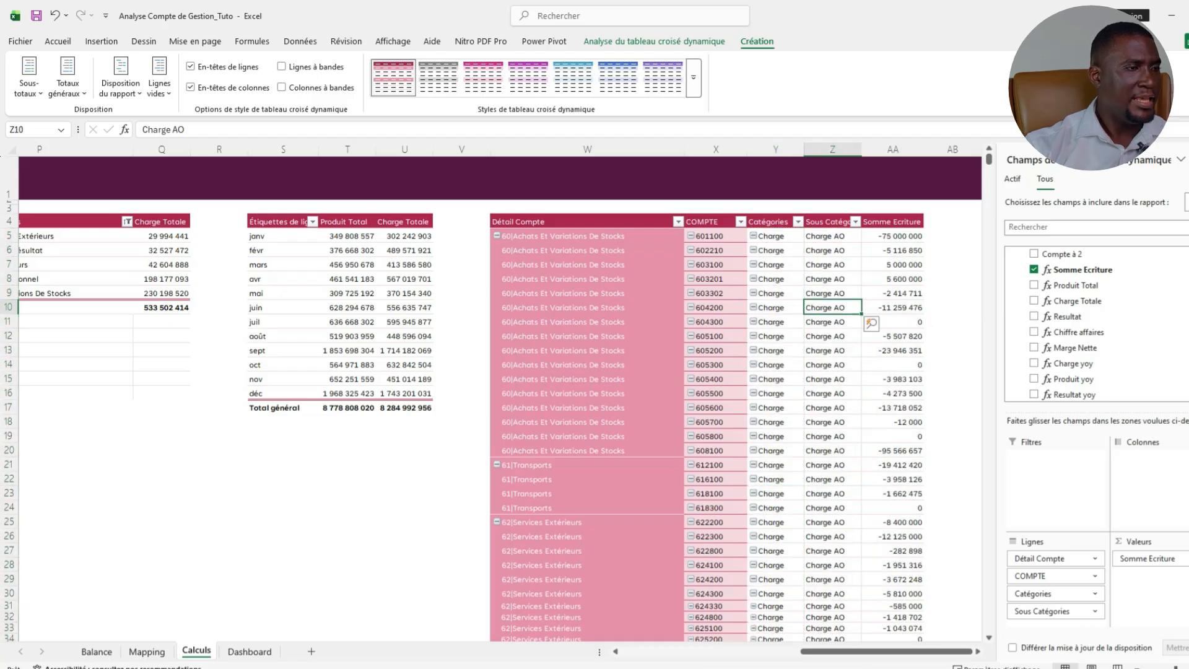
Examine the Somme Ecriture amounts in column AA of the account detail pivot table, including the zero values.
{"action": "left_click", "coordinate": [893, 236]}
{"action": "scroll", "coordinate": [893, 248], "scroll_direction": "down", "scroll_amount": 5}
{"action": "scroll", "coordinate": [893, 247], "scroll_direction": "up", "scroll_amount": 5}
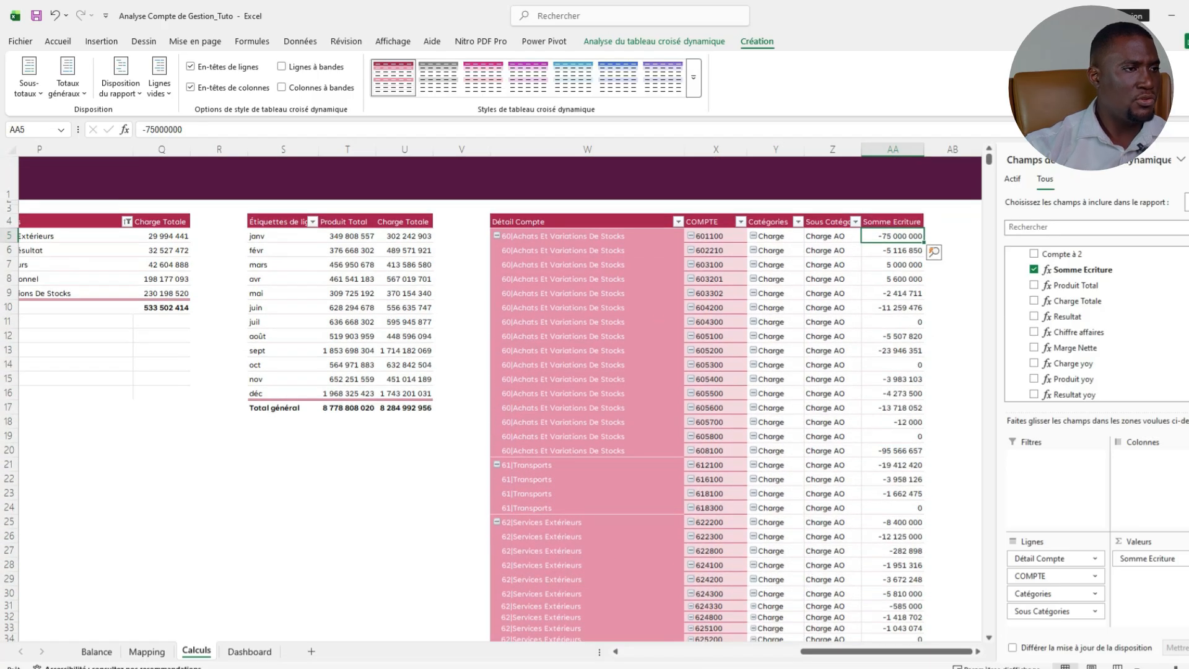
{"action": "left_click", "coordinate": [893, 307]}
{"action": "left_click", "coordinate": [892, 364]}
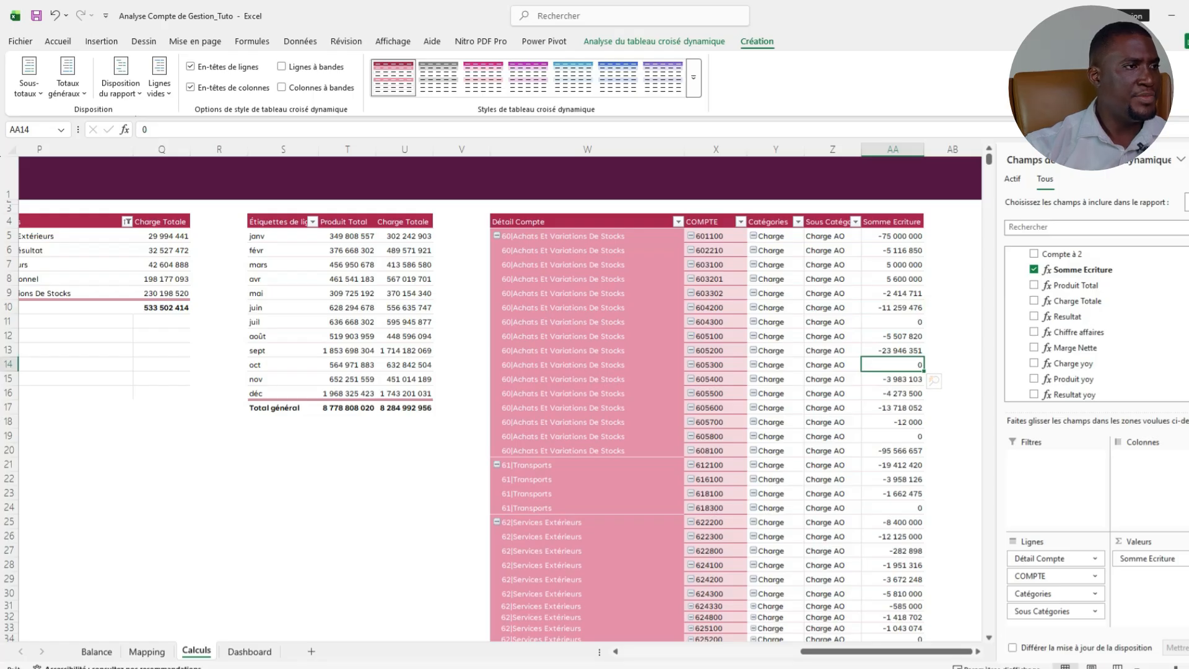
{"action": "left_click_drag", "start_coordinate": [893, 236], "coordinate": [893, 293]}
{"action": "scroll", "coordinate": [892, 293], "scroll_direction": "down", "scroll_amount": 1}
{"action": "scroll", "coordinate": [492, 396], "scroll_direction": "down", "scroll_amount": 2}
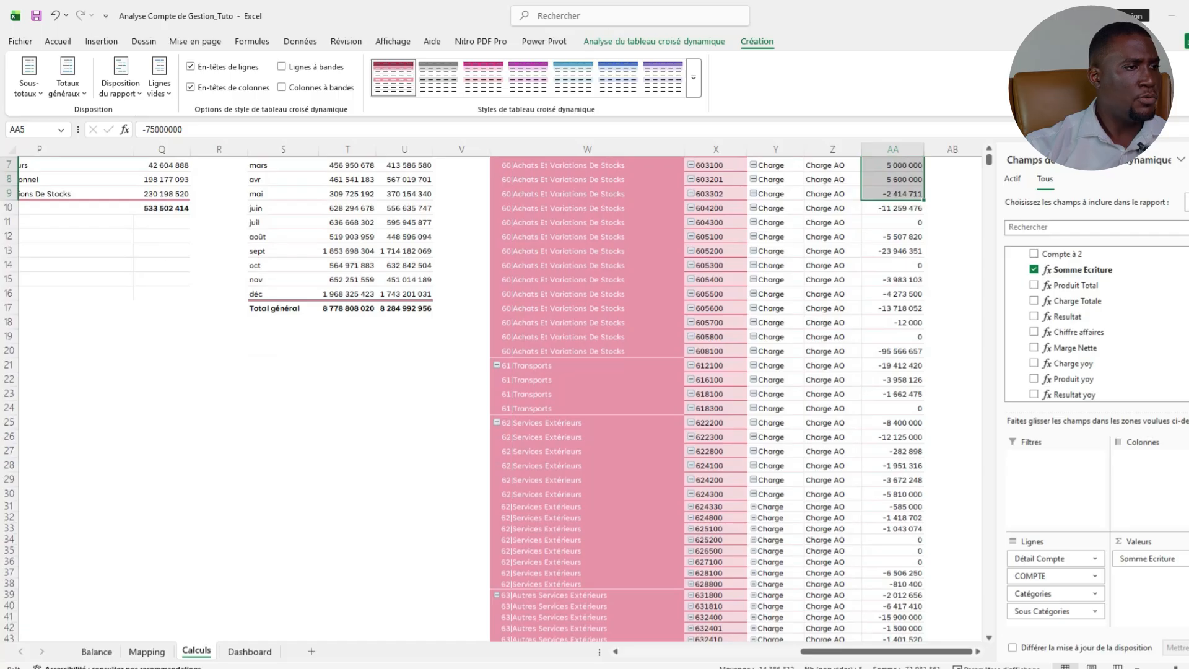
Examine the Somme Ecriture amounts in the remaining rows of the account detail pivot table, down to 89|Impôts Sur Le Résultat.
{"action": "scroll", "coordinate": [464, 399], "scroll_direction": "down", "scroll_amount": 2}
{"action": "scroll", "coordinate": [587, 399], "scroll_direction": "down", "scroll_amount": 15}
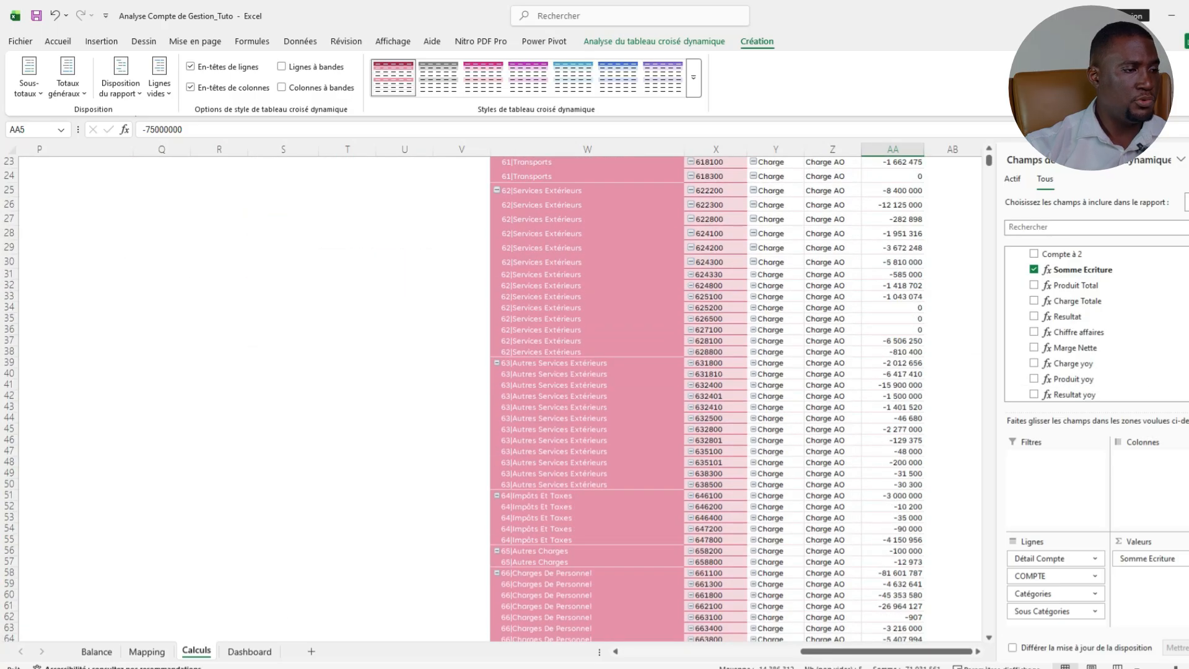
{"action": "left_click", "coordinate": [893, 163]}
{"action": "left_click", "coordinate": [893, 241]}
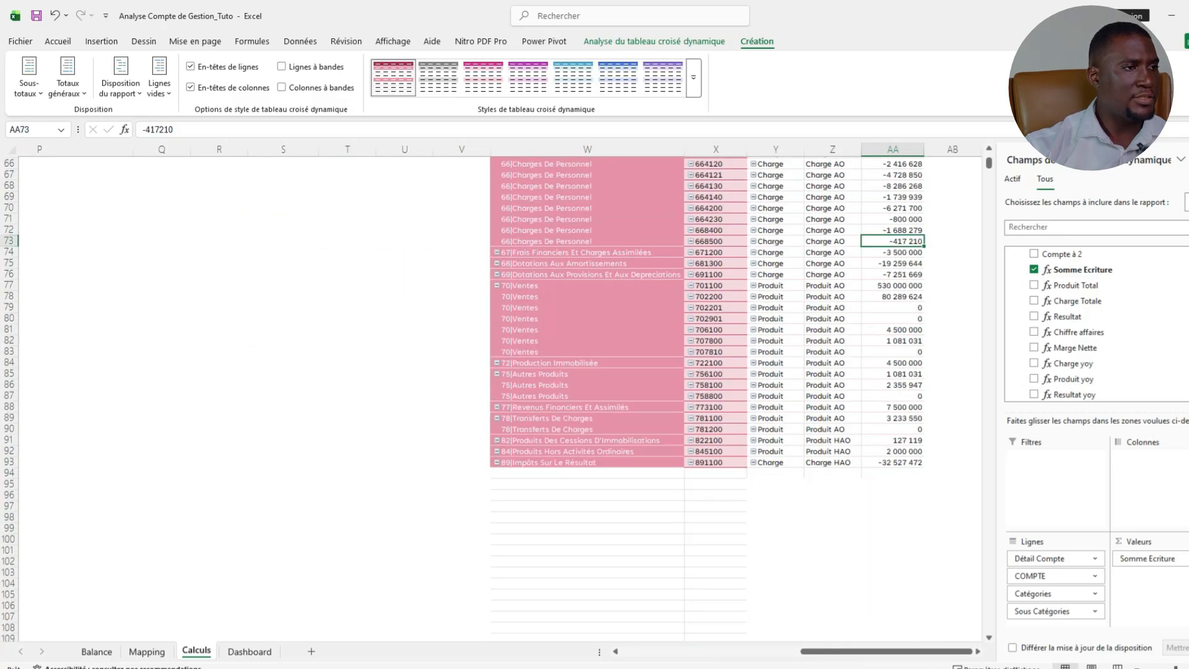
{"action": "left_click", "coordinate": [892, 296]}
{"action": "left_click", "coordinate": [893, 362]}
{"action": "left_click", "coordinate": [893, 385]}
{"action": "left_click", "coordinate": [893, 407]}
{"action": "scroll", "coordinate": [587, 399], "scroll_direction": "up", "scroll_amount": 15}
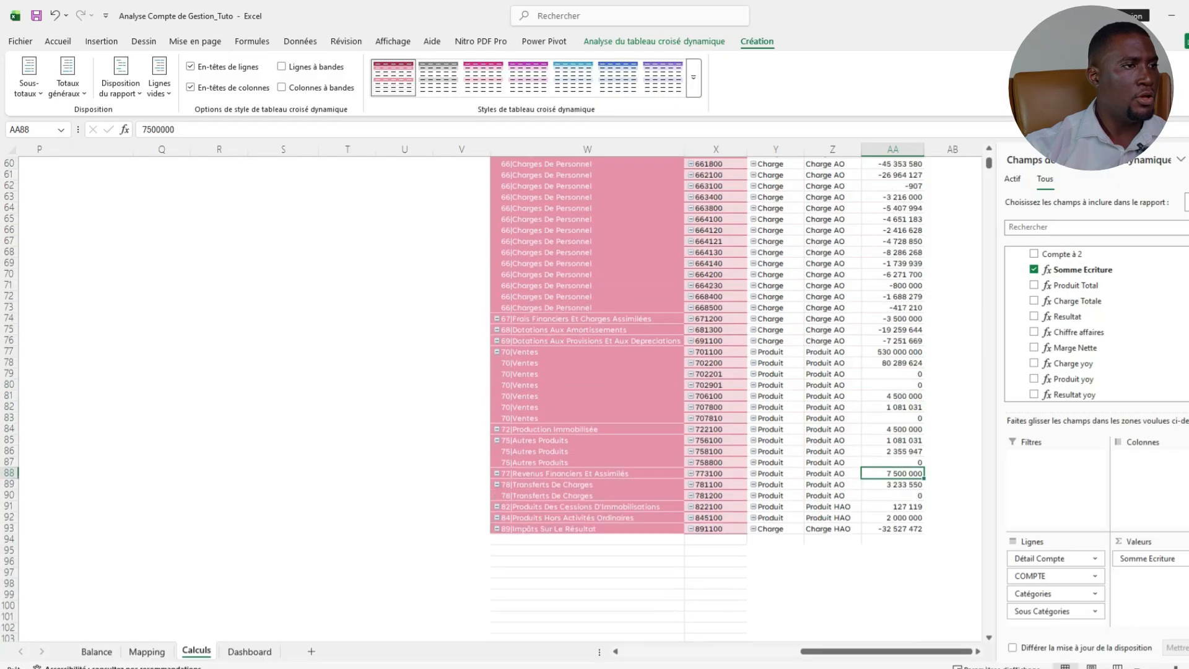
{"action": "scroll", "coordinate": [587, 400], "scroll_direction": "up", "scroll_amount": 5}
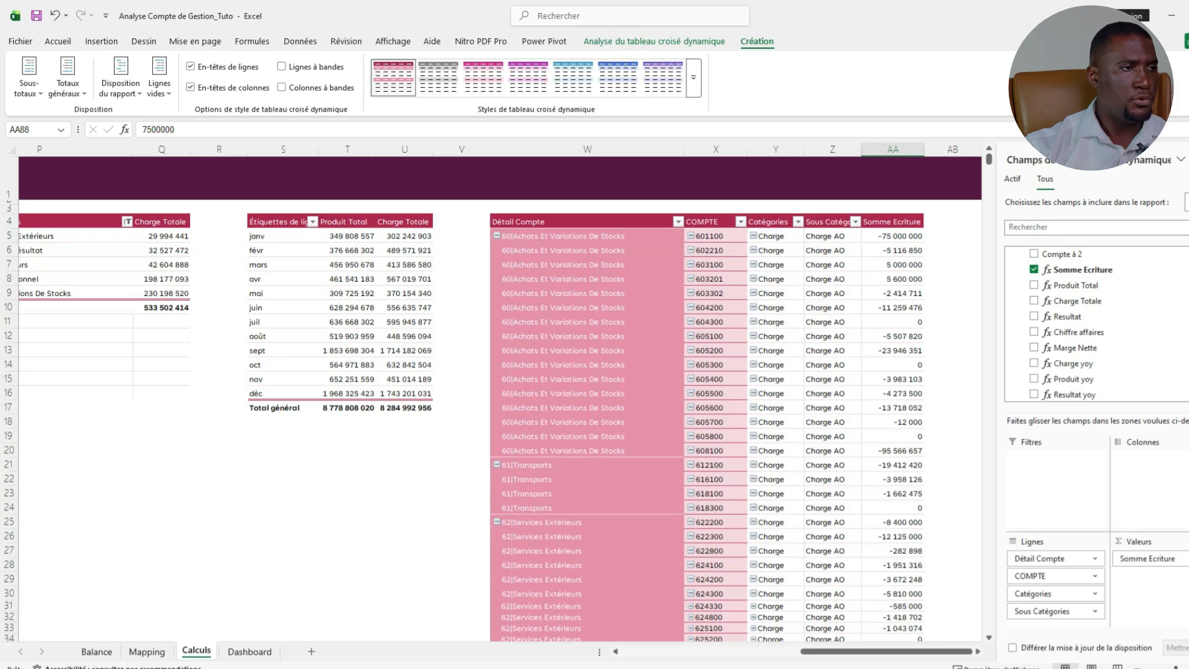
Return to the first pivot tables on the Calculs sheet and switch to the Dashboard sheet.
{"action": "scroll", "coordinate": [495, 396], "scroll_direction": "left", "scroll_amount": 10}
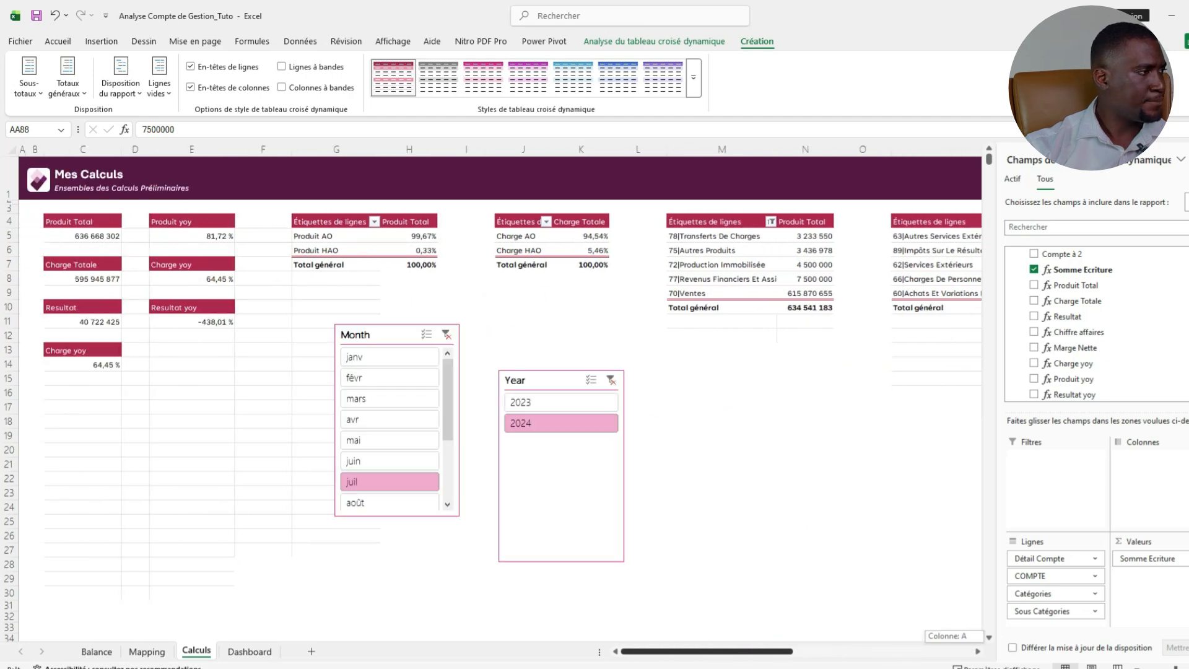
{"action": "left_click", "coordinate": [192, 421]}
{"action": "left_click", "coordinate": [82, 421]}
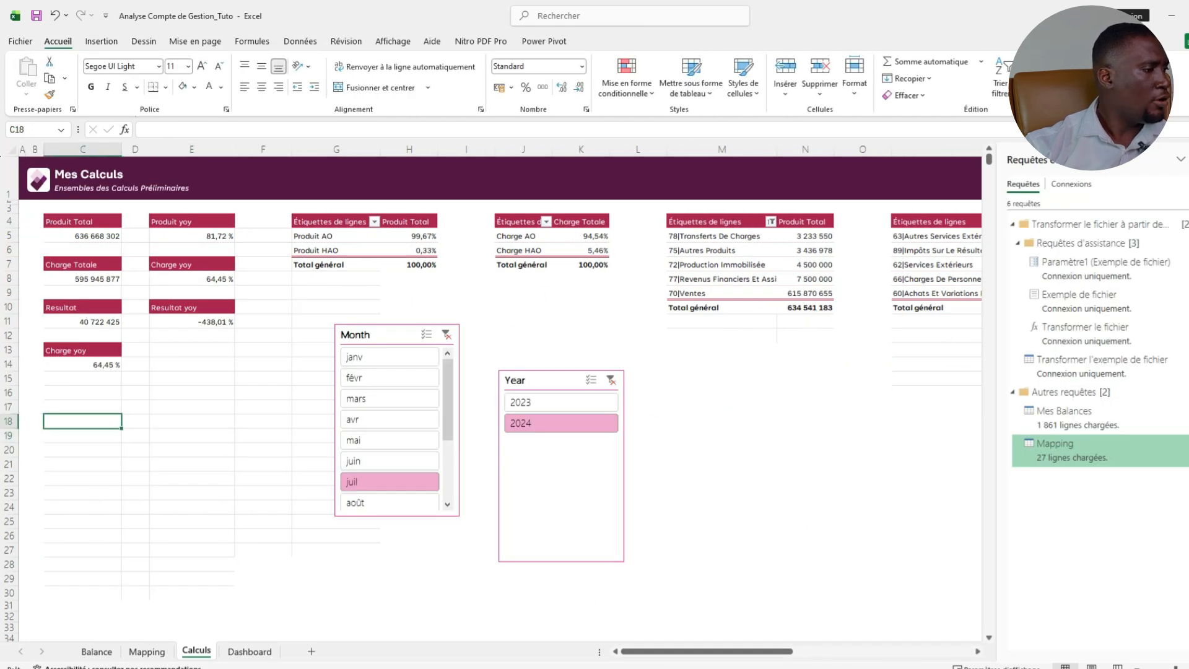
{"action": "left_click", "coordinate": [192, 421]}
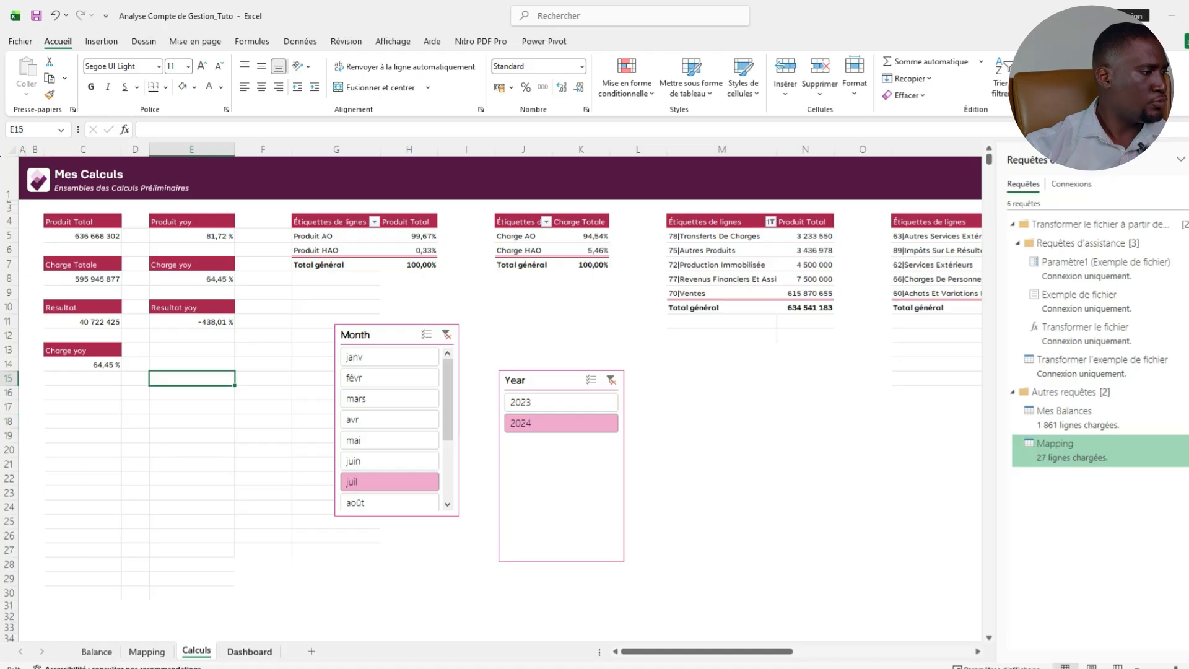
{"action": "left_click", "coordinate": [249, 651]}
{"action": "left_click", "coordinate": [219, 344]}
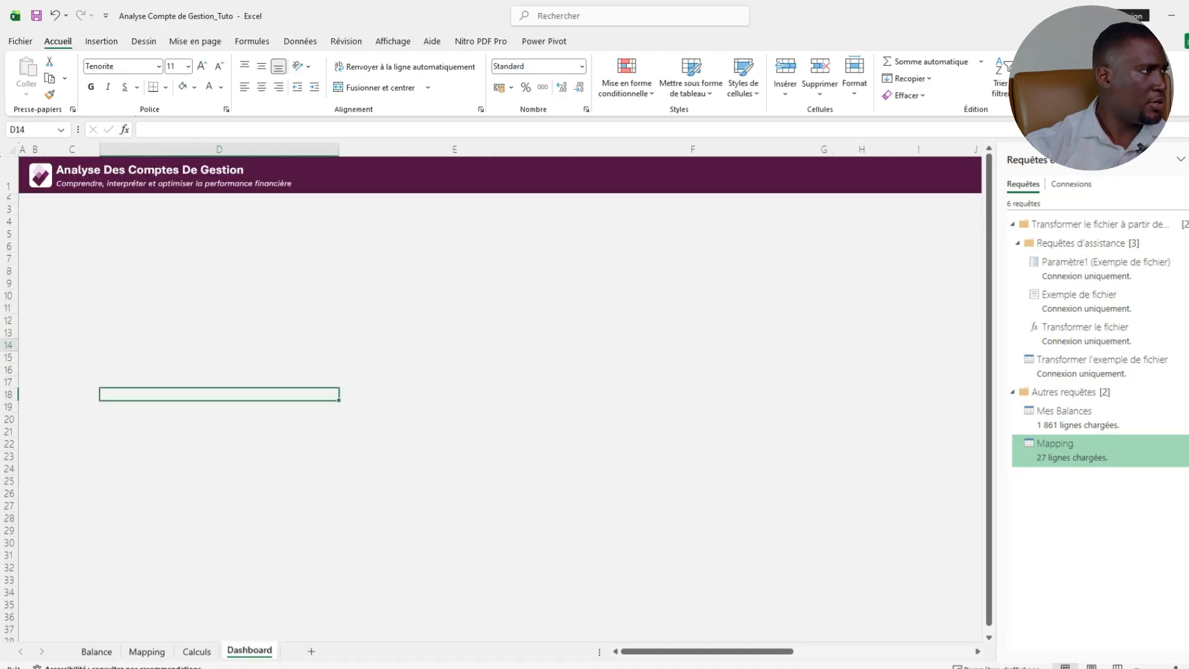
{"action": "left_click", "coordinate": [220, 282]}
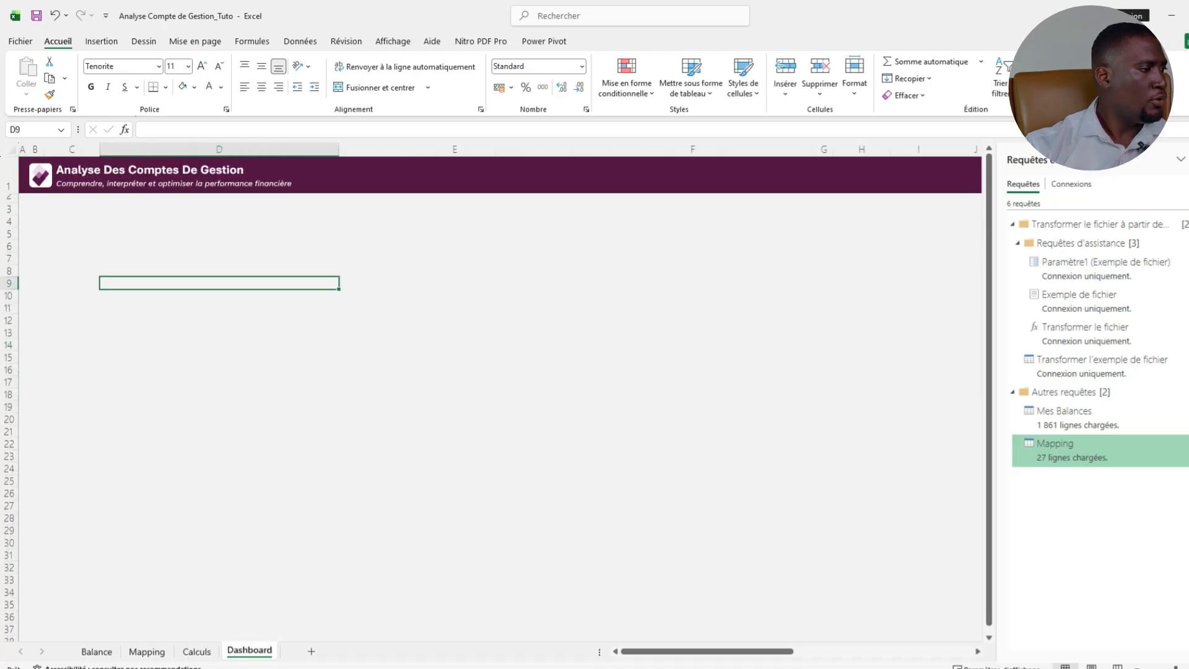
{"action": "left_click", "coordinate": [220, 456]}
{"action": "left_click", "coordinate": [219, 246]}
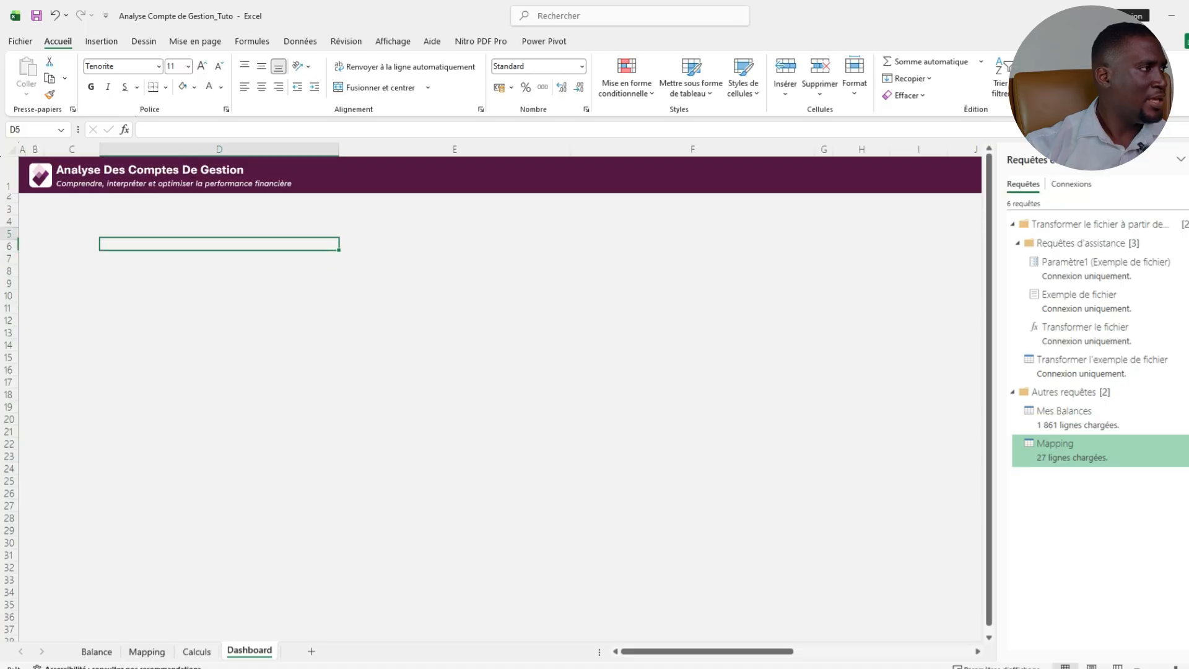
{"action": "left_click", "coordinate": [72, 221]}
{"action": "left_click", "coordinate": [219, 258]}
{"action": "left_click", "coordinate": [219, 234]}
{"action": "left_click", "coordinate": [219, 295]}
{"action": "left_click", "coordinate": [219, 345]}
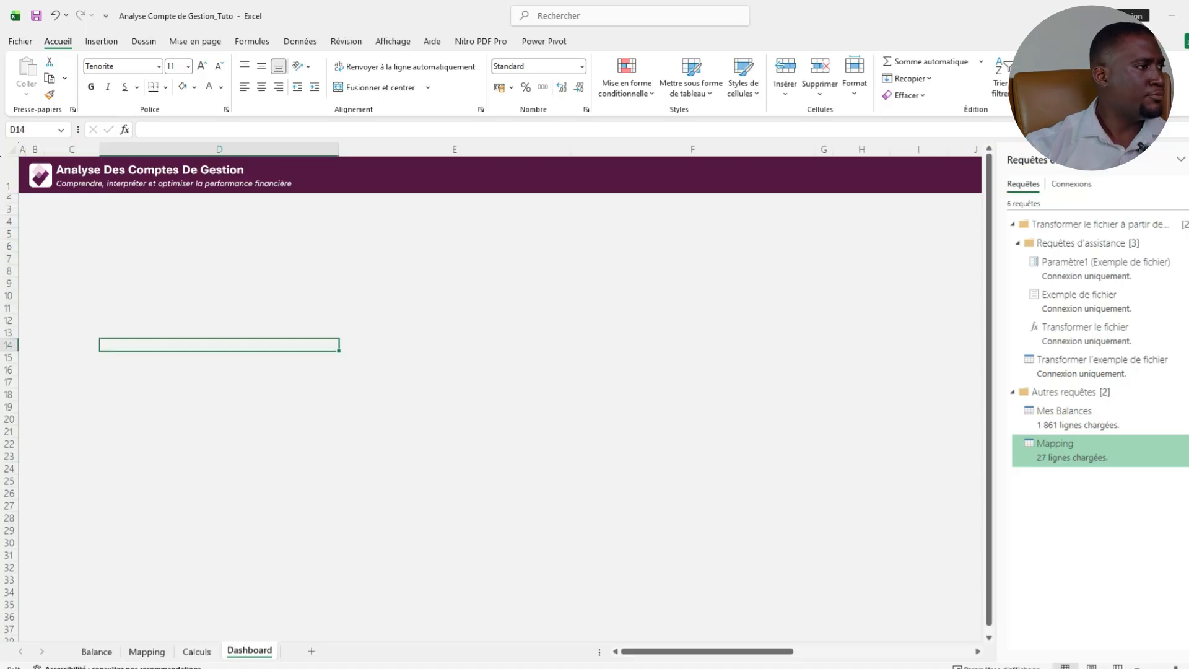
{"action": "left_click", "coordinate": [219, 271]}
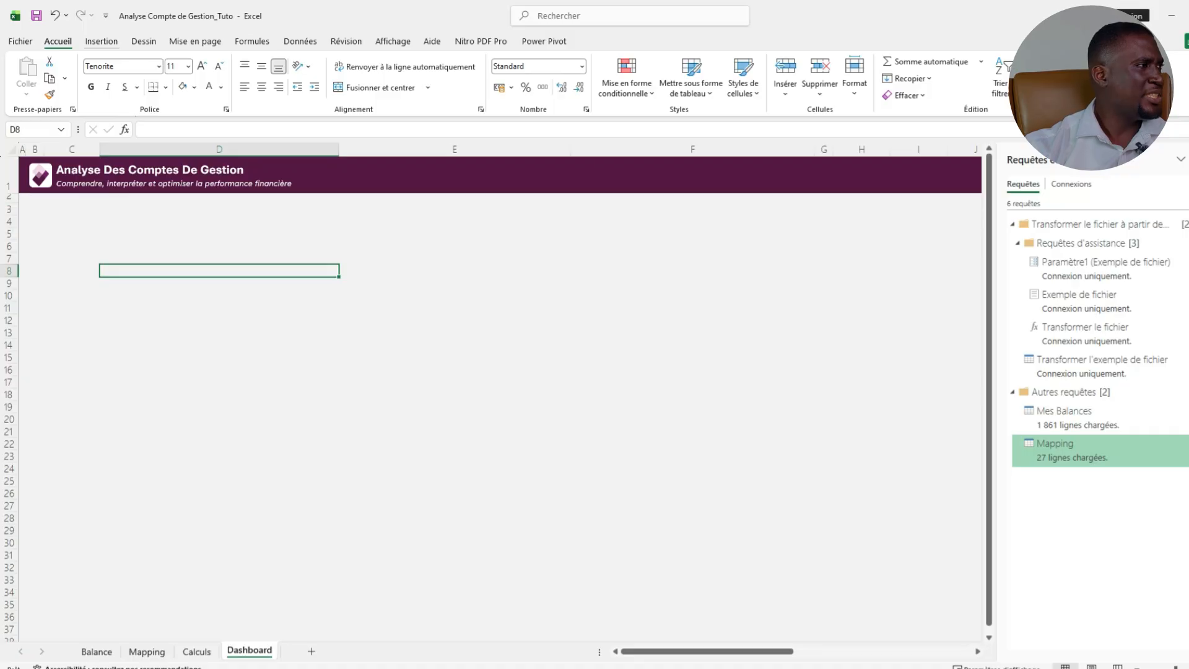
Draw a rounded rectangle card just below the title banner, spanning about rows 3 to 8 from column C into column D.
{"action": "left_click", "coordinate": [102, 41]}
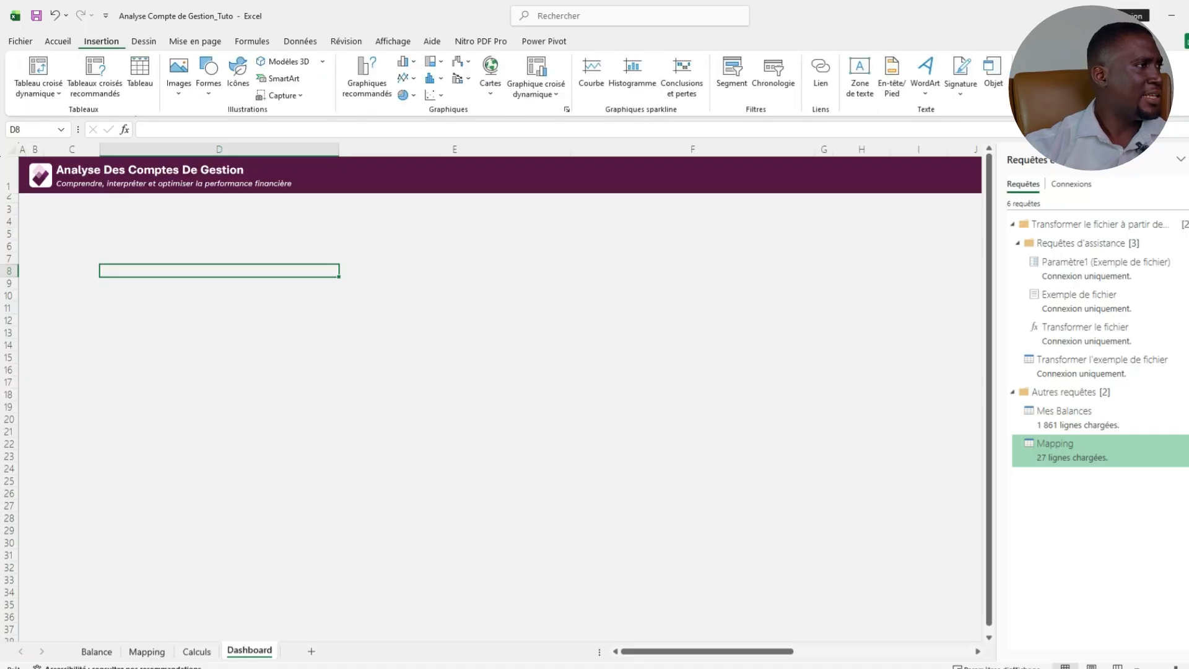
{"action": "left_click", "coordinate": [209, 73]}
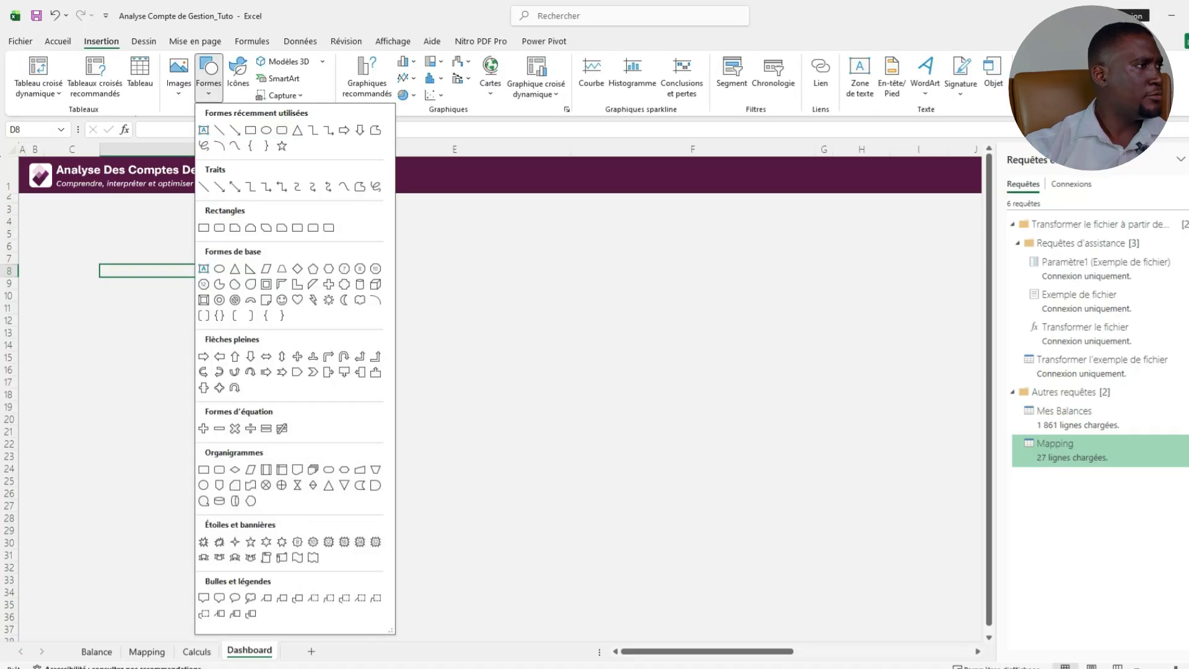
{"action": "left_click", "coordinate": [282, 131]}
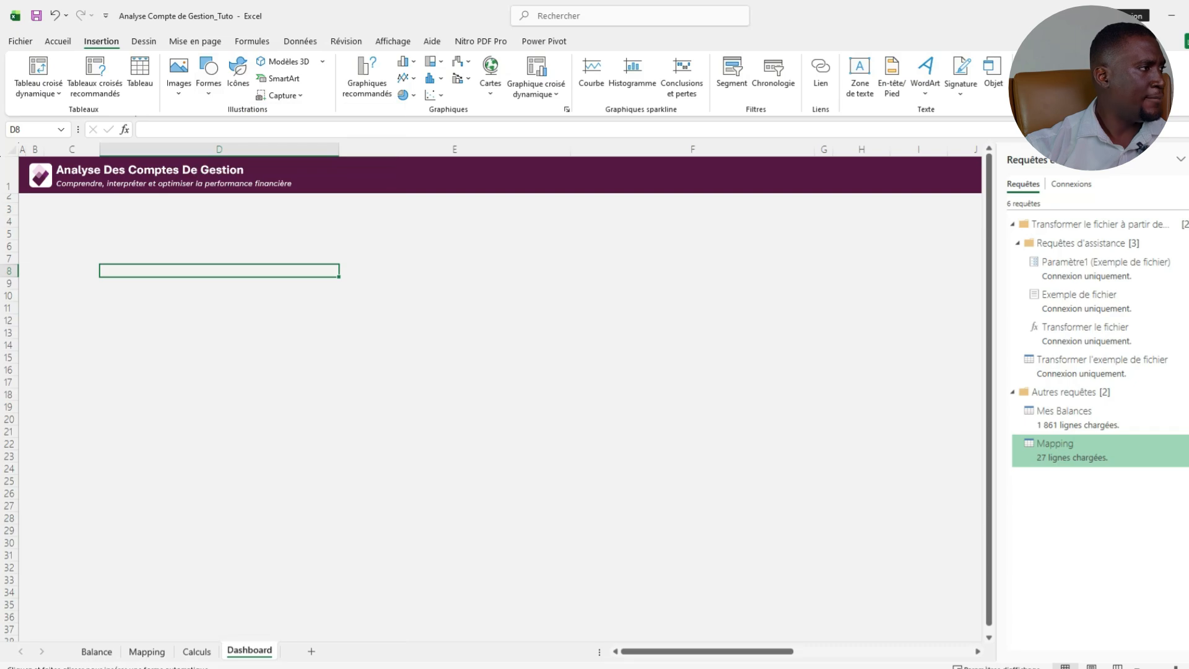
{"action": "left_click_drag", "start_coordinate": [47, 203], "coordinate": [158, 267]}
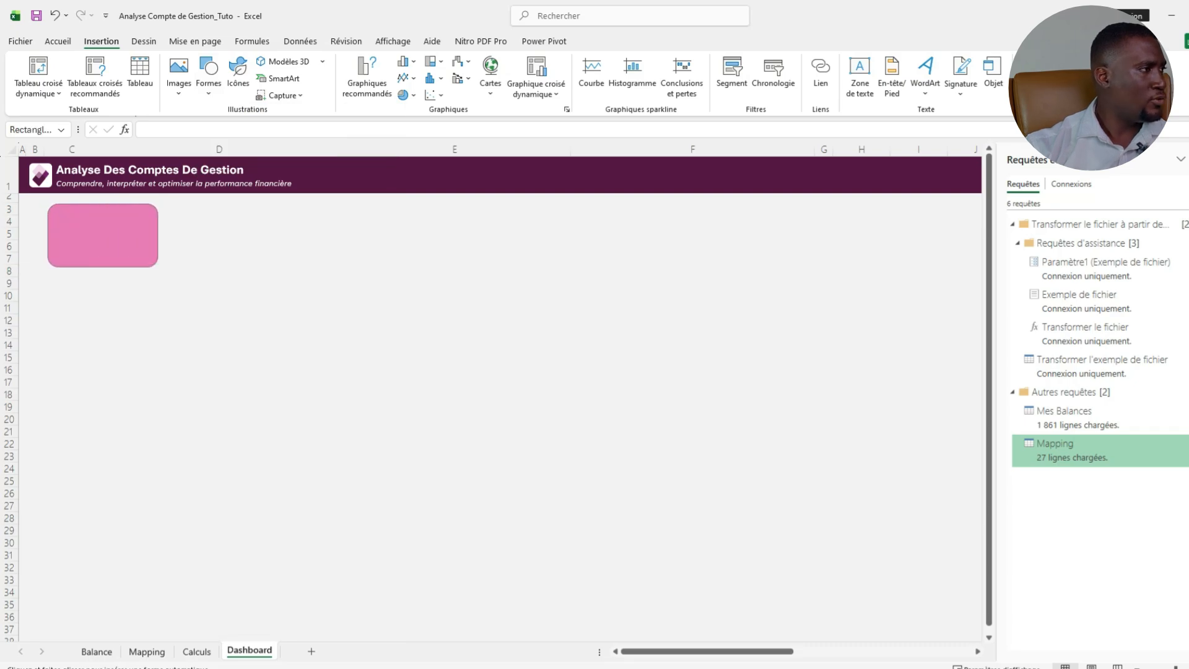
Reduce the card's corner rounding, shift it left to start in column B, and make it slightly taller.
{"action": "left_click_drag", "start_coordinate": [58, 204], "coordinate": [53, 204]}
{"action": "key", "text": "Left"}
{"action": "key", "text": "Left"}
{"action": "key", "text": "Left"}
{"action": "key", "text": "Left"}
{"action": "key", "text": "Left"}
{"action": "key", "text": "Left"}
{"action": "key", "text": "Left"}
{"action": "key", "text": "Left"}
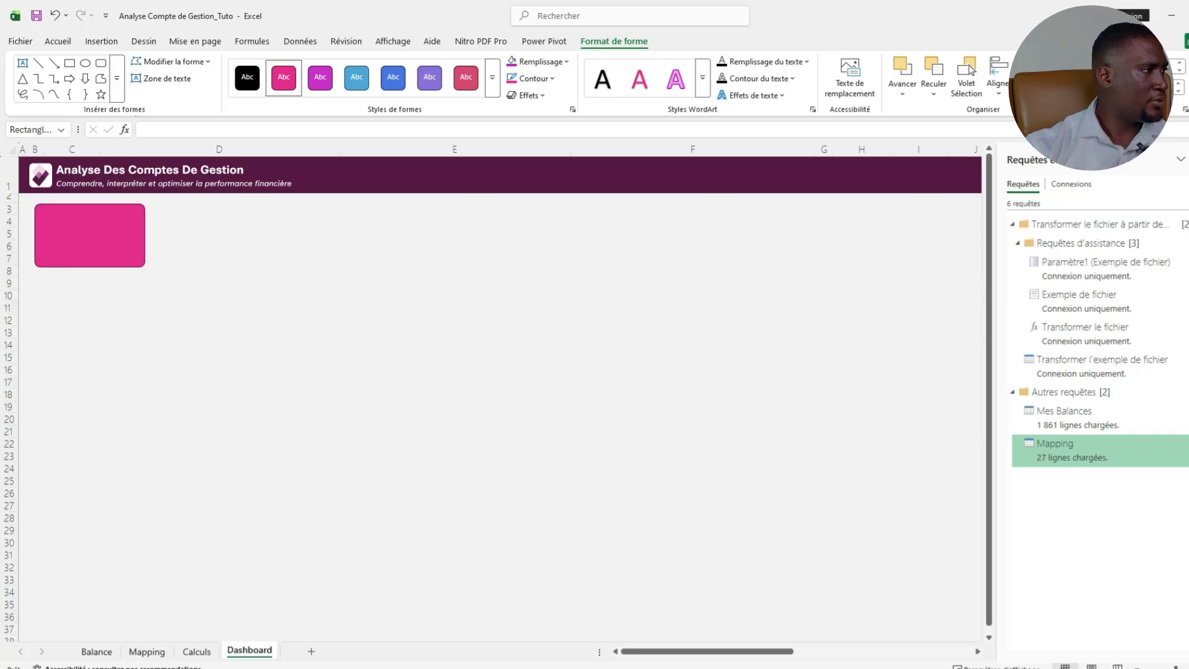
{"action": "left_click_drag", "start_coordinate": [87, 267], "coordinate": [88, 269]}
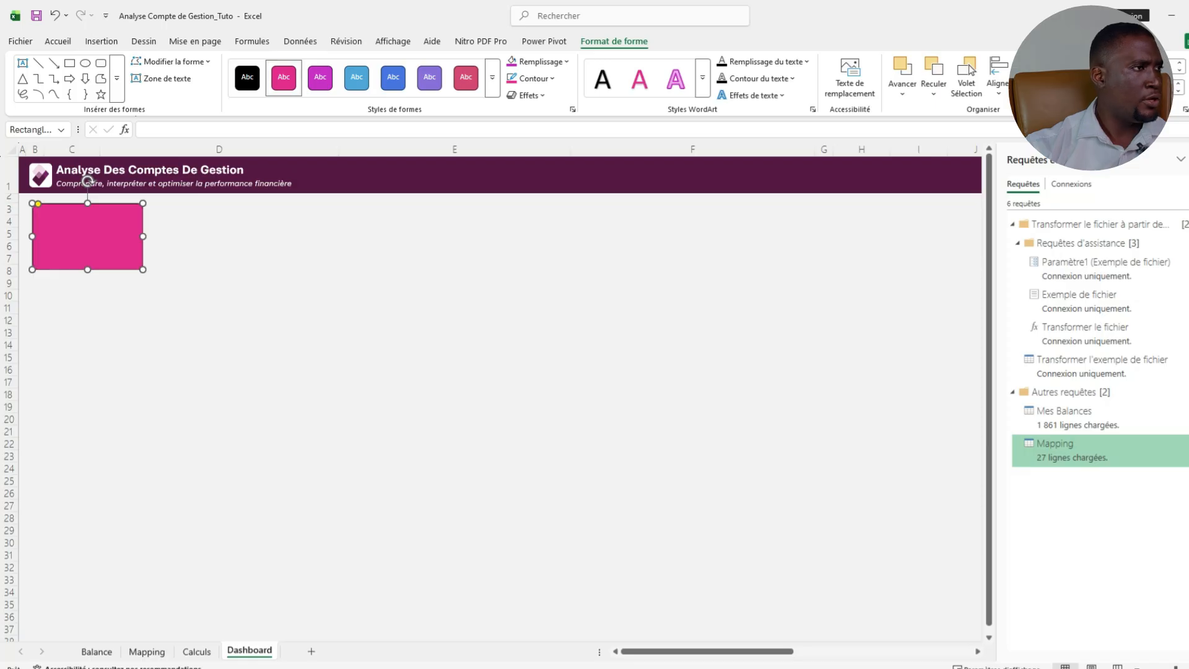
Remove the card's outline and fill it with white.
{"action": "left_click", "coordinate": [533, 78]}
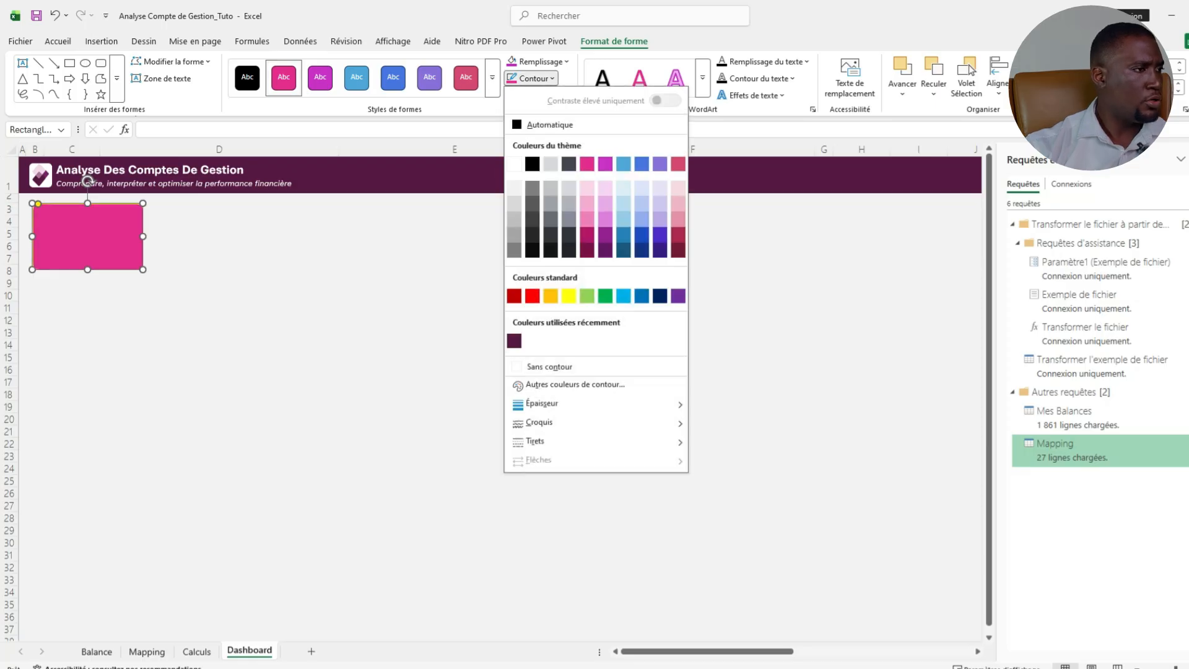
{"action": "left_click", "coordinate": [549, 367]}
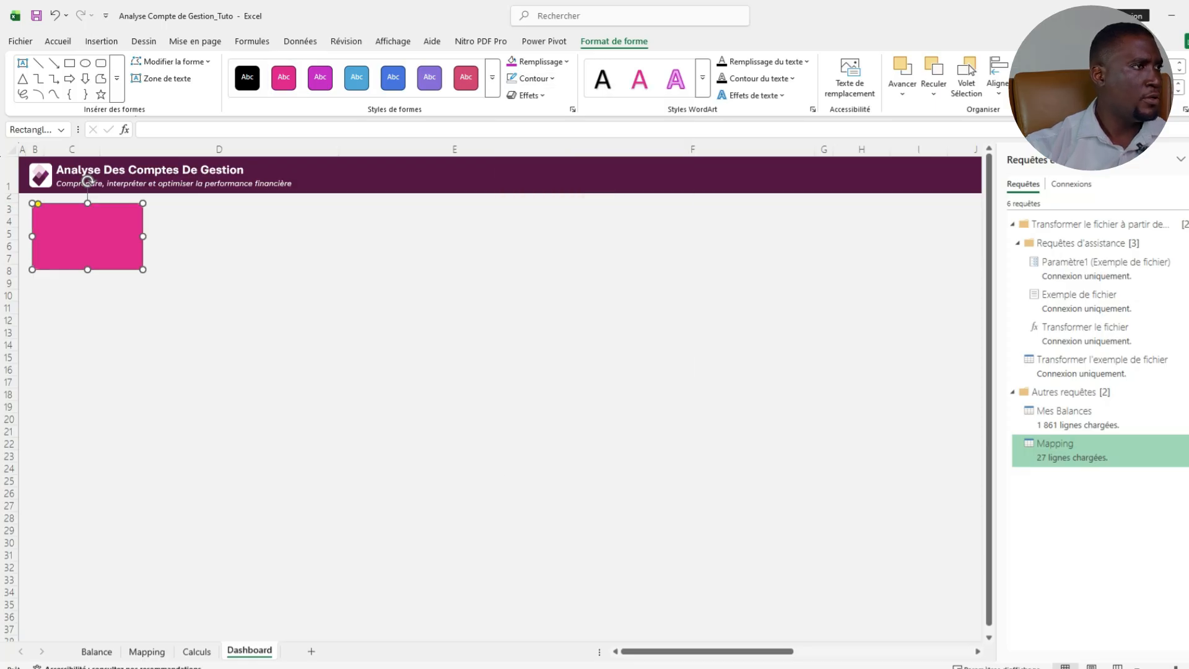
{"action": "left_click", "coordinate": [536, 62]}
{"action": "left_click", "coordinate": [550, 348]}
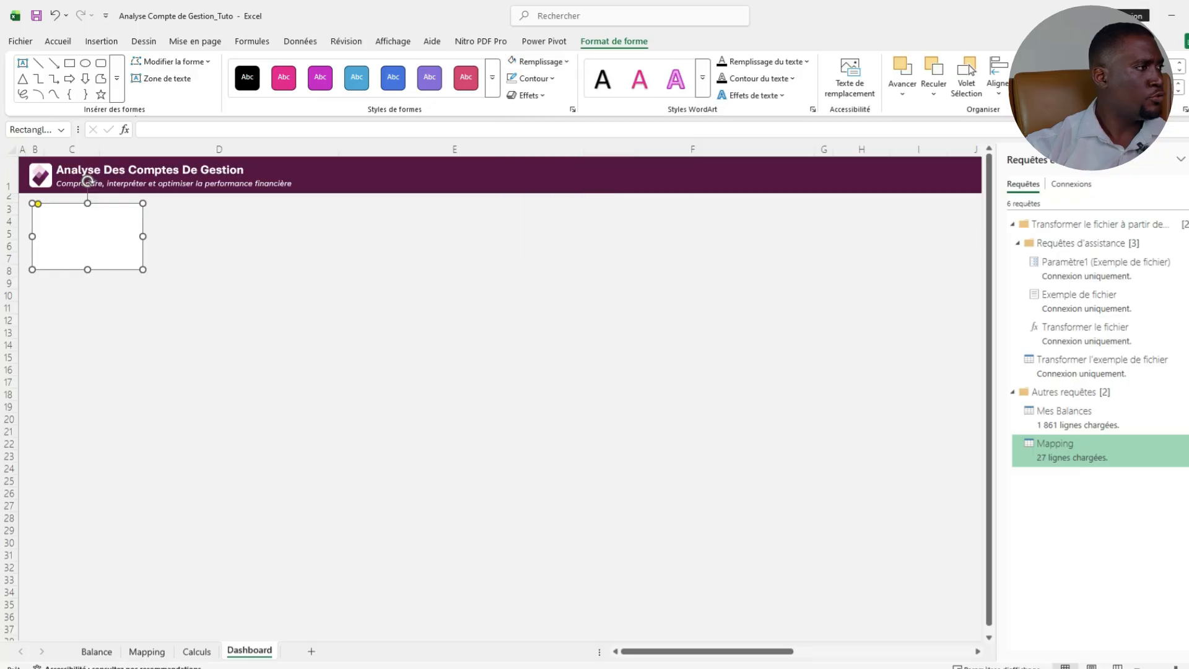
{"action": "left_click", "coordinate": [219, 283]}
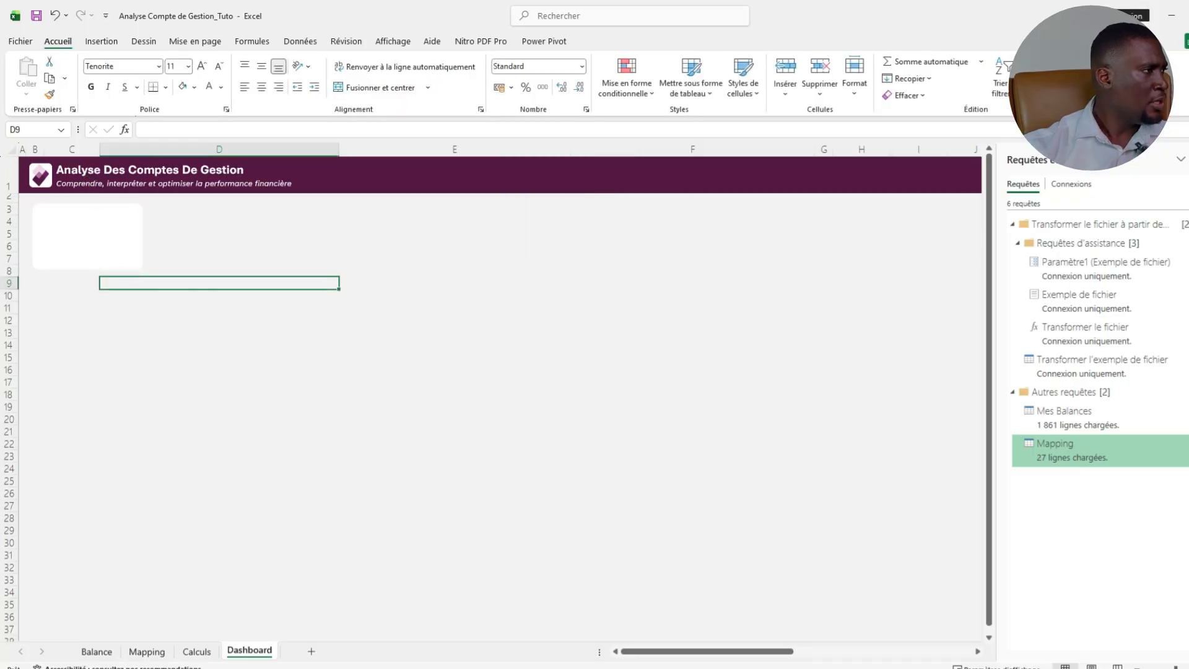
Move the white card slightly down and to the left below the title banner.
{"action": "left_click", "coordinate": [87, 208]}
{"action": "left_click_drag", "start_coordinate": [87, 236], "coordinate": [86, 238]}
{"action": "left_click", "coordinate": [220, 246]}
{"action": "left_click", "coordinate": [87, 237]}
{"action": "left_click", "coordinate": [210, 271]}
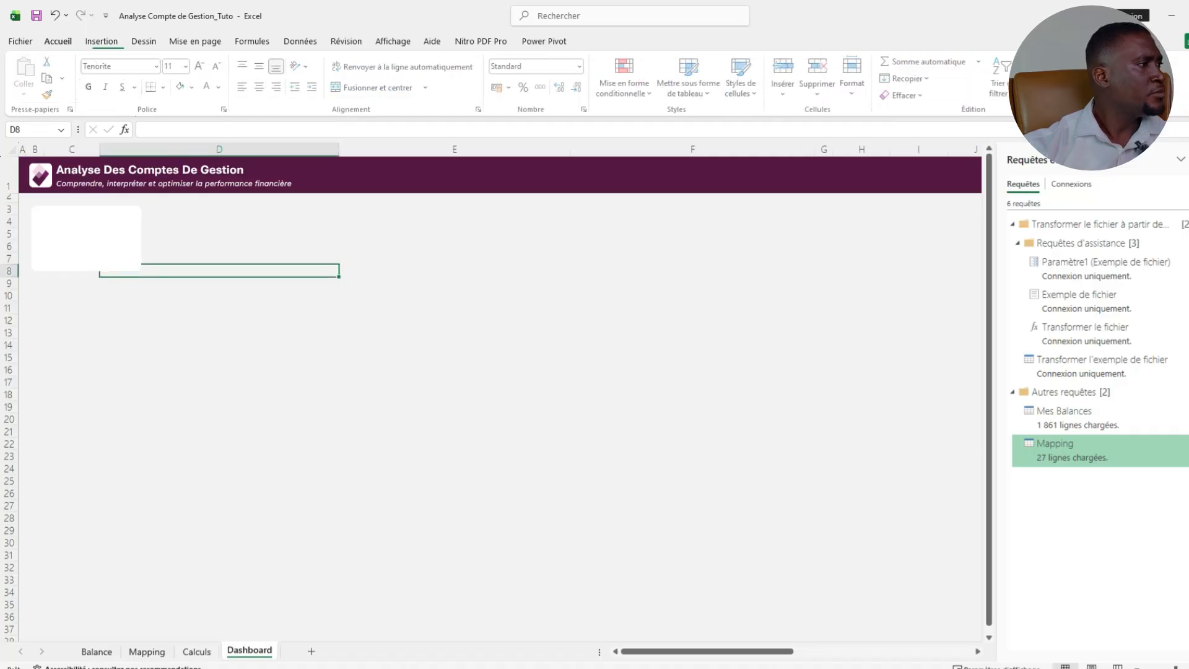
Insert an empty text box inside the upper part of the white card.
{"action": "left_click", "coordinate": [101, 41]}
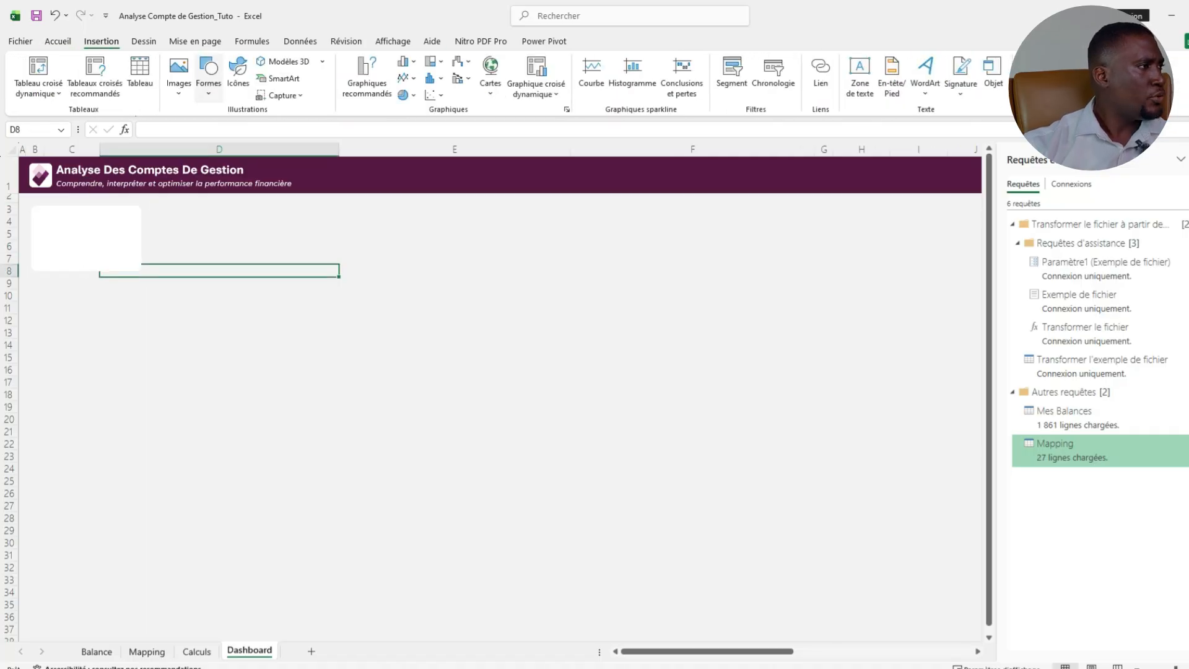
{"action": "left_click", "coordinate": [209, 78]}
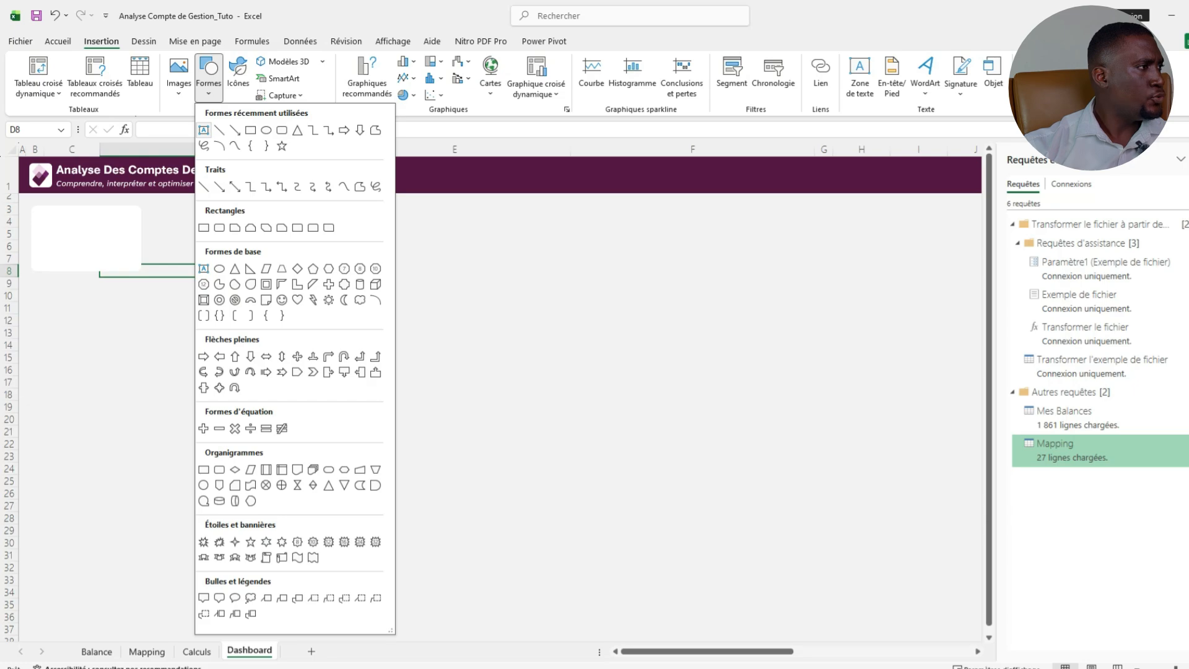
{"action": "left_click", "coordinate": [204, 130]}
{"action": "left_click_drag", "start_coordinate": [43, 218], "coordinate": [110, 243]}
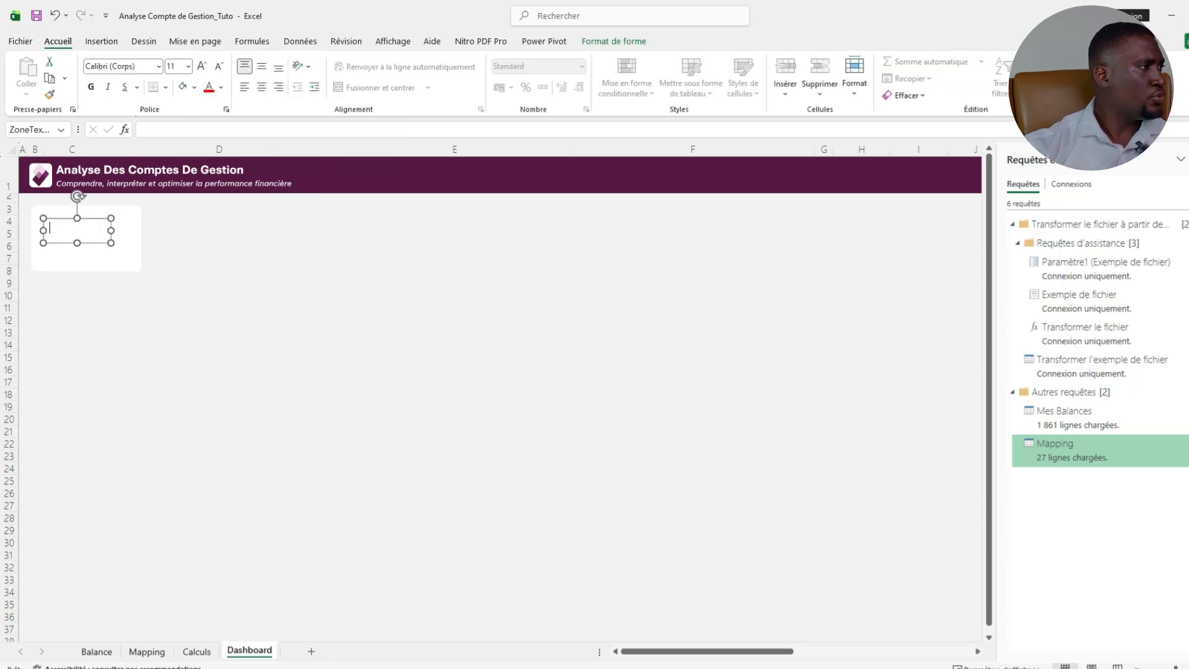
{"action": "key", "text": "Escape"}
Remove the outline and the fill of the text box.
{"action": "left_click", "coordinate": [614, 41]}
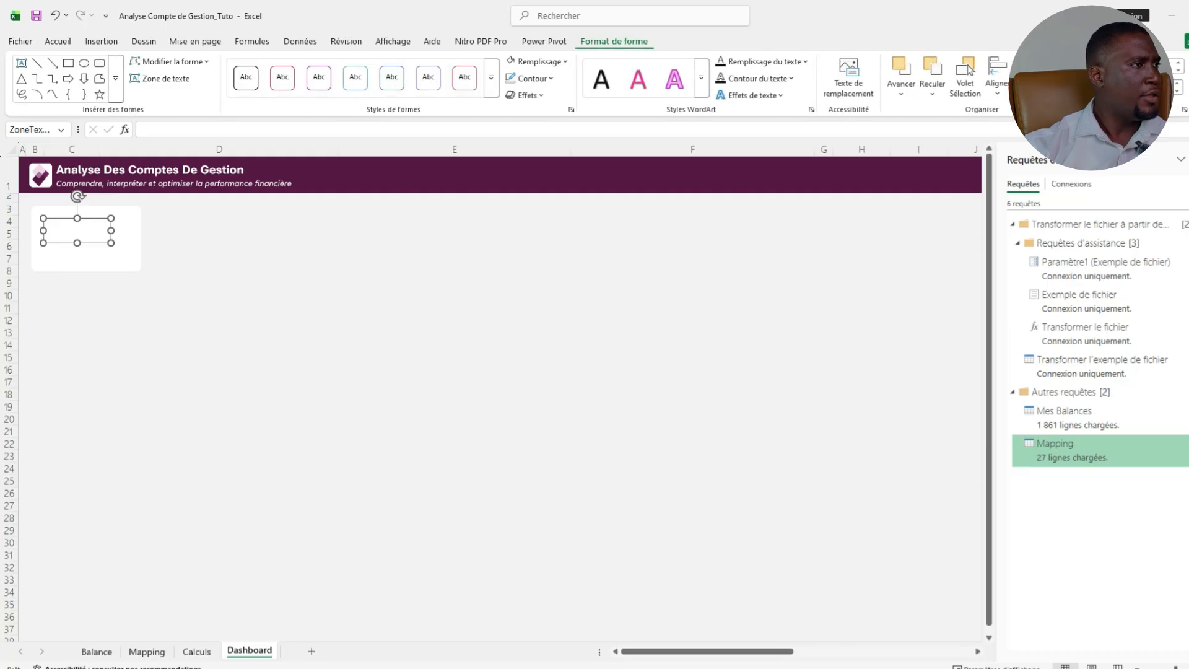
{"action": "left_click", "coordinate": [532, 78]}
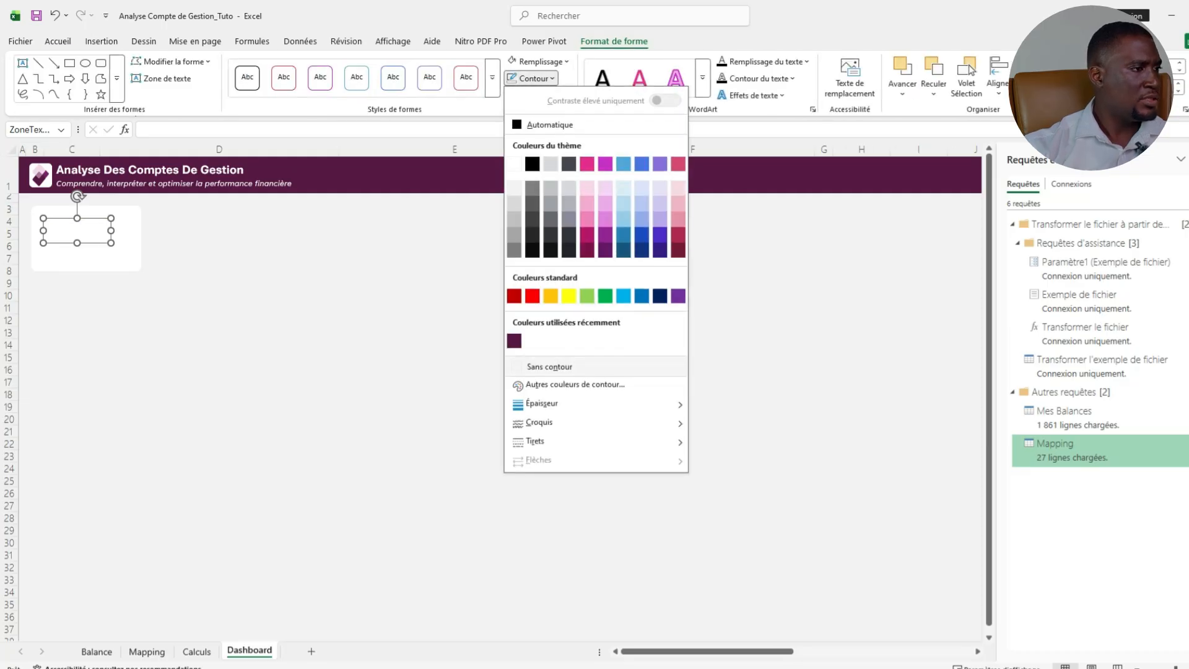
{"action": "left_click", "coordinate": [549, 366]}
{"action": "left_click", "coordinate": [538, 62]}
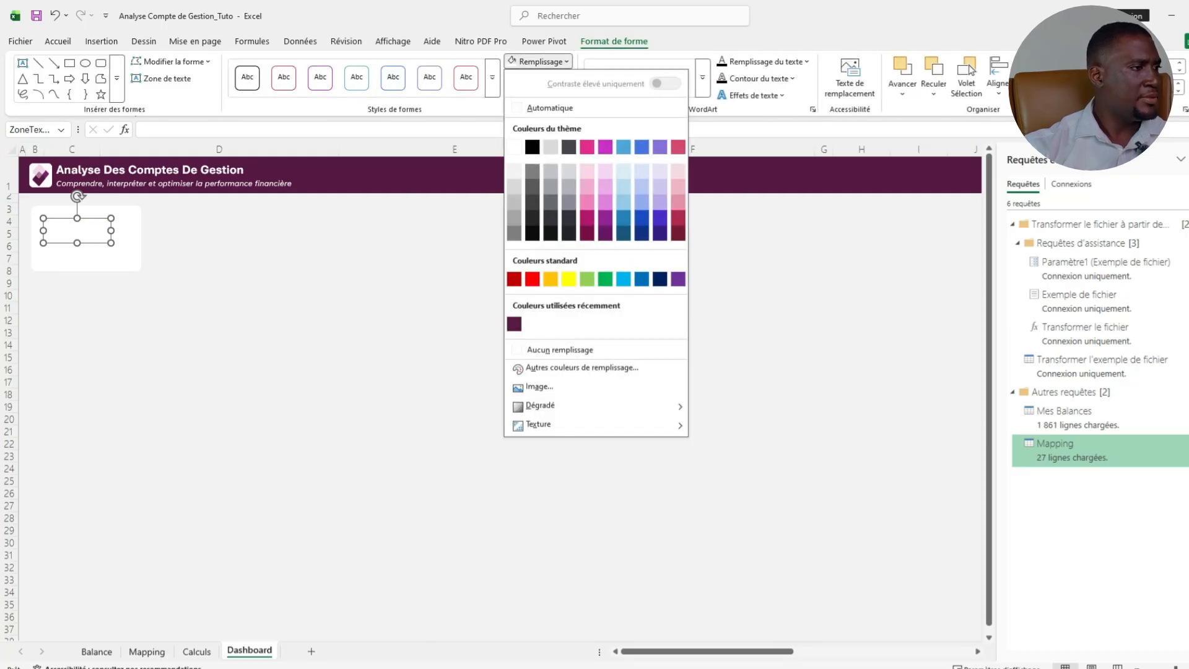
{"action": "left_click", "coordinate": [558, 350]}
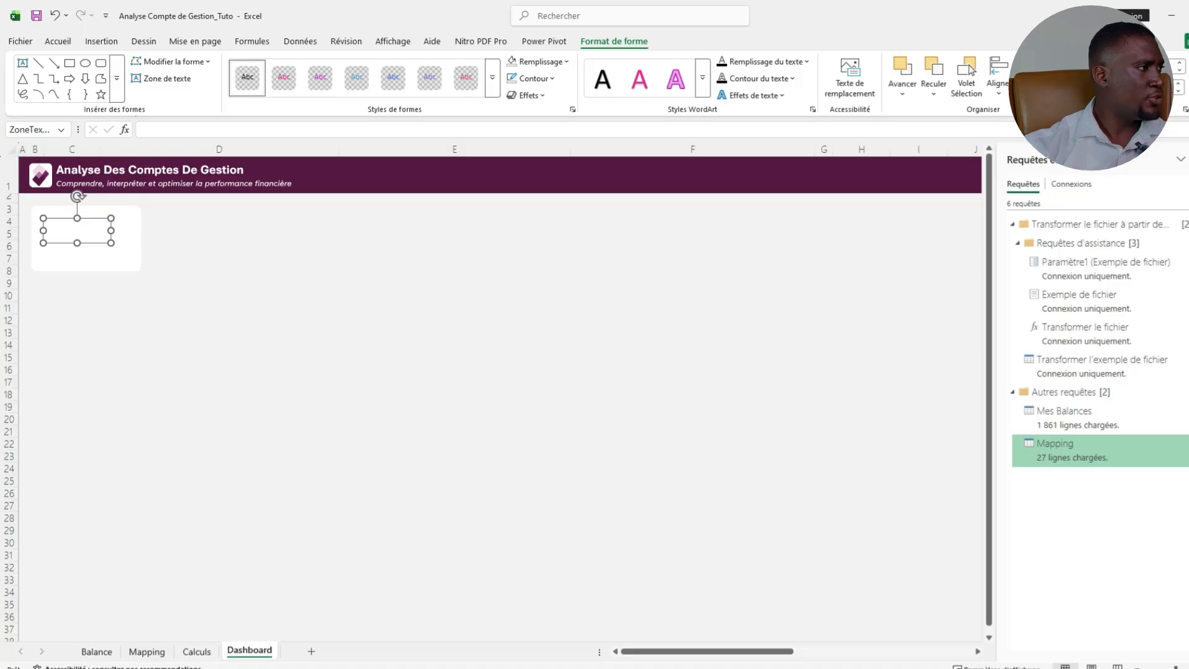
Link the text box in the white card to the Produit Total value with the formula =Calculs!$C$5.
{"action": "left_click", "coordinate": [202, 131]}
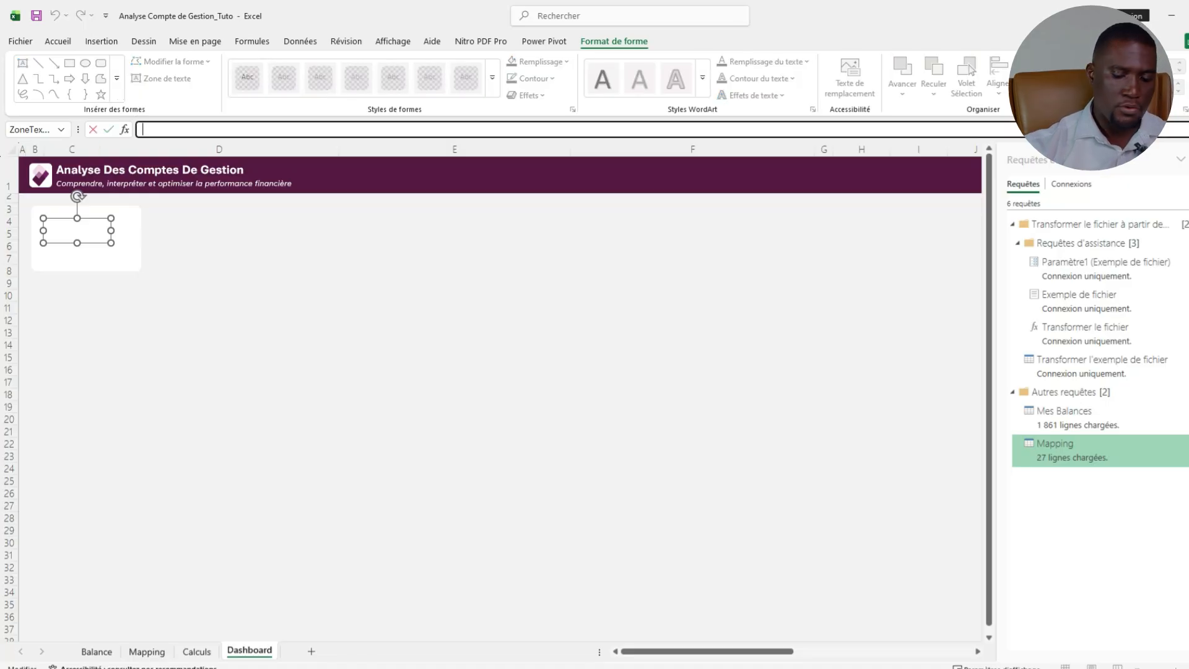
{"action": "type", "text": "="}
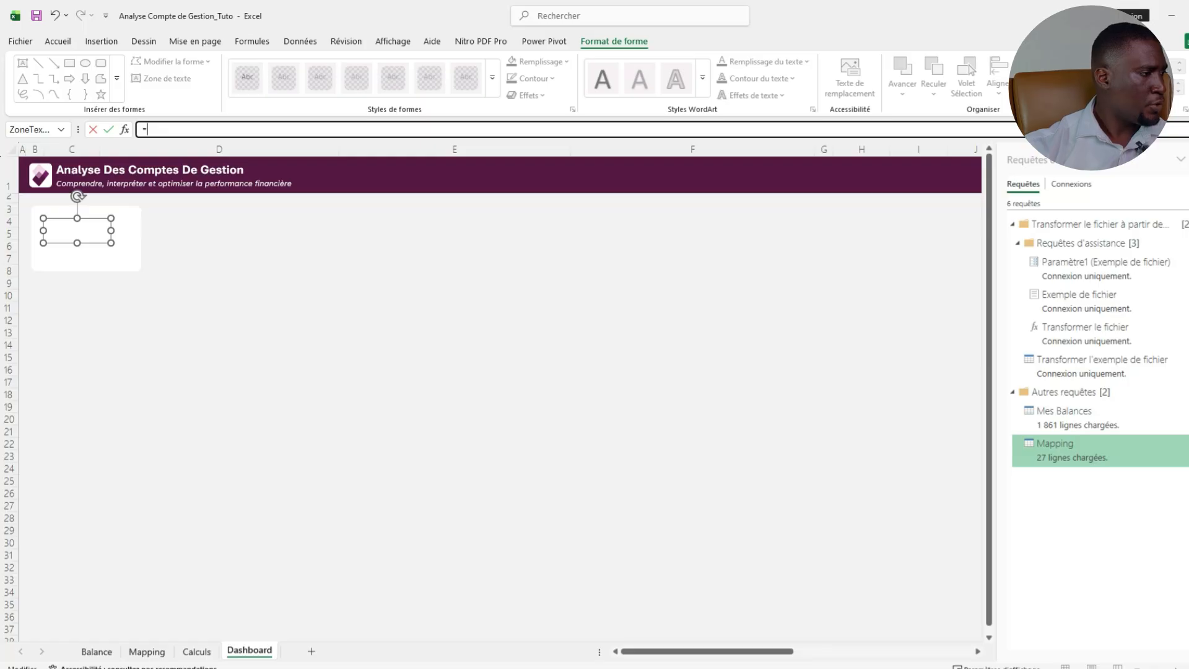
{"action": "left_click", "coordinate": [196, 651]}
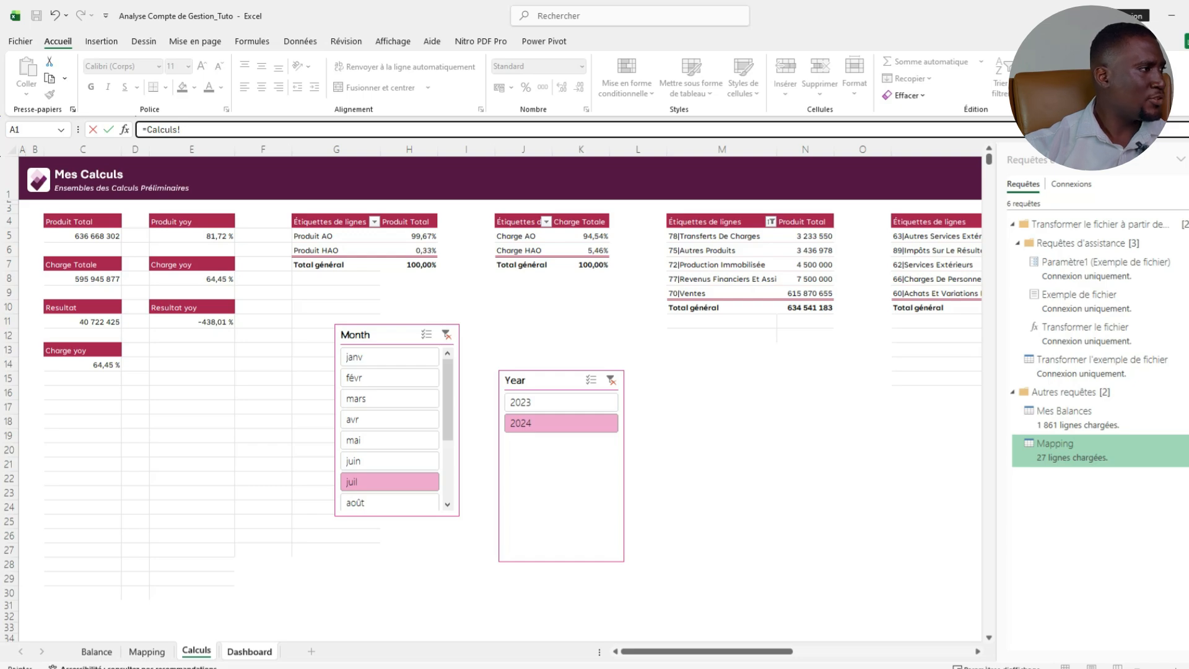
{"action": "left_click", "coordinate": [83, 250]}
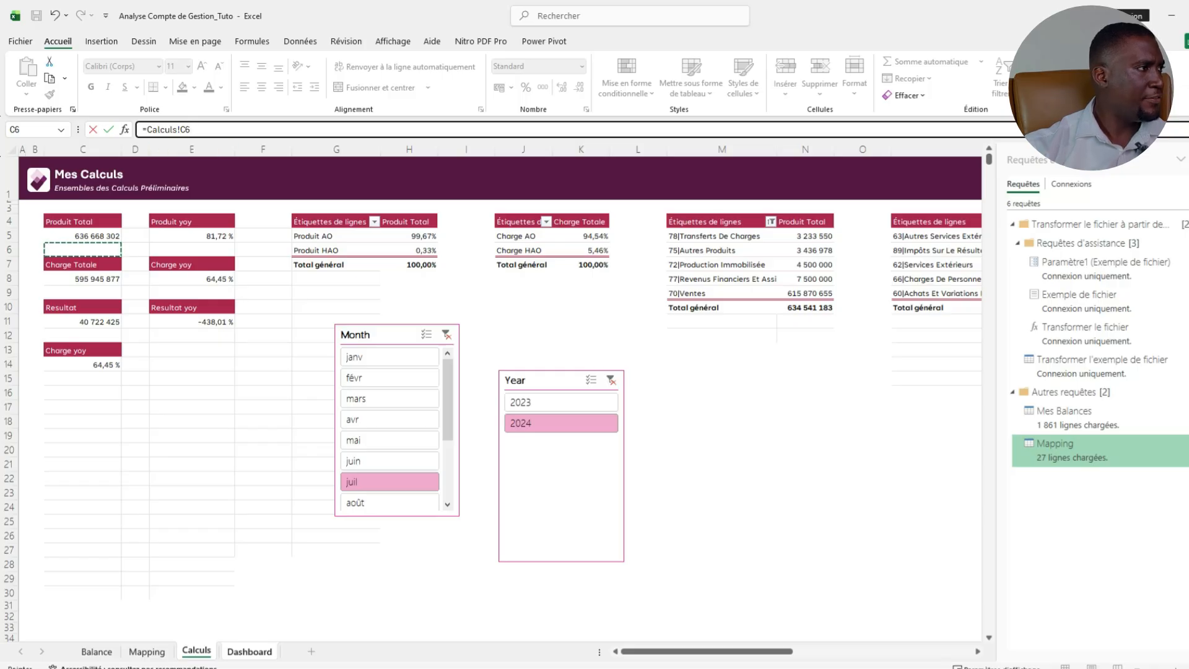
{"action": "key", "text": "BackSpace"}
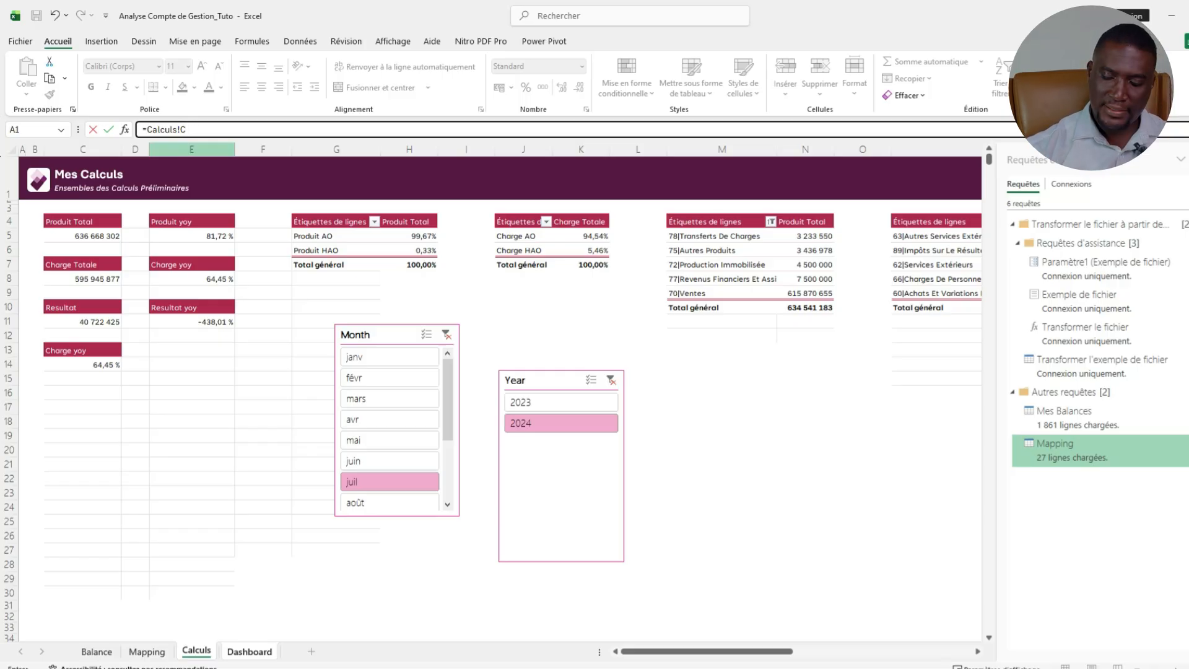
{"action": "type", "text": "5"}
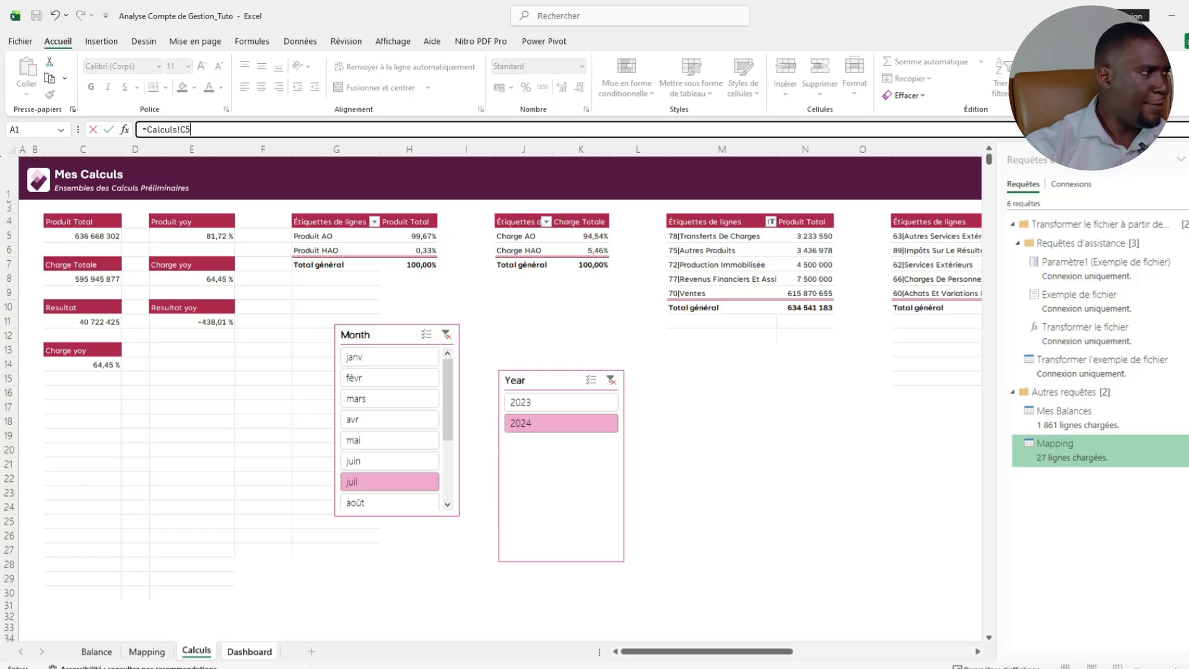
{"action": "key", "text": "F4"}
{"action": "key", "text": "Return"}
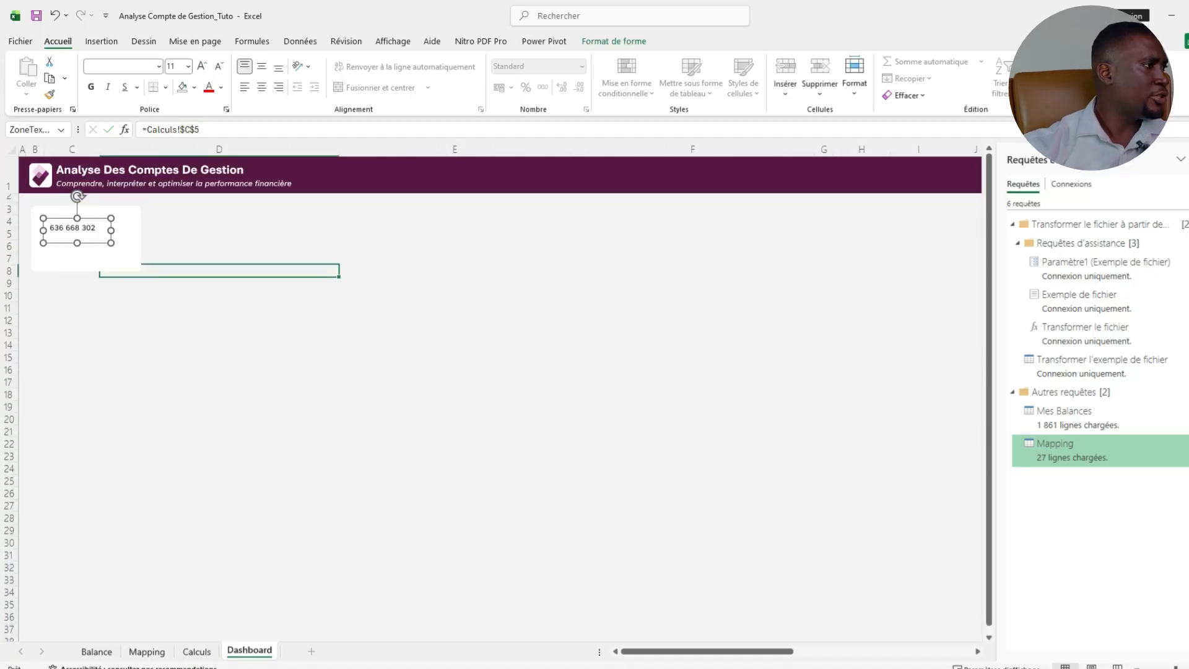
Format the linked value in bold Tenorite at font size 11.
{"action": "left_click", "coordinate": [22, 357]}
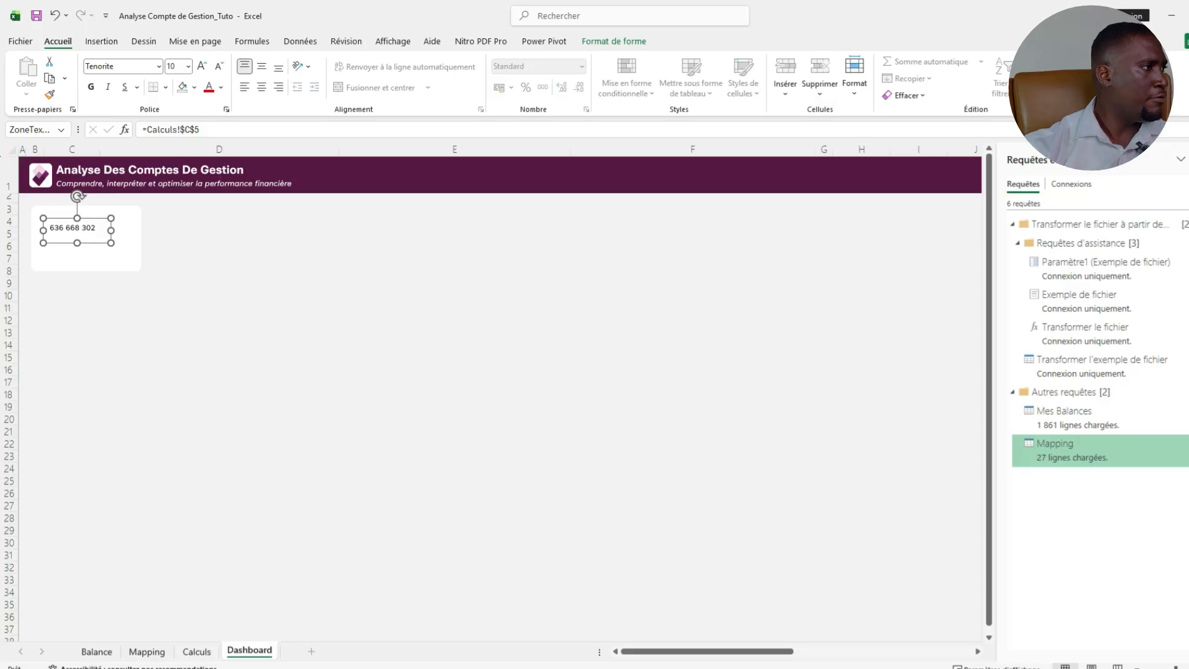
{"action": "left_click", "coordinate": [91, 87]}
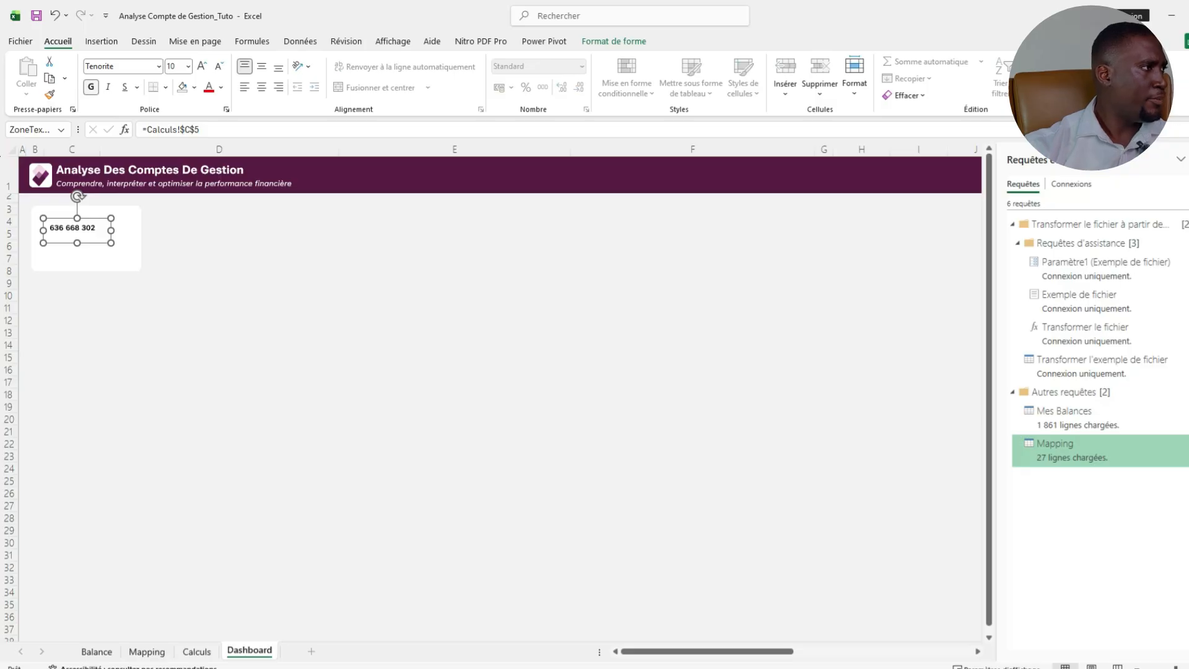
{"action": "left_click", "coordinate": [202, 66]}
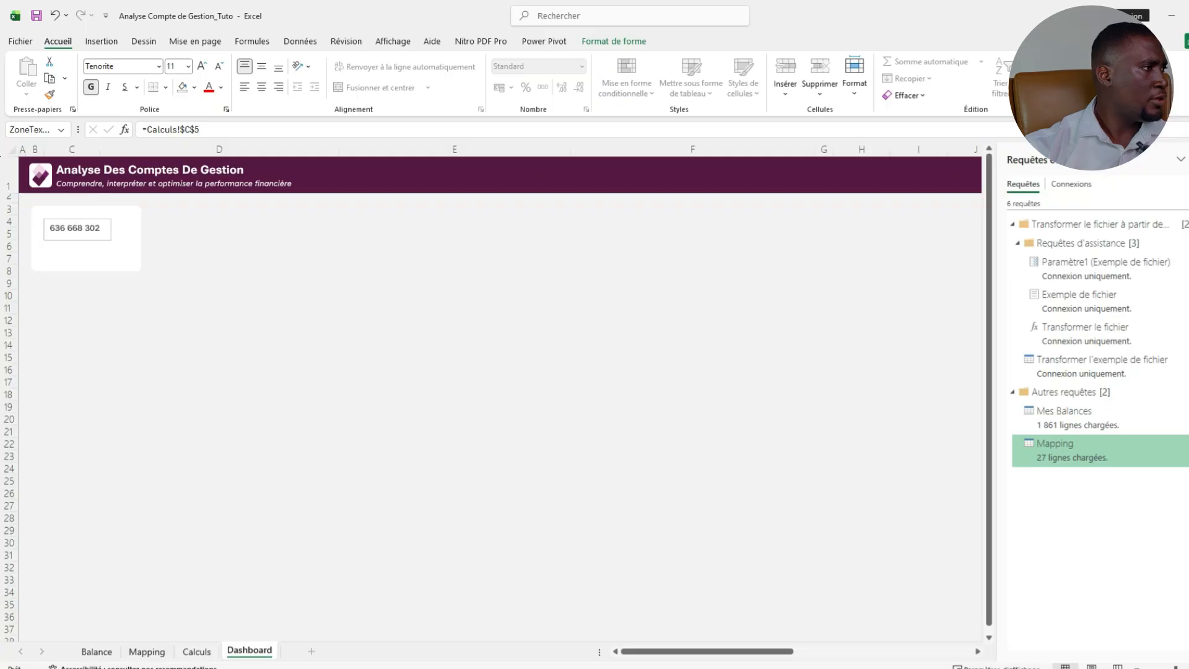
Widen the value's text box, shift it toward the card's left edge and enlarge its text by one increment.
{"action": "left_click_drag", "start_coordinate": [118, 228], "coordinate": [95, 243]}
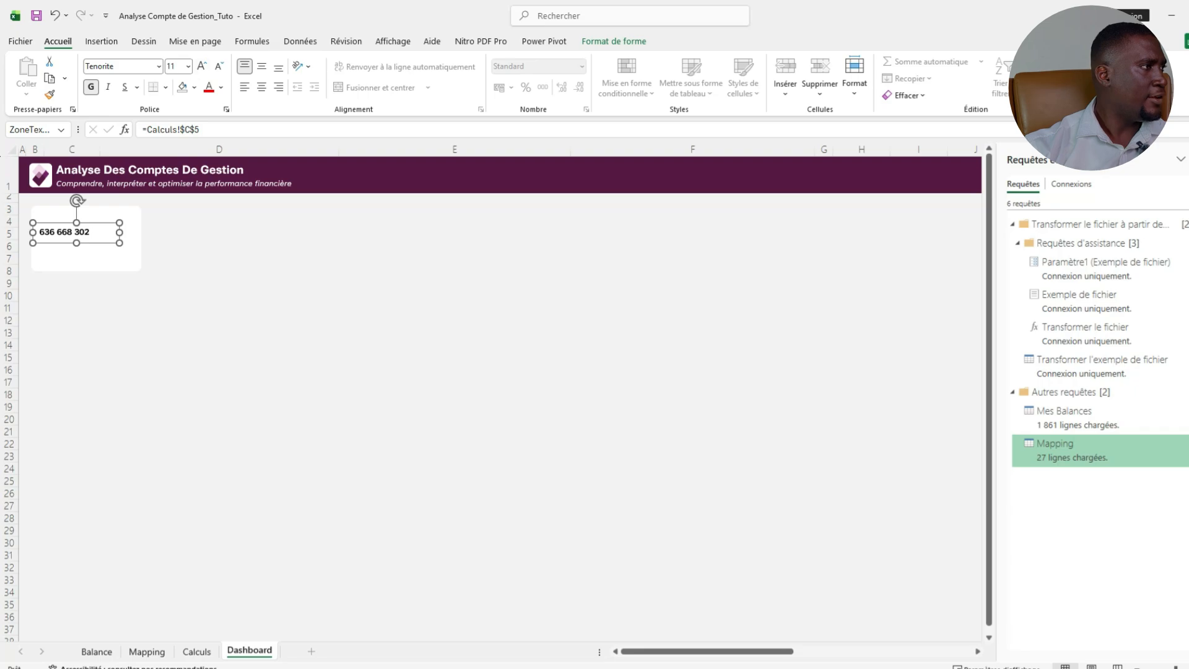
{"action": "key", "text": "ctrl+shift+greater"}
{"action": "left_click", "coordinate": [219, 295]}
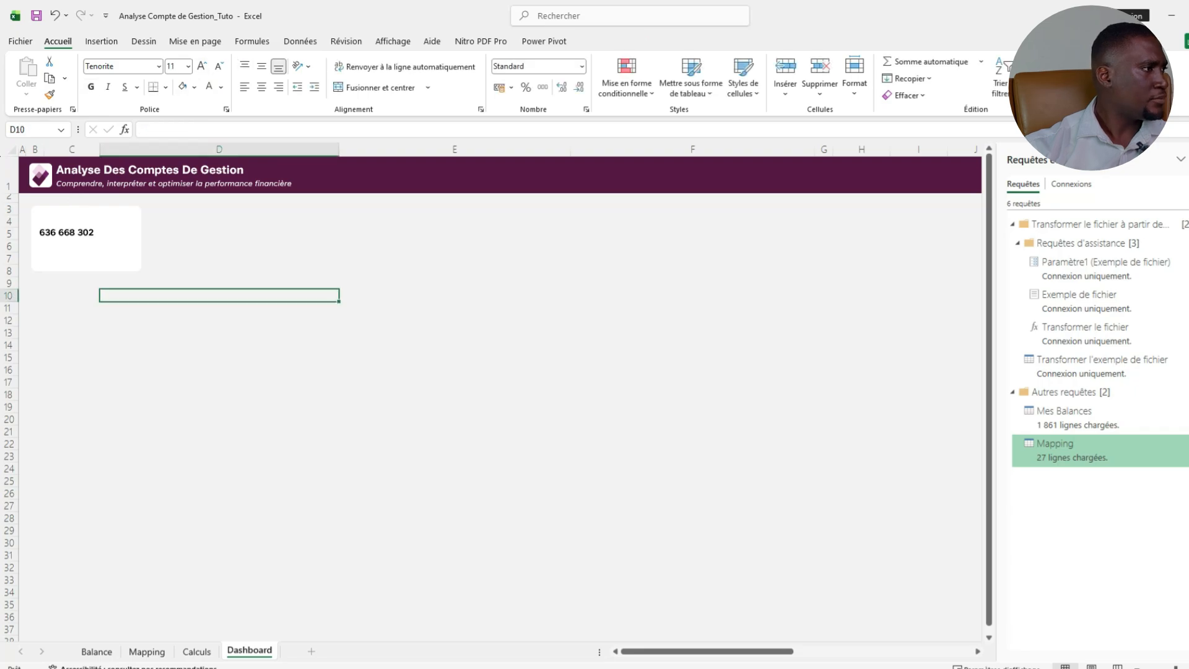
Insert a second, narrow text box in the white card just below the linked value.
{"action": "left_click", "coordinate": [101, 41]}
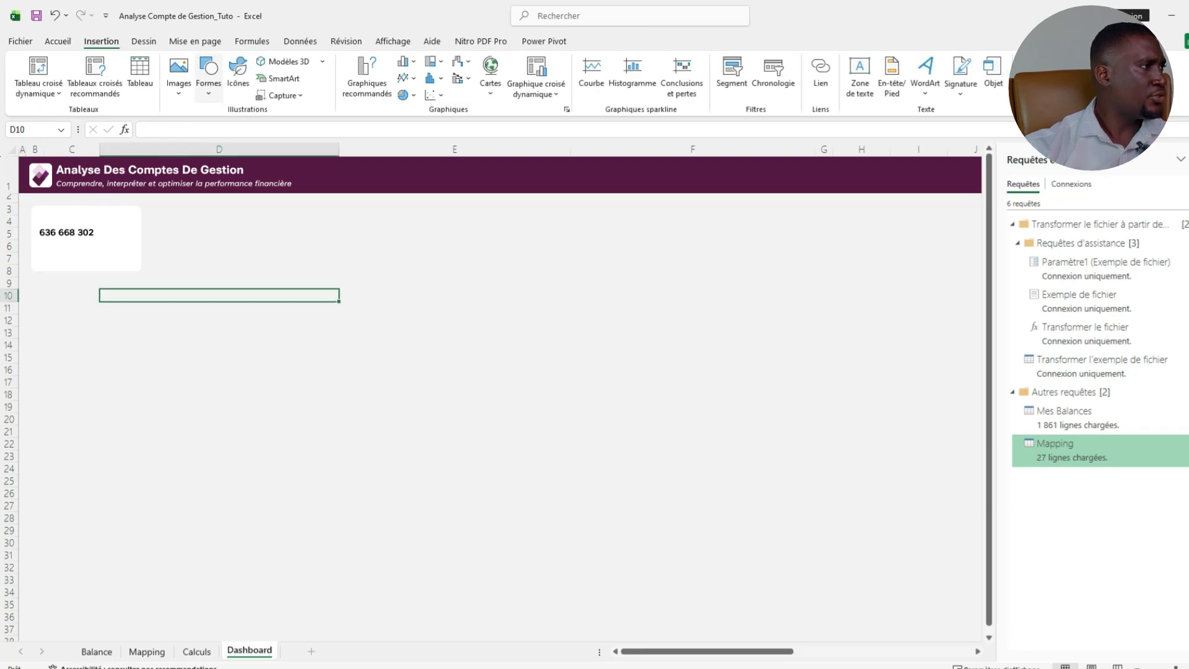
{"action": "left_click", "coordinate": [208, 75]}
{"action": "left_click", "coordinate": [203, 129]}
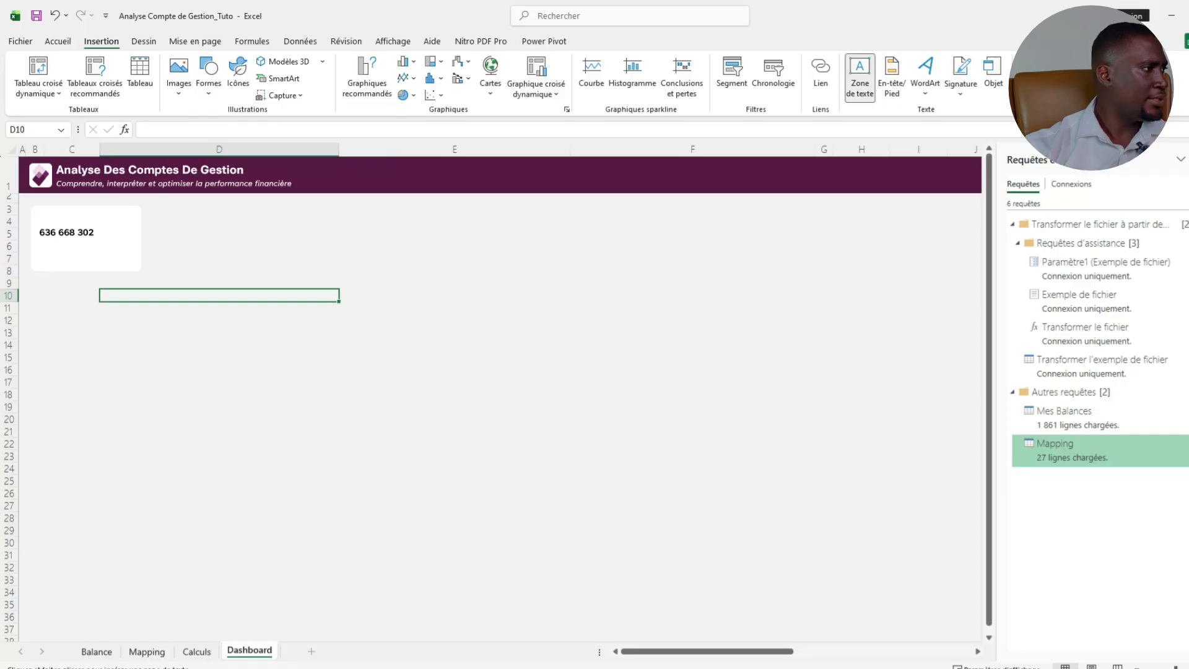
{"action": "left_click_drag", "start_coordinate": [40, 241], "coordinate": [125, 257]}
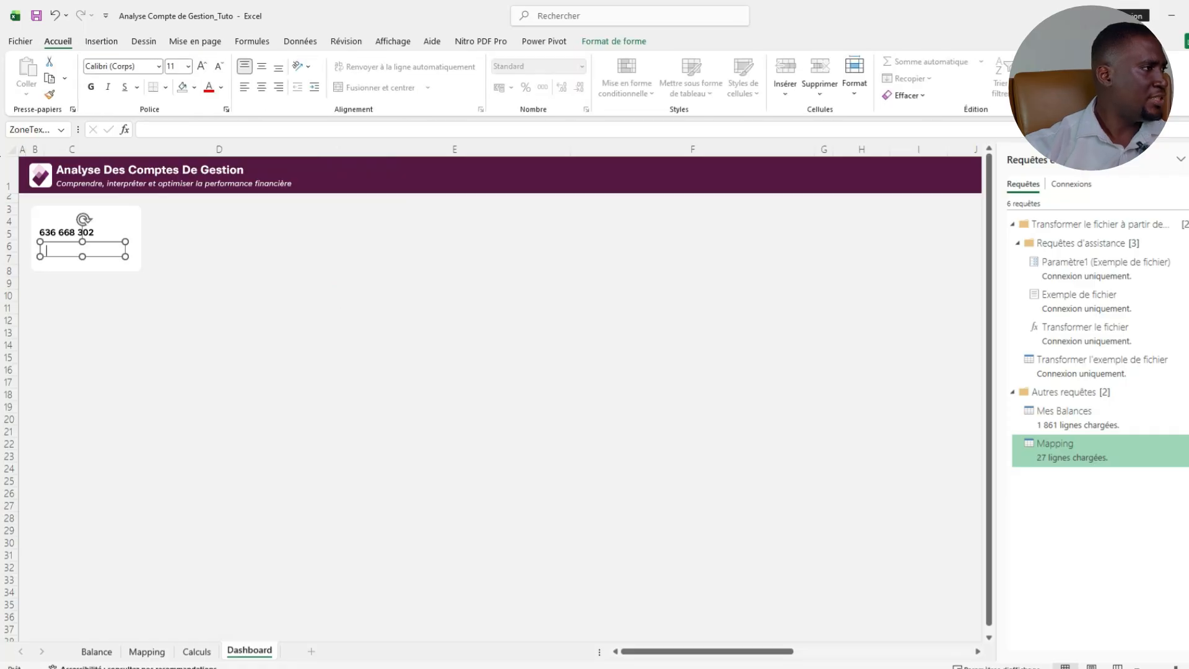
Remove the fill and the outline of the second text box.
{"action": "left_click", "coordinate": [614, 42]}
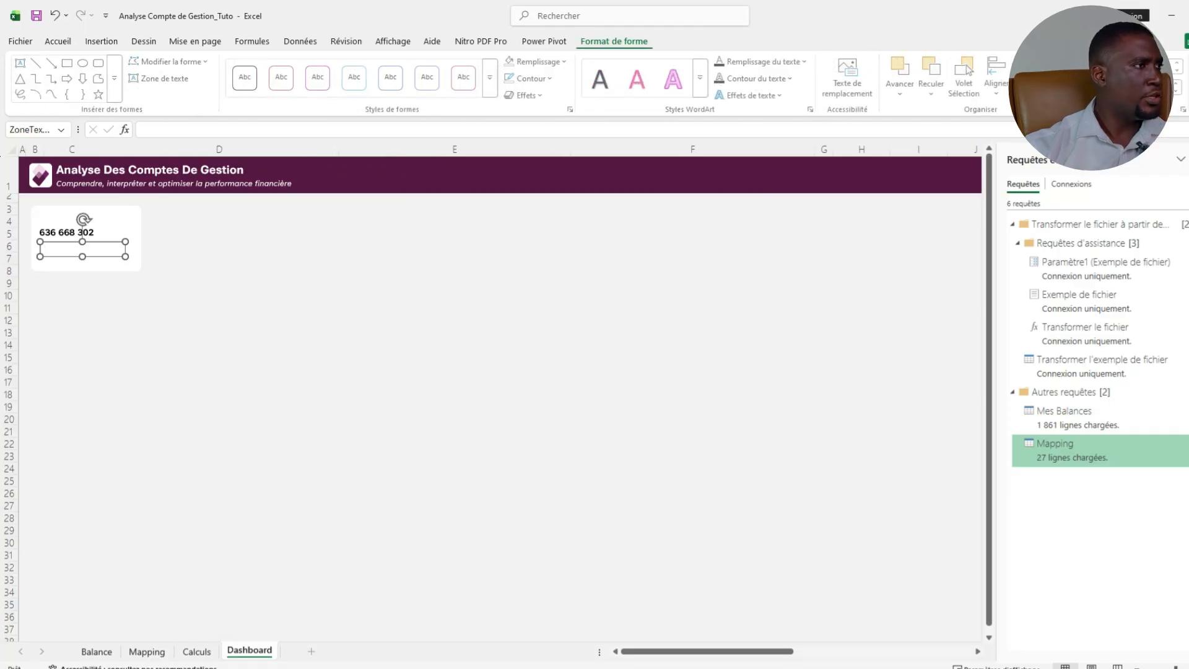
{"action": "left_click", "coordinate": [536, 62]}
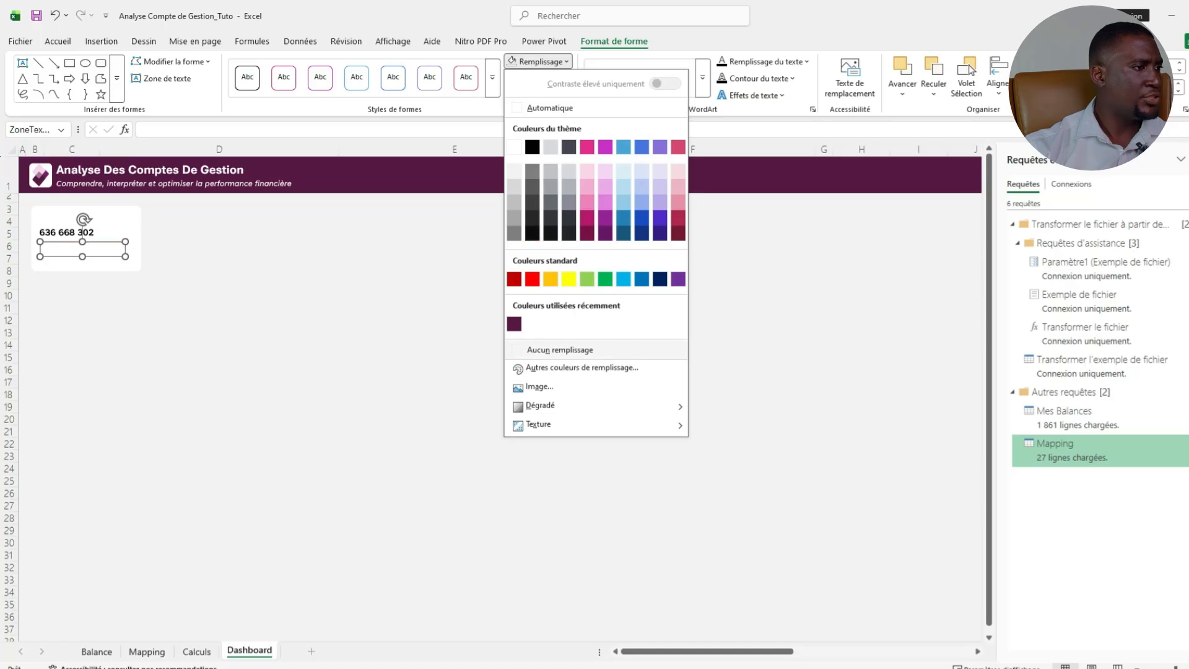
{"action": "left_click", "coordinate": [545, 348]}
{"action": "left_click", "coordinate": [532, 78]}
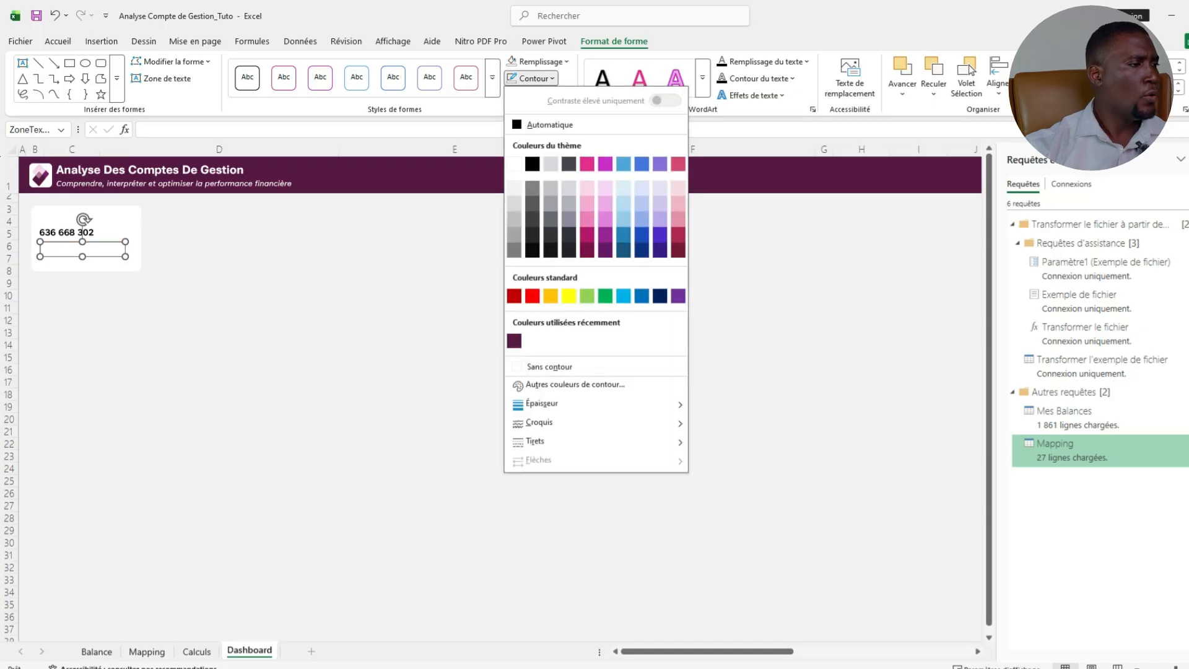
{"action": "left_click", "coordinate": [550, 366]}
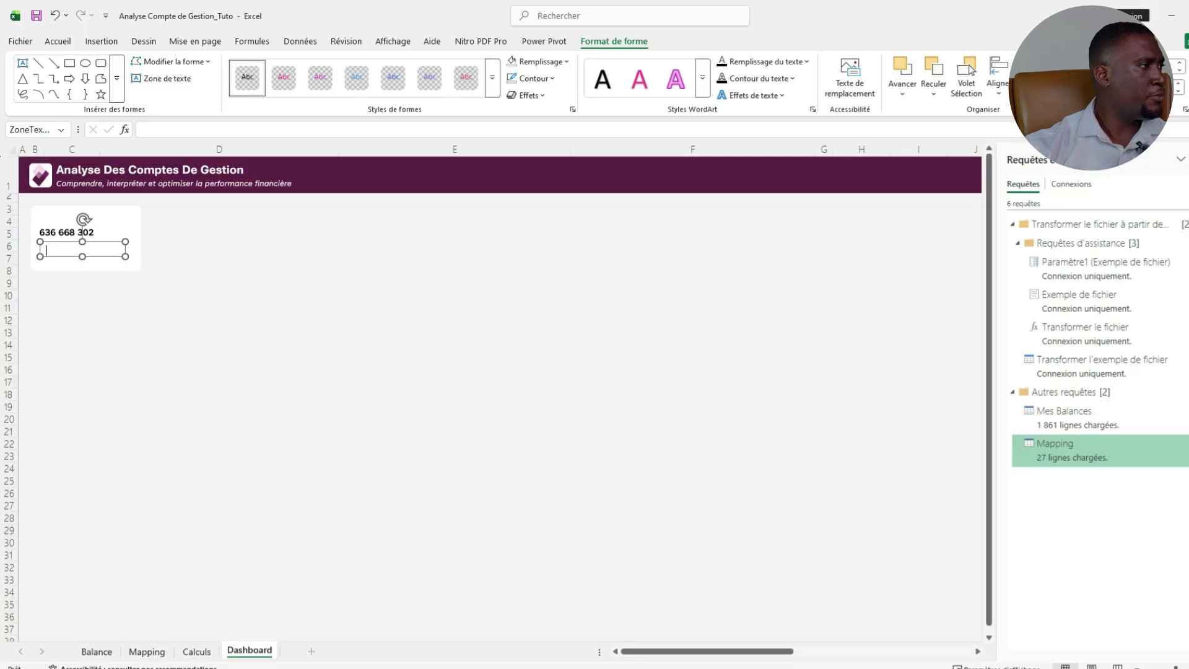
Enter "Produit total" in the second text box and format it in italic Tenorite.
{"action": "type", "text": "Produi"}
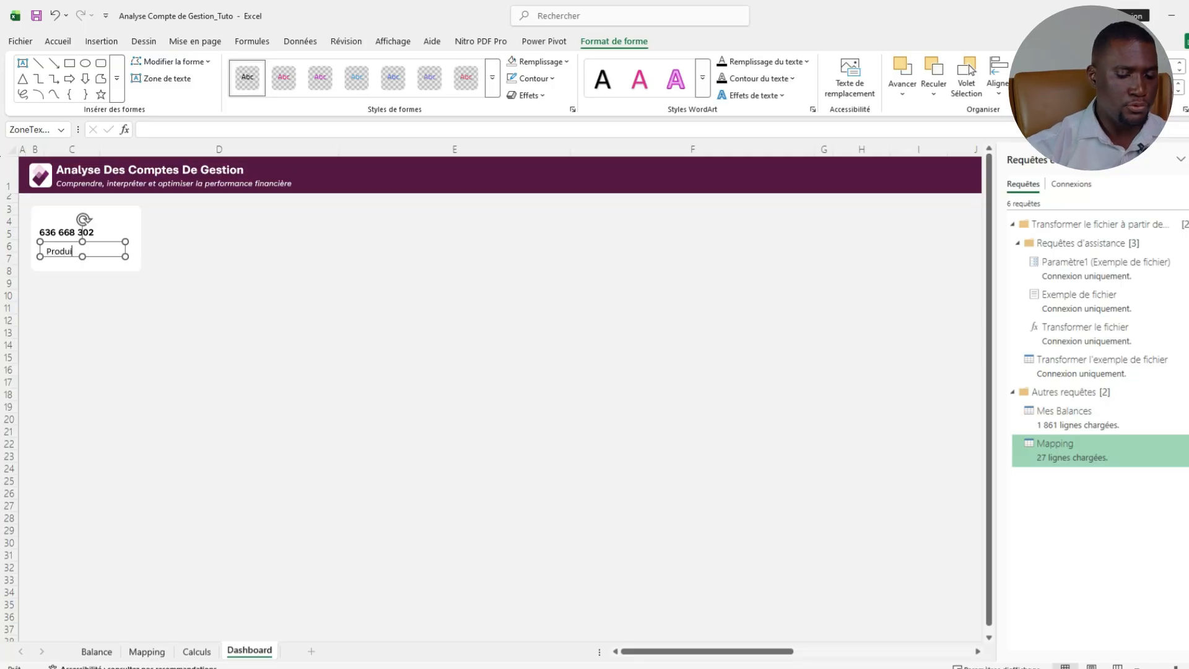
{"action": "type", "text": "t total"}
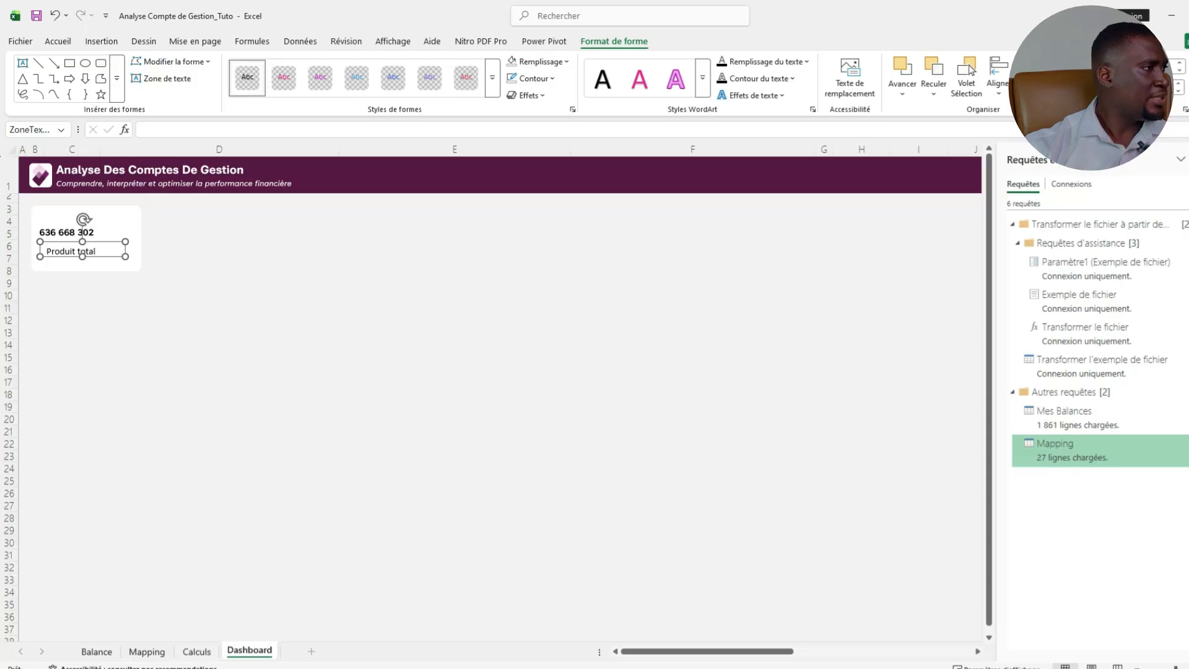
{"action": "key", "text": "alt+h"}
{"action": "key", "text": "f"}
{"action": "key", "text": "f"}
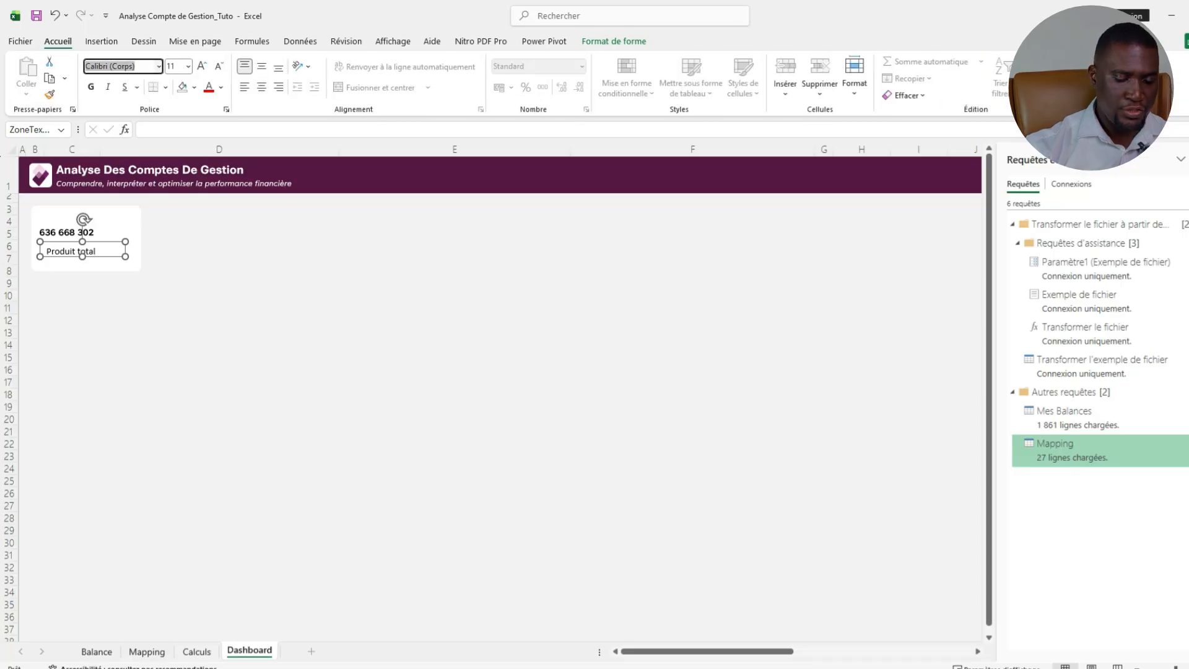
{"action": "type", "text": "Tenorite"}
{"action": "key", "text": "Return"}
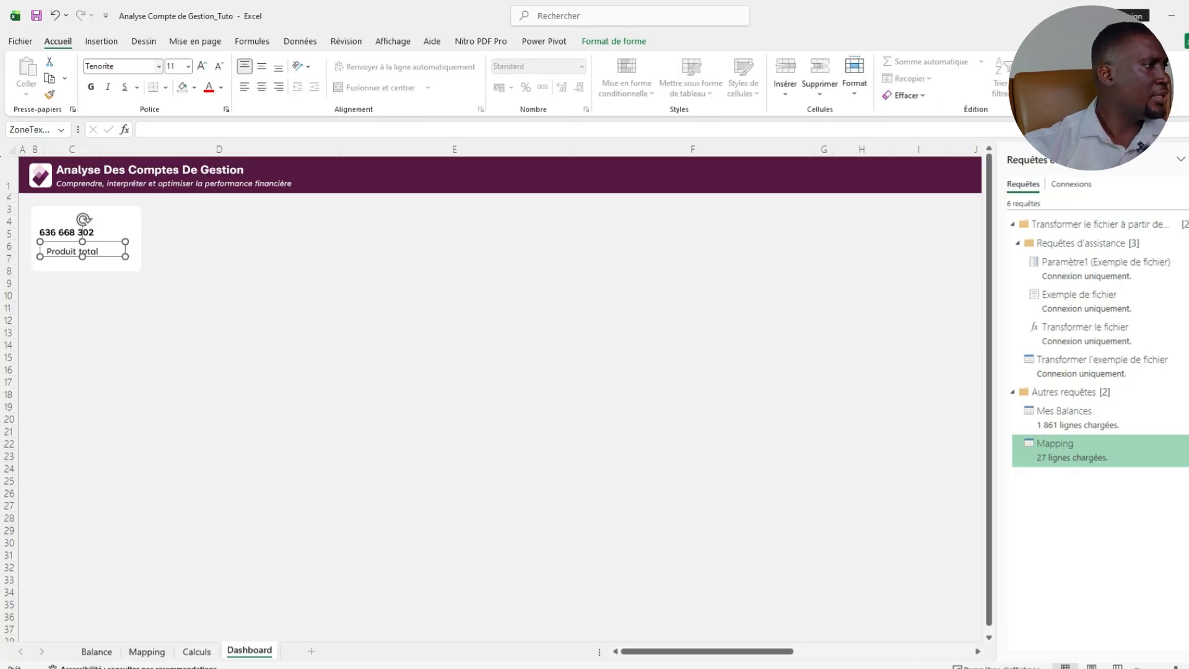
{"action": "key", "text": "ctrl+i"}
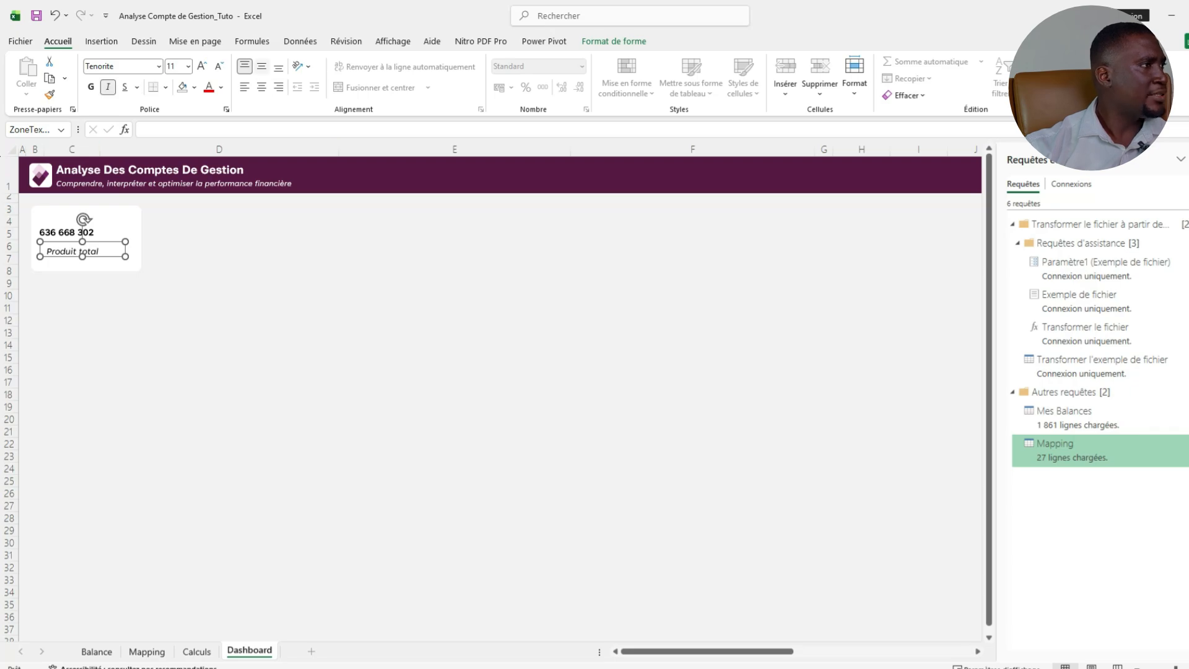
Align the "Produit total" label left and vertically centered, and move it directly beneath the value.
{"action": "left_click", "coordinate": [262, 66]}
{"action": "left_click", "coordinate": [261, 87]}
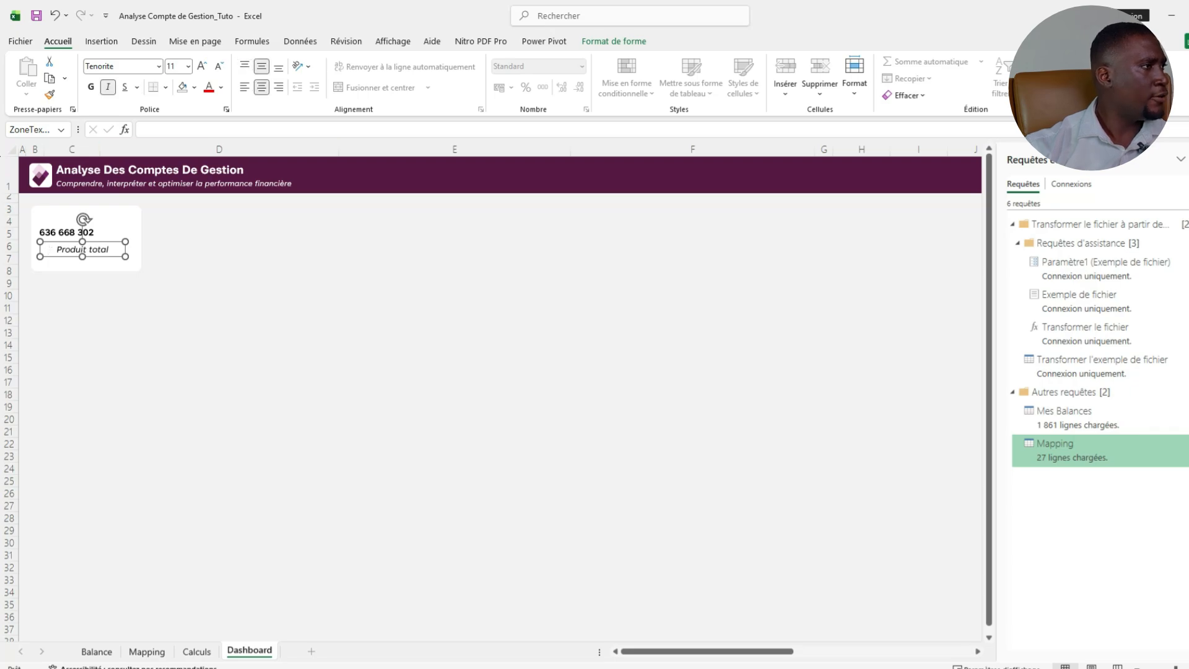
{"action": "left_click", "coordinate": [245, 88]}
{"action": "key", "text": "Left"}
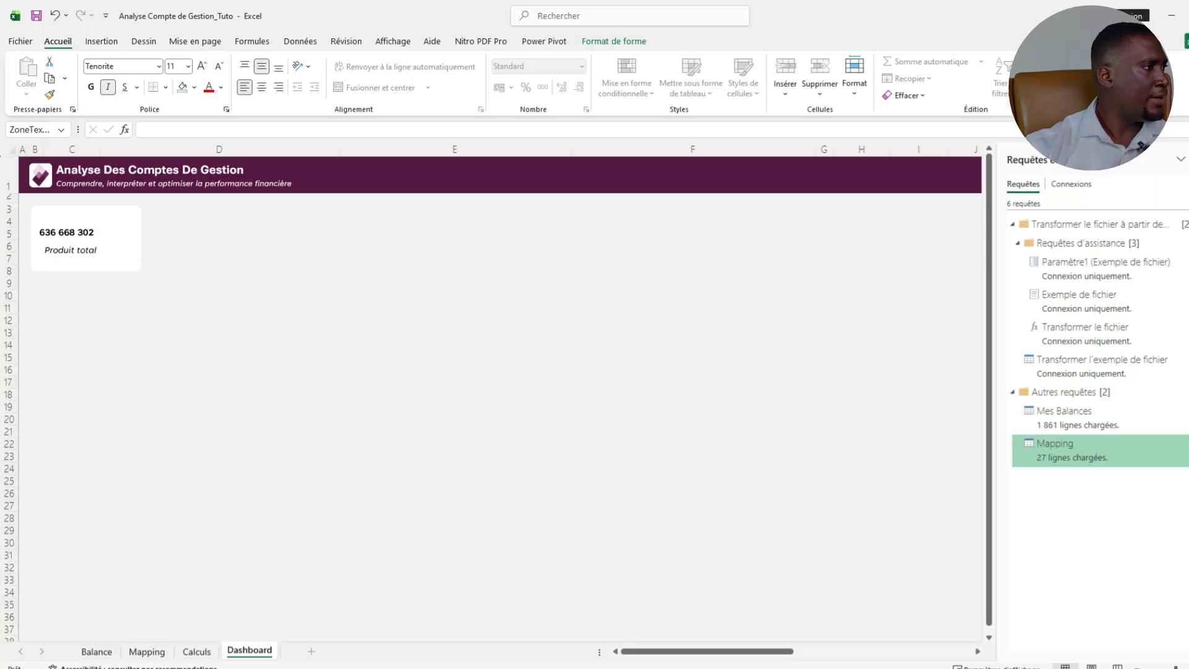
{"action": "left_click_drag", "start_coordinate": [71, 250], "coordinate": [67, 246]}
Change the font color of the "Produit total" label to a dark gray theme shade.
{"action": "left_click", "coordinate": [221, 87]}
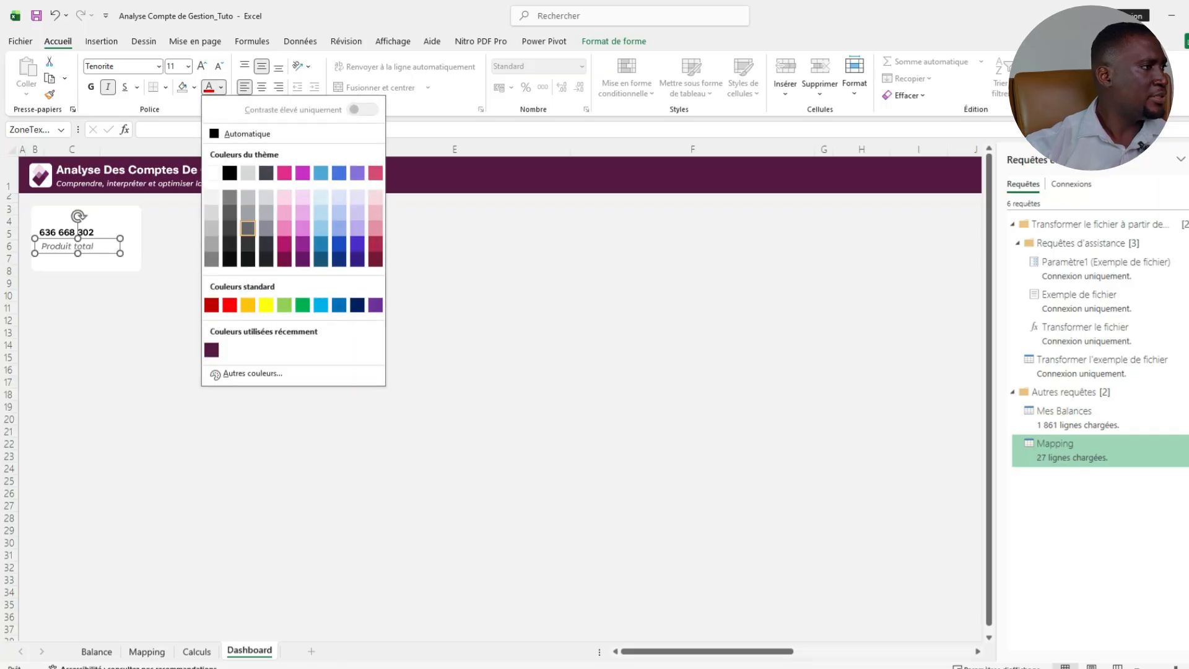
{"action": "left_click", "coordinate": [248, 243]}
{"action": "left_click", "coordinate": [241, 271]}
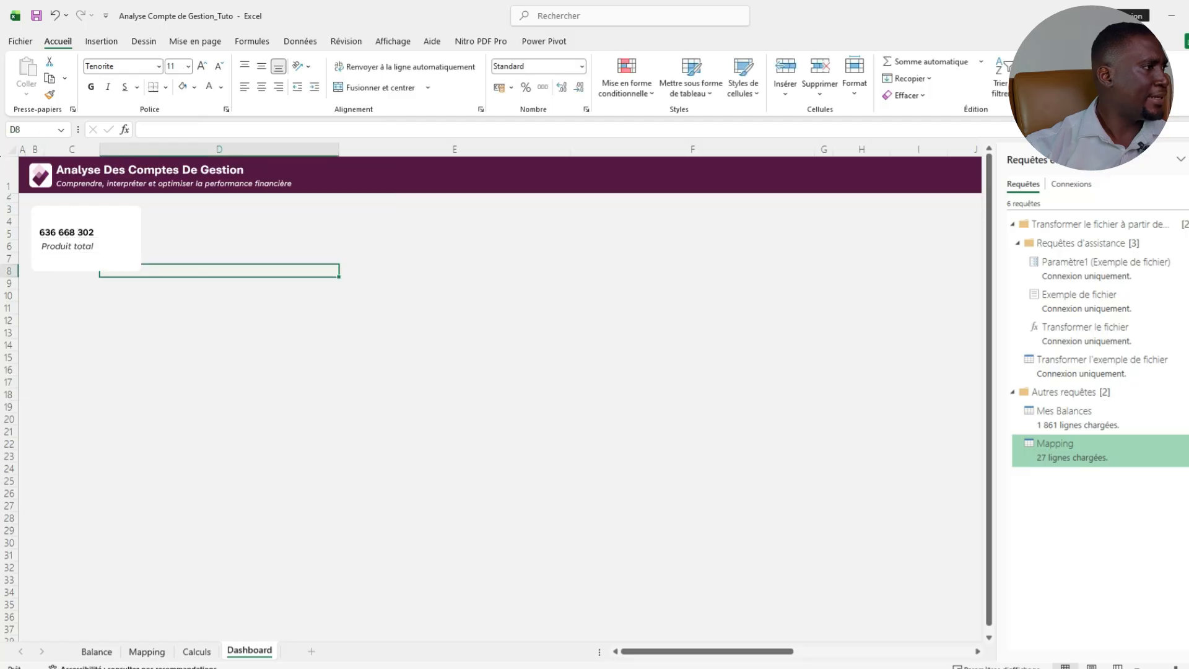
Make the white card slightly taller by extending its lower edge.
{"action": "left_click", "coordinate": [92, 246]}
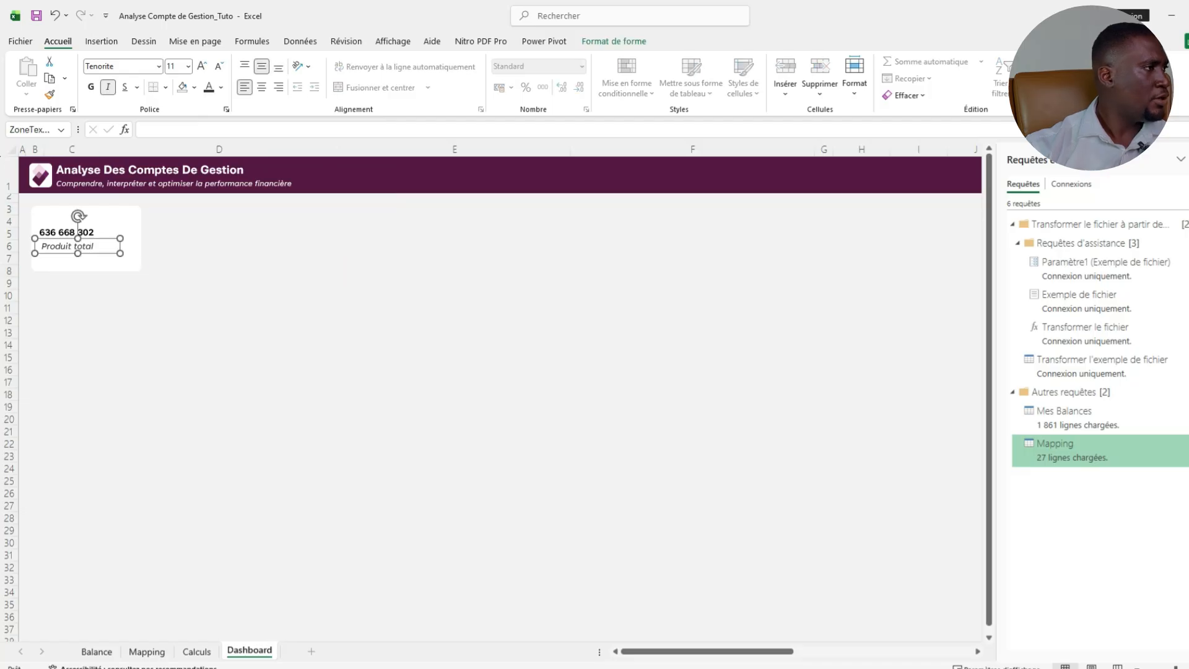
{"action": "left_click_drag", "start_coordinate": [62, 253], "coordinate": [87, 278]}
{"action": "left_click", "coordinate": [111, 263]}
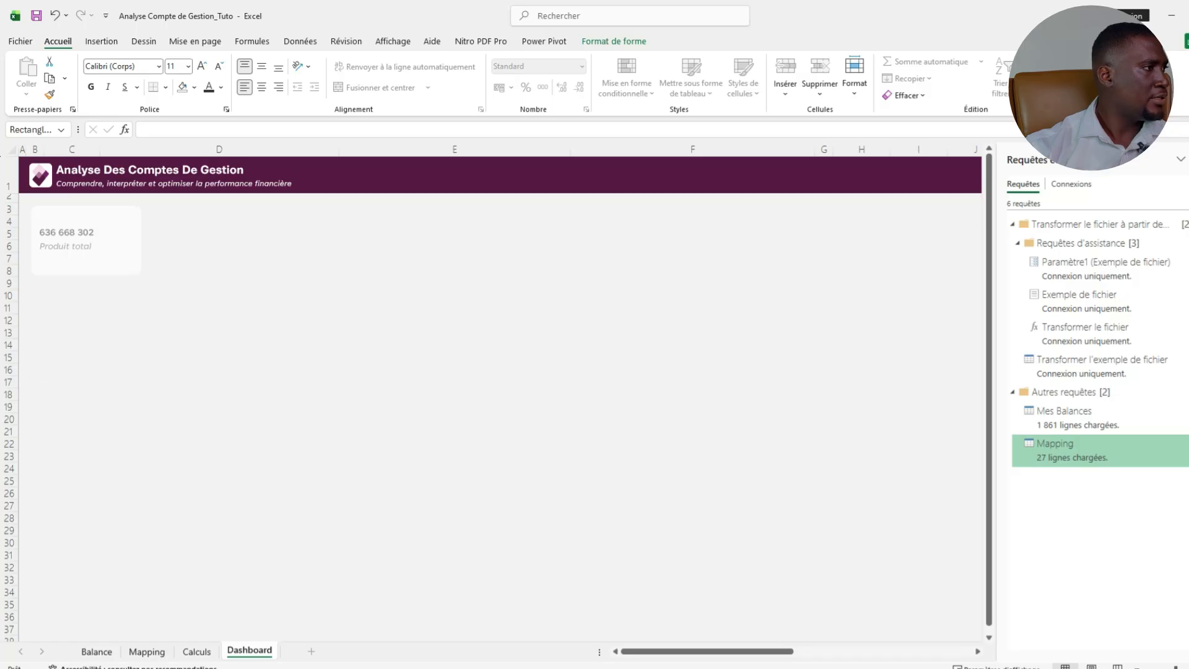
{"action": "left_click_drag", "start_coordinate": [86, 272], "coordinate": [86, 272]}
{"action": "left_click", "coordinate": [219, 320]}
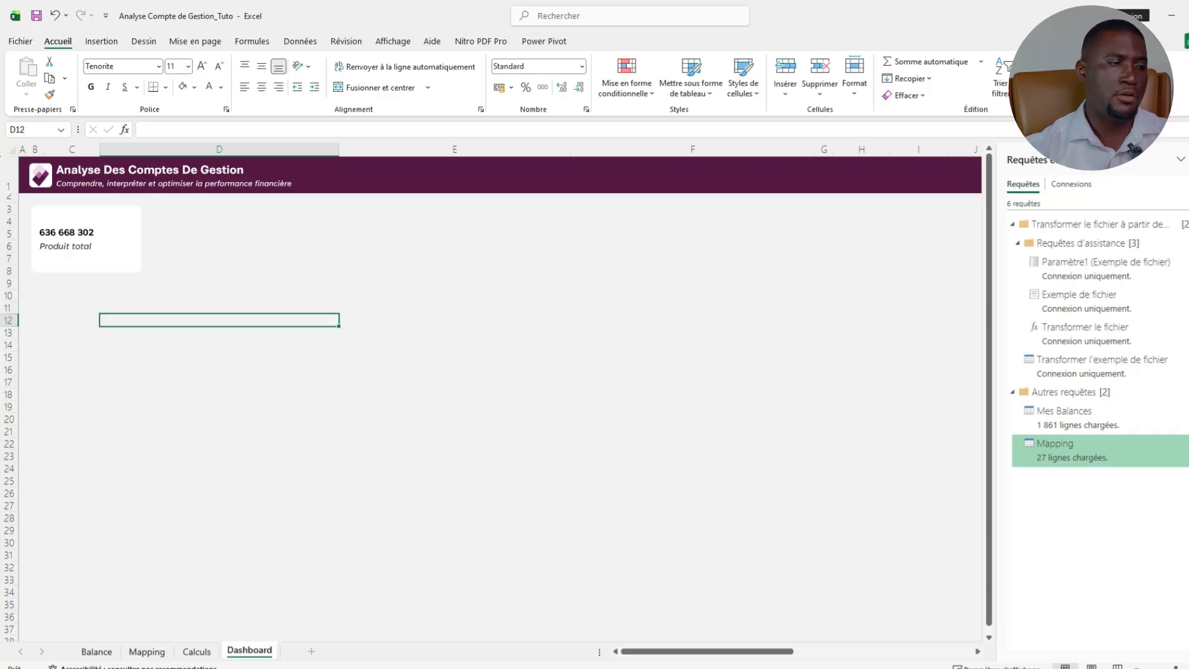
On the Calculs sheet, open the custom number format of the Produit yoy value and clear its format code.
{"action": "left_click", "coordinate": [196, 651]}
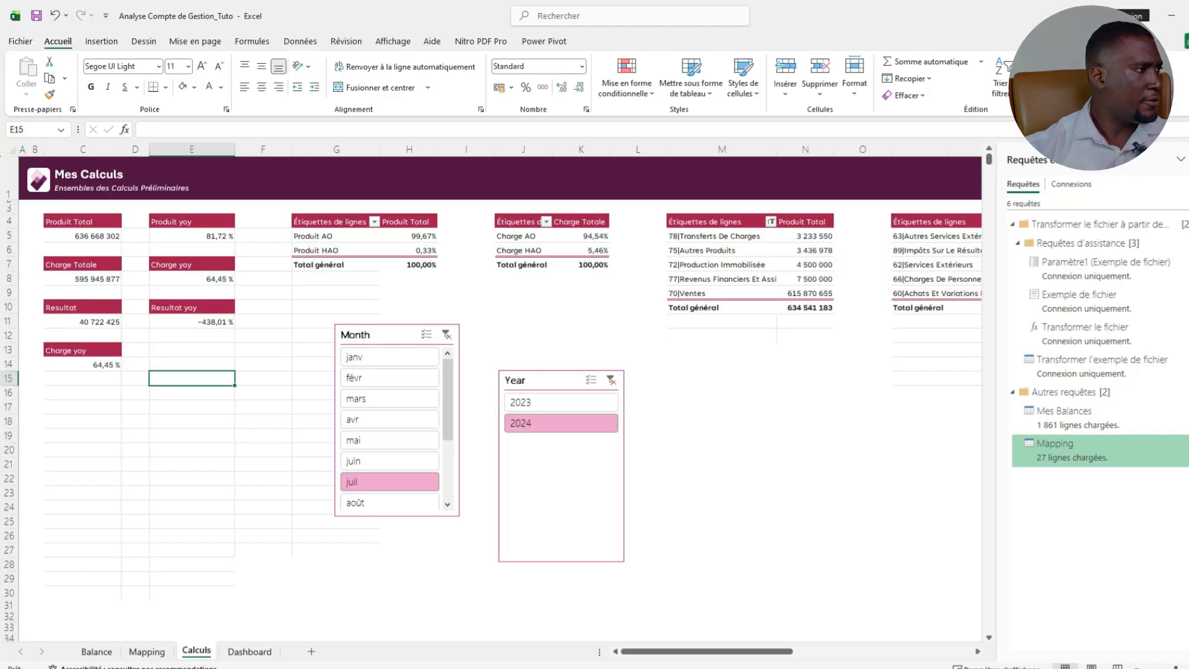
{"action": "left_click", "coordinate": [197, 237]}
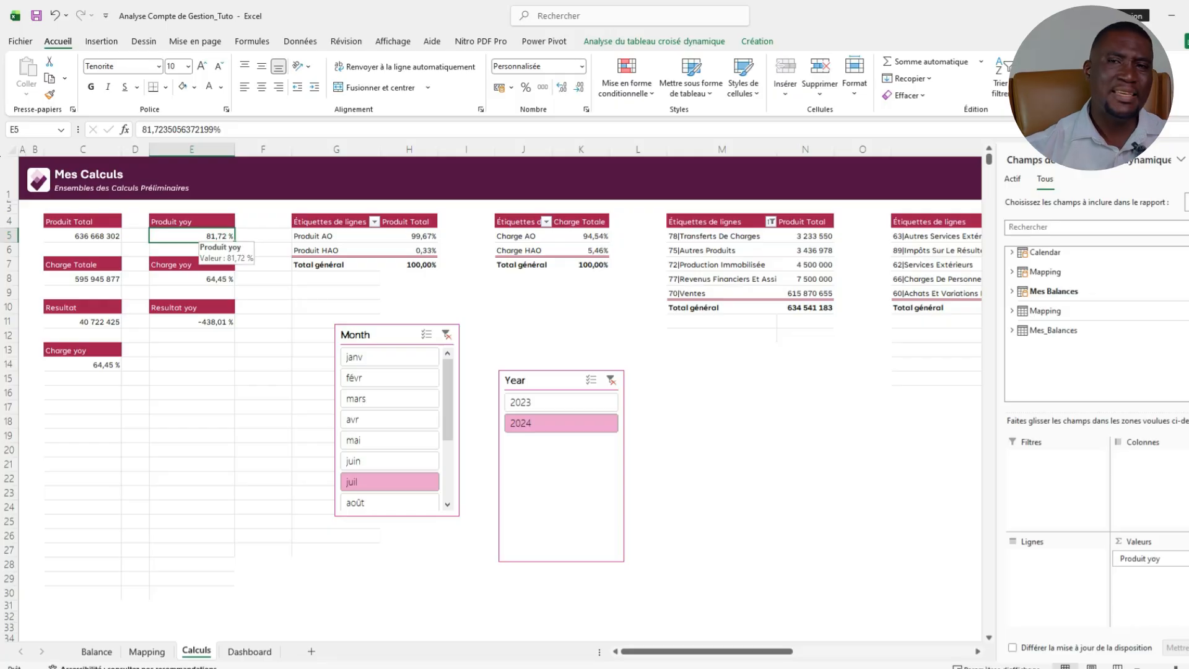
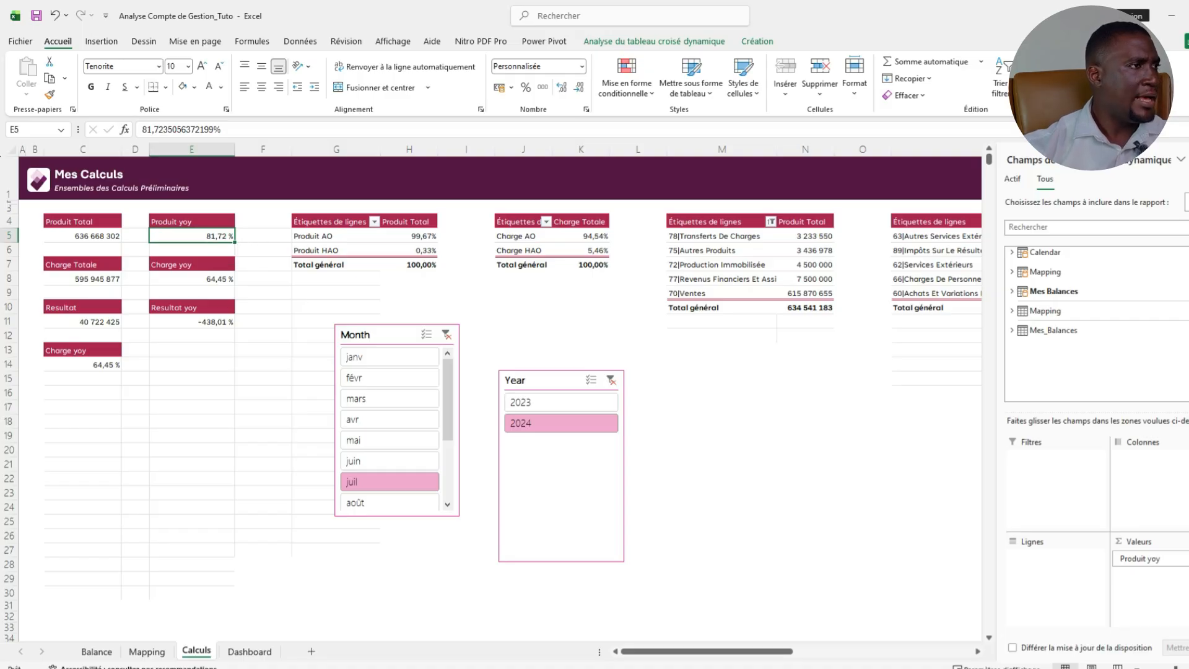
{"action": "left_click", "coordinate": [581, 67]}
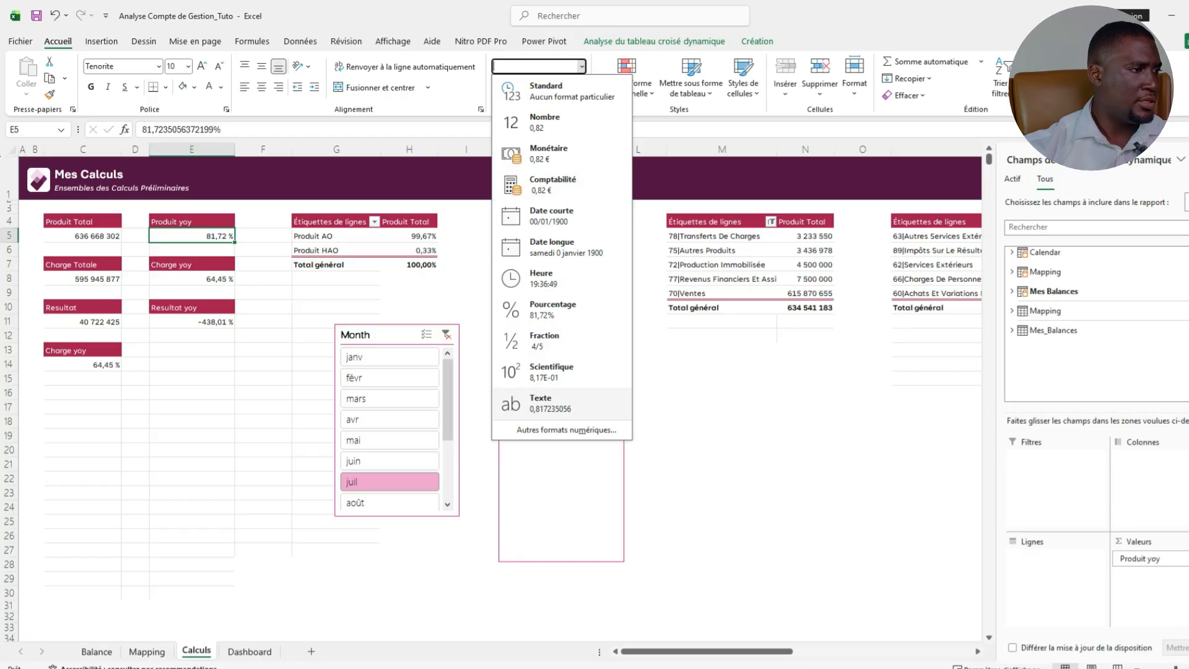
{"action": "left_click", "coordinate": [567, 430]}
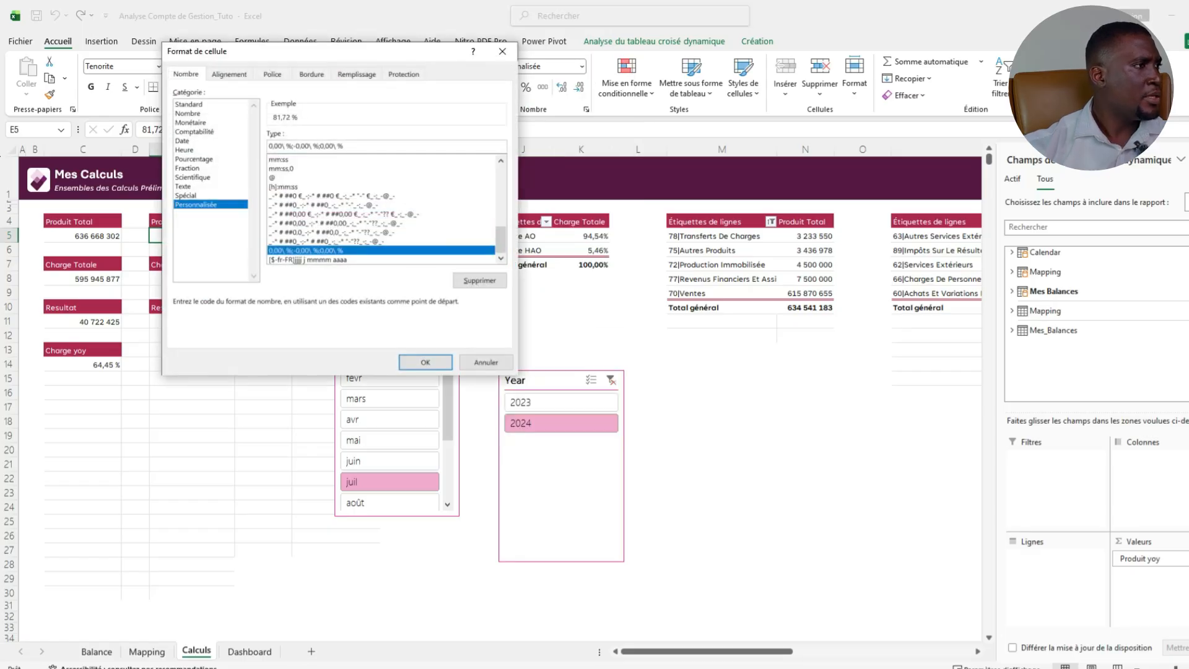
{"action": "left_click_drag", "start_coordinate": [345, 147], "coordinate": [268, 147]}
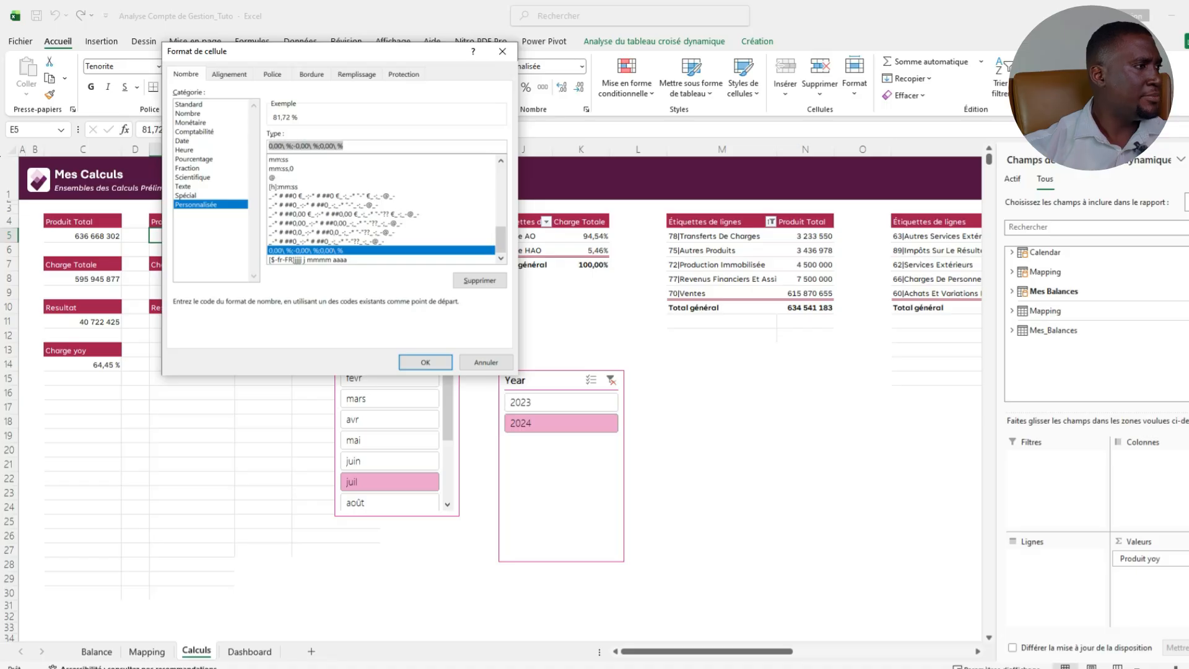
{"action": "left_click", "coordinate": [185, 150]}
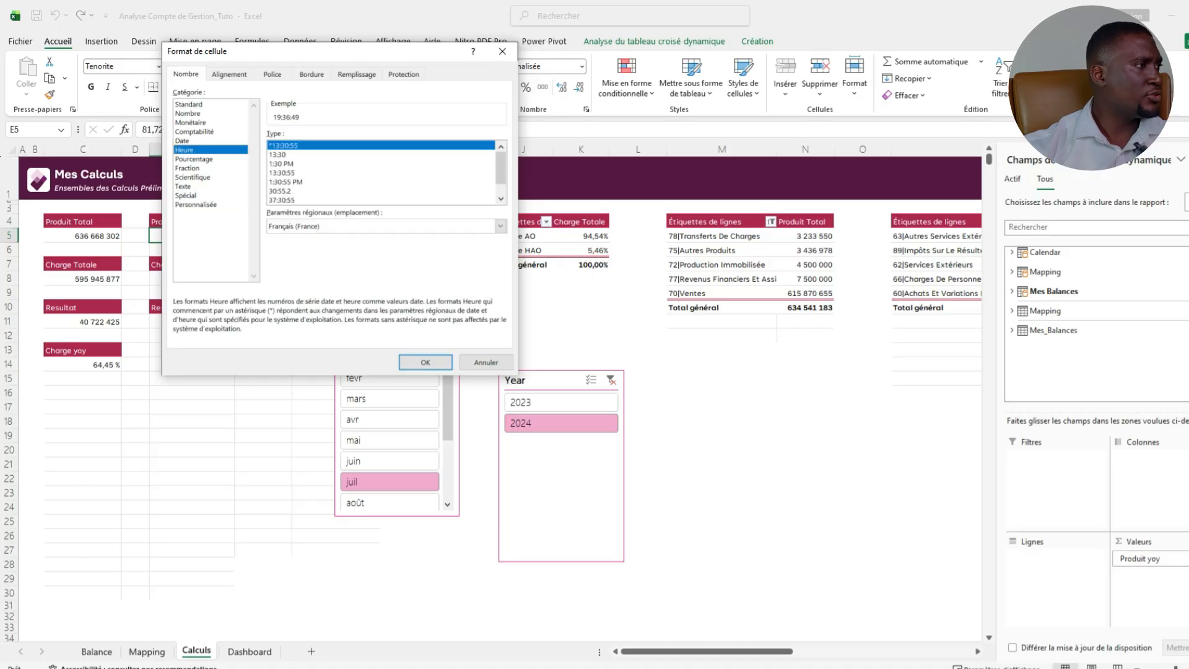
{"action": "left_click", "coordinate": [194, 160]}
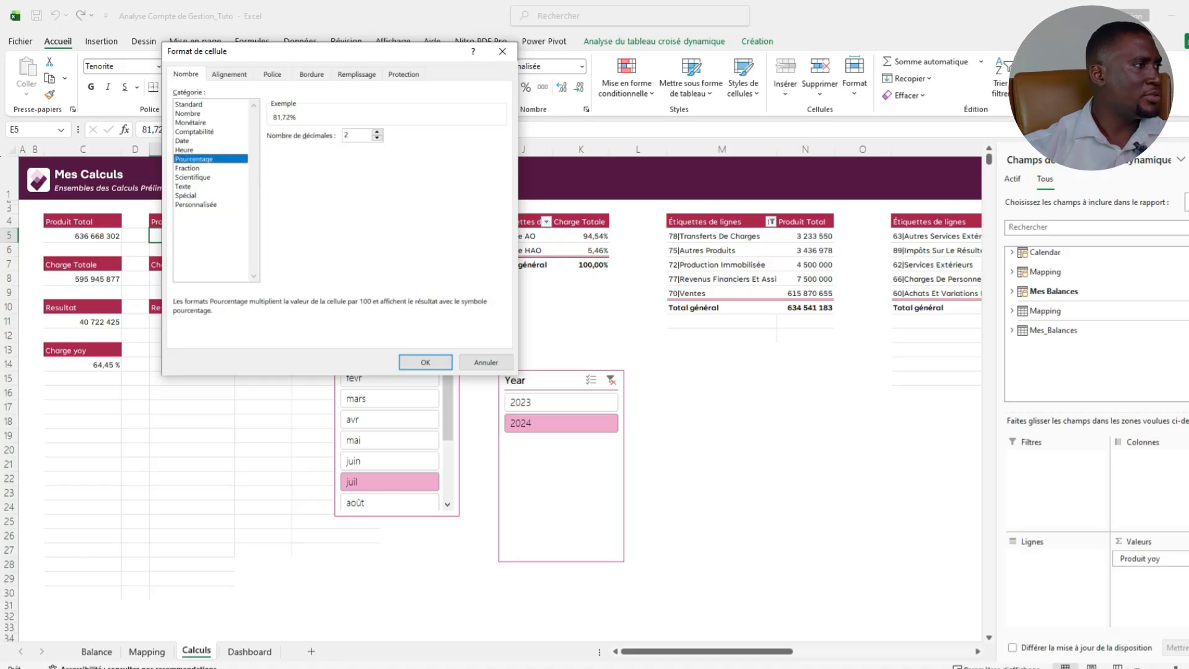
{"action": "left_click", "coordinate": [196, 205]}
{"action": "double_click", "coordinate": [278, 146]}
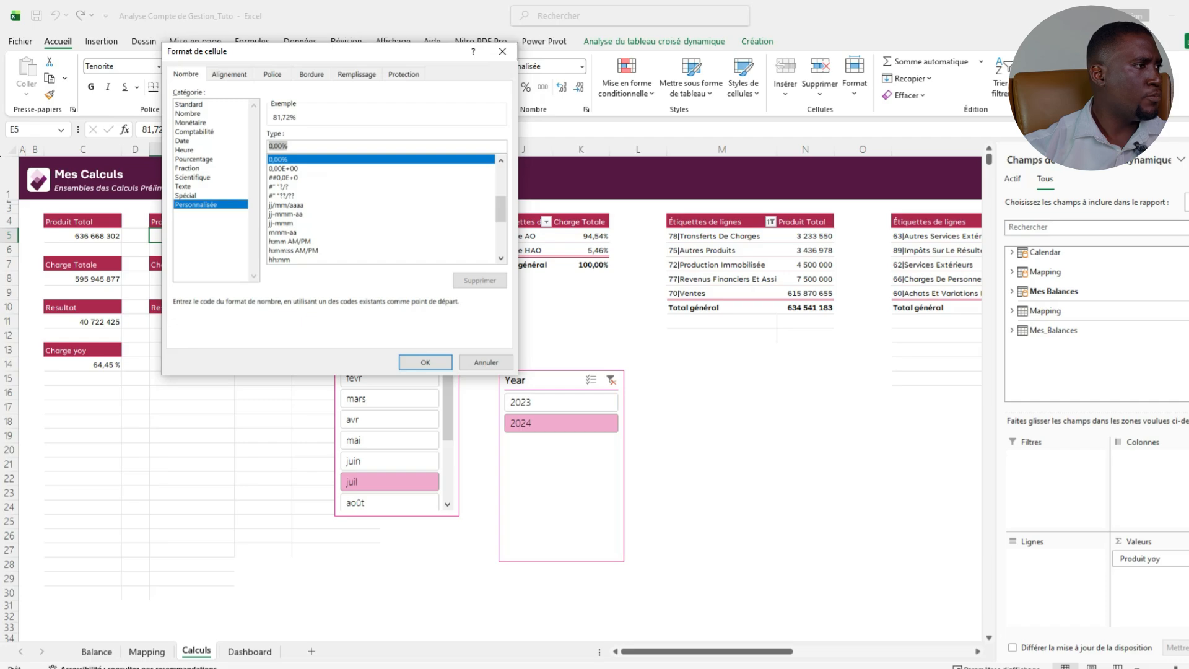
{"action": "key", "text": "BackSpace"}
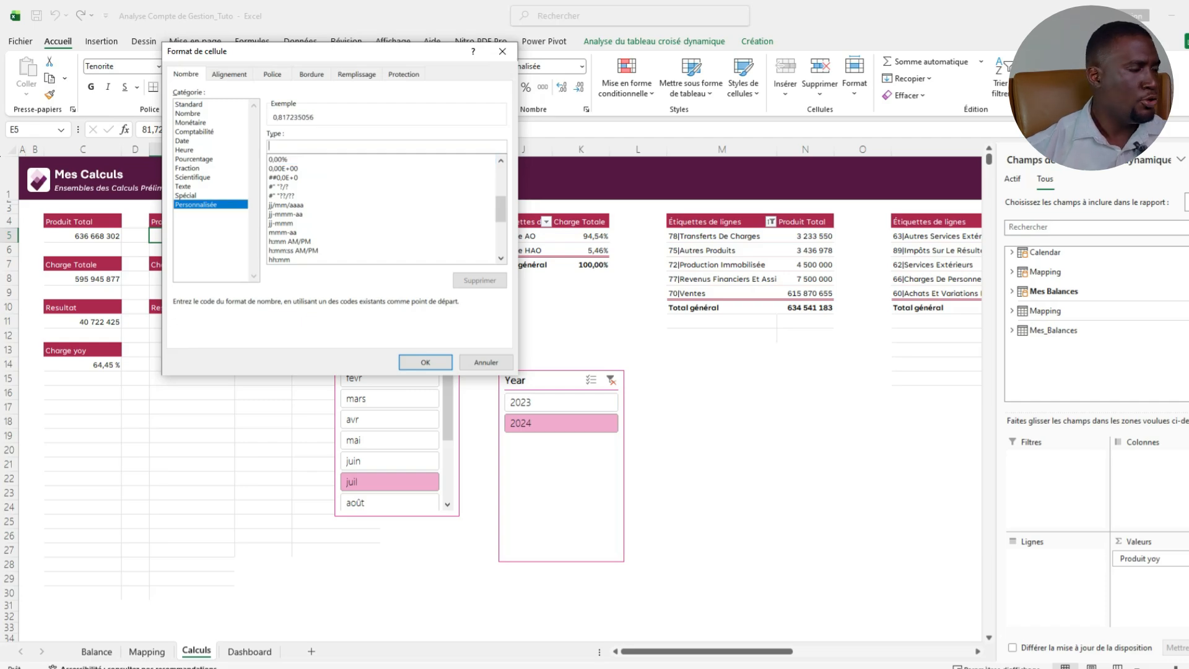
Apply the custom number format "▲ 0,0%;▼ 0,0%" to the Produit yoy value in E5.
{"action": "type", "text": "▲"}
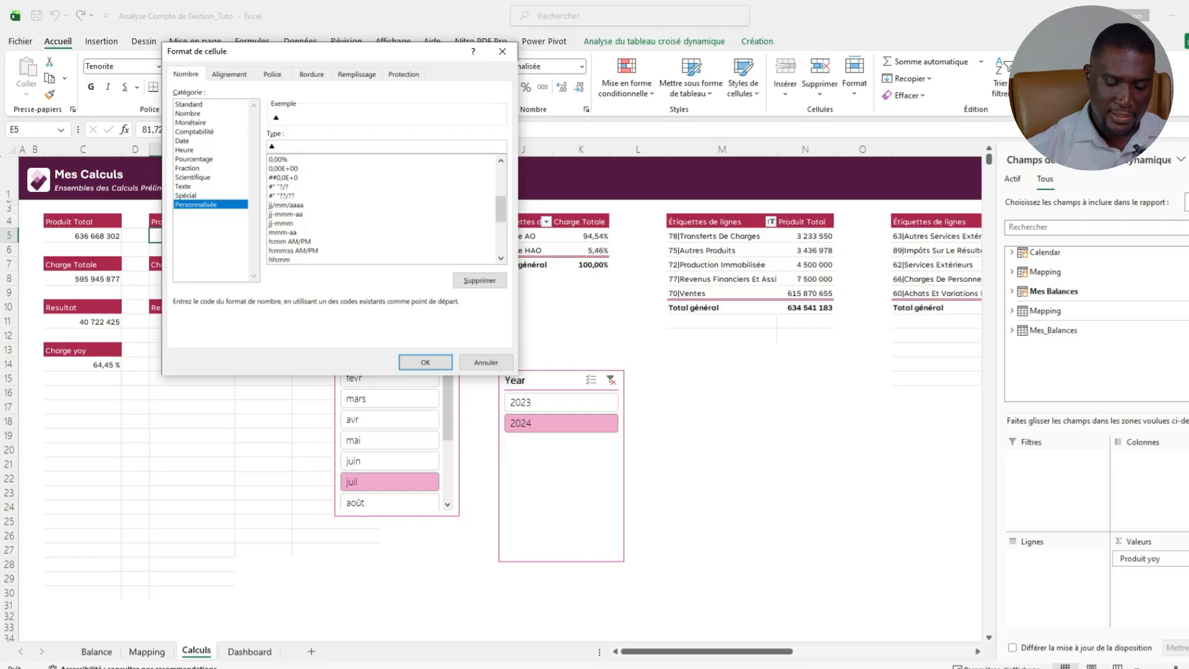
{"action": "type", "text": "0"}
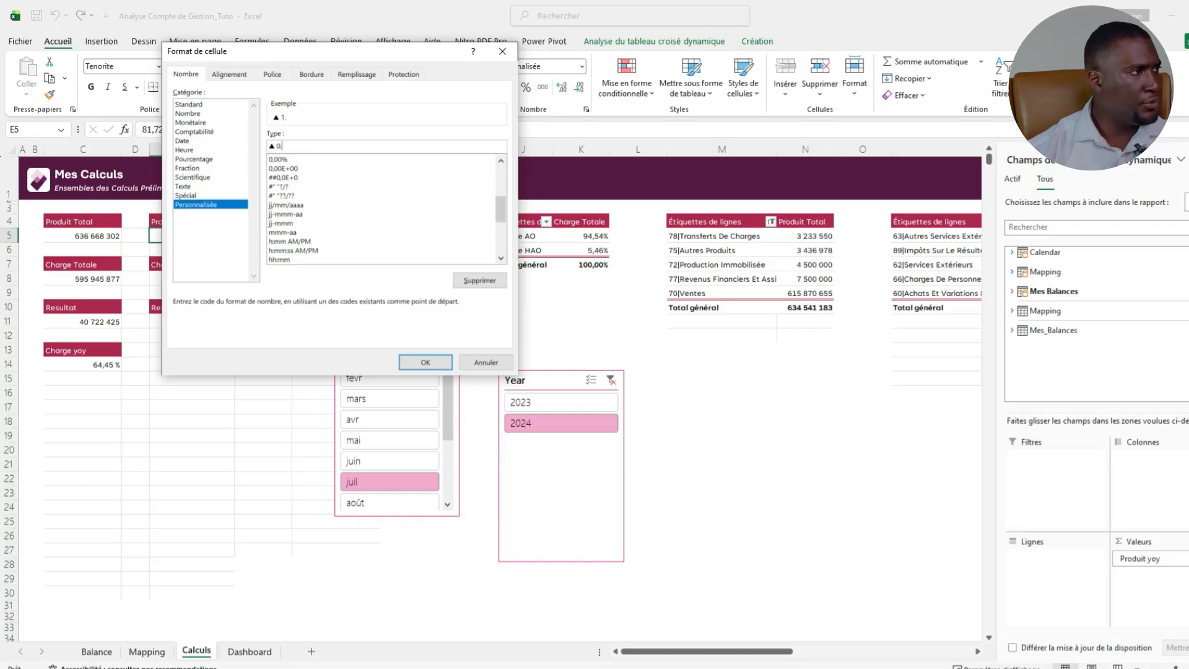
{"action": "type", "text": ",0%"}
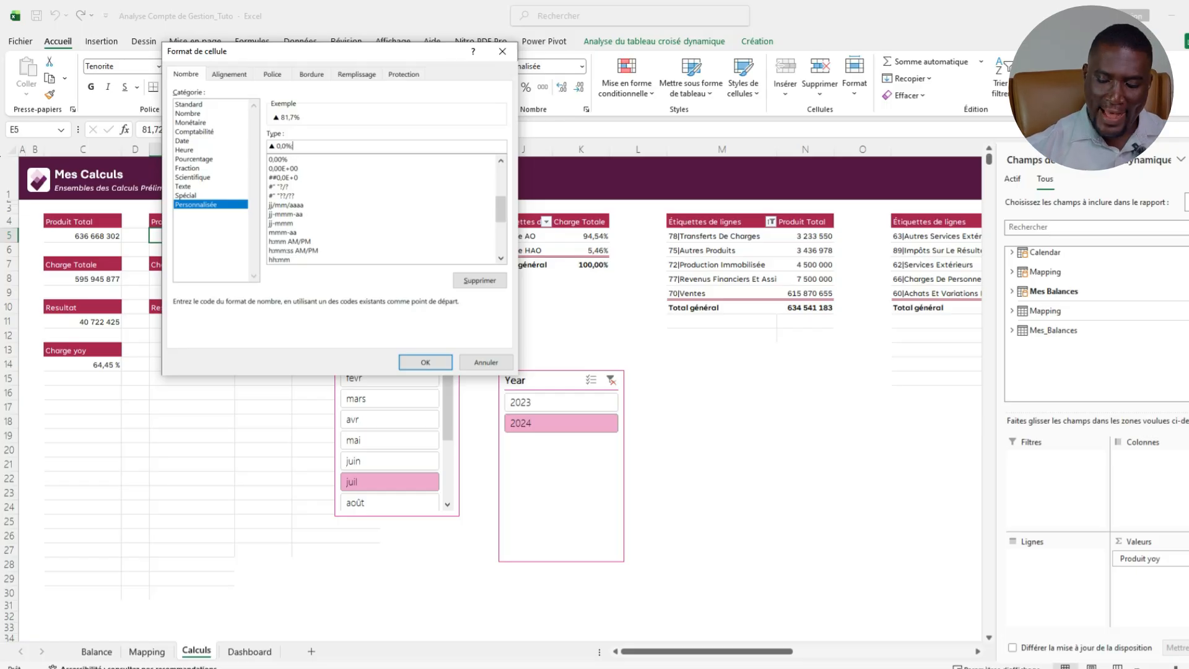
{"action": "type", "text": "▼"}
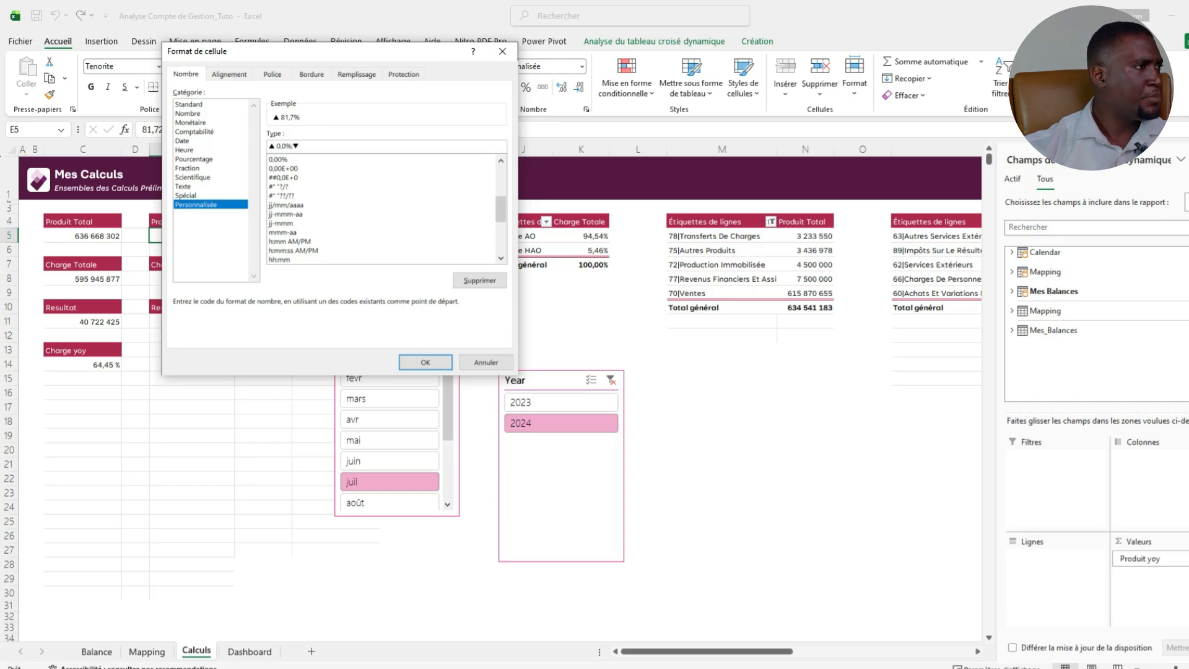
{"action": "type", "text": " 0"}
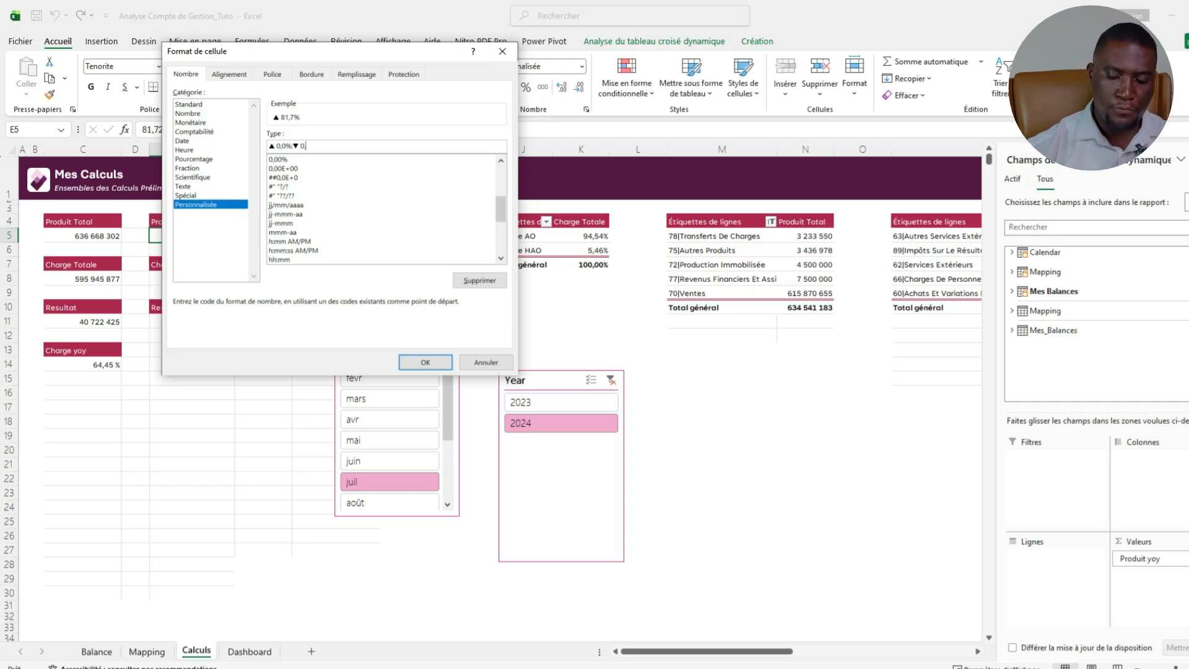
{"action": "type", "text": ",0%"}
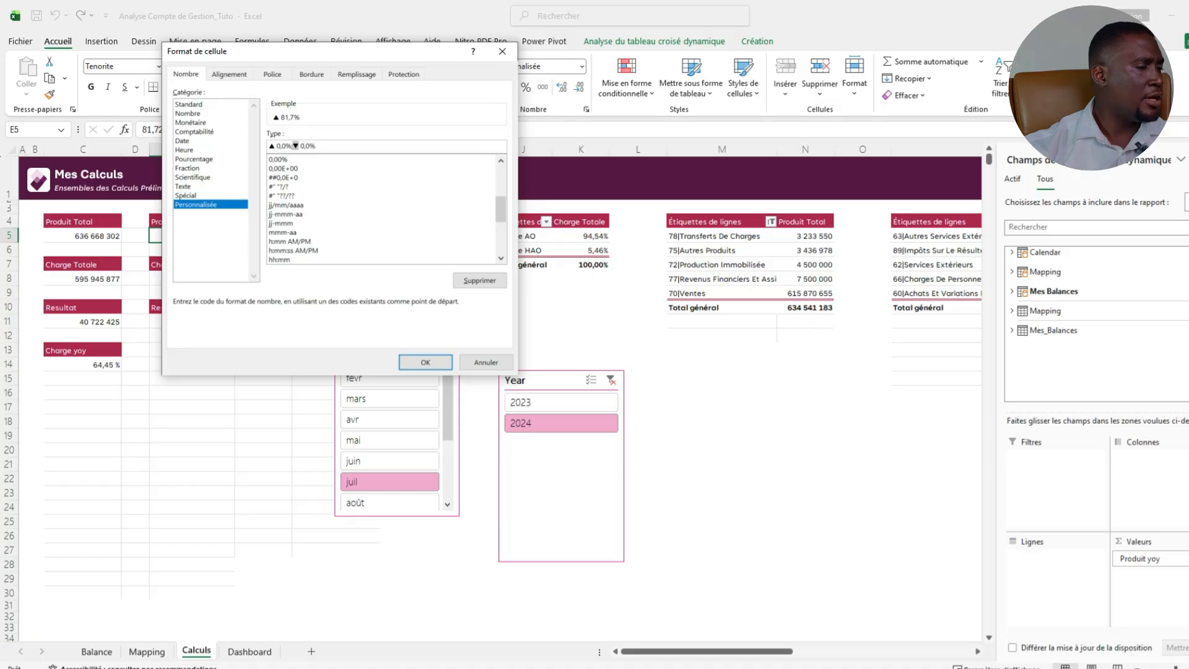
{"action": "key", "text": "Return"}
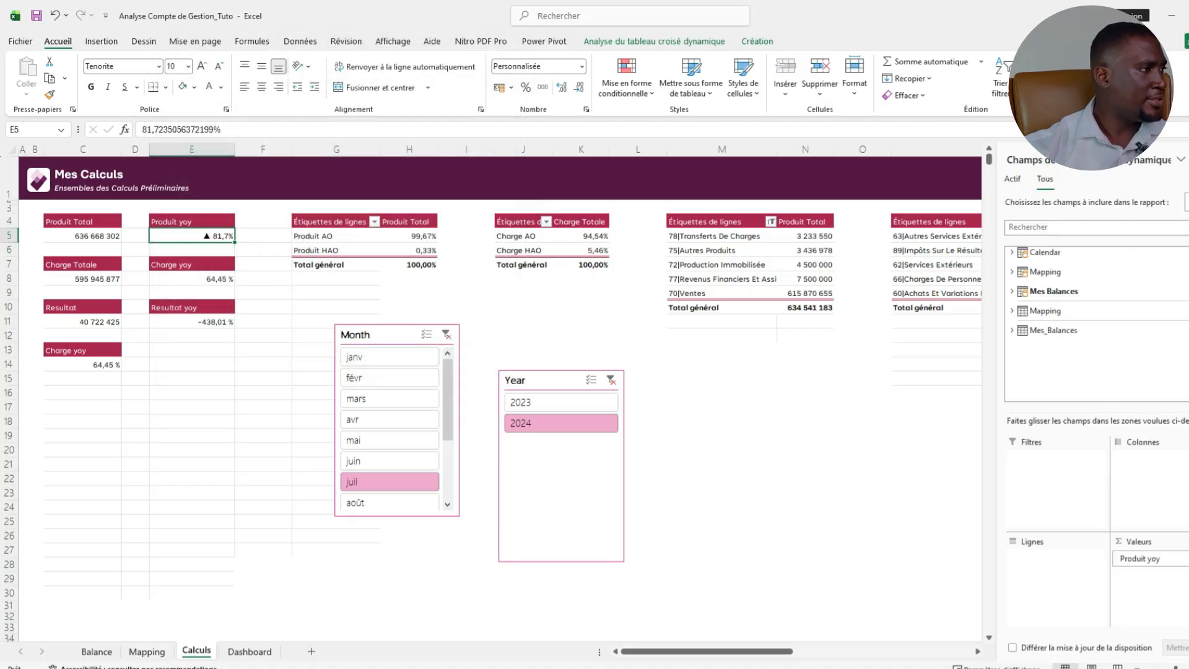
Narrow column E on Calculs to fit the year-over-year values and reselect the Produit yoy value.
{"action": "left_click_drag", "start_coordinate": [235, 149], "coordinate": [195, 149]}
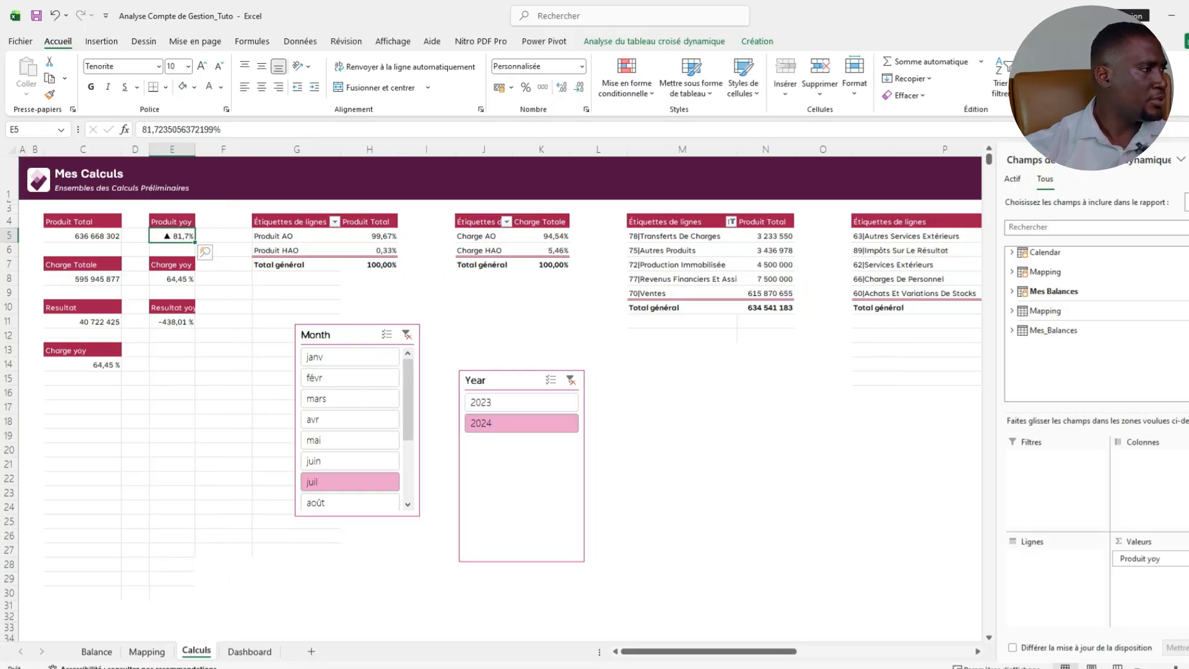
{"action": "left_click", "coordinate": [173, 335]}
{"action": "left_click", "coordinate": [172, 322]}
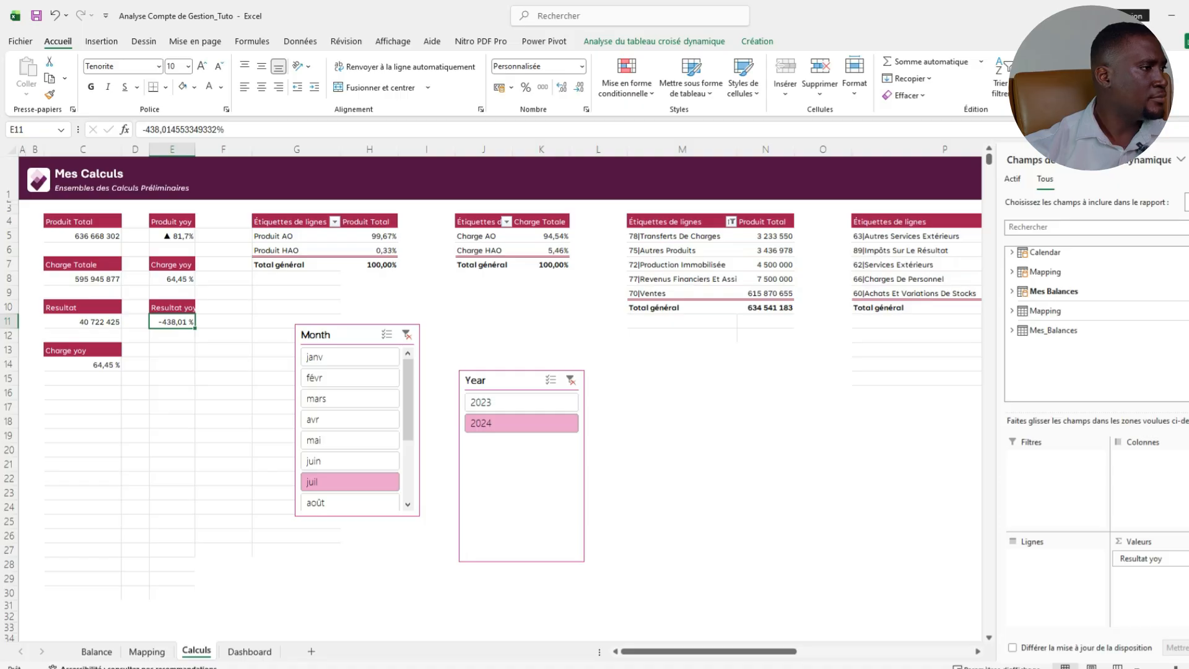
{"action": "left_click", "coordinate": [172, 236]}
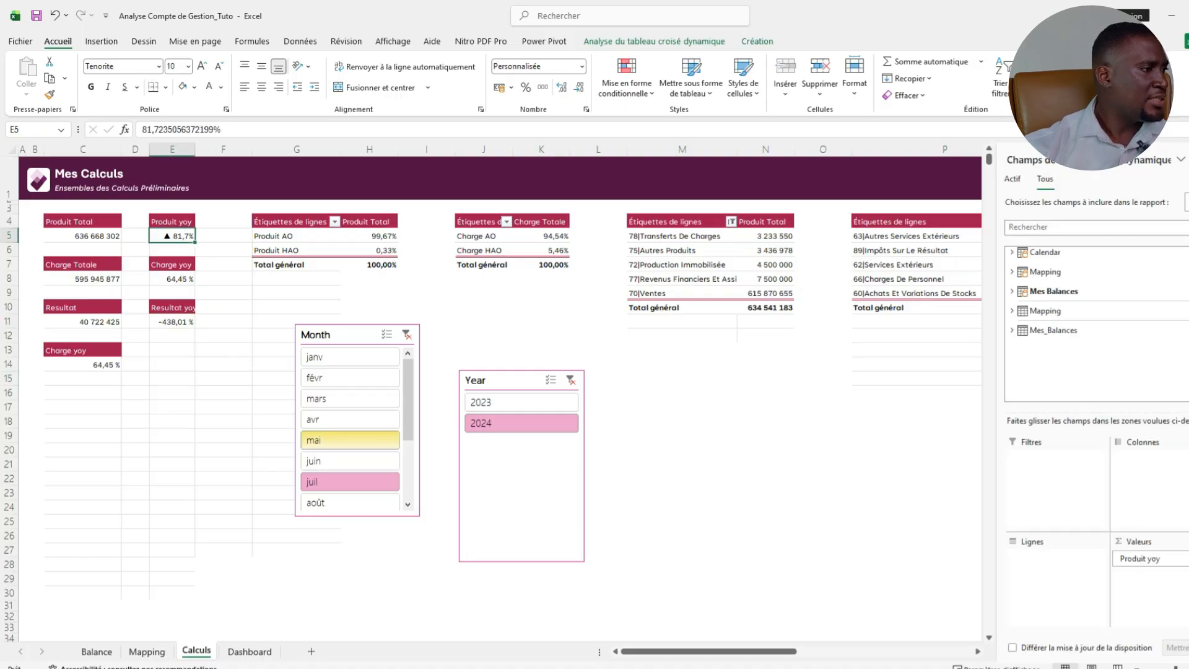
Filter by different months such as mai, avr and janv, ending on mars, to check the Produit yoy arrow format.
{"action": "left_click", "coordinate": [350, 440]}
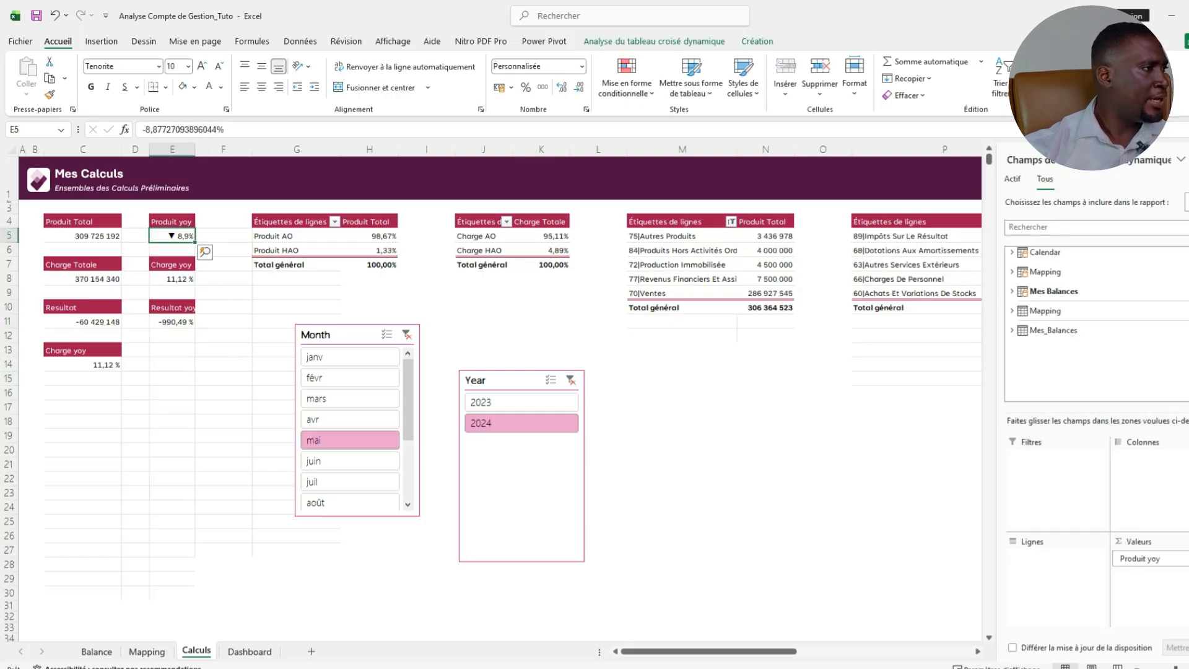
{"action": "left_click", "coordinate": [350, 399]}
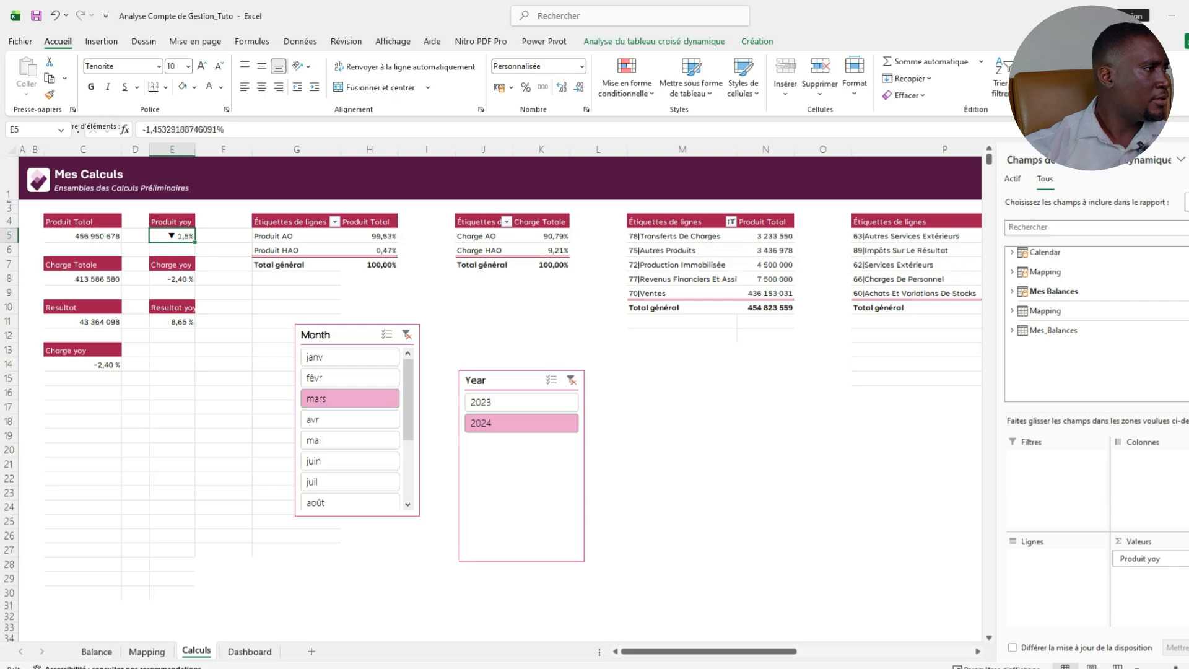
{"action": "left_click", "coordinate": [350, 419]}
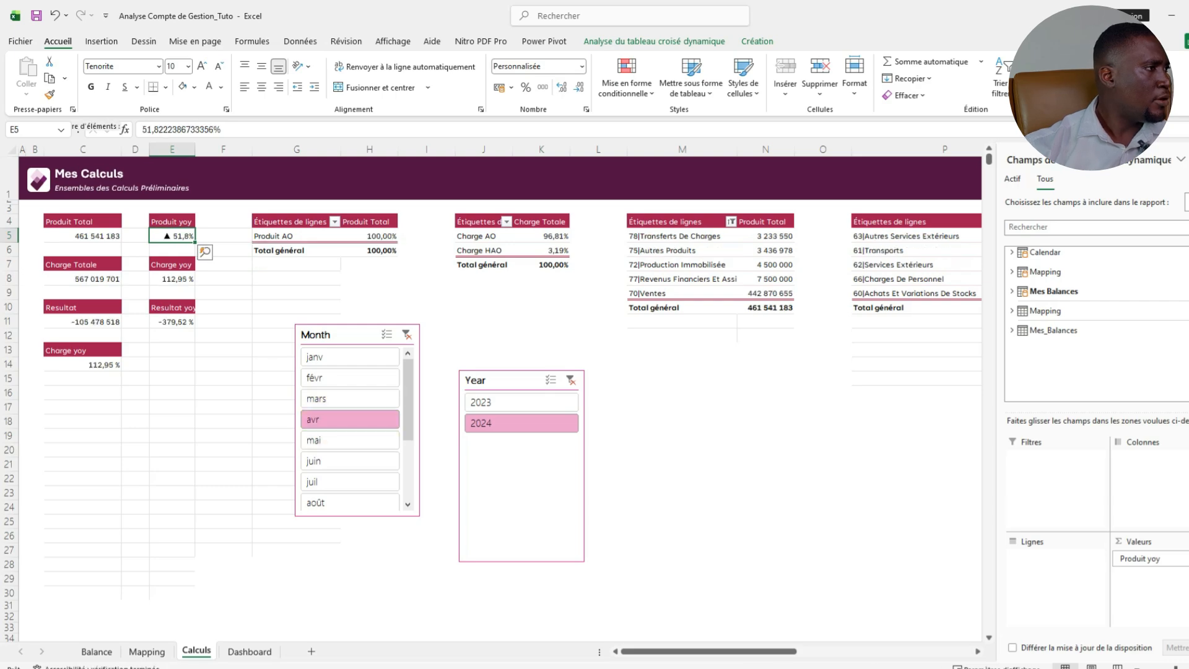
{"action": "left_click", "coordinate": [350, 398]}
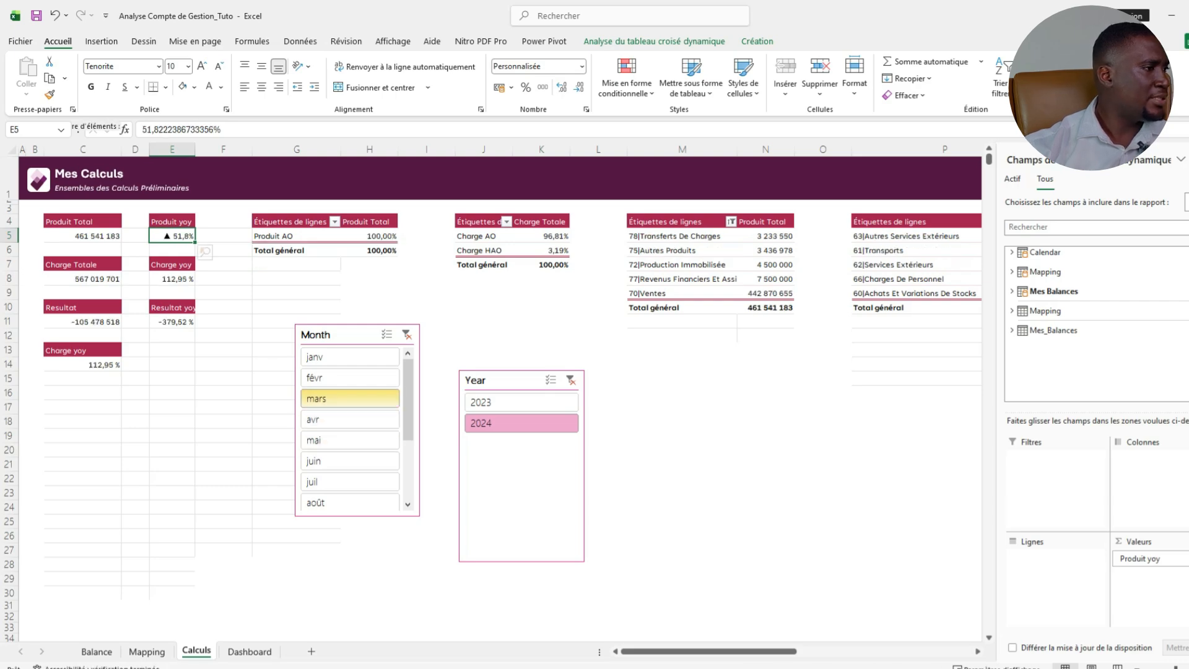
{"action": "left_click", "coordinate": [350, 378]}
{"action": "left_click", "coordinate": [350, 356]}
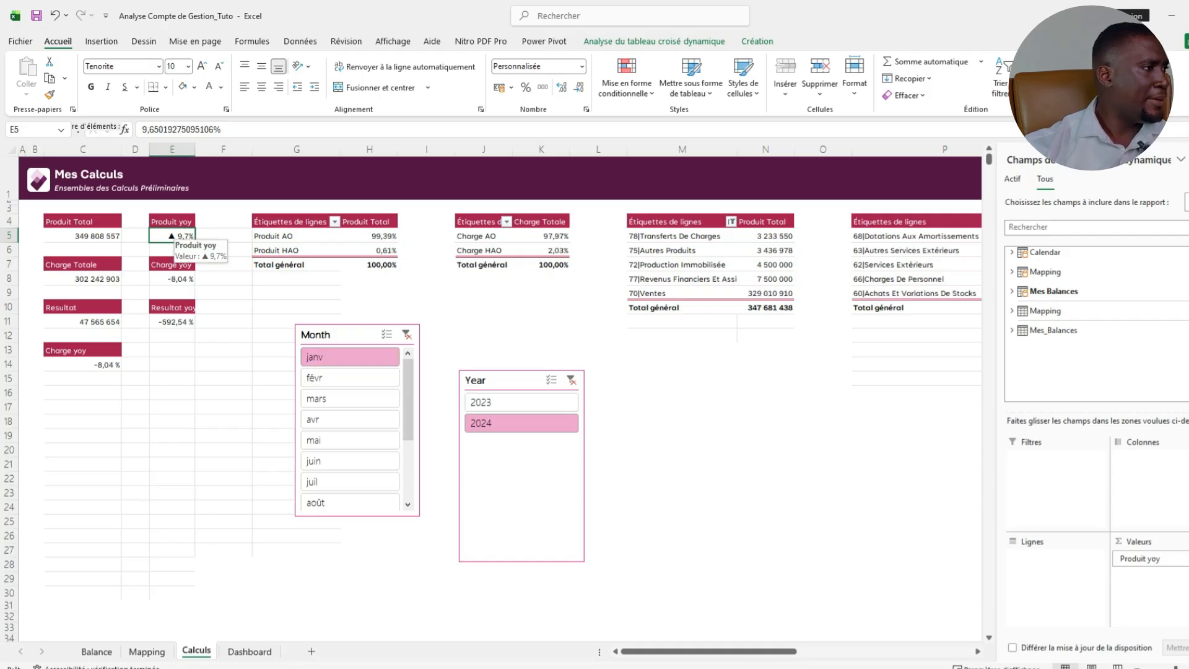
{"action": "left_click", "coordinate": [350, 398]}
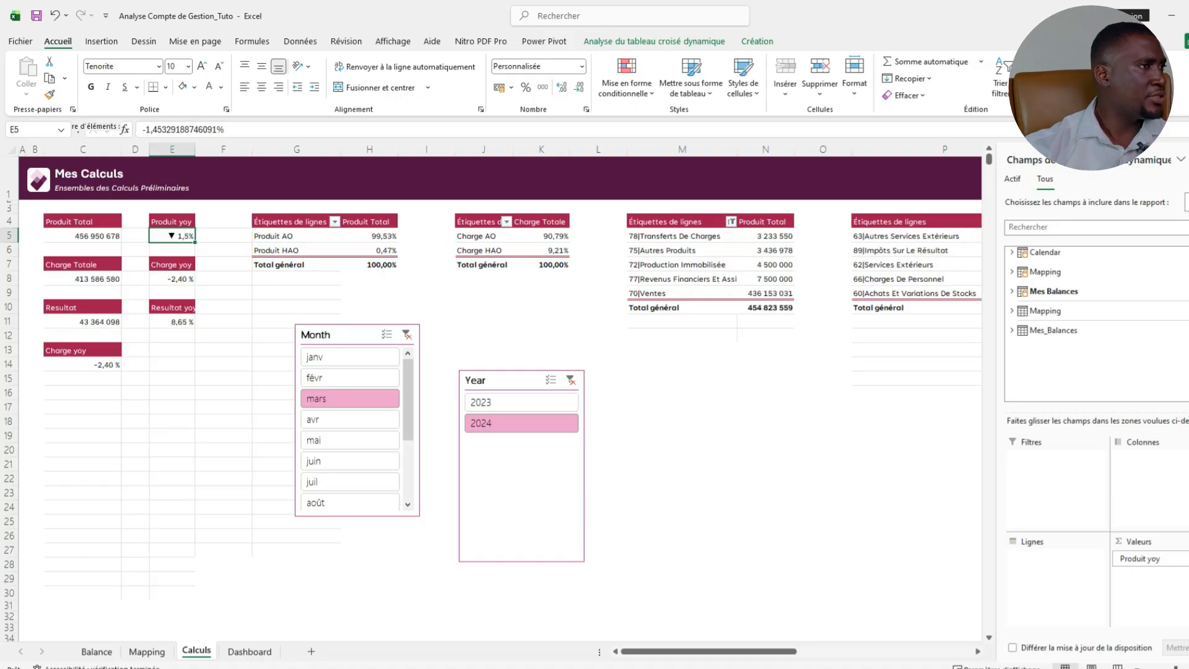
Open the number format choices for the Produit yoy value in E5.
{"action": "left_click", "coordinate": [582, 66]}
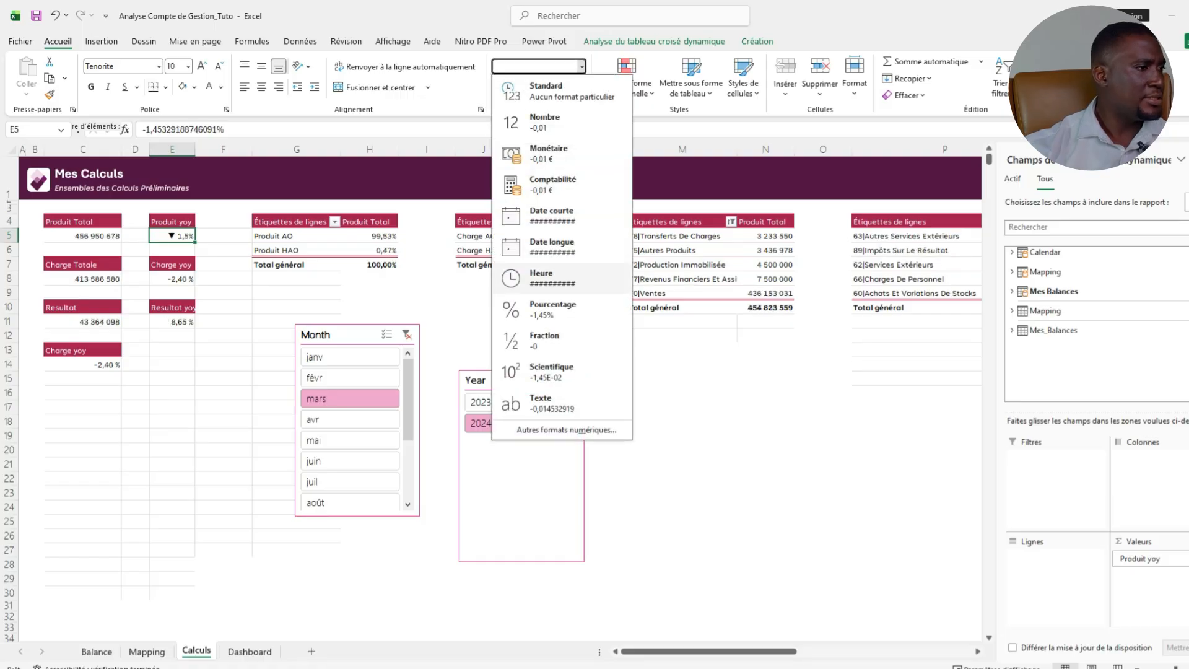
Apply the custom number format ▲ +0,0%;▼ (0,0%) to the Produit yoy value in cell E5.
{"action": "left_click", "coordinate": [567, 430]}
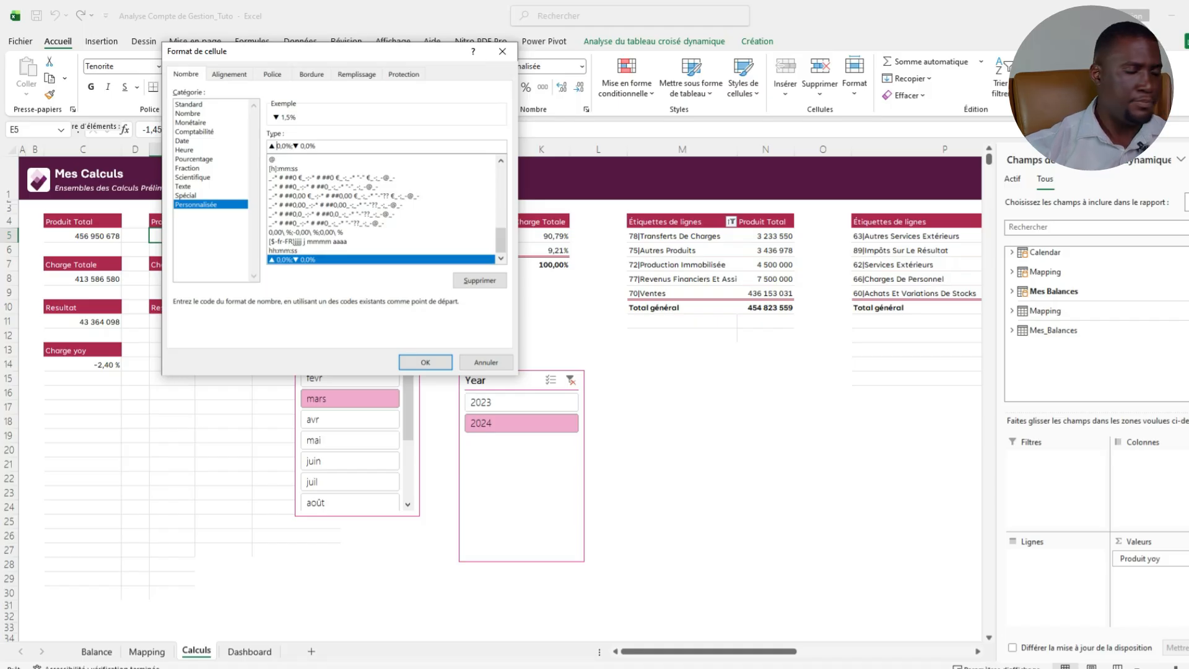
{"action": "type", "text": "+"}
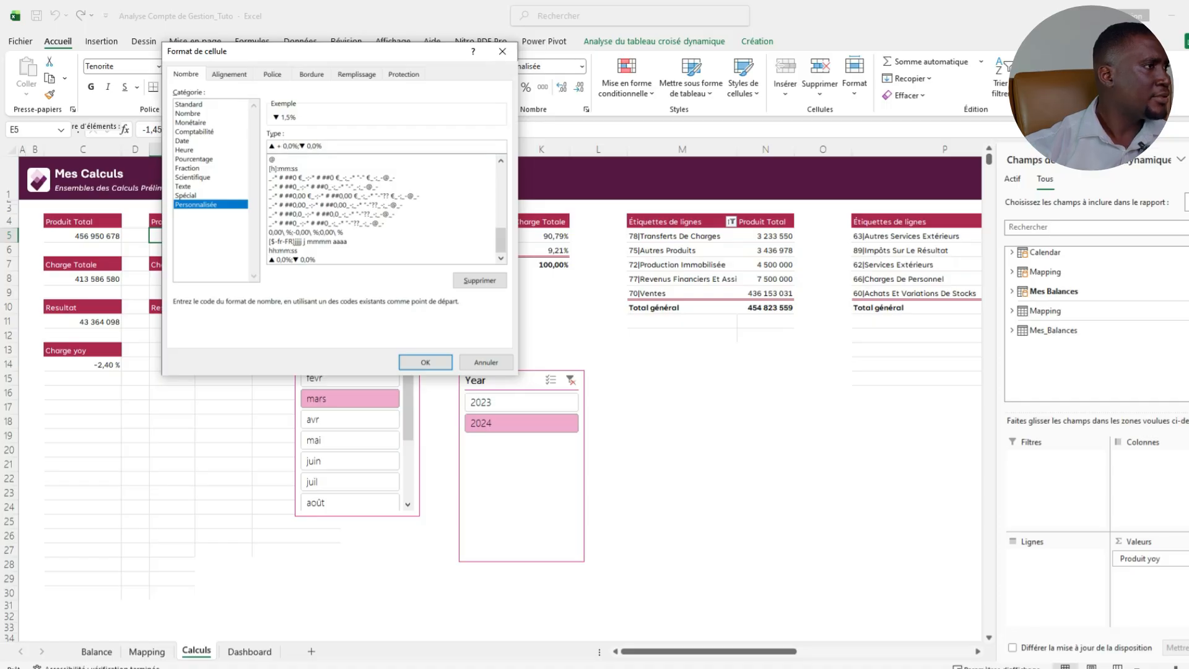
{"action": "key", "text": "BackSpace"}
{"action": "key", "text": "BackSpace"}
{"action": "key", "text": "BackSpace"}
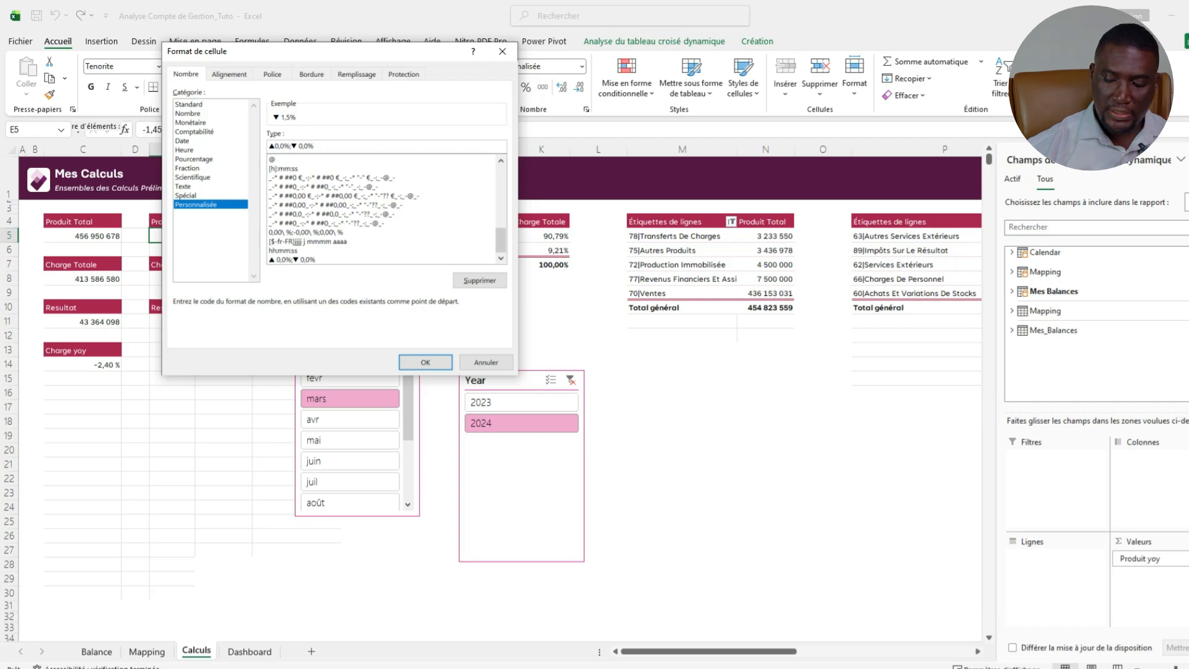
{"action": "type", "text": "+"}
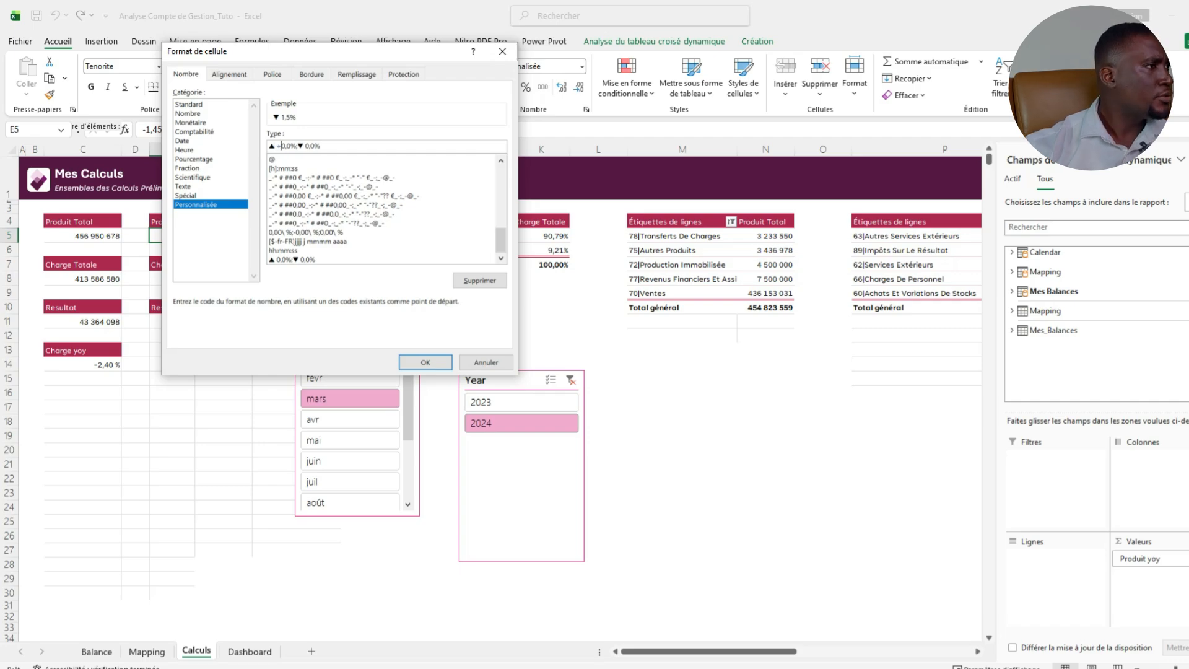
{"action": "left_click", "coordinate": [303, 146]}
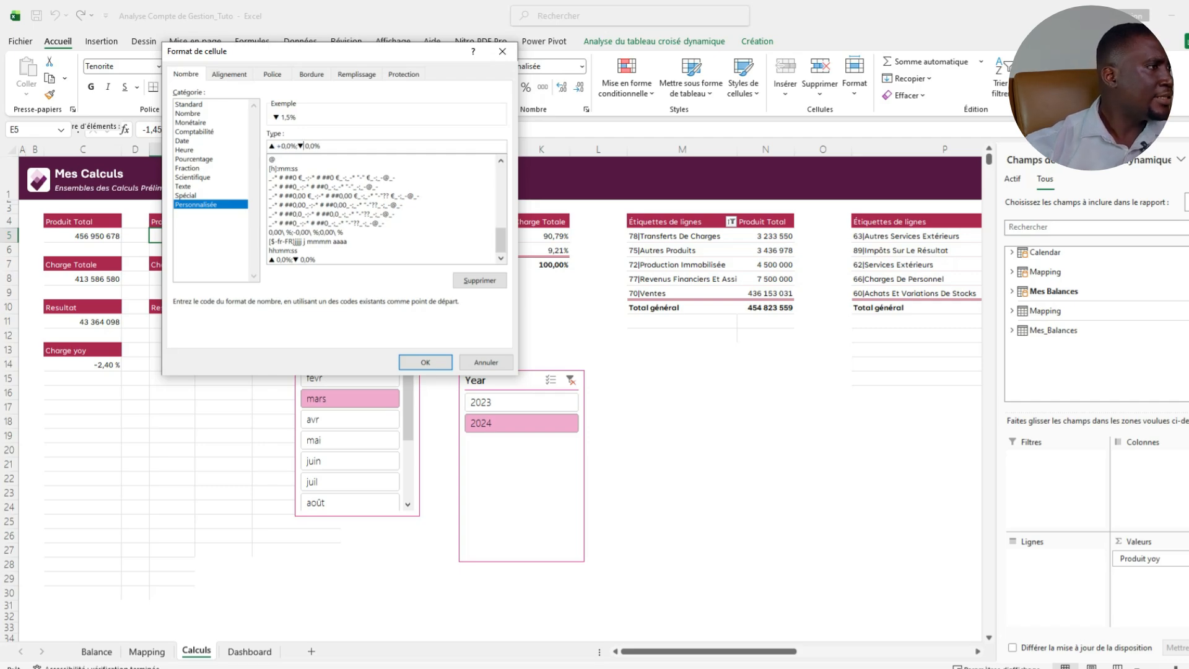
{"action": "type", "text": "(0,0%"}
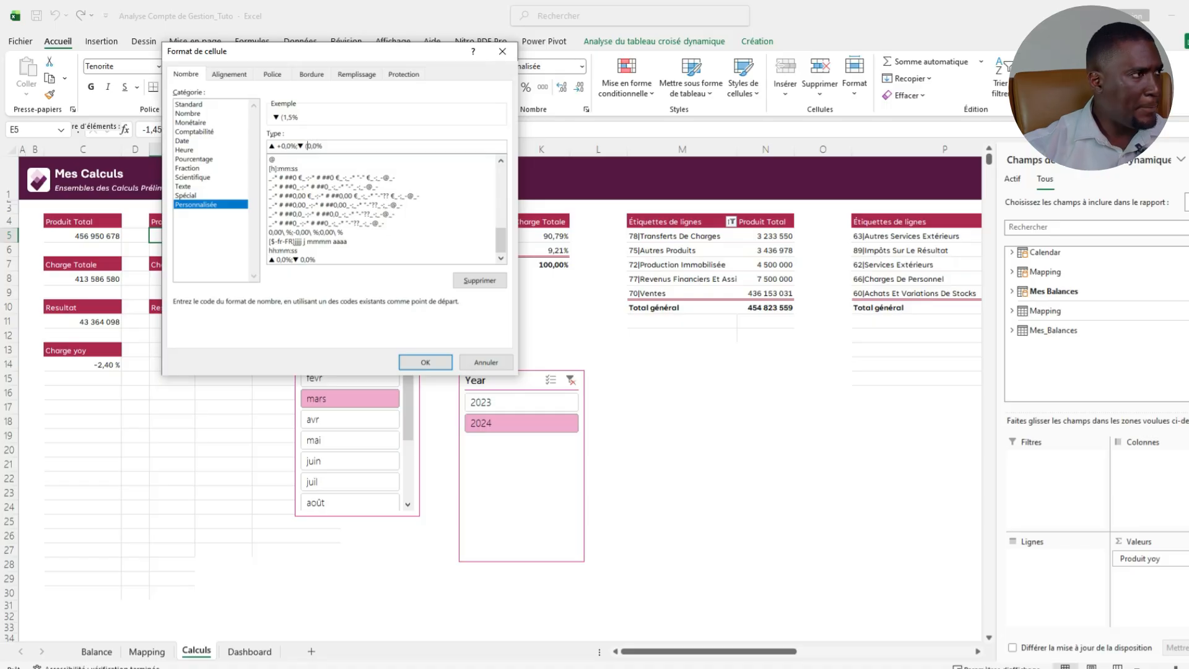
{"action": "type", "text": ")"}
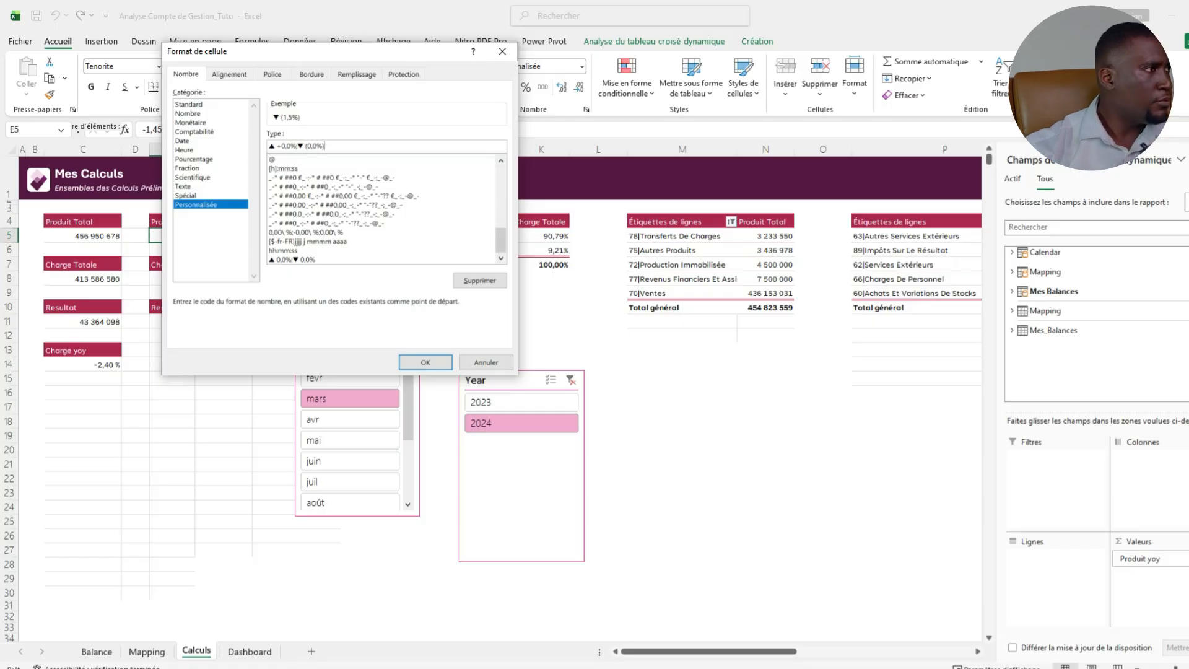
{"action": "left_click", "coordinate": [425, 363]}
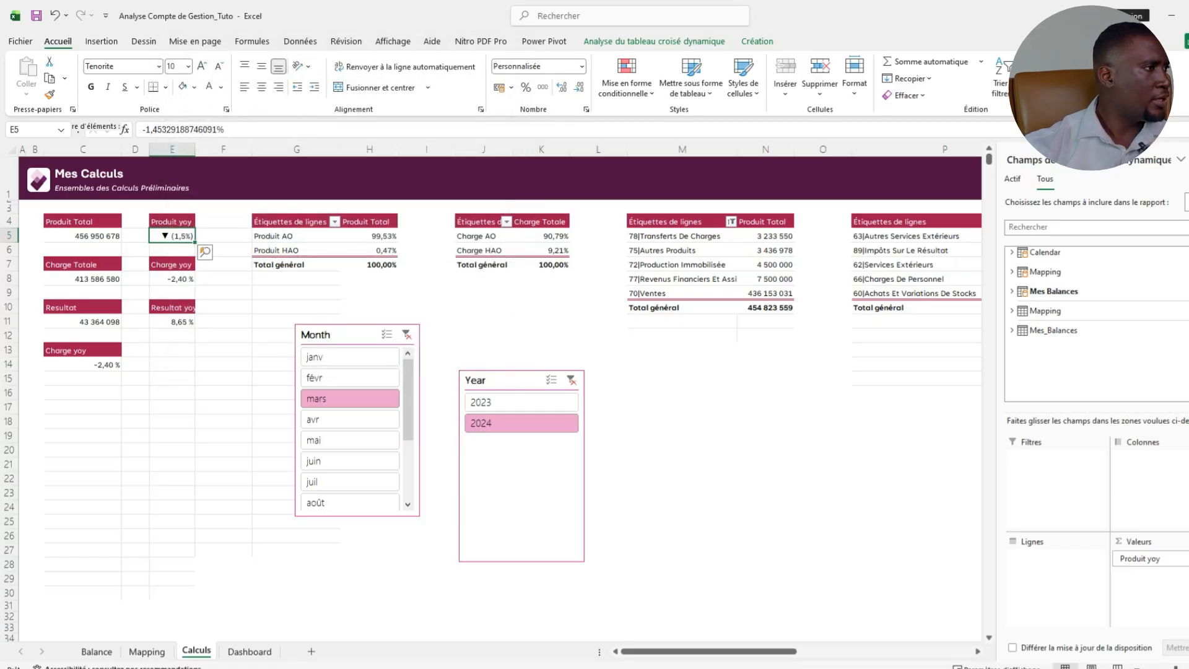
Filter by several months up to juil with the Month slicer to check how Produit yoy displays increases and decreases.
{"action": "left_click", "coordinate": [224, 307]}
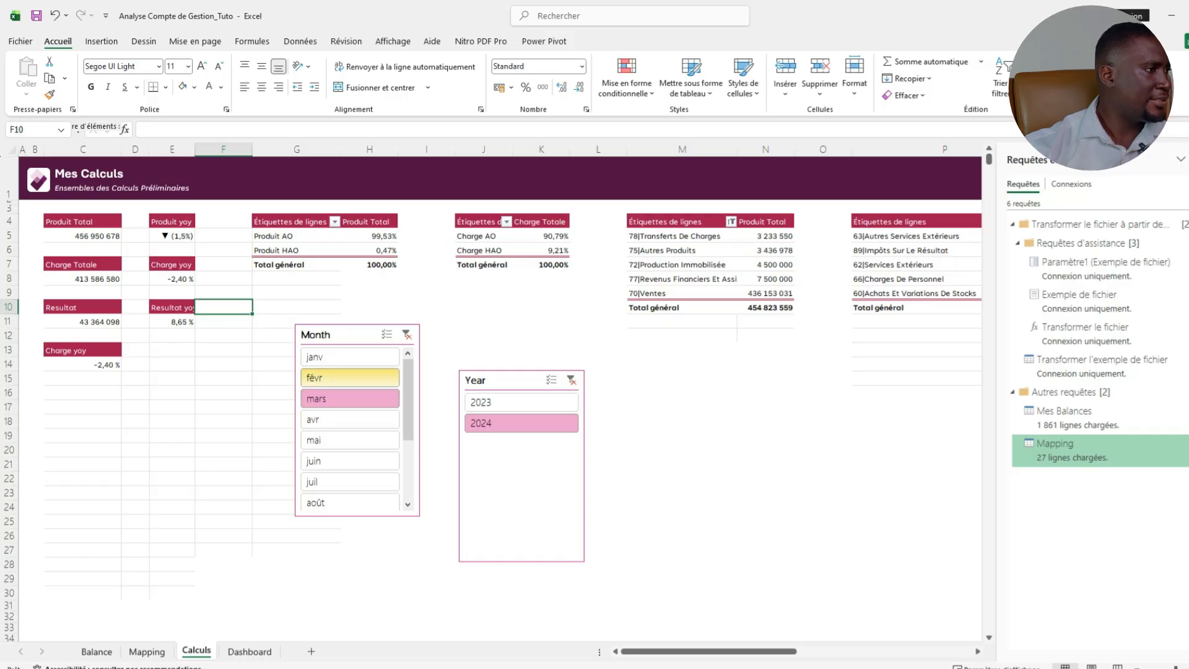
{"action": "left_click", "coordinate": [350, 378]}
{"action": "left_click", "coordinate": [350, 399]}
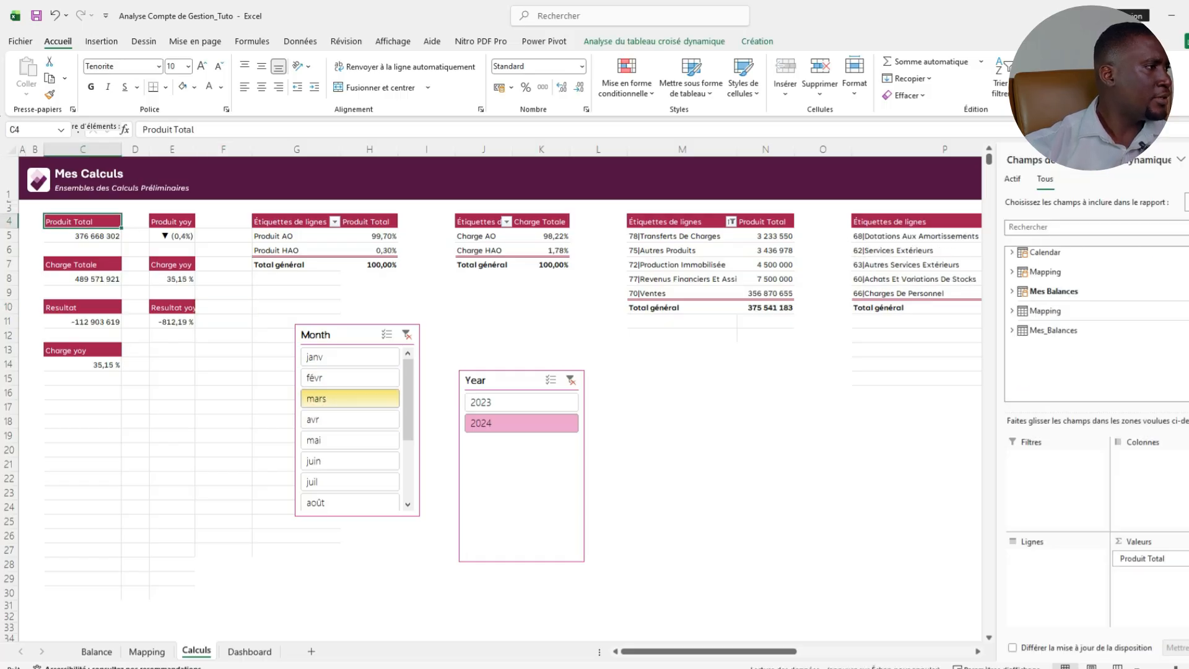
{"action": "left_click", "coordinate": [350, 441]}
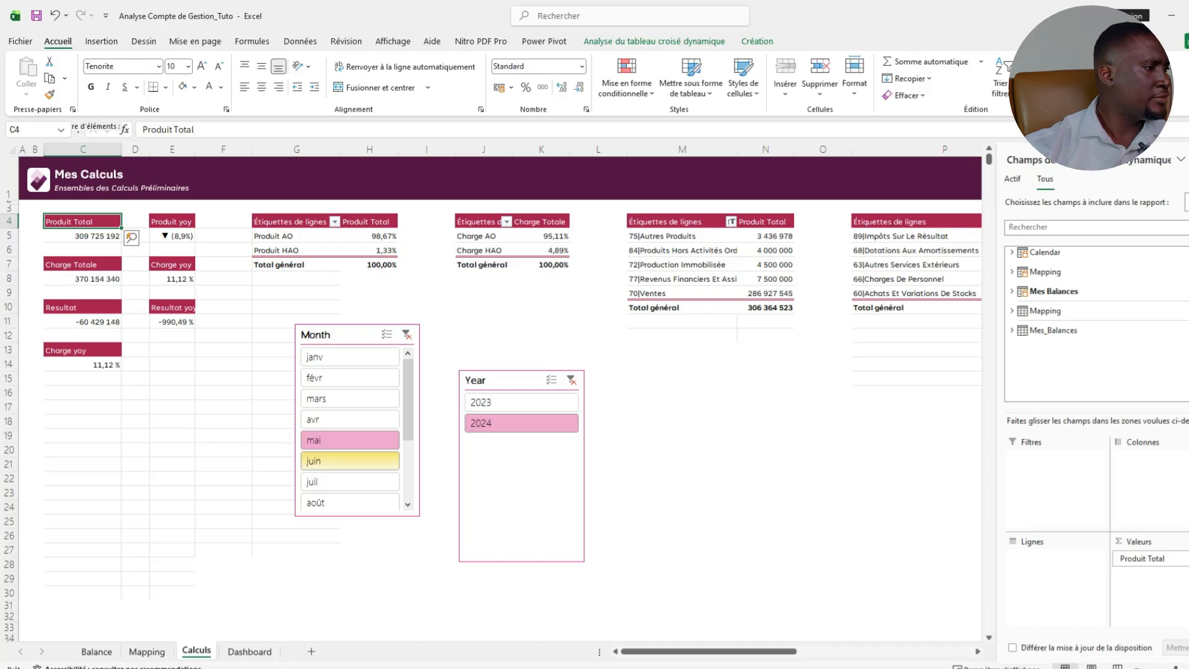
{"action": "left_click", "coordinate": [350, 482]}
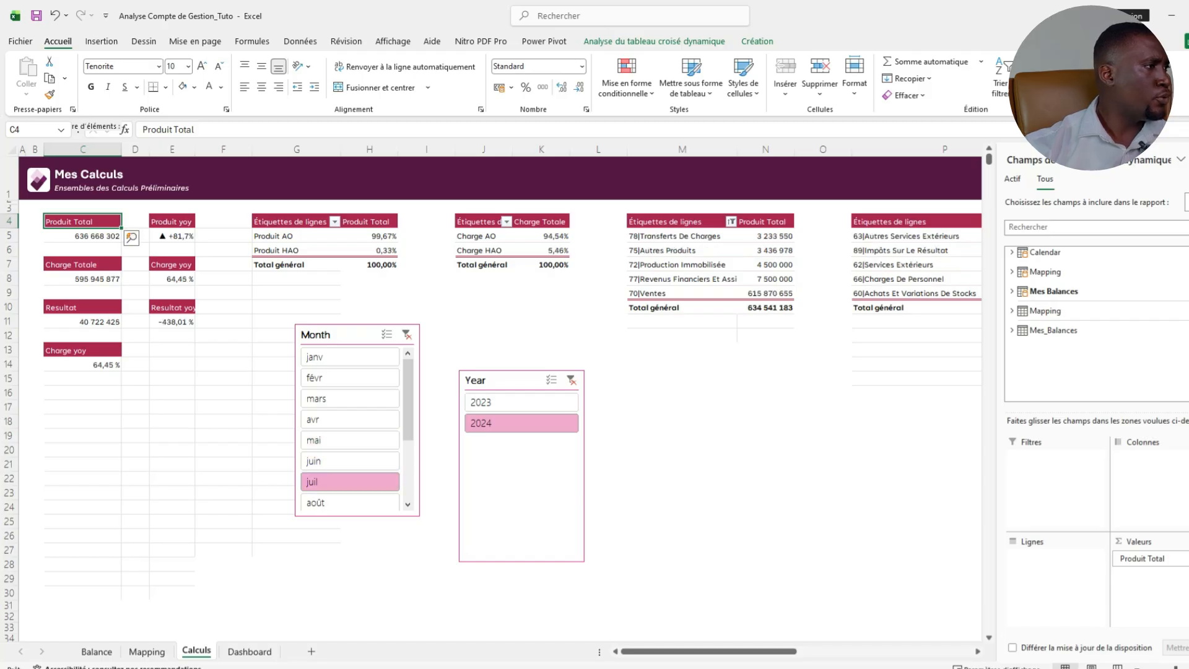
{"action": "left_click", "coordinate": [172, 251]}
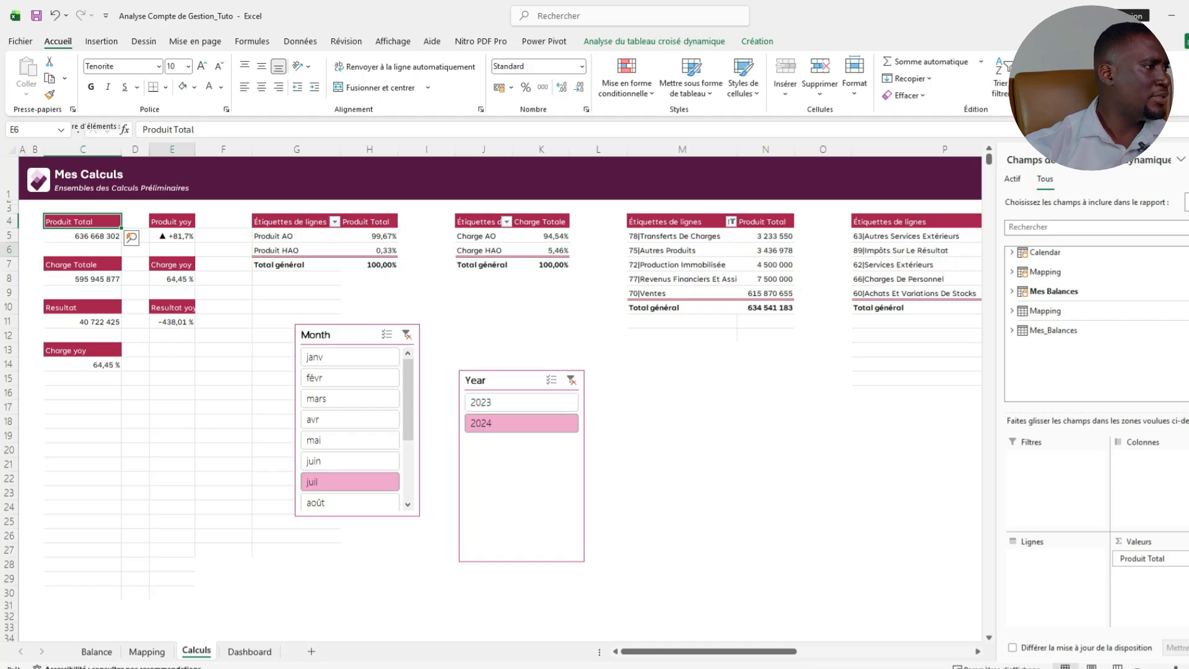
{"action": "left_click", "coordinate": [172, 236]}
{"action": "left_click", "coordinate": [224, 308]}
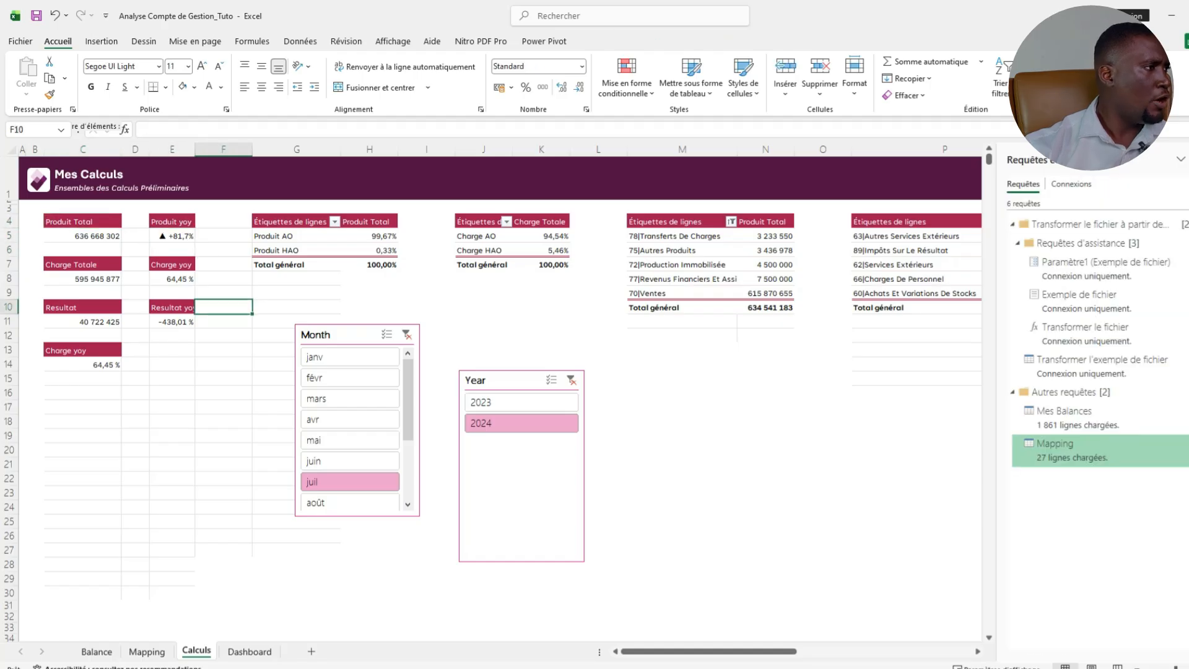
Set up a greater-than-0 conditional formatting rule on the Produit yoy value in E5 with a custom green font.
{"action": "left_click", "coordinate": [172, 236]}
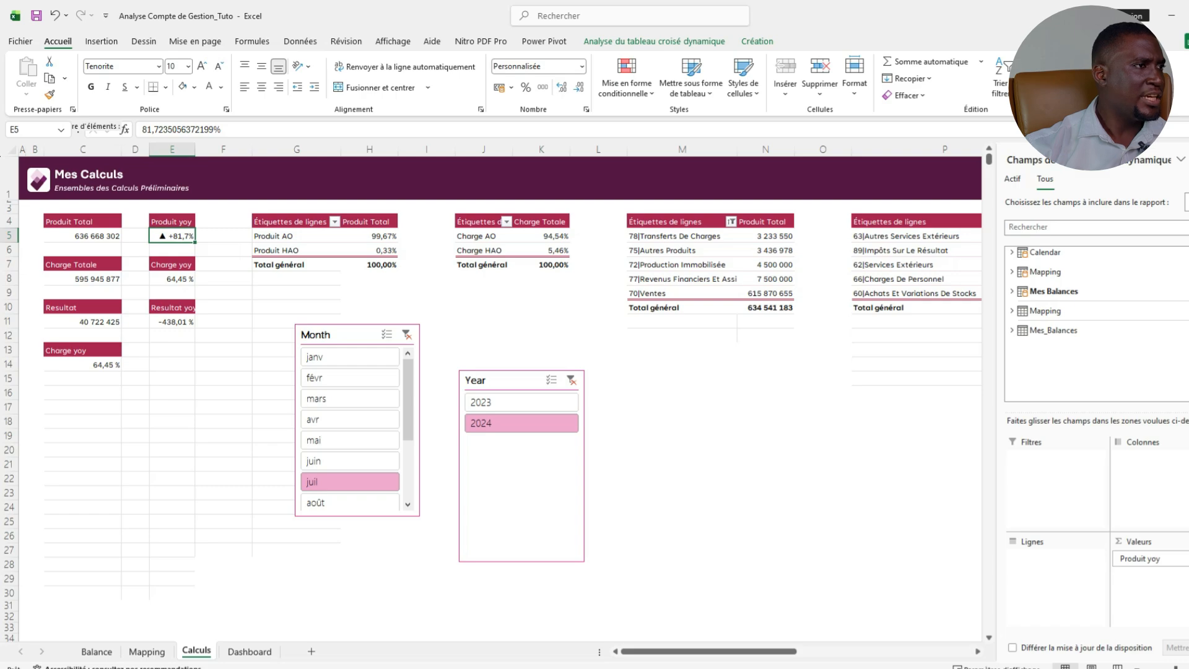
{"action": "left_click", "coordinate": [627, 87]}
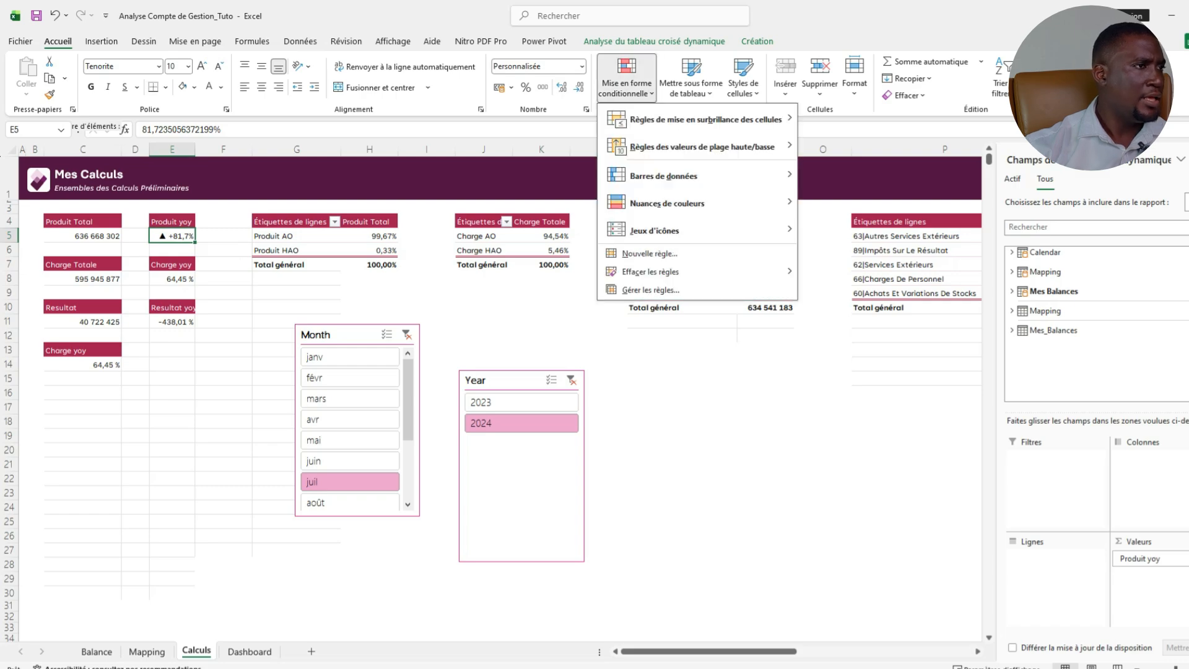
{"action": "mouse_move", "coordinate": [706, 119]}
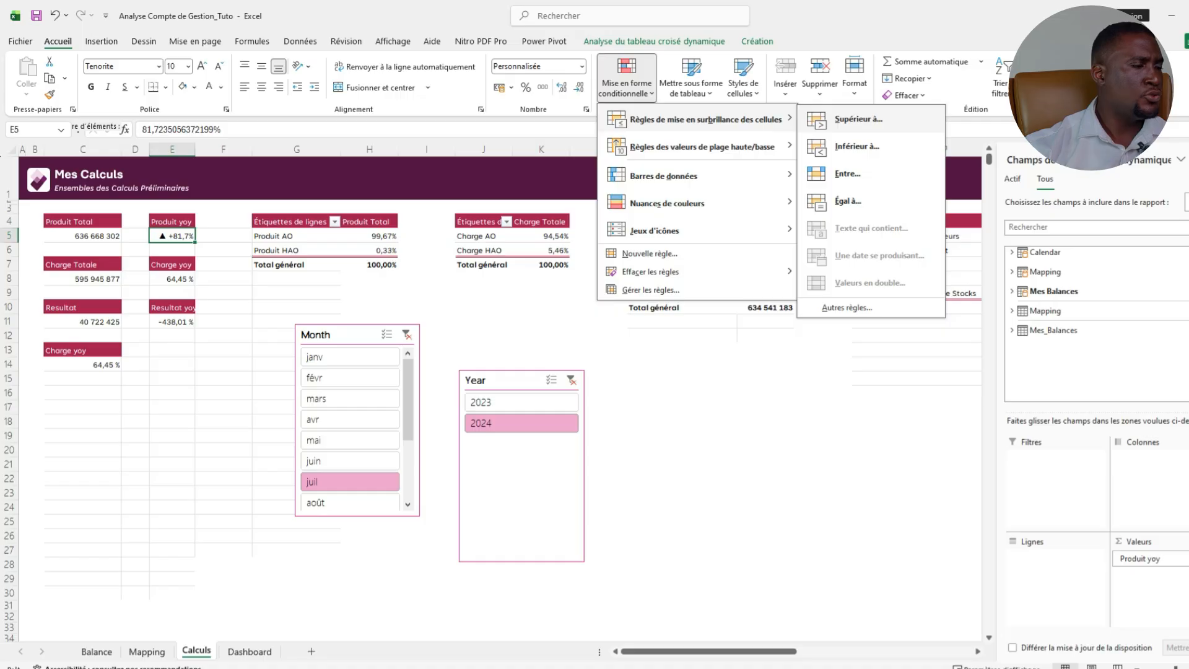
{"action": "left_click", "coordinate": [859, 119]}
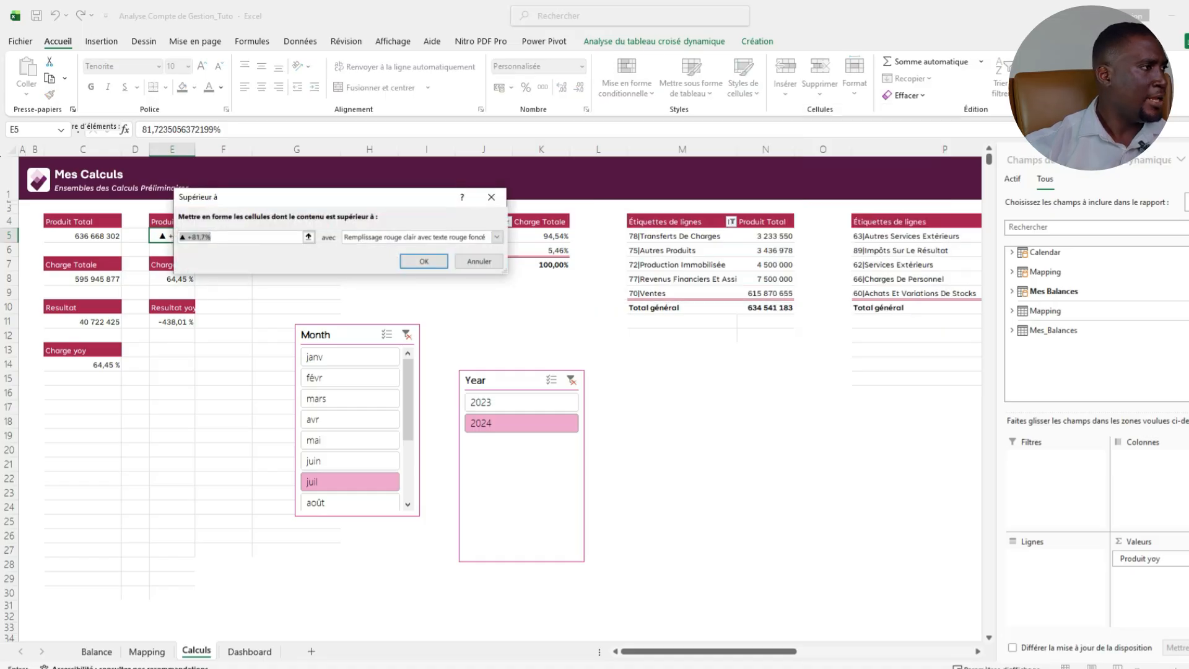
{"action": "type", "text": "0"}
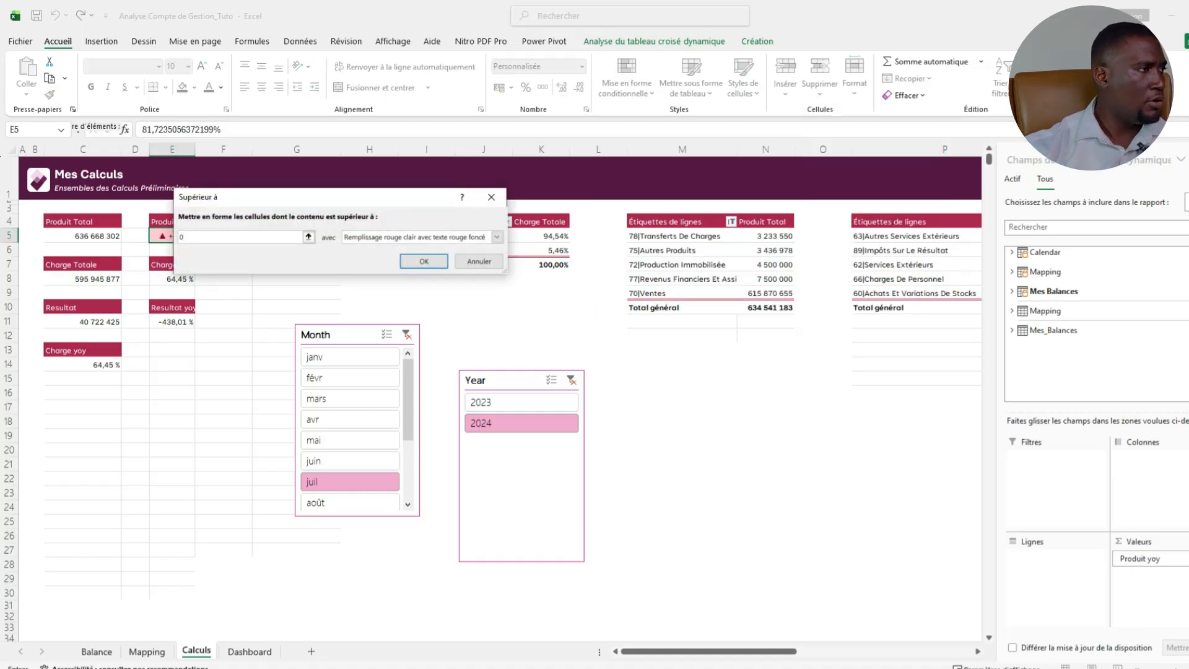
{"action": "left_click", "coordinate": [497, 238]}
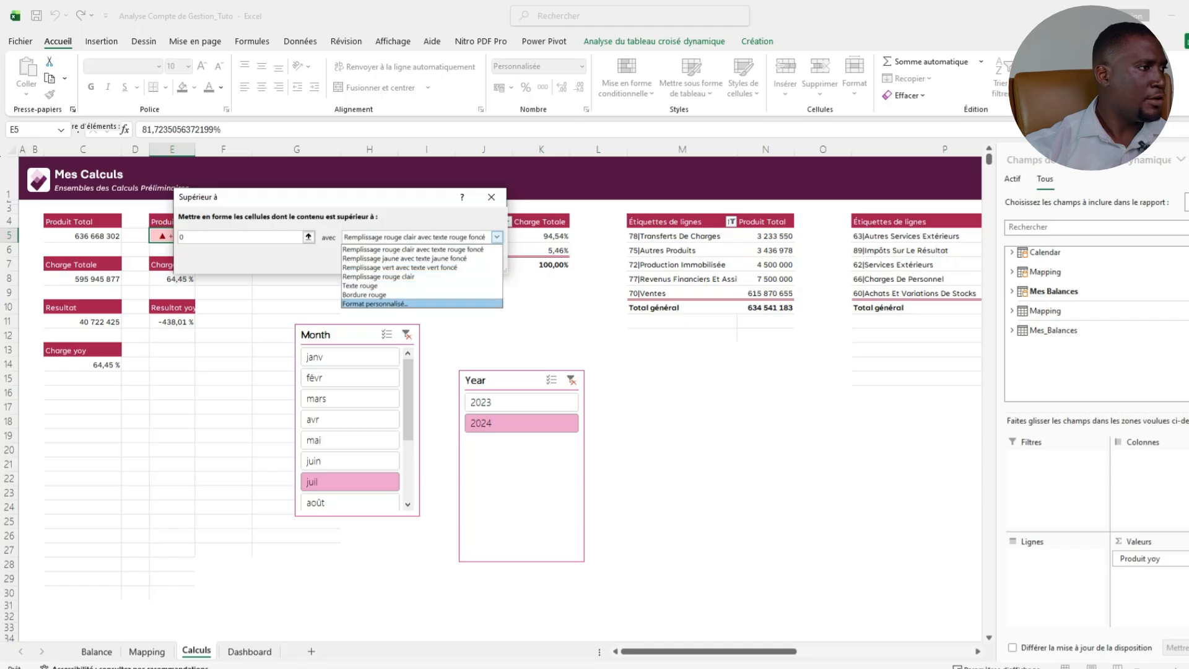
{"action": "left_click", "coordinate": [397, 303]}
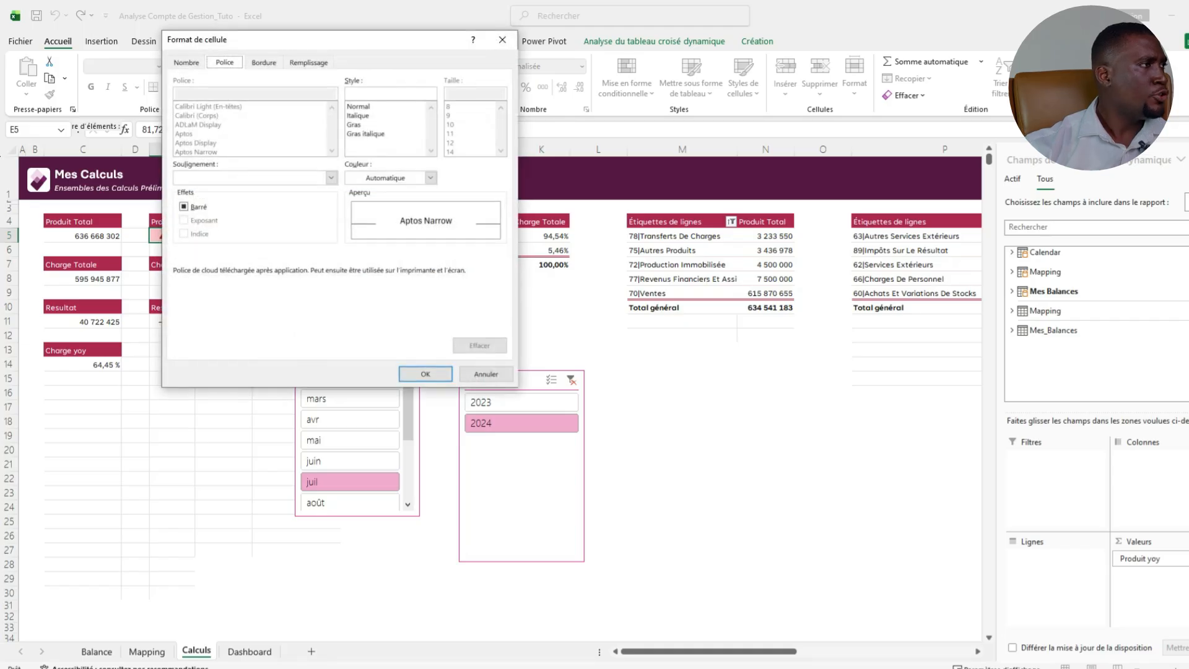
{"action": "left_click", "coordinate": [431, 178]}
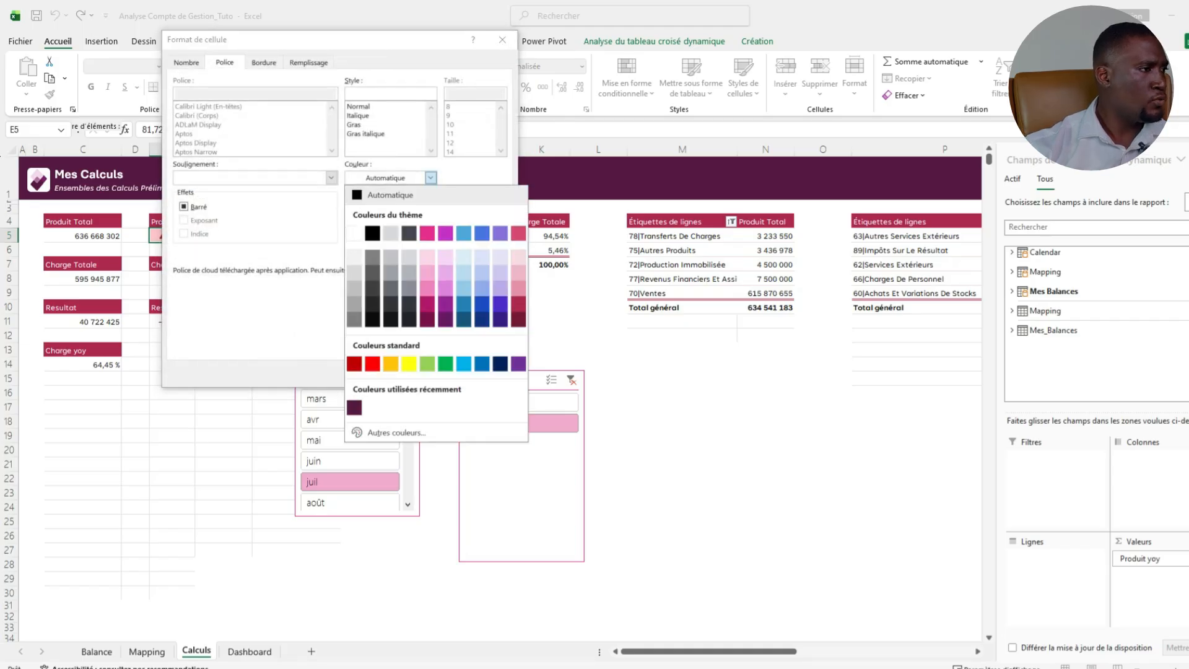
{"action": "left_click", "coordinate": [446, 363]}
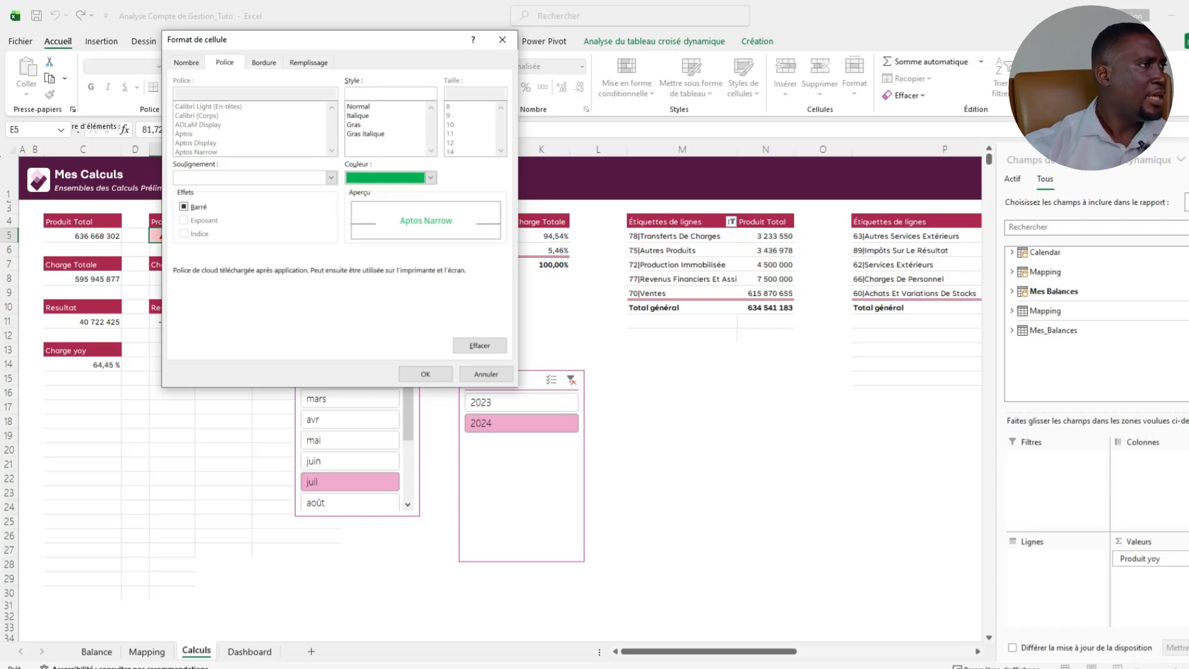
Give the greater-than-0 rule a light green fill, #D1FFE6, and apply it to the cell.
{"action": "left_click", "coordinate": [309, 63]}
{"action": "left_click", "coordinate": [243, 183]}
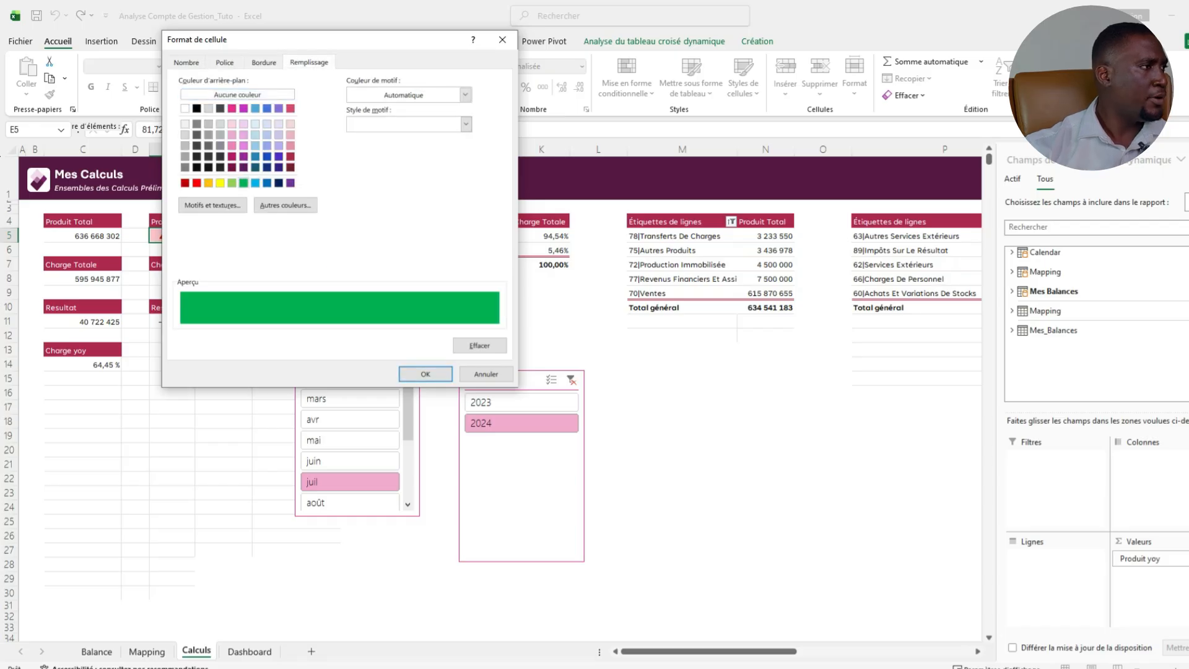
{"action": "left_click", "coordinate": [286, 205]}
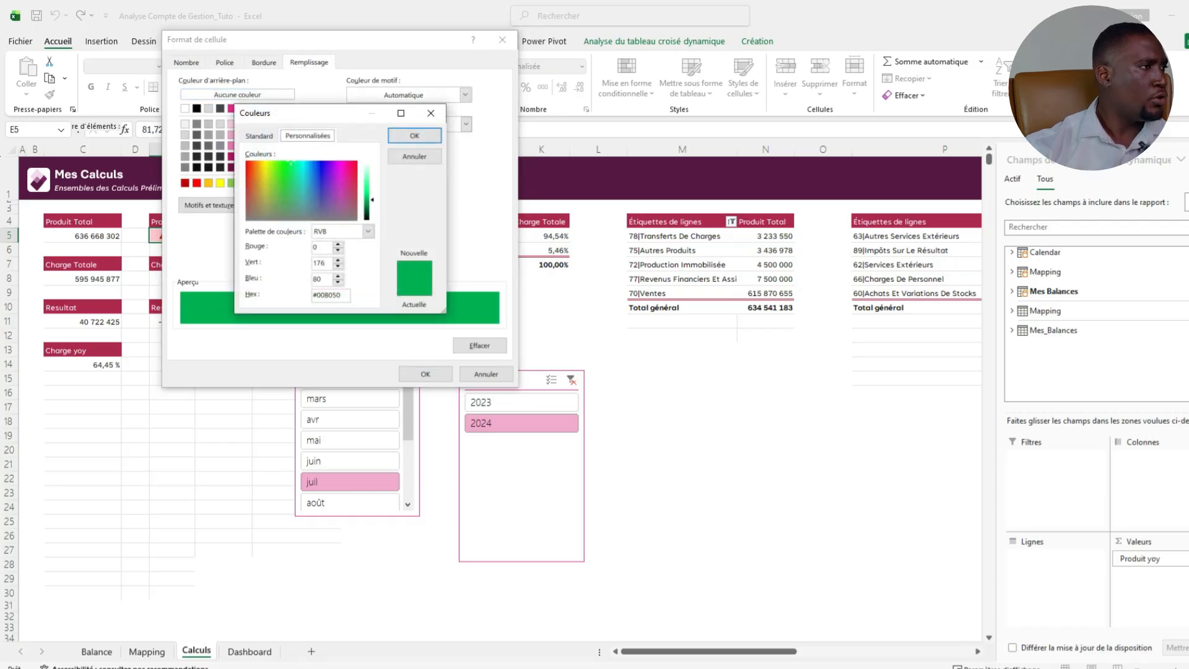
{"action": "left_click_drag", "start_coordinate": [370, 200], "coordinate": [369, 166]}
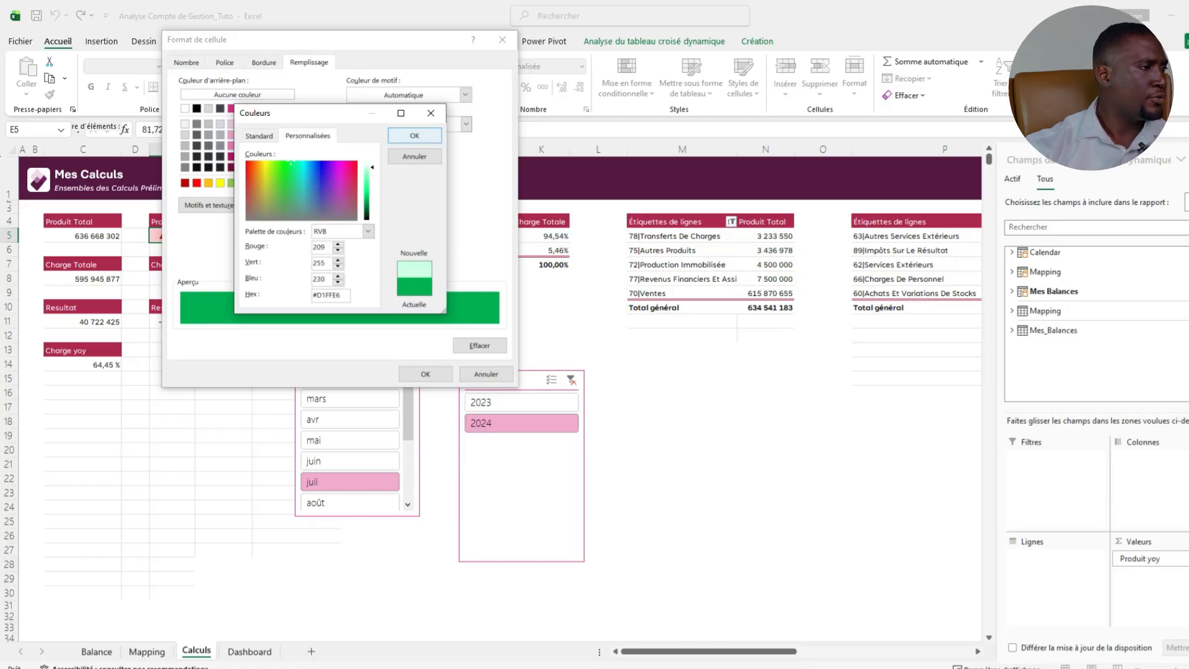
{"action": "left_click", "coordinate": [414, 135]}
{"action": "left_click", "coordinate": [426, 374]}
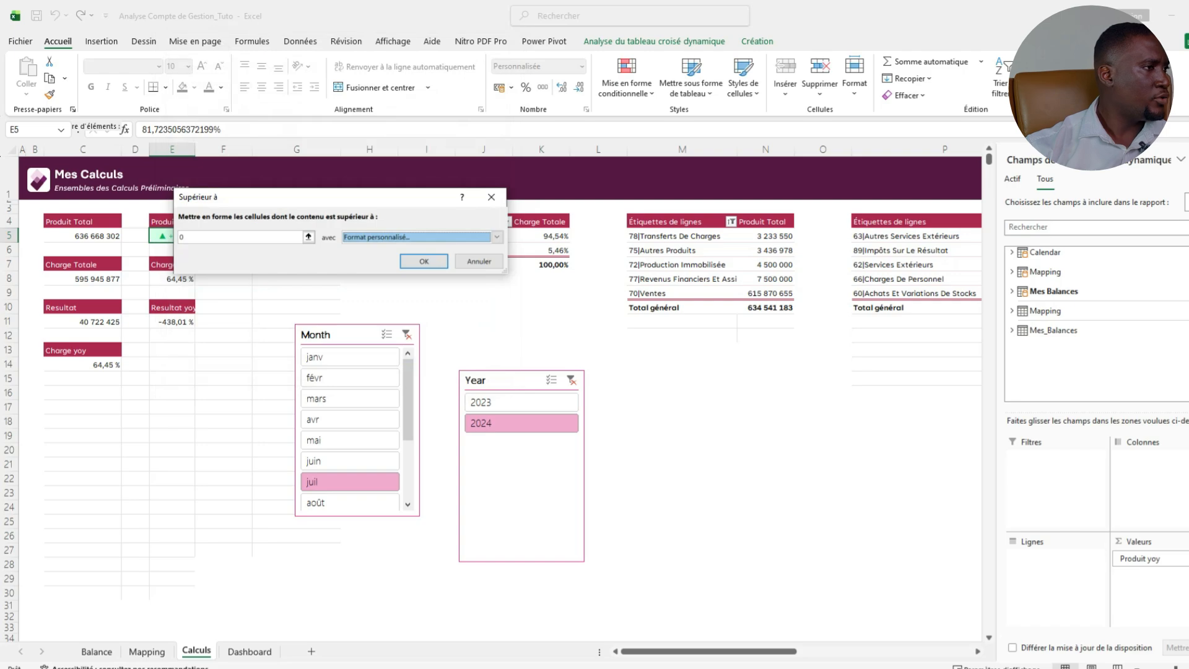
{"action": "left_click", "coordinate": [423, 261]}
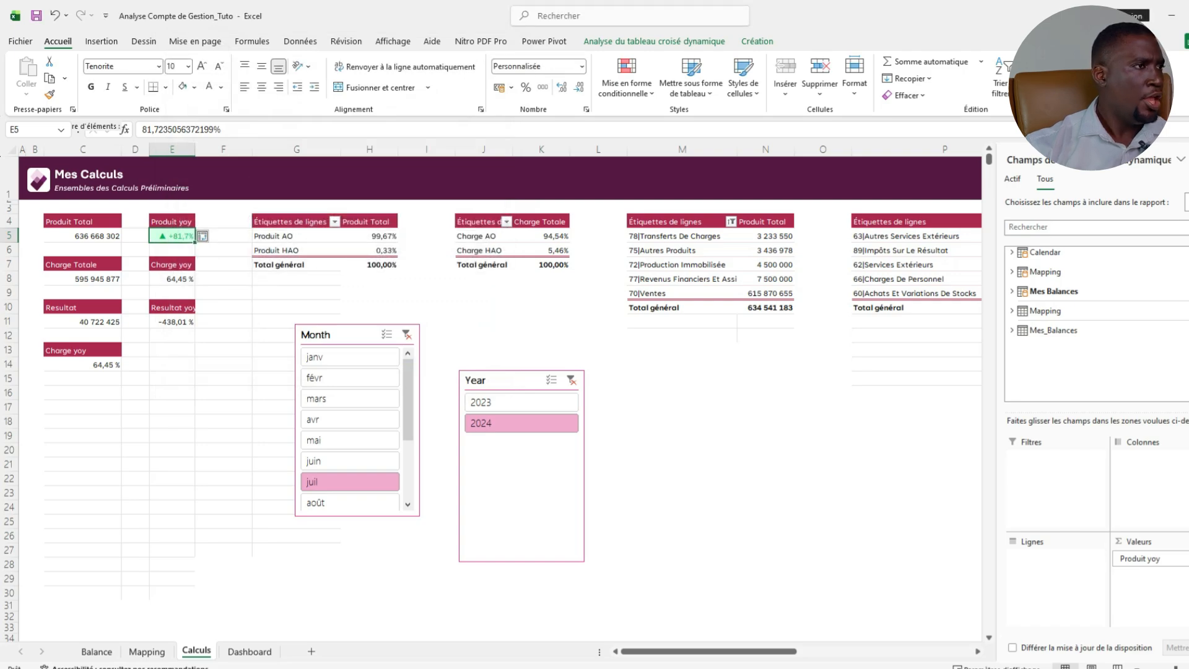
Add a less-than-0 conditional formatting rule to E5 using "Remplissage rouge clair avec texte rouge foncé".
{"action": "left_click", "coordinate": [626, 87]}
{"action": "mouse_move", "coordinate": [706, 119]}
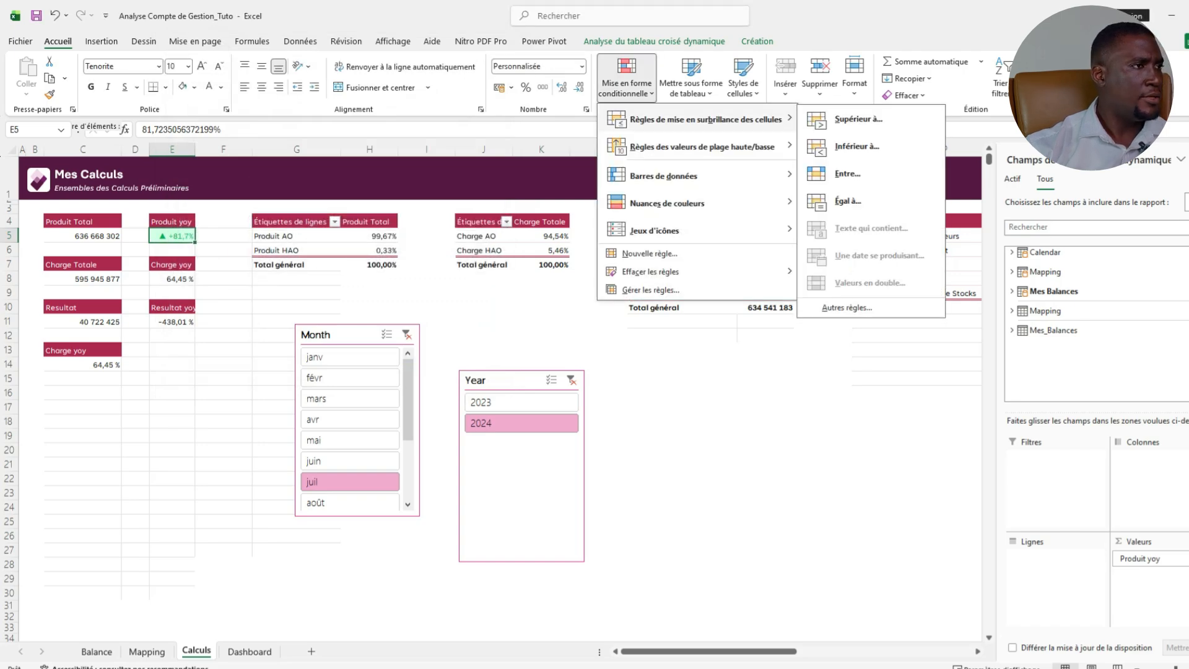
{"action": "left_click", "coordinate": [856, 146]}
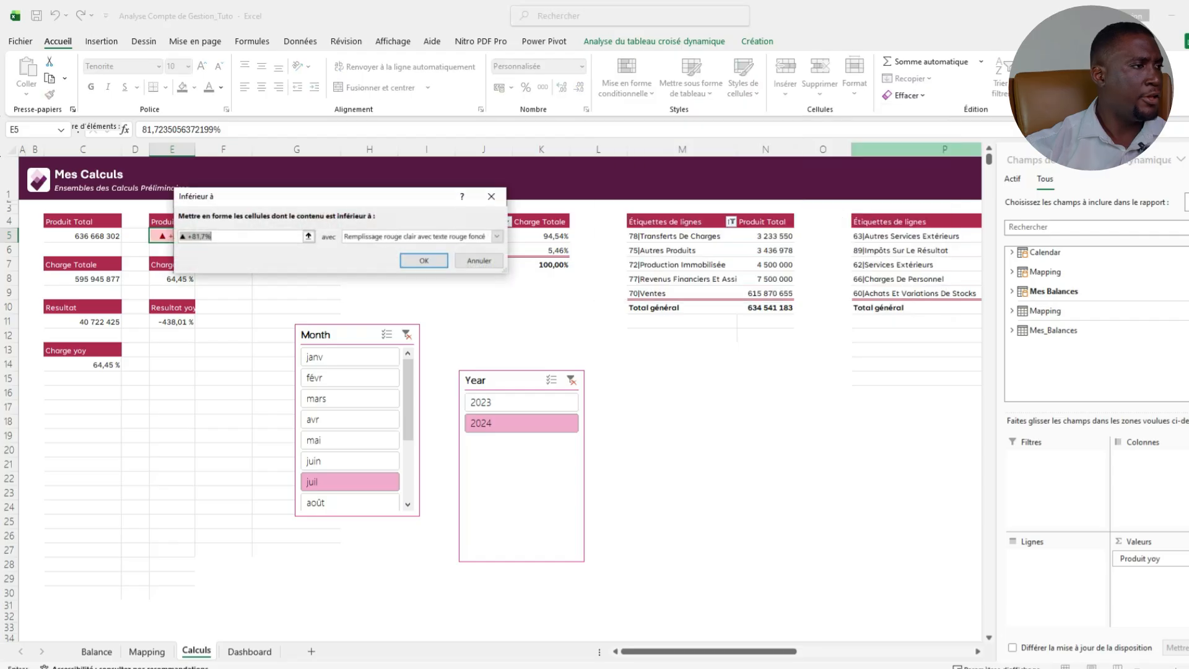
{"action": "type", "text": "0"}
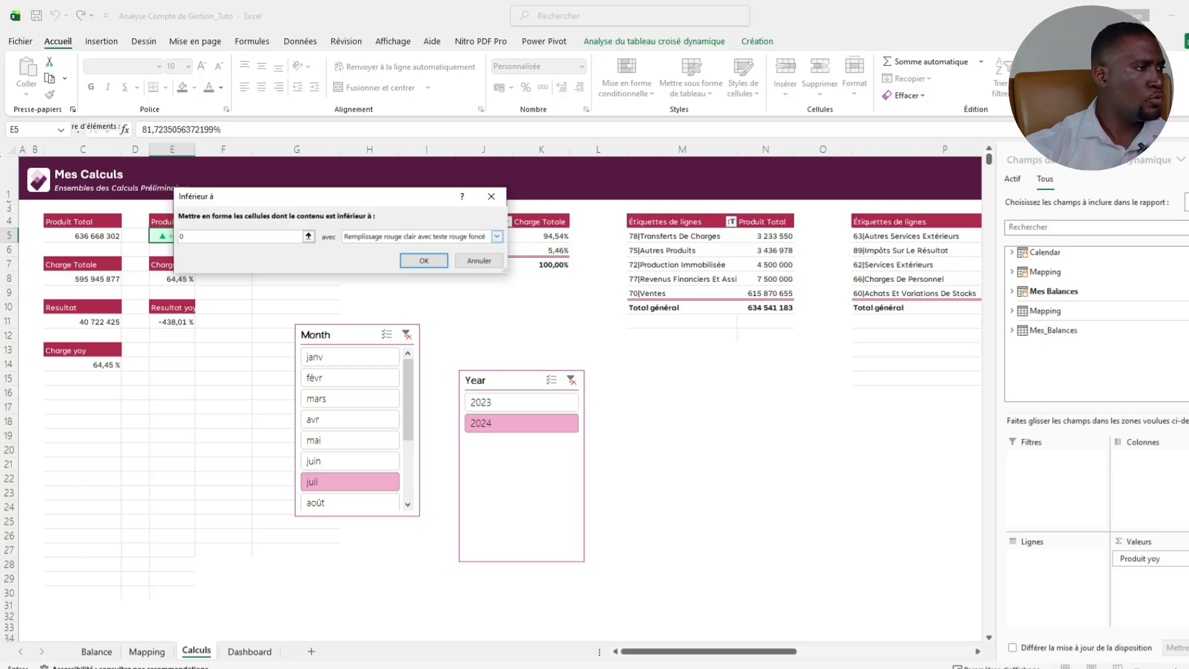
{"action": "left_click", "coordinate": [424, 260]}
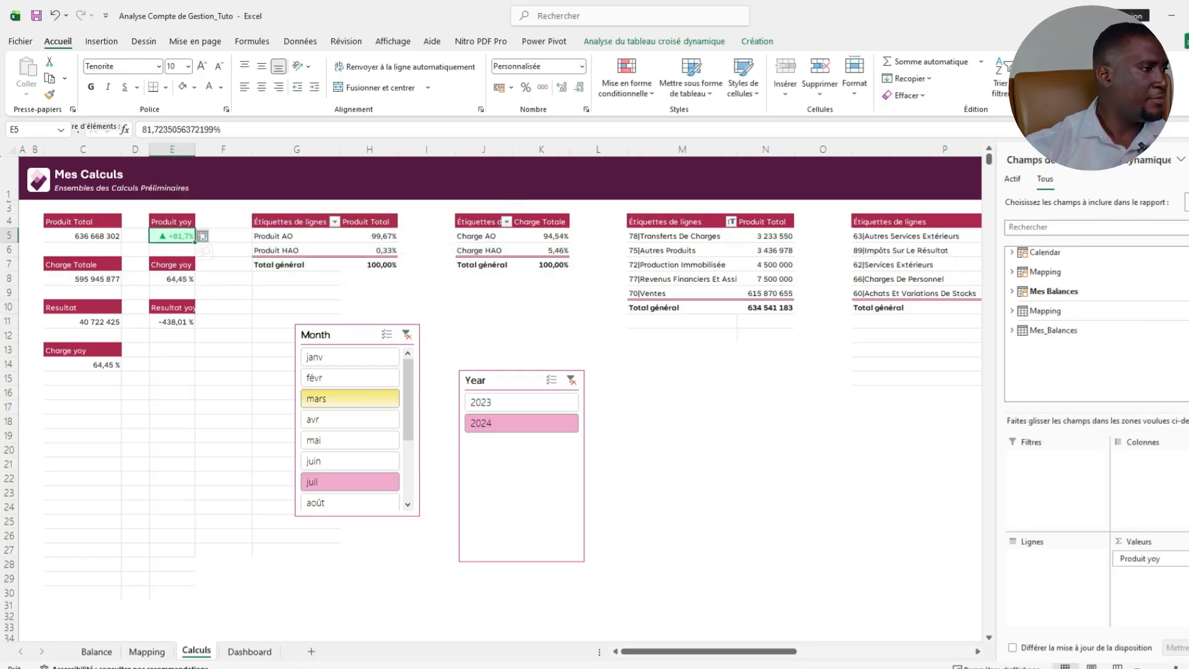
Check the colour rules by filtering through several months, ending on mars, and widen column E to fit its headings.
{"action": "left_click", "coordinate": [350, 398]}
{"action": "left_click", "coordinate": [350, 377]}
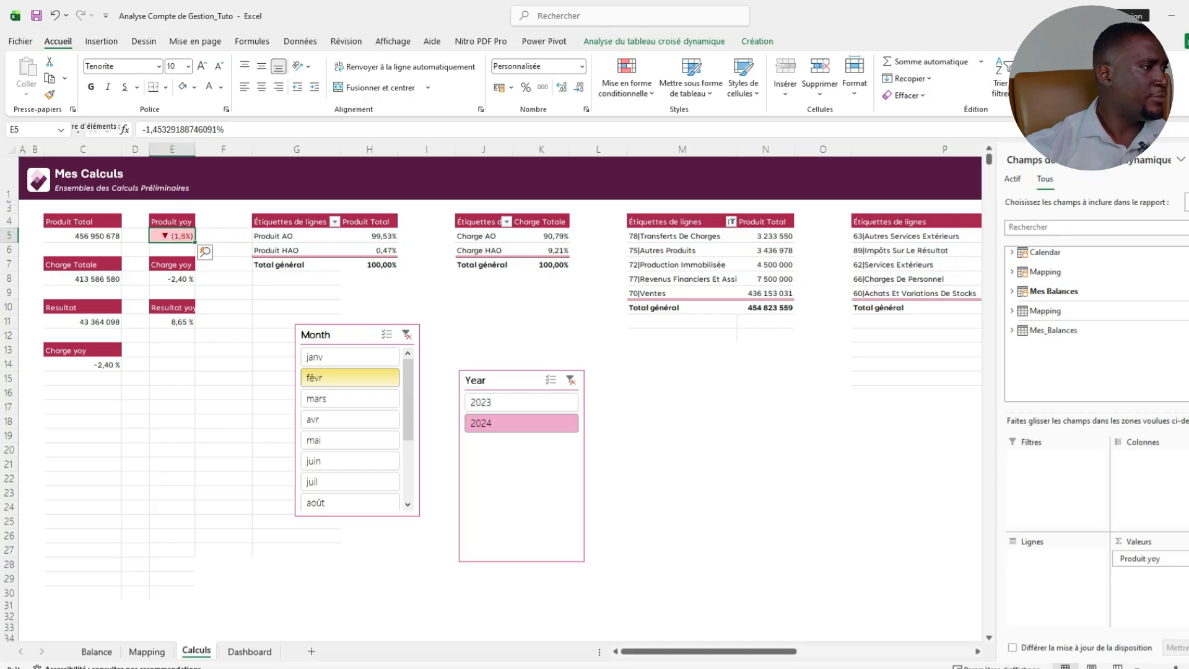
{"action": "left_click", "coordinate": [350, 357]}
{"action": "left_click", "coordinate": [350, 399]}
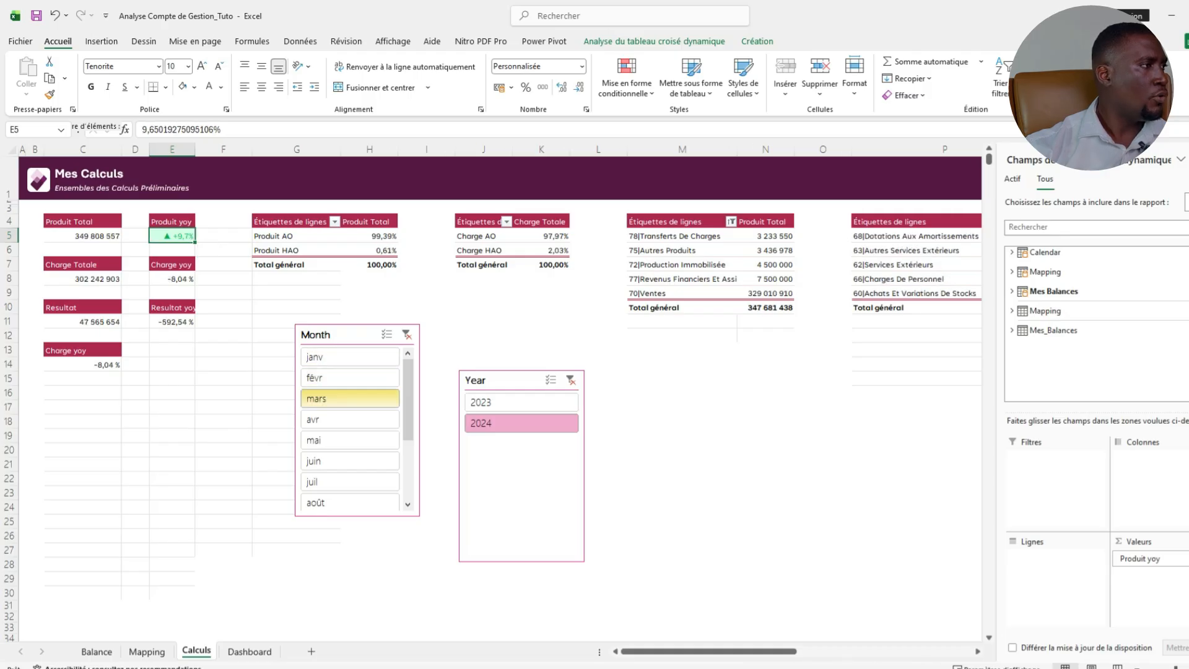
{"action": "left_click_drag", "start_coordinate": [195, 149], "coordinate": [214, 149]}
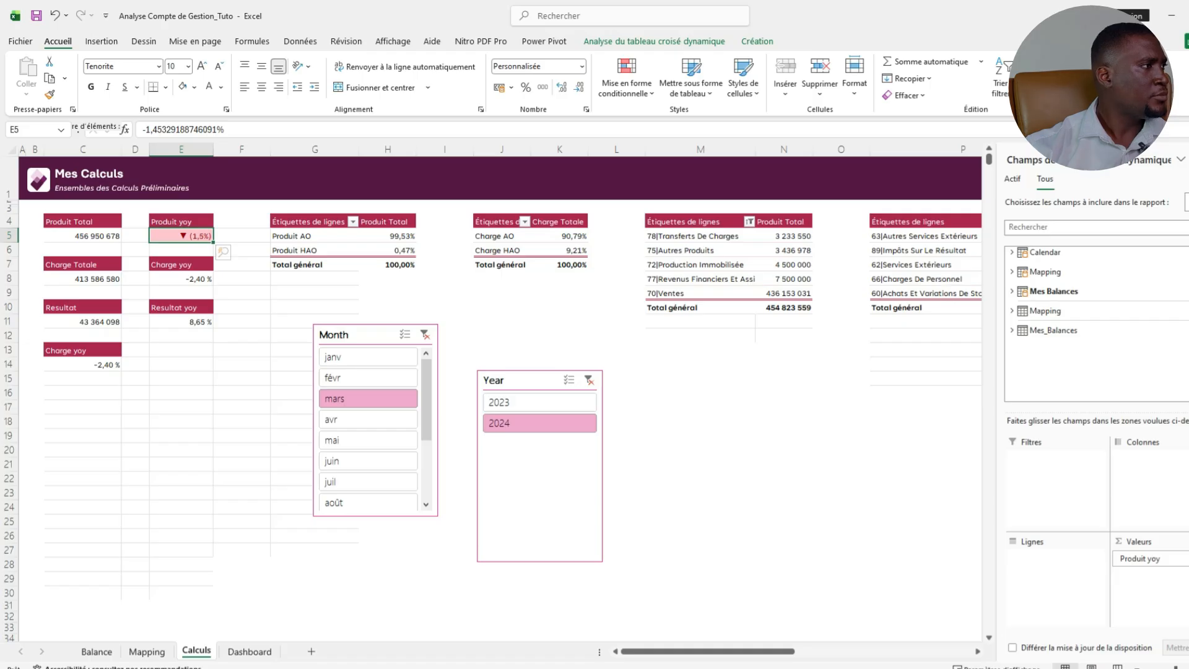
Copy the Produit yoy formatting onto the Charge yoy value in E8 and change its red rule to "supérieure à" 0.
{"action": "left_click", "coordinate": [50, 94]}
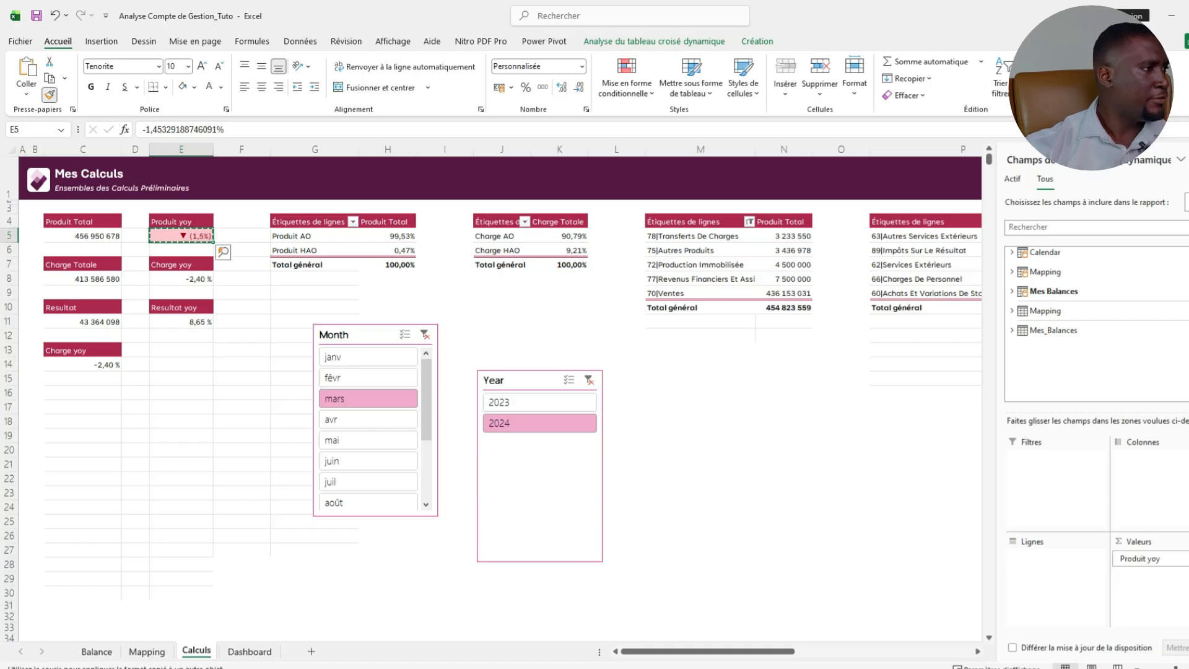
{"action": "left_click", "coordinate": [181, 279]}
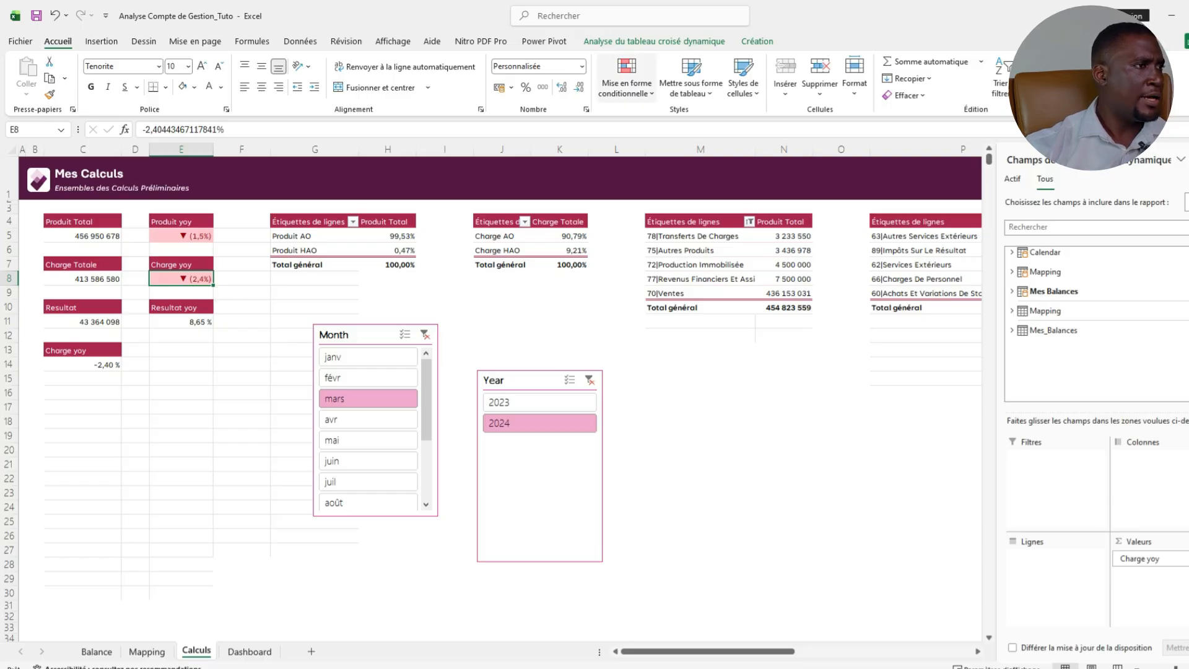
{"action": "left_click", "coordinate": [627, 80]}
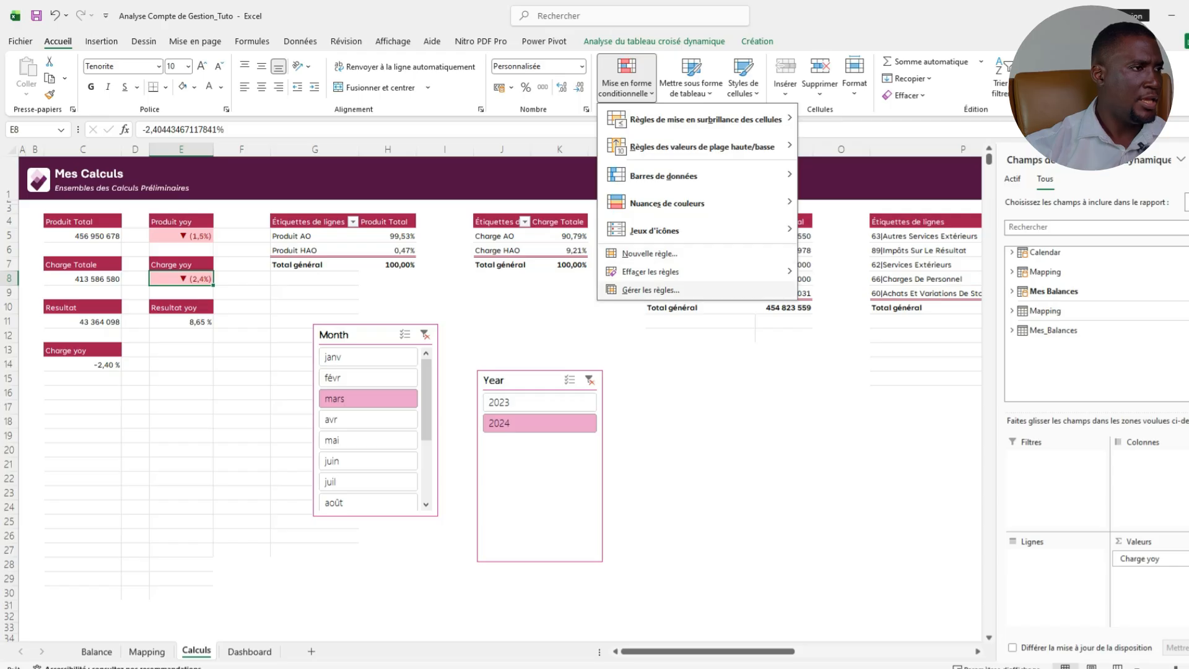
{"action": "left_click", "coordinate": [650, 290]}
{"action": "left_click", "coordinate": [118, 215]}
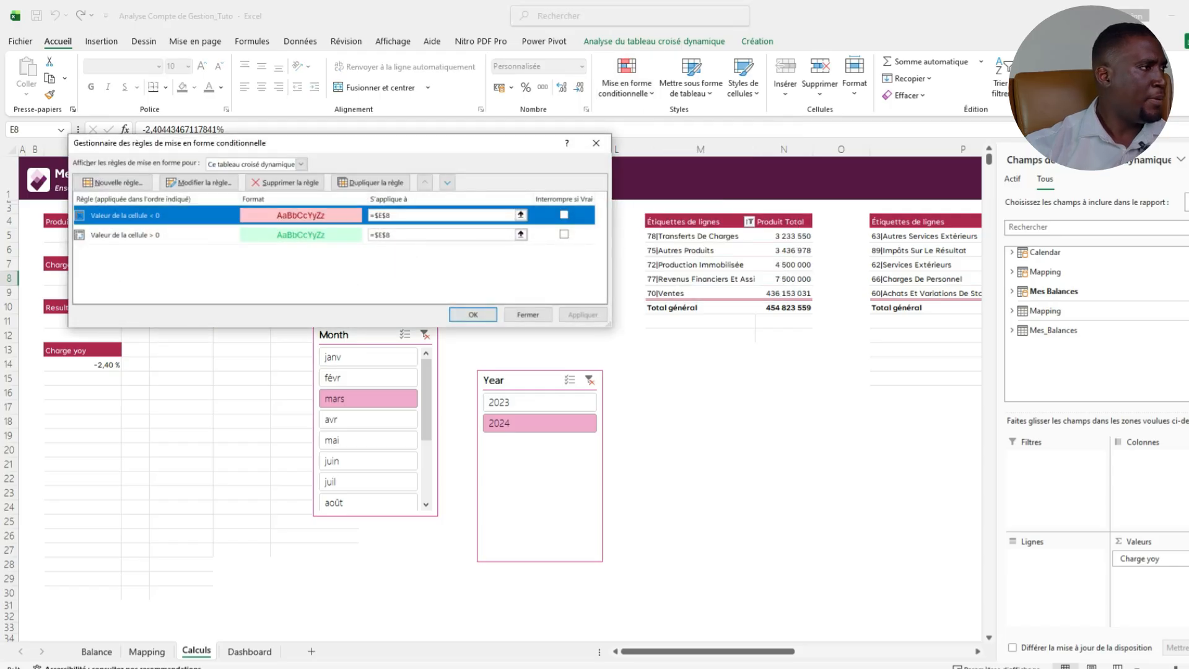
{"action": "left_click", "coordinate": [199, 182]}
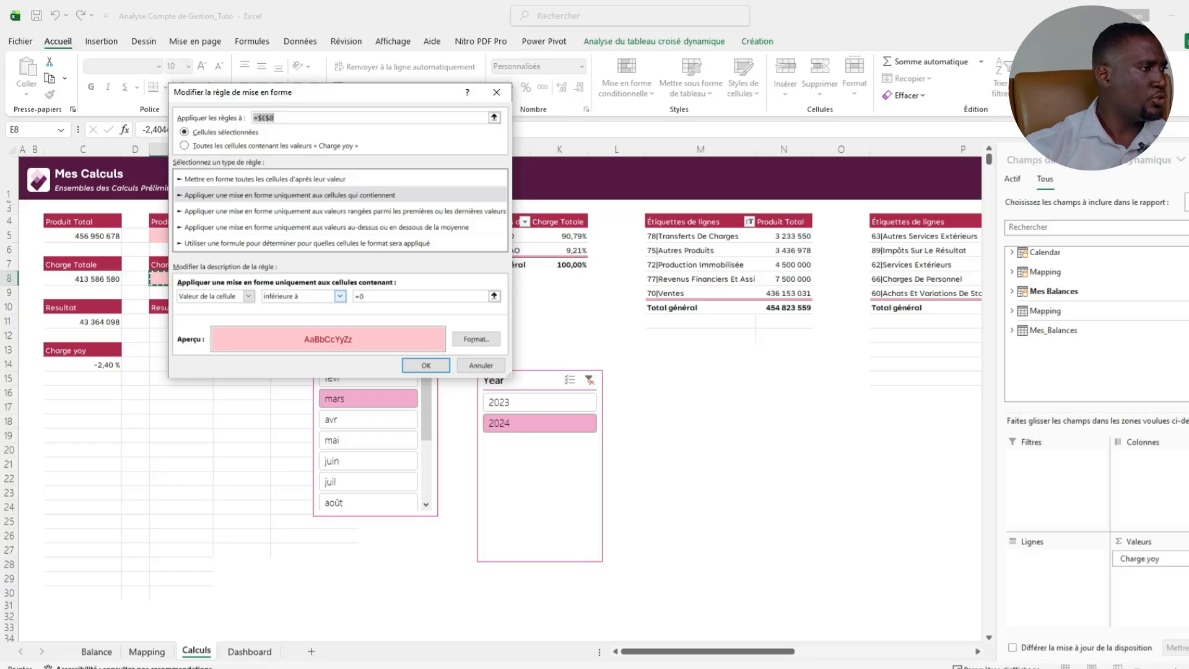
{"action": "left_click", "coordinate": [340, 296]}
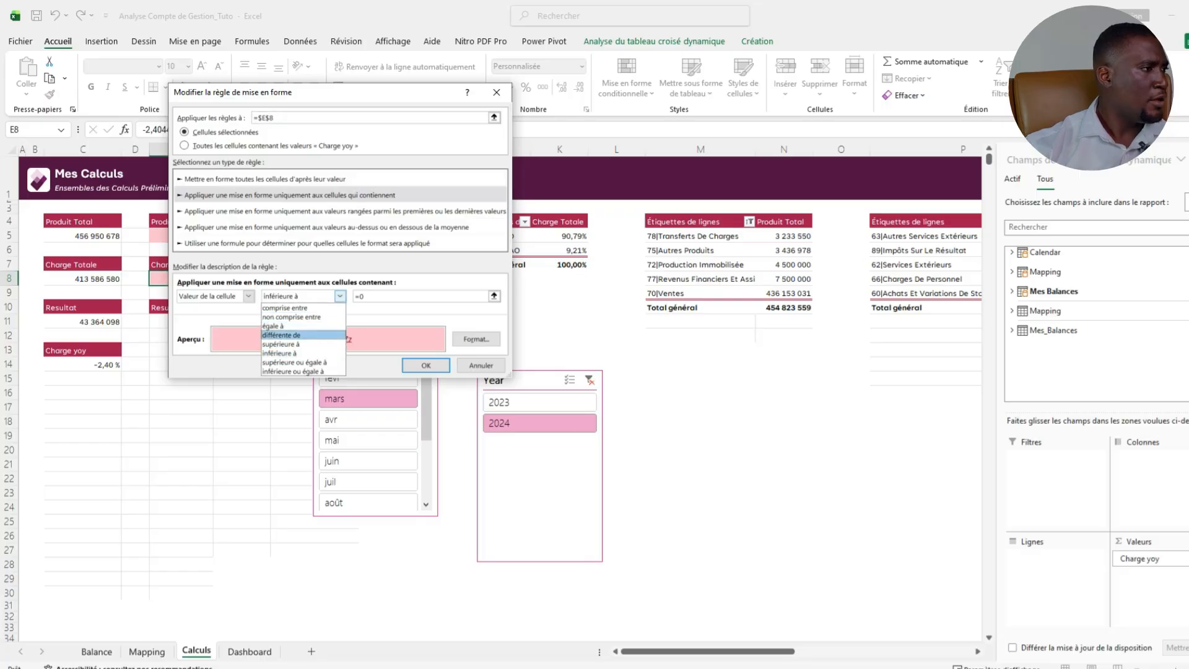
{"action": "left_click", "coordinate": [280, 344]}
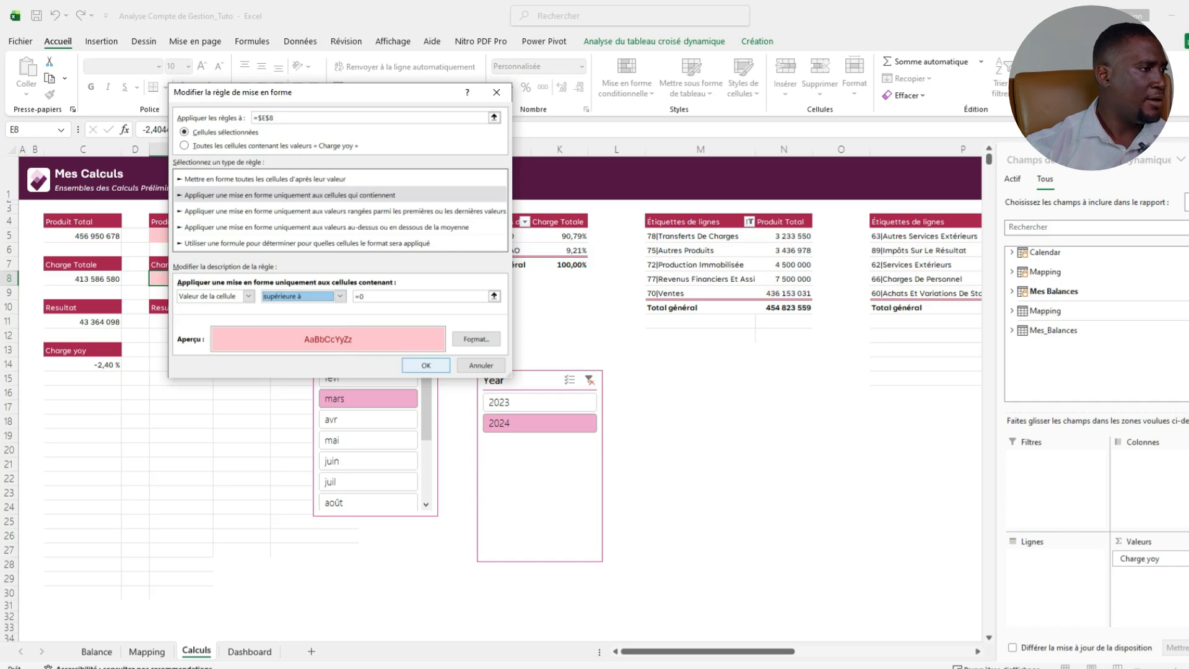
{"action": "left_click", "coordinate": [426, 365]}
Change the green rule on Charge yoy in E8 to "inférieure à" 0 and apply the edited rules.
{"action": "double_click", "coordinate": [301, 234]}
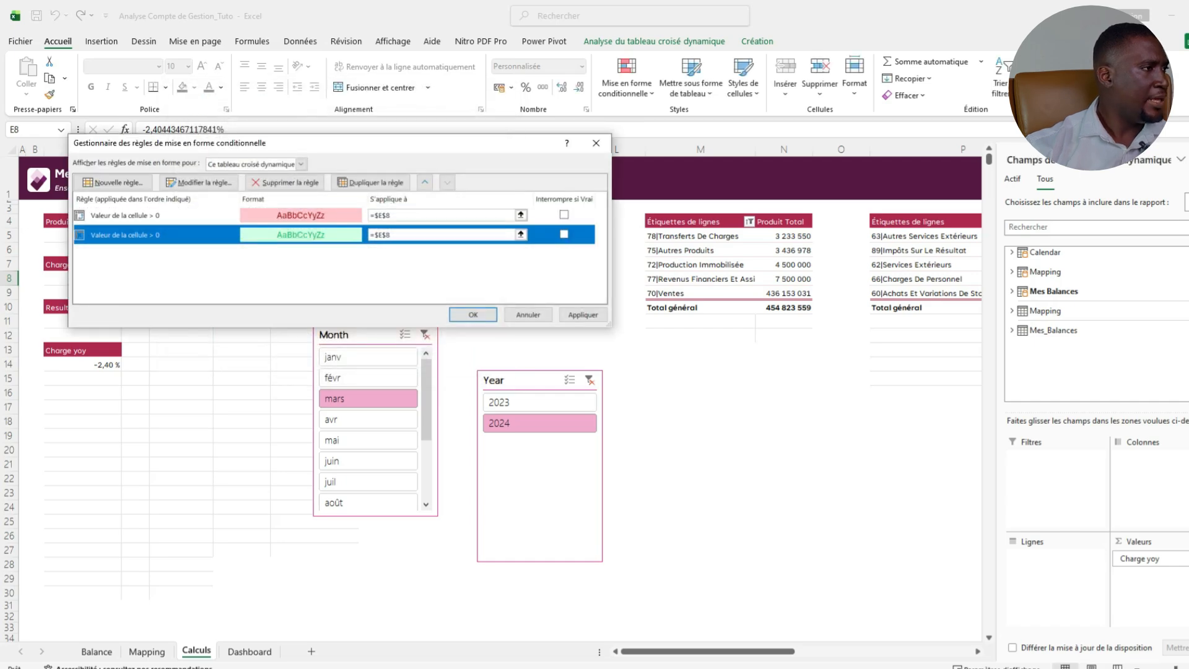
{"action": "left_click", "coordinate": [339, 296]}
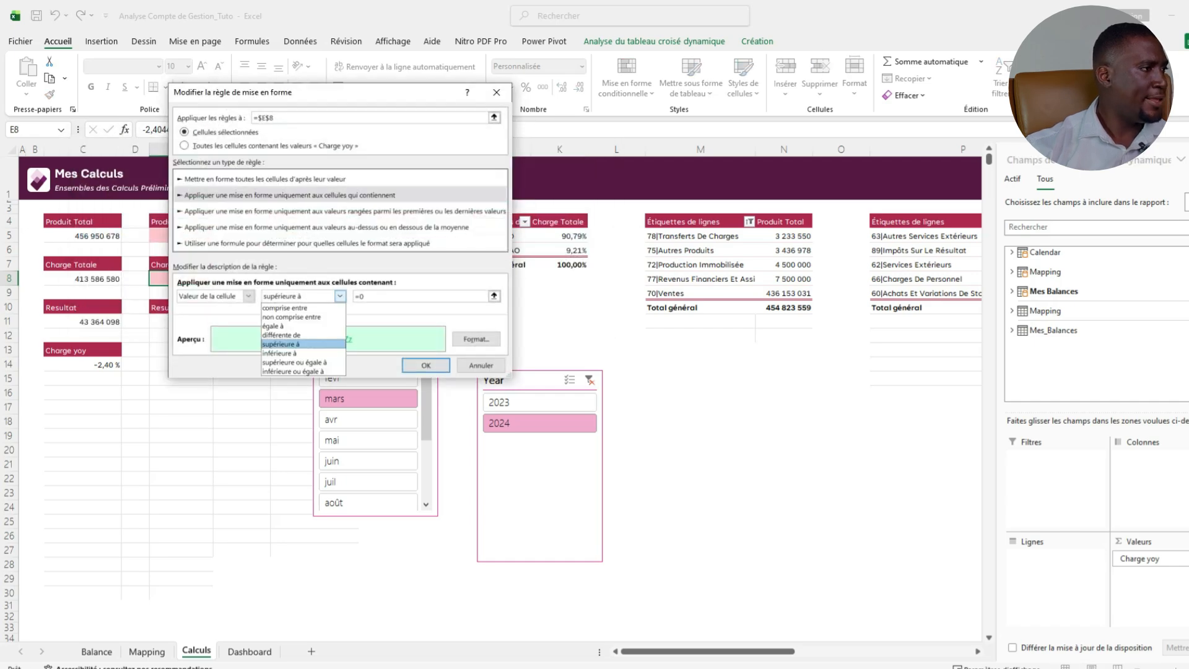
{"action": "left_click", "coordinate": [291, 351]}
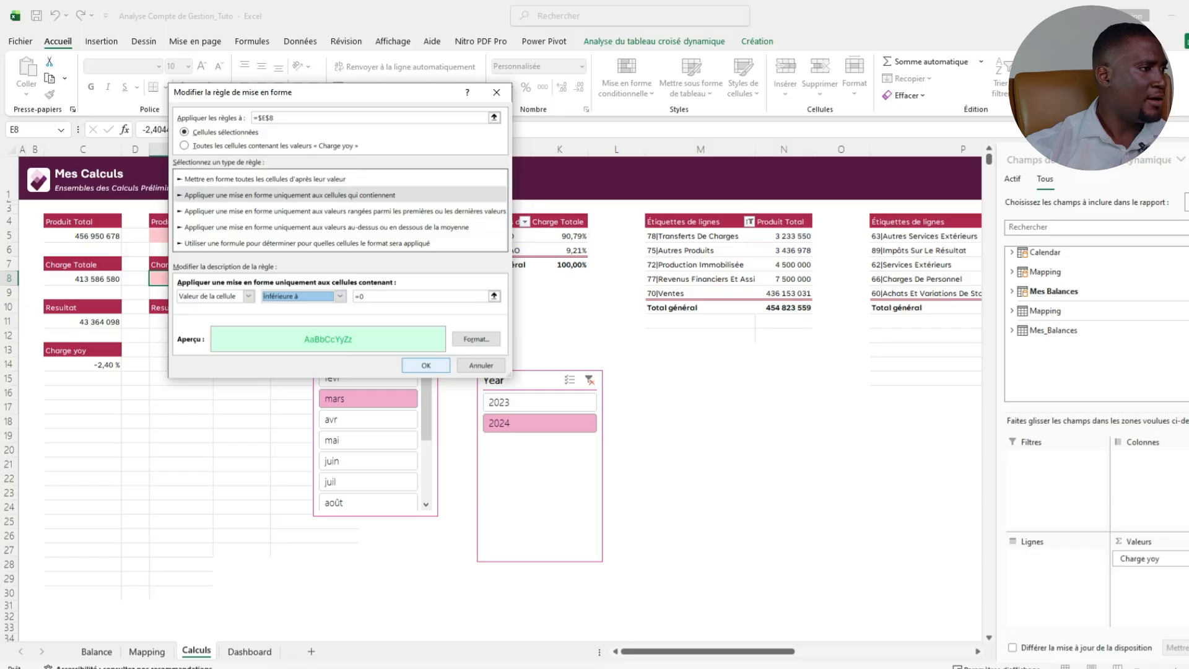
{"action": "left_click", "coordinate": [426, 365]}
{"action": "left_click", "coordinate": [470, 311]}
{"action": "left_click", "coordinate": [241, 379]}
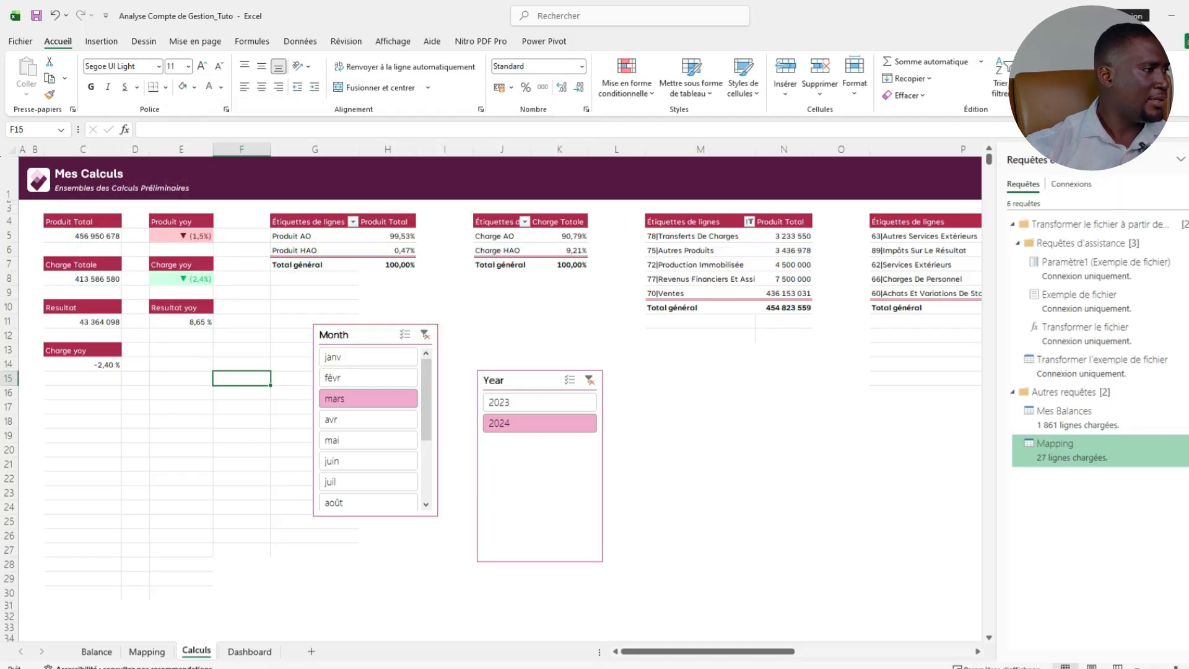
Filter the month to févr and copy the Produit yoy formatting onto the Resultat yoy value in E11.
{"action": "left_click", "coordinate": [368, 377]}
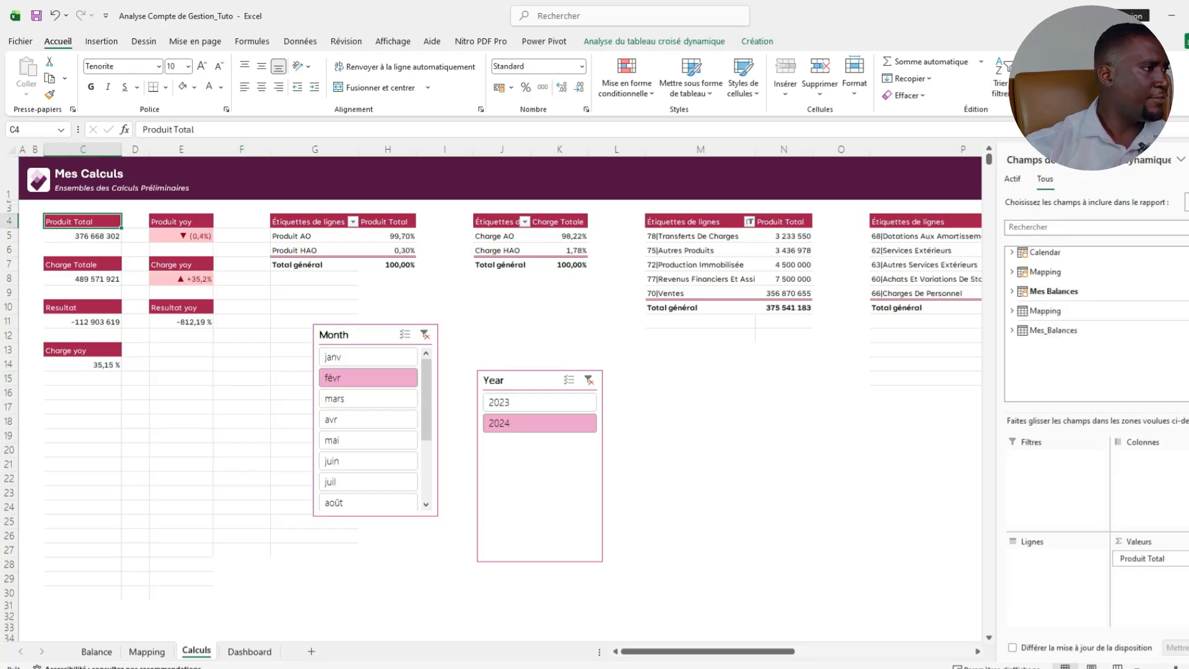
{"action": "left_click", "coordinate": [180, 236]}
{"action": "left_click", "coordinate": [181, 322]}
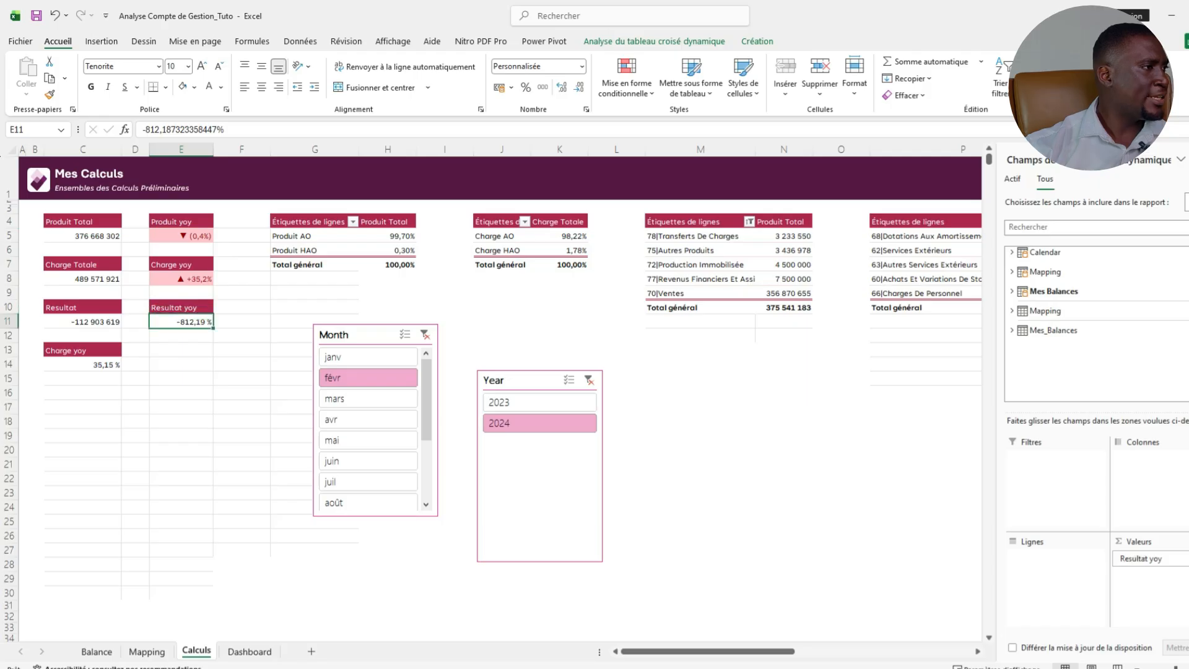
{"action": "left_click", "coordinate": [181, 236]}
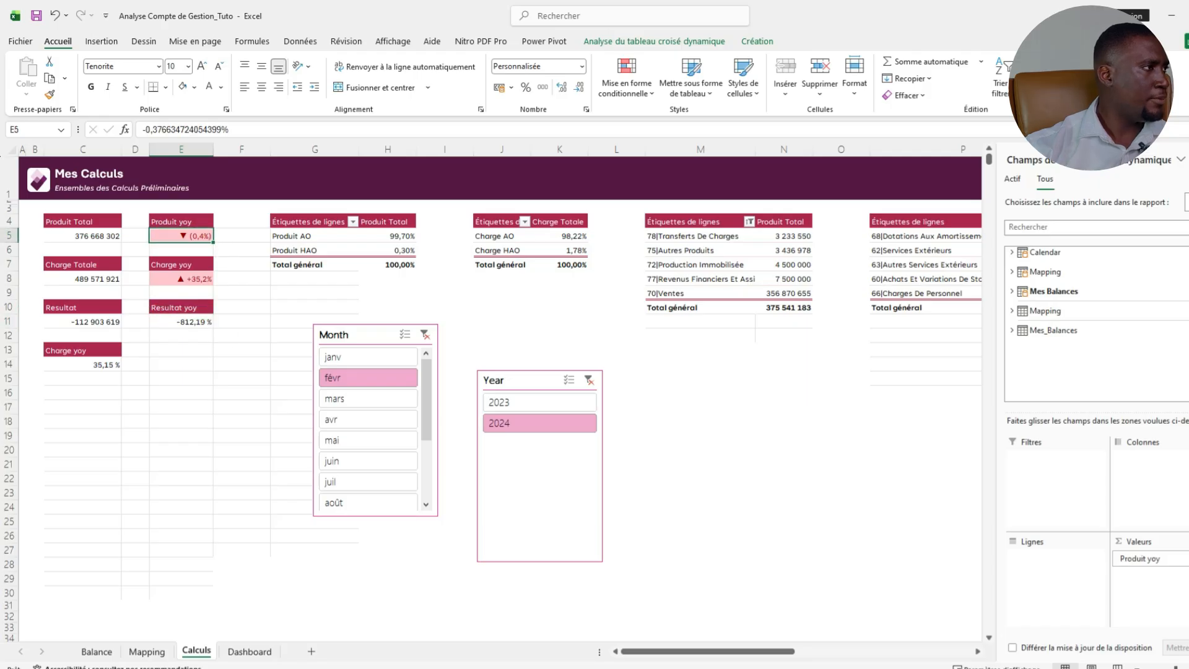
{"action": "left_click", "coordinate": [50, 95]}
{"action": "left_click", "coordinate": [181, 321]}
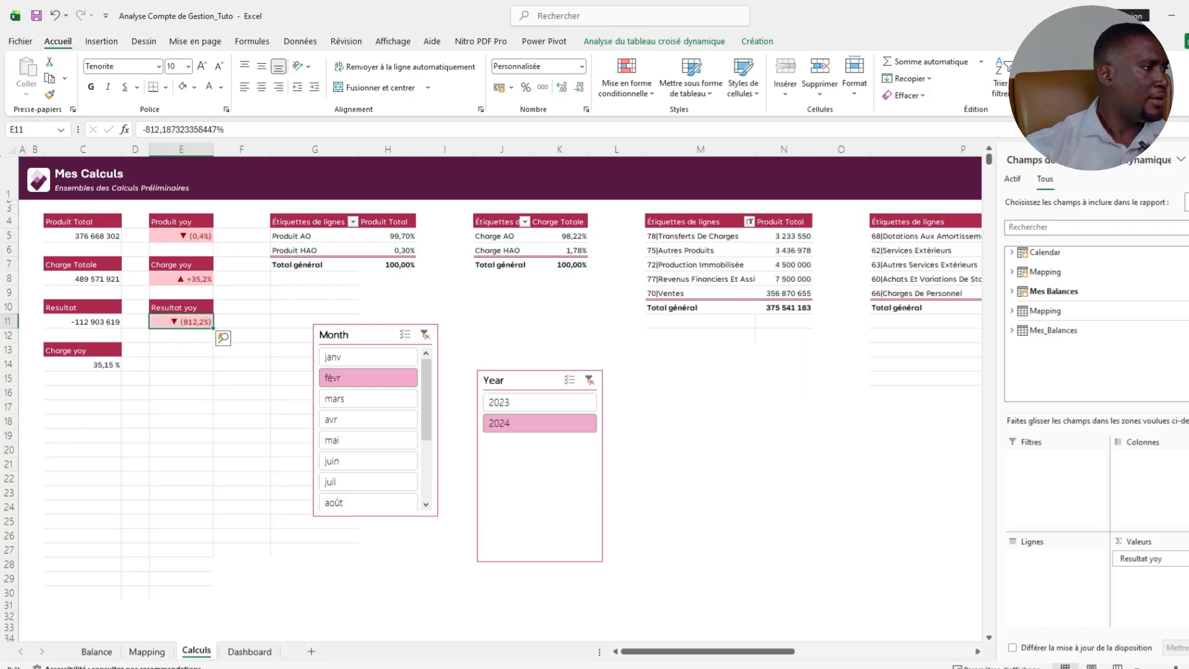
Review the formatted yoy cells on the Calculs sheet and the Produit total card on the Dashboard sheet.
{"action": "left_click", "coordinate": [181, 364]}
{"action": "left_click", "coordinate": [181, 321]}
{"action": "left_click", "coordinate": [181, 279]}
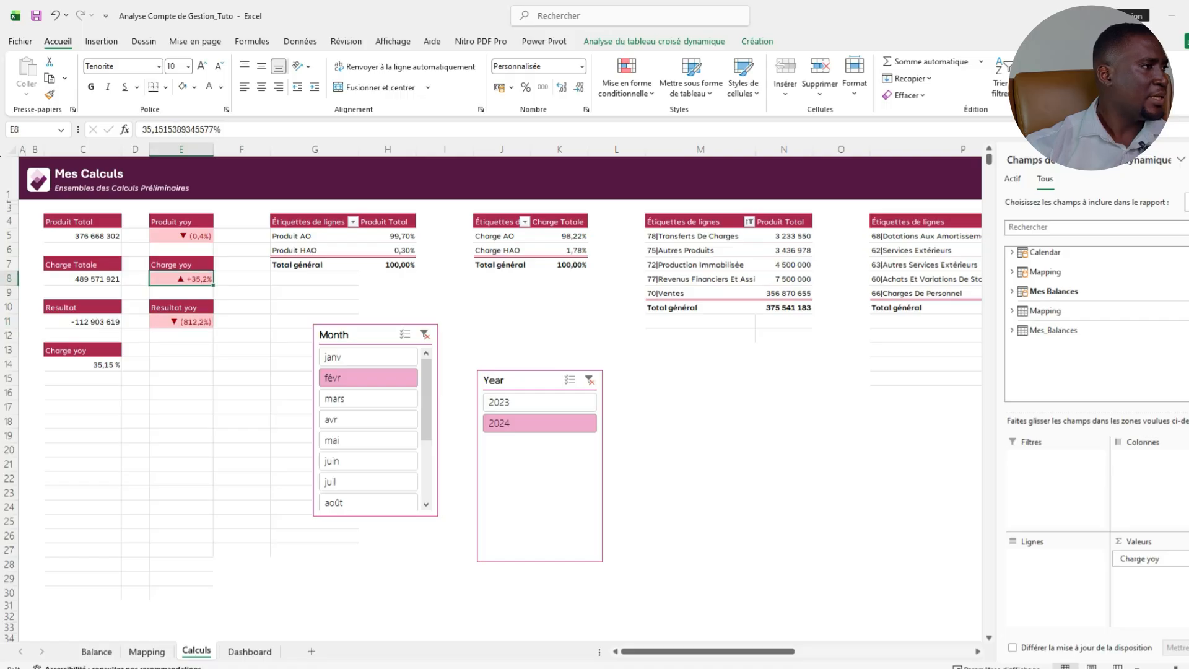
{"action": "left_click", "coordinate": [180, 236]}
{"action": "left_click", "coordinate": [250, 652]}
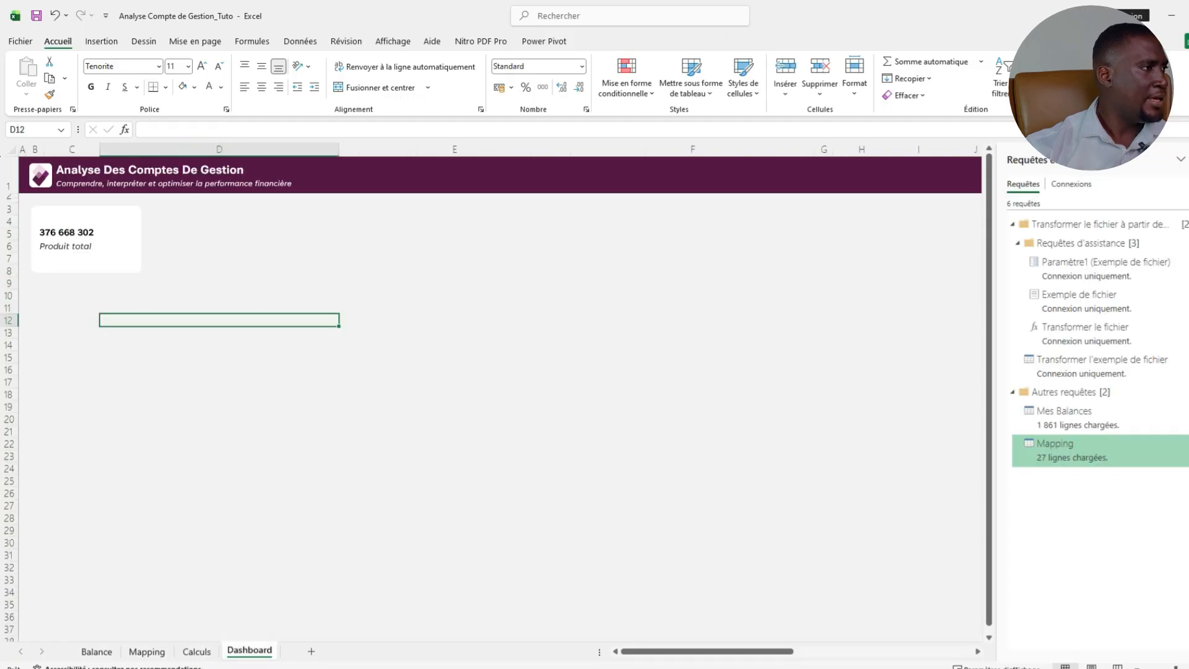
{"action": "left_click", "coordinate": [220, 382]}
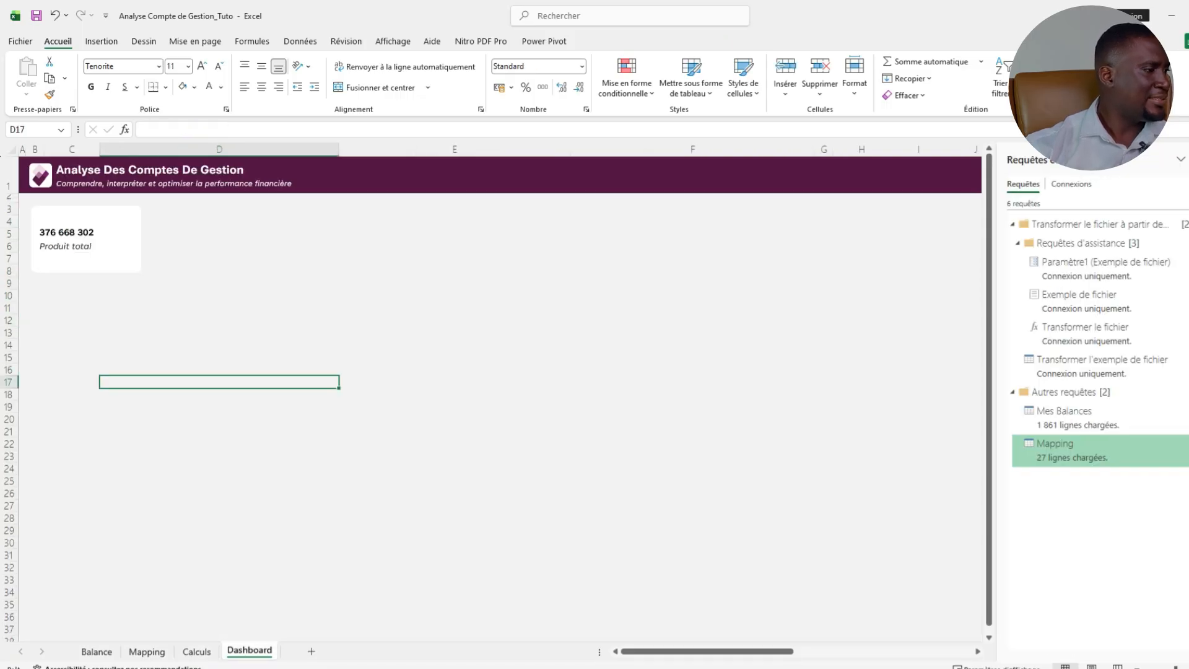
{"action": "left_click", "coordinate": [196, 652]}
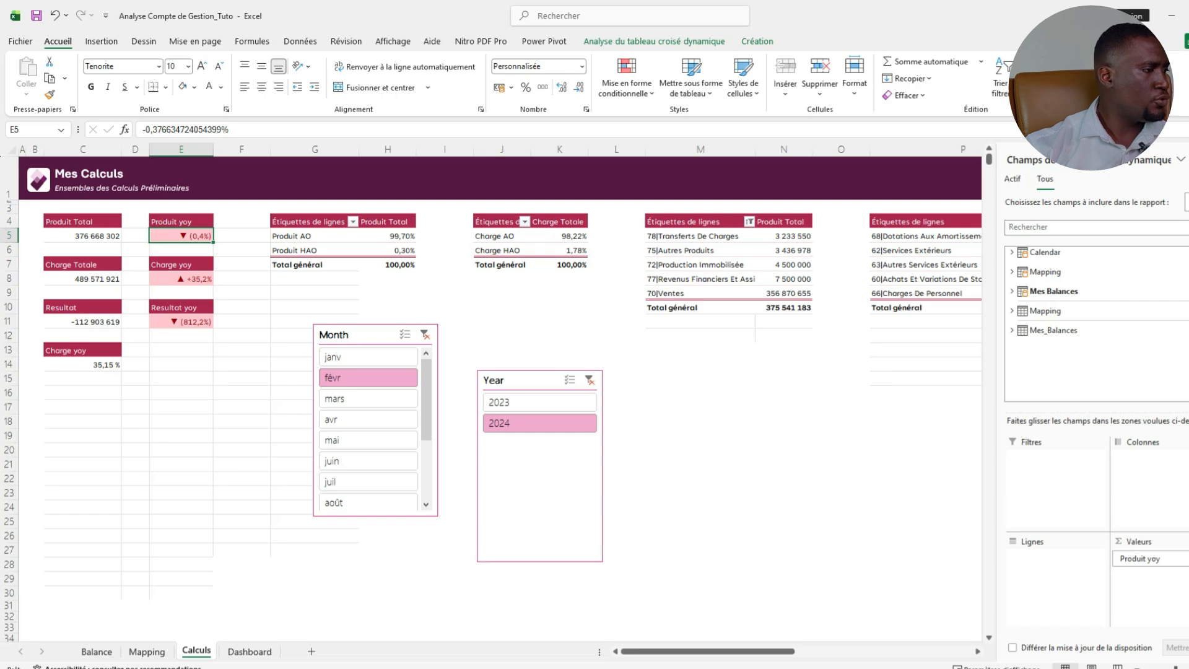
{"action": "left_click", "coordinate": [249, 652]}
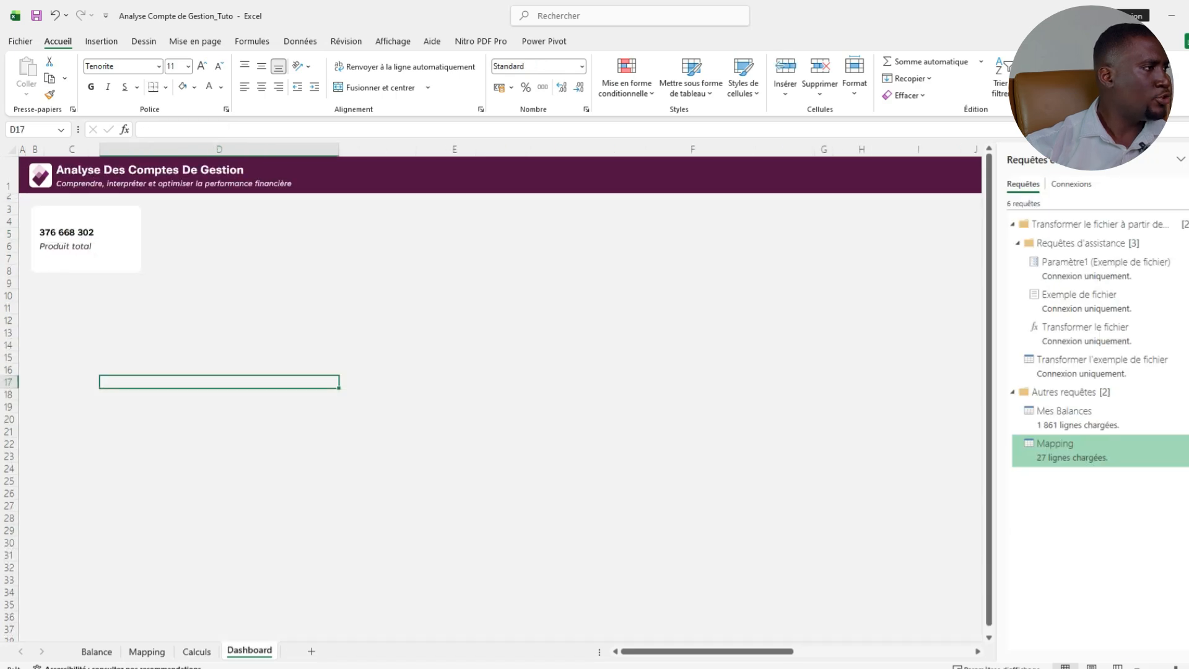
{"action": "left_click", "coordinate": [196, 651]}
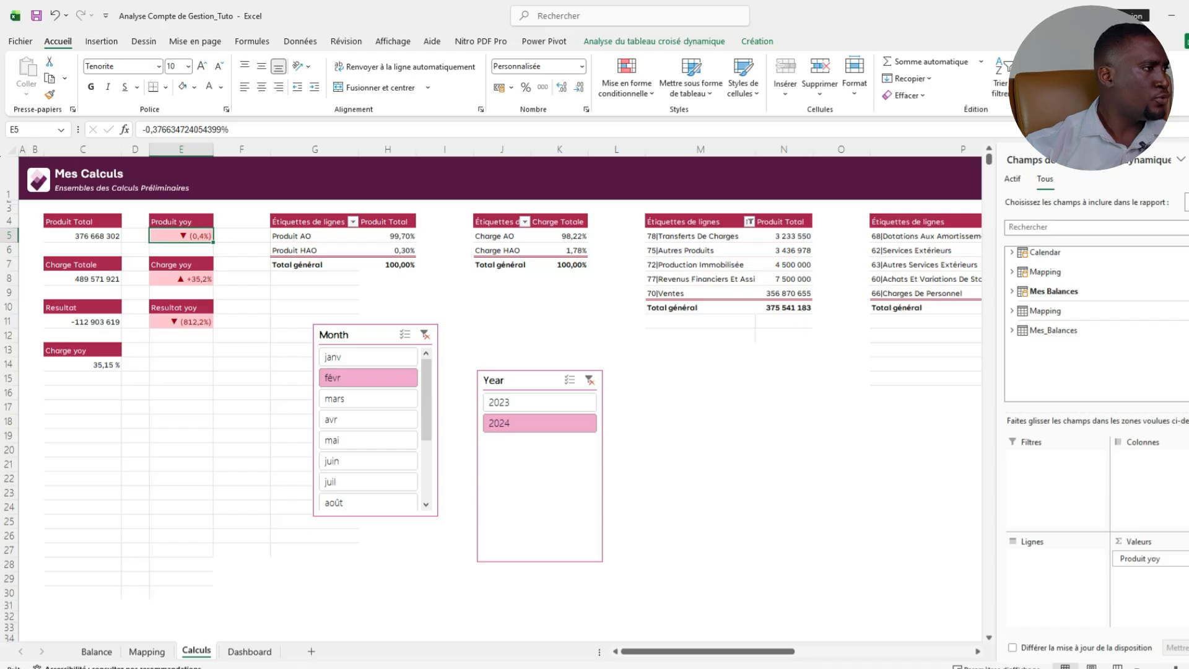
Narrow column E on the Calculs sheet to fit the yoy values more tightly.
{"action": "left_click_drag", "start_coordinate": [214, 149], "coordinate": [196, 149]}
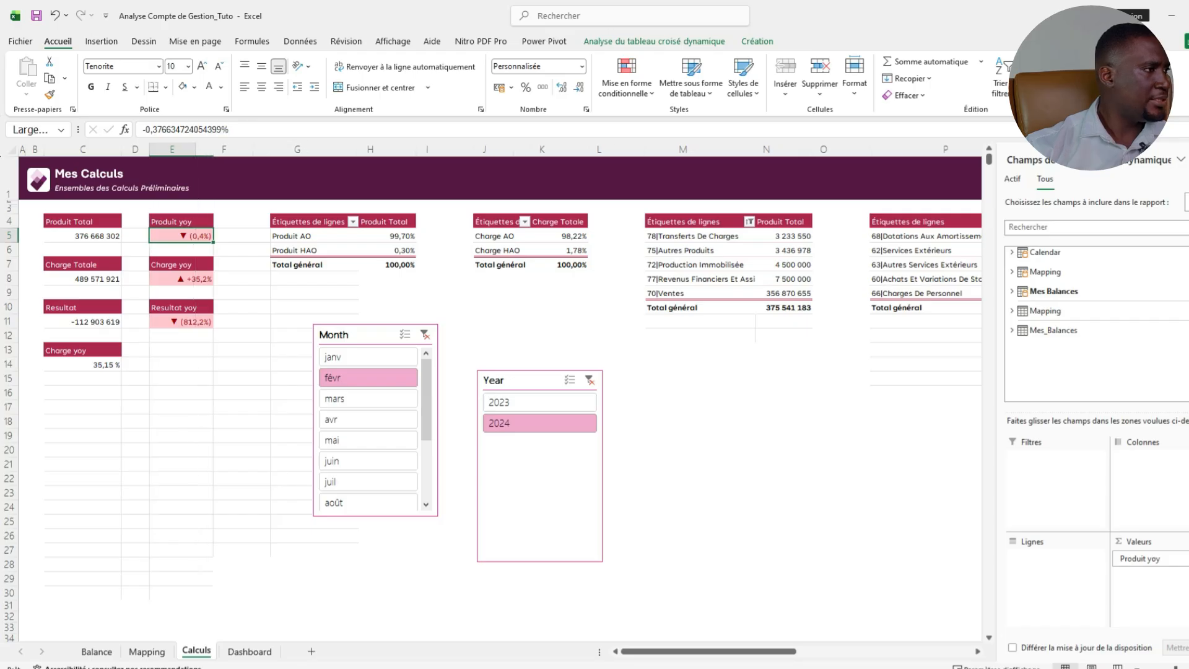
{"action": "left_click", "coordinate": [224, 264]}
Capture a linked picture of the Produit yoy cell E5 and place it under the Produit total label on the Dashboard card.
{"action": "left_click", "coordinate": [173, 236]}
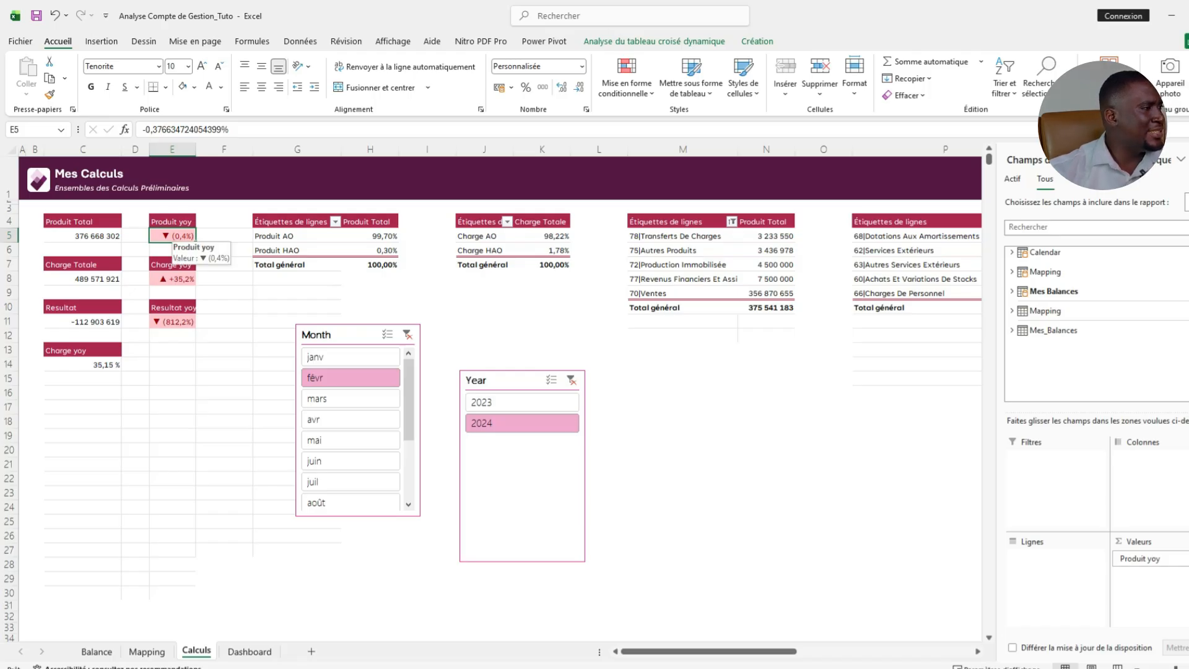
{"action": "left_click", "coordinate": [250, 651]}
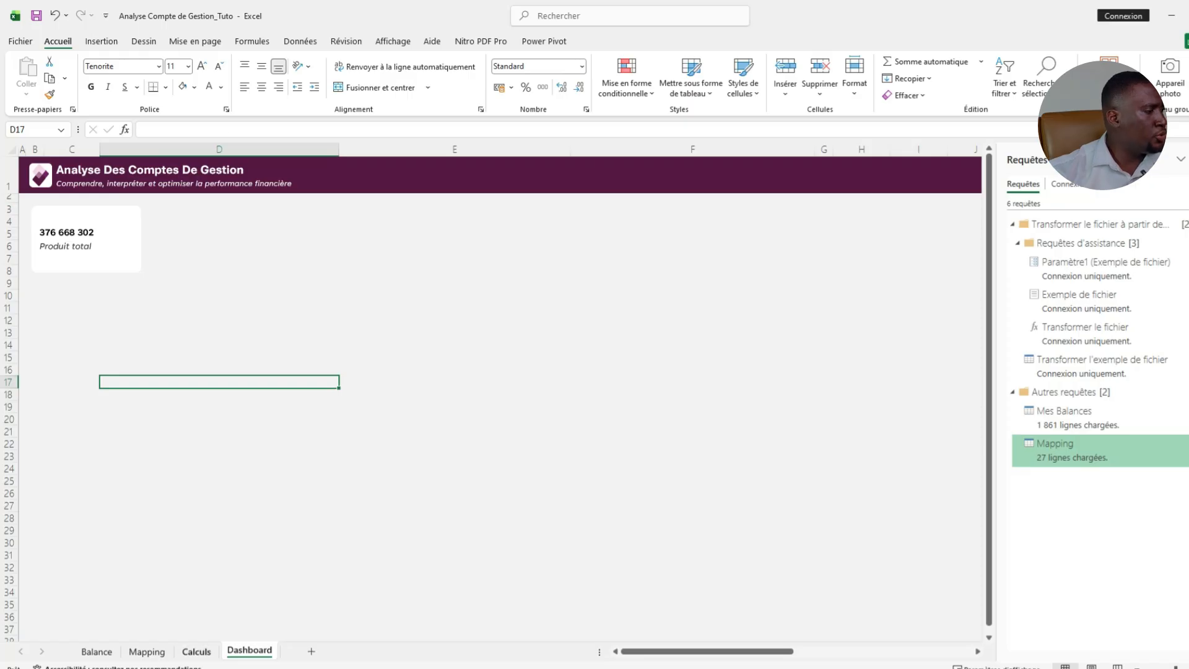
{"action": "left_click", "coordinate": [197, 651]}
{"action": "left_click", "coordinate": [173, 236]}
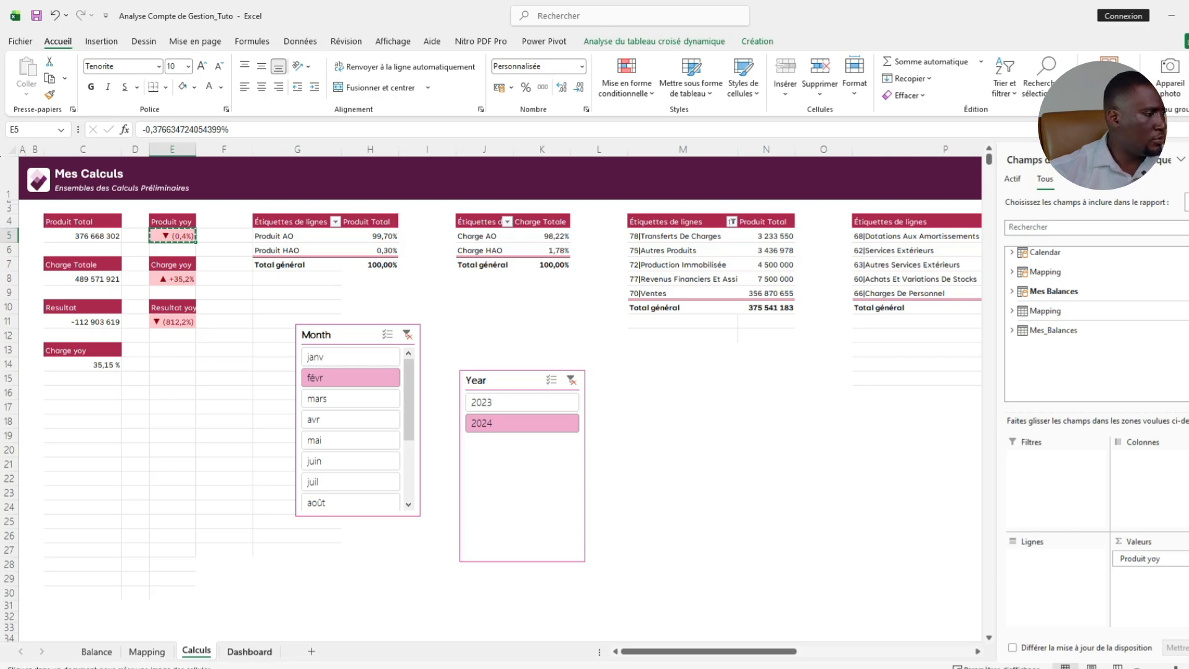
{"action": "left_click", "coordinate": [249, 651]}
{"action": "left_click", "coordinate": [45, 257]}
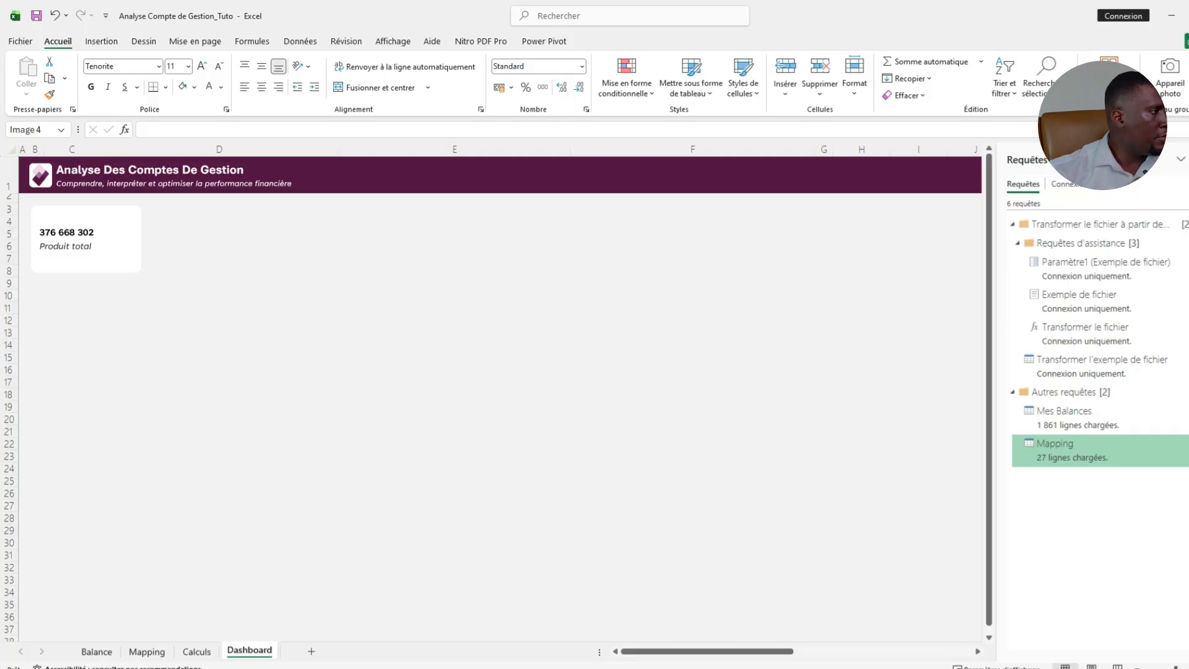
{"action": "left_click_drag", "start_coordinate": [69, 265], "coordinate": [64, 261]}
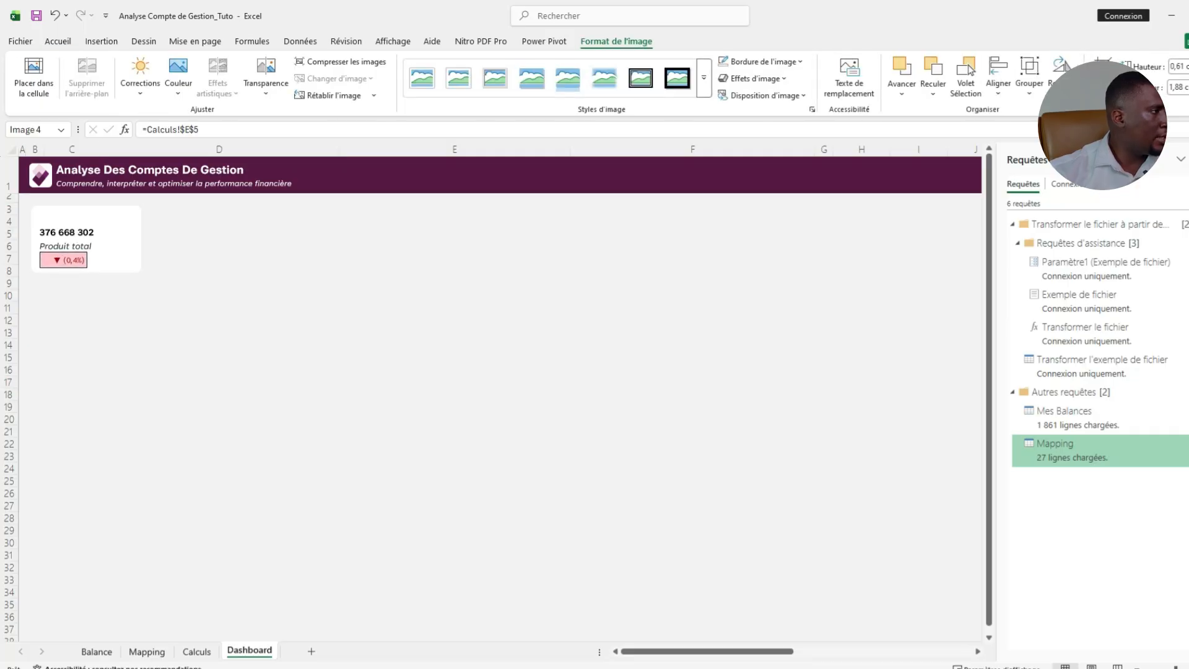
Select the amount, the Produit total label and the yoy picture together and move them slightly up within the card.
{"action": "left_click", "coordinate": [117, 246]}
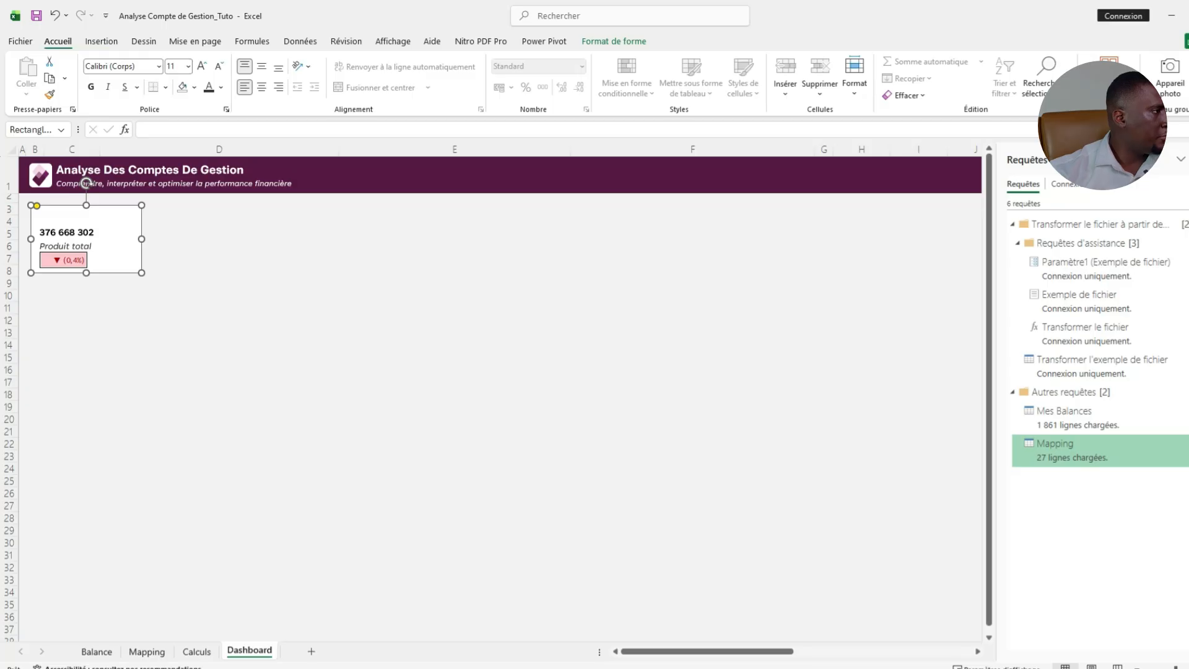
{"action": "left_click", "coordinate": [67, 233]}
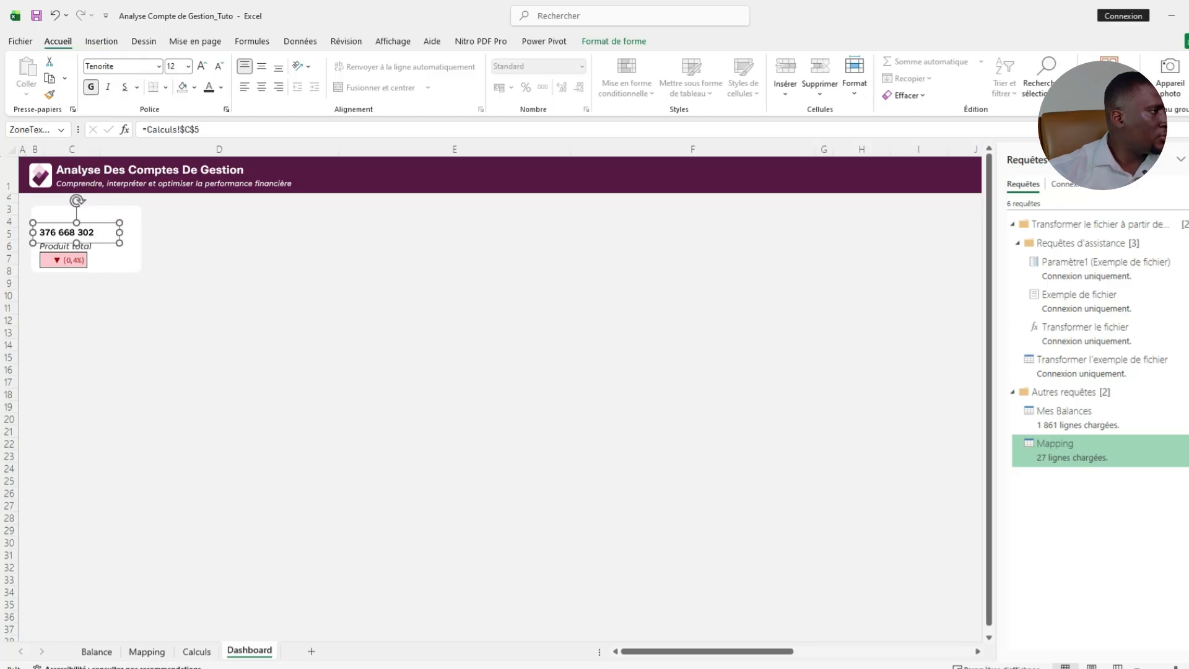
{"action": "left_click", "coordinate": [81, 246], "text": "shift"}
{"action": "left_click", "coordinate": [74, 260], "text": "shift"}
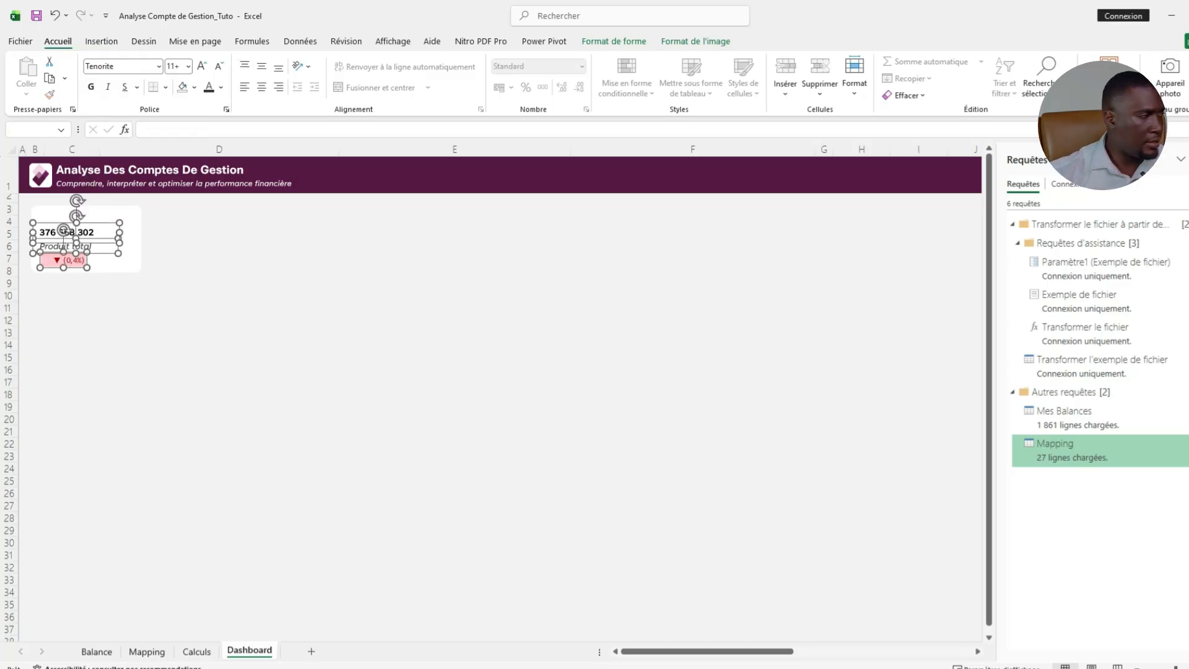
{"action": "left_click_drag", "start_coordinate": [64, 230], "coordinate": [63, 226]}
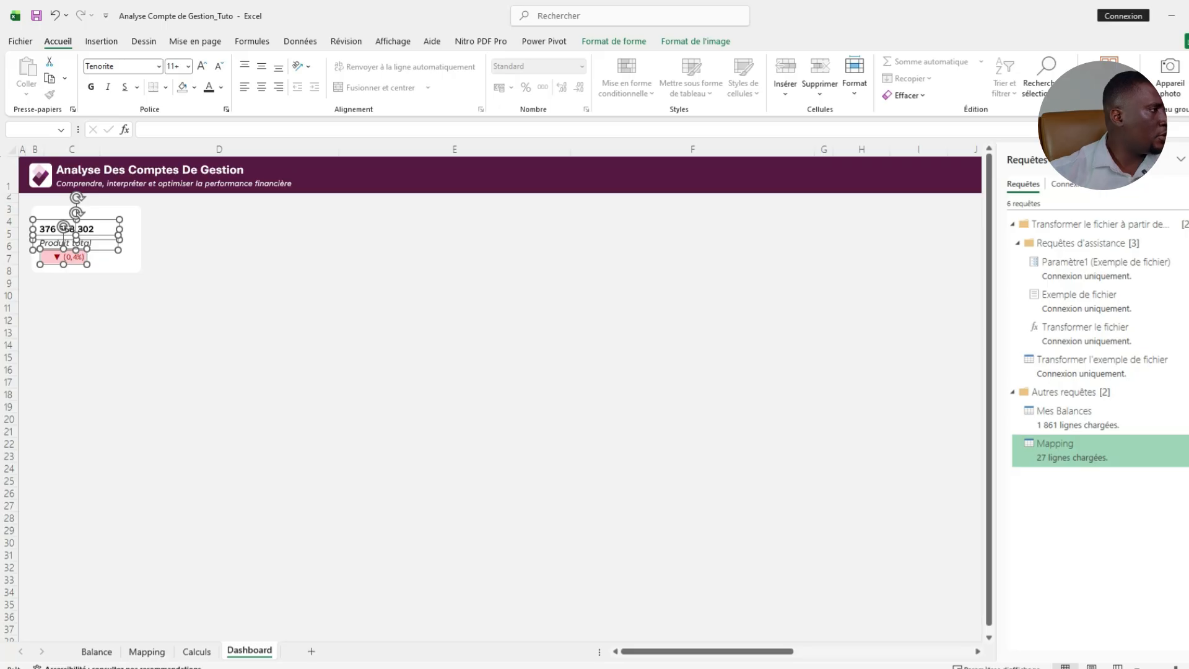
{"action": "left_click", "coordinate": [219, 333]}
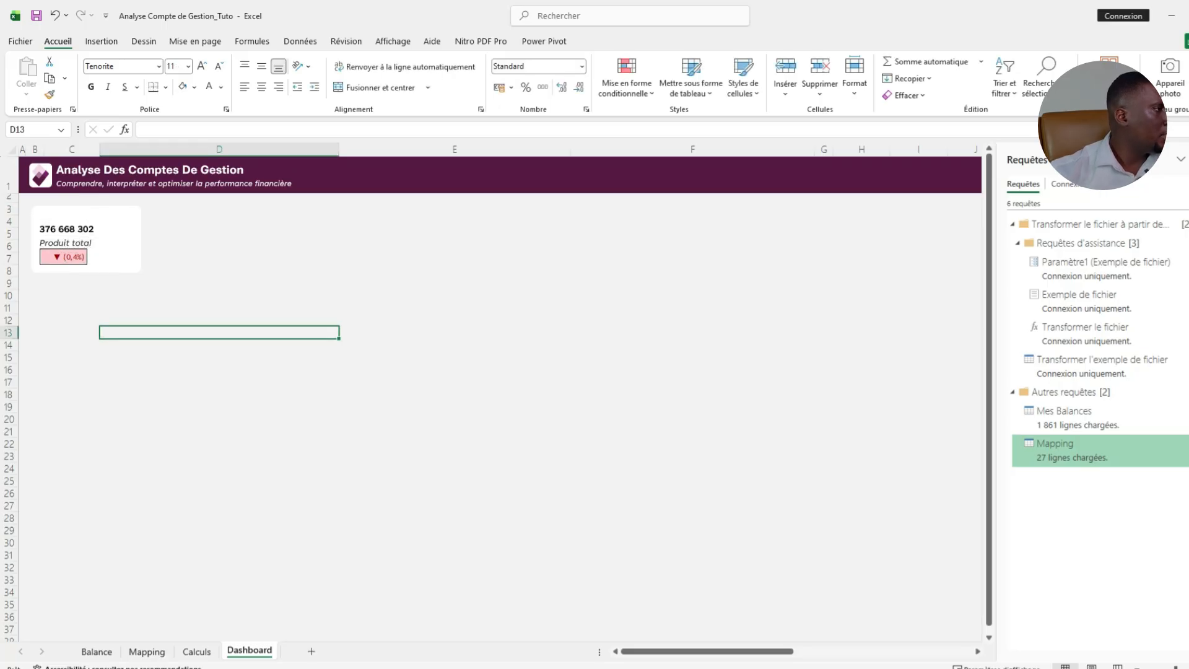
Nudge the yoy picture slightly down and set its border to "Sans contour".
{"action": "left_click", "coordinate": [68, 257]}
{"action": "key", "text": "Down"}
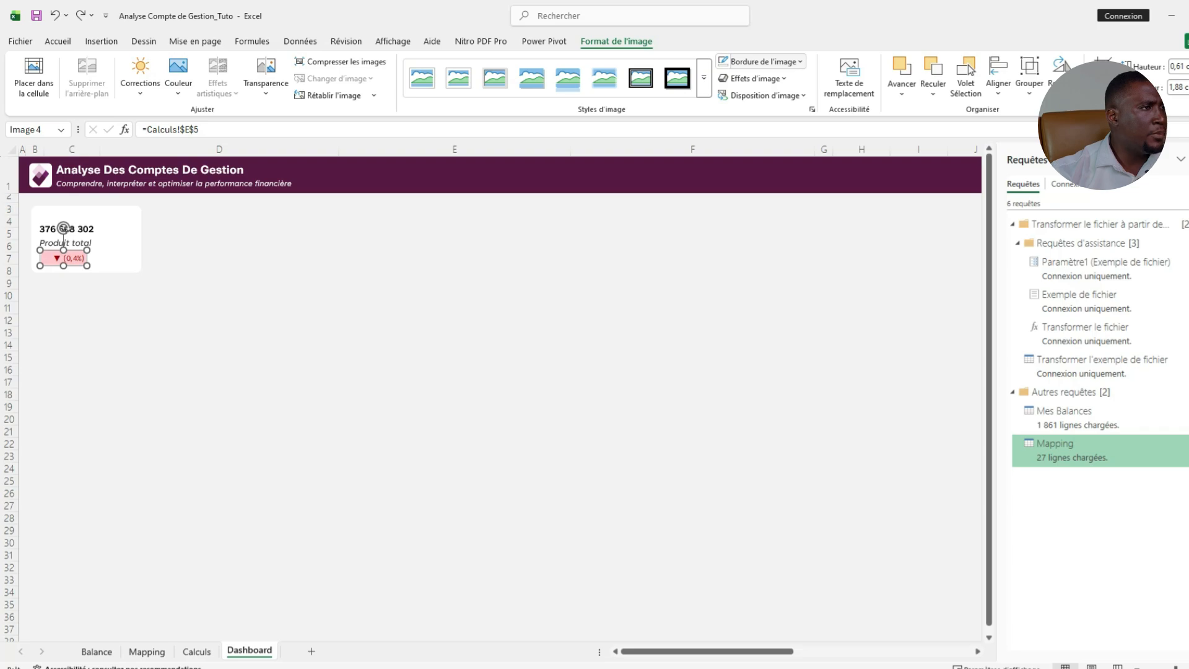
{"action": "left_click", "coordinate": [762, 61]}
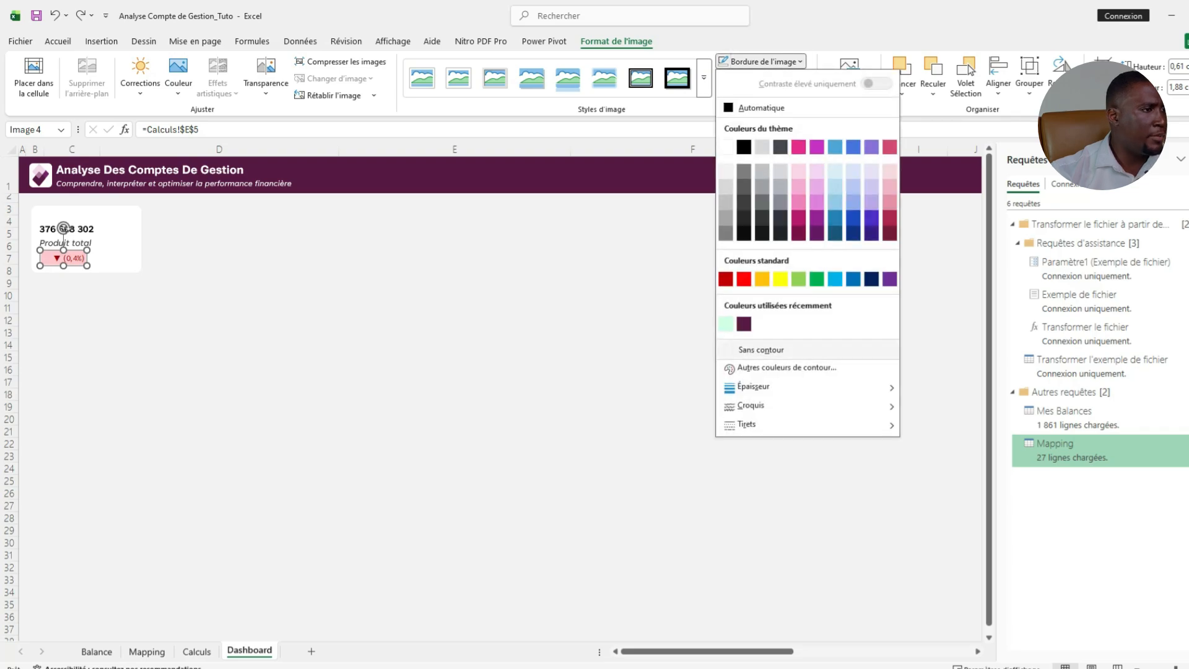
{"action": "left_click", "coordinate": [761, 350]}
{"action": "left_click", "coordinate": [454, 308]}
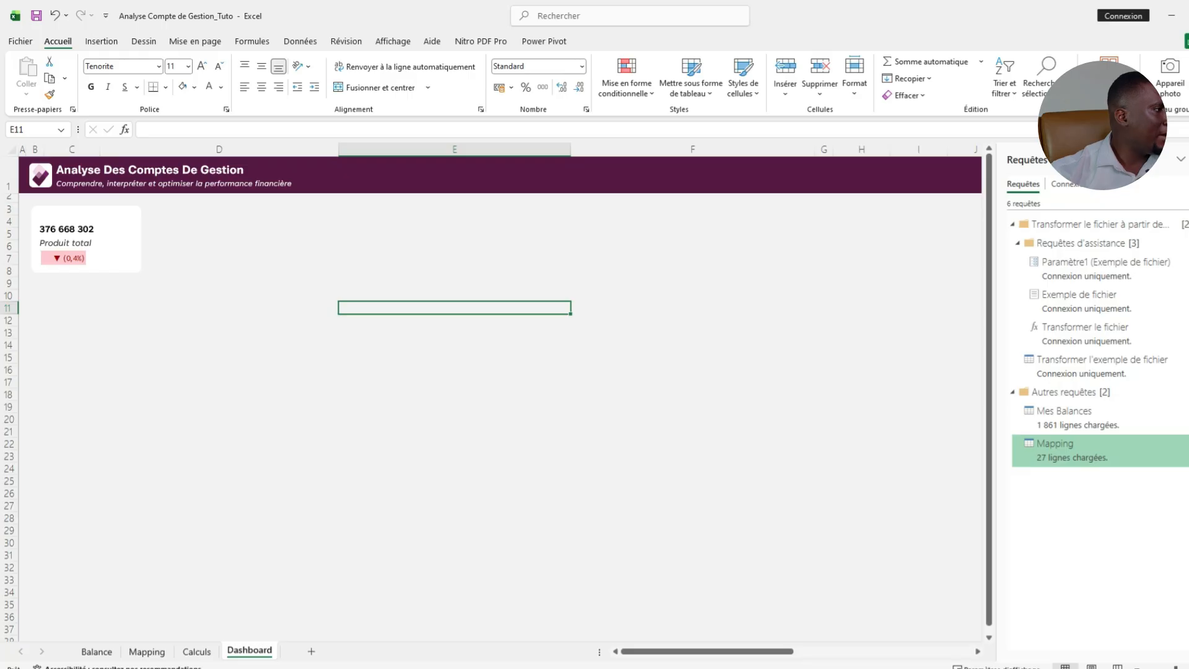
Duplicate the KPI card into a row of four, keeping the amount and label on the second and third cards and leaving the fourth blank.
{"action": "left_click", "coordinate": [68, 229]}
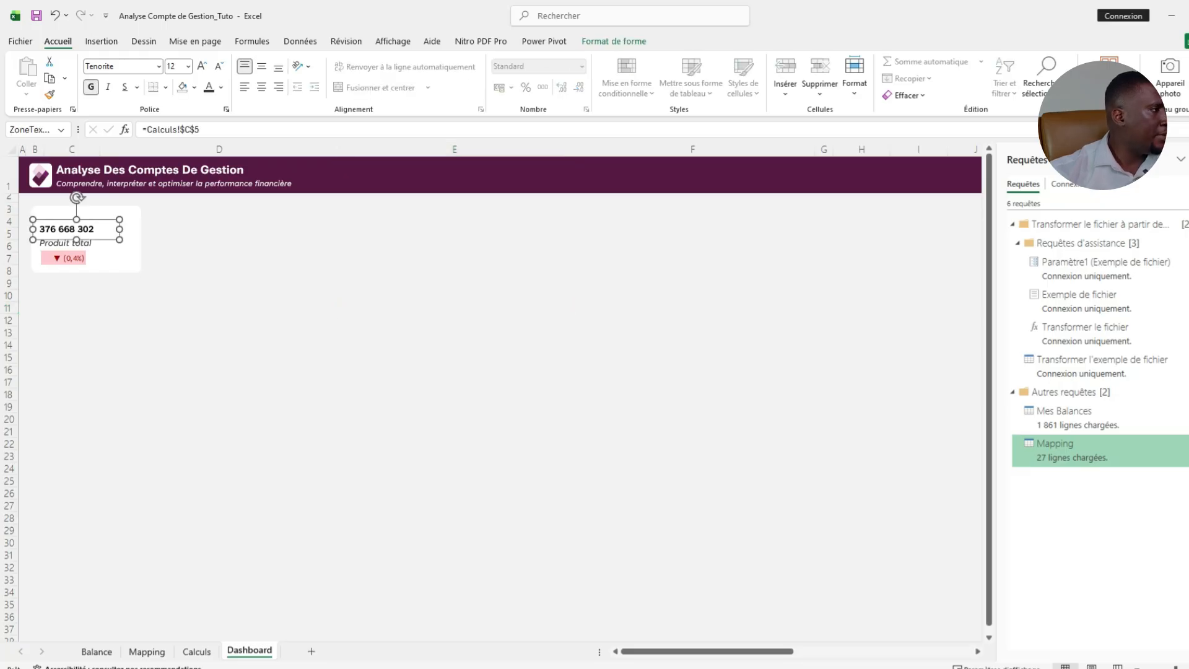
{"action": "left_click", "coordinate": [67, 242], "text": "shift"}
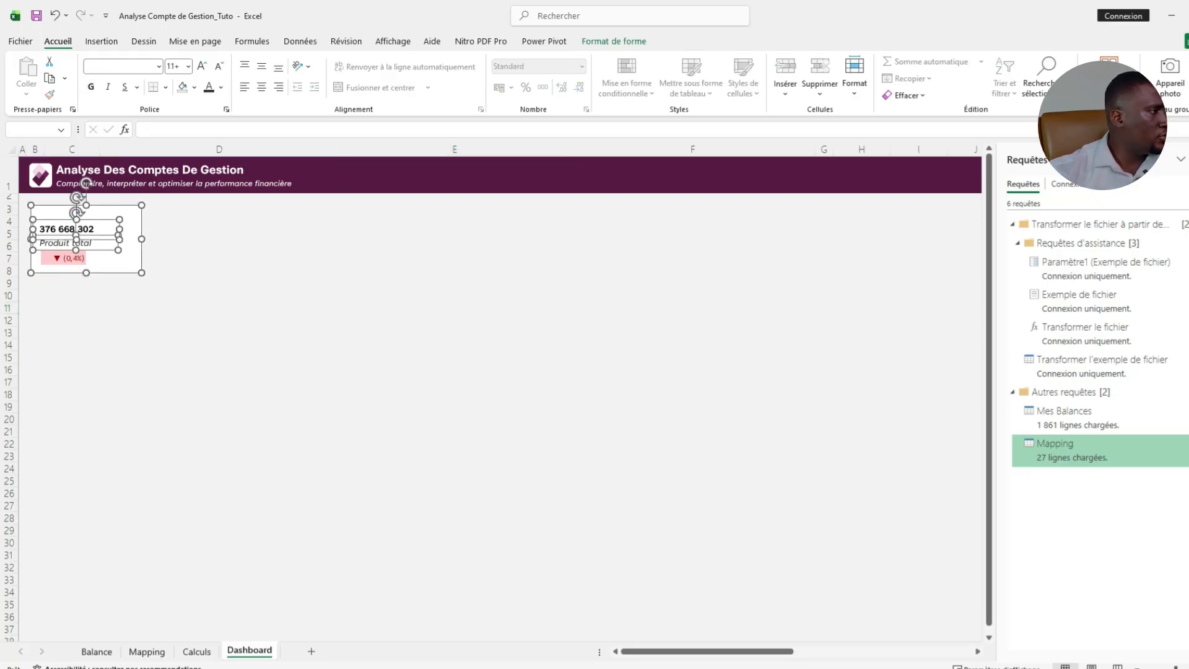
{"action": "left_click_drag", "start_coordinate": [67, 243], "coordinate": [505, 248]}
{"action": "left_click", "coordinate": [434, 320]}
{"action": "left_click", "coordinate": [379, 247]}
{"action": "left_click", "coordinate": [433, 320]}
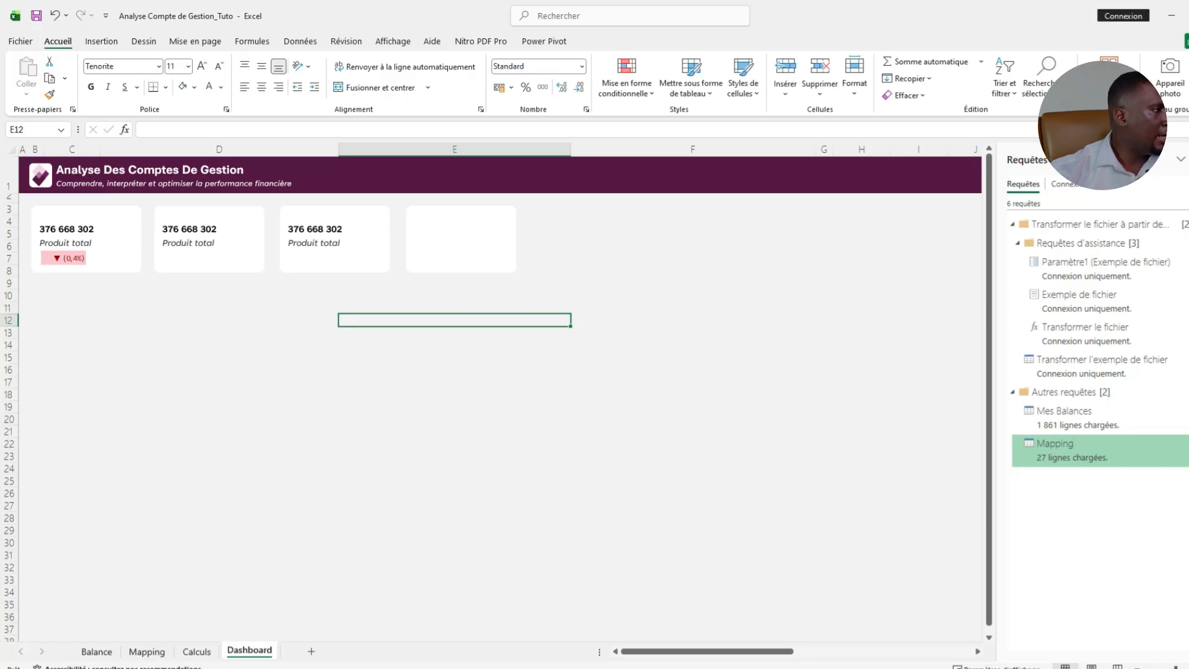
Change the label on the second KPI card to "Charge Totale".
{"action": "triple_click", "coordinate": [191, 243]}
{"action": "type", "text": "Ch"}
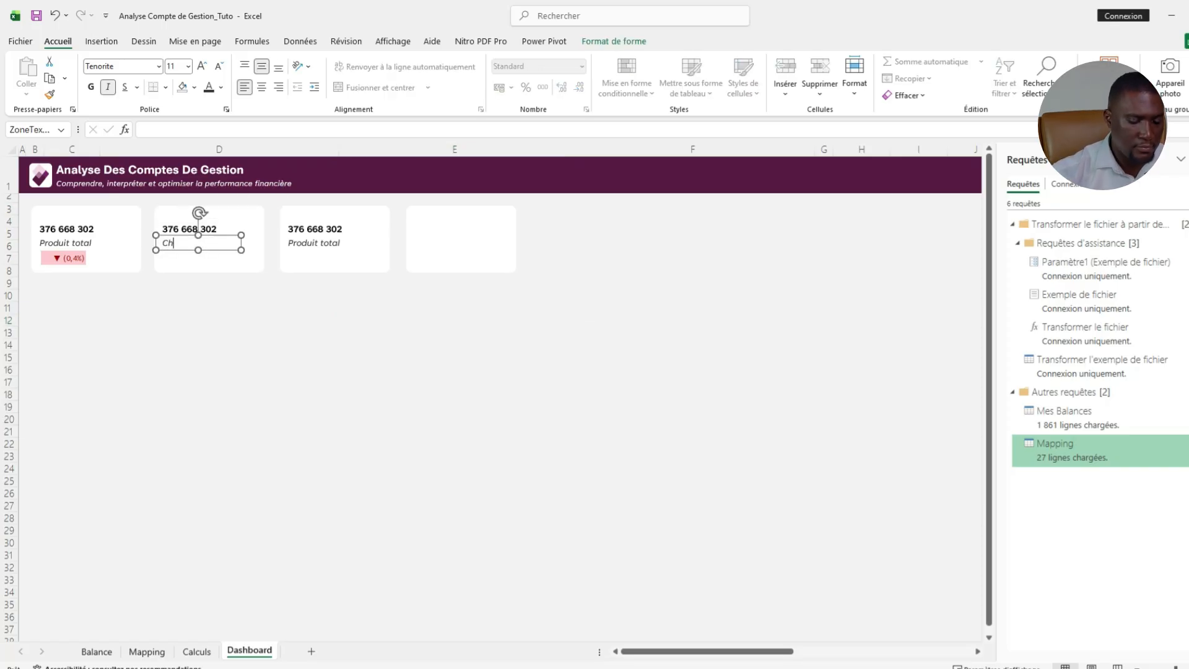
{"action": "type", "text": "arge Tot"}
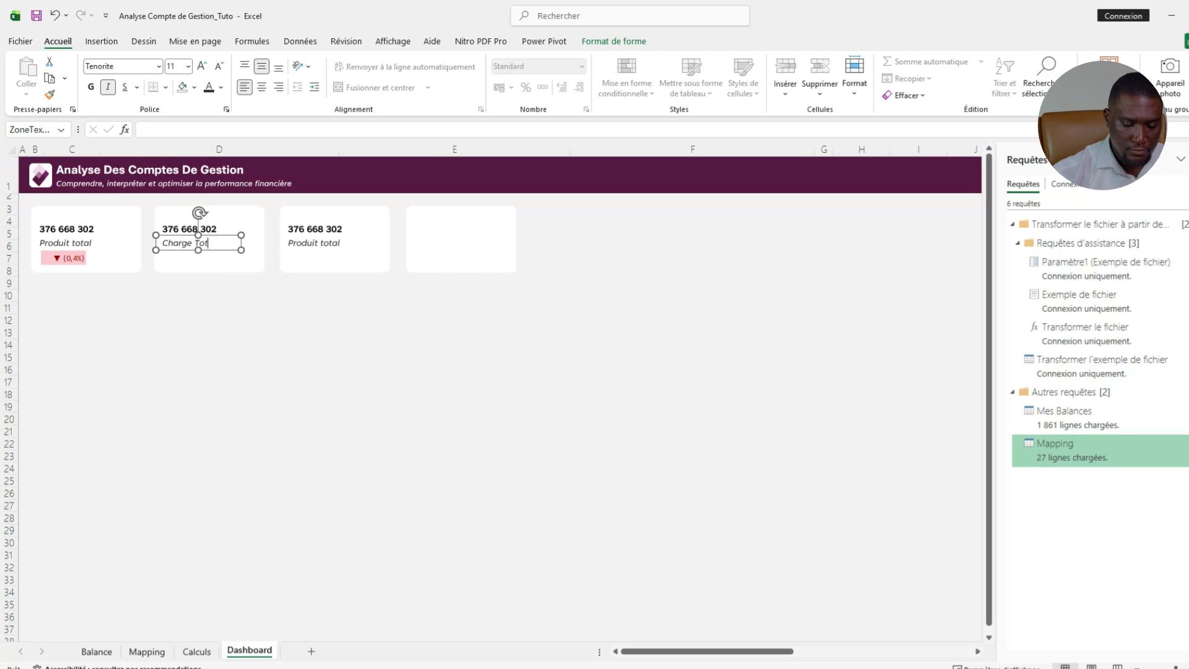
{"action": "type", "text": "ale"}
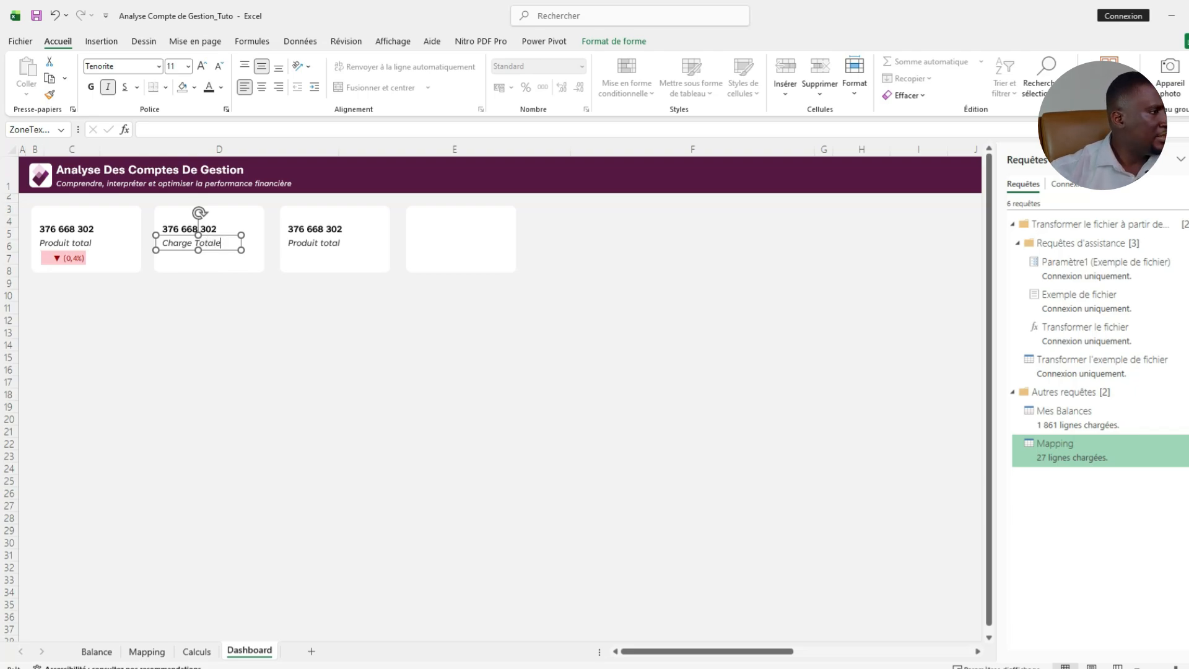
Change the label on the third KPI card to "Resultat Net".
{"action": "left_click", "coordinate": [322, 242]}
{"action": "triple_click", "coordinate": [322, 242]}
{"action": "type", "text": "R"}
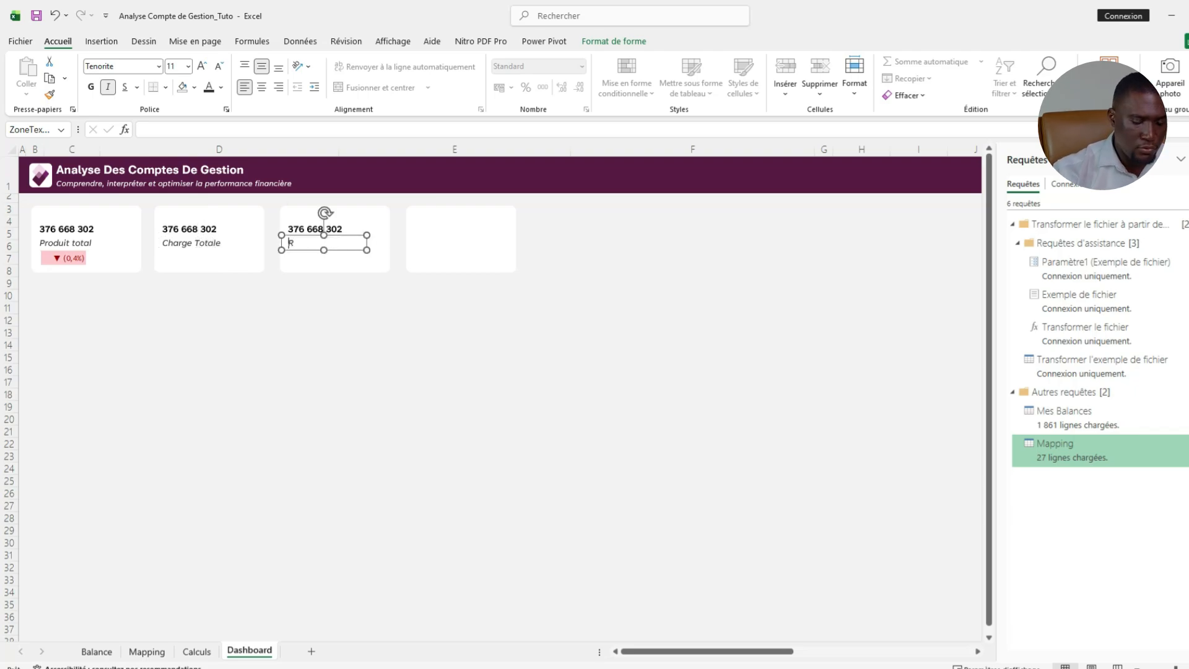
{"action": "type", "text": "esultat"}
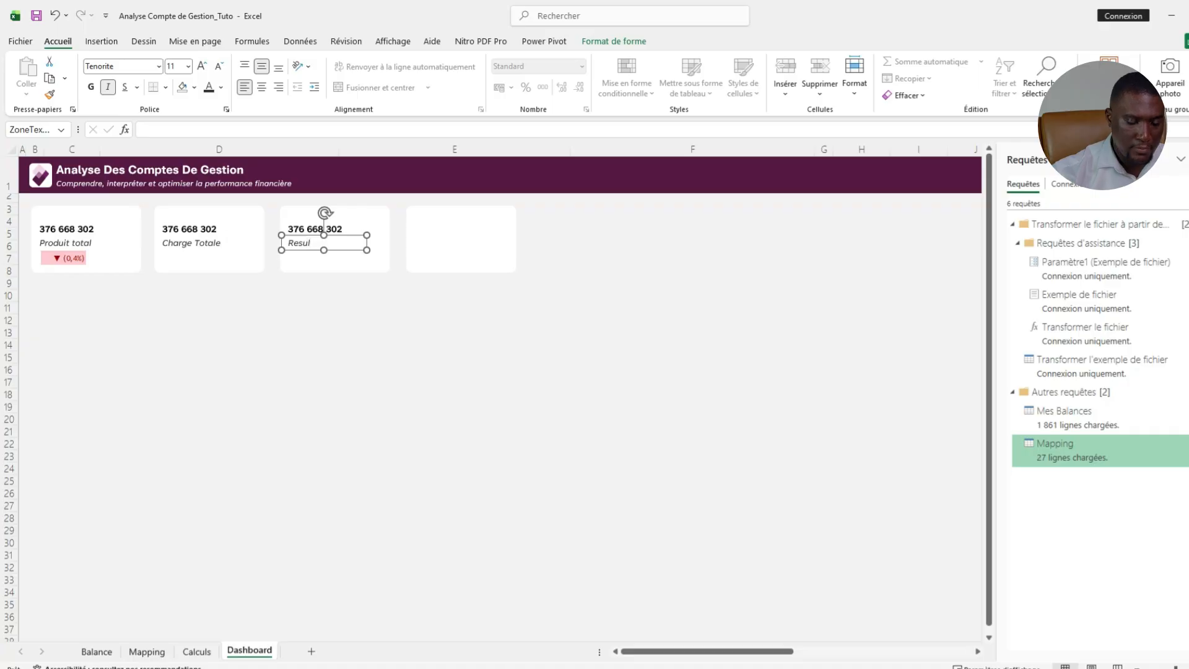
{"action": "type", "text": "tat Net"}
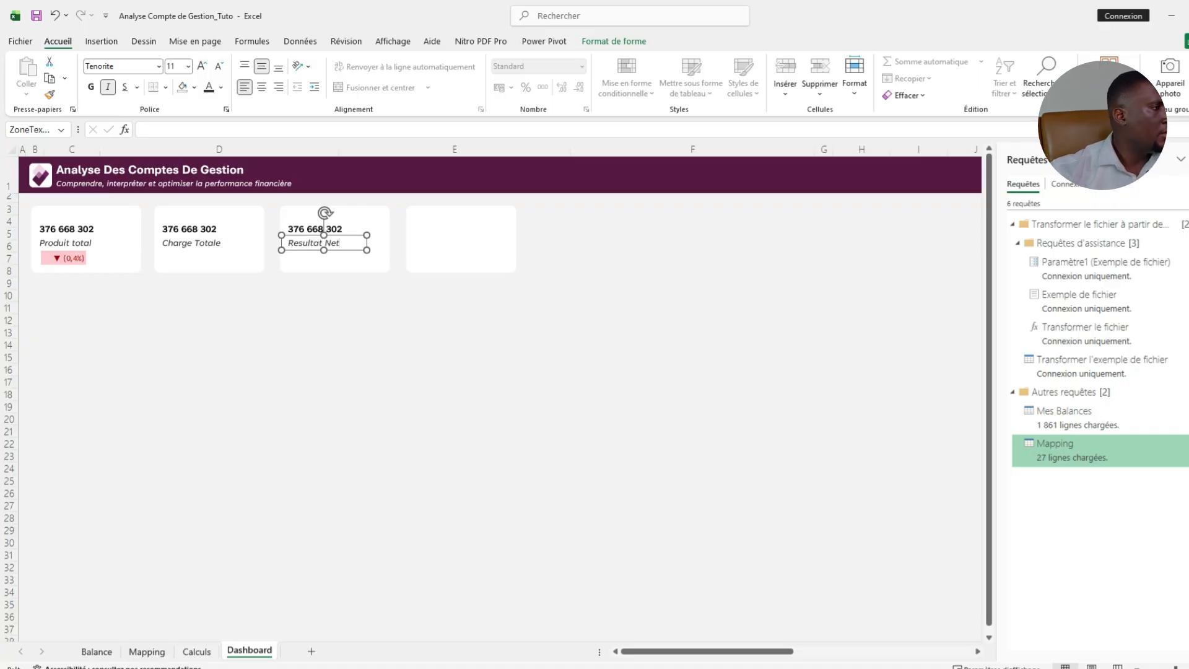
{"action": "left_click", "coordinate": [219, 321]}
Link the amount text box on the Charge Totale card to cell $C$8 of the Calculs sheet.
{"action": "left_click", "coordinate": [190, 230]}
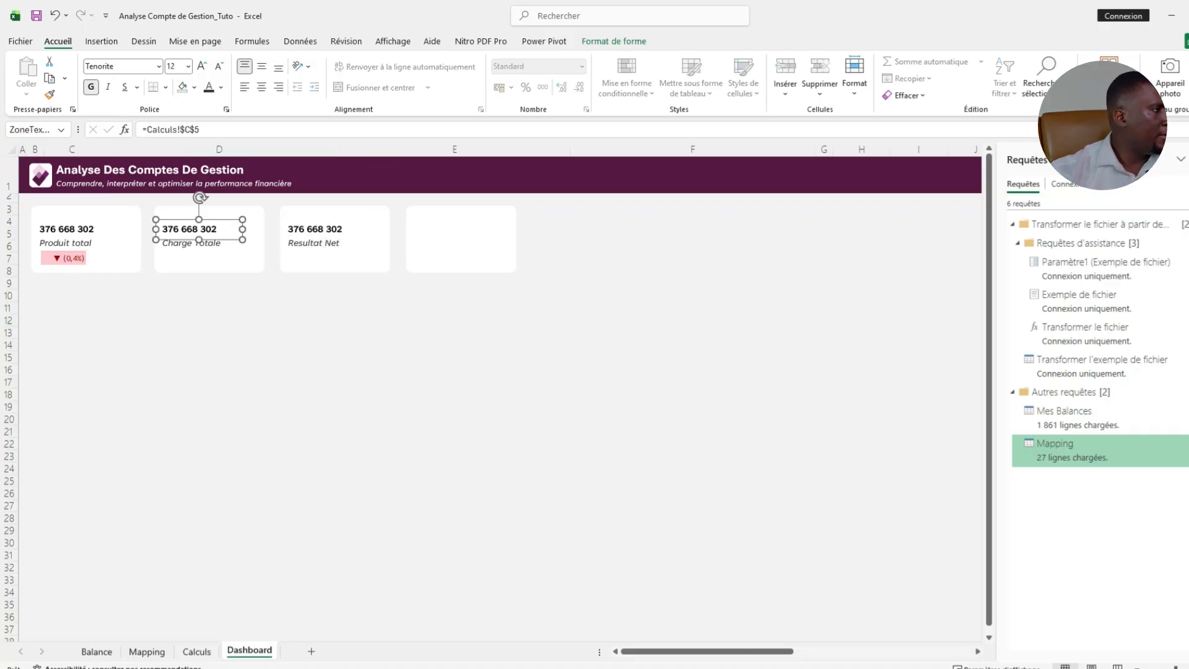
{"action": "left_click_drag", "start_coordinate": [200, 129], "coordinate": [142, 130]}
{"action": "type", "text": "="}
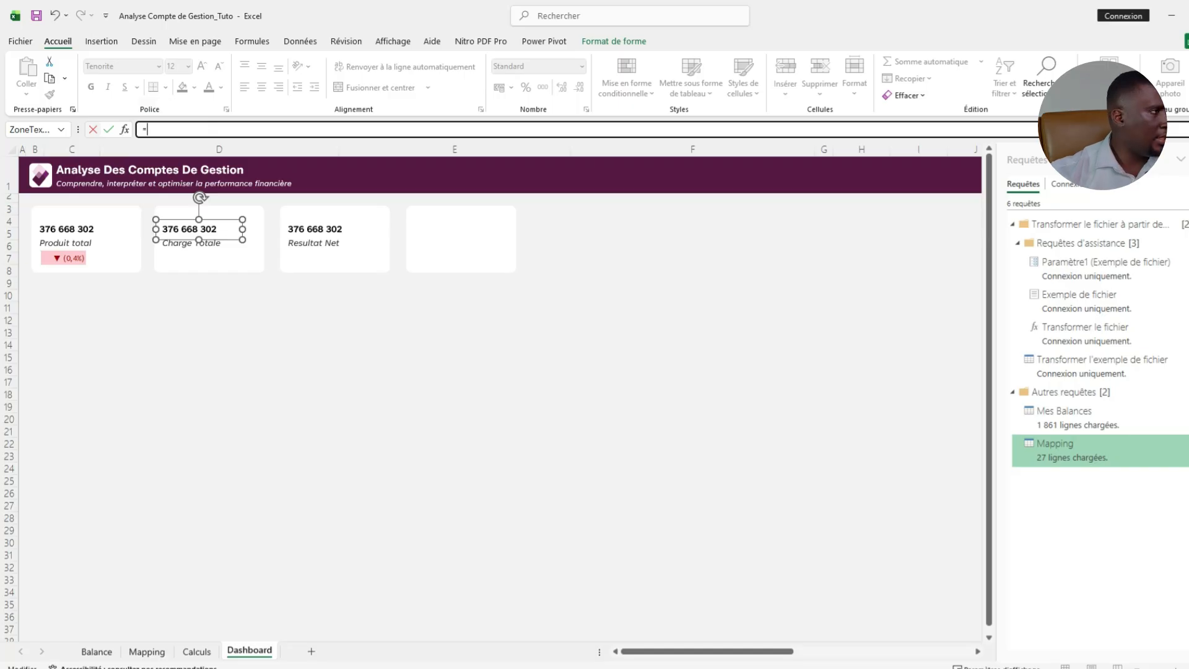
{"action": "left_click", "coordinate": [197, 651]}
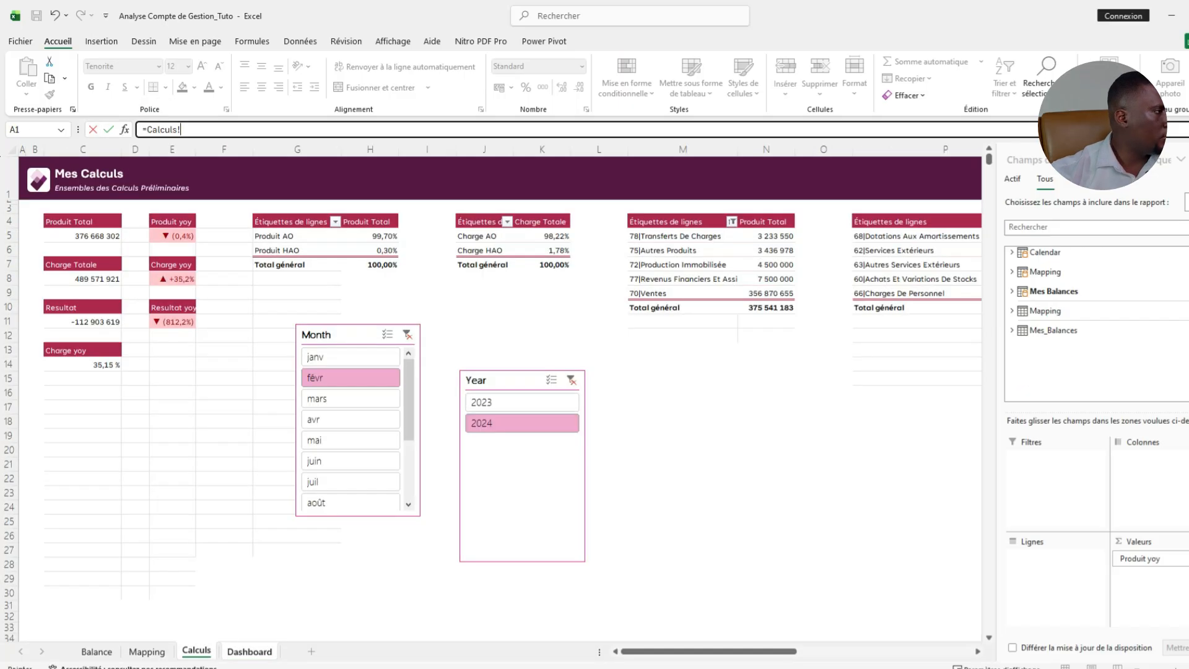
{"action": "left_click", "coordinate": [83, 293]}
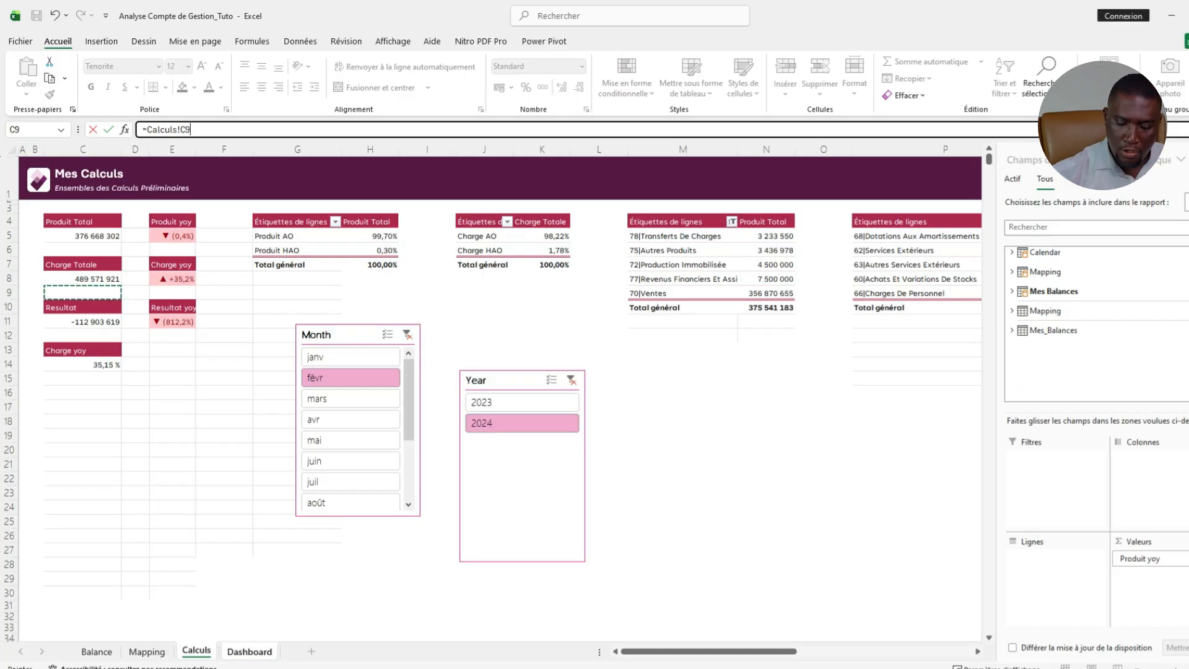
{"action": "key", "text": "BackSpace"}
{"action": "type", "text": "8"}
{"action": "key", "text": "F4"}
{"action": "key", "text": "Return"}
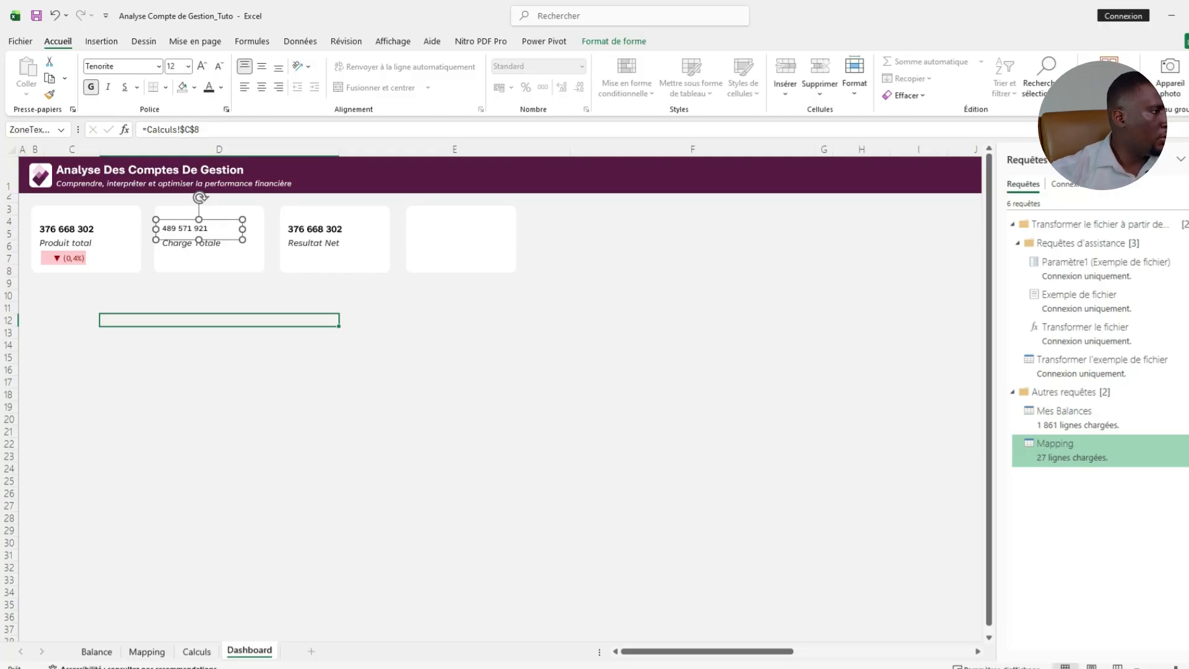
Link the amount text box on the Resultat Net card to cell C11 of the Calculs sheet.
{"action": "left_click", "coordinate": [314, 229]}
{"action": "left_click_drag", "start_coordinate": [201, 130], "coordinate": [141, 129]}
{"action": "type", "text": "="}
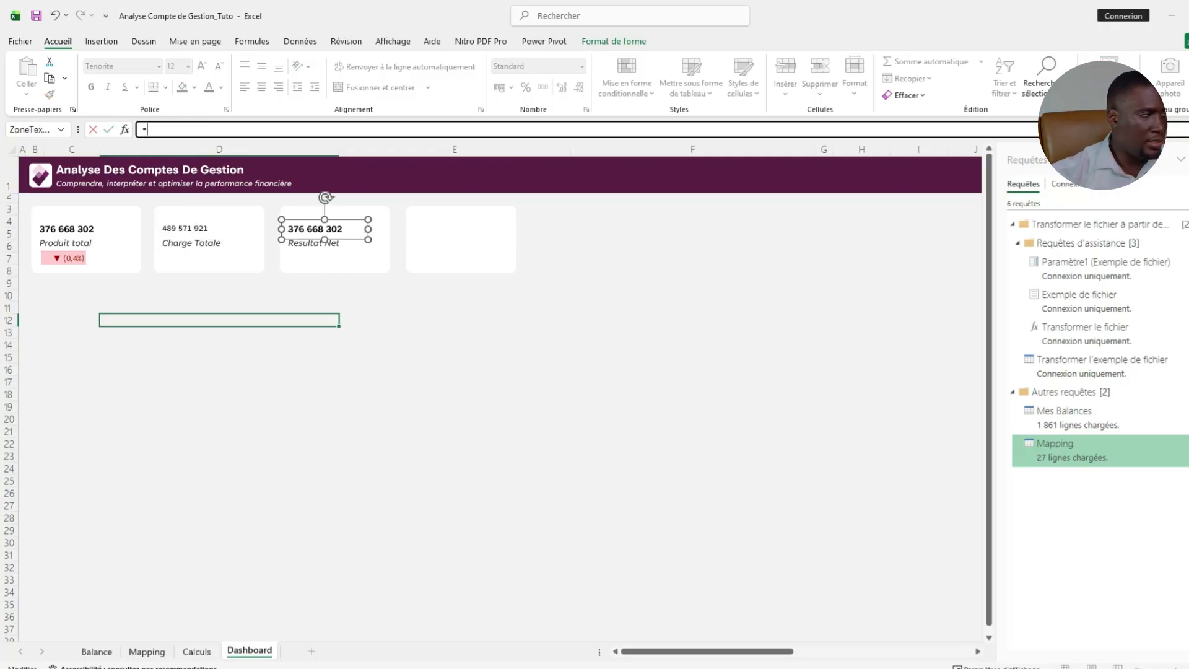
{"action": "left_click", "coordinate": [196, 651]}
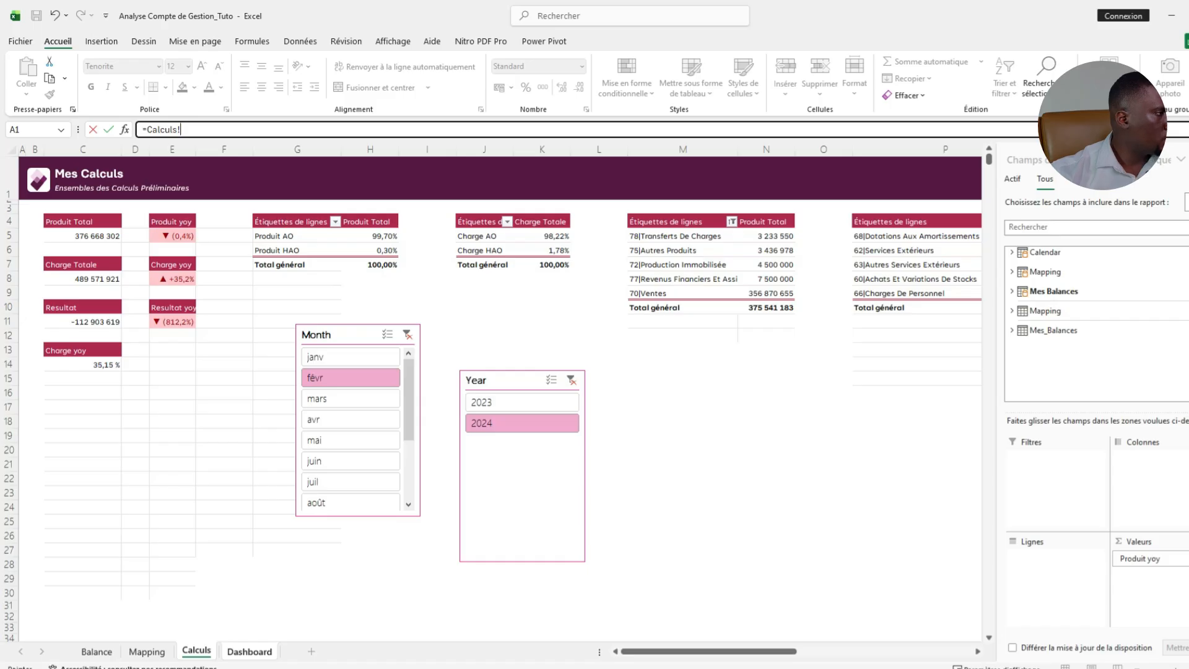
{"action": "left_click", "coordinate": [83, 335]}
{"action": "left_click", "coordinate": [83, 322]}
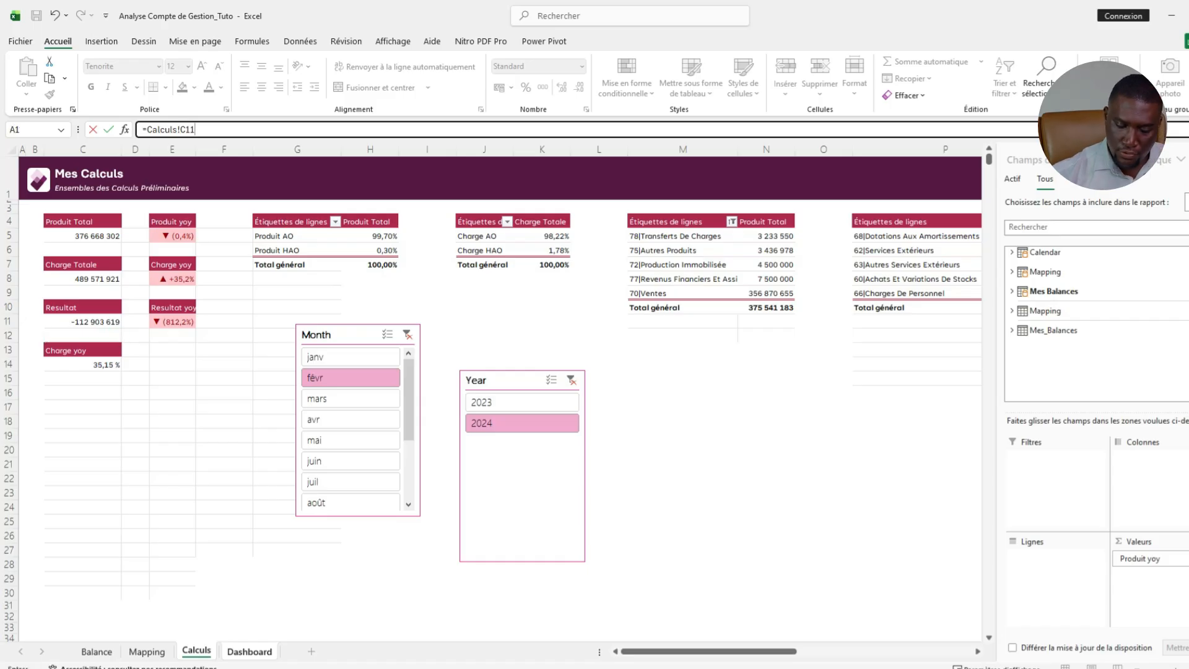
{"action": "key", "text": "Return"}
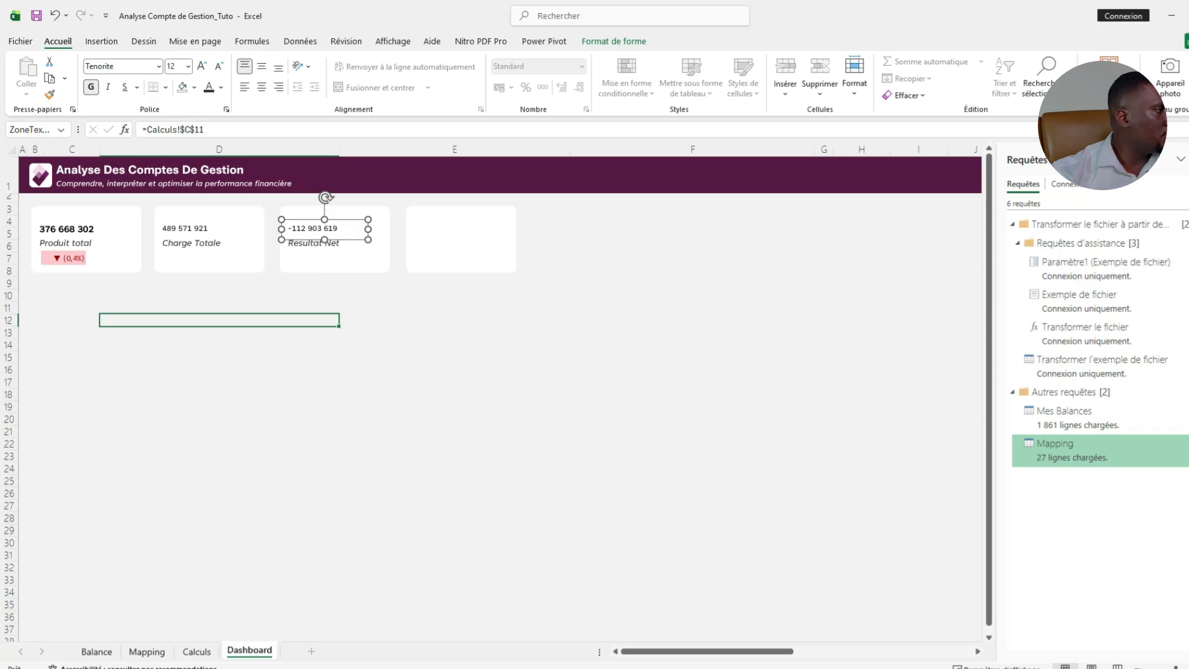
Copy the formatting of the Produit total amount onto the Charge Totale and Resultat Net amounts.
{"action": "left_click", "coordinate": [66, 229]}
{"action": "left_click", "coordinate": [50, 94]}
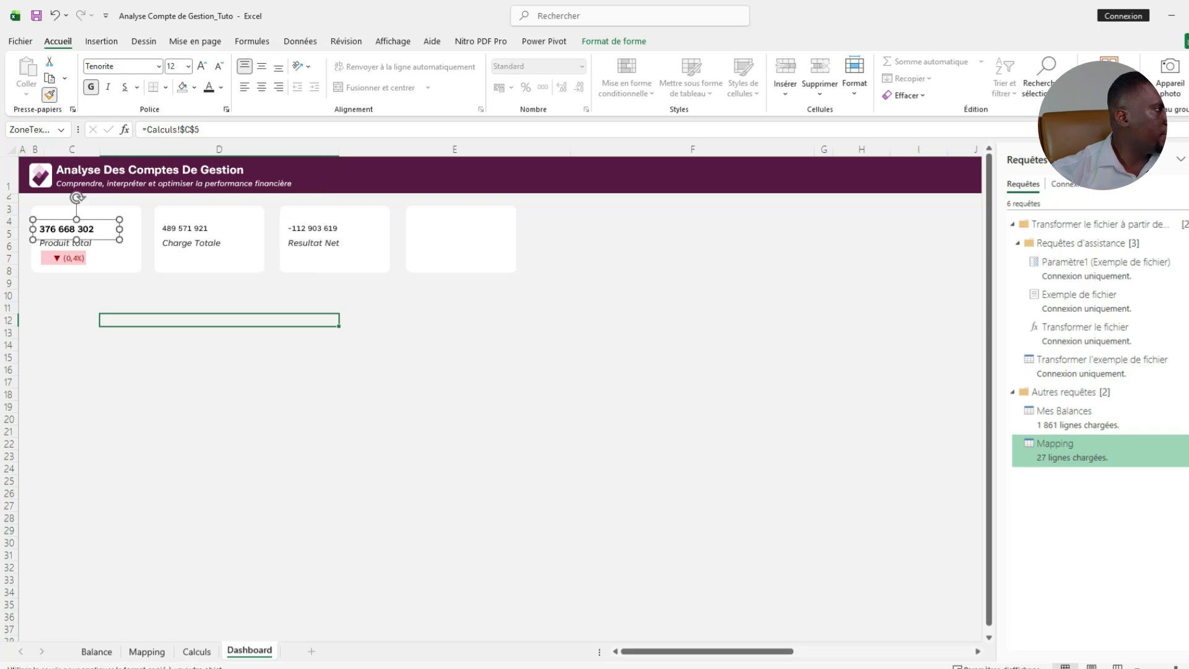
{"action": "left_click", "coordinate": [189, 228]}
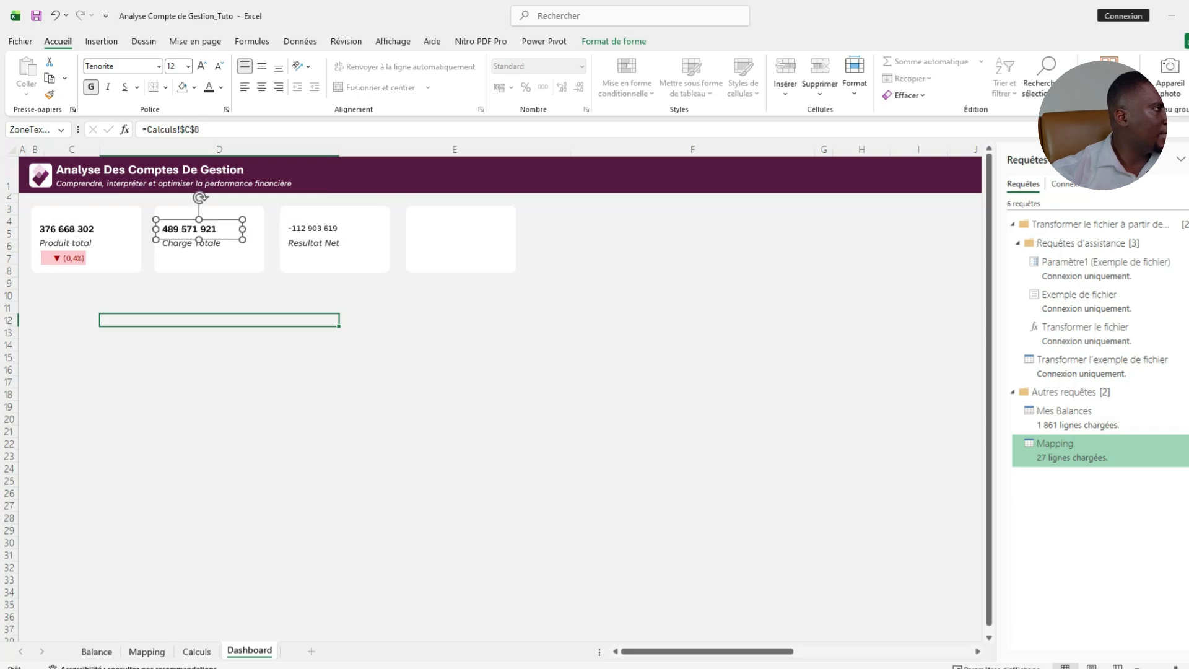
{"action": "left_click", "coordinate": [49, 95]}
{"action": "left_click", "coordinate": [317, 228]}
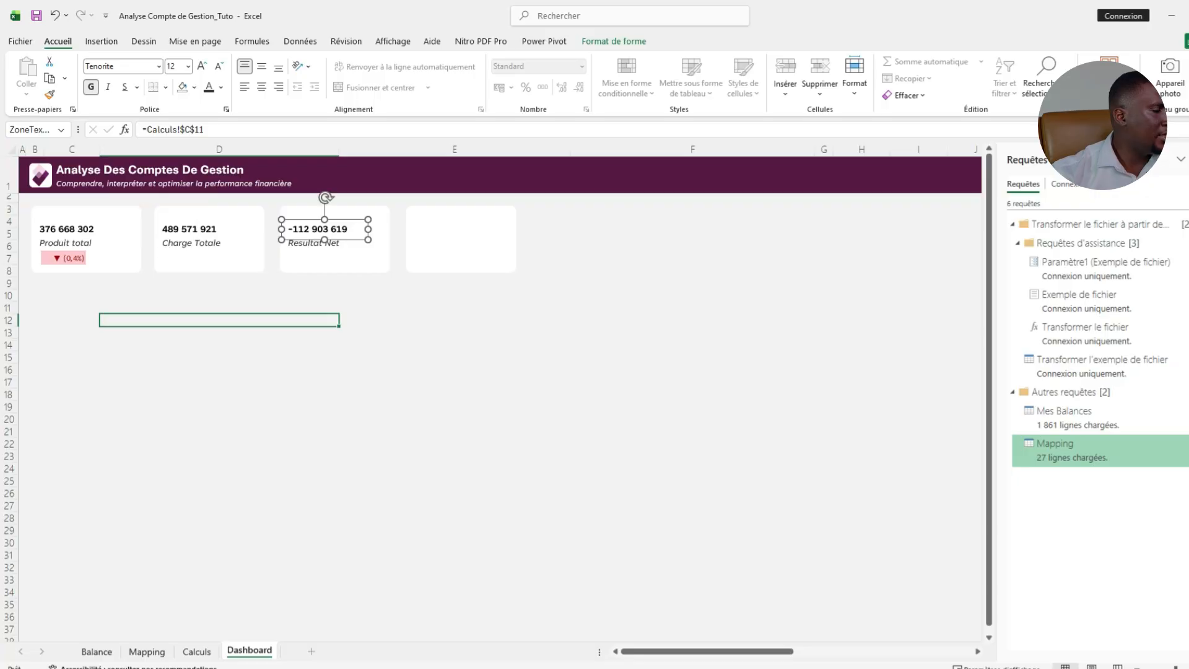
{"action": "left_click", "coordinate": [219, 345]}
Capture a linked picture of the Charge yoy cell E8 on Calculs and place it under the Charge Totale label on the Dashboard.
{"action": "key", "text": "ctrl+Page_Up"}
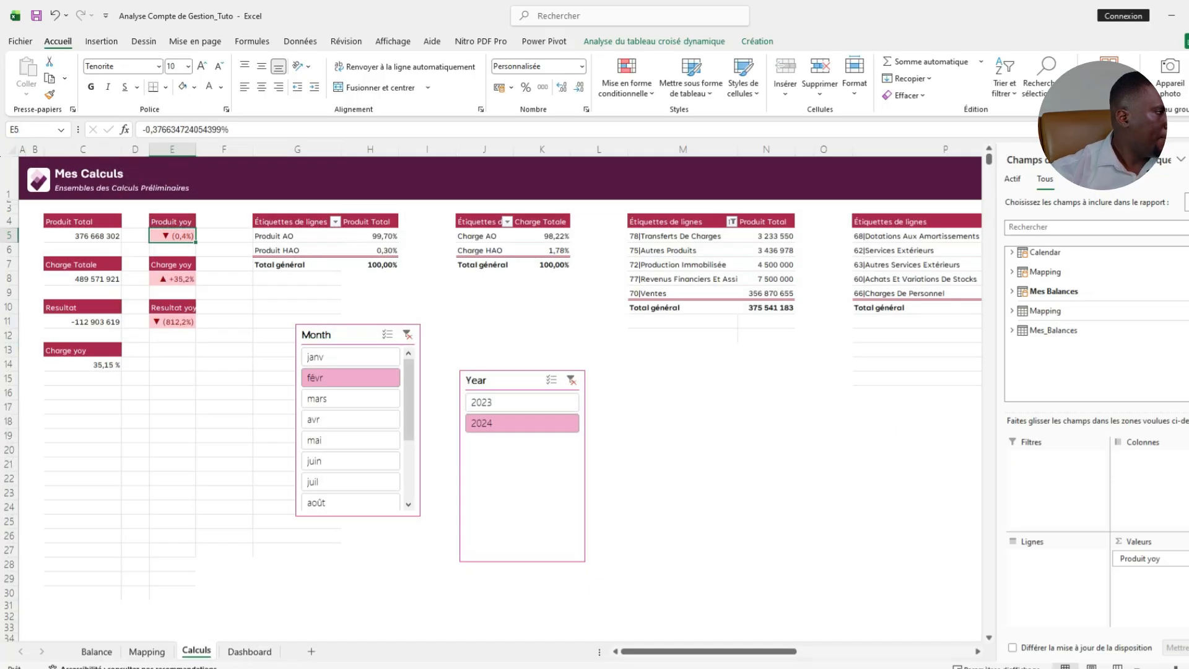
{"action": "left_click", "coordinate": [173, 278]}
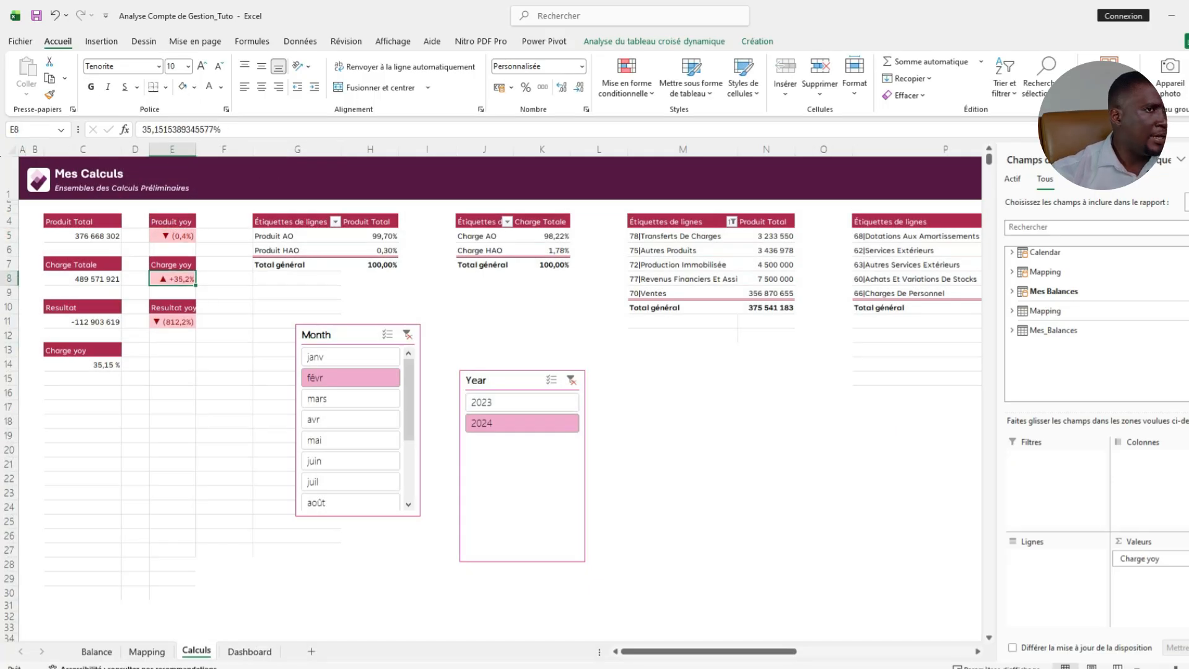
{"action": "left_click", "coordinate": [1170, 74]}
{"action": "left_click", "coordinate": [250, 651]}
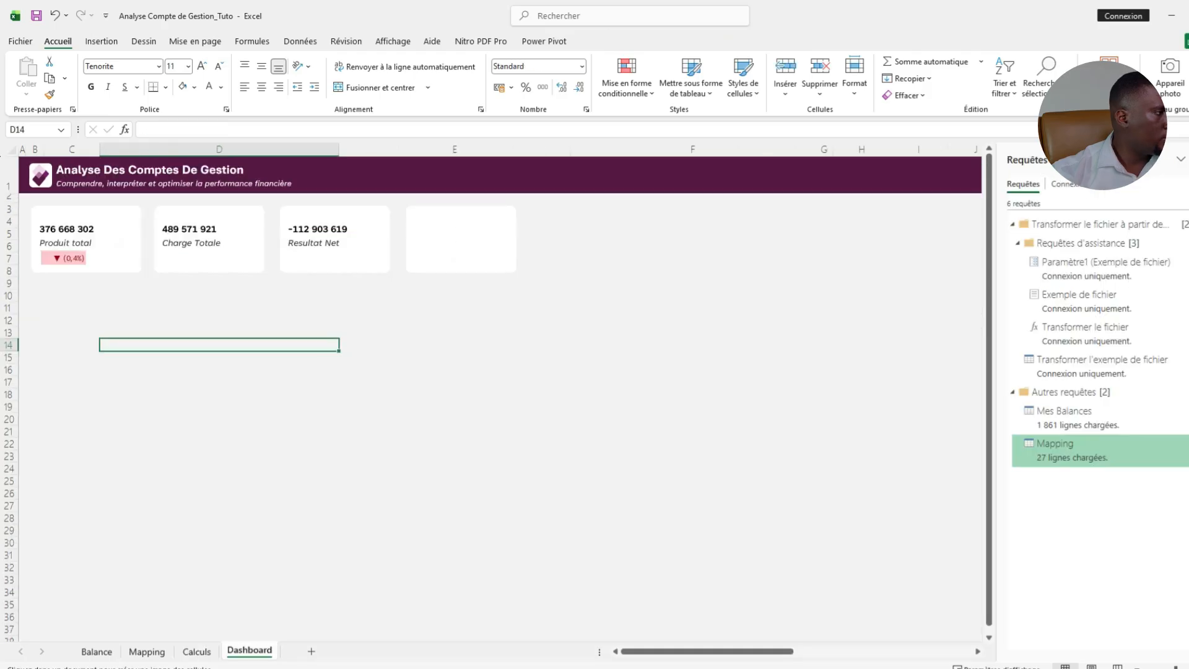
{"action": "left_click", "coordinate": [175, 260]}
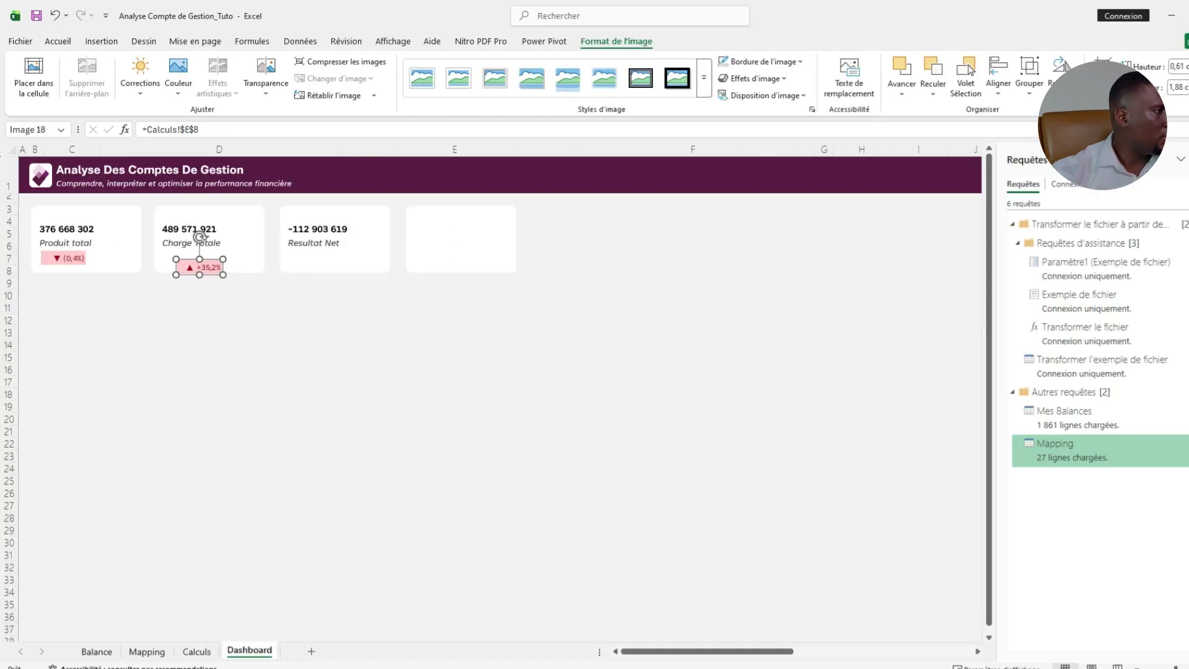
{"action": "left_click_drag", "start_coordinate": [199, 267], "coordinate": [187, 258]}
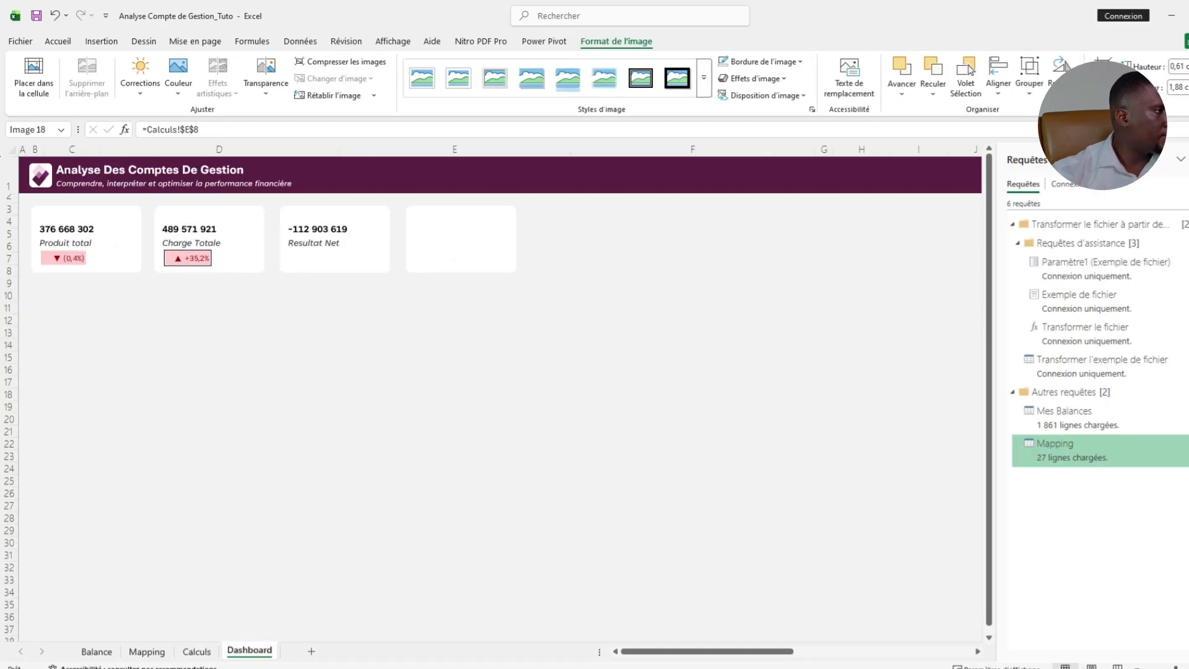
Nudge the Charge yoy picture slightly within its card and set its border to "Sans contour".
{"action": "left_click", "coordinate": [185, 258]}
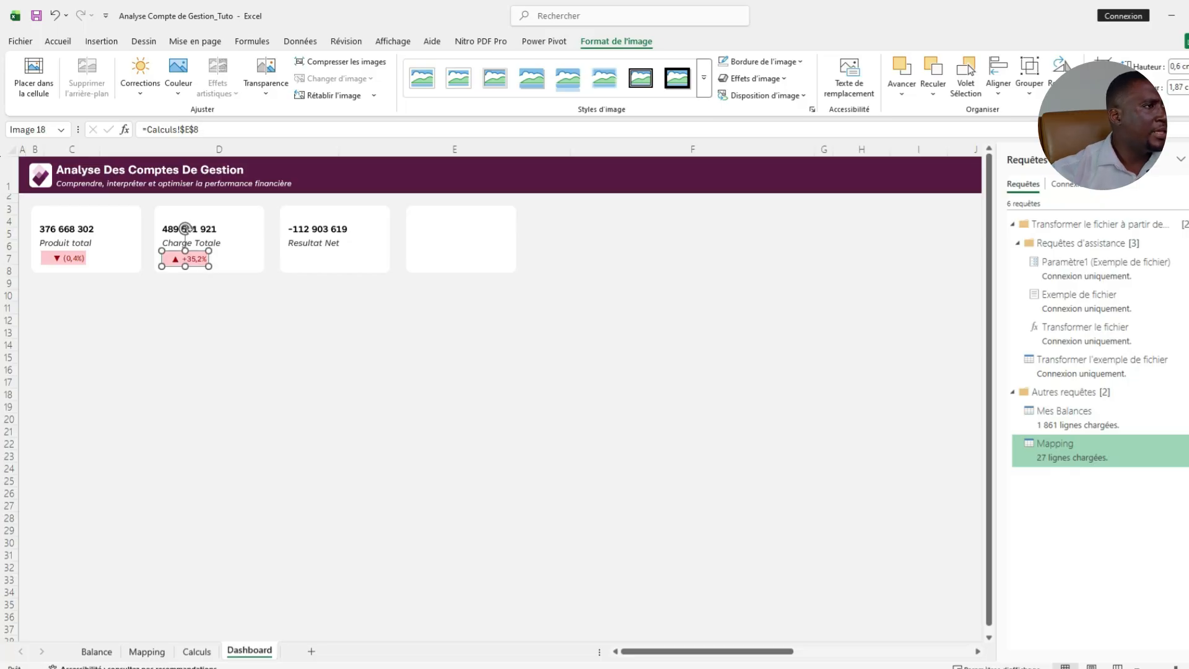
{"action": "left_click", "coordinate": [760, 61]}
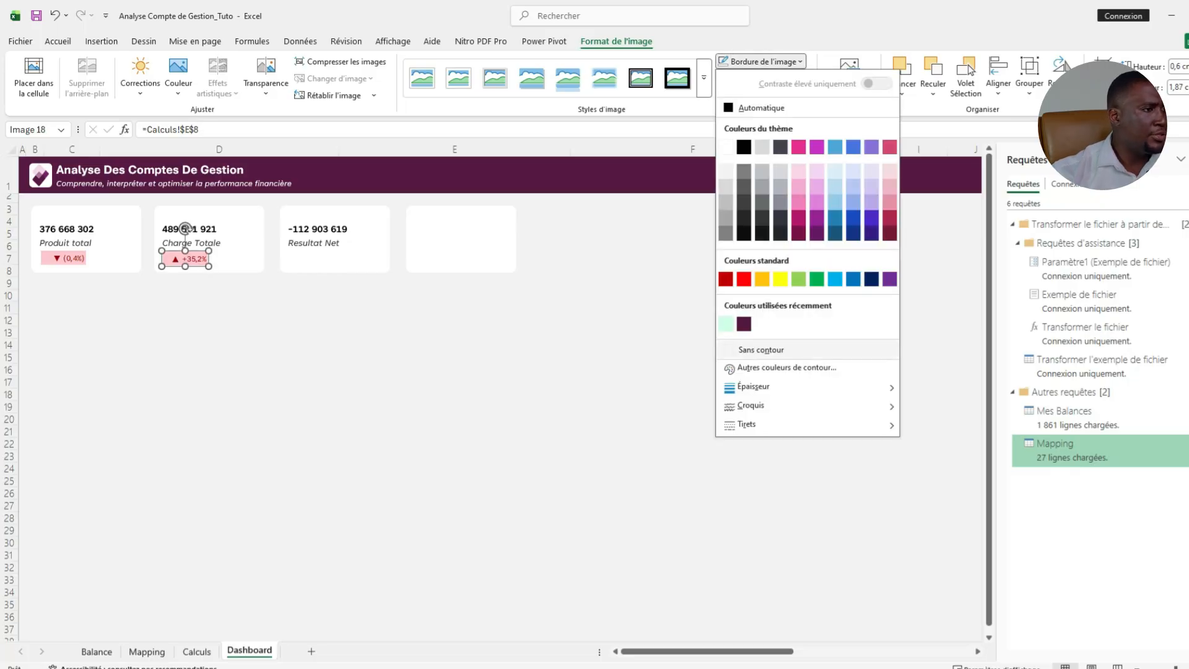
{"action": "left_click", "coordinate": [749, 349]}
Place a linked picture of the Resultat yoy cell E11 under the Resultat Net label, with its border set to "Sans contour".
{"action": "left_click", "coordinate": [197, 651]}
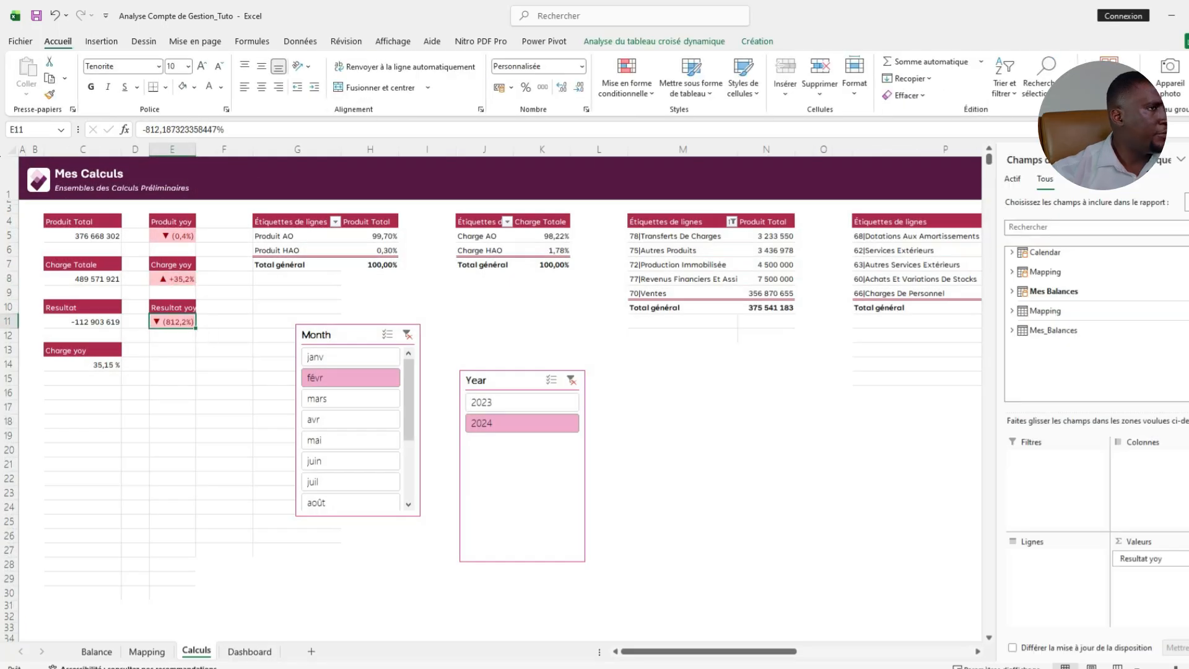
{"action": "left_click", "coordinate": [1170, 74]}
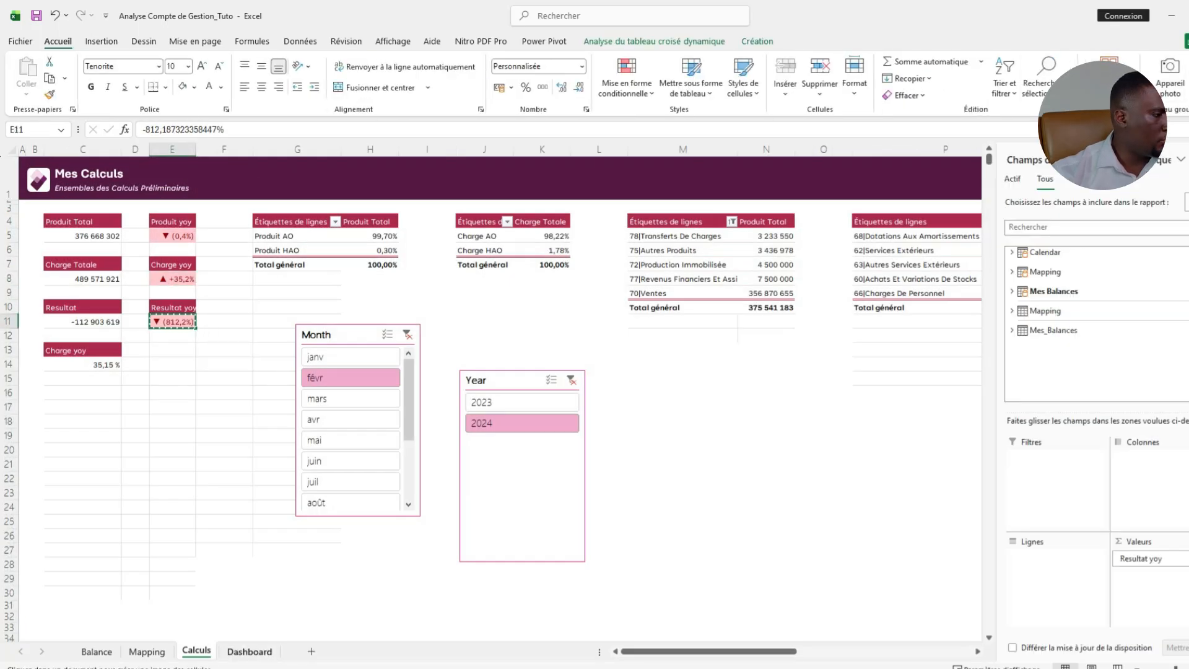
{"action": "left_click", "coordinate": [250, 652]}
{"action": "left_click", "coordinate": [295, 257]}
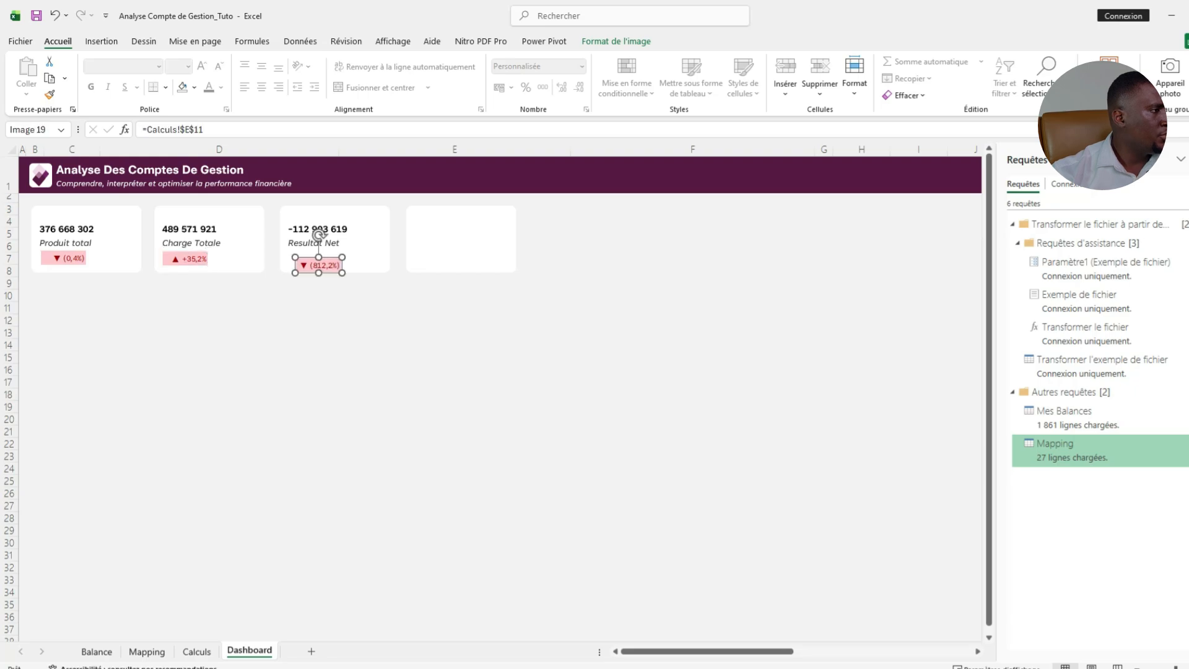
{"action": "left_click", "coordinate": [762, 61]}
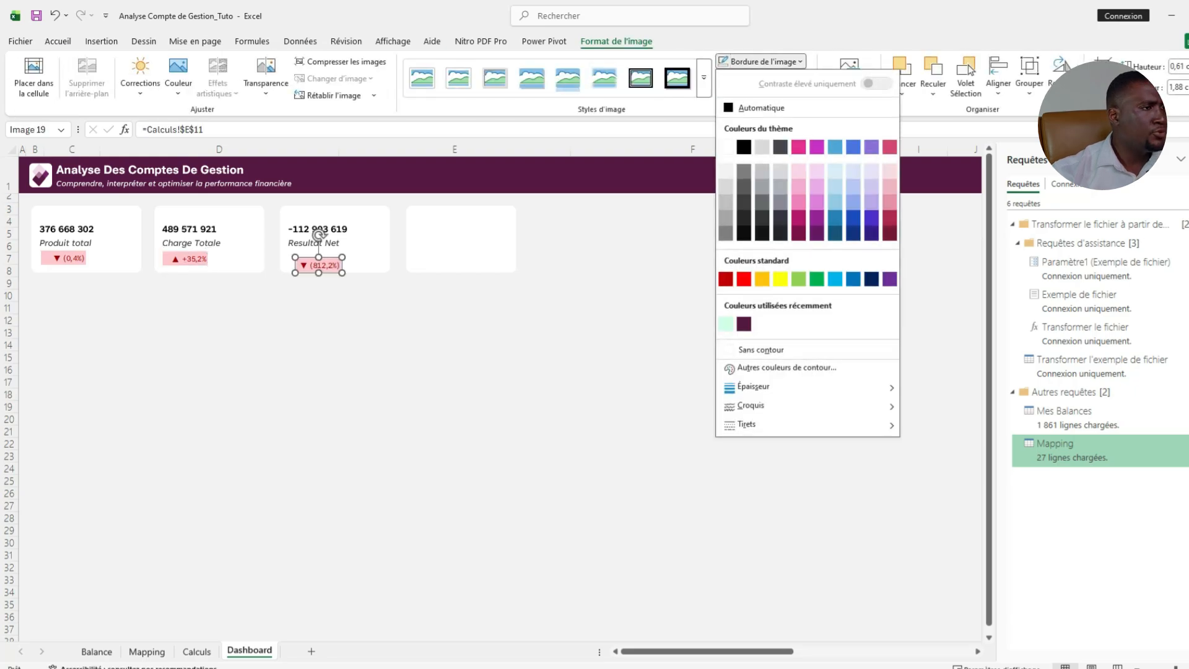
{"action": "left_click", "coordinate": [761, 350]}
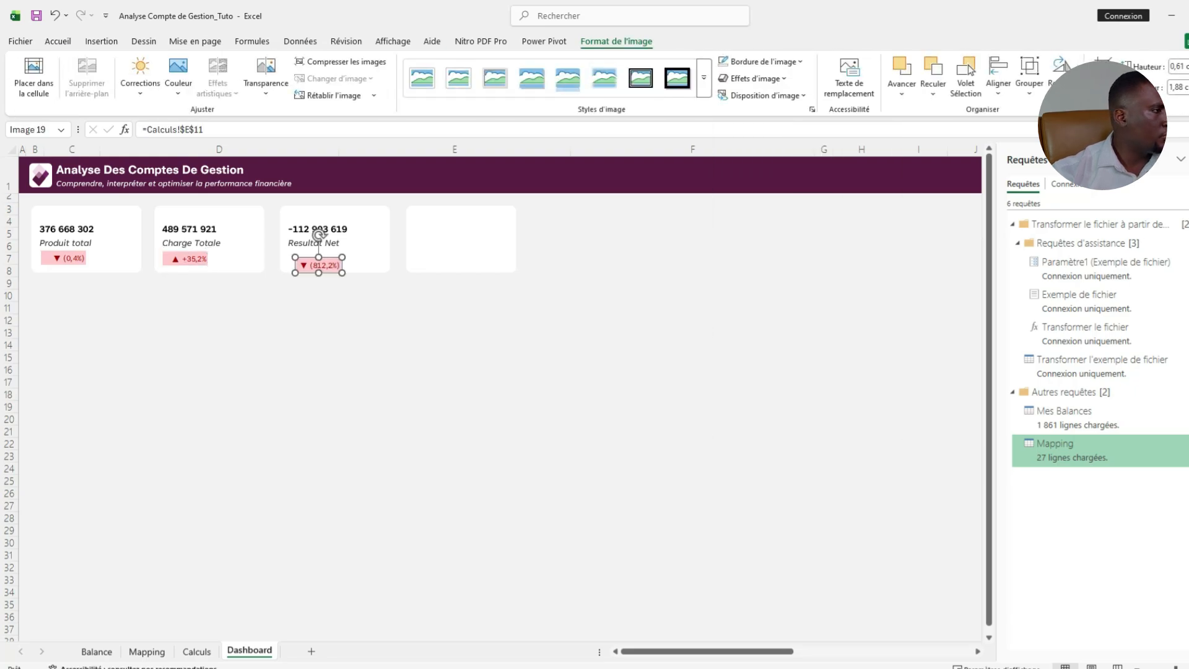
Align the top edges of the three year-over-year pictures in the Produit total, Charge Totale and Resultat Net cards.
{"action": "left_click", "coordinate": [186, 258], "text": "ctrl"}
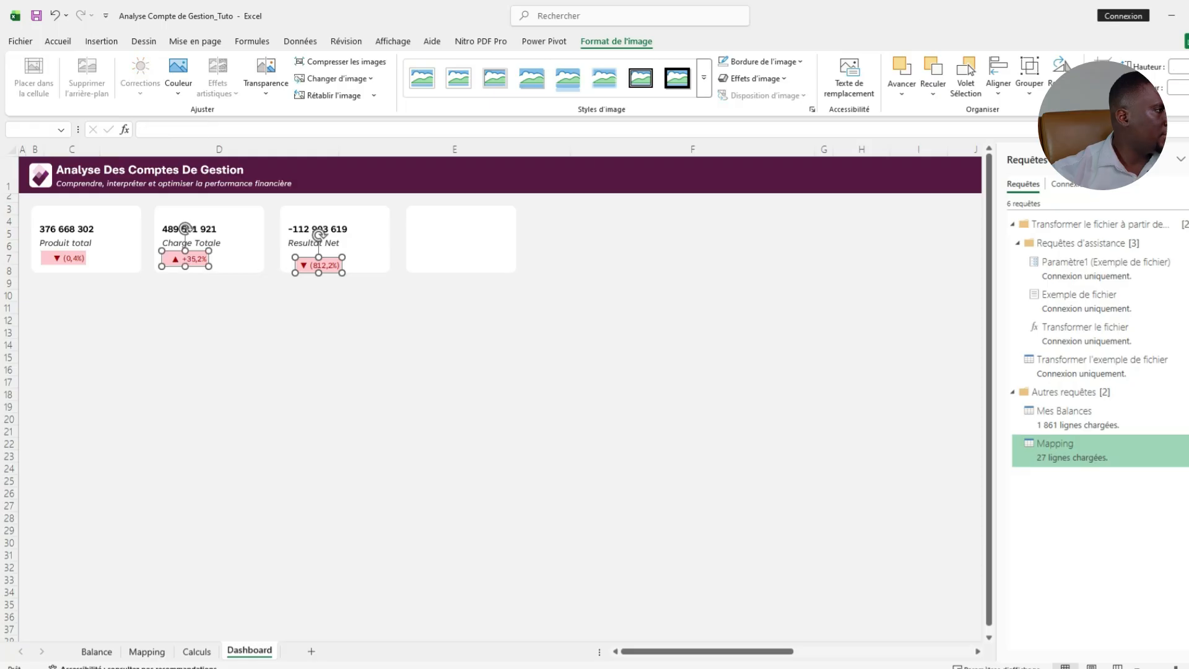
{"action": "left_click", "coordinate": [64, 258], "text": "ctrl"}
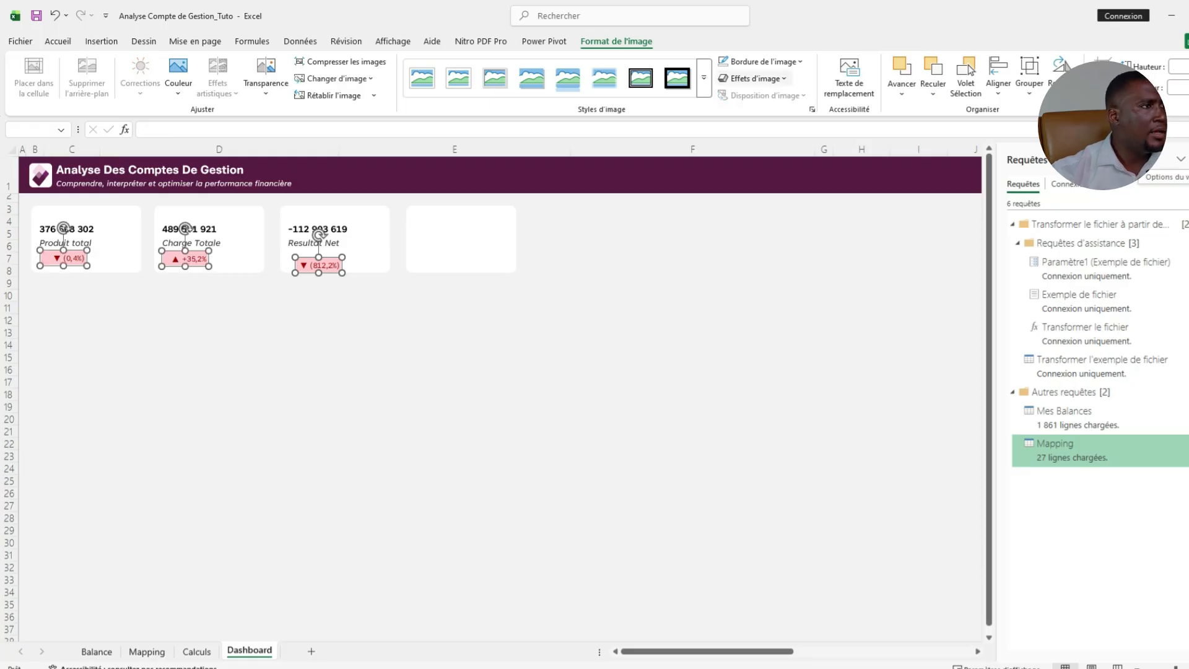
{"action": "left_click", "coordinate": [998, 74]}
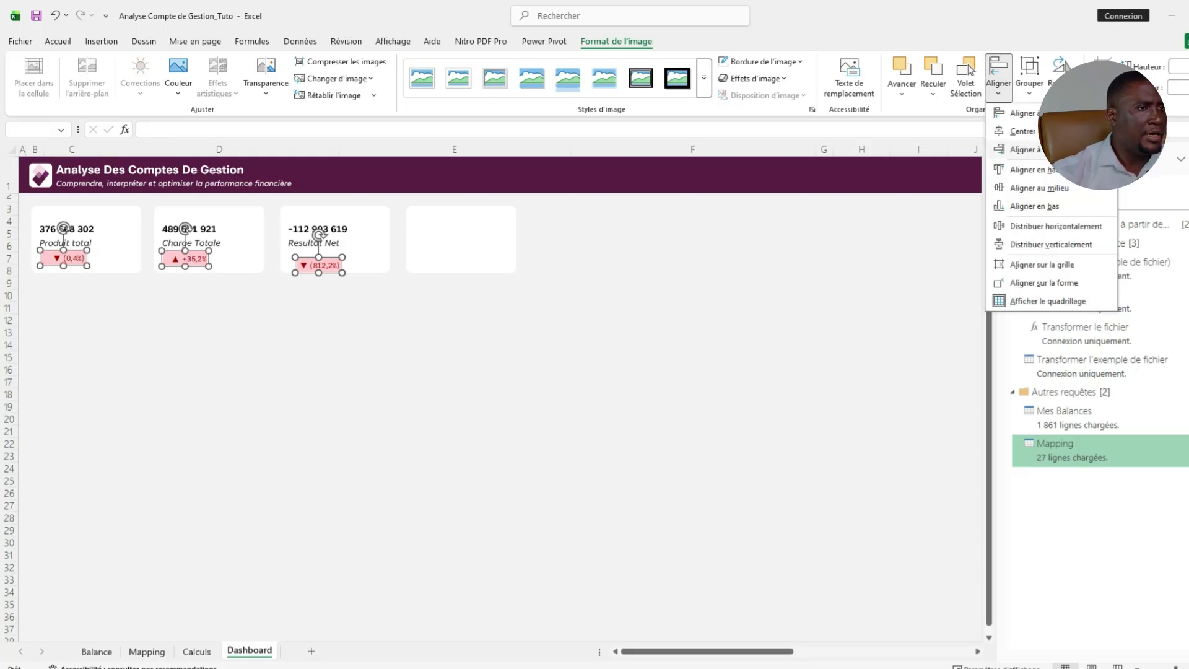
{"action": "left_click", "coordinate": [999, 74]}
{"action": "left_click", "coordinate": [456, 333]}
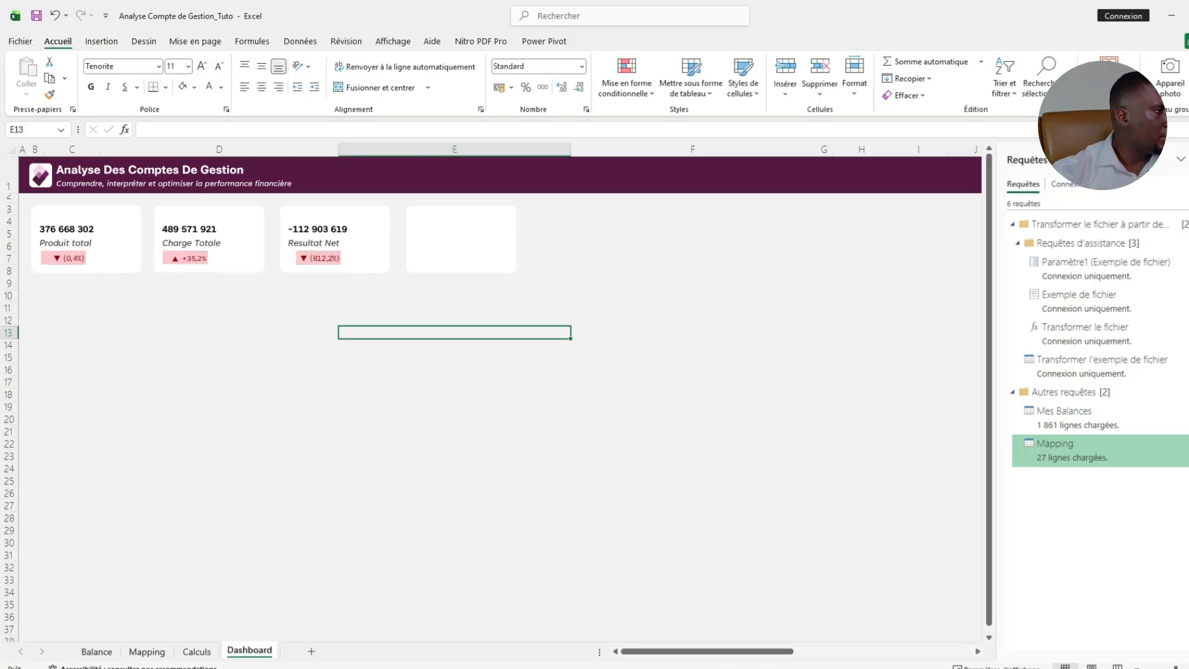
Shift the Resultat yoy picture slightly left so it lines up with the Resultat Net label.
{"action": "left_click", "coordinate": [322, 258]}
{"action": "left_click_drag", "start_coordinate": [319, 228], "coordinate": [314, 228]}
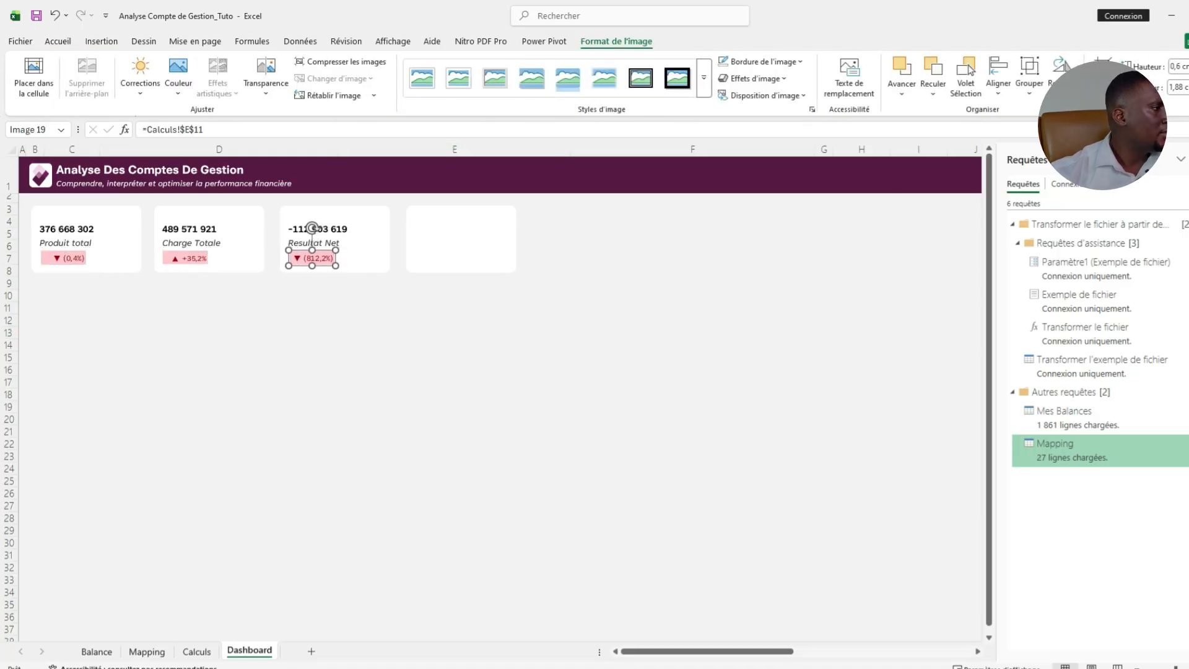
{"action": "left_click", "coordinate": [219, 333]}
Search the stock icon library for "finance" and select the coin stack and dollar sign icons.
{"action": "left_click", "coordinate": [101, 41]}
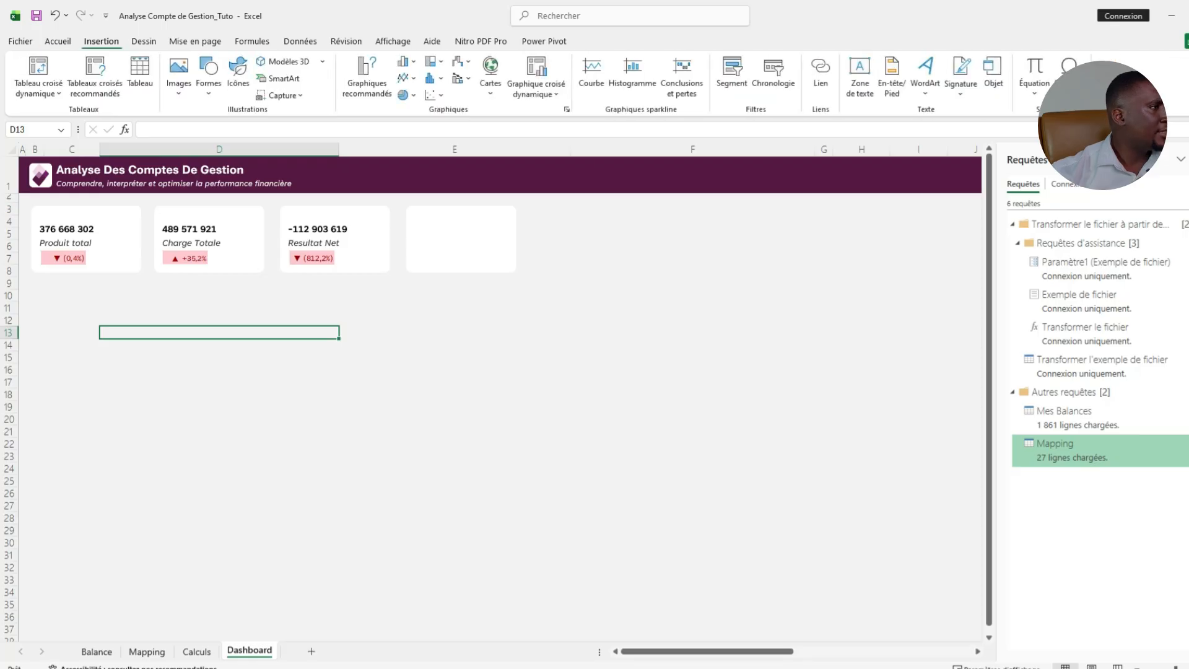
{"action": "left_click", "coordinate": [238, 74]}
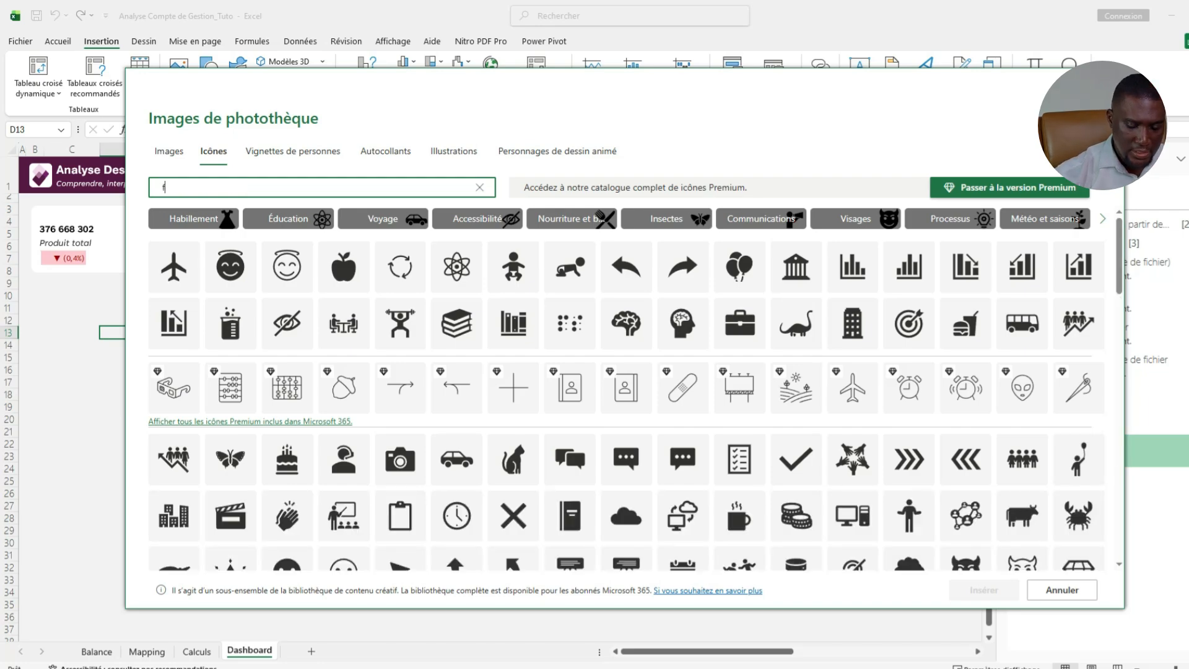
{"action": "type", "text": "fiannce"}
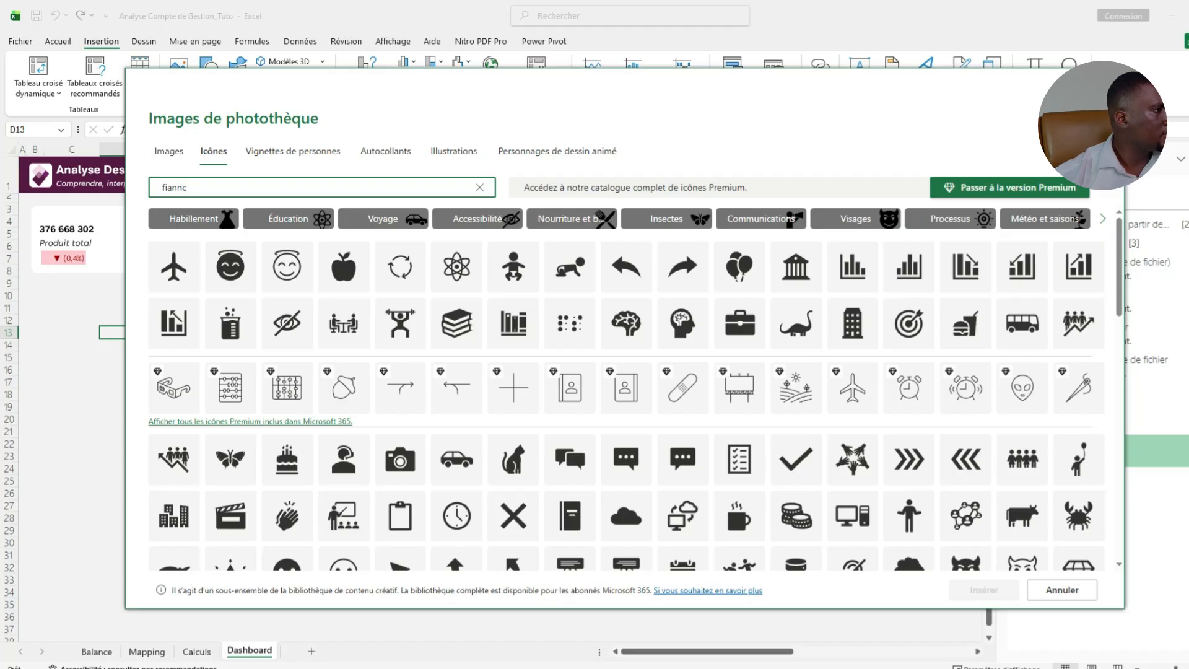
{"action": "key", "text": "BackSpace"}
{"action": "key", "text": "BackSpace"}
{"action": "key", "text": "BackSpace"}
{"action": "key", "text": "BackSpace"}
{"action": "type", "text": "nance"}
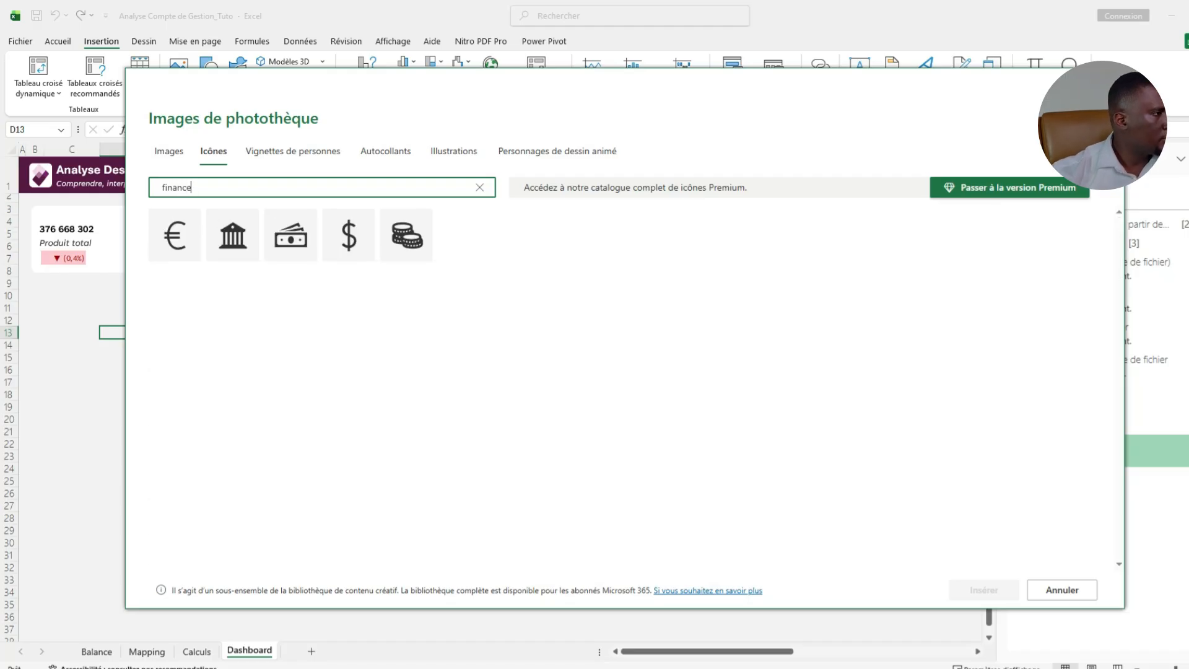
{"action": "left_click", "coordinate": [407, 235]}
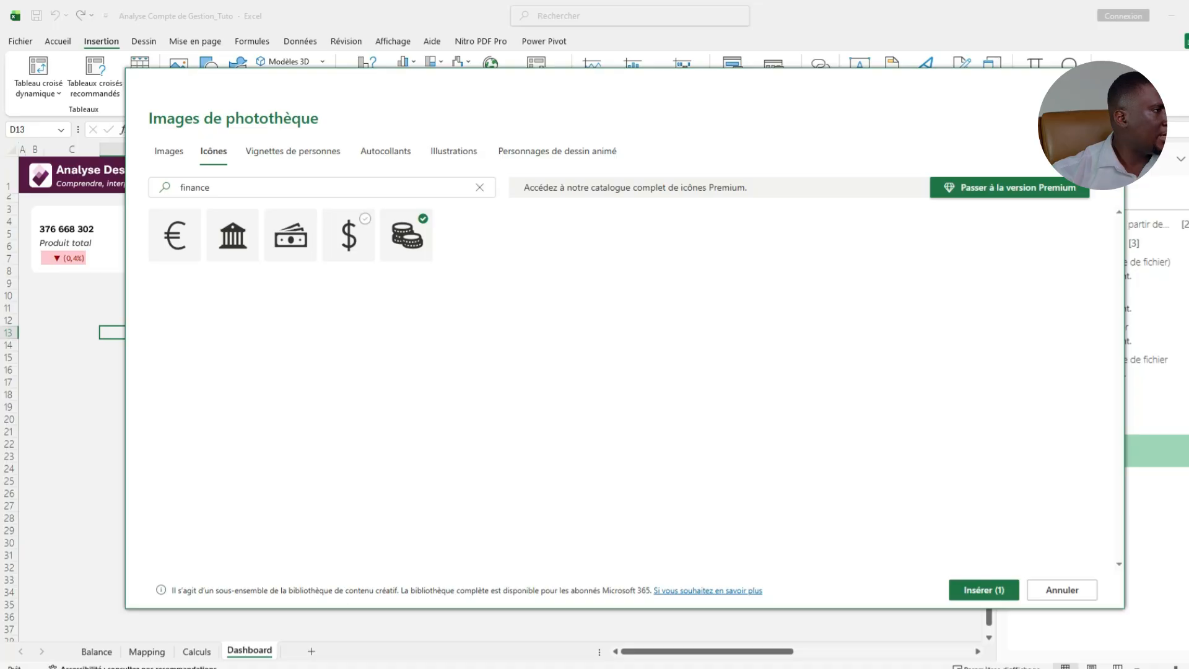
{"action": "left_click", "coordinate": [349, 236]}
Search the icons for "commerce", add the euro sign to the selection and insert the three icons on the Dashboard.
{"action": "left_click", "coordinate": [480, 188]}
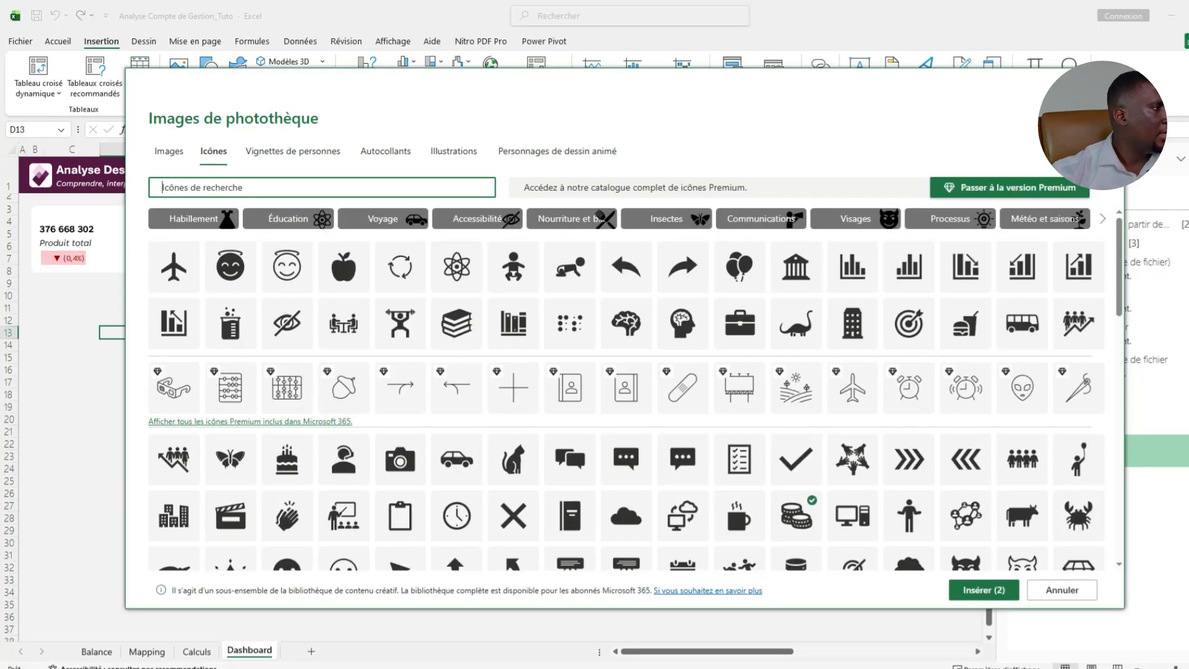
{"action": "type", "text": "commerce"}
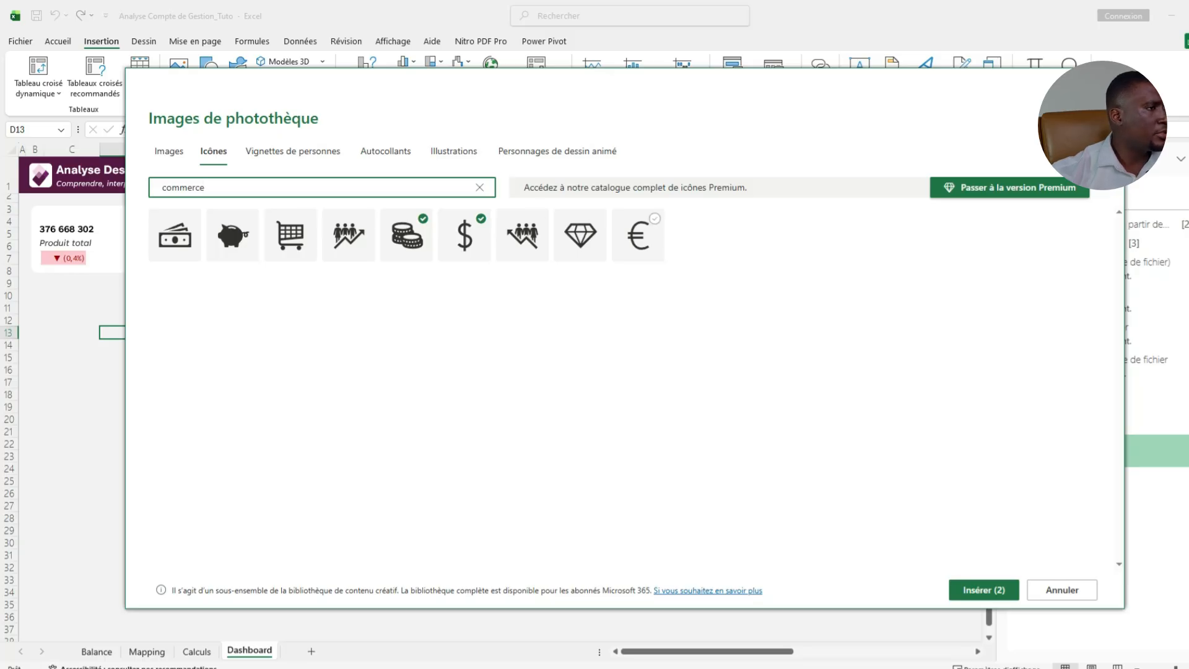
{"action": "left_click", "coordinate": [638, 235]}
{"action": "left_click", "coordinate": [984, 590]}
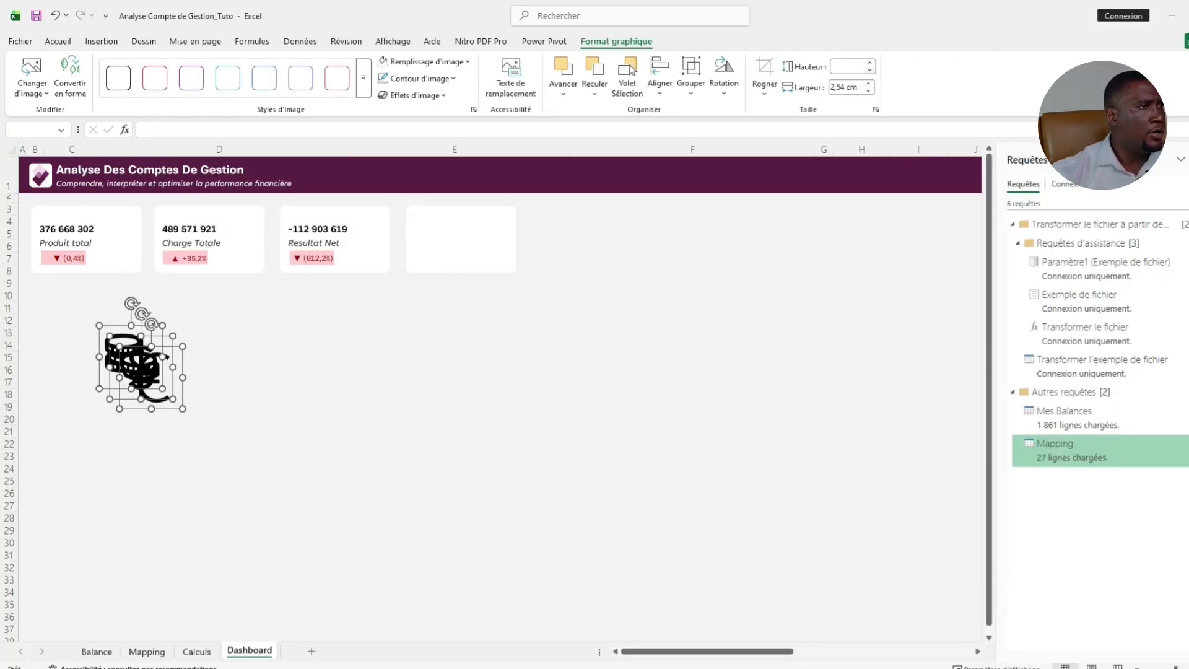
Set the height of the three inserted icons to 0,7 cm.
{"action": "left_click", "coordinate": [849, 67]}
{"action": "type", "text": "0,7"}
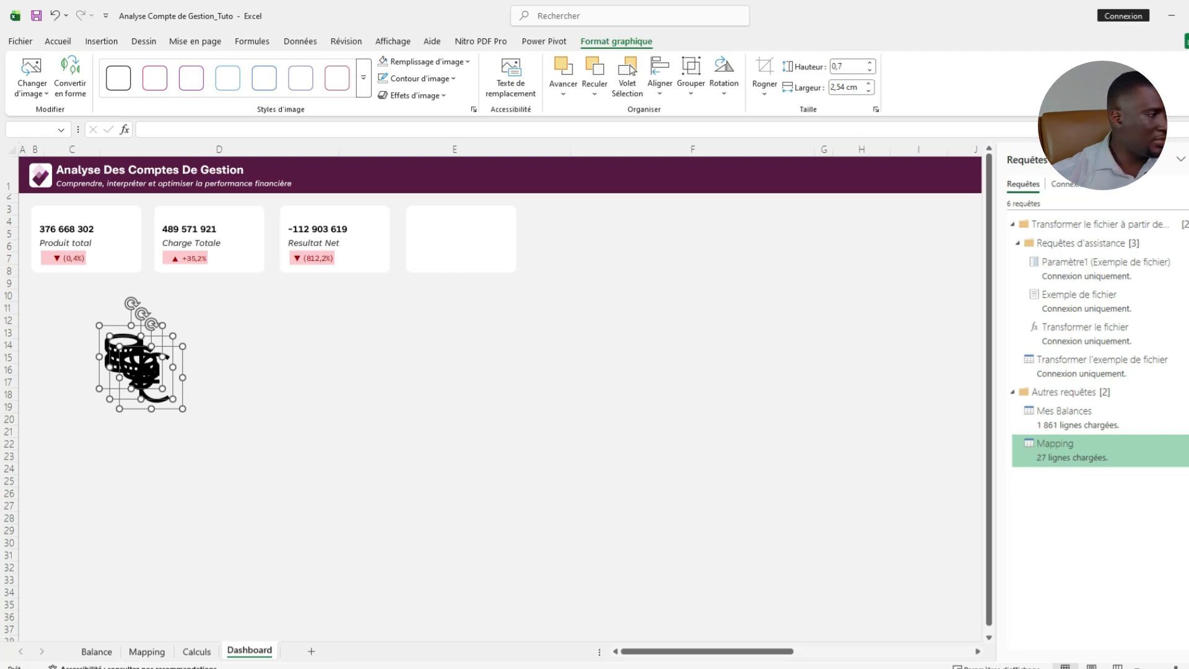
{"action": "key", "text": "Return"}
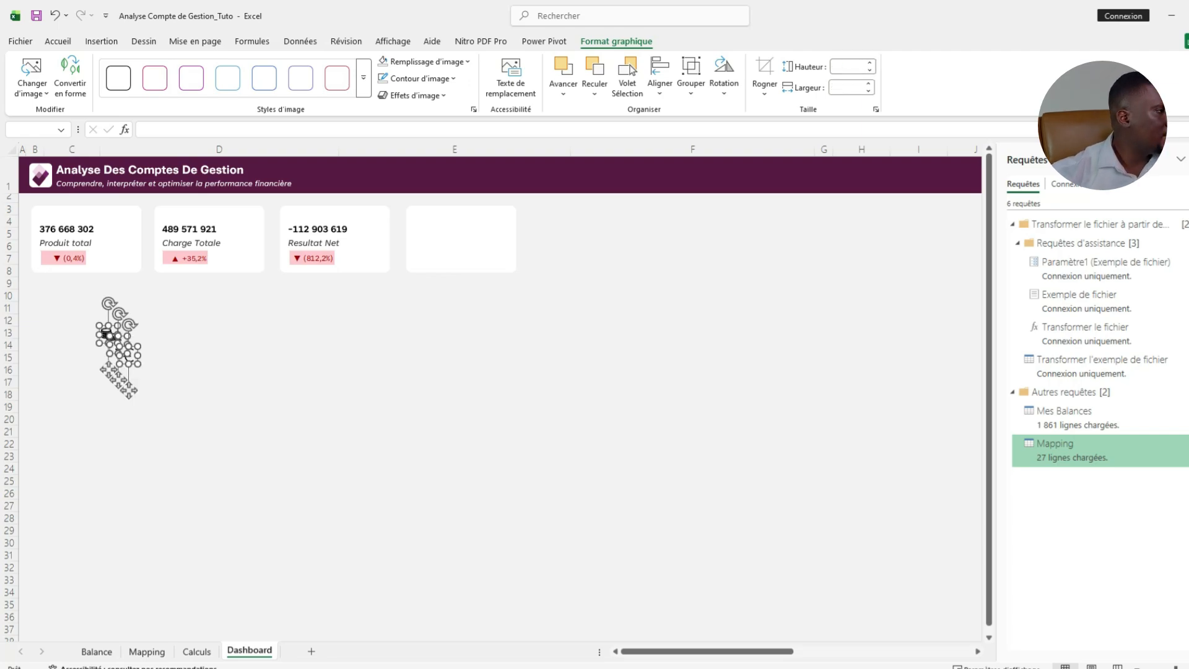
{"action": "left_click", "coordinate": [210, 420]}
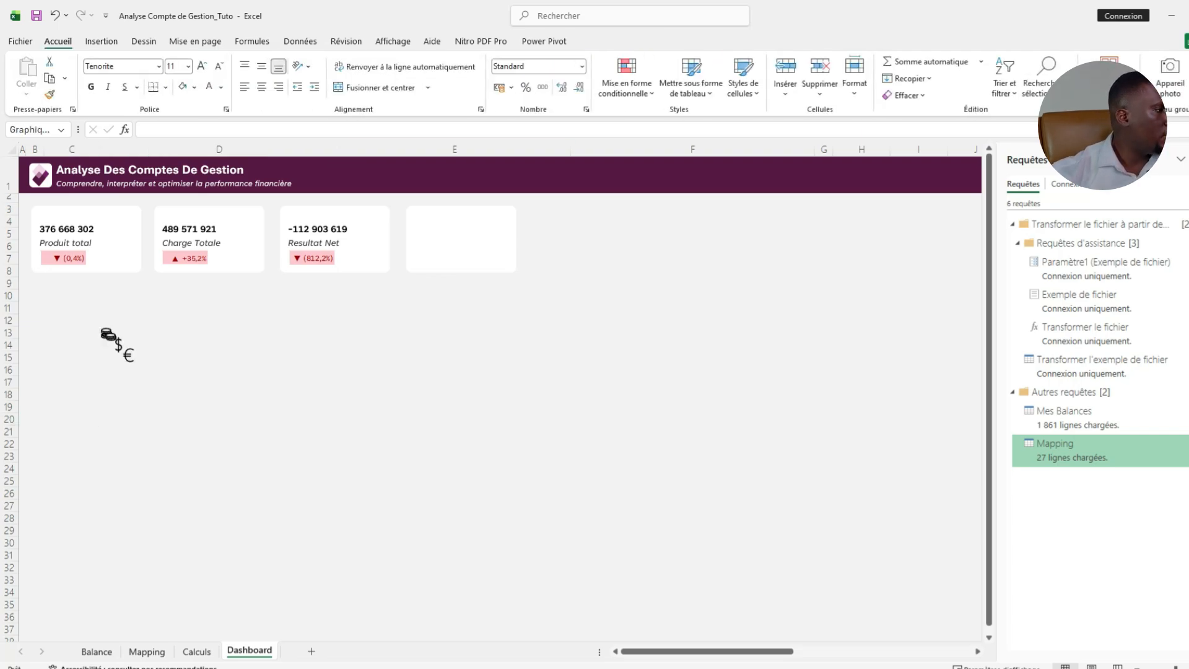
Place the dollar icon above the Produit total amount, the coins above Charge Totale and the euro above Resultat Net.
{"action": "left_click", "coordinate": [118, 344]}
{"action": "left_click_drag", "start_coordinate": [118, 344], "coordinate": [37, 217]}
{"action": "left_click", "coordinate": [109, 334]}
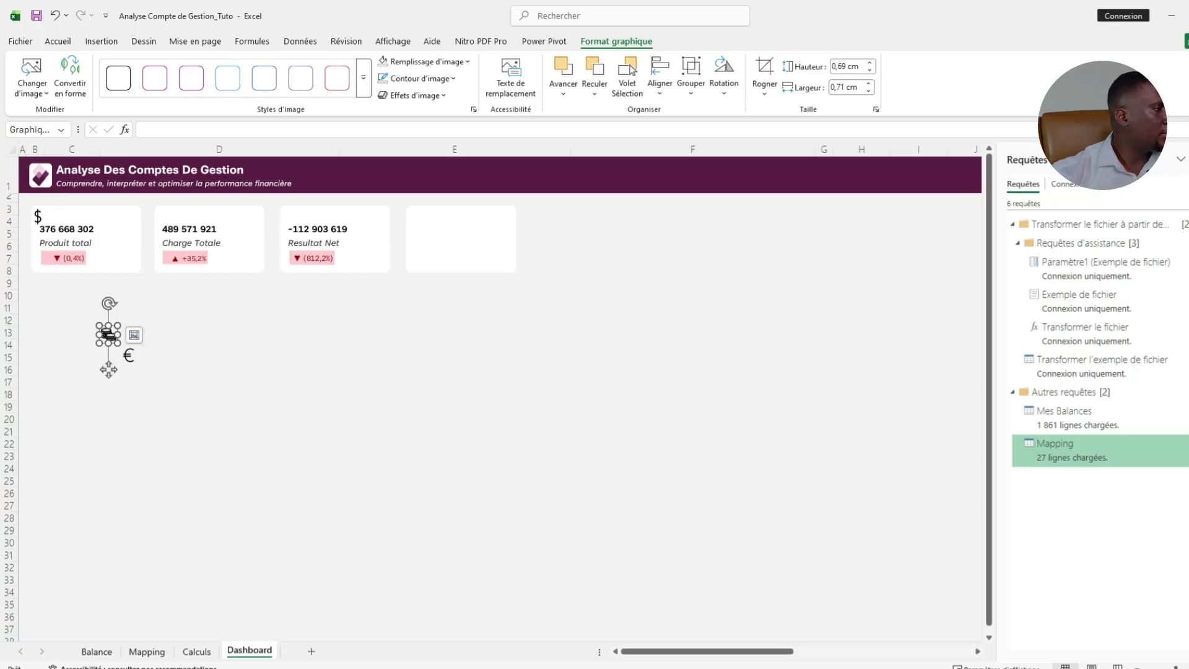
{"action": "left_click_drag", "start_coordinate": [108, 335], "coordinate": [166, 215]}
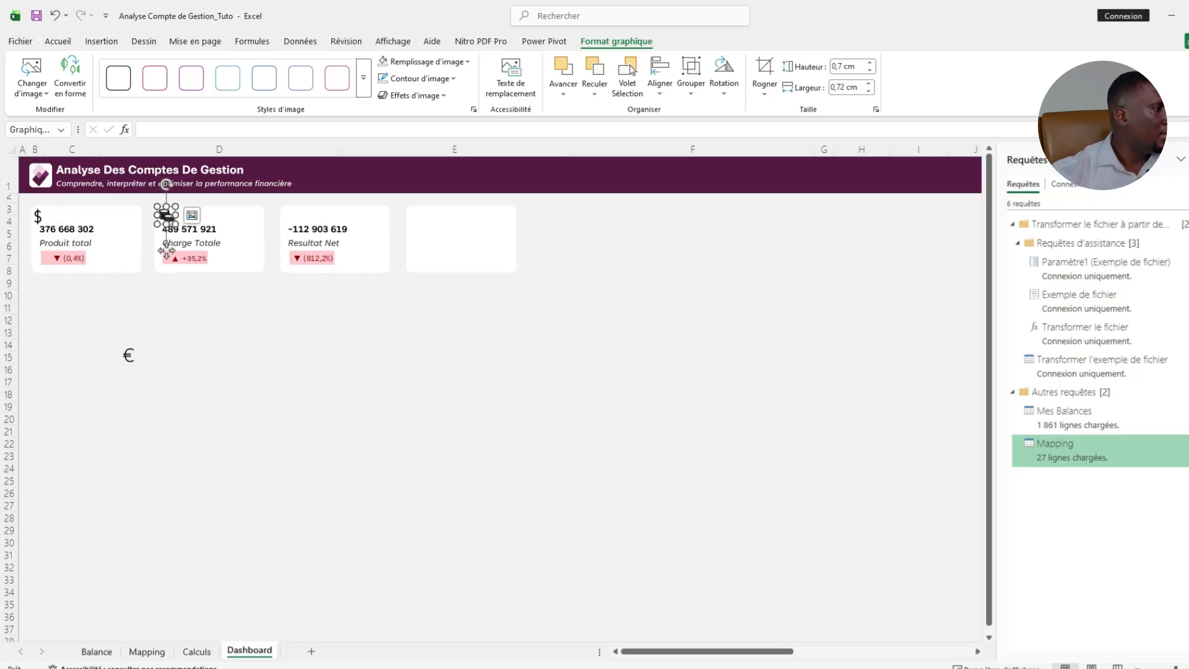
{"action": "left_click", "coordinate": [128, 355]}
{"action": "left_click_drag", "start_coordinate": [128, 355], "coordinate": [289, 217]}
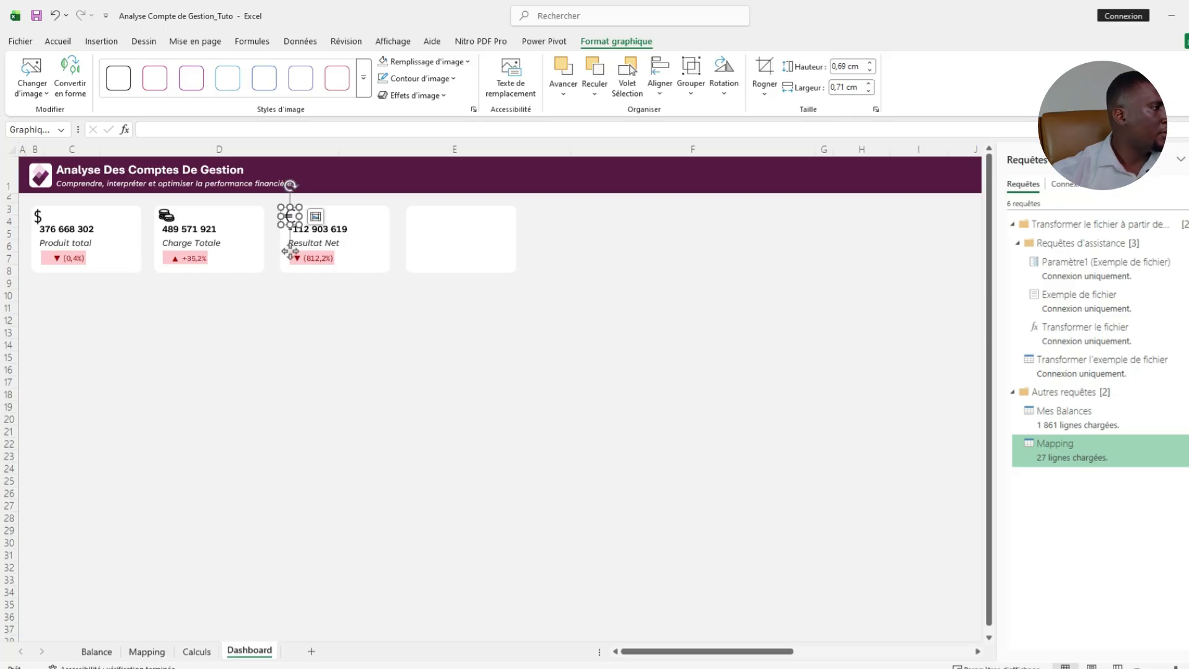
{"action": "left_click", "coordinate": [220, 418]}
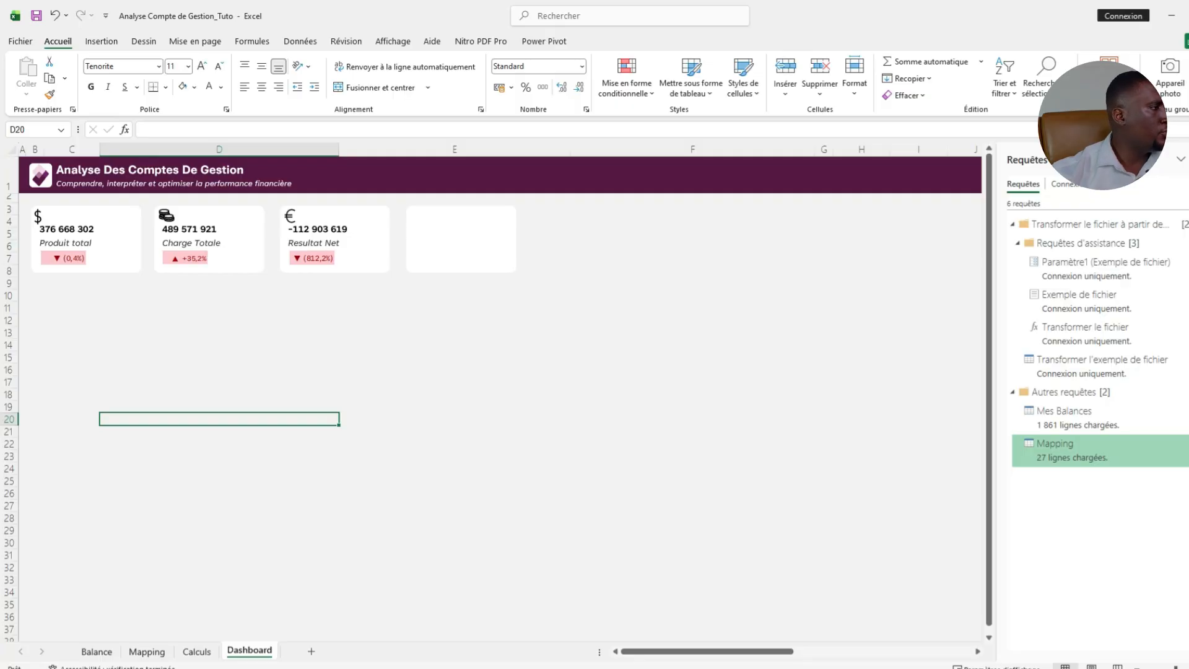
Select all objects of the Produit total card with object selection and group them.
{"action": "left_click", "coordinate": [1047, 73]}
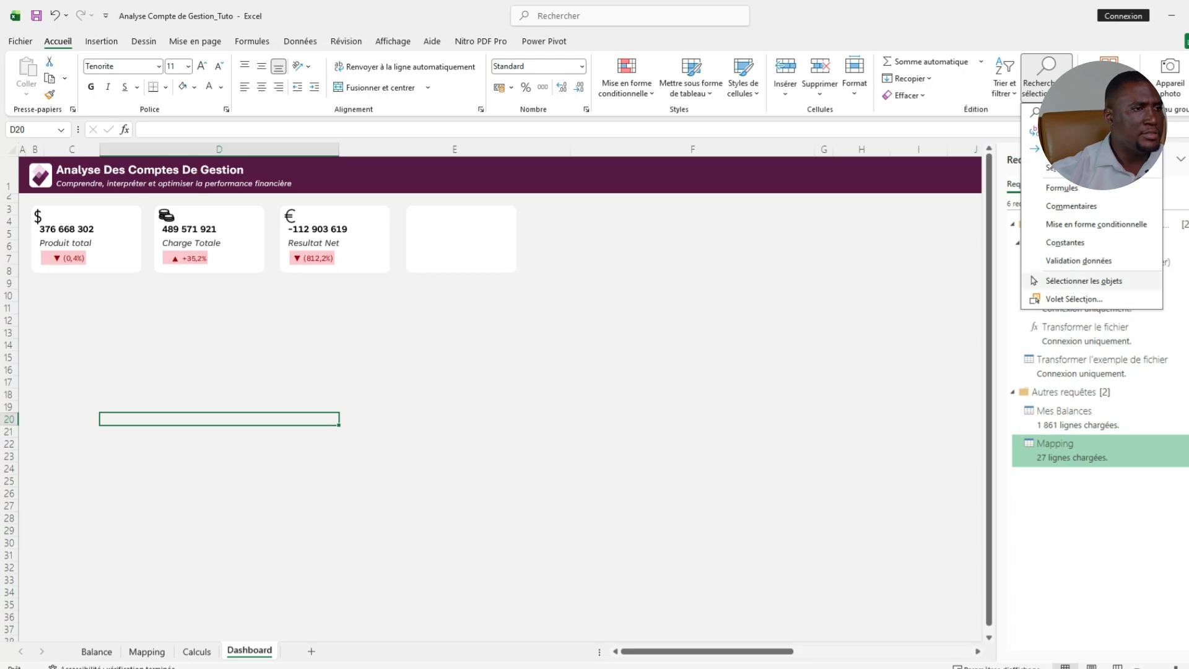
{"action": "left_click", "coordinate": [1084, 280]}
{"action": "left_click_drag", "start_coordinate": [25, 290], "coordinate": [158, 195]}
{"action": "right_click", "coordinate": [123, 215]}
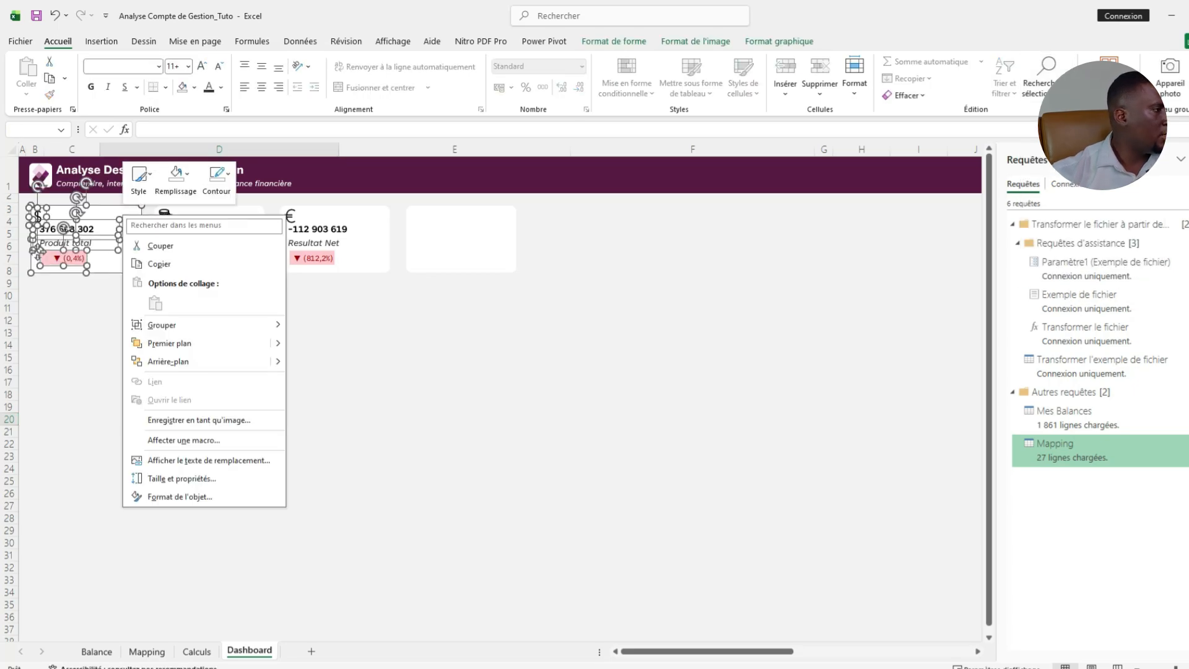
{"action": "mouse_move", "coordinate": [260, 325]}
{"action": "left_click", "coordinate": [313, 326]}
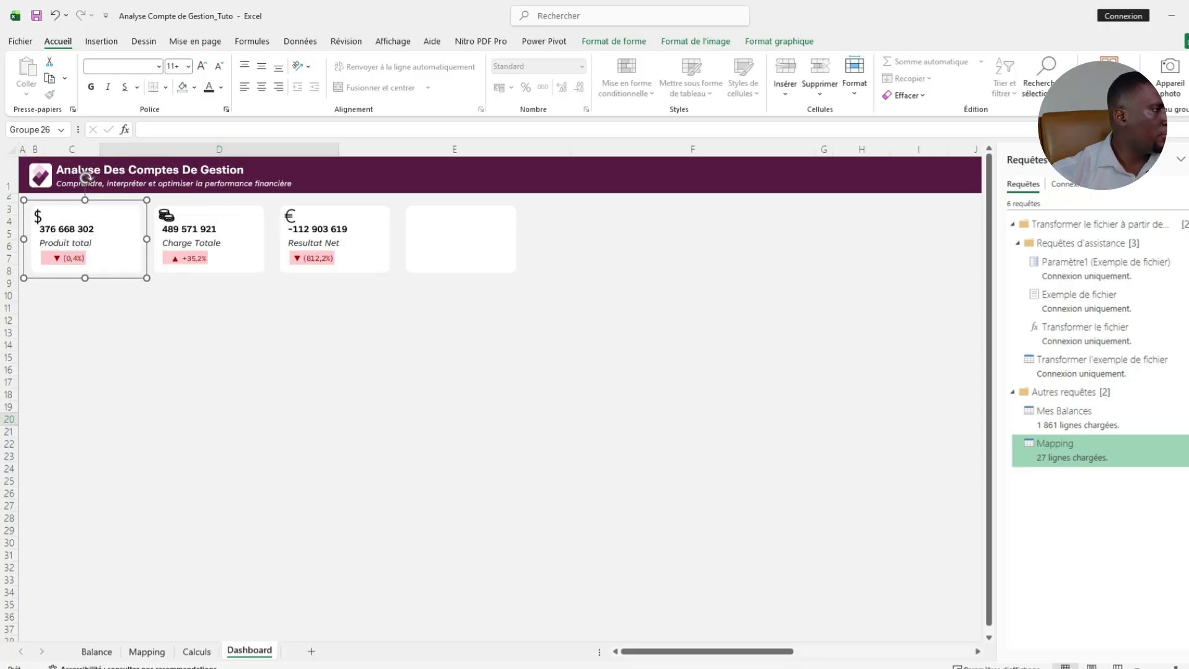
Group the Charge Totale card with its icon, amount, label and year-over-year picture.
{"action": "left_click_drag", "start_coordinate": [146, 297], "coordinate": [287, 185]}
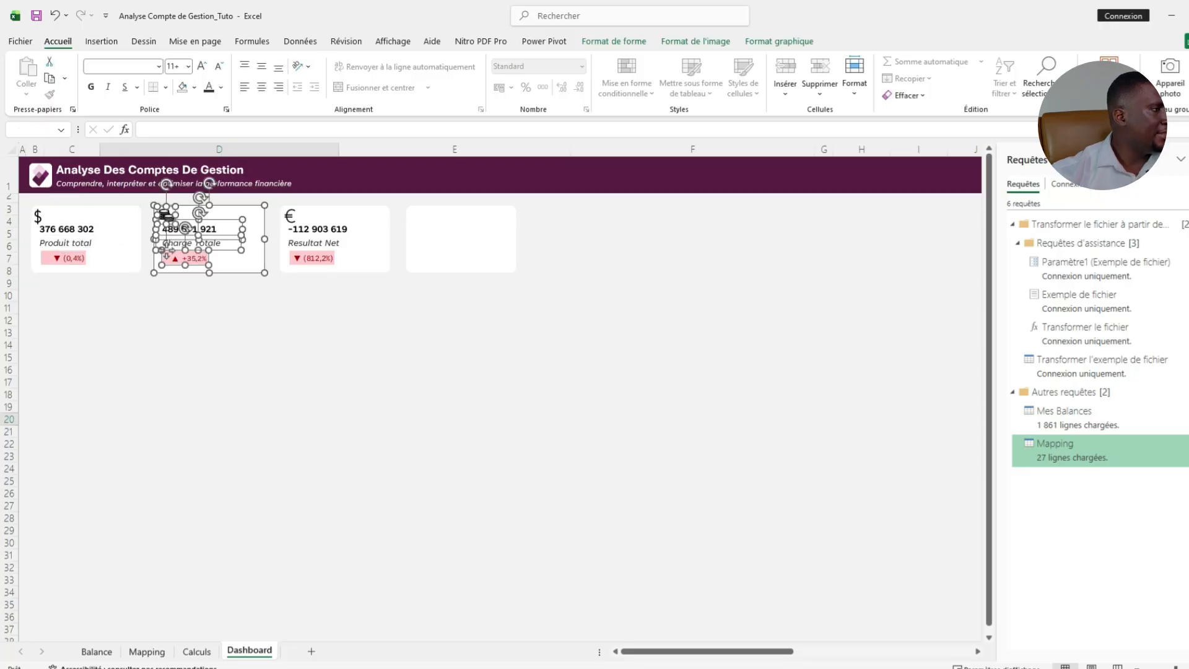
{"action": "right_click", "coordinate": [257, 218]}
{"action": "mouse_move", "coordinate": [291, 329]}
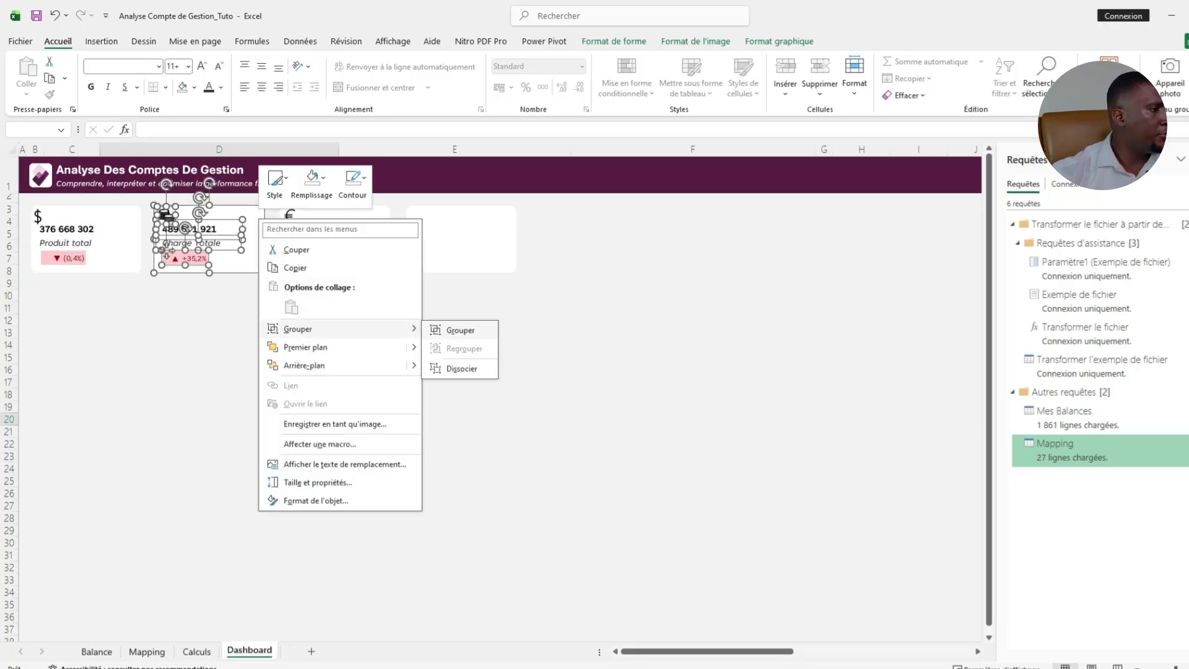
{"action": "left_click", "coordinate": [456, 329]}
Group the Resultat Net card with its icon, amount, label and year-over-year picture.
{"action": "left_click_drag", "start_coordinate": [263, 324], "coordinate": [409, 181]}
{"action": "right_click", "coordinate": [371, 224]}
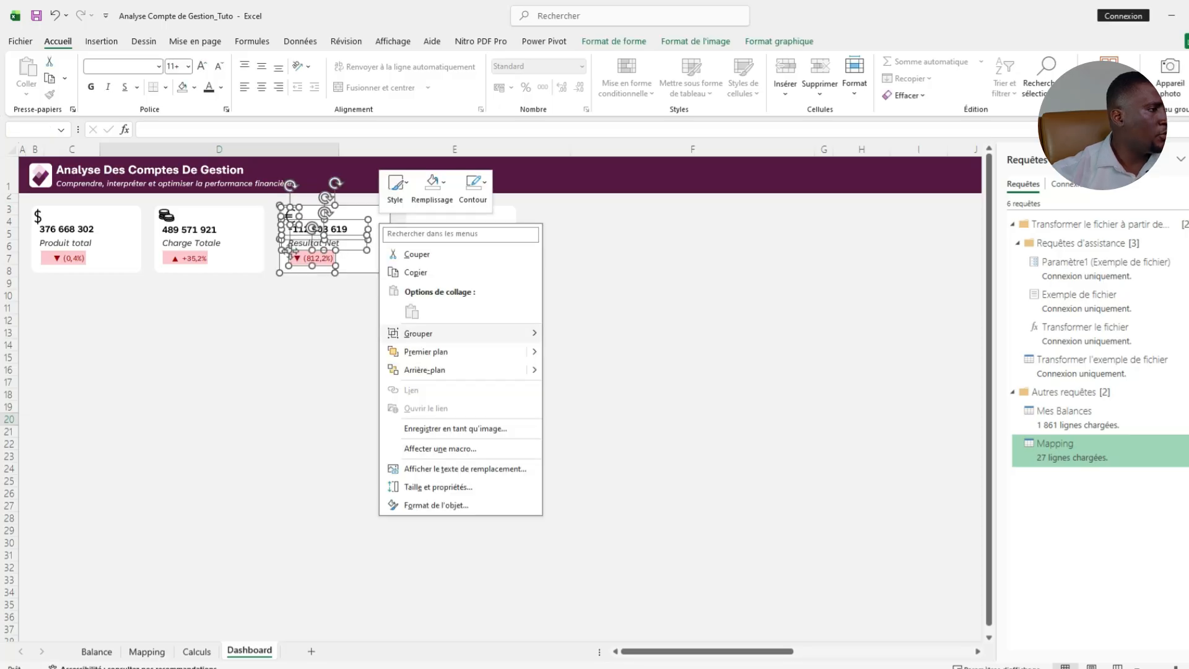
{"action": "mouse_move", "coordinate": [471, 333]}
{"action": "left_click", "coordinate": [581, 334]}
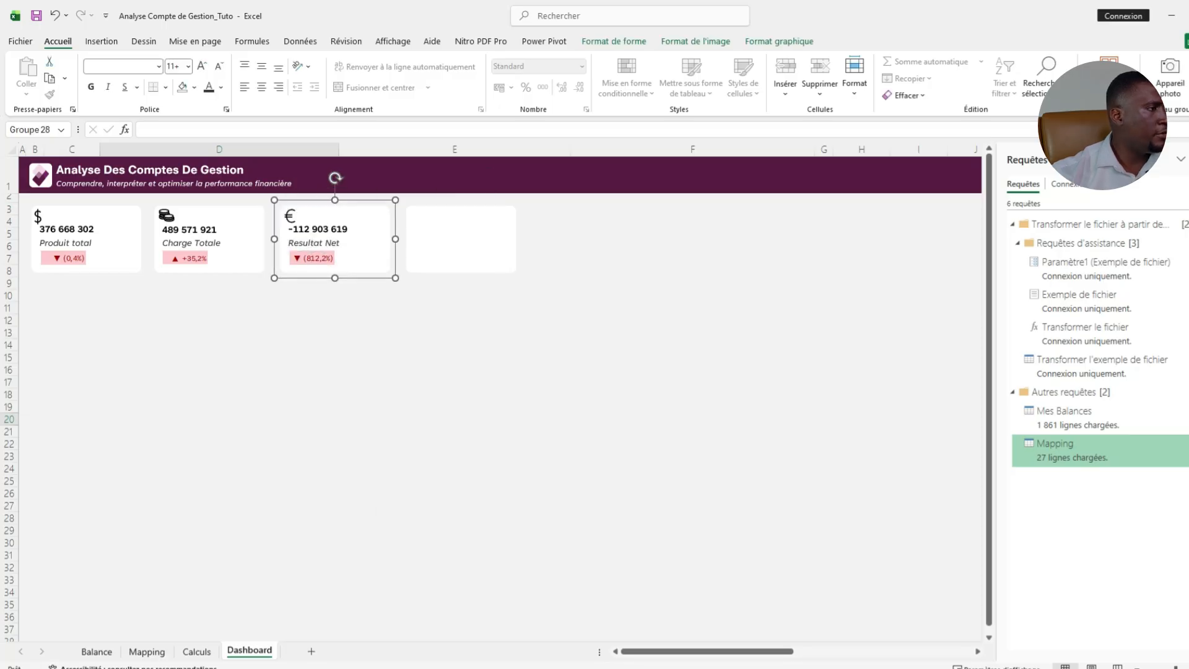
{"action": "left_click", "coordinate": [461, 239], "text": "ctrl"}
{"action": "left_click", "coordinate": [245, 240], "text": "ctrl"}
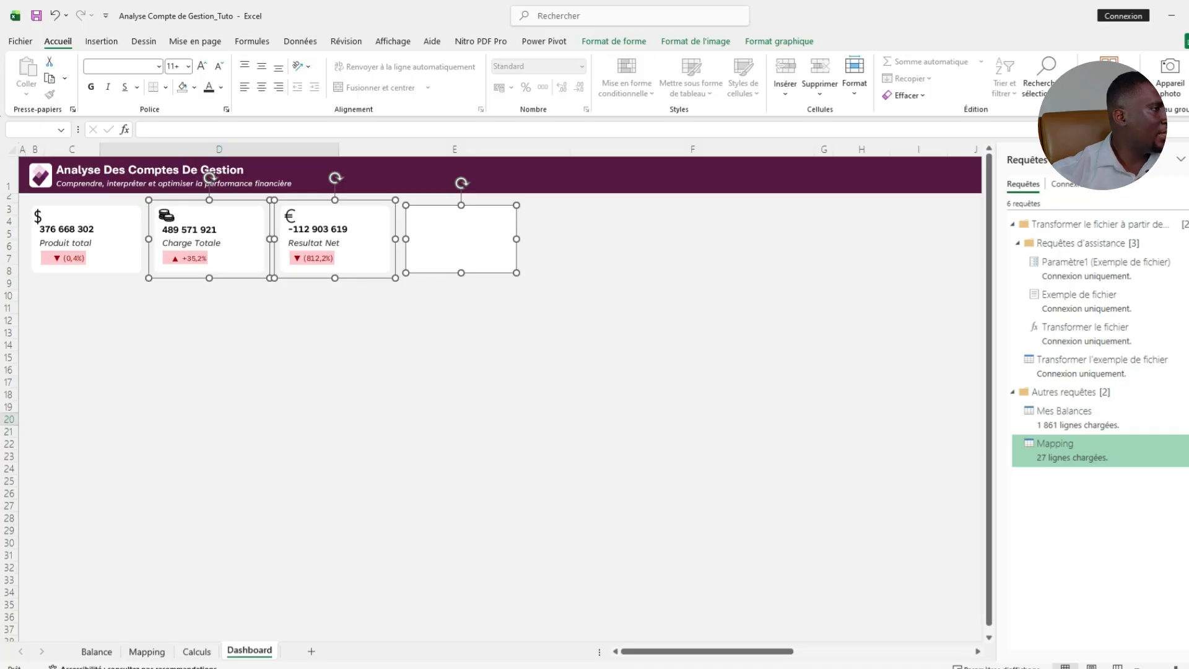
{"action": "key", "text": "Escape"}
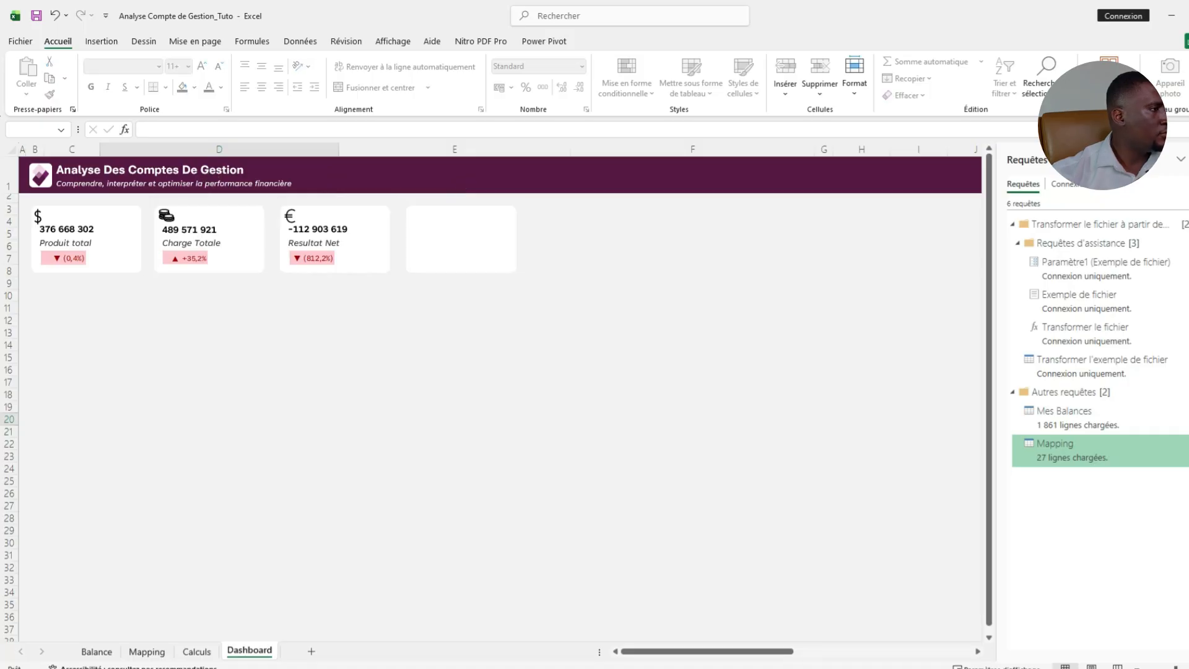
Distribute the three grouped KPI cards and the empty fourth card horizontally.
{"action": "left_click", "coordinate": [368, 240]}
{"action": "left_click", "coordinate": [245, 240], "text": "ctrl"}
{"action": "left_click", "coordinate": [121, 241], "text": "ctrl"}
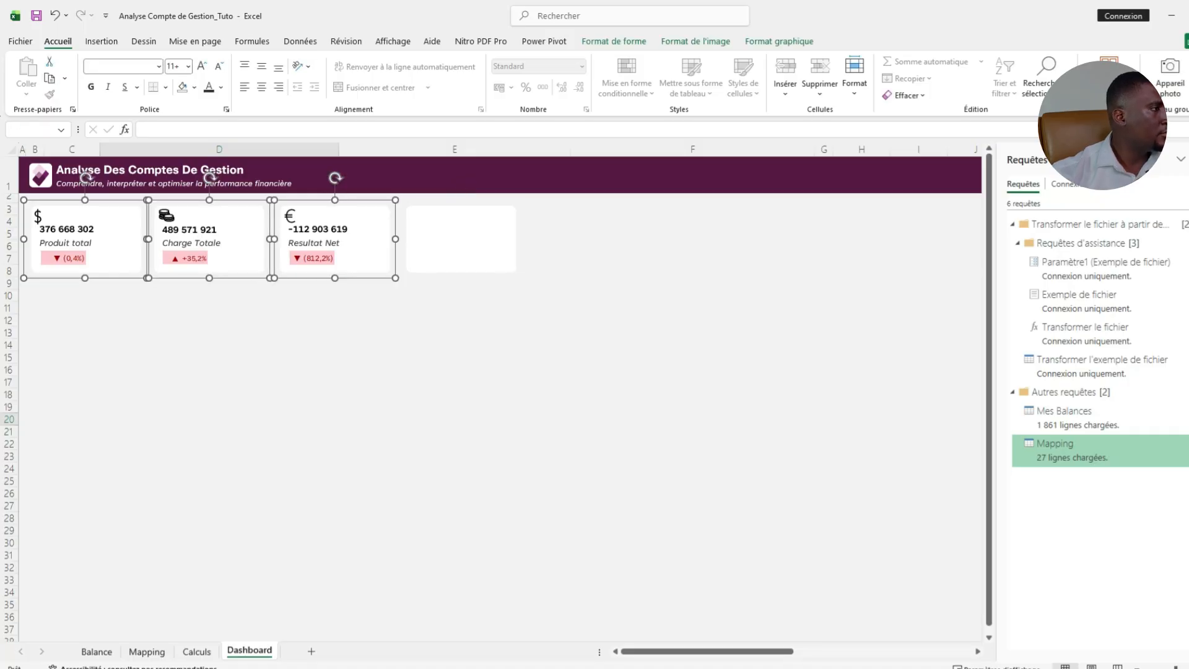
{"action": "left_click", "coordinate": [462, 239], "text": "ctrl"}
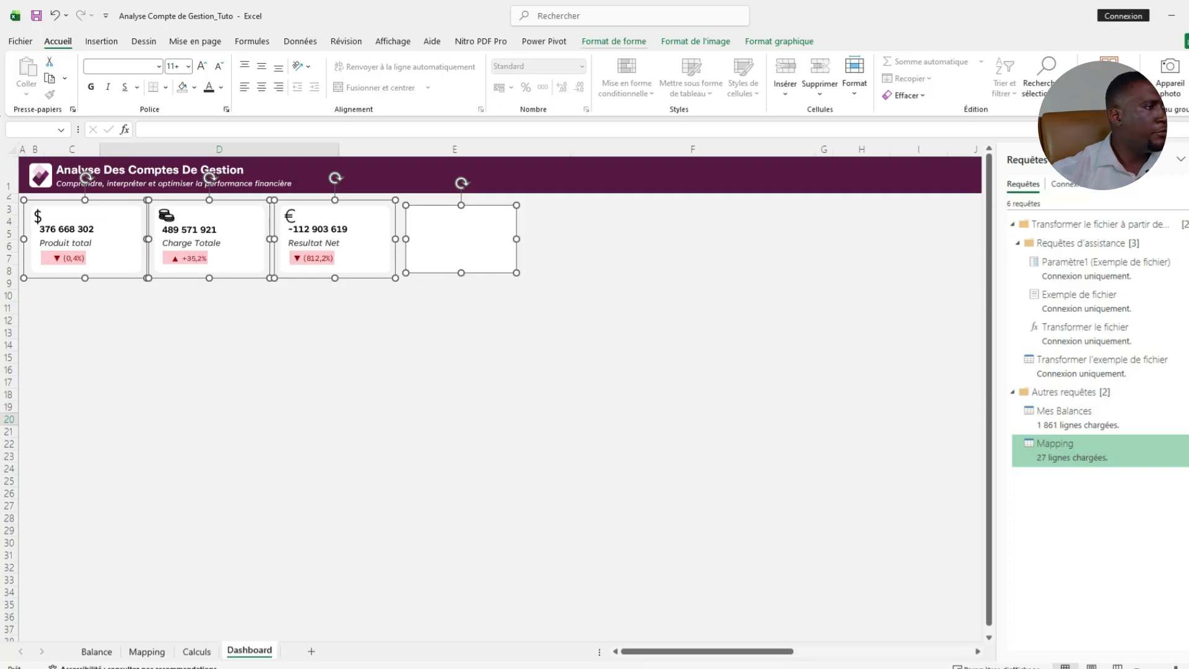
{"action": "left_click", "coordinate": [613, 42]}
{"action": "left_click", "coordinate": [999, 78]}
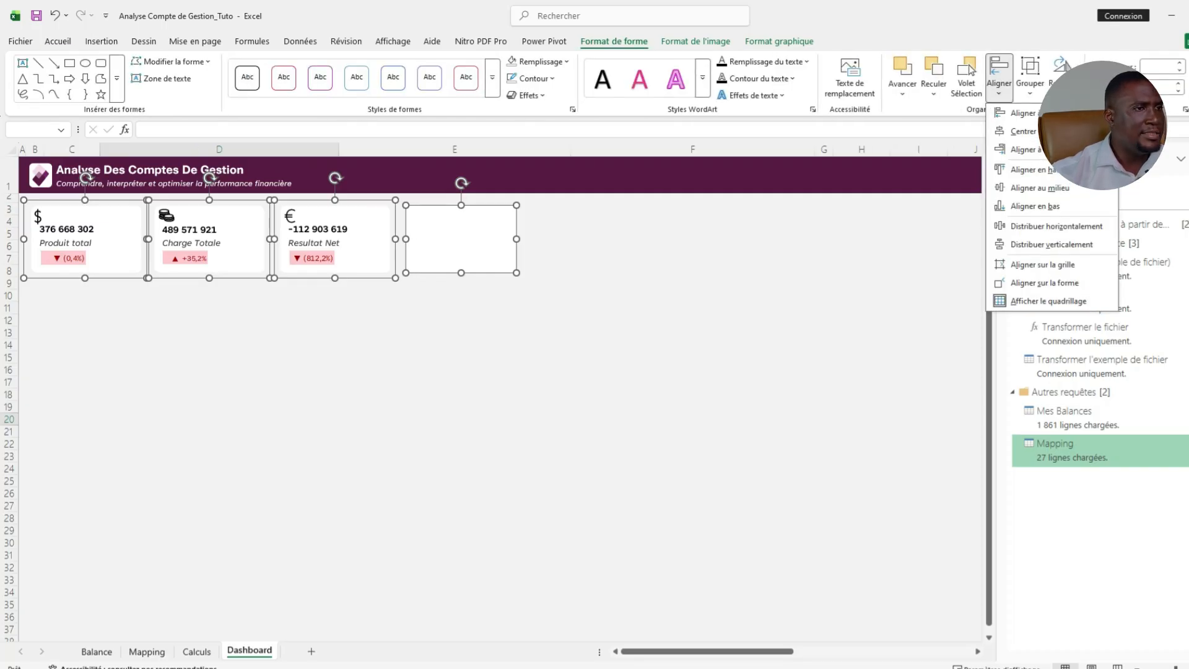
{"action": "left_click", "coordinate": [1056, 226]}
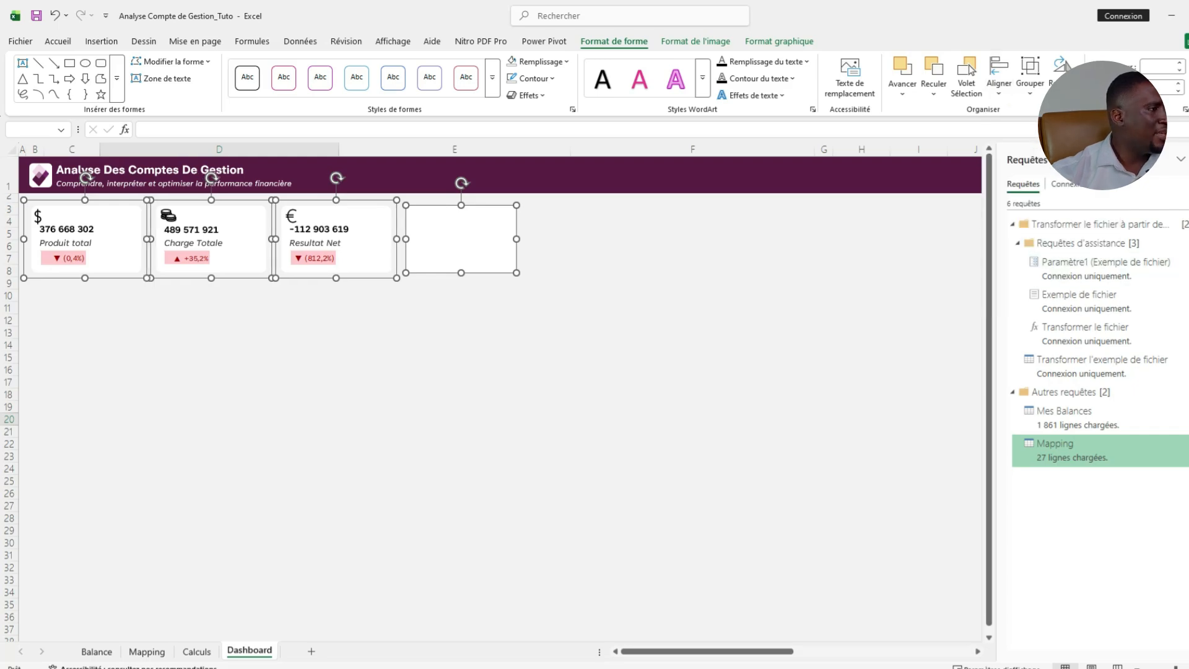
{"action": "key", "text": "Escape"}
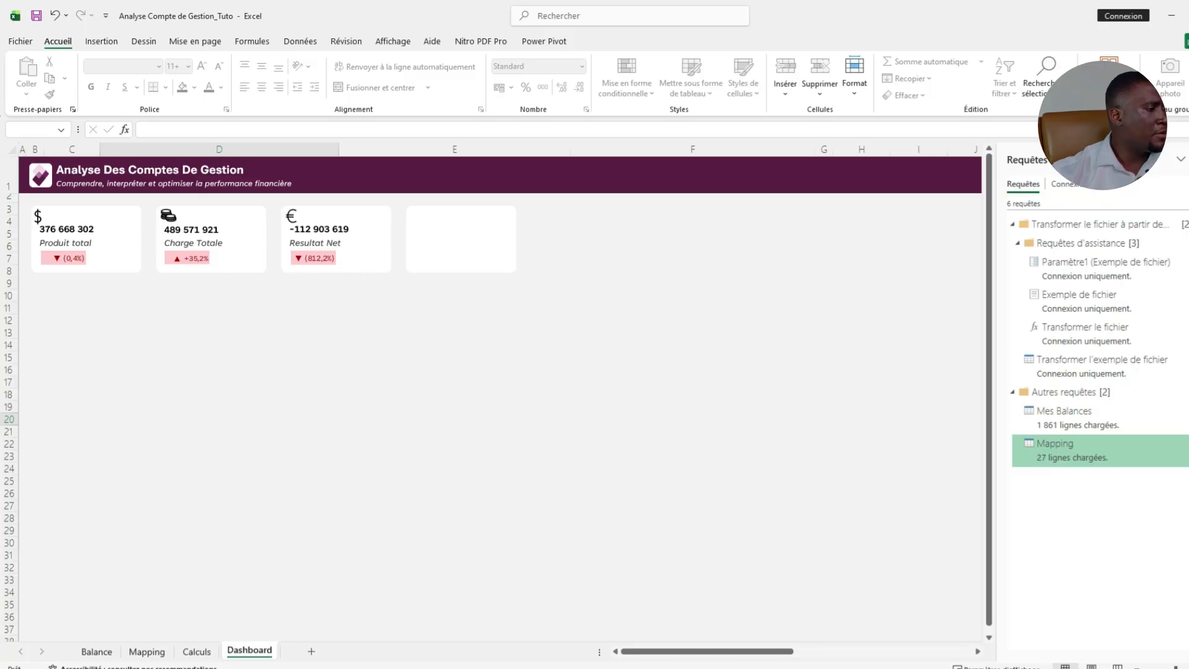
On Calculs, replace the Charge yoy measure in the C13 pivot table with Marge Nette from Mes Balances.
{"action": "left_click", "coordinate": [197, 652]}
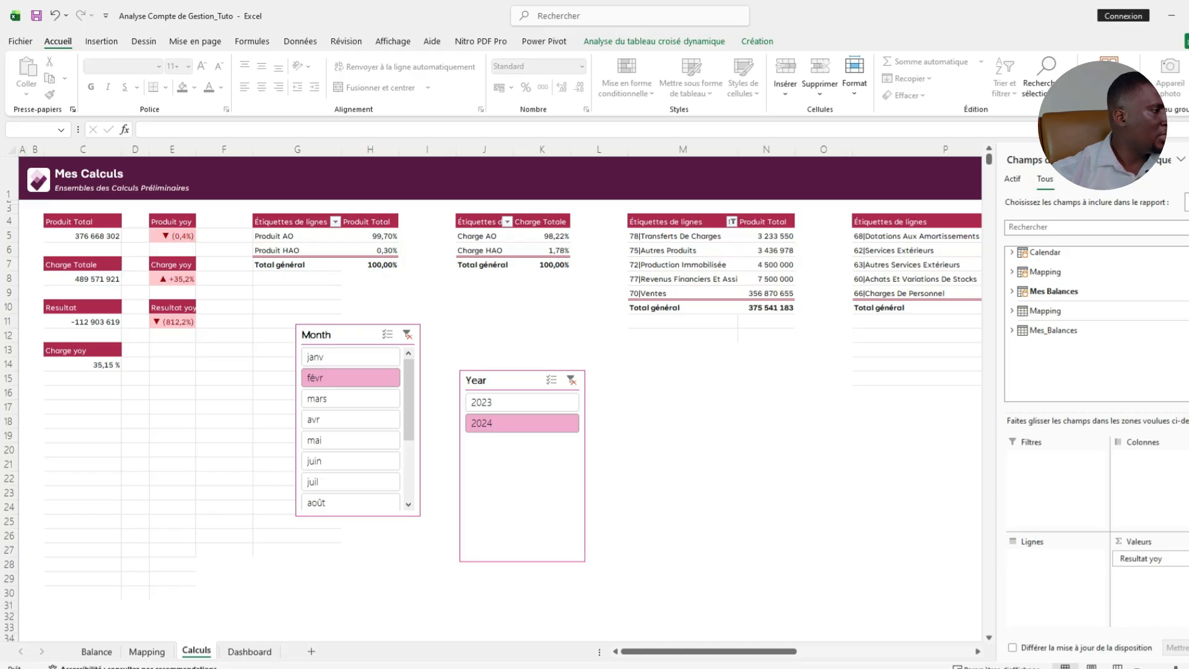
{"action": "left_click", "coordinate": [250, 651]}
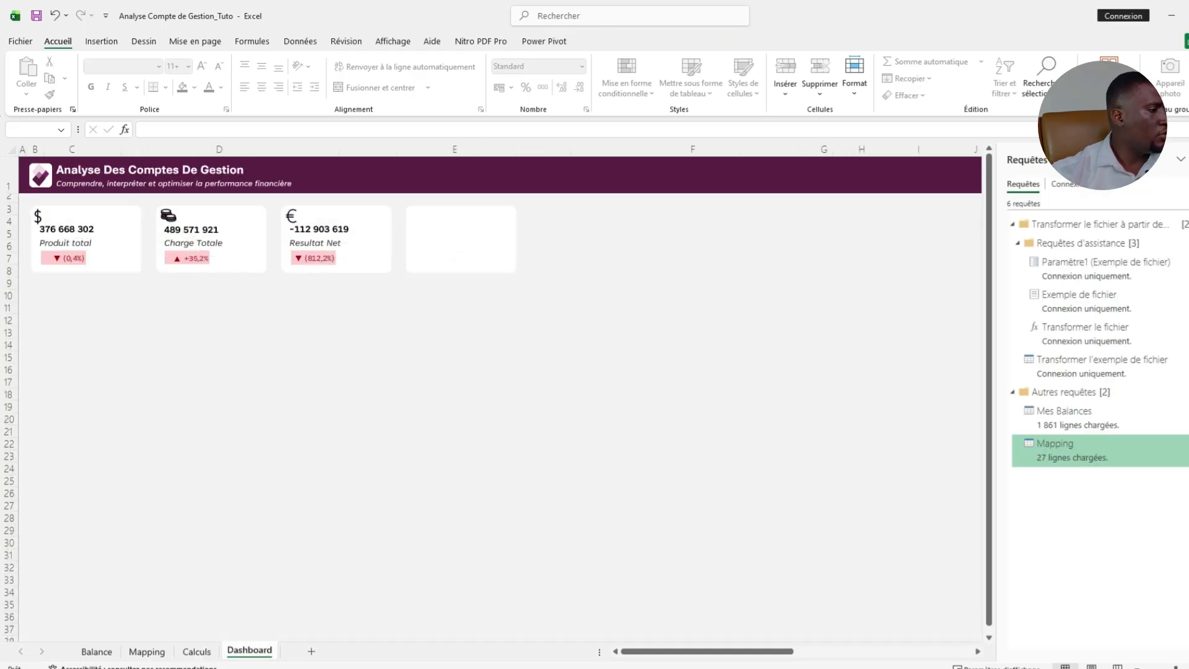
{"action": "left_click", "coordinate": [197, 652]}
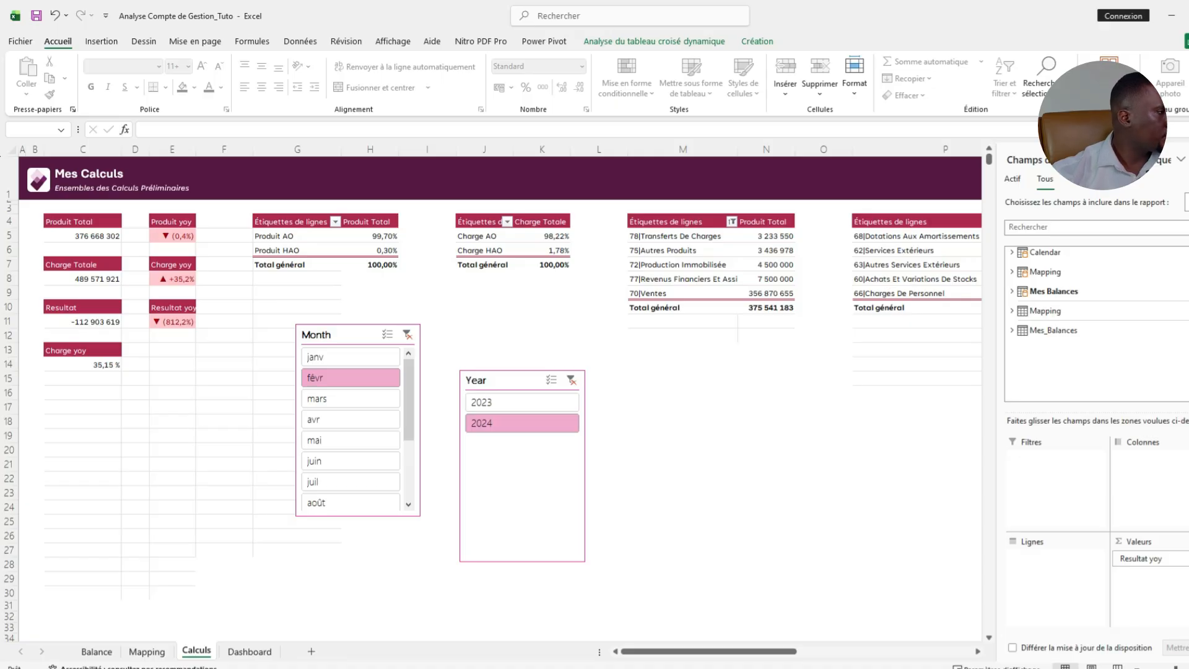
{"action": "left_click", "coordinate": [82, 407]}
{"action": "left_click", "coordinate": [83, 365]}
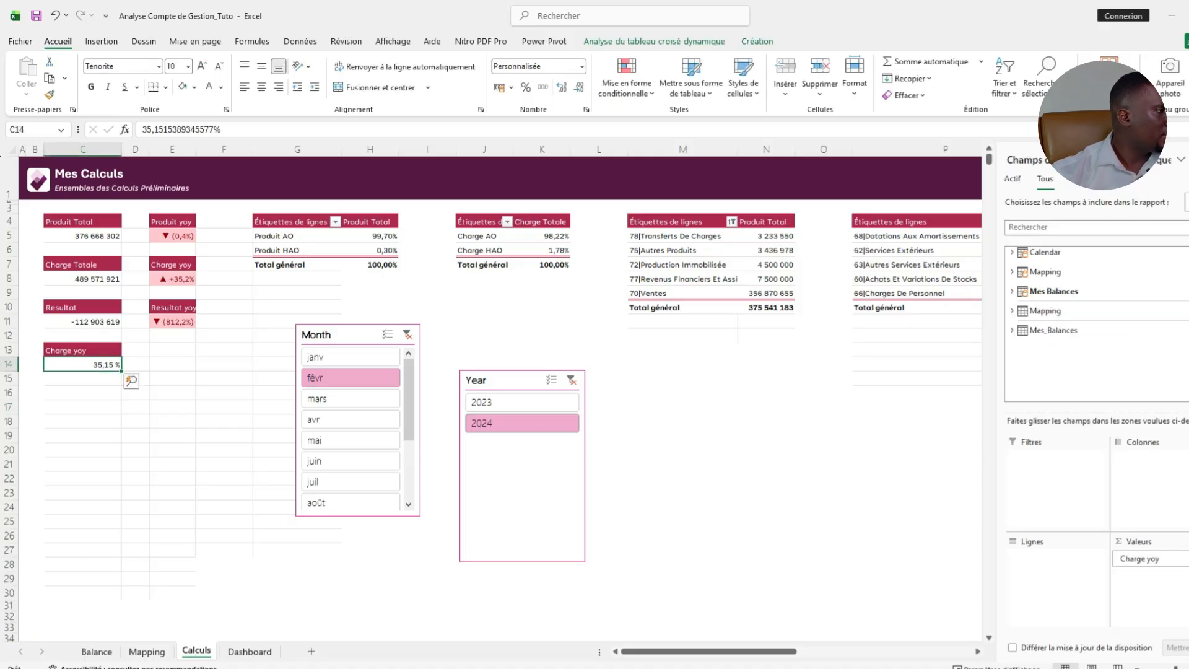
{"action": "left_click", "coordinate": [1146, 558]}
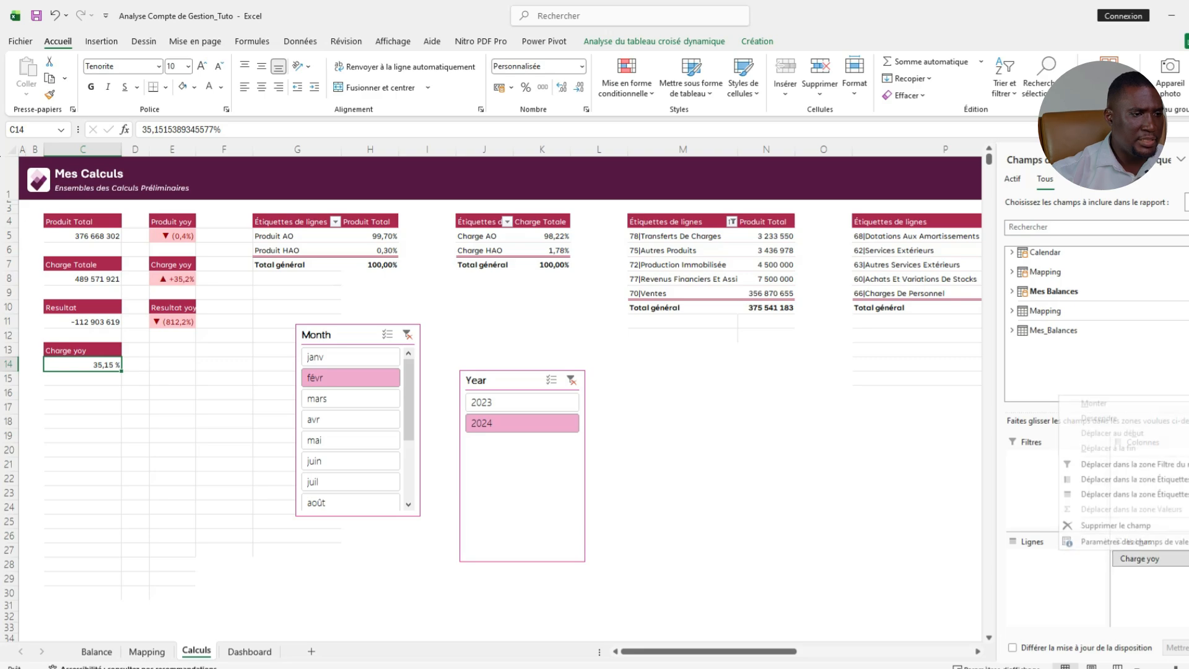
{"action": "left_click", "coordinate": [1110, 525]}
{"action": "left_click", "coordinate": [1012, 291]}
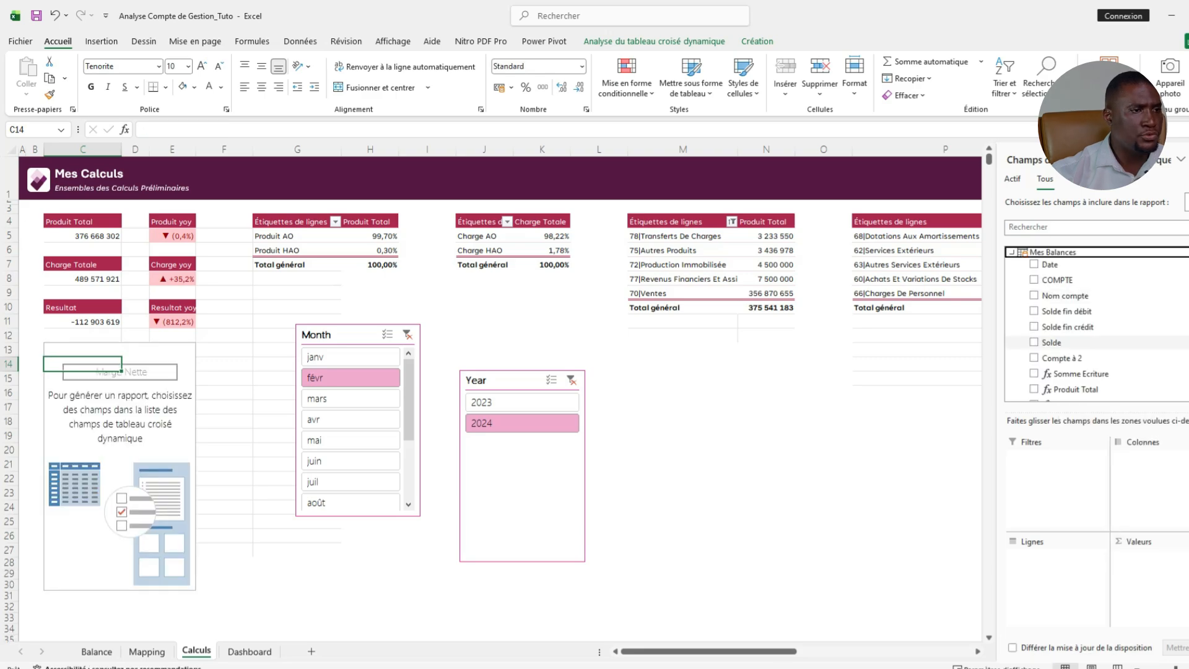
{"action": "scroll", "coordinate": [1075, 342], "scroll_direction": "down", "scroll_amount": 3}
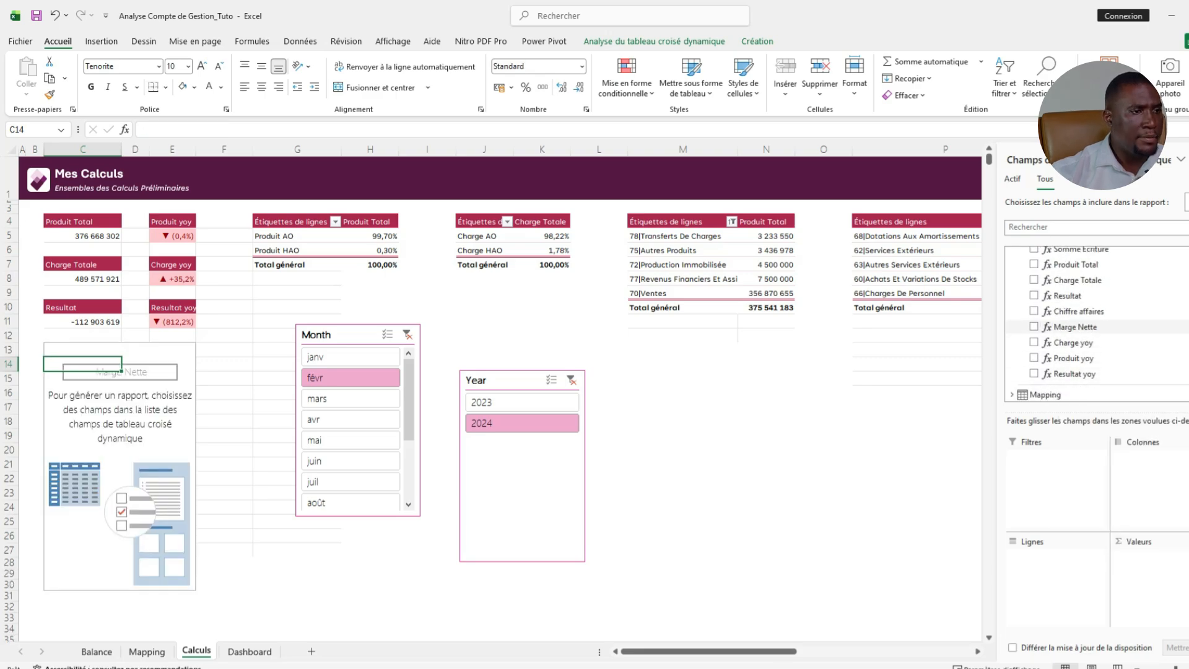
{"action": "left_click", "coordinate": [1033, 326]}
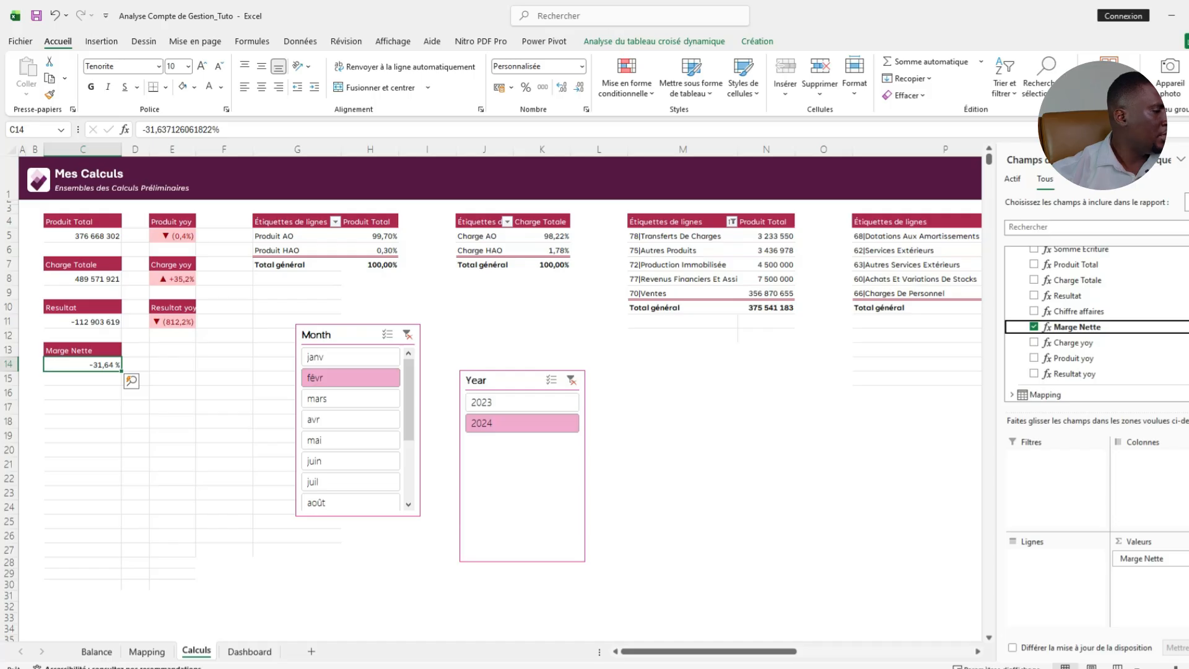
{"action": "left_click", "coordinate": [82, 407]}
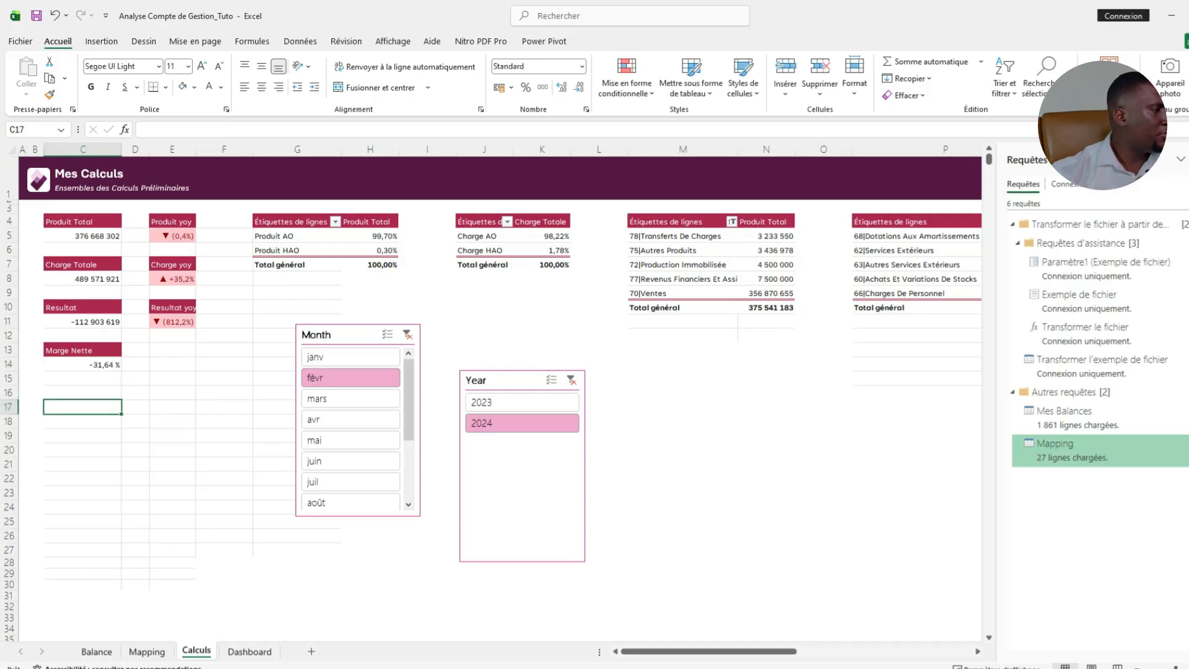
Enter the labels Marge, Positive, Négative and reste in cells C16 to C19 below the Marge Nette pivot table.
{"action": "left_click", "coordinate": [100, 365]}
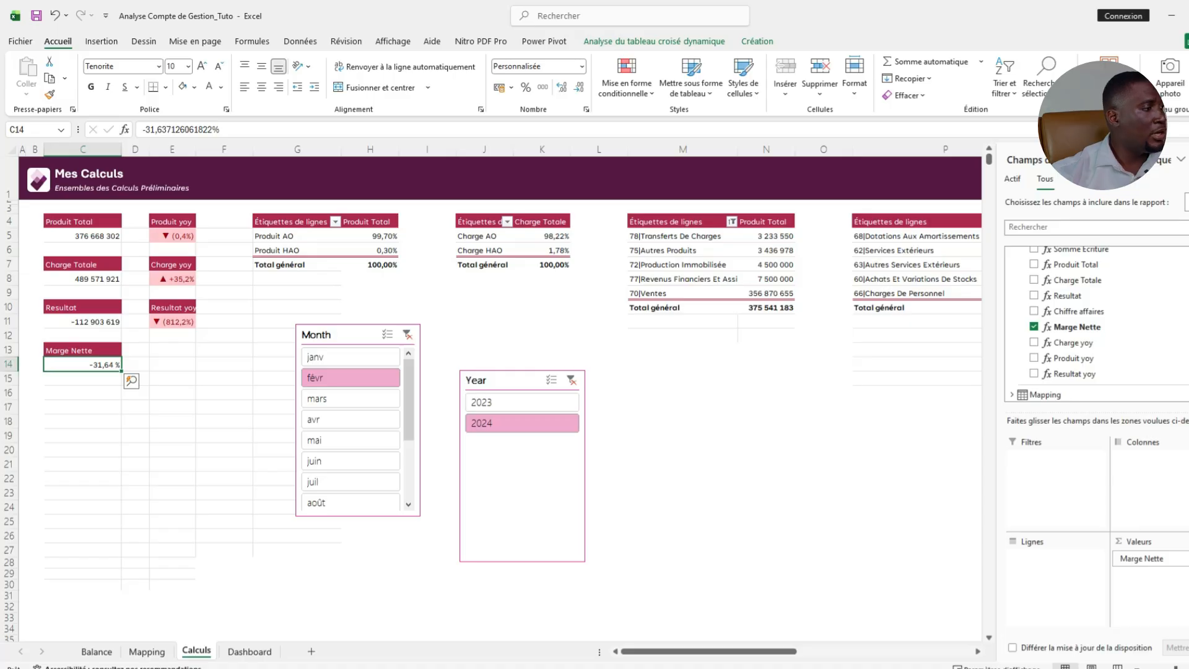
{"action": "left_click", "coordinate": [82, 407]}
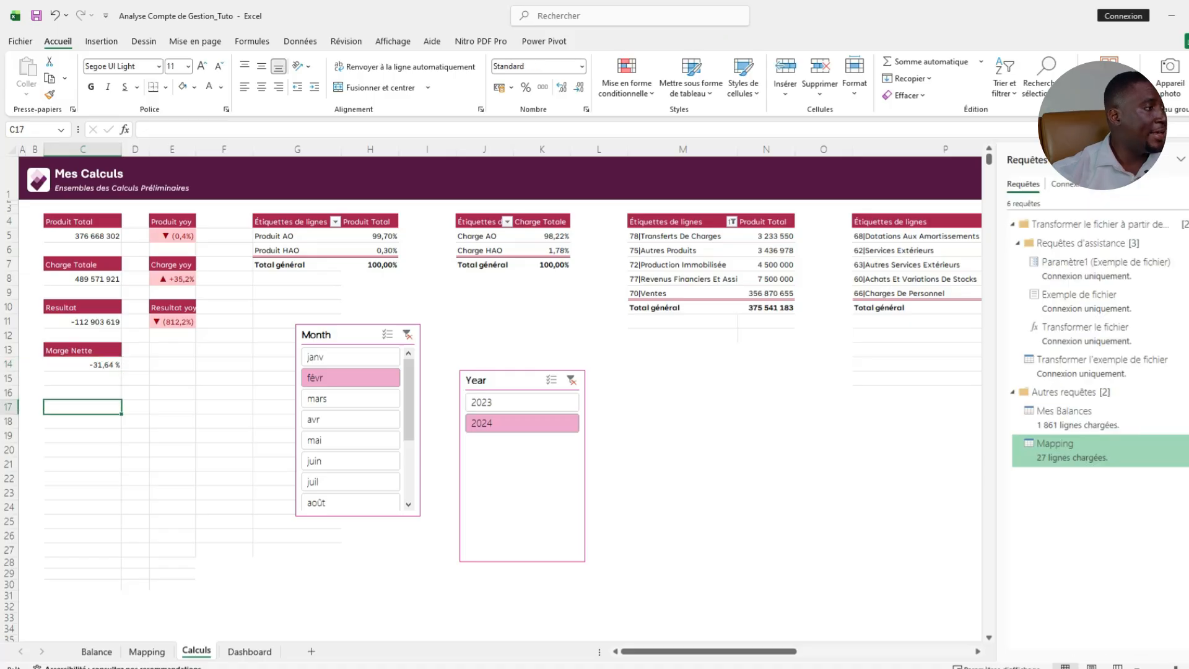
{"action": "left_click", "coordinate": [82, 393]}
{"action": "left_click", "coordinate": [82, 406]}
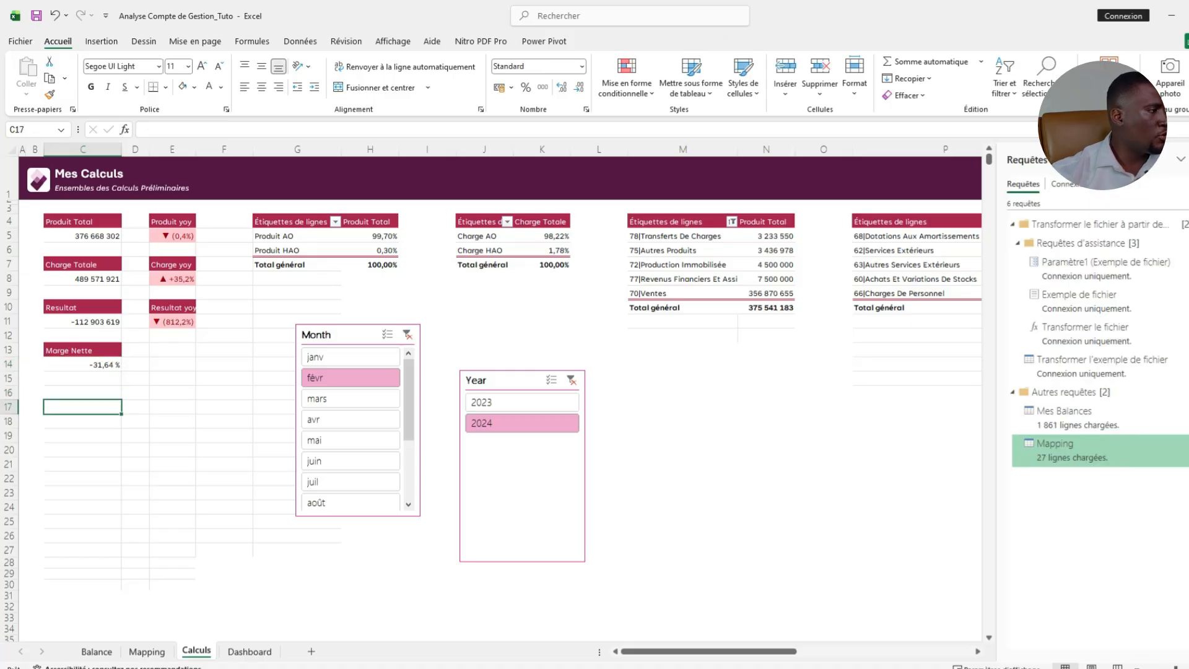
{"action": "left_click", "coordinate": [82, 393]}
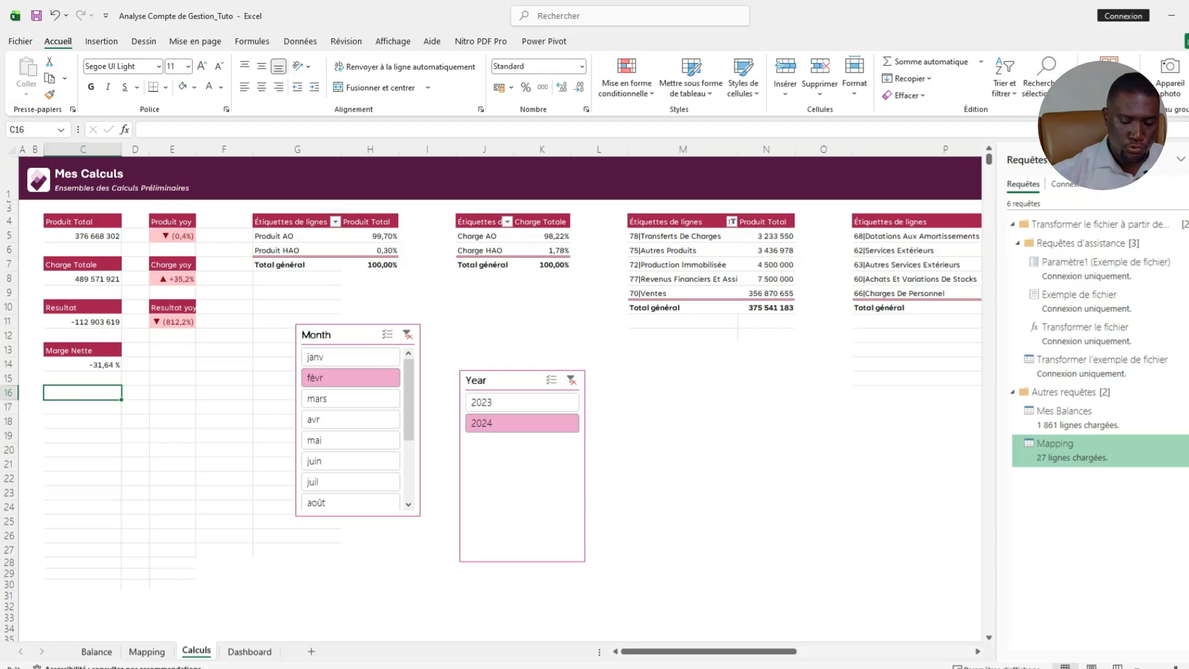
{"action": "type", "text": "Marge"}
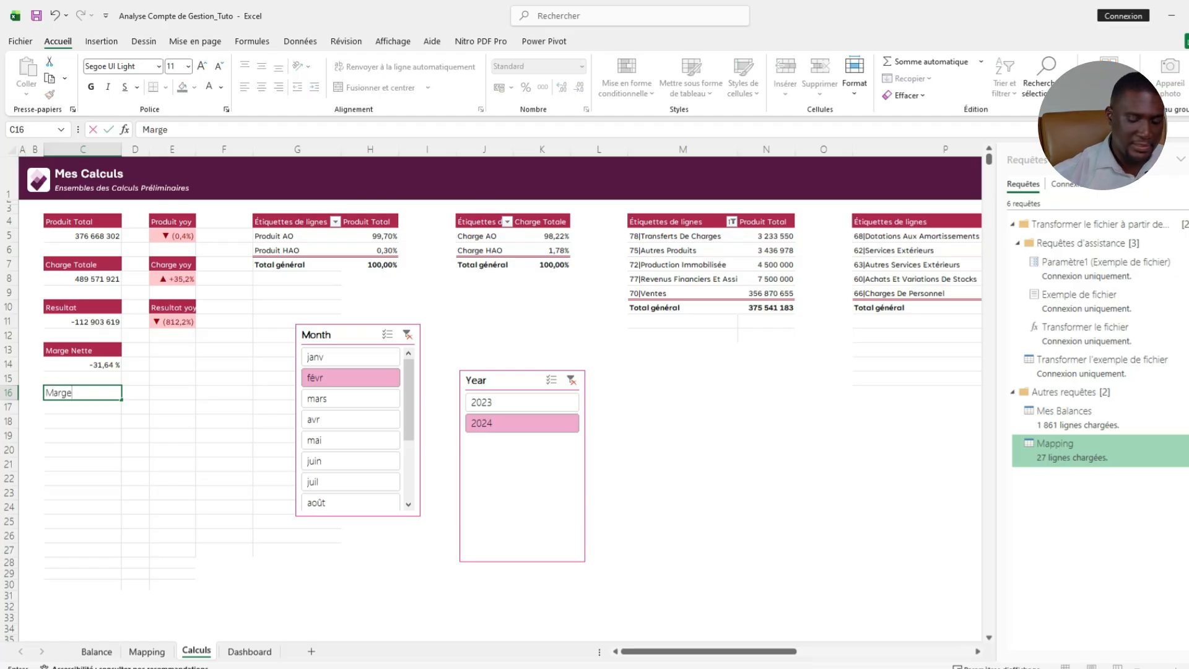
{"action": "key", "text": "Return"}
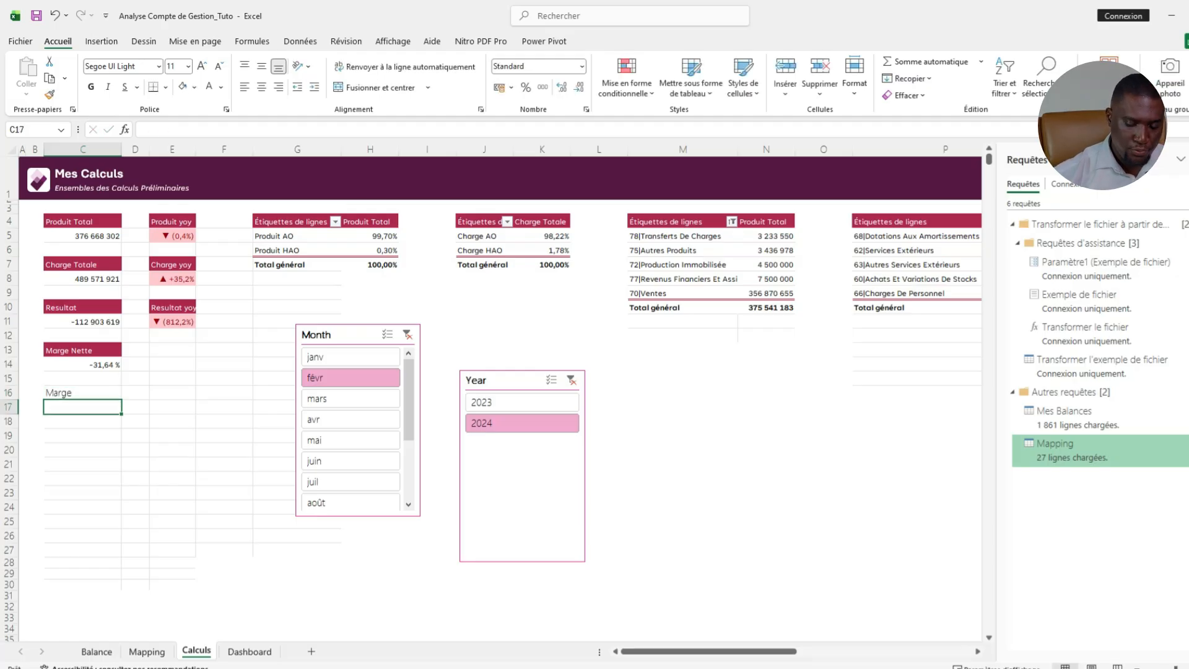
{"action": "type", "text": "Posi"}
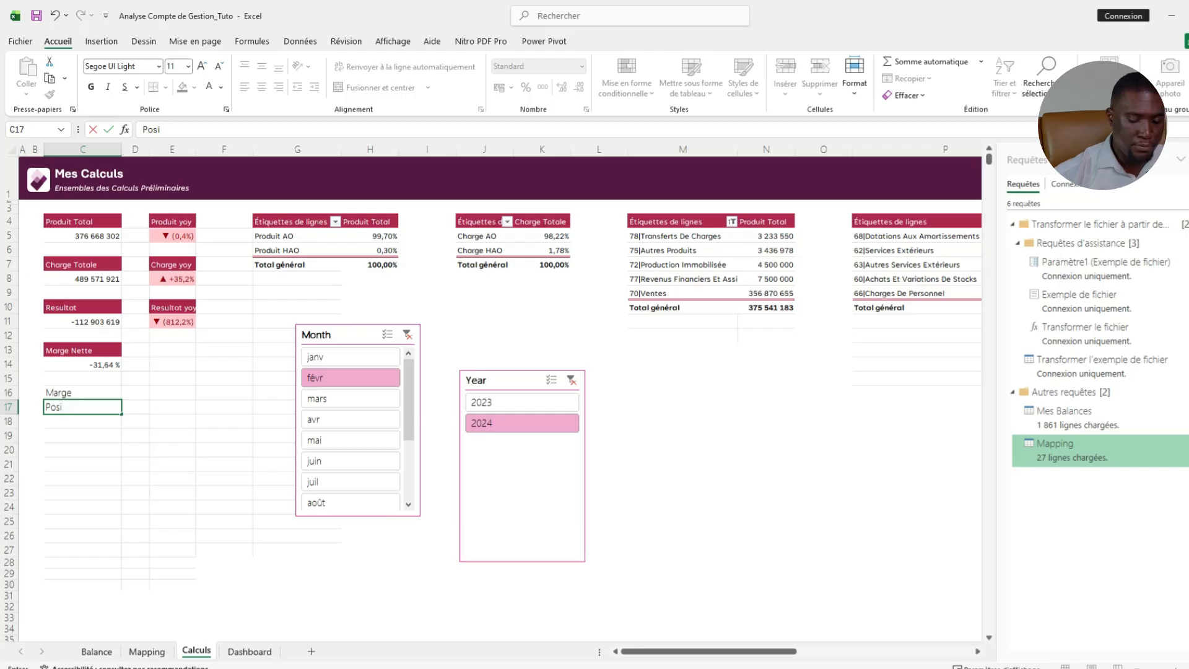
{"action": "type", "text": "tive"}
{"action": "key", "text": "Return"}
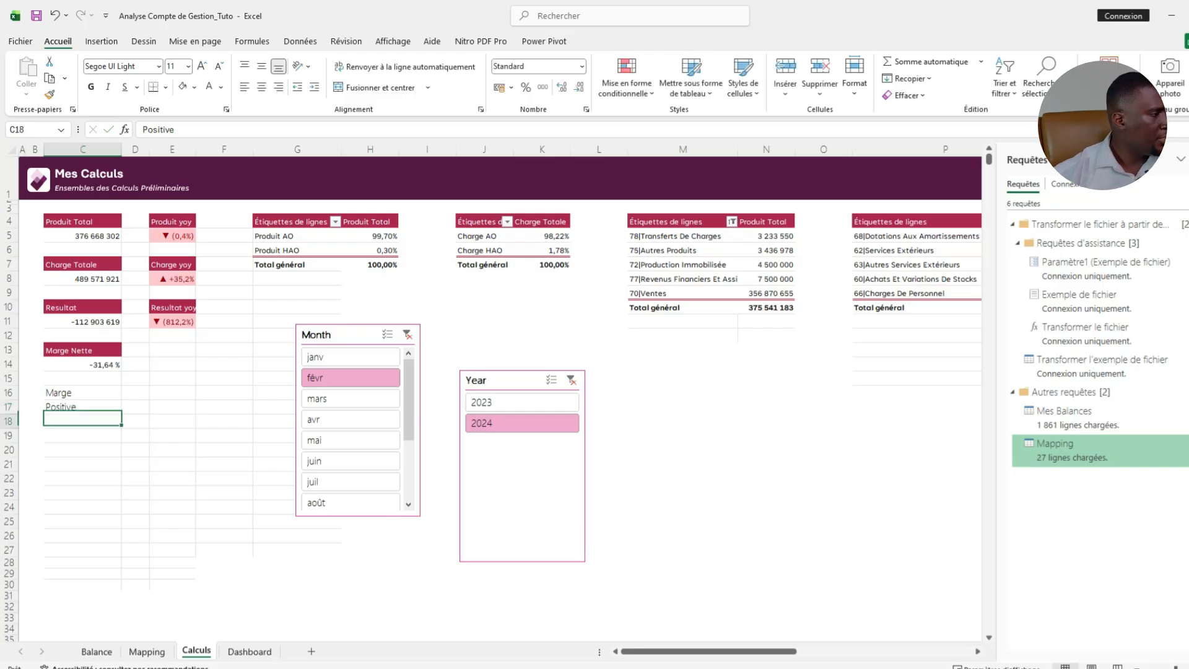
{"action": "type", "text": "Négative"}
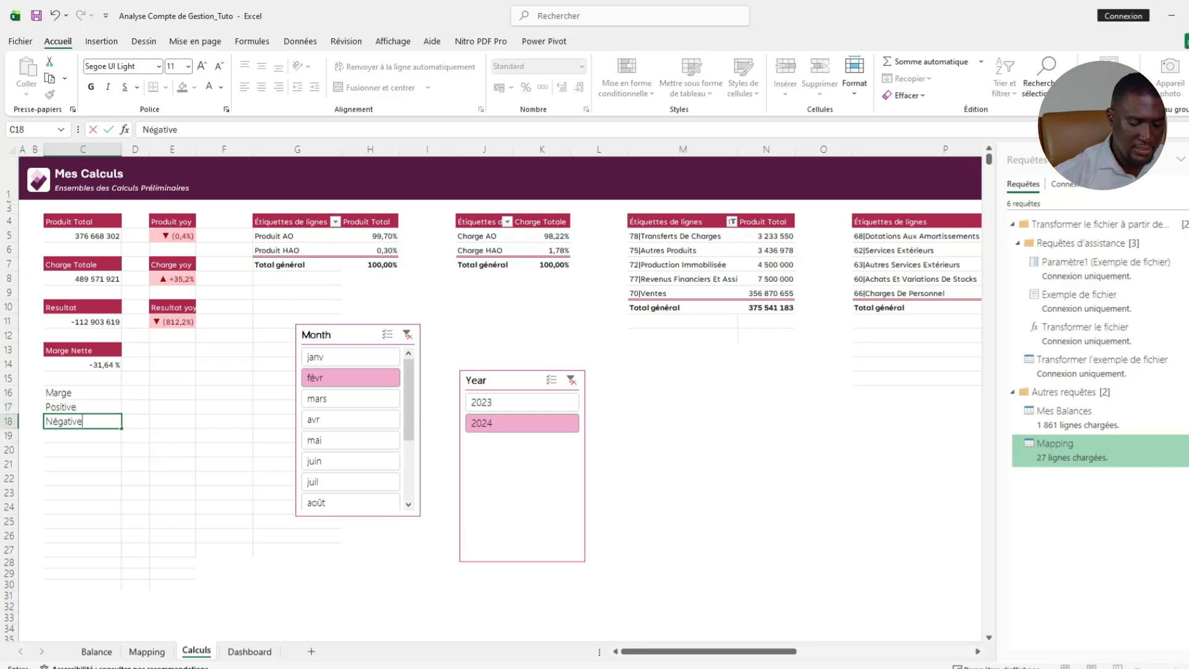
{"action": "key", "text": "Return"}
{"action": "type", "text": "reste"}
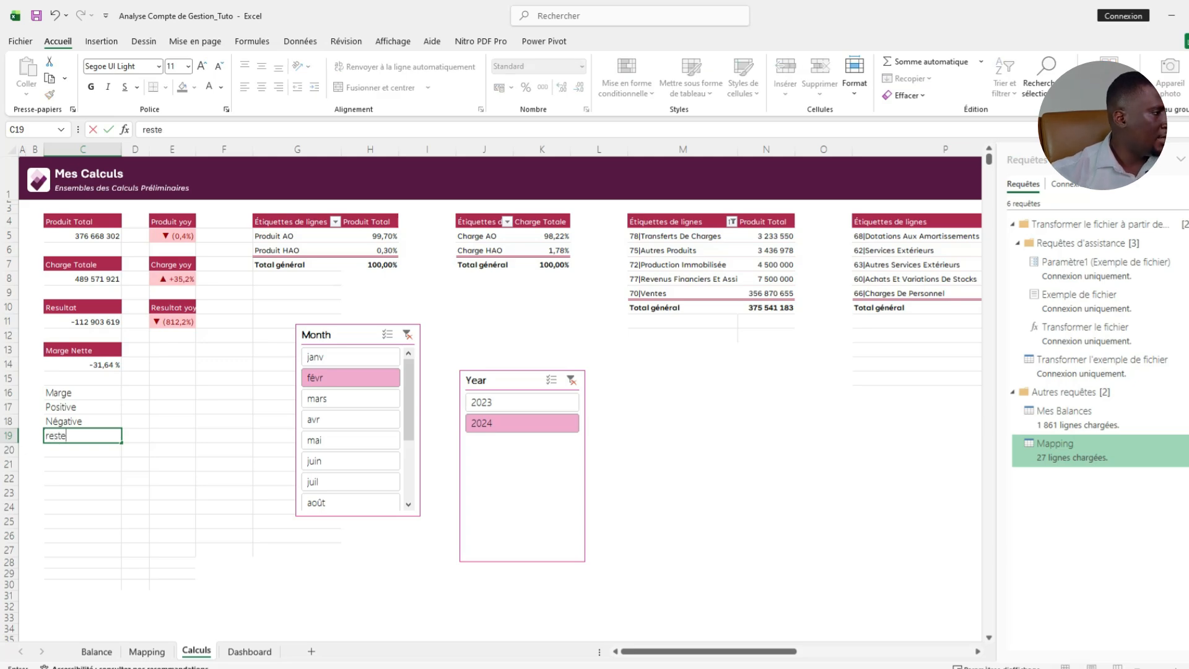
Set the font of labels C16:C19 to Tenorite at size 10.
{"action": "left_click_drag", "start_coordinate": [62, 393], "coordinate": [81, 436]}
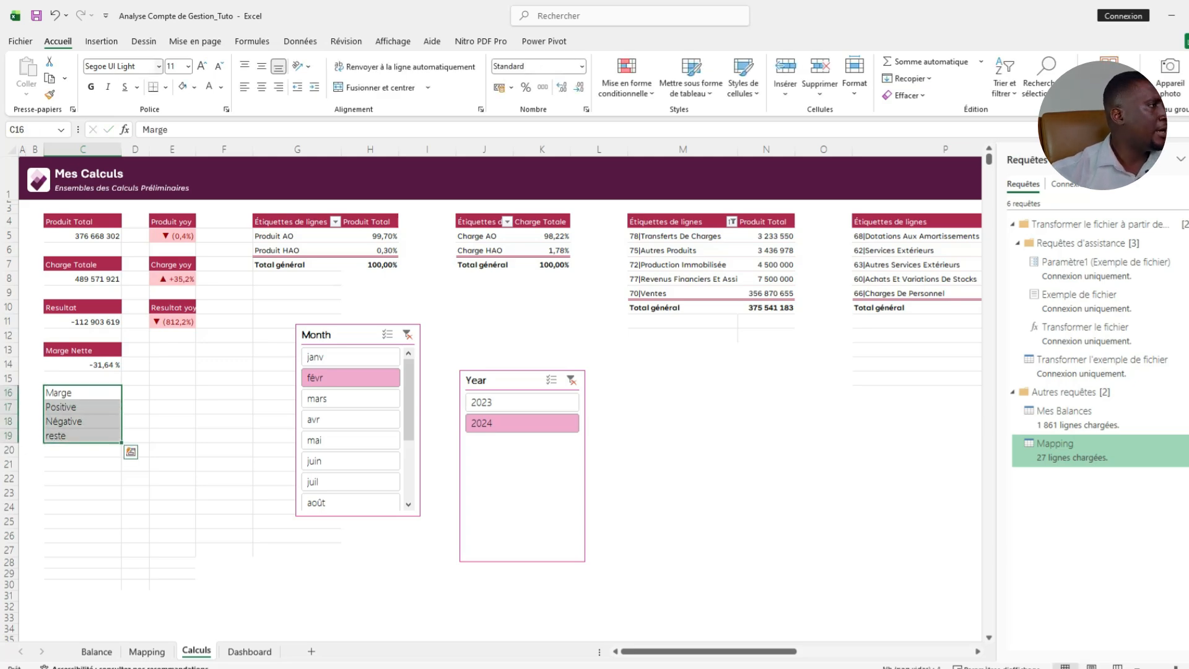
{"action": "key", "text": "alt+h"}
{"action": "key", "text": "f"}
{"action": "key", "text": "f"}
{"action": "type", "text": "T"}
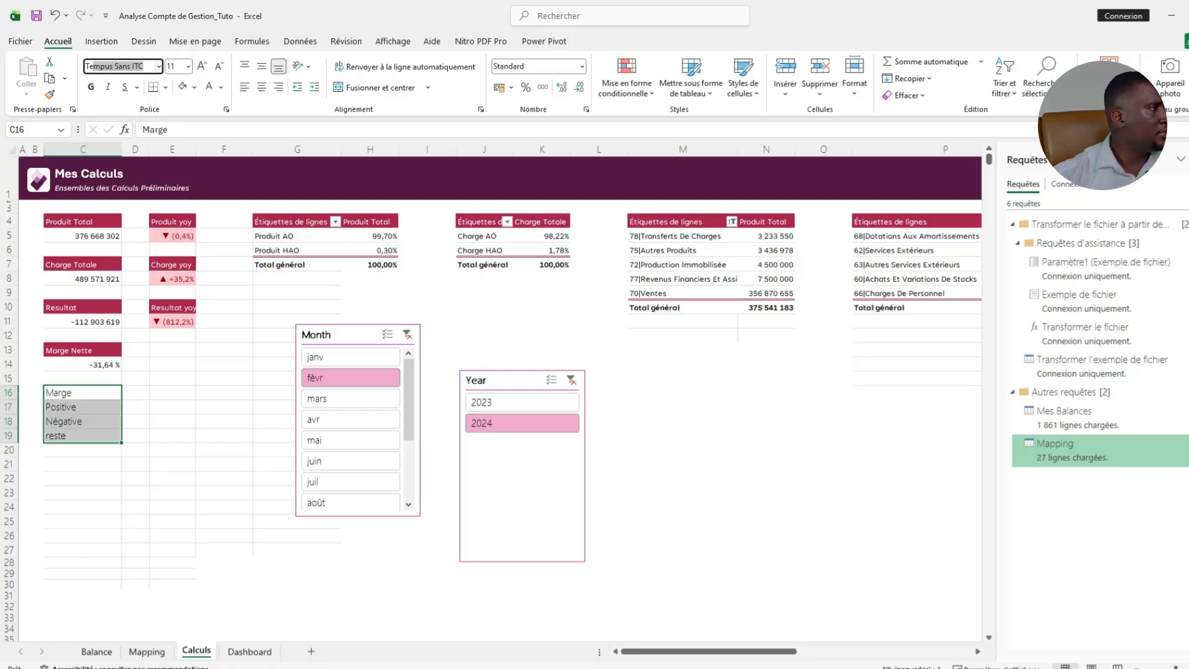
{"action": "type", "text": "enorite"}
{"action": "key", "text": "Return"}
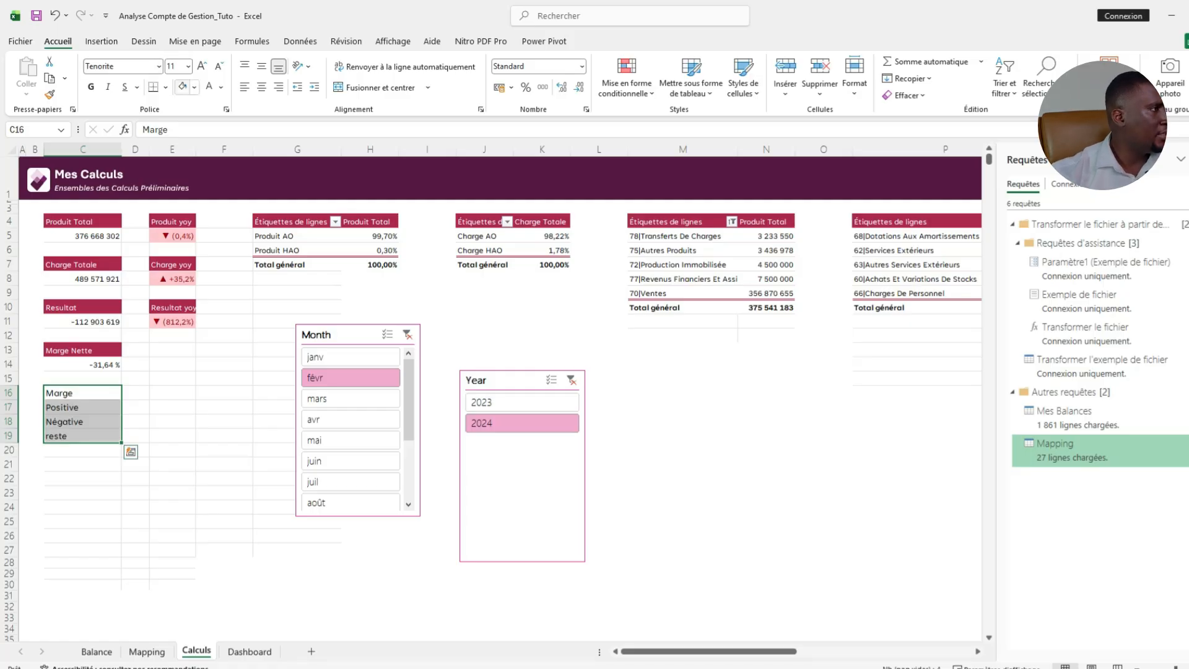
{"action": "left_click", "coordinate": [218, 66]}
Copy the formatting of the Marge label to cells D16:D19.
{"action": "left_click", "coordinate": [62, 393]}
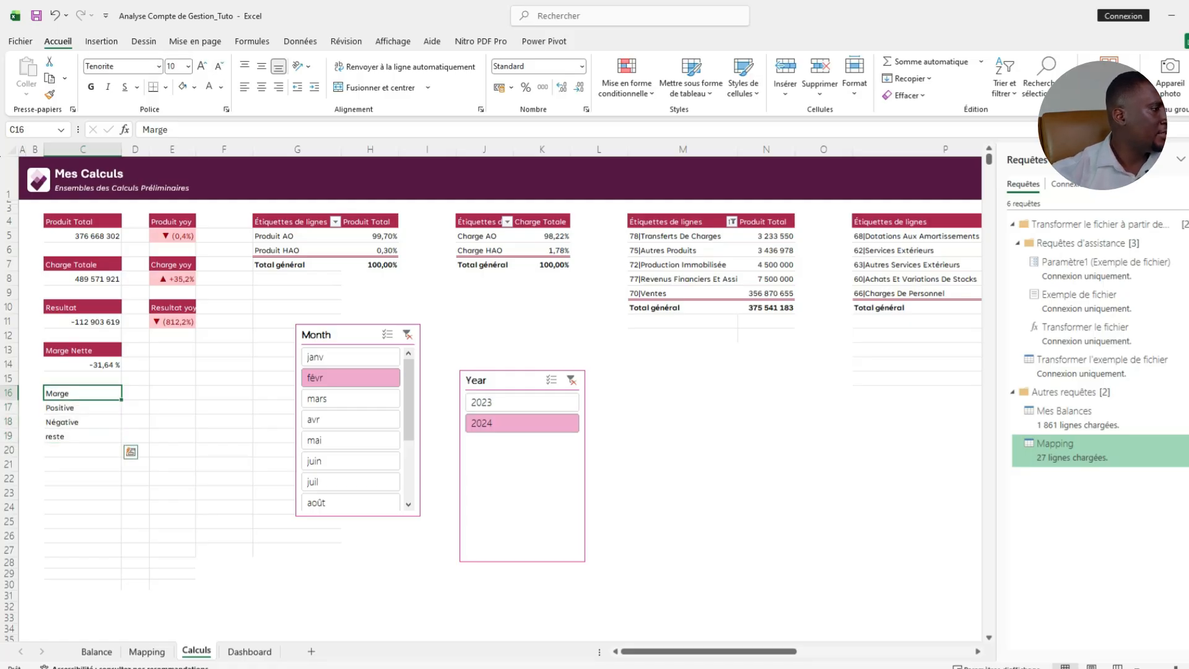
{"action": "left_click", "coordinate": [49, 94]}
{"action": "left_click_drag", "start_coordinate": [135, 393], "coordinate": [136, 439]}
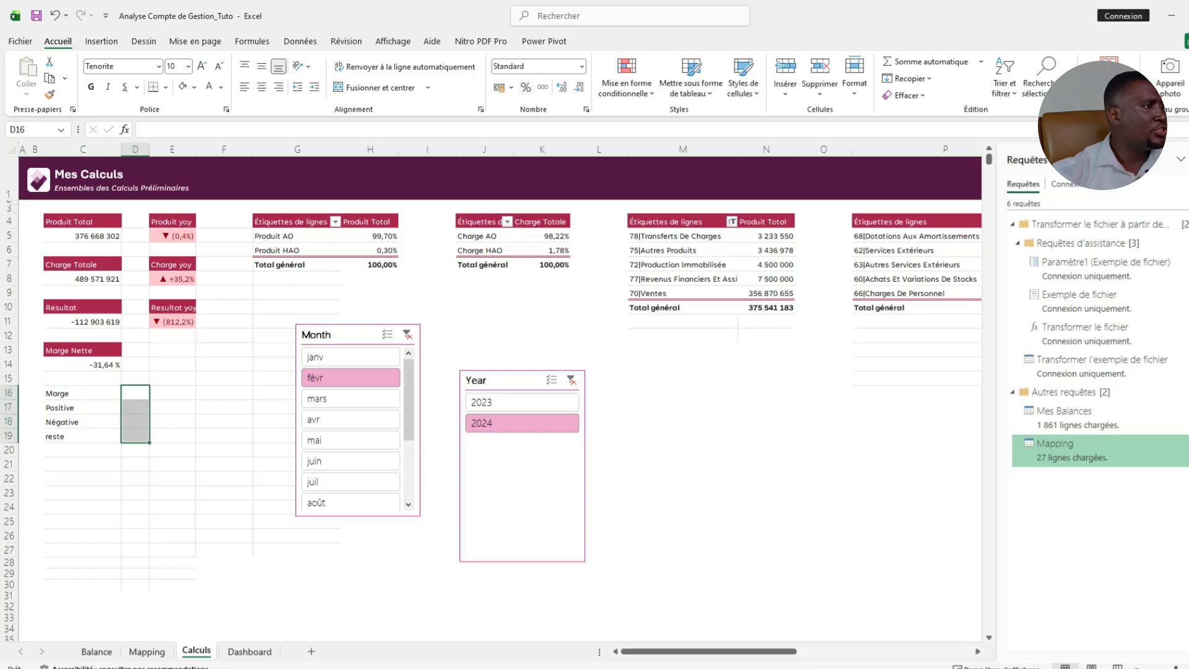
Link the Marge value in D16 to the Marge Nette pivot result with =C14.
{"action": "left_click", "coordinate": [135, 393]}
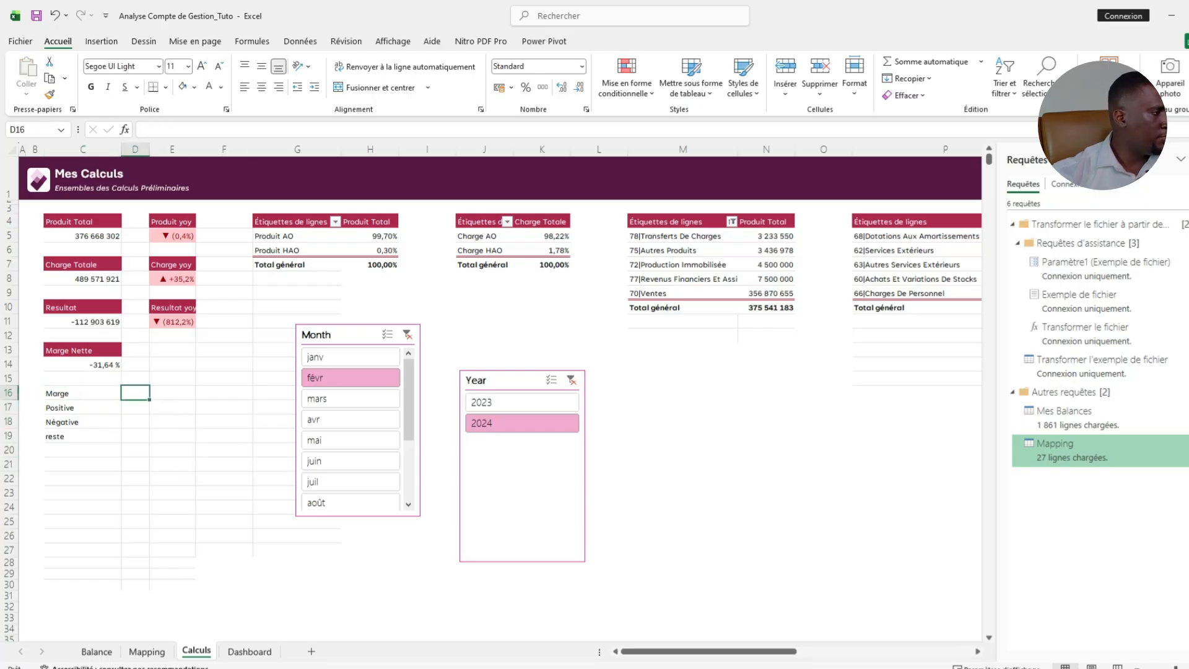
{"action": "type", "text": "="}
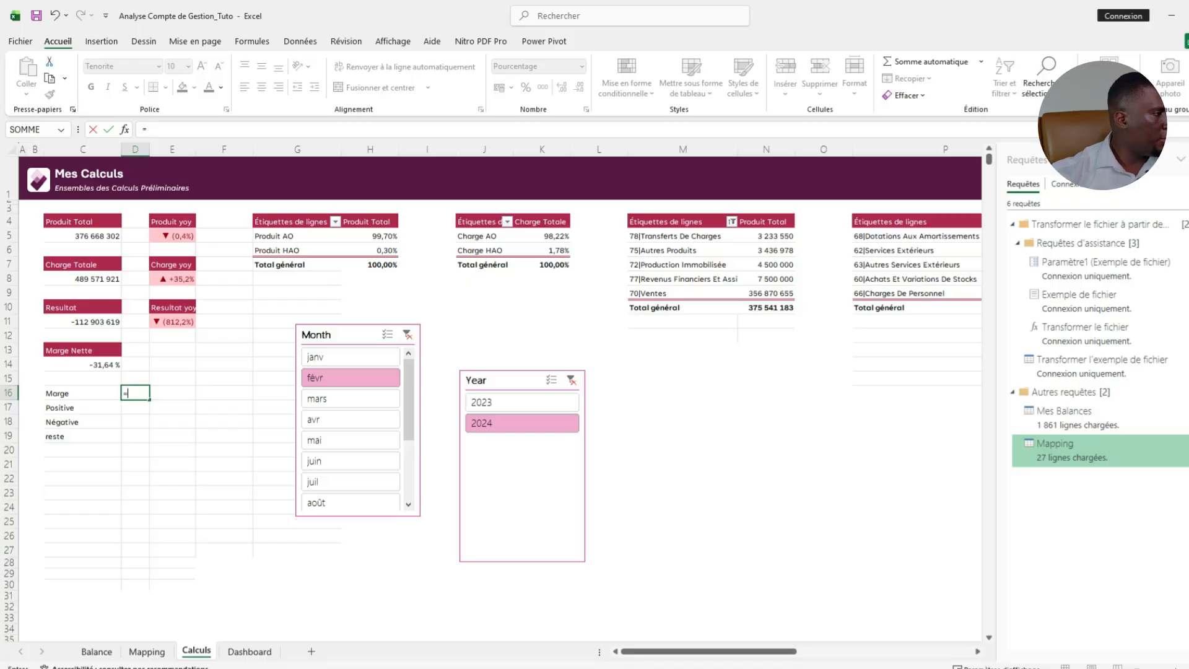
{"action": "left_click", "coordinate": [82, 365]}
{"action": "left_click", "coordinate": [83, 378]}
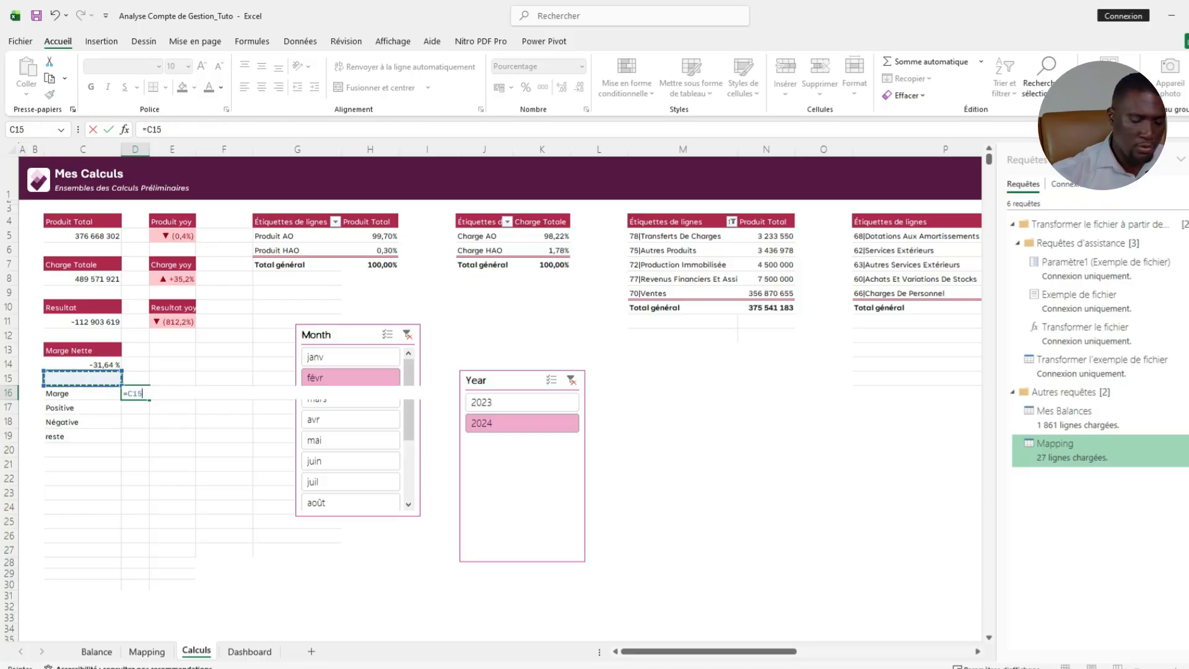
{"action": "key", "text": "BackSpace"}
{"action": "type", "text": "4"}
{"action": "key", "text": "Return"}
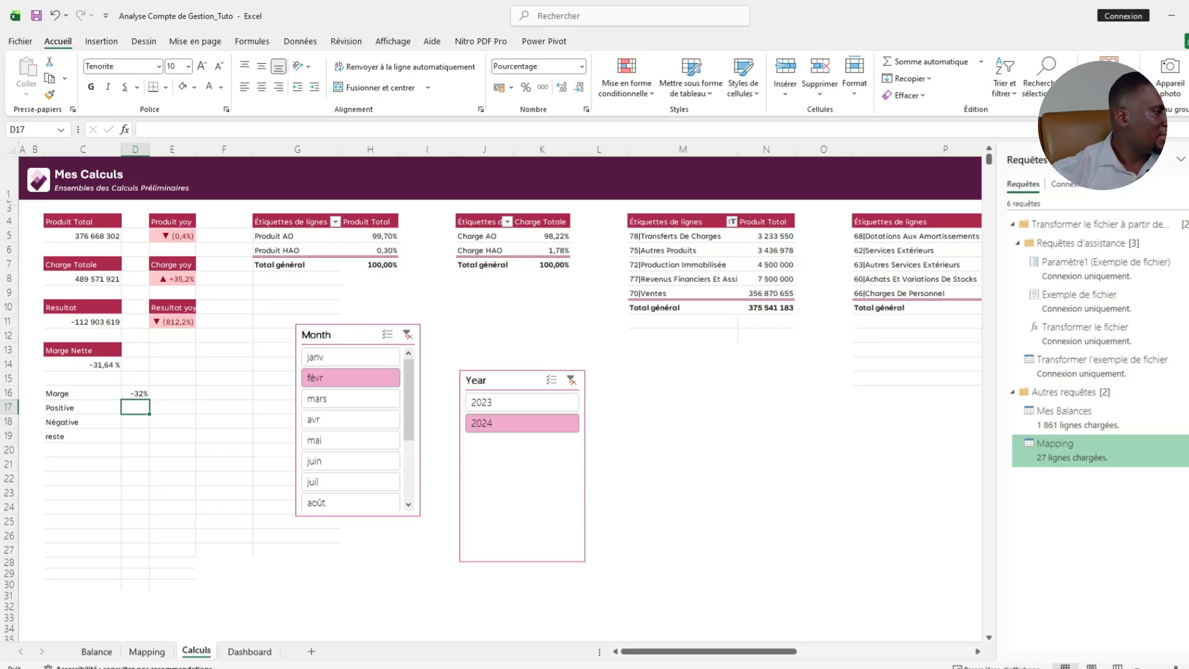
Enter the formula =SI(D16>0;D16;0) in D17 for the Positive value.
{"action": "left_click", "coordinate": [135, 393]}
{"action": "left_click", "coordinate": [135, 407]}
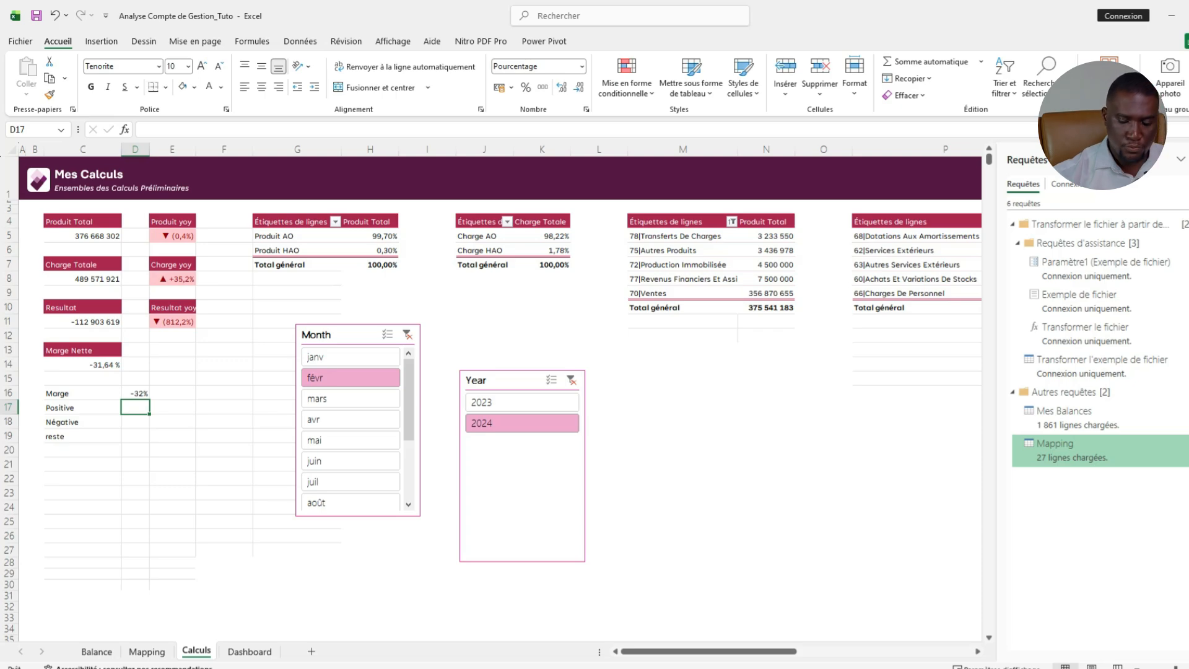
{"action": "type", "text": "=si"}
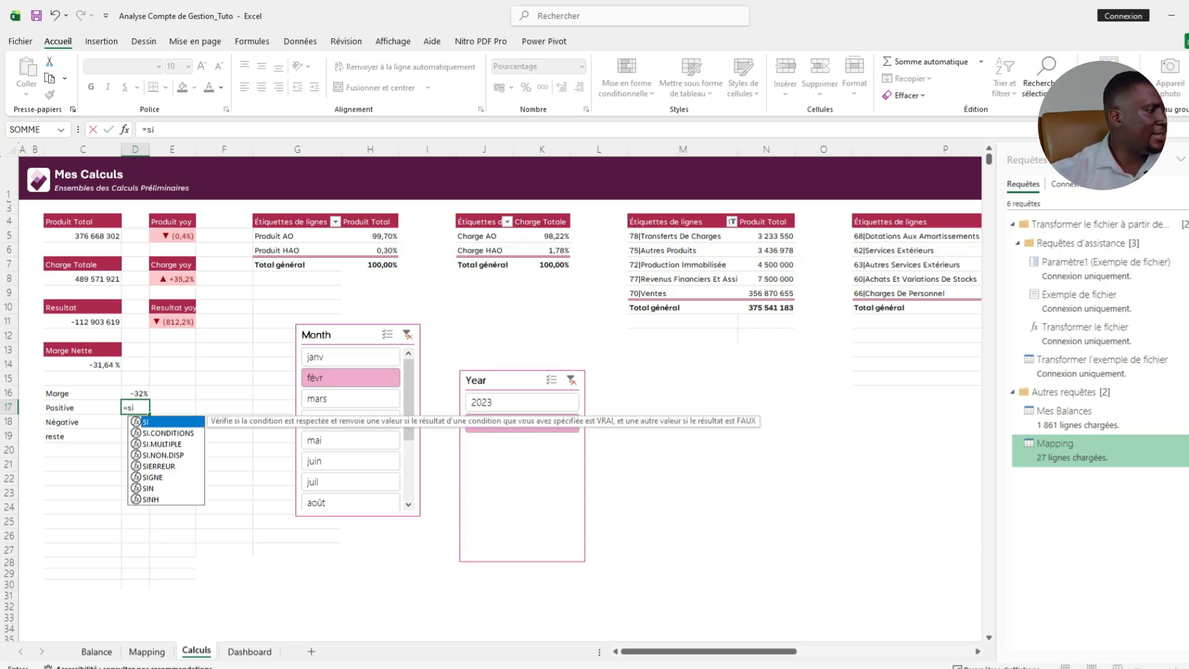
{"action": "key", "text": "Tab"}
{"action": "key", "text": "Up"}
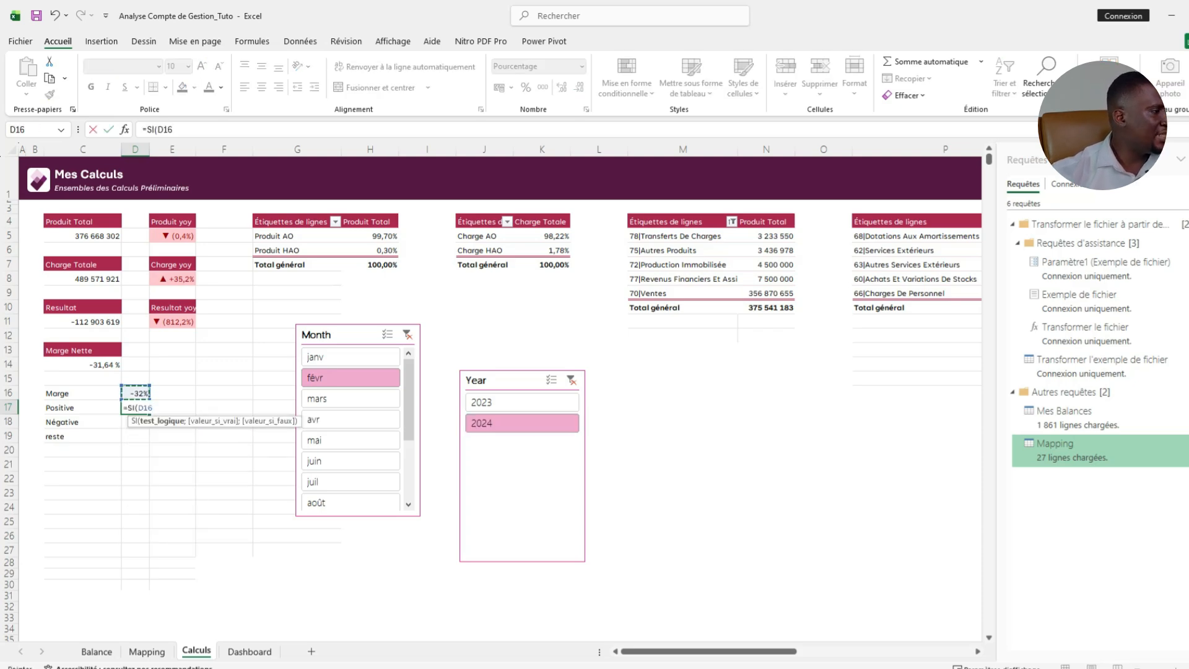
{"action": "type", "text": ">0;"}
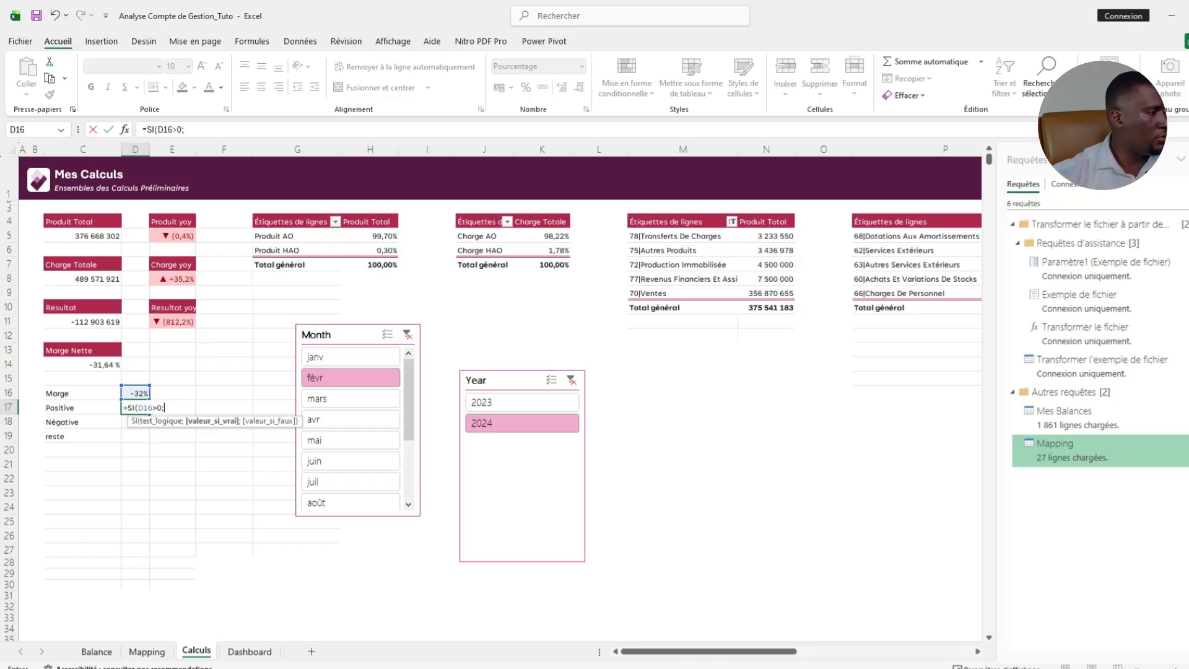
{"action": "key", "text": "Up"}
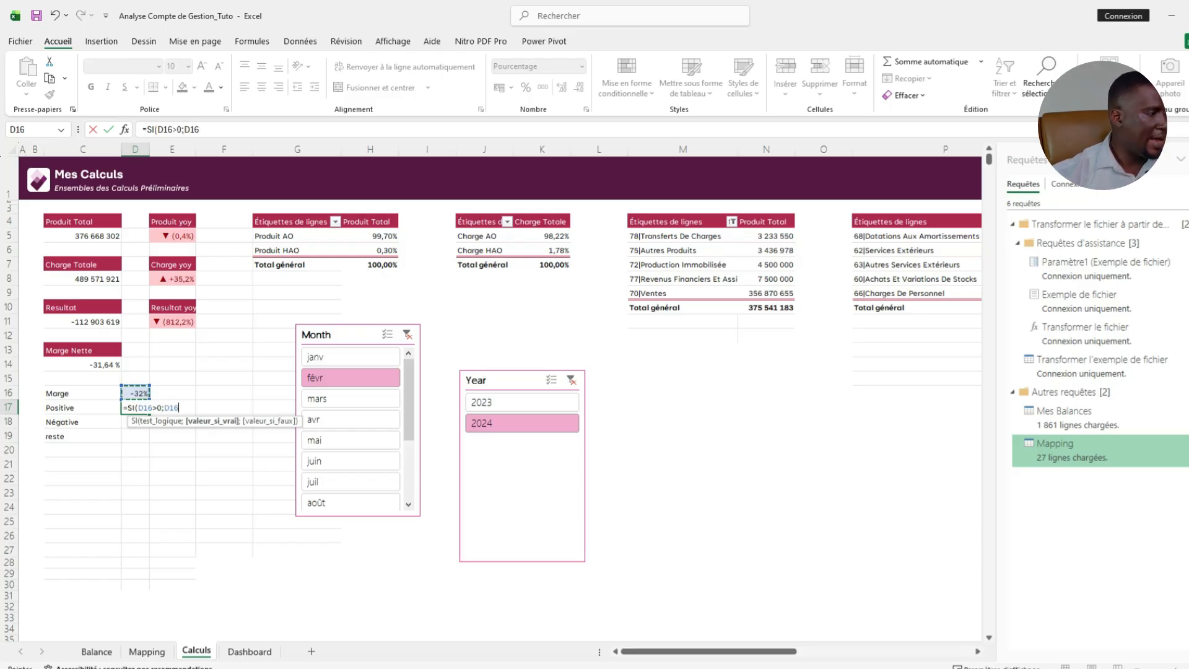
{"action": "type", "text": ";"}
{"action": "type", "text": "0)"}
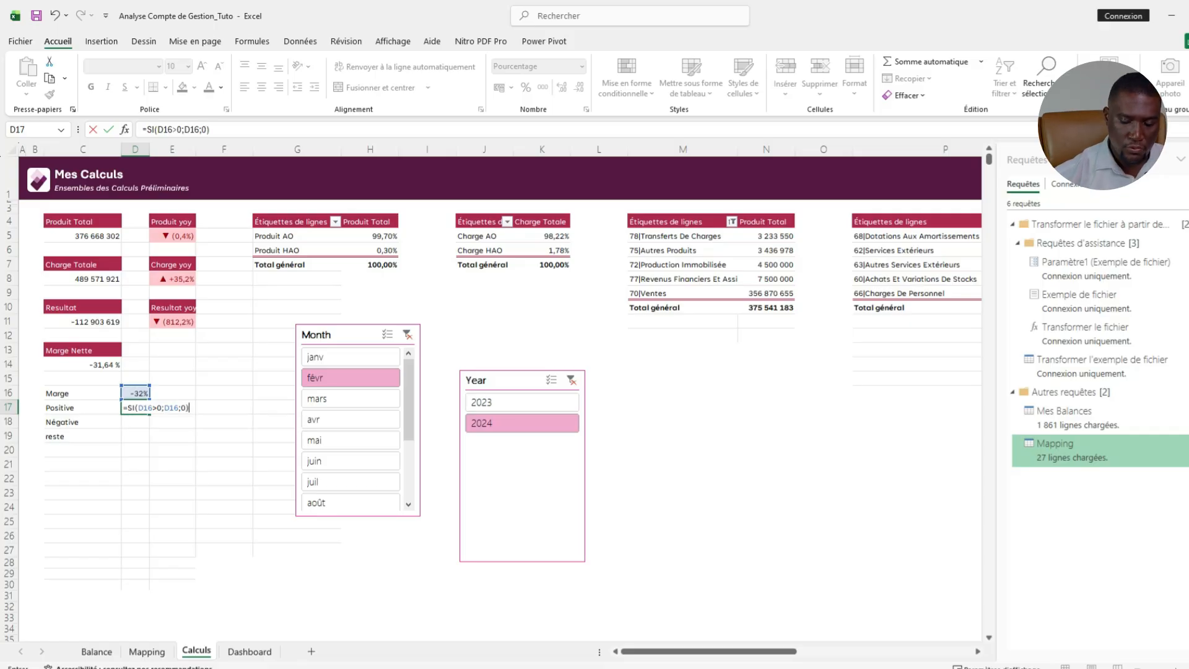
{"action": "key", "text": "Return"}
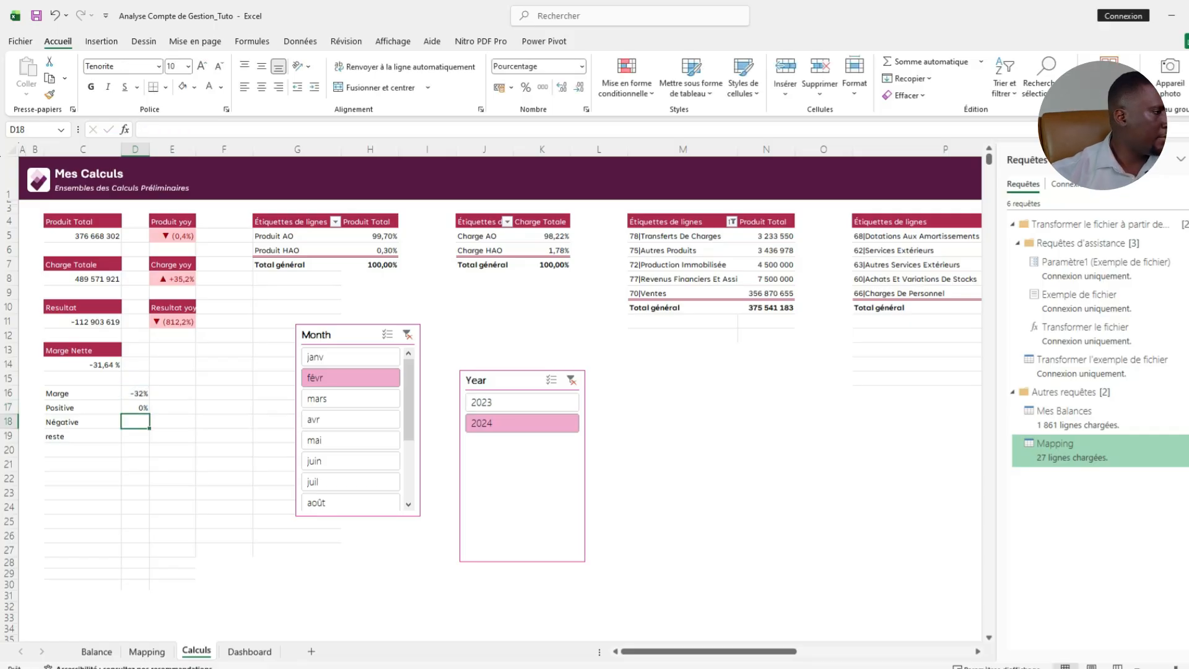
Check the Positive formula by filtering the Month slicer to other months, including juin and mars, and return it to févr.
{"action": "left_click", "coordinate": [135, 408]}
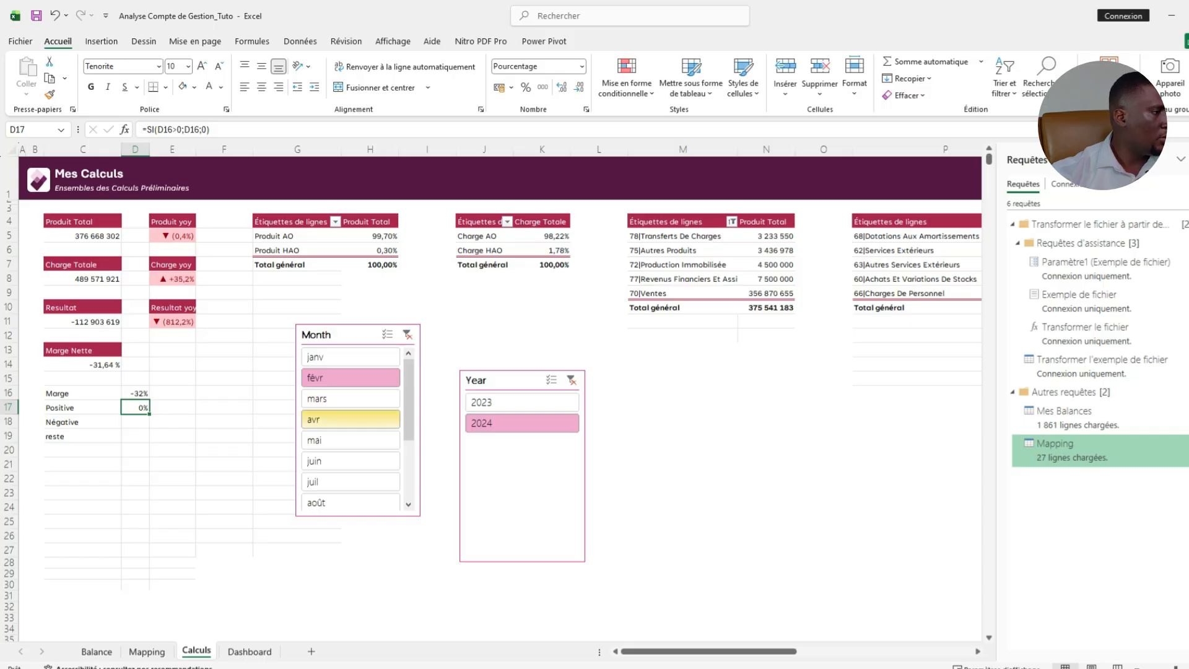
{"action": "left_click", "coordinate": [351, 440]}
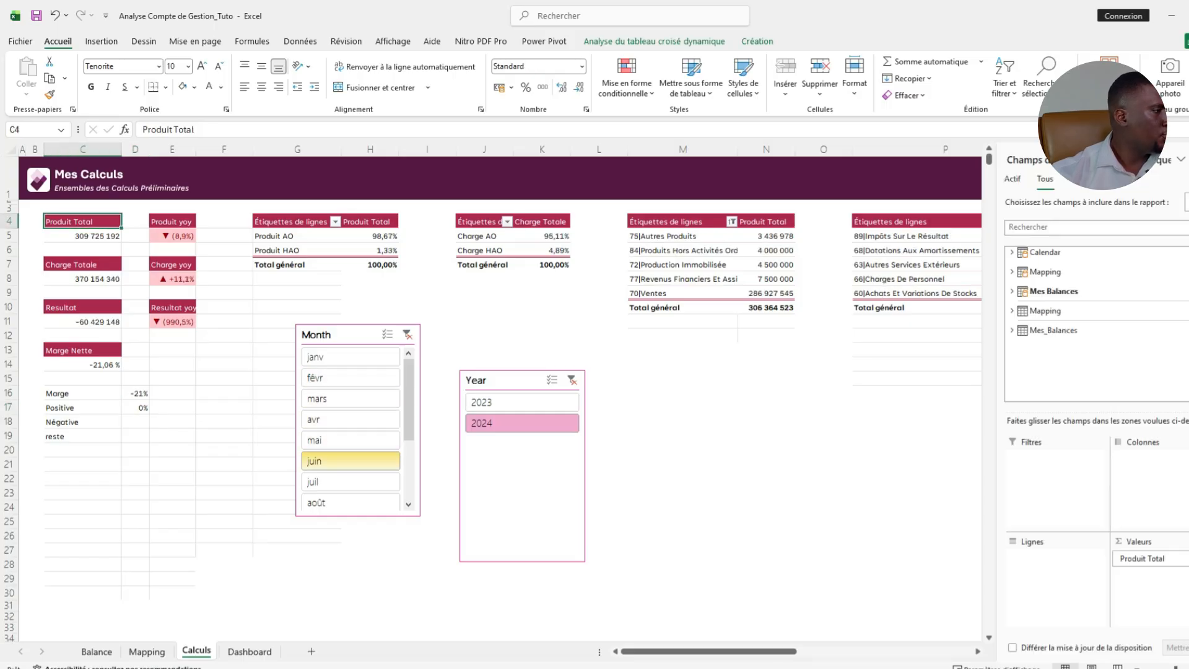
{"action": "left_click", "coordinate": [351, 461]}
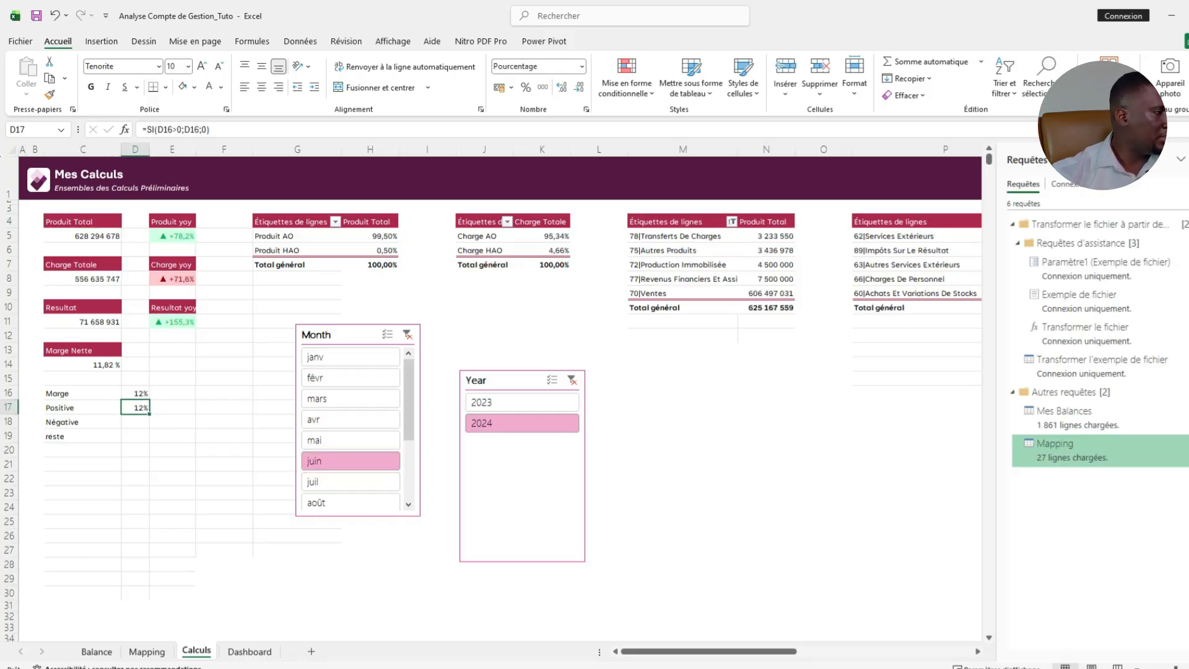
{"action": "left_click", "coordinate": [135, 422]}
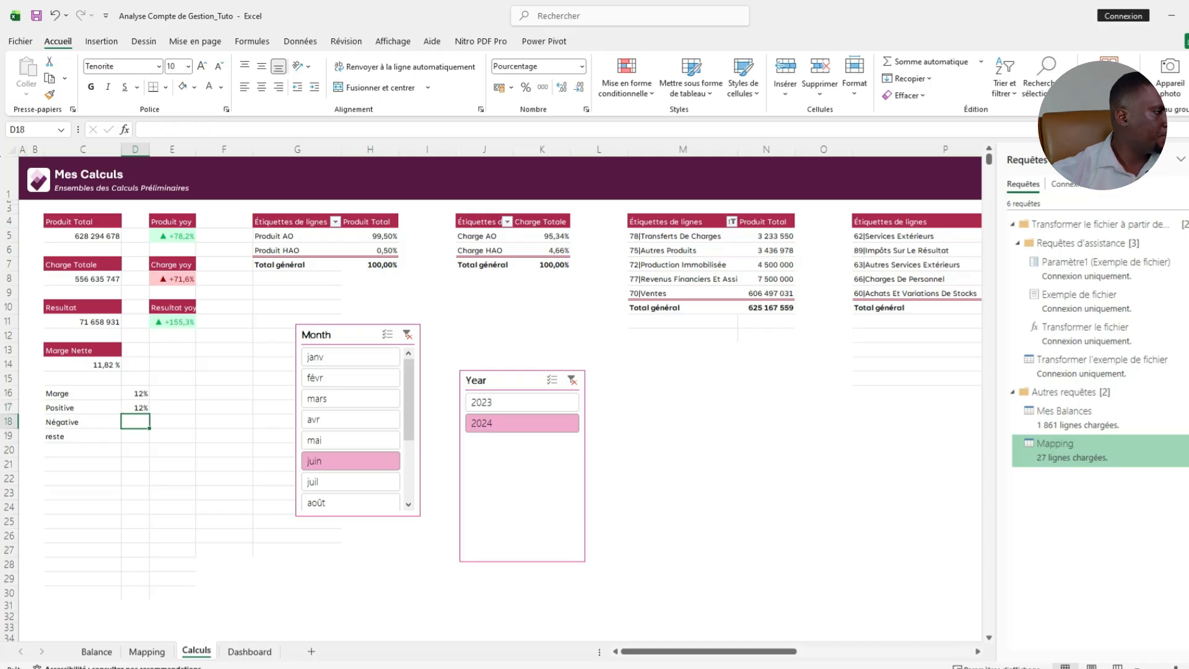
{"action": "left_click", "coordinate": [351, 398]}
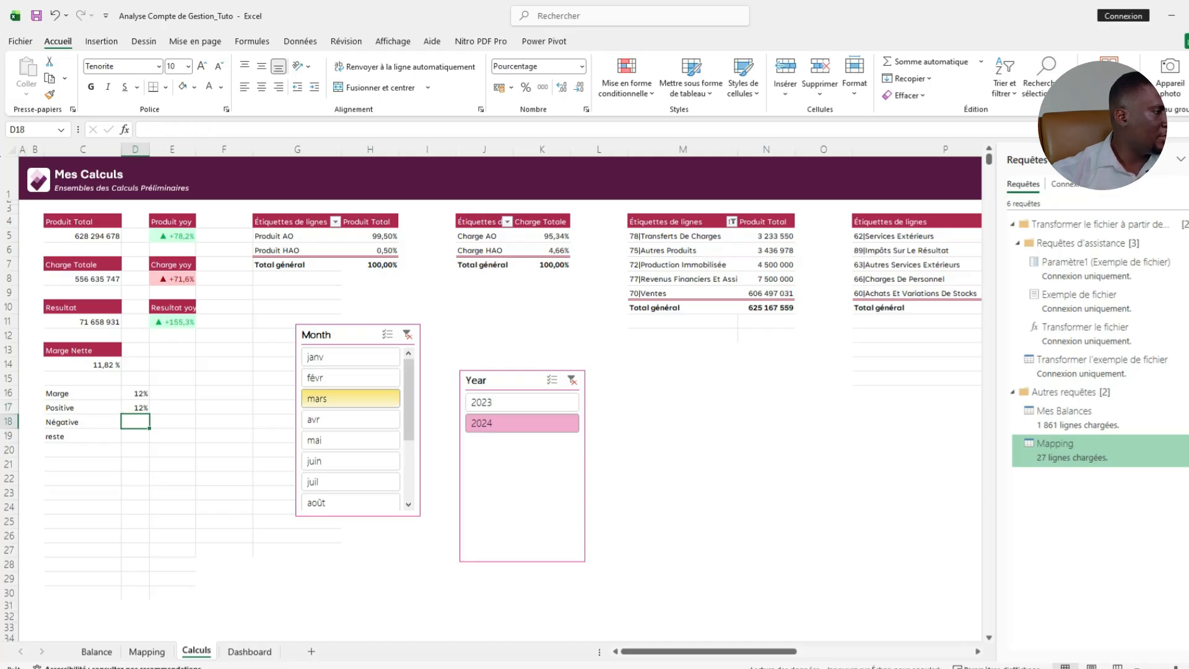
{"action": "left_click", "coordinate": [350, 378]}
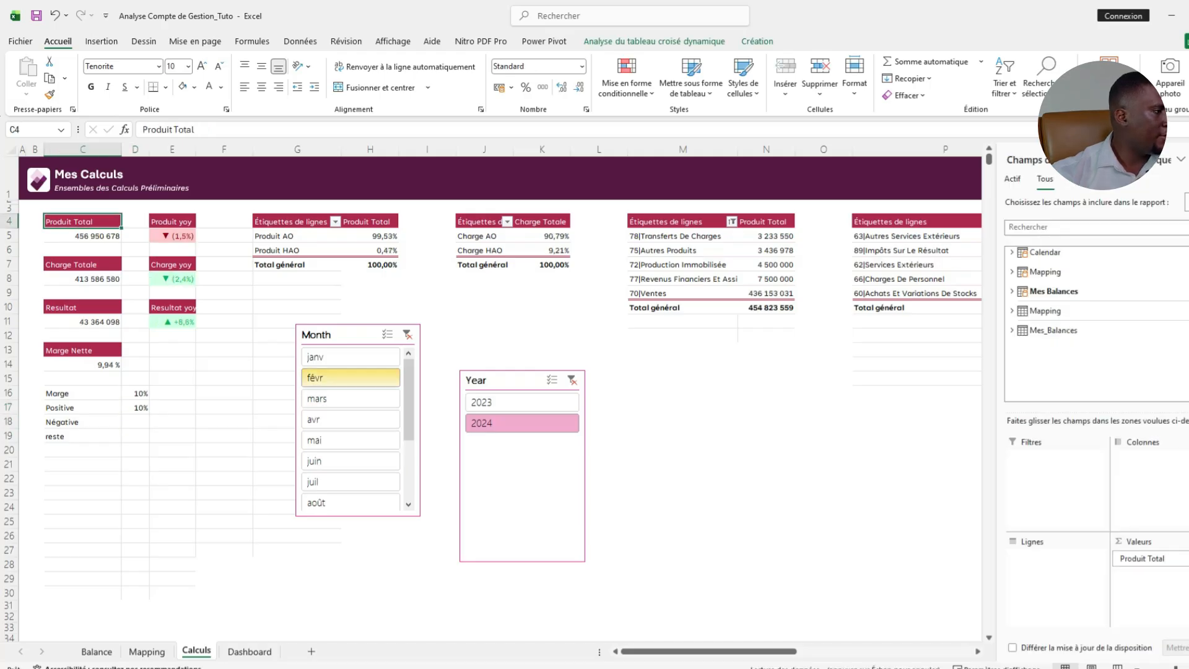
Enter the formula =SI(D16<0;D16;0) in D18 for the Négative value.
{"action": "left_click", "coordinate": [135, 422]}
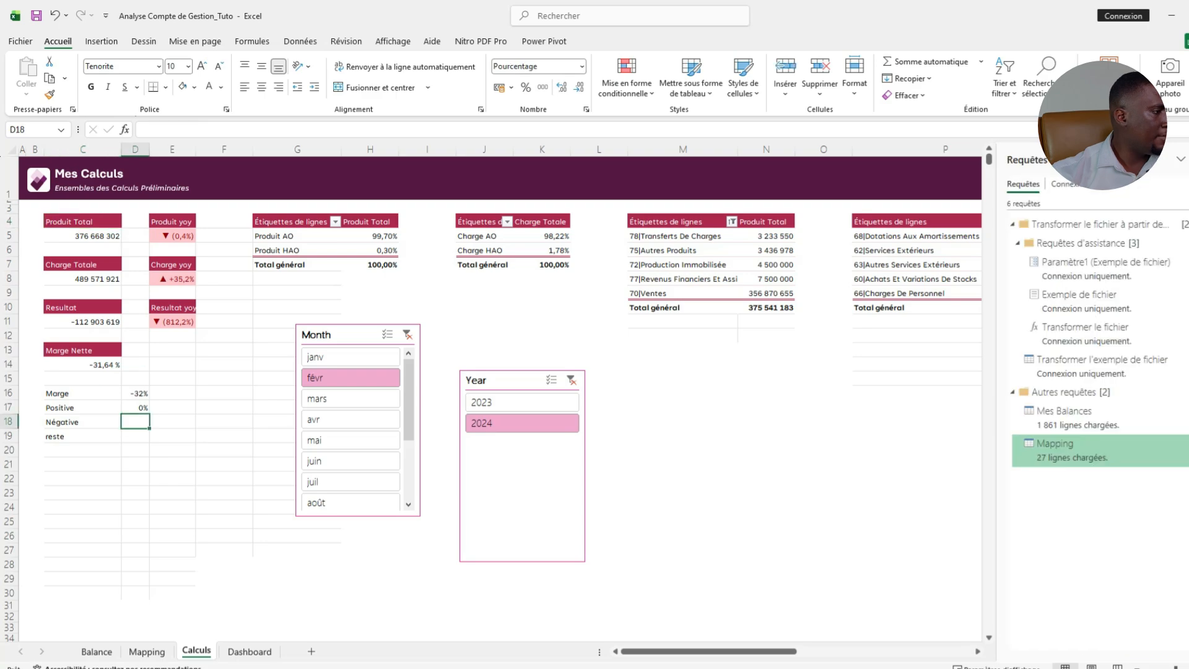
{"action": "type", "text": "="}
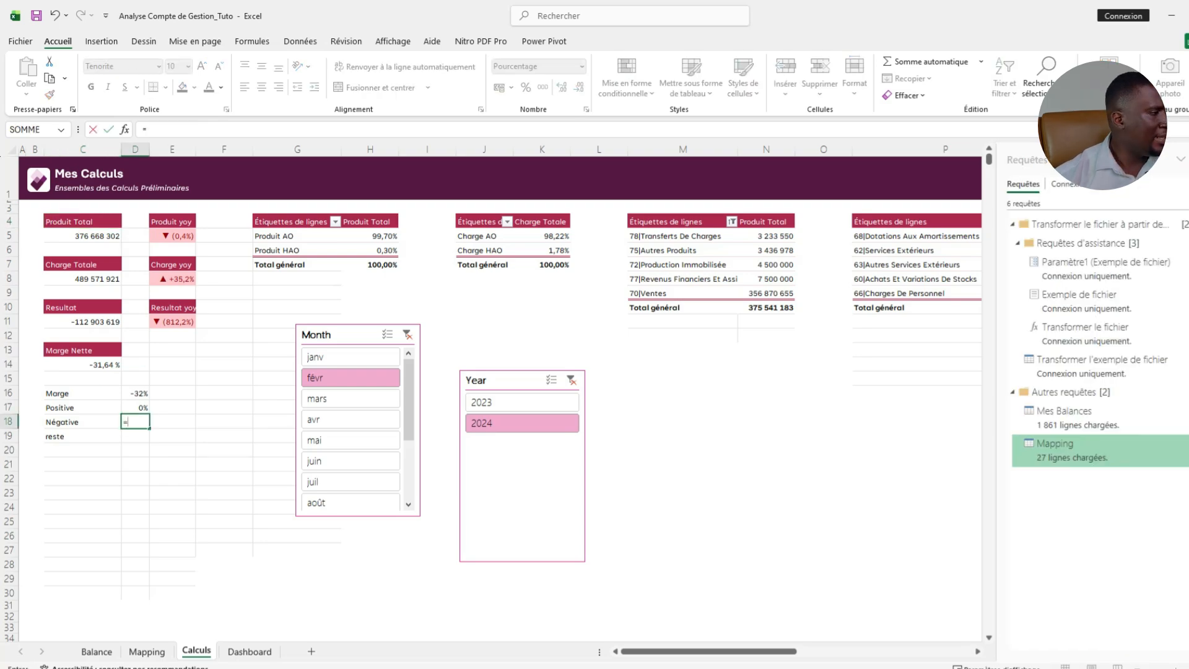
{"action": "type", "text": "SI("}
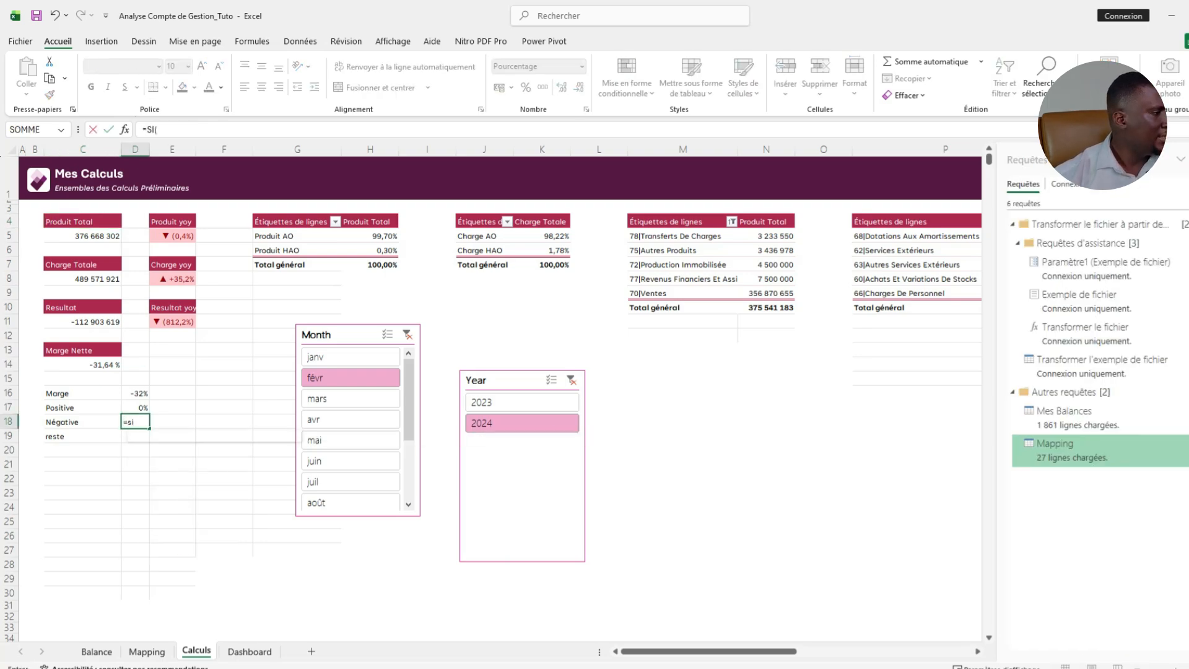
{"action": "left_click", "coordinate": [135, 393]}
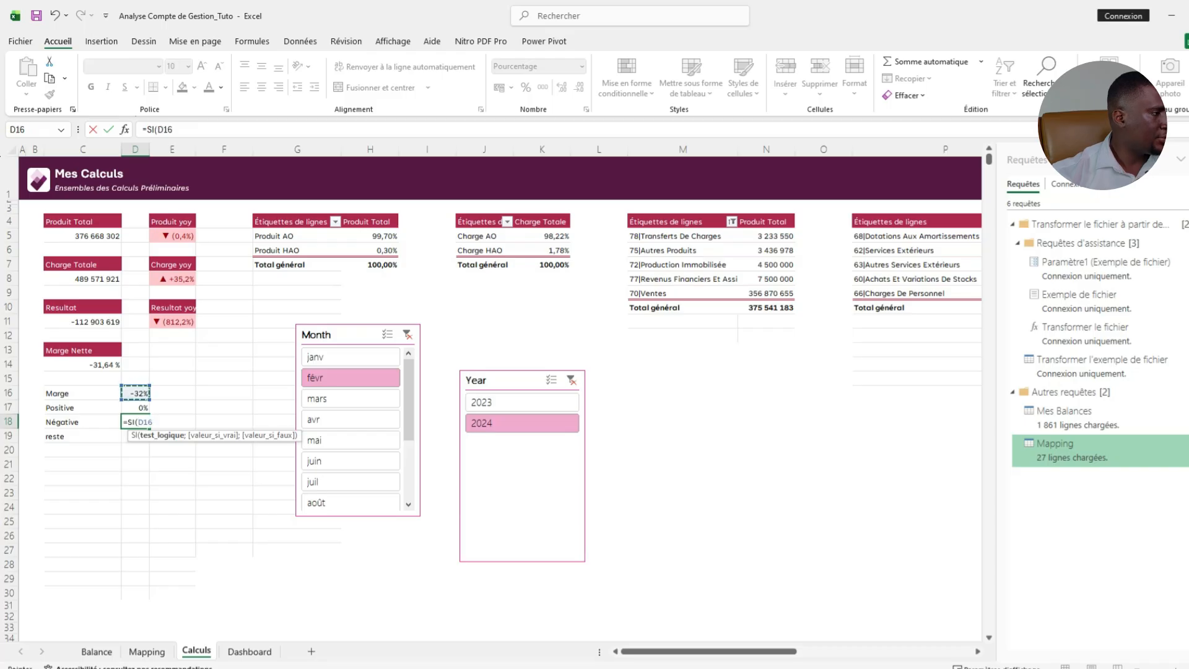
{"action": "type", "text": "<0;"}
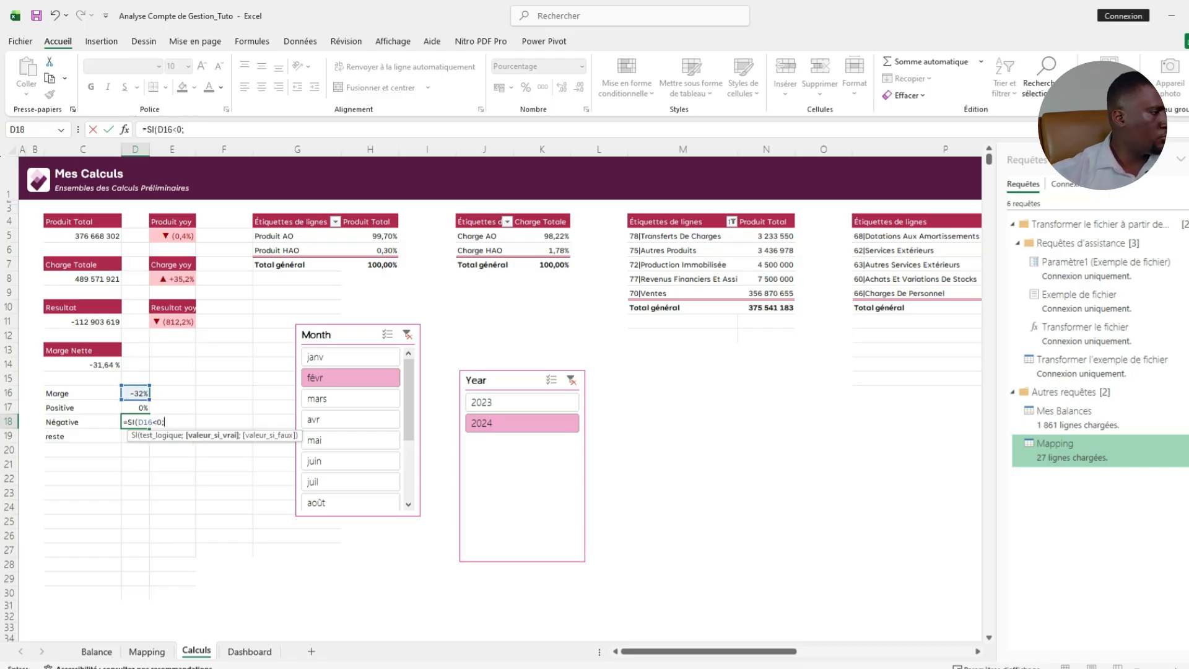
{"action": "left_click", "coordinate": [135, 394]}
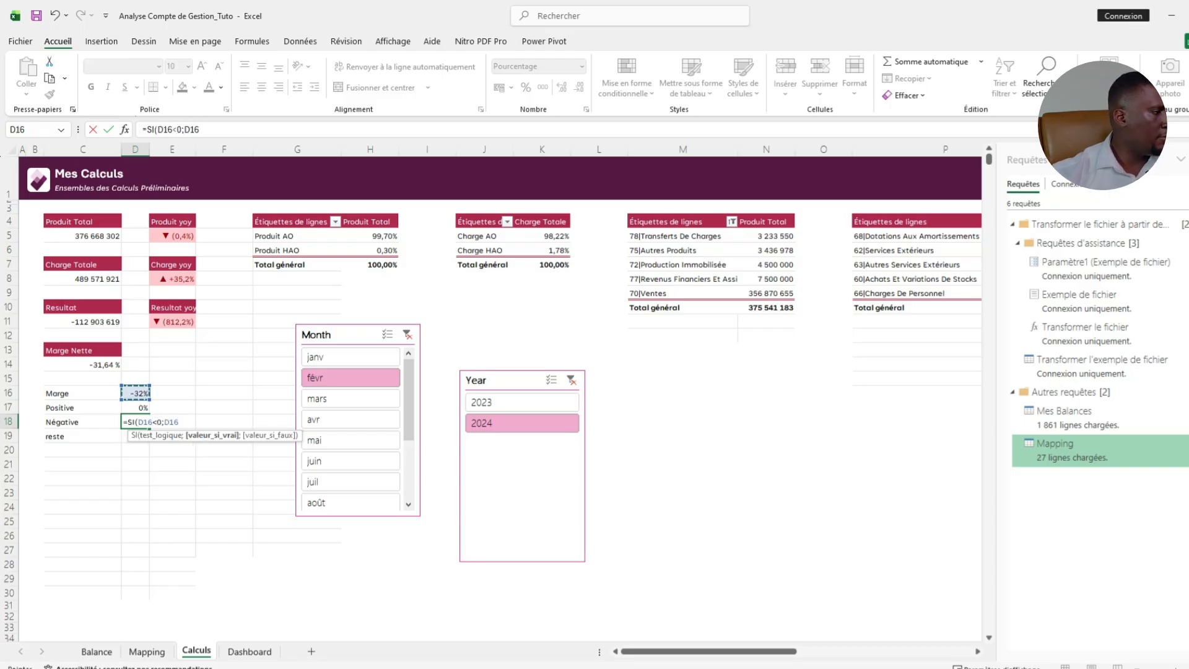
{"action": "type", "text": ";"}
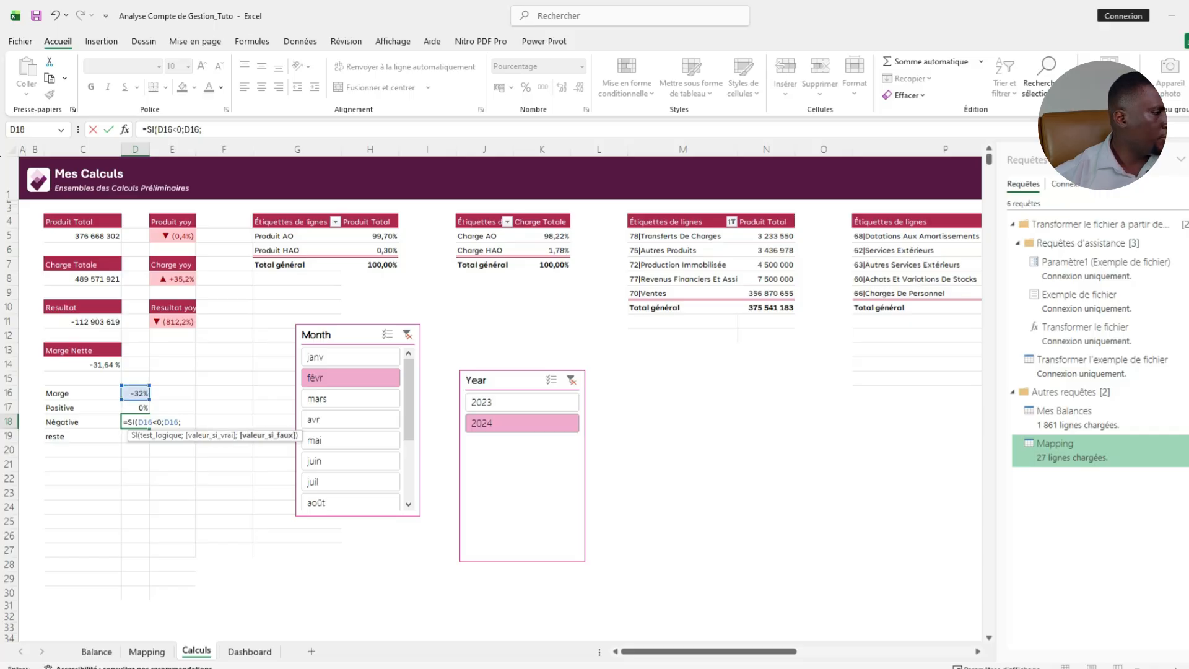
{"action": "type", "text": "0)"}
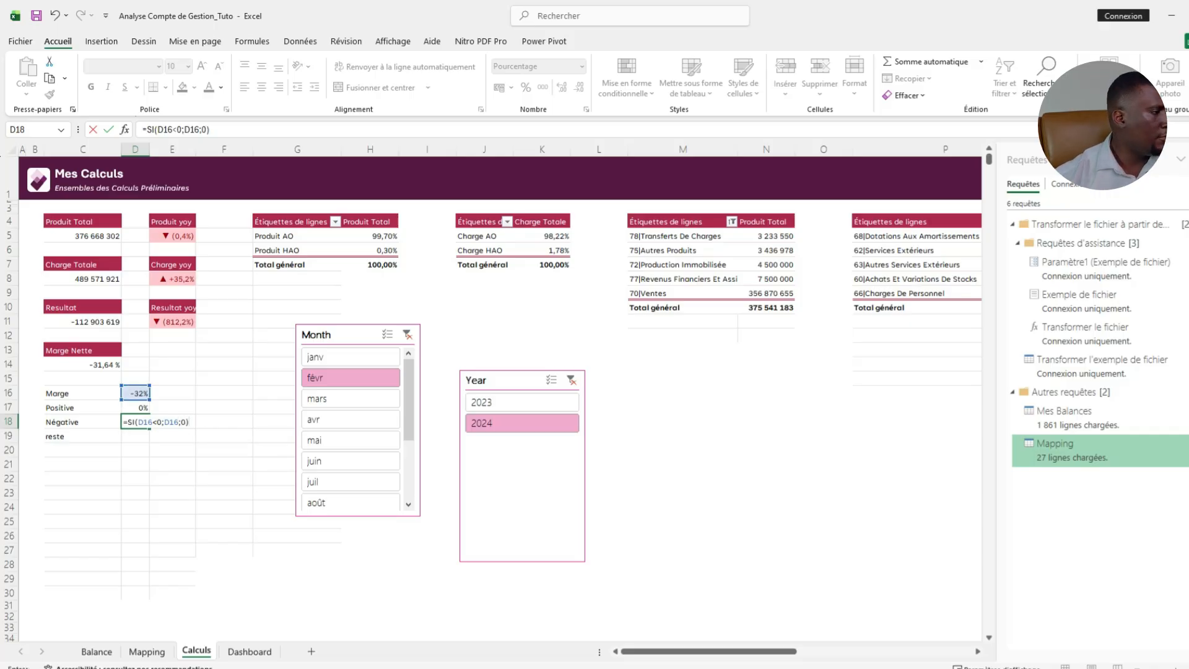
{"action": "key", "text": "Return"}
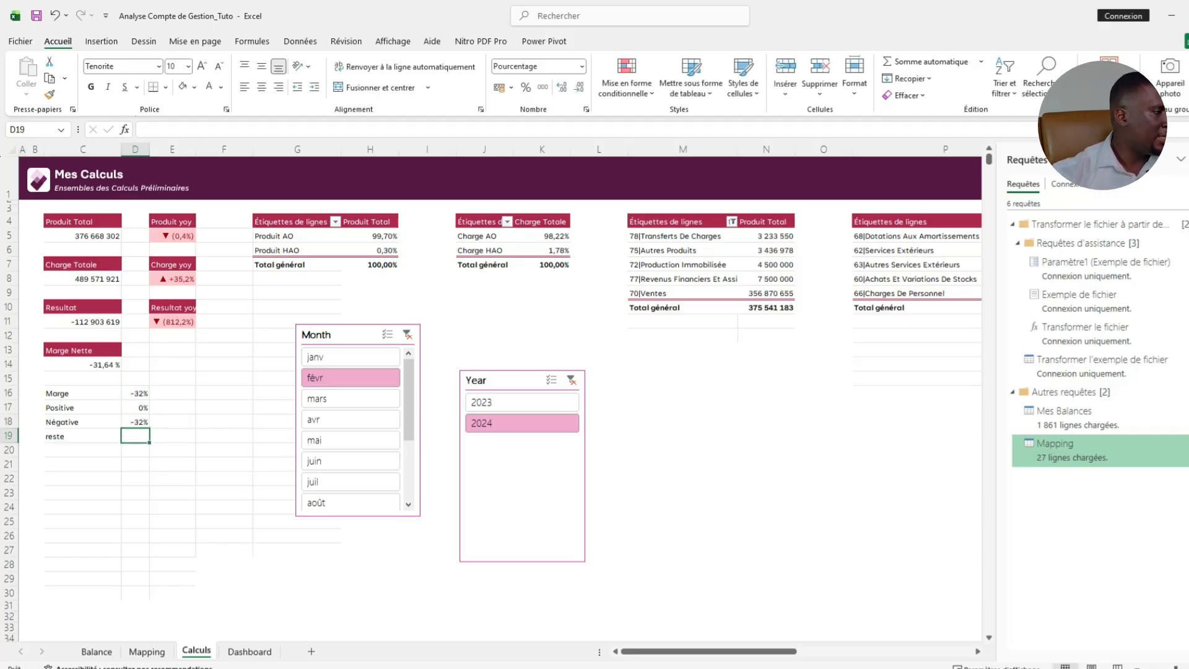
Wrap the Négative formula in D18 in an absolute value, giving =ABS(SI(D16<0;D16;0)).
{"action": "left_click", "coordinate": [135, 422]}
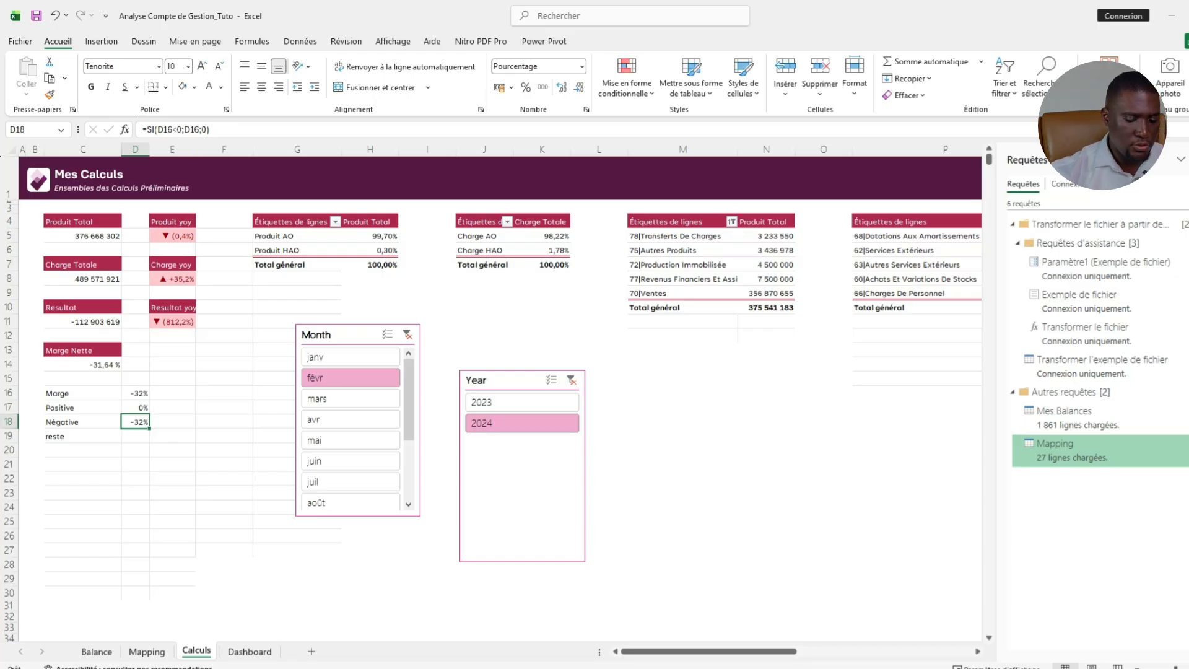
{"action": "key", "text": "F2"}
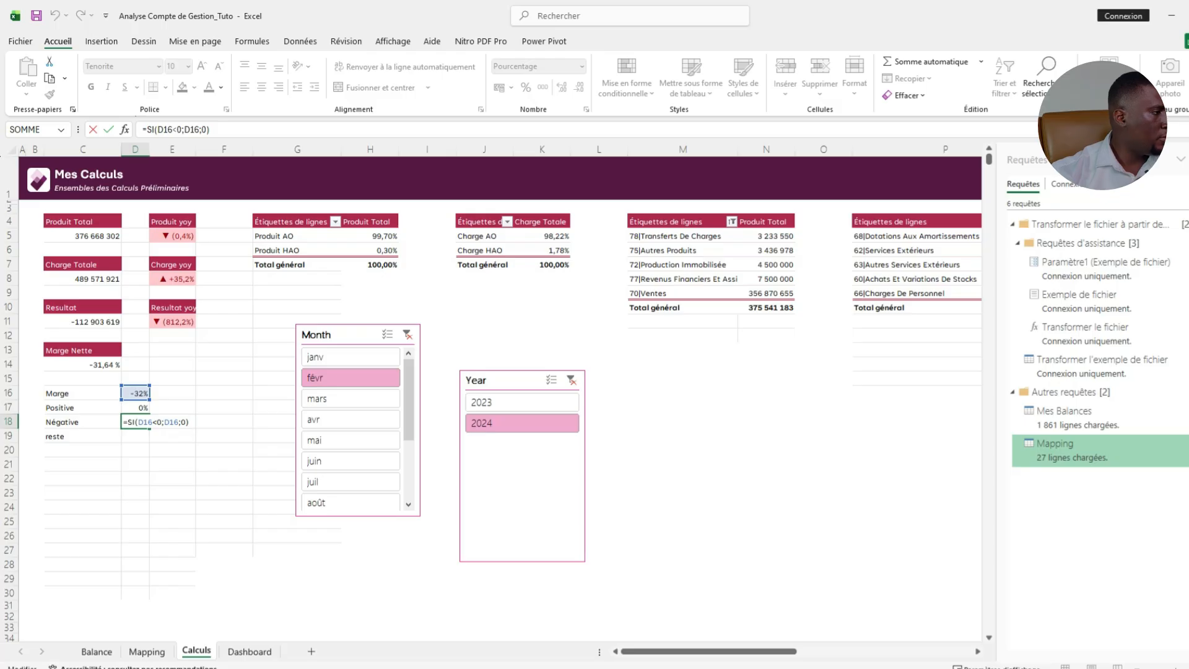
{"action": "left_click", "coordinate": [128, 422]}
{"action": "type", "text": "ABS("}
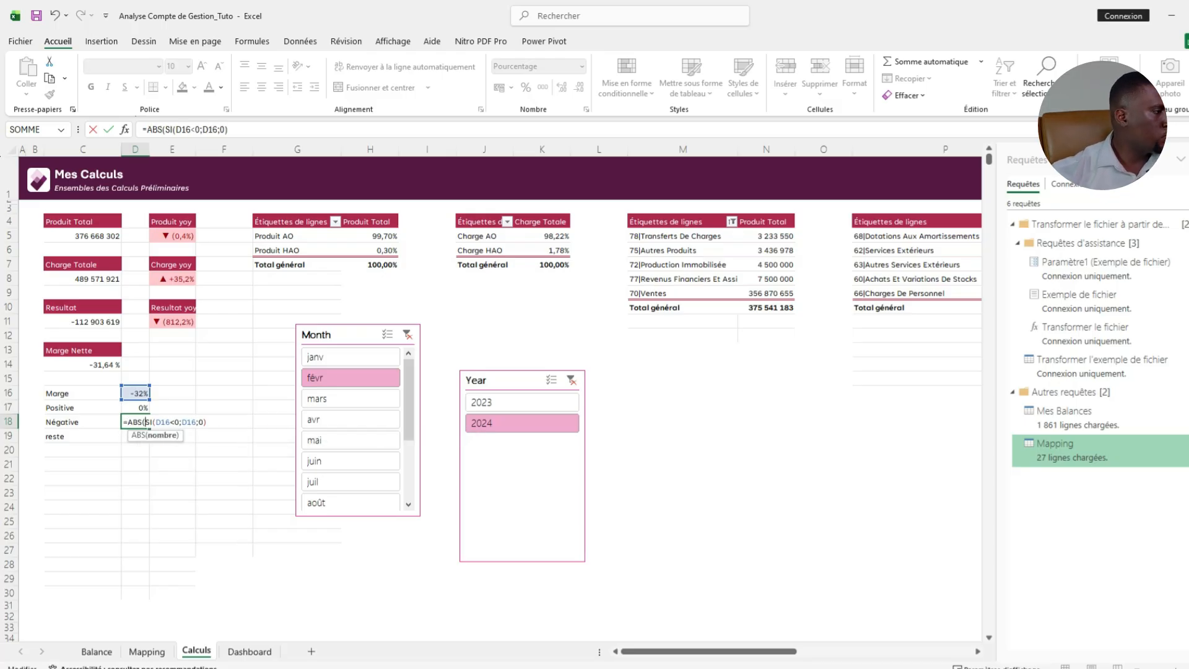
{"action": "key", "text": "End"}
{"action": "type", "text": ")"}
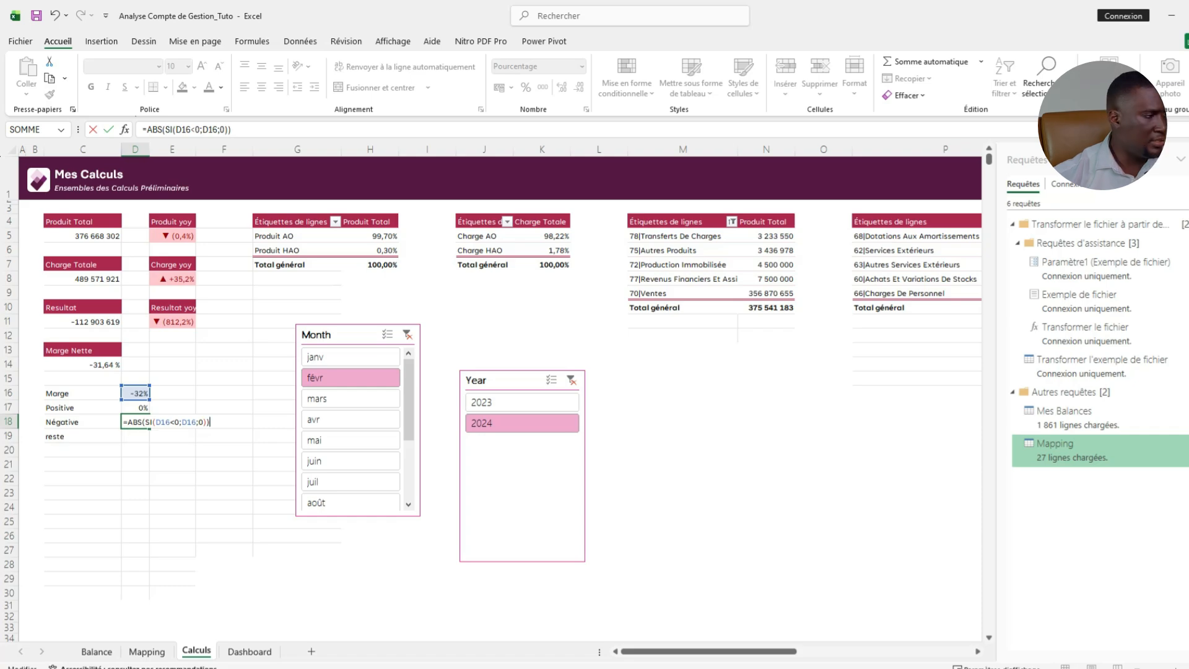
{"action": "key", "text": "Return"}
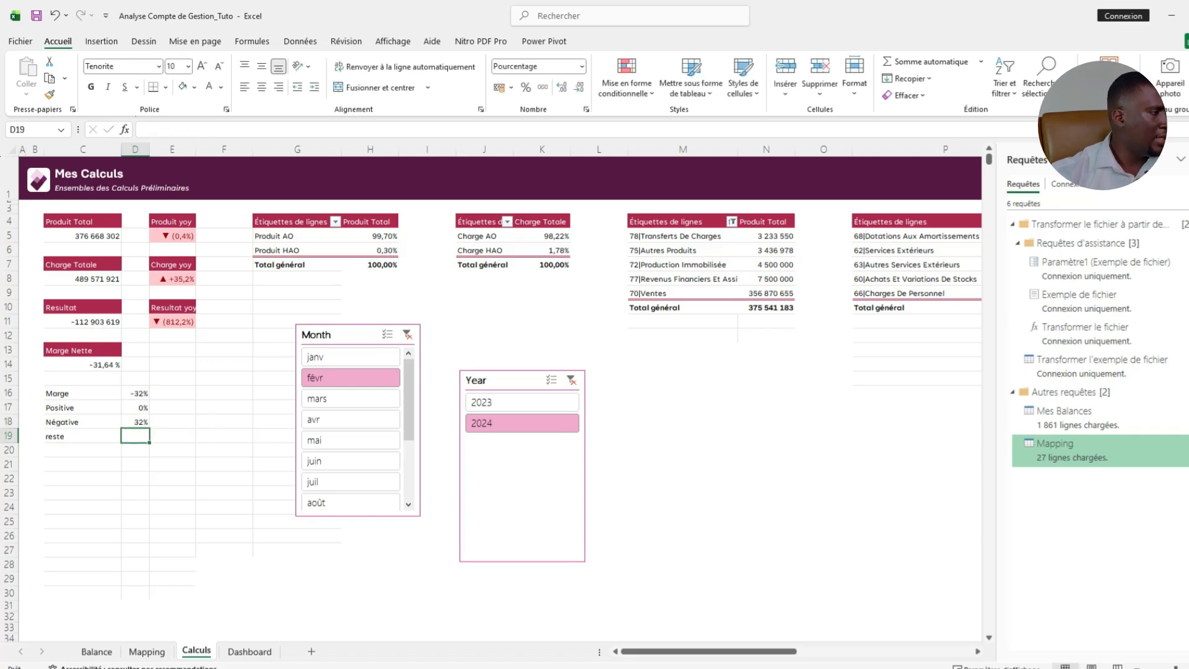
{"action": "left_click", "coordinate": [135, 422]}
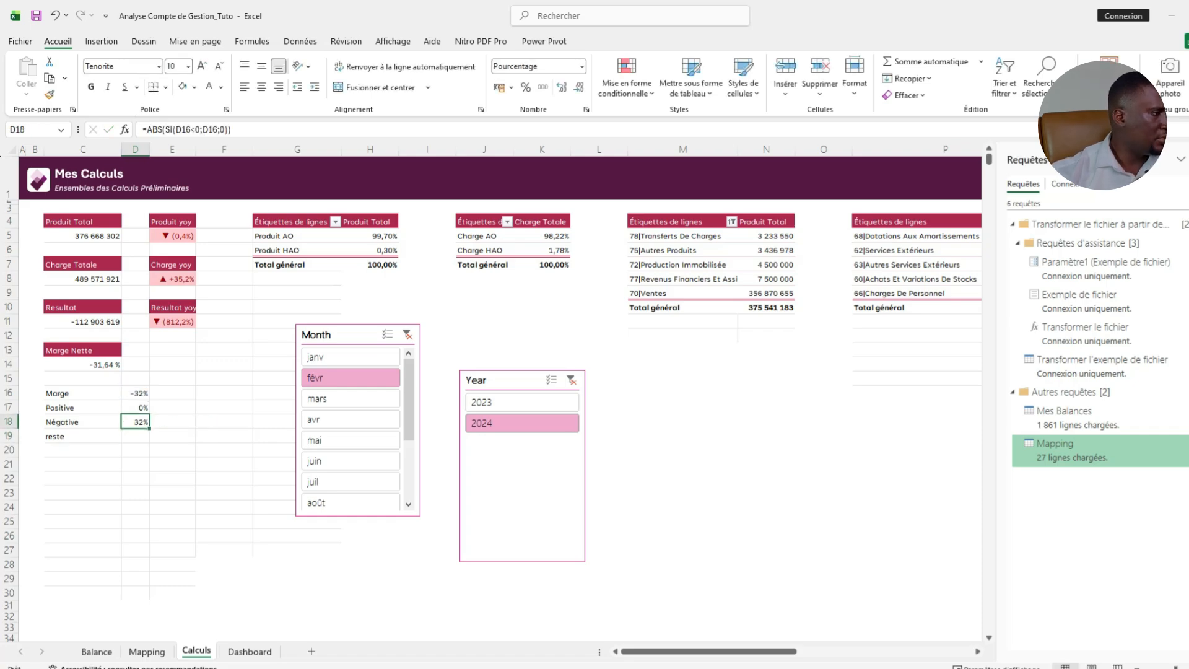
Begin the reste formula in D19 with =SI(D16>=1;0.
{"action": "left_click", "coordinate": [135, 436]}
{"action": "type", "text": "="}
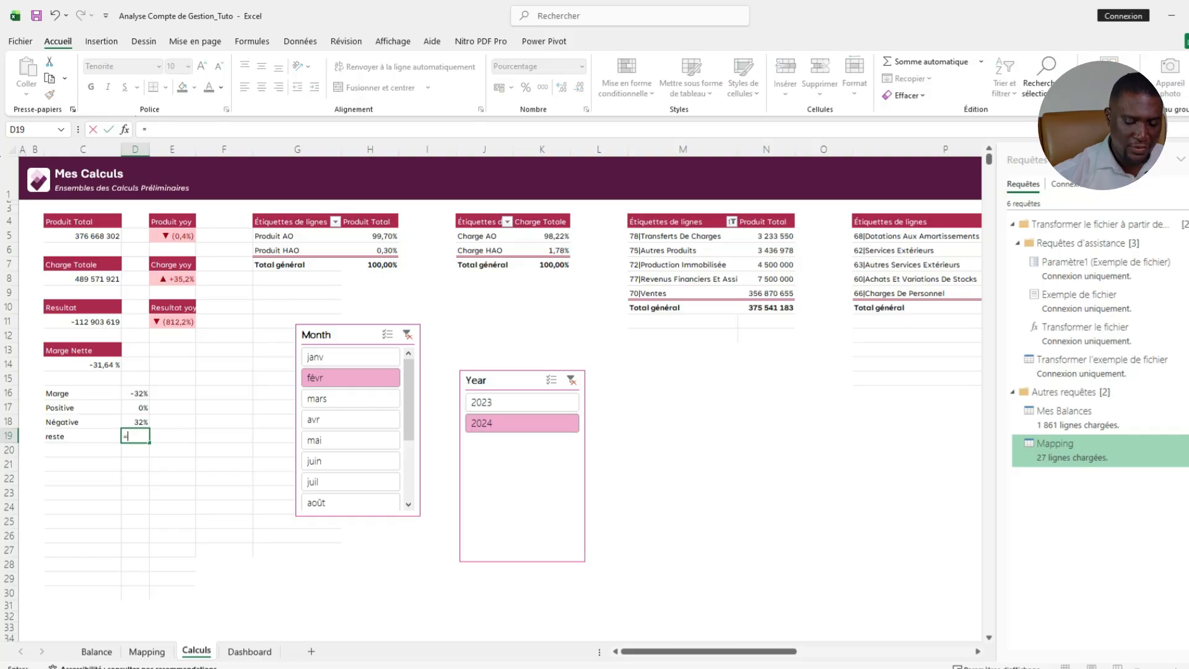
{"action": "type", "text": "SI("}
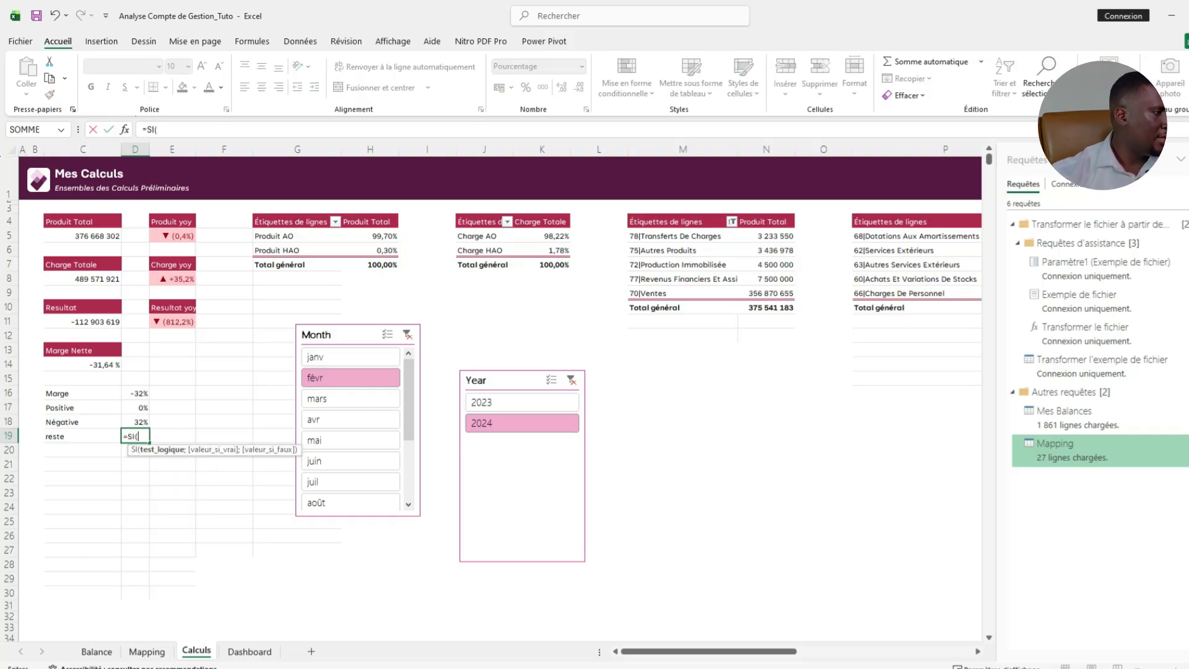
{"action": "left_click", "coordinate": [135, 393]}
{"action": "type", "text": ">"}
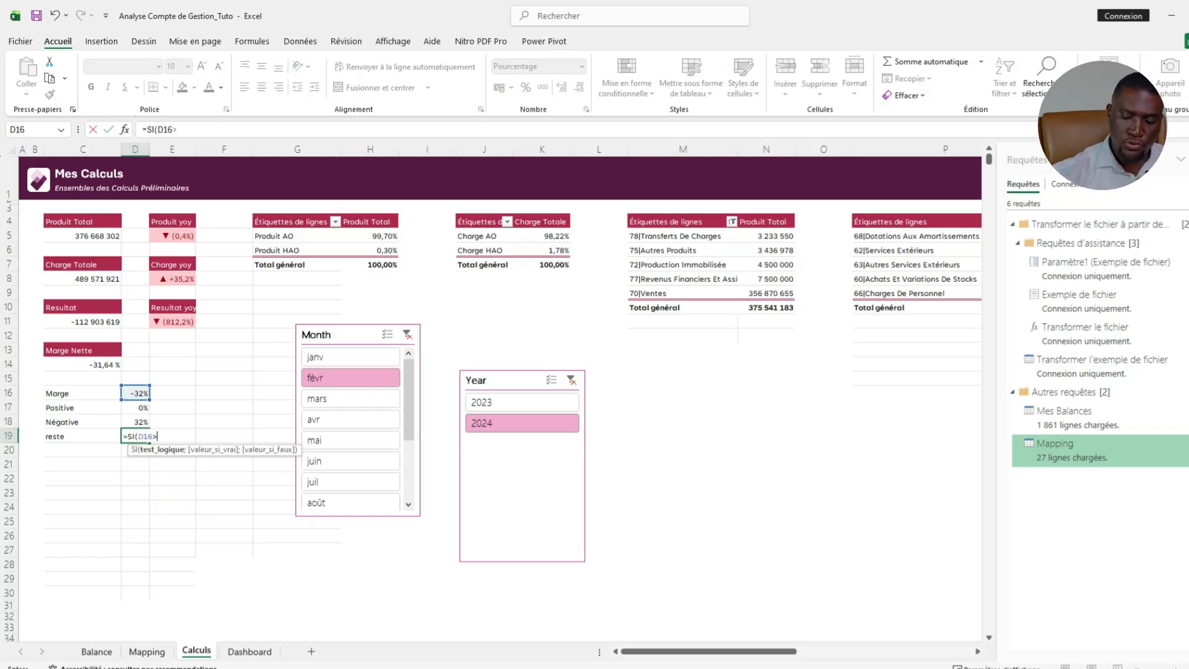
{"action": "type", "text": "="}
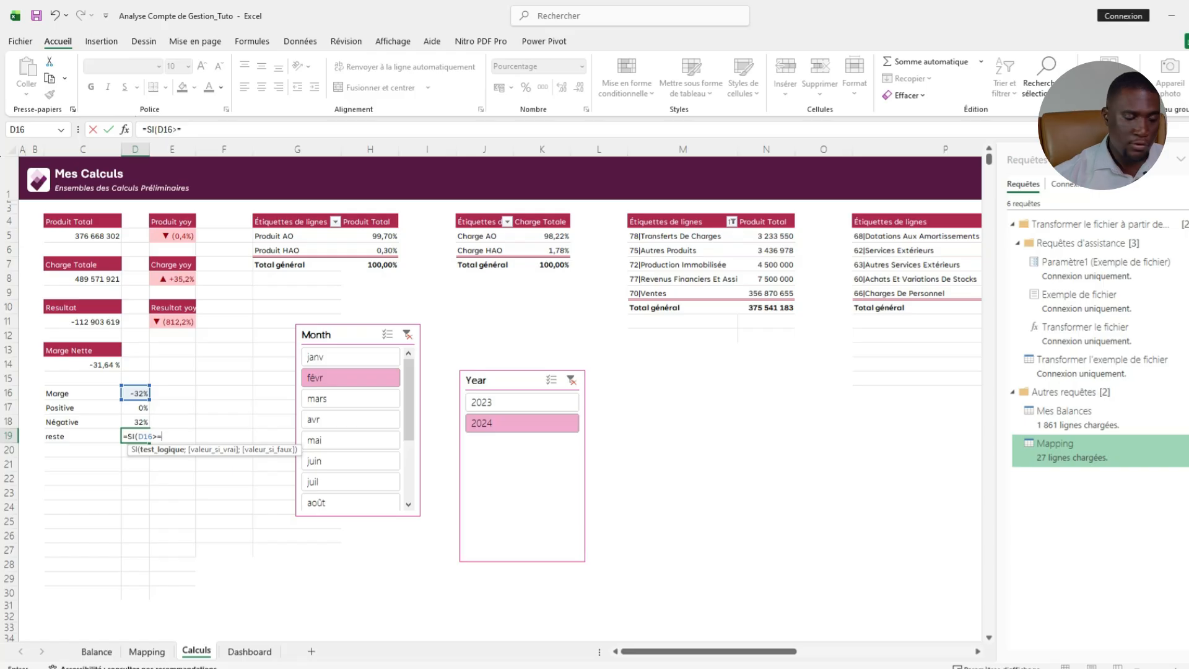
{"action": "type", "text": "1;0"}
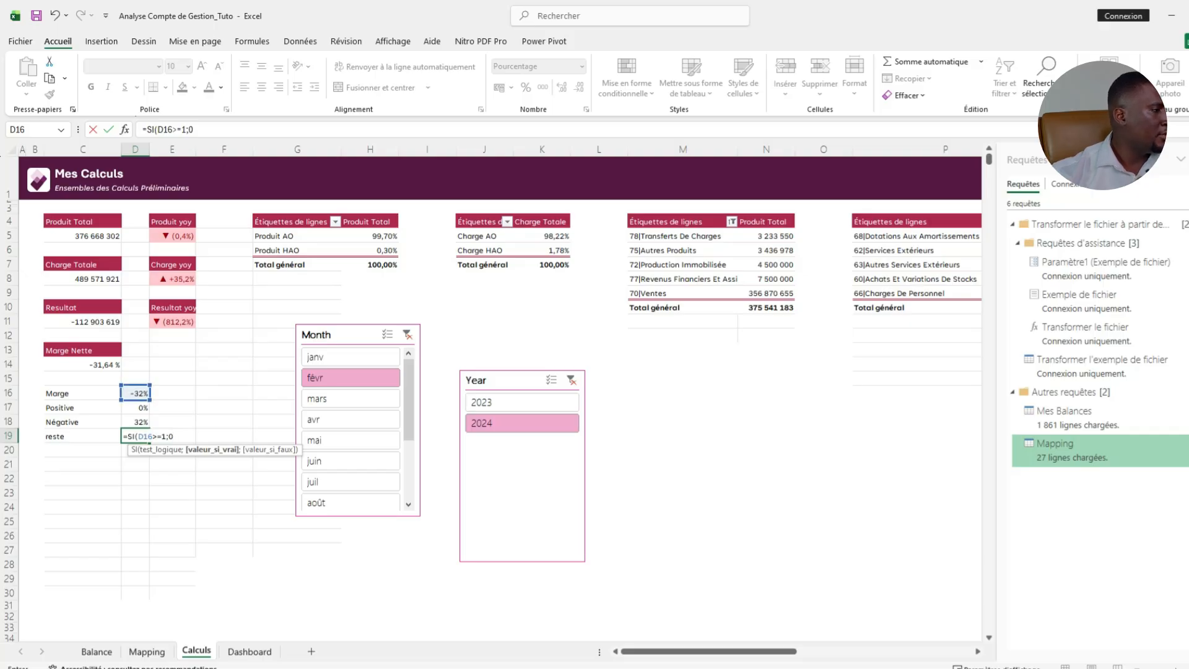
{"action": "left_click", "coordinate": [162, 437]}
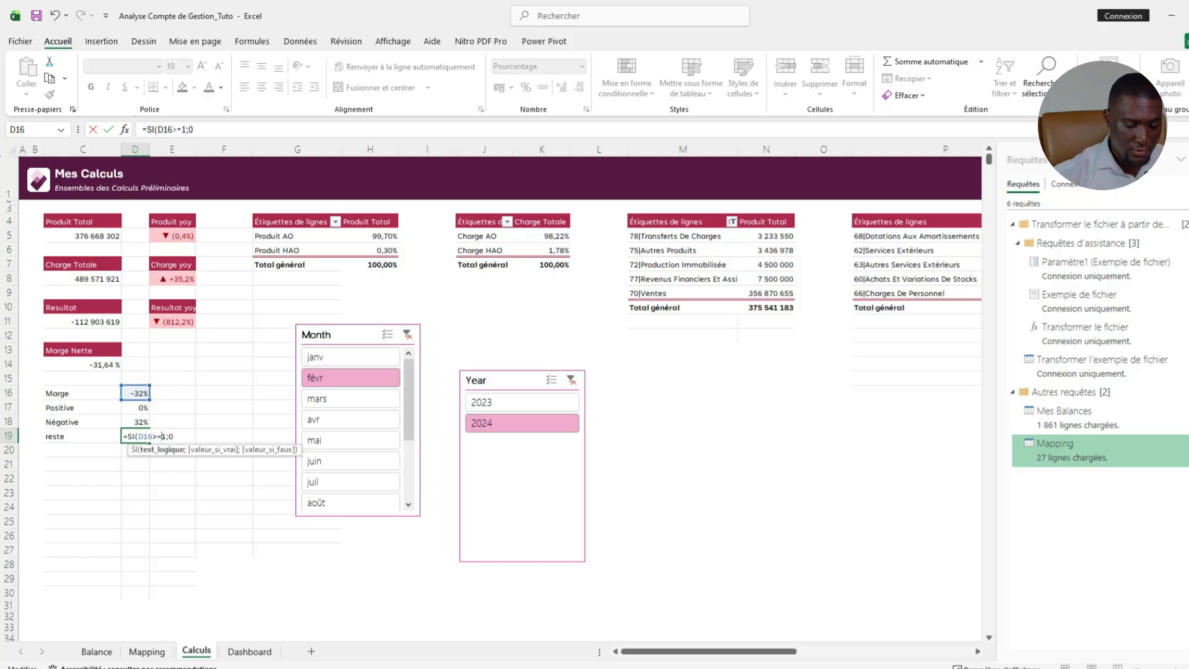
{"action": "type", "text": "abs"}
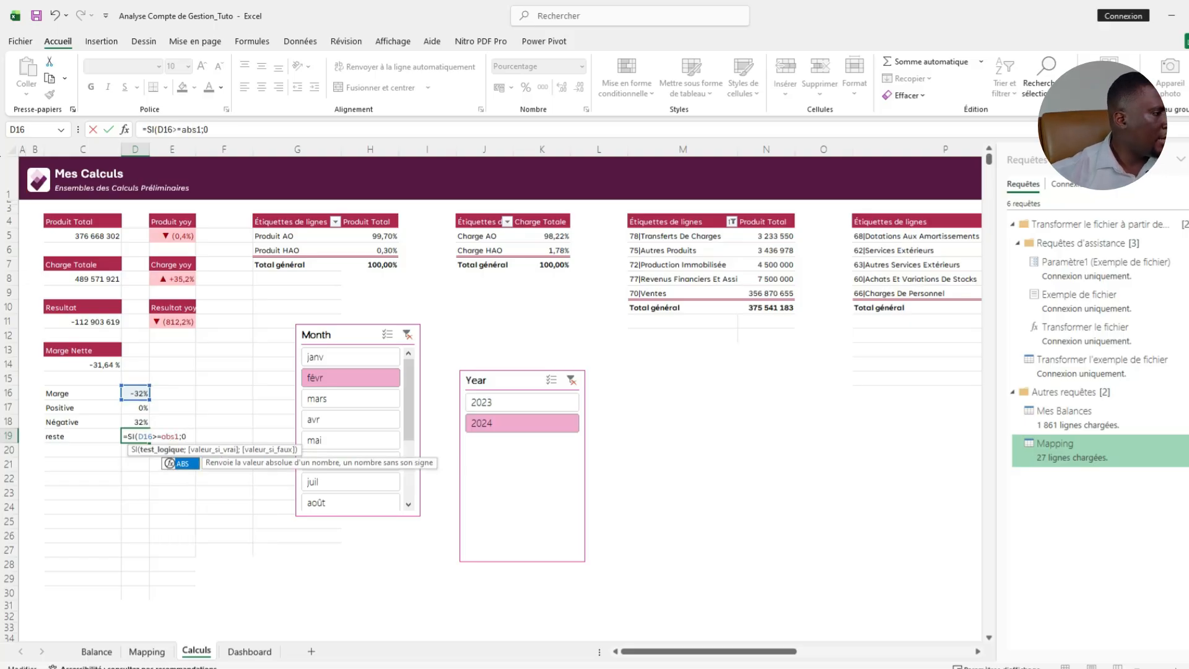
{"action": "key", "text": "Tab"}
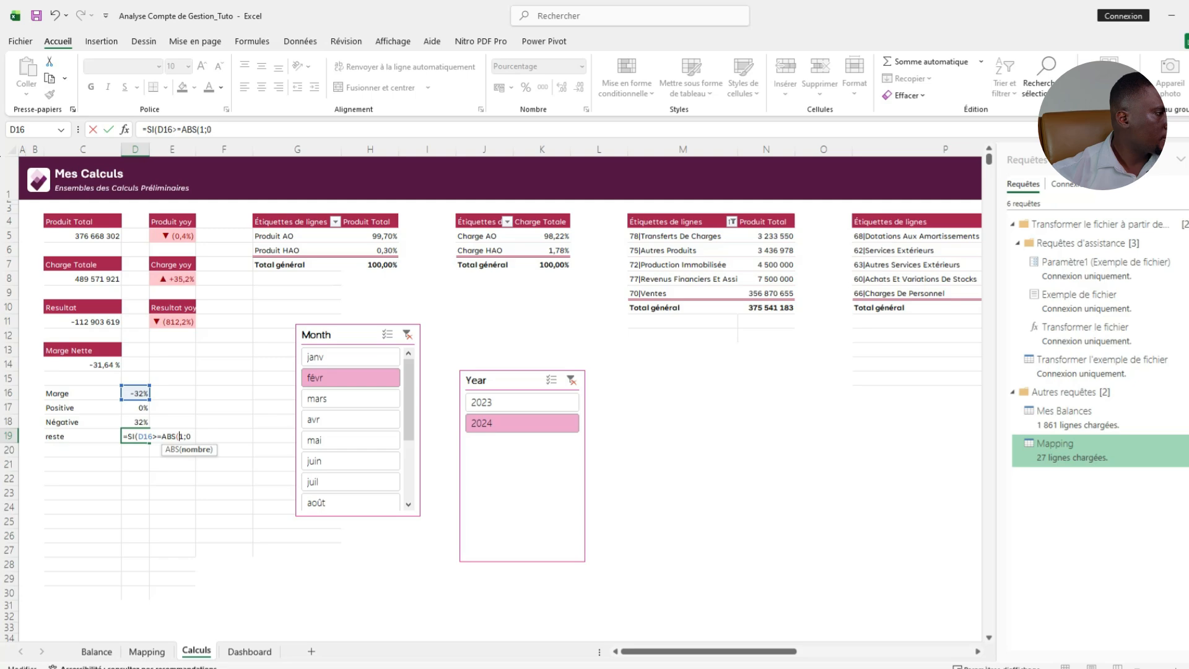
{"action": "key", "text": "BackSpace"}
{"action": "key", "text": "BackSpace"}
{"action": "key", "text": "BackSpace"}
{"action": "key", "text": "BackSpace"}
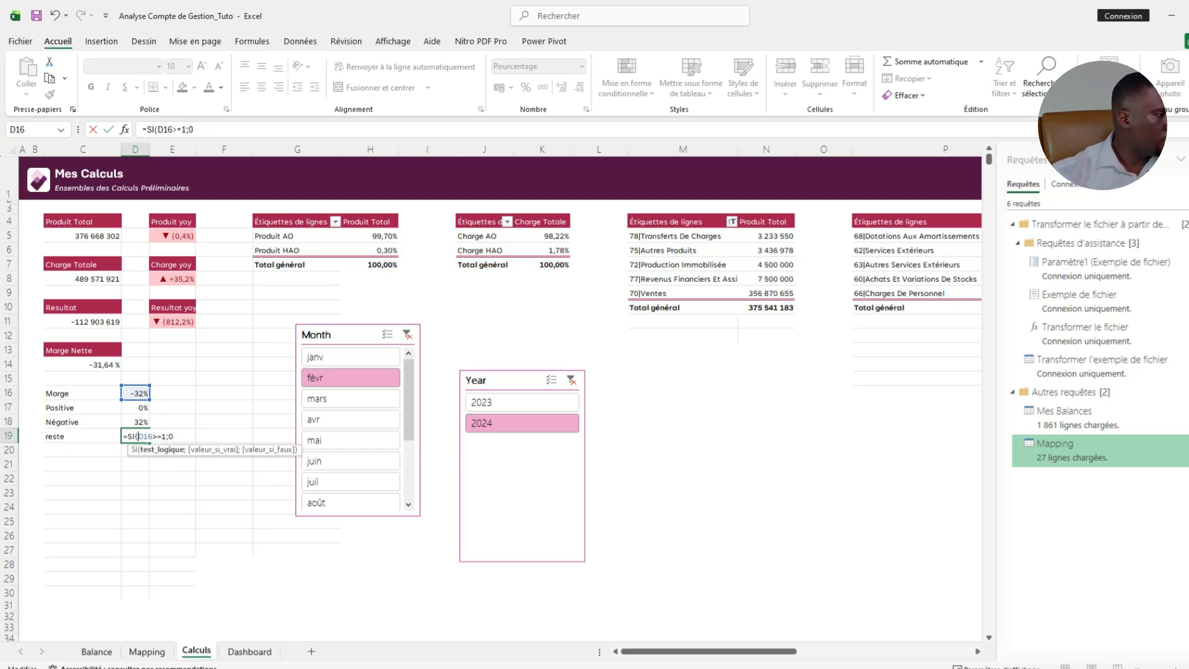
Complete the reste formula in D19 as =SI(ABS(D16)>=1;0;1-SOMME(D17:D18)).
{"action": "type", "text": "abs"}
{"action": "key", "text": "Tab"}
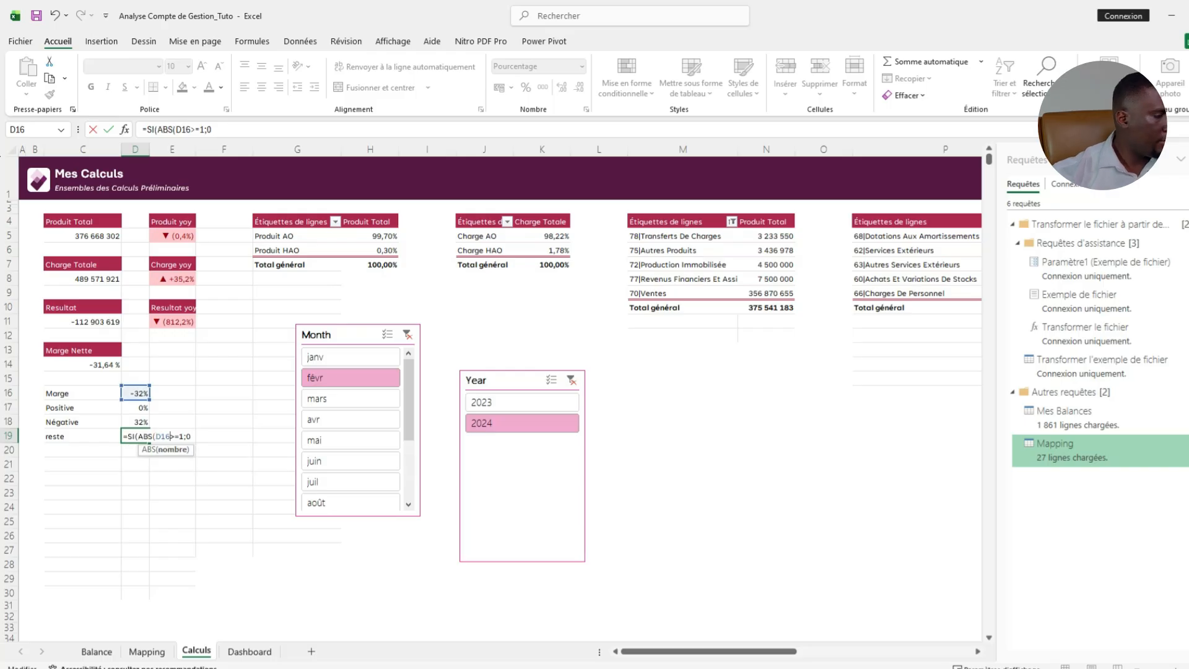
{"action": "type", "text": ")"}
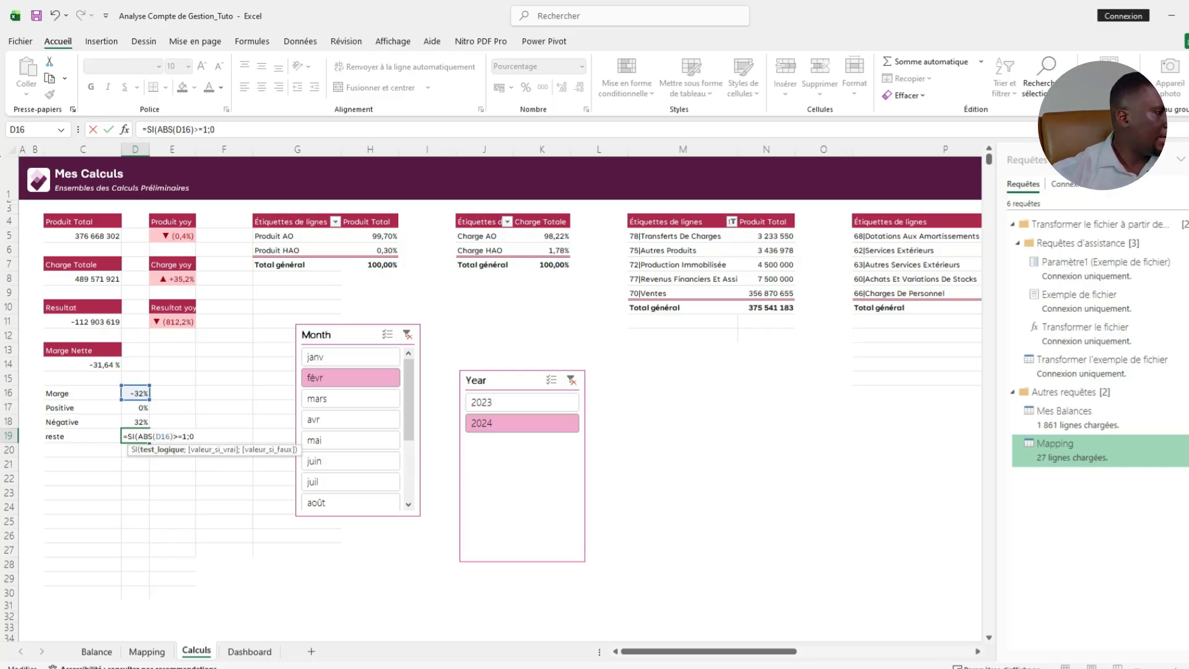
{"action": "key", "text": "End"}
{"action": "type", "text": ";"}
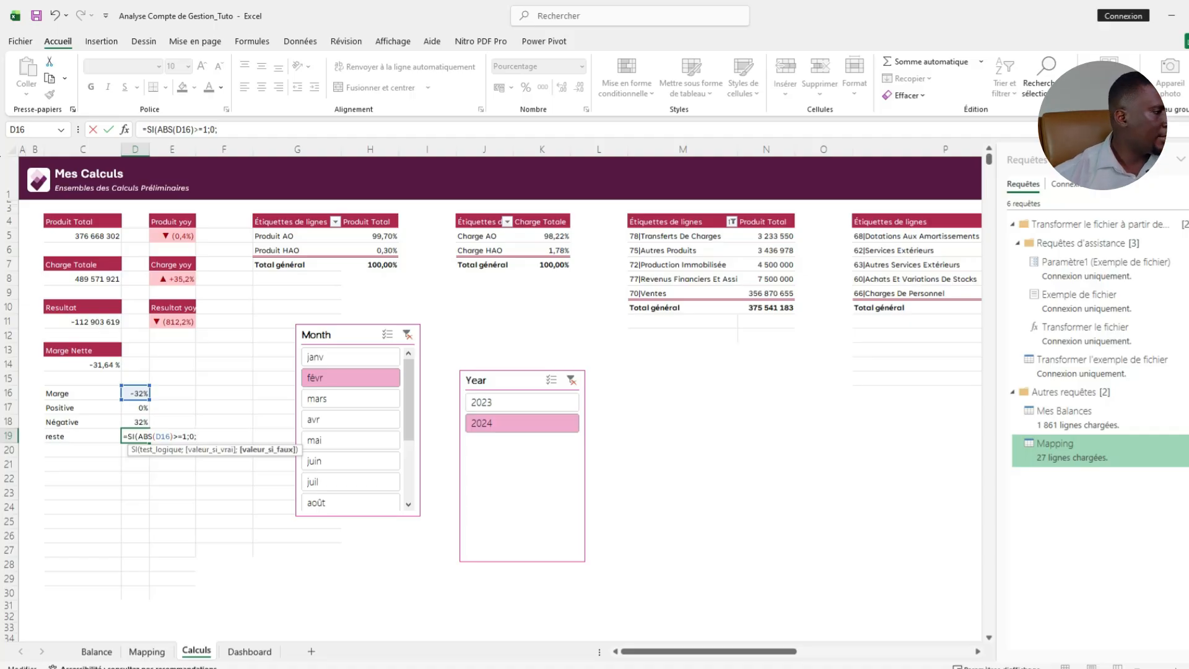
{"action": "type", "text": "1"}
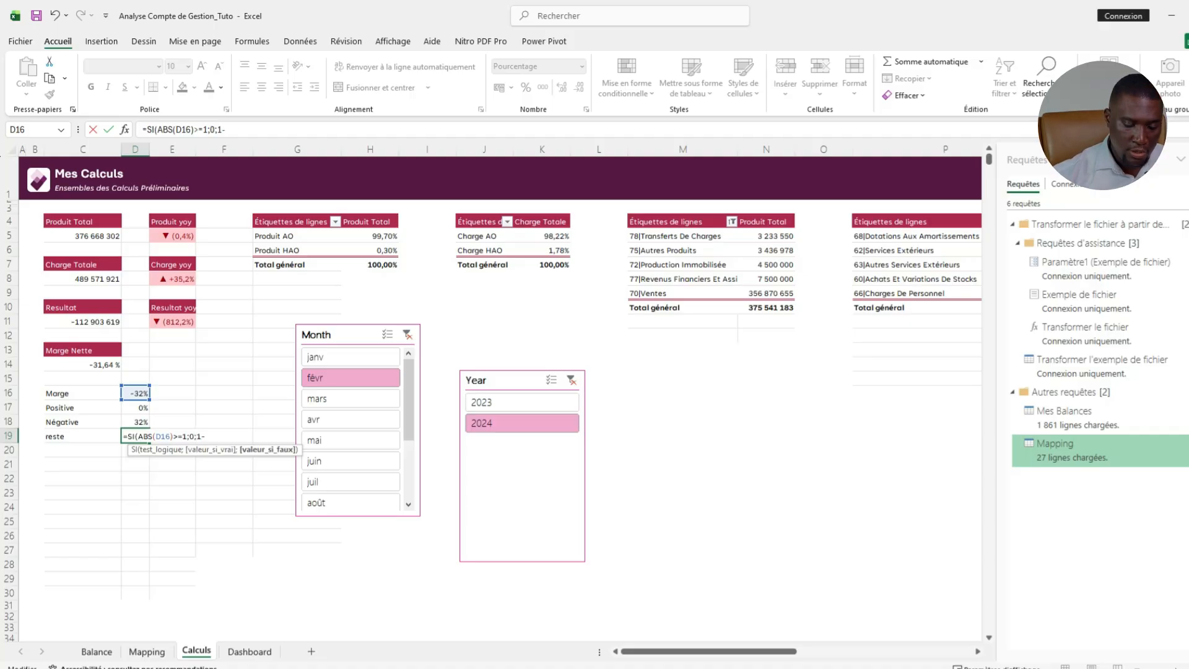
{"action": "type", "text": "-some"}
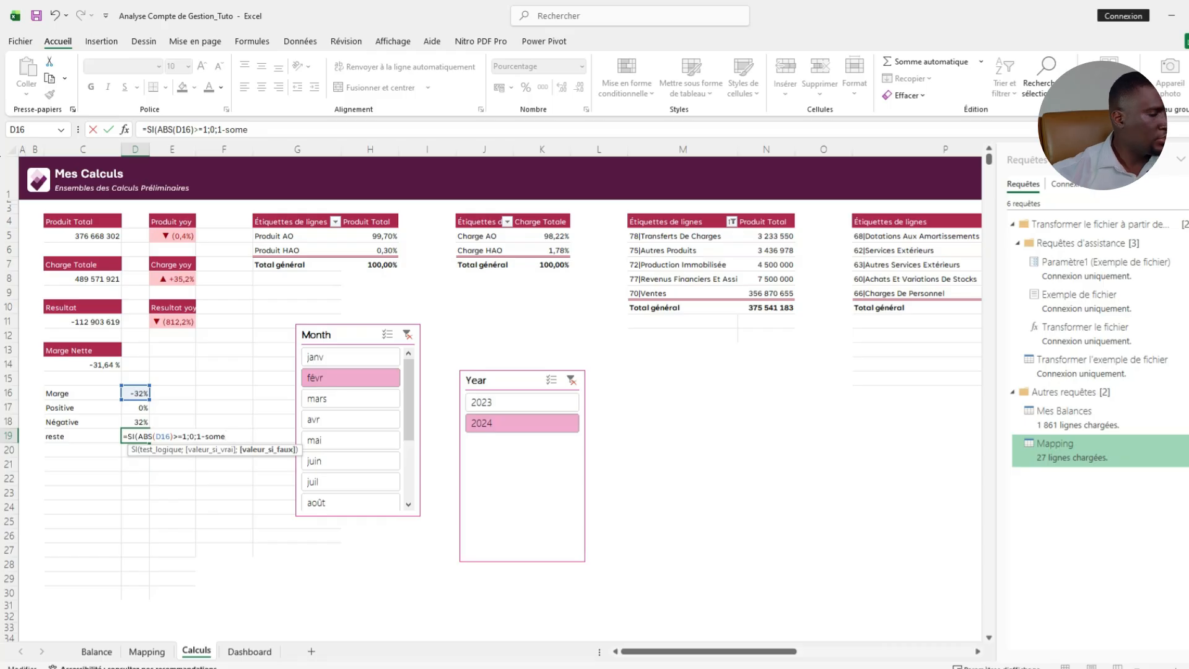
{"action": "key", "text": "BackSpace"}
{"action": "key", "text": "Tab"}
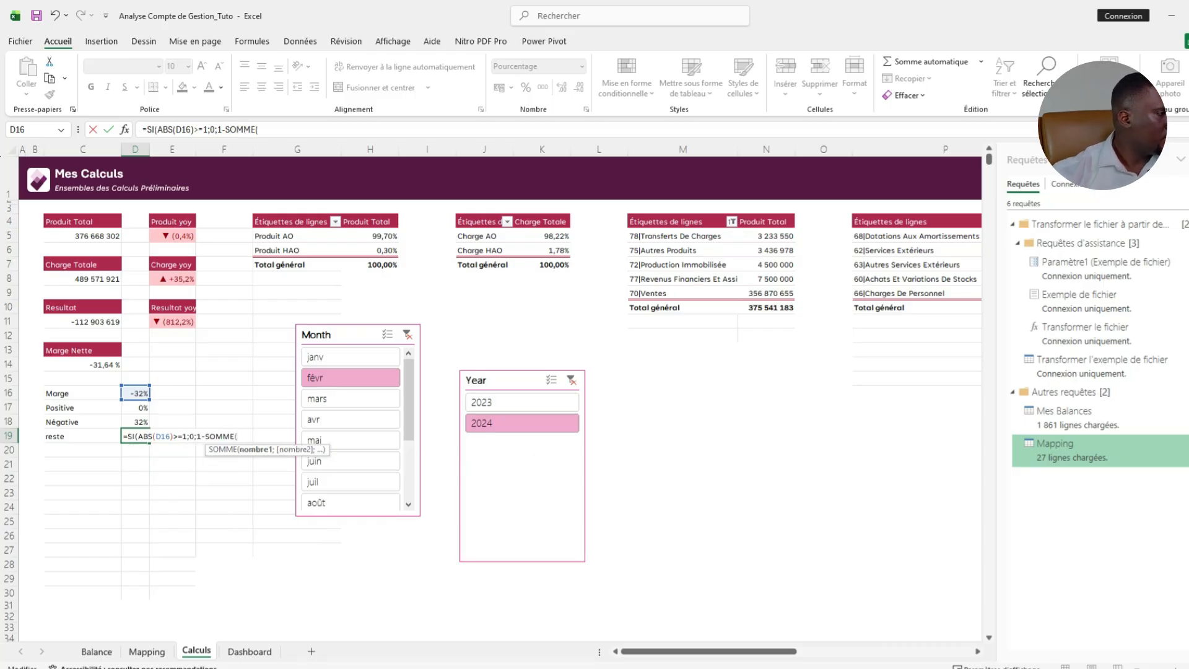
{"action": "left_click_drag", "start_coordinate": [135, 408], "coordinate": [135, 422]}
{"action": "type", "text": "))"}
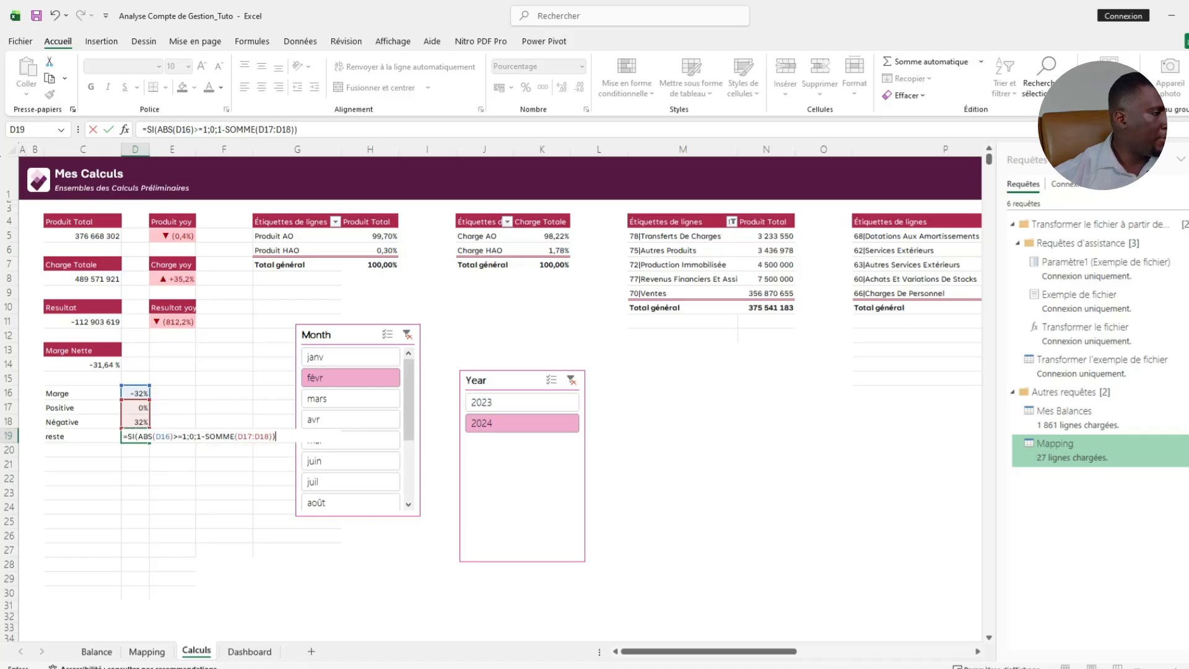
{"action": "key", "text": "Return"}
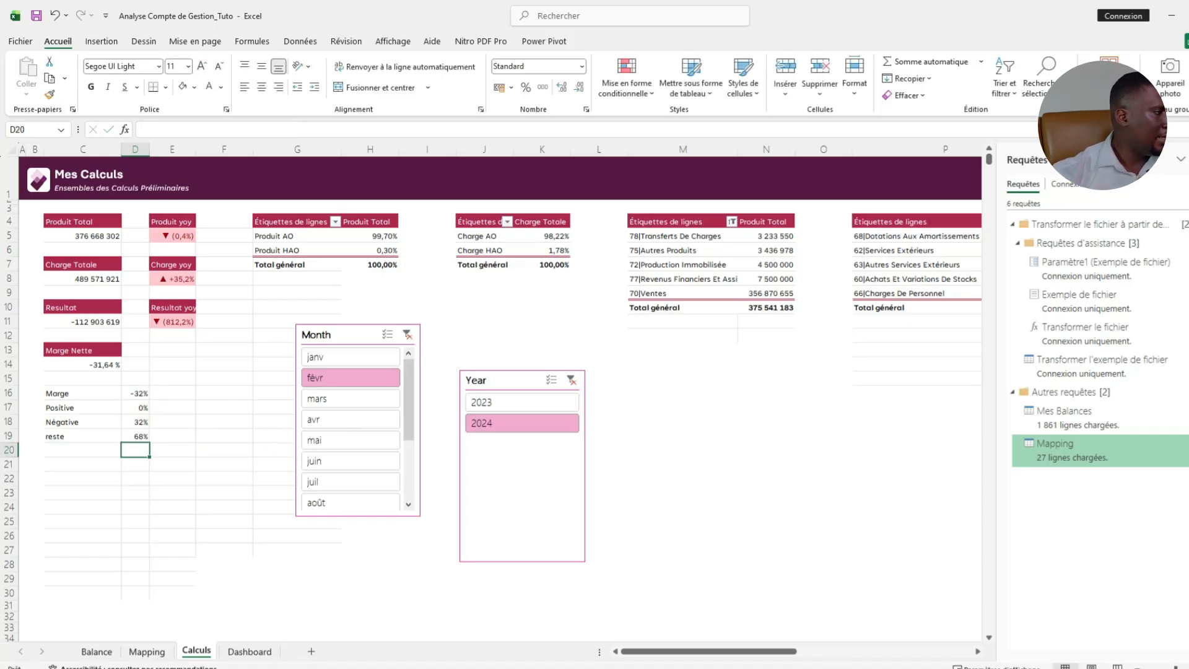
{"action": "left_click", "coordinate": [135, 436]}
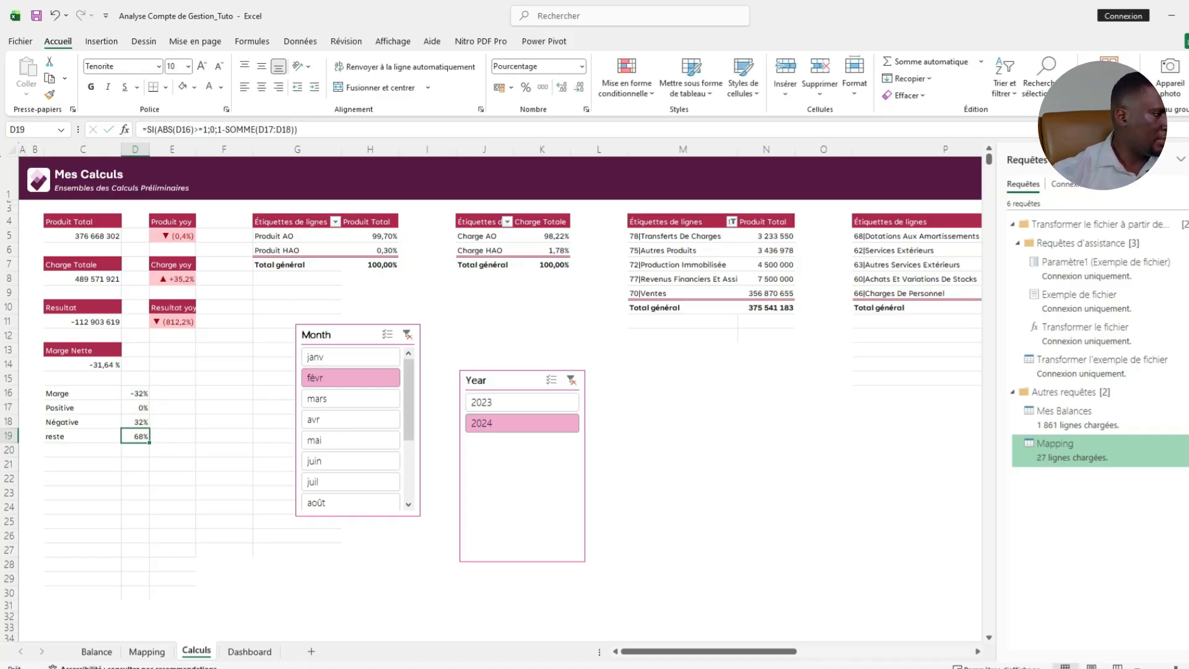
Insert a doughnut chart from the Positive, Négative and reste values in C17:D19 and move it clear of the Month slicer.
{"action": "left_click_drag", "start_coordinate": [80, 407], "coordinate": [136, 436]}
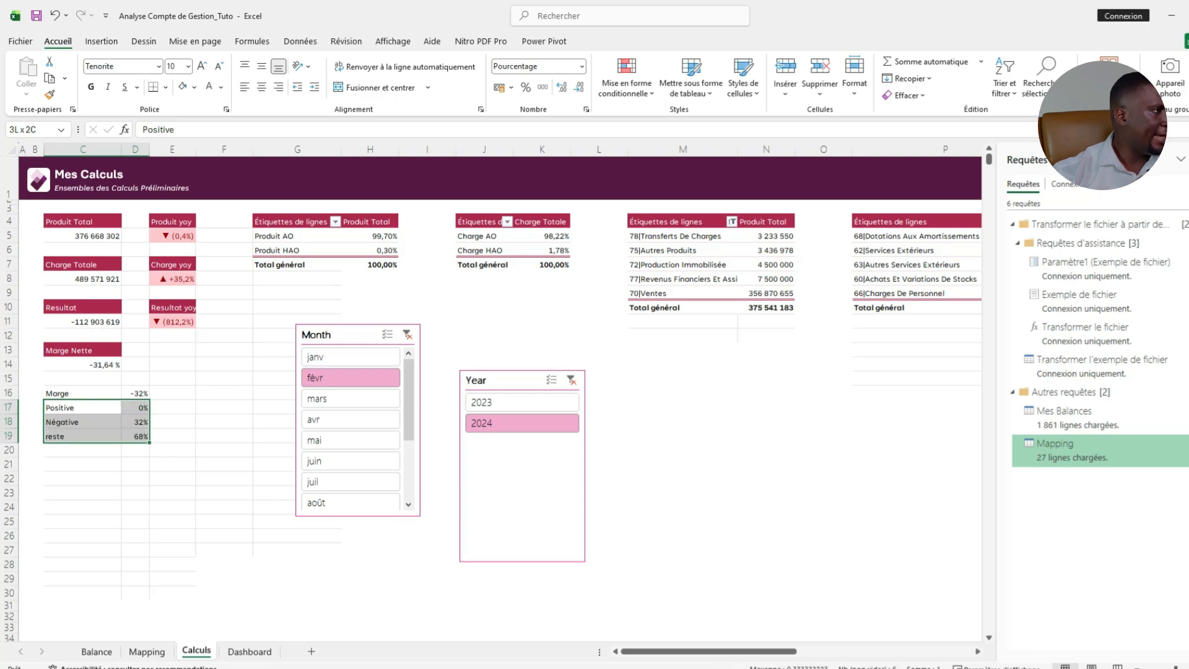
{"action": "left_click", "coordinate": [101, 41]}
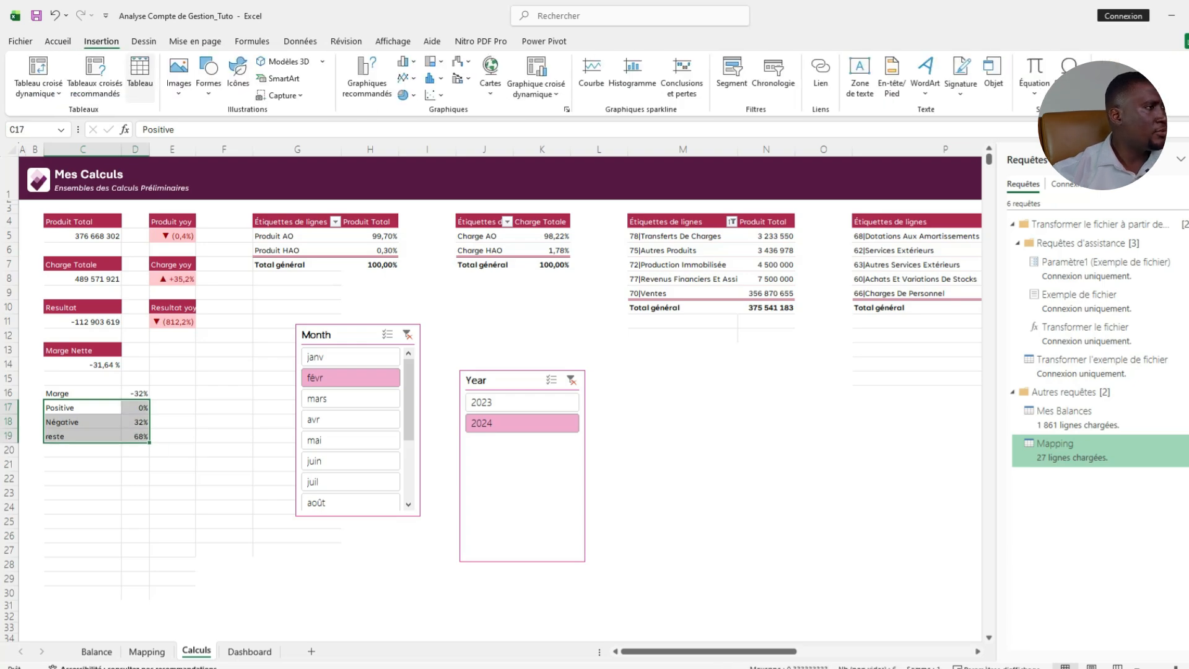
{"action": "left_click", "coordinate": [407, 94]}
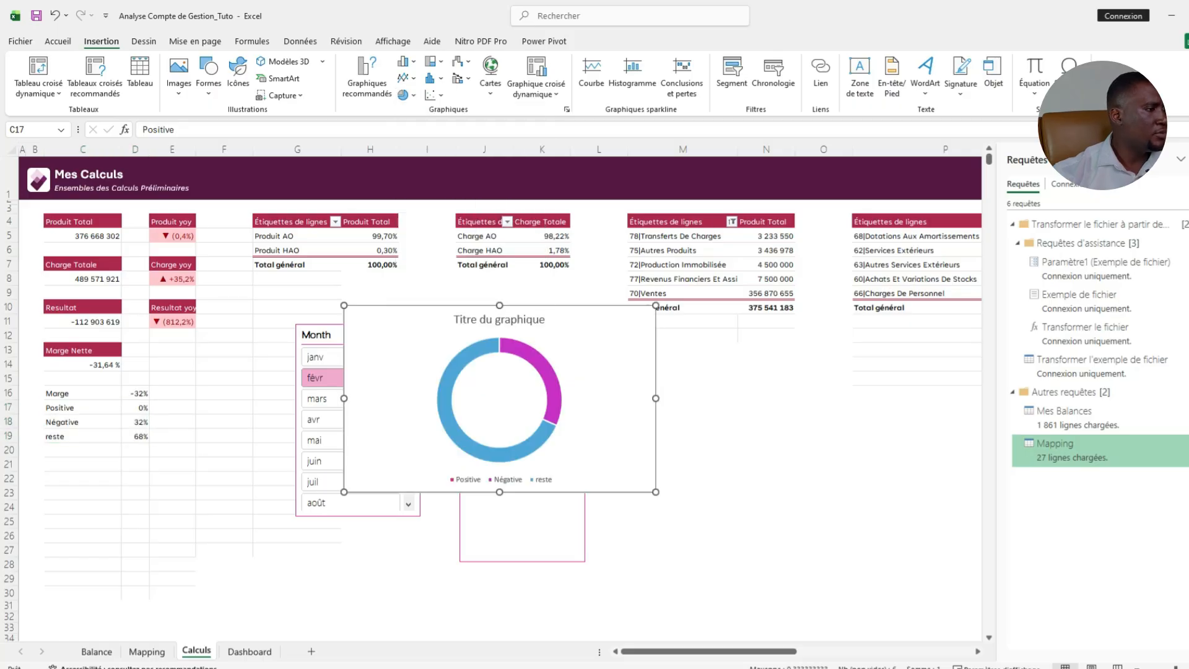
{"action": "left_click", "coordinate": [415, 264]}
{"action": "left_click_drag", "start_coordinate": [405, 347], "coordinate": [625, 353]}
{"action": "left_click", "coordinate": [172, 407]}
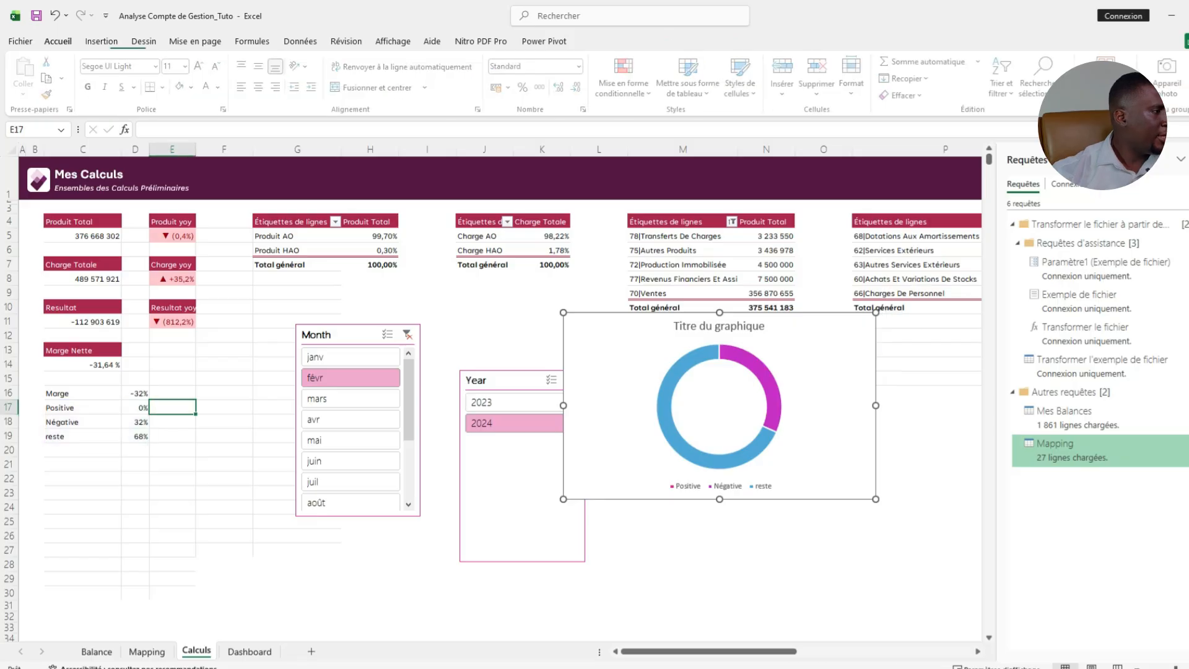
Give the Négative slice of the doughnut chart a solid red fill.
{"action": "left_click", "coordinate": [666, 416]}
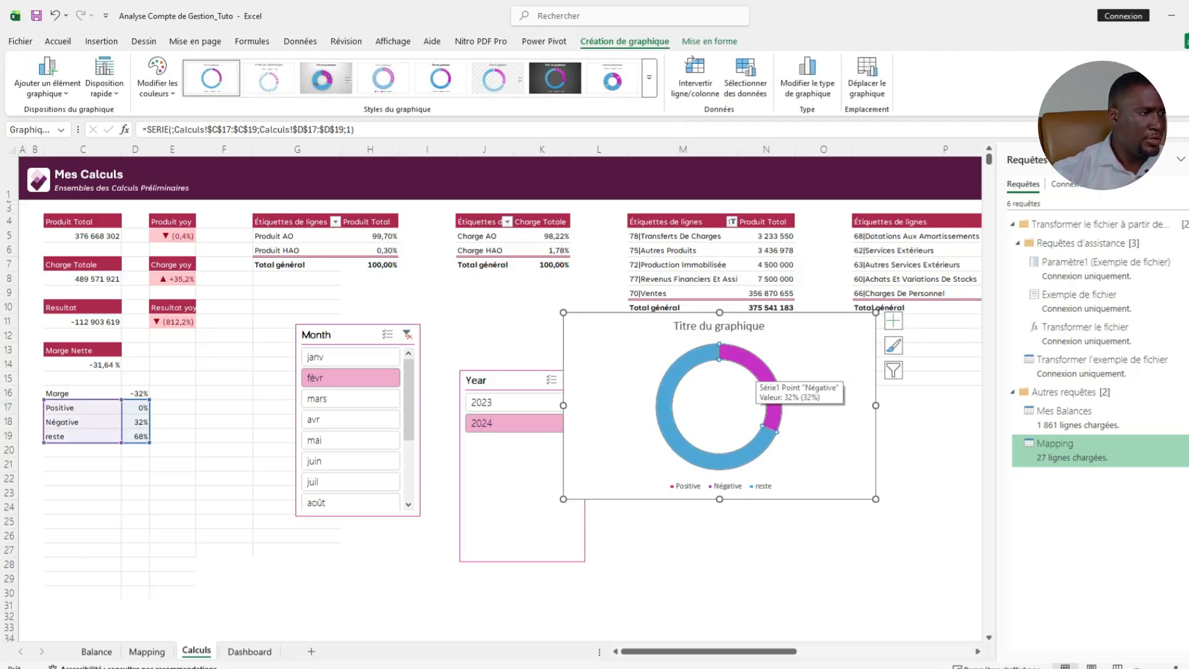
{"action": "key", "text": "ctrl+1"}
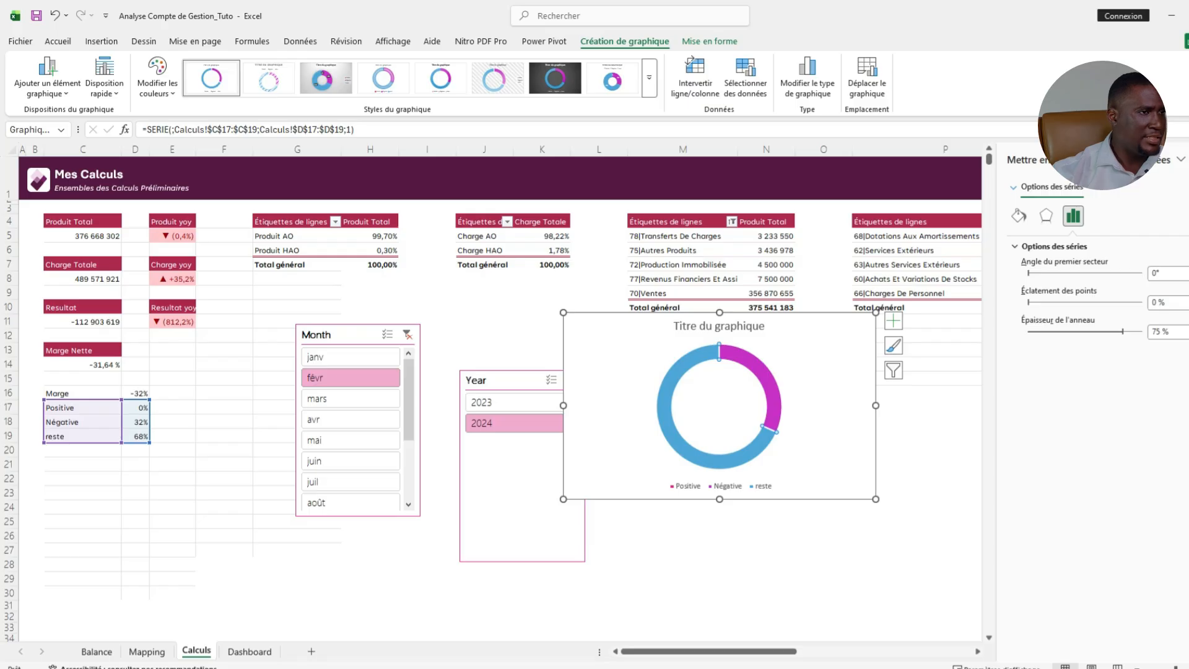
{"action": "left_click", "coordinate": [1018, 216]}
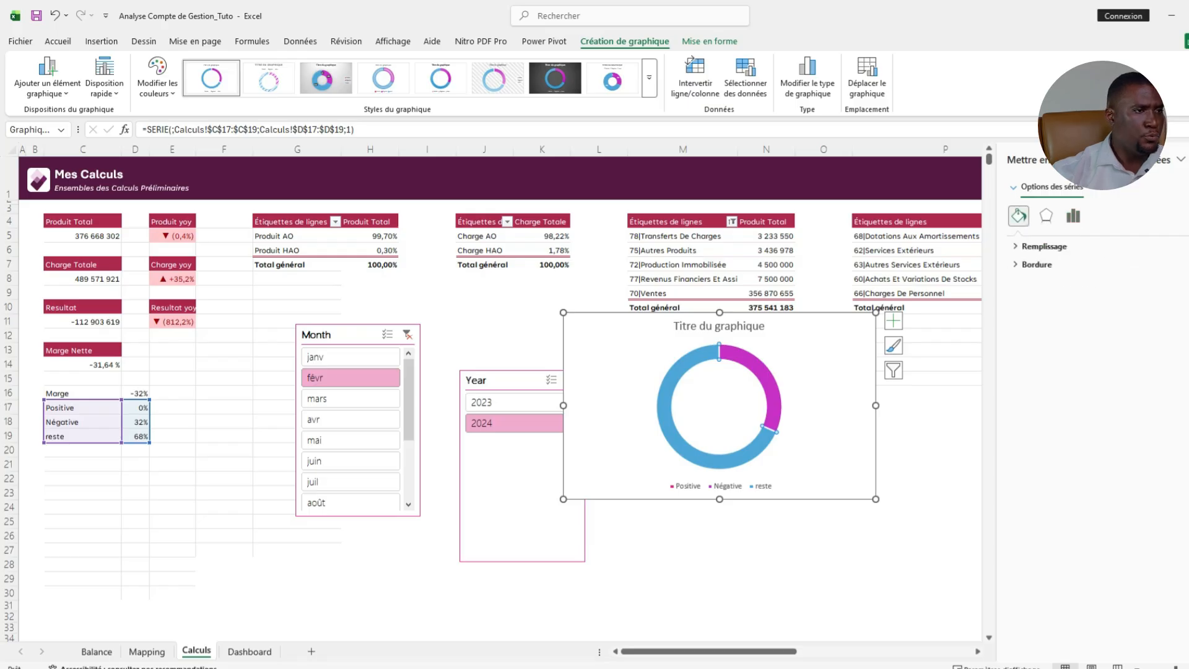
{"action": "left_click", "coordinate": [1044, 246]}
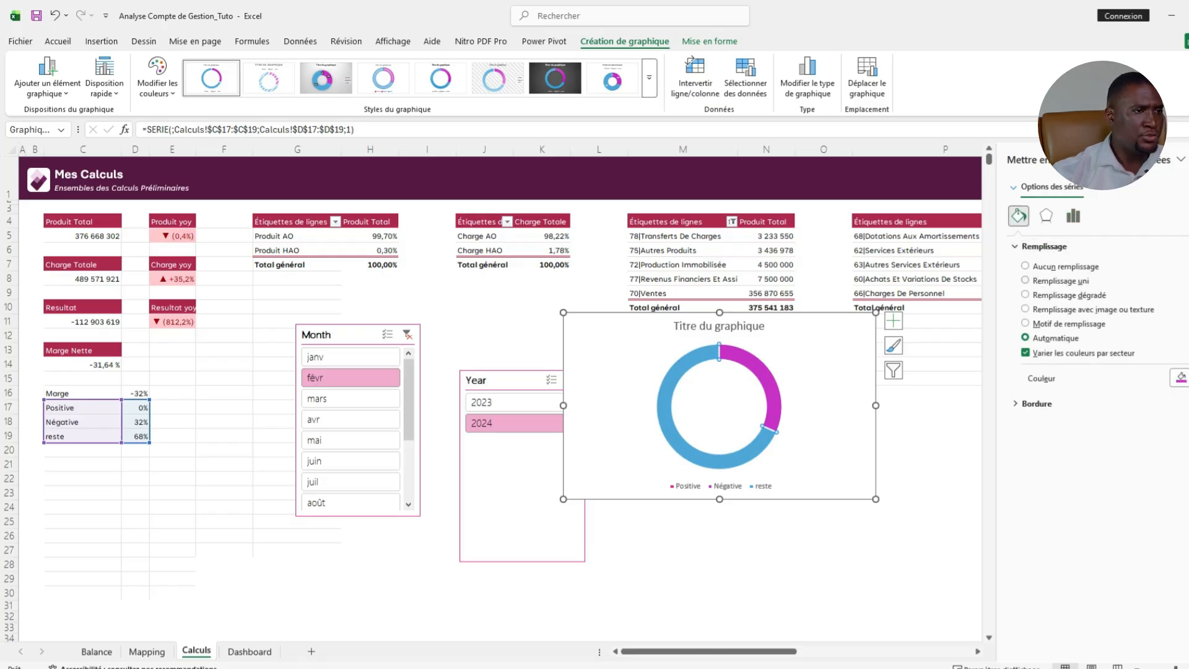
{"action": "left_click", "coordinate": [1026, 281]}
{"action": "left_click", "coordinate": [1181, 378]}
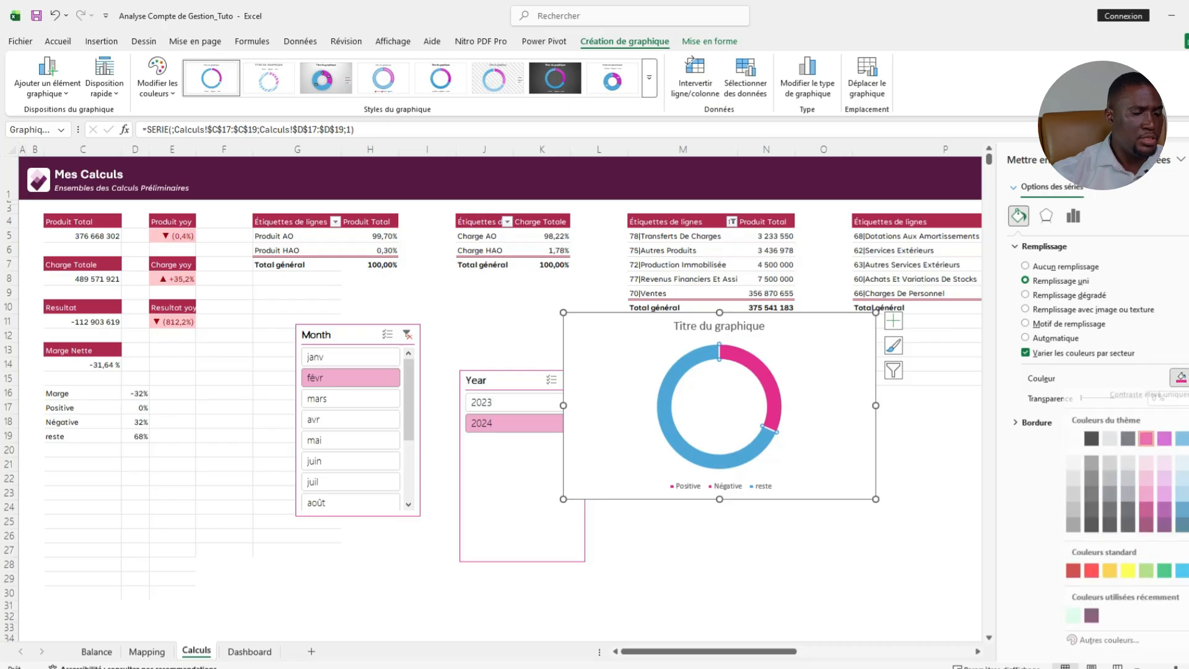
{"action": "left_click", "coordinate": [1092, 576]}
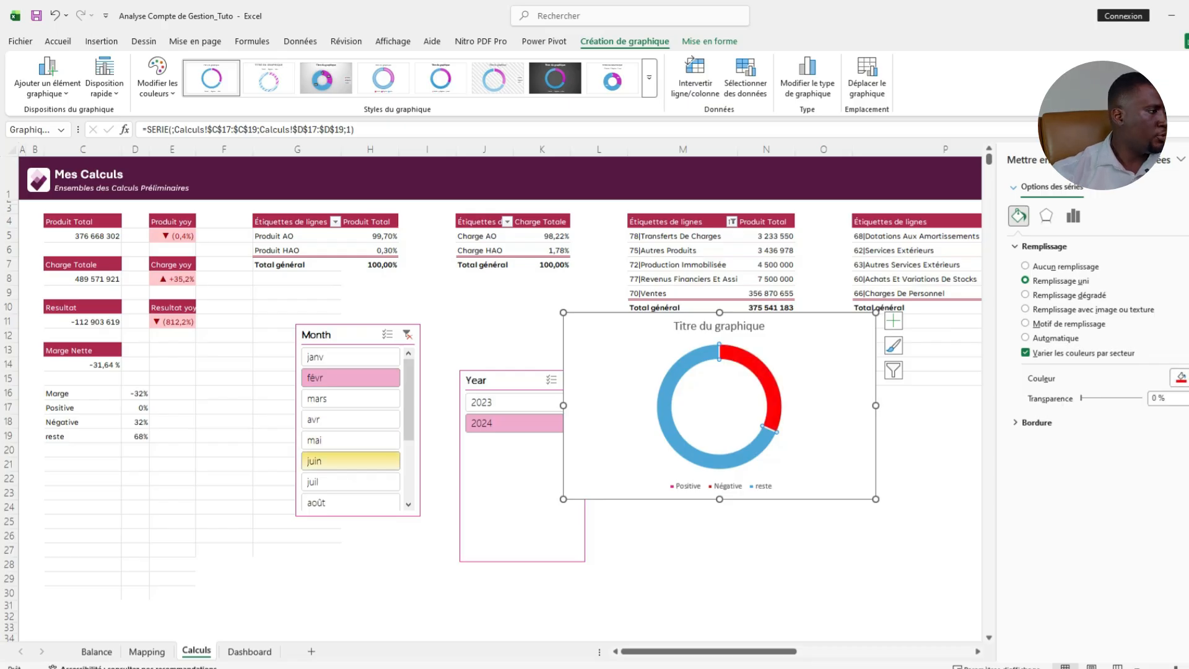
Filter the Month slicer to juin and give the doughnut's Positive slice a solid green fill.
{"action": "left_click", "coordinate": [347, 461]}
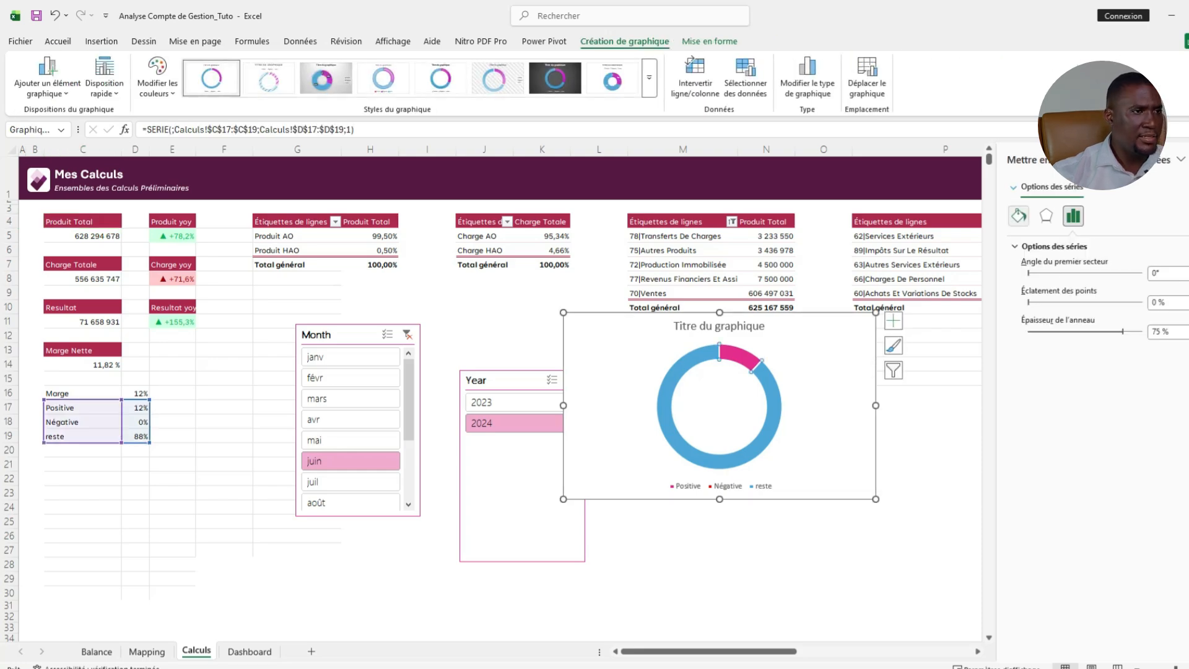
{"action": "left_click", "coordinate": [1019, 216]}
{"action": "left_click", "coordinate": [1025, 280]}
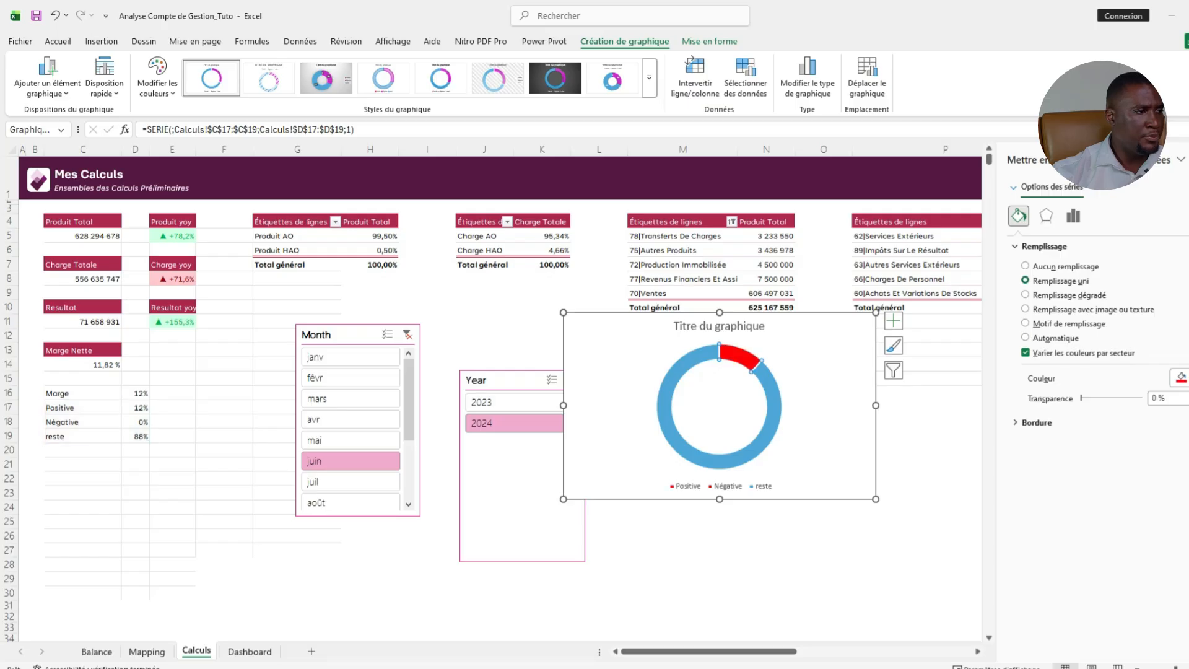
{"action": "left_click", "coordinate": [1181, 378]}
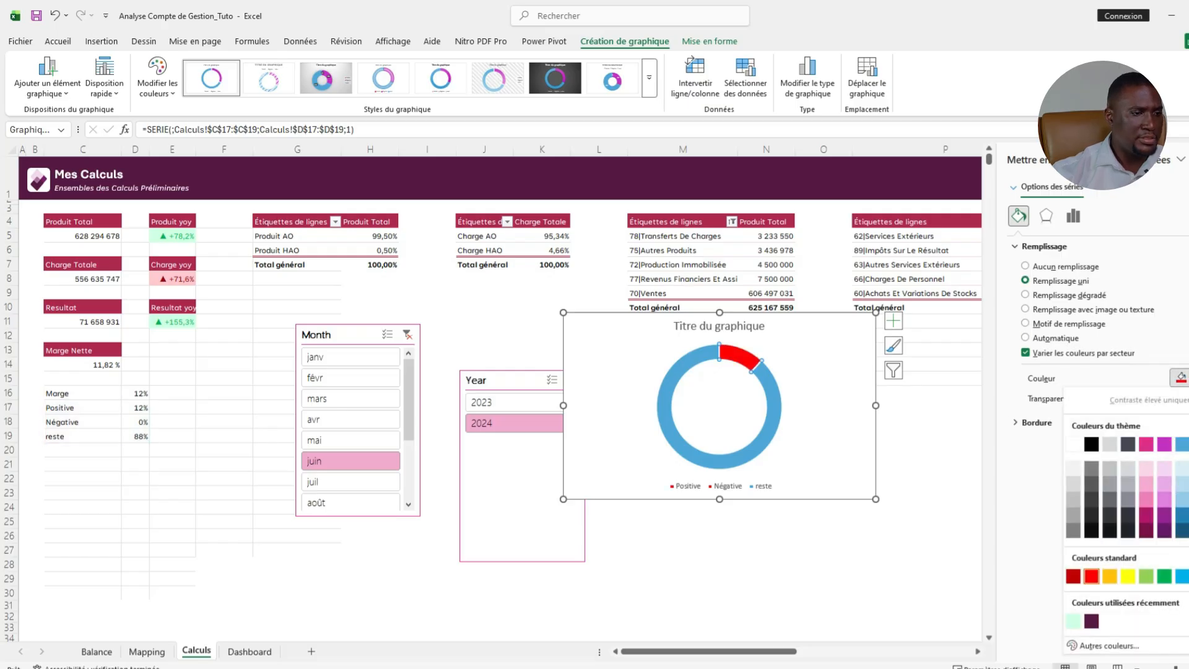
{"action": "left_click", "coordinate": [1164, 576]}
{"action": "left_click", "coordinate": [766, 578]}
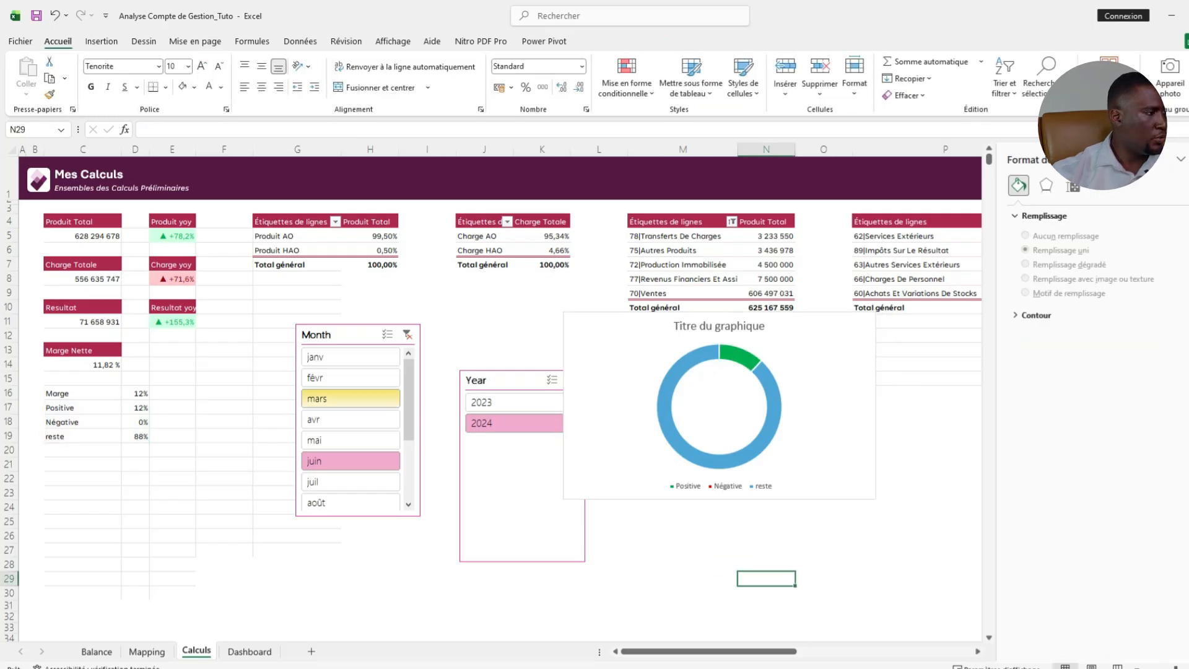
Check the slice colours with the Month slicer on févr and juil, and give the reste slice a solid light grey fill.
{"action": "left_click", "coordinate": [351, 378]}
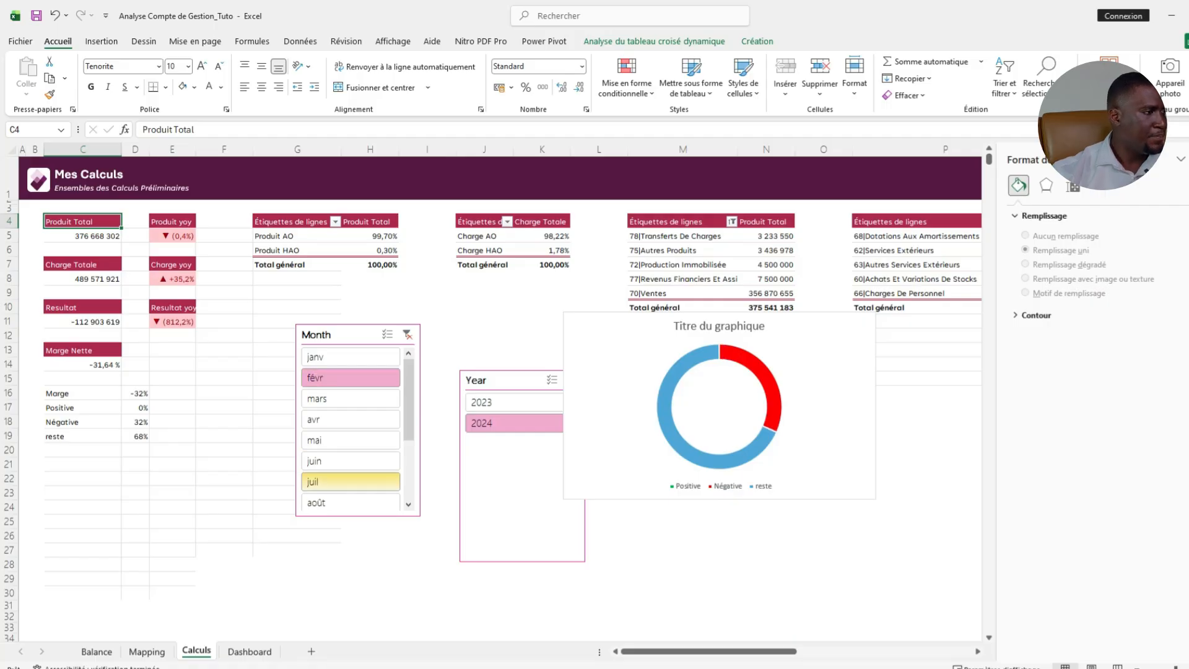
{"action": "left_click", "coordinate": [351, 481]}
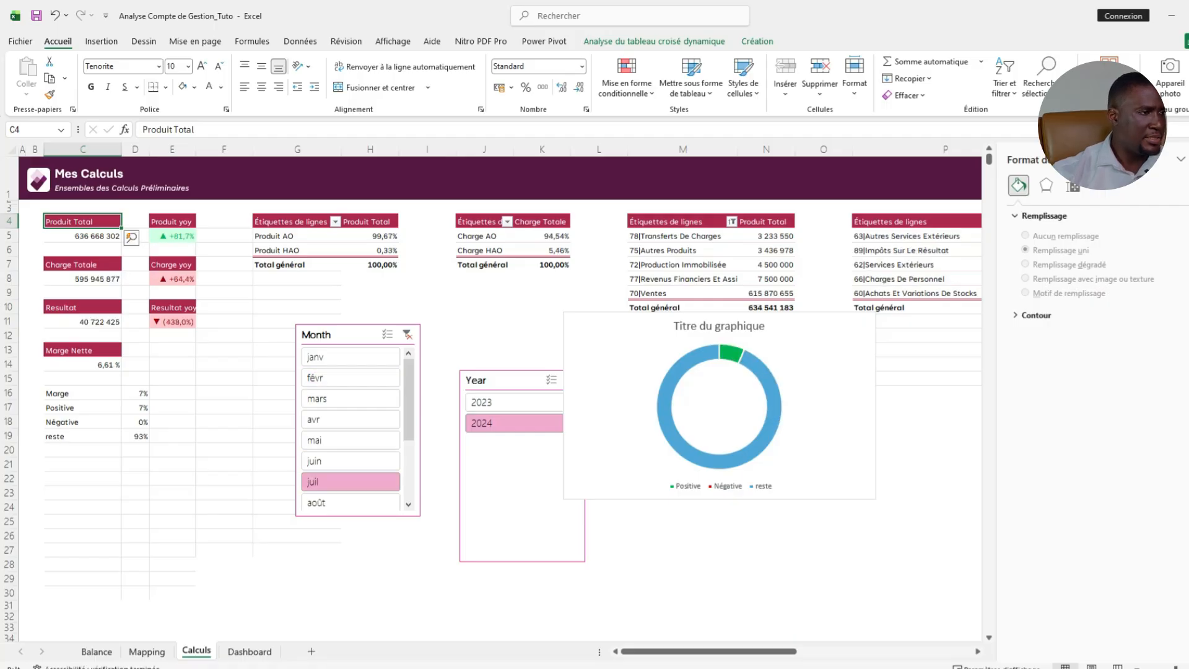
{"action": "left_click", "coordinate": [725, 363]}
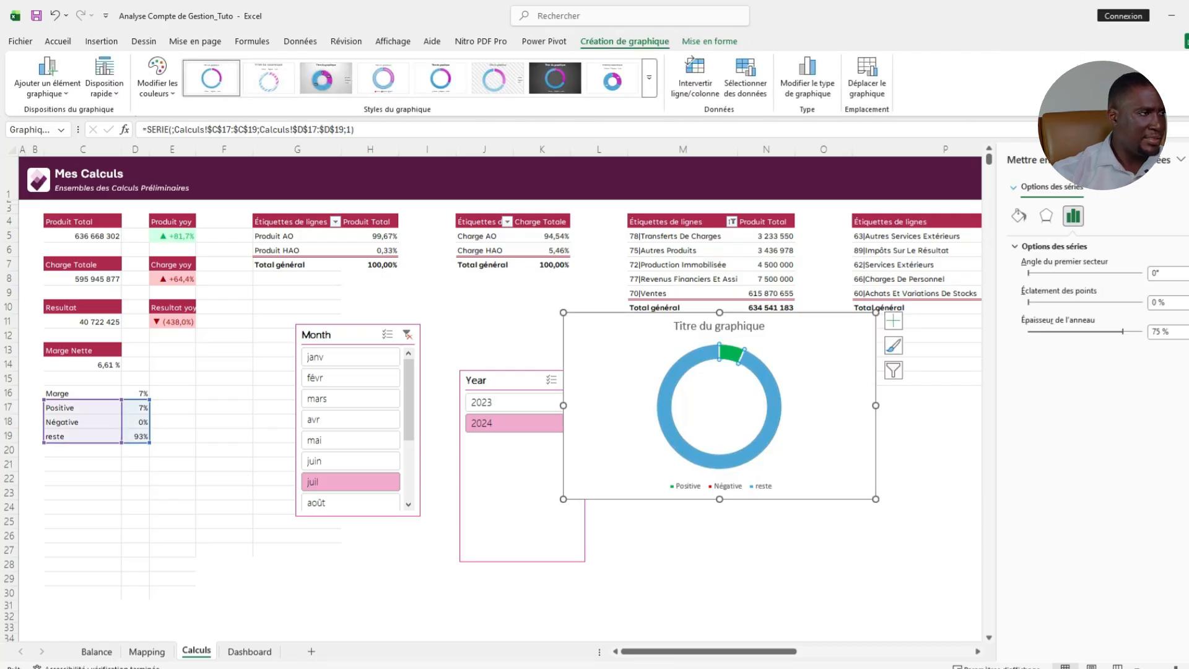
{"action": "left_click", "coordinate": [1019, 216]}
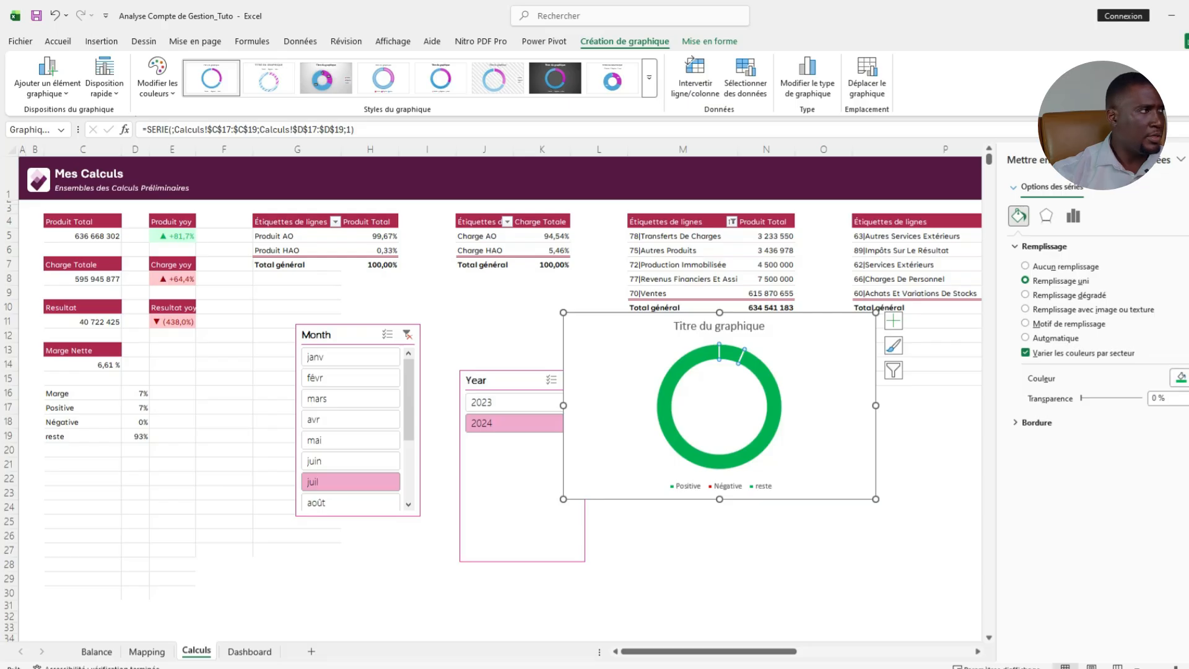
{"action": "left_click", "coordinate": [1025, 337]}
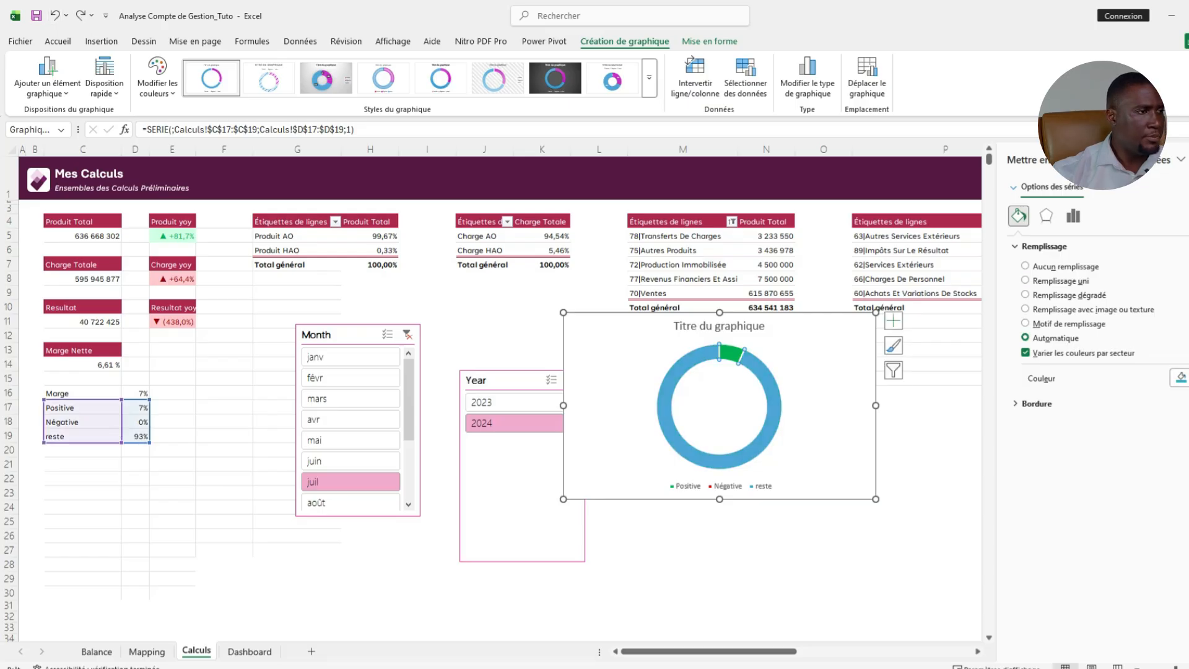
{"action": "left_click", "coordinate": [1025, 280]}
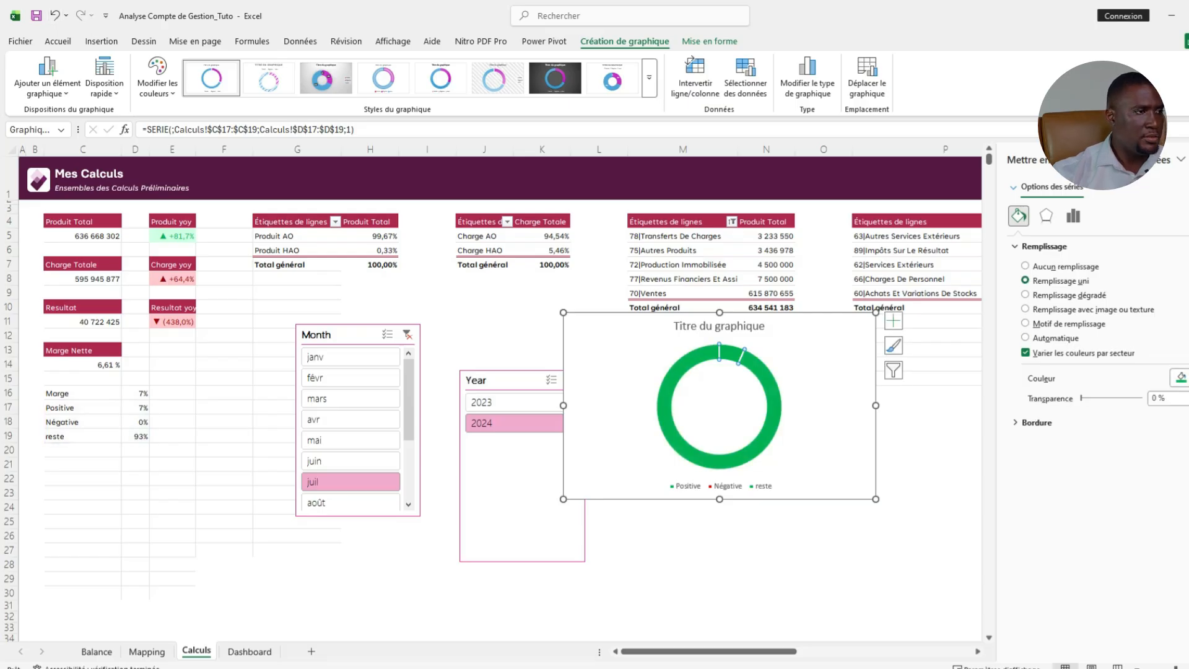
{"action": "left_click", "coordinate": [1181, 378]}
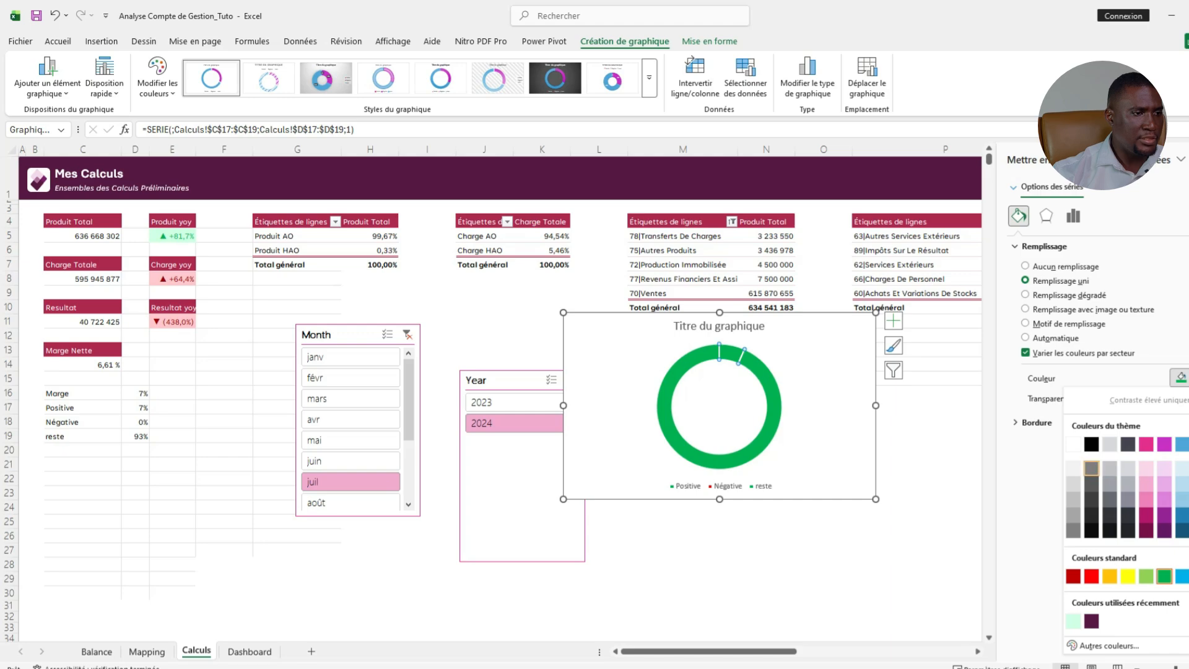
{"action": "left_click", "coordinate": [1074, 484]}
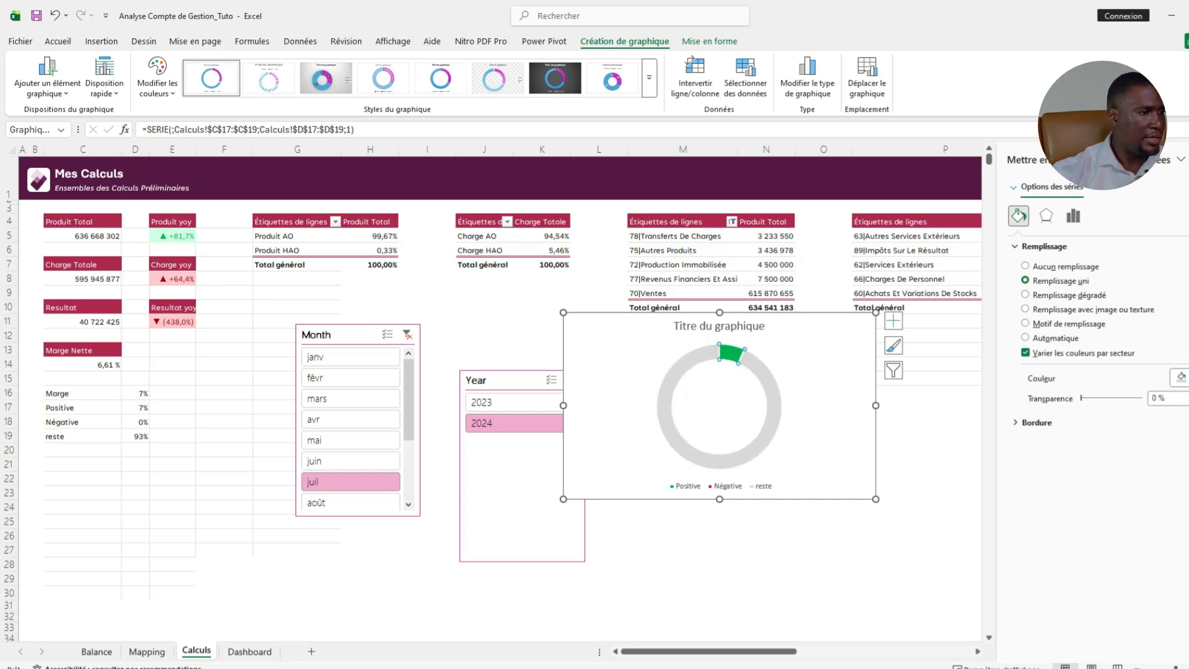
Paste the doughnut chart onto the Dashboard sheet and position it beside the empty fourth card.
{"action": "left_click", "coordinate": [866, 494]}
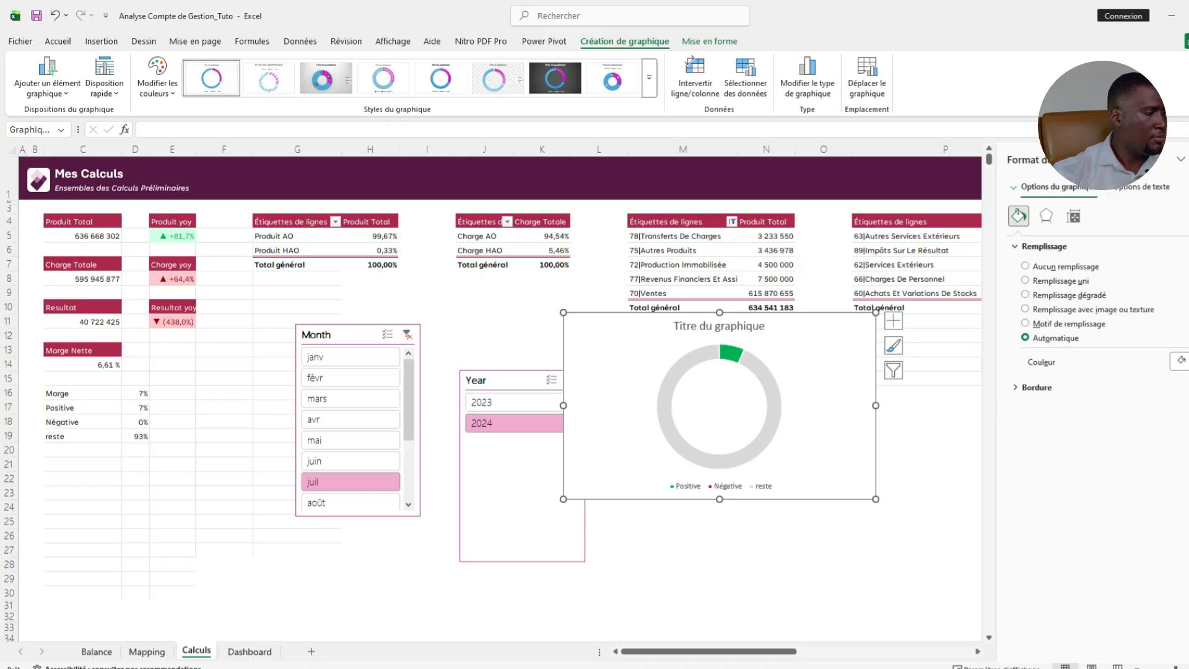
{"action": "left_click", "coordinate": [249, 651]}
{"action": "left_click", "coordinate": [692, 333]}
{"action": "key", "text": "ctrl+v"}
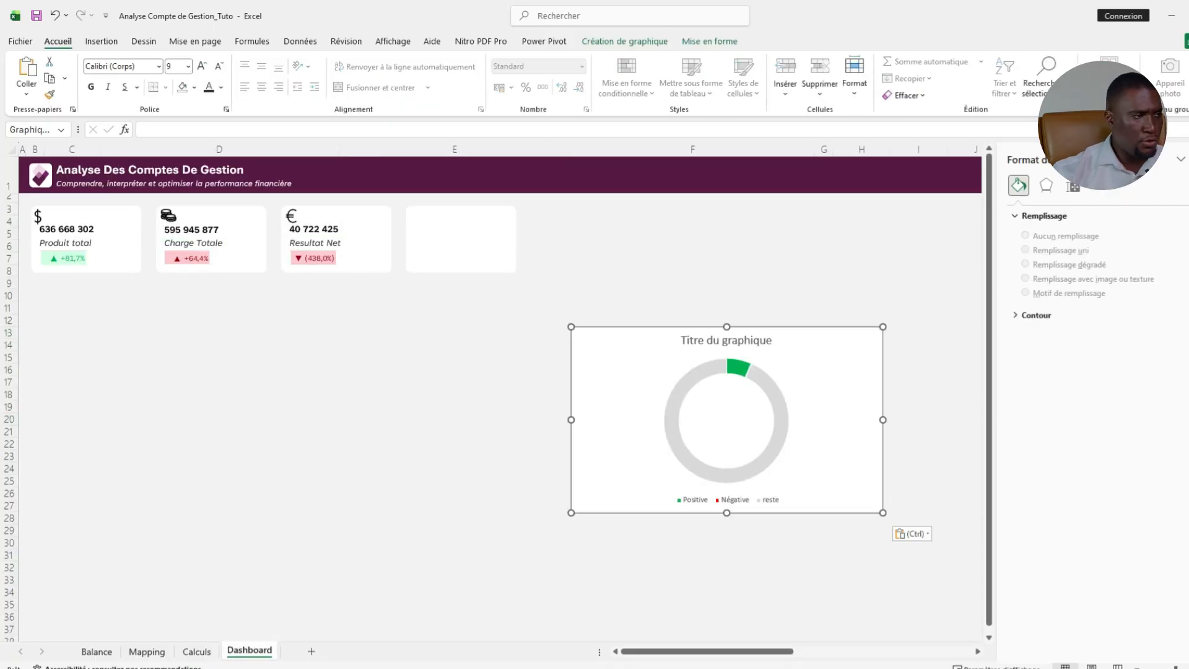
{"action": "left_click_drag", "start_coordinate": [805, 471], "coordinate": [777, 377]}
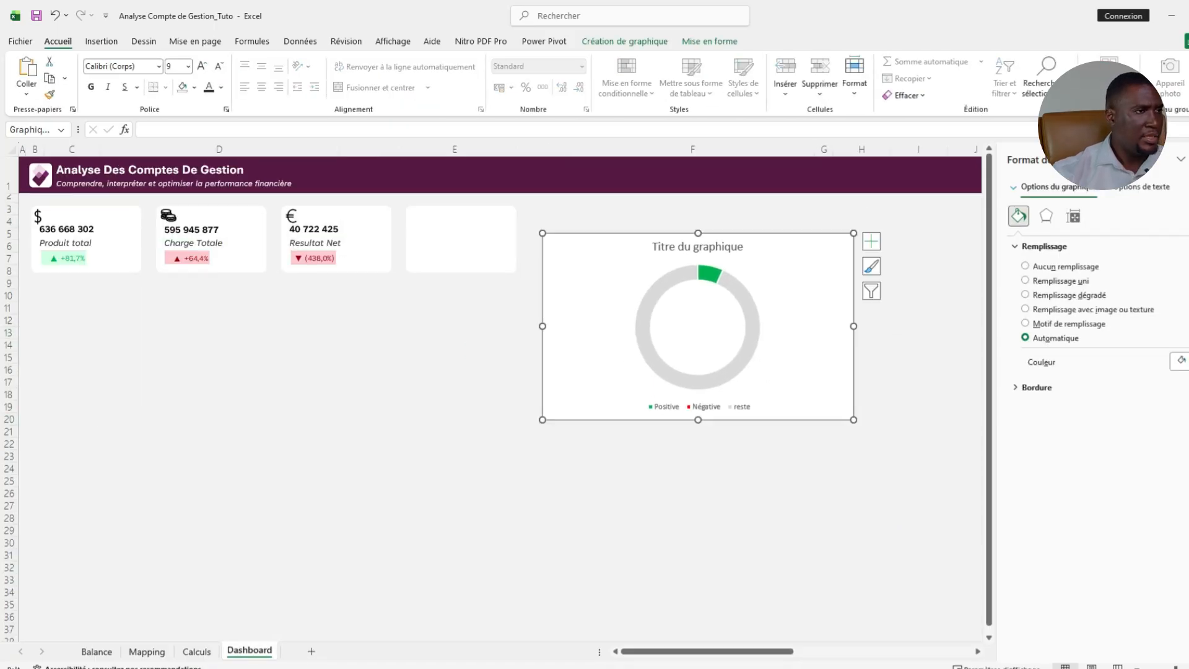
Remove the title and the legend from the doughnut chart on the Dashboard.
{"action": "left_click", "coordinate": [872, 241]}
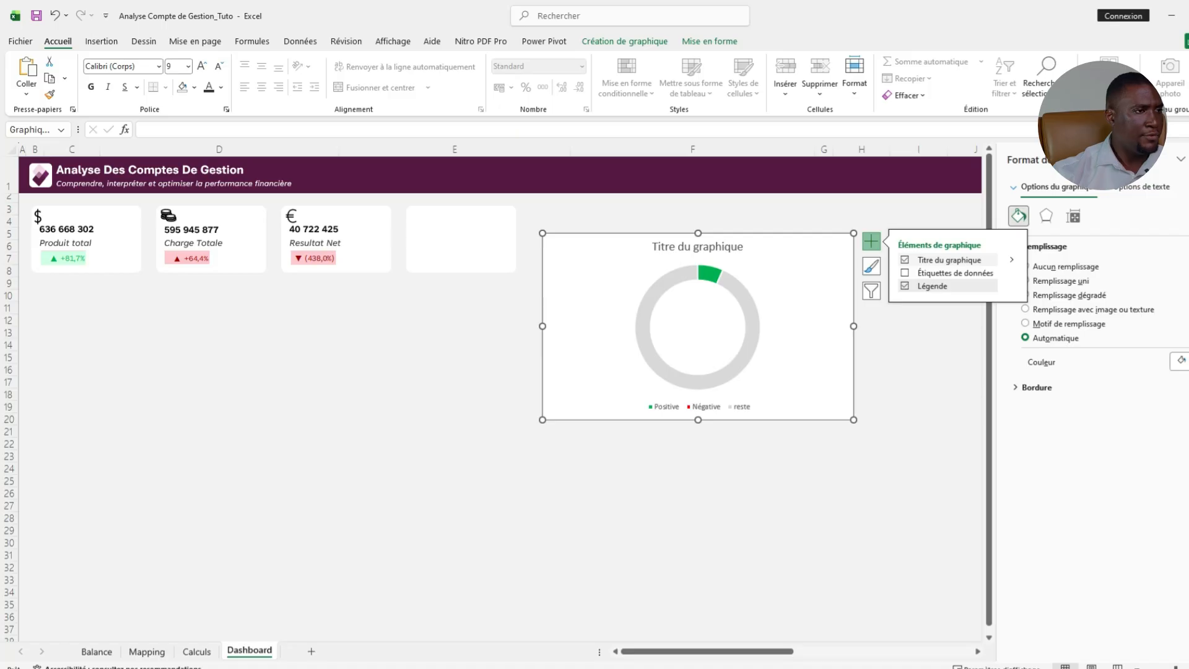
{"action": "left_click", "coordinate": [905, 260]}
{"action": "left_click", "coordinate": [905, 285]}
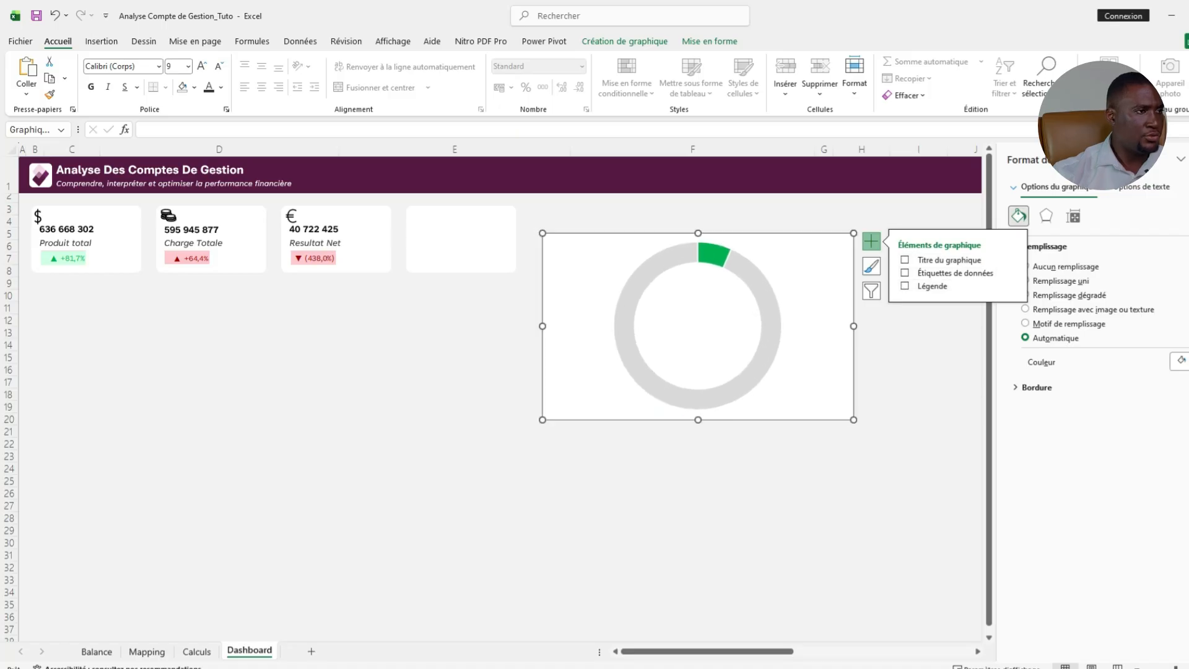
{"action": "key", "text": "Escape"}
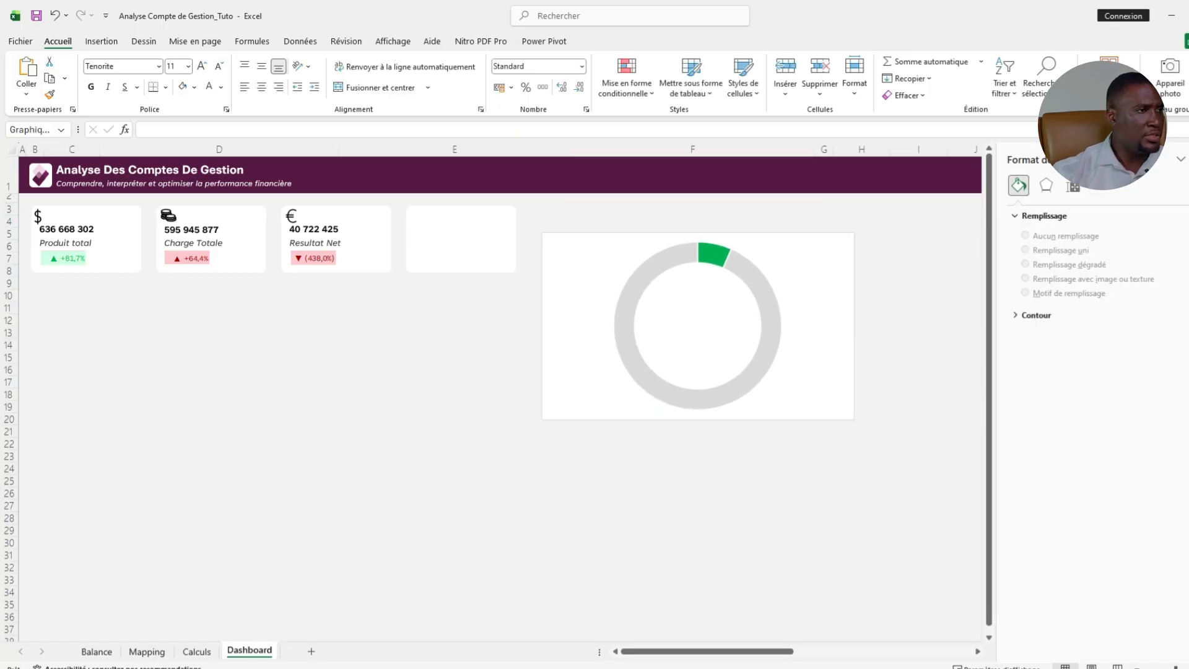
Remove the fill and the outline of the doughnut's chart area.
{"action": "left_click", "coordinate": [806, 384]}
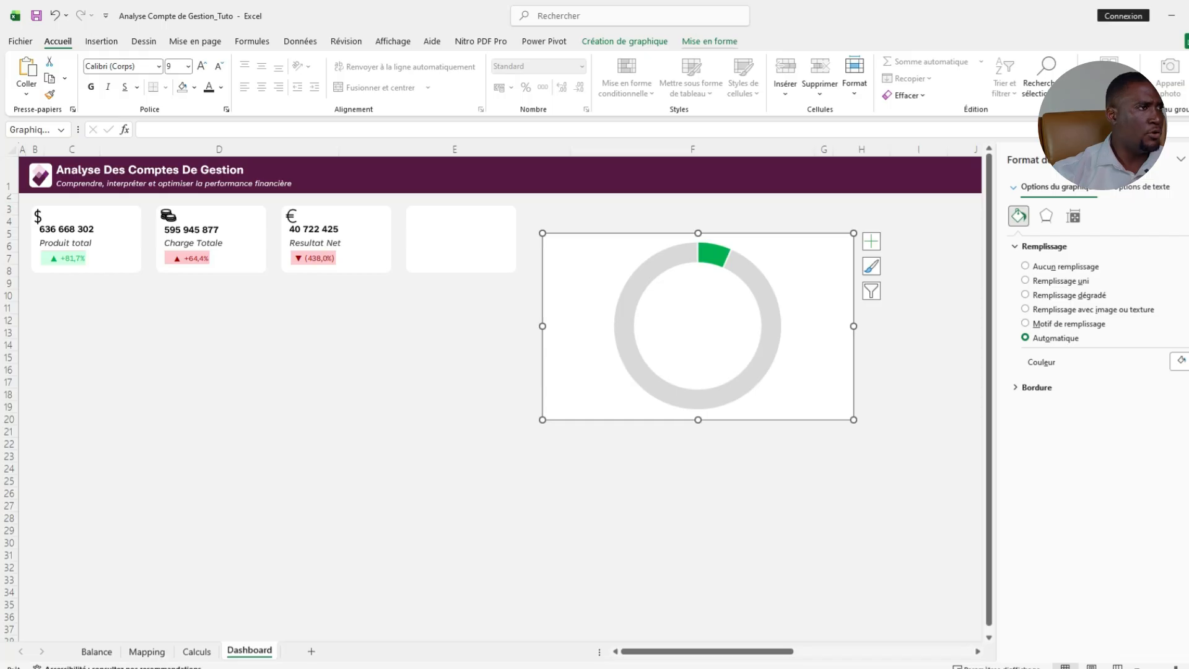
{"action": "left_click", "coordinate": [710, 41]}
{"action": "left_click", "coordinate": [575, 62]}
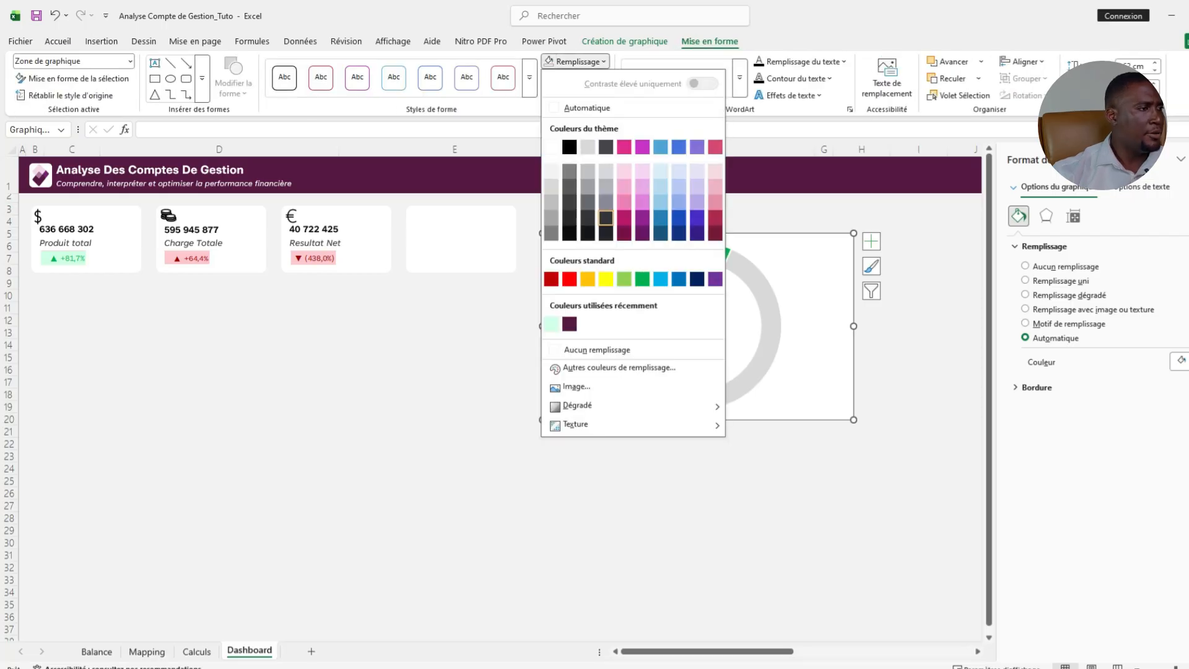
{"action": "left_click", "coordinate": [597, 350]}
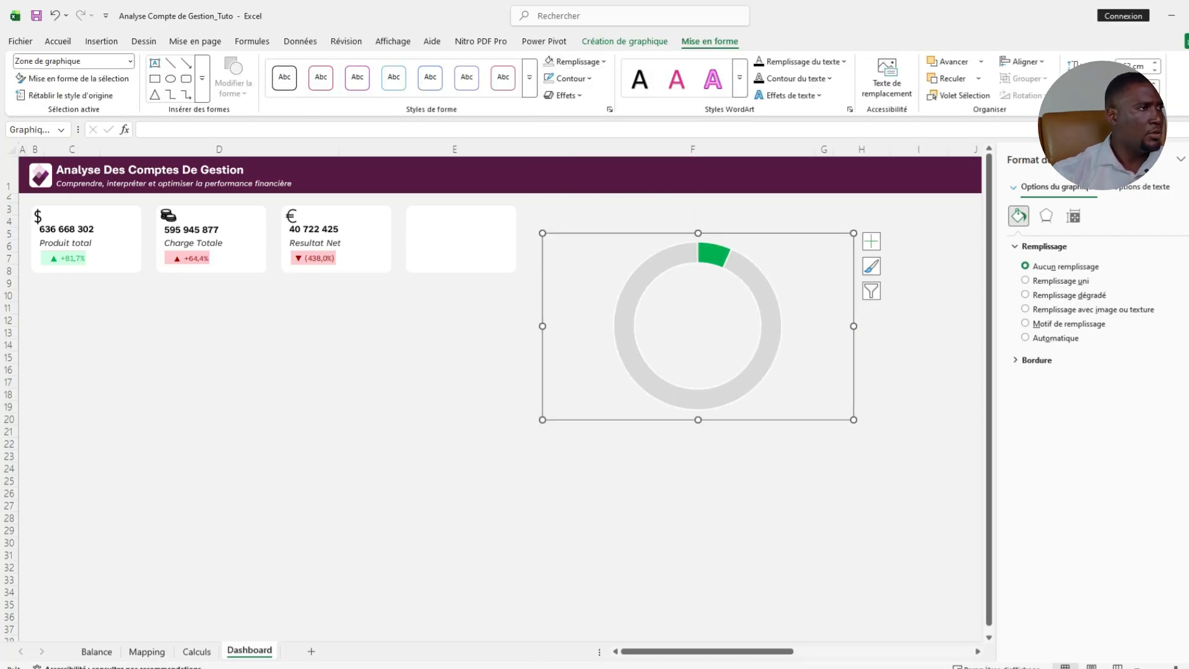
{"action": "left_click", "coordinate": [575, 62]}
{"action": "left_click", "coordinate": [598, 365]}
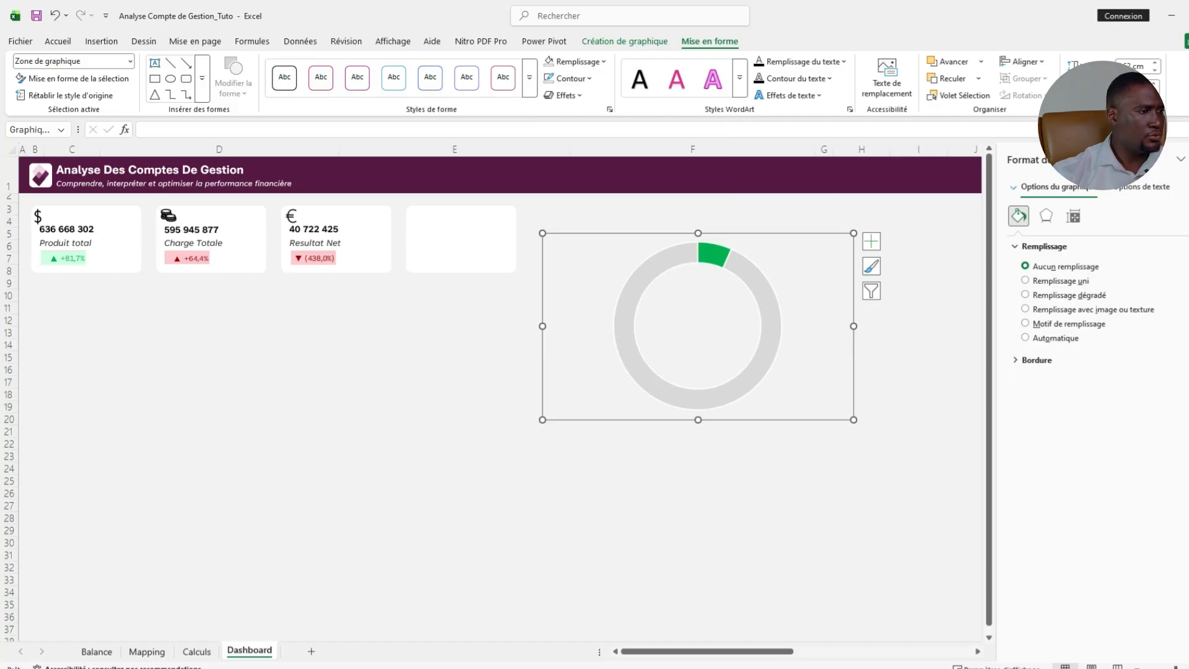
Move the doughnut chart over the empty fourth card and resize it to fit the card's edges.
{"action": "left_click_drag", "start_coordinate": [698, 260], "coordinate": [481, 192]}
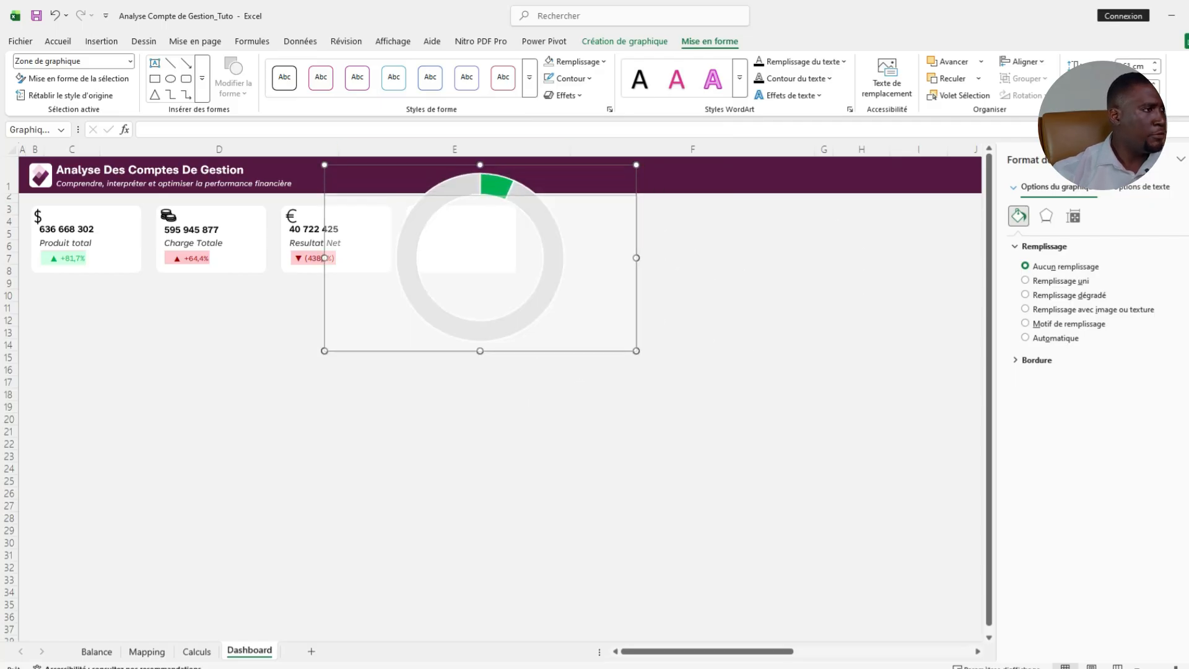
{"action": "left_click_drag", "start_coordinate": [480, 206], "coordinate": [480, 207]}
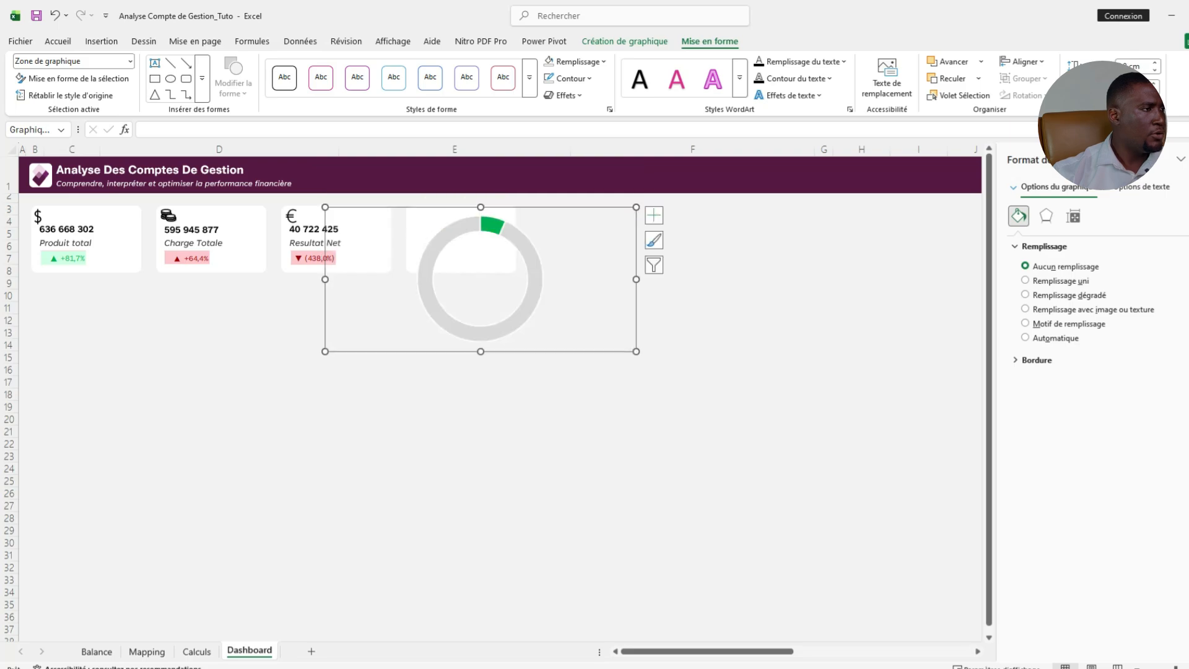
{"action": "left_click_drag", "start_coordinate": [636, 279], "coordinate": [517, 279]}
{"action": "left_click_drag", "start_coordinate": [324, 279], "coordinate": [403, 279]}
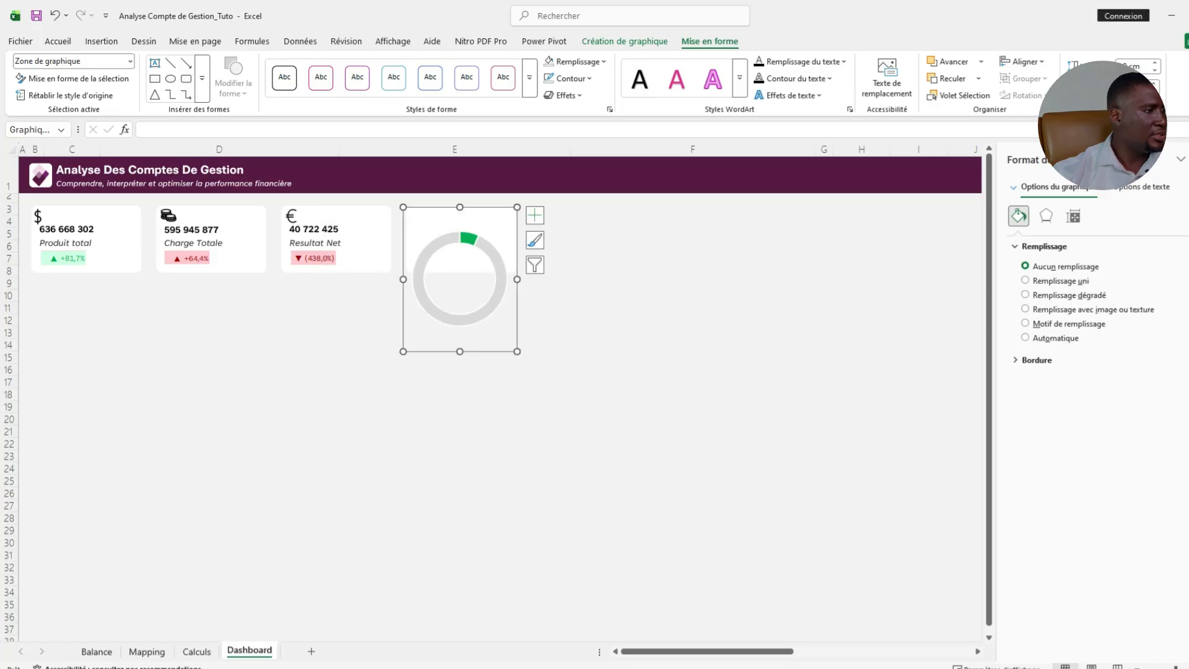
{"action": "left_click_drag", "start_coordinate": [460, 351], "coordinate": [483, 252]}
Thin the doughnut ring by setting the series' Épaisseur de l'anneau to 90 %.
{"action": "left_click", "coordinate": [460, 254]}
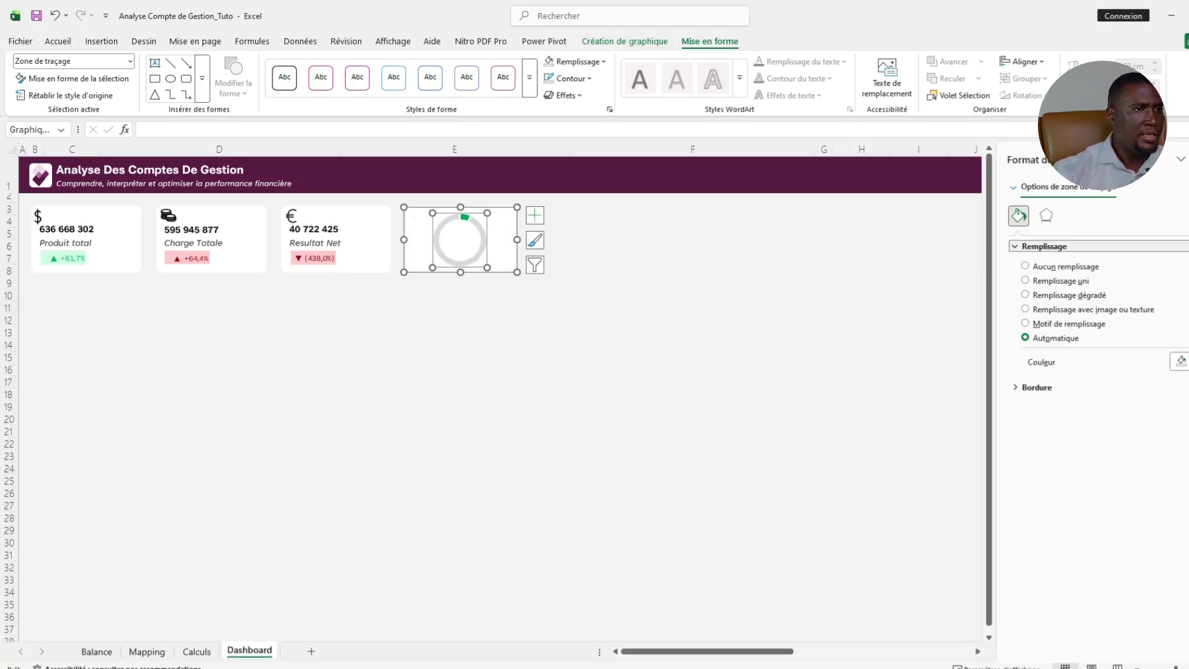
{"action": "left_click", "coordinate": [483, 249]}
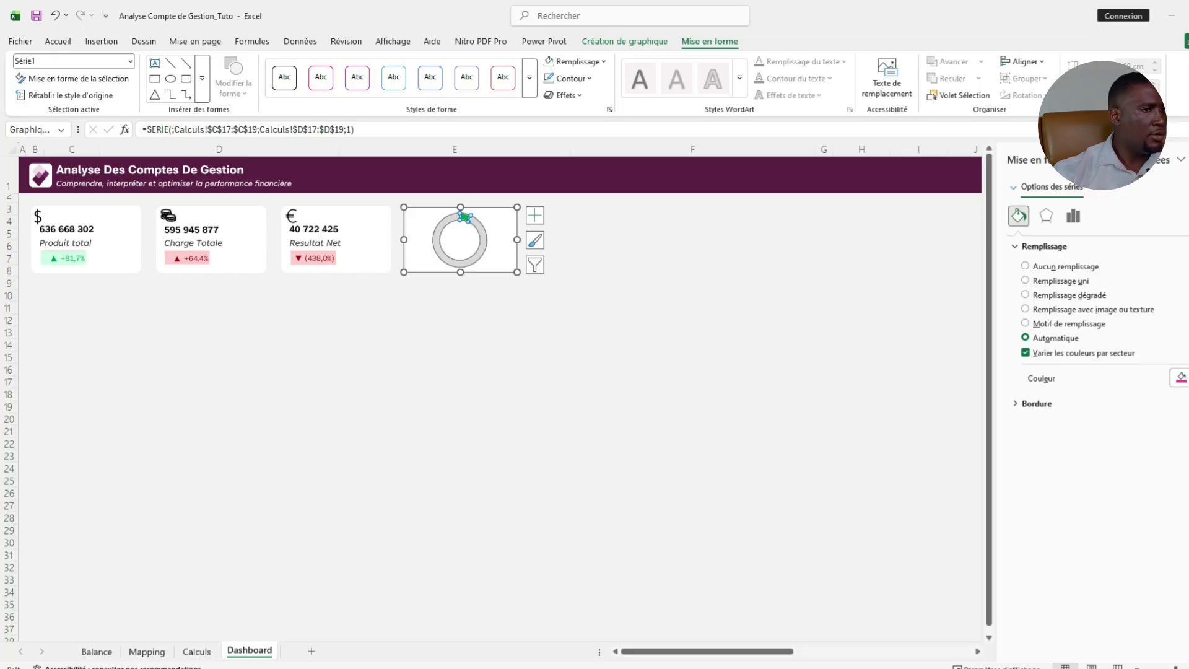
{"action": "left_click", "coordinate": [1073, 215]}
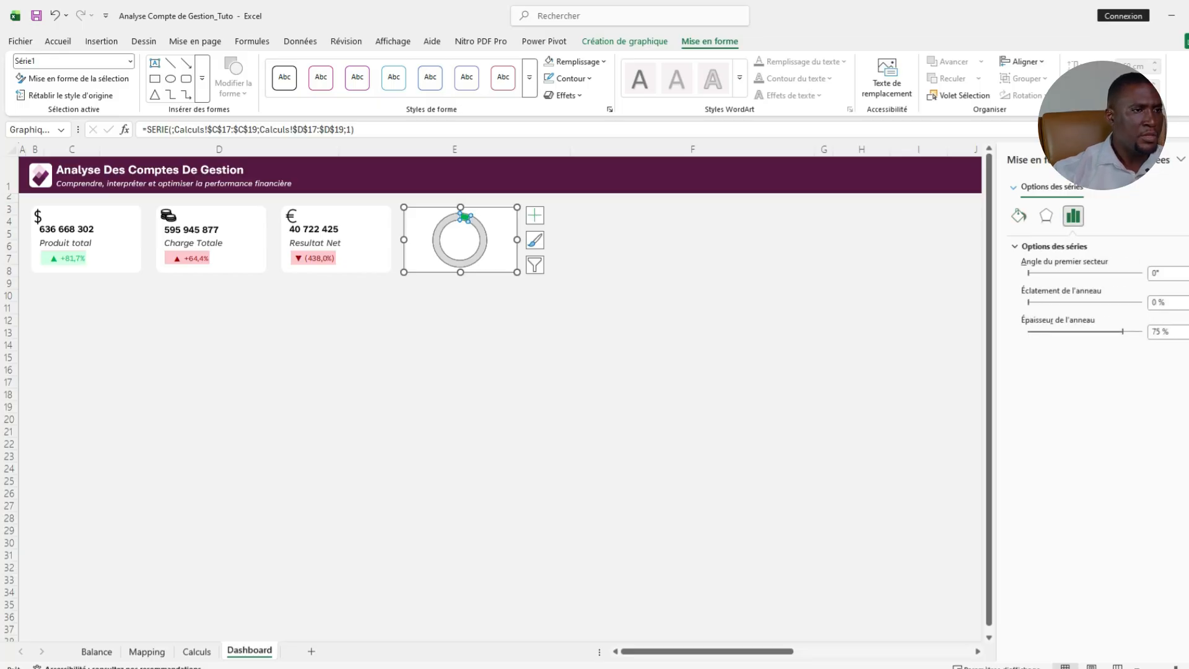
{"action": "left_click_drag", "start_coordinate": [1172, 332], "coordinate": [1152, 332]}
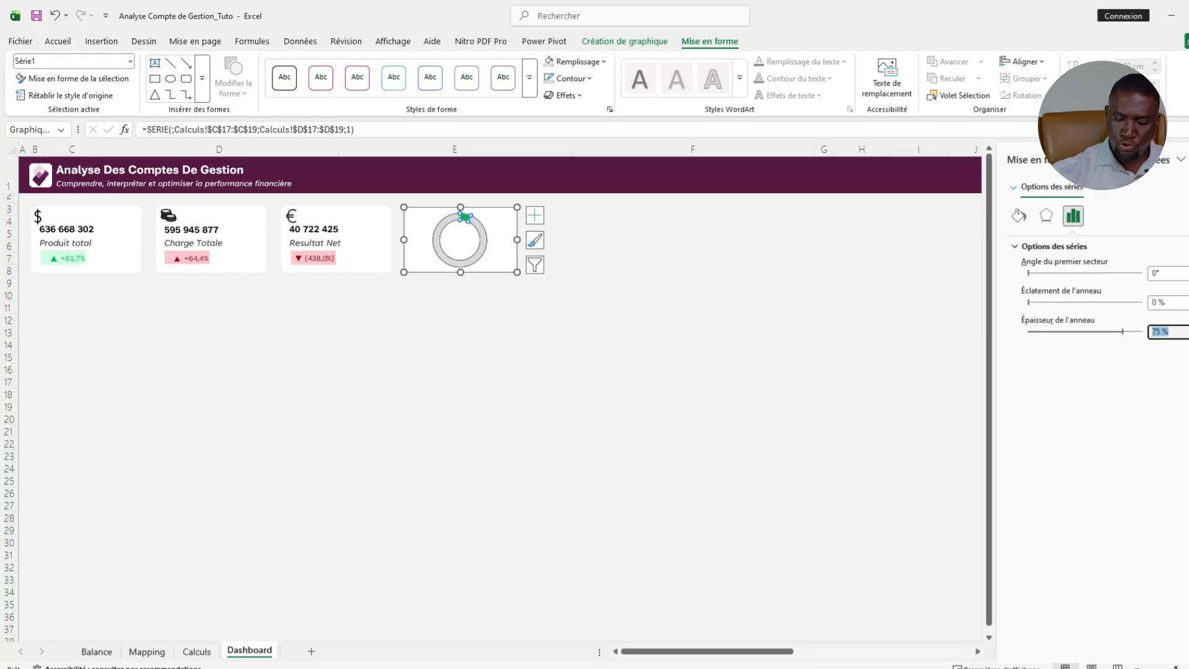
{"action": "type", "text": "90"}
{"action": "key", "text": "Return"}
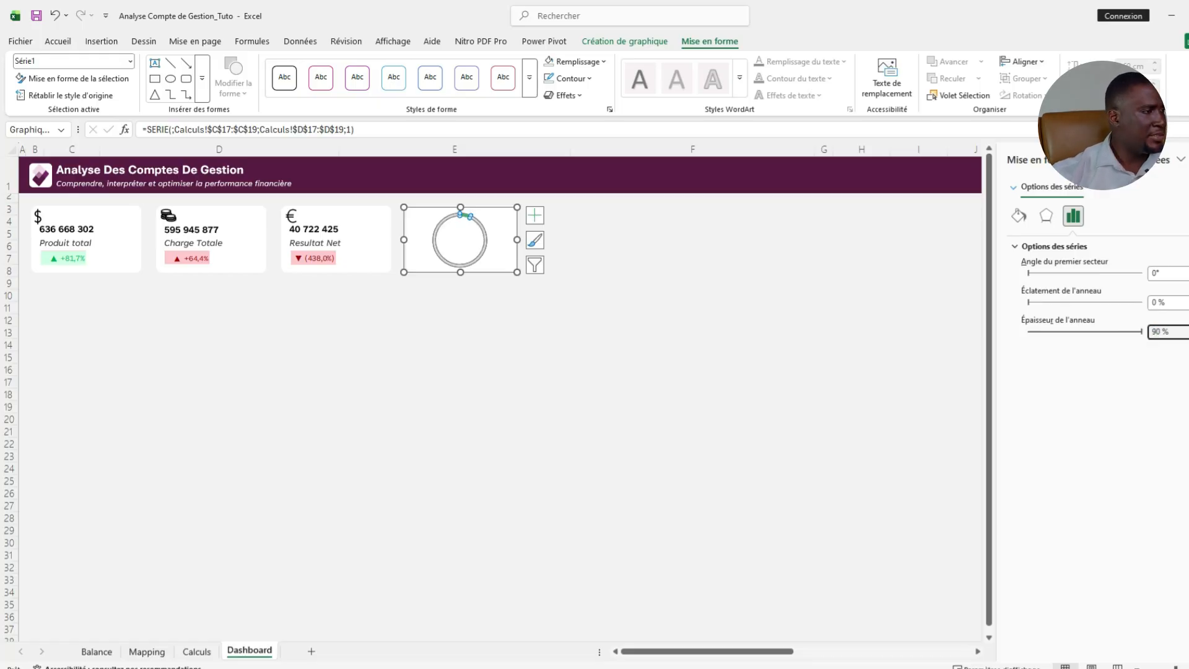
{"action": "left_click", "coordinate": [693, 394]}
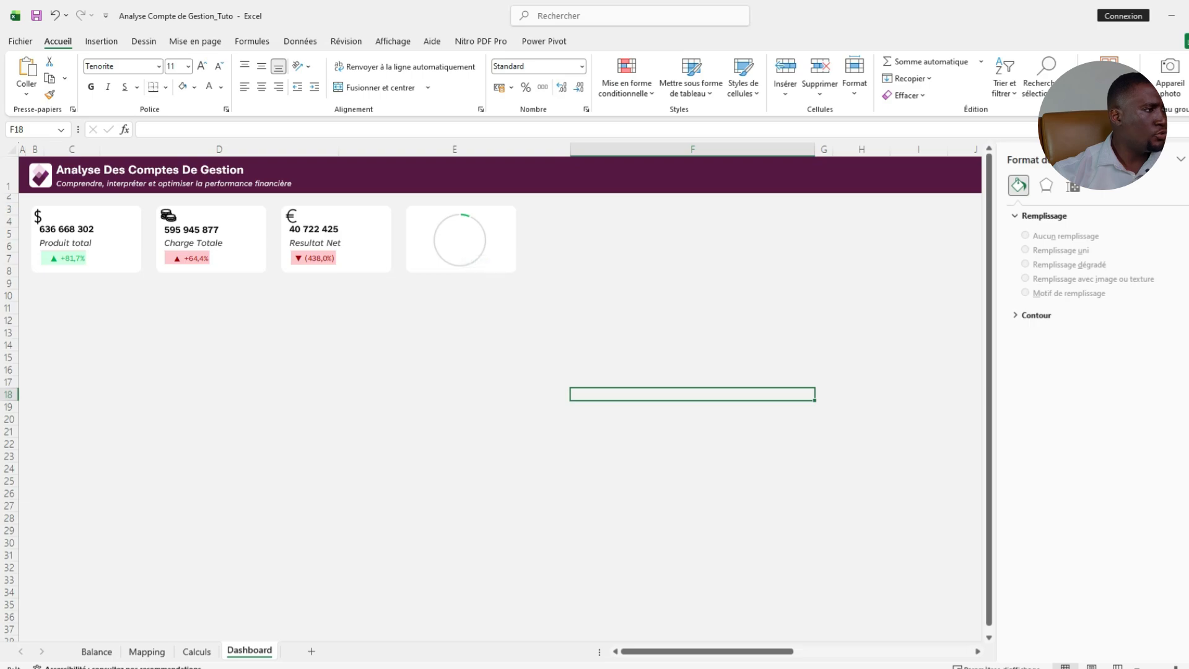
Copy the value and label text boxes of the Resultat Net card and paste them below the cards.
{"action": "left_click", "coordinate": [316, 229]}
{"action": "left_click", "coordinate": [316, 229]}
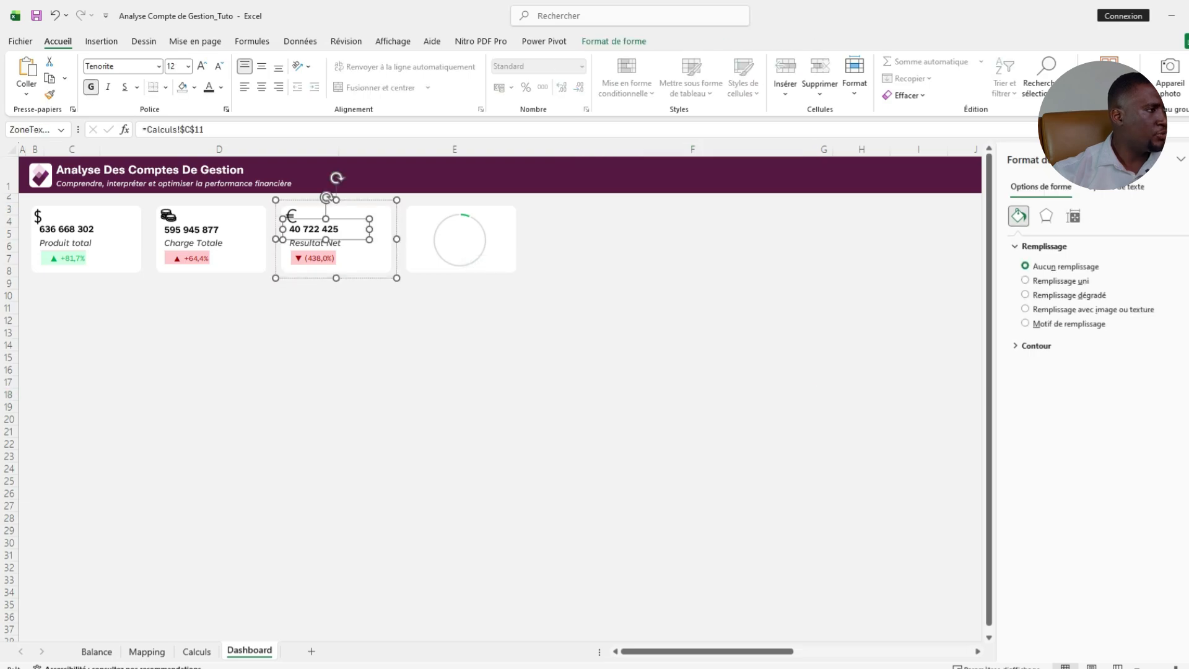
{"action": "left_click", "coordinate": [316, 244], "text": "ctrl"}
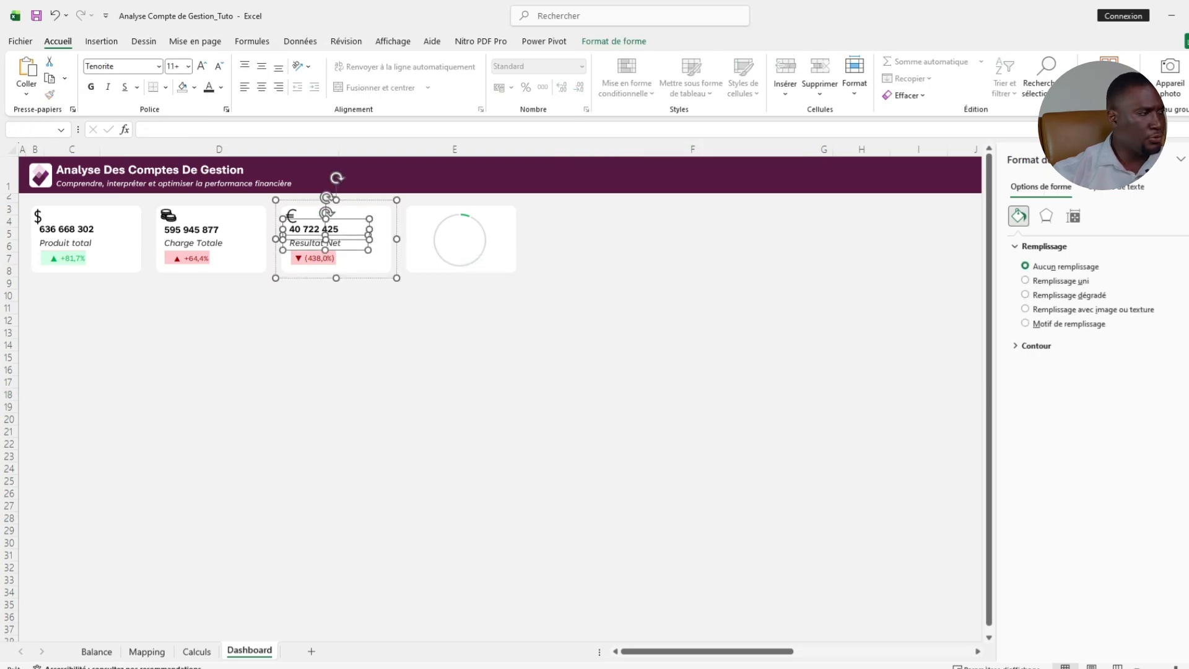
{"action": "left_click", "coordinate": [455, 320]}
{"action": "key", "text": "ctrl+v"}
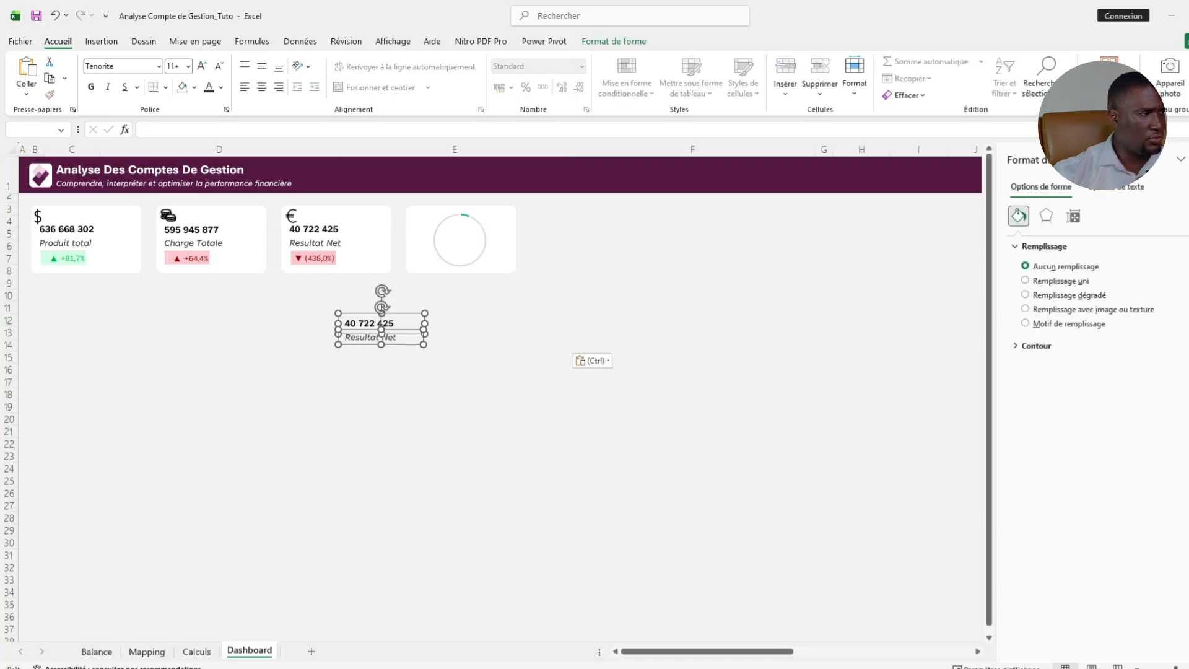
Move the copied value text box into the doughnut and link it to the Marge value in Calculs!$D$16.
{"action": "left_click", "coordinate": [396, 358]}
{"action": "left_click_drag", "start_coordinate": [371, 324], "coordinate": [463, 242]}
{"action": "left_click_drag", "start_coordinate": [206, 129], "coordinate": [141, 129]}
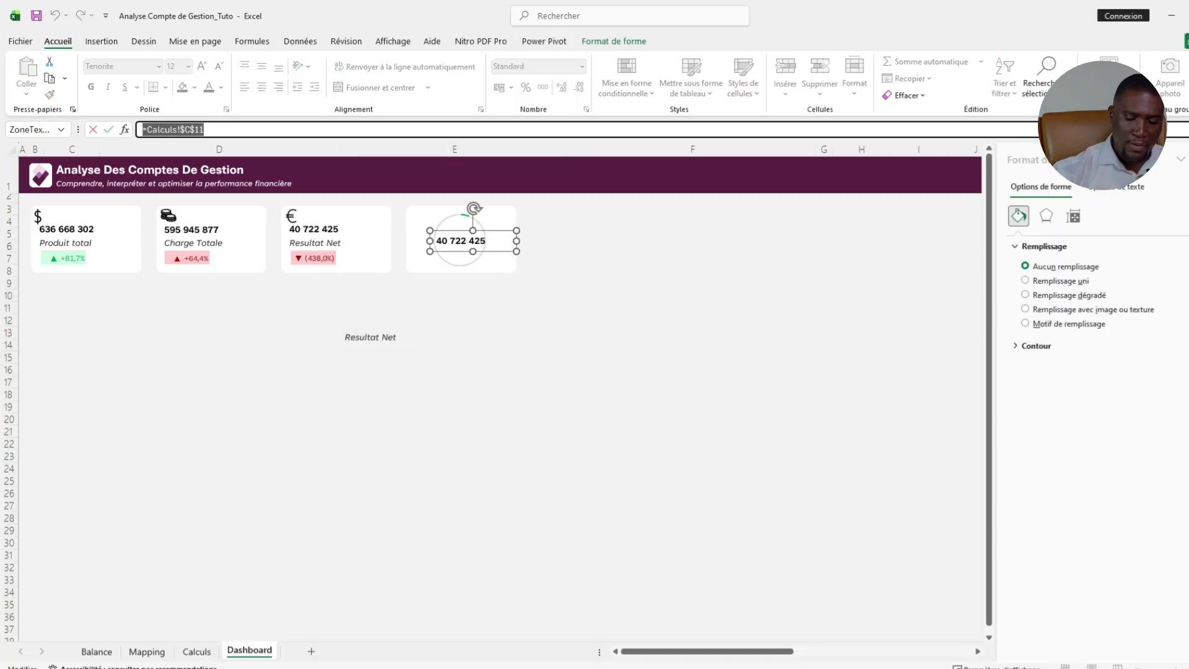
{"action": "type", "text": "="}
{"action": "left_click", "coordinate": [196, 652]}
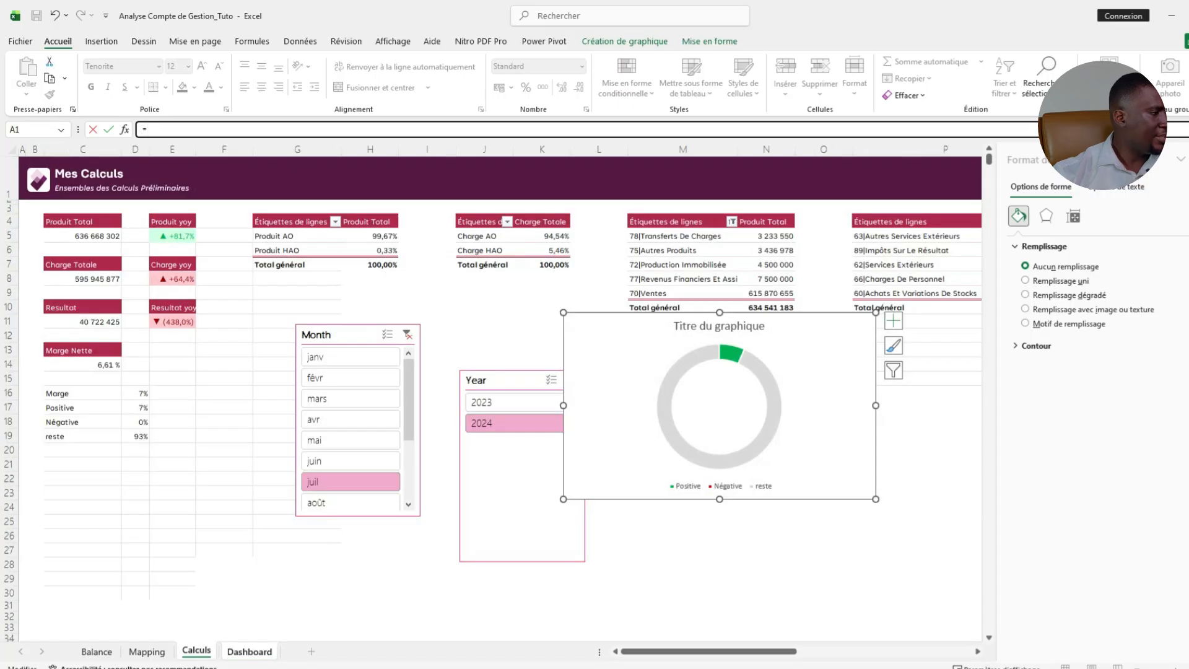
{"action": "left_click", "coordinate": [135, 394]}
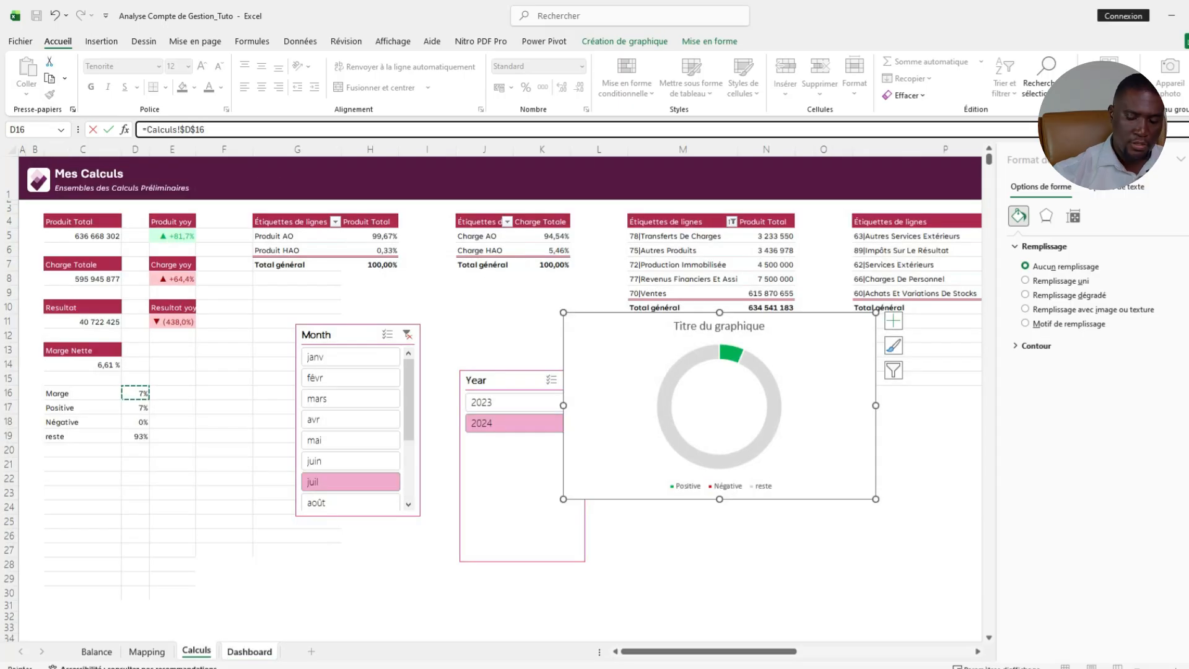
{"action": "key", "text": "Return"}
{"action": "left_click", "coordinate": [461, 296]}
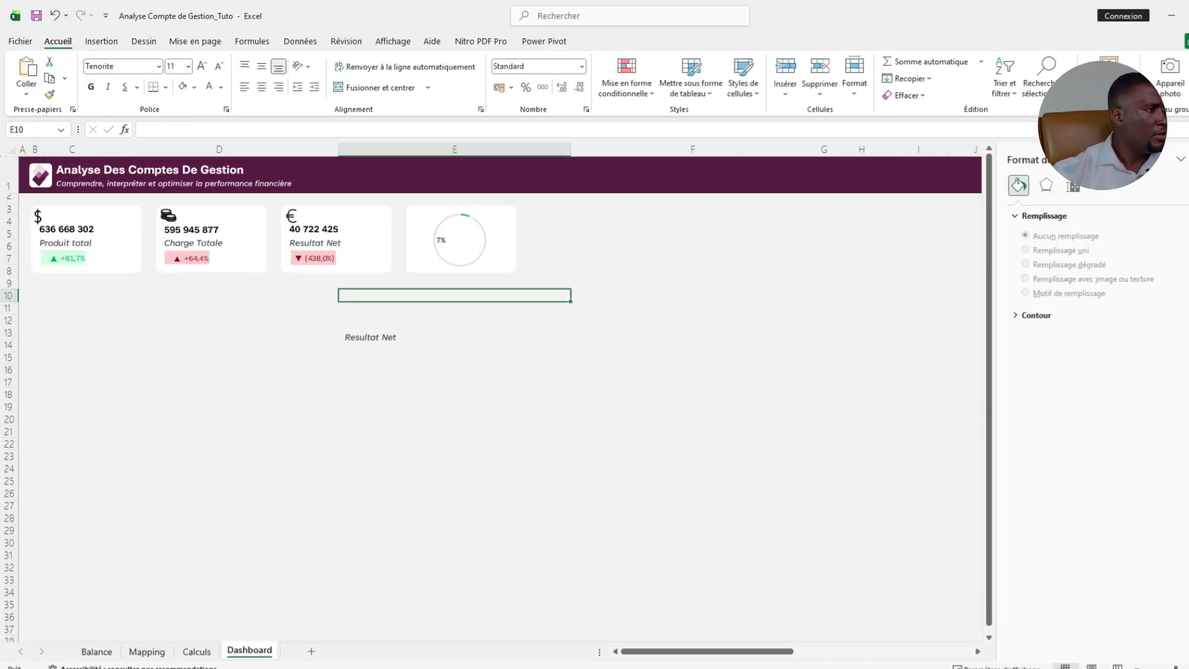
Try to copy the formatting of the Resultat Net value onto the percentage text box in the doughnut.
{"action": "left_click", "coordinate": [356, 232]}
{"action": "left_click", "coordinate": [357, 233]}
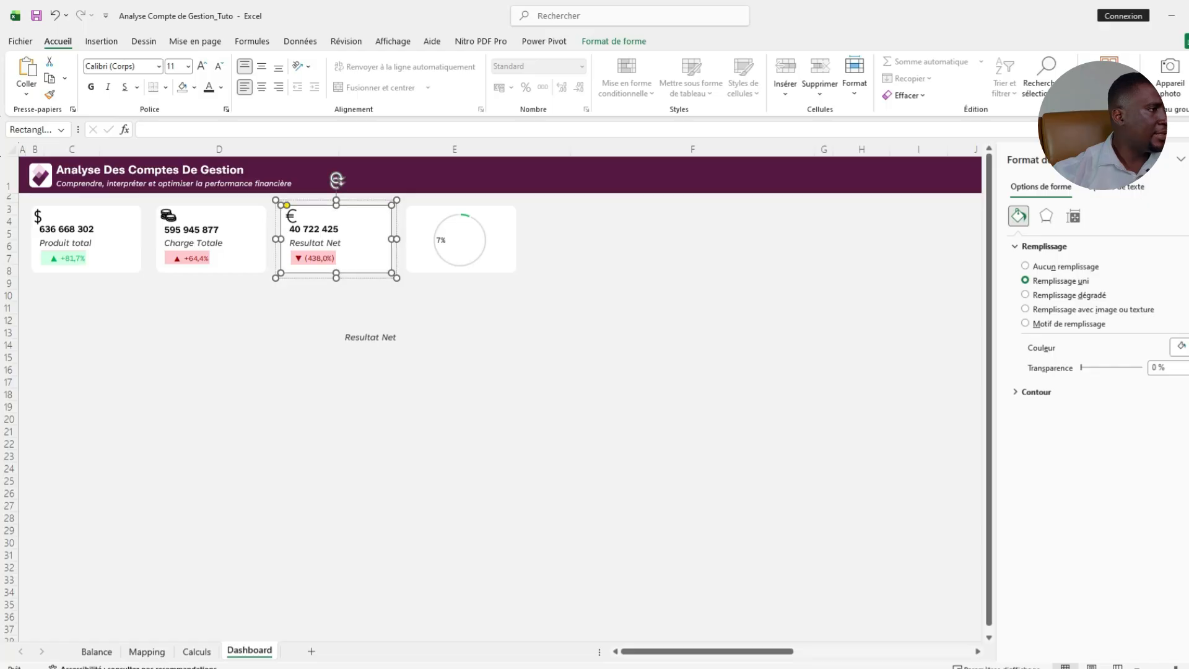
{"action": "left_click", "coordinate": [322, 230]}
{"action": "left_click", "coordinate": [50, 95]}
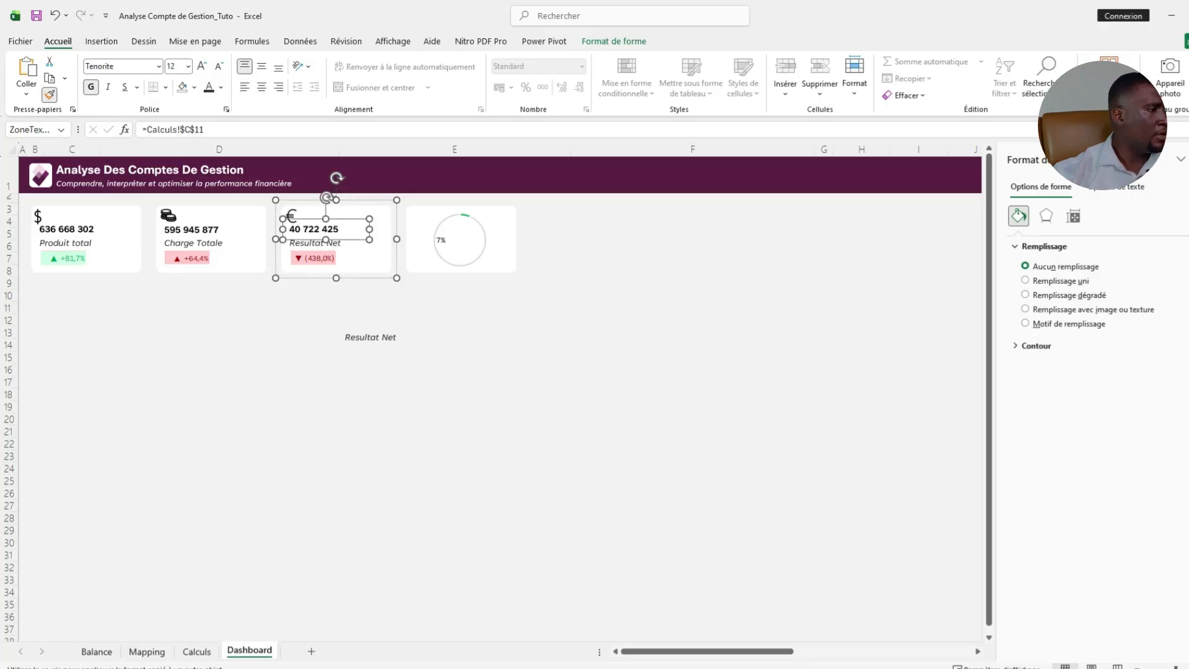
{"action": "left_click", "coordinate": [442, 241]}
{"action": "left_click", "coordinate": [324, 243]}
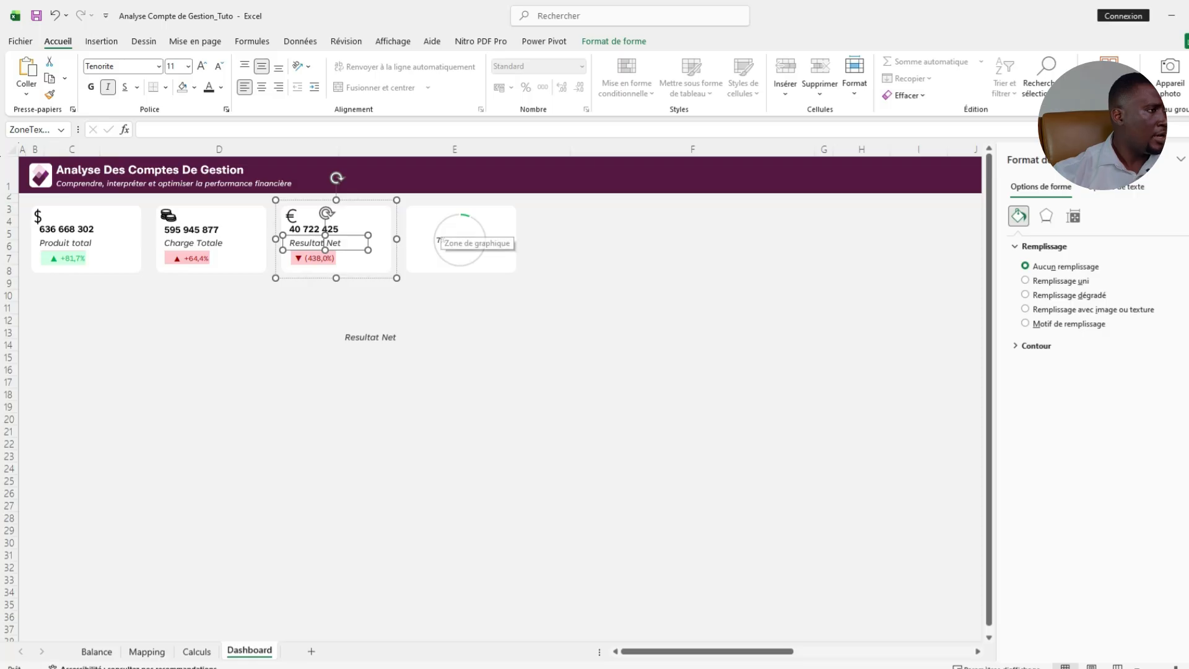
{"action": "left_click", "coordinate": [693, 395]}
Make the percentage in the doughnut bold and centred, and narrow its text box to the ring's width.
{"action": "left_click", "coordinate": [442, 240]}
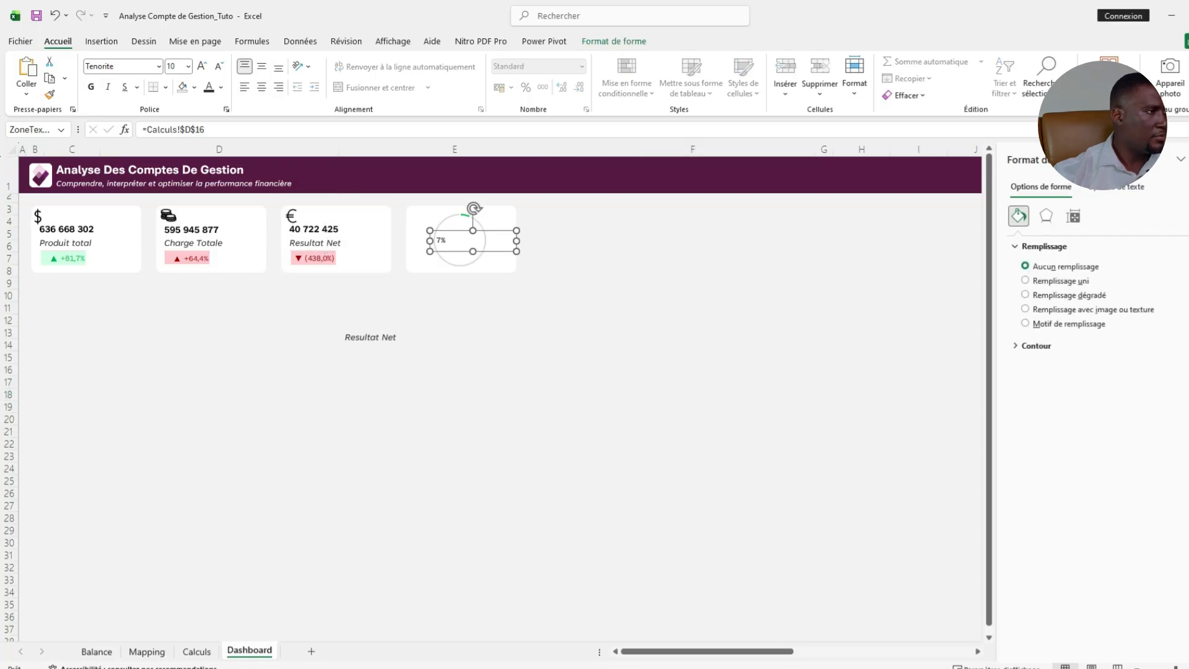
{"action": "left_click", "coordinate": [91, 87]}
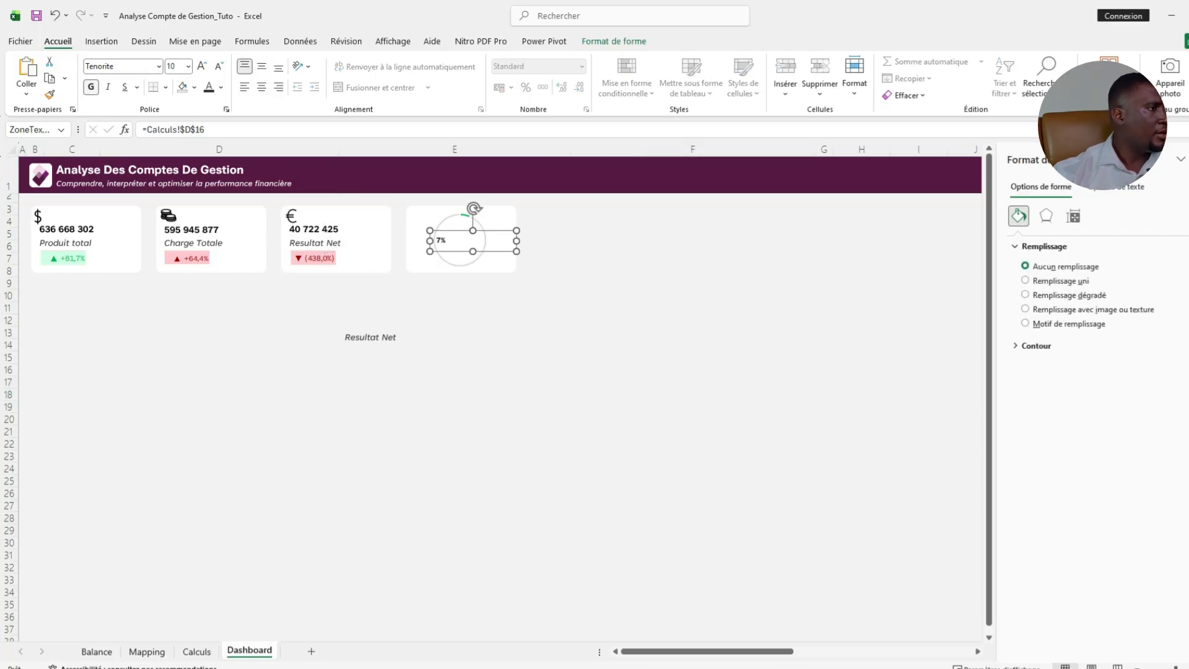
{"action": "left_click", "coordinate": [261, 87]}
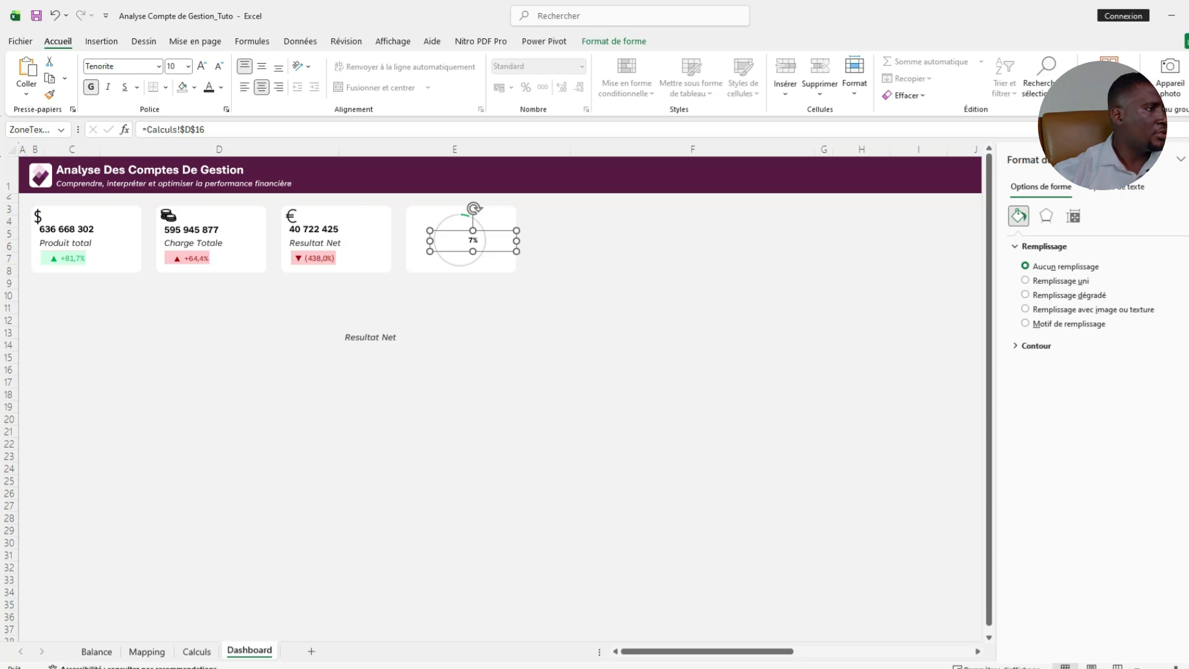
{"action": "left_click_drag", "start_coordinate": [517, 240], "coordinate": [485, 241]}
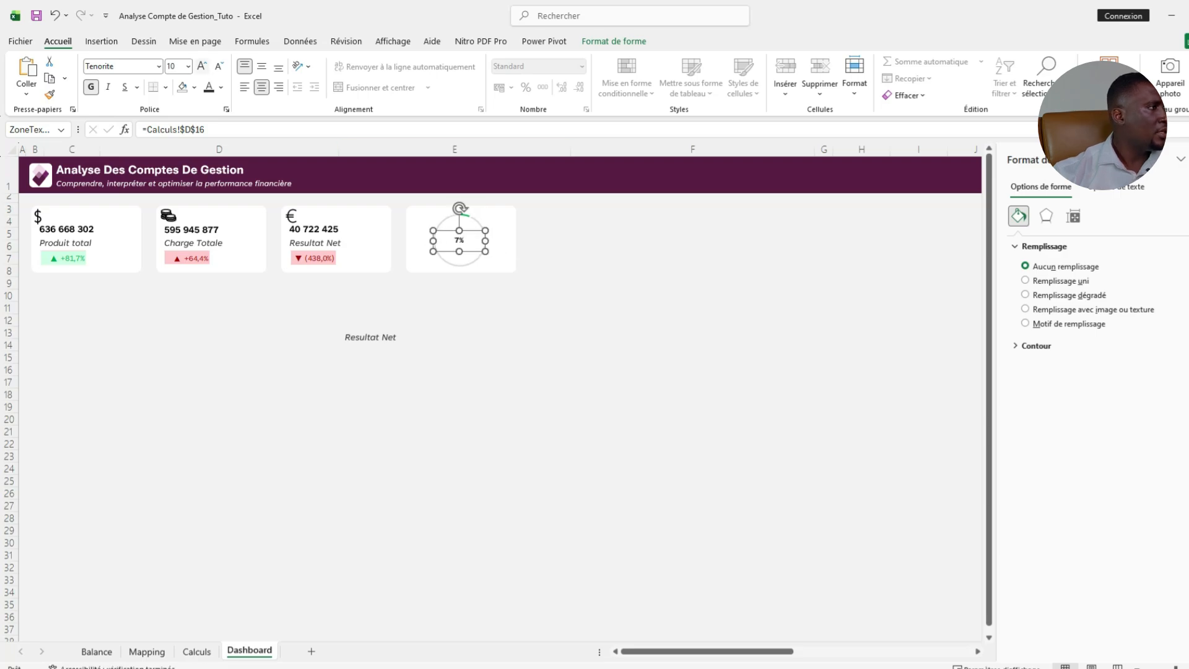
Enlarge the percentage's font by three steps and shift its text box slightly upward inside the ring.
{"action": "left_click", "coordinate": [202, 66]}
{"action": "left_click", "coordinate": [202, 66]}
{"action": "left_click", "coordinate": [202, 65]}
{"action": "left_click_drag", "start_coordinate": [469, 231], "coordinate": [470, 226]}
Replace the text of the copied Resultat Net label with "Marge nette".
{"action": "left_click", "coordinate": [397, 338]}
{"action": "triple_click", "coordinate": [398, 338]}
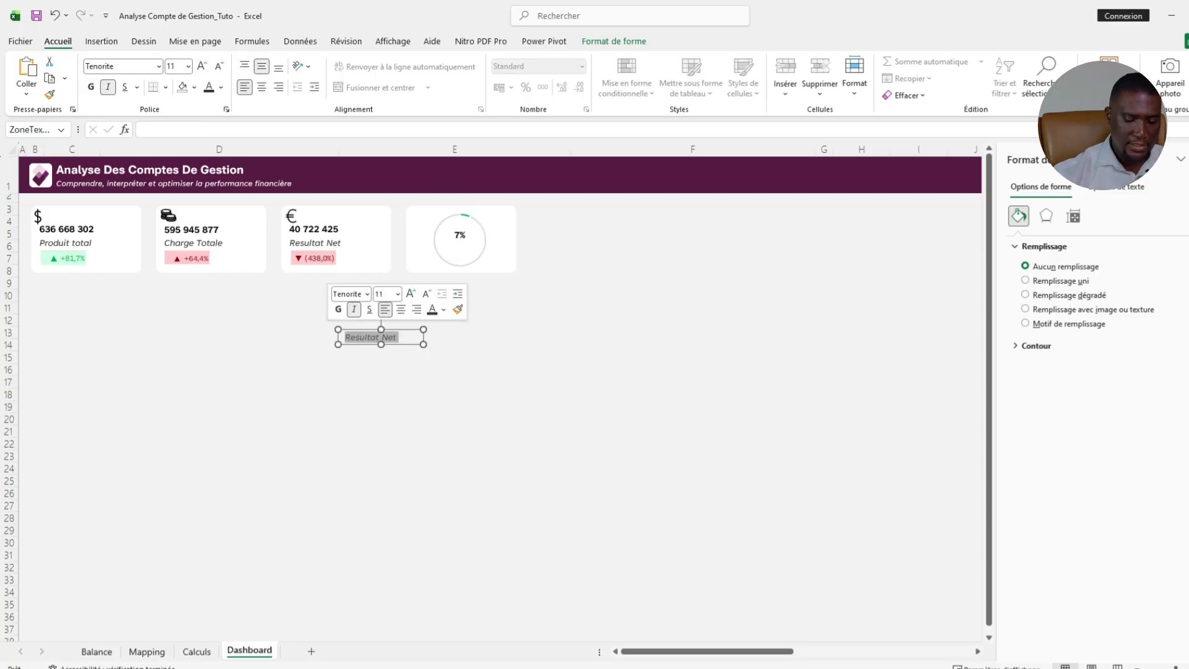
{"action": "type", "text": "Marge nette"}
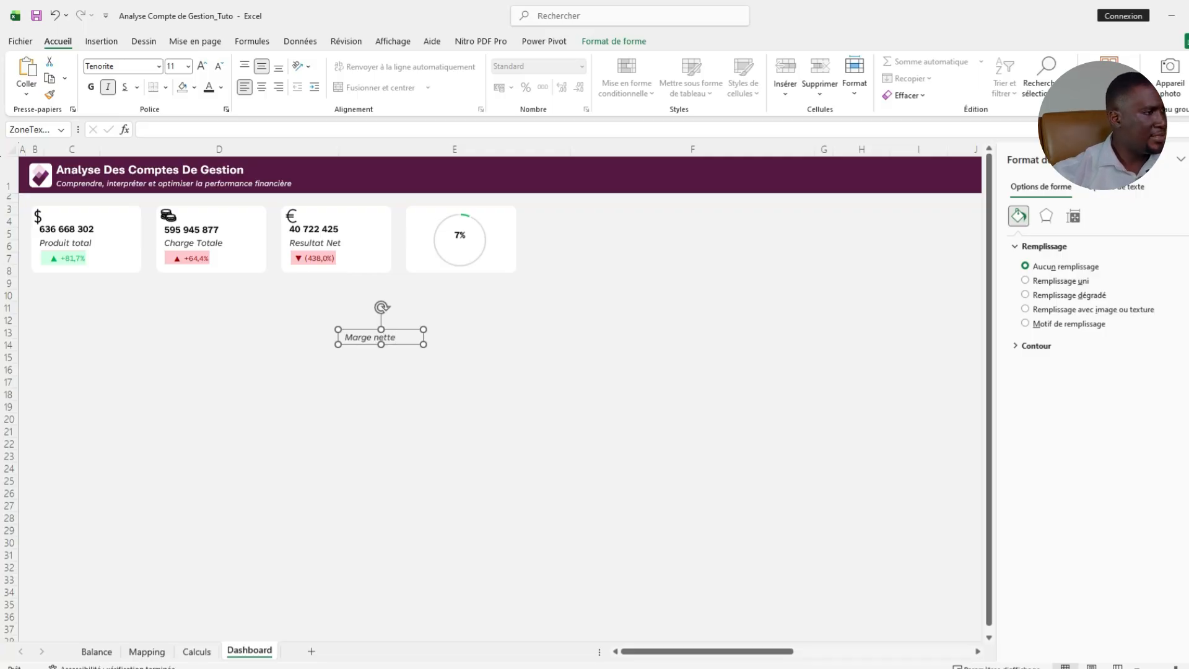
{"action": "left_click", "coordinate": [409, 444]}
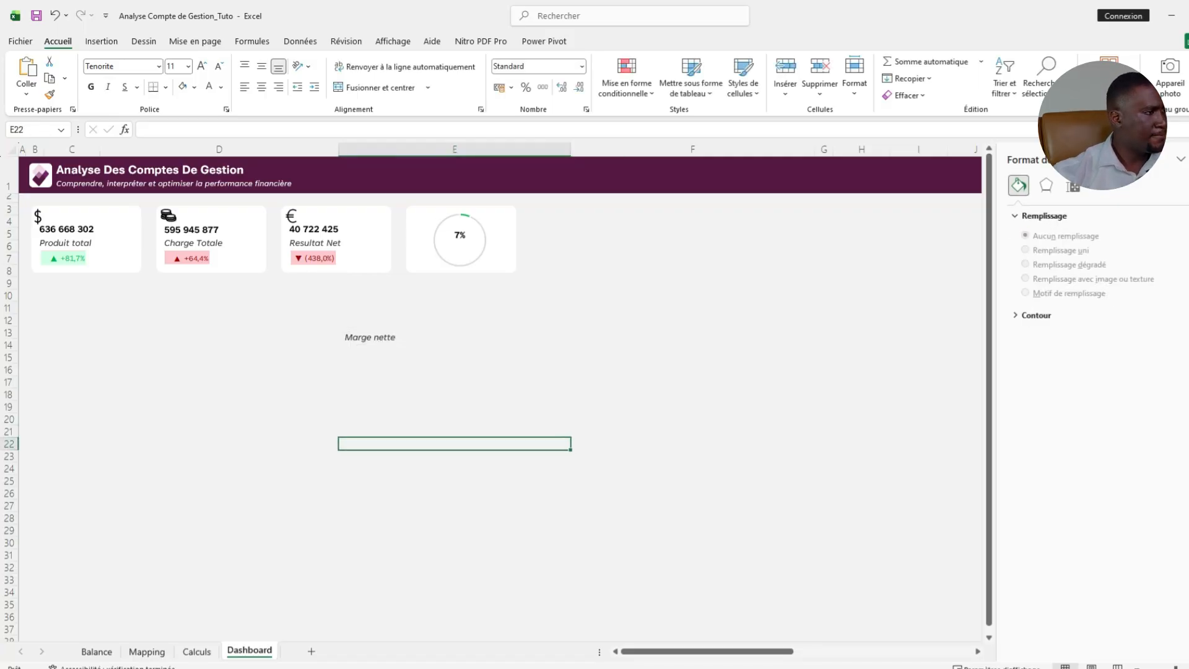
Shrink the Marge nette label's font by three steps, centre its text and place it under the percentage inside the ring.
{"action": "left_click", "coordinate": [396, 337]}
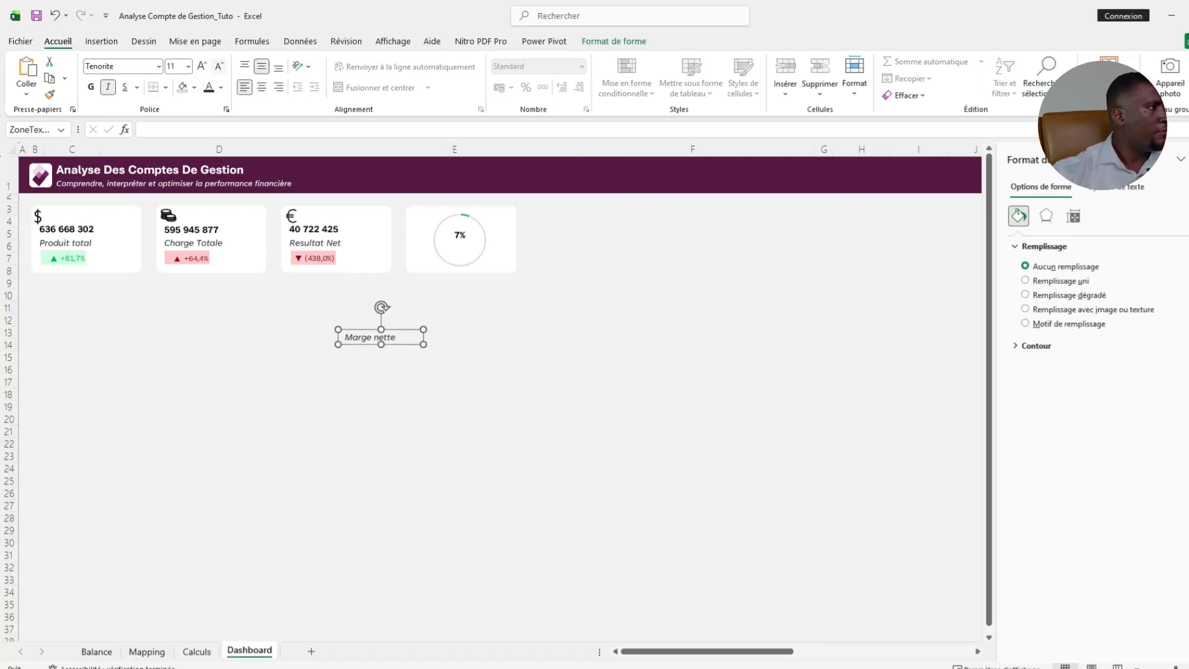
{"action": "left_click", "coordinate": [219, 66]}
{"action": "left_click", "coordinate": [218, 66]}
{"action": "left_click", "coordinate": [219, 66]}
{"action": "left_click_drag", "start_coordinate": [372, 336], "coordinate": [486, 255]}
{"action": "left_click", "coordinate": [261, 87]}
{"action": "left_click", "coordinate": [455, 333]}
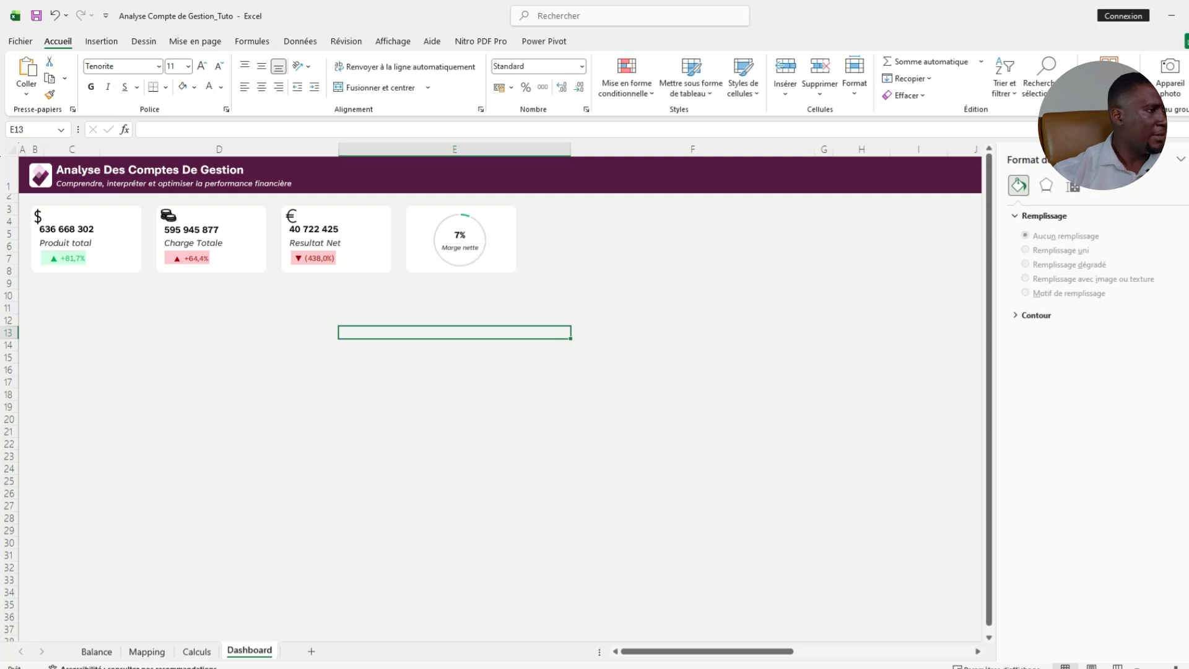
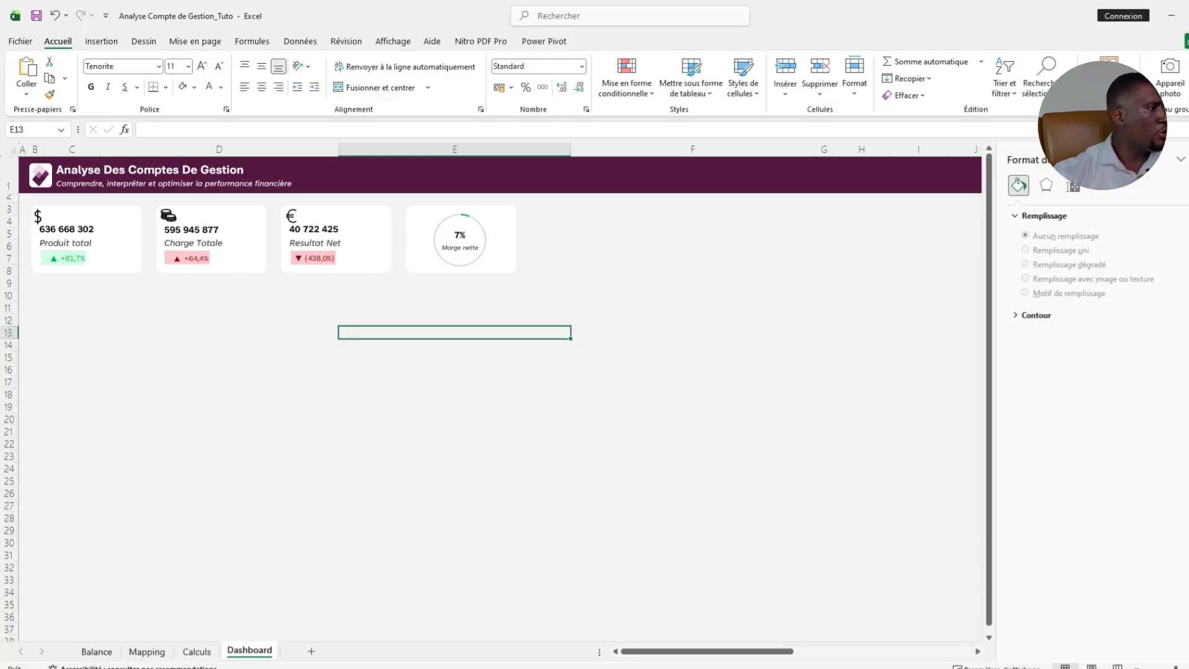
Copy the Produit total card's white rectangle to form a taller panel beneath it and a wide panel under the other three cards.
{"action": "left_click", "coordinate": [118, 239]}
{"action": "left_click", "coordinate": [118, 239]}
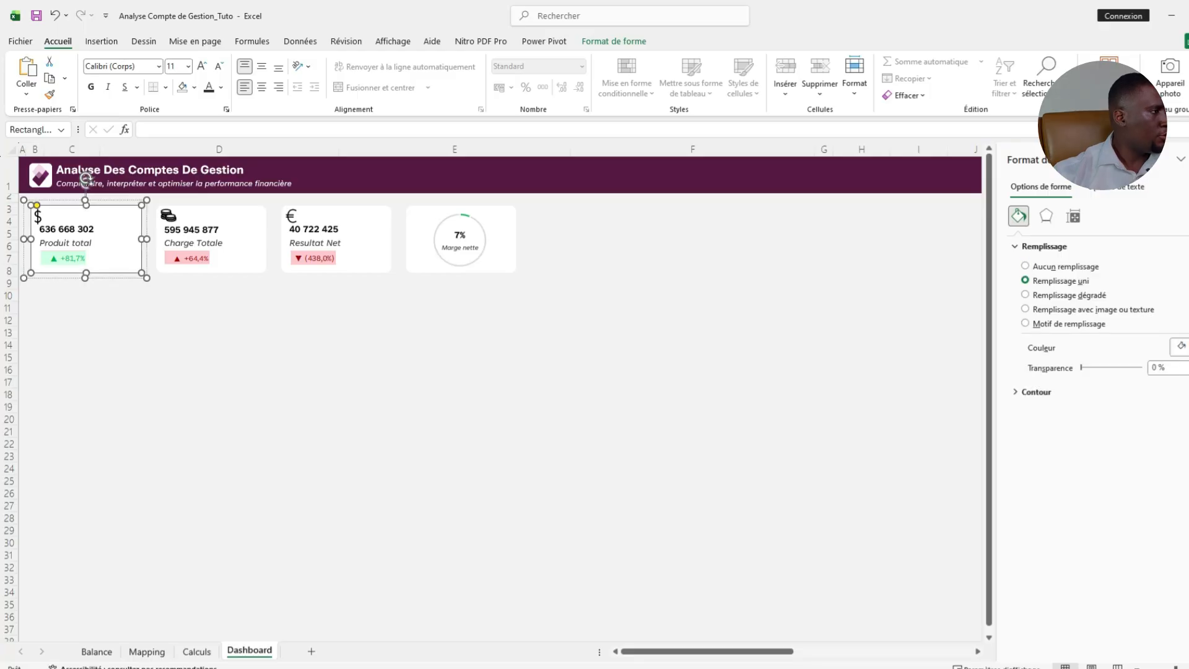
{"action": "left_click", "coordinate": [220, 356]}
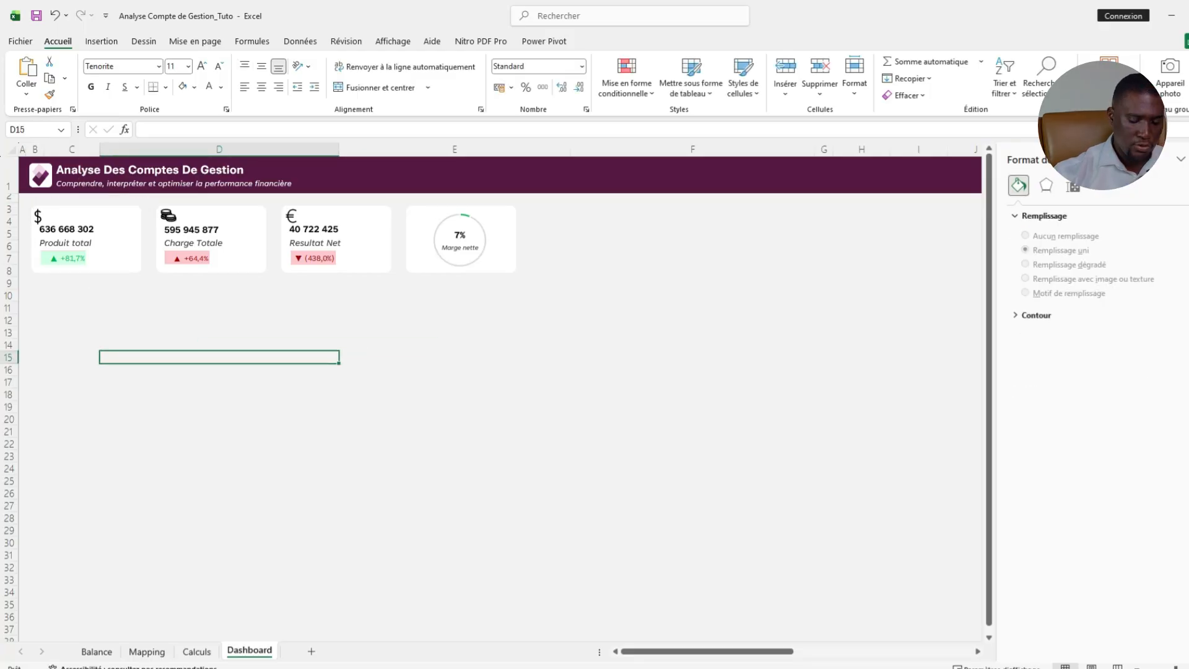
{"action": "key", "text": "ctrl+v"}
{"action": "left_click_drag", "start_coordinate": [154, 384], "coordinate": [87, 414]}
{"action": "key", "text": "Down"}
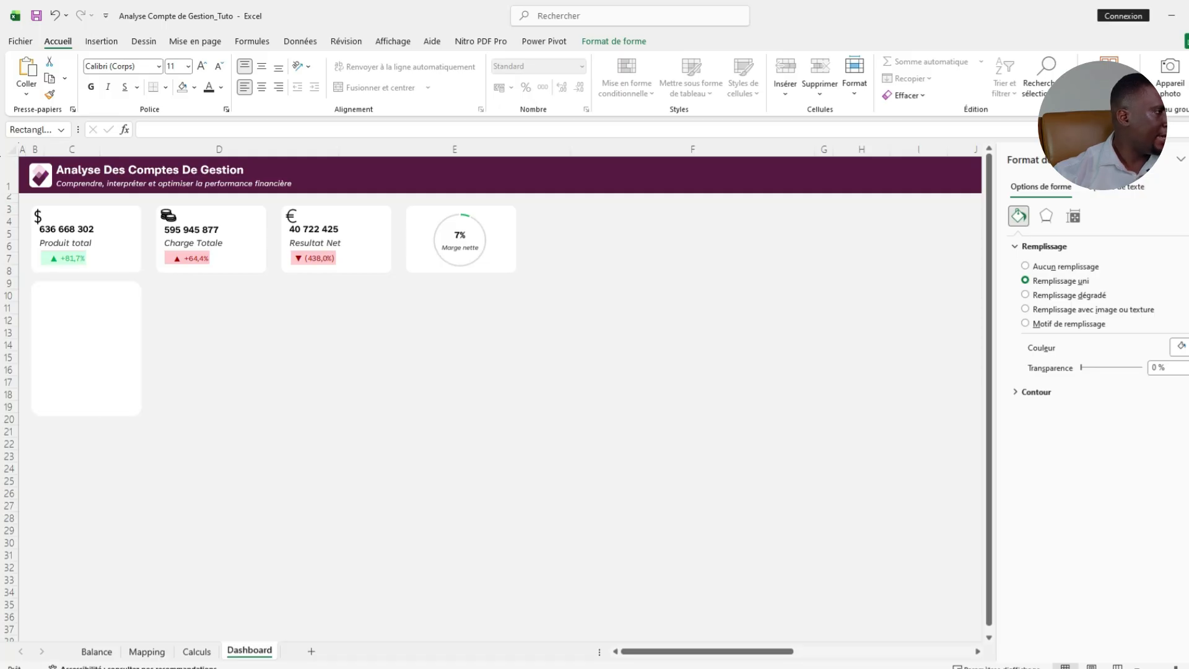
{"action": "left_click_drag", "start_coordinate": [143, 348], "coordinate": [516, 348]}
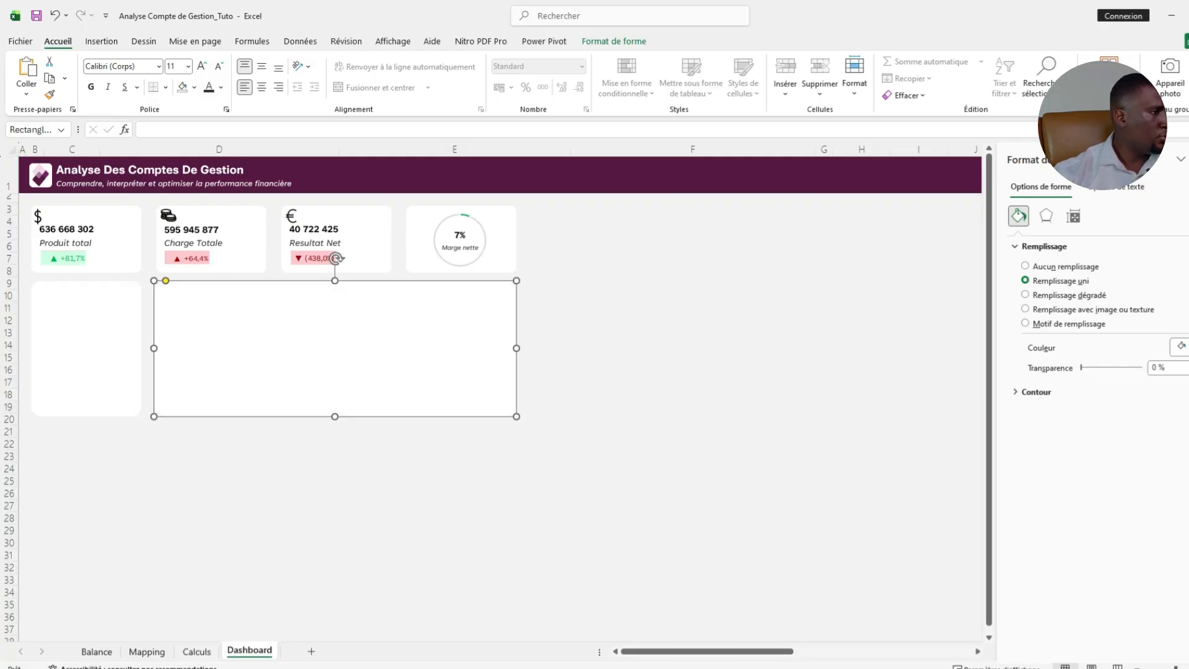
{"action": "left_click", "coordinate": [220, 457]}
Copy the narrow panel beside the Marge nette card, make it wider and shorter, and duplicate it beneath so the pair ends near row 20.
{"action": "left_click", "coordinate": [86, 348]}
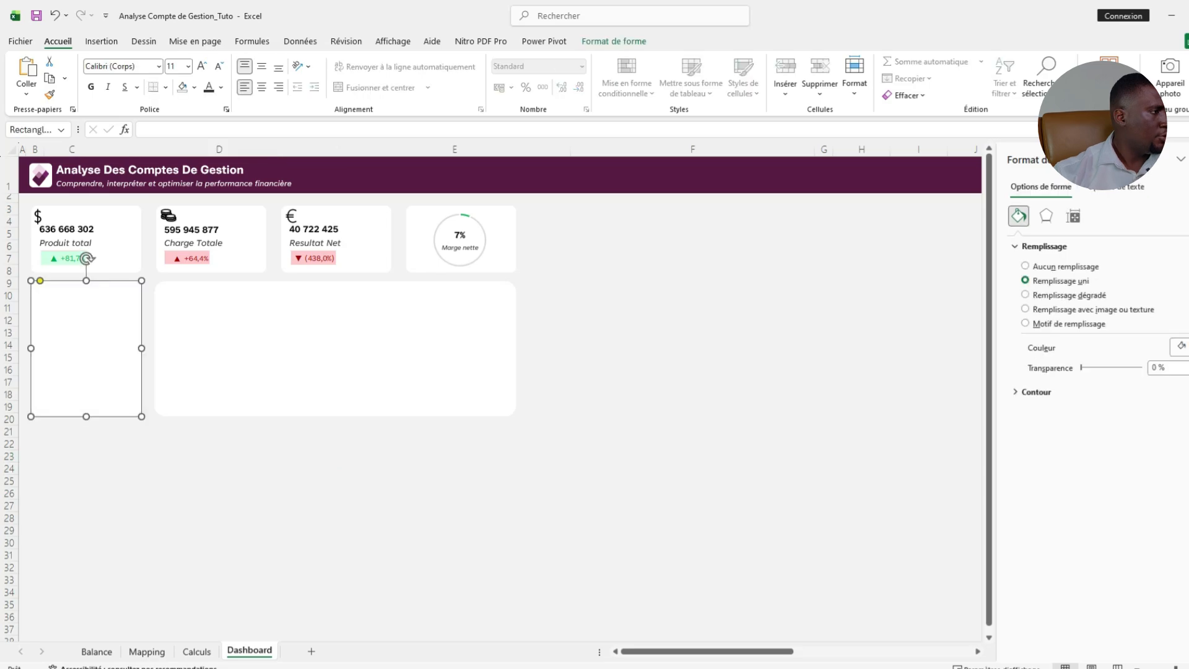
{"action": "left_click_drag", "start_coordinate": [86, 348], "coordinate": [590, 270]}
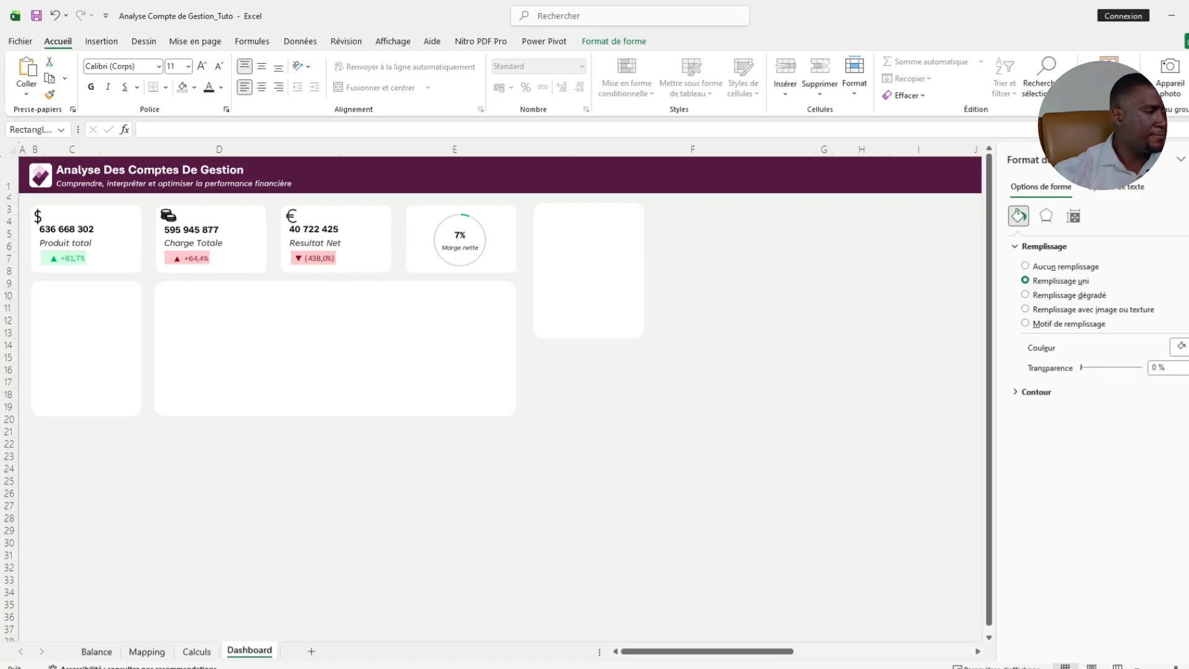
{"action": "left_click_drag", "start_coordinate": [589, 338], "coordinate": [589, 322]}
{"action": "left_click_drag", "start_coordinate": [588, 317], "coordinate": [671, 331]}
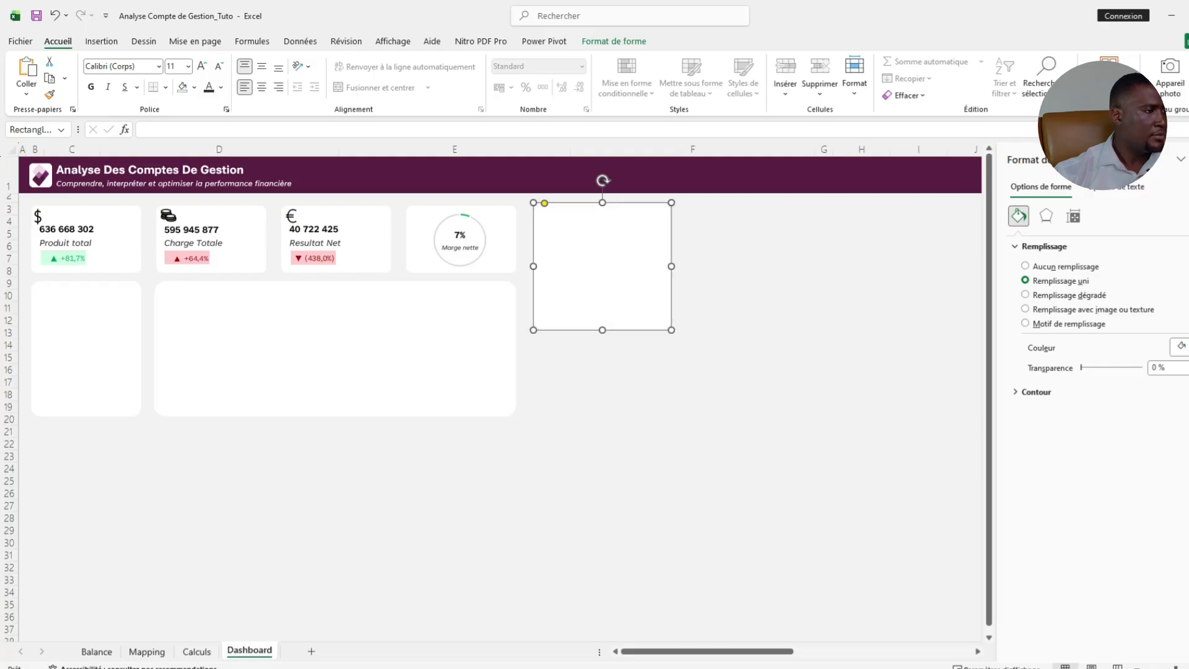
{"action": "left_click_drag", "start_coordinate": [602, 330], "coordinate": [602, 306]}
{"action": "left_click_drag", "start_coordinate": [602, 254], "coordinate": [602, 364]}
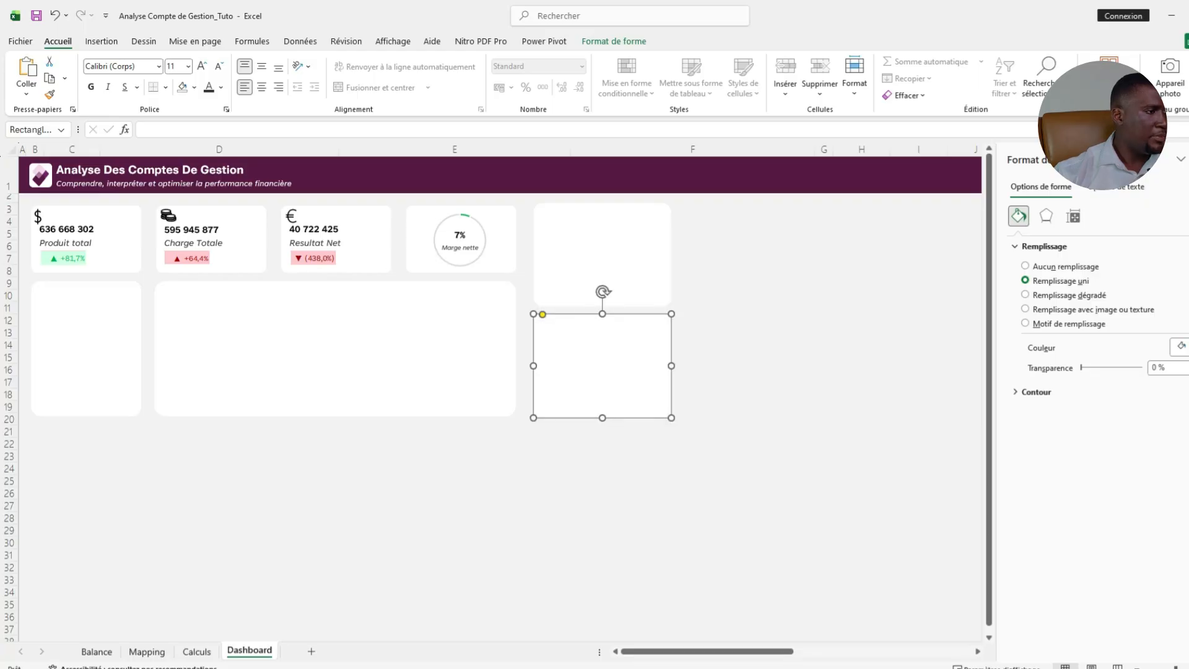
{"action": "left_click", "coordinate": [454, 444]}
Copy the upper panel of the stacked pair beside it, stretch it down to about row 18, and duplicate the tall panel beneath.
{"action": "left_click", "coordinate": [602, 254]}
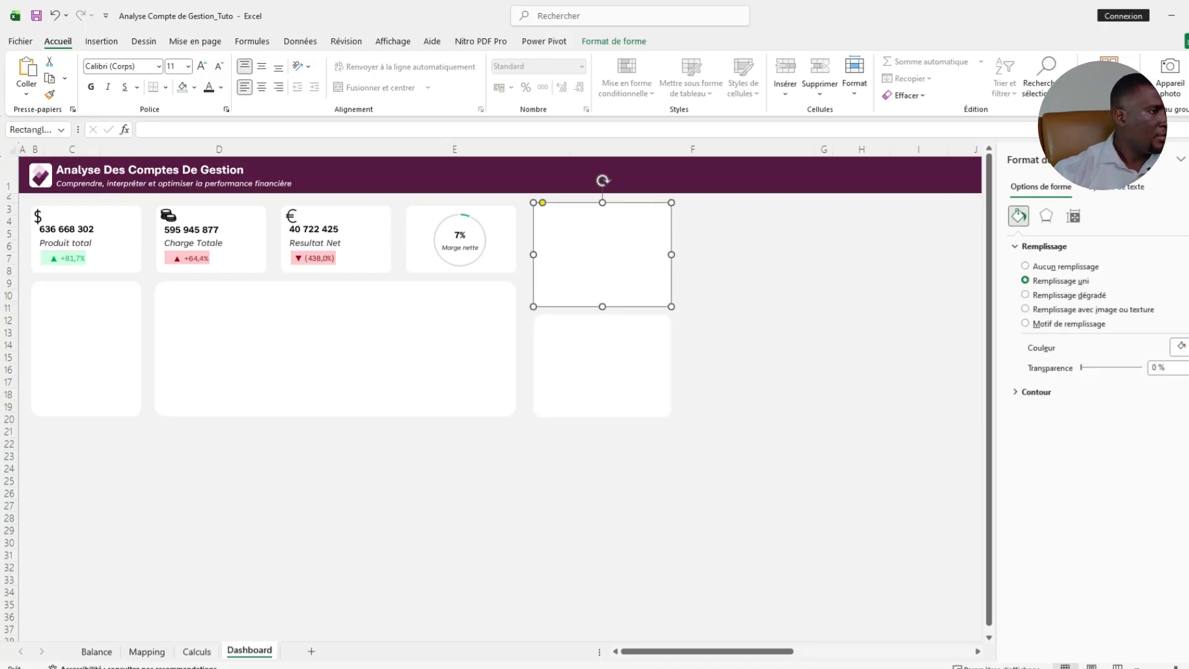
{"action": "left_click_drag", "start_coordinate": [602, 254], "coordinate": [742, 253]}
{"action": "left_click_drag", "start_coordinate": [752, 306], "coordinate": [751, 549]}
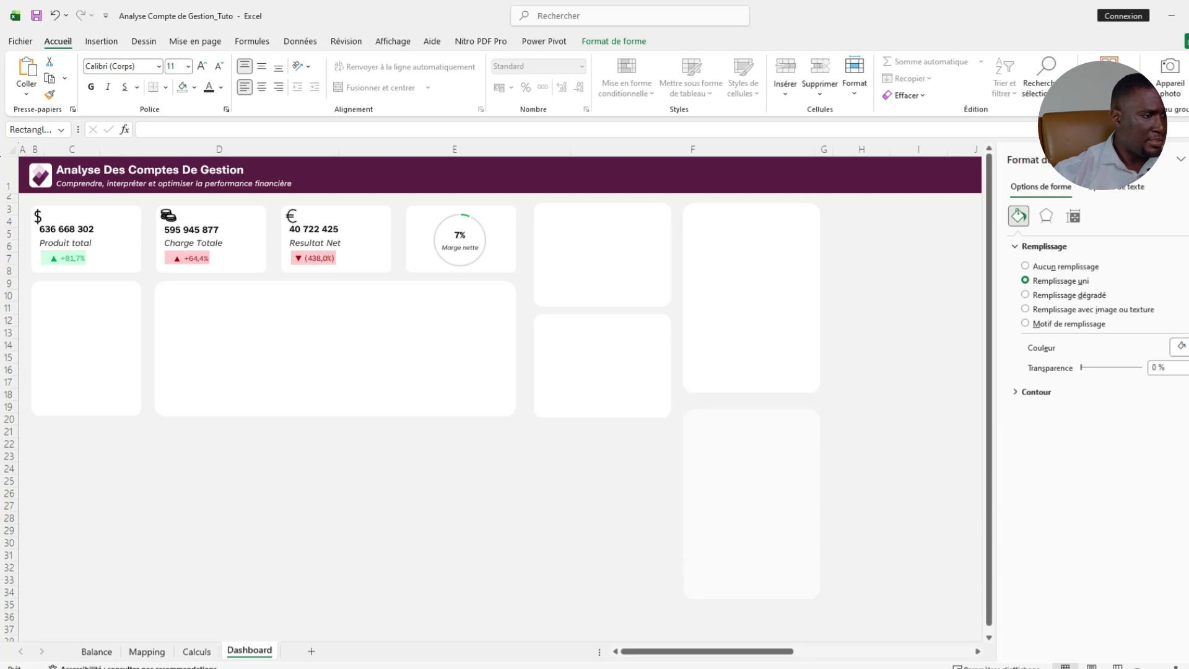
{"action": "left_click_drag", "start_coordinate": [752, 505], "coordinate": [751, 505]}
{"action": "left_click", "coordinate": [752, 502]}
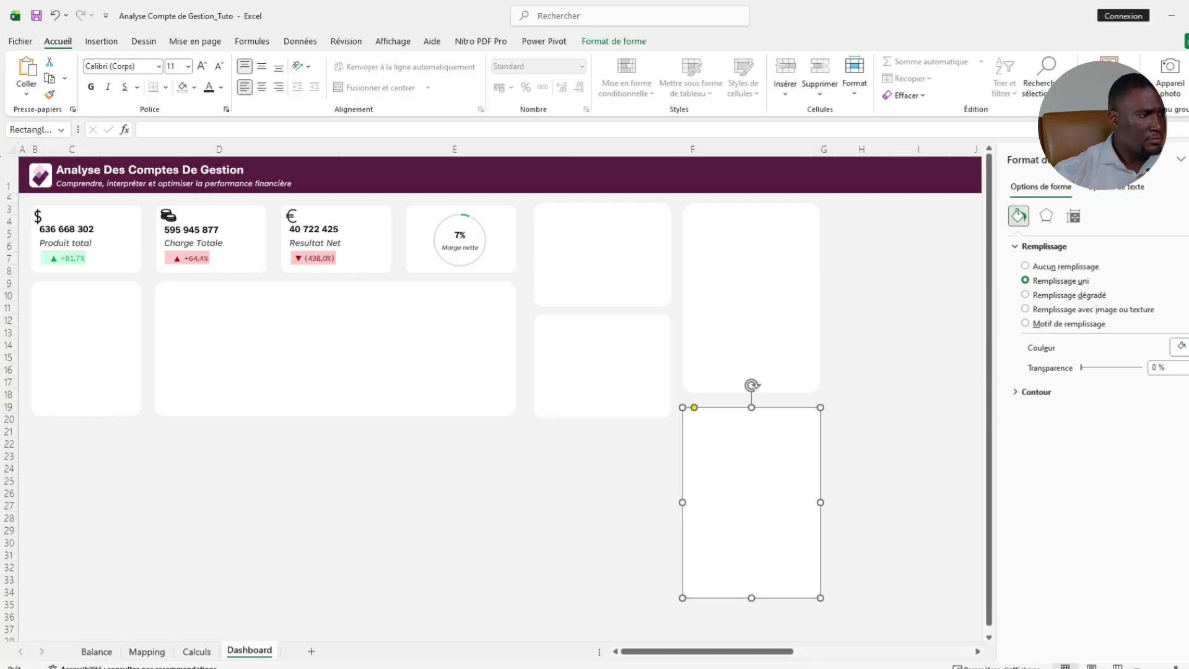
Undo the last tall panel duplicate, stretch the original slightly further down, and duplicate it beneath so the copy ends around row 35.
{"action": "key", "text": "ctrl+z"}
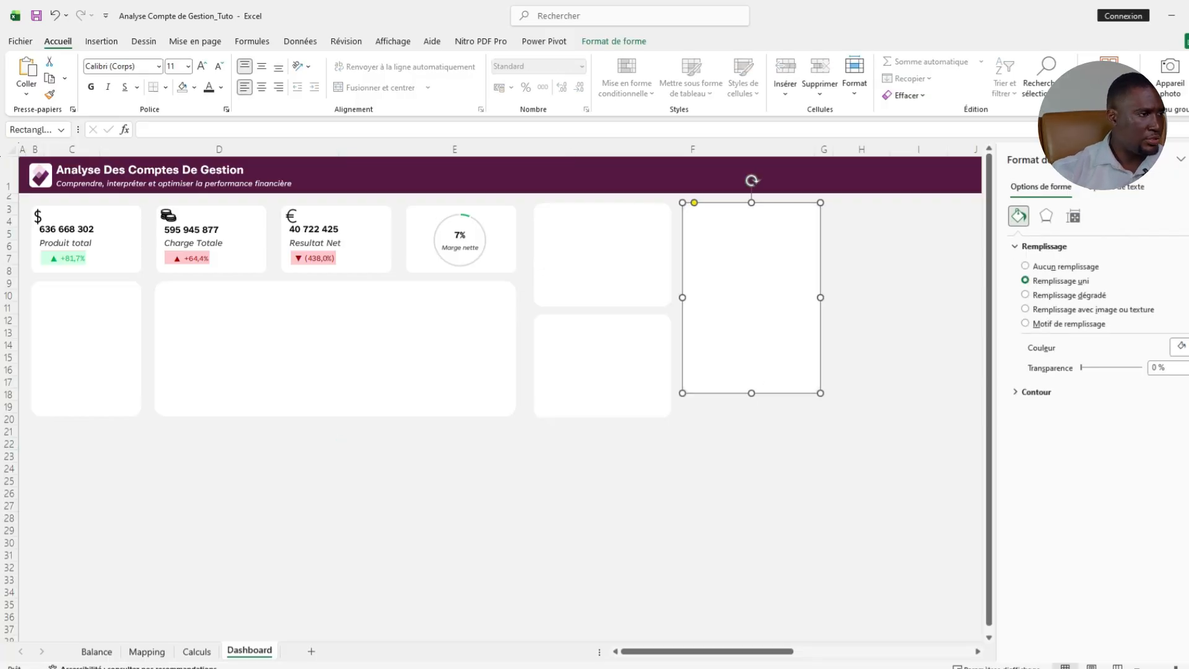
{"action": "key", "text": "ctrl+z"}
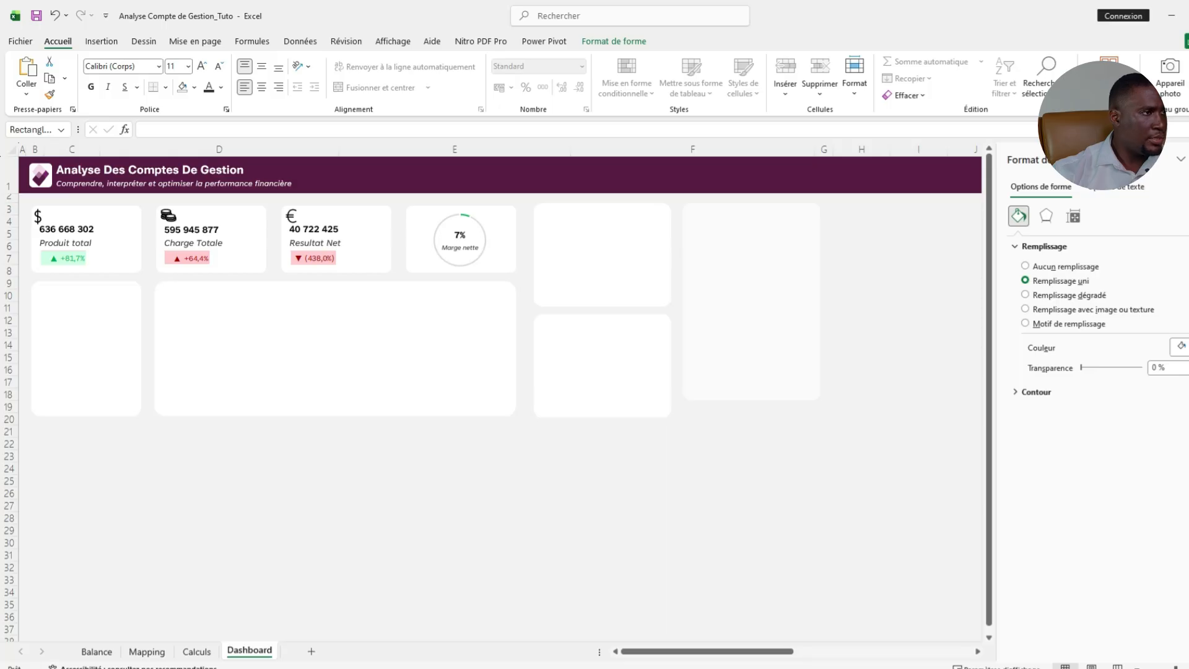
{"action": "key", "text": "ctrl+z"}
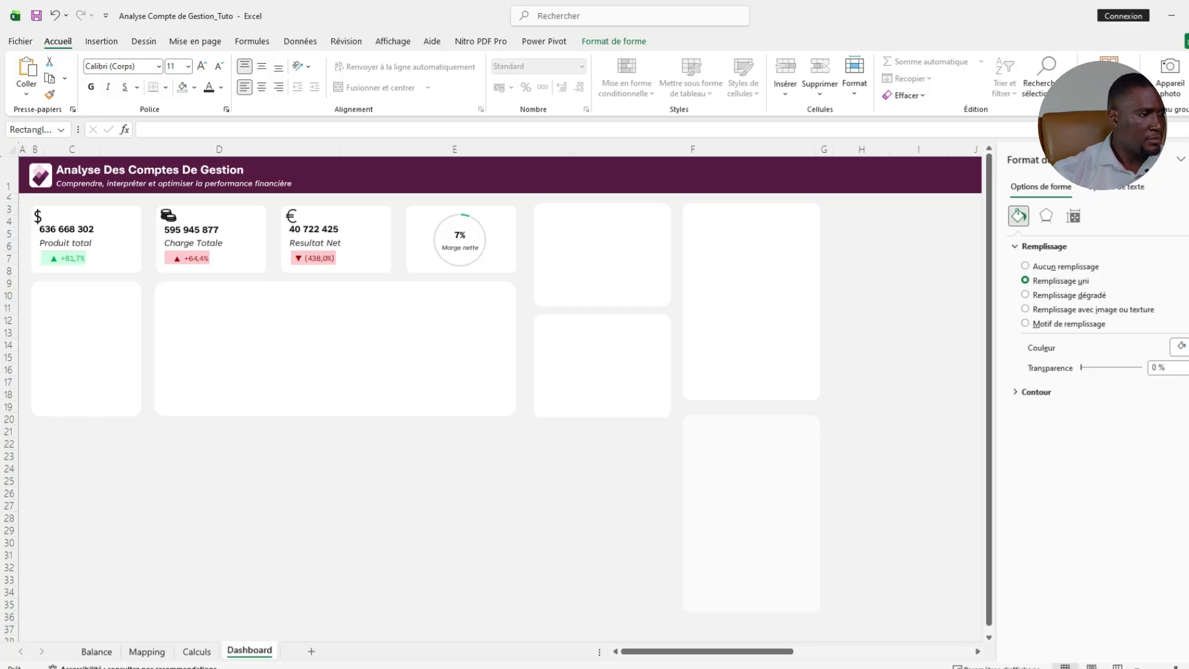
{"action": "key", "text": "ctrl+z"}
{"action": "left_click", "coordinate": [919, 474]}
{"action": "left_click", "coordinate": [71, 431]}
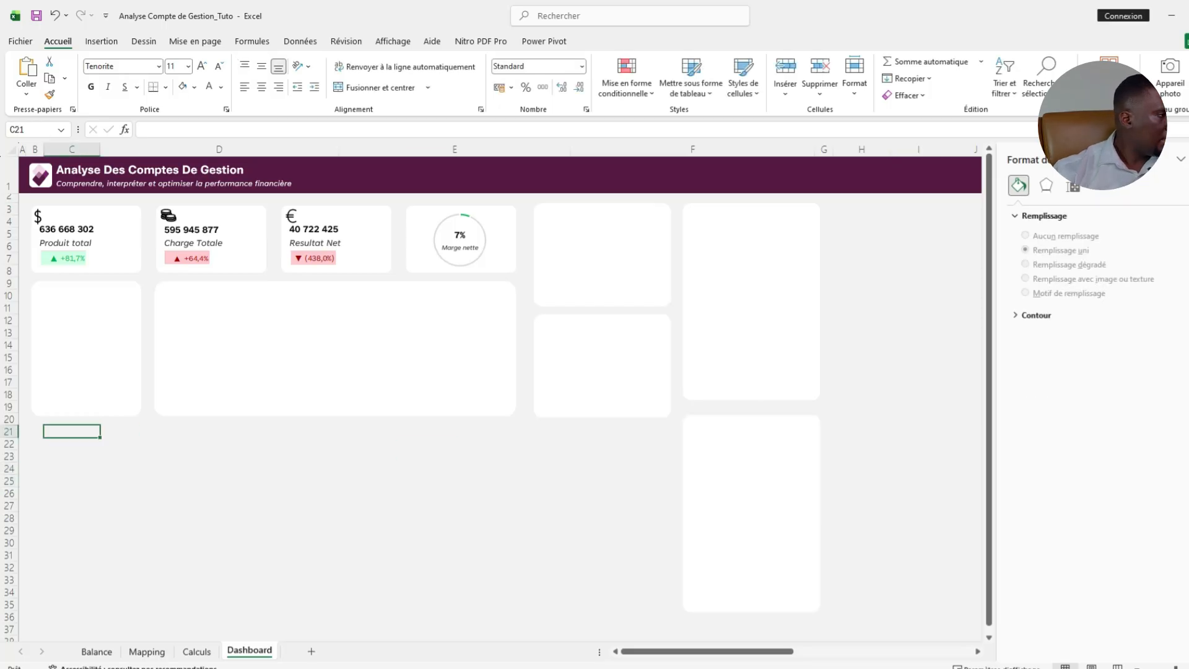
Set all objects on the Dashboard sheet to not move or size with cells.
{"action": "left_click", "coordinate": [86, 348]}
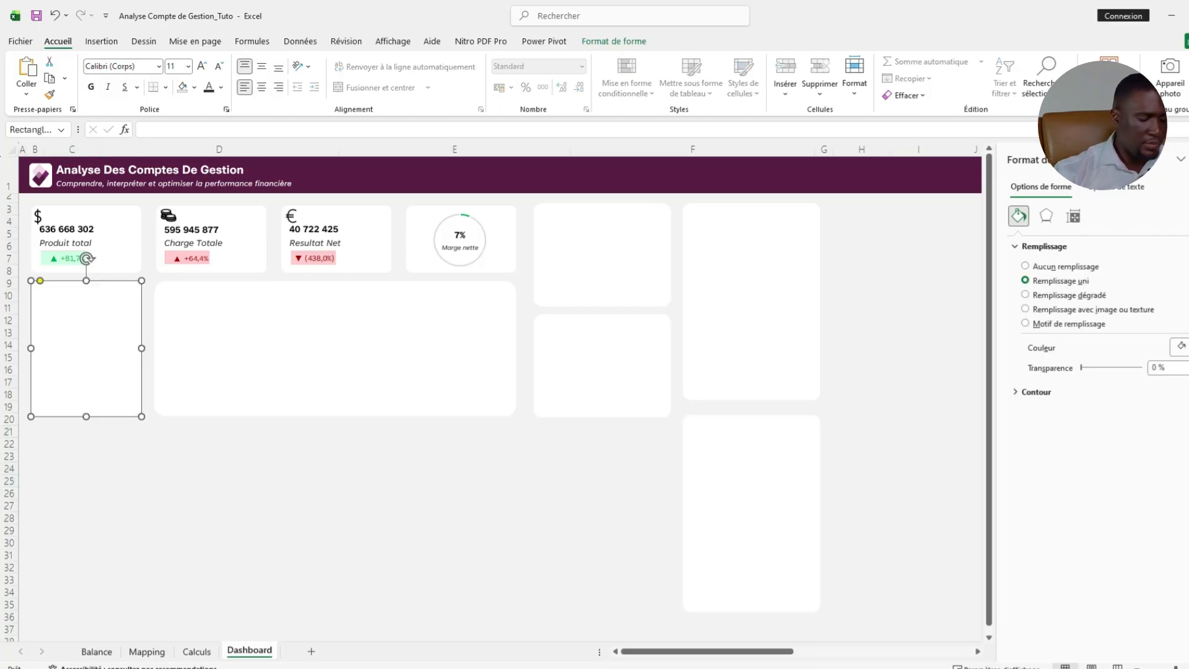
{"action": "key", "text": "ctrl+a"}
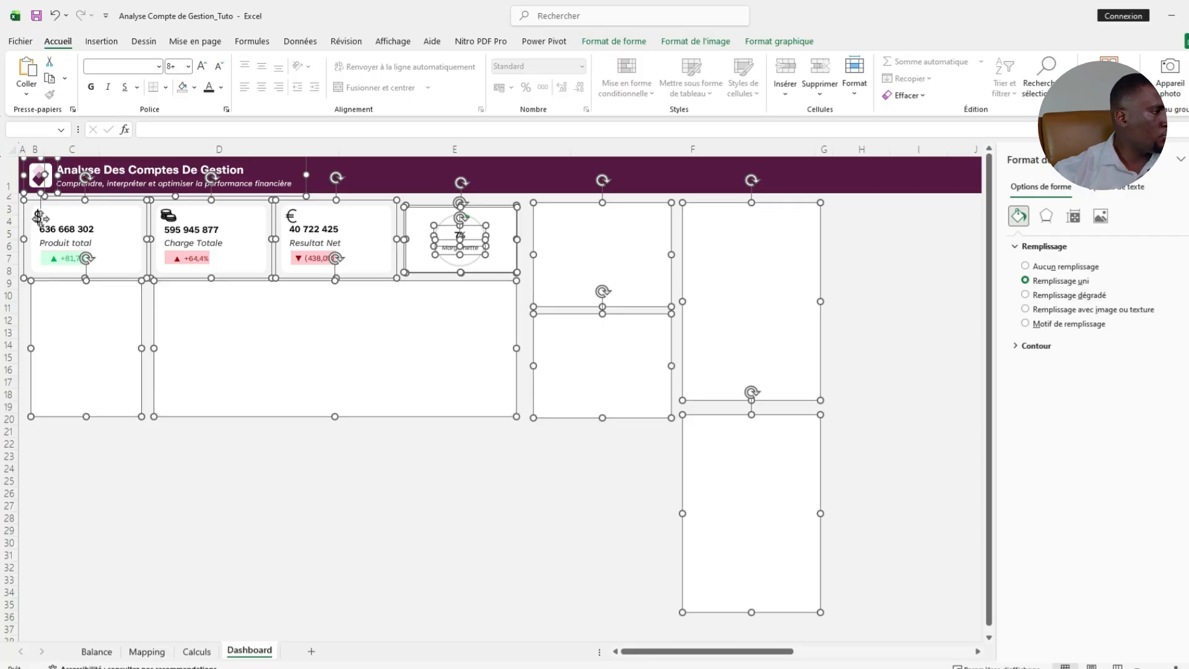
{"action": "right_click", "coordinate": [119, 319]}
{"action": "left_click", "coordinate": [175, 587]}
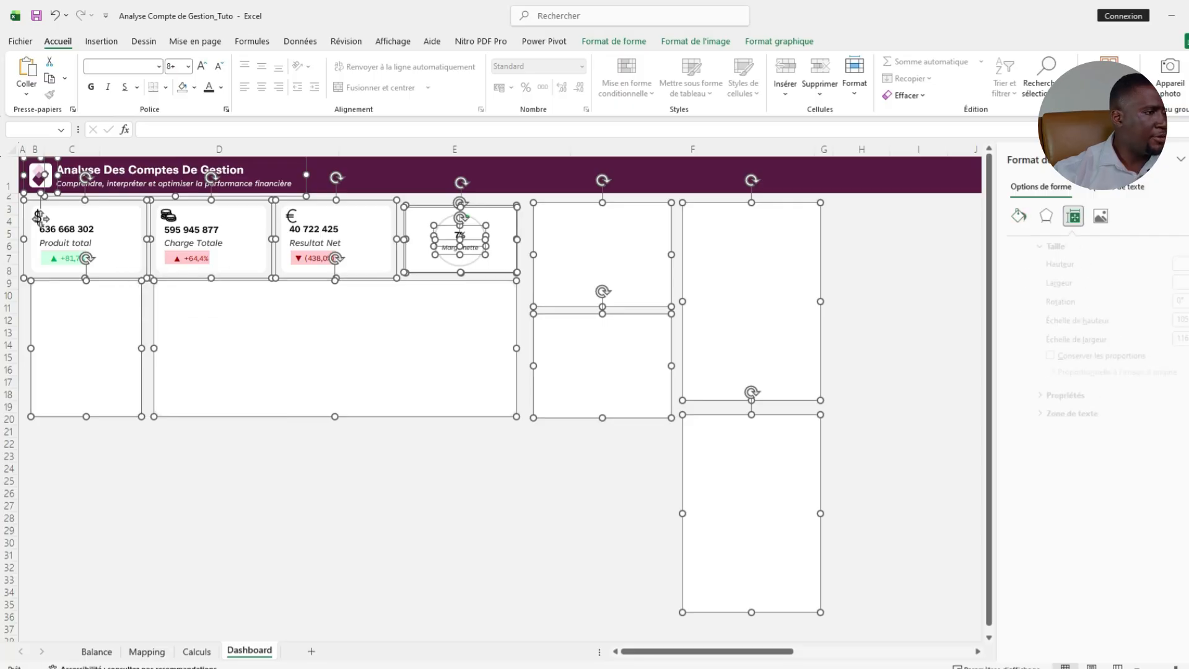
{"action": "left_click", "coordinate": [1040, 395]}
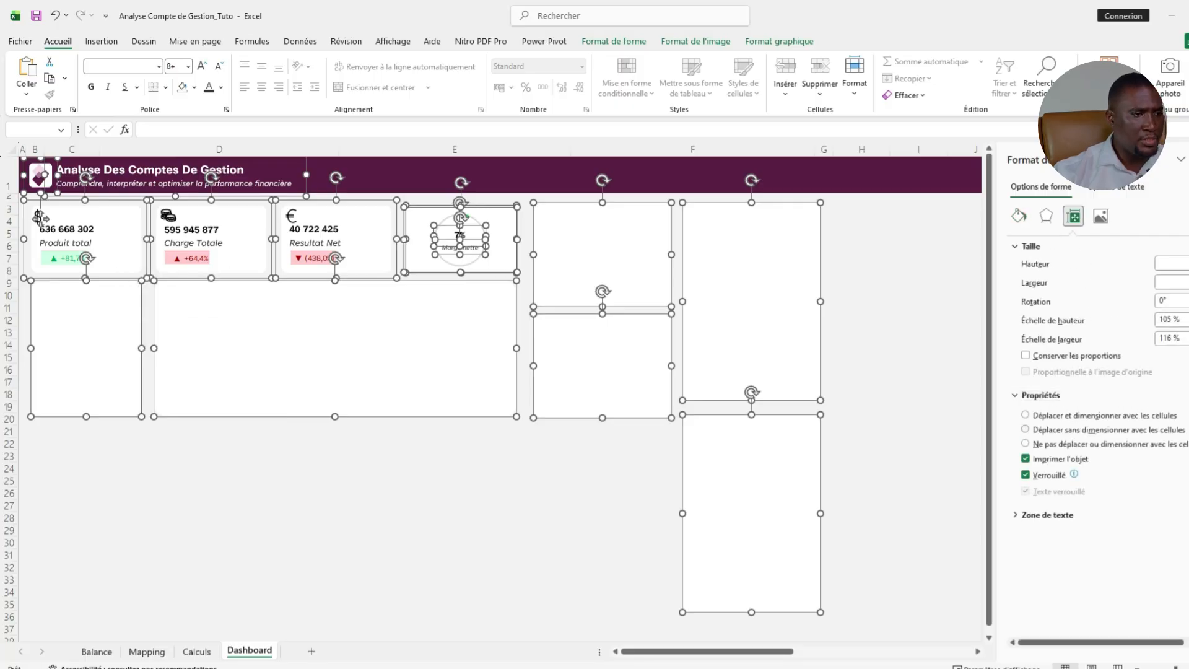
{"action": "left_click", "coordinate": [1025, 444]}
{"action": "left_click", "coordinate": [861, 394]}
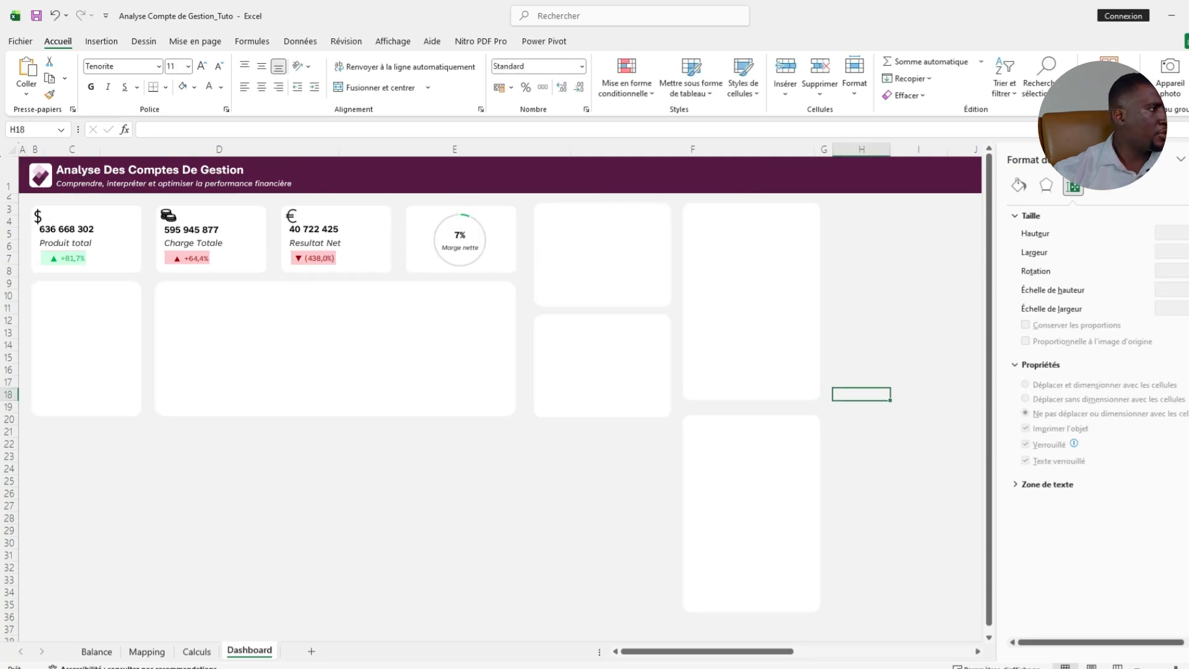
Narrow column D slightly and reduce column C to a very narrow width.
{"action": "left_click_drag", "start_coordinate": [340, 148], "coordinate": [297, 149]}
{"action": "left_click", "coordinate": [336, 286]}
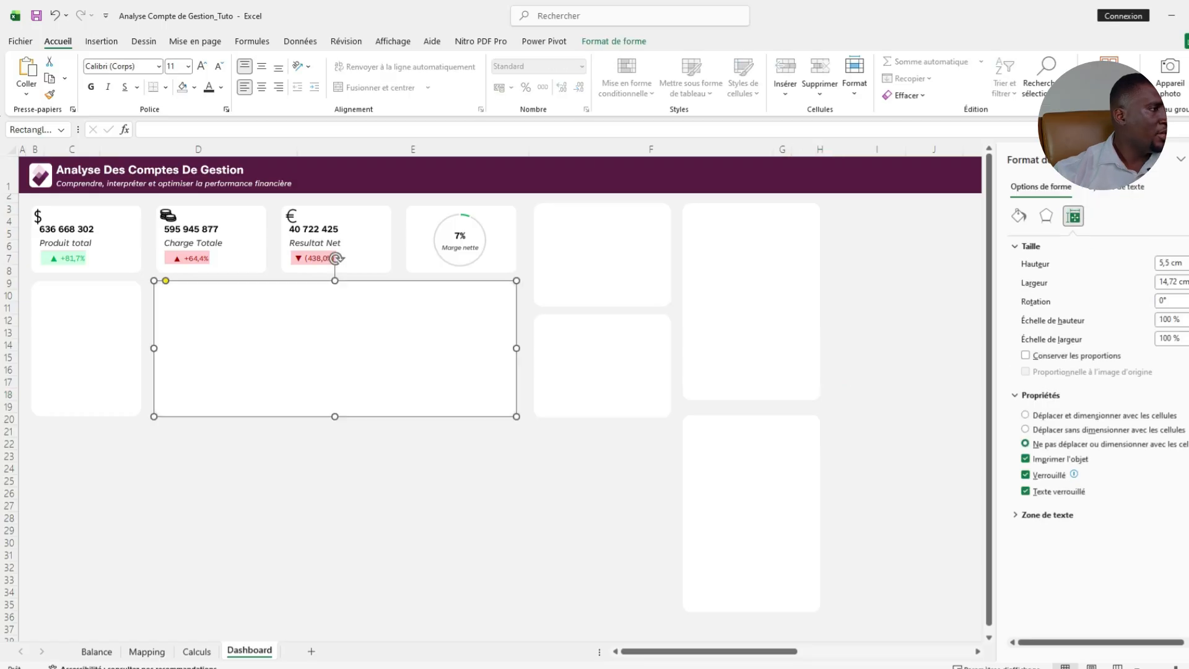
{"action": "left_click", "coordinate": [198, 493]}
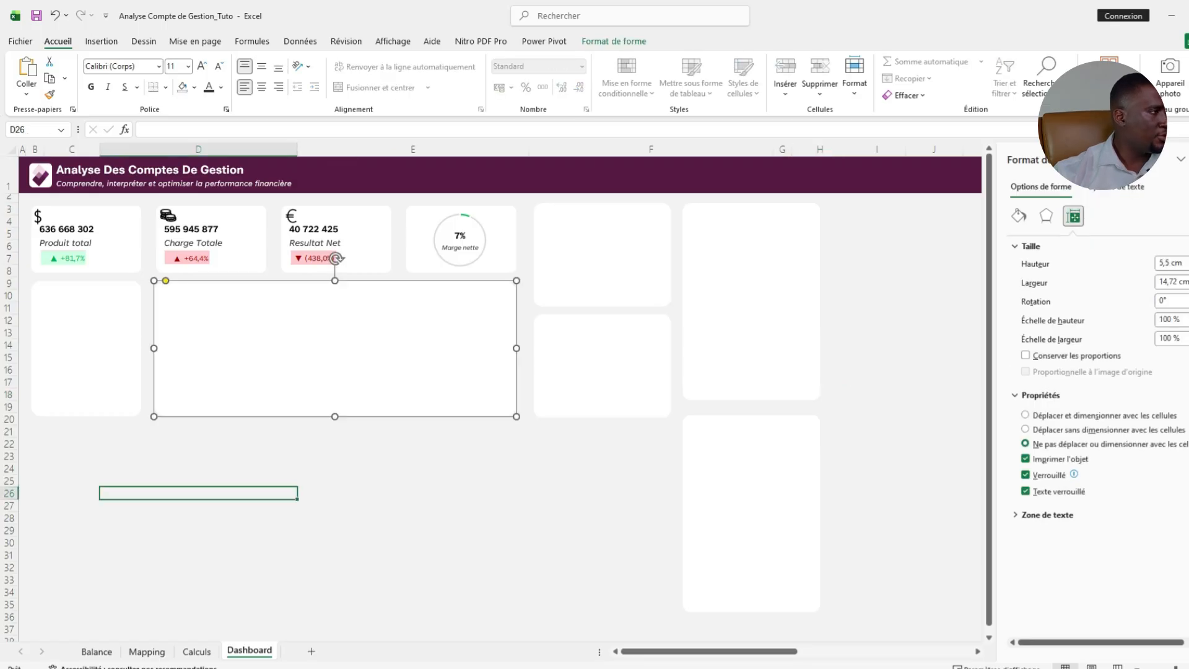
{"action": "left_click", "coordinate": [71, 148]}
{"action": "left_click_drag", "start_coordinate": [99, 149], "coordinate": [59, 149]}
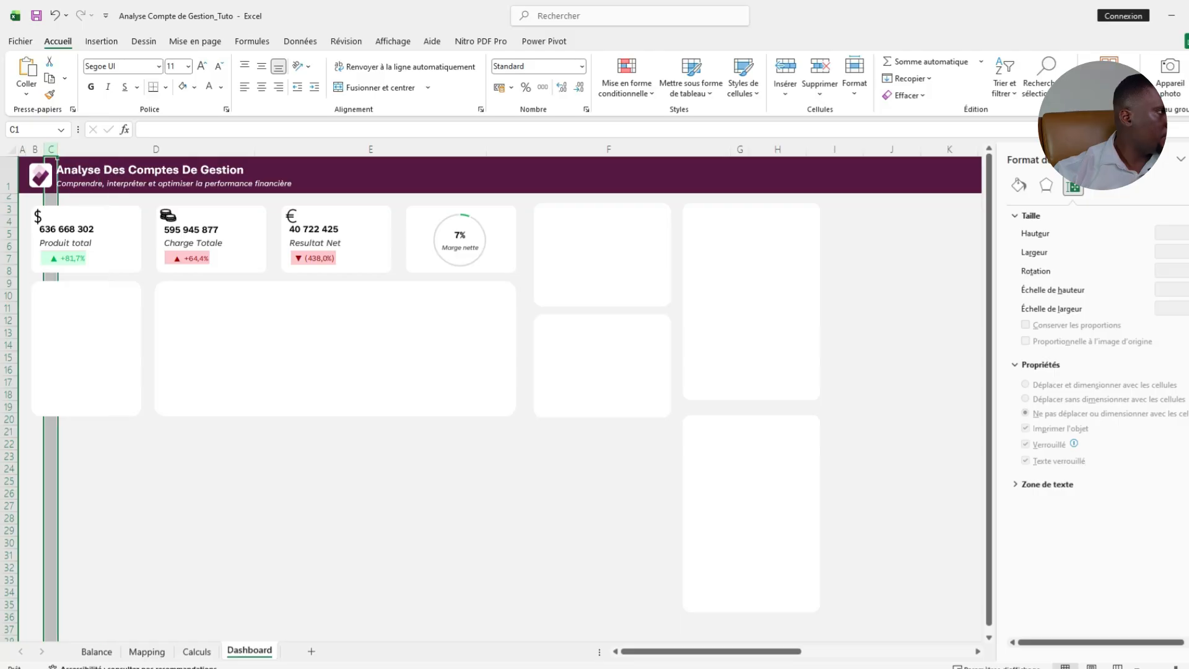
Fill cell B21 with the banner's dark purple and increase the height of row 21 slightly.
{"action": "left_click", "coordinate": [35, 149]}
{"action": "left_click", "coordinate": [35, 431]}
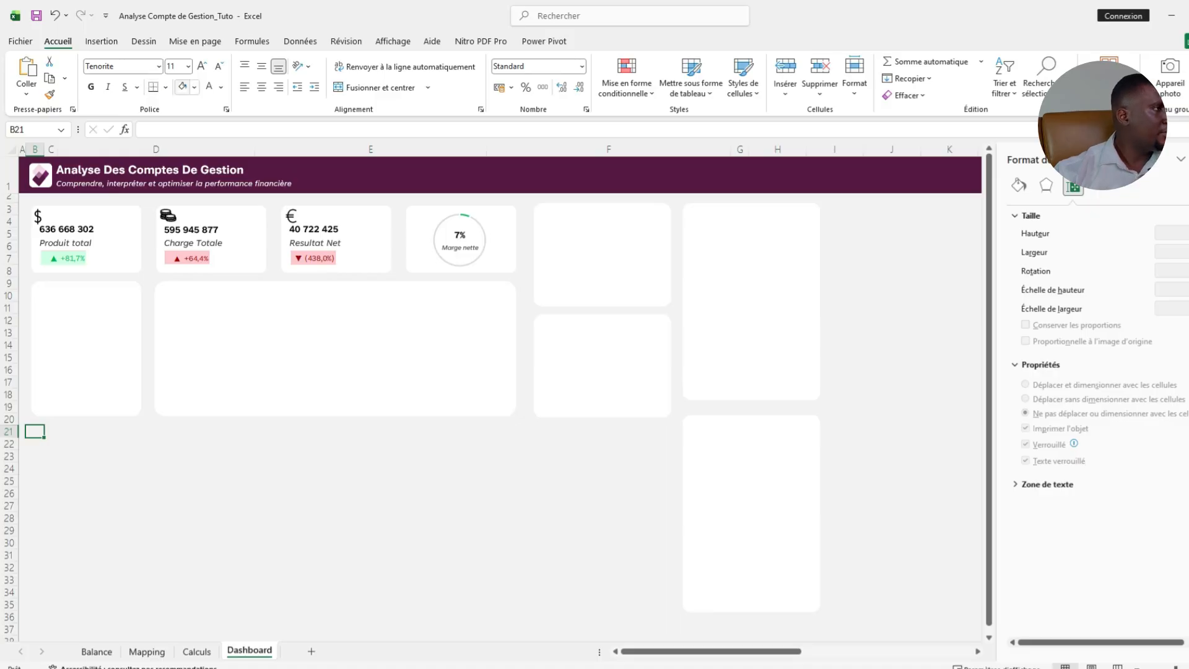
{"action": "left_click", "coordinate": [194, 87]}
{"action": "left_click", "coordinate": [203, 330]}
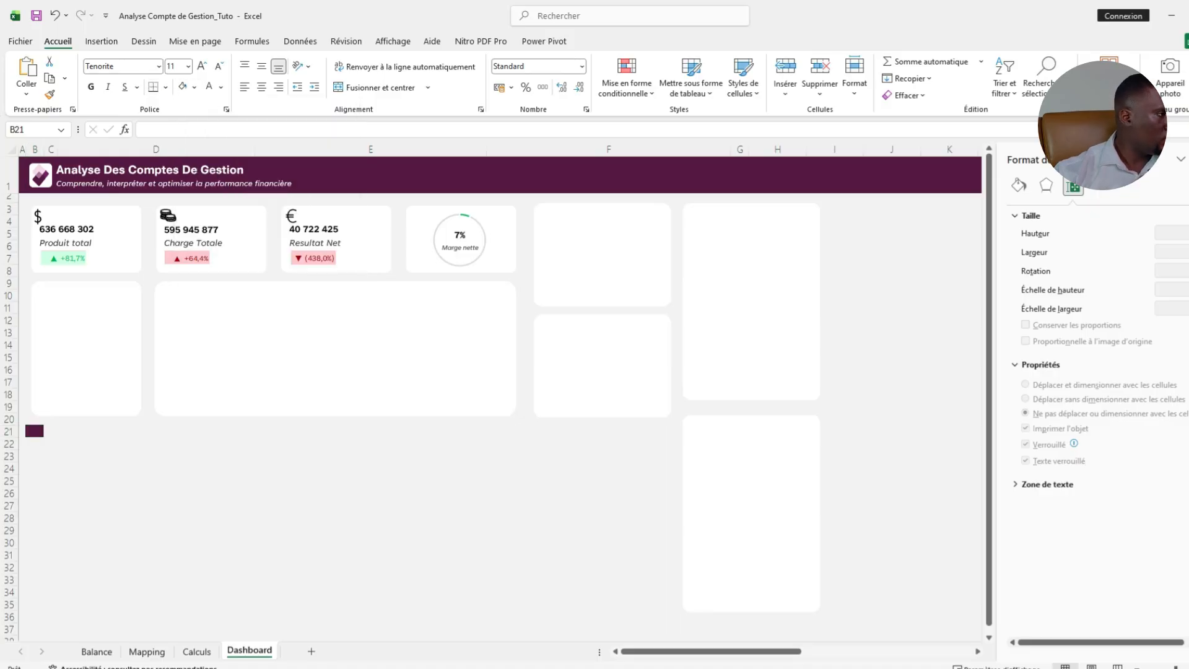
{"action": "left_click", "coordinate": [156, 444]}
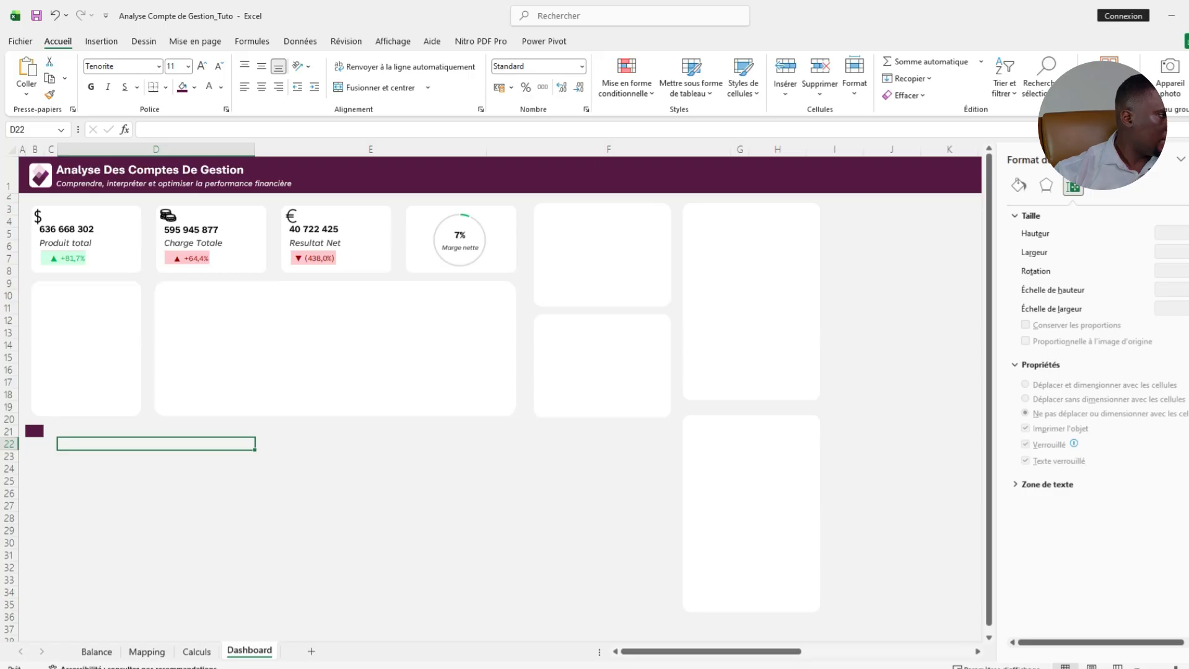
{"action": "left_click_drag", "start_coordinate": [8, 438], "coordinate": [9, 443]}
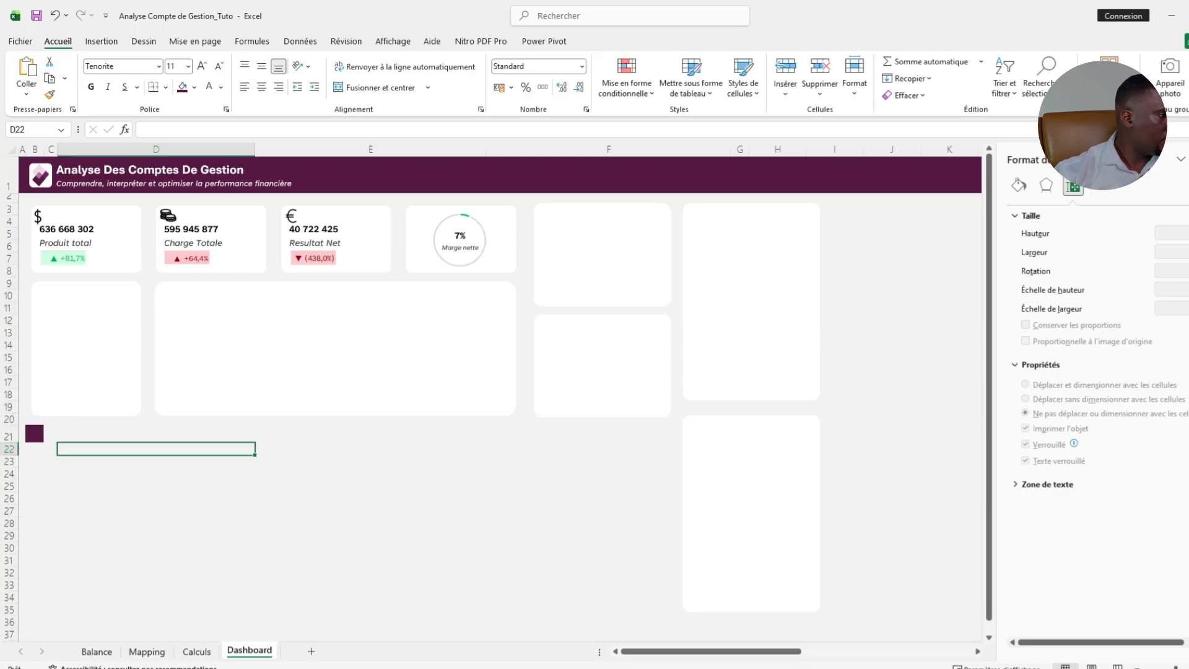
Widen column C enough for a short header and enter "Compte" in cell C21.
{"action": "left_click", "coordinate": [51, 433]}
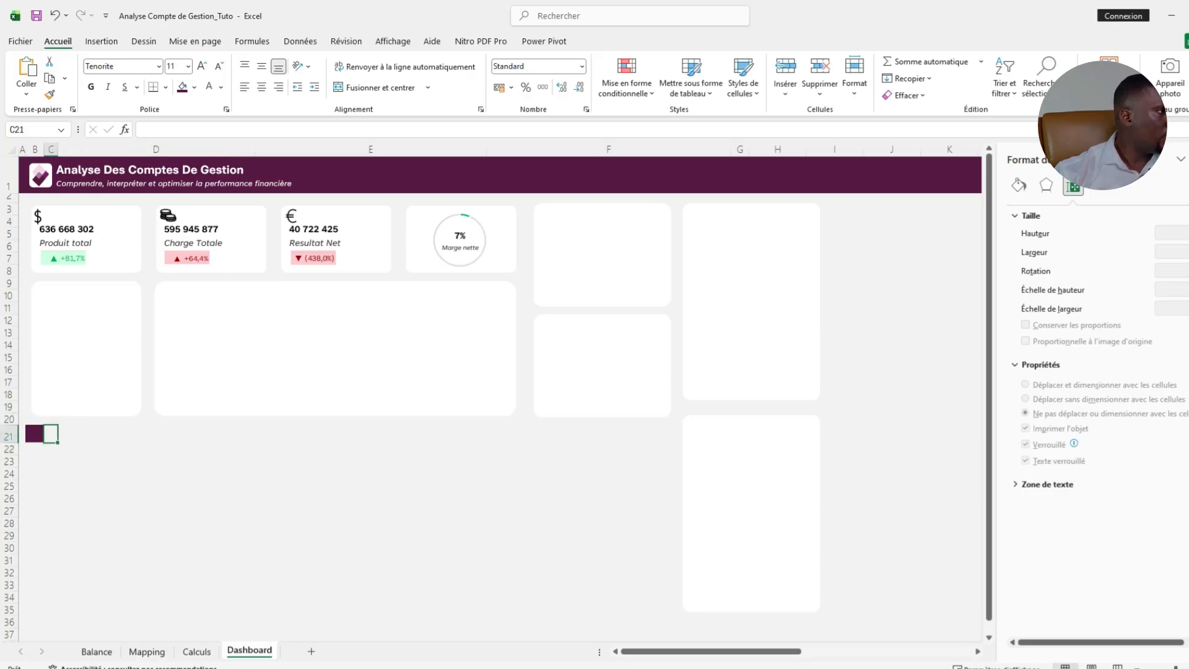
{"action": "left_click_drag", "start_coordinate": [58, 150], "coordinate": [92, 149]}
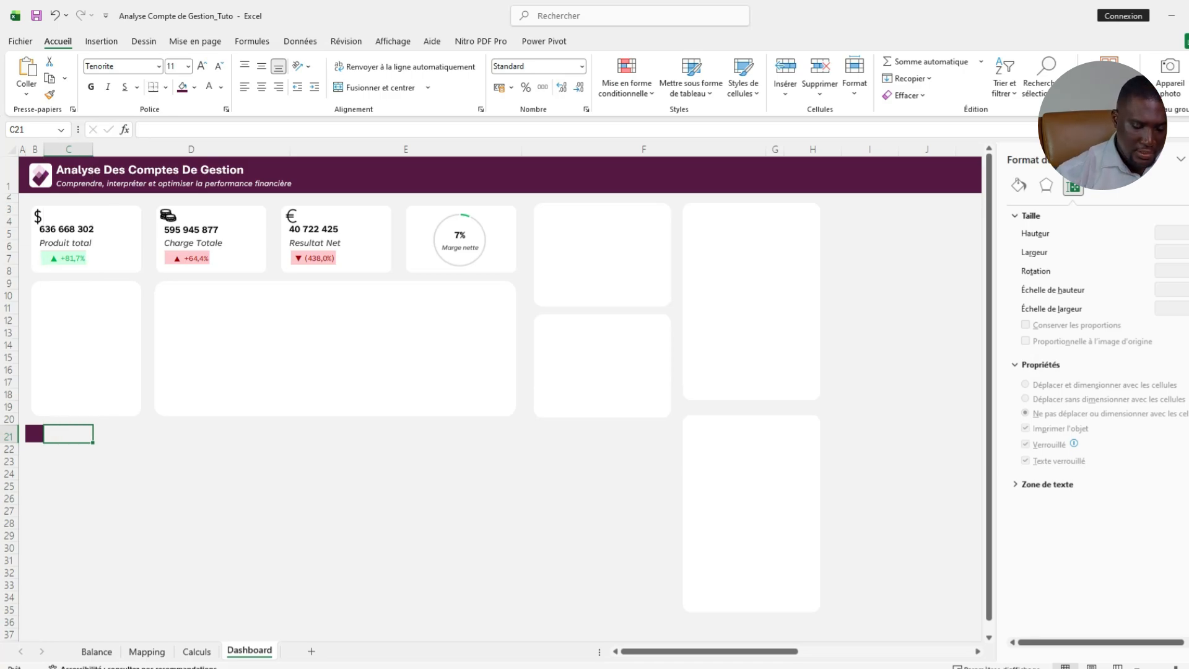
{"action": "type", "text": "Compt"}
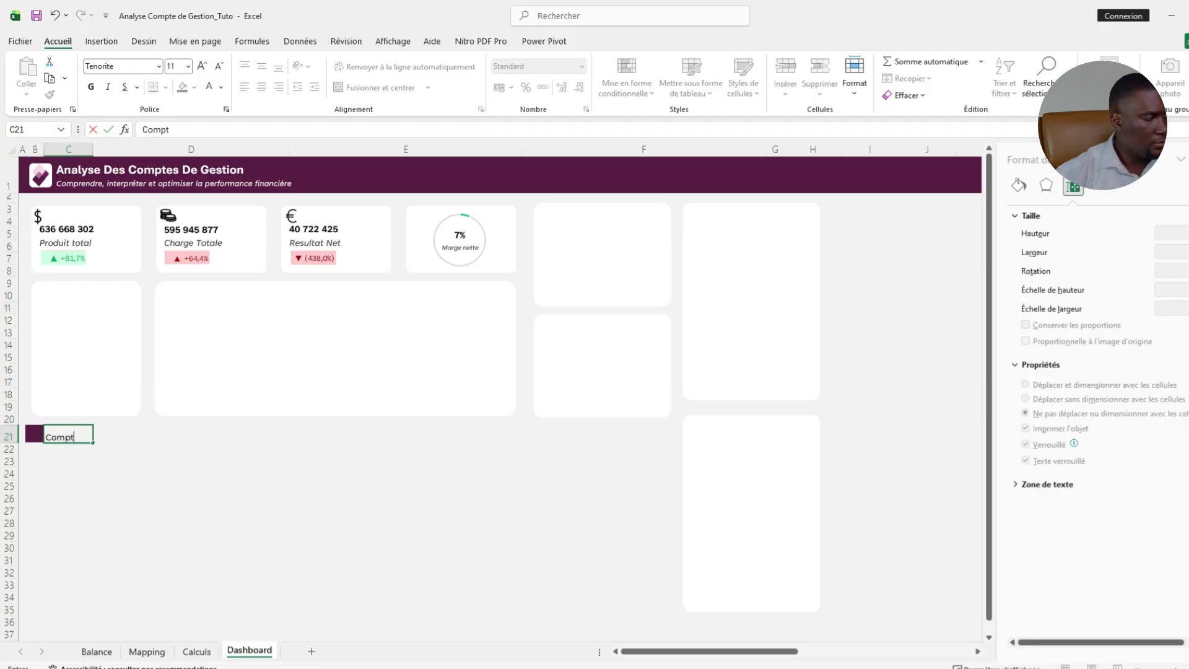
{"action": "type", "text": "e"}
{"action": "key", "text": "Tab"}
Enter the header "Détail Compte" in cell D21.
{"action": "type", "text": "D"}
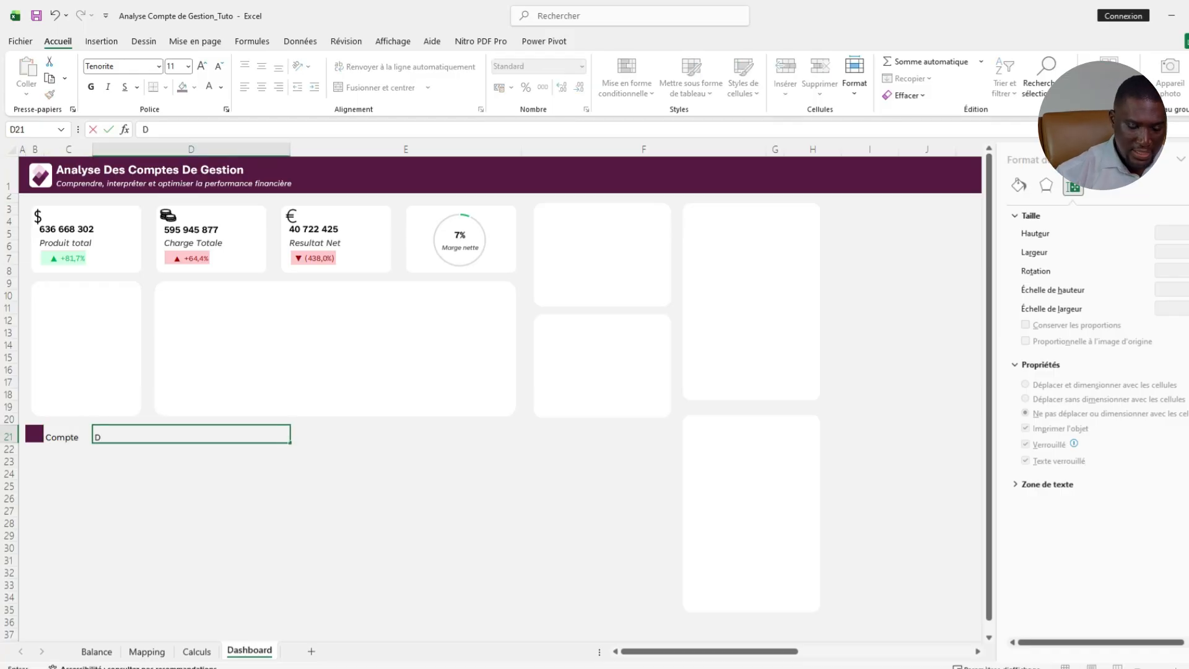
{"action": "type", "text": "étail Compte"}
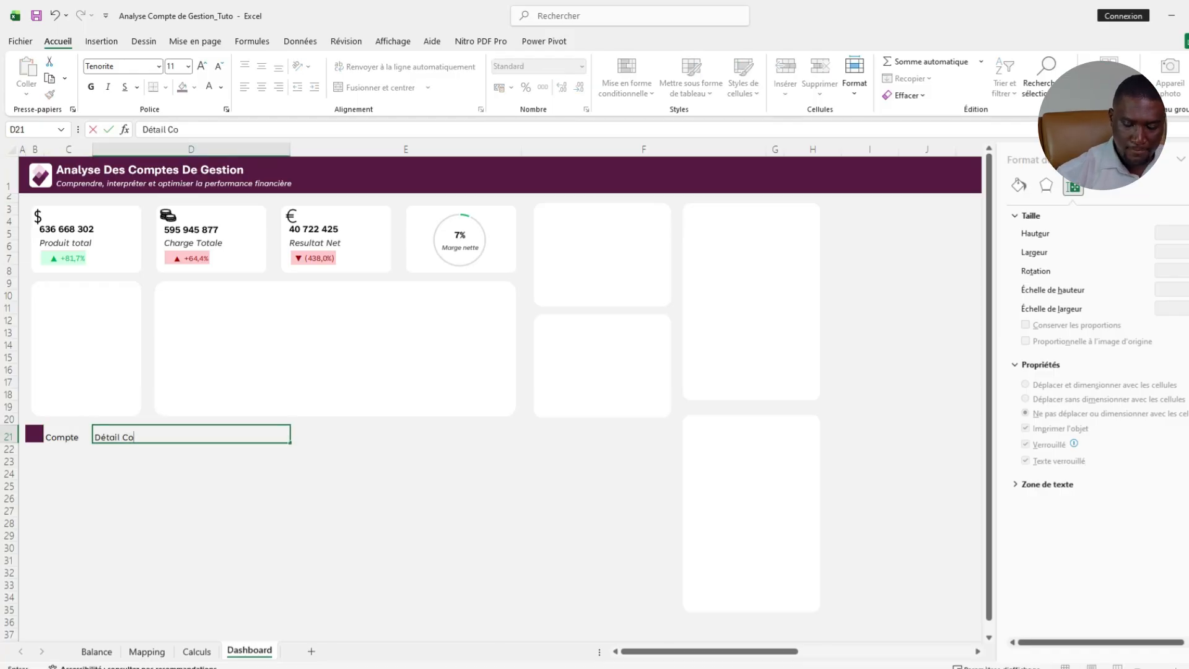
{"action": "key", "text": "BackSpace"}
{"action": "key", "text": "BackSpace"}
{"action": "key", "text": "BackSpace"}
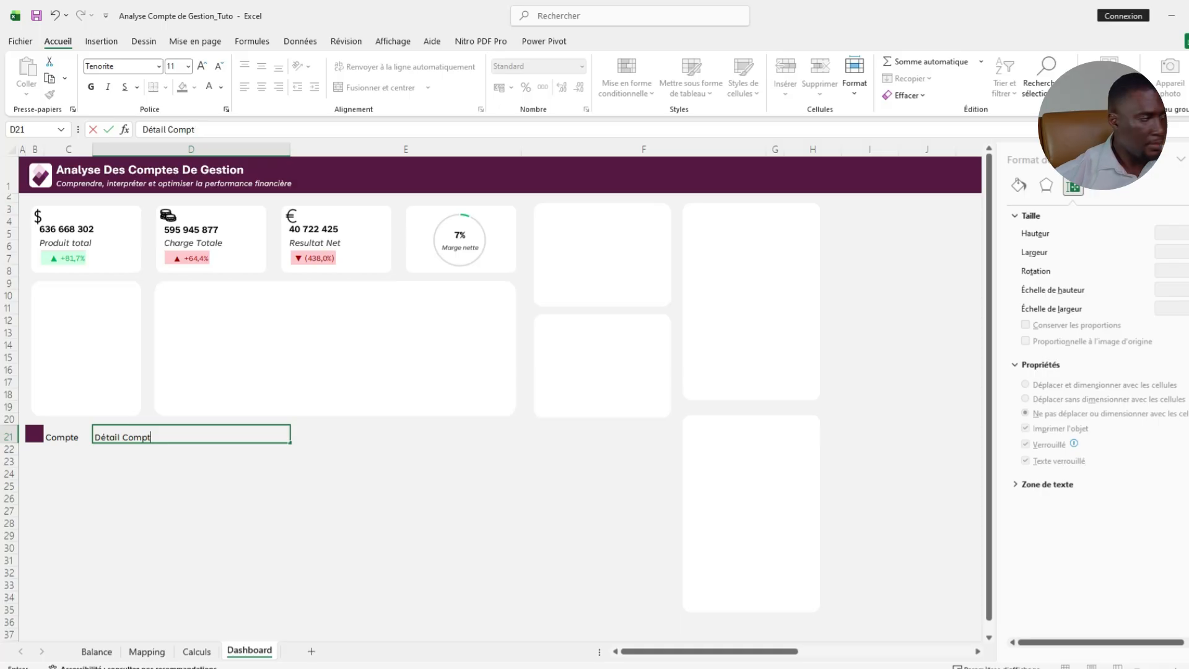
{"action": "type", "text": "p"}
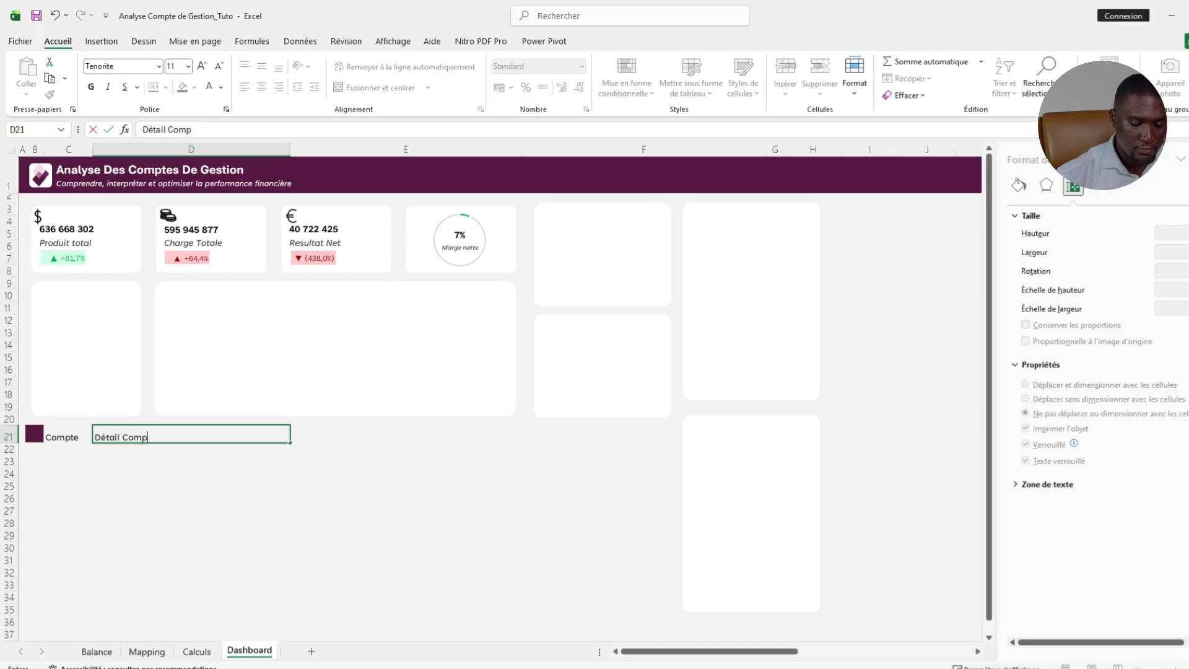
{"action": "key", "text": "Tab"}
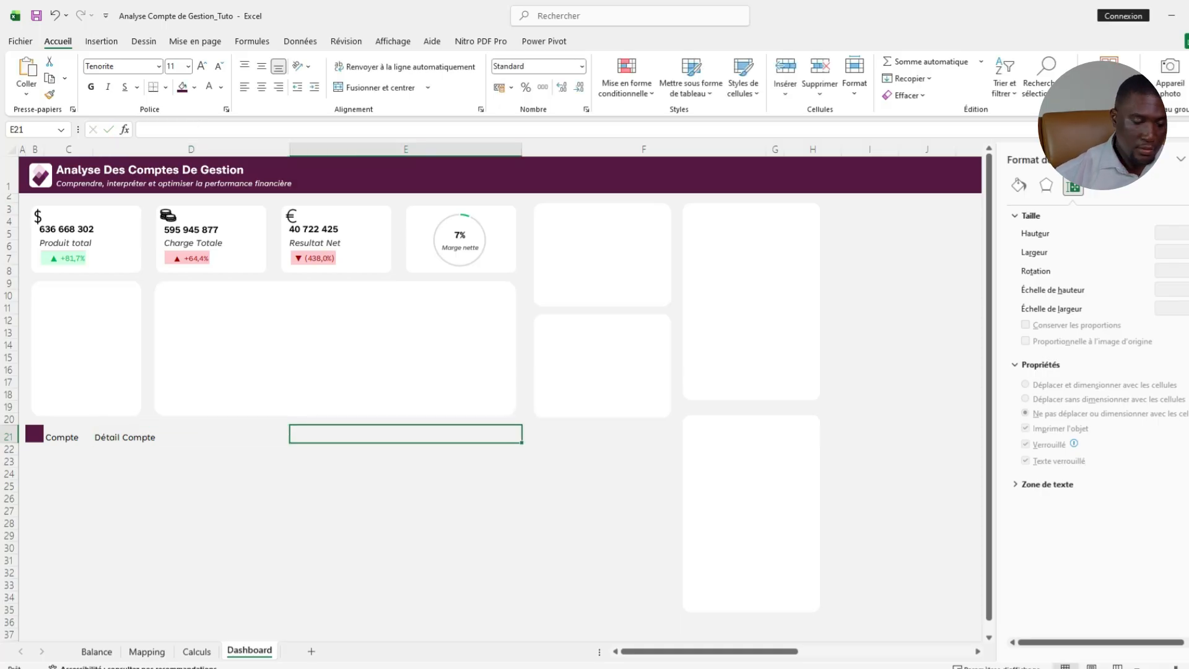
Enter the headers "Libellé" in cell E21 and "Catgéorie" in cell F21.
{"action": "key", "text": "Left"}
{"action": "key", "text": "Right"}
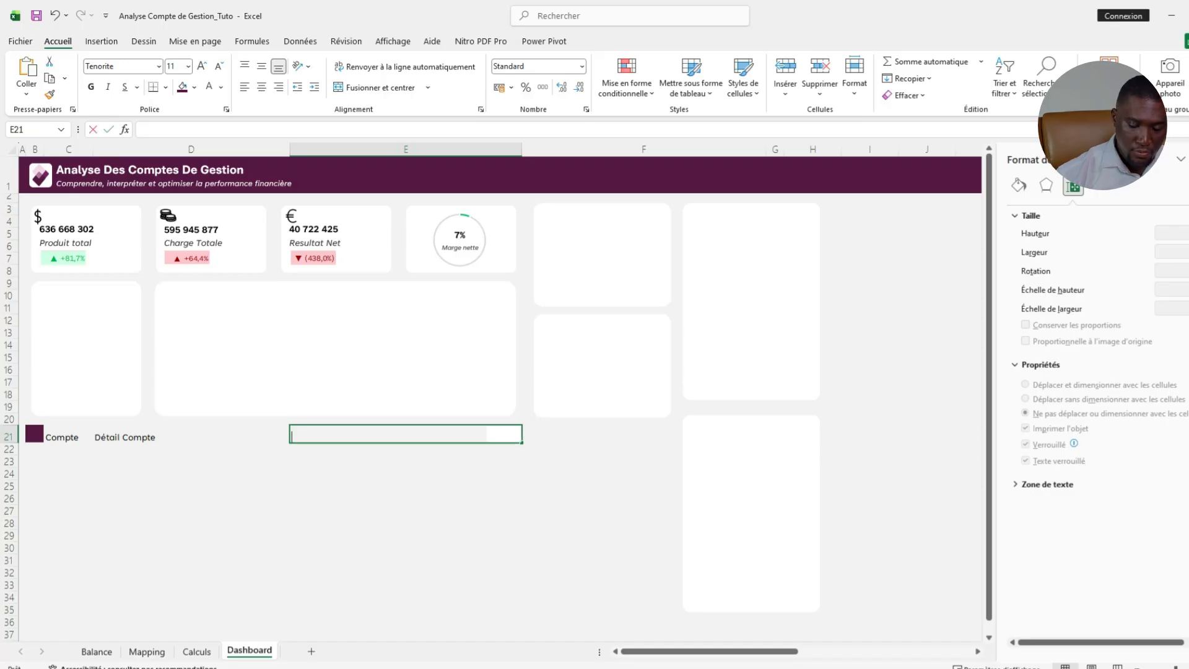
{"action": "type", "text": "Libellé"}
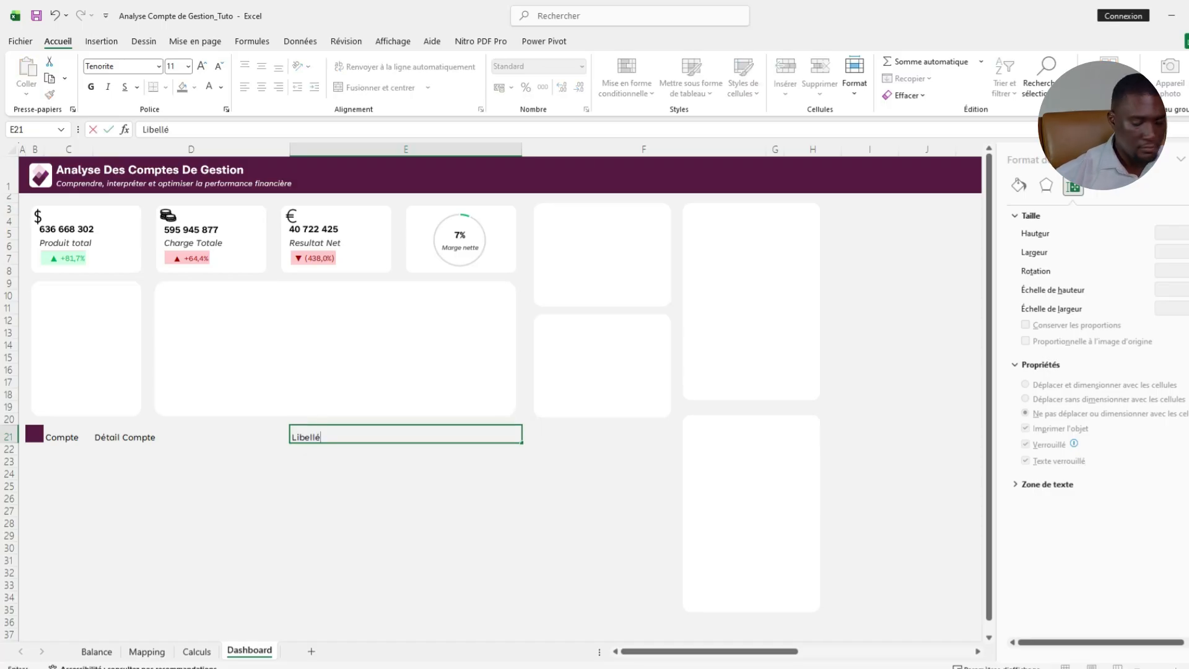
{"action": "key", "text": "Tab"}
{"action": "type", "text": "Cat"}
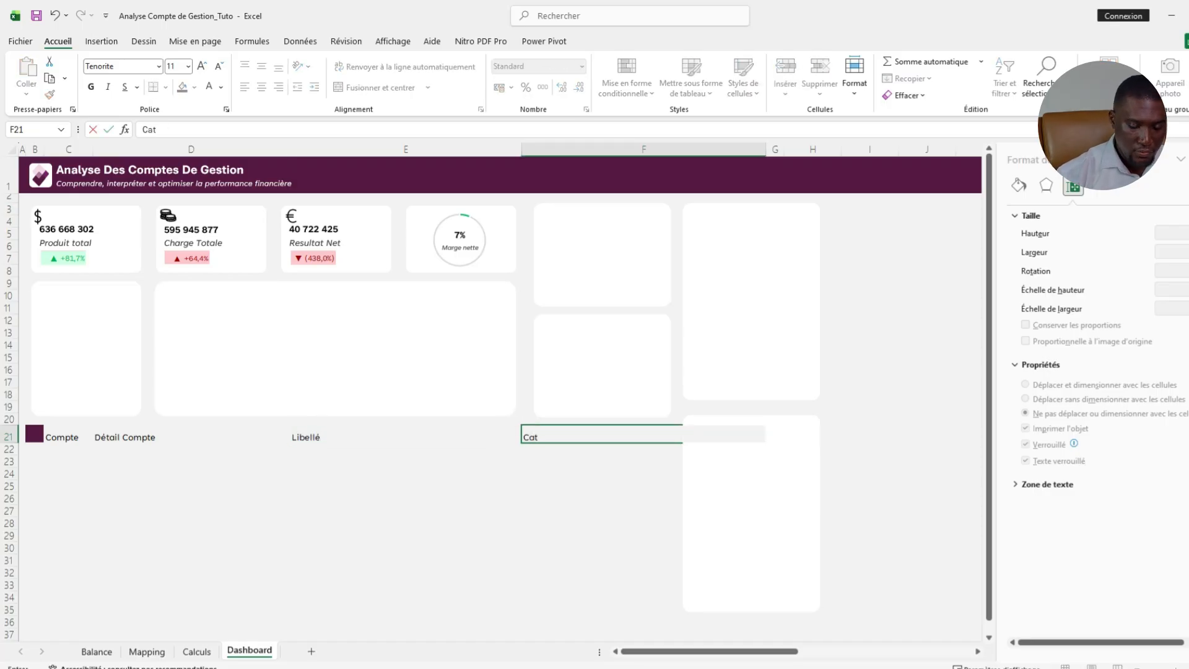
{"action": "type", "text": "géorie"}
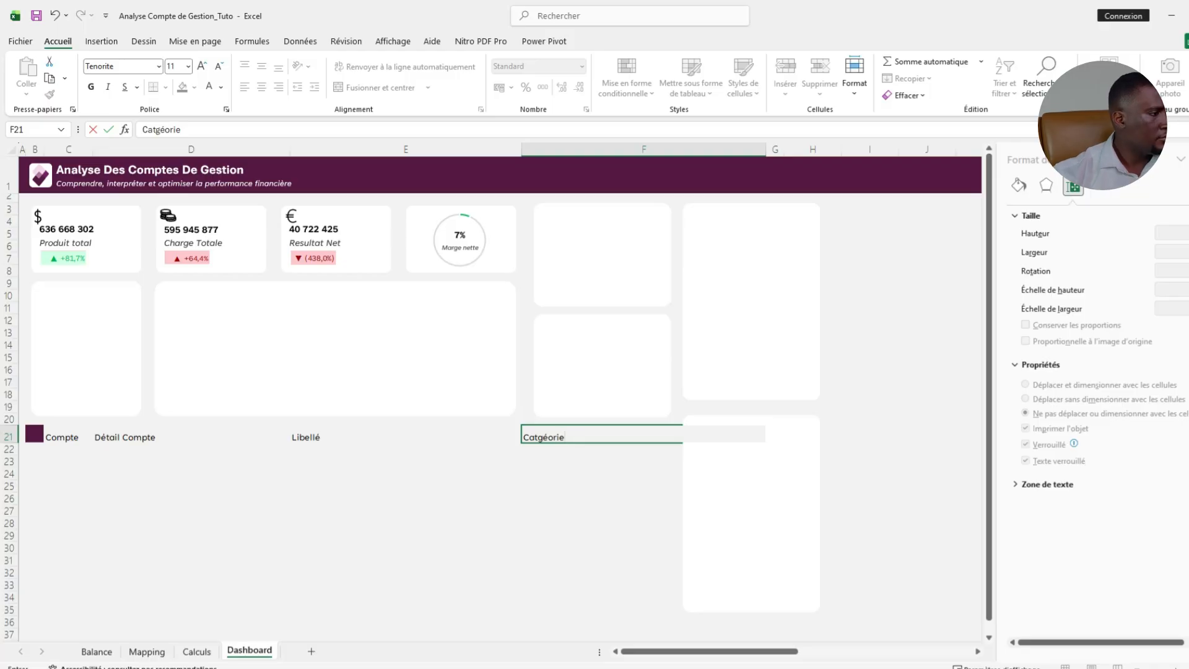
{"action": "key", "text": "Return"}
{"action": "key", "text": "Up"}
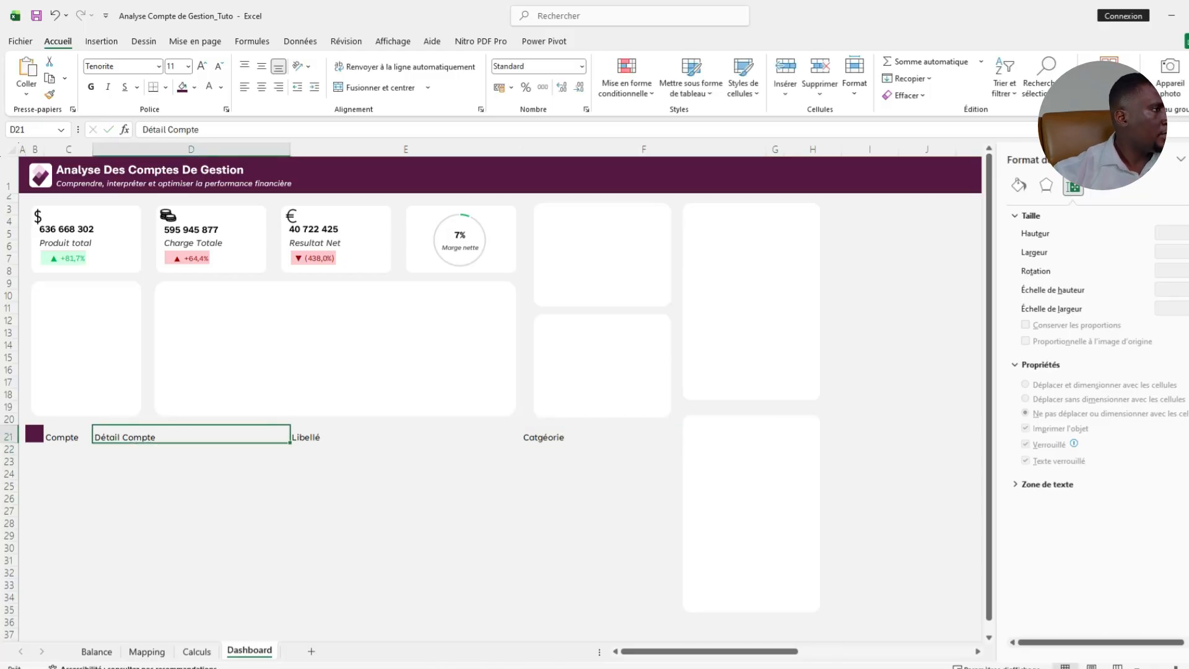
Narrow columns D, E and F so they fit closer to their row 21 headers.
{"action": "left_click_drag", "start_coordinate": [290, 150], "coordinate": [174, 149]}
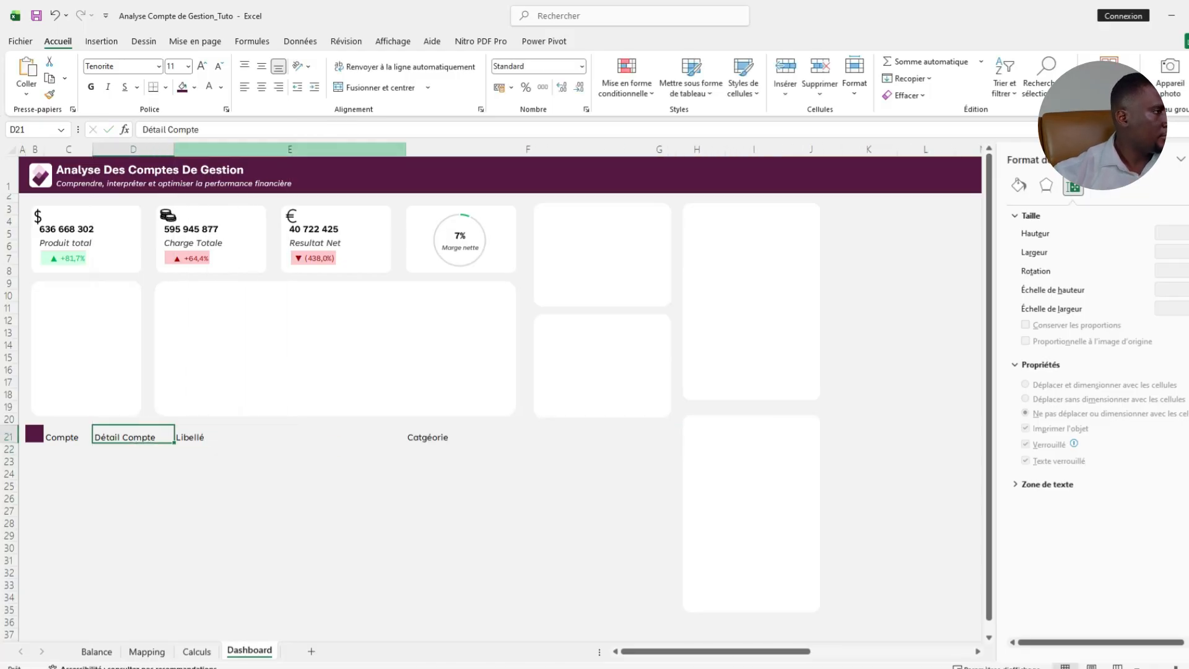
{"action": "left_click", "coordinate": [290, 149]}
{"action": "left_click_drag", "start_coordinate": [406, 149], "coordinate": [261, 149]}
{"action": "left_click", "coordinate": [316, 435]}
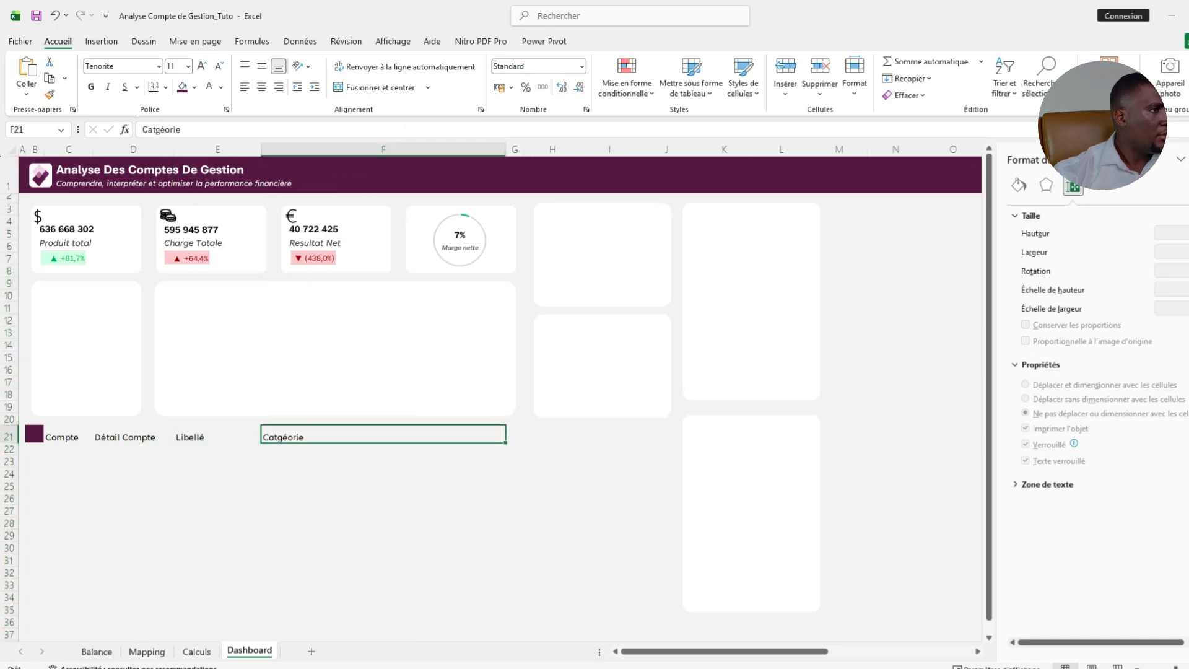
{"action": "left_click_drag", "start_coordinate": [506, 149], "coordinate": [359, 150]}
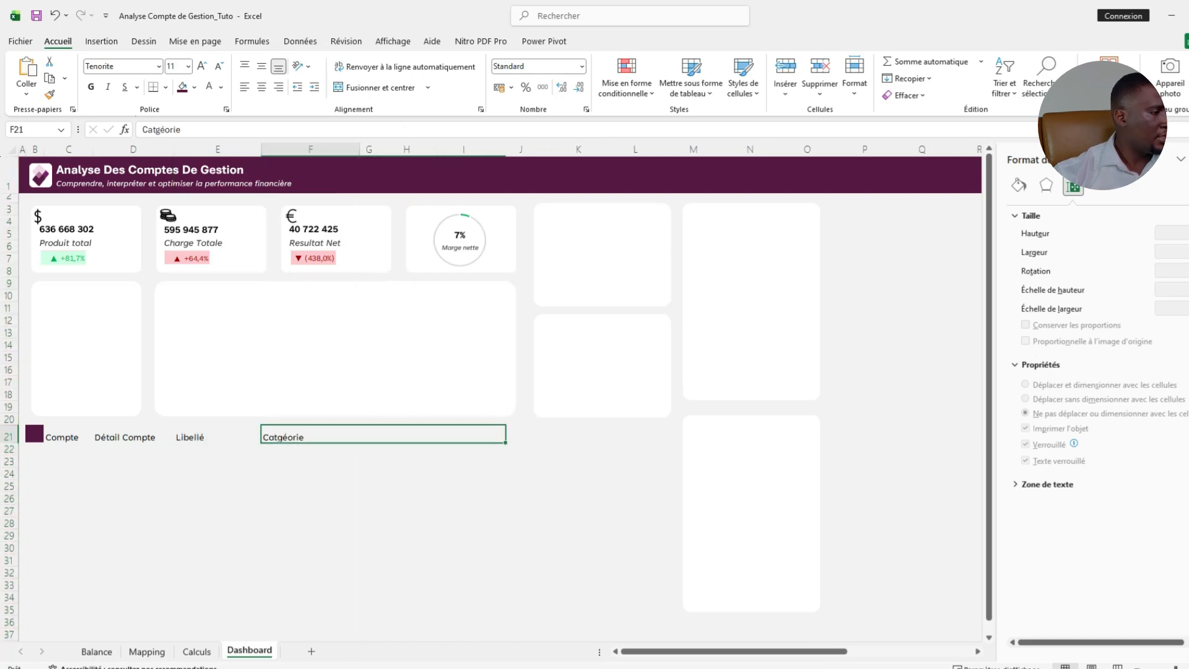
{"action": "key", "text": "Left"}
{"action": "key", "text": "Left"}
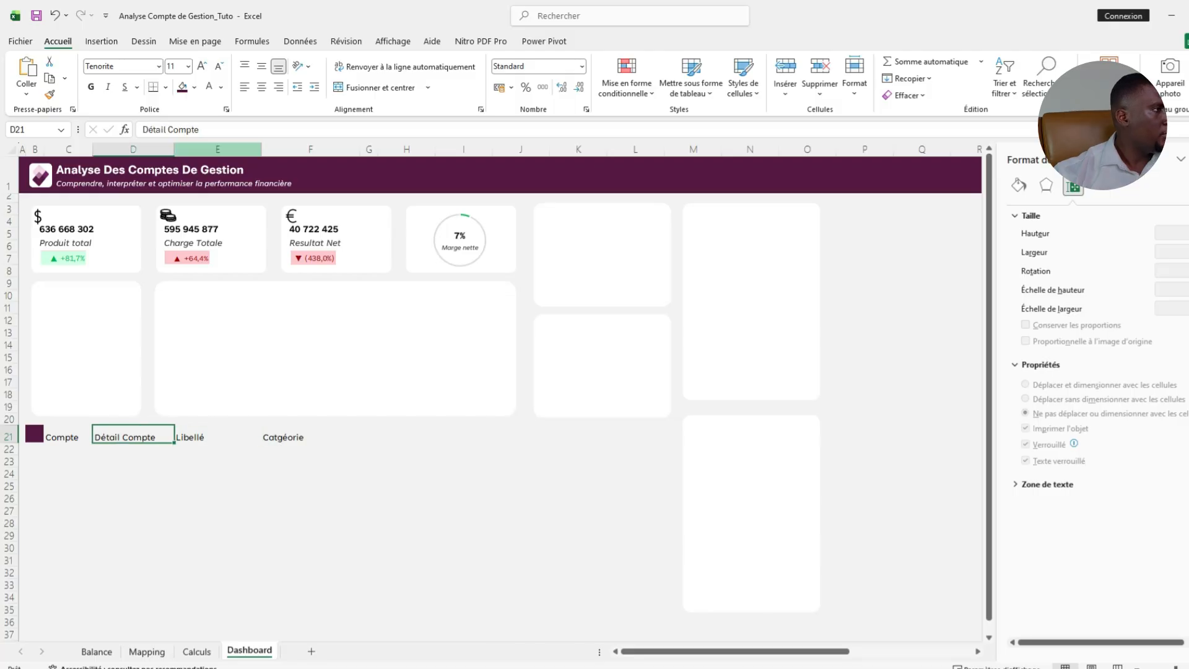
Widen column E to give the "Libellé" header more room and trim column F slightly.
{"action": "left_click", "coordinate": [218, 150]}
{"action": "left_click_drag", "start_coordinate": [262, 149], "coordinate": [312, 156]}
{"action": "left_click", "coordinate": [372, 151]}
{"action": "left_click_drag", "start_coordinate": [411, 156], "coordinate": [408, 156]}
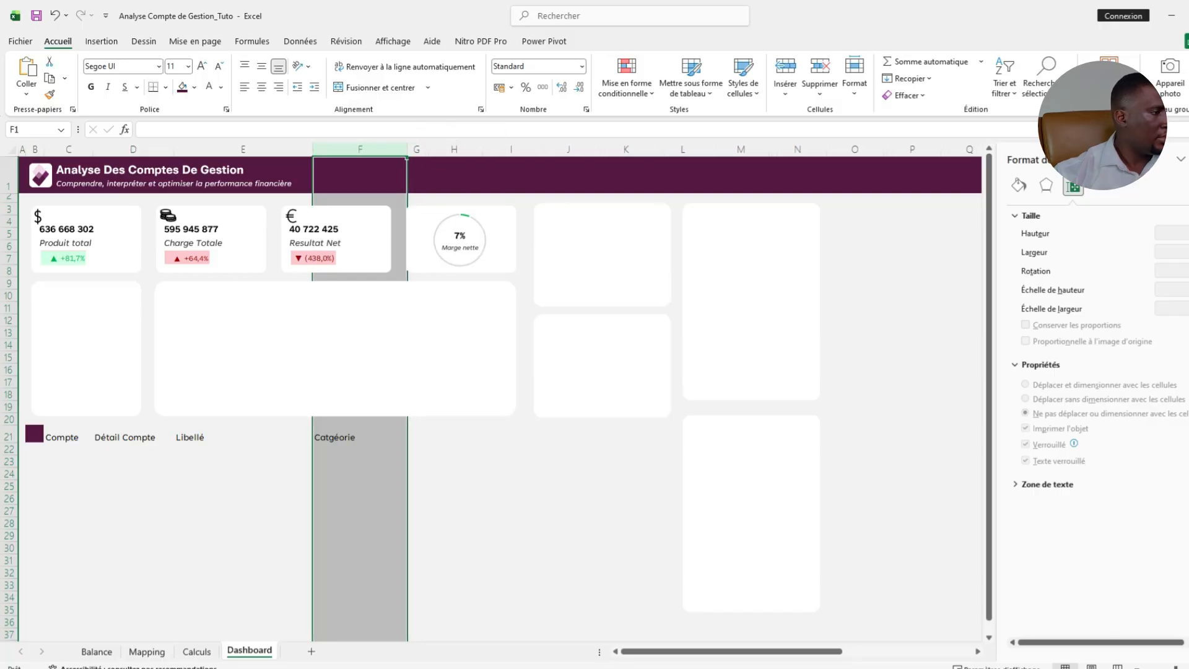
{"action": "left_click", "coordinate": [360, 449]}
{"action": "key", "text": "Up"}
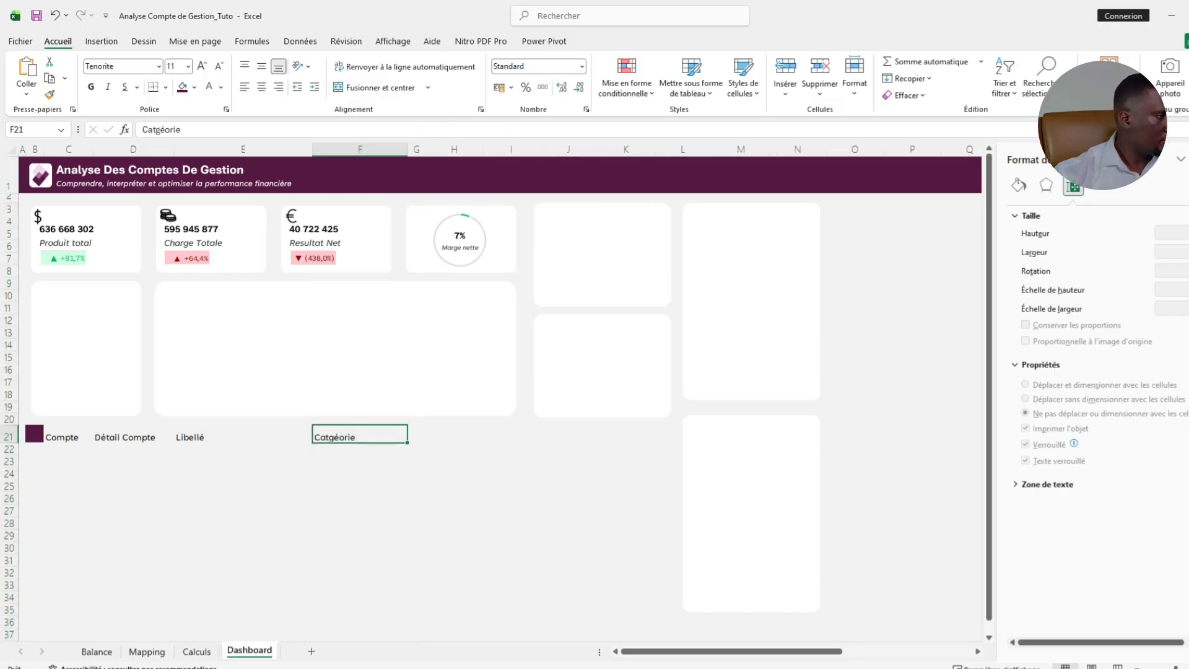
Enter the header "Sous Catgéorie" in cell H21.
{"action": "key", "text": "Left"}
{"action": "key", "text": "Right"}
{"action": "key", "text": "Right"}
{"action": "key", "text": "Right"}
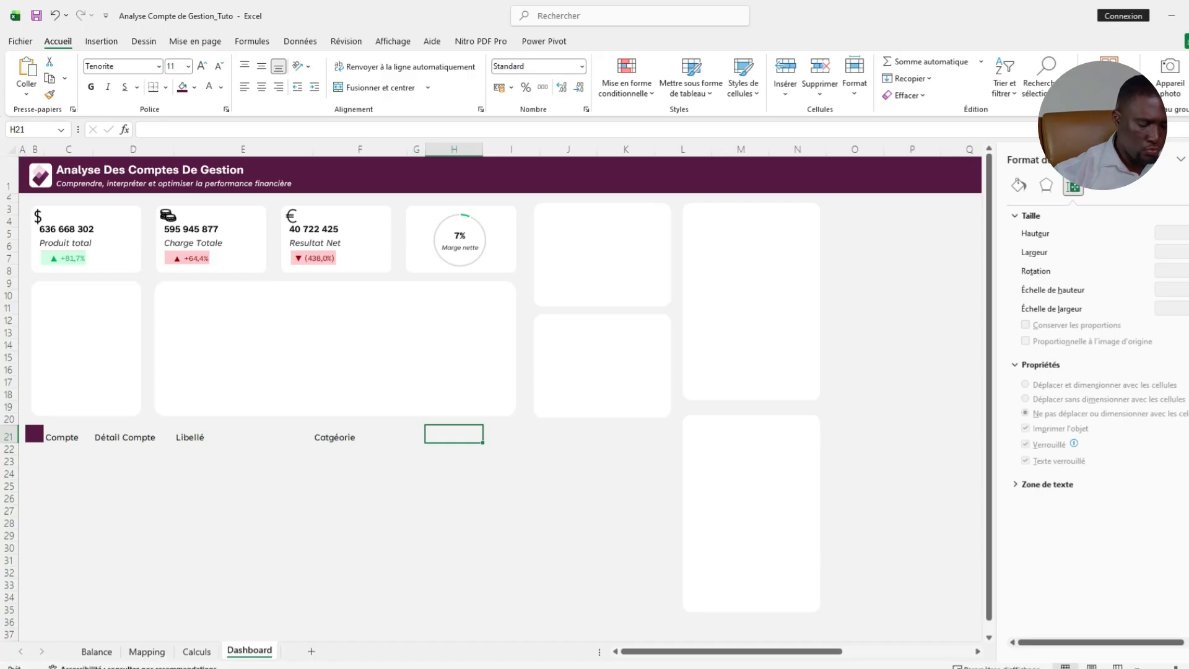
{"action": "type", "text": "Sous C"}
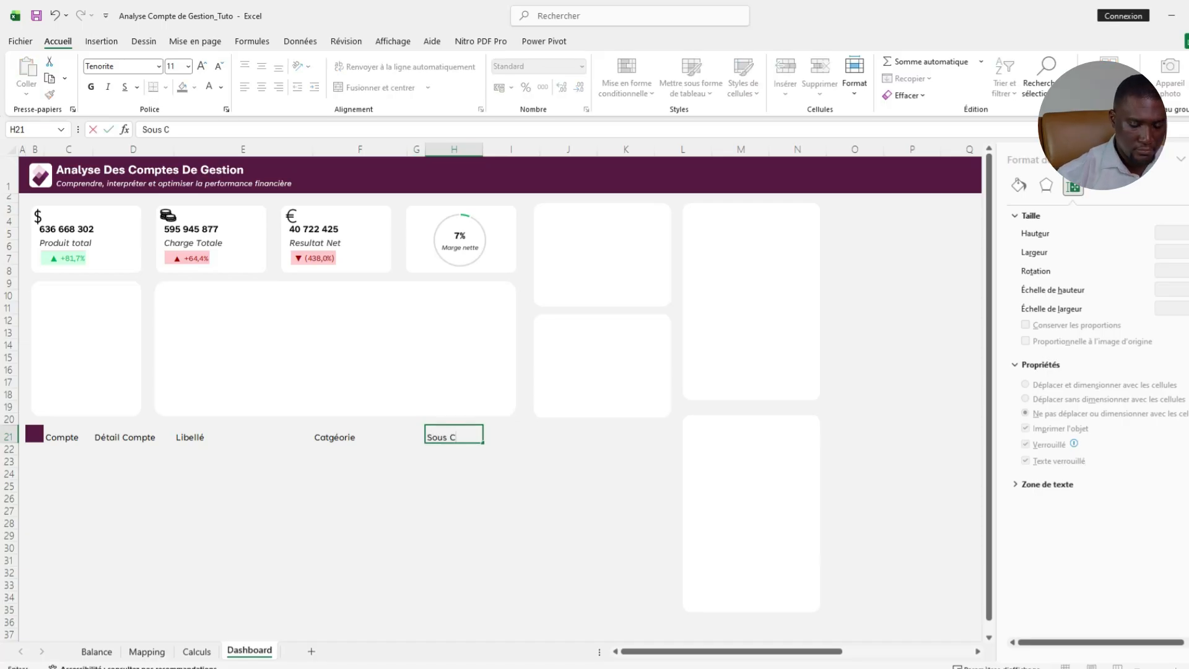
{"action": "type", "text": "atgéorie"}
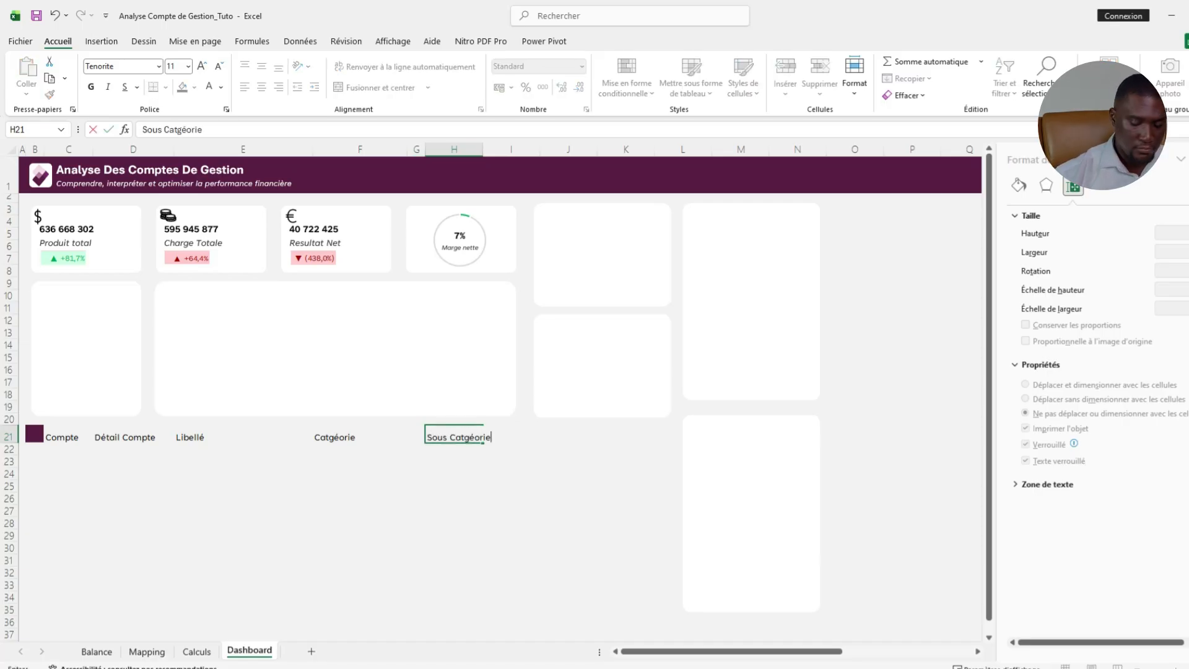
Enter the headers "Débit" in cell J21 and "Crédit" in cell K21.
{"action": "key", "text": "Right"}
{"action": "key", "text": "Right"}
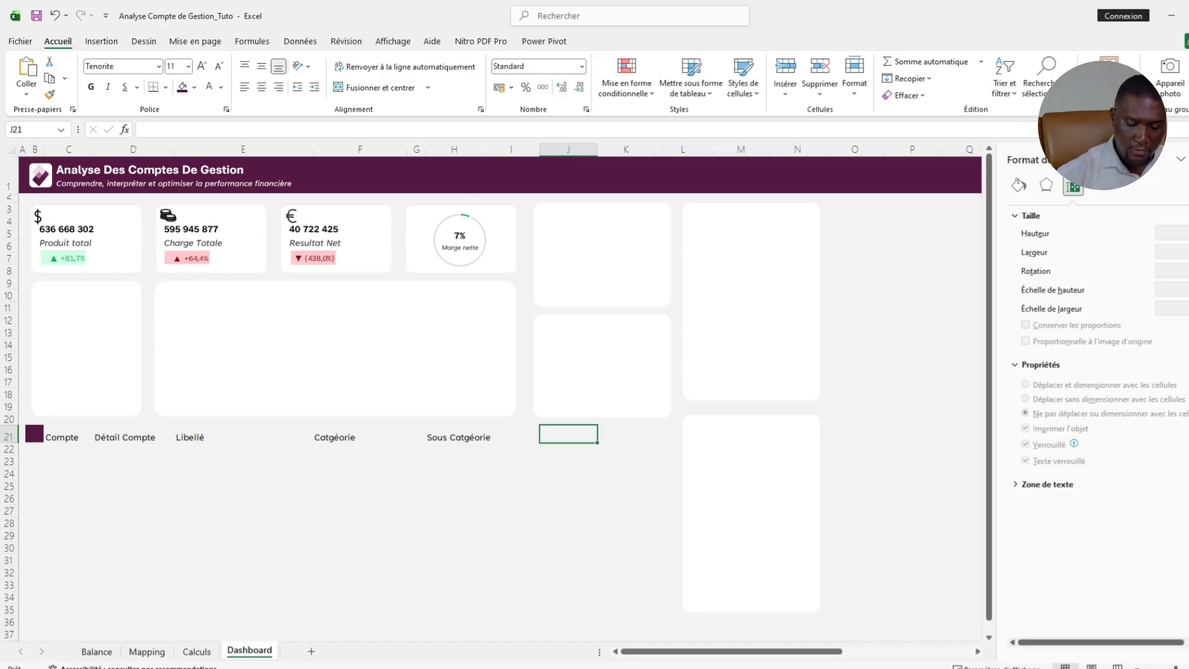
{"action": "type", "text": "Débit"}
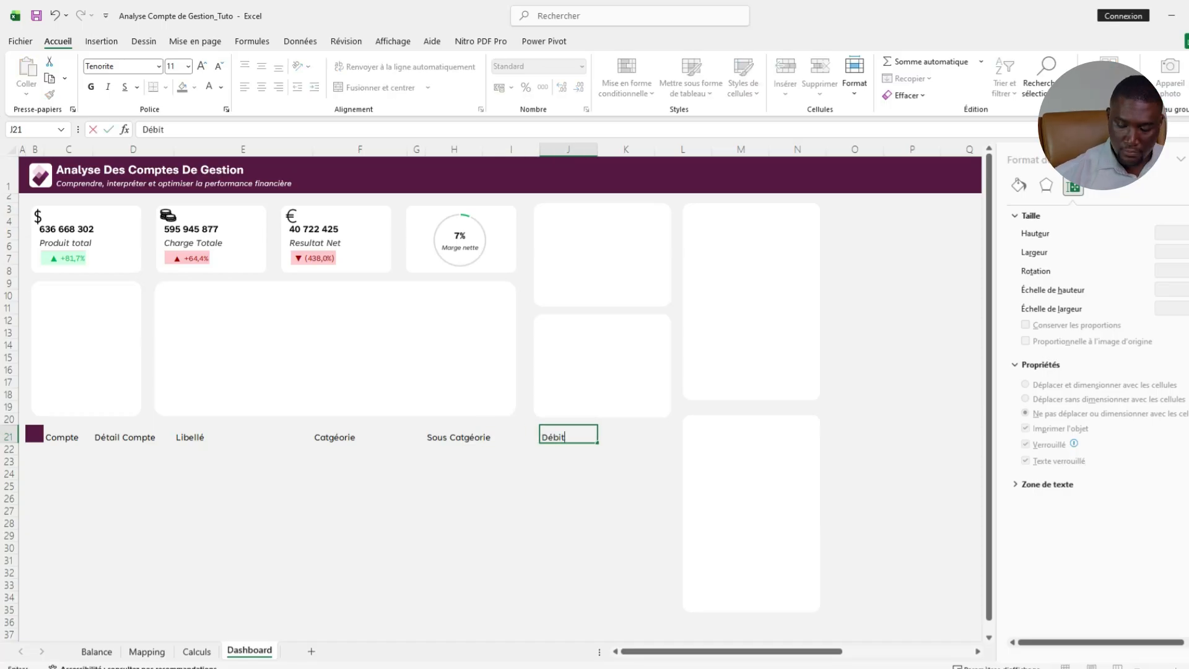
{"action": "key", "text": "Right"}
{"action": "type", "text": "Cr"}
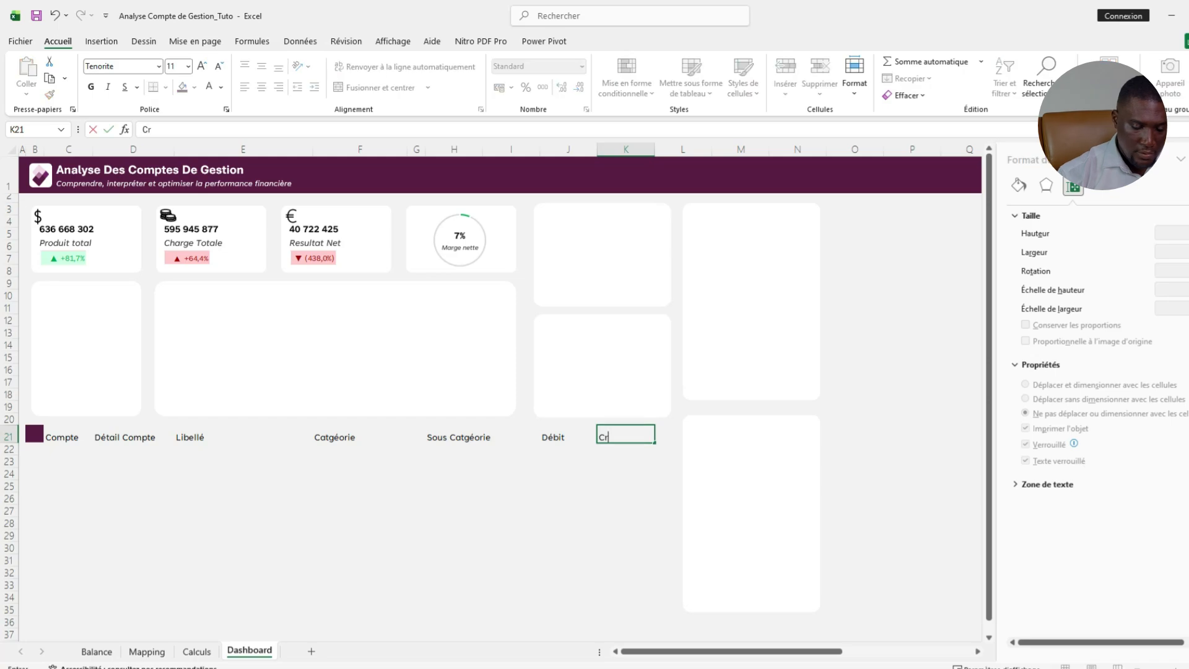
{"action": "type", "text": "édit"}
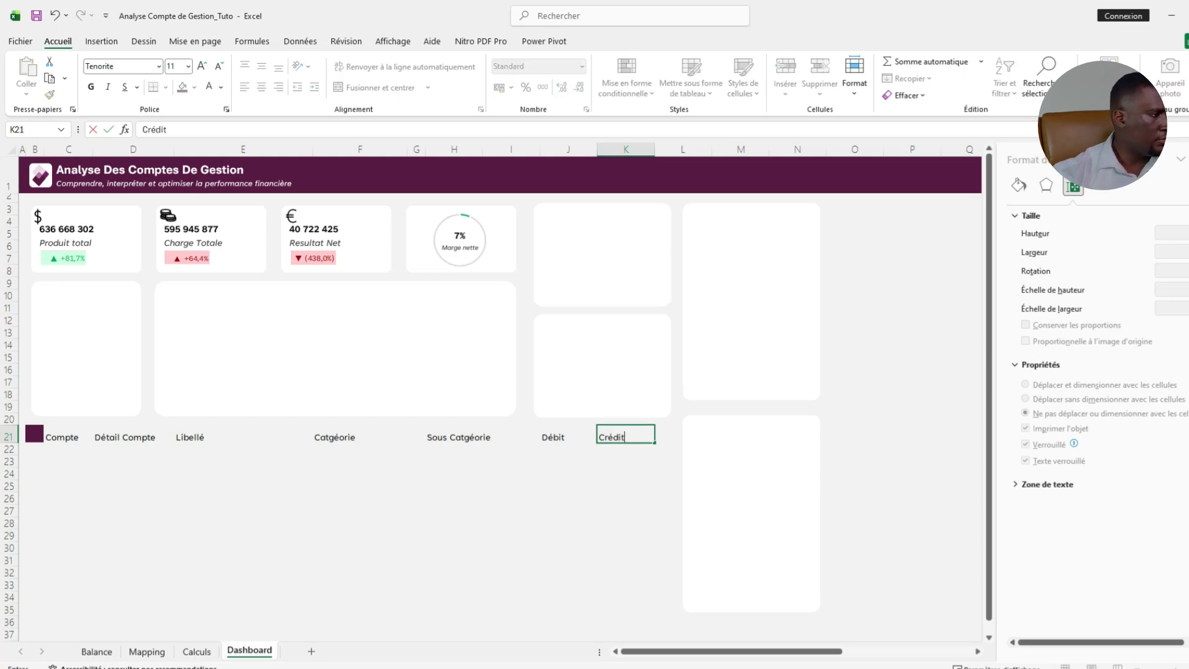
{"action": "left_click", "coordinate": [359, 499]}
Give the header range C21:K21 a dark red theme fill and white font colour.
{"action": "left_click_drag", "start_coordinate": [62, 437], "coordinate": [626, 437]}
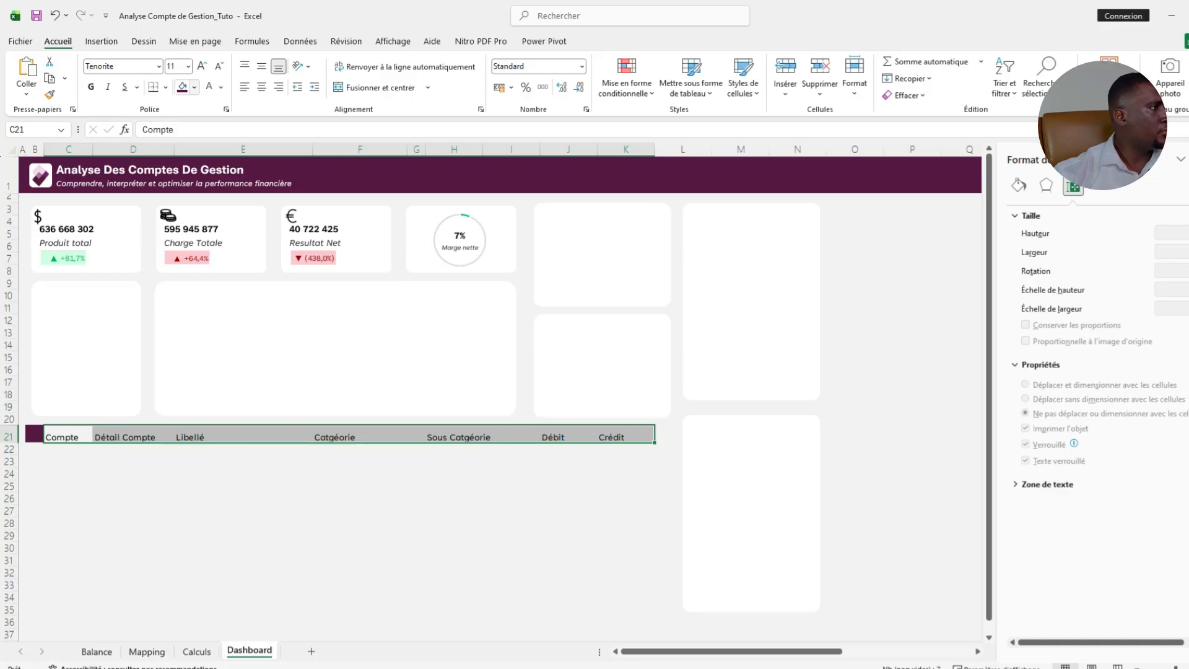
{"action": "left_click", "coordinate": [194, 87]}
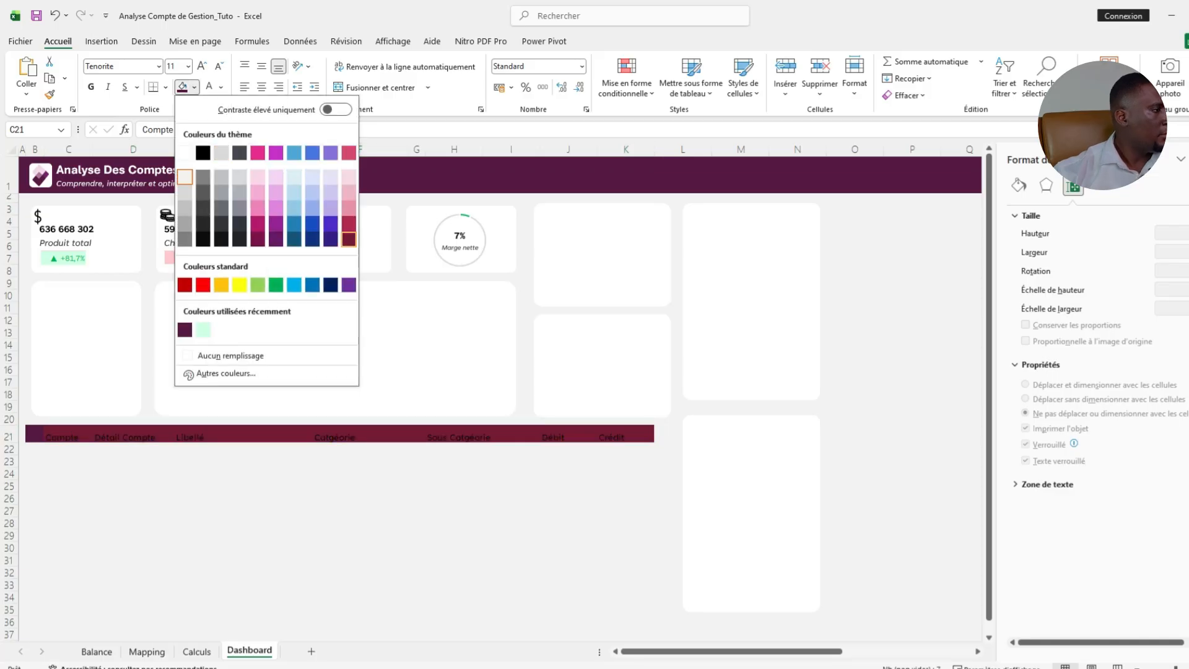
{"action": "left_click", "coordinate": [349, 239]}
{"action": "left_click", "coordinate": [221, 87]}
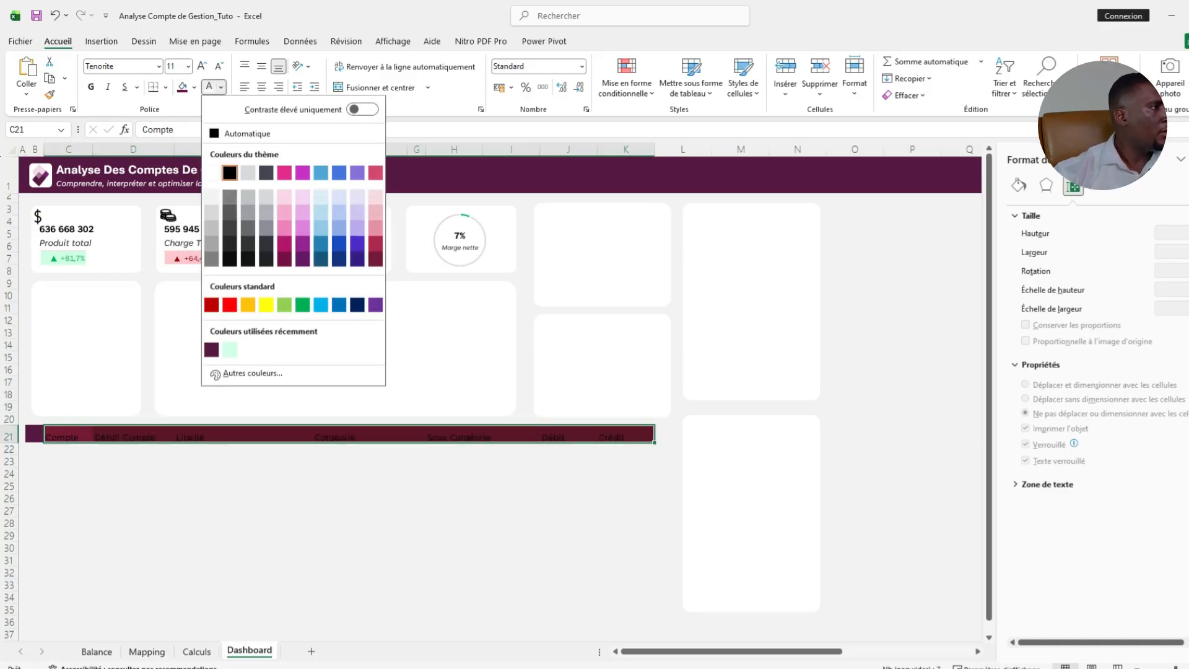
{"action": "left_click", "coordinate": [211, 173]}
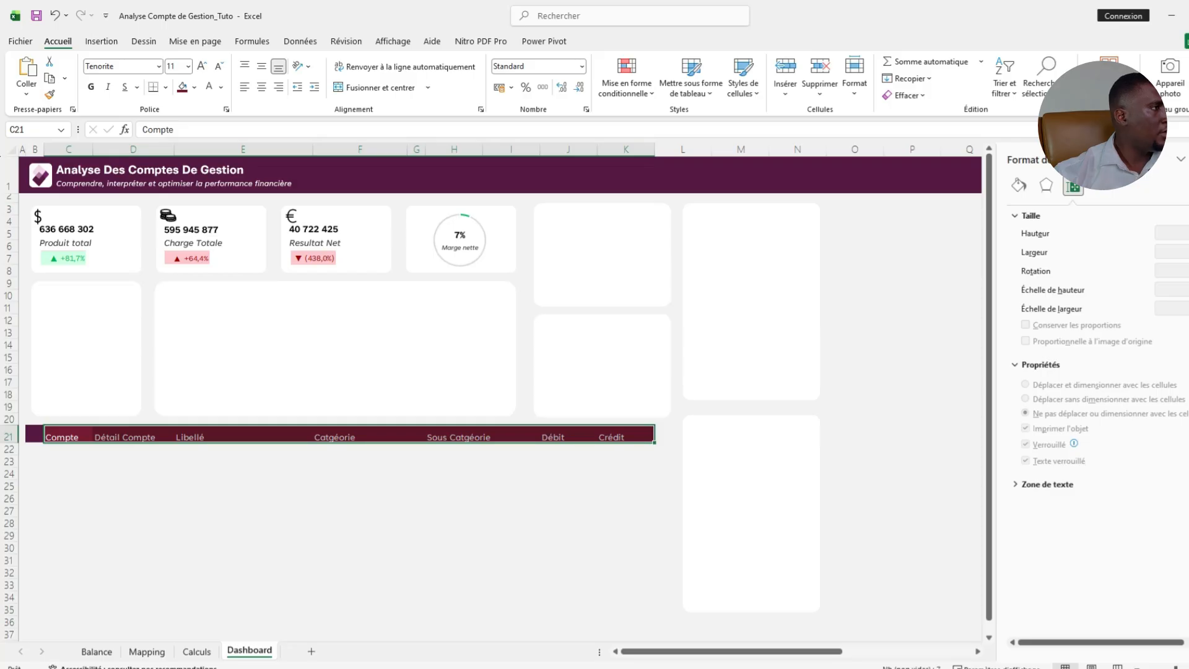
Centre the C21:K21 headers horizontally and vertically, and make them bold at font size 10.
{"action": "left_click", "coordinate": [261, 86]}
{"action": "left_click", "coordinate": [261, 66]}
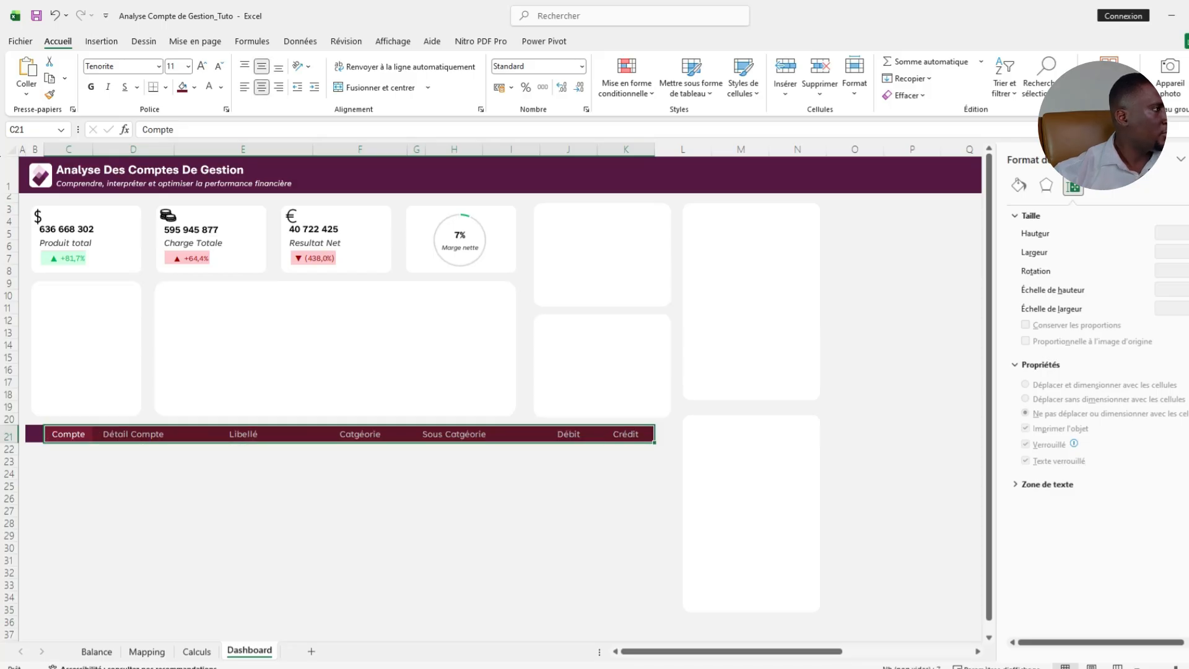
{"action": "left_click", "coordinate": [91, 87]}
{"action": "left_click", "coordinate": [218, 65]}
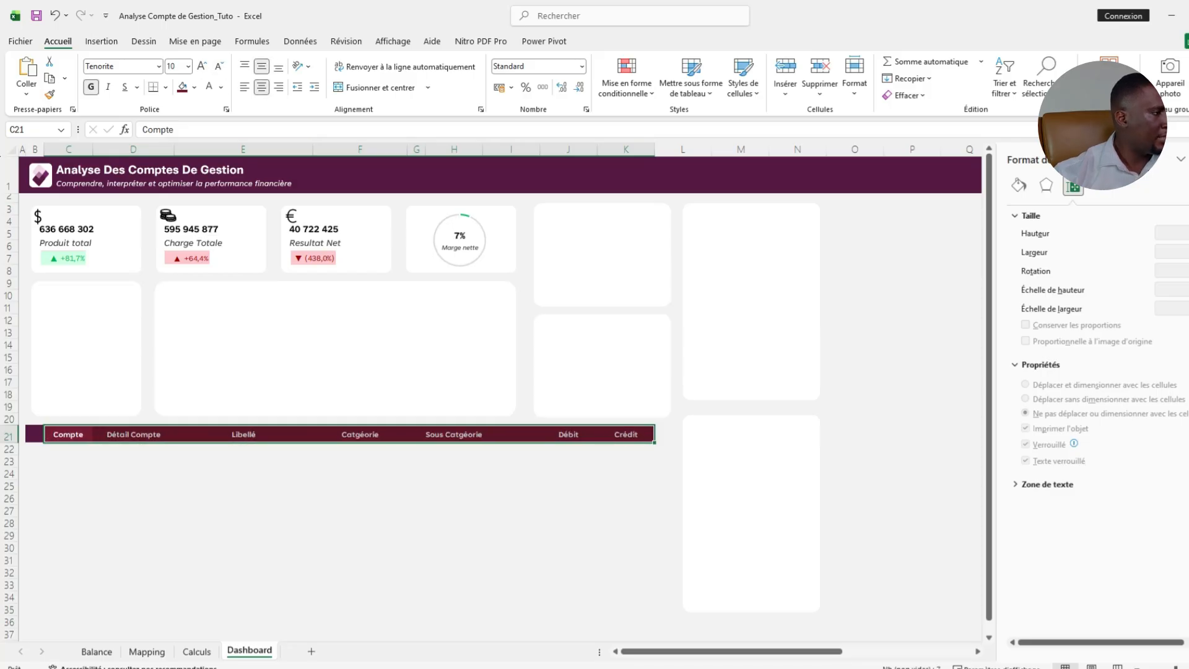
Apply white outline and inside borders to the header range C21:K21.
{"action": "left_click", "coordinate": [165, 87]}
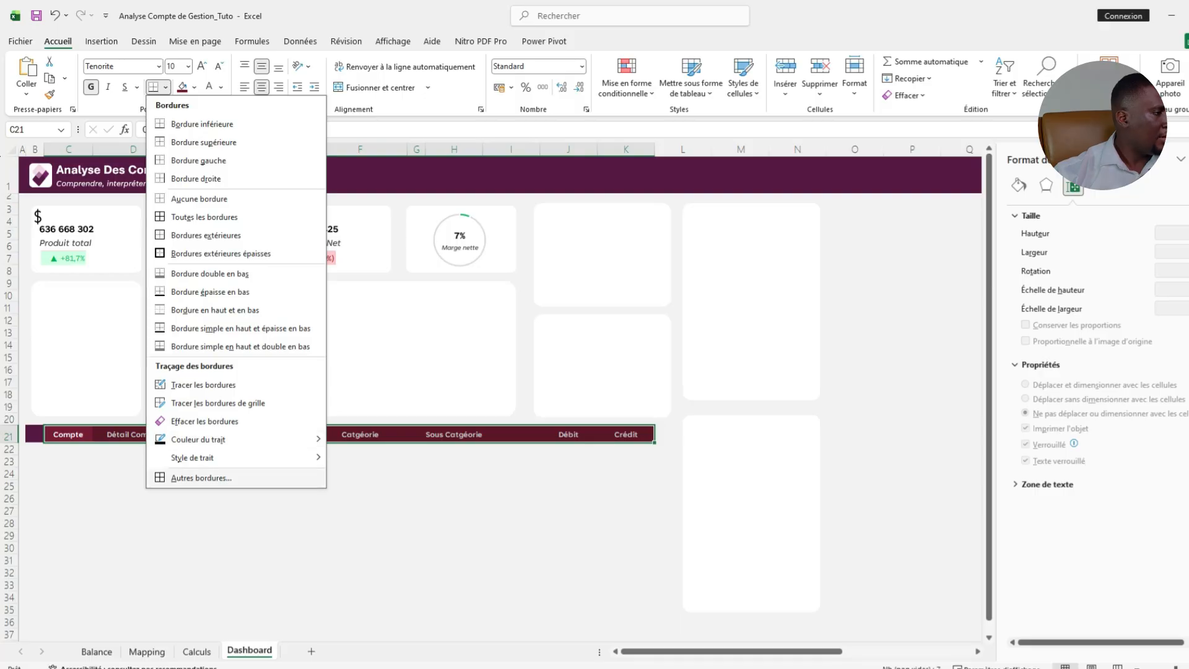
{"action": "left_click", "coordinate": [186, 478]}
{"action": "left_click", "coordinate": [265, 218]}
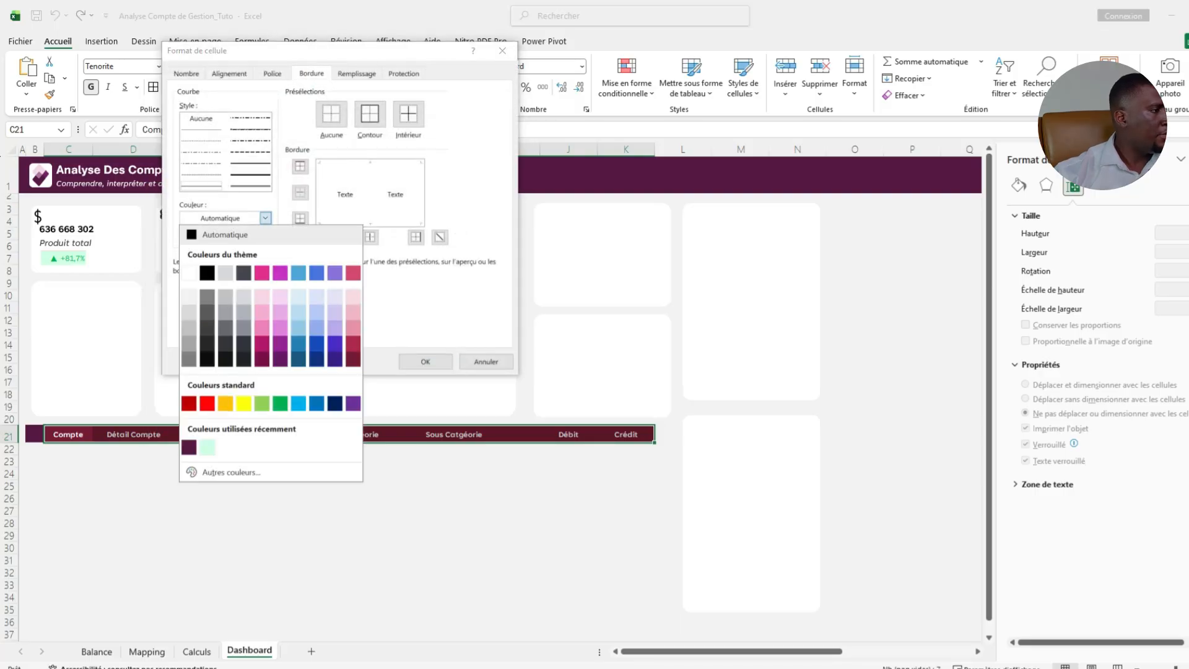
{"action": "left_click", "coordinate": [189, 273]}
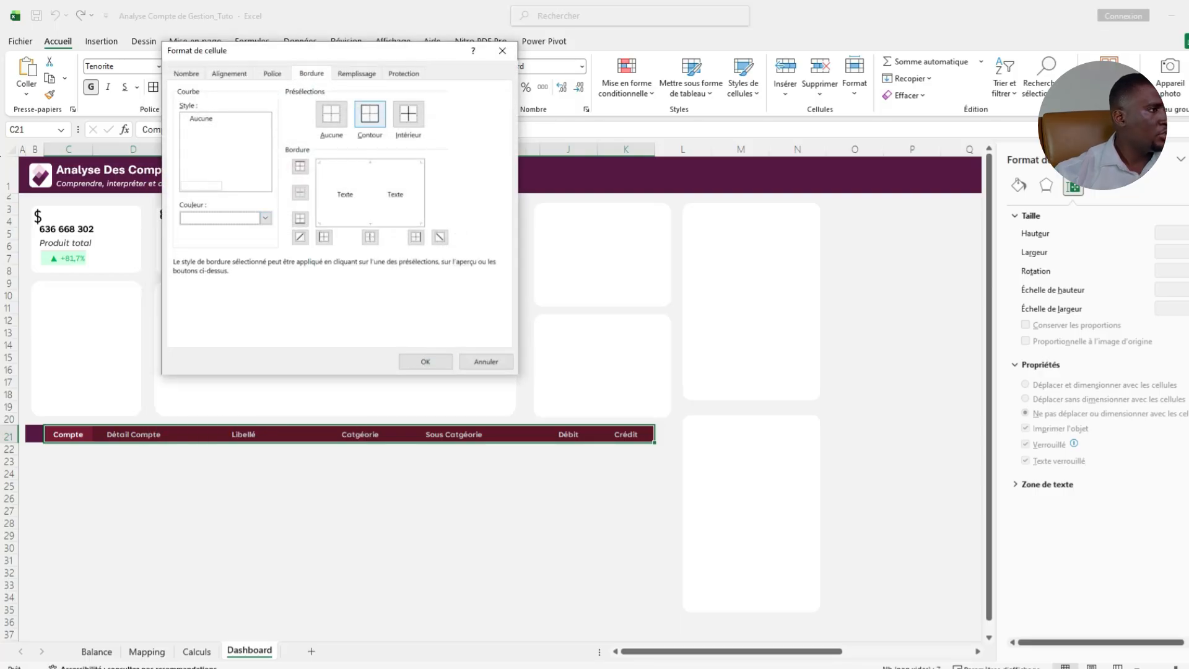
{"action": "left_click", "coordinate": [369, 114]}
{"action": "left_click", "coordinate": [409, 114]}
{"action": "left_click", "coordinate": [425, 362]}
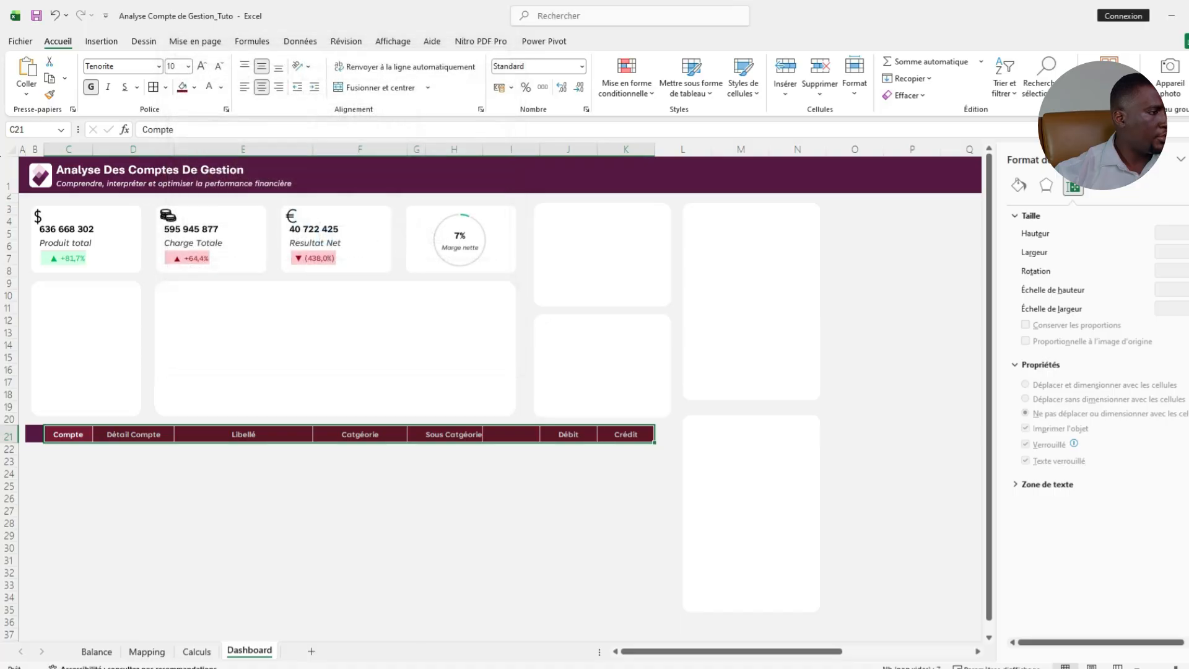
Fill the table body range C22:K35 with the white theme colour.
{"action": "left_click", "coordinate": [360, 498]}
{"action": "left_click_drag", "start_coordinate": [68, 449], "coordinate": [626, 610]}
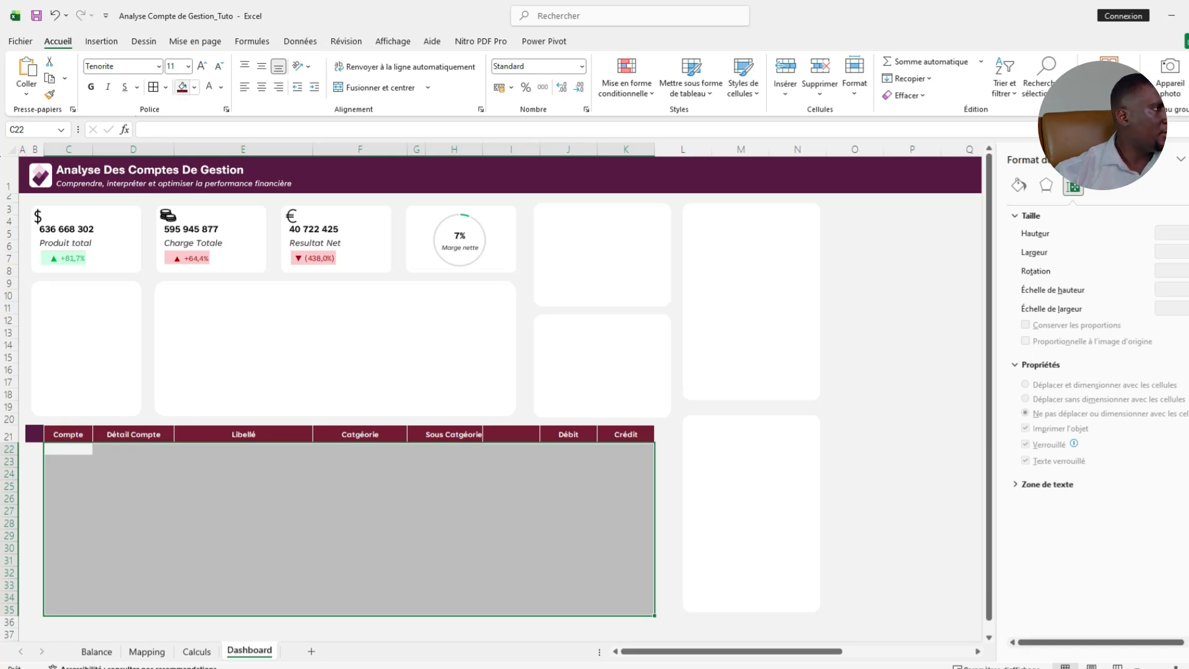
{"action": "left_click", "coordinate": [194, 87]}
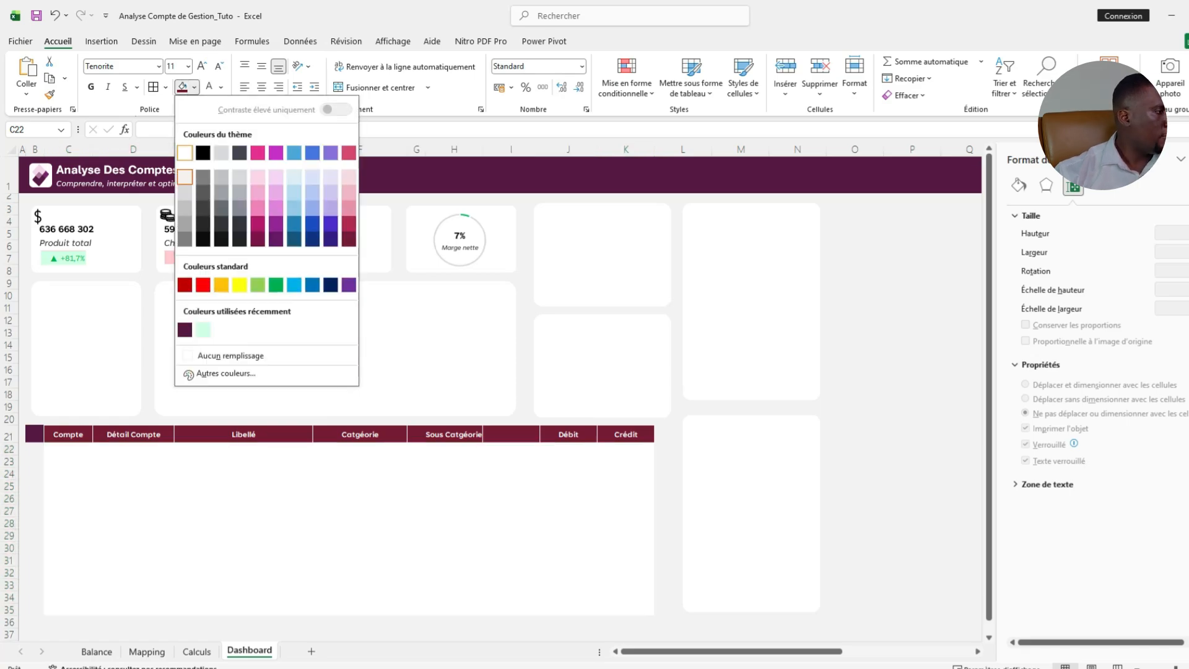
{"action": "left_click", "coordinate": [185, 153]}
{"action": "left_click", "coordinate": [133, 486]}
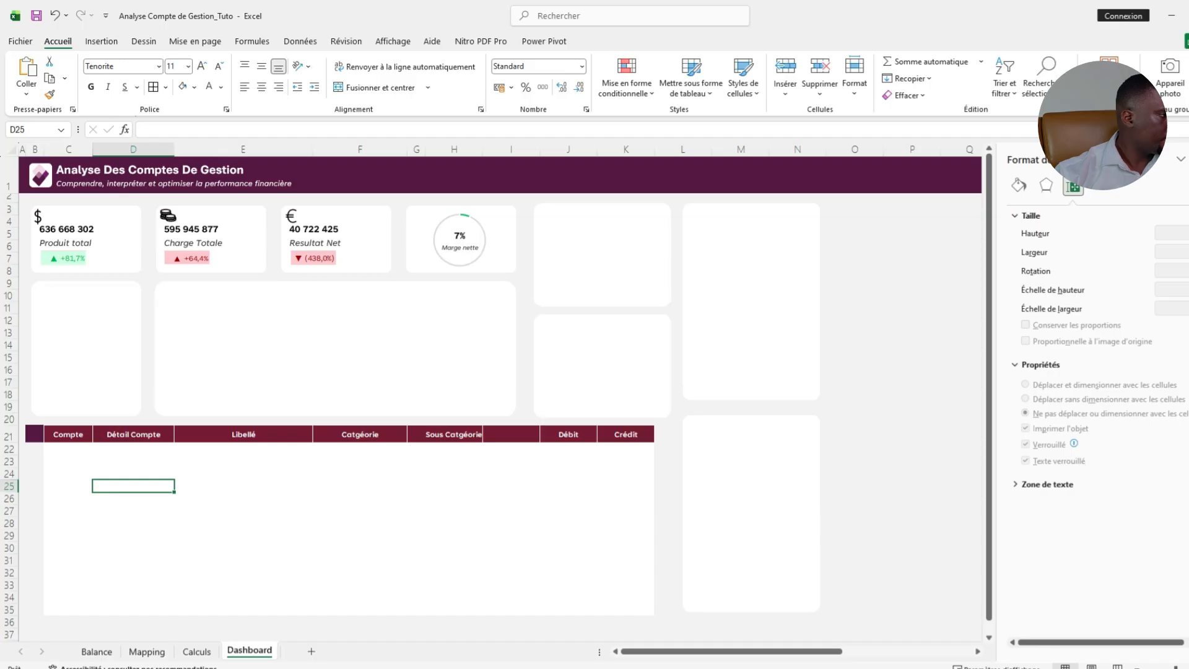
Make cell B21 bold at font size 8 and centre it horizontally and vertically.
{"action": "left_click", "coordinate": [35, 434]}
{"action": "left_click", "coordinate": [91, 86]}
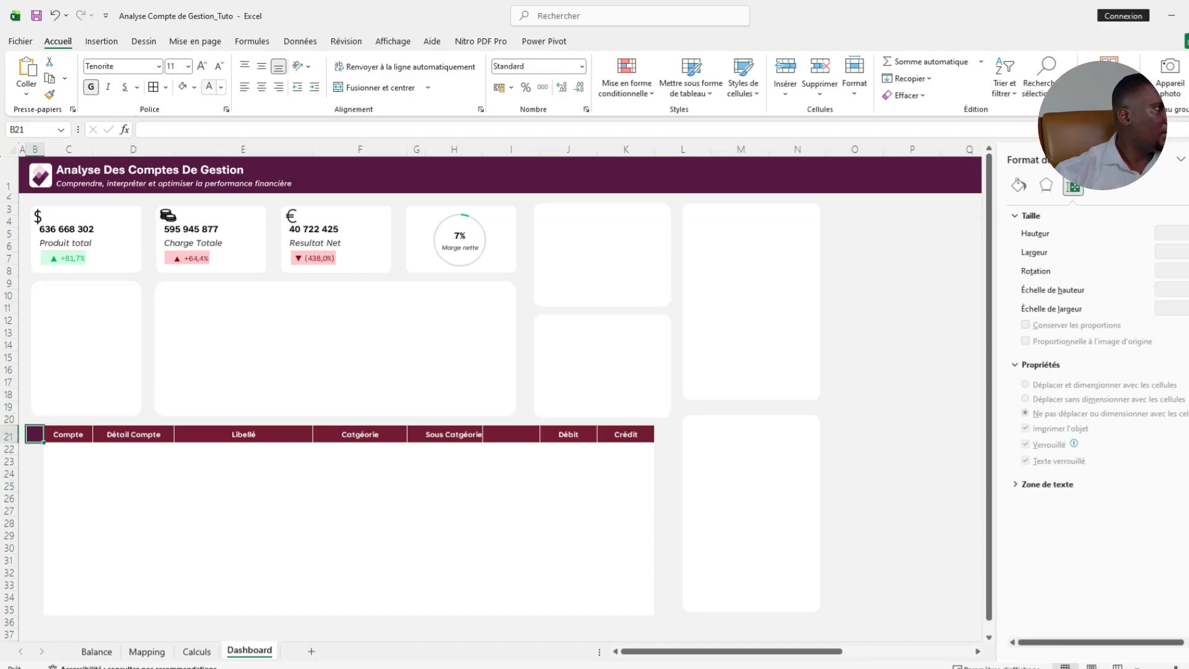
{"action": "left_click", "coordinate": [219, 66]}
{"action": "left_click", "coordinate": [219, 65]}
{"action": "left_click", "coordinate": [218, 66]}
{"action": "left_click", "coordinate": [262, 87]}
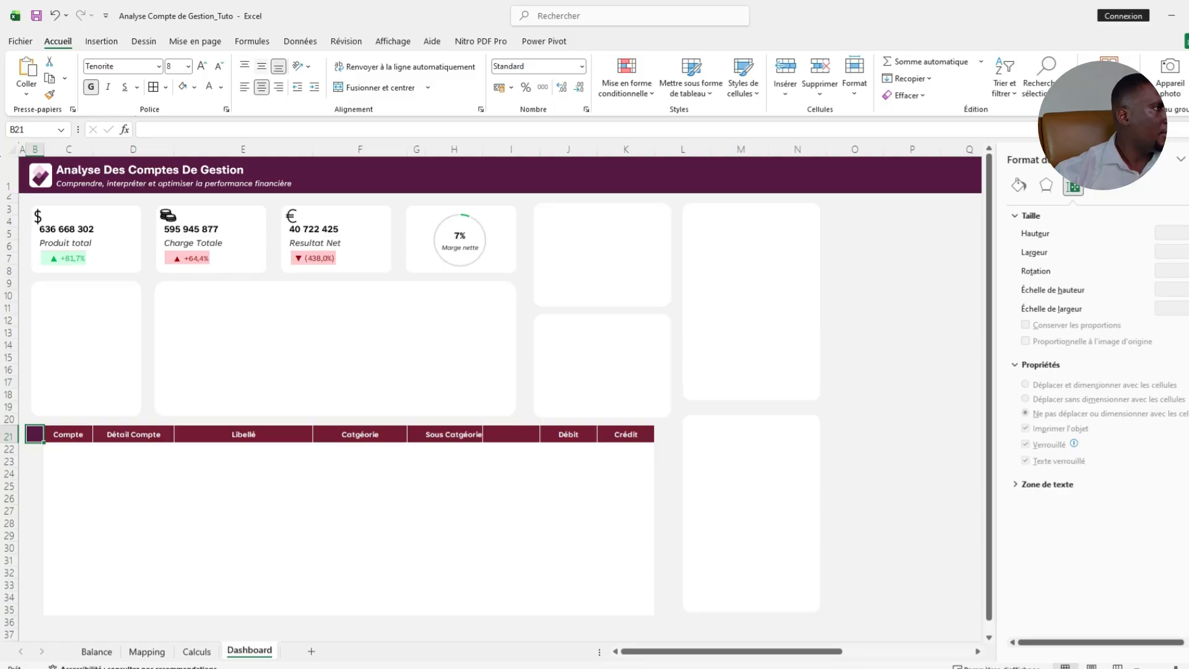
{"action": "left_click", "coordinate": [262, 66]}
{"action": "left_click", "coordinate": [912, 332]}
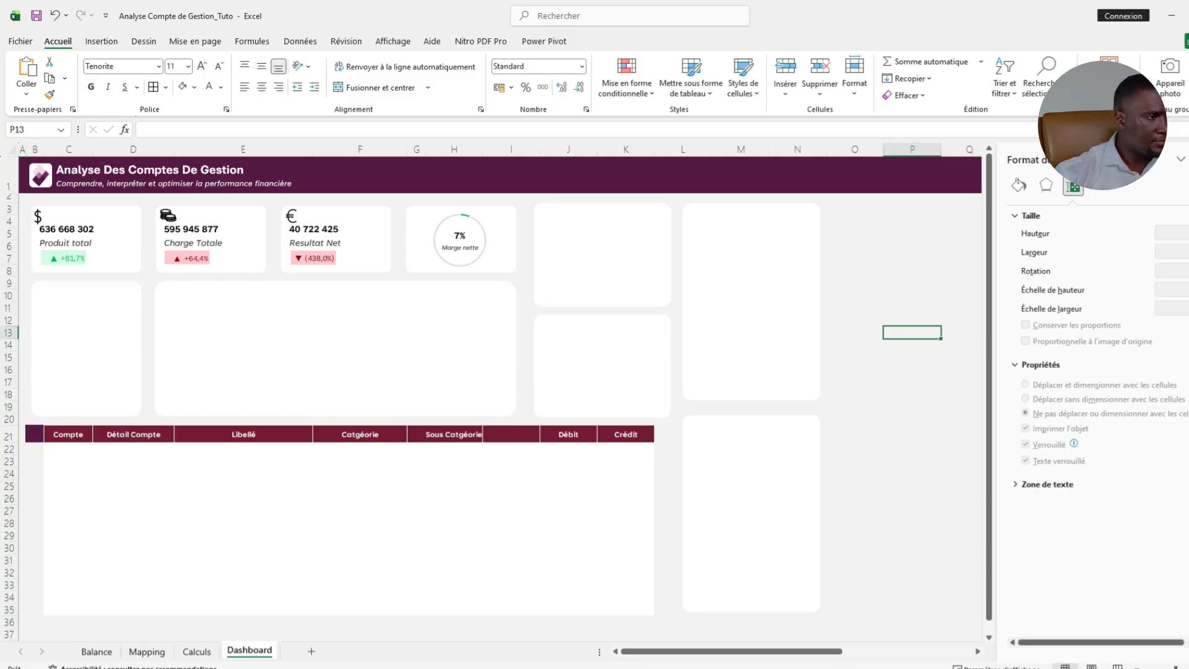
Widen columns J and K slightly so the detail table nearly aligns with the edge of the chart panels above.
{"action": "left_click", "coordinate": [626, 434]}
{"action": "left_click_drag", "start_coordinate": [569, 149], "coordinate": [603, 149]}
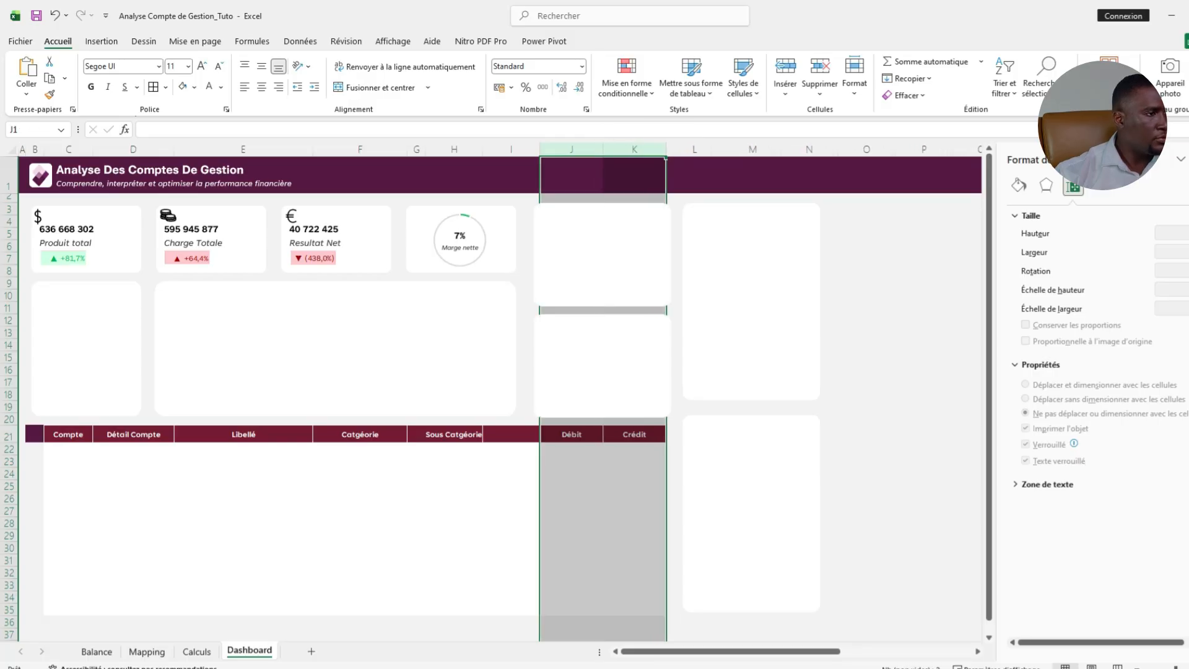
{"action": "left_click", "coordinate": [923, 394]}
Set the table body C22:K35 to font size 10 with a dark grey theme font colour.
{"action": "left_click_drag", "start_coordinate": [68, 449], "coordinate": [665, 614]}
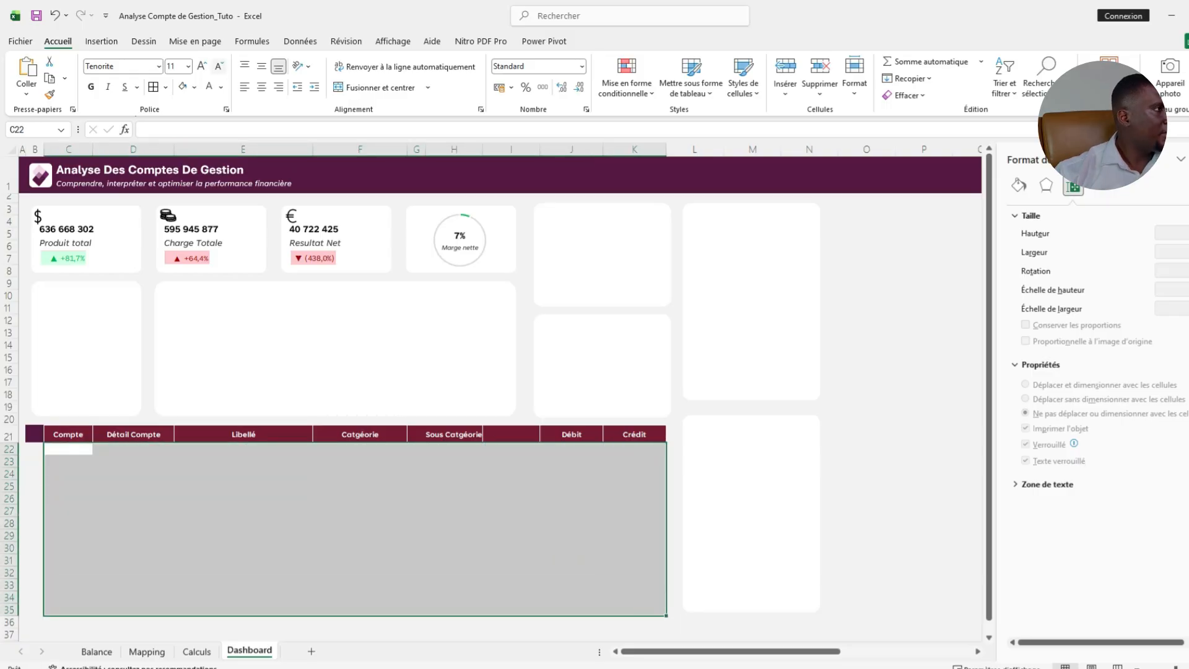
{"action": "left_click", "coordinate": [221, 87]}
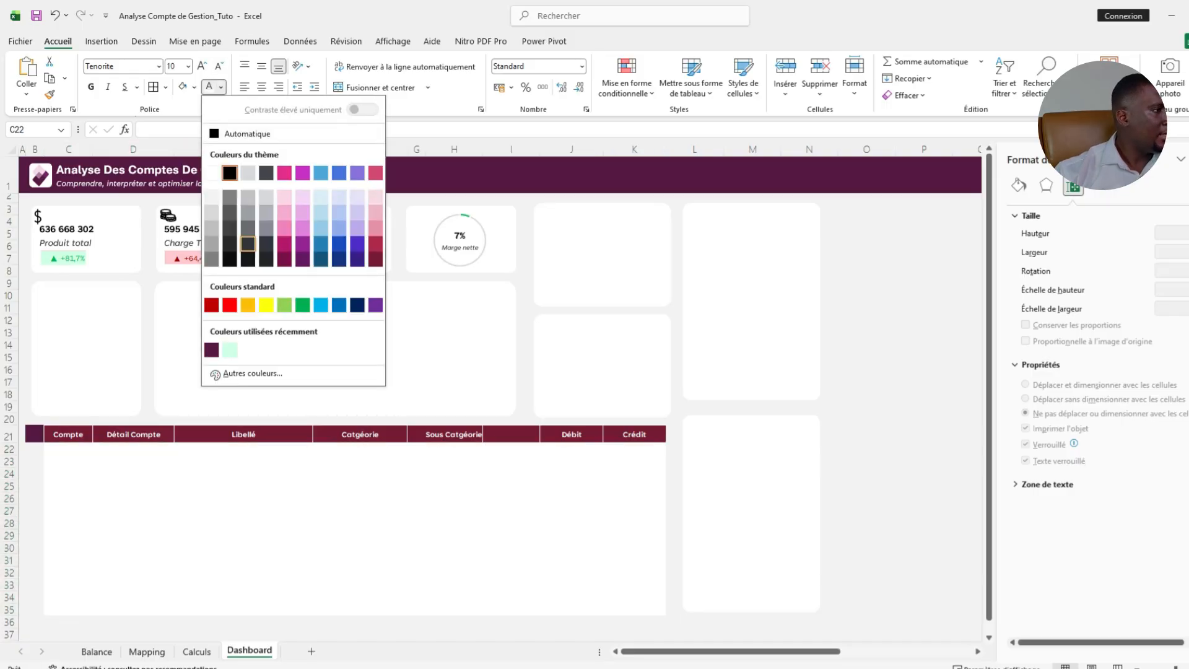
{"action": "left_click", "coordinate": [248, 244]}
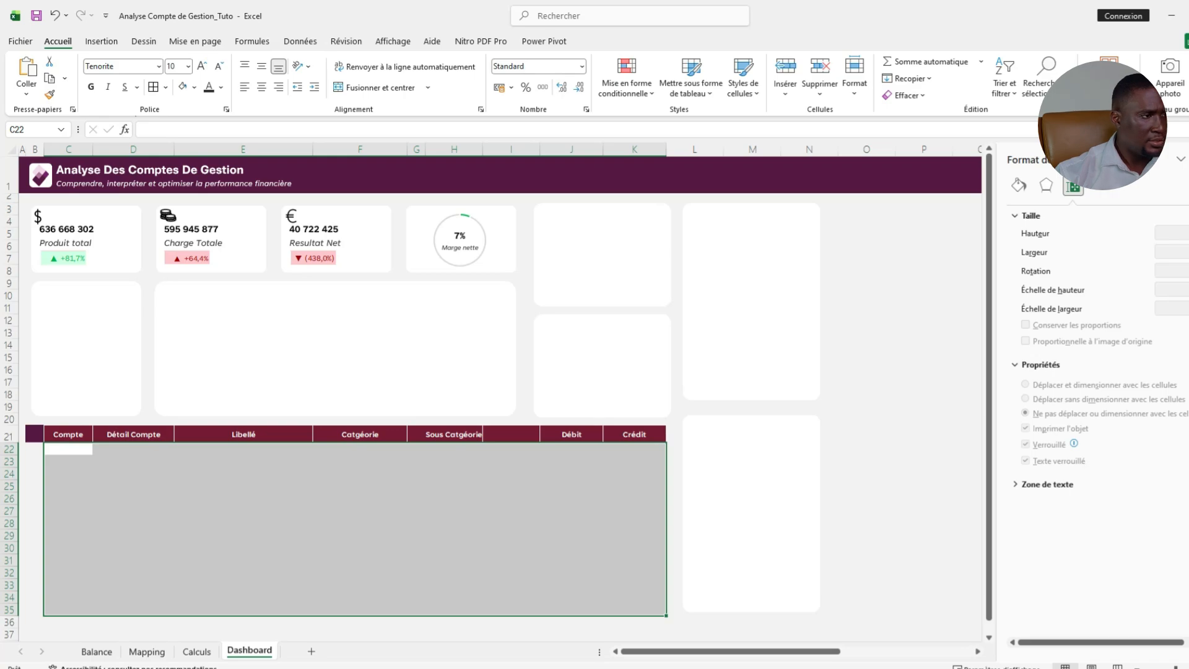
{"action": "left_click", "coordinate": [923, 357]}
{"action": "left_click", "coordinate": [866, 407]}
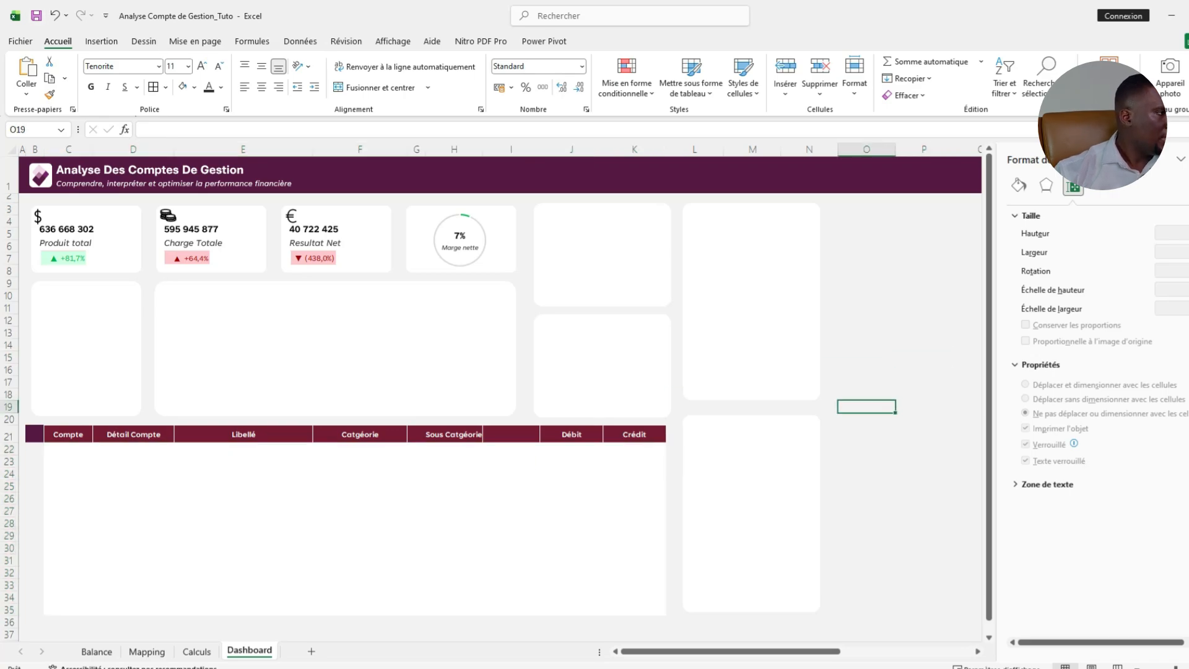
Copy the Month and Year slicers from the Calculs sheet onto the Dashboard and place them over the lower chart panels and table.
{"action": "left_click", "coordinate": [196, 651]}
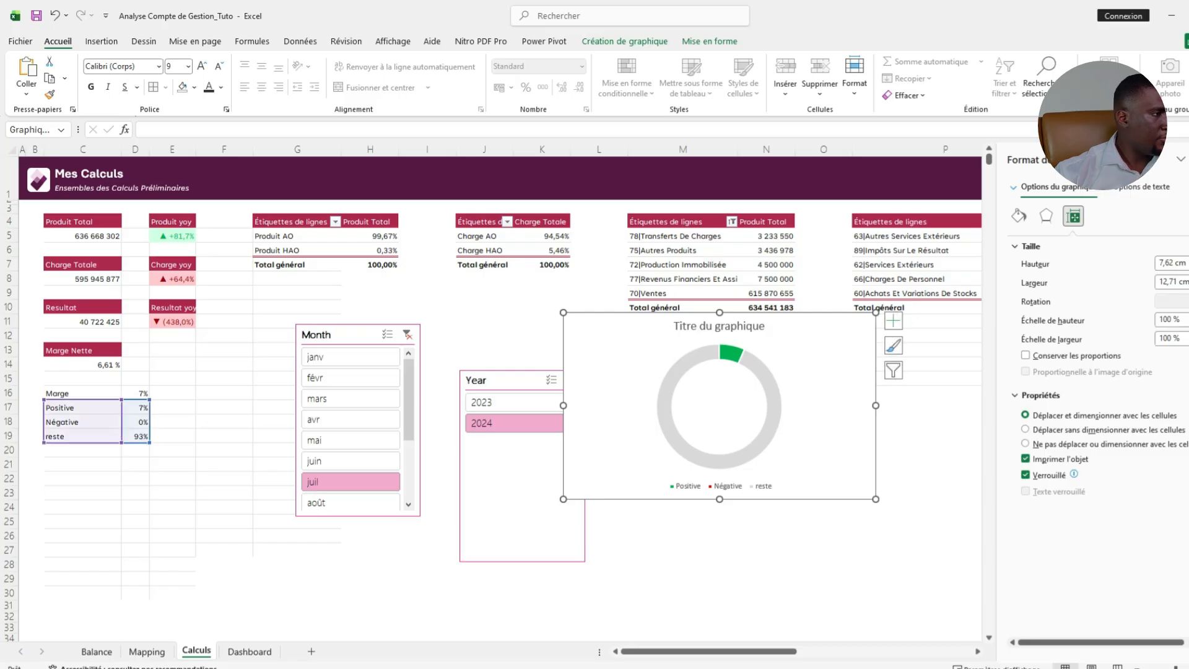
{"action": "left_click", "coordinate": [510, 380], "text": "ctrl"}
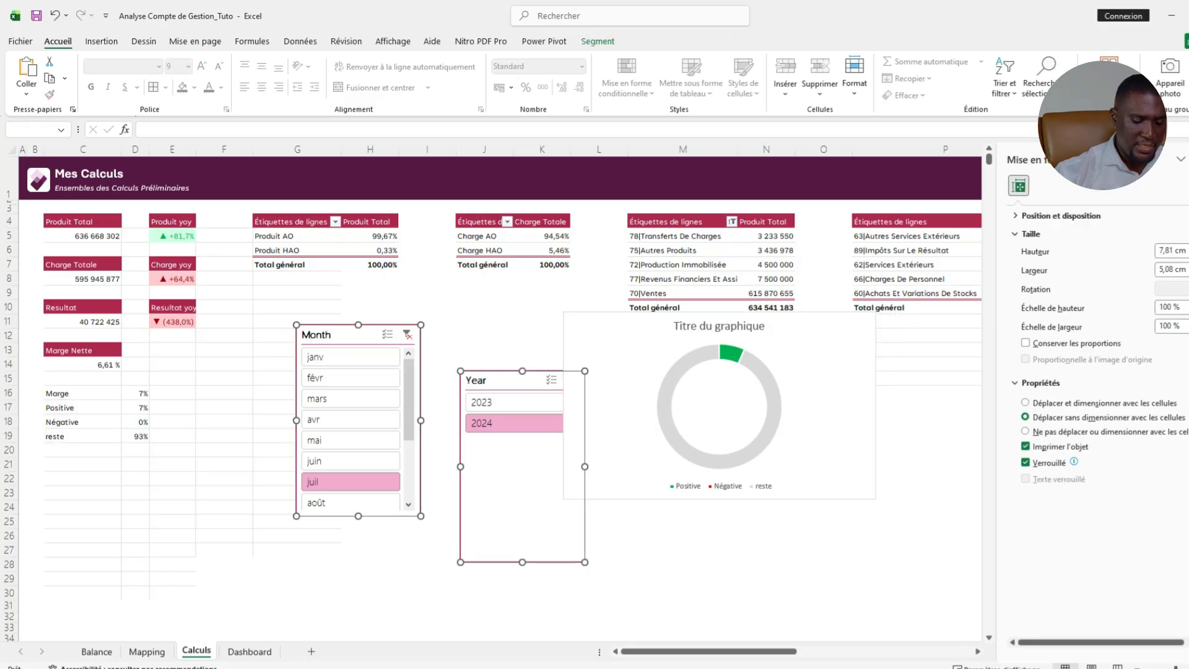
{"action": "left_click", "coordinate": [249, 651]}
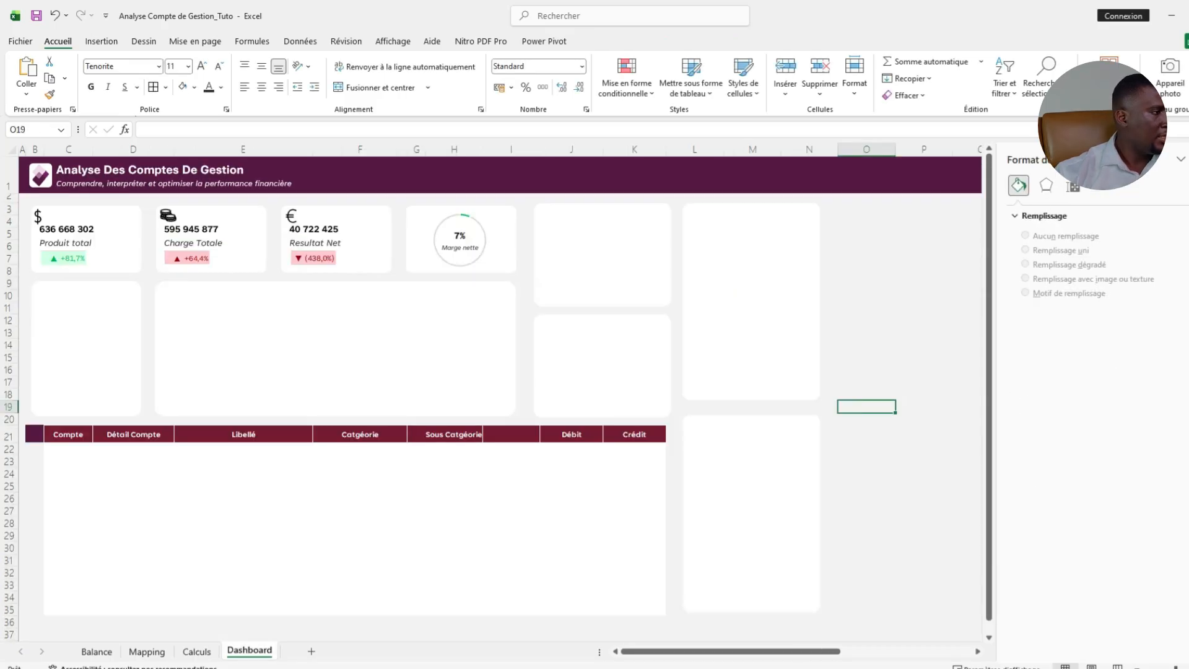
{"action": "key", "text": "ctrl+v"}
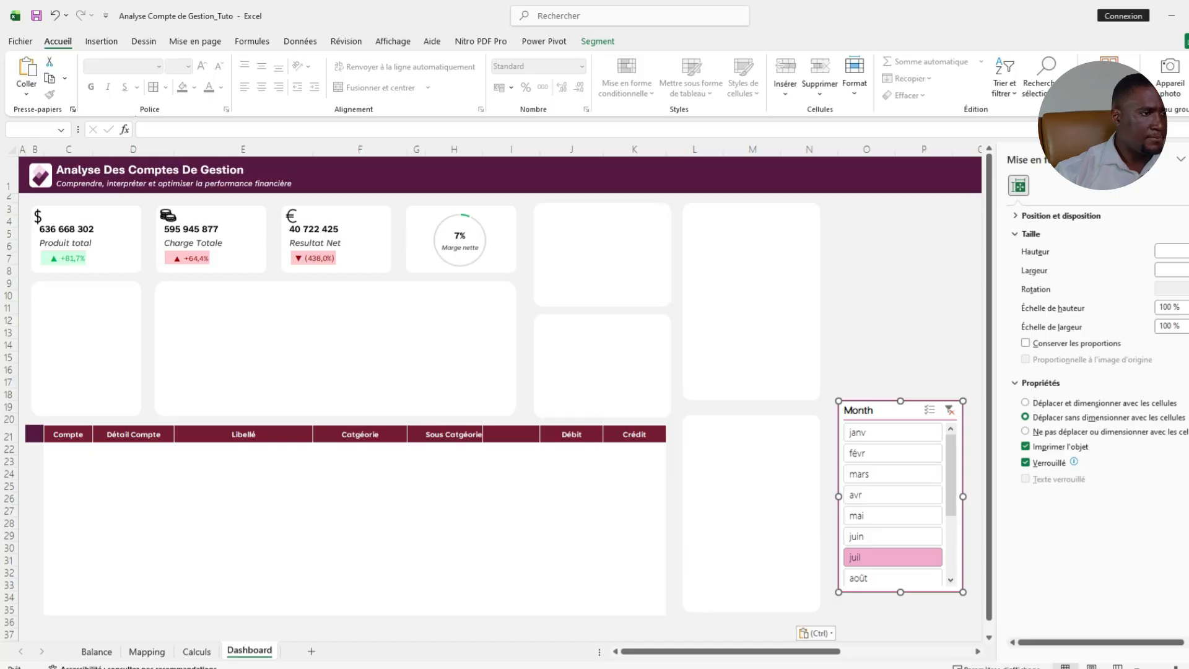
{"action": "left_click_drag", "start_coordinate": [889, 410], "coordinate": [175, 317]}
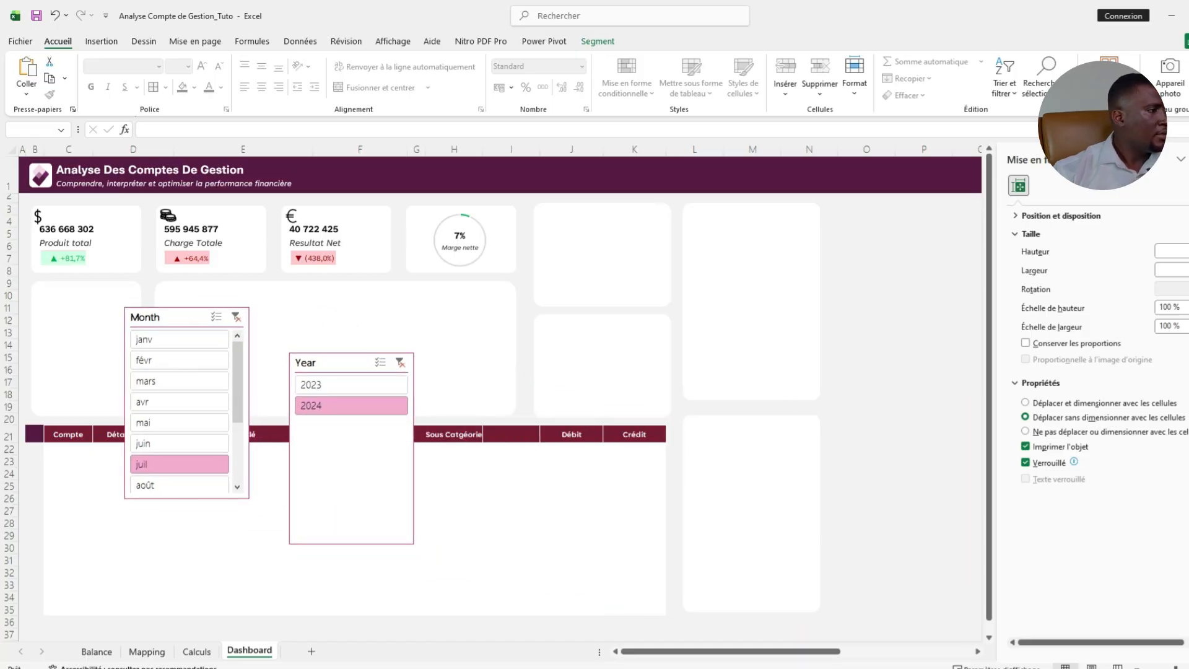
{"action": "left_click", "coordinate": [867, 320]}
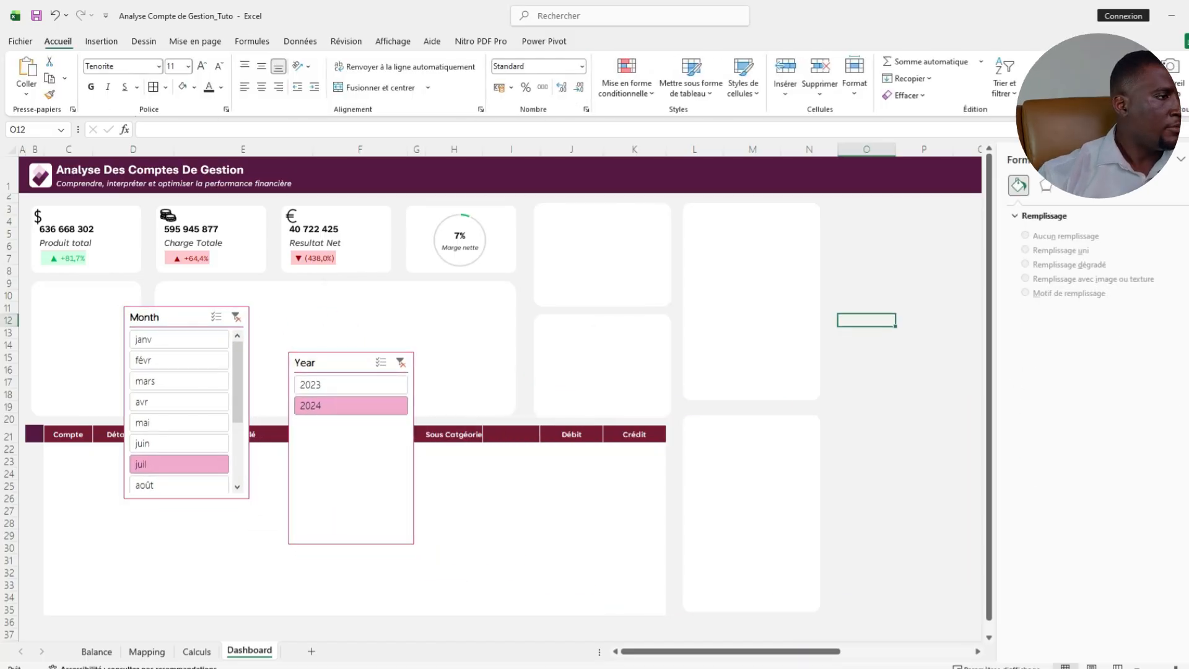
Start a new slicer style from the Year slicer and name it "Style Dash".
{"action": "left_click", "coordinate": [338, 363]}
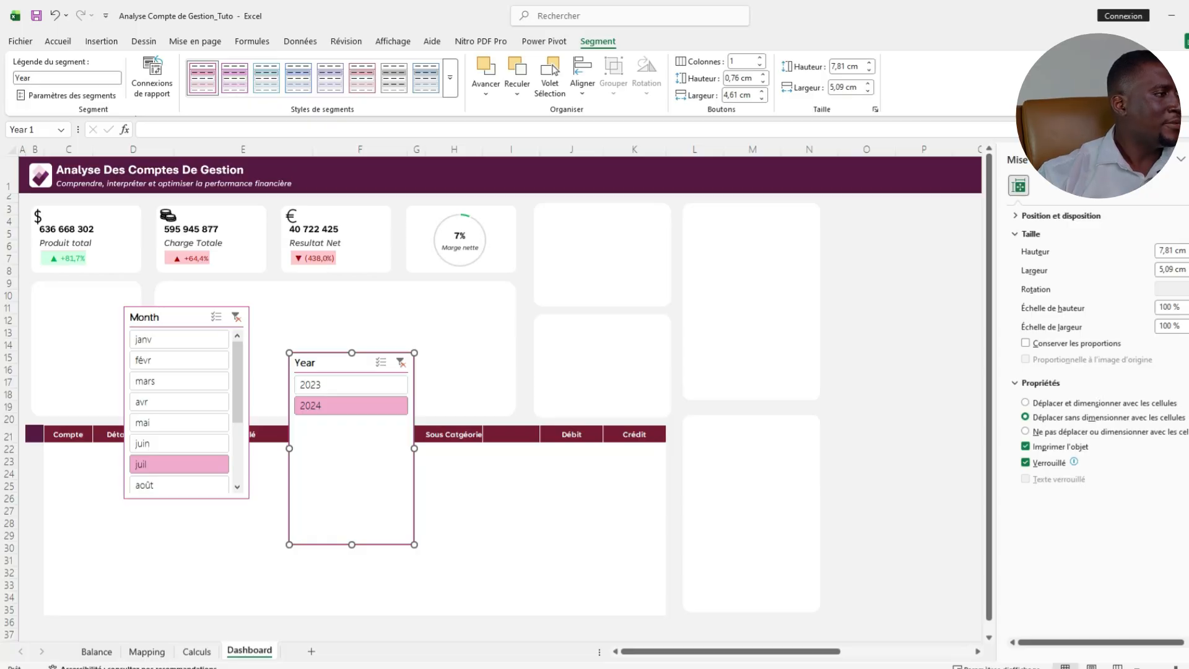
{"action": "left_click", "coordinate": [450, 77]}
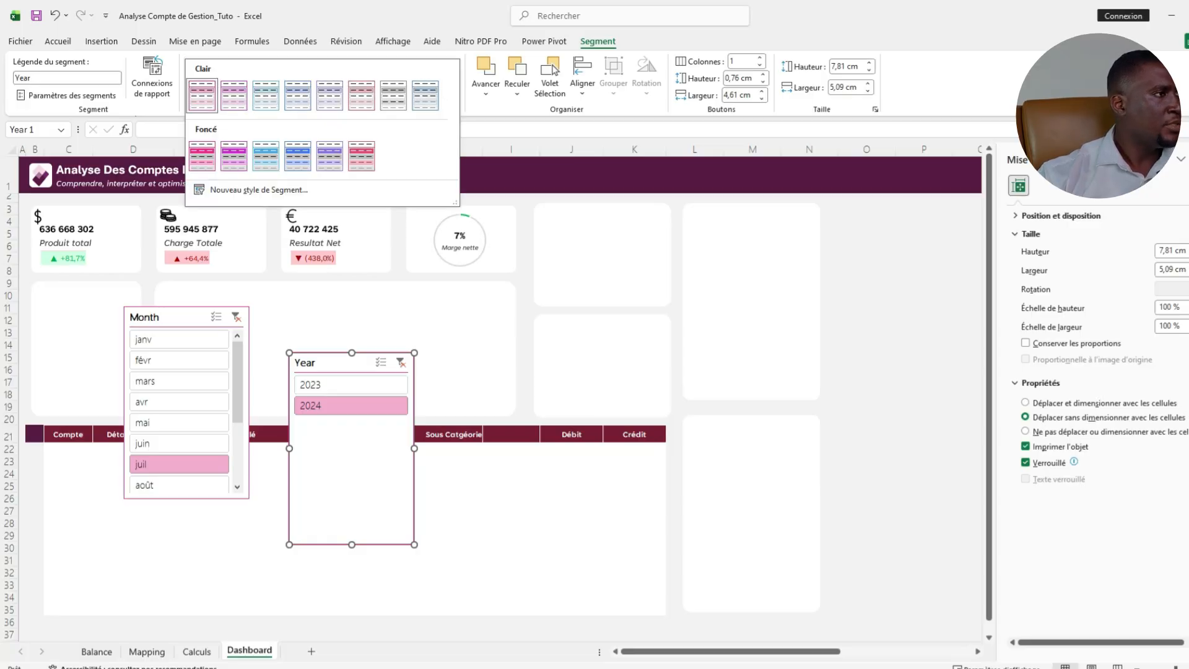
{"action": "left_click", "coordinate": [258, 189]}
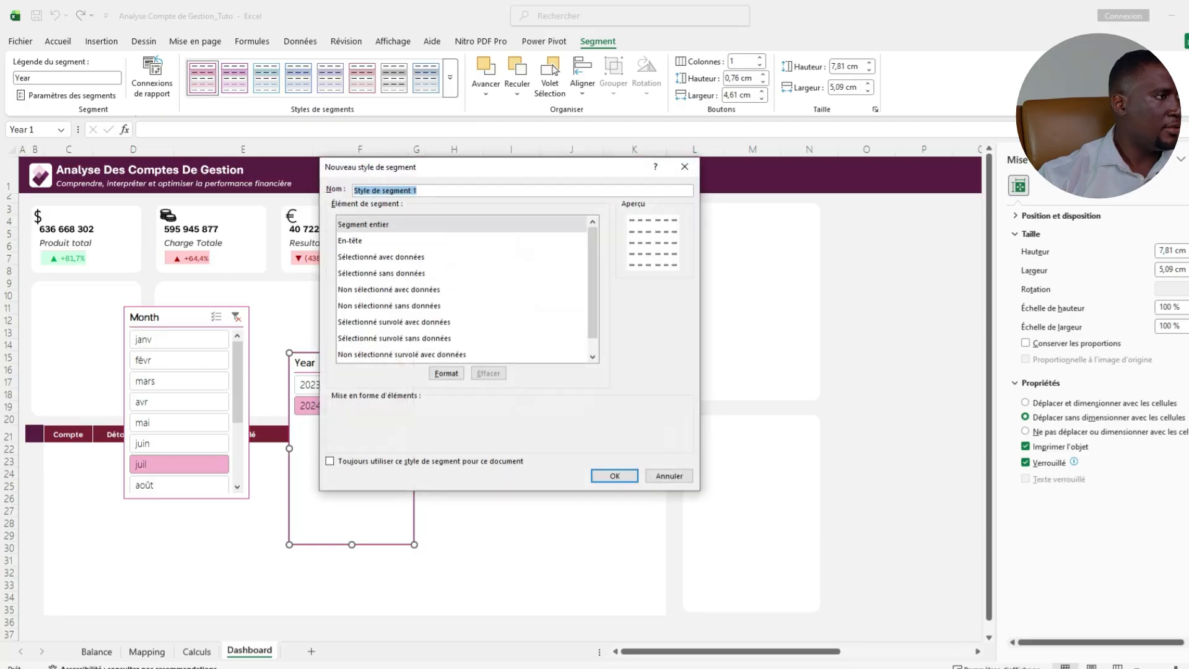
{"action": "type", "text": "St"}
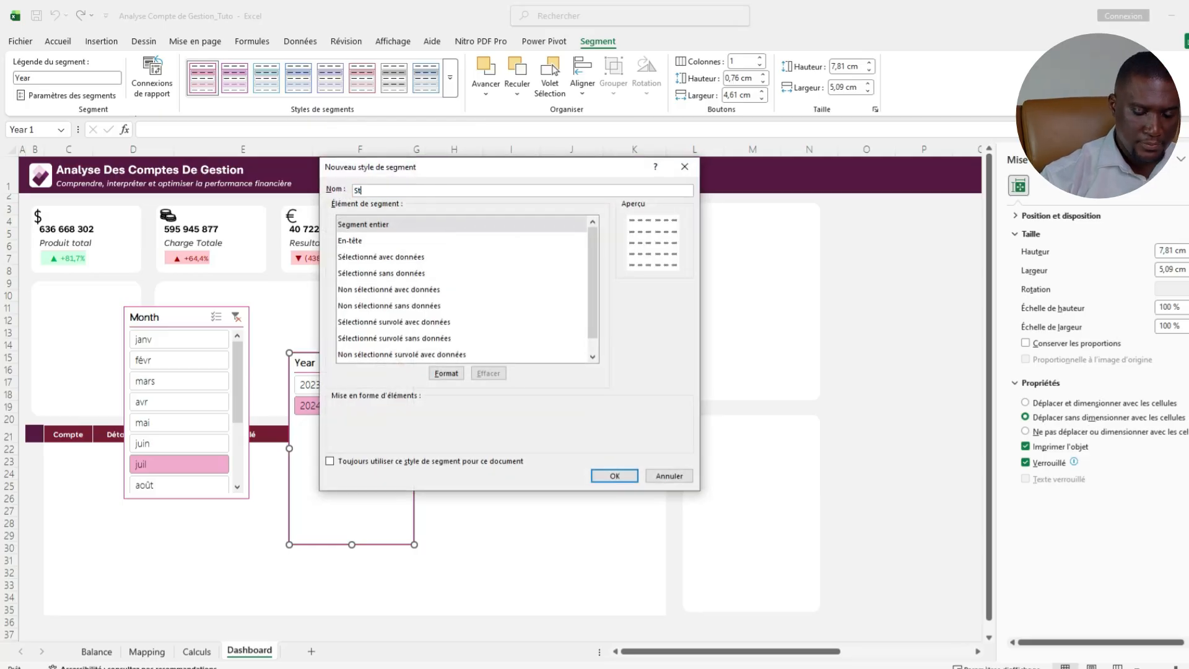
{"action": "type", "text": "yle D"}
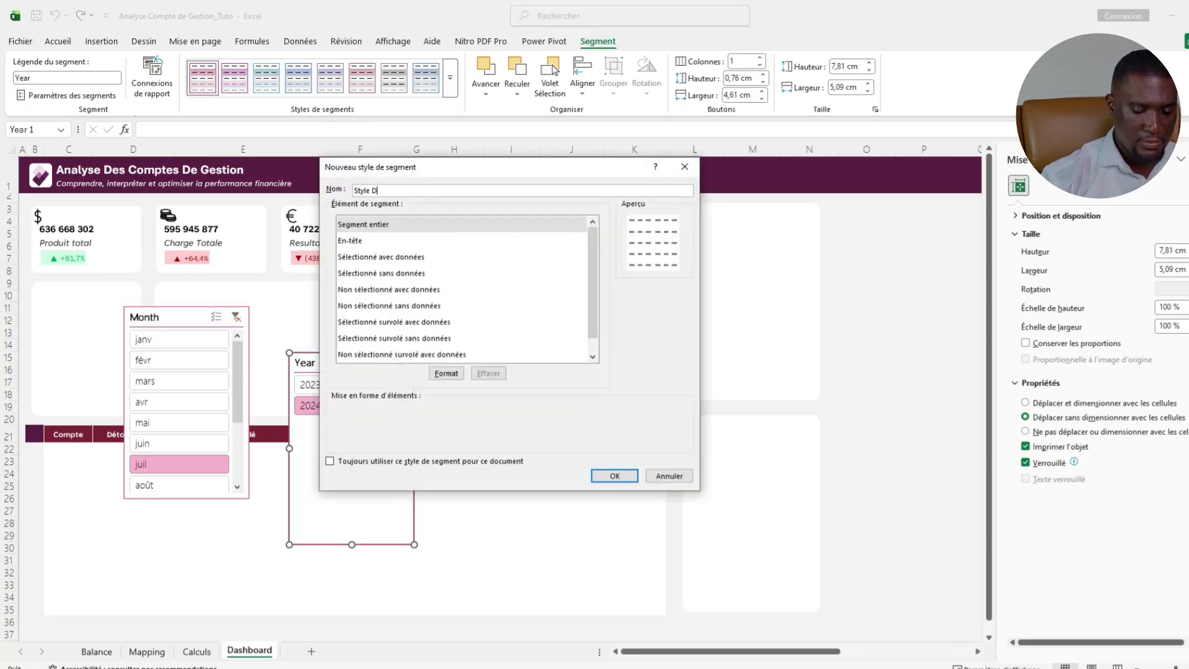
{"action": "type", "text": "ash"}
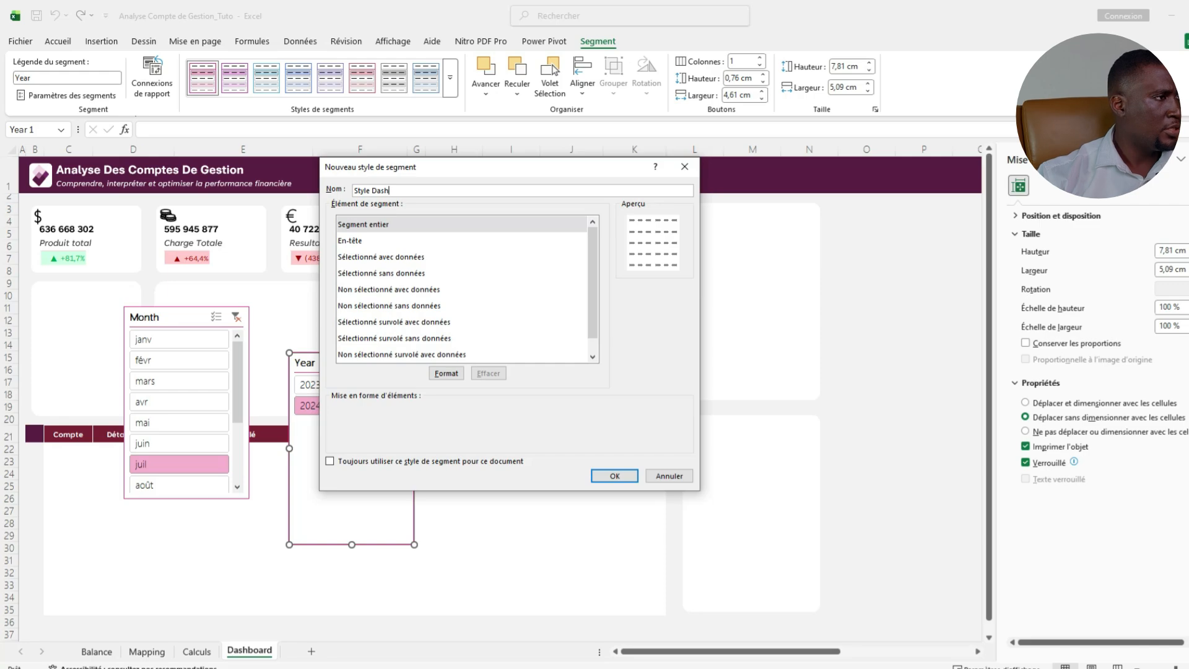
Format the style's whole-slicer element (Segment entier) with the Tenorite font and a white fill.
{"action": "left_click", "coordinate": [462, 225]}
{"action": "left_click", "coordinate": [446, 373]}
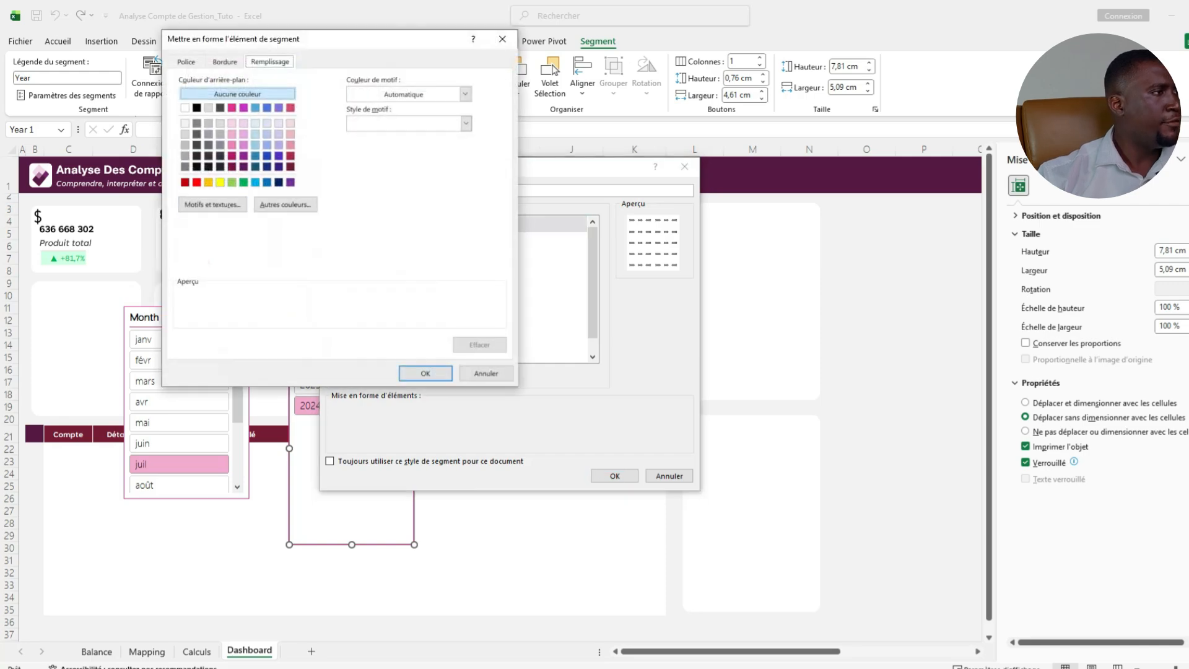
{"action": "left_click", "coordinate": [186, 61]}
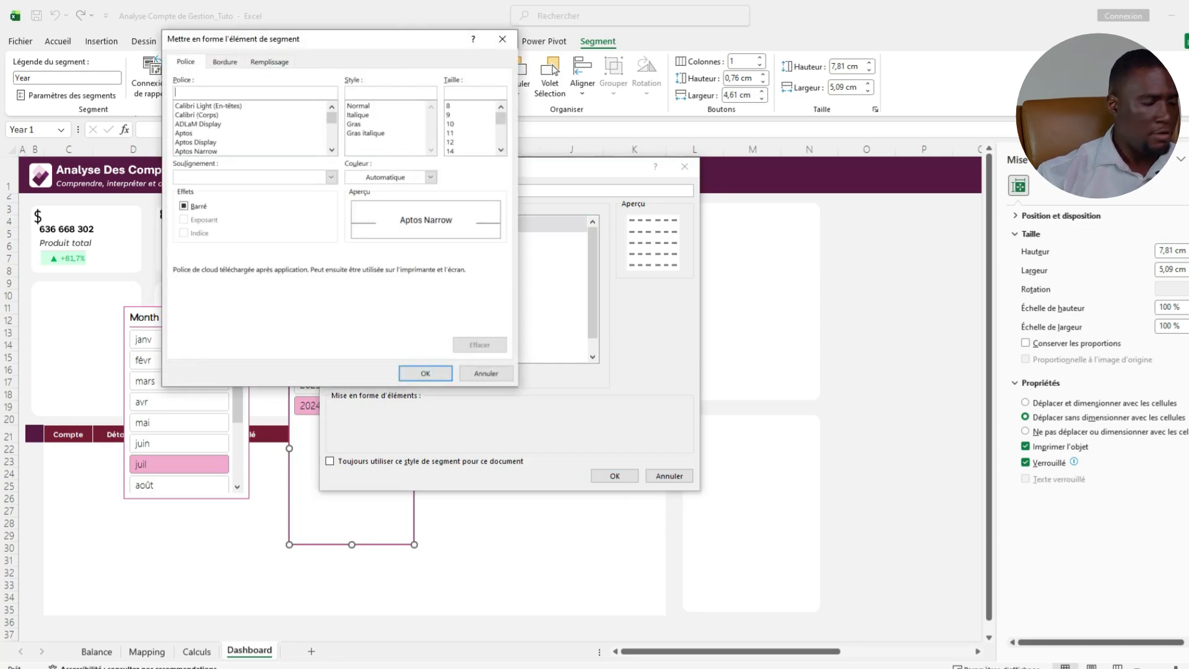
{"action": "type", "text": "tenorite"}
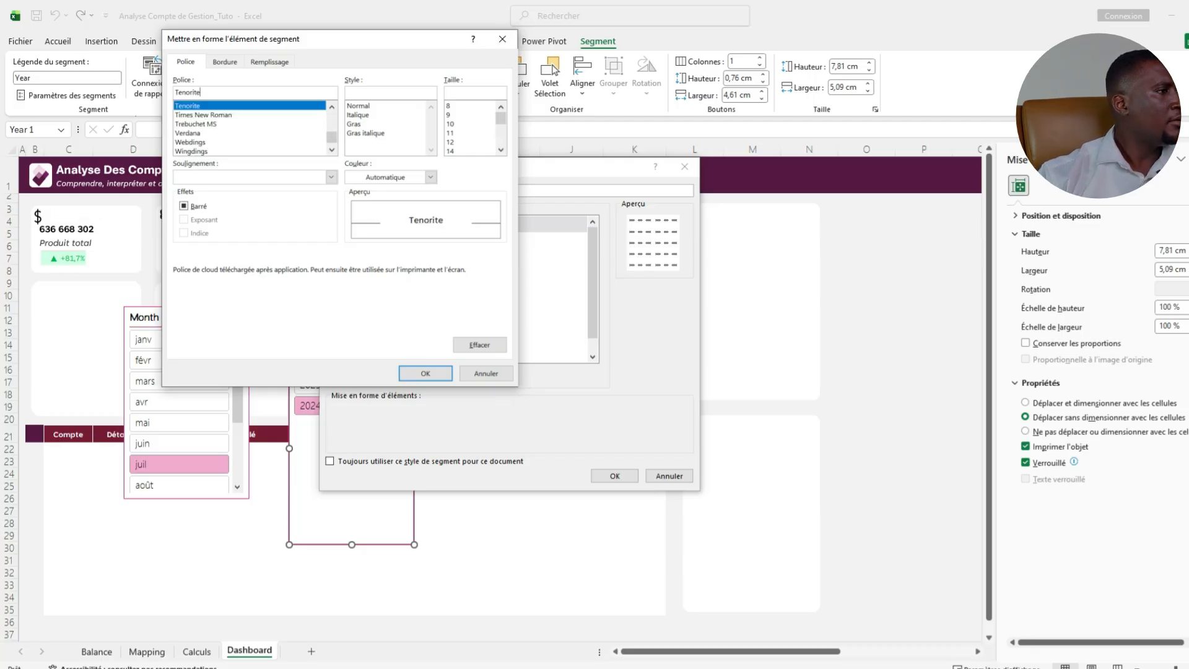
{"action": "left_click", "coordinate": [269, 62]}
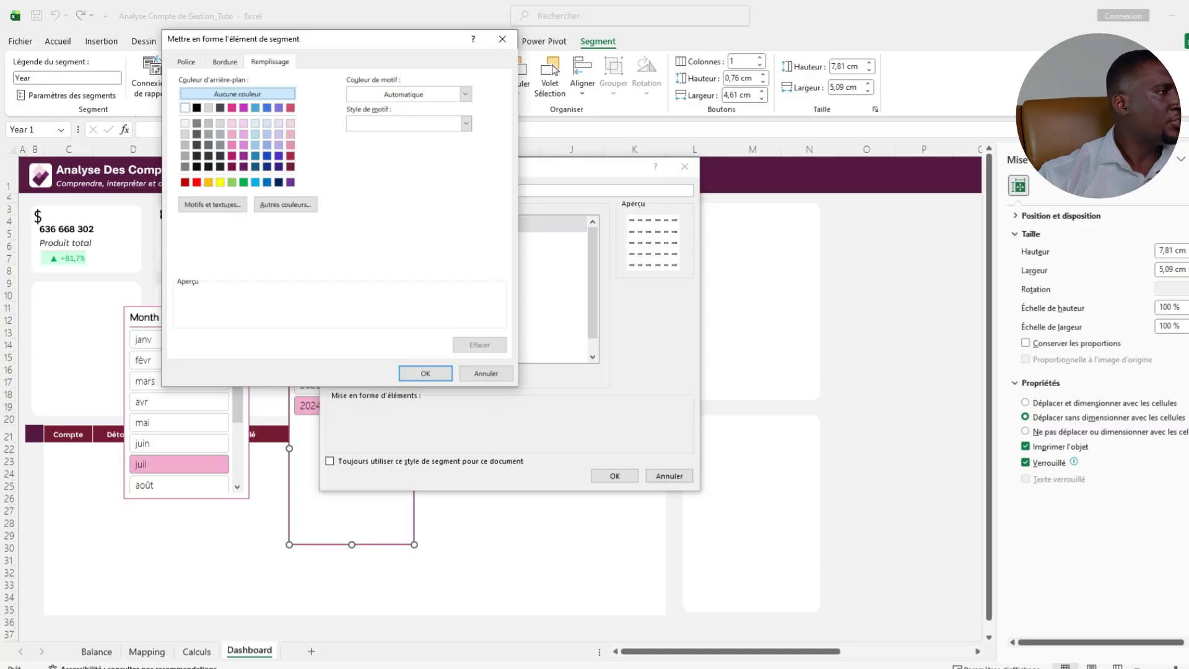
{"action": "left_click", "coordinate": [184, 108]}
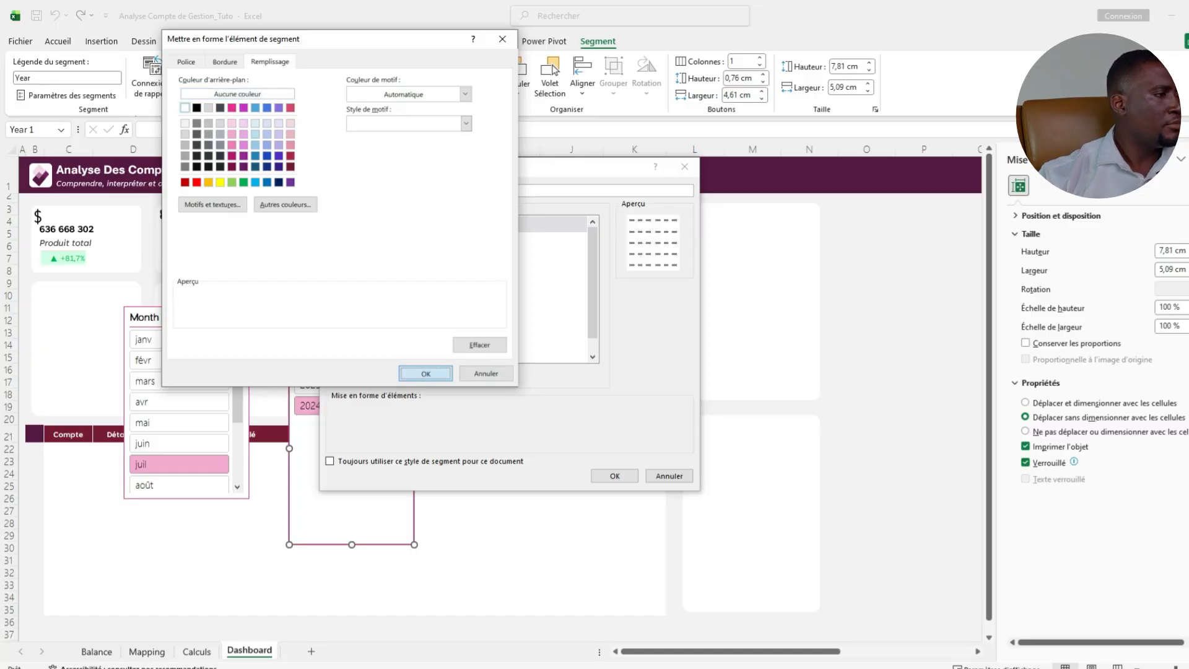
{"action": "left_click", "coordinate": [425, 373]}
Format the style's header element (En-tête) in Tenorite, bold, size 9, with the dark red Accent 6, 50% darker font colour.
{"action": "left_click", "coordinate": [350, 241]}
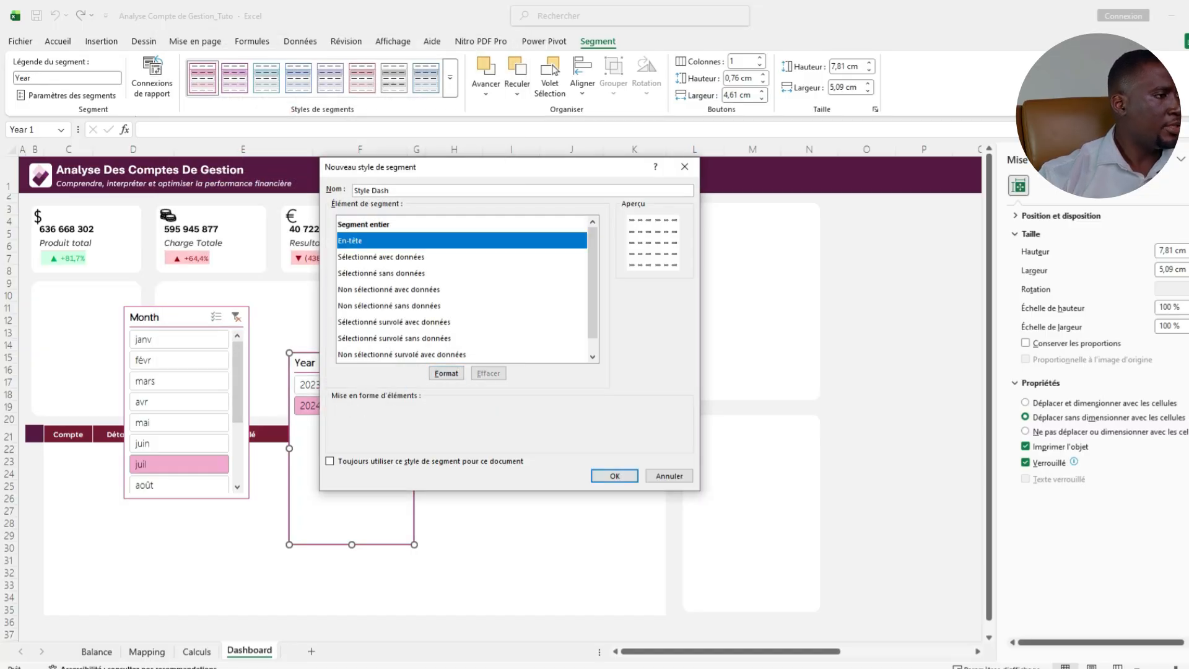
{"action": "left_click", "coordinate": [446, 373]}
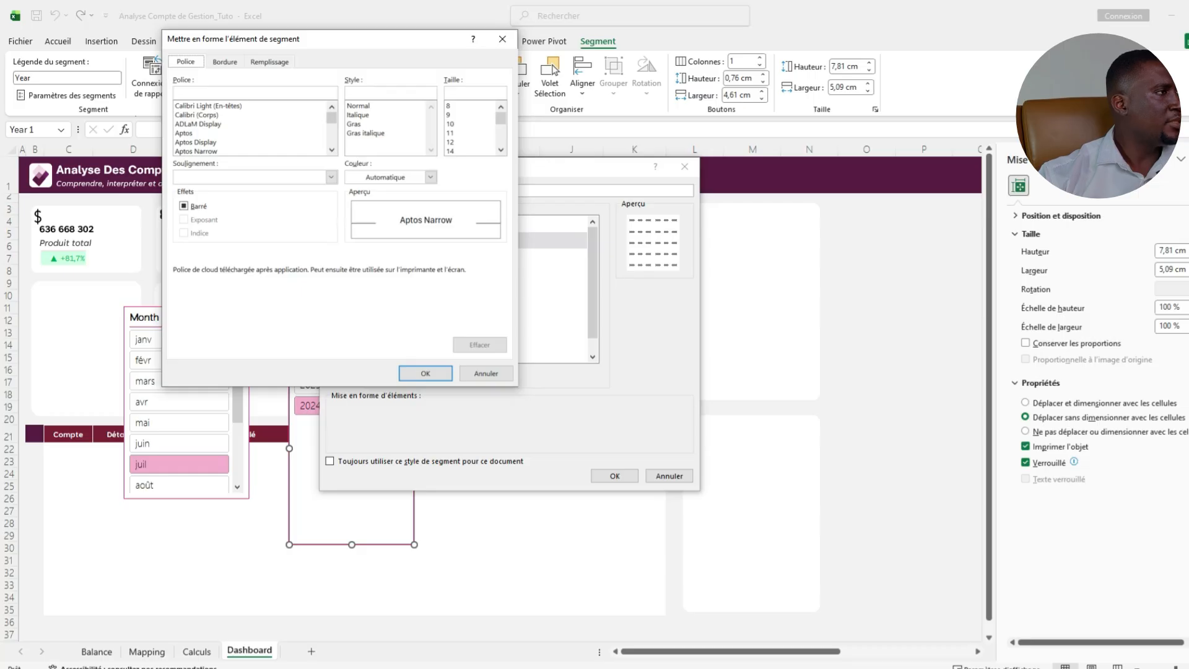
{"action": "type", "text": "tenori"}
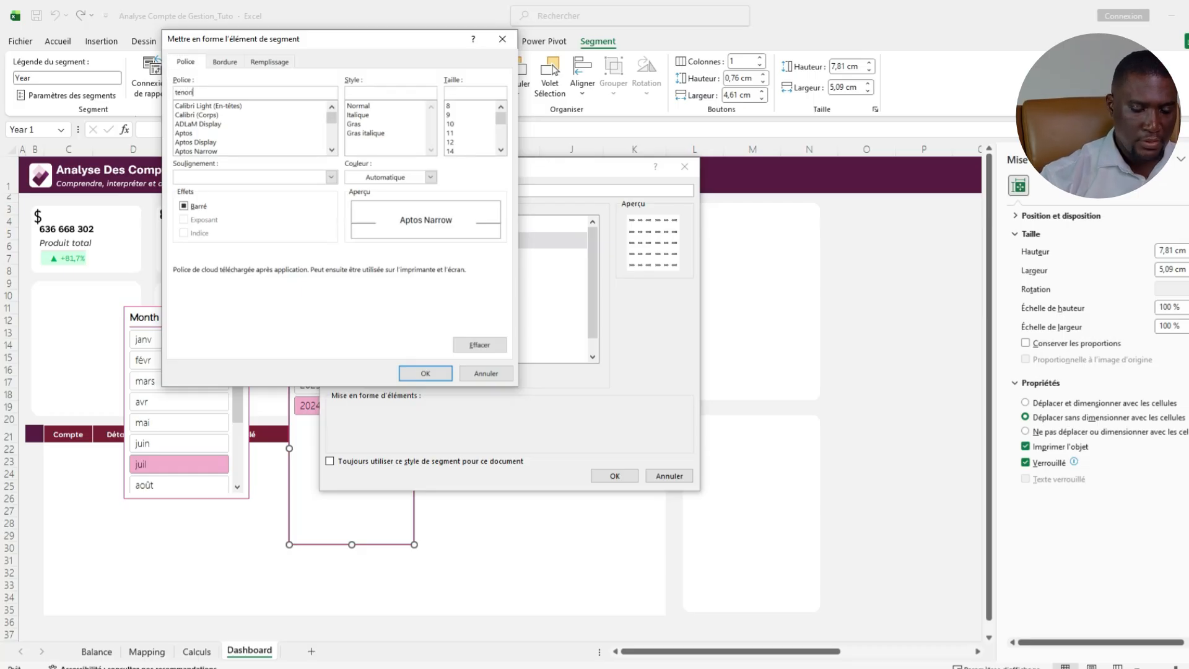
{"action": "key", "text": "Tab"}
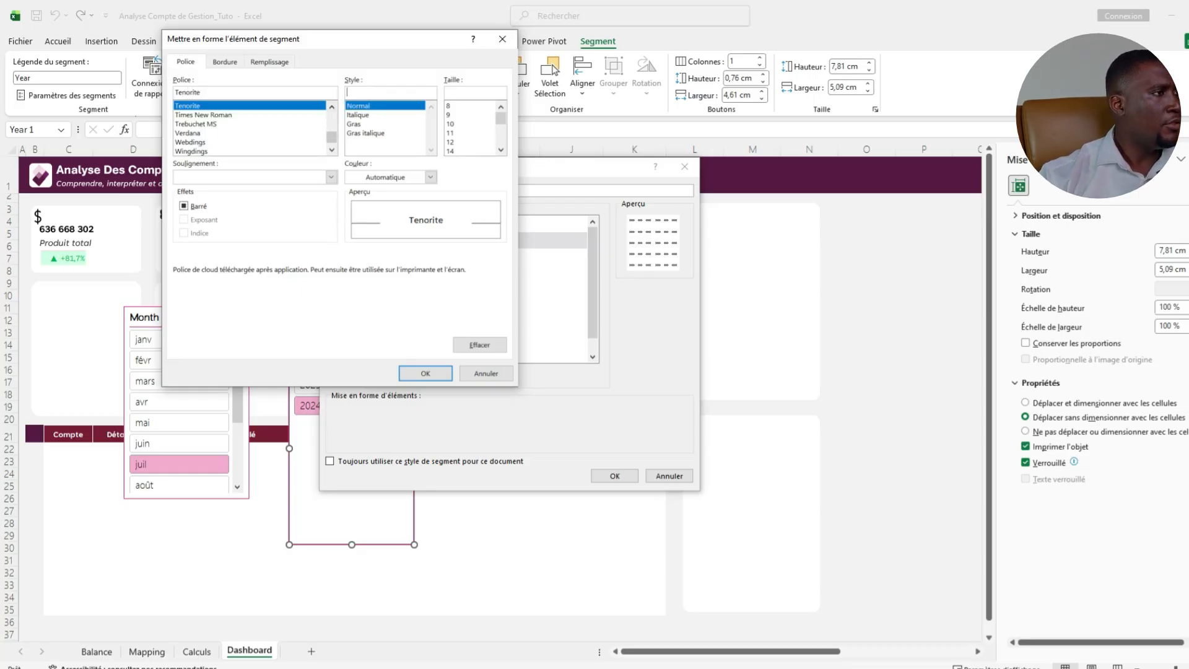
{"action": "key", "text": "Tab"}
{"action": "left_click", "coordinate": [353, 124]}
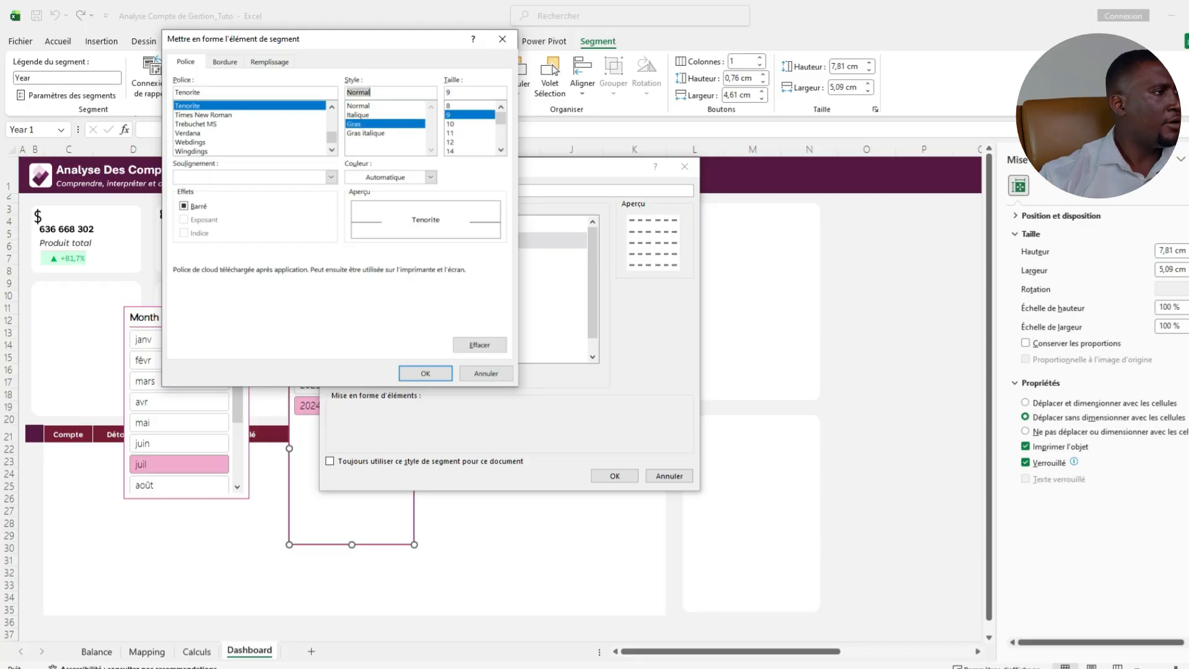
{"action": "left_click", "coordinate": [430, 177]}
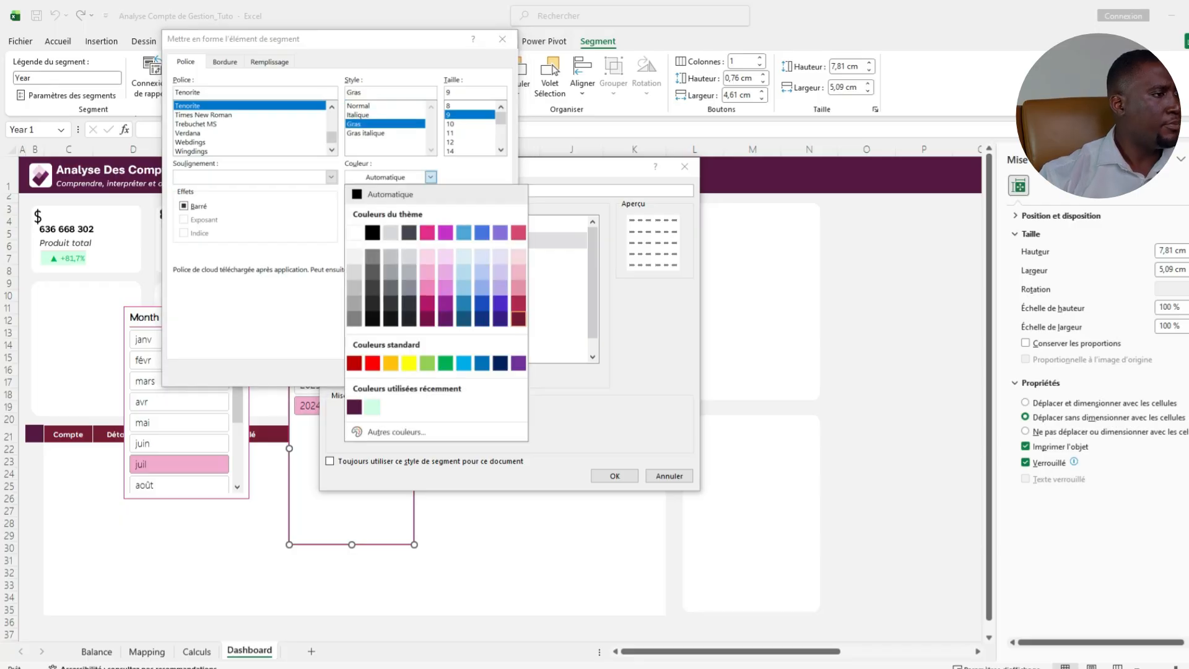
{"action": "left_click", "coordinate": [519, 319]}
{"action": "left_click", "coordinate": [426, 374]}
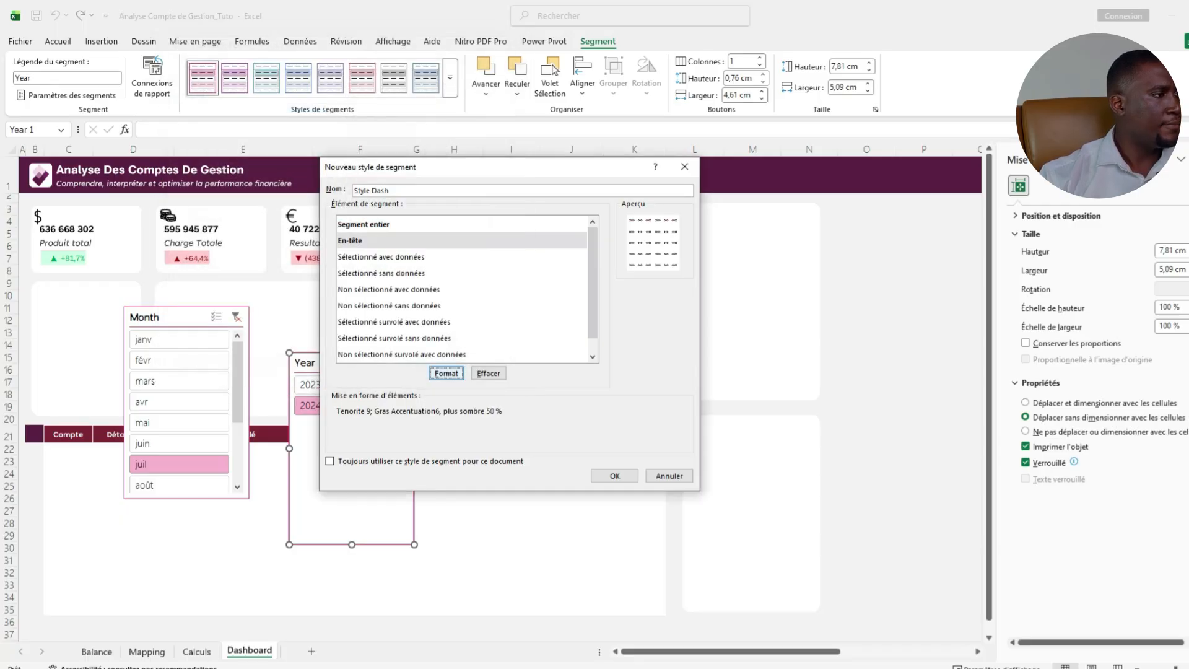
Format the Sélectionné avec données element in Tenorite, regular, size 9, with a light pink Accent 6 font colour and a dark red Accent 6 fill.
{"action": "left_click", "coordinate": [381, 256]}
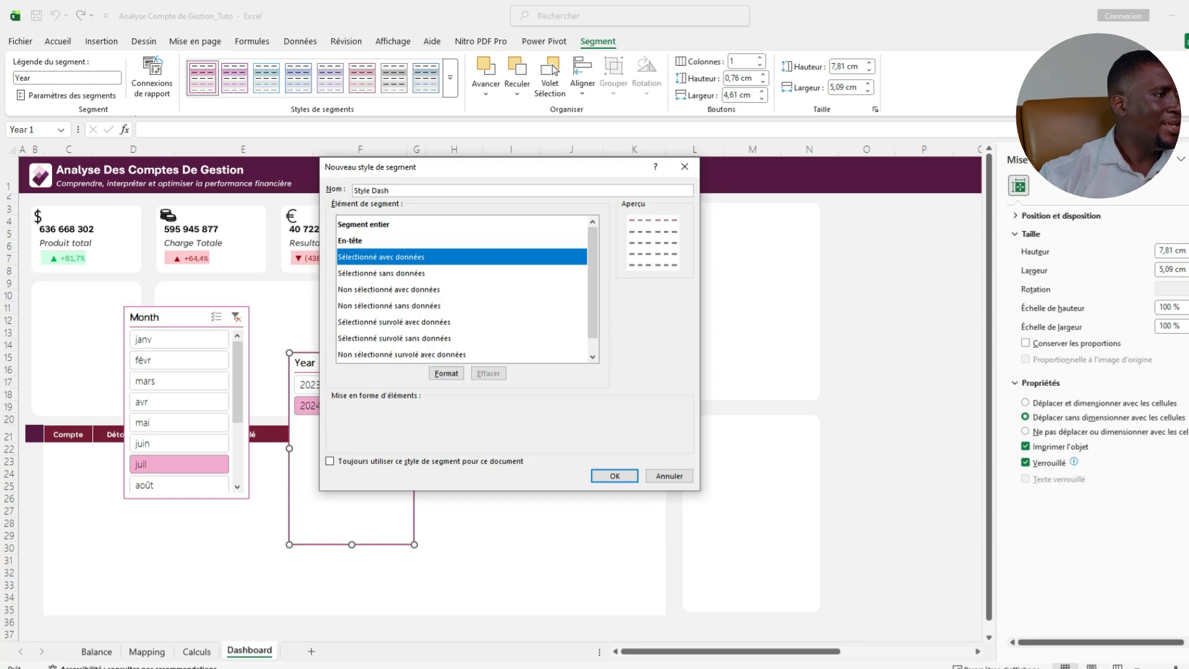
{"action": "left_click", "coordinate": [446, 373]}
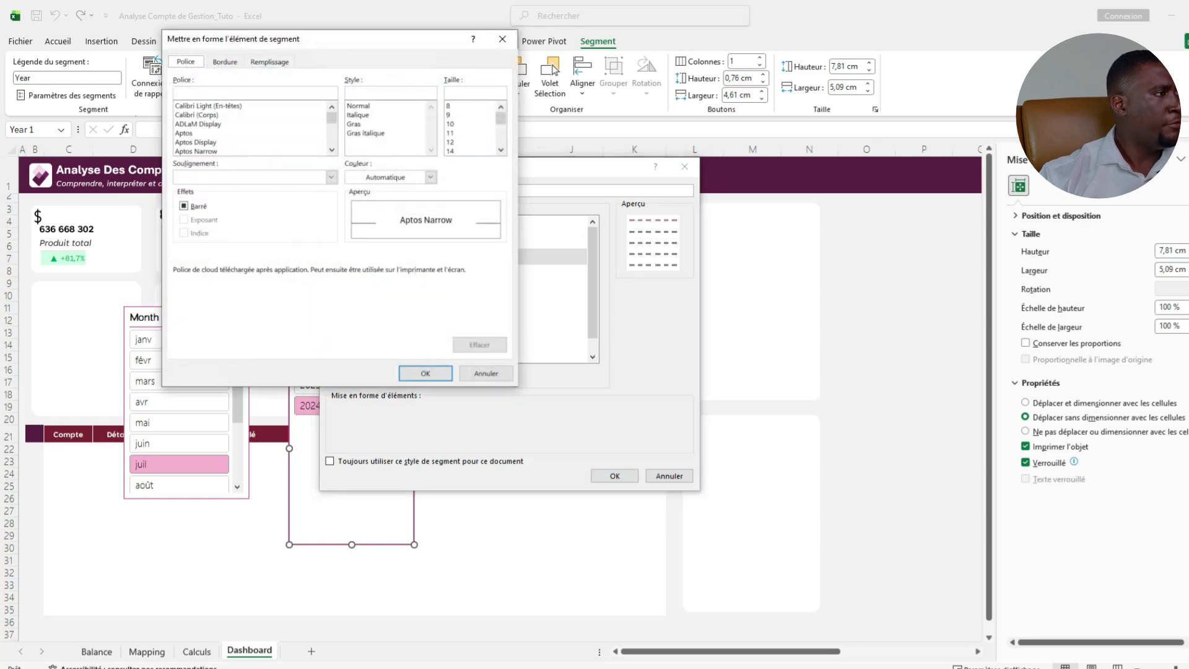
{"action": "type", "text": "Tenorite"}
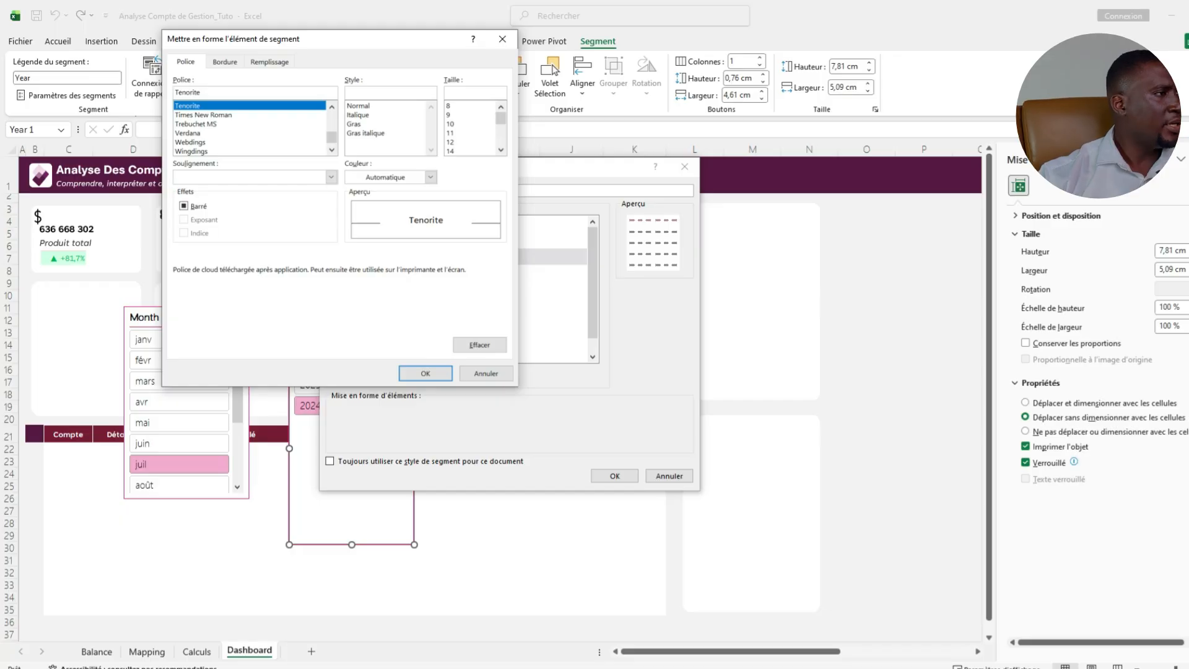
{"action": "key", "text": "Tab"}
{"action": "left_click", "coordinate": [469, 115]}
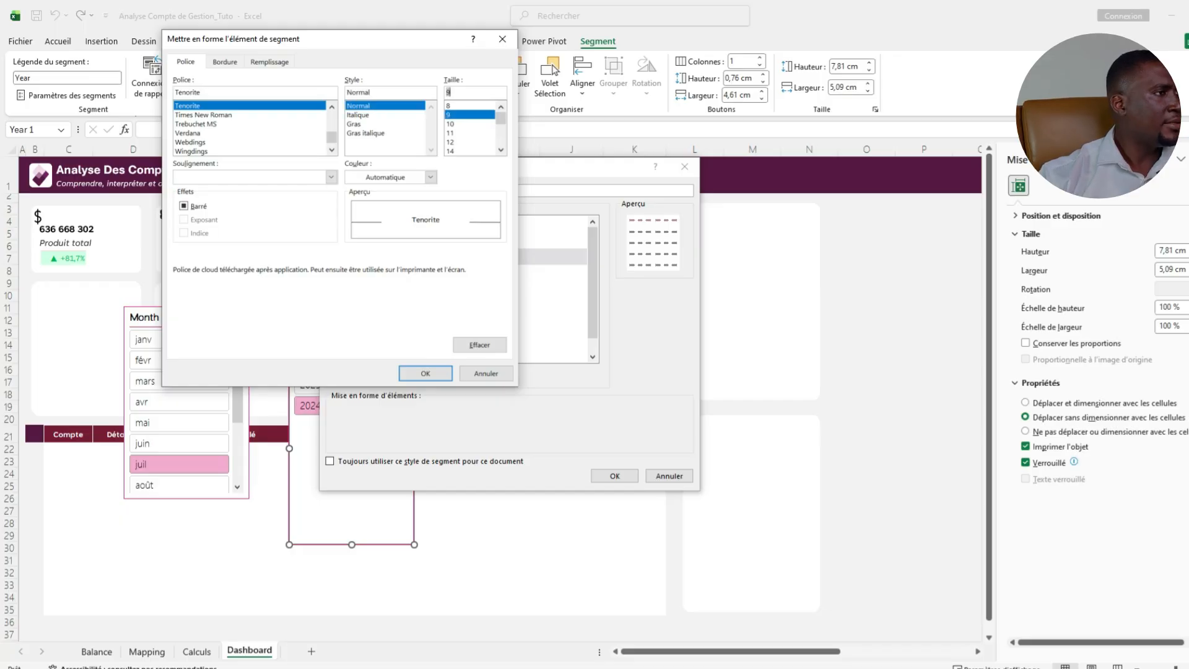
{"action": "left_click", "coordinate": [430, 177]}
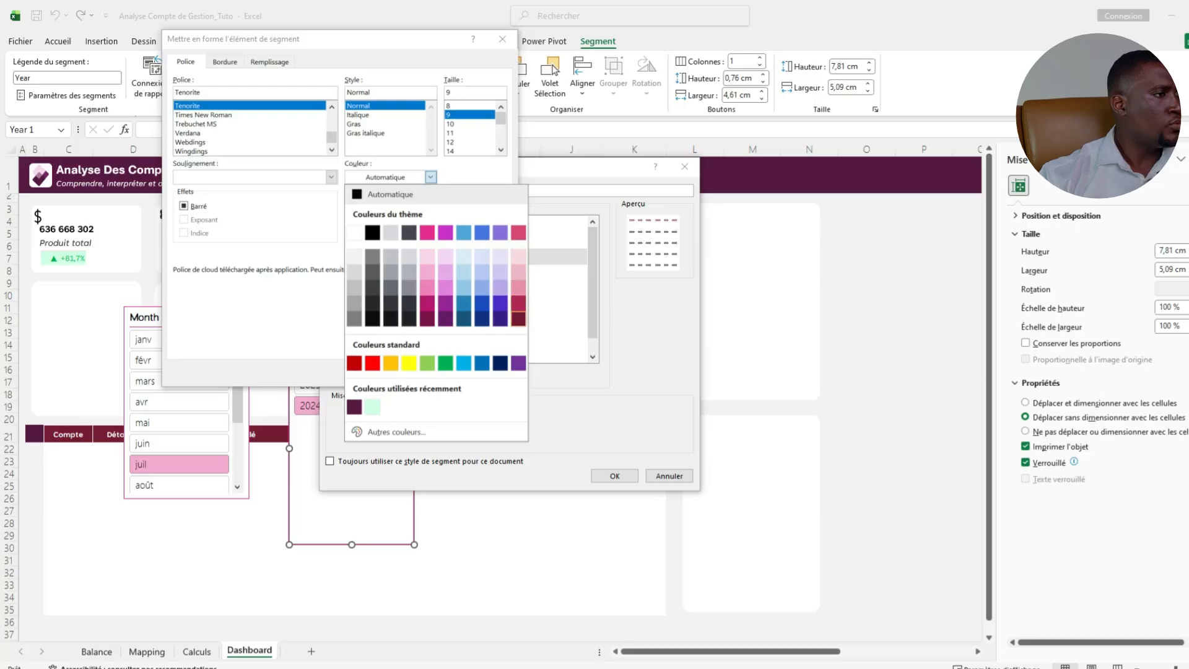
{"action": "left_click", "coordinate": [519, 256]}
{"action": "left_click", "coordinate": [270, 62]}
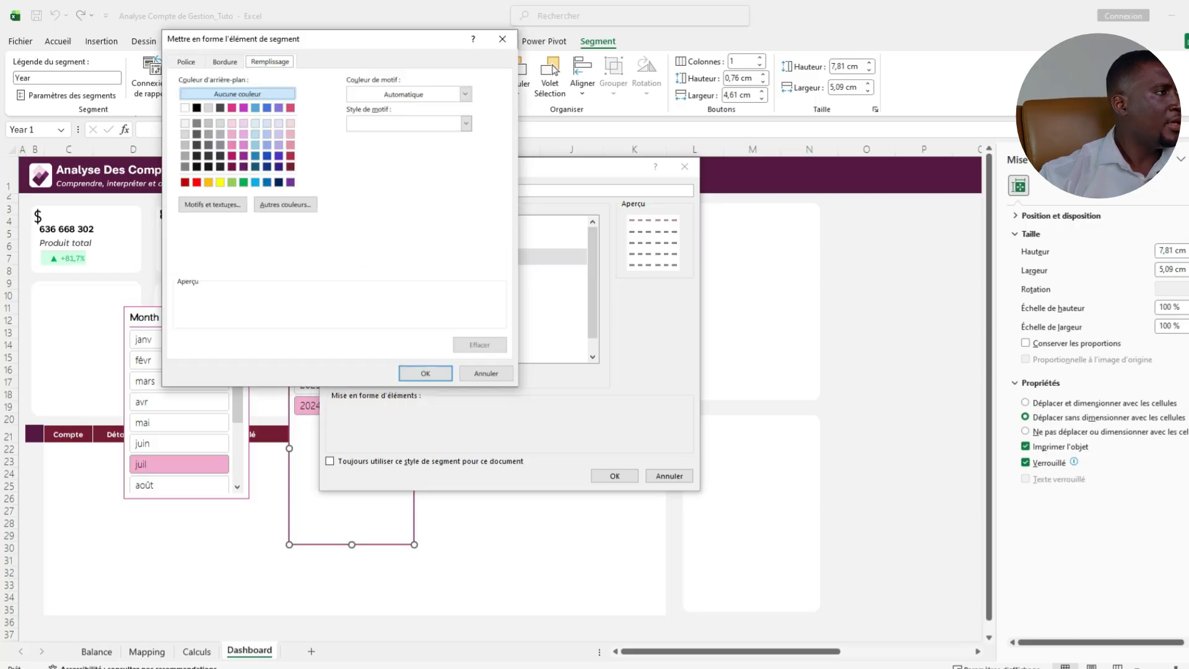
{"action": "left_click", "coordinate": [290, 167]}
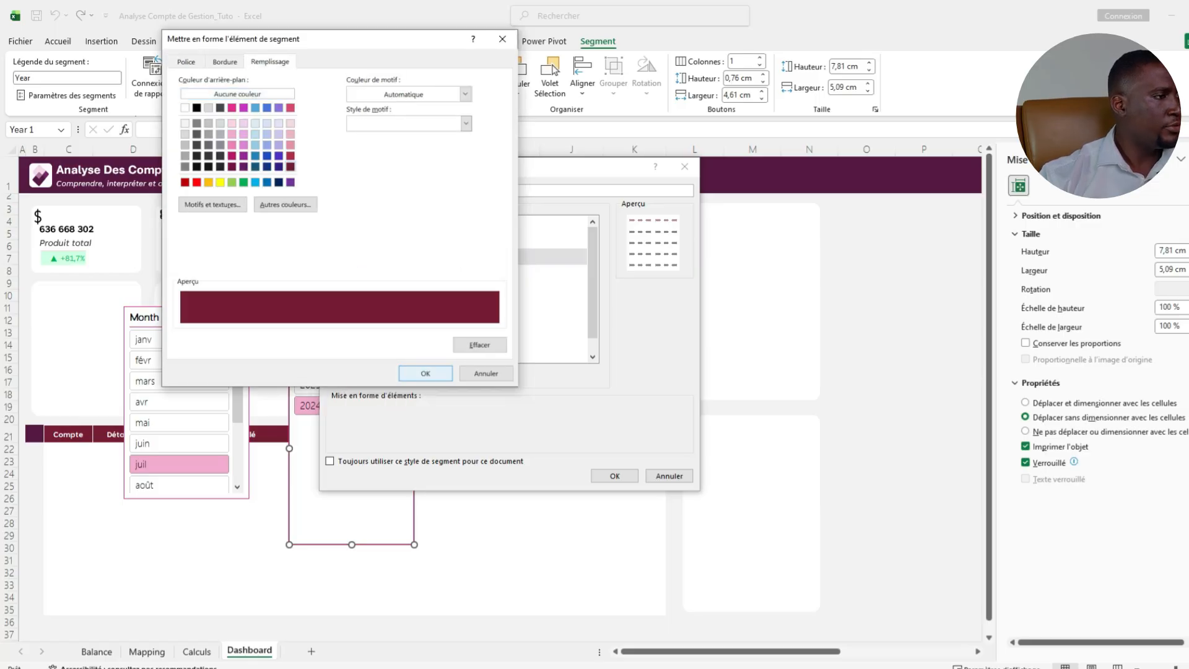
{"action": "left_click", "coordinate": [425, 373]}
Format the Non sélectionné avec données element with a light pink fill and Tenorite, regular, size 9, in dark red Accent 6, 50% darker.
{"action": "left_click", "coordinate": [389, 289]}
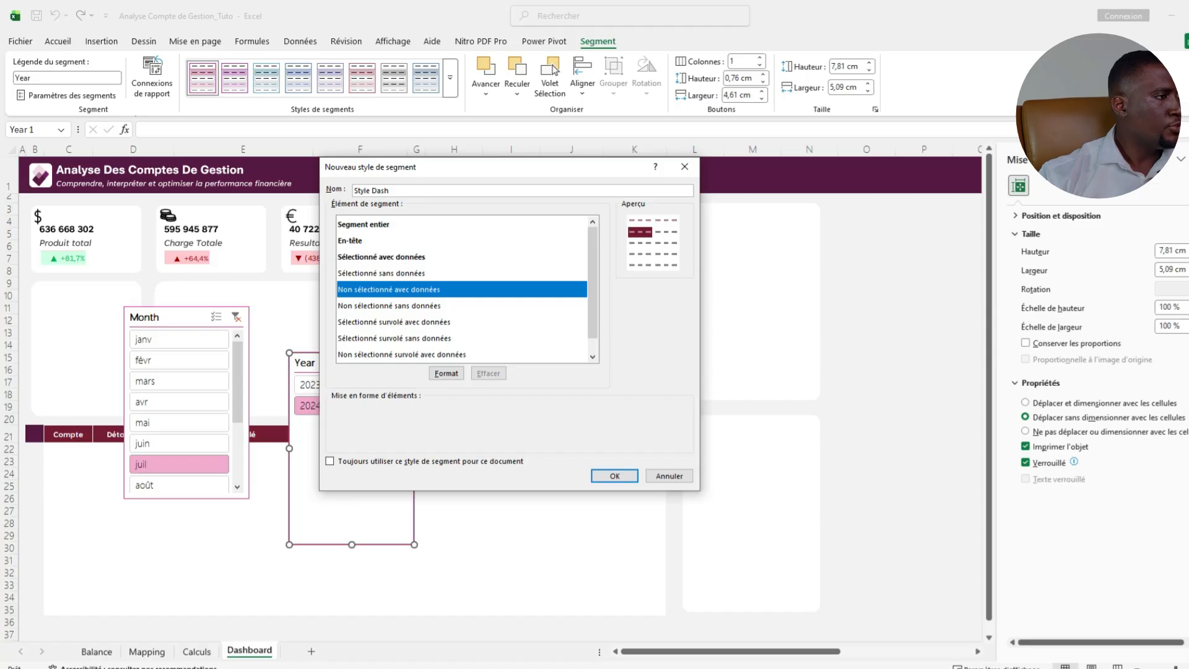
{"action": "left_click", "coordinate": [446, 372]}
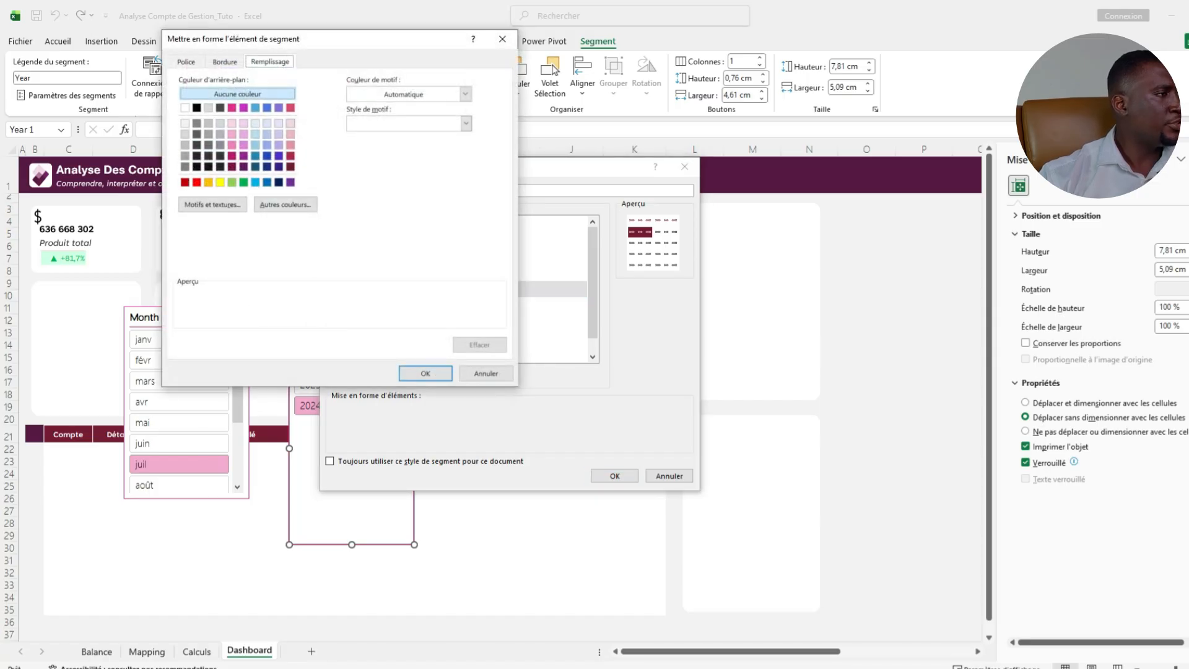
{"action": "left_click", "coordinate": [290, 123]}
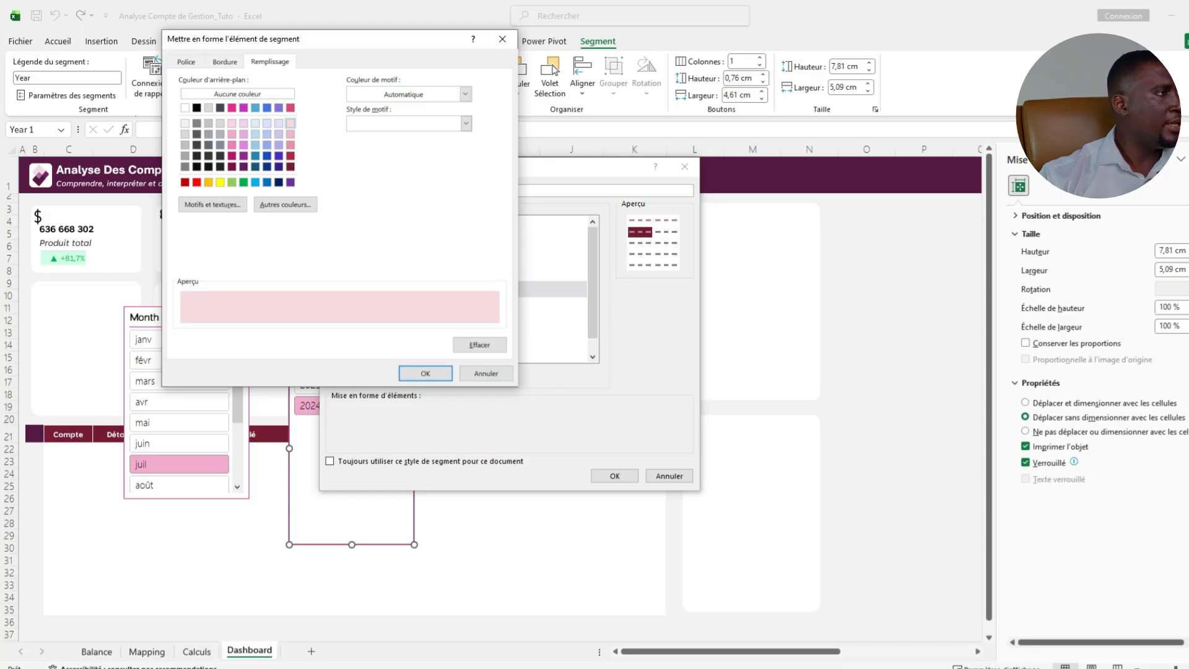
{"action": "key", "text": "ctrl+Tab"}
{"action": "left_click", "coordinate": [431, 177]}
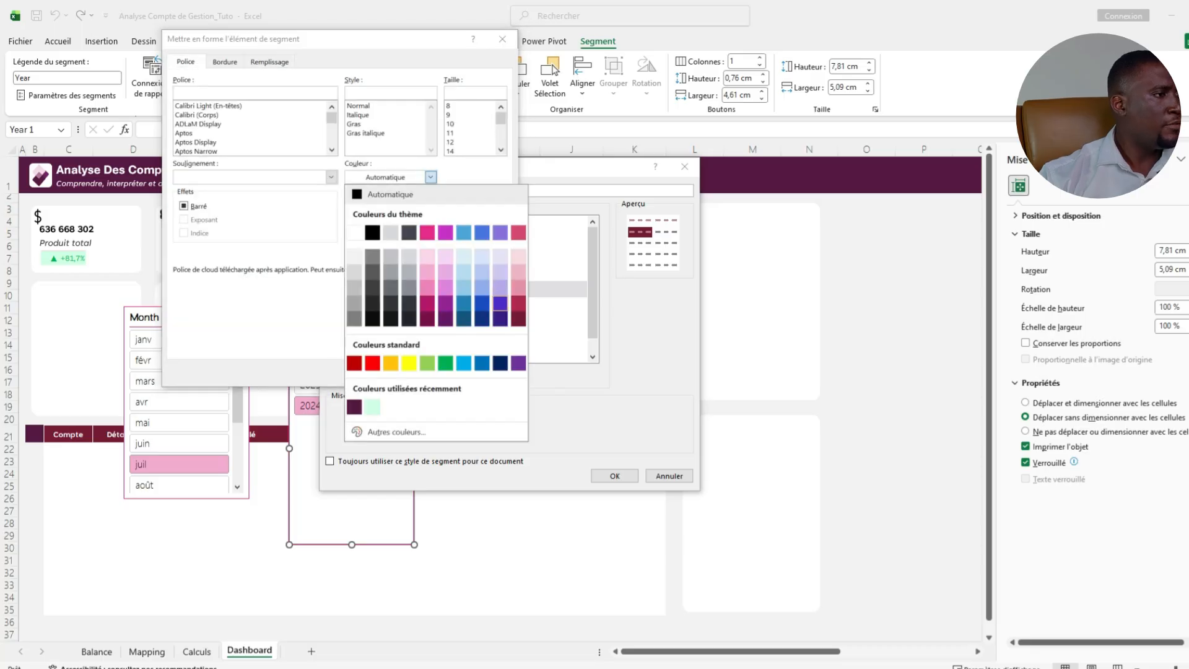
{"action": "left_click", "coordinate": [518, 319]}
{"action": "left_click", "coordinate": [359, 106]}
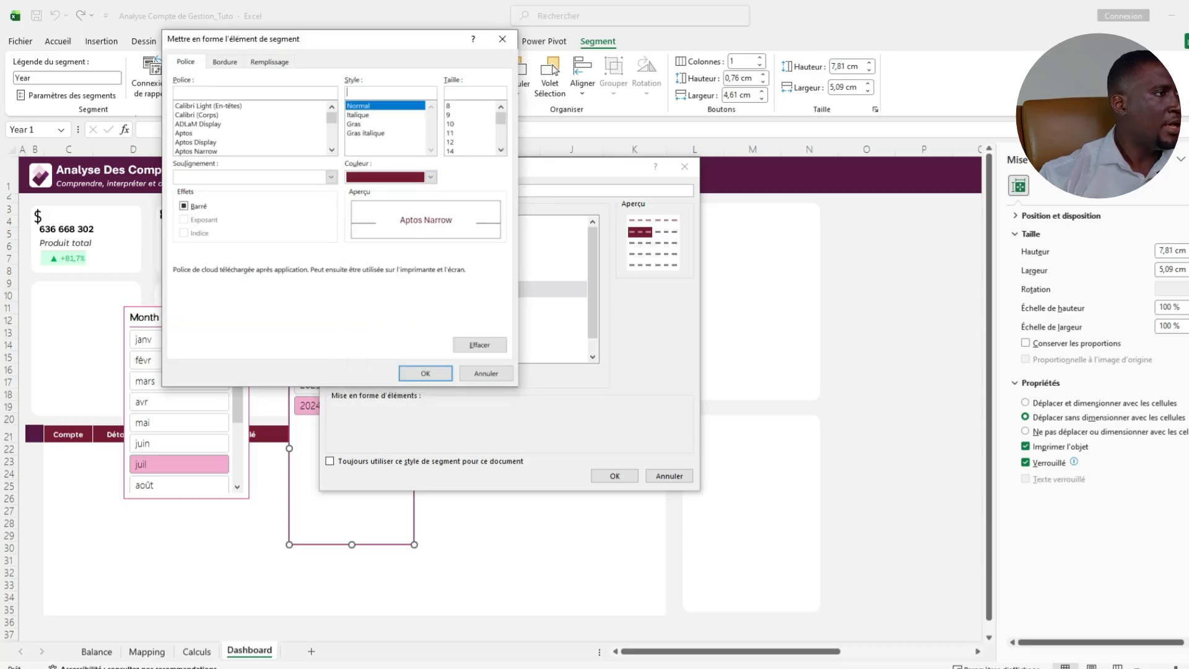
{"action": "left_click", "coordinate": [450, 115]}
{"action": "left_click", "coordinate": [255, 92]}
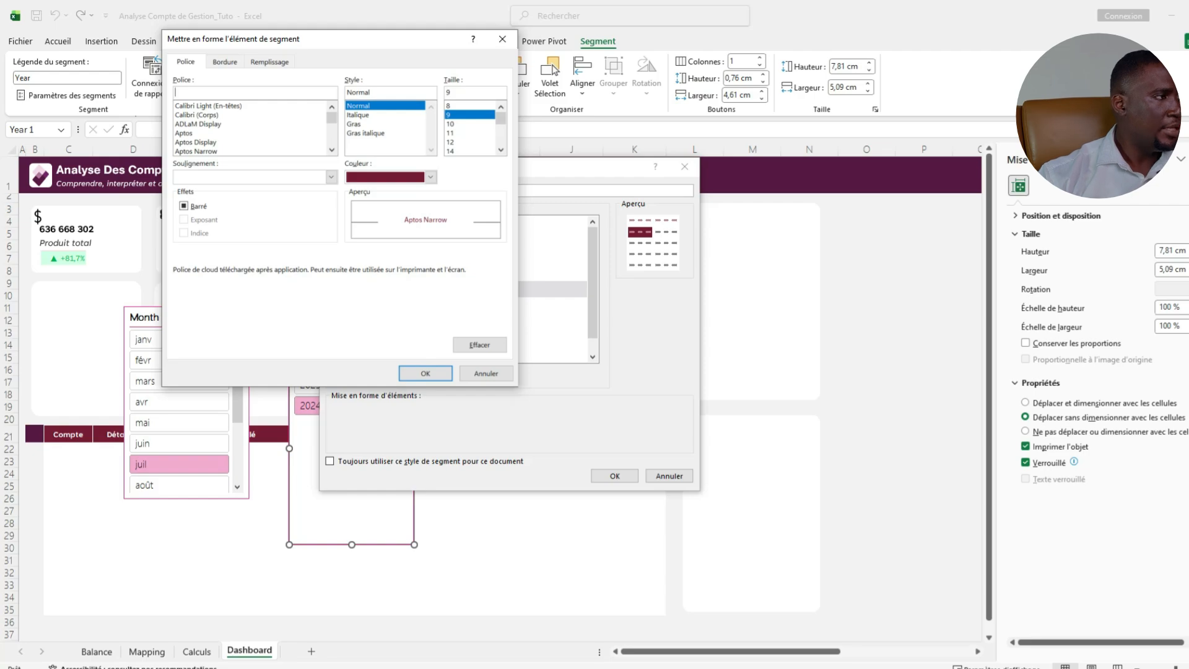
{"action": "type", "text": "tenorite"}
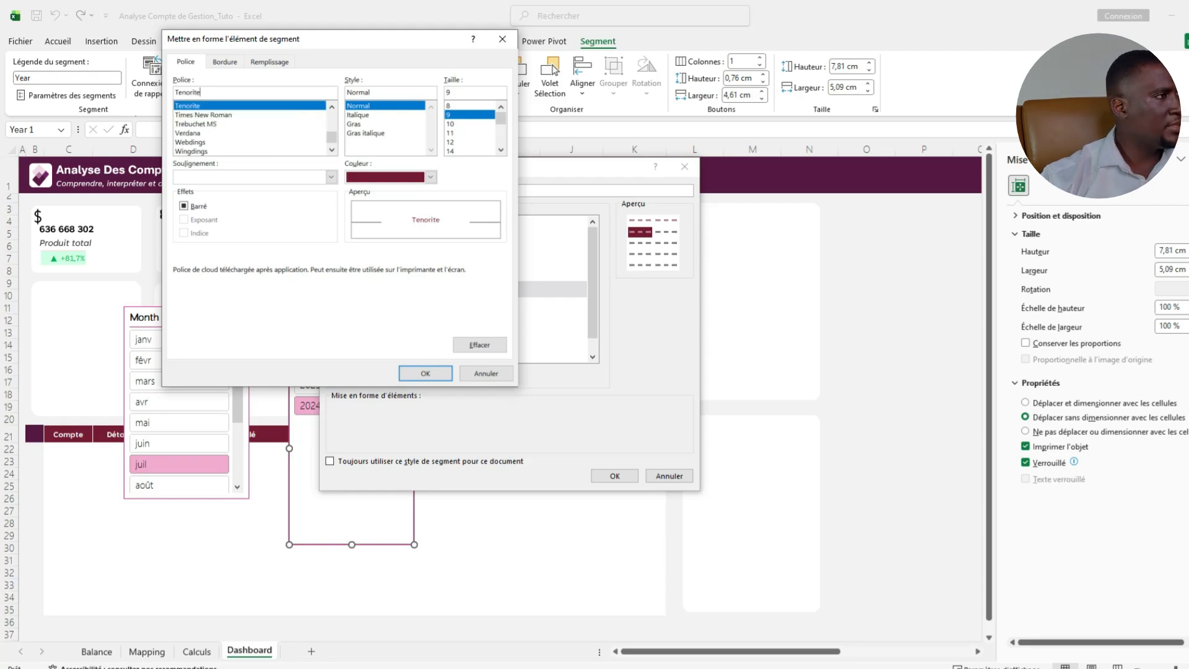
{"action": "key", "text": "Return"}
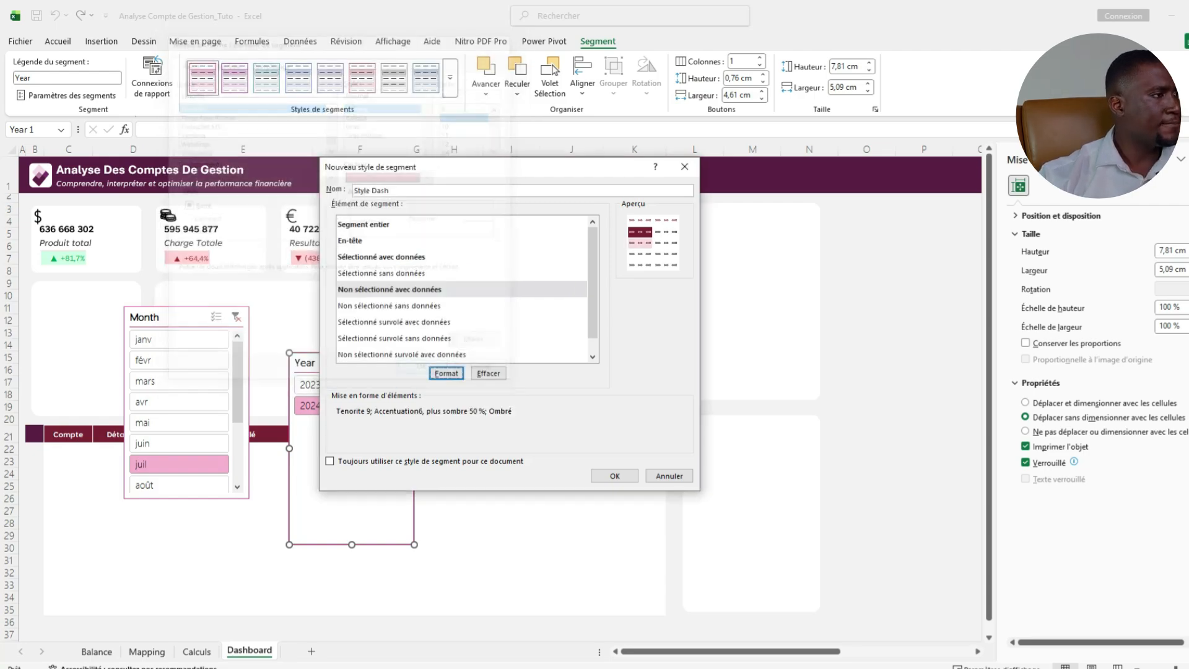
Format the Sélectionné survolé avec données element in Tenorite, regular, size 9, with a dark purple font colour and a light purple fill.
{"action": "left_click", "coordinate": [395, 322]}
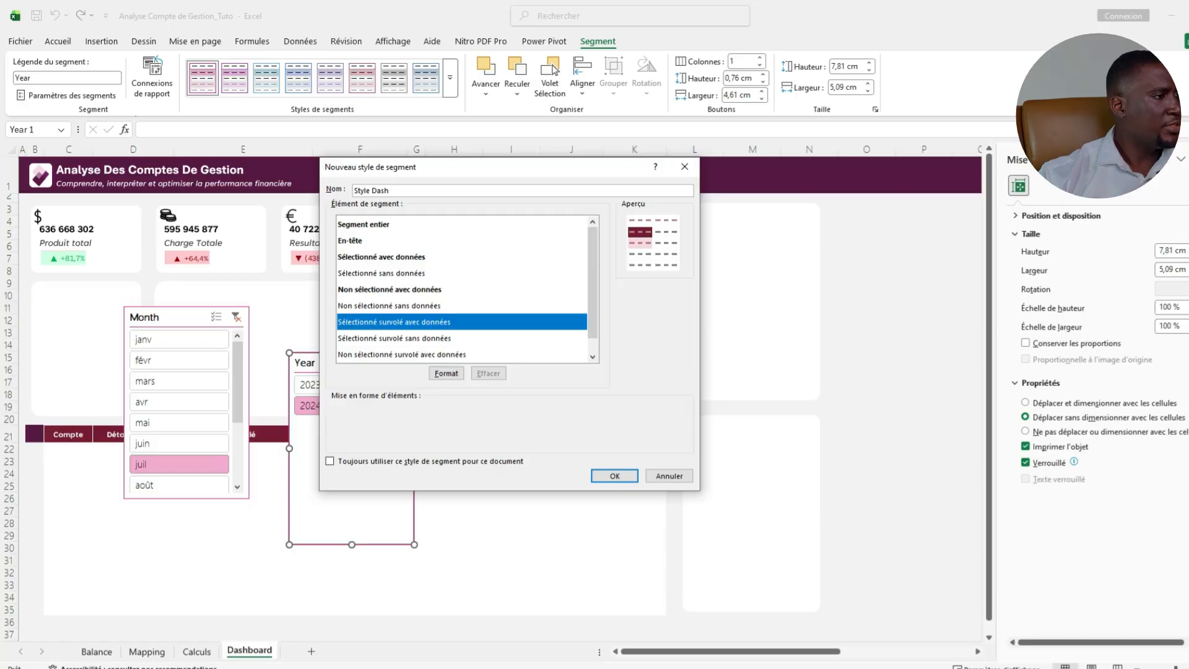
{"action": "left_click", "coordinate": [446, 373]}
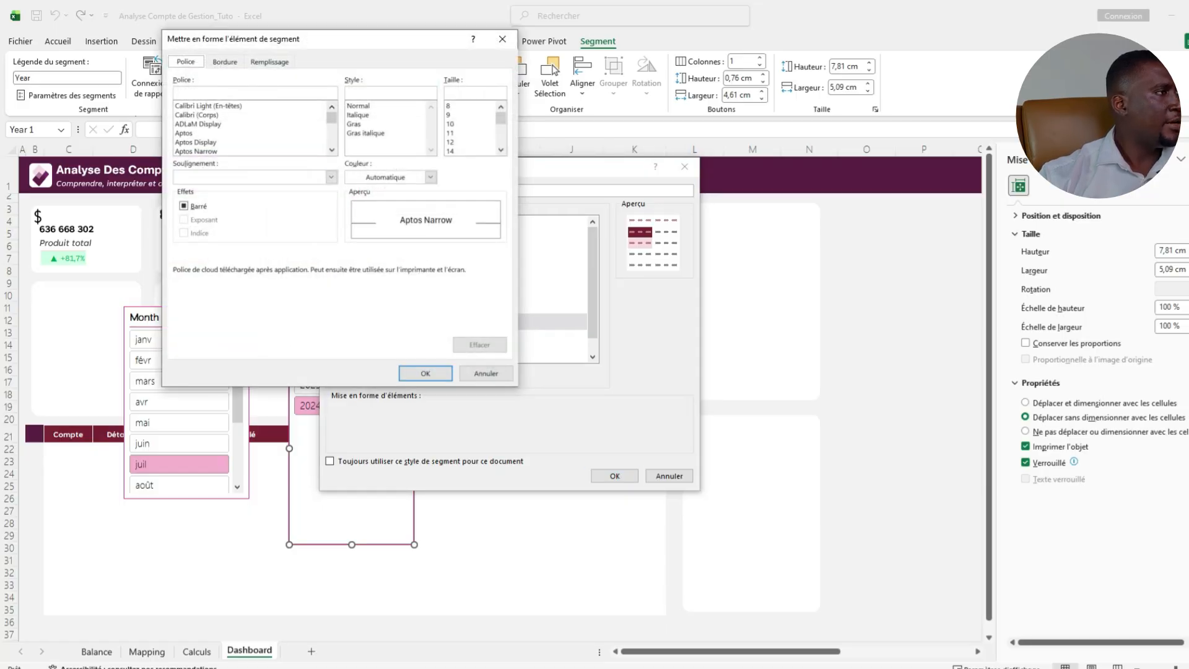
{"action": "type", "text": "tenorit"}
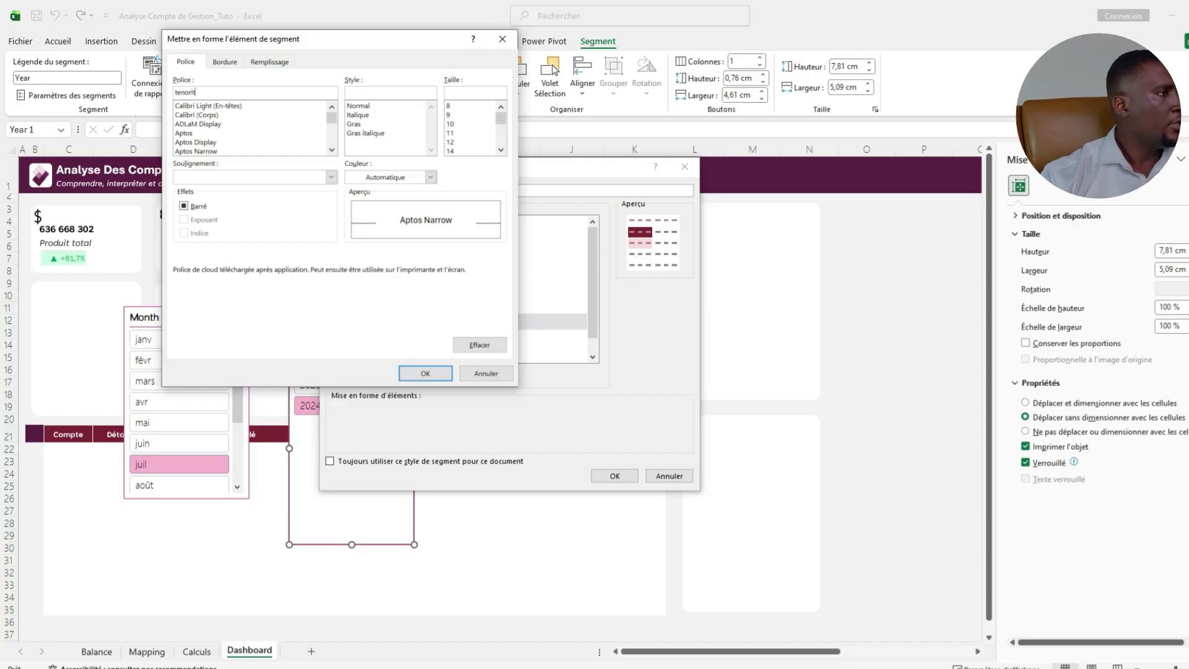
{"action": "type", "text": "e"}
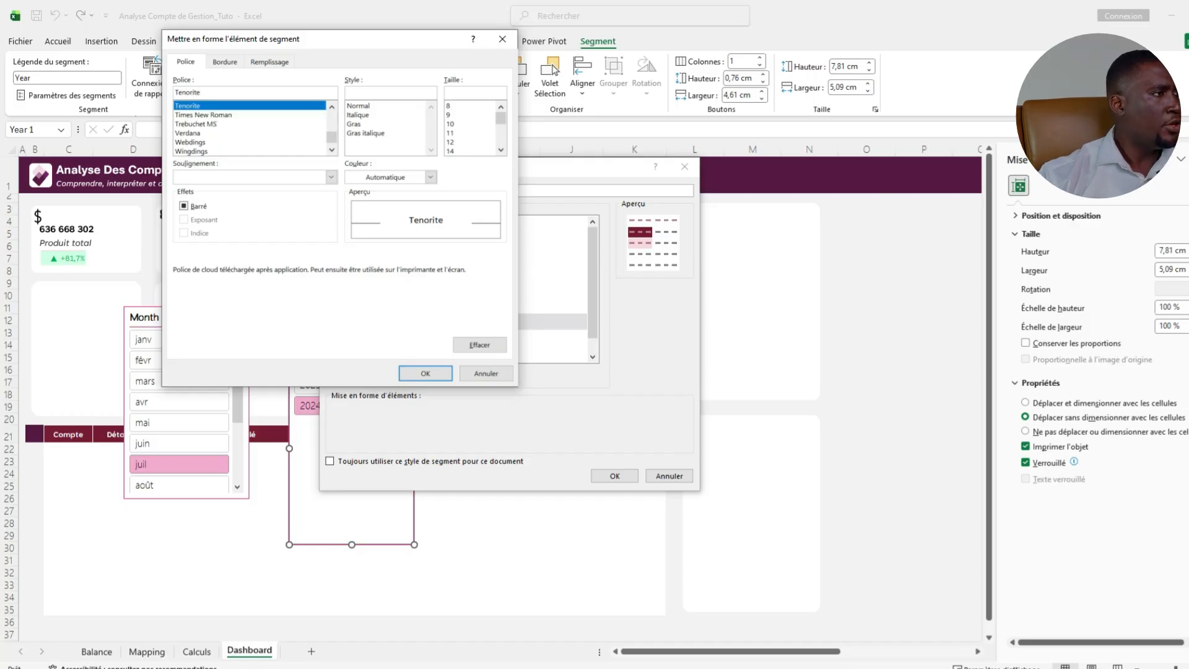
{"action": "left_click", "coordinate": [359, 106]}
{"action": "left_click", "coordinate": [451, 115]}
{"action": "left_click", "coordinate": [430, 177]}
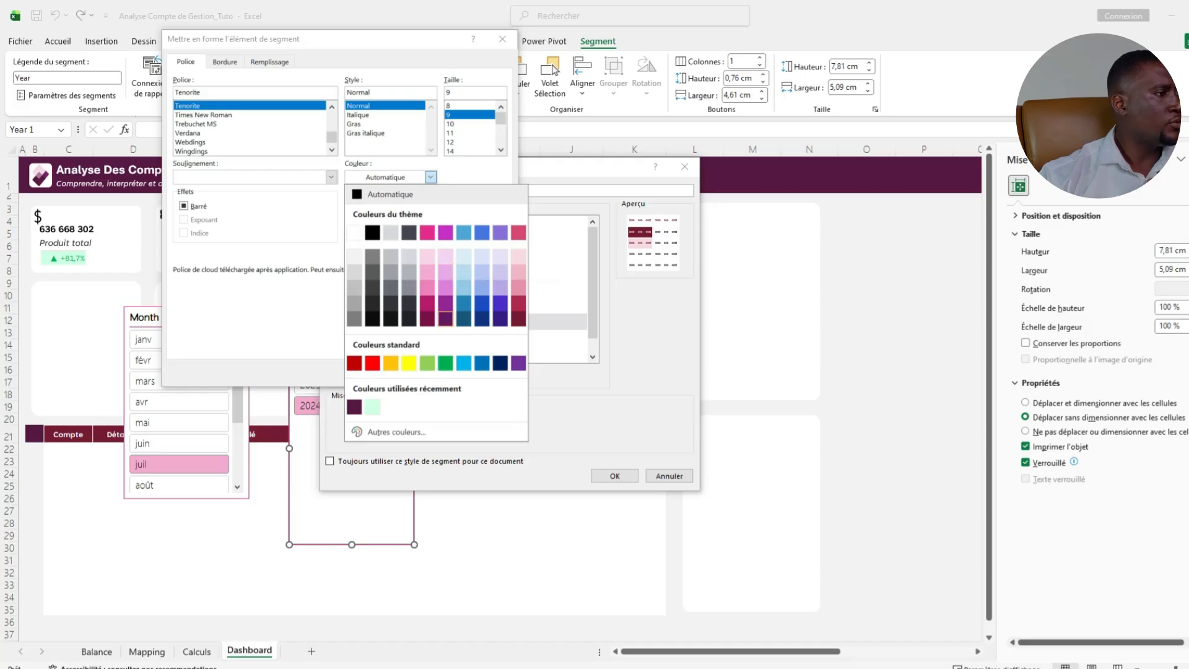
{"action": "left_click", "coordinate": [445, 318]}
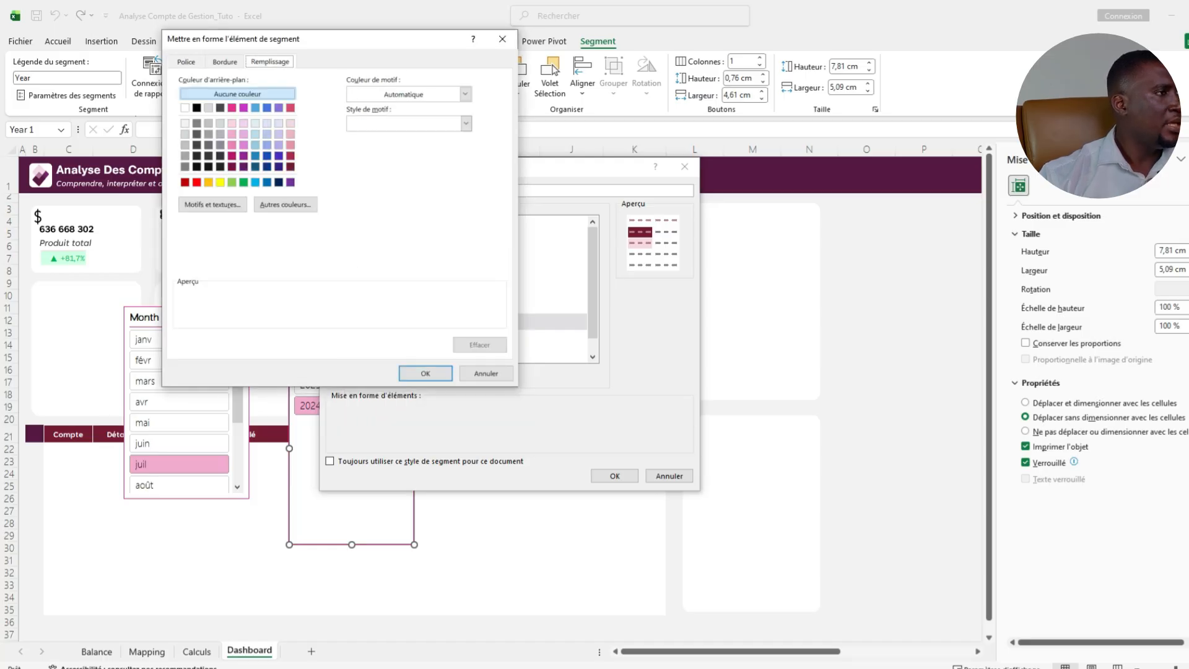
{"action": "left_click", "coordinate": [269, 61]}
{"action": "left_click", "coordinate": [244, 124]}
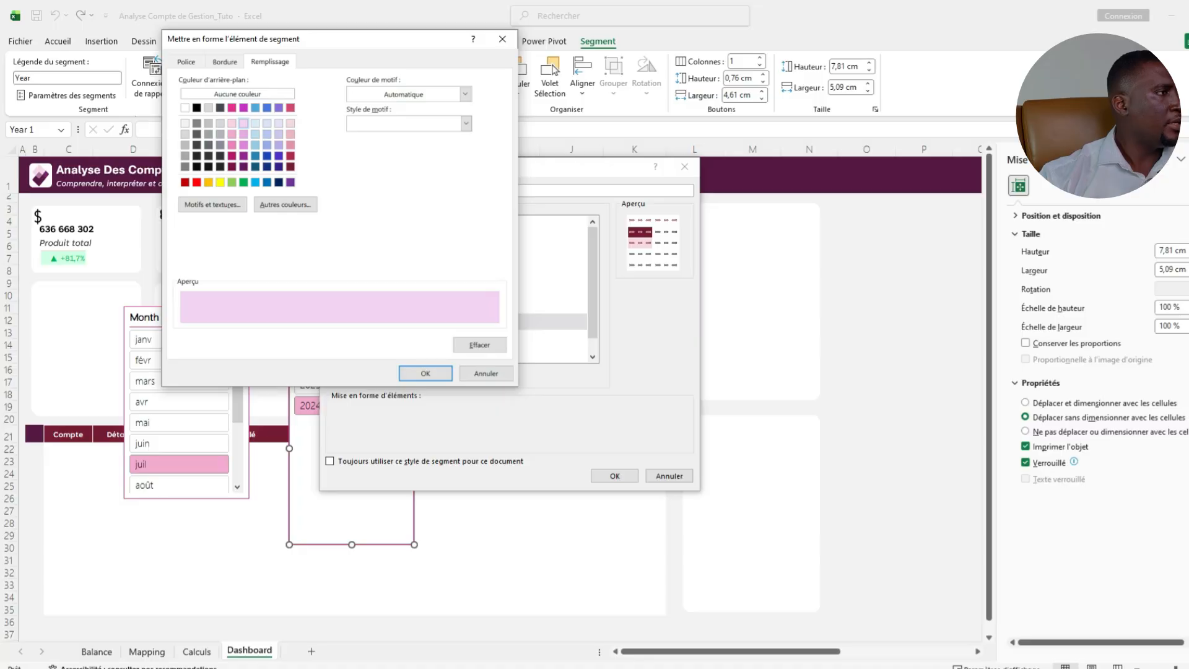
{"action": "left_click", "coordinate": [425, 374]}
Open the formatting settings of the style's Non sélectionné survolé avec données element.
{"action": "left_click", "coordinate": [402, 355]}
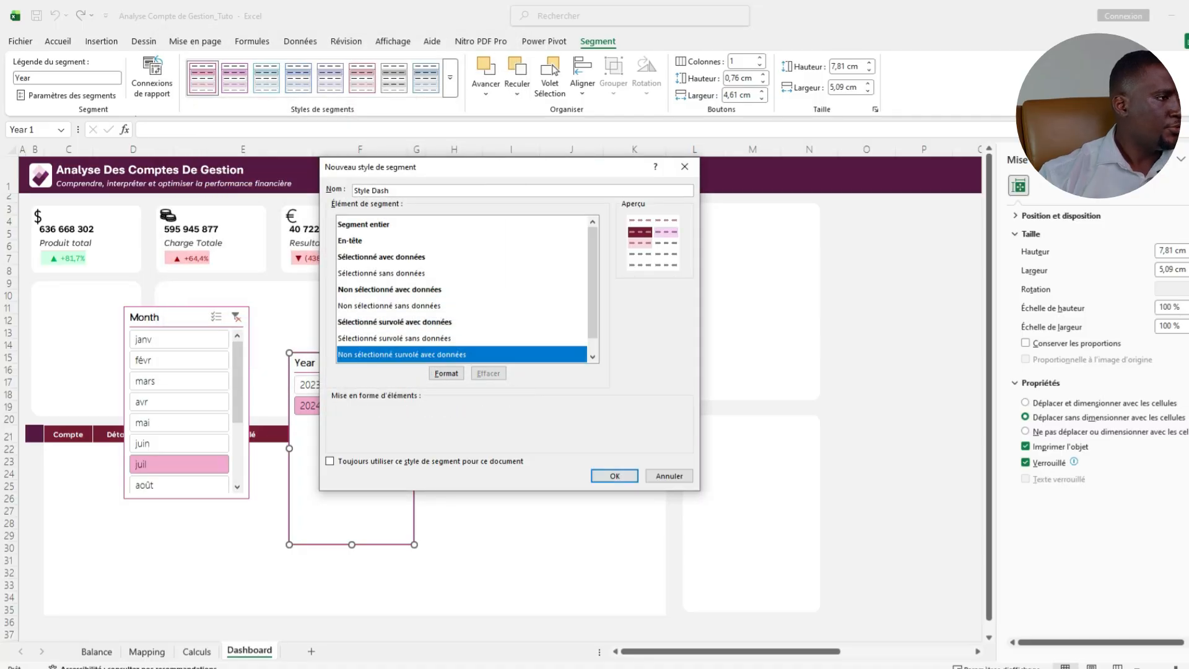
{"action": "left_click", "coordinate": [446, 374]}
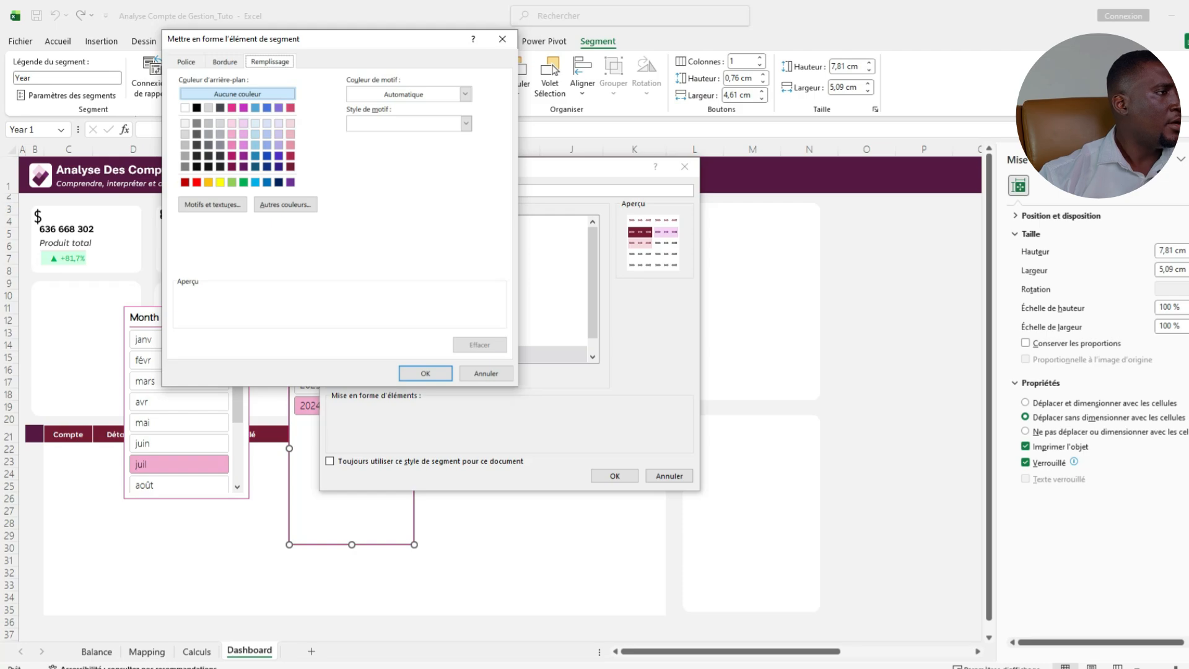
Give the slicer element a light purple fill and a purple Tenorite font, Normal style, size 9, and save the slicer style.
{"action": "left_click", "coordinate": [244, 123]}
{"action": "left_click", "coordinate": [186, 61]}
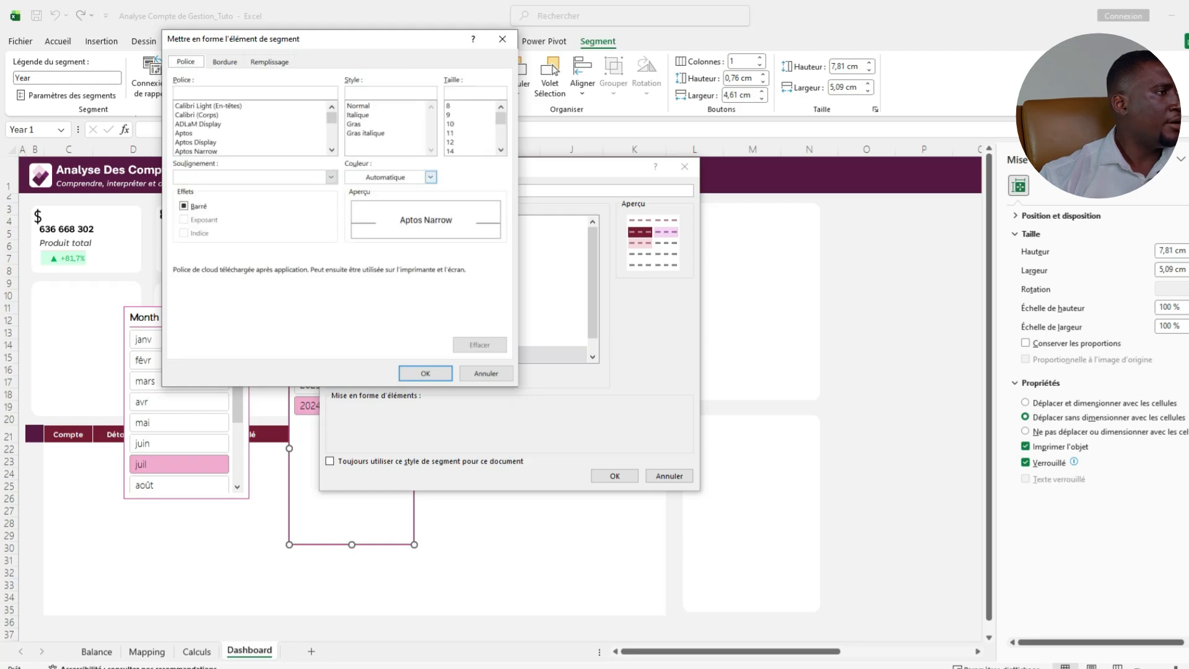
{"action": "left_click", "coordinate": [430, 177]}
{"action": "left_click", "coordinate": [446, 318]}
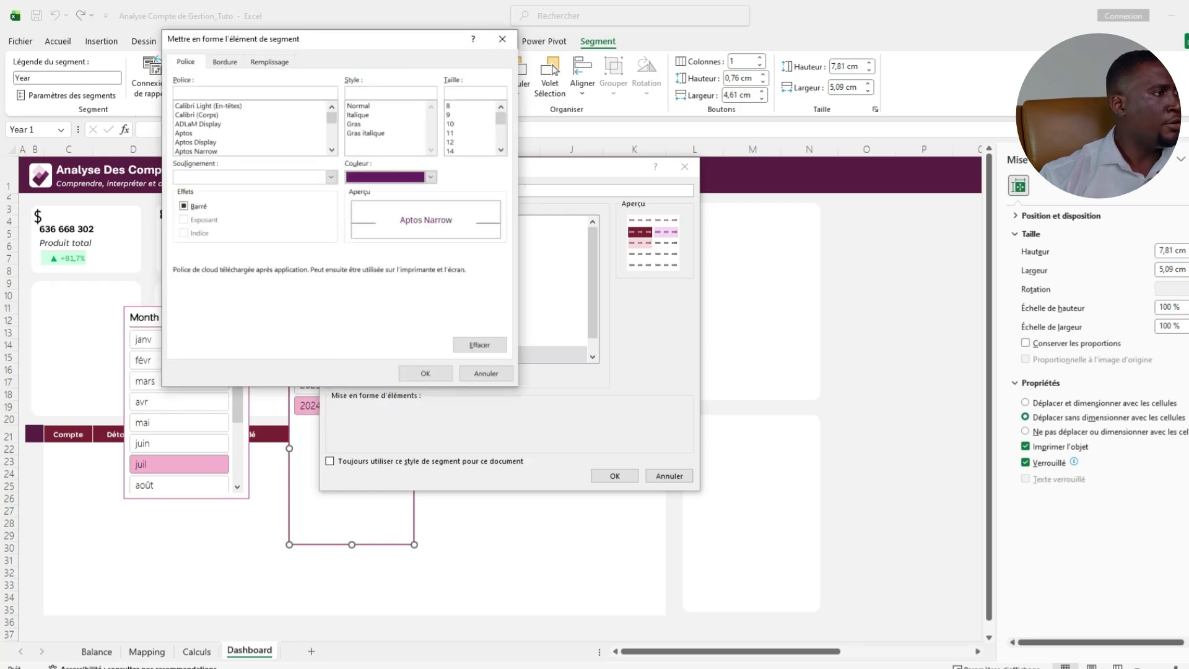
{"action": "type", "text": "Tenorite"}
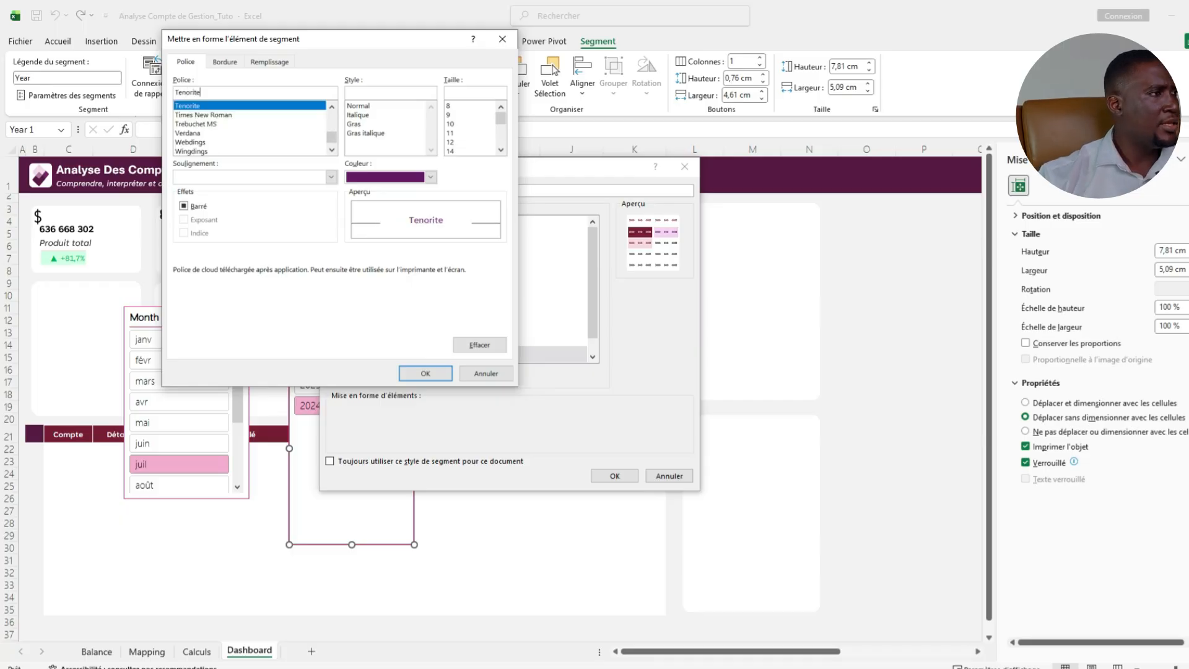
{"action": "key", "text": "Tab"}
{"action": "left_click", "coordinate": [449, 115]}
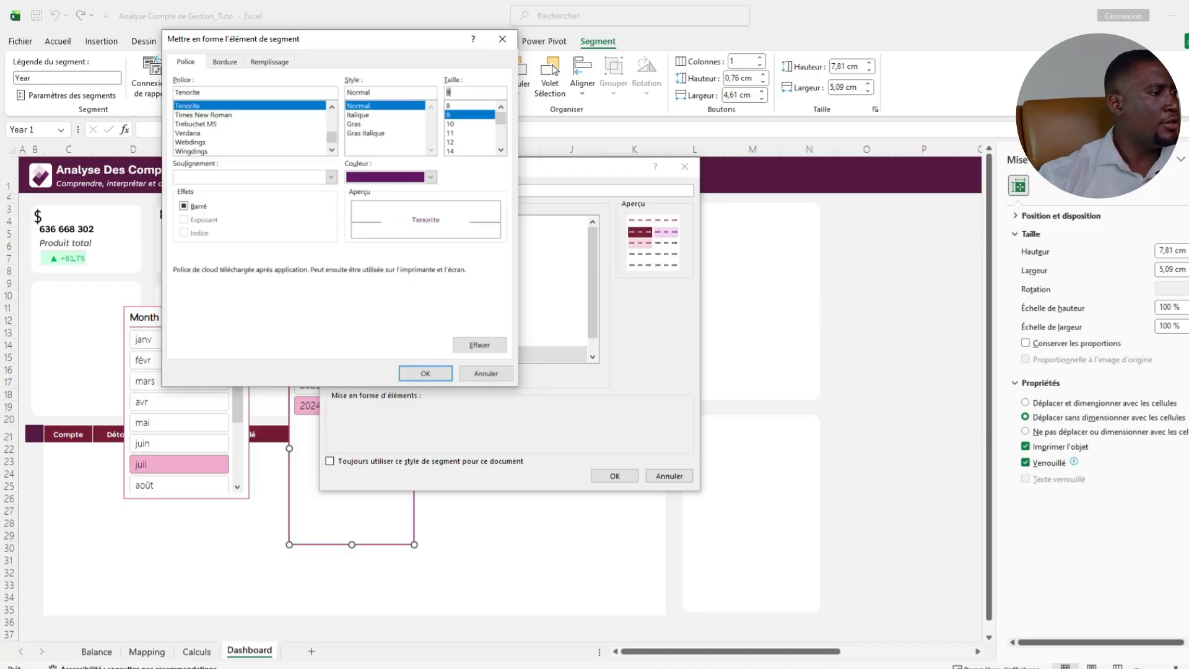
{"action": "left_click", "coordinate": [426, 373]}
{"action": "left_click", "coordinate": [614, 475]}
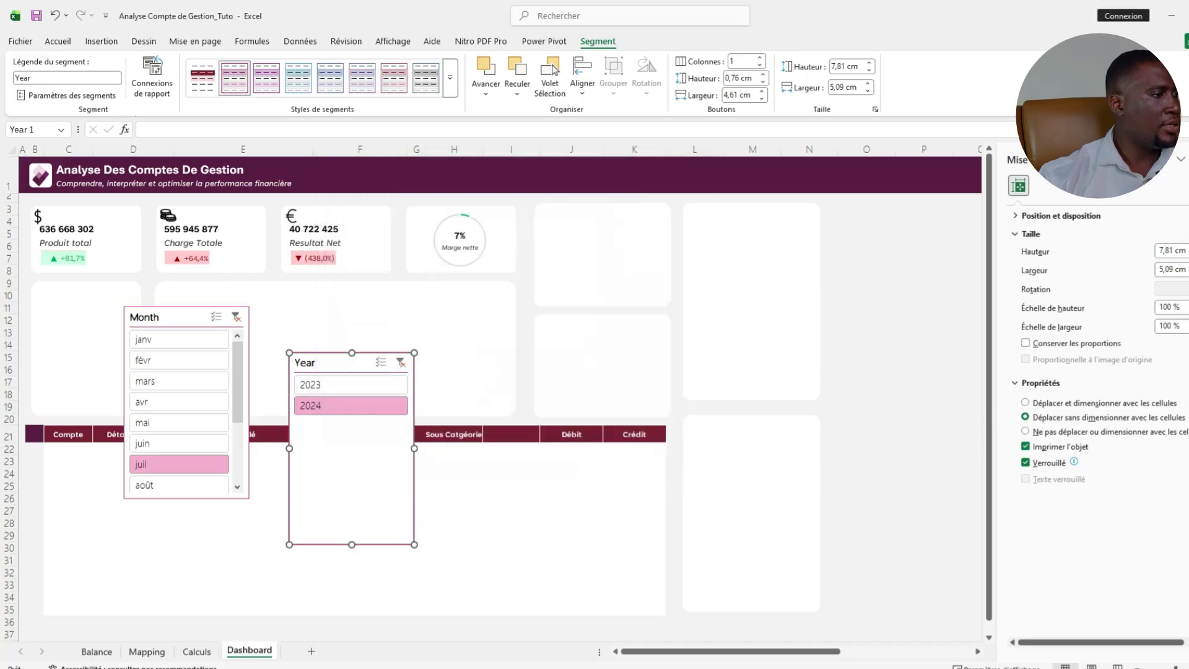
Apply the custom dark red style to the Year slicer and move it onto the card below Produit total.
{"action": "left_click", "coordinate": [203, 78]}
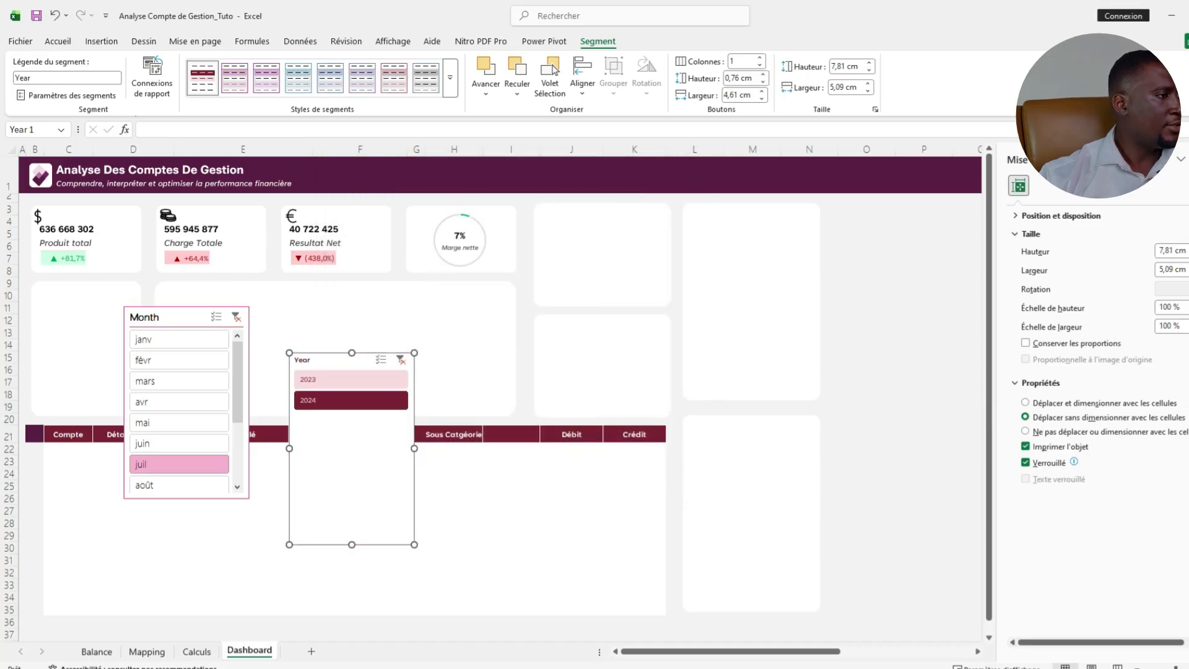
{"action": "left_click_drag", "start_coordinate": [347, 358], "coordinate": [117, 287]}
Set the Year slicer's header caption to Année and hide its items without data.
{"action": "left_click", "coordinate": [66, 96]}
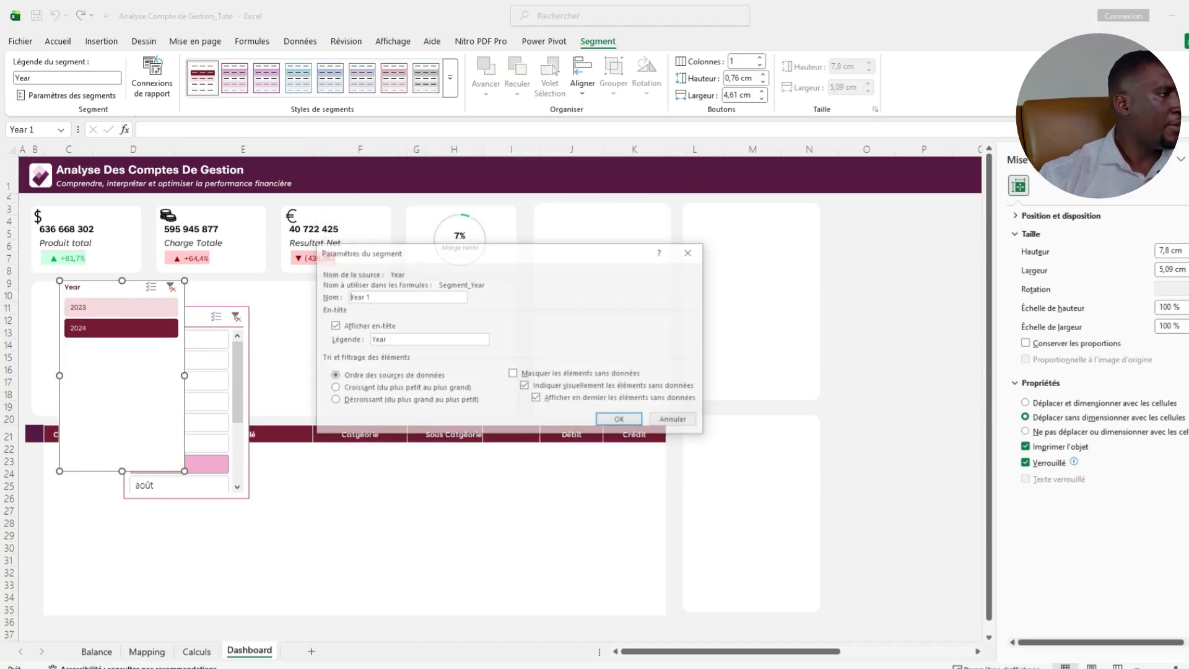
{"action": "double_click", "coordinate": [377, 339]}
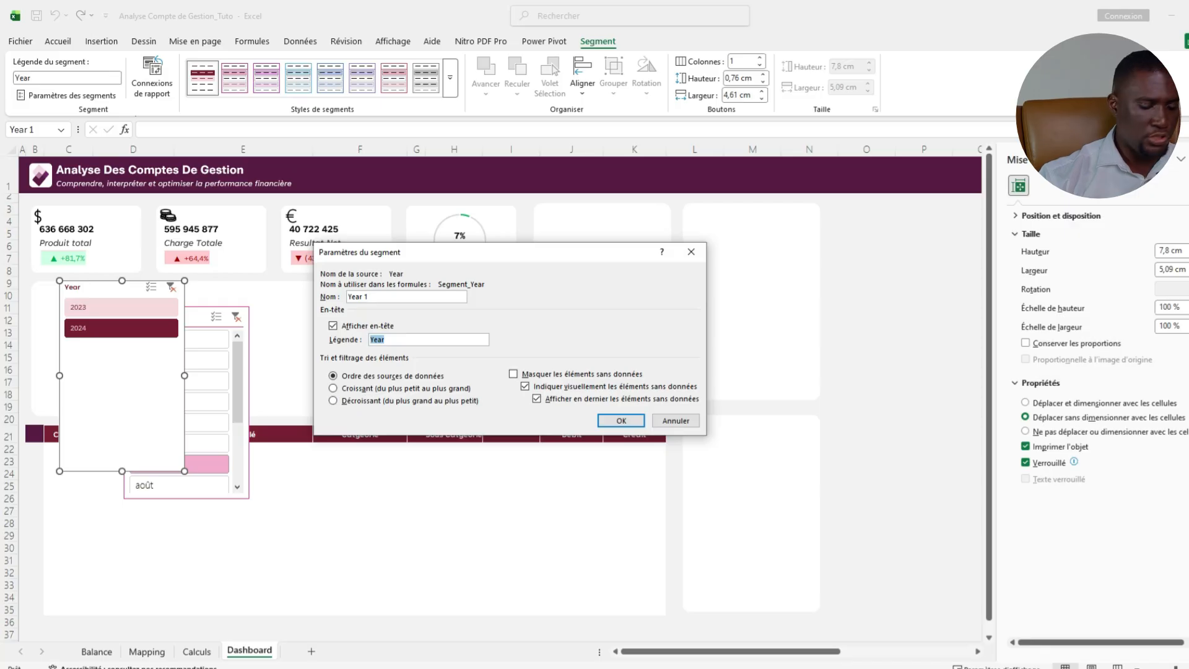
{"action": "type", "text": "Année"}
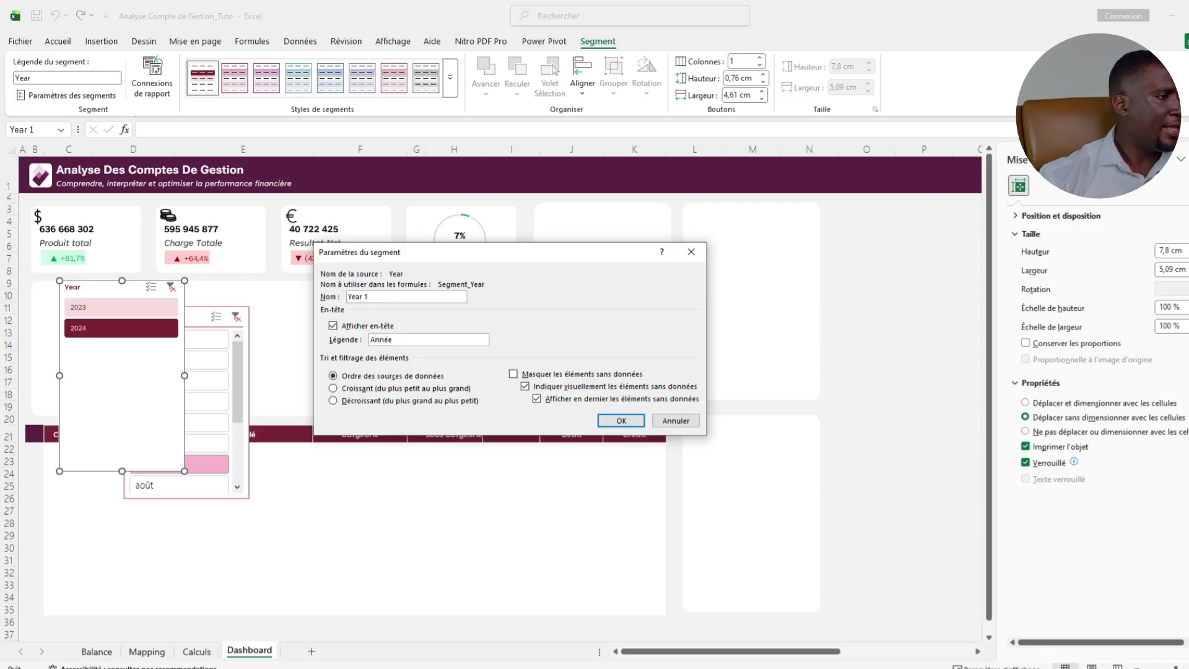
{"action": "left_click", "coordinate": [513, 374]}
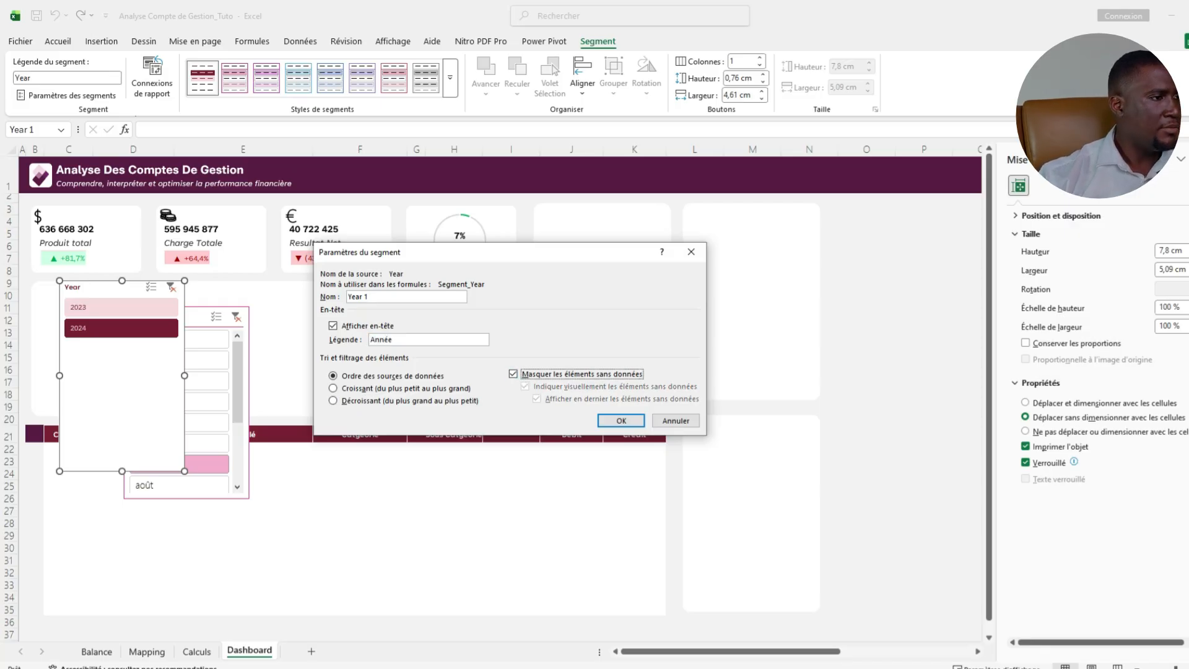
{"action": "left_click", "coordinate": [621, 421]}
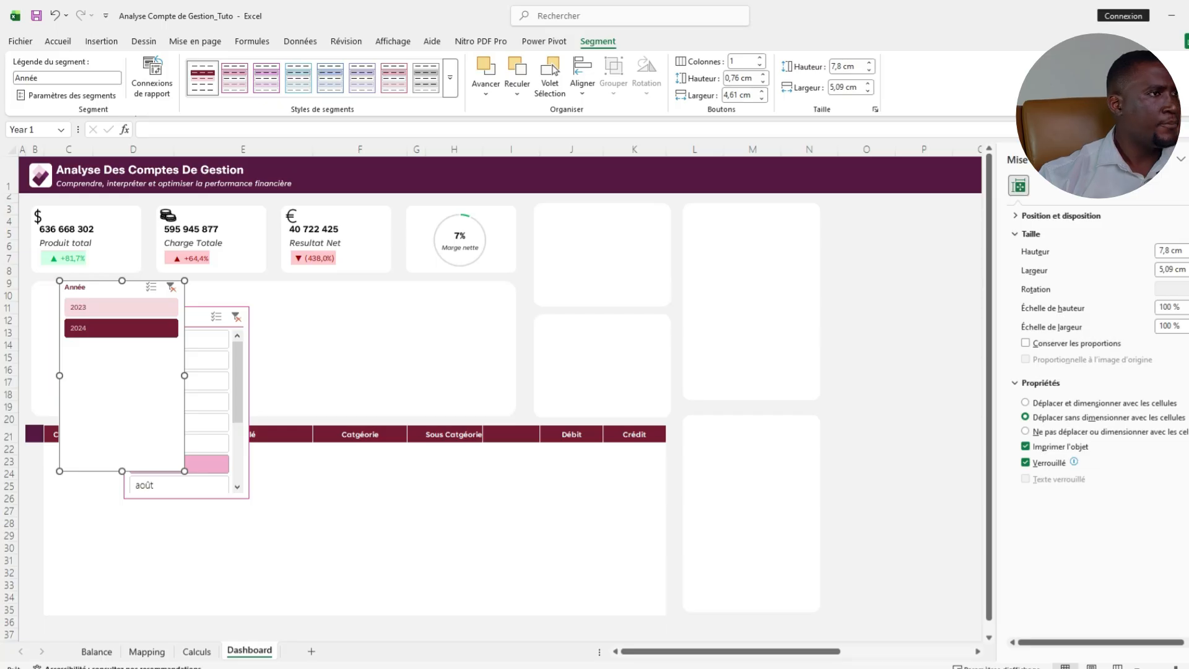
Lay out the Année slicer in 2 columns and shrink it to about 1,91 by 3,97 cm inside the card below Produit total.
{"action": "left_click", "coordinate": [760, 57]}
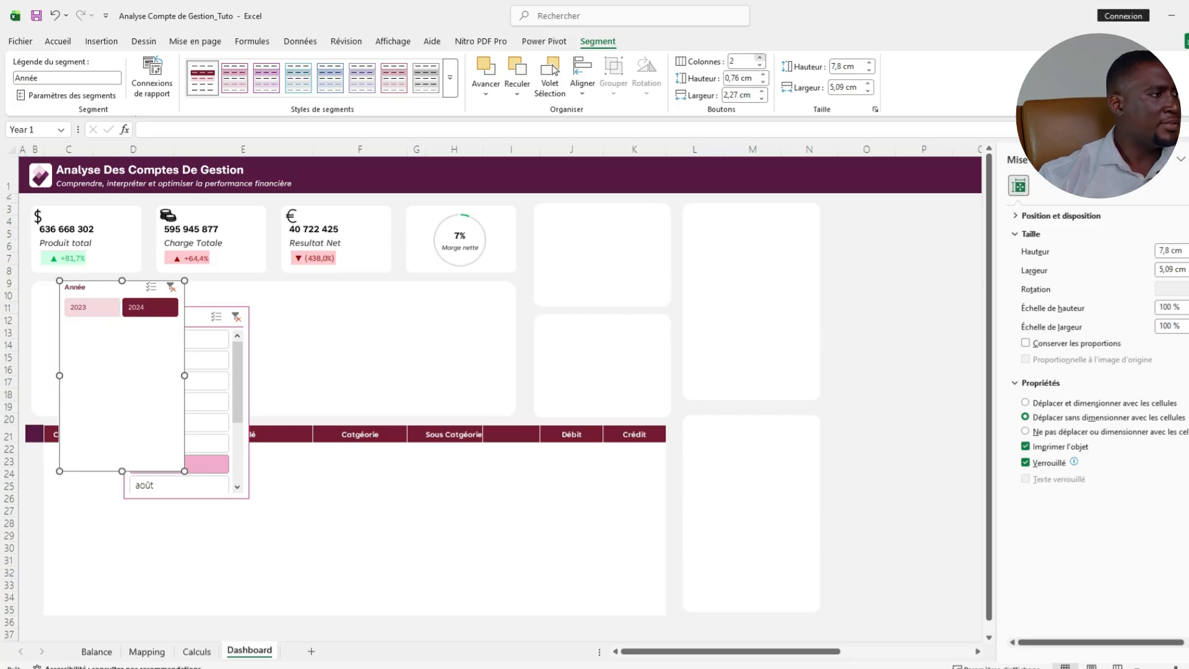
{"action": "left_click_drag", "start_coordinate": [123, 471], "coordinate": [122, 326]}
{"action": "left_click_drag", "start_coordinate": [99, 287], "coordinate": [63, 294]}
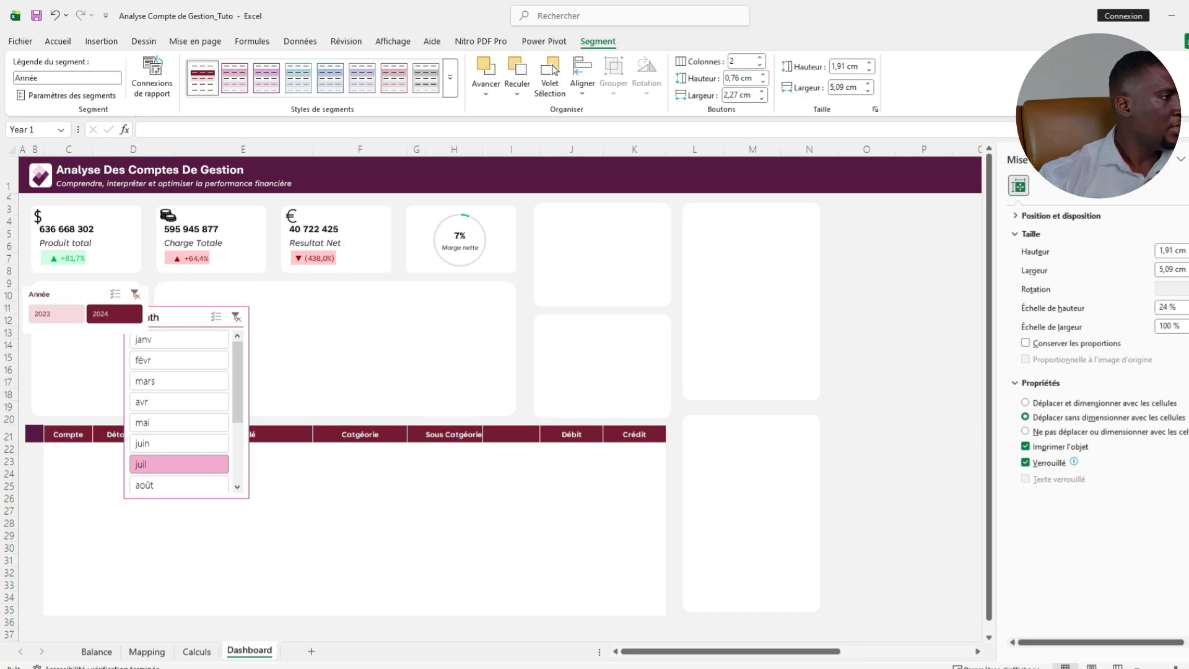
{"action": "left_click_drag", "start_coordinate": [148, 310], "coordinate": [84, 294]}
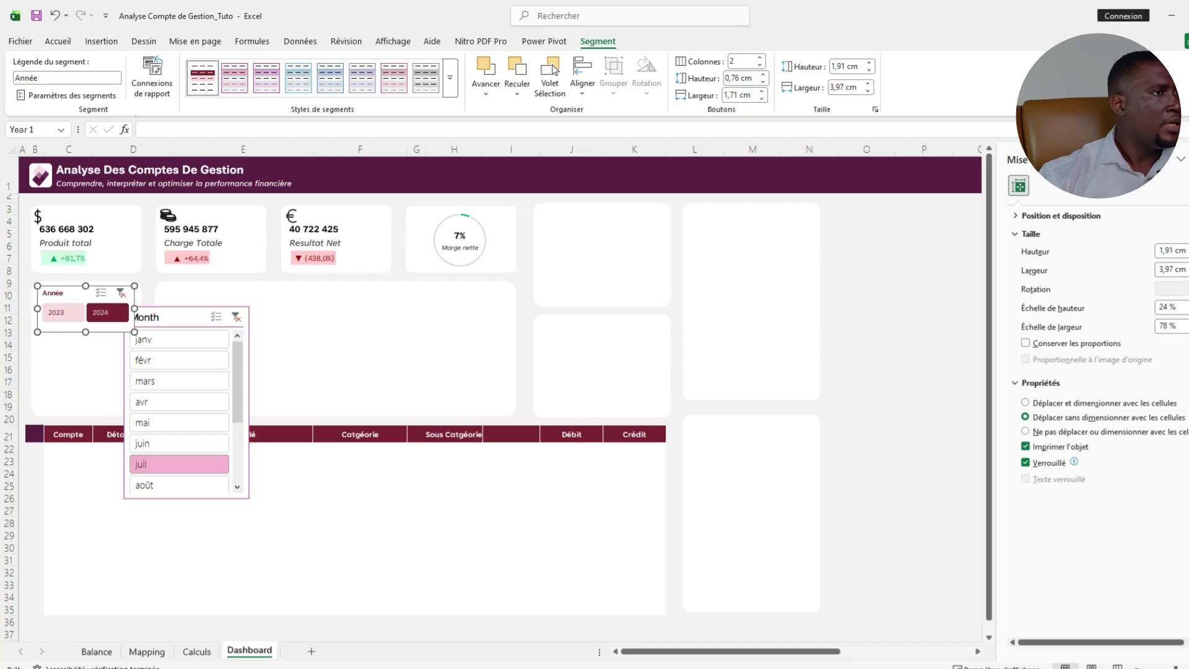
Set the Année slicer's button height to 0,6 cm and resize the slicer to about 1,59 cm high and 4 cm wide.
{"action": "left_click", "coordinate": [763, 82]}
{"action": "left_click", "coordinate": [763, 82]}
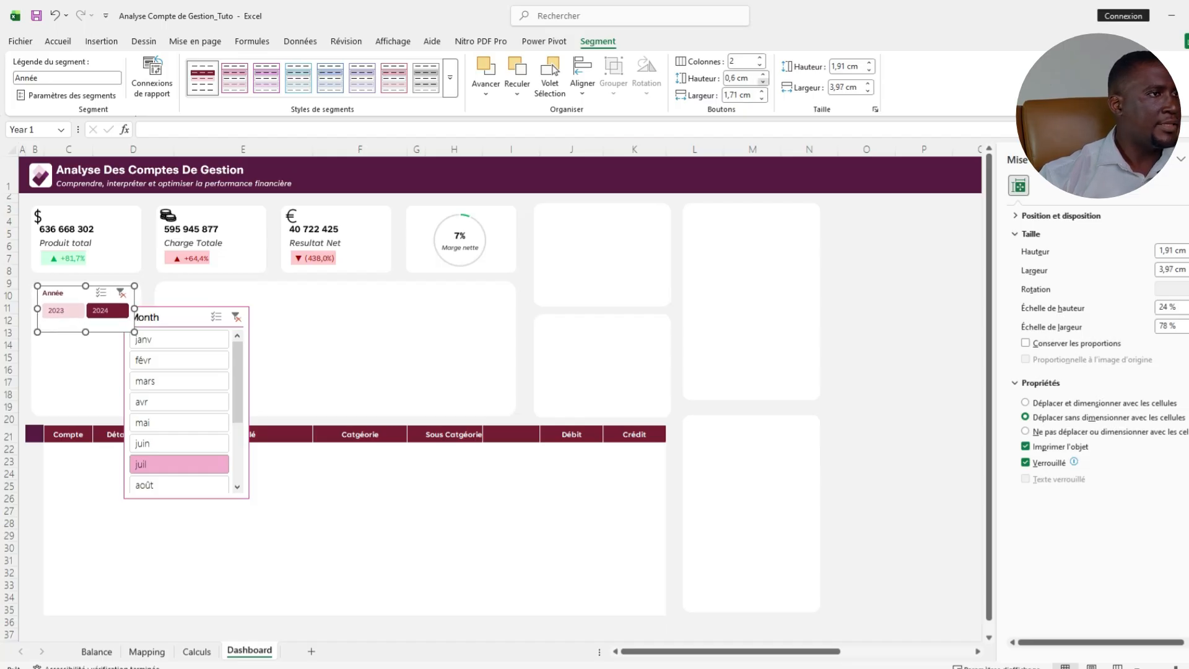
{"action": "left_click_drag", "start_coordinate": [134, 308], "coordinate": [131, 308]}
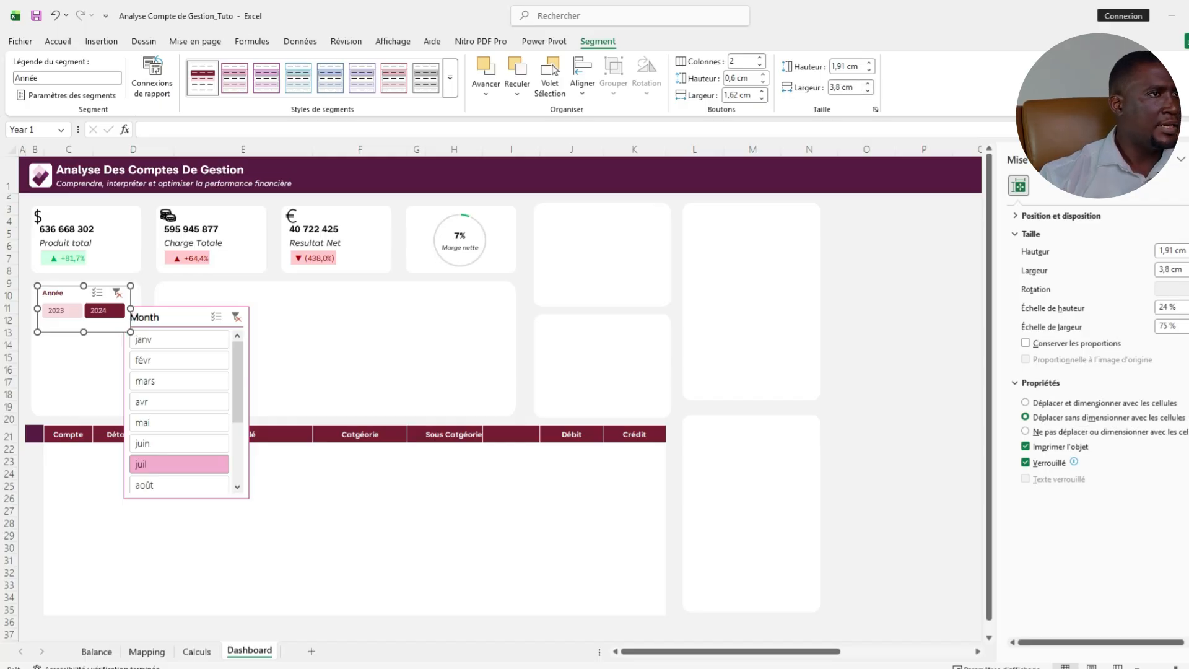
{"action": "left_click_drag", "start_coordinate": [131, 308], "coordinate": [135, 309]}
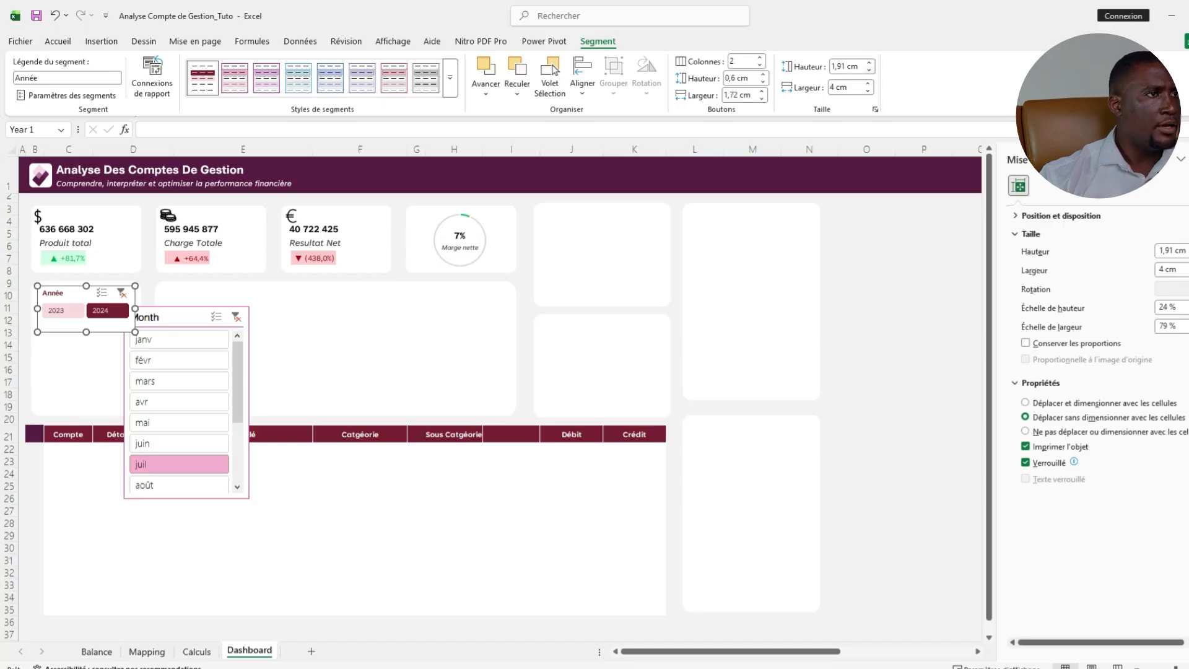
{"action": "left_click_drag", "start_coordinate": [86, 332], "coordinate": [87, 324]}
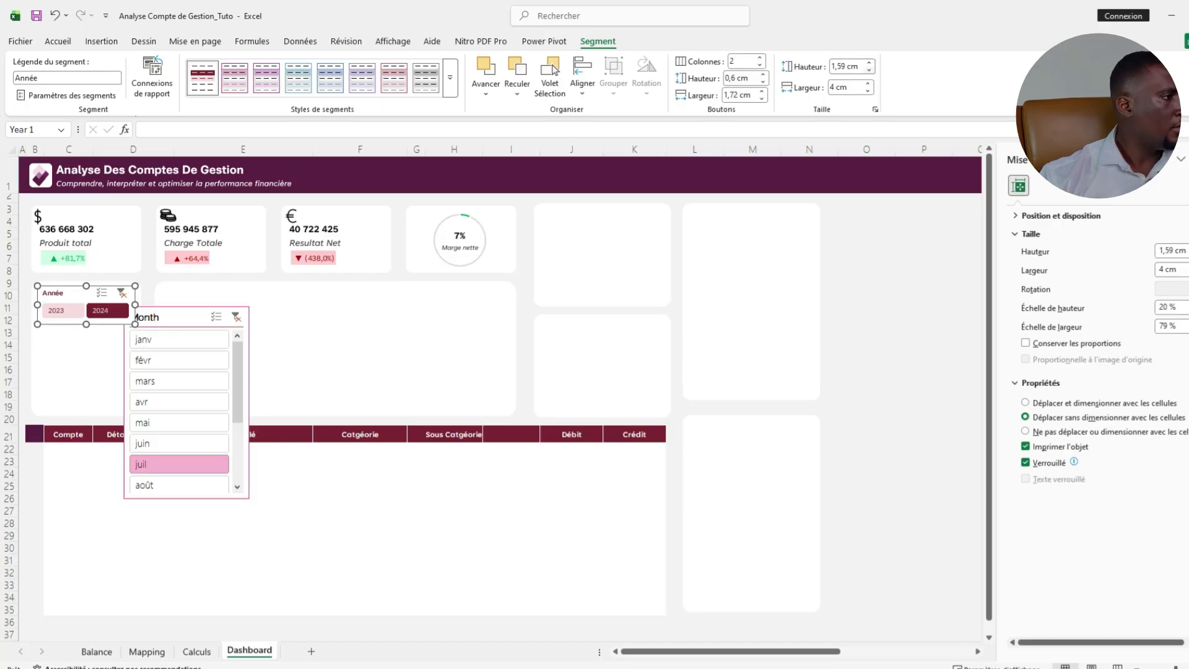
Move the Month slicer below the Année slicer and set its width to 4 cm.
{"action": "left_click_drag", "start_coordinate": [179, 318], "coordinate": [107, 347]}
{"action": "left_click", "coordinate": [843, 88]}
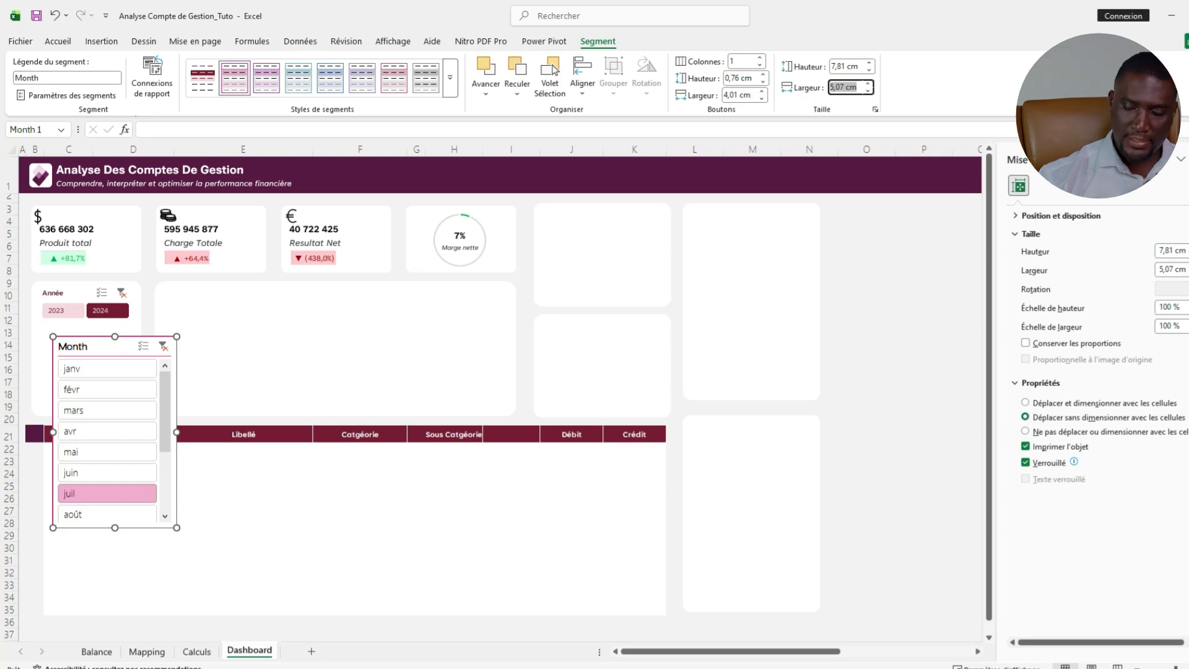
{"action": "type", "text": "4"}
{"action": "key", "text": "Return"}
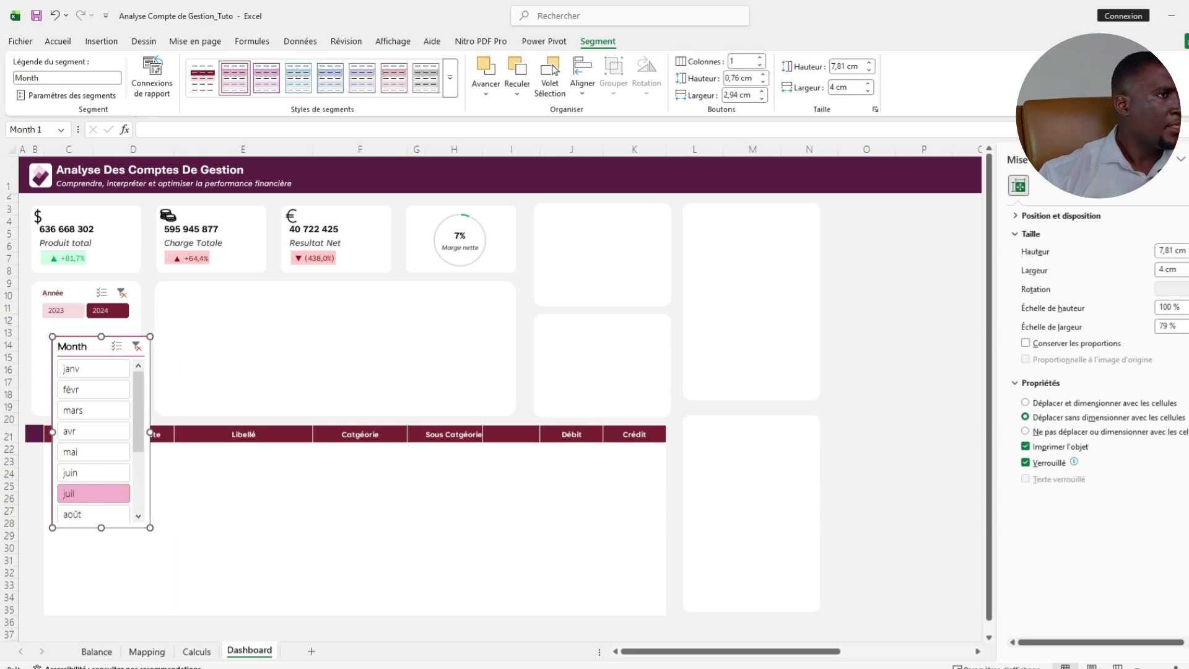
Apply the custom dark red style to the Month slicer and arrange its buttons in 3 columns.
{"action": "left_click", "coordinate": [202, 77]}
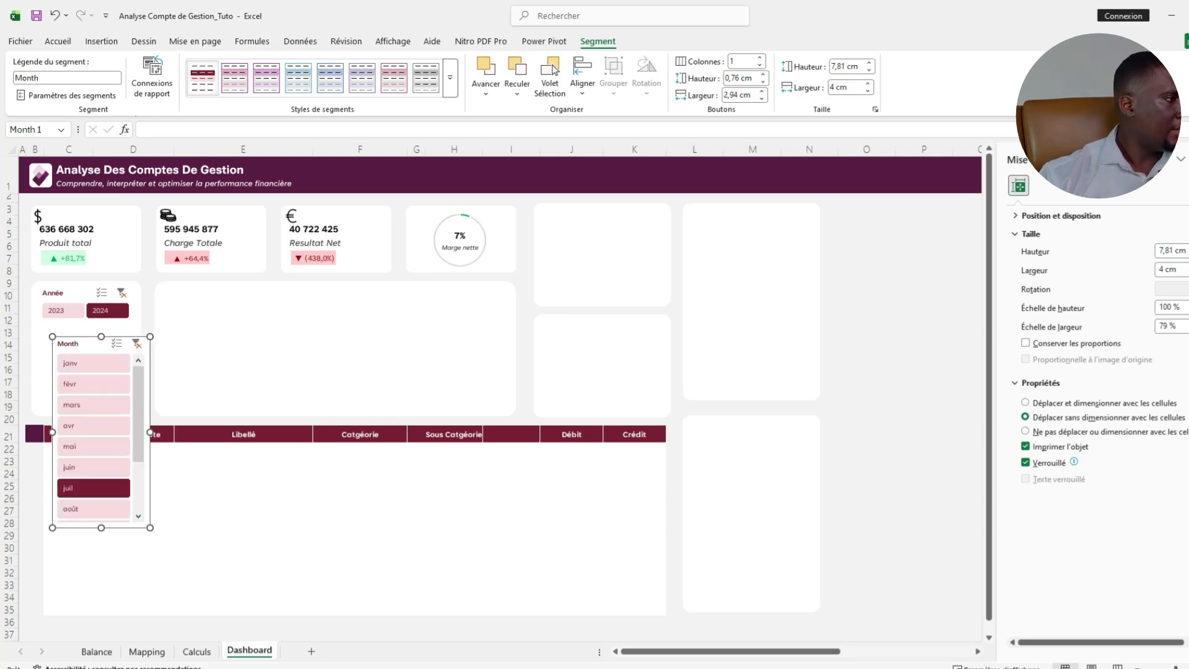
{"action": "left_click", "coordinate": [760, 57]}
{"action": "left_click", "coordinate": [760, 56]}
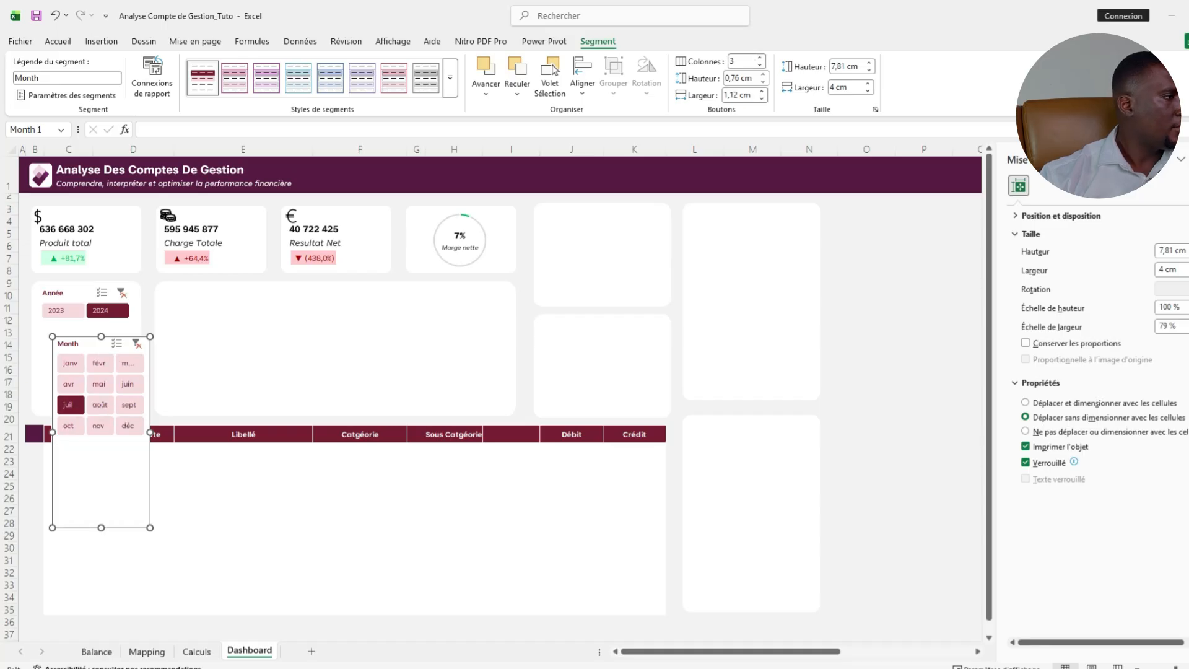
Align the Month slicer directly under the Année slicer and widen it to 4,12 cm.
{"action": "left_click_drag", "start_coordinate": [86, 344], "coordinate": [72, 333]}
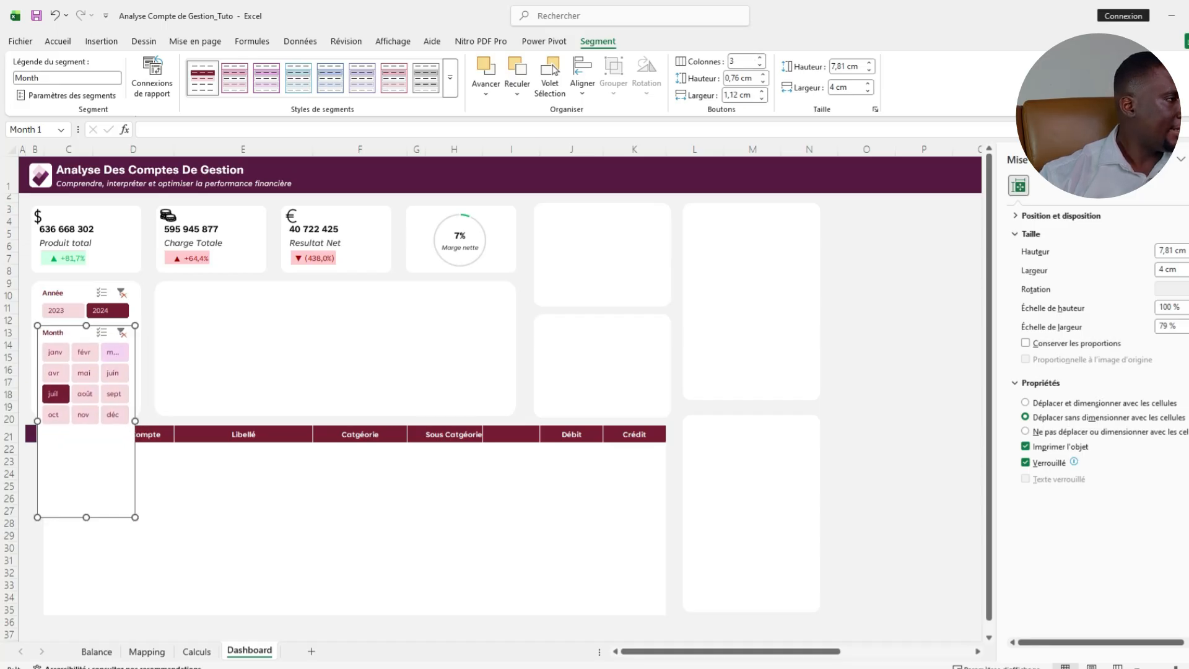
{"action": "left_click", "coordinate": [868, 83]}
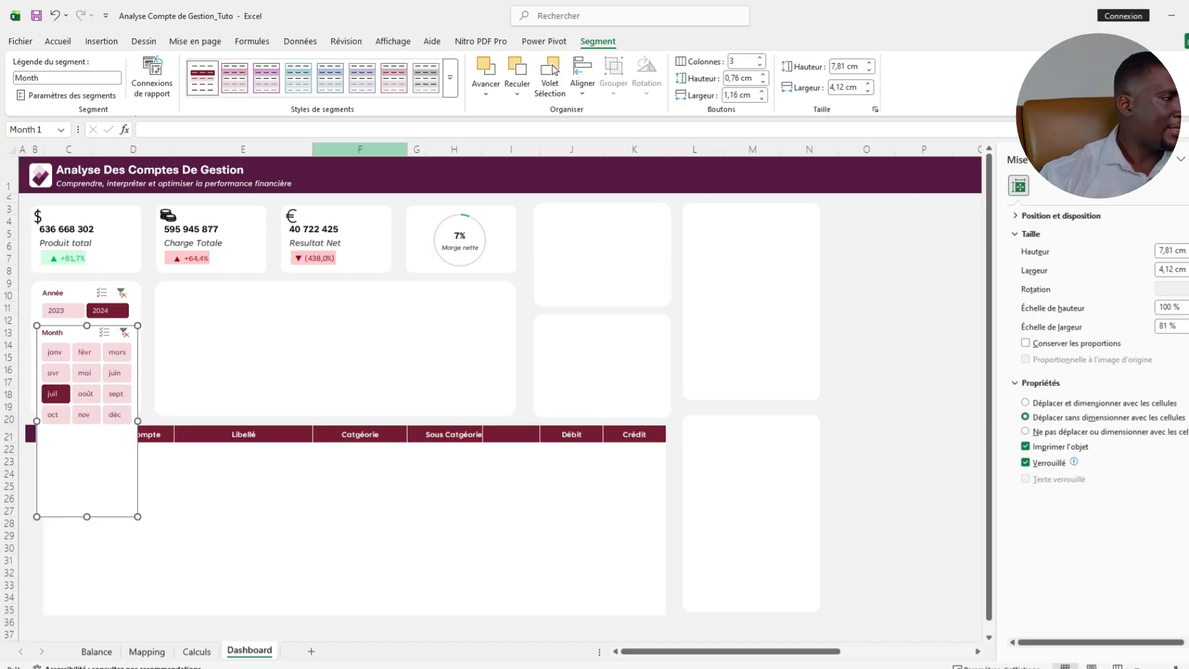
Set the Année slicer's width to 4,13 cm.
{"action": "left_click", "coordinate": [73, 293]}
{"action": "left_click", "coordinate": [864, 87]}
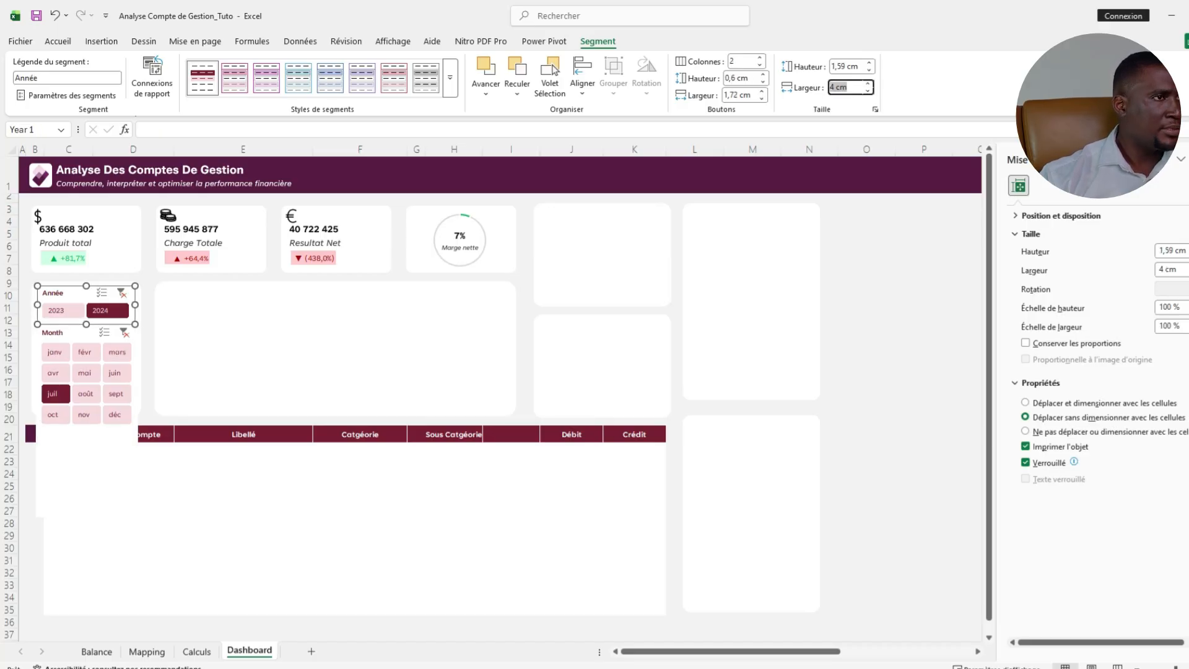
{"action": "type", "text": "4"}
{"action": "type", "text": ",13"}
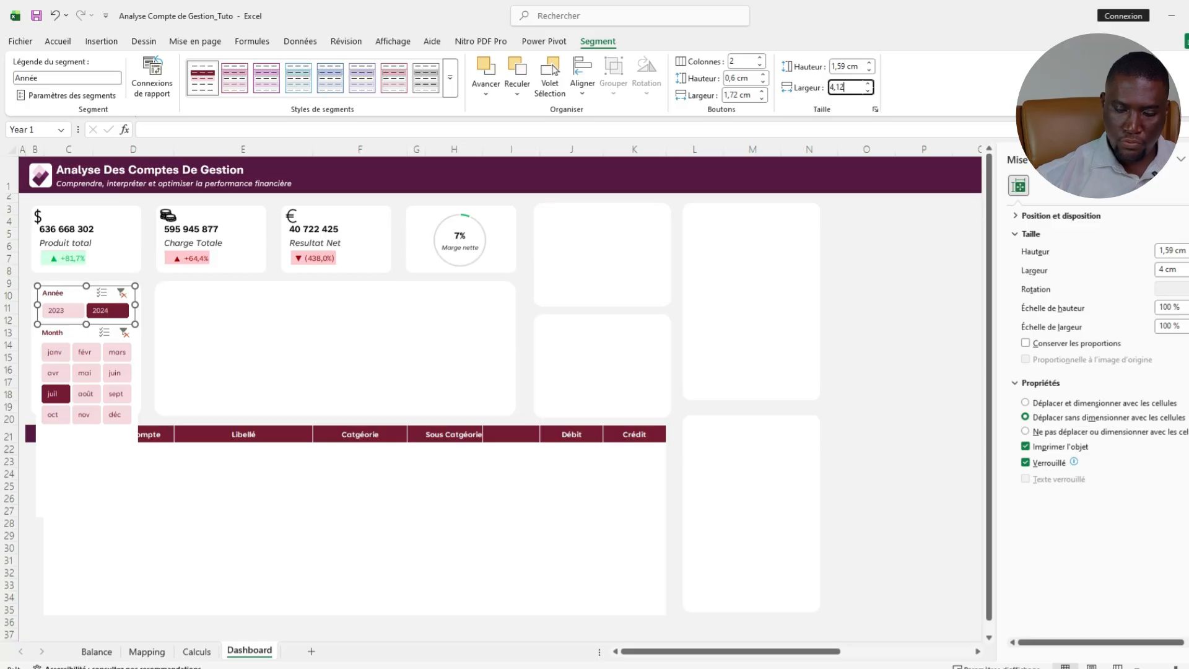
{"action": "key", "text": "Return"}
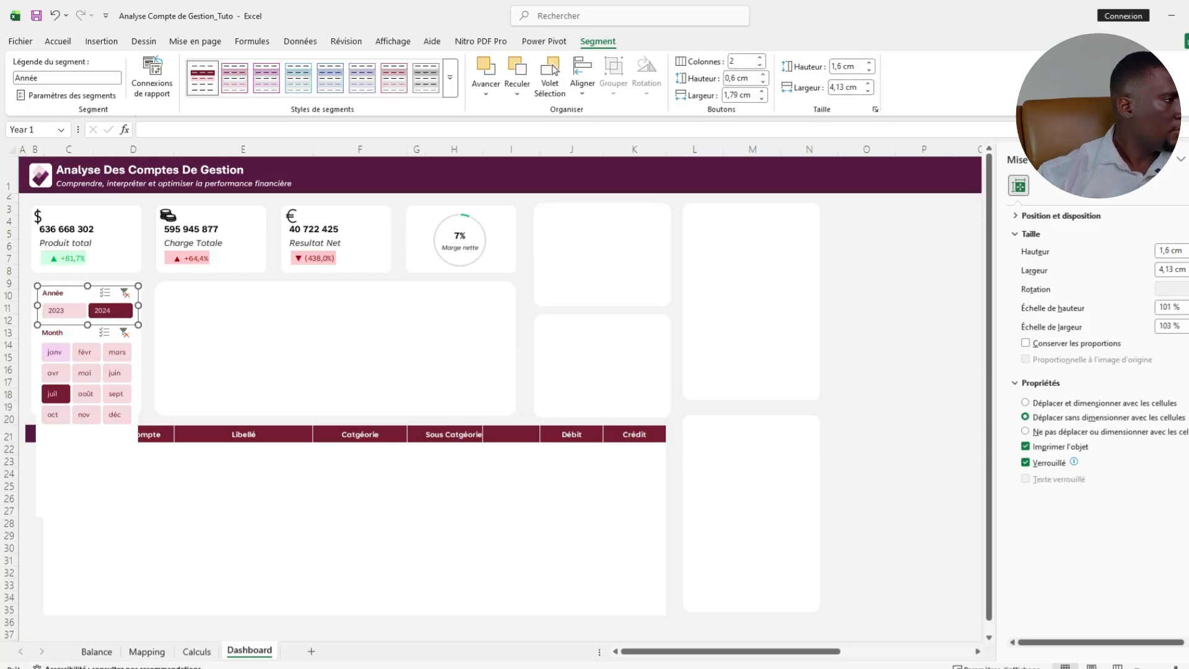
Reduce the Month slicer's button height to 0,6 cm.
{"action": "left_click", "coordinate": [65, 333]}
{"action": "left_click", "coordinate": [763, 82]}
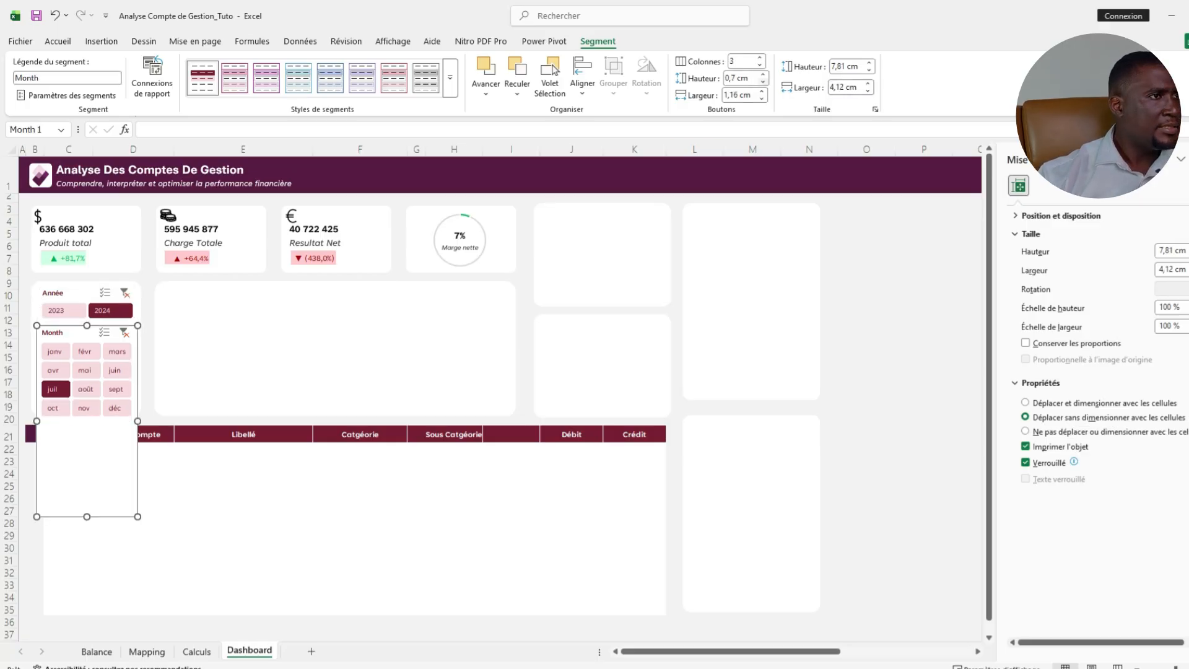
{"action": "left_click", "coordinate": [764, 82]}
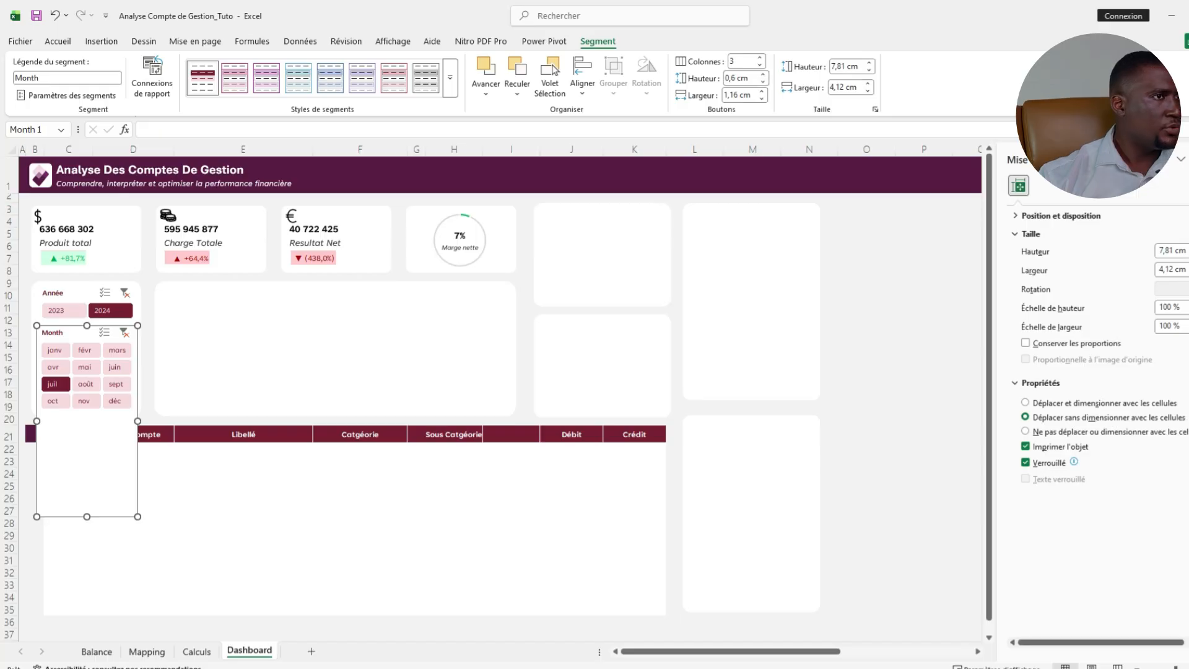
Reduce the Month slicer's overall height to 3,6 cm so it fits inside the card.
{"action": "left_click", "coordinate": [869, 70]}
{"action": "left_click", "coordinate": [869, 70]}
{"action": "left_click", "coordinate": [869, 70]}
{"action": "left_click", "coordinate": [869, 70]}
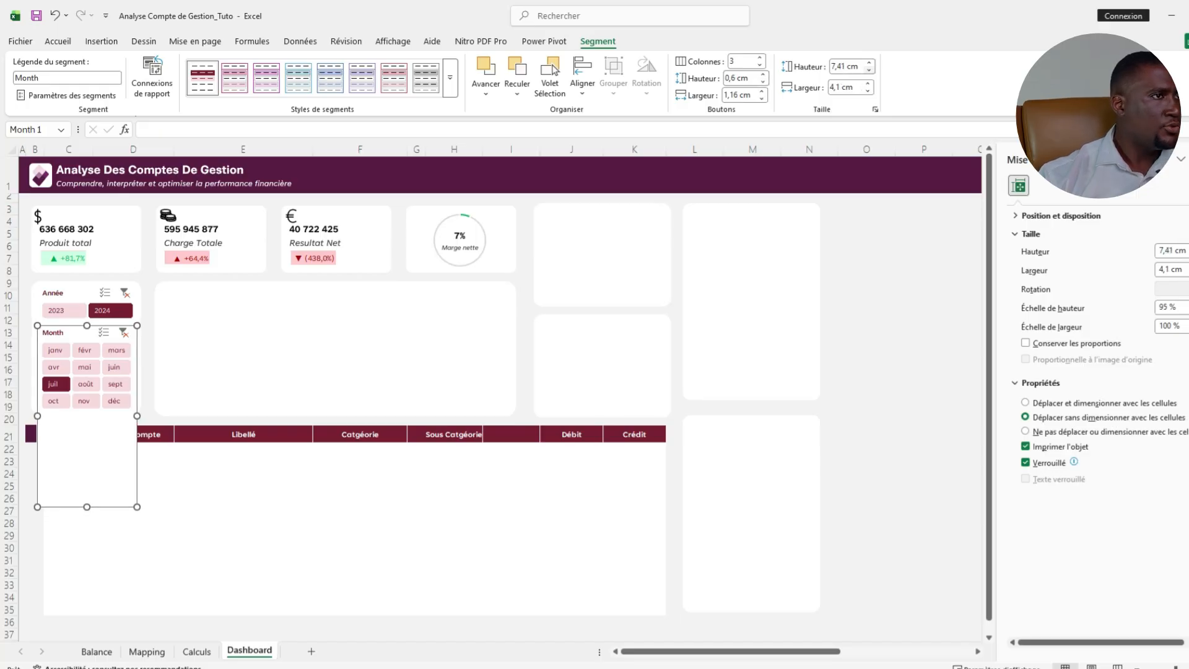
{"action": "left_click", "coordinate": [869, 70]}
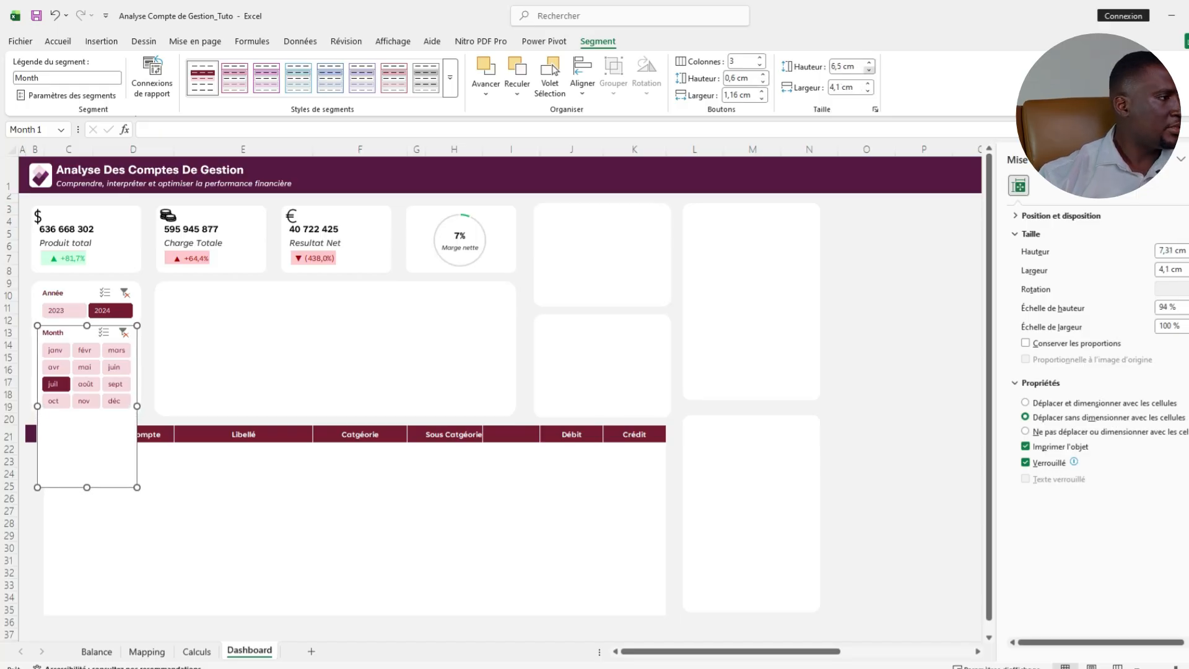
{"action": "left_click", "coordinate": [869, 70]}
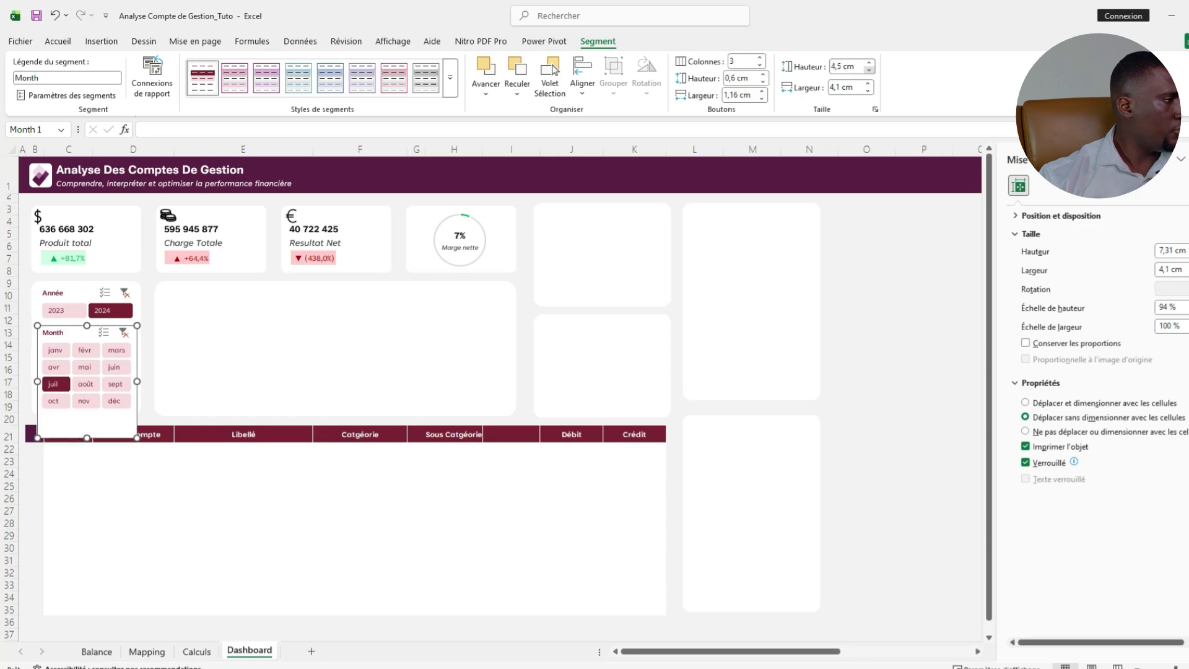
{"action": "left_click", "coordinate": [869, 70]}
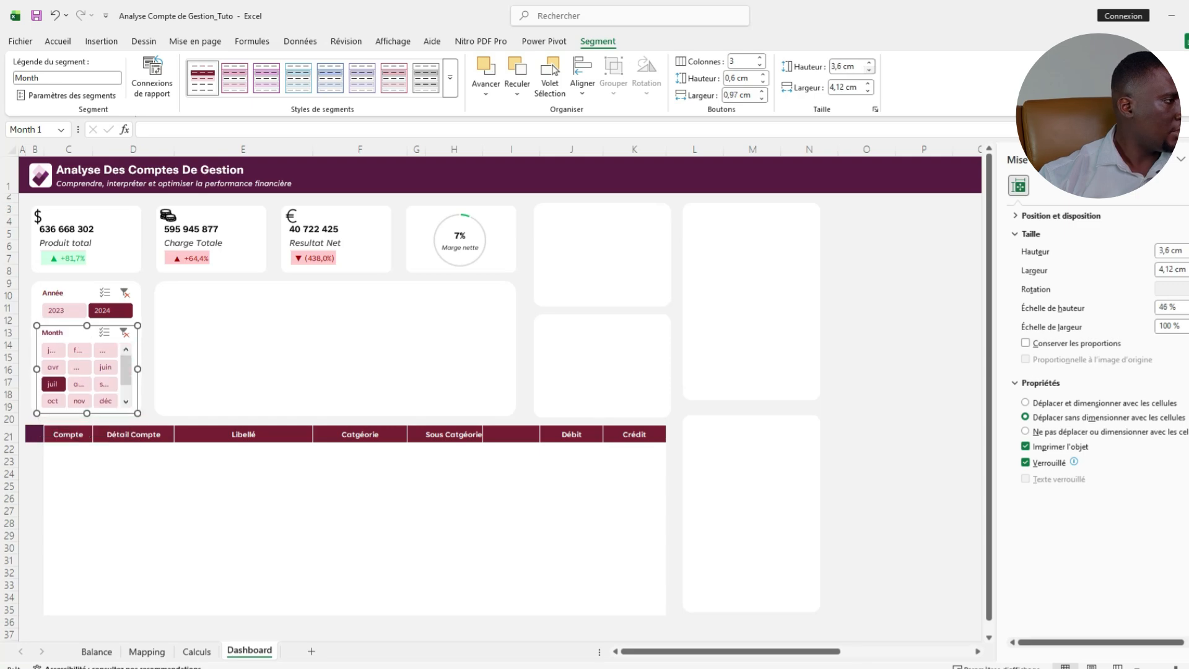
Nudge the Année slicer slightly upward within the card, away from the Month slicer.
{"action": "left_click", "coordinate": [78, 293]}
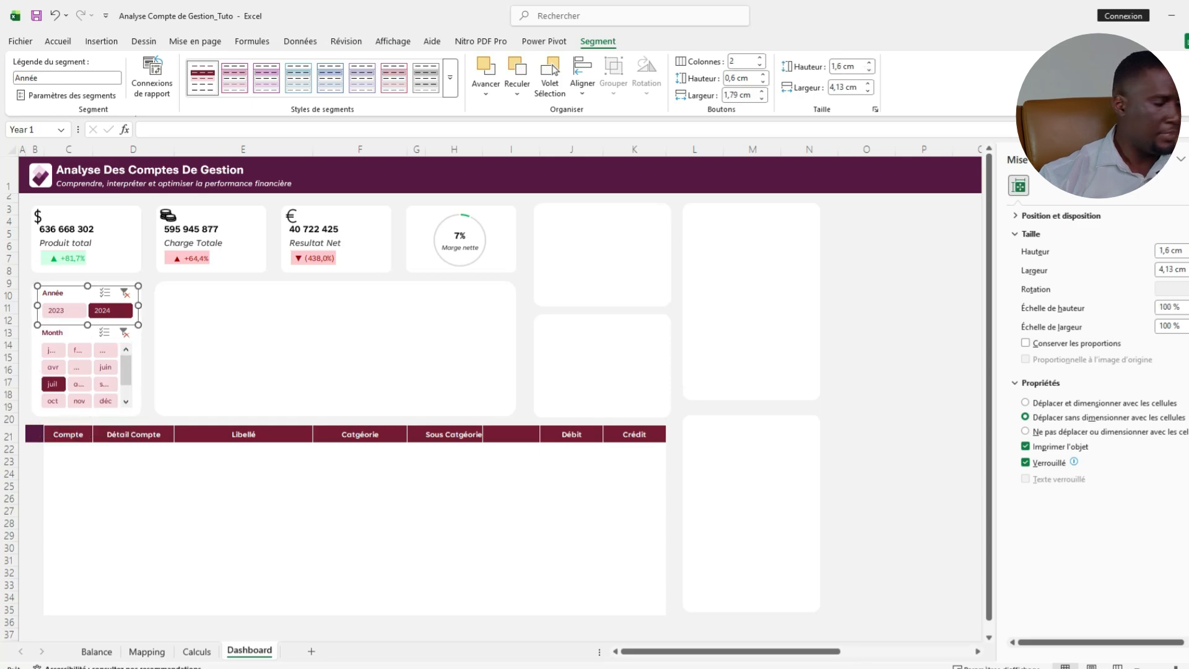
{"action": "left_click_drag", "start_coordinate": [77, 293], "coordinate": [78, 291]}
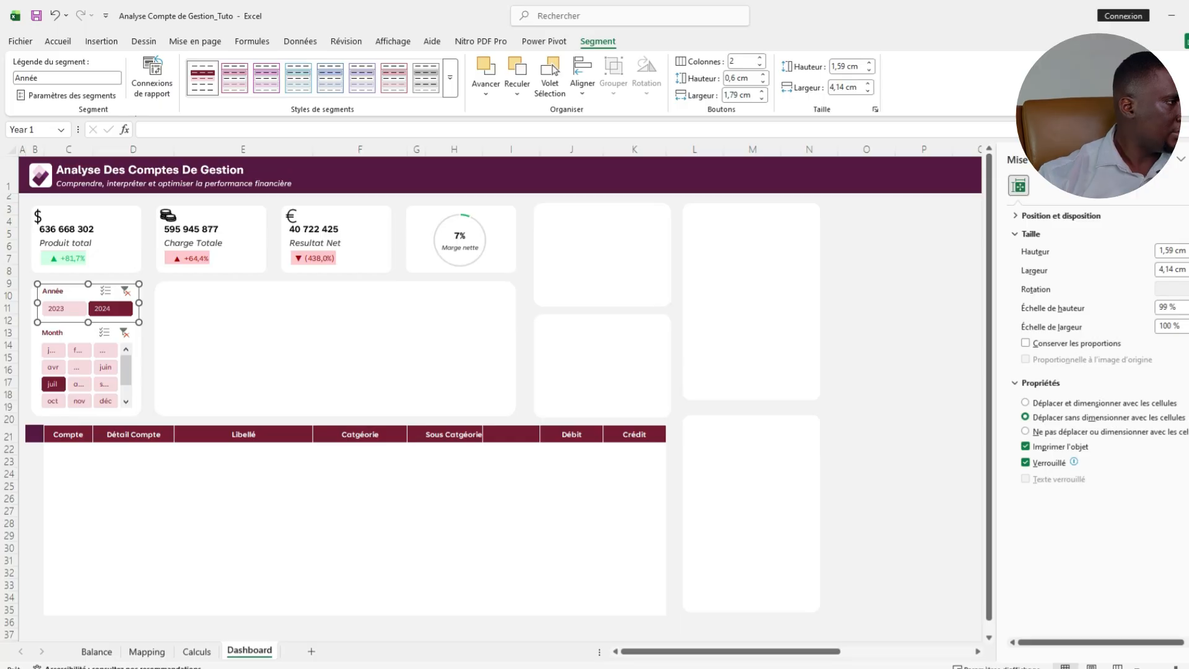
Move the Month slicer slightly closer to the Année slicer and set its height to 3,7 cm.
{"action": "left_click", "coordinate": [78, 332]}
{"action": "left_click_drag", "start_coordinate": [77, 333], "coordinate": [78, 330]}
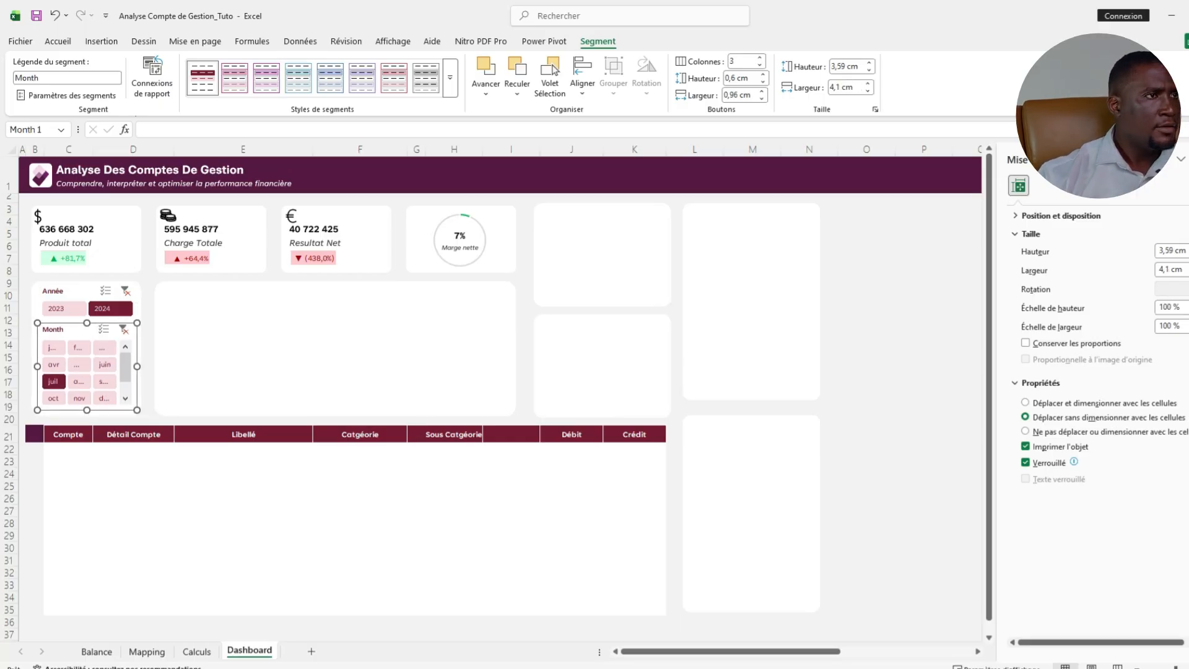
{"action": "left_click", "coordinate": [869, 63]}
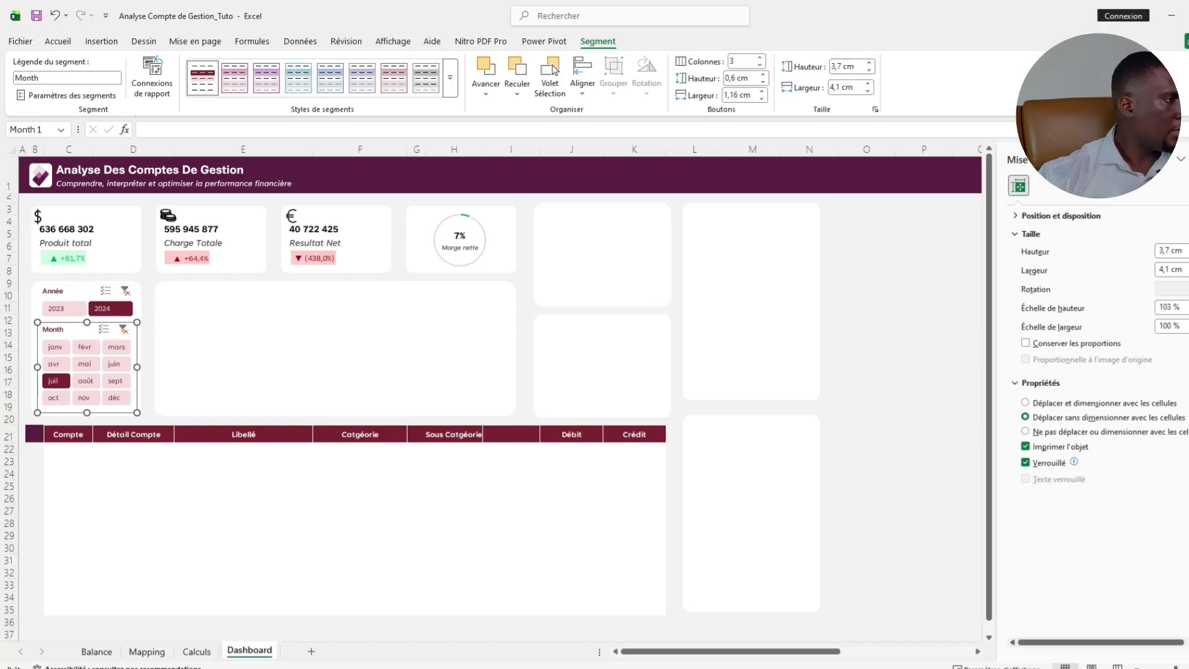
{"action": "left_click", "coordinate": [865, 296]}
Align the Année and Month slicers with each other so they line up vertically in their card.
{"action": "left_click", "coordinate": [68, 292]}
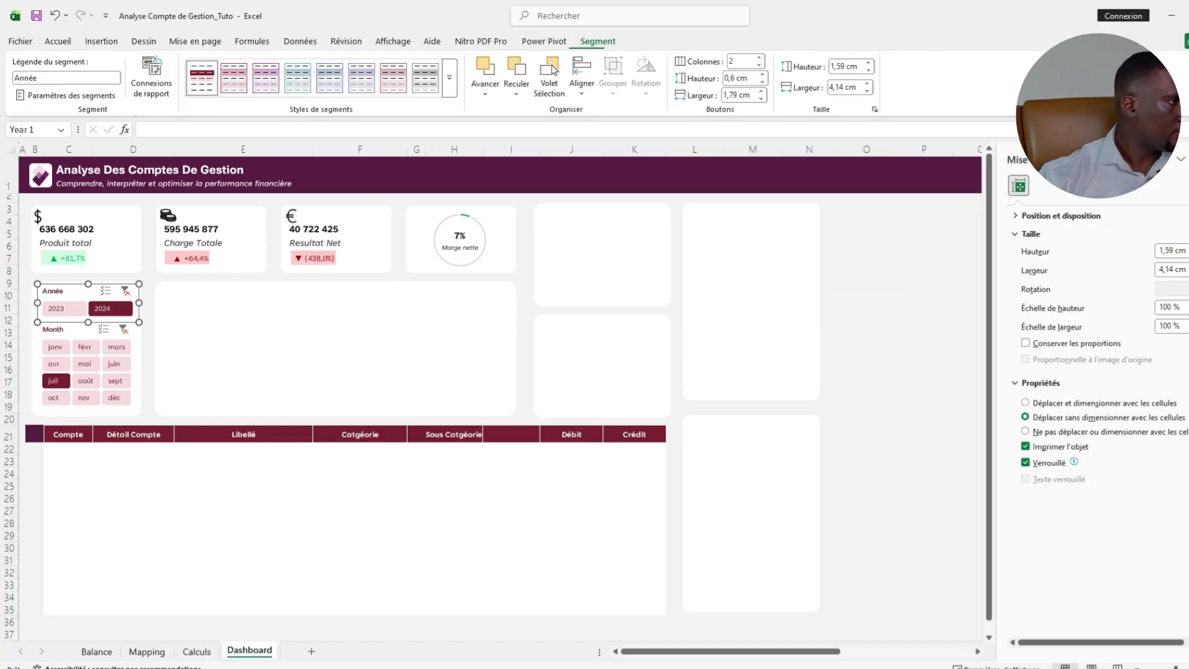
{"action": "left_click", "coordinate": [62, 329], "text": "ctrl"}
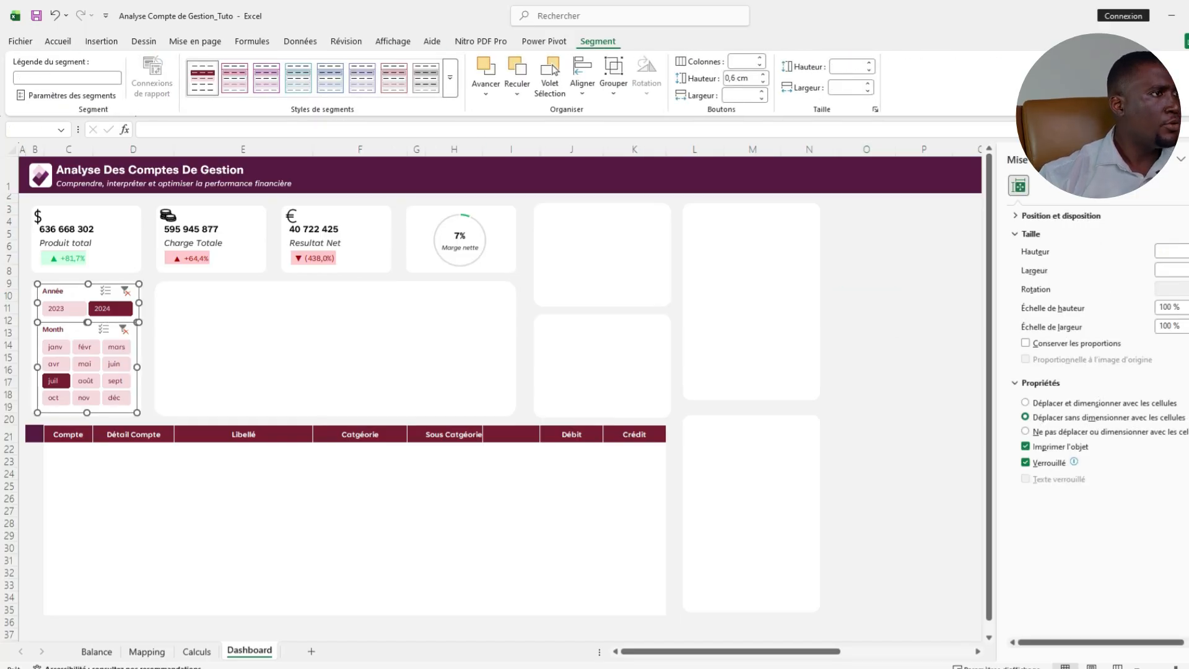
{"action": "left_click", "coordinate": [582, 74]}
{"action": "left_click", "coordinate": [604, 130]}
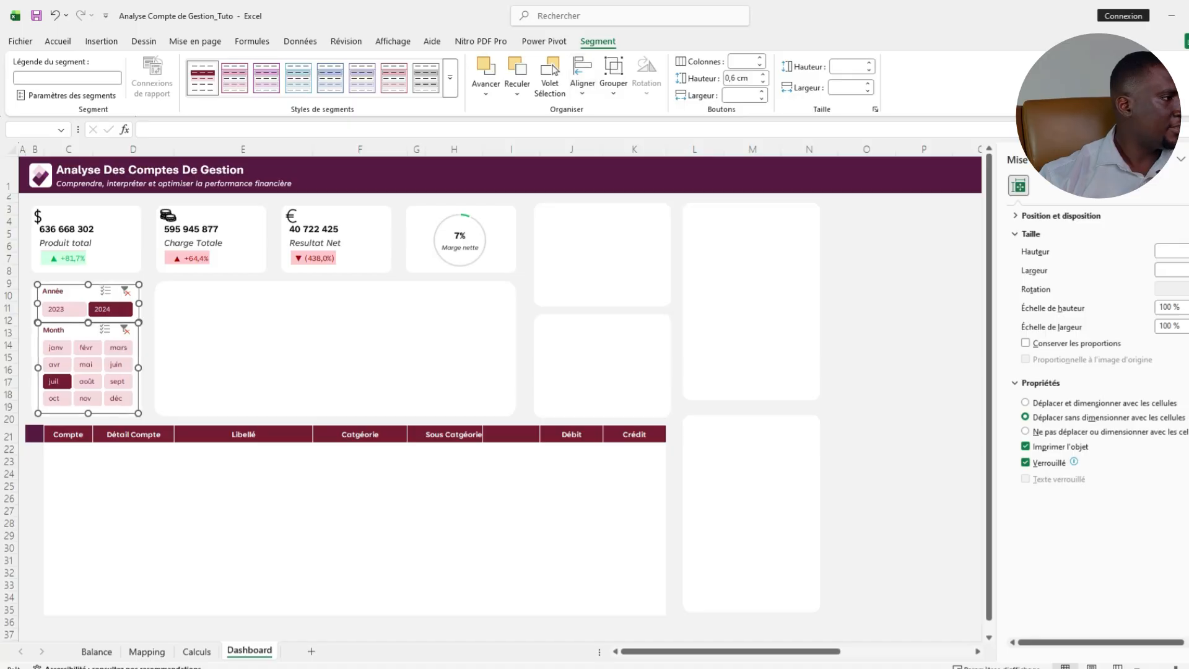
{"action": "left_click", "coordinate": [924, 320]}
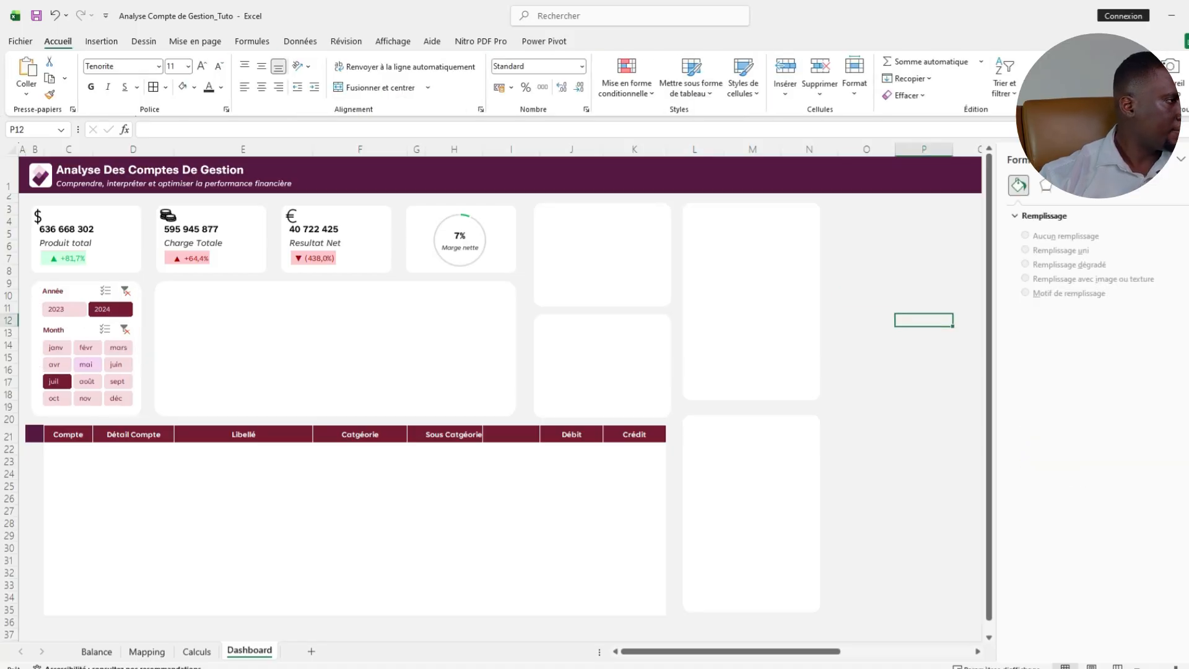
Test the Month slicer with juin and mai, return it to juil, and save the workbook.
{"action": "left_click", "coordinate": [116, 364]}
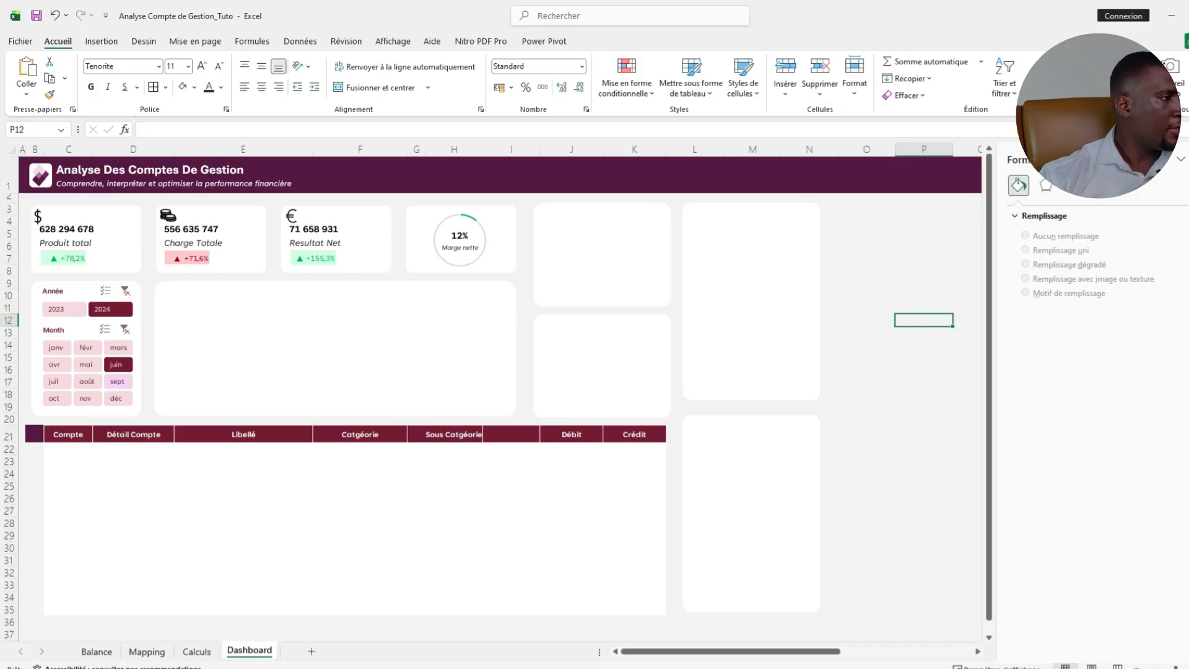
{"action": "left_click", "coordinate": [86, 364]}
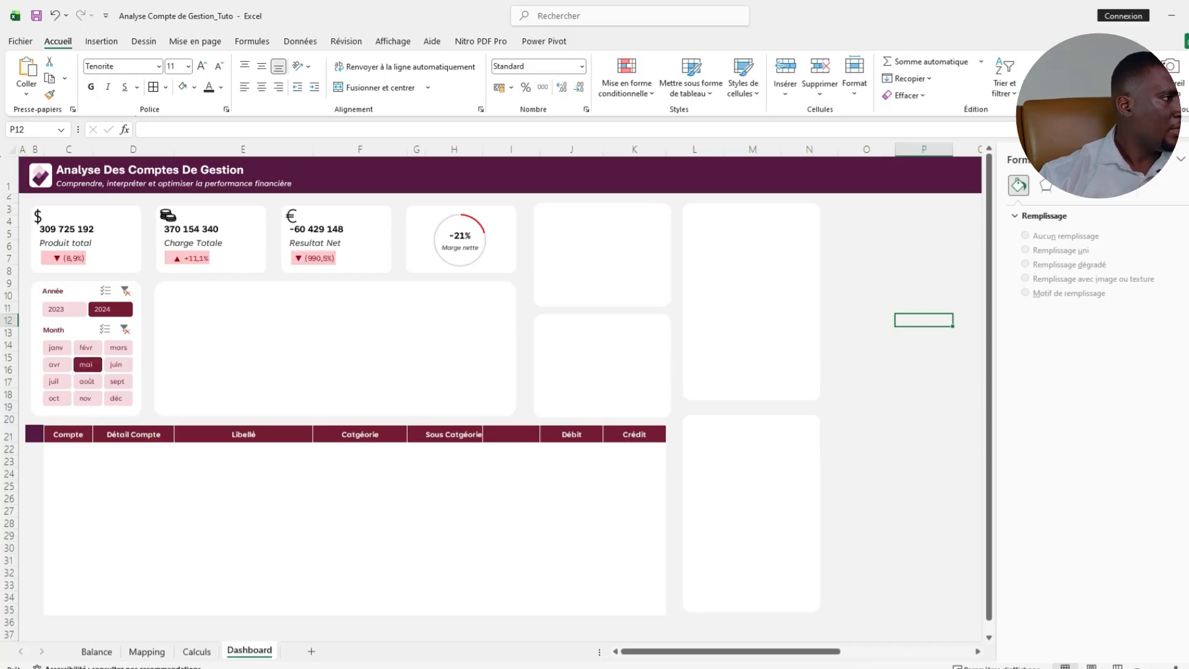
{"action": "left_click", "coordinate": [124, 329]}
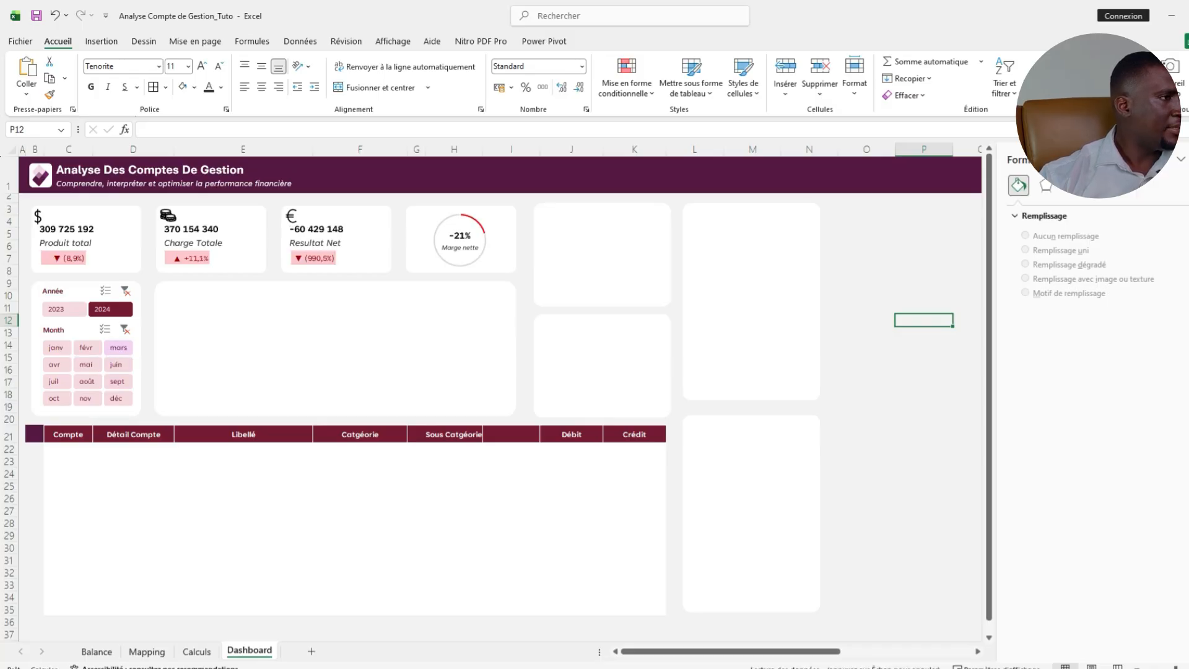
{"action": "left_click", "coordinate": [116, 364]}
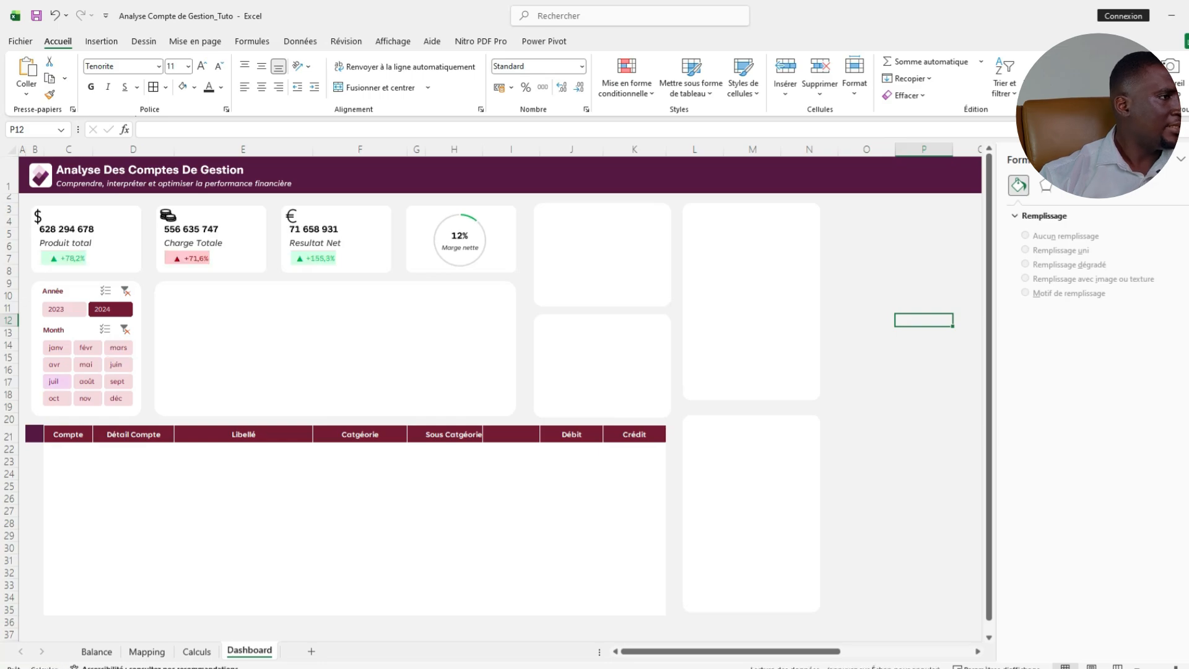
{"action": "left_click", "coordinate": [54, 381]}
{"action": "left_click", "coordinate": [866, 344]}
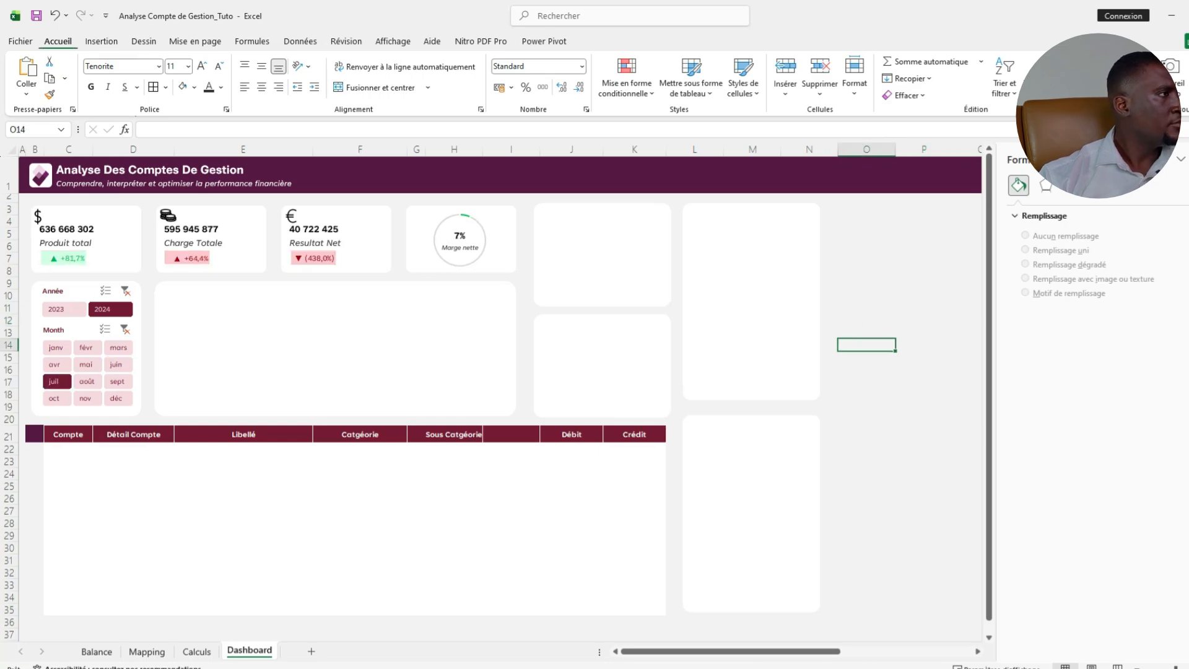
{"action": "left_click", "coordinate": [36, 16]}
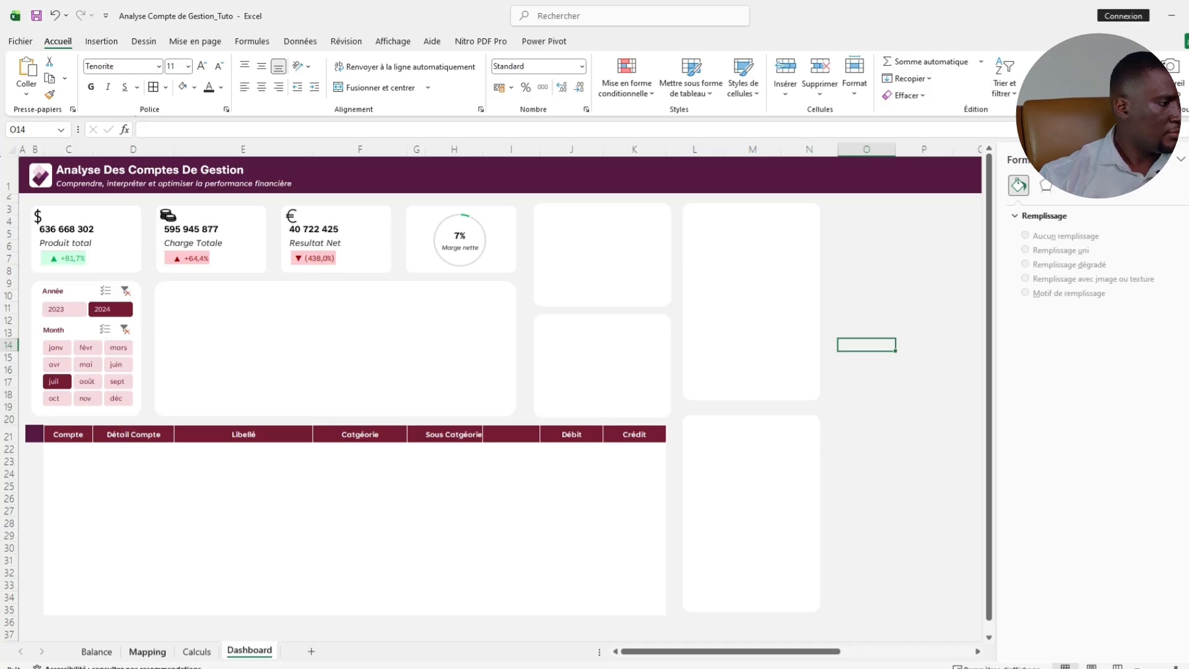
On the Calculs sheet, insert a 2D clustered column chart from the monthly Produit Total and Charge Totale pivot table.
{"action": "left_click", "coordinate": [196, 650]}
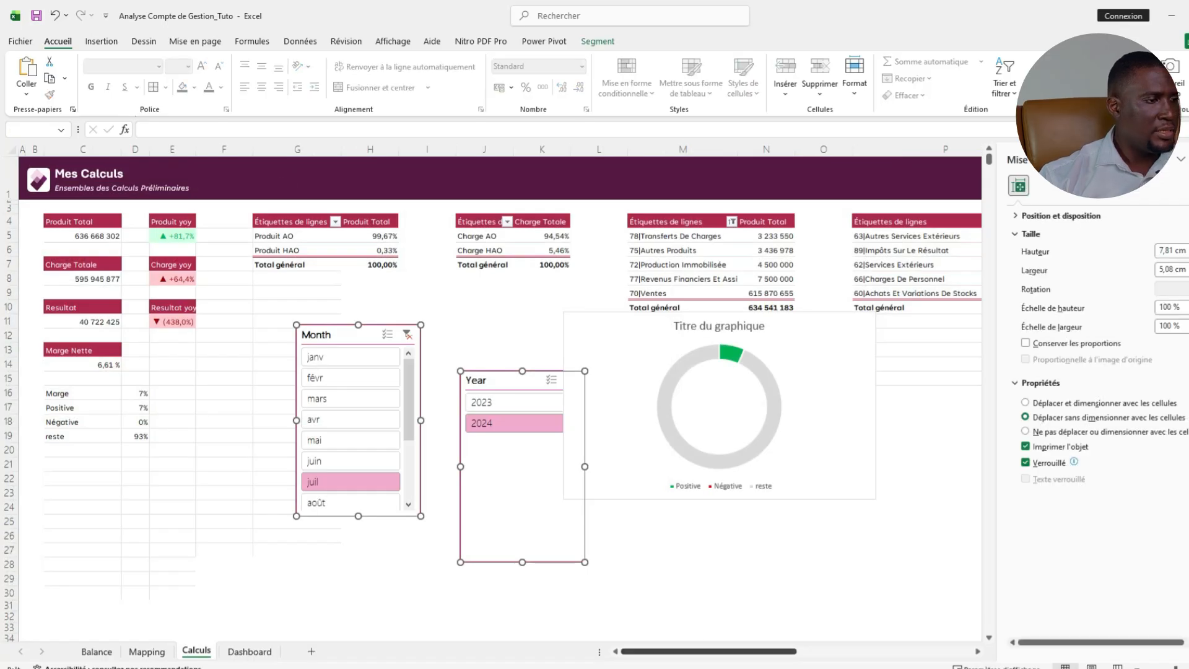
{"action": "scroll", "coordinate": [495, 396], "scroll_direction": "right", "scroll_amount": 10}
{"action": "left_click", "coordinate": [377, 251]}
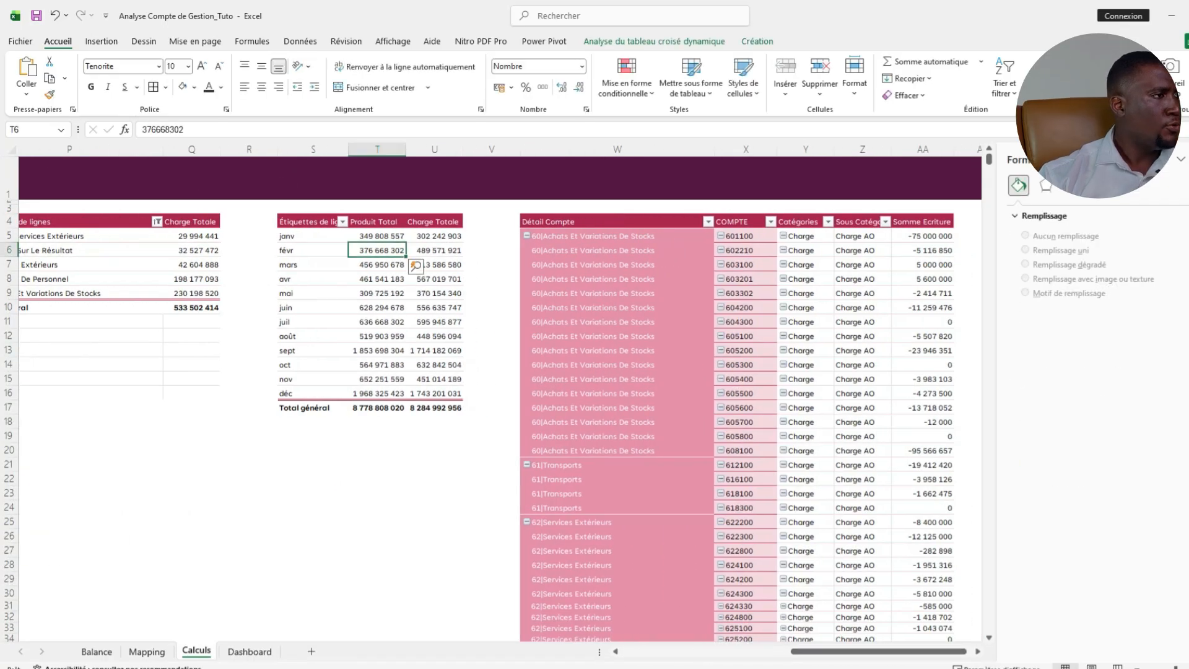
{"action": "left_click", "coordinate": [101, 40]}
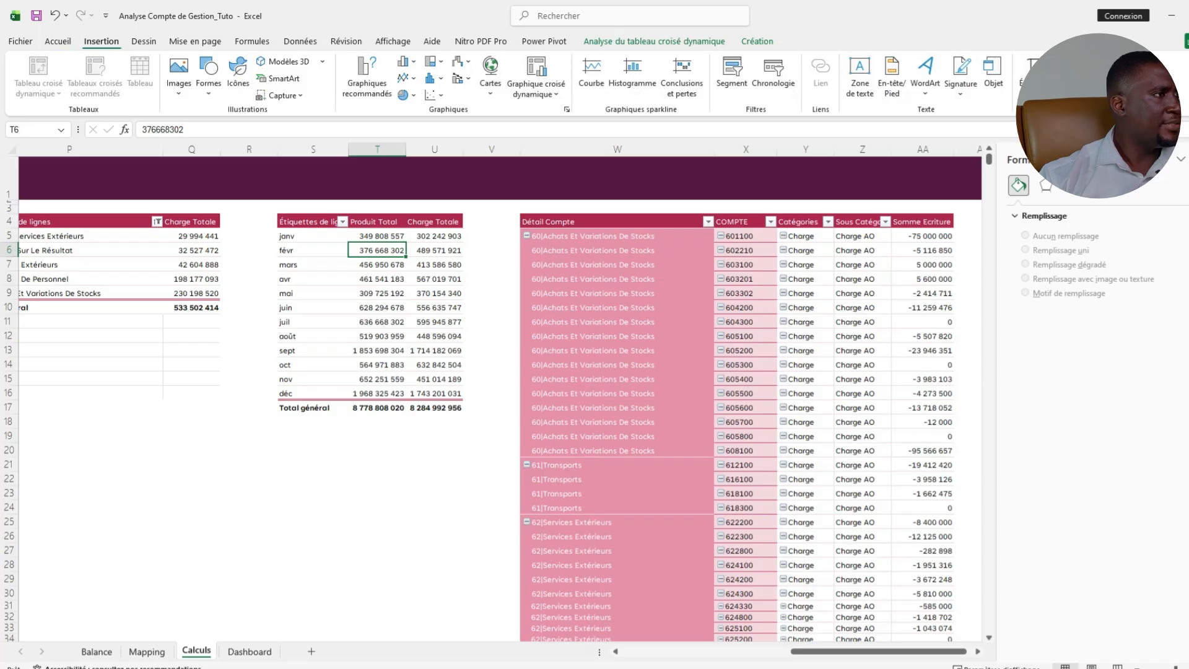
{"action": "left_click", "coordinate": [434, 78]}
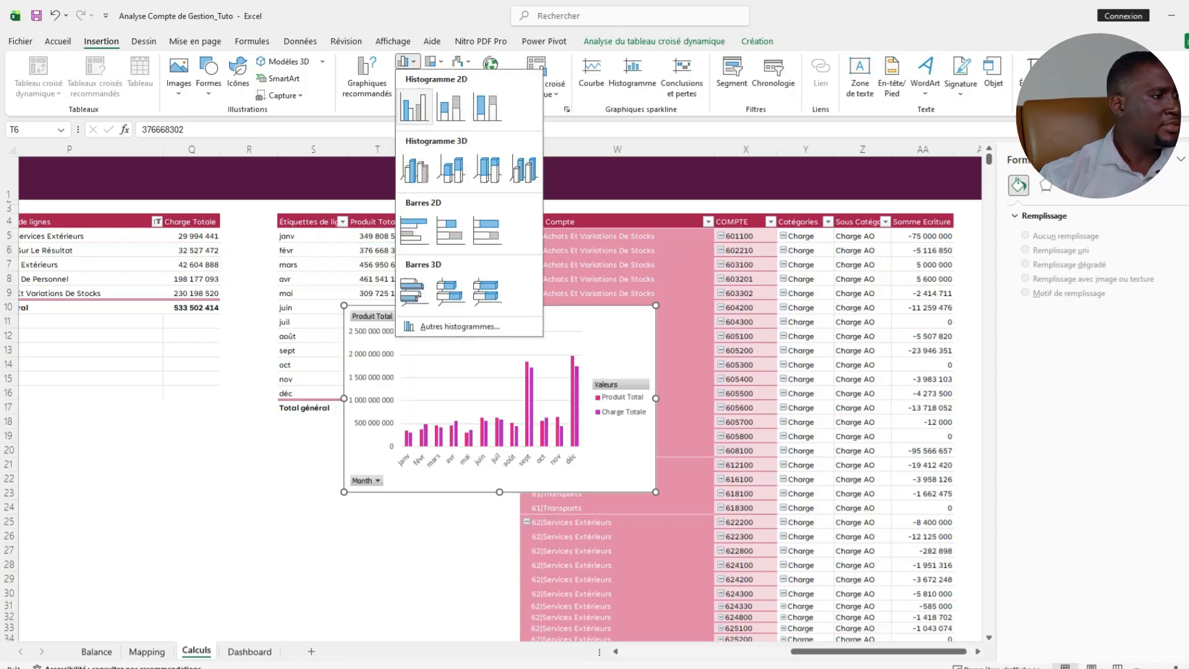
{"action": "left_click", "coordinate": [413, 110]}
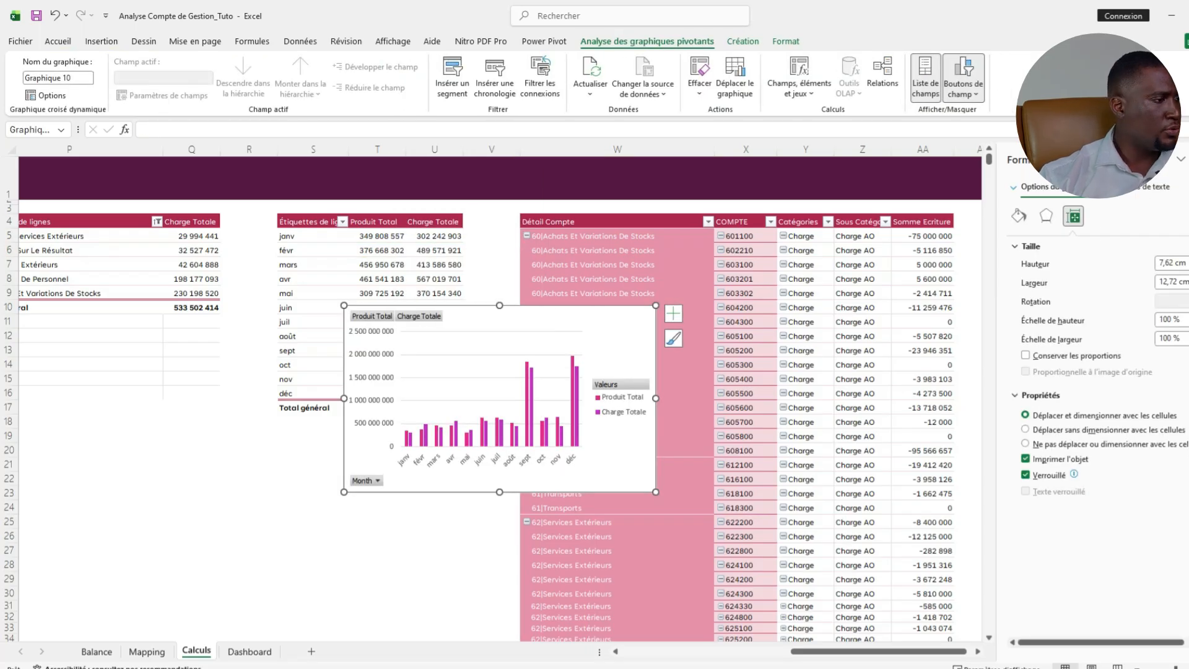
Place the new column chart on the Dashboard sheet in the wide card beside the slicers, sized about 4,95 cm high by 13,87 cm wide.
{"action": "key", "text": "ctrl+Page_Down"}
{"action": "key", "text": "ctrl+v"}
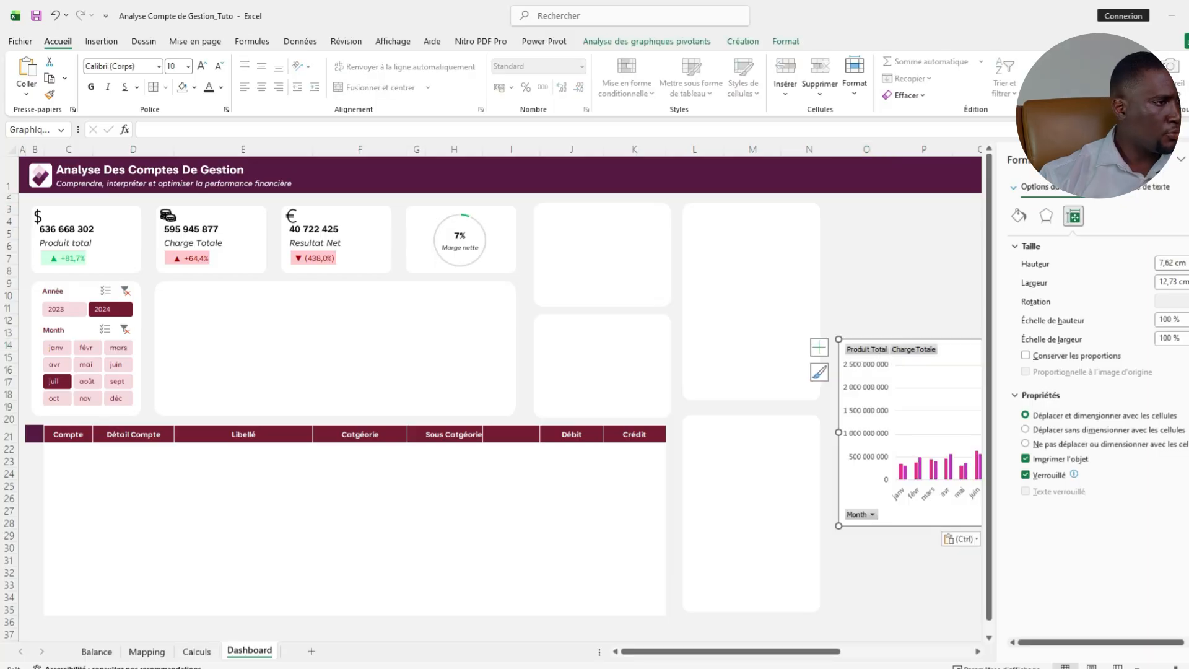
{"action": "left_click_drag", "start_coordinate": [910, 409], "coordinate": [237, 359]}
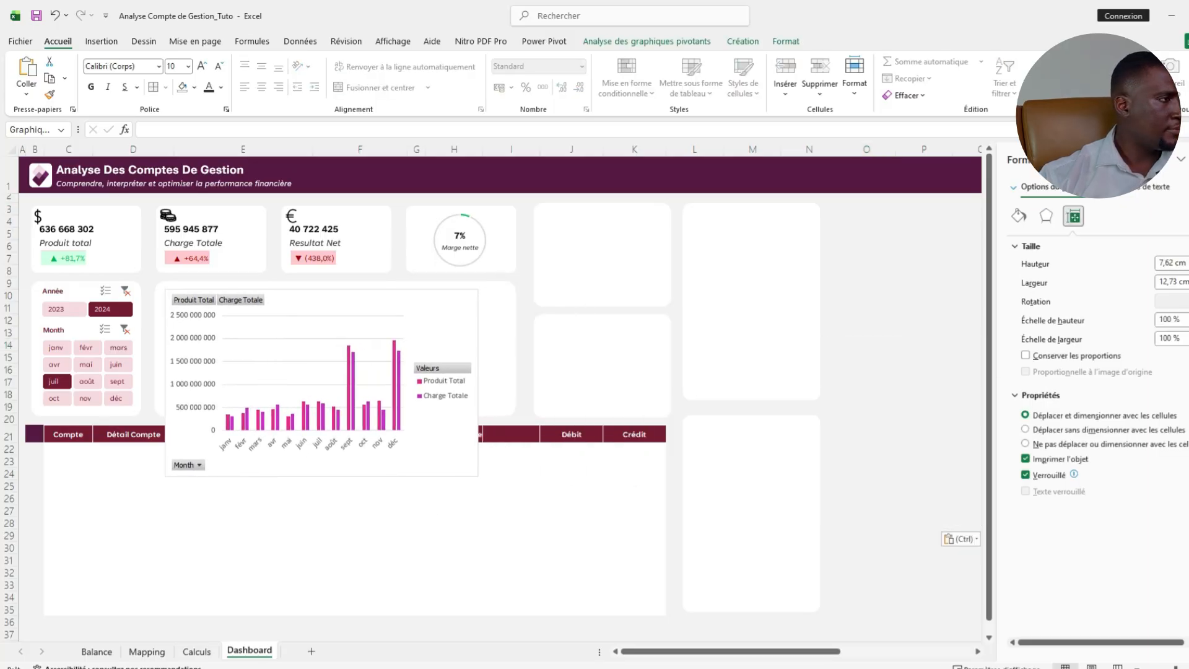
{"action": "left_click_drag", "start_coordinate": [320, 477], "coordinate": [322, 408]}
{"action": "left_click_drag", "start_coordinate": [478, 348], "coordinate": [506, 349]}
{"action": "left_click_drag", "start_coordinate": [336, 409], "coordinate": [336, 410]}
{"action": "left_click_drag", "start_coordinate": [334, 310], "coordinate": [331, 304]}
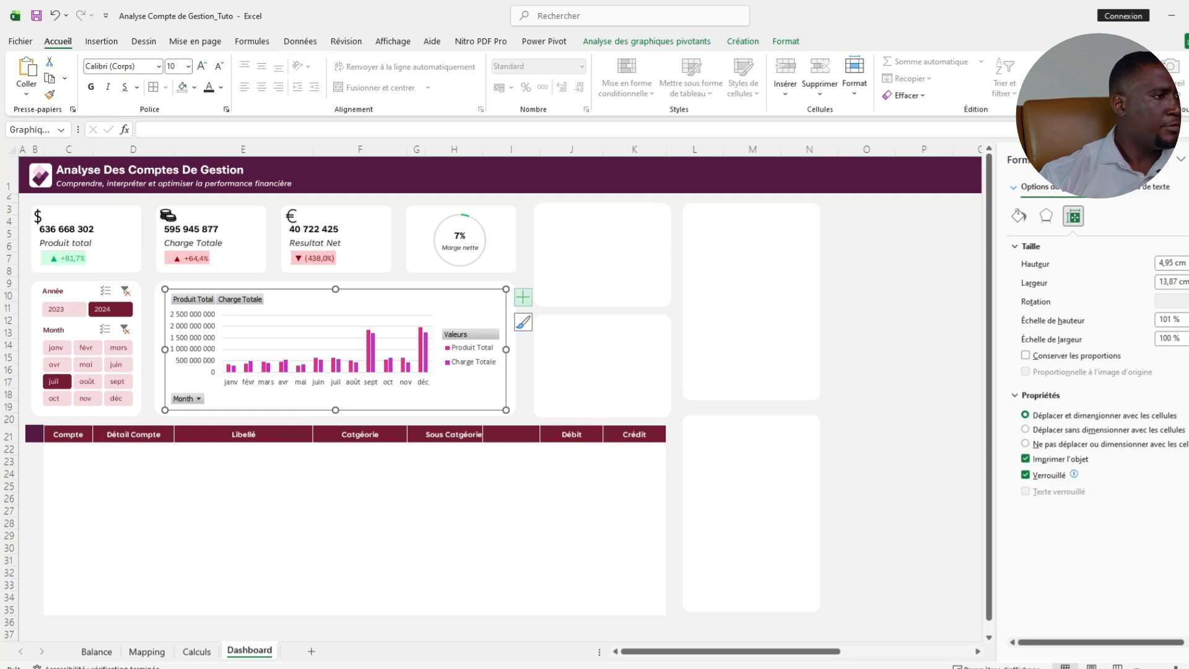
Hide the column chart's primary vertical axis, gridlines and legend.
{"action": "left_click", "coordinate": [523, 297]}
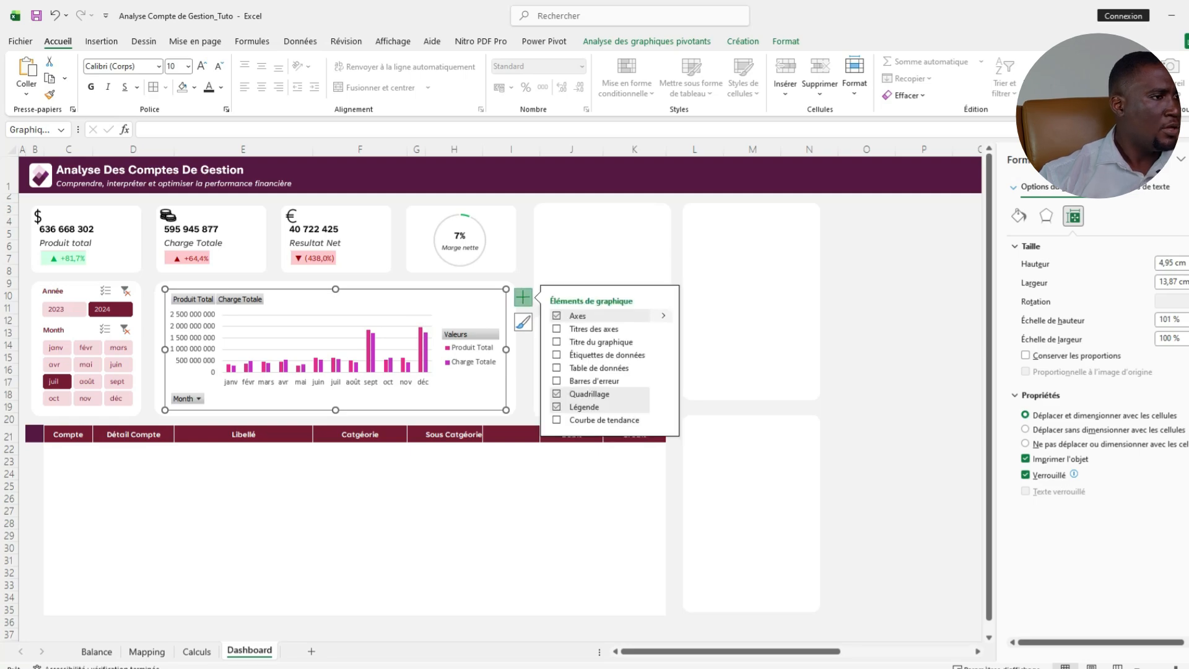
{"action": "left_click", "coordinate": [663, 316]}
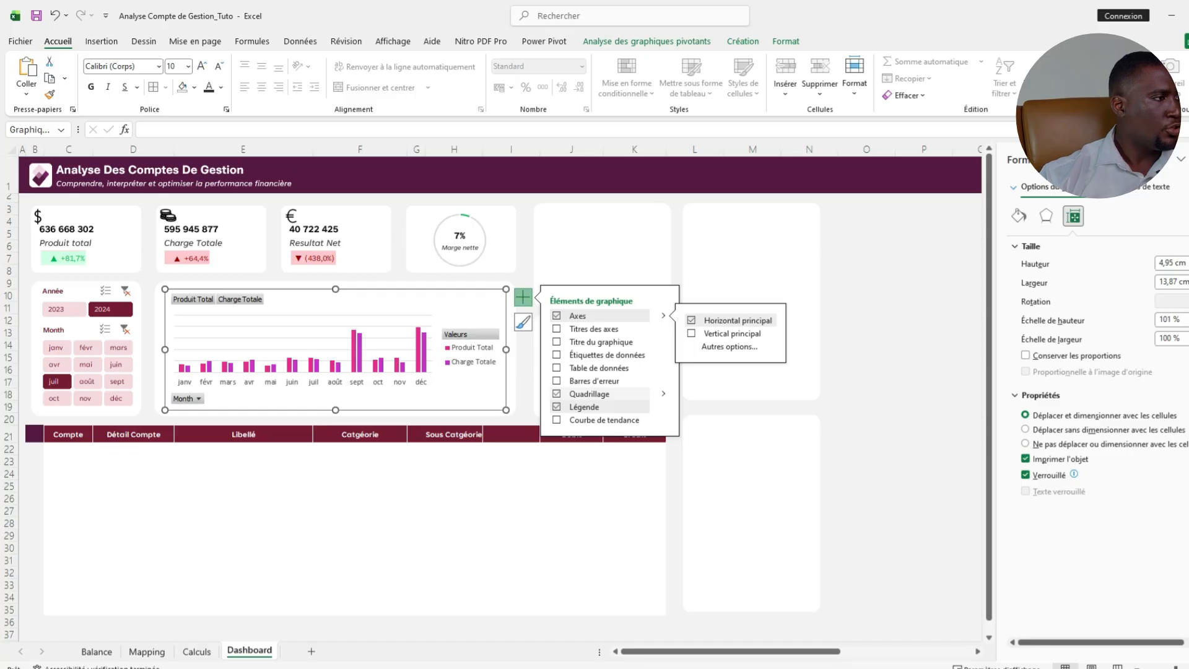
{"action": "left_click", "coordinate": [556, 394]}
{"action": "left_click", "coordinate": [557, 407]}
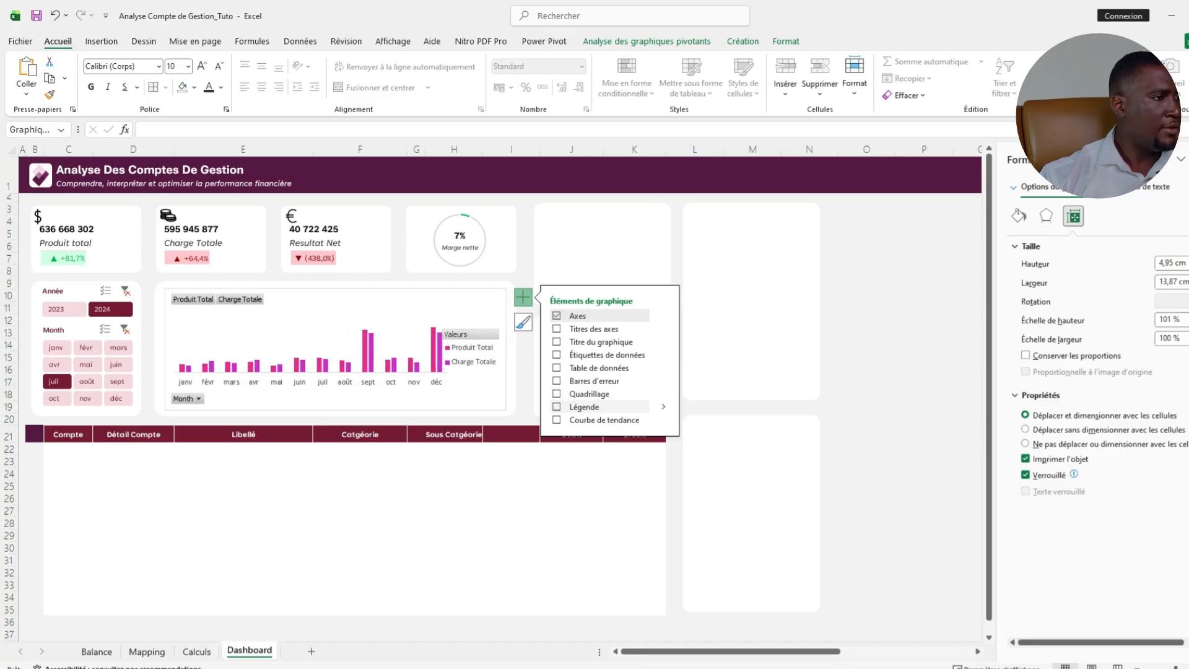
Add a title to the column chart and hide all of its field buttons.
{"action": "left_click", "coordinate": [556, 342]}
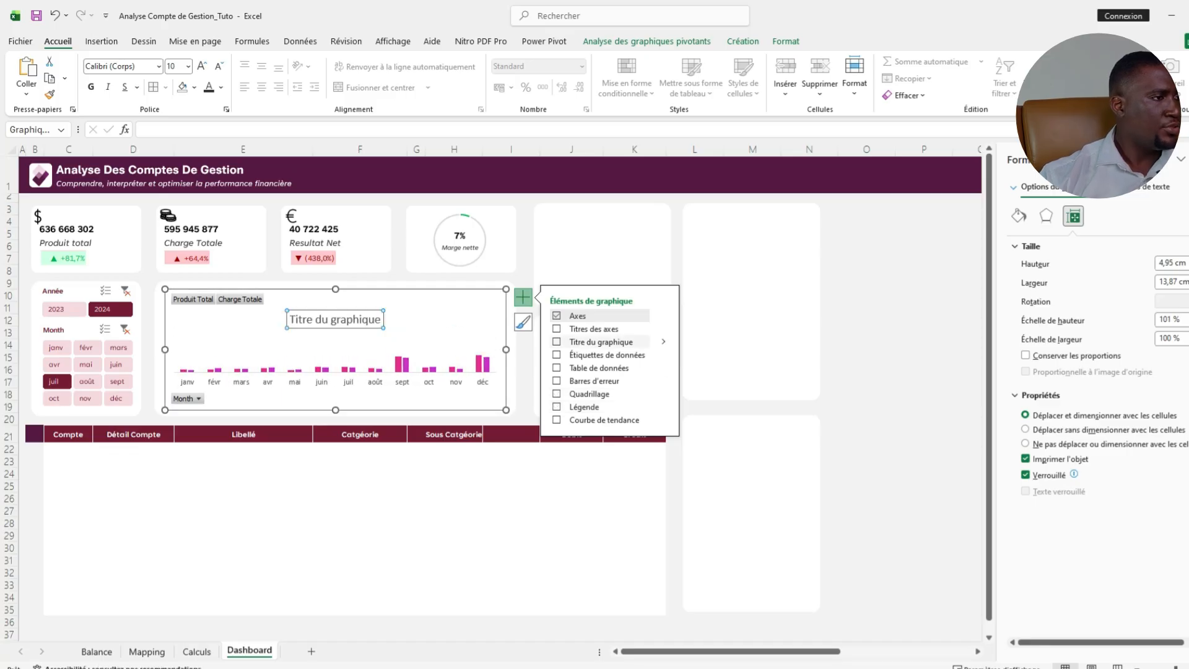
{"action": "right_click", "coordinate": [203, 299]}
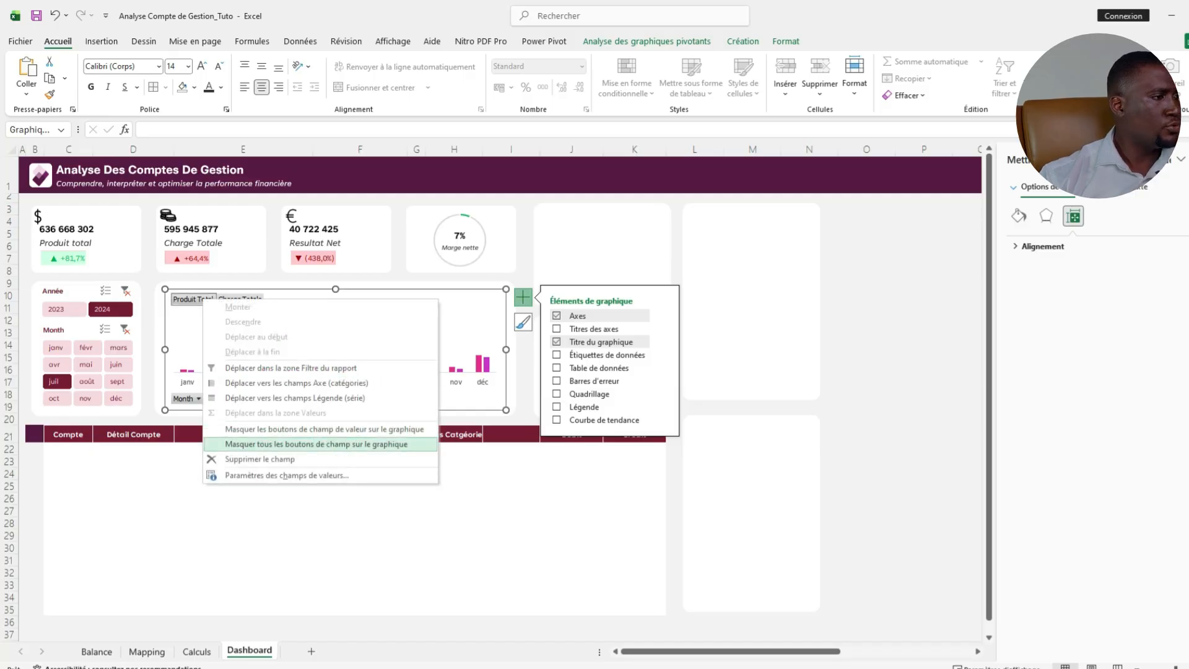
{"action": "left_click", "coordinate": [315, 444]}
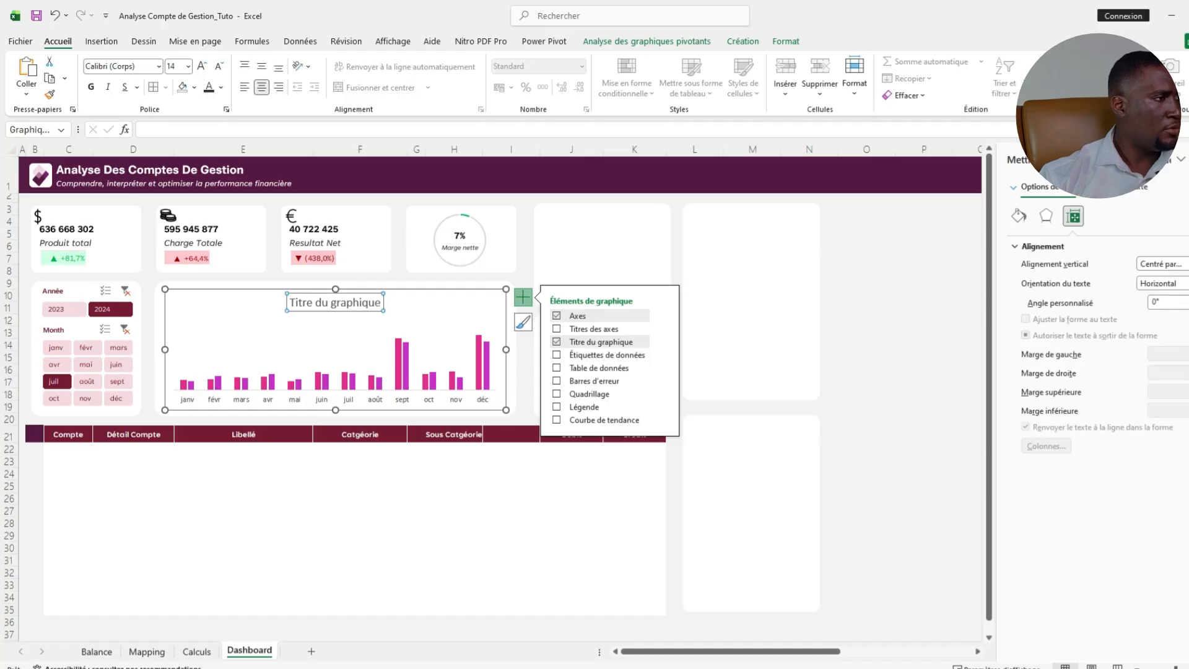
Format the chart title in bold Tenorite at size 10.
{"action": "left_click", "coordinate": [118, 67]}
{"action": "type", "text": "Te"}
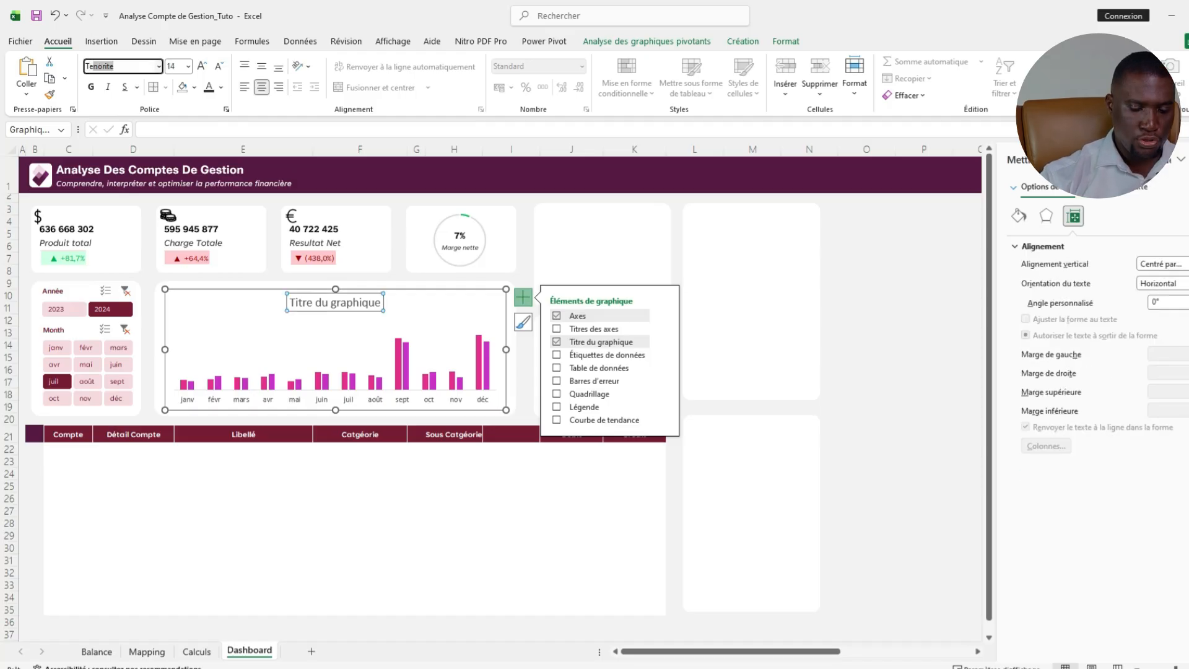
{"action": "type", "text": "norite"}
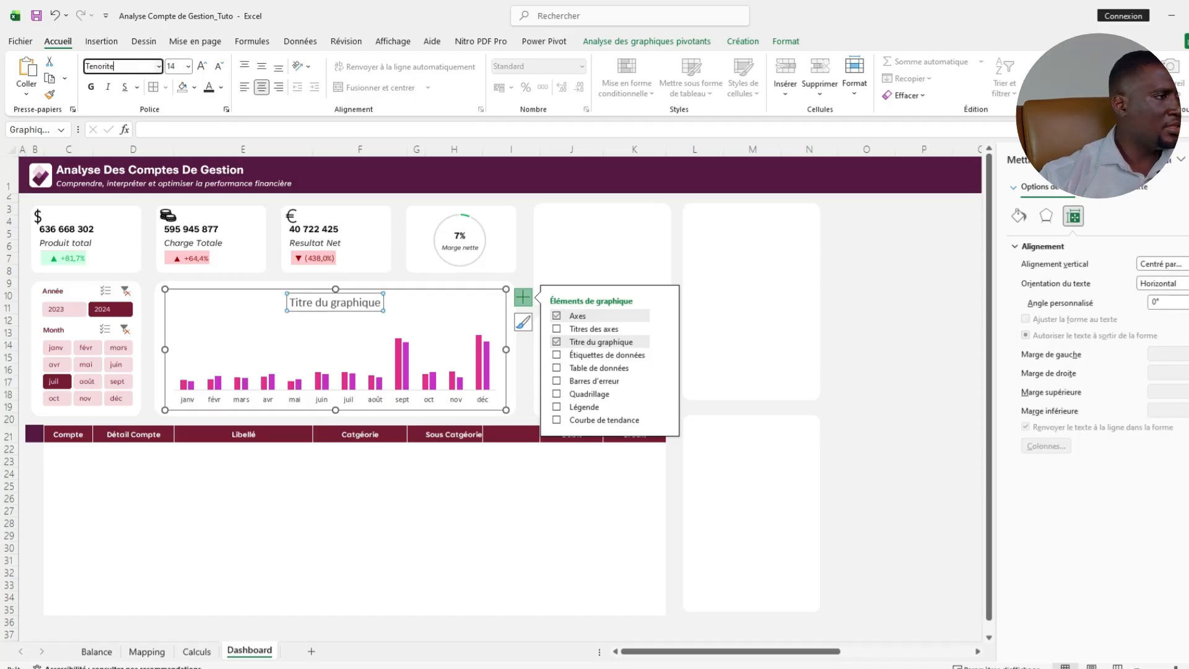
{"action": "key", "text": "Return"}
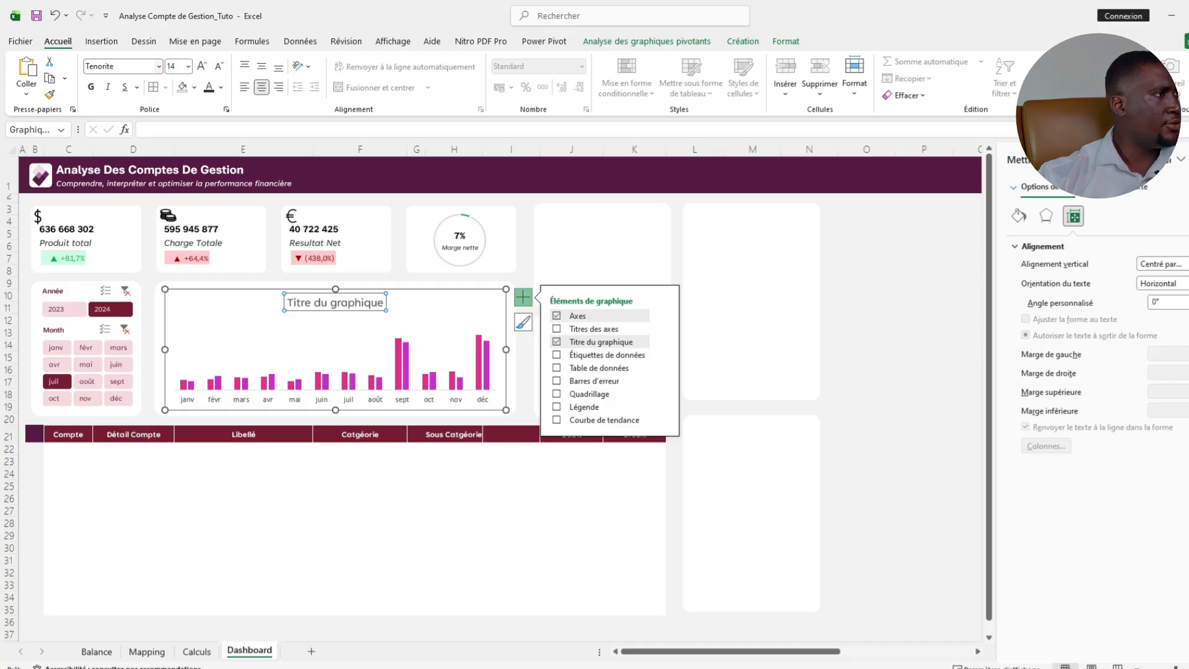
{"action": "left_click", "coordinate": [219, 65]}
{"action": "left_click", "coordinate": [219, 66]}
{"action": "left_click", "coordinate": [219, 66]}
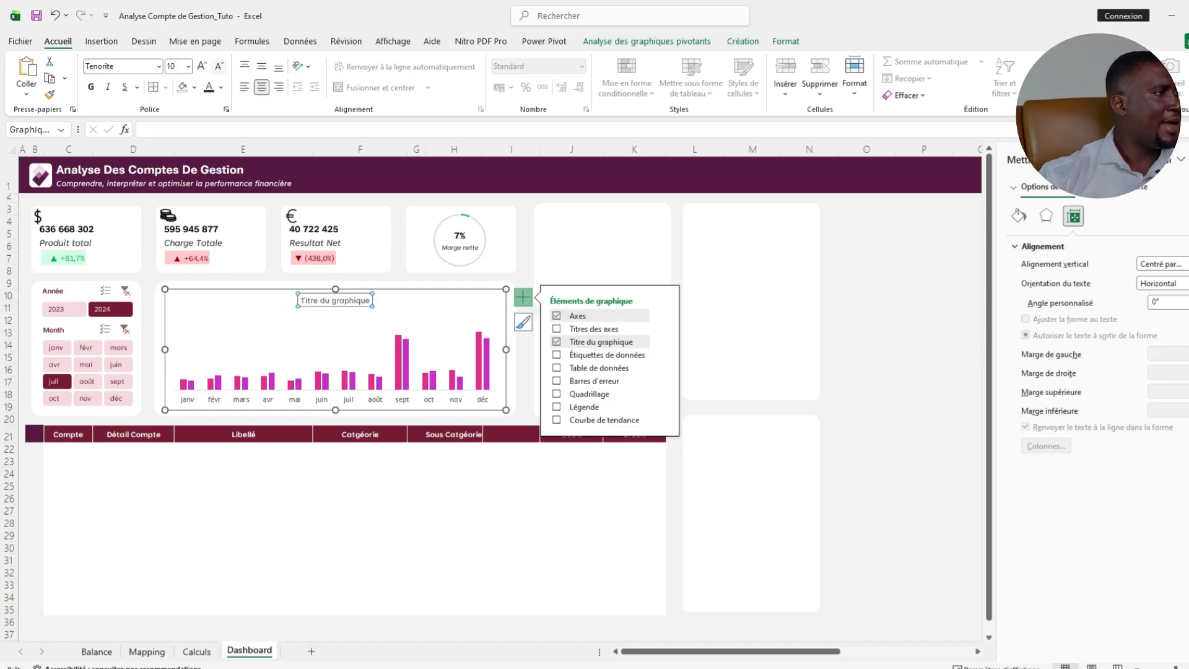
{"action": "left_click", "coordinate": [91, 87]}
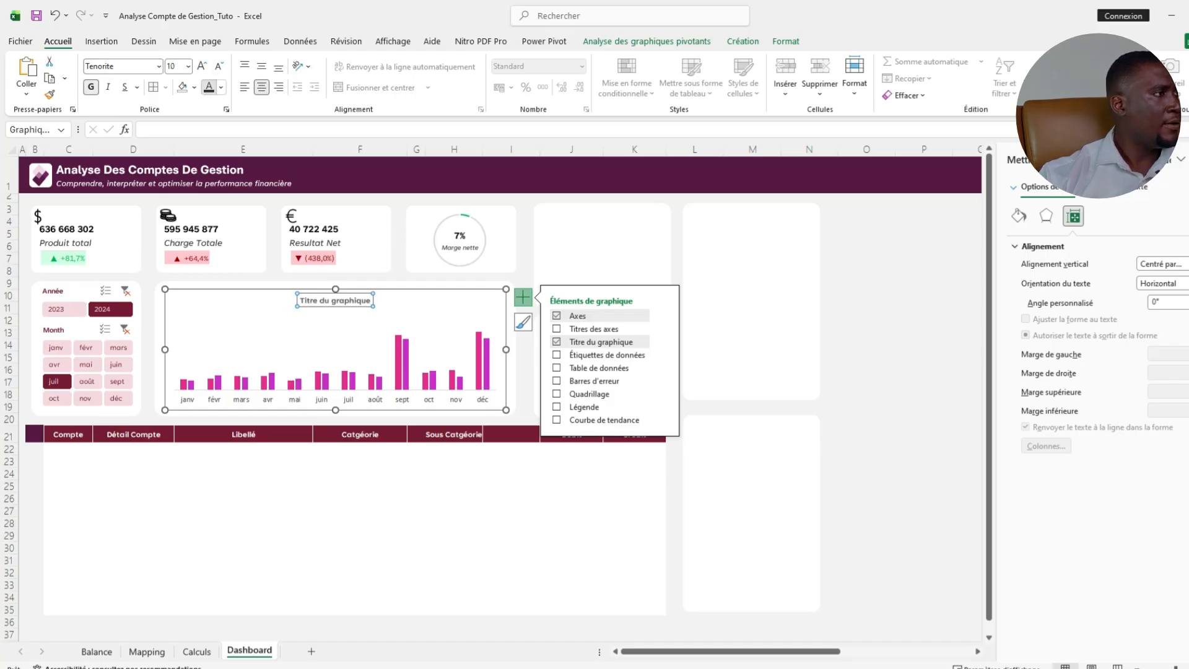
Move the chart title to the chart's upper-left corner and change its text to "Evolution Comparative Produit Vs Charge".
{"action": "left_click_drag", "start_coordinate": [322, 306], "coordinate": [195, 299]}
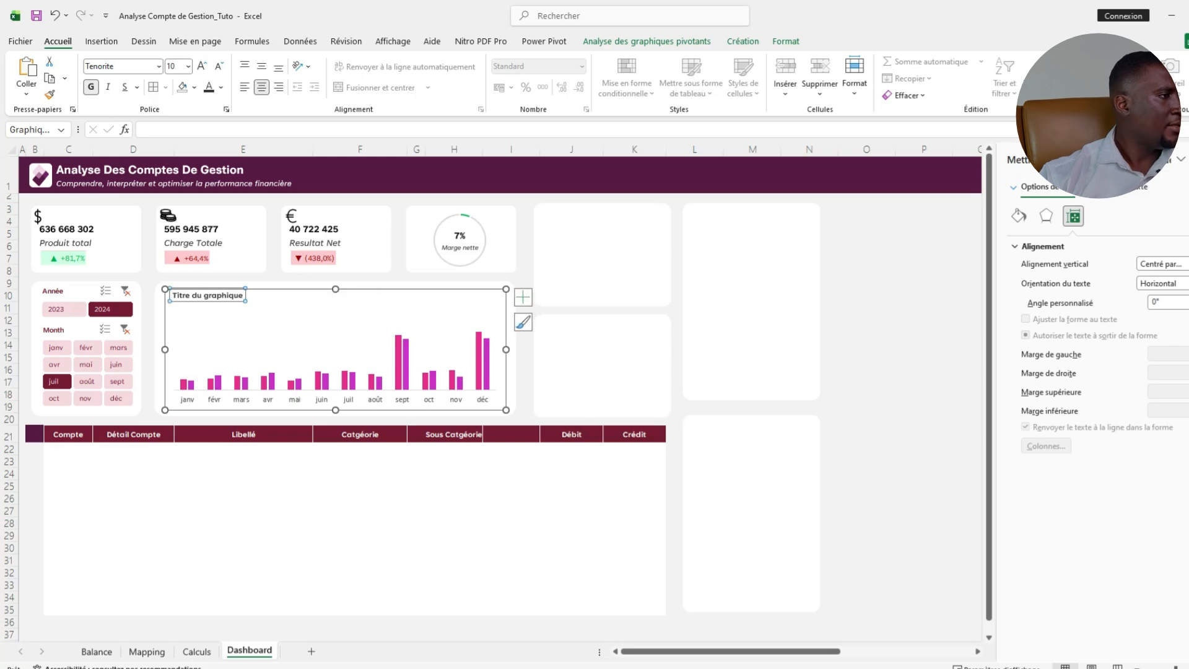
{"action": "triple_click", "coordinate": [223, 296]}
{"action": "type", "text": "E"}
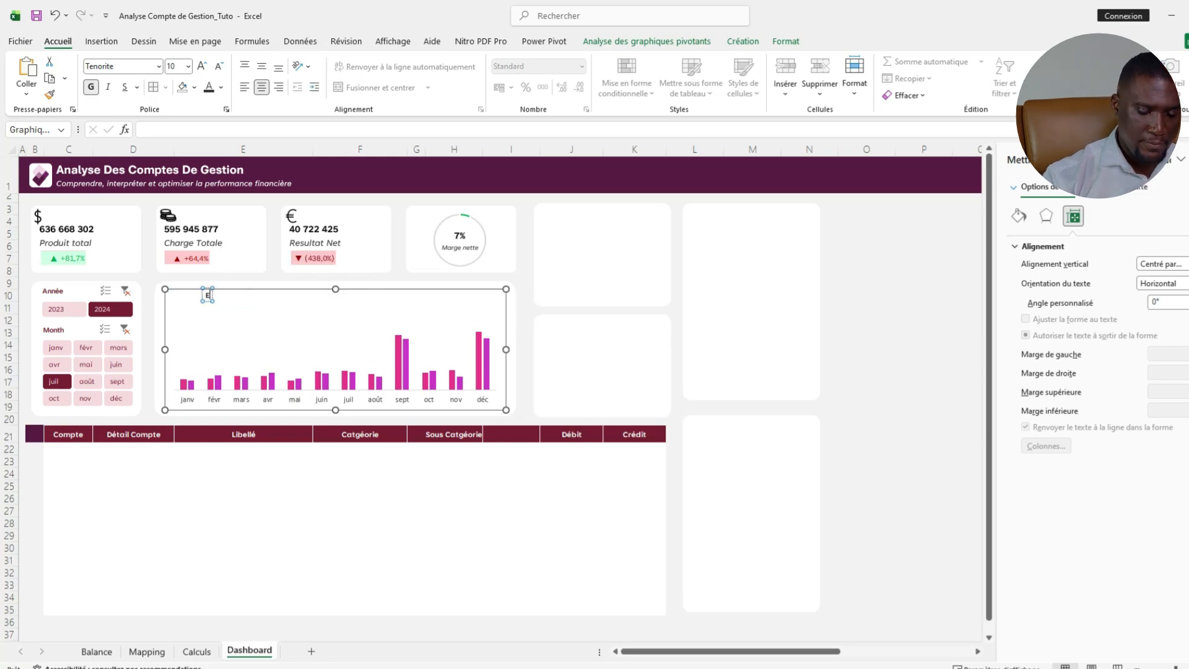
{"action": "type", "text": "volution"}
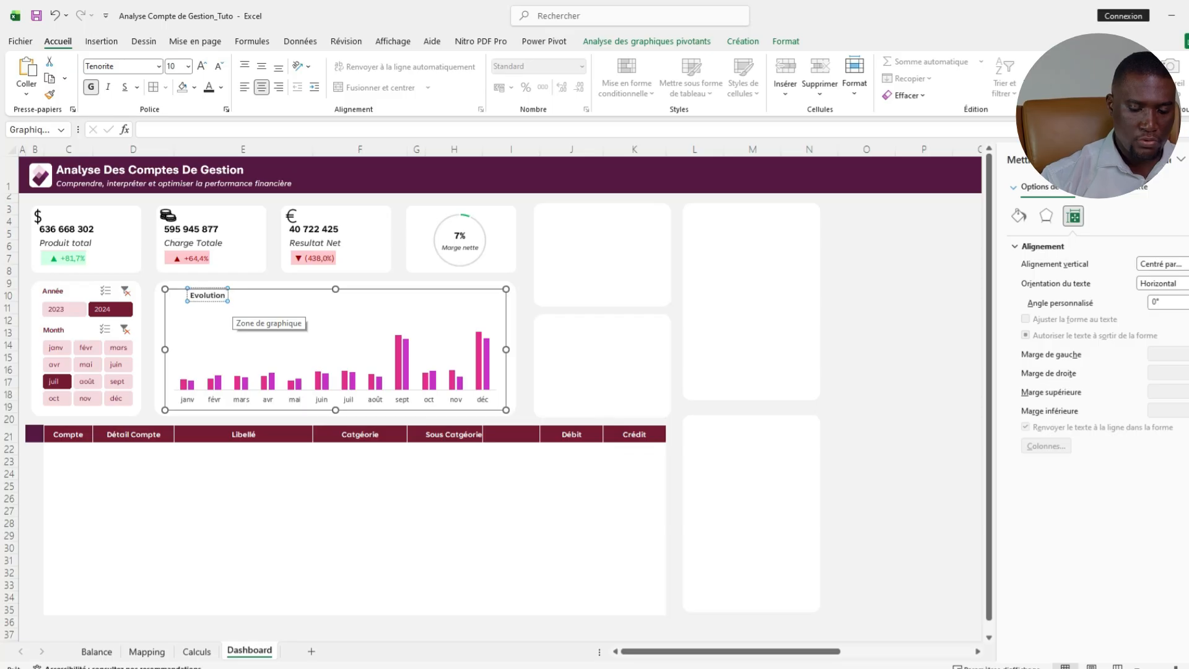
{"action": "type", "text": " Compara"}
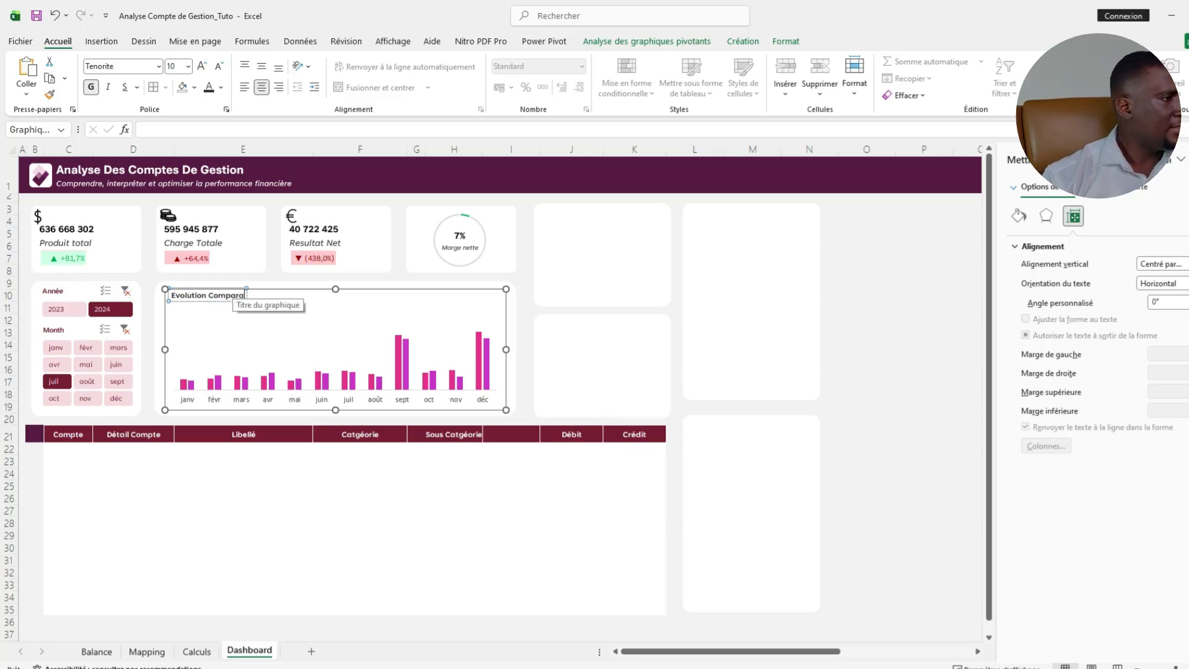
{"action": "type", "text": "tive"}
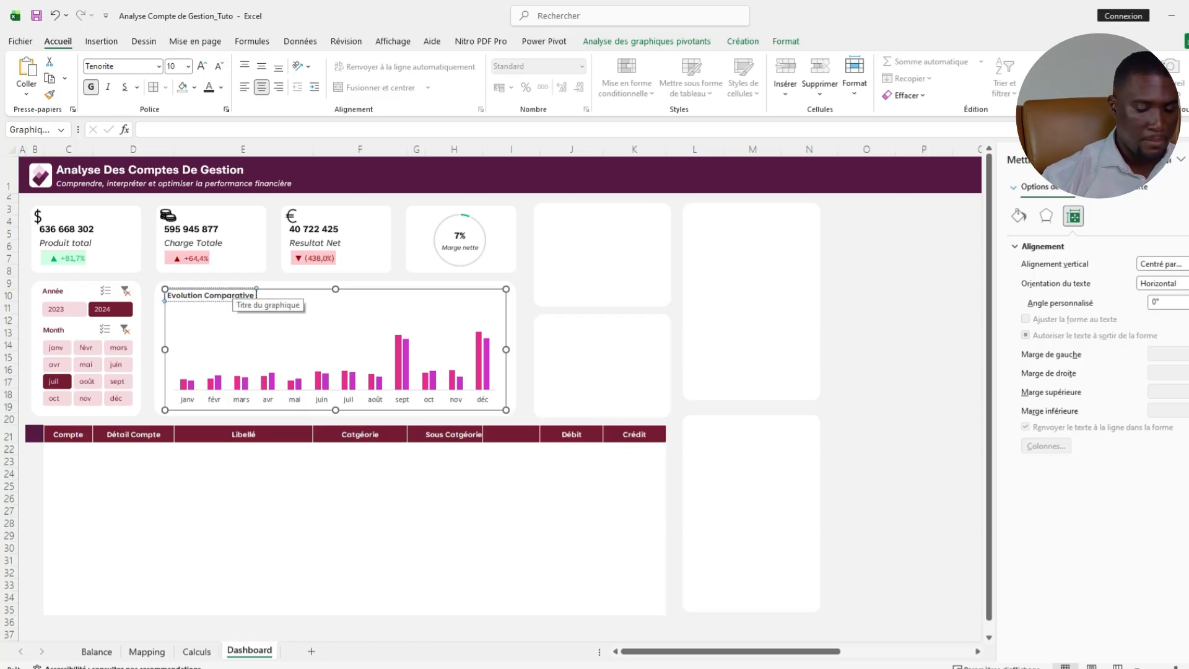
{"action": "type", "text": " Produit"}
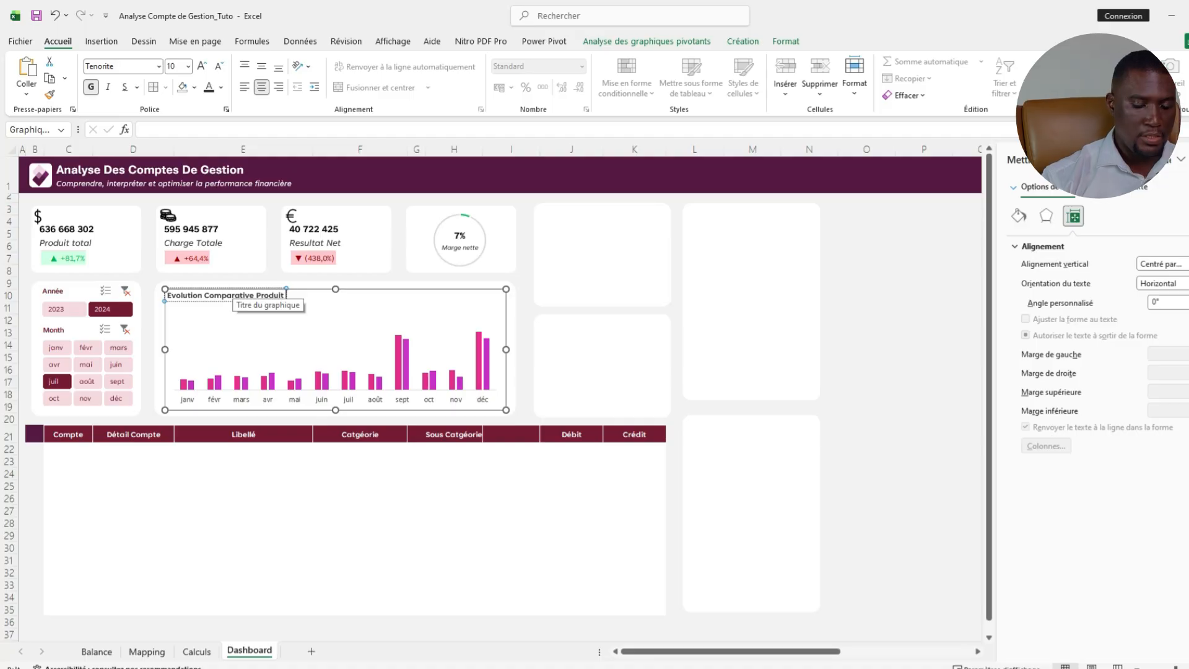
{"action": "type", "text": " vs"}
{"action": "key", "text": "BackSpace"}
{"action": "key", "text": "BackSpace"}
{"action": "key", "text": "BackSpace"}
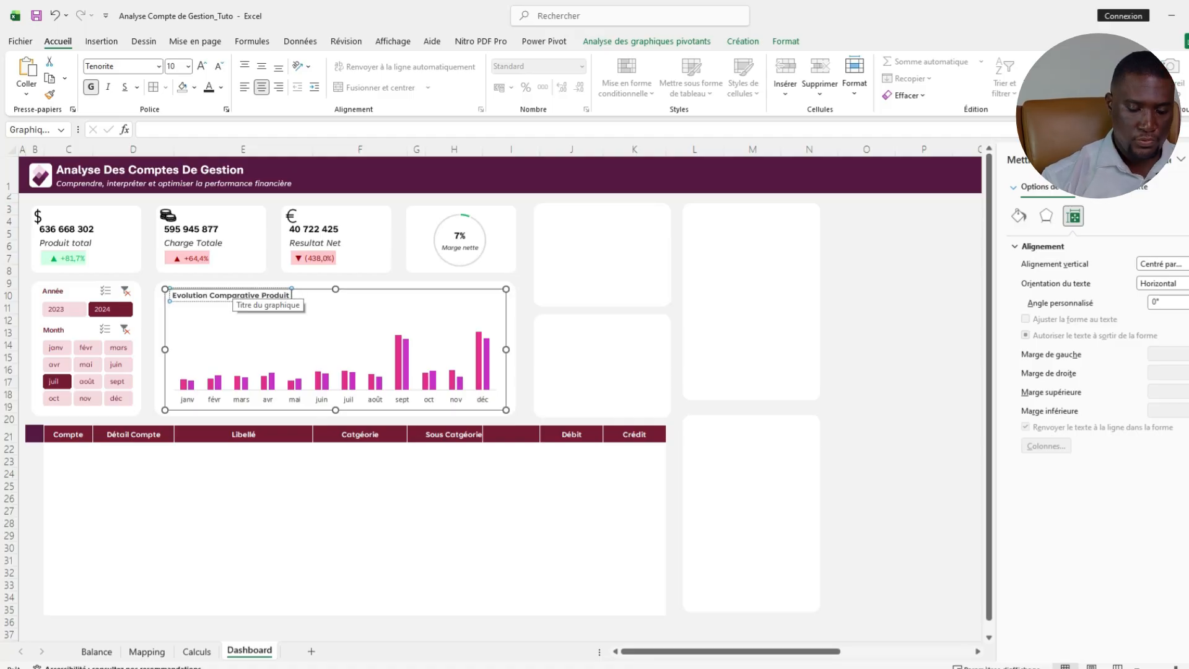
{"action": "type", "text": "VS"}
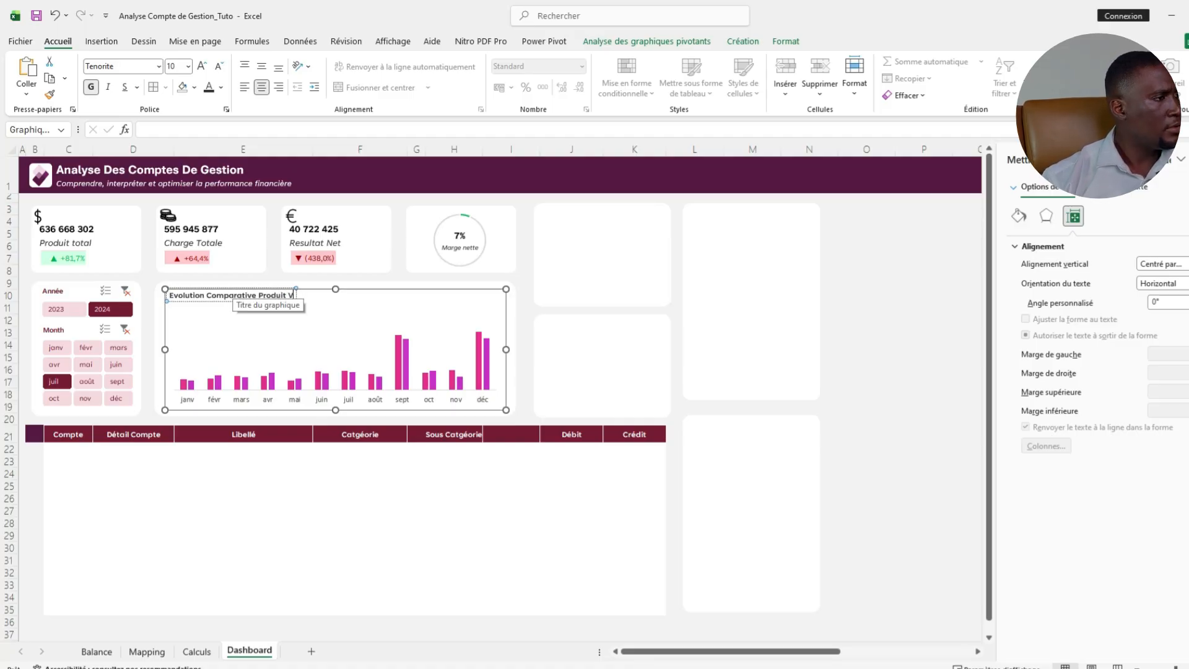
{"action": "key", "text": "BackSpace"}
{"action": "type", "text": "s Charge"}
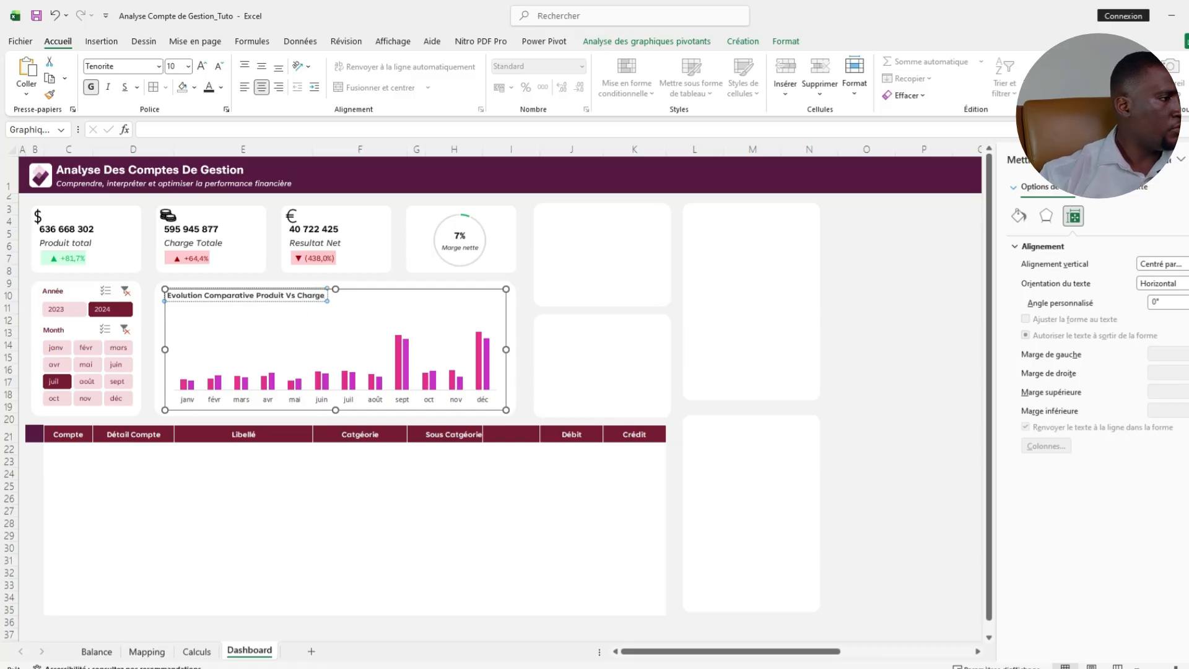
Fill the Produit Total columns with the darkest burgundy theme colour and the Charge Totale columns with a lighter pink of the same theme colour.
{"action": "left_click", "coordinate": [191, 388]}
{"action": "left_click", "coordinate": [191, 389]}
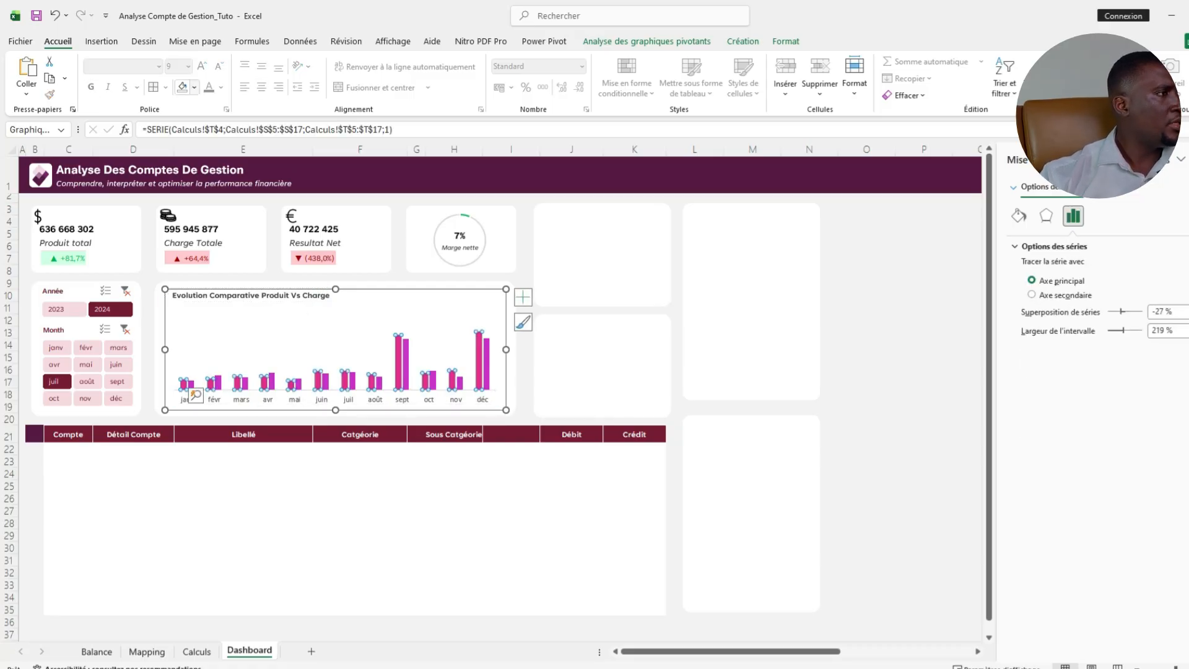
{"action": "left_click", "coordinate": [194, 88]}
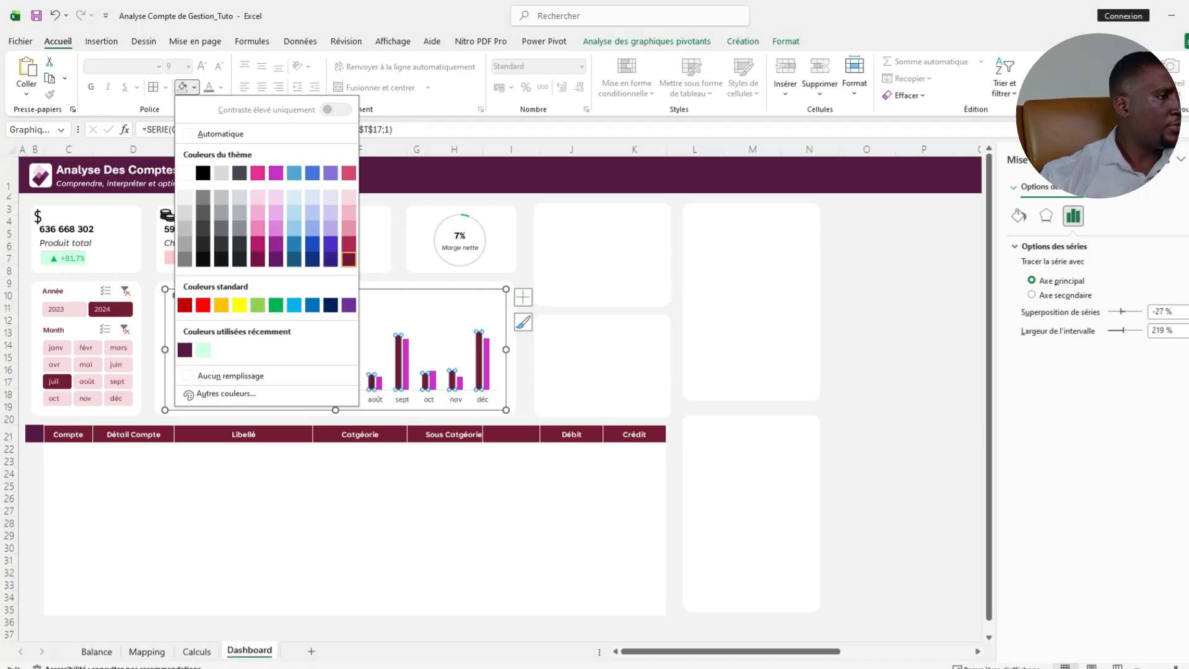
{"action": "left_click", "coordinate": [348, 259]}
{"action": "left_click", "coordinate": [192, 385]}
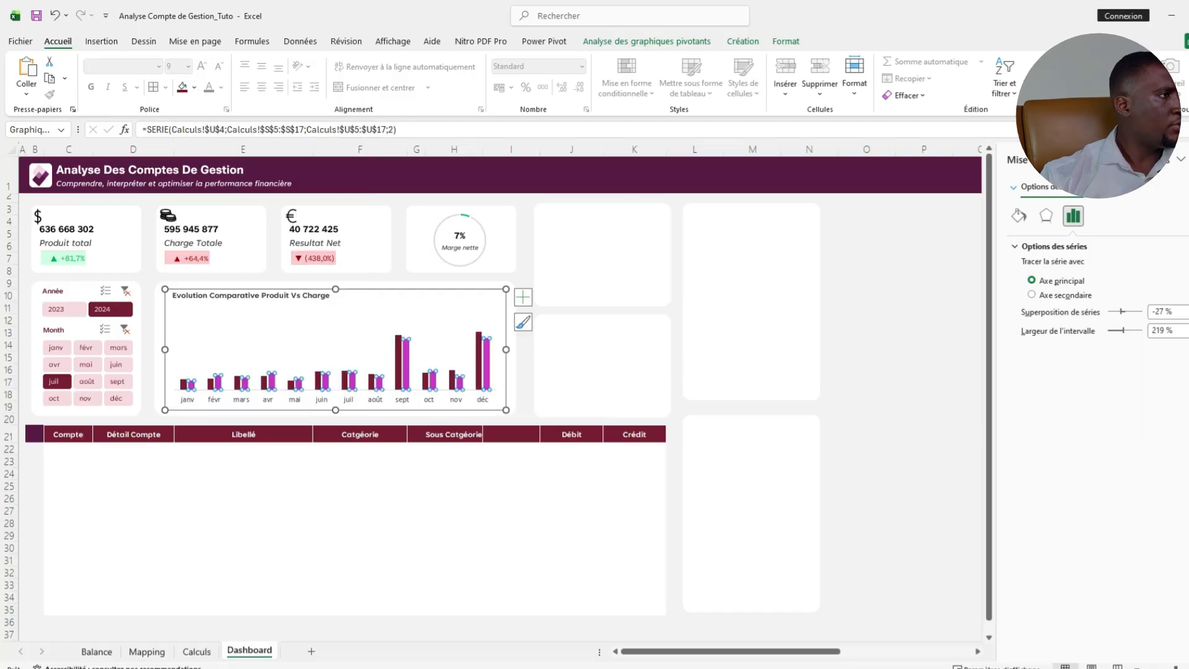
{"action": "left_click", "coordinate": [194, 88]}
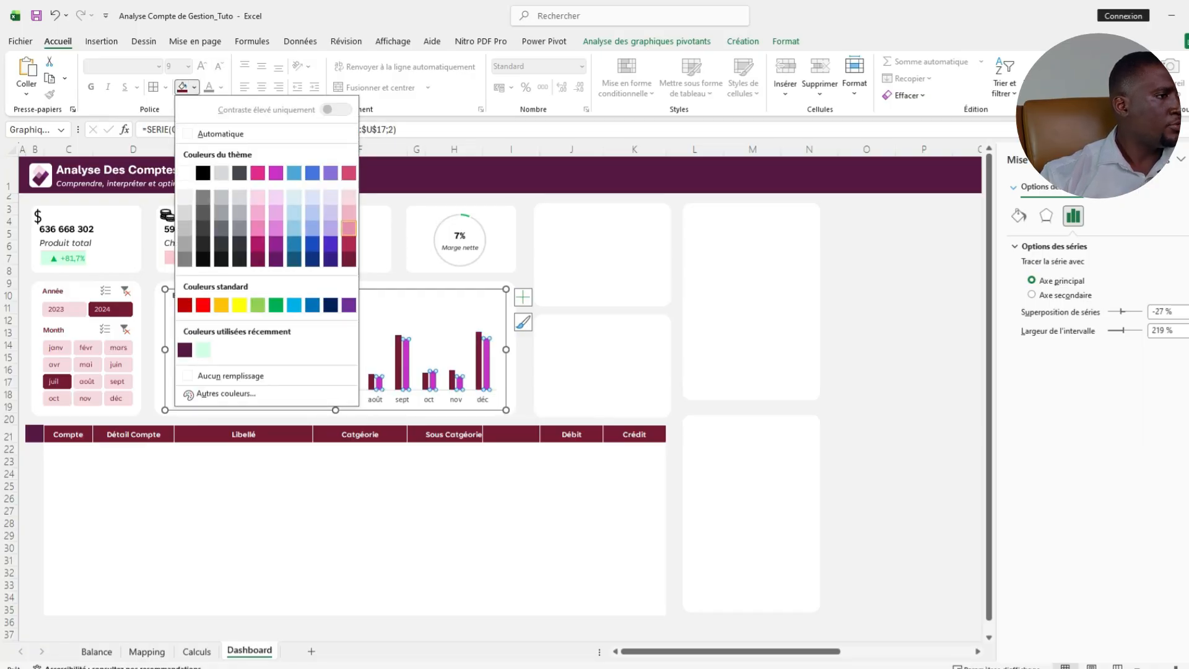
{"action": "left_click", "coordinate": [349, 229]}
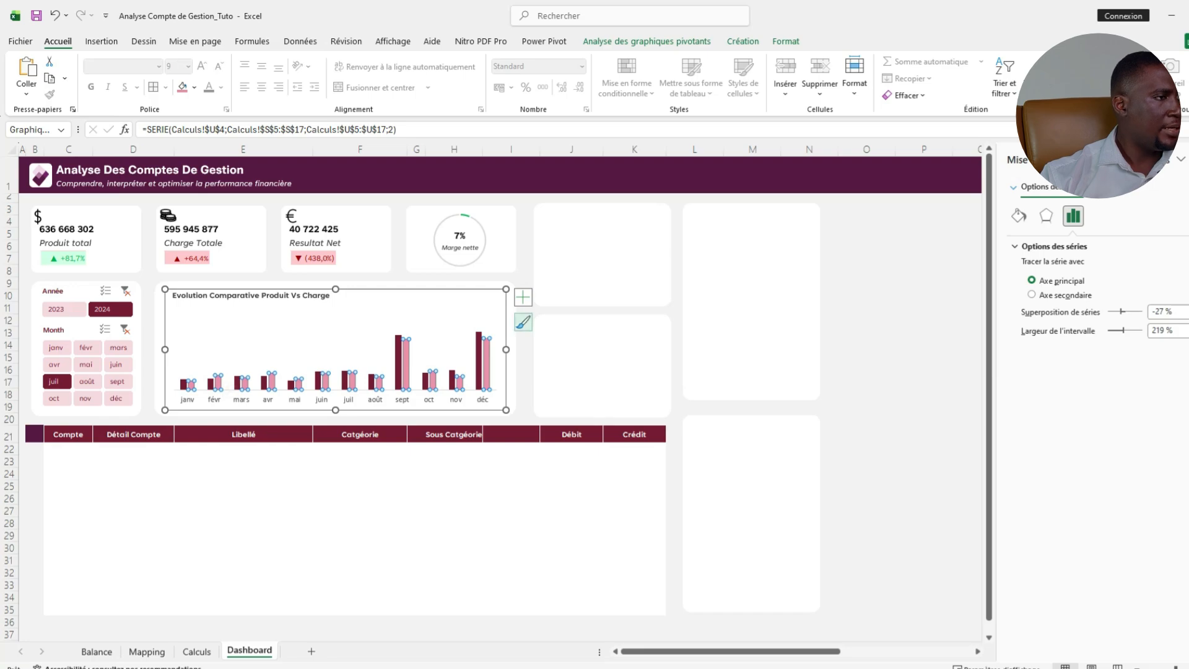
Add a legend at the bottom of the column chart and format it in bold Tenorite at size 8.
{"action": "left_click", "coordinate": [523, 298]}
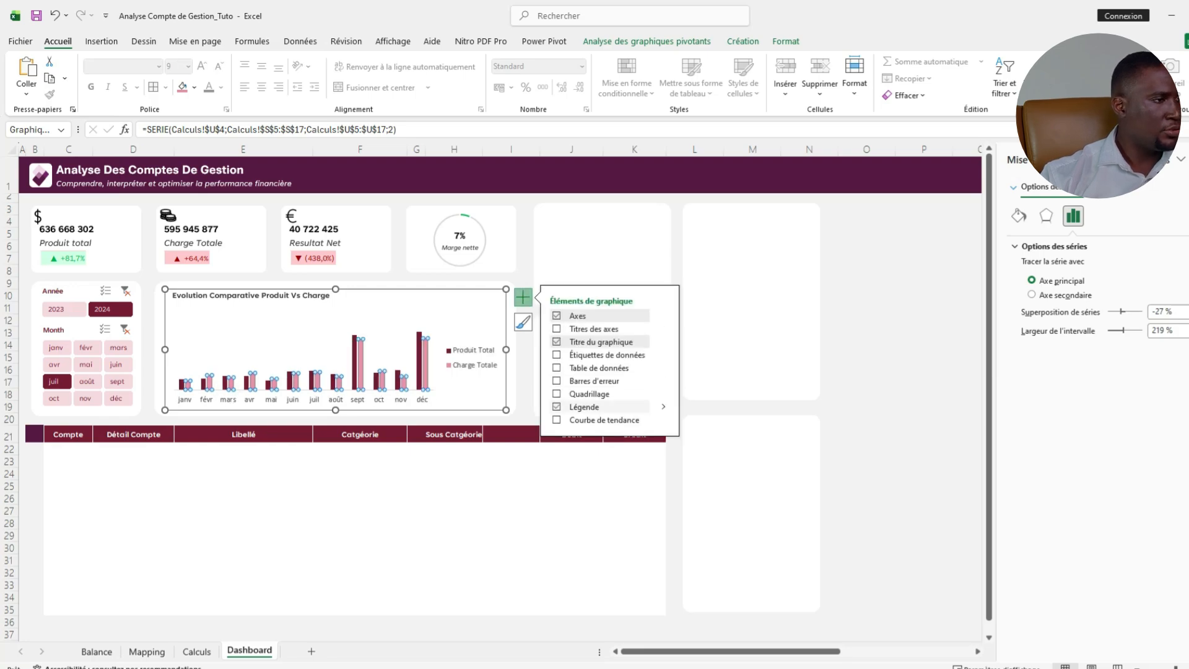
{"action": "left_click", "coordinate": [664, 406]}
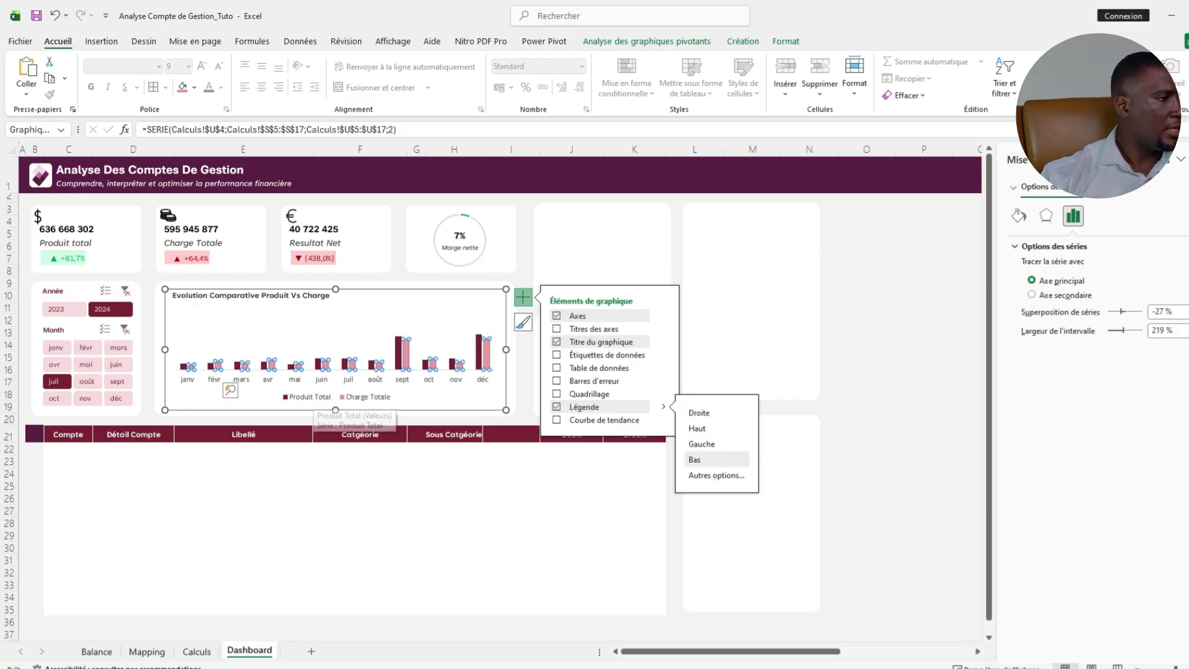
{"action": "left_click", "coordinate": [694, 459]}
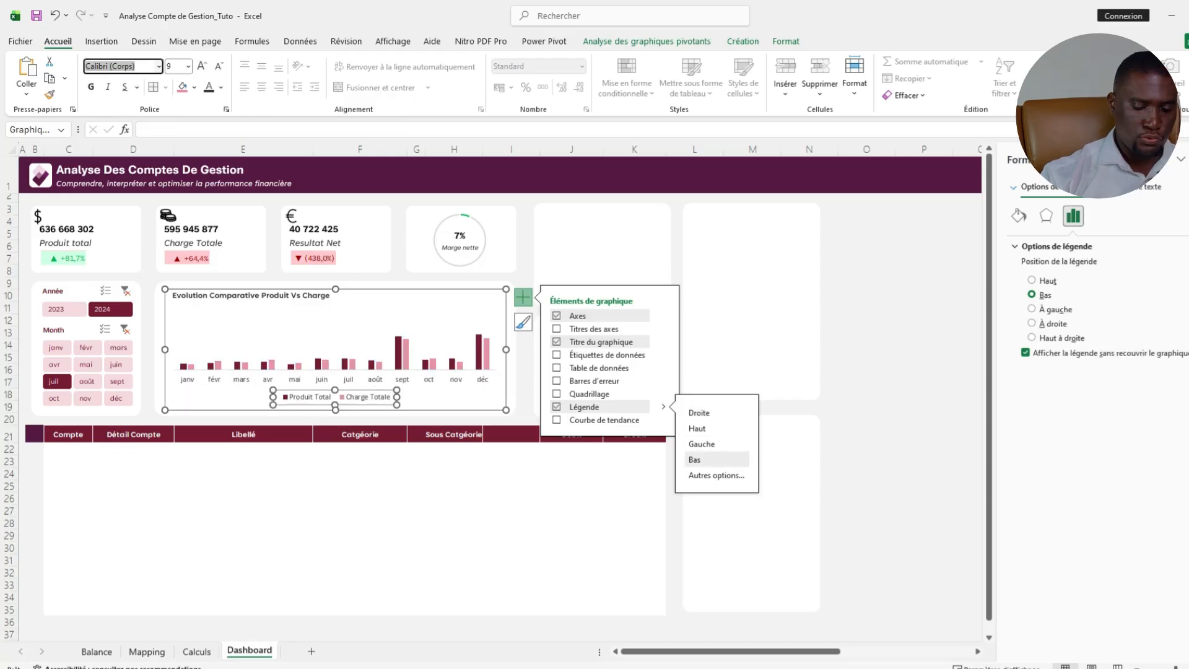
{"action": "type", "text": "Tenorite"}
{"action": "key", "text": "Return"}
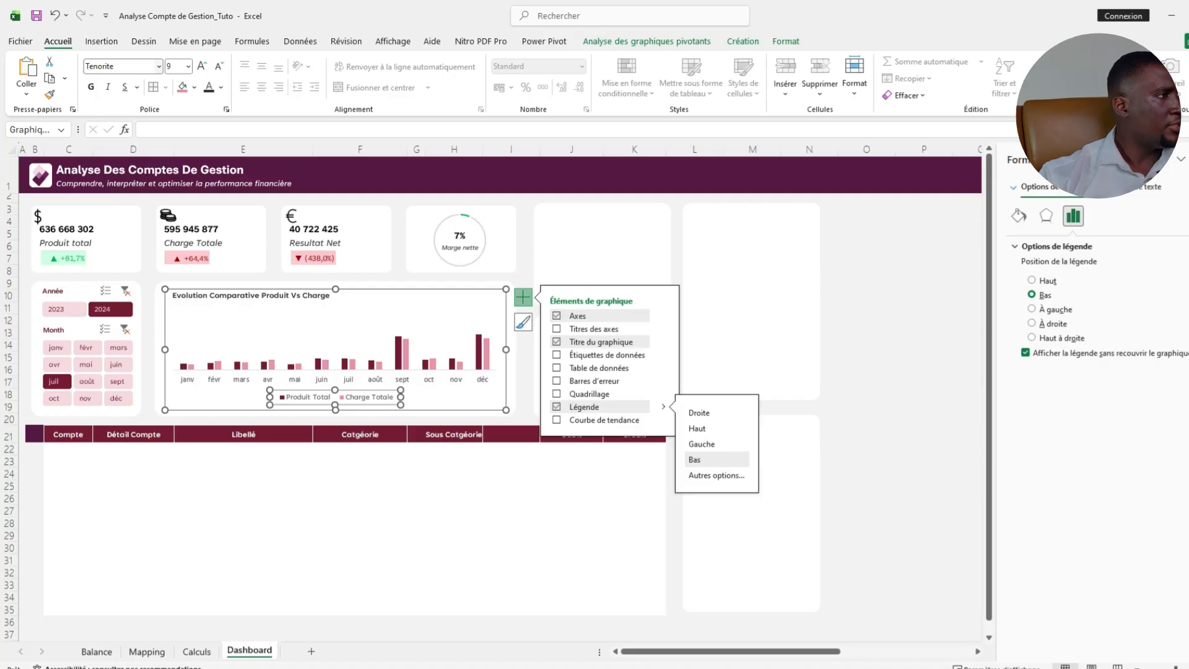
{"action": "left_click", "coordinate": [91, 86]}
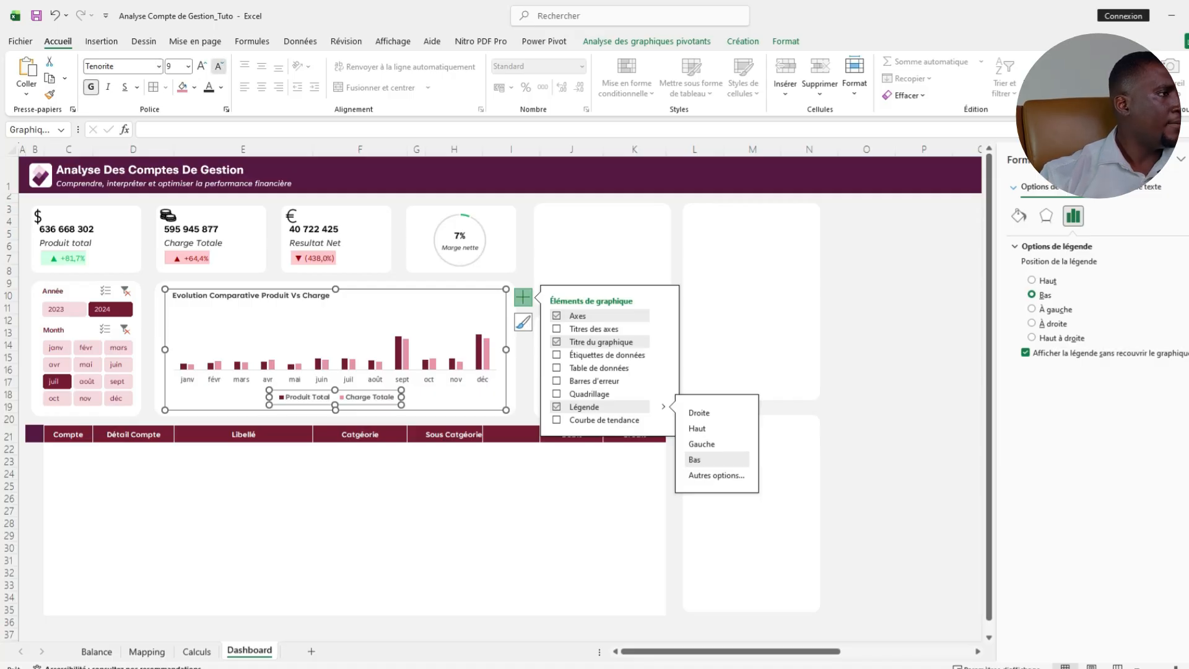
{"action": "left_click", "coordinate": [219, 65]}
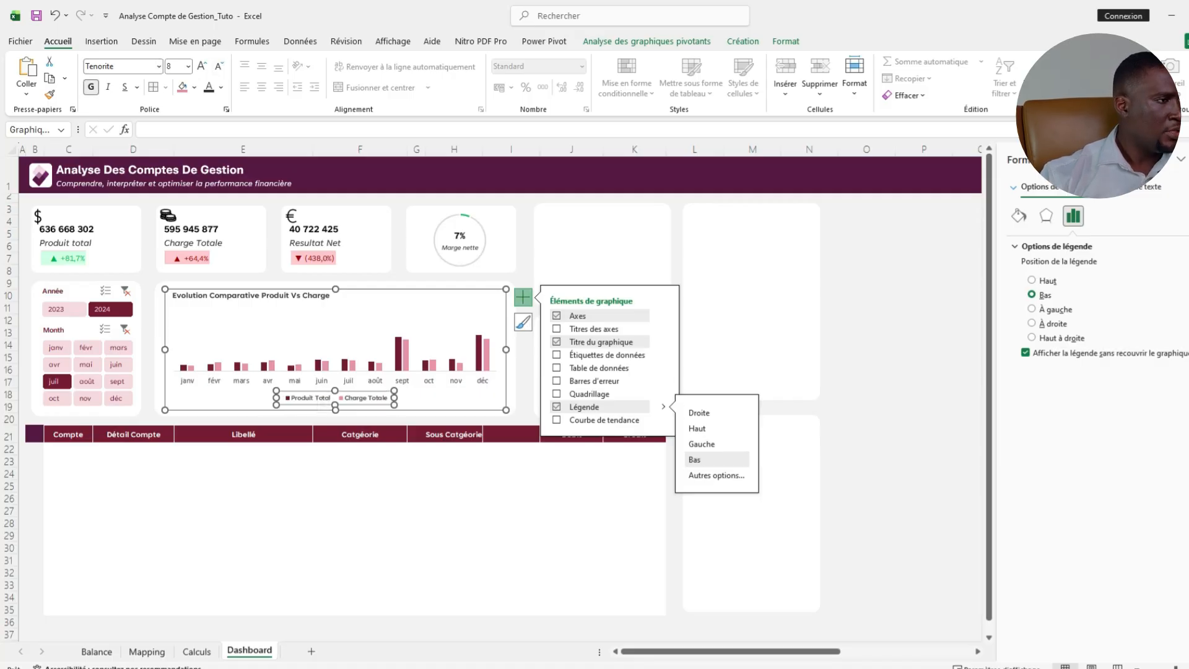
Set the gap width of the column chart's data series to 25 %.
{"action": "right_click", "coordinate": [486, 360]}
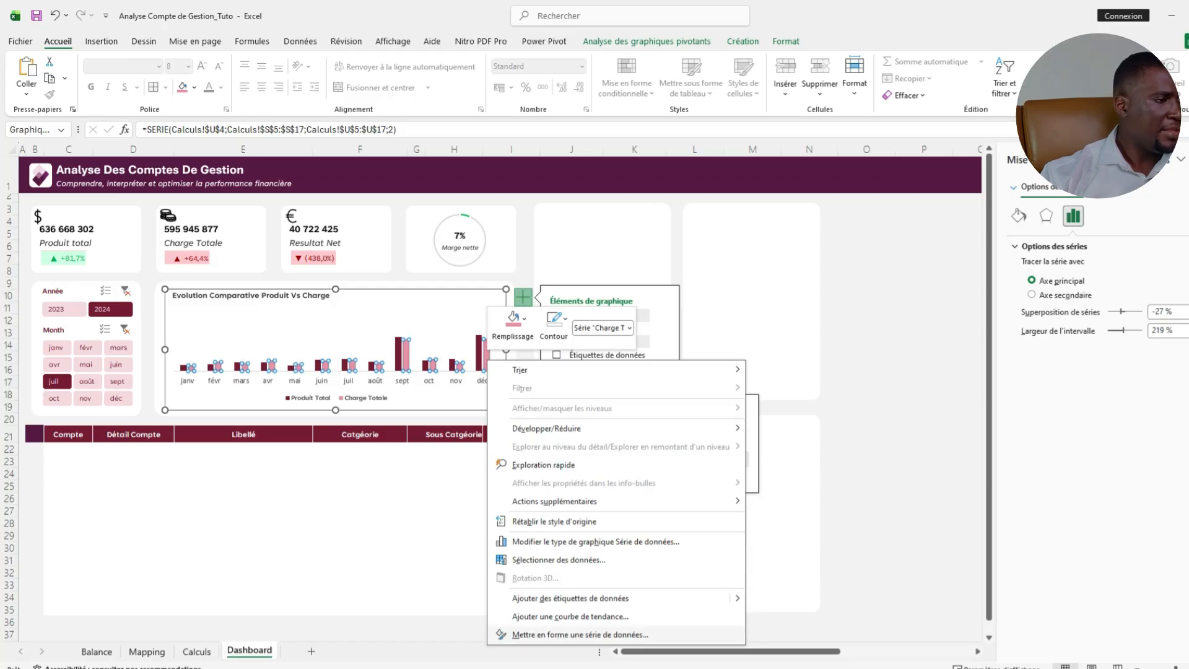
{"action": "left_click", "coordinate": [580, 635]}
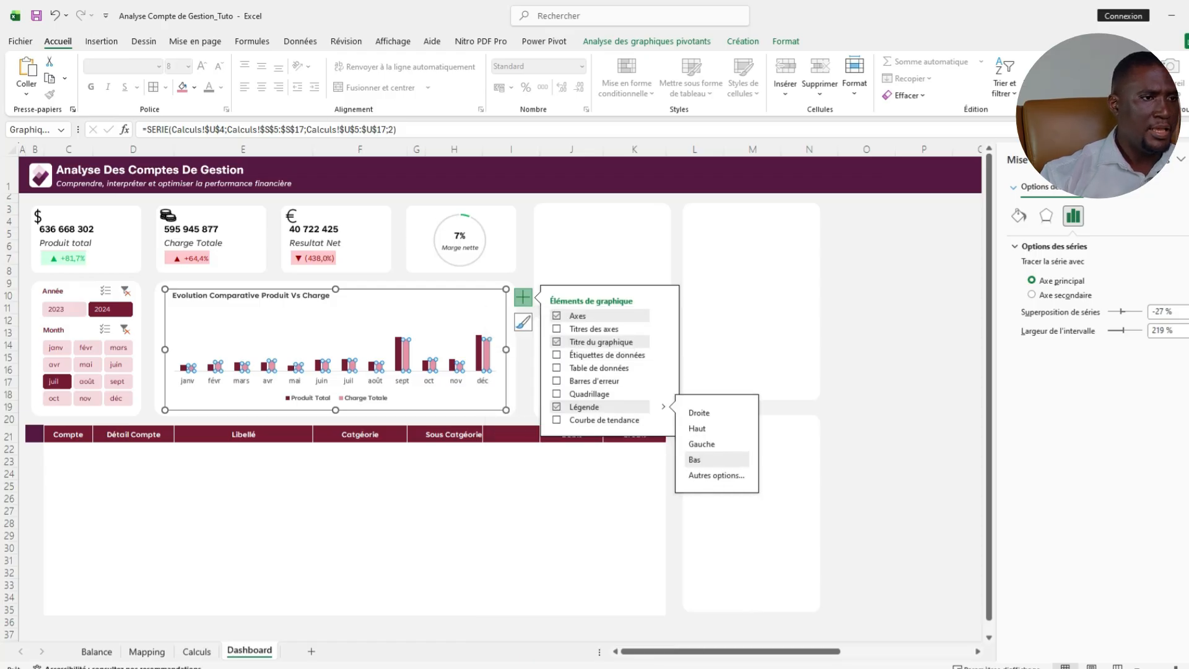
{"action": "double_click", "coordinate": [1159, 331]}
{"action": "type", "text": "50"}
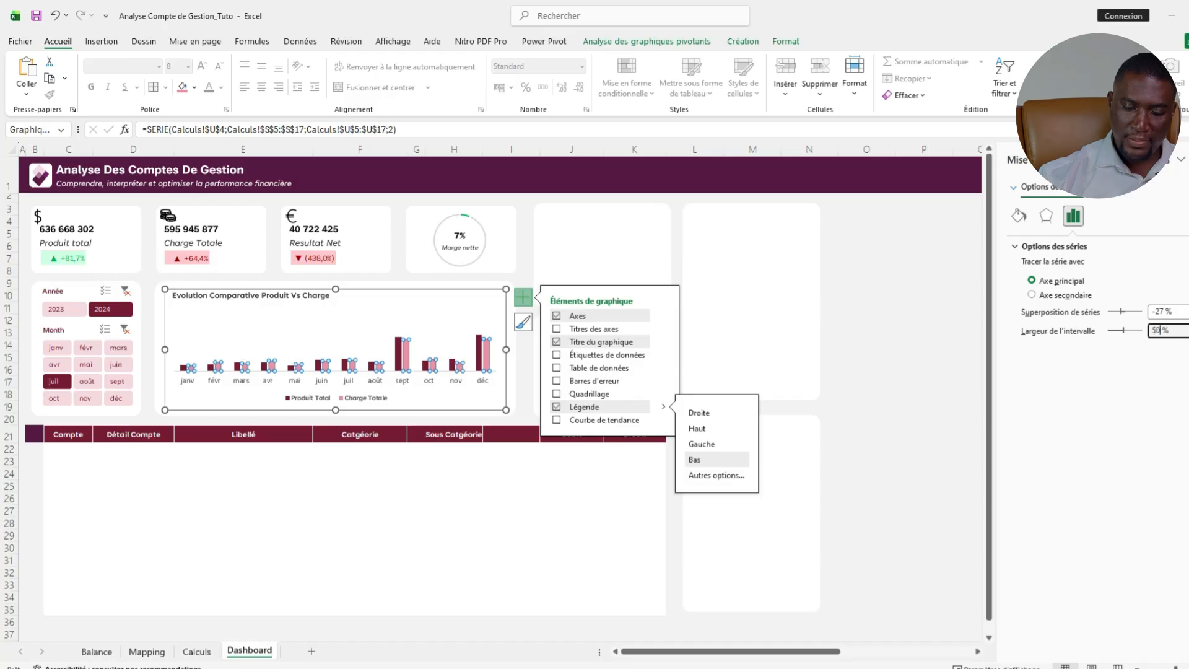
{"action": "key", "text": "Return"}
{"action": "double_click", "coordinate": [1158, 330]}
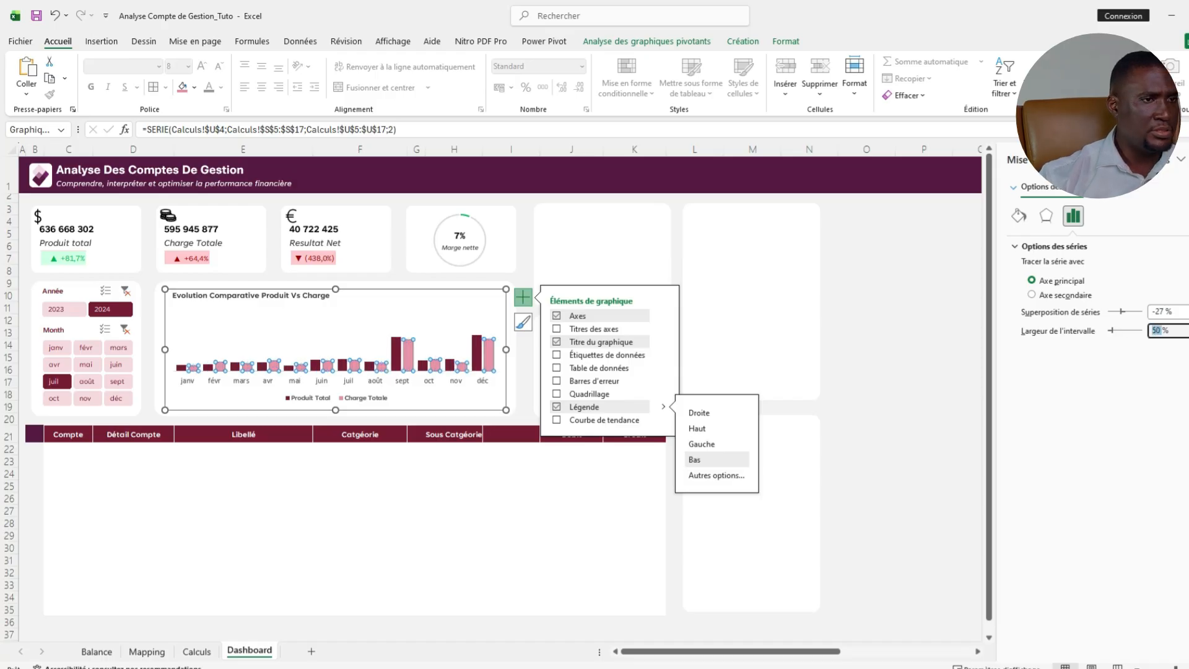
{"action": "type", "text": "25"}
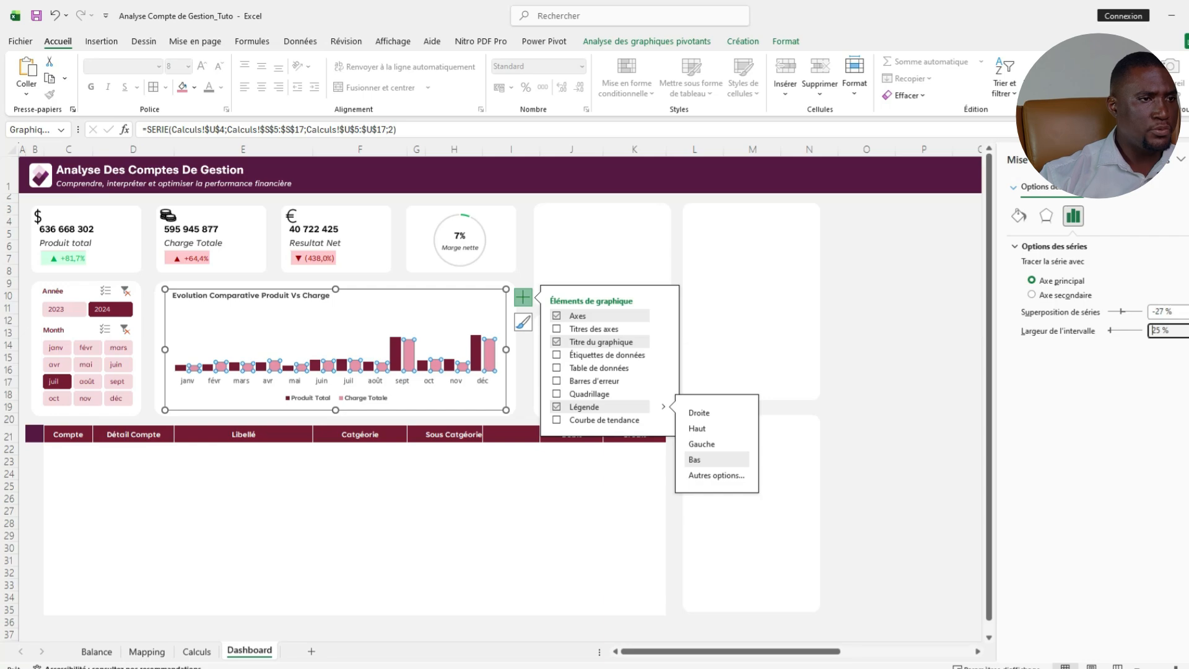
Set the series overlap of the column chart to 30 %.
{"action": "left_click_drag", "start_coordinate": [1122, 312], "coordinate": [1127, 311]}
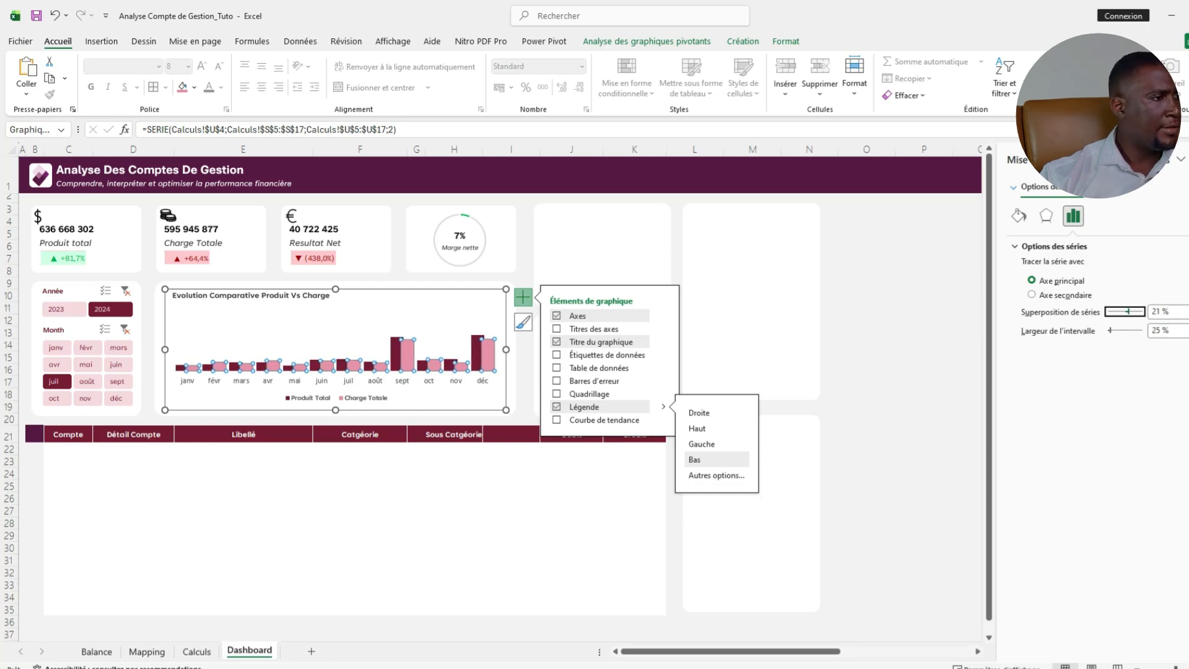
{"action": "left_click", "coordinate": [1188, 309]}
{"action": "left_click", "coordinate": [1188, 309]}
{"action": "left_click", "coordinate": [1188, 309]}
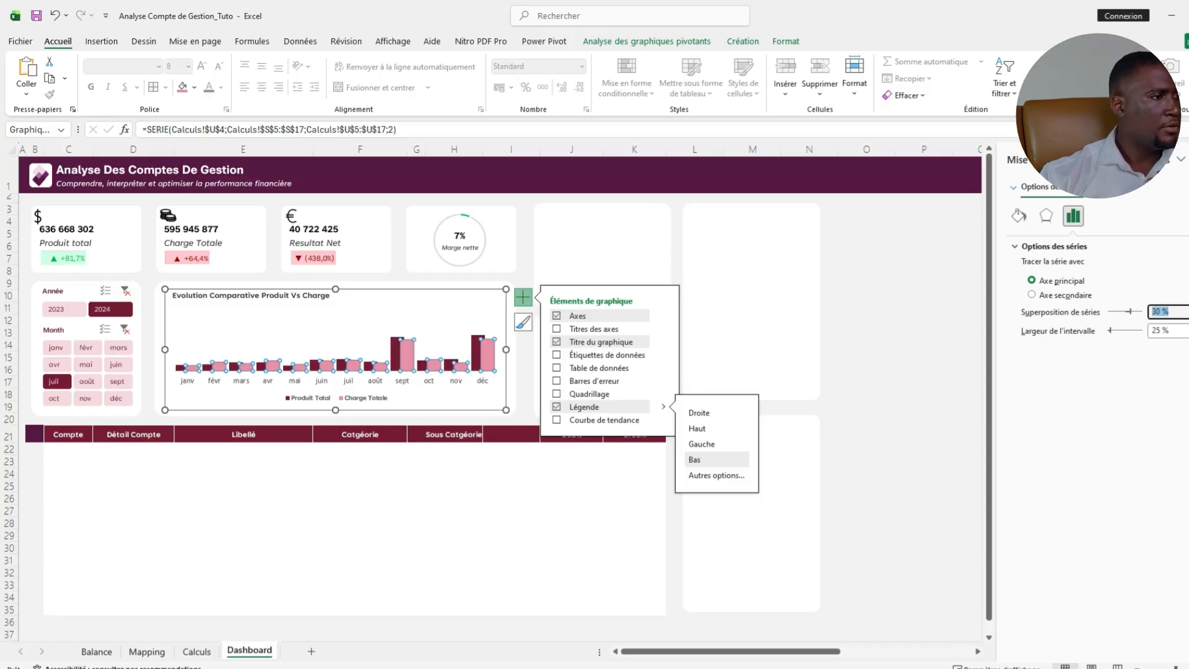
{"action": "left_click", "coordinate": [867, 420]}
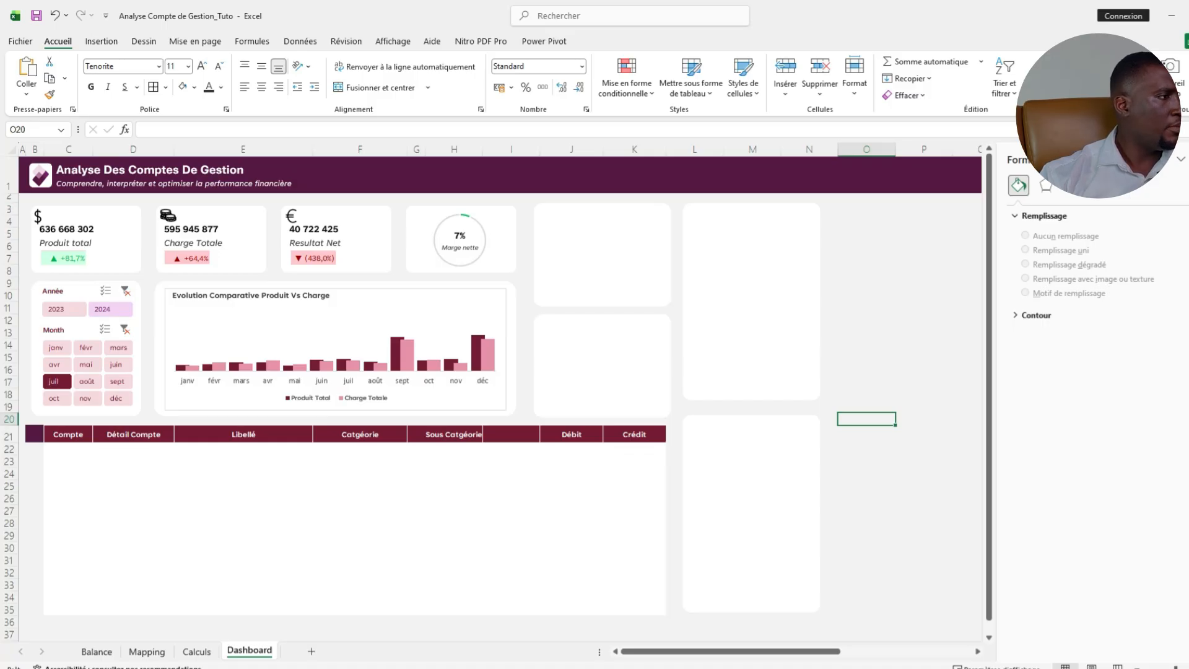
Remove the fill and outline of the column chart's chart area, and save the workbook.
{"action": "left_click", "coordinate": [421, 299]}
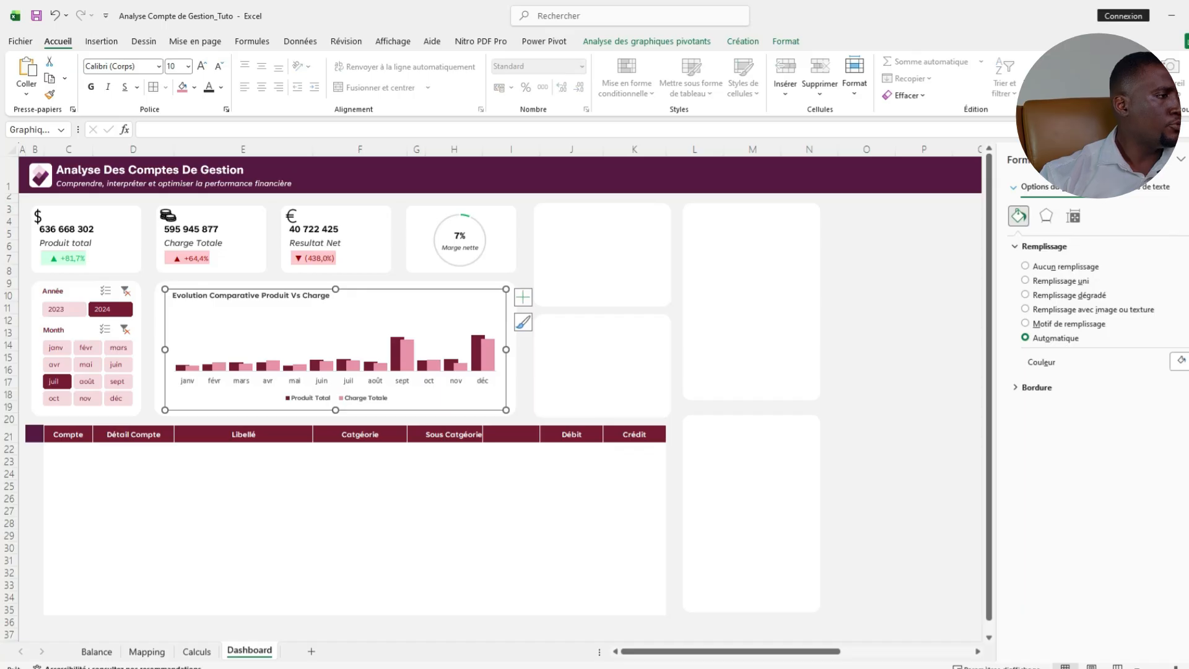
{"action": "left_click", "coordinate": [786, 41]}
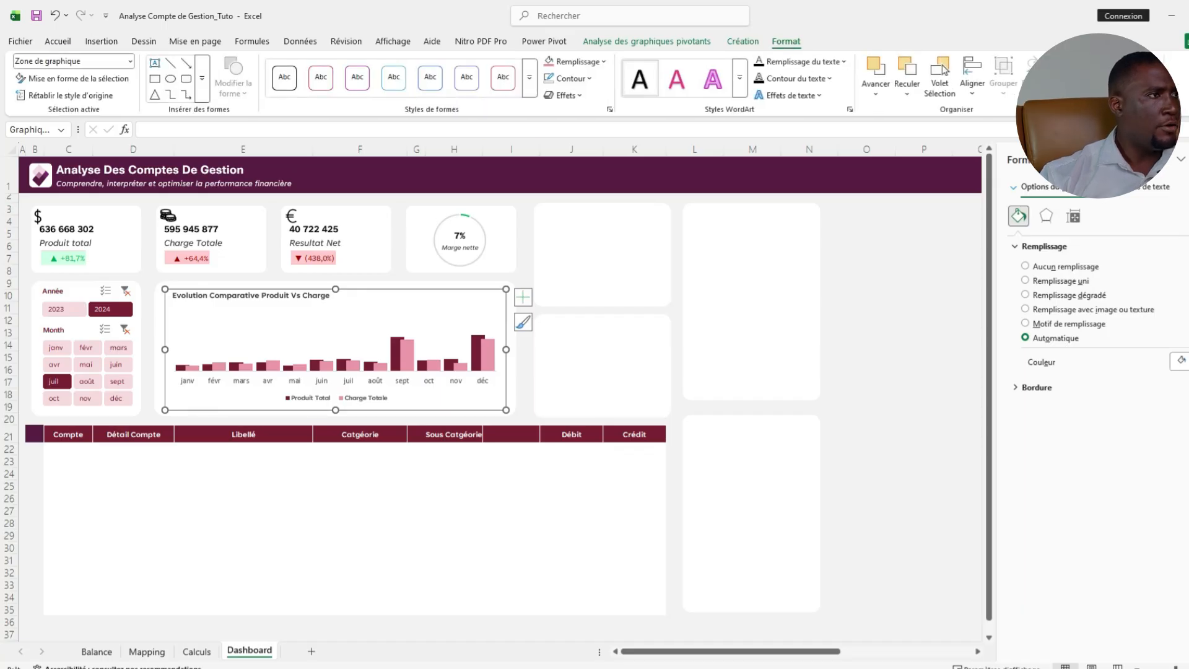
{"action": "left_click", "coordinate": [574, 61]}
{"action": "left_click", "coordinate": [598, 349]}
{"action": "left_click", "coordinate": [569, 78]}
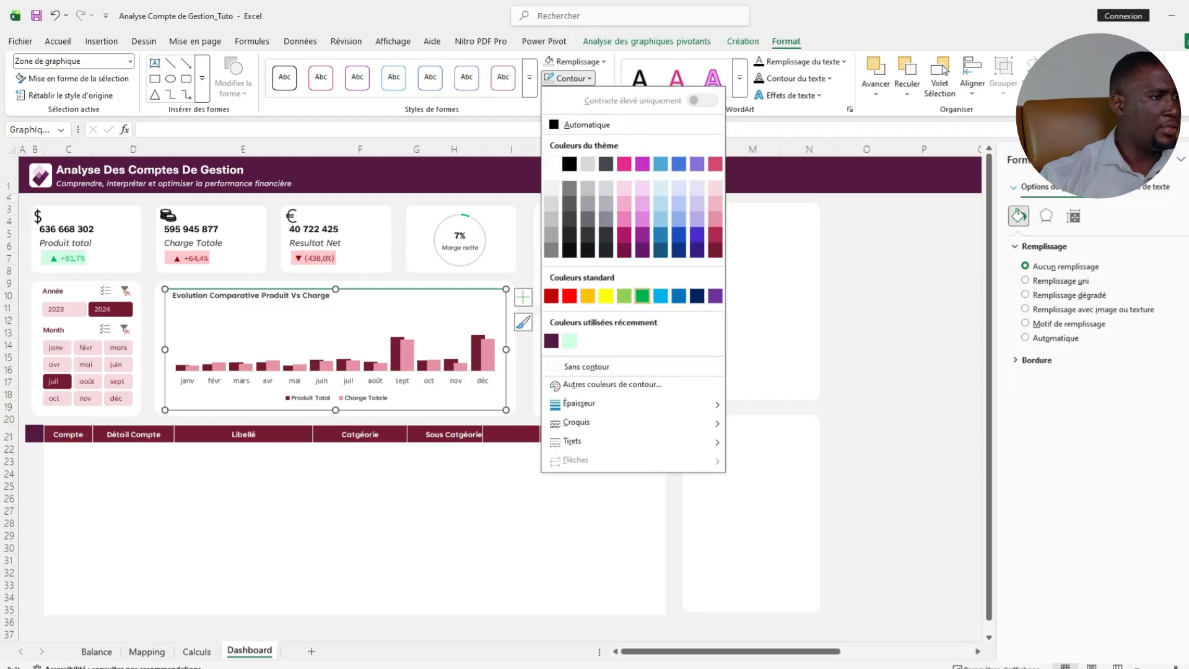
{"action": "left_click", "coordinate": [587, 367]}
{"action": "left_click", "coordinate": [866, 321]}
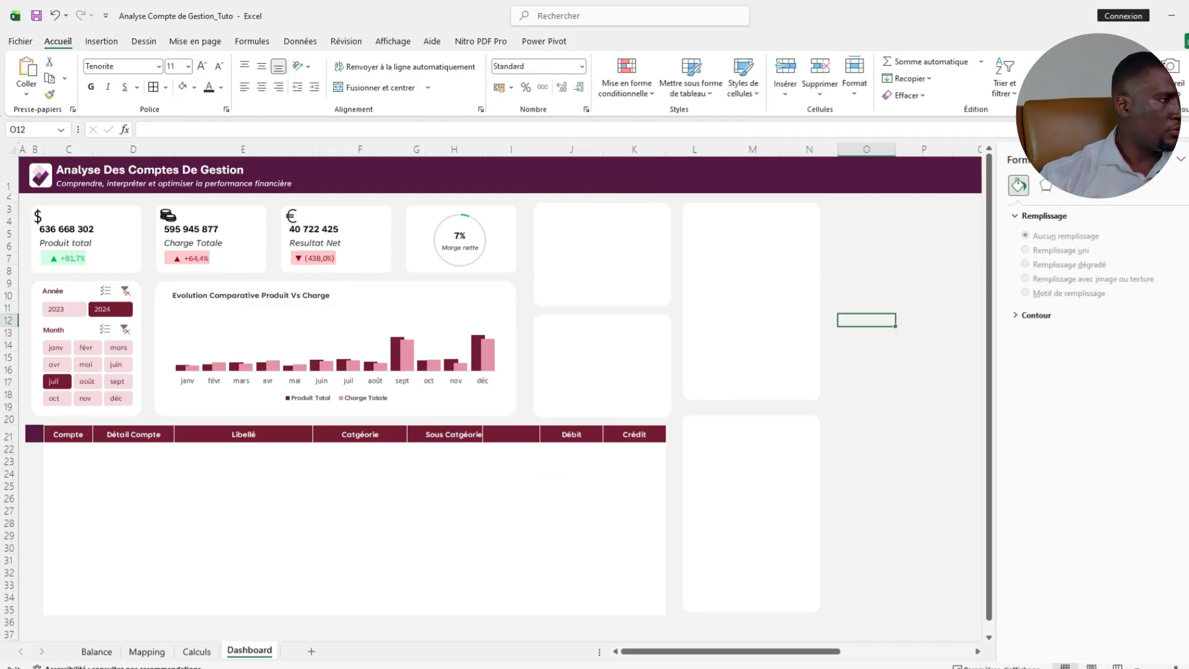
{"action": "left_click", "coordinate": [35, 15]}
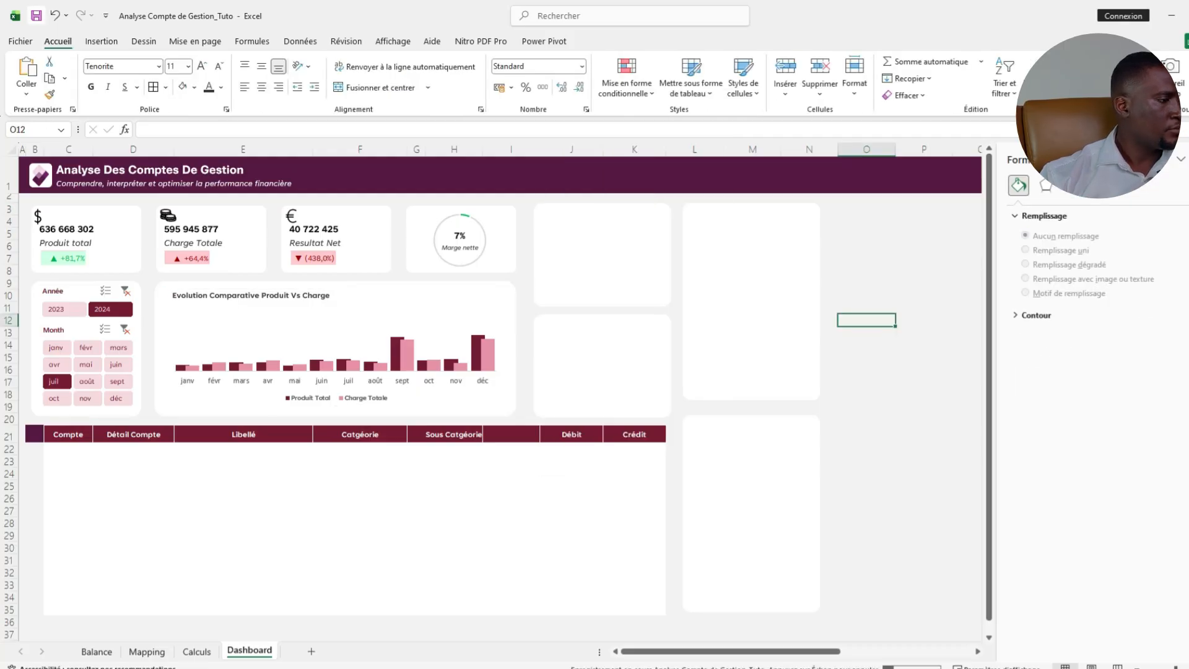
Insert a 2D pie chart from the Calculs pivot table that splits Produit Total into Produit AO and Produit HAO.
{"action": "left_click", "coordinate": [197, 651]}
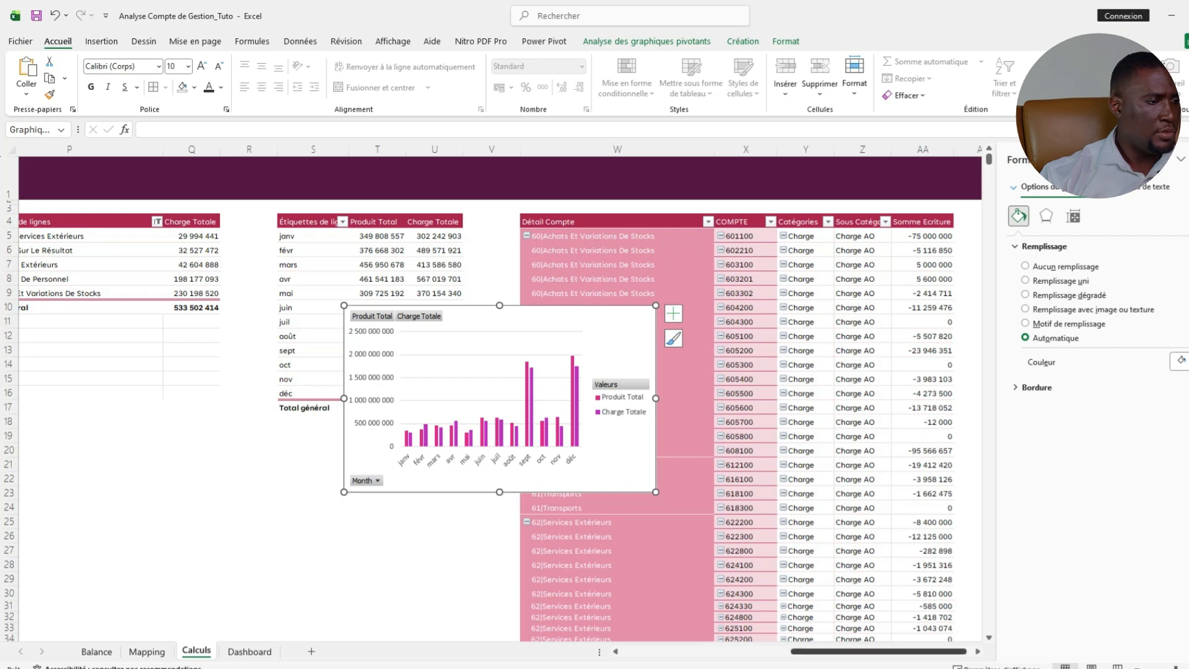
{"action": "scroll", "coordinate": [501, 400], "scroll_direction": "left", "scroll_amount": 10}
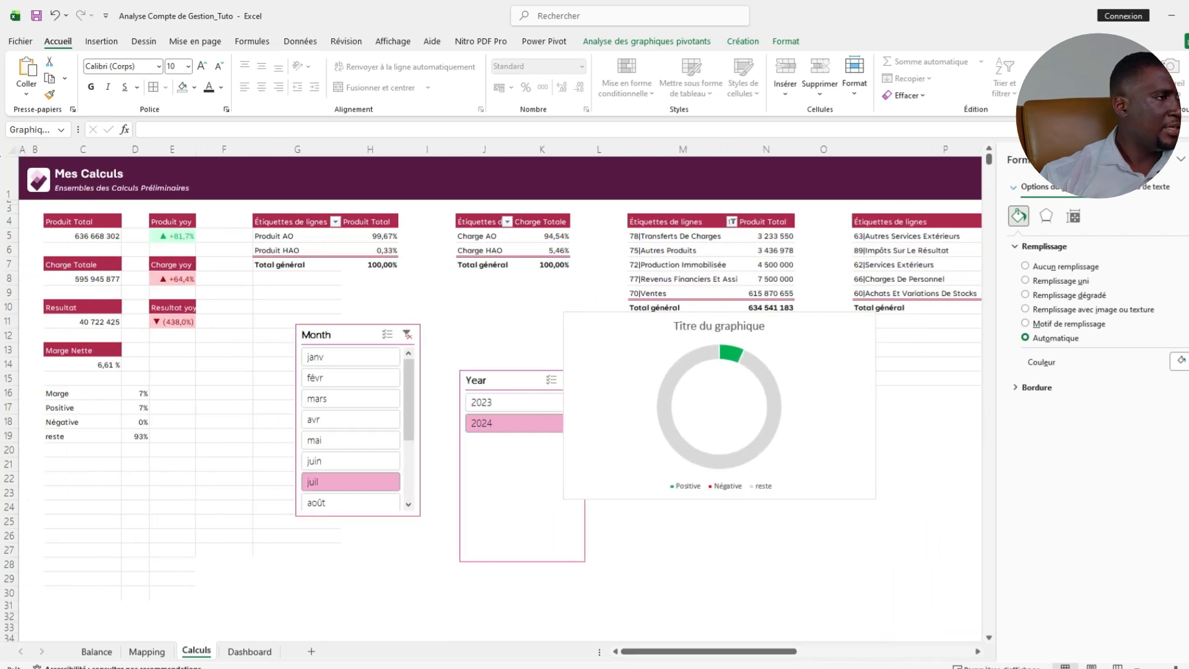
{"action": "left_click", "coordinate": [371, 236]}
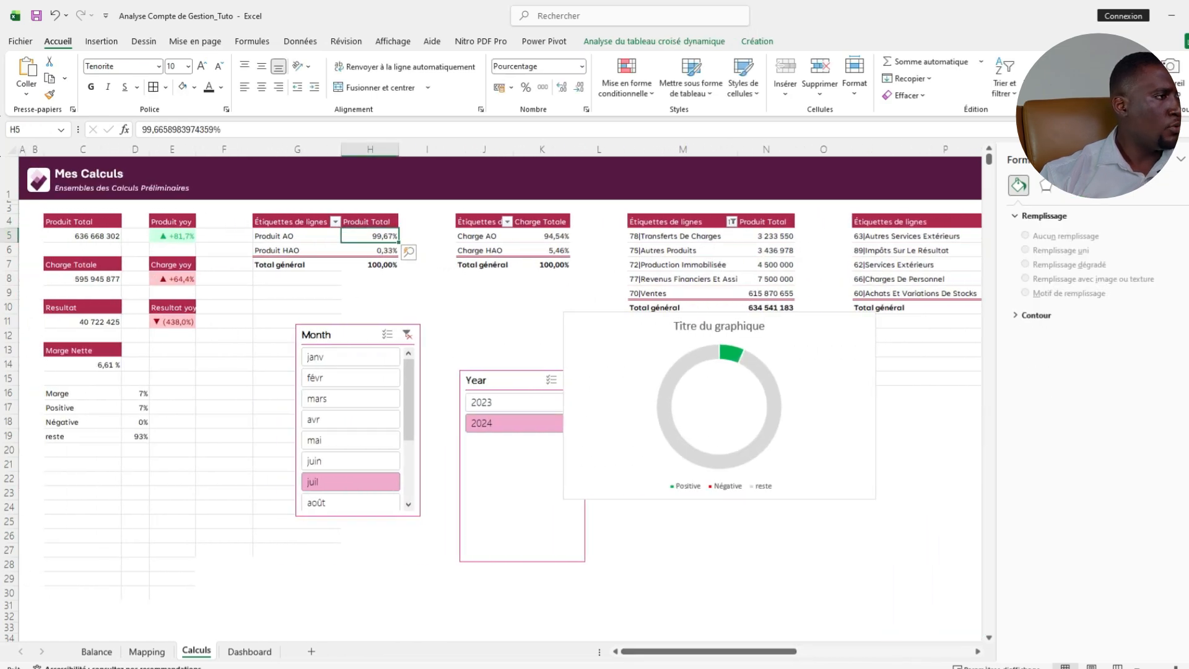
{"action": "left_click", "coordinate": [297, 236]}
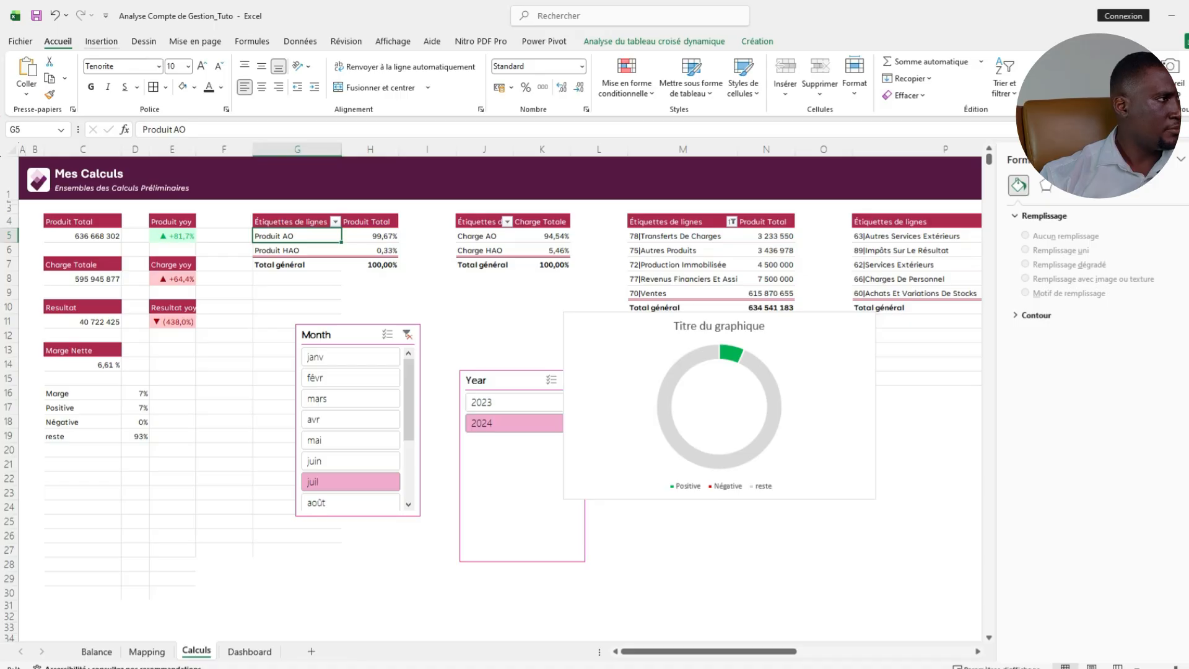
{"action": "left_click", "coordinate": [101, 42]}
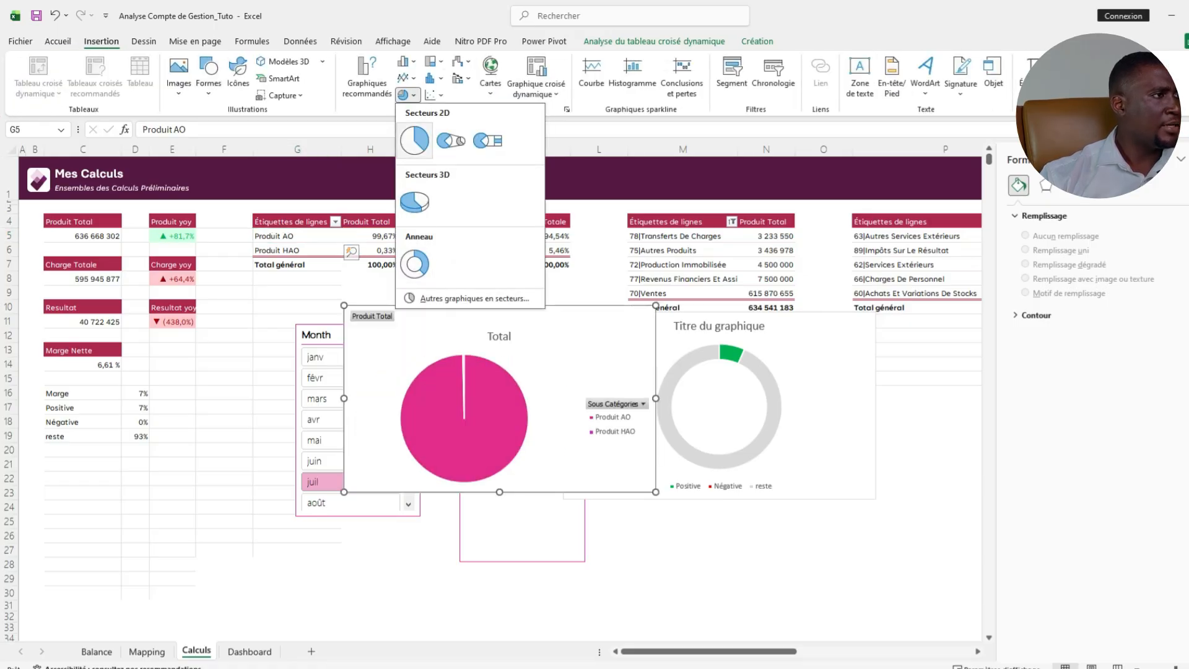
{"action": "left_click", "coordinate": [415, 140]}
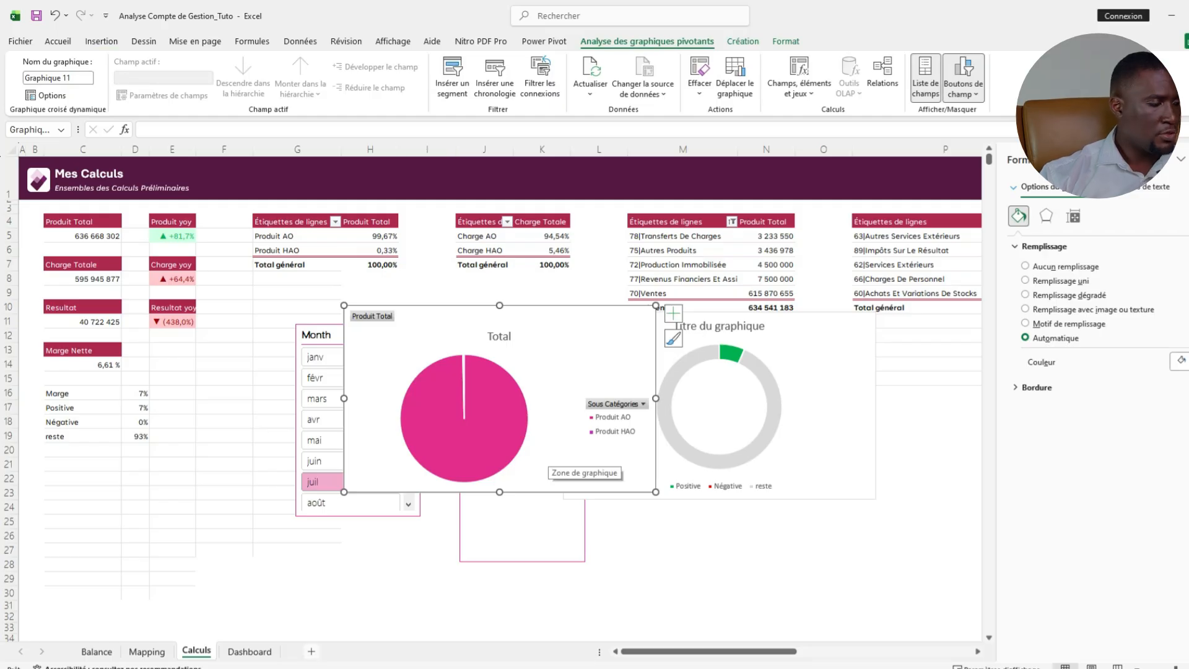
Bring the new pie chart onto the Dashboard sheet and place it near the empty cards beside the column chart.
{"action": "left_click", "coordinate": [249, 651]}
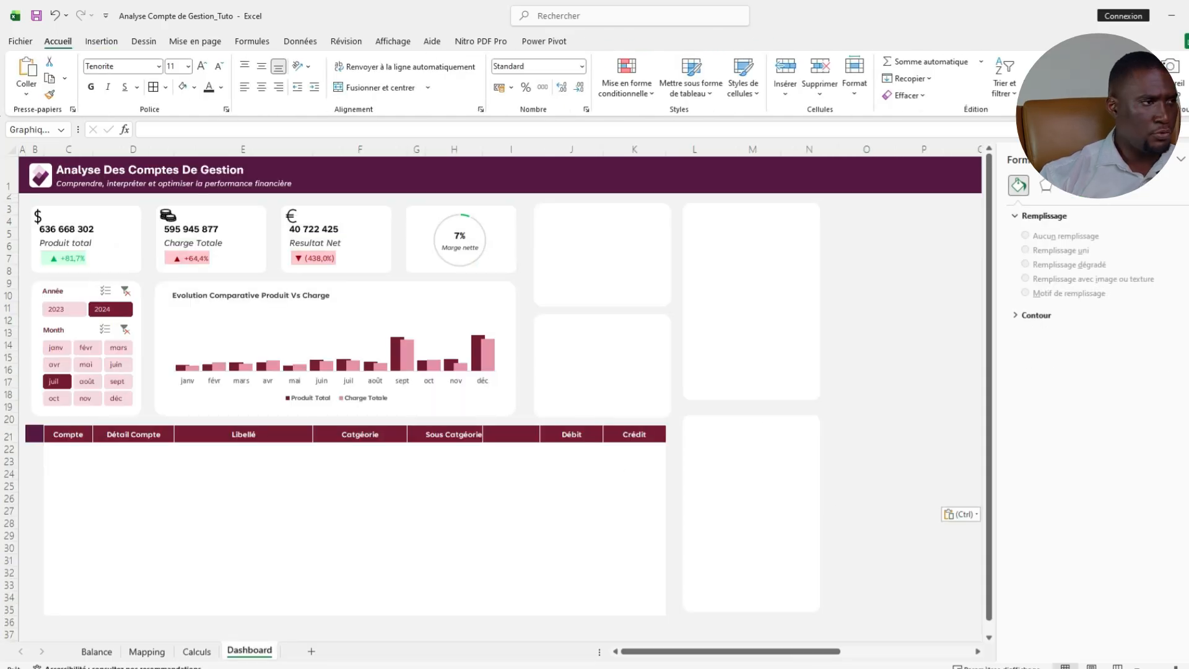
{"action": "key", "text": "ctrl+v"}
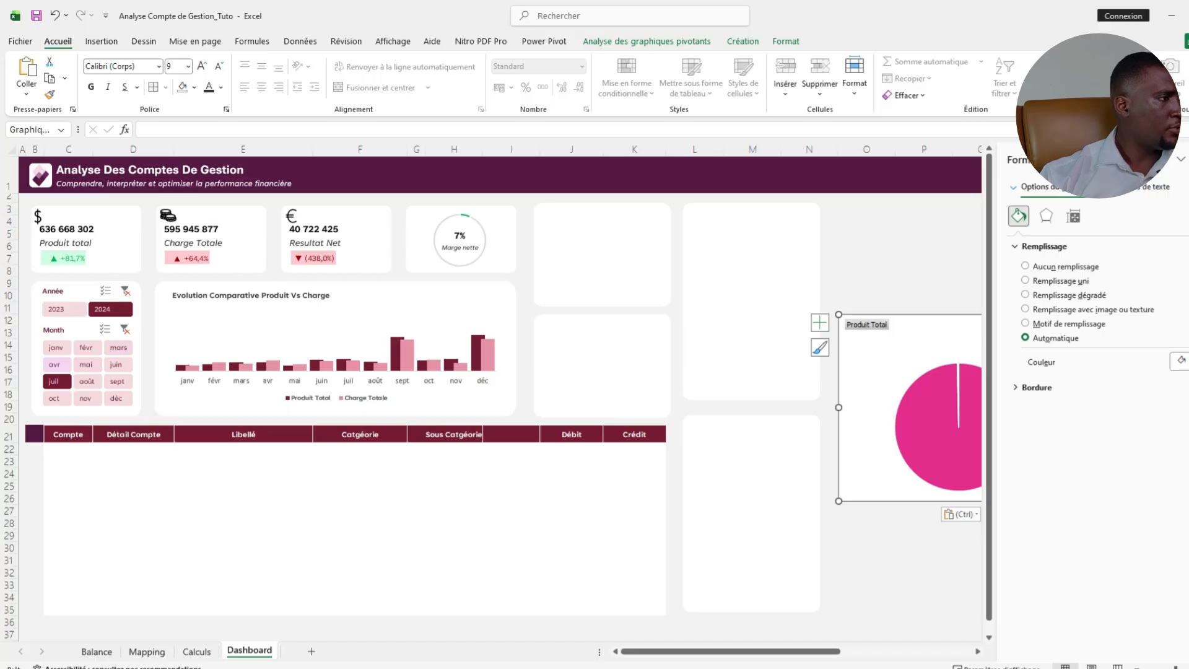
{"action": "left_click", "coordinate": [57, 365]}
{"action": "left_click_drag", "start_coordinate": [916, 344], "coordinate": [705, 310]}
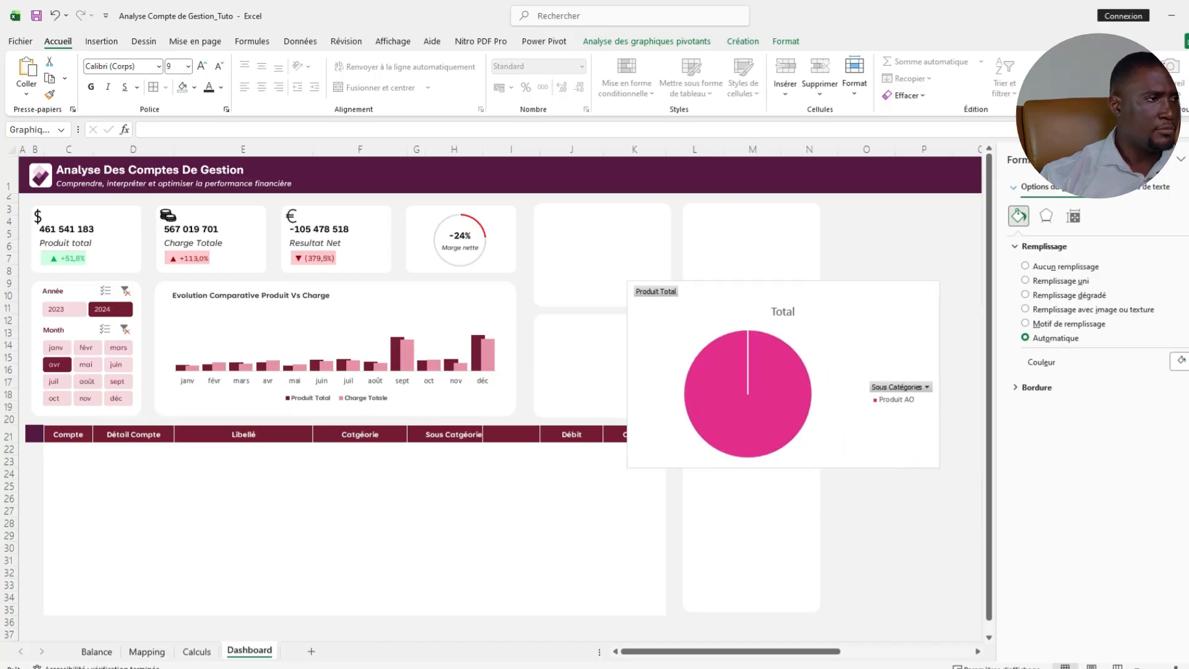
Filter the dashboard by successive months with the Month slicer, ending on oct, to check the pie chart's split.
{"action": "left_click", "coordinate": [55, 365], "text": "ctrl"}
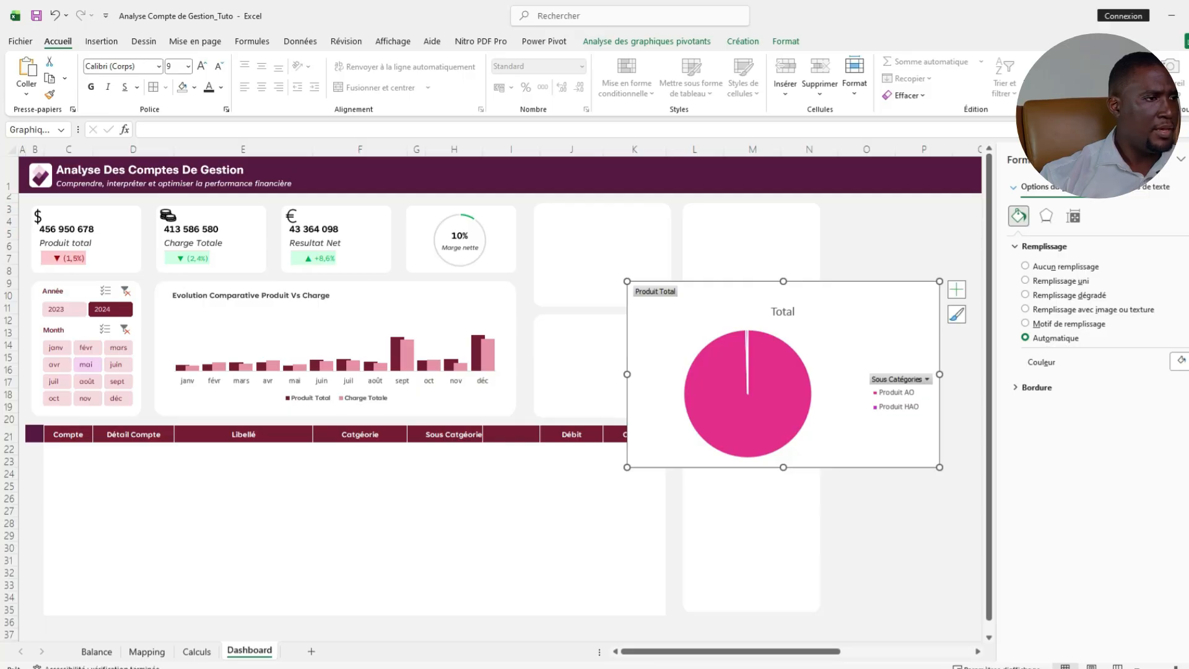
{"action": "left_click", "coordinate": [86, 364]}
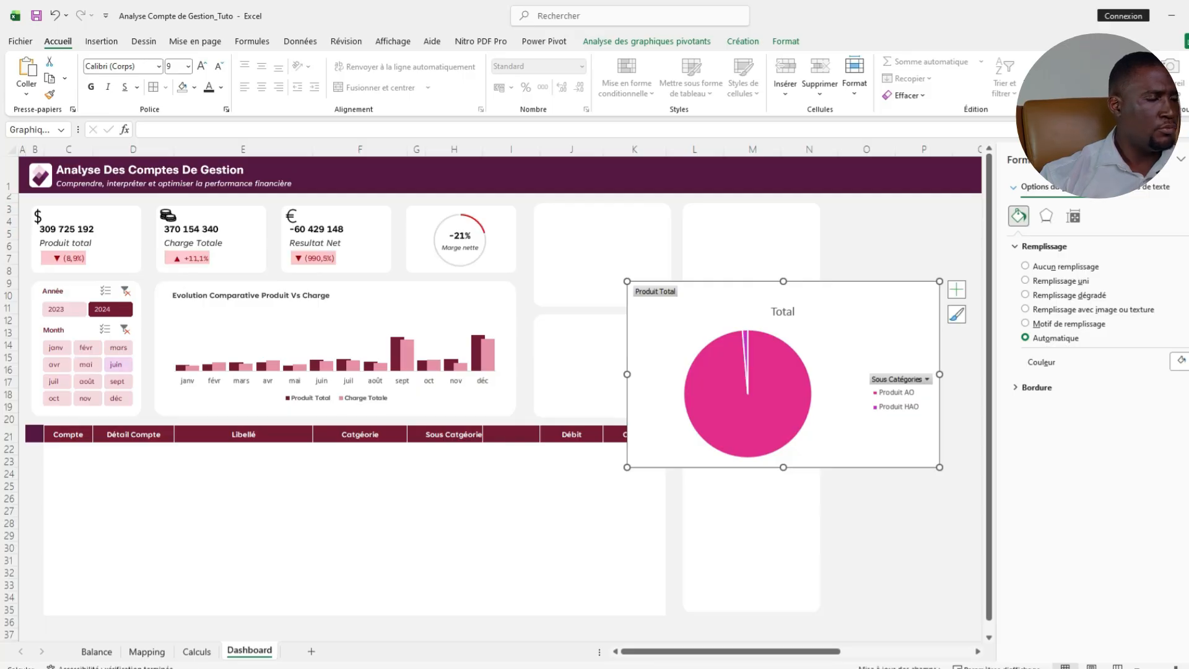
{"action": "left_click", "coordinate": [116, 364]}
{"action": "left_click", "coordinate": [55, 381]}
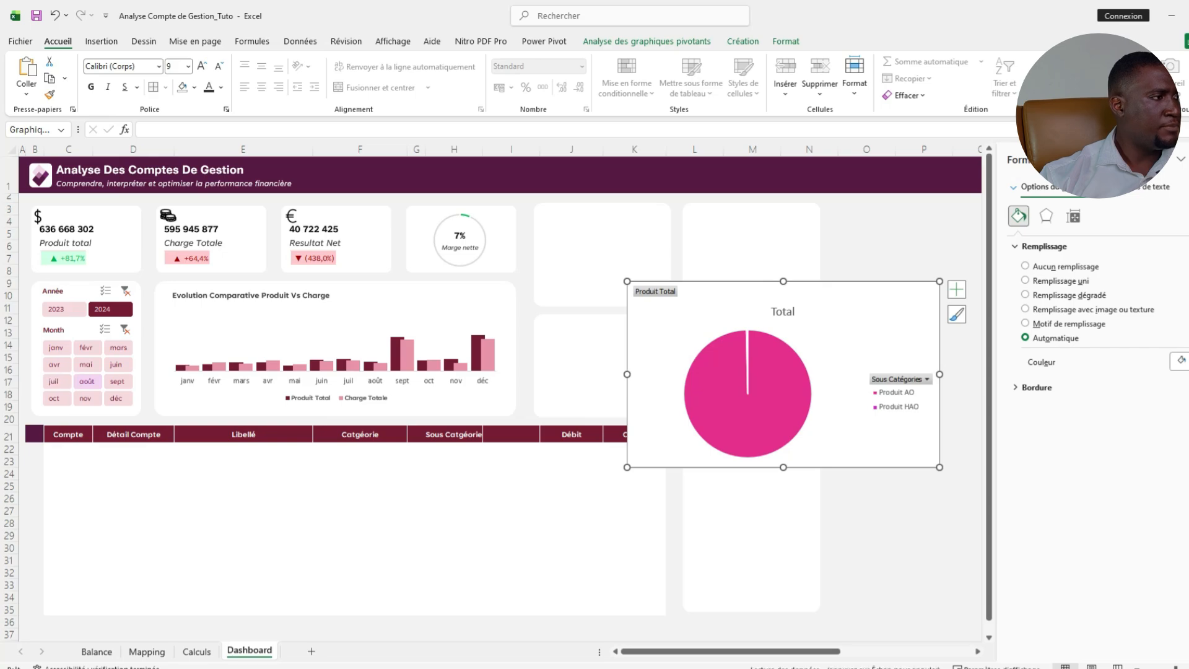
{"action": "left_click", "coordinate": [87, 381]}
{"action": "left_click", "coordinate": [117, 381]}
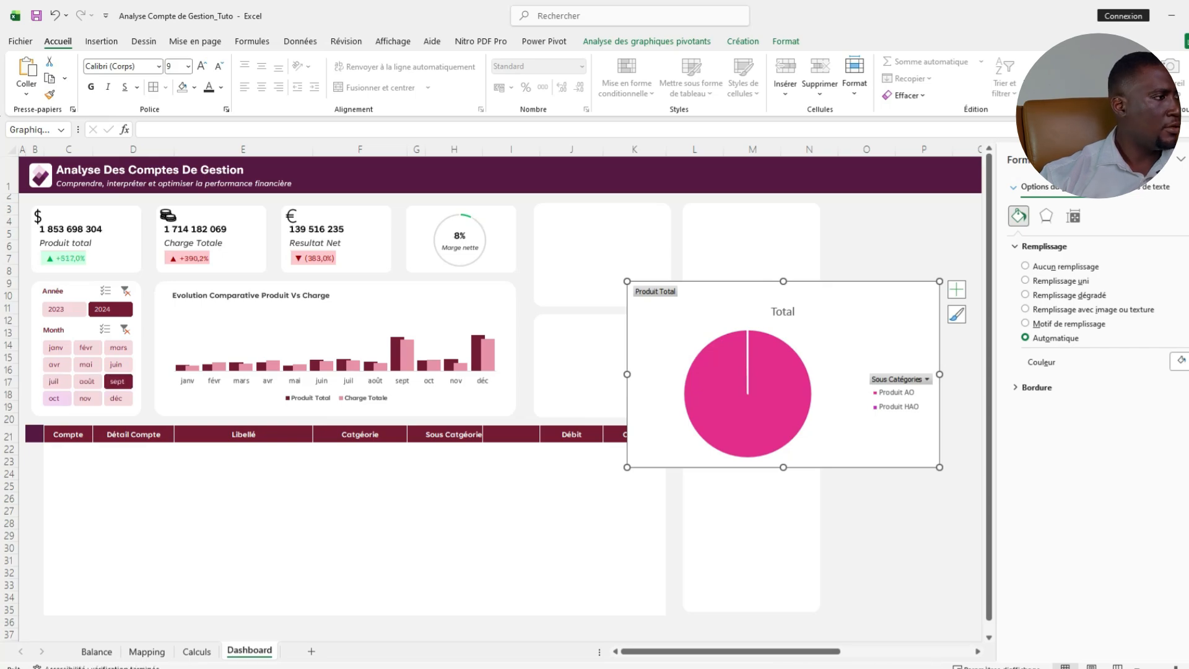
{"action": "left_click", "coordinate": [54, 399]}
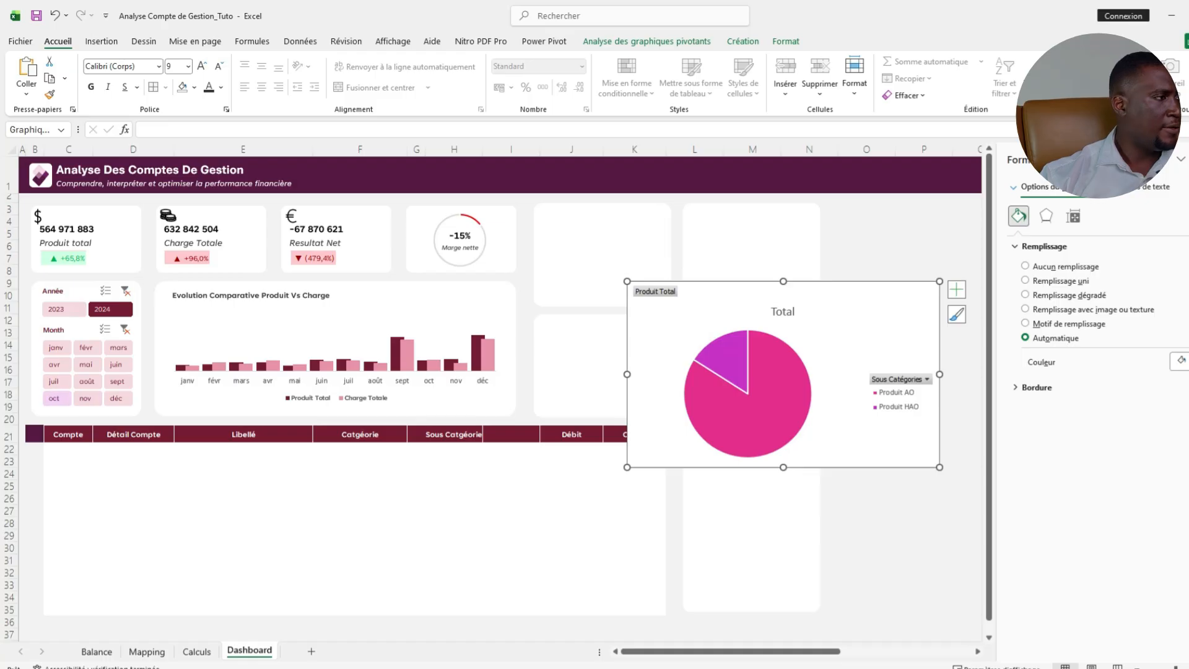
Move the pie chart over the empty cards beside the Marge nette card, narrow it to their width, and hide all its field buttons.
{"action": "left_click_drag", "start_coordinate": [783, 312], "coordinate": [705, 259]}
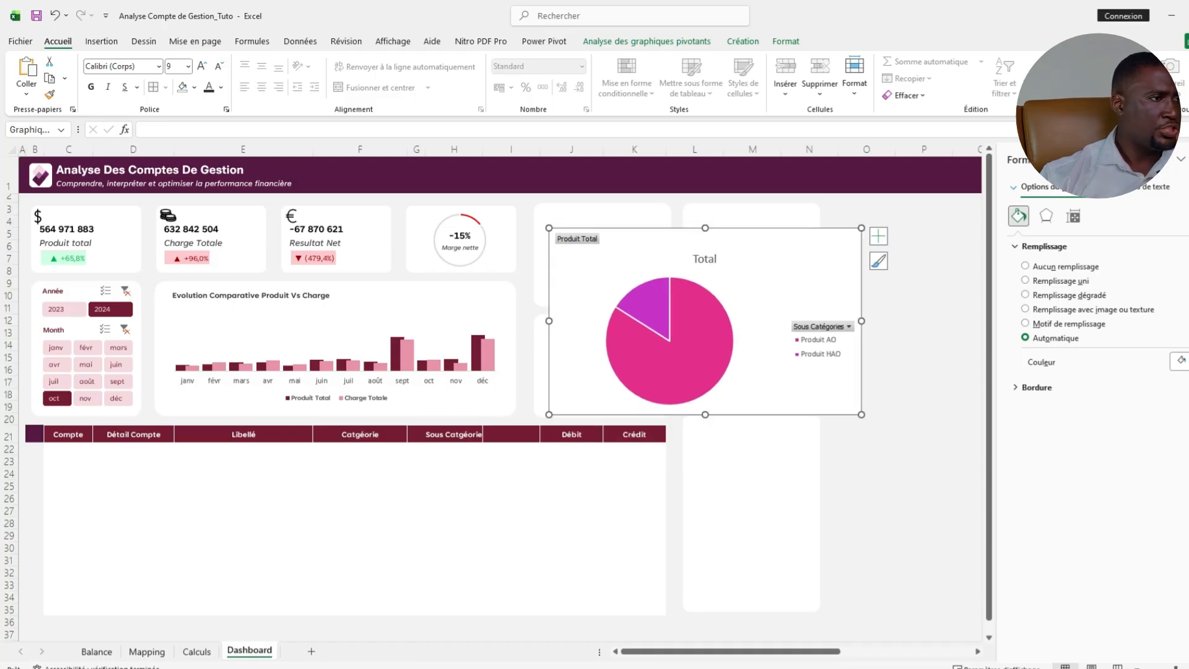
{"action": "left_click_drag", "start_coordinate": [861, 321], "coordinate": [665, 321]}
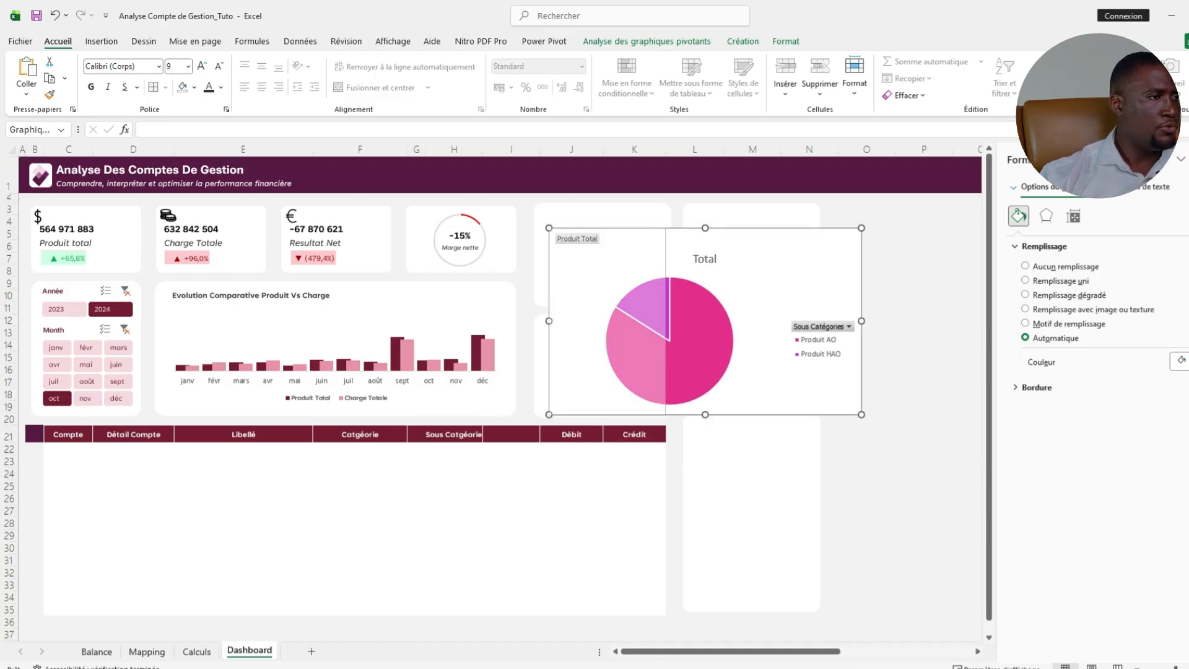
{"action": "right_click", "coordinate": [567, 236]}
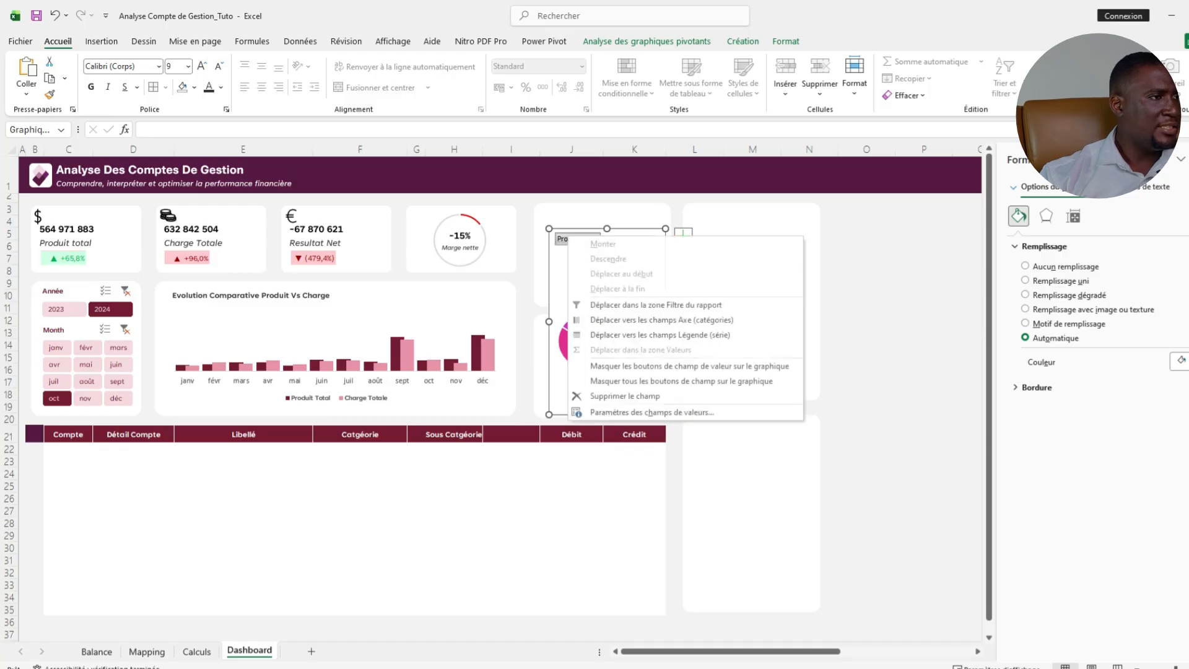
{"action": "key", "text": "Escape"}
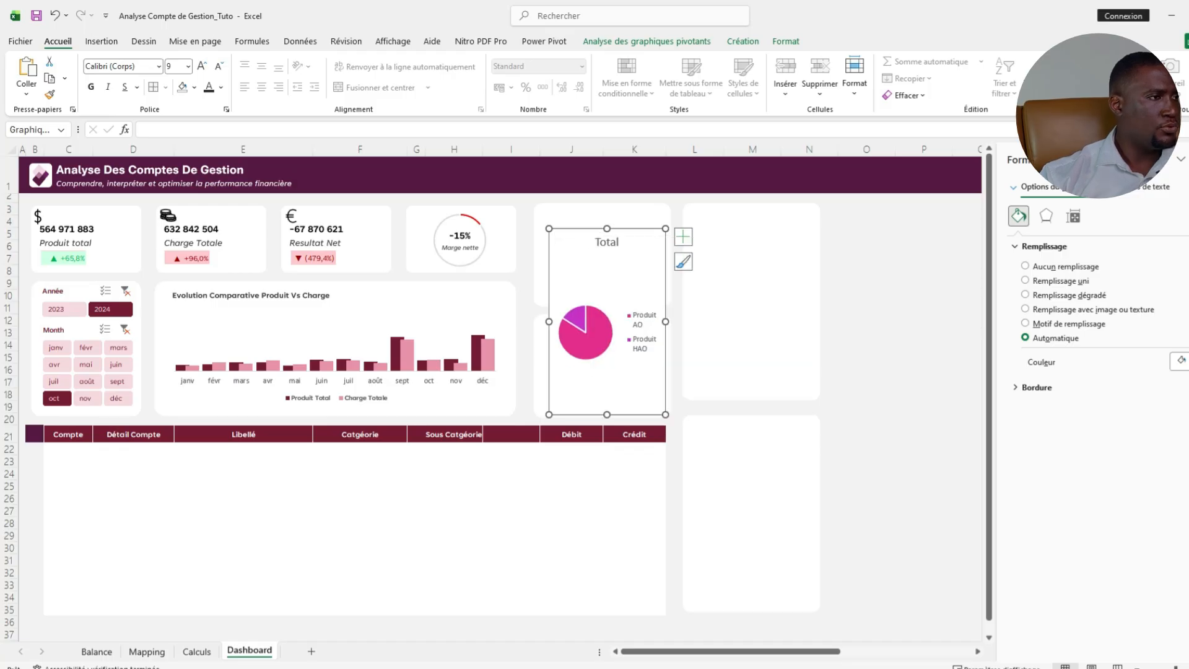
Remove the title and the legend from the pie chart.
{"action": "left_click", "coordinate": [683, 237]}
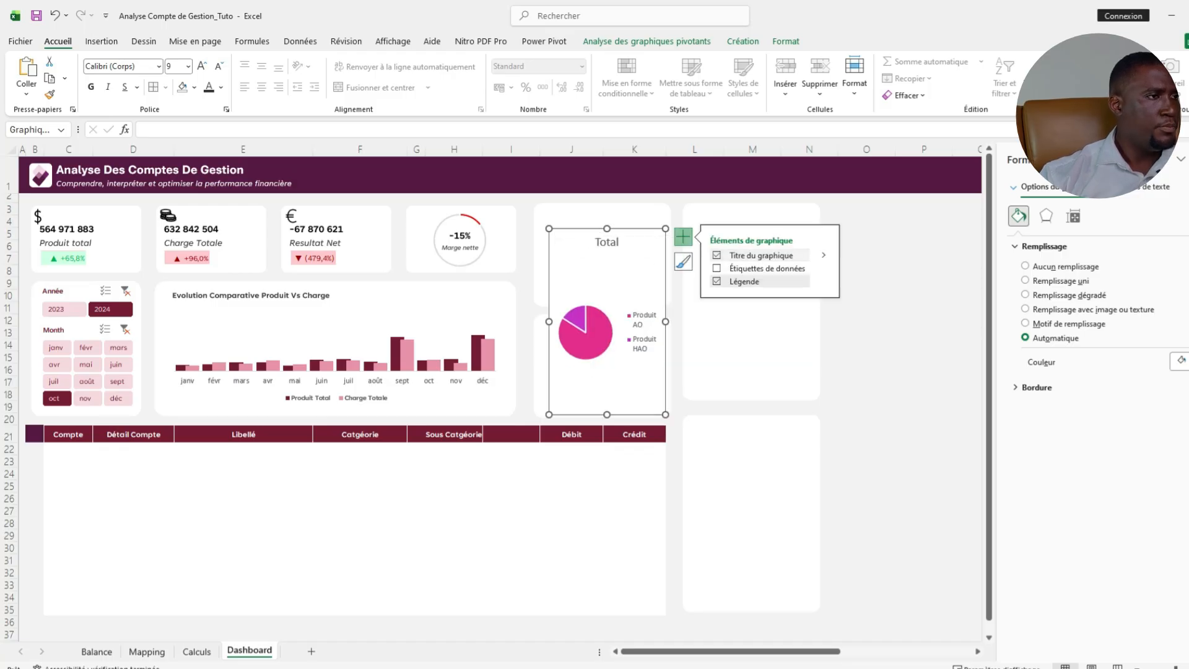
{"action": "left_click", "coordinate": [717, 255]}
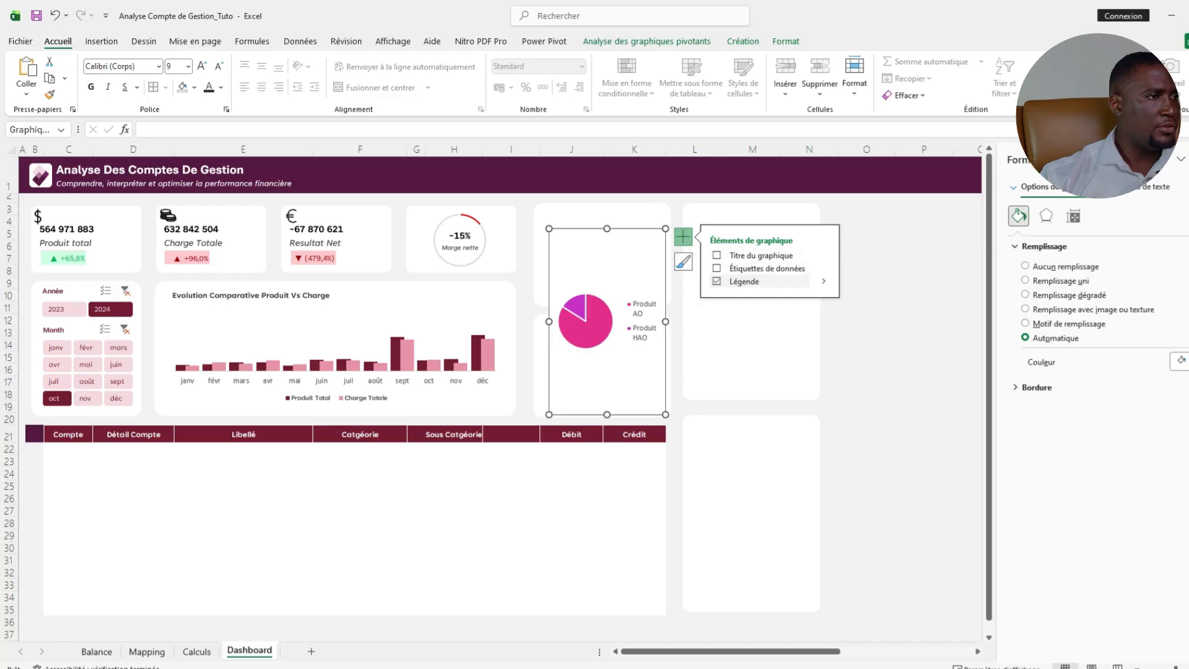
{"action": "left_click", "coordinate": [717, 281]}
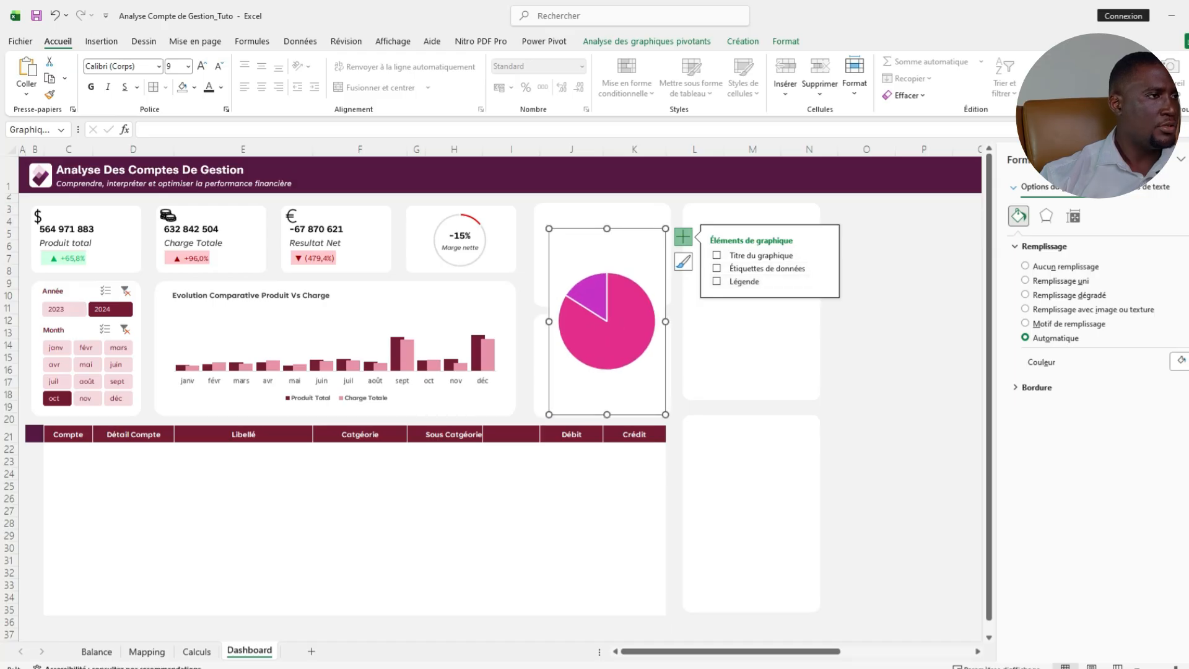
Remove the fill and outline of the pie chart's chart area.
{"action": "left_click", "coordinate": [786, 41]}
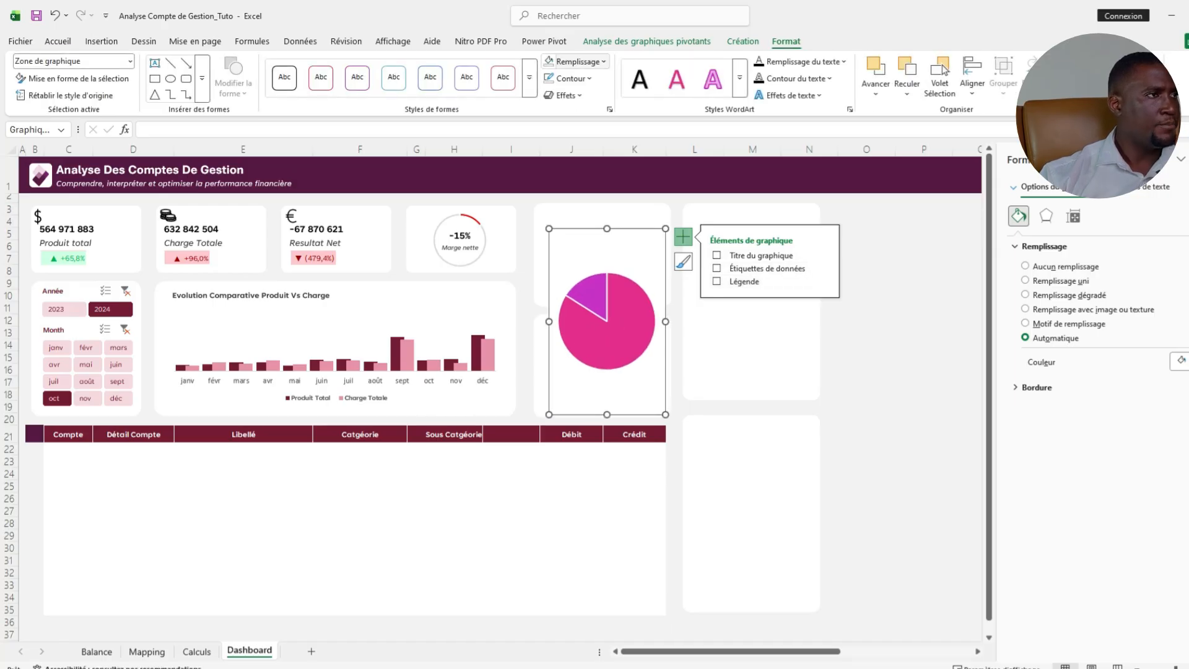
{"action": "left_click", "coordinate": [575, 61]}
{"action": "left_click", "coordinate": [598, 349]}
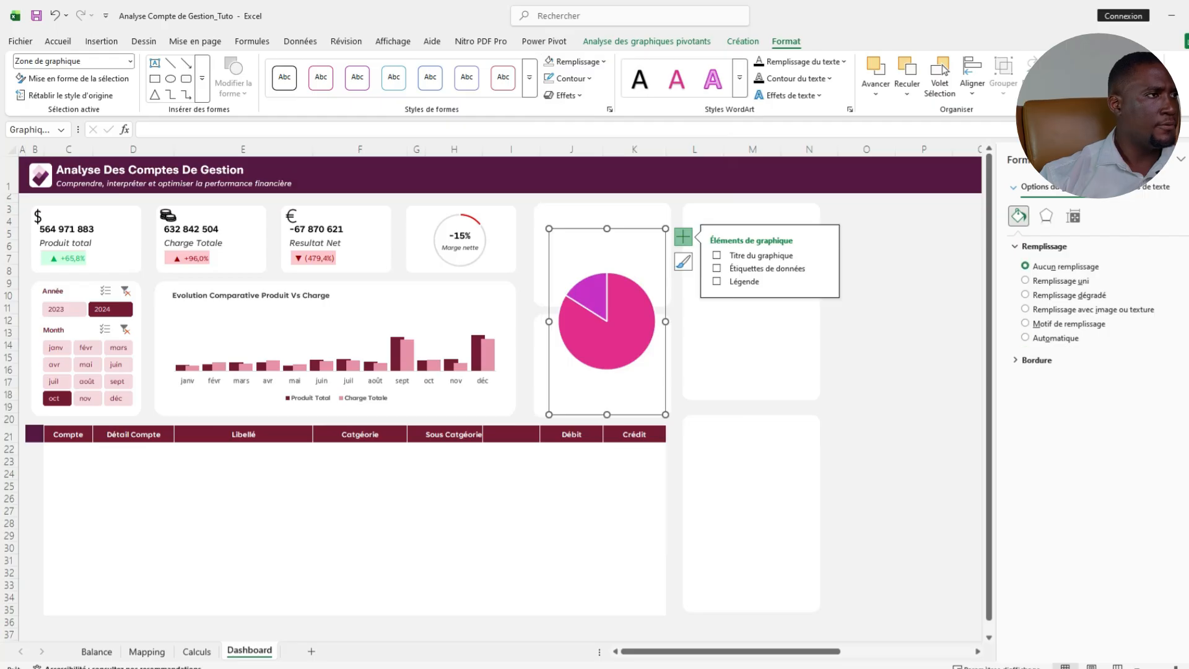
{"action": "left_click", "coordinate": [569, 78]}
{"action": "left_click", "coordinate": [586, 367]}
Resize the pie chart to fit the small empty card next to the Marge nette card.
{"action": "left_click_drag", "start_coordinate": [607, 415], "coordinate": [602, 307]}
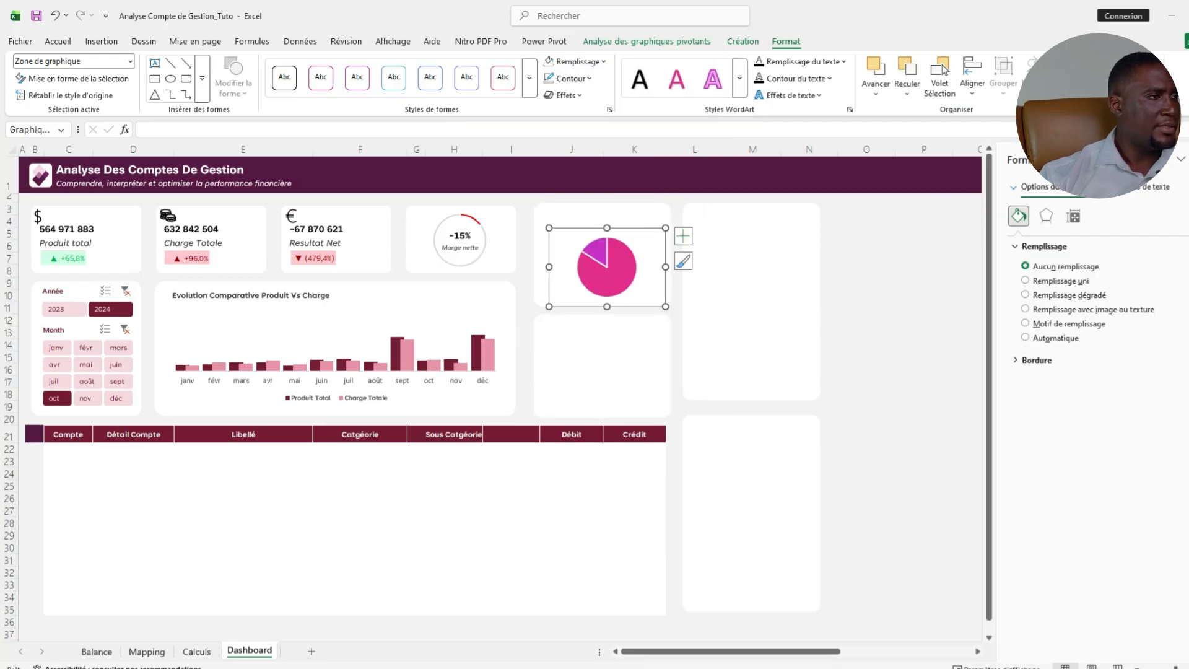
{"action": "left_click_drag", "start_coordinate": [549, 268], "coordinate": [540, 267]}
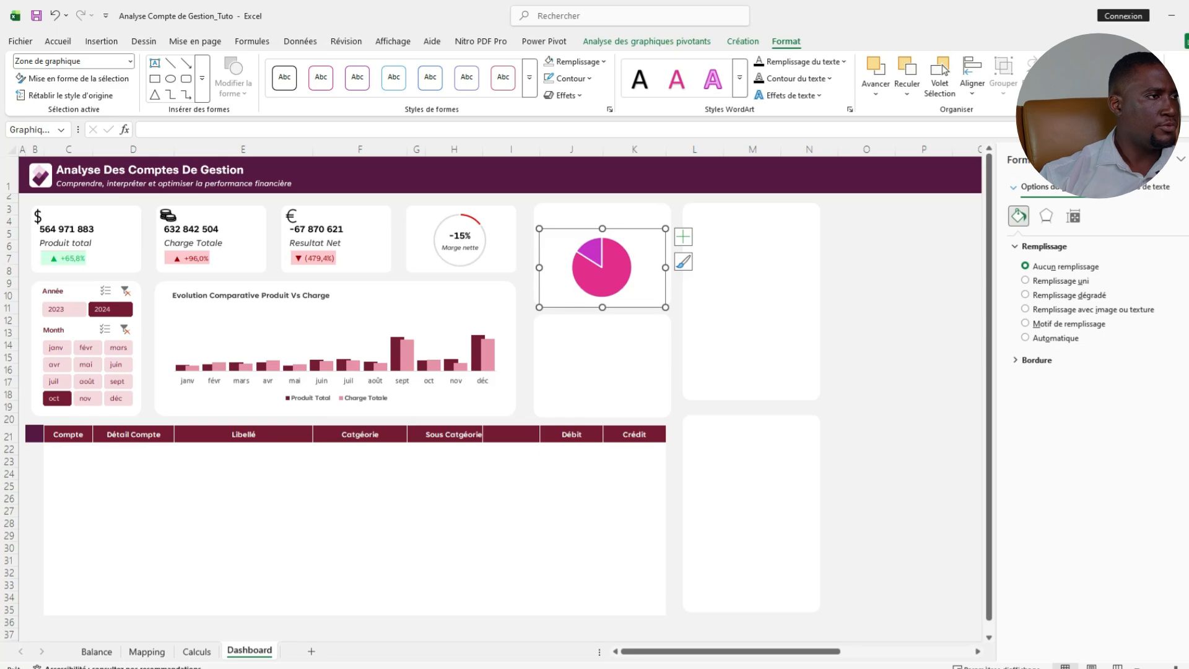
{"action": "left_click_drag", "start_coordinate": [602, 229], "coordinate": [602, 204]}
{"action": "left_click_drag", "start_coordinate": [539, 255], "coordinate": [535, 256]}
Add data labels to the pie chart in the Tenorite font, positioned at Bord extérieur.
{"action": "left_click", "coordinate": [684, 213]}
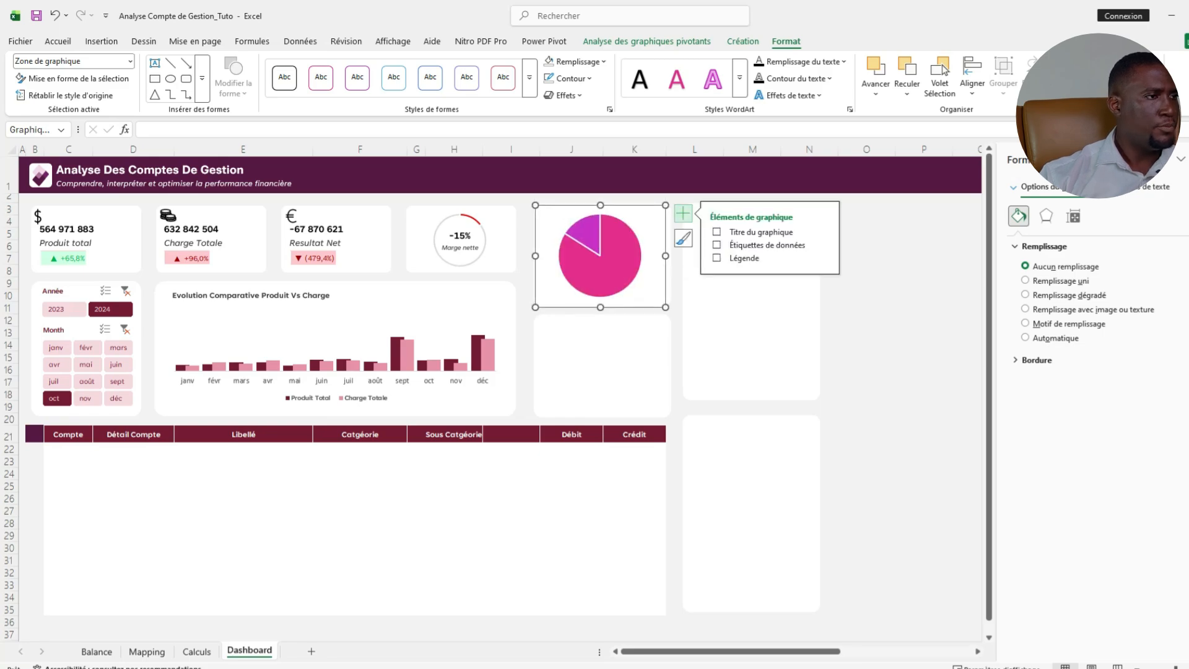
{"action": "left_click", "coordinate": [717, 245]}
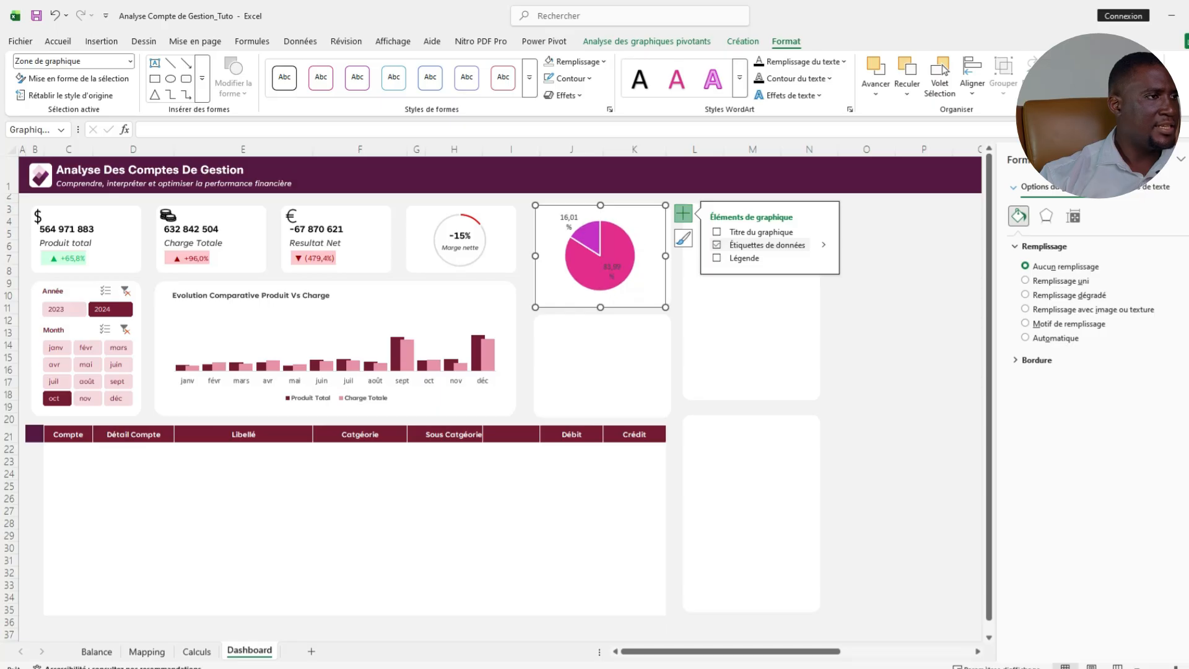
{"action": "left_click", "coordinate": [569, 220]}
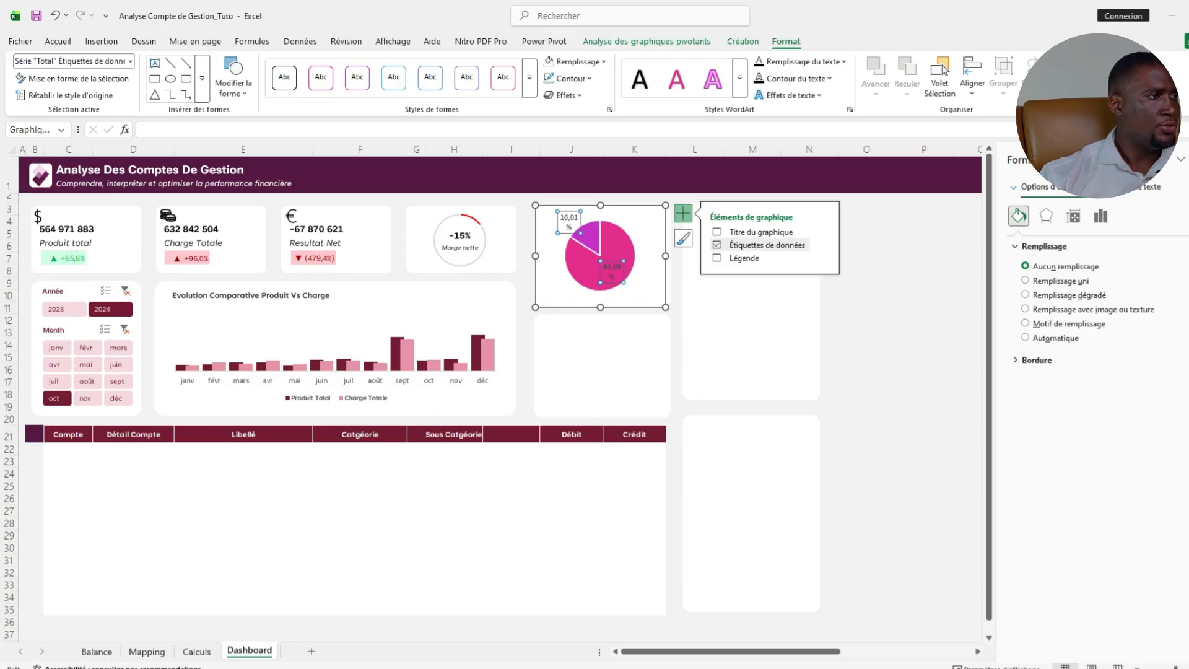
{"action": "key", "text": "ctrl+shift+f"}
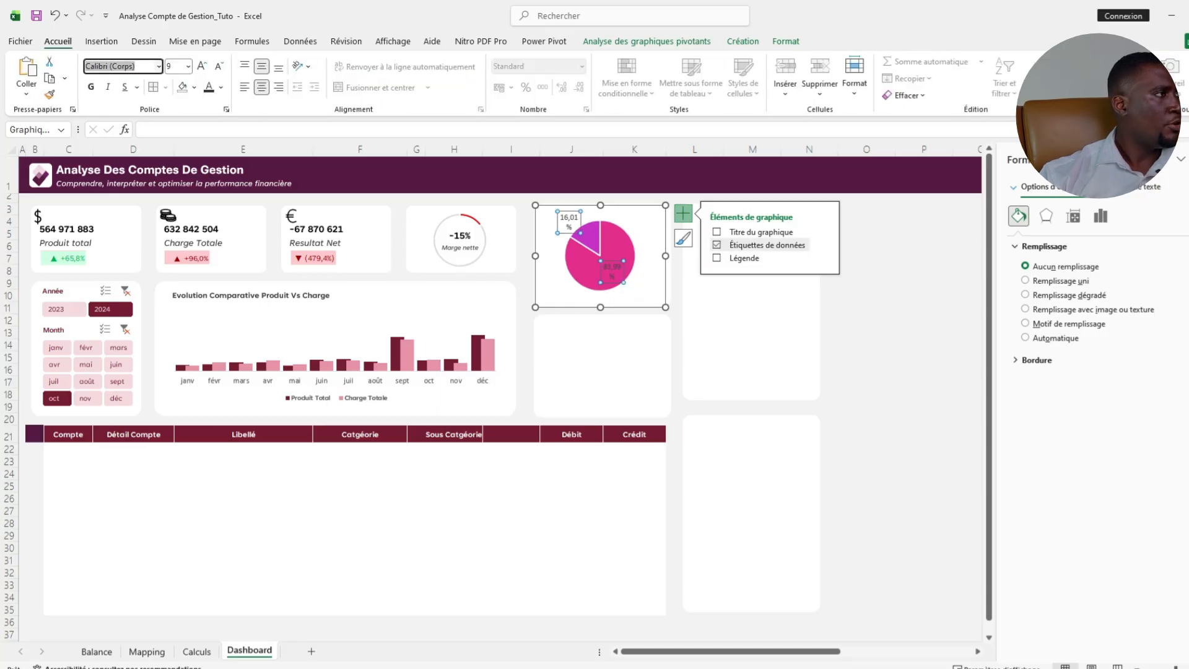
{"action": "type", "text": "Tenorite"}
{"action": "key", "text": "Return"}
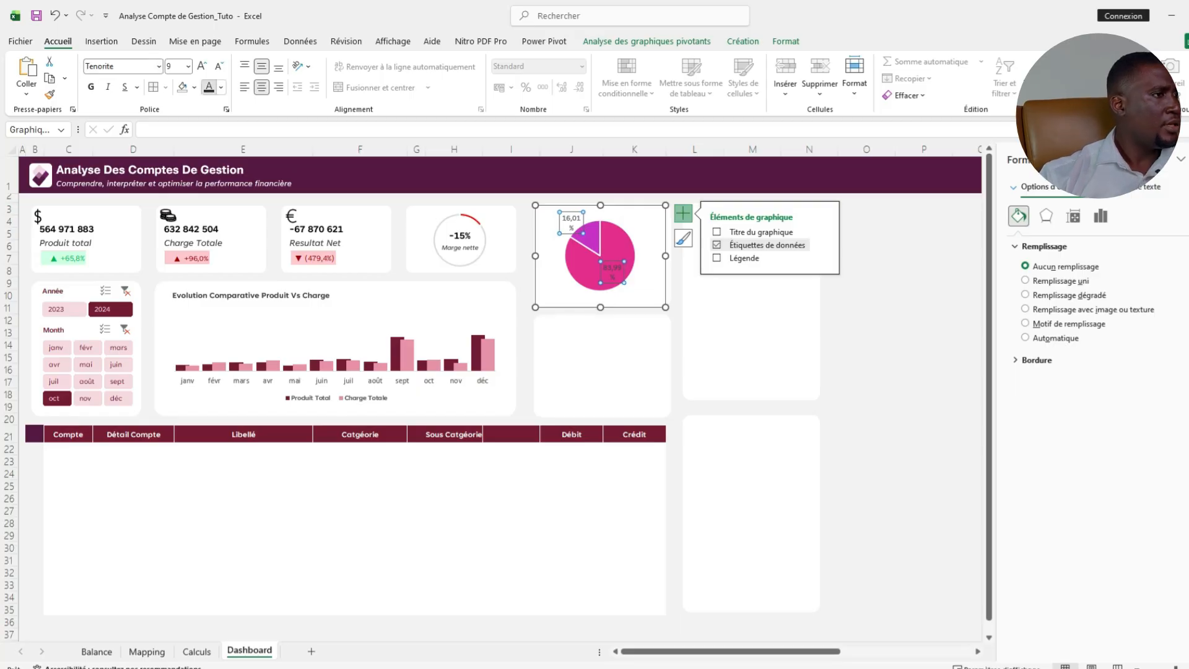
{"action": "left_click", "coordinate": [823, 245]}
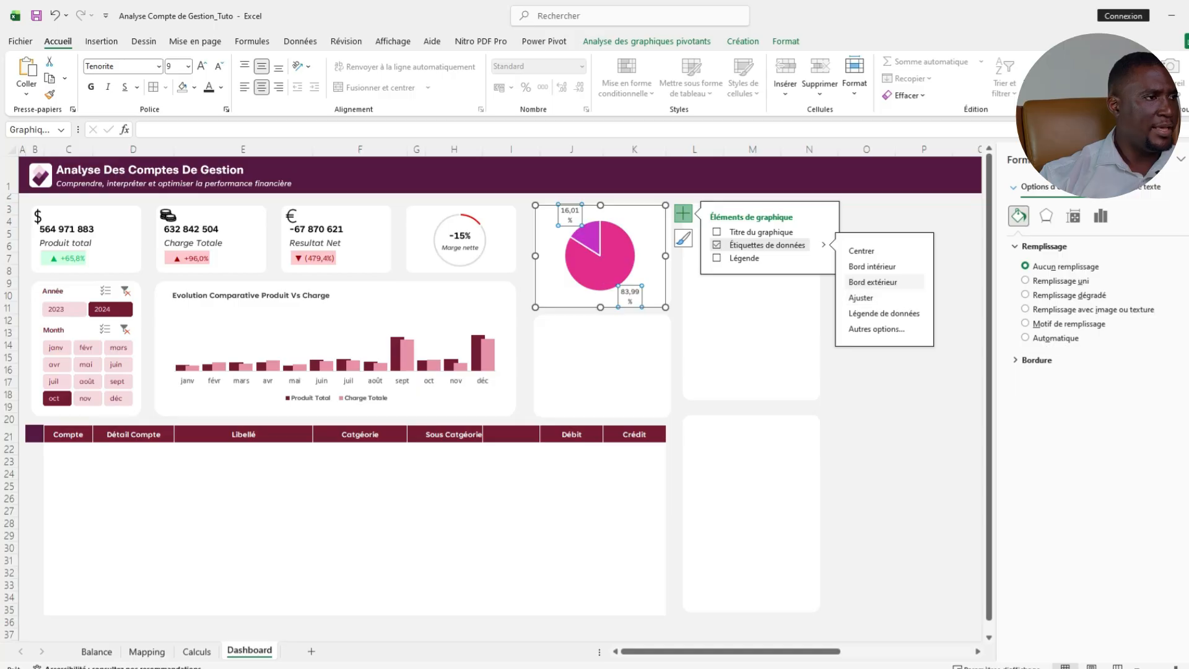
Show the category name in the pie chart's data labels and set the label separator to Nouvelle ligne.
{"action": "right_click", "coordinate": [577, 215]}
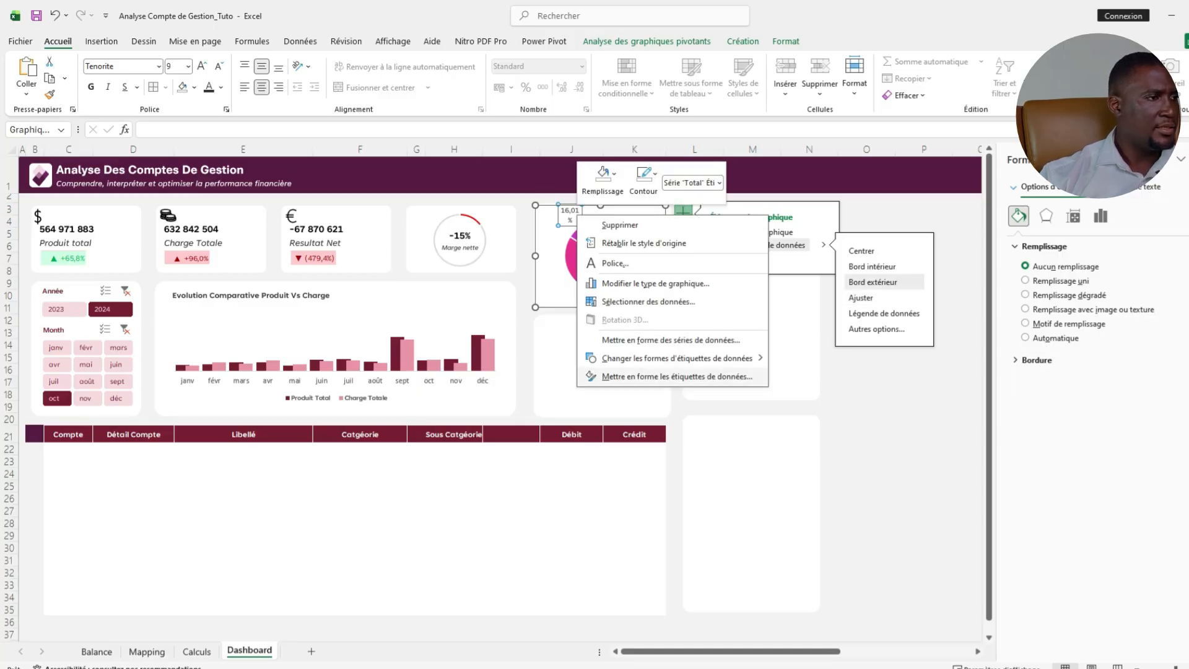
{"action": "left_click", "coordinate": [677, 376]}
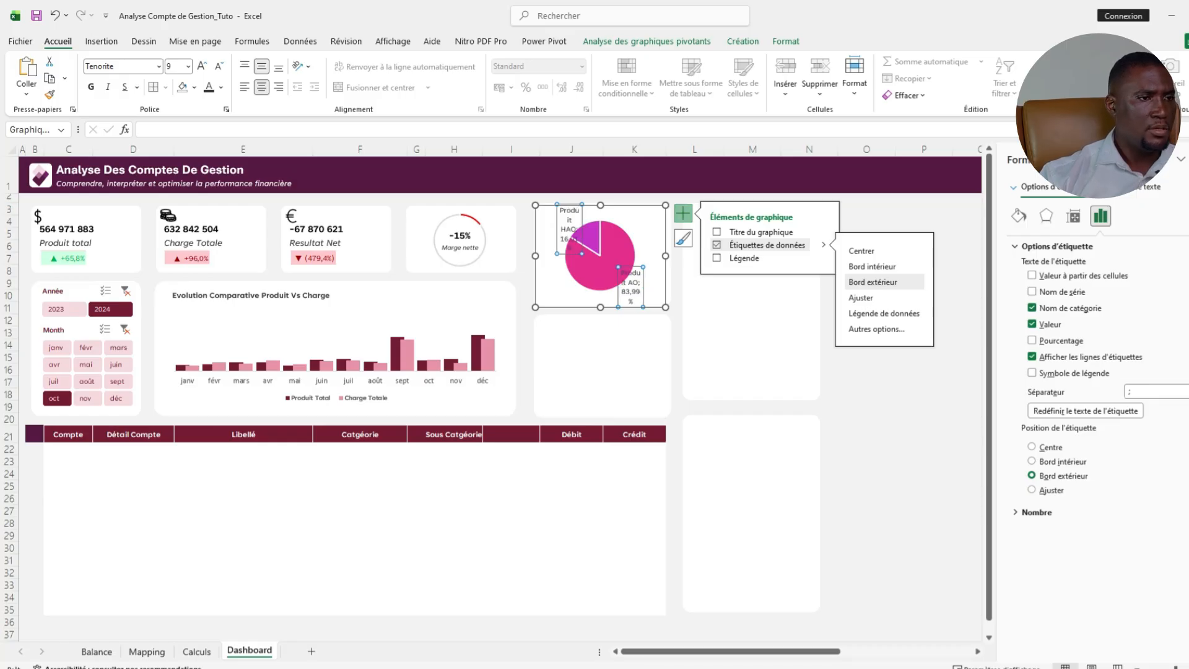
{"action": "left_click", "coordinate": [1180, 392]}
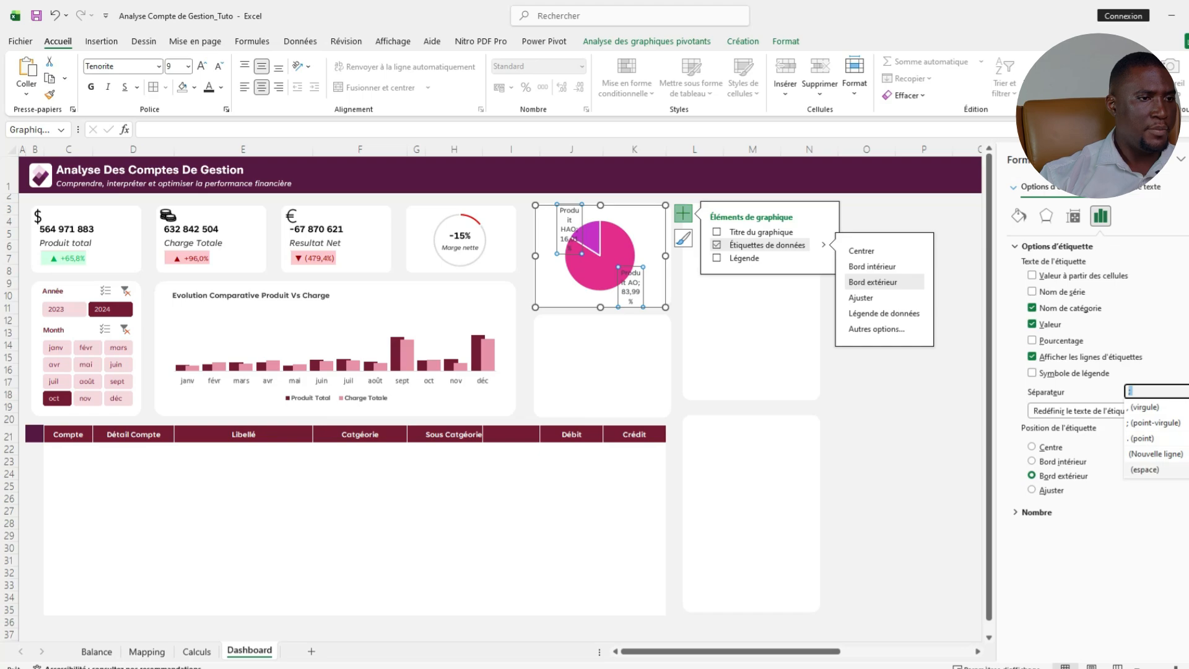
{"action": "left_click", "coordinate": [1156, 453]}
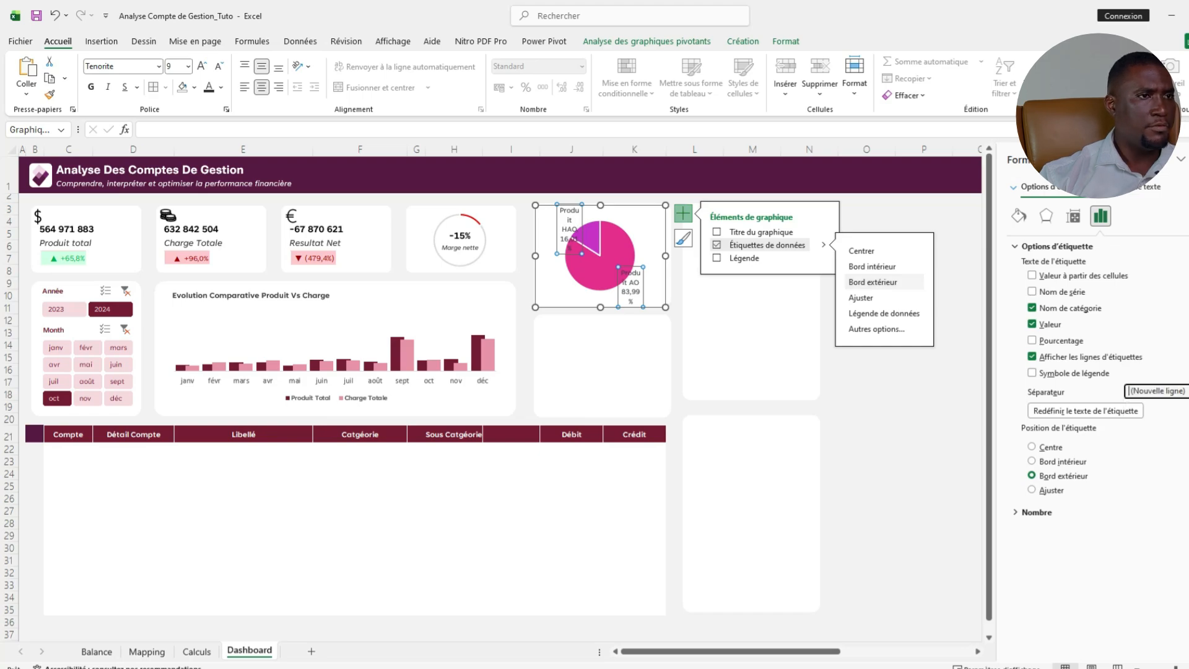
Turn off wrapping text in the shape for the Produit AO/HAO pie chart's data labels.
{"action": "left_click", "coordinate": [1150, 187]}
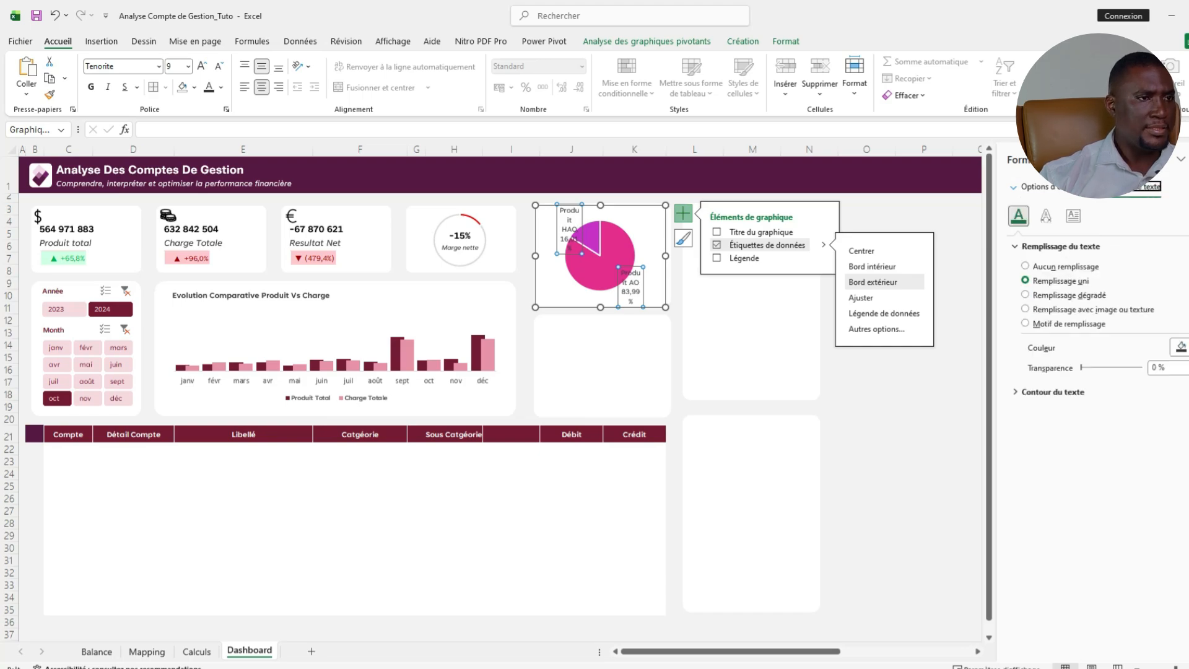
{"action": "left_click", "coordinate": [1073, 216]}
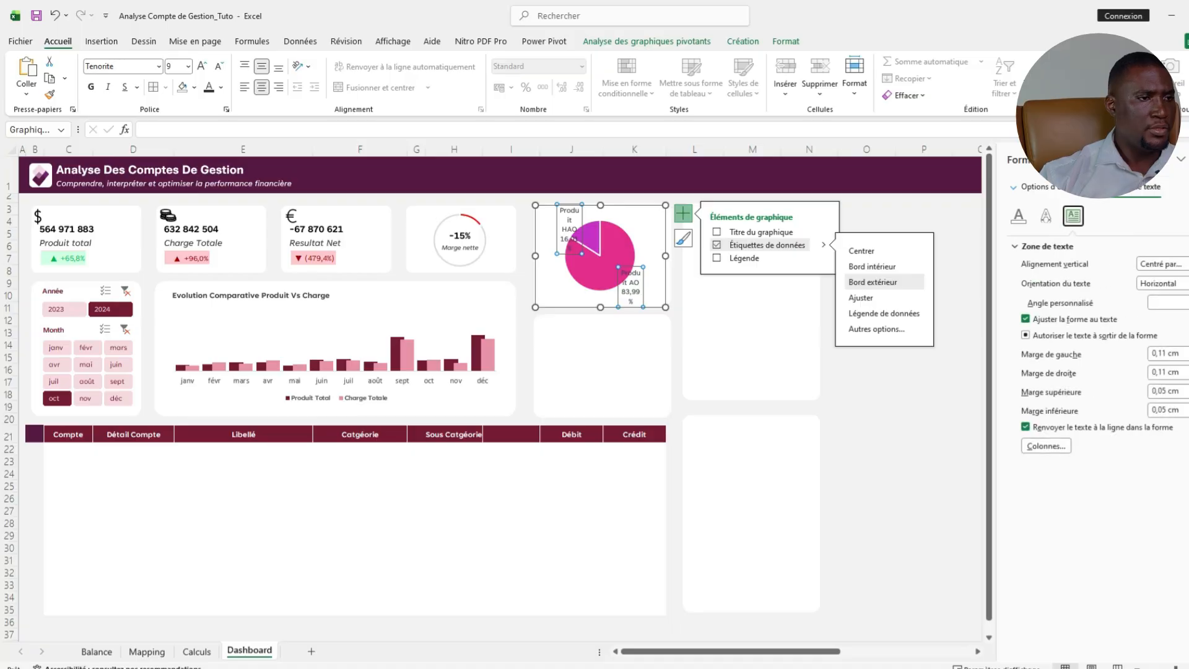
{"action": "left_click", "coordinate": [1026, 427]}
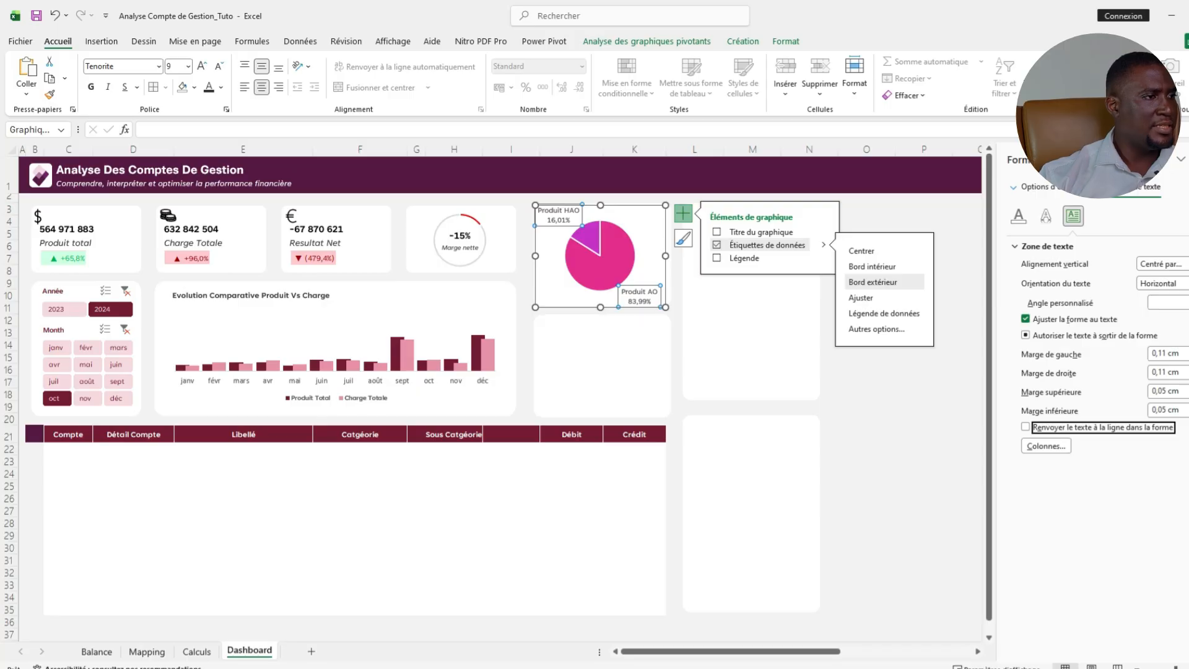
{"action": "left_click", "coordinate": [924, 462]}
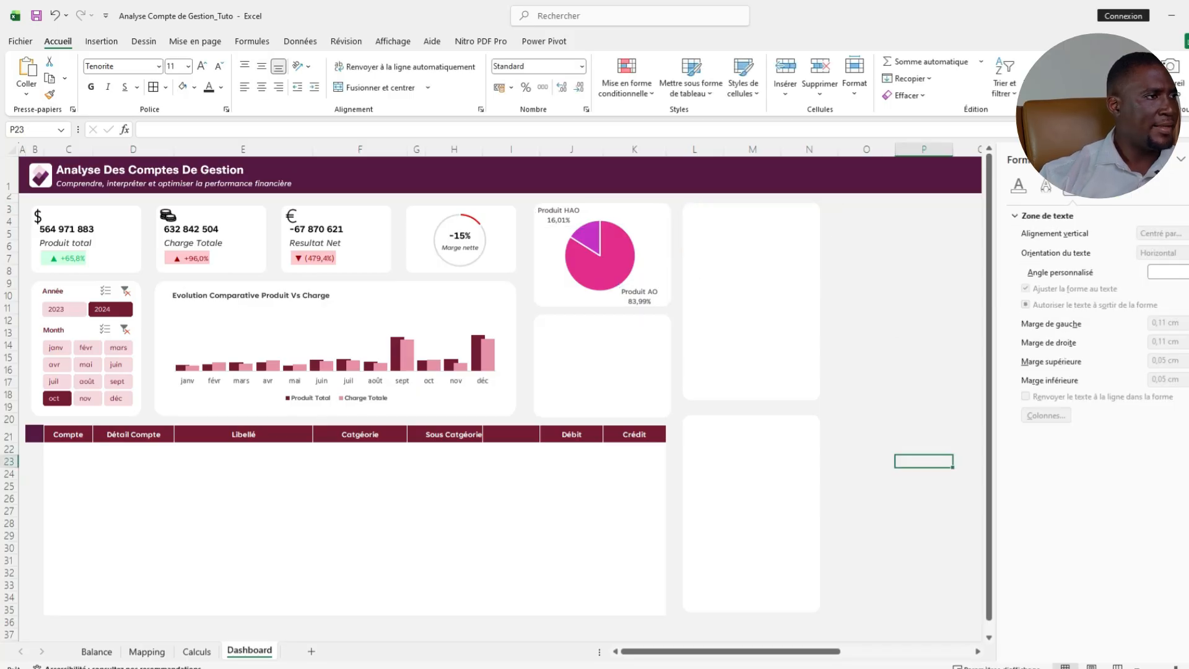
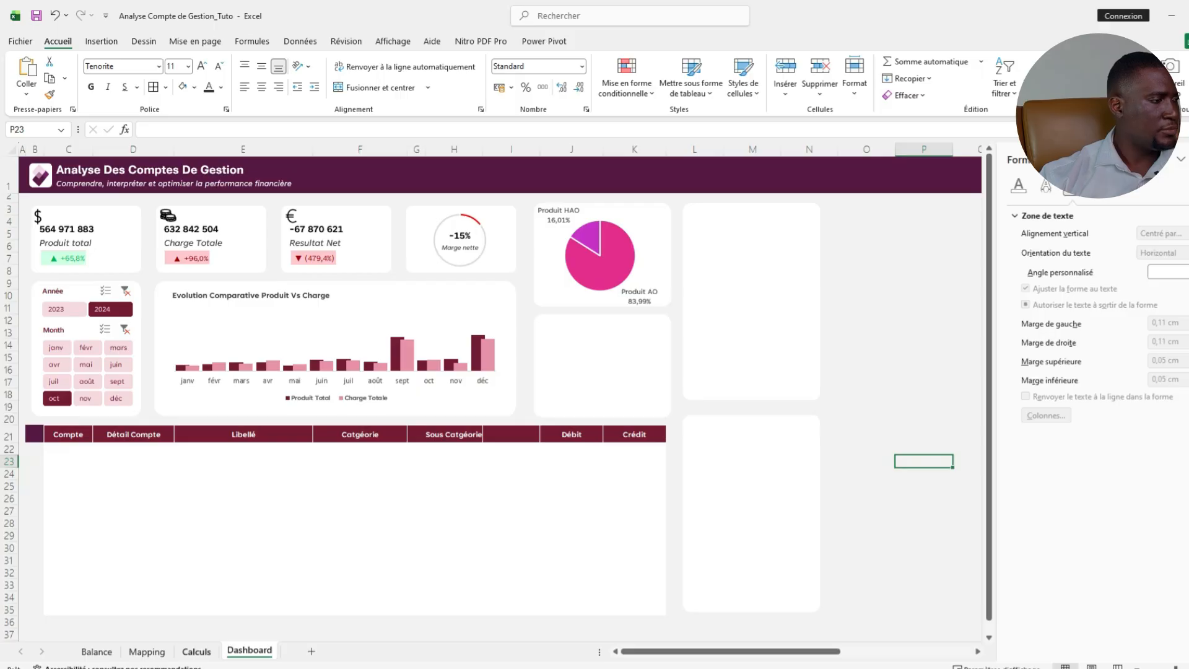
Insert a 3D pie chart from the Charge Totale pivot table on the Calculs sheet.
{"action": "left_click", "coordinate": [196, 652]}
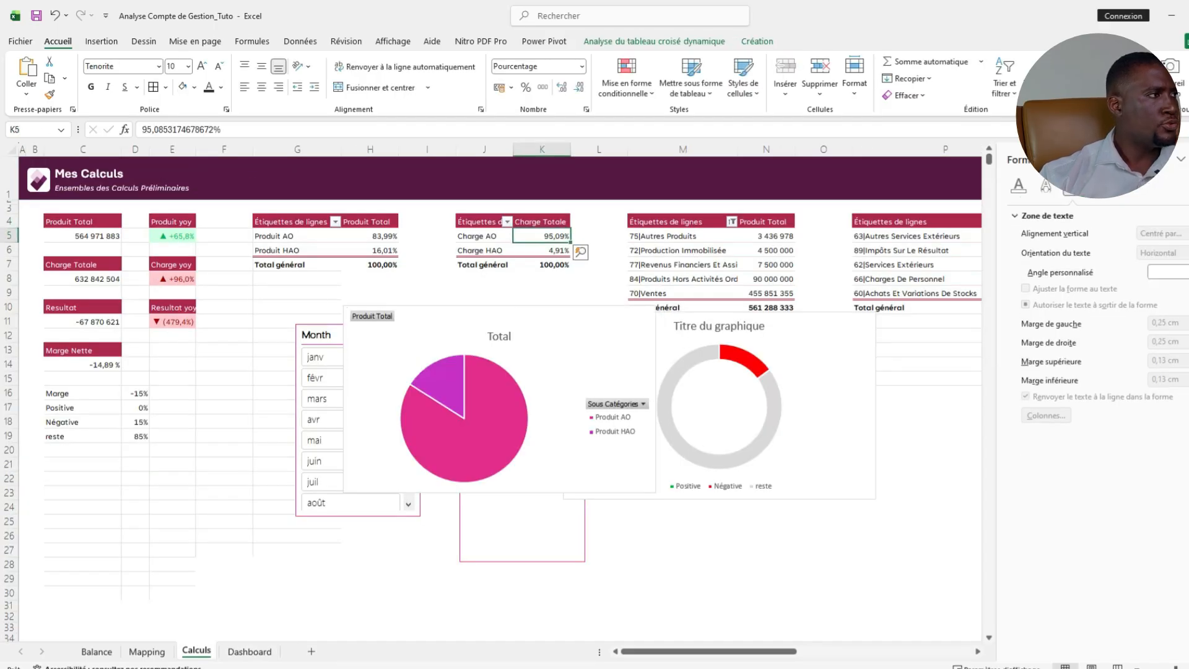
{"action": "left_click", "coordinate": [101, 41]}
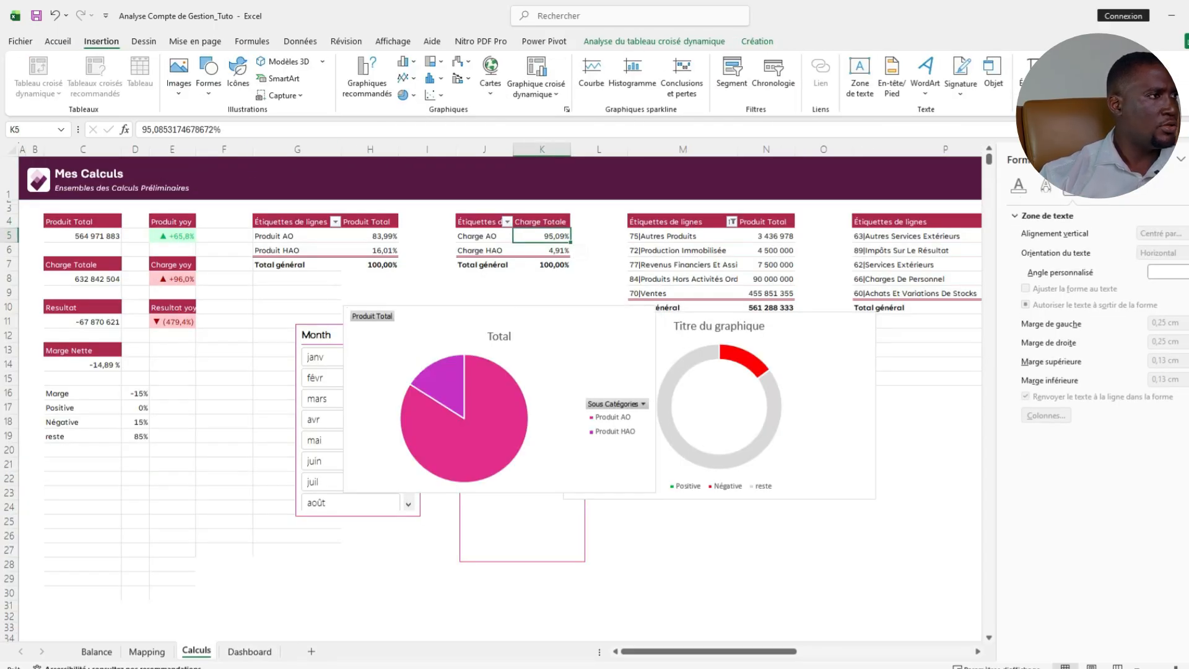
{"action": "left_click", "coordinate": [414, 95]}
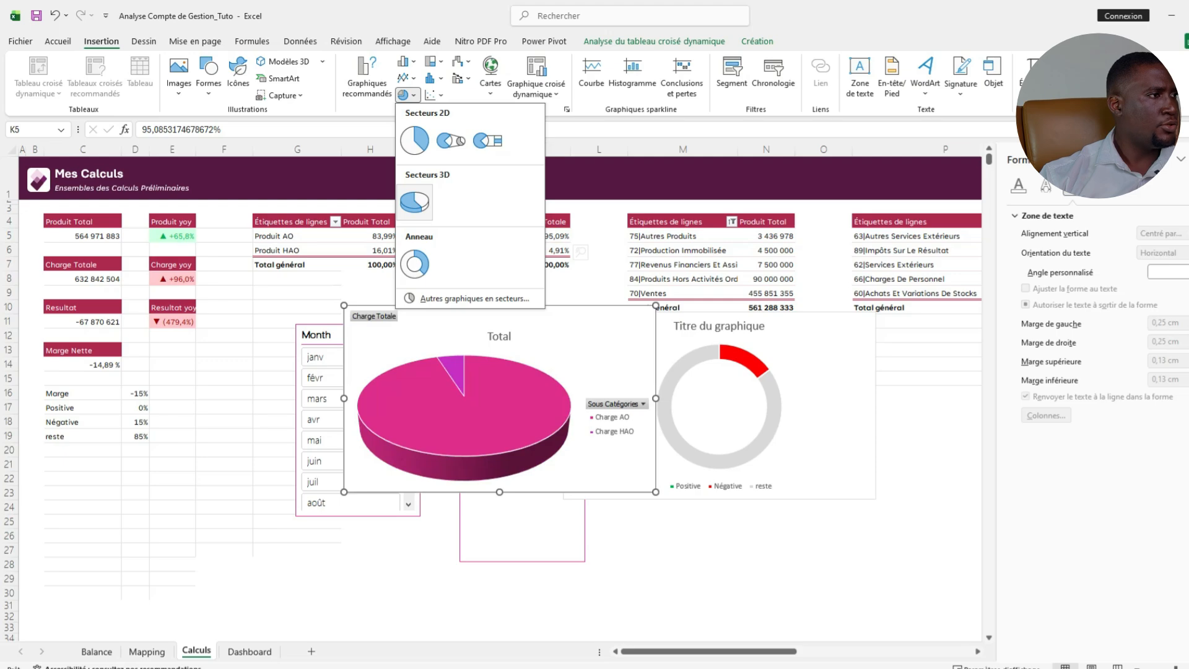
{"action": "left_click", "coordinate": [414, 202]}
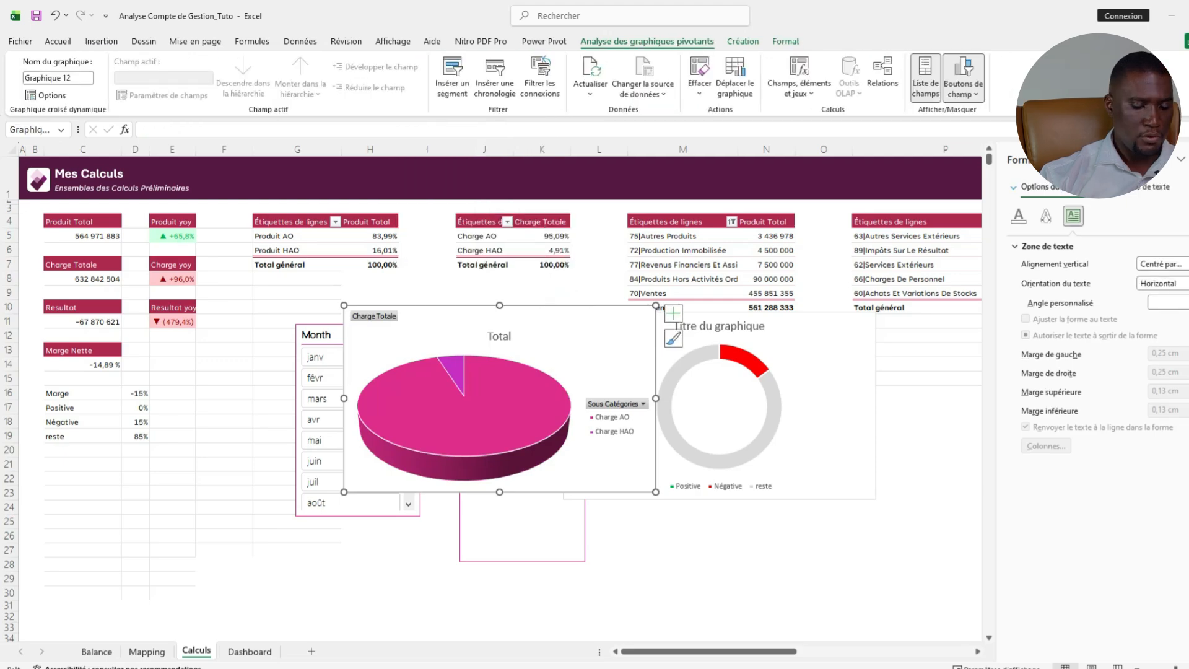
Paste the Charge Totale 3D pie chart into the Dashboard sheet and move it onto the empty card below the Produit pie chart.
{"action": "left_click", "coordinate": [250, 652]}
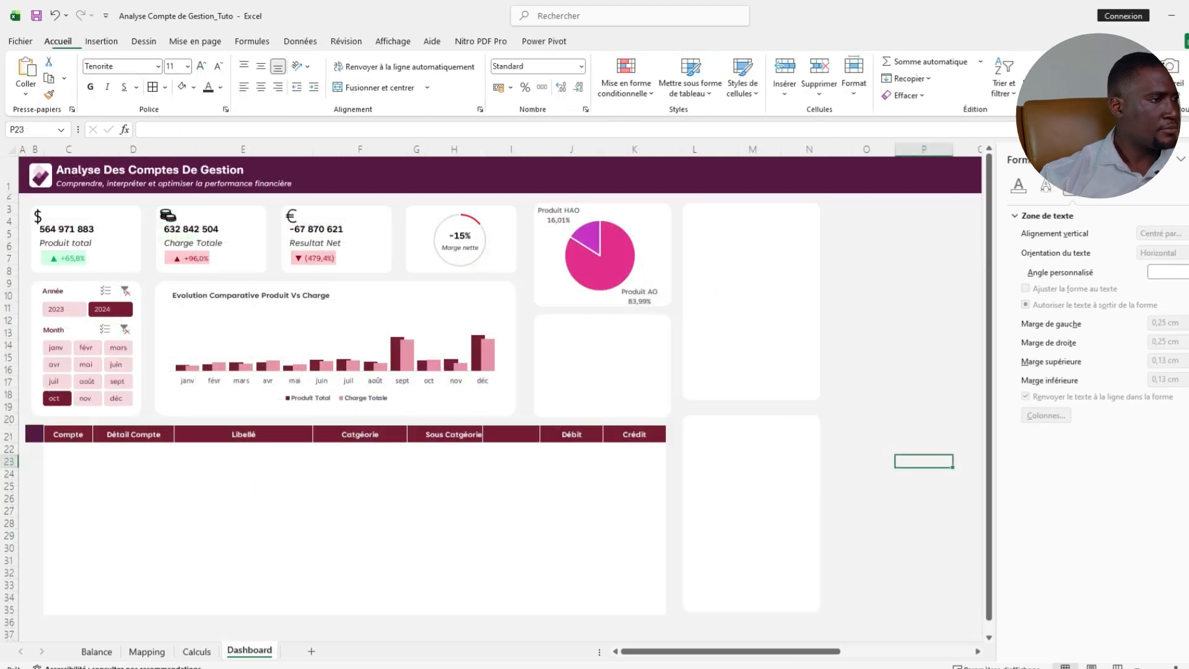
{"action": "key", "text": "ctrl+v"}
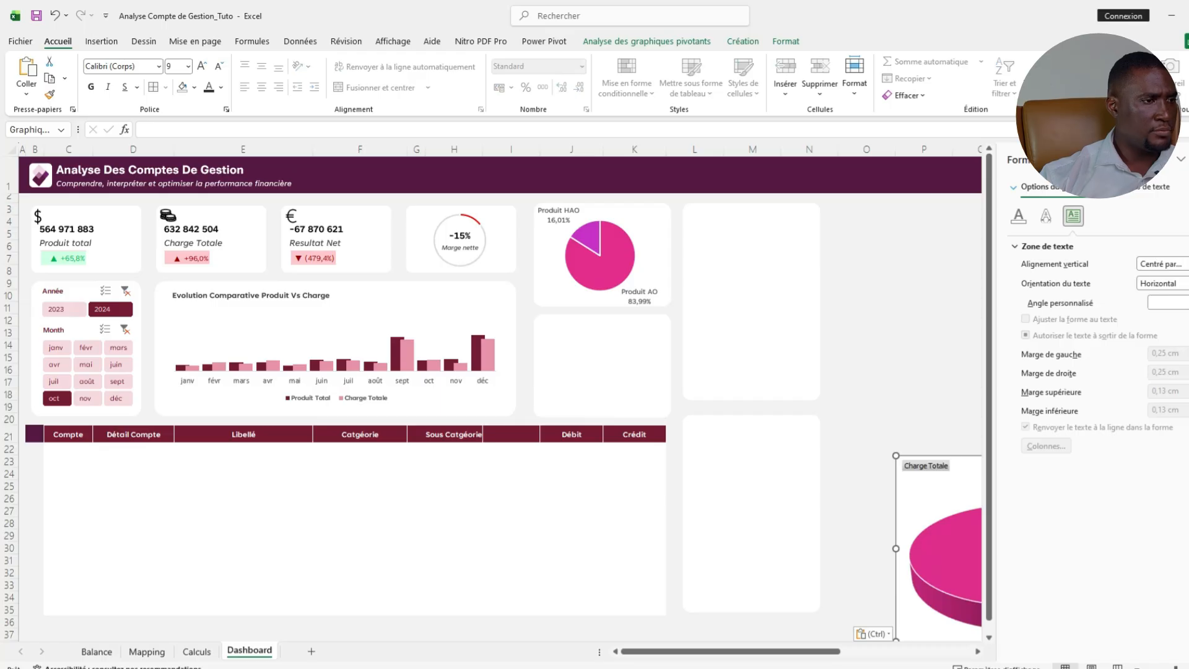
{"action": "left_click_drag", "start_coordinate": [942, 487], "coordinate": [583, 349]}
Remove the fill and outline of the Charge Totale pie chart's chart area.
{"action": "left_click", "coordinate": [785, 41]}
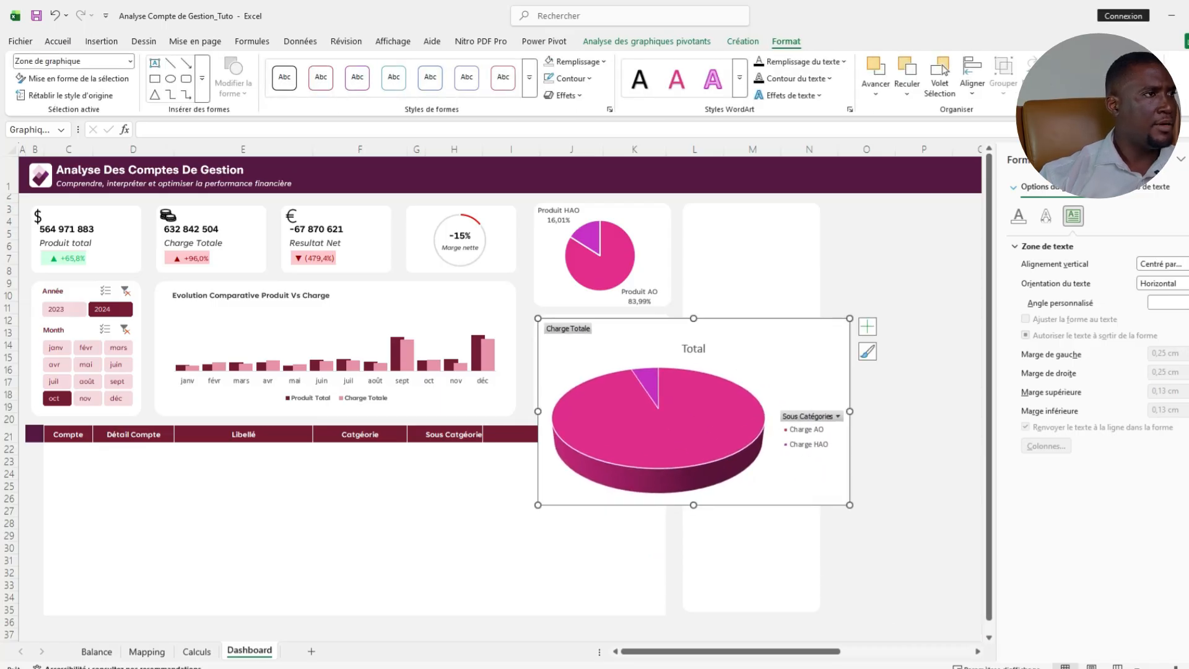
{"action": "left_click", "coordinate": [548, 61]}
{"action": "left_click", "coordinate": [573, 348]}
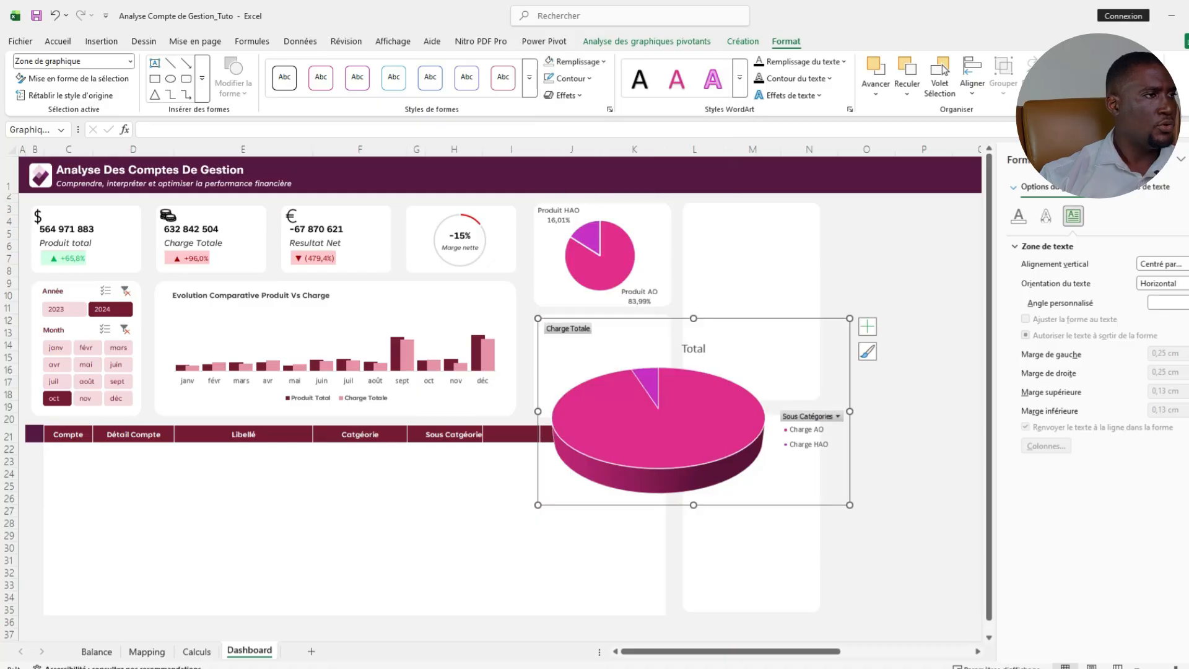
{"action": "left_click", "coordinate": [570, 78]}
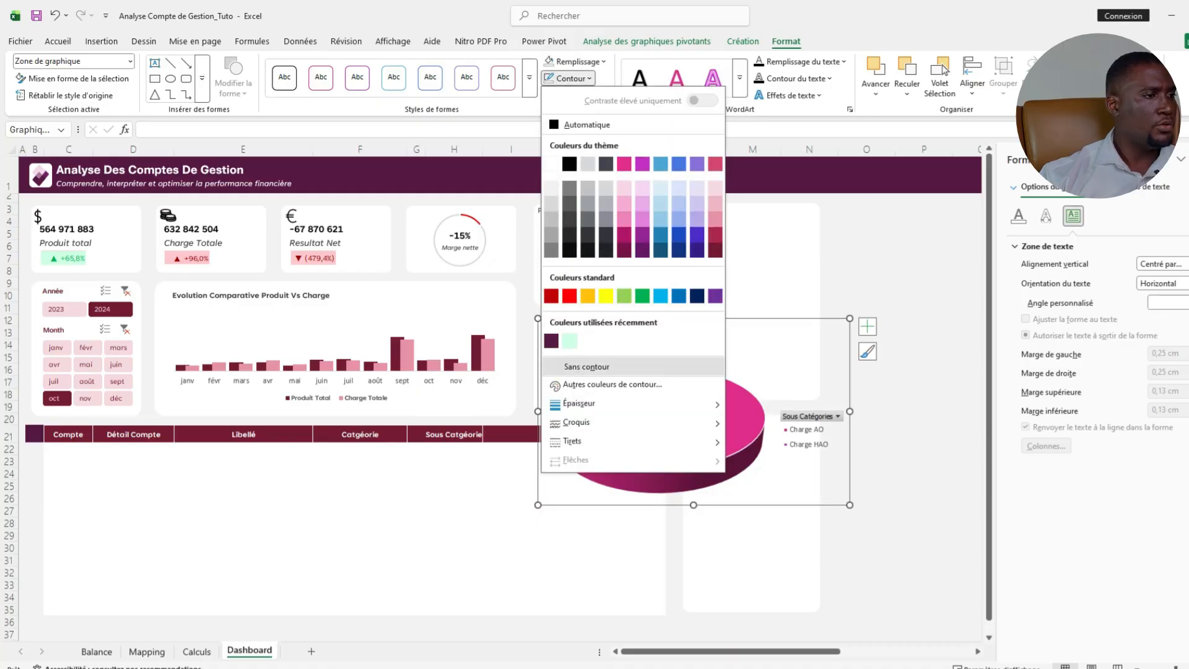
{"action": "left_click", "coordinate": [573, 366]}
Resize the Charge Totale pie chart to fit its small card and hide all its field buttons.
{"action": "left_click_drag", "start_coordinate": [850, 411], "coordinate": [667, 411]}
{"action": "left_click_drag", "start_coordinate": [603, 504], "coordinate": [603, 417]}
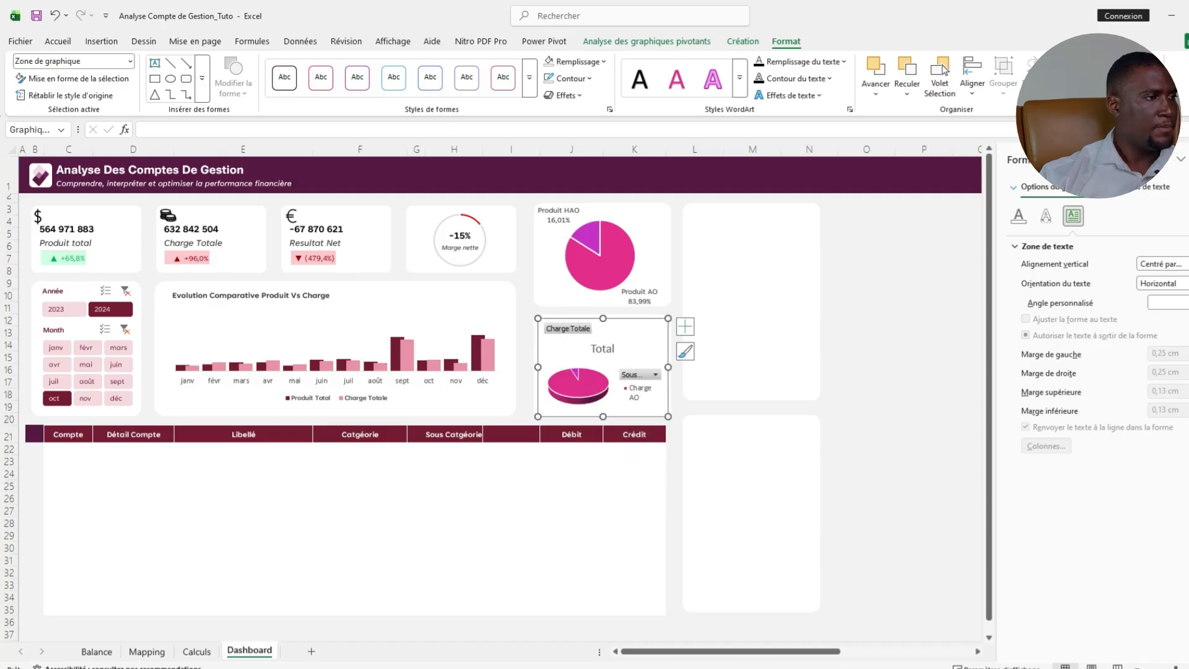
{"action": "right_click", "coordinate": [547, 326]}
{"action": "left_click", "coordinate": [619, 474]}
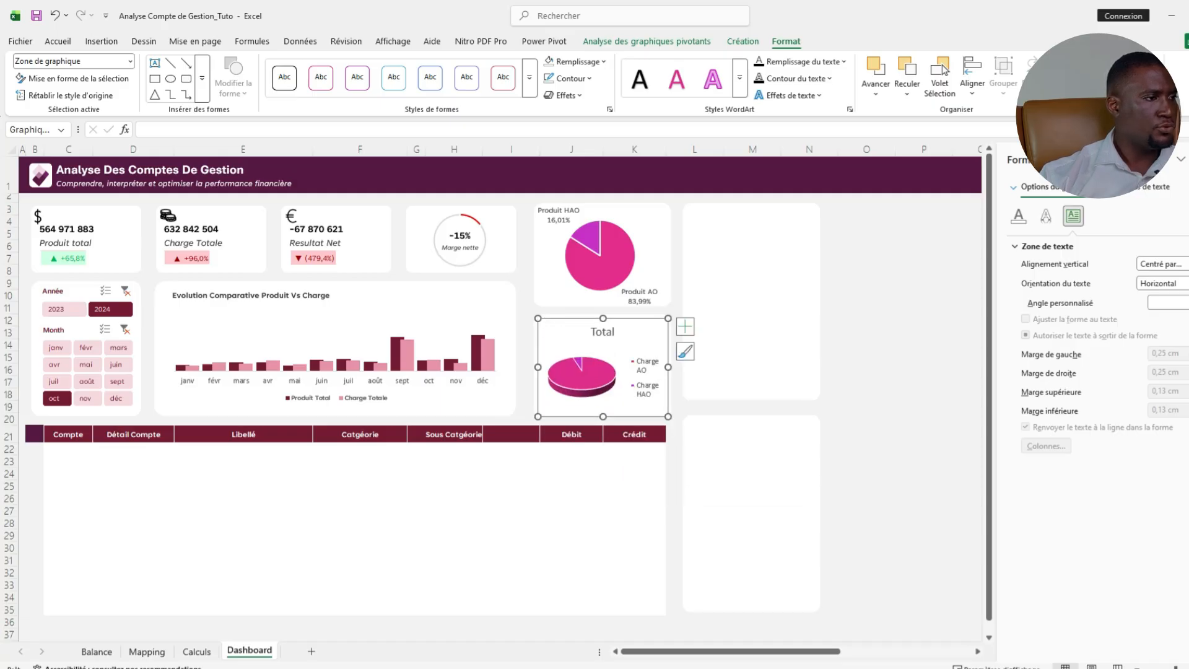
Remove the Charge pie chart's title and legend and add data labels positioned at Bord extérieur.
{"action": "left_click", "coordinate": [685, 325]}
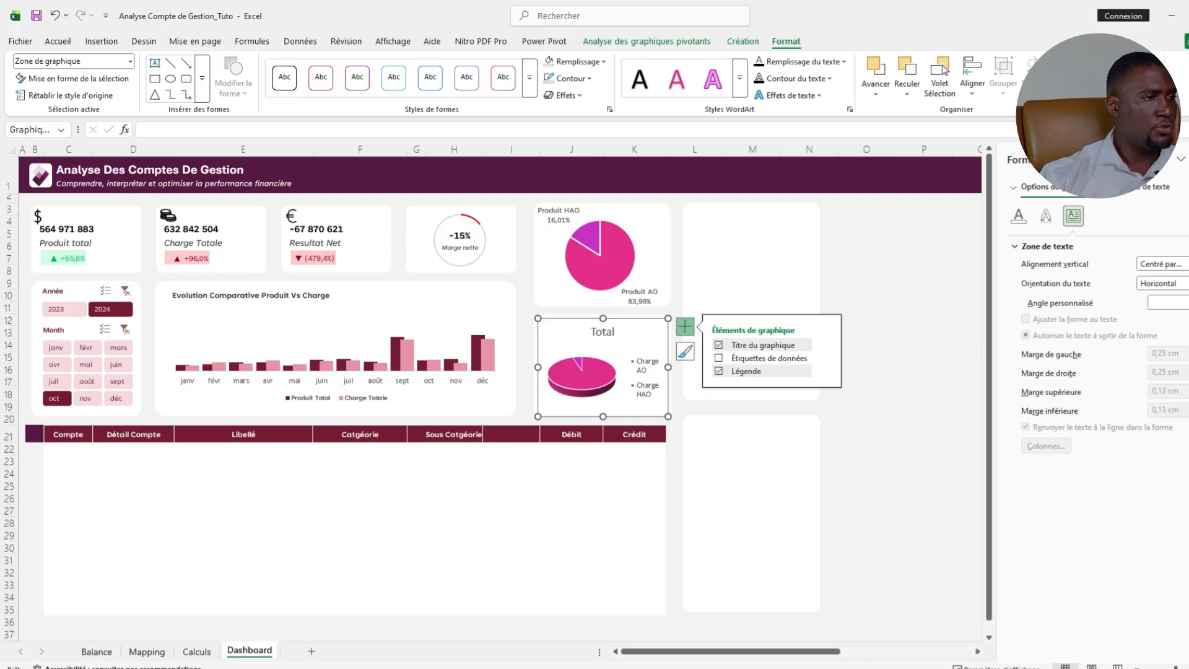
{"action": "left_click", "coordinate": [719, 371]}
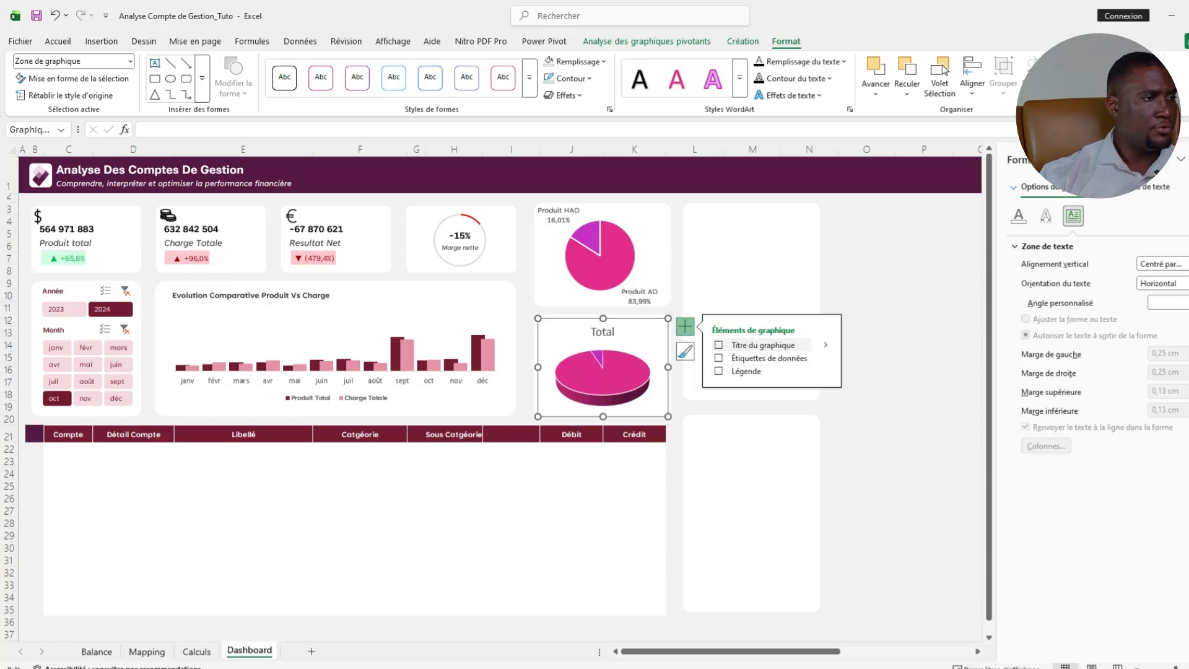
{"action": "left_click", "coordinate": [719, 345]}
{"action": "left_click", "coordinate": [719, 358]}
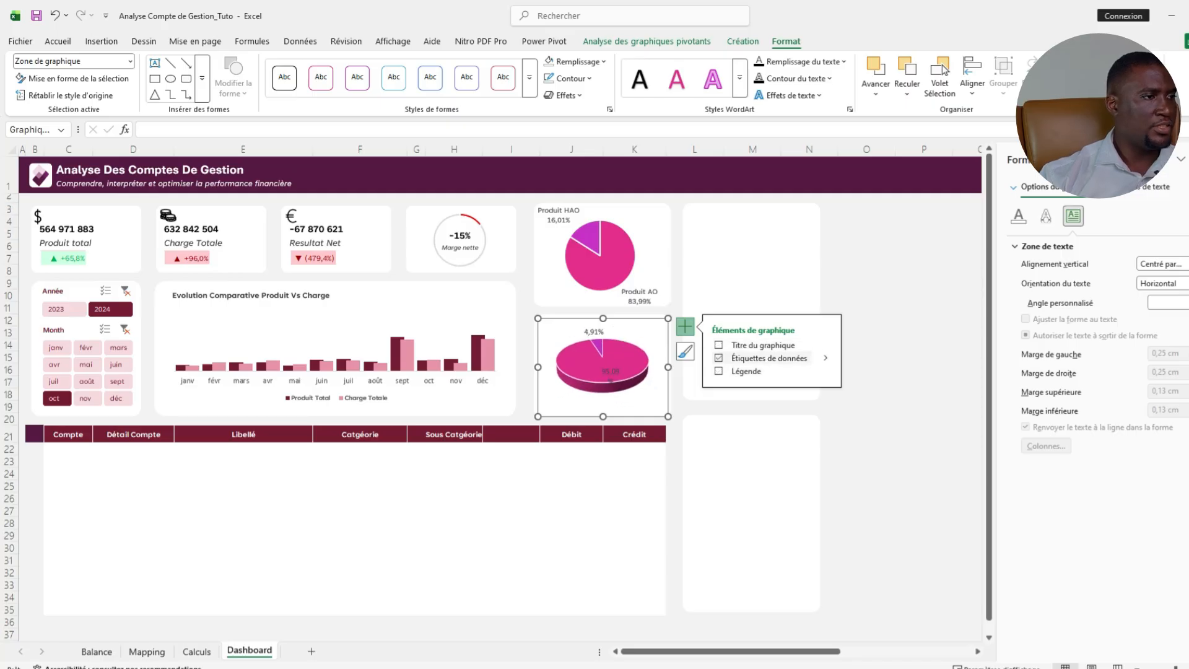
{"action": "left_click", "coordinate": [825, 358]}
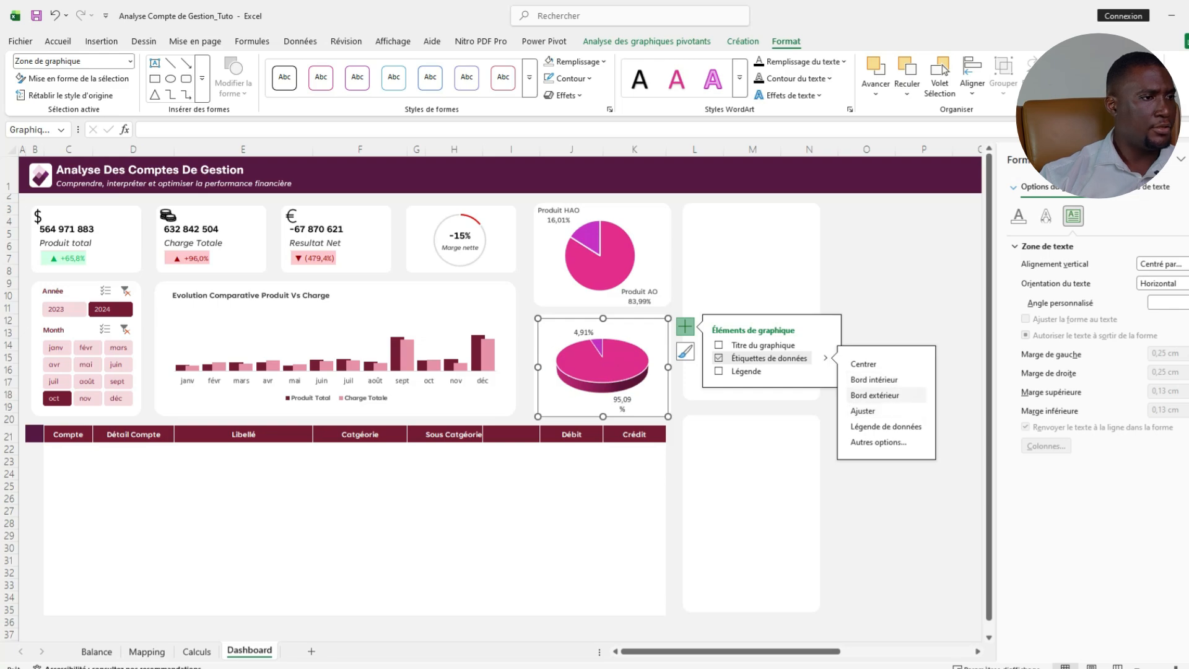
{"action": "left_click", "coordinate": [910, 395]}
{"action": "left_click", "coordinate": [867, 320]}
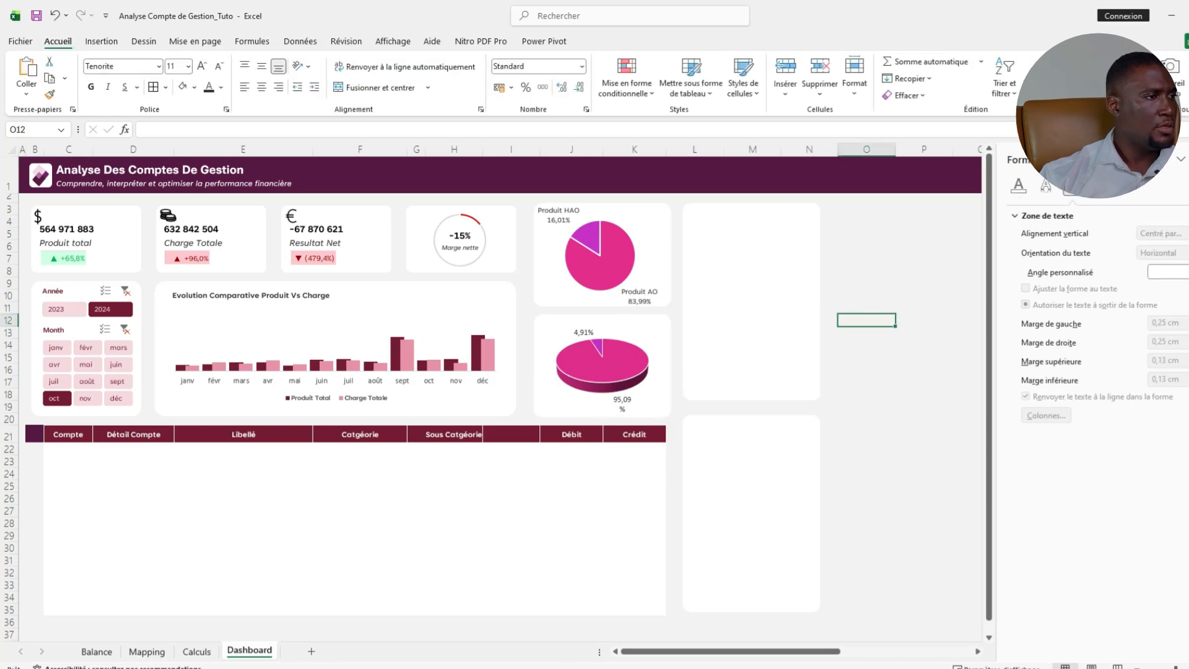
Copy the formatting of the Produit pie chart's data labels onto the Charge pie chart's data labels.
{"action": "left_click", "coordinate": [622, 400]}
{"action": "left_click", "coordinate": [639, 296]}
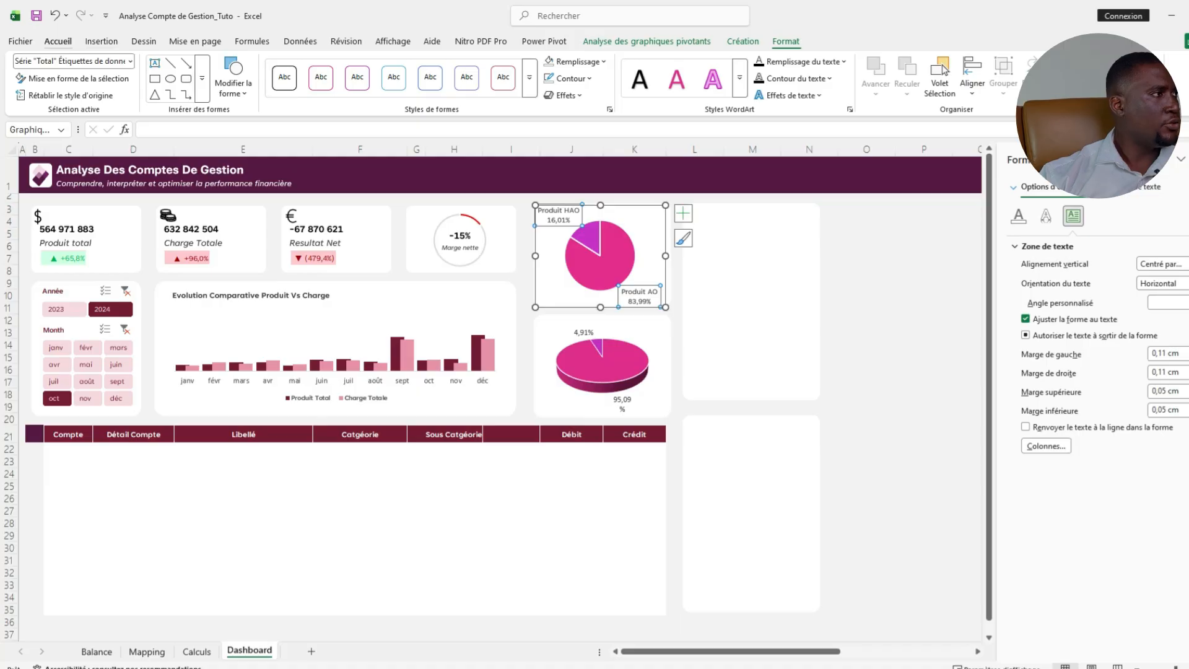
{"action": "left_click", "coordinate": [57, 41]}
{"action": "left_click", "coordinate": [49, 95]}
{"action": "left_click", "coordinate": [622, 400]}
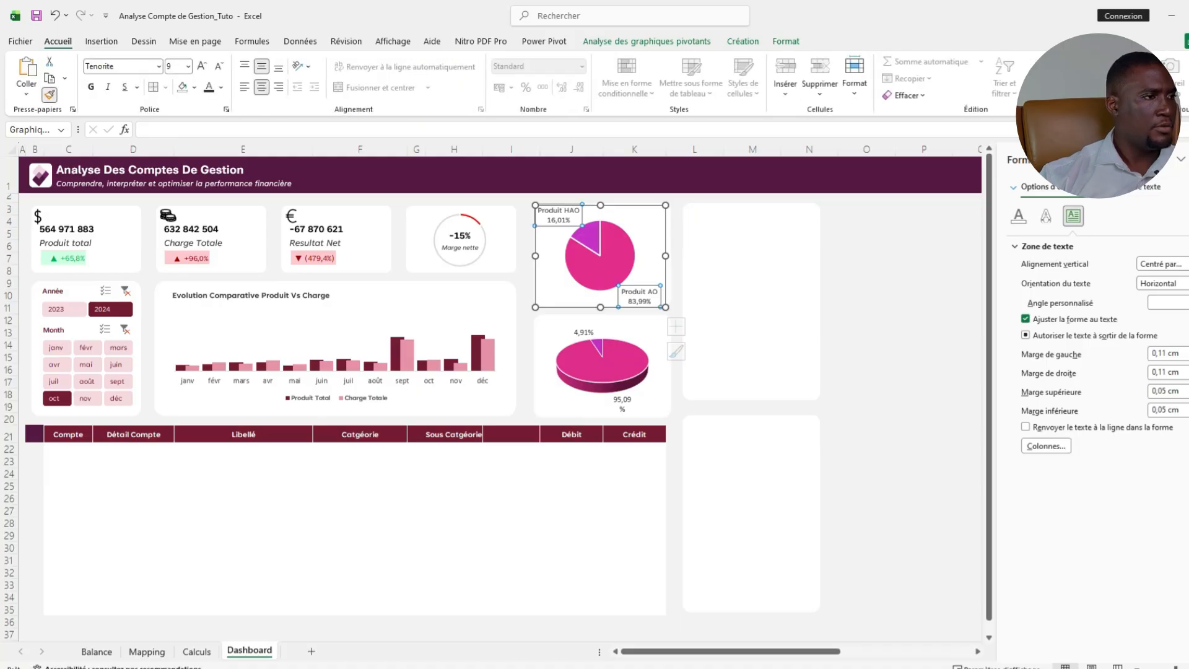
{"action": "left_click", "coordinate": [622, 401]}
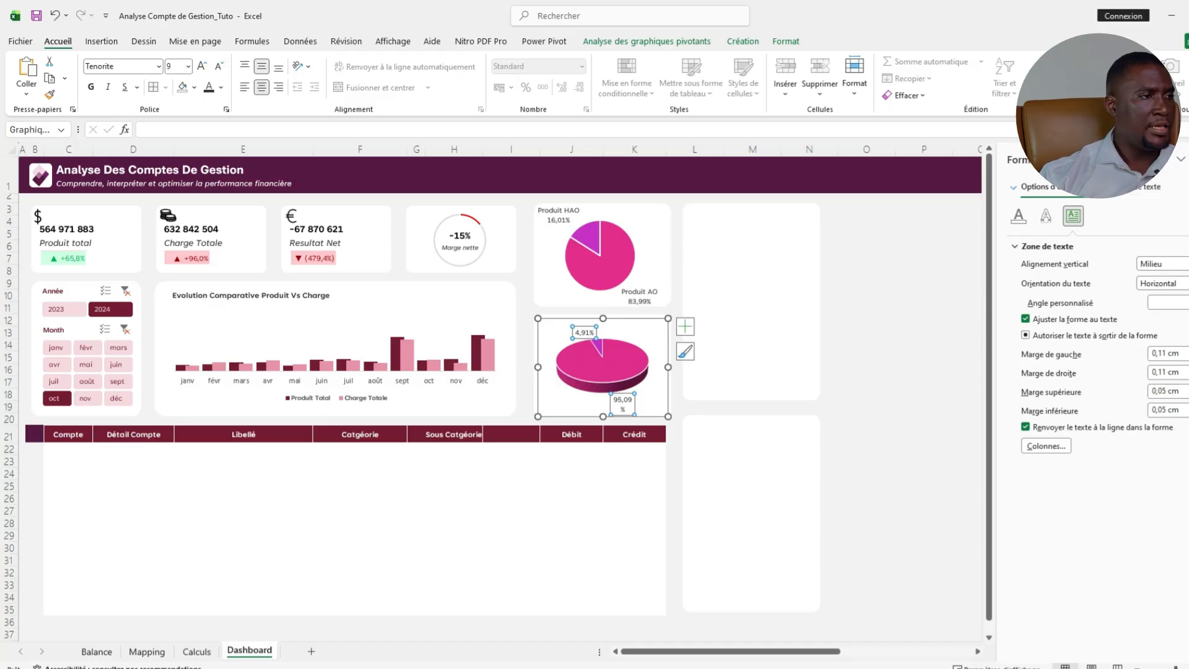
Show the category name in the Charge pie chart's data labels and set the separator to Nouvelle ligne.
{"action": "right_click", "coordinate": [632, 402]}
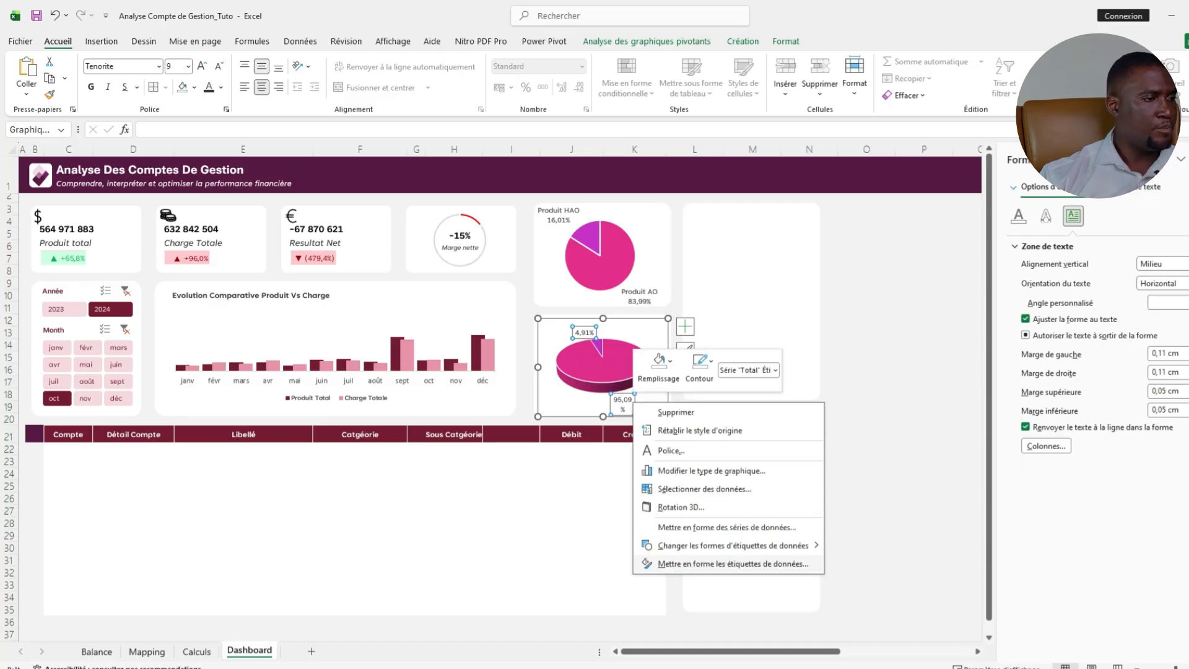
{"action": "left_click", "coordinate": [733, 563]}
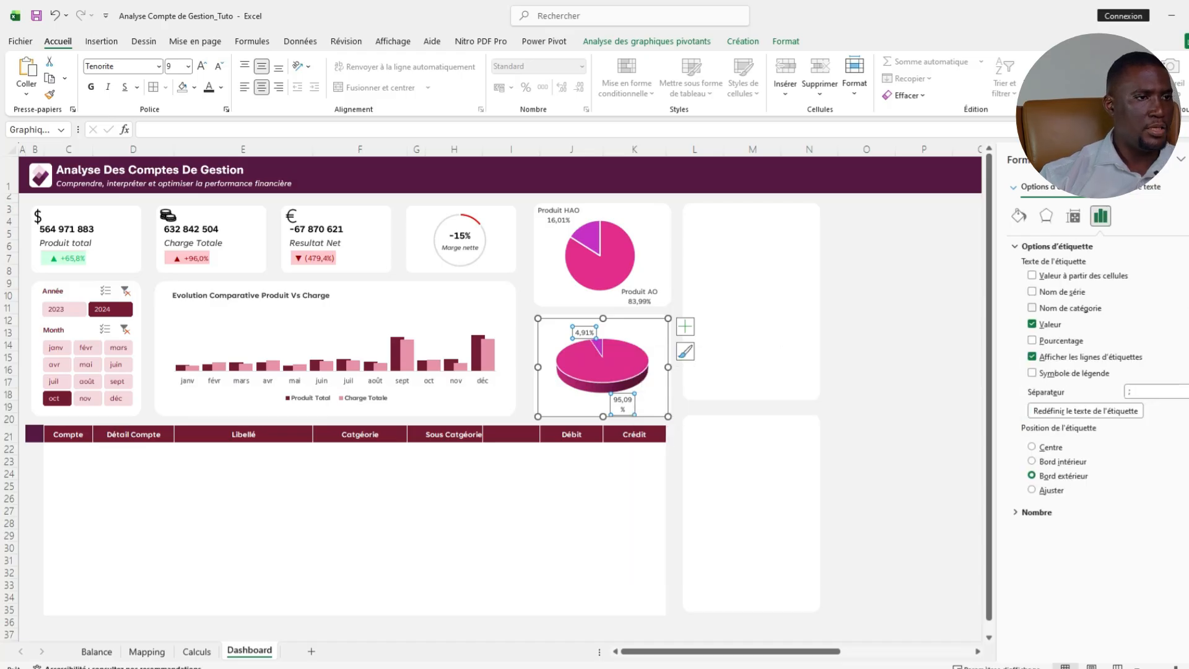
{"action": "left_click", "coordinate": [1032, 308]}
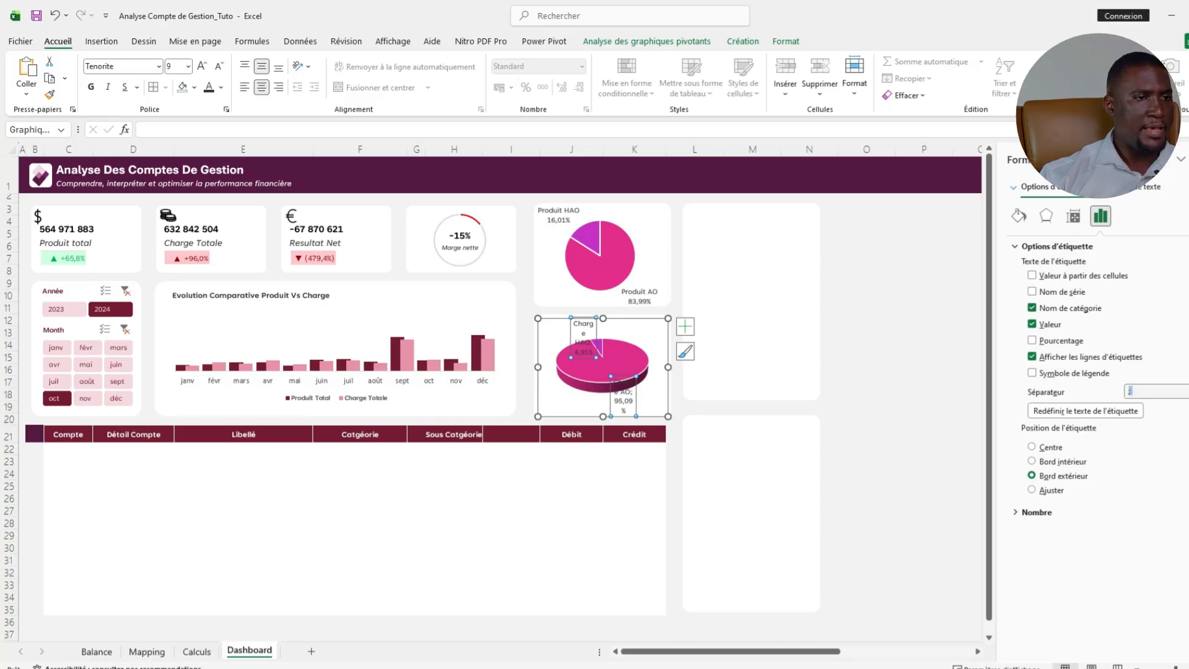
{"action": "left_click", "coordinate": [1185, 391]}
{"action": "left_click", "coordinate": [1157, 453]}
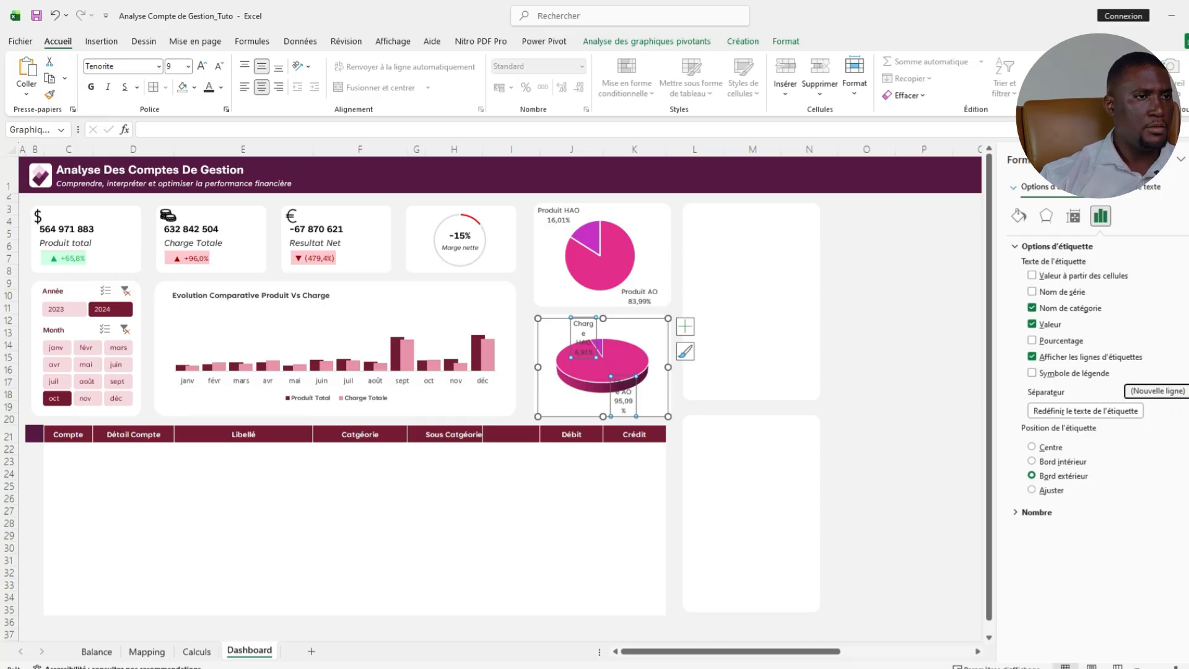
Turn off wrapping text in the shape for the Charge pie chart's data labels.
{"action": "left_click", "coordinate": [1151, 186]}
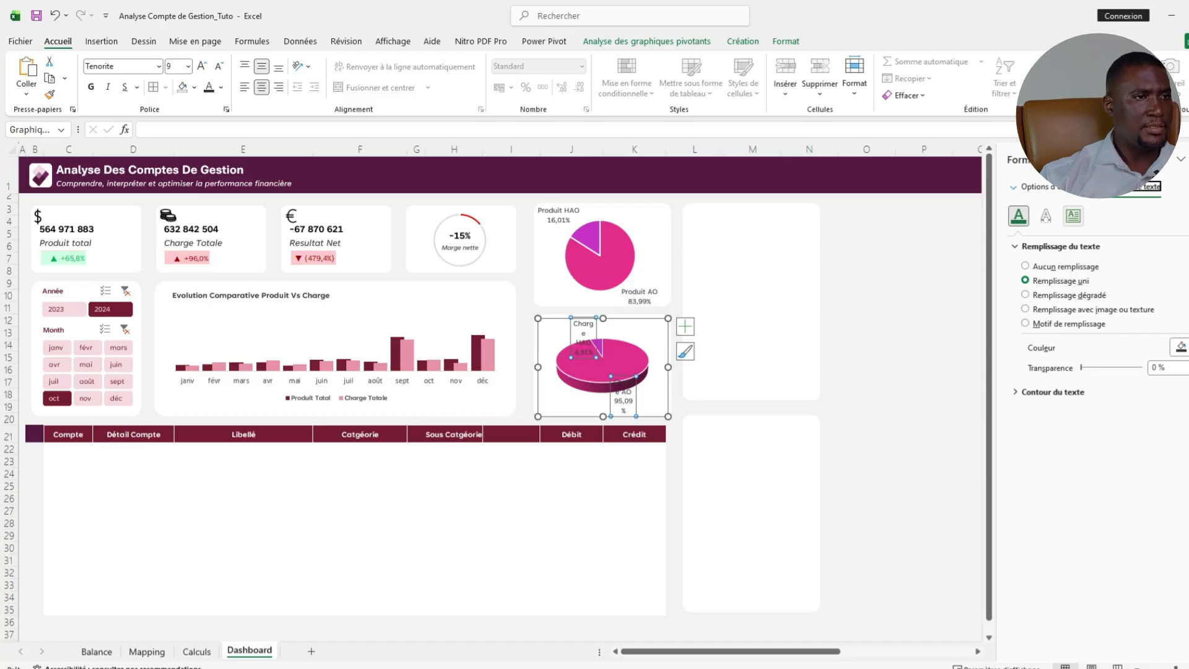
{"action": "left_click", "coordinate": [1073, 216]}
{"action": "left_click", "coordinate": [1025, 427]}
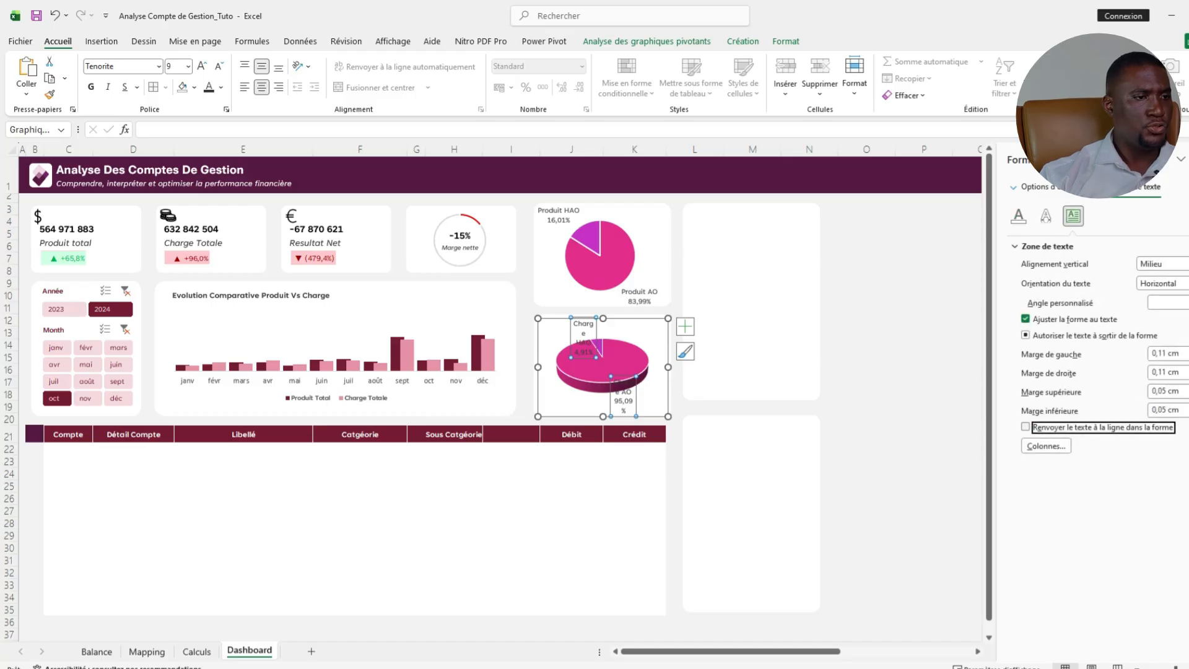
{"action": "left_click", "coordinate": [867, 345]}
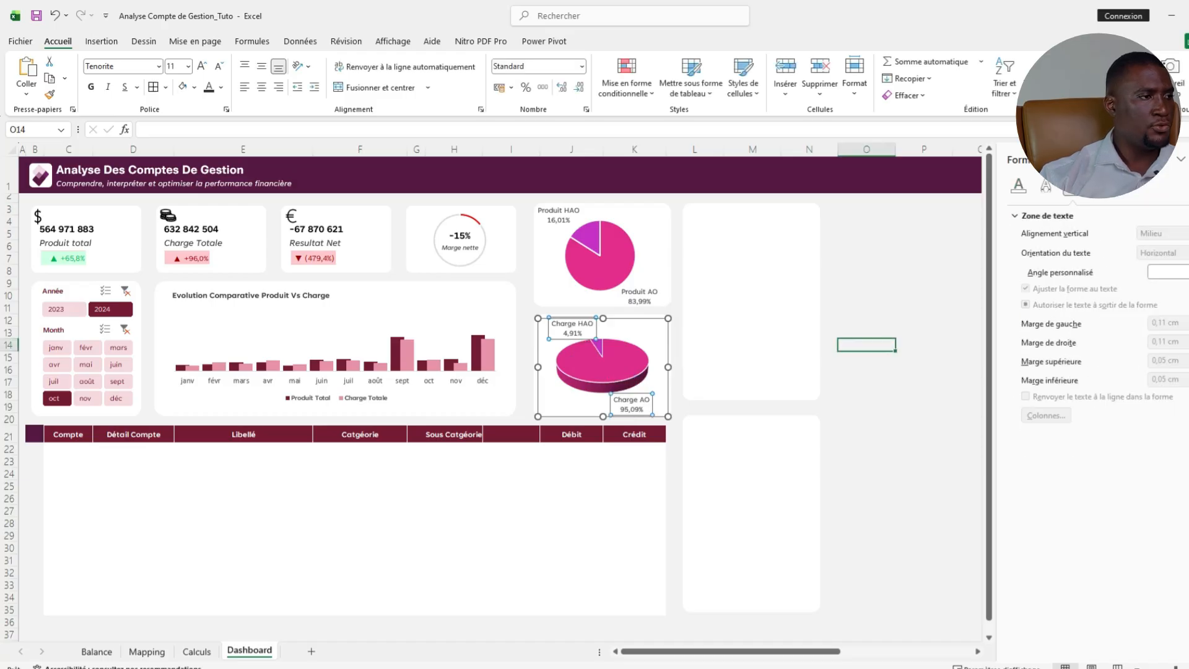
Fill the Charge AO slice of the 3D pie chart with the darkest shade of the light blue theme colour.
{"action": "left_click", "coordinate": [638, 382]}
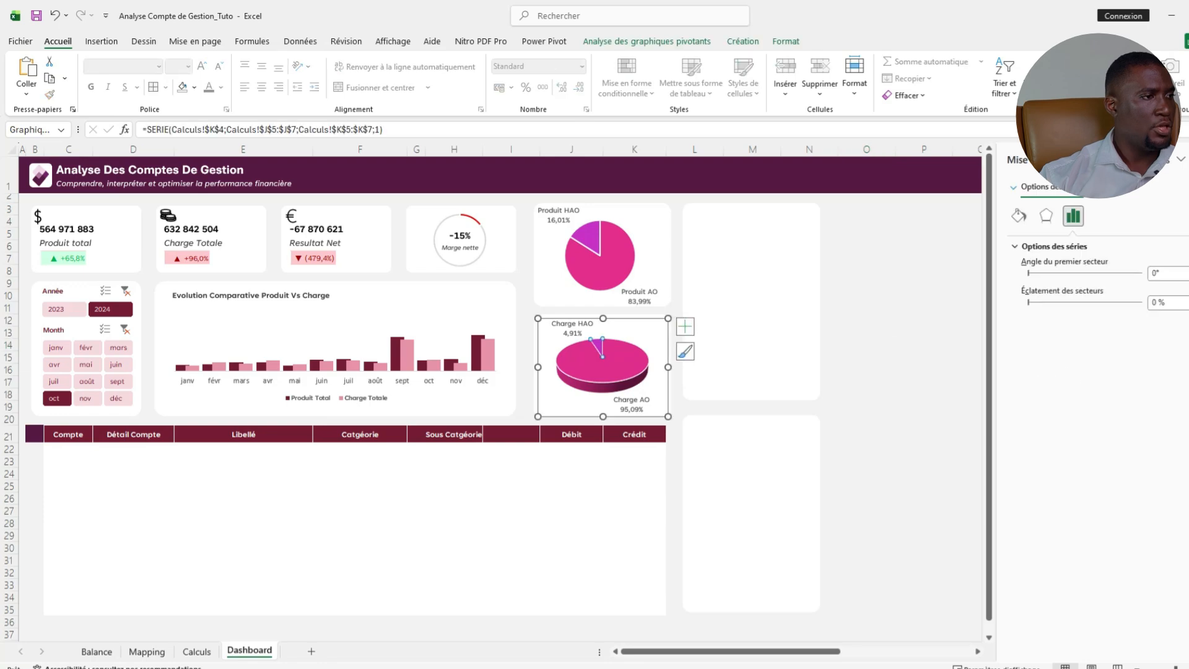
{"action": "left_click", "coordinate": [194, 88]}
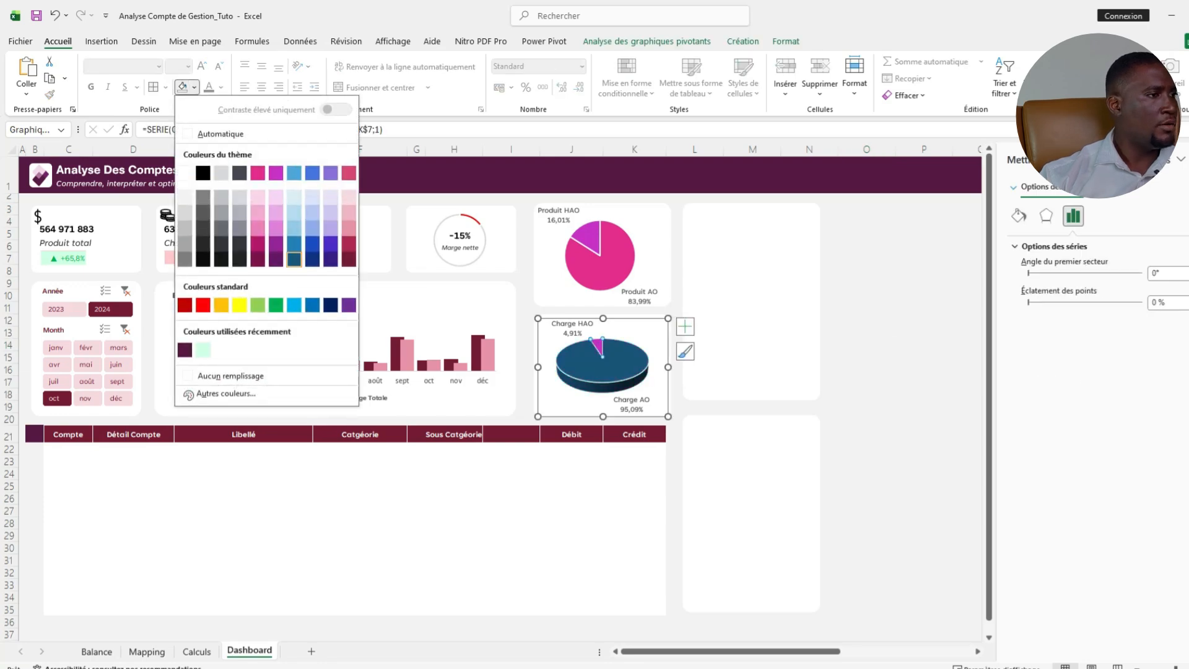
{"action": "left_click", "coordinate": [294, 259]}
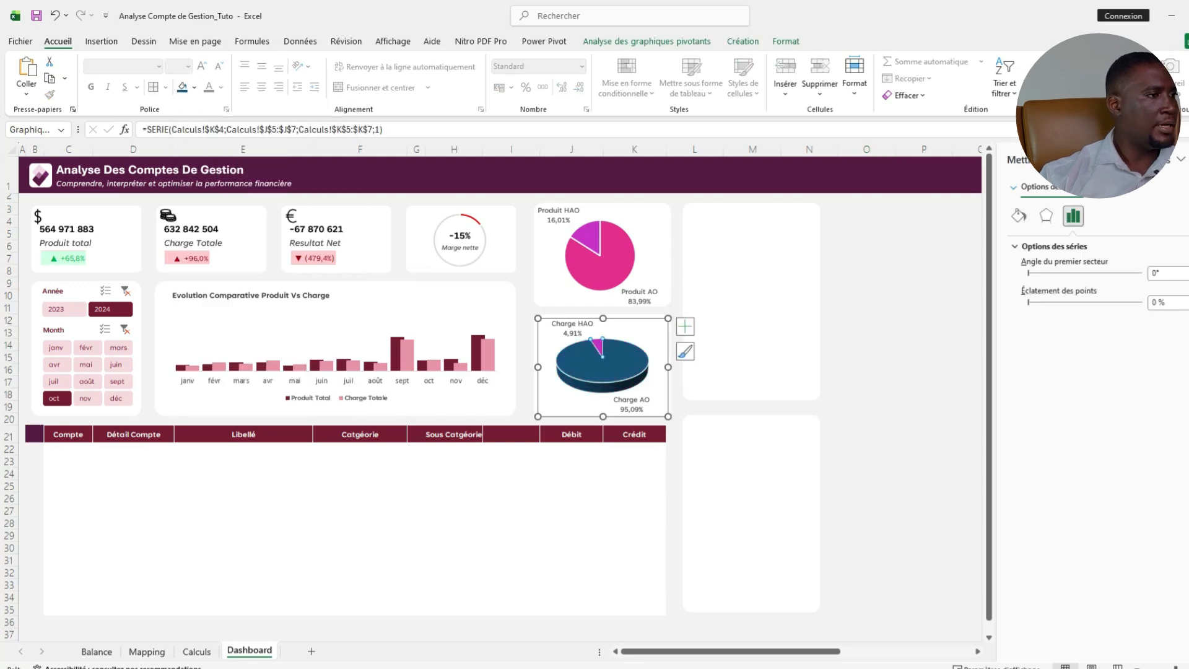
{"action": "left_click", "coordinate": [610, 353]}
{"action": "left_click", "coordinate": [732, 287]}
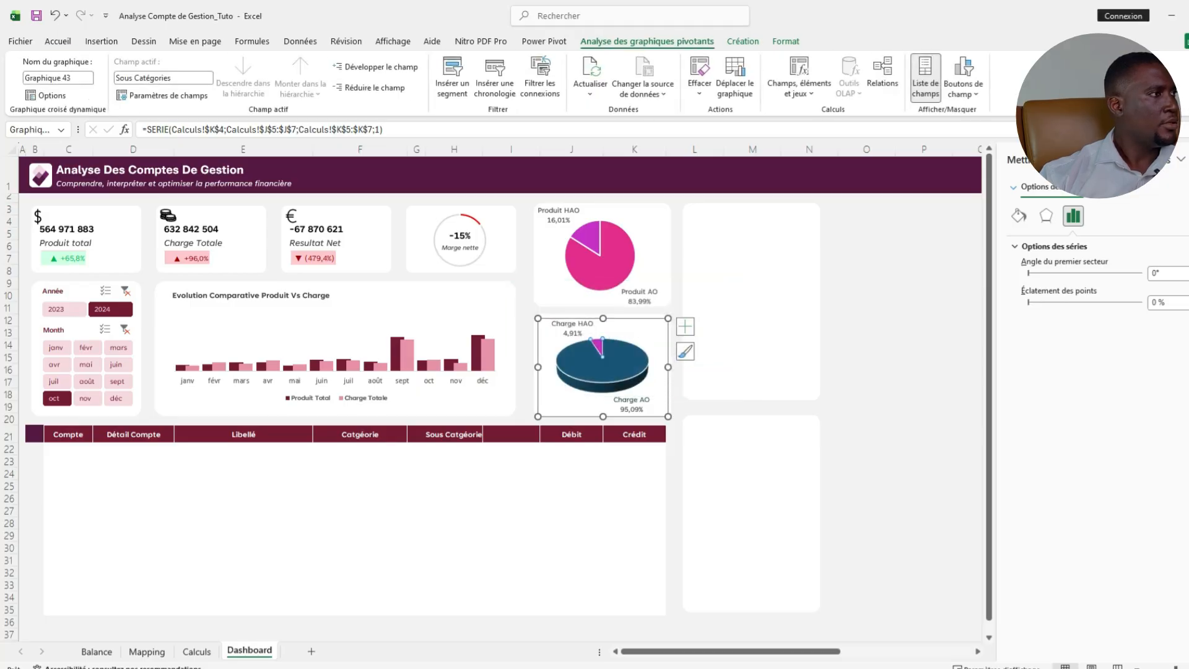
Fill the Charge HAO slice of the 3D pie chart with a dark shade of the purple theme colour.
{"action": "left_click", "coordinate": [58, 41]}
{"action": "left_click", "coordinate": [195, 88]}
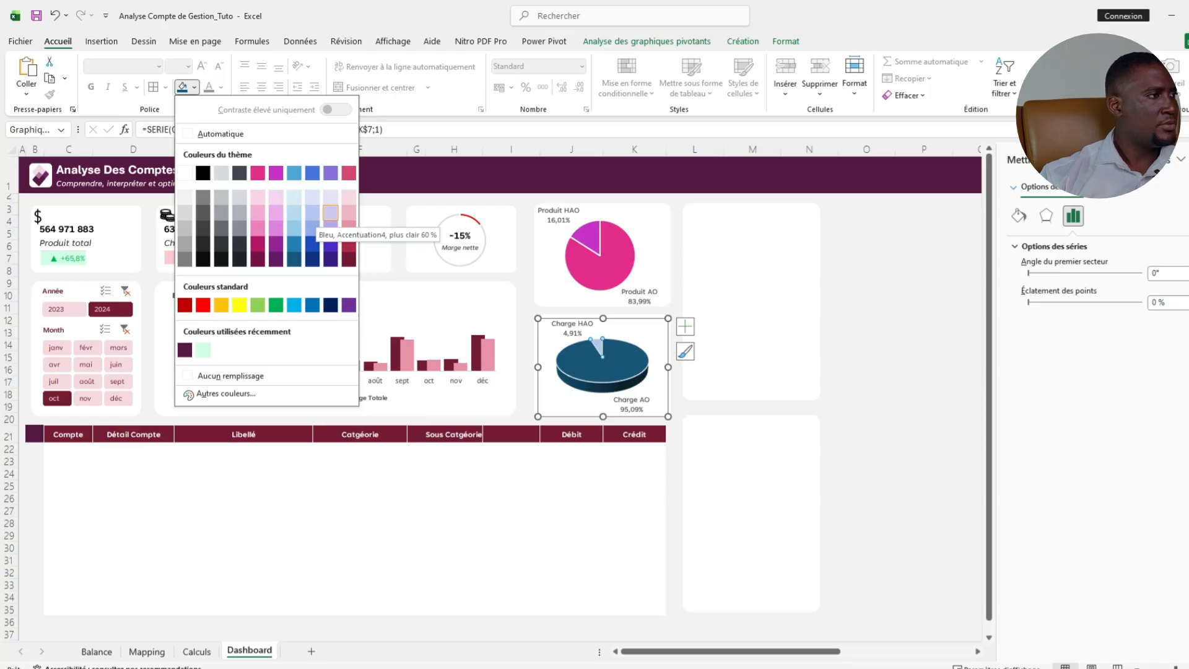
{"action": "left_click", "coordinate": [331, 244]}
{"action": "left_click", "coordinate": [923, 333]}
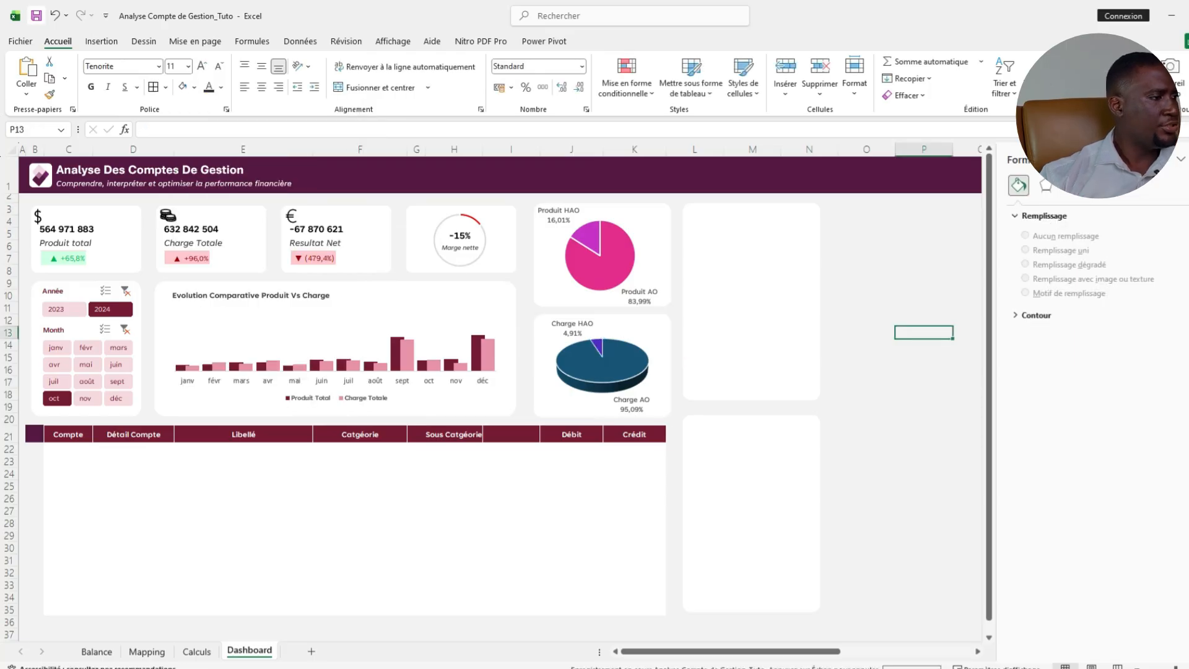
On the Calculs sheet, insert a 2D clustered bar chart from the Produit Total by Détail Compte pivot table and move it aside.
{"action": "left_click", "coordinate": [196, 651]}
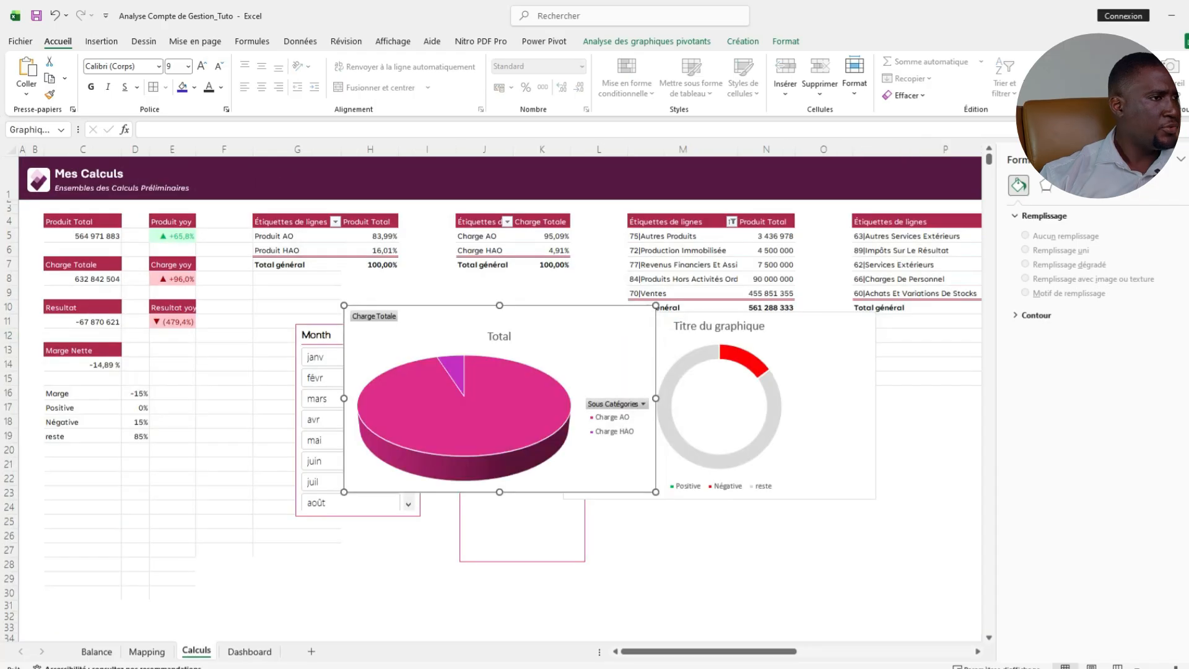
{"action": "scroll", "coordinate": [500, 400], "scroll_direction": "right", "scroll_amount": 5}
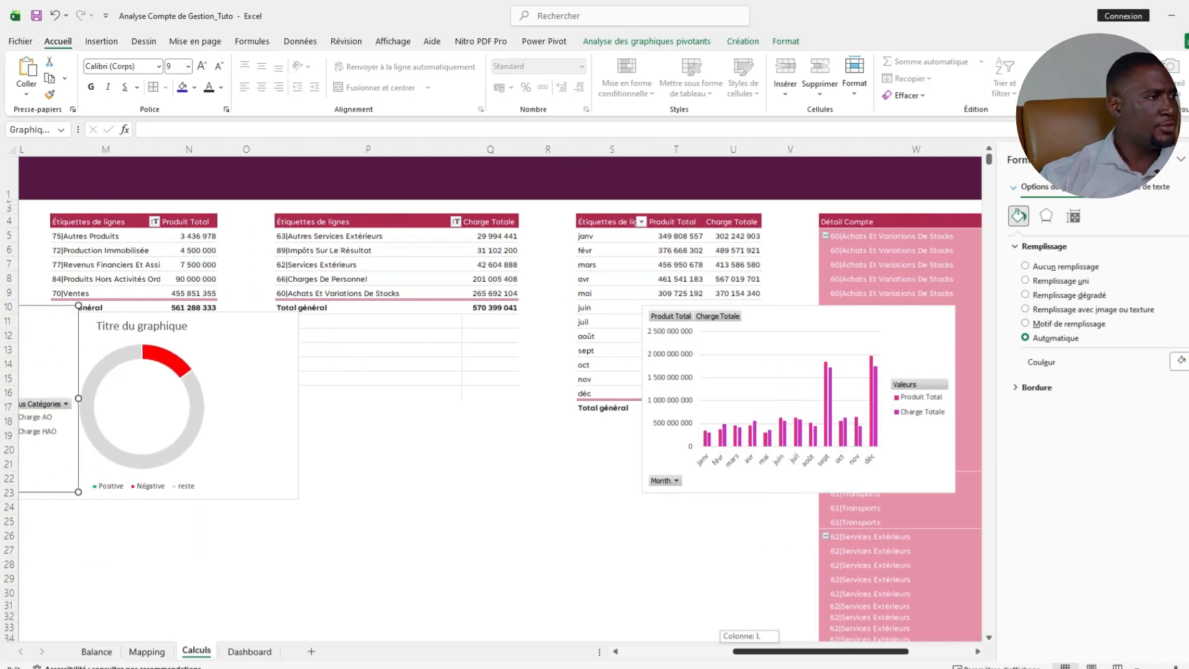
{"action": "left_click_drag", "start_coordinate": [750, 651], "coordinate": [721, 651]}
{"action": "left_click", "coordinate": [350, 248]}
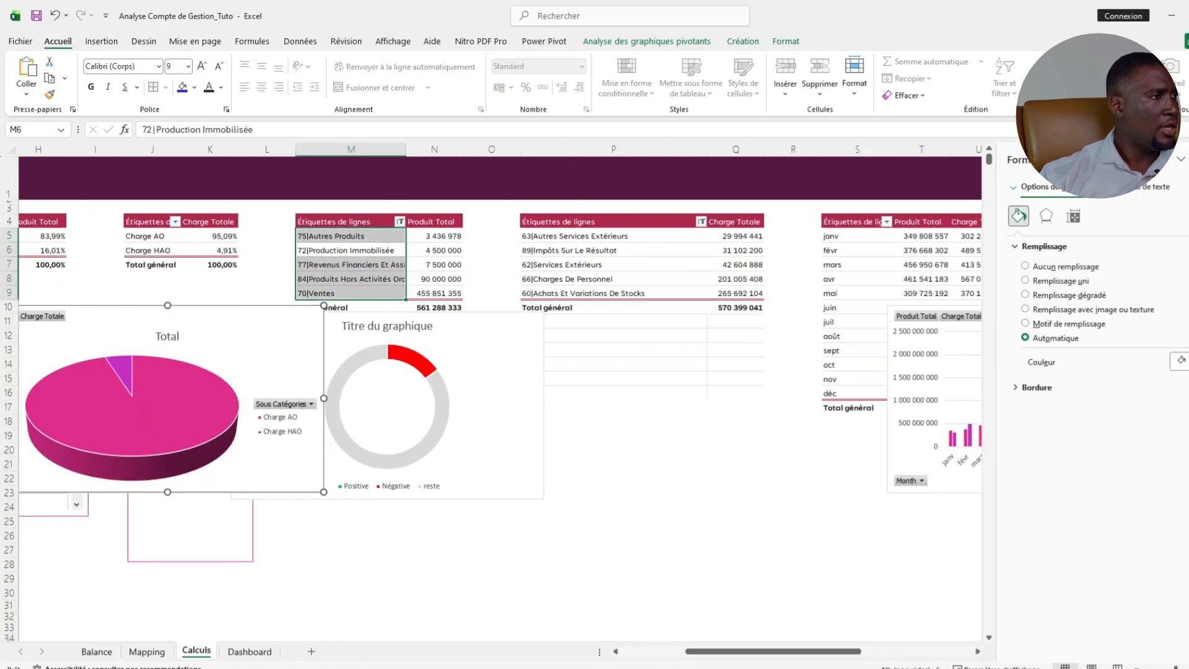
{"action": "left_click", "coordinate": [101, 41]}
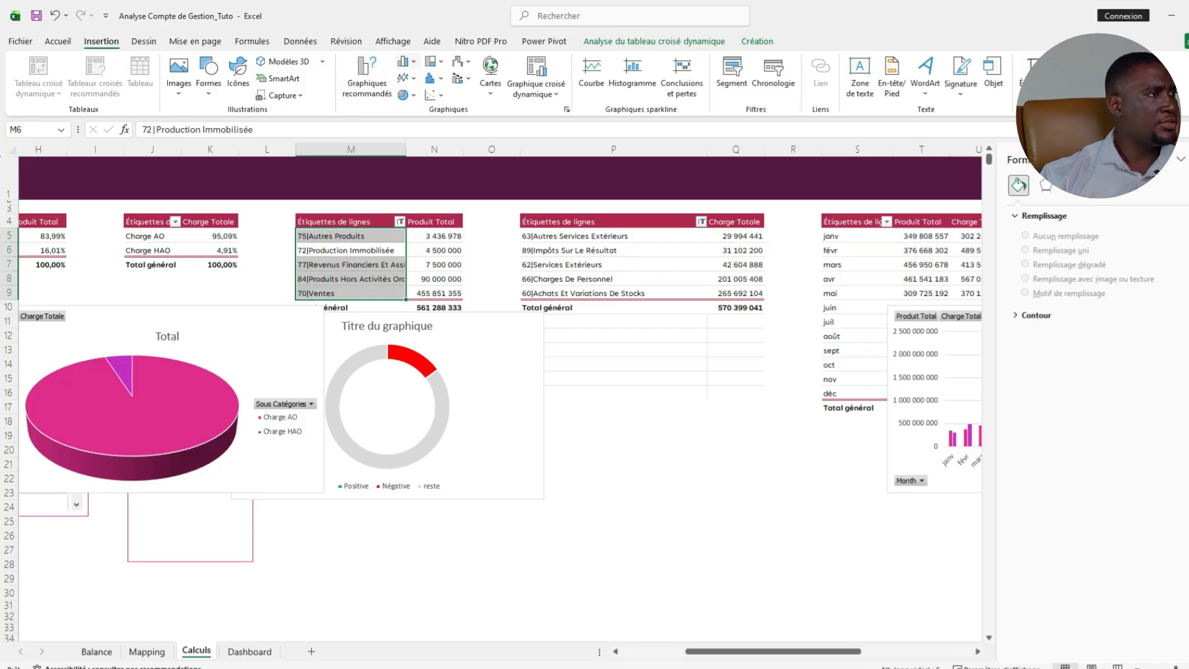
{"action": "left_click", "coordinate": [407, 62]}
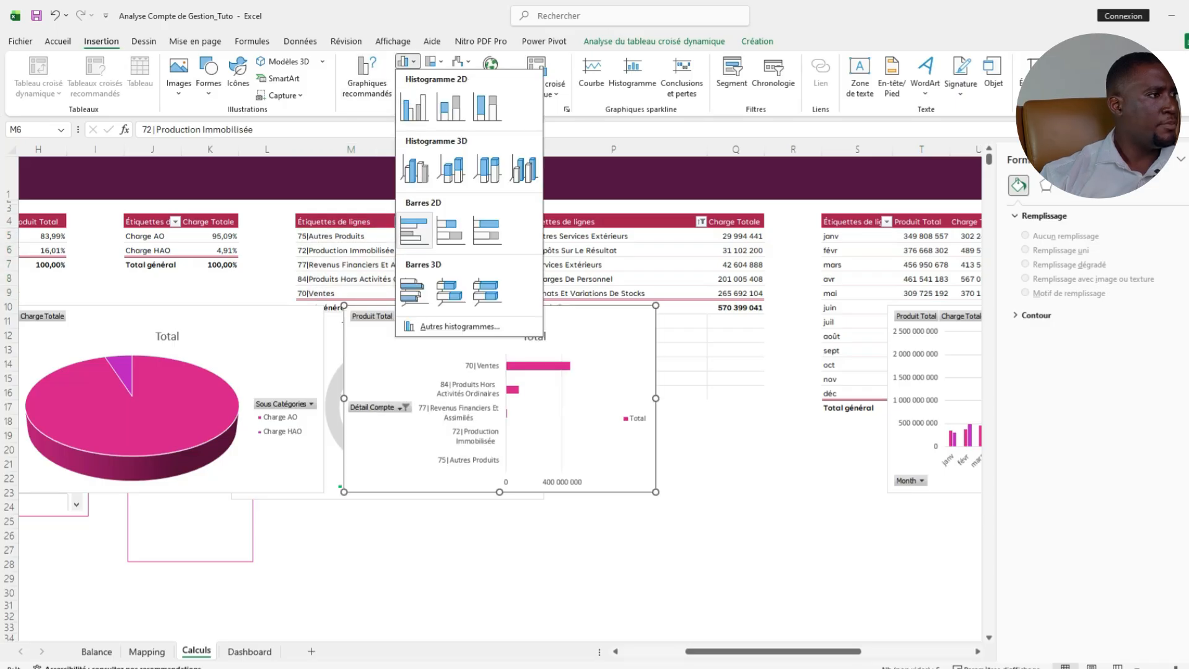
{"action": "left_click", "coordinate": [413, 230]}
{"action": "left_click_drag", "start_coordinate": [521, 334], "coordinate": [505, 339]}
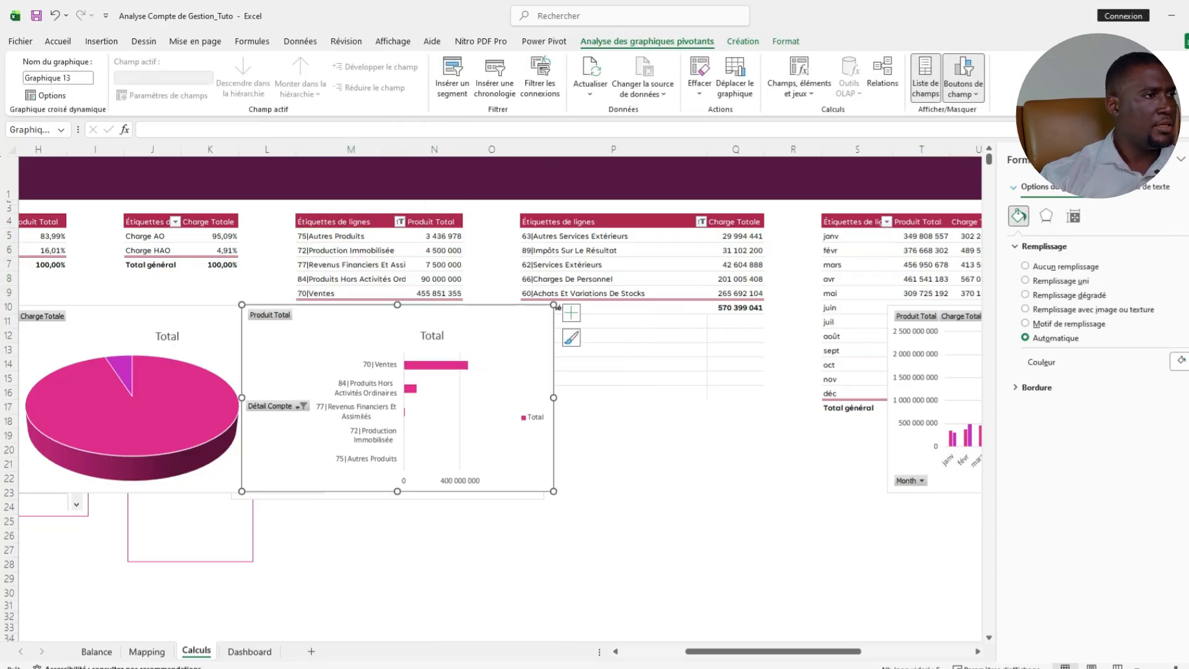
Insert a 2D clustered bar chart from the Charge Totale by Détail Compte pivot table.
{"action": "left_click", "coordinate": [619, 265]}
{"action": "left_click", "coordinate": [101, 41]}
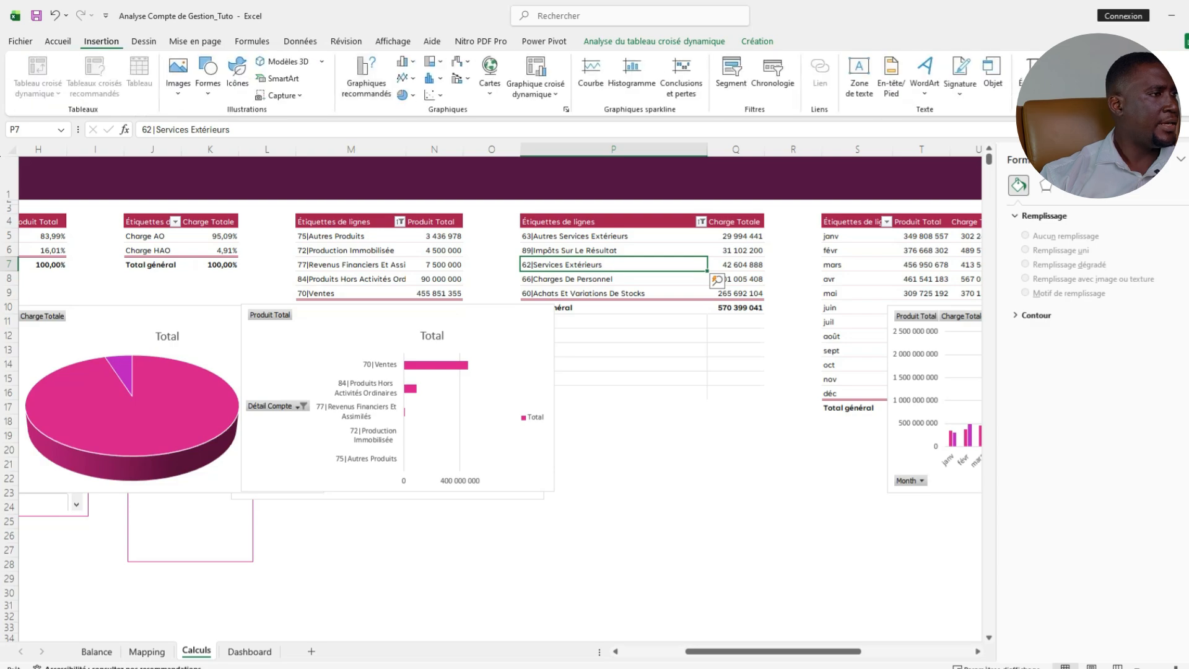
{"action": "left_click", "coordinate": [403, 61]}
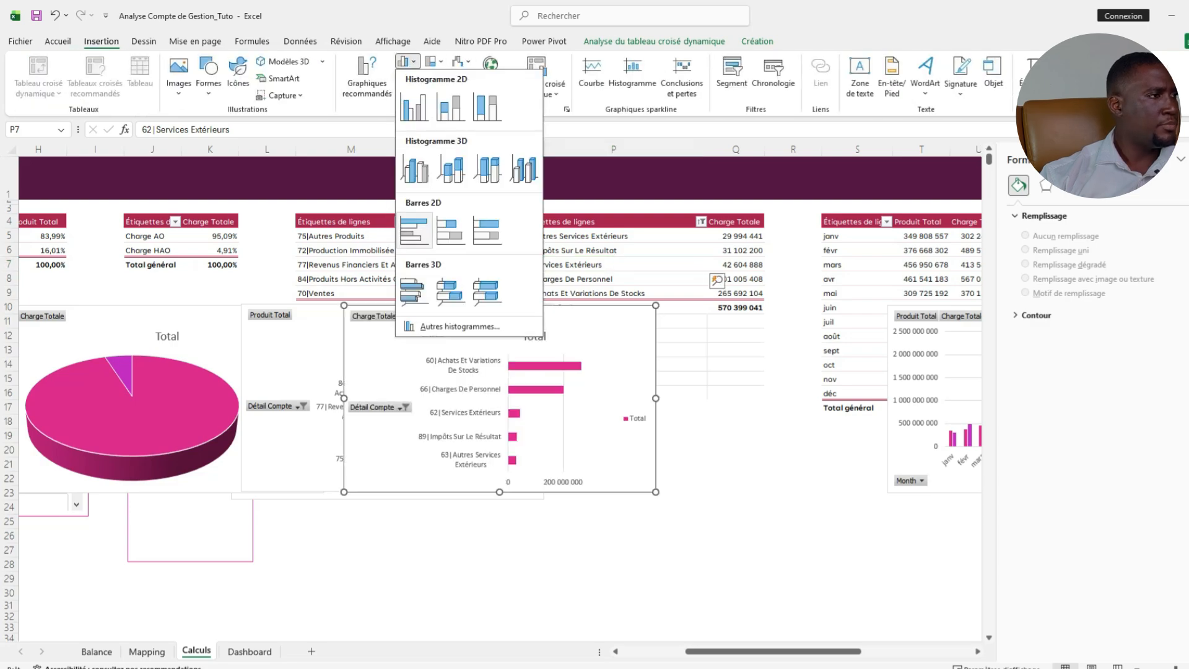
{"action": "left_click", "coordinate": [414, 230]}
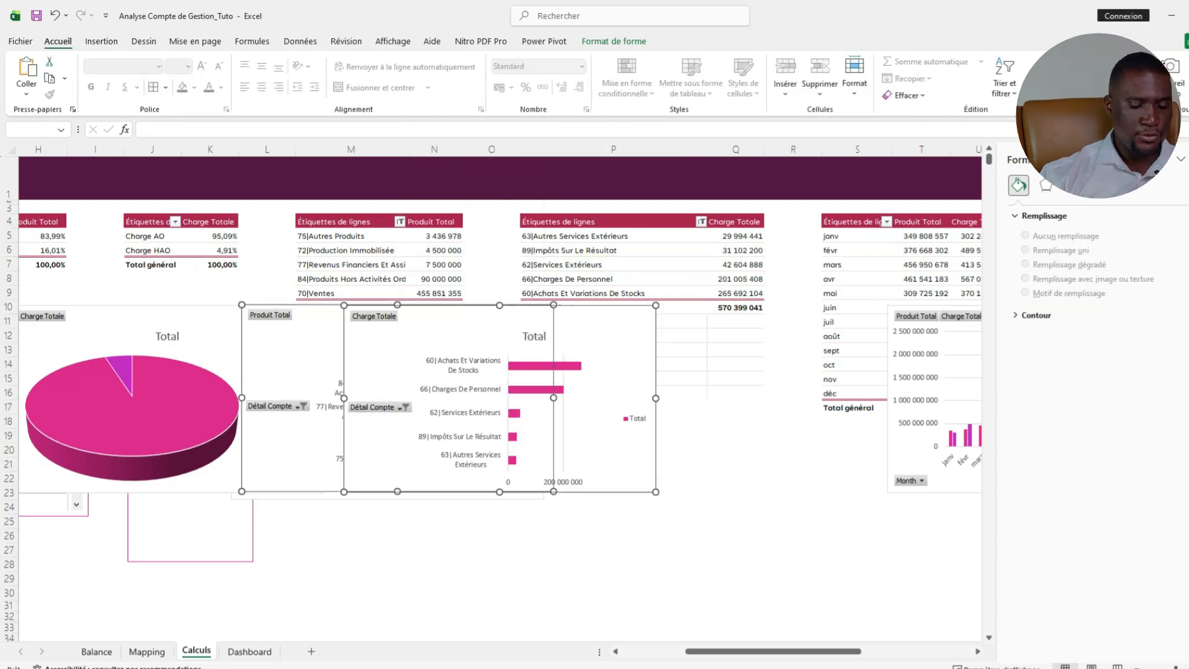
Paste both bar charts onto the Dashboard sheet, placing Produit over the upper empty card and Charge over the lower one.
{"action": "left_click", "coordinate": [249, 651]}
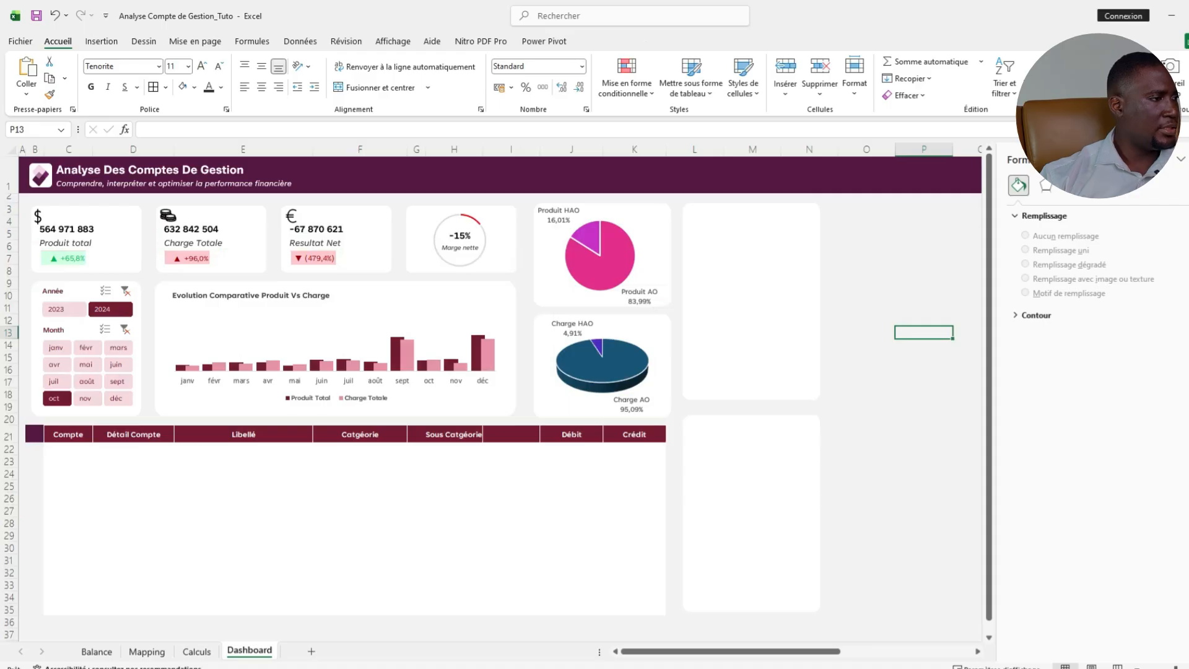
{"action": "key", "text": "ctrl+v"}
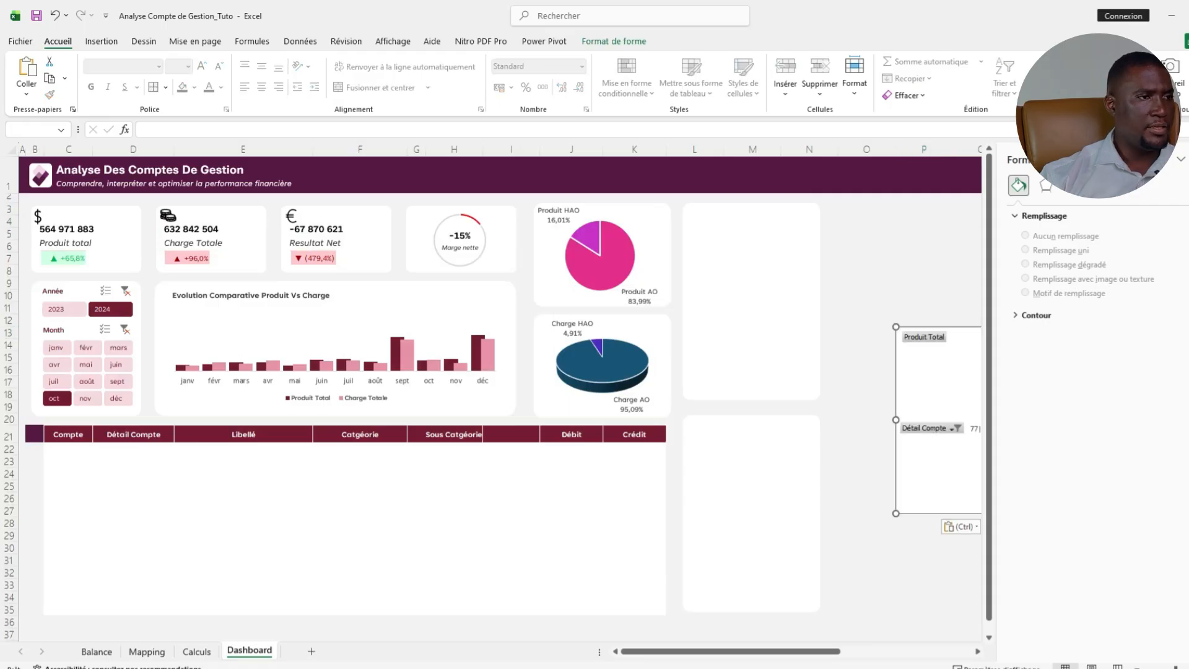
{"action": "left_click_drag", "start_coordinate": [941, 371], "coordinate": [737, 254]}
{"action": "left_click", "coordinate": [924, 449]}
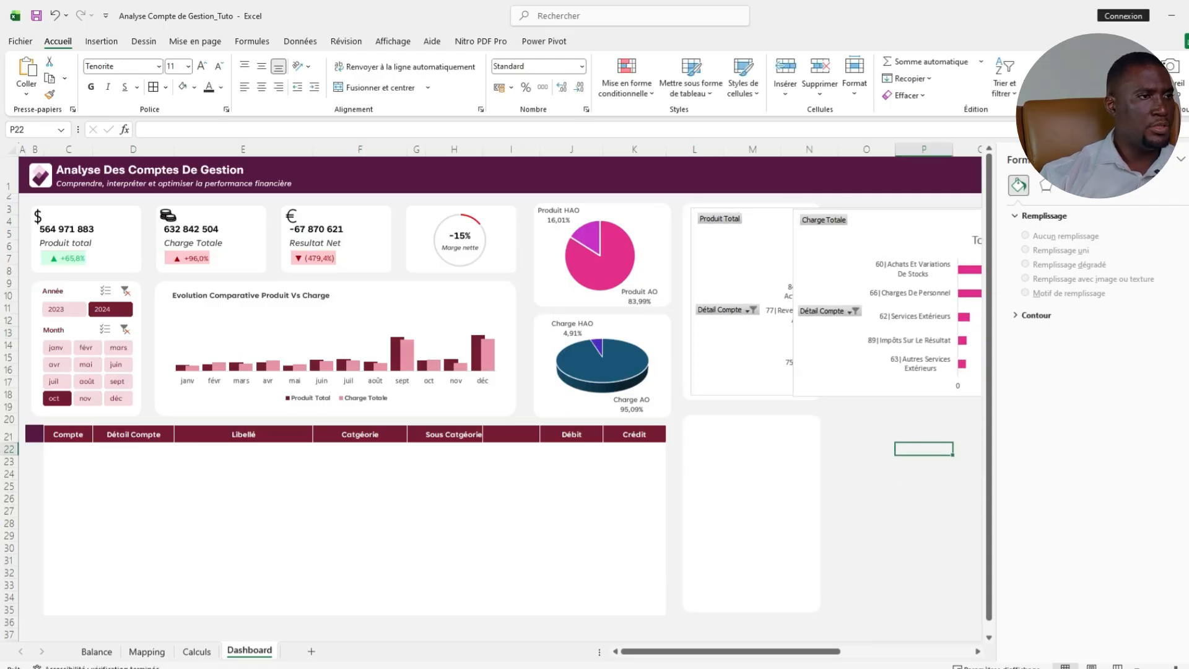
{"action": "left_click_drag", "start_coordinate": [895, 231], "coordinate": [786, 440]}
{"action": "left_click", "coordinate": [1188, 159]}
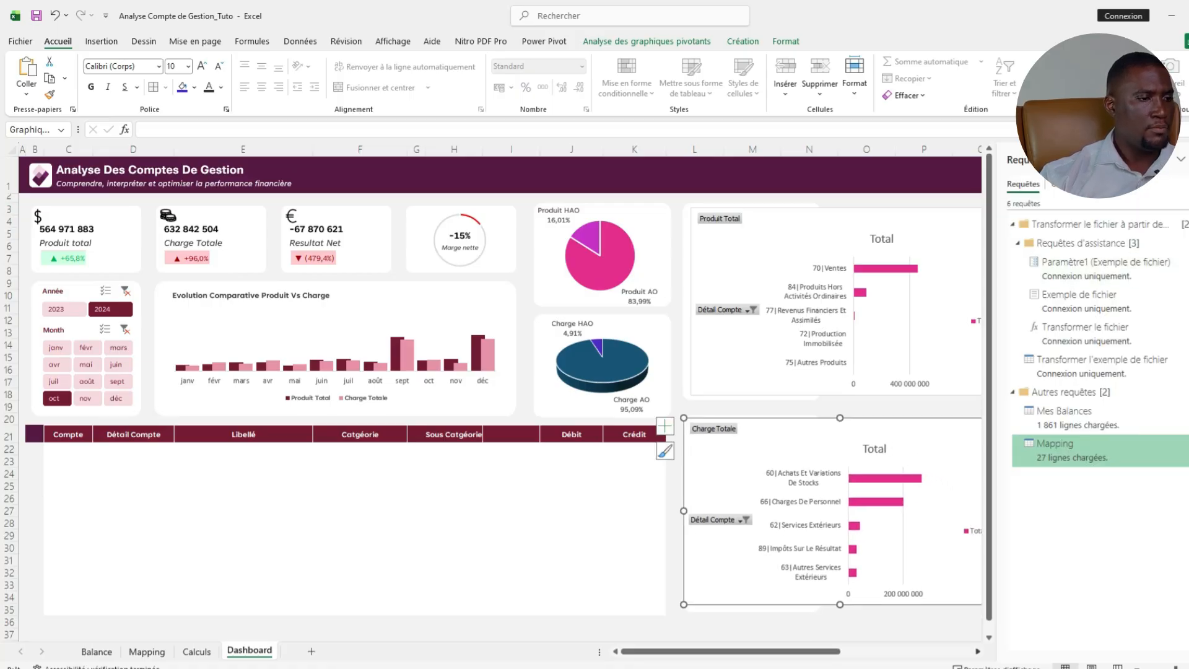
Narrow the Produit Total bar chart to the width of its card and hide all its field buttons.
{"action": "scroll", "coordinate": [501, 396], "scroll_direction": "right", "scroll_amount": 4}
{"action": "left_click", "coordinate": [774, 235]}
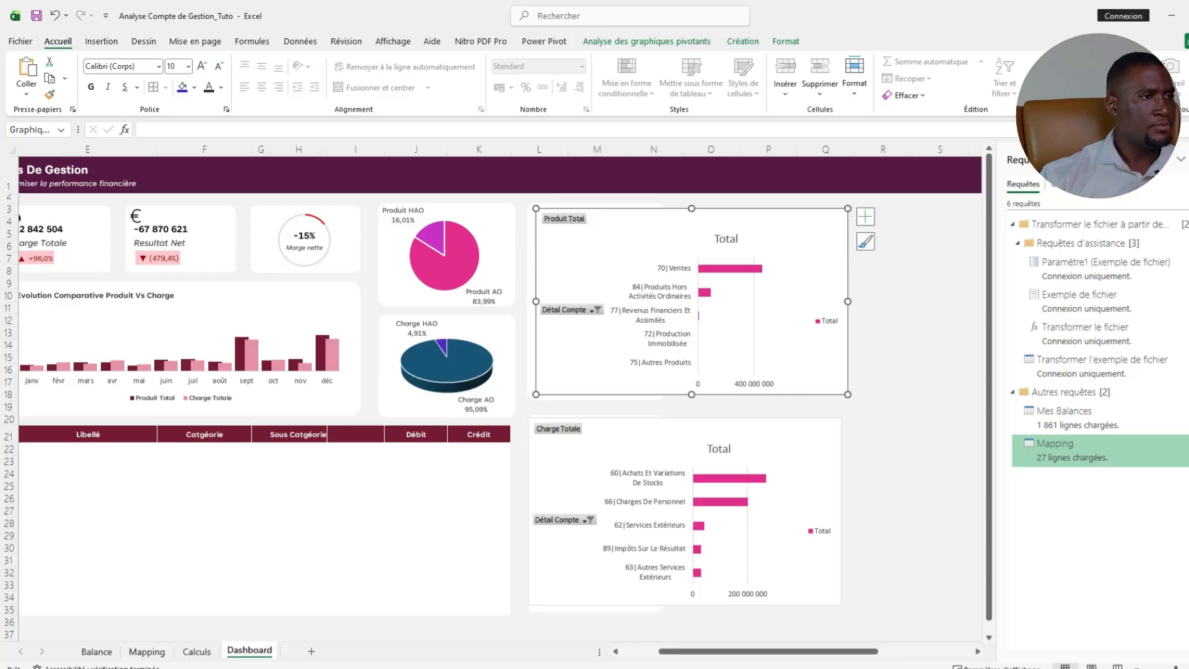
{"action": "left_click_drag", "start_coordinate": [536, 302], "coordinate": [656, 302]}
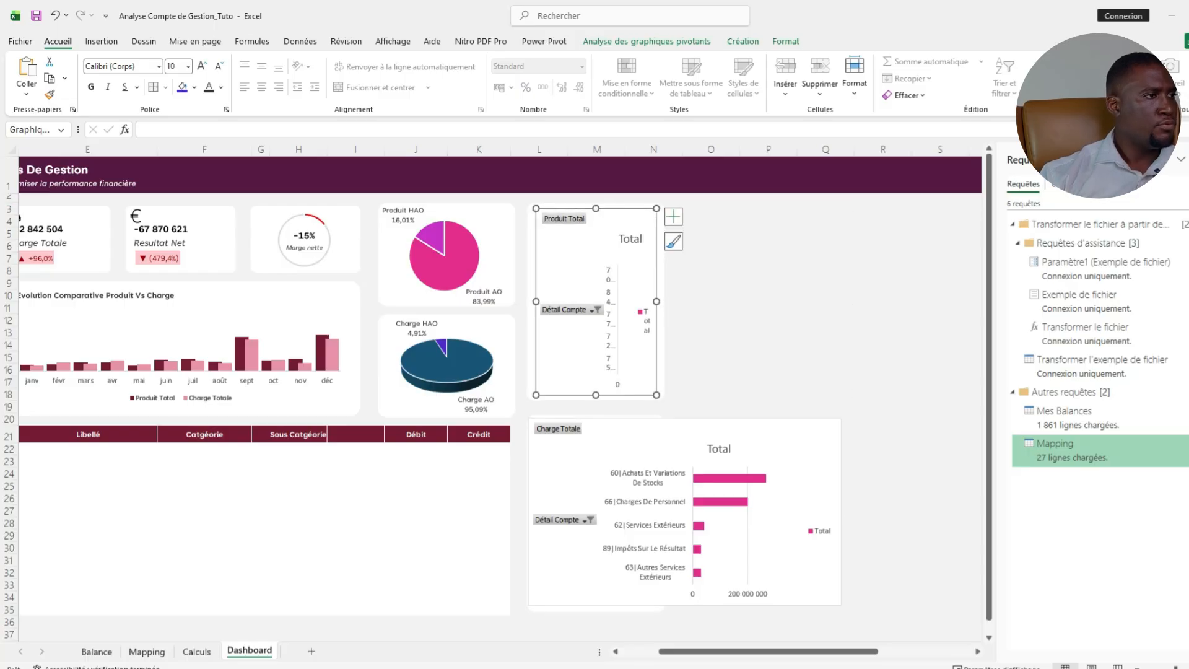
{"action": "right_click", "coordinate": [575, 221]}
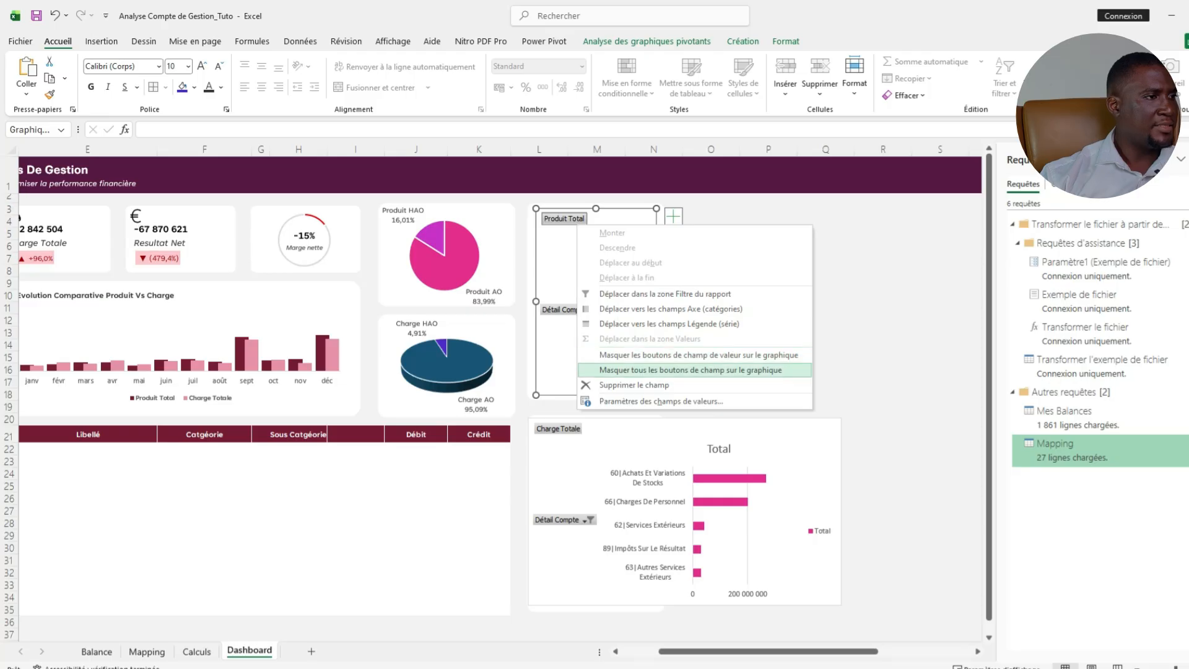
{"action": "left_click", "coordinate": [681, 369]}
Remove the primary horizontal axis, the gridlines and the legend from the Produit bar chart.
{"action": "left_click", "coordinate": [673, 217]}
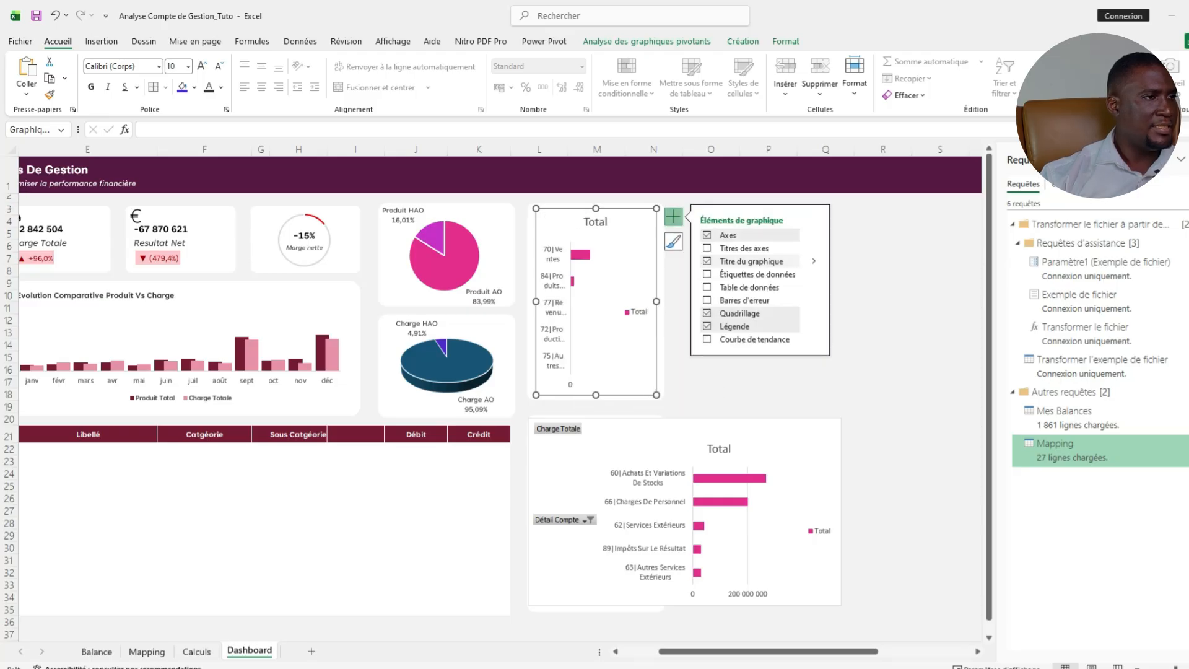
{"action": "left_click", "coordinate": [814, 235]}
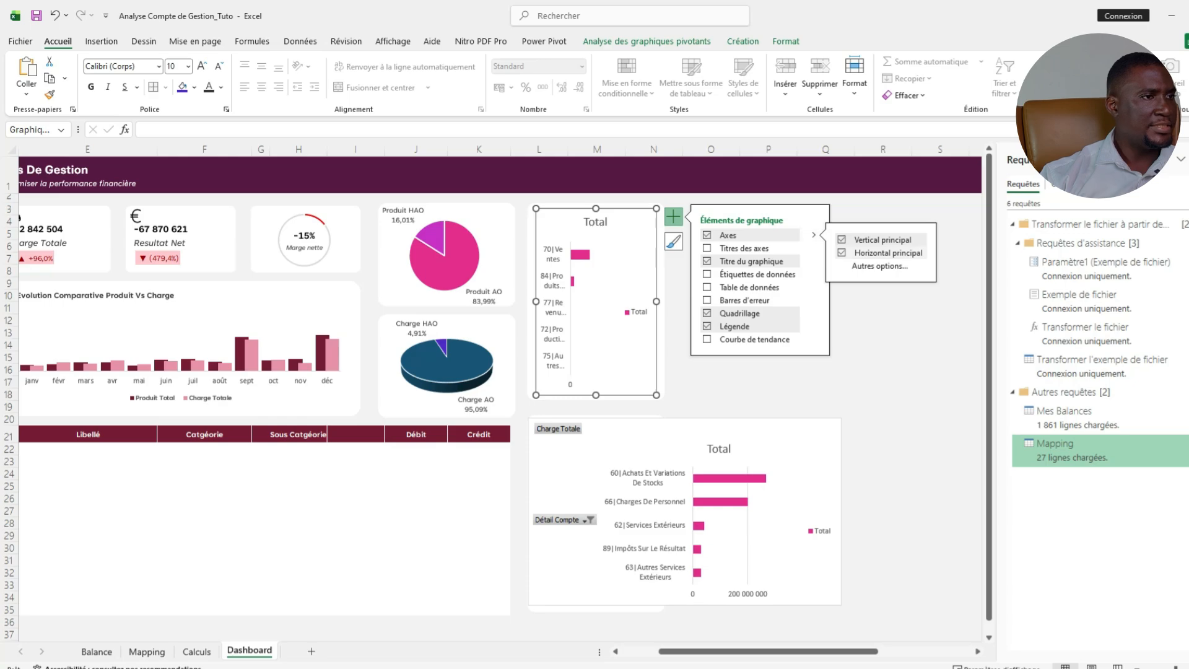
{"action": "left_click", "coordinate": [841, 252]}
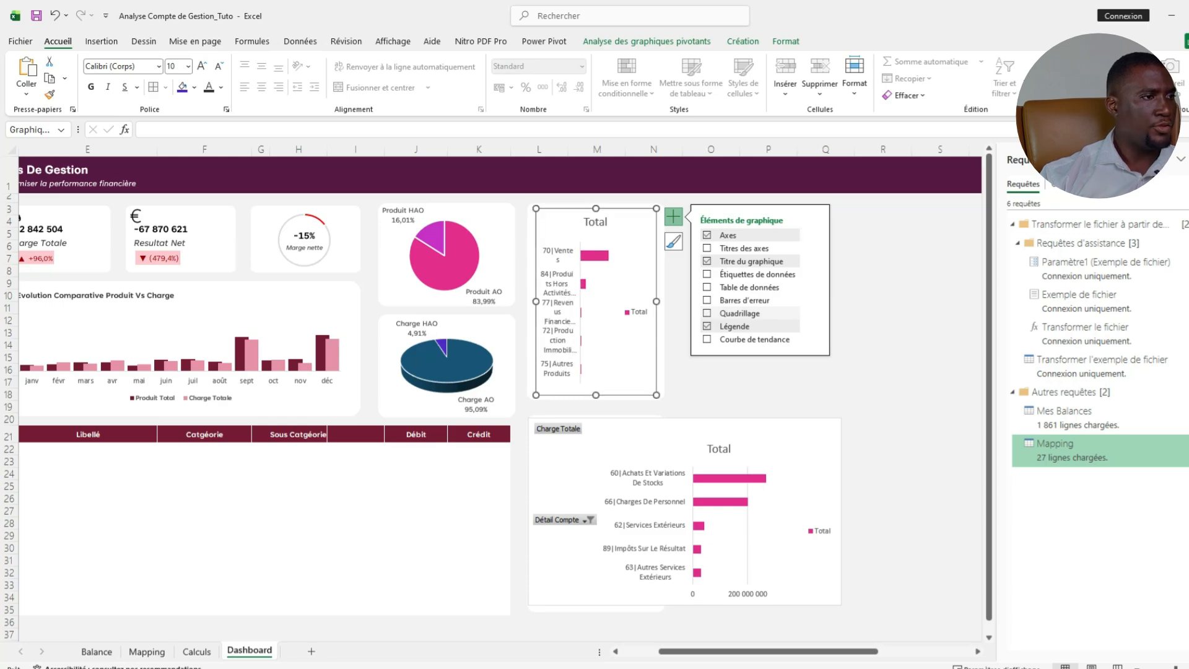
{"action": "left_click", "coordinate": [706, 313]}
{"action": "left_click", "coordinate": [706, 325]}
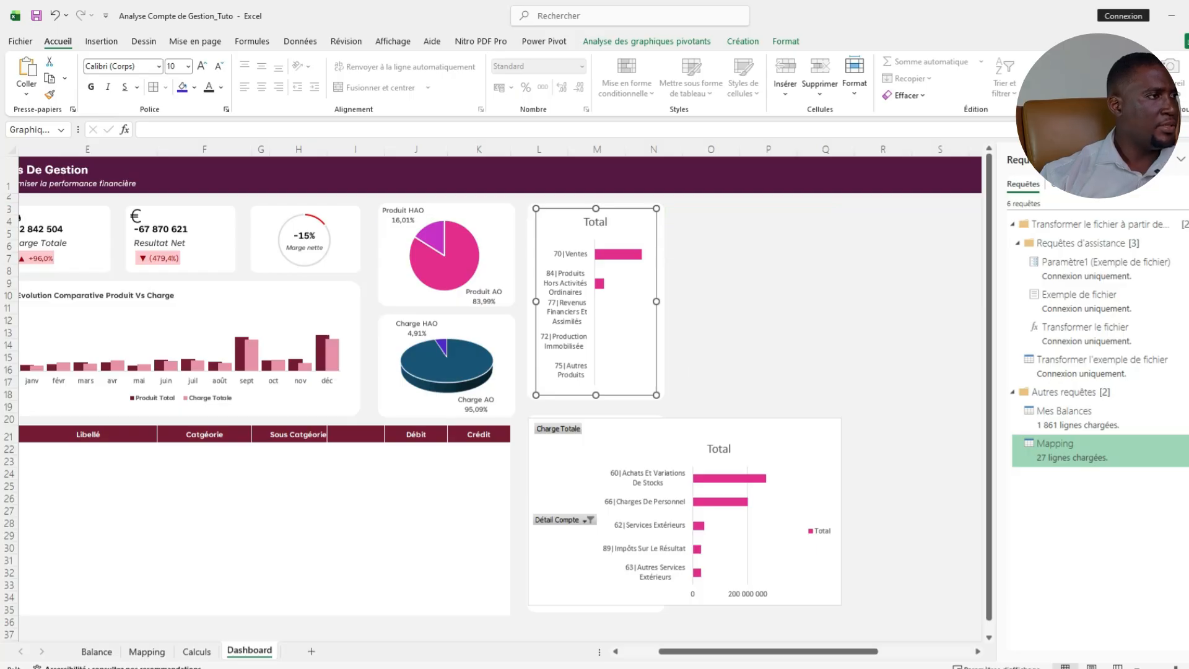
Copy the formatting of the Produit pie chart's data labels onto the Produit bar chart's category axis labels.
{"action": "left_click", "coordinate": [444, 256]}
{"action": "left_click", "coordinate": [49, 94]}
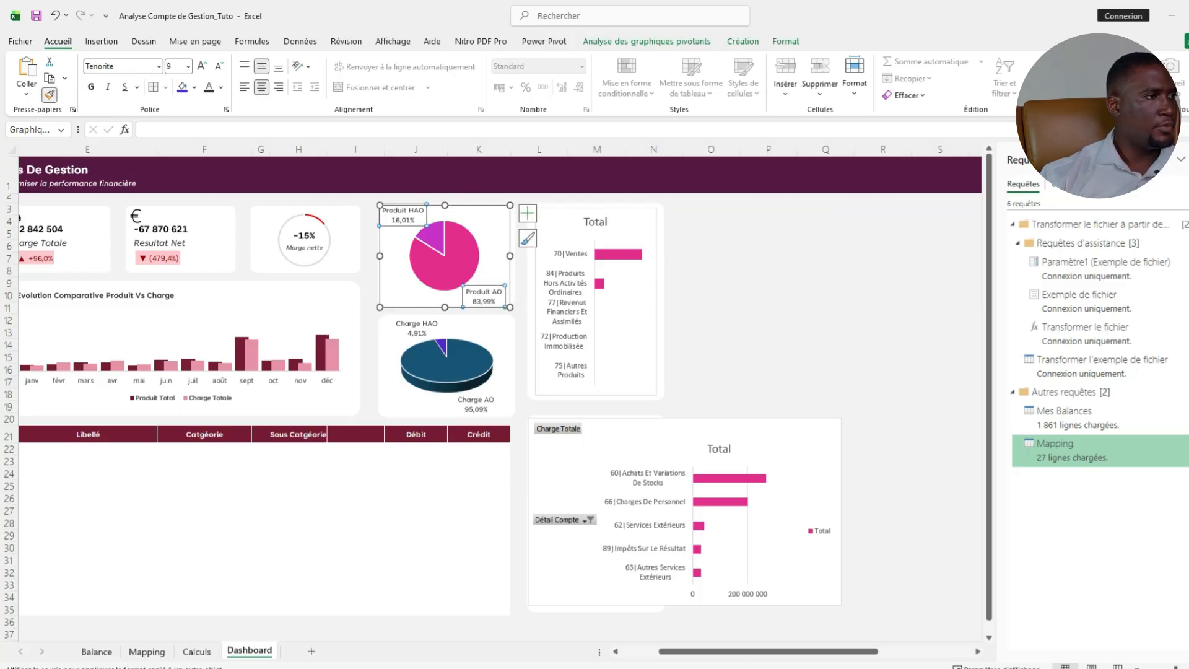
{"action": "left_click", "coordinate": [568, 262]}
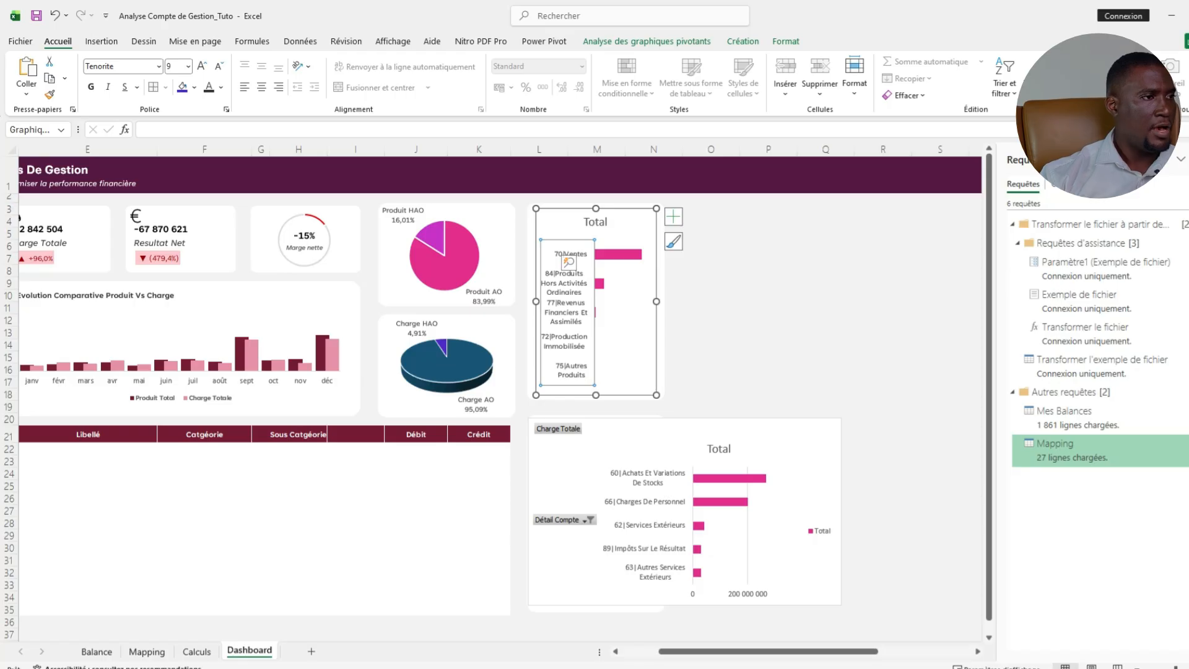
Widen the white card behind the Produit bar chart into column O and stretch the chart to fill it.
{"action": "left_click", "coordinate": [531, 309]}
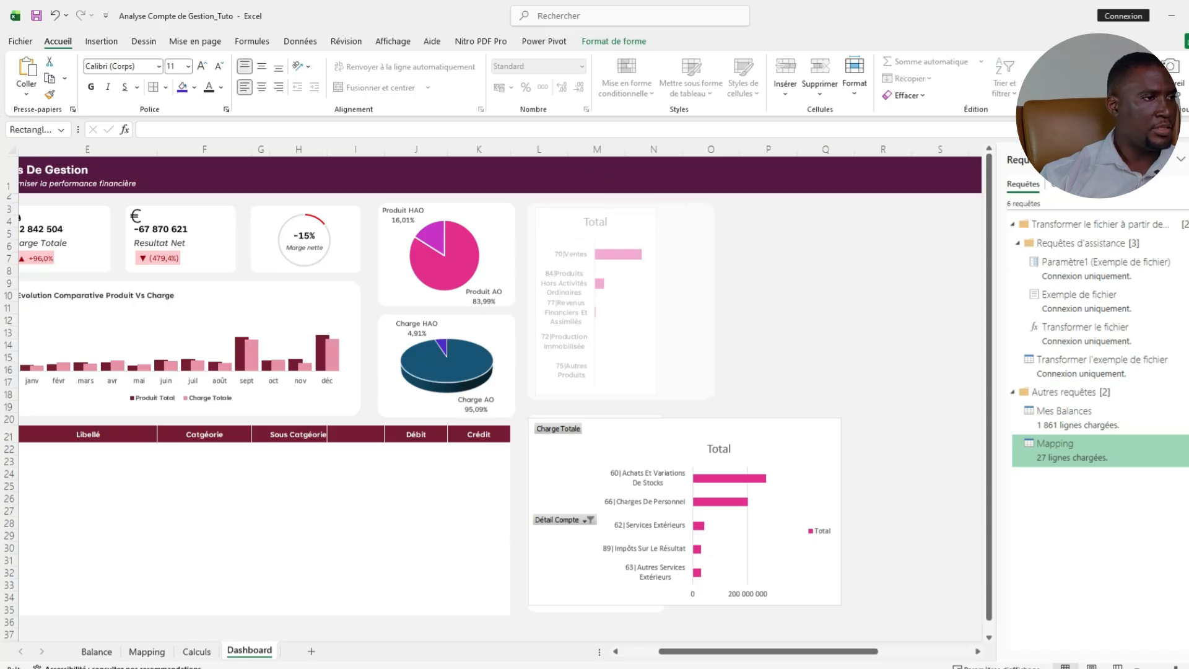
{"action": "left_click", "coordinate": [616, 213]}
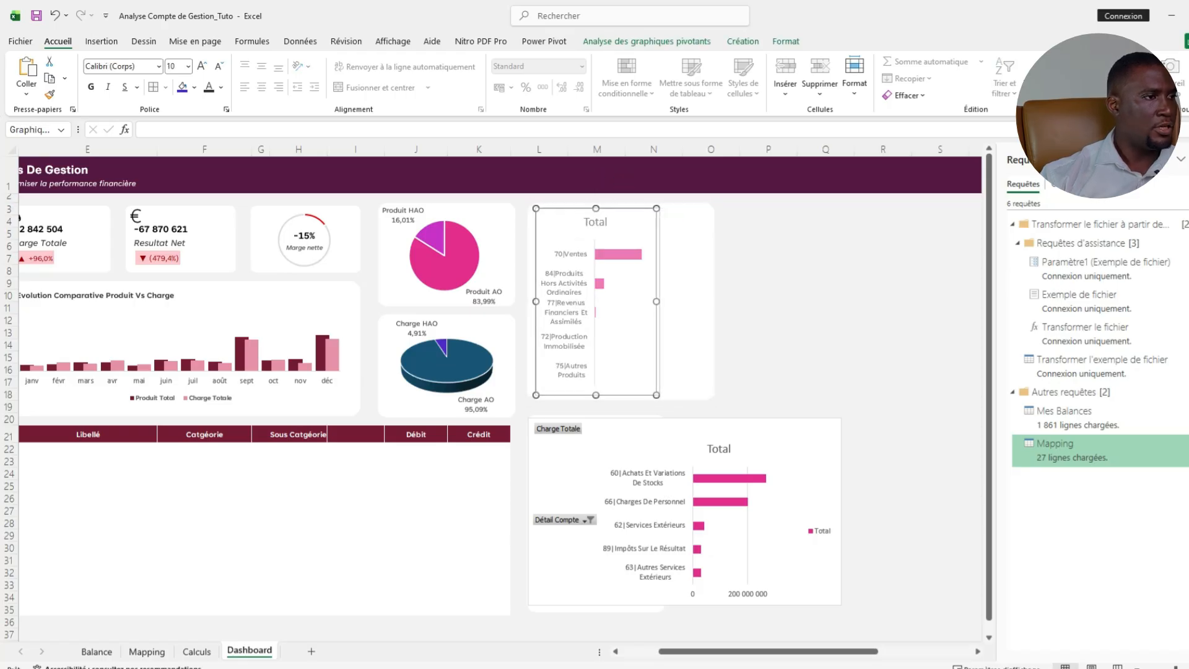
{"action": "left_click", "coordinate": [768, 320]}
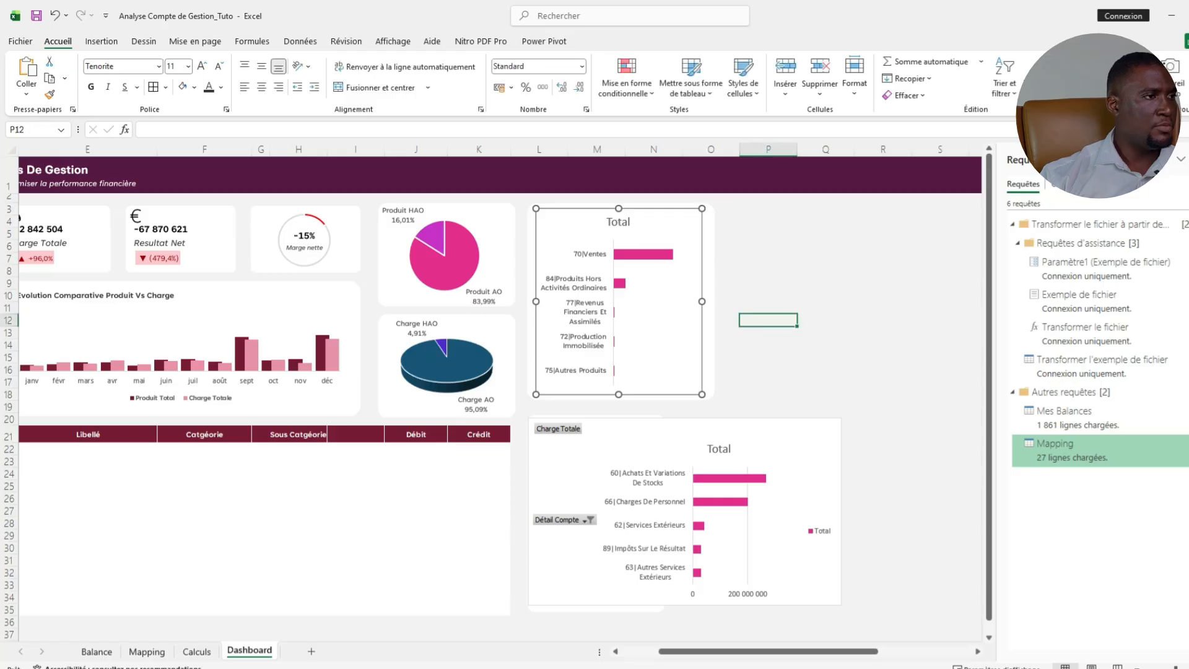
Copy the formatting of the Evolution Comparative Produit Vs Charge title onto the Produit bar chart's title.
{"action": "left_click", "coordinate": [96, 296]}
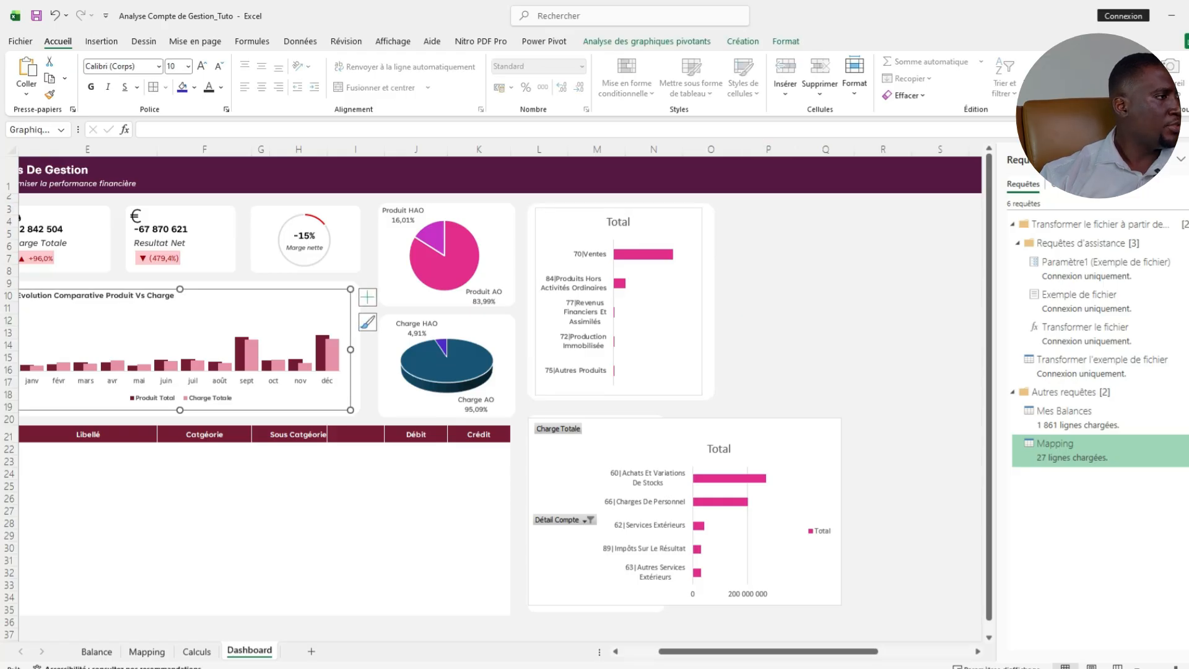
{"action": "left_click", "coordinate": [96, 295]}
{"action": "left_click", "coordinate": [50, 94]}
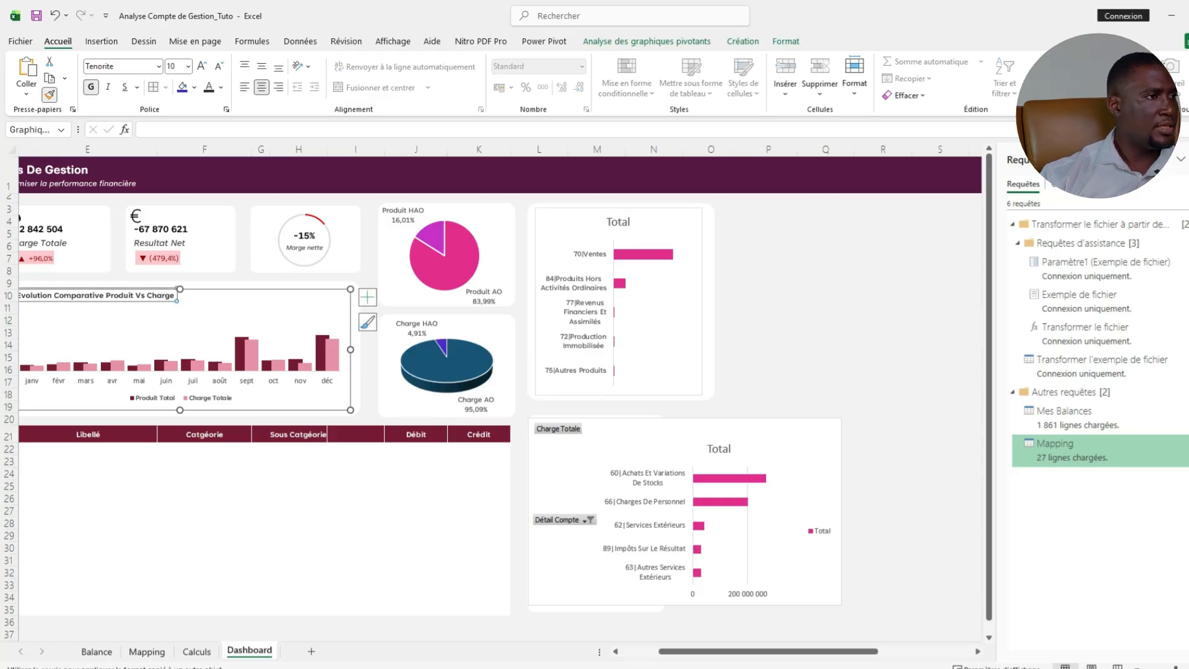
{"action": "left_click", "coordinate": [618, 221]}
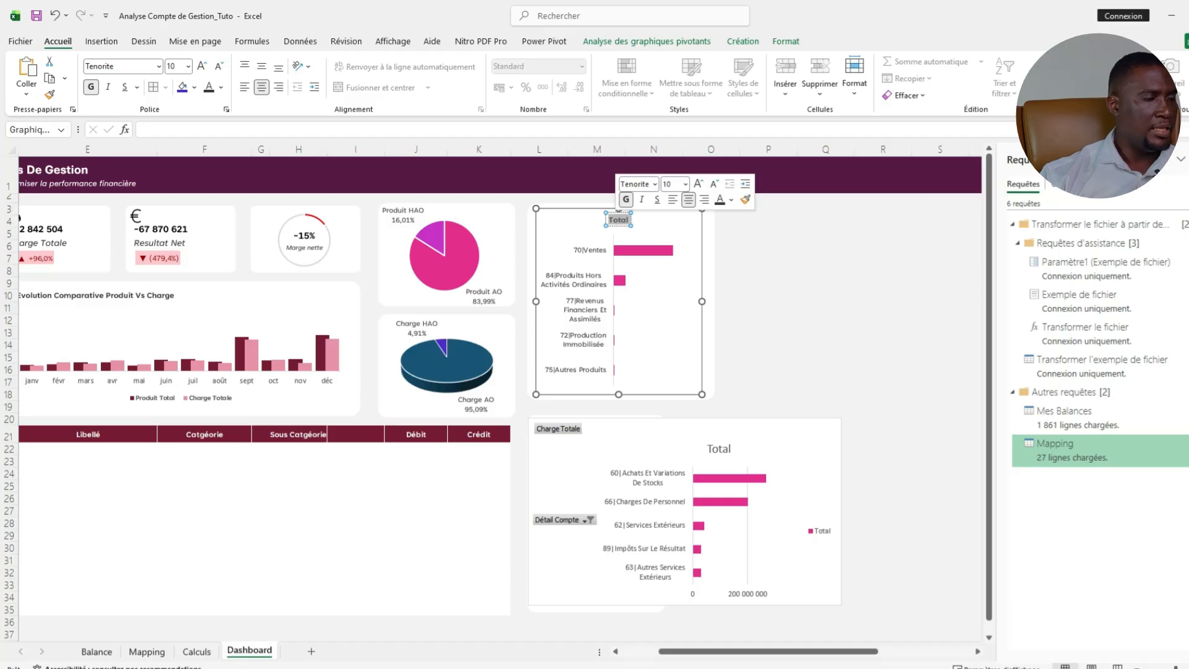
Change the Produit bar chart's title text to "Top 5 des Produits".
{"action": "type", "text": "Top"}
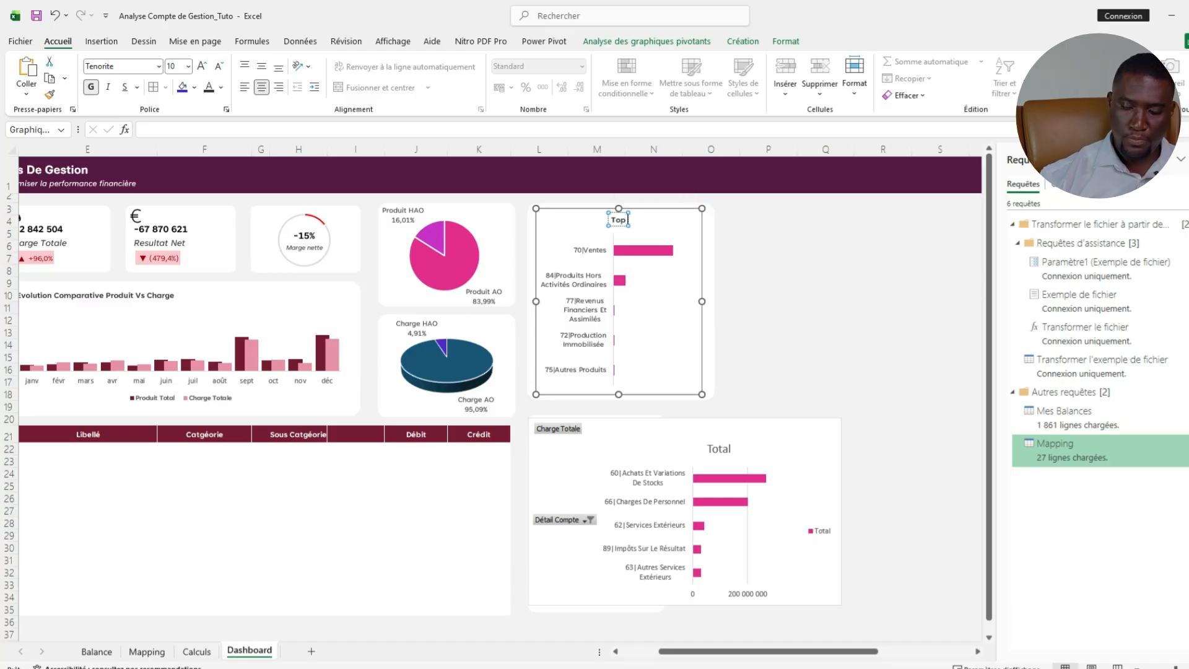
{"action": "type", "text": " 5 des"}
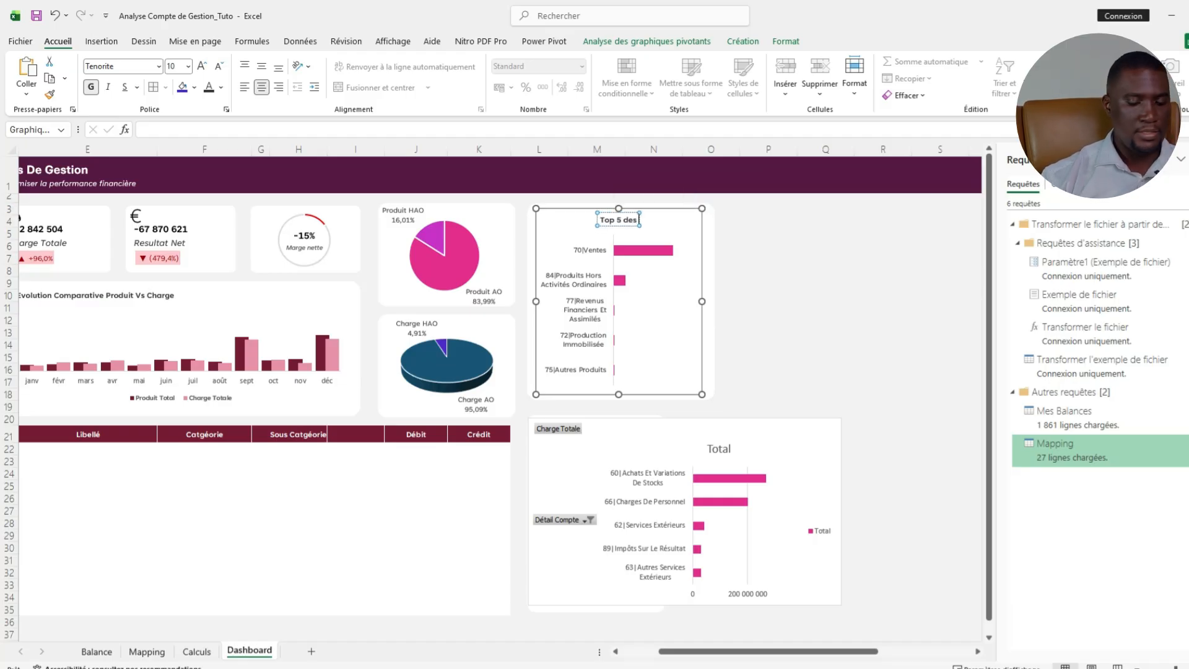
{"action": "type", "text": " P"}
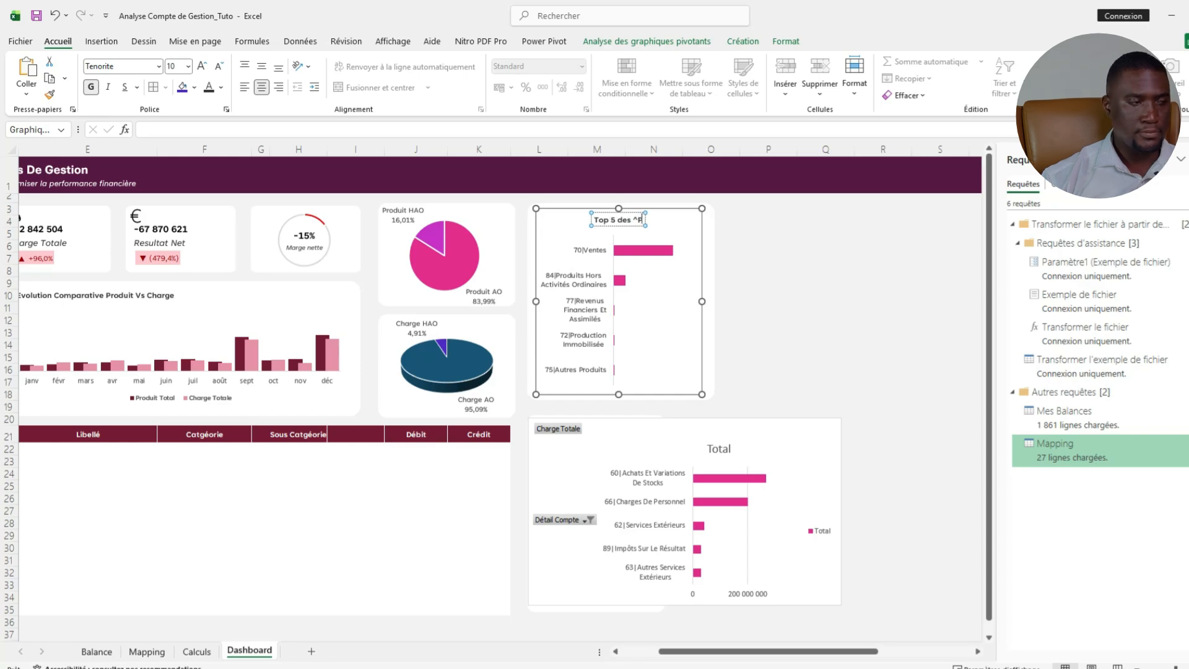
{"action": "type", "text": "ro"}
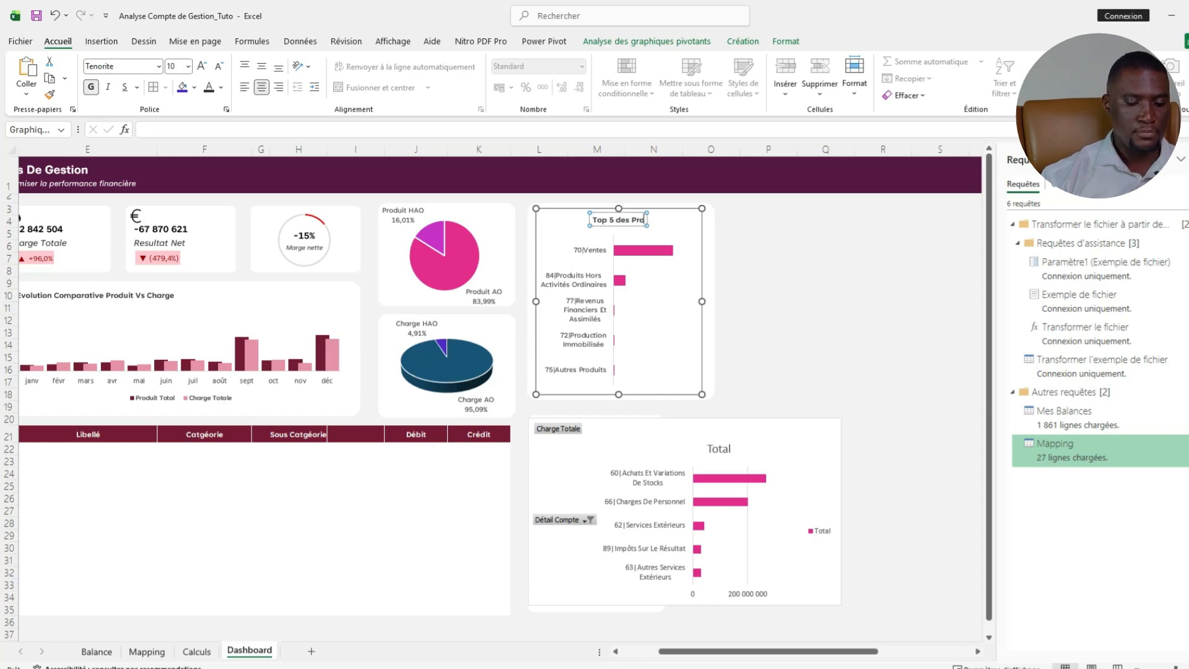
{"action": "type", "text": "duits"}
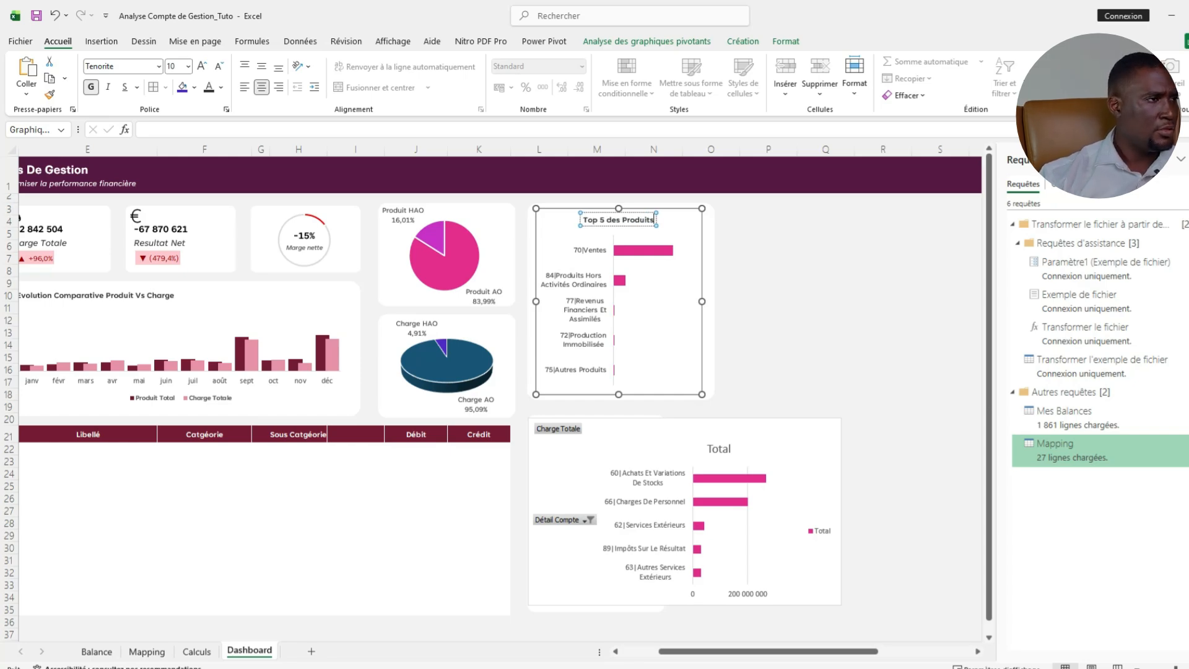
Move the "Top 5 des Produits" title to the upper-left corner of its chart.
{"action": "key", "text": "Escape"}
{"action": "left_click_drag", "start_coordinate": [610, 213], "coordinate": [566, 214]}
{"action": "key", "text": "Escape"}
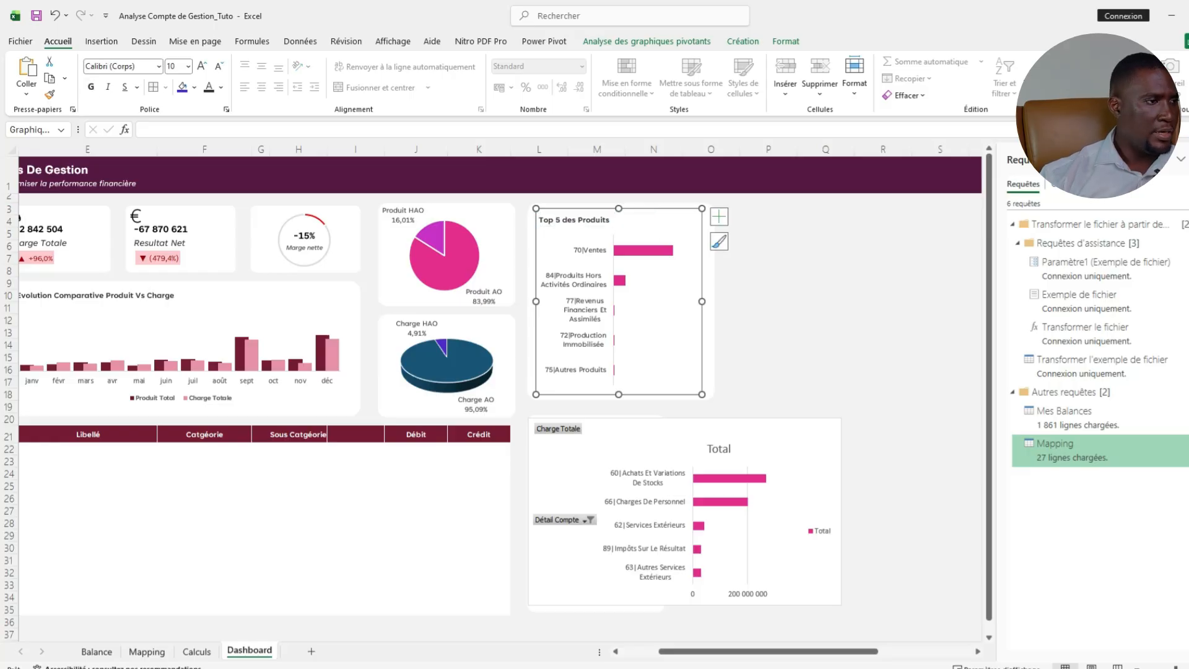
Paste the Top 5 des Produits chart's formatting onto the Charge Totale bar chart.
{"action": "left_click", "coordinate": [684, 510]}
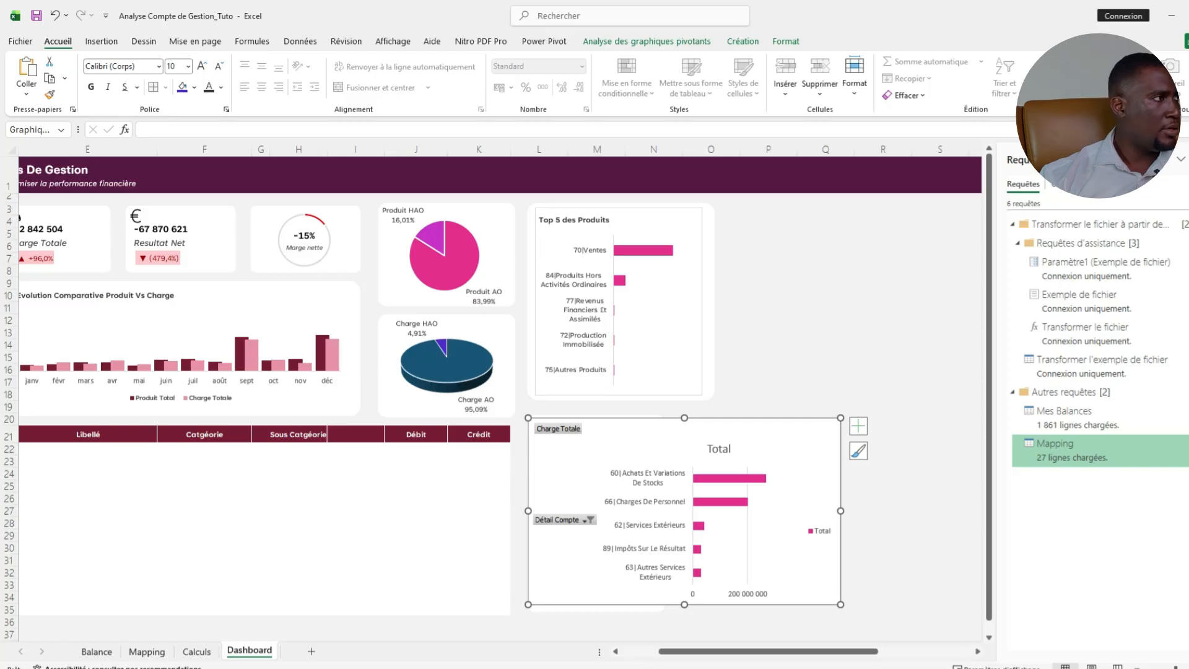
{"action": "left_click", "coordinate": [26, 93]}
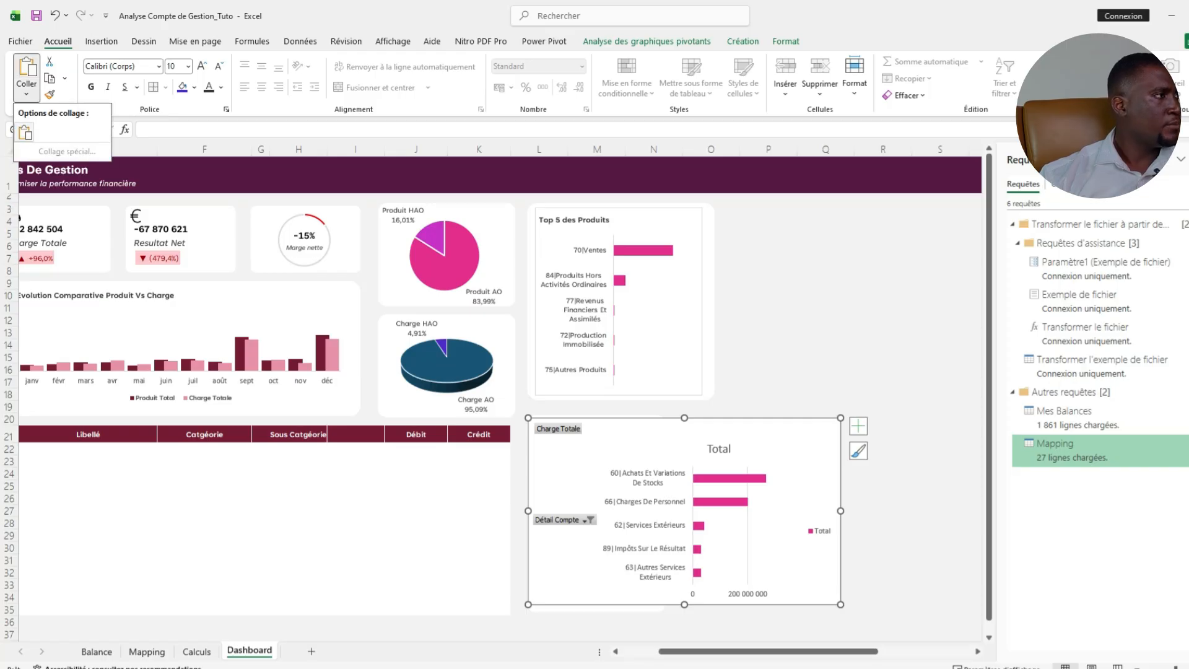
{"action": "key", "text": "Escape"}
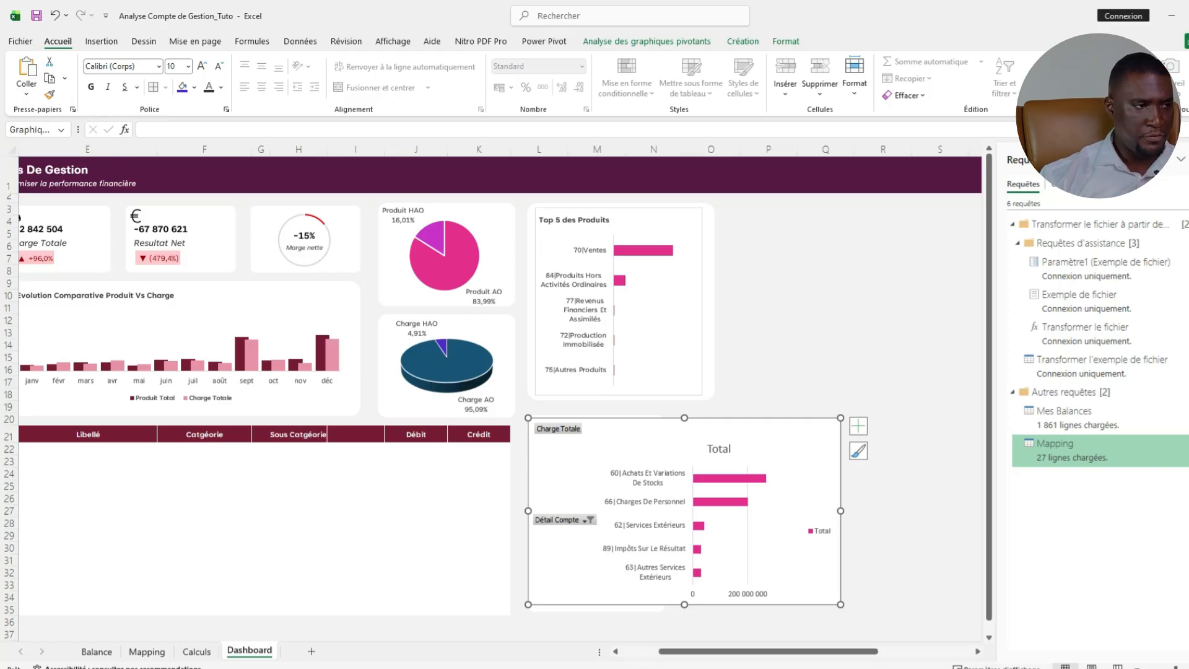
{"action": "key", "text": "ctrl+v"}
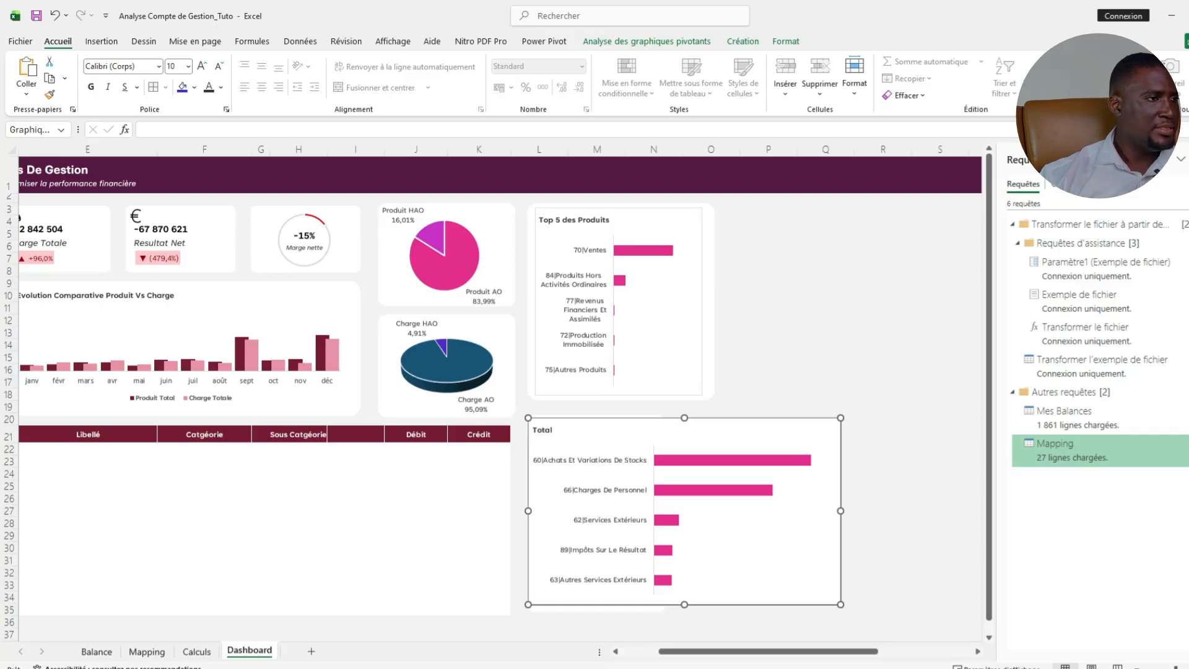
Widen the Top 5 des Produits chart slightly and remove its fill and outline.
{"action": "left_click", "coordinate": [658, 222]}
{"action": "left_click_drag", "start_coordinate": [702, 302], "coordinate": [707, 302]}
{"action": "left_click", "coordinate": [786, 42]}
{"action": "left_click", "coordinate": [581, 61]}
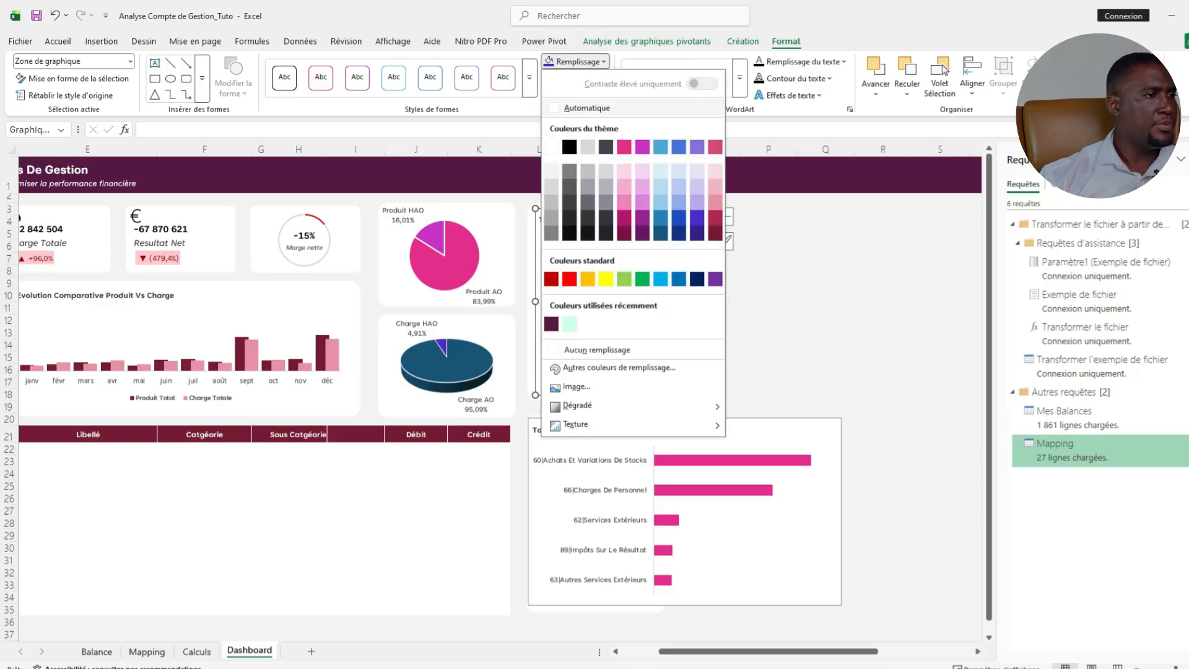
{"action": "left_click", "coordinate": [607, 351]}
{"action": "left_click", "coordinate": [568, 78]}
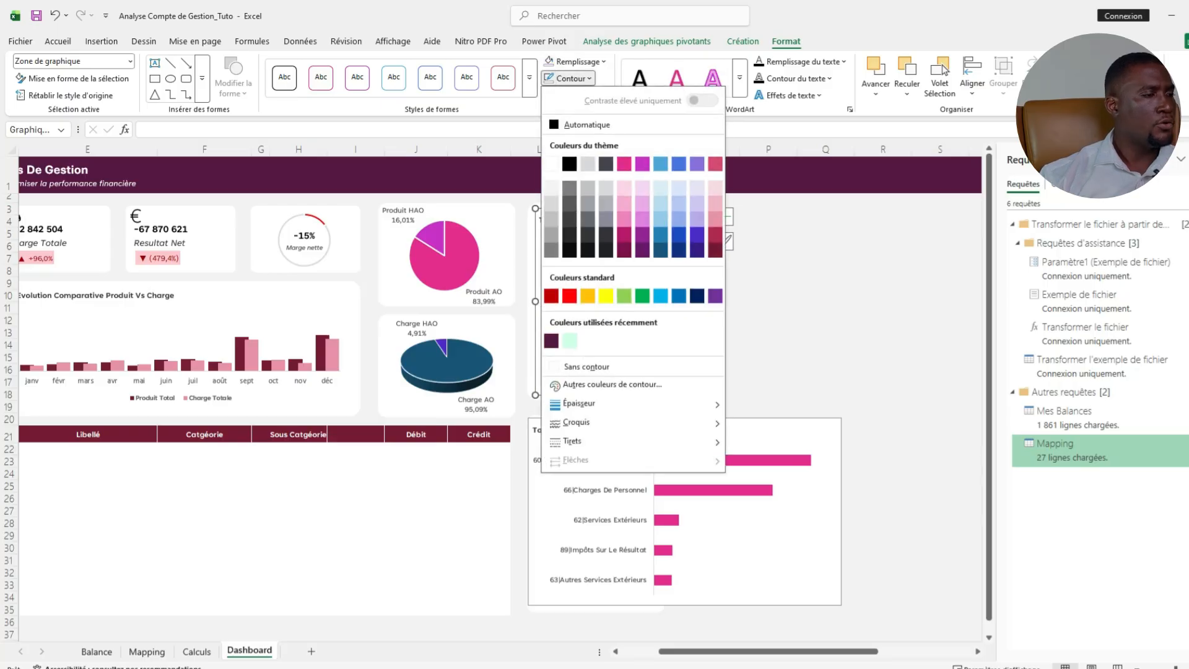
{"action": "left_click", "coordinate": [586, 367]}
{"action": "left_click", "coordinate": [728, 283]}
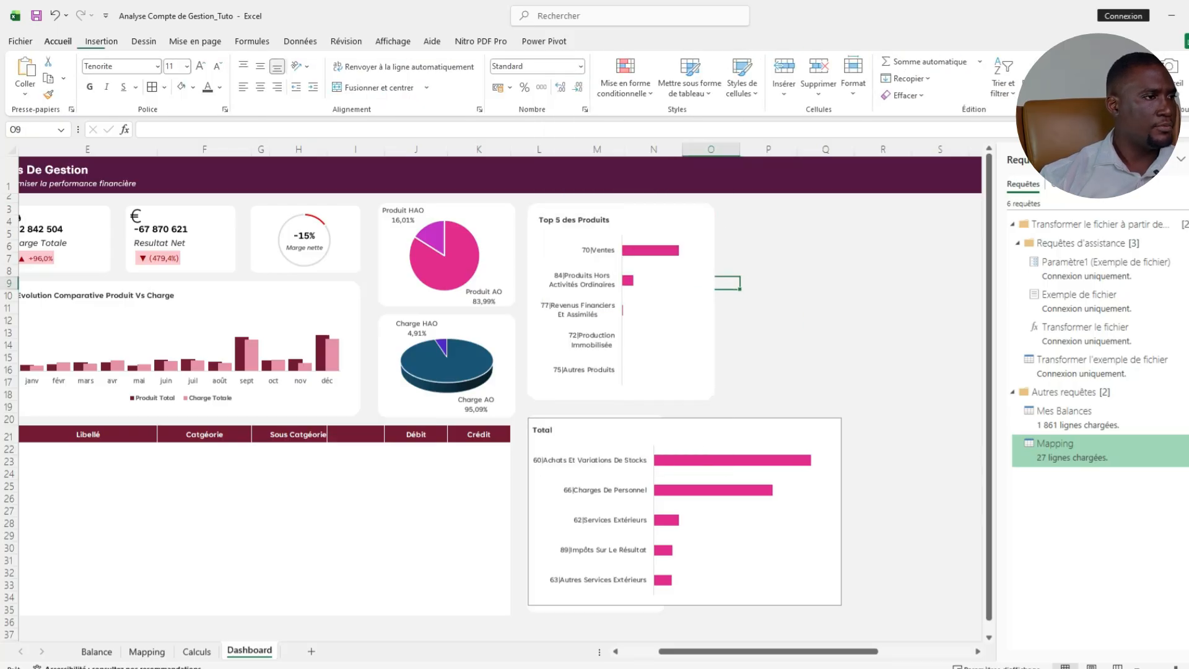
Narrow the Charge bar chart and move it off its white card to the empty area around columns P to S.
{"action": "left_click", "coordinate": [762, 432]}
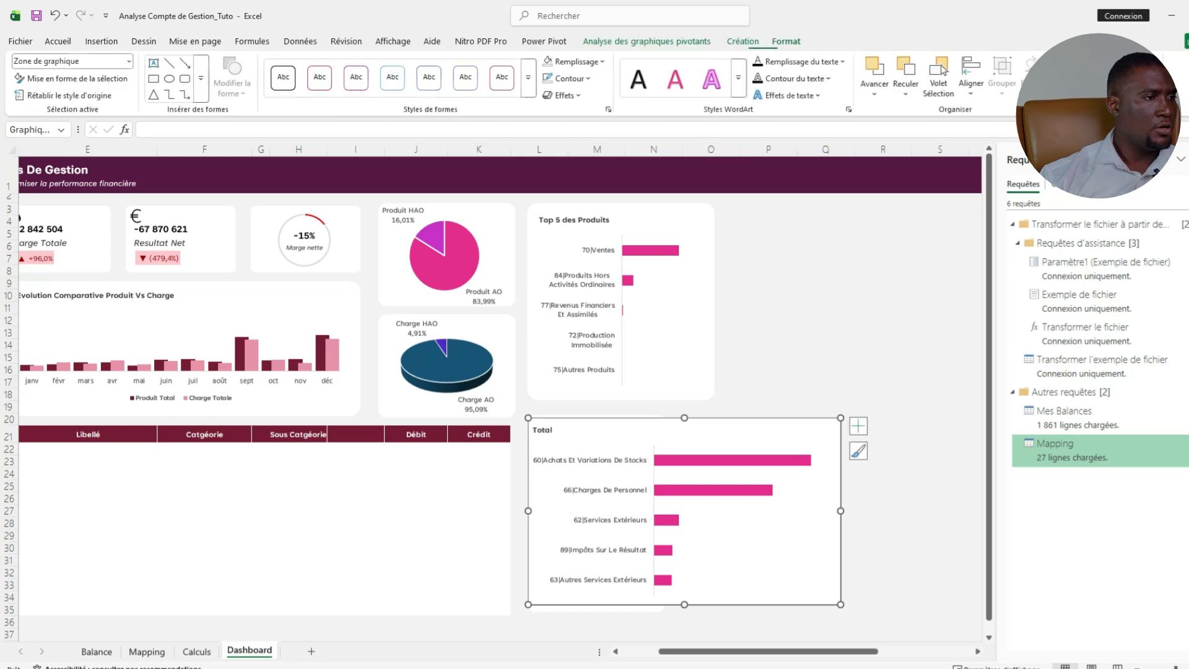
{"action": "left_click_drag", "start_coordinate": [841, 511], "coordinate": [695, 511]}
{"action": "left_click_drag", "start_coordinate": [669, 433], "coordinate": [917, 352]}
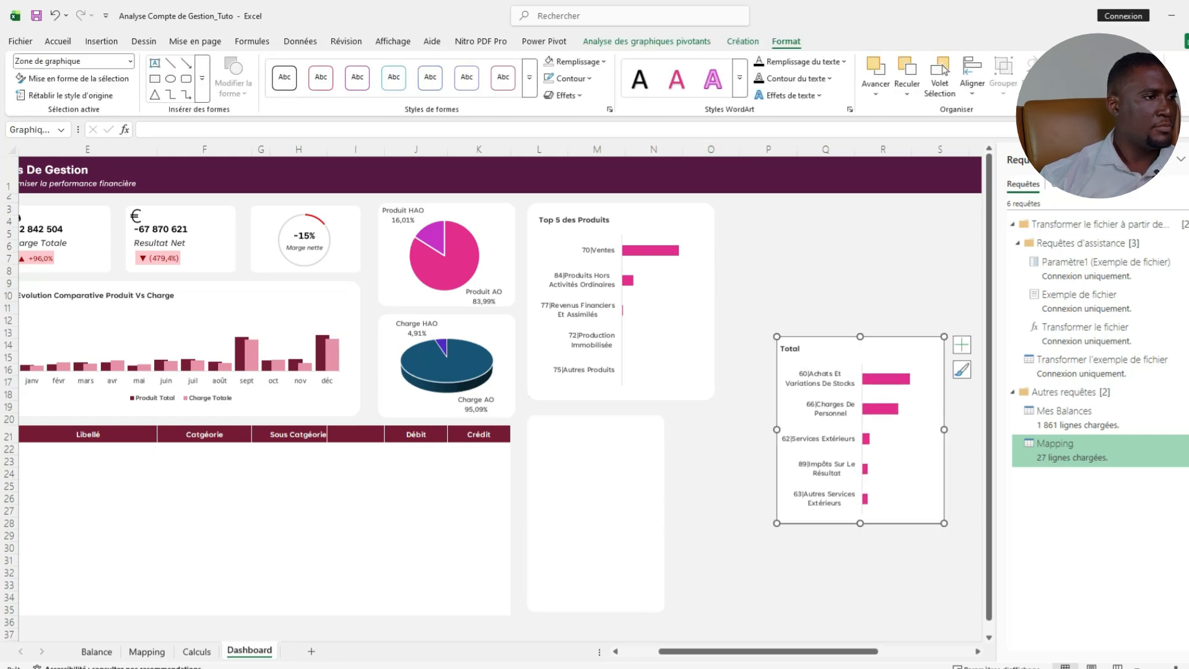
Set the empty lower white card's width to match the card behind the Top 5 des Produits chart.
{"action": "left_click", "coordinate": [709, 379]}
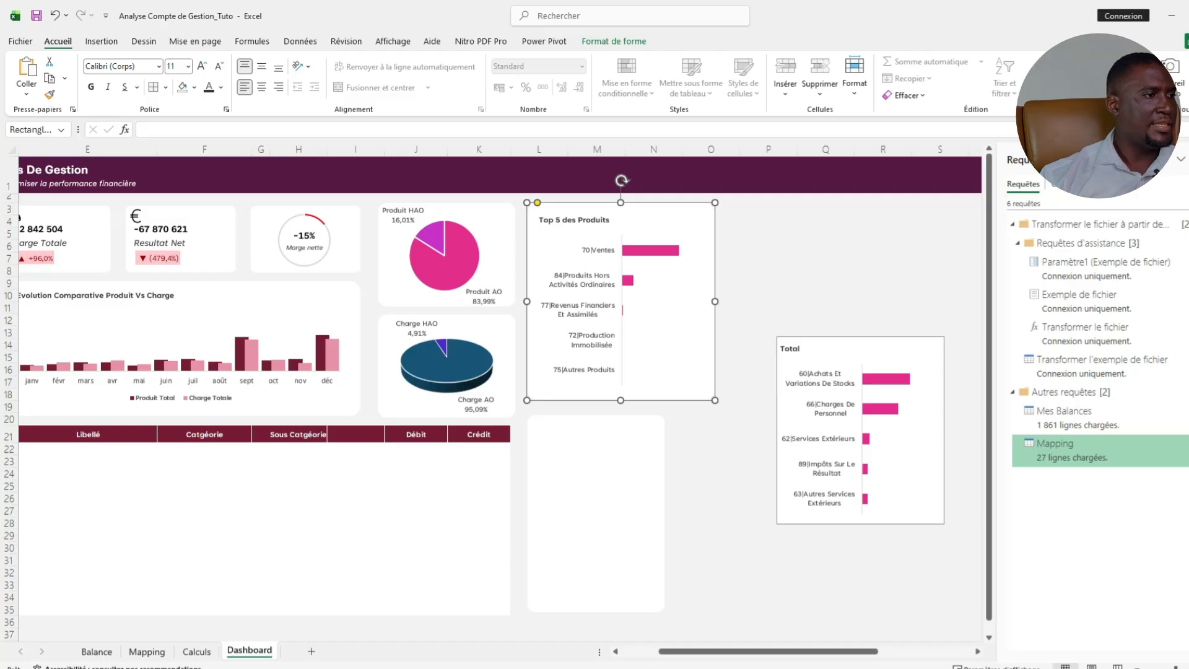
{"action": "left_click", "coordinate": [613, 40]}
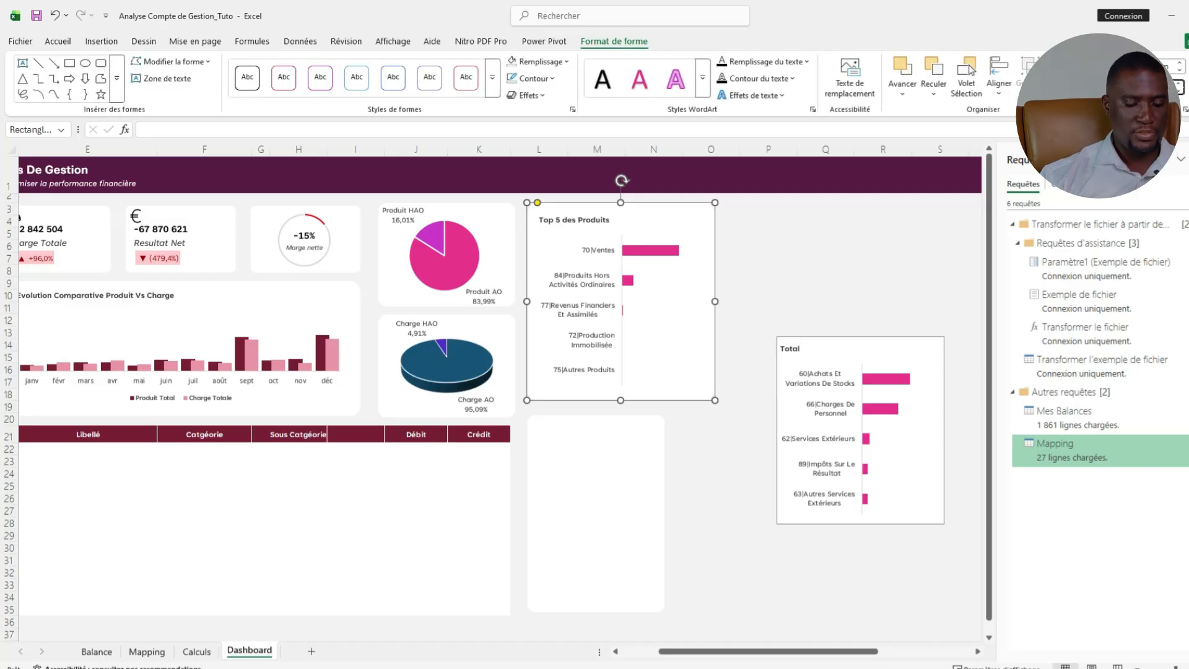
{"action": "left_click", "coordinate": [606, 496]}
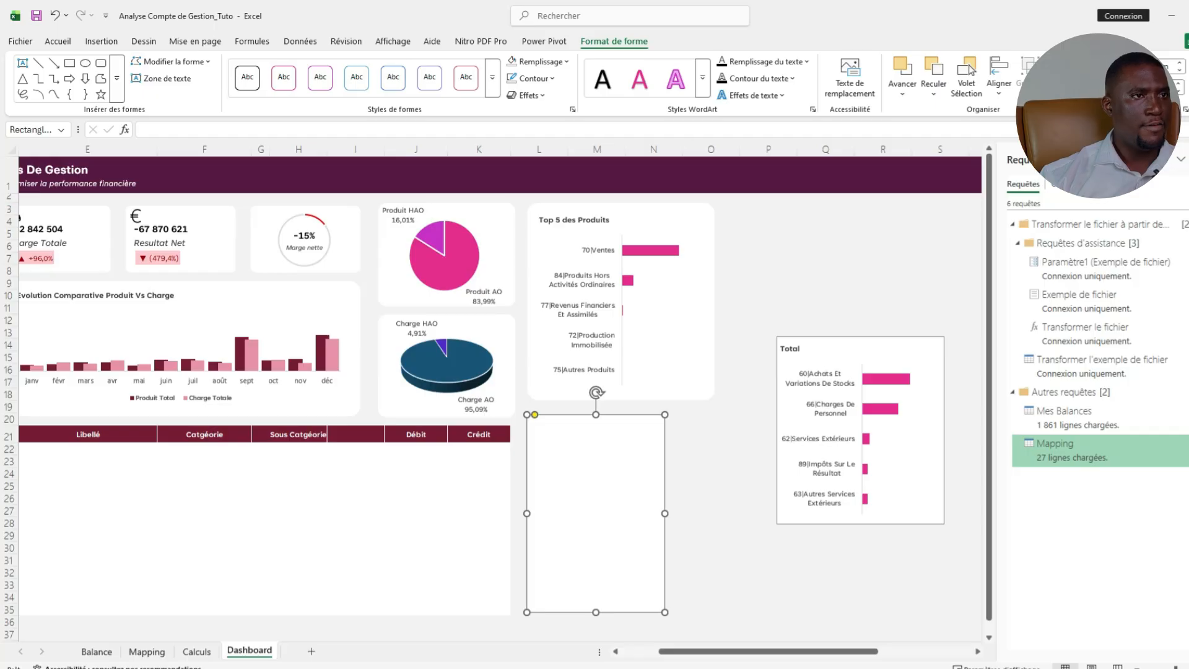
{"action": "key", "text": "Return"}
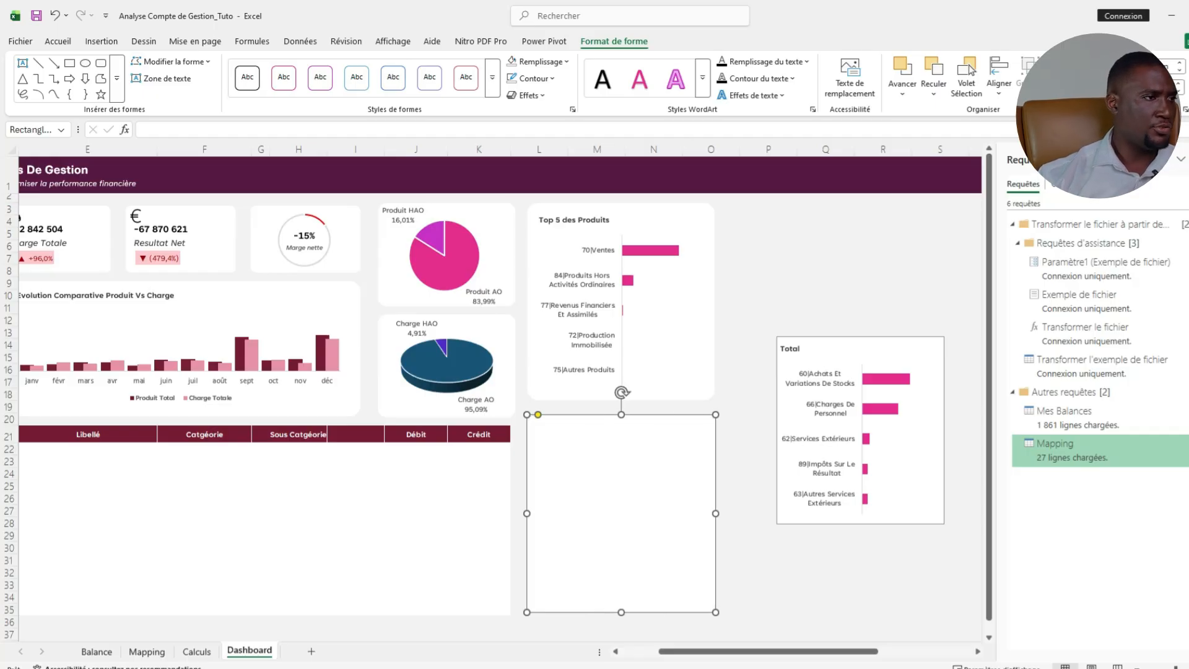
Set the Charge bar chart's width to match the Top 5 des Produits chart.
{"action": "left_click", "coordinate": [664, 329]}
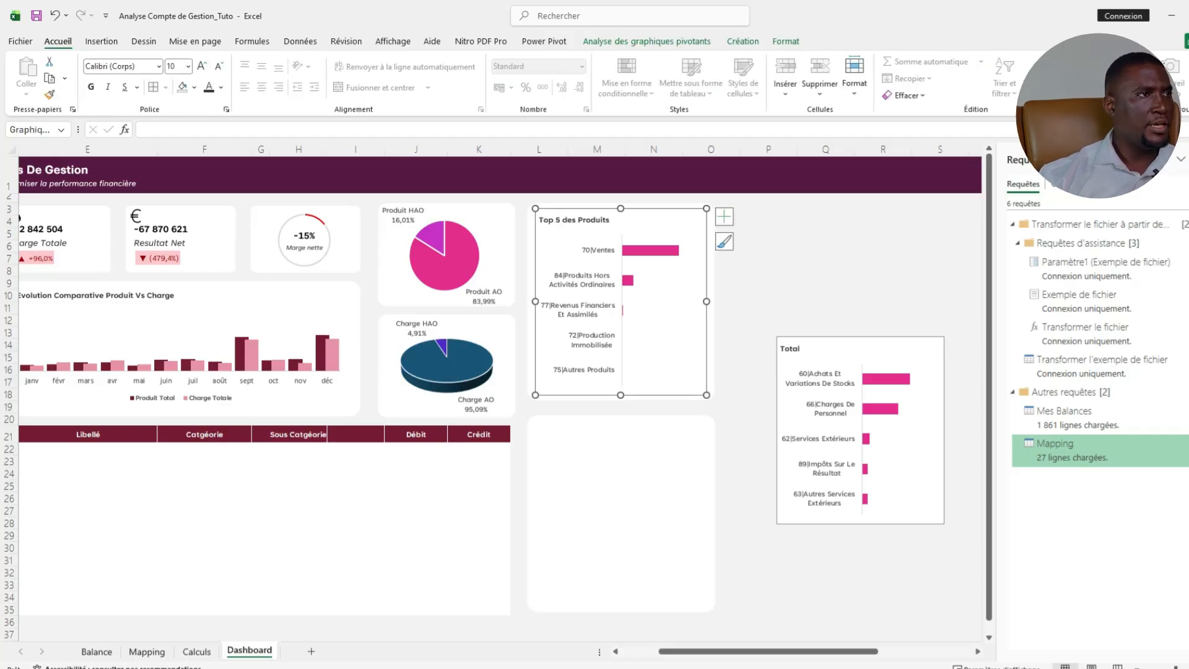
{"action": "left_click", "coordinate": [786, 41]}
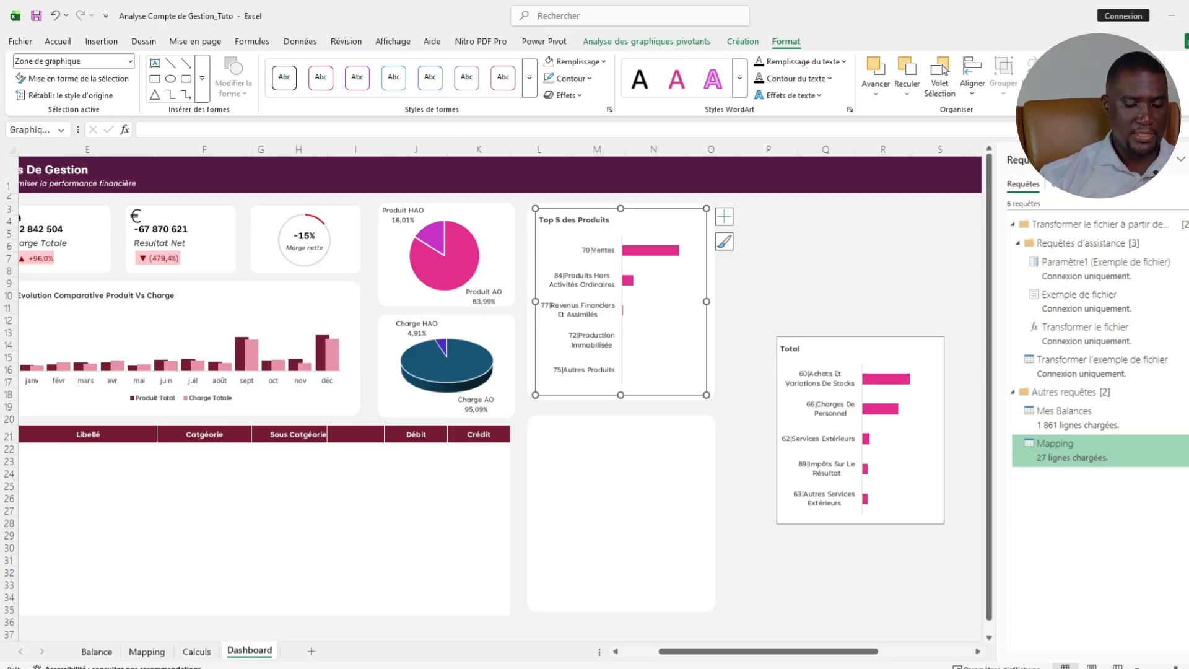
{"action": "left_click", "coordinate": [899, 352]}
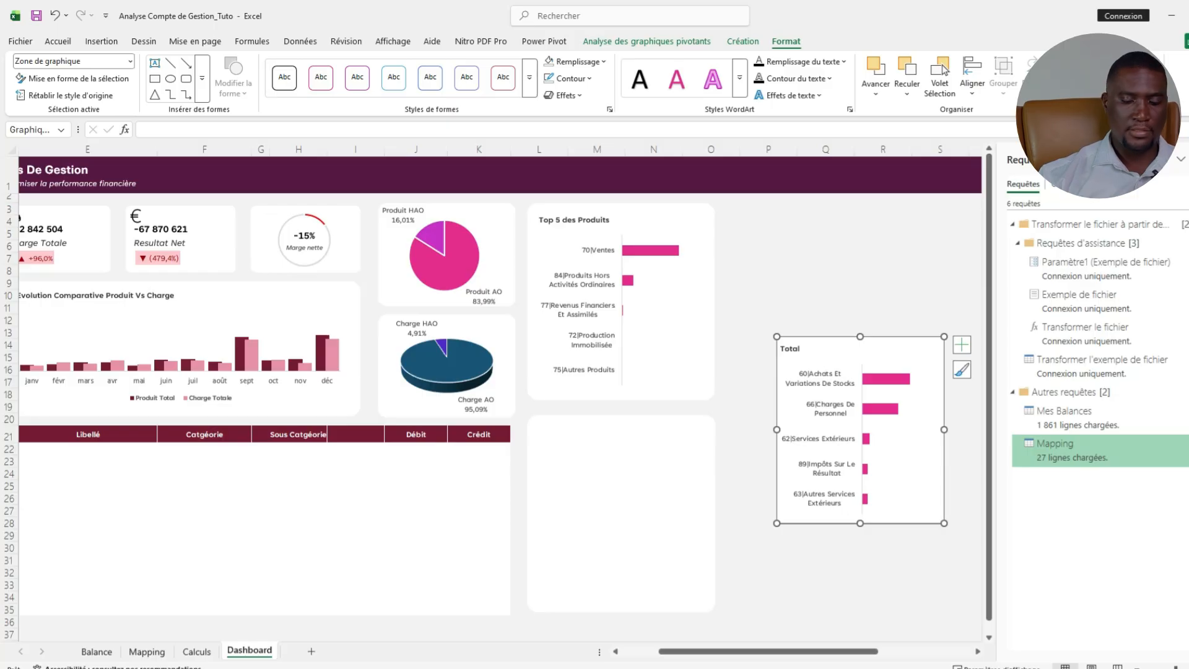
{"action": "key", "text": "Return"}
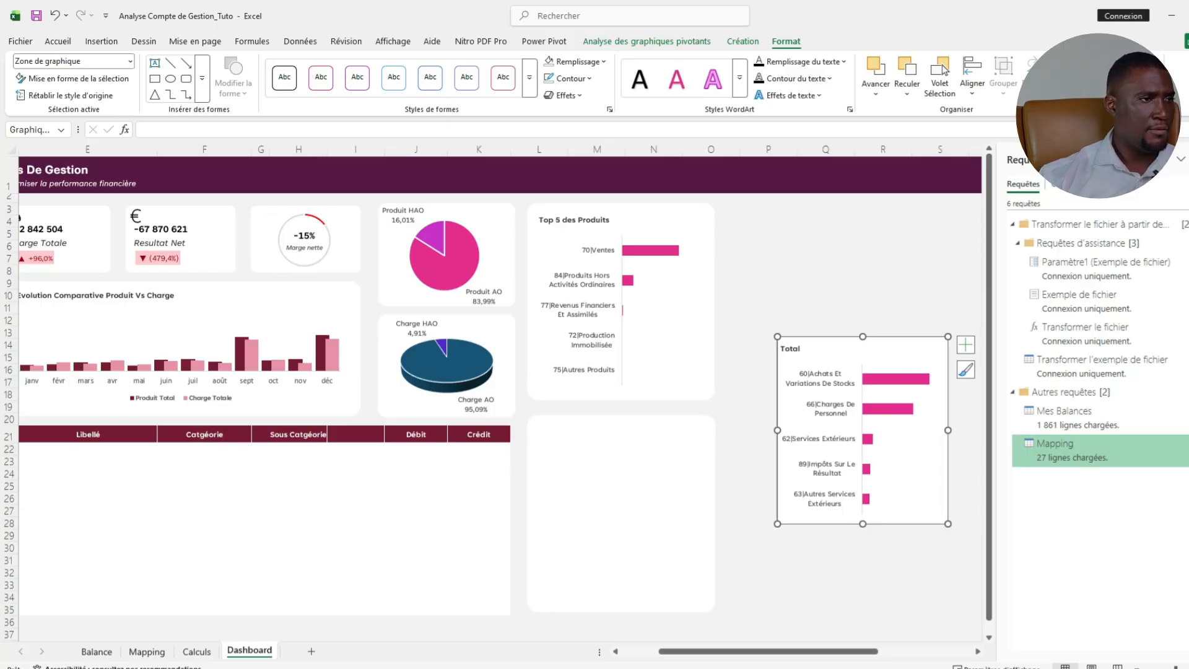
Place the Charge bar chart on the lower white card and remove its fill and outline.
{"action": "mouse_move", "coordinate": [899, 352]}
{"action": "left_mouse_down"}
{"action": "mouse_move", "coordinate": [687, 449]}
{"action": "mouse_move", "coordinate": [660, 436]}
{"action": "left_mouse_up"}
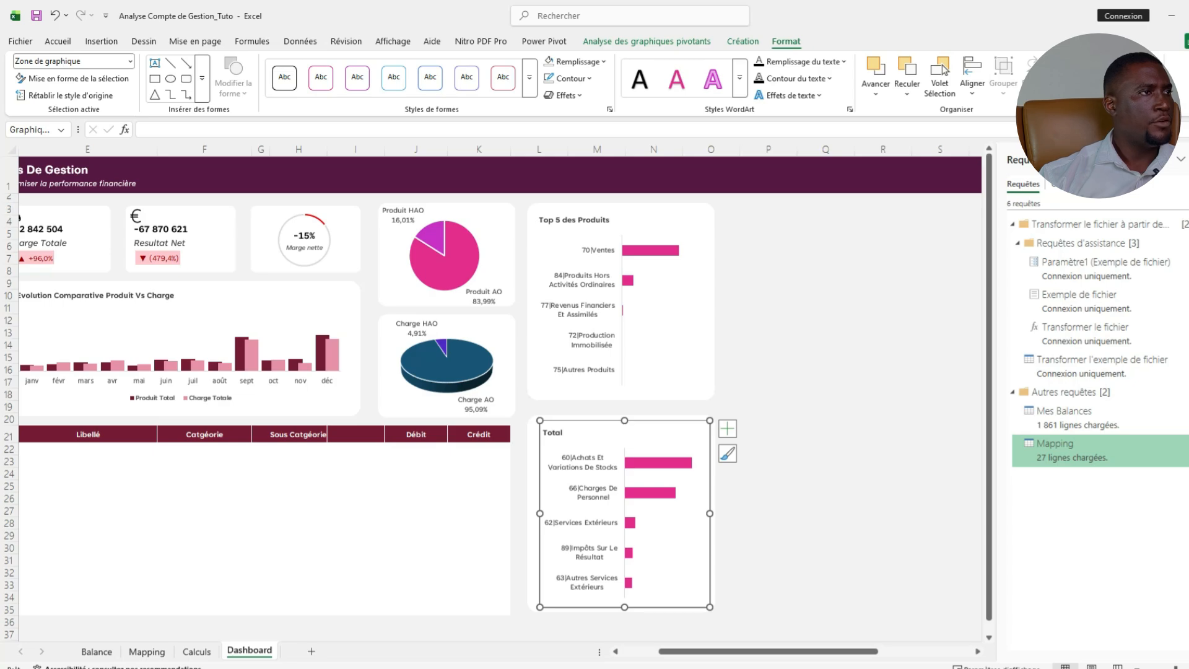
{"action": "left_click", "coordinate": [575, 61]}
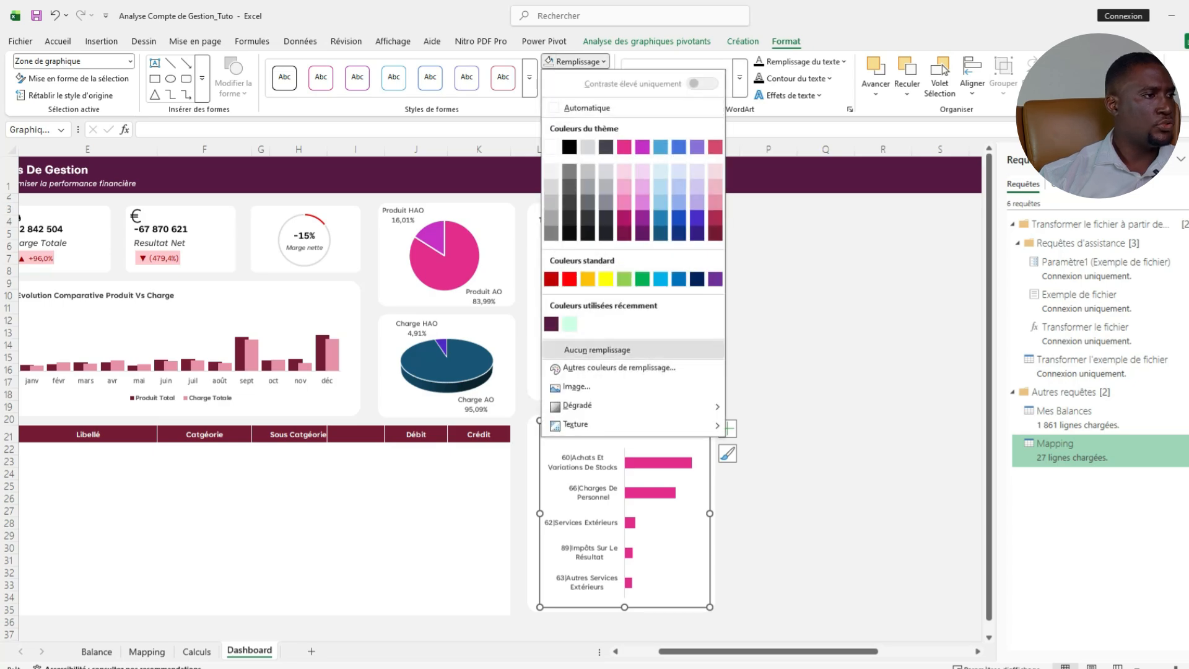
{"action": "left_click", "coordinate": [569, 349]}
{"action": "left_click", "coordinate": [575, 62]}
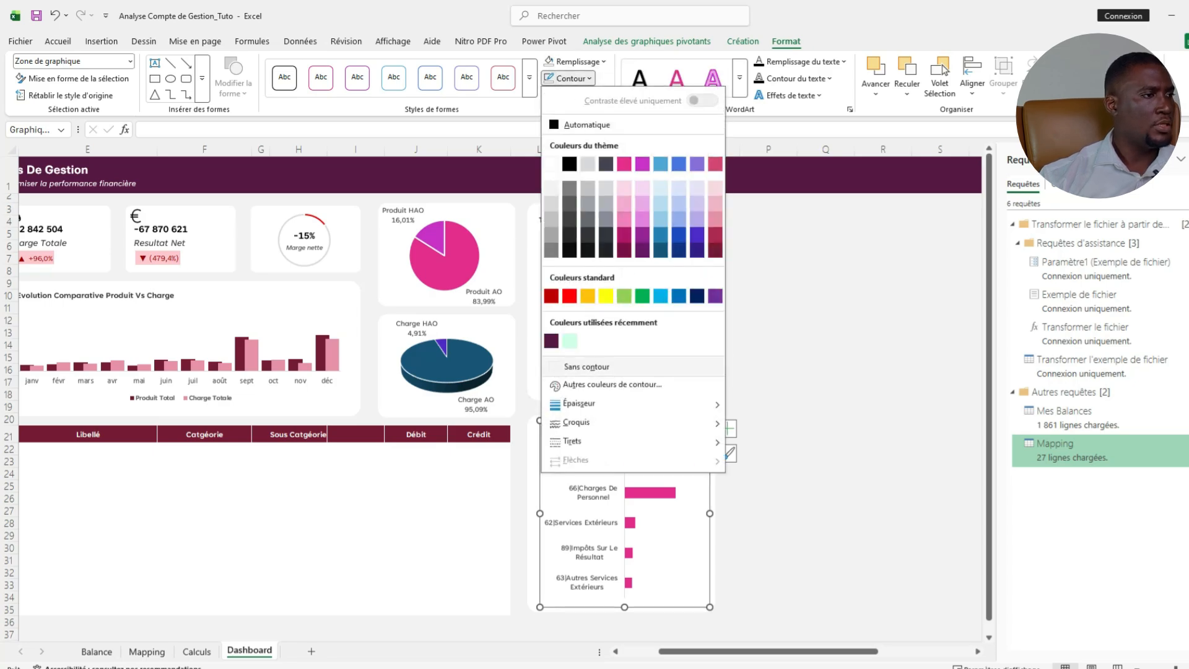
{"action": "left_click", "coordinate": [569, 366]}
{"action": "left_click", "coordinate": [768, 461]}
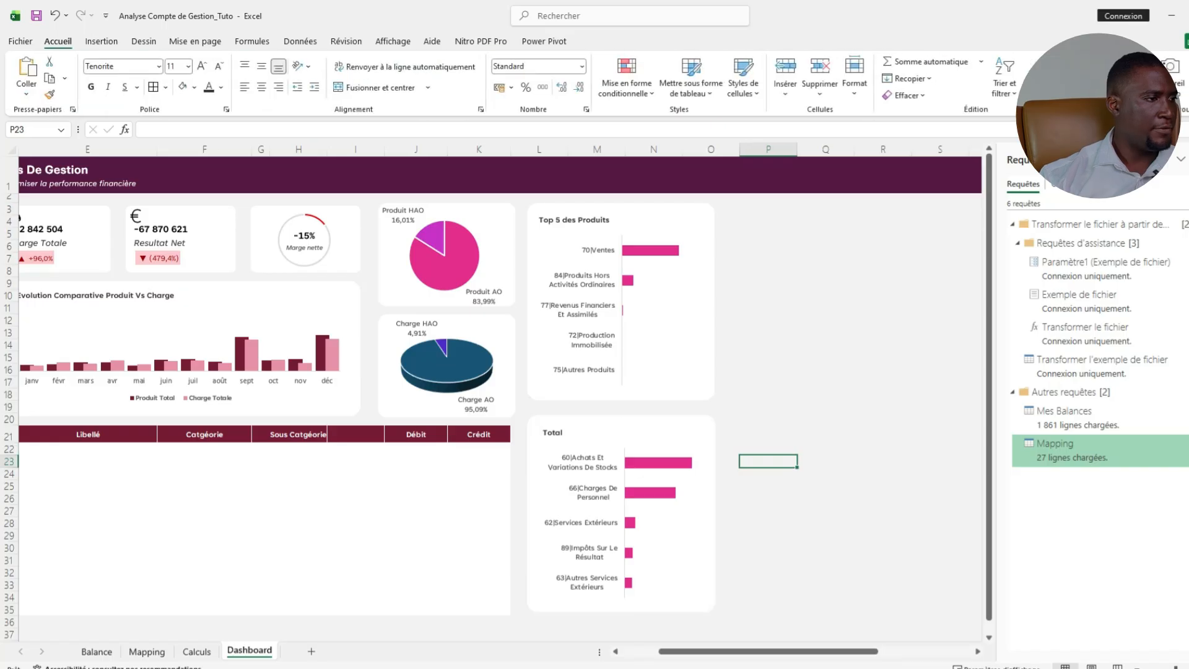
Change the Charge bar chart's title text to "Top 5 Des Ccharges".
{"action": "double_click", "coordinate": [553, 433]}
{"action": "double_click", "coordinate": [552, 432]}
{"action": "type", "text": "T"}
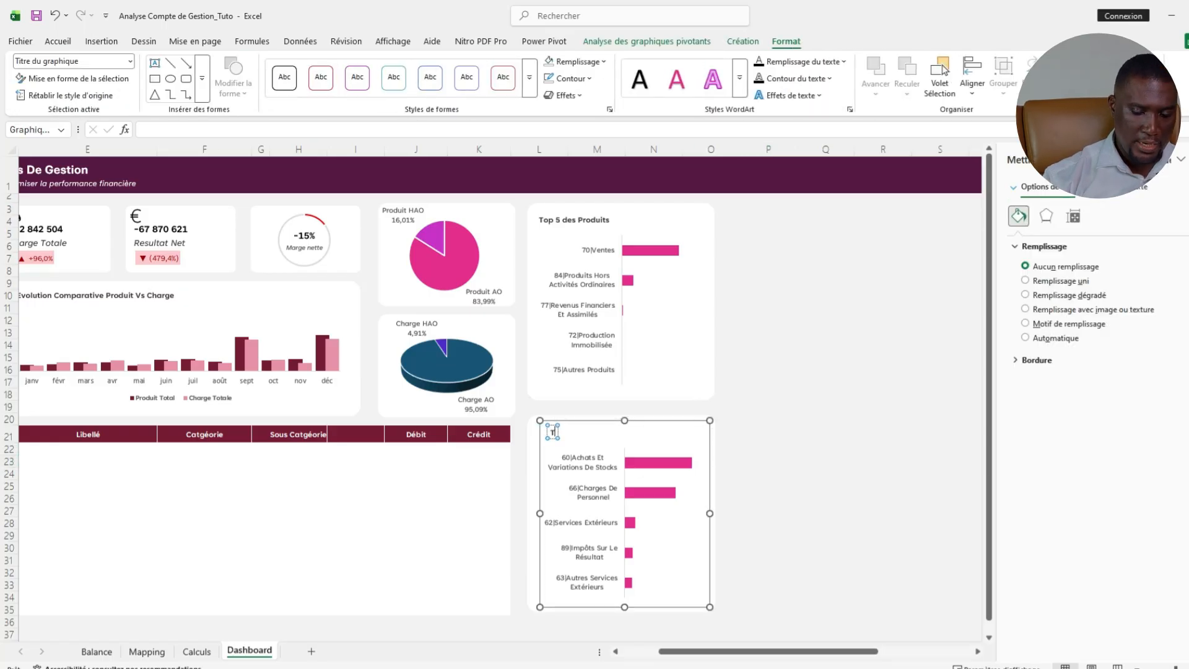
{"action": "type", "text": "op 5"}
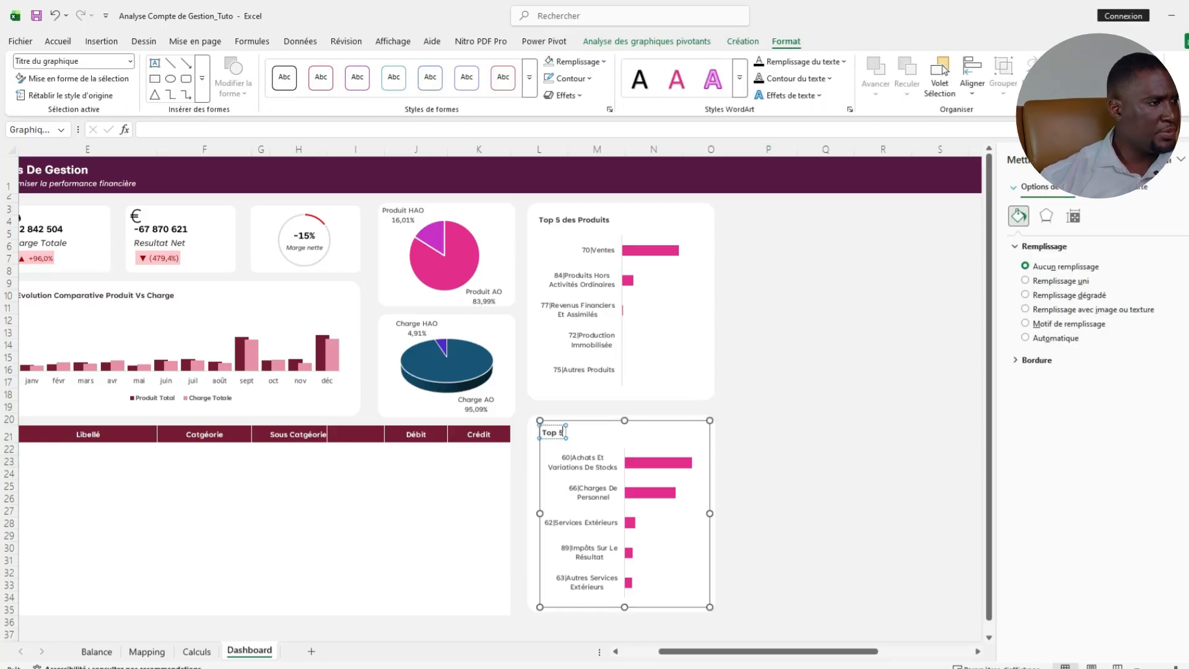
{"action": "type", "text": " Des CXga"}
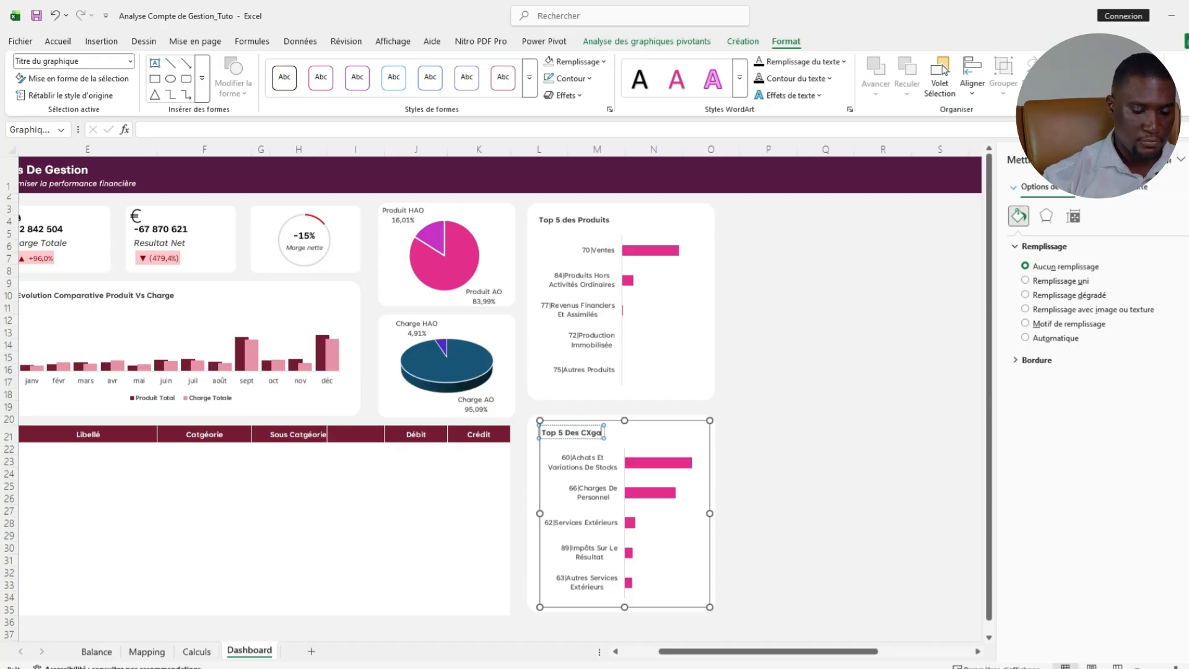
{"action": "type", "text": "rges"}
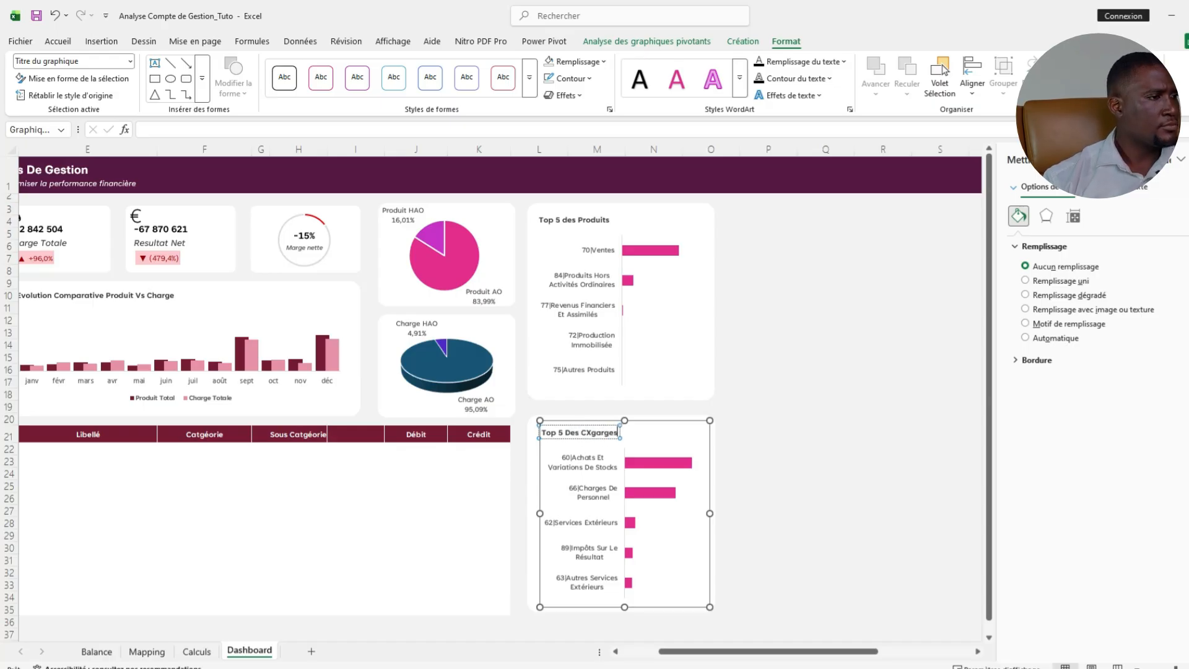
{"action": "key", "text": "BackSpace"}
{"action": "key", "text": "BackSpace"}
{"action": "key", "text": "BackSpace"}
{"action": "key", "text": "BackSpace"}
{"action": "key", "text": "BackSpace"}
{"action": "key", "text": "BackSpace"}
{"action": "key", "text": "BackSpace"}
{"action": "type", "text": "c"}
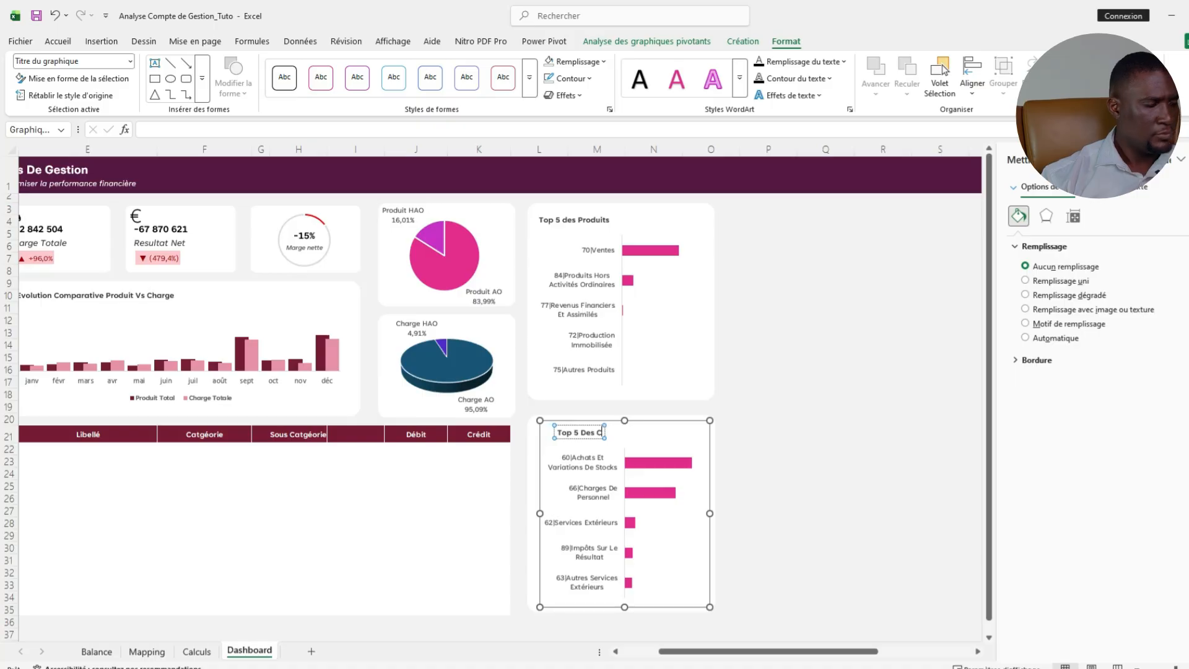
{"action": "type", "text": "harges"}
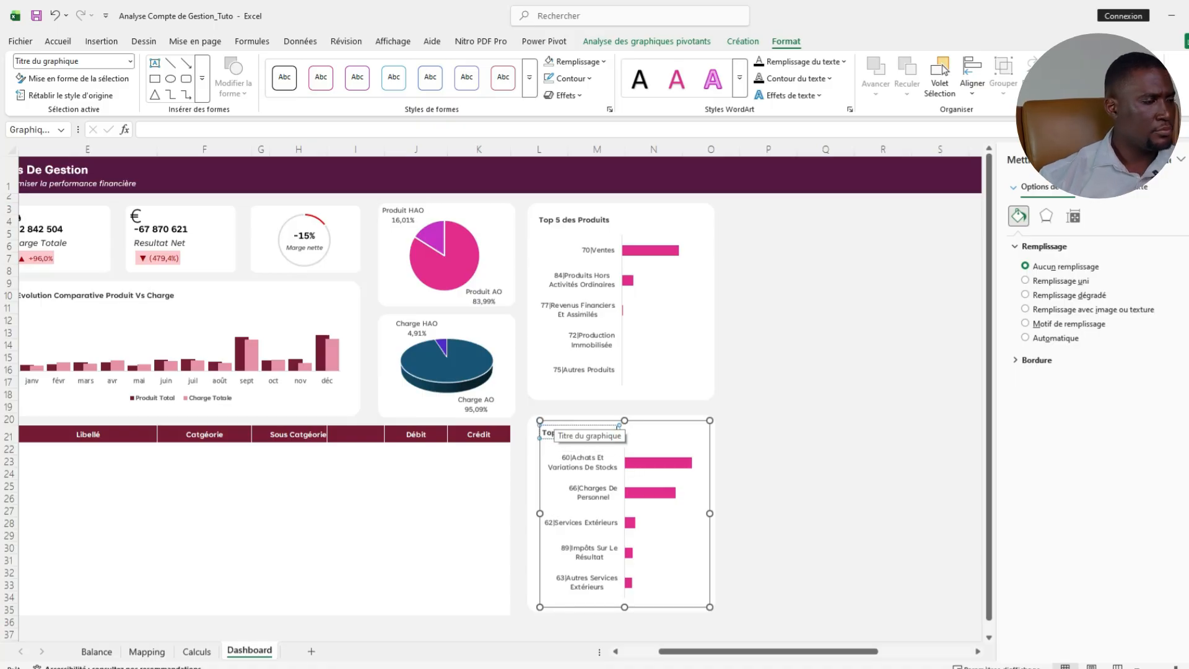
{"action": "left_click", "coordinate": [769, 407]}
Clear the Débit and Crédit headers from cells J21:K21 of the detail table.
{"action": "left_click_drag", "start_coordinate": [768, 651], "coordinate": [731, 651]}
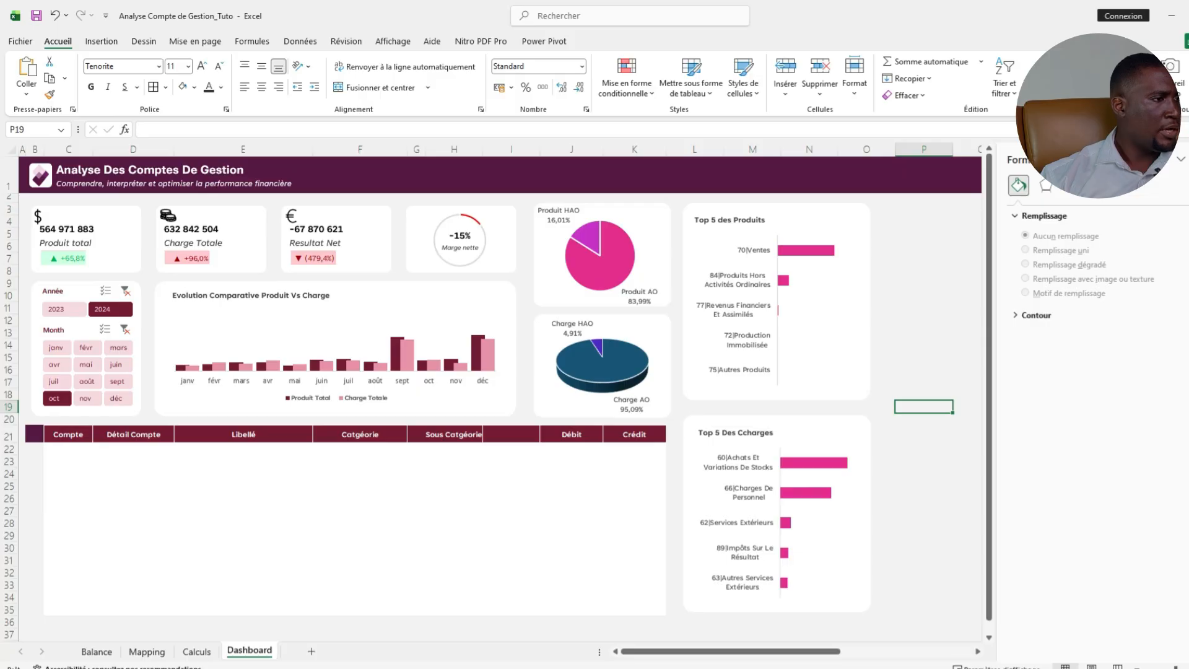
{"action": "left_click", "coordinate": [572, 434]}
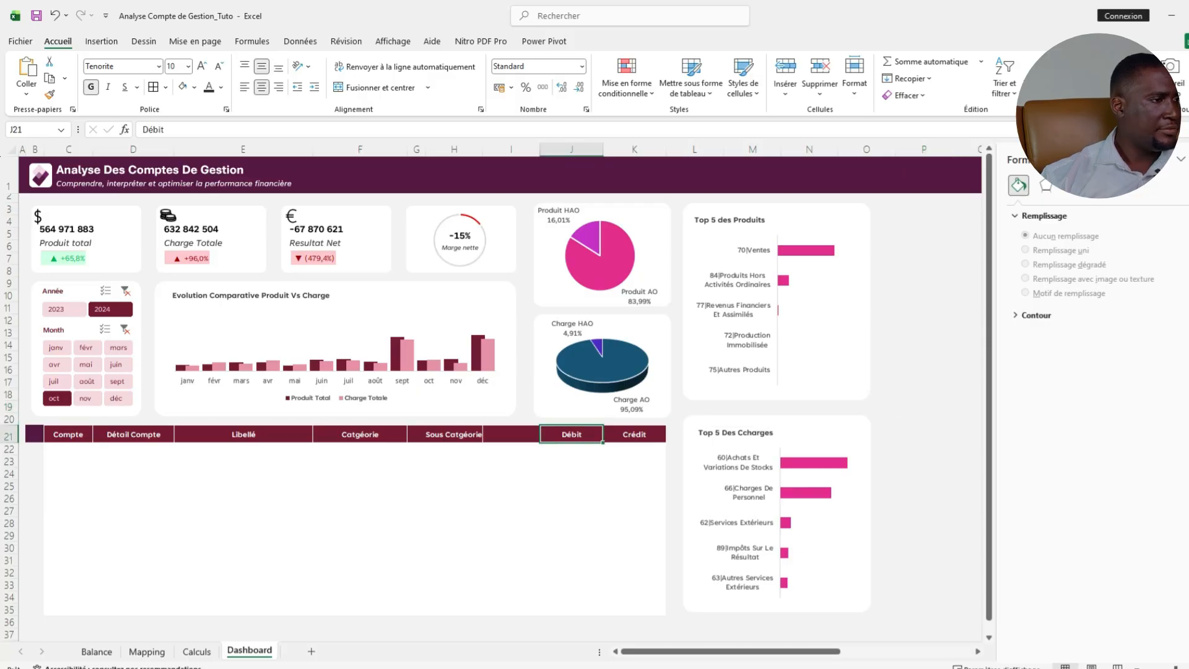
{"action": "left_click", "coordinate": [572, 511]}
{"action": "left_click_drag", "start_coordinate": [571, 434], "coordinate": [634, 610]}
{"action": "left_click", "coordinate": [924, 449]}
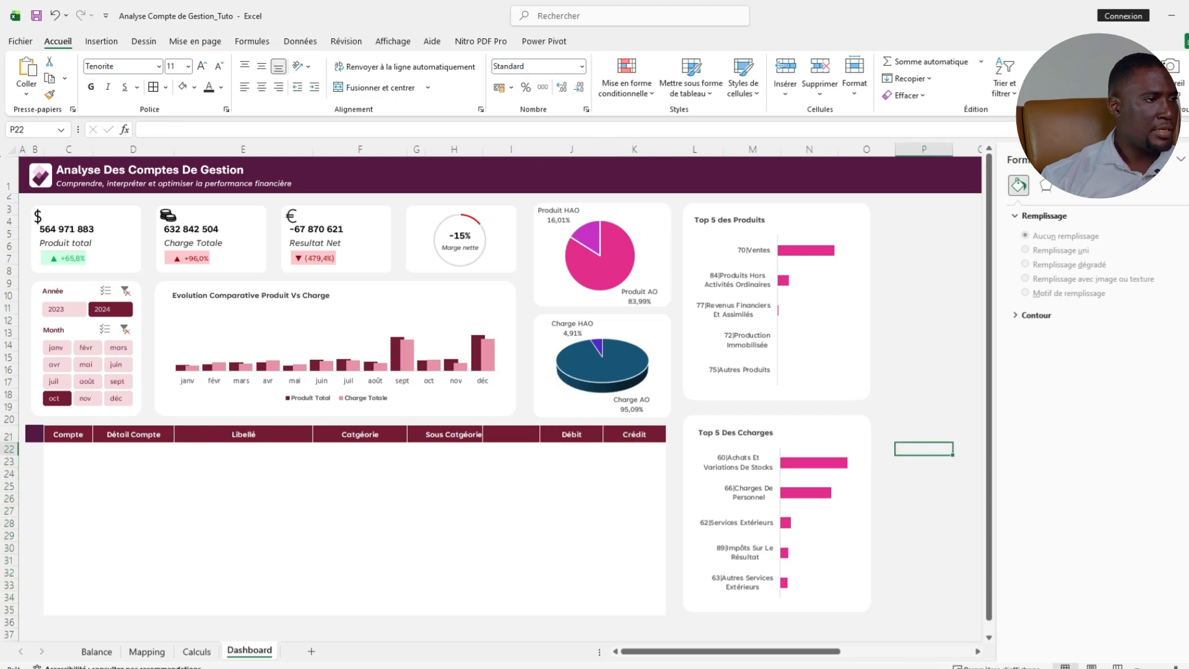
{"action": "left_click_drag", "start_coordinate": [572, 434], "coordinate": [634, 434]}
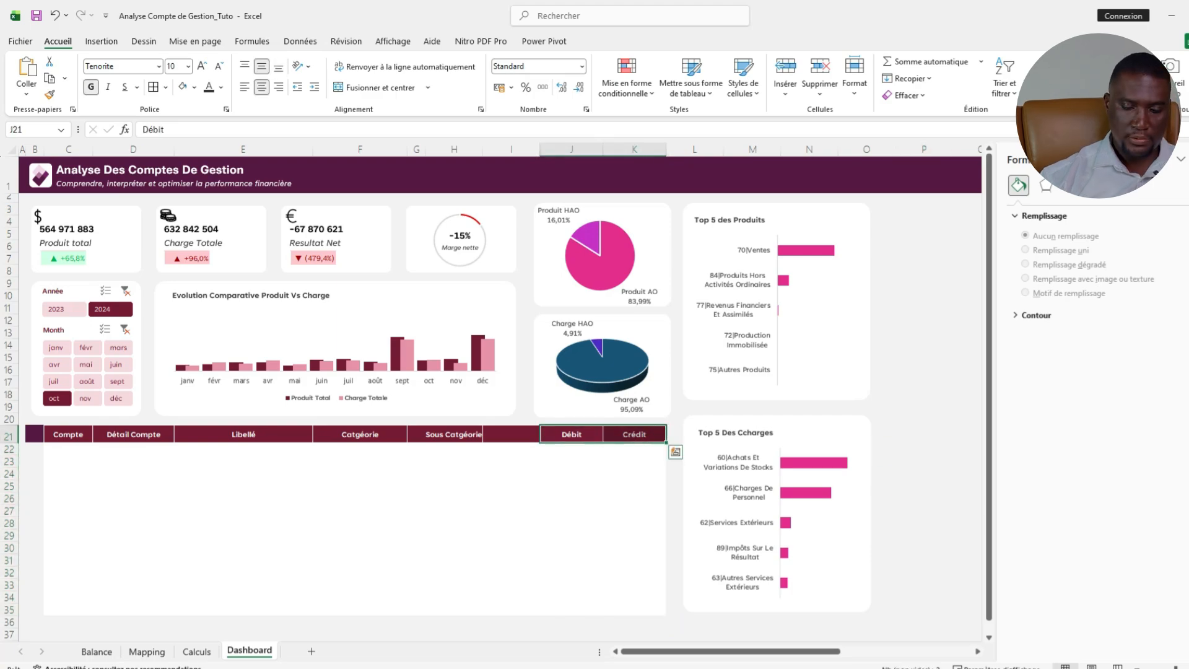
{"action": "key", "text": "Delete"}
Copy the plain background formatting of cell P22 onto the former Débit and Crédit columns, J21:K35.
{"action": "left_click", "coordinate": [924, 449]}
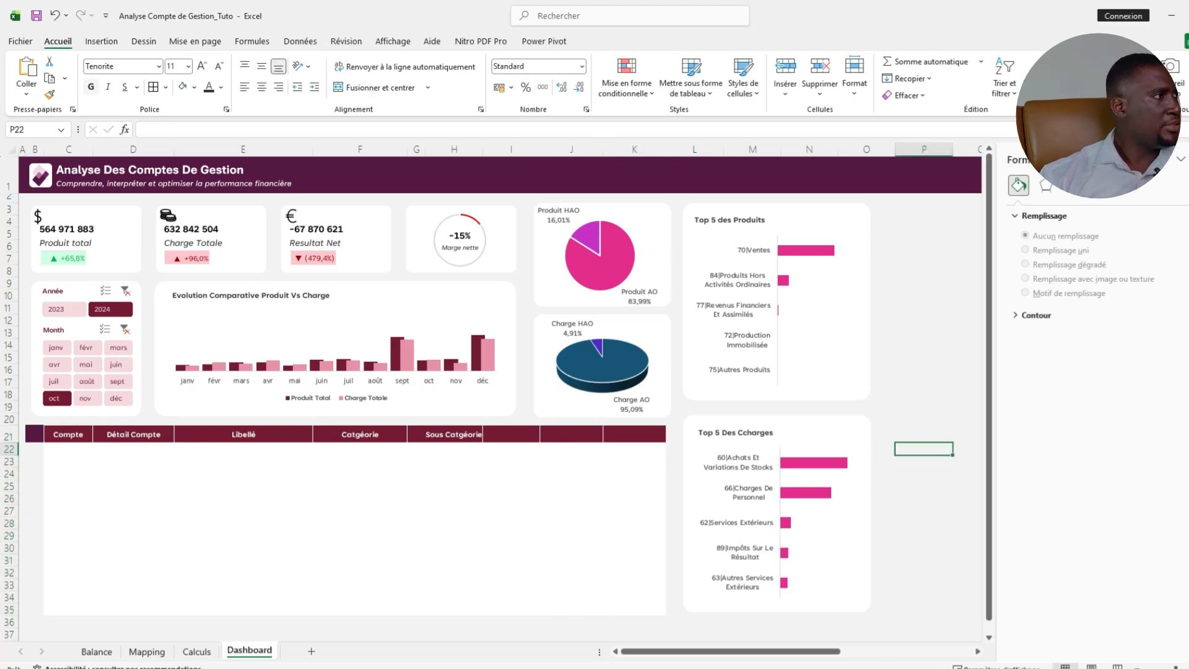
{"action": "left_click", "coordinate": [49, 94]}
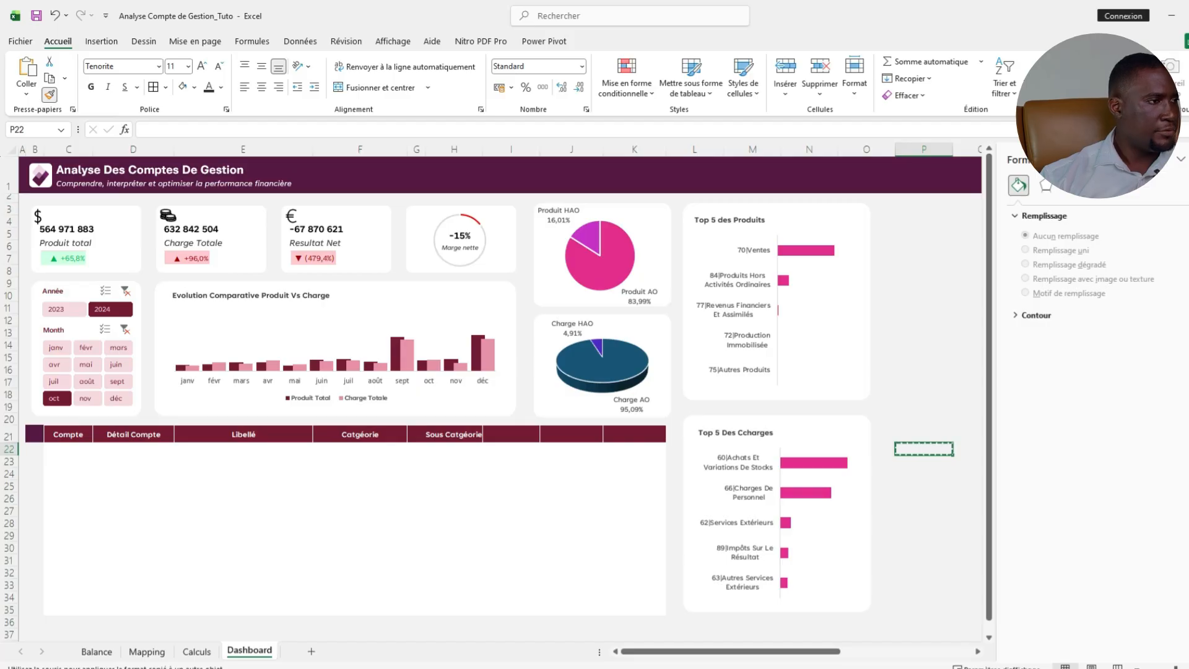
{"action": "left_click", "coordinate": [572, 435]}
{"action": "mouse_move", "coordinate": [572, 434]}
{"action": "left_mouse_down"}
{"action": "mouse_move", "coordinate": [634, 573]}
{"action": "mouse_move", "coordinate": [635, 610]}
{"action": "left_mouse_up"}
{"action": "left_click", "coordinate": [511, 499]}
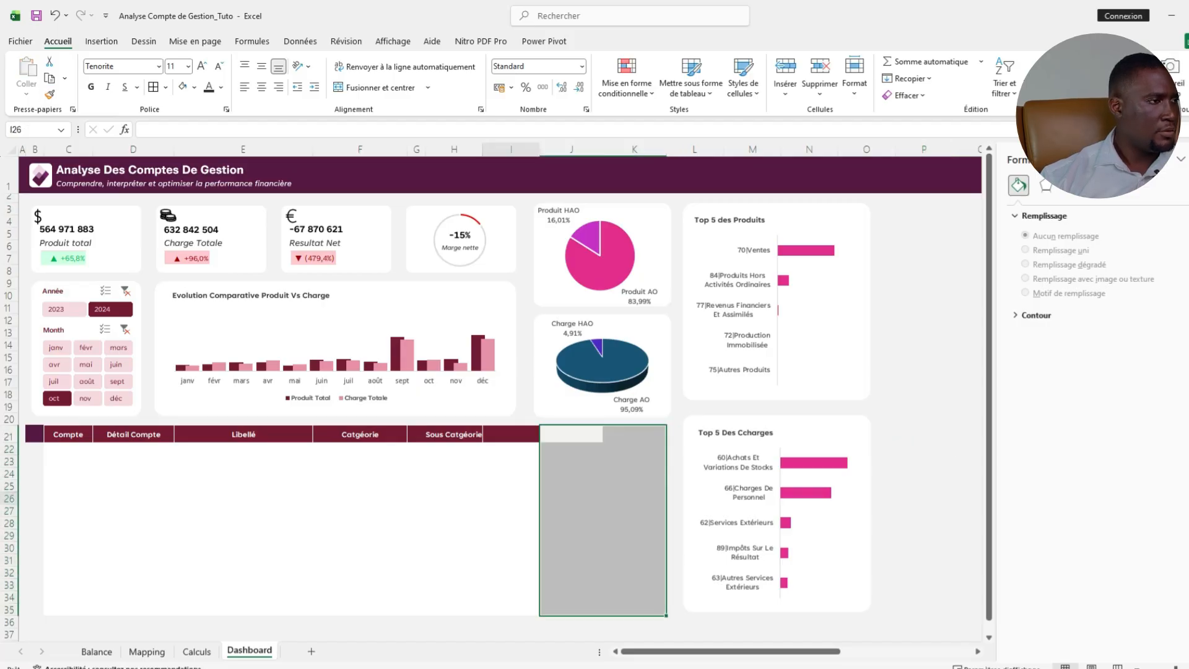
Replace the Sous Catgéorie header in H21 of the detail table with "Débit" and enter "Crédit" in I21.
{"action": "left_click", "coordinate": [511, 434]}
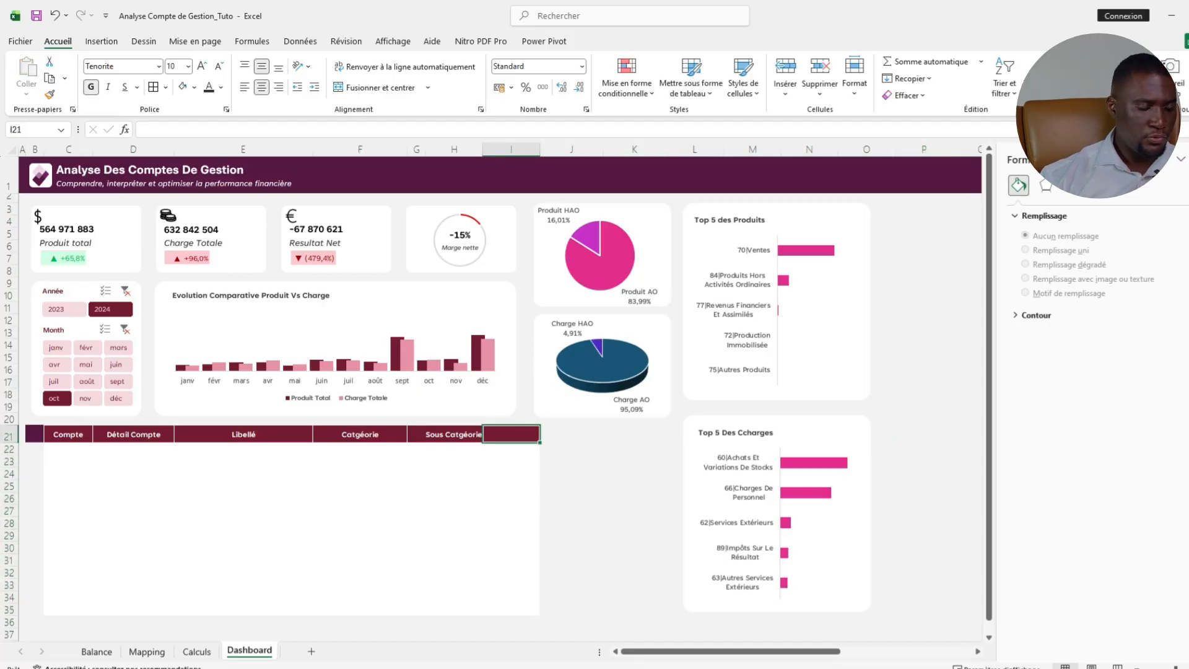
{"action": "left_click", "coordinate": [454, 434]}
{"action": "left_click", "coordinate": [133, 434]}
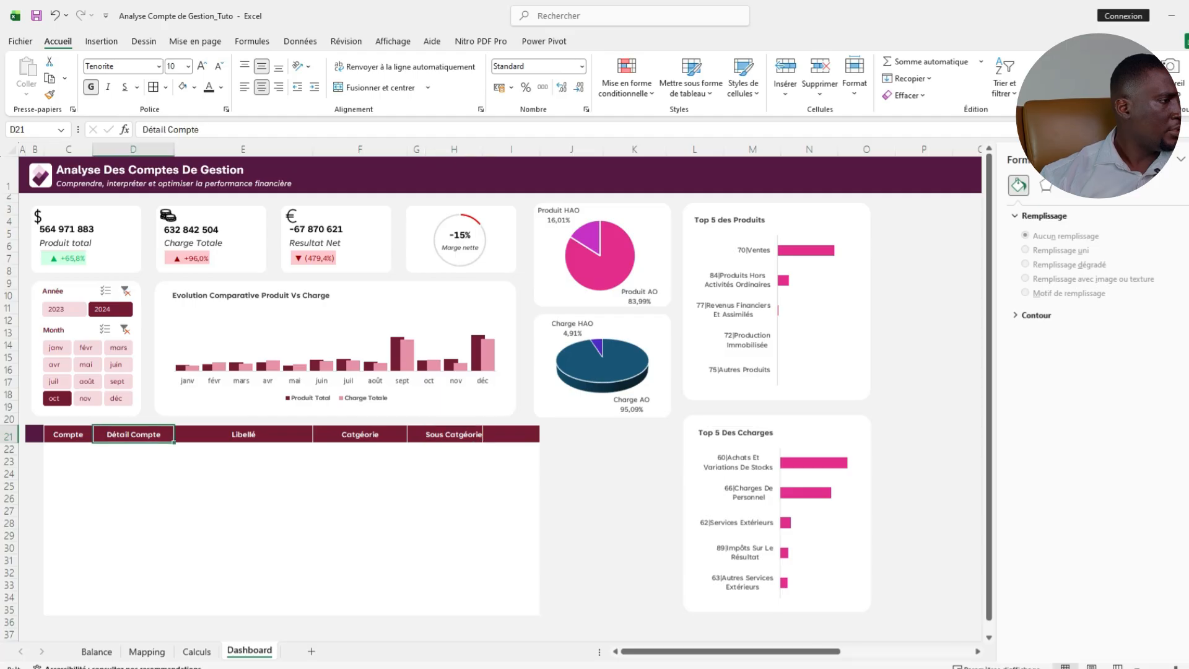
{"action": "left_click", "coordinate": [244, 434]}
{"action": "left_click", "coordinate": [360, 435]}
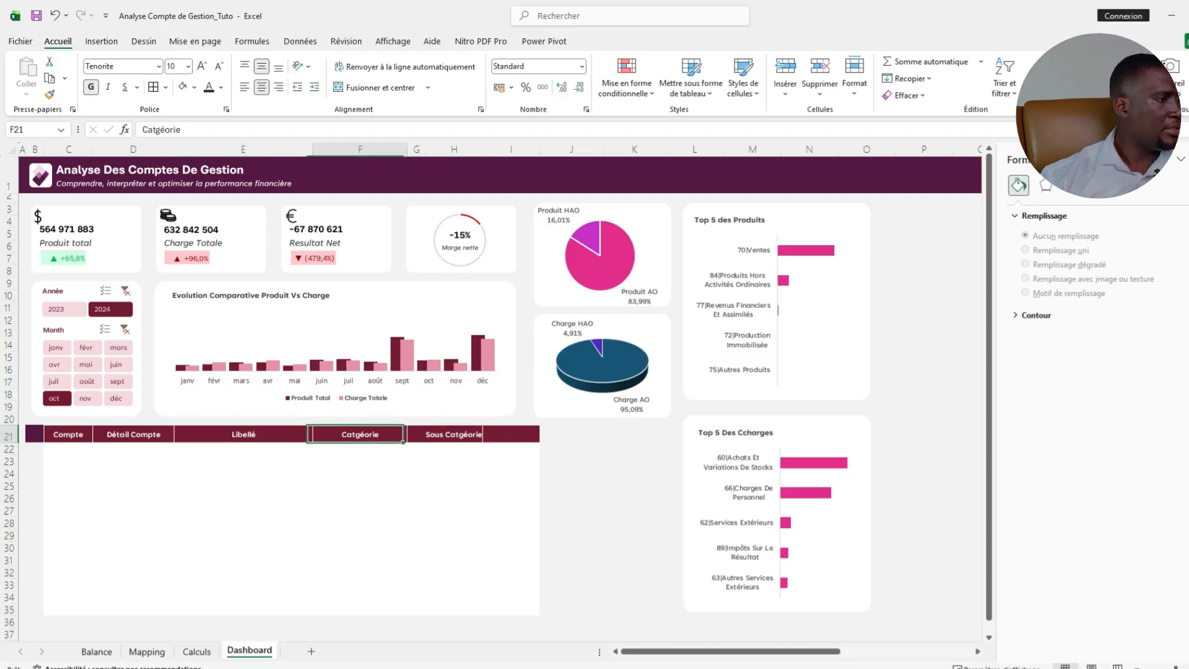
{"action": "left_click", "coordinate": [454, 435]}
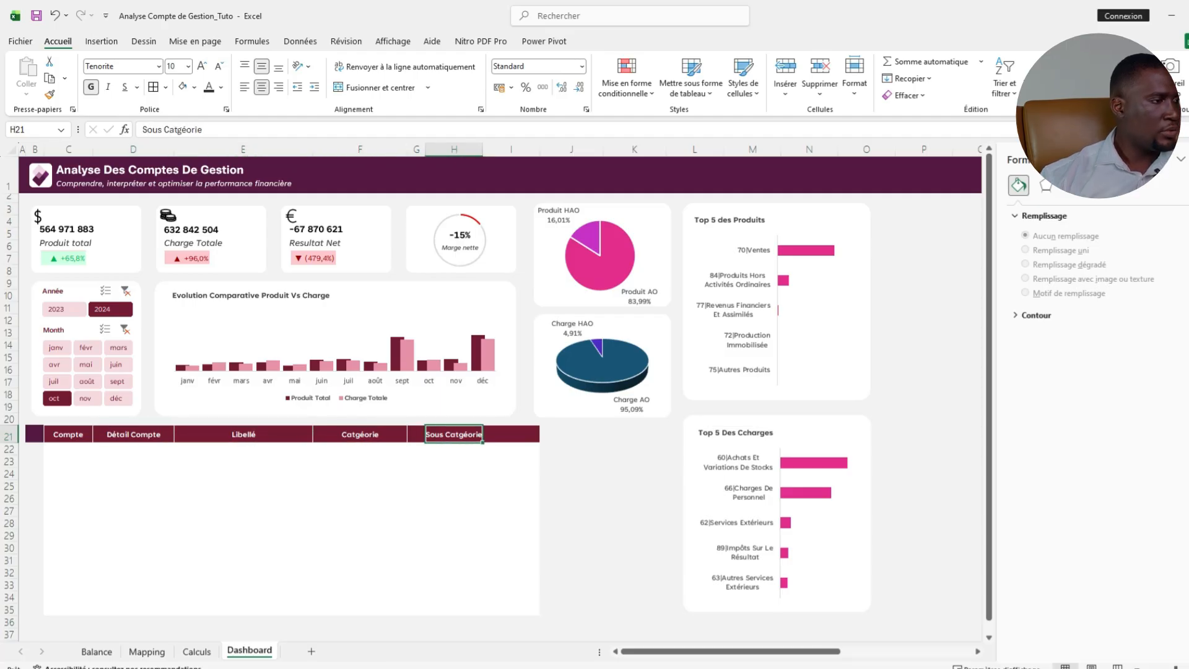
{"action": "type", "text": "Débit"}
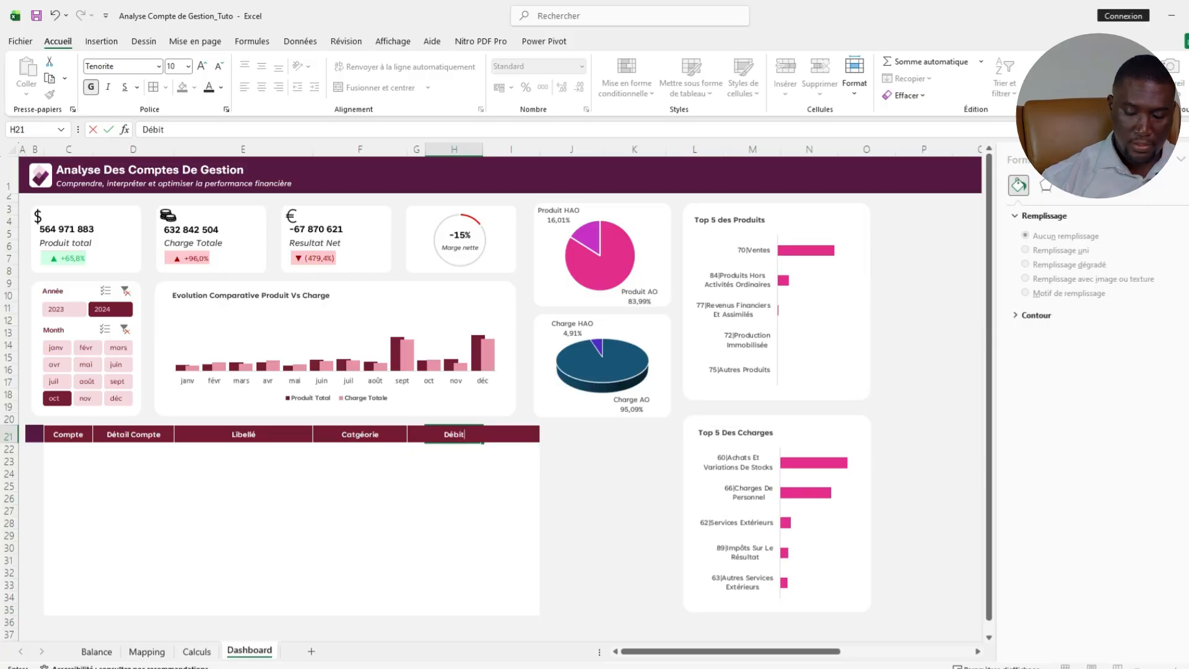
{"action": "key", "text": "Tab"}
{"action": "type", "text": "C"}
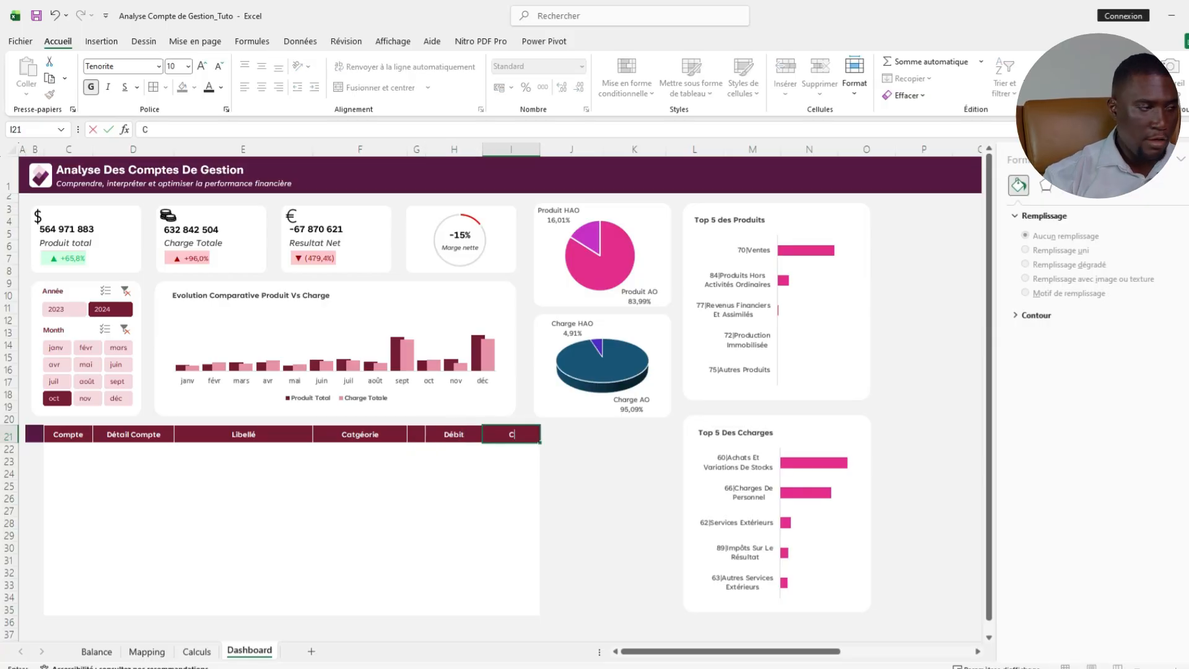
{"action": "type", "text": "rédit"}
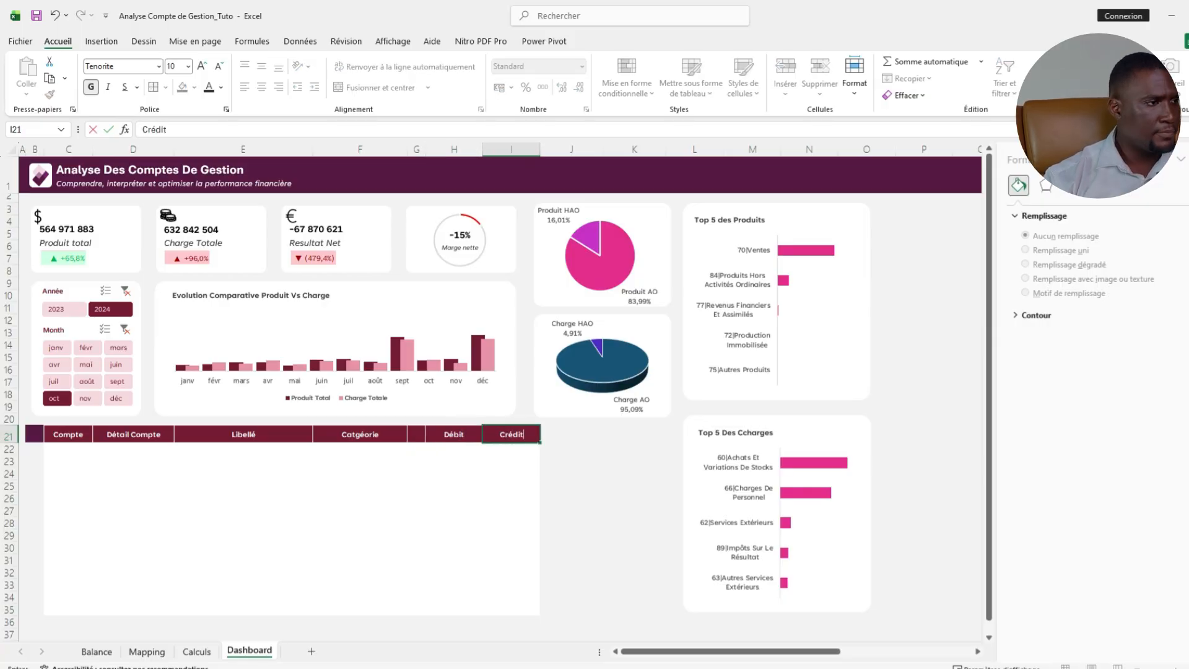
{"action": "left_click", "coordinate": [634, 462]}
Move the Débit and Crédit headers from H21:I21 to G21:H21, directly beside the Catgéorie header.
{"action": "left_click", "coordinate": [416, 434]}
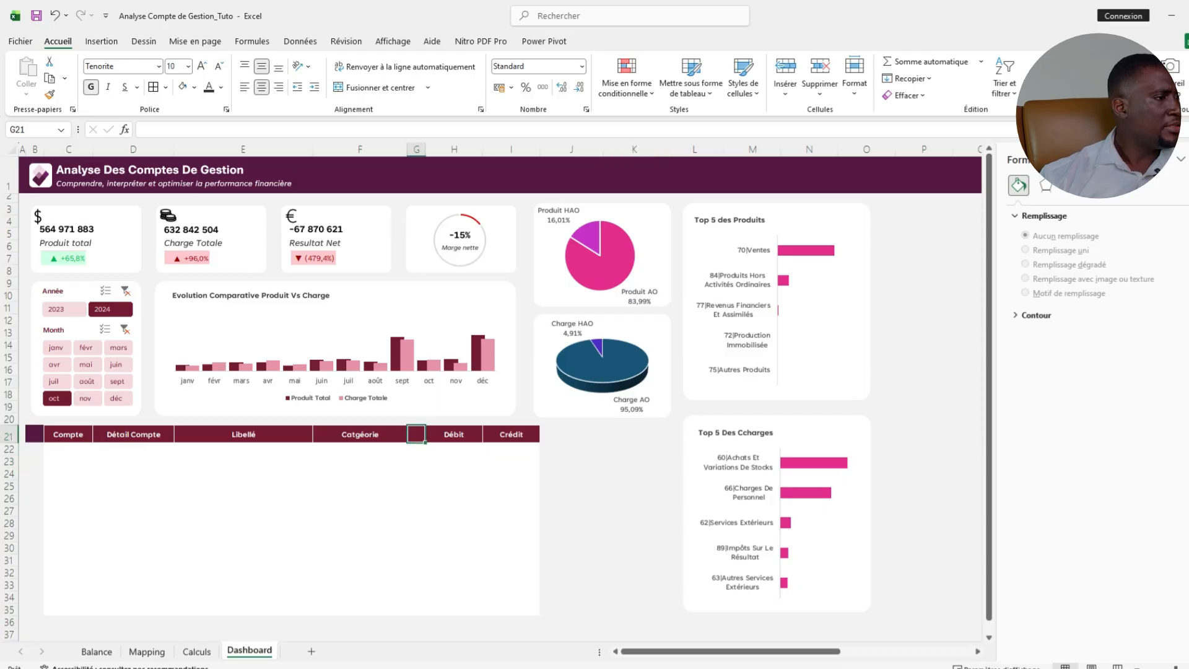
{"action": "left_click", "coordinate": [360, 435]}
{"action": "left_click", "coordinate": [454, 450]}
{"action": "left_click", "coordinate": [455, 435]}
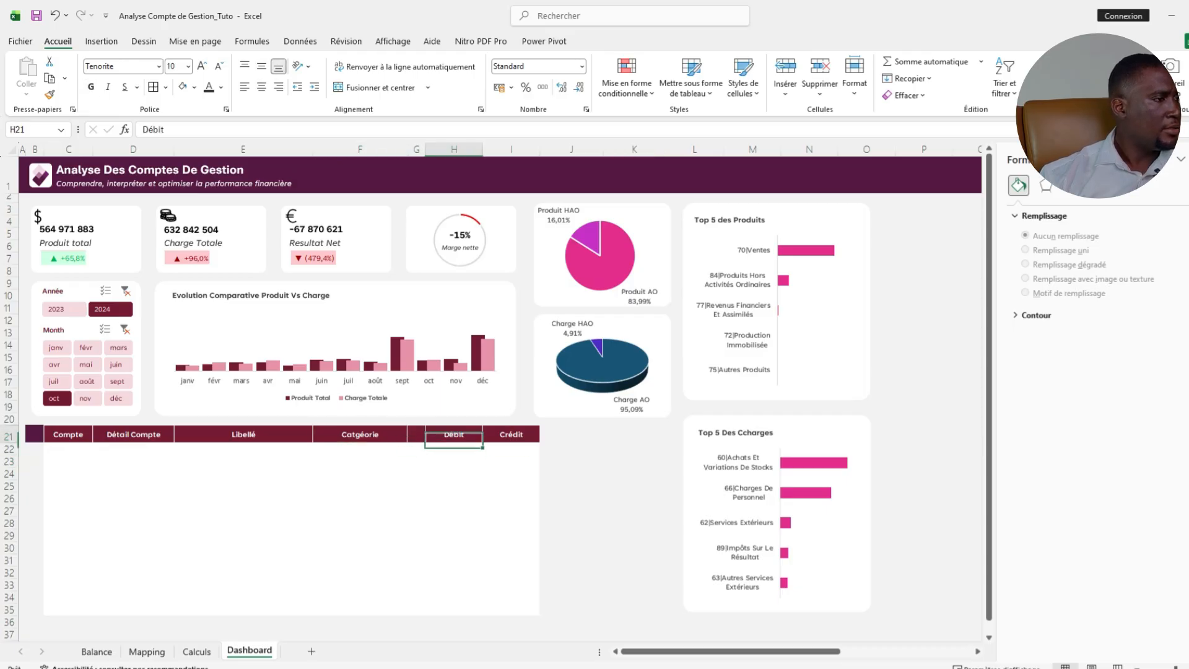
{"action": "left_click_drag", "start_coordinate": [454, 435], "coordinate": [512, 435]}
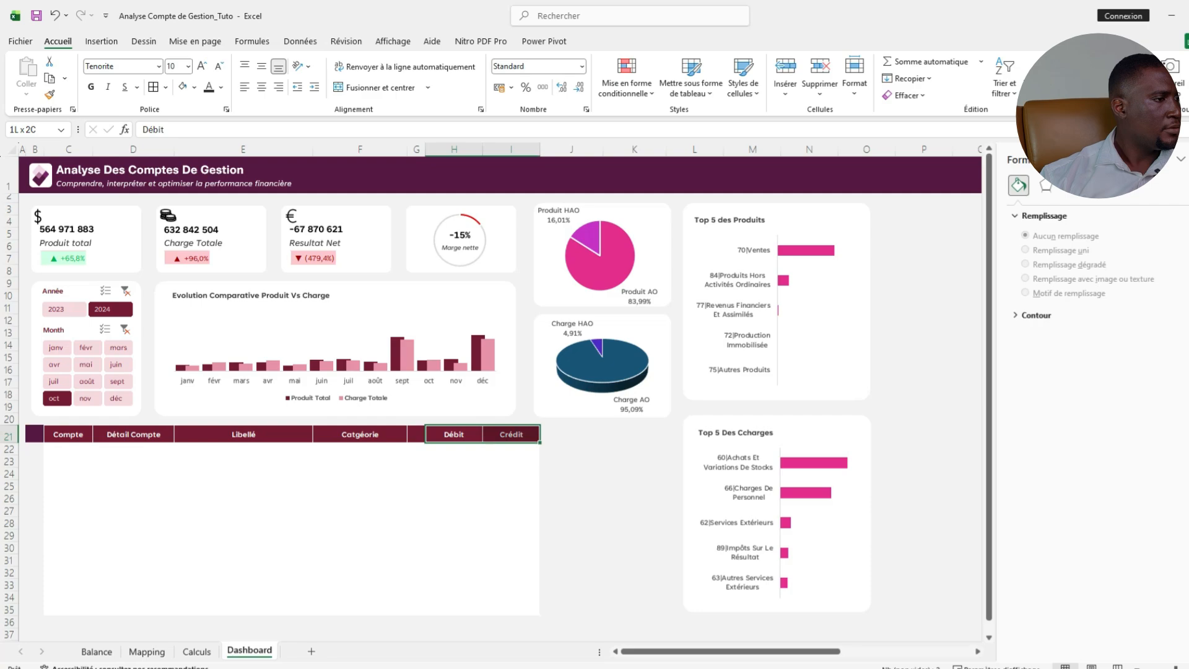
{"action": "left_click", "coordinate": [416, 435]}
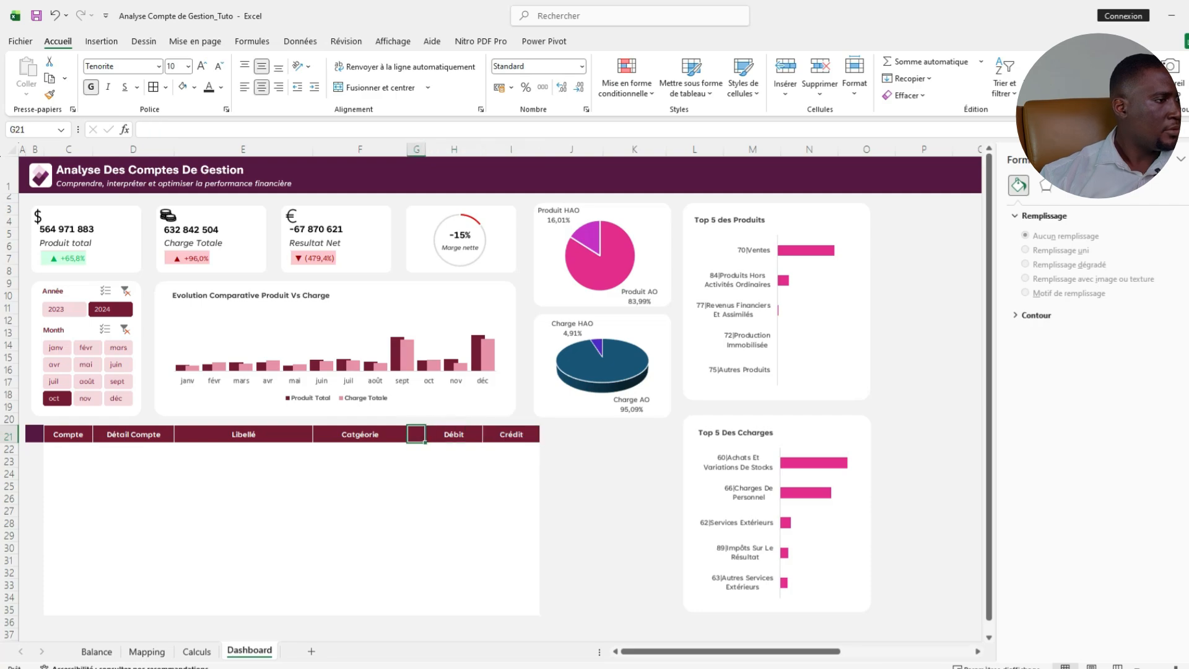
{"action": "left_click", "coordinate": [454, 434]}
{"action": "mouse_move", "coordinate": [454, 434]}
{"action": "left_mouse_down"}
{"action": "mouse_move", "coordinate": [512, 435]}
{"action": "mouse_move", "coordinate": [452, 442]}
{"action": "left_mouse_up"}
{"action": "left_click", "coordinate": [511, 473]}
{"action": "left_click", "coordinate": [511, 449]}
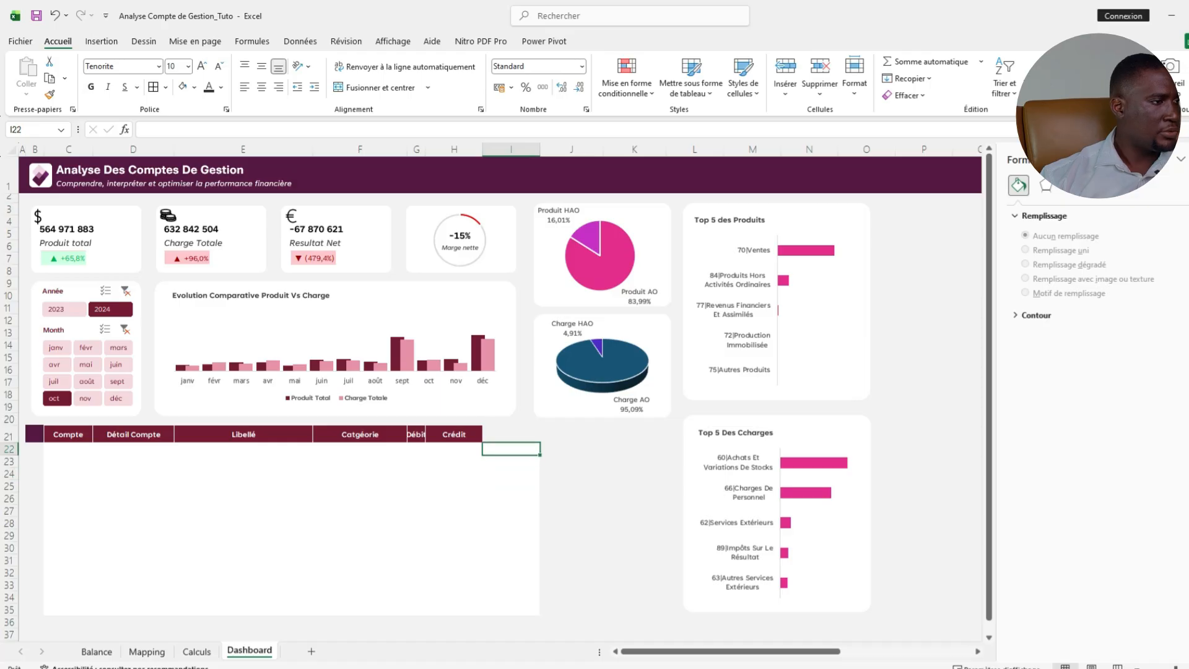
Copy the plain background formatting of cell J22 onto the vacated table column I21:I35.
{"action": "left_click", "coordinate": [572, 449]}
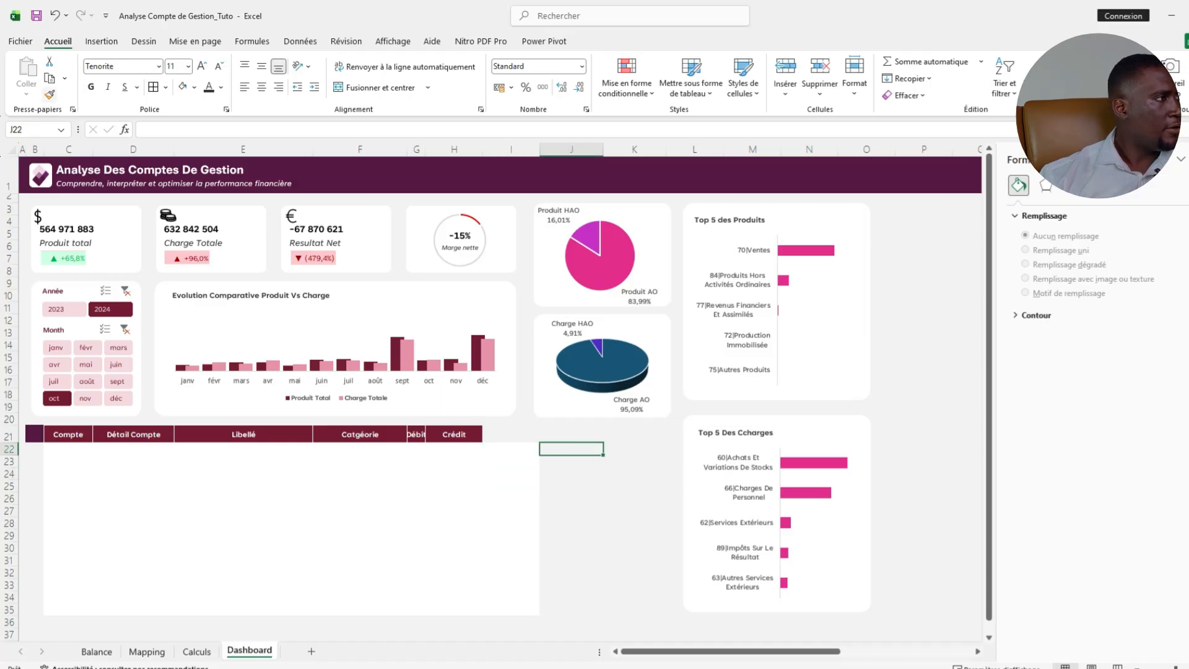
{"action": "left_click", "coordinate": [49, 94]}
{"action": "left_click_drag", "start_coordinate": [511, 433], "coordinate": [511, 610]}
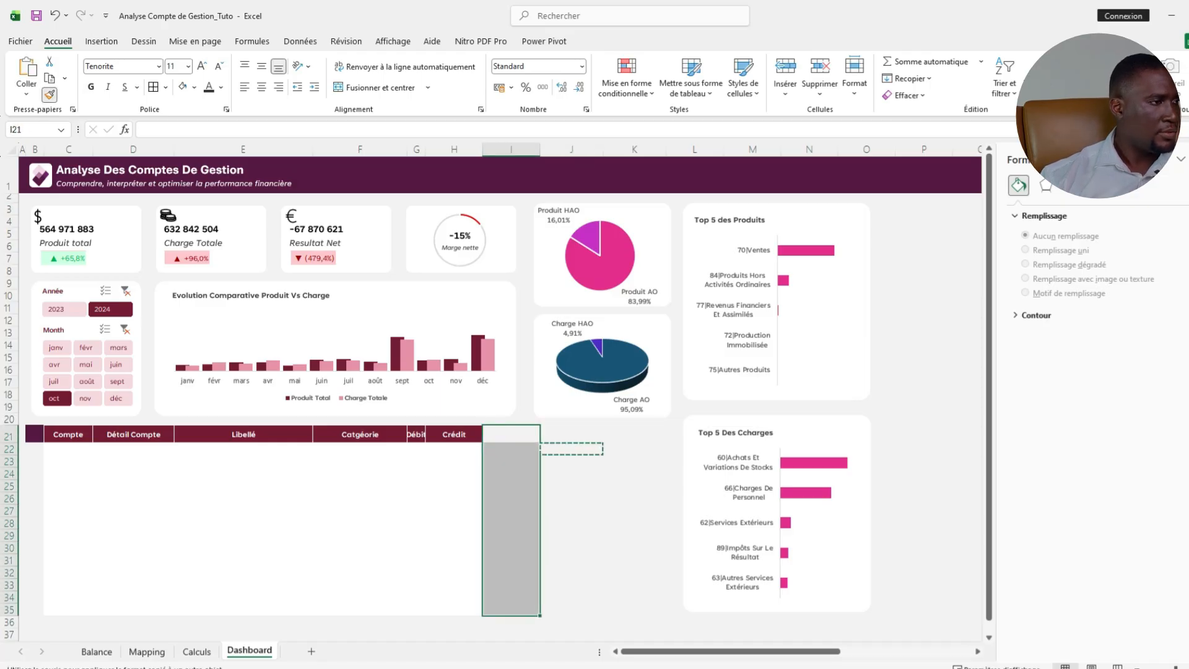
{"action": "left_click", "coordinate": [634, 498]}
Set every shape, slicer and chart on the dashboard not to move or size with cells.
{"action": "left_click_drag", "start_coordinate": [416, 149], "coordinate": [488, 149]}
{"action": "key", "text": "ctrl+z"}
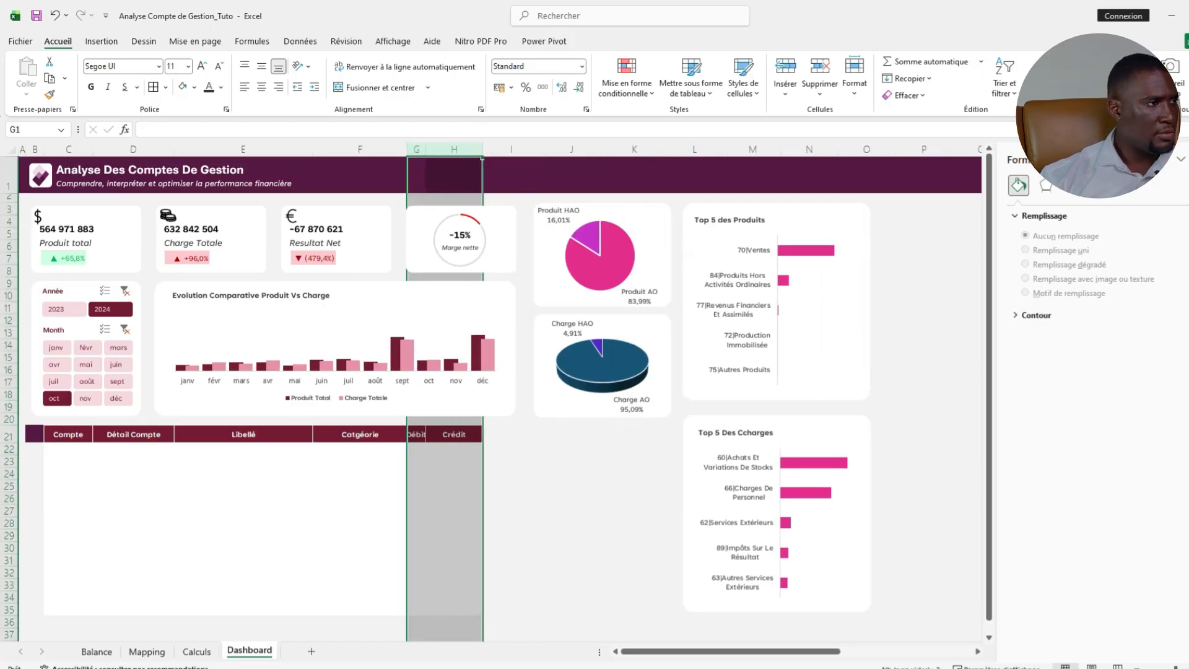
{"action": "left_click", "coordinate": [361, 335]}
{"action": "left_click", "coordinate": [335, 285]}
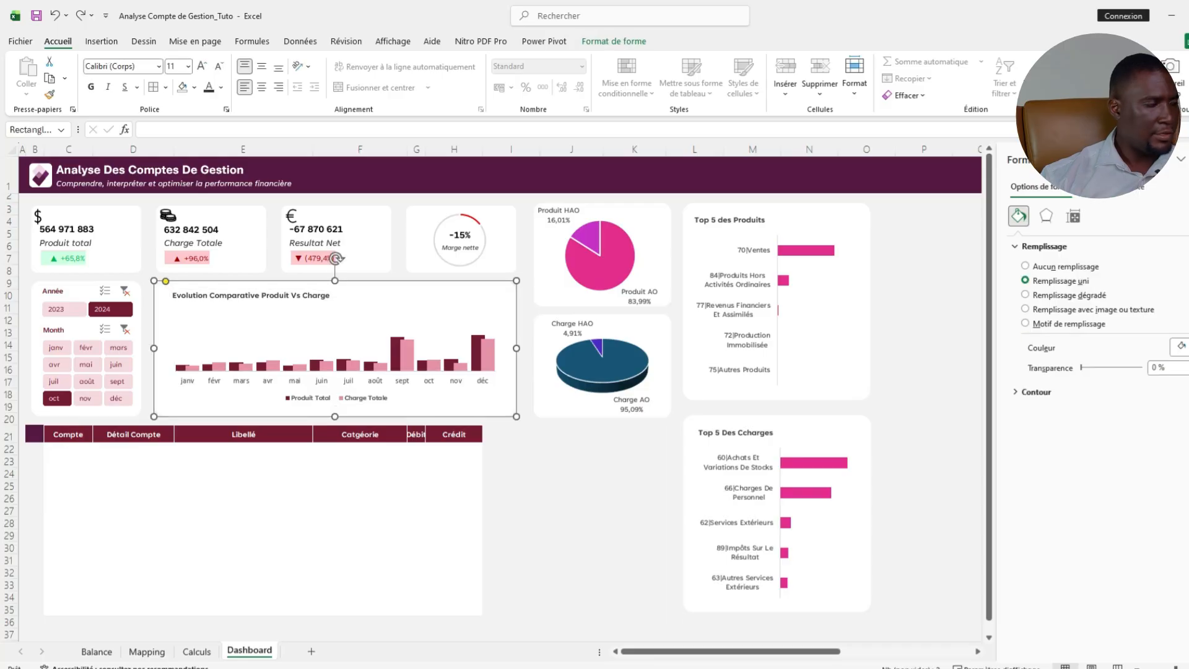
{"action": "key", "text": "ctrl+a"}
{"action": "right_click", "coordinate": [467, 285]}
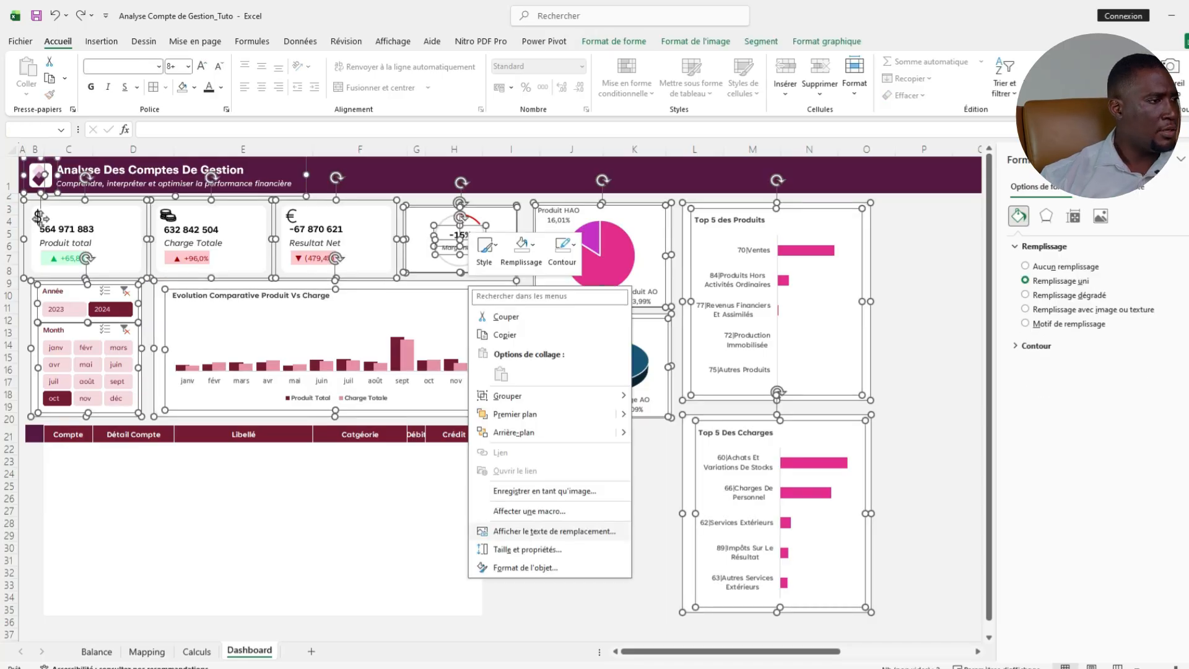
{"action": "left_click", "coordinate": [527, 549]}
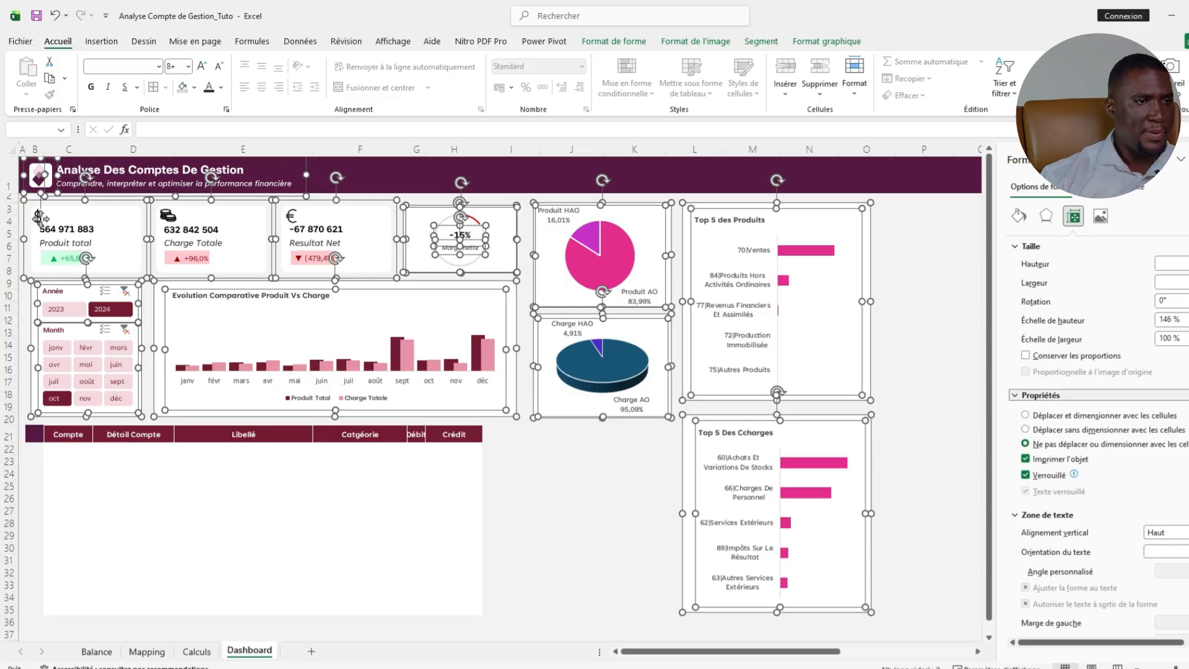
{"action": "left_click", "coordinate": [1188, 159]}
{"action": "left_click", "coordinate": [967, 434]}
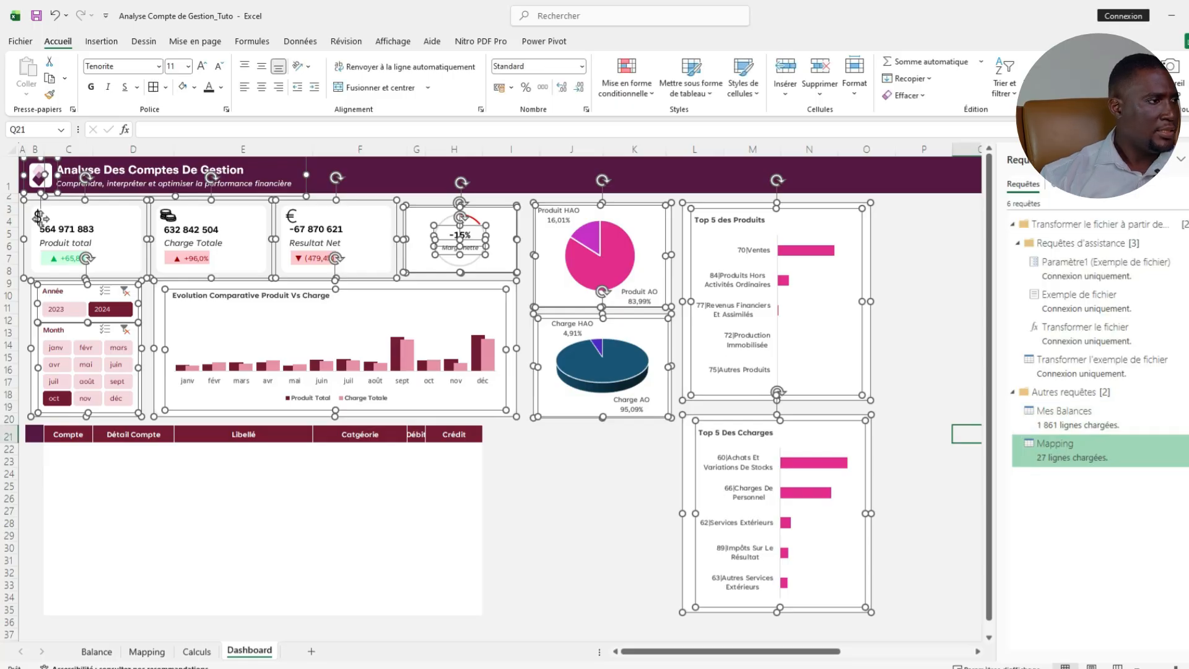
Widen the Débit column G and narrow the Libellé column E so the detail table lines up with the cards above.
{"action": "mouse_move", "coordinate": [426, 149]}
{"action": "left_mouse_down"}
{"action": "mouse_move", "coordinate": [461, 149]}
{"action": "mouse_move", "coordinate": [440, 150]}
{"action": "left_mouse_up"}
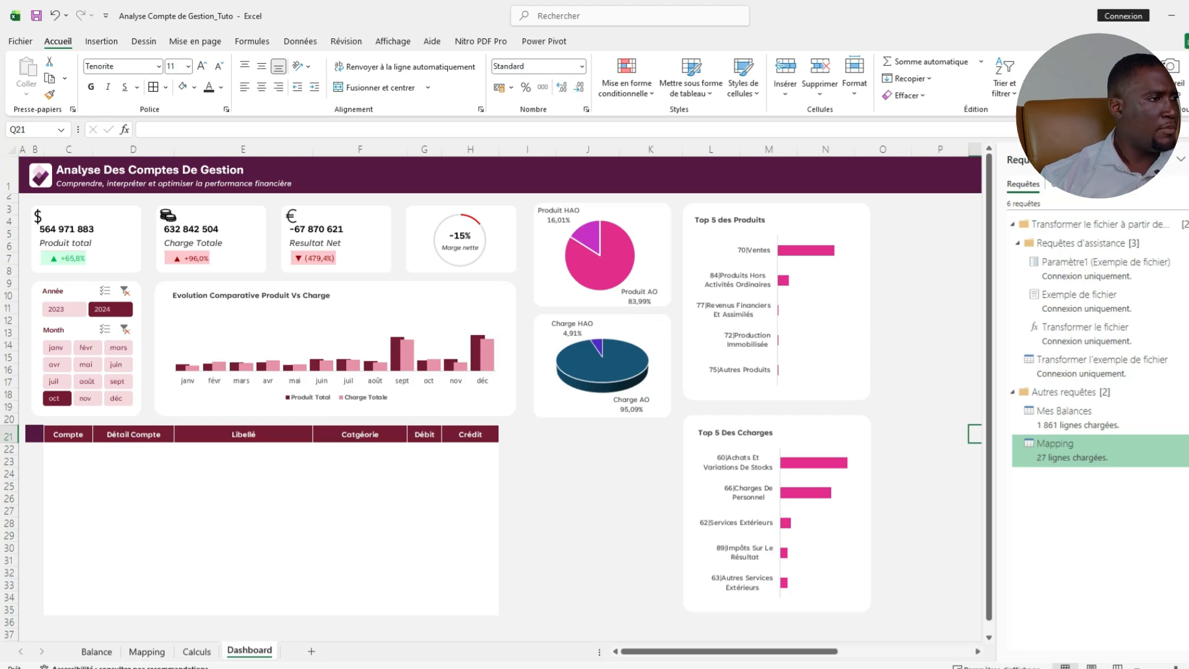
{"action": "left_click", "coordinate": [360, 434]}
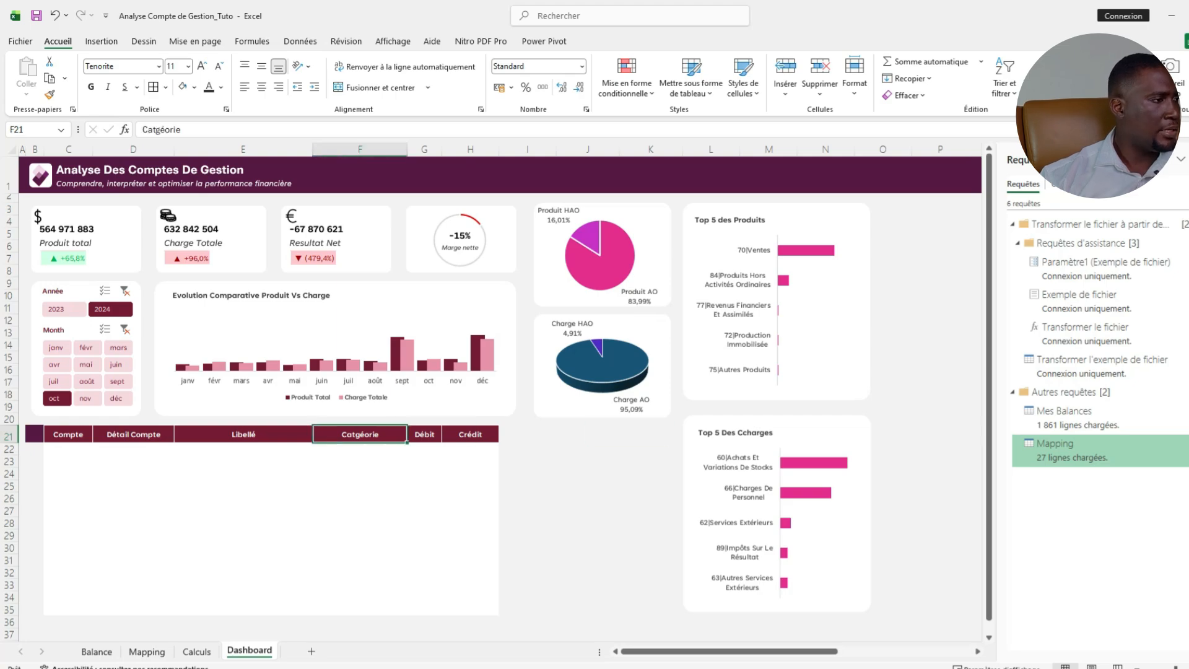
{"action": "left_click", "coordinate": [244, 435]}
{"action": "left_click_drag", "start_coordinate": [312, 149], "coordinate": [297, 149]}
{"action": "left_click_drag", "start_coordinate": [410, 149], "coordinate": [454, 149]}
{"action": "left_click", "coordinate": [235, 434]}
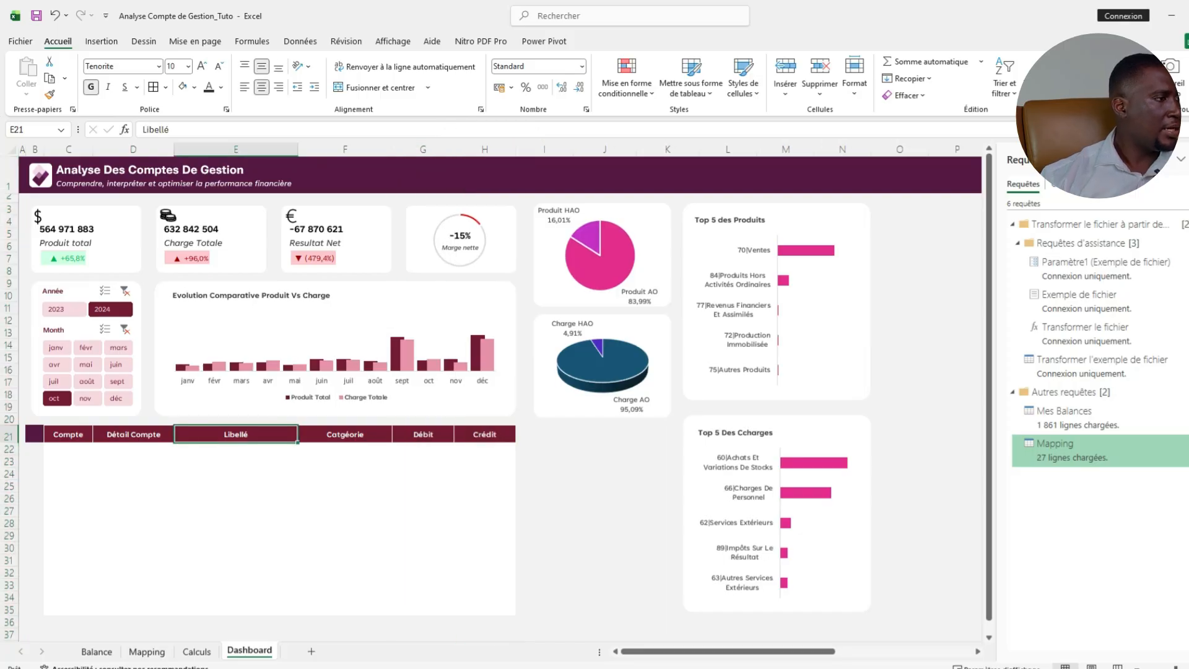
{"action": "left_click_drag", "start_coordinate": [298, 150], "coordinate": [292, 149]}
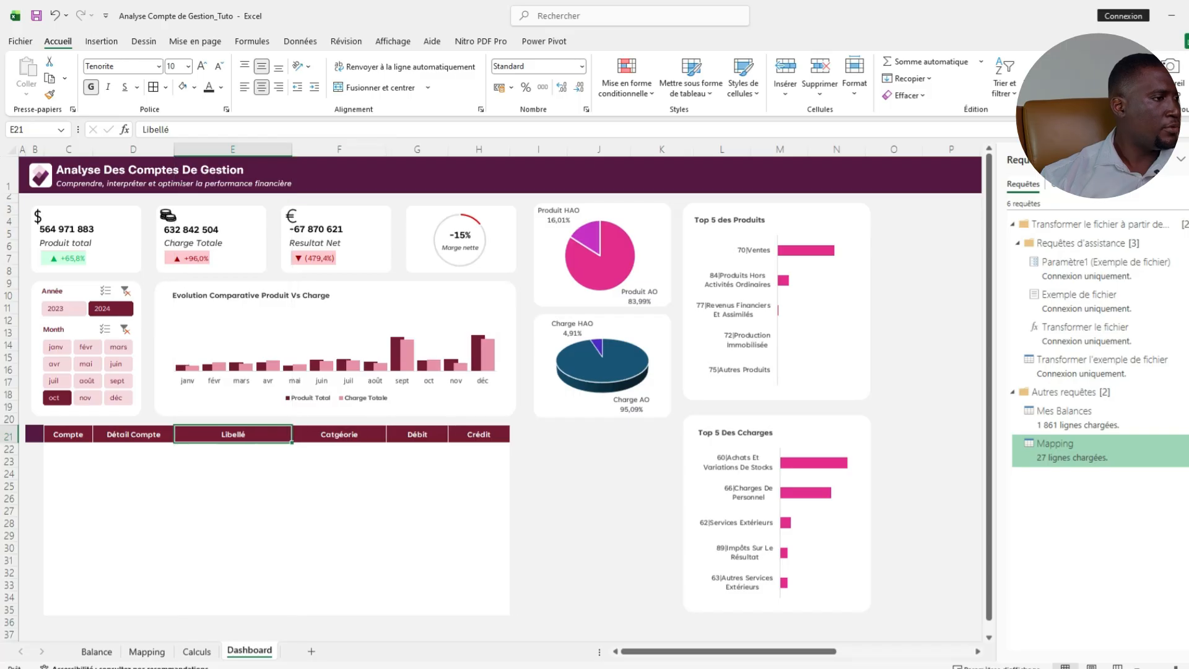
{"action": "left_click", "coordinate": [599, 448]}
Duplicate the white card behind the Charge pie chart beneath it and stretch the copy down to row 35.
{"action": "left_click", "coordinate": [664, 350]}
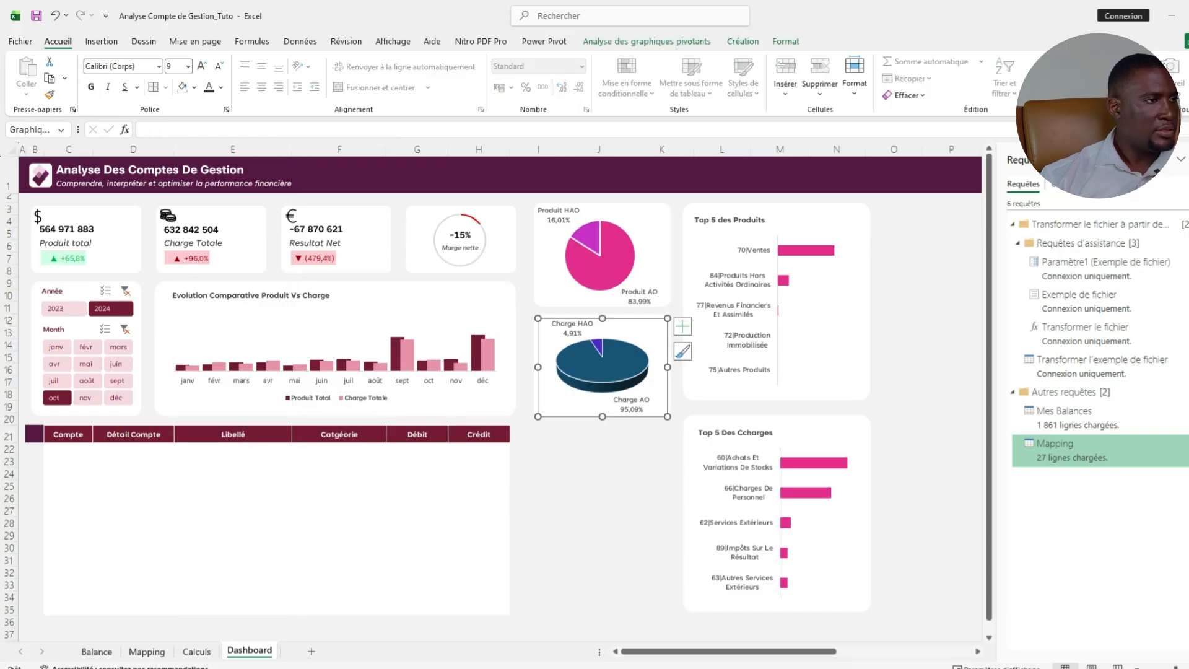
{"action": "left_click_drag", "start_coordinate": [664, 349], "coordinate": [664, 455]}
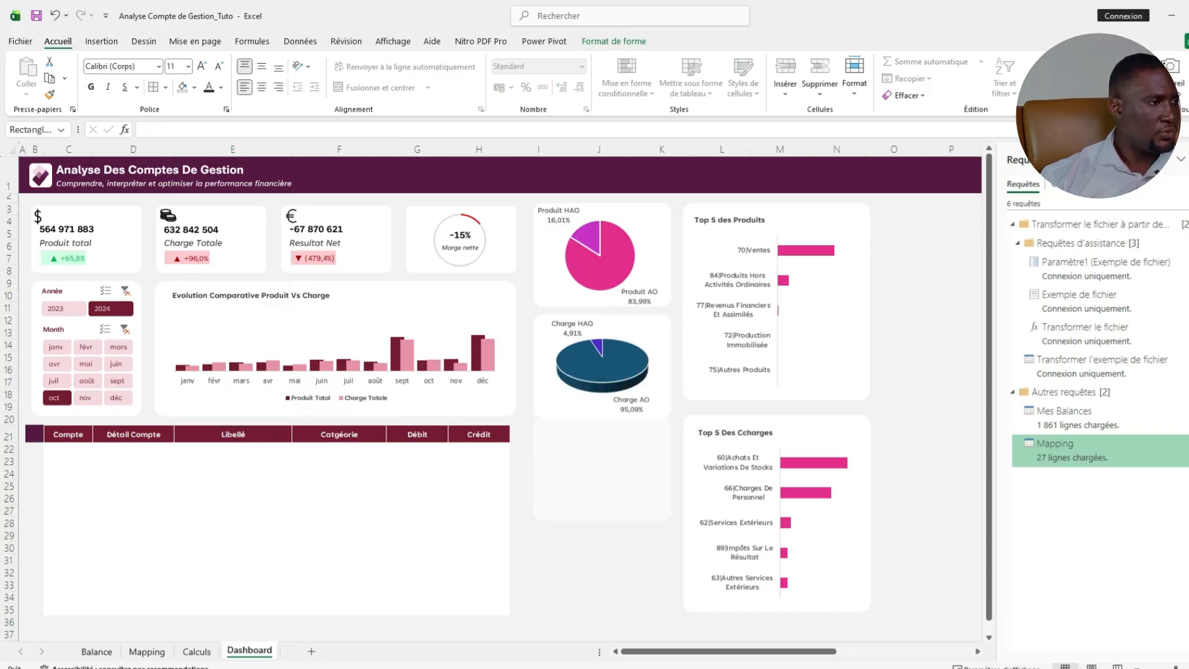
{"action": "left_click_drag", "start_coordinate": [602, 529], "coordinate": [602, 598]}
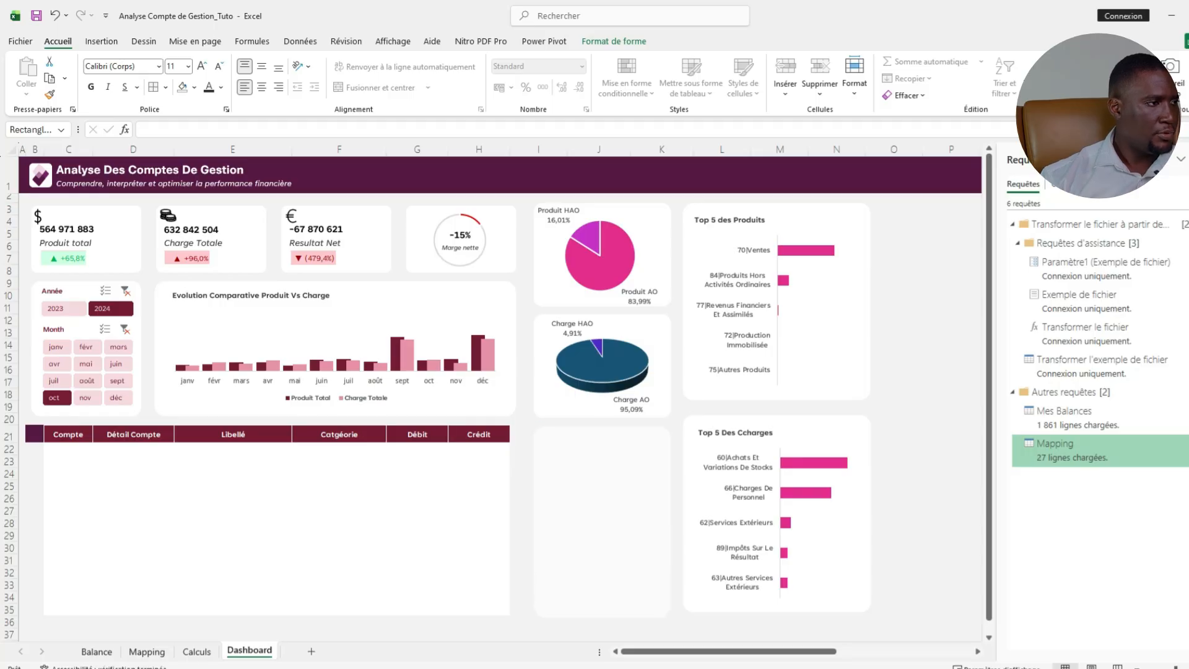
{"action": "left_click", "coordinate": [602, 520]}
{"action": "left_click", "coordinate": [894, 434]}
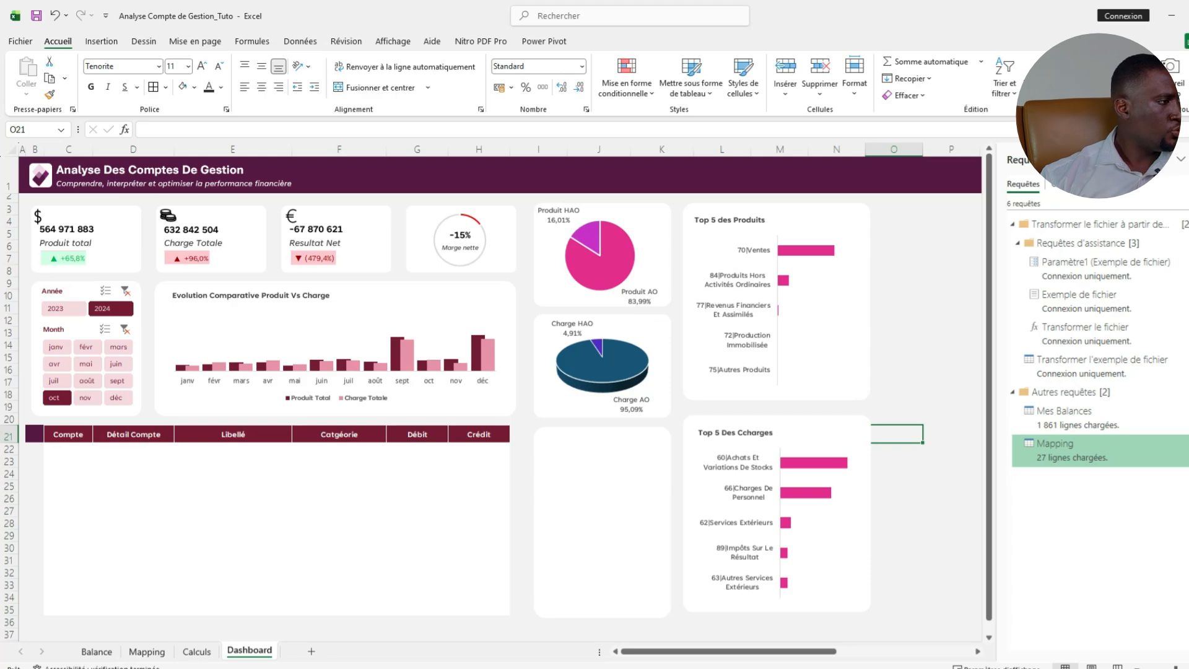
On the Calculs sheet, place COMPTE before Détail Compte in the detail pivot table's rows and autofit the Détail Compte column.
{"action": "left_click", "coordinate": [68, 434]}
{"action": "key", "text": "ctrl+Page_Up"}
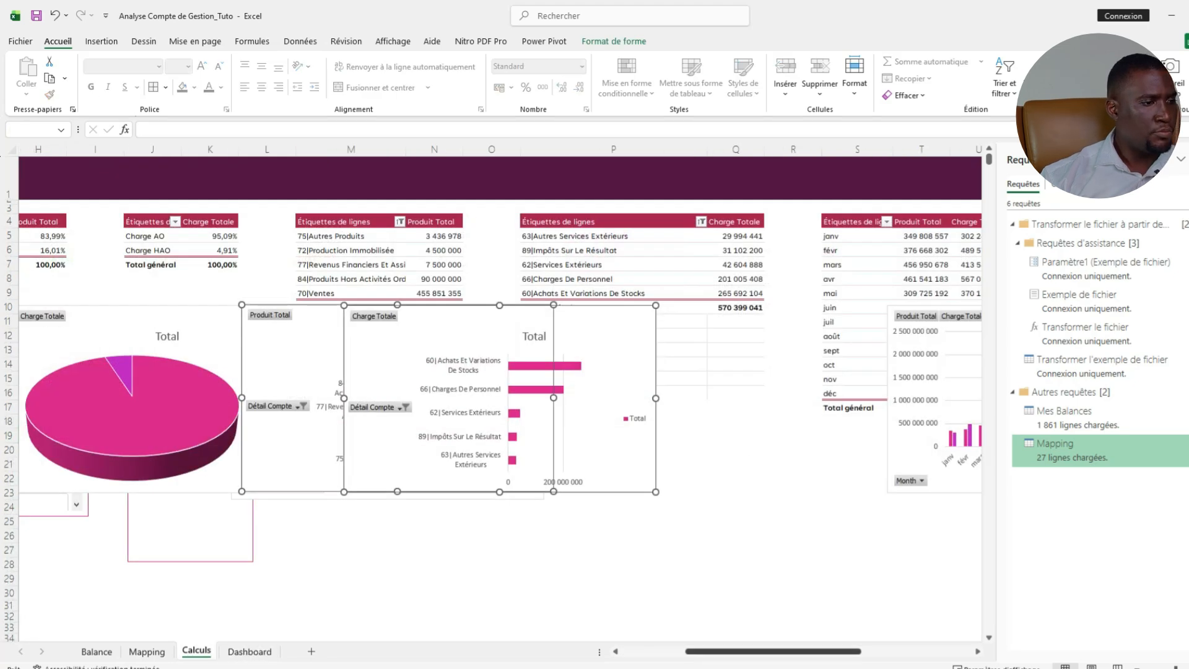
{"action": "scroll", "coordinate": [496, 421], "scroll_direction": "right", "scroll_amount": 5}
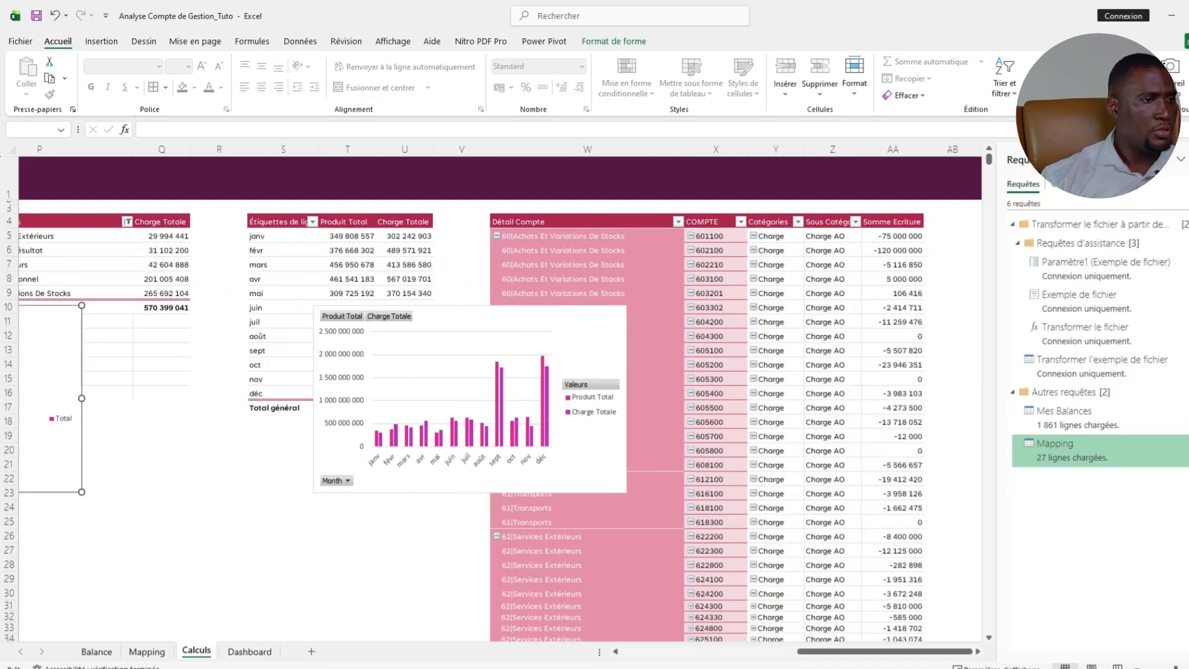
{"action": "left_click", "coordinate": [717, 264]}
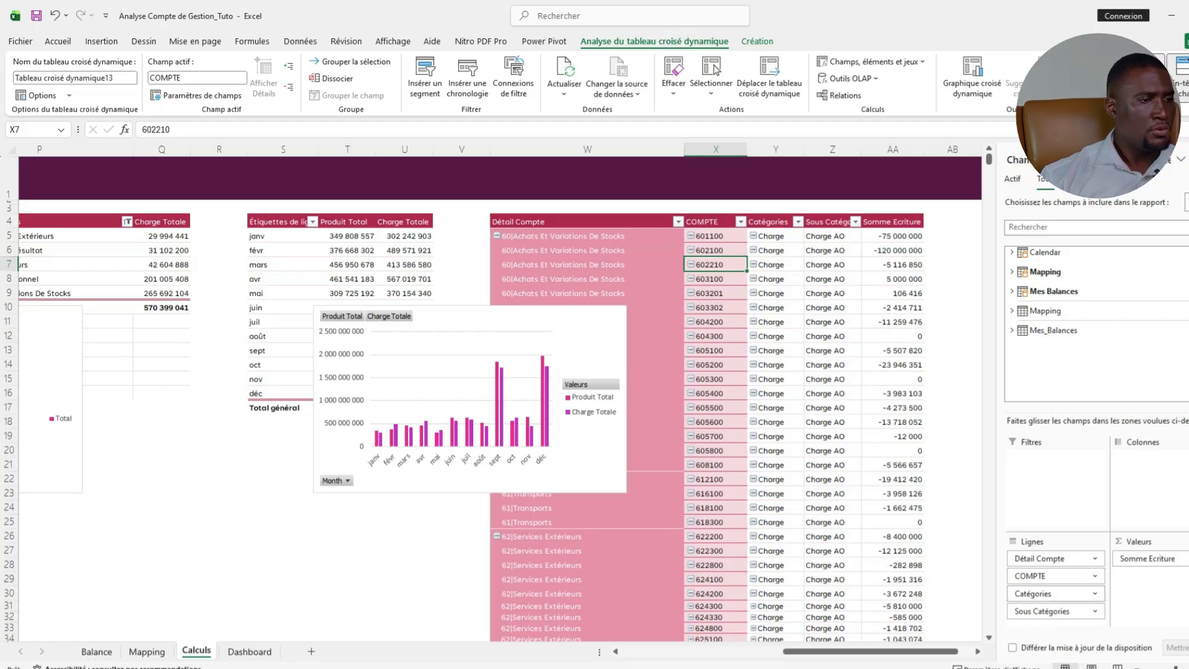
{"action": "left_click_drag", "start_coordinate": [1053, 576], "coordinate": [1053, 554]}
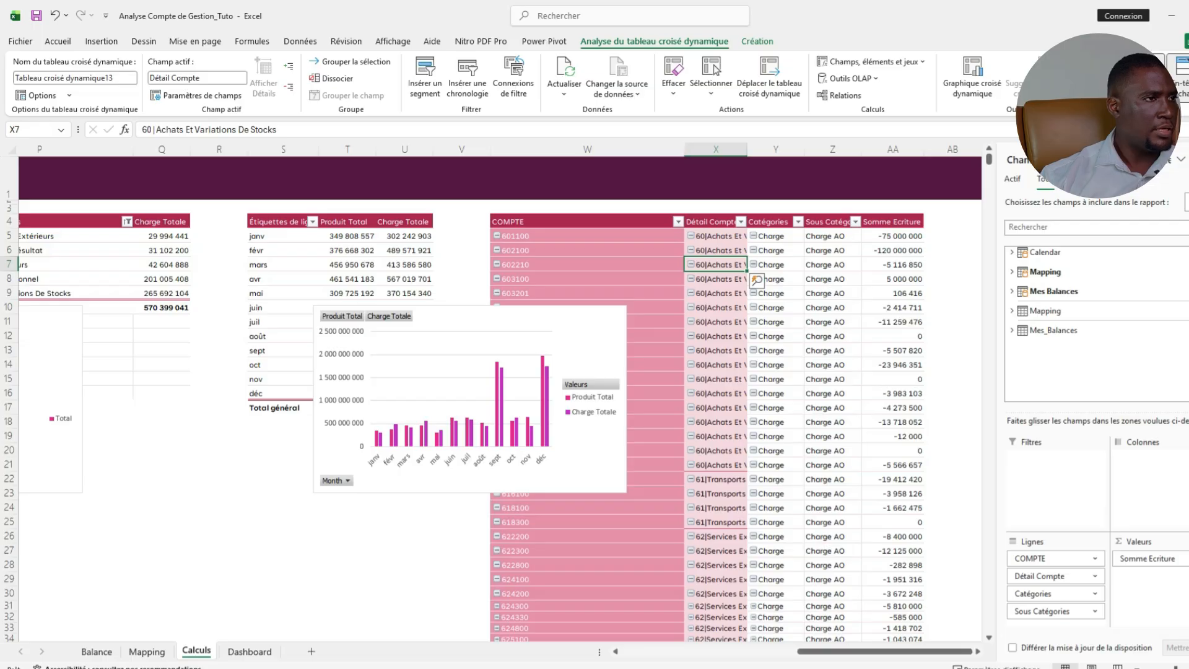
{"action": "double_click", "coordinate": [748, 149]}
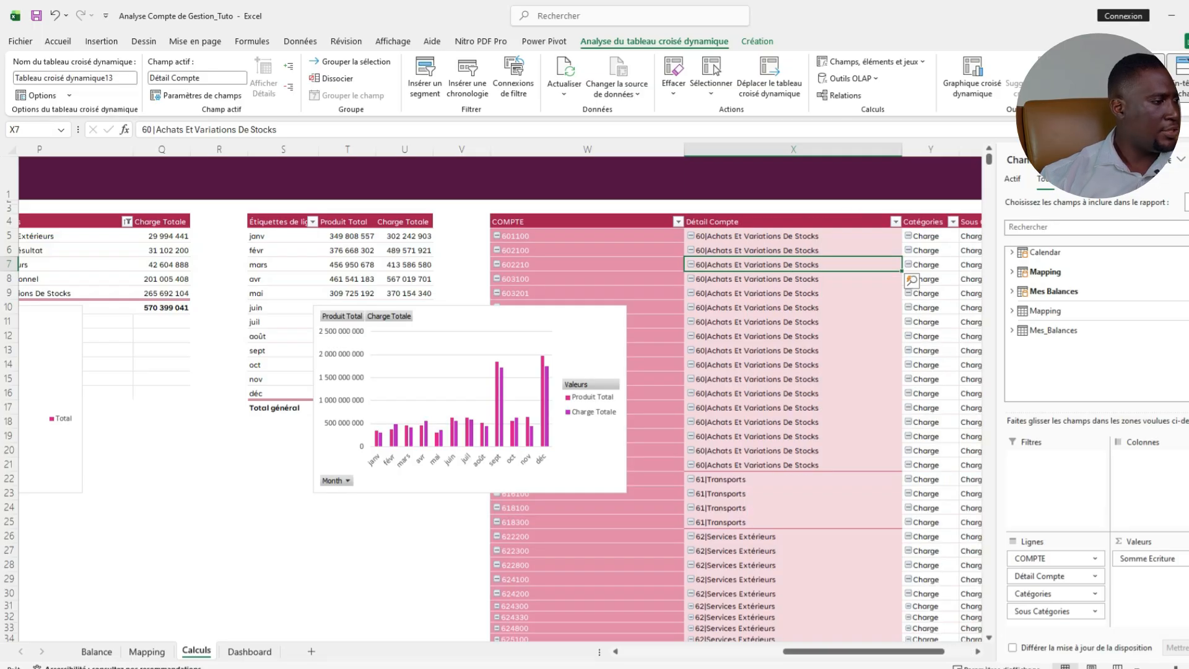
Check the Dashboard's detail table headers against the Mes Balances columns on the Balance sheet, and return to the Calculs sheet.
{"action": "key", "text": "ctrl+Page_Down"}
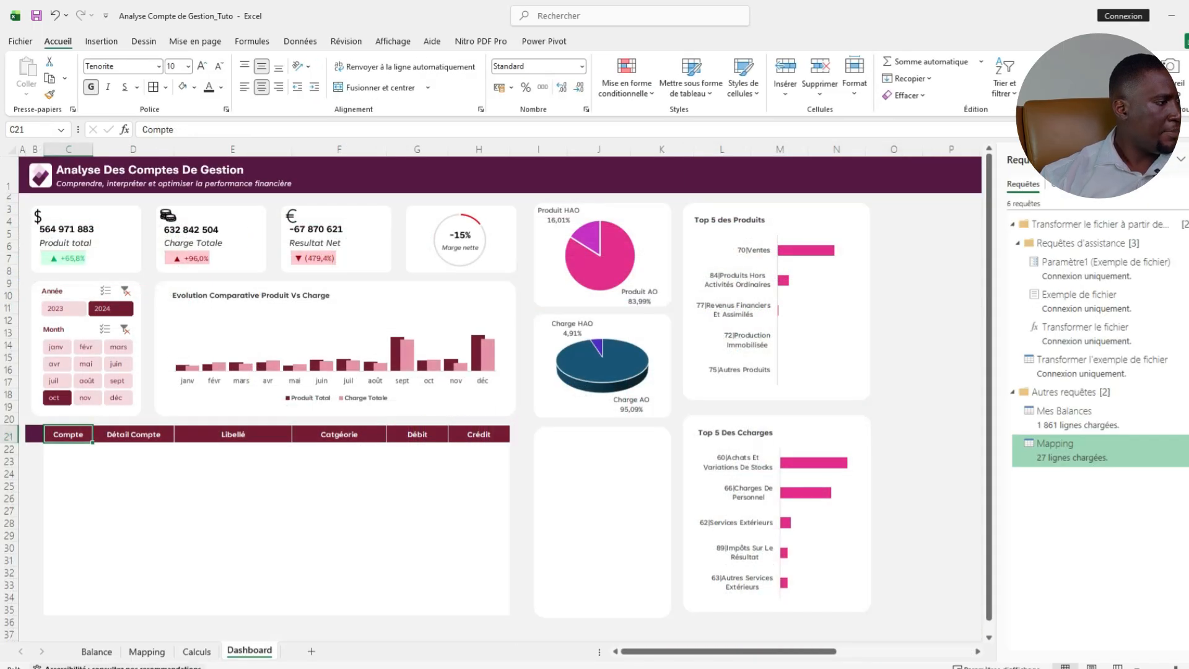
{"action": "left_click", "coordinate": [97, 651]}
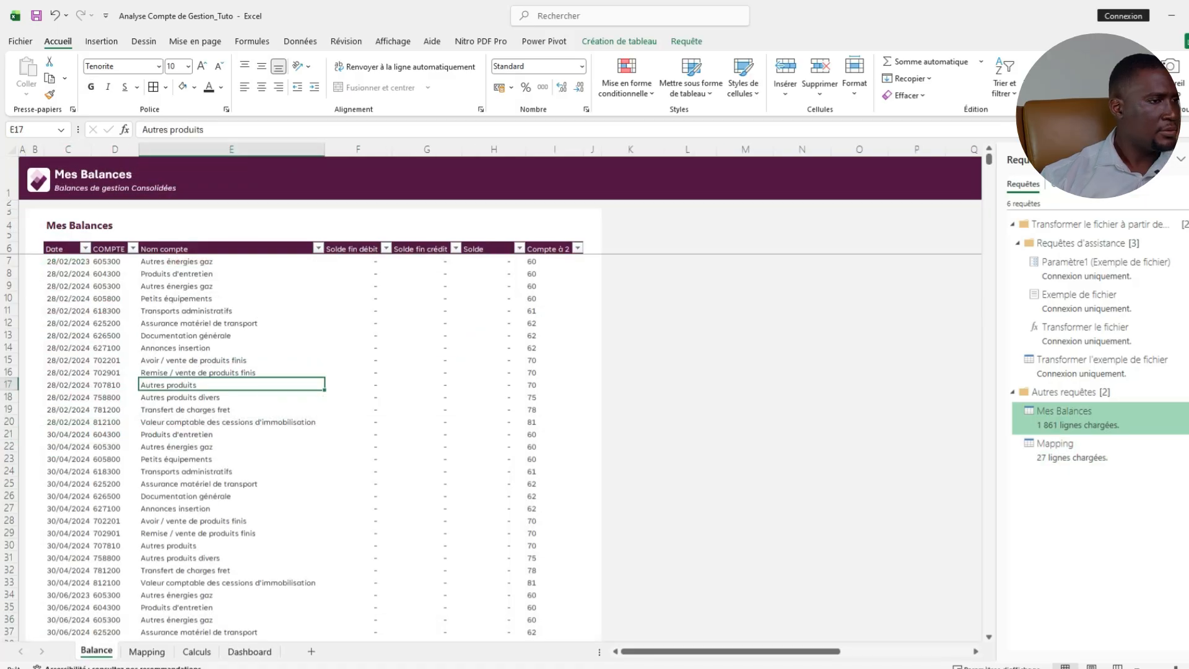
{"action": "left_click", "coordinate": [147, 652]}
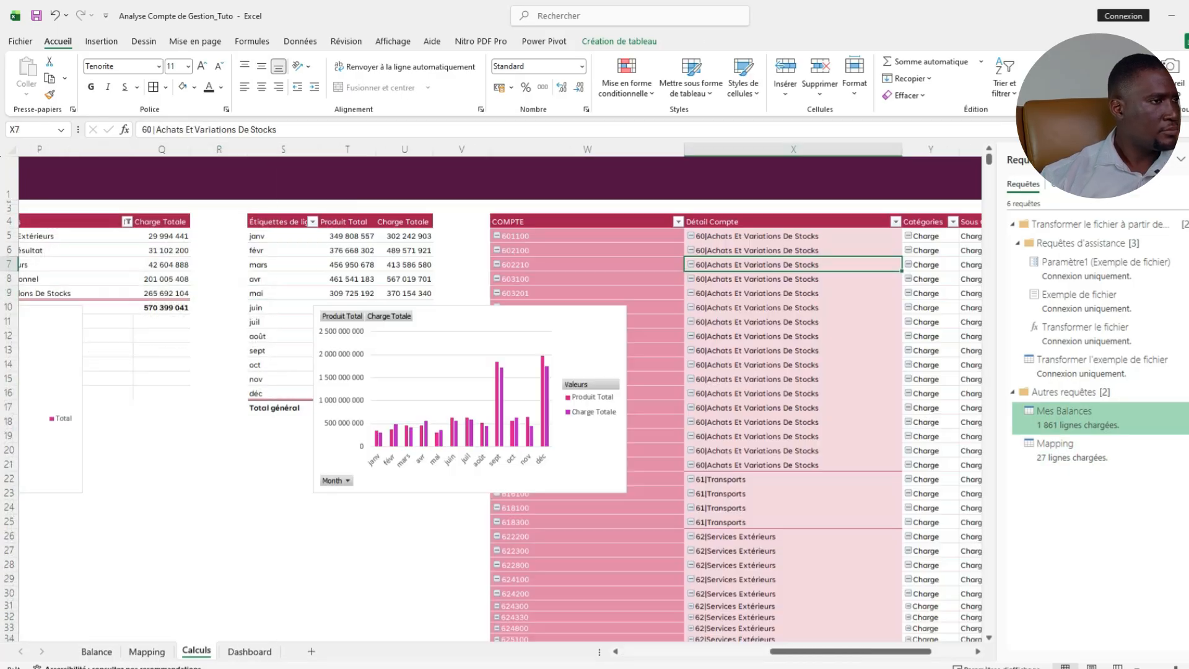
Try the Mapping table's Libellés field after Détail Compte in the detail pivot table's rows, autofitting its column, and remove the field.
{"action": "left_click", "coordinate": [197, 651]}
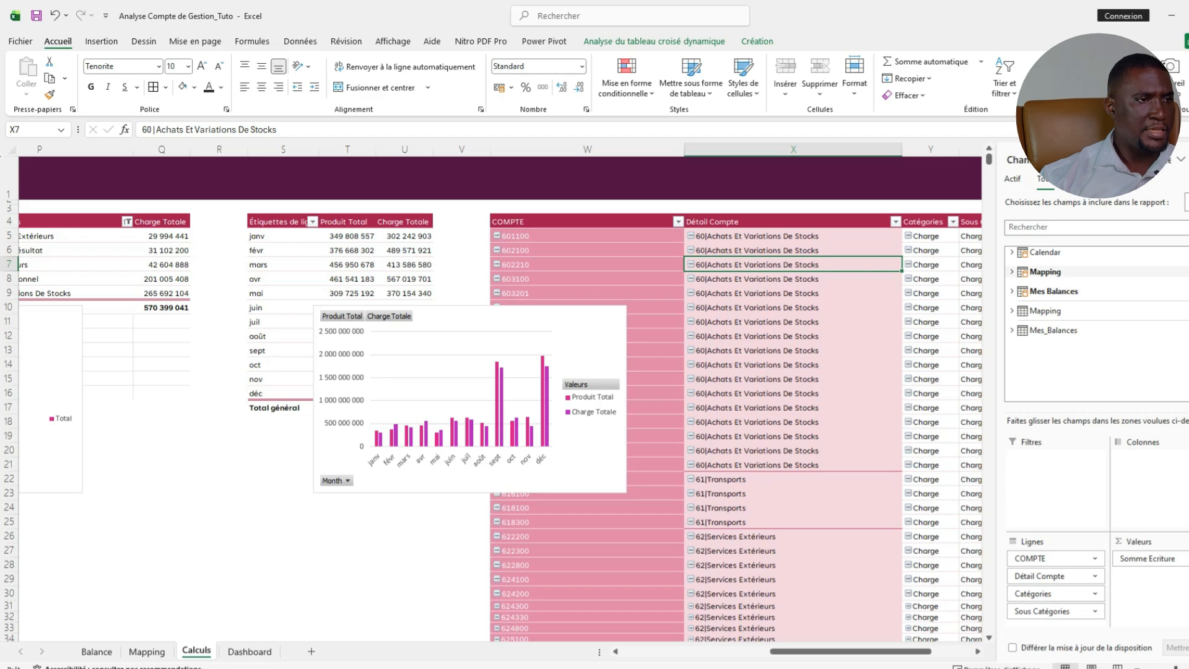
{"action": "left_click", "coordinate": [1012, 271]}
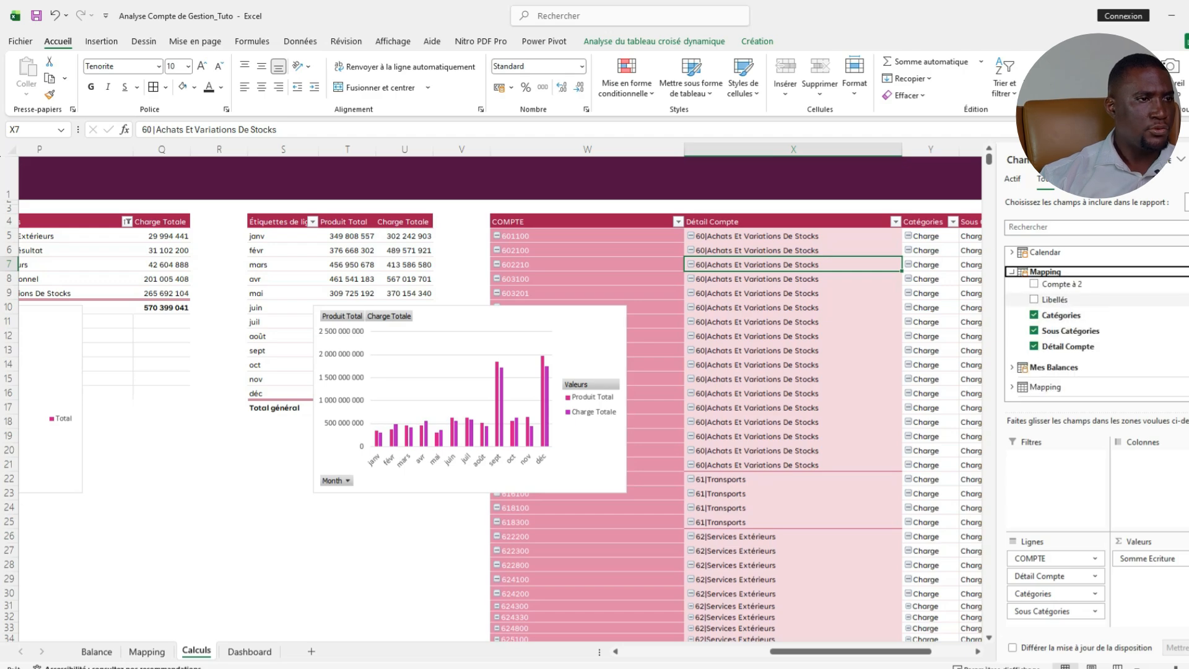
{"action": "left_click_drag", "start_coordinate": [1055, 299], "coordinate": [1056, 585]}
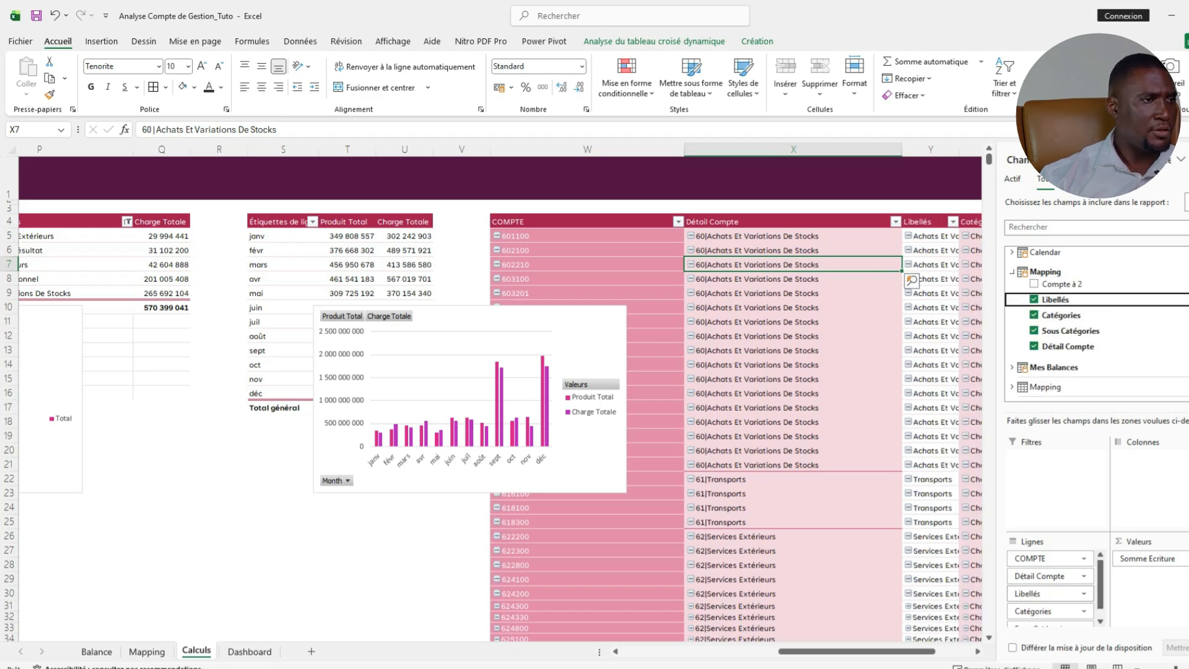
{"action": "left_click_drag", "start_coordinate": [959, 149], "coordinate": [959, 149]}
{"action": "double_click", "coordinate": [960, 150]}
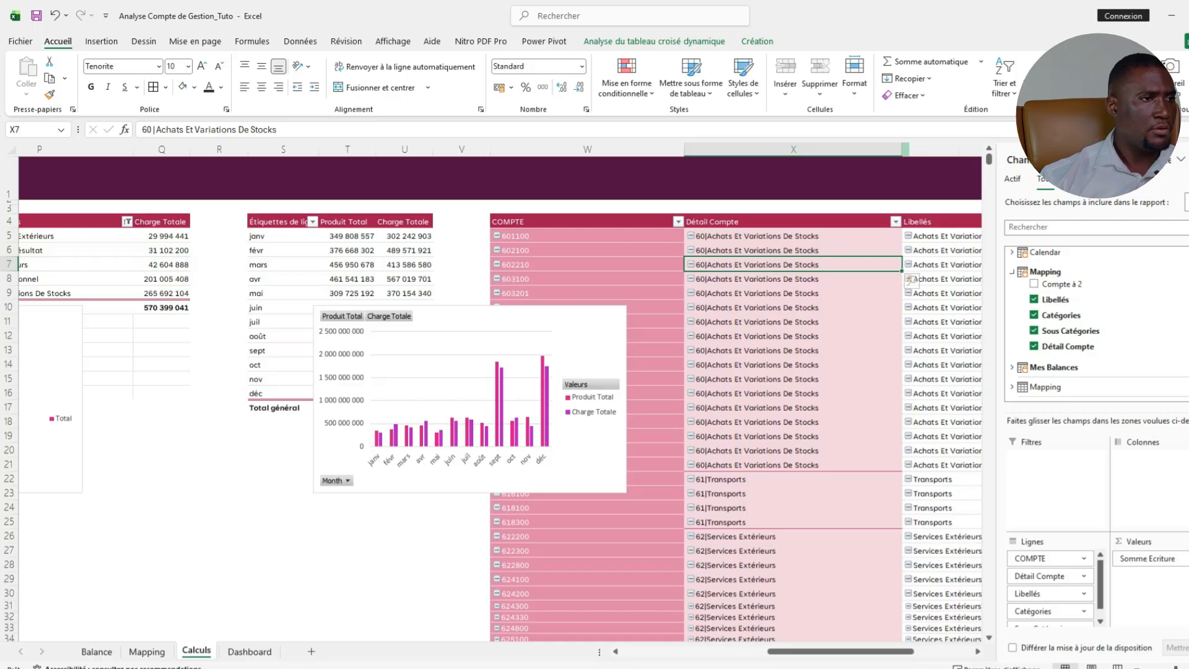
{"action": "left_click_drag", "start_coordinate": [841, 651], "coordinate": [878, 651]}
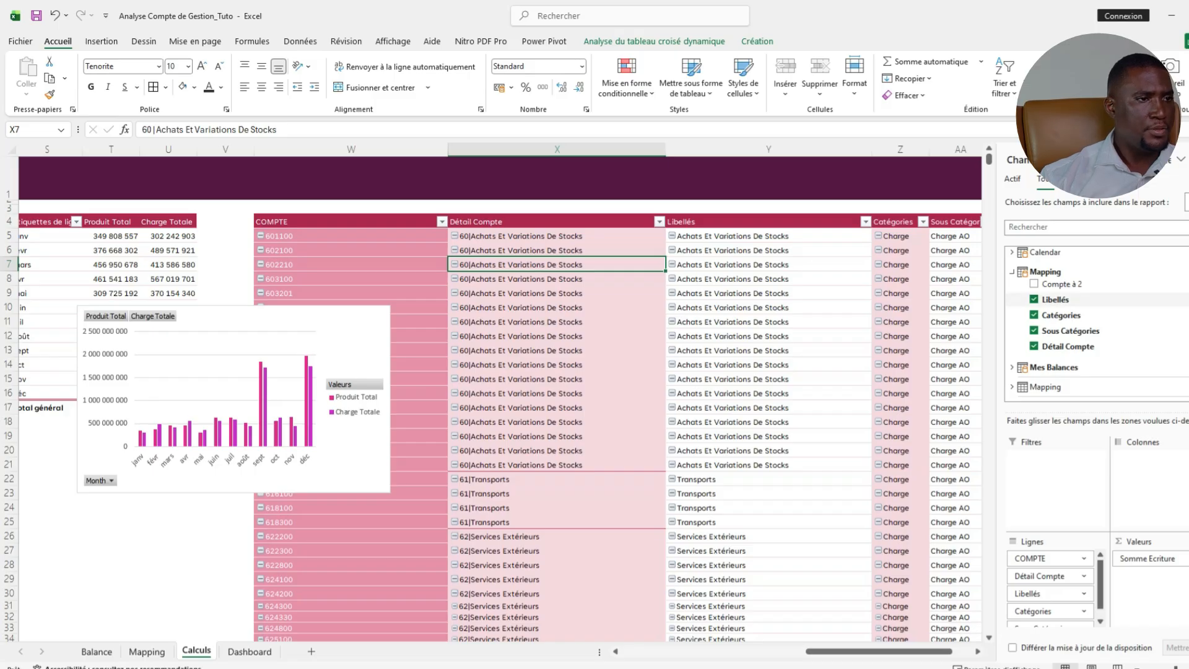
{"action": "left_click", "coordinate": [1034, 299]}
Add Nom compte from the Mes Balances table between Détail Compte and Catégories in the detail pivot table's rows.
{"action": "scroll", "coordinate": [1078, 335], "scroll_direction": "down", "scroll_amount": 5}
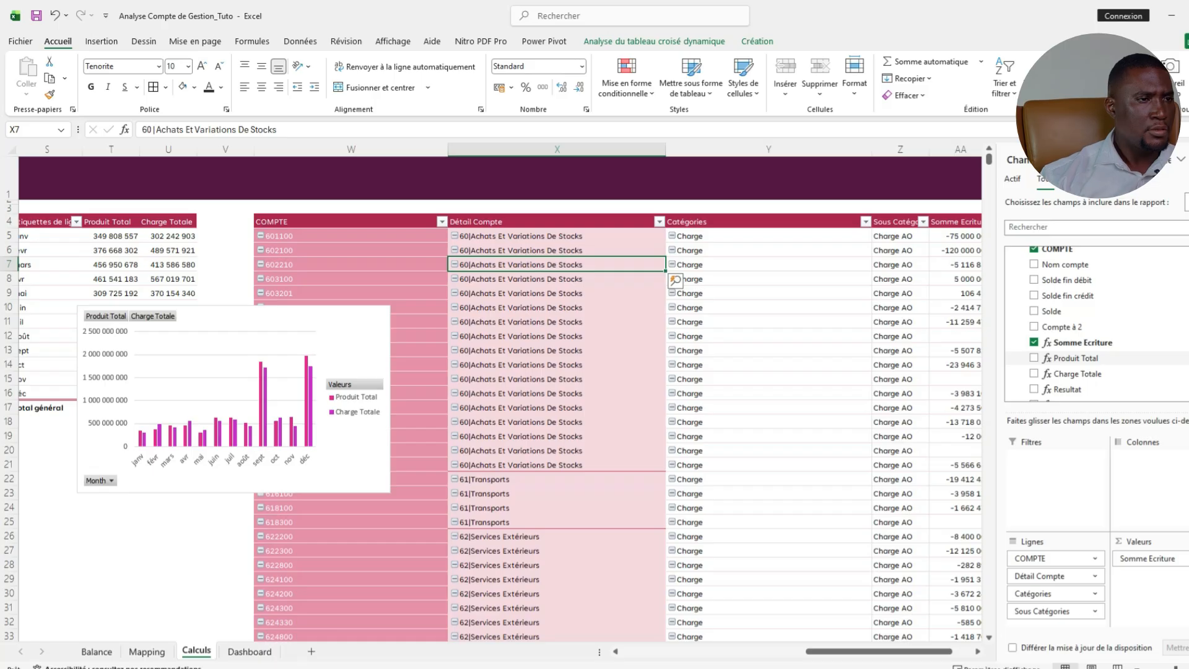
{"action": "scroll", "coordinate": [1090, 322], "scroll_direction": "down", "scroll_amount": 2}
{"action": "scroll", "coordinate": [1090, 322], "scroll_direction": "up", "scroll_amount": 5}
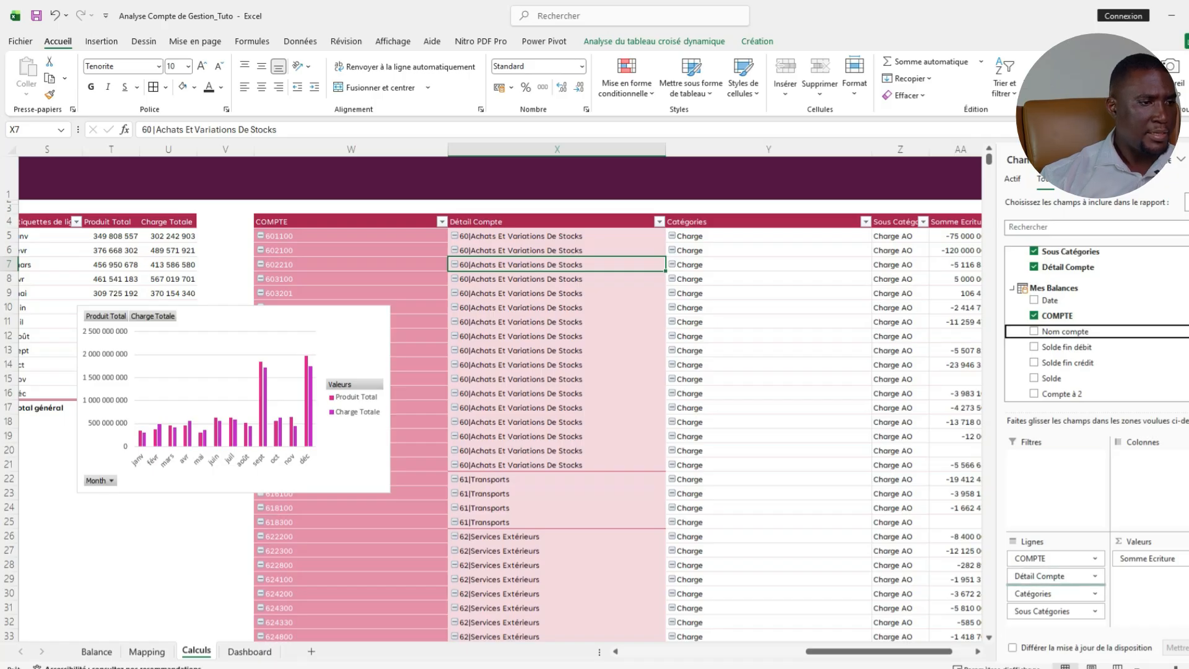
{"action": "left_click_drag", "start_coordinate": [1065, 331], "coordinate": [1056, 584]}
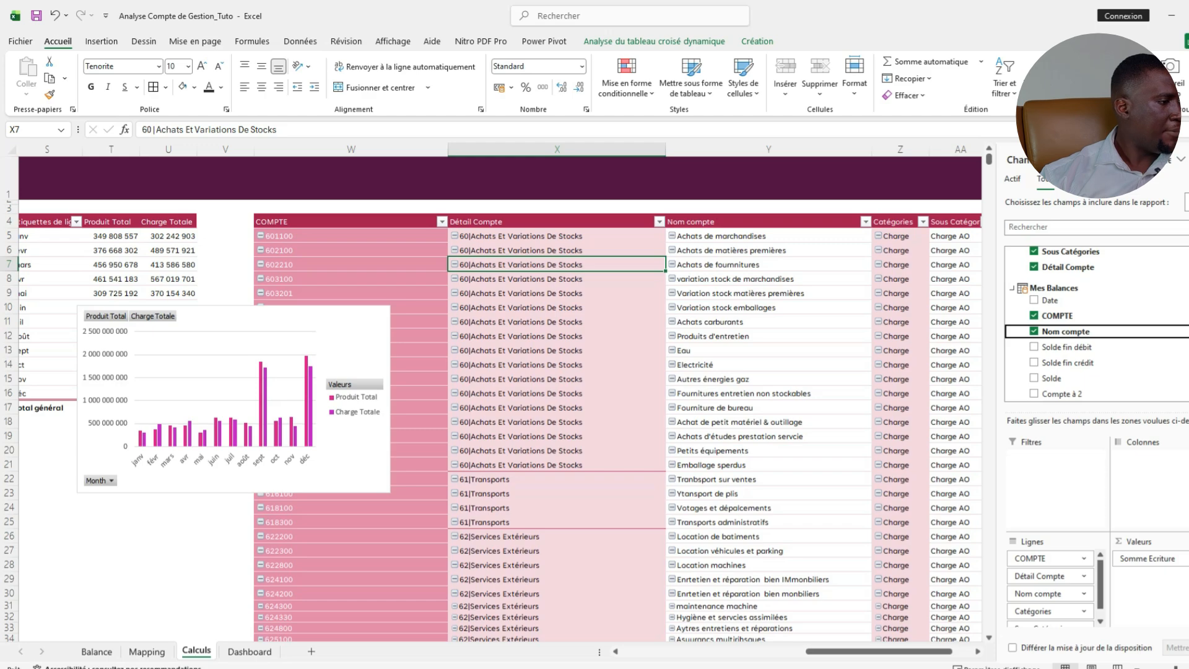
Compare with the Dashboard's table headers, and remove Sous Catégories from the rows and Somme Ecriture from the values of the detail pivot table.
{"action": "left_click", "coordinate": [250, 652]}
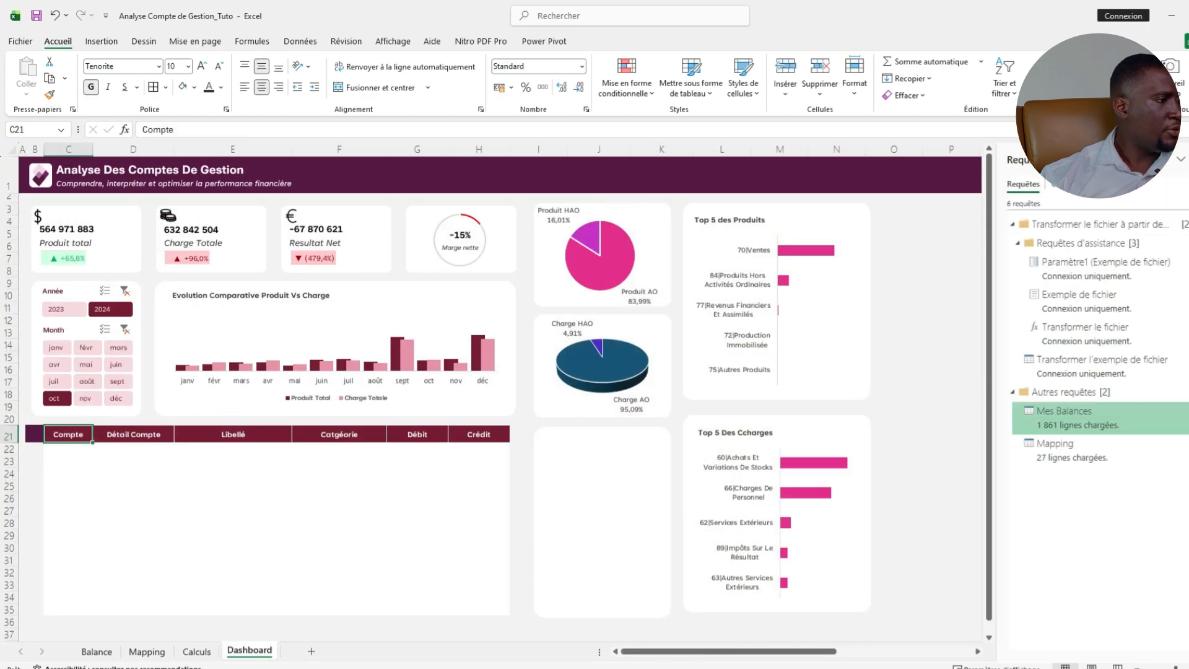
{"action": "left_click", "coordinate": [196, 652]}
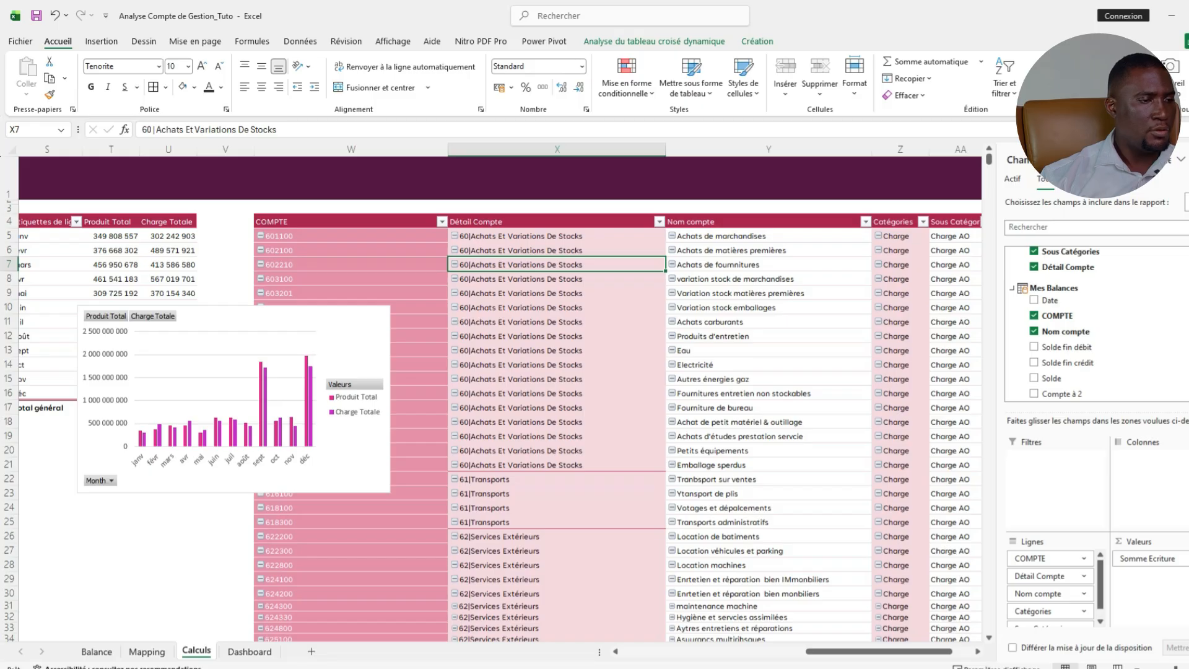
{"action": "scroll", "coordinate": [1050, 612], "scroll_direction": "down", "scroll_amount": 1}
{"action": "left_click", "coordinate": [1051, 618]}
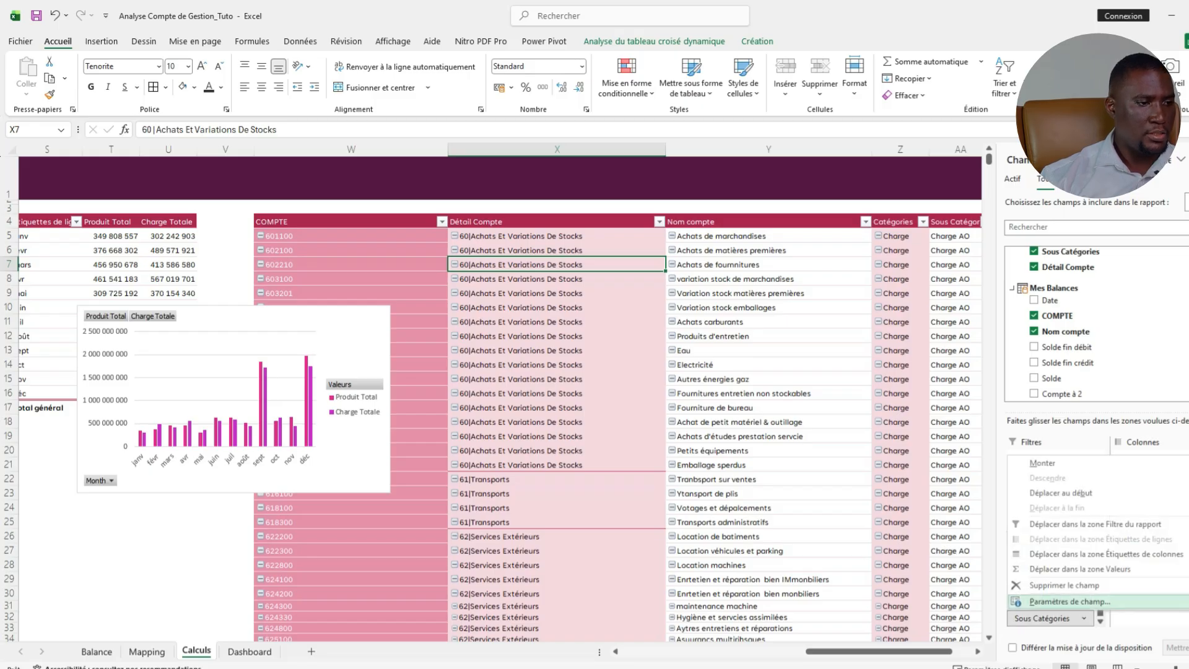
{"action": "left_click", "coordinate": [1064, 585]}
{"action": "left_click", "coordinate": [1147, 558]}
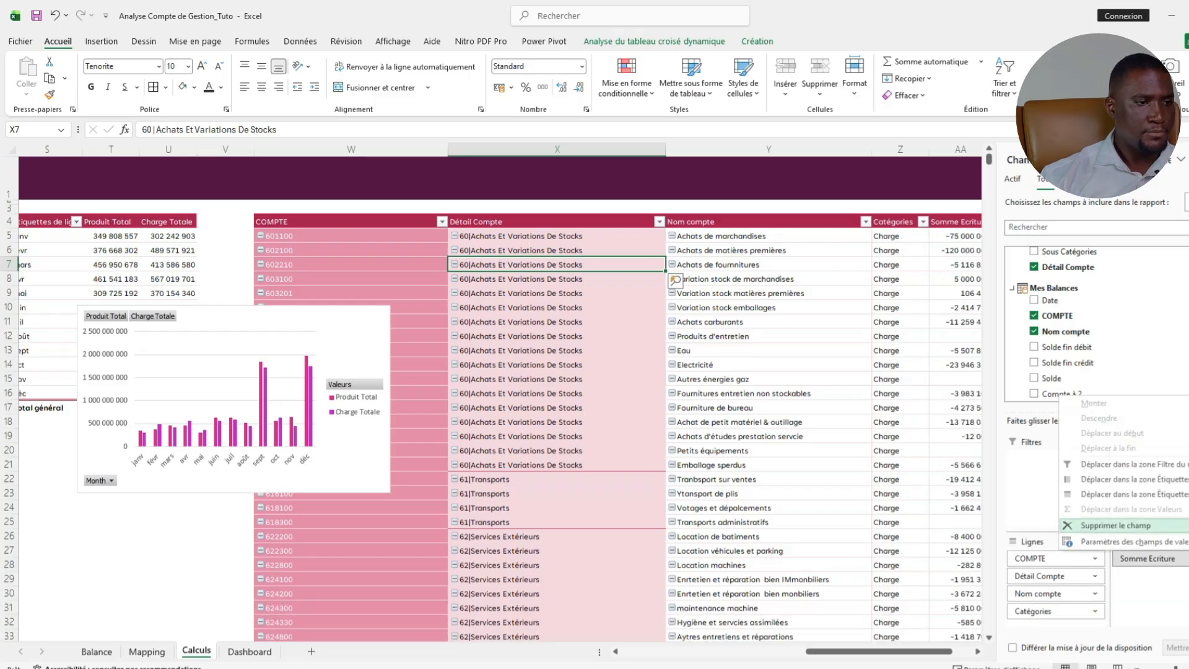
{"action": "left_click", "coordinate": [1116, 525]}
{"action": "left_click_drag", "start_coordinate": [911, 651], "coordinate": [932, 651]}
{"action": "left_click", "coordinate": [836, 222]}
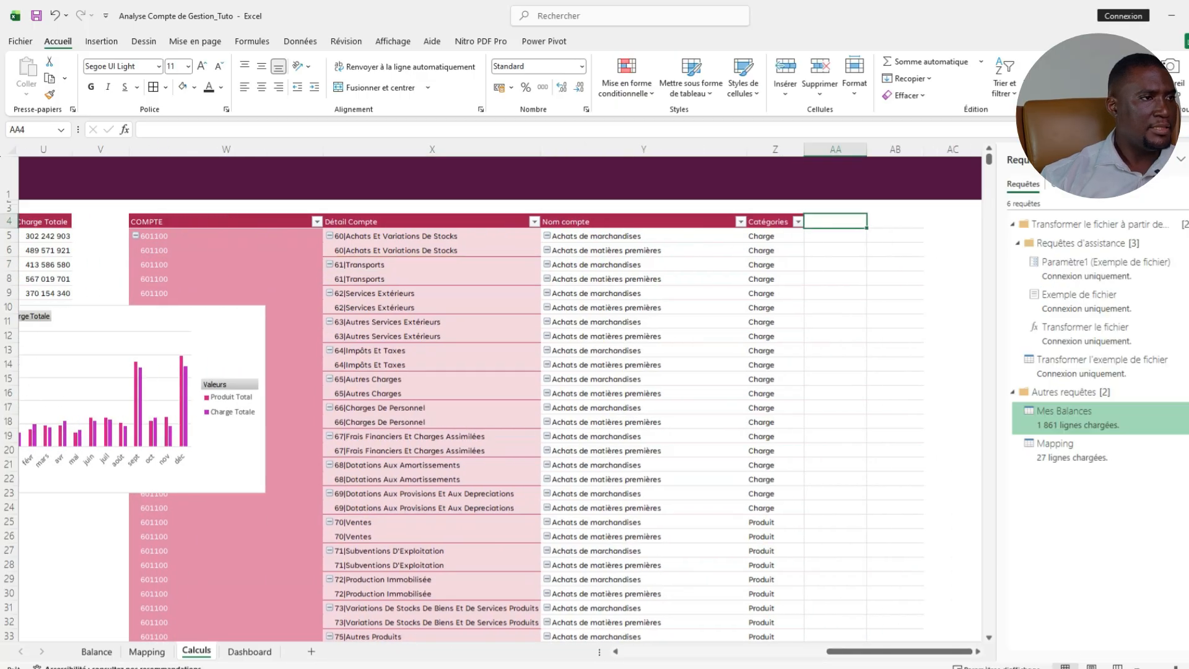
{"action": "left_click", "coordinate": [768, 216]}
{"action": "left_click", "coordinate": [836, 222]}
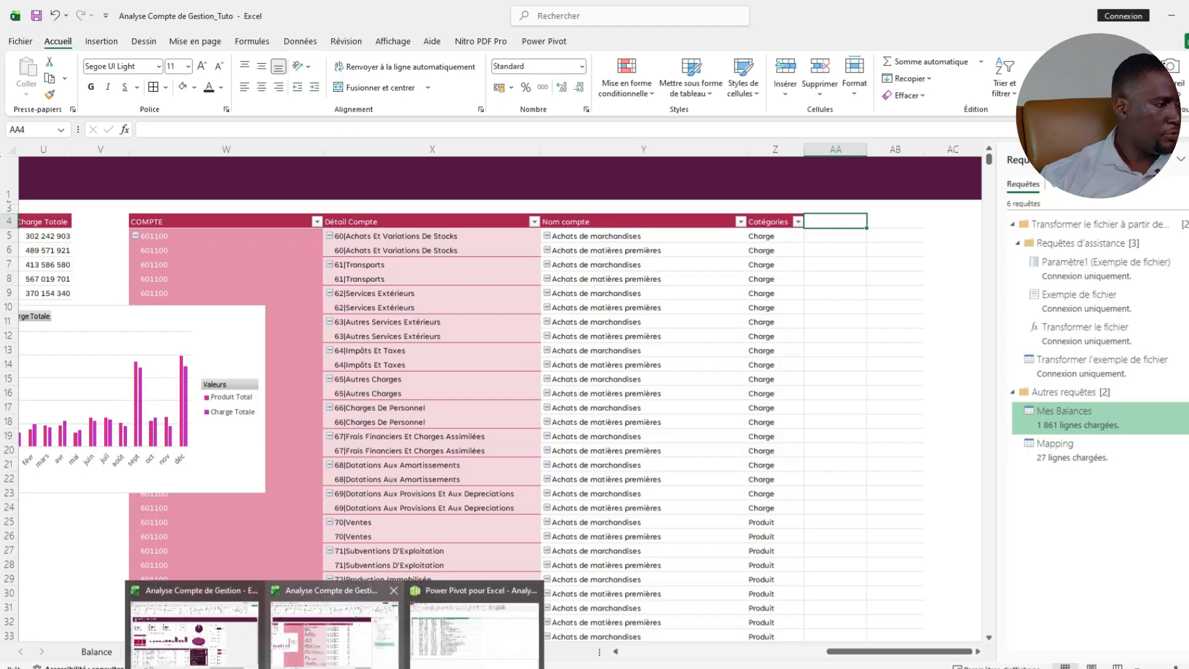
Switch to the Power Pivot window and start a Débit measure using SUM in the empty cell below the Mes Balances measures.
{"action": "left_click", "coordinate": [476, 619]}
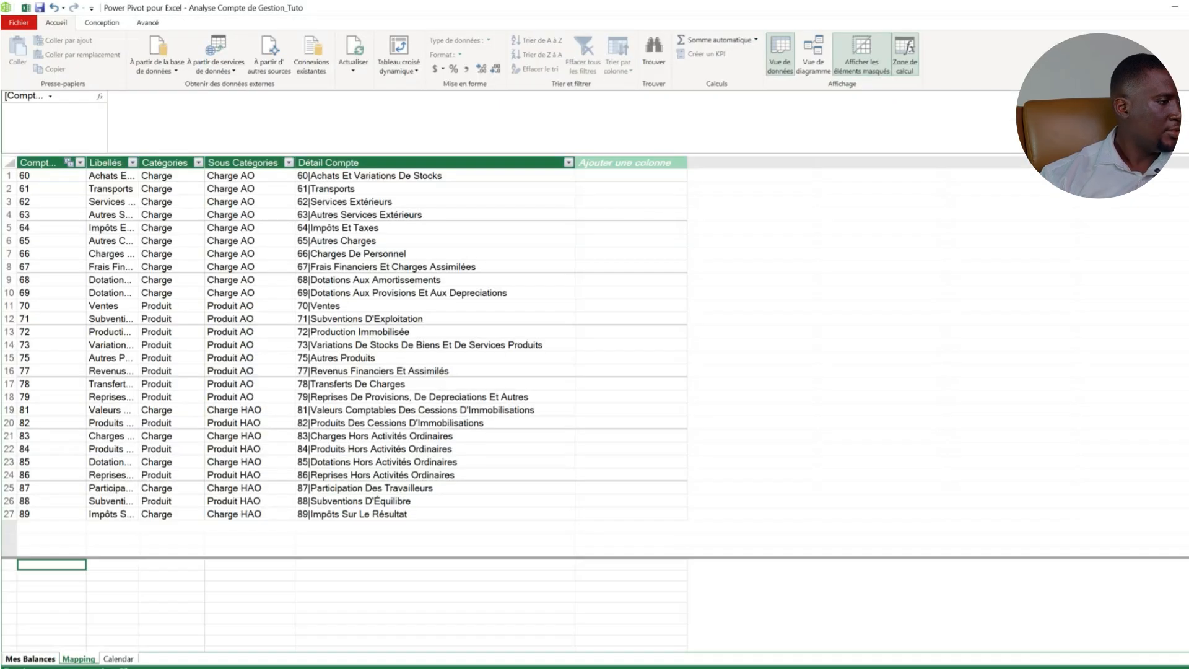
{"action": "left_click", "coordinate": [30, 659]}
{"action": "left_click", "coordinate": [87, 438]}
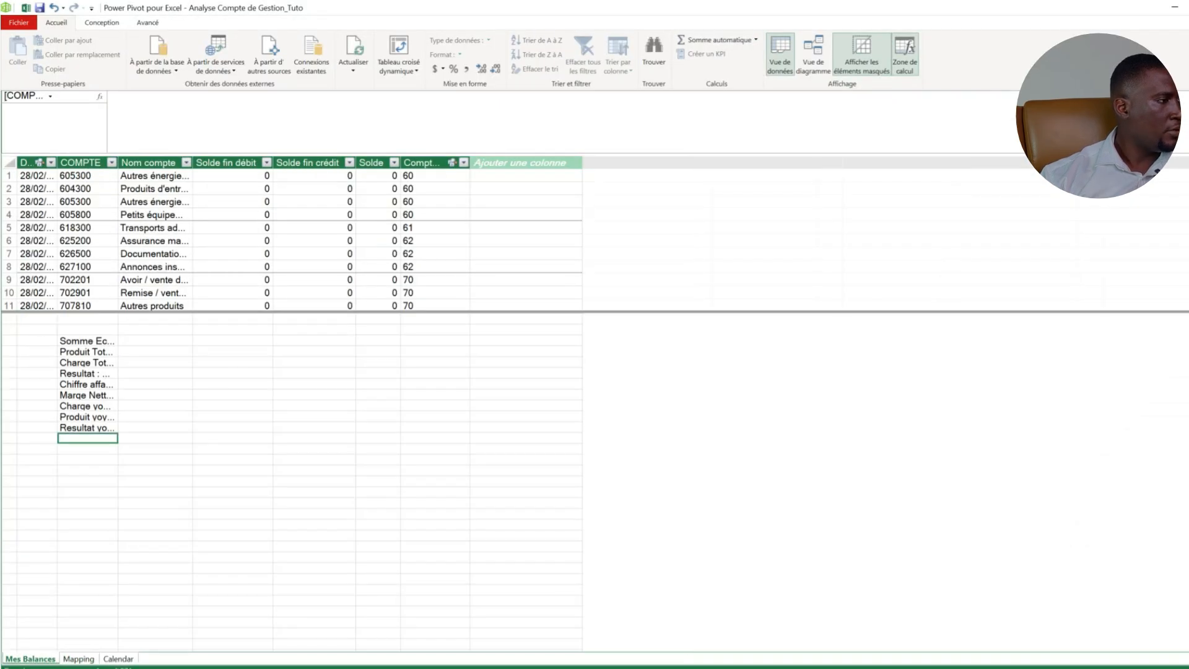
{"action": "type", "text": "Débi"}
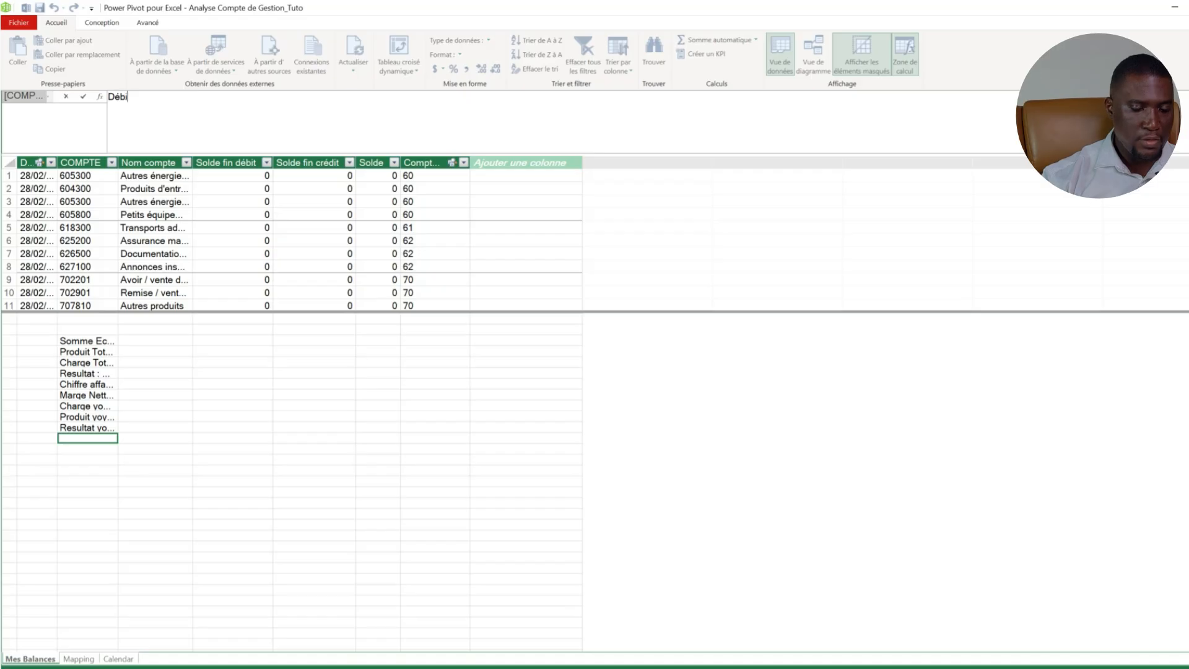
{"action": "type", "text": "t:"}
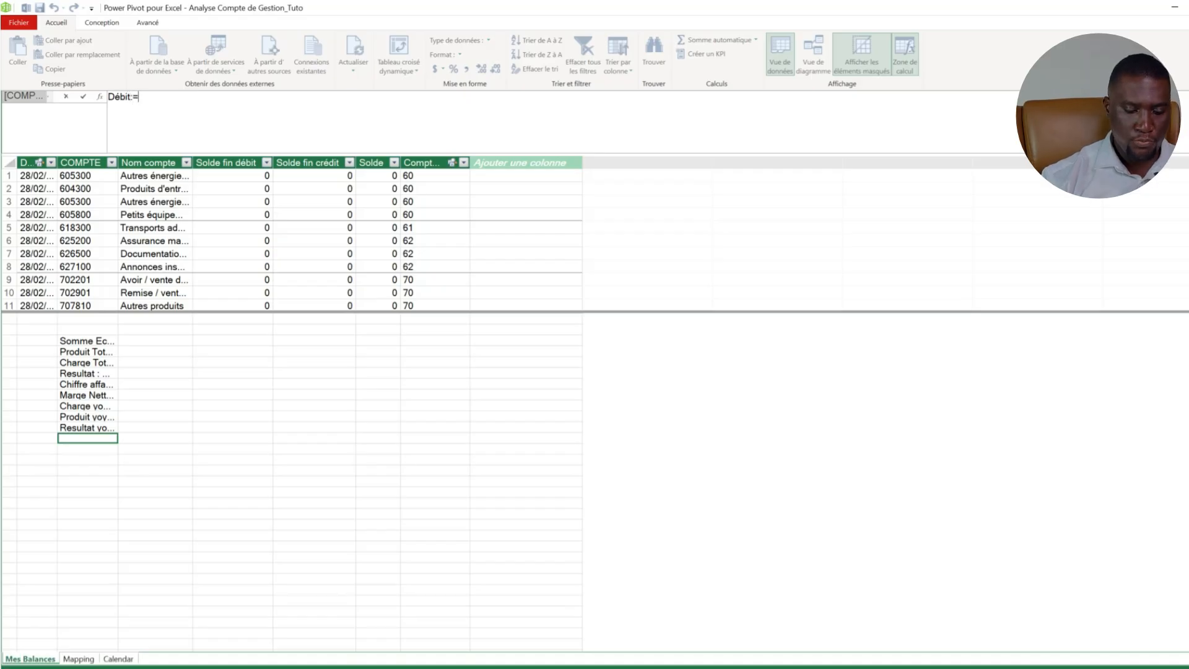
{"action": "type", "text": "=SUM("}
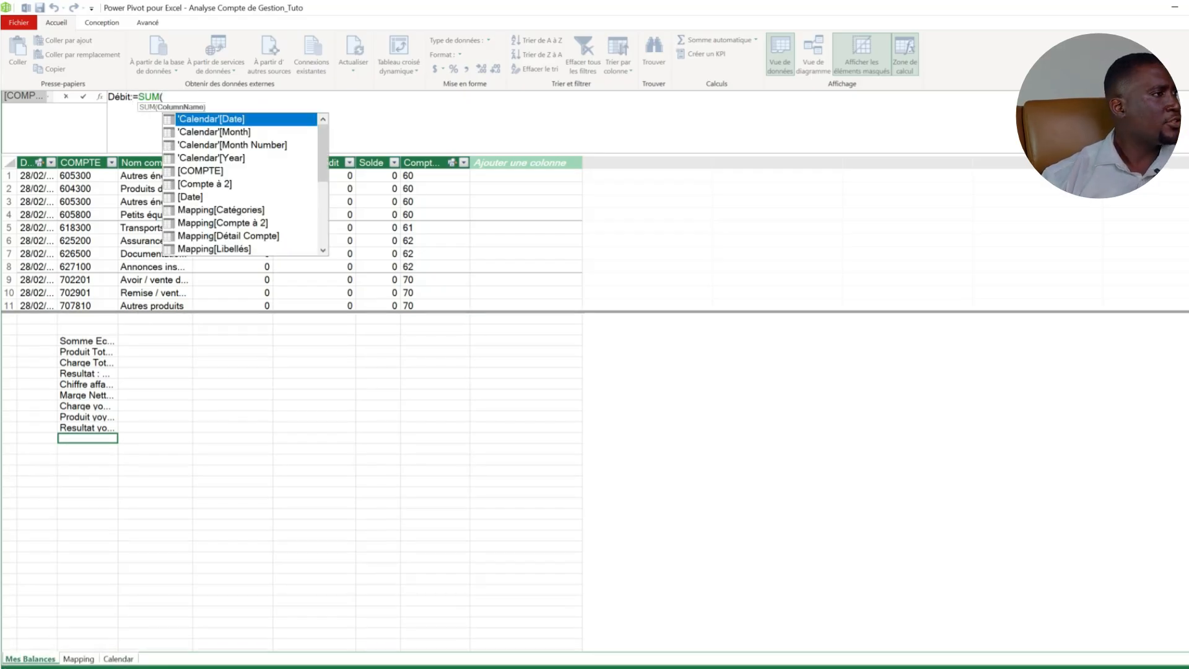
{"action": "type", "text": "deb"}
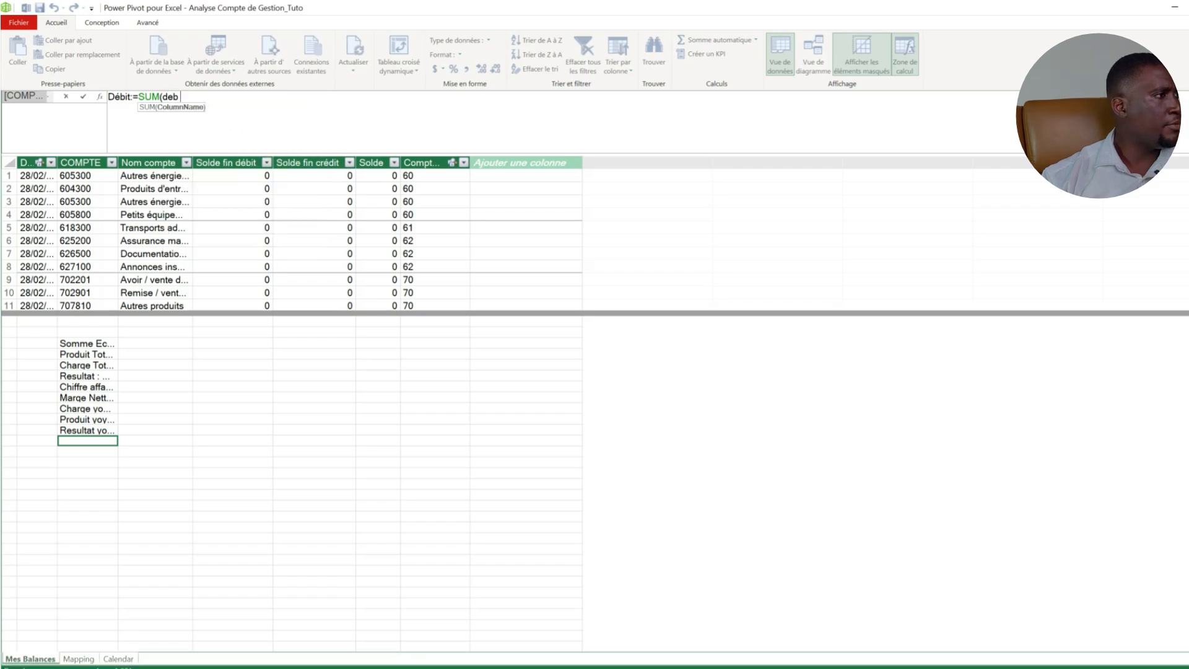
{"action": "key", "text": "BackSpace"}
{"action": "key", "text": "BackSpace"}
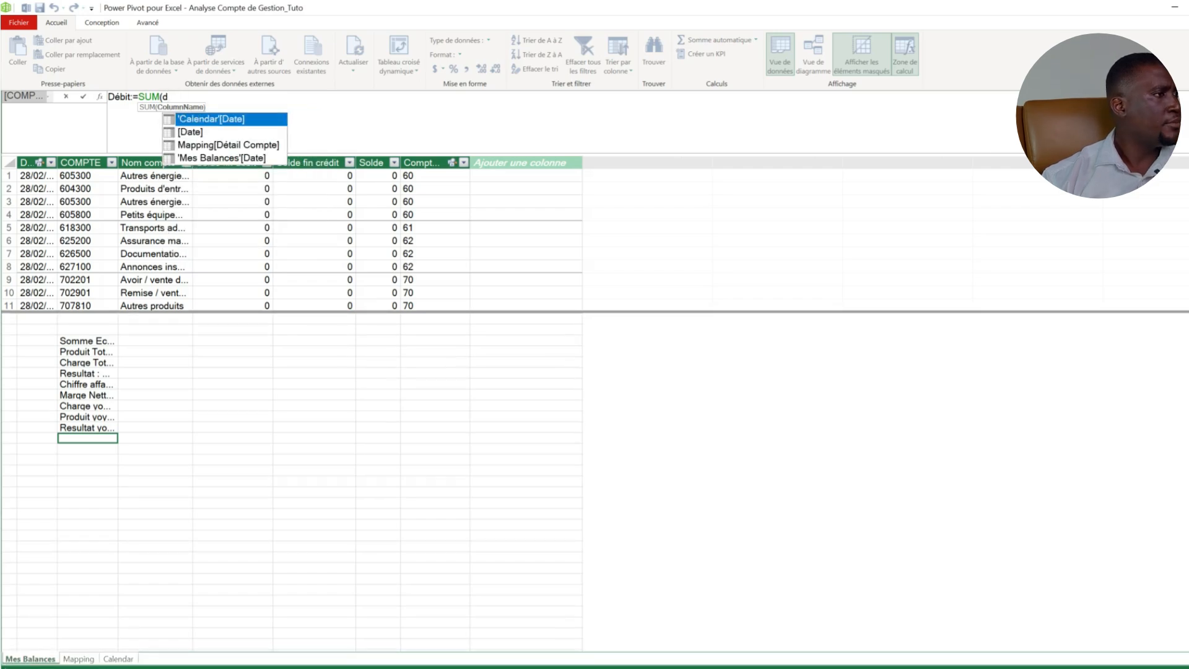
{"action": "type", "text": "ébbi"}
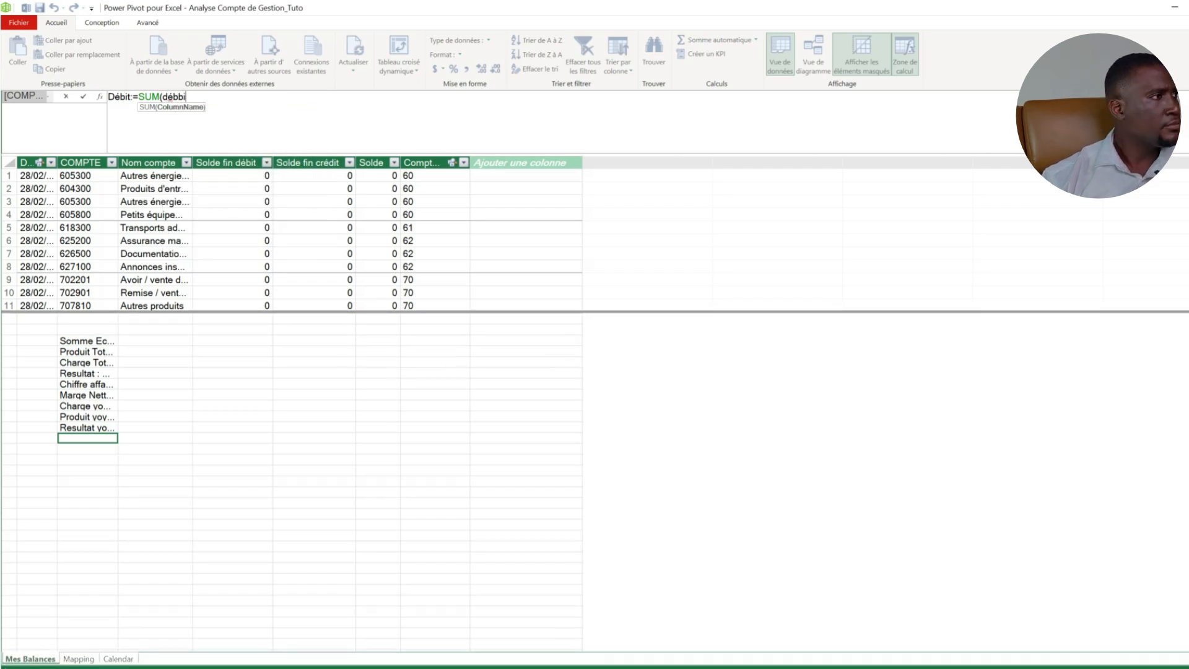
{"action": "key", "text": "BackSpace"}
{"action": "key", "text": "BackSpace"}
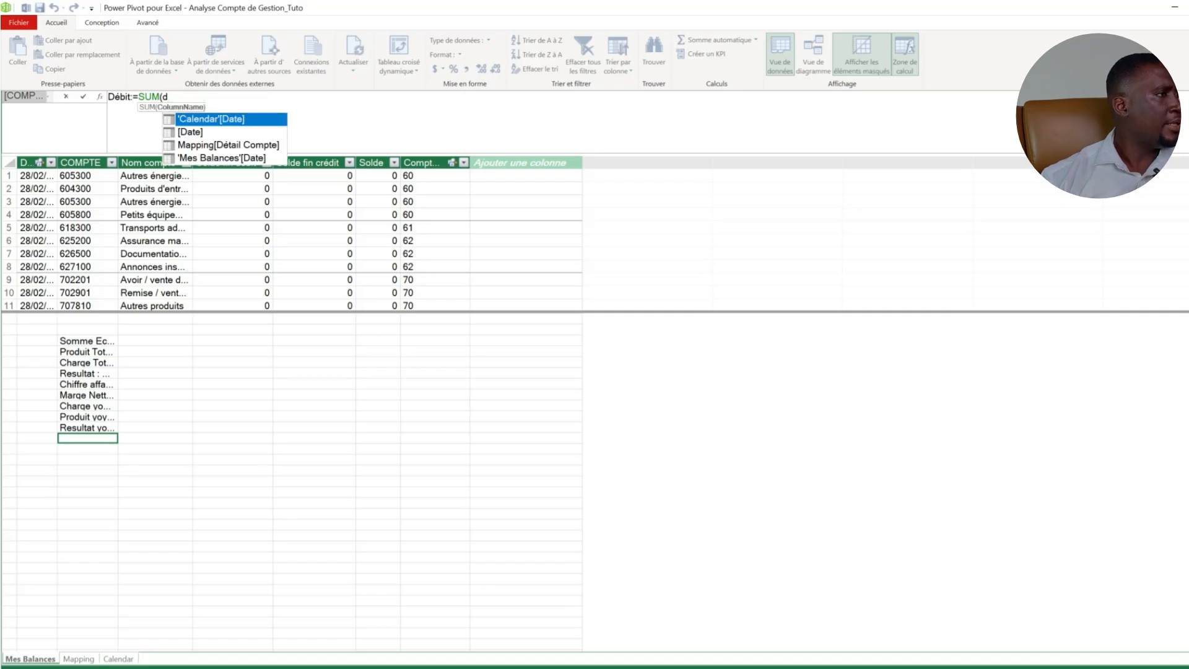
{"action": "key", "text": "Down"}
{"action": "key", "text": "Down"}
{"action": "key", "text": "Down"}
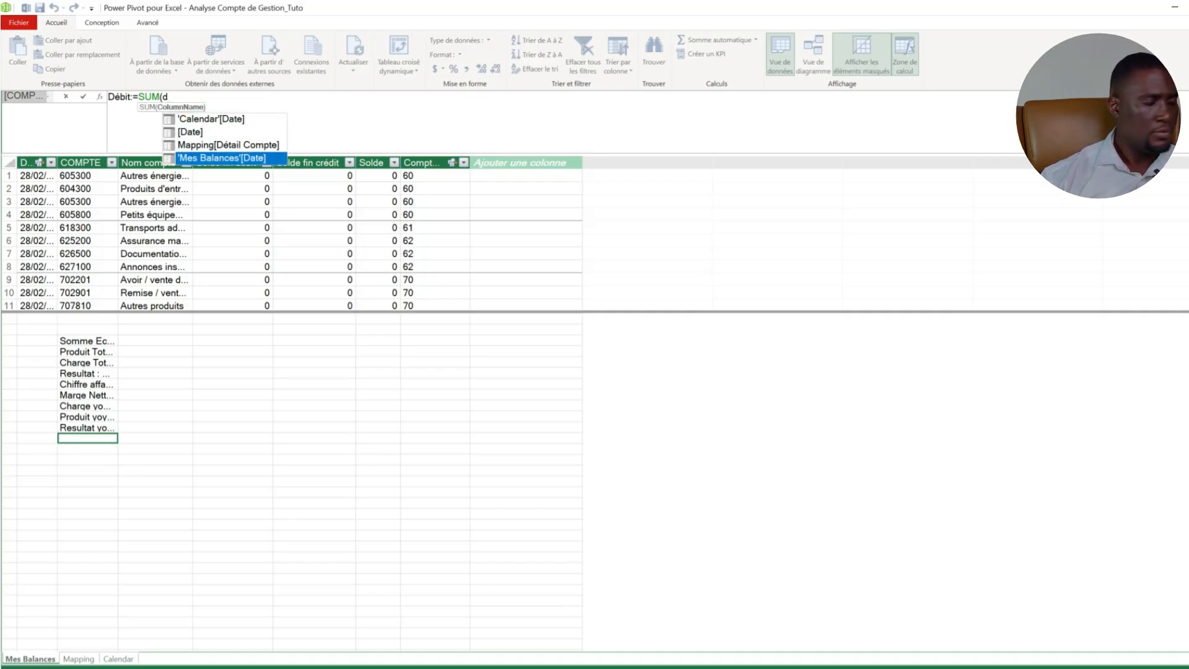
{"action": "key", "text": "BackSpace"}
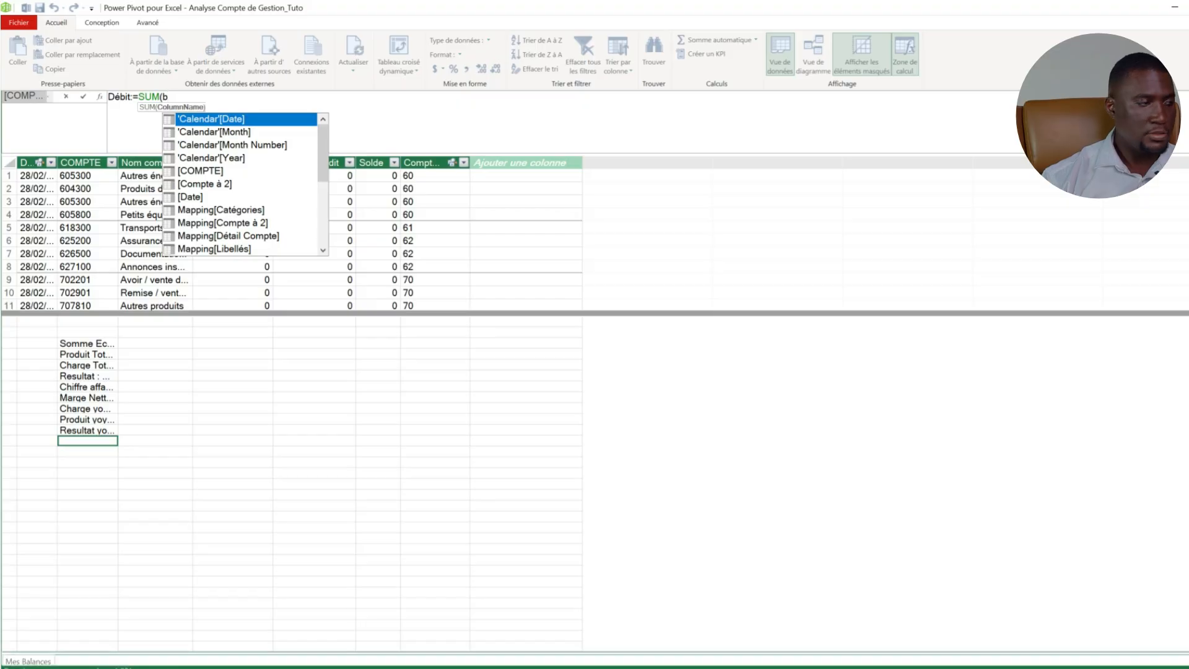
Complete the measure as Débit:=SUM('Mes Balances'[Solde fin débit]).
{"action": "type", "text": "balance"}
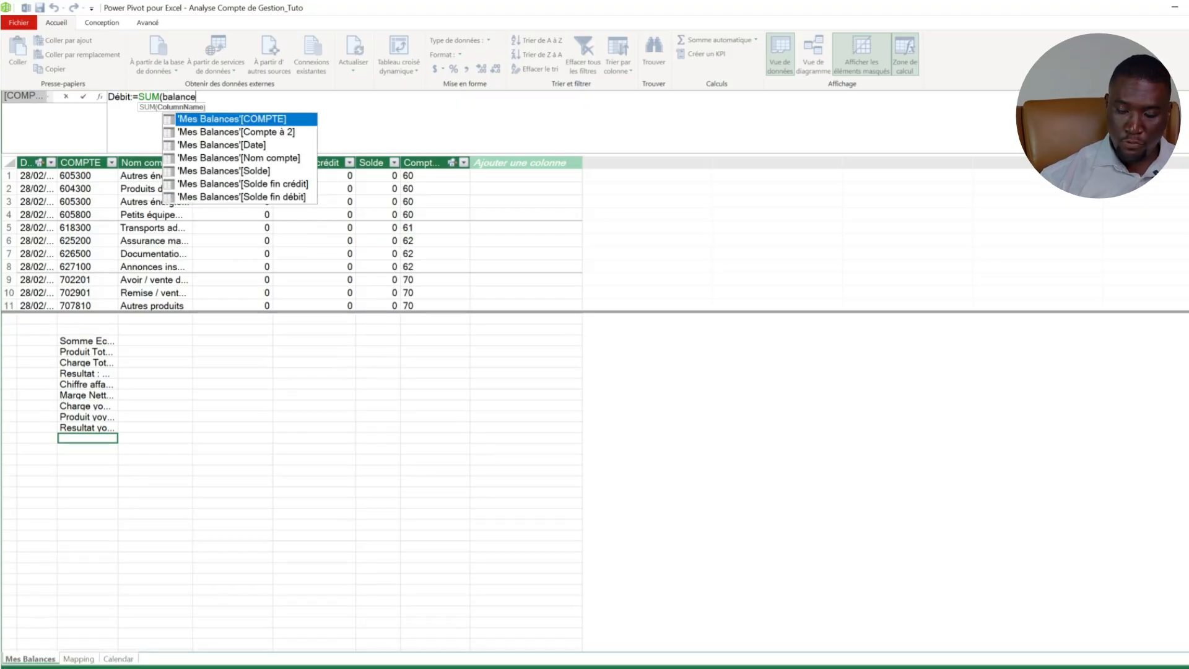
{"action": "key", "text": "Down"}
{"action": "key", "text": "Down"}
{"action": "key", "text": "Down"}
{"action": "key", "text": "Down"}
{"action": "key", "text": "Down"}
{"action": "key", "text": "Down"}
{"action": "key", "text": "Tab"}
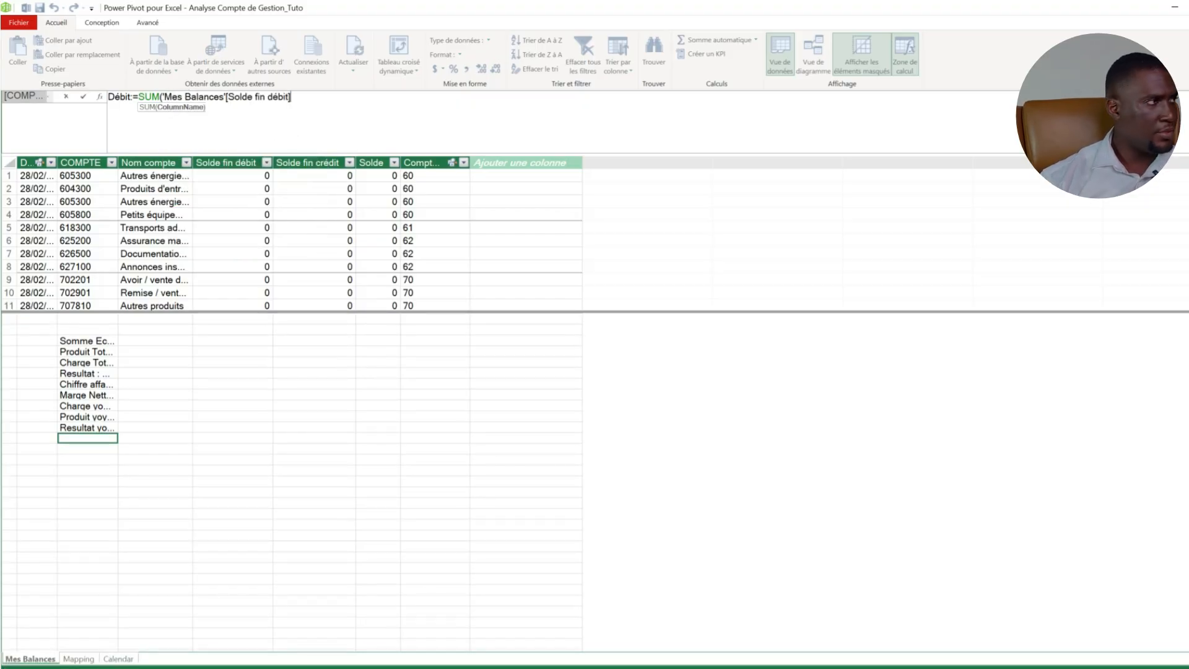
{"action": "type", "text": ")"}
{"action": "key", "text": "Return"}
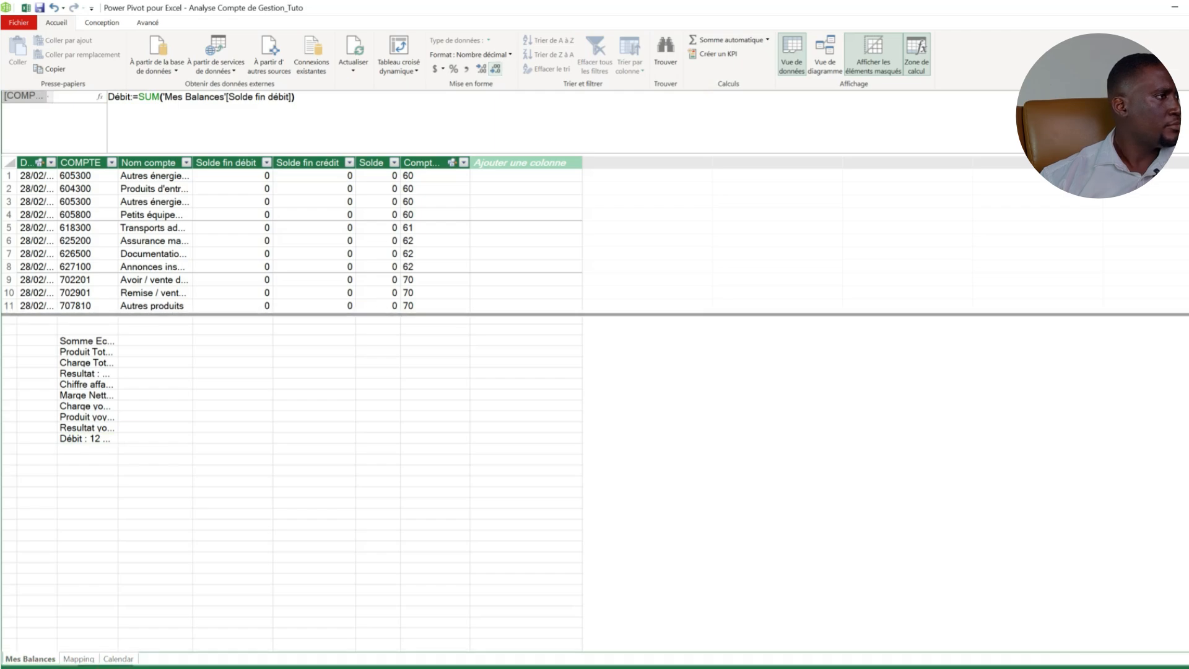
Widen the COMPTE column in Mes Balances and start a Crédit measure using SUM in the empty cell below the Débit measure.
{"action": "left_click_drag", "start_coordinate": [202, 162], "coordinate": [215, 162]}
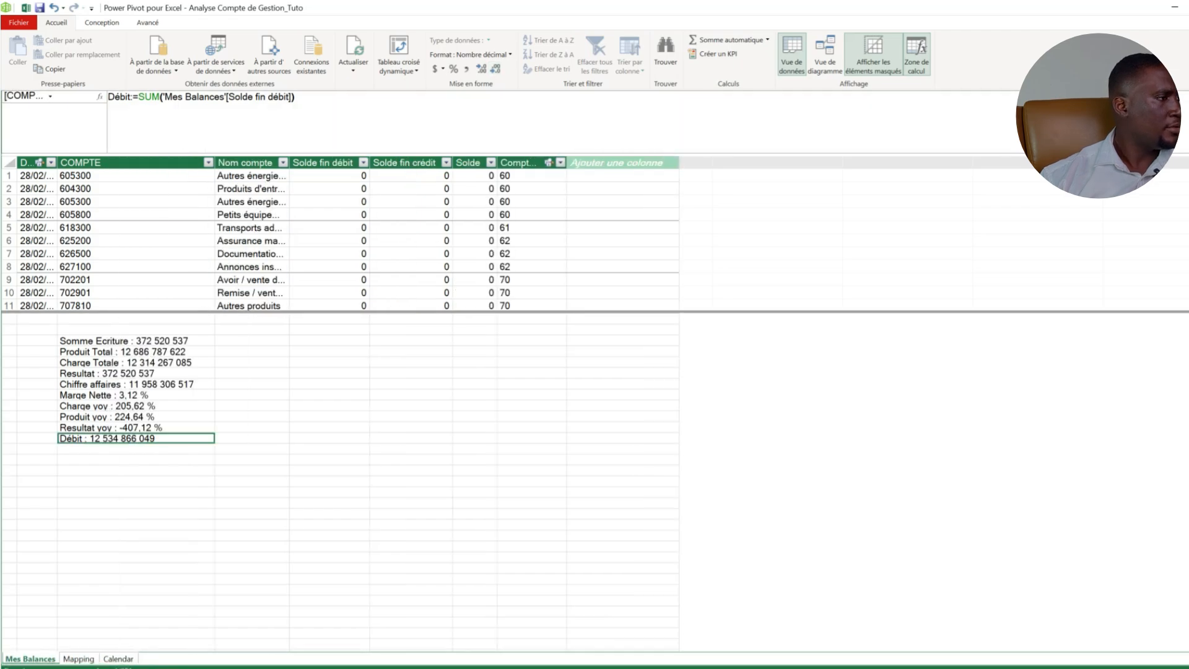
{"action": "left_click", "coordinate": [137, 449]}
{"action": "type", "text": "Cr"}
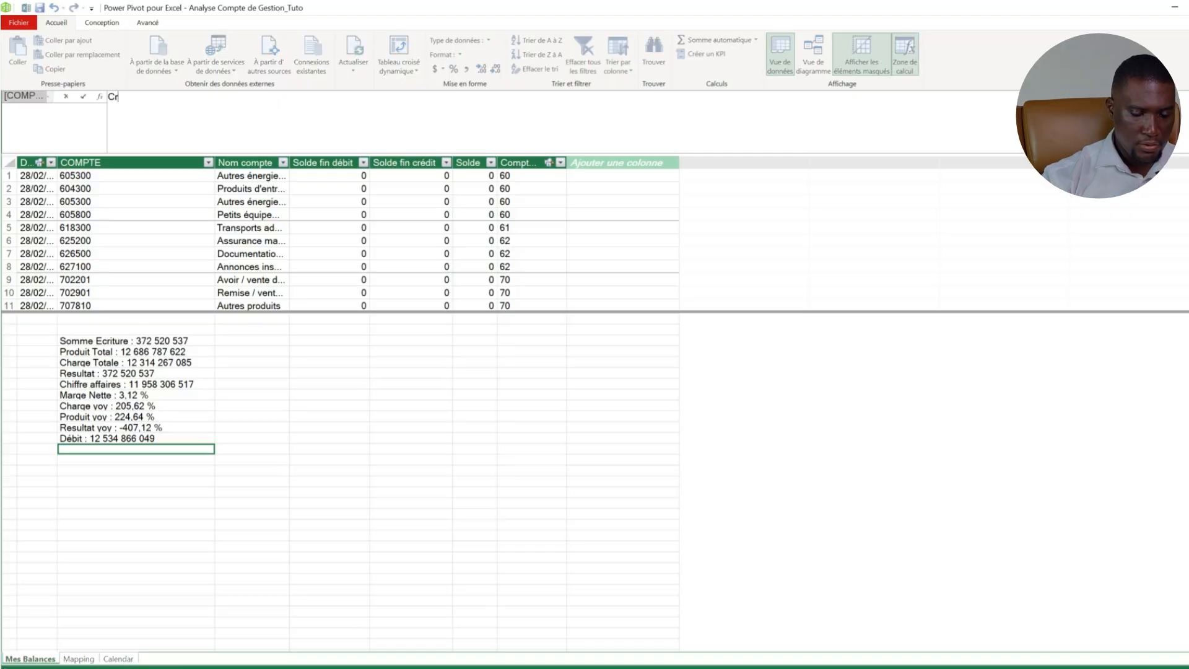
{"action": "type", "text": "édit"}
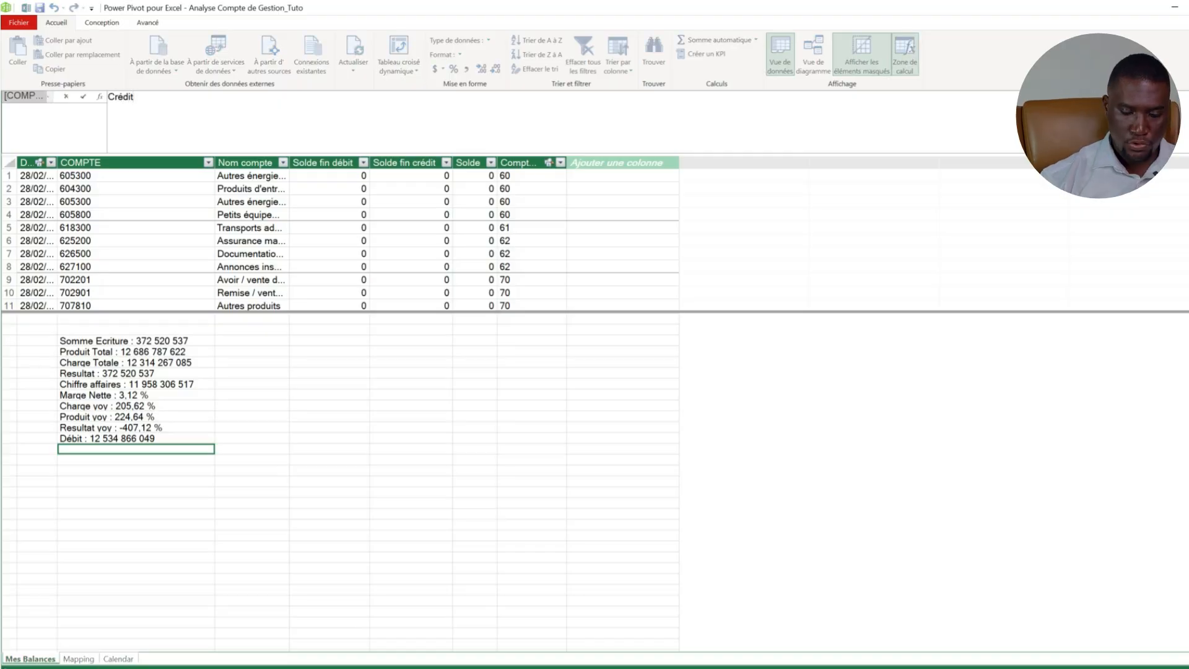
{"action": "type", "text": ":=sum"}
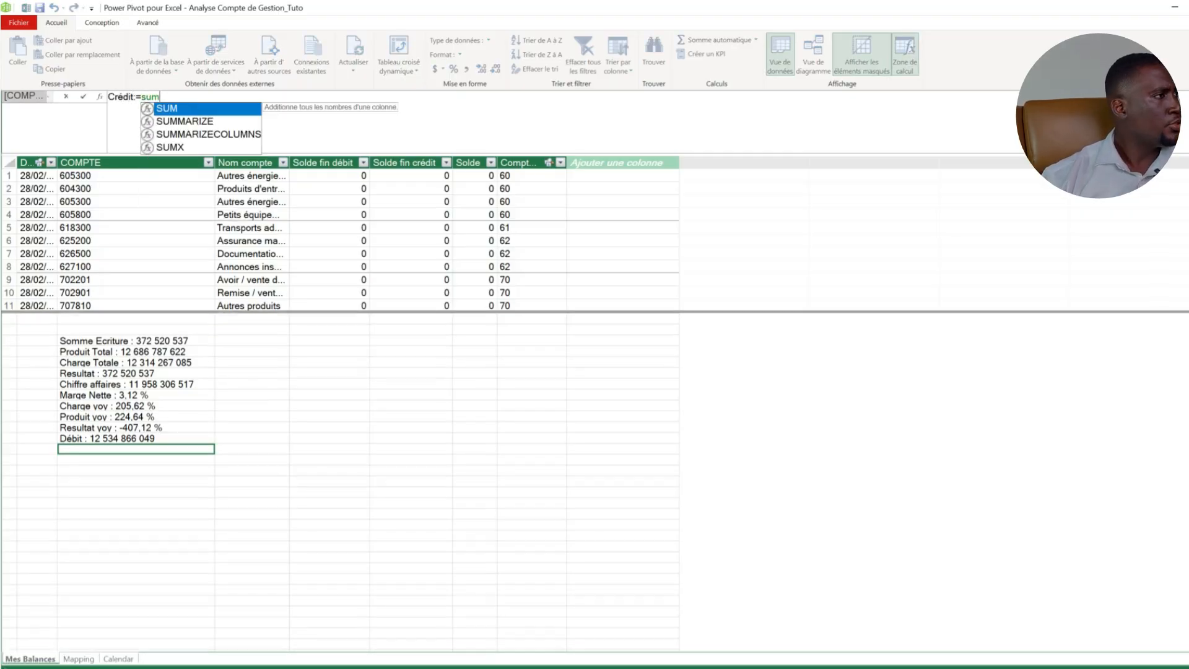
Complete the measure as Crédit:=SUM('Mes Balances'[Solde fin crédit]).
{"action": "type", "text": "(b"}
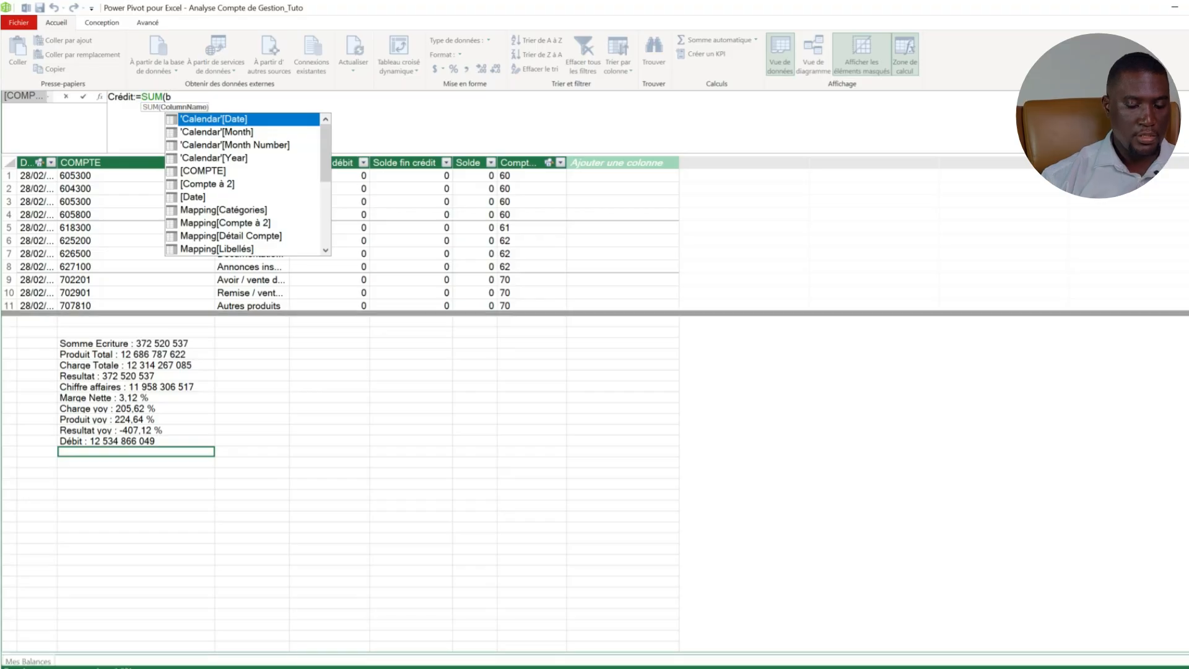
{"action": "type", "text": "alan"}
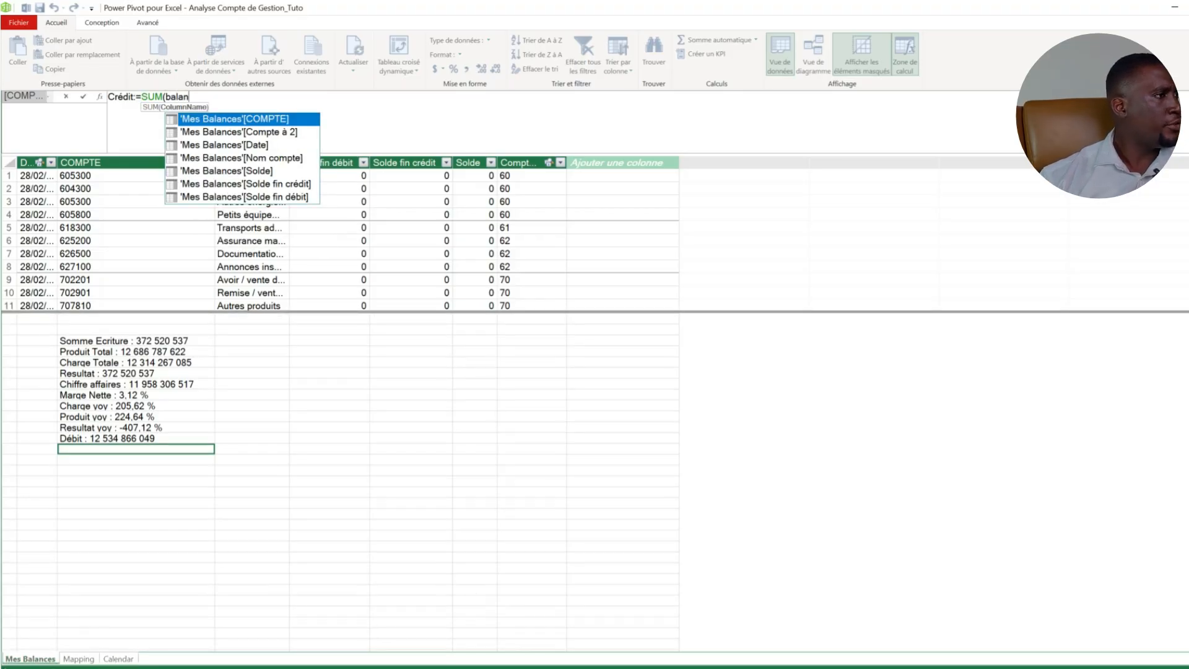
{"action": "key", "text": "Down"}
{"action": "key", "text": "Down"}
{"action": "key", "text": "Down"}
{"action": "key", "text": "Down"}
{"action": "key", "text": "Down"}
{"action": "key", "text": "Tab"}
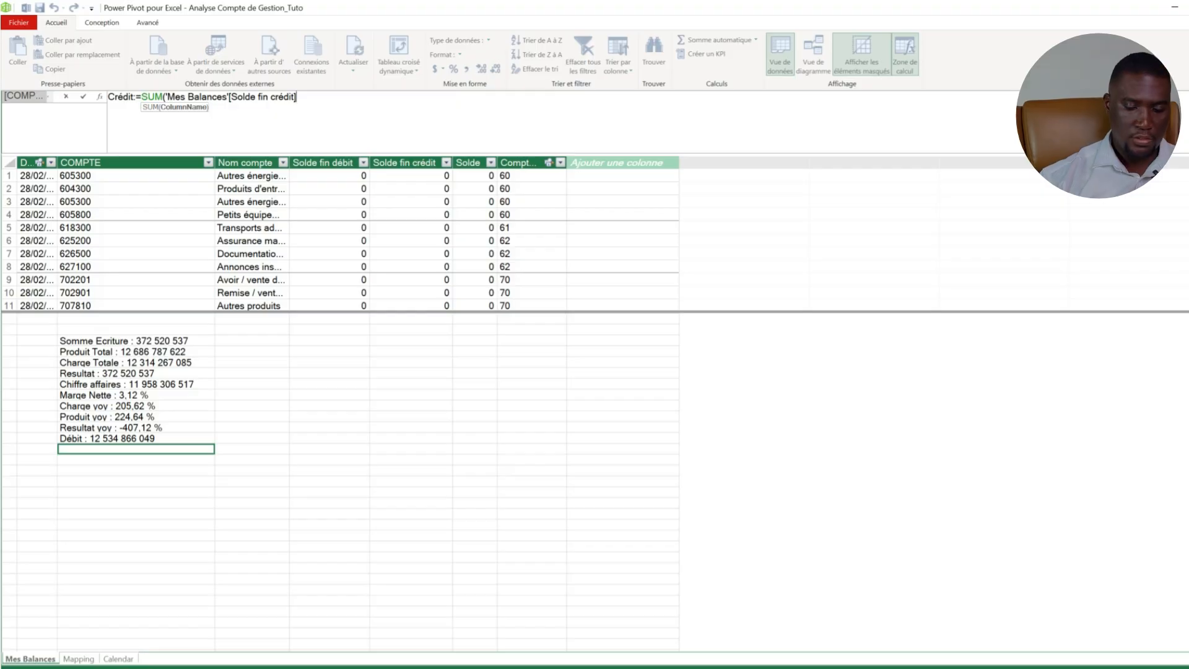
{"action": "type", "text": ")"}
{"action": "key", "text": "Return"}
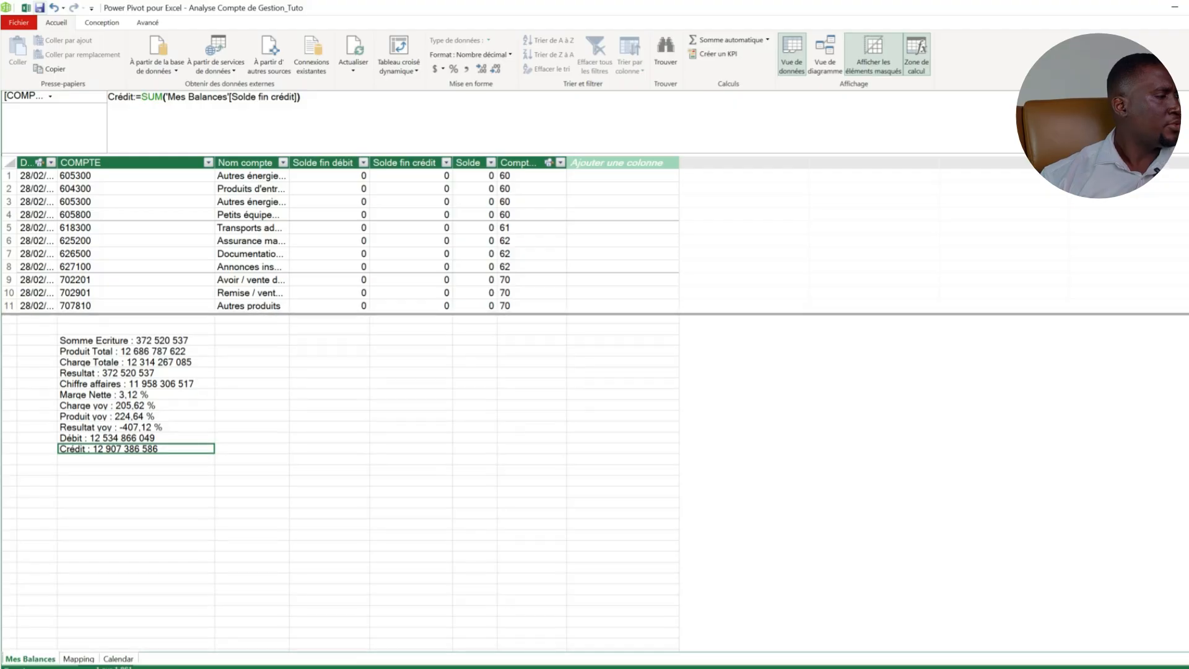
Switch back to the Excel workbook and add the Débit and Crédit measures to the values of the detail pivot table on Calculs.
{"action": "key", "text": "alt+Tab"}
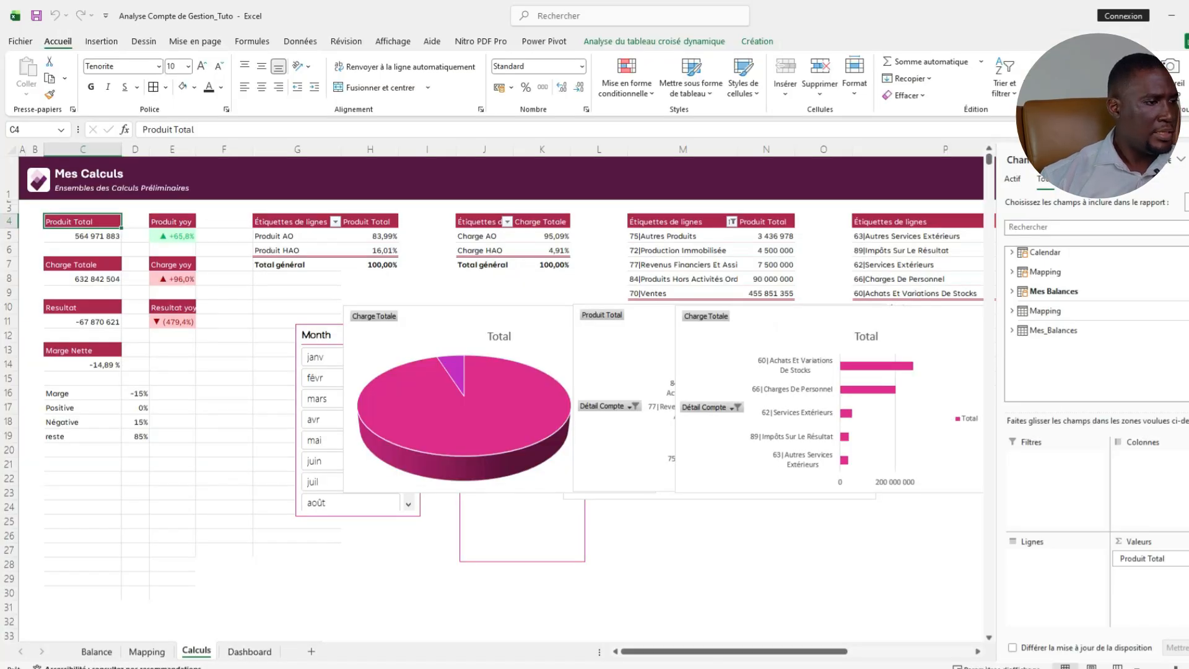
{"action": "left_click_drag", "start_coordinate": [734, 651], "coordinate": [860, 651]}
{"action": "left_click", "coordinate": [892, 393]}
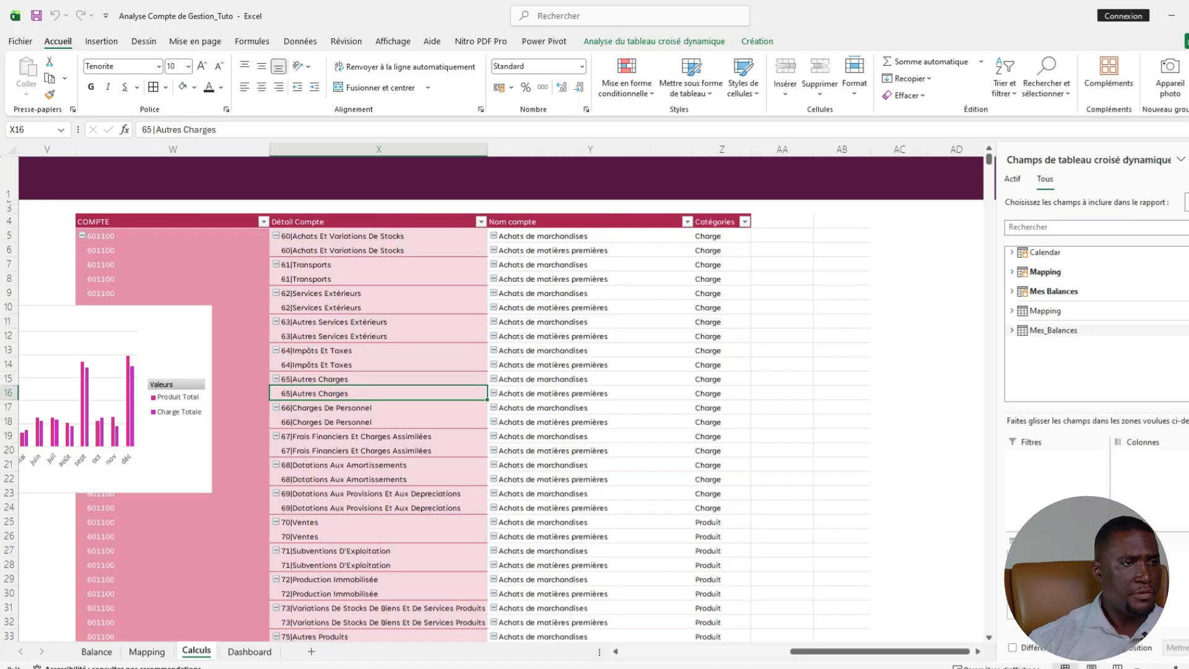
{"action": "left_click", "coordinate": [1012, 291]}
{"action": "scroll", "coordinate": [1097, 322], "scroll_direction": "down", "scroll_amount": 5}
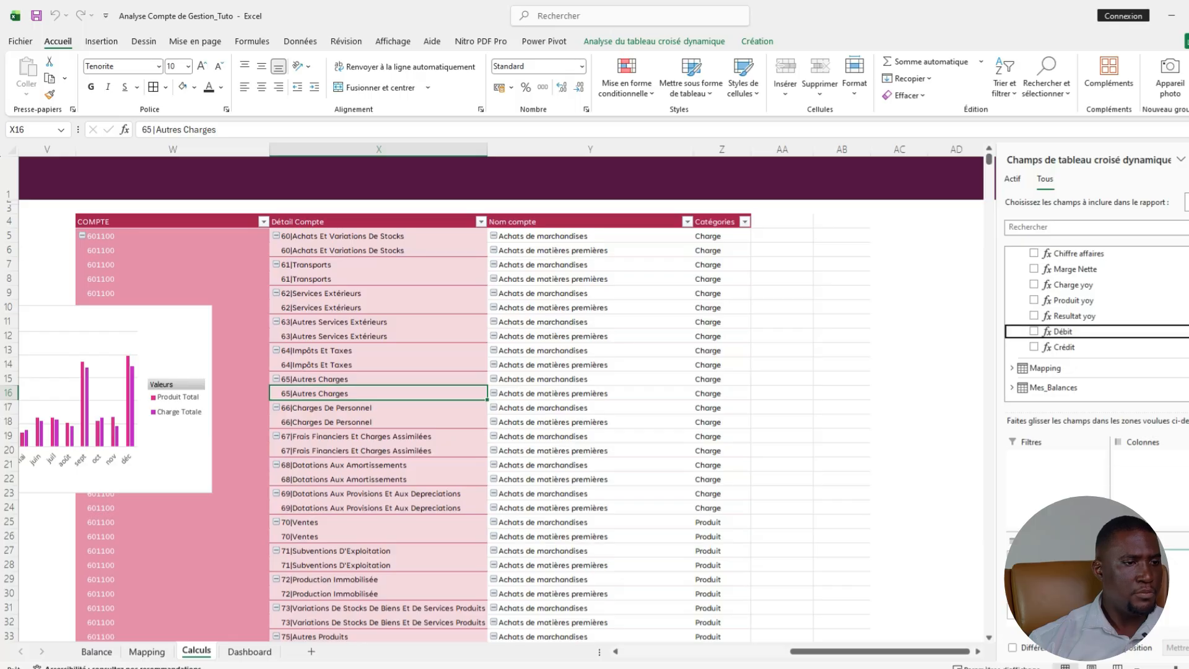
{"action": "key", "text": "Down"}
{"action": "key", "text": "space"}
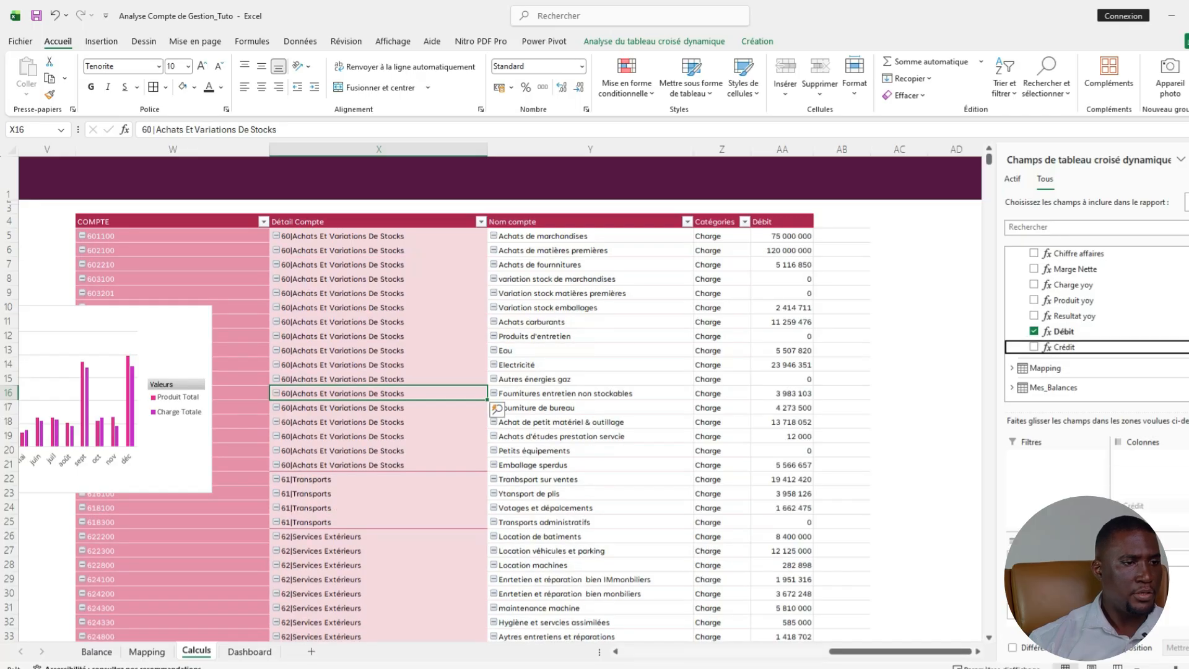
{"action": "scroll", "coordinate": [495, 396], "scroll_direction": "down", "scroll_amount": 3}
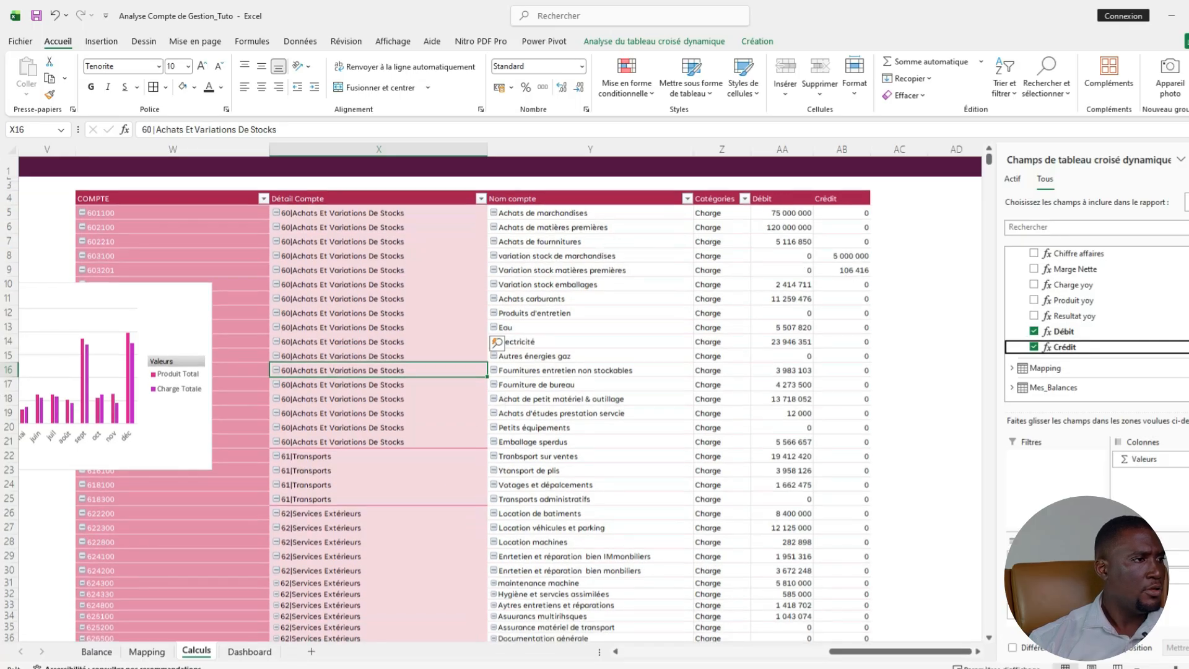
{"action": "scroll", "coordinate": [496, 276], "scroll_direction": "down", "scroll_amount": 3}
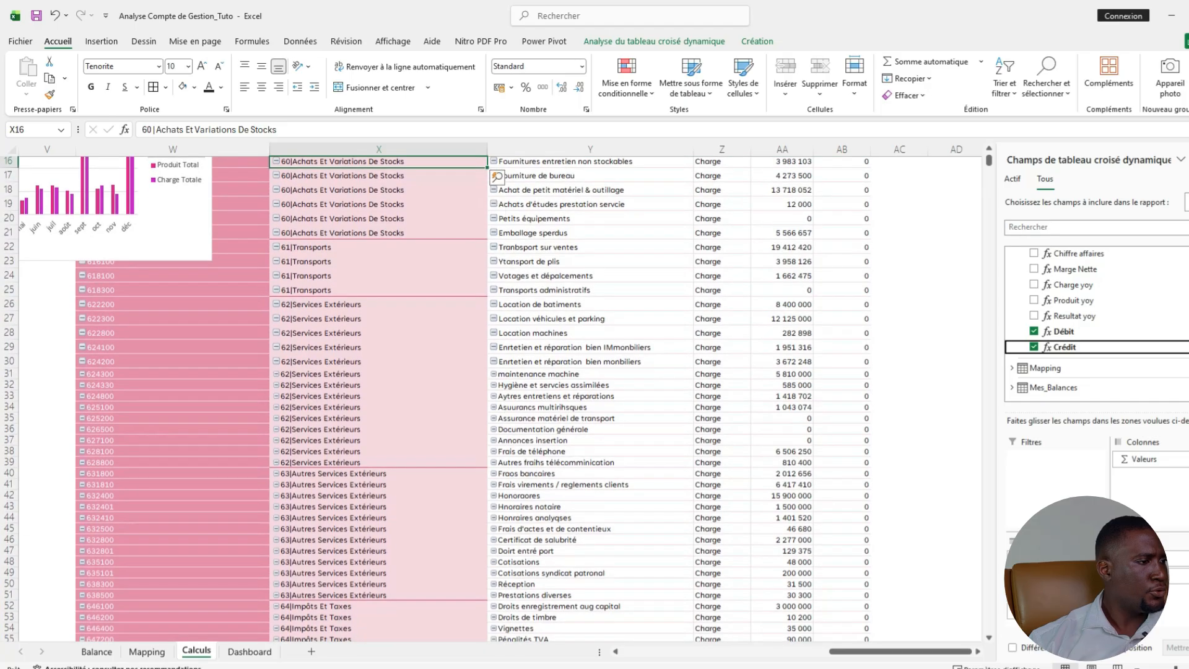
{"action": "scroll", "coordinate": [496, 397], "scroll_direction": "up", "scroll_amount": 6}
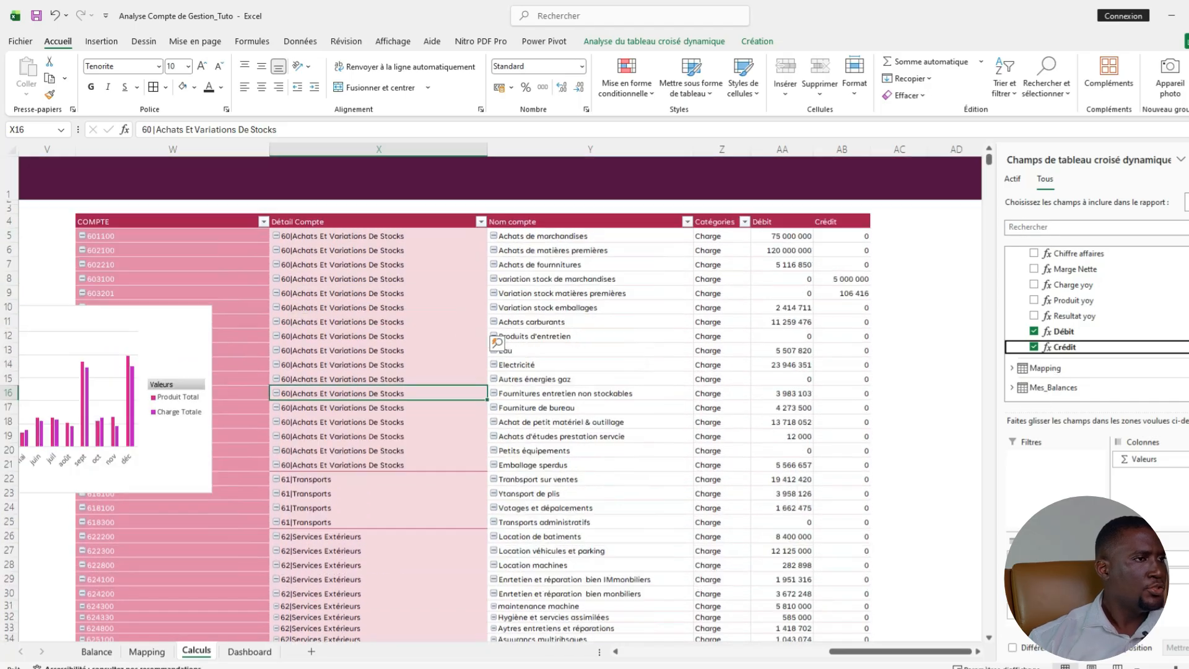
Insert a spin button form control (Toupie) on the Dashboard in column B, alongside rows 22 to 35 of the detail table.
{"action": "key", "text": "ctrl+Page_Down"}
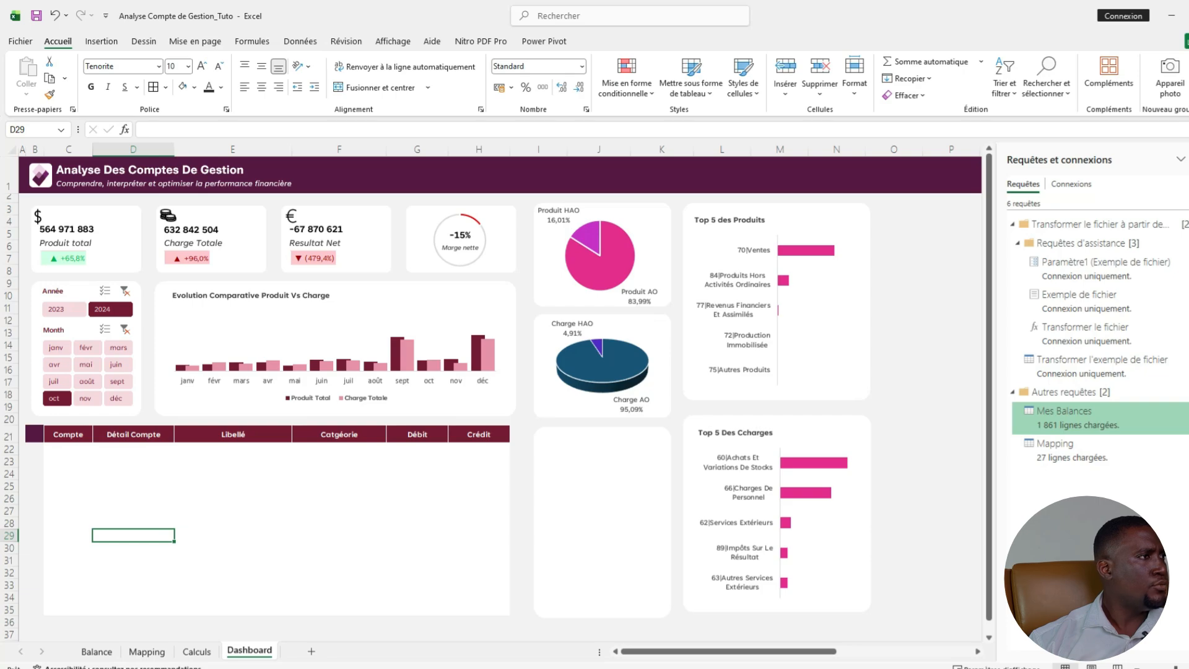
{"action": "key", "text": "alt+l"}
{"action": "left_click", "coordinate": [896, 296]}
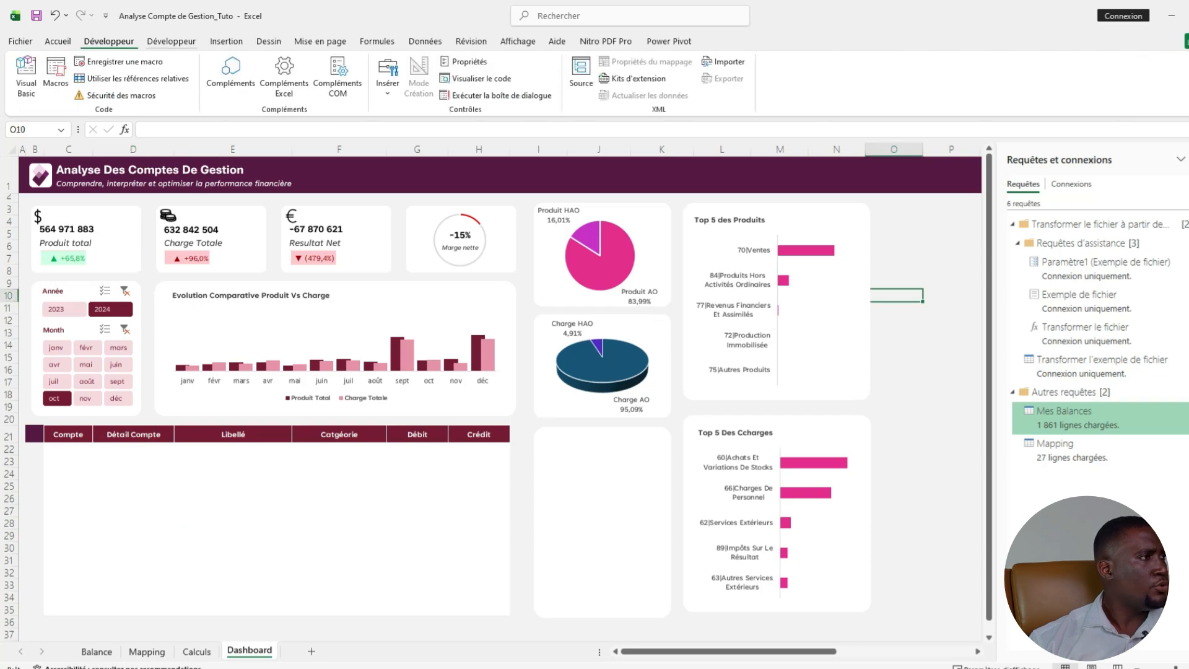
{"action": "left_click", "coordinate": [388, 77]}
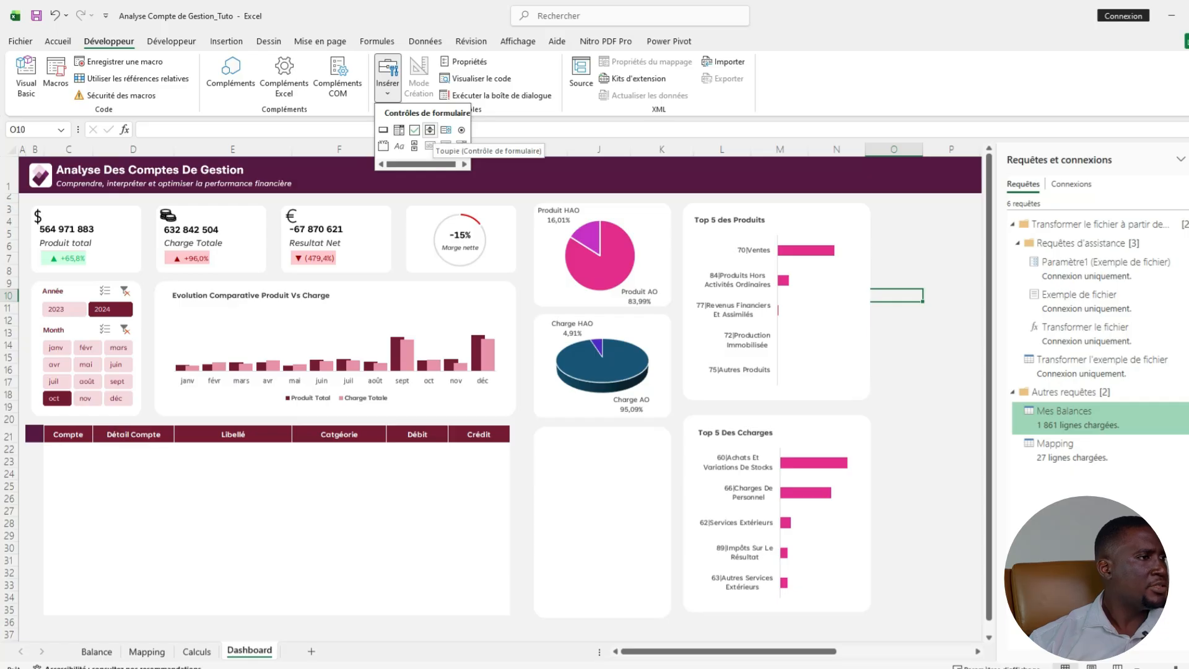
{"action": "left_click", "coordinate": [430, 129]}
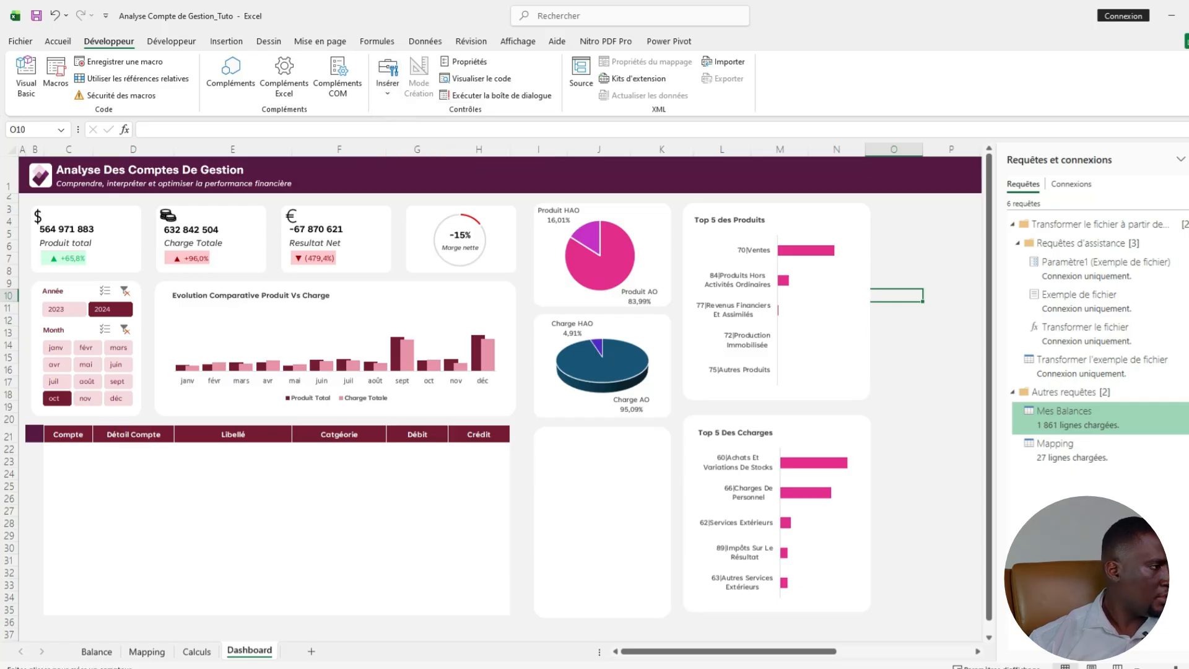
{"action": "left_click_drag", "start_coordinate": [27, 447], "coordinate": [41, 617]}
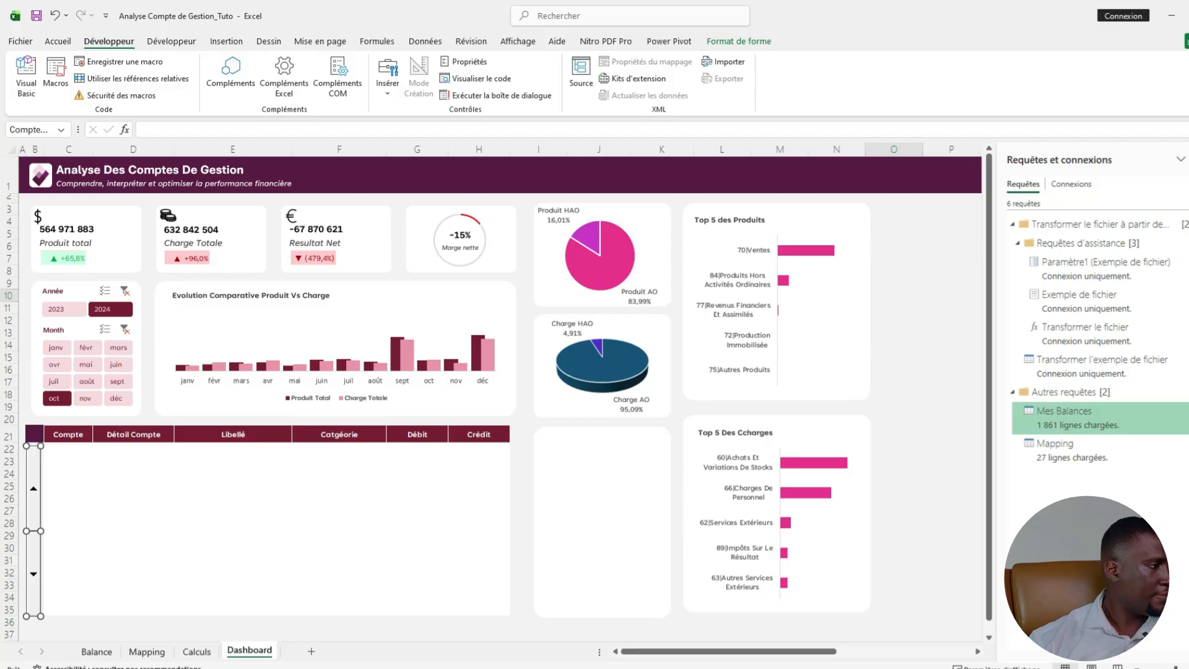
Set the spin button's minimum value to 1 and link it to cell $B$21.
{"action": "right_click", "coordinate": [37, 489]}
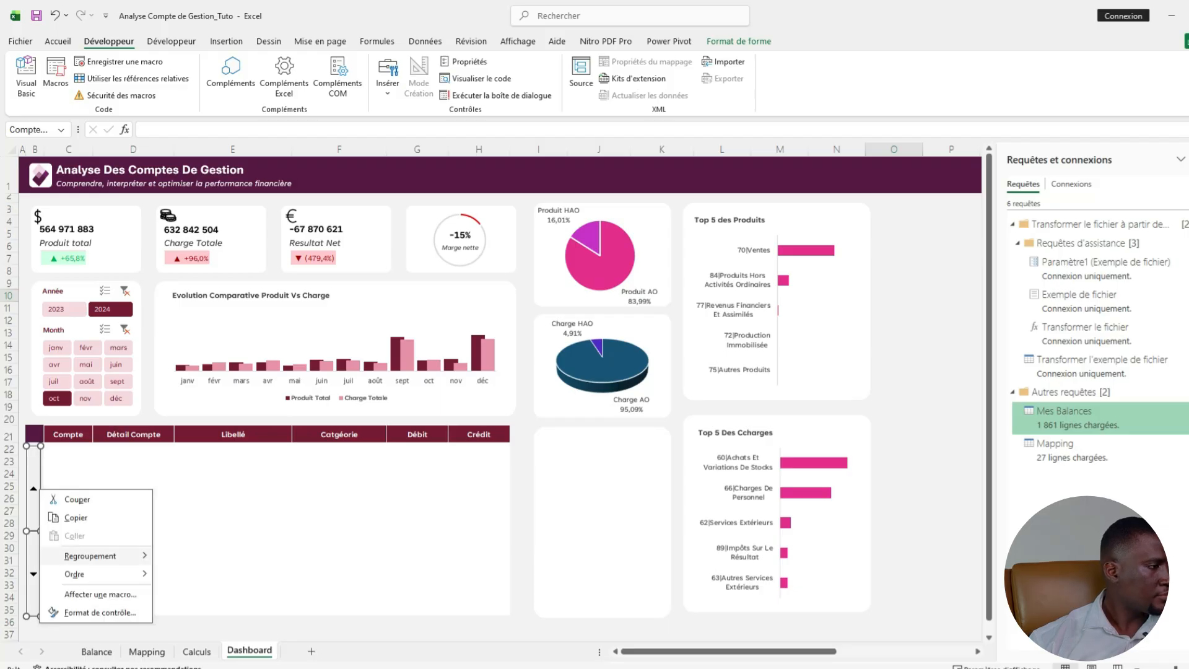
{"action": "left_click", "coordinate": [93, 613]}
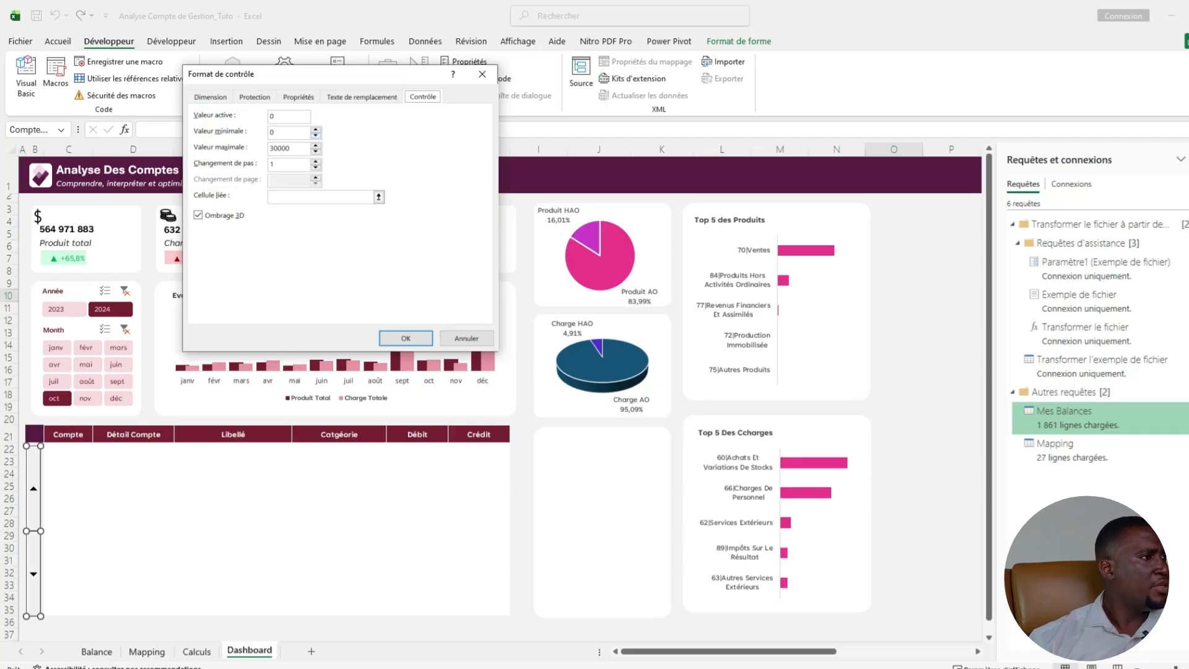
{"action": "double_click", "coordinate": [273, 132]}
{"action": "type", "text": "1"}
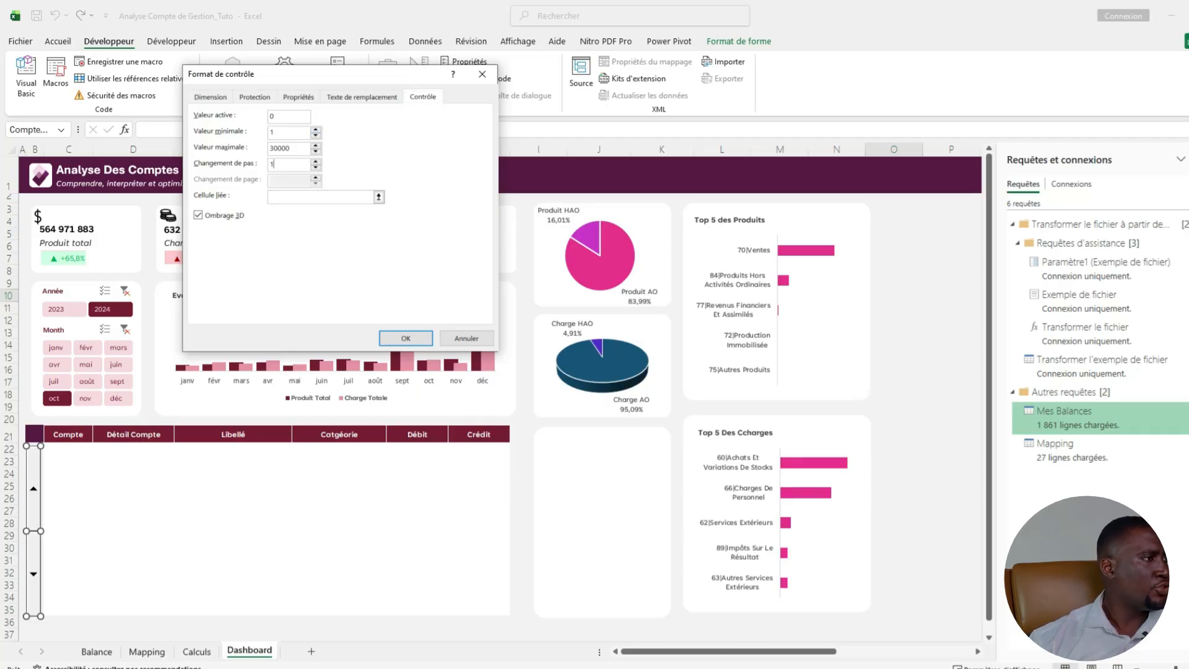
{"action": "left_click", "coordinate": [297, 197]}
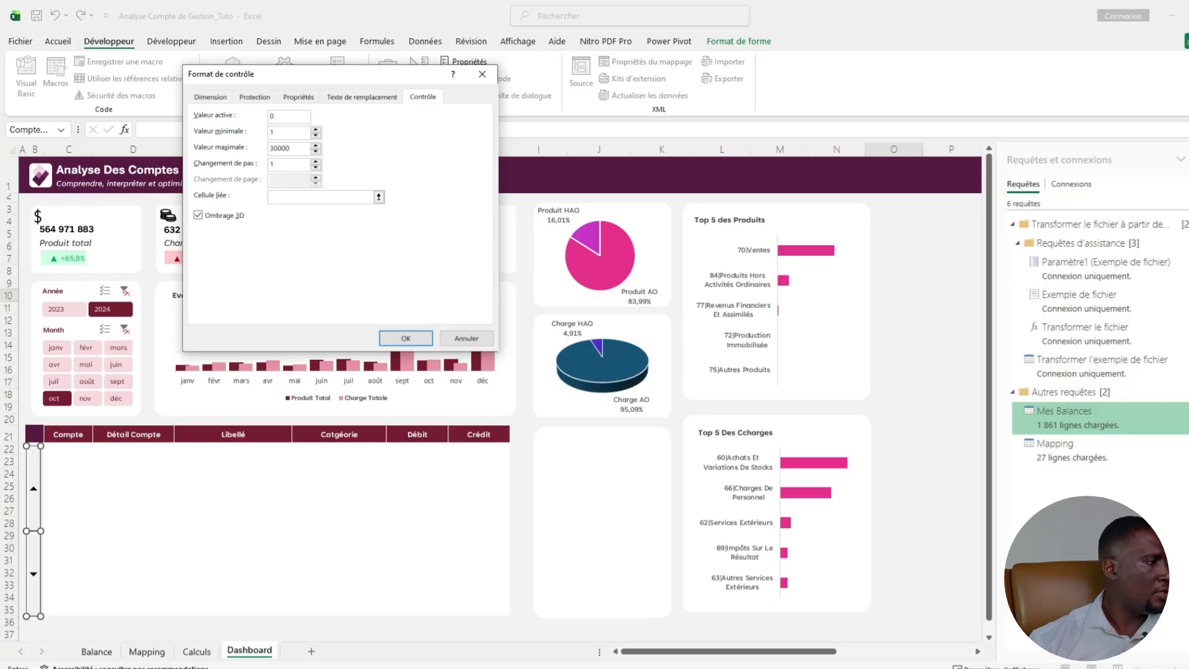
{"action": "left_click", "coordinate": [34, 434]}
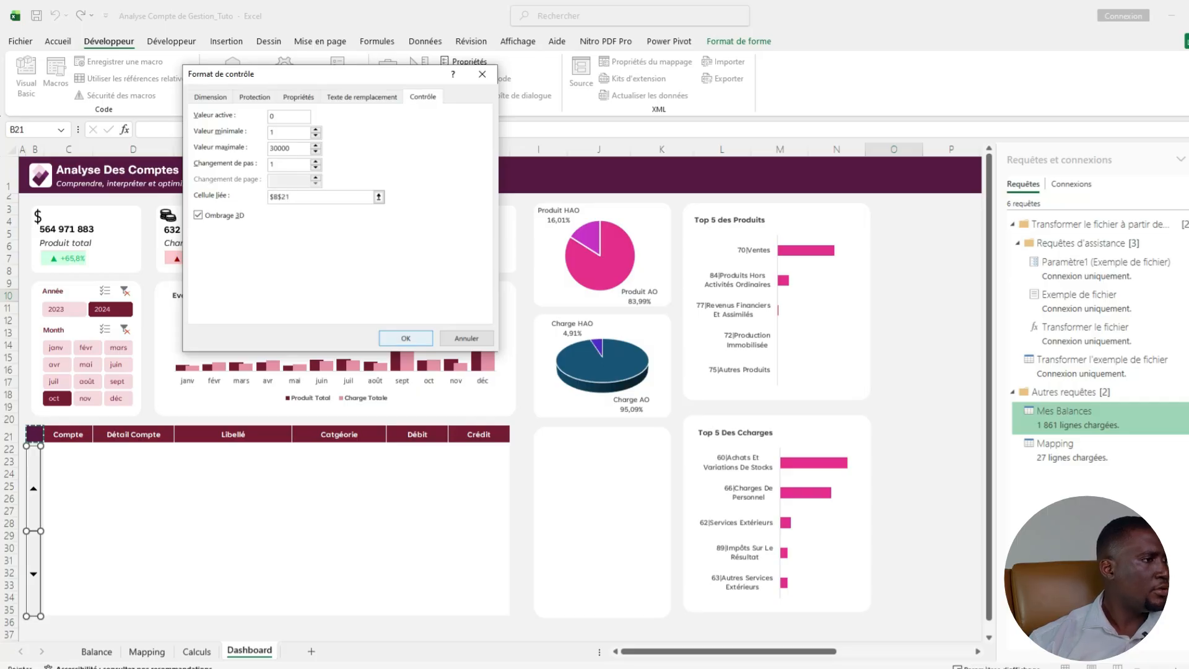
{"action": "left_click", "coordinate": [406, 339]}
{"action": "left_click", "coordinate": [134, 523]}
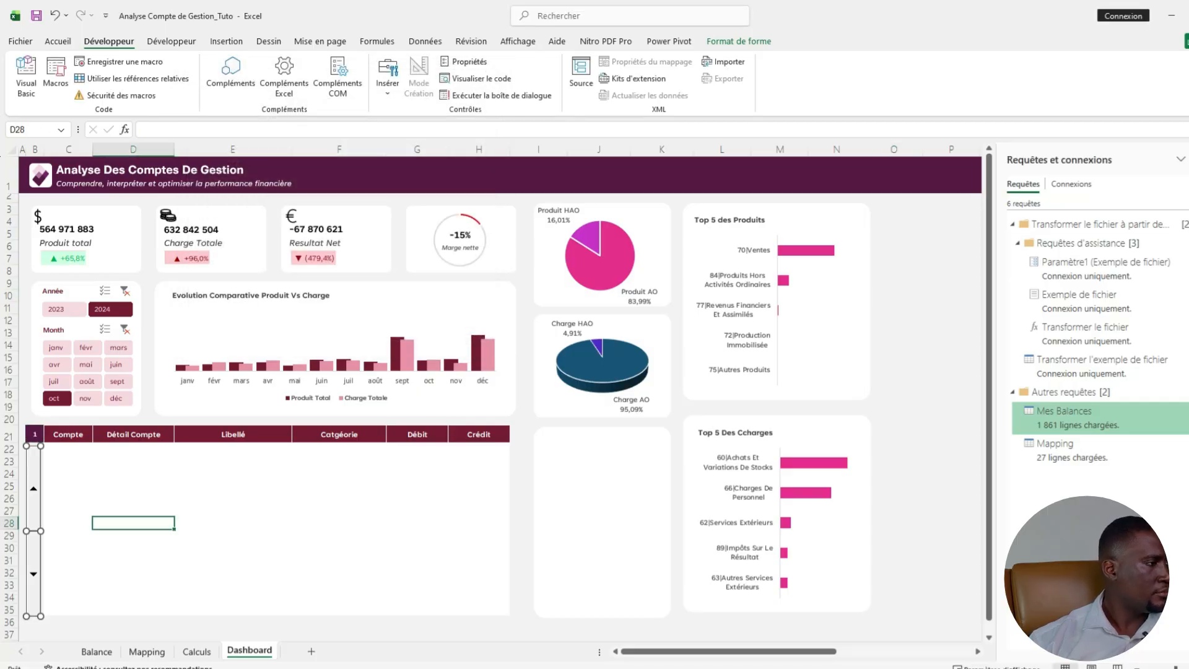
Start a formula in C22, the first cell under Compte on the Dashboard, with INDEX nested in SI: =SI(INDEX(.
{"action": "left_click", "coordinate": [69, 449]}
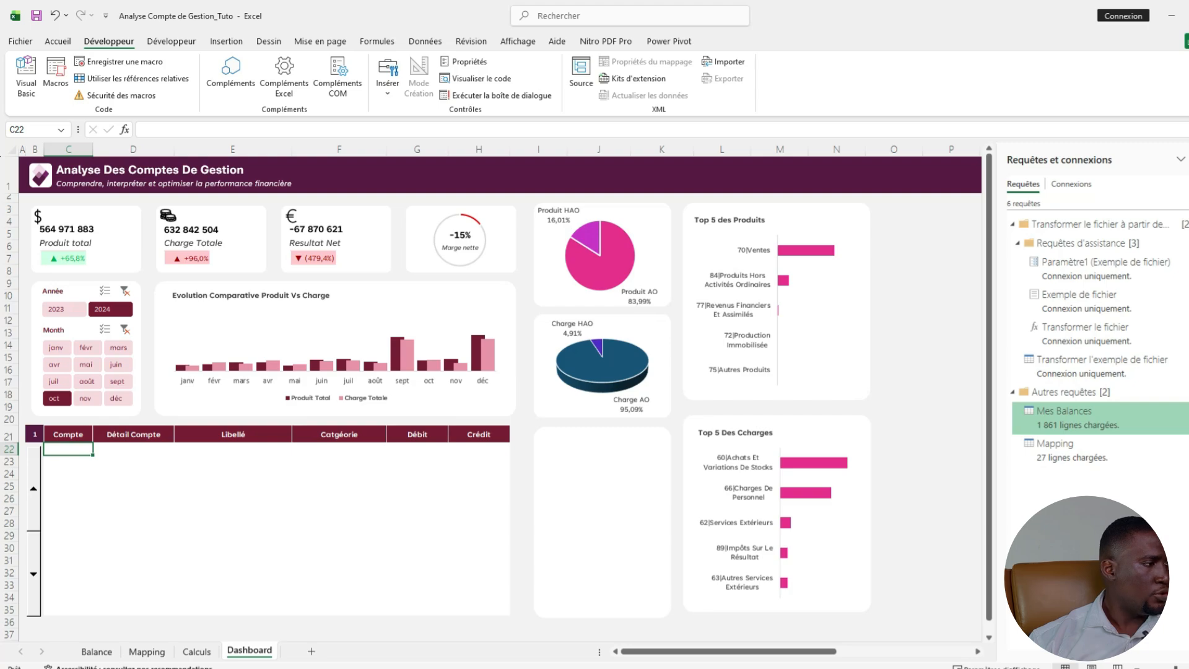
{"action": "type", "text": "=si"}
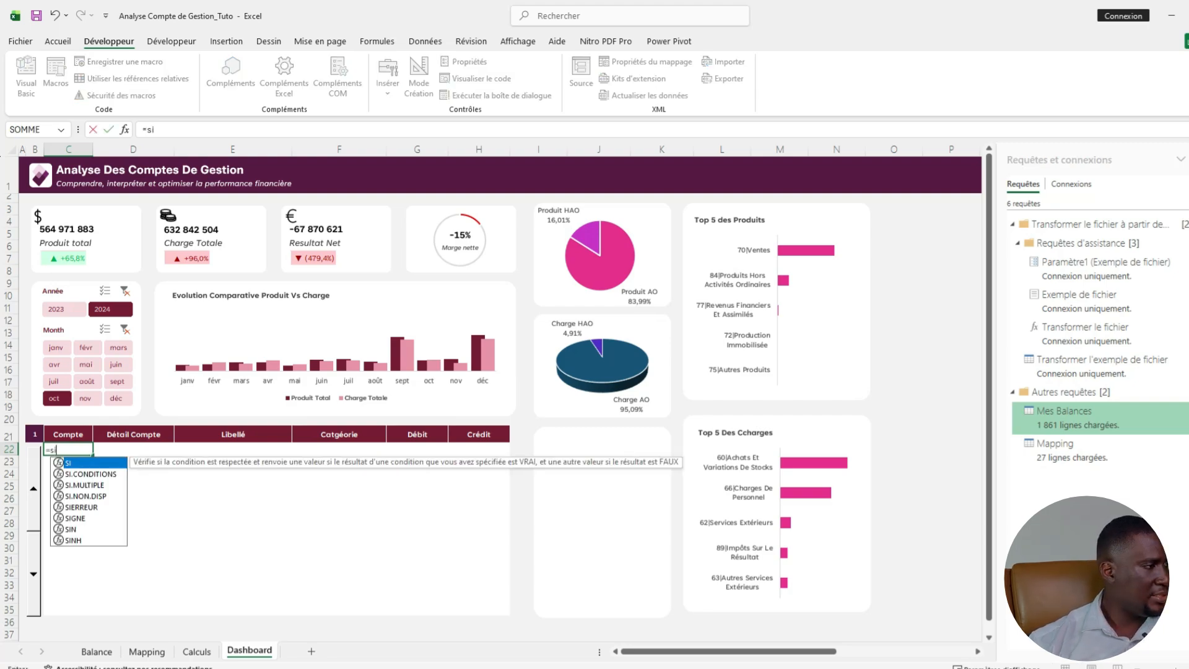
{"action": "key", "text": "Tab"}
{"action": "type", "text": "ined"}
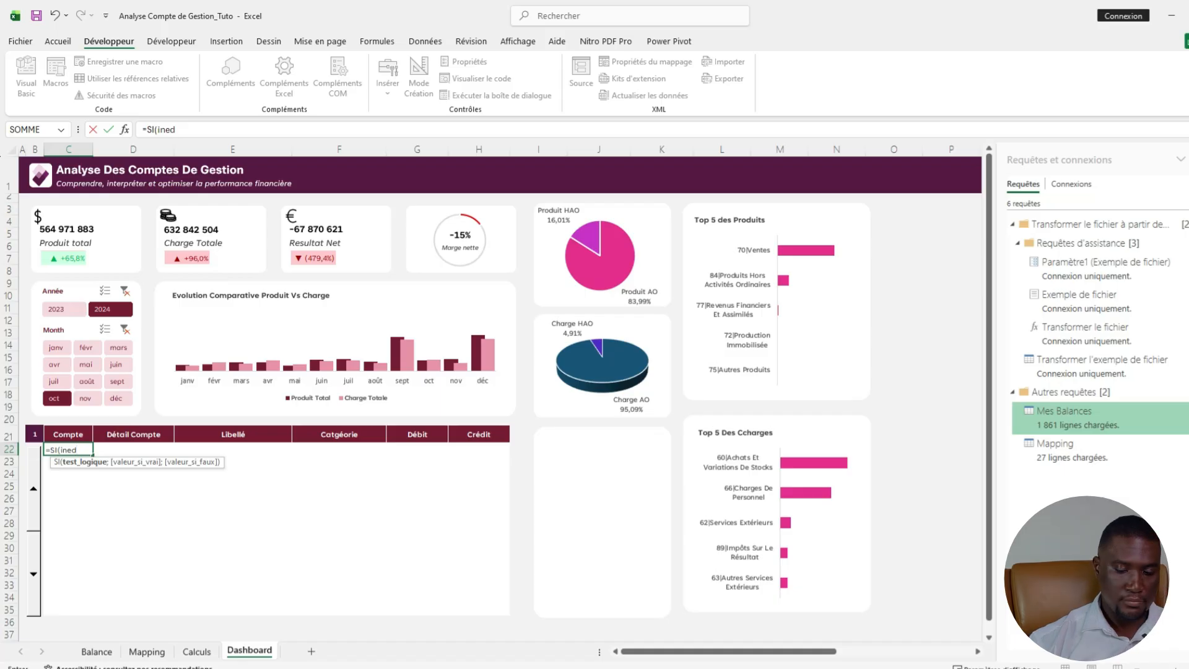
{"action": "key", "text": "BackSpace"}
{"action": "key", "text": "BackSpace"}
{"action": "type", "text": "de"}
{"action": "key", "text": "Tab"}
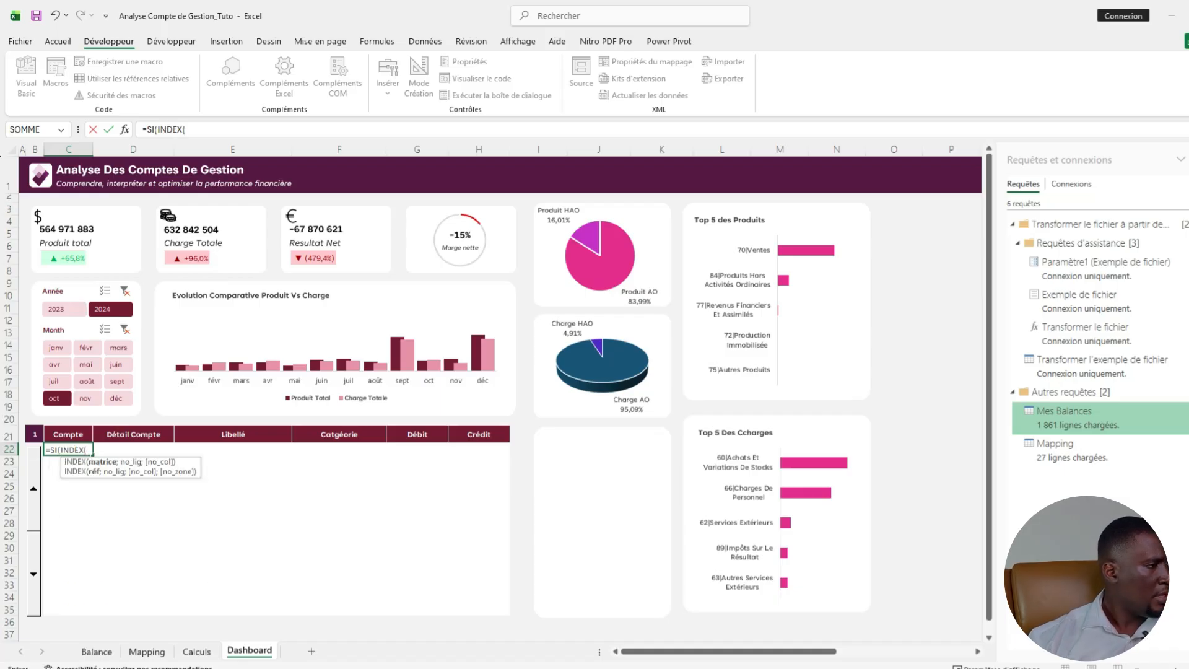
Complete the INDEX test in C22's formula with array Calculs!W5:W1000000 and absolute row reference Dashboard!$B$21.
{"action": "key", "text": "ctrl+Page_Up"}
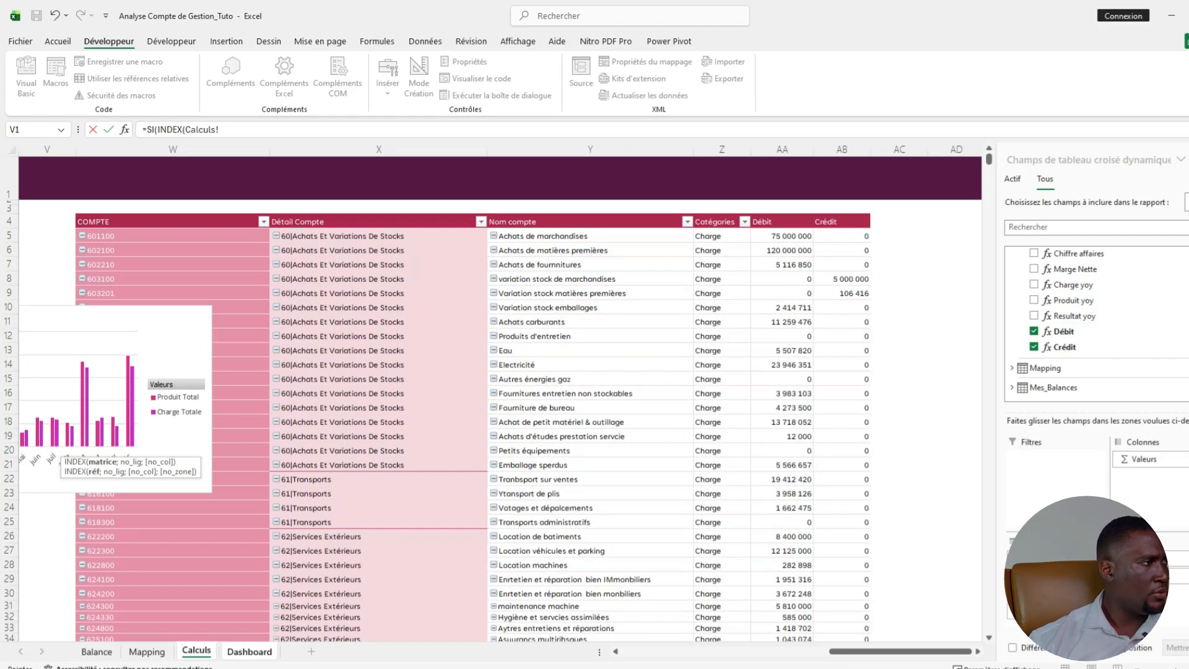
{"action": "left_click_drag", "start_coordinate": [257, 236], "coordinate": [267, 313]}
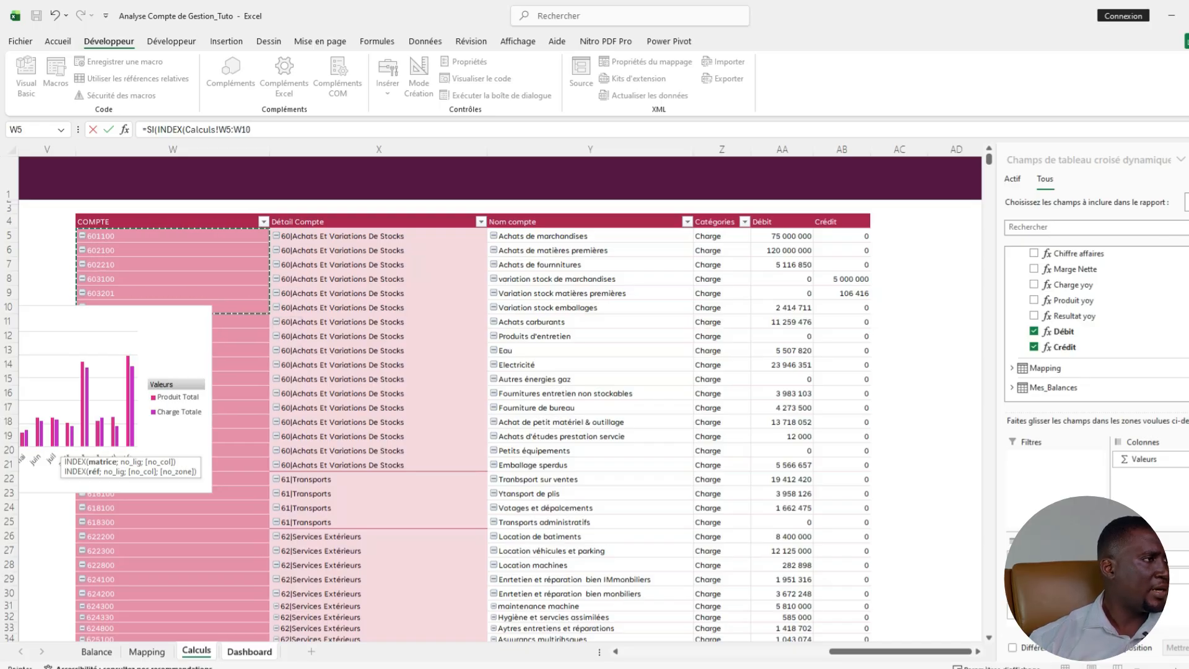
{"action": "left_click", "coordinate": [252, 130]}
{"action": "type", "text": "00000"}
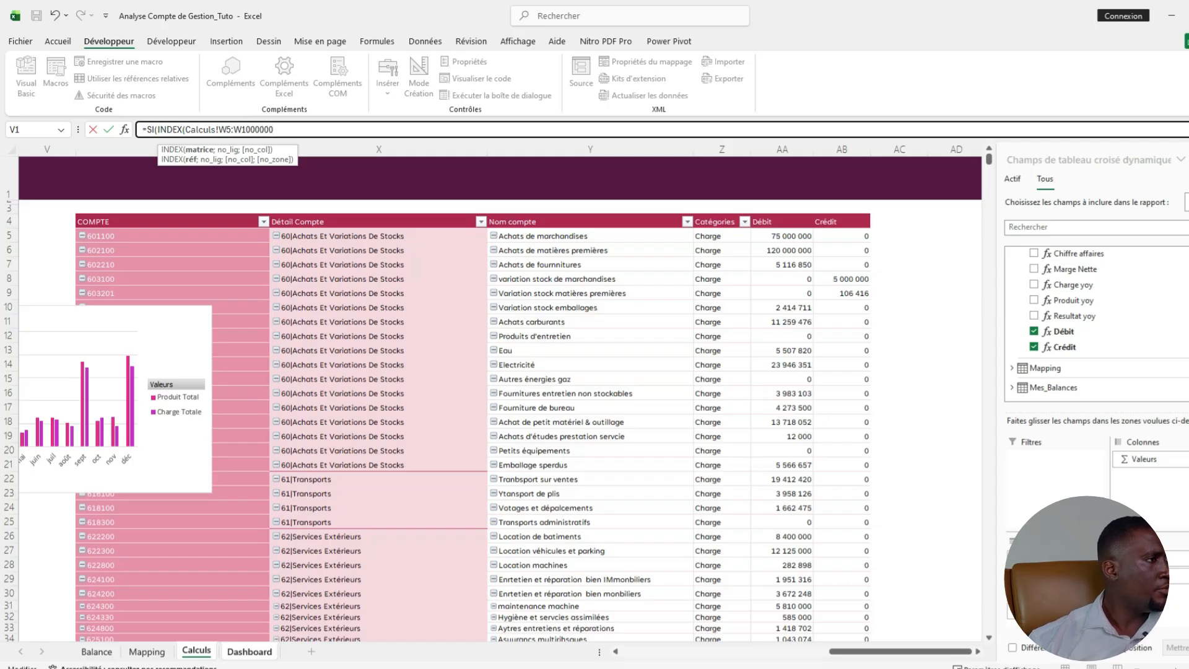
{"action": "key", "text": "BackSpace"}
{"action": "key", "text": "BackSpace"}
{"action": "key", "text": "BackSpace"}
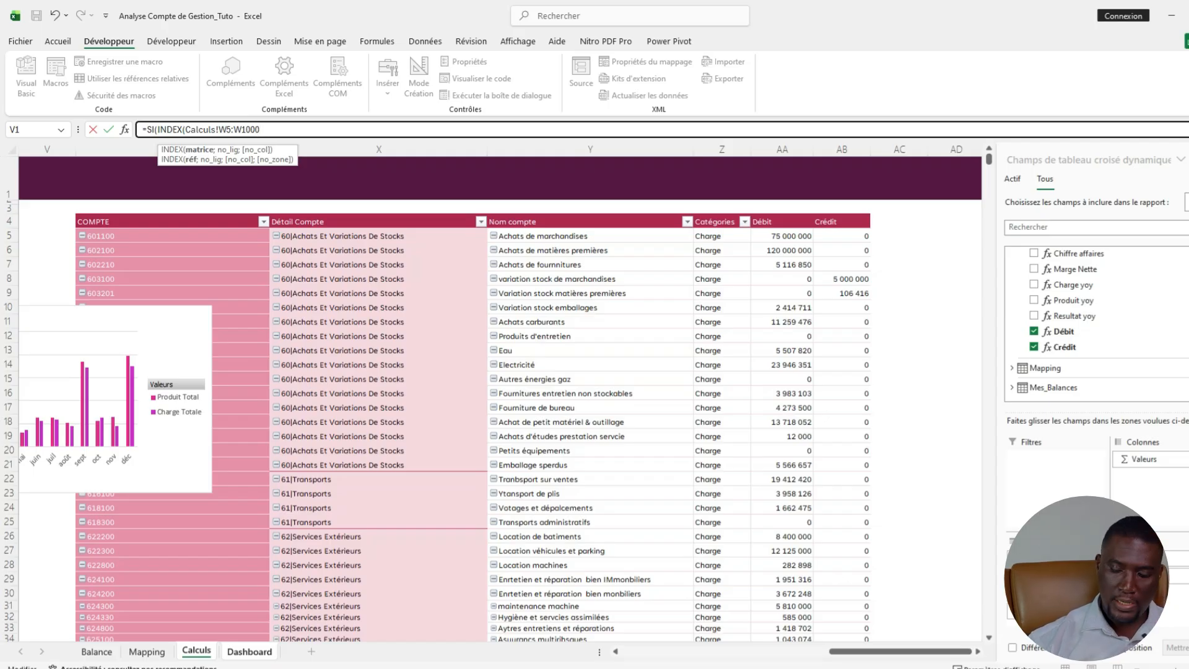
{"action": "type", "text": "000;"}
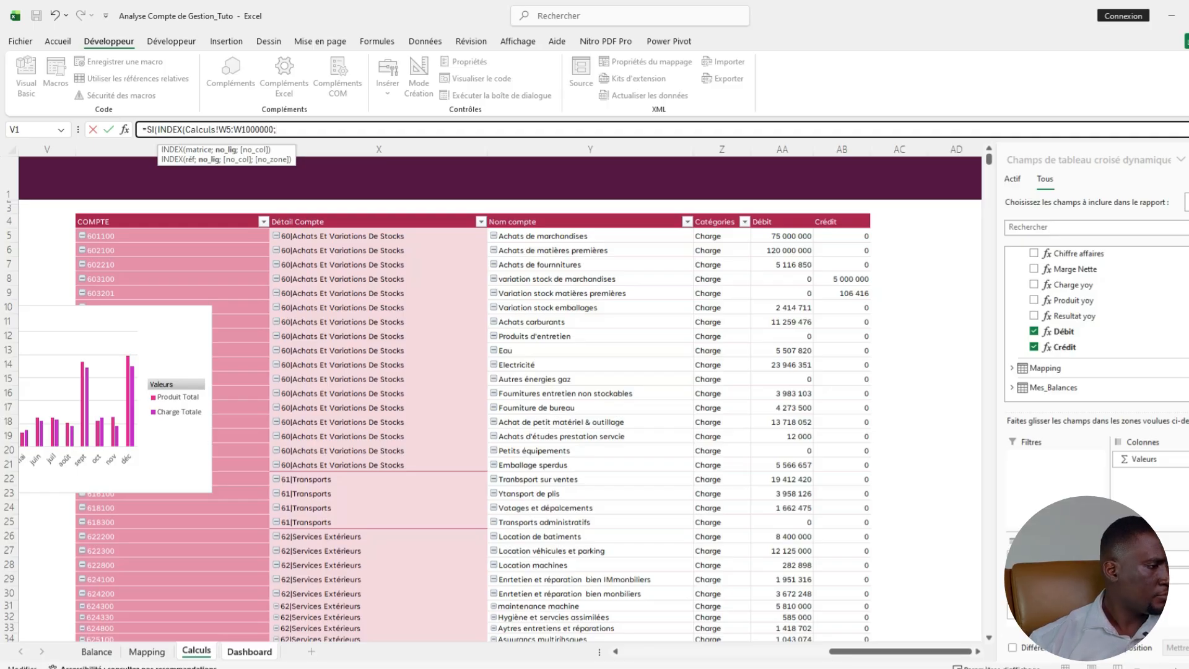
{"action": "key", "text": "ctrl+Page_Down"}
{"action": "left_click", "coordinate": [35, 433]}
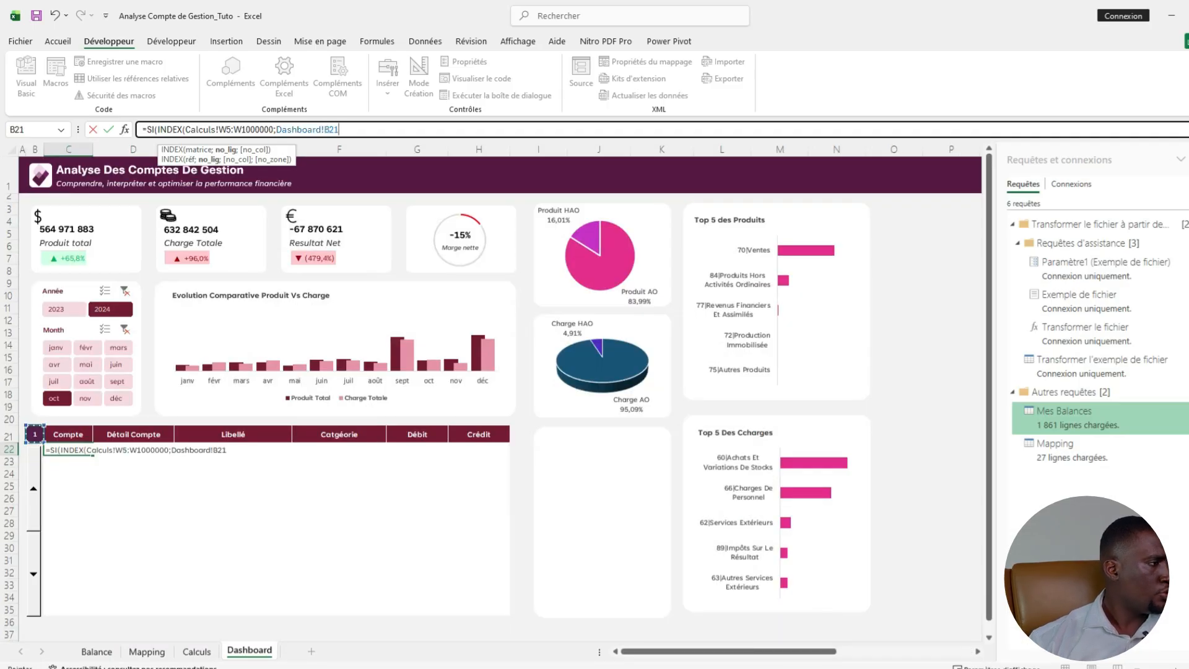
{"action": "key", "text": "F4"}
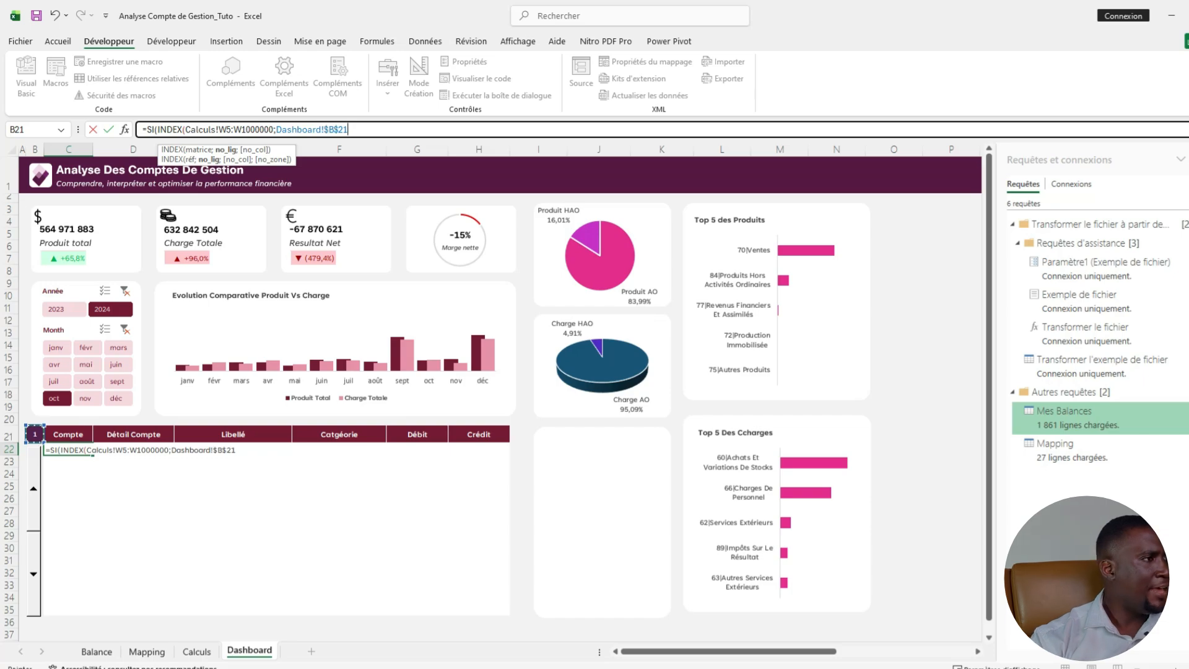
{"action": "type", "text": ")"}
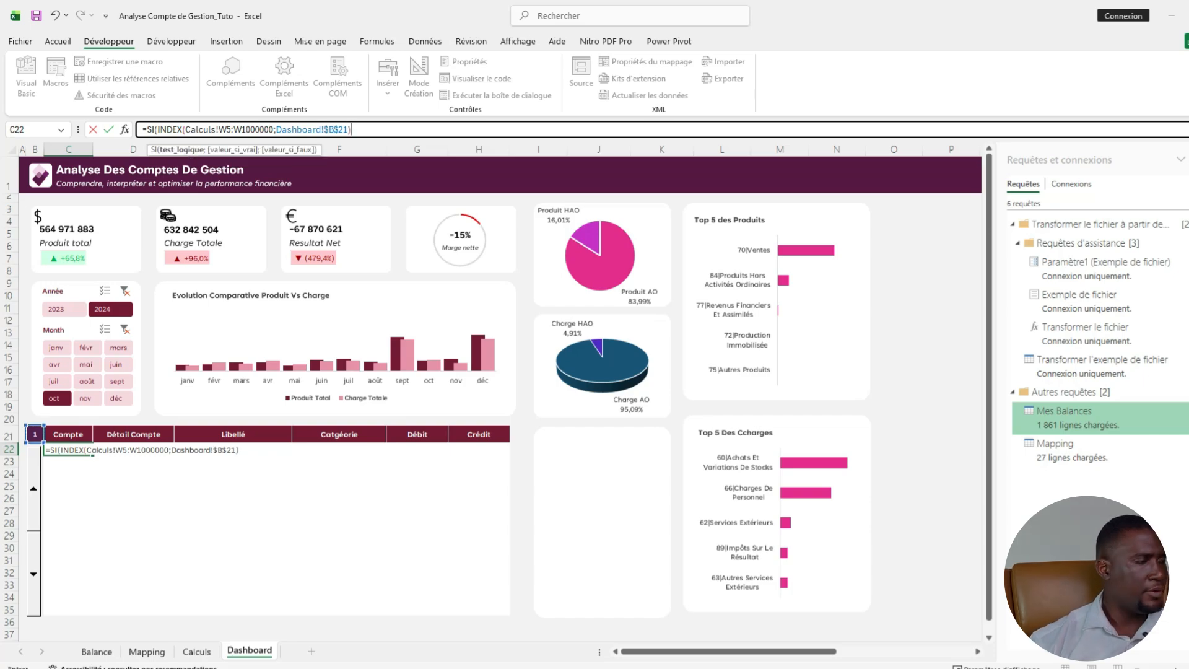
Finish the SI formula so it returns "" when the INDEX result equals 0, otherwise the same INDEX expression.
{"action": "type", "text": "=0"}
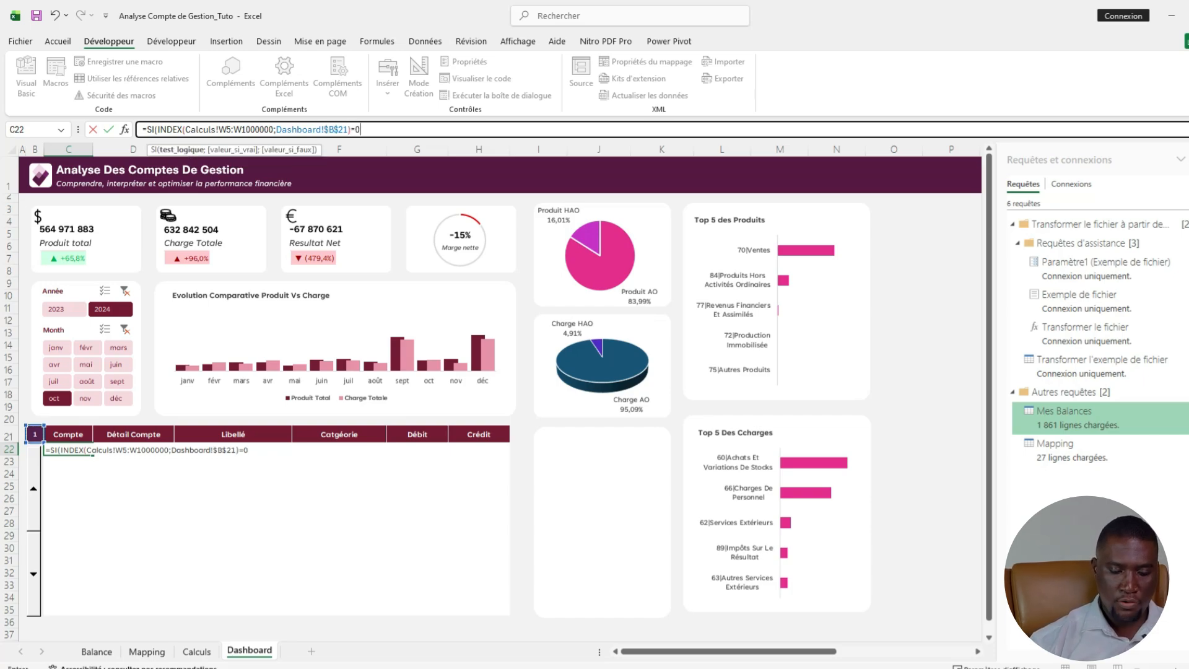
{"action": "type", "text": ";\"\""}
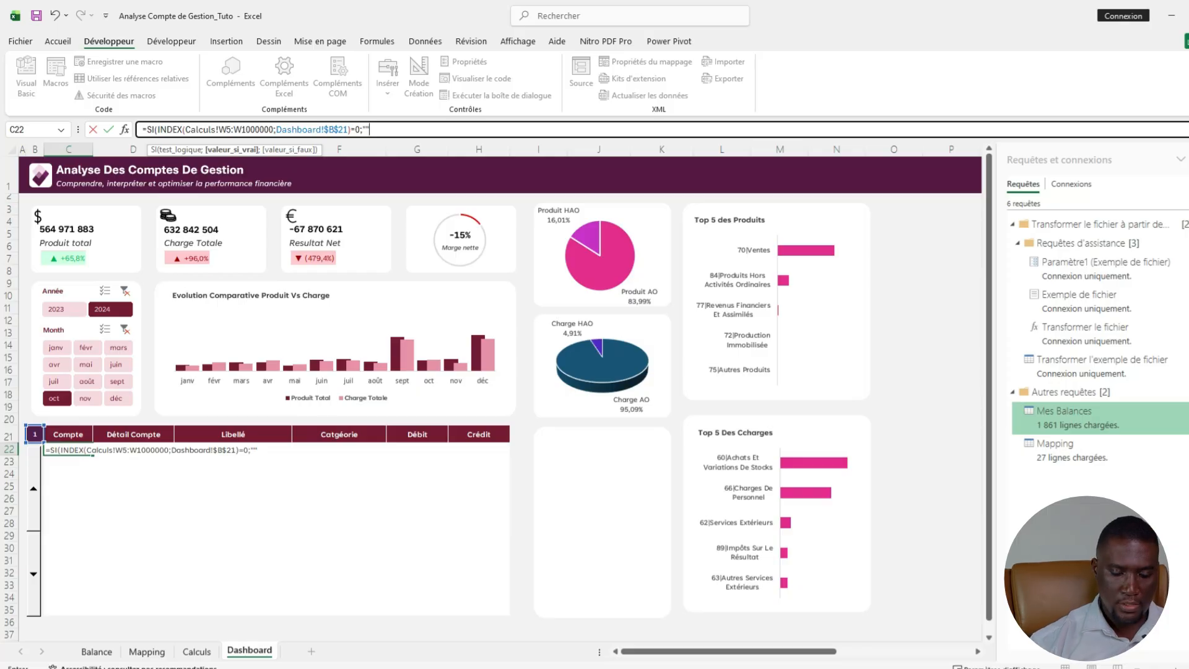
{"action": "type", "text": ";"}
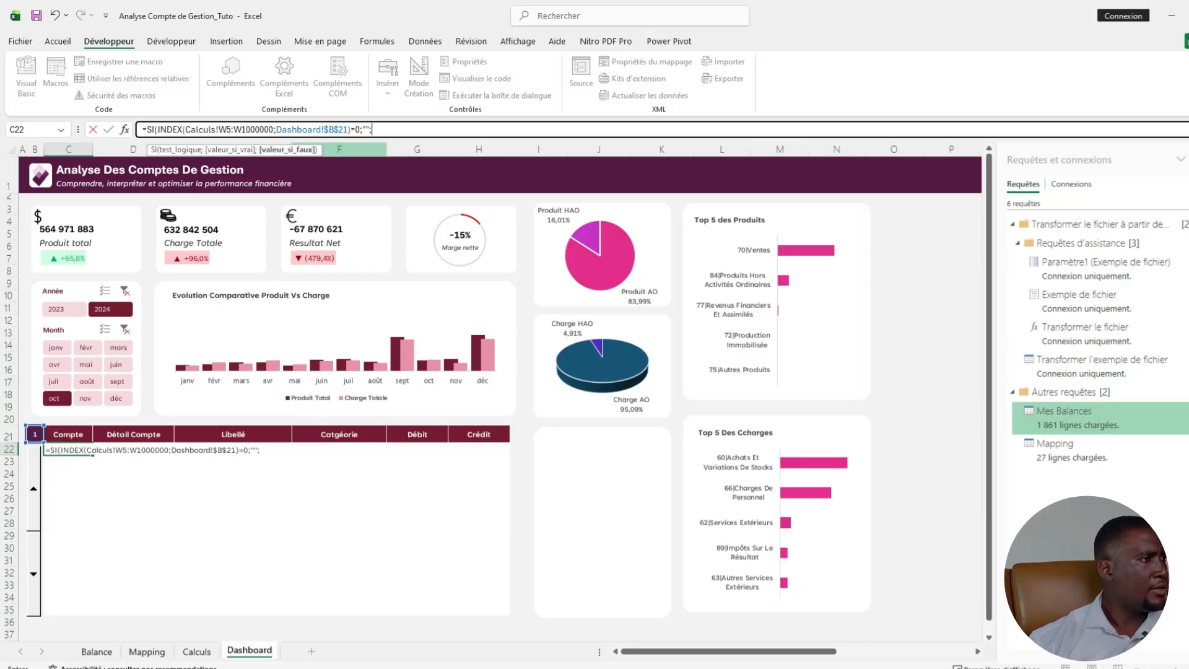
{"action": "left_click_drag", "start_coordinate": [351, 130], "coordinate": [158, 130]}
{"action": "key", "text": "ctrl+c"}
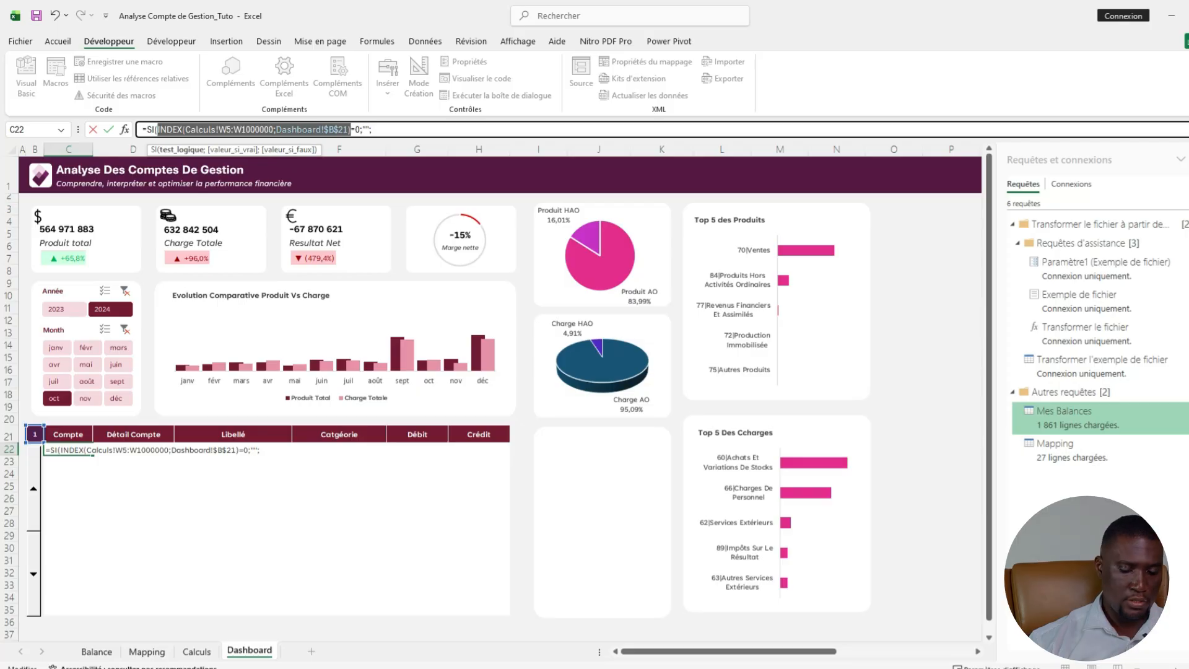
{"action": "left_click", "coordinate": [372, 130]}
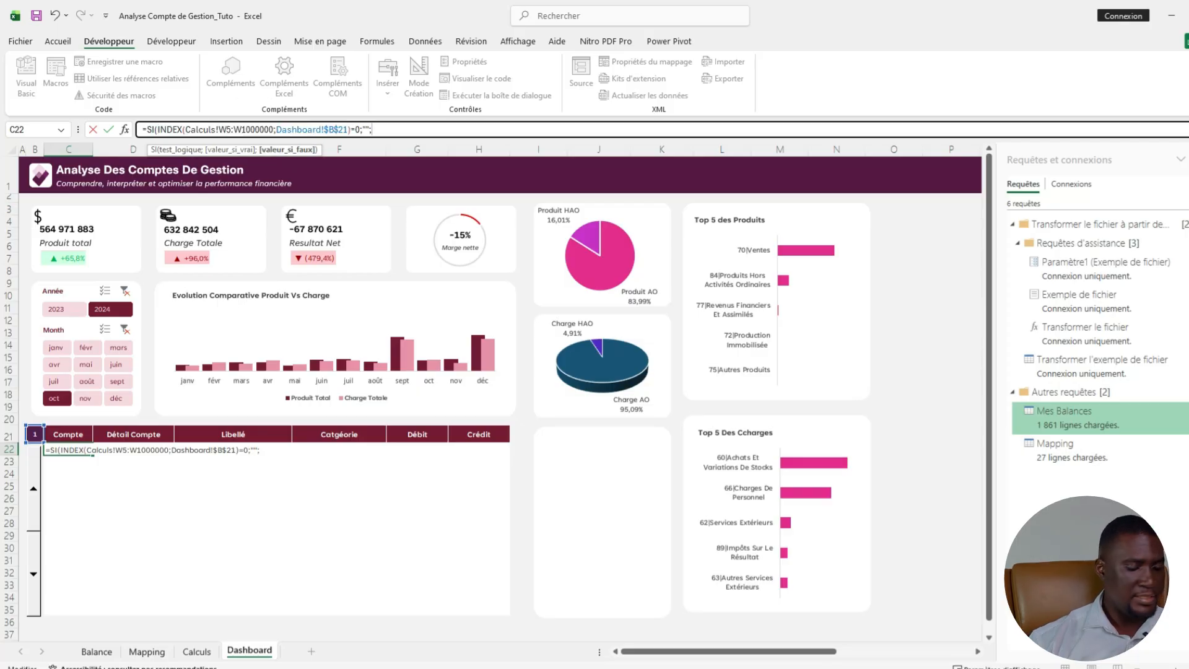
{"action": "key", "text": "ctrl+v"}
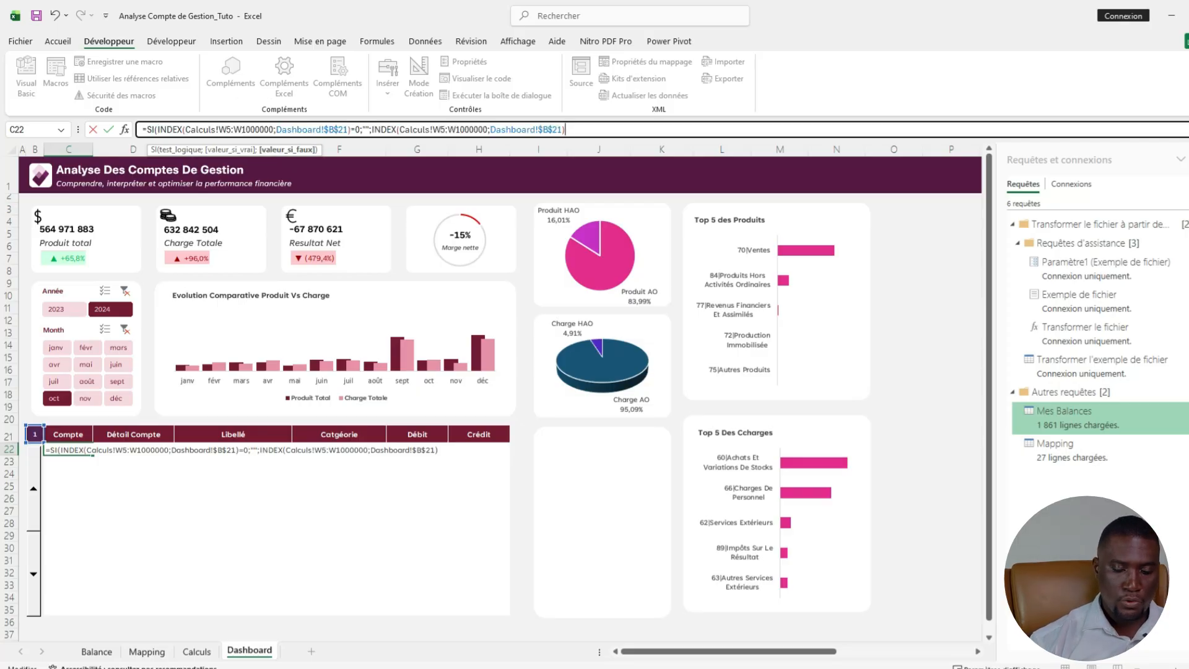
{"action": "type", "text": ")"}
{"action": "key", "text": "Return"}
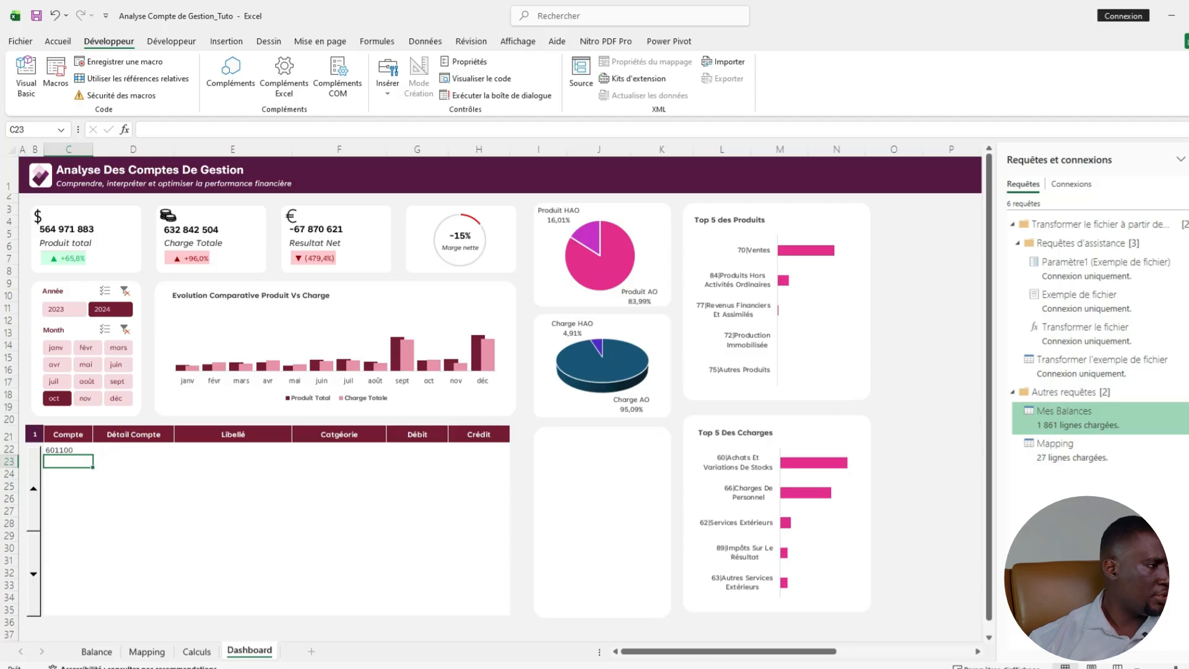
Fill the C22 formula across to the Crédit column and down to row 35 of the detail table.
{"action": "left_click", "coordinate": [68, 450]}
{"action": "left_click_drag", "start_coordinate": [93, 455], "coordinate": [509, 455]}
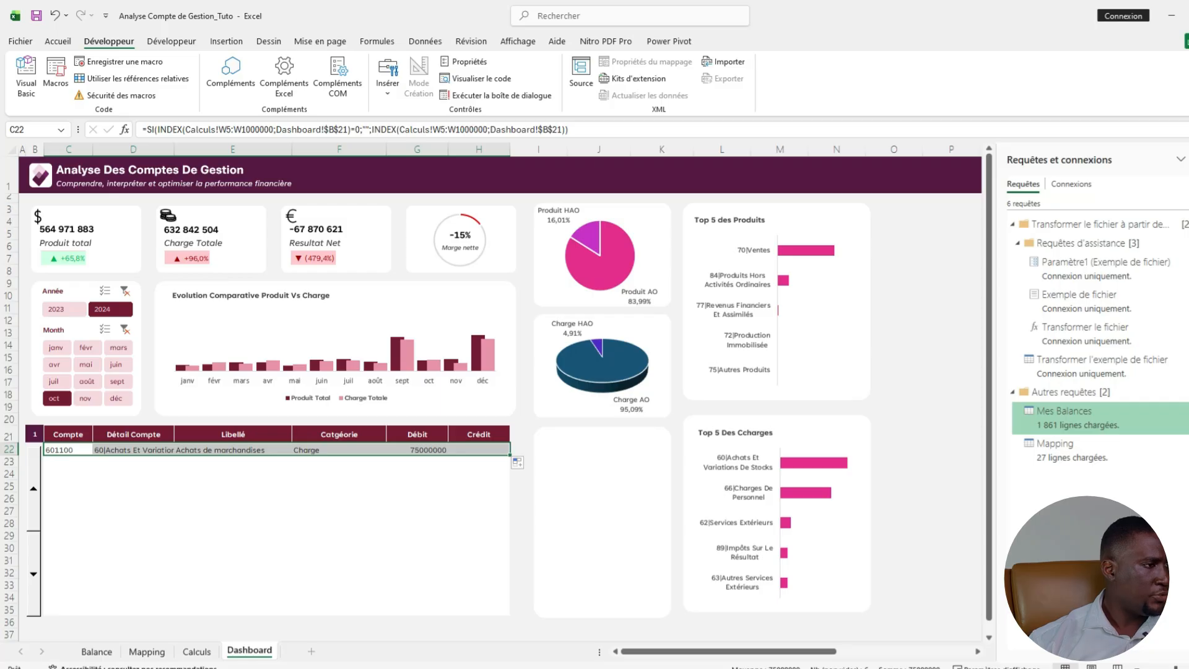
{"action": "left_click_drag", "start_coordinate": [511, 456], "coordinate": [509, 615]}
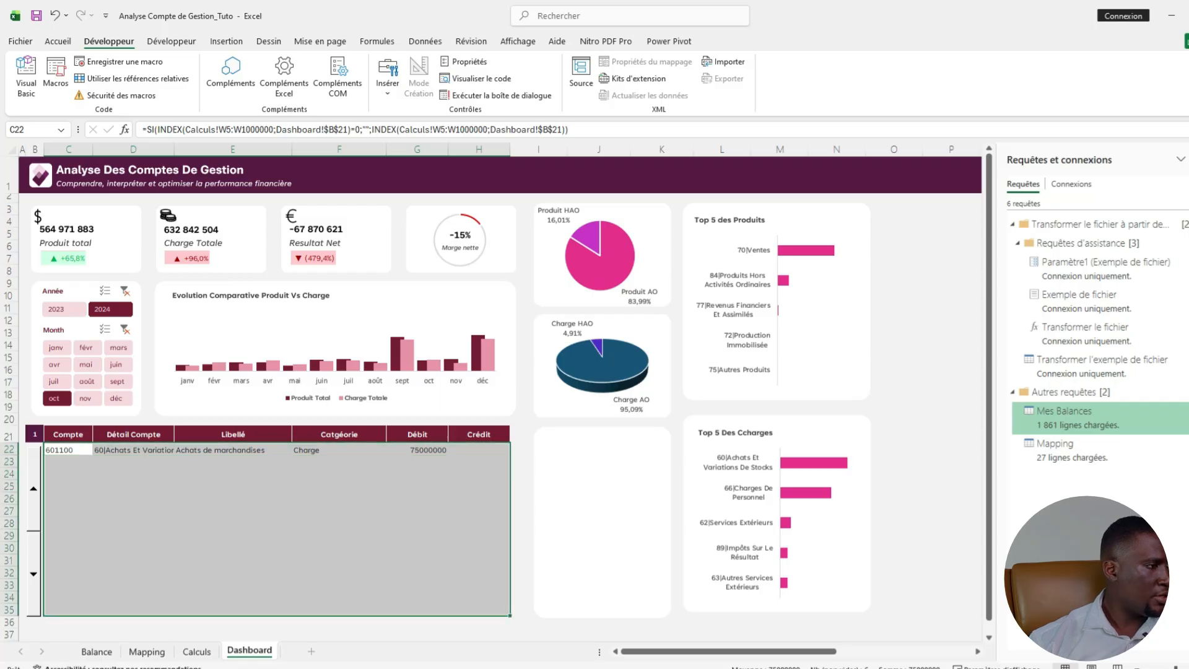
{"action": "left_click", "coordinate": [233, 524]}
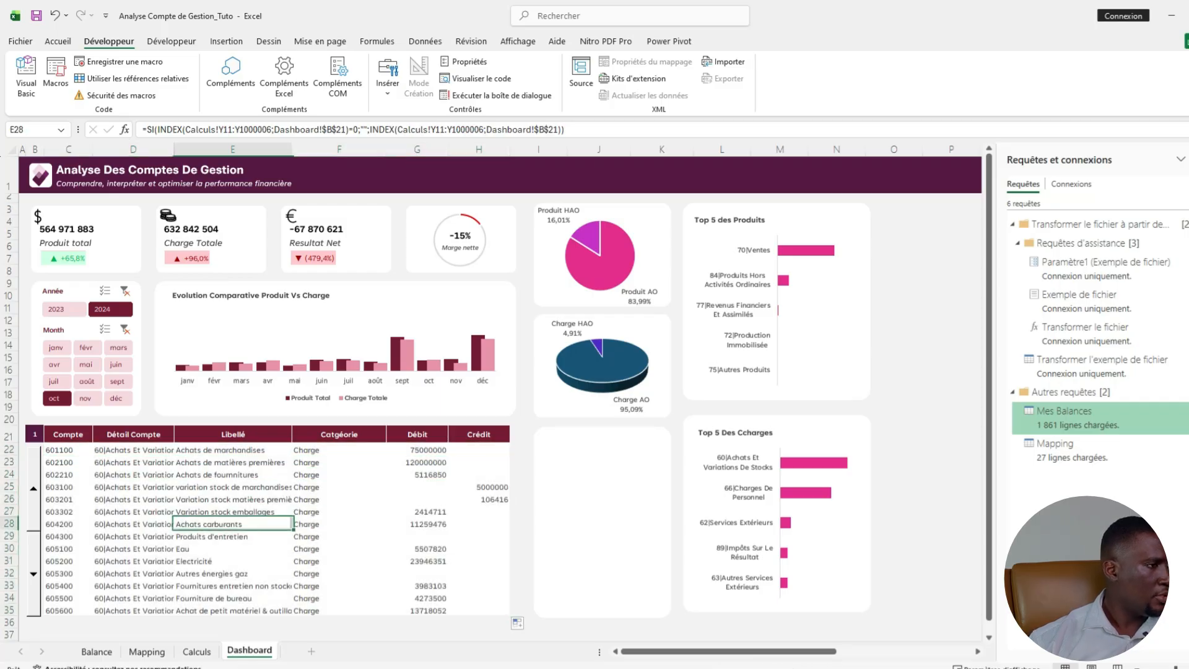
Format the Débit and Crédit amounts in rows 22 to 35 with a thousands separator and no decimals.
{"action": "left_click_drag", "start_coordinate": [417, 451], "coordinate": [479, 611]}
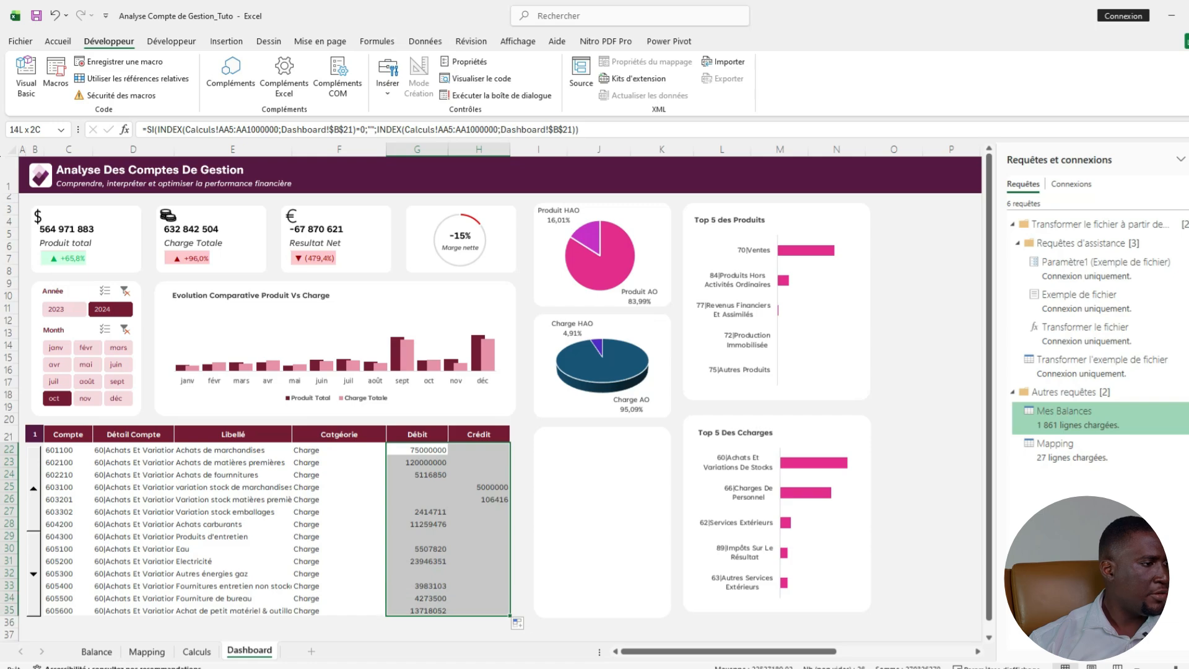
{"action": "left_click", "coordinate": [57, 41]}
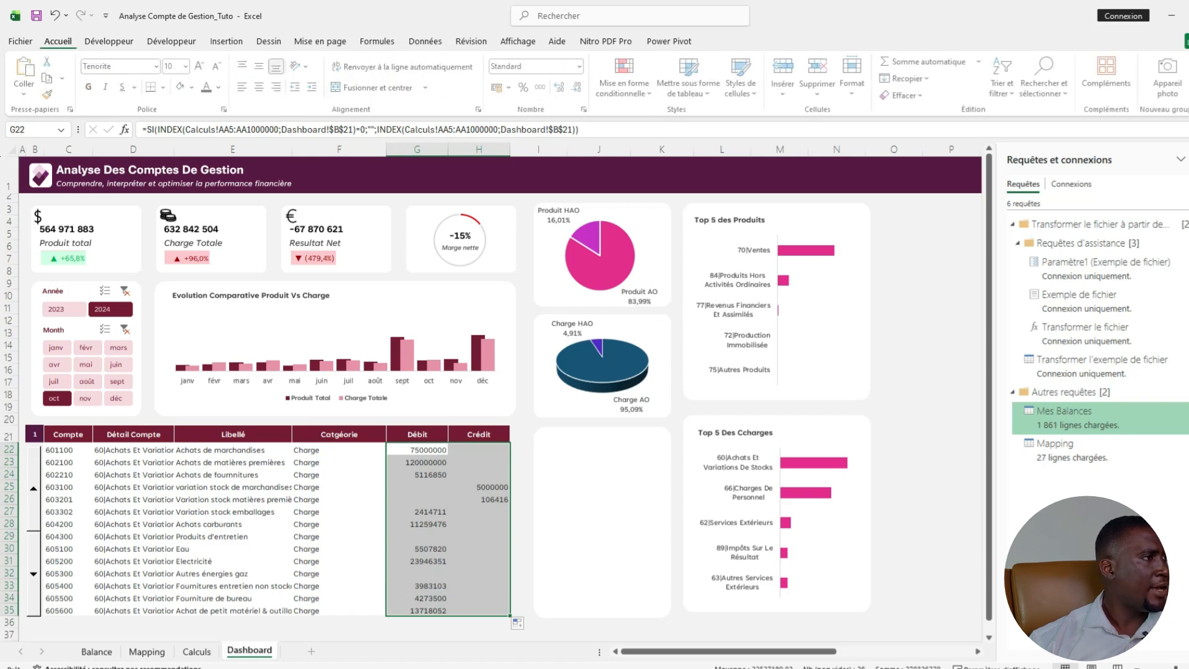
{"action": "left_click", "coordinate": [542, 86]}
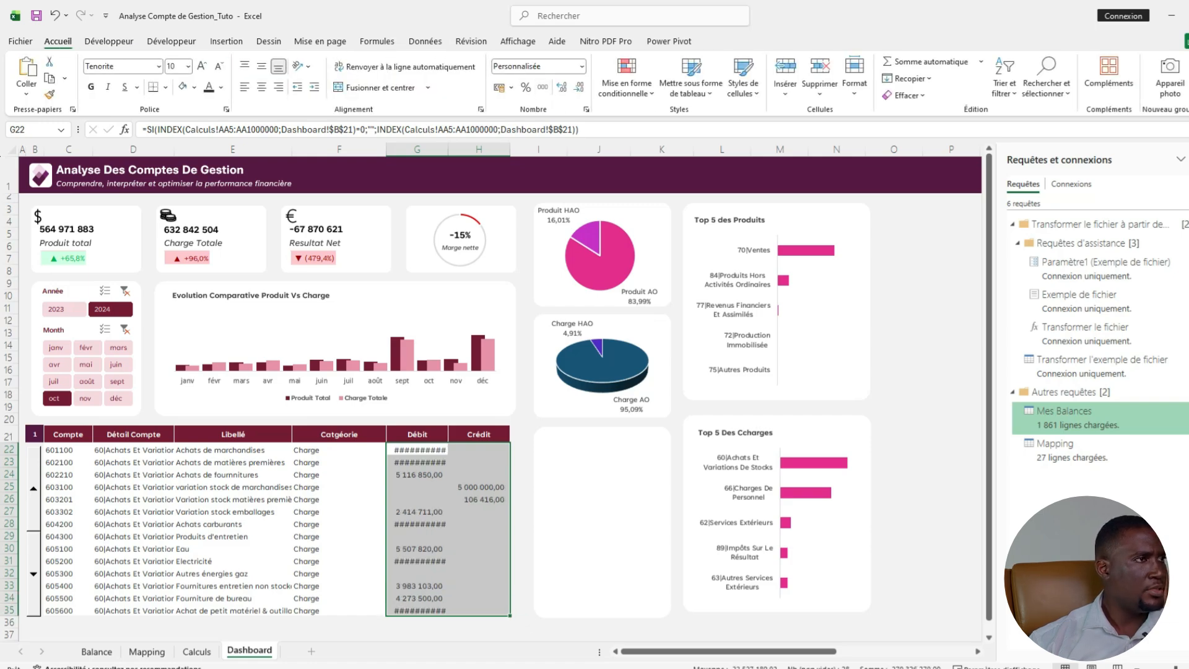
{"action": "left_click", "coordinate": [578, 87]}
{"action": "left_click", "coordinate": [579, 87]}
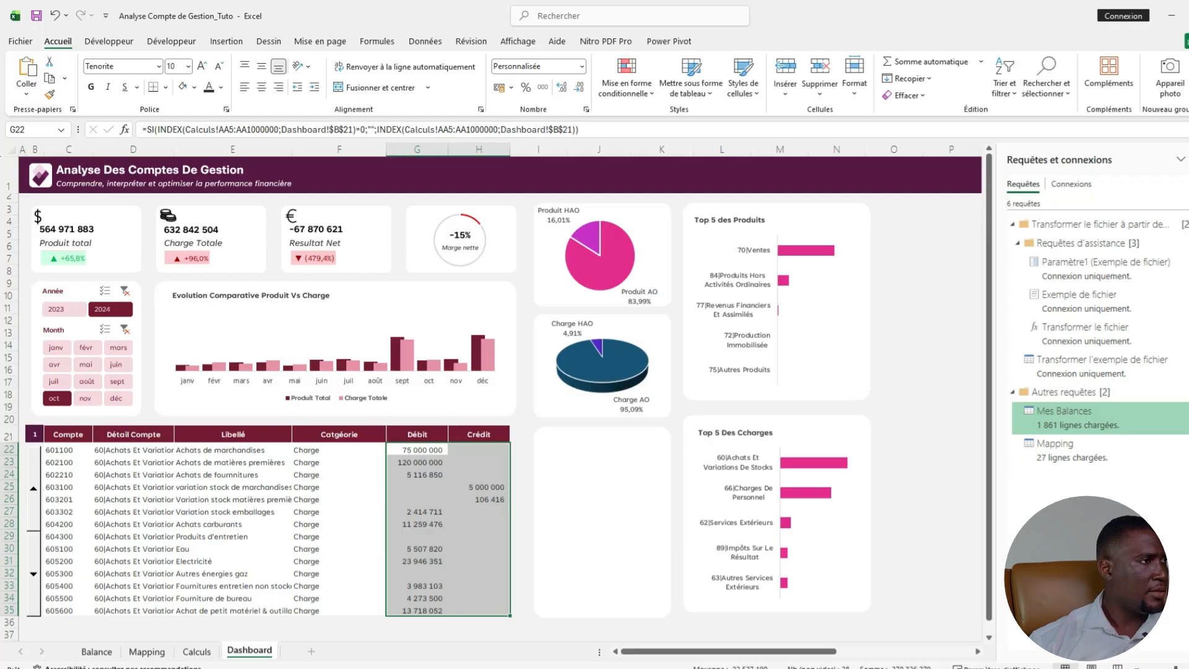
Slightly narrow the Débit and Crédit columns and widen the Libellé column of the detail table.
{"action": "left_click_drag", "start_coordinate": [418, 149], "coordinate": [445, 149]}
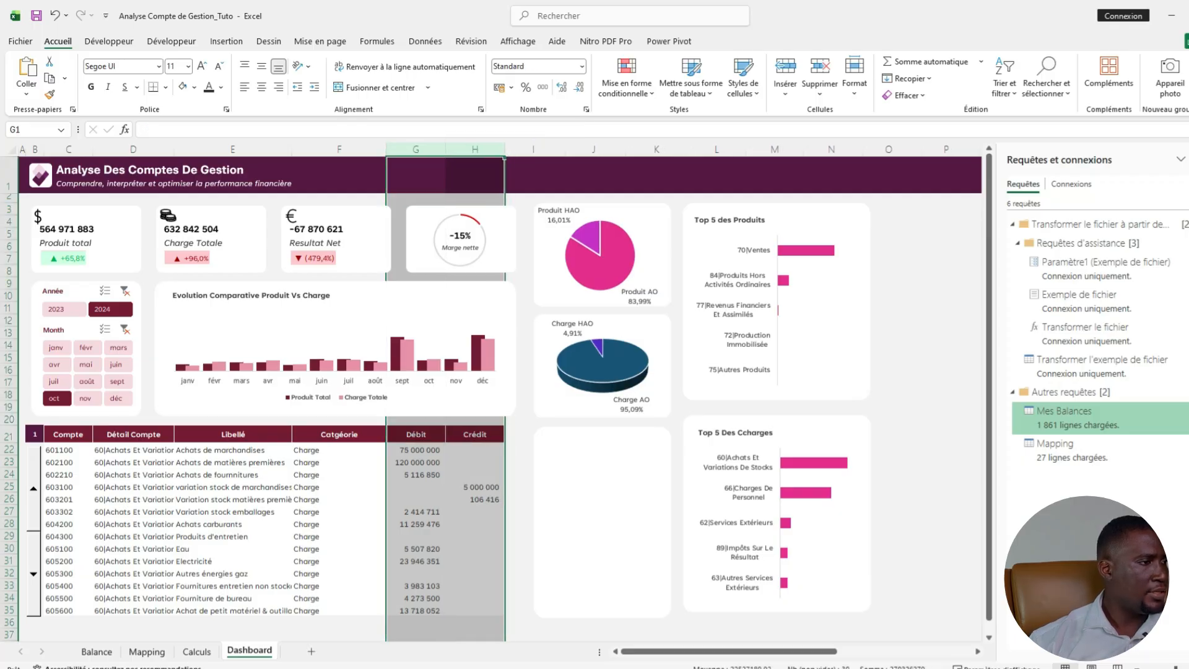
{"action": "left_click_drag", "start_coordinate": [292, 150], "coordinate": [303, 149]}
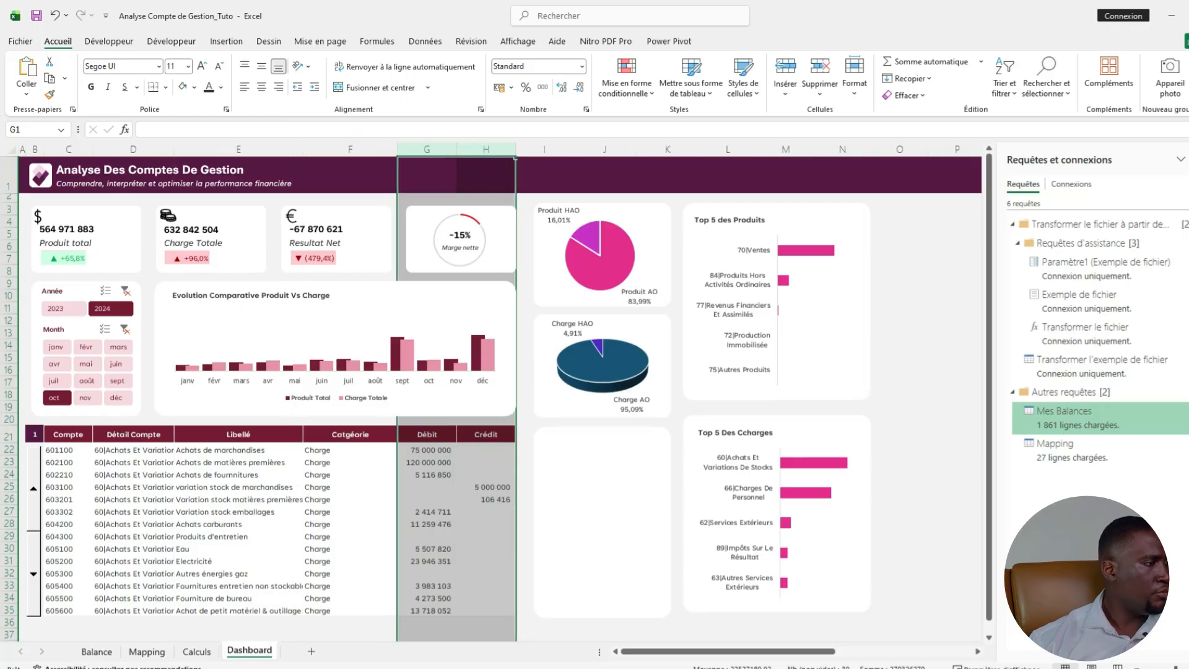
{"action": "left_click", "coordinate": [260, 487]}
{"action": "left_click", "coordinate": [133, 450]}
{"action": "left_click", "coordinate": [133, 487]}
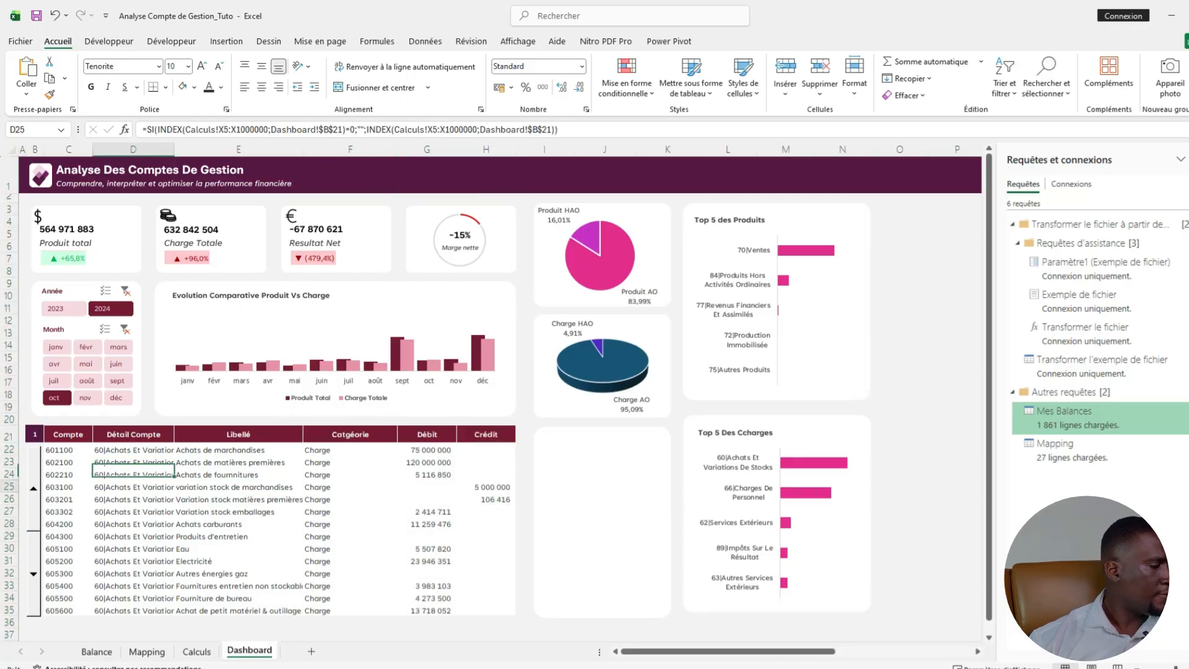
{"action": "left_click_drag", "start_coordinate": [133, 525], "coordinate": [134, 513]}
{"action": "left_click", "coordinate": [68, 434]}
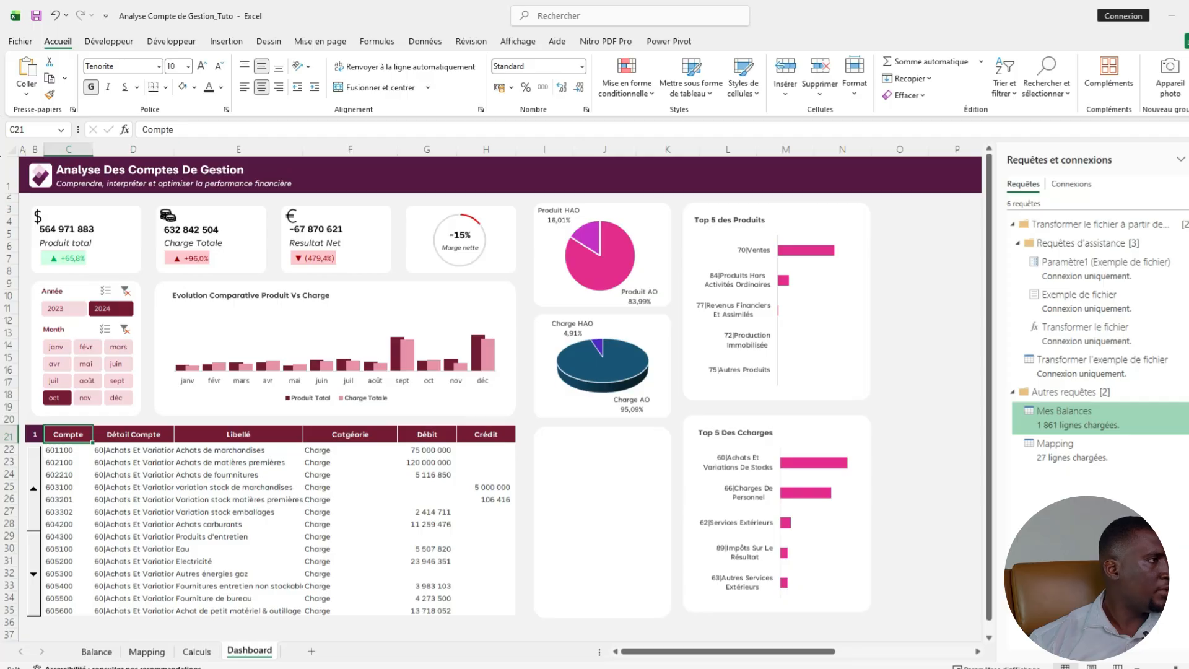
Narrow the Compte column and autofit the Détail Compte, Catégorie and Libellé columns to their contents.
{"action": "left_click_drag", "start_coordinate": [93, 149], "coordinate": [83, 150]}
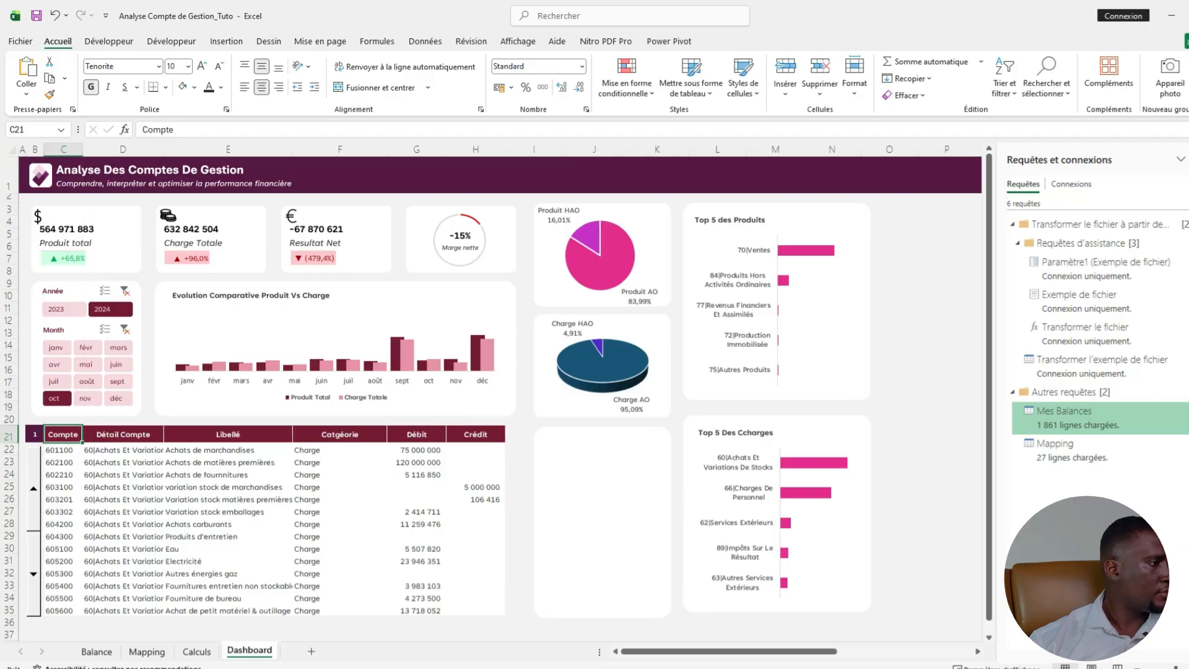
{"action": "left_click_drag", "start_coordinate": [164, 150], "coordinate": [164, 149]}
{"action": "double_click", "coordinate": [164, 150]}
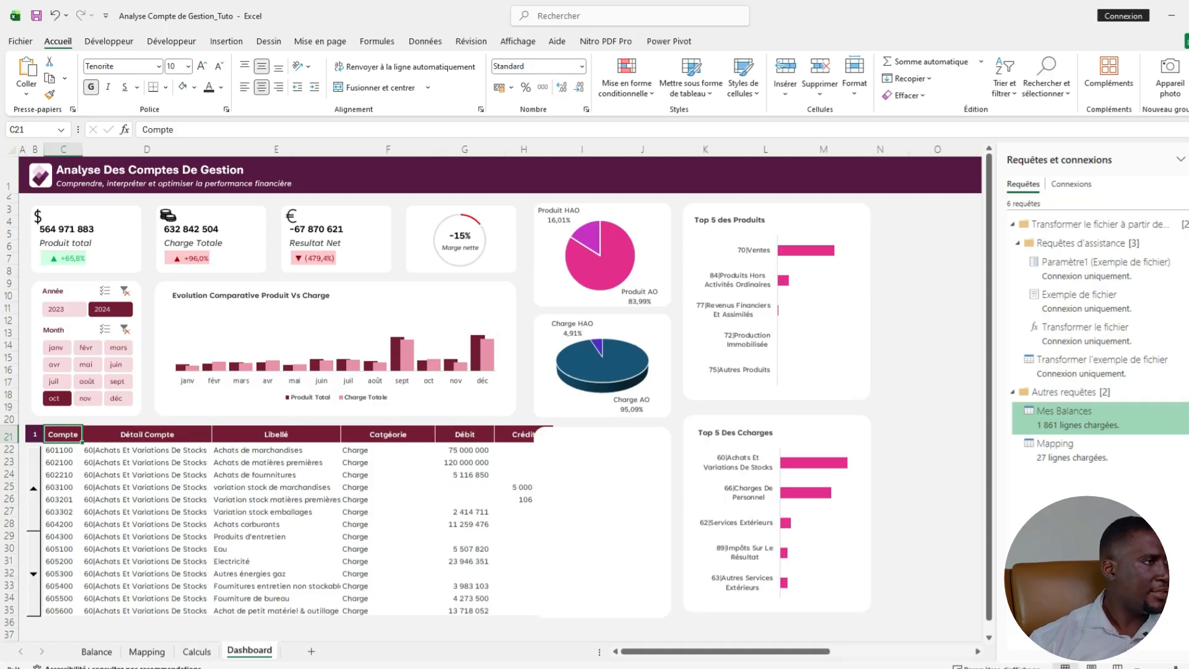
{"action": "double_click", "coordinate": [434, 150]}
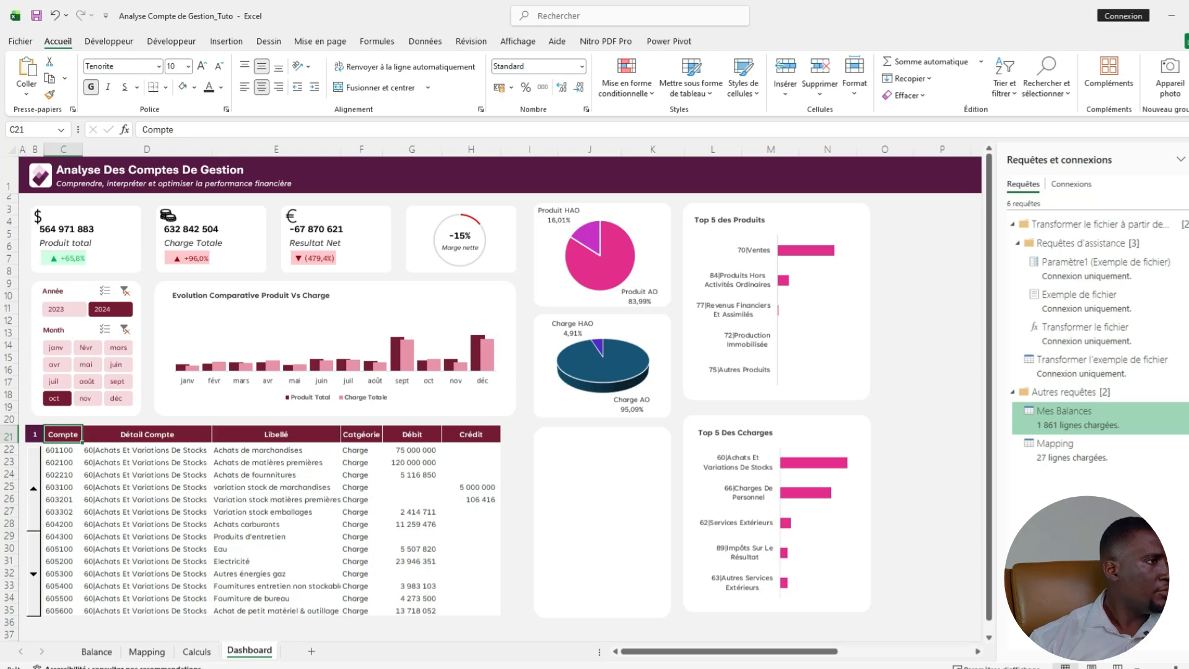
{"action": "double_click", "coordinate": [341, 150]}
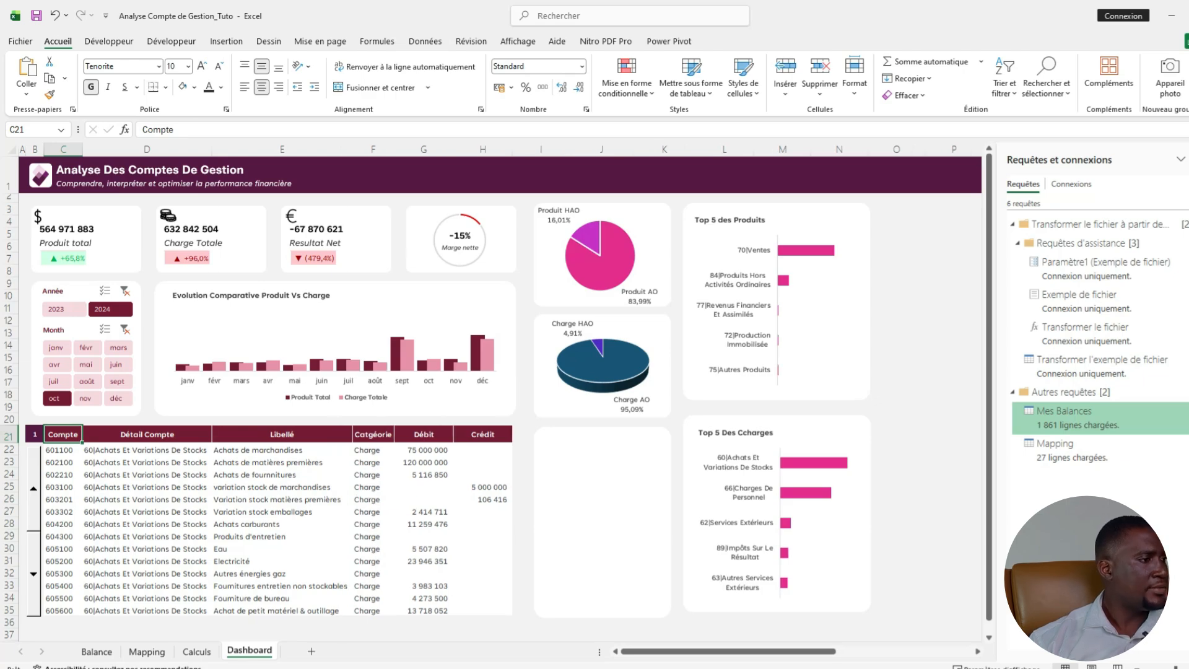
{"action": "left_click", "coordinate": [423, 511]}
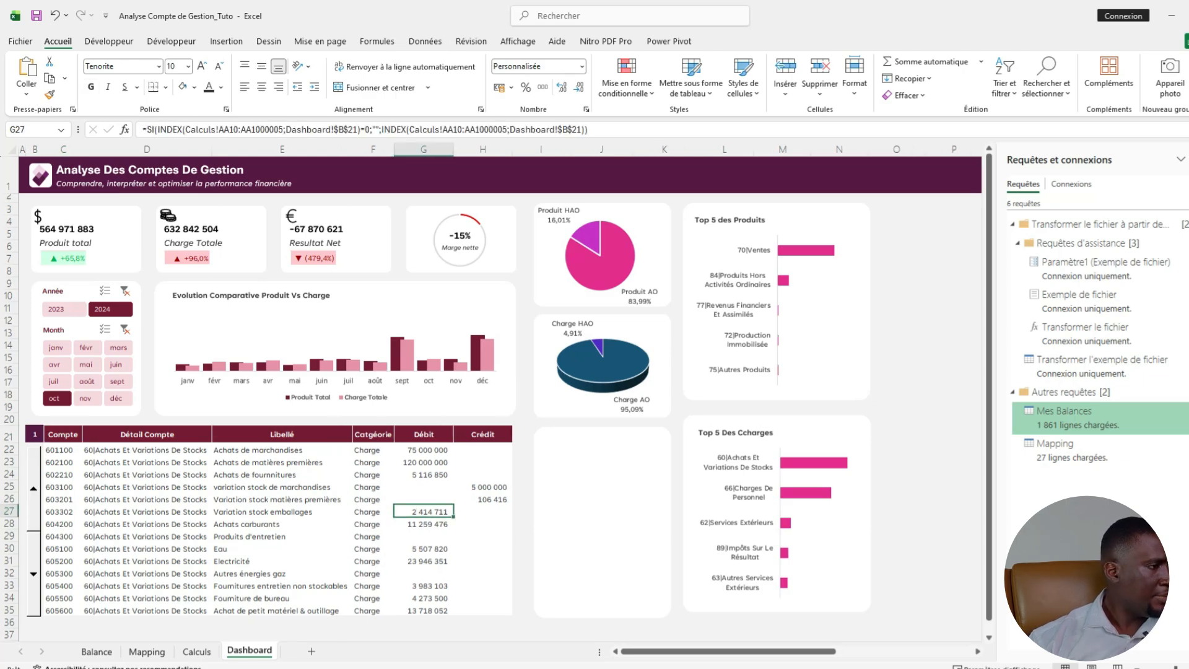
Test the spin button by scrolling the detail table forward and then back to index 1.
{"action": "left_click", "coordinate": [33, 489]}
{"action": "left_click", "coordinate": [34, 489]}
{"action": "left_click", "coordinate": [34, 489]}
{"action": "left_click", "coordinate": [33, 489]}
{"action": "left_click", "coordinate": [33, 489]}
{"action": "left_click", "coordinate": [33, 488]}
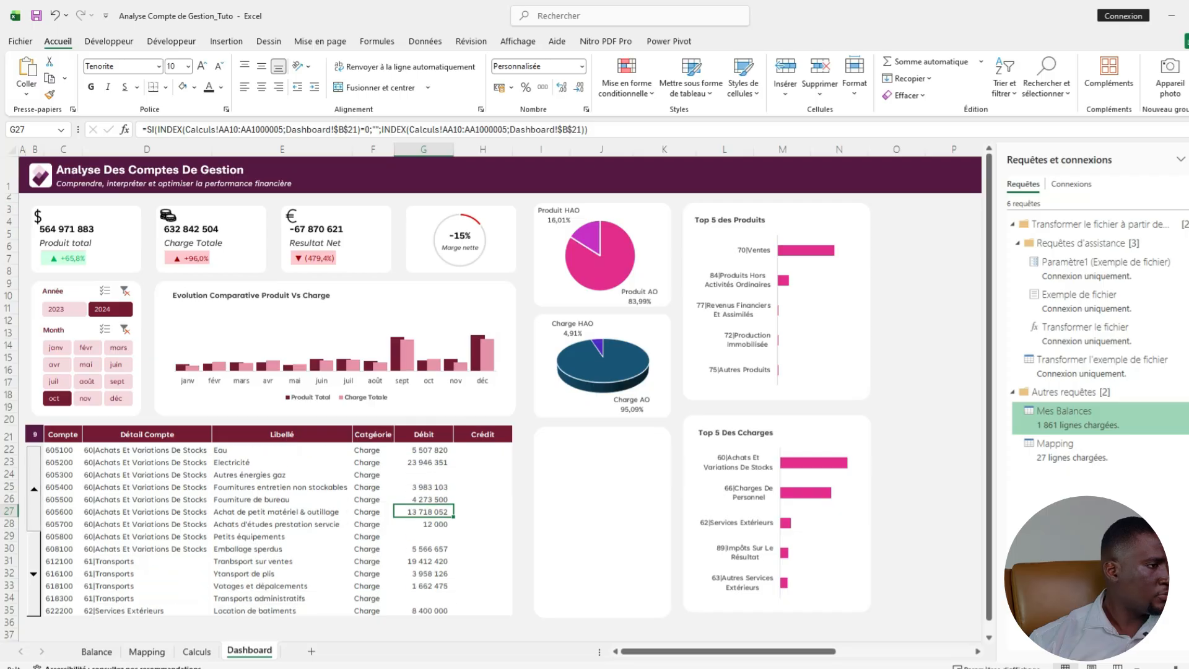
{"action": "left_click", "coordinate": [33, 489]}
{"action": "left_click", "coordinate": [34, 488]}
{"action": "left_click", "coordinate": [33, 575]}
{"action": "left_click", "coordinate": [34, 574]}
{"action": "left_click", "coordinate": [33, 575]}
{"action": "left_click", "coordinate": [33, 575]}
{"action": "left_click", "coordinate": [34, 574]}
{"action": "left_click", "coordinate": [34, 575]}
{"action": "left_click", "coordinate": [33, 575]}
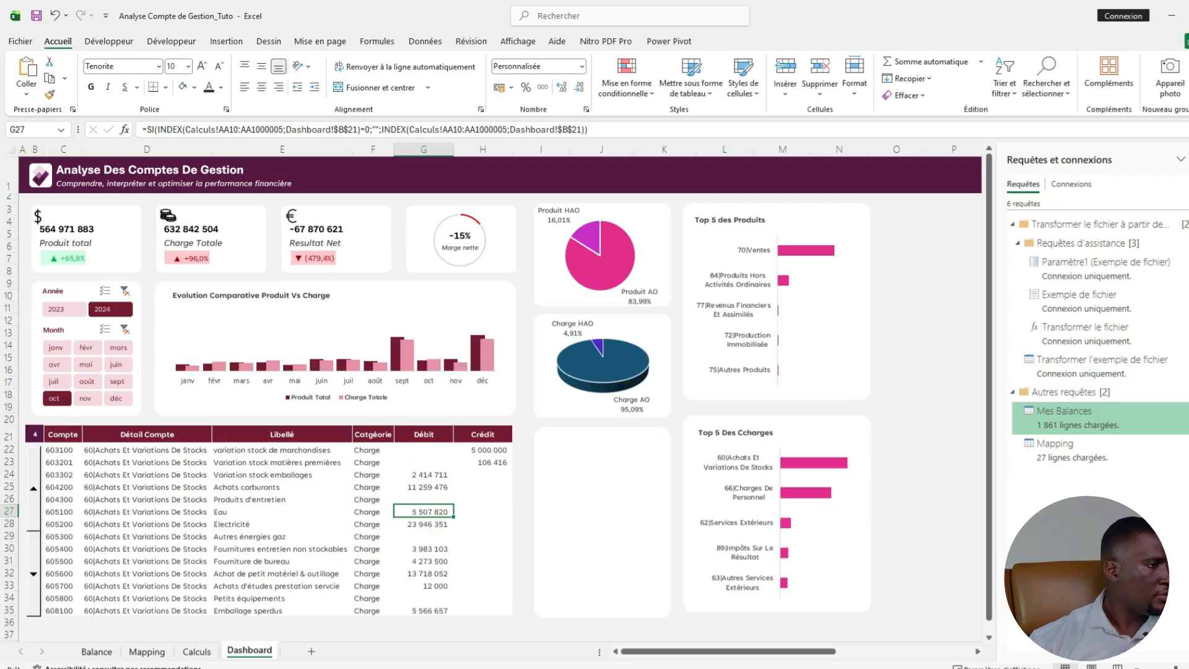
{"action": "left_click", "coordinate": [33, 574]}
{"action": "left_click", "coordinate": [33, 574]}
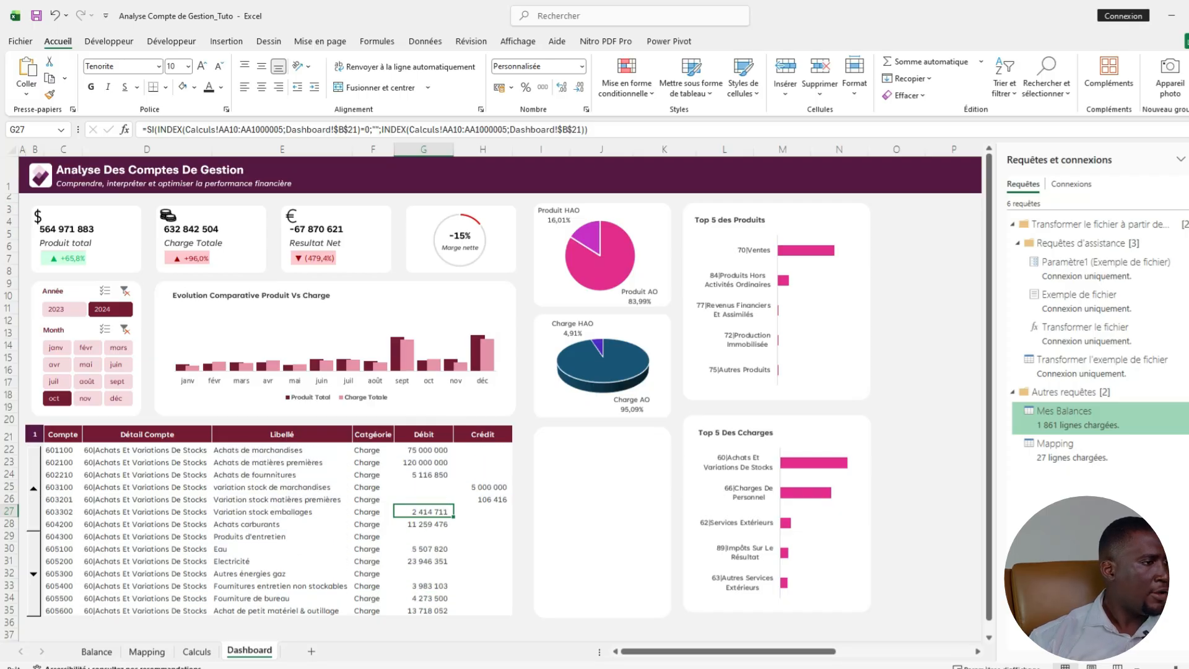
Insert slicers for Catégories, Sous Catégories and Détail Compte from the account detail pivot table on the Calculs sheet.
{"action": "left_click", "coordinate": [197, 651]}
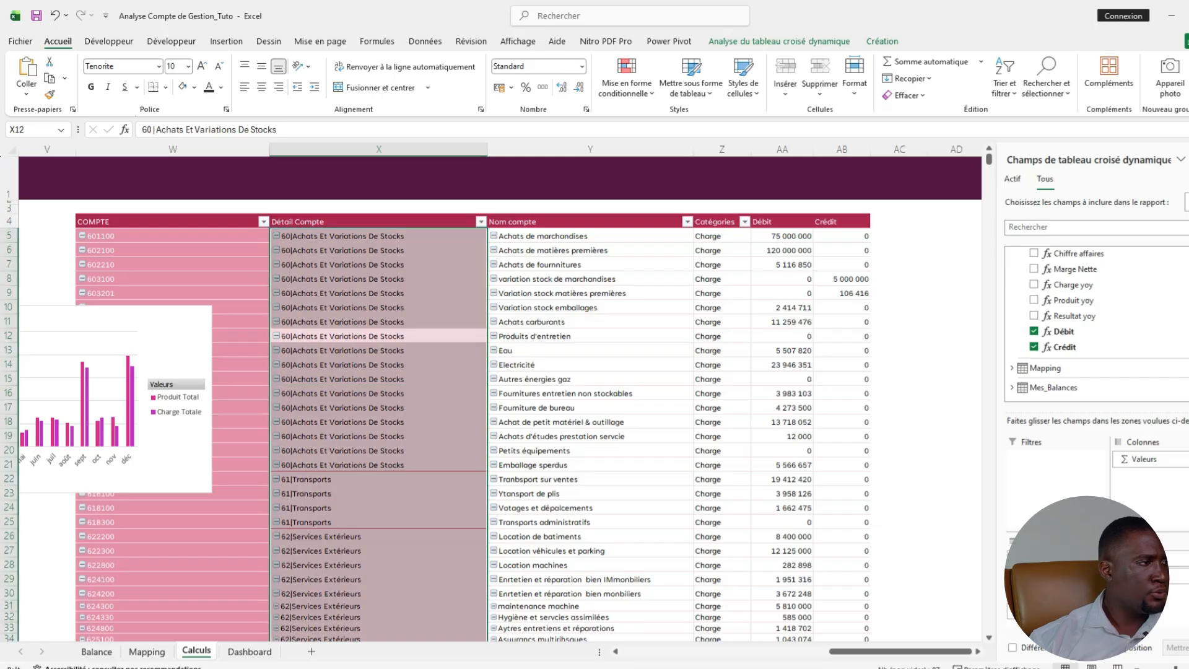
{"action": "left_click", "coordinate": [590, 274]}
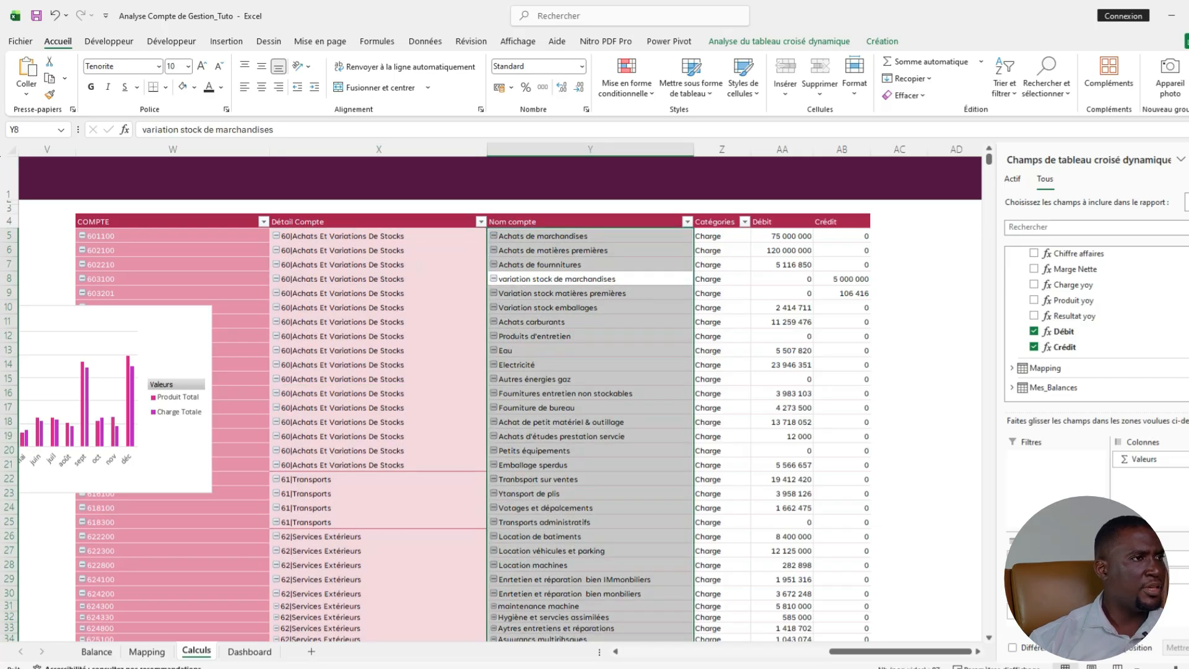
{"action": "left_click", "coordinate": [779, 41]}
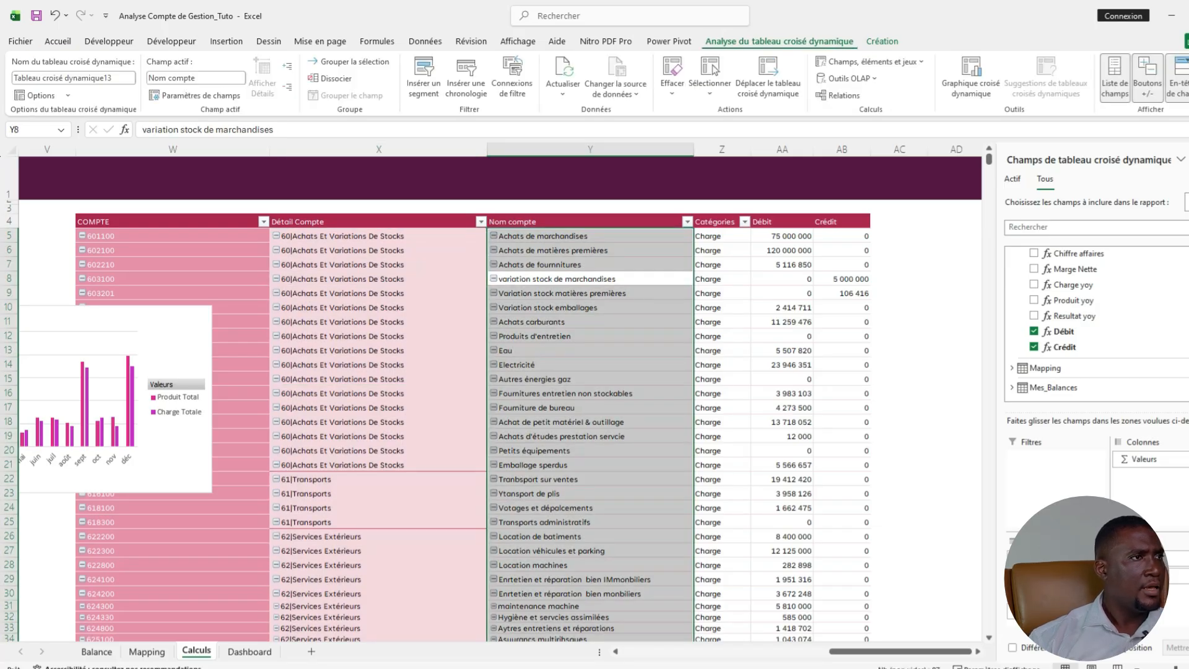
{"action": "left_click", "coordinate": [425, 74]}
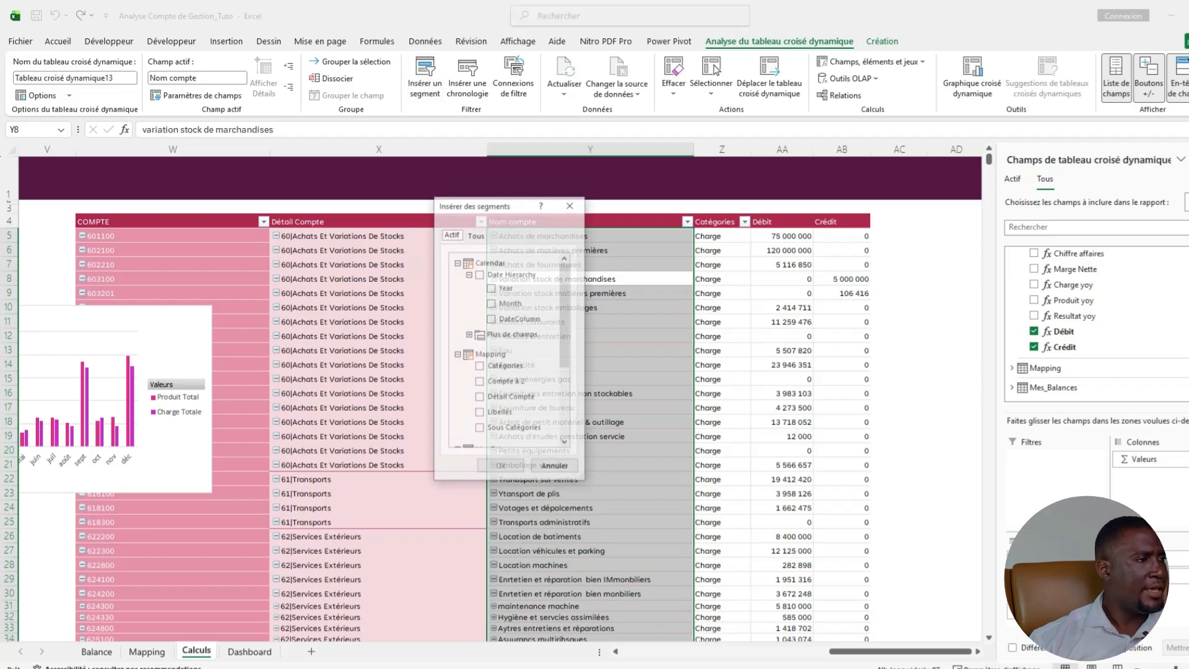
{"action": "left_click", "coordinate": [476, 234]}
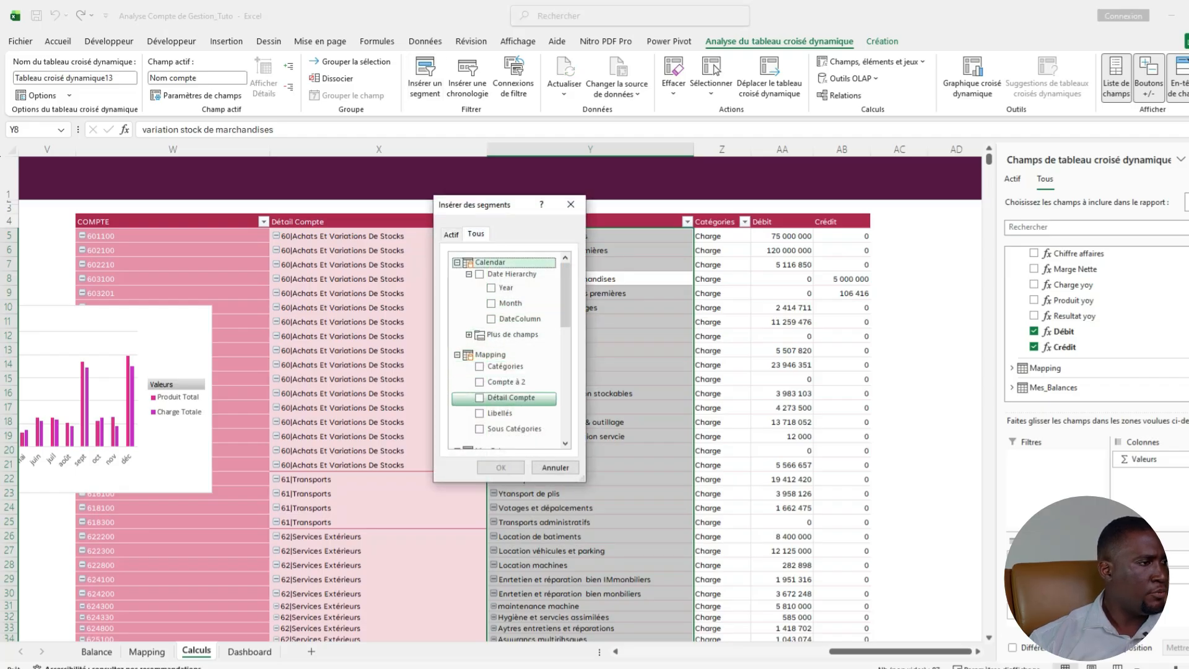
{"action": "left_click", "coordinate": [479, 367]}
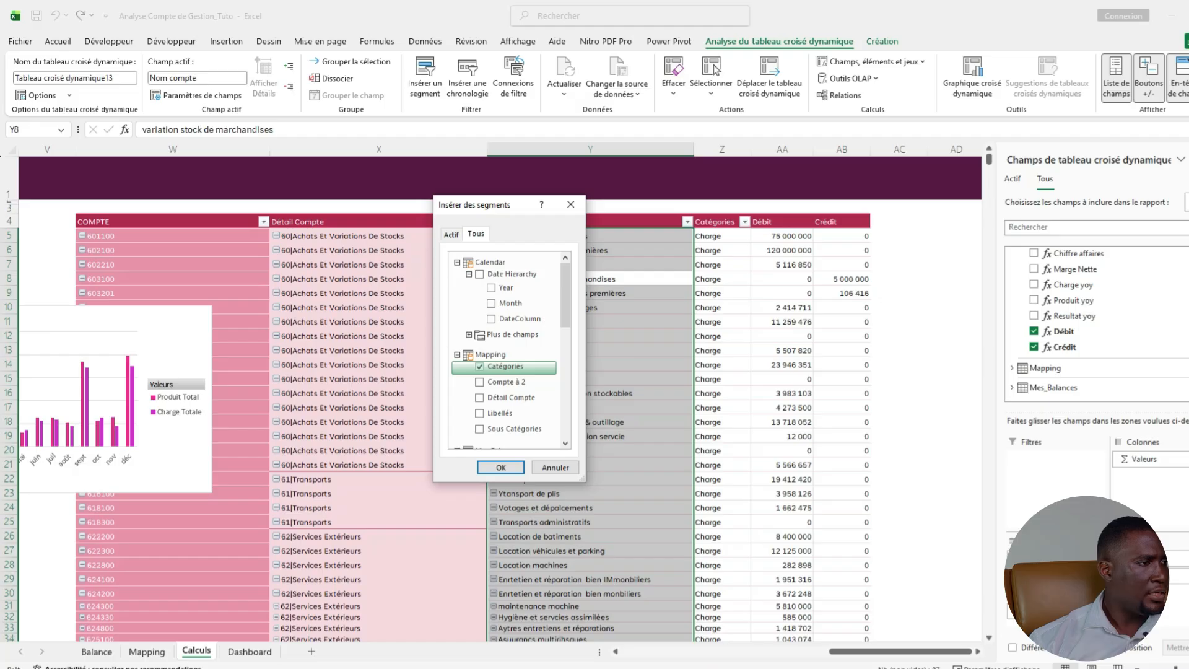
{"action": "scroll", "coordinate": [503, 413], "scroll_direction": "down", "scroll_amount": 1}
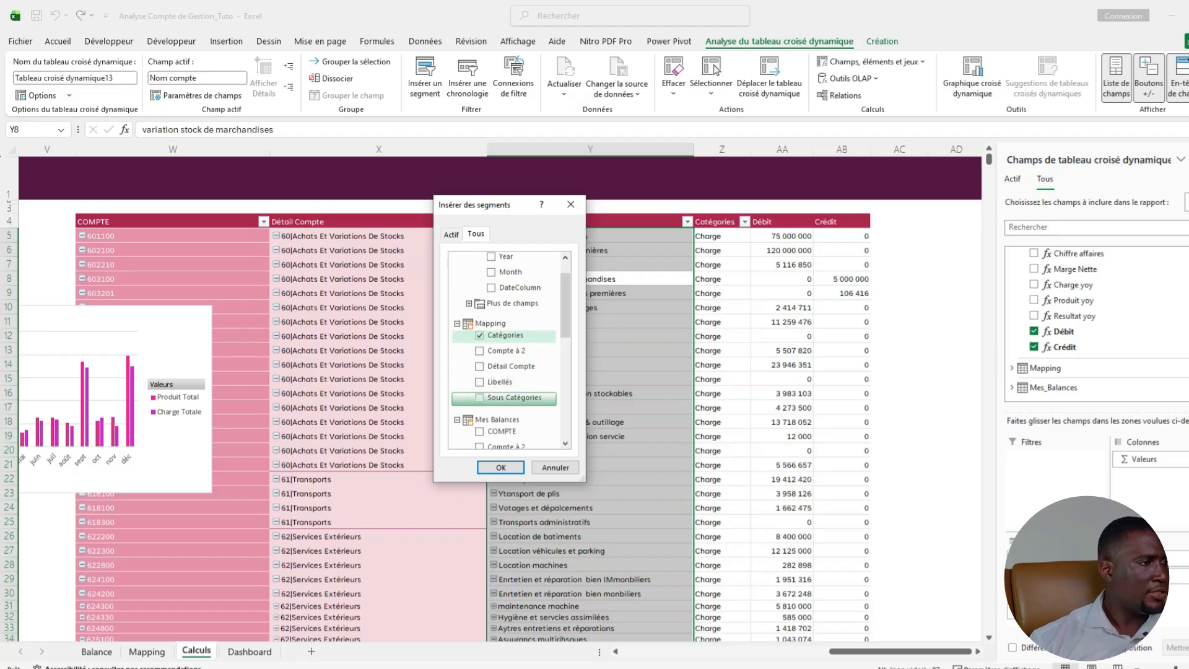
{"action": "left_click", "coordinate": [480, 398]}
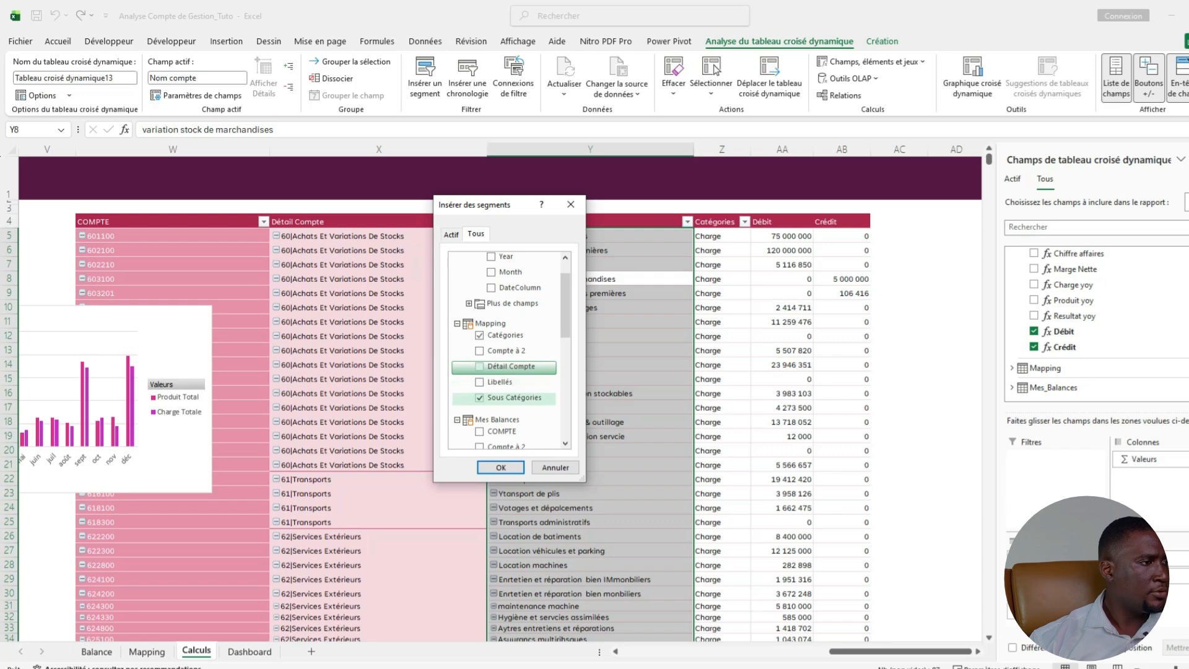
{"action": "left_click", "coordinate": [479, 366]}
{"action": "left_click", "coordinate": [500, 467]}
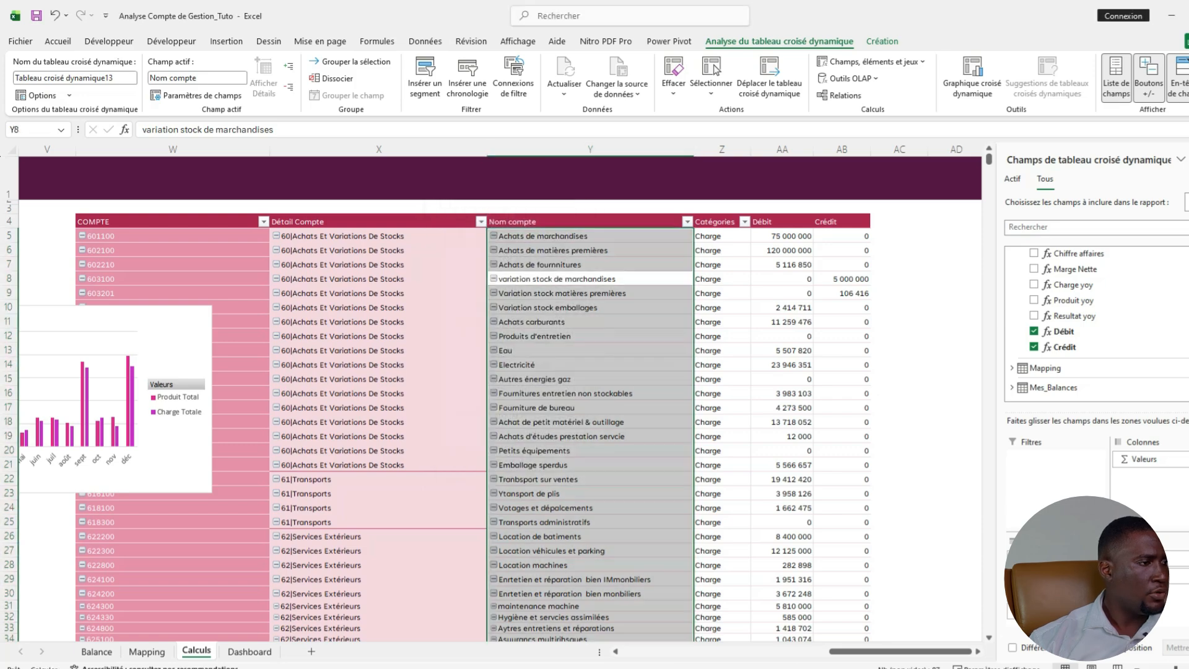
Move the Catégories, Sous Catégories and Détail Compte slicers together from the Calculs sheet to the Dashboard sheet.
{"action": "left_click", "coordinate": [489, 326], "text": "ctrl"}
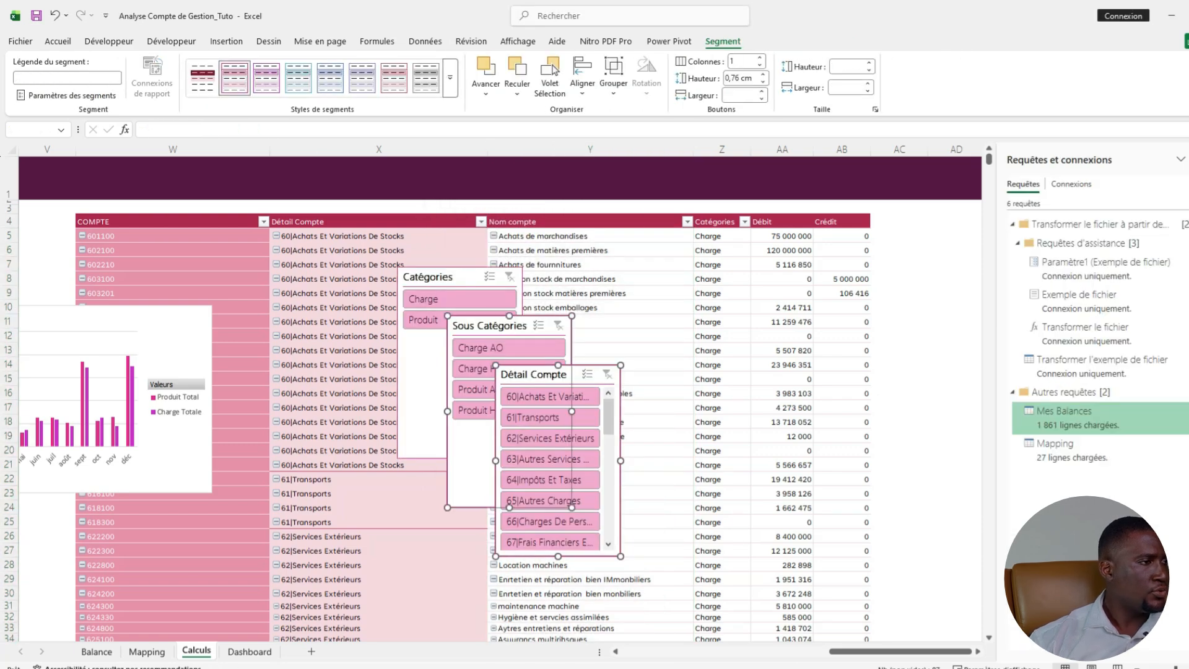
{"action": "left_click", "coordinate": [433, 277], "text": "ctrl"}
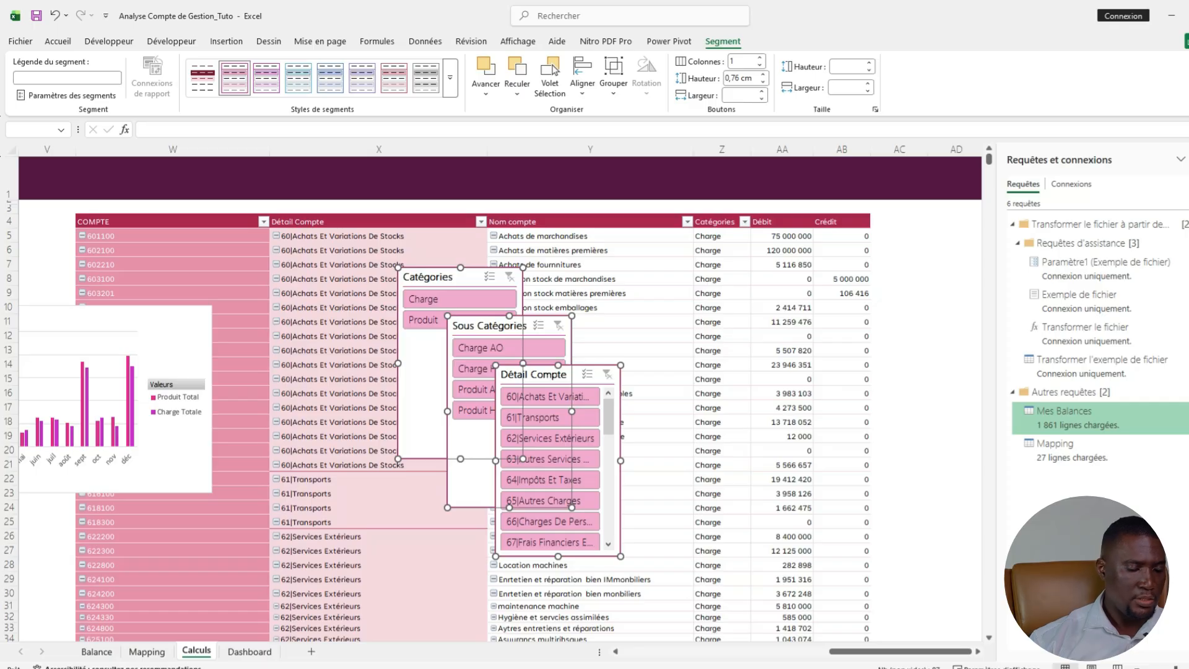
{"action": "left_click", "coordinate": [249, 651]}
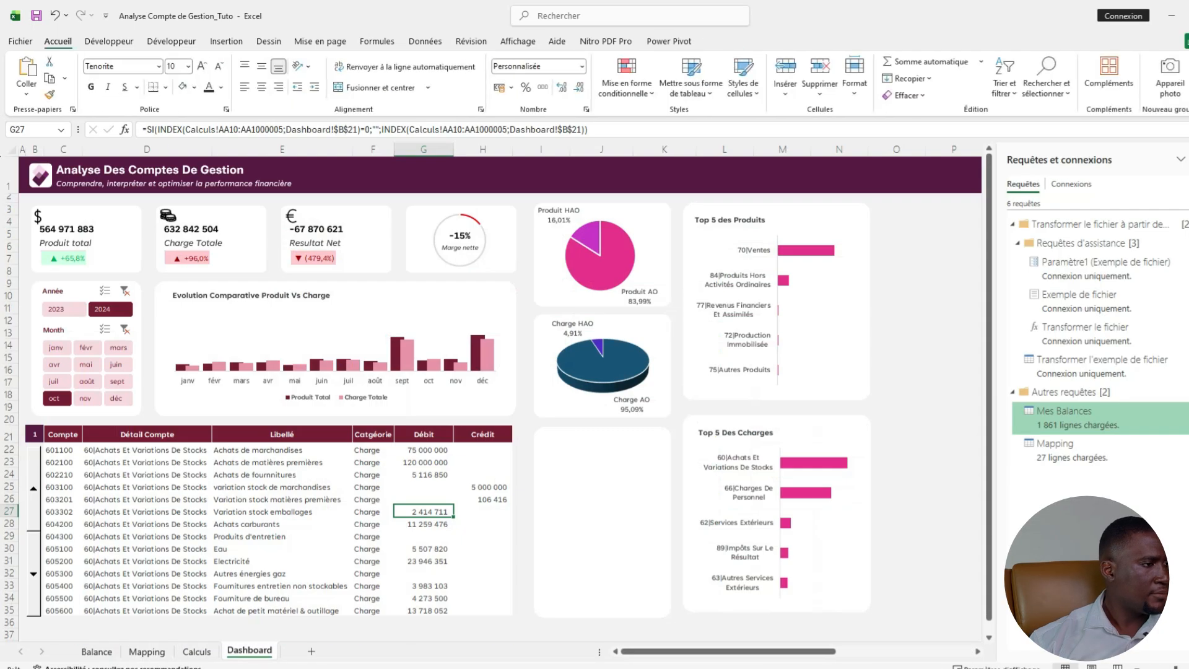
{"action": "key", "text": "ctrl+v"}
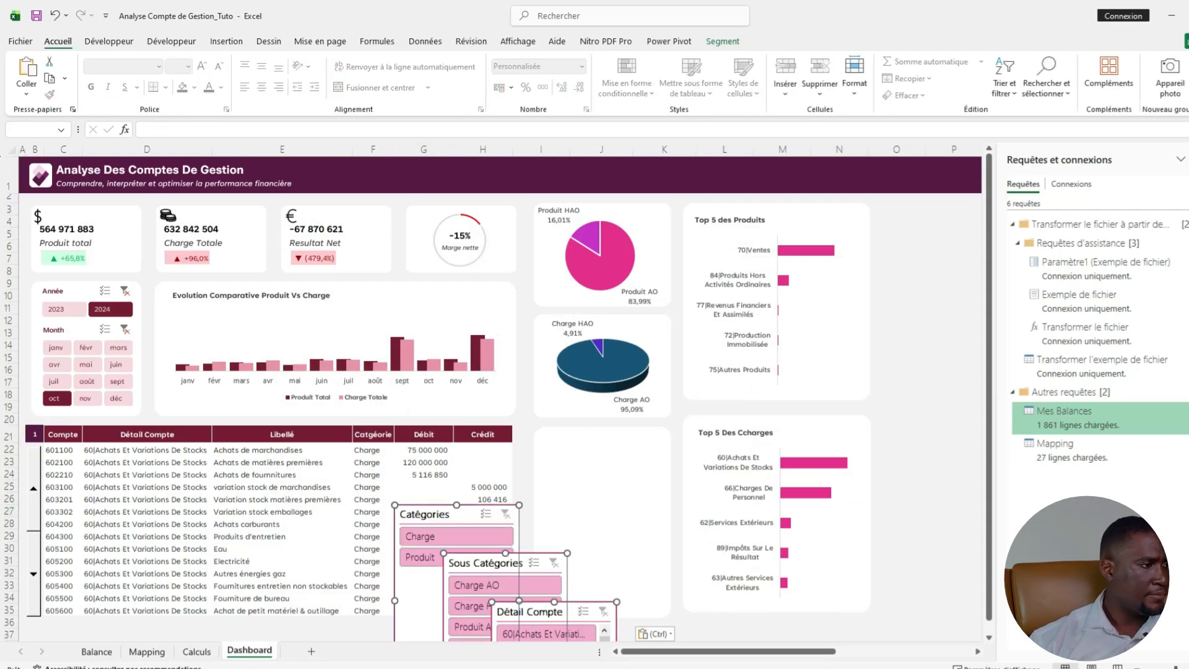
Apply the dark burgundy slicer style to the three slicers and move them onto the empty card beside the detail table.
{"action": "left_click", "coordinate": [723, 41]}
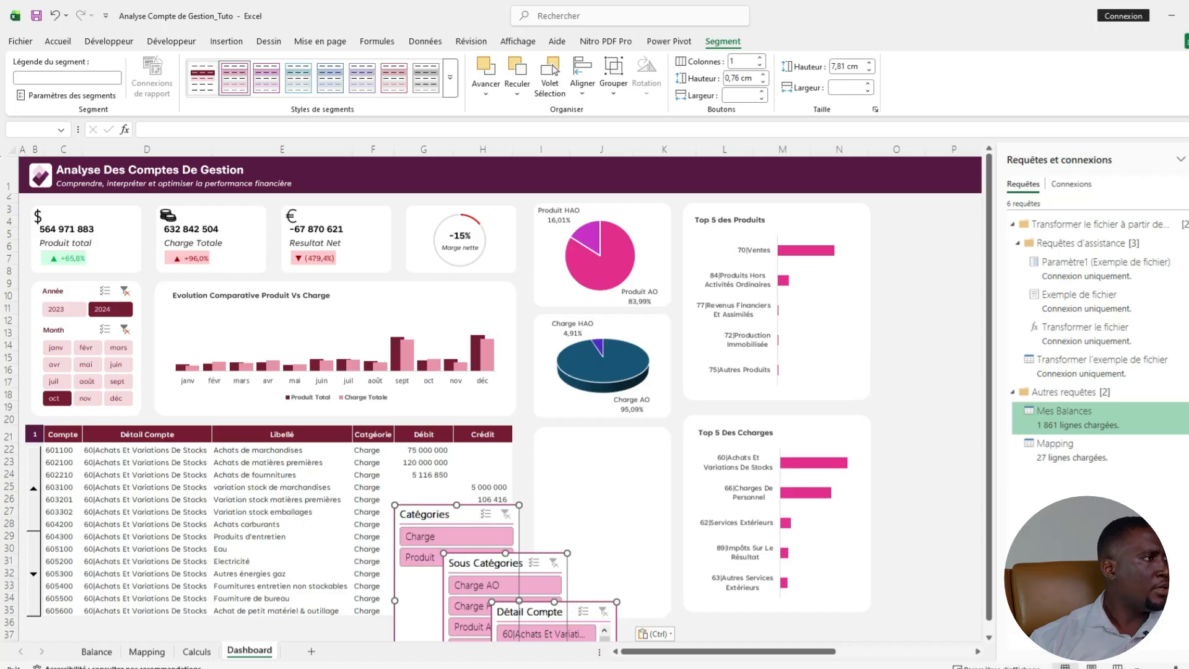
{"action": "left_click", "coordinate": [203, 78]}
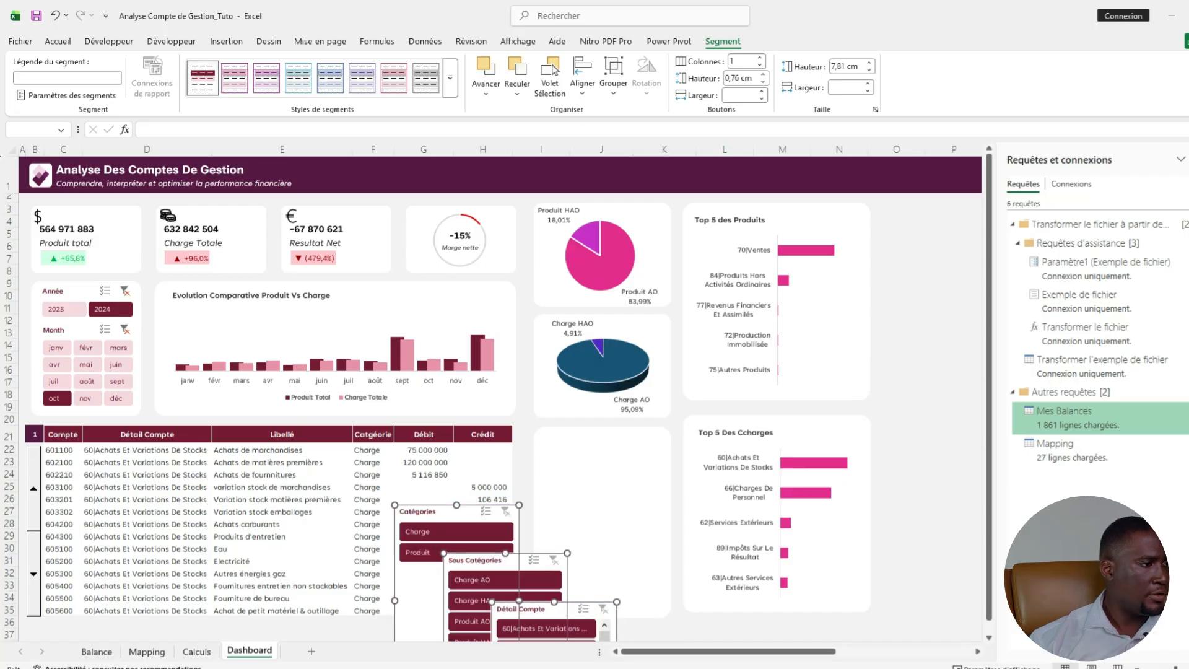
{"action": "left_click_drag", "start_coordinate": [442, 512], "coordinate": [587, 436]}
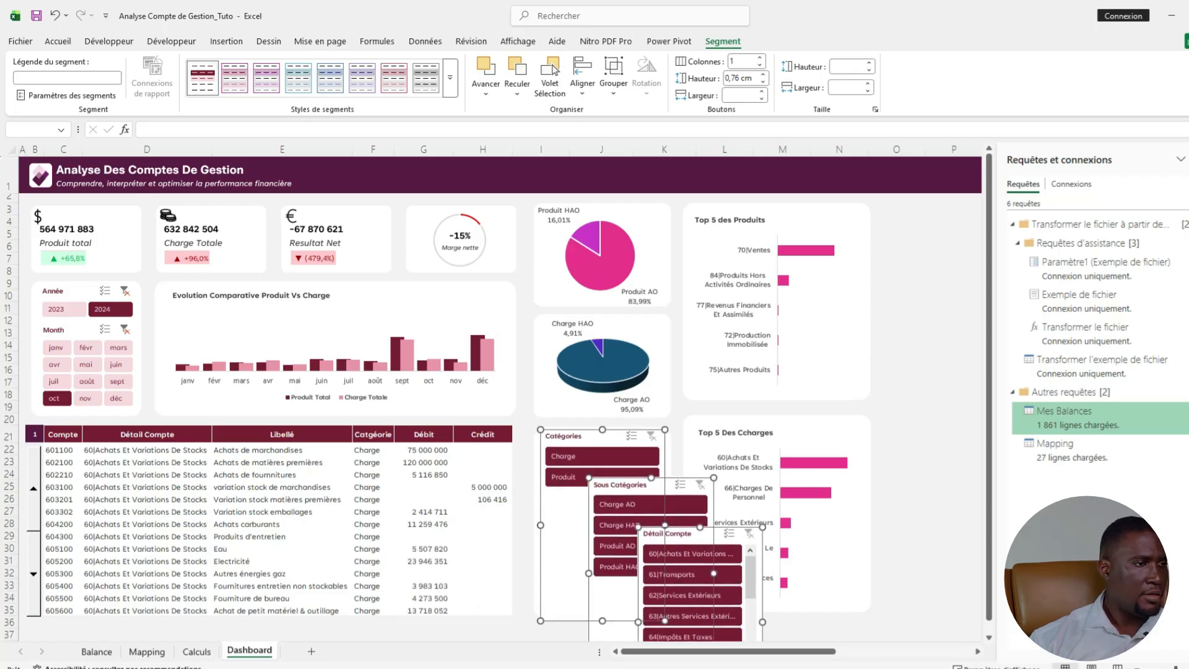
{"action": "left_click", "coordinate": [954, 418]}
Place the Catégories slicer, about 2.85 cm high, and the Sous Catégories slicer, about 2.55 by 2.89 cm, side by side in the card.
{"action": "left_click", "coordinate": [586, 436]}
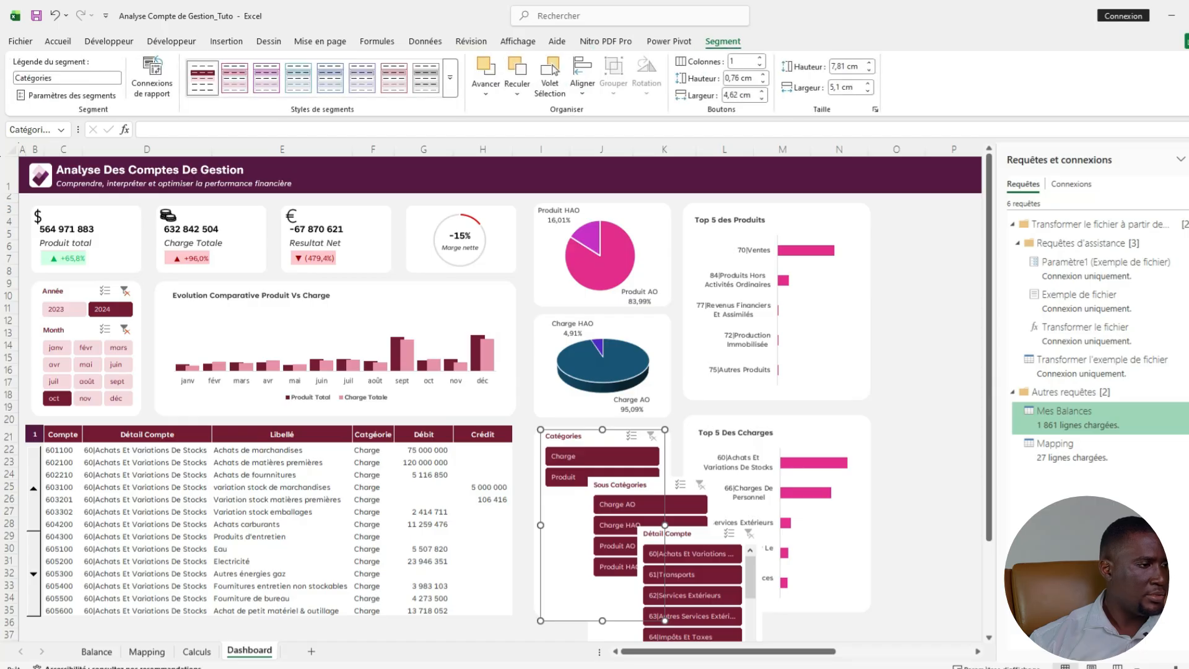
{"action": "left_click_drag", "start_coordinate": [602, 620], "coordinate": [602, 498]}
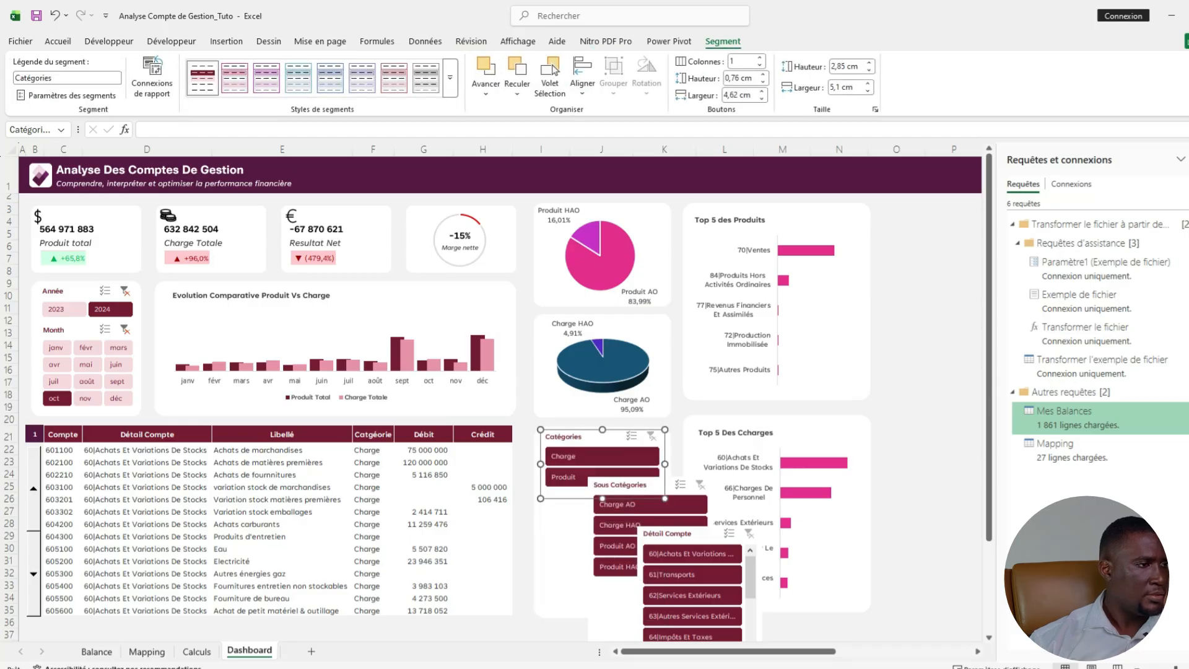
{"action": "left_click_drag", "start_coordinate": [664, 499], "coordinate": [657, 440]}
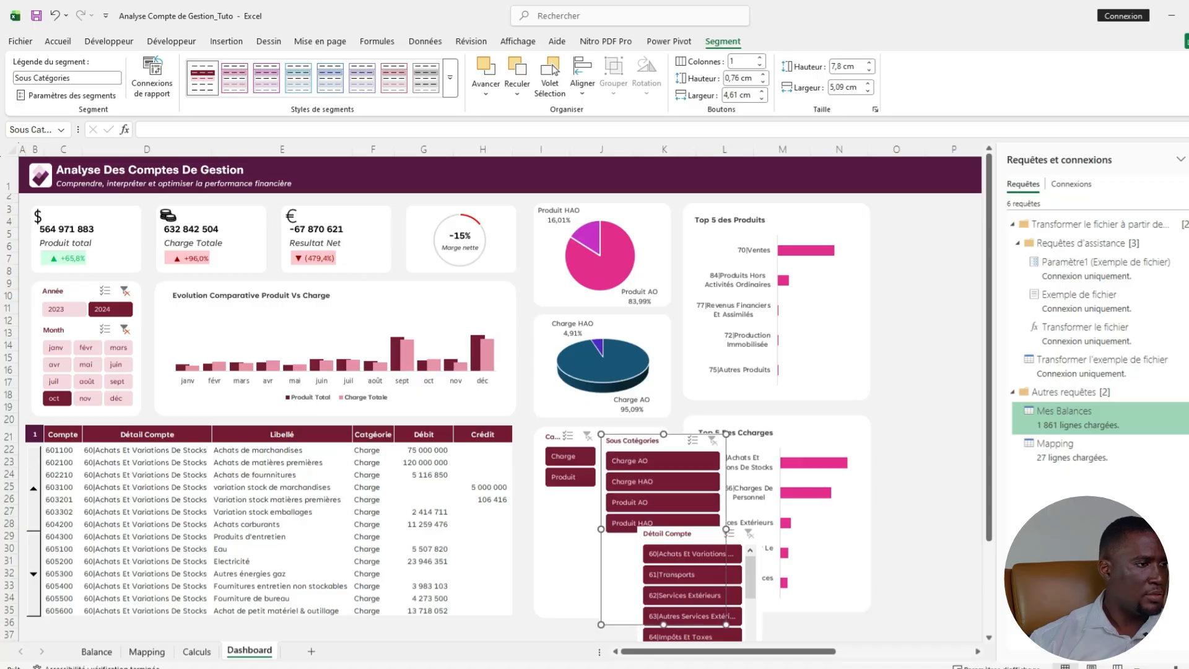
{"action": "left_click_drag", "start_coordinate": [726, 529], "coordinate": [672, 529]}
{"action": "left_click_drag", "start_coordinate": [637, 625], "coordinate": [636, 496]}
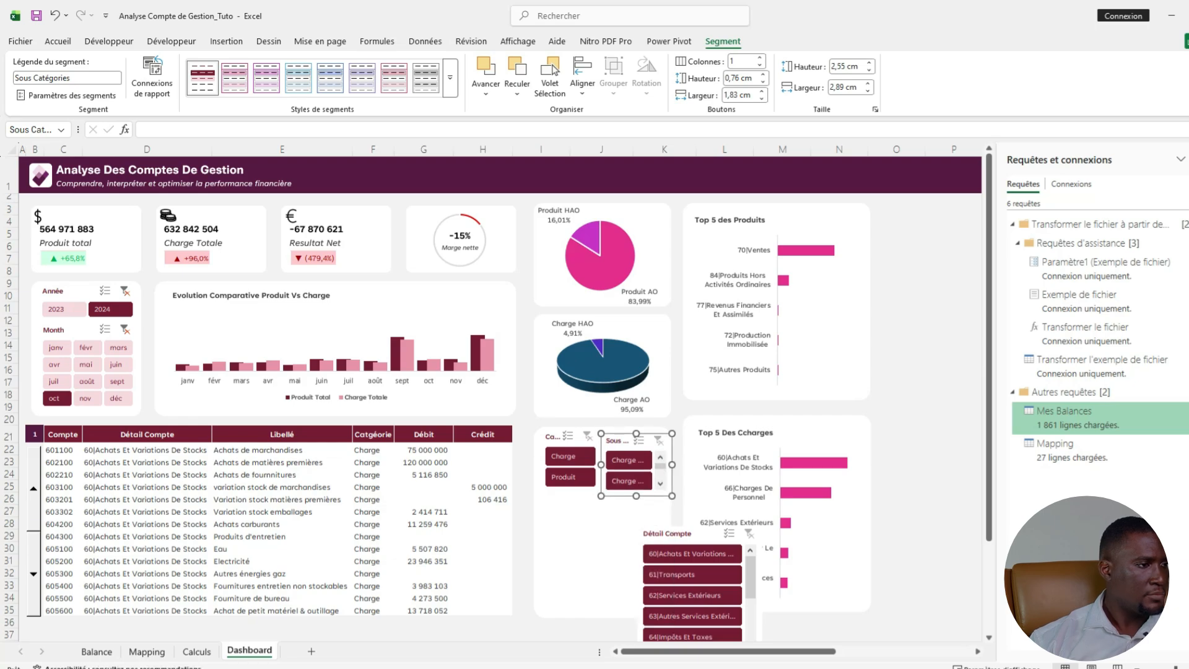
Position the Détail Compte slicer below the other two and shrink its height to fit inside the card.
{"action": "left_click_drag", "start_coordinate": [697, 534], "coordinate": [602, 504]}
{"action": "left_click_drag", "start_coordinate": [605, 542], "coordinate": [606, 529]}
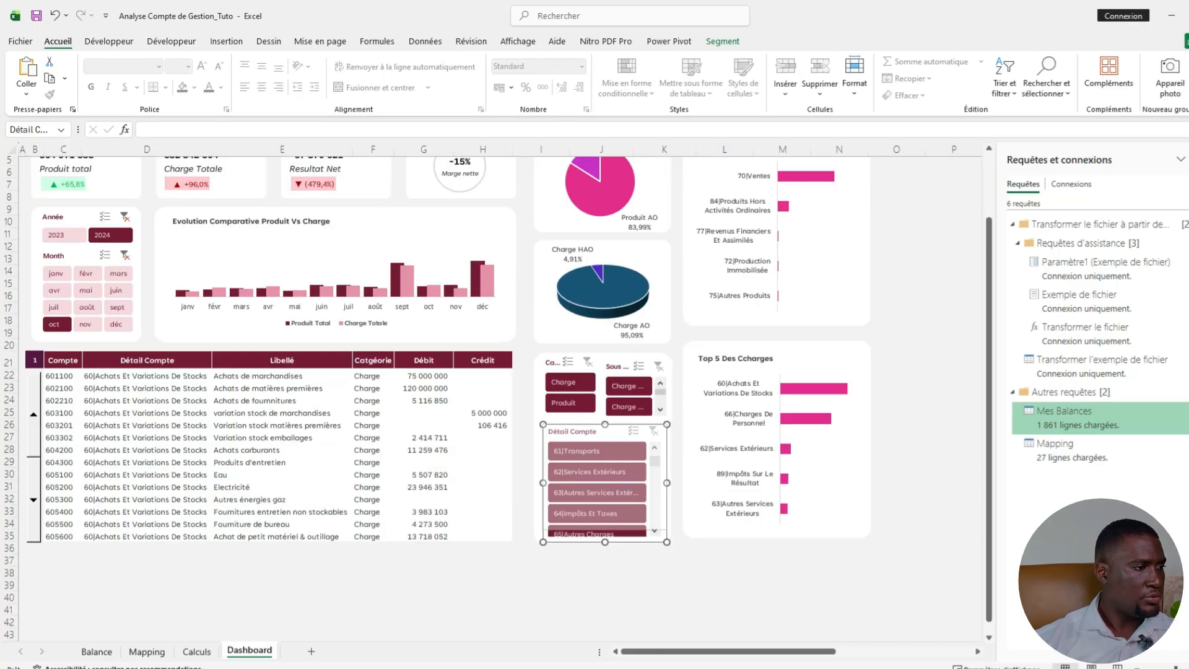
{"action": "left_click_drag", "start_coordinate": [605, 431], "coordinate": [605, 436]}
{"action": "left_click", "coordinate": [602, 573]}
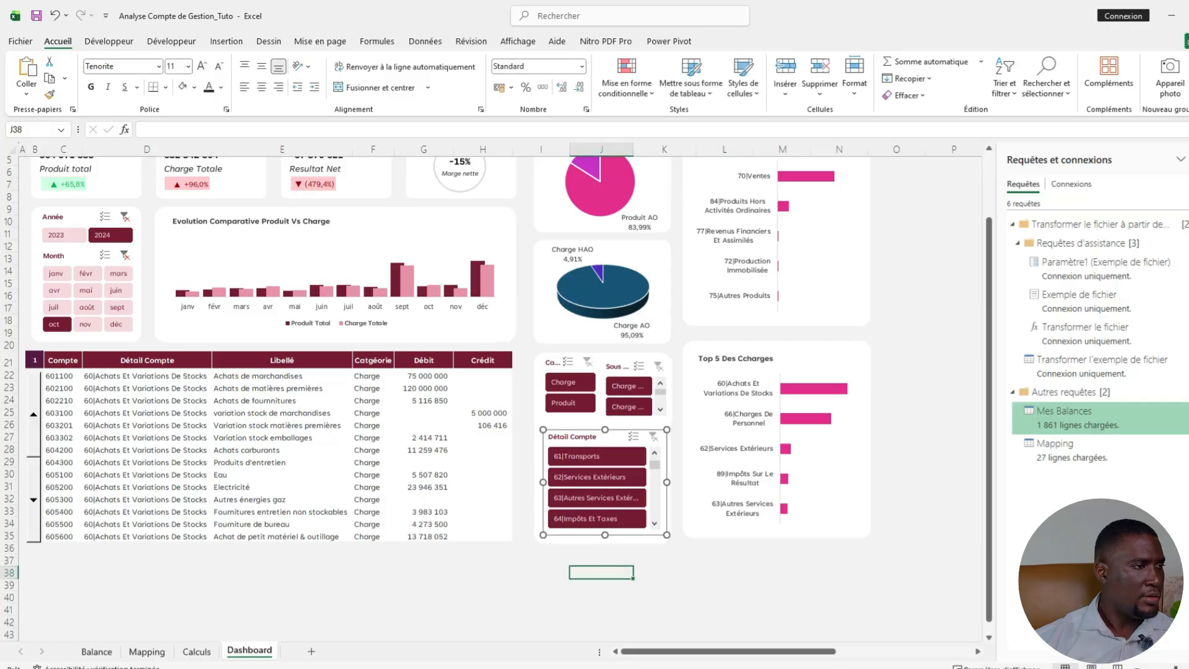
Filter the detail table to the Charge category, test the Charge HAO subcategory and clear the Sous Catégories filter.
{"action": "scroll", "coordinate": [602, 573], "scroll_direction": "up", "scroll_amount": 2}
{"action": "left_click", "coordinate": [570, 456]}
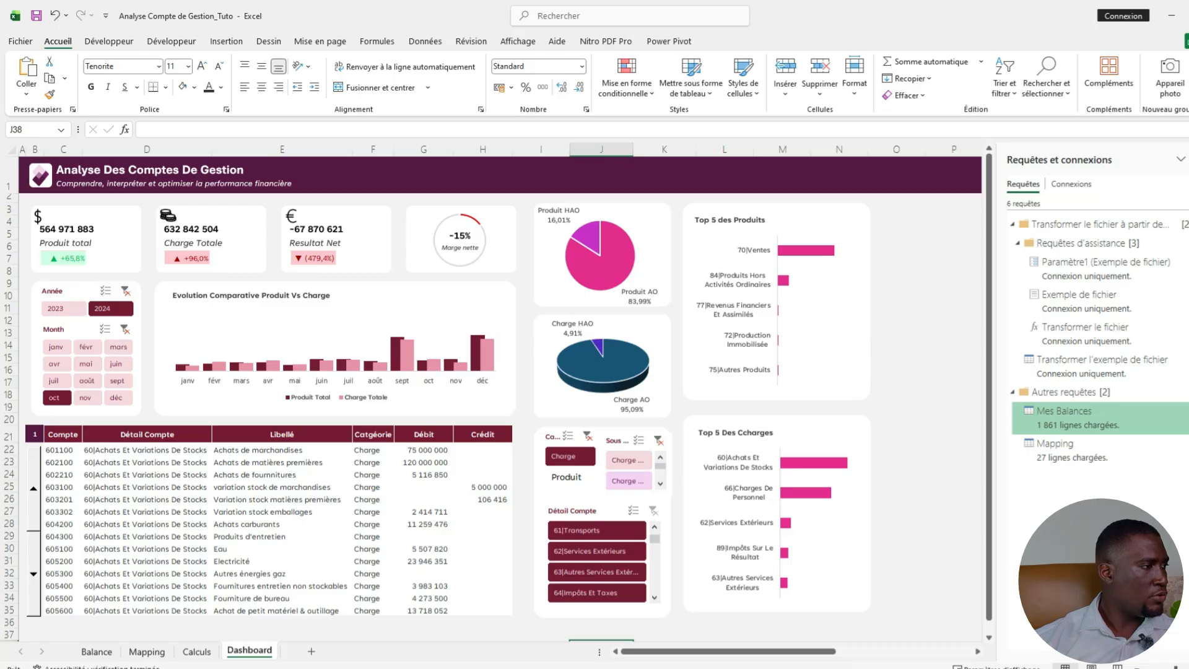
{"action": "left_click", "coordinate": [629, 481]}
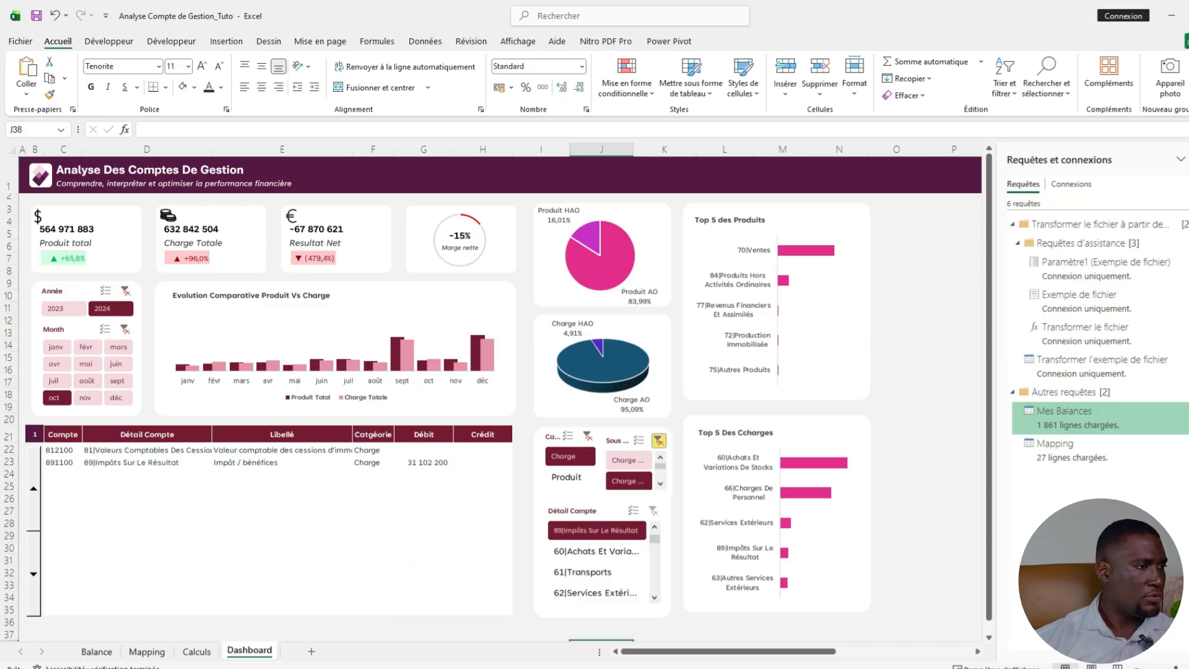
{"action": "left_click", "coordinate": [659, 441]}
Test the Détail Compte slicer with 61|Transports, 62|Services Extérieurs and 63|Autres Services Extérieurs, clear its filter and keep Charge selected.
{"action": "left_click", "coordinate": [597, 530]}
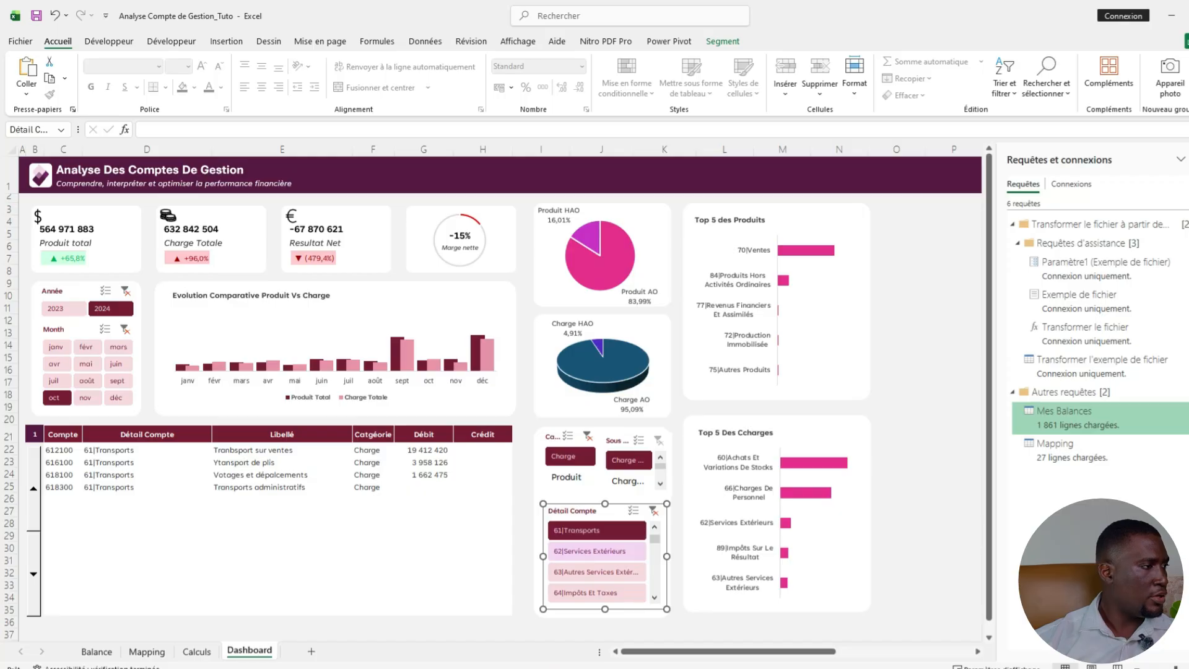
{"action": "left_click", "coordinate": [597, 551]}
{"action": "left_click", "coordinate": [596, 571]}
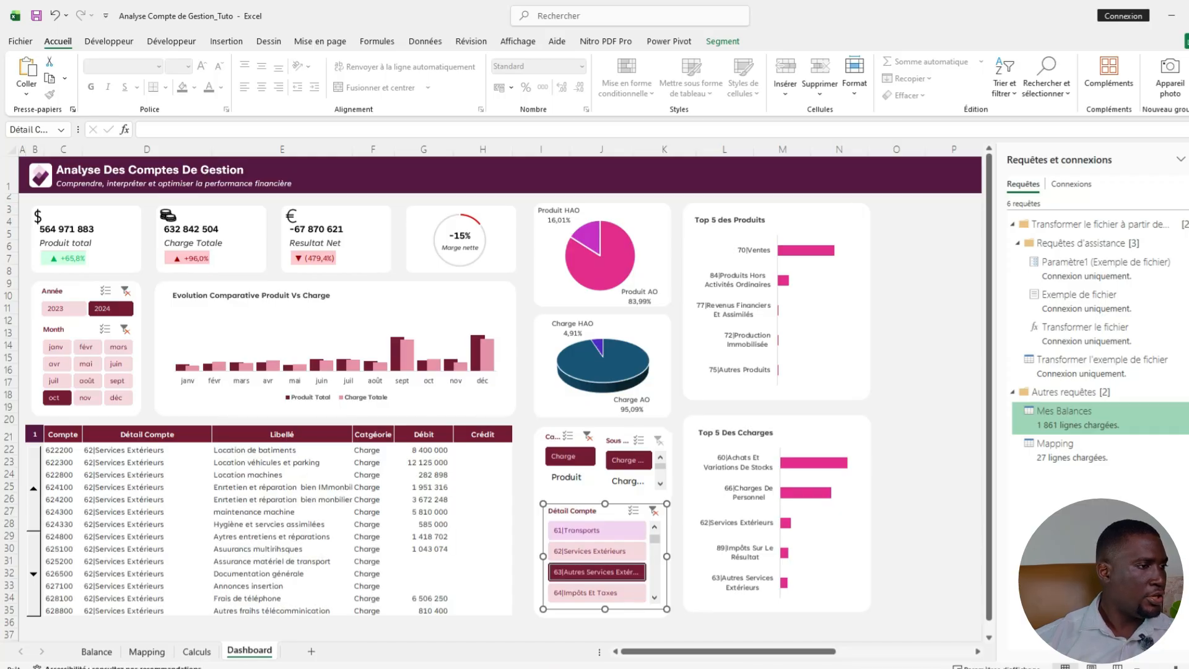
{"action": "left_click", "coordinate": [654, 511]}
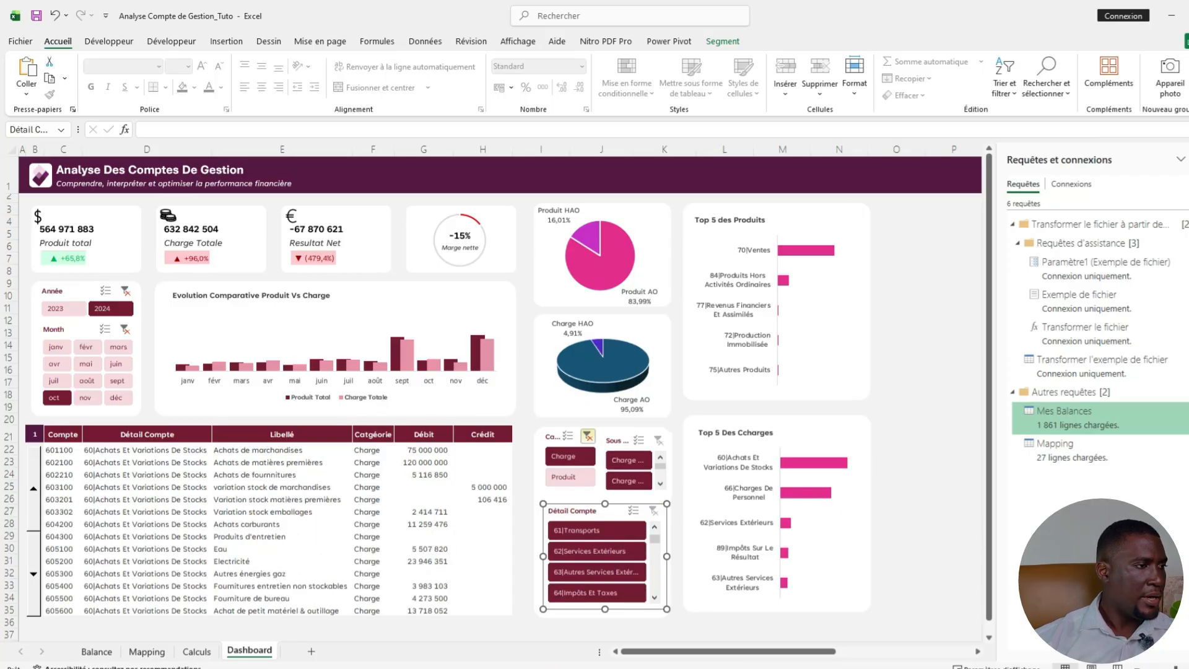
{"action": "left_click", "coordinate": [571, 456]}
{"action": "left_click", "coordinate": [954, 450]}
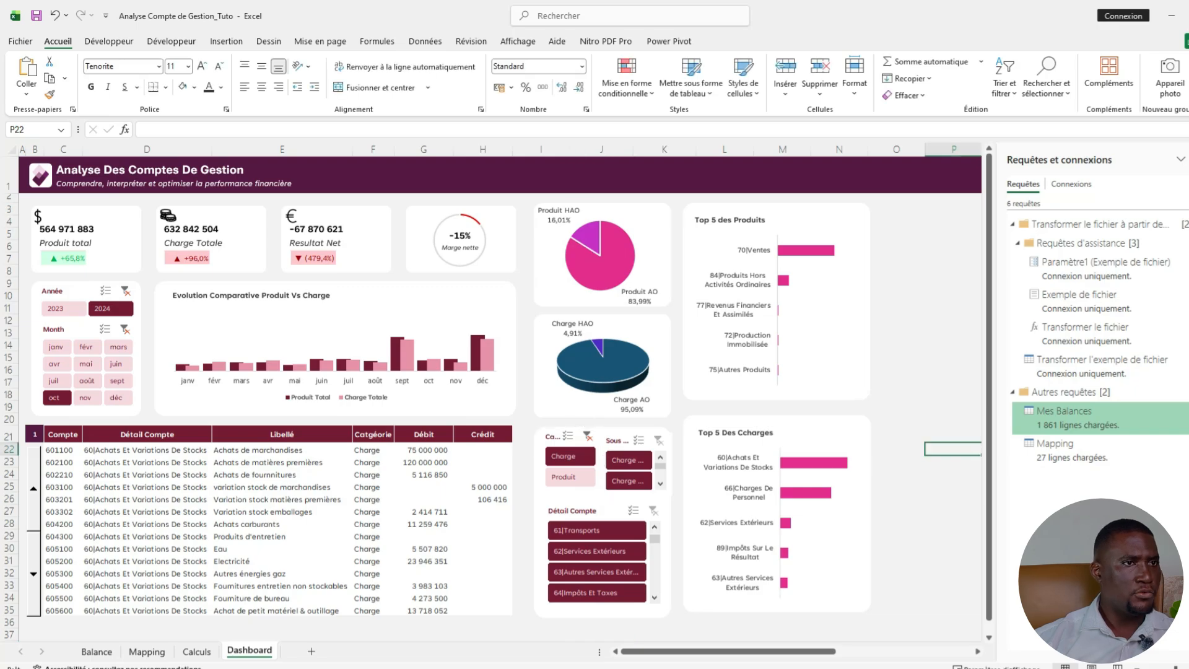